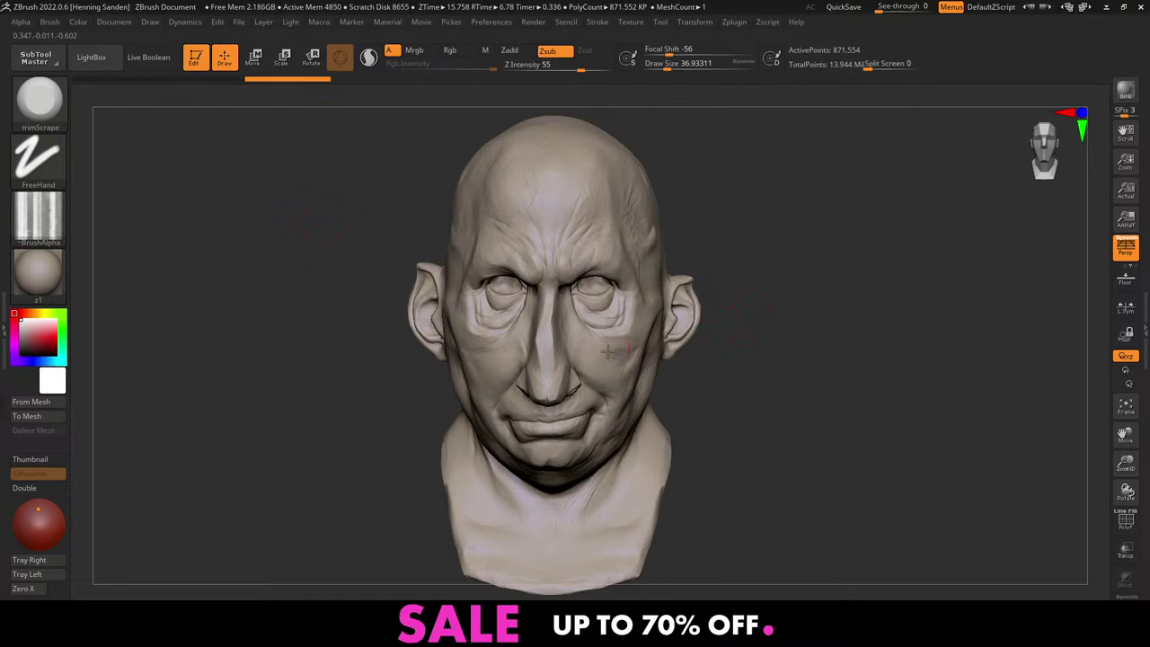
Examine the sculpted head's face and proportions from the front and from three-quarter angles
{"action": "right_click_drag", "start_coordinate": [621, 322], "coordinate": [602, 322]}
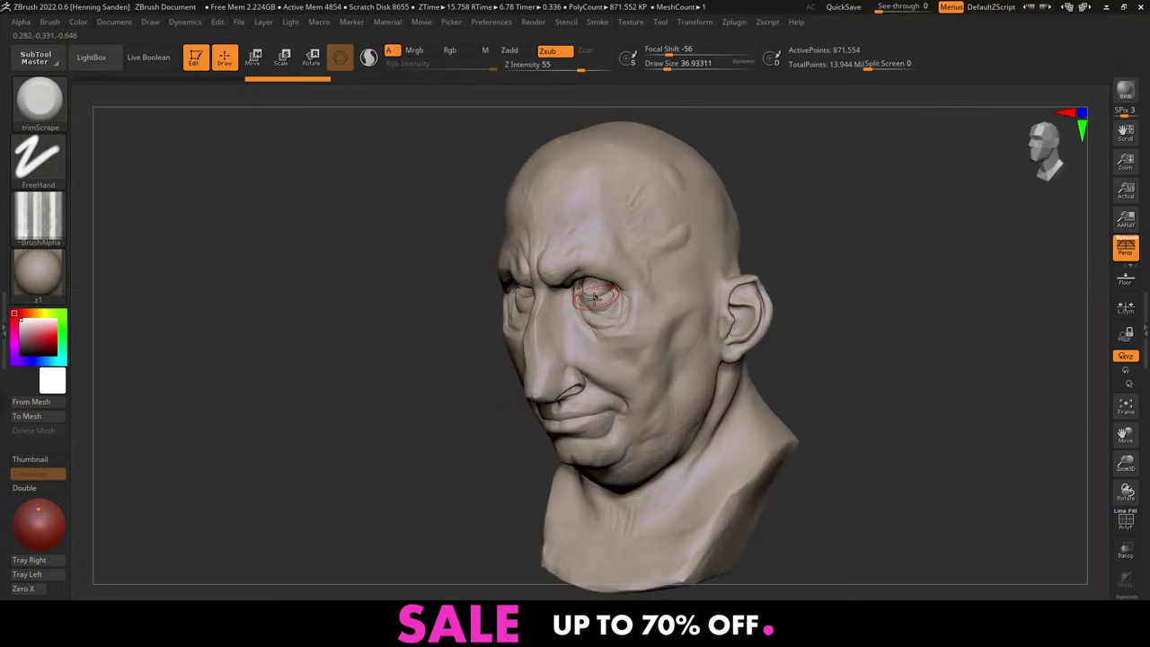
{"action": "right_click_drag", "start_coordinate": [583, 313], "coordinate": [613, 310]}
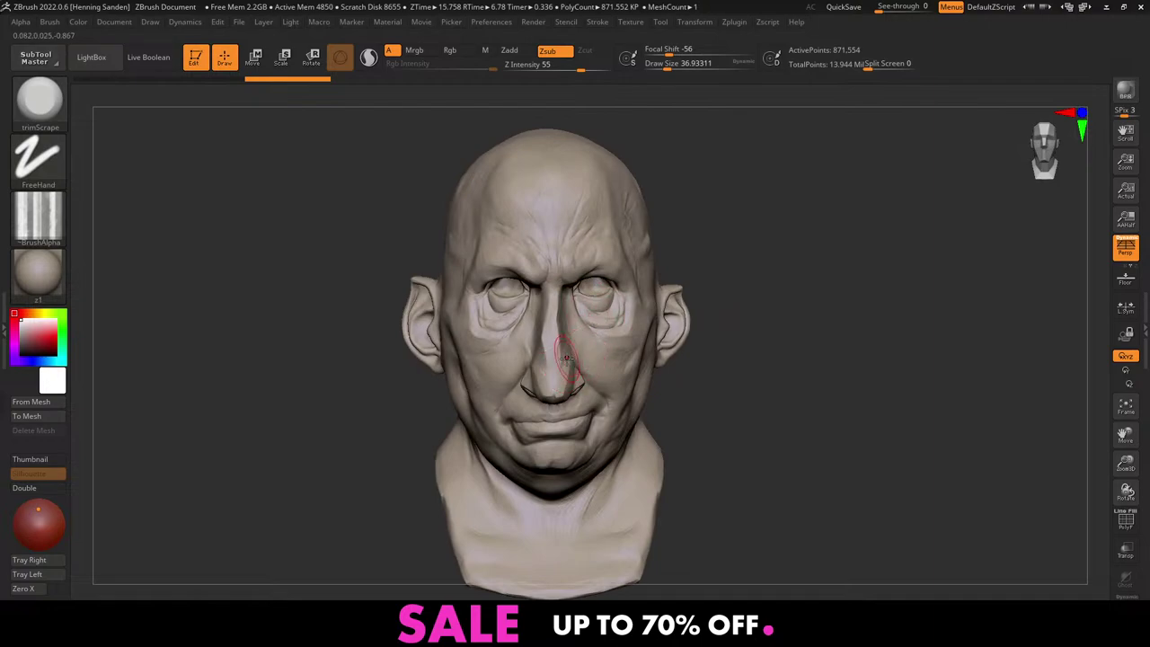
{"action": "mouse_move", "coordinate": [559, 315]}
{"action": "right_mouse_down"}
{"action": "mouse_move", "coordinate": [569, 329]}
{"action": "mouse_move", "coordinate": [555, 334]}
{"action": "right_mouse_up"}
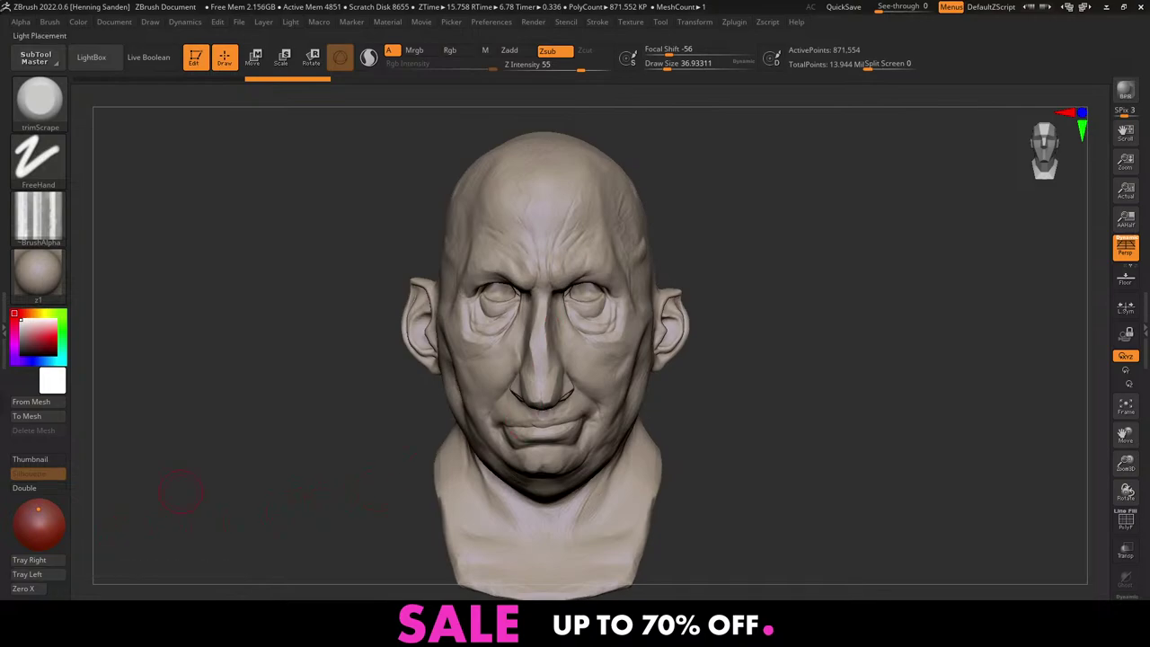
{"action": "left_click_drag", "start_coordinate": [755, 313], "coordinate": [728, 315]}
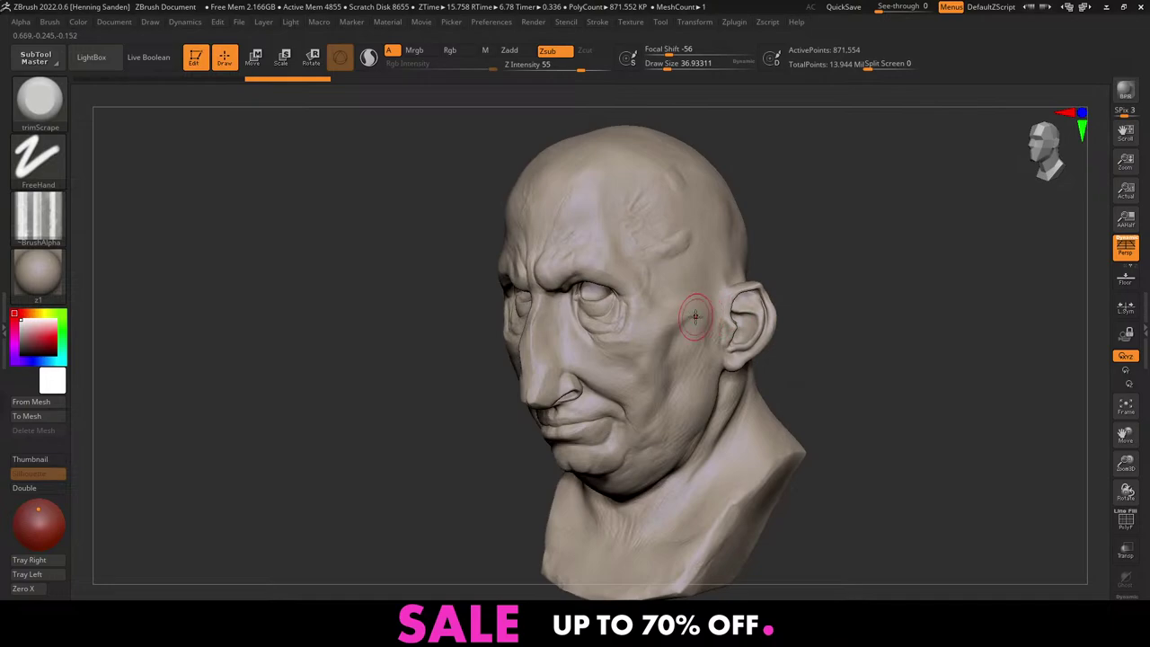
{"action": "mouse_move", "coordinate": [683, 309]}
{"action": "right_mouse_down", "text": "alt"}
{"action": "mouse_move", "coordinate": [660, 296]}
{"action": "mouse_move", "coordinate": [692, 292]}
{"action": "right_mouse_up", "text": "alt"}
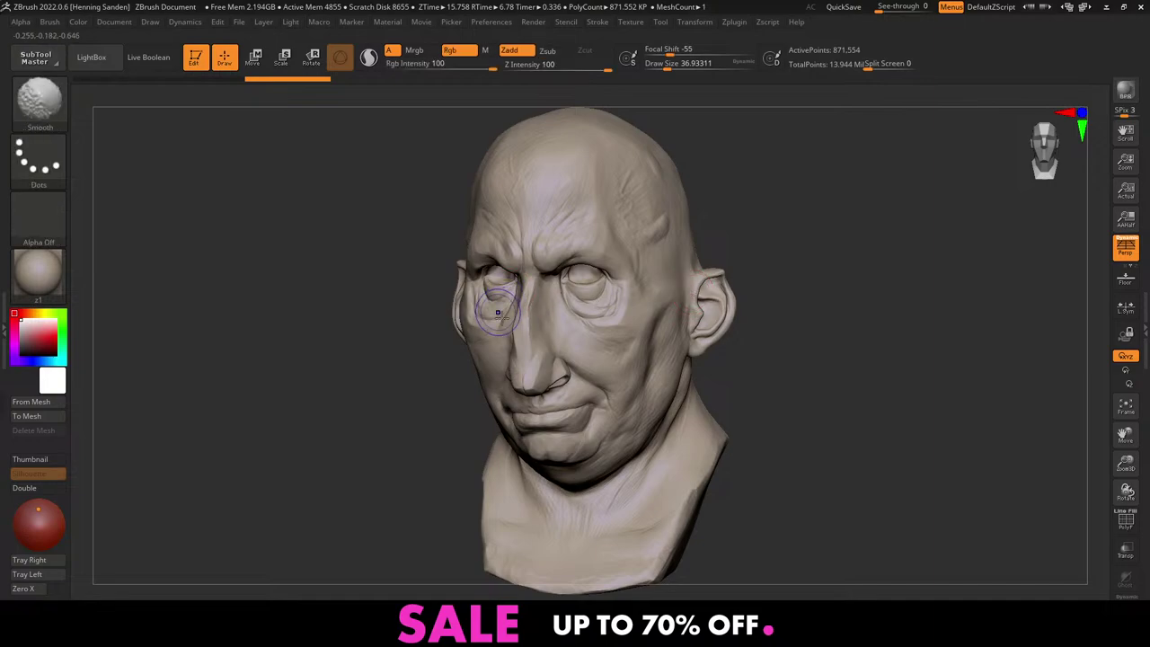
{"action": "right_click_drag", "start_coordinate": [500, 313], "coordinate": [561, 316], "text": "shift"}
{"action": "left_click_drag", "start_coordinate": [532, 324], "coordinate": [547, 221]}
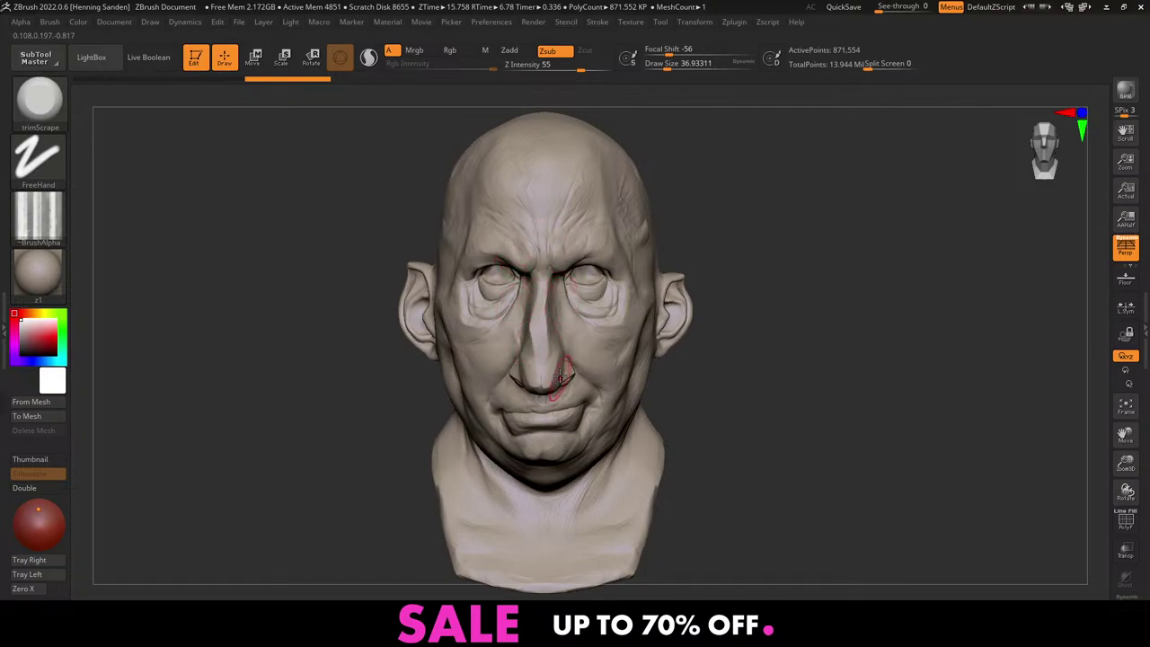
{"action": "right_click_drag", "start_coordinate": [563, 293], "coordinate": [549, 292], "text": "alt"}
{"action": "left_click_drag", "start_coordinate": [521, 312], "coordinate": [524, 294]}
{"action": "mouse_move", "coordinate": [584, 318]}
{"action": "right_mouse_down"}
{"action": "mouse_move", "coordinate": [537, 308]}
{"action": "mouse_move", "coordinate": [577, 315]}
{"action": "right_mouse_up"}
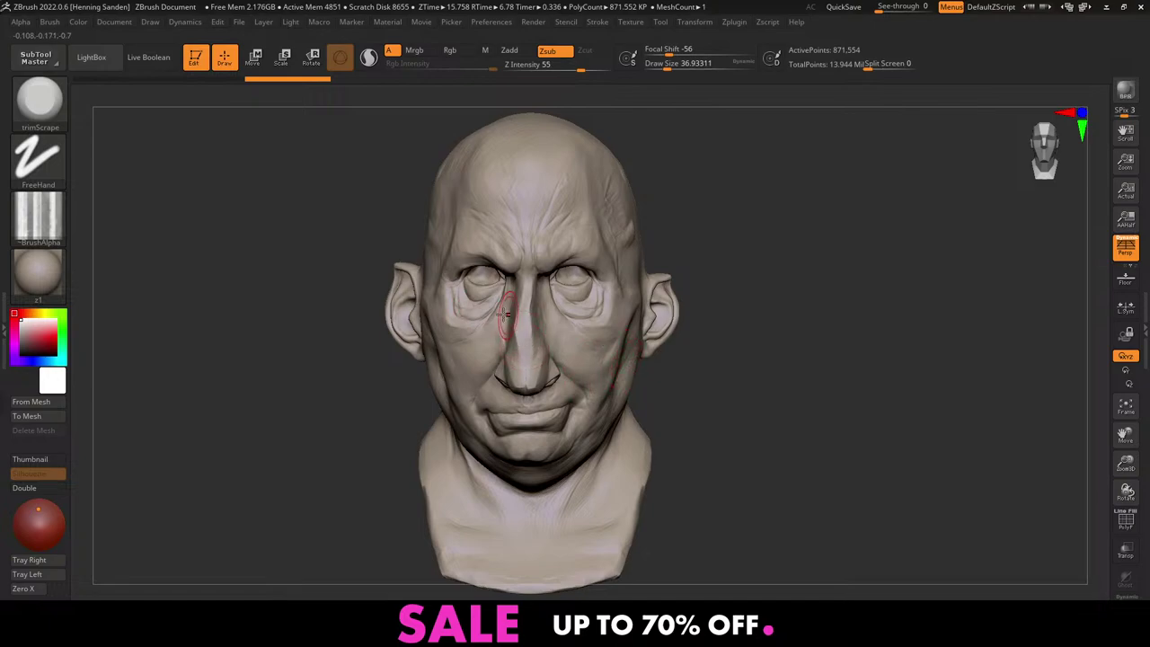
{"action": "mouse_move", "coordinate": [512, 358]}
{"action": "right_mouse_down", "text": "alt"}
{"action": "mouse_move", "coordinate": [522, 356]}
{"action": "mouse_move", "coordinate": [449, 397]}
{"action": "right_mouse_up", "text": "alt"}
{"action": "right_click_drag", "start_coordinate": [507, 371], "coordinate": [633, 373]}
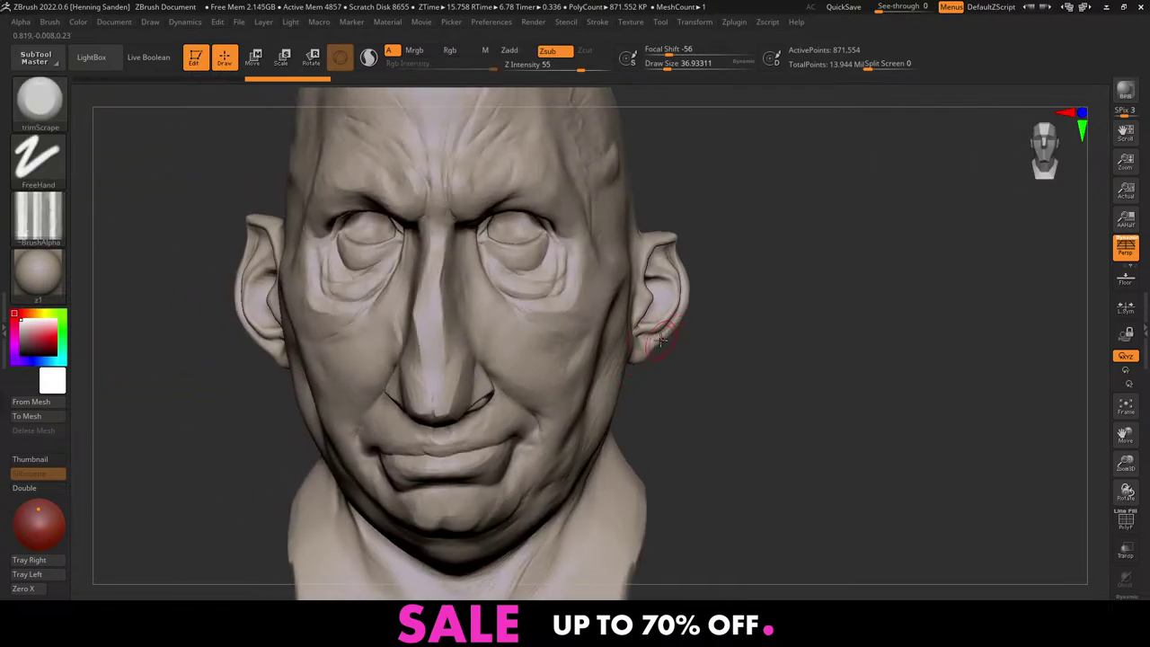
Inspect the ear and the area behind and below it for depth and shape
{"action": "mouse_move", "coordinate": [685, 294]}
{"action": "right_mouse_down"}
{"action": "mouse_move", "coordinate": [659, 293]}
{"action": "mouse_move", "coordinate": [692, 244]}
{"action": "mouse_move", "coordinate": [648, 230]}
{"action": "mouse_move", "coordinate": [737, 342]}
{"action": "mouse_move", "coordinate": [683, 295]}
{"action": "mouse_move", "coordinate": [673, 267]}
{"action": "mouse_move", "coordinate": [680, 239]}
{"action": "mouse_move", "coordinate": [709, 220]}
{"action": "right_mouse_up"}
{"action": "left_click_drag", "start_coordinate": [654, 279], "coordinate": [629, 259]}
{"action": "mouse_move", "coordinate": [709, 270]}
{"action": "right_mouse_down"}
{"action": "mouse_move", "coordinate": [665, 332]}
{"action": "mouse_move", "coordinate": [661, 243]}
{"action": "mouse_move", "coordinate": [642, 260]}
{"action": "mouse_move", "coordinate": [620, 223]}
{"action": "right_mouse_up"}
{"action": "right_click_drag", "start_coordinate": [593, 339], "coordinate": [568, 295], "text": "ctrl"}
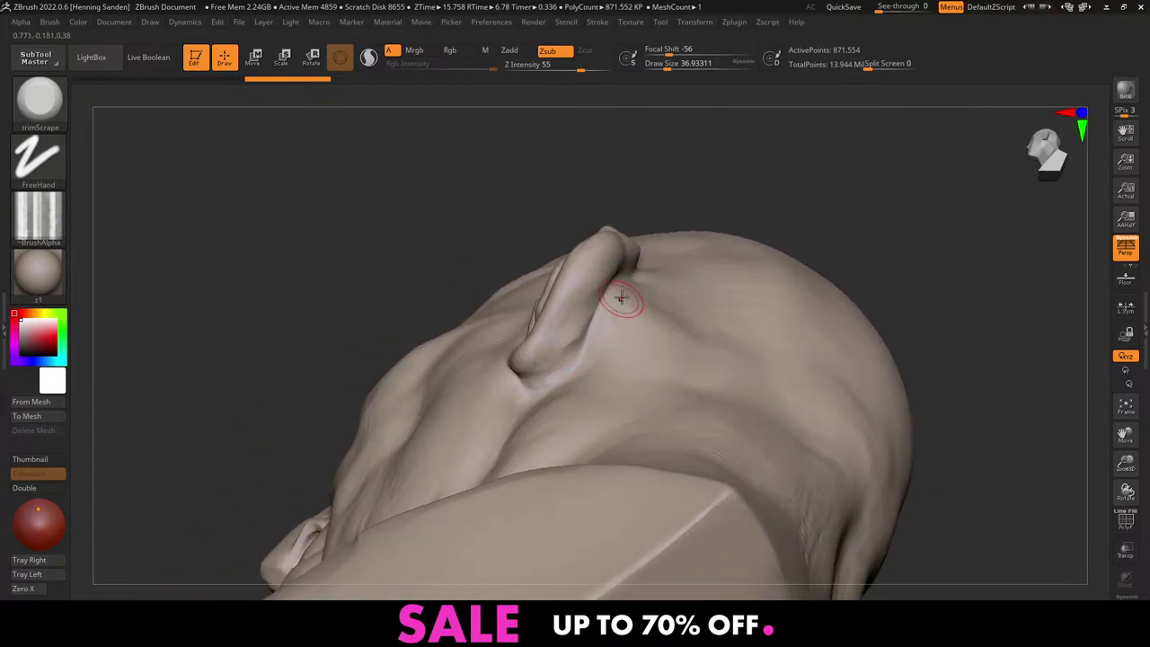
{"action": "right_click_drag", "start_coordinate": [600, 297], "coordinate": [600, 329]}
{"action": "mouse_move", "coordinate": [604, 270]}
{"action": "right_mouse_down"}
{"action": "mouse_move", "coordinate": [616, 224]}
{"action": "mouse_move", "coordinate": [651, 307]}
{"action": "mouse_move", "coordinate": [616, 287]}
{"action": "right_mouse_up"}
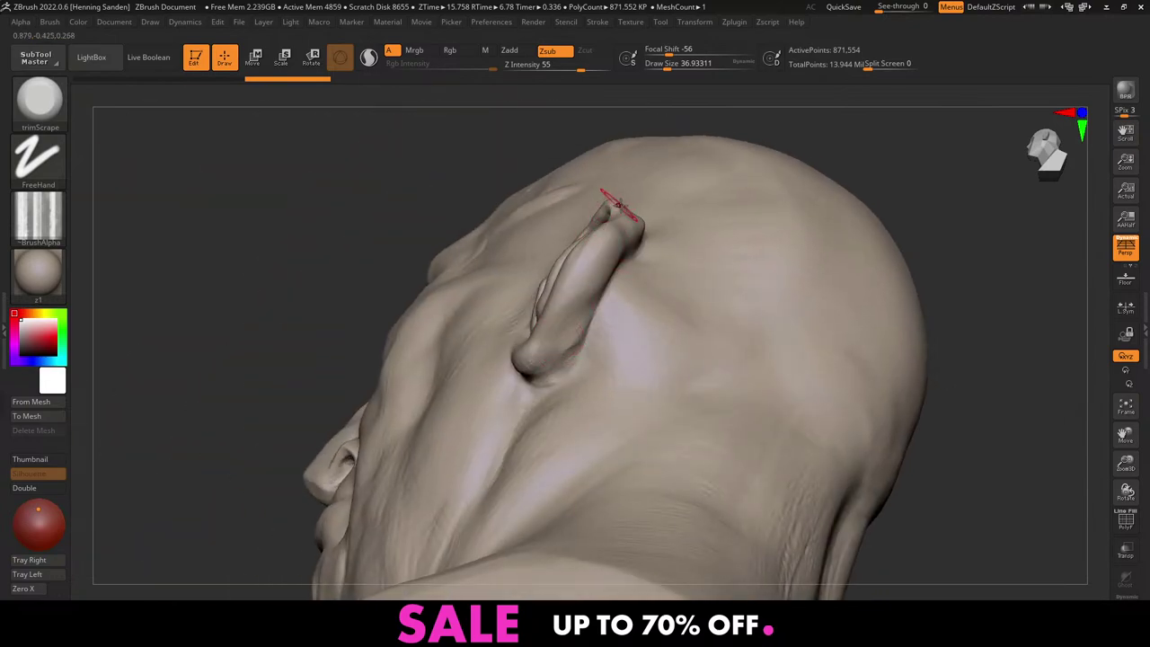
{"action": "mouse_move", "coordinate": [591, 270]}
{"action": "right_mouse_down"}
{"action": "mouse_move", "coordinate": [617, 328]}
{"action": "mouse_move", "coordinate": [656, 351]}
{"action": "mouse_move", "coordinate": [590, 295]}
{"action": "mouse_move", "coordinate": [677, 348]}
{"action": "mouse_move", "coordinate": [658, 316]}
{"action": "mouse_move", "coordinate": [664, 335]}
{"action": "mouse_move", "coordinate": [626, 339]}
{"action": "right_mouse_up"}
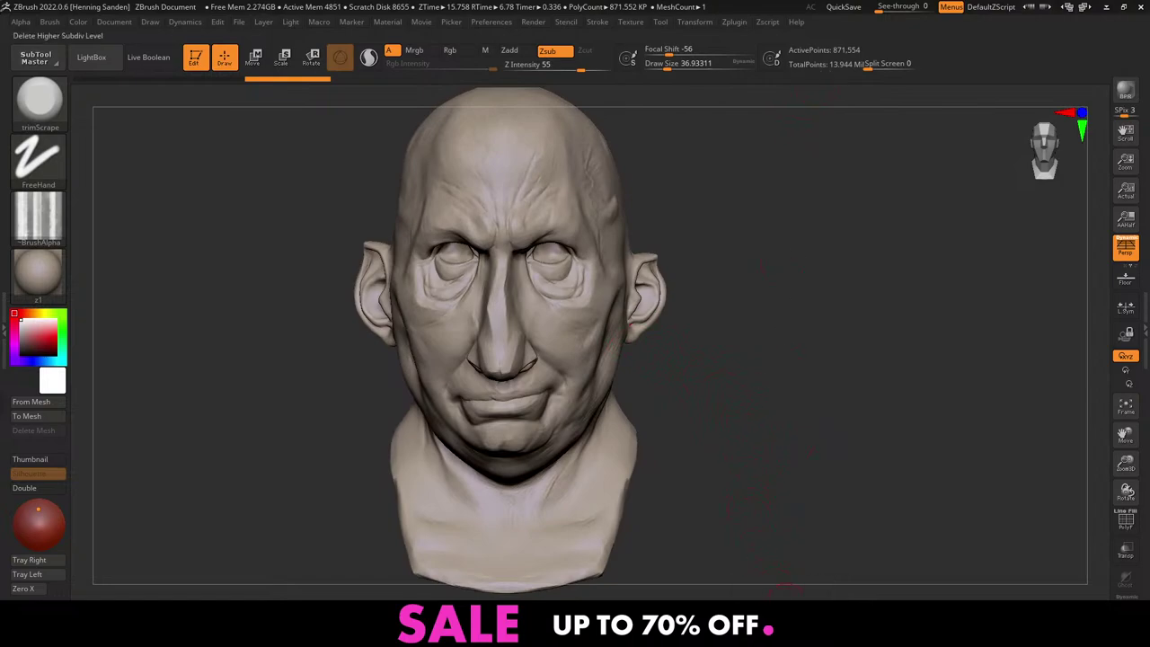
Delete the head's higher subdivision levels, keeping the current level
{"action": "right_click_drag", "start_coordinate": [440, 299], "coordinate": [423, 305], "text": "alt"}
{"action": "right_click_drag", "start_coordinate": [470, 225], "coordinate": [530, 270]}
{"action": "right_click_drag", "start_coordinate": [530, 270], "coordinate": [551, 219], "text": "ctrl"}
{"action": "right_click_drag", "start_coordinate": [640, 408], "coordinate": [642, 393]}
{"action": "right_click_drag", "start_coordinate": [642, 392], "coordinate": [570, 320], "text": "alt"}
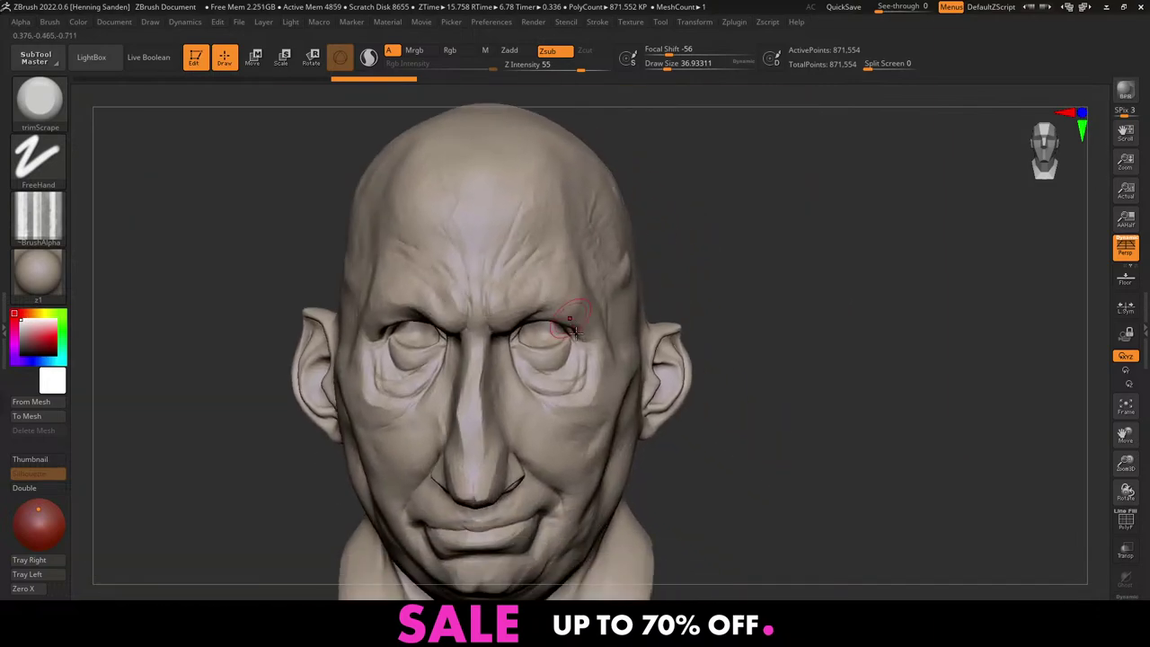
Try Mirror And Weld on the head with its sides swapped, and undo it
{"action": "right_click_drag", "start_coordinate": [584, 368], "coordinate": [588, 303], "text": "alt"}
{"action": "left_click_drag", "start_coordinate": [587, 335], "coordinate": [588, 320]}
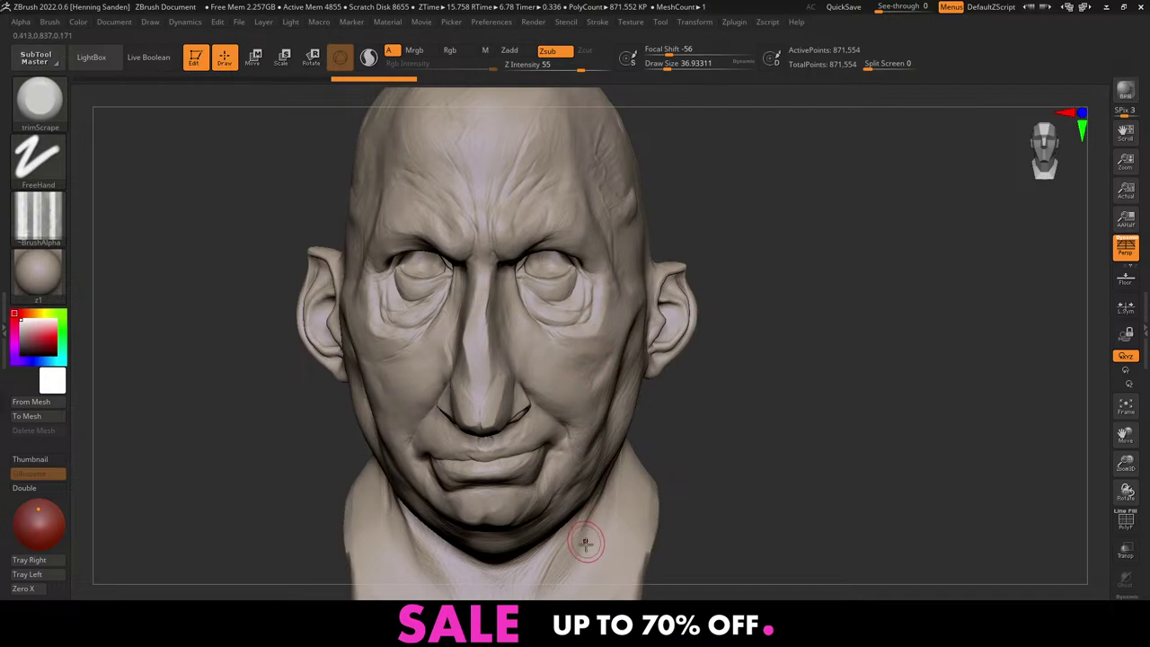
{"action": "left_click", "coordinate": [566, 618]}
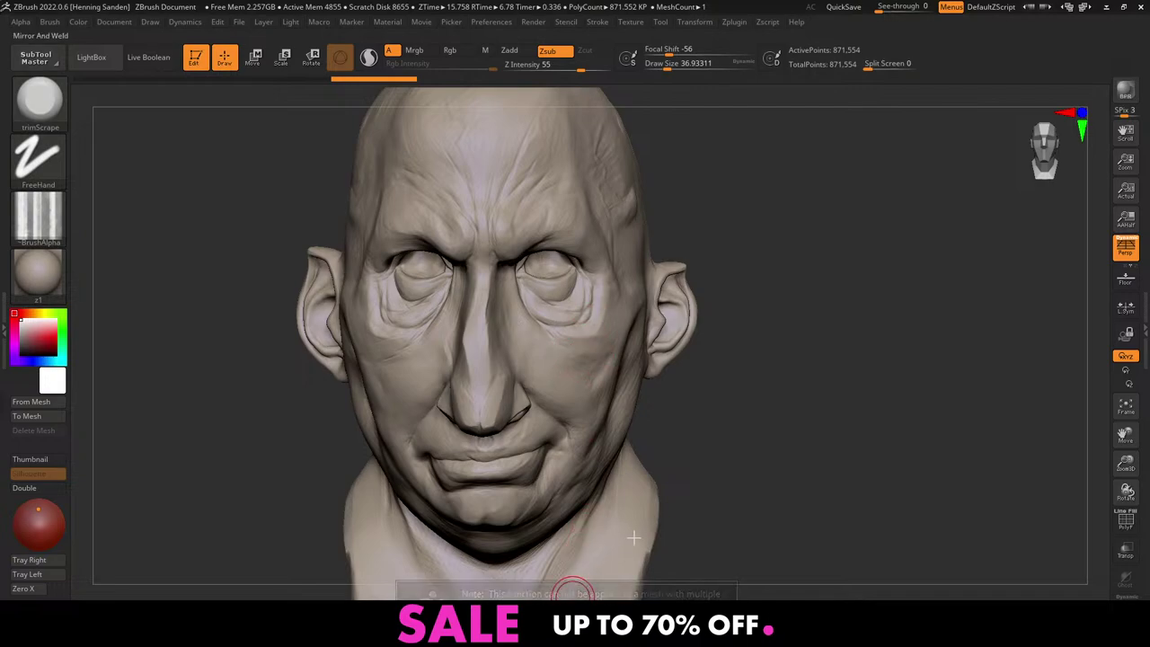
{"action": "left_click", "coordinate": [566, 618]}
{"action": "right_click_drag", "start_coordinate": [569, 448], "coordinate": [565, 364], "text": "ctrl"}
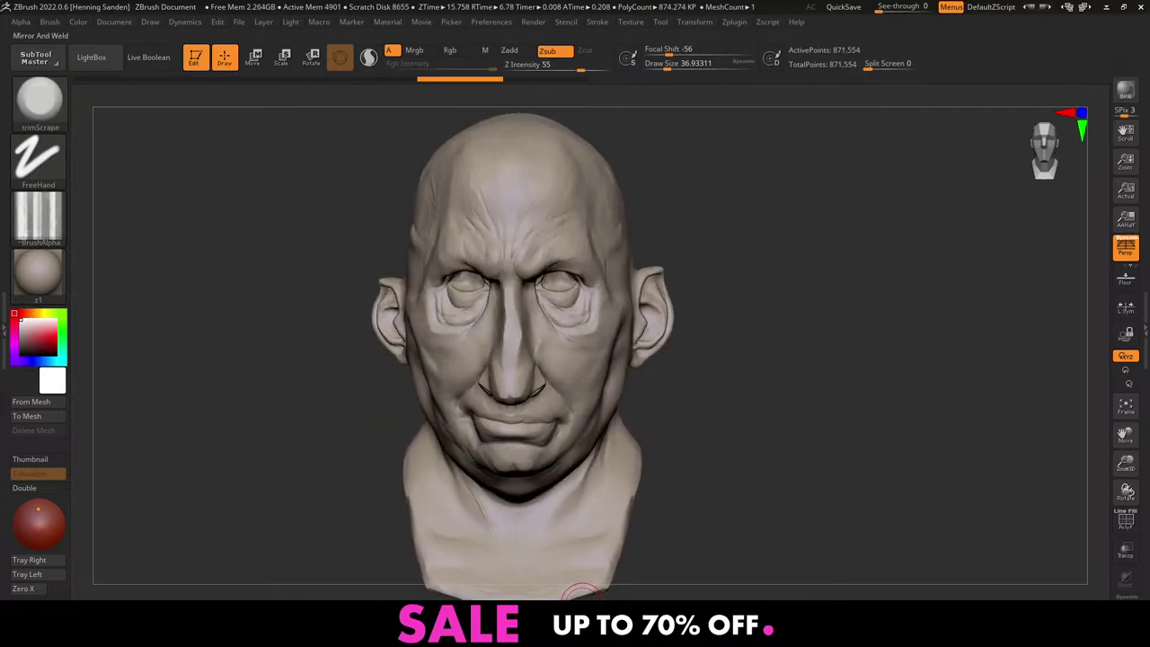
{"action": "left_click", "coordinate": [578, 611]}
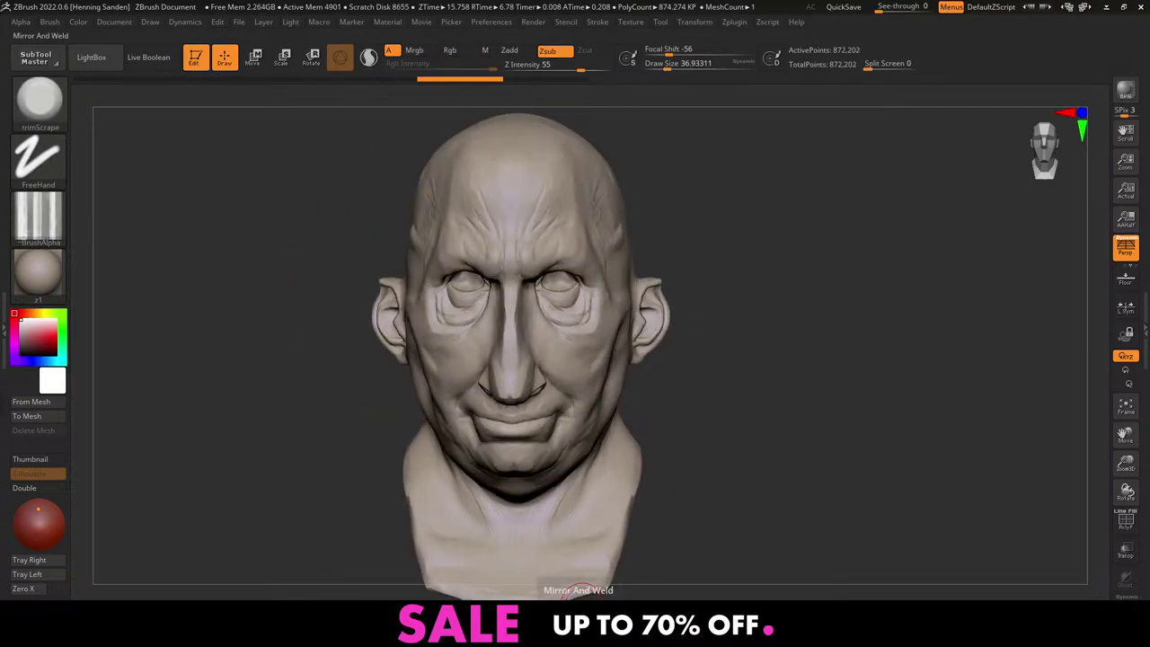
{"action": "key", "text": "ctrl+z"}
Flip the head back to its original side and apply Mirror And Weld to make it symmetrical
{"action": "left_click", "coordinate": [582, 606]}
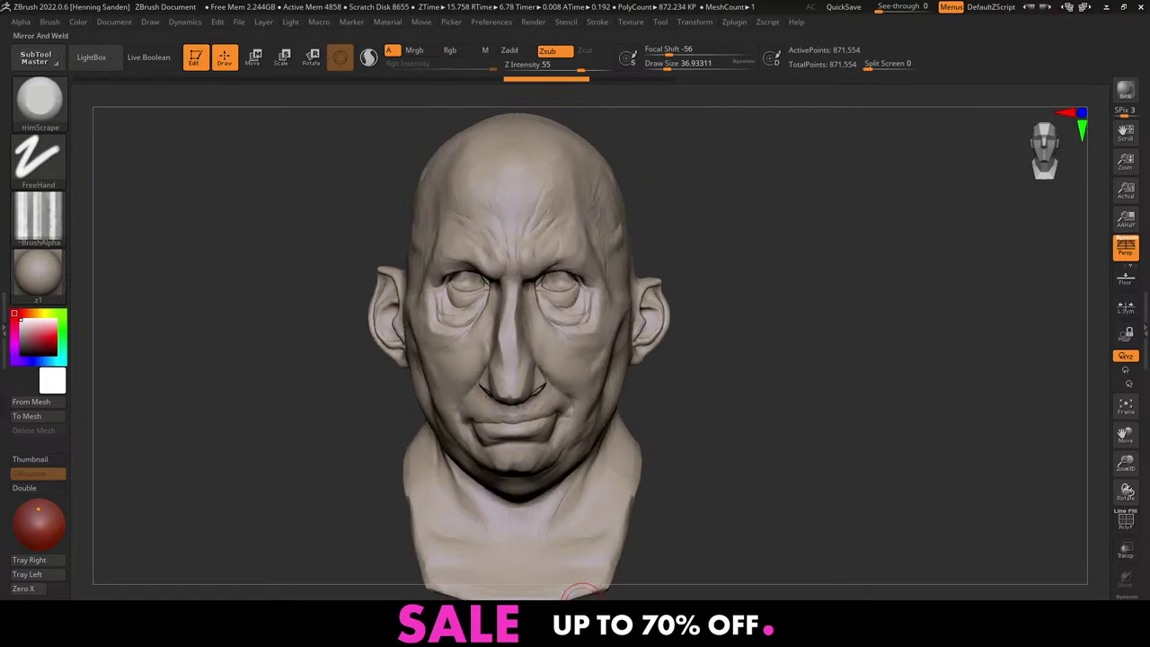
{"action": "left_click", "coordinate": [582, 600]}
{"action": "right_click_drag", "start_coordinate": [540, 357], "coordinate": [594, 313]}
Decimate the head to 20 k points with the Decimation Master preset
{"action": "left_click", "coordinate": [735, 23]}
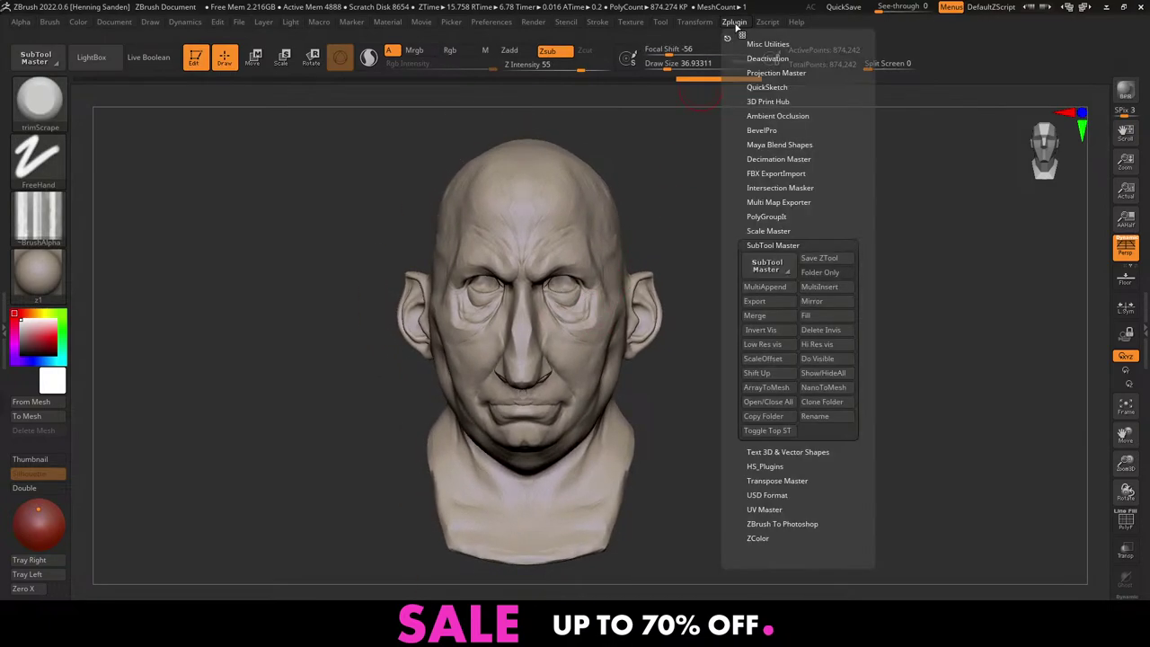
{"action": "left_click", "coordinate": [758, 246]}
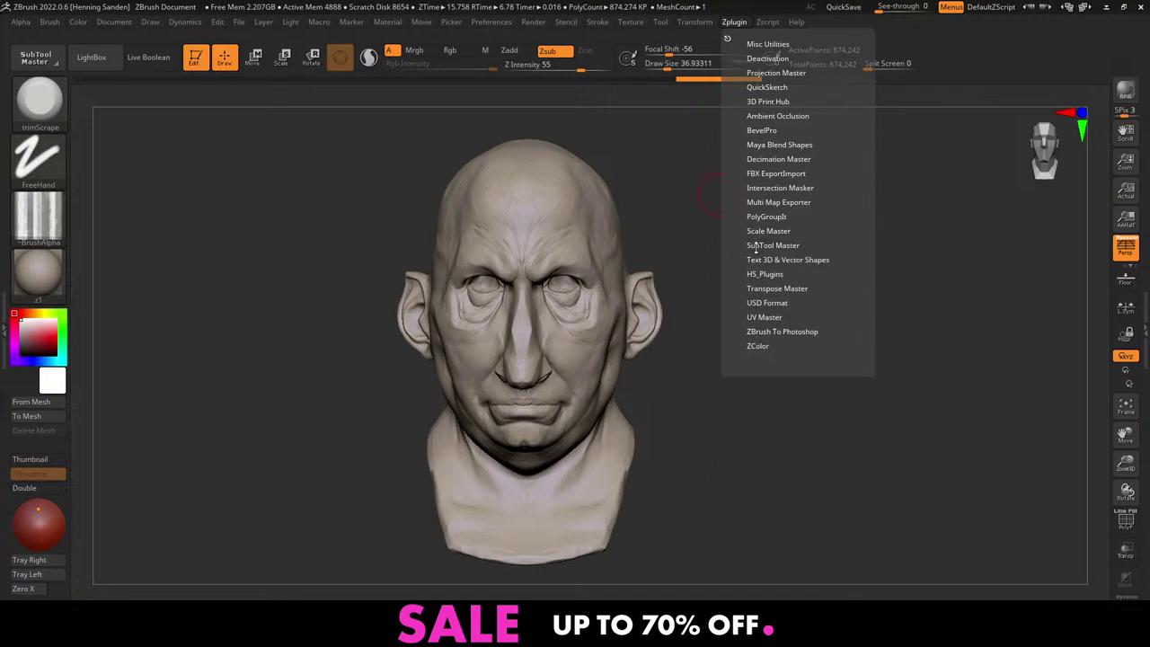
{"action": "left_click", "coordinate": [762, 159]}
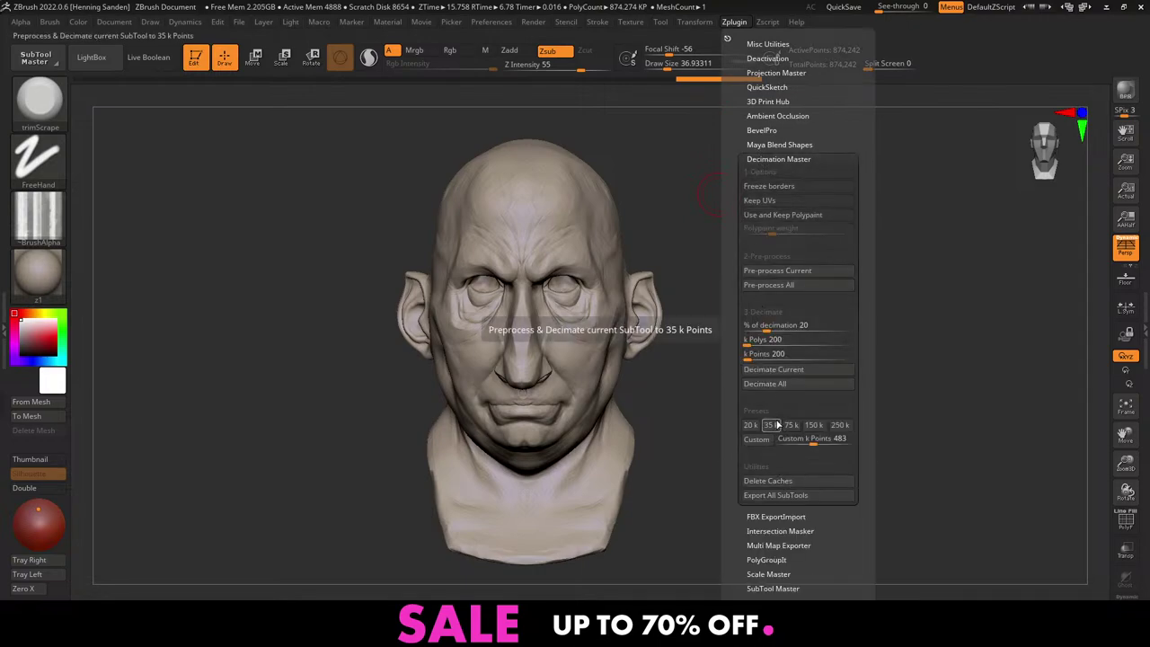
{"action": "left_click", "coordinate": [755, 428]}
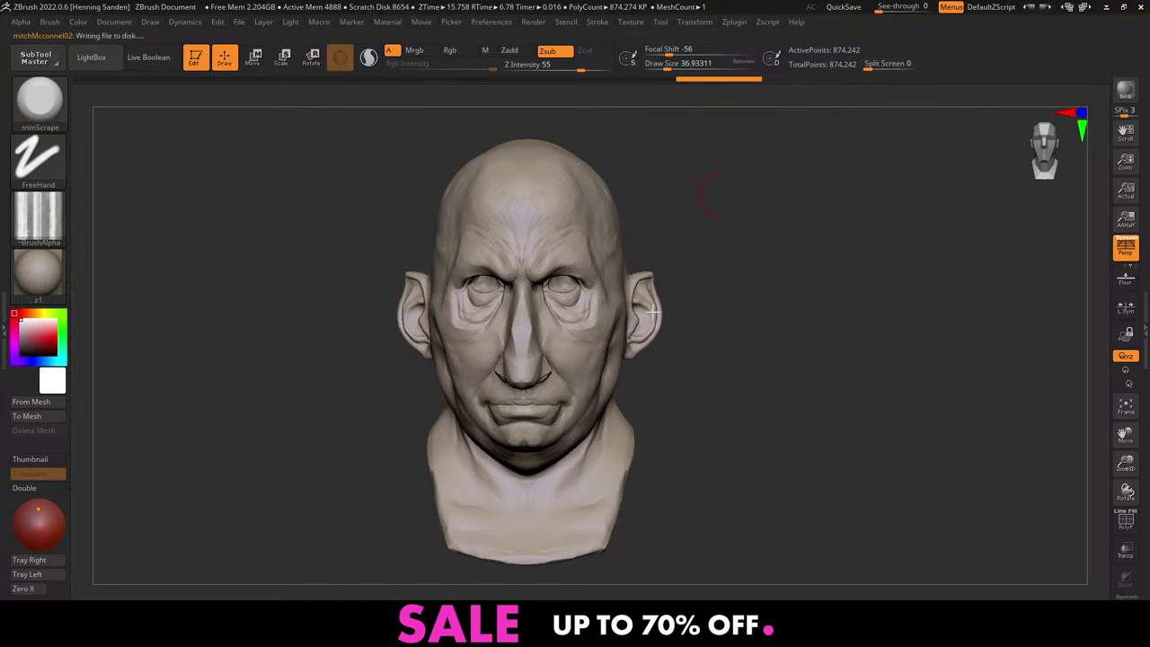
{"action": "right_click_drag", "start_coordinate": [655, 327], "coordinate": [558, 295]}
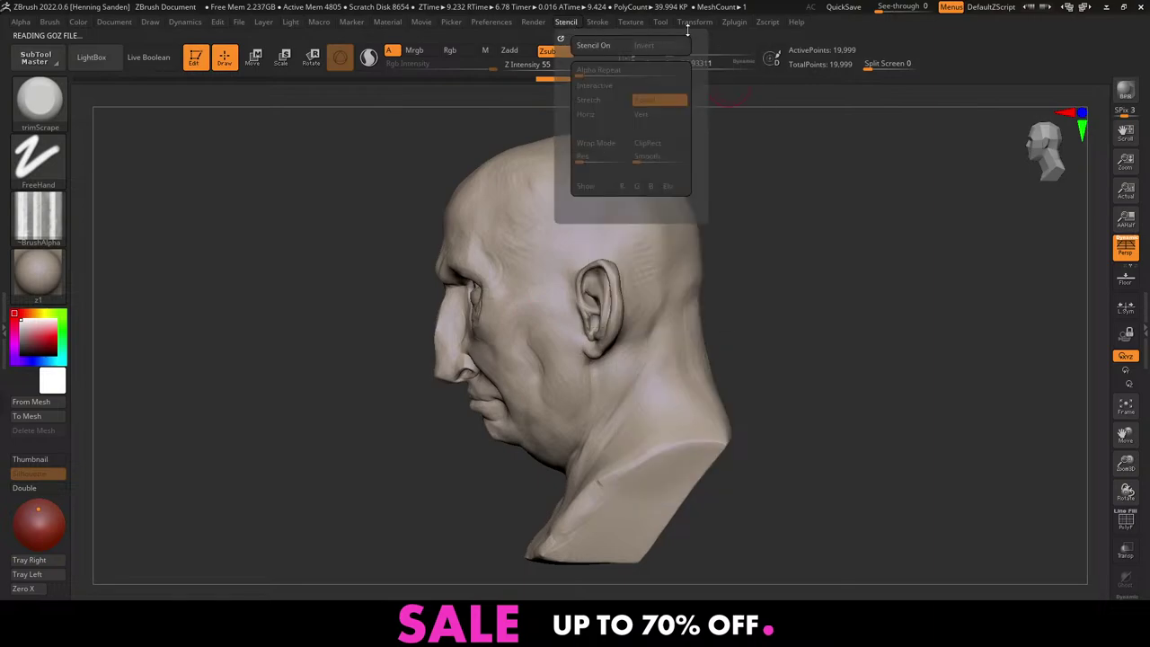
{"action": "mouse_move", "coordinate": [661, 22]}
{"action": "left_click", "coordinate": [743, 89]}
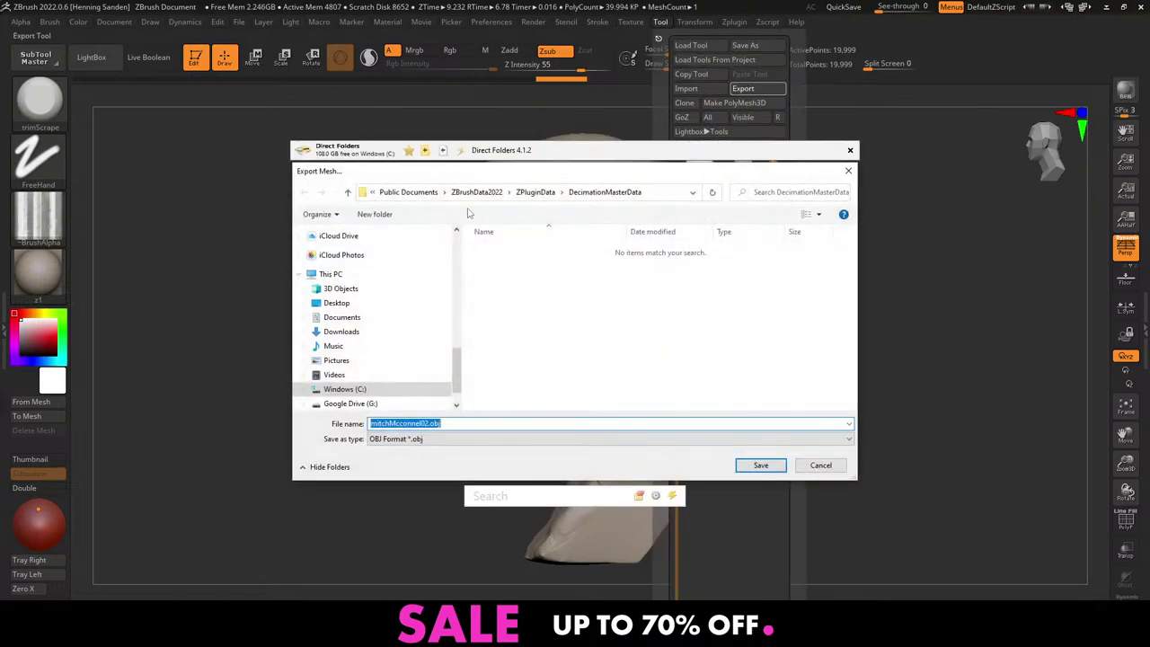
{"action": "key", "text": "Escape"}
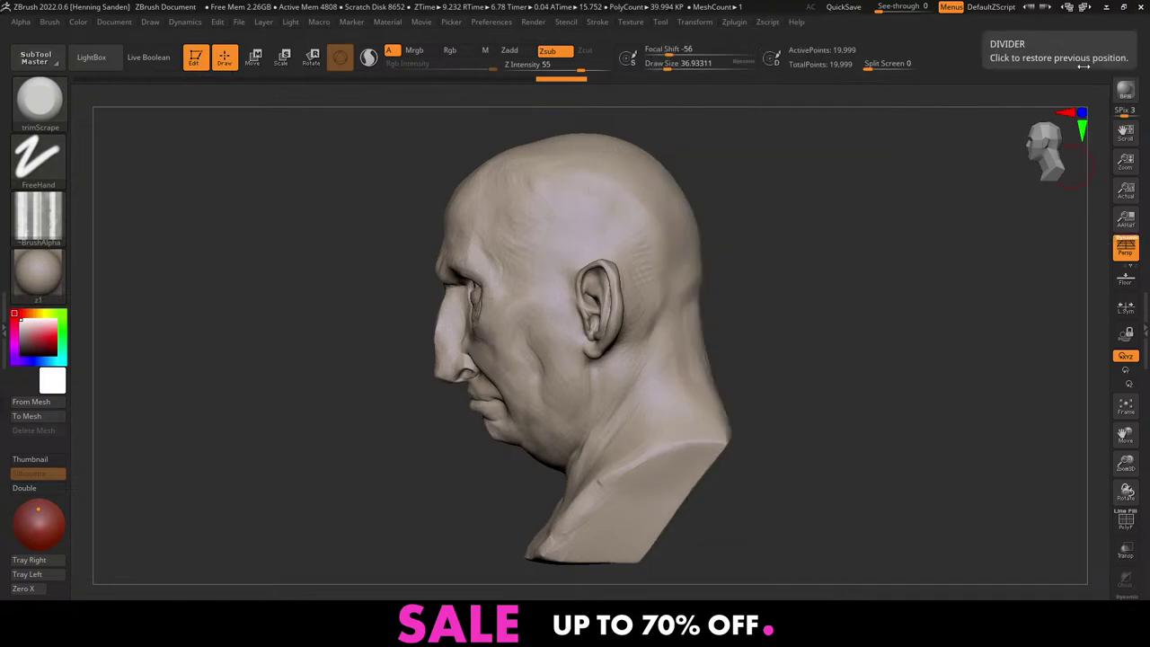
Turn on the PolyFrame display and assign a masked area over one side of the face its own polygroup
{"action": "key", "text": "shift+f"}
{"action": "left_click_drag", "start_coordinate": [408, 313], "coordinate": [687, 280]}
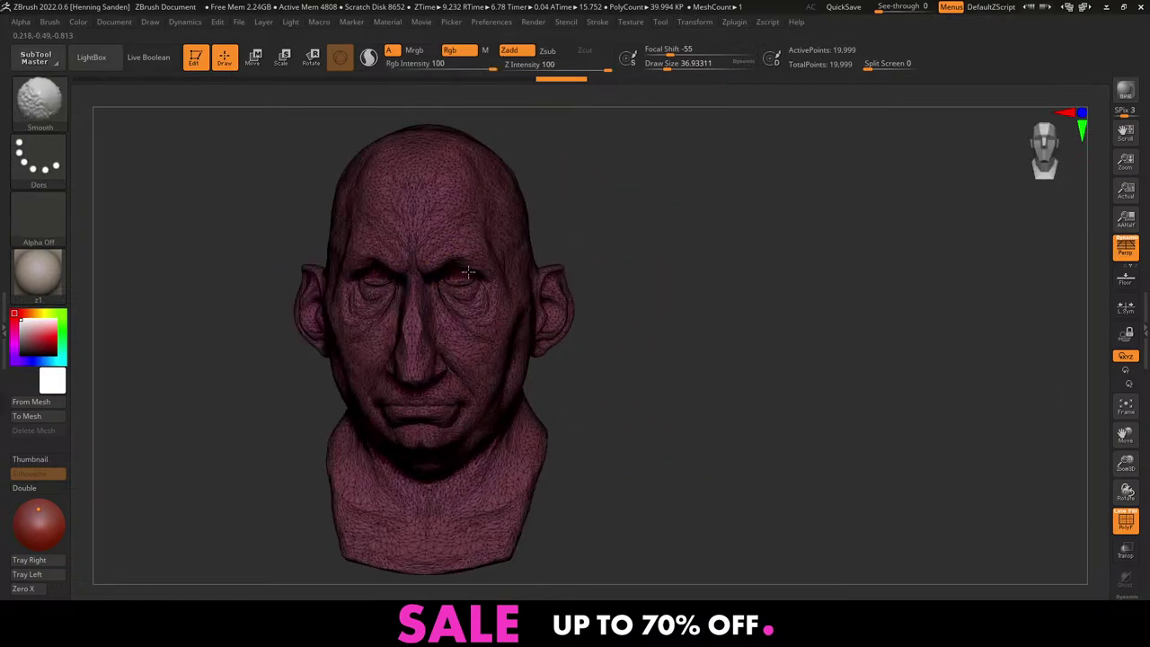
{"action": "right_click_drag", "start_coordinate": [533, 283], "coordinate": [571, 275], "text": "alt"}
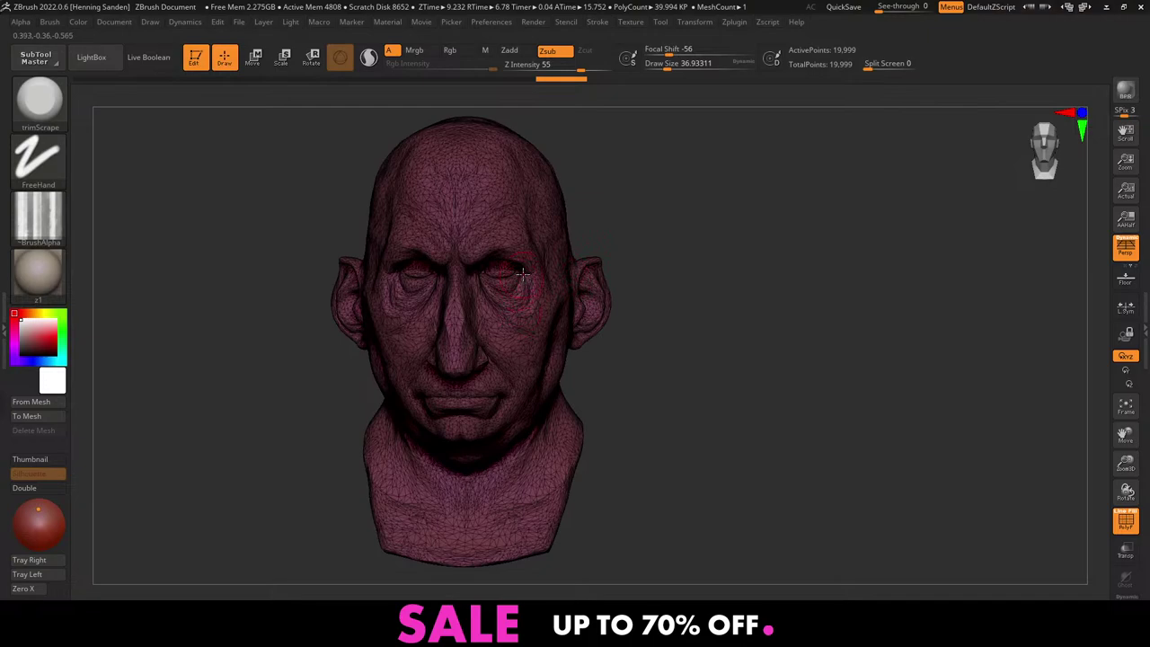
{"action": "left_click_drag", "start_coordinate": [673, 251], "coordinate": [478, 448], "text": "ctrl"}
{"action": "key", "text": "ctrl+w"}
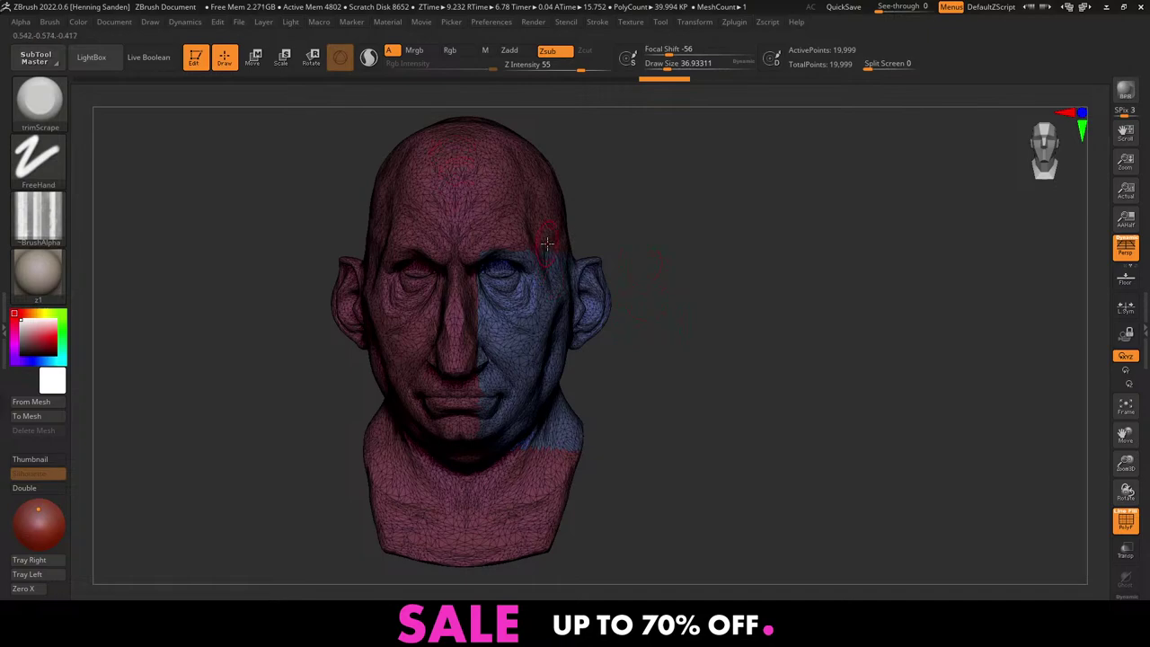
Regroup the whole head into a single polygroup
{"action": "mouse_move", "coordinate": [545, 287]}
{"action": "right_mouse_down"}
{"action": "mouse_move", "coordinate": [441, 311]}
{"action": "mouse_move", "coordinate": [479, 288]}
{"action": "right_mouse_up"}
{"action": "key", "text": "ctrl+w"}
{"action": "key", "text": "ctrl+w"}
{"action": "key", "text": "ctrl+w"}
{"action": "key", "text": "ctrl+w"}
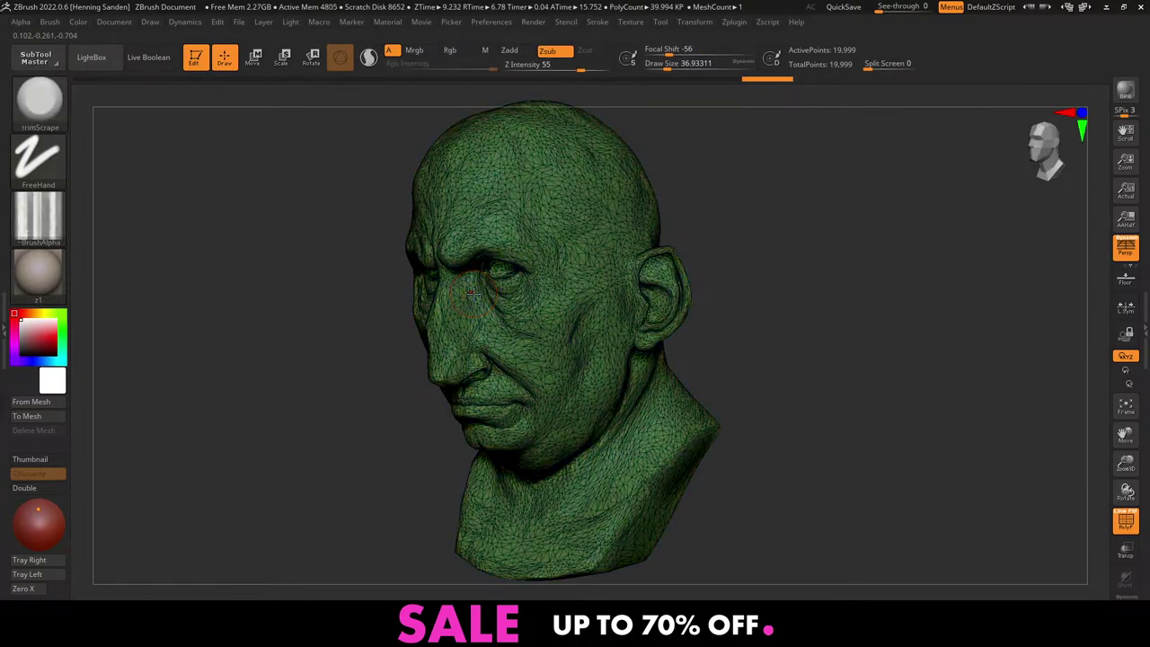
{"action": "left_click", "coordinate": [466, 611]}
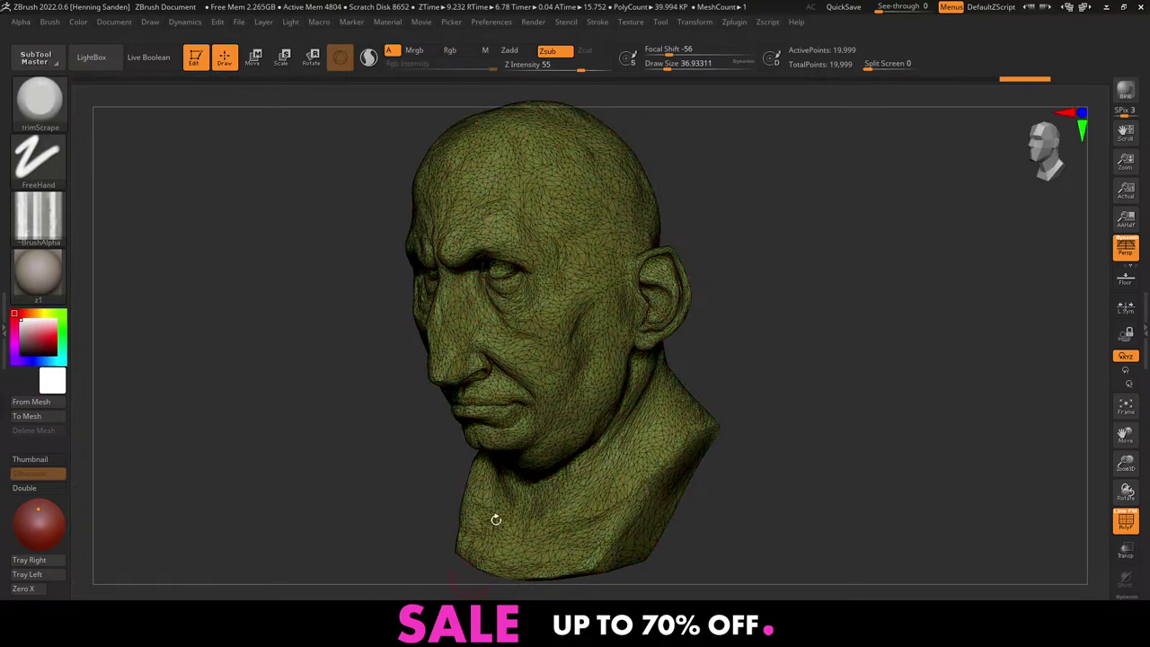
{"action": "right_click_drag", "start_coordinate": [538, 402], "coordinate": [477, 422]}
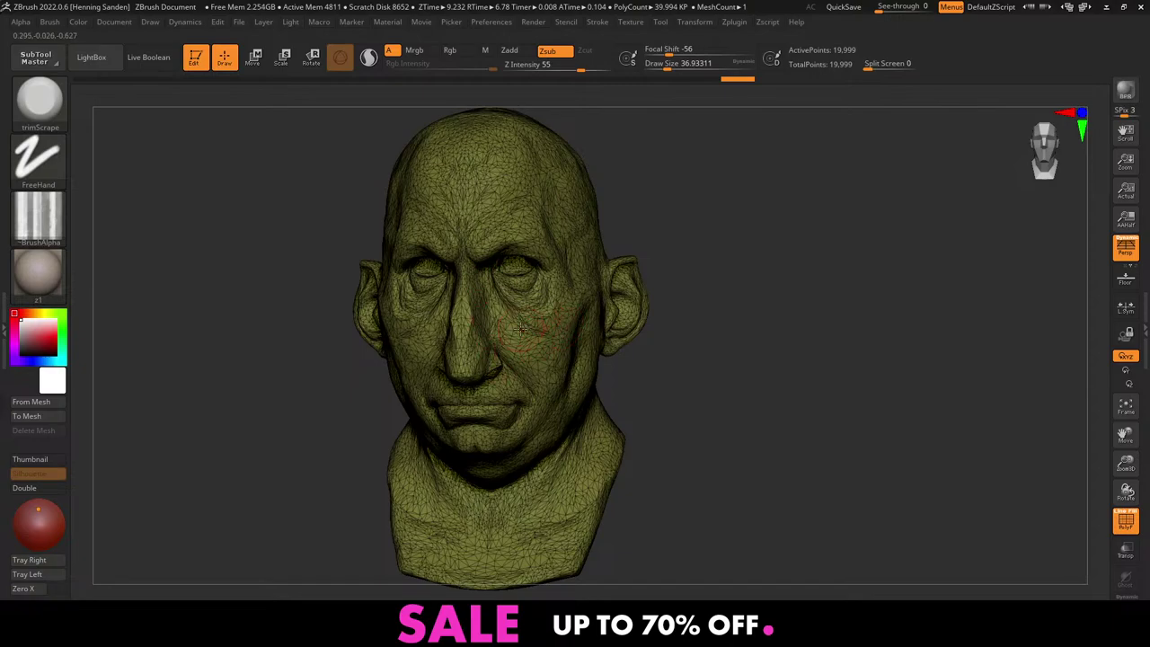
{"action": "key", "text": "ctrl+w"}
{"action": "key", "text": "ctrl+w"}
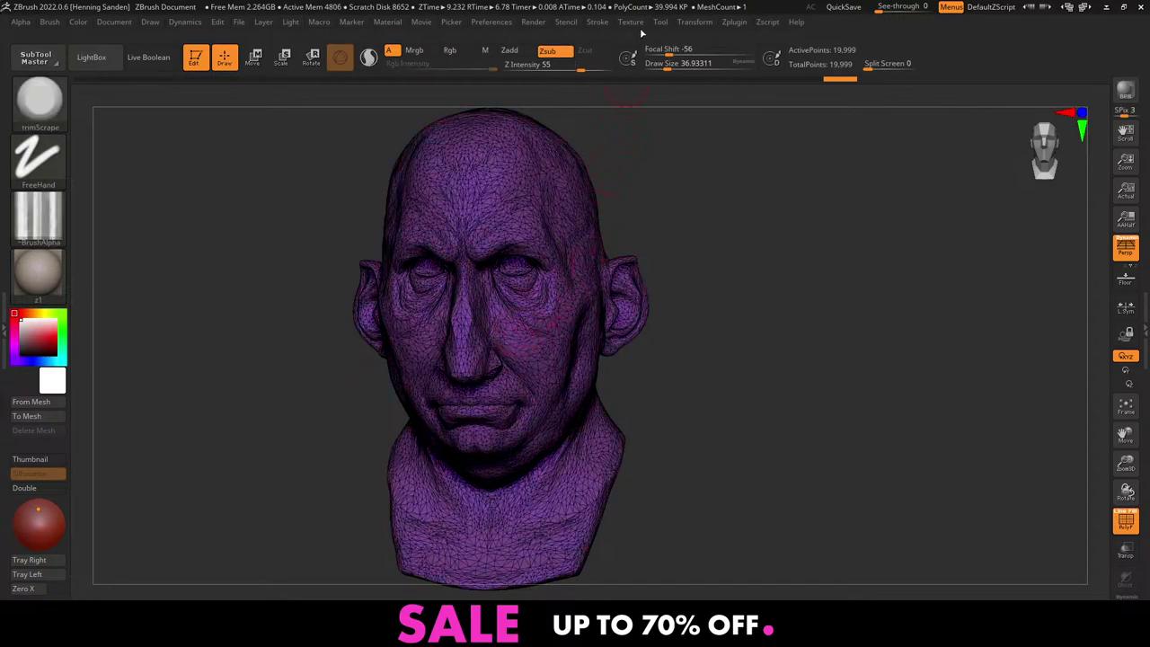
Review the ImportExport preferences for mesh export, including the Grp option for exporting groups
{"action": "left_click", "coordinate": [483, 24]}
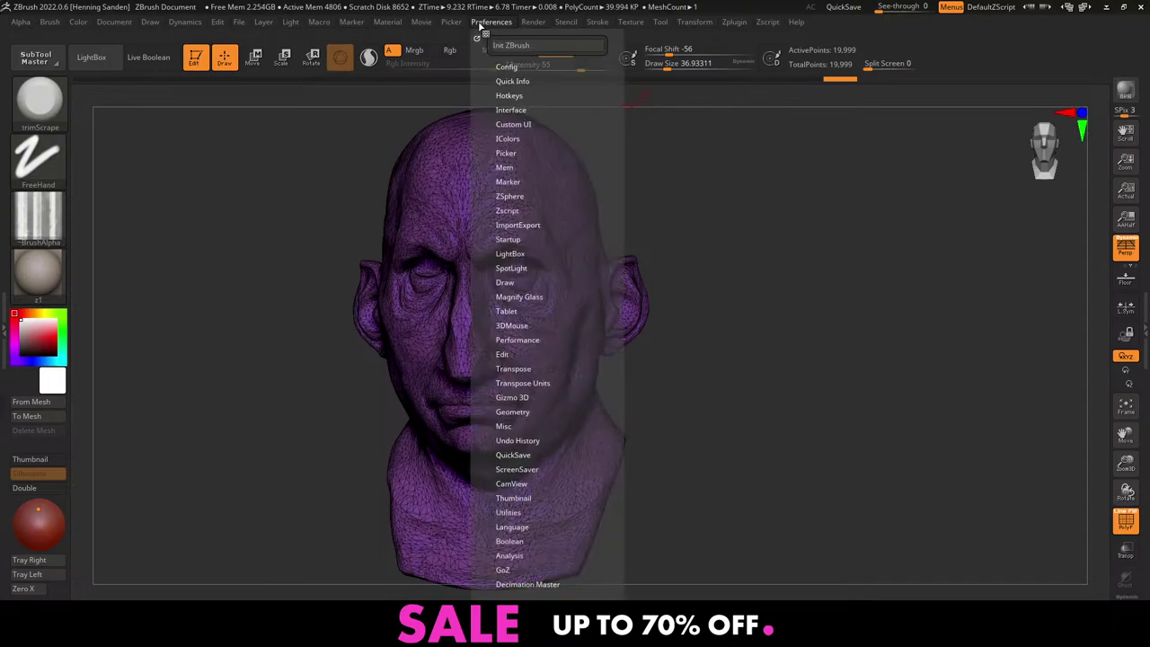
{"action": "left_click", "coordinate": [511, 223]}
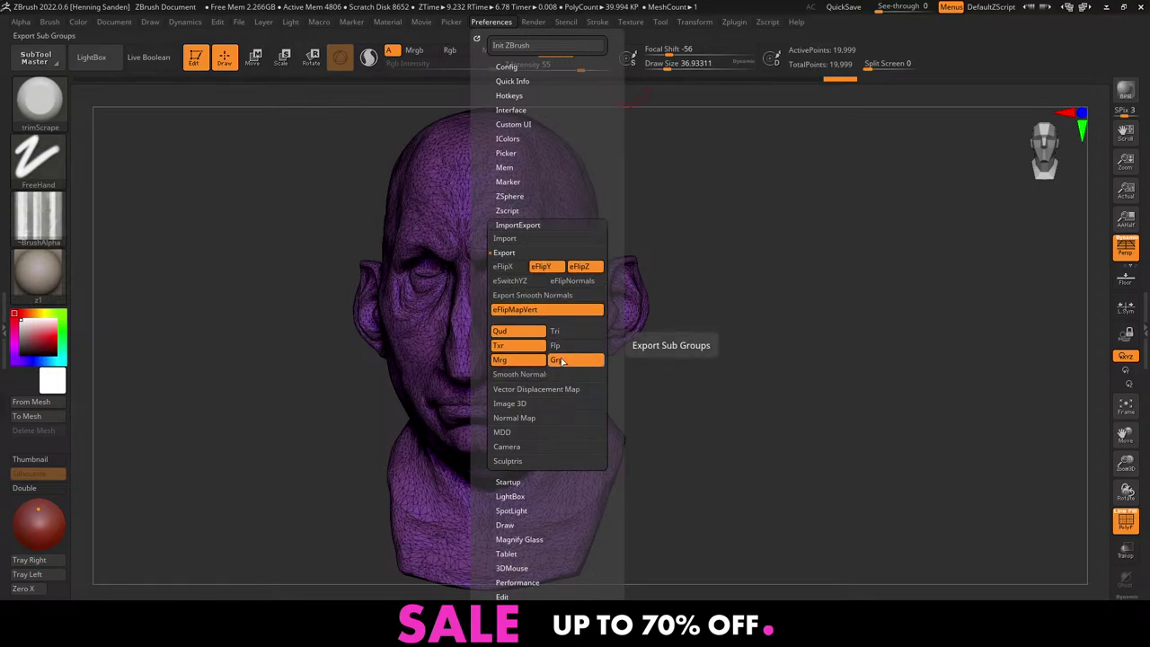
{"action": "left_click_drag", "start_coordinate": [657, 301], "coordinate": [663, 315]}
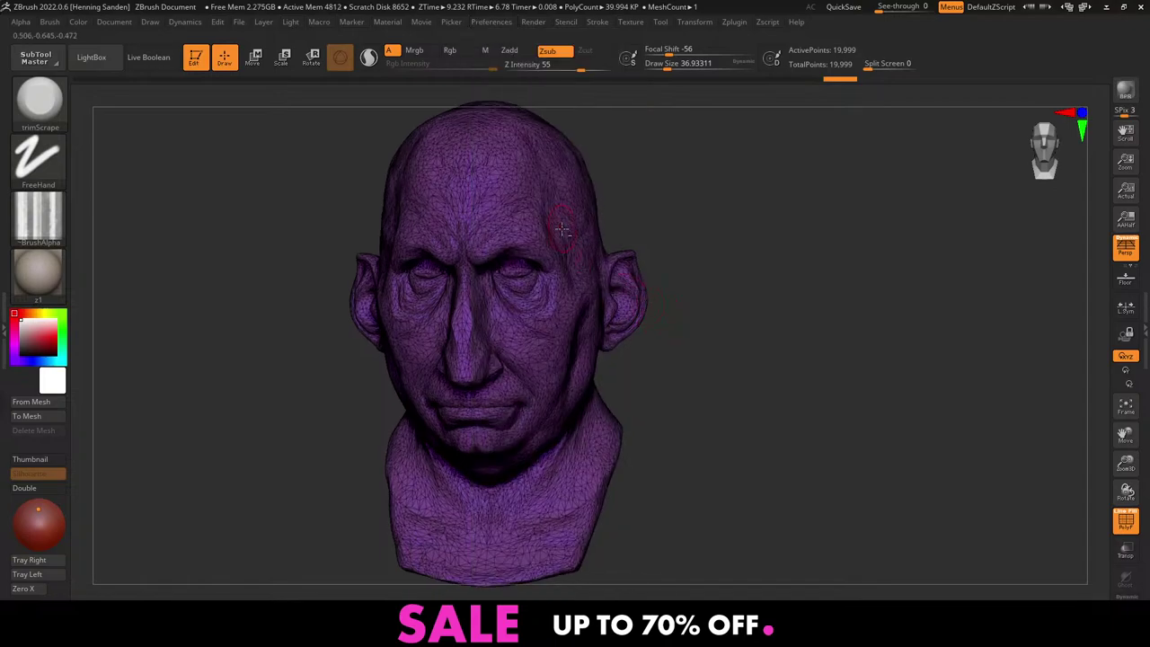
Switch to Autodesk Maya 2024 with its empty untitled scene
{"action": "key", "text": "alt+Tab"}
{"action": "left_click", "coordinate": [888, 217]}
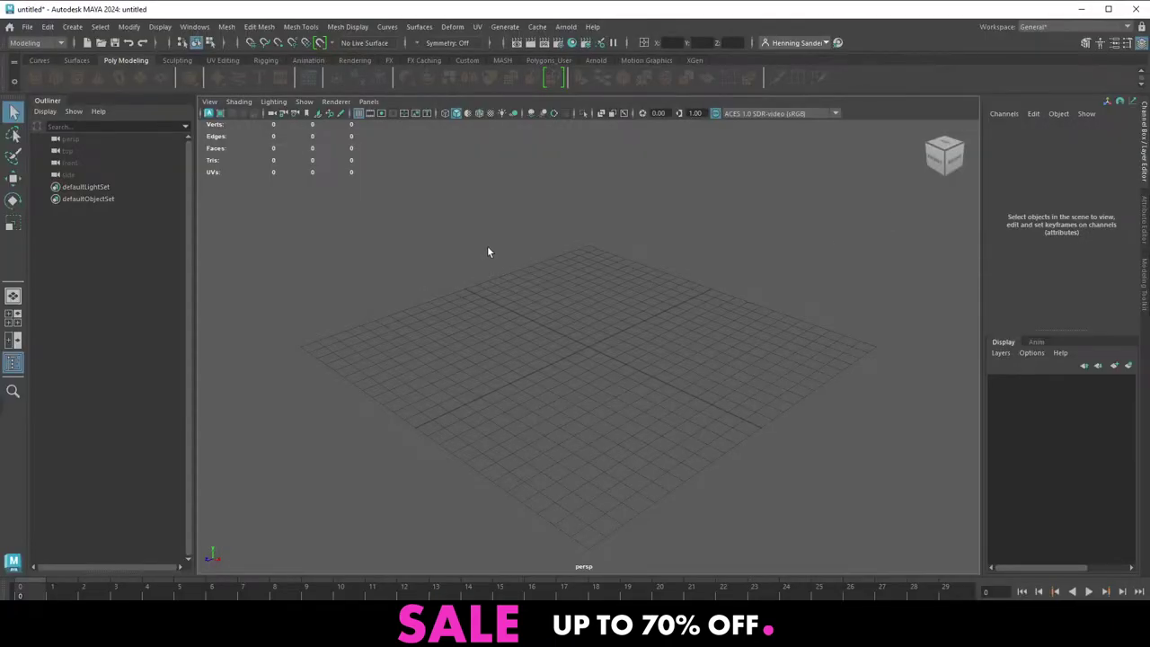
Start importing a file into the scene and browse to the delete folder on the Desktop
{"action": "left_click", "coordinate": [27, 27]}
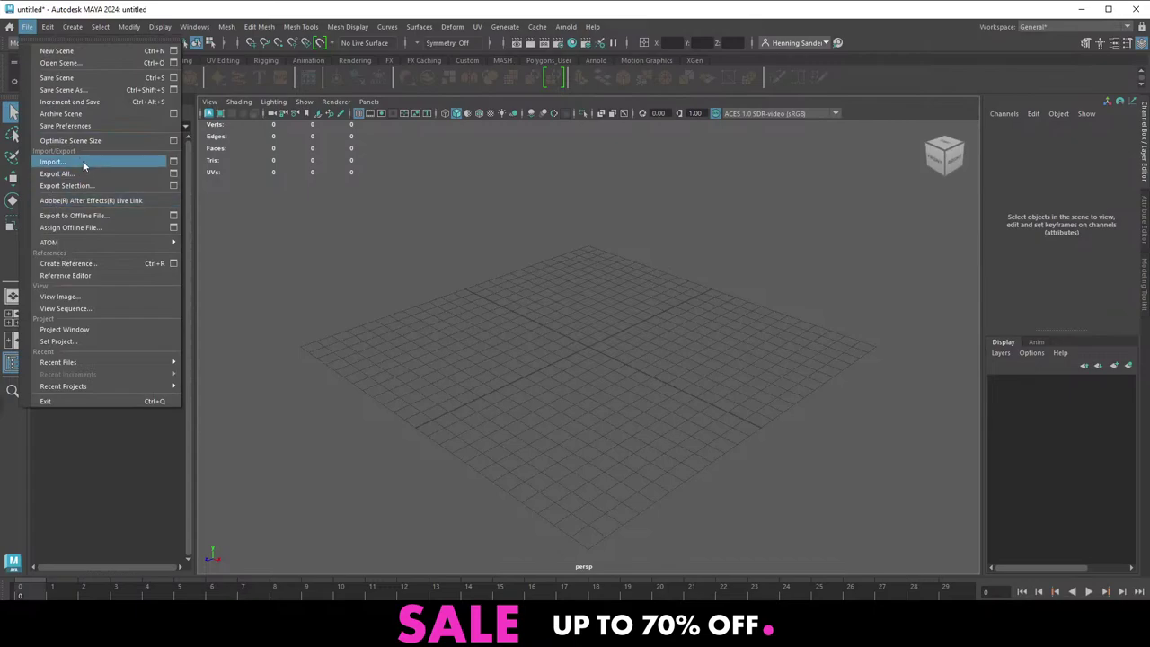
{"action": "left_click", "coordinate": [82, 161]}
{"action": "left_click", "coordinate": [319, 199]}
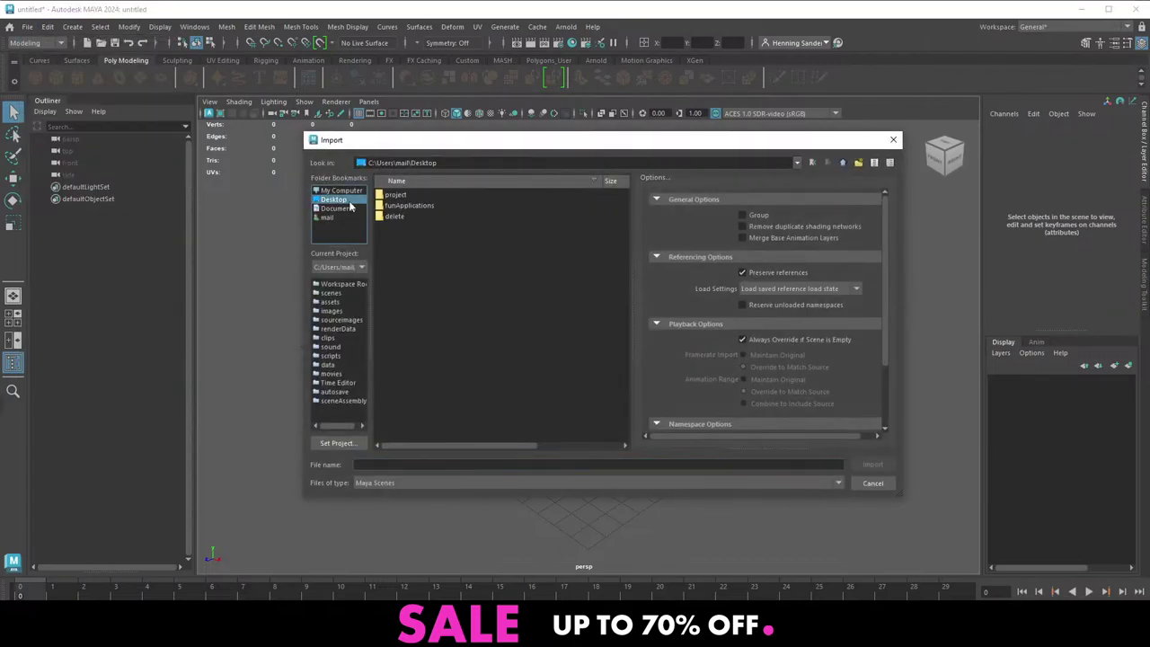
{"action": "double_click", "coordinate": [398, 219]}
{"action": "left_click_drag", "start_coordinate": [445, 141], "coordinate": [0, 283]}
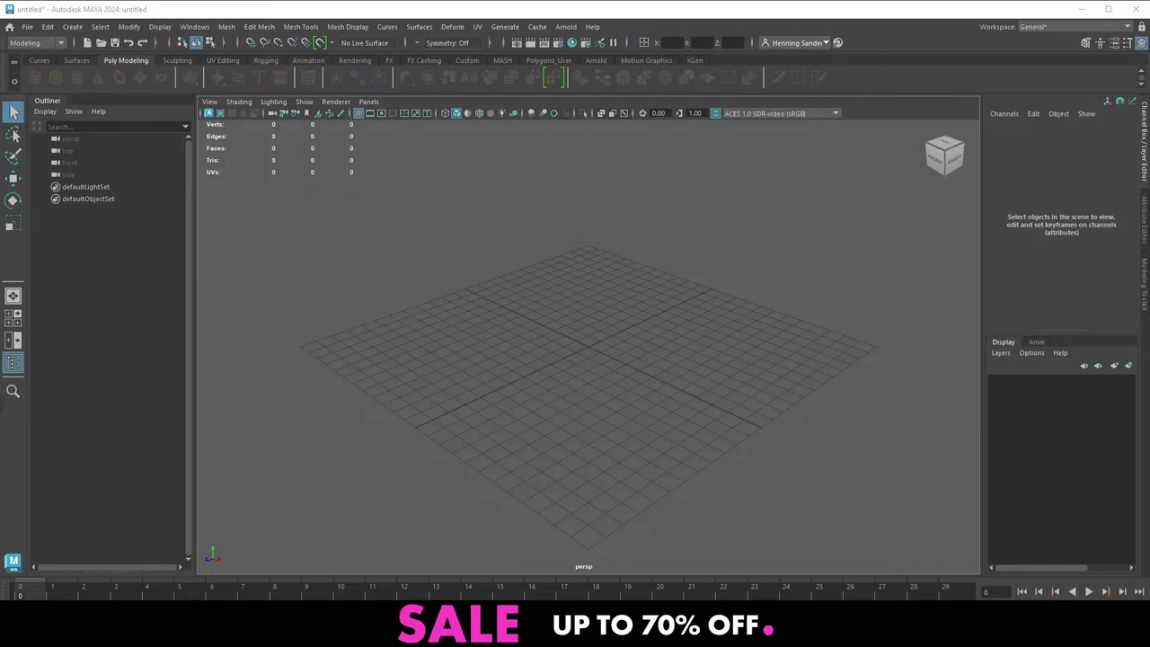
Import mitchMcconnel02.obj with the OBJ file type and the Single Object option
{"action": "left_click_drag", "start_coordinate": [79, 438], "coordinate": [268, 258]}
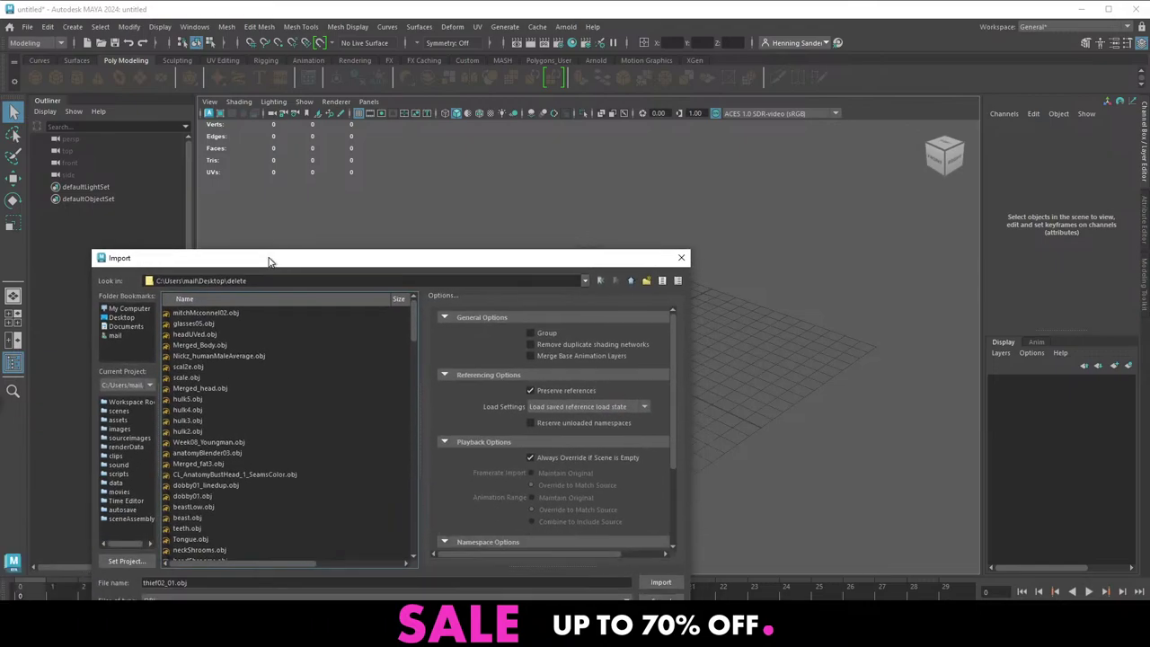
{"action": "left_click", "coordinate": [194, 314]}
{"action": "left_click", "coordinate": [386, 599]}
{"action": "left_click", "coordinate": [386, 554]}
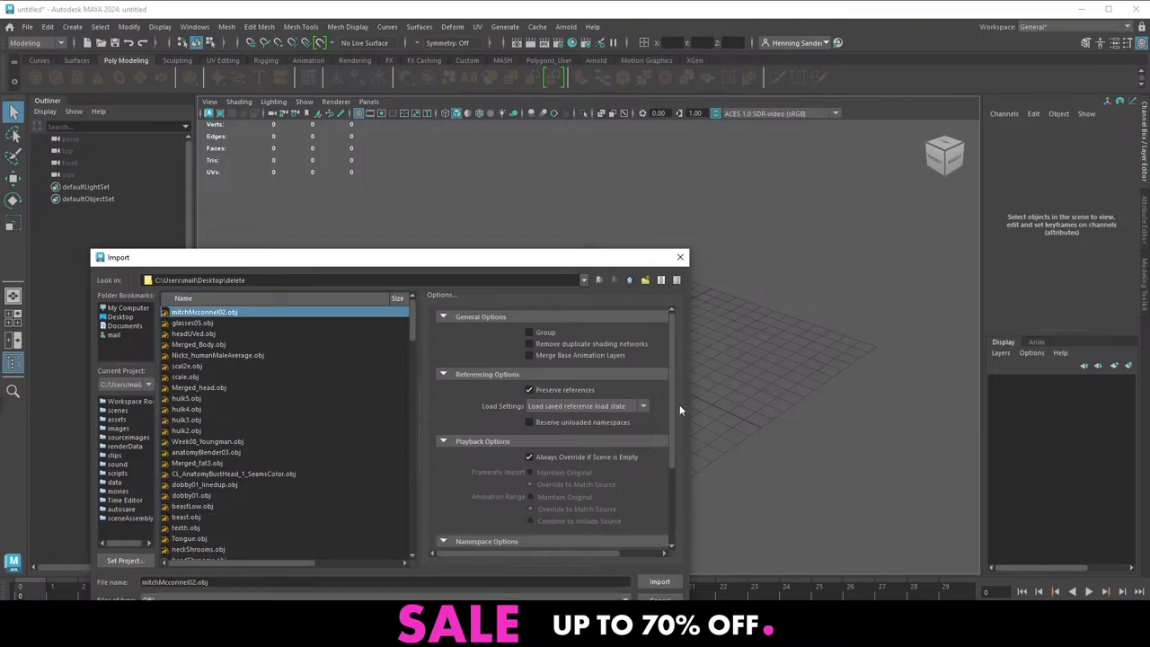
{"action": "left_click_drag", "start_coordinate": [672, 404], "coordinate": [671, 492]}
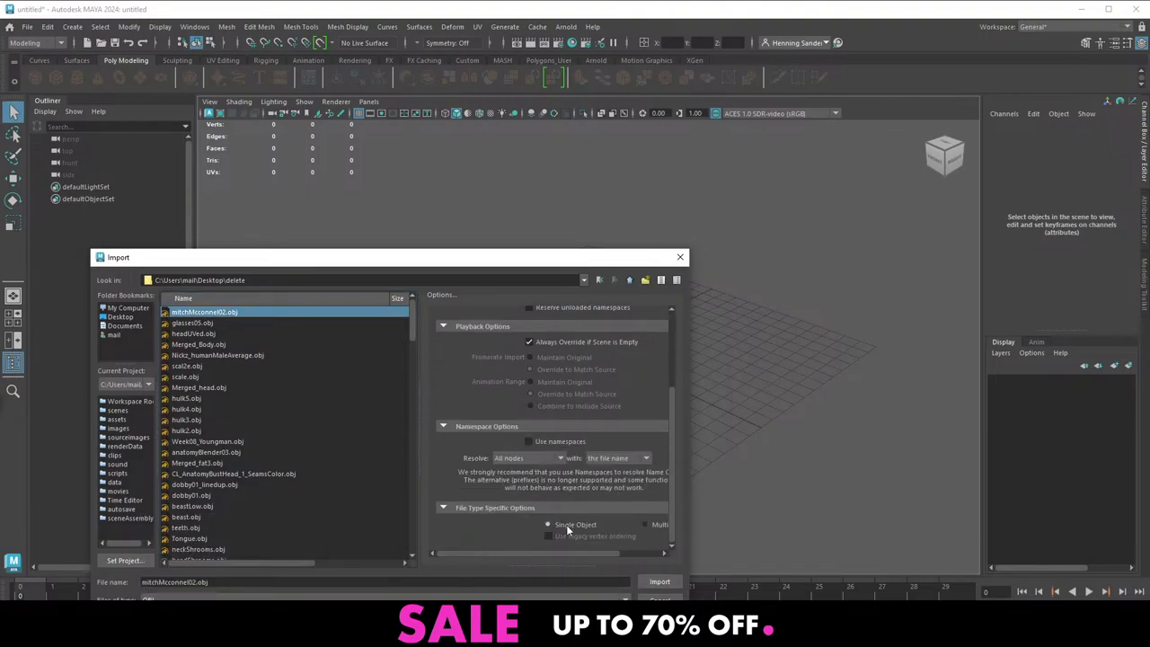
{"action": "left_click", "coordinate": [659, 581]}
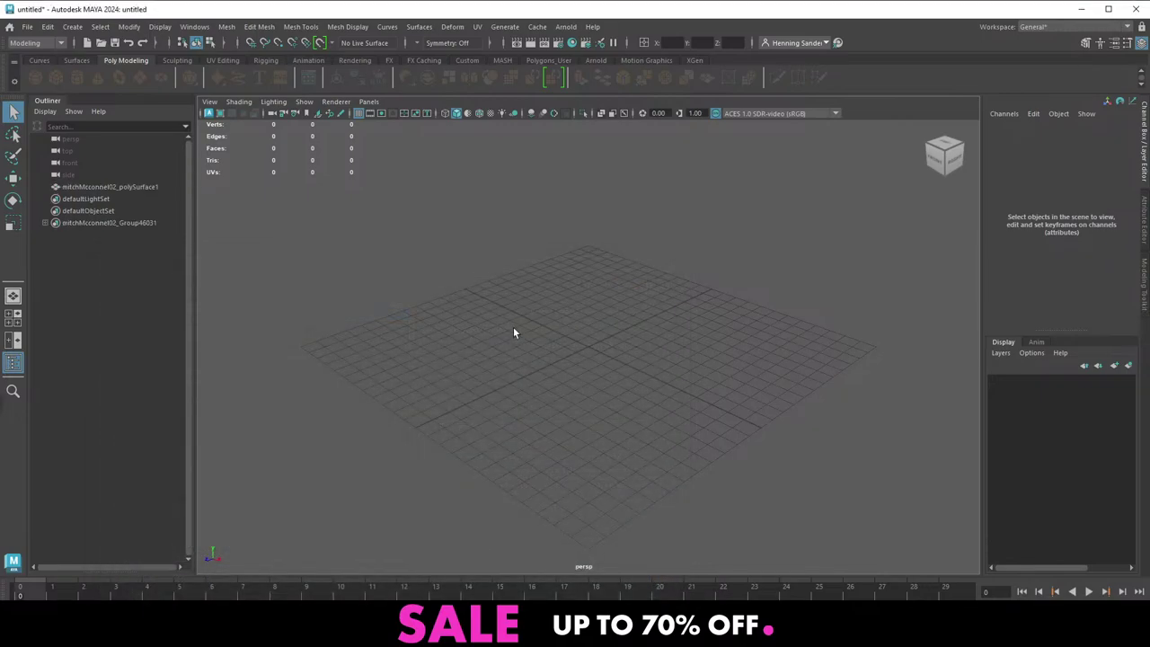
Frame the imported head in the viewport and examine its shape
{"action": "left_click", "coordinate": [595, 342]}
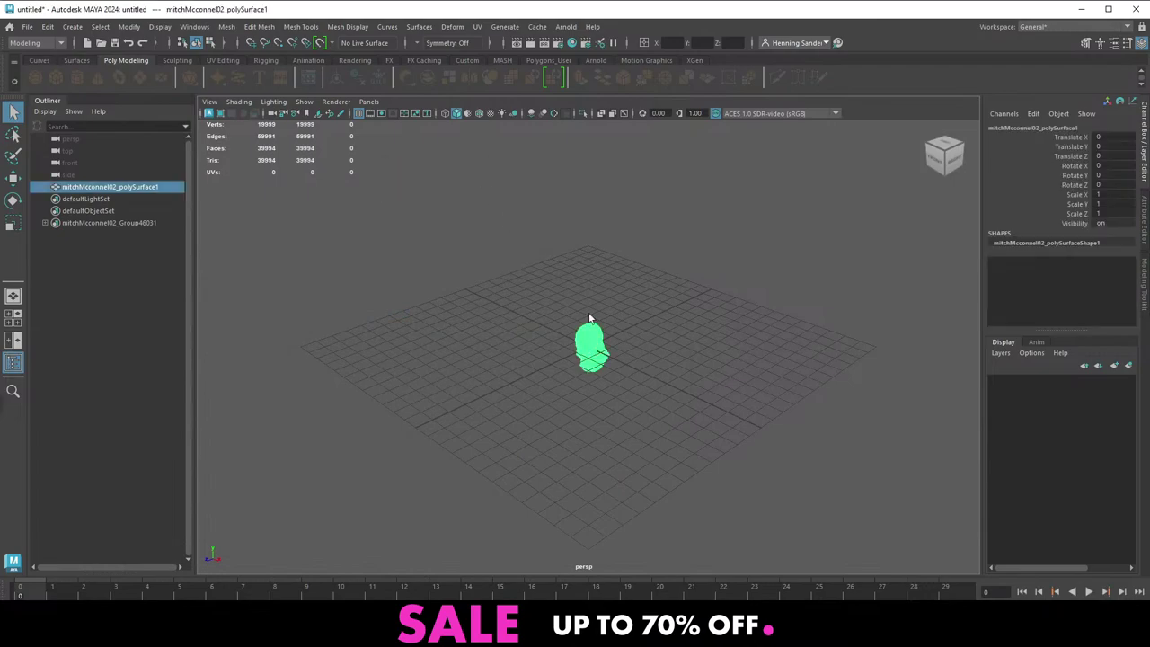
{"action": "key", "text": "f"}
{"action": "mouse_move", "coordinate": [543, 358]}
{"action": "left_mouse_down", "text": "alt"}
{"action": "mouse_move", "coordinate": [556, 356]}
{"action": "mouse_move", "coordinate": [555, 387]}
{"action": "mouse_move", "coordinate": [569, 367]}
{"action": "left_mouse_up", "text": "alt"}
{"action": "left_click", "coordinate": [476, 350]}
{"action": "right_click_drag", "start_coordinate": [602, 326], "coordinate": [660, 373], "text": "alt"}
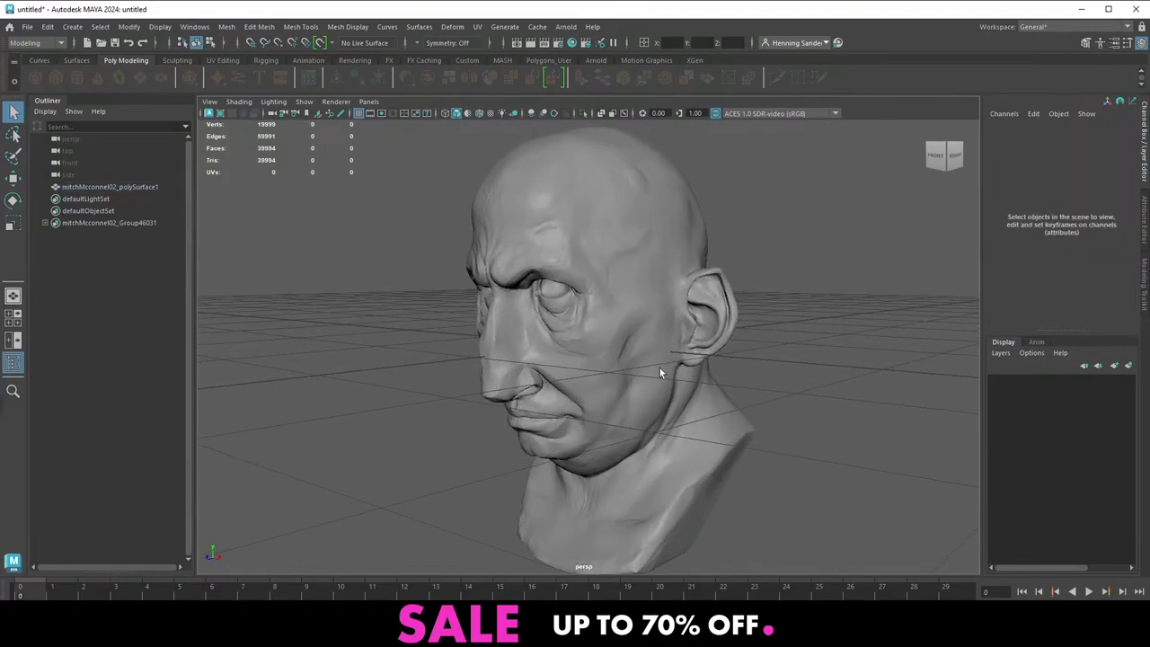
Try raising the head about 1.549 units in Y above the grid, and undo the move
{"action": "left_click_drag", "start_coordinate": [582, 360], "coordinate": [541, 311], "text": "alt"}
{"action": "left_click", "coordinate": [544, 313]}
{"action": "key", "text": "w"}
{"action": "middle_click_drag", "start_coordinate": [657, 393], "coordinate": [686, 154]}
{"action": "middle_click_drag", "start_coordinate": [650, 208], "coordinate": [651, 403], "text": "alt"}
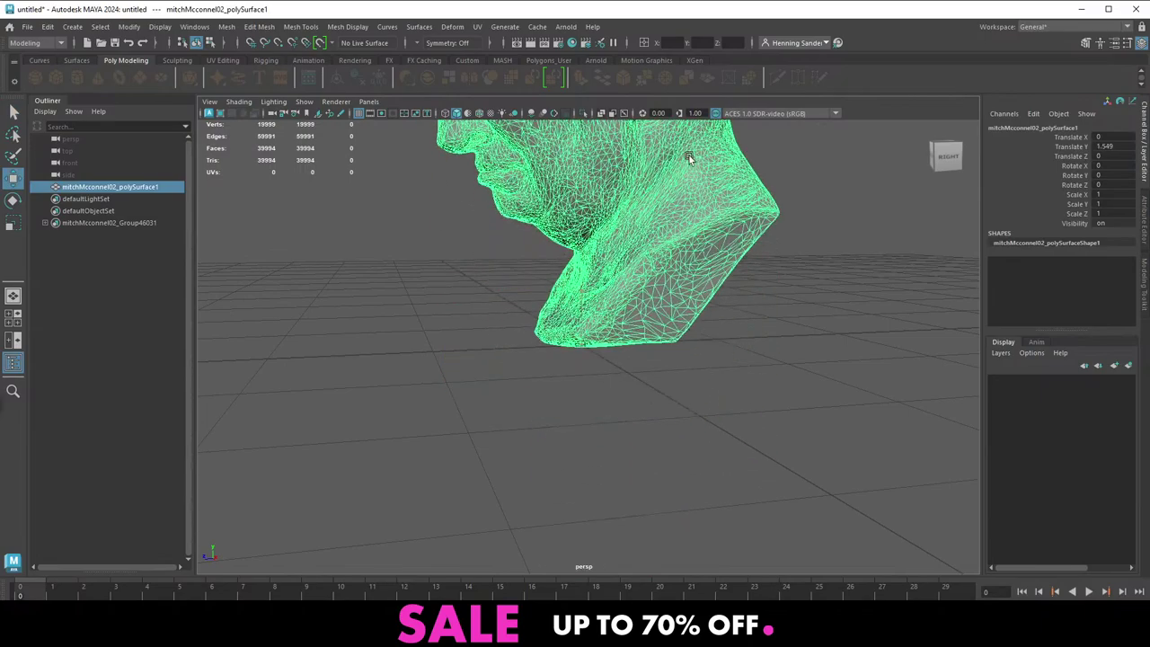
{"action": "left_click_drag", "start_coordinate": [651, 403], "coordinate": [669, 324], "text": "alt"}
{"action": "key", "text": "ctrl+z"}
{"action": "key", "text": "ctrl+z"}
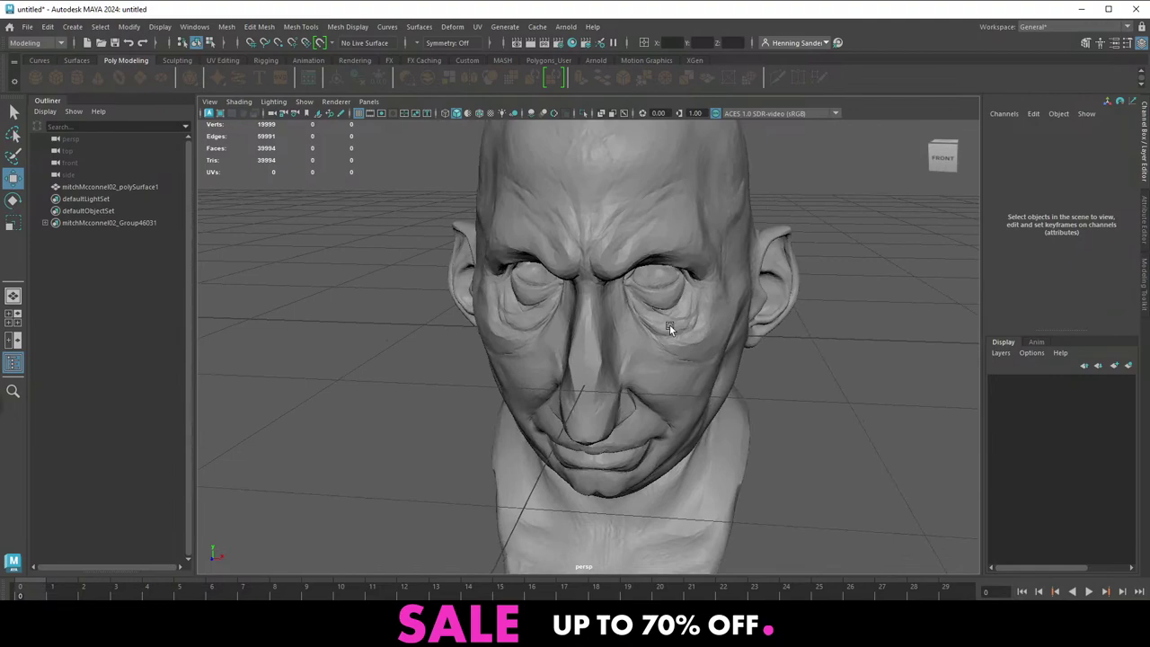
Hide the grid in the perspective view of the head
{"action": "left_click_drag", "start_coordinate": [664, 357], "coordinate": [571, 354], "text": "alt"}
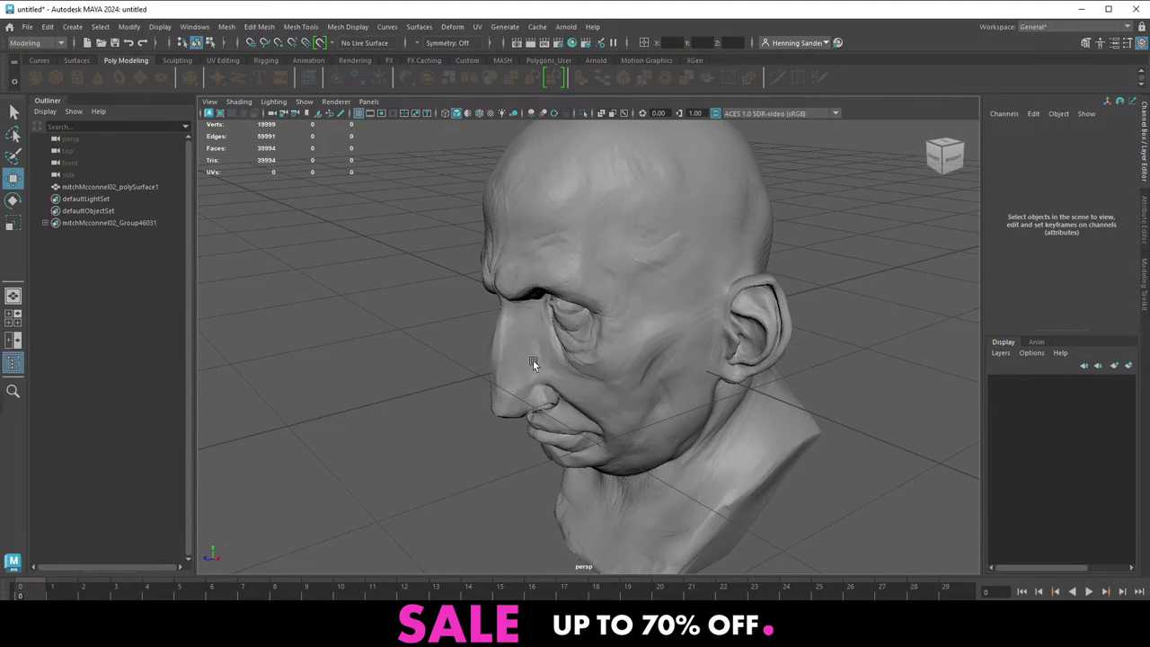
{"action": "left_click_drag", "start_coordinate": [549, 303], "coordinate": [580, 355], "text": "alt"}
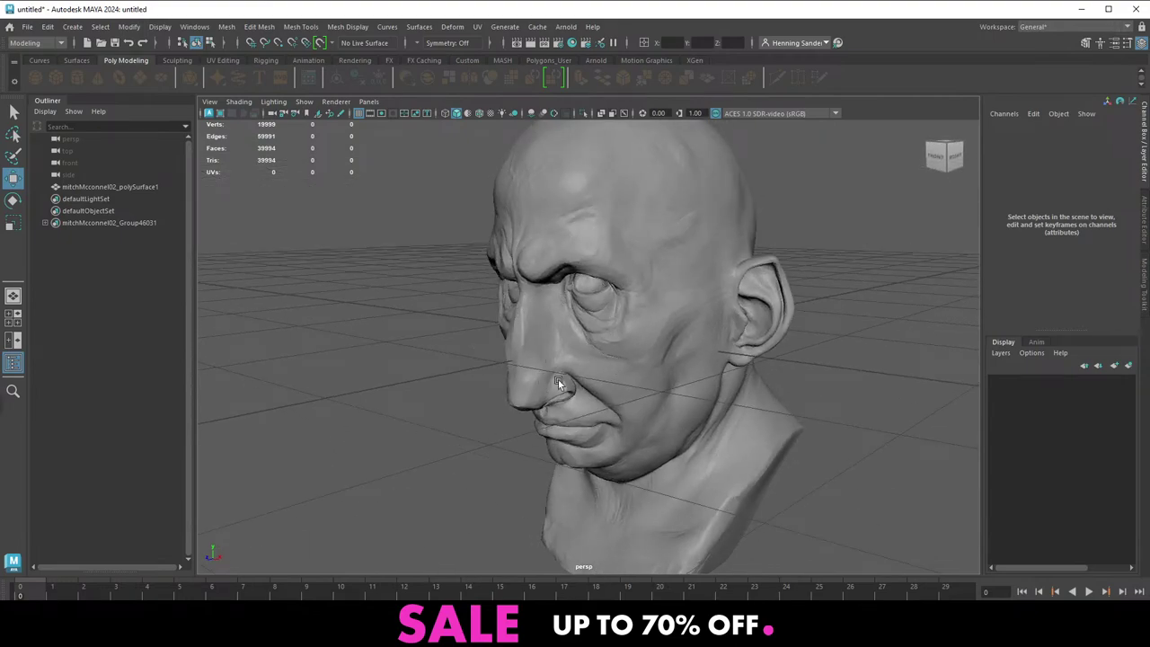
{"action": "left_click_drag", "start_coordinate": [534, 363], "coordinate": [586, 342], "text": "alt"}
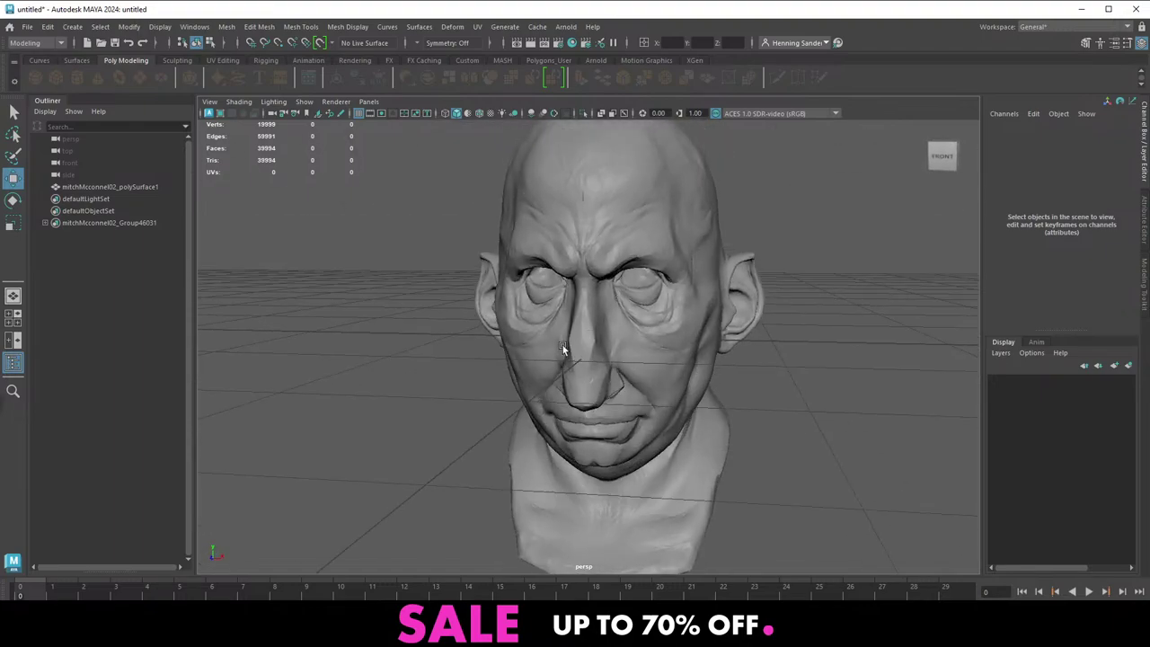
{"action": "middle_click_drag", "start_coordinate": [564, 339], "coordinate": [551, 352], "text": "alt"}
{"action": "scroll", "coordinate": [582, 335], "scroll_direction": "up", "scroll_amount": 3}
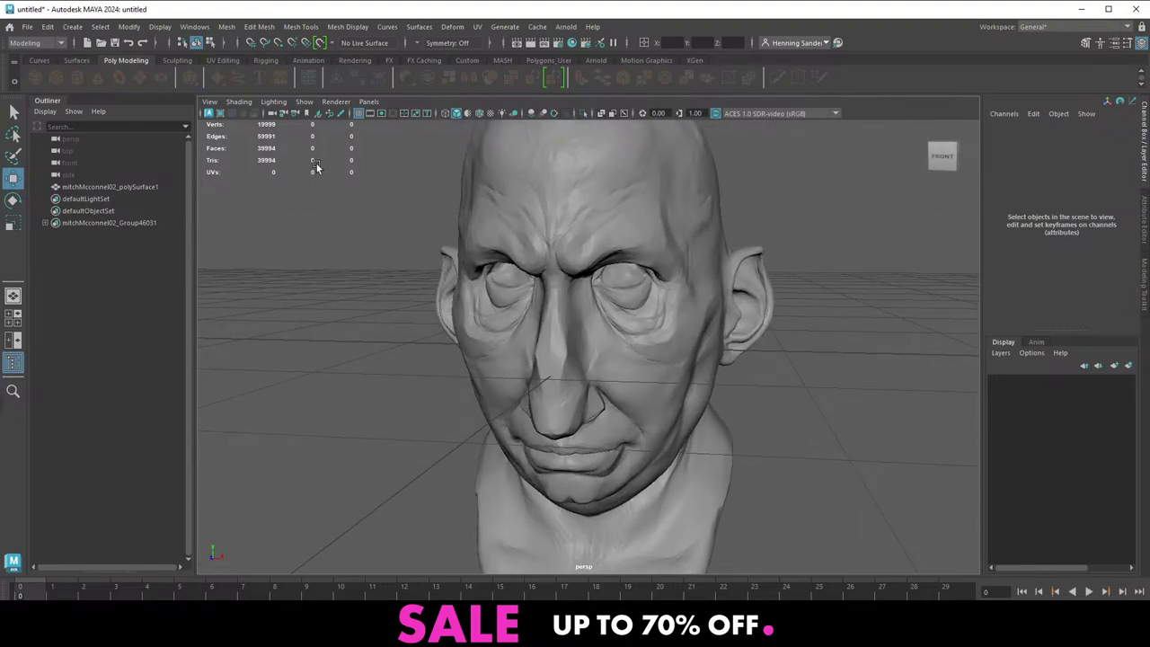
{"action": "left_click", "coordinate": [359, 113]}
{"action": "middle_click_drag", "start_coordinate": [464, 231], "coordinate": [268, 219], "text": "alt"}
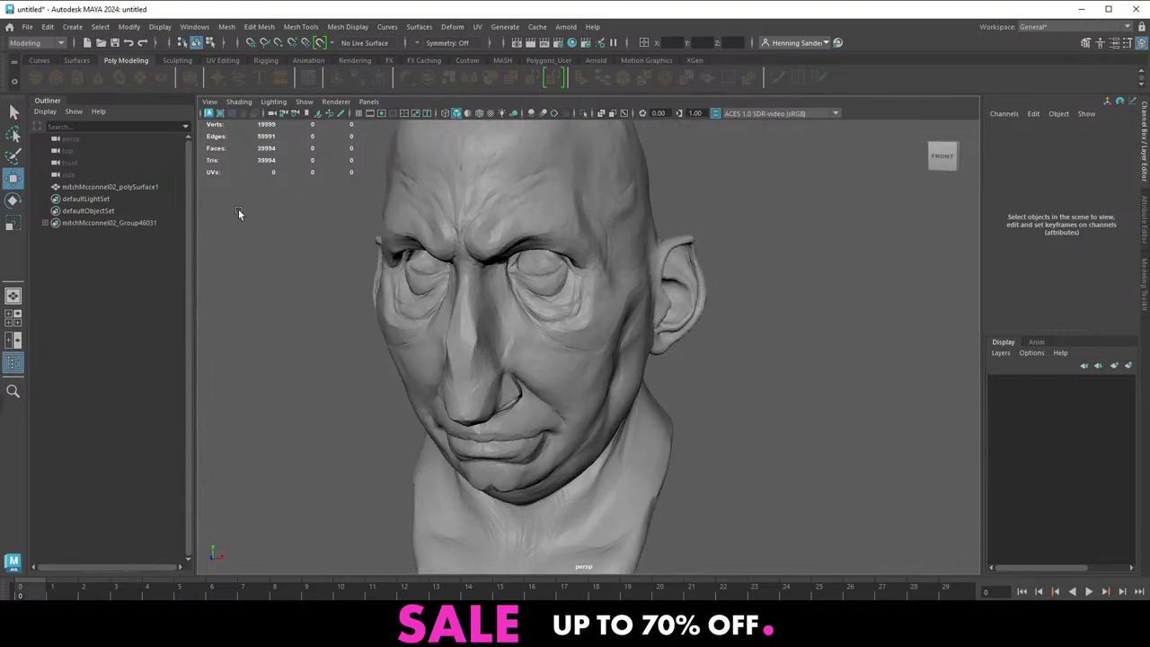
Delete the leftover mitchMcconnel02_Group46031 set and rename the imported mesh head_hipoly
{"action": "left_click", "coordinate": [105, 223]}
{"action": "key", "text": "Delete"}
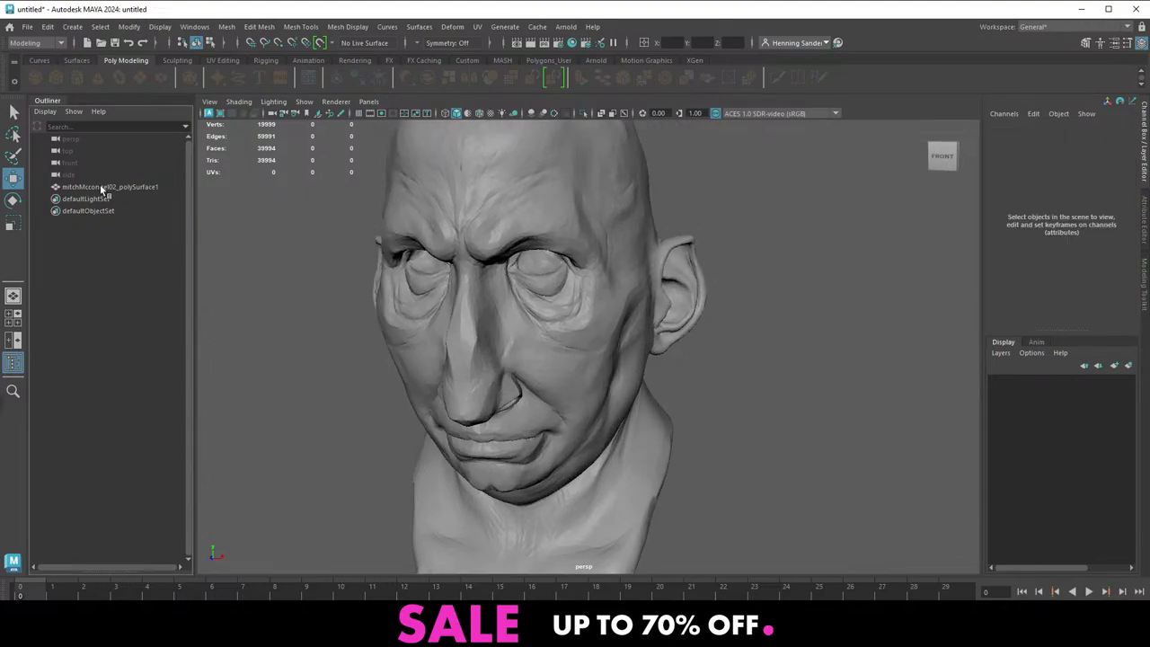
{"action": "double_click", "coordinate": [103, 187]}
{"action": "type", "text": "ead"}
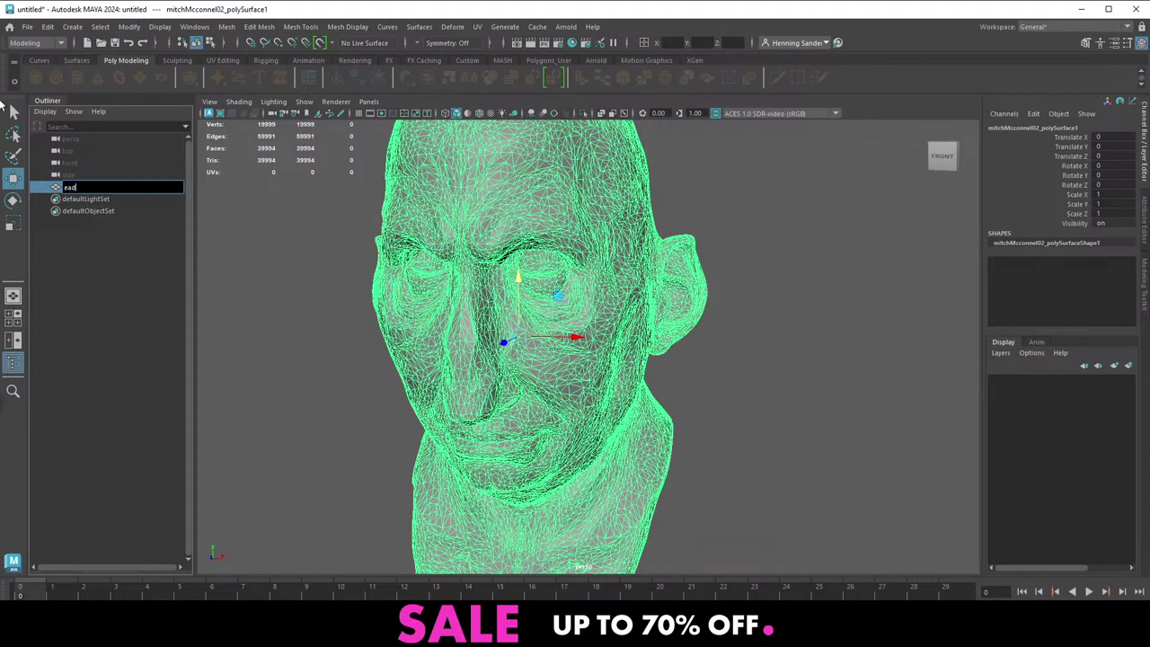
{"action": "key", "text": "BackSpace"}
{"action": "key", "text": "BackSpace"}
{"action": "key", "text": "BackSpace"}
{"action": "type", "text": "head_hipoly"}
{"action": "key", "text": "Return"}
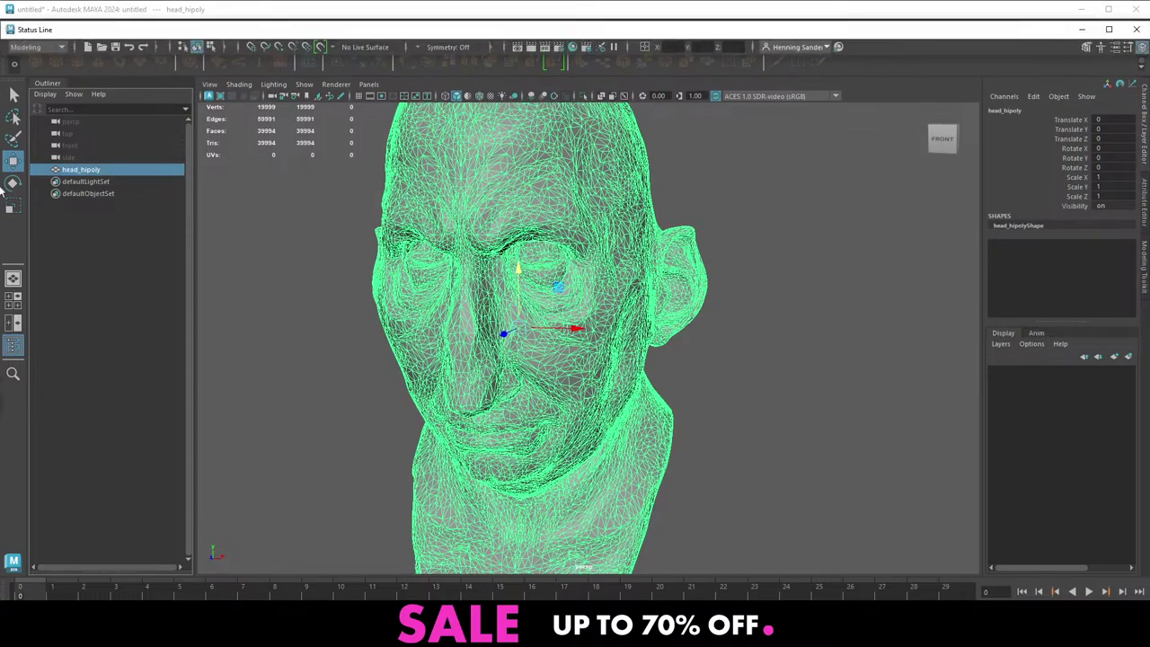
Dock the floating Status Line back into the interface, deselect the head, and save the scene as mitchRetopo01.mb in the delete folder
{"action": "left_click_drag", "start_coordinate": [279, 27], "coordinate": [366, 71]}
{"action": "left_click_drag", "start_coordinate": [128, 82], "coordinate": [52, 40]}
{"action": "left_click_drag", "start_coordinate": [558, 206], "coordinate": [530, 244], "text": "alt"}
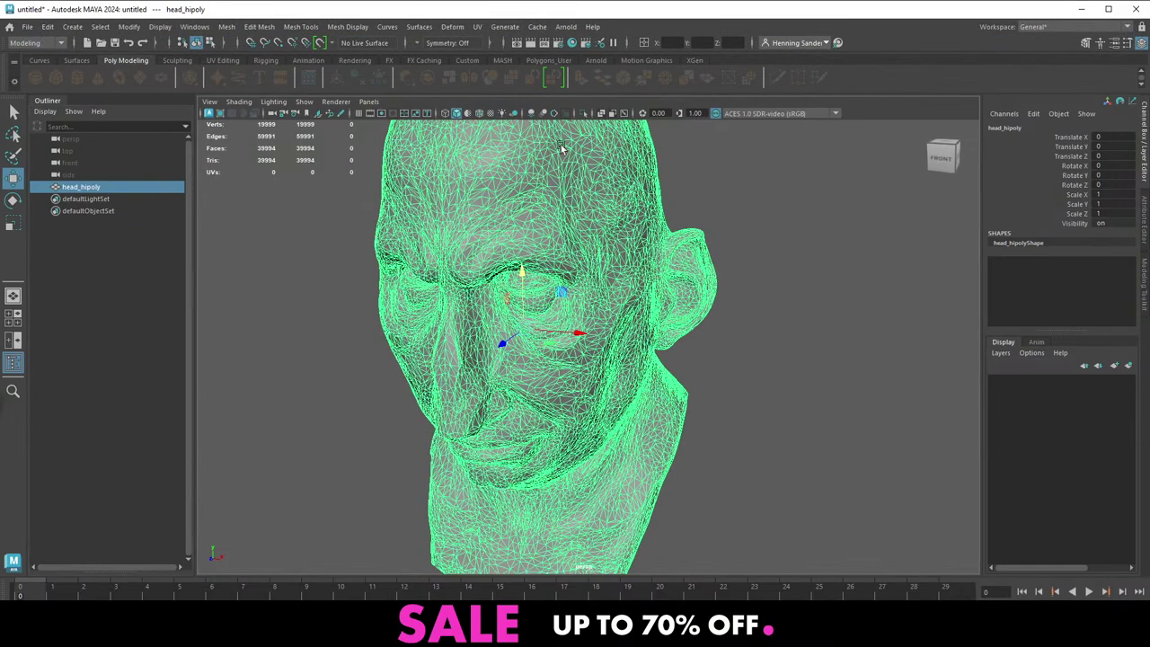
{"action": "left_click_drag", "start_coordinate": [411, 252], "coordinate": [0, 364], "text": "alt"}
{"action": "key", "text": "q"}
{"action": "left_click", "coordinate": [840, 177]}
{"action": "key", "text": "ctrl+s"}
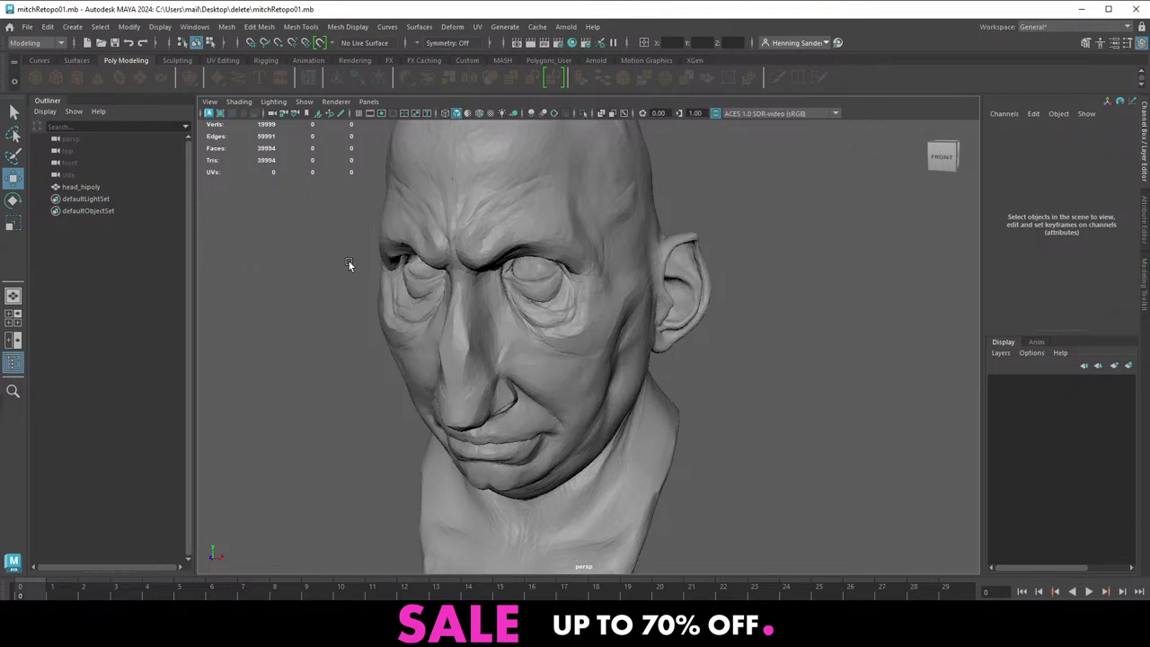
Examine the head's facial forms around the eyes, nose and mouth from the front and from below
{"action": "left_click_drag", "start_coordinate": [347, 335], "coordinate": [567, 384], "text": "alt"}
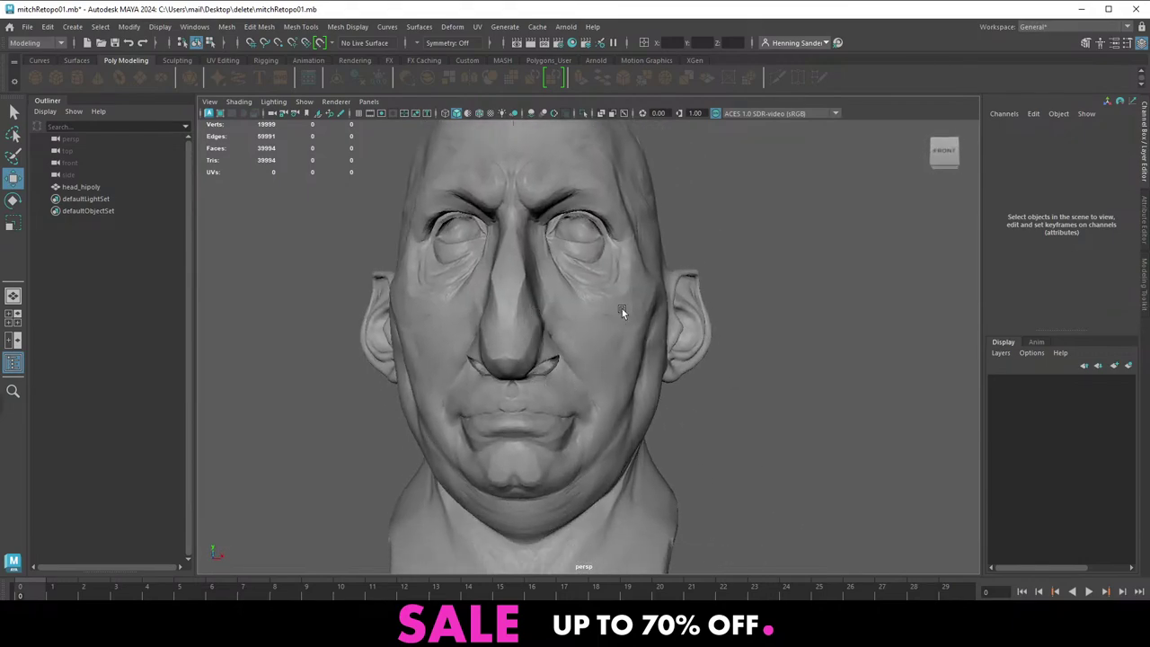
{"action": "left_click_drag", "start_coordinate": [517, 231], "coordinate": [575, 227], "text": "alt"}
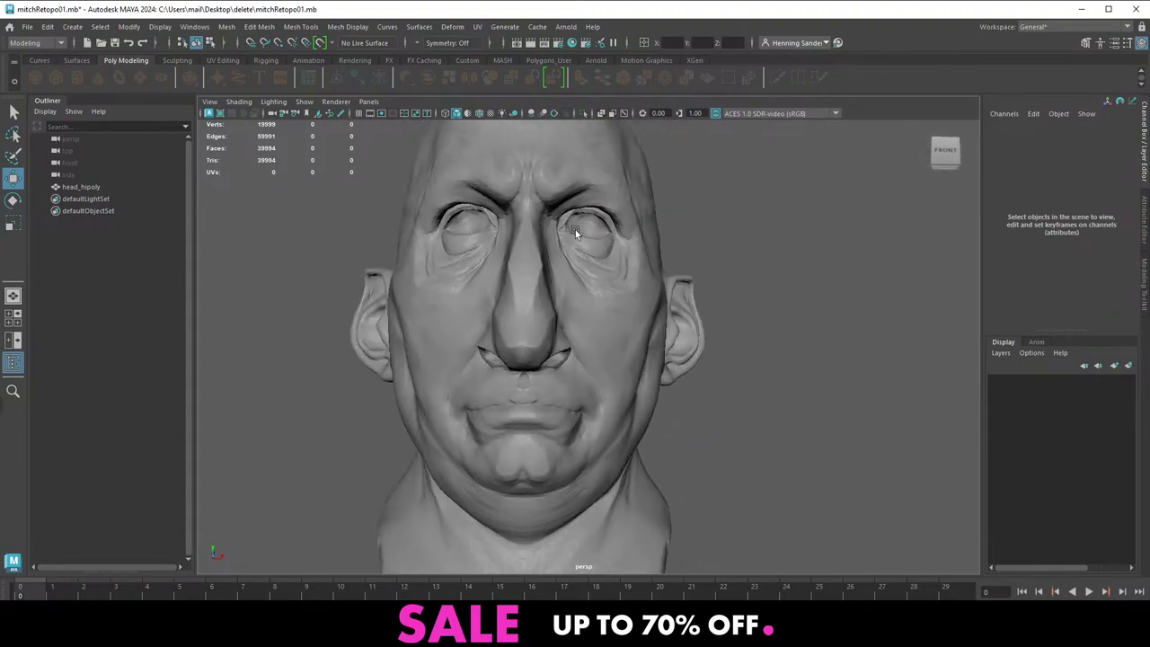
{"action": "left_click_drag", "start_coordinate": [474, 242], "coordinate": [465, 269], "text": "alt"}
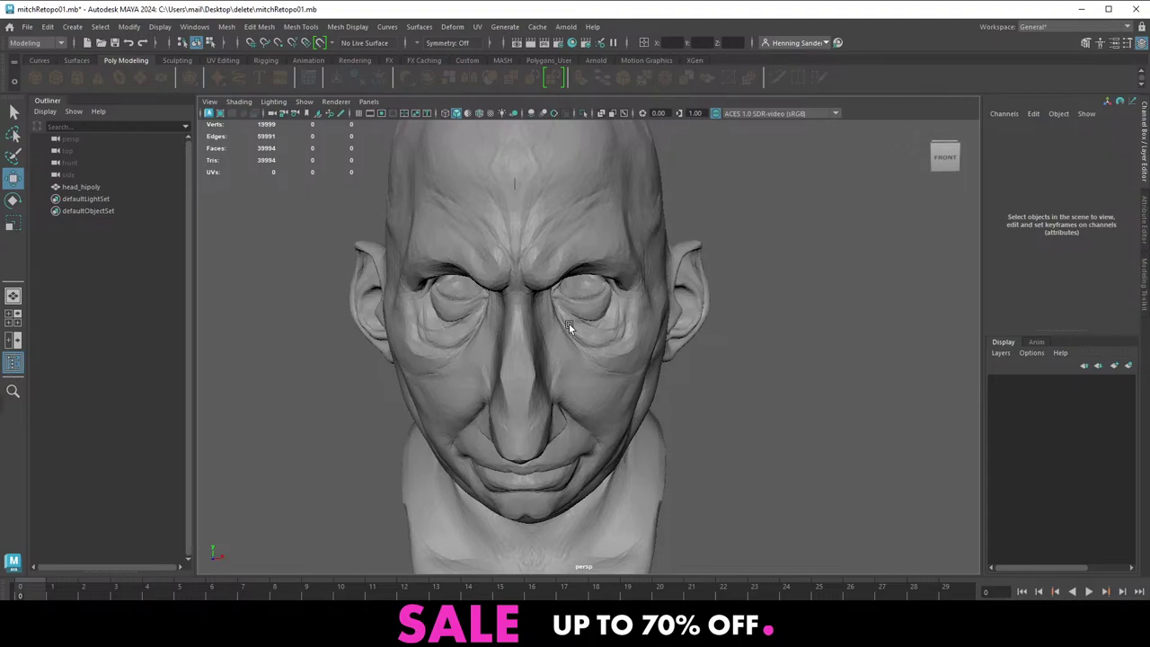
{"action": "left_click_drag", "start_coordinate": [554, 339], "coordinate": [545, 313], "text": "alt"}
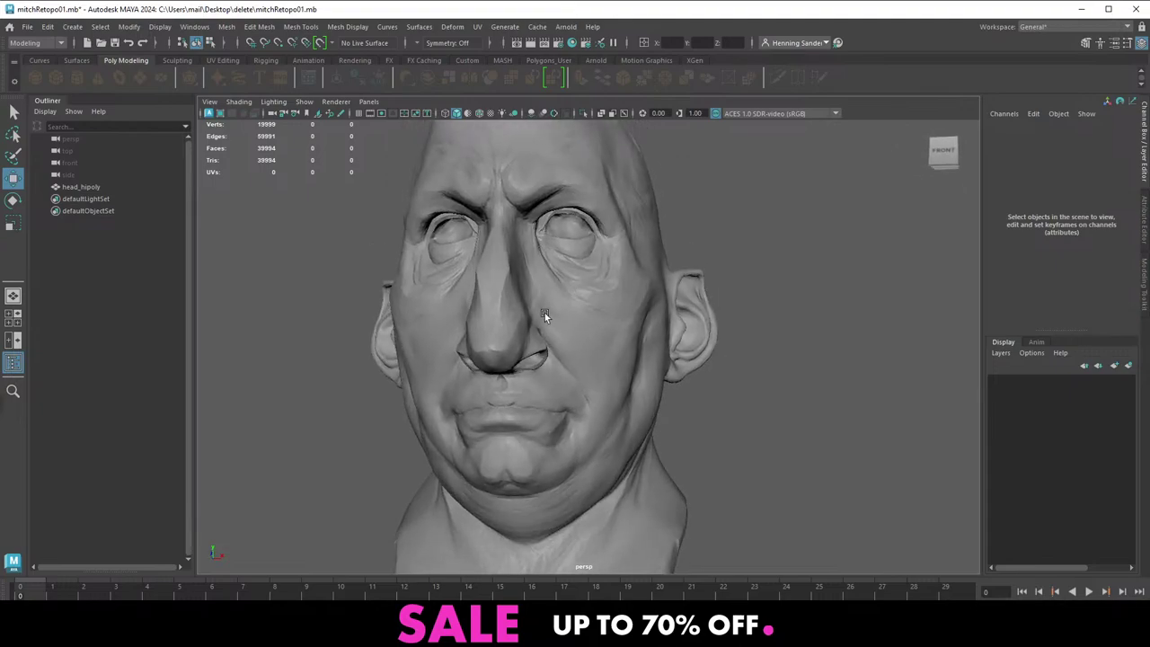
{"action": "left_click_drag", "start_coordinate": [580, 272], "coordinate": [605, 338], "text": "alt"}
{"action": "left_click_drag", "start_coordinate": [493, 251], "coordinate": [445, 409], "text": "alt"}
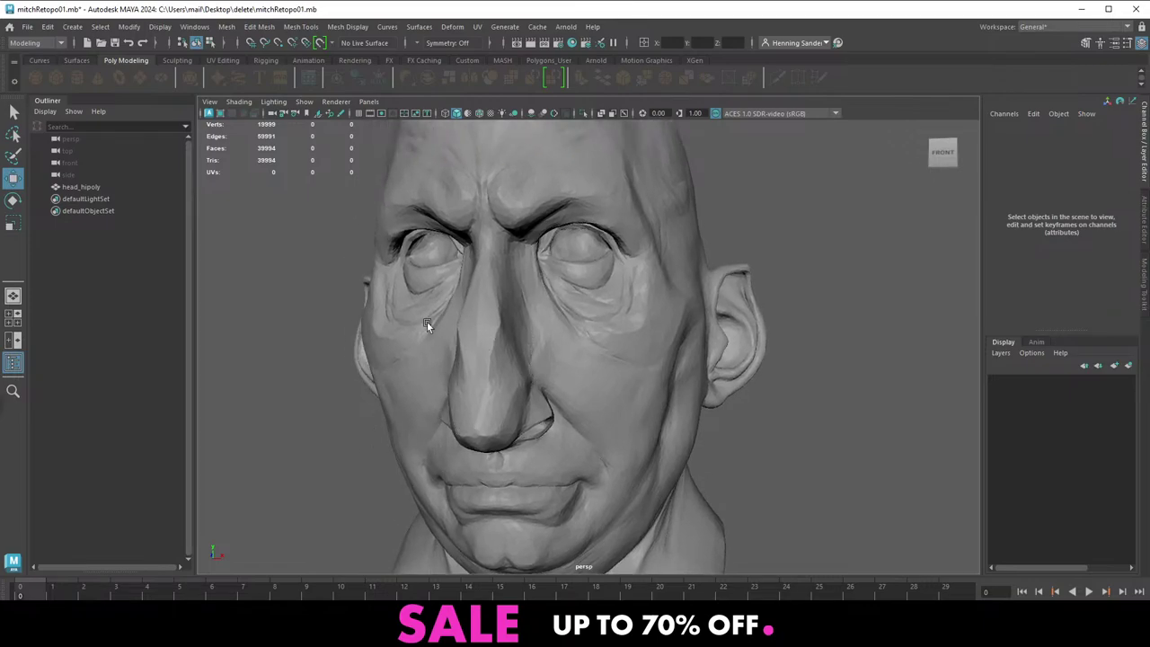
{"action": "left_click_drag", "start_coordinate": [427, 323], "coordinate": [552, 289], "text": "alt"}
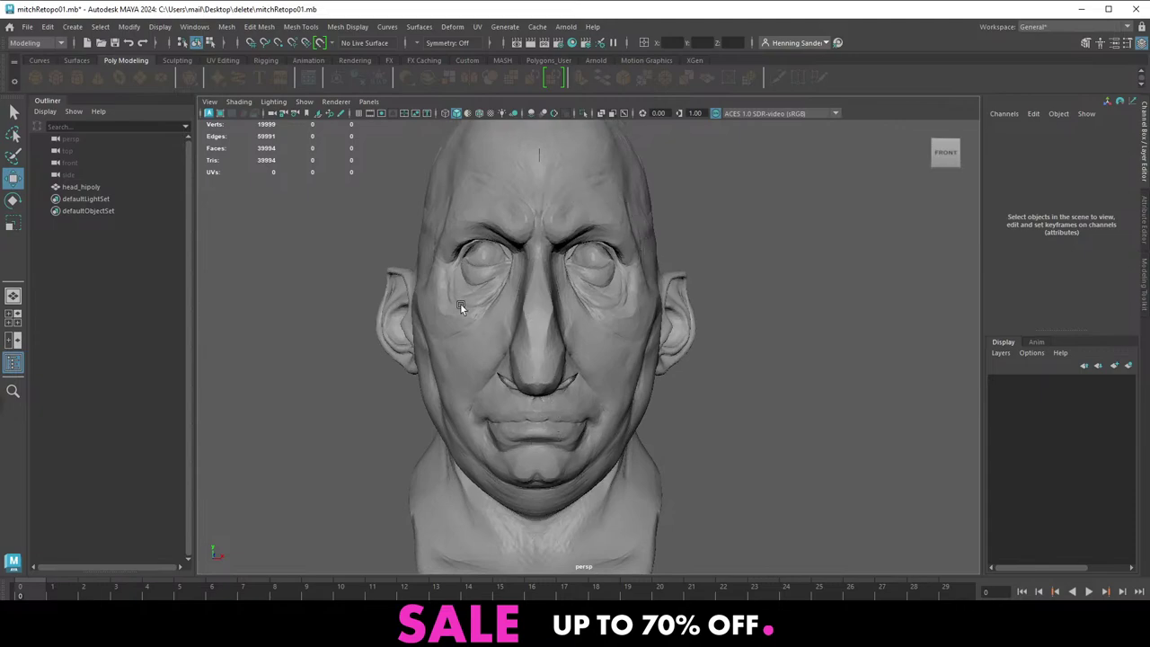
Make the head_hipoly mesh a live surface
{"action": "right_click_drag", "start_coordinate": [521, 269], "coordinate": [643, 271], "text": "alt"}
{"action": "middle_click_drag", "start_coordinate": [643, 270], "coordinate": [613, 313], "text": "alt"}
{"action": "left_click", "coordinate": [613, 313]}
{"action": "left_click", "coordinate": [319, 43]}
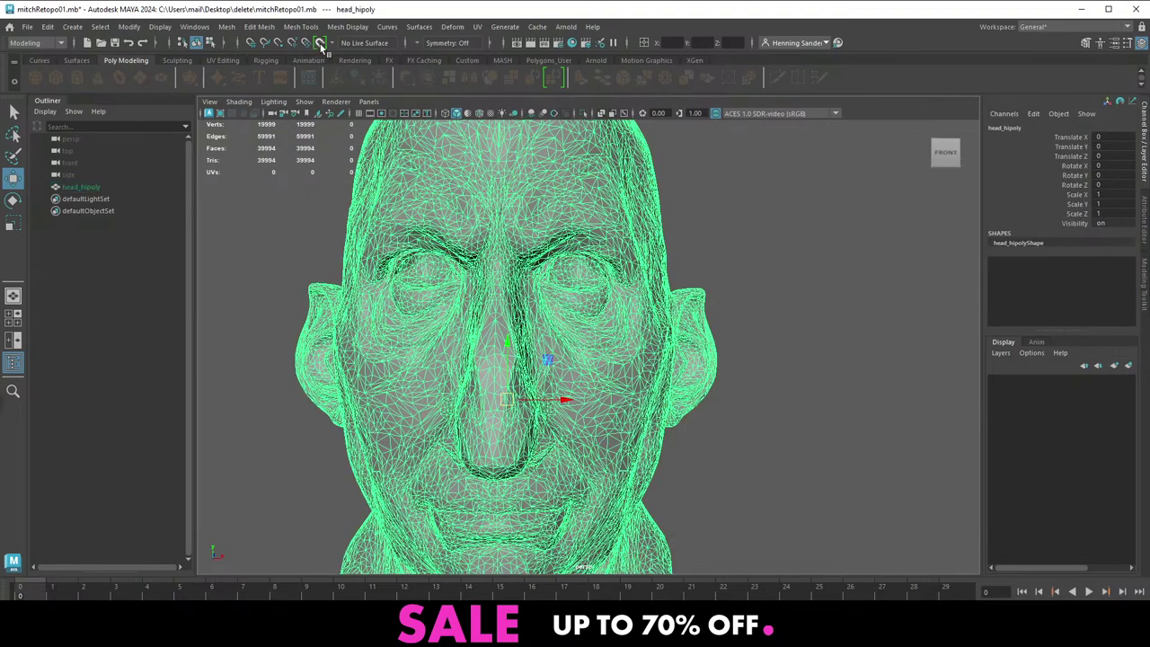
{"action": "left_click_drag", "start_coordinate": [704, 229], "coordinate": [667, 246], "text": "alt"}
{"action": "middle_click_drag", "start_coordinate": [666, 246], "coordinate": [677, 221], "text": "alt"}
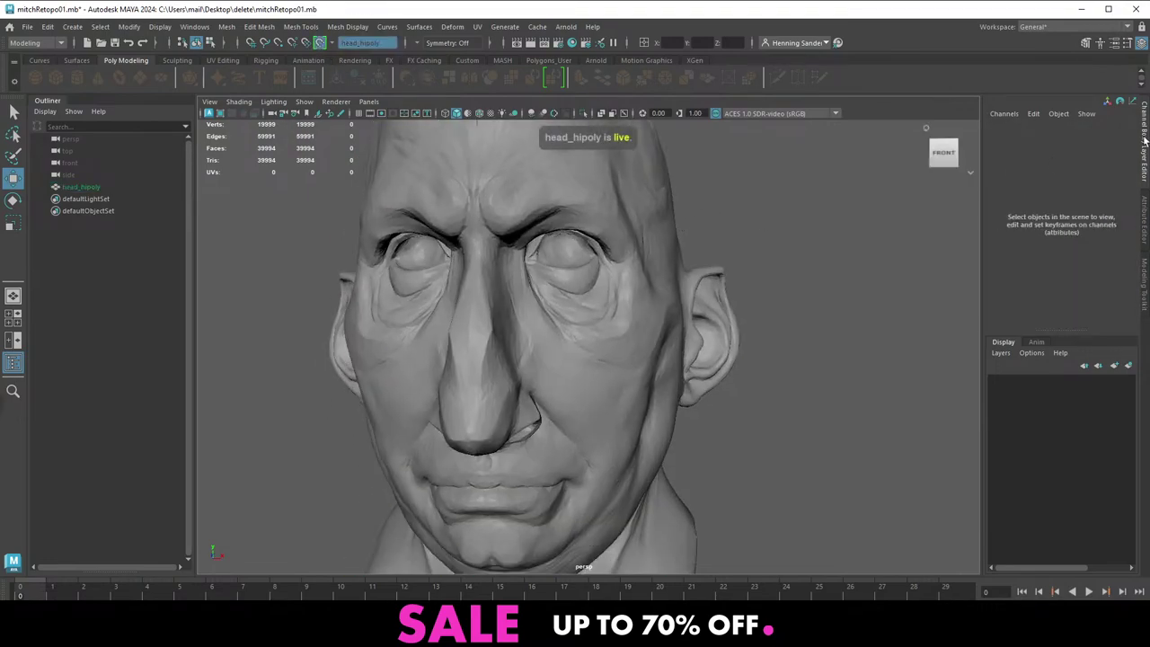
Open the Modeling Toolkit for the retopology tools and bring the whole head into view
{"action": "left_click", "coordinate": [1143, 289]}
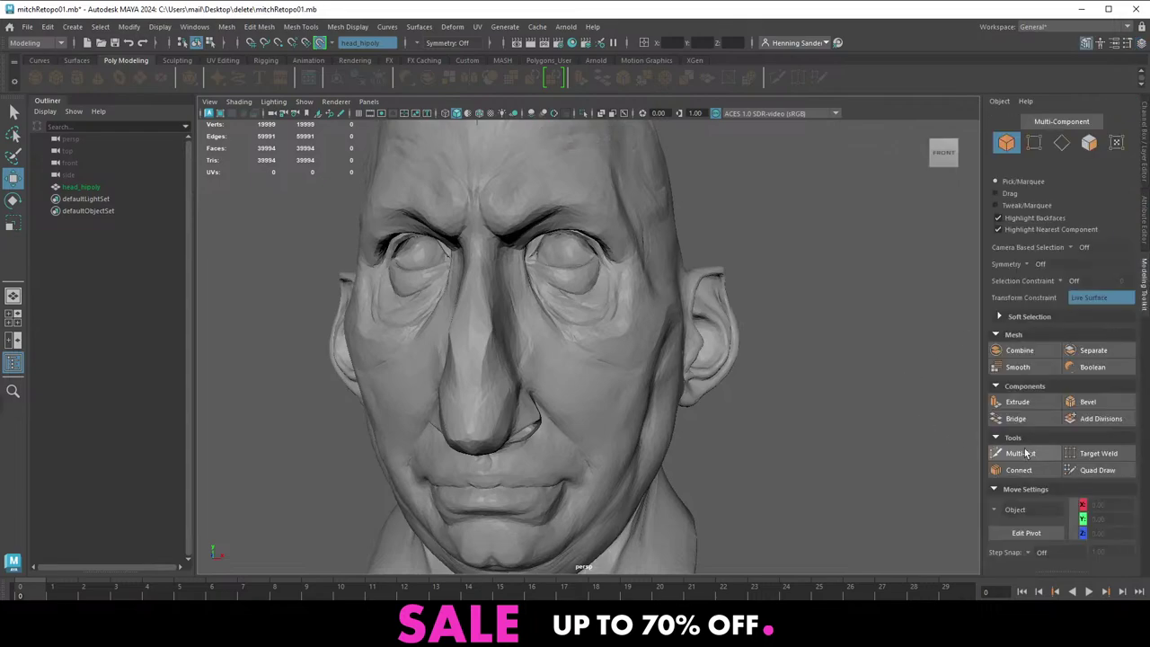
{"action": "left_click_drag", "start_coordinate": [691, 347], "coordinate": [669, 364], "text": "alt"}
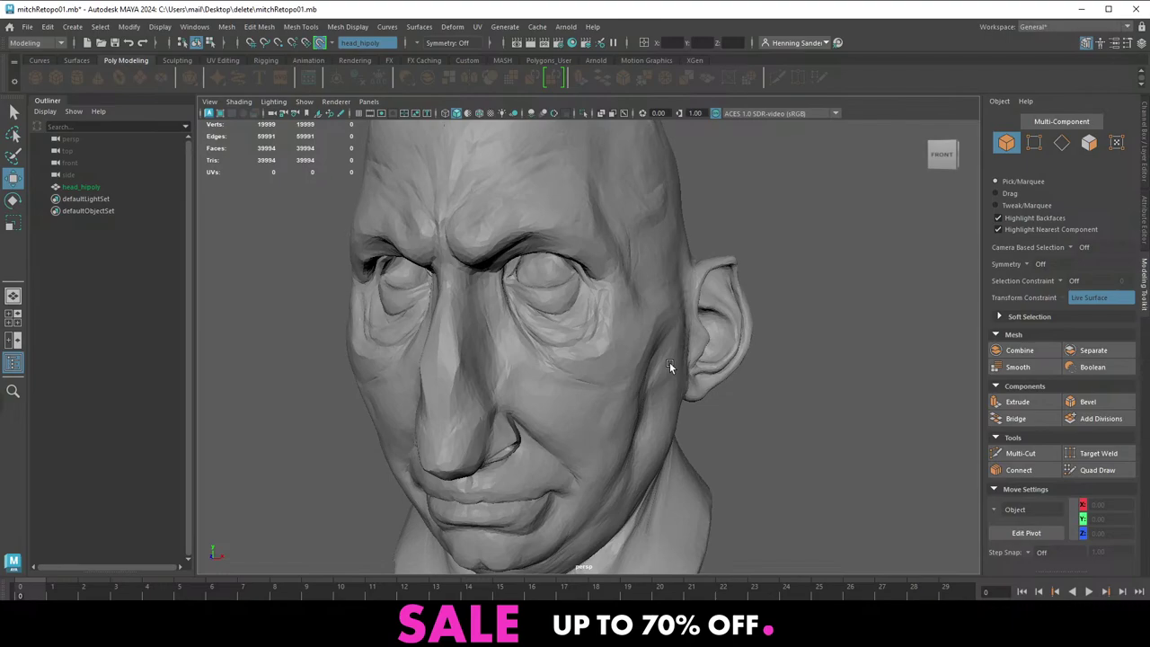
{"action": "left_click_drag", "start_coordinate": [669, 362], "coordinate": [612, 333], "text": "alt"}
{"action": "right_click_drag", "start_coordinate": [613, 333], "coordinate": [530, 315], "text": "alt"}
{"action": "middle_click_drag", "start_coordinate": [530, 314], "coordinate": [541, 293], "text": "alt"}
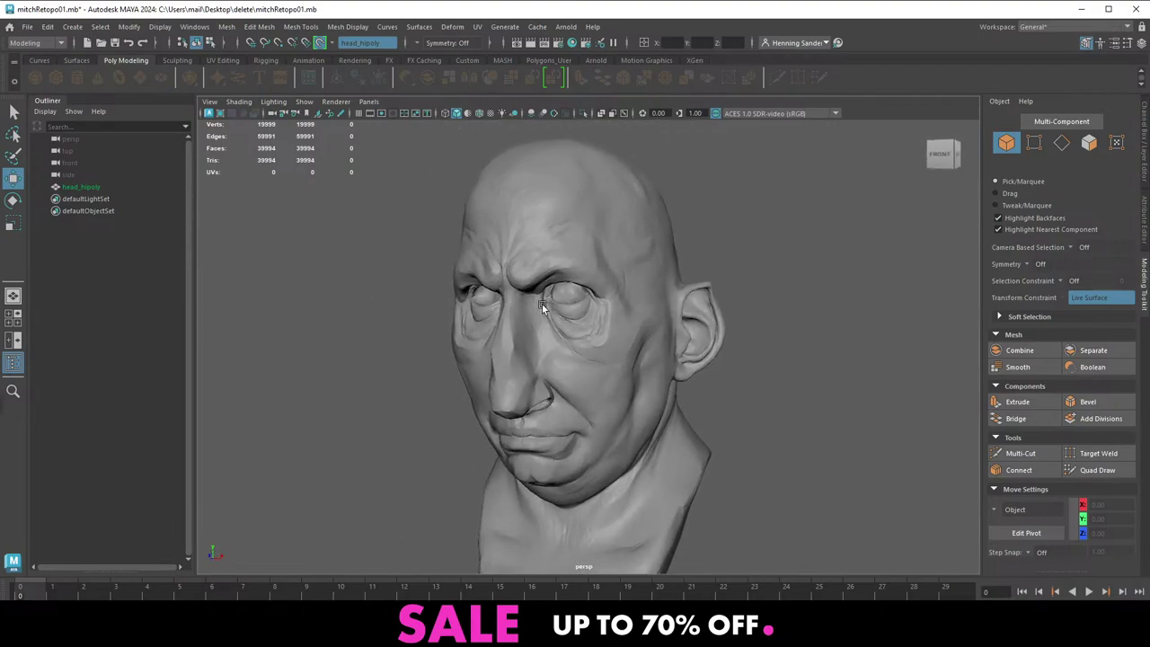
Look at the stream.psd artwork in Photoshop and switch to ZBrush with the sculpted head
{"action": "key", "text": "alt+Tab"}
{"action": "left_click", "coordinate": [847, 351], "text": "alt"}
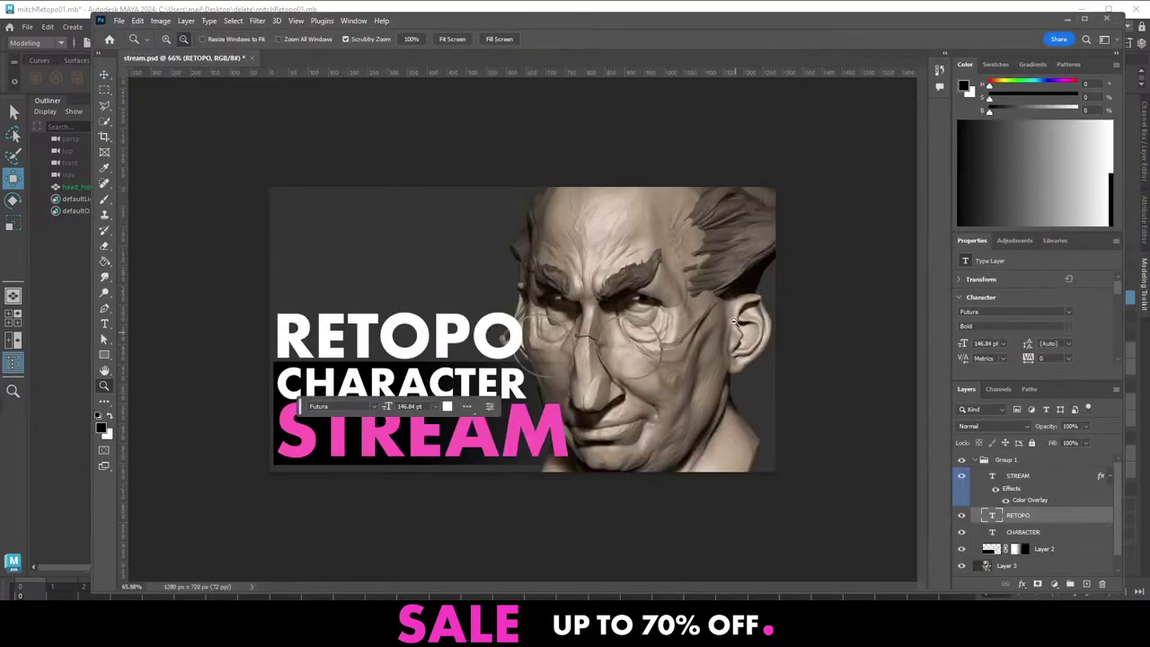
{"action": "key", "text": "alt+Tab"}
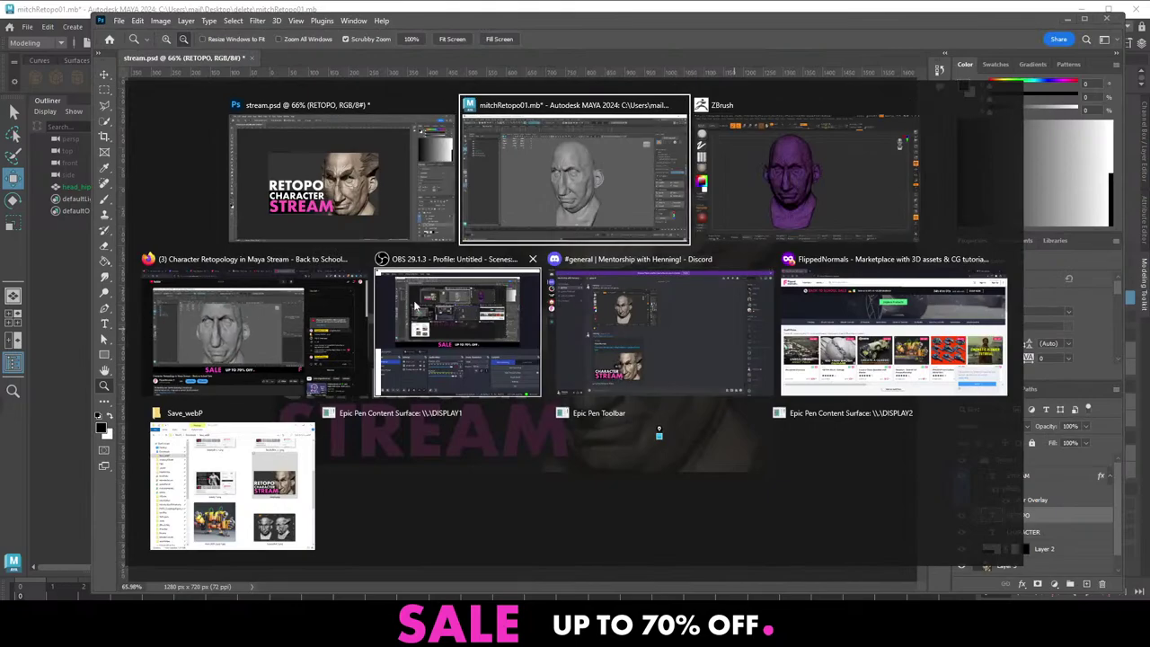
{"action": "left_click", "coordinate": [790, 179]}
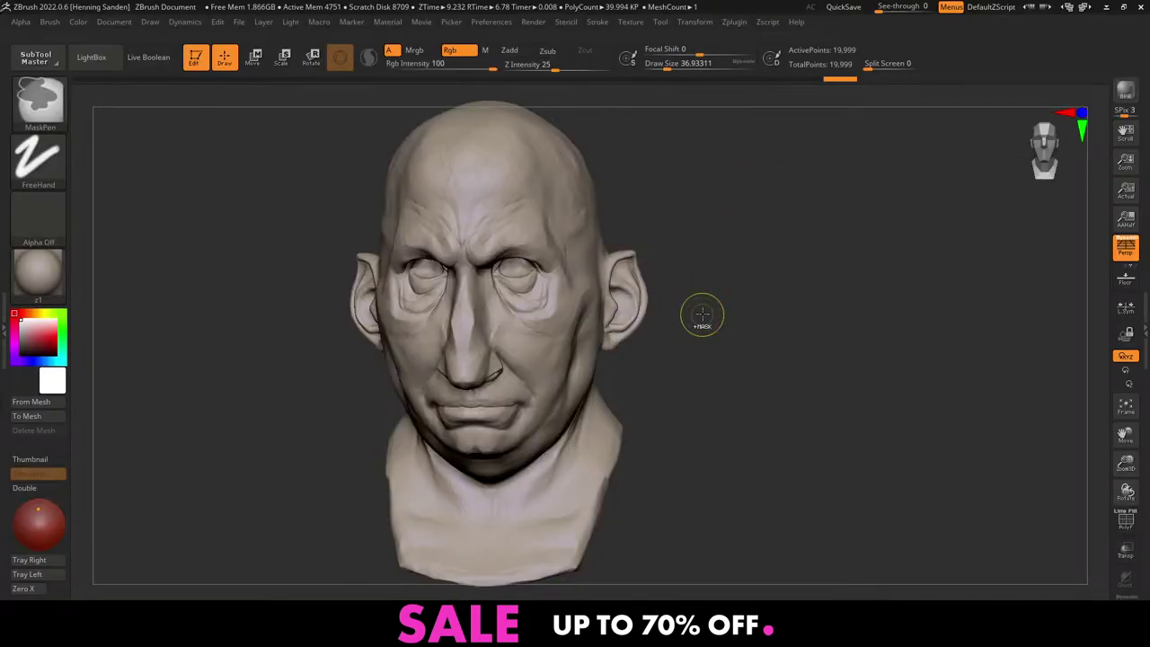
Load the detailed character sculpt with hair, eyebrows and glasses and examine its face from several angles
{"action": "left_click_drag", "start_coordinate": [605, 372], "coordinate": [583, 403]}
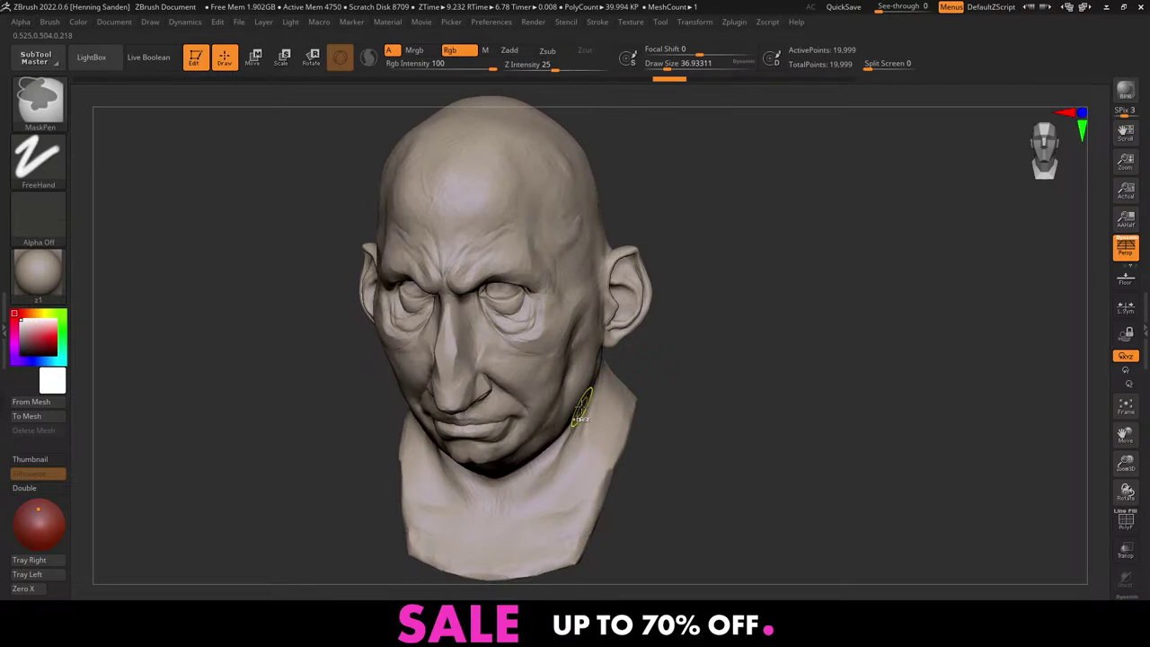
{"action": "key", "text": "shift+f"}
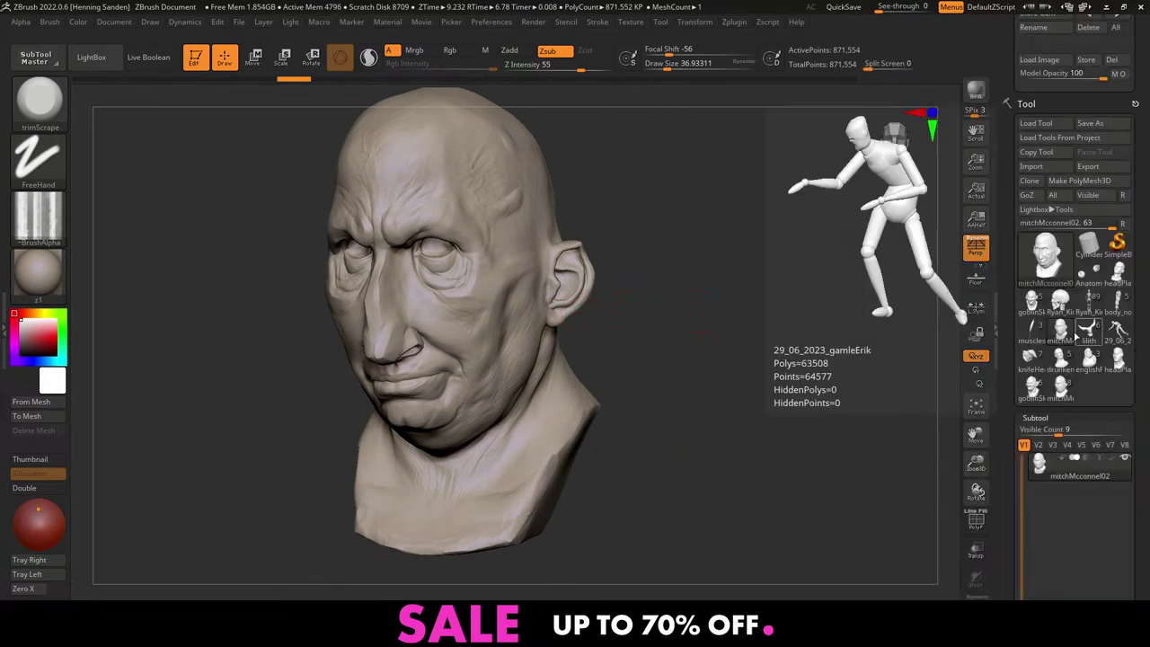
{"action": "left_click", "coordinate": [1056, 392]}
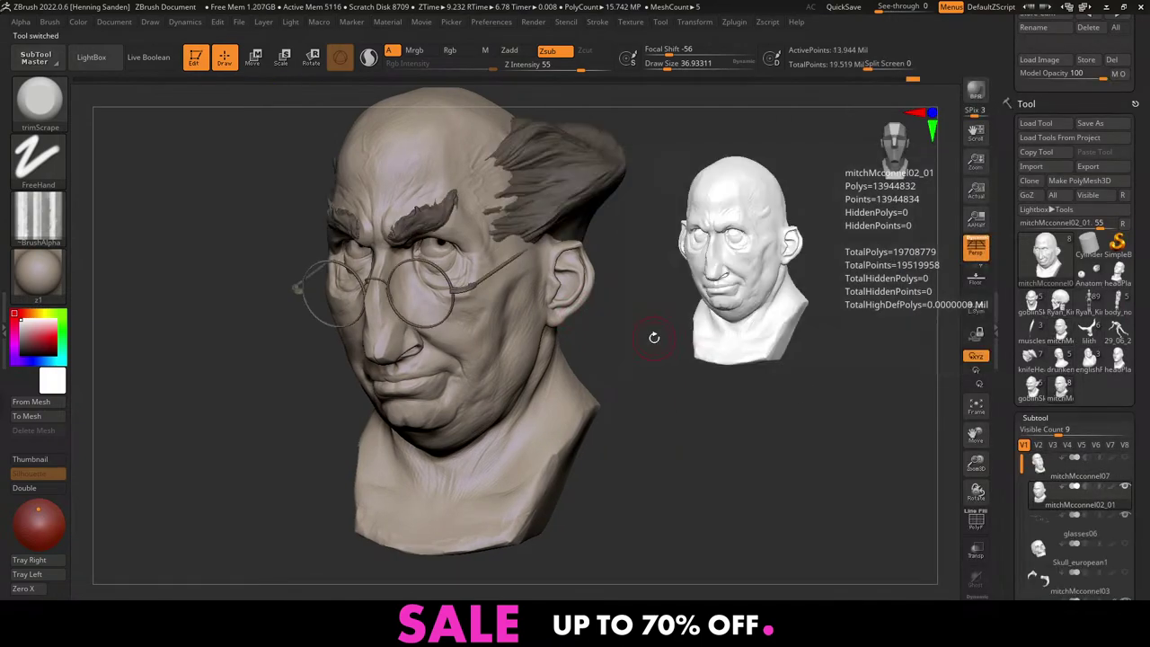
{"action": "left_click_drag", "start_coordinate": [651, 338], "coordinate": [690, 348]}
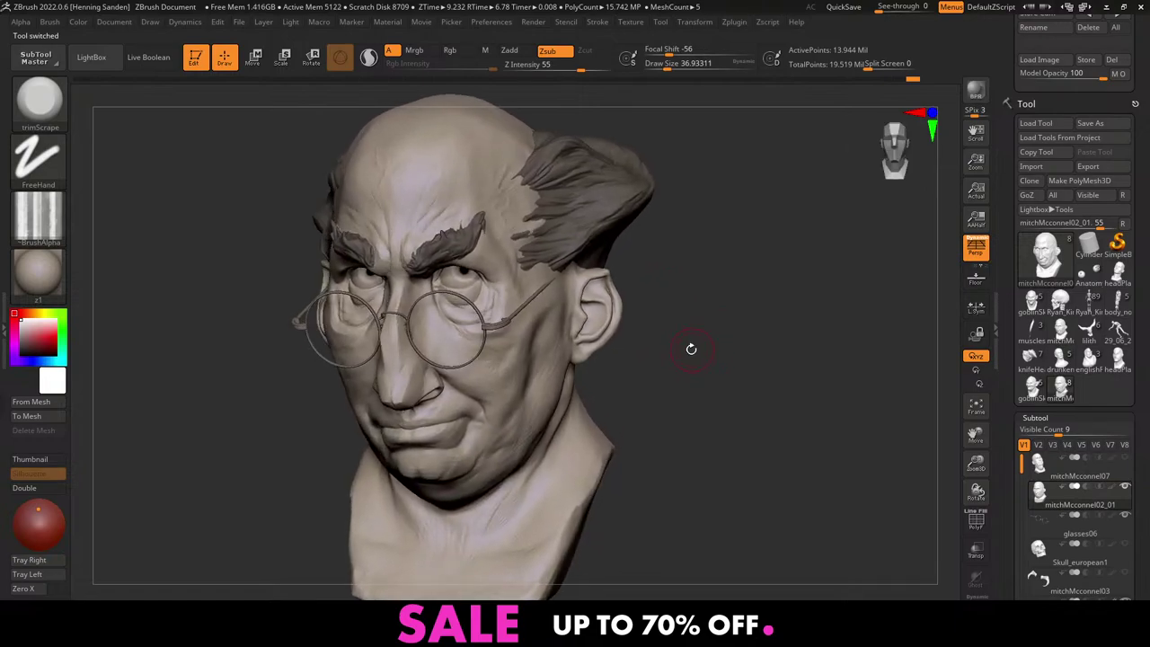
{"action": "mouse_move", "coordinate": [559, 291]}
{"action": "right_mouse_down"}
{"action": "mouse_move", "coordinate": [535, 287]}
{"action": "mouse_move", "coordinate": [566, 359]}
{"action": "mouse_move", "coordinate": [526, 288]}
{"action": "right_mouse_up"}
{"action": "right_click_drag", "start_coordinate": [558, 222], "coordinate": [550, 261]}
Switch to the mitchRetopo01 scene in Maya and activate Quad Draw
{"action": "key", "text": "alt+Tab"}
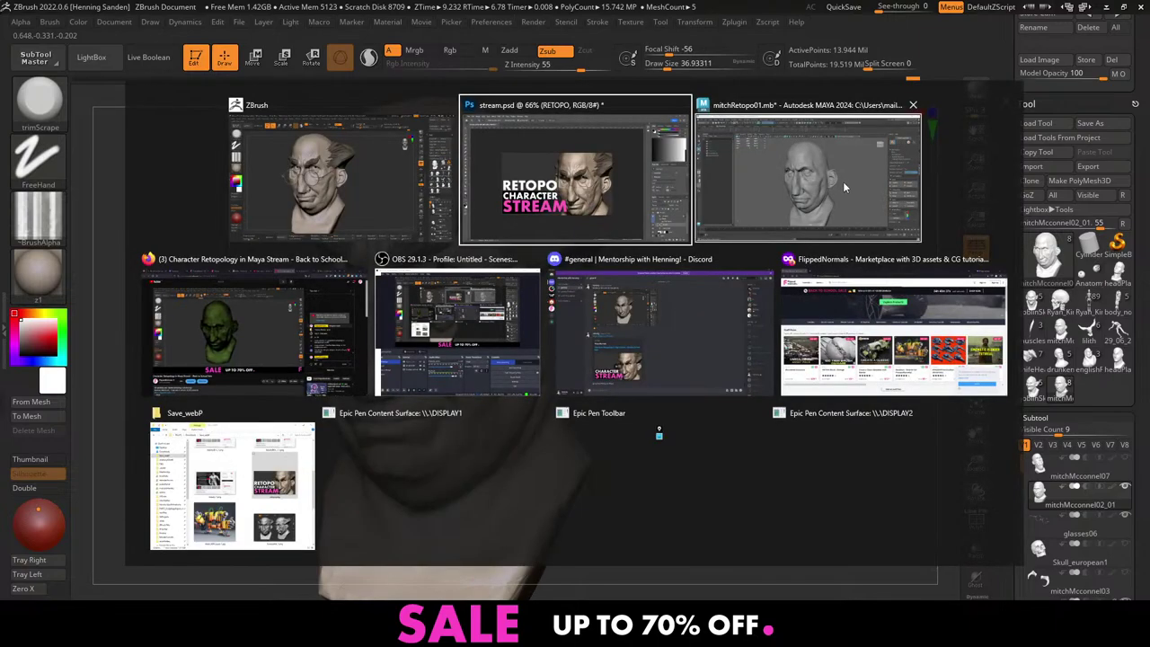
{"action": "left_click", "coordinate": [845, 181]}
{"action": "left_click_drag", "start_coordinate": [597, 303], "coordinate": [602, 294], "text": "alt"}
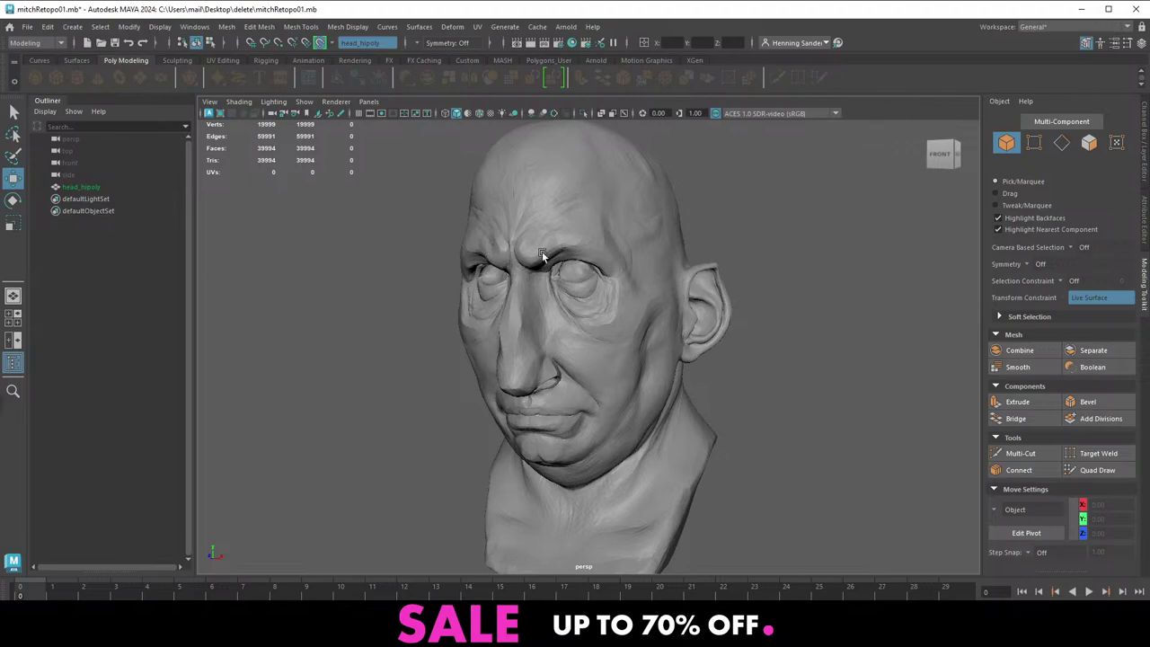
{"action": "mouse_move", "coordinate": [549, 247]}
{"action": "left_mouse_down", "text": "alt"}
{"action": "mouse_move", "coordinate": [554, 227]}
{"action": "mouse_move", "coordinate": [554, 240]}
{"action": "left_mouse_up", "text": "alt"}
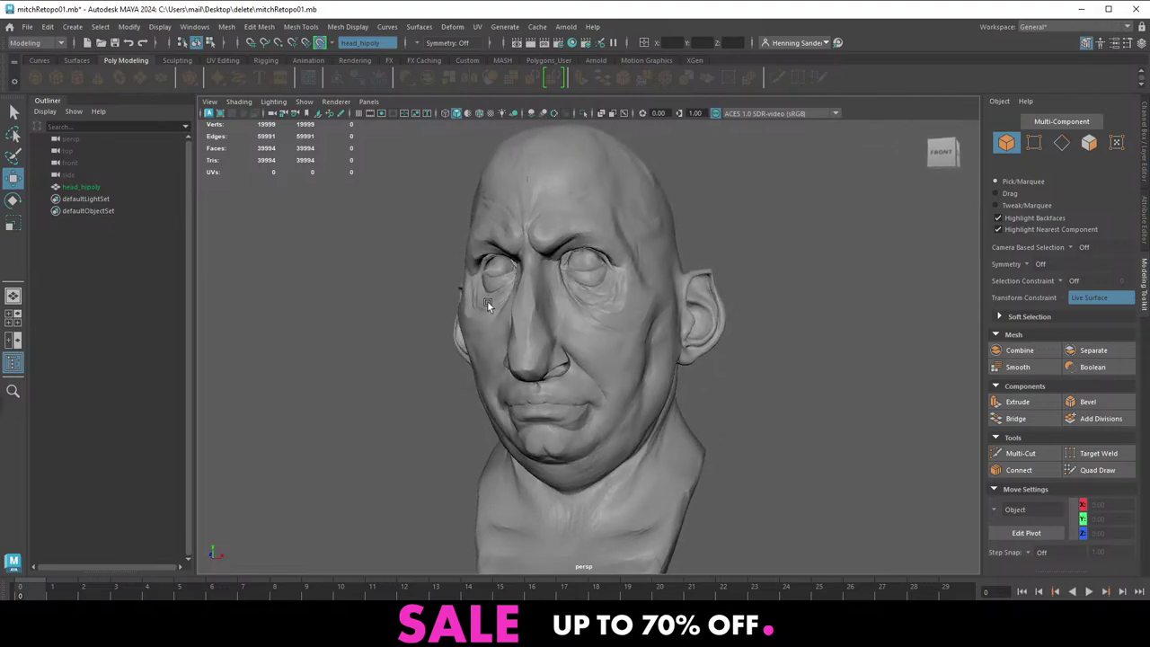
{"action": "left_click_drag", "start_coordinate": [485, 284], "coordinate": [534, 300], "text": "alt"}
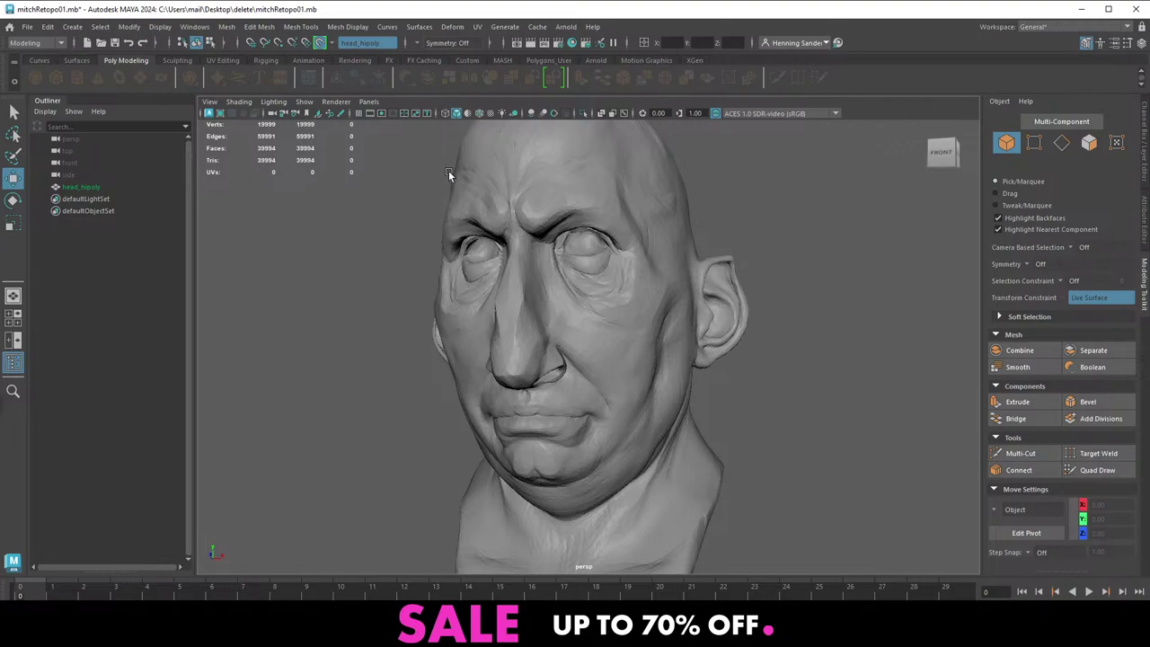
{"action": "left_click_drag", "start_coordinate": [749, 265], "coordinate": [649, 289], "text": "alt"}
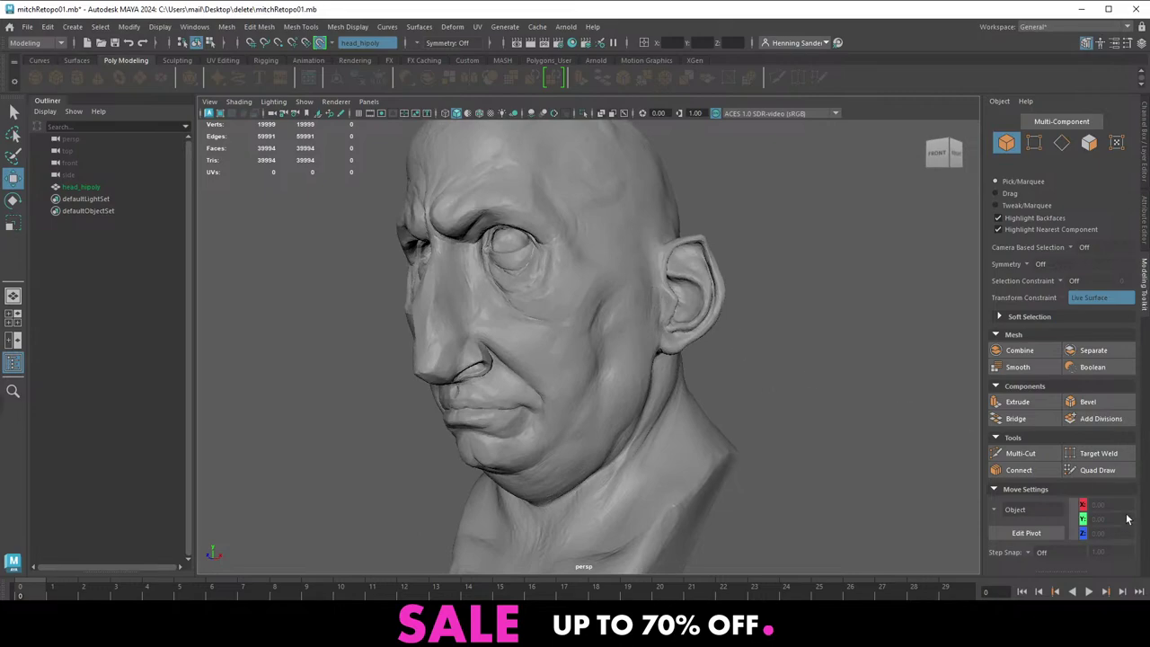
{"action": "left_click", "coordinate": [1089, 474]}
Examine the eye socket, nose and cheek forms of the head from the front and side
{"action": "right_click_drag", "start_coordinate": [446, 215], "coordinate": [529, 249], "text": "alt"}
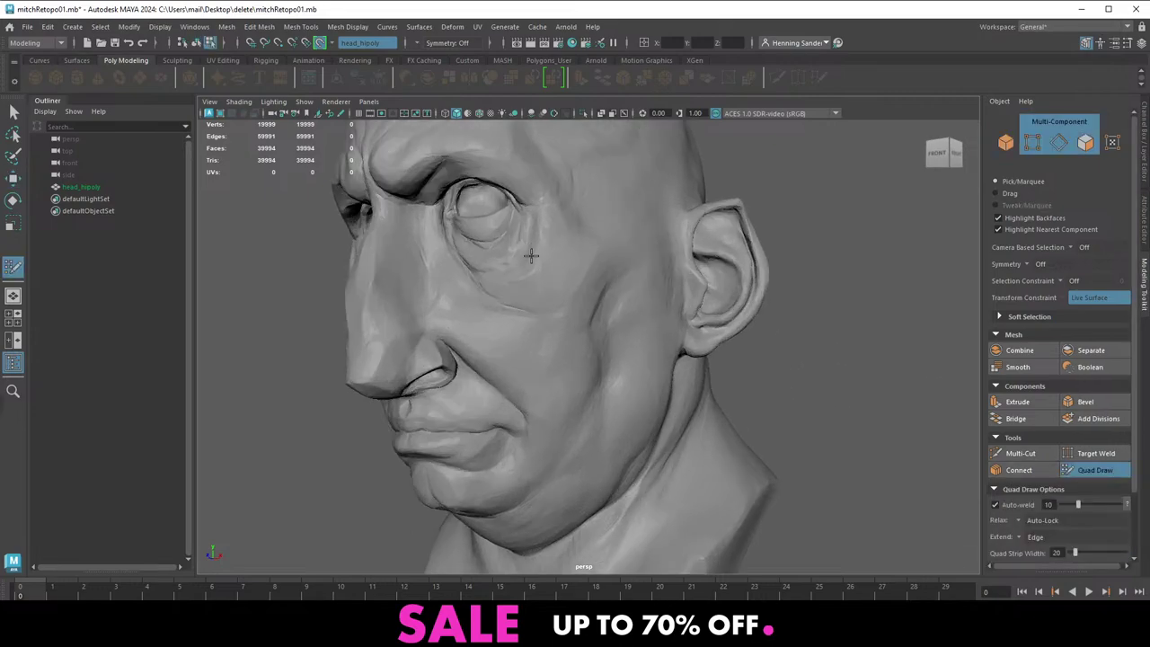
{"action": "left_click_drag", "start_coordinate": [529, 249], "coordinate": [586, 289], "text": "alt"}
{"action": "right_click_drag", "start_coordinate": [586, 289], "coordinate": [666, 300], "text": "alt"}
{"action": "left_click_drag", "start_coordinate": [667, 300], "coordinate": [636, 315], "text": "alt"}
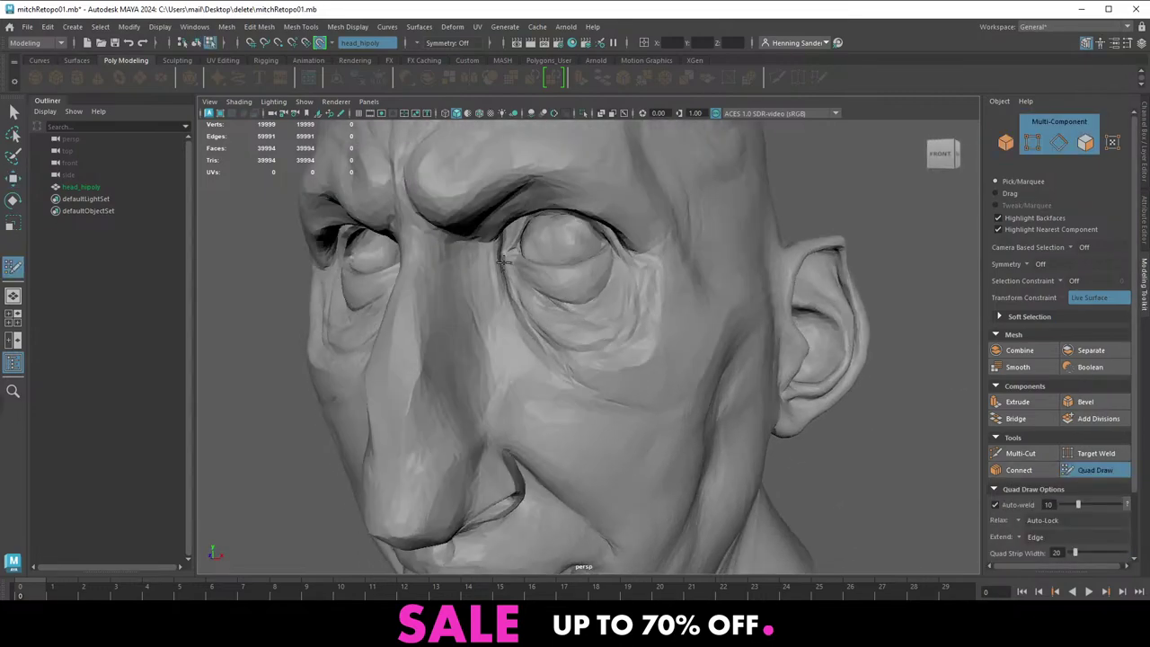
{"action": "right_click_drag", "start_coordinate": [504, 263], "coordinate": [542, 272], "text": "alt"}
{"action": "middle_click_drag", "start_coordinate": [542, 272], "coordinate": [541, 286], "text": "alt"}
{"action": "left_click_drag", "start_coordinate": [509, 287], "coordinate": [455, 277], "text": "alt"}
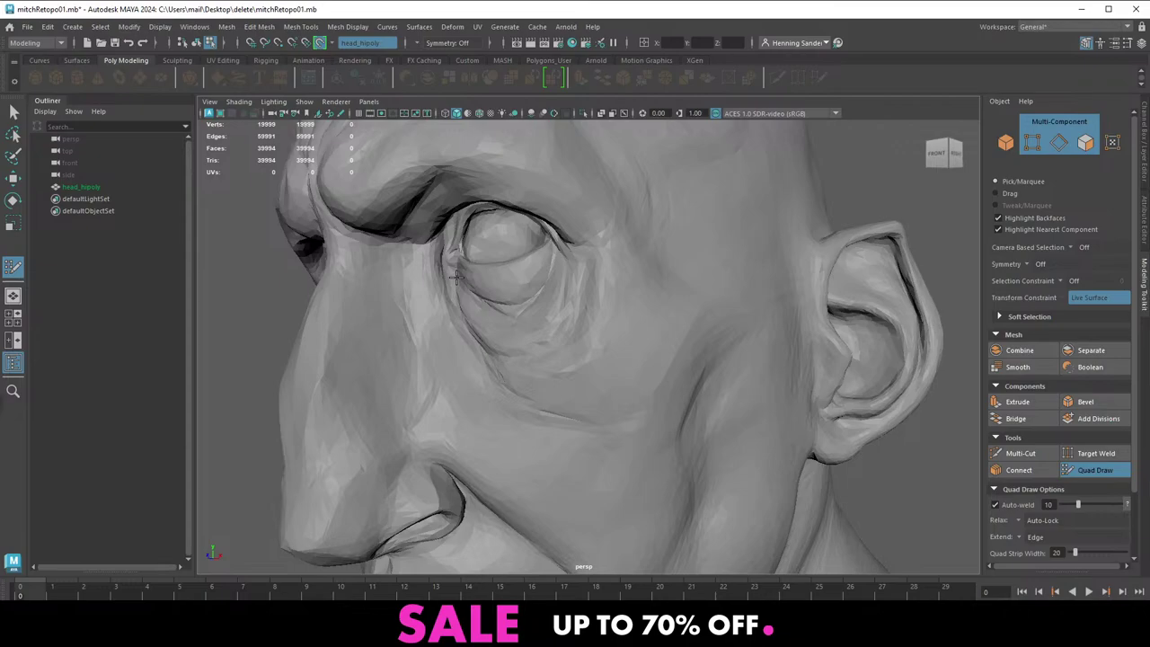
{"action": "left_click_drag", "start_coordinate": [466, 329], "coordinate": [493, 327], "text": "alt"}
{"action": "middle_click_drag", "start_coordinate": [493, 301], "coordinate": [437, 313], "text": "alt"}
{"action": "left_click_drag", "start_coordinate": [437, 312], "coordinate": [546, 251], "text": "alt"}
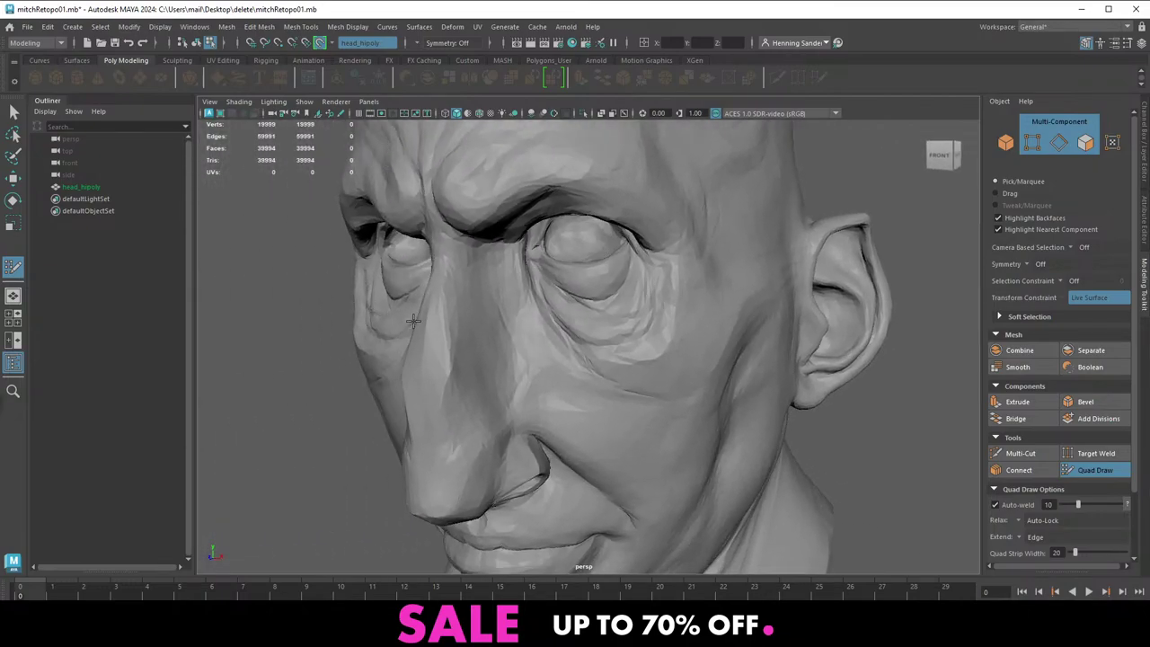
{"action": "middle_click_drag", "start_coordinate": [500, 275], "coordinate": [422, 269], "text": "alt"}
{"action": "mouse_move", "coordinate": [422, 270]}
{"action": "left_mouse_down", "text": "alt"}
{"action": "mouse_move", "coordinate": [472, 251]}
{"action": "mouse_move", "coordinate": [435, 283]}
{"action": "left_mouse_up", "text": "alt"}
{"action": "middle_click_drag", "start_coordinate": [435, 283], "coordinate": [493, 310], "text": "alt"}
{"action": "middle_click_drag", "start_coordinate": [502, 385], "coordinate": [479, 324], "text": "alt"}
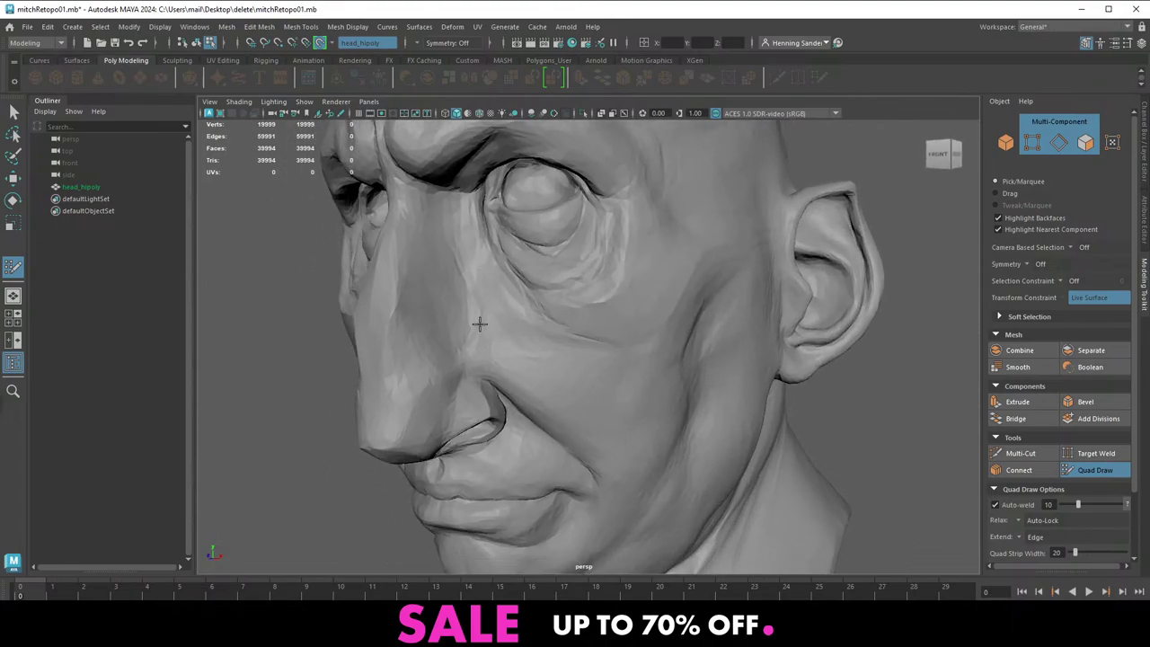
Place four points beside the nose wing, at the start of the nasolabial fold, and fill them with a quad
{"action": "right_click_drag", "start_coordinate": [479, 324], "coordinate": [501, 380], "text": "alt"}
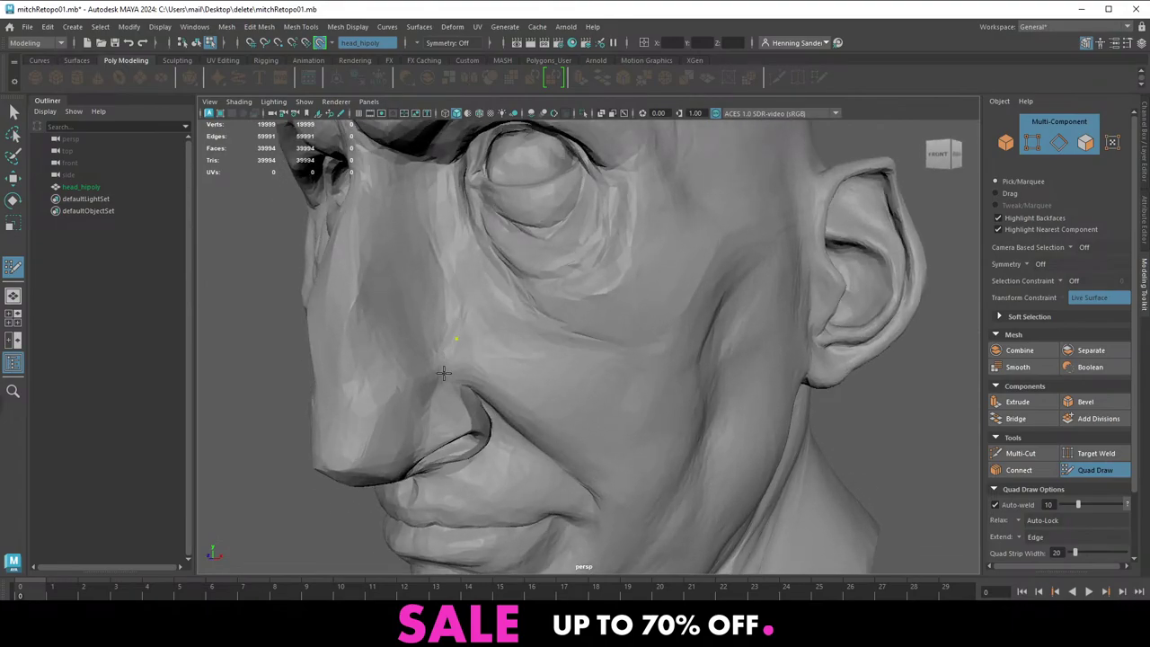
{"action": "left_click", "coordinate": [519, 358]}
{"action": "left_click", "coordinate": [478, 372], "text": "shift"}
{"action": "mouse_move", "coordinate": [515, 412]}
{"action": "left_mouse_down", "text": "alt"}
{"action": "mouse_move", "coordinate": [510, 380]}
{"action": "mouse_move", "coordinate": [495, 390]}
{"action": "left_mouse_up", "text": "alt"}
{"action": "mouse_move", "coordinate": [442, 356]}
{"action": "left_mouse_down"}
{"action": "mouse_move", "coordinate": [467, 310]}
{"action": "mouse_move", "coordinate": [530, 342]}
{"action": "left_mouse_up"}
{"action": "right_click_drag", "start_coordinate": [591, 367], "coordinate": [543, 354], "text": "alt"}
{"action": "middle_click_drag", "start_coordinate": [543, 354], "coordinate": [541, 326], "text": "alt"}
{"action": "left_click_drag", "start_coordinate": [541, 325], "coordinate": [605, 285], "text": "alt"}
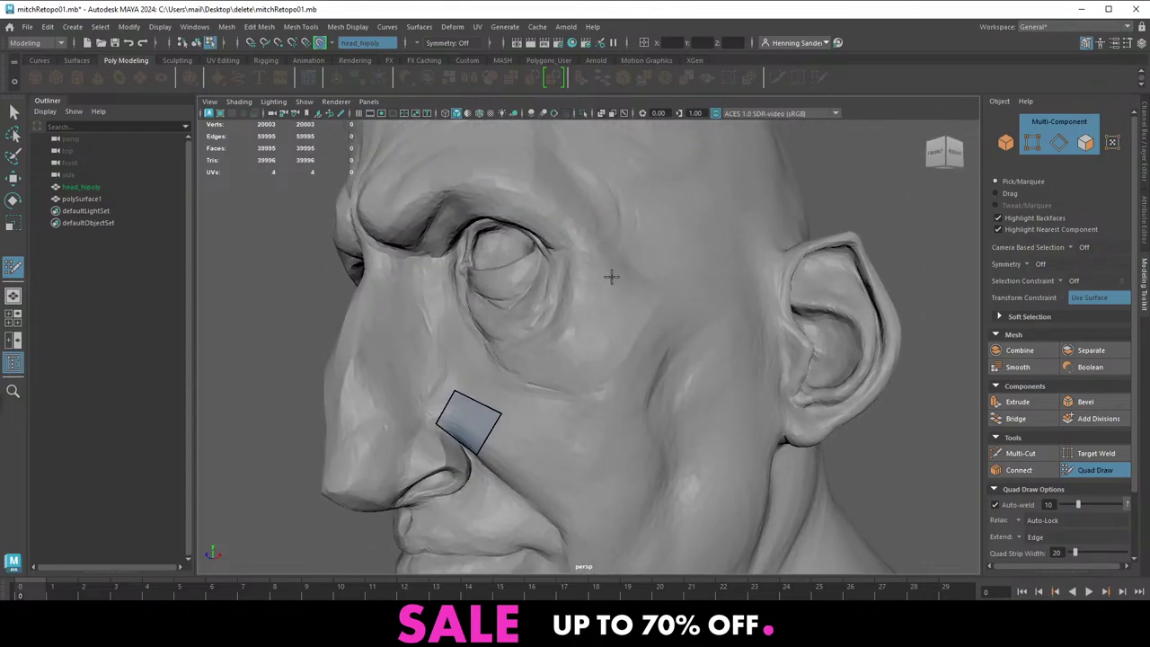
Extend the quad beside the nose into a long face running down the nasolabial fold
{"action": "right_click_drag", "start_coordinate": [580, 322], "coordinate": [494, 301], "text": "alt"}
{"action": "middle_click_drag", "start_coordinate": [494, 301], "coordinate": [507, 230], "text": "alt"}
{"action": "key", "text": "Tab"}
{"action": "mouse_move", "coordinate": [519, 339]}
{"action": "left_mouse_down"}
{"action": "mouse_move", "coordinate": [598, 405]}
{"action": "mouse_move", "coordinate": [622, 394]}
{"action": "left_mouse_up"}
{"action": "middle_click_drag", "start_coordinate": [570, 375], "coordinate": [530, 313], "text": "alt"}
Try splitting the long nasolabial face with two edge loops, and undo both insertions
{"action": "left_click", "coordinate": [517, 285], "text": "ctrl"}
{"action": "left_click", "coordinate": [552, 311], "text": "ctrl"}
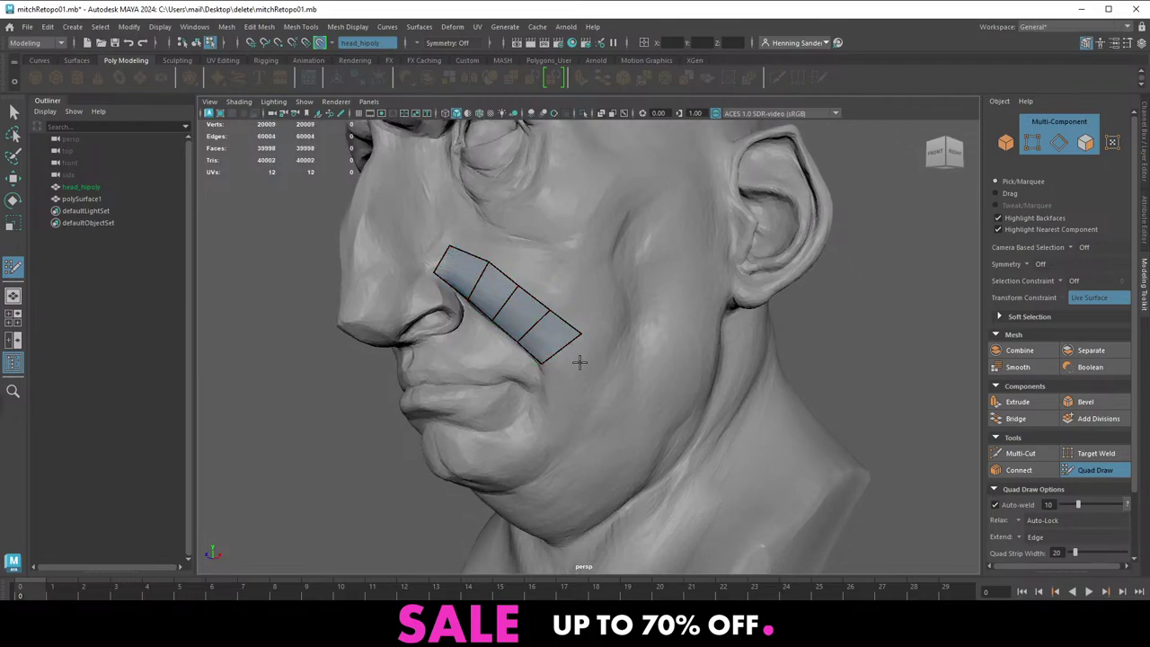
{"action": "key", "text": "ctrl+z"}
{"action": "key", "text": "ctrl+z"}
Extend the strip past the mouth corner and along the lower face to the centre of the chin
{"action": "mouse_move", "coordinate": [561, 347]}
{"action": "left_mouse_down"}
{"action": "mouse_move", "coordinate": [580, 397]}
{"action": "mouse_move", "coordinate": [569, 444]}
{"action": "left_mouse_up"}
{"action": "mouse_move", "coordinate": [543, 437]}
{"action": "left_mouse_down", "text": "alt"}
{"action": "mouse_move", "coordinate": [547, 423]}
{"action": "mouse_move", "coordinate": [561, 426]}
{"action": "mouse_move", "coordinate": [508, 456]}
{"action": "mouse_move", "coordinate": [503, 480]}
{"action": "mouse_move", "coordinate": [511, 452]}
{"action": "mouse_move", "coordinate": [465, 445]}
{"action": "mouse_move", "coordinate": [531, 441]}
{"action": "left_mouse_up", "text": "alt"}
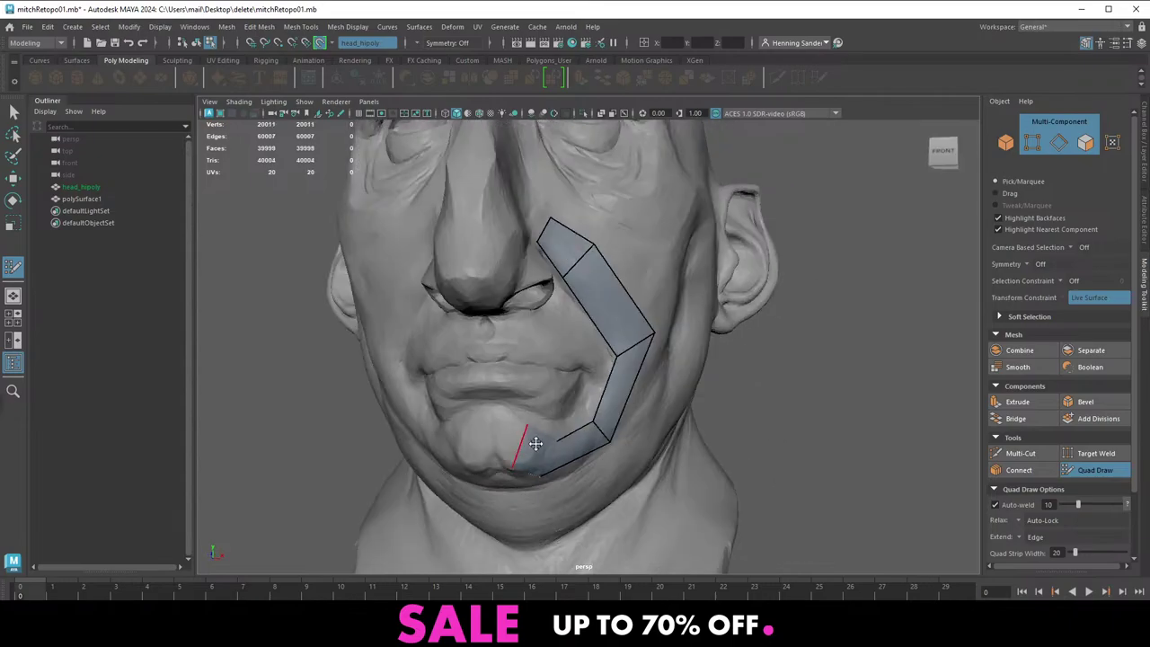
{"action": "middle_click_drag", "start_coordinate": [557, 401], "coordinate": [576, 376], "text": "alt"}
{"action": "scroll", "coordinate": [576, 376], "scroll_direction": "up", "scroll_amount": 3}
{"action": "left_click_drag", "start_coordinate": [528, 440], "coordinate": [488, 404]}
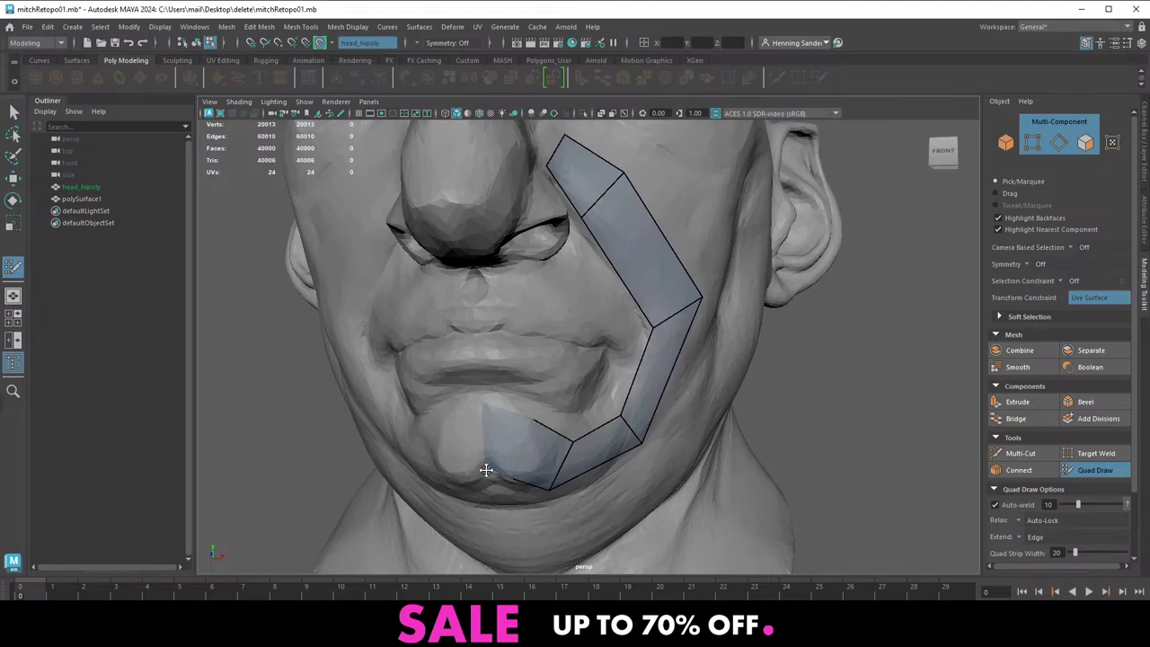
Draw a new quad on the cheek in front of the ear and extend it with another face downward
{"action": "mouse_move", "coordinate": [542, 403]}
{"action": "left_mouse_down", "text": "alt"}
{"action": "mouse_move", "coordinate": [524, 422]}
{"action": "mouse_move", "coordinate": [563, 428]}
{"action": "mouse_move", "coordinate": [524, 407]}
{"action": "mouse_move", "coordinate": [556, 317]}
{"action": "left_mouse_up", "text": "alt"}
{"action": "right_click_drag", "start_coordinate": [557, 317], "coordinate": [517, 341], "text": "alt"}
{"action": "middle_click_drag", "start_coordinate": [516, 341], "coordinate": [477, 374], "text": "alt"}
{"action": "right_click_drag", "start_coordinate": [477, 373], "coordinate": [547, 395], "text": "alt"}
{"action": "left_click_drag", "start_coordinate": [547, 395], "coordinate": [467, 386], "text": "alt"}
{"action": "right_click_drag", "start_coordinate": [467, 386], "coordinate": [404, 331], "text": "alt"}
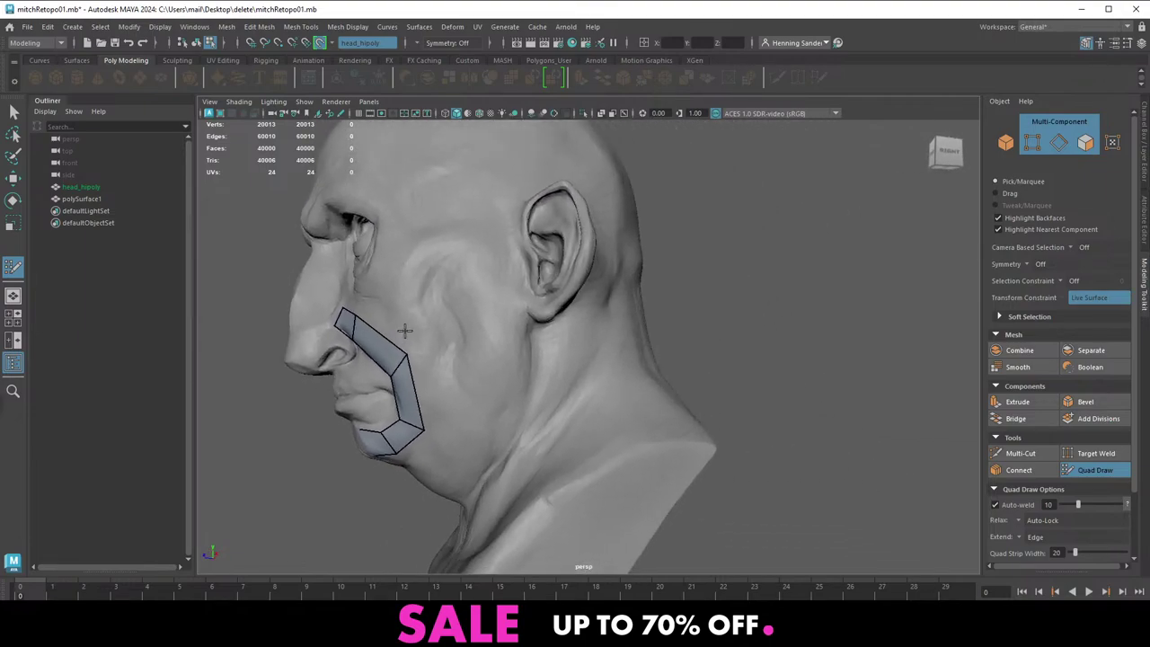
{"action": "left_click_drag", "start_coordinate": [405, 331], "coordinate": [497, 258], "text": "alt"}
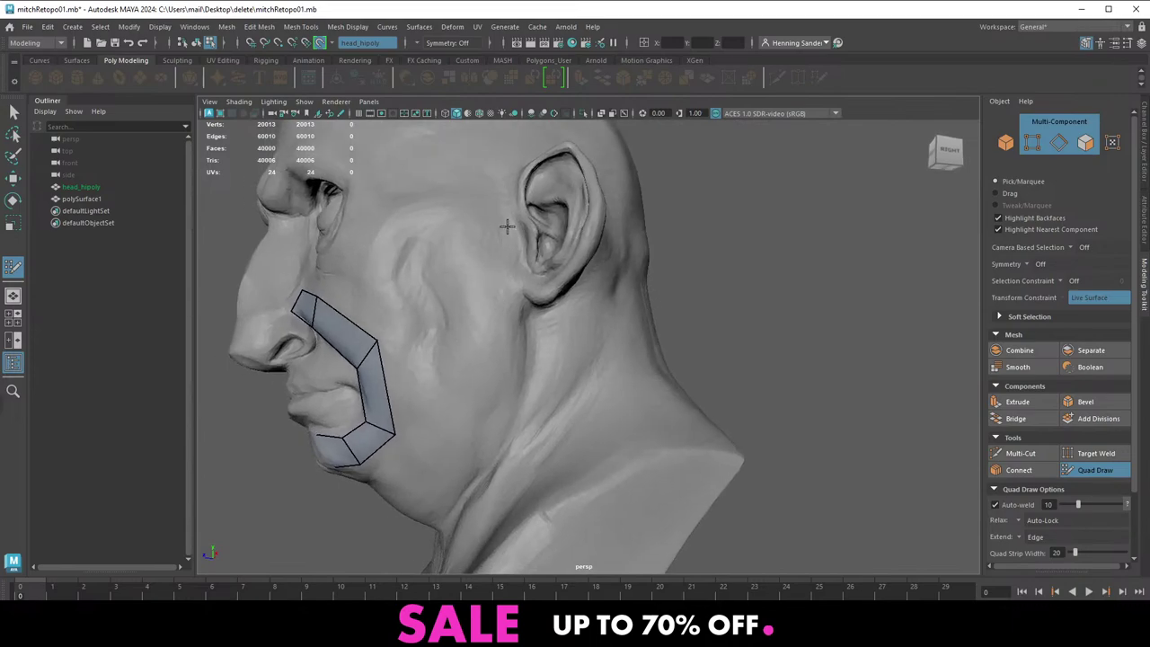
{"action": "left_click", "coordinate": [479, 255], "text": "shift"}
{"action": "left_click_drag", "start_coordinate": [495, 312], "coordinate": [460, 391]}
Extend the strip in front of the ear around the jaw corner and forward along the jawline
{"action": "middle_click_drag", "start_coordinate": [497, 364], "coordinate": [495, 335], "text": "alt"}
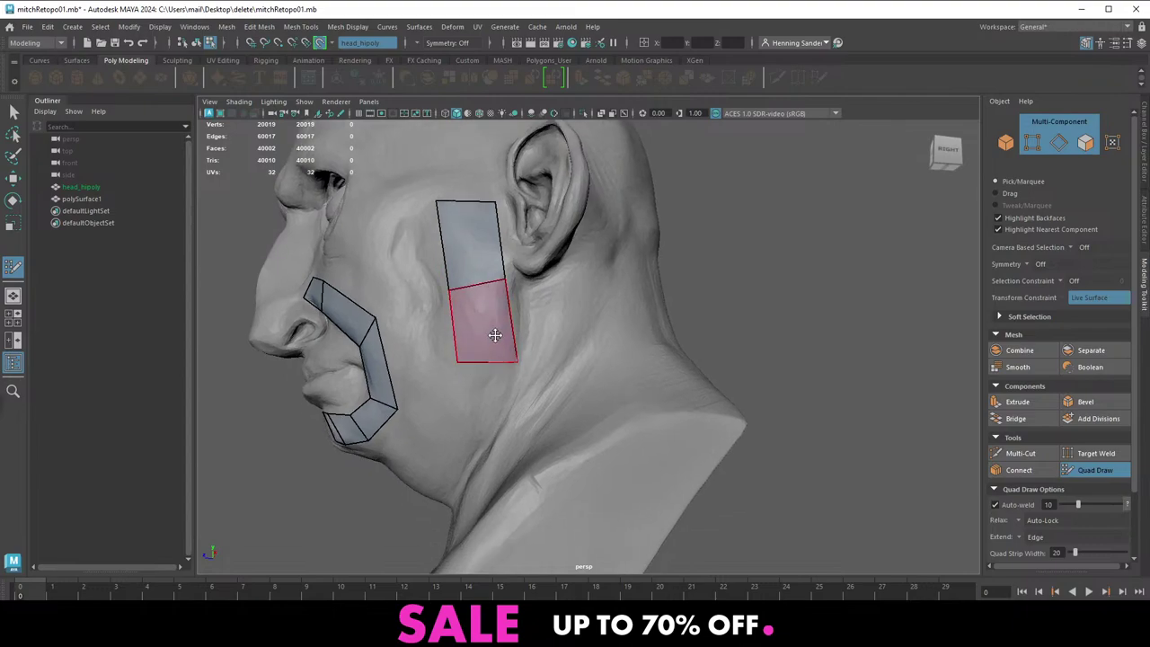
{"action": "right_click_drag", "start_coordinate": [494, 336], "coordinate": [505, 338], "text": "alt"}
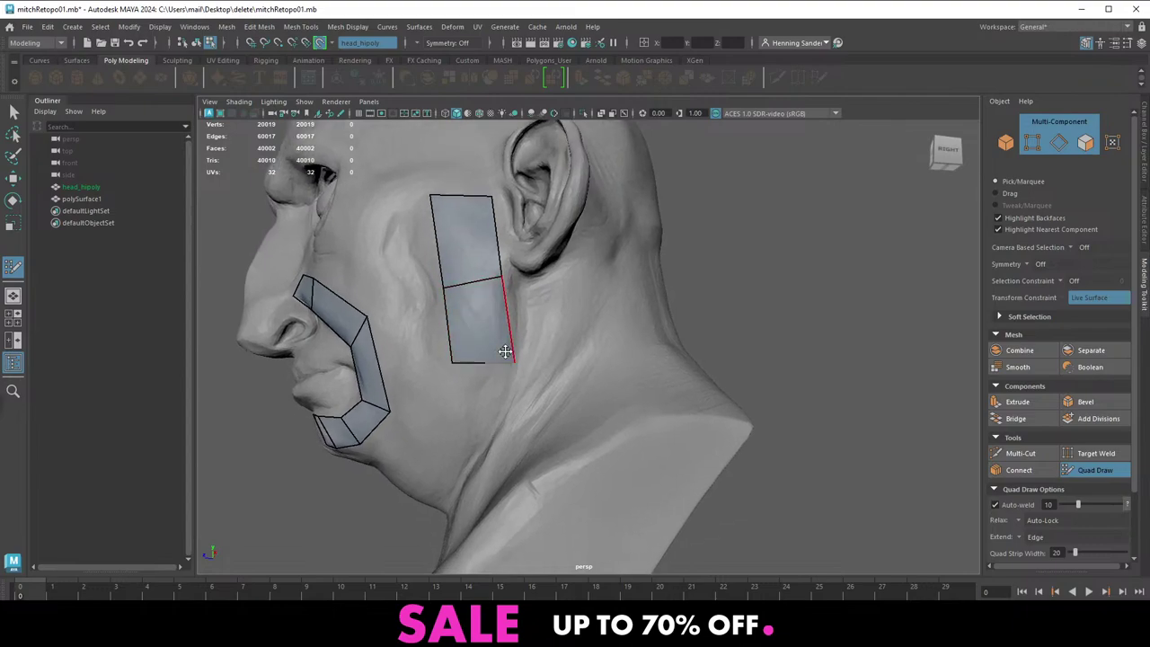
{"action": "middle_click_drag", "start_coordinate": [500, 341], "coordinate": [527, 328], "text": "alt"}
{"action": "right_click_drag", "start_coordinate": [526, 329], "coordinate": [540, 334], "text": "alt"}
{"action": "left_click_drag", "start_coordinate": [502, 351], "coordinate": [380, 454]}
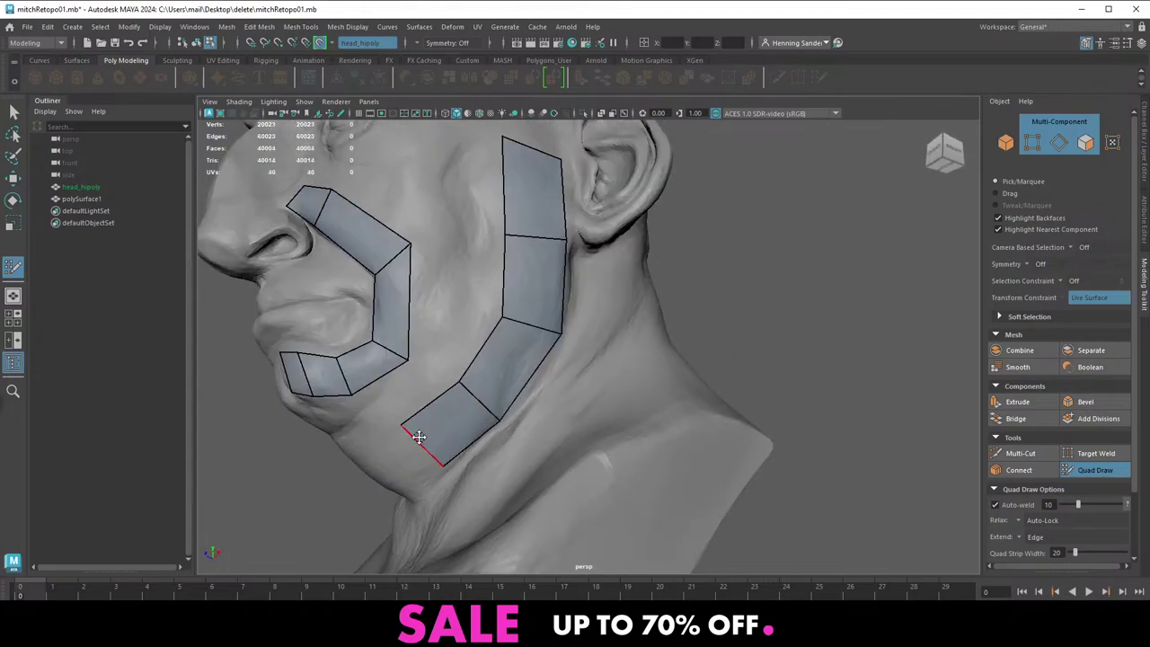
{"action": "left_click_drag", "start_coordinate": [379, 453], "coordinate": [431, 435], "text": "alt"}
Switch to the FlippedNormals site in the browser, accept the cookie notice and open the Introduction to Anatomy product in a new tab
{"action": "key", "text": "alt+Tab"}
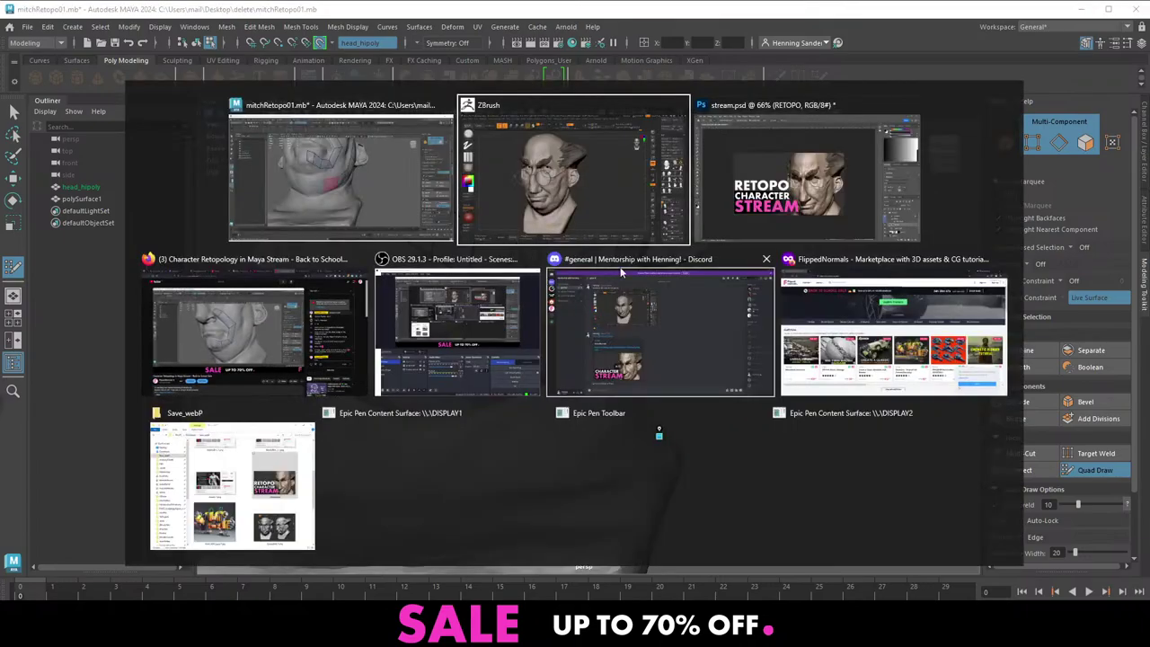
{"action": "left_click", "coordinate": [829, 347]}
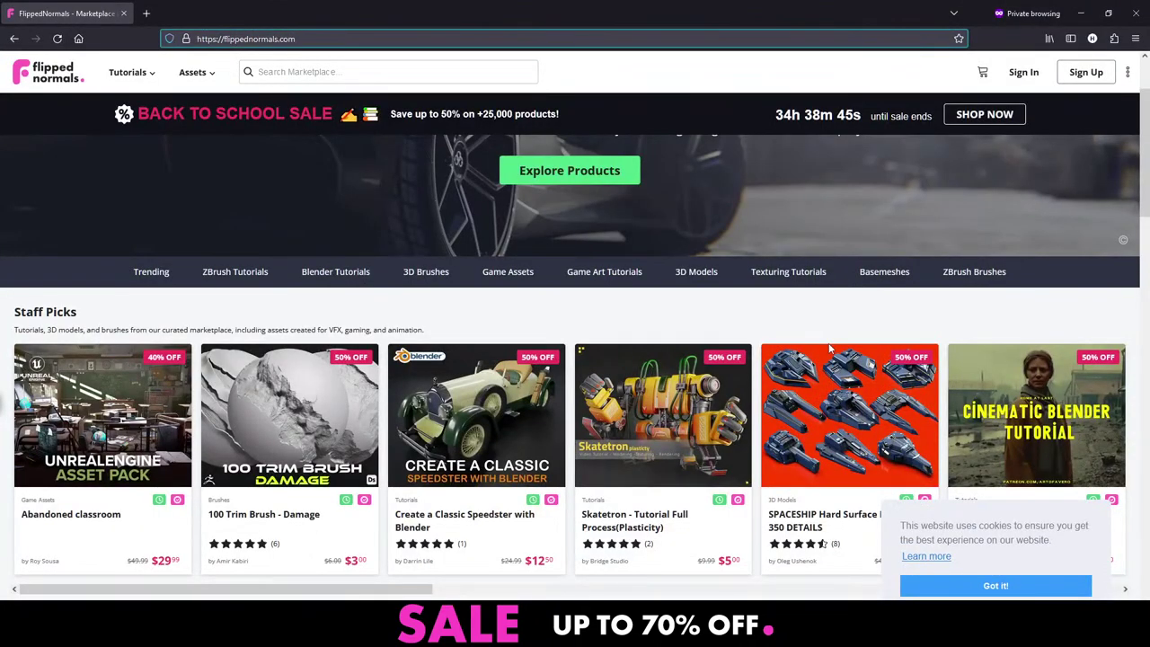
{"action": "left_click", "coordinate": [995, 586]}
{"action": "middle_click", "coordinate": [434, 307]}
{"action": "middle_click_drag", "start_coordinate": [432, 293], "coordinate": [431, 288]}
{"action": "middle_click_drag", "start_coordinate": [243, 198], "coordinate": [233, 264]}
{"action": "middle_click_drag", "start_coordinate": [284, 441], "coordinate": [285, 507]}
{"action": "middle_click", "coordinate": [278, 409]}
{"action": "middle_click_drag", "start_coordinate": [391, 243], "coordinate": [394, 257]}
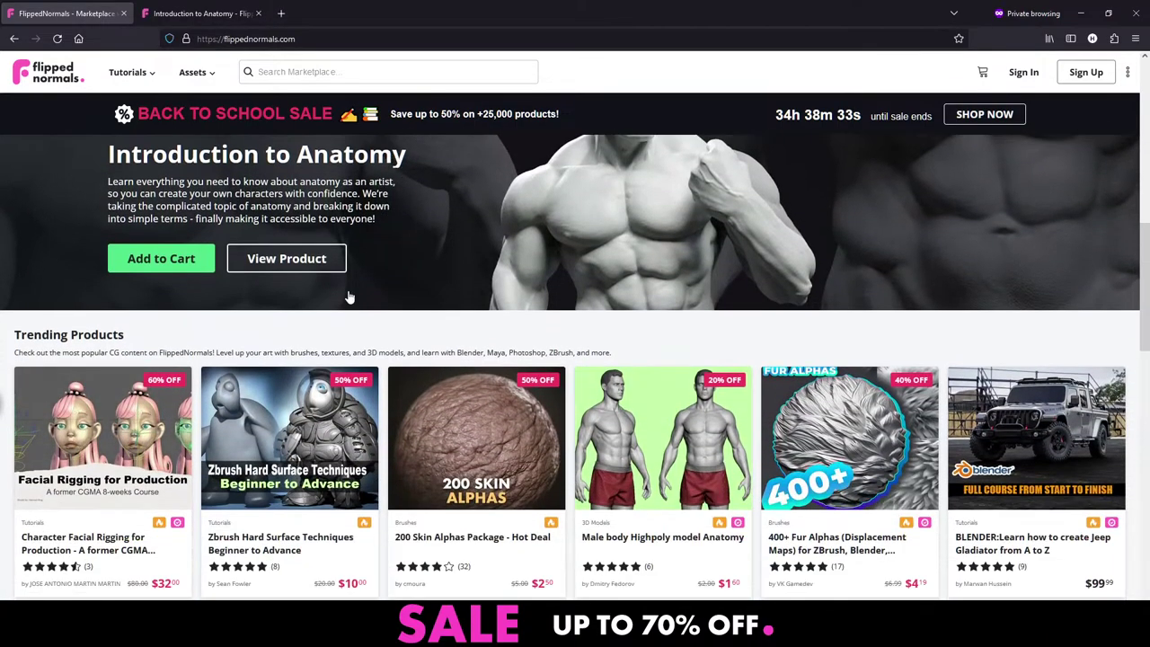
Find the Introduction to Sculpting tutorial among the trending products and open it in a new tab
{"action": "scroll", "coordinate": [348, 289], "scroll_direction": "down", "scroll_amount": 5}
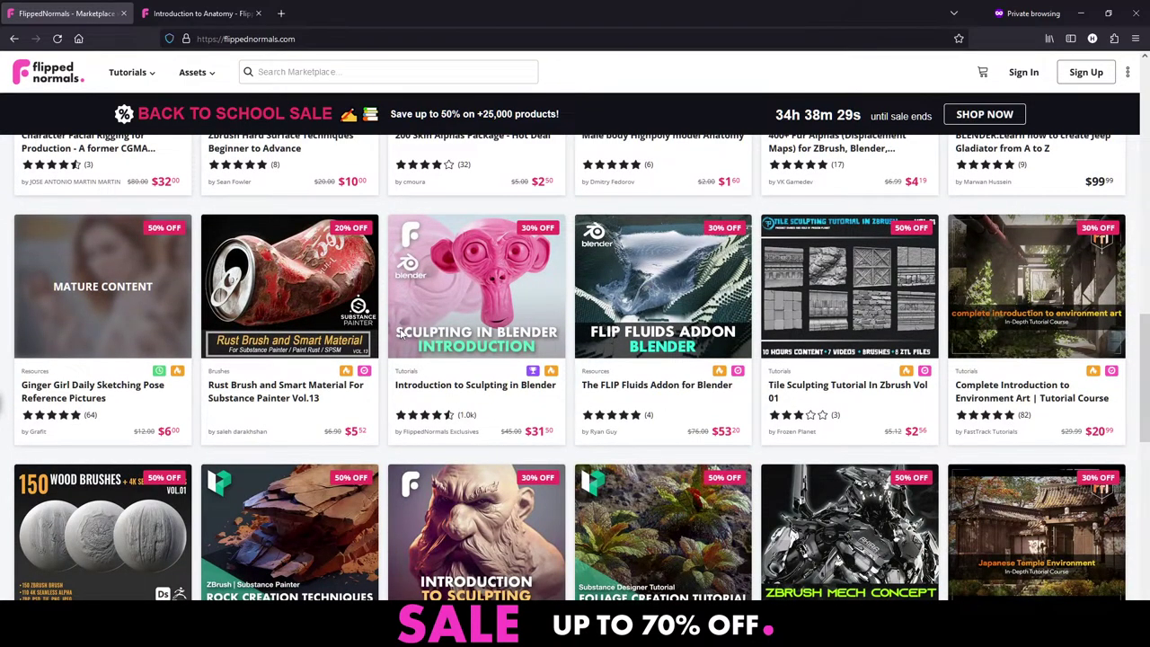
{"action": "scroll", "coordinate": [403, 334], "scroll_direction": "down", "scroll_amount": 1}
{"action": "middle_click", "coordinate": [457, 406]}
{"action": "key", "text": "ctrl+shift+Tab"}
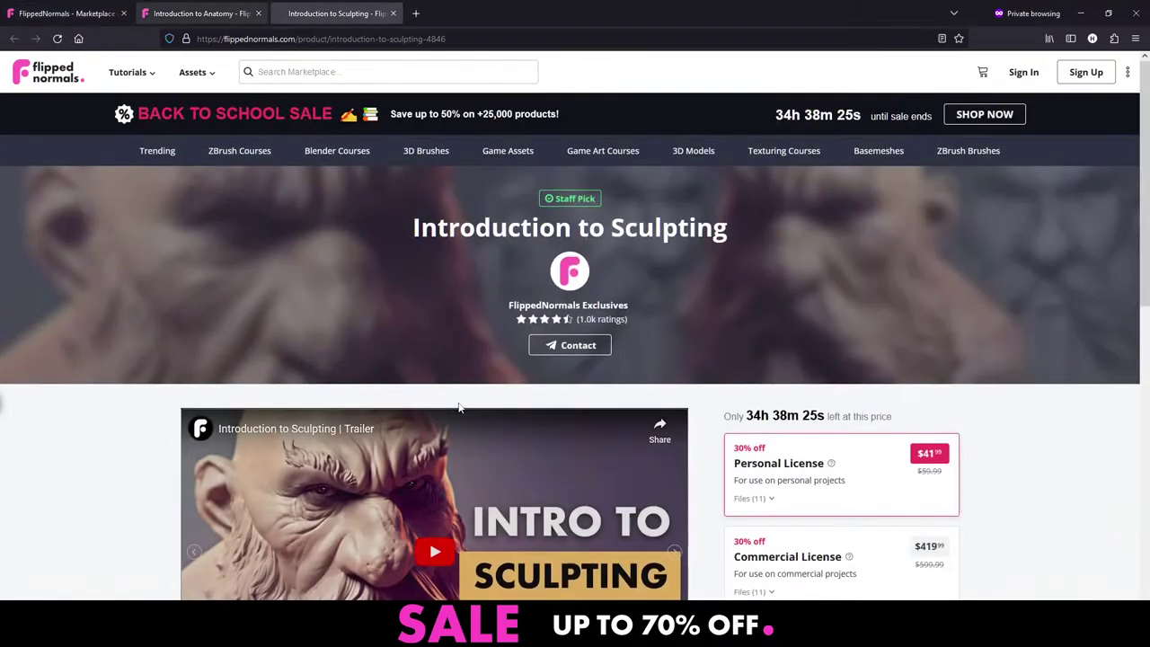
Look through the Introduction to Anatomy and Introduction to Sculpting product pages, including their licences and descriptions
{"action": "key", "text": "ctrl+shift+Tab"}
{"action": "scroll", "coordinate": [128, 380], "scroll_direction": "down", "scroll_amount": 1}
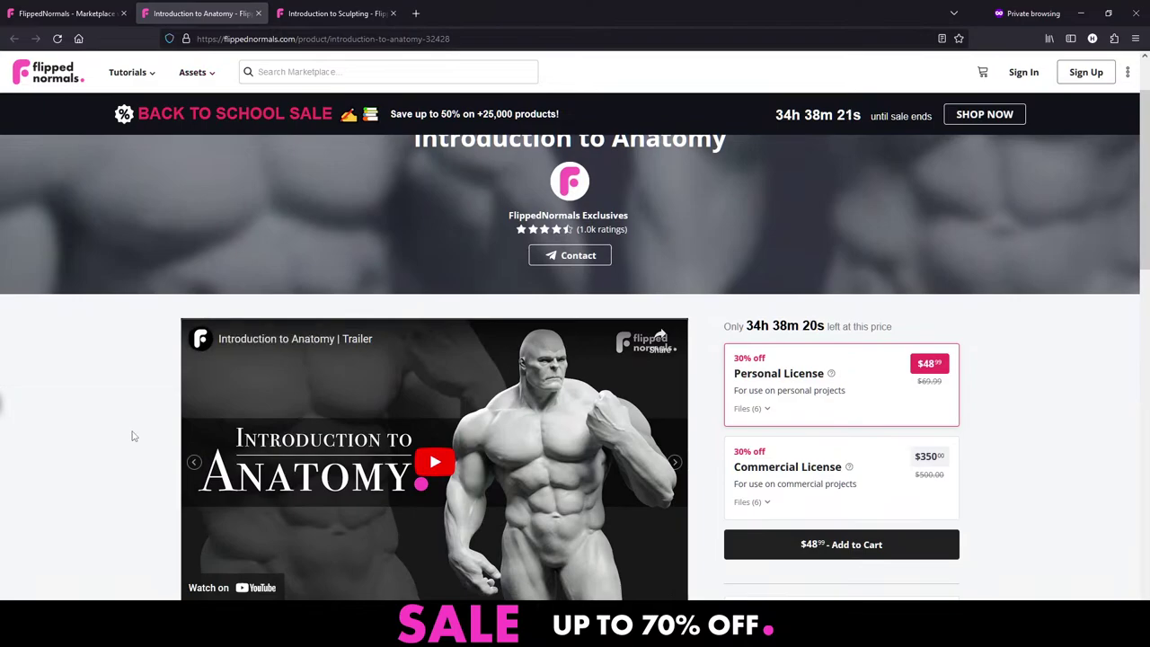
{"action": "scroll", "coordinate": [169, 253], "scroll_direction": "up", "scroll_amount": 1}
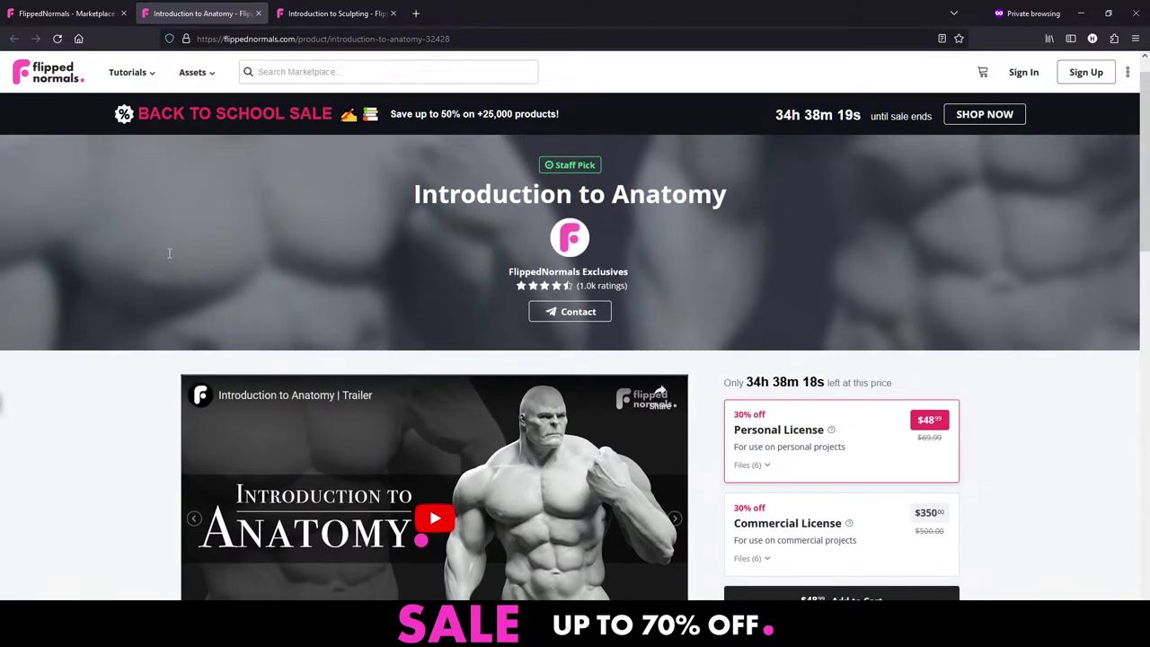
{"action": "key", "text": "ctrl+Tab"}
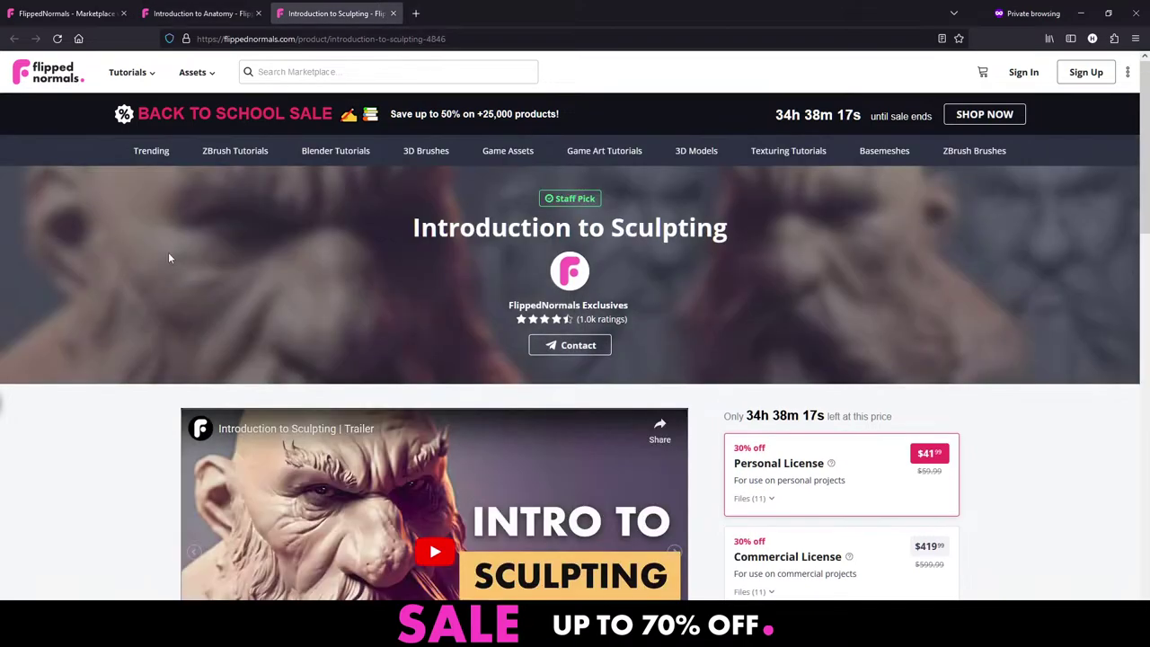
{"action": "scroll", "coordinate": [167, 252], "scroll_direction": "down", "scroll_amount": 2}
{"action": "scroll", "coordinate": [135, 301], "scroll_direction": "down", "scroll_amount": 2}
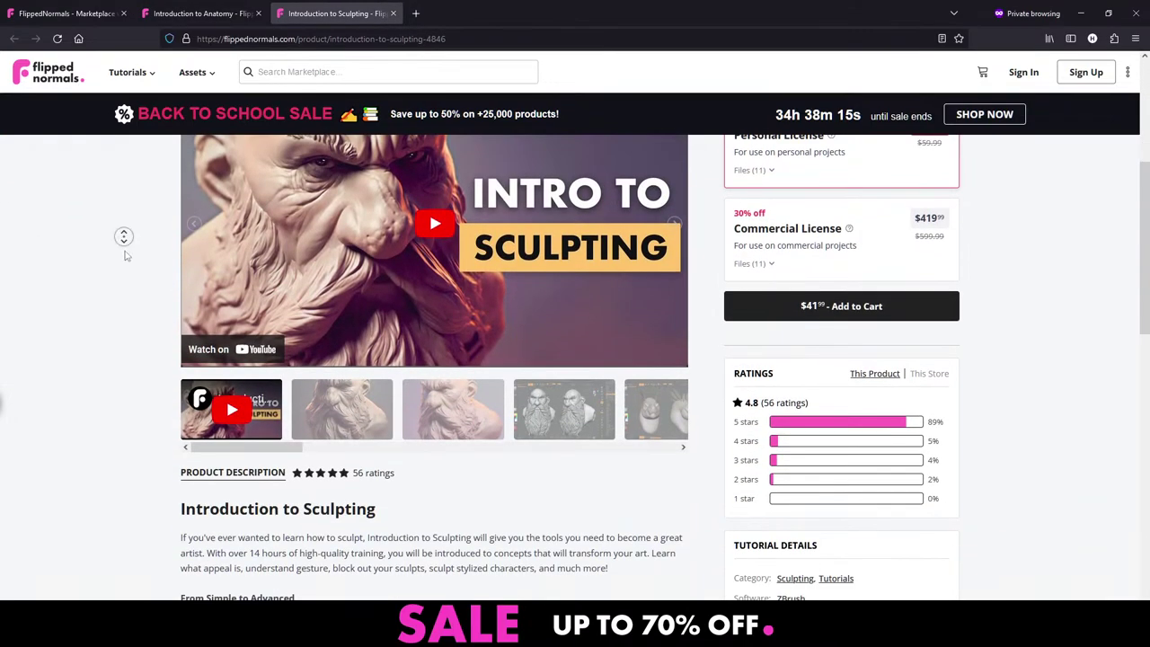
{"action": "scroll", "coordinate": [130, 291], "scroll_direction": "down", "scroll_amount": 1}
{"action": "key", "text": "ctrl+shift+Tab"}
{"action": "scroll", "coordinate": [97, 242], "scroll_direction": "down", "scroll_amount": 5}
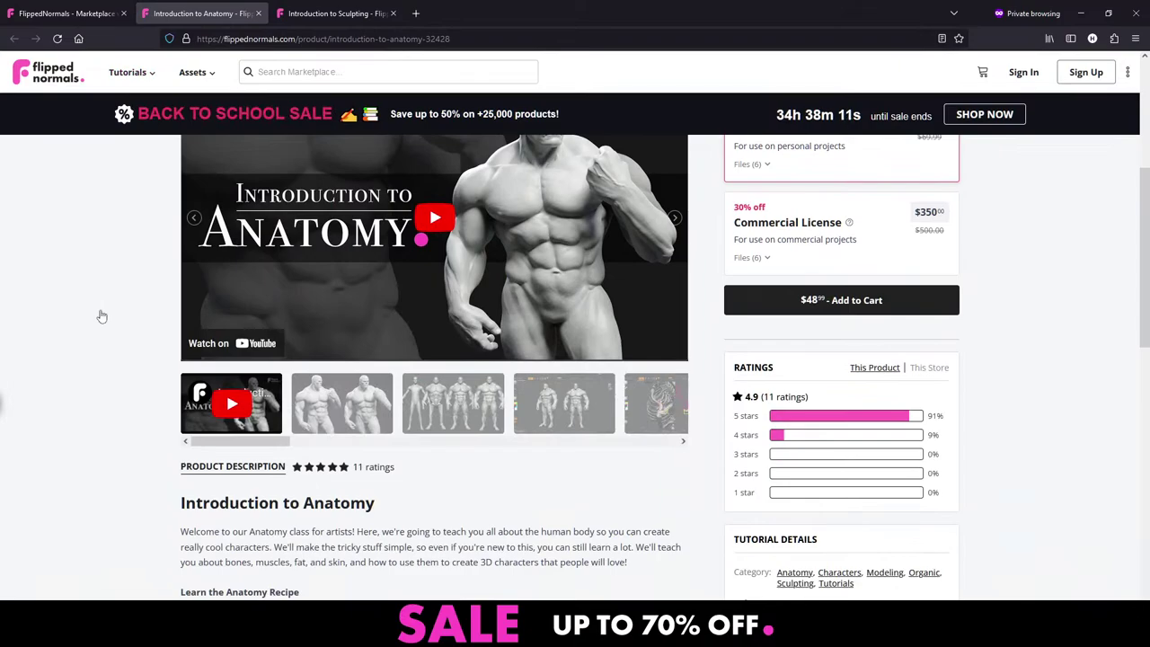
Switch back to the Maya retopology scene with the face strips on the head
{"action": "key", "text": "alt+Tab"}
{"action": "left_click", "coordinate": [576, 282]}
{"action": "key", "text": "alt+Tab"}
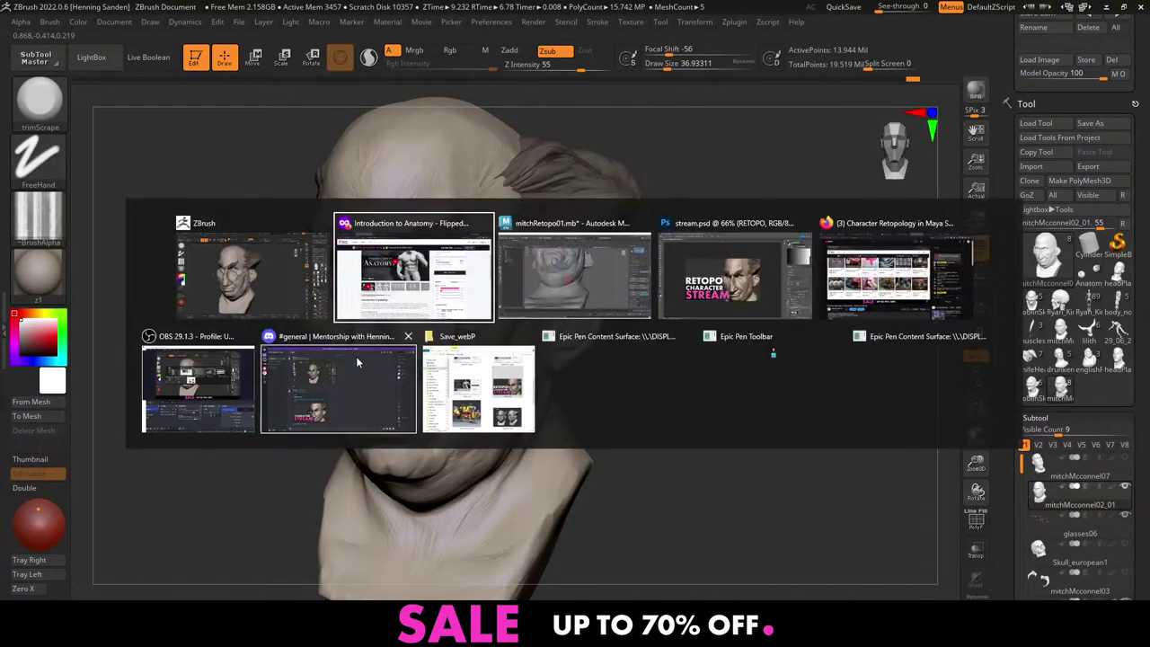
{"action": "left_click", "coordinate": [506, 276]}
{"action": "left_click_drag", "start_coordinate": [555, 328], "coordinate": [492, 349], "text": "alt"}
{"action": "middle_click_drag", "start_coordinate": [492, 349], "coordinate": [567, 328], "text": "alt"}
{"action": "mouse_move", "coordinate": [568, 329]}
{"action": "left_mouse_down", "text": "alt"}
{"action": "mouse_move", "coordinate": [483, 365]}
{"action": "mouse_move", "coordinate": [509, 364]}
{"action": "mouse_move", "coordinate": [531, 308]}
{"action": "mouse_move", "coordinate": [560, 319]}
{"action": "left_mouse_up", "text": "alt"}
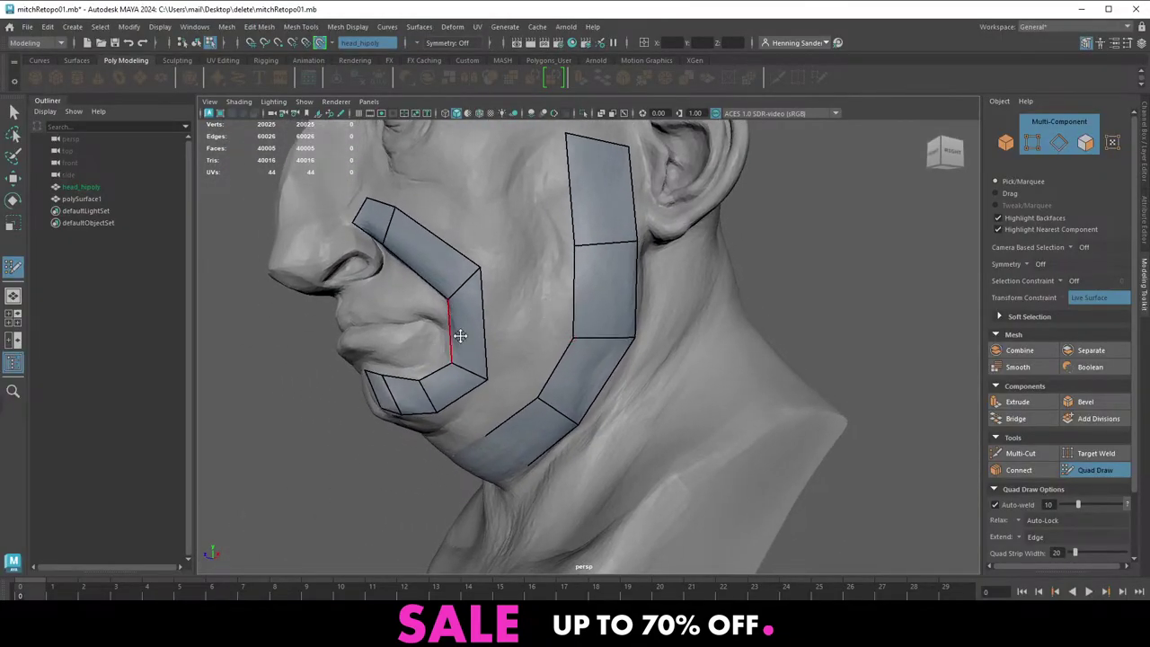
{"action": "middle_click_drag", "start_coordinate": [508, 293], "coordinate": [477, 313], "text": "alt"}
{"action": "right_click_drag", "start_coordinate": [449, 286], "coordinate": [458, 284], "text": "alt"}
{"action": "left_click_drag", "start_coordinate": [458, 284], "coordinate": [530, 261], "text": "alt"}
{"action": "middle_click_drag", "start_coordinate": [531, 261], "coordinate": [559, 283], "text": "alt"}
{"action": "left_click_drag", "start_coordinate": [560, 283], "coordinate": [526, 339], "text": "alt"}
{"action": "right_click_drag", "start_coordinate": [526, 339], "coordinate": [457, 351], "text": "alt"}
{"action": "left_click_drag", "start_coordinate": [458, 351], "coordinate": [539, 348], "text": "alt"}
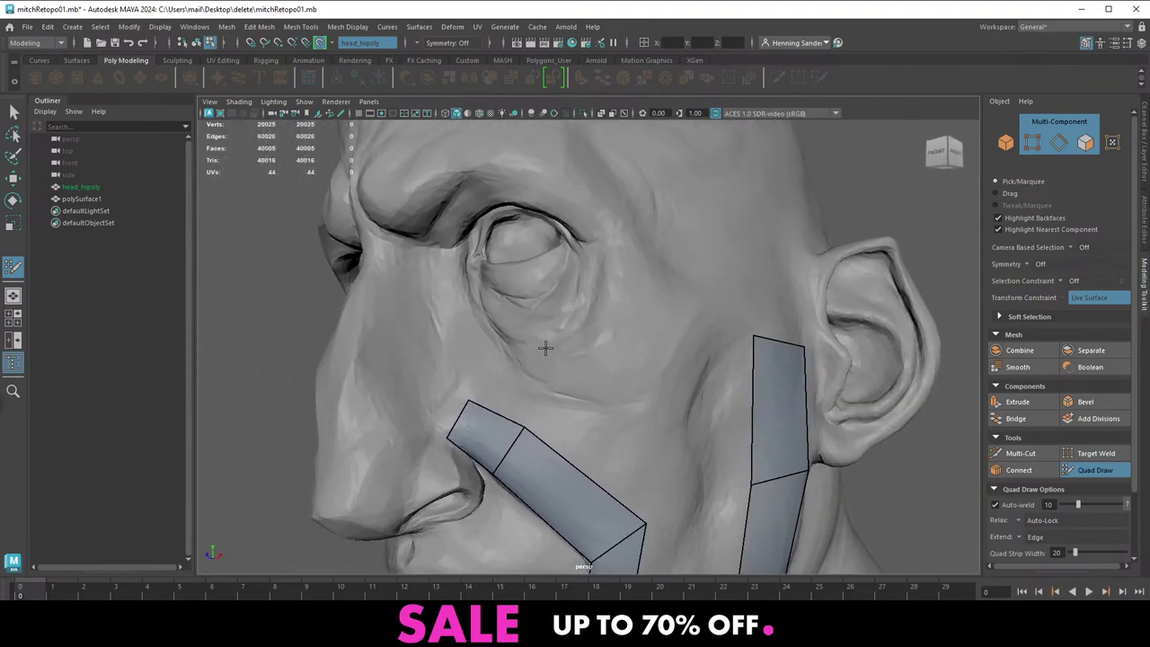
{"action": "right_click_drag", "start_coordinate": [538, 348], "coordinate": [426, 318], "text": "alt"}
{"action": "middle_click_drag", "start_coordinate": [426, 318], "coordinate": [394, 224], "text": "alt"}
{"action": "right_click_drag", "start_coordinate": [393, 224], "coordinate": [530, 296], "text": "alt"}
{"action": "left_click_drag", "start_coordinate": [530, 297], "coordinate": [507, 336], "text": "alt"}
{"action": "left_click", "coordinate": [546, 332], "text": "shift"}
{"action": "left_click", "coordinate": [551, 240], "text": "shift"}
{"action": "left_click", "coordinate": [503, 215], "text": "shift"}
{"action": "key", "text": "ctrl+z"}
{"action": "key", "text": "ctrl+z"}
Insert an edge across the nasolabial strip beside the corner of the mouth
{"action": "left_click", "coordinate": [550, 330], "text": "ctrl+shift"}
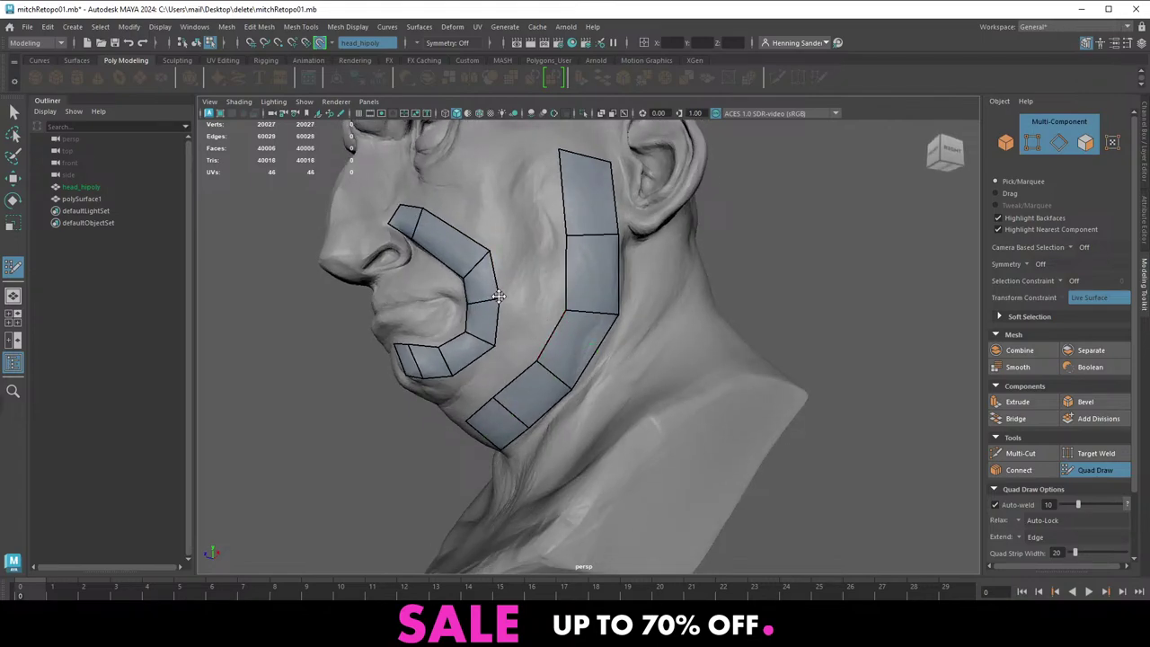
{"action": "left_click_drag", "start_coordinate": [486, 301], "coordinate": [590, 310], "text": "alt"}
{"action": "middle_click_drag", "start_coordinate": [591, 311], "coordinate": [524, 345], "text": "alt"}
{"action": "left_click_drag", "start_coordinate": [525, 345], "coordinate": [498, 365], "text": "alt"}
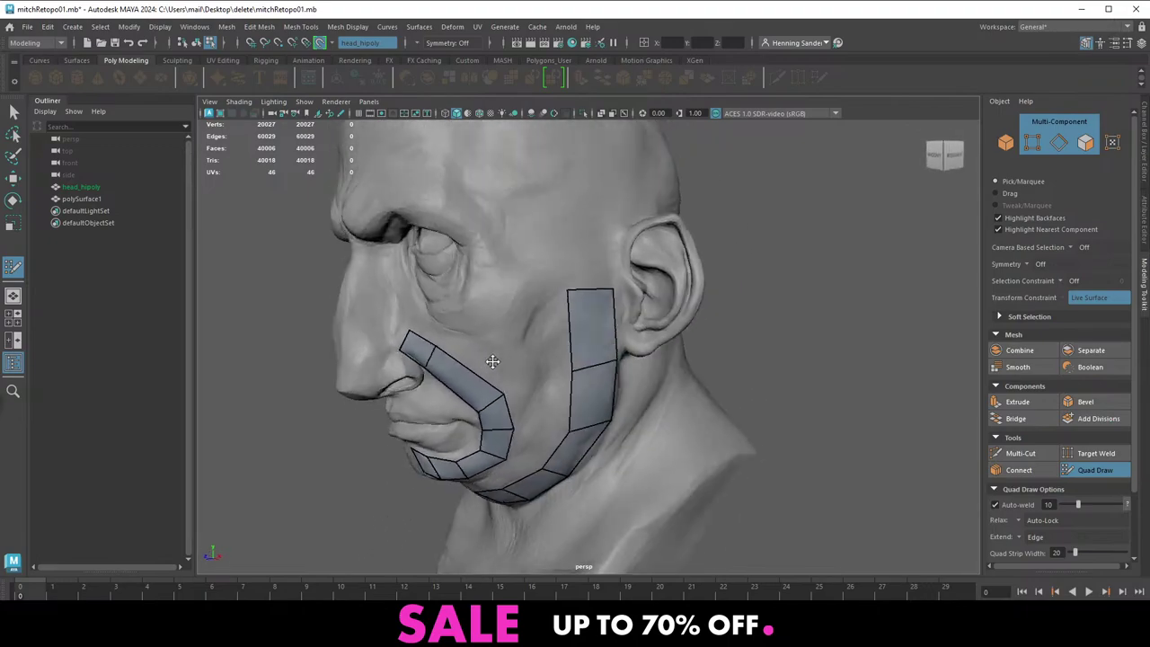
Place four points at the outer corner of the eye and fill them with a quad
{"action": "middle_click_drag", "start_coordinate": [498, 315], "coordinate": [491, 364], "text": "alt"}
{"action": "right_click_drag", "start_coordinate": [491, 365], "coordinate": [539, 359], "text": "alt"}
{"action": "left_click_drag", "start_coordinate": [458, 359], "coordinate": [501, 354], "text": "alt"}
{"action": "middle_click_drag", "start_coordinate": [494, 288], "coordinate": [531, 326], "text": "alt"}
{"action": "right_click_drag", "start_coordinate": [531, 326], "coordinate": [562, 321], "text": "alt"}
{"action": "left_click_drag", "start_coordinate": [562, 322], "coordinate": [553, 294], "text": "alt"}
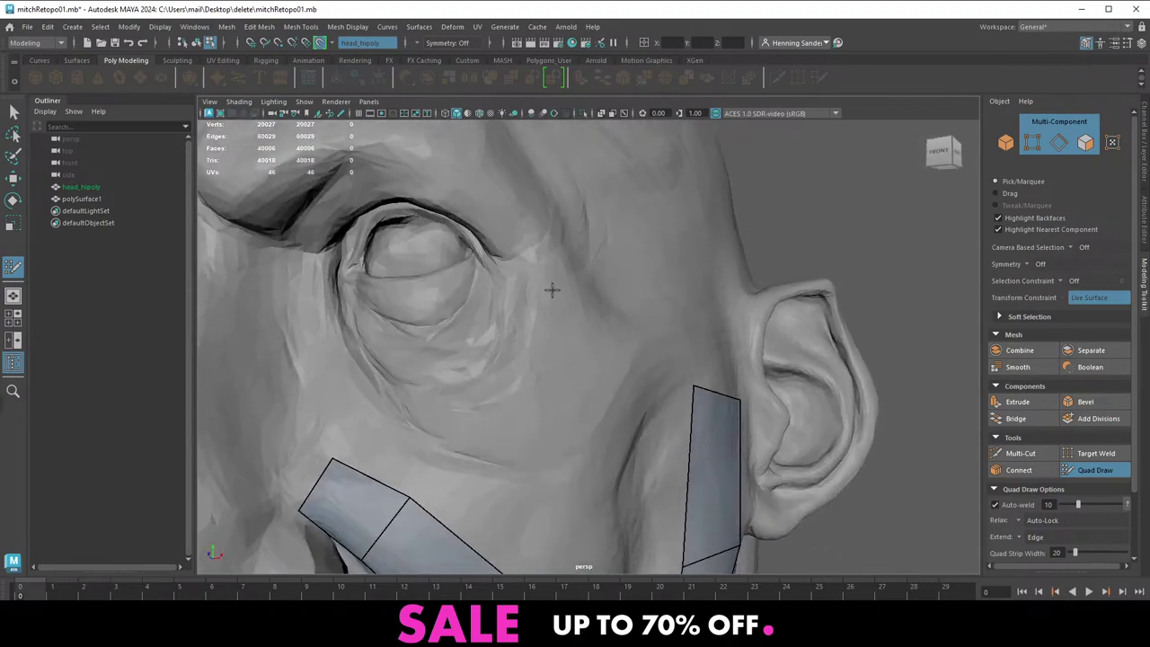
{"action": "left_click", "coordinate": [514, 255]}
{"action": "middle_click_drag", "start_coordinate": [553, 217], "coordinate": [578, 267], "text": "alt"}
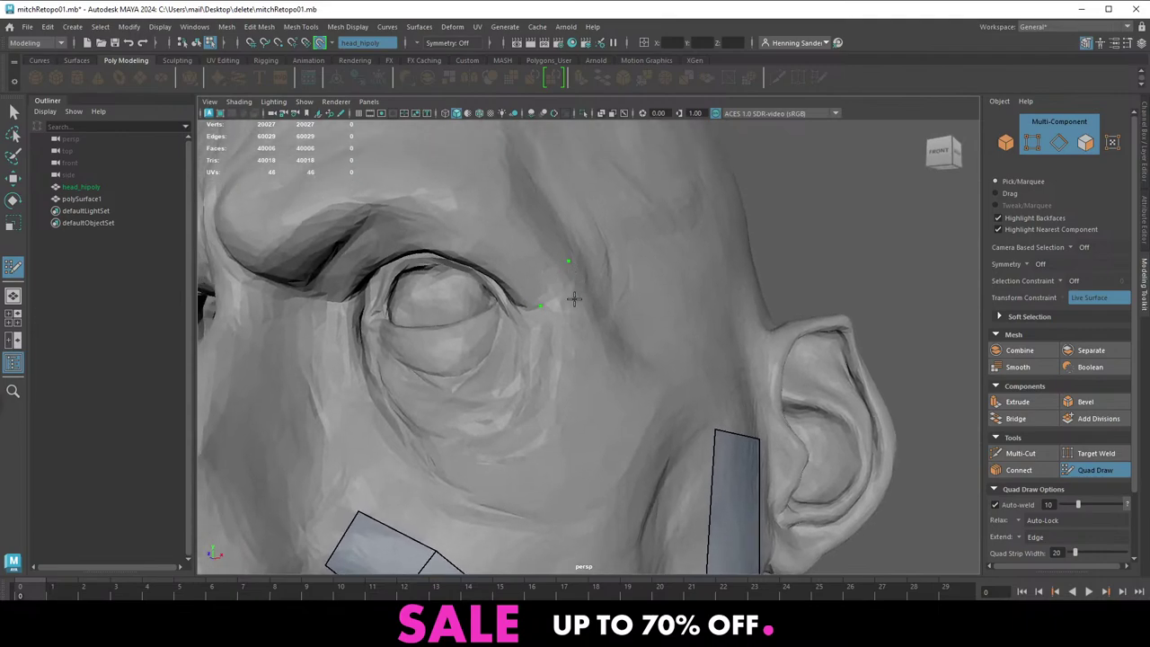
{"action": "left_click", "coordinate": [537, 260], "text": "shift"}
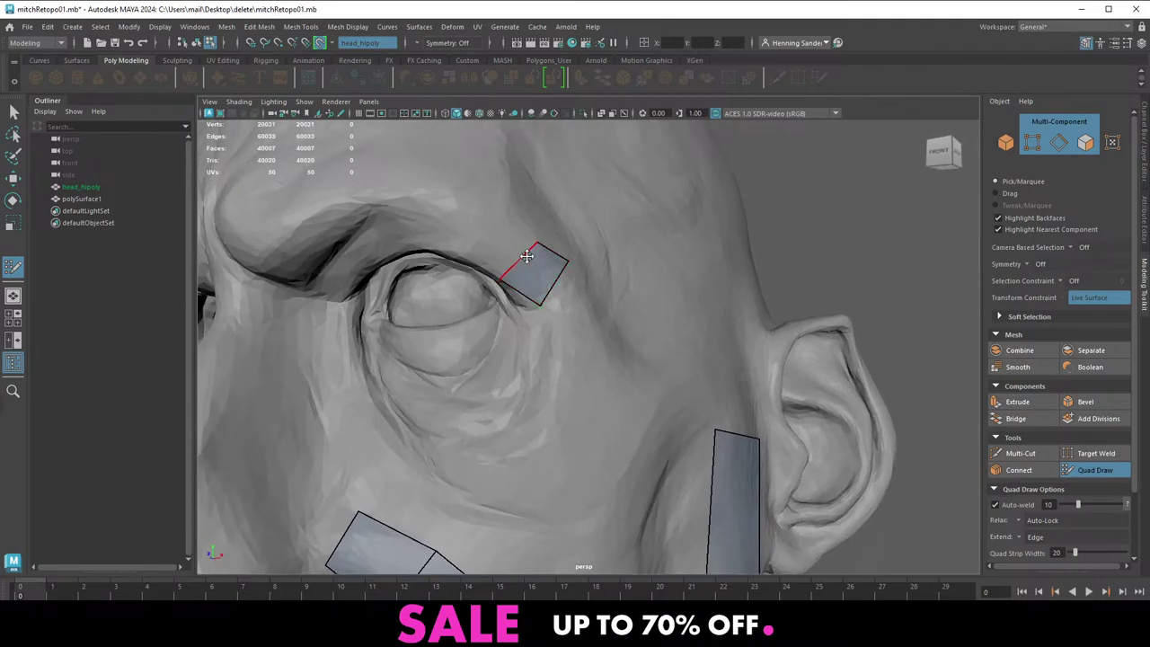
{"action": "left_click_drag", "start_coordinate": [523, 246], "coordinate": [523, 198], "text": "alt"}
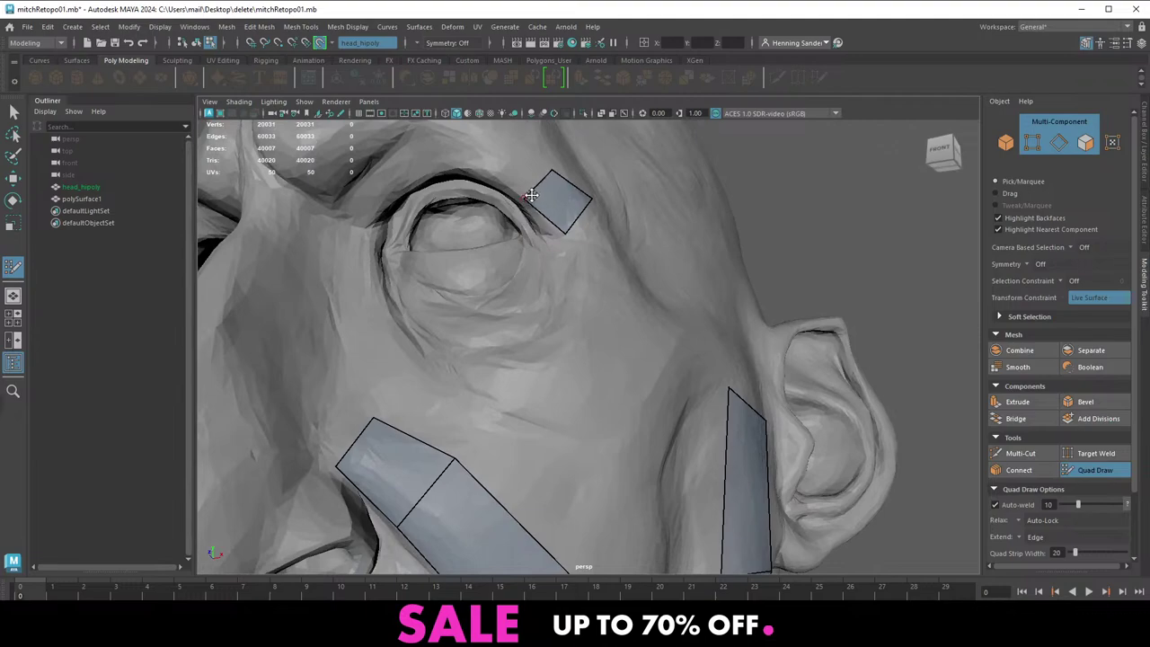
Extend the outer eye quad inward above the upper eyelid and adjust its vertex on the surface
{"action": "middle_click_drag", "start_coordinate": [530, 192], "coordinate": [575, 307], "text": "alt"}
{"action": "key", "text": "Tab"}
{"action": "left_click_drag", "start_coordinate": [575, 319], "coordinate": [608, 272]}
{"action": "middle_click_drag", "start_coordinate": [608, 272], "coordinate": [539, 382], "text": "alt"}
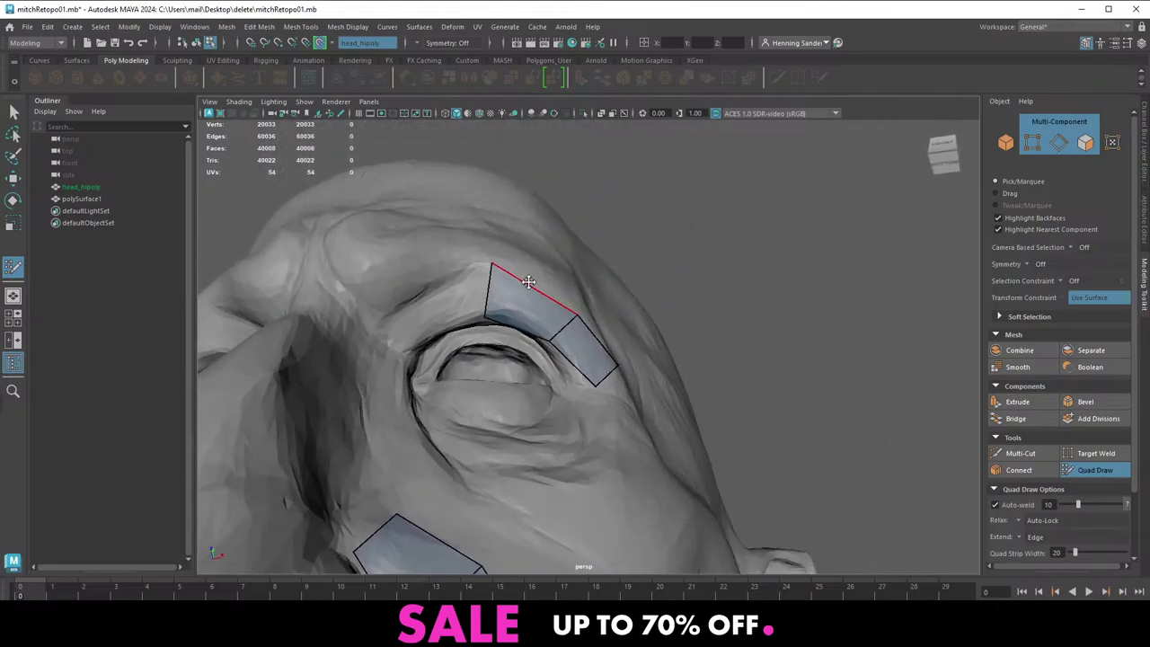
{"action": "left_click_drag", "start_coordinate": [576, 315], "coordinate": [579, 309]}
{"action": "left_click_drag", "start_coordinate": [561, 292], "coordinate": [547, 316], "text": "alt"}
Continue the eye strip to the inner corner and down beside the nose, adjusting its points
{"action": "key", "text": "Tab"}
{"action": "left_click_drag", "start_coordinate": [481, 345], "coordinate": [397, 376]}
{"action": "middle_click_drag", "start_coordinate": [397, 376], "coordinate": [461, 296], "text": "alt"}
{"action": "left_click_drag", "start_coordinate": [461, 295], "coordinate": [386, 394], "text": "alt"}
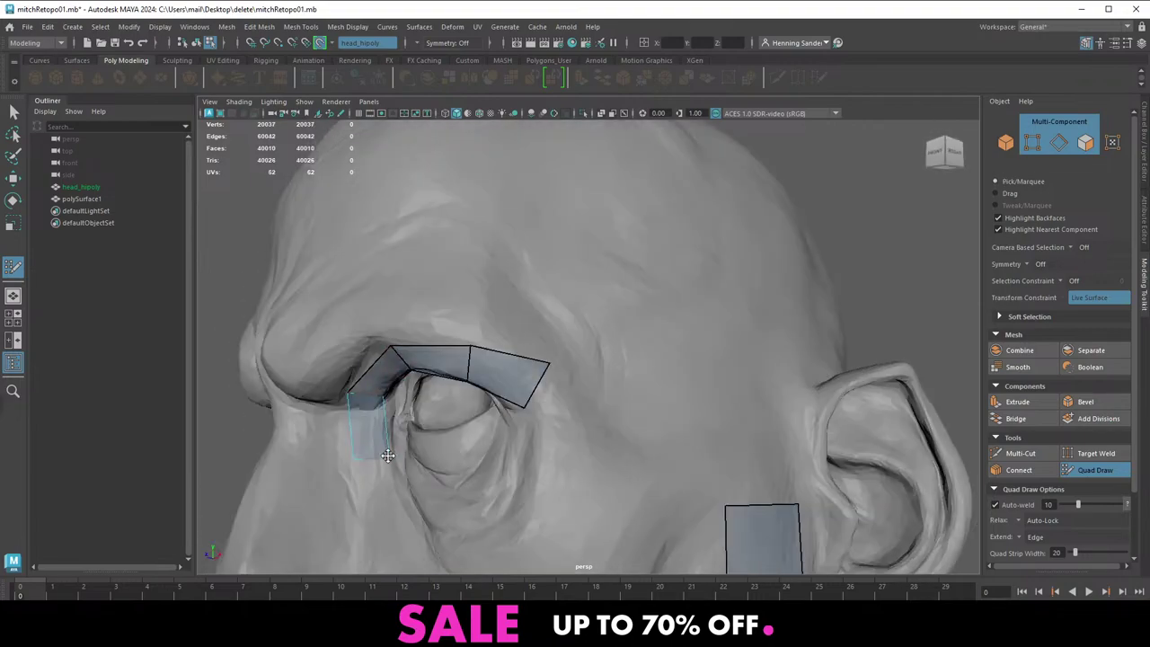
{"action": "middle_click_drag", "start_coordinate": [457, 426], "coordinate": [469, 349], "text": "alt"}
{"action": "left_click_drag", "start_coordinate": [536, 329], "coordinate": [536, 329]}
{"action": "left_click_drag", "start_coordinate": [560, 282], "coordinate": [568, 298]}
Extend the strip down the outer side and under the eye, filling the last gap to close the ring
{"action": "key", "text": "Tab"}
{"action": "left_click_drag", "start_coordinate": [568, 399], "coordinate": [611, 442]}
{"action": "middle_click_drag", "start_coordinate": [611, 442], "coordinate": [599, 397], "text": "alt"}
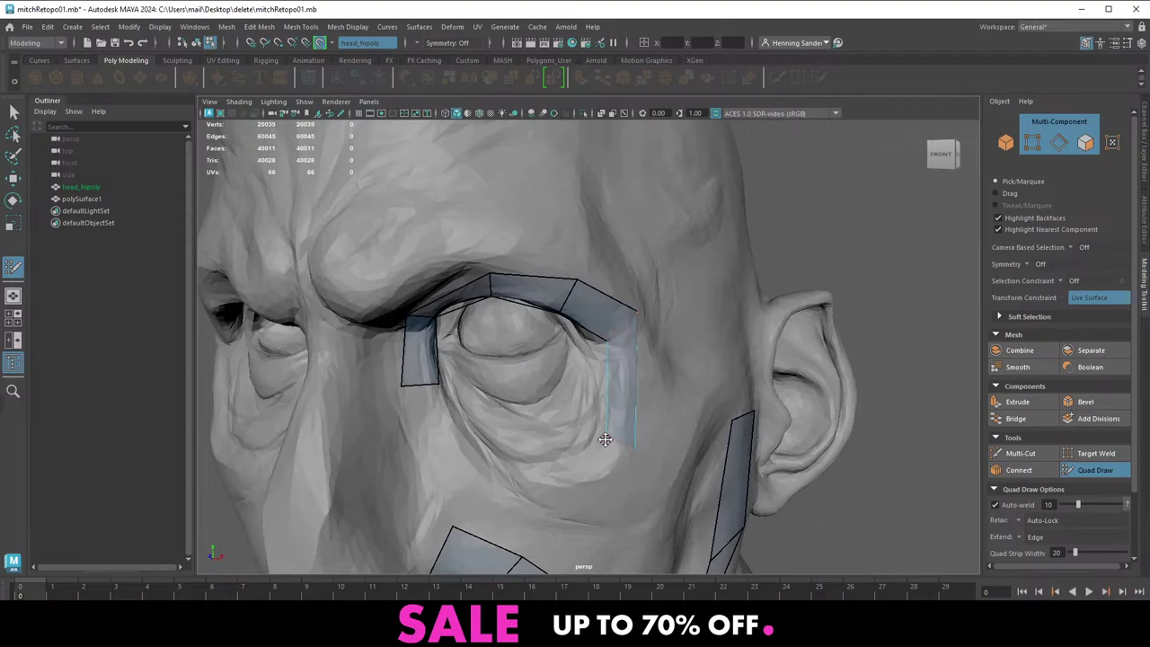
{"action": "left_click_drag", "start_coordinate": [620, 446], "coordinate": [469, 438]}
{"action": "left_click", "coordinate": [434, 416], "text": "shift"}
{"action": "scroll", "coordinate": [603, 390], "scroll_direction": "down", "scroll_amount": 3}
{"action": "left_click_drag", "start_coordinate": [604, 391], "coordinate": [528, 397], "text": "alt"}
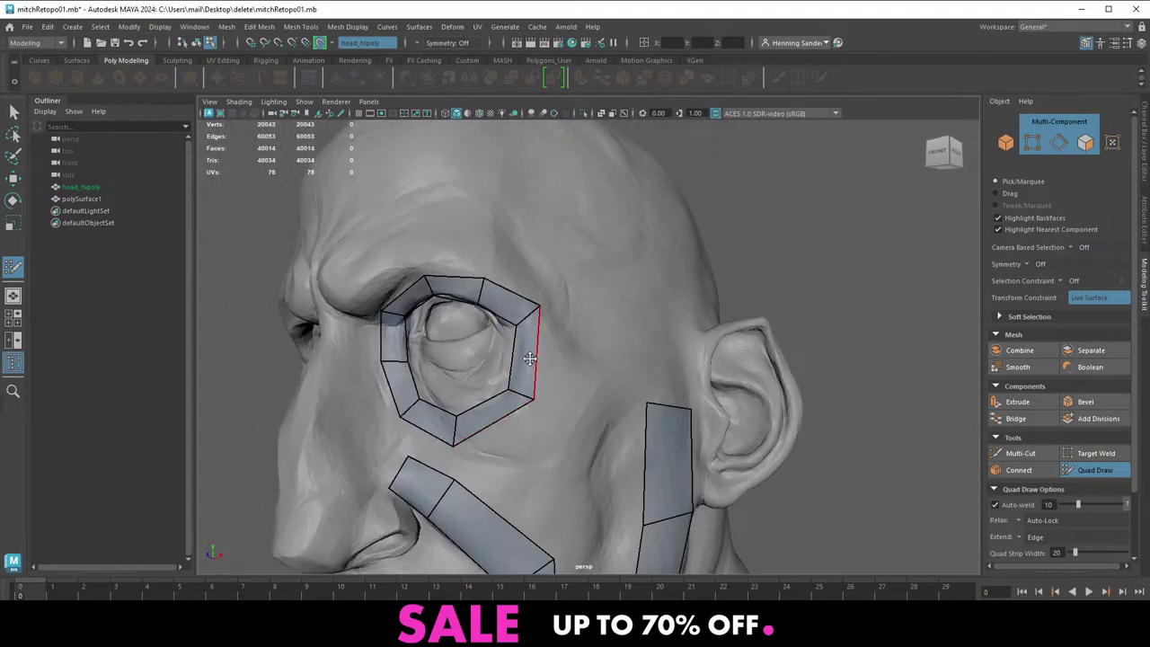
Split the eye ring's long outer face with an inserted edge and round out its shape
{"action": "scroll", "coordinate": [513, 318], "scroll_direction": "up", "scroll_amount": 2}
{"action": "left_click_drag", "start_coordinate": [501, 320], "coordinate": [493, 325]}
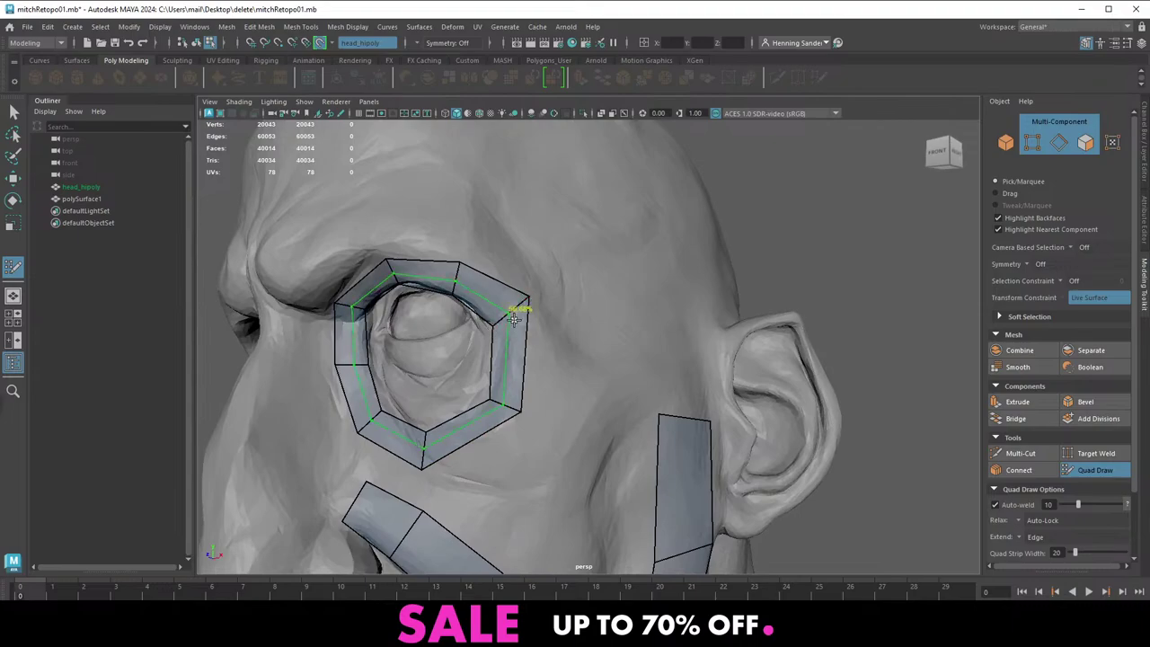
{"action": "left_click_drag", "start_coordinate": [521, 363], "coordinate": [602, 431], "text": "alt"}
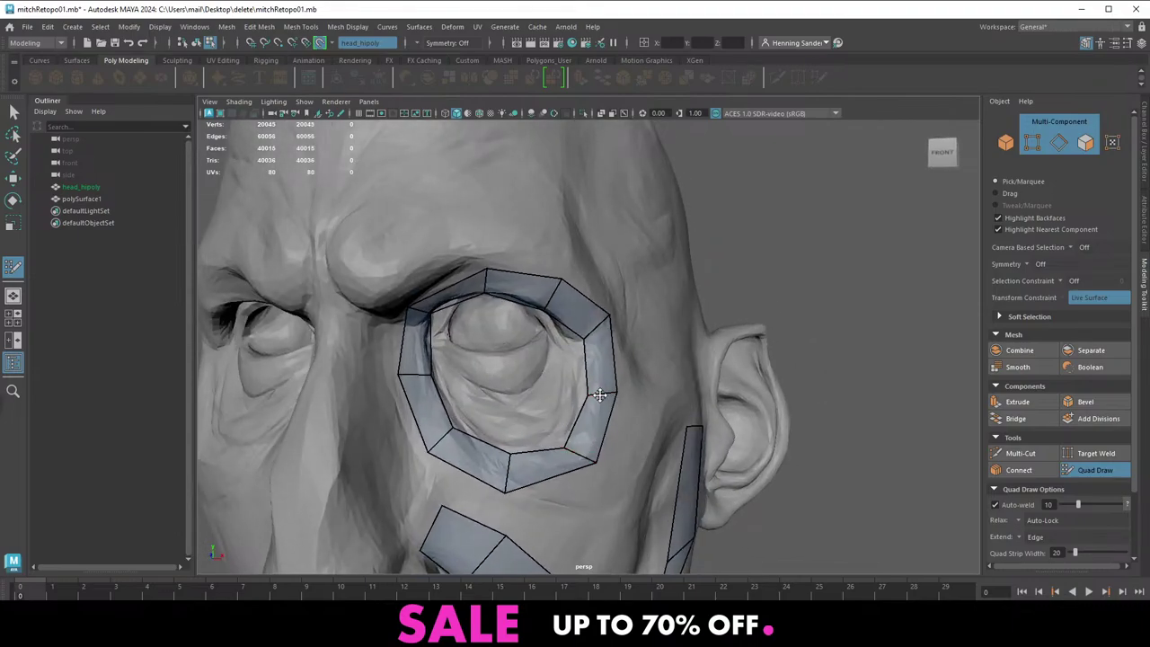
Examine the eye ring together with the nasolabial and jaw strips from several angles
{"action": "left_click_drag", "start_coordinate": [508, 319], "coordinate": [487, 297], "text": "alt"}
{"action": "scroll", "coordinate": [546, 315], "scroll_direction": "down", "scroll_amount": 2}
{"action": "middle_click_drag", "start_coordinate": [563, 261], "coordinate": [527, 292], "text": "alt"}
{"action": "middle_click_drag", "start_coordinate": [631, 273], "coordinate": [619, 312], "text": "alt"}
{"action": "mouse_move", "coordinate": [525, 360]}
{"action": "left_mouse_down", "text": "alt"}
{"action": "mouse_move", "coordinate": [433, 345]}
{"action": "mouse_move", "coordinate": [516, 373]}
{"action": "left_mouse_up", "text": "alt"}
{"action": "middle_click_drag", "start_coordinate": [516, 373], "coordinate": [567, 315], "text": "alt"}
{"action": "scroll", "coordinate": [486, 320], "scroll_direction": "up", "scroll_amount": 2}
{"action": "mouse_move", "coordinate": [486, 320]}
{"action": "left_mouse_down", "text": "alt"}
{"action": "mouse_move", "coordinate": [489, 277]}
{"action": "mouse_move", "coordinate": [494, 307]}
{"action": "left_mouse_up", "text": "alt"}
{"action": "middle_click_drag", "start_coordinate": [503, 279], "coordinate": [548, 364], "text": "alt"}
{"action": "left_click_drag", "start_coordinate": [548, 364], "coordinate": [552, 360], "text": "alt"}
{"action": "middle_click_drag", "start_coordinate": [552, 363], "coordinate": [491, 300], "text": "alt"}
{"action": "left_click_drag", "start_coordinate": [491, 300], "coordinate": [500, 341], "text": "alt"}
{"action": "right_click_drag", "start_coordinate": [494, 327], "coordinate": [330, 285], "text": "alt"}
{"action": "middle_click_drag", "start_coordinate": [329, 285], "coordinate": [336, 221], "text": "alt"}
{"action": "left_click_drag", "start_coordinate": [557, 337], "coordinate": [500, 330], "text": "alt"}
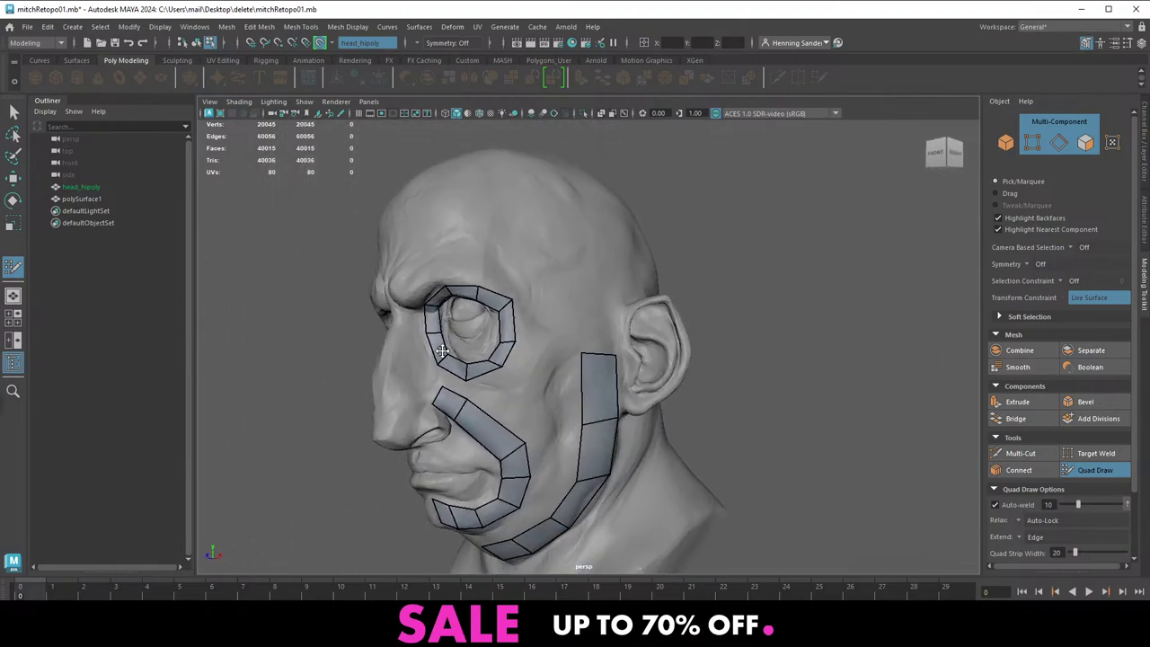
Place four points on the tip of the nose and fill them with a quad
{"action": "middle_click_drag", "start_coordinate": [498, 325], "coordinate": [536, 267], "text": "alt"}
{"action": "scroll", "coordinate": [469, 340], "scroll_direction": "up", "scroll_amount": 6}
{"action": "left_click_drag", "start_coordinate": [431, 326], "coordinate": [475, 308], "text": "alt"}
{"action": "scroll", "coordinate": [475, 308], "scroll_direction": "up", "scroll_amount": 4}
{"action": "left_click_drag", "start_coordinate": [398, 346], "coordinate": [499, 356], "text": "alt"}
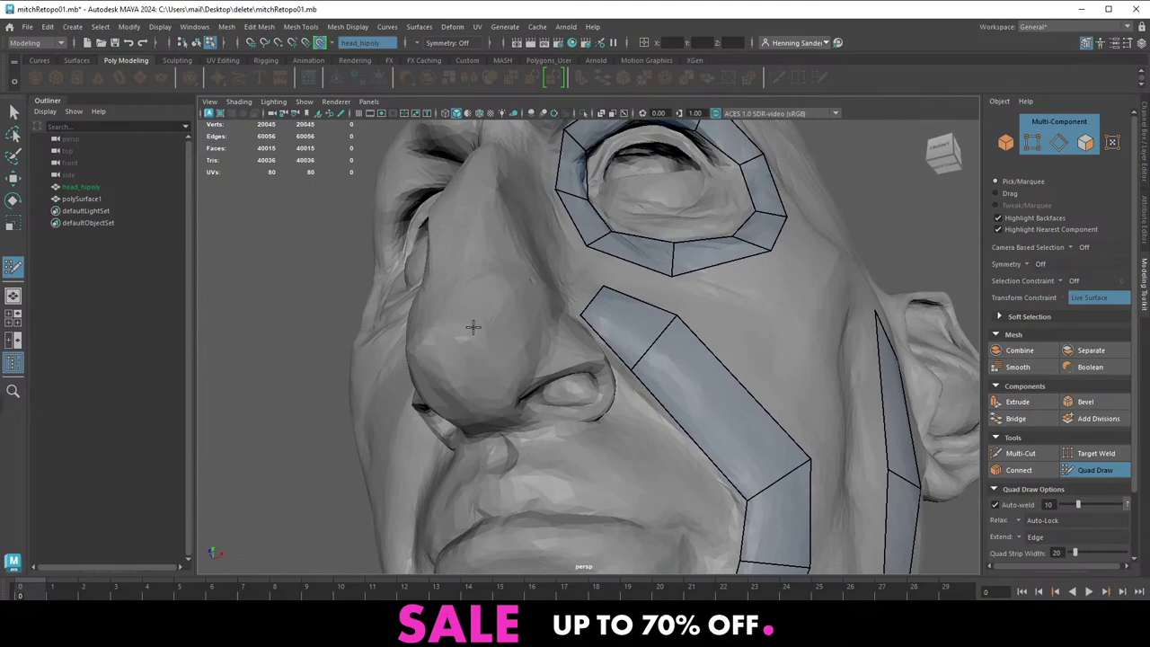
{"action": "left_click", "coordinate": [507, 397]}
{"action": "left_click", "coordinate": [496, 371], "text": "shift"}
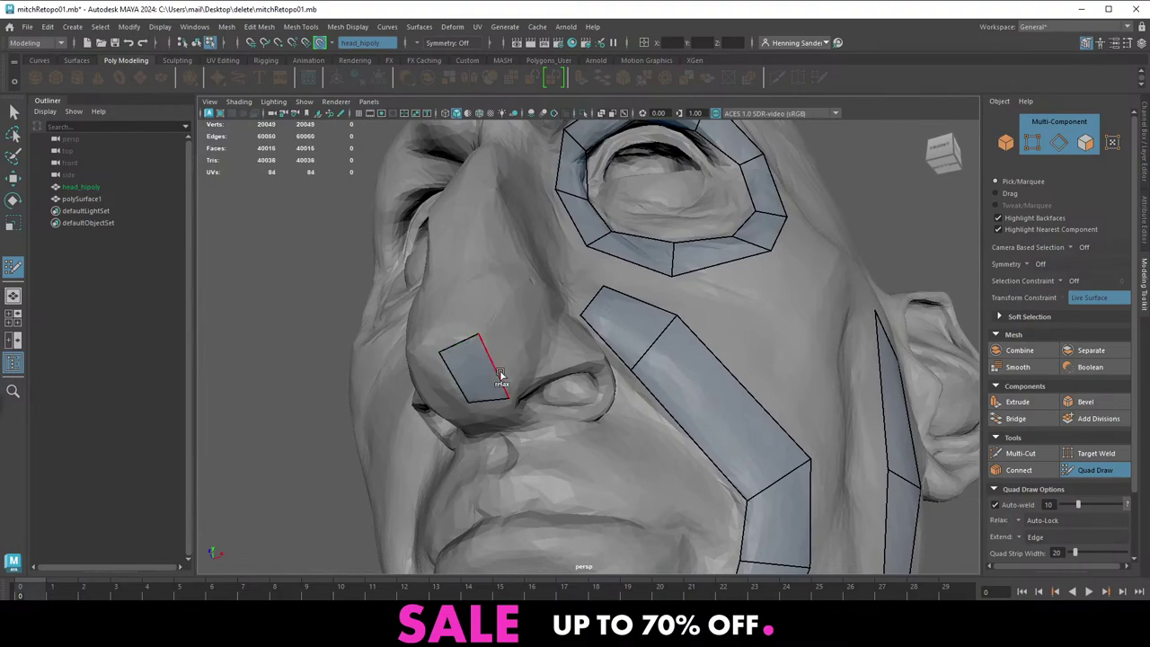
Extend the nose quad up the bridge and align its vertices with the nose's centreline
{"action": "left_click_drag", "start_coordinate": [508, 396], "coordinate": [484, 432], "text": "alt"}
{"action": "left_click_drag", "start_coordinate": [495, 372], "coordinate": [502, 361]}
{"action": "middle_click_drag", "start_coordinate": [512, 318], "coordinate": [481, 359], "text": "alt"}
{"action": "right_click_drag", "start_coordinate": [482, 360], "coordinate": [470, 351], "text": "alt"}
{"action": "left_click_drag", "start_coordinate": [470, 352], "coordinate": [528, 389], "text": "alt"}
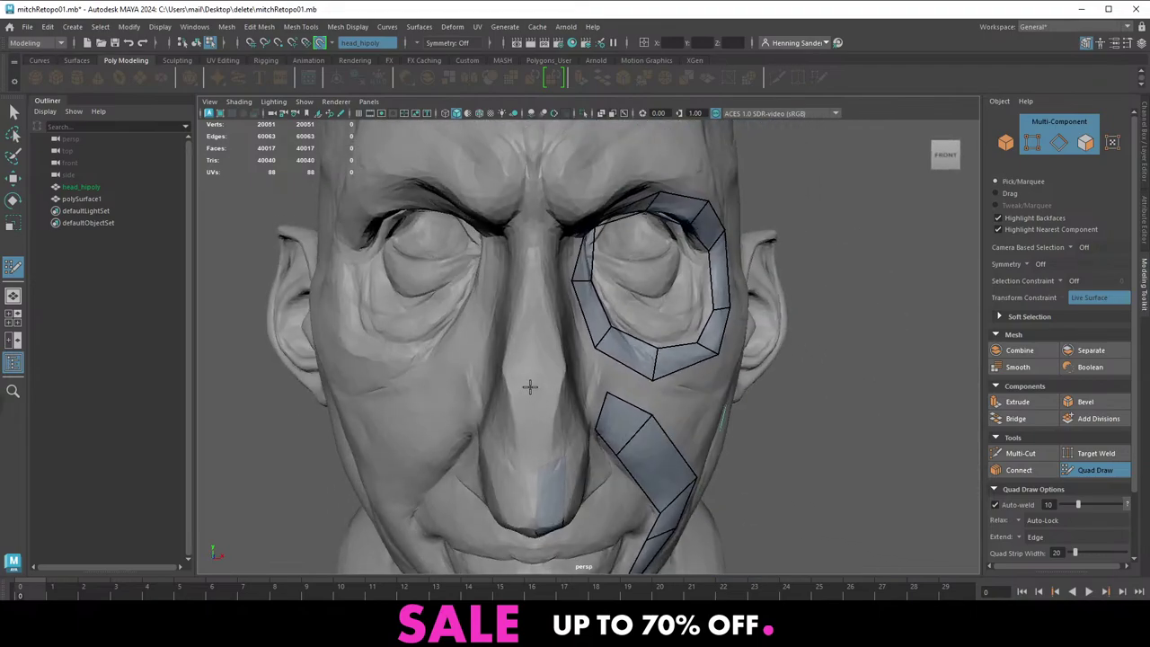
{"action": "middle_click_drag", "start_coordinate": [528, 389], "coordinate": [523, 356], "text": "alt"}
{"action": "right_click_drag", "start_coordinate": [522, 357], "coordinate": [547, 433], "text": "alt"}
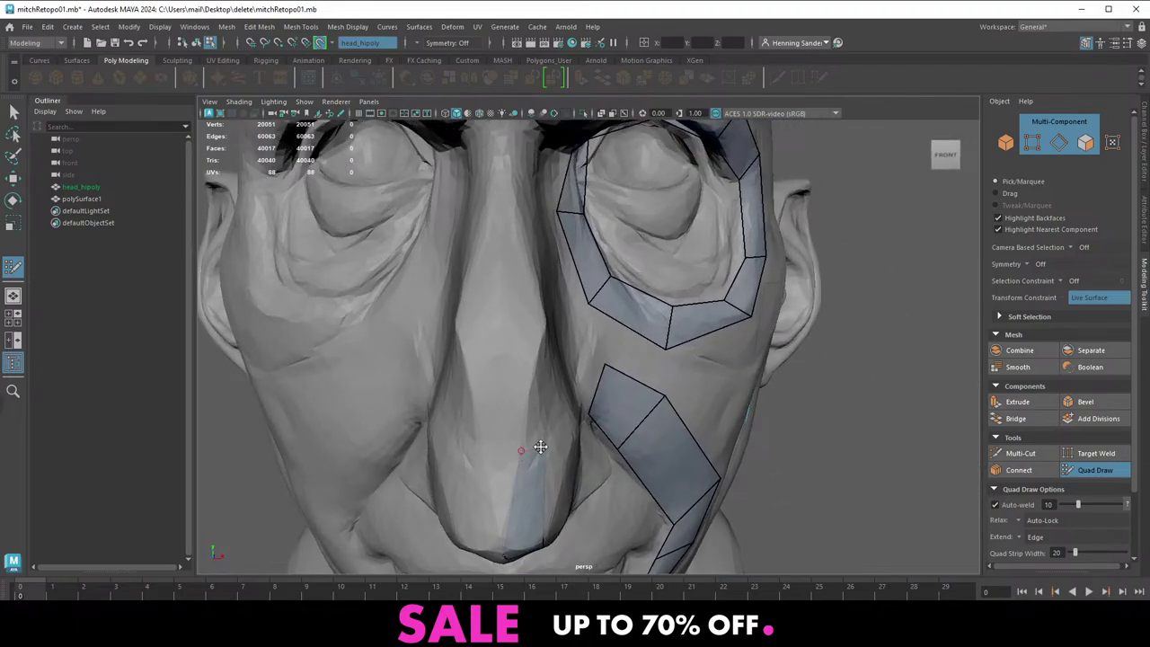
{"action": "left_click_drag", "start_coordinate": [540, 447], "coordinate": [521, 422], "text": "alt"}
{"action": "mouse_move", "coordinate": [518, 379]}
{"action": "left_mouse_down"}
{"action": "mouse_move", "coordinate": [497, 383]}
{"action": "mouse_move", "coordinate": [480, 354]}
{"action": "mouse_move", "coordinate": [486, 279]}
{"action": "mouse_move", "coordinate": [513, 298]}
{"action": "mouse_move", "coordinate": [492, 364]}
{"action": "left_mouse_up"}
{"action": "left_click_drag", "start_coordinate": [499, 407], "coordinate": [495, 301]}
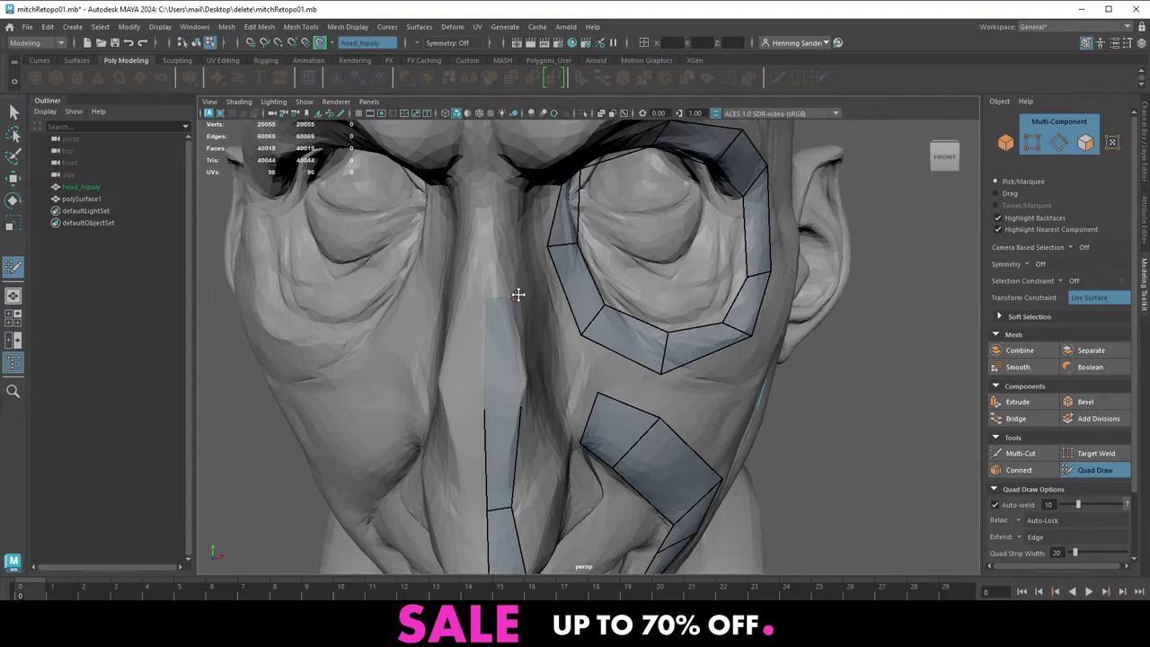
Continue the nose strip up the bridge to the root between the brows
{"action": "middle_click_drag", "start_coordinate": [516, 298], "coordinate": [478, 367], "text": "alt"}
{"action": "left_click_drag", "start_coordinate": [478, 367], "coordinate": [442, 251], "text": "alt"}
{"action": "middle_click_drag", "start_coordinate": [463, 221], "coordinate": [467, 324], "text": "alt"}
{"action": "left_click_drag", "start_coordinate": [467, 324], "coordinate": [475, 303], "text": "alt"}
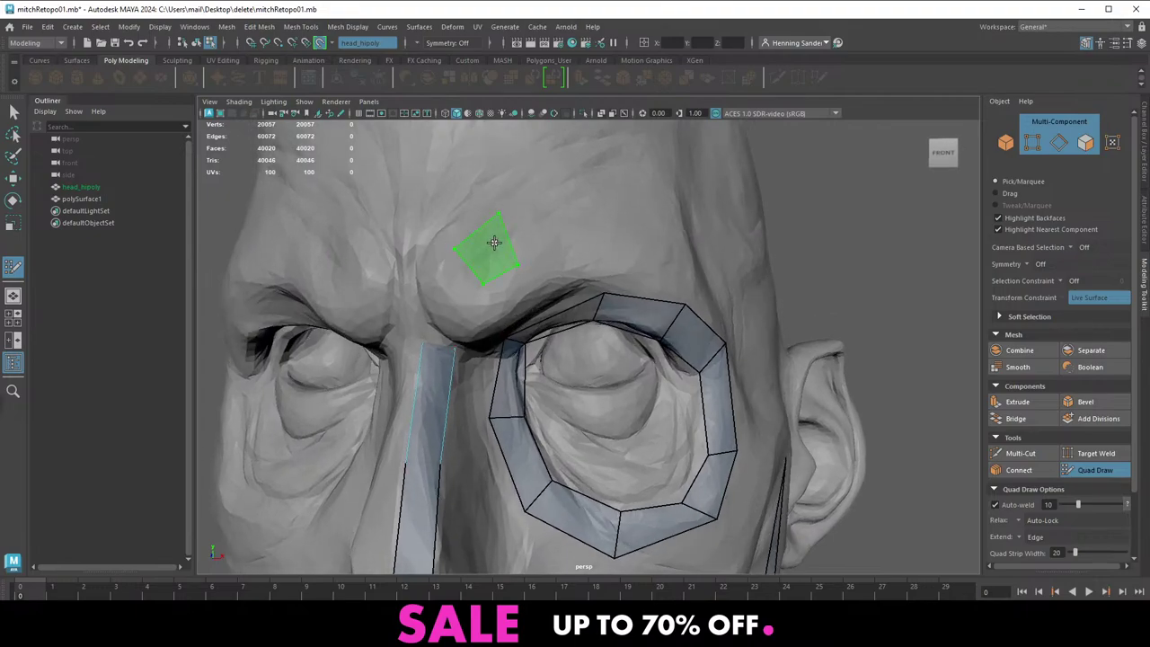
Fill a quad on the inner brow bulge and extend it into a strip around the brow ridge
{"action": "left_click", "coordinate": [495, 242], "text": "shift"}
{"action": "left_click_drag", "start_coordinate": [479, 238], "coordinate": [586, 344]}
{"action": "mouse_move", "coordinate": [627, 330]}
{"action": "right_mouse_down", "text": "alt"}
{"action": "mouse_move", "coordinate": [577, 318]}
{"action": "mouse_move", "coordinate": [606, 326]}
{"action": "right_mouse_up", "text": "alt"}
{"action": "left_click_drag", "start_coordinate": [606, 326], "coordinate": [577, 378], "text": "alt"}
{"action": "right_click_drag", "start_coordinate": [680, 378], "coordinate": [627, 342], "text": "alt"}
{"action": "left_click_drag", "start_coordinate": [627, 342], "coordinate": [604, 314], "text": "alt"}
{"action": "left_click", "coordinate": [533, 322], "text": "ctrl+shift"}
Carry the brow strip over the top of the eye ring to the outer brow
{"action": "right_click_drag", "start_coordinate": [604, 313], "coordinate": [518, 370], "text": "alt"}
{"action": "middle_click_drag", "start_coordinate": [518, 370], "coordinate": [509, 269], "text": "alt"}
{"action": "right_click_drag", "start_coordinate": [510, 268], "coordinate": [594, 296], "text": "alt"}
{"action": "middle_click_drag", "start_coordinate": [594, 297], "coordinate": [598, 405], "text": "alt"}
{"action": "left_click_drag", "start_coordinate": [503, 318], "coordinate": [442, 309], "text": "alt"}
{"action": "middle_click_drag", "start_coordinate": [547, 282], "coordinate": [566, 355], "text": "alt"}
{"action": "right_click_drag", "start_coordinate": [503, 319], "coordinate": [541, 330], "text": "alt"}
{"action": "left_click_drag", "start_coordinate": [541, 330], "coordinate": [521, 259], "text": "alt"}
{"action": "middle_click_drag", "start_coordinate": [521, 259], "coordinate": [558, 325], "text": "alt"}
{"action": "left_click_drag", "start_coordinate": [559, 325], "coordinate": [515, 330], "text": "alt"}
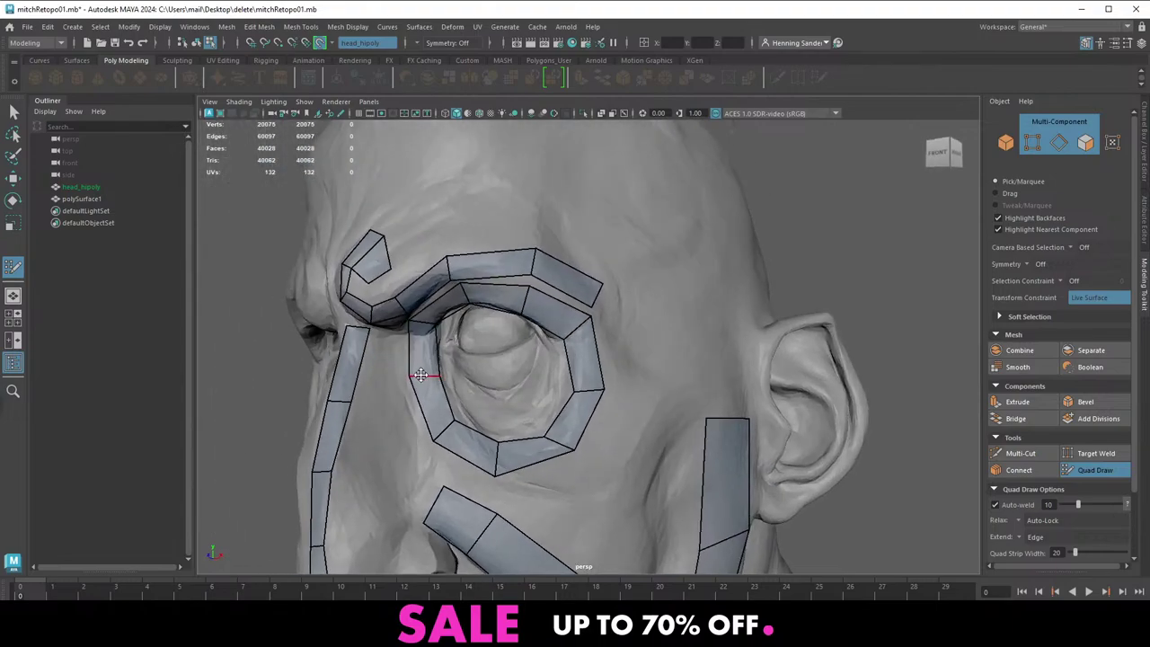
Shift the upper edges of the strip in front of the ear slightly forward, away from the ear
{"action": "middle_click_drag", "start_coordinate": [540, 315], "coordinate": [462, 339], "text": "alt"}
{"action": "left_click_drag", "start_coordinate": [461, 338], "coordinate": [429, 313], "text": "alt"}
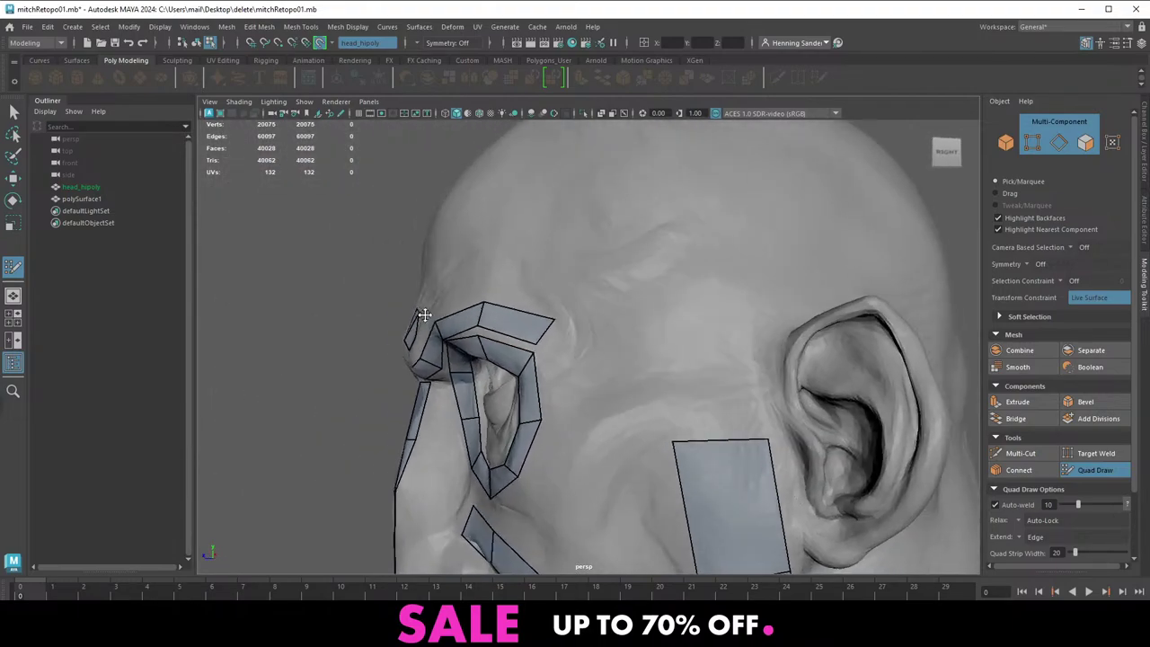
{"action": "right_click_drag", "start_coordinate": [557, 316], "coordinate": [493, 314], "text": "alt"}
{"action": "middle_click_drag", "start_coordinate": [602, 297], "coordinate": [477, 269], "text": "alt"}
{"action": "left_click_drag", "start_coordinate": [477, 268], "coordinate": [549, 285], "text": "alt"}
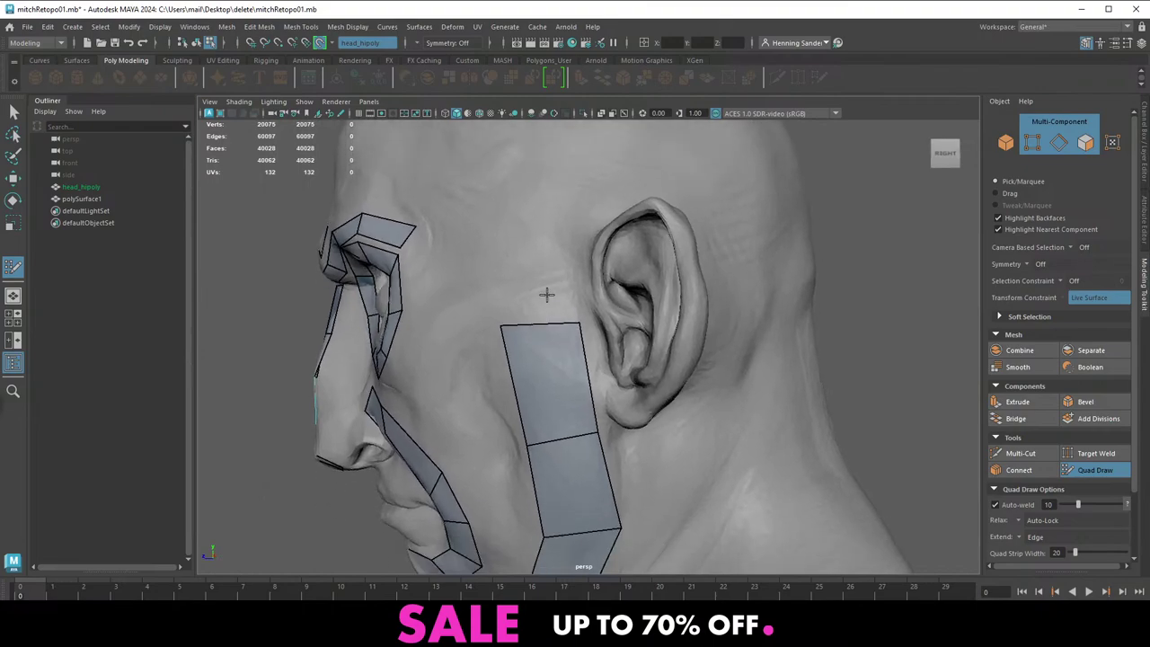
{"action": "left_click_drag", "start_coordinate": [545, 326], "coordinate": [537, 327]}
{"action": "left_click_drag", "start_coordinate": [580, 472], "coordinate": [575, 474]}
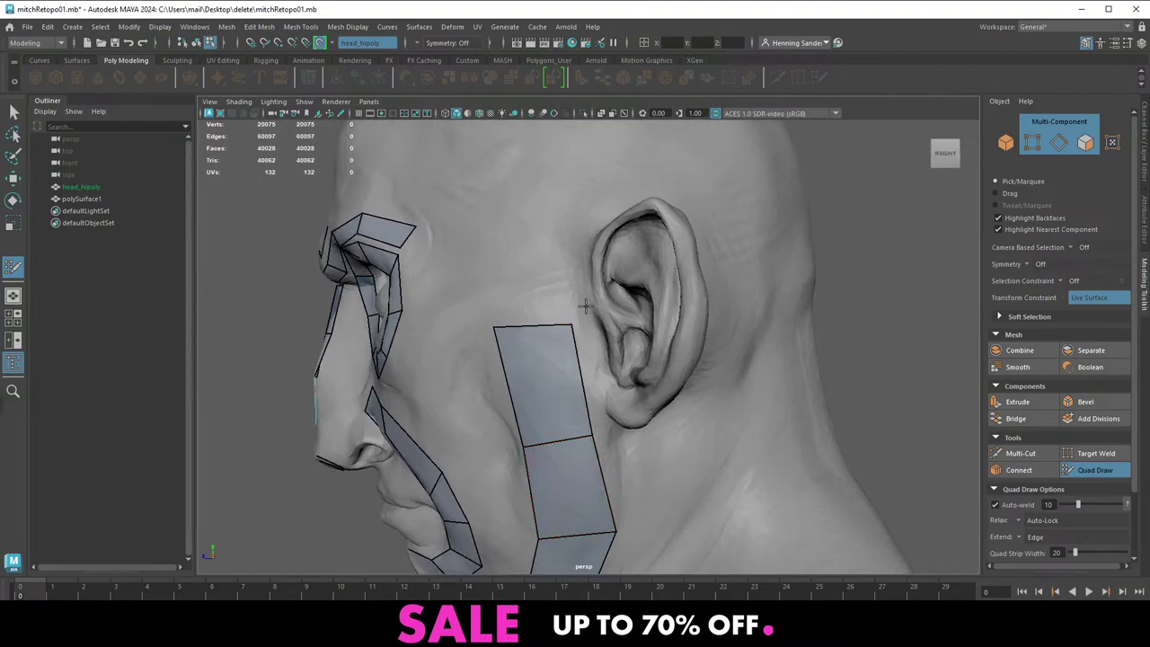
Extend a narrow column of faces along the front of the ear and upward past the cheek strip
{"action": "key", "text": "Tab"}
{"action": "left_click_drag", "start_coordinate": [575, 351], "coordinate": [578, 242]}
{"action": "key", "text": "Tab"}
{"action": "middle_click_drag", "start_coordinate": [576, 225], "coordinate": [547, 311], "text": "alt"}
{"action": "left_click_drag", "start_coordinate": [547, 310], "coordinate": [553, 341], "text": "alt"}
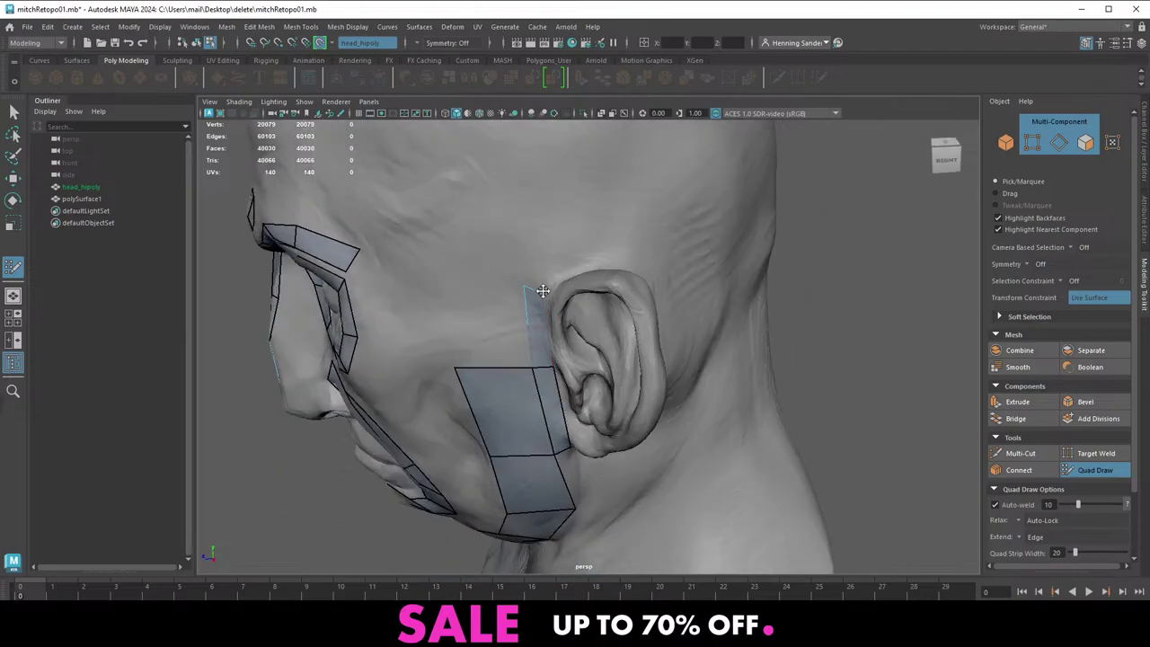
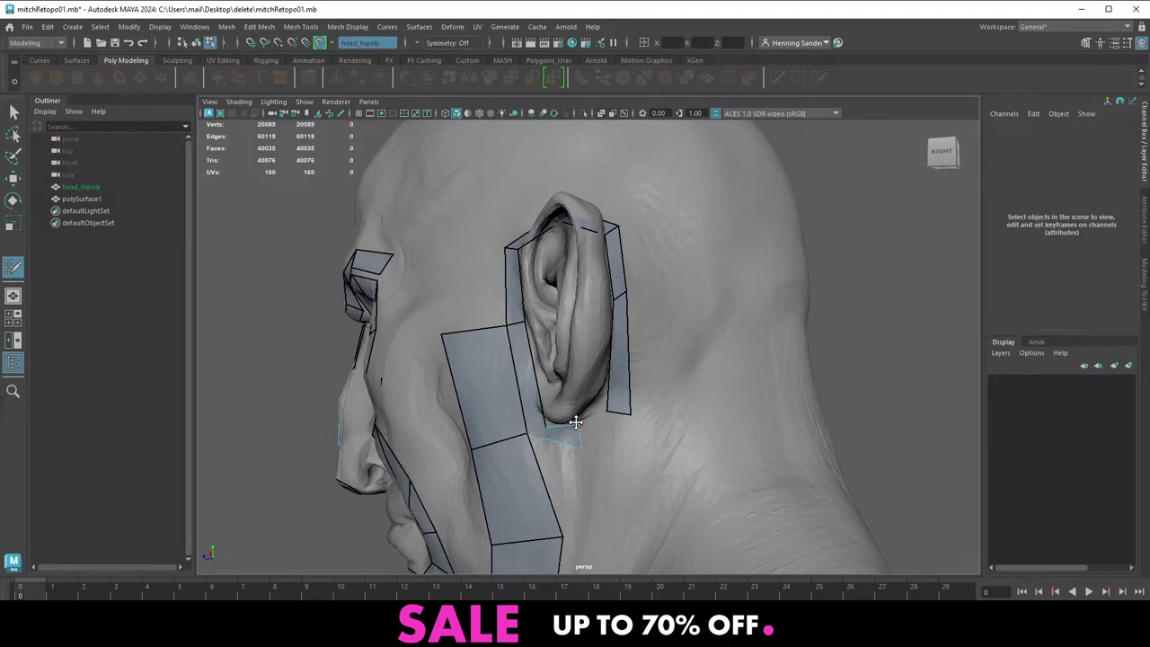
Fill the remaining gap beneath the earlobe to close the face loop around the ear
{"action": "right_click", "coordinate": [567, 431], "text": "shift"}
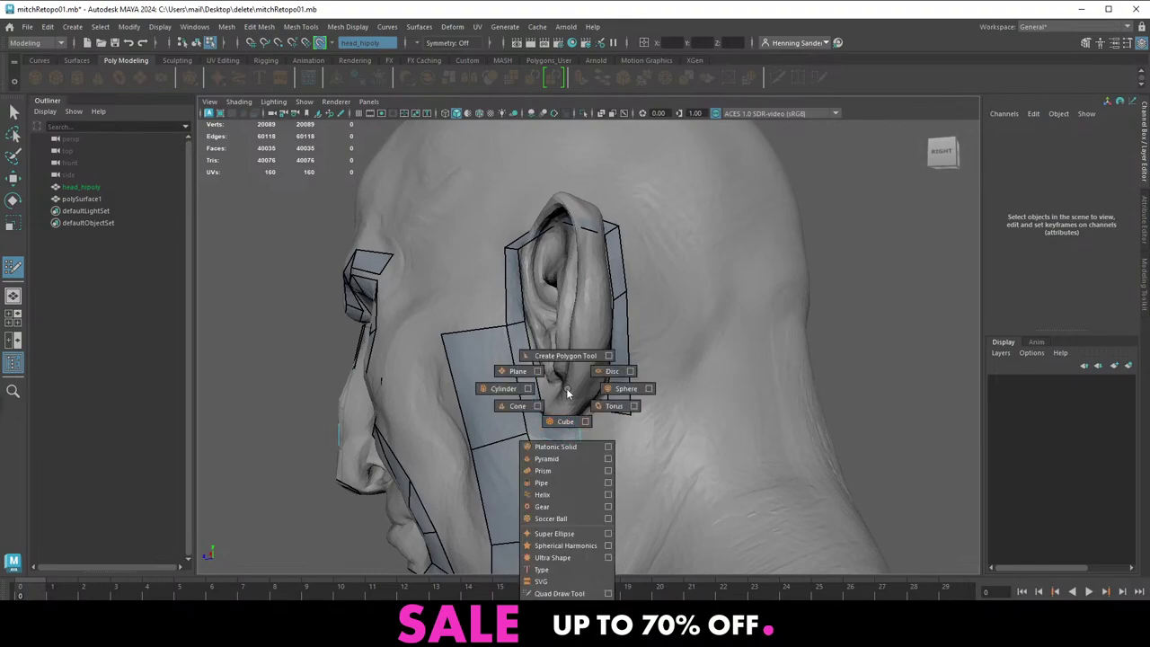
{"action": "left_click", "coordinate": [605, 422], "text": "shift"}
{"action": "right_click_drag", "start_coordinate": [605, 422], "coordinate": [575, 405], "text": "alt"}
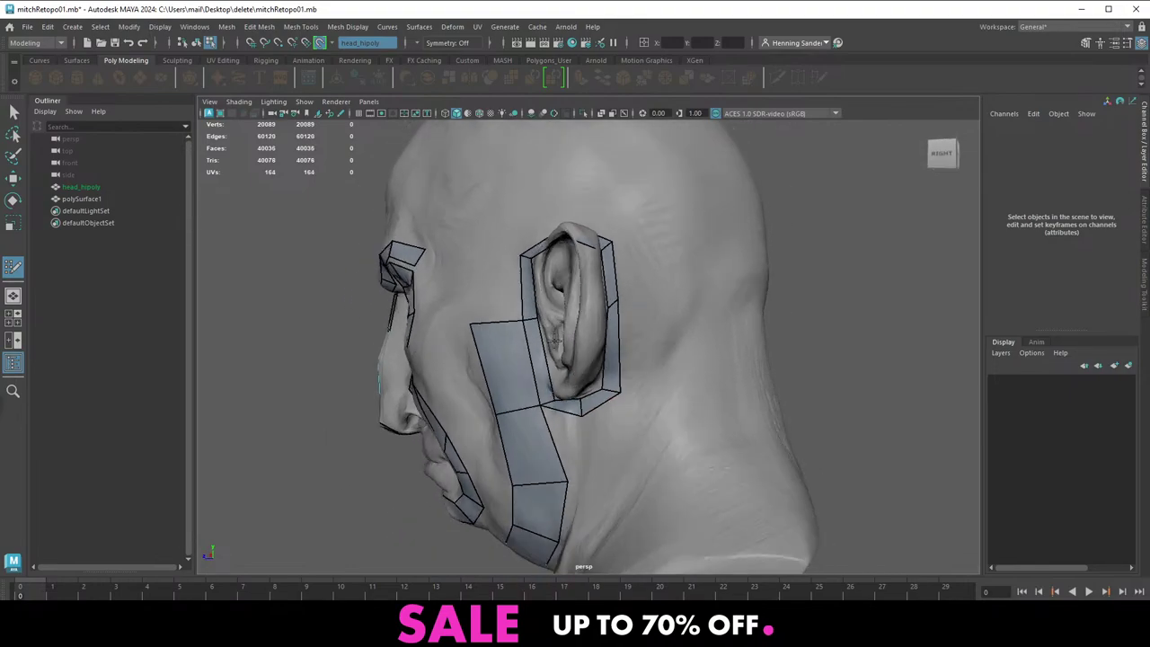
{"action": "left_click_drag", "start_coordinate": [575, 404], "coordinate": [613, 352], "text": "alt"}
{"action": "middle_click_drag", "start_coordinate": [613, 352], "coordinate": [618, 275], "text": "alt"}
{"action": "left_click_drag", "start_coordinate": [629, 371], "coordinate": [583, 363], "text": "alt"}
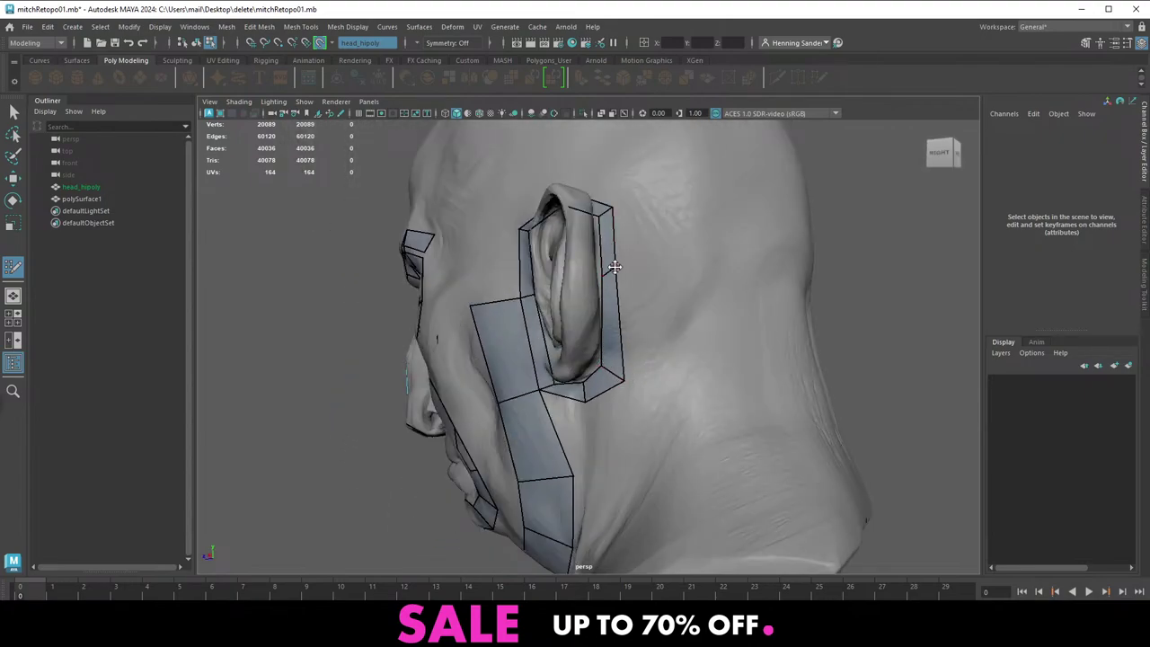
Extend a strip of three quads from behind the earlobe across the back of the head to the midline
{"action": "mouse_move", "coordinate": [616, 264]}
{"action": "left_mouse_down", "text": "alt"}
{"action": "mouse_move", "coordinate": [575, 272]}
{"action": "mouse_move", "coordinate": [626, 299]}
{"action": "left_mouse_up", "text": "alt"}
{"action": "left_click_drag", "start_coordinate": [635, 398], "coordinate": [704, 376], "text": "alt"}
{"action": "mouse_move", "coordinate": [709, 427]}
{"action": "left_mouse_down"}
{"action": "mouse_move", "coordinate": [687, 351]}
{"action": "mouse_move", "coordinate": [693, 315]}
{"action": "mouse_move", "coordinate": [578, 336]}
{"action": "mouse_move", "coordinate": [658, 308]}
{"action": "mouse_move", "coordinate": [599, 312]}
{"action": "mouse_move", "coordinate": [718, 306]}
{"action": "left_mouse_up"}
{"action": "middle_click_drag", "start_coordinate": [632, 298], "coordinate": [668, 350], "text": "alt"}
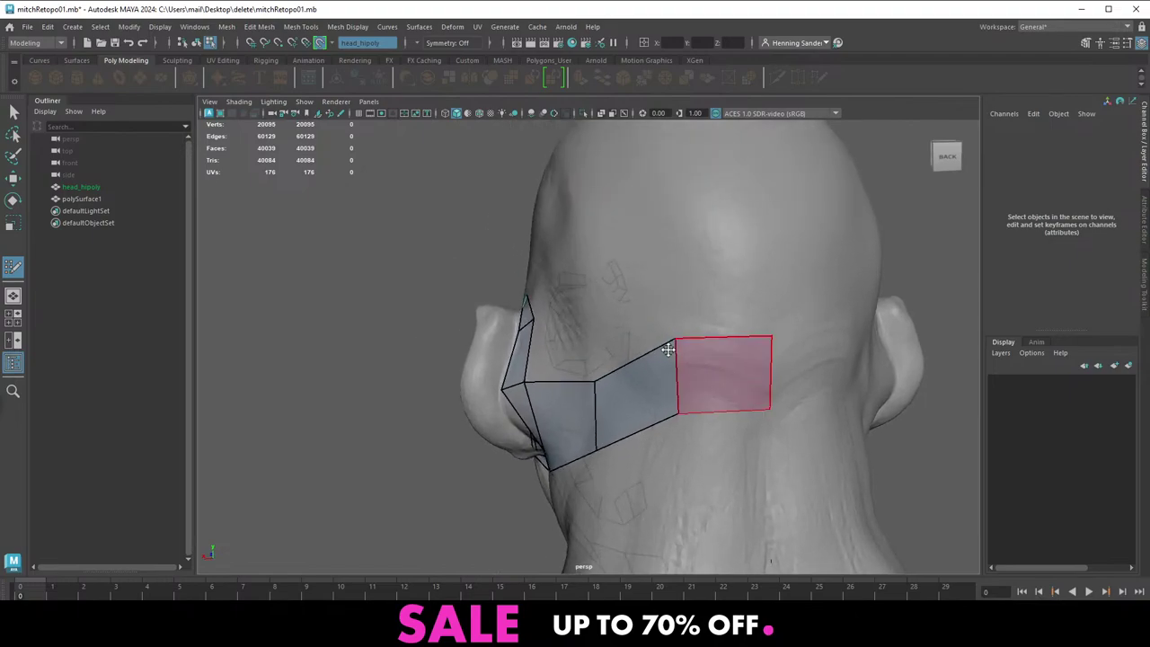
Extend the strip from the midline at the nape upward along the back of the skull
{"action": "left_click_drag", "start_coordinate": [736, 336], "coordinate": [739, 210]}
{"action": "middle_click_drag", "start_coordinate": [743, 216], "coordinate": [618, 382], "text": "alt"}
{"action": "left_click_drag", "start_coordinate": [618, 382], "coordinate": [585, 250], "text": "alt"}
{"action": "middle_click_drag", "start_coordinate": [649, 287], "coordinate": [652, 359], "text": "alt"}
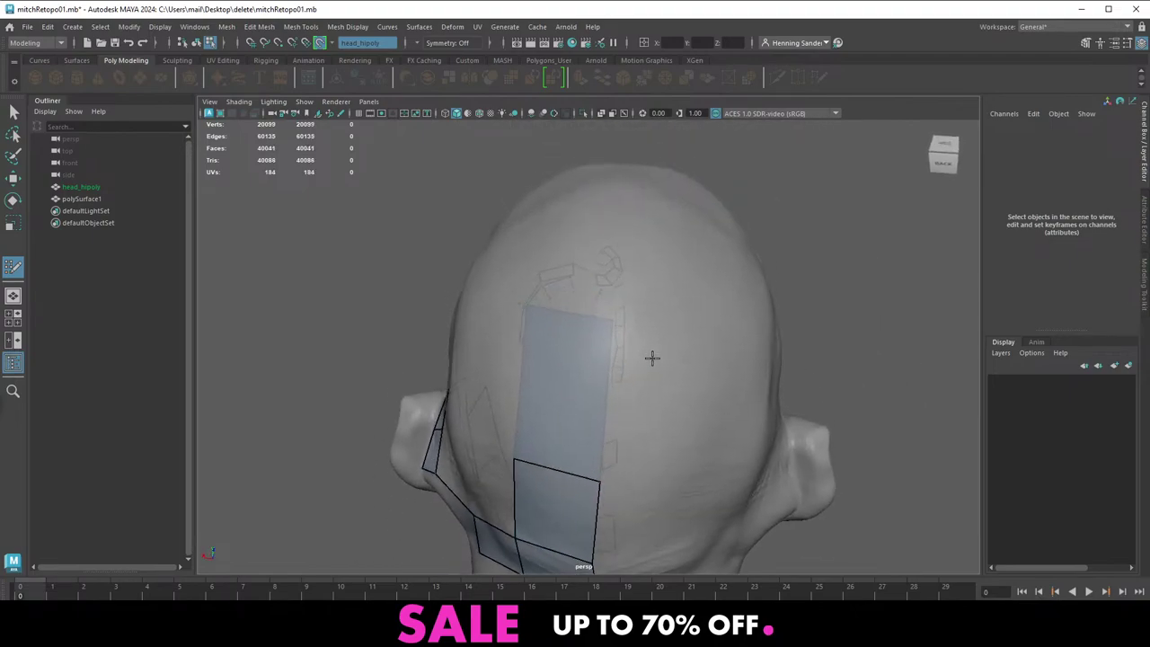
Continue the midline strip over the crown and align its edge vertices with the head's centre
{"action": "right_click_drag", "start_coordinate": [652, 358], "coordinate": [560, 318], "text": "alt"}
{"action": "left_click_drag", "start_coordinate": [560, 318], "coordinate": [684, 375], "text": "alt"}
{"action": "middle_click_drag", "start_coordinate": [685, 375], "coordinate": [627, 310], "text": "alt"}
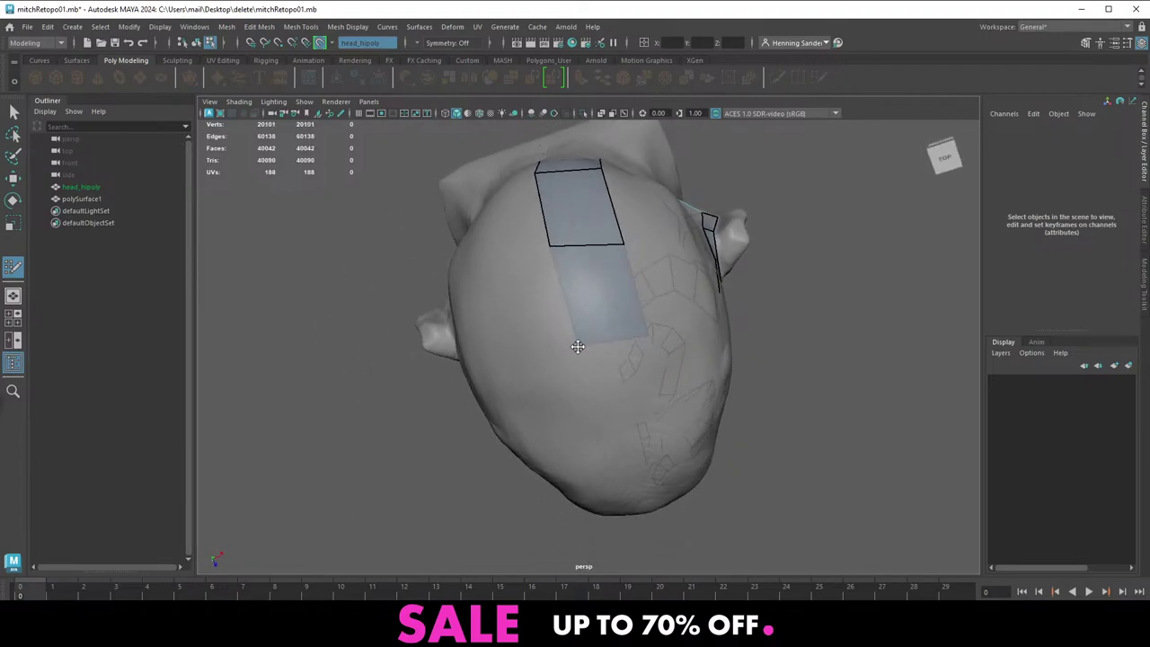
{"action": "left_click_drag", "start_coordinate": [578, 346], "coordinate": [583, 351]}
{"action": "left_click_drag", "start_coordinate": [551, 247], "coordinate": [559, 257]}
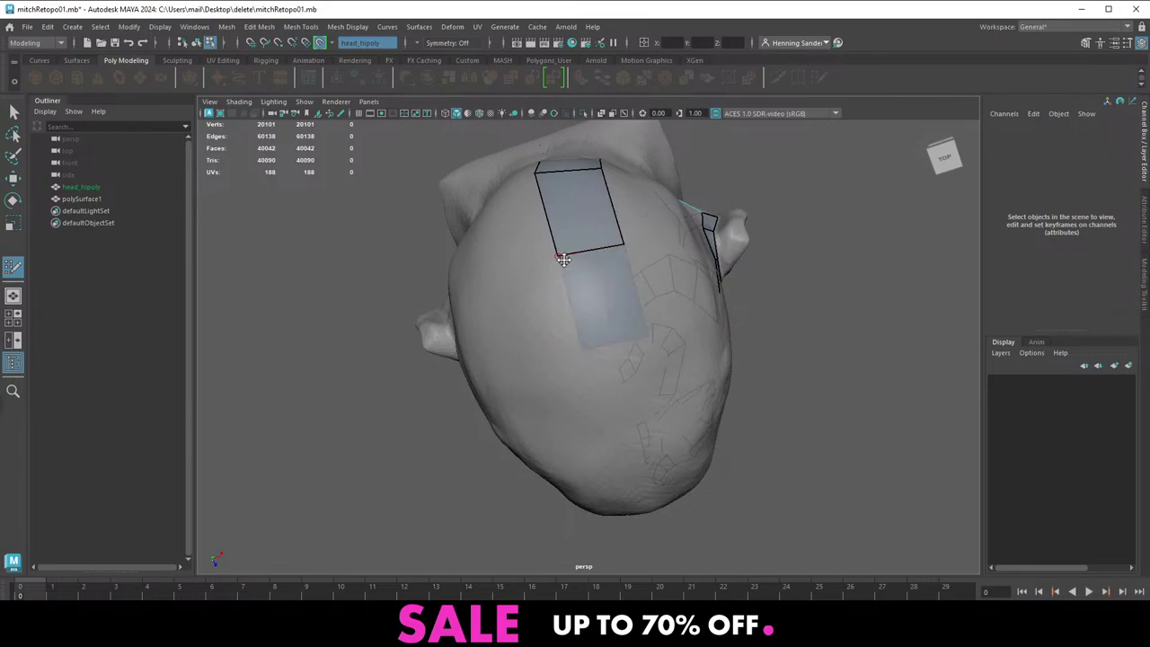
Extend the midline strip from the crown down the front of the skull to the forehead, adjusting its vertices
{"action": "left_click_drag", "start_coordinate": [606, 290], "coordinate": [609, 433], "text": "alt"}
{"action": "left_click_drag", "start_coordinate": [594, 421], "coordinate": [562, 243], "text": "alt"}
{"action": "middle_click_drag", "start_coordinate": [561, 243], "coordinate": [632, 304], "text": "alt"}
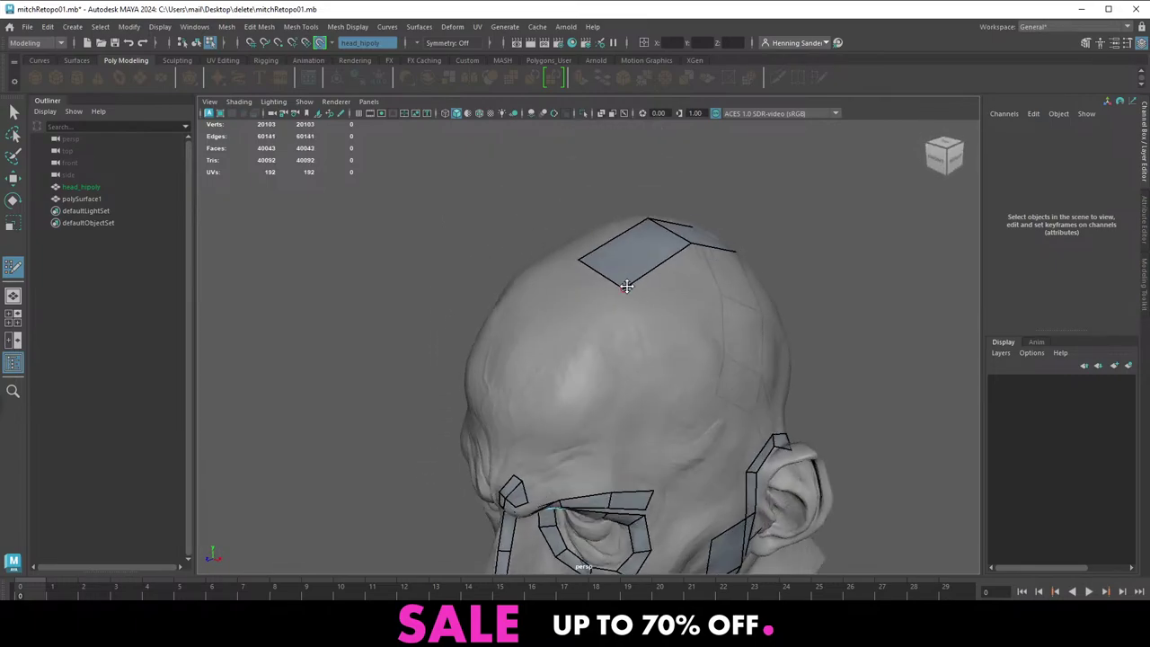
{"action": "left_click_drag", "start_coordinate": [626, 287], "coordinate": [616, 321]}
{"action": "left_click_drag", "start_coordinate": [606, 292], "coordinate": [559, 397]}
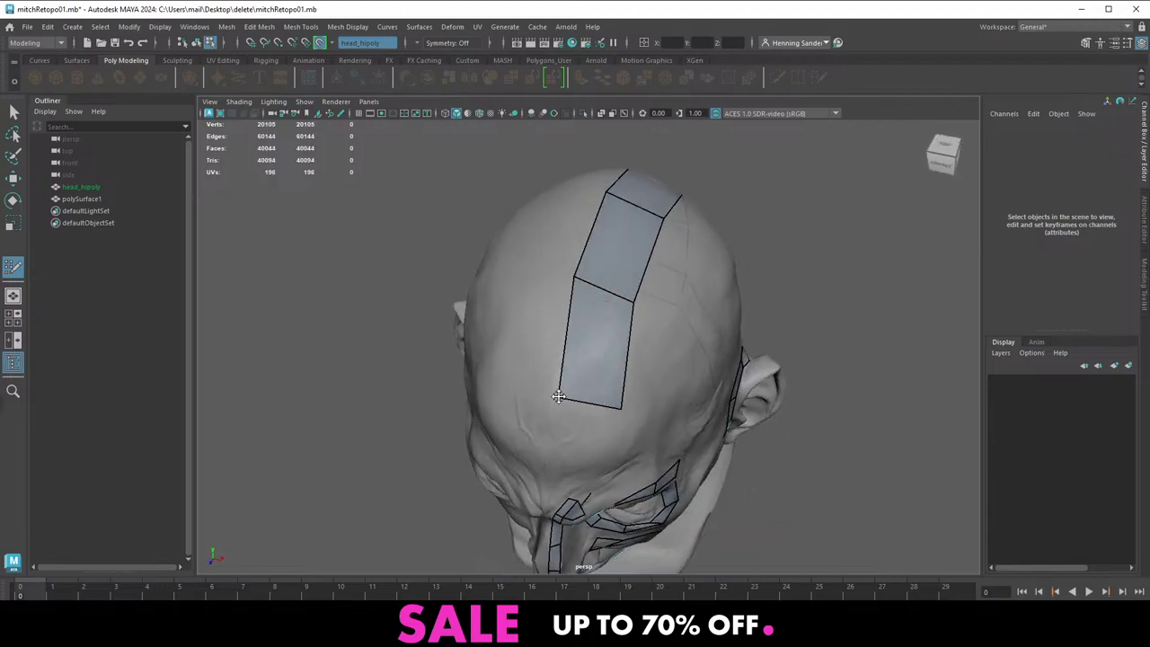
{"action": "left_click_drag", "start_coordinate": [568, 349], "coordinate": [567, 356]}
Extrude a quad behind the ear above the back-of-head strip and even out the strip's neighbouring vertices
{"action": "left_click_drag", "start_coordinate": [605, 443], "coordinate": [596, 418], "text": "alt"}
{"action": "middle_click_drag", "start_coordinate": [595, 418], "coordinate": [578, 371], "text": "alt"}
{"action": "left_click_drag", "start_coordinate": [578, 371], "coordinate": [386, 363], "text": "alt"}
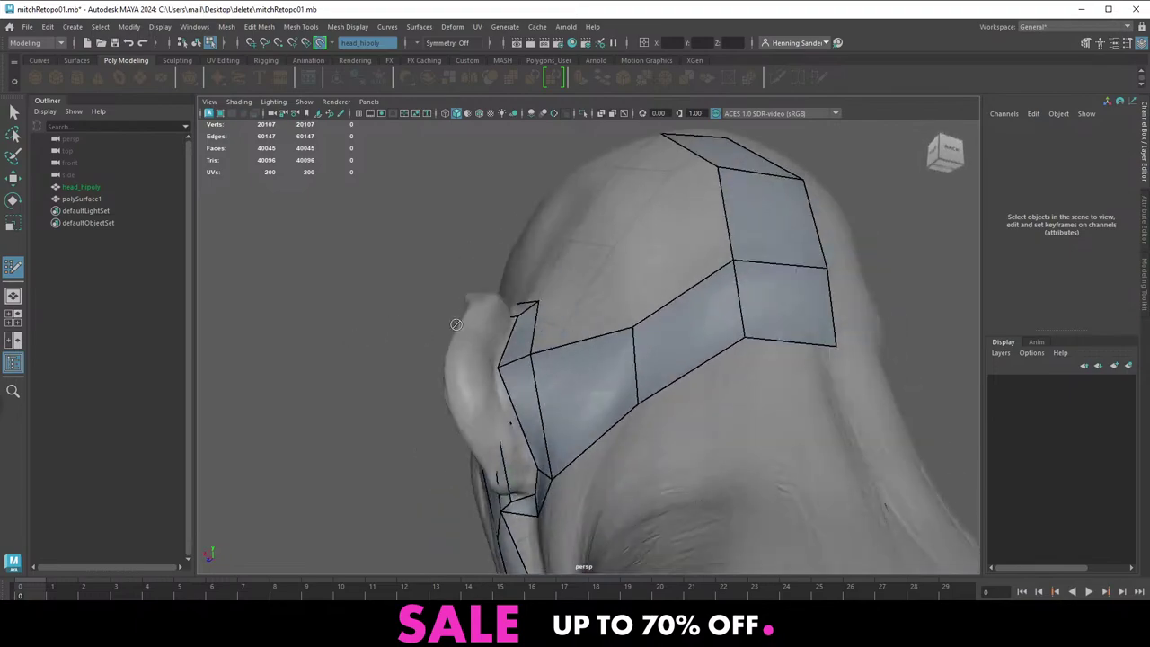
{"action": "right_click_drag", "start_coordinate": [647, 363], "coordinate": [569, 360], "text": "alt"}
{"action": "middle_click_drag", "start_coordinate": [569, 361], "coordinate": [540, 366], "text": "alt"}
{"action": "left_click_drag", "start_coordinate": [541, 366], "coordinate": [577, 357], "text": "alt"}
{"action": "right_click_drag", "start_coordinate": [577, 357], "coordinate": [631, 377], "text": "alt"}
{"action": "middle_click_drag", "start_coordinate": [630, 377], "coordinate": [588, 380], "text": "alt"}
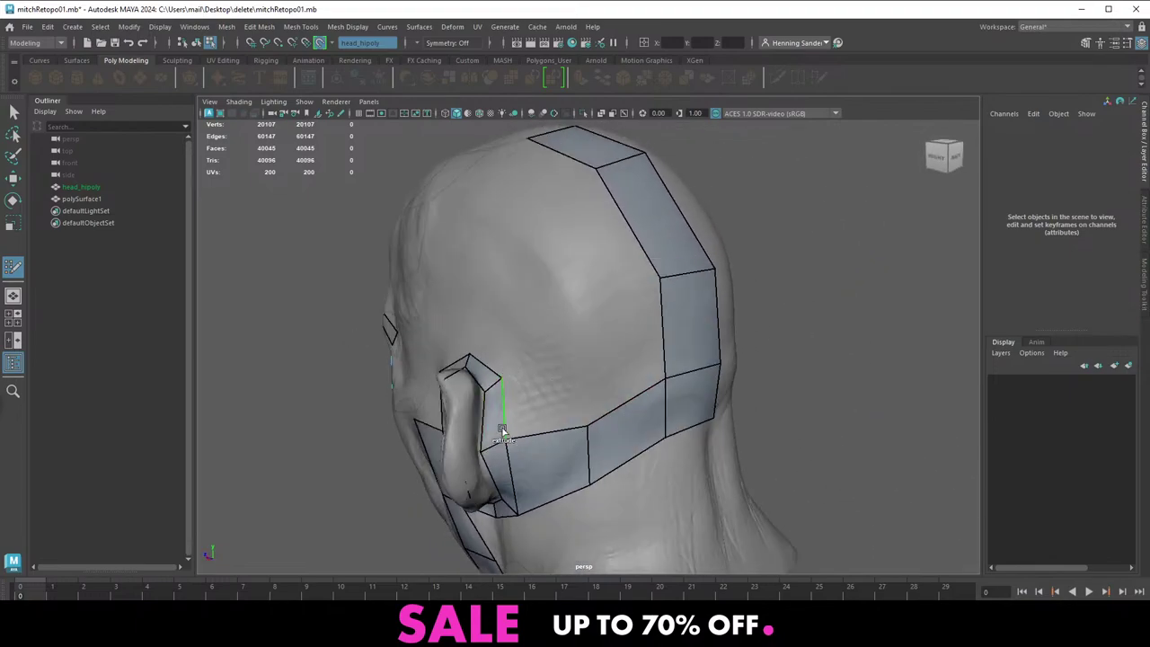
{"action": "left_click_drag", "start_coordinate": [503, 428], "coordinate": [568, 364]}
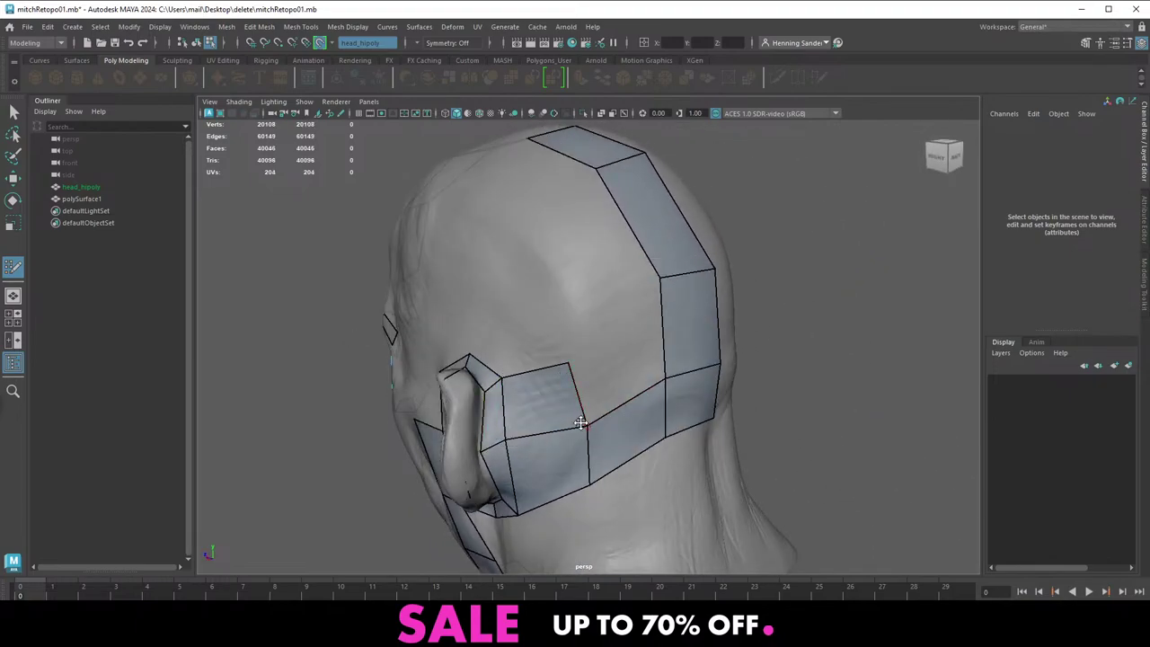
{"action": "left_click_drag", "start_coordinate": [668, 379], "coordinate": [667, 386]}
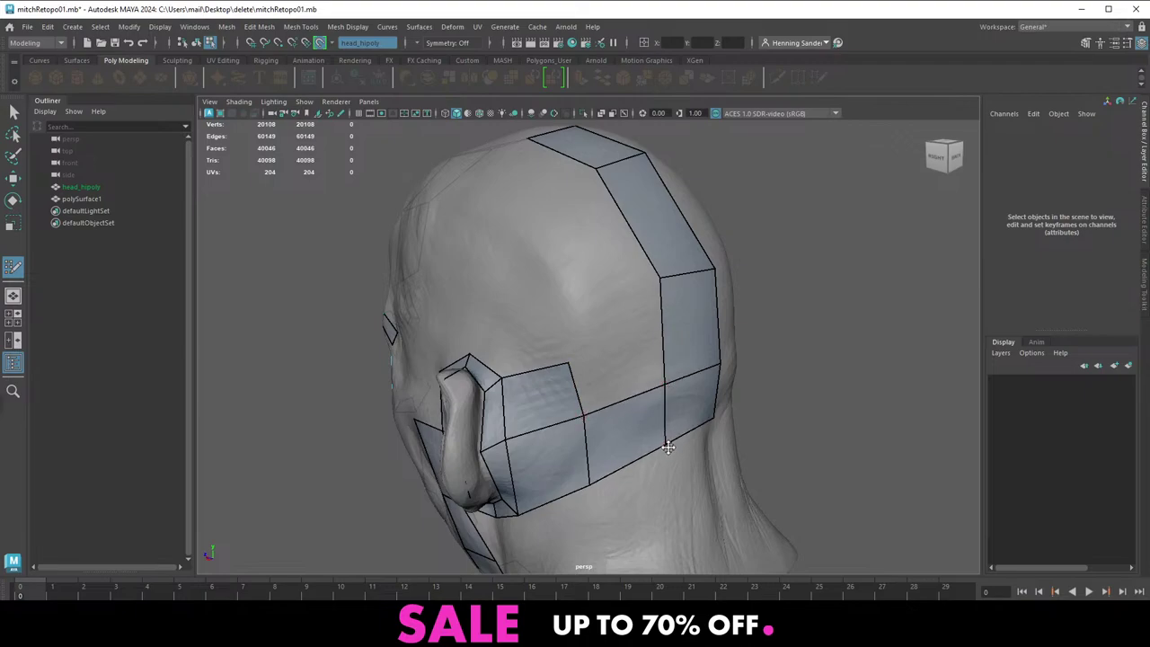
Extend the midline strip from the nape down the back of the neck with two quads
{"action": "middle_click_drag", "start_coordinate": [733, 437], "coordinate": [670, 408], "text": "alt"}
{"action": "left_click_drag", "start_coordinate": [670, 408], "coordinate": [616, 403], "text": "alt"}
{"action": "middle_click_drag", "start_coordinate": [540, 402], "coordinate": [597, 331], "text": "alt"}
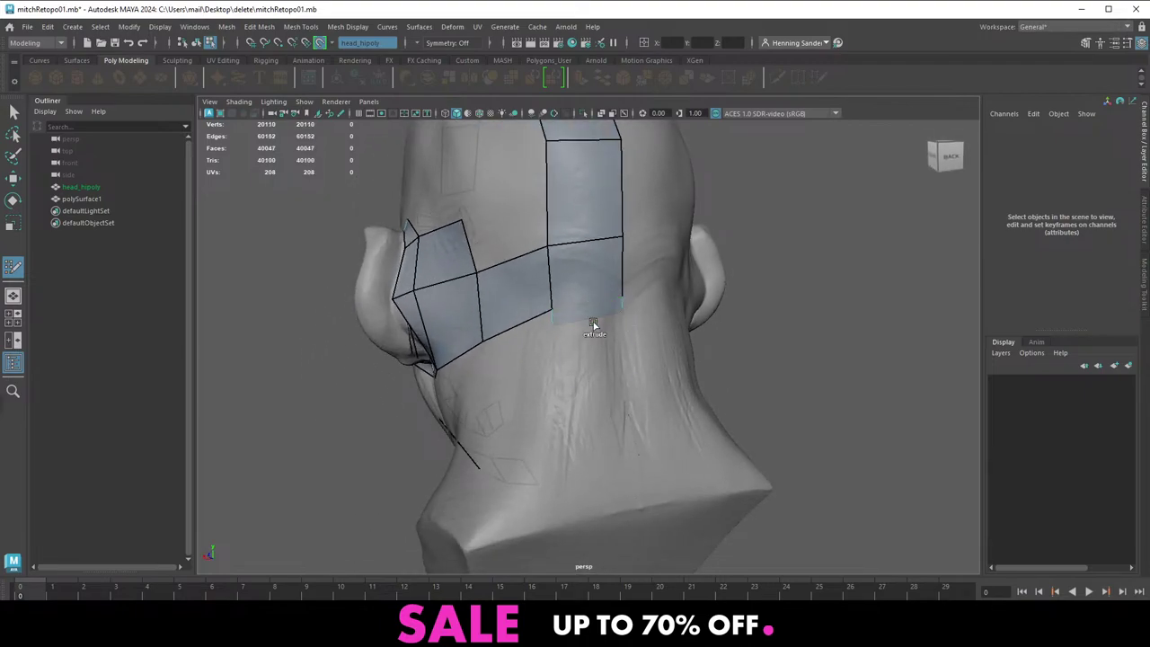
{"action": "left_click_drag", "start_coordinate": [593, 322], "coordinate": [624, 509]}
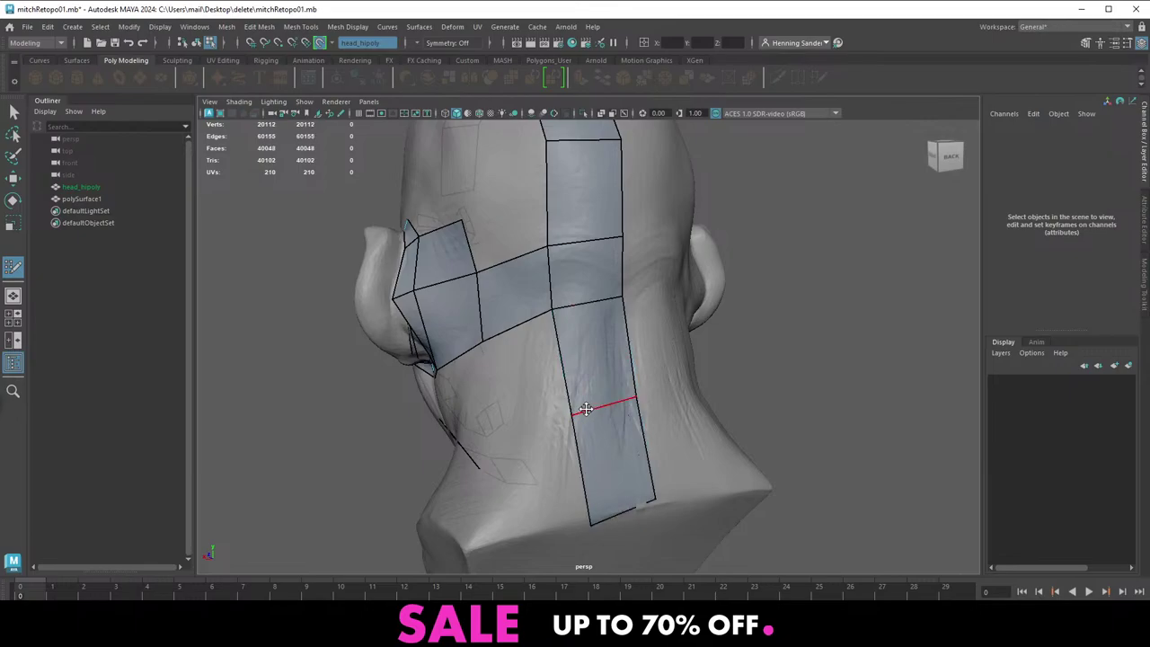
Extrude a row of quads beneath the jaw strip from under the chin toward the ear, adjusting its lower vertices
{"action": "left_click_drag", "start_coordinate": [585, 409], "coordinate": [529, 387], "text": "alt"}
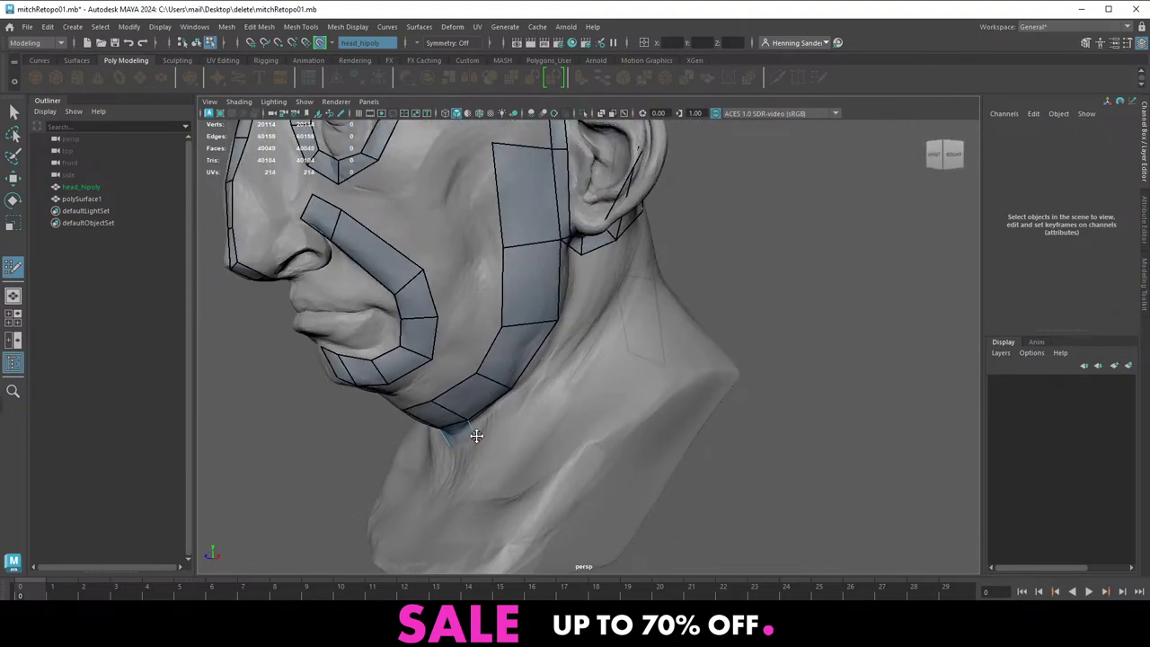
{"action": "left_click_drag", "start_coordinate": [478, 427], "coordinate": [558, 370]}
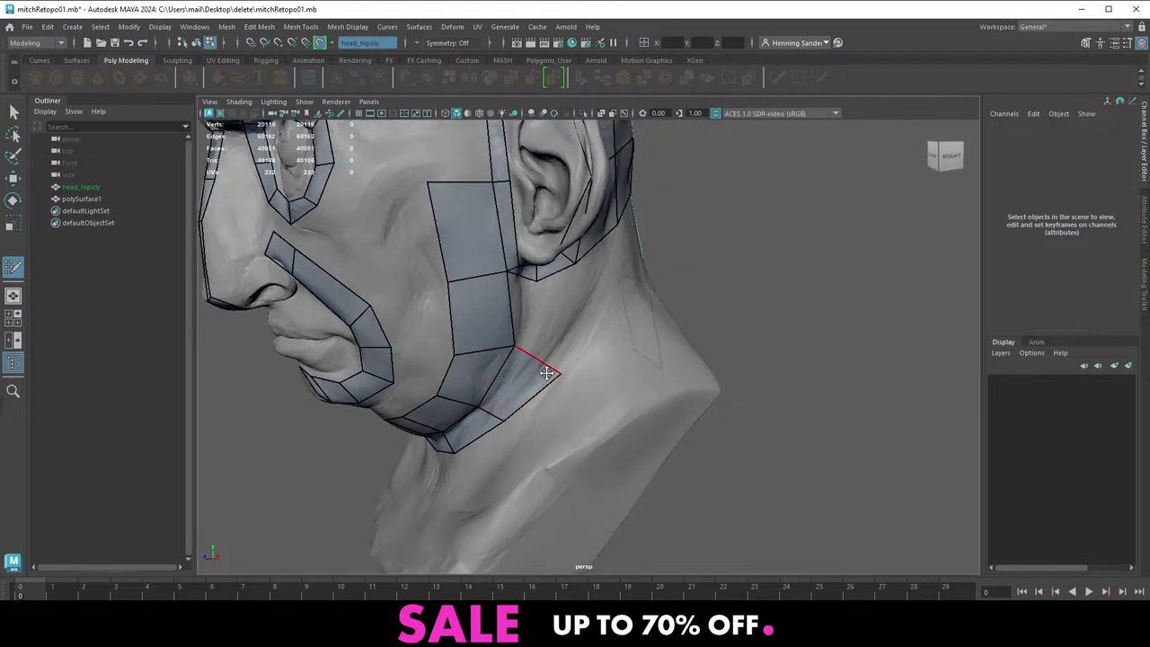
{"action": "key", "text": "ctrl+z"}
{"action": "left_click_drag", "start_coordinate": [493, 393], "coordinate": [473, 435], "text": "alt"}
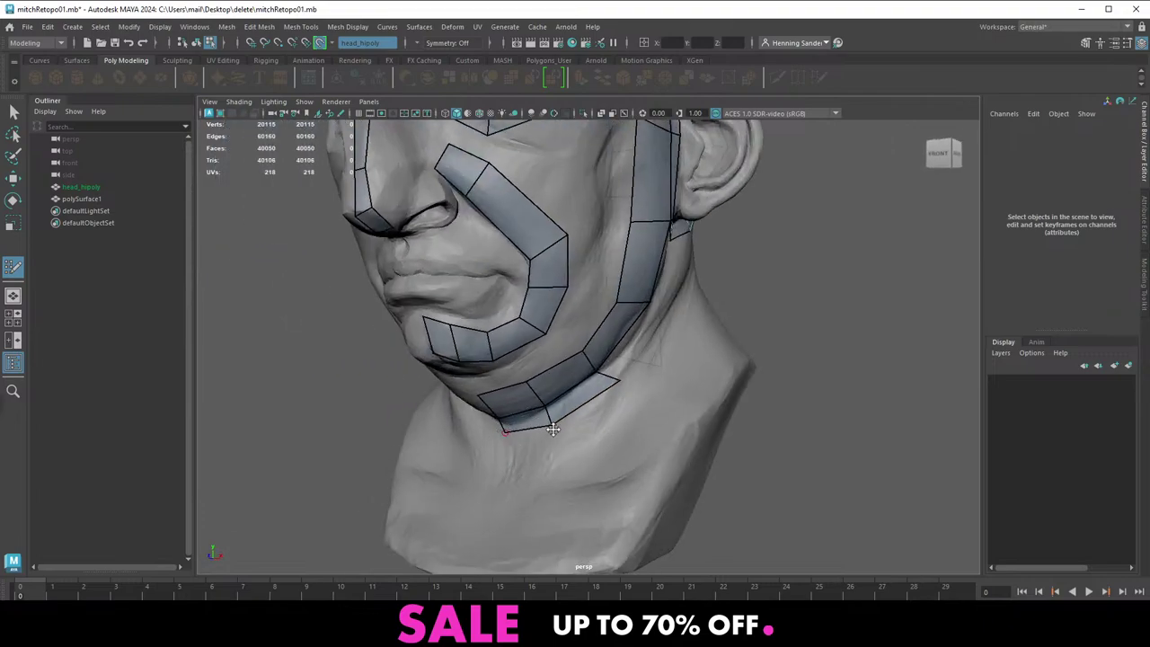
{"action": "left_click_drag", "start_coordinate": [554, 430], "coordinate": [549, 418]}
{"action": "left_click_drag", "start_coordinate": [582, 406], "coordinate": [595, 311], "text": "alt"}
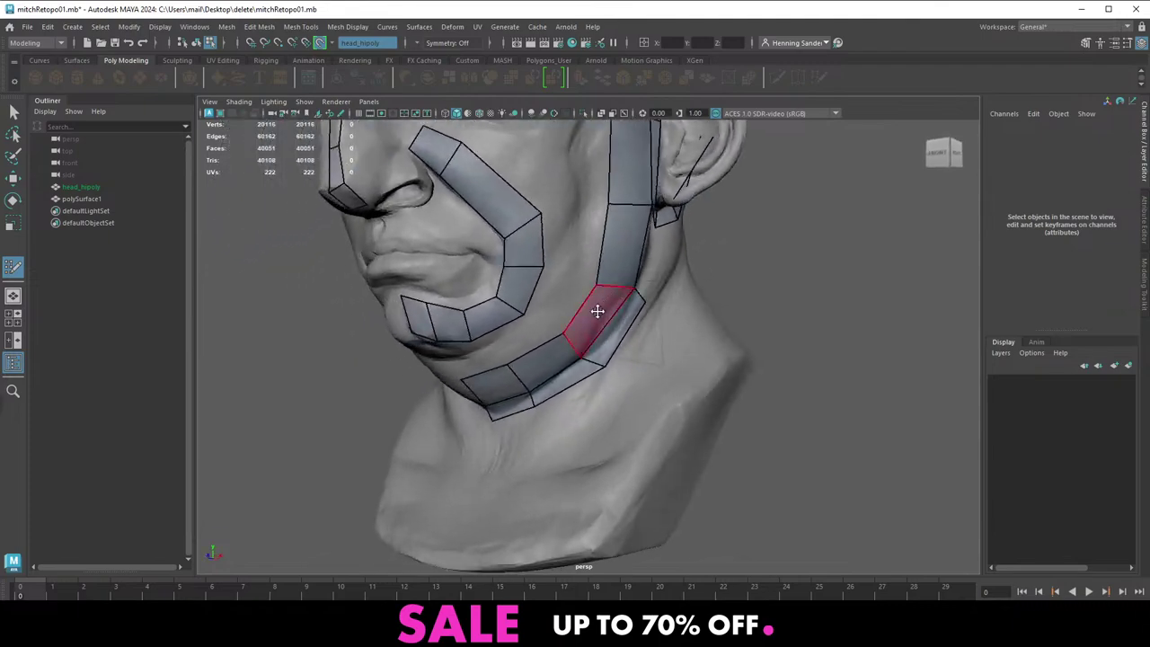
Extend a second row of quads from under the chin around the neck and join it to an added edge loop in the nape strip
{"action": "left_click_drag", "start_coordinate": [526, 409], "coordinate": [524, 431]}
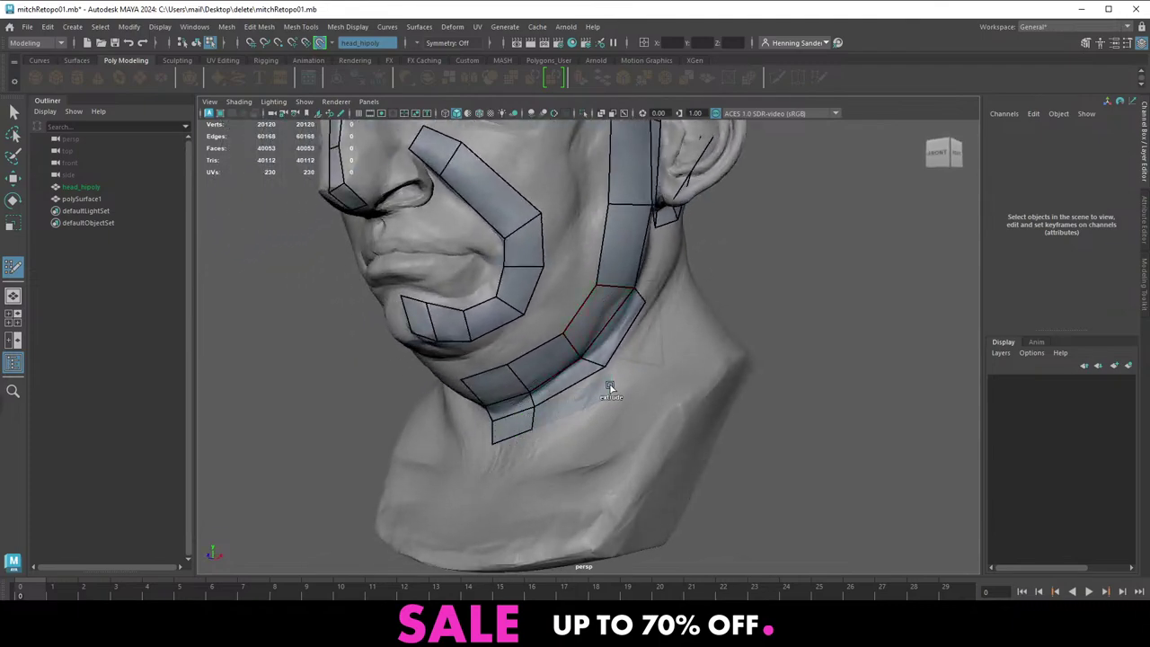
{"action": "left_click_drag", "start_coordinate": [635, 377], "coordinate": [604, 396], "text": "alt"}
{"action": "left_click_drag", "start_coordinate": [553, 442], "coordinate": [530, 347]}
{"action": "left_click_drag", "start_coordinate": [627, 319], "coordinate": [537, 290], "text": "alt"}
{"action": "left_click", "coordinate": [562, 308], "text": "ctrl"}
{"action": "left_click", "coordinate": [536, 333], "text": "shift"}
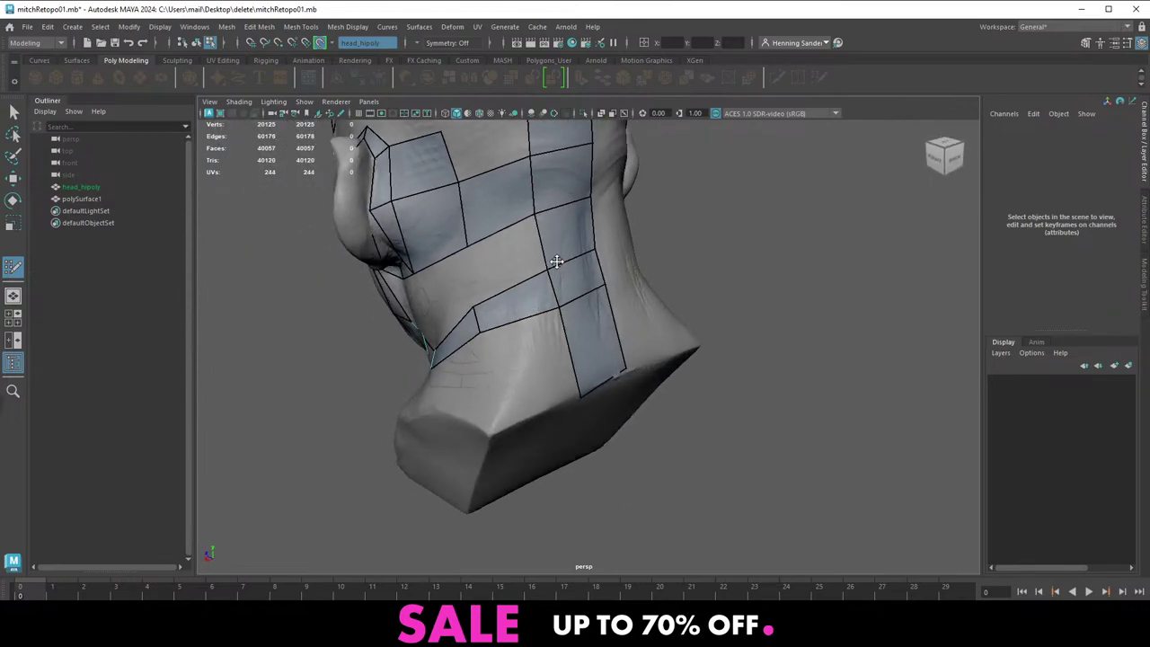
{"action": "left_click_drag", "start_coordinate": [472, 311], "coordinate": [565, 321], "text": "alt"}
{"action": "left_click_drag", "start_coordinate": [489, 395], "coordinate": [501, 338], "text": "alt"}
{"action": "middle_click_drag", "start_coordinate": [533, 252], "coordinate": [534, 297], "text": "alt"}
{"action": "left_click_drag", "start_coordinate": [483, 293], "coordinate": [515, 279], "text": "alt"}
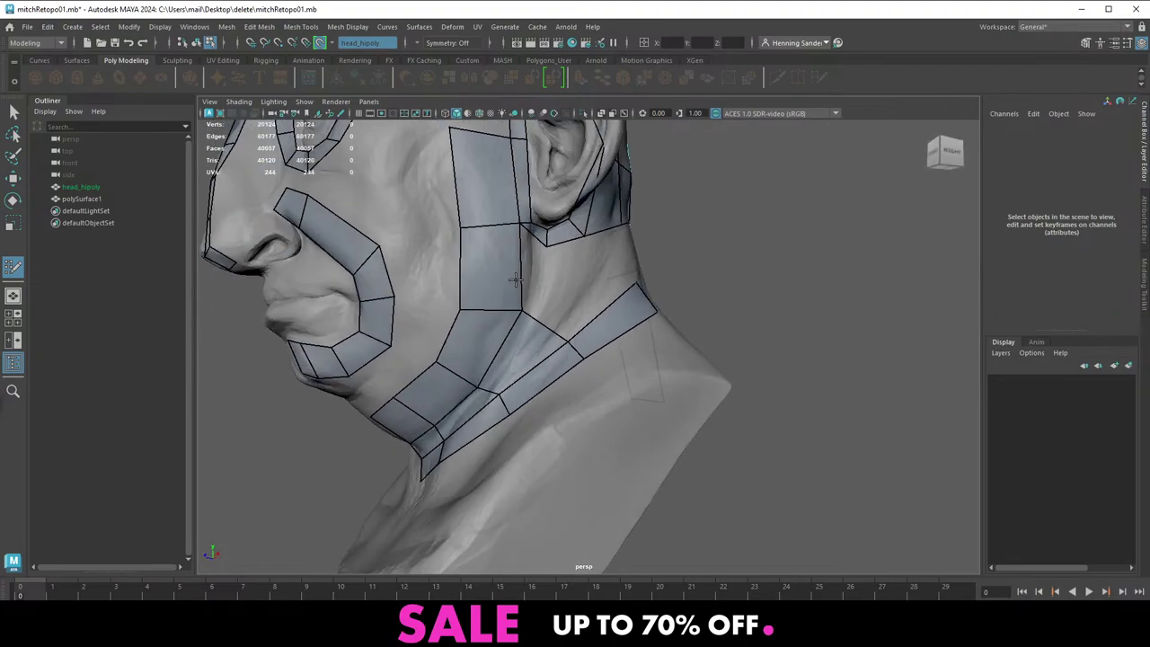
Inspect the retopology strips around the neck, skull and ear from the side and back
{"action": "right_click_drag", "start_coordinate": [515, 280], "coordinate": [503, 282], "text": "alt"}
{"action": "left_click_drag", "start_coordinate": [503, 282], "coordinate": [604, 301], "text": "alt"}
{"action": "middle_click_drag", "start_coordinate": [604, 301], "coordinate": [521, 319], "text": "alt"}
{"action": "right_click_drag", "start_coordinate": [521, 318], "coordinate": [503, 301], "text": "alt"}
{"action": "left_click_drag", "start_coordinate": [562, 265], "coordinate": [490, 277], "text": "alt"}
{"action": "middle_click_drag", "start_coordinate": [490, 277], "coordinate": [490, 340], "text": "alt"}
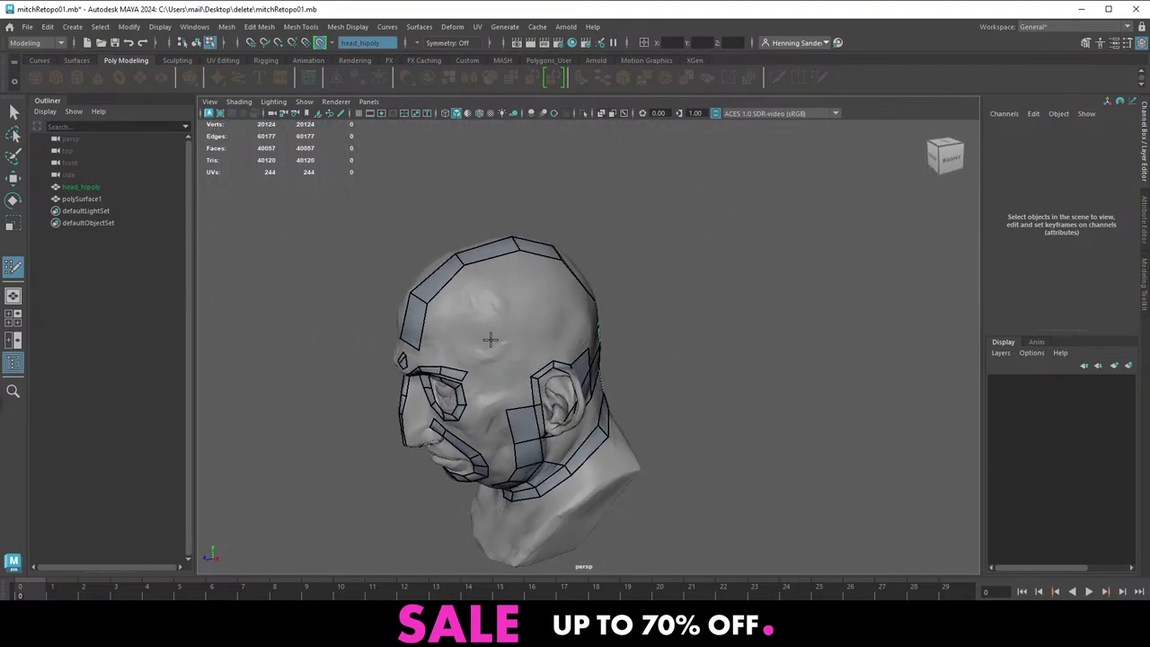
{"action": "right_click_drag", "start_coordinate": [490, 340], "coordinate": [539, 360], "text": "alt"}
{"action": "left_click_drag", "start_coordinate": [575, 368], "coordinate": [458, 373], "text": "alt"}
{"action": "right_click_drag", "start_coordinate": [544, 323], "coordinate": [574, 378], "text": "alt"}
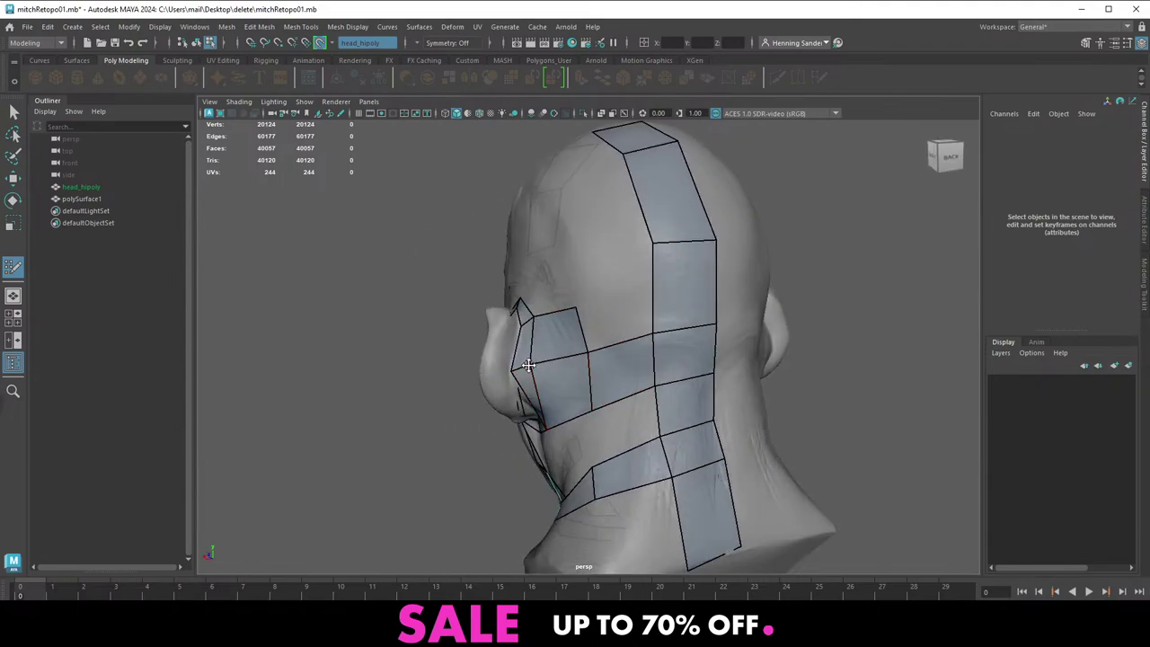
{"action": "left_click_drag", "start_coordinate": [537, 363], "coordinate": [572, 317], "text": "alt"}
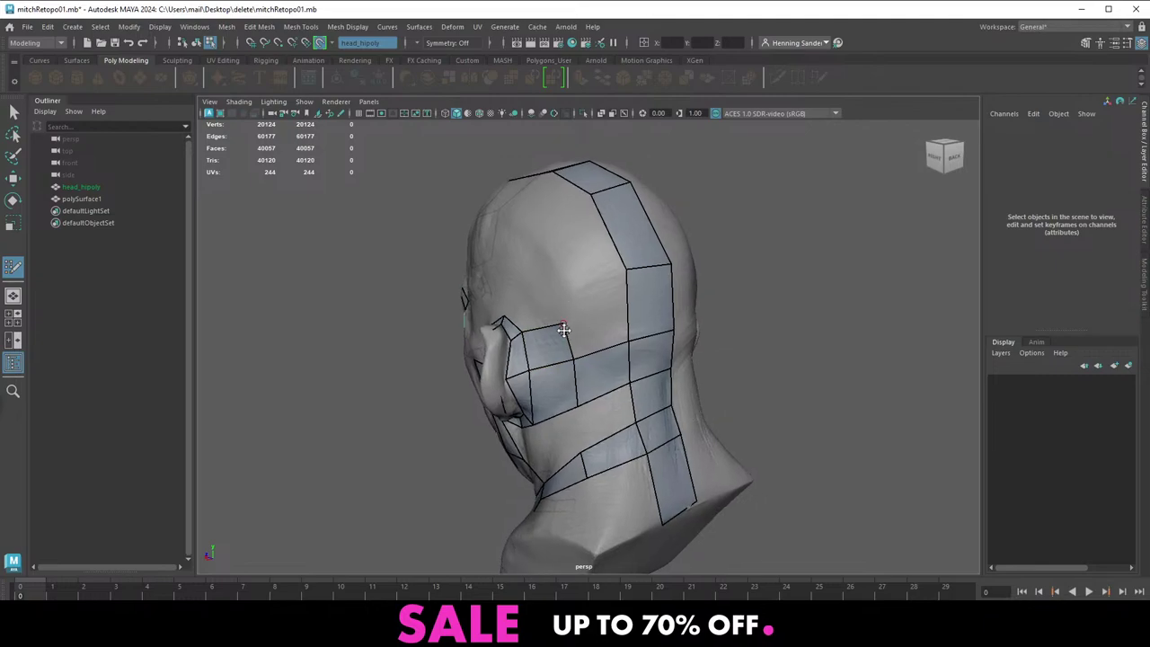
{"action": "left_click_drag", "start_coordinate": [535, 352], "coordinate": [557, 351], "text": "alt"}
{"action": "right_click_drag", "start_coordinate": [557, 351], "coordinate": [574, 381], "text": "alt"}
{"action": "middle_click_drag", "start_coordinate": [575, 380], "coordinate": [603, 366], "text": "alt"}
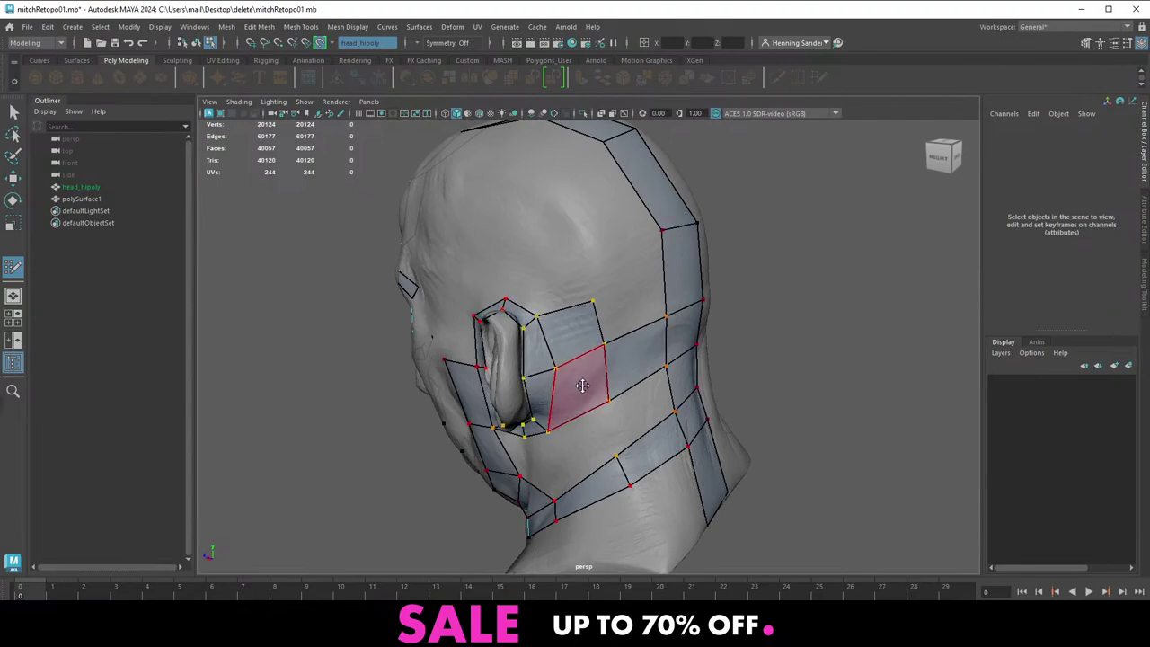
{"action": "mouse_move", "coordinate": [602, 399]}
{"action": "left_mouse_down", "text": "shift"}
{"action": "mouse_move", "coordinate": [544, 326]}
{"action": "mouse_move", "coordinate": [585, 397]}
{"action": "mouse_move", "coordinate": [564, 387]}
{"action": "left_mouse_up", "text": "shift"}
{"action": "key", "text": "ctrl+z"}
{"action": "key", "text": "ctrl+z"}
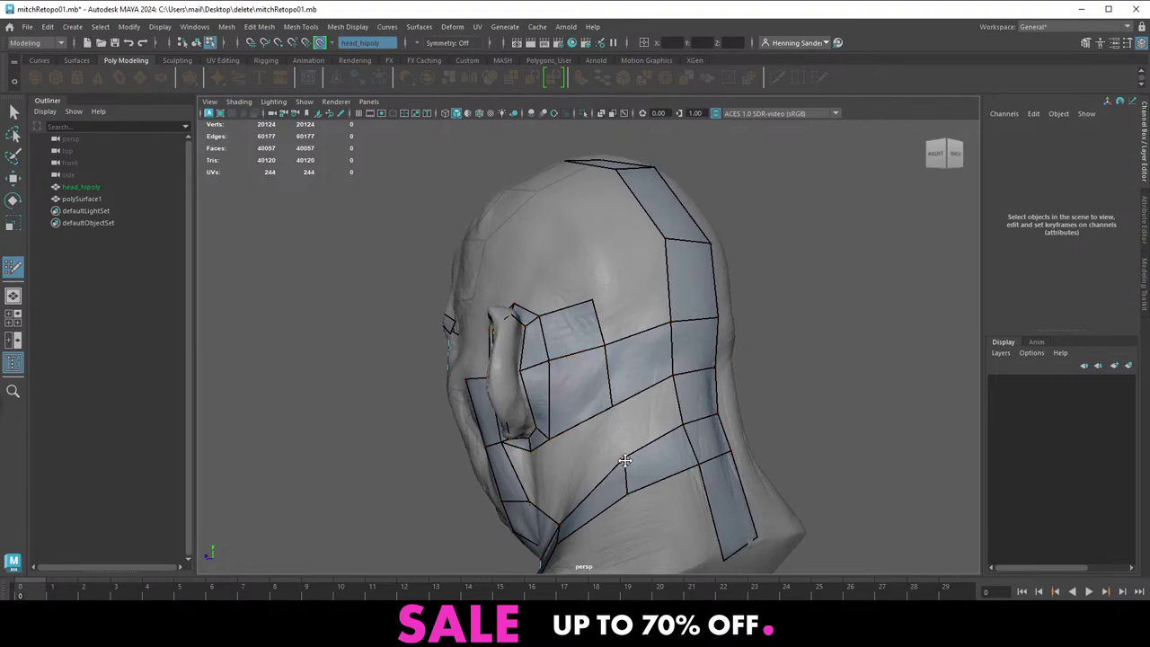
Extend the outer ring of quads from behind the ear over its top to the front
{"action": "left_click_drag", "start_coordinate": [625, 460], "coordinate": [627, 458], "text": "alt"}
{"action": "left_click_drag", "start_coordinate": [544, 439], "coordinate": [588, 456], "text": "alt"}
{"action": "left_click_drag", "start_coordinate": [540, 413], "coordinate": [515, 361]}
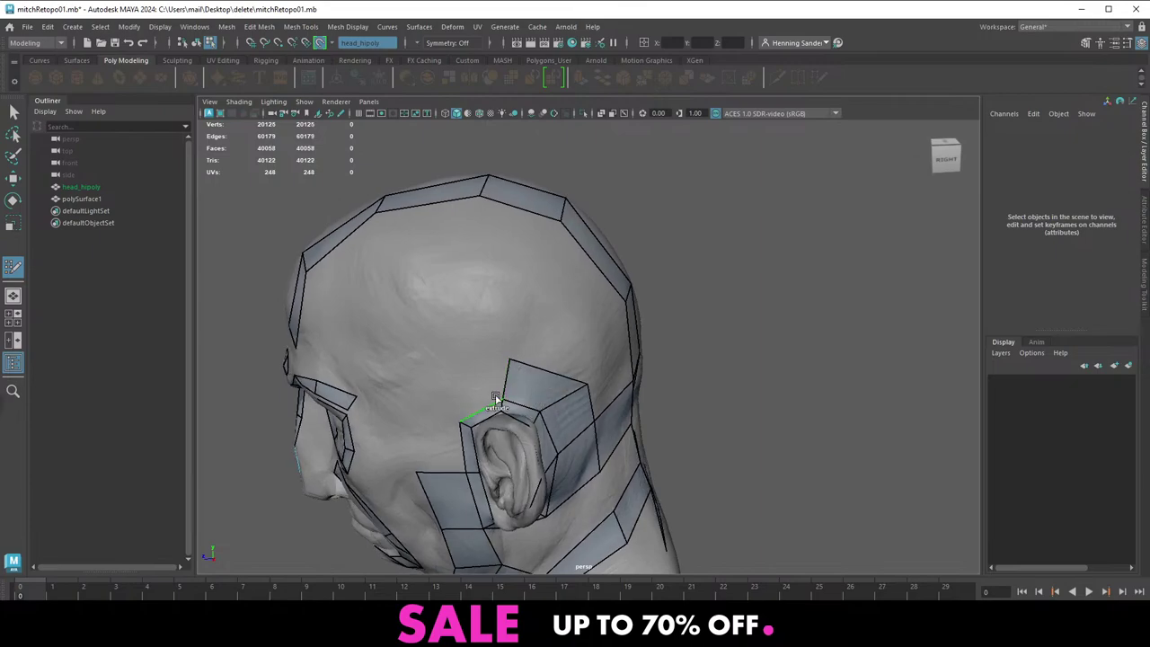
{"action": "mouse_move", "coordinate": [493, 399]}
{"action": "left_mouse_down"}
{"action": "mouse_move", "coordinate": [460, 369]}
{"action": "mouse_move", "coordinate": [489, 382]}
{"action": "left_mouse_up"}
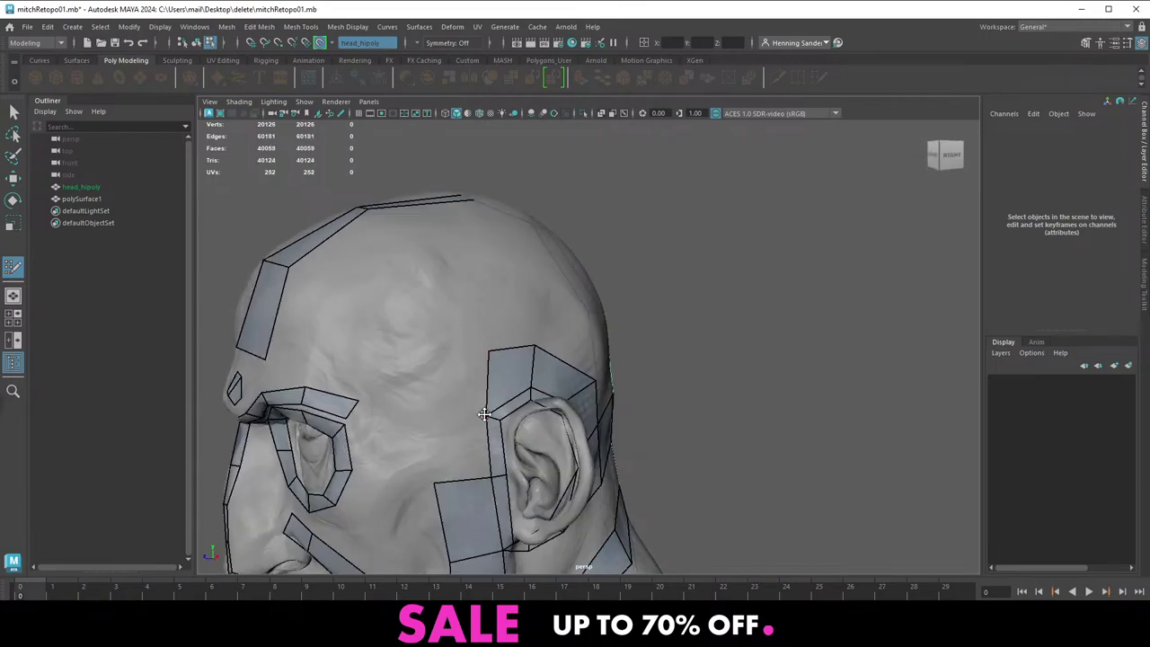
Reposition the vertices shared by the cheek strip and the ear loop so they sit closer to the ear
{"action": "left_click_drag", "start_coordinate": [489, 476], "coordinate": [474, 465]}
{"action": "middle_click_drag", "start_coordinate": [474, 465], "coordinate": [485, 395], "text": "alt"}
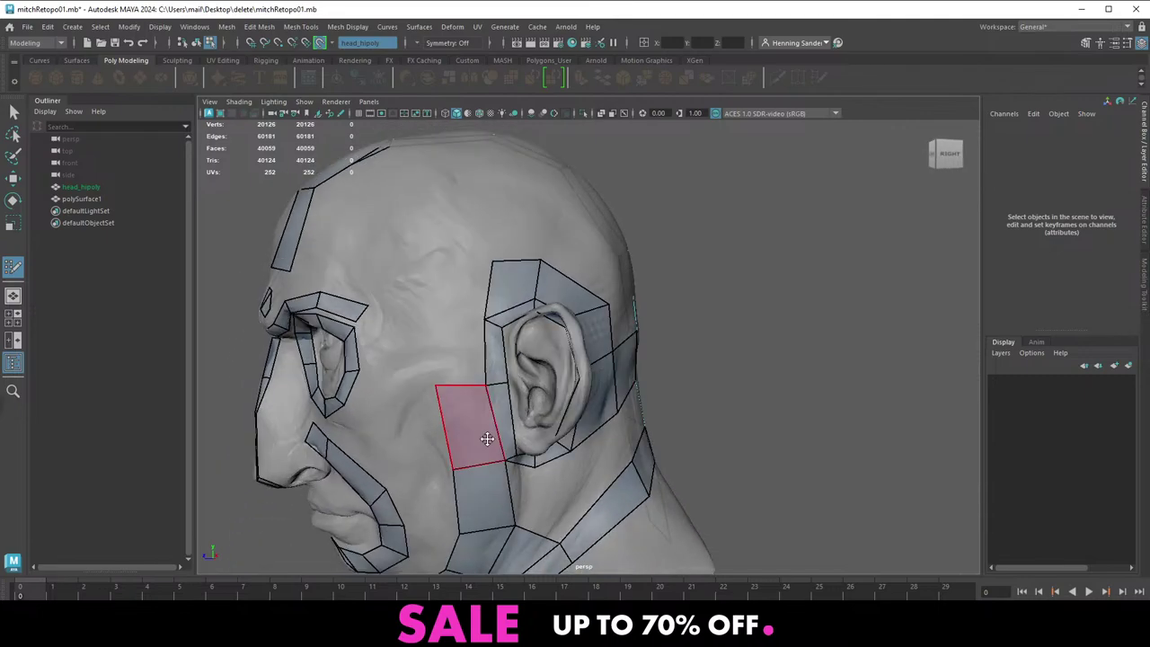
{"action": "left_click_drag", "start_coordinate": [506, 462], "coordinate": [501, 466]}
{"action": "middle_click_drag", "start_coordinate": [514, 516], "coordinate": [532, 418], "text": "alt"}
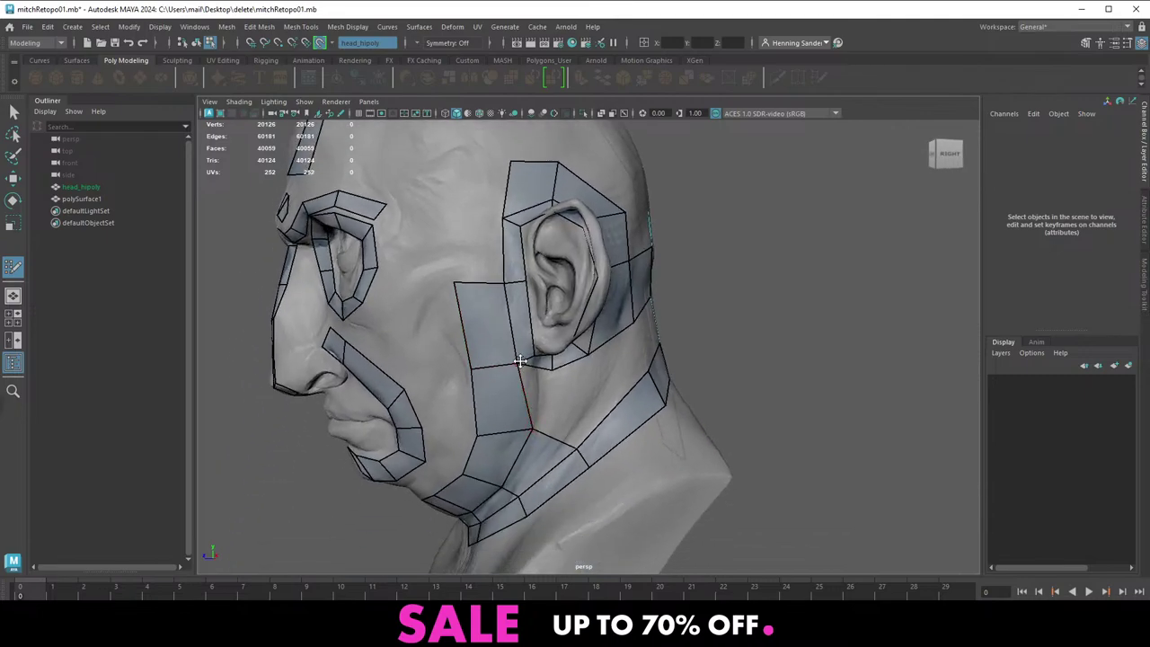
{"action": "left_click_drag", "start_coordinate": [520, 362], "coordinate": [525, 367]}
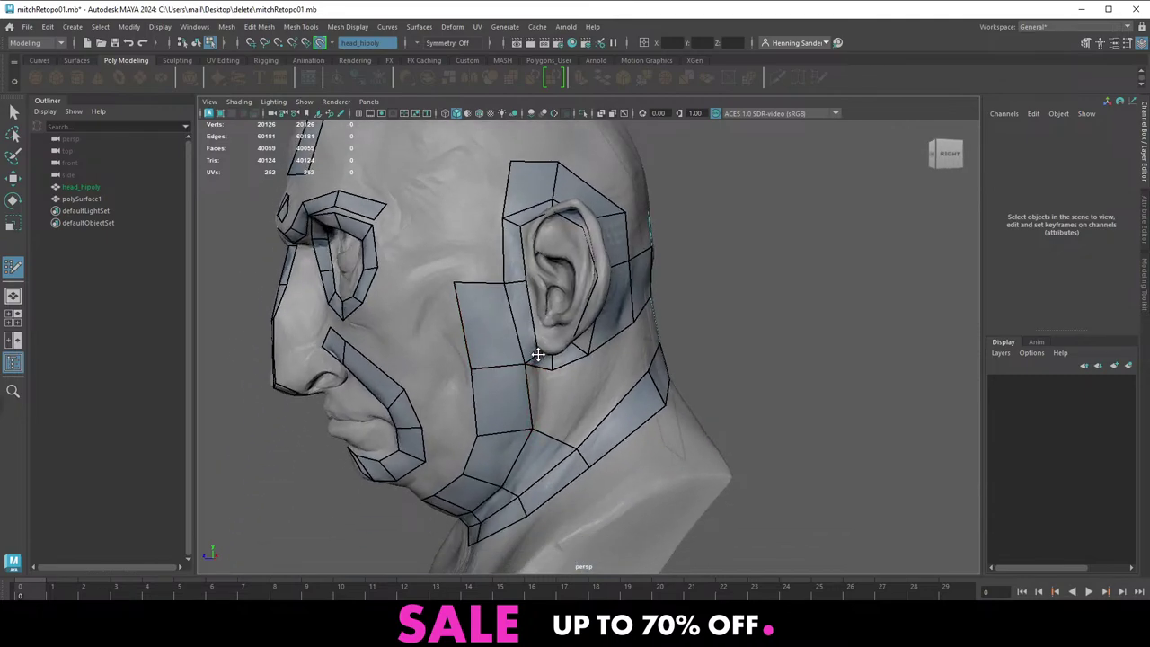
{"action": "left_click_drag", "start_coordinate": [505, 285], "coordinate": [513, 287]}
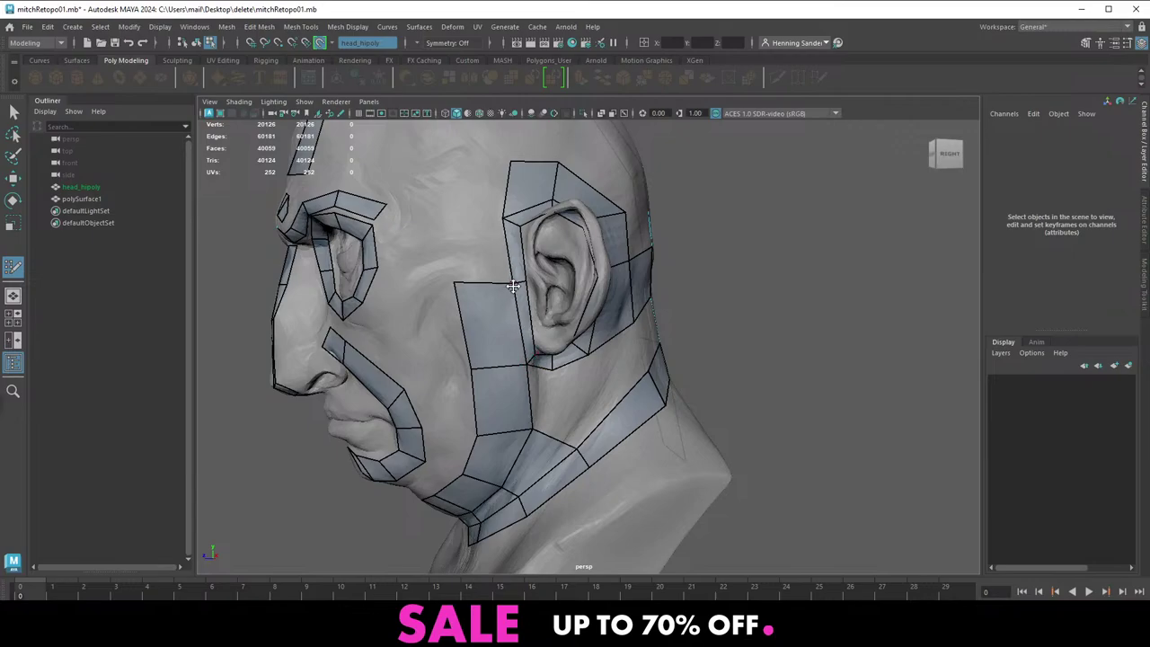
Extrude another quad from the upper end of the smile-line strip onto the side of the nose
{"action": "middle_click_drag", "start_coordinate": [514, 356], "coordinate": [575, 303], "text": "alt"}
{"action": "mouse_move", "coordinate": [569, 394]}
{"action": "left_mouse_down", "text": "alt"}
{"action": "mouse_move", "coordinate": [547, 364]}
{"action": "mouse_move", "coordinate": [520, 386]}
{"action": "mouse_move", "coordinate": [600, 368]}
{"action": "left_mouse_up", "text": "alt"}
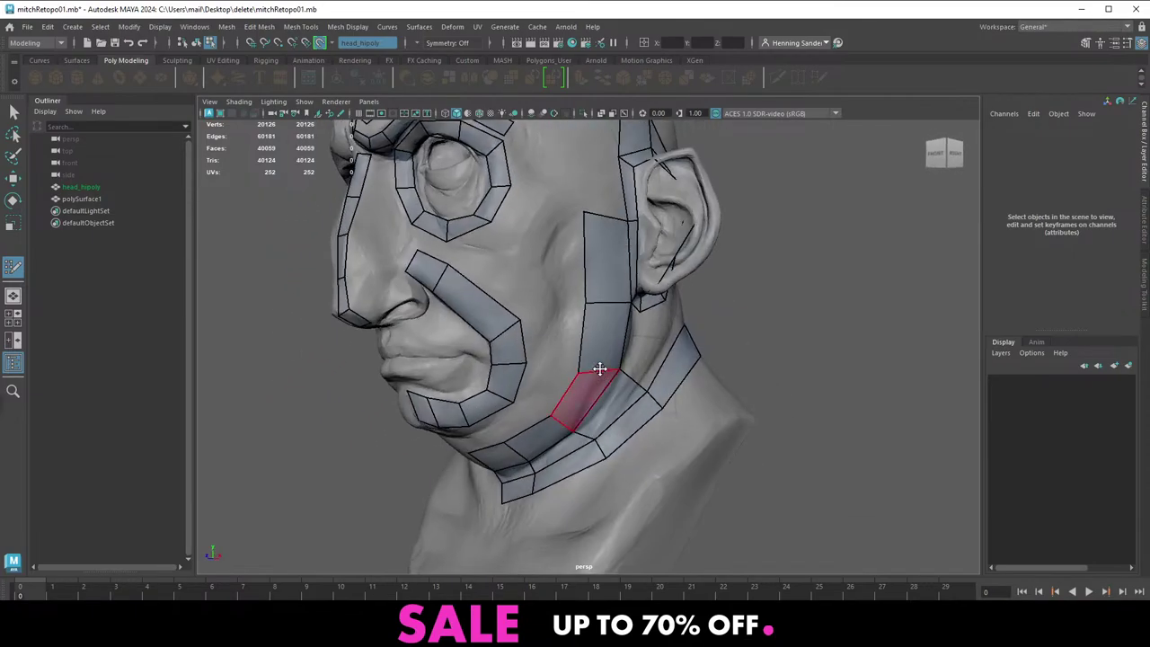
{"action": "mouse_move", "coordinate": [522, 350]}
{"action": "left_mouse_down", "text": "shift"}
{"action": "mouse_move", "coordinate": [503, 324]}
{"action": "mouse_move", "coordinate": [530, 349]}
{"action": "mouse_move", "coordinate": [516, 348]}
{"action": "mouse_move", "coordinate": [525, 333]}
{"action": "mouse_move", "coordinate": [582, 316]}
{"action": "left_mouse_up", "text": "shift"}
{"action": "middle_click_drag", "start_coordinate": [566, 310], "coordinate": [528, 397], "text": "alt"}
{"action": "left_click_drag", "start_coordinate": [506, 346], "coordinate": [513, 388], "text": "alt"}
{"action": "right_click_drag", "start_coordinate": [514, 388], "coordinate": [564, 433], "text": "alt"}
{"action": "left_click_drag", "start_coordinate": [564, 433], "coordinate": [494, 418], "text": "alt"}
{"action": "middle_click_drag", "start_coordinate": [494, 418], "coordinate": [545, 404], "text": "alt"}
{"action": "right_click_drag", "start_coordinate": [499, 395], "coordinate": [526, 397], "text": "alt"}
{"action": "left_click_drag", "start_coordinate": [527, 398], "coordinate": [404, 404], "text": "alt"}
{"action": "key", "text": "Tab"}
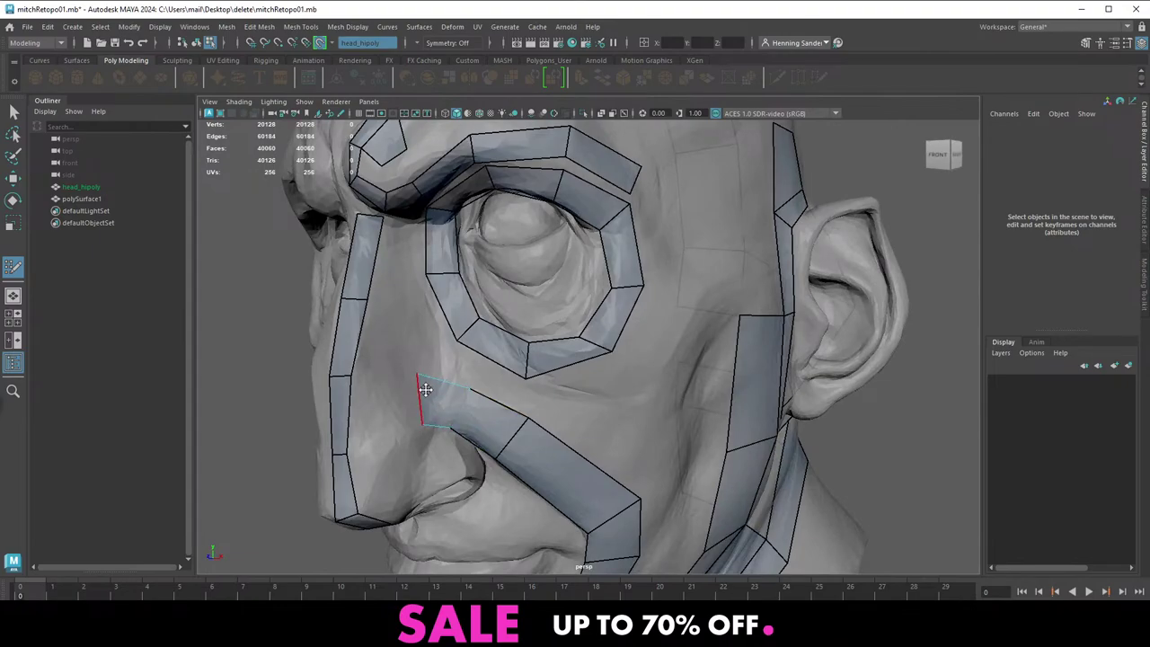
Fill the gap between the smile-line strip and the nose-bridge strip with a connecting quad
{"action": "right_click_drag", "start_coordinate": [464, 395], "coordinate": [456, 382], "text": "alt"}
{"action": "middle_click_drag", "start_coordinate": [455, 381], "coordinate": [422, 408], "text": "alt"}
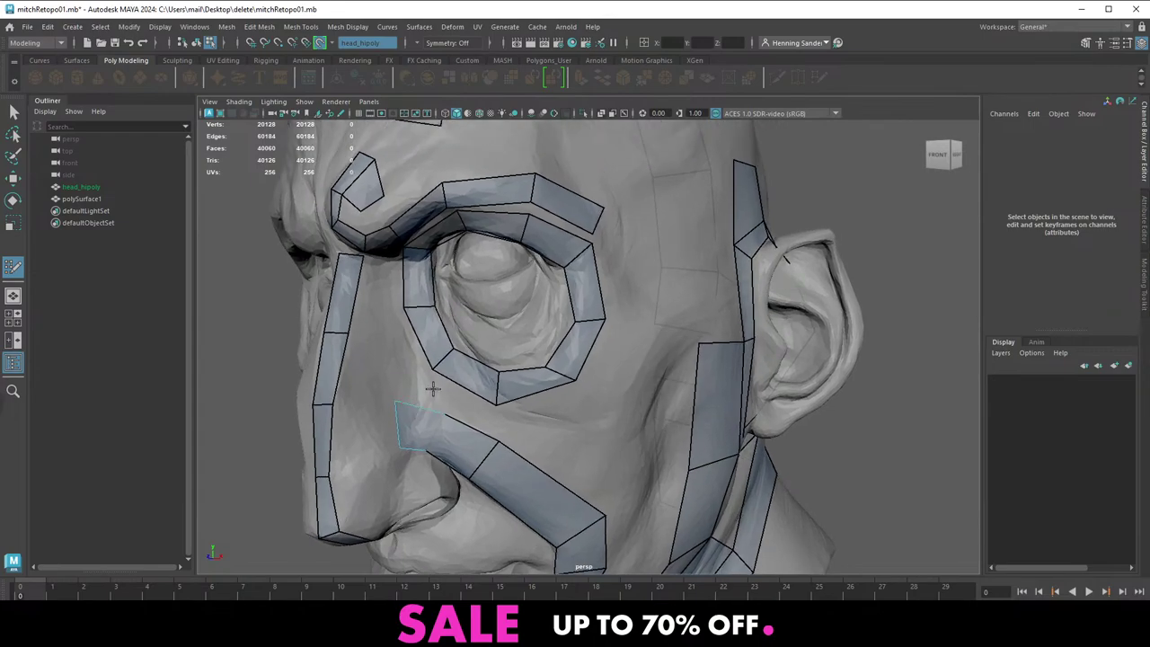
{"action": "left_click_drag", "start_coordinate": [477, 395], "coordinate": [472, 395], "text": "alt"}
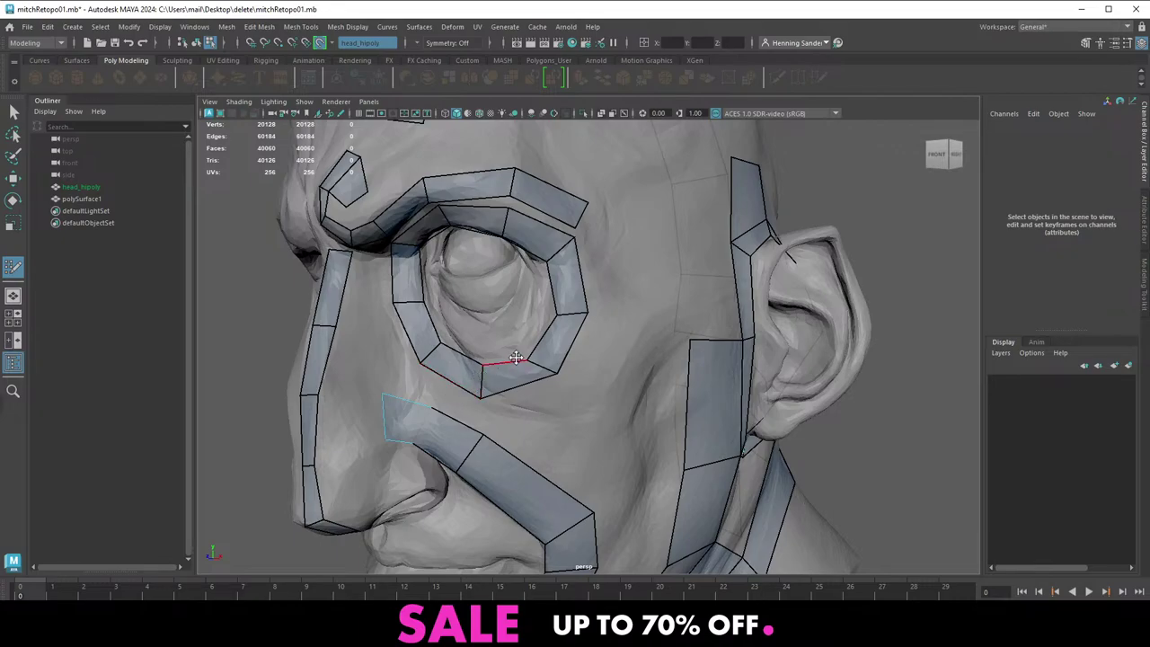
{"action": "left_click_drag", "start_coordinate": [509, 359], "coordinate": [489, 396], "text": "alt"}
{"action": "left_click", "coordinate": [404, 388], "text": "shift"}
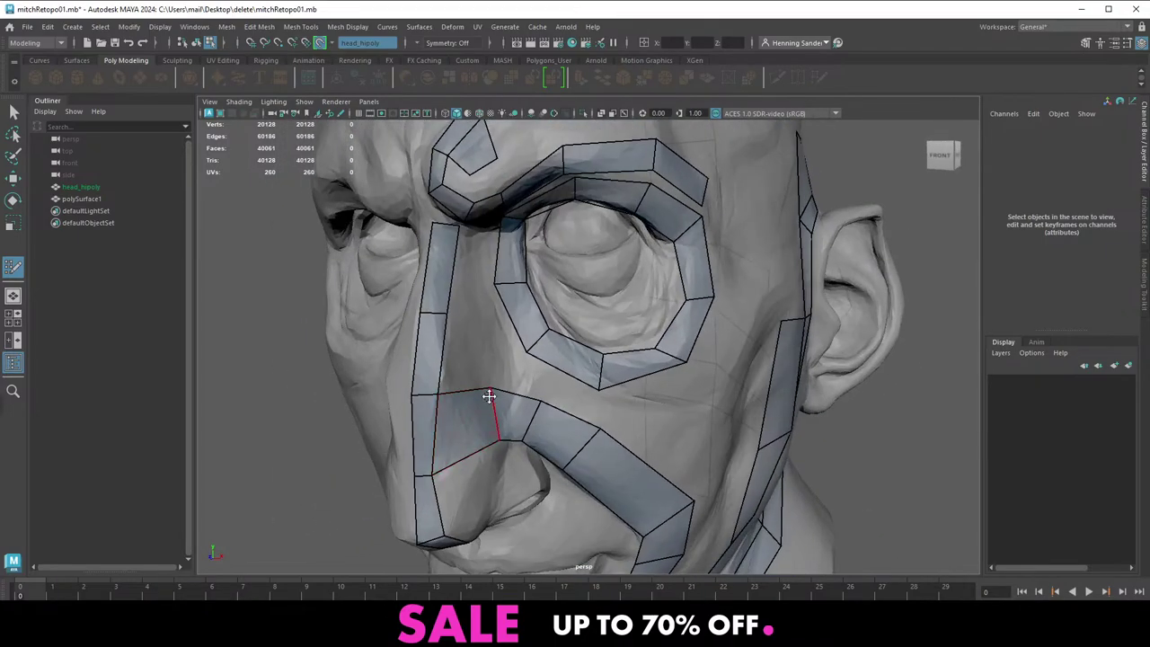
{"action": "left_click", "coordinate": [226, 26]}
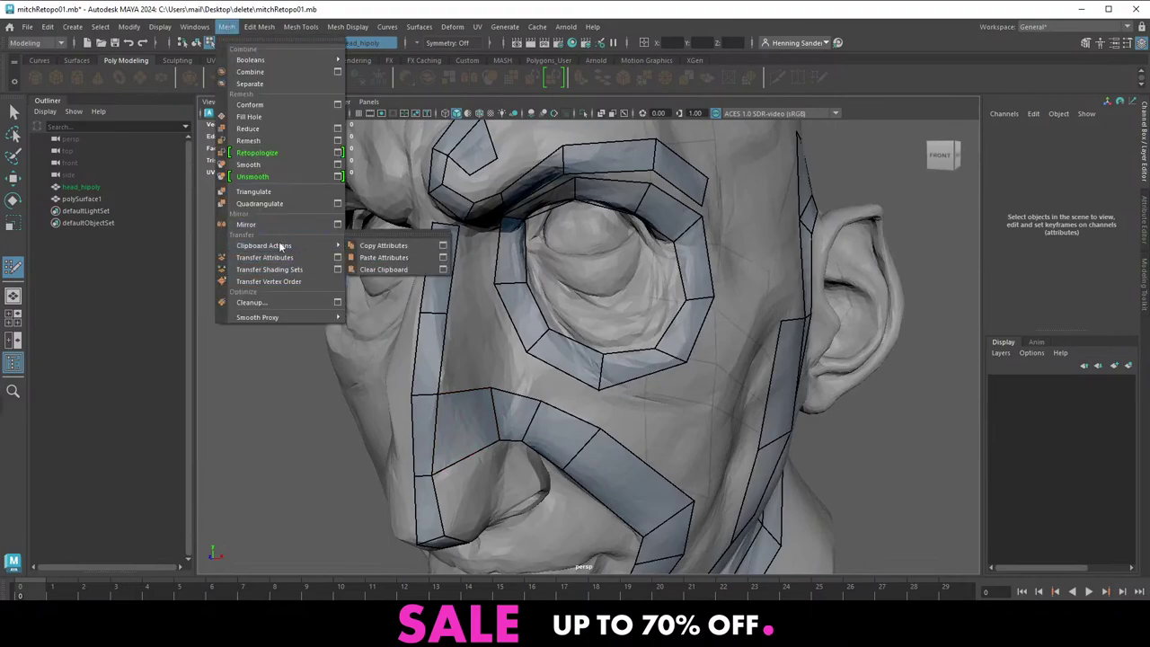
{"action": "left_click", "coordinate": [470, 345]}
{"action": "left_click_drag", "start_coordinate": [505, 412], "coordinate": [482, 424], "text": "alt"}
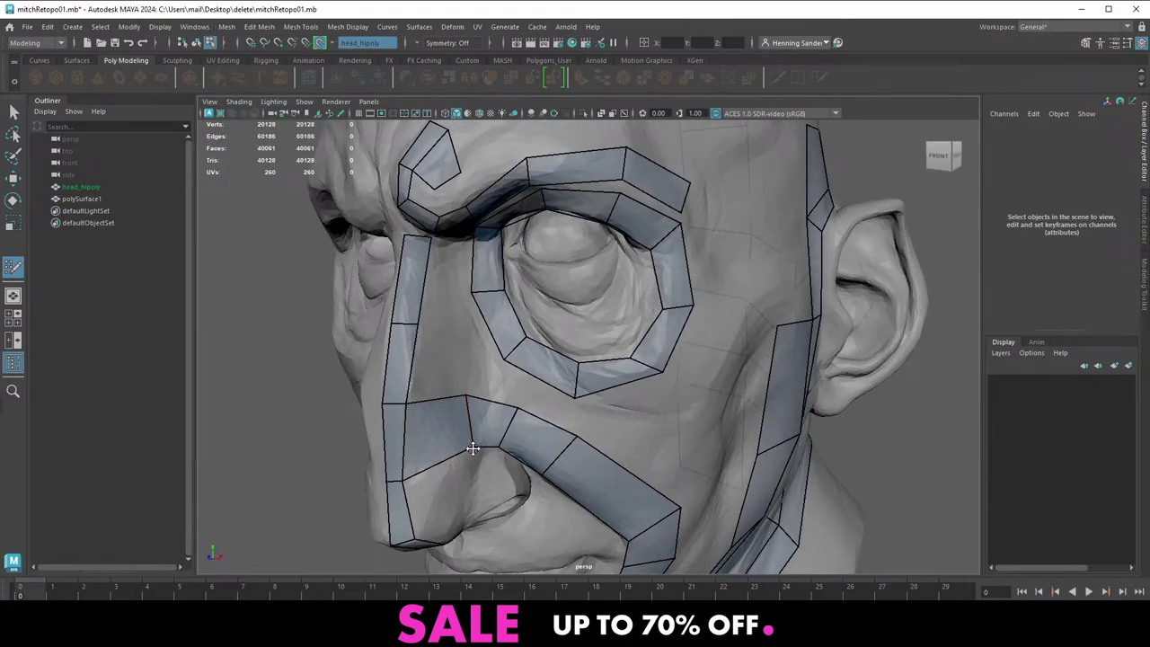
Extrude a quad from the outer end of the brow strip down beside the outer corner of the eye
{"action": "left_click_drag", "start_coordinate": [585, 407], "coordinate": [574, 371], "text": "alt"}
{"action": "scroll", "coordinate": [576, 389], "scroll_direction": "down", "scroll_amount": 3}
{"action": "scroll", "coordinate": [575, 372], "scroll_direction": "up", "scroll_amount": 3}
{"action": "left_click_drag", "start_coordinate": [586, 331], "coordinate": [584, 357], "text": "alt"}
{"action": "left_click_drag", "start_coordinate": [532, 322], "coordinate": [552, 308], "text": "alt"}
{"action": "scroll", "coordinate": [577, 396], "scroll_direction": "down", "scroll_amount": 5}
{"action": "middle_click_drag", "start_coordinate": [551, 308], "coordinate": [515, 308], "text": "alt"}
{"action": "scroll", "coordinate": [515, 308], "scroll_direction": "up", "scroll_amount": 3}
{"action": "left_click_drag", "start_coordinate": [515, 307], "coordinate": [560, 340], "text": "alt"}
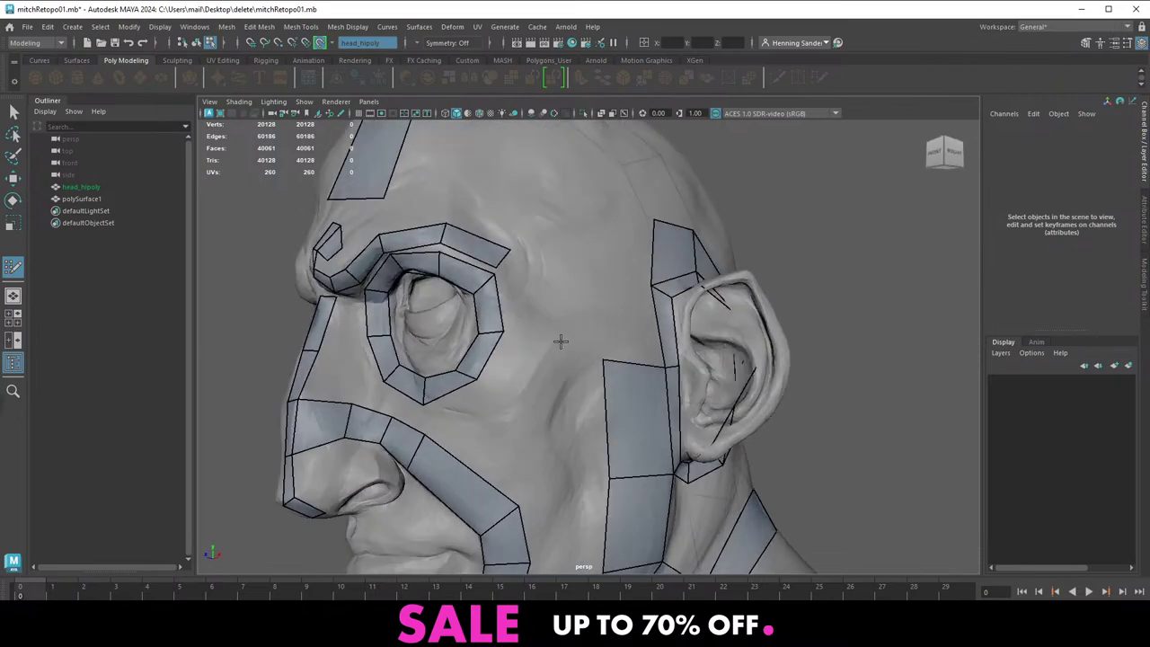
{"action": "left_click_drag", "start_coordinate": [515, 272], "coordinate": [531, 322]}
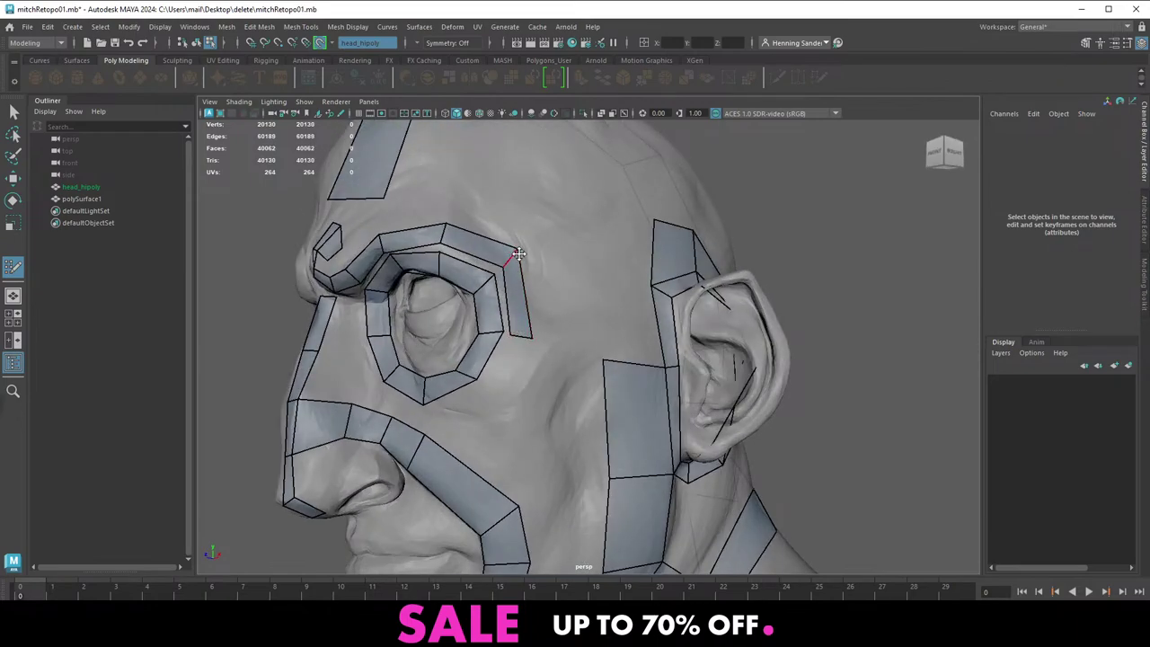
Adjust the brow strip's outer vertices and extrude another quad from its lower end, curving beneath the outer corner of the eye
{"action": "left_click_drag", "start_coordinate": [447, 221], "coordinate": [448, 215]}
{"action": "left_click_drag", "start_coordinate": [527, 294], "coordinate": [519, 316], "text": "alt"}
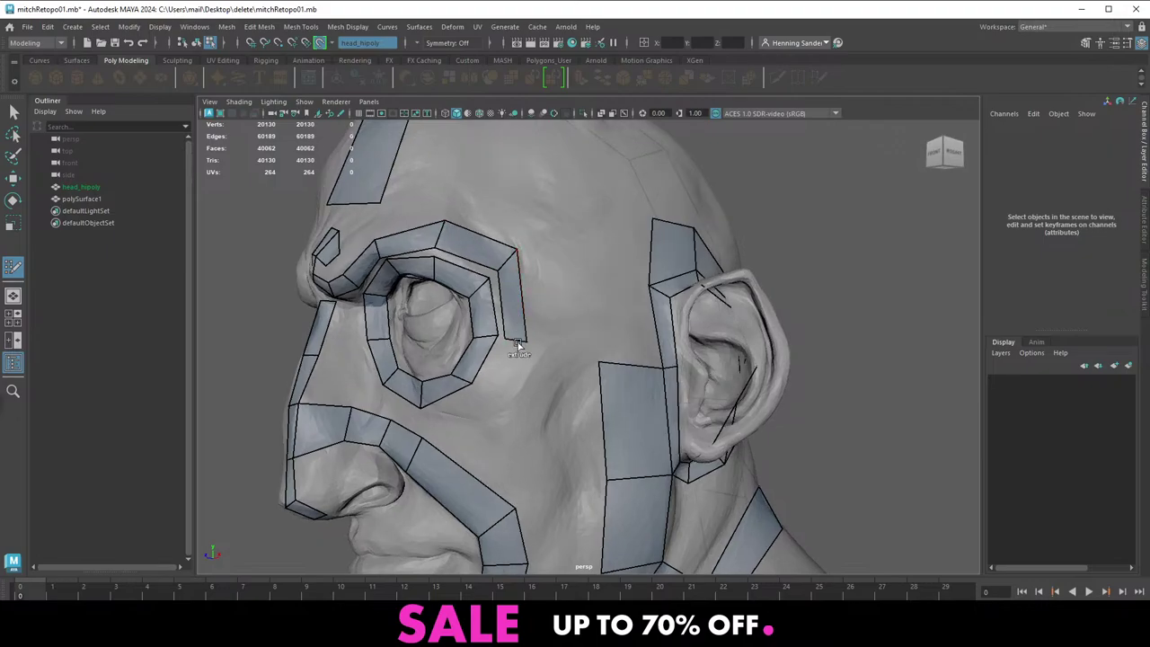
{"action": "left_click_drag", "start_coordinate": [479, 467], "coordinate": [514, 444], "text": "alt"}
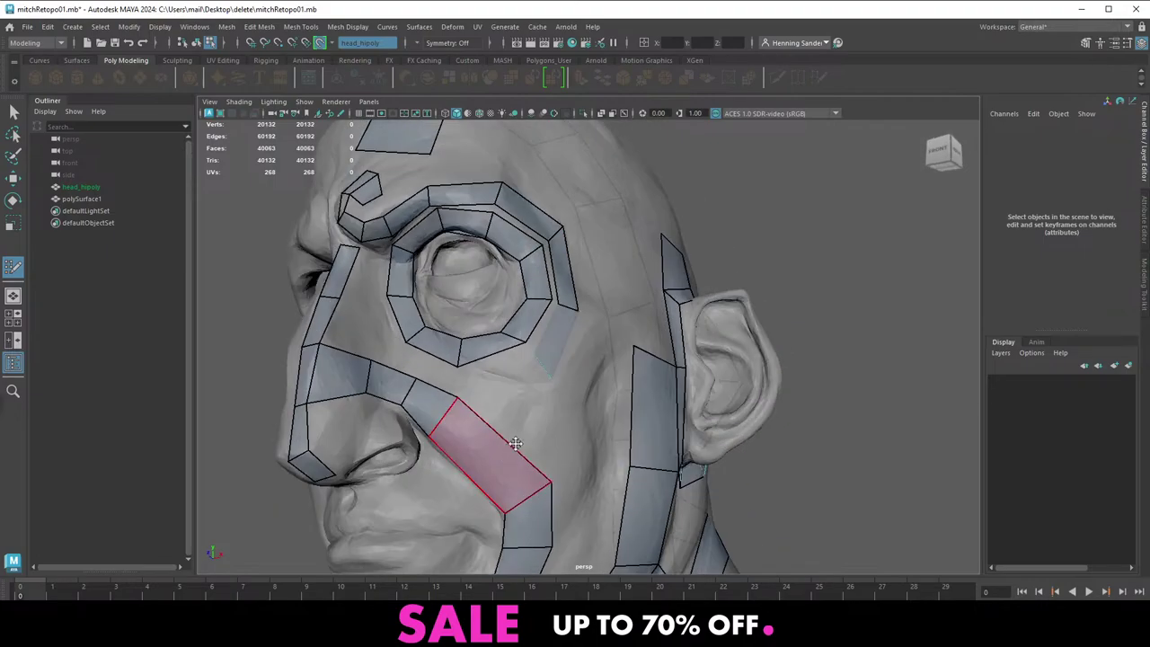
Split the long smile-line quad with two edge loops and bridge it to the strip beside the eye with a quad
{"action": "left_click", "coordinate": [513, 443], "text": "ctrl"}
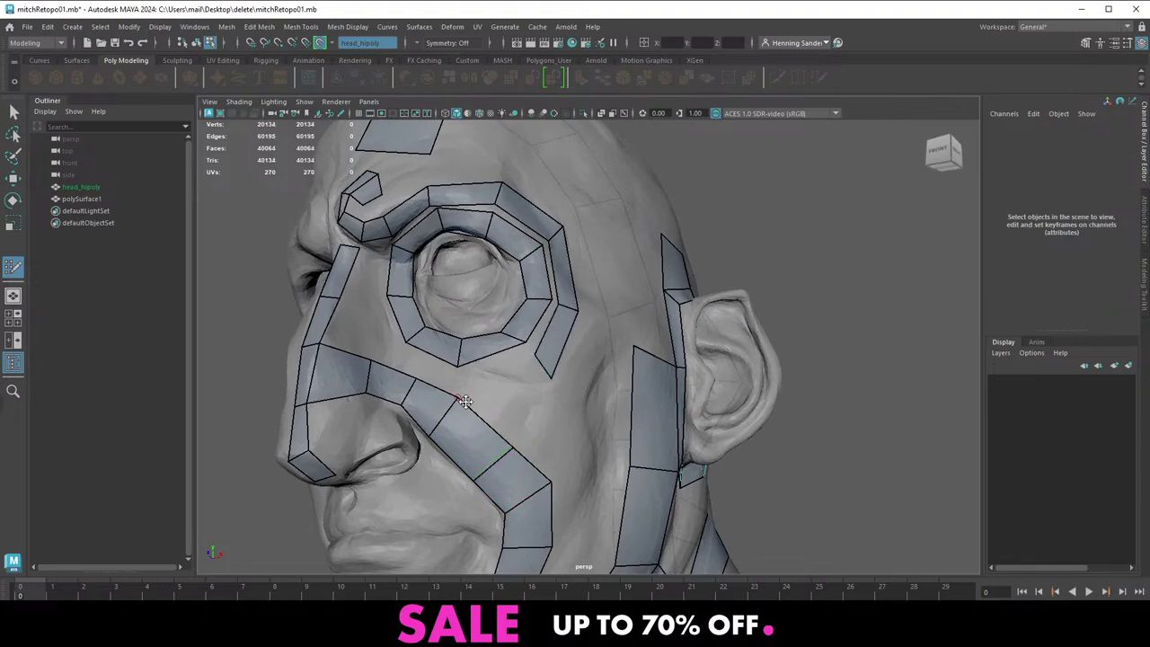
{"action": "left_click_drag", "start_coordinate": [502, 464], "coordinate": [510, 469]}
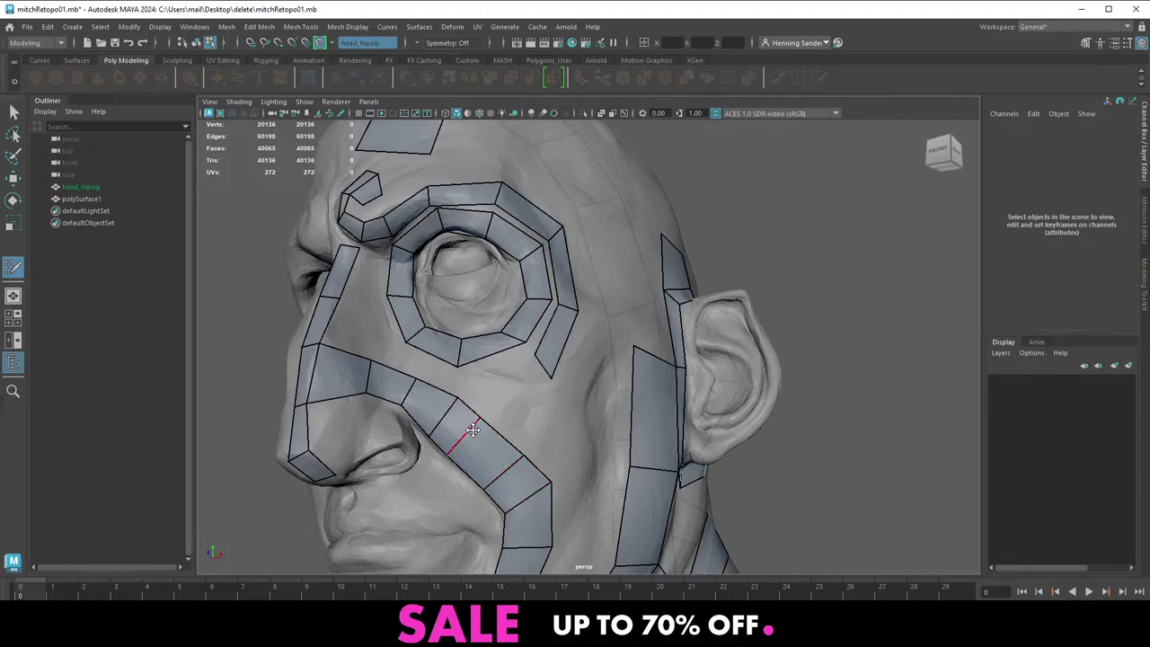
{"action": "left_click_drag", "start_coordinate": [472, 430], "coordinate": [480, 430]}
{"action": "left_click", "coordinate": [533, 392], "text": "shift"}
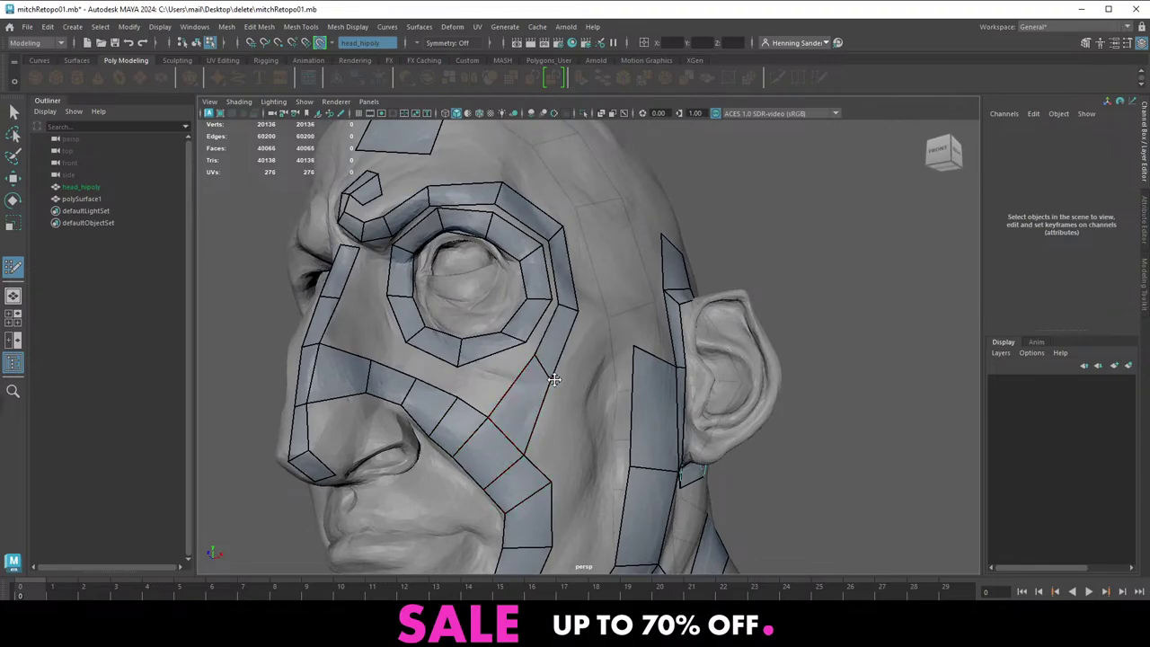
{"action": "left_click_drag", "start_coordinate": [554, 379], "coordinate": [506, 405]}
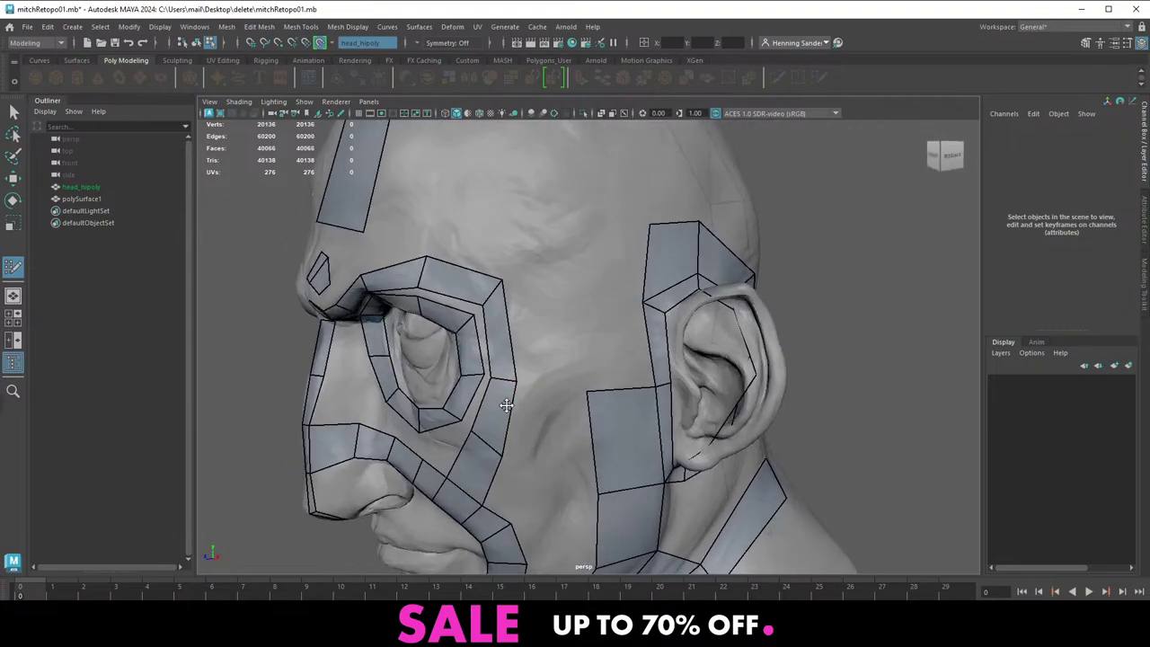
Examine from front and side how the strip around the outer eye flows into the smile-line strip
{"action": "right_click_drag", "start_coordinate": [529, 285], "coordinate": [496, 289], "text": "alt"}
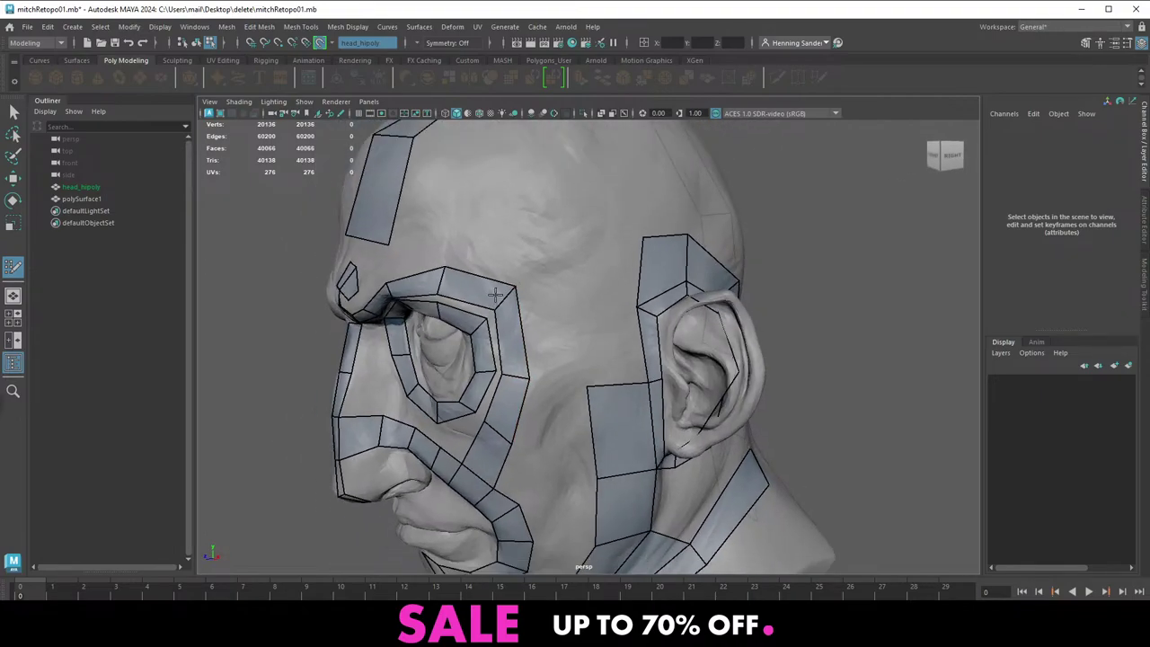
{"action": "left_click_drag", "start_coordinate": [496, 289], "coordinate": [532, 256], "text": "alt"}
{"action": "right_click_drag", "start_coordinate": [533, 256], "coordinate": [511, 403], "text": "alt"}
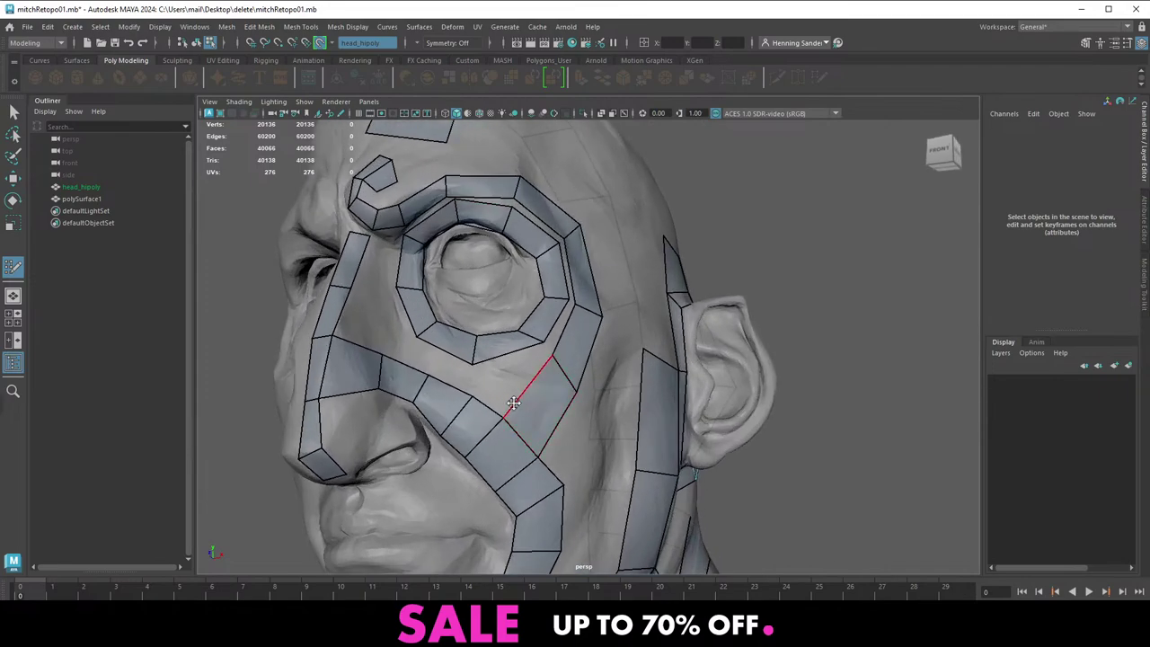
{"action": "left_click_drag", "start_coordinate": [511, 404], "coordinate": [499, 419], "text": "alt"}
{"action": "right_click_drag", "start_coordinate": [503, 412], "coordinate": [474, 401], "text": "alt"}
{"action": "middle_click_drag", "start_coordinate": [474, 402], "coordinate": [449, 410], "text": "alt"}
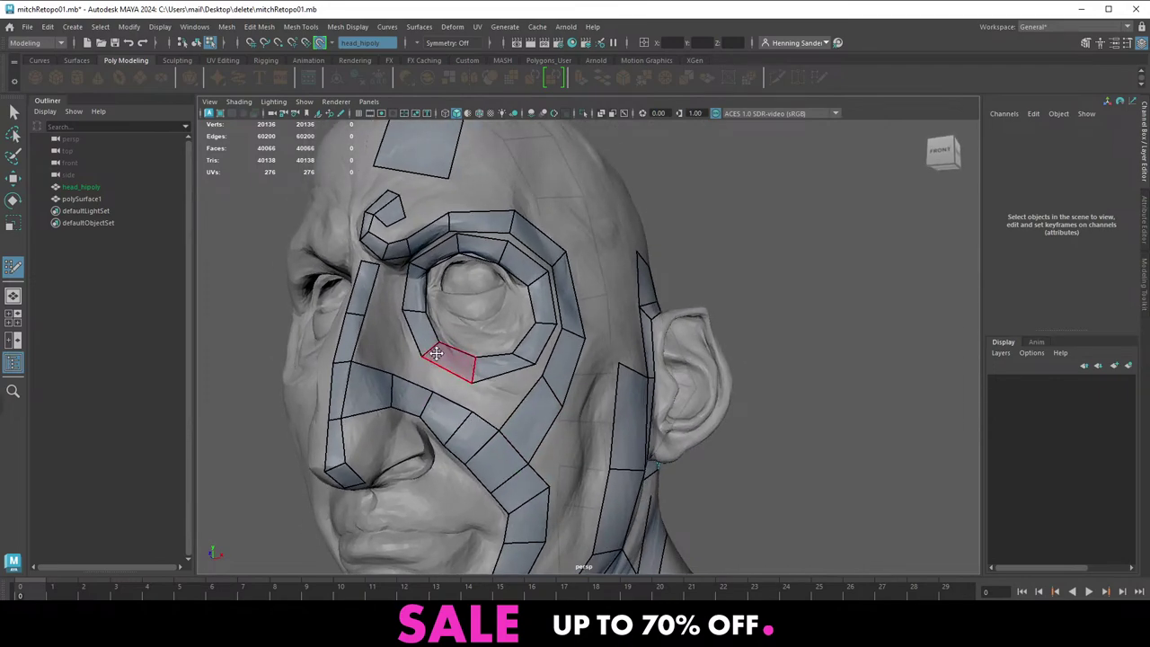
{"action": "right_click_drag", "start_coordinate": [532, 352], "coordinate": [505, 362], "text": "alt"}
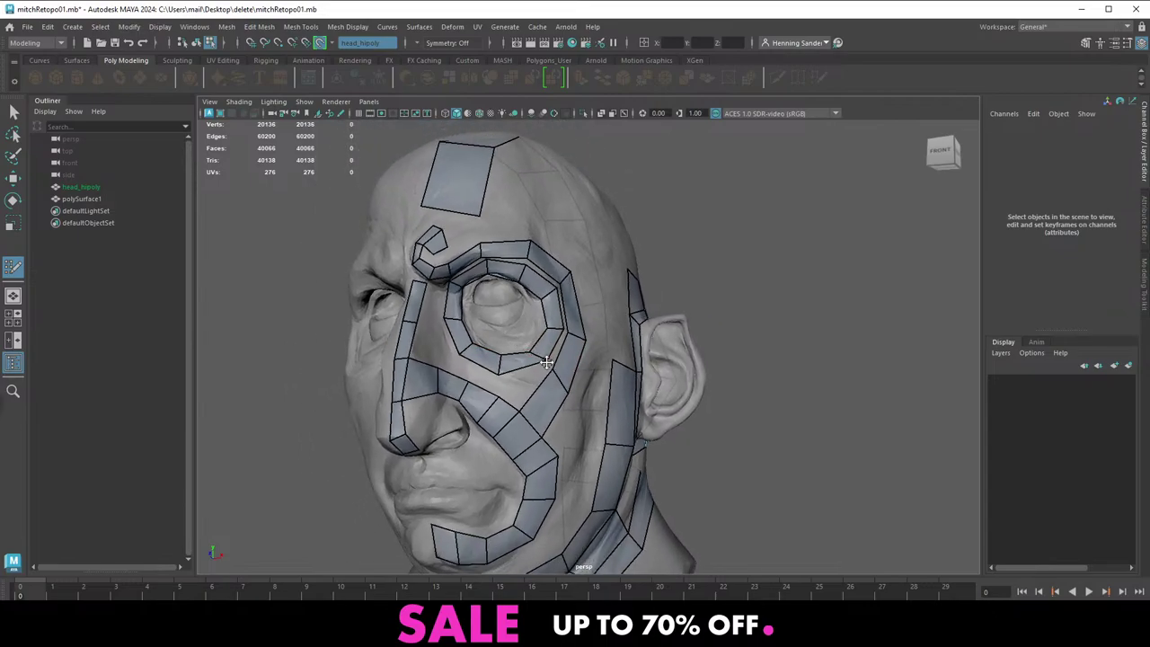
{"action": "mouse_move", "coordinate": [505, 363]}
{"action": "left_mouse_down", "text": "alt"}
{"action": "mouse_move", "coordinate": [465, 379]}
{"action": "mouse_move", "coordinate": [492, 365]}
{"action": "left_mouse_up", "text": "alt"}
{"action": "middle_click_drag", "start_coordinate": [492, 365], "coordinate": [465, 307], "text": "alt"}
{"action": "right_click_drag", "start_coordinate": [456, 243], "coordinate": [482, 269], "text": "alt"}
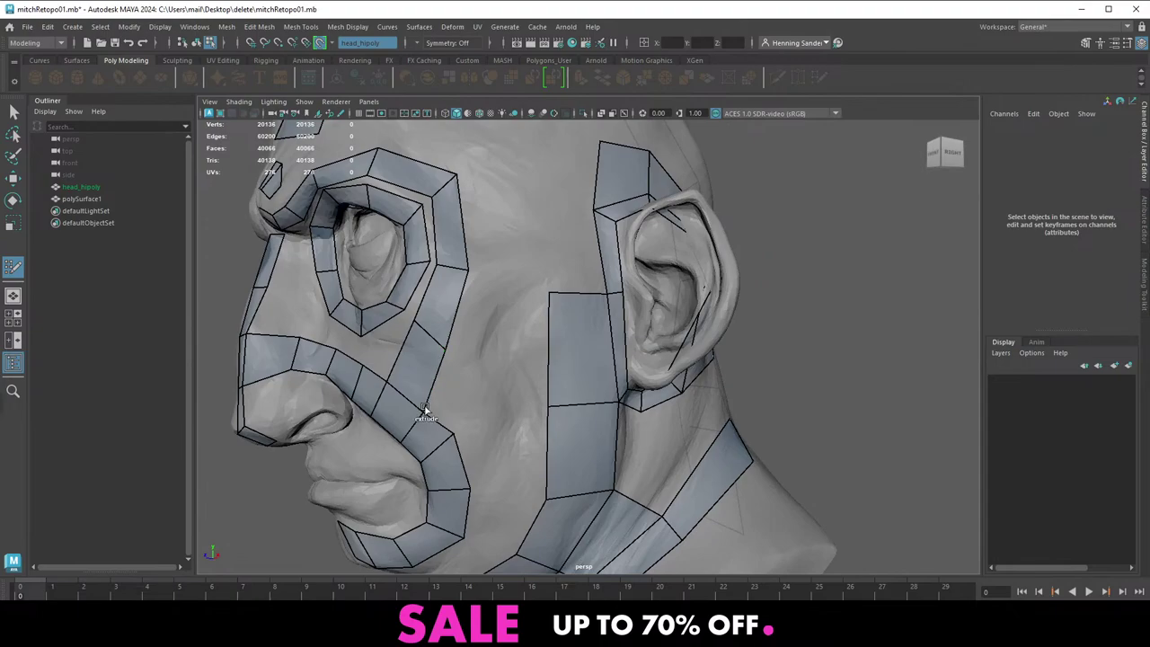
Extrude a second row of three quads outward along the cheek and up beside the outer corner of the eye
{"action": "mouse_move", "coordinate": [424, 413]}
{"action": "left_mouse_down"}
{"action": "mouse_move", "coordinate": [482, 360]}
{"action": "mouse_move", "coordinate": [504, 279]}
{"action": "left_mouse_up"}
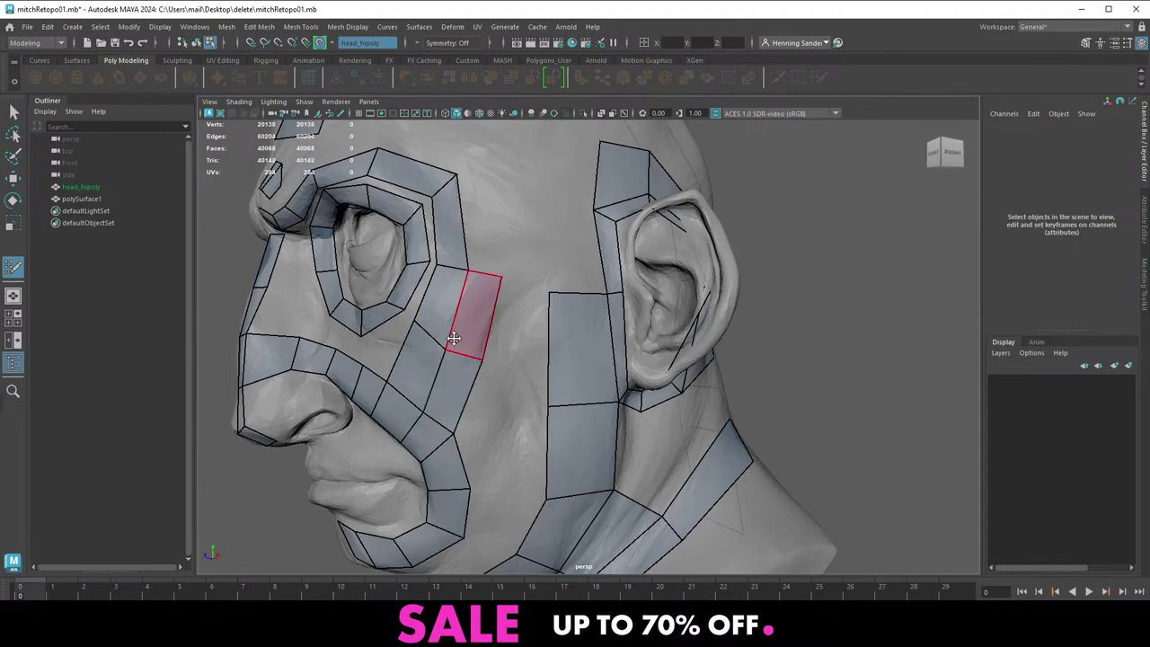
{"action": "left_click_drag", "start_coordinate": [446, 350], "coordinate": [450, 342]}
{"action": "middle_click_drag", "start_coordinate": [486, 328], "coordinate": [450, 406], "text": "alt"}
{"action": "left_click_drag", "start_coordinate": [429, 353], "coordinate": [454, 257]}
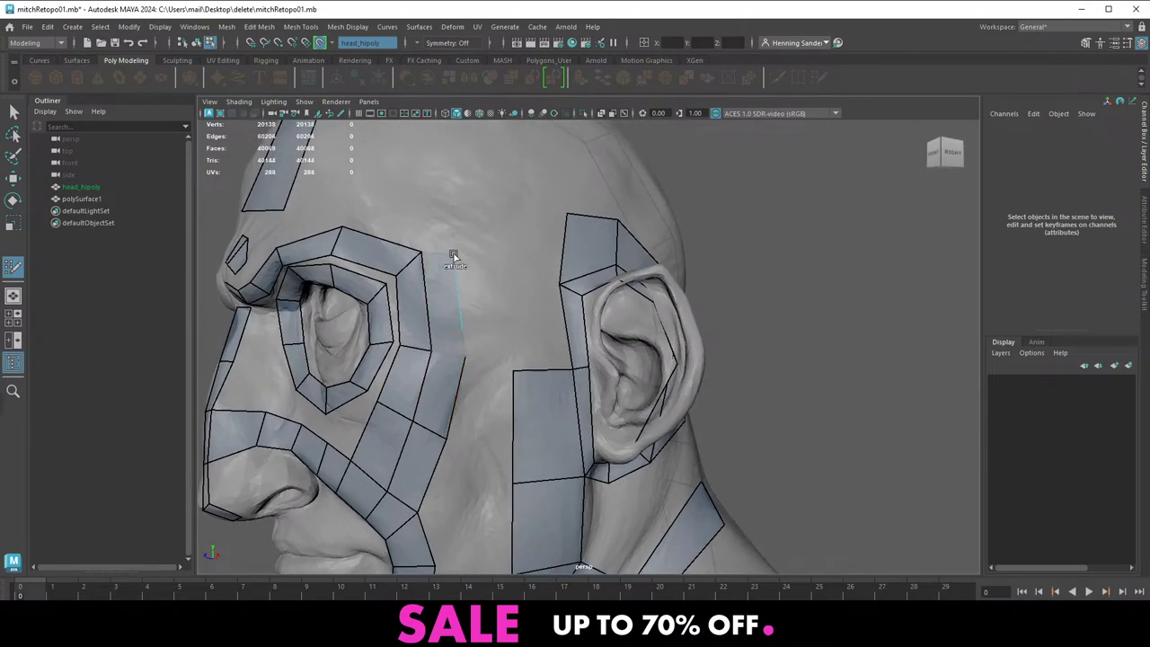
Continue the outer row around the temple corner with two quads extruded above the brow strip
{"action": "right_click_drag", "start_coordinate": [502, 318], "coordinate": [413, 260], "text": "alt"}
{"action": "mouse_move", "coordinate": [413, 261]}
{"action": "left_mouse_down", "text": "alt"}
{"action": "mouse_move", "coordinate": [501, 314]}
{"action": "mouse_move", "coordinate": [496, 280]}
{"action": "left_mouse_up", "text": "alt"}
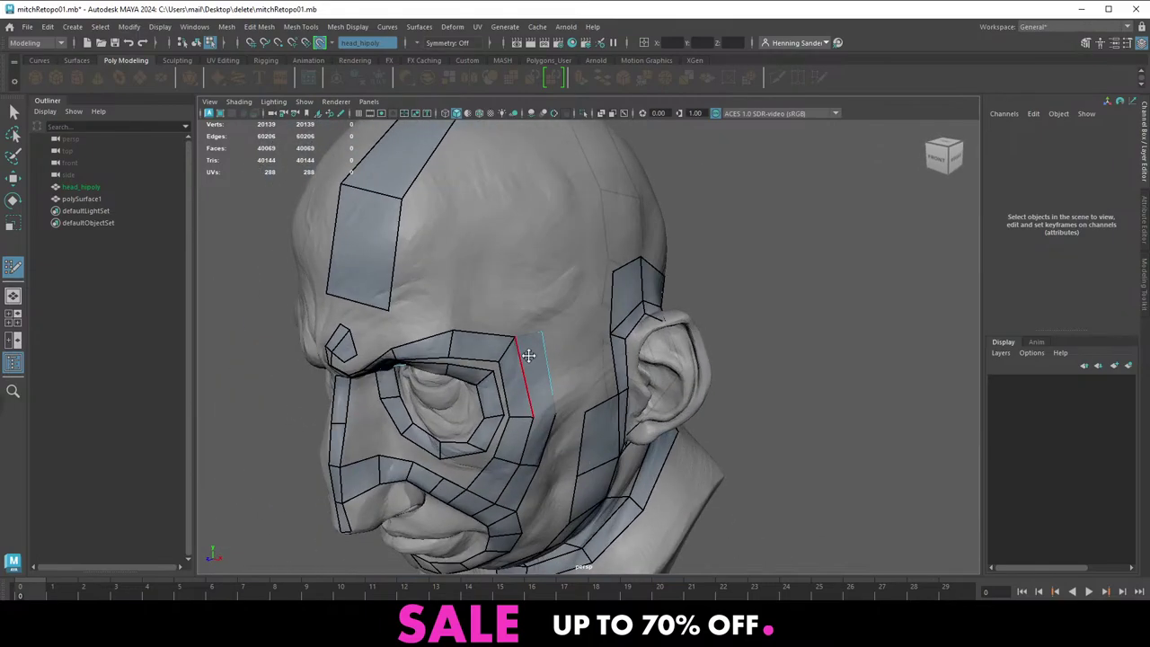
{"action": "mouse_move", "coordinate": [542, 333]}
{"action": "left_mouse_down"}
{"action": "mouse_move", "coordinate": [528, 314]}
{"action": "mouse_move", "coordinate": [452, 295]}
{"action": "left_mouse_up"}
{"action": "left_click_drag", "start_coordinate": [453, 335], "coordinate": [476, 318], "text": "alt"}
{"action": "left_click_drag", "start_coordinate": [405, 276], "coordinate": [416, 258]}
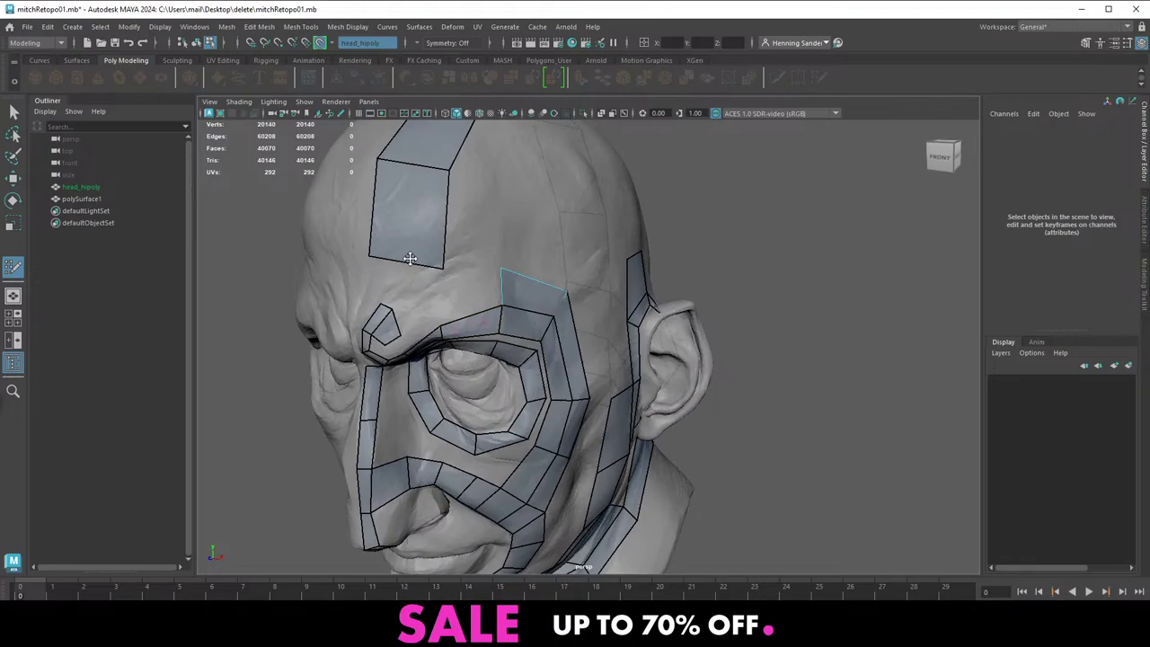
{"action": "middle_click_drag", "start_coordinate": [465, 329], "coordinate": [446, 301], "text": "alt"}
{"action": "mouse_move", "coordinate": [480, 272]}
{"action": "left_mouse_down"}
{"action": "mouse_move", "coordinate": [421, 258]}
{"action": "mouse_move", "coordinate": [415, 272]}
{"action": "mouse_move", "coordinate": [464, 257]}
{"action": "left_mouse_up"}
{"action": "right_click_drag", "start_coordinate": [503, 226], "coordinate": [435, 268], "text": "alt"}
{"action": "mouse_move", "coordinate": [514, 287]}
{"action": "left_mouse_down", "text": "alt"}
{"action": "mouse_move", "coordinate": [495, 290]}
{"action": "mouse_move", "coordinate": [451, 366]}
{"action": "mouse_move", "coordinate": [527, 275]}
{"action": "mouse_move", "coordinate": [504, 297]}
{"action": "left_mouse_up", "text": "alt"}
Place four points above the upper lip beneath the nose and fill them with a new quad
{"action": "right_click_drag", "start_coordinate": [539, 359], "coordinate": [608, 398], "text": "alt"}
{"action": "mouse_move", "coordinate": [548, 386]}
{"action": "left_mouse_down", "text": "alt"}
{"action": "mouse_move", "coordinate": [524, 382]}
{"action": "mouse_move", "coordinate": [558, 378]}
{"action": "left_mouse_up", "text": "alt"}
{"action": "mouse_move", "coordinate": [559, 377]}
{"action": "right_mouse_down", "text": "alt"}
{"action": "mouse_move", "coordinate": [600, 399]}
{"action": "mouse_move", "coordinate": [570, 392]}
{"action": "right_mouse_up", "text": "alt"}
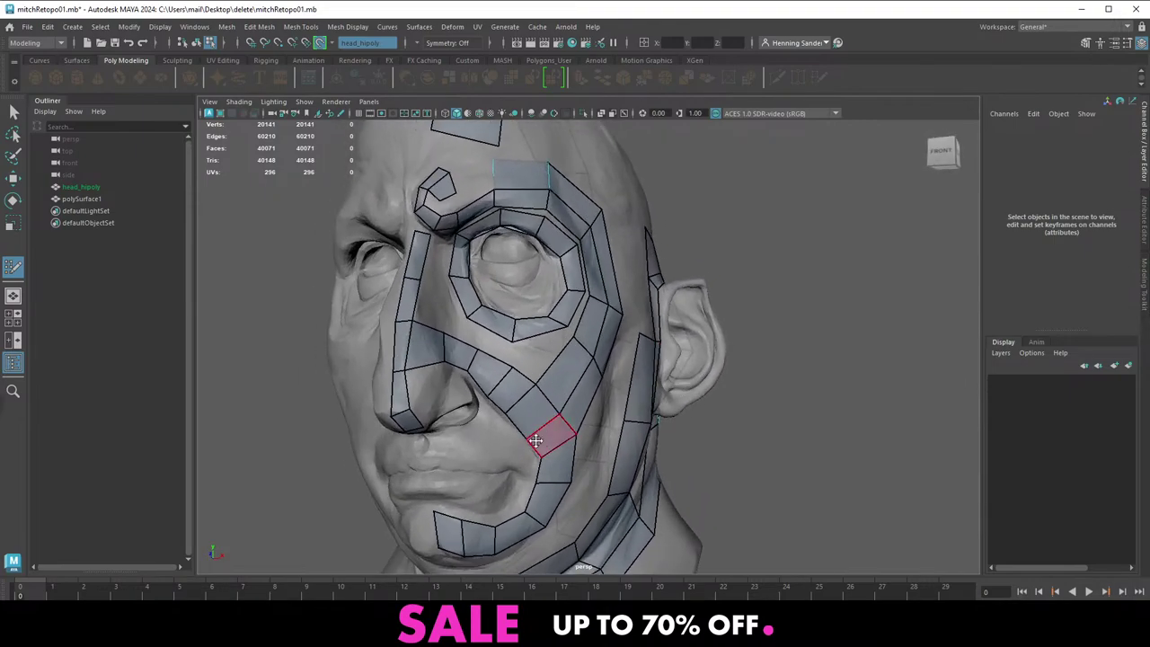
{"action": "middle_click_drag", "start_coordinate": [536, 438], "coordinate": [619, 377], "text": "alt"}
{"action": "right_click_drag", "start_coordinate": [620, 377], "coordinate": [685, 416], "text": "alt"}
{"action": "left_click_drag", "start_coordinate": [685, 416], "coordinate": [652, 404], "text": "alt"}
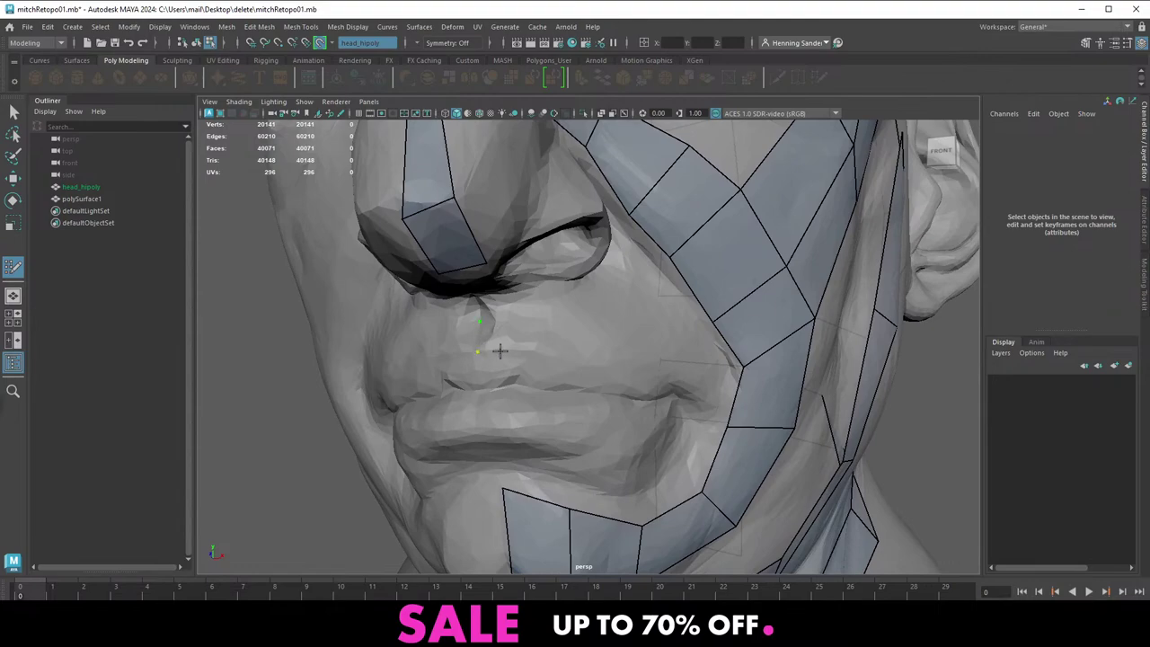
{"action": "left_click", "coordinate": [521, 335], "text": "shift"}
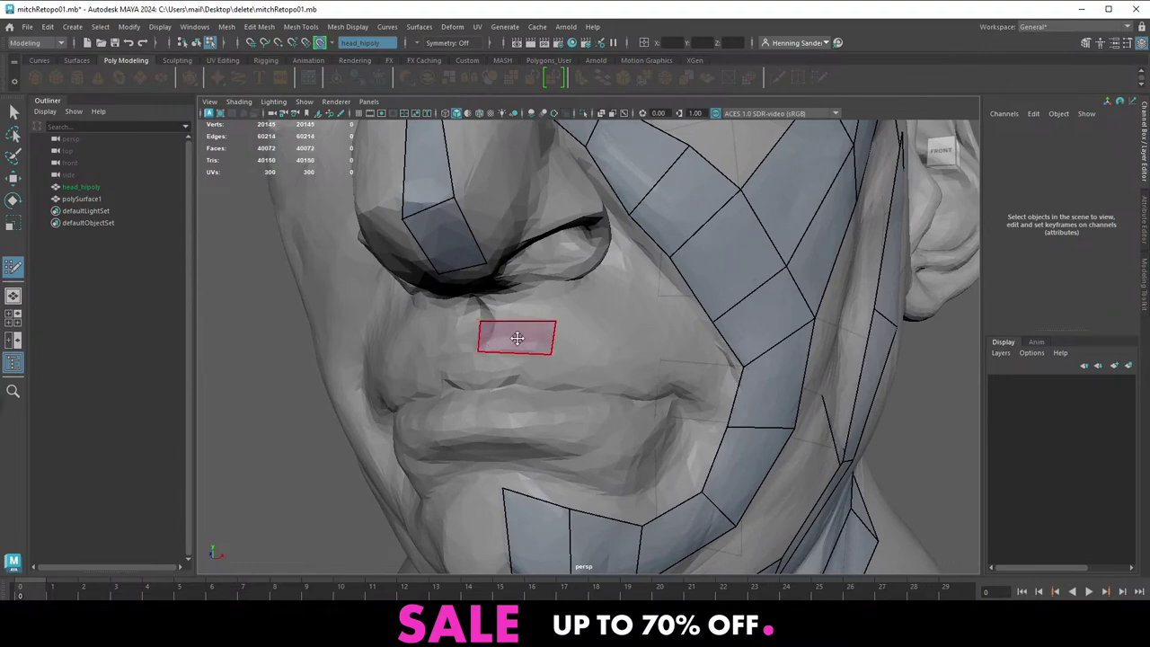
Examine the area between the nostril, the upper lip and the smile-line strip from several angles
{"action": "key", "text": "alt+Tab"}
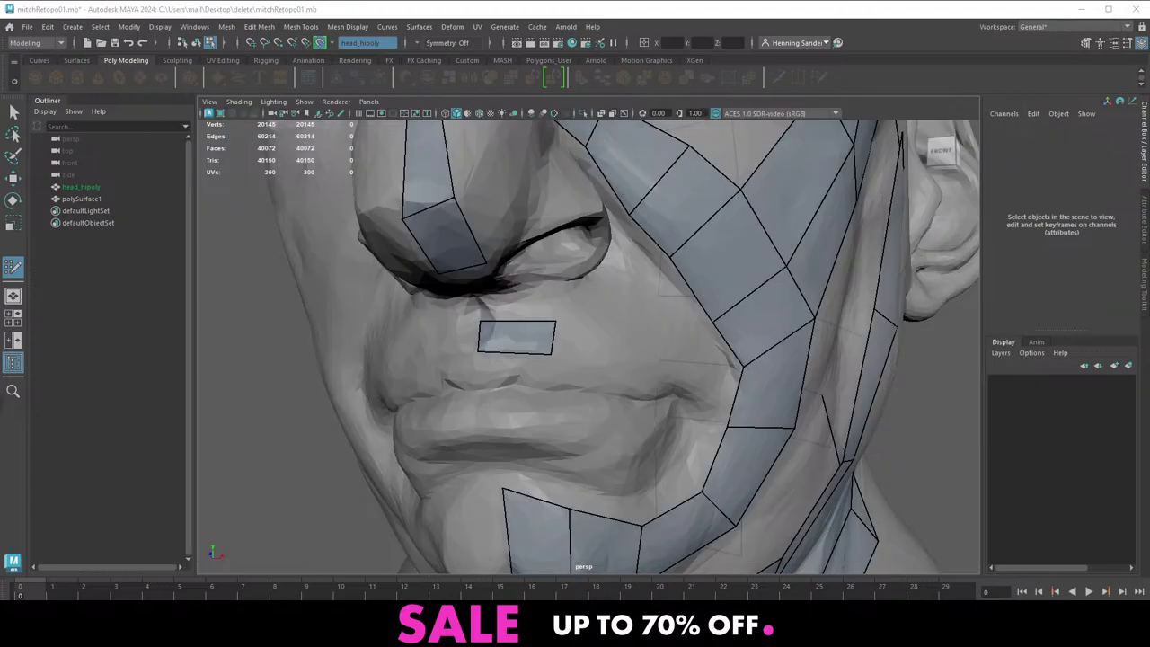
{"action": "left_click_drag", "start_coordinate": [546, 319], "coordinate": [549, 345], "text": "alt"}
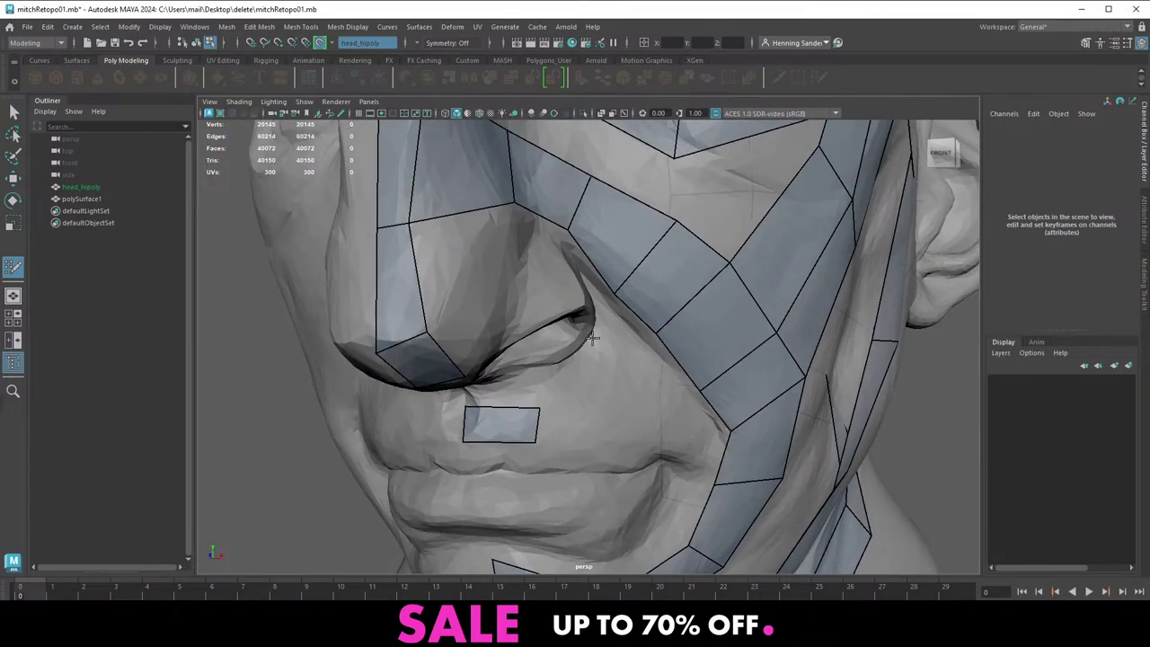
{"action": "middle_click_drag", "start_coordinate": [592, 338], "coordinate": [515, 328], "text": "alt"}
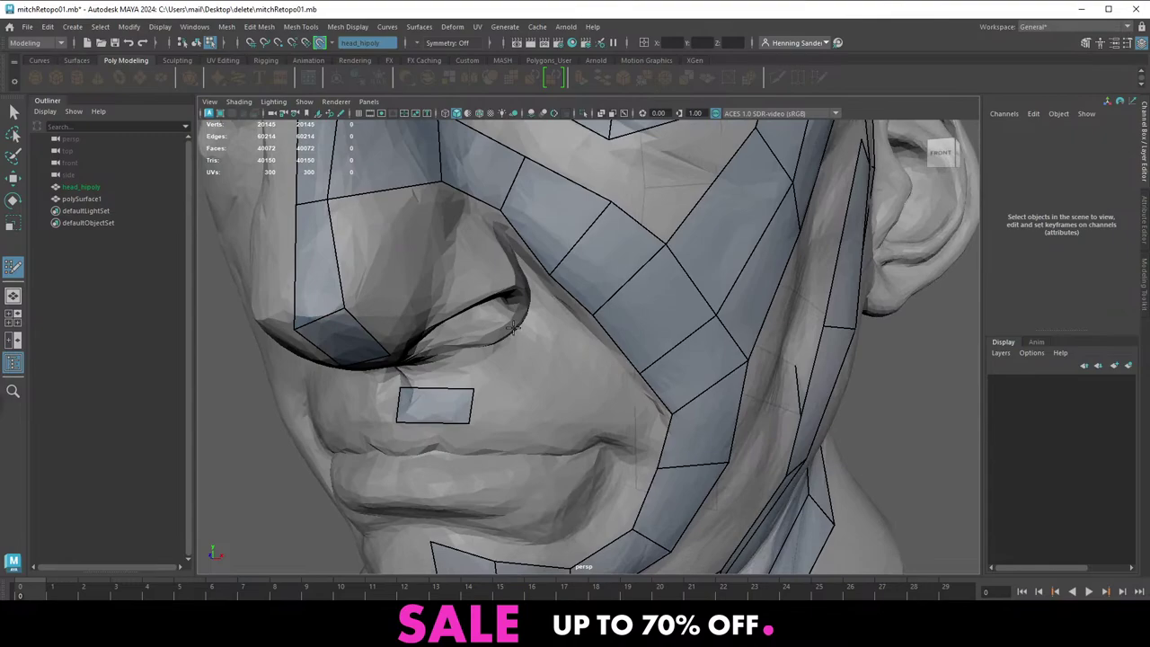
{"action": "right_click_drag", "start_coordinate": [535, 328], "coordinate": [525, 321], "text": "alt"}
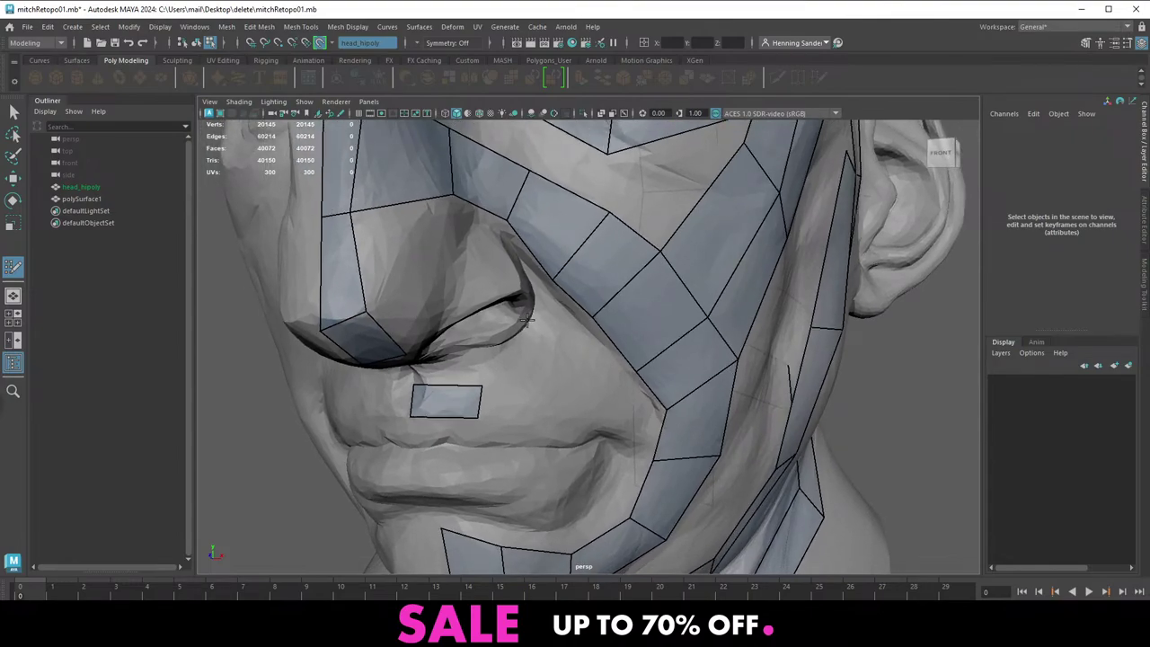
{"action": "left_click_drag", "start_coordinate": [525, 321], "coordinate": [518, 319], "text": "alt"}
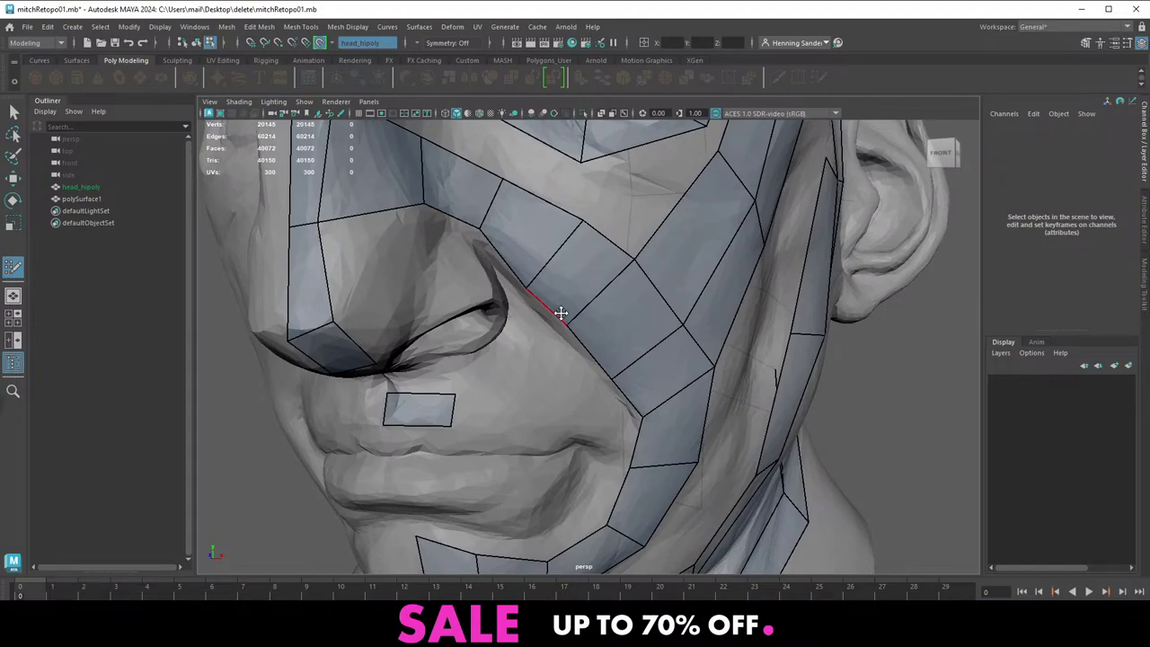
{"action": "right_click_drag", "start_coordinate": [560, 313], "coordinate": [525, 310], "text": "alt"}
{"action": "left_click_drag", "start_coordinate": [525, 309], "coordinate": [467, 319], "text": "alt"}
{"action": "middle_click_drag", "start_coordinate": [487, 300], "coordinate": [528, 299], "text": "alt"}
{"action": "right_click_drag", "start_coordinate": [373, 360], "coordinate": [401, 365], "text": "alt"}
Extrude the upper-lip quad along the lip to the mouth corner and continue the strip back along the lower lip
{"action": "left_click_drag", "start_coordinate": [401, 365], "coordinate": [448, 401], "text": "alt"}
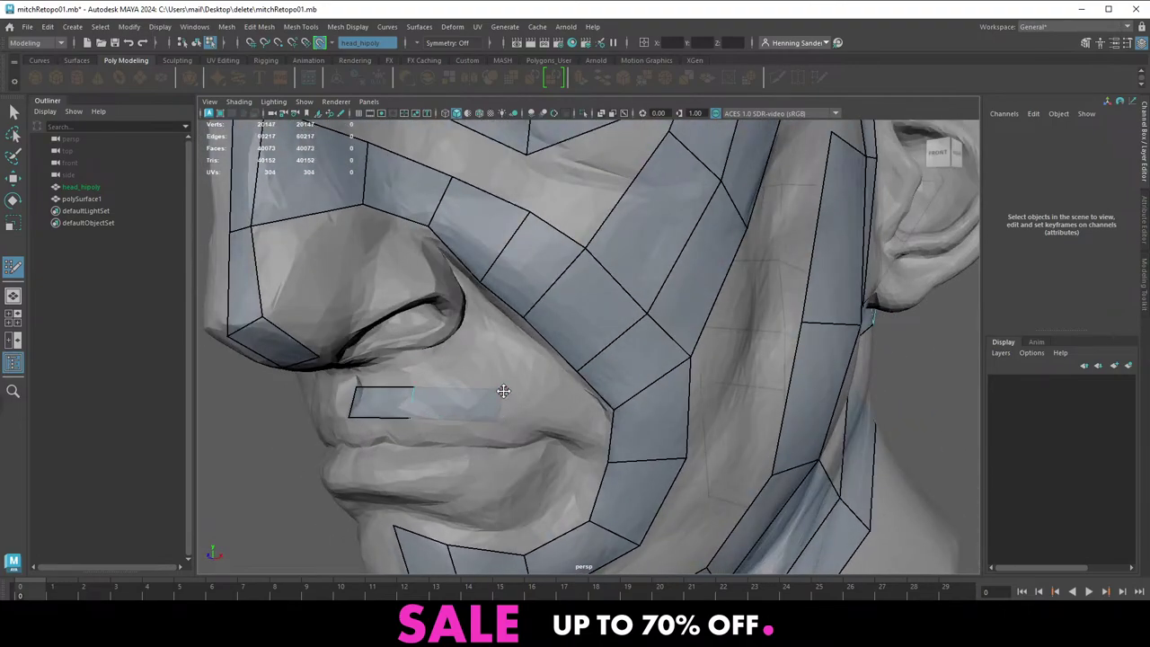
{"action": "left_click_drag", "start_coordinate": [503, 406], "coordinate": [566, 425]}
{"action": "middle_click_drag", "start_coordinate": [566, 425], "coordinate": [560, 416], "text": "alt"}
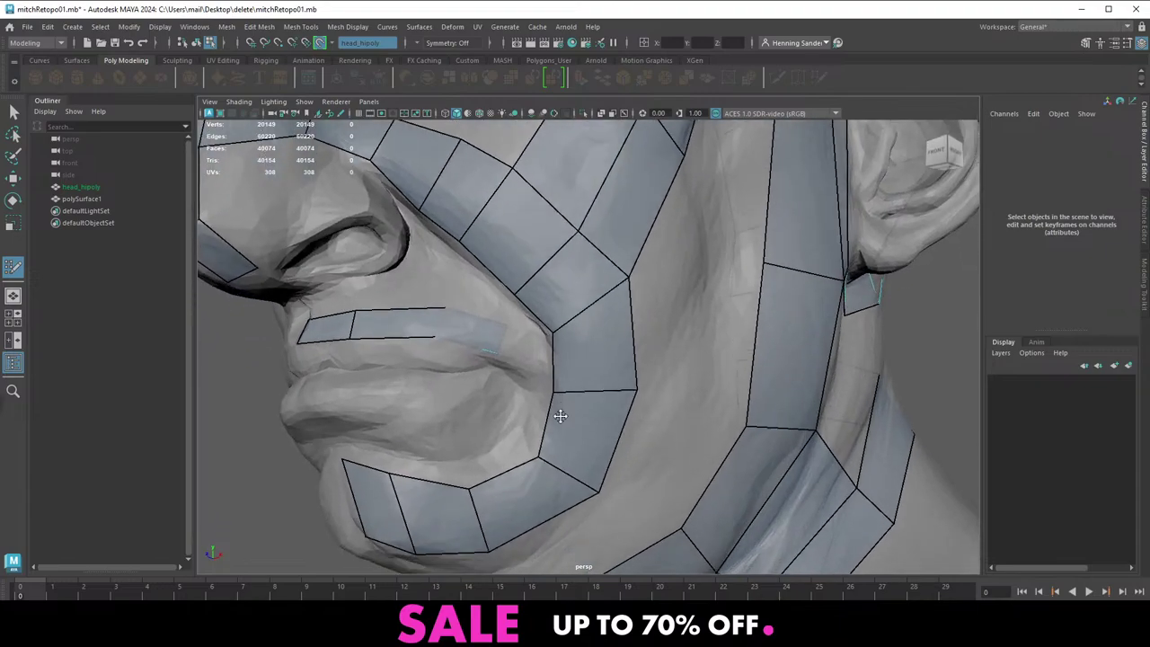
{"action": "left_click_drag", "start_coordinate": [500, 338], "coordinate": [507, 405], "text": "ctrl"}
{"action": "left_click_drag", "start_coordinate": [586, 399], "coordinate": [509, 399]}
{"action": "right_click_drag", "start_coordinate": [509, 399], "coordinate": [403, 296], "text": "alt"}
{"action": "left_click_drag", "start_coordinate": [403, 295], "coordinate": [305, 301], "text": "alt"}
Nudge the vertices of the lip strip near the corner of the mouth to follow the lip shape
{"action": "right_click_drag", "start_coordinate": [506, 391], "coordinate": [721, 457], "text": "alt"}
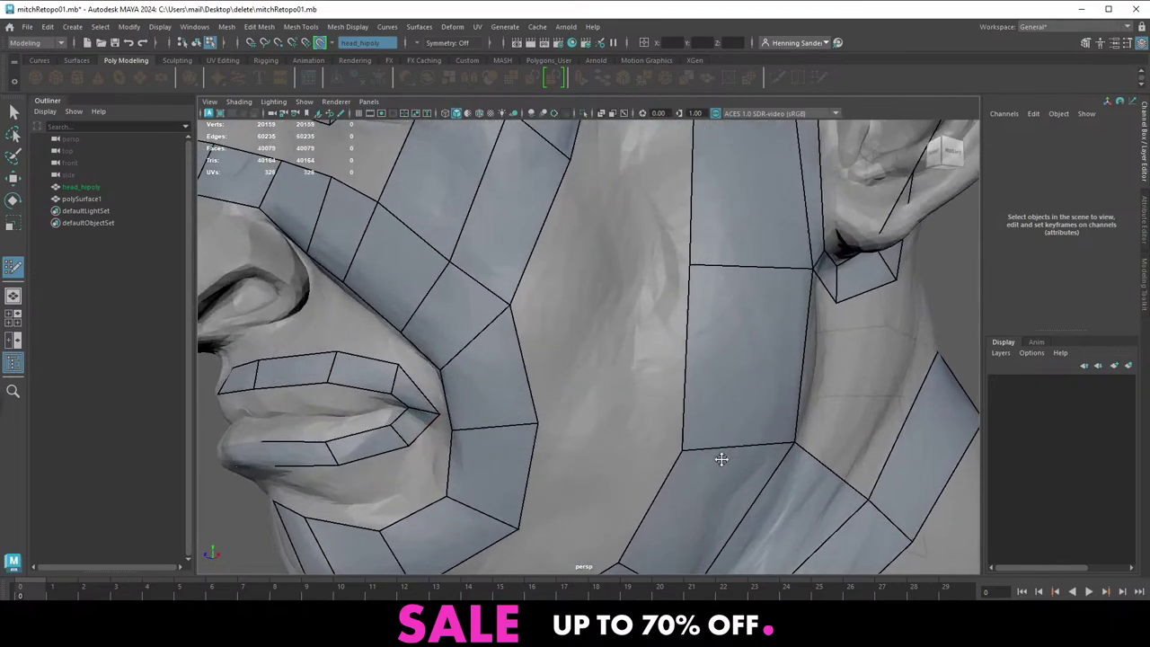
{"action": "left_click_drag", "start_coordinate": [478, 424], "coordinate": [489, 410]}
{"action": "left_click_drag", "start_coordinate": [463, 350], "coordinate": [467, 344]}
{"action": "left_click_drag", "start_coordinate": [487, 419], "coordinate": [492, 411]}
{"action": "right_click_drag", "start_coordinate": [493, 410], "coordinate": [410, 362], "text": "alt"}
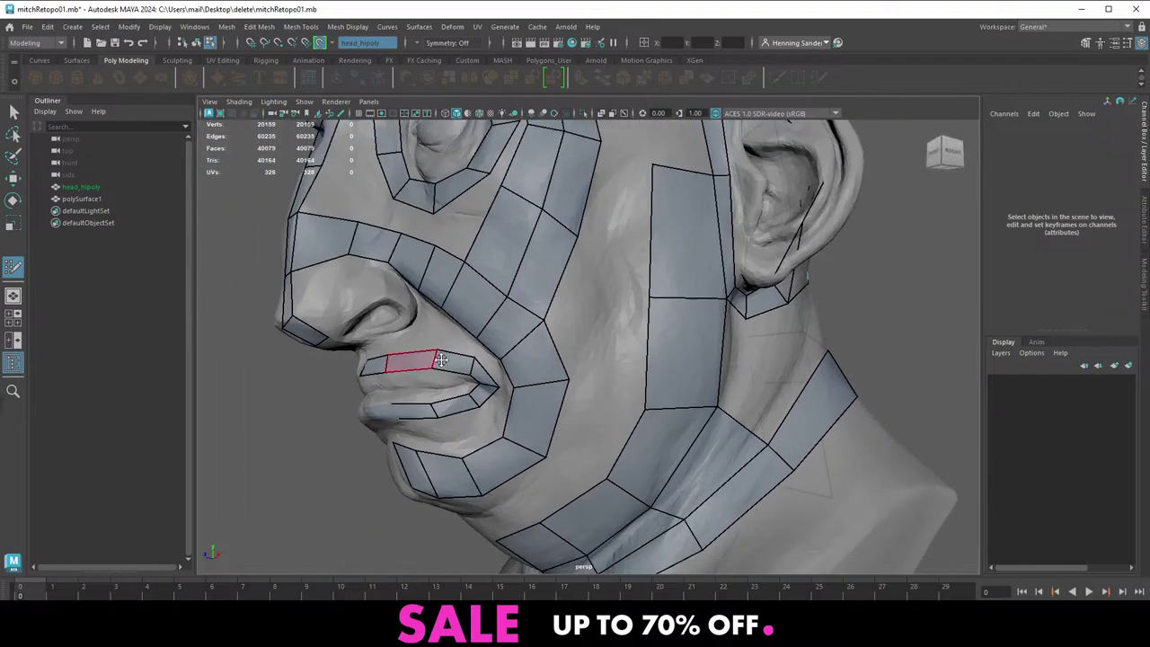
Extrude a quad from the upper end of the cheek strip along the front of the ear and connect it to the ear loop
{"action": "left_click_drag", "start_coordinate": [411, 362], "coordinate": [346, 349], "text": "alt"}
{"action": "right_click_drag", "start_coordinate": [482, 344], "coordinate": [417, 238], "text": "alt"}
{"action": "middle_click_drag", "start_coordinate": [416, 238], "coordinate": [313, 290], "text": "alt"}
{"action": "left_click_drag", "start_coordinate": [313, 290], "coordinate": [428, 339], "text": "alt"}
{"action": "middle_click_drag", "start_coordinate": [560, 329], "coordinate": [558, 339], "text": "alt"}
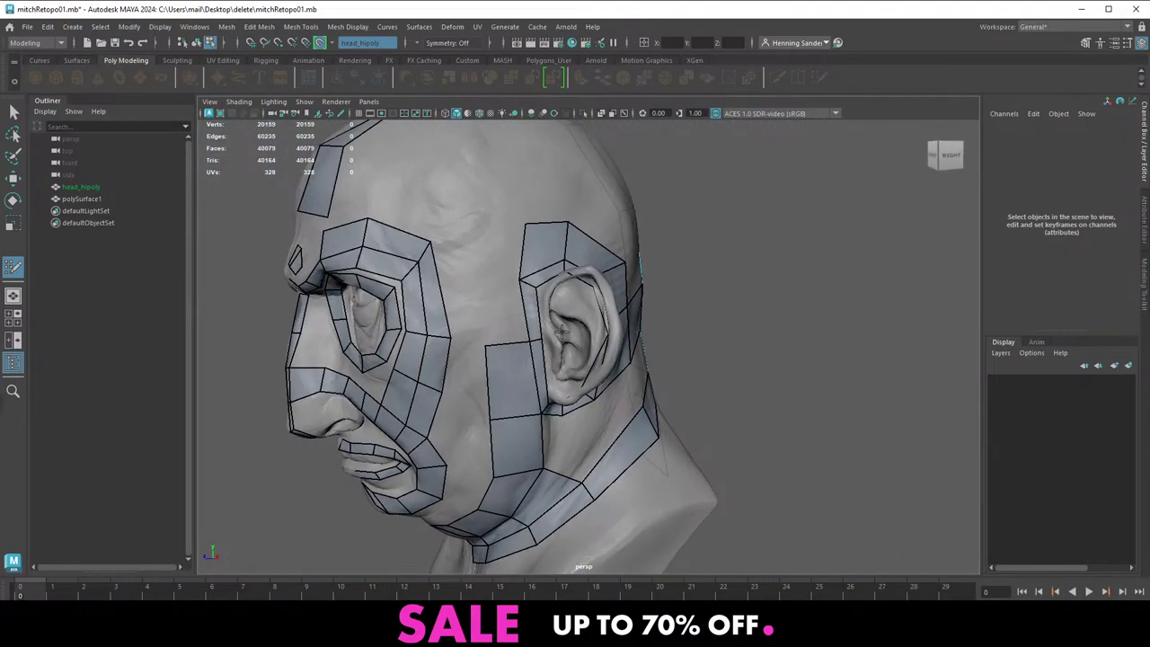
{"action": "right_click_drag", "start_coordinate": [557, 339], "coordinate": [582, 349], "text": "alt"}
{"action": "key", "text": "Tab"}
{"action": "left_click_drag", "start_coordinate": [510, 338], "coordinate": [443, 269]}
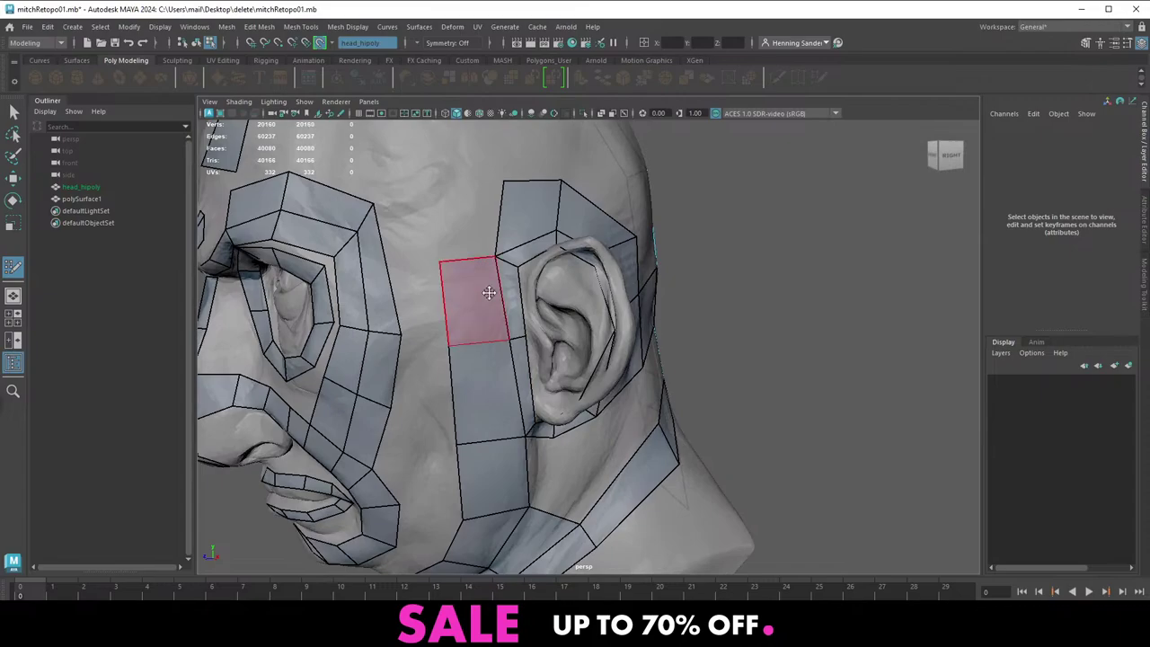
{"action": "middle_click_drag", "start_coordinate": [488, 293], "coordinate": [494, 332], "text": "alt"}
{"action": "left_click_drag", "start_coordinate": [493, 333], "coordinate": [478, 327], "text": "alt"}
{"action": "left_click_drag", "start_coordinate": [390, 357], "coordinate": [394, 363]}
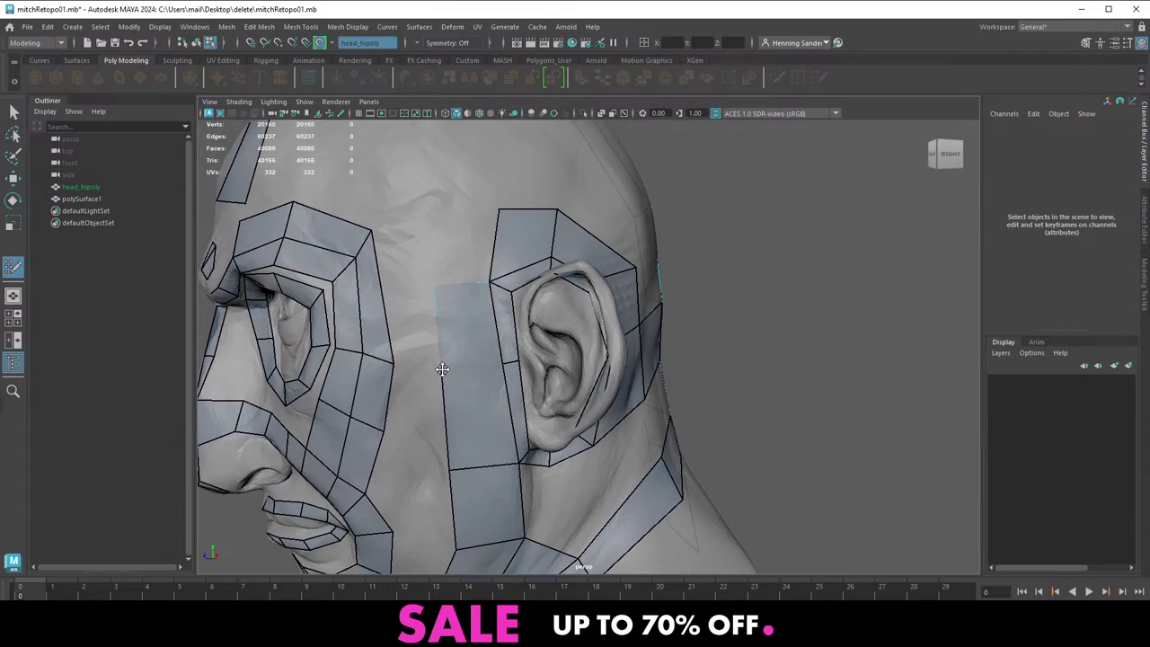
Extrude another quad up the temple from the strip in front of the ear, joining the strip above the ear
{"action": "mouse_move", "coordinate": [498, 410]}
{"action": "right_mouse_down", "text": "alt"}
{"action": "mouse_move", "coordinate": [501, 344]}
{"action": "mouse_move", "coordinate": [467, 319]}
{"action": "right_mouse_up", "text": "alt"}
{"action": "left_click_drag", "start_coordinate": [467, 319], "coordinate": [506, 329], "text": "alt"}
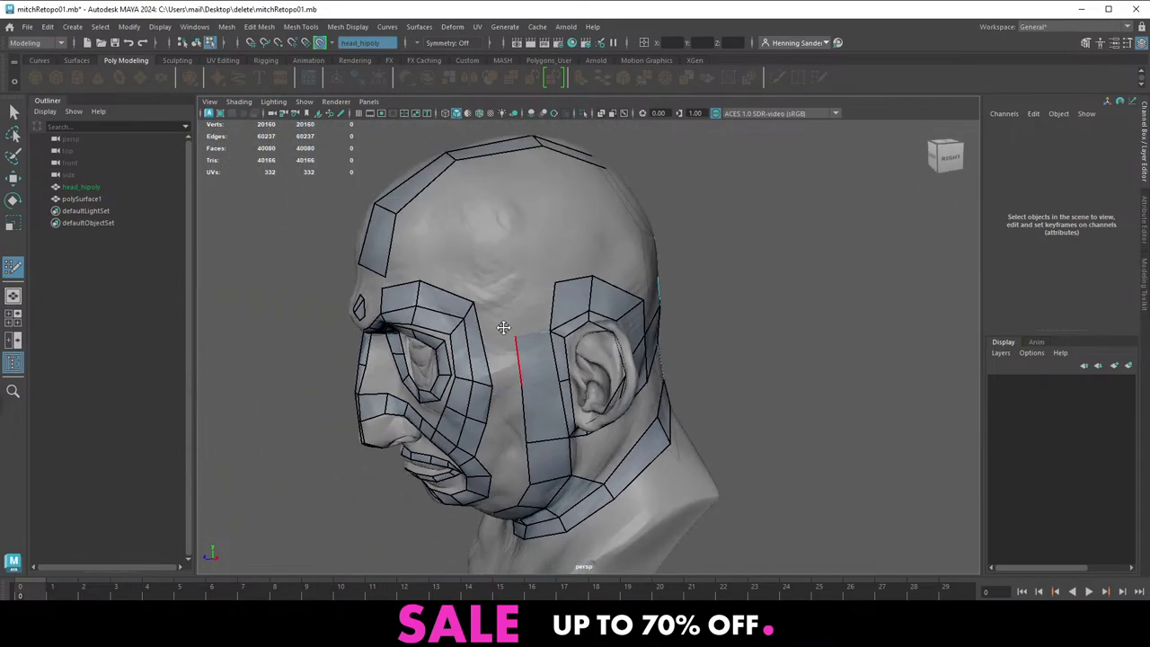
{"action": "mouse_move", "coordinate": [505, 329]}
{"action": "right_mouse_down", "text": "alt"}
{"action": "mouse_move", "coordinate": [549, 279]}
{"action": "mouse_move", "coordinate": [550, 314]}
{"action": "right_mouse_up", "text": "alt"}
{"action": "left_click_drag", "start_coordinate": [549, 329], "coordinate": [497, 274]}
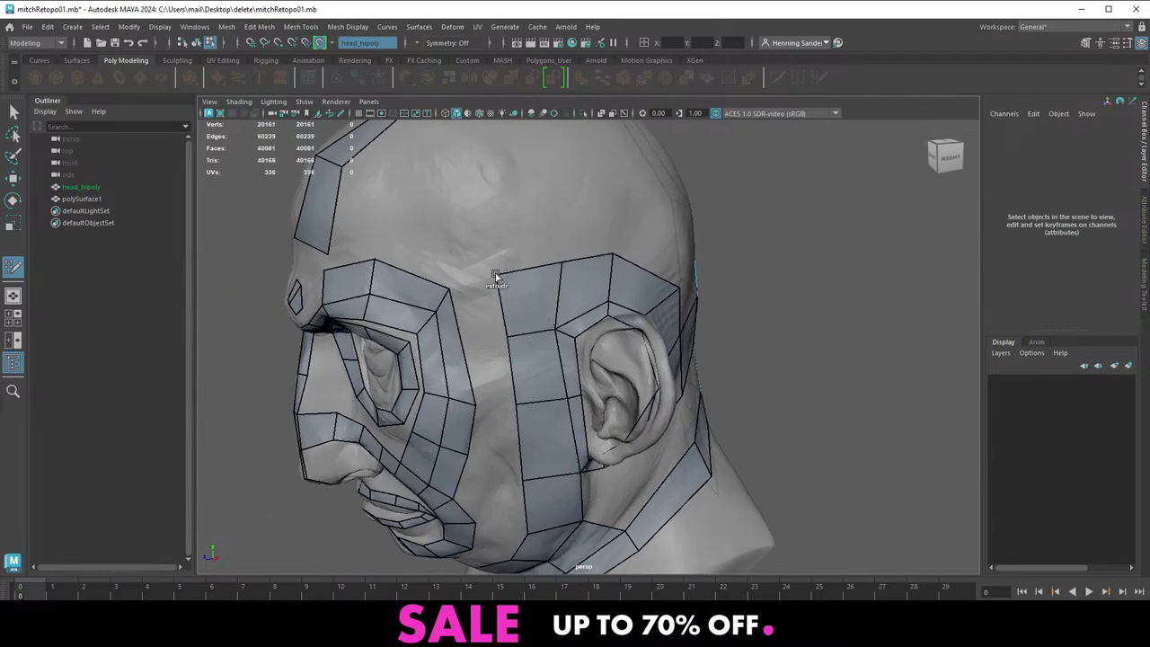
Split the two strips beside the outer eye with an edge loop and fill the temple gap toward the ear with two quads
{"action": "mouse_move", "coordinate": [476, 323]}
{"action": "left_mouse_down", "text": "alt"}
{"action": "mouse_move", "coordinate": [488, 324]}
{"action": "mouse_move", "coordinate": [477, 335]}
{"action": "left_mouse_up", "text": "alt"}
{"action": "left_click_drag", "start_coordinate": [468, 291], "coordinate": [480, 263]}
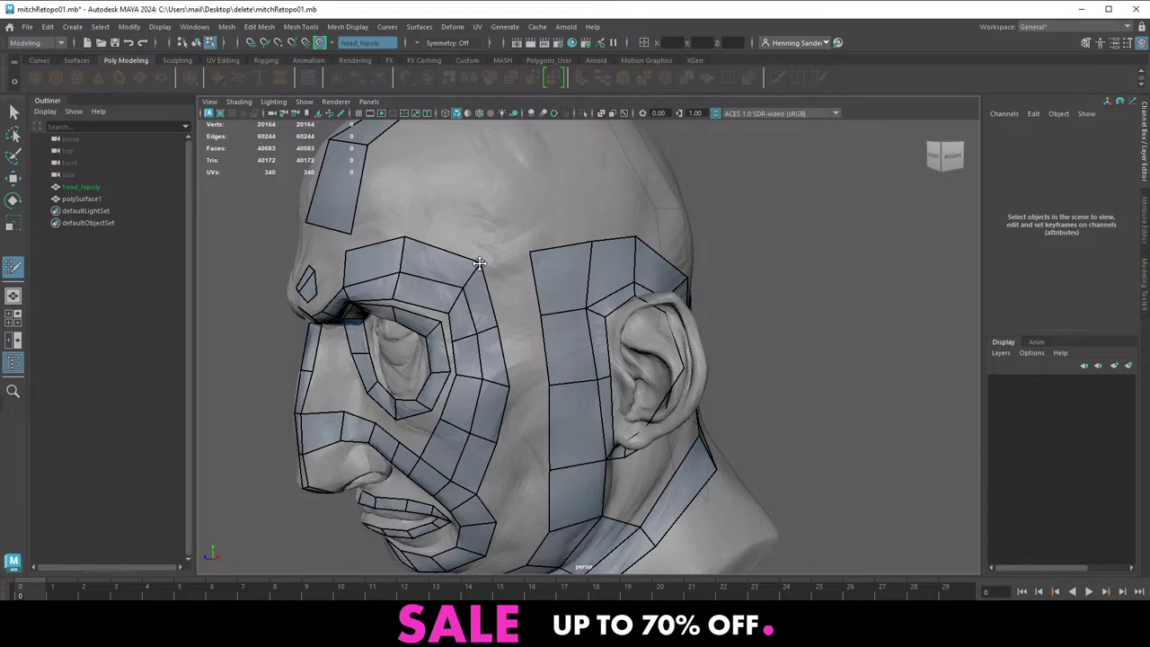
{"action": "left_click_drag", "start_coordinate": [453, 312], "coordinate": [492, 259]}
{"action": "left_click", "coordinate": [471, 260], "text": "shift"}
{"action": "left_click", "coordinate": [477, 316], "text": "shift"}
{"action": "middle_click_drag", "start_coordinate": [485, 357], "coordinate": [484, 322], "text": "alt"}
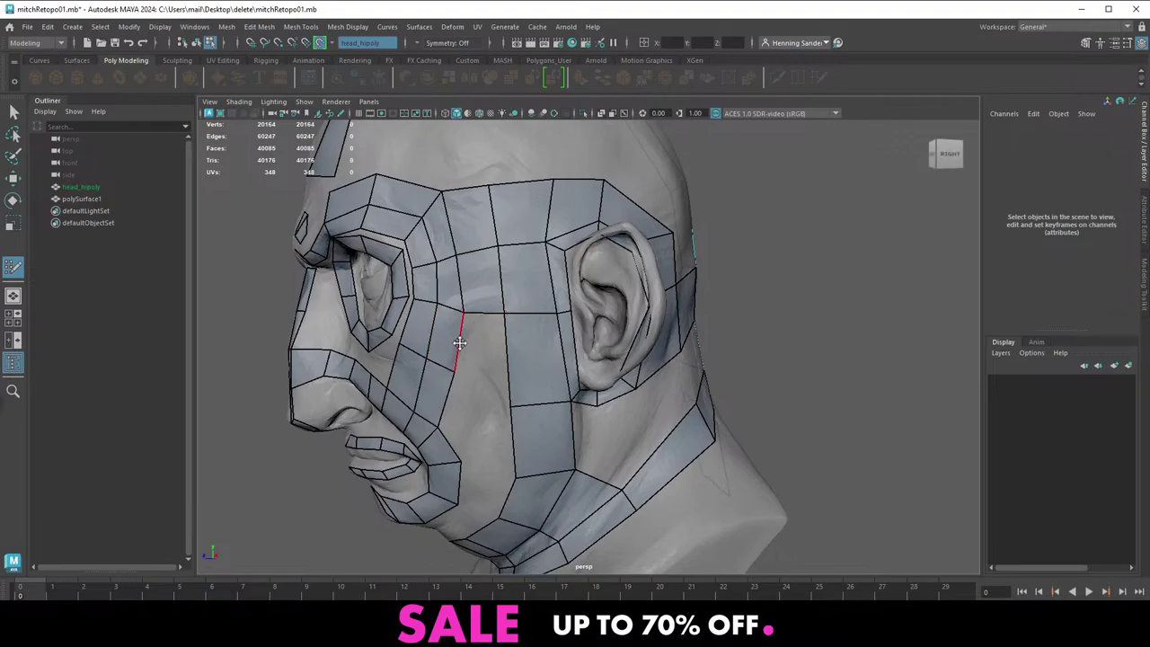
Insert an edge loop across the strip in front of the ear and fill the adjoining upper cheek gap with a quad
{"action": "left_click", "coordinate": [514, 378], "text": "ctrl"}
{"action": "left_click", "coordinate": [476, 334], "text": "shift"}
{"action": "mouse_move", "coordinate": [528, 403]}
{"action": "left_mouse_down", "text": "alt"}
{"action": "mouse_move", "coordinate": [528, 386]}
{"action": "mouse_move", "coordinate": [530, 396]}
{"action": "left_mouse_up", "text": "alt"}
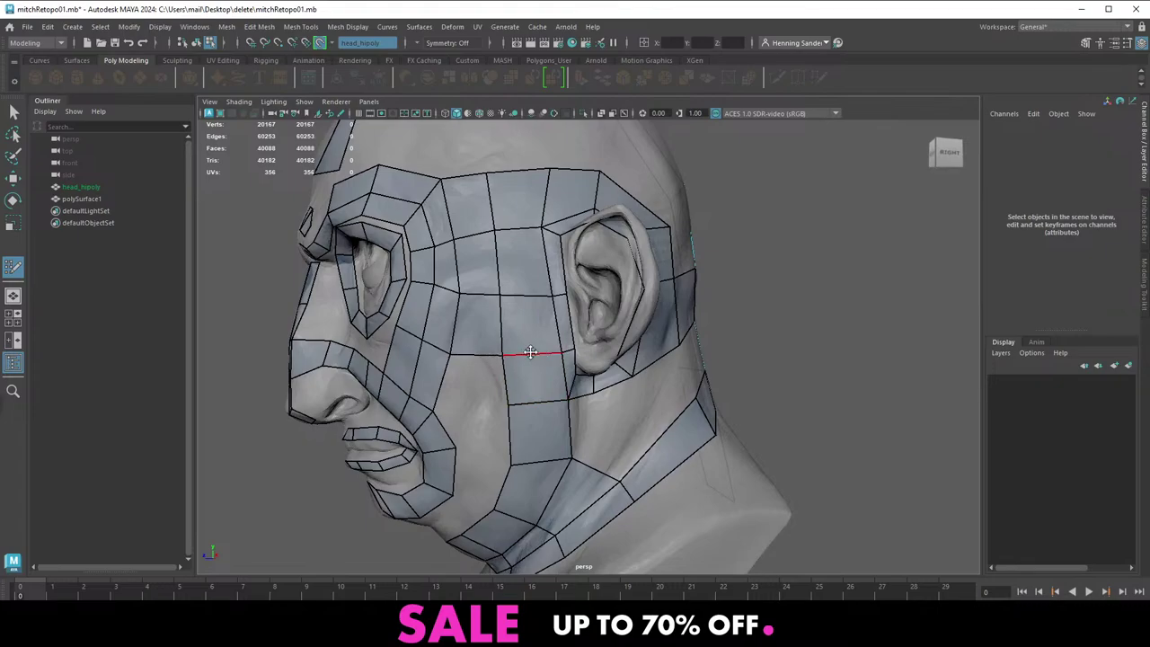
Insert an edge loop through the cheek strip beside the mouth and fill the adjoining cheek gap with a quad
{"action": "left_click_drag", "start_coordinate": [449, 356], "coordinate": [565, 392]}
{"action": "left_click", "coordinate": [433, 362], "text": "ctrl"}
{"action": "left_click", "coordinate": [481, 359], "text": "shift"}
Insert an edge loop across the centre strip on the back of the head and shift the neighbouring edges upward for even spacing
{"action": "middle_click_drag", "start_coordinate": [467, 283], "coordinate": [500, 362], "text": "alt"}
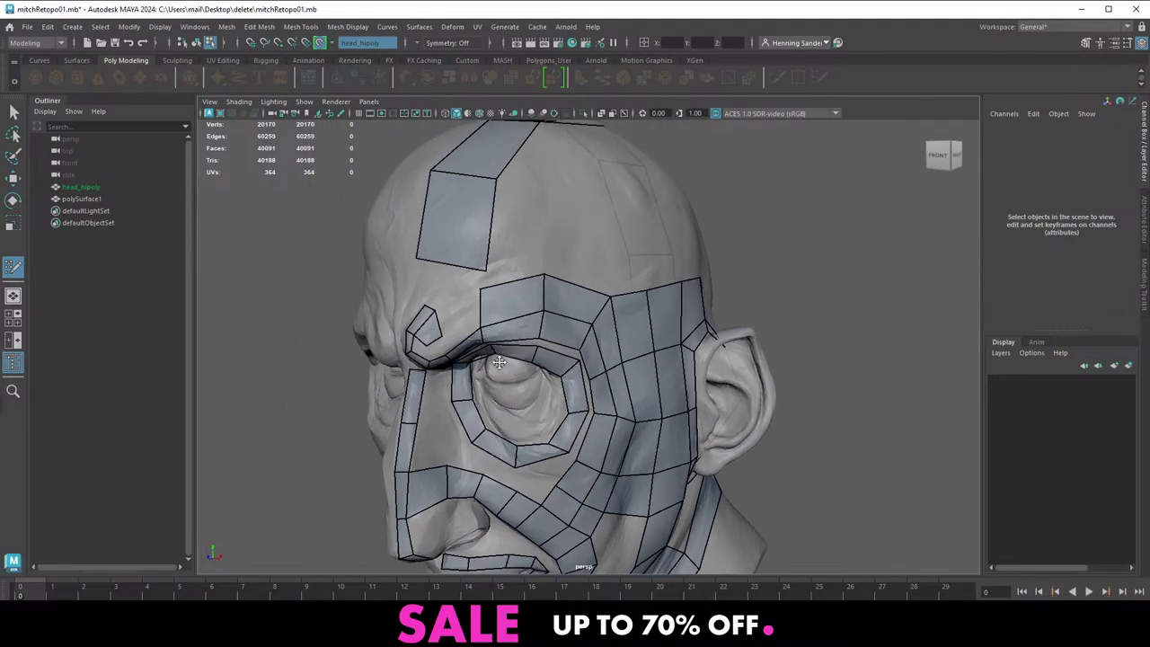
{"action": "right_click_drag", "start_coordinate": [499, 362], "coordinate": [554, 362], "text": "alt"}
{"action": "middle_click_drag", "start_coordinate": [467, 310], "coordinate": [541, 365], "text": "alt"}
{"action": "left_click_drag", "start_coordinate": [541, 364], "coordinate": [600, 361], "text": "alt"}
{"action": "right_click_drag", "start_coordinate": [600, 361], "coordinate": [529, 348], "text": "alt"}
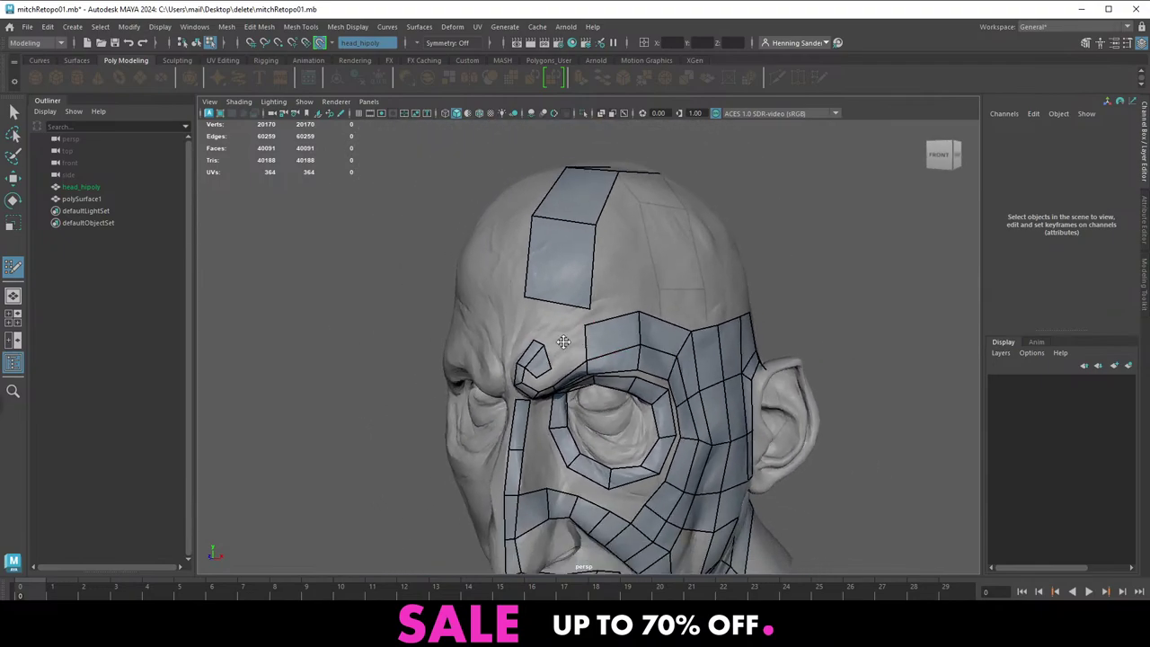
{"action": "left_click_drag", "start_coordinate": [561, 367], "coordinate": [406, 399], "text": "alt"}
{"action": "middle_click_drag", "start_coordinate": [498, 366], "coordinate": [540, 293], "text": "alt"}
{"action": "left_click", "coordinate": [566, 285], "text": "ctrl"}
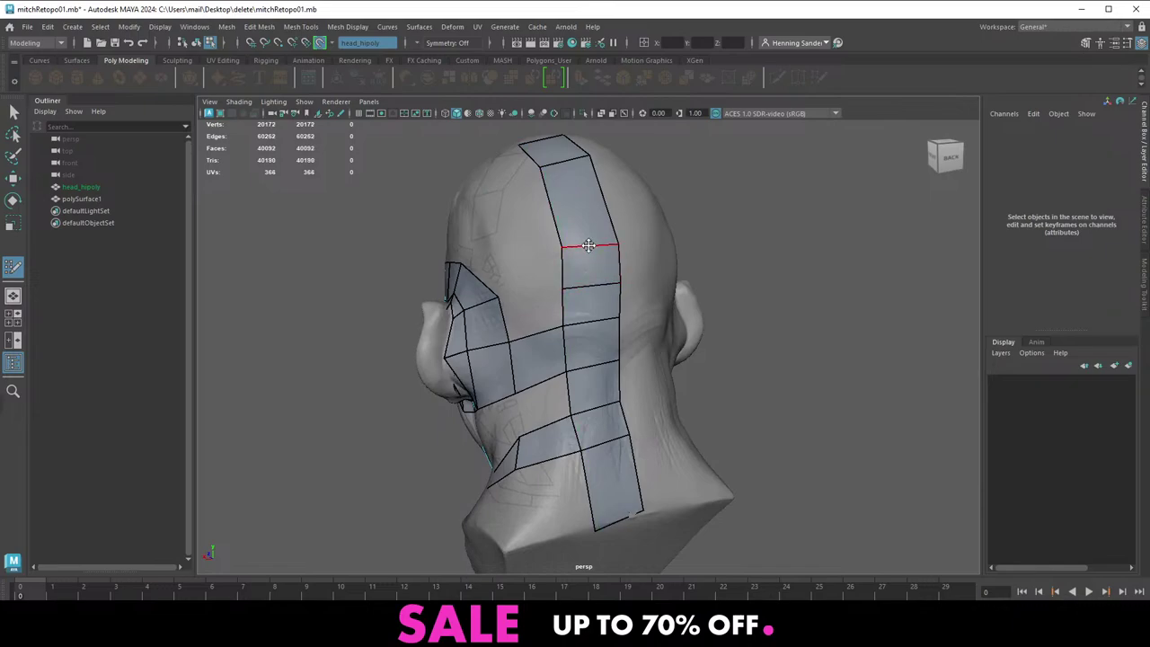
{"action": "left_click_drag", "start_coordinate": [590, 246], "coordinate": [576, 221]}
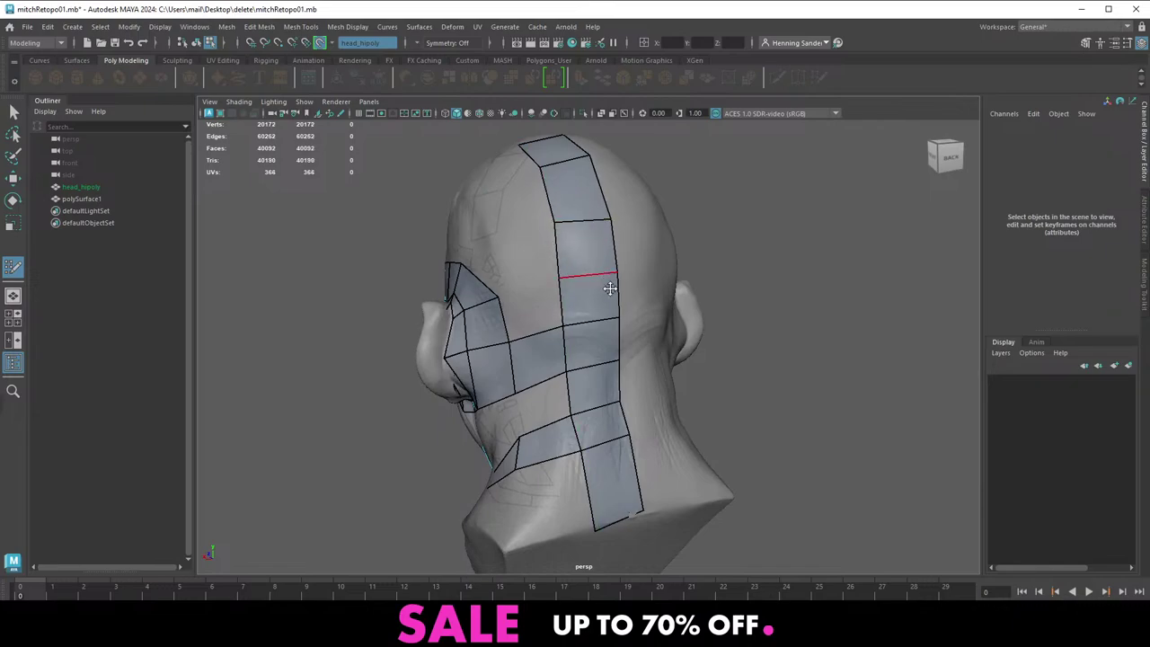
Run a strip of quads around the base of the neck to the front midline and split its front section with an edge loop
{"action": "mouse_move", "coordinate": [608, 287]}
{"action": "left_mouse_down", "text": "alt"}
{"action": "mouse_move", "coordinate": [563, 297]}
{"action": "mouse_move", "coordinate": [594, 353]}
{"action": "left_mouse_up", "text": "alt"}
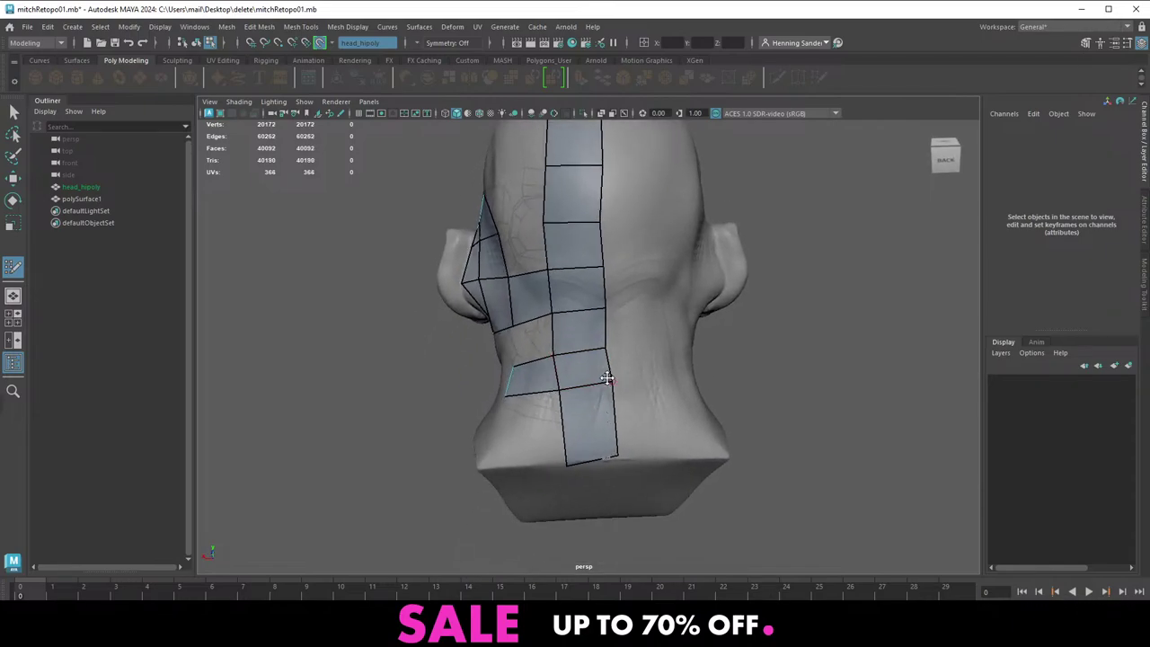
{"action": "left_click_drag", "start_coordinate": [556, 434], "coordinate": [609, 375], "text": "alt"}
{"action": "left_click_drag", "start_coordinate": [669, 410], "coordinate": [530, 543], "text": "alt"}
{"action": "left_click", "coordinate": [607, 413], "text": "ctrl"}
{"action": "left_click", "coordinate": [586, 438], "text": "ctrl"}
{"action": "left_click", "coordinate": [560, 521], "text": "ctrl"}
{"action": "middle_click_drag", "start_coordinate": [626, 537], "coordinate": [602, 467], "text": "alt"}
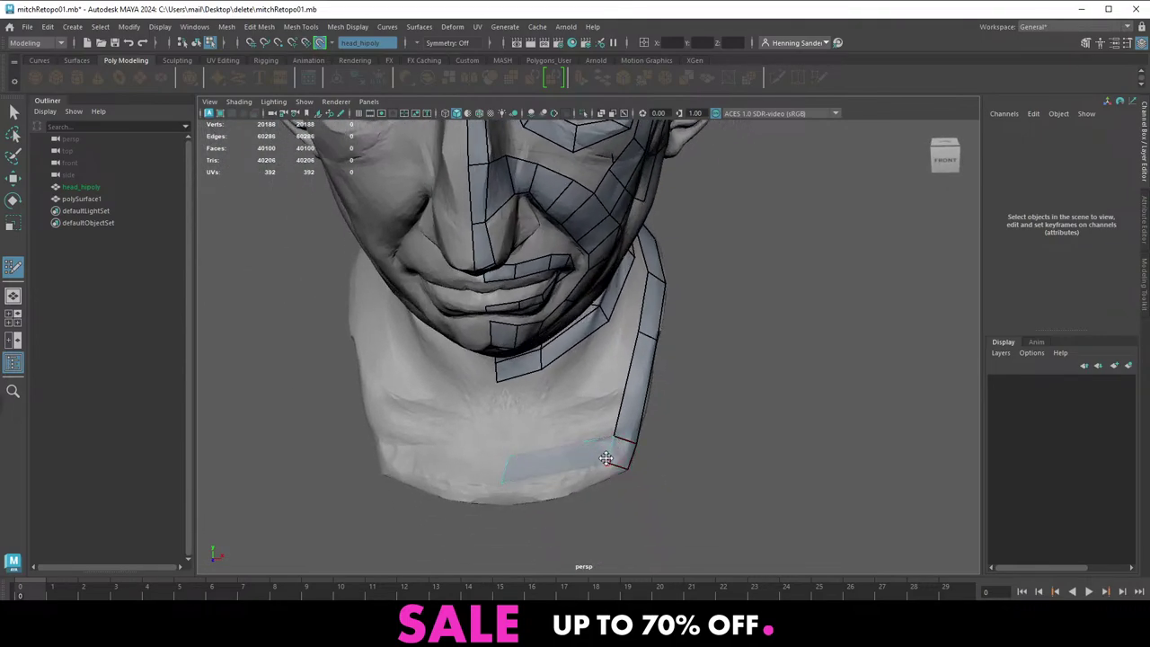
{"action": "left_click_drag", "start_coordinate": [504, 487], "coordinate": [508, 500]}
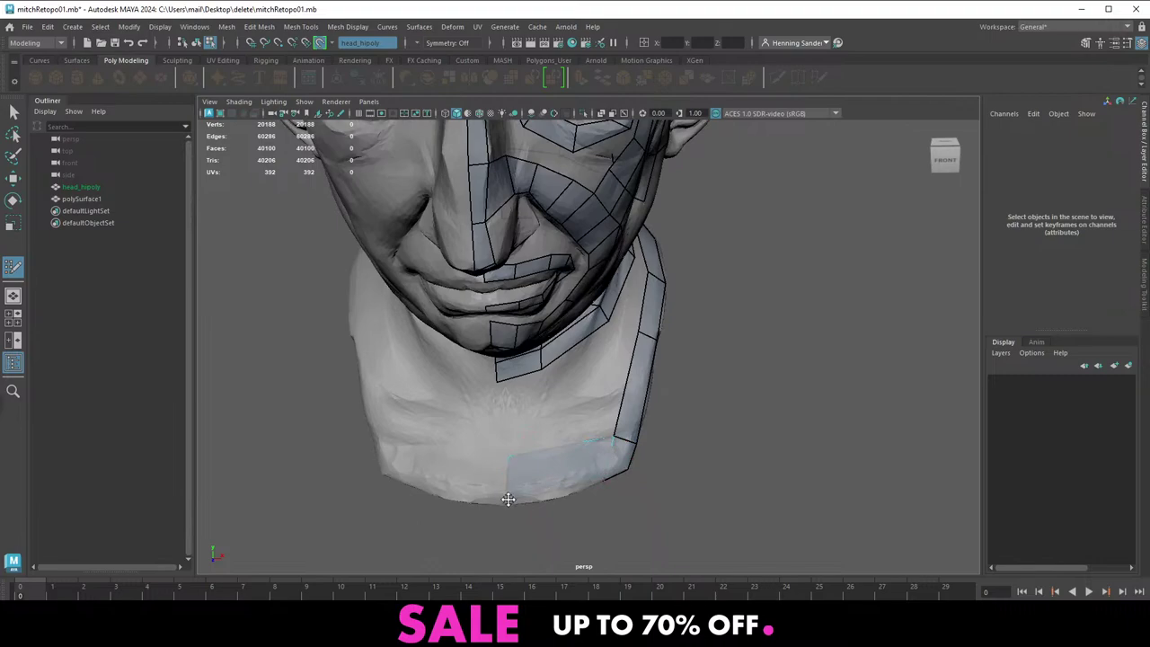
{"action": "mouse_move", "coordinate": [567, 449]}
{"action": "left_mouse_down", "text": "alt"}
{"action": "mouse_move", "coordinate": [510, 428]}
{"action": "mouse_move", "coordinate": [582, 449]}
{"action": "left_mouse_up", "text": "alt"}
{"action": "left_click", "coordinate": [512, 427], "text": "ctrl"}
Fill the side of the neck between the jaw strip and the base strip with a quad, and insert an edge loop across the base strip
{"action": "left_click_drag", "start_coordinate": [520, 407], "coordinate": [499, 368], "text": "alt"}
{"action": "middle_click_drag", "start_coordinate": [499, 368], "coordinate": [505, 442], "text": "alt"}
{"action": "left_click_drag", "start_coordinate": [505, 442], "coordinate": [467, 413], "text": "alt"}
{"action": "right_click_drag", "start_coordinate": [503, 368], "coordinate": [557, 362], "text": "alt"}
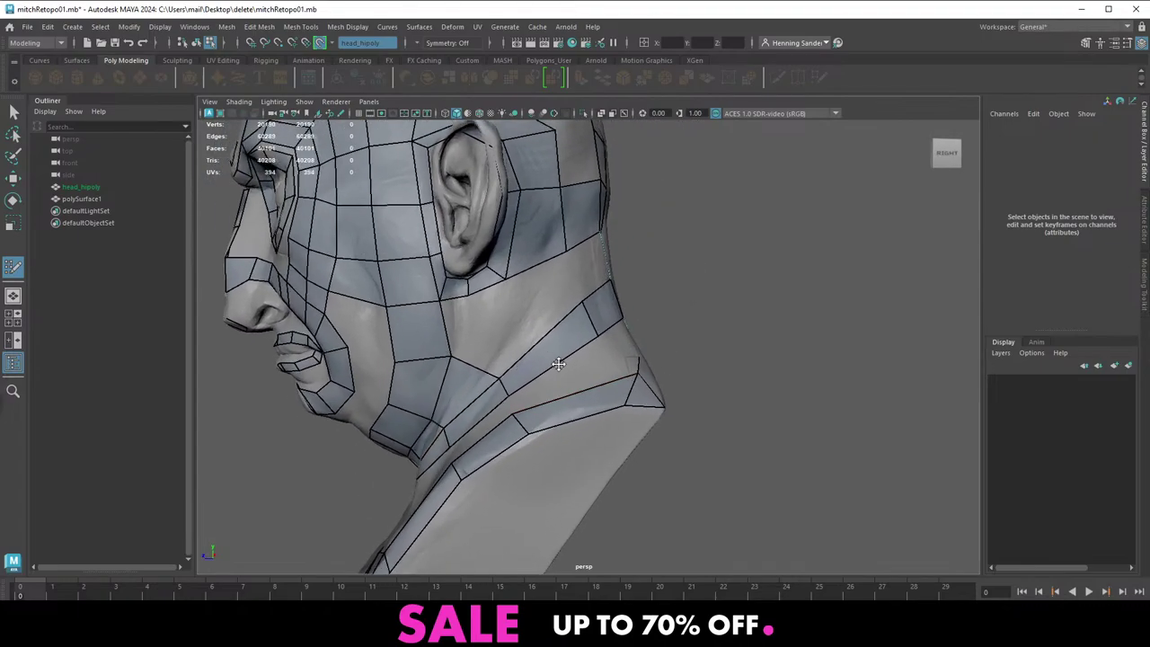
{"action": "left_click_drag", "start_coordinate": [557, 362], "coordinate": [603, 387], "text": "alt"}
{"action": "left_click", "coordinate": [519, 442], "text": "shift"}
{"action": "middle_click_drag", "start_coordinate": [493, 441], "coordinate": [547, 375], "text": "alt"}
{"action": "left_click_drag", "start_coordinate": [547, 375], "coordinate": [578, 434], "text": "alt"}
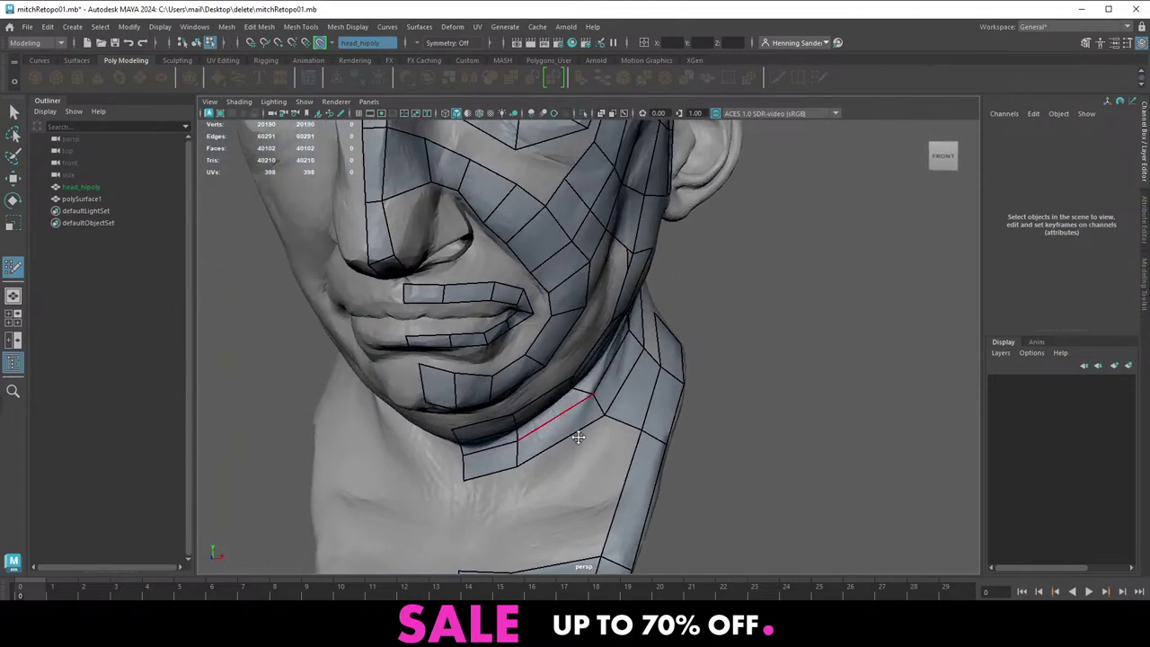
{"action": "middle_click_drag", "start_coordinate": [600, 472], "coordinate": [588, 401], "text": "alt"}
{"action": "left_click", "coordinate": [608, 426], "text": "ctrl"}
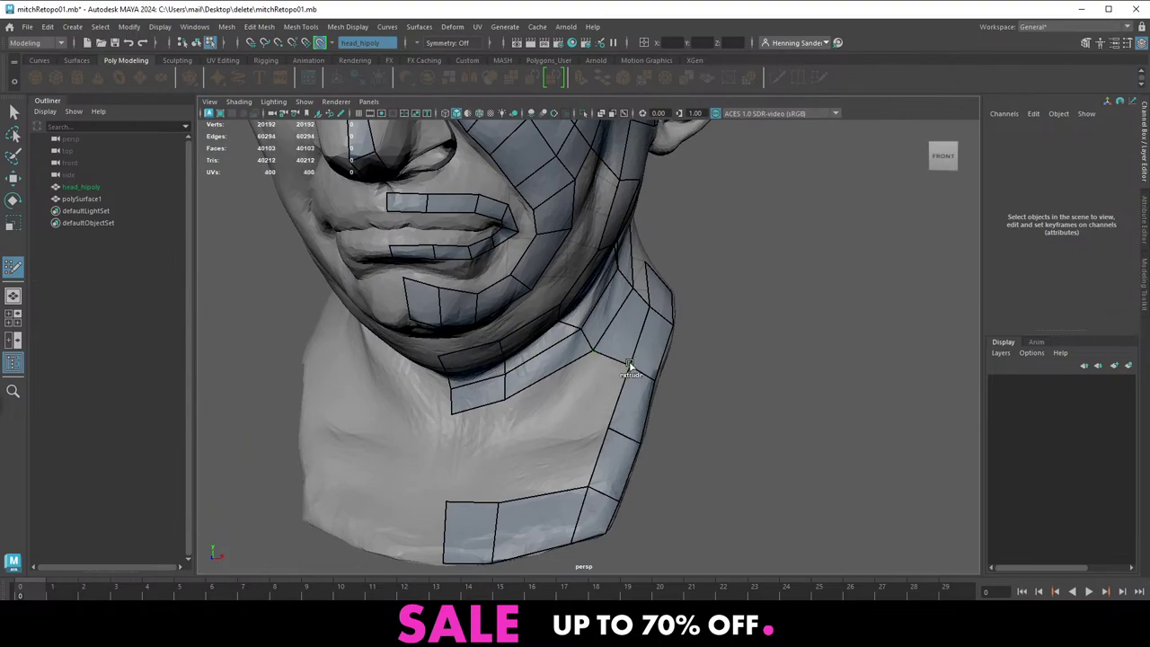
Extrude a quad down the side of the neck beside the base strip and fill the gap below it, adding a matching edge loop
{"action": "left_click_drag", "start_coordinate": [629, 369], "coordinate": [500, 357]}
{"action": "left_click", "coordinate": [554, 498], "text": "ctrl"}
{"action": "left_click", "coordinate": [577, 458], "text": "shift"}
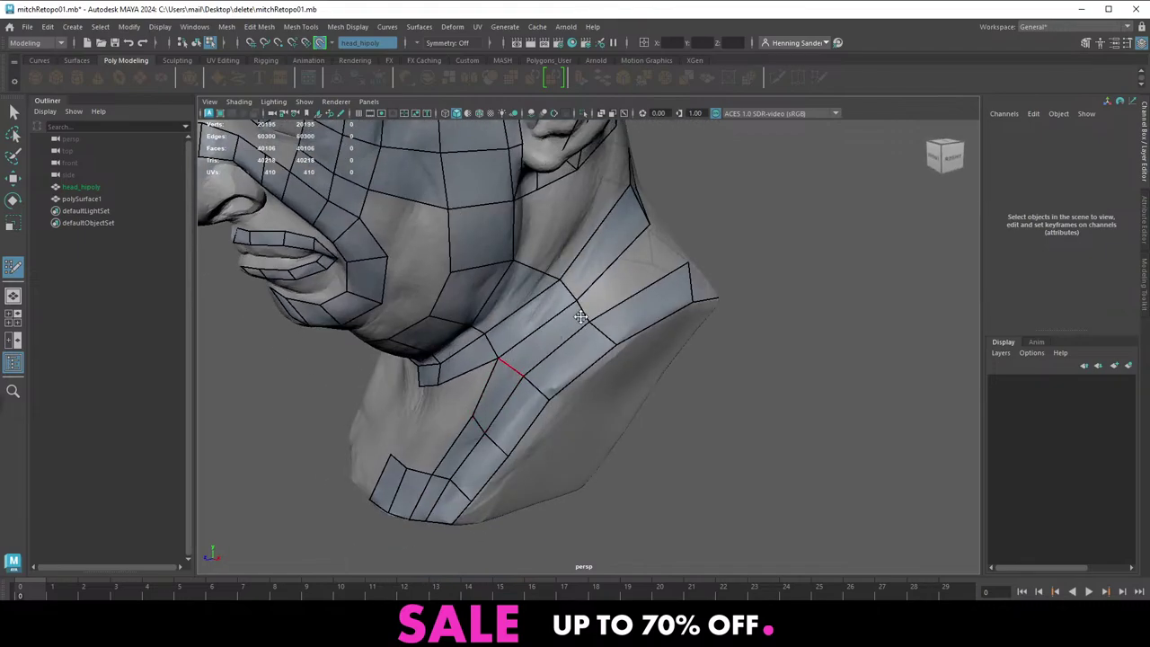
Examine the mesh flow along the side of the neck, the jaw and the cheek from several angles
{"action": "middle_click_drag", "start_coordinate": [580, 316], "coordinate": [530, 399], "text": "alt"}
{"action": "left_click_drag", "start_coordinate": [524, 390], "coordinate": [483, 352], "text": "alt"}
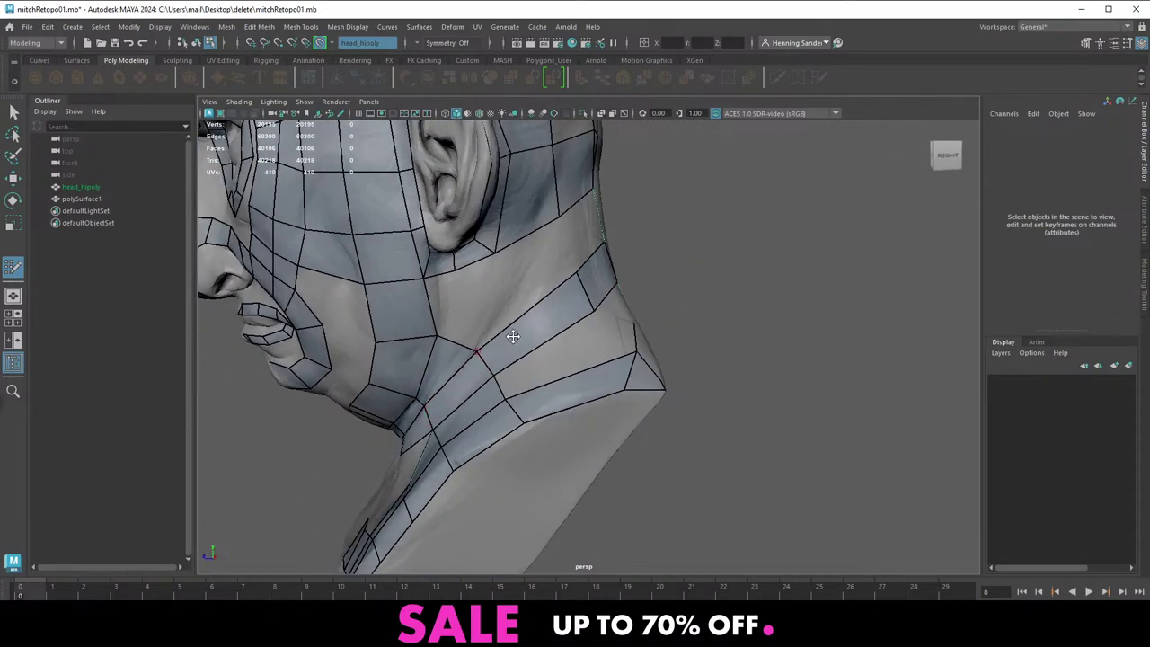
{"action": "middle_click_drag", "start_coordinate": [572, 289], "coordinate": [580, 356], "text": "alt"}
{"action": "left_click_drag", "start_coordinate": [580, 357], "coordinate": [636, 365], "text": "alt"}
{"action": "right_click_drag", "start_coordinate": [629, 367], "coordinate": [503, 400], "text": "alt"}
{"action": "left_click_drag", "start_coordinate": [492, 405], "coordinate": [491, 377], "text": "alt"}
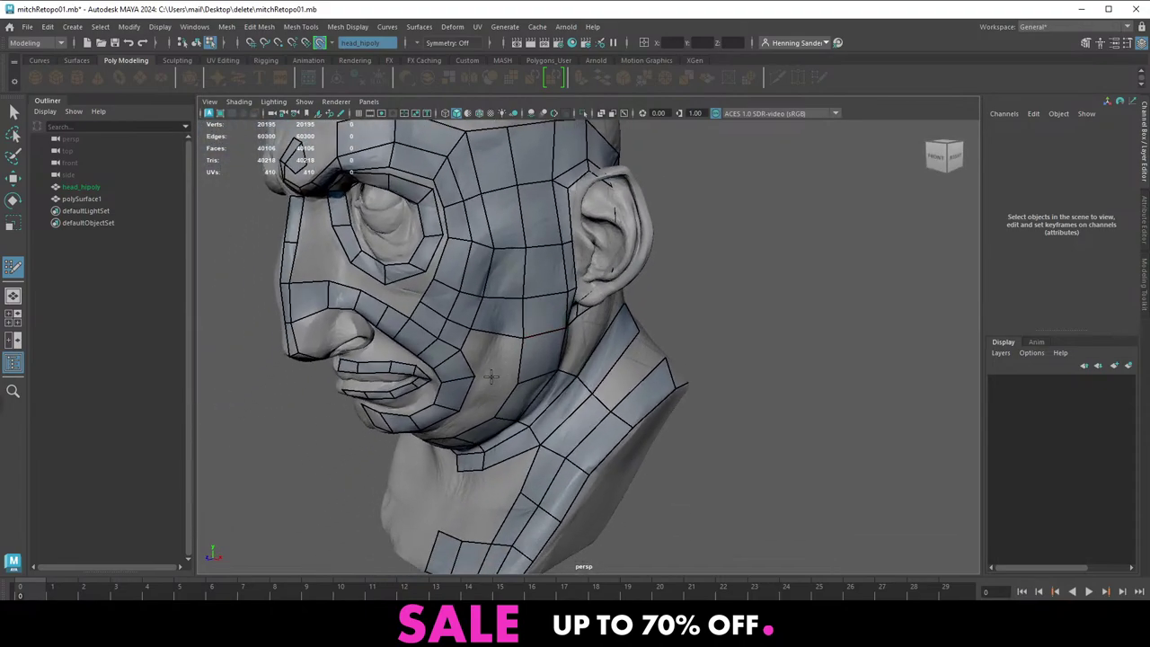
{"action": "right_click_drag", "start_coordinate": [508, 378], "coordinate": [539, 380], "text": "alt"}
{"action": "left_click_drag", "start_coordinate": [516, 365], "coordinate": [594, 391], "text": "alt"}
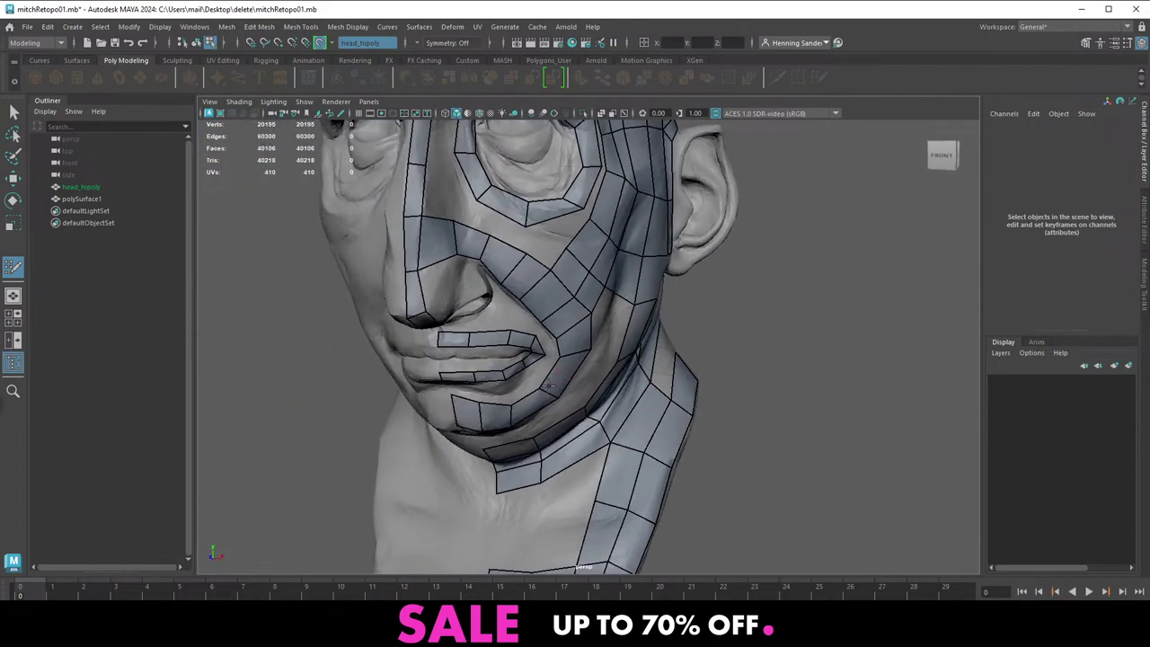
Fill the front of the neck between the under-chin strip and the base strip with four quads and even out their vertices
{"action": "middle_click_drag", "start_coordinate": [521, 499], "coordinate": [531, 398], "text": "alt"}
{"action": "mouse_move", "coordinate": [530, 398]}
{"action": "left_mouse_down", "text": "alt"}
{"action": "mouse_move", "coordinate": [552, 437]}
{"action": "mouse_move", "coordinate": [525, 436]}
{"action": "mouse_move", "coordinate": [567, 418]}
{"action": "left_mouse_up", "text": "alt"}
{"action": "left_click", "coordinate": [564, 433]}
{"action": "left_click", "coordinate": [540, 414], "text": "shift"}
{"action": "left_click", "coordinate": [545, 456], "text": "shift"}
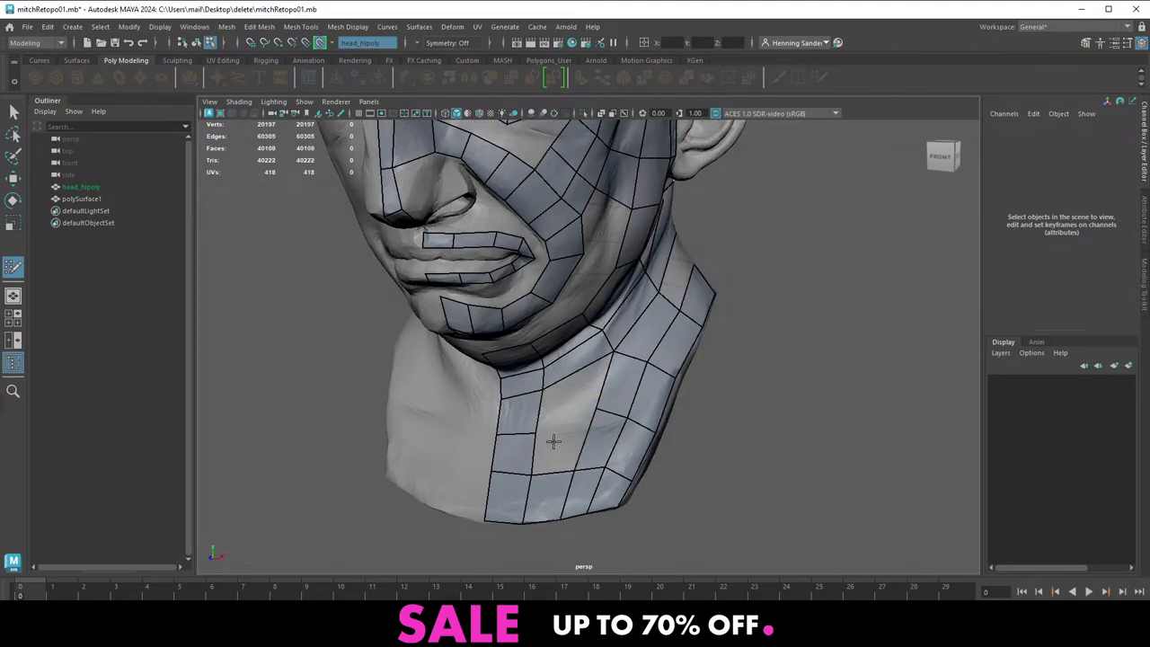
{"action": "left_click", "coordinate": [567, 444], "text": "shift"}
{"action": "left_click", "coordinate": [574, 405], "text": "shift"}
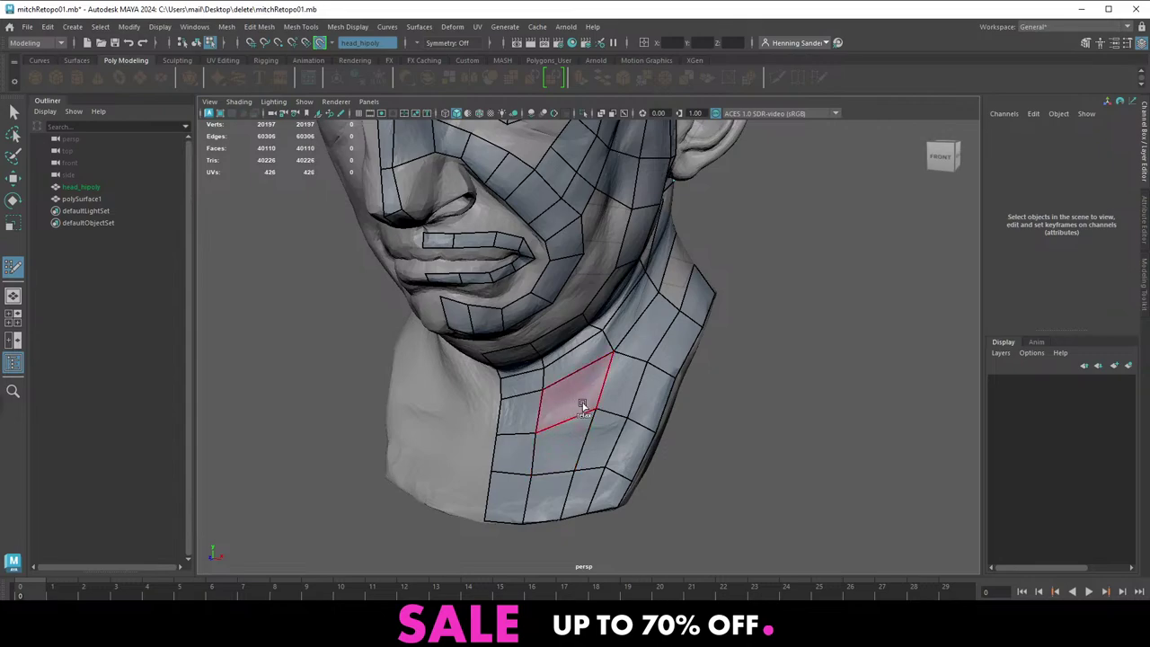
{"action": "mouse_move", "coordinate": [598, 408]}
{"action": "left_mouse_down"}
{"action": "mouse_move", "coordinate": [588, 422]}
{"action": "mouse_move", "coordinate": [547, 420]}
{"action": "left_mouse_up"}
Examine the filled neck and the remaining gap between the mouth loop and the jaw strip
{"action": "right_click_drag", "start_coordinate": [547, 420], "coordinate": [435, 419], "text": "alt"}
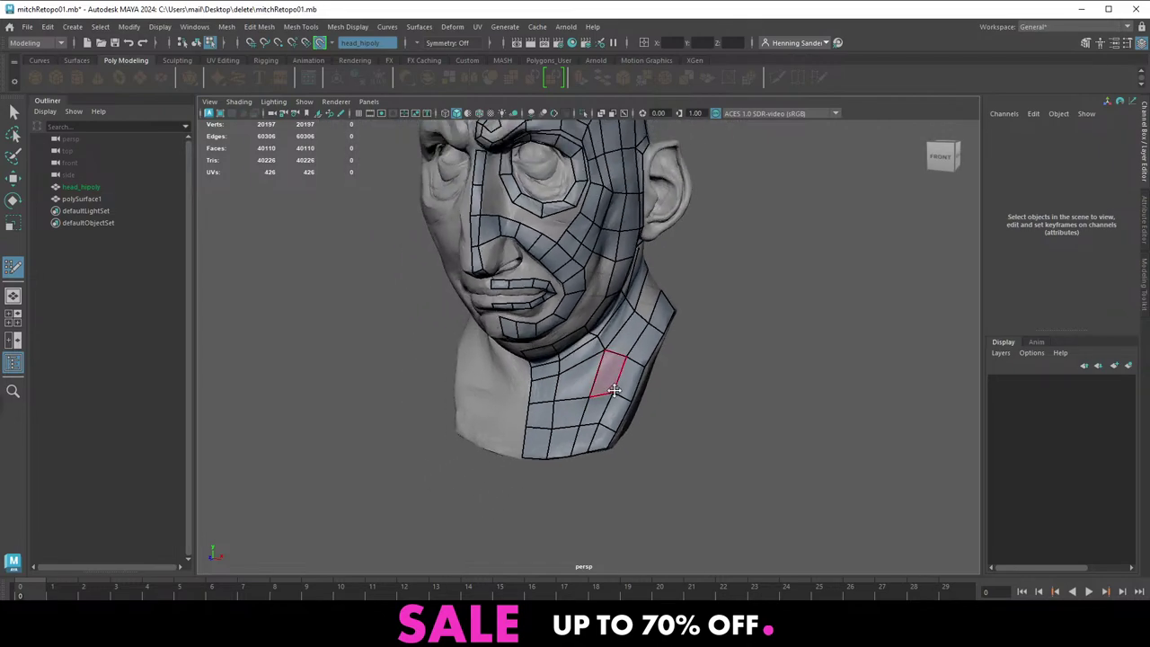
{"action": "left_click_drag", "start_coordinate": [615, 390], "coordinate": [638, 399], "text": "alt"}
{"action": "right_click_drag", "start_coordinate": [601, 368], "coordinate": [644, 376], "text": "alt"}
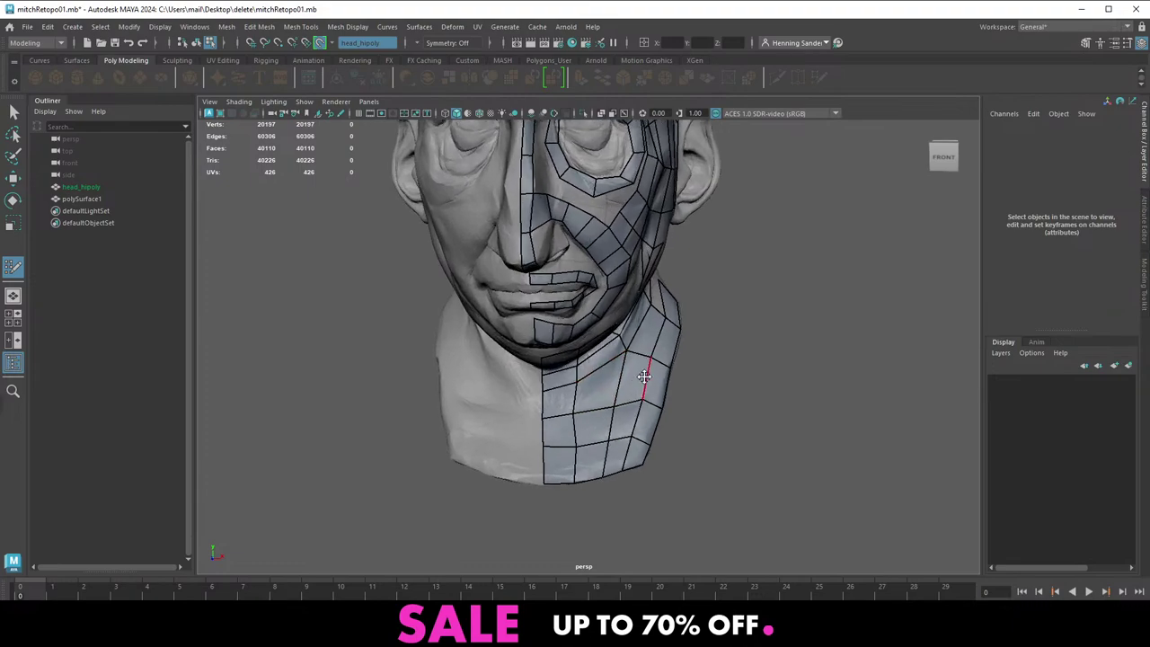
{"action": "middle_click_drag", "start_coordinate": [627, 352], "coordinate": [585, 361], "text": "alt"}
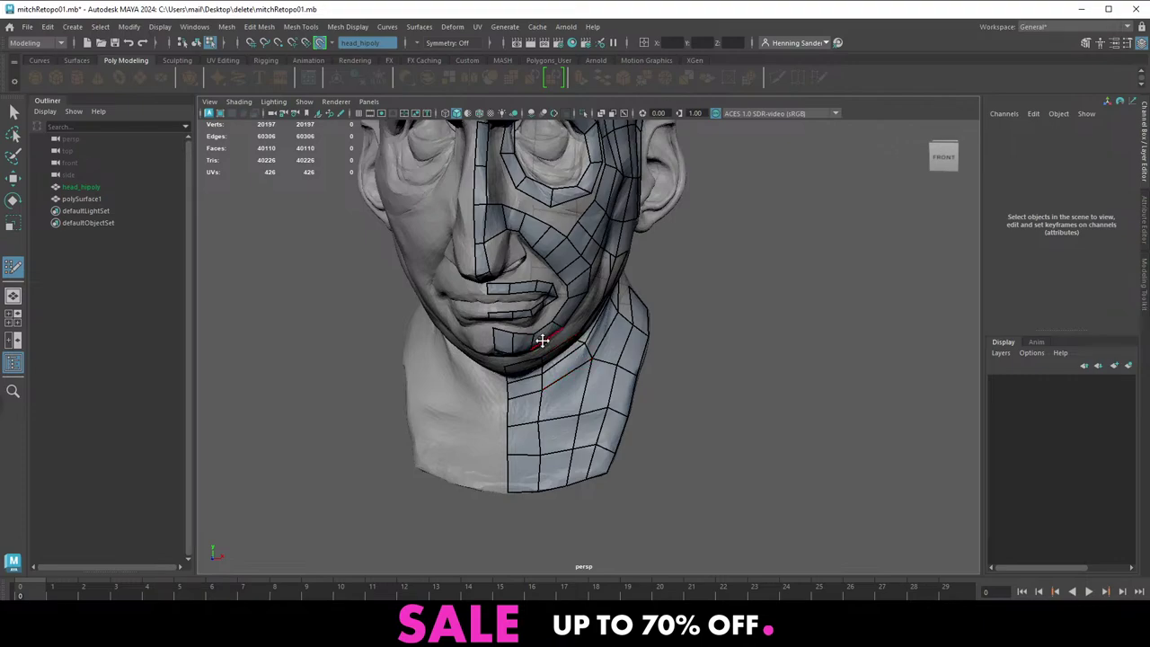
{"action": "middle_click_drag", "start_coordinate": [557, 329], "coordinate": [539, 346], "text": "alt"}
{"action": "right_click_drag", "start_coordinate": [539, 346], "coordinate": [562, 343], "text": "alt"}
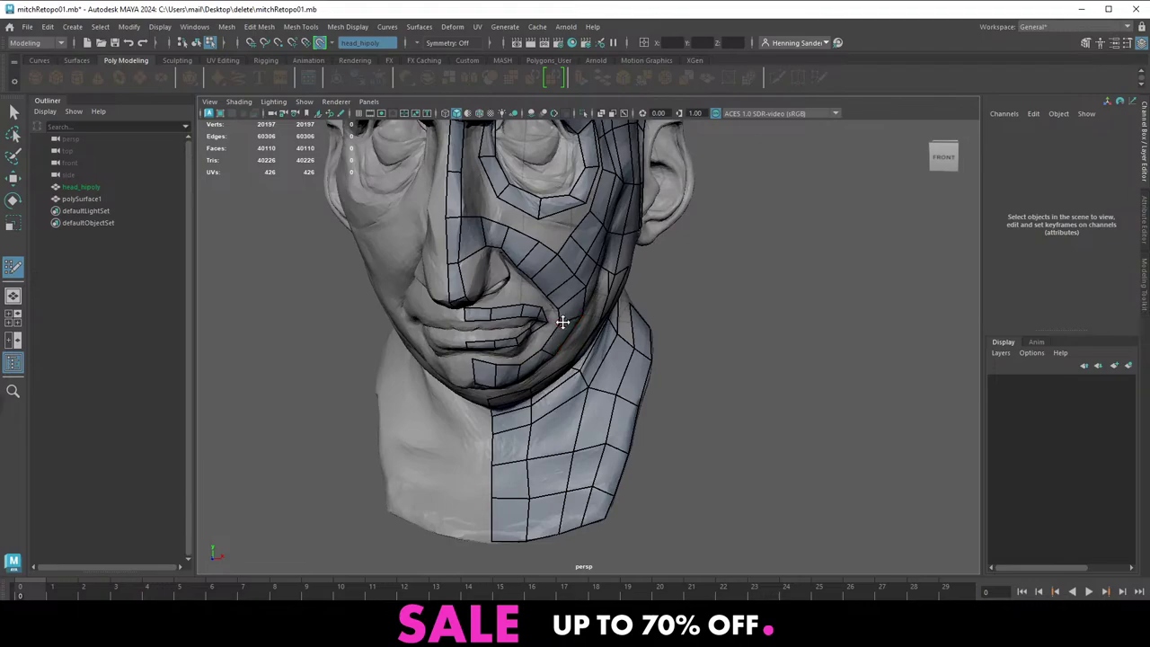
{"action": "middle_click_drag", "start_coordinate": [548, 322], "coordinate": [599, 367], "text": "alt"}
{"action": "right_click_drag", "start_coordinate": [598, 366], "coordinate": [605, 362], "text": "alt"}
{"action": "left_click_drag", "start_coordinate": [606, 362], "coordinate": [514, 363], "text": "alt"}
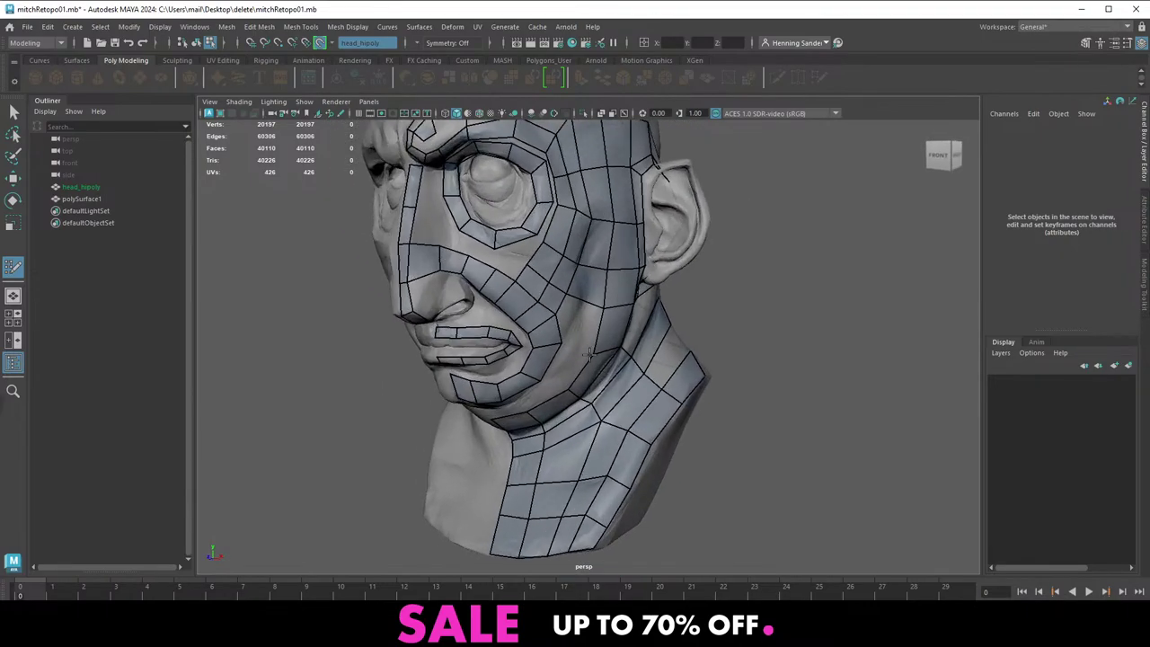
Extrude a second row of quads outside the mouth loop from the cheek down to the chin and adjust its vertices
{"action": "right_click_drag", "start_coordinate": [514, 363], "coordinate": [558, 376], "text": "alt"}
{"action": "left_click_drag", "start_coordinate": [558, 375], "coordinate": [431, 349], "text": "alt"}
{"action": "left_click_drag", "start_coordinate": [448, 386], "coordinate": [449, 368], "text": "alt"}
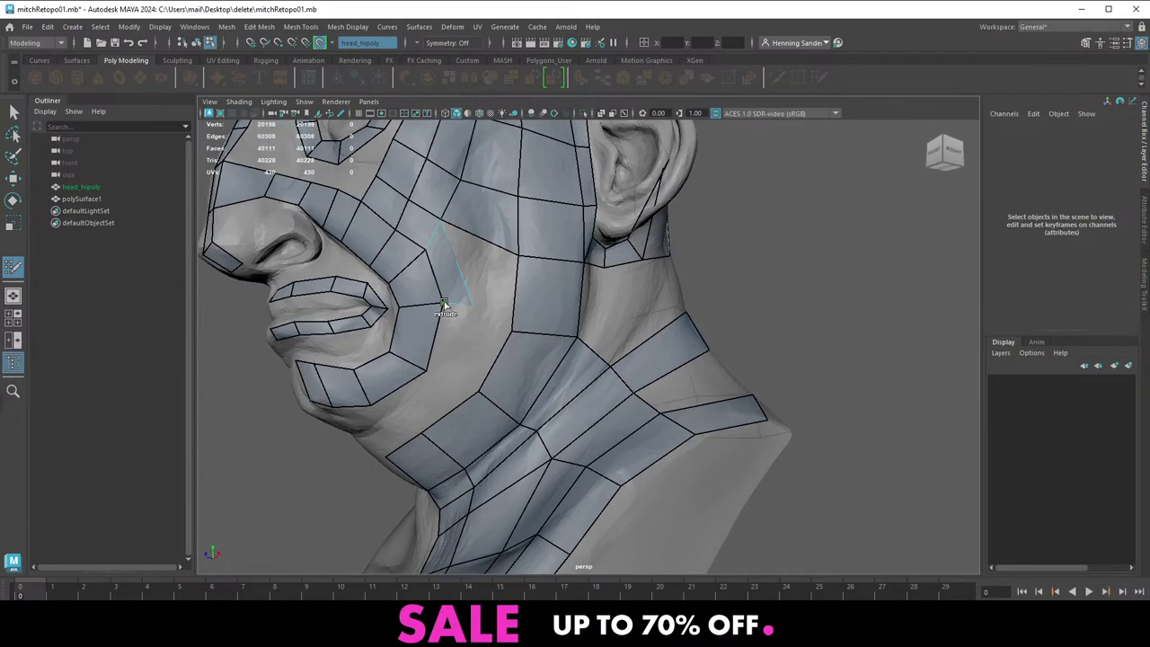
{"action": "mouse_move", "coordinate": [444, 304]}
{"action": "left_mouse_down"}
{"action": "mouse_move", "coordinate": [445, 389]}
{"action": "mouse_move", "coordinate": [452, 337]}
{"action": "mouse_move", "coordinate": [411, 361]}
{"action": "mouse_move", "coordinate": [485, 314]}
{"action": "mouse_move", "coordinate": [443, 313]}
{"action": "mouse_move", "coordinate": [465, 253]}
{"action": "left_mouse_up"}
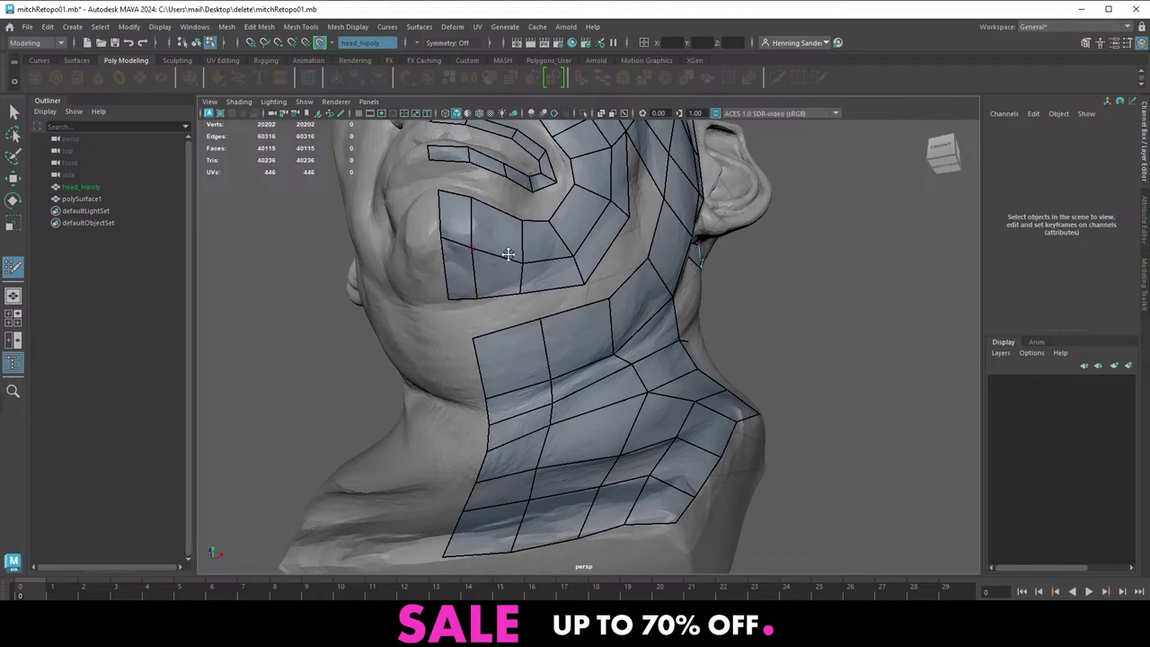
{"action": "left_click_drag", "start_coordinate": [519, 251], "coordinate": [459, 328], "text": "alt"}
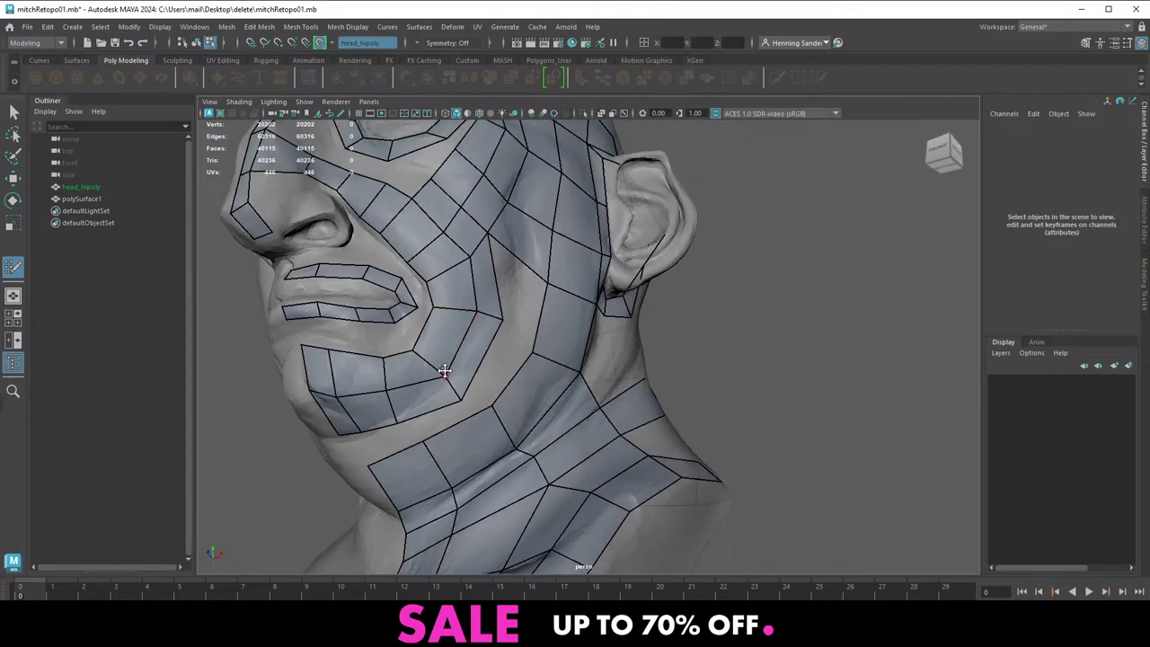
{"action": "left_click_drag", "start_coordinate": [445, 371], "coordinate": [436, 372]}
{"action": "mouse_move", "coordinate": [460, 319]}
{"action": "left_mouse_down", "text": "alt"}
{"action": "mouse_move", "coordinate": [415, 375]}
{"action": "mouse_move", "coordinate": [412, 360]}
{"action": "left_mouse_up", "text": "alt"}
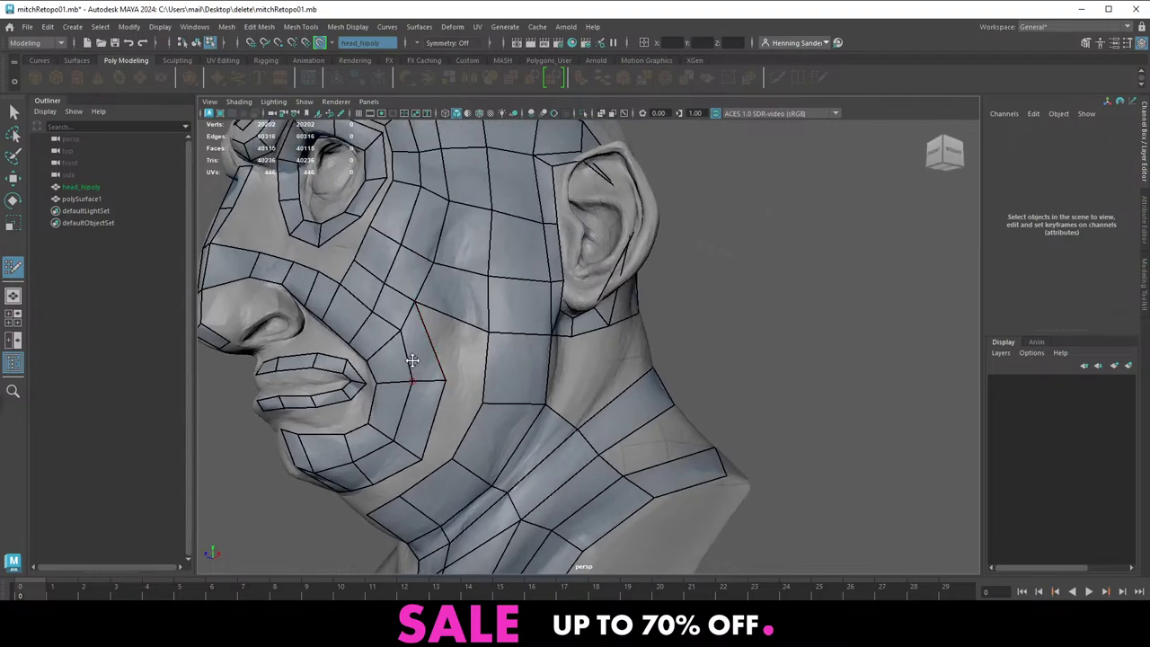
Insert an edge loop across the lower part of the eye ring, on the side toward the nose
{"action": "scroll", "coordinate": [452, 290], "scroll_direction": "down", "scroll_amount": 3}
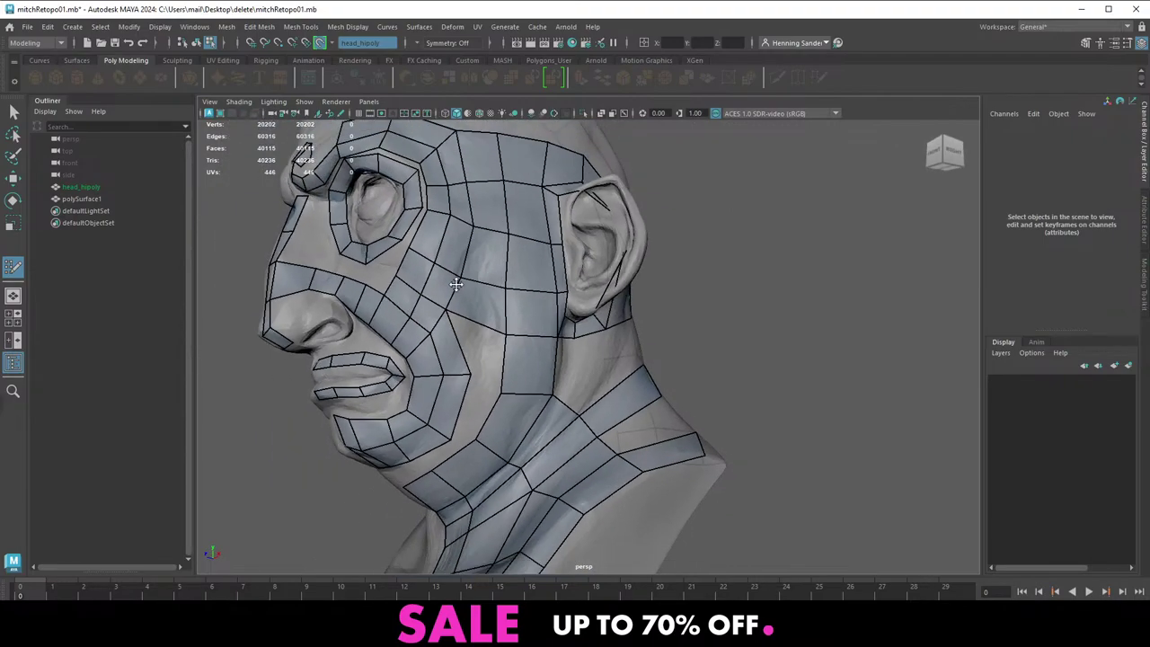
{"action": "left_click_drag", "start_coordinate": [452, 291], "coordinate": [500, 318], "text": "alt"}
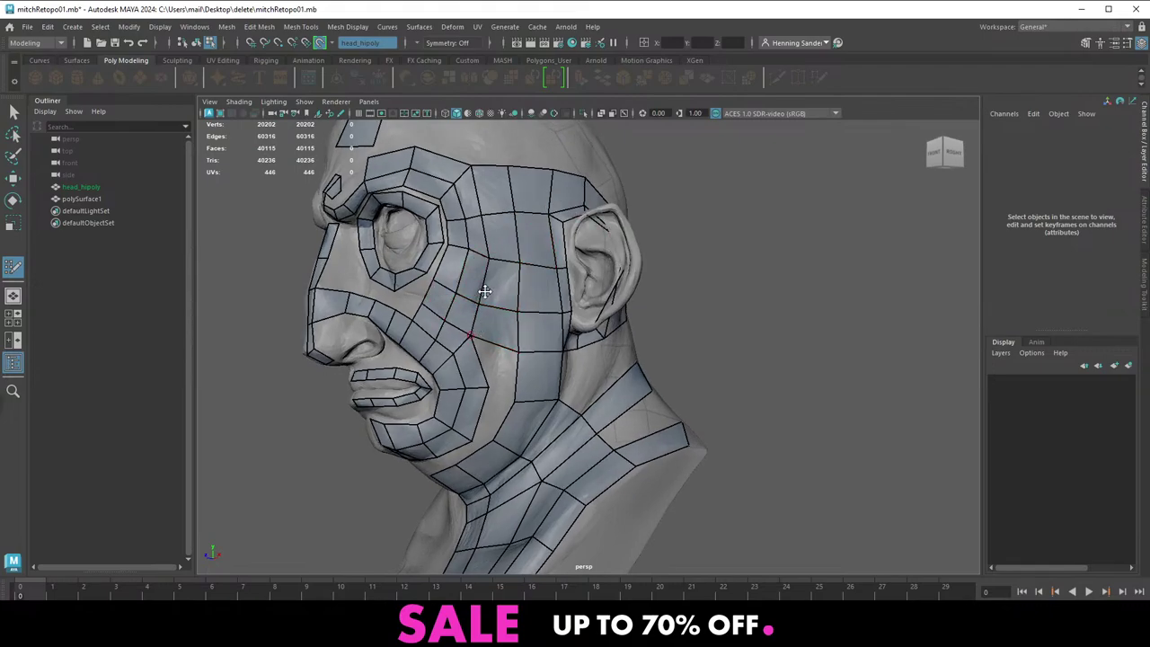
{"action": "mouse_move", "coordinate": [574, 309]}
{"action": "left_mouse_down", "text": "alt"}
{"action": "mouse_move", "coordinate": [505, 318]}
{"action": "mouse_move", "coordinate": [513, 308]}
{"action": "mouse_move", "coordinate": [559, 317]}
{"action": "left_mouse_up", "text": "alt"}
{"action": "middle_click_drag", "start_coordinate": [459, 268], "coordinate": [483, 263], "text": "alt"}
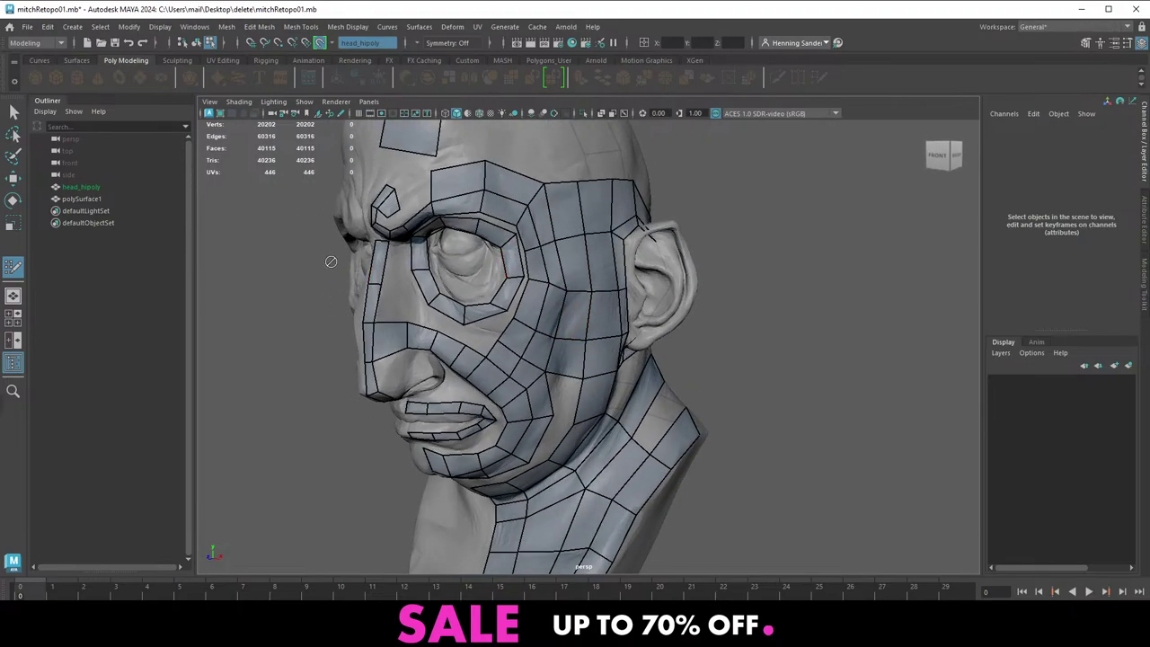
{"action": "middle_click_drag", "start_coordinate": [444, 310], "coordinate": [456, 307], "text": "alt"}
{"action": "scroll", "coordinate": [456, 306], "scroll_direction": "up", "scroll_amount": 4}
{"action": "left_click_drag", "start_coordinate": [451, 334], "coordinate": [491, 277], "text": "alt"}
{"action": "left_click", "coordinate": [493, 286], "text": "ctrl"}
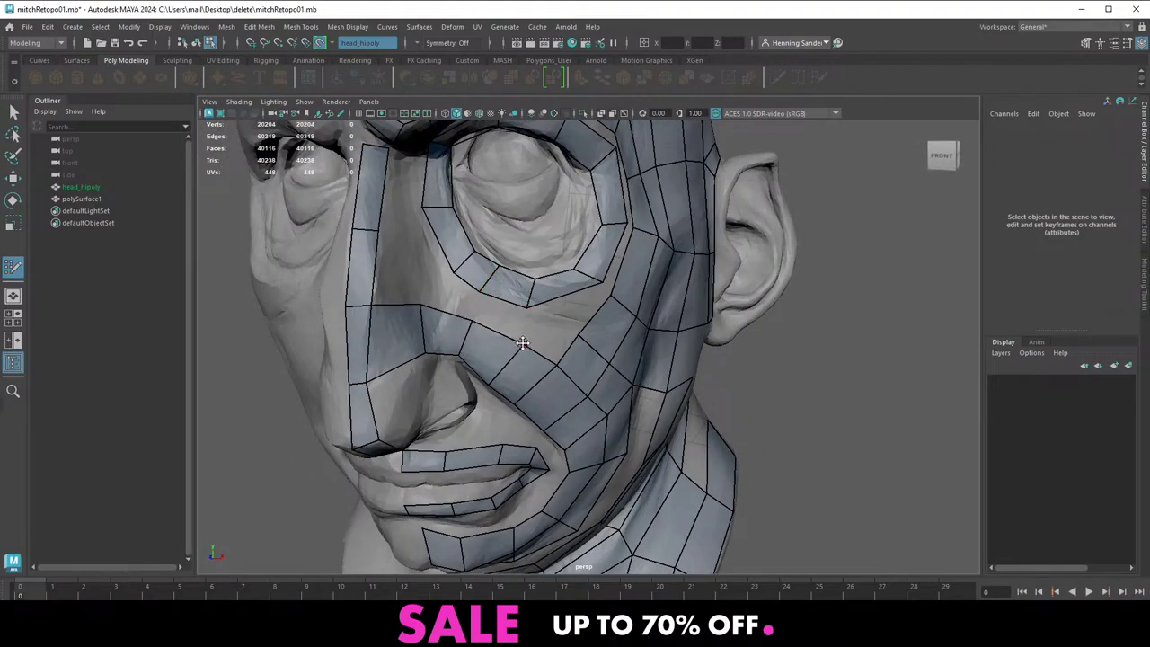
Place a quad below the nostril and extrude it into a strip around the nostril's outer rim and over its upper edge
{"action": "right_click_drag", "start_coordinate": [433, 344], "coordinate": [469, 372], "text": "alt"}
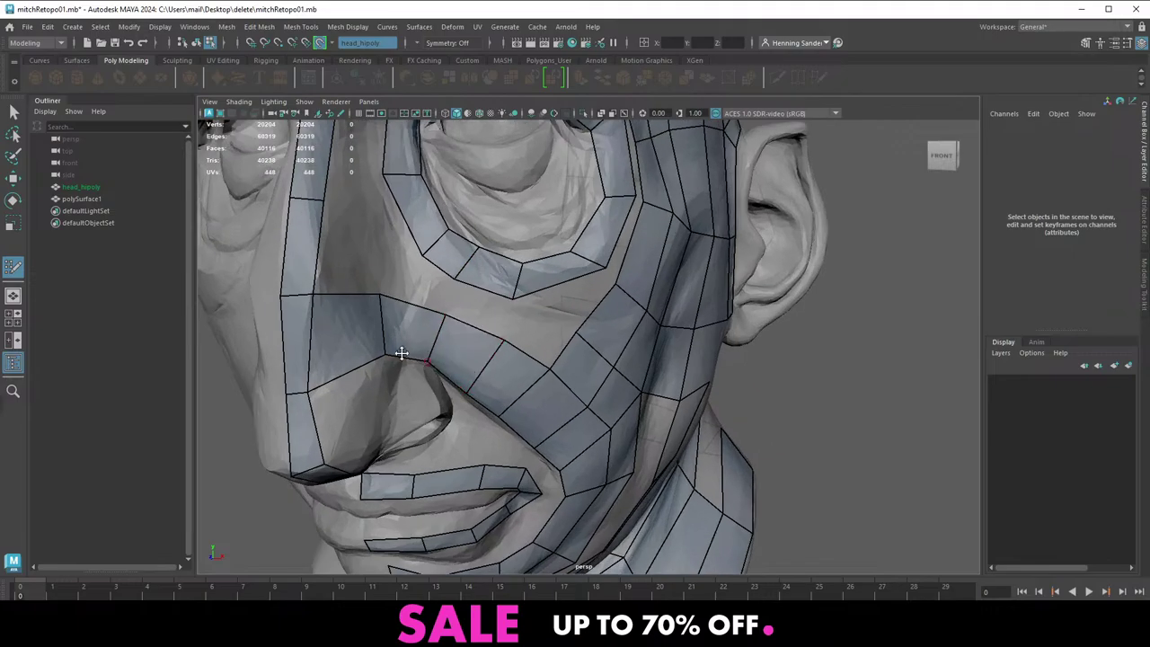
{"action": "left_click_drag", "start_coordinate": [447, 371], "coordinate": [364, 348], "text": "alt"}
{"action": "middle_click_drag", "start_coordinate": [364, 349], "coordinate": [599, 422], "text": "alt"}
{"action": "right_click_drag", "start_coordinate": [525, 433], "coordinate": [500, 489], "text": "alt"}
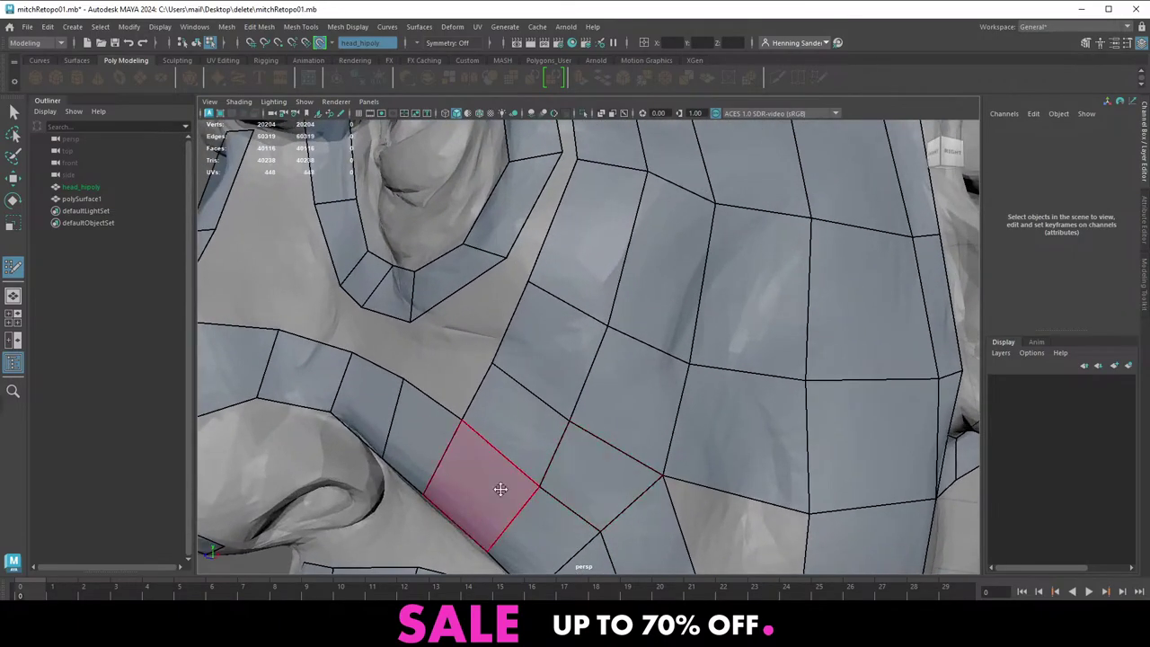
{"action": "left_click_drag", "start_coordinate": [501, 489], "coordinate": [544, 444], "text": "alt"}
{"action": "right_click_drag", "start_coordinate": [400, 359], "coordinate": [436, 388], "text": "alt"}
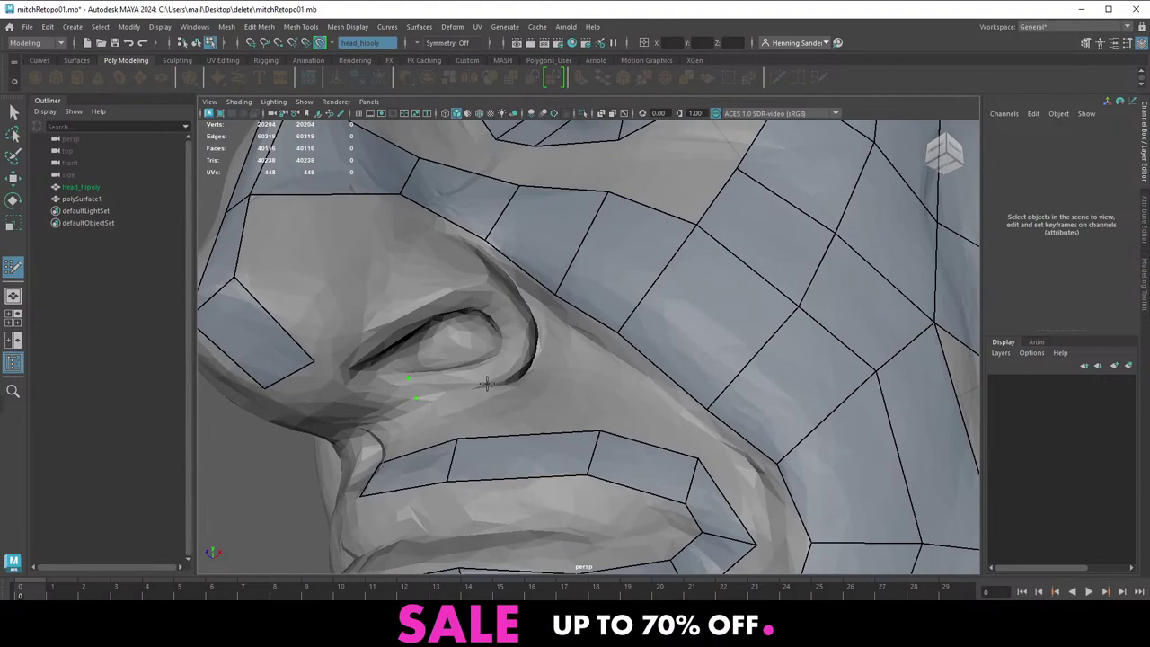
{"action": "left_click", "coordinate": [459, 382], "text": "shift"}
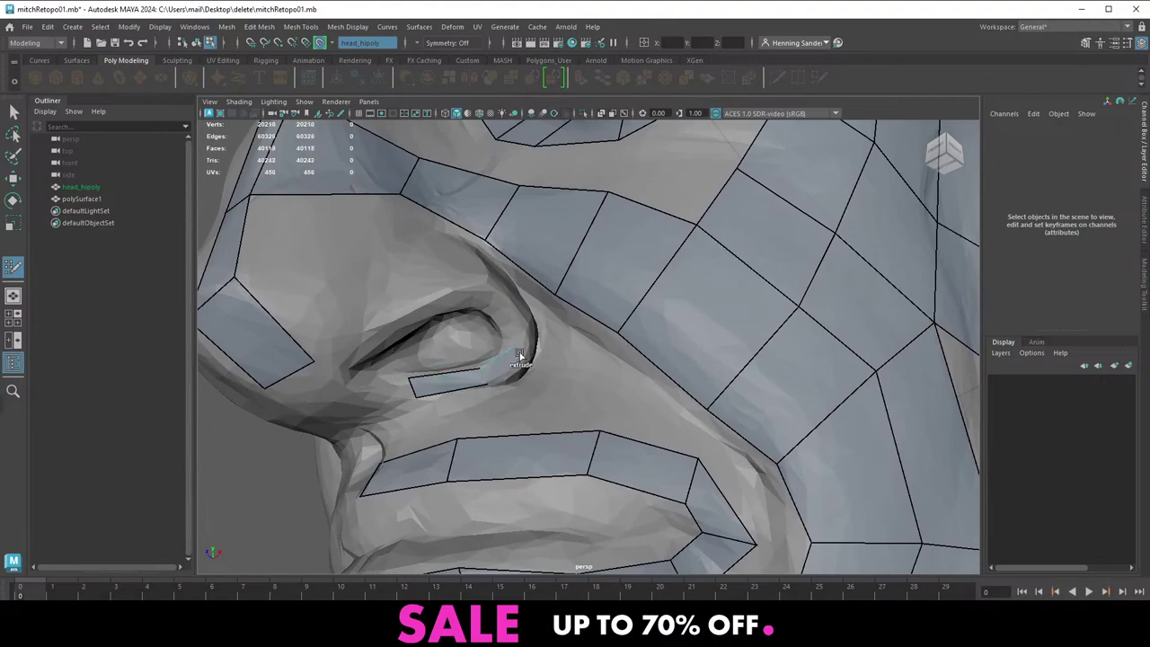
{"action": "mouse_move", "coordinate": [518, 343]}
{"action": "left_mouse_down"}
{"action": "mouse_move", "coordinate": [519, 313]}
{"action": "mouse_move", "coordinate": [487, 284]}
{"action": "left_mouse_up"}
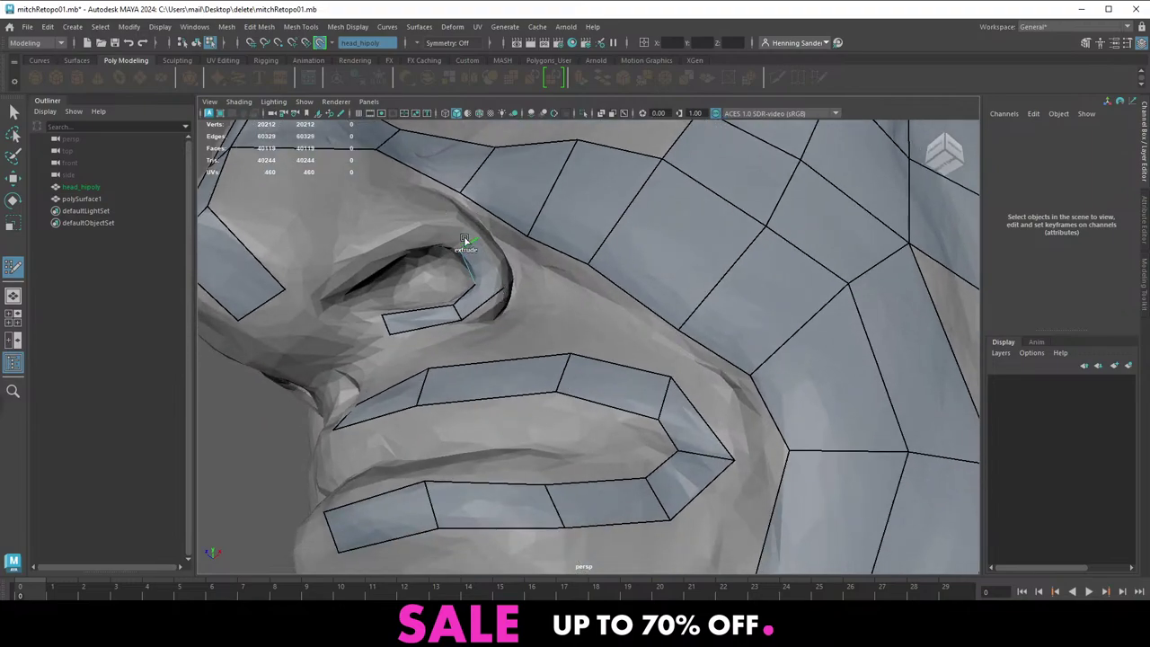
{"action": "mouse_move", "coordinate": [466, 243]}
{"action": "left_mouse_down"}
{"action": "mouse_move", "coordinate": [416, 234]}
{"action": "mouse_move", "coordinate": [398, 256]}
{"action": "mouse_move", "coordinate": [389, 242]}
{"action": "left_mouse_up"}
Insert an edge in the strip's quad above the nostril, shape its vertices to the rim and extrude another quad toward the nose tip
{"action": "middle_click_drag", "start_coordinate": [456, 225], "coordinate": [445, 280], "text": "alt"}
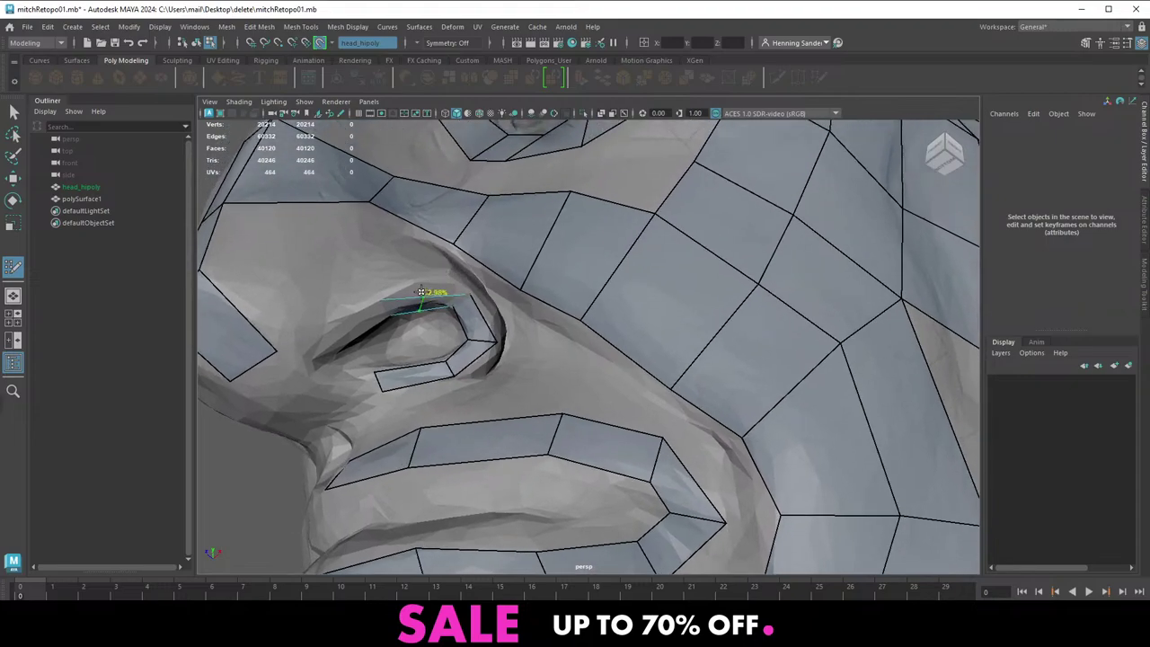
{"action": "left_click", "coordinate": [429, 295], "text": "ctrl"}
{"action": "left_click_drag", "start_coordinate": [429, 295], "coordinate": [446, 227]}
{"action": "middle_click_drag", "start_coordinate": [445, 227], "coordinate": [457, 284], "text": "alt"}
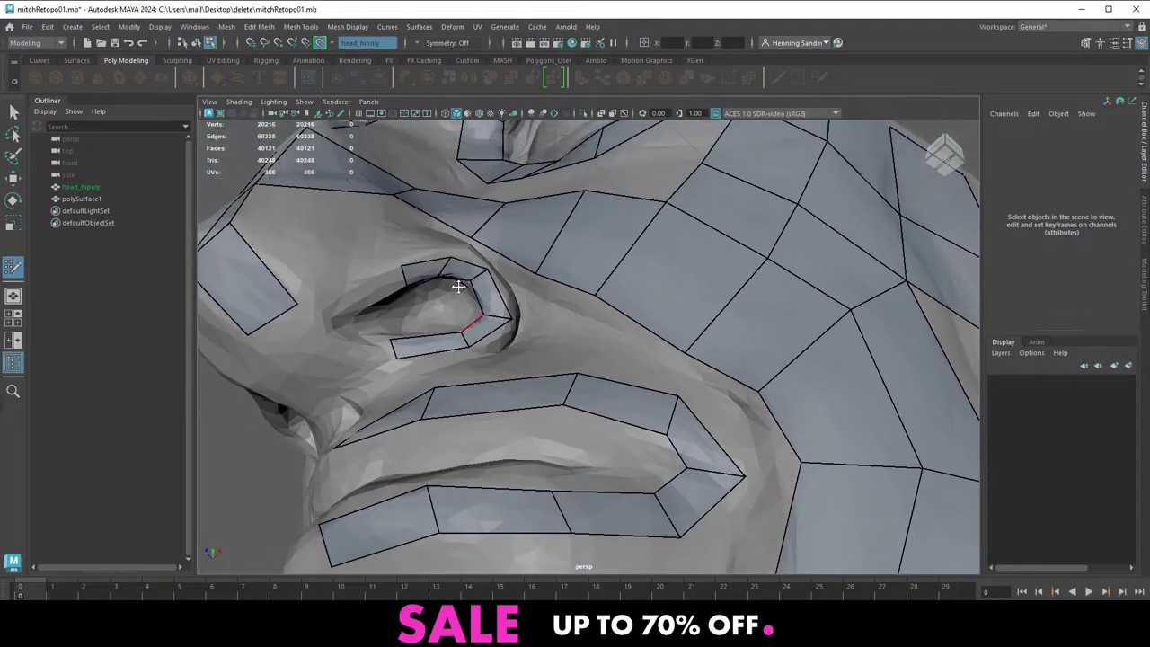
{"action": "scroll", "coordinate": [453, 283], "scroll_direction": "up", "scroll_amount": 1}
{"action": "left_click_drag", "start_coordinate": [435, 242], "coordinate": [439, 236]}
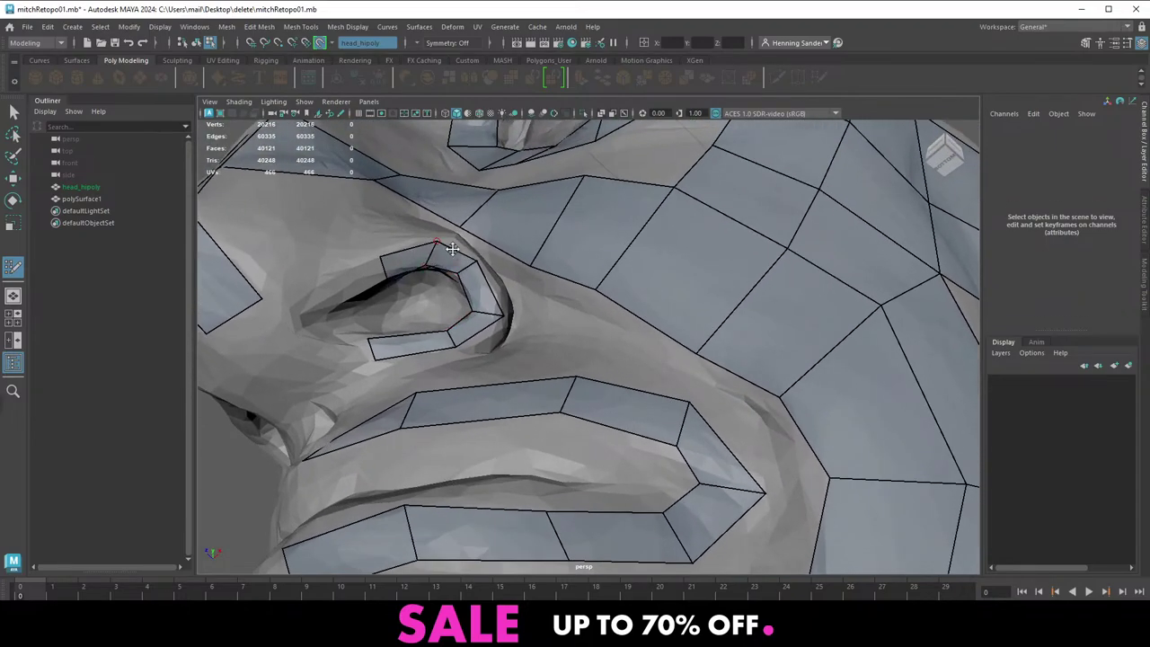
{"action": "left_click_drag", "start_coordinate": [383, 269], "coordinate": [467, 301]}
Fill the narrow gap between the eye ring's lower outer side and the cheek with a quad
{"action": "scroll", "coordinate": [363, 314], "scroll_direction": "down", "scroll_amount": 3}
{"action": "scroll", "coordinate": [503, 346], "scroll_direction": "up", "scroll_amount": 3}
{"action": "left_click_drag", "start_coordinate": [517, 349], "coordinate": [541, 426], "text": "alt"}
{"action": "scroll", "coordinate": [496, 334], "scroll_direction": "down", "scroll_amount": 4}
{"action": "scroll", "coordinate": [520, 427], "scroll_direction": "up", "scroll_amount": 3}
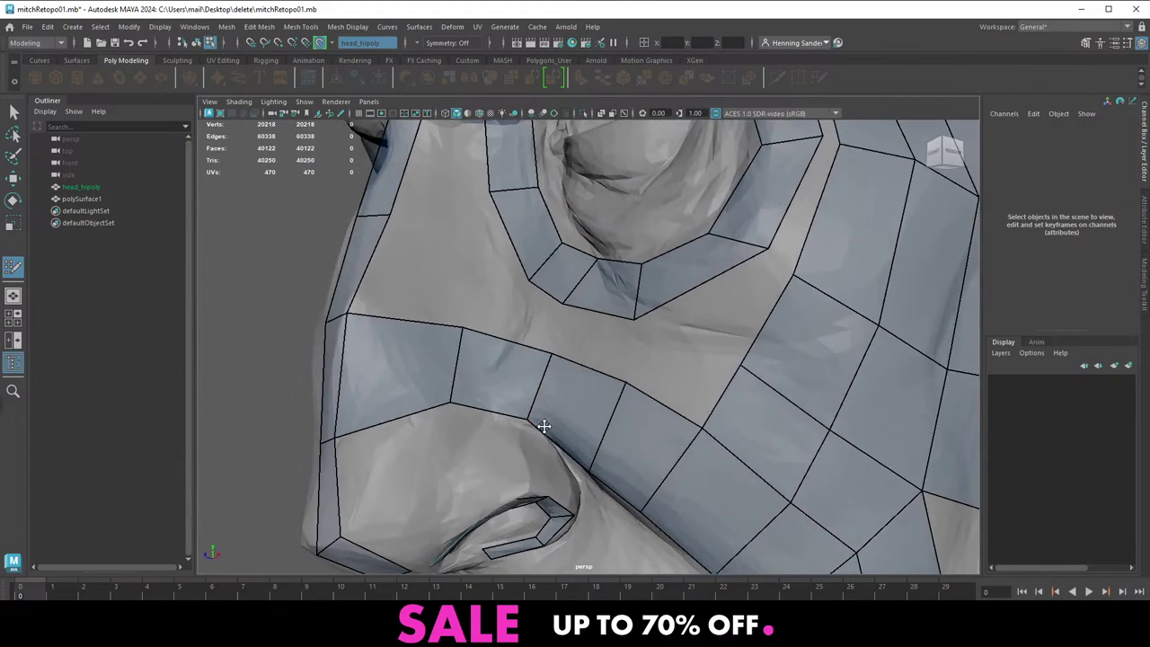
{"action": "scroll", "coordinate": [539, 418], "scroll_direction": "down", "scroll_amount": 4}
{"action": "left_click_drag", "start_coordinate": [514, 369], "coordinate": [391, 325], "text": "alt"}
{"action": "scroll", "coordinate": [564, 367], "scroll_direction": "down", "scroll_amount": 1}
{"action": "middle_click_drag", "start_coordinate": [564, 361], "coordinate": [539, 437], "text": "alt"}
{"action": "scroll", "coordinate": [503, 303], "scroll_direction": "up", "scroll_amount": 4}
{"action": "left_click_drag", "start_coordinate": [438, 316], "coordinate": [462, 318], "text": "alt"}
{"action": "left_click", "coordinate": [486, 330], "text": "shift"}
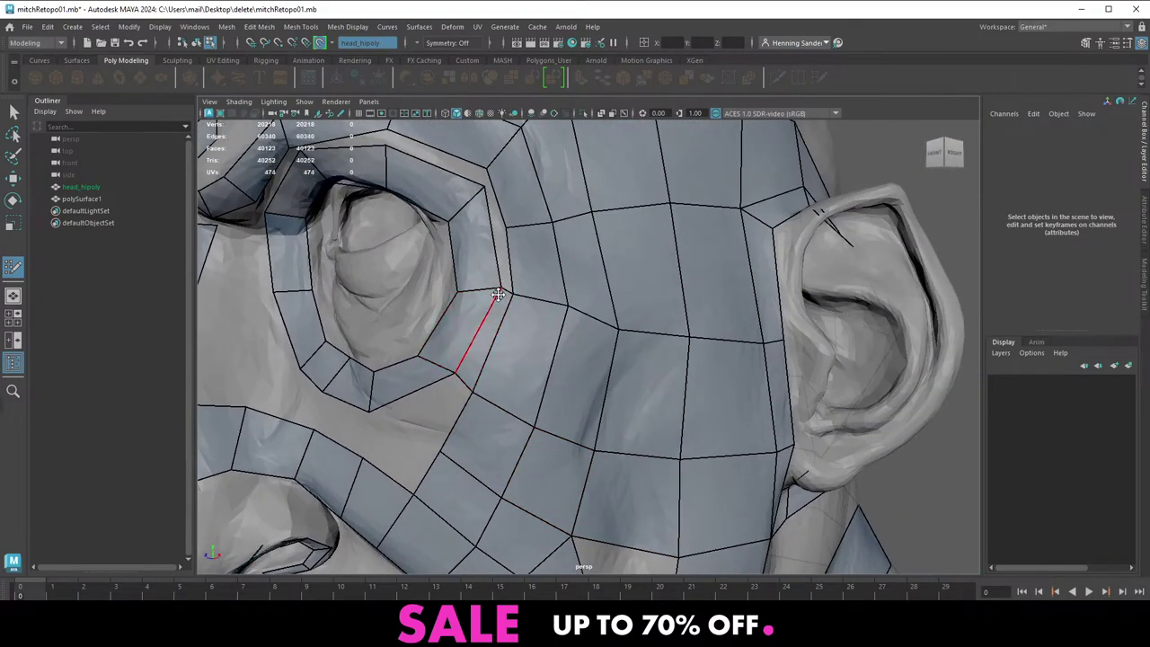
Shift the eye ring's upper outer corner vertex and insert an edge across the ring's outer side
{"action": "middle_click_drag", "start_coordinate": [514, 270], "coordinate": [493, 340], "text": "alt"}
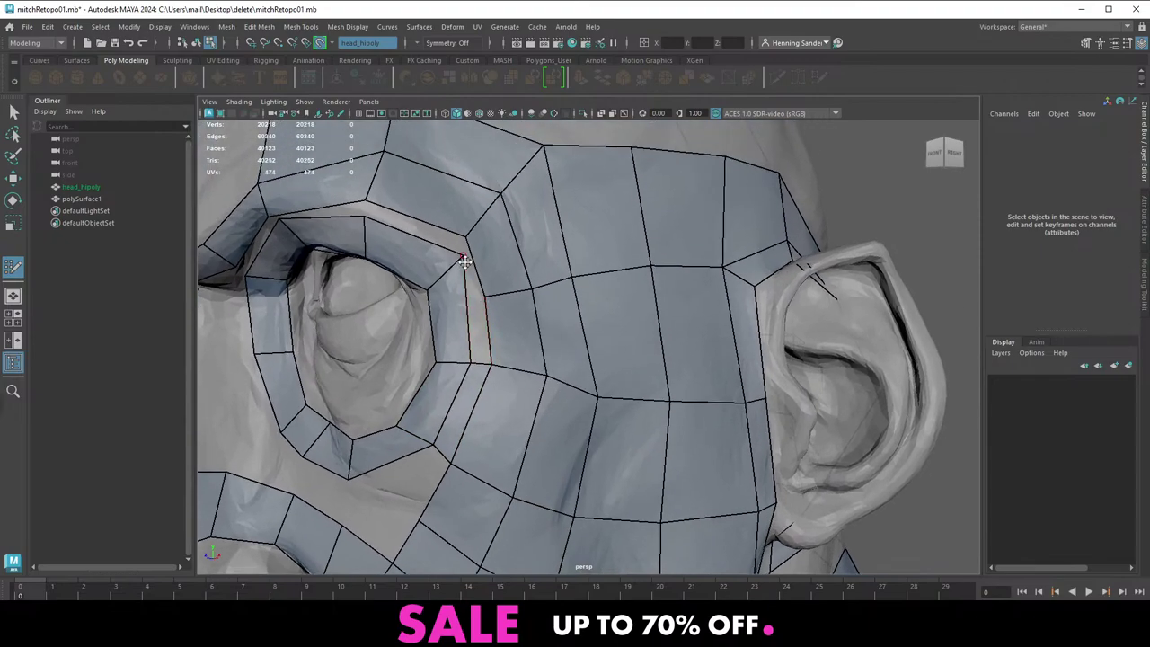
{"action": "left_click_drag", "start_coordinate": [459, 262], "coordinate": [454, 257]}
{"action": "left_click", "coordinate": [453, 317], "text": "ctrl"}
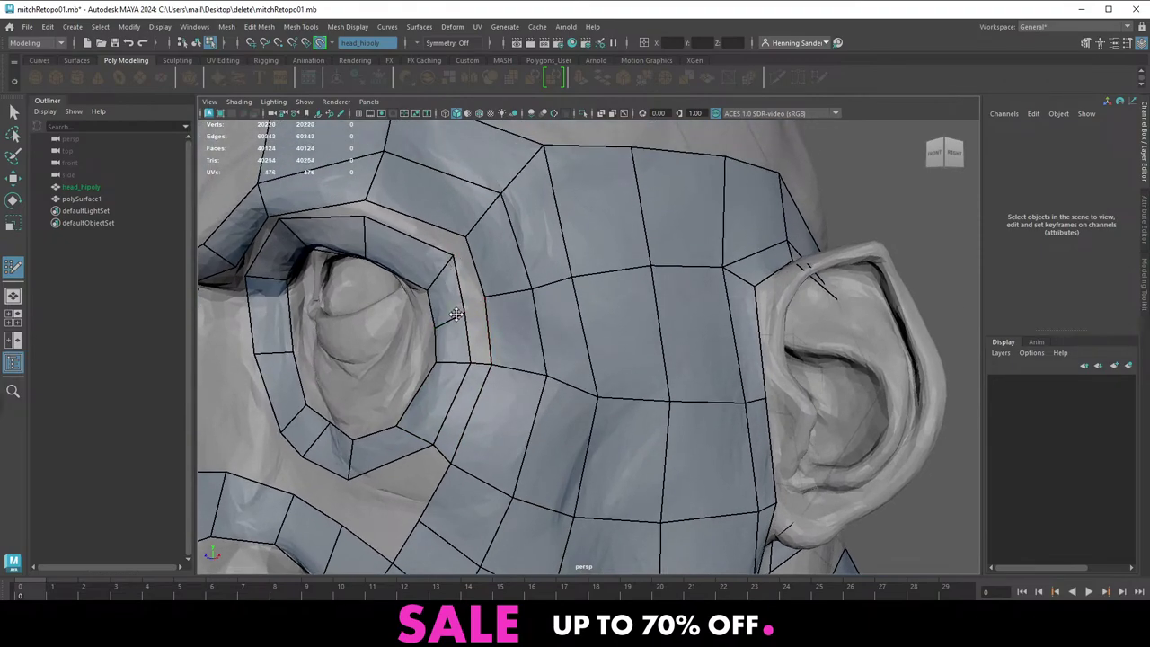
{"action": "left_click_drag", "start_coordinate": [452, 317], "coordinate": [507, 317], "text": "alt"}
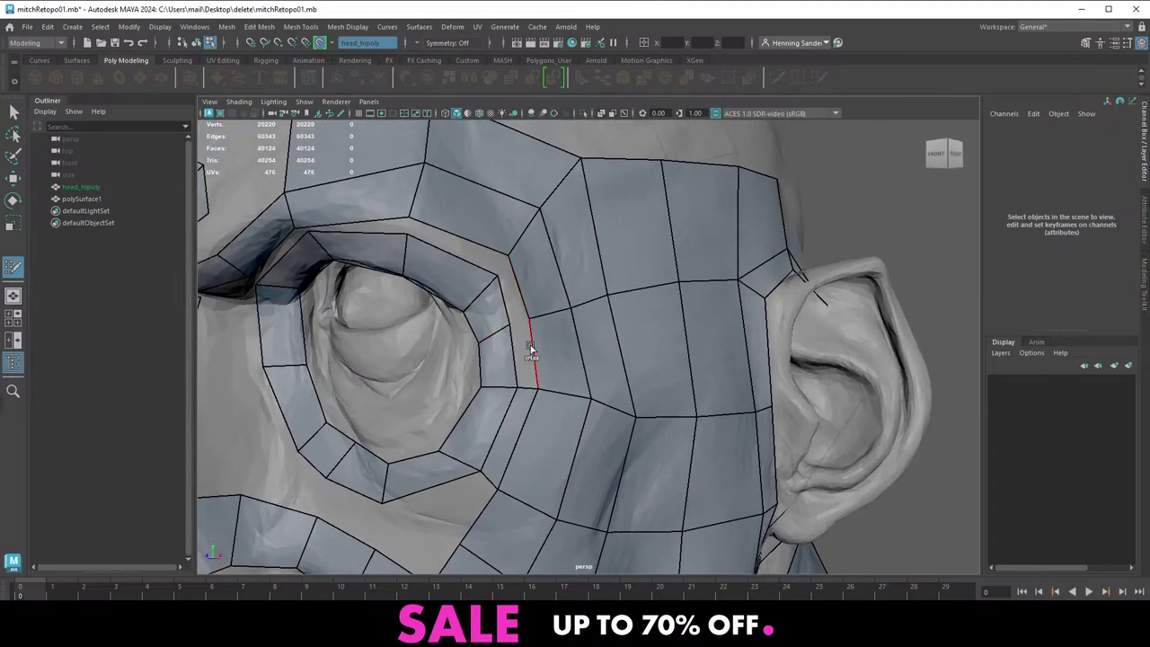
Fill the gap between the eye ring and the temple with two quads at the outer side and one above the corner
{"action": "left_click", "coordinate": [524, 348], "text": "shift"}
{"action": "left_click", "coordinate": [516, 299], "text": "shift"}
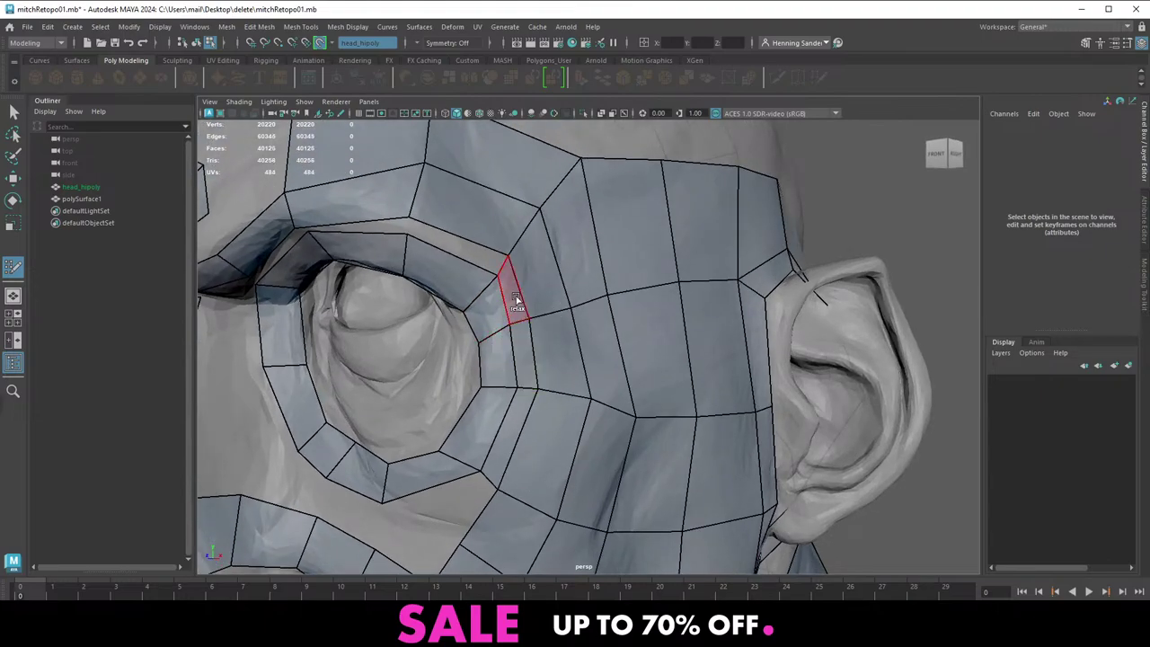
{"action": "left_click", "coordinate": [440, 242], "text": "shift"}
Move the vertex above the middle of the eye and fill the gap between the eye ring and the brow with a quad
{"action": "left_click_drag", "start_coordinate": [437, 239], "coordinate": [514, 263], "text": "alt"}
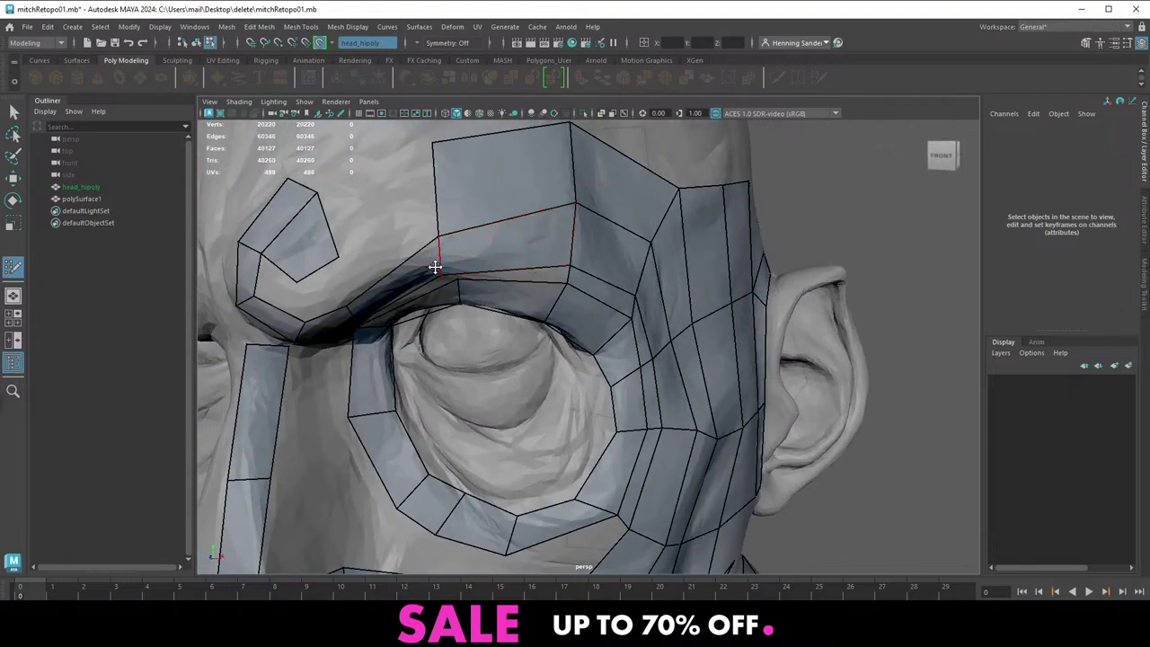
{"action": "left_click_drag", "start_coordinate": [435, 267], "coordinate": [452, 232], "text": "alt"}
{"action": "left_click_drag", "start_coordinate": [465, 180], "coordinate": [458, 147]}
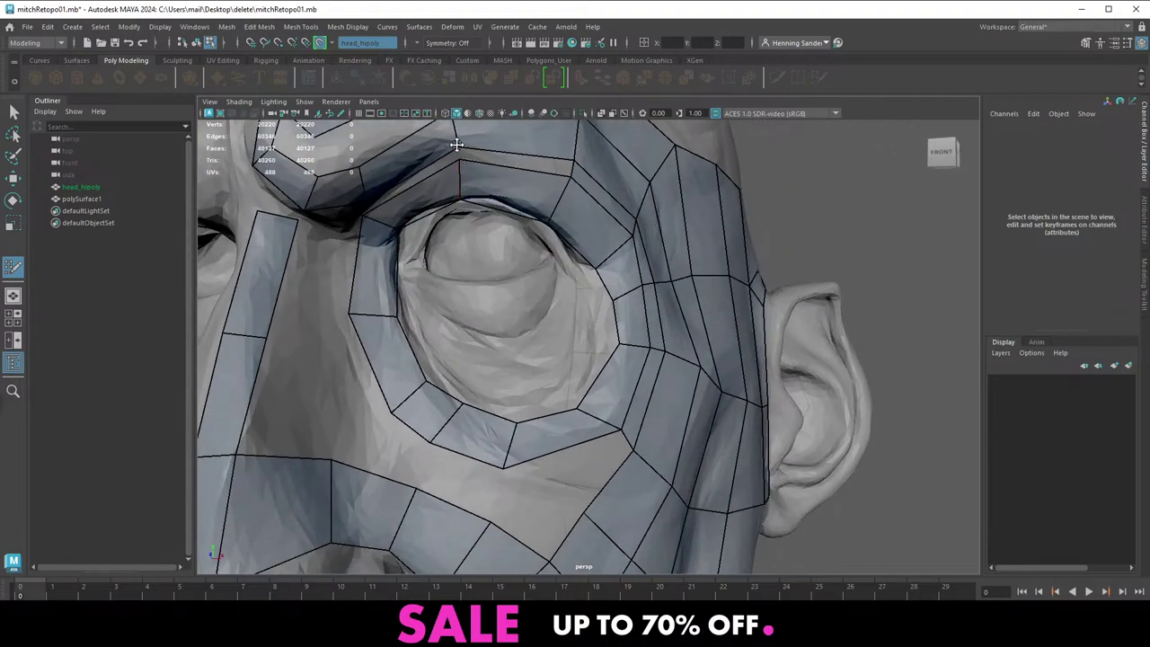
{"action": "left_click", "coordinate": [504, 156], "text": "shift"}
Try to fill the gap between the eye ring and the inner brow strip
{"action": "left_click_drag", "start_coordinate": [452, 201], "coordinate": [382, 251], "text": "alt"}
{"action": "middle_click_drag", "start_coordinate": [383, 251], "coordinate": [395, 395], "text": "alt"}
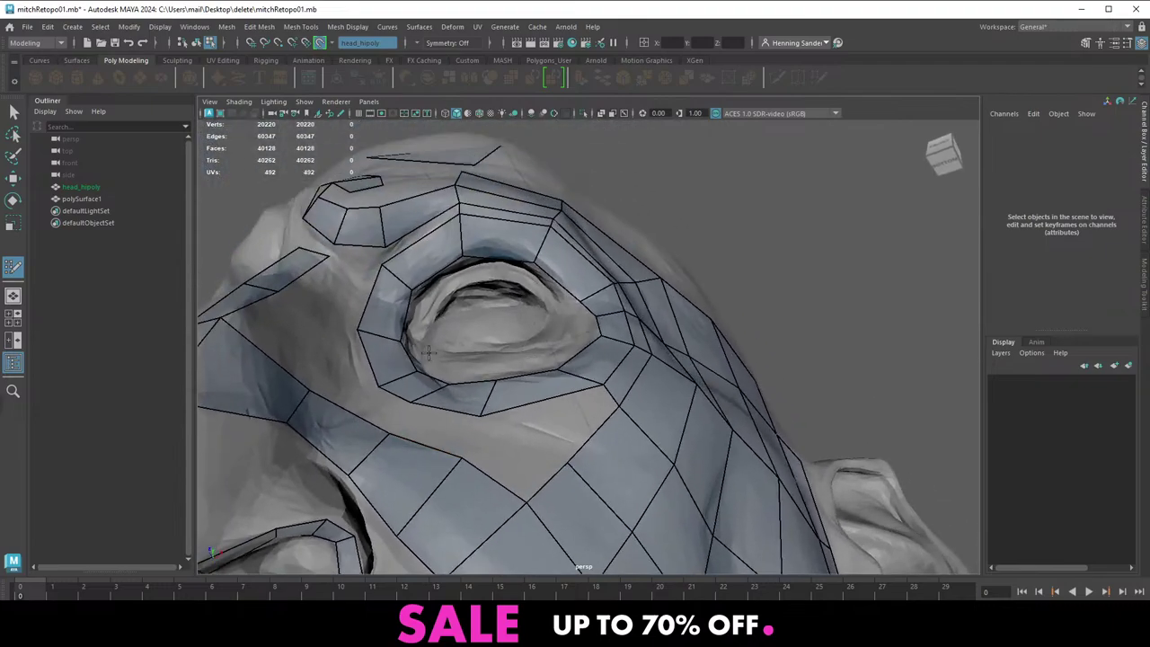
{"action": "left_click_drag", "start_coordinate": [431, 170], "coordinate": [441, 239], "text": "alt"}
{"action": "left_click", "coordinate": [389, 288], "text": "shift"}
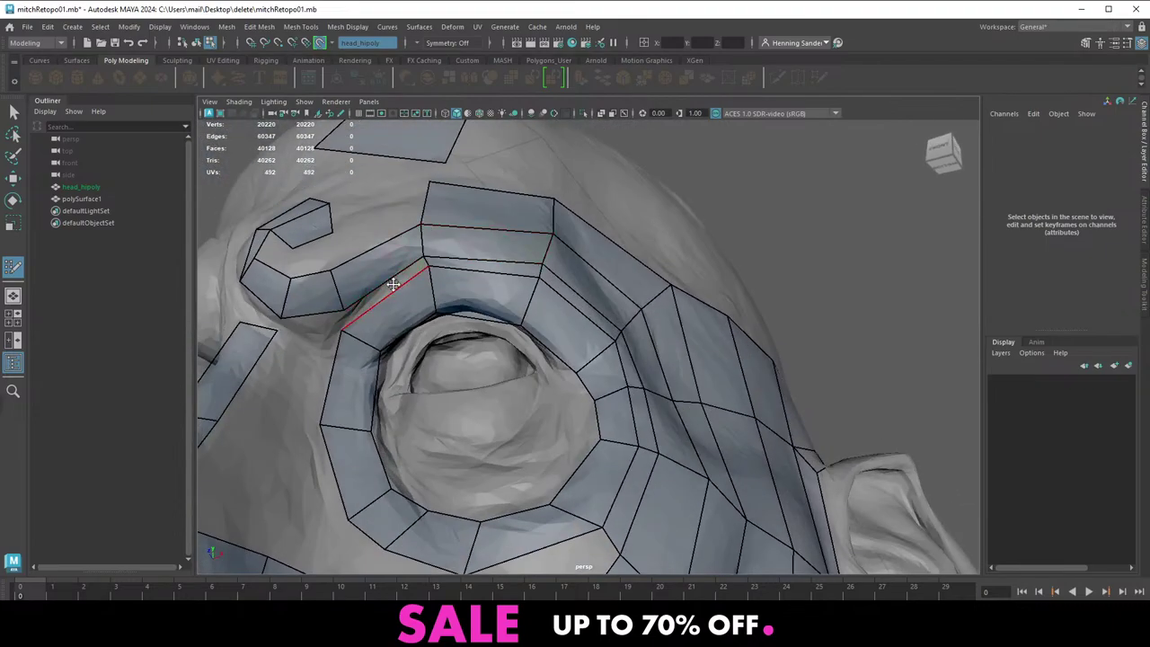
{"action": "left_click", "coordinate": [381, 297], "text": "shift"}
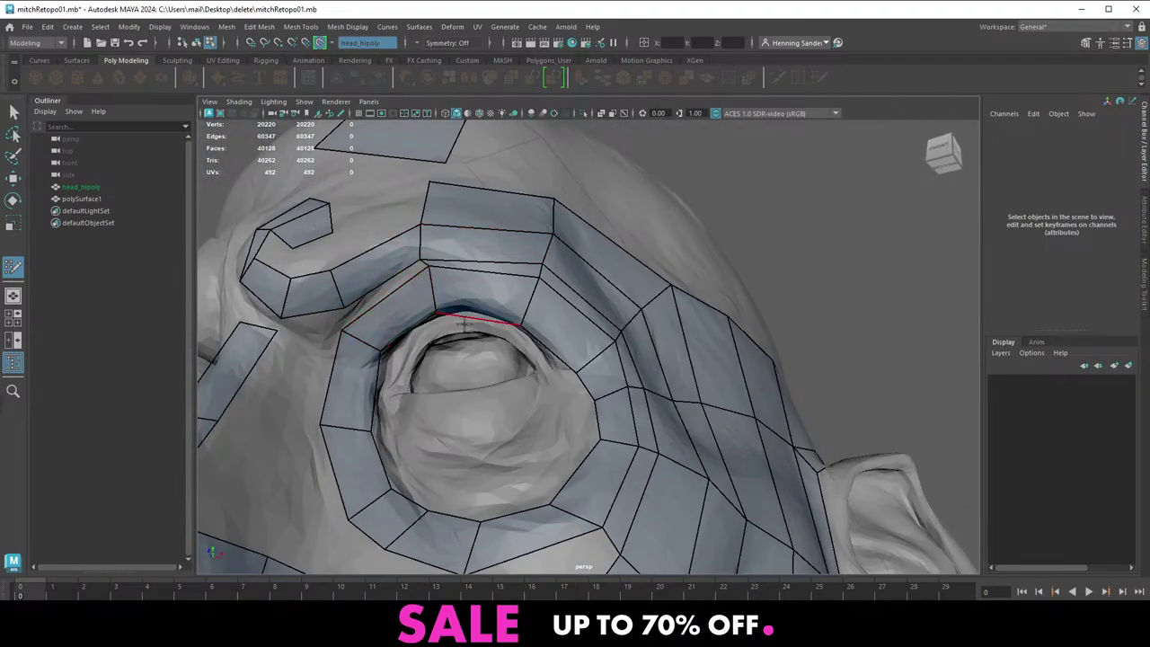
Place a quad at the outer end of the upper eyelid and extrude the strip along the lid edge toward the nose
{"action": "right_click_drag", "start_coordinate": [472, 320], "coordinate": [503, 309], "text": "alt"}
{"action": "left_click_drag", "start_coordinate": [503, 310], "coordinate": [550, 336], "text": "alt"}
{"action": "right_click_drag", "start_coordinate": [550, 336], "coordinate": [596, 362], "text": "alt"}
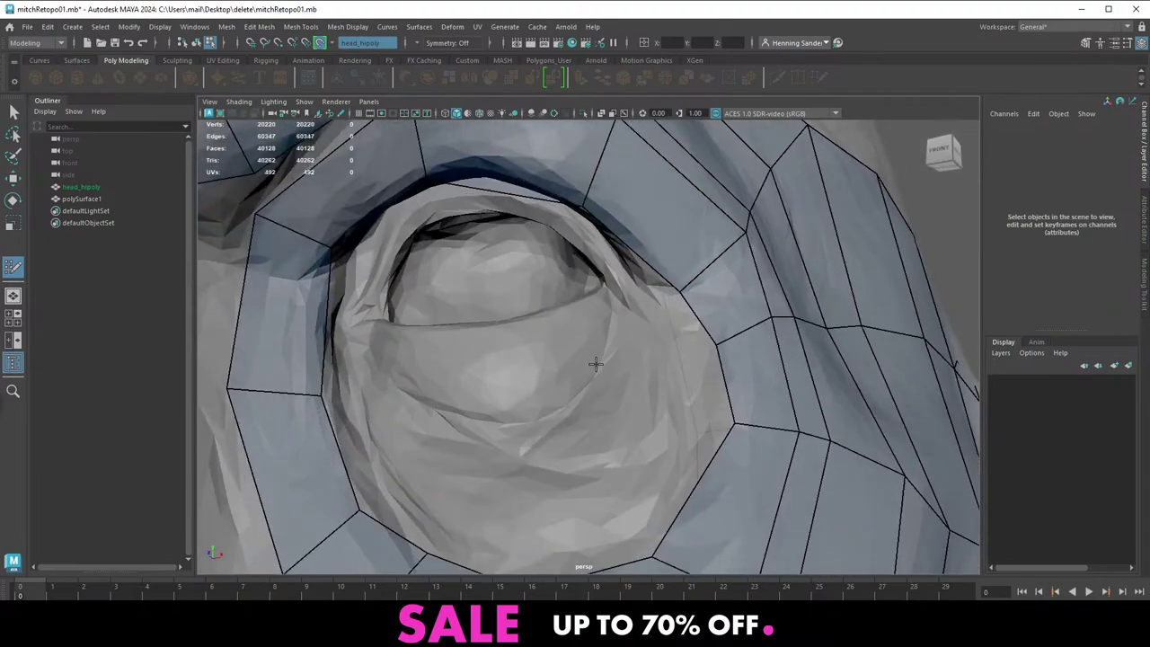
{"action": "left_click_drag", "start_coordinate": [595, 362], "coordinate": [581, 386], "text": "alt"}
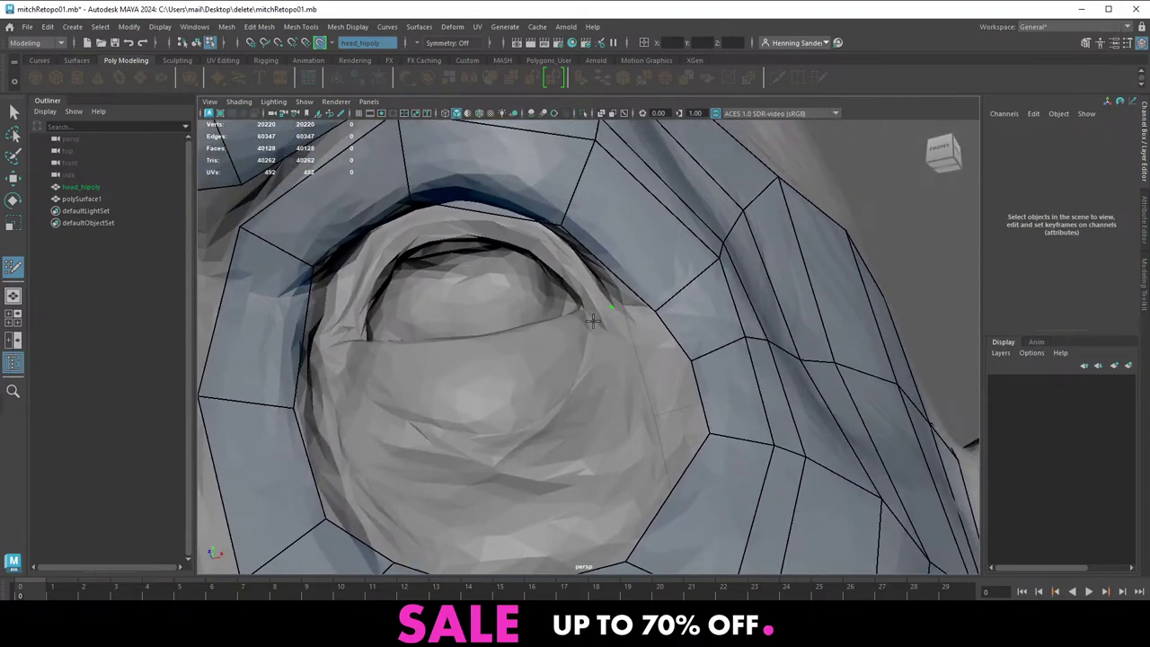
{"action": "left_click", "coordinate": [583, 281], "text": "shift"}
{"action": "left_click_drag", "start_coordinate": [585, 268], "coordinate": [572, 347], "text": "alt"}
{"action": "mouse_move", "coordinate": [558, 300]}
{"action": "left_mouse_down"}
{"action": "mouse_move", "coordinate": [521, 268]}
{"action": "mouse_move", "coordinate": [431, 251]}
{"action": "mouse_move", "coordinate": [347, 284]}
{"action": "mouse_move", "coordinate": [364, 296]}
{"action": "left_mouse_up"}
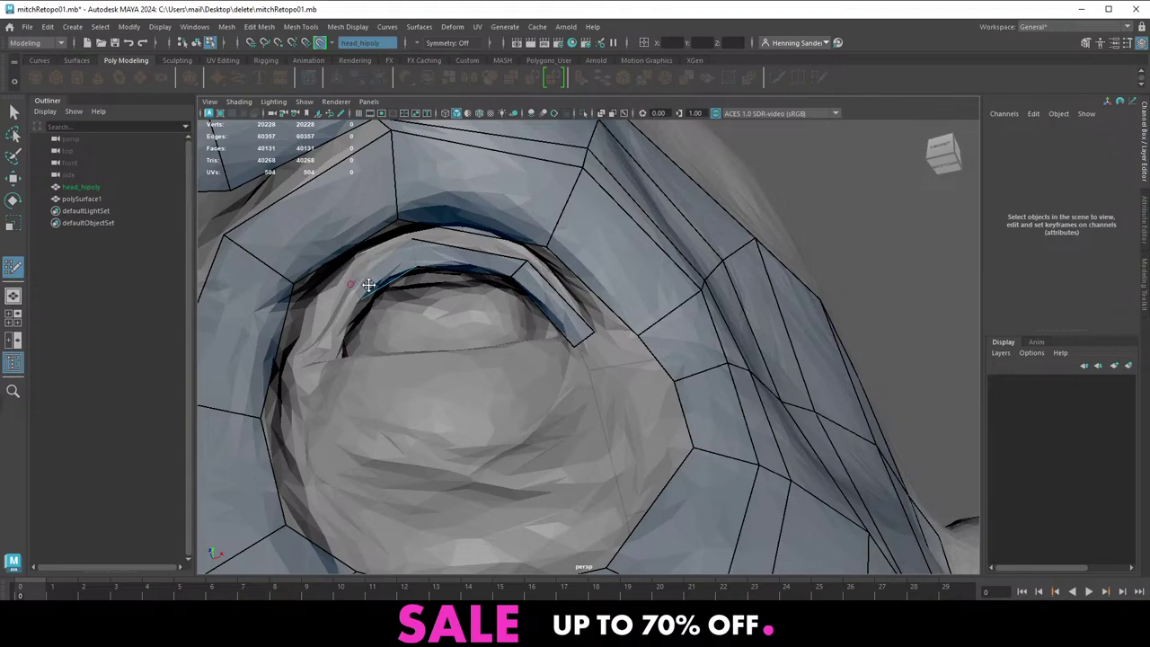
Extrude the upper eyelid strip by one more quad down toward the inner eye corner
{"action": "middle_click_drag", "start_coordinate": [403, 311], "coordinate": [401, 297], "text": "alt"}
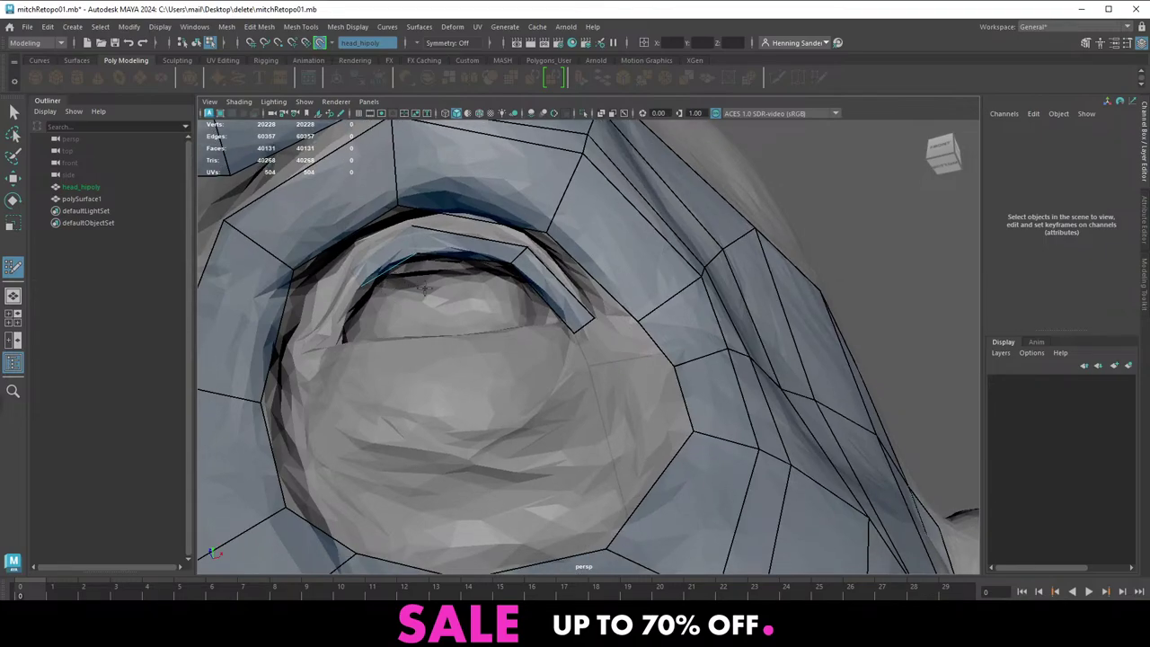
{"action": "left_click_drag", "start_coordinate": [438, 285], "coordinate": [447, 285], "text": "alt"}
{"action": "right_click_drag", "start_coordinate": [435, 283], "coordinate": [420, 277], "text": "alt"}
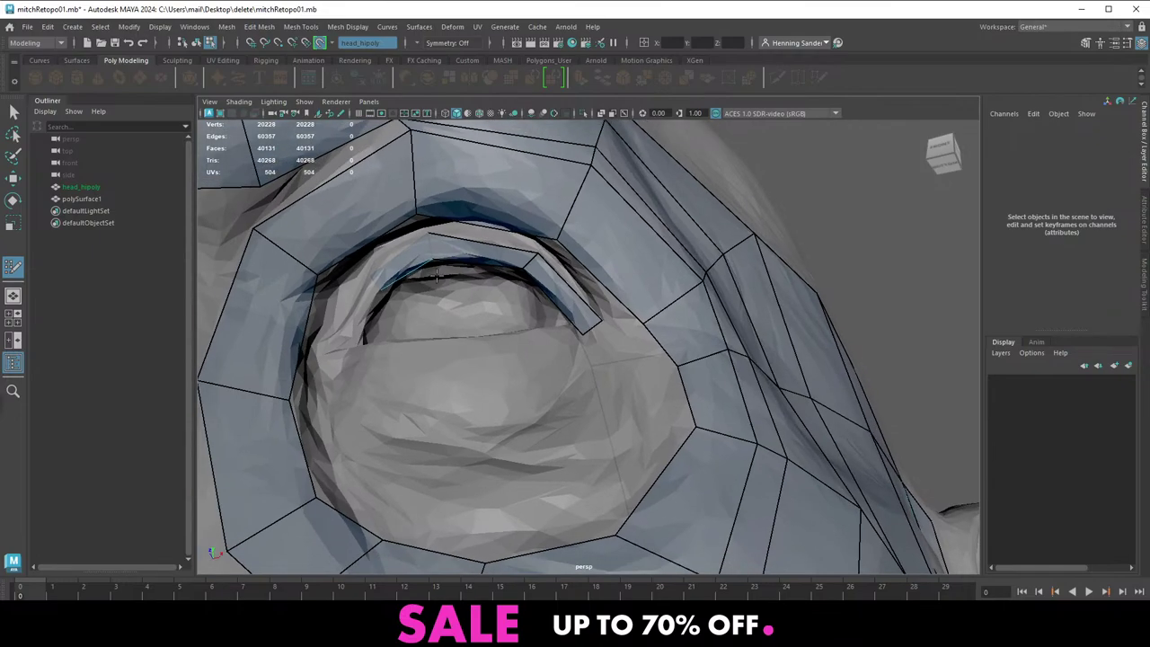
{"action": "middle_click_drag", "start_coordinate": [438, 265], "coordinate": [408, 289], "text": "alt"}
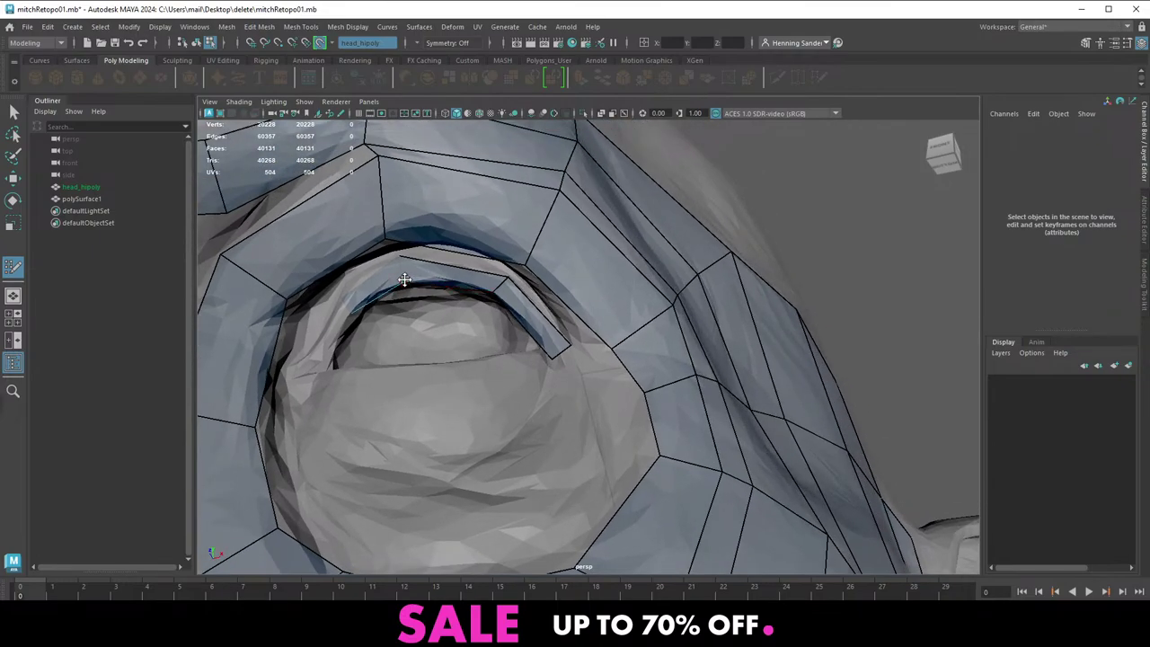
{"action": "left_click_drag", "start_coordinate": [400, 283], "coordinate": [350, 335], "text": "alt"}
{"action": "left_click_drag", "start_coordinate": [484, 355], "coordinate": [581, 359], "text": "alt"}
{"action": "middle_click_drag", "start_coordinate": [581, 360], "coordinate": [530, 346], "text": "alt"}
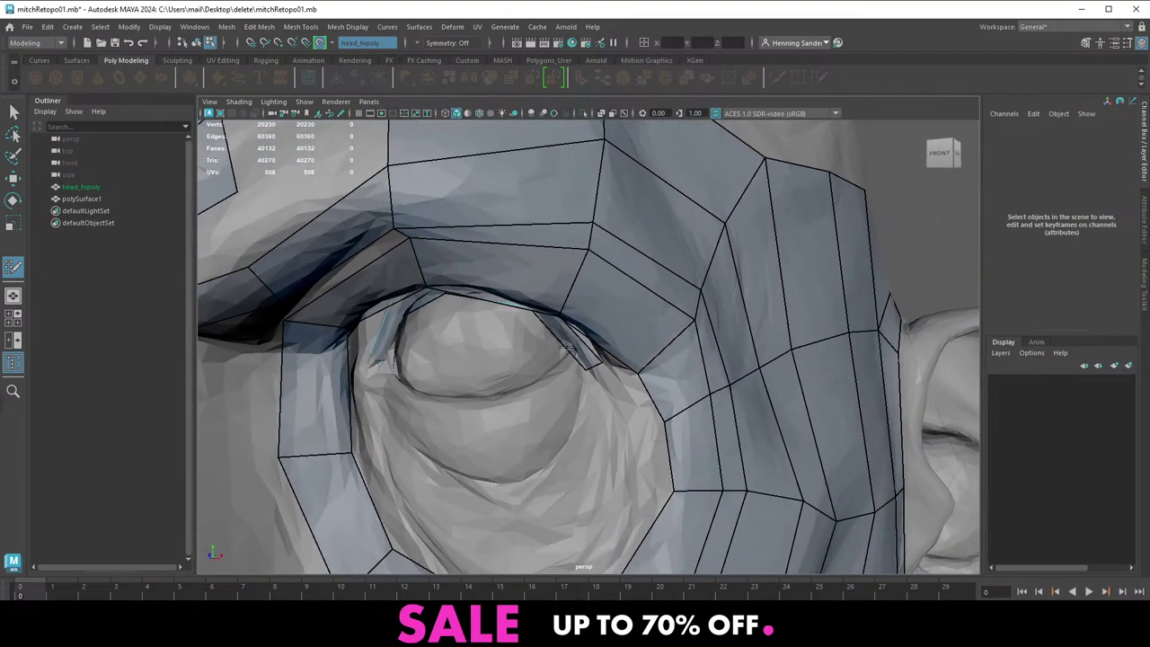
Extrude a quad from the outer end of the upper eyelid strip down around the outer eye corner
{"action": "right_click_drag", "start_coordinate": [530, 346], "coordinate": [596, 375], "text": "alt"}
{"action": "key", "text": "Tab"}
{"action": "left_click_drag", "start_coordinate": [596, 375], "coordinate": [573, 360]}
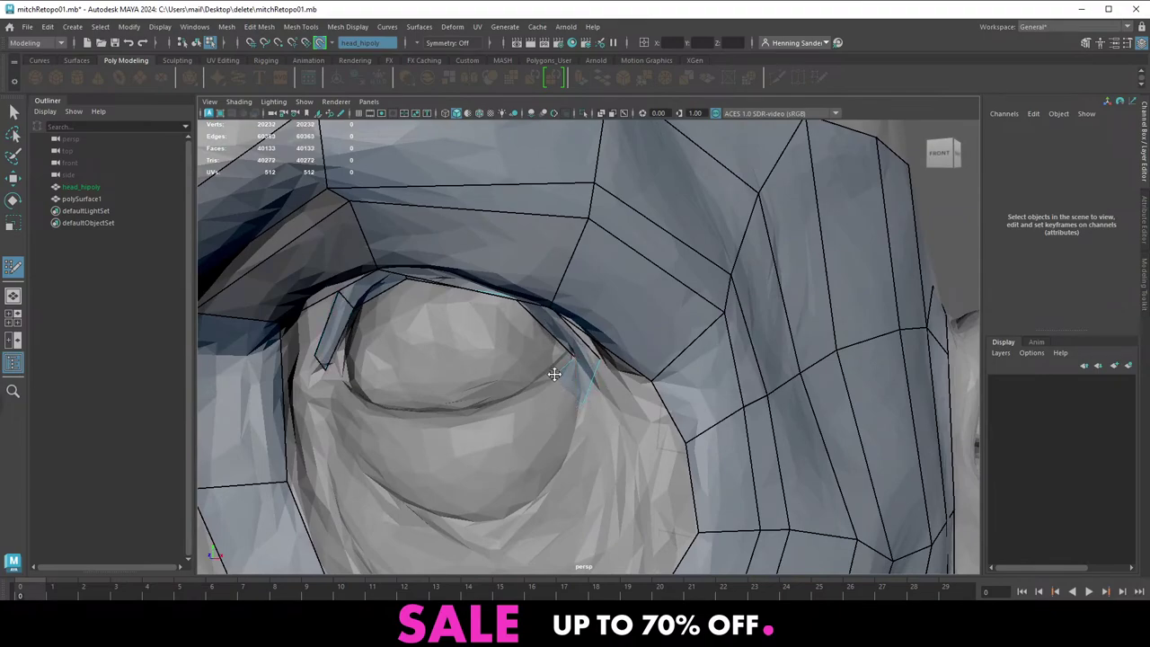
{"action": "left_click_drag", "start_coordinate": [560, 381], "coordinate": [614, 409], "text": "alt"}
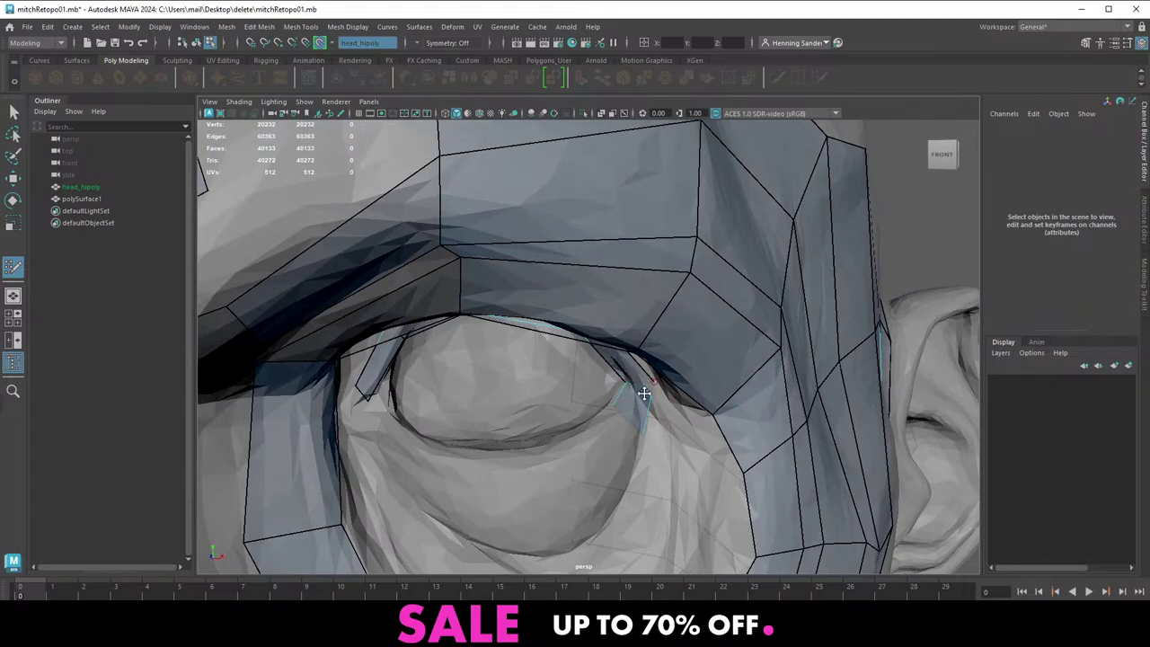
{"action": "mouse_move", "coordinate": [643, 394]}
{"action": "left_mouse_down", "text": "alt"}
{"action": "mouse_move", "coordinate": [649, 378]}
{"action": "mouse_move", "coordinate": [634, 395]}
{"action": "mouse_move", "coordinate": [620, 346]}
{"action": "left_mouse_up", "text": "alt"}
{"action": "middle_click_drag", "start_coordinate": [619, 346], "coordinate": [550, 463], "text": "alt"}
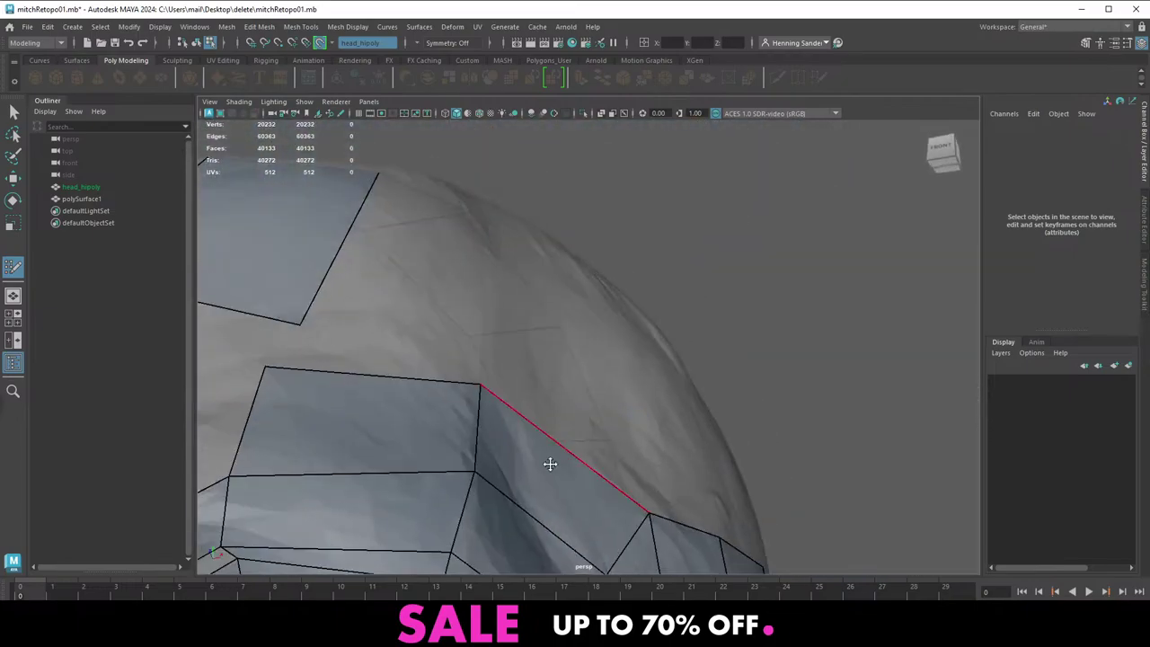
{"action": "middle_click_drag", "start_coordinate": [449, 415], "coordinate": [575, 365], "text": "alt"}
{"action": "left_click_drag", "start_coordinate": [575, 364], "coordinate": [630, 415], "text": "alt"}
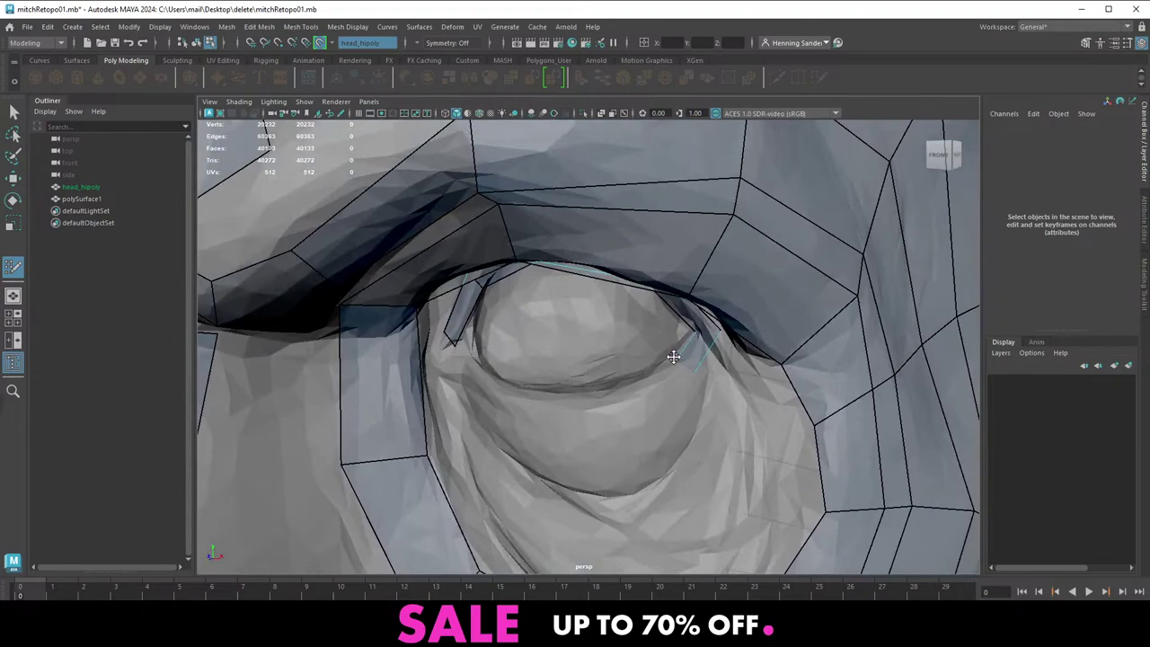
Extrude the strip along the lower eyelid edge to the inner eye corner and fill the last gap to close the eyelid loop
{"action": "mouse_move", "coordinate": [682, 376]}
{"action": "left_mouse_down", "text": "alt"}
{"action": "mouse_move", "coordinate": [698, 400]}
{"action": "mouse_move", "coordinate": [608, 431]}
{"action": "mouse_move", "coordinate": [505, 420]}
{"action": "mouse_move", "coordinate": [465, 381]}
{"action": "mouse_move", "coordinate": [426, 378]}
{"action": "left_mouse_up", "text": "alt"}
{"action": "scroll", "coordinate": [489, 406], "scroll_direction": "up", "scroll_amount": 5}
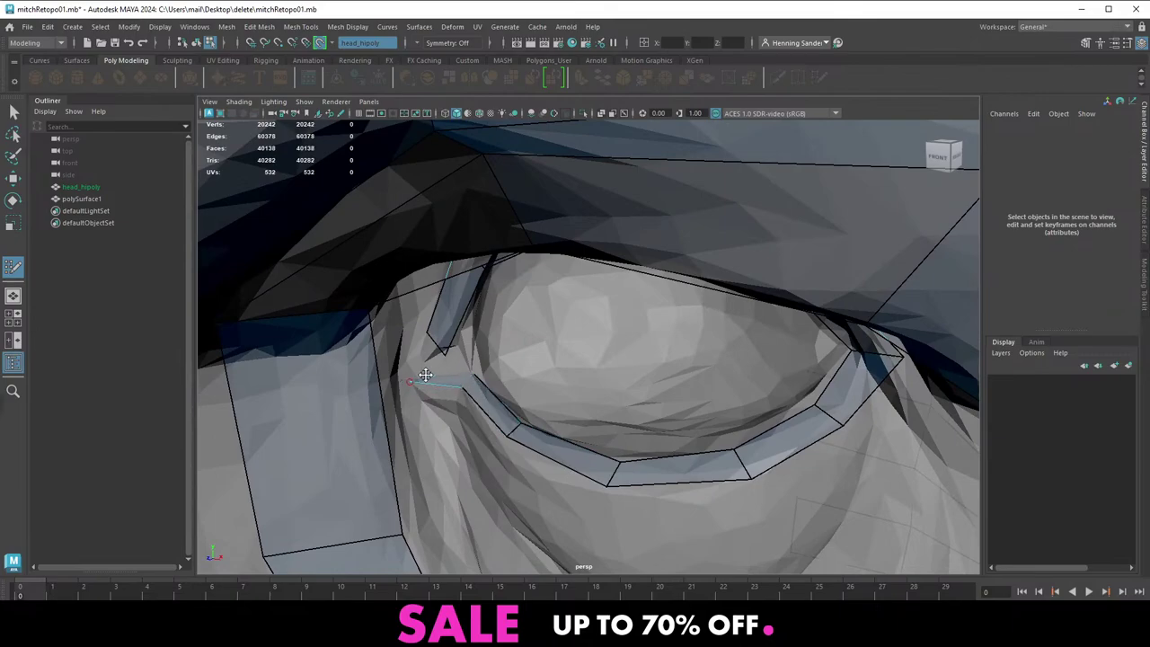
{"action": "left_click", "coordinate": [431, 354], "text": "shift"}
Examine the retopologized face and the side of the head around the ear for remaining gaps
{"action": "scroll", "coordinate": [567, 377], "scroll_direction": "down", "scroll_amount": 8}
{"action": "mouse_move", "coordinate": [567, 378]}
{"action": "left_mouse_down", "text": "alt"}
{"action": "mouse_move", "coordinate": [590, 308]}
{"action": "mouse_move", "coordinate": [560, 392]}
{"action": "left_mouse_up", "text": "alt"}
{"action": "middle_click_drag", "start_coordinate": [559, 393], "coordinate": [584, 267], "text": "alt"}
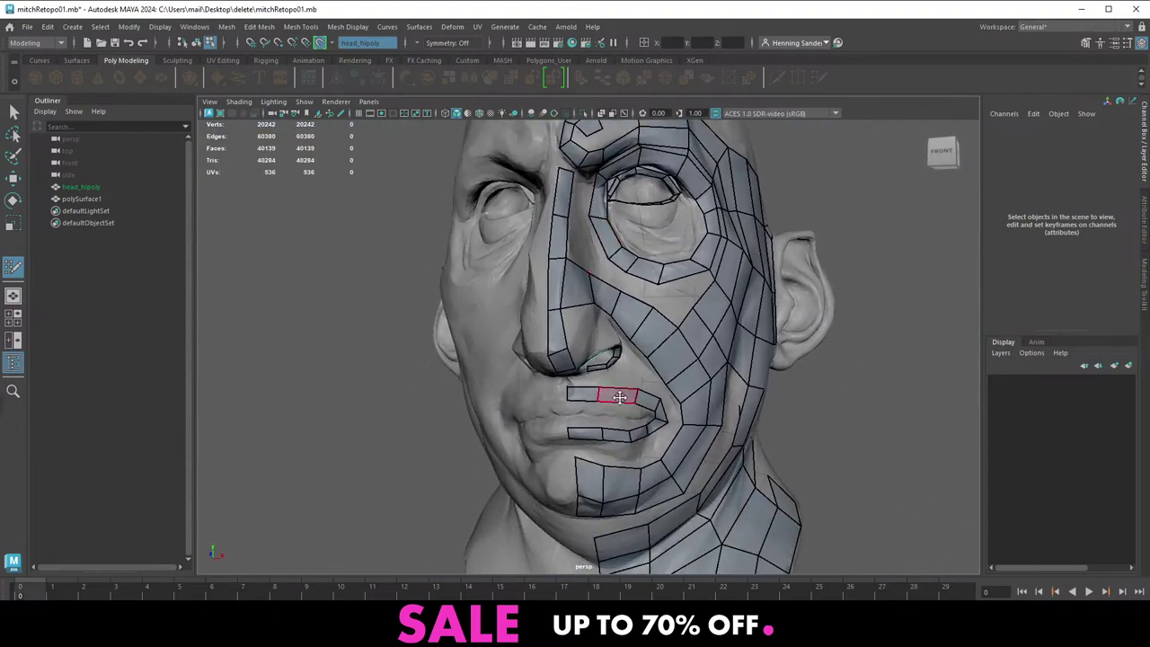
{"action": "scroll", "coordinate": [620, 392], "scroll_direction": "down", "scroll_amount": 2}
{"action": "left_click_drag", "start_coordinate": [620, 389], "coordinate": [477, 368], "text": "alt"}
{"action": "middle_click_drag", "start_coordinate": [588, 314], "coordinate": [527, 320], "text": "alt"}
{"action": "scroll", "coordinate": [572, 352], "scroll_direction": "up", "scroll_amount": 5}
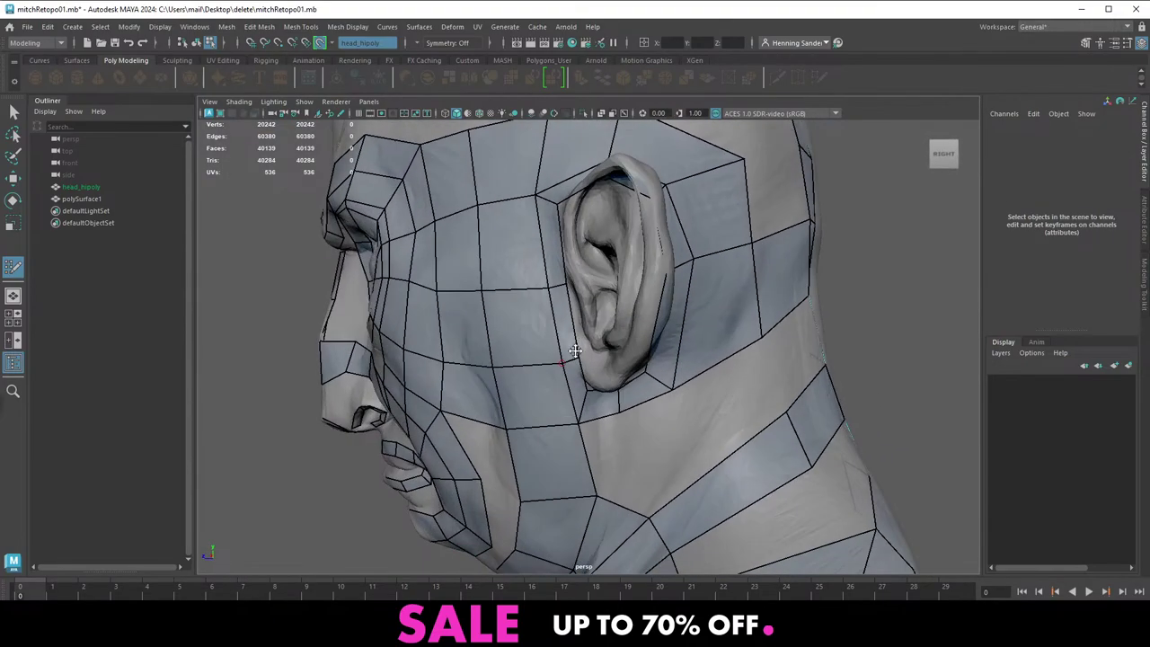
{"action": "middle_click_drag", "start_coordinate": [557, 279], "coordinate": [537, 342], "text": "alt"}
{"action": "left_click_drag", "start_coordinate": [536, 340], "coordinate": [588, 336], "text": "alt"}
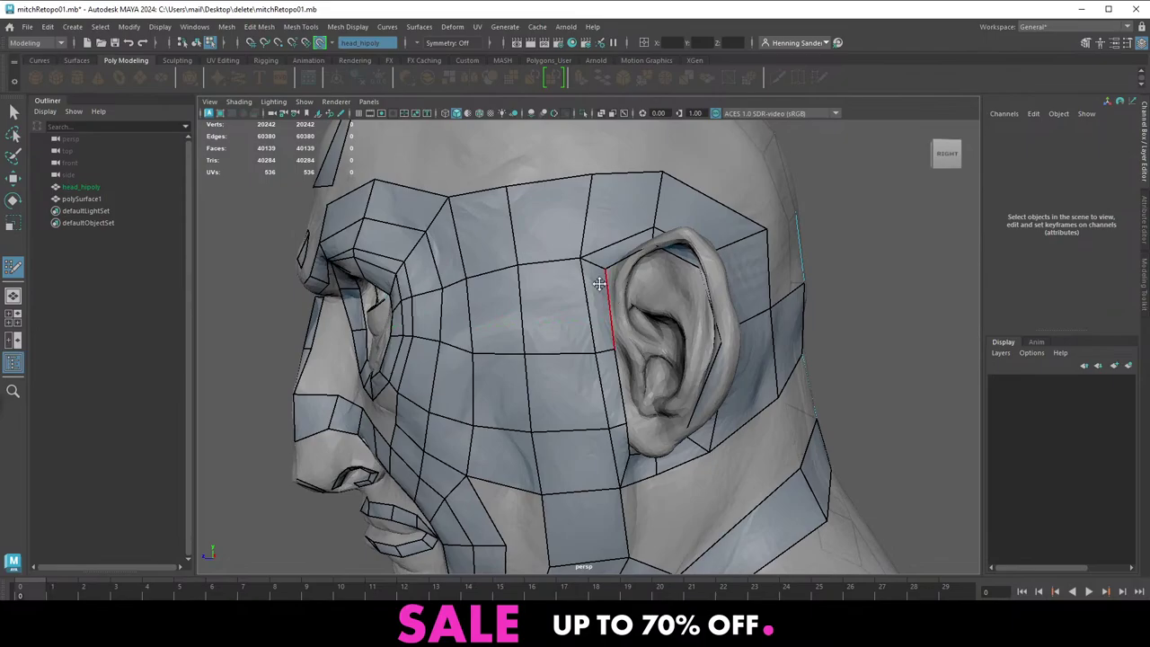
{"action": "left_click_drag", "start_coordinate": [639, 365], "coordinate": [699, 377], "text": "alt"}
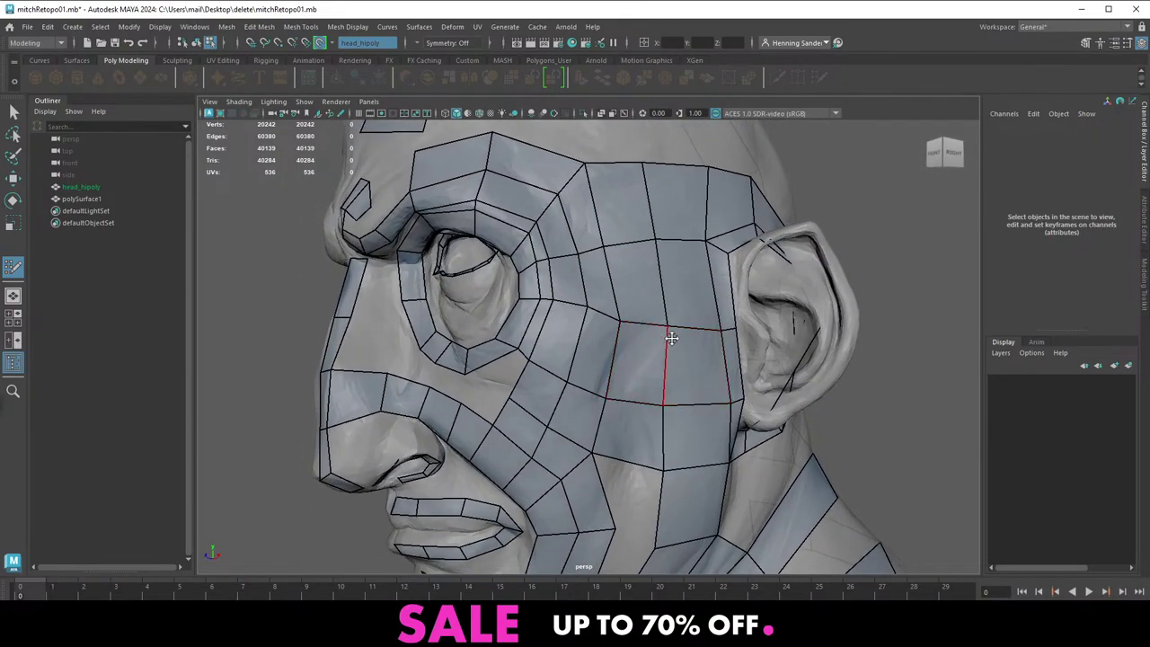
Examine the forehead, crown and back of the skull for areas still lacking retopology
{"action": "middle_click_drag", "start_coordinate": [672, 339], "coordinate": [550, 373], "text": "alt"}
{"action": "right_click_drag", "start_coordinate": [550, 372], "coordinate": [505, 316], "text": "alt"}
{"action": "middle_click_drag", "start_coordinate": [505, 315], "coordinate": [500, 336], "text": "alt"}
{"action": "left_click_drag", "start_coordinate": [500, 336], "coordinate": [519, 361], "text": "alt"}
{"action": "middle_click_drag", "start_coordinate": [518, 333], "coordinate": [601, 358], "text": "alt"}
{"action": "right_click_drag", "start_coordinate": [601, 358], "coordinate": [532, 363], "text": "alt"}
{"action": "left_click_drag", "start_coordinate": [532, 363], "coordinate": [593, 292], "text": "alt"}
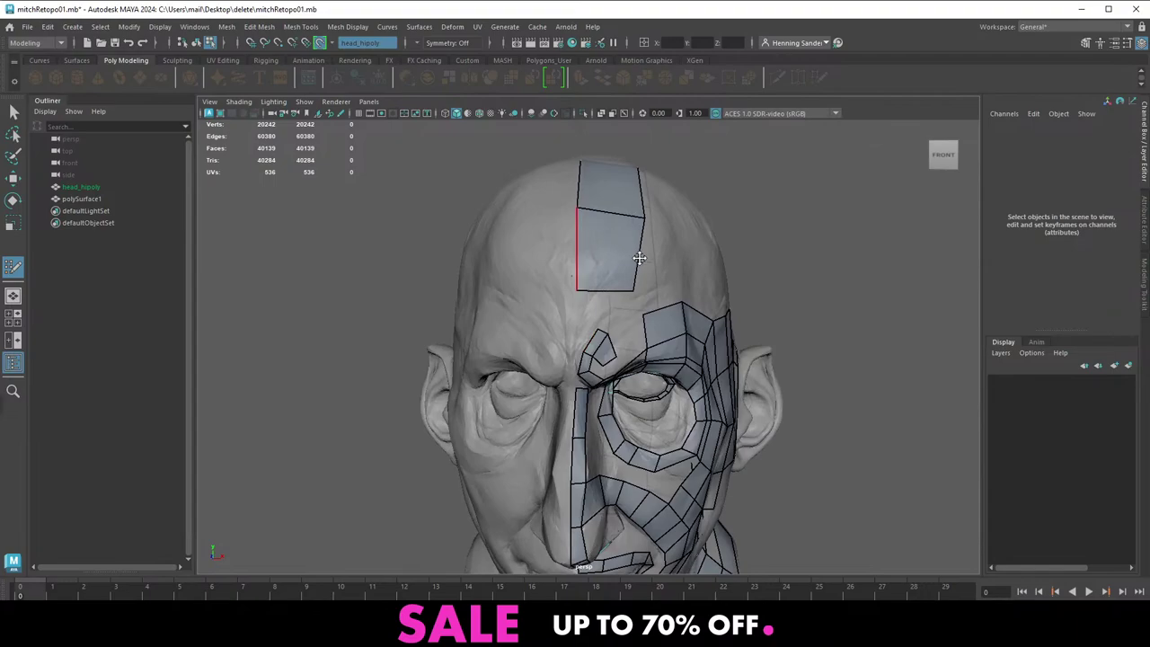
{"action": "right_click_drag", "start_coordinate": [640, 258], "coordinate": [539, 278], "text": "alt"}
{"action": "left_click_drag", "start_coordinate": [539, 279], "coordinate": [264, 380], "text": "alt"}
{"action": "right_click_drag", "start_coordinate": [440, 368], "coordinate": [497, 361], "text": "alt"}
{"action": "left_click_drag", "start_coordinate": [498, 362], "coordinate": [578, 332], "text": "alt"}
{"action": "mouse_move", "coordinate": [585, 261]}
{"action": "left_mouse_down"}
{"action": "mouse_move", "coordinate": [593, 275]}
{"action": "mouse_move", "coordinate": [569, 345]}
{"action": "mouse_move", "coordinate": [574, 298]}
{"action": "mouse_move", "coordinate": [572, 311]}
{"action": "mouse_move", "coordinate": [530, 310]}
{"action": "left_mouse_up"}
{"action": "left_click_drag", "start_coordinate": [567, 351], "coordinate": [566, 258], "text": "alt"}
{"action": "right_click_drag", "start_coordinate": [567, 258], "coordinate": [517, 314], "text": "alt"}
{"action": "mouse_move", "coordinate": [518, 314]}
{"action": "left_mouse_down", "text": "alt"}
{"action": "mouse_move", "coordinate": [534, 350]}
{"action": "mouse_move", "coordinate": [620, 387]}
{"action": "left_mouse_up", "text": "alt"}
{"action": "right_click_drag", "start_coordinate": [620, 386], "coordinate": [652, 377], "text": "alt"}
{"action": "left_click_drag", "start_coordinate": [652, 377], "coordinate": [523, 294], "text": "alt"}
{"action": "middle_click_drag", "start_coordinate": [523, 295], "coordinate": [553, 337], "text": "alt"}
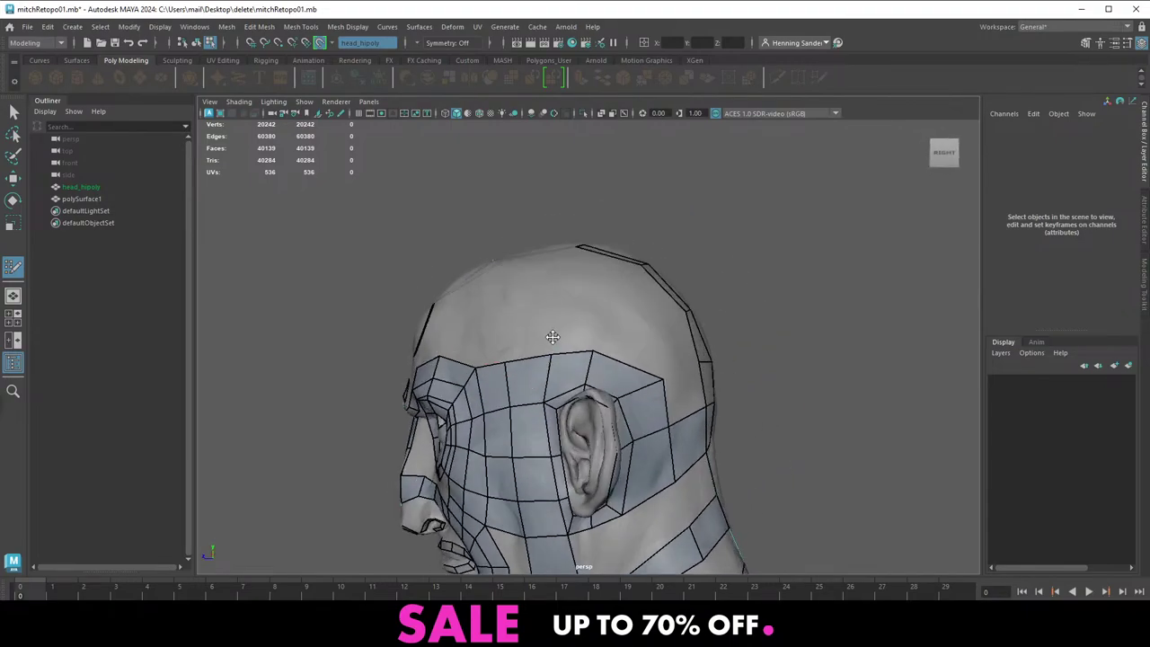
Extrude quads from the crown's centre strip down the side of the skull and back above the ear
{"action": "mouse_move", "coordinate": [553, 336]}
{"action": "left_mouse_down", "text": "alt"}
{"action": "mouse_move", "coordinate": [572, 359]}
{"action": "mouse_move", "coordinate": [567, 329]}
{"action": "left_mouse_up", "text": "alt"}
{"action": "key", "text": "Tab"}
{"action": "mouse_move", "coordinate": [545, 275]}
{"action": "left_mouse_down"}
{"action": "mouse_move", "coordinate": [546, 376]}
{"action": "mouse_move", "coordinate": [534, 398]}
{"action": "mouse_move", "coordinate": [560, 342]}
{"action": "mouse_move", "coordinate": [526, 341]}
{"action": "mouse_move", "coordinate": [565, 333]}
{"action": "mouse_move", "coordinate": [595, 357]}
{"action": "mouse_move", "coordinate": [562, 338]}
{"action": "mouse_move", "coordinate": [632, 357]}
{"action": "mouse_move", "coordinate": [617, 384]}
{"action": "left_mouse_up"}
{"action": "key", "text": "ctrl+z"}
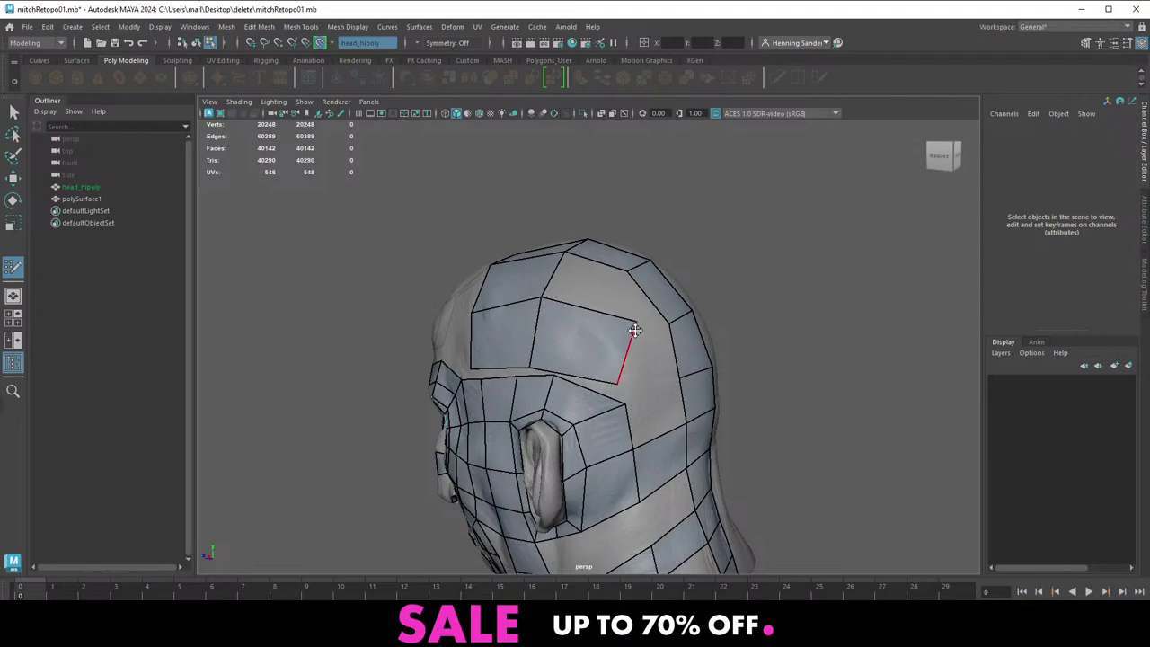
Reposition the rear corners of the strip above the ear and insert an edge loop through its long rear quad
{"action": "left_click_drag", "start_coordinate": [635, 324], "coordinate": [656, 344]}
{"action": "left_click_drag", "start_coordinate": [619, 383], "coordinate": [623, 389]}
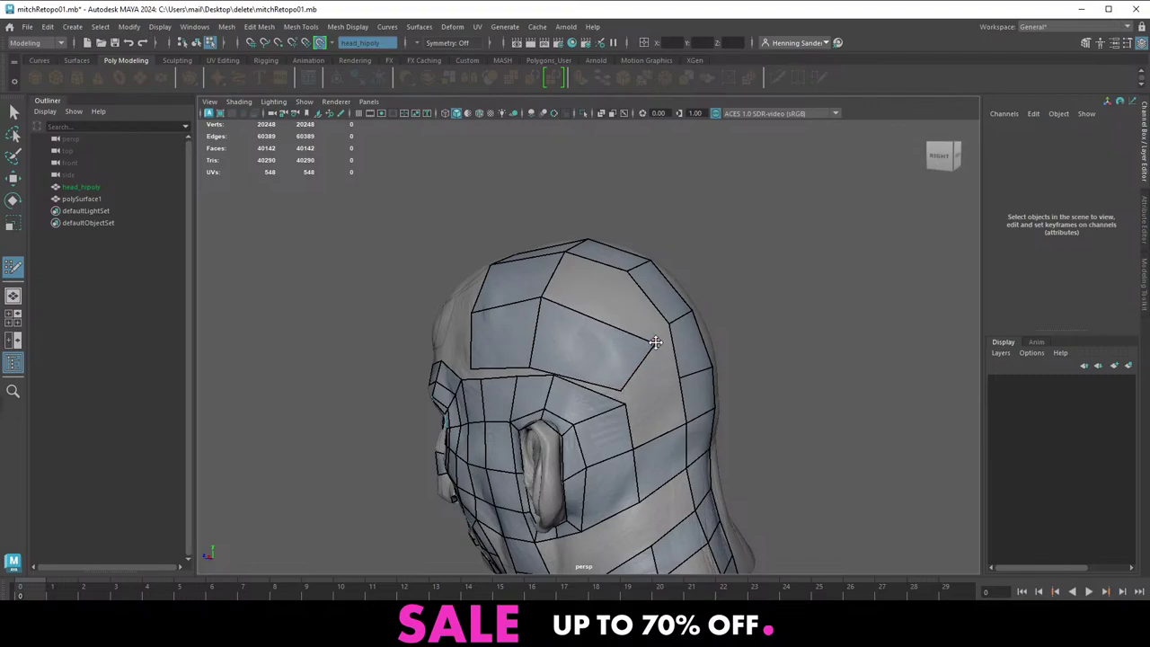
{"action": "left_click_drag", "start_coordinate": [655, 342], "coordinate": [663, 357]}
{"action": "left_click_drag", "start_coordinate": [622, 389], "coordinate": [593, 370]}
{"action": "left_click", "coordinate": [589, 345], "text": "ctrl"}
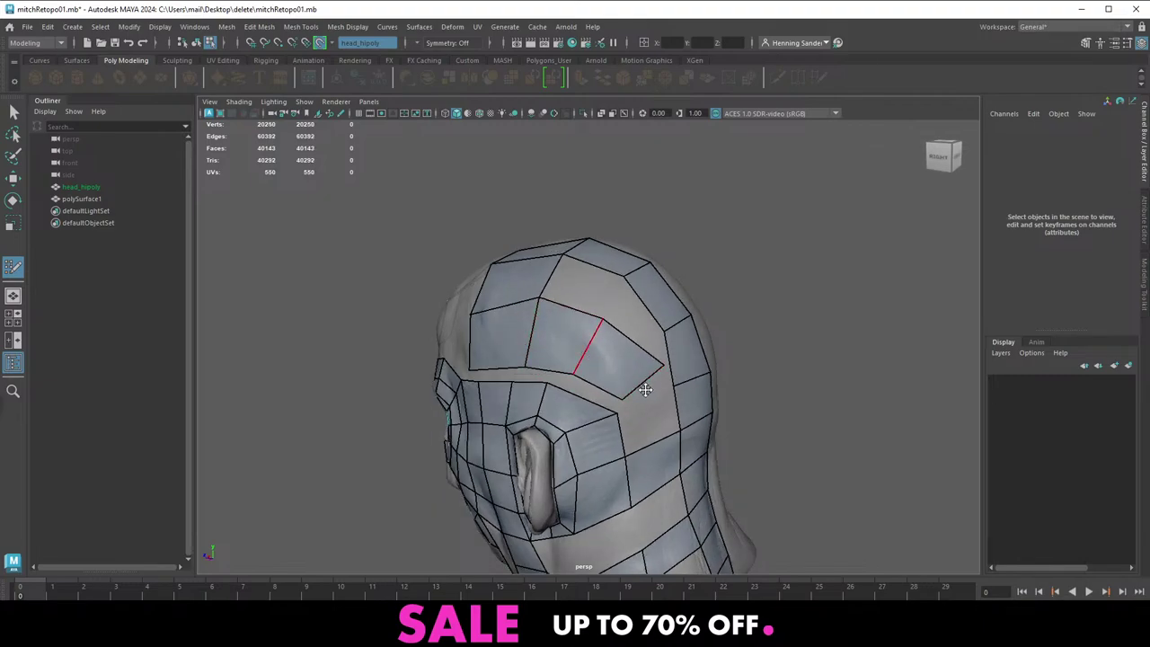
Extrude two quads from the side of the centre forehead strip outward toward the temple, joining the skull-side quads
{"action": "left_click_drag", "start_coordinate": [582, 352], "coordinate": [590, 362], "text": "alt"}
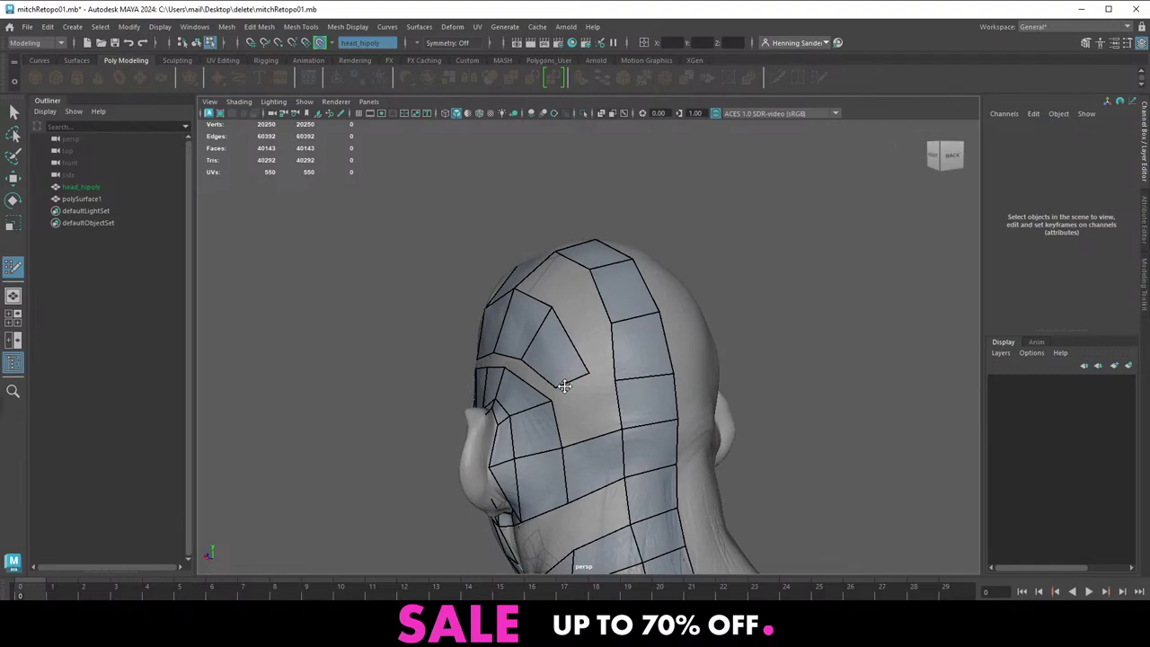
{"action": "left_click_drag", "start_coordinate": [584, 392], "coordinate": [728, 431], "text": "alt"}
{"action": "scroll", "coordinate": [611, 369], "scroll_direction": "down", "scroll_amount": 3}
{"action": "left_click_drag", "start_coordinate": [575, 360], "coordinate": [530, 351], "text": "alt"}
{"action": "scroll", "coordinate": [579, 321], "scroll_direction": "up", "scroll_amount": 3}
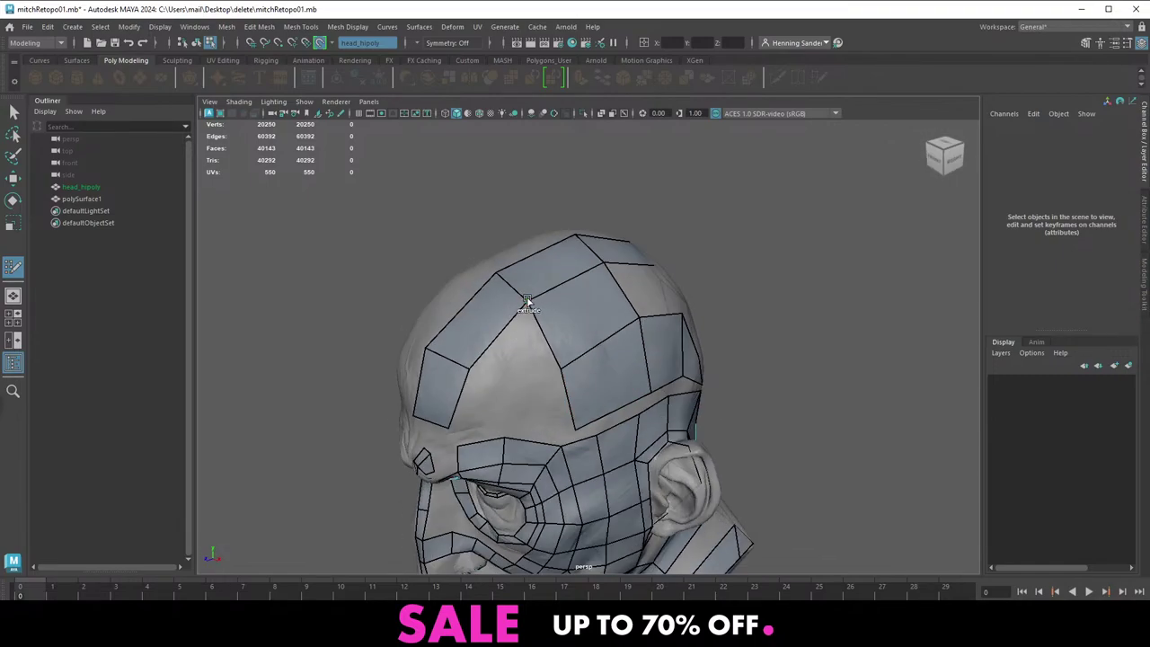
{"action": "left_click_drag", "start_coordinate": [522, 410], "coordinate": [545, 395], "text": "alt"}
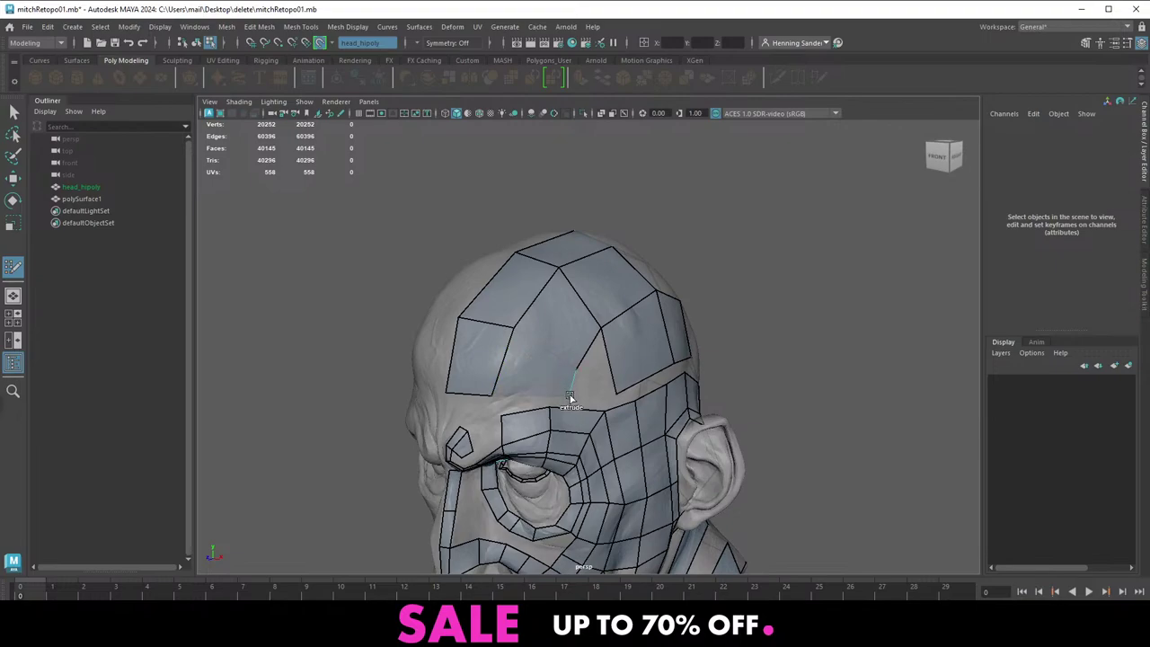
{"action": "left_click_drag", "start_coordinate": [581, 393], "coordinate": [555, 386], "text": "alt"}
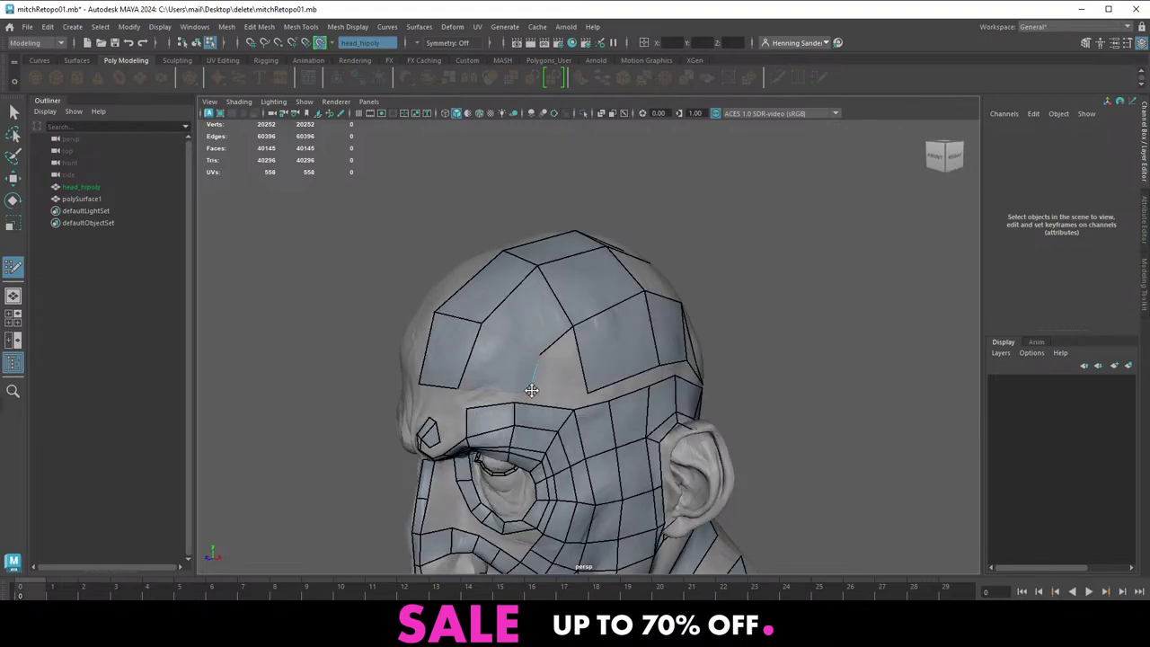
Extrude a quad from the inner brow strip to the head's centre line between the eyebrows
{"action": "left_click_drag", "start_coordinate": [543, 397], "coordinate": [622, 392], "text": "alt"}
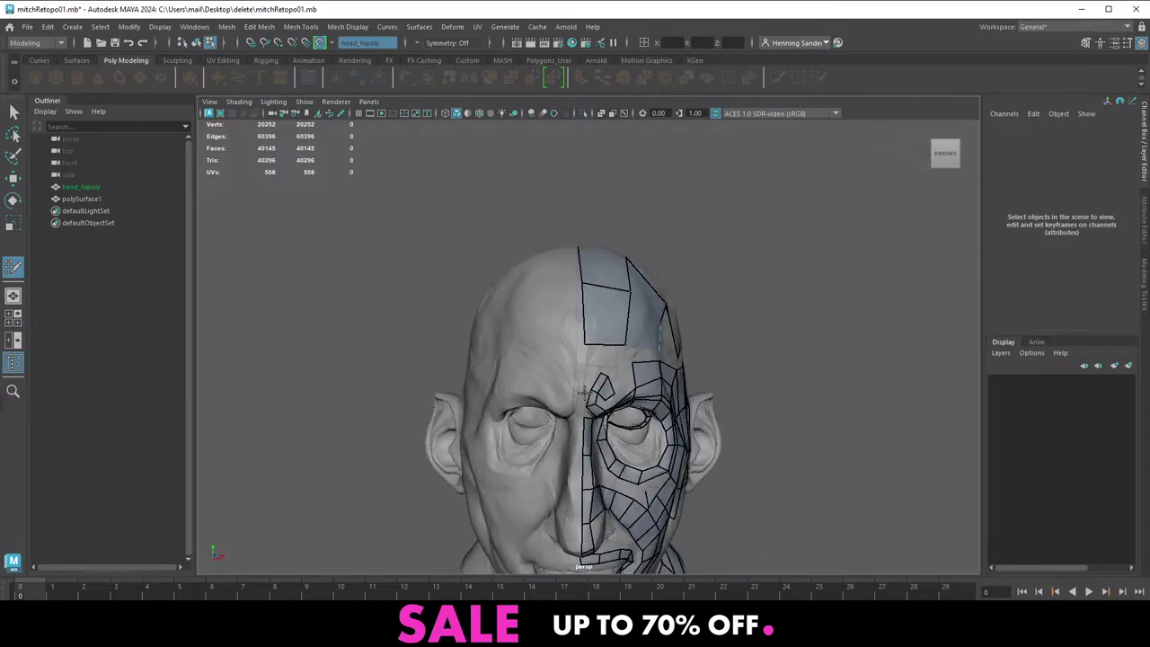
{"action": "right_click_drag", "start_coordinate": [622, 392], "coordinate": [674, 419], "text": "alt"}
{"action": "middle_click_drag", "start_coordinate": [564, 360], "coordinate": [514, 366], "text": "alt"}
{"action": "right_click_drag", "start_coordinate": [530, 376], "coordinate": [585, 419], "text": "alt"}
{"action": "left_click_drag", "start_coordinate": [585, 419], "coordinate": [541, 435], "text": "alt"}
{"action": "middle_click_drag", "start_coordinate": [485, 454], "coordinate": [526, 388], "text": "alt"}
{"action": "right_click_drag", "start_coordinate": [505, 388], "coordinate": [526, 412], "text": "alt"}
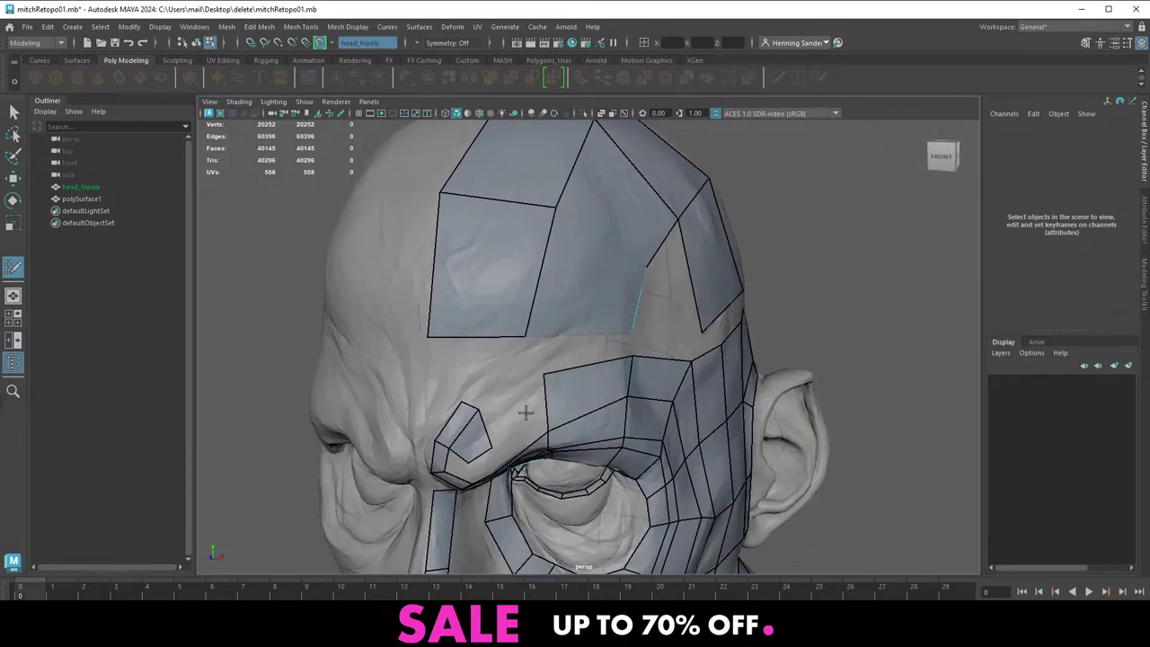
{"action": "mouse_move", "coordinate": [540, 399]}
{"action": "left_mouse_down", "text": "alt"}
{"action": "mouse_move", "coordinate": [522, 393]}
{"action": "mouse_move", "coordinate": [537, 392]}
{"action": "left_mouse_up", "text": "alt"}
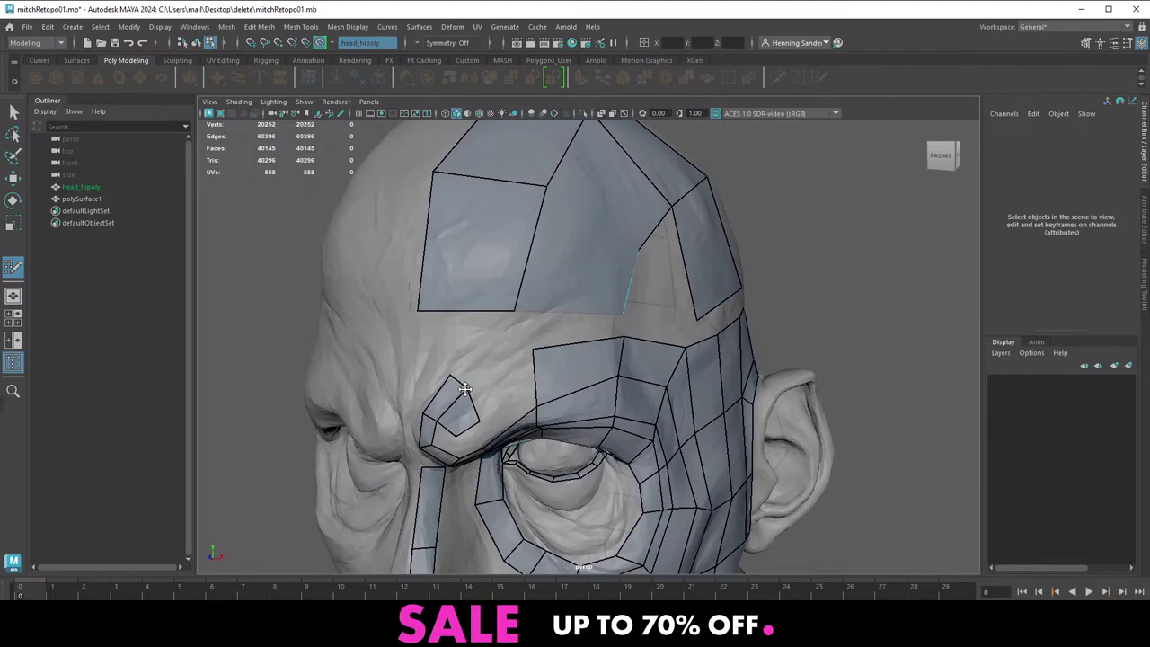
{"action": "mouse_move", "coordinate": [478, 366]}
{"action": "left_mouse_down", "text": "alt"}
{"action": "mouse_move", "coordinate": [483, 380]}
{"action": "mouse_move", "coordinate": [554, 397]}
{"action": "mouse_move", "coordinate": [545, 399]}
{"action": "left_mouse_up", "text": "alt"}
{"action": "key", "text": "Tab"}
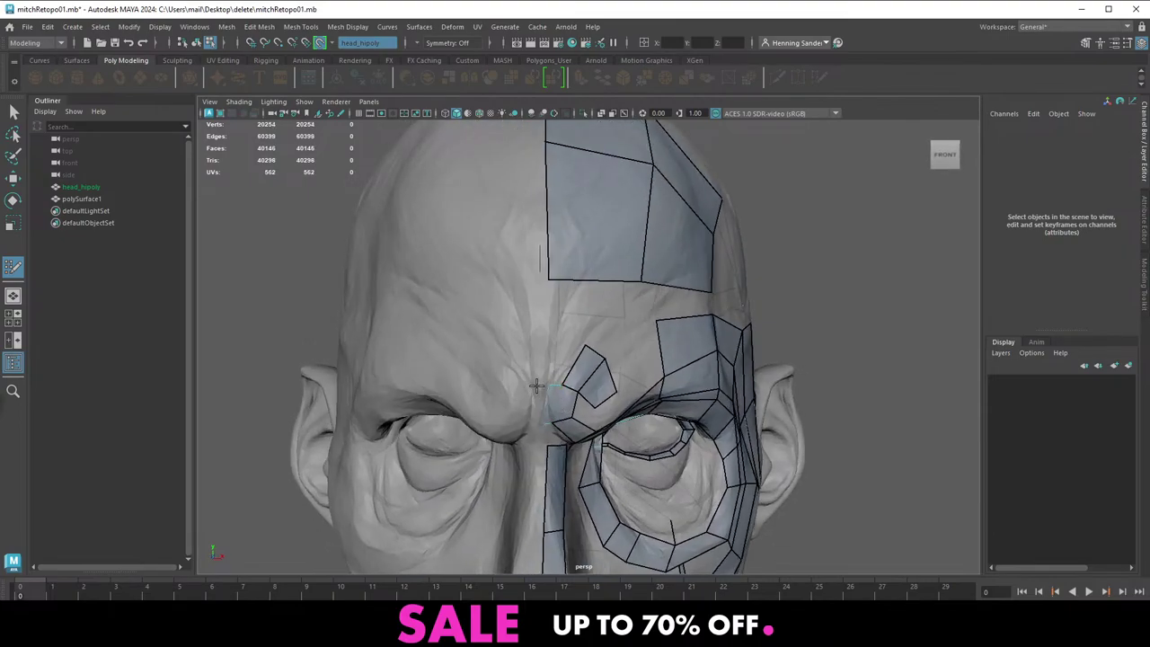
Extrude the quad between the eyebrows upward along the centre line toward the forehead patch
{"action": "right_click_drag", "start_coordinate": [537, 385], "coordinate": [530, 424], "text": "alt"}
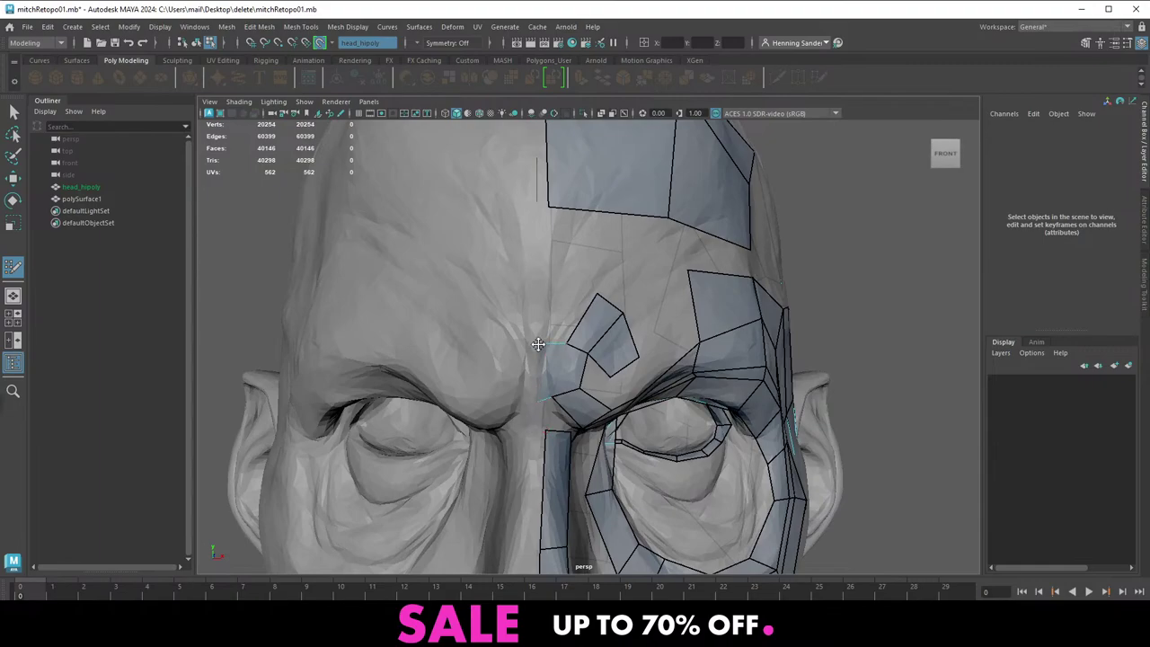
{"action": "left_click_drag", "start_coordinate": [548, 327], "coordinate": [531, 338], "text": "alt"}
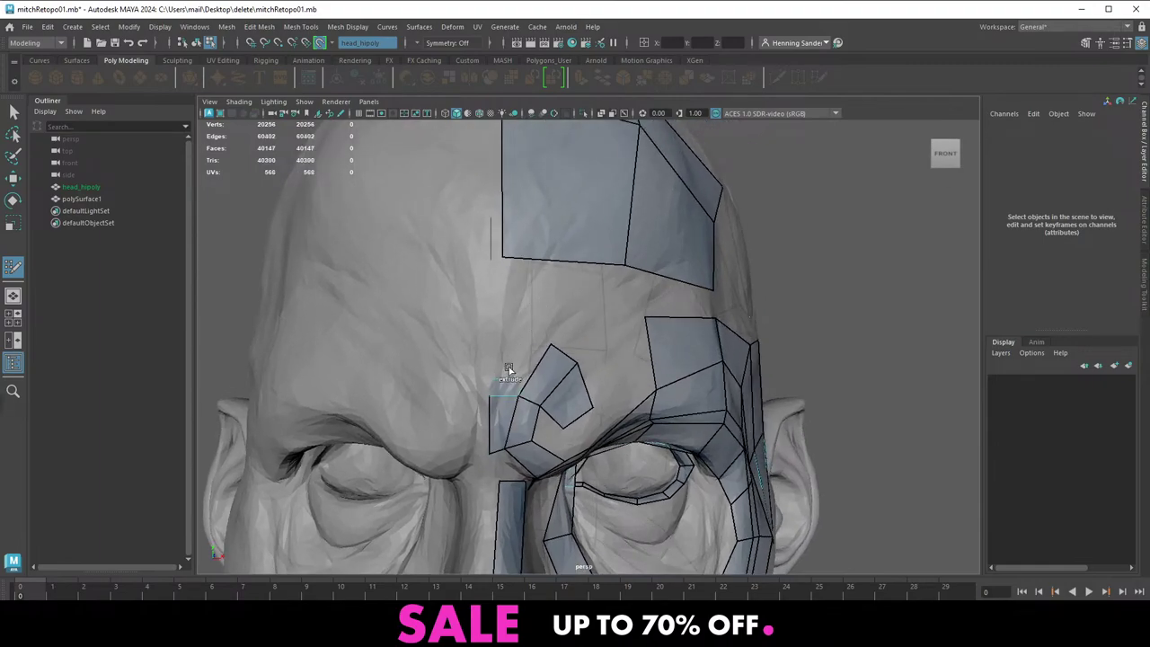
{"action": "left_click_drag", "start_coordinate": [506, 274], "coordinate": [508, 269]}
{"action": "right_click_drag", "start_coordinate": [524, 280], "coordinate": [512, 271], "text": "alt"}
{"action": "left_click_drag", "start_coordinate": [521, 290], "coordinate": [486, 314], "text": "alt"}
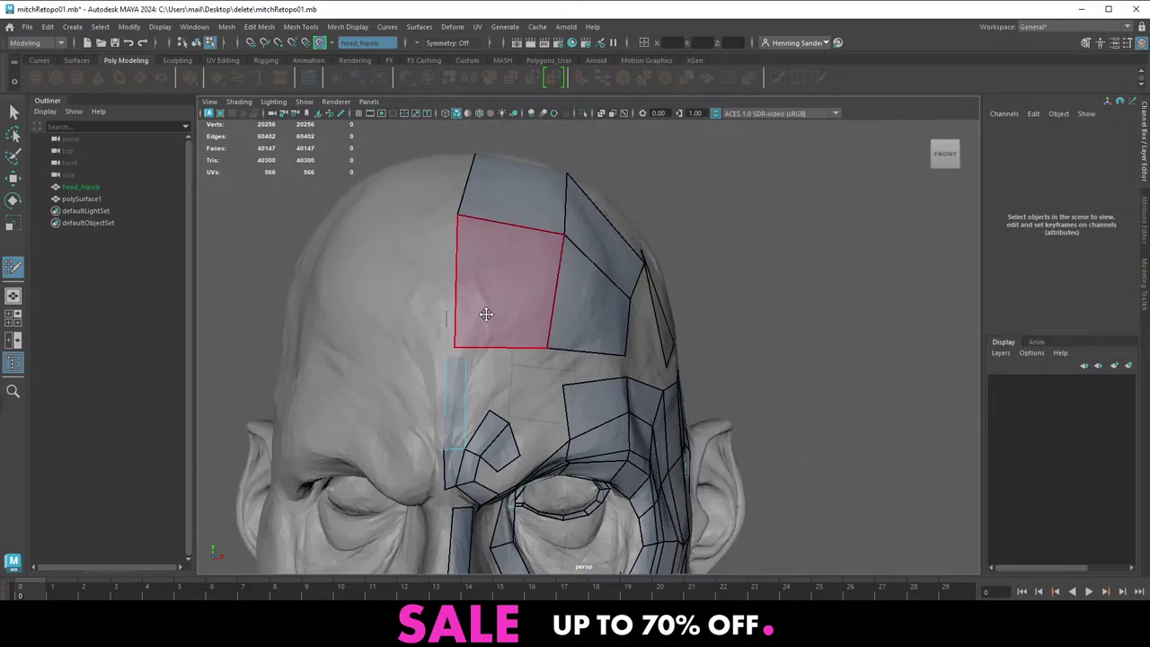
Examine the open area between the brow strips and the forehead patch and the loops around the eye
{"action": "left_click_drag", "start_coordinate": [485, 273], "coordinate": [451, 374], "text": "alt"}
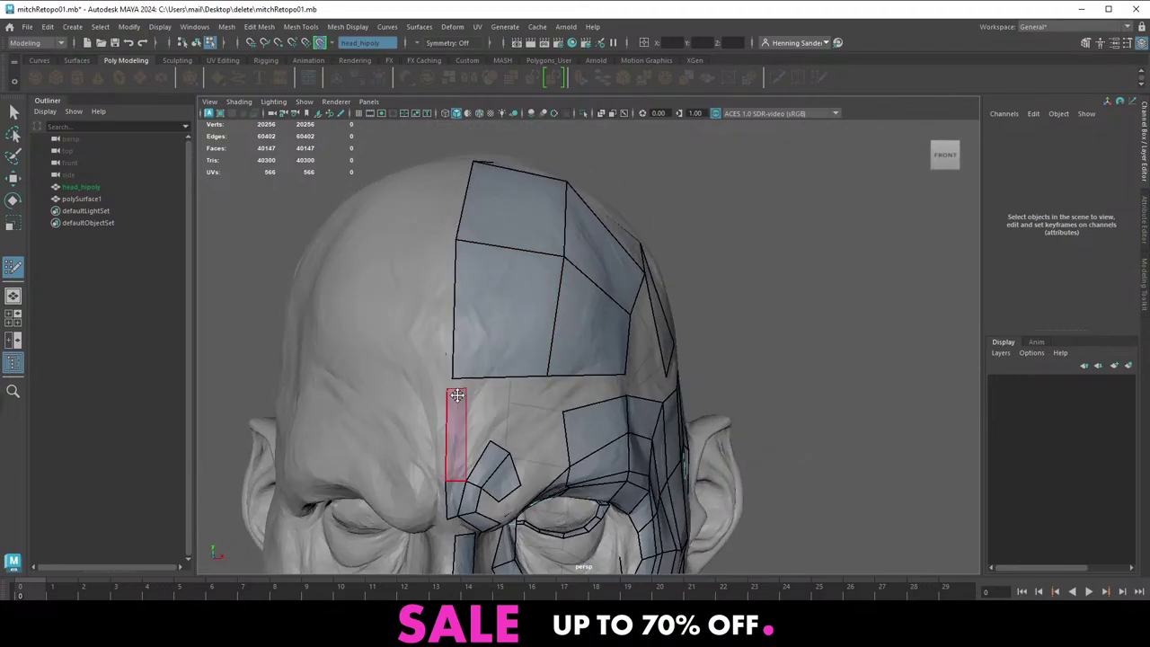
{"action": "left_click_drag", "start_coordinate": [499, 449], "coordinate": [487, 425], "text": "alt"}
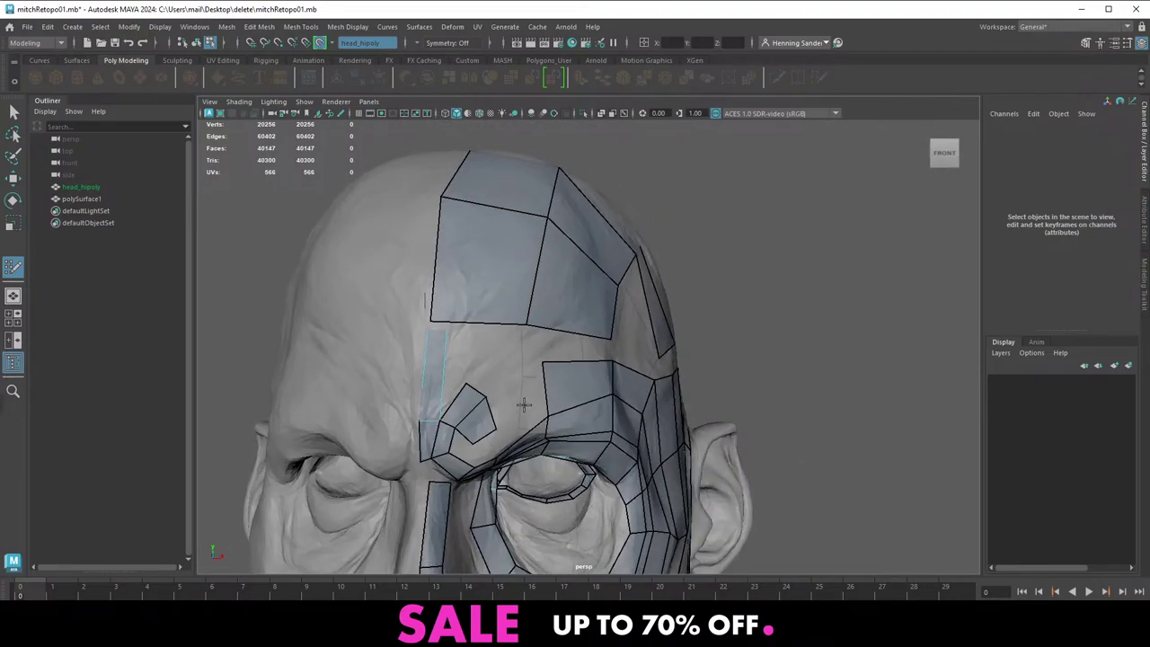
{"action": "right_click_drag", "start_coordinate": [524, 405], "coordinate": [509, 404], "text": "alt"}
{"action": "left_click_drag", "start_coordinate": [512, 404], "coordinate": [488, 357], "text": "alt"}
{"action": "middle_click_drag", "start_coordinate": [491, 353], "coordinate": [504, 305], "text": "alt"}
{"action": "left_click_drag", "start_coordinate": [504, 304], "coordinate": [536, 368], "text": "alt"}
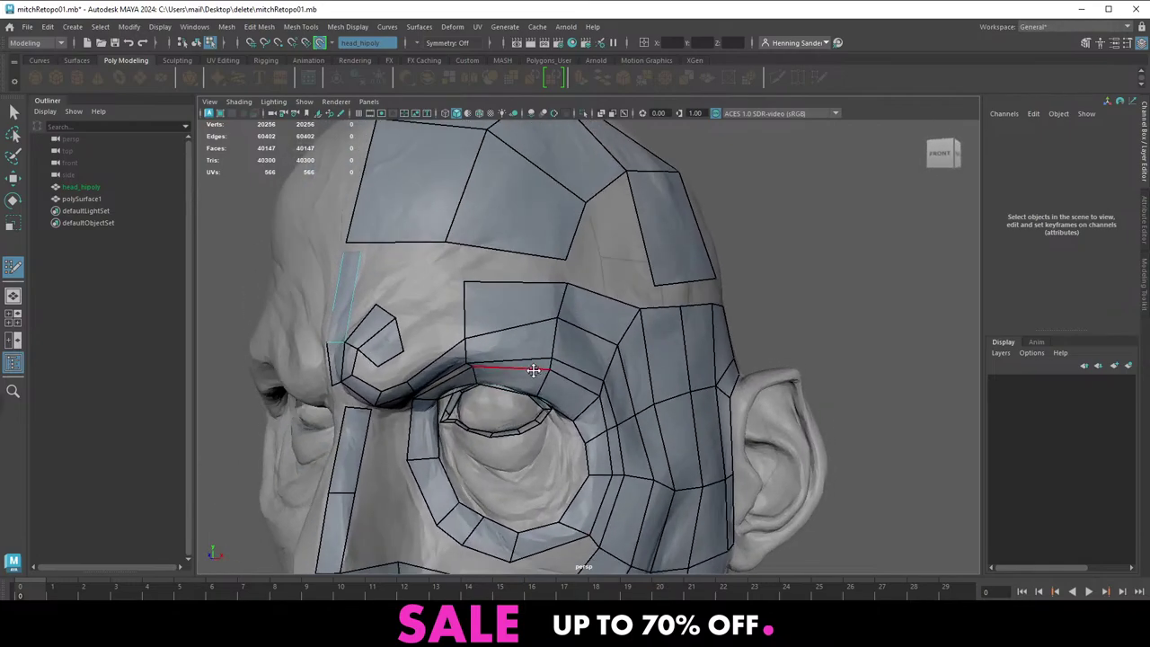
{"action": "right_click_drag", "start_coordinate": [537, 368], "coordinate": [585, 347], "text": "alt"}
{"action": "left_click_drag", "start_coordinate": [585, 346], "coordinate": [561, 348], "text": "alt"}
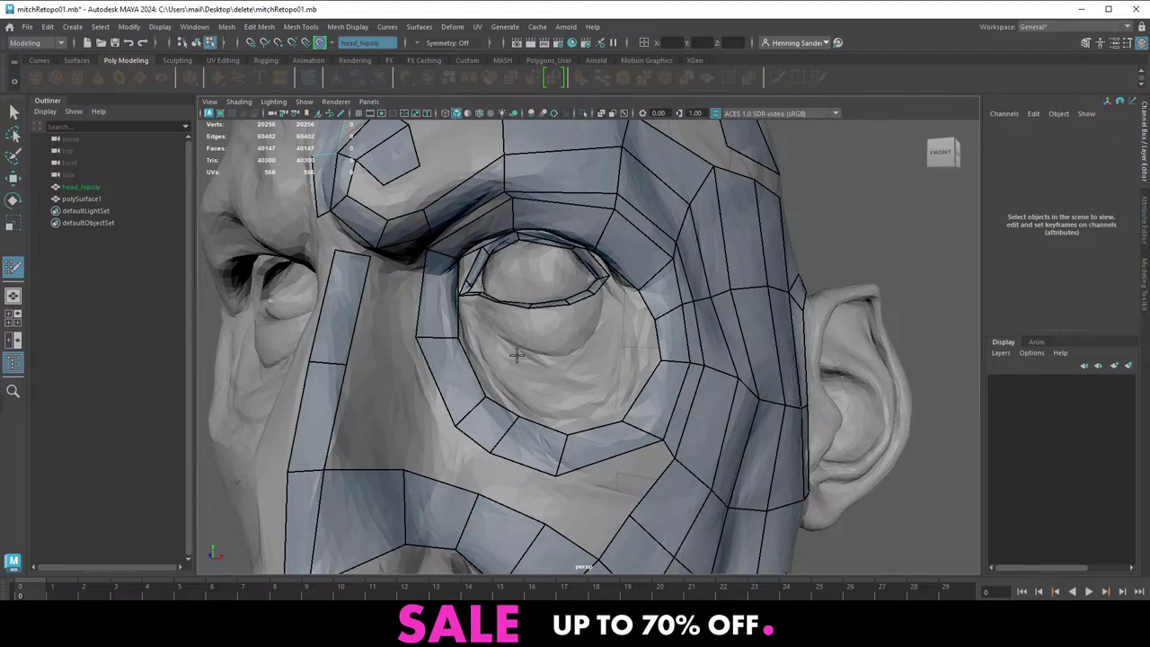
Move the vertices of the loops beside the outer eye corner toward the temple to even out the quad spacing
{"action": "right_click_drag", "start_coordinate": [573, 345], "coordinate": [538, 329], "text": "alt"}
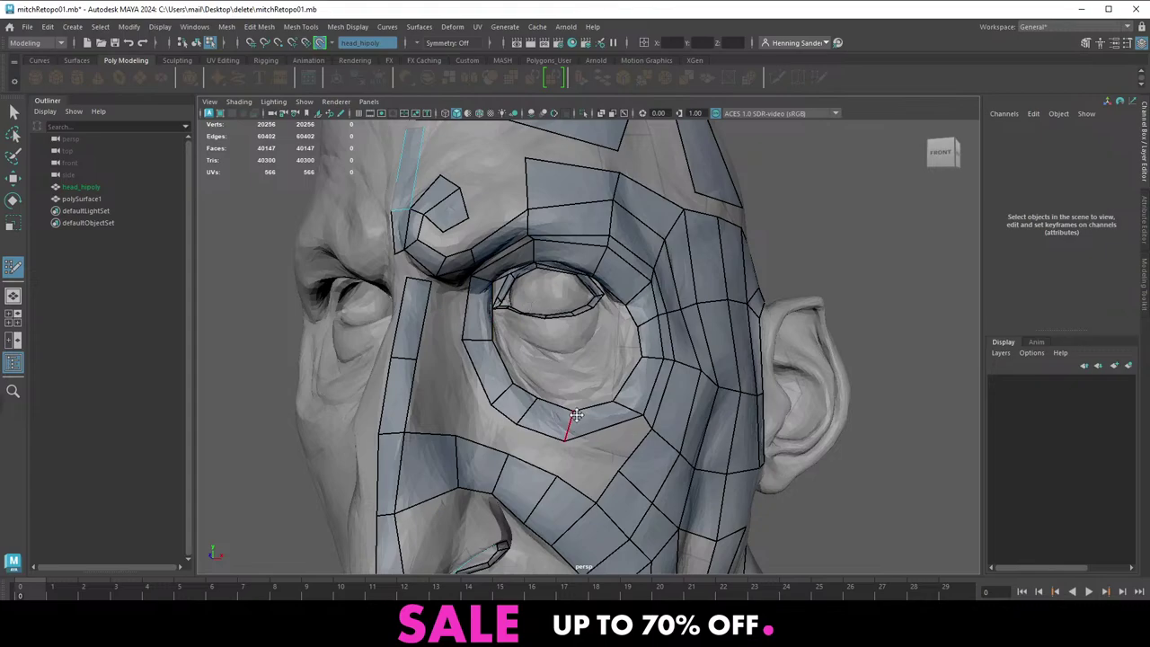
{"action": "left_click_drag", "start_coordinate": [611, 387], "coordinate": [559, 361], "text": "alt"}
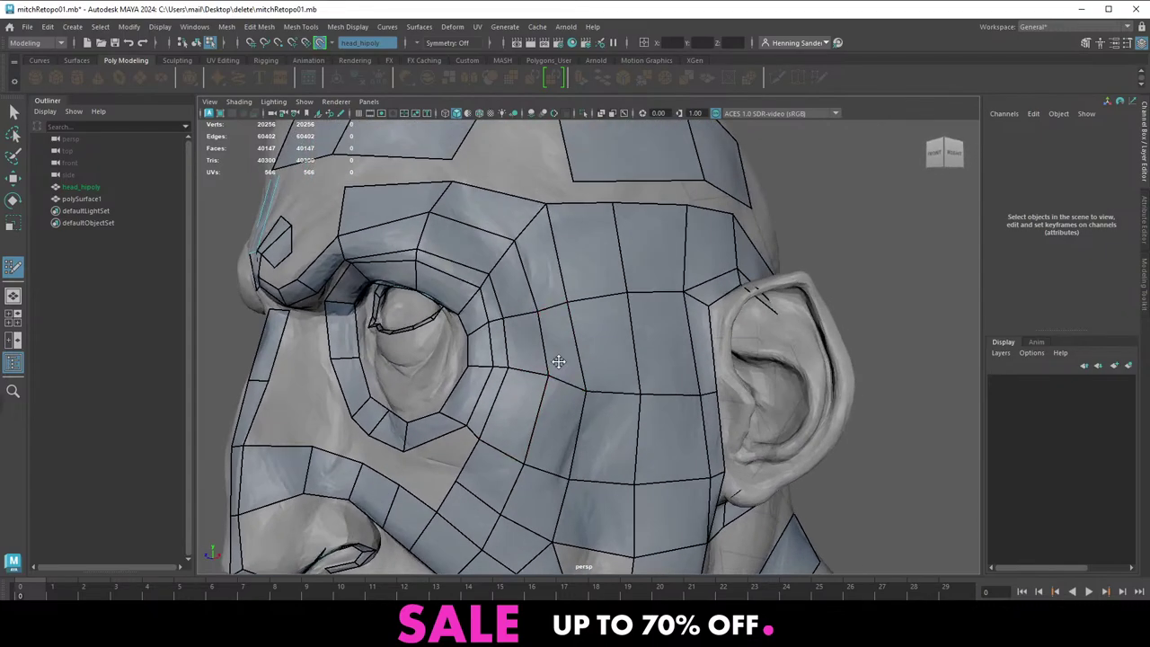
{"action": "left_click_drag", "start_coordinate": [504, 321], "coordinate": [513, 320]}
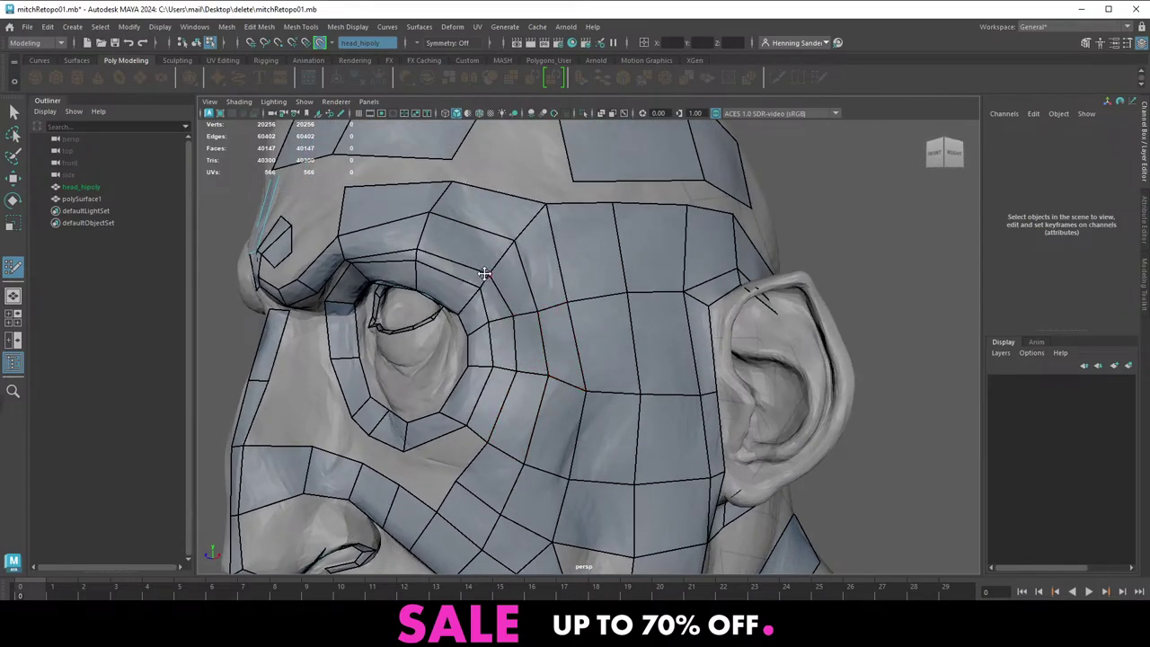
{"action": "mouse_move", "coordinate": [457, 261]}
{"action": "left_mouse_down"}
{"action": "mouse_move", "coordinate": [512, 242]}
{"action": "mouse_move", "coordinate": [498, 266]}
{"action": "mouse_move", "coordinate": [527, 288]}
{"action": "left_mouse_up"}
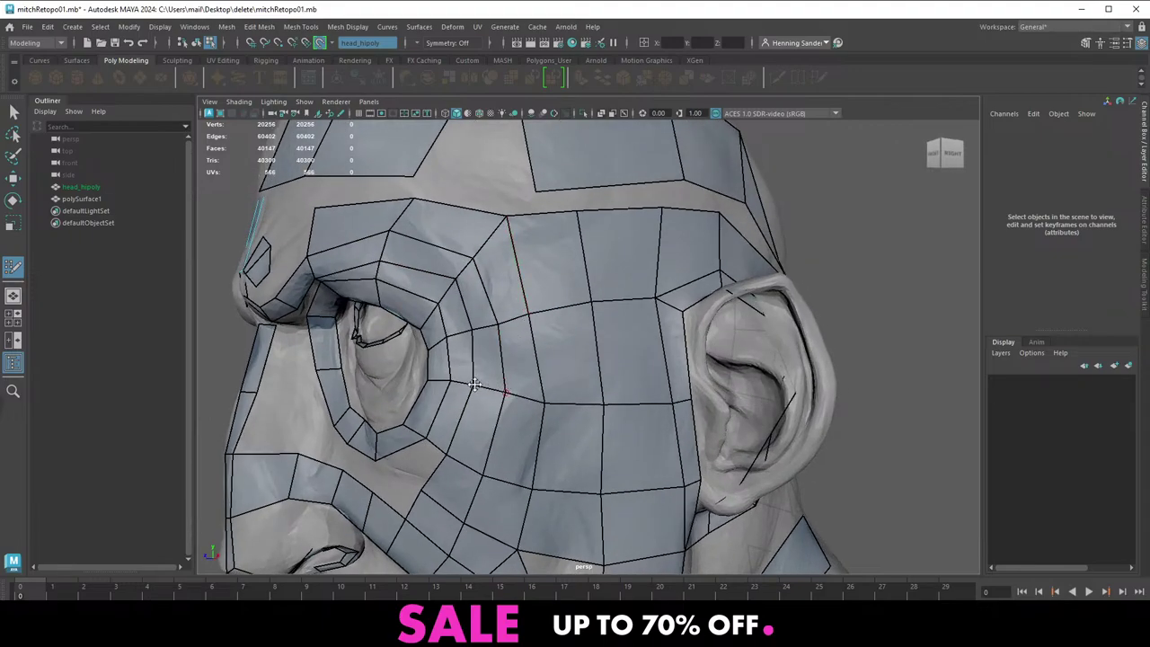
{"action": "left_click_drag", "start_coordinate": [472, 386], "coordinate": [472, 383]}
{"action": "left_click_drag", "start_coordinate": [499, 324], "coordinate": [539, 312]}
{"action": "right_click_drag", "start_coordinate": [544, 313], "coordinate": [552, 364], "text": "alt"}
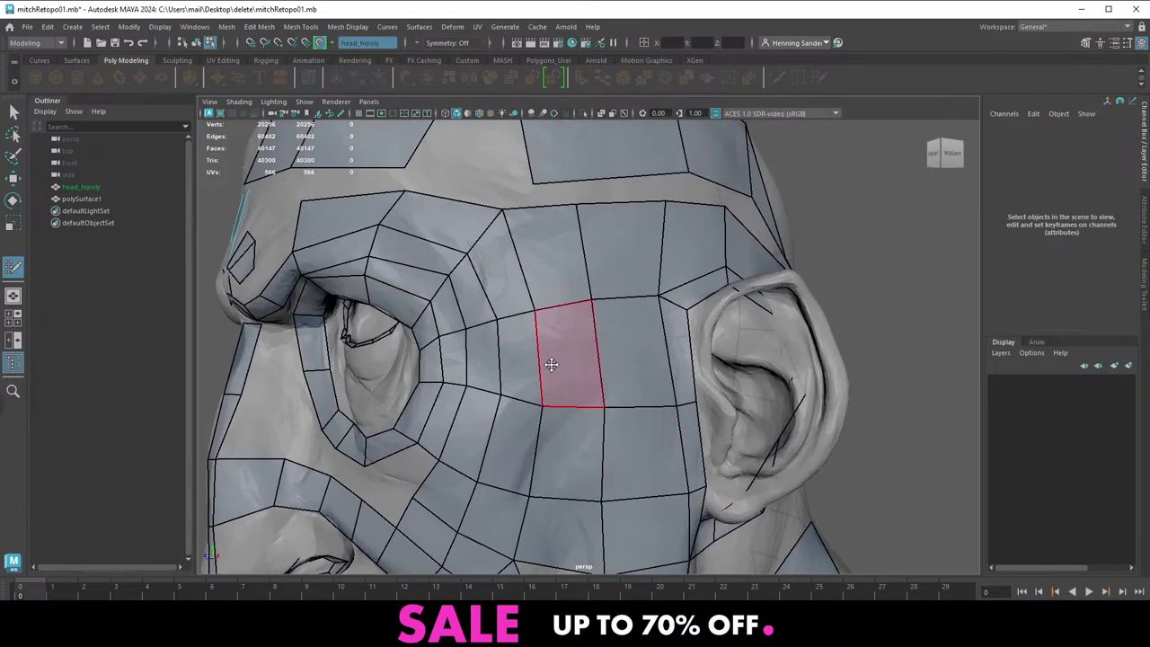
Examine the edge flow over the brow, nose, mouth, chin and neck for remaining gaps
{"action": "left_click_drag", "start_coordinate": [503, 314], "coordinate": [544, 335], "text": "alt"}
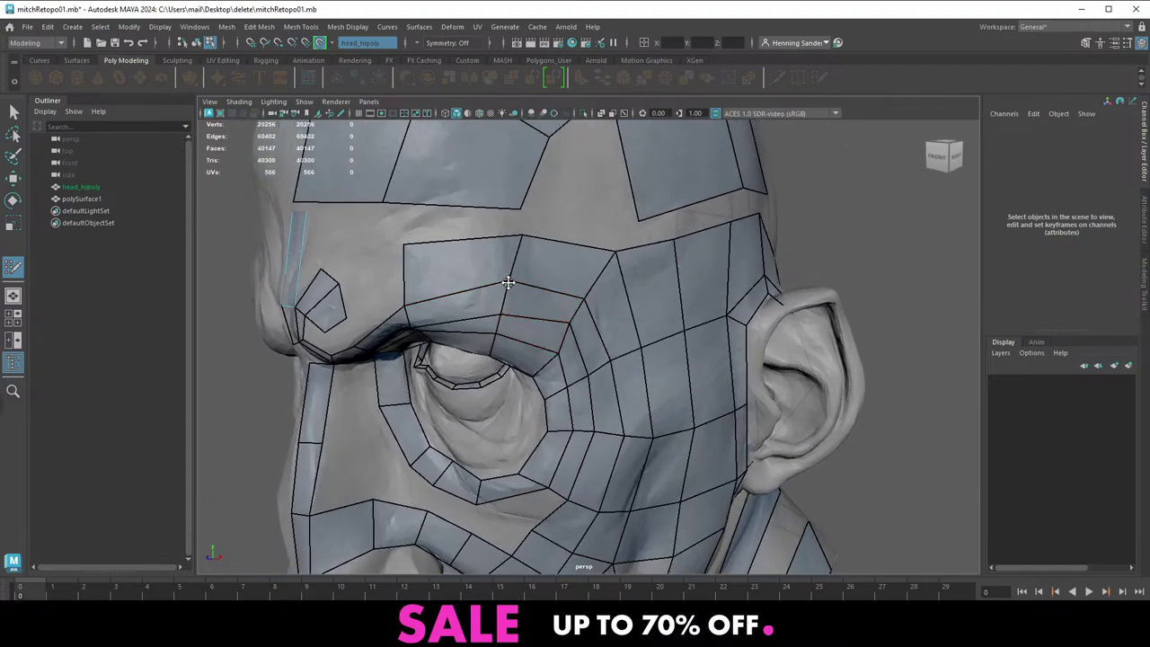
{"action": "left_click_drag", "start_coordinate": [421, 307], "coordinate": [437, 293], "text": "alt"}
{"action": "right_click_drag", "start_coordinate": [487, 257], "coordinate": [392, 315], "text": "alt"}
{"action": "left_click_drag", "start_coordinate": [392, 315], "coordinate": [408, 247], "text": "alt"}
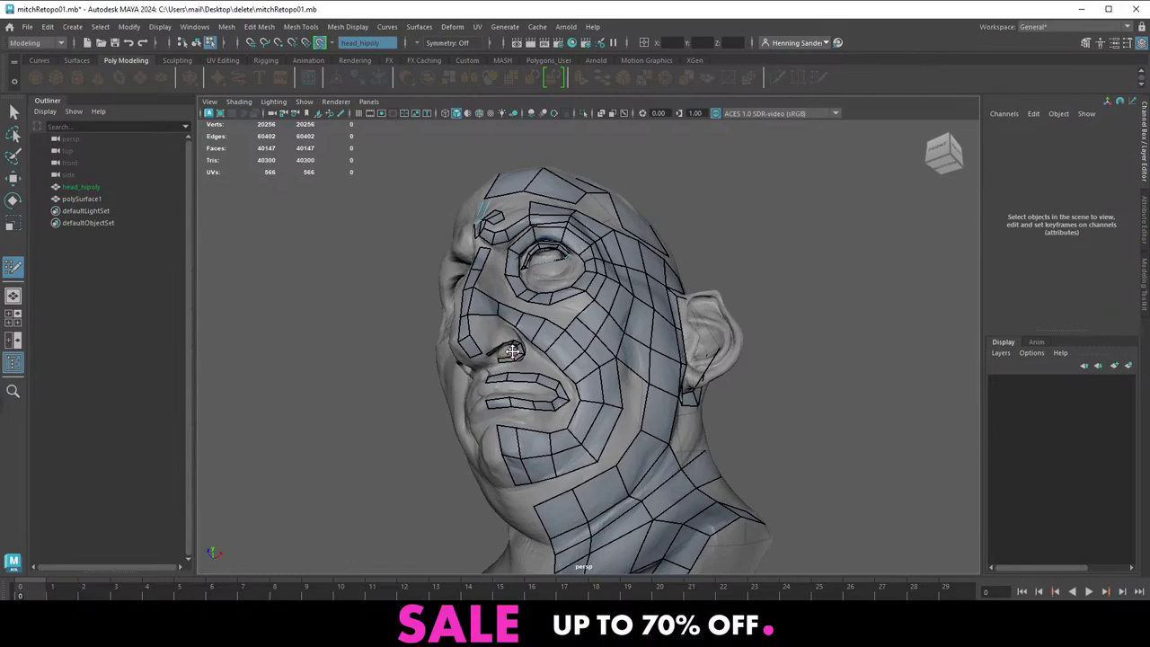
{"action": "right_click_drag", "start_coordinate": [530, 395], "coordinate": [583, 444], "text": "alt"}
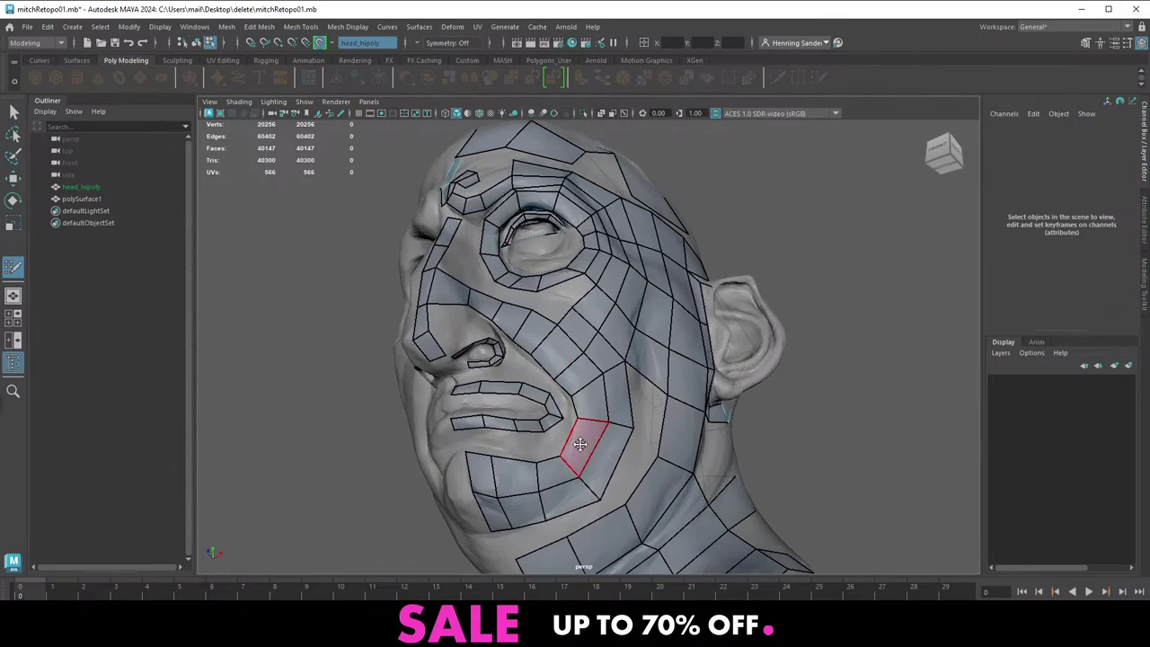
{"action": "middle_click_drag", "start_coordinate": [583, 444], "coordinate": [595, 366], "text": "alt"}
{"action": "right_click_drag", "start_coordinate": [562, 386], "coordinate": [612, 420], "text": "alt"}
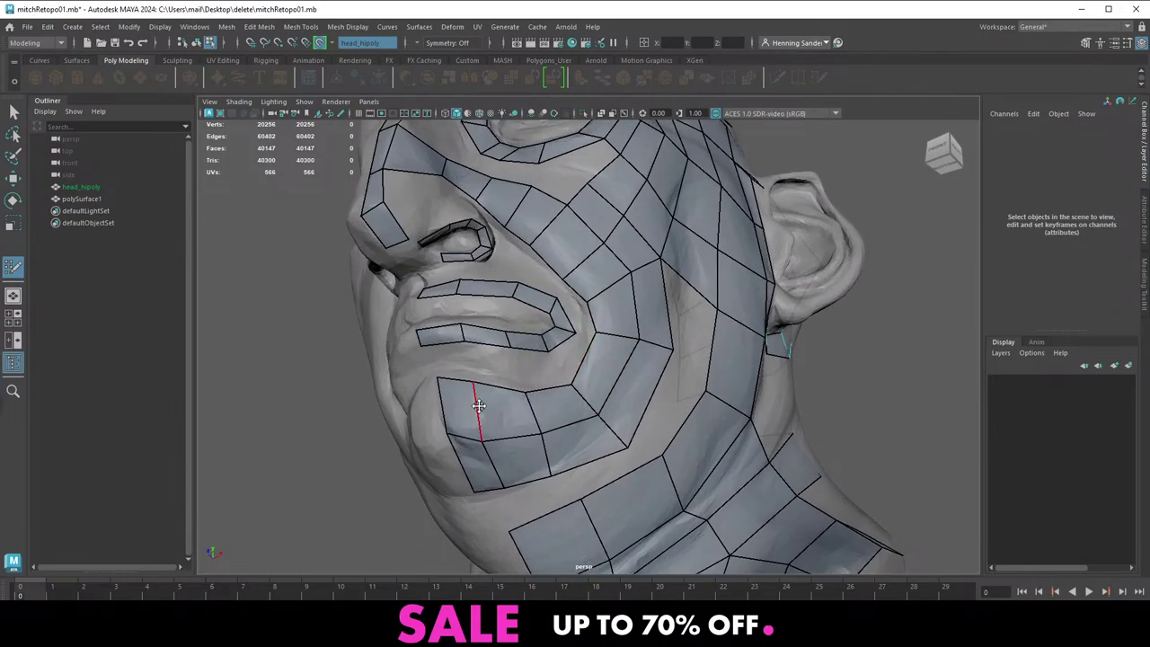
{"action": "middle_click_drag", "start_coordinate": [558, 476], "coordinate": [544, 394], "text": "alt"}
{"action": "right_click_drag", "start_coordinate": [544, 394], "coordinate": [549, 333], "text": "alt"}
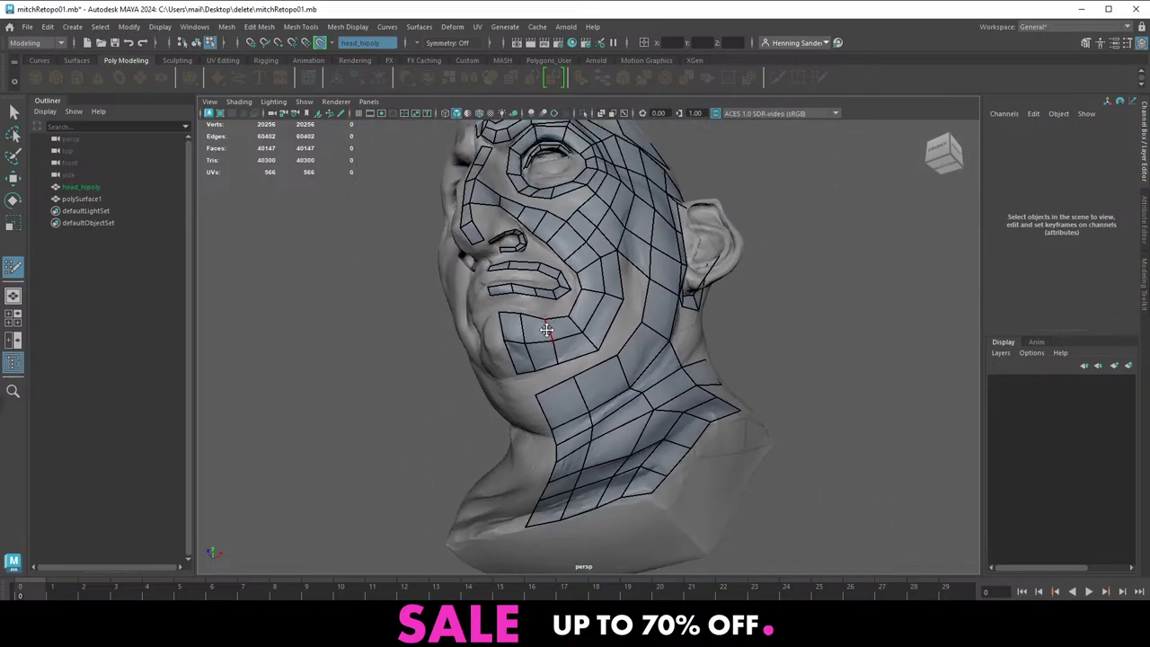
Insert an edge loop through the neck strip behind the jaw and fill the quad between it and the earlobe
{"action": "left_click_drag", "start_coordinate": [549, 333], "coordinate": [473, 348], "text": "alt"}
{"action": "middle_click_drag", "start_coordinate": [515, 323], "coordinate": [488, 317], "text": "alt"}
{"action": "right_click_drag", "start_coordinate": [488, 317], "coordinate": [529, 393], "text": "alt"}
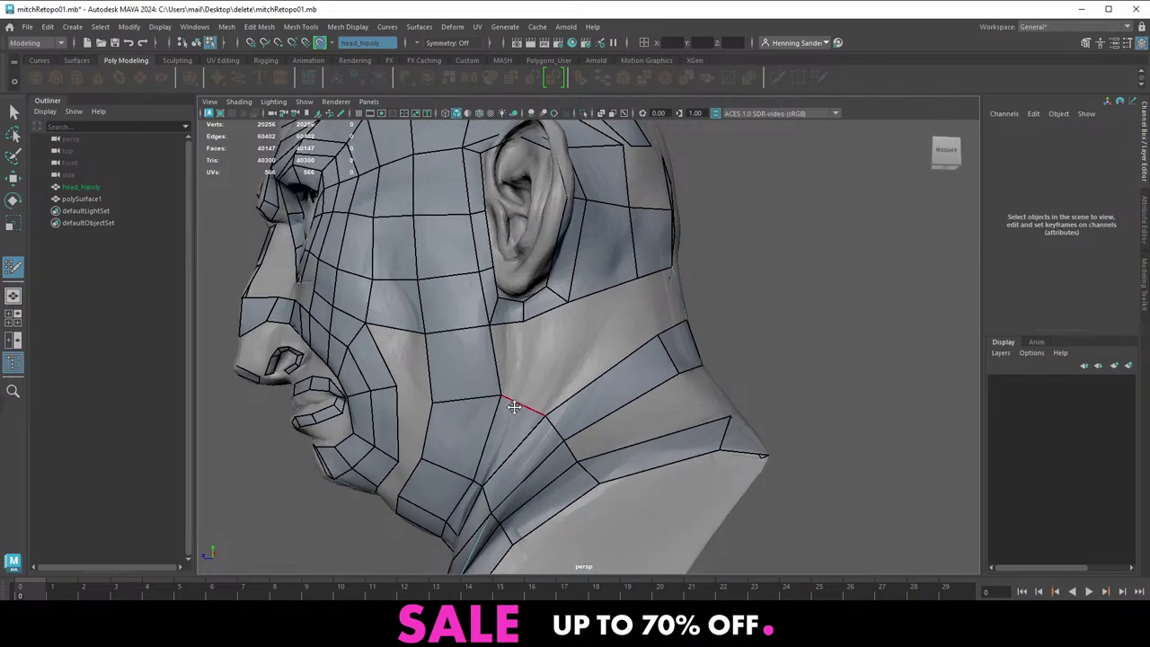
{"action": "left_click", "coordinate": [519, 406], "text": "ctrl"}
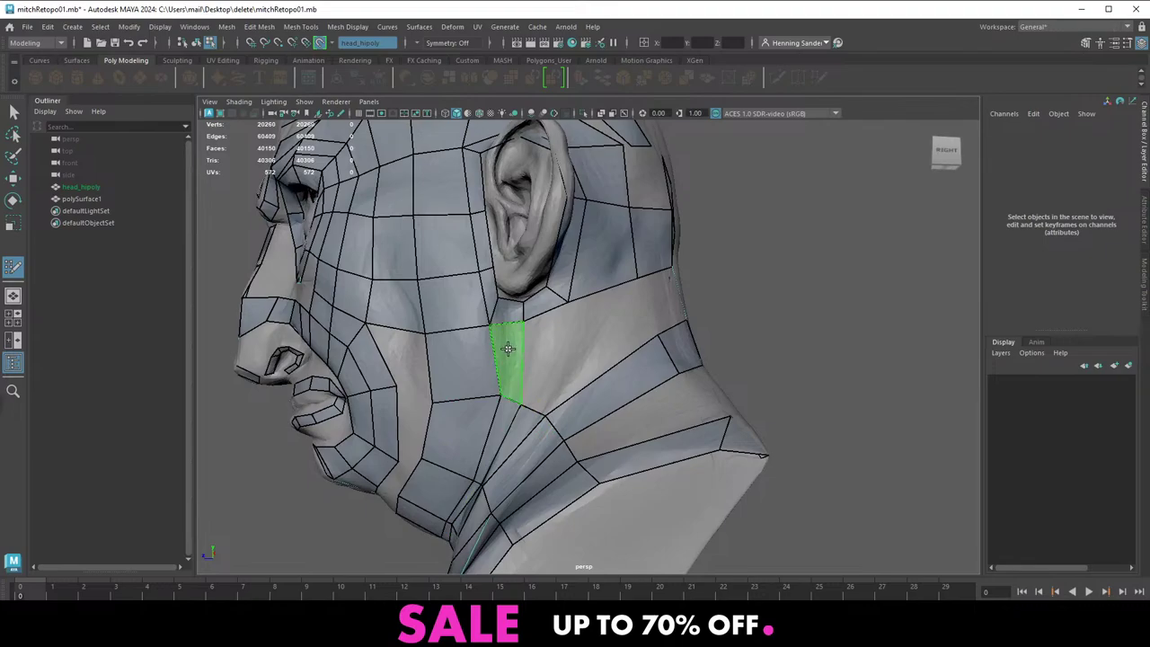
{"action": "left_click", "coordinate": [508, 349], "text": "shift"}
{"action": "mouse_move", "coordinate": [559, 387]}
{"action": "left_mouse_down", "text": "alt"}
{"action": "mouse_move", "coordinate": [549, 391]}
{"action": "mouse_move", "coordinate": [591, 377]}
{"action": "left_mouse_up", "text": "alt"}
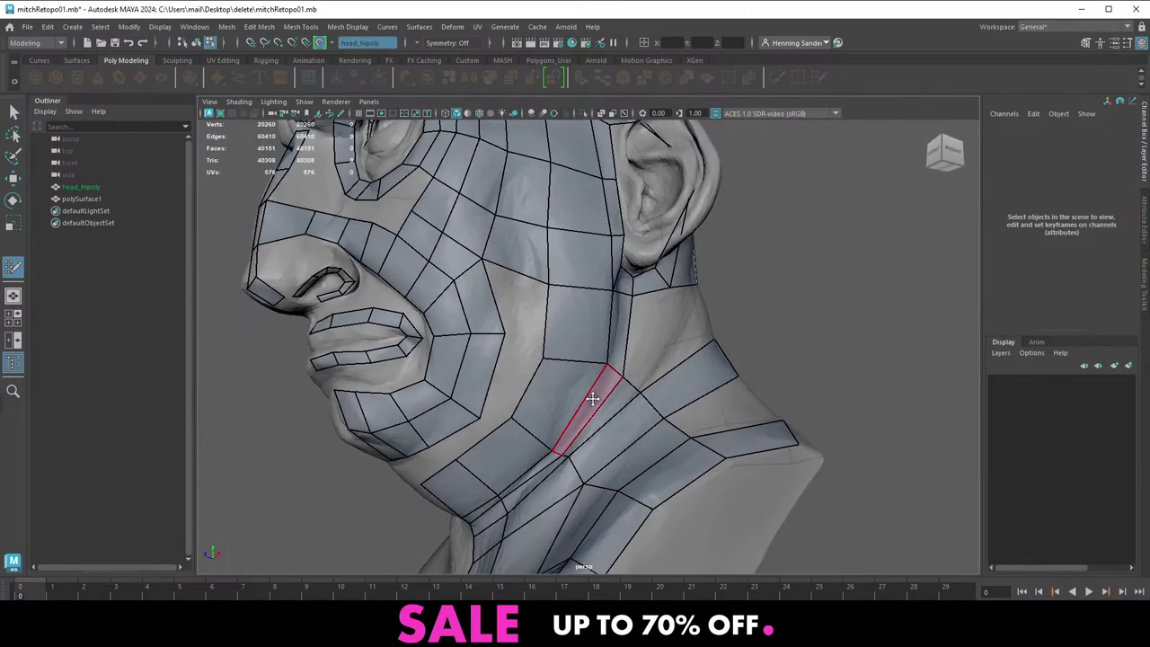
Fill the upper quad of the gap between the outer mouth loop and the jaw strip on the cheek
{"action": "middle_click_drag", "start_coordinate": [537, 418], "coordinate": [521, 347], "text": "alt"}
{"action": "right_click_drag", "start_coordinate": [521, 347], "coordinate": [524, 410], "text": "alt"}
{"action": "mouse_move", "coordinate": [525, 410]}
{"action": "left_mouse_down", "text": "alt"}
{"action": "mouse_move", "coordinate": [597, 380]}
{"action": "mouse_move", "coordinate": [605, 432]}
{"action": "mouse_move", "coordinate": [596, 422]}
{"action": "left_mouse_up", "text": "alt"}
{"action": "right_click_drag", "start_coordinate": [606, 401], "coordinate": [579, 325], "text": "alt"}
{"action": "left_click_drag", "start_coordinate": [579, 325], "coordinate": [516, 346], "text": "alt"}
{"action": "right_click_drag", "start_coordinate": [515, 347], "coordinate": [532, 366], "text": "alt"}
{"action": "middle_click_drag", "start_coordinate": [532, 367], "coordinate": [569, 370], "text": "alt"}
{"action": "left_click_drag", "start_coordinate": [502, 367], "coordinate": [457, 361]}
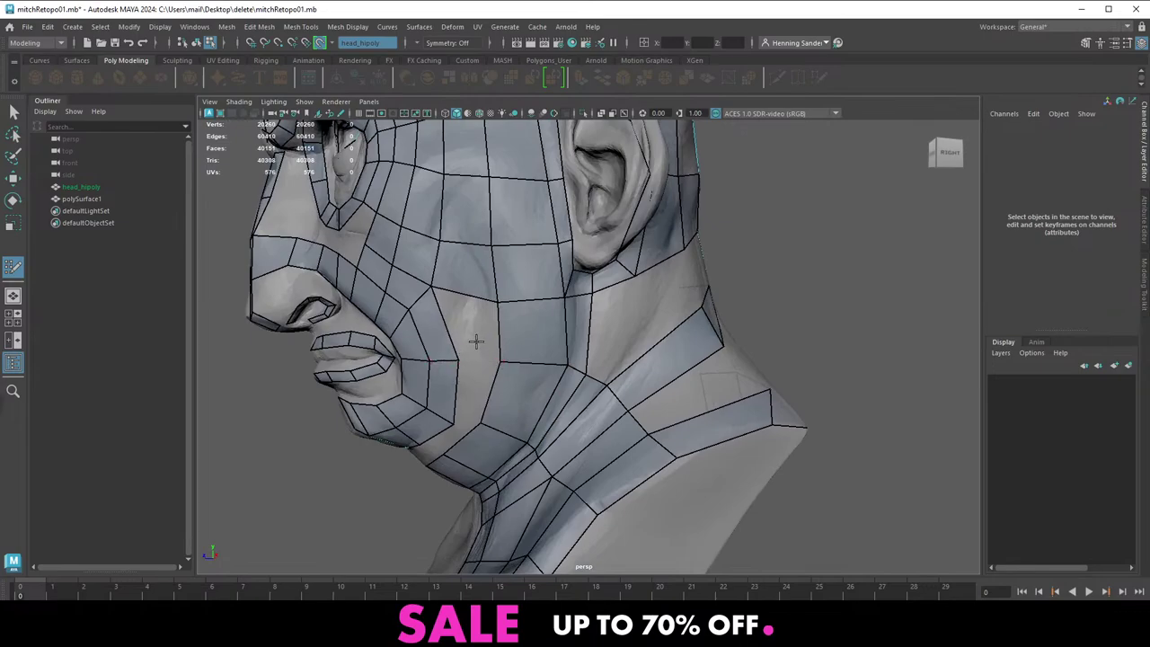
{"action": "left_click", "coordinate": [483, 334], "text": "shift"}
Fill the gap between the cheek patch and the lower eye loop, adding an edge loop through the new quad below the eye
{"action": "left_click_drag", "start_coordinate": [534, 347], "coordinate": [509, 344], "text": "alt"}
{"action": "mouse_move", "coordinate": [471, 289]}
{"action": "left_mouse_down"}
{"action": "mouse_move", "coordinate": [488, 262]}
{"action": "mouse_move", "coordinate": [587, 317]}
{"action": "mouse_move", "coordinate": [506, 300]}
{"action": "left_mouse_up"}
{"action": "scroll", "coordinate": [513, 304], "scroll_direction": "up", "scroll_amount": 4}
{"action": "scroll", "coordinate": [534, 319], "scroll_direction": "down", "scroll_amount": 2}
{"action": "scroll", "coordinate": [507, 301], "scroll_direction": "up", "scroll_amount": 4}
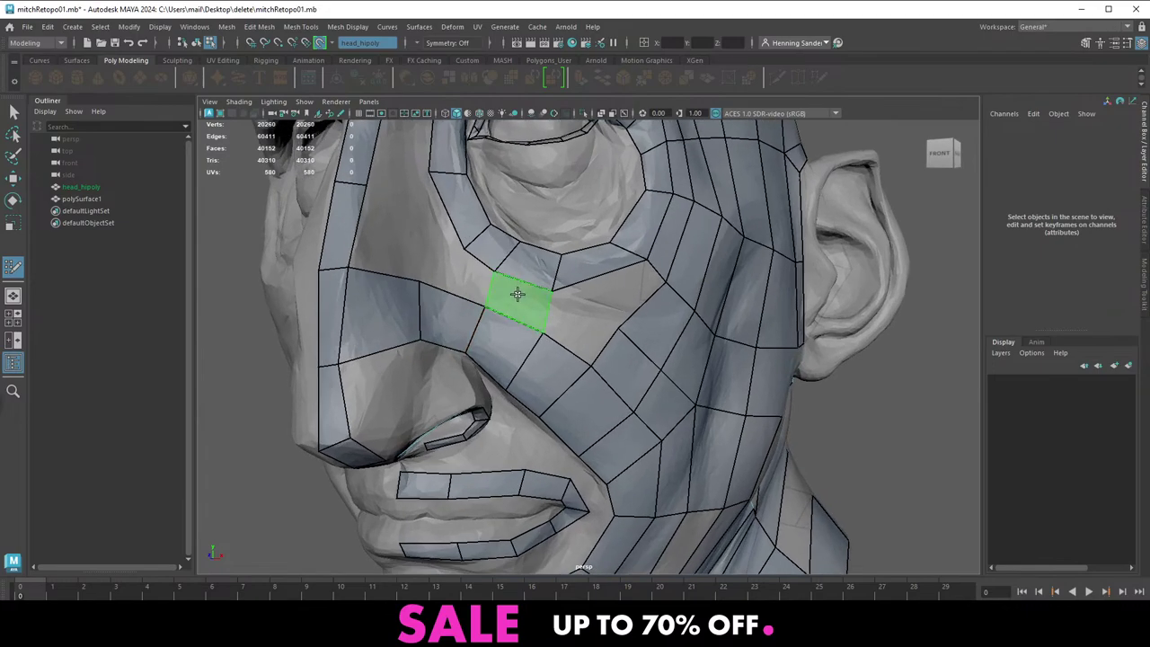
{"action": "left_click", "coordinate": [518, 296], "text": "shift"}
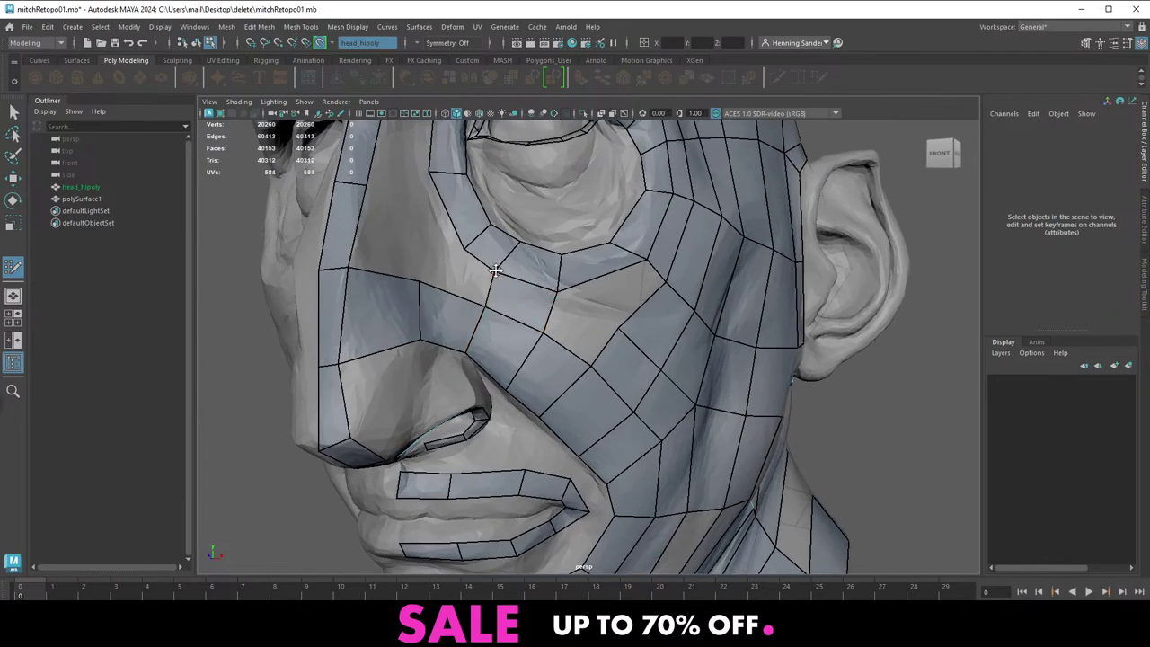
{"action": "left_click", "coordinate": [554, 308], "text": "ctrl"}
{"action": "left_click", "coordinate": [580, 336], "text": "shift"}
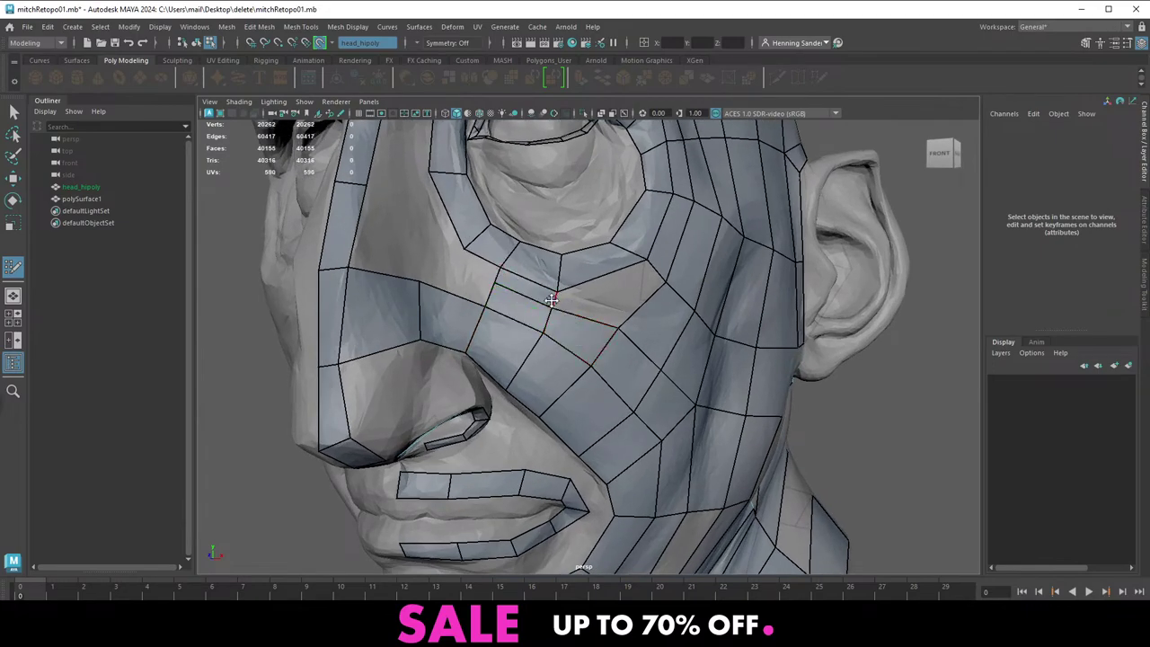
Insert an edge across the lower eye loop and fill the two remaining quads between it and the upper cheek
{"action": "left_click", "coordinate": [602, 275], "text": "ctrl"}
{"action": "left_click", "coordinate": [589, 300], "text": "shift"}
{"action": "left_click", "coordinate": [634, 284], "text": "shift"}
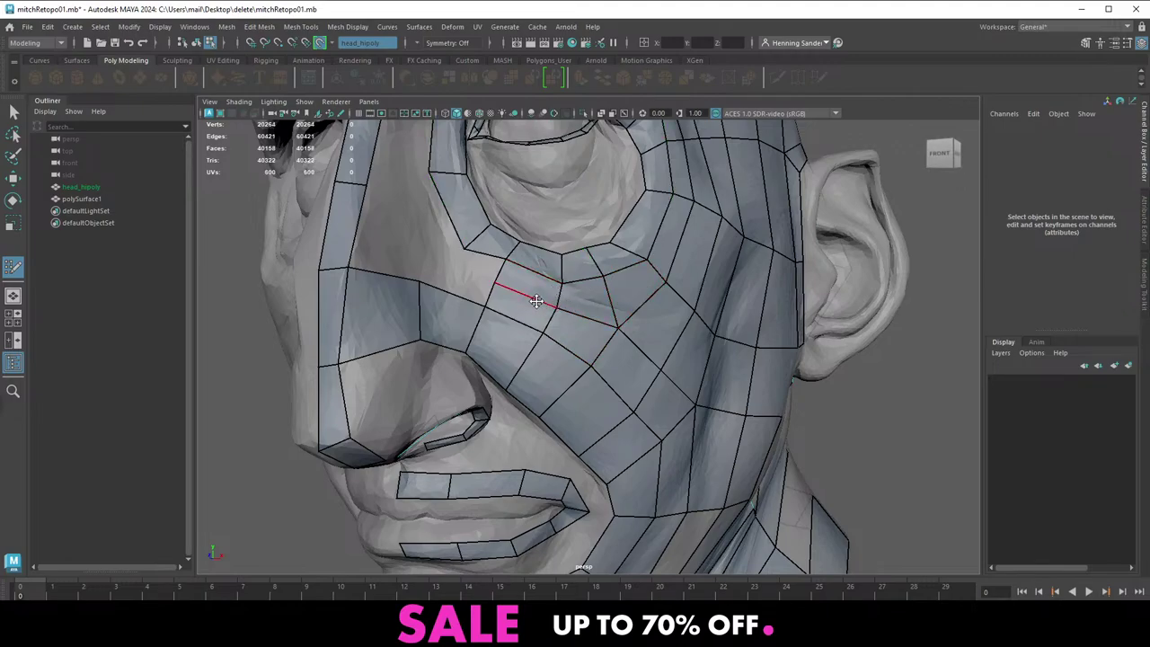
Move the nose-side vertex slightly toward the cheek and fill the quads between the nose strip and the inner lower eye loop
{"action": "middle_click_drag", "start_coordinate": [497, 268], "coordinate": [509, 320], "text": "alt"}
{"action": "right_click_drag", "start_coordinate": [455, 299], "coordinate": [477, 316], "text": "alt"}
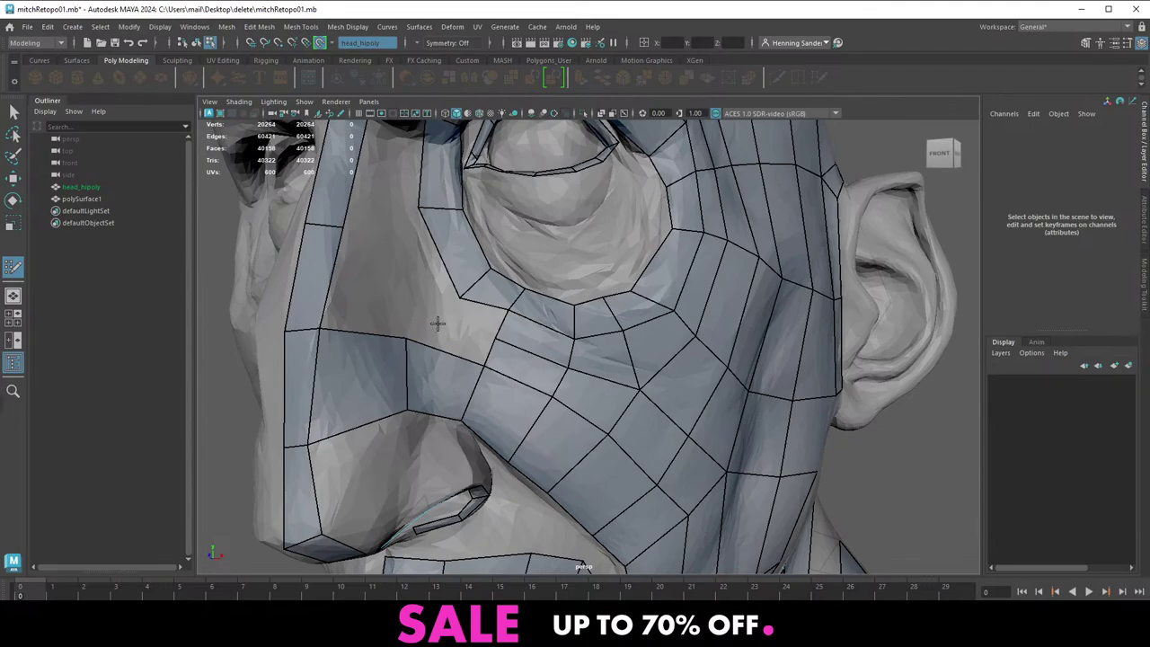
{"action": "left_click_drag", "start_coordinate": [407, 333], "coordinate": [418, 342]}
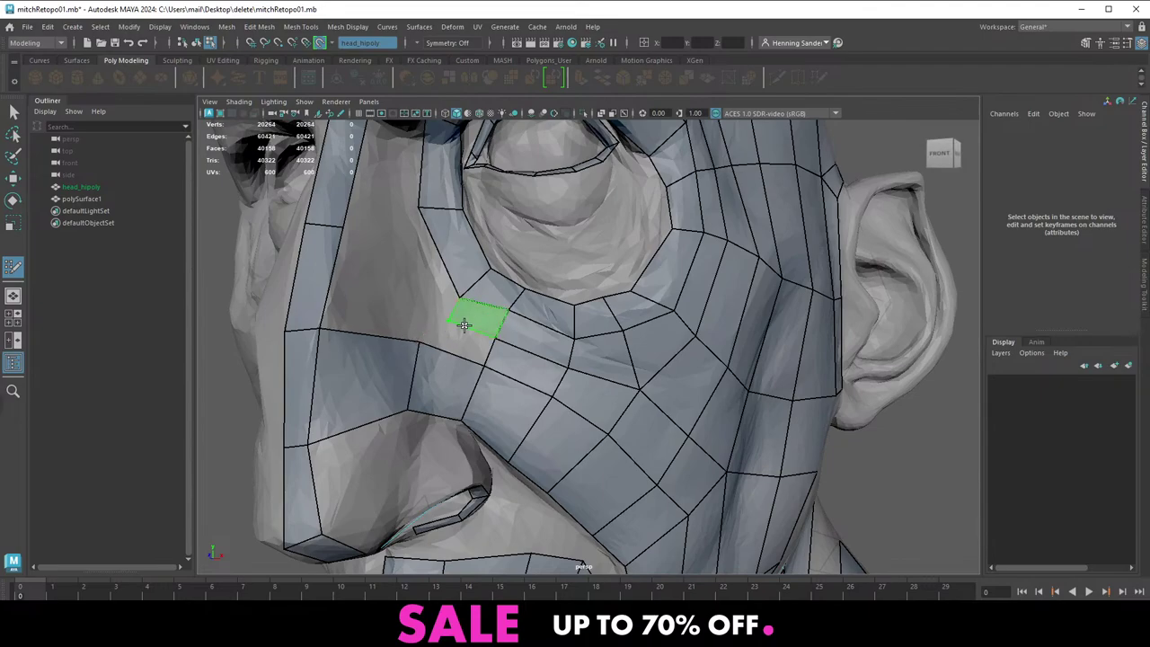
{"action": "left_click", "coordinate": [465, 324], "text": "shift"}
Extrude the lower edges of the upper lip strip downward into an inner row of two quads
{"action": "right_click_drag", "start_coordinate": [441, 317], "coordinate": [386, 311], "text": "alt"}
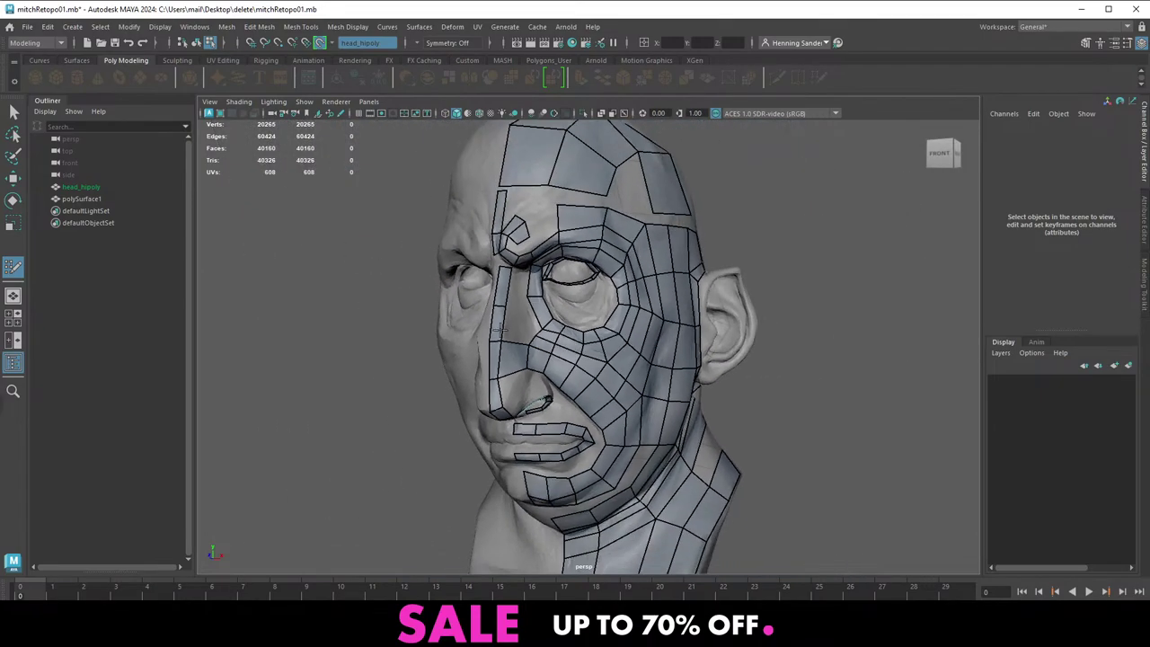
{"action": "left_click_drag", "start_coordinate": [523, 359], "coordinate": [527, 335], "text": "alt"}
{"action": "right_click_drag", "start_coordinate": [530, 334], "coordinate": [656, 357], "text": "alt"}
{"action": "left_click_drag", "start_coordinate": [541, 330], "coordinate": [534, 358], "text": "alt"}
{"action": "right_click_drag", "start_coordinate": [533, 357], "coordinate": [522, 413], "text": "alt"}
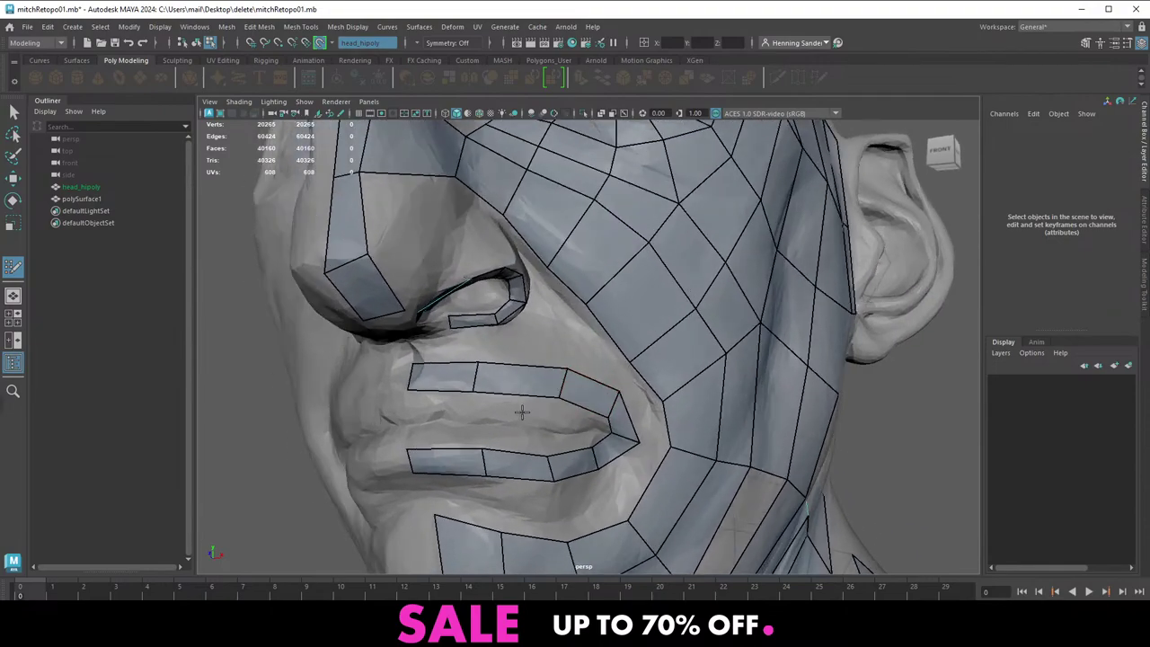
{"action": "mouse_move", "coordinate": [427, 390]}
{"action": "left_mouse_down"}
{"action": "mouse_move", "coordinate": [432, 418]}
{"action": "mouse_move", "coordinate": [505, 410]}
{"action": "mouse_move", "coordinate": [559, 426]}
{"action": "left_mouse_up"}
{"action": "right_click_drag", "start_coordinate": [571, 417], "coordinate": [596, 452], "text": "alt"}
{"action": "middle_click_drag", "start_coordinate": [596, 452], "coordinate": [544, 399], "text": "alt"}
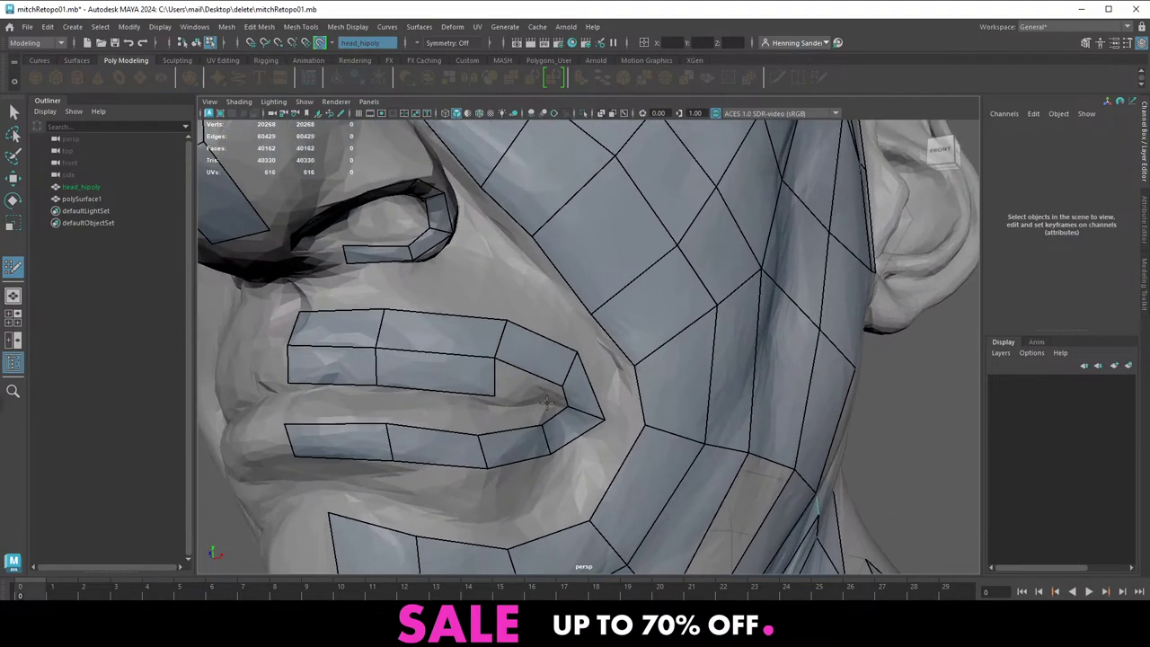
Continue the upper lip's inner row with two more quads into the corner of the mouth
{"action": "left_click_drag", "start_coordinate": [437, 368], "coordinate": [425, 354], "text": "alt"}
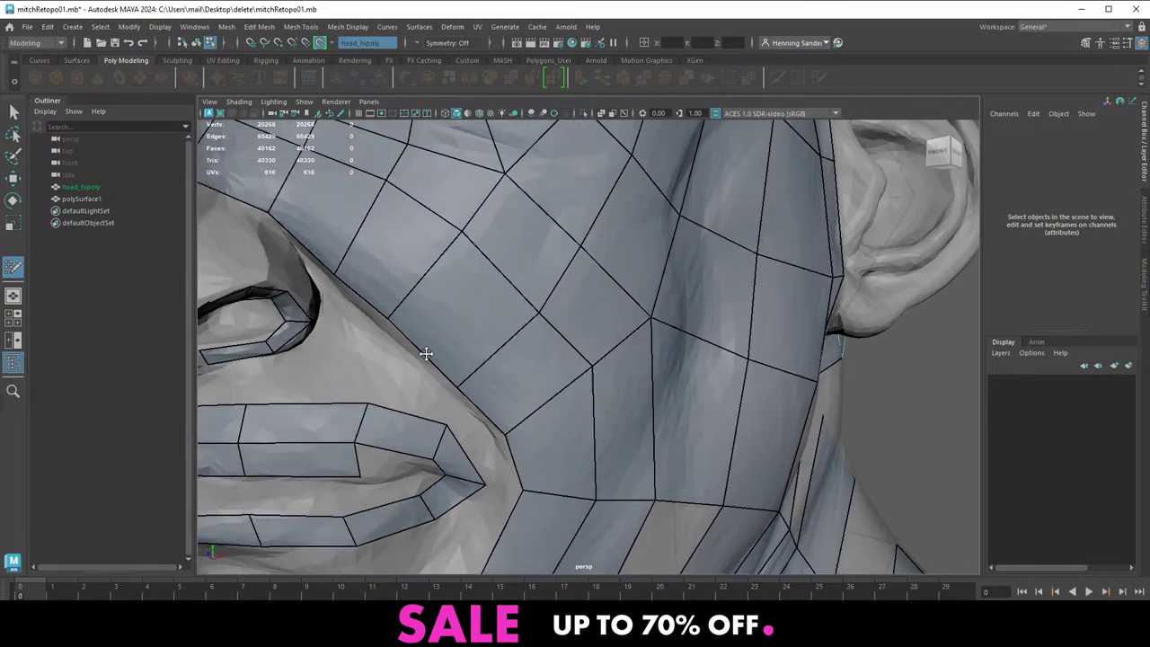
{"action": "middle_click_drag", "start_coordinate": [426, 354], "coordinate": [482, 316], "text": "alt"}
{"action": "left_click_drag", "start_coordinate": [437, 401], "coordinate": [497, 428]}
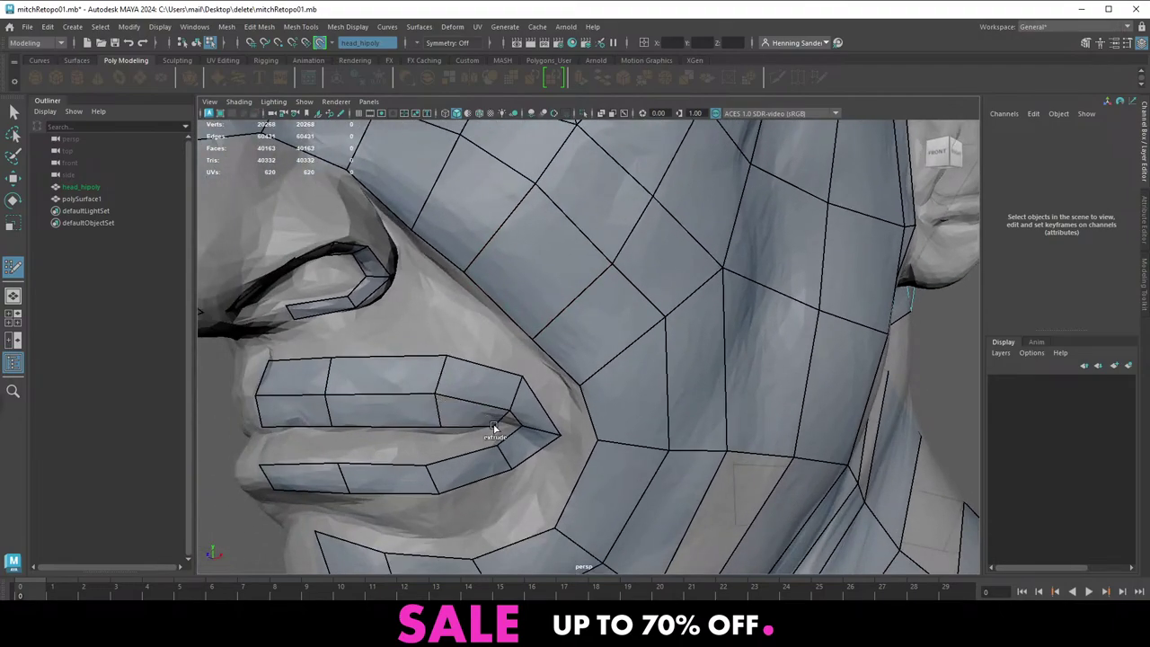
{"action": "right_click_drag", "start_coordinate": [524, 436], "coordinate": [517, 447], "text": "alt"}
{"action": "middle_click_drag", "start_coordinate": [517, 447], "coordinate": [514, 375], "text": "alt"}
{"action": "right_click_drag", "start_coordinate": [514, 376], "coordinate": [516, 381], "text": "alt"}
{"action": "mouse_move", "coordinate": [480, 365]}
{"action": "left_mouse_down"}
{"action": "mouse_move", "coordinate": [468, 360]}
{"action": "mouse_move", "coordinate": [484, 365]}
{"action": "left_mouse_up"}
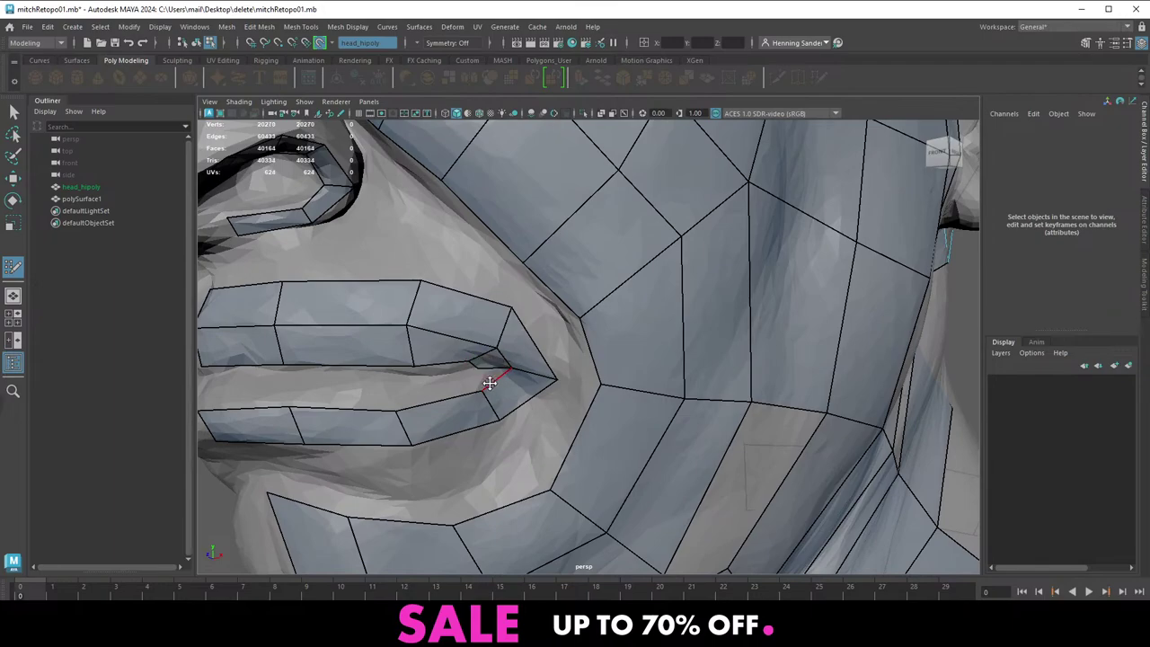
Extrude the inner edges of the lower lip strip from the mouth corner toward the middle of the lip
{"action": "middle_click_drag", "start_coordinate": [489, 382], "coordinate": [490, 318], "text": "alt"}
{"action": "left_click_drag", "start_coordinate": [504, 326], "coordinate": [394, 336]}
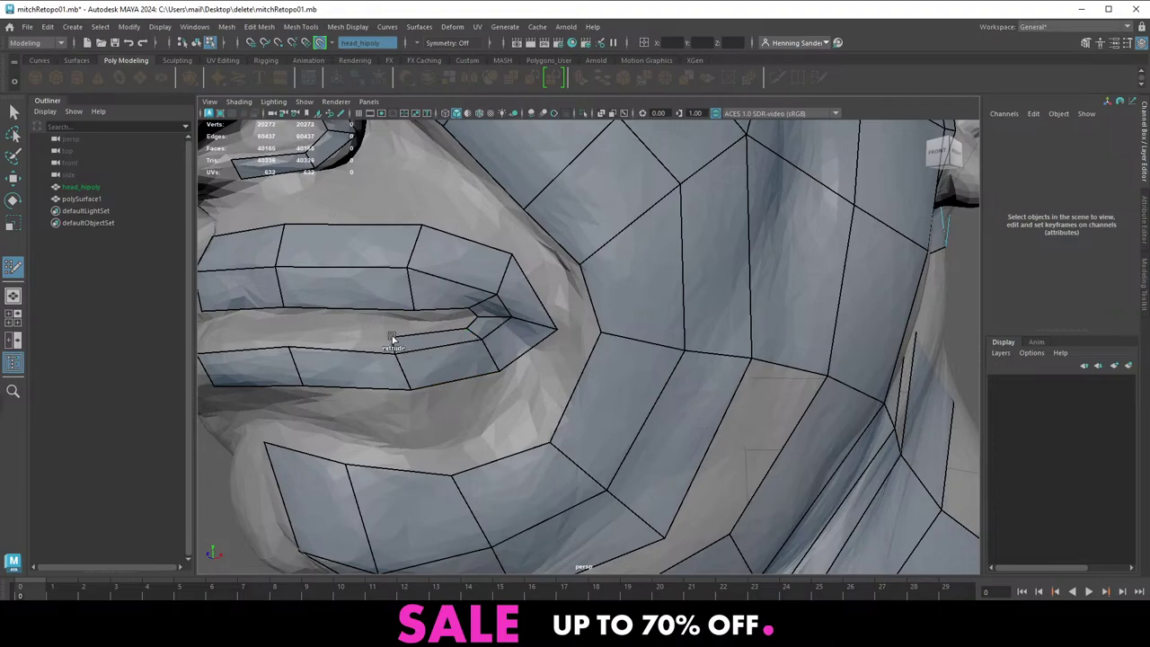
Extrude the lower lip's inner edge strip from the mouth corner toward the mouth's centre
{"action": "middle_click_drag", "start_coordinate": [393, 337], "coordinate": [521, 328], "text": "alt"}
{"action": "left_click_drag", "start_coordinate": [444, 339], "coordinate": [486, 346]}
{"action": "left_click_drag", "start_coordinate": [659, 462], "coordinate": [549, 428]}
{"action": "key", "text": "ctrl+z"}
{"action": "left_click_drag", "start_coordinate": [653, 447], "coordinate": [644, 423]}
{"action": "key", "text": "ctrl+z"}
Move the lower lip's upper-edge vertices up to follow the mouth line, from the centre to the corner
{"action": "scroll", "coordinate": [665, 454], "scroll_direction": "up", "scroll_amount": 8}
{"action": "scroll", "coordinate": [674, 462], "scroll_direction": "down", "scroll_amount": 4}
{"action": "middle_click_drag", "start_coordinate": [675, 461], "coordinate": [578, 349], "text": "alt"}
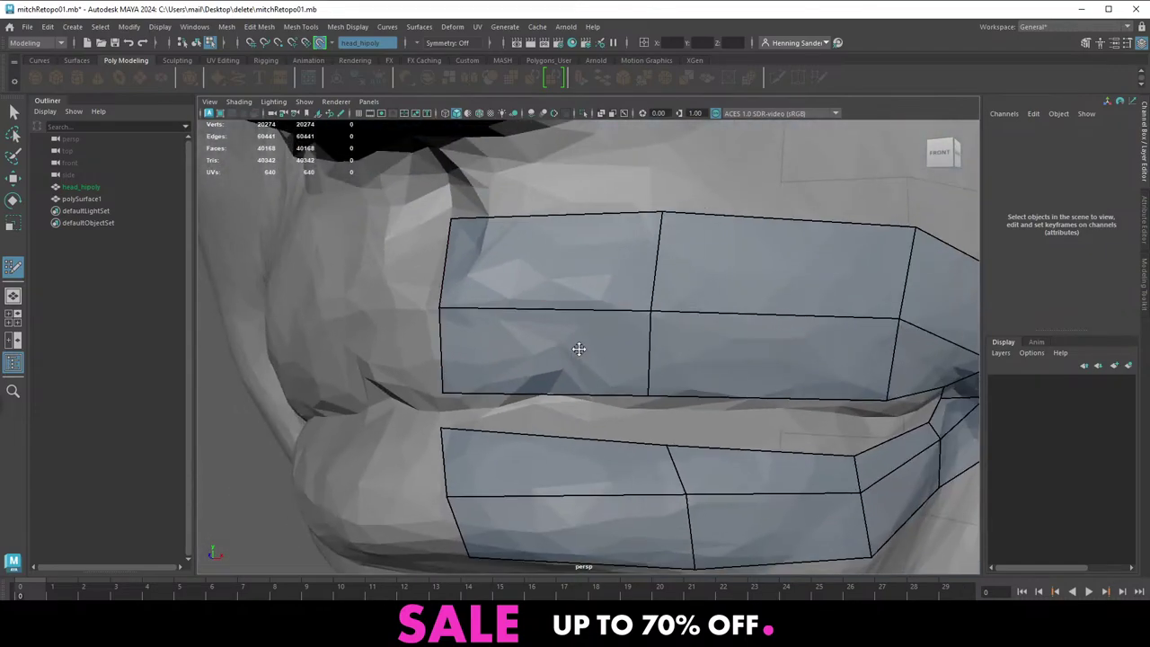
{"action": "scroll", "coordinate": [577, 350], "scroll_direction": "down", "scroll_amount": 1}
{"action": "left_click_drag", "start_coordinate": [663, 441], "coordinate": [646, 406]}
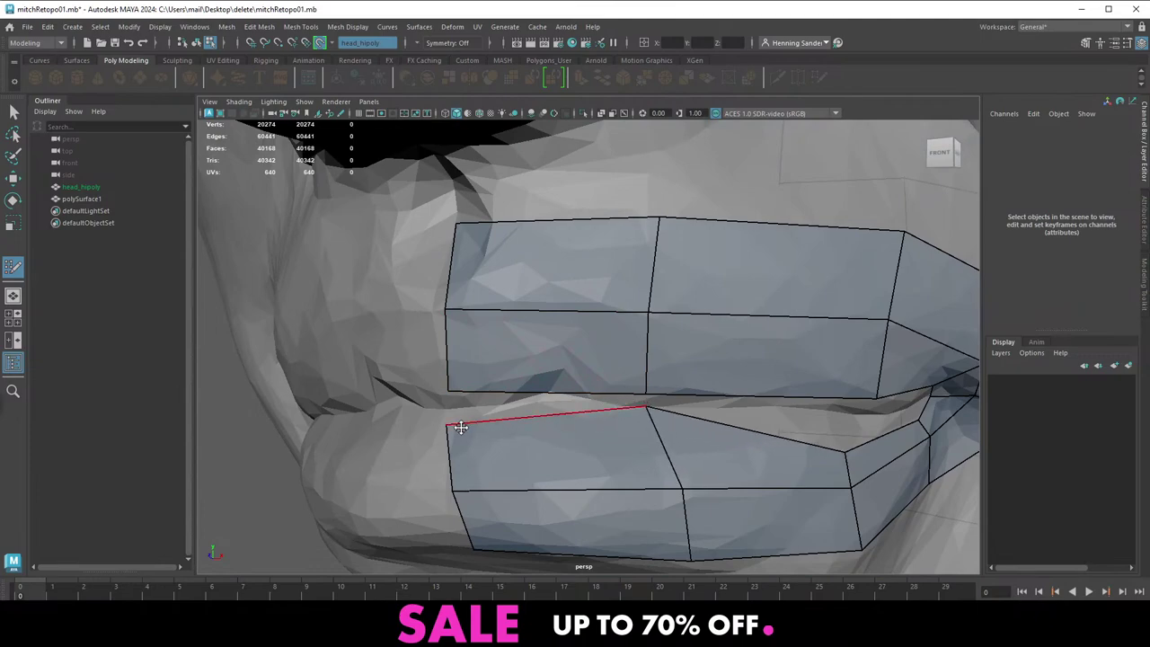
{"action": "left_click_drag", "start_coordinate": [448, 425], "coordinate": [451, 405]}
{"action": "middle_click_drag", "start_coordinate": [805, 423], "coordinate": [635, 406], "text": "alt"}
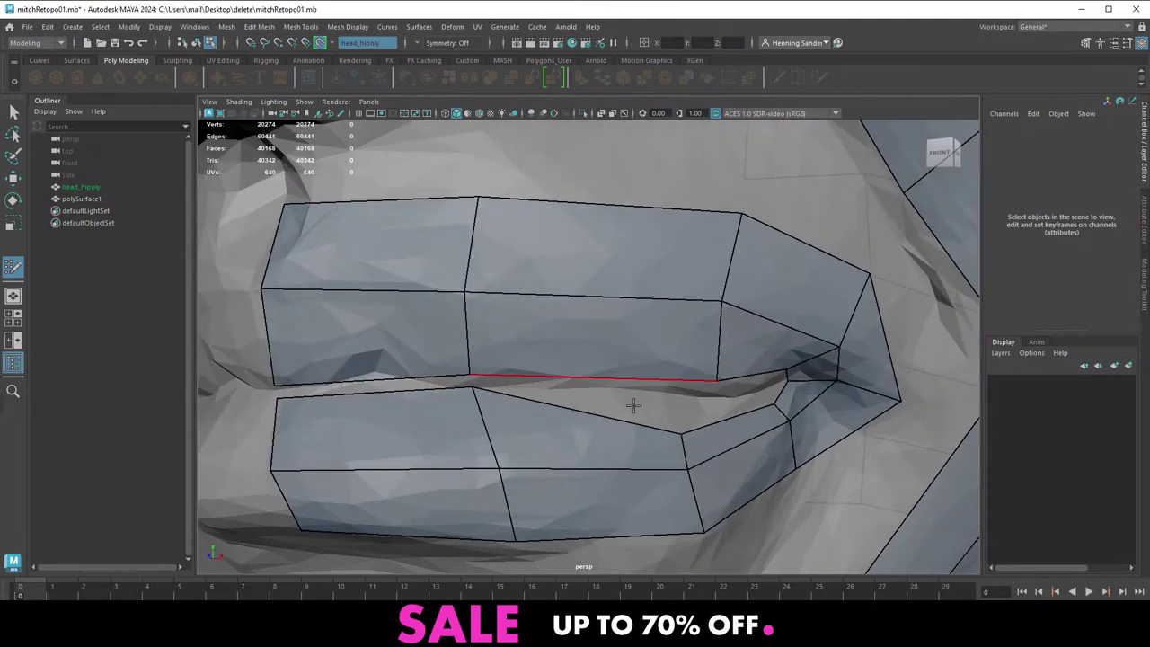
{"action": "left_click_drag", "start_coordinate": [677, 433], "coordinate": [473, 359]}
{"action": "middle_click_drag", "start_coordinate": [474, 359], "coordinate": [653, 416], "text": "alt"}
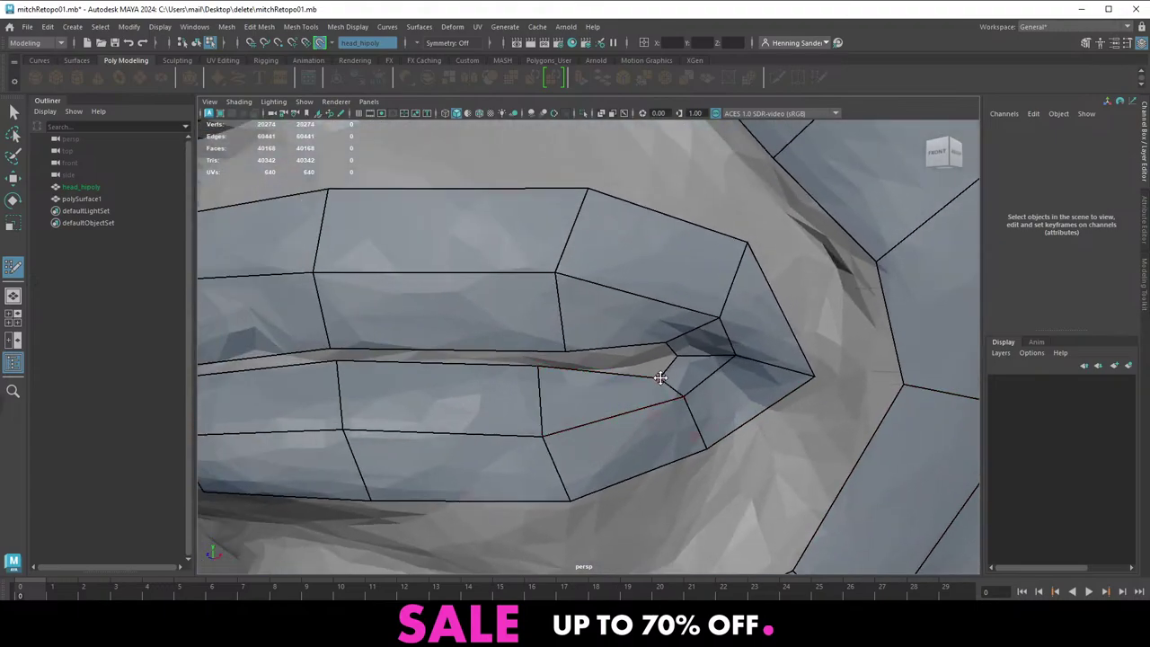
{"action": "left_click_drag", "start_coordinate": [659, 378], "coordinate": [661, 351]}
Shift the upper lip's vertical edge nearest the mouth corner so that it lines up with the lower lip's edge
{"action": "left_click_drag", "start_coordinate": [554, 393], "coordinate": [635, 399], "text": "alt"}
{"action": "left_click_drag", "start_coordinate": [648, 350], "coordinate": [635, 348]}
{"action": "left_click_drag", "start_coordinate": [643, 274], "coordinate": [638, 276]}
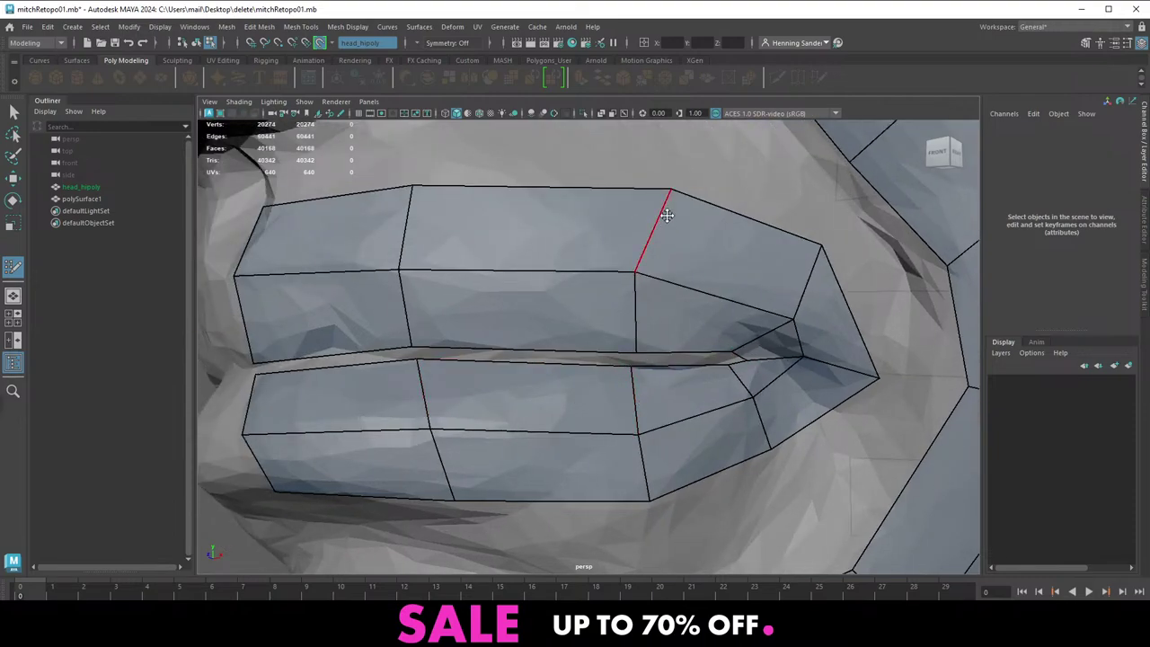
{"action": "left_click_drag", "start_coordinate": [672, 189], "coordinate": [646, 186]}
{"action": "right_click_drag", "start_coordinate": [647, 187], "coordinate": [512, 269], "text": "alt"}
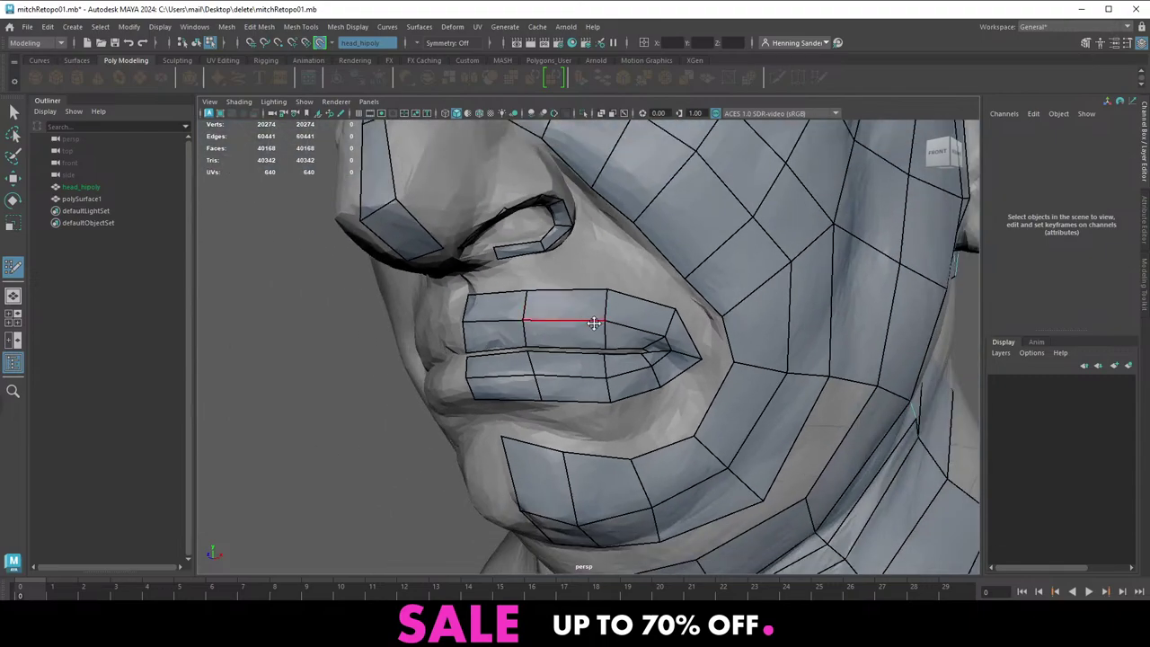
{"action": "left_click_drag", "start_coordinate": [594, 323], "coordinate": [610, 379], "text": "alt"}
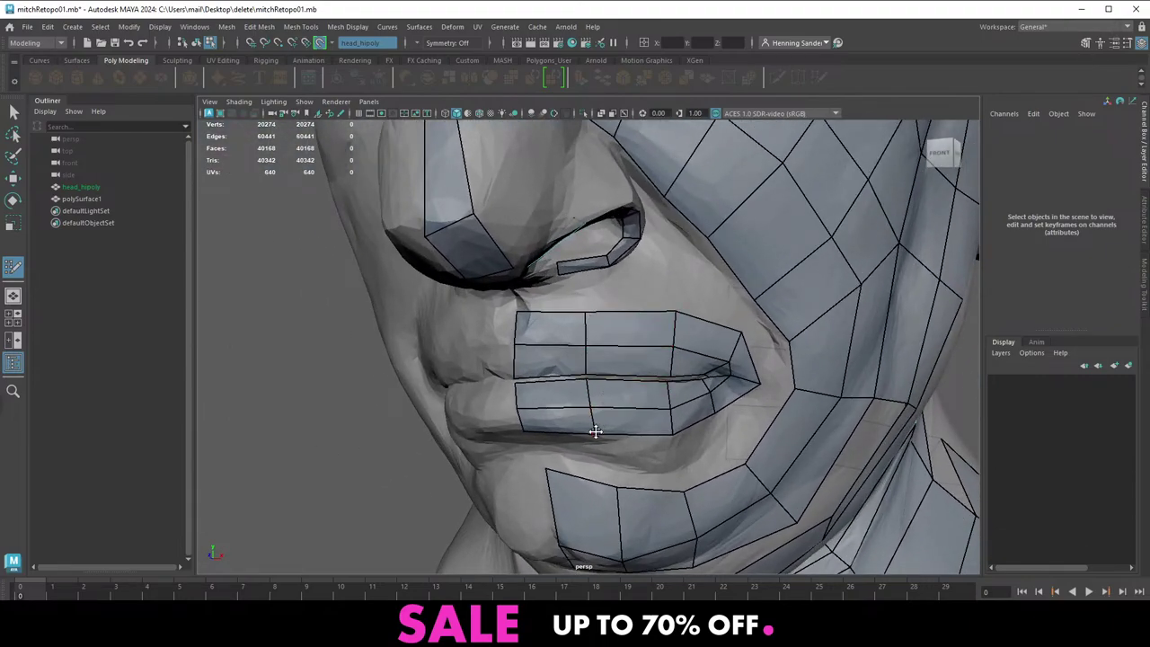
{"action": "left_click_drag", "start_coordinate": [675, 329], "coordinate": [672, 328]}
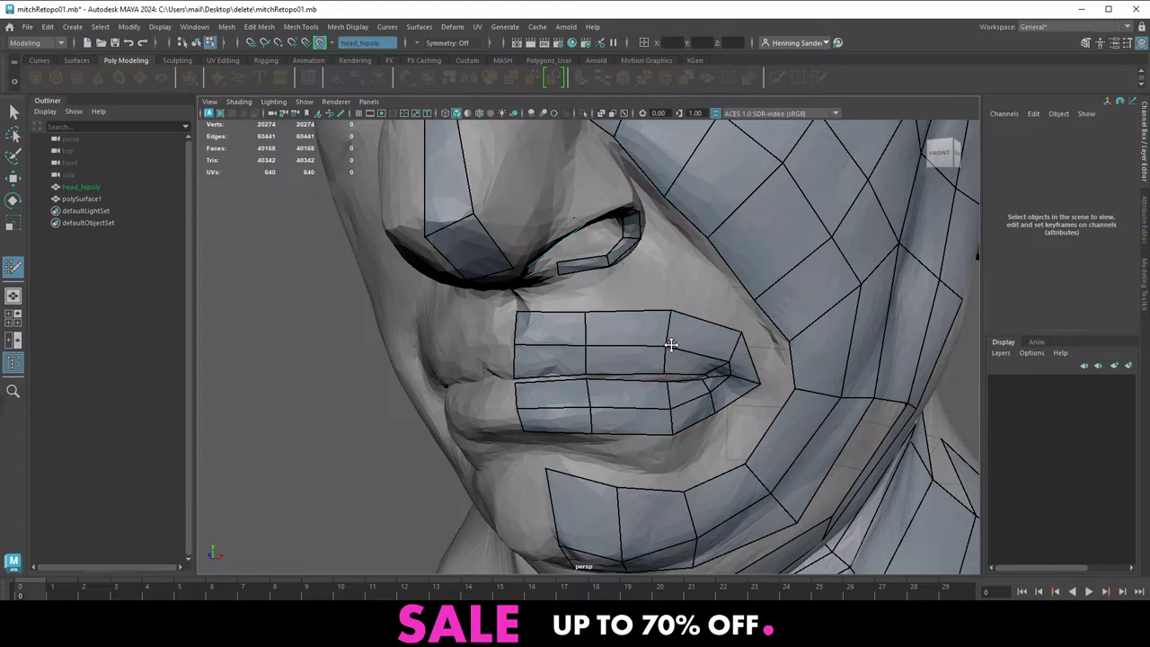
{"action": "left_click_drag", "start_coordinate": [670, 308], "coordinate": [667, 305]}
Examine the lip, mouth corner and chin topology from the front and side
{"action": "left_click_drag", "start_coordinate": [719, 345], "coordinate": [575, 350], "text": "alt"}
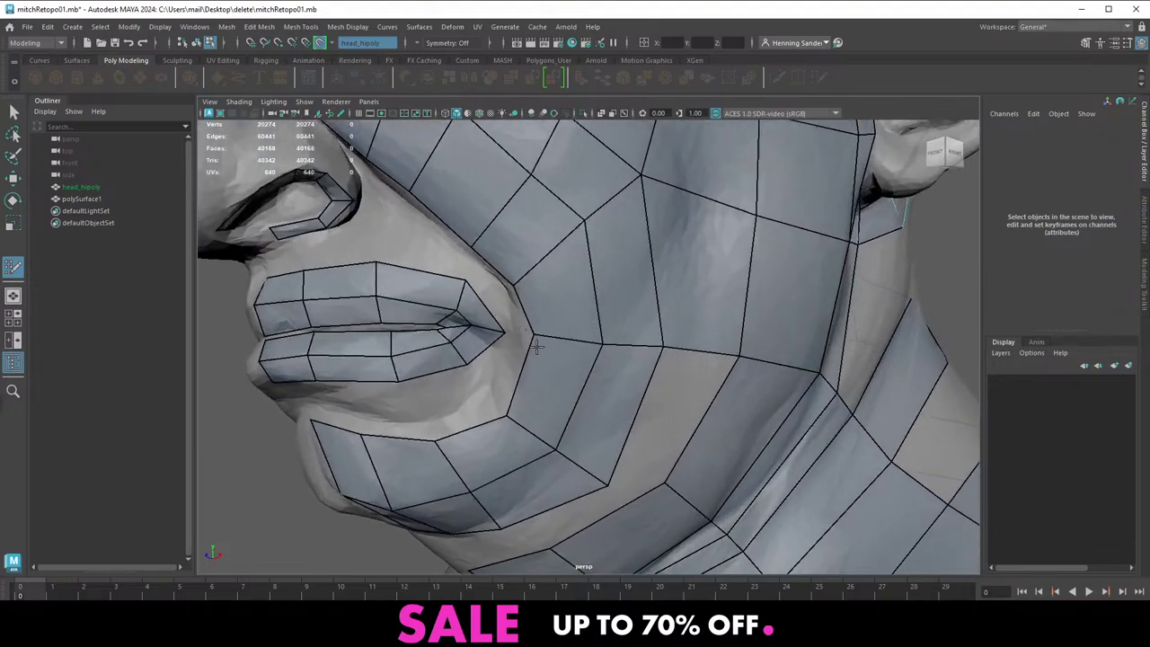
{"action": "middle_click_drag", "start_coordinate": [431, 315], "coordinate": [533, 345], "text": "alt"}
{"action": "right_click_drag", "start_coordinate": [534, 345], "coordinate": [449, 351], "text": "alt"}
{"action": "left_click_drag", "start_coordinate": [467, 355], "coordinate": [624, 364], "text": "alt"}
{"action": "middle_click_drag", "start_coordinate": [497, 333], "coordinate": [457, 324], "text": "alt"}
{"action": "right_click_drag", "start_coordinate": [457, 325], "coordinate": [583, 342], "text": "alt"}
{"action": "left_click_drag", "start_coordinate": [629, 346], "coordinate": [588, 347], "text": "alt"}
{"action": "middle_click_drag", "start_coordinate": [588, 347], "coordinate": [513, 346], "text": "alt"}
{"action": "right_click_drag", "start_coordinate": [513, 346], "coordinate": [642, 382], "text": "alt"}
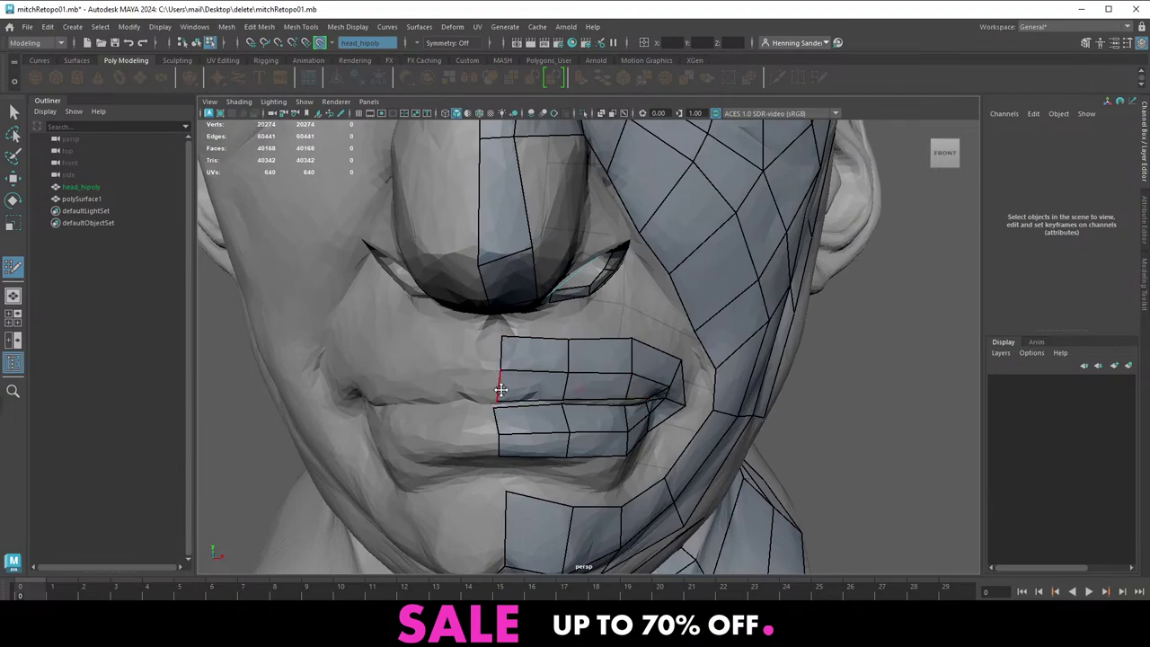
{"action": "right_click_drag", "start_coordinate": [501, 390], "coordinate": [558, 411], "text": "alt"}
{"action": "left_click_drag", "start_coordinate": [430, 451], "coordinate": [435, 451]}
{"action": "right_click_drag", "start_coordinate": [615, 476], "coordinate": [565, 421], "text": "alt"}
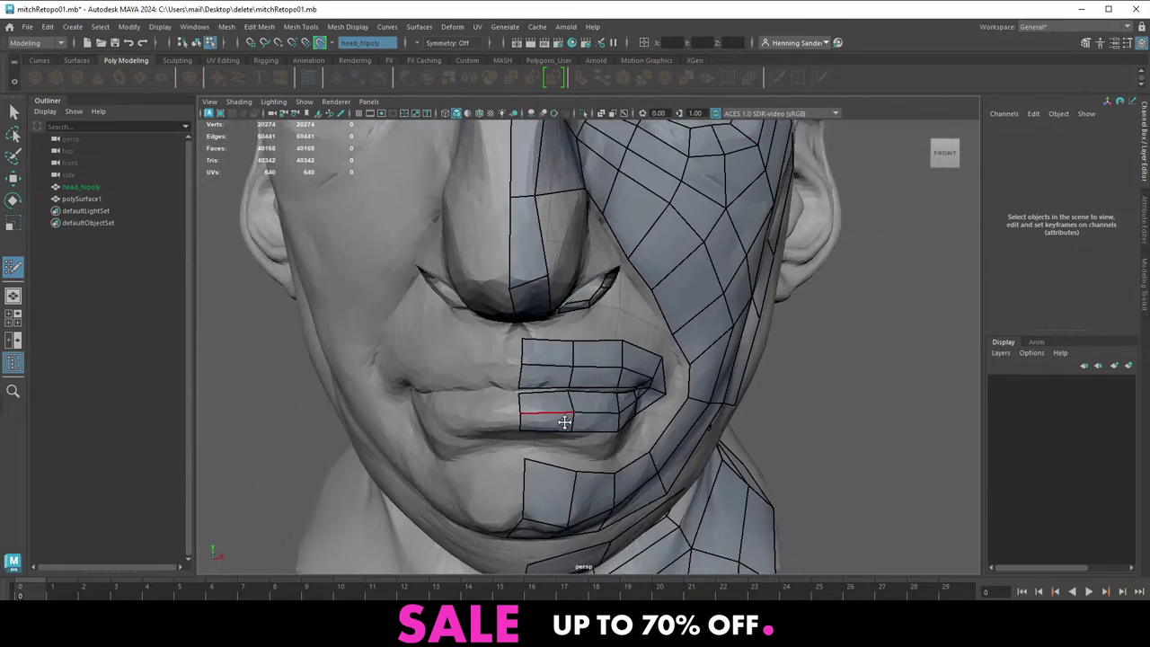
{"action": "left_click_drag", "start_coordinate": [583, 431], "coordinate": [518, 365], "text": "alt"}
{"action": "right_click_drag", "start_coordinate": [518, 365], "coordinate": [620, 395], "text": "alt"}
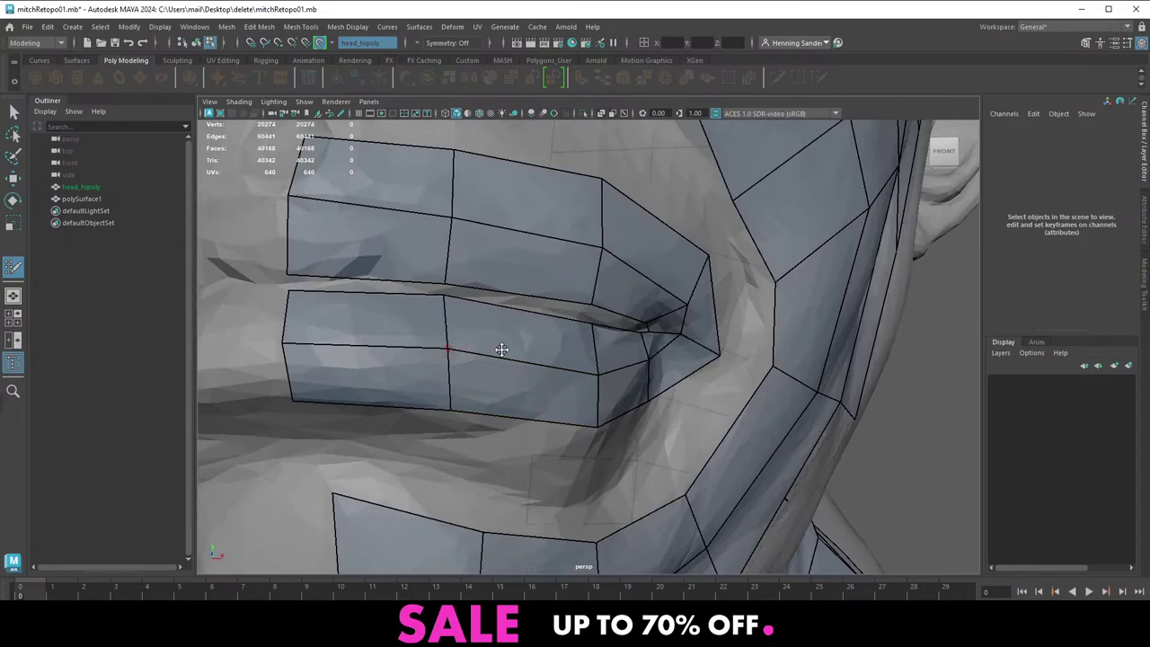
{"action": "right_click_drag", "start_coordinate": [500, 350], "coordinate": [415, 325], "text": "alt"}
{"action": "left_click_drag", "start_coordinate": [575, 361], "coordinate": [509, 357], "text": "alt"}
{"action": "middle_click_drag", "start_coordinate": [514, 370], "coordinate": [556, 359], "text": "alt"}
{"action": "scroll", "coordinate": [555, 359], "scroll_direction": "up", "scroll_amount": 8}
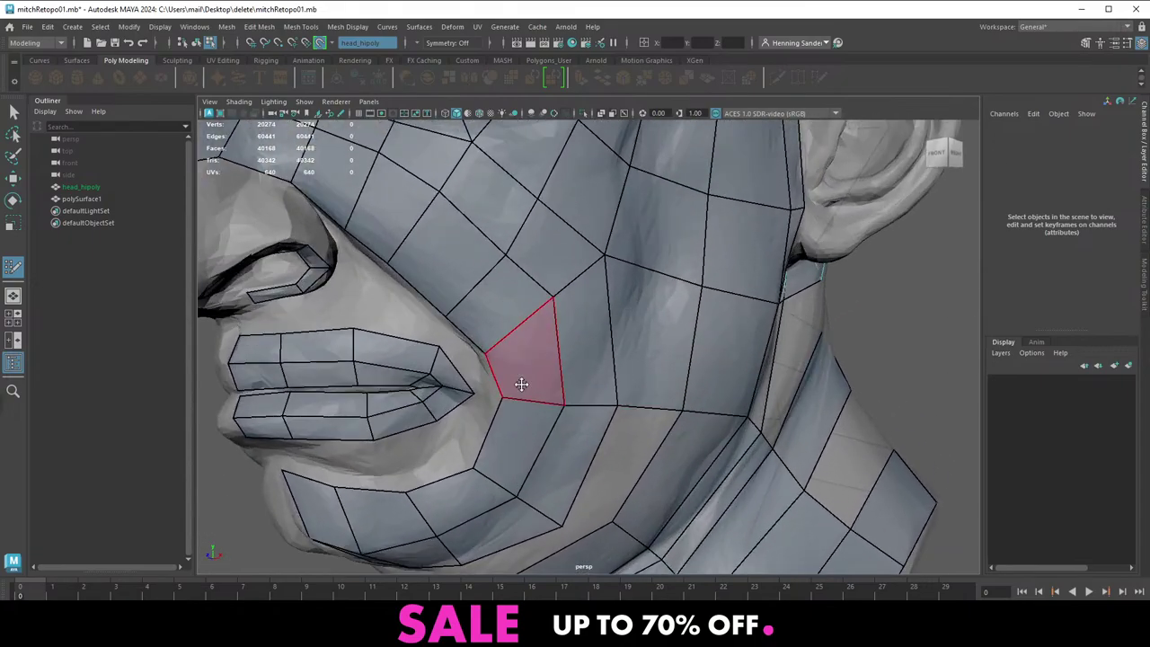
Fill the open gap between the mouth-chin strip and the jaw with two quads and check the jawline
{"action": "scroll", "coordinate": [518, 336], "scroll_direction": "down", "scroll_amount": 4}
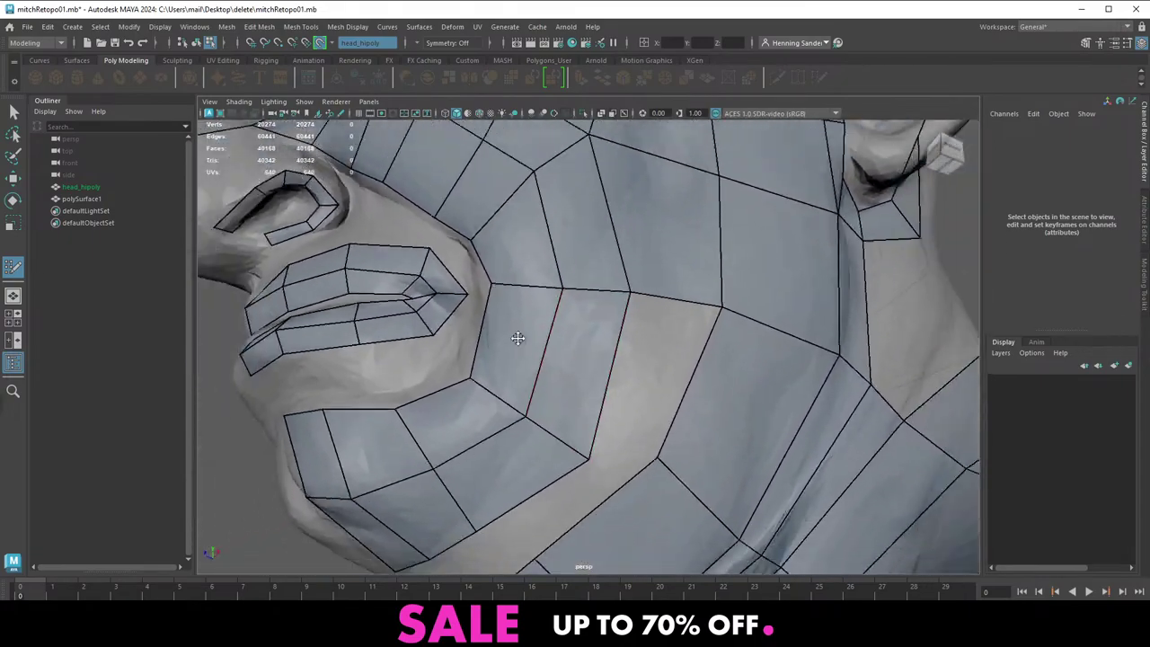
{"action": "left_click_drag", "start_coordinate": [570, 343], "coordinate": [532, 365], "text": "alt"}
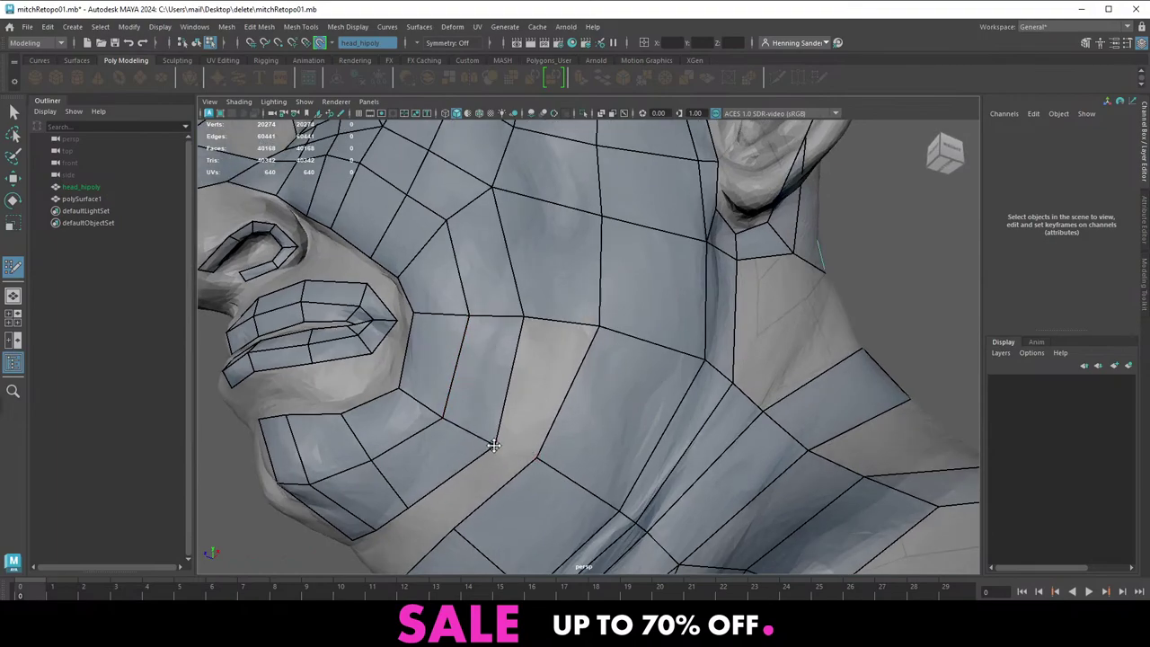
{"action": "left_click", "coordinate": [541, 406], "text": "shift"}
{"action": "left_click", "coordinate": [472, 477], "text": "shift"}
{"action": "scroll", "coordinate": [457, 413], "scroll_direction": "down", "scroll_amount": 3}
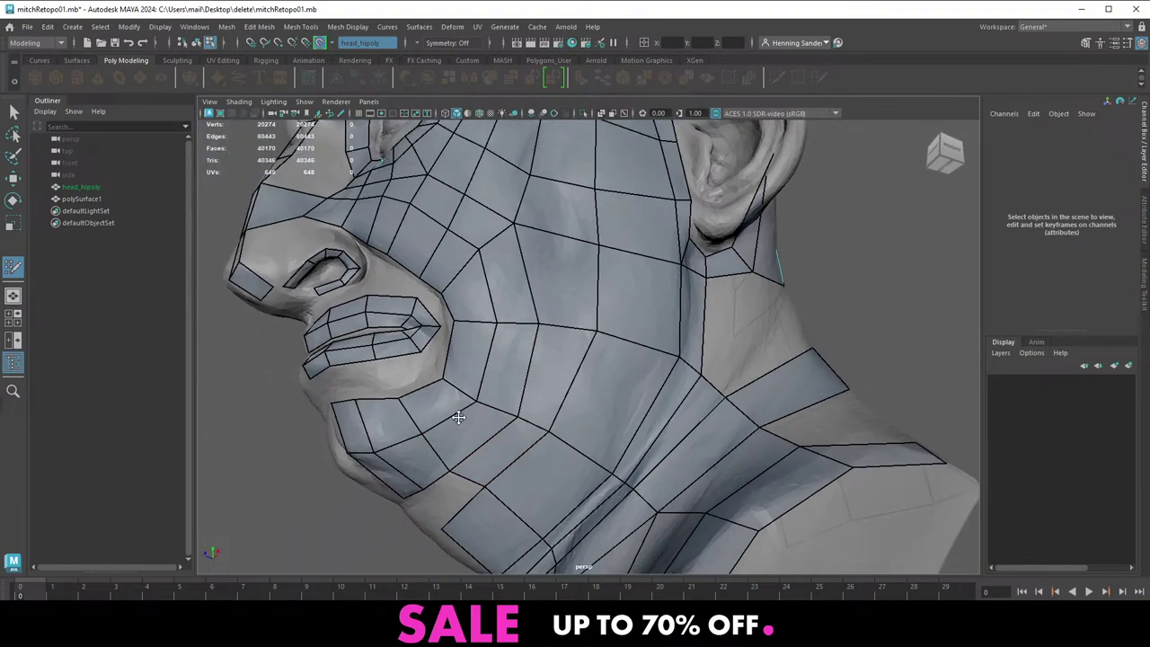
{"action": "left_click_drag", "start_coordinate": [457, 413], "coordinate": [578, 384], "text": "alt"}
{"action": "middle_click_drag", "start_coordinate": [579, 383], "coordinate": [554, 401], "text": "alt"}
{"action": "mouse_move", "coordinate": [590, 409]}
{"action": "left_mouse_down"}
{"action": "mouse_move", "coordinate": [602, 404]}
{"action": "mouse_move", "coordinate": [615, 438]}
{"action": "mouse_move", "coordinate": [601, 400]}
{"action": "left_mouse_up"}
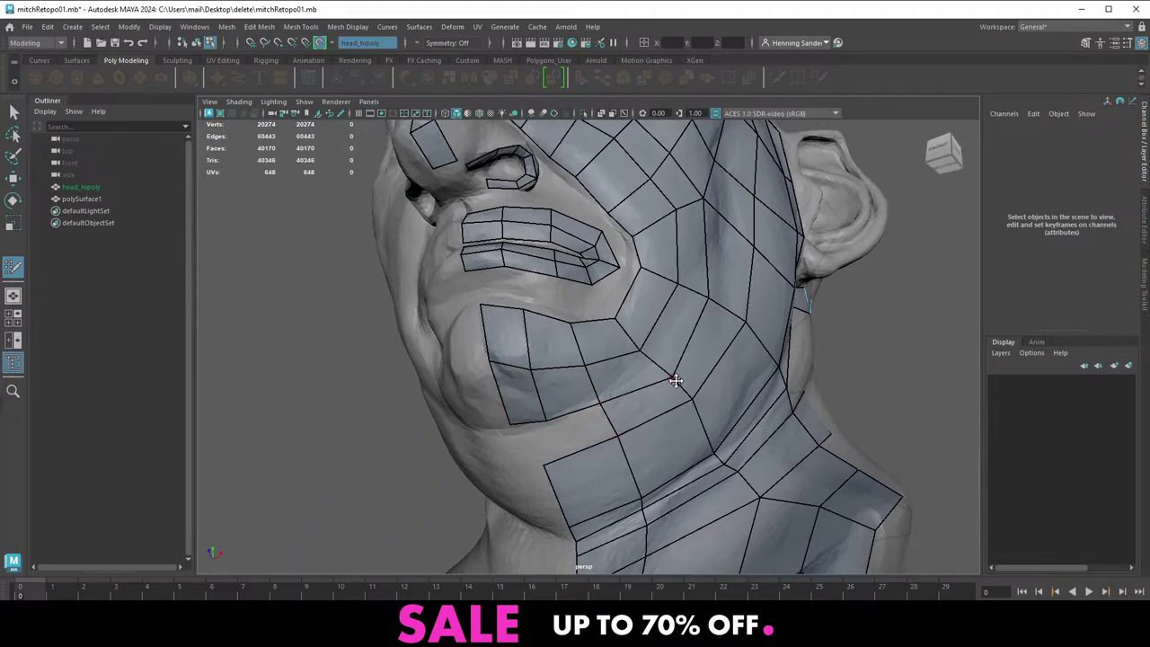
{"action": "mouse_move", "coordinate": [675, 380]}
{"action": "left_mouse_down"}
{"action": "mouse_move", "coordinate": [667, 369]}
{"action": "mouse_move", "coordinate": [682, 403]}
{"action": "mouse_move", "coordinate": [634, 422]}
{"action": "mouse_move", "coordinate": [534, 393]}
{"action": "mouse_move", "coordinate": [564, 394]}
{"action": "left_mouse_up"}
{"action": "left_click_drag", "start_coordinate": [557, 330], "coordinate": [564, 330]}
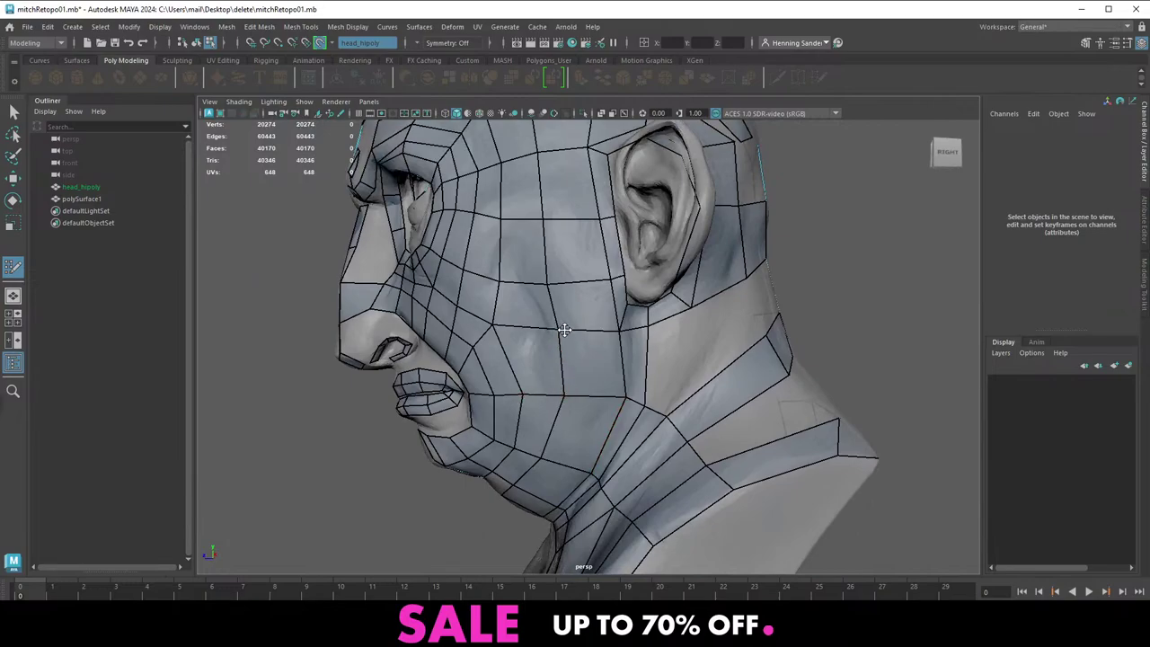
Extrude the eye ring's lower inner edge outward to the side of the nose and position its vertices
{"action": "left_click_drag", "start_coordinate": [488, 322], "coordinate": [590, 372], "text": "alt"}
{"action": "right_click_drag", "start_coordinate": [591, 372], "coordinate": [627, 367], "text": "alt"}
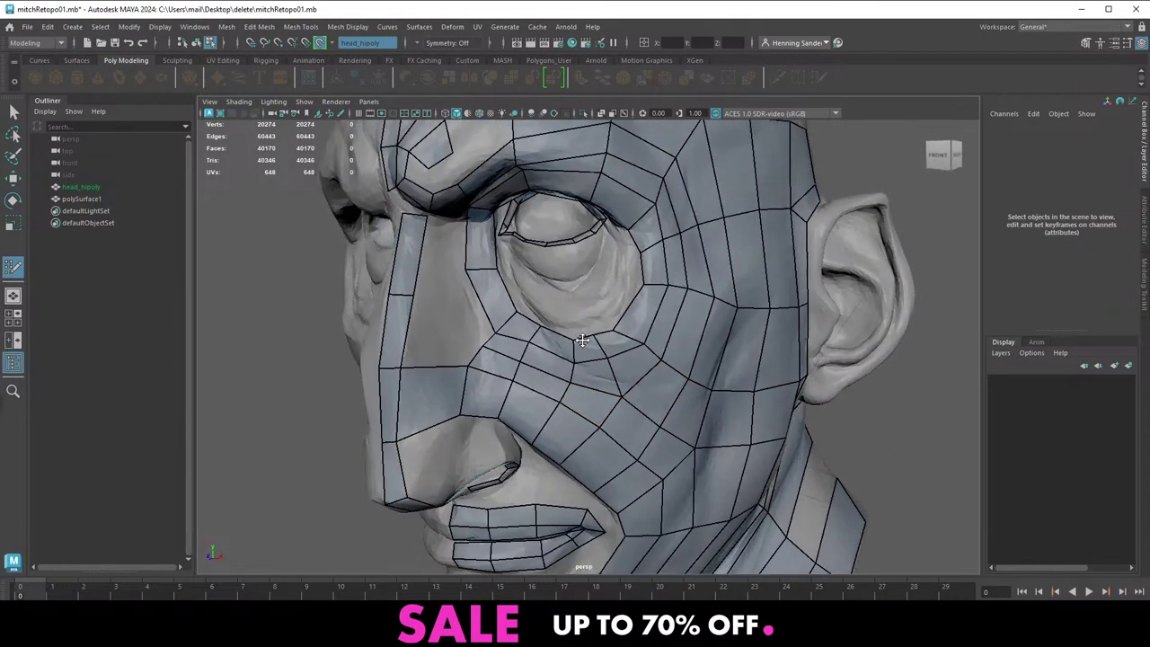
{"action": "left_click_drag", "start_coordinate": [566, 312], "coordinate": [617, 319], "text": "alt"}
{"action": "right_click_drag", "start_coordinate": [617, 319], "coordinate": [596, 400], "text": "alt"}
{"action": "middle_click_drag", "start_coordinate": [596, 400], "coordinate": [518, 357], "text": "alt"}
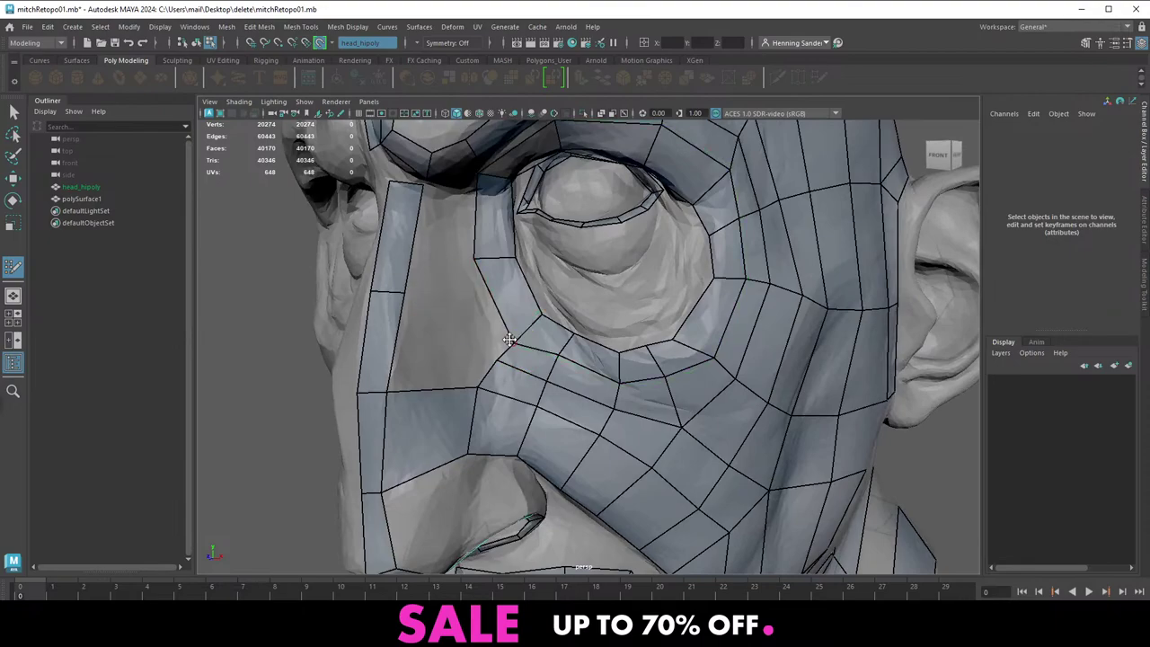
{"action": "left_click_drag", "start_coordinate": [511, 339], "coordinate": [486, 315]}
{"action": "left_click_drag", "start_coordinate": [474, 260], "coordinate": [460, 261]}
{"action": "left_click_drag", "start_coordinate": [488, 326], "coordinate": [443, 414], "text": "alt"}
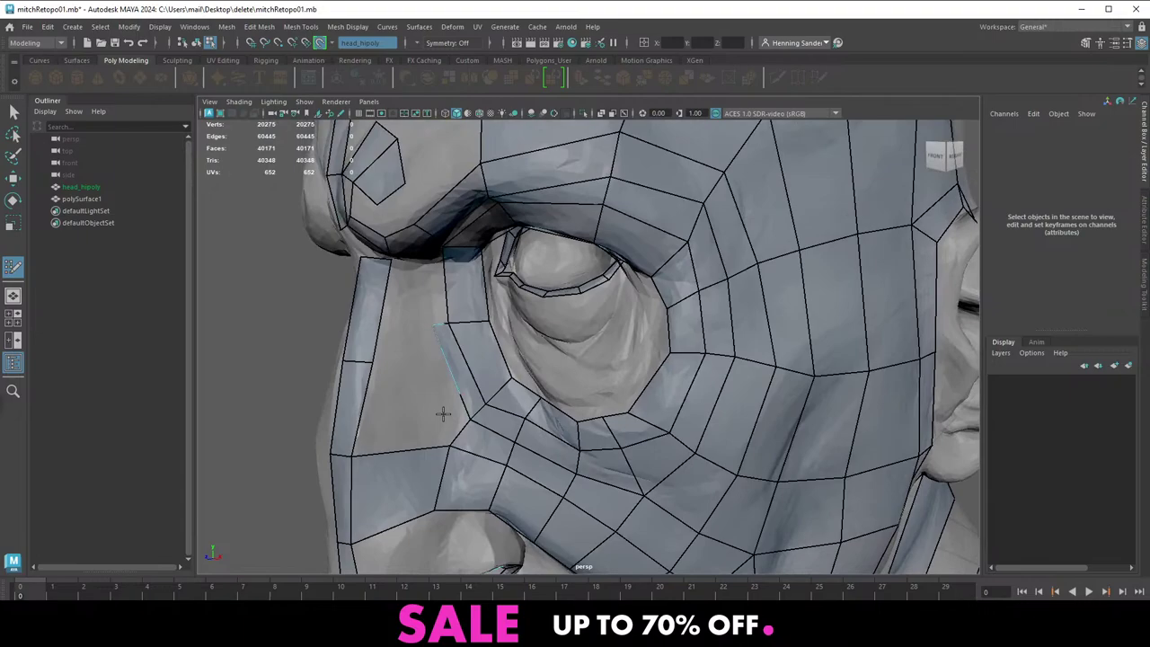
Split the quad on the side of the nose, extrude two faces beside the bridge strip, and move their shared edges up
{"action": "left_click", "coordinate": [398, 455], "text": "ctrl"}
{"action": "left_click_drag", "start_coordinate": [365, 456], "coordinate": [393, 353]}
{"action": "left_click_drag", "start_coordinate": [392, 296], "coordinate": [417, 282]}
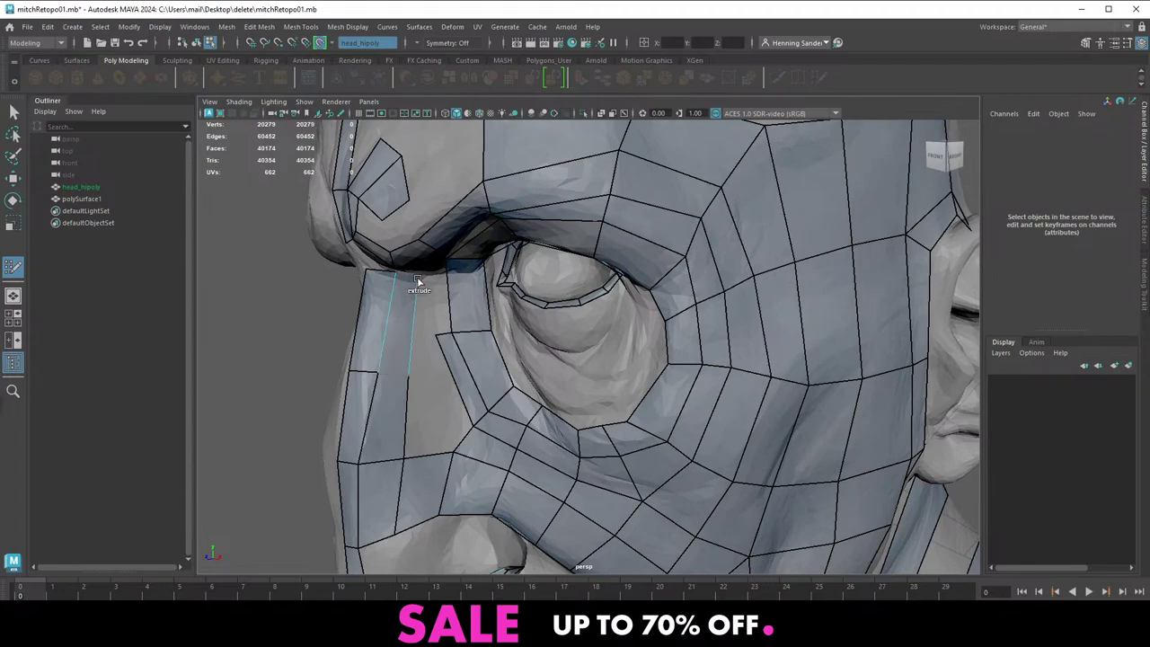
{"action": "left_click_drag", "start_coordinate": [394, 374], "coordinate": [400, 334]}
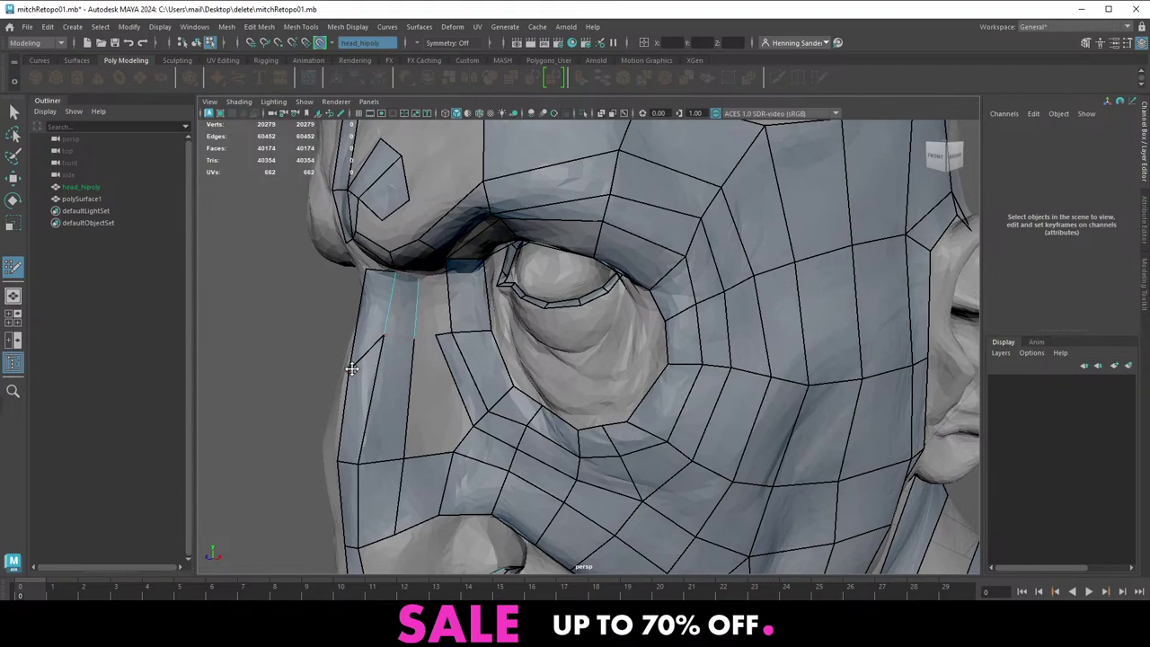
{"action": "mouse_move", "coordinate": [351, 368]}
{"action": "left_mouse_down"}
{"action": "mouse_move", "coordinate": [371, 338]}
{"action": "mouse_move", "coordinate": [361, 335]}
{"action": "left_mouse_up"}
{"action": "left_click_drag", "start_coordinate": [415, 375], "coordinate": [406, 368], "text": "alt"}
{"action": "right_click_drag", "start_coordinate": [405, 367], "coordinate": [370, 353], "text": "alt"}
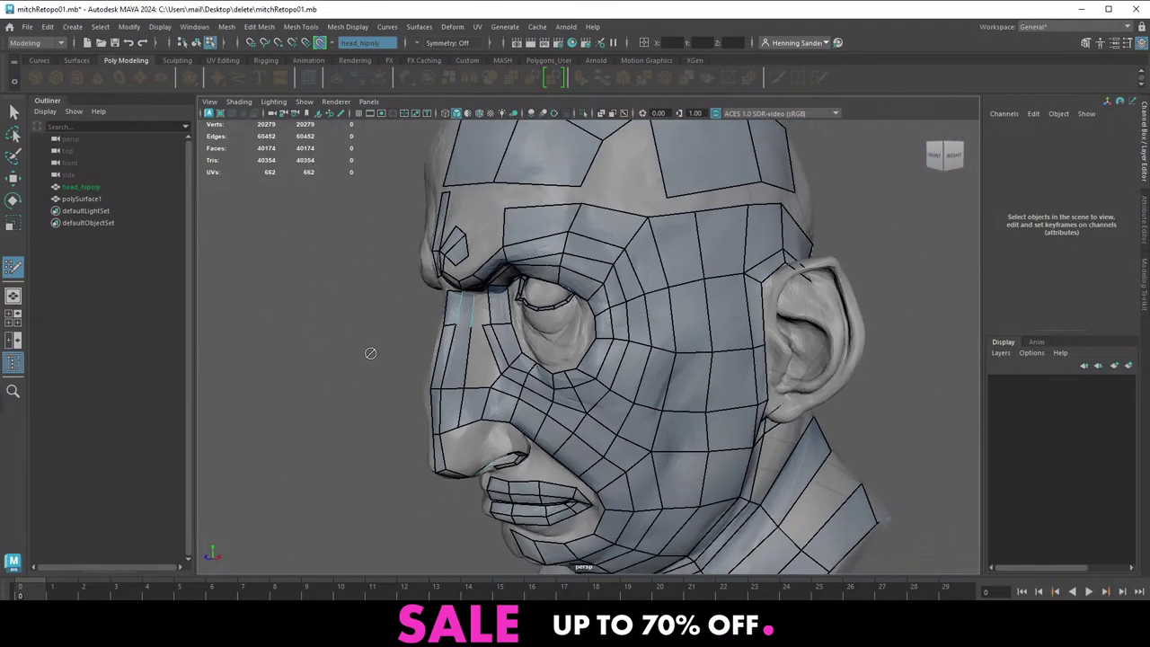
Insert a horizontal edge across the two lower strips on the nose bridge
{"action": "right_click_drag", "start_coordinate": [478, 389], "coordinate": [479, 405], "text": "alt"}
{"action": "mouse_move", "coordinate": [479, 405]}
{"action": "left_mouse_down", "text": "alt"}
{"action": "mouse_move", "coordinate": [486, 385]}
{"action": "mouse_move", "coordinate": [477, 389]}
{"action": "mouse_move", "coordinate": [498, 403]}
{"action": "left_mouse_up", "text": "alt"}
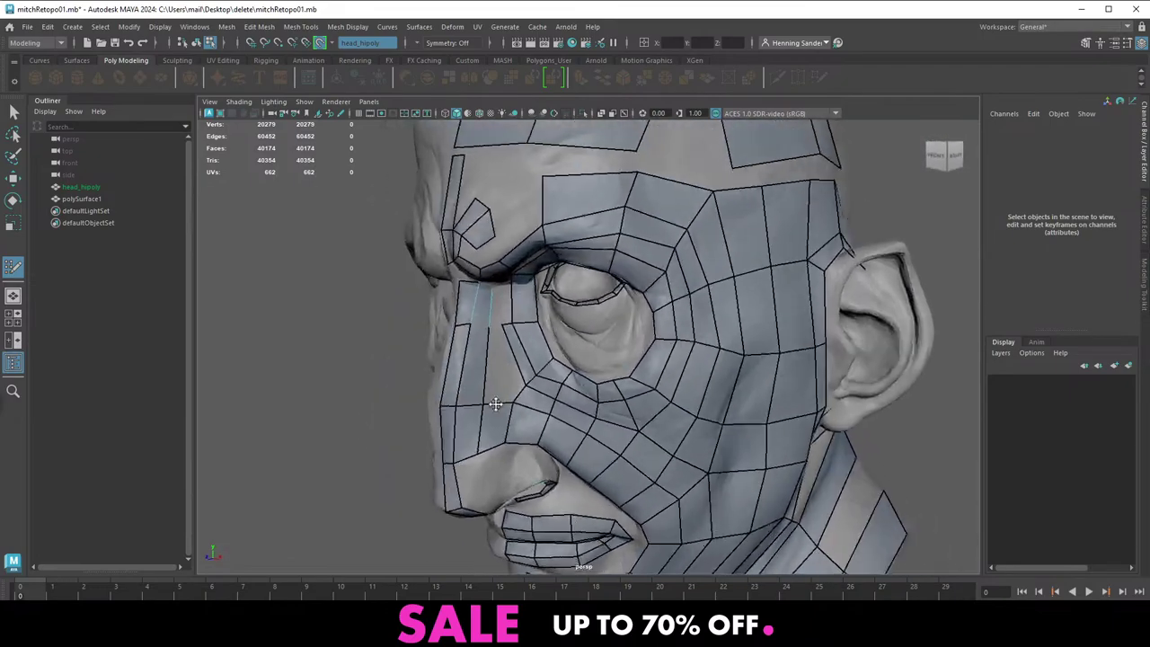
{"action": "right_click_drag", "start_coordinate": [498, 403], "coordinate": [530, 408], "text": "alt"}
{"action": "left_click", "coordinate": [435, 368], "text": "ctrl"}
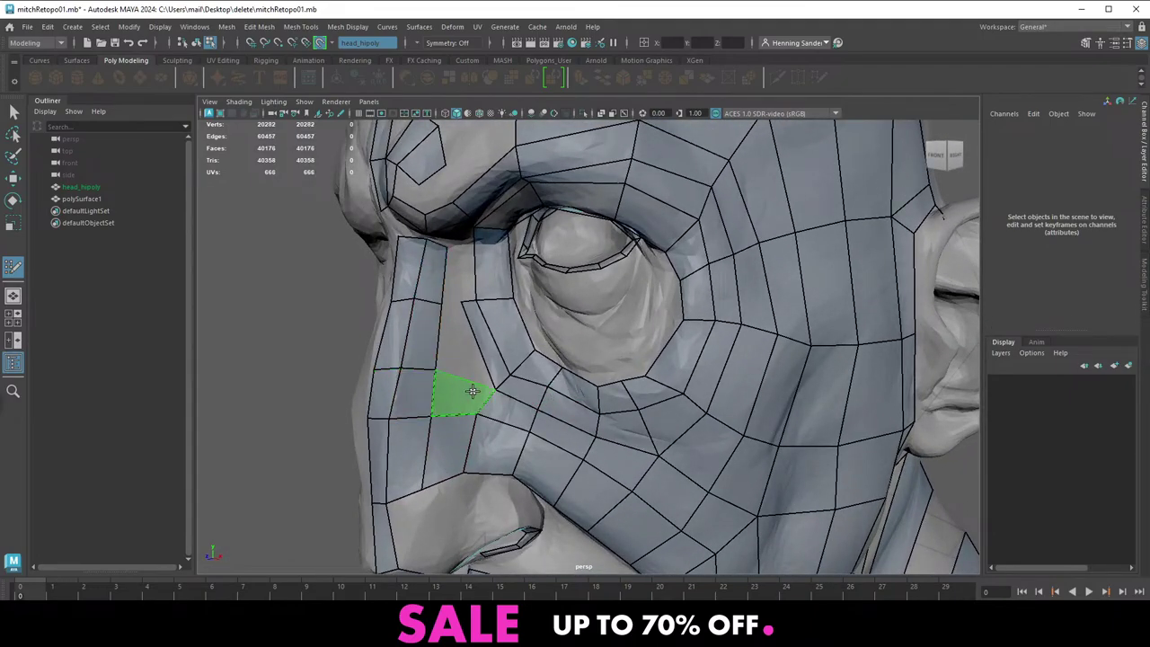
Fill the remaining gap between the nose bridge strips and the eye ring with quads
{"action": "left_click", "coordinate": [472, 390], "text": "shift"}
{"action": "left_click", "coordinate": [462, 351], "text": "shift"}
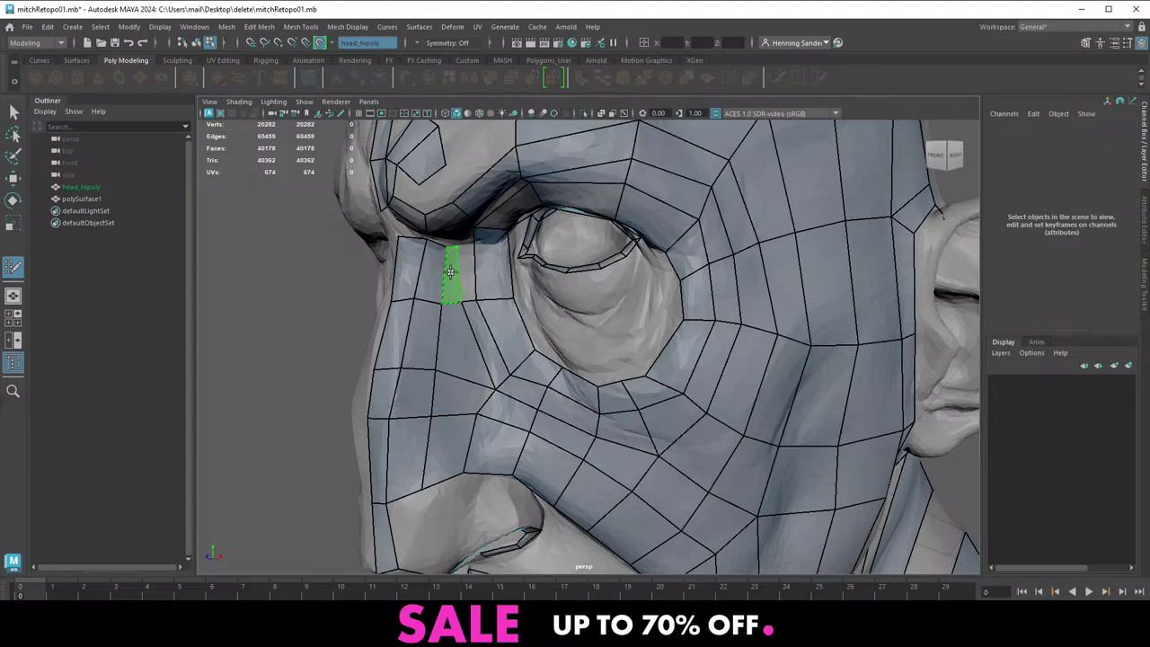
{"action": "left_click", "coordinate": [451, 273], "text": "shift"}
{"action": "left_click", "coordinate": [466, 272], "text": "shift"}
Examine the topology of the eye area, cheek, temple and ear surround from the front and side
{"action": "right_click_drag", "start_coordinate": [521, 314], "coordinate": [396, 263], "text": "alt"}
{"action": "mouse_move", "coordinate": [515, 364]}
{"action": "left_mouse_down", "text": "alt"}
{"action": "mouse_move", "coordinate": [479, 347]}
{"action": "mouse_move", "coordinate": [534, 362]}
{"action": "left_mouse_up", "text": "alt"}
{"action": "right_click_drag", "start_coordinate": [533, 362], "coordinate": [569, 377], "text": "alt"}
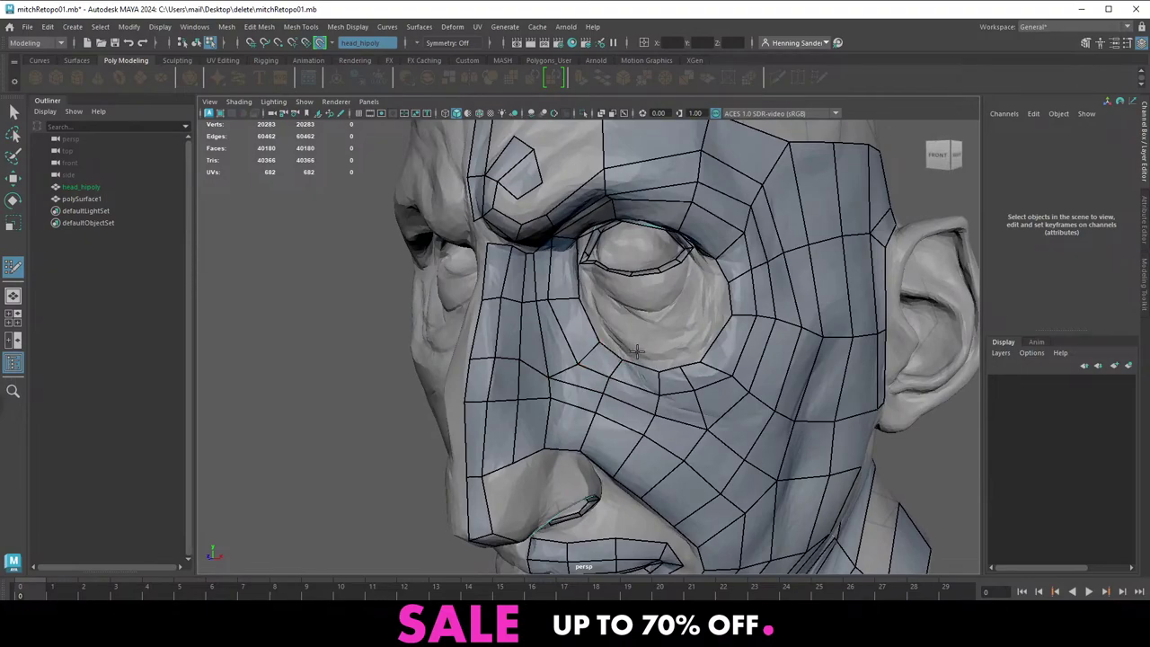
{"action": "left_click_drag", "start_coordinate": [636, 350], "coordinate": [582, 321], "text": "alt"}
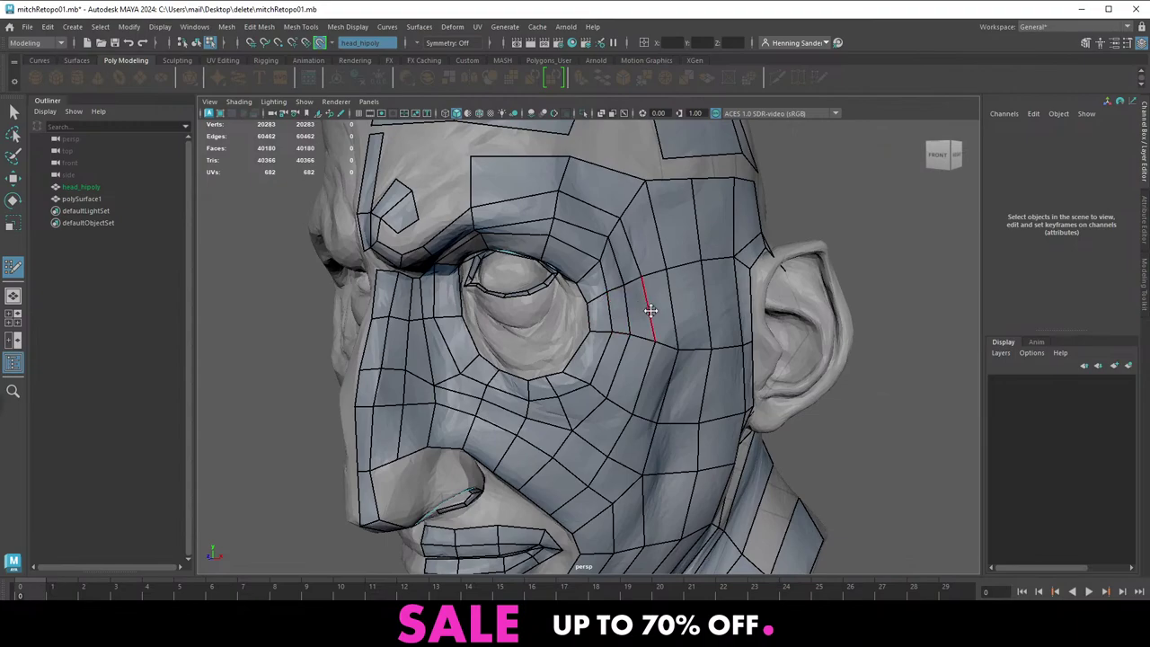
{"action": "middle_click_drag", "start_coordinate": [686, 312], "coordinate": [634, 326], "text": "alt"}
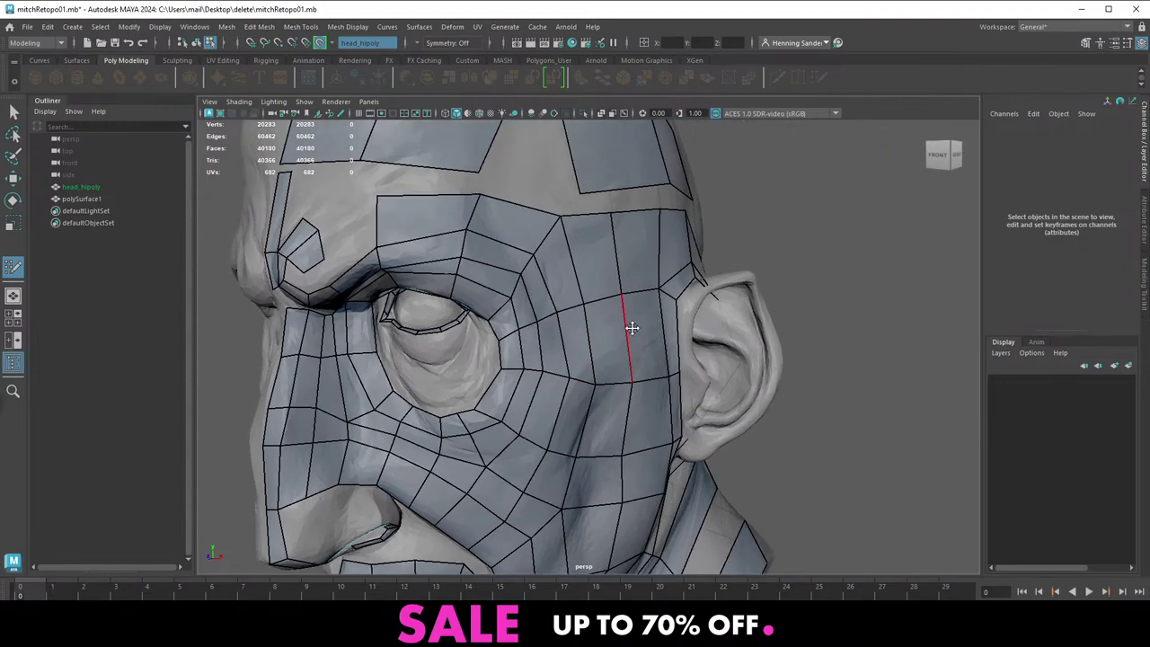
{"action": "left_click_drag", "start_coordinate": [642, 322], "coordinate": [566, 360], "text": "alt"}
{"action": "right_click_drag", "start_coordinate": [566, 360], "coordinate": [616, 391], "text": "alt"}
{"action": "middle_click_drag", "start_coordinate": [538, 329], "coordinate": [585, 361], "text": "alt"}
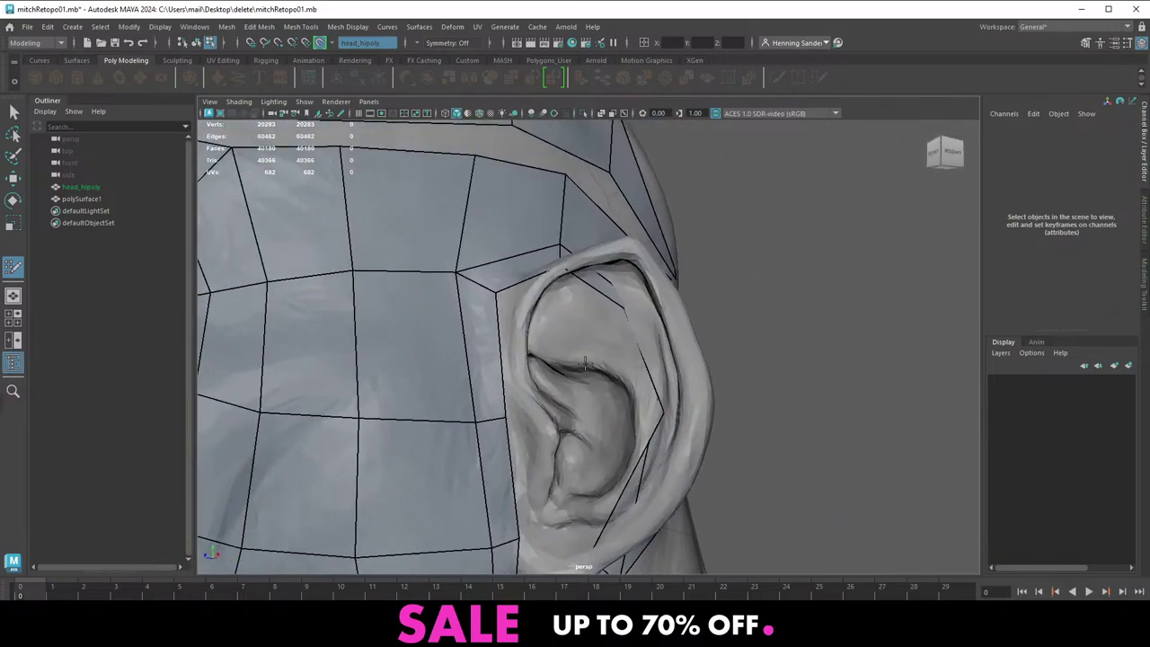
{"action": "right_click_drag", "start_coordinate": [585, 361], "coordinate": [534, 330], "text": "alt"}
{"action": "left_click_drag", "start_coordinate": [534, 329], "coordinate": [518, 343], "text": "alt"}
{"action": "right_click_drag", "start_coordinate": [519, 342], "coordinate": [469, 322], "text": "alt"}
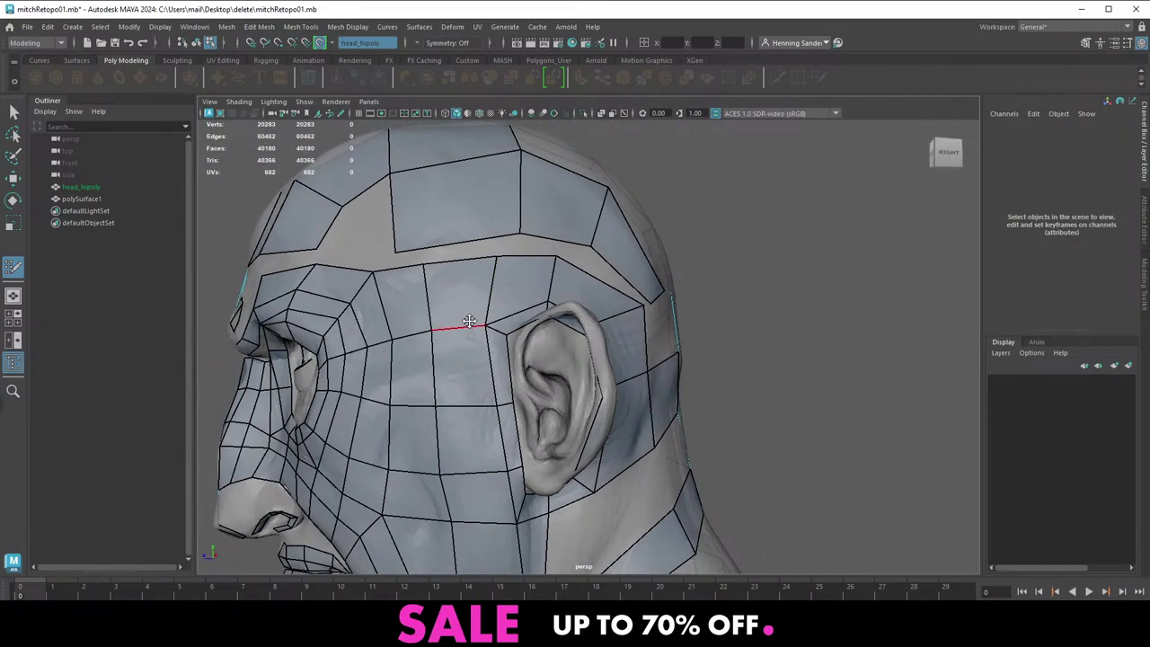
{"action": "left_click_drag", "start_coordinate": [524, 389], "coordinate": [496, 399], "text": "alt"}
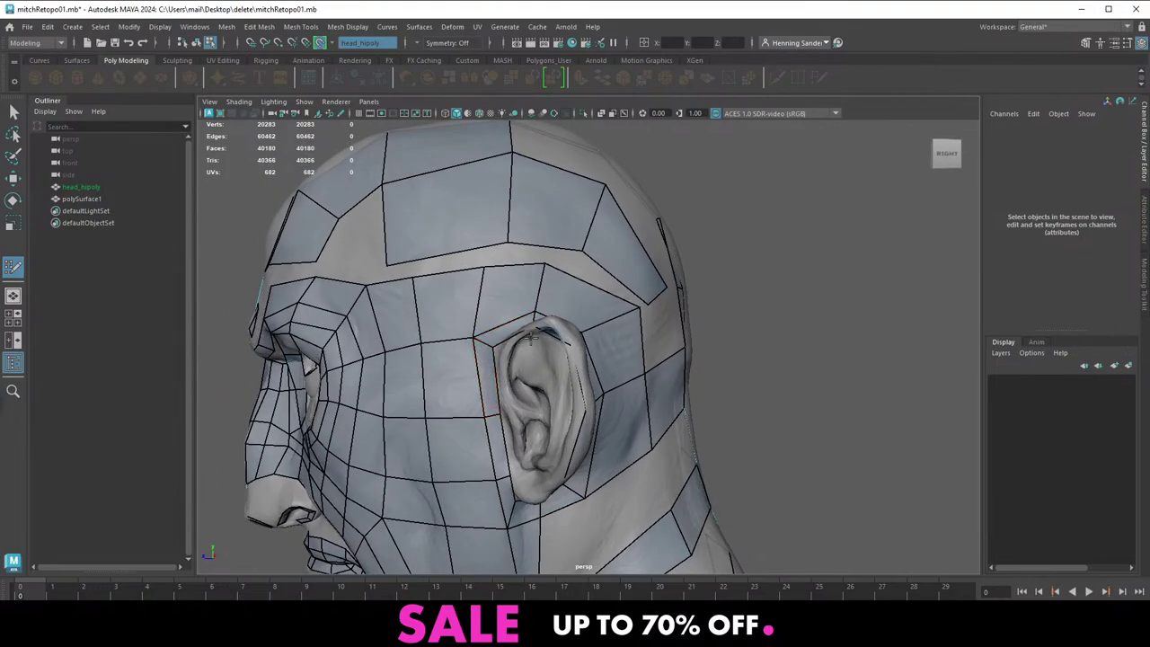
Nudge the temple vertex between the eye and the ear to even out the surrounding quads
{"action": "right_click_drag", "start_coordinate": [494, 377], "coordinate": [523, 364], "text": "alt"}
{"action": "left_click_drag", "start_coordinate": [523, 364], "coordinate": [608, 335], "text": "alt"}
{"action": "right_click_drag", "start_coordinate": [608, 333], "coordinate": [690, 404], "text": "alt"}
{"action": "middle_click_drag", "start_coordinate": [690, 404], "coordinate": [623, 375], "text": "alt"}
{"action": "left_click_drag", "start_coordinate": [623, 374], "coordinate": [528, 341], "text": "alt"}
{"action": "left_click_drag", "start_coordinate": [406, 394], "coordinate": [412, 391]}
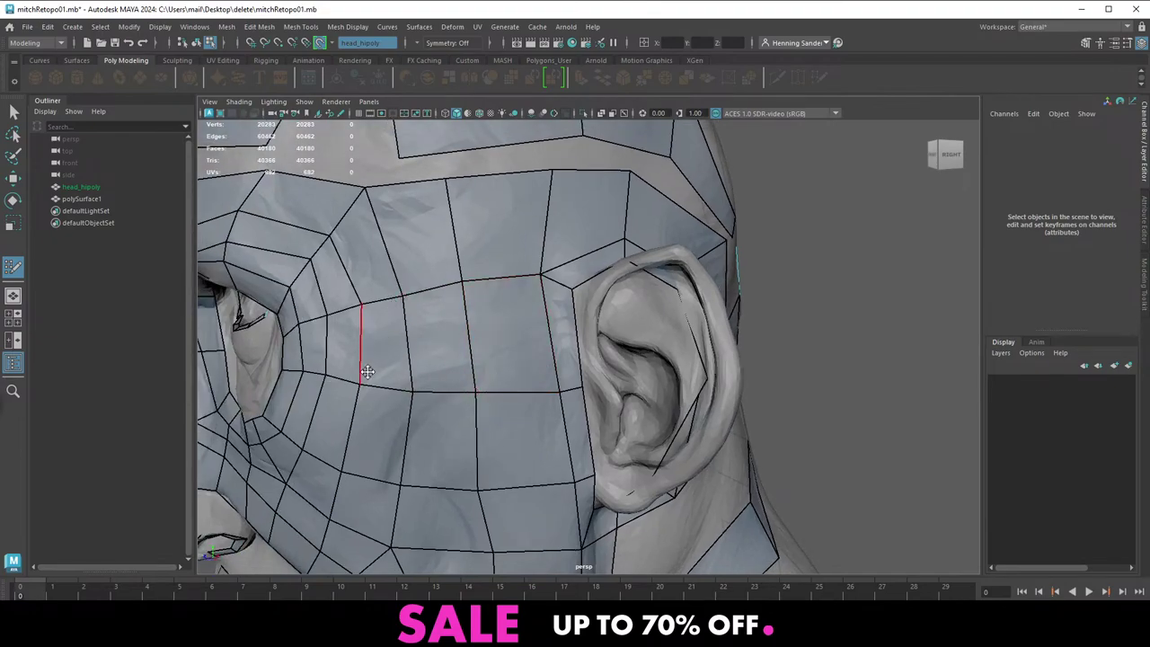
{"action": "right_click_drag", "start_coordinate": [439, 352], "coordinate": [386, 305], "text": "alt"}
{"action": "left_click_drag", "start_coordinate": [431, 364], "coordinate": [480, 383], "text": "alt"}
{"action": "right_click_drag", "start_coordinate": [480, 382], "coordinate": [524, 423], "text": "alt"}
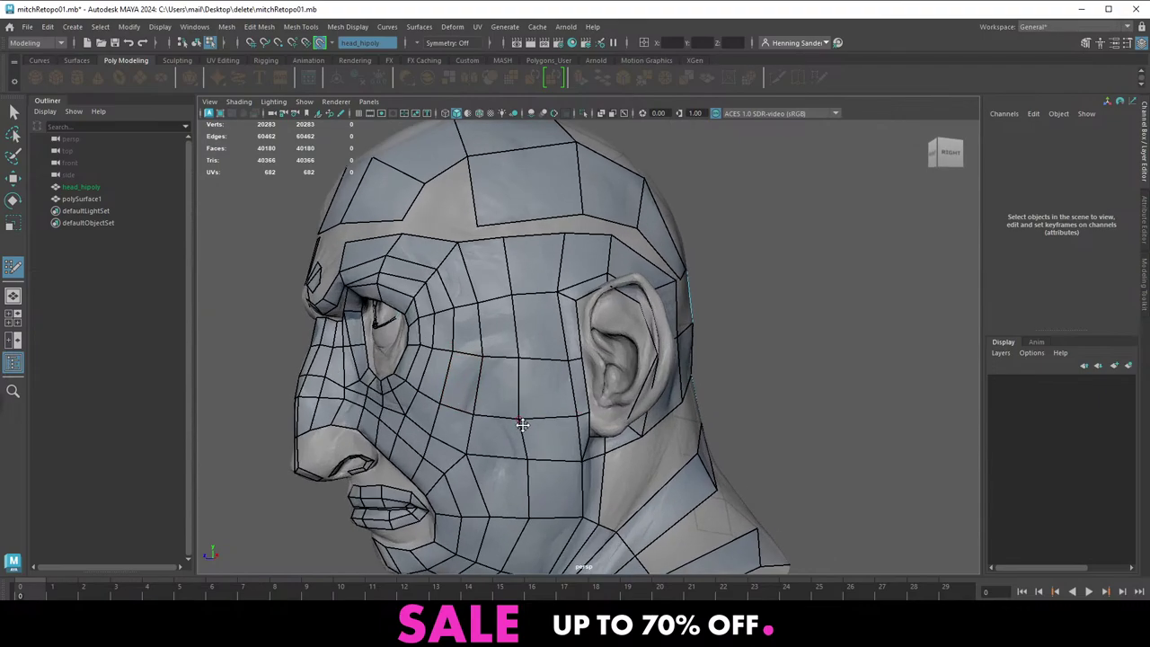
Nudge the mid-cheek vertex between the eye and the ear to even out the surrounding quads
{"action": "left_click_drag", "start_coordinate": [498, 415], "coordinate": [476, 397]}
{"action": "right_click_drag", "start_coordinate": [476, 397], "coordinate": [527, 389], "text": "alt"}
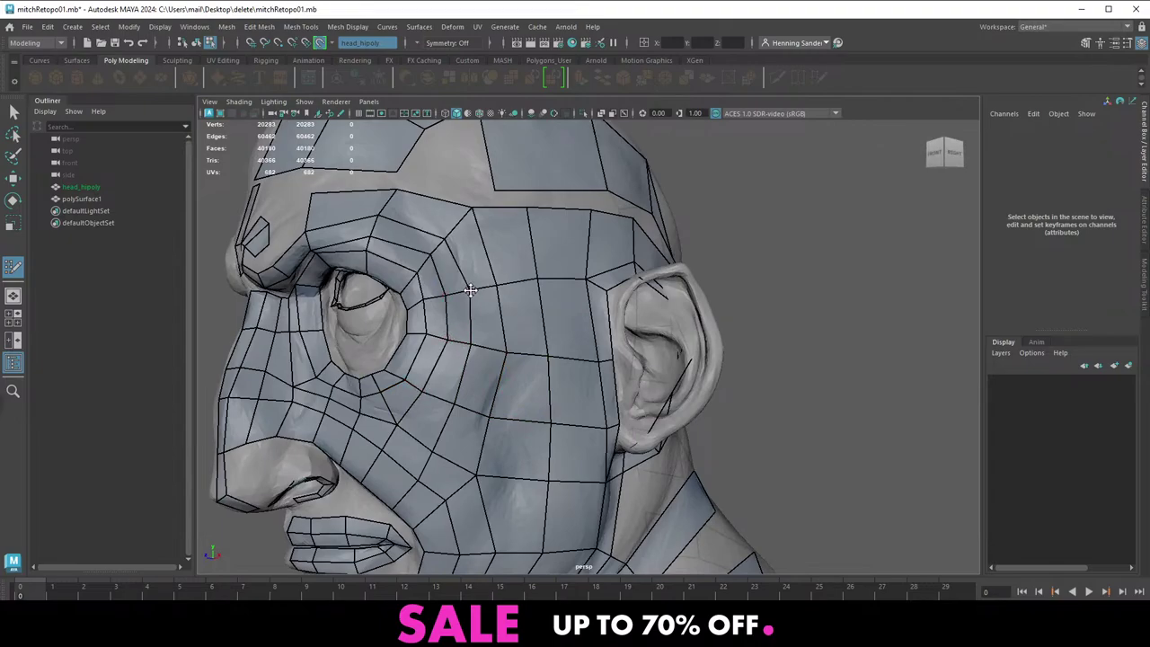
{"action": "right_click_drag", "start_coordinate": [502, 348], "coordinate": [442, 363], "text": "alt"}
Move the chin's centre vertex sideways so it lines up with the head's midline
{"action": "middle_click_drag", "start_coordinate": [473, 440], "coordinate": [449, 391], "text": "alt"}
{"action": "right_click_drag", "start_coordinate": [458, 422], "coordinate": [508, 444], "text": "alt"}
{"action": "left_click_drag", "start_coordinate": [509, 444], "coordinate": [552, 415], "text": "alt"}
{"action": "middle_click_drag", "start_coordinate": [551, 415], "coordinate": [642, 375], "text": "alt"}
{"action": "right_click_drag", "start_coordinate": [490, 395], "coordinate": [531, 389], "text": "alt"}
{"action": "left_click_drag", "start_coordinate": [532, 389], "coordinate": [557, 386], "text": "alt"}
{"action": "left_click_drag", "start_coordinate": [549, 315], "coordinate": [526, 312]}
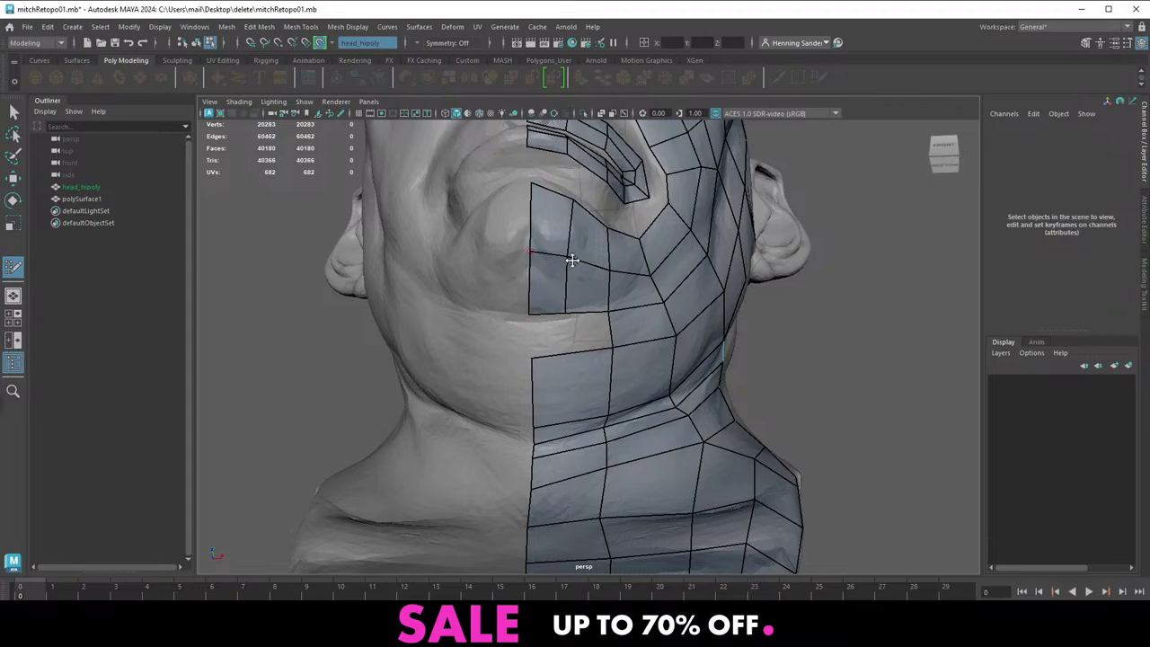
Fill the gap directly below the ear with a quad connecting the jaw to the side of the neck
{"action": "left_click_drag", "start_coordinate": [634, 290], "coordinate": [546, 332], "text": "alt"}
{"action": "right_click_drag", "start_coordinate": [546, 333], "coordinate": [521, 337], "text": "alt"}
{"action": "middle_click_drag", "start_coordinate": [522, 337], "coordinate": [422, 396], "text": "alt"}
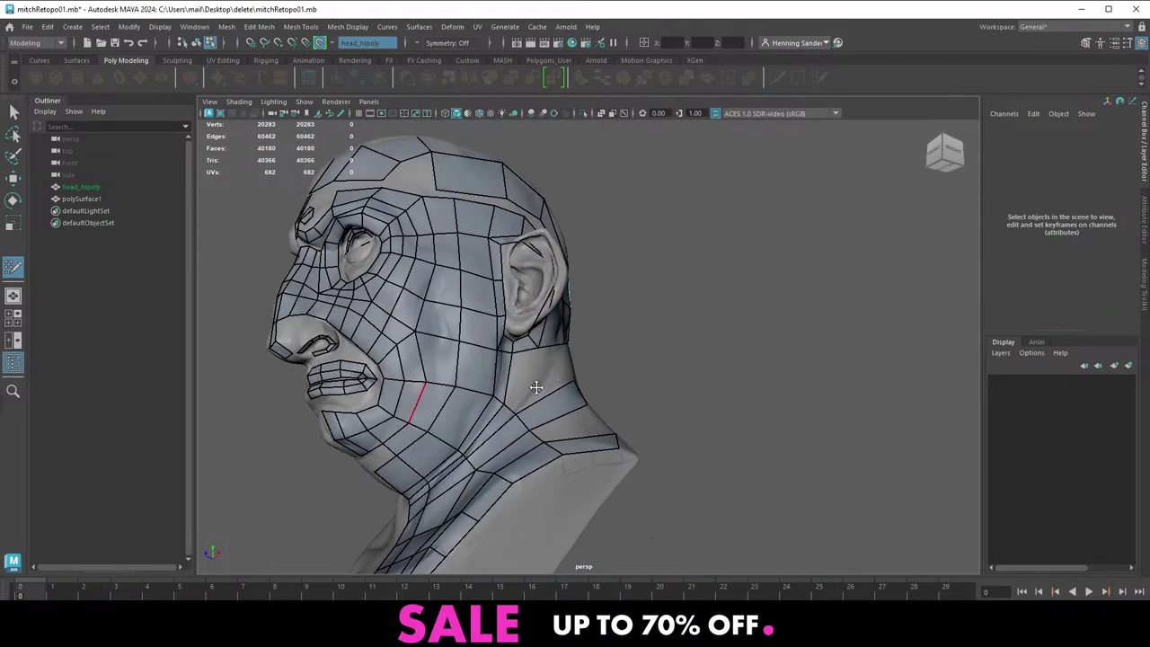
{"action": "right_click_drag", "start_coordinate": [536, 388], "coordinate": [555, 399], "text": "alt"}
{"action": "left_click_drag", "start_coordinate": [555, 399], "coordinate": [452, 388], "text": "alt"}
{"action": "right_click_drag", "start_coordinate": [452, 388], "coordinate": [480, 383], "text": "alt"}
{"action": "left_click_drag", "start_coordinate": [479, 383], "coordinate": [487, 370], "text": "alt"}
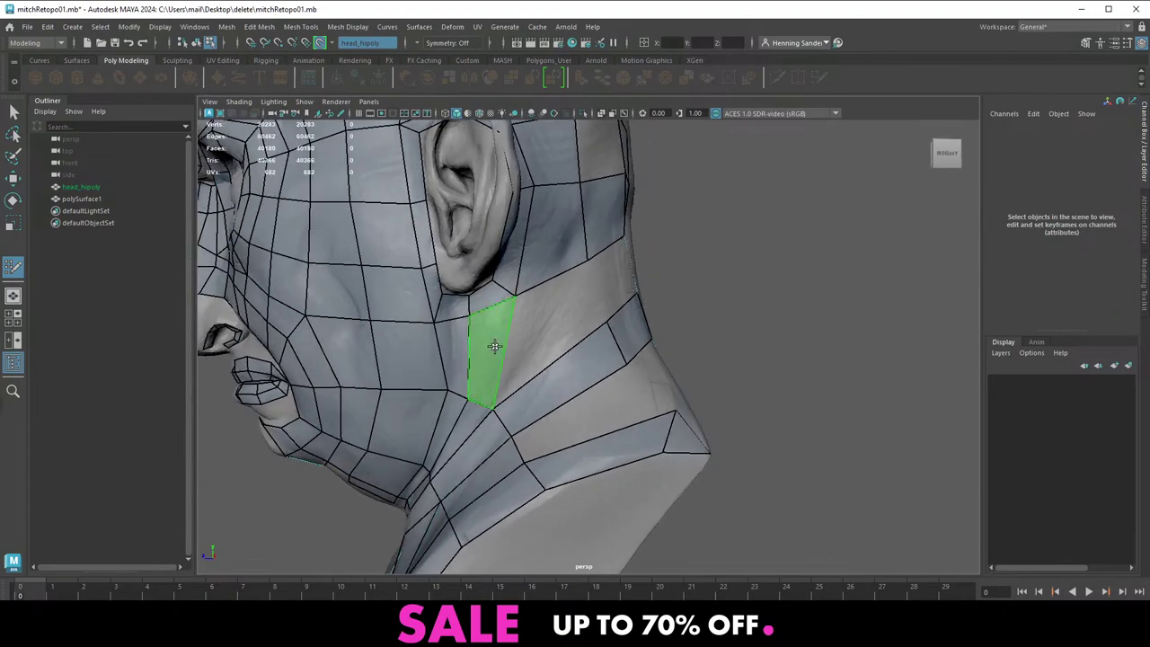
{"action": "left_click", "coordinate": [495, 347], "text": "shift"}
{"action": "left_click_drag", "start_coordinate": [588, 316], "coordinate": [613, 315], "text": "alt"}
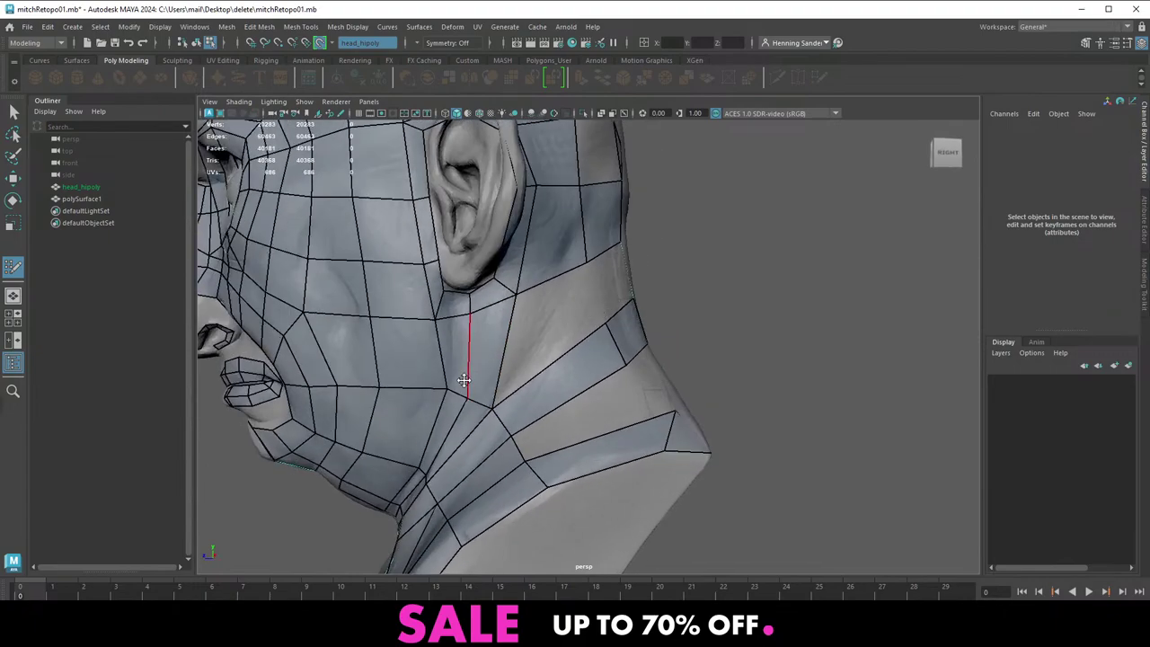
Fill the remaining open gaps across the side and back of the neck with quads
{"action": "left_click_drag", "start_coordinate": [474, 384], "coordinate": [520, 359], "text": "alt"}
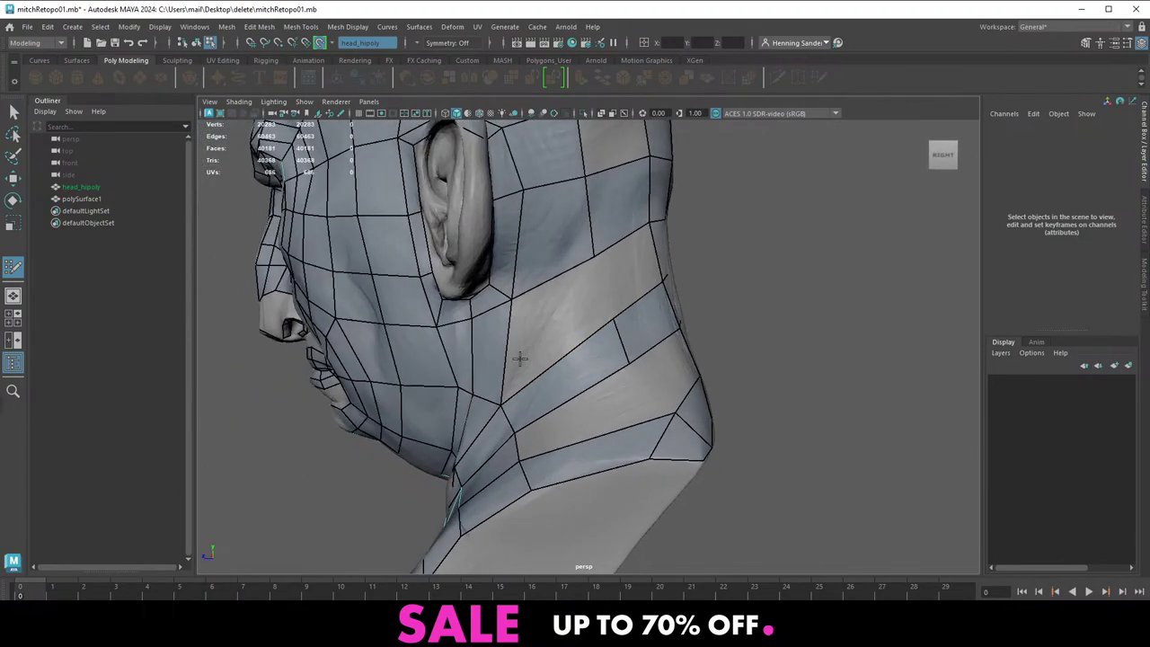
{"action": "left_click", "coordinate": [621, 283], "text": "shift"}
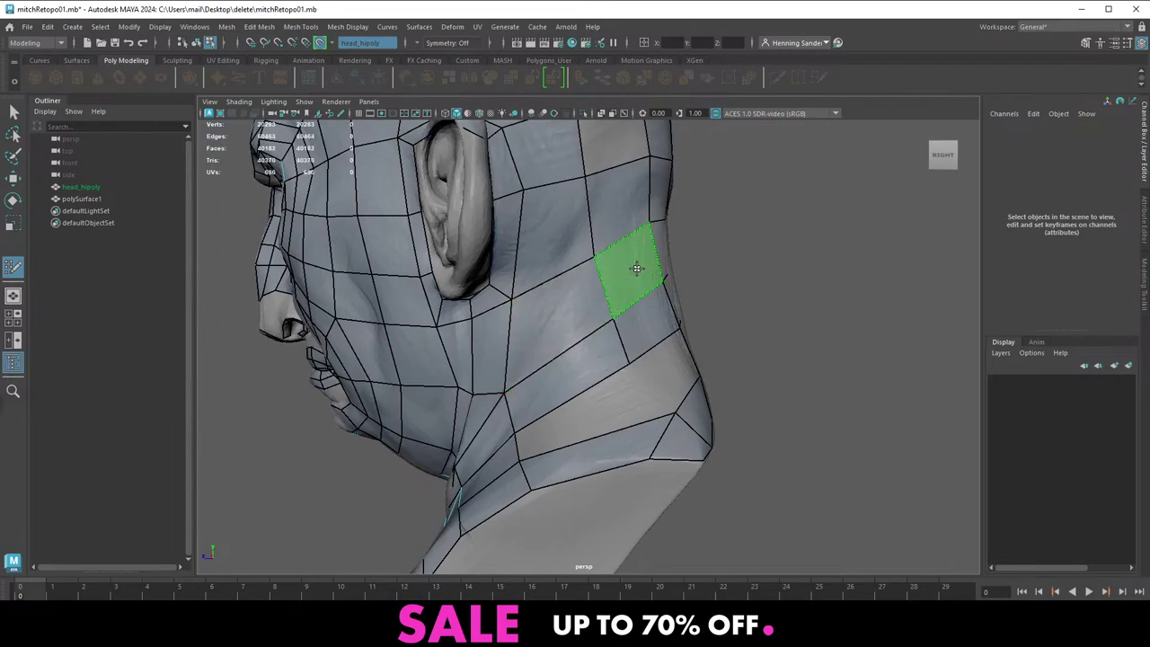
{"action": "left_click", "coordinate": [637, 268], "text": "shift"}
{"action": "mouse_move", "coordinate": [658, 333]}
{"action": "left_mouse_down", "text": "alt"}
{"action": "mouse_move", "coordinate": [509, 397]}
{"action": "mouse_move", "coordinate": [590, 366]}
{"action": "left_mouse_up", "text": "alt"}
{"action": "left_click", "coordinate": [619, 356], "text": "shift"}
Shift the two inner cross edges of the skull strip above the ear forward to space its quads more evenly
{"action": "middle_click_drag", "start_coordinate": [509, 353], "coordinate": [458, 421], "text": "alt"}
{"action": "middle_click_drag", "start_coordinate": [525, 315], "coordinate": [572, 401], "text": "alt"}
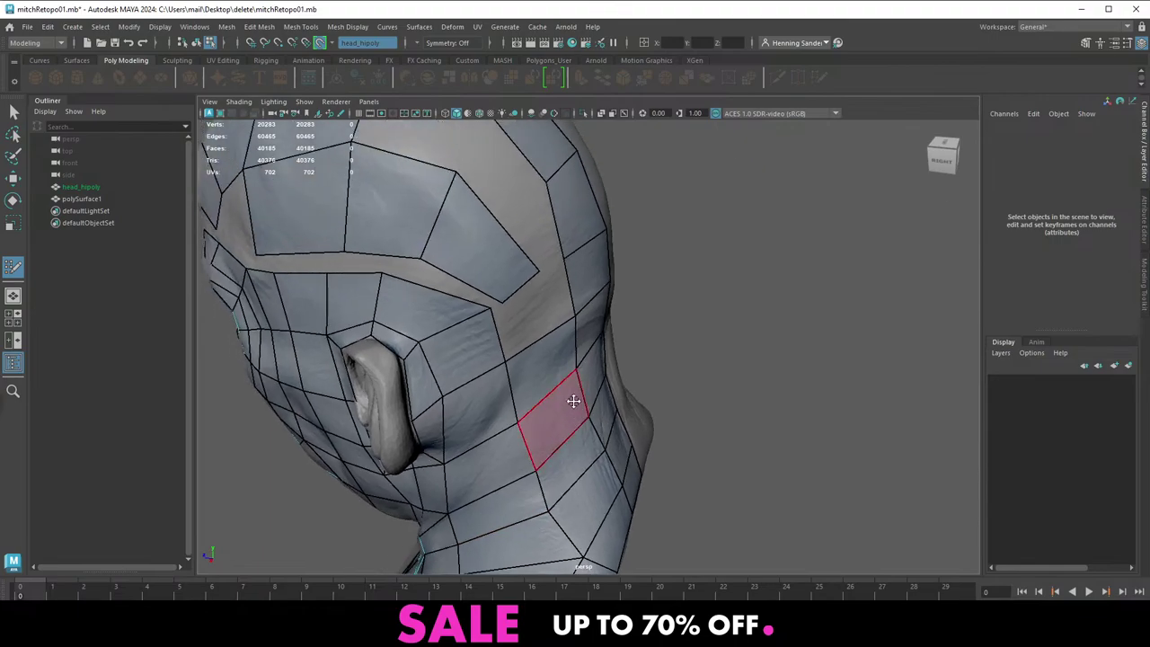
{"action": "left_click_drag", "start_coordinate": [573, 401], "coordinate": [506, 326], "text": "alt"}
{"action": "left_click_drag", "start_coordinate": [482, 386], "coordinate": [518, 350], "text": "alt"}
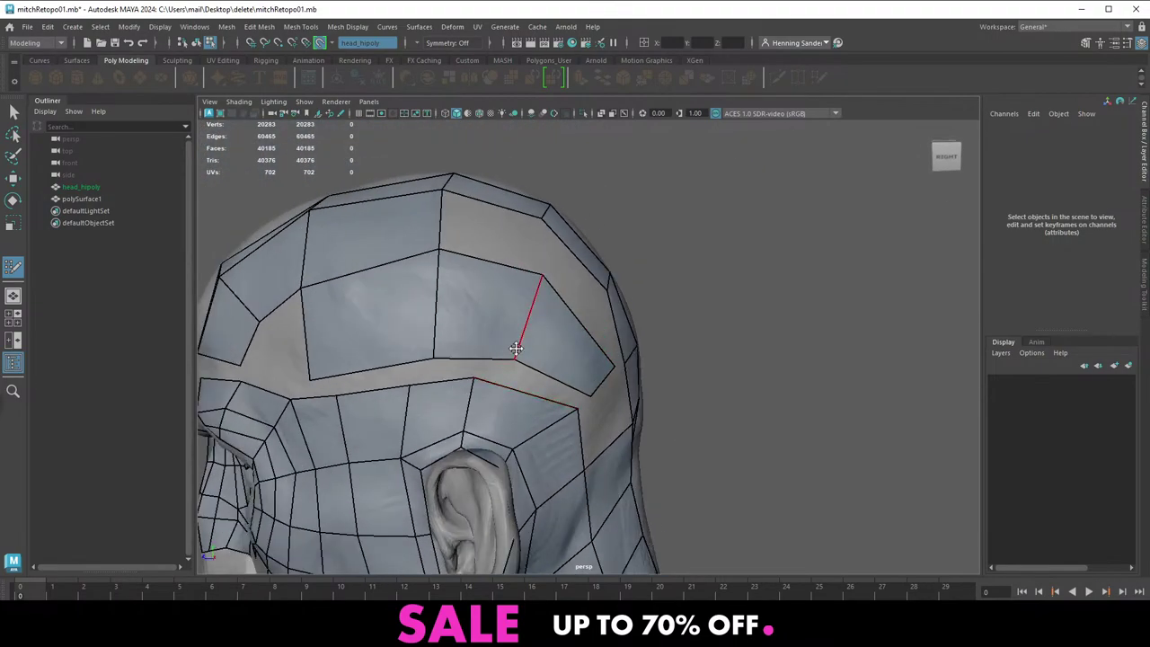
{"action": "left_click_drag", "start_coordinate": [434, 341], "coordinate": [407, 356]}
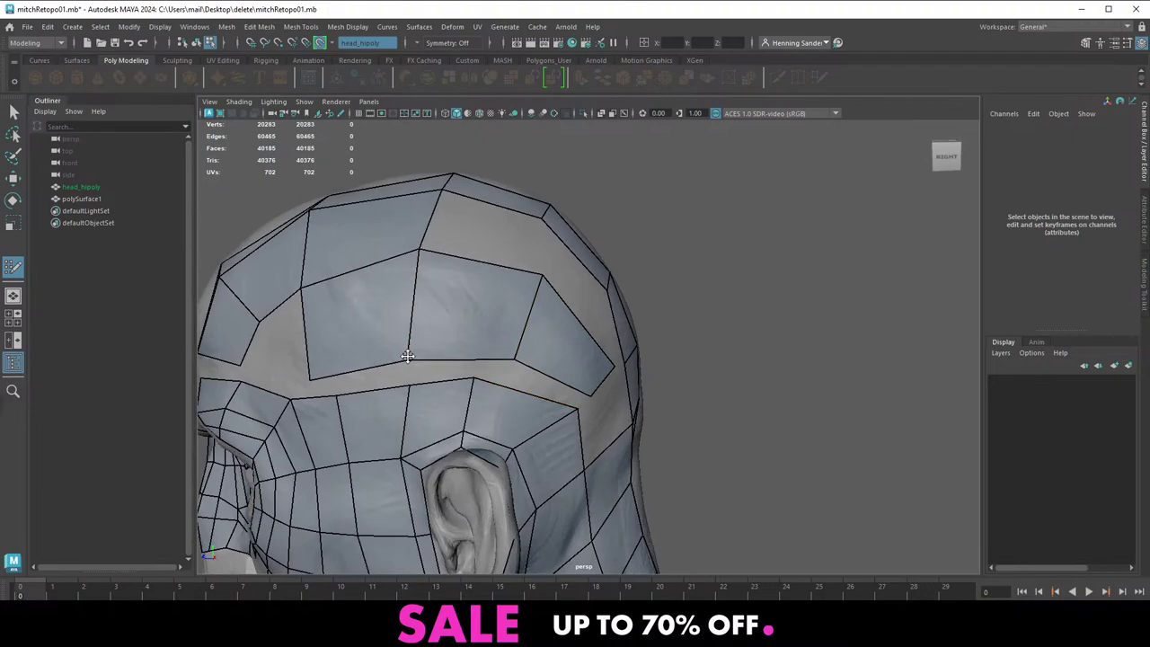
{"action": "left_click_drag", "start_coordinate": [480, 359], "coordinate": [482, 370], "text": "alt"}
{"action": "left_click_drag", "start_coordinate": [529, 341], "coordinate": [496, 336]}
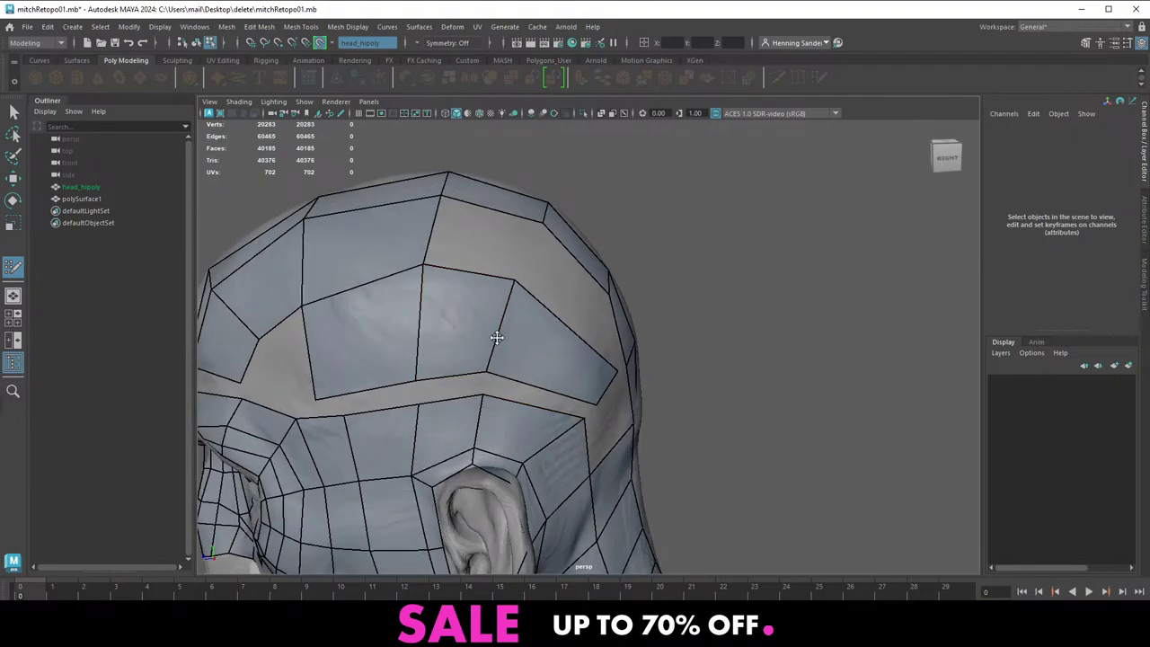
Insert a cross edge in the rear quad of the skull strip and adjust its upper vertex to follow the head's curve
{"action": "mouse_move", "coordinate": [581, 375]}
{"action": "left_mouse_down", "text": "alt"}
{"action": "mouse_move", "coordinate": [553, 368]}
{"action": "mouse_move", "coordinate": [544, 320]}
{"action": "left_mouse_up", "text": "alt"}
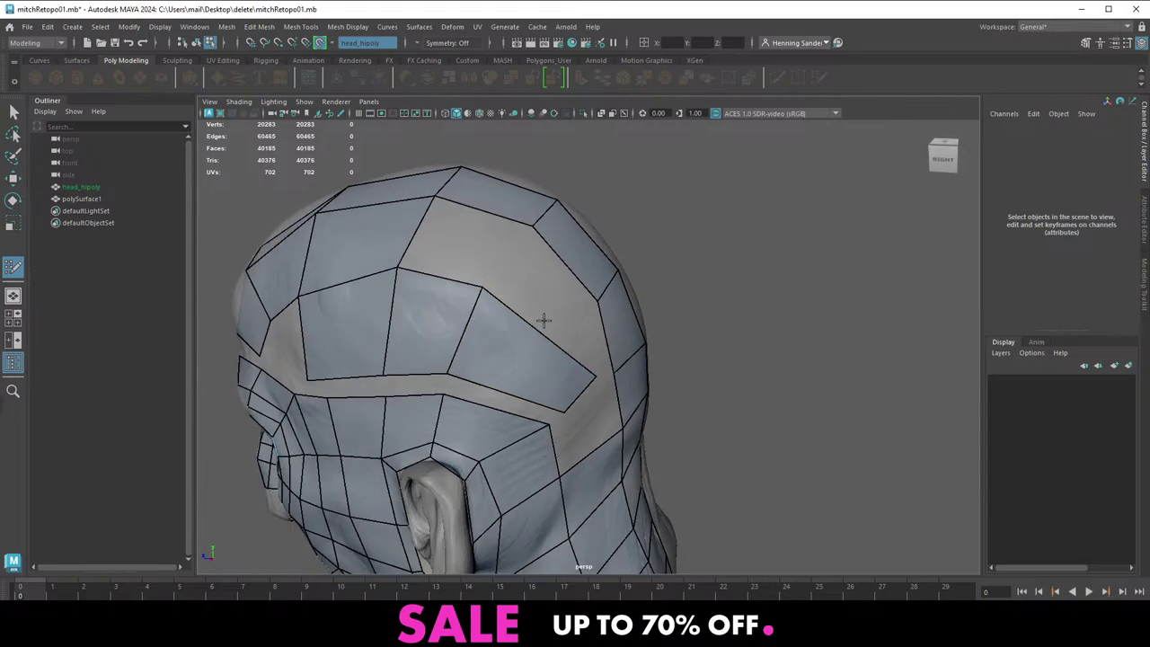
{"action": "left_click", "coordinate": [537, 329], "text": "ctrl"}
{"action": "left_click_drag", "start_coordinate": [515, 408], "coordinate": [522, 363], "text": "alt"}
{"action": "left_click_drag", "start_coordinate": [555, 306], "coordinate": [559, 298]}
{"action": "left_click_drag", "start_coordinate": [559, 299], "coordinate": [524, 308], "text": "alt"}
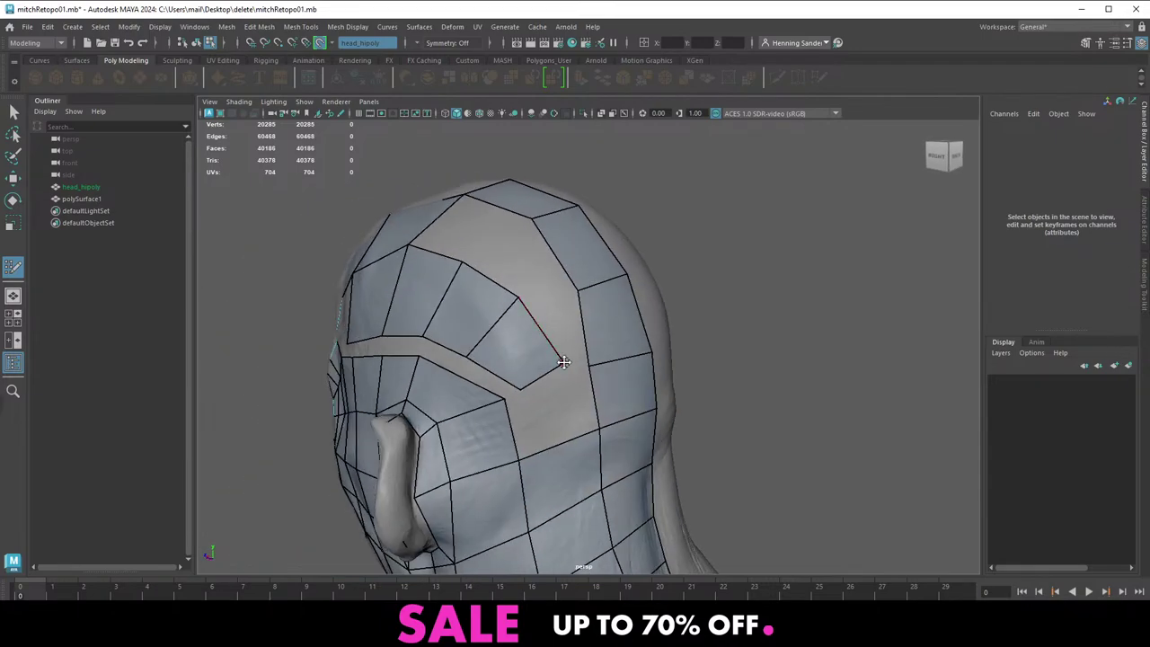
{"action": "left_click_drag", "start_coordinate": [564, 362], "coordinate": [521, 339]}
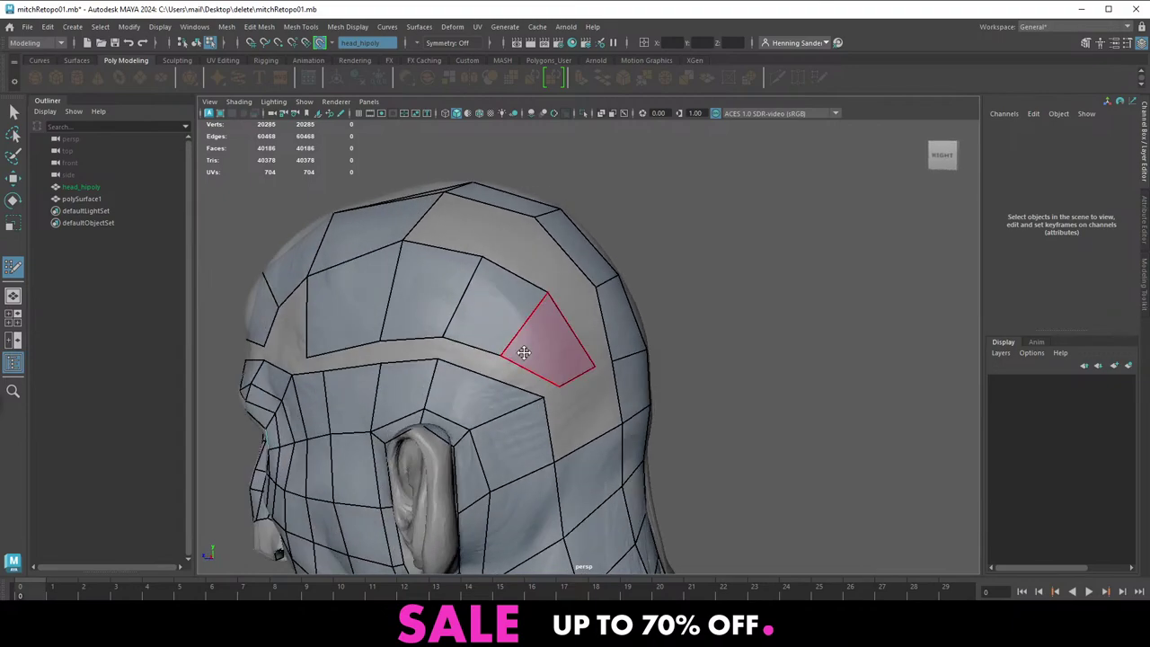
Insert an edge through the quads above and behind the ear and adjust the neighbouring vertices
{"action": "left_click", "coordinate": [482, 389], "text": "ctrl"}
{"action": "left_click_drag", "start_coordinate": [526, 404], "coordinate": [529, 410]}
{"action": "left_click_drag", "start_coordinate": [474, 435], "coordinate": [483, 446]}
{"action": "left_click_drag", "start_coordinate": [507, 407], "coordinate": [519, 406], "text": "alt"}
Fill the gap between the skull strip and the ear surround with quads, moving the strip's front upper vertex backward
{"action": "left_click", "coordinate": [527, 384], "text": "shift"}
{"action": "left_click", "coordinate": [477, 360], "text": "shift"}
{"action": "left_click", "coordinate": [438, 348], "text": "shift"}
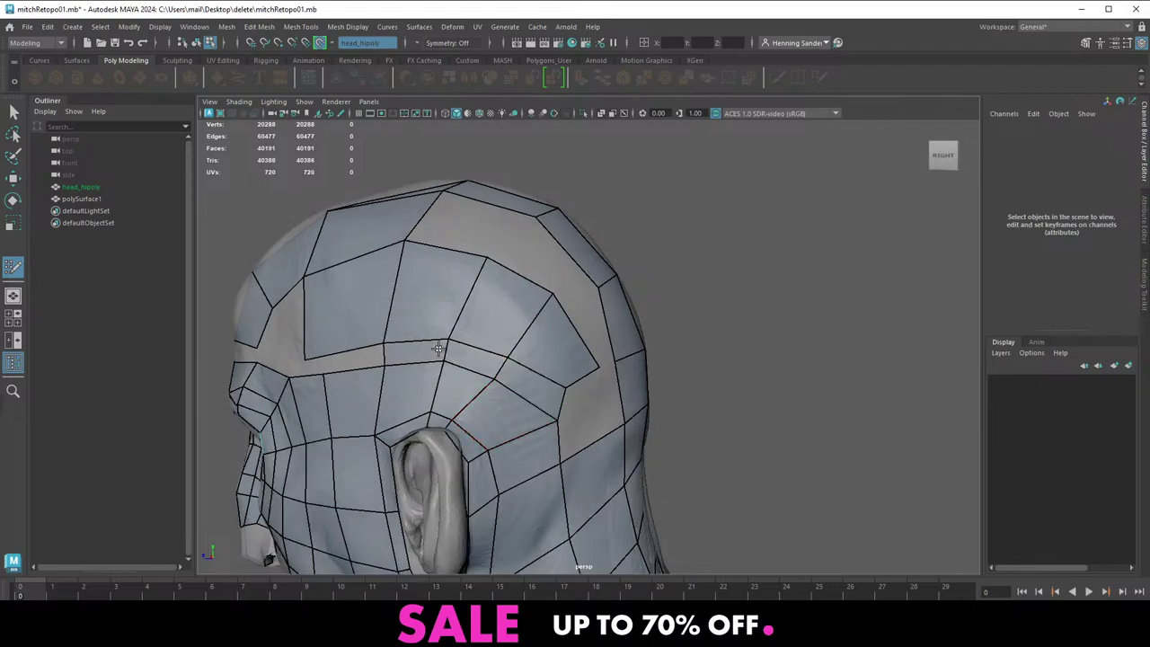
{"action": "mouse_move", "coordinate": [372, 352]}
{"action": "left_mouse_down", "text": "alt"}
{"action": "mouse_move", "coordinate": [408, 380]}
{"action": "mouse_move", "coordinate": [372, 390]}
{"action": "mouse_move", "coordinate": [385, 389]}
{"action": "left_mouse_up", "text": "alt"}
{"action": "left_click_drag", "start_coordinate": [343, 294], "coordinate": [359, 290]}
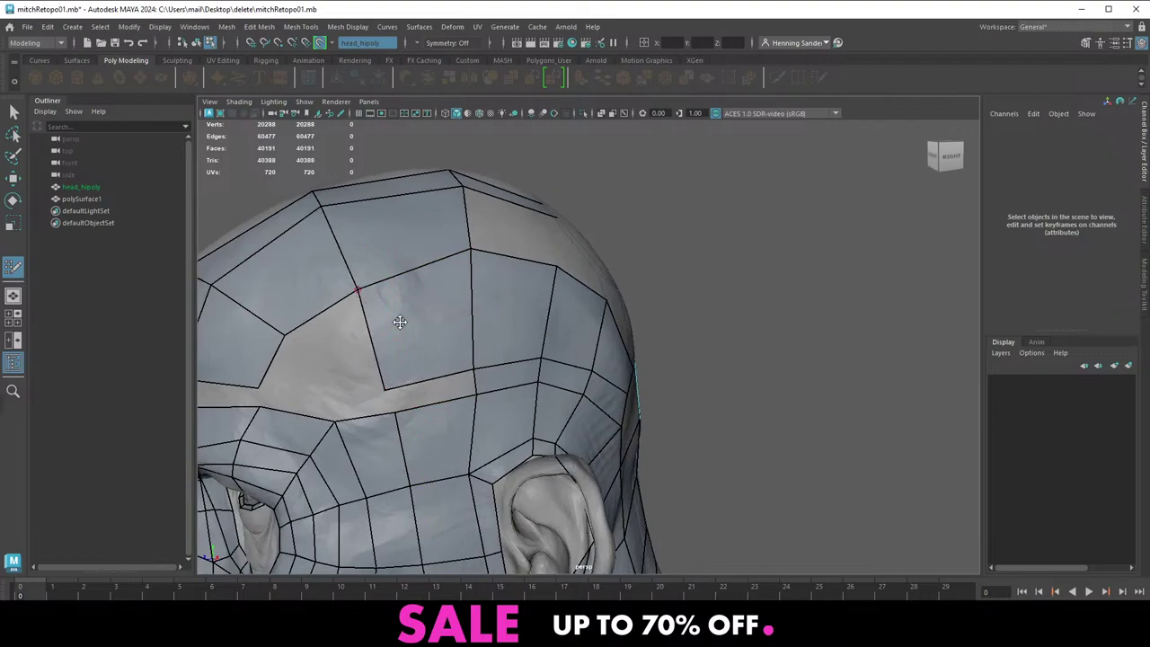
{"action": "left_click", "coordinate": [455, 387], "text": "shift"}
Raise the vertices along the lower border of the skull strip above the ear to even out the quad rows
{"action": "right_click_drag", "start_coordinate": [536, 385], "coordinate": [511, 375], "text": "alt"}
{"action": "mouse_move", "coordinate": [511, 374]}
{"action": "left_mouse_down", "text": "alt"}
{"action": "mouse_move", "coordinate": [421, 358]}
{"action": "mouse_move", "coordinate": [562, 378]}
{"action": "mouse_move", "coordinate": [588, 366]}
{"action": "mouse_move", "coordinate": [420, 357]}
{"action": "mouse_move", "coordinate": [413, 337]}
{"action": "left_mouse_up", "text": "alt"}
{"action": "left_click_drag", "start_coordinate": [513, 352], "coordinate": [513, 333]}
Examine the quad flow above and behind the ear and the open area at the back of the skull
{"action": "mouse_move", "coordinate": [580, 378]}
{"action": "left_mouse_down", "text": "alt"}
{"action": "mouse_move", "coordinate": [539, 373]}
{"action": "mouse_move", "coordinate": [549, 381]}
{"action": "left_mouse_up", "text": "alt"}
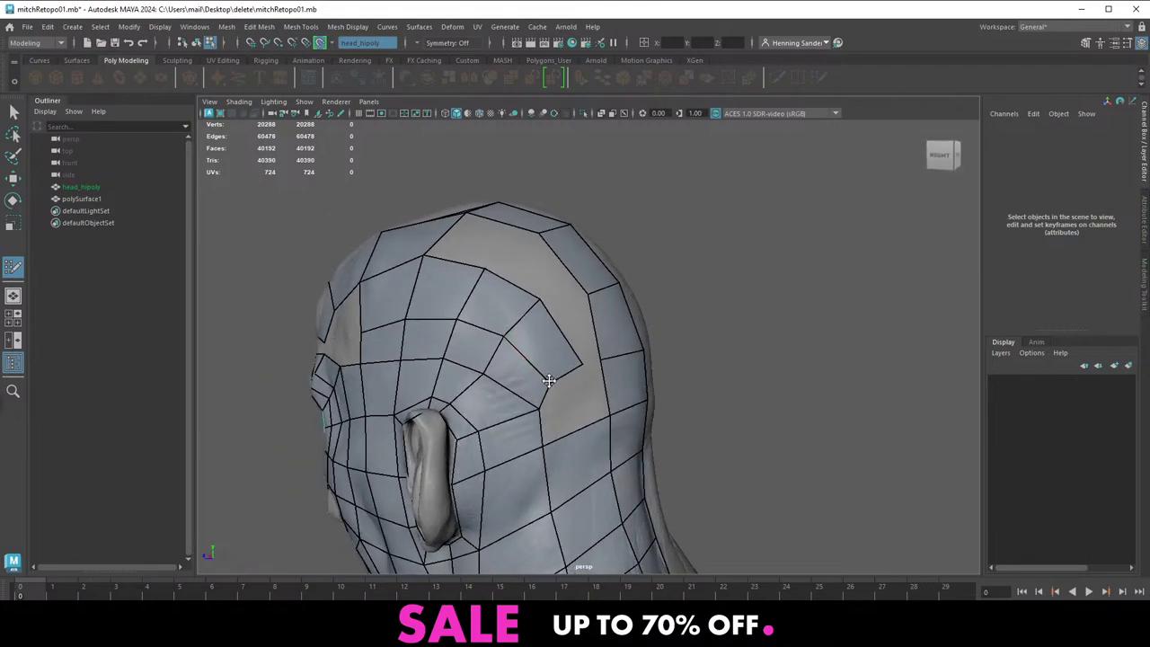
{"action": "left_click_drag", "start_coordinate": [466, 388], "coordinate": [485, 391], "text": "alt"}
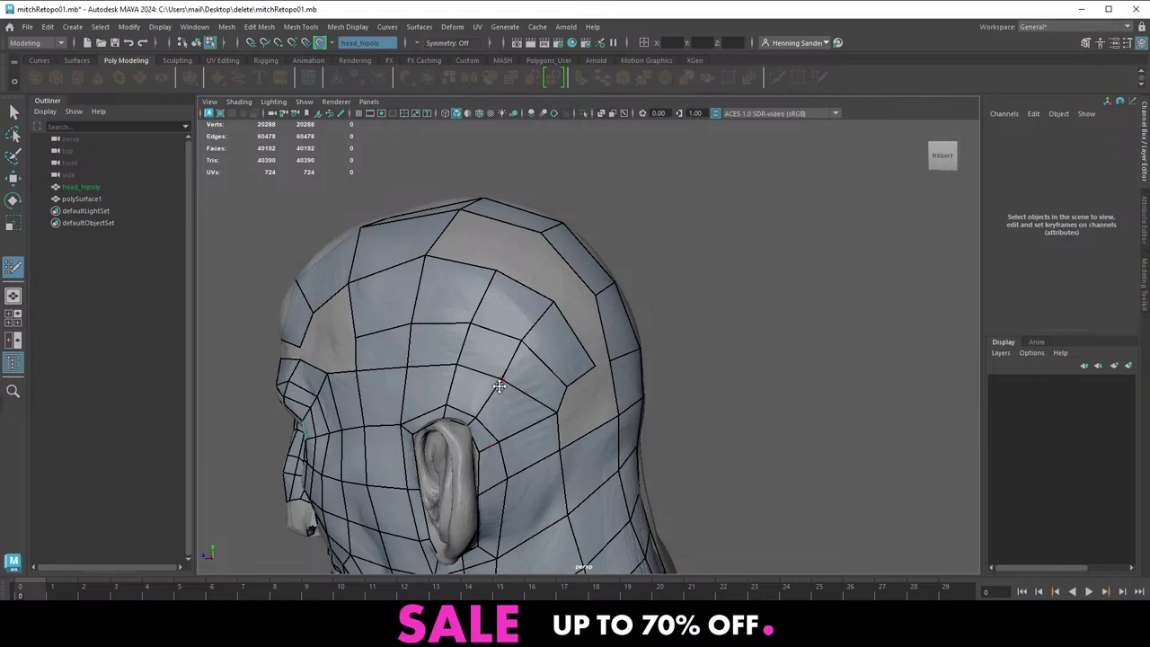
{"action": "left_click_drag", "start_coordinate": [467, 362], "coordinate": [498, 356], "text": "alt"}
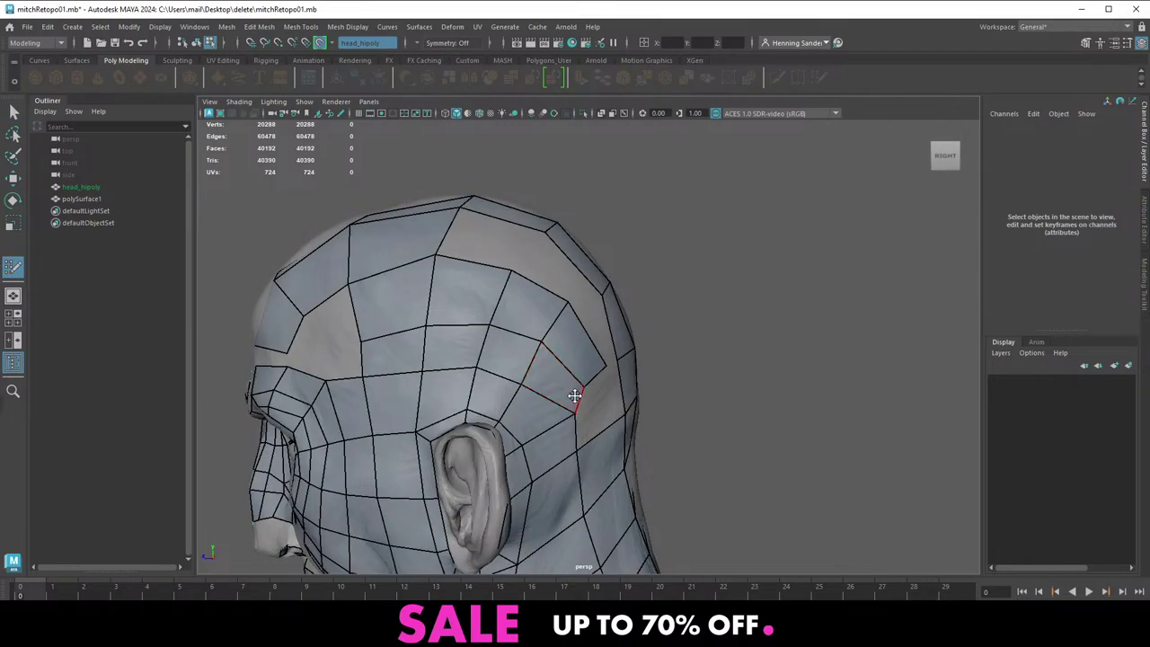
{"action": "left_click_drag", "start_coordinate": [578, 386], "coordinate": [548, 388], "text": "alt"}
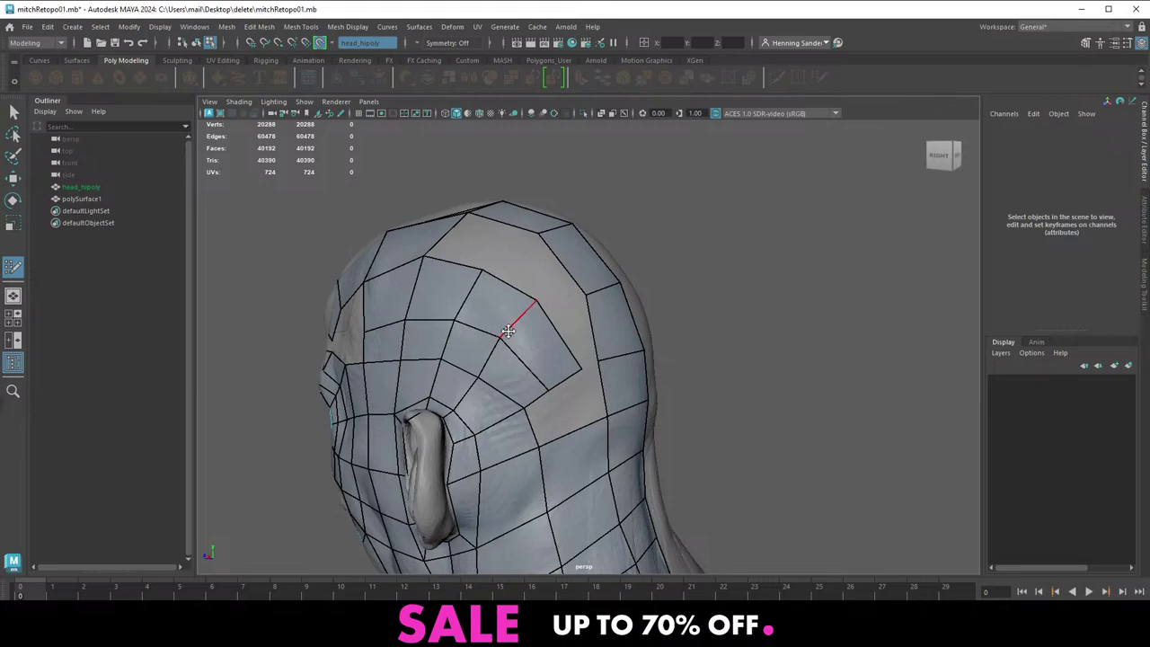
{"action": "left_click_drag", "start_coordinate": [604, 364], "coordinate": [510, 392], "text": "alt"}
{"action": "left_click_drag", "start_coordinate": [455, 428], "coordinate": [462, 423], "text": "alt"}
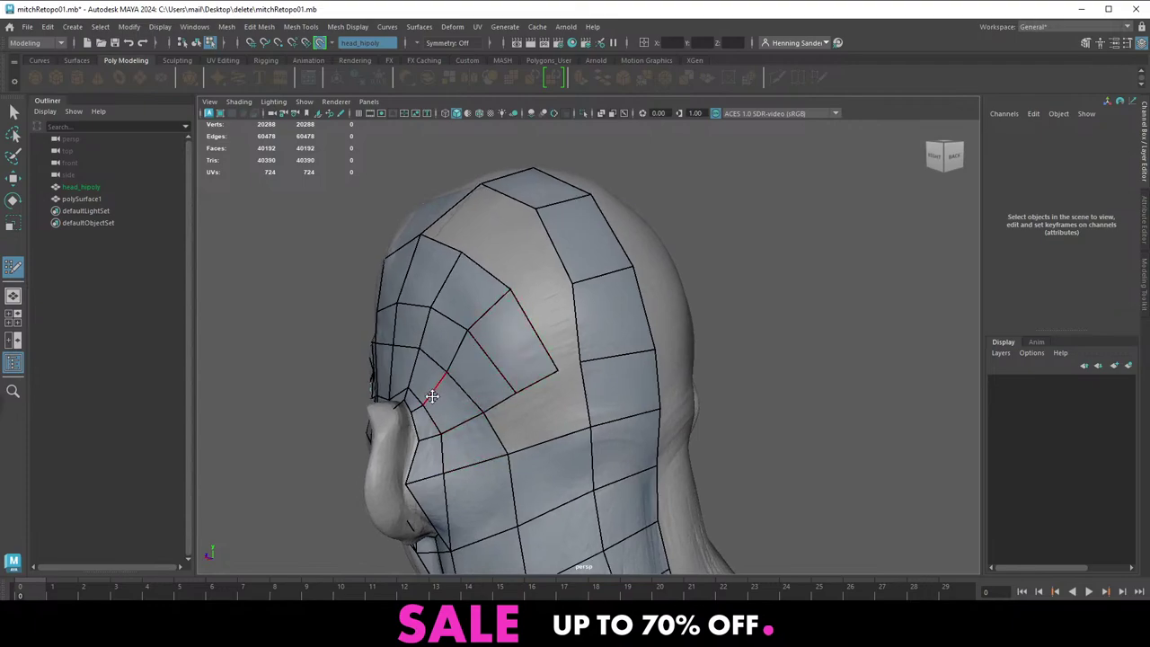
Insert an edge loop from behind the ear across the upper neck to the back midline
{"action": "middle_click_drag", "start_coordinate": [434, 395], "coordinate": [482, 372], "text": "alt"}
{"action": "left_click_drag", "start_coordinate": [482, 372], "coordinate": [548, 426], "text": "alt"}
{"action": "middle_click_drag", "start_coordinate": [548, 425], "coordinate": [557, 385], "text": "alt"}
{"action": "left_click_drag", "start_coordinate": [557, 385], "coordinate": [502, 402], "text": "alt"}
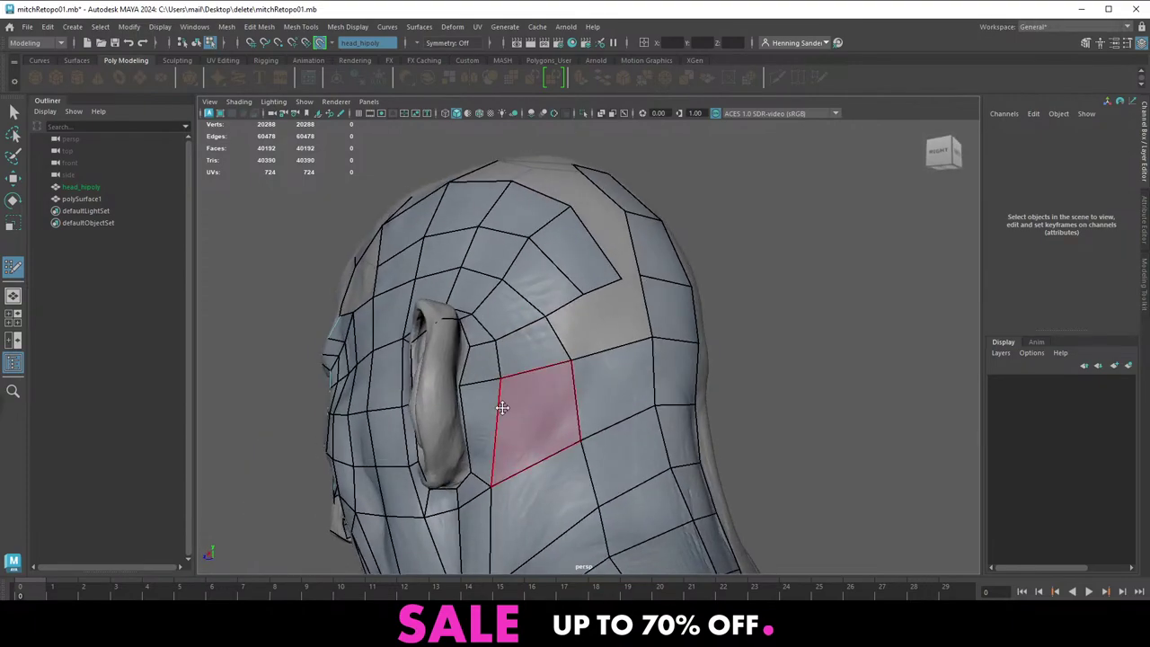
{"action": "left_click", "coordinate": [489, 429], "text": "ctrl"}
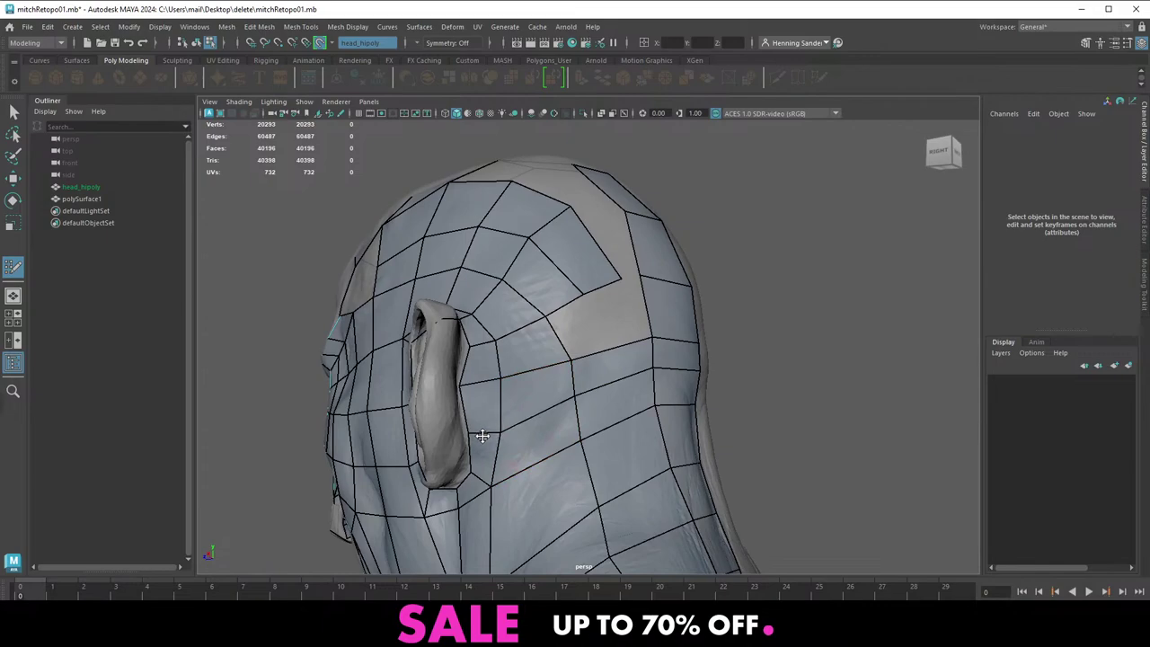
{"action": "left_click_drag", "start_coordinate": [578, 400], "coordinate": [619, 375], "text": "alt"}
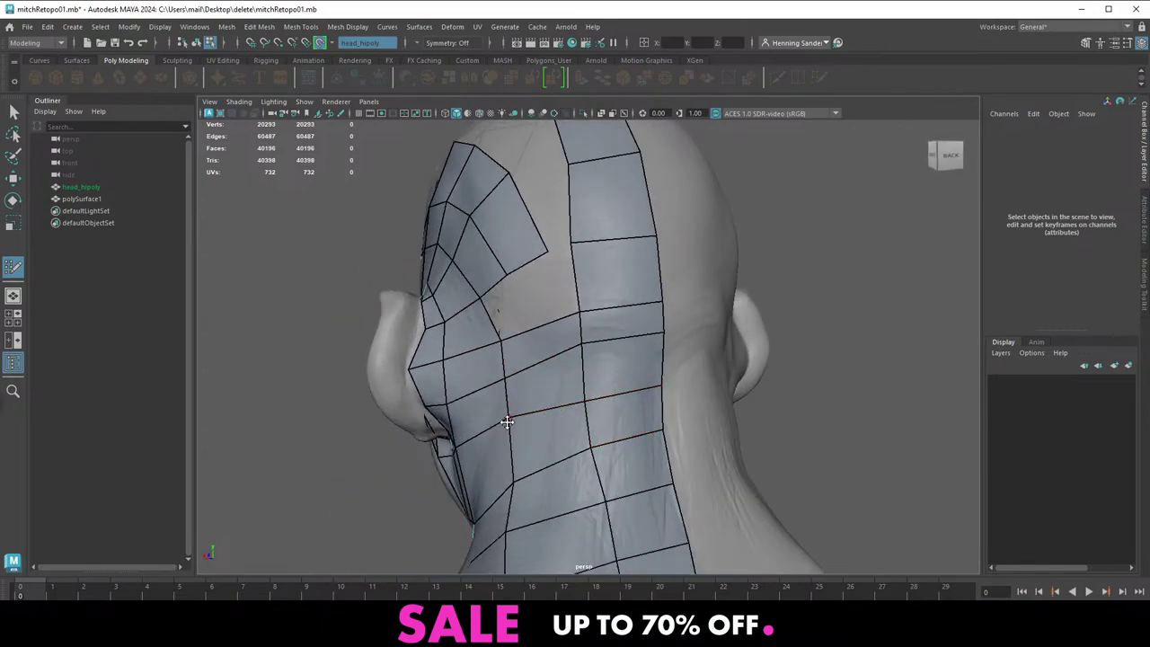
Examine the topology around the back of the head, neck, ear, jaw, cheek and nose
{"action": "right_click_drag", "start_coordinate": [589, 354], "coordinate": [487, 350], "text": "alt"}
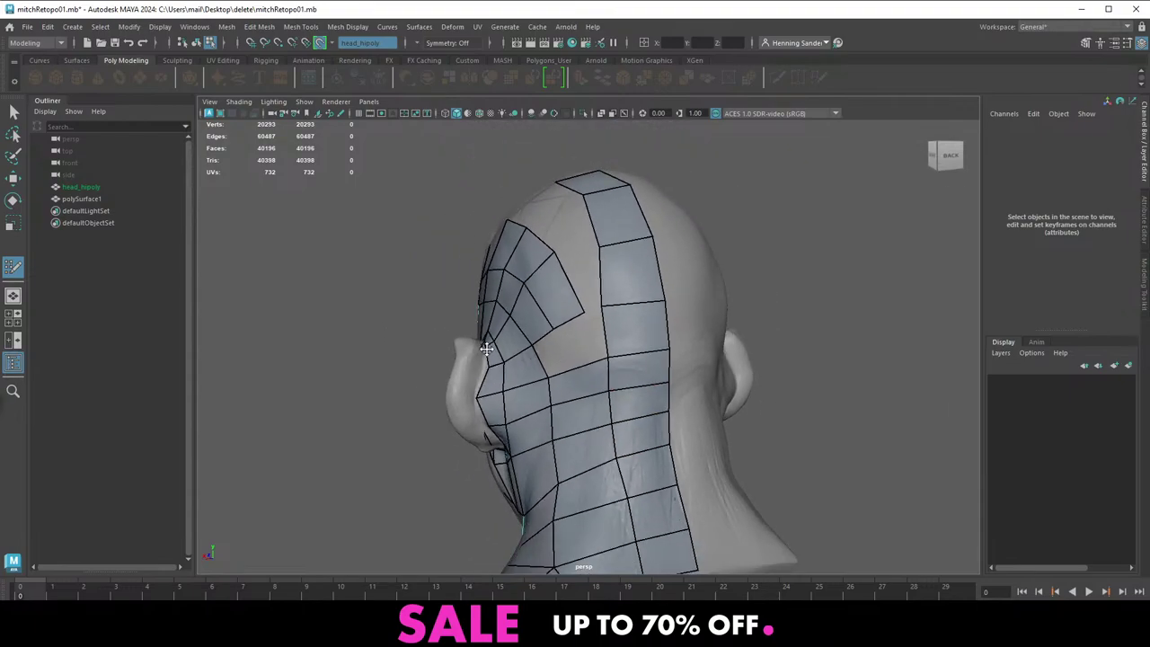
{"action": "left_click_drag", "start_coordinate": [488, 349], "coordinate": [621, 410], "text": "alt"}
{"action": "middle_click_drag", "start_coordinate": [622, 410], "coordinate": [617, 357], "text": "alt"}
{"action": "right_click_drag", "start_coordinate": [617, 358], "coordinate": [585, 426], "text": "alt"}
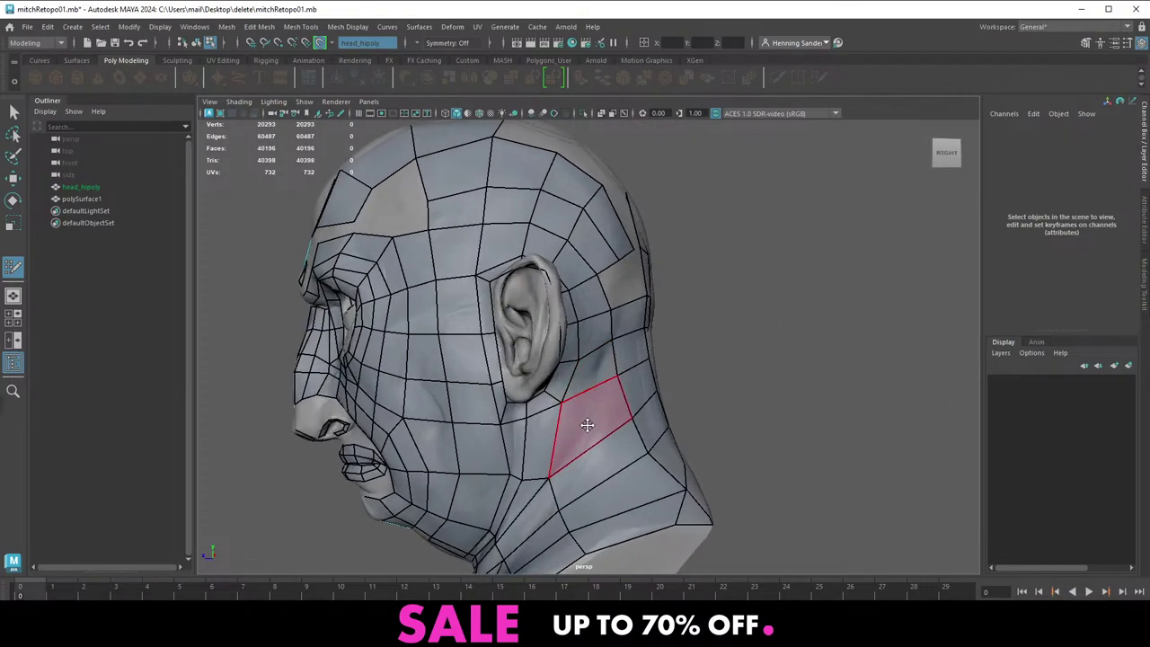
{"action": "left_click_drag", "start_coordinate": [585, 425], "coordinate": [547, 425], "text": "alt"}
{"action": "middle_click_drag", "start_coordinate": [547, 425], "coordinate": [579, 348], "text": "alt"}
{"action": "right_click_drag", "start_coordinate": [579, 349], "coordinate": [554, 412], "text": "alt"}
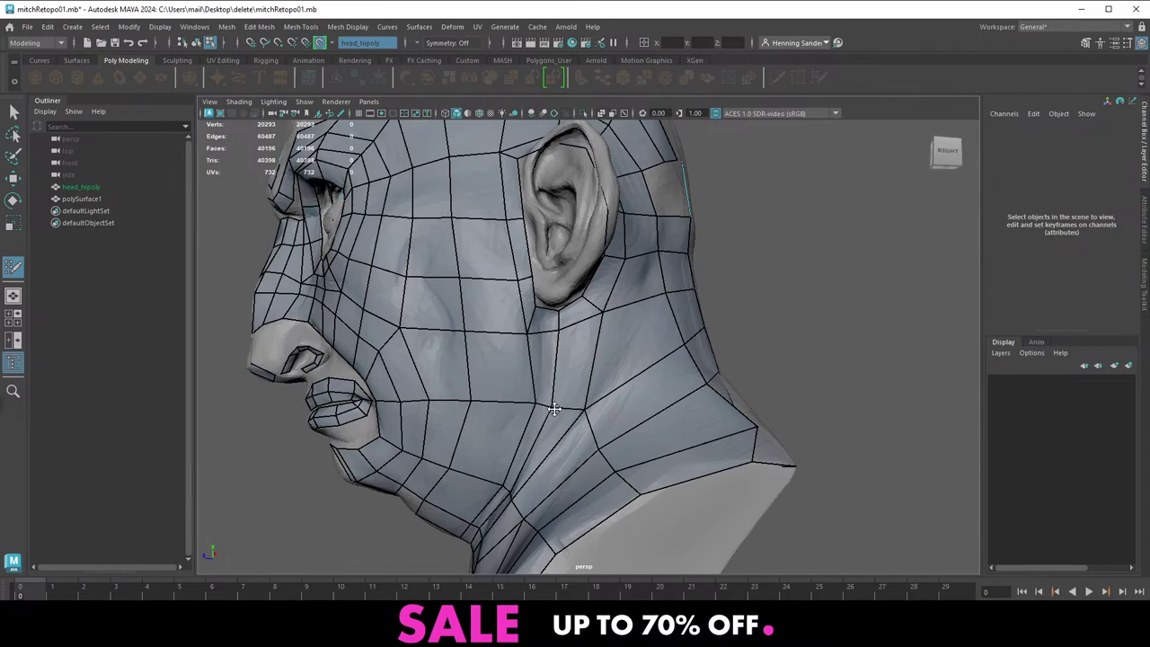
{"action": "left_click_drag", "start_coordinate": [449, 458], "coordinate": [495, 384], "text": "alt"}
{"action": "middle_click_drag", "start_coordinate": [495, 310], "coordinate": [495, 377], "text": "alt"}
{"action": "left_click_drag", "start_coordinate": [495, 377], "coordinate": [479, 398], "text": "alt"}
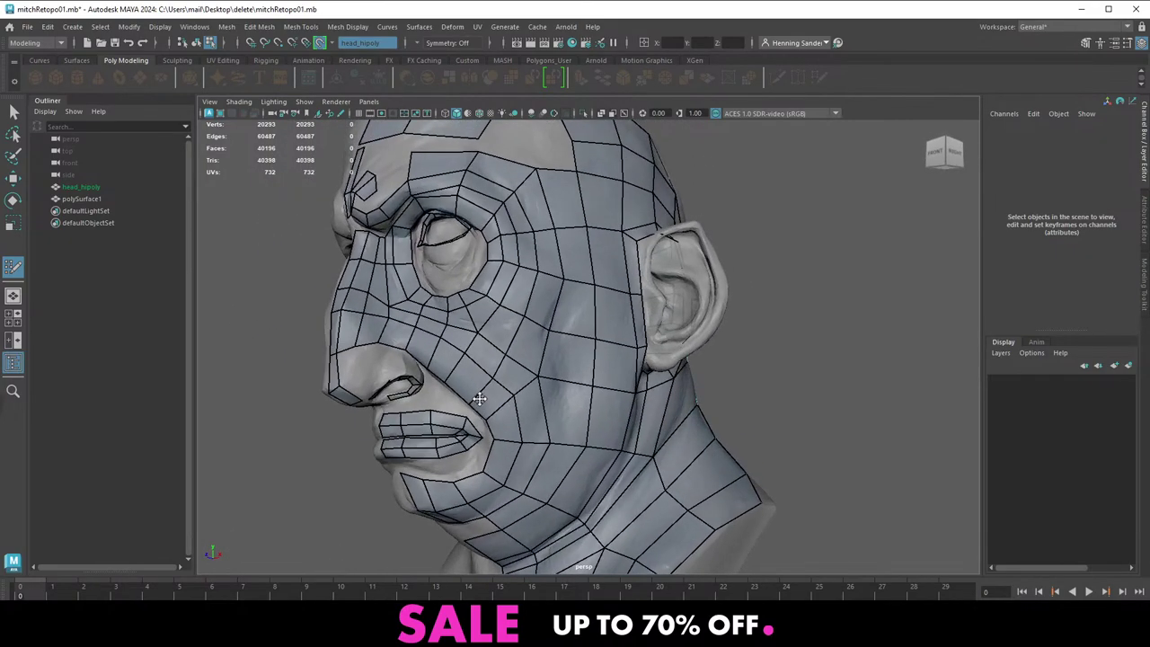
{"action": "middle_click_drag", "start_coordinate": [478, 363], "coordinate": [467, 386], "text": "alt"}
{"action": "right_click_drag", "start_coordinate": [467, 387], "coordinate": [515, 388], "text": "alt"}
{"action": "left_click_drag", "start_coordinate": [516, 389], "coordinate": [555, 383], "text": "alt"}
{"action": "middle_click_drag", "start_coordinate": [462, 387], "coordinate": [513, 374], "text": "alt"}
{"action": "right_click_drag", "start_coordinate": [512, 375], "coordinate": [532, 382], "text": "alt"}
{"action": "left_click_drag", "start_coordinate": [532, 383], "coordinate": [438, 364], "text": "alt"}
{"action": "middle_click_drag", "start_coordinate": [439, 364], "coordinate": [563, 372], "text": "alt"}
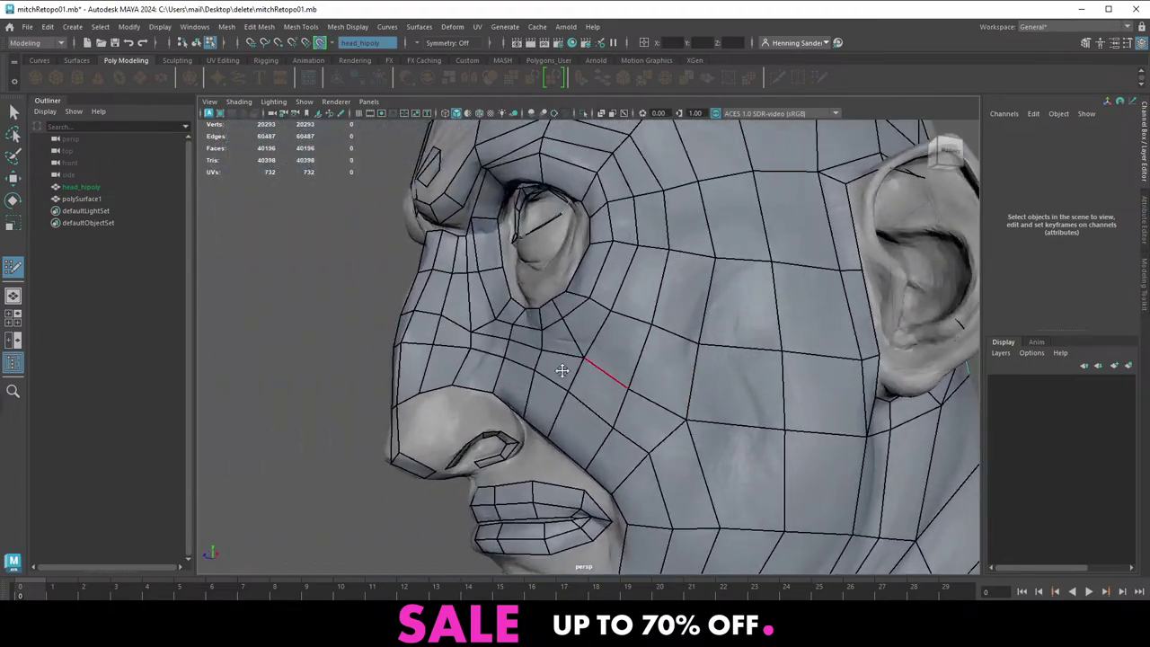
Join the nose tip strip to the nostril ring with a quad and nudge the ring's upper vertices
{"action": "right_click_drag", "start_coordinate": [476, 378], "coordinate": [531, 390], "text": "alt"}
{"action": "middle_click_drag", "start_coordinate": [422, 503], "coordinate": [474, 355], "text": "alt"}
{"action": "mouse_move", "coordinate": [474, 356]}
{"action": "left_mouse_down", "text": "alt"}
{"action": "mouse_move", "coordinate": [432, 266]}
{"action": "mouse_move", "coordinate": [394, 285]}
{"action": "mouse_move", "coordinate": [387, 274]}
{"action": "left_mouse_up", "text": "alt"}
{"action": "left_click_drag", "start_coordinate": [480, 198], "coordinate": [476, 193]}
{"action": "middle_click_drag", "start_coordinate": [591, 236], "coordinate": [508, 294], "text": "alt"}
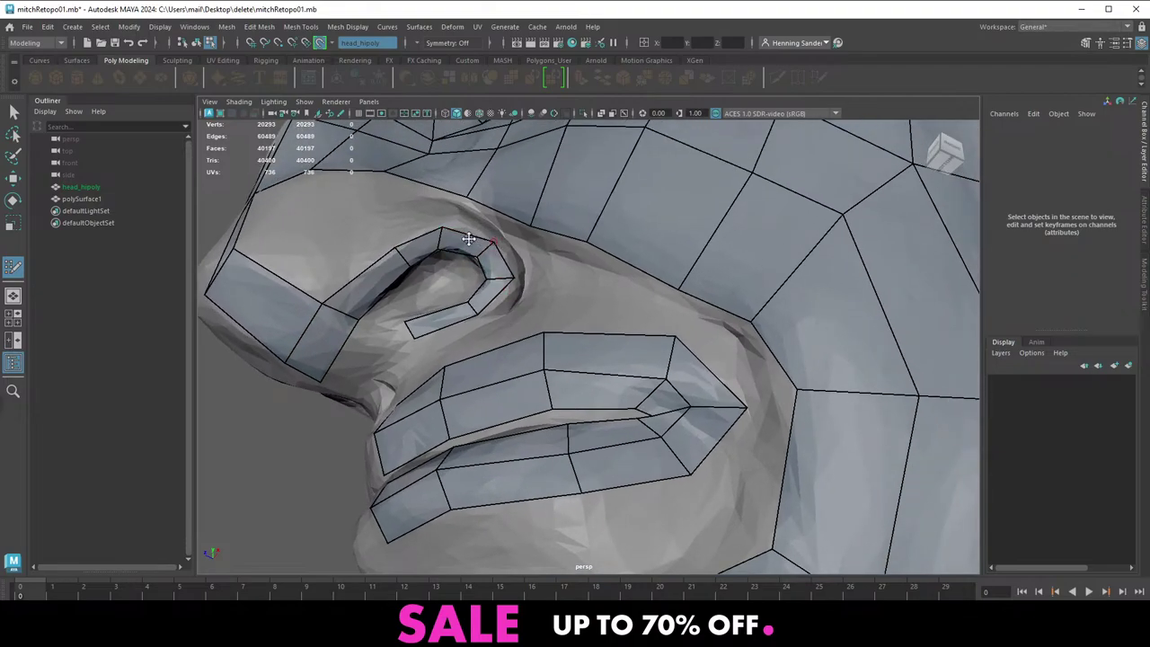
{"action": "left_click_drag", "start_coordinate": [451, 226], "coordinate": [454, 226]}
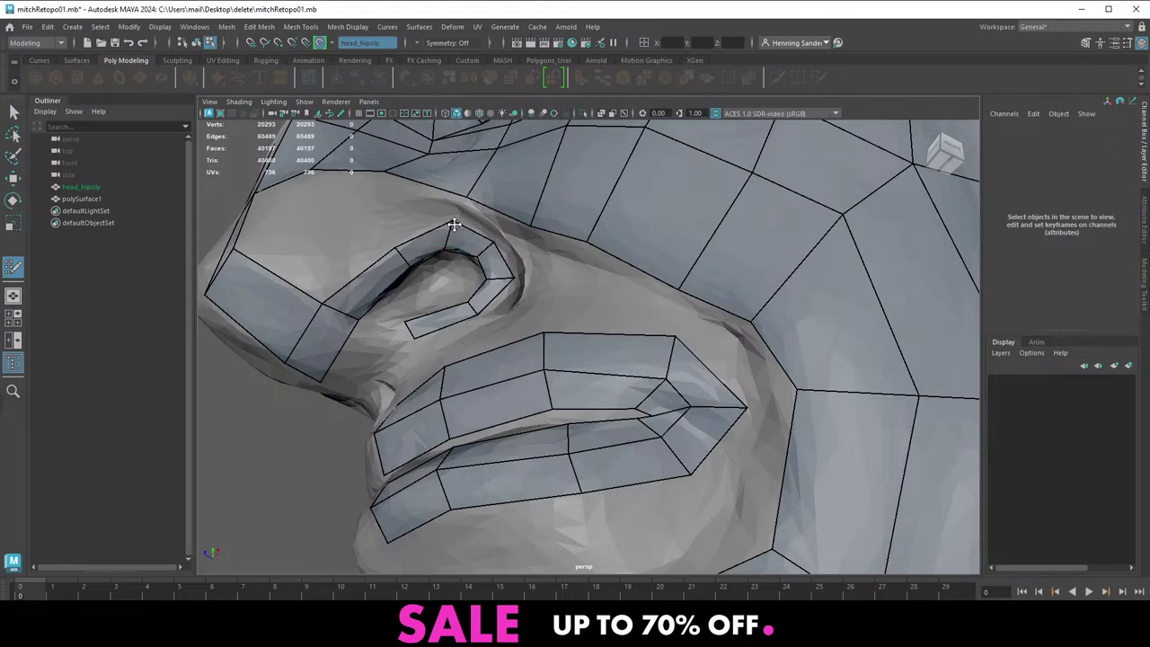
Extend the open end of the nostril strip with a quad and fill the gap to the nose tip strip
{"action": "left_click_drag", "start_coordinate": [496, 261], "coordinate": [470, 278], "text": "alt"}
{"action": "left_click_drag", "start_coordinate": [397, 342], "coordinate": [357, 374], "text": "alt"}
{"action": "left_click_drag", "start_coordinate": [411, 293], "coordinate": [378, 323]}
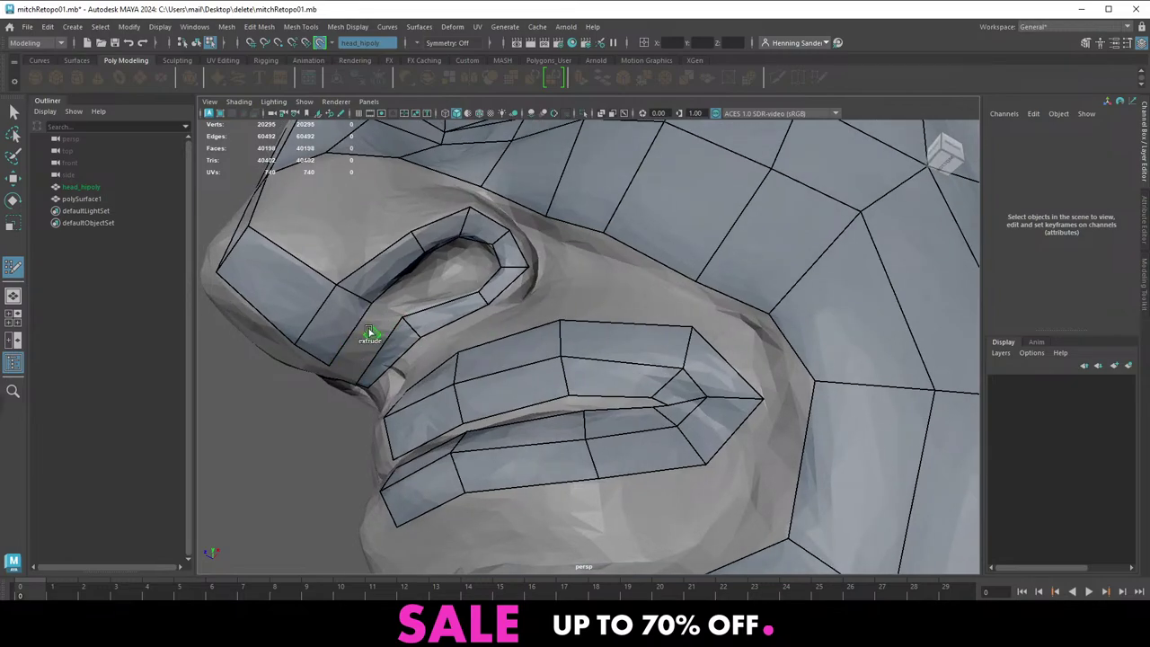
{"action": "left_click", "coordinate": [377, 337], "text": "shift"}
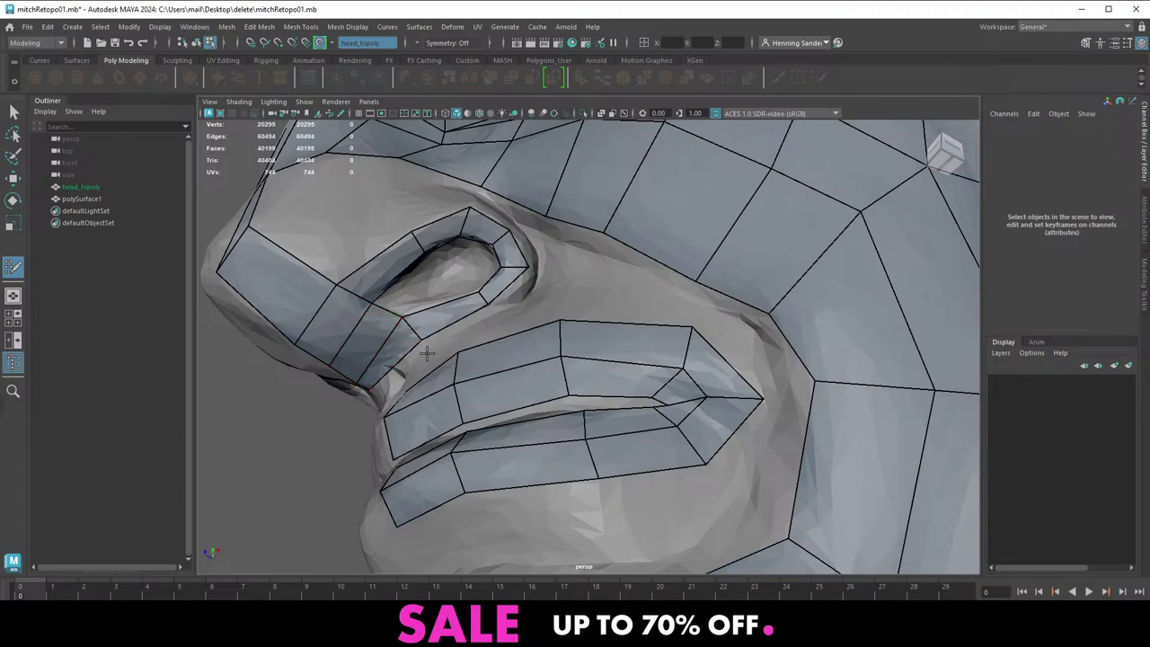
Nudge the vertices below the outer corner of the eye to smooth the flow from the eye ring into the cheek
{"action": "mouse_move", "coordinate": [427, 353]}
{"action": "left_mouse_down", "text": "alt"}
{"action": "mouse_move", "coordinate": [493, 304]}
{"action": "mouse_move", "coordinate": [491, 280]}
{"action": "mouse_move", "coordinate": [503, 275]}
{"action": "mouse_move", "coordinate": [526, 375]}
{"action": "mouse_move", "coordinate": [520, 329]}
{"action": "mouse_move", "coordinate": [539, 294]}
{"action": "mouse_move", "coordinate": [535, 257]}
{"action": "left_mouse_up", "text": "alt"}
{"action": "left_click_drag", "start_coordinate": [542, 341], "coordinate": [554, 340]}
{"action": "mouse_move", "coordinate": [540, 330]}
{"action": "left_mouse_down"}
{"action": "mouse_move", "coordinate": [583, 341]}
{"action": "mouse_move", "coordinate": [578, 393]}
{"action": "mouse_move", "coordinate": [592, 347]}
{"action": "mouse_move", "coordinate": [567, 365]}
{"action": "mouse_move", "coordinate": [616, 328]}
{"action": "left_mouse_up"}
{"action": "right_click_drag", "start_coordinate": [616, 329], "coordinate": [566, 329], "text": "alt"}
{"action": "left_click_drag", "start_coordinate": [566, 328], "coordinate": [646, 373], "text": "alt"}
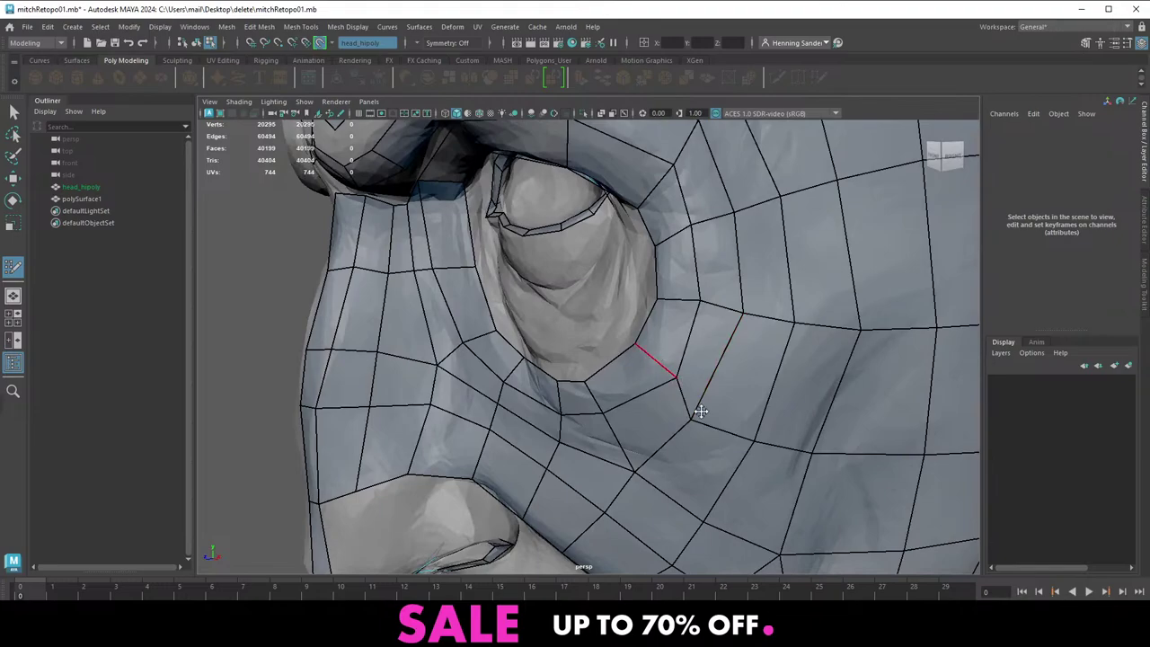
{"action": "left_click_drag", "start_coordinate": [693, 418], "coordinate": [713, 400]}
{"action": "right_click_drag", "start_coordinate": [713, 401], "coordinate": [690, 364], "text": "alt"}
{"action": "mouse_move", "coordinate": [691, 365]}
{"action": "left_mouse_down", "text": "alt"}
{"action": "mouse_move", "coordinate": [629, 383]}
{"action": "mouse_move", "coordinate": [588, 377]}
{"action": "mouse_move", "coordinate": [600, 372]}
{"action": "left_mouse_up", "text": "alt"}
{"action": "right_click_drag", "start_coordinate": [530, 372], "coordinate": [549, 376], "text": "alt"}
{"action": "left_click_drag", "start_coordinate": [550, 376], "coordinate": [598, 370], "text": "alt"}
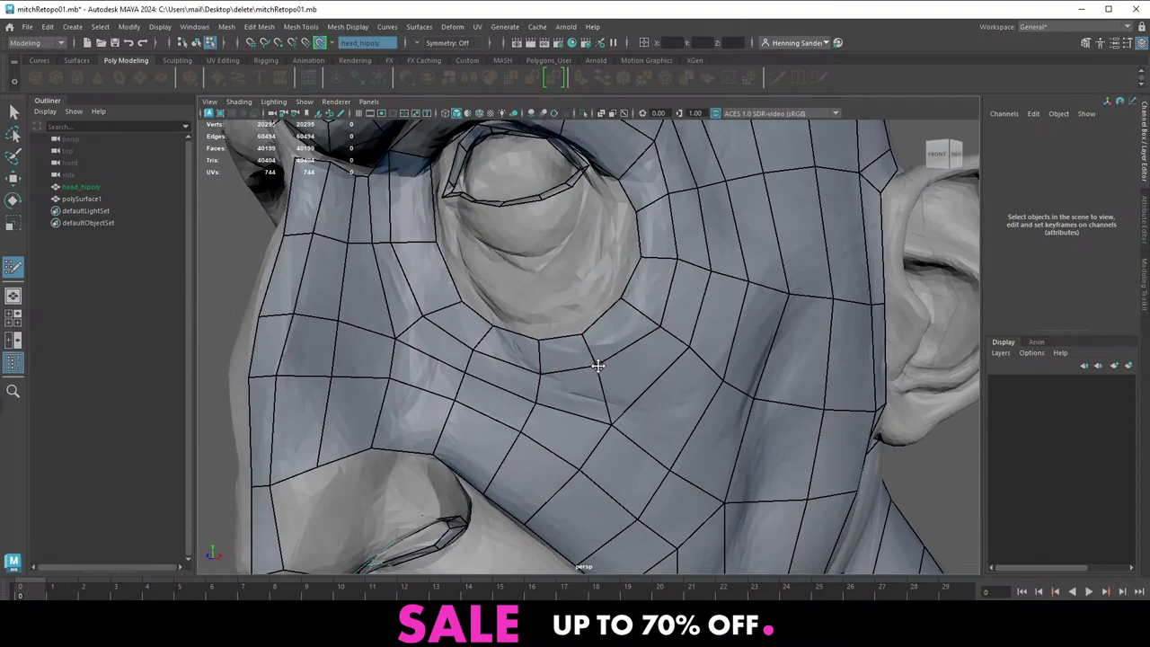
Extrude quads downward from the middle of the lower eyelid rim and extend them toward the outer corner
{"action": "left_click_drag", "start_coordinate": [518, 354], "coordinate": [529, 361], "text": "alt"}
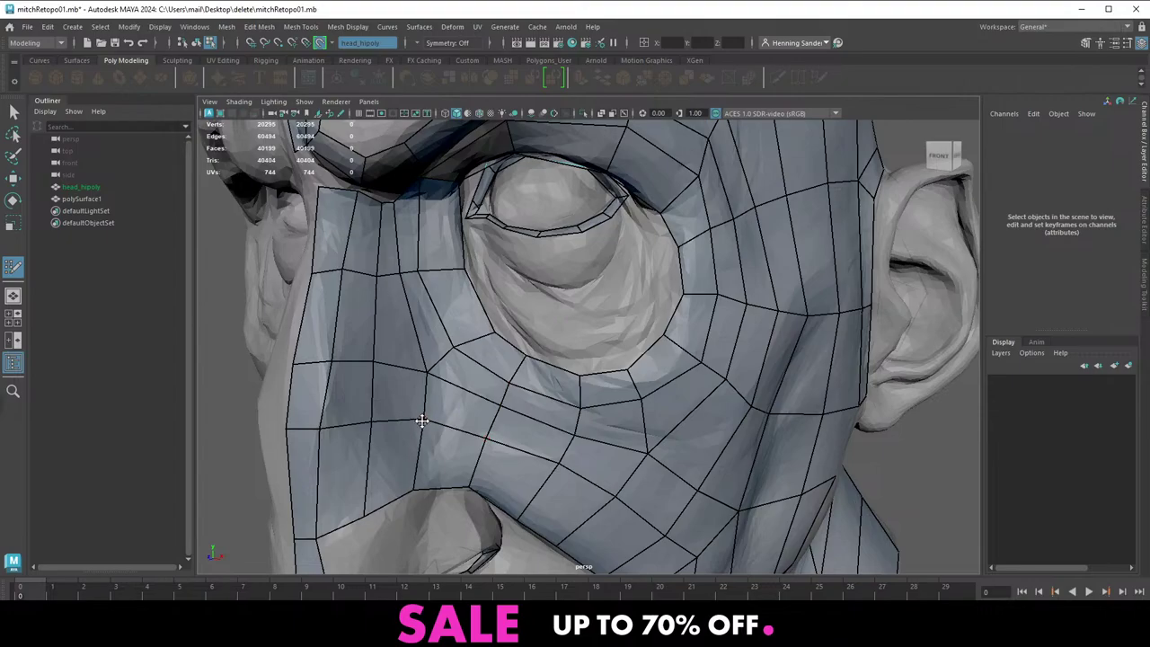
{"action": "right_click_drag", "start_coordinate": [503, 347], "coordinate": [469, 322], "text": "alt"}
{"action": "middle_click_drag", "start_coordinate": [470, 322], "coordinate": [452, 340], "text": "alt"}
{"action": "right_click_drag", "start_coordinate": [452, 339], "coordinate": [485, 352], "text": "alt"}
{"action": "left_click_drag", "start_coordinate": [485, 352], "coordinate": [550, 383], "text": "alt"}
{"action": "right_click_drag", "start_coordinate": [550, 383], "coordinate": [607, 399], "text": "alt"}
{"action": "middle_click_drag", "start_coordinate": [607, 399], "coordinate": [580, 392], "text": "alt"}
{"action": "right_click_drag", "start_coordinate": [581, 393], "coordinate": [605, 333], "text": "alt"}
{"action": "mouse_move", "coordinate": [618, 307]}
{"action": "left_mouse_down", "text": "alt"}
{"action": "mouse_move", "coordinate": [483, 380]}
{"action": "mouse_move", "coordinate": [494, 465]}
{"action": "left_mouse_up", "text": "alt"}
{"action": "key", "text": "Tab"}
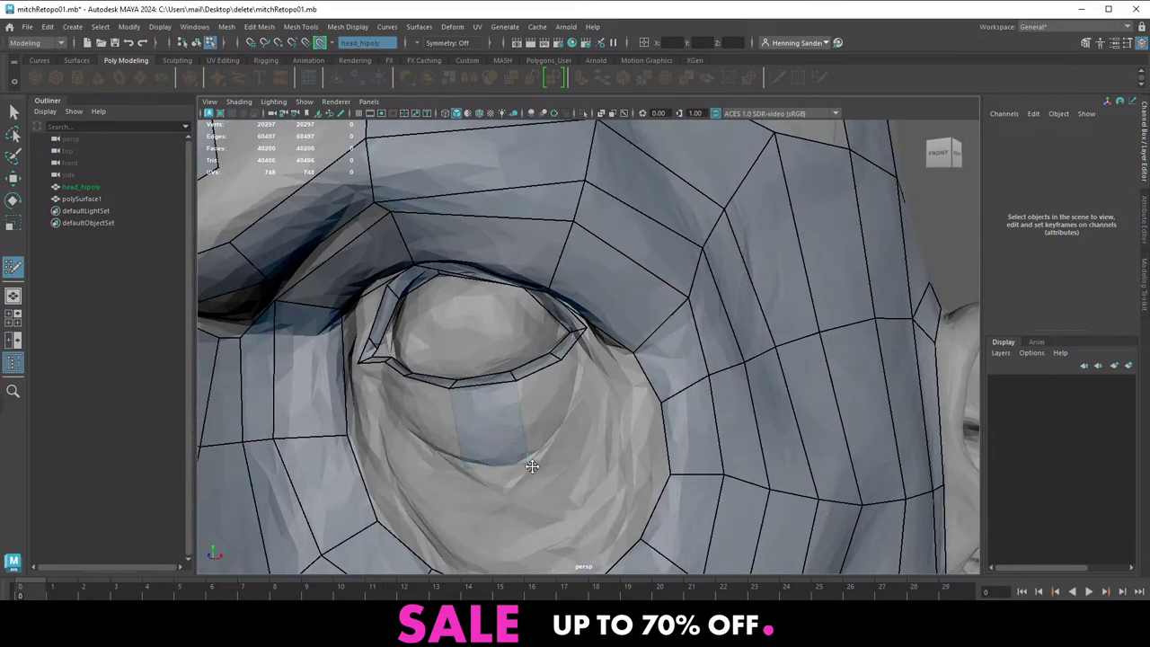
{"action": "left_click_drag", "start_coordinate": [539, 371], "coordinate": [559, 412]}
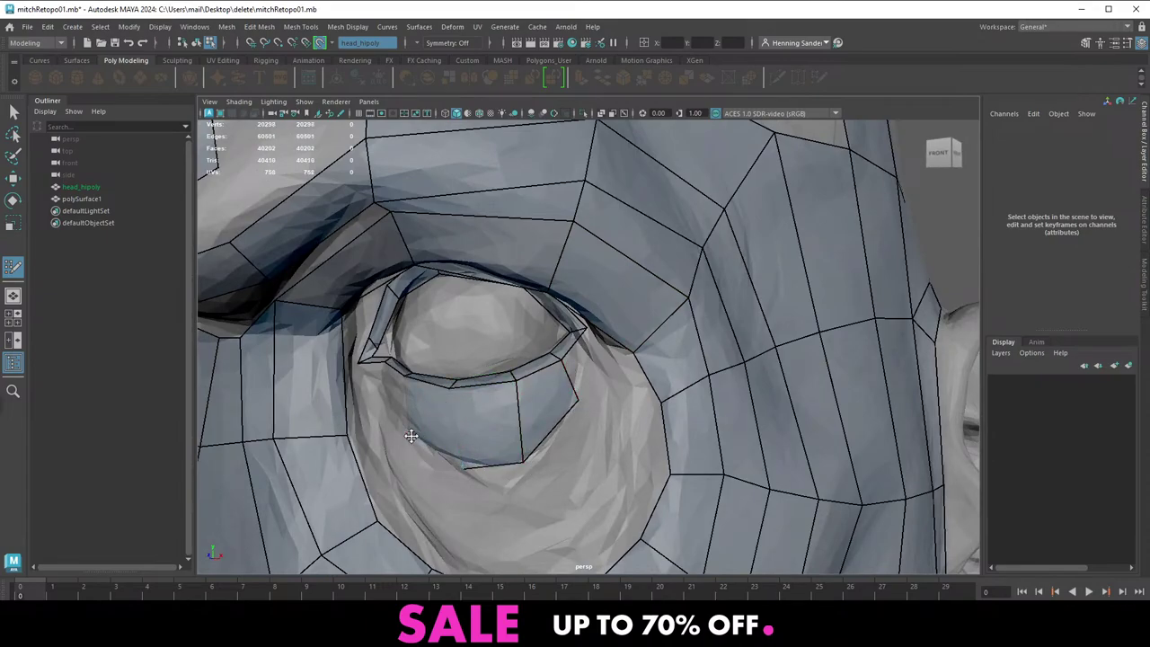
Extend the lower eyelid strip toward the inner corner of the eye by extruding further quads from the lid rim
{"action": "mouse_move", "coordinate": [411, 436]}
{"action": "left_mouse_down"}
{"action": "mouse_move", "coordinate": [458, 416]}
{"action": "mouse_move", "coordinate": [436, 447]}
{"action": "left_mouse_up"}
{"action": "key", "text": "Tab"}
{"action": "left_click_drag", "start_coordinate": [433, 396], "coordinate": [412, 426]}
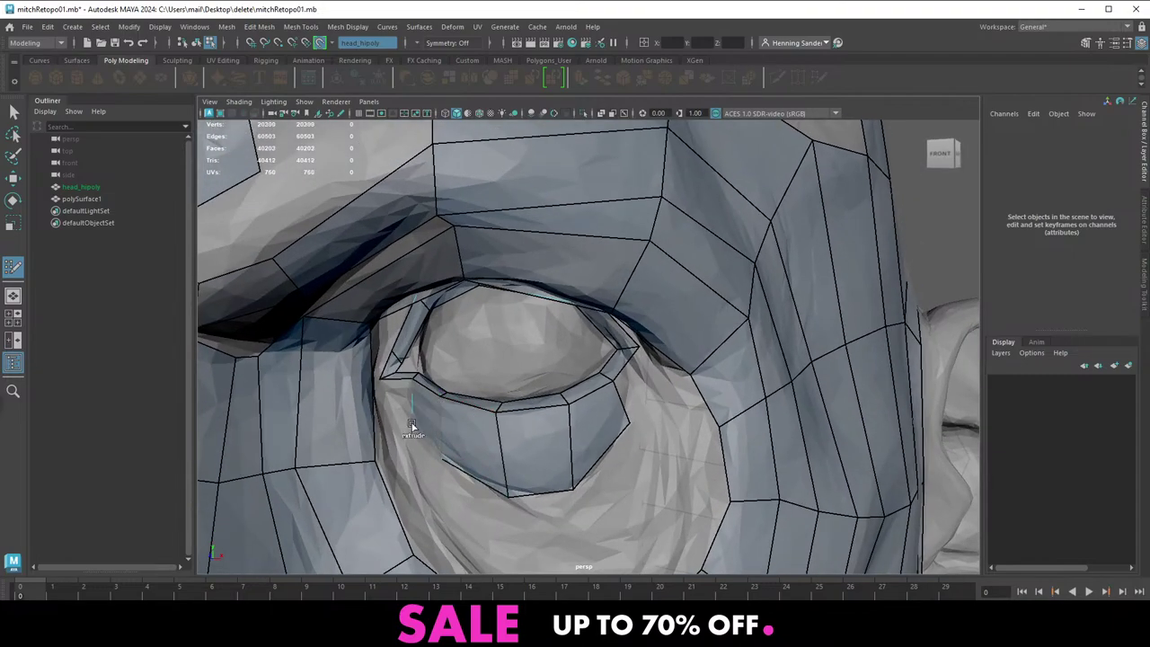
{"action": "middle_click_drag", "start_coordinate": [450, 427], "coordinate": [488, 396], "text": "alt"}
{"action": "scroll", "coordinate": [485, 392], "scroll_direction": "up", "scroll_amount": 1}
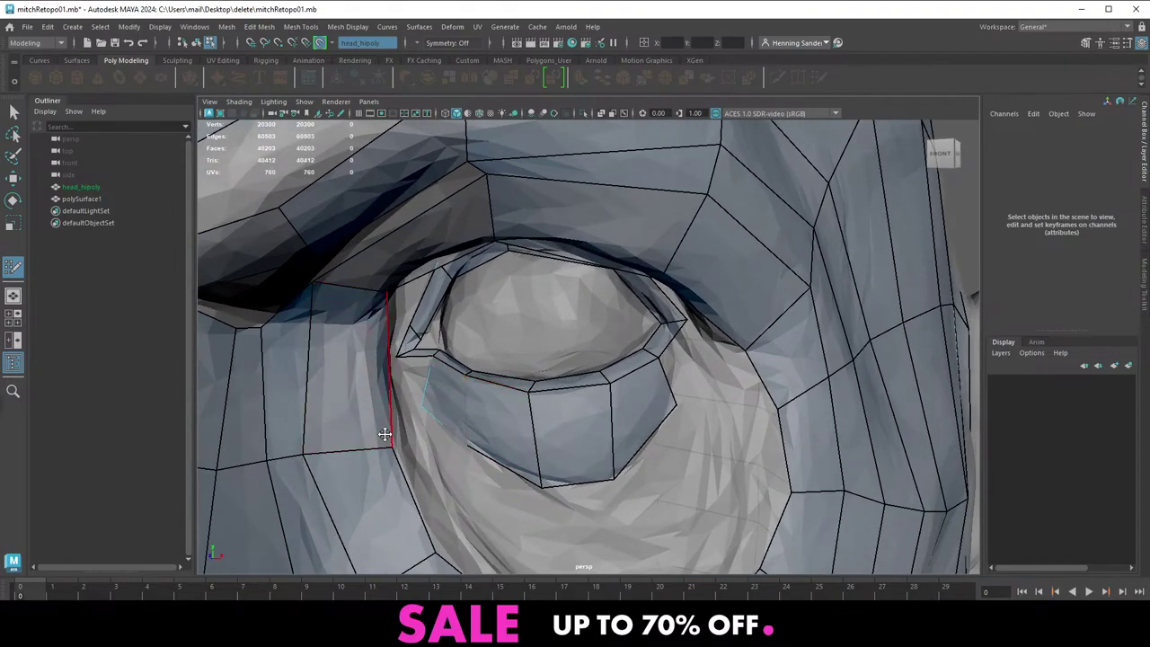
Insert an edge loop across the side of the nose beside the inner eye corner and nudge its vertices
{"action": "left_click", "coordinate": [377, 378], "text": "ctrl"}
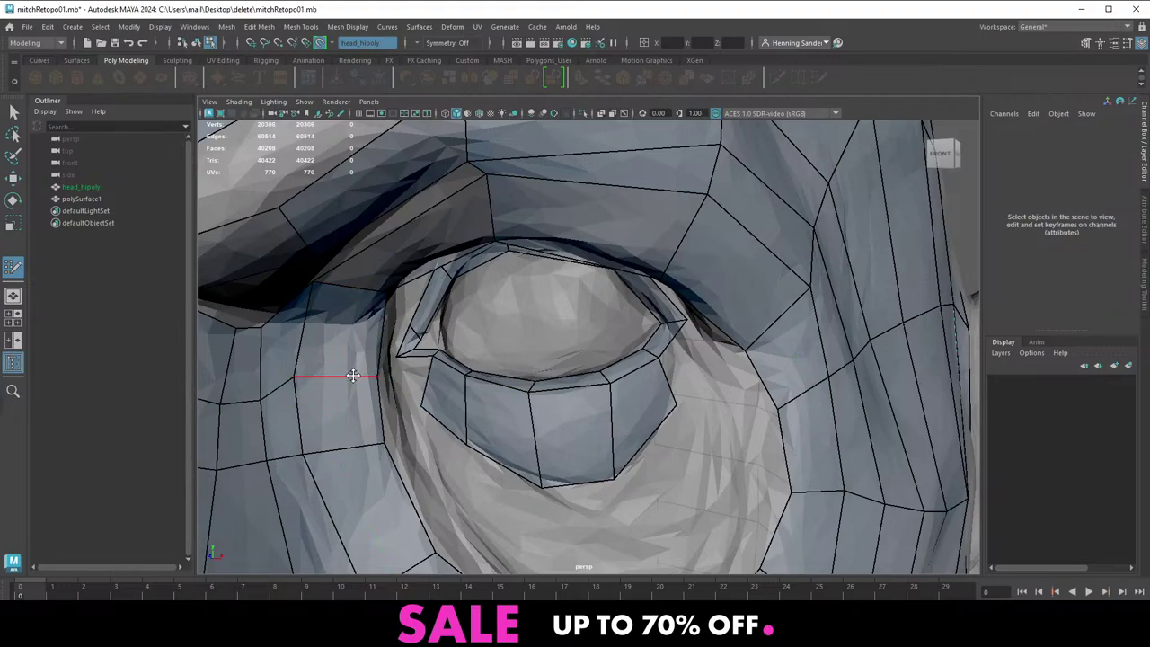
{"action": "left_click_drag", "start_coordinate": [353, 375], "coordinate": [346, 376]}
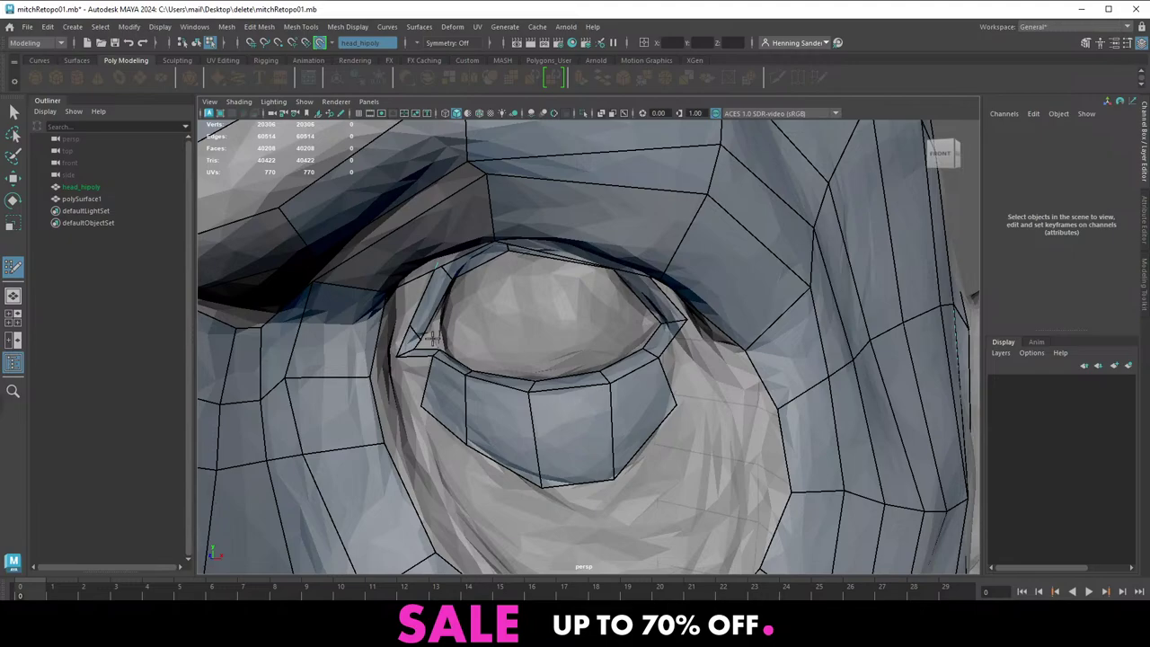
{"action": "right_click_drag", "start_coordinate": [484, 340], "coordinate": [467, 331], "text": "alt"}
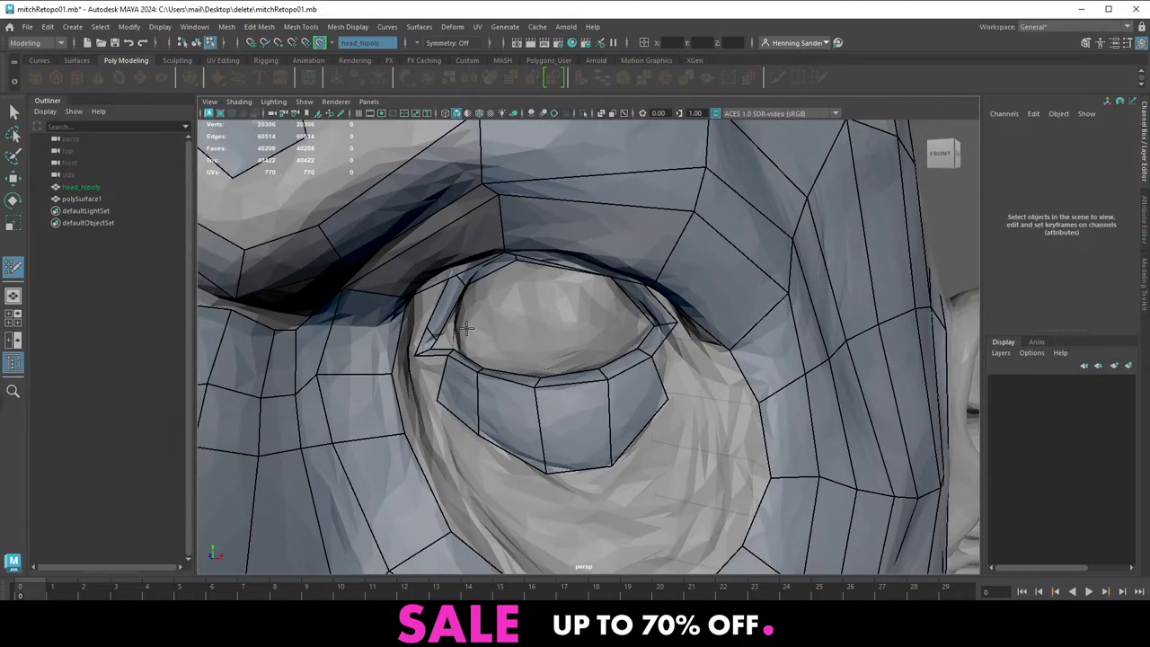
{"action": "left_click_drag", "start_coordinate": [467, 331], "coordinate": [463, 328], "text": "alt"}
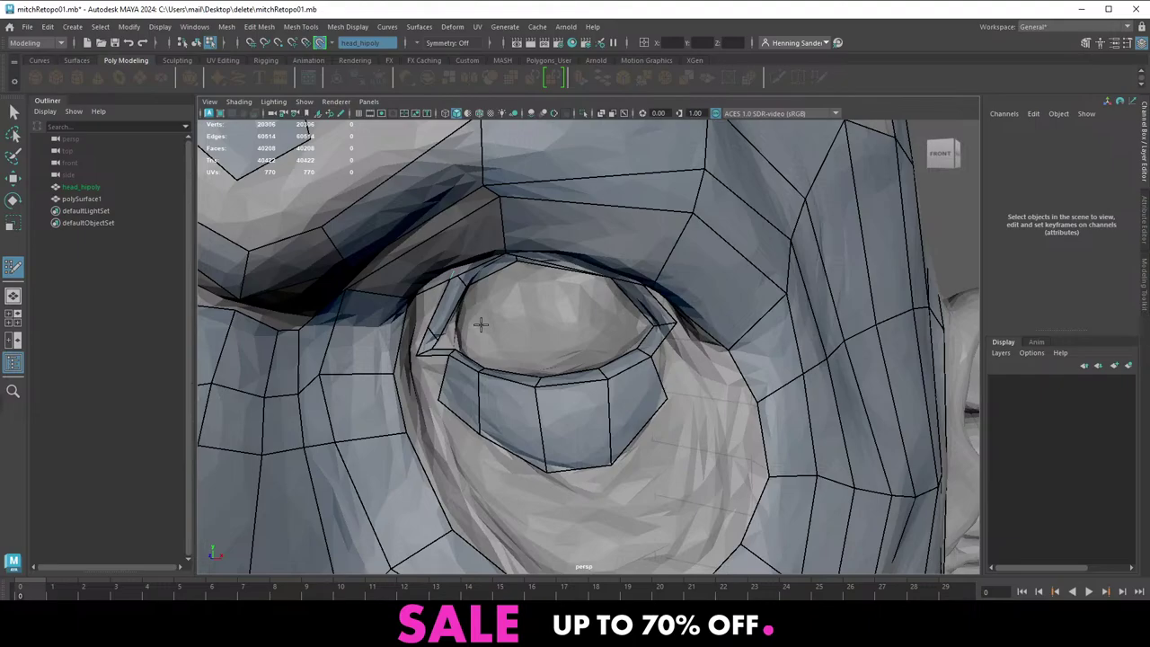
Extend both ends of the lower eyelid strip with a quad at the outer corner and a quad at the inner corner
{"action": "right_click_drag", "start_coordinate": [505, 328], "coordinate": [460, 303], "text": "alt"}
{"action": "middle_click_drag", "start_coordinate": [599, 266], "coordinate": [503, 329], "text": "alt"}
{"action": "right_click_drag", "start_coordinate": [575, 386], "coordinate": [535, 380], "text": "alt"}
{"action": "left_click_drag", "start_coordinate": [534, 380], "coordinate": [470, 327], "text": "alt"}
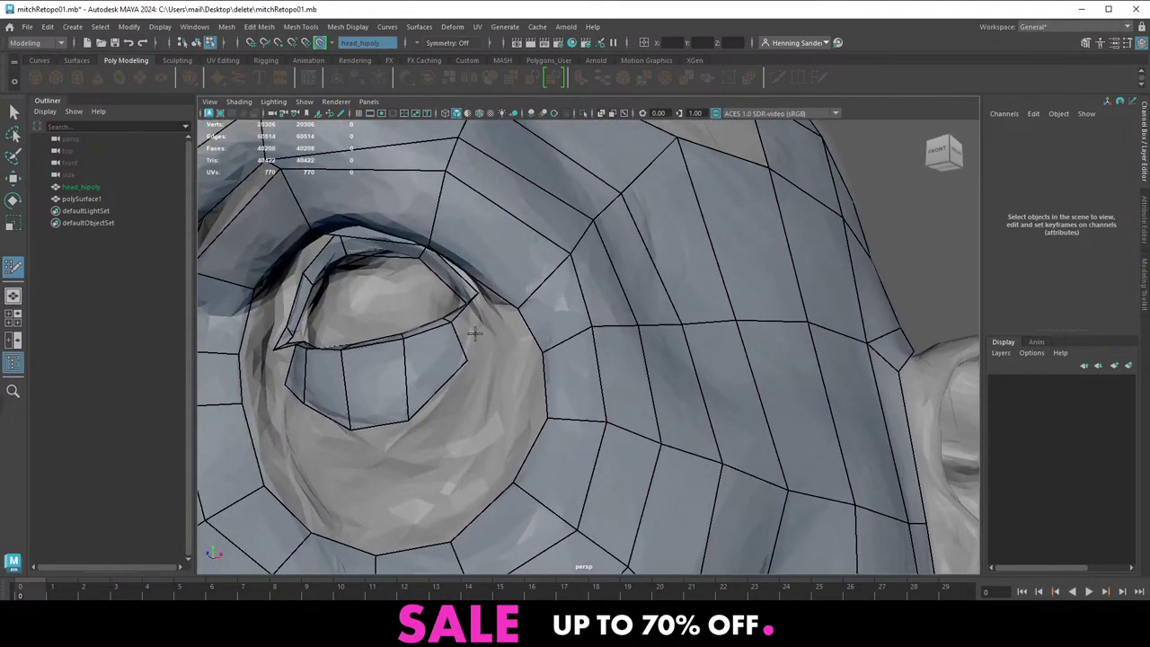
{"action": "right_click_drag", "start_coordinate": [470, 327], "coordinate": [501, 372], "text": "alt"}
{"action": "left_click_drag", "start_coordinate": [451, 359], "coordinate": [570, 354]}
{"action": "right_click_drag", "start_coordinate": [569, 354], "coordinate": [542, 361], "text": "alt"}
{"action": "middle_click_drag", "start_coordinate": [543, 361], "coordinate": [525, 399], "text": "alt"}
{"action": "left_click_drag", "start_coordinate": [525, 398], "coordinate": [446, 410], "text": "alt"}
{"action": "middle_click_drag", "start_coordinate": [447, 411], "coordinate": [456, 363], "text": "alt"}
{"action": "right_click_drag", "start_coordinate": [457, 363], "coordinate": [476, 378], "text": "alt"}
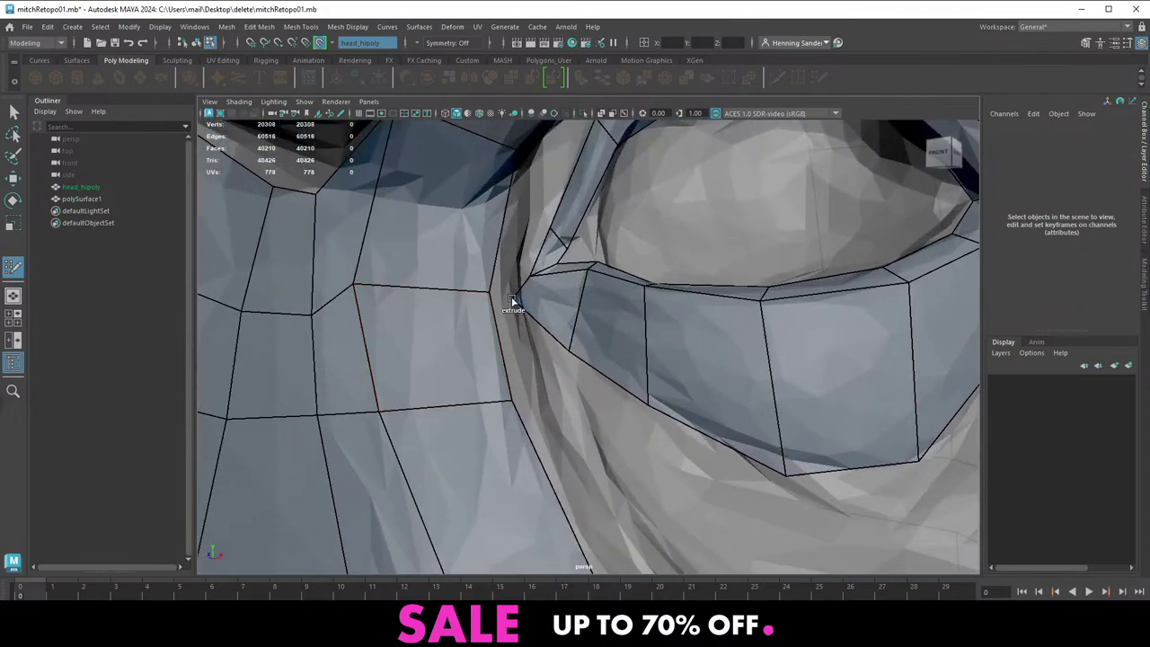
Continue the lid strip around the inner corner and up along the inner upper eyelid with two quads
{"action": "left_click_drag", "start_coordinate": [508, 285], "coordinate": [530, 364], "text": "alt"}
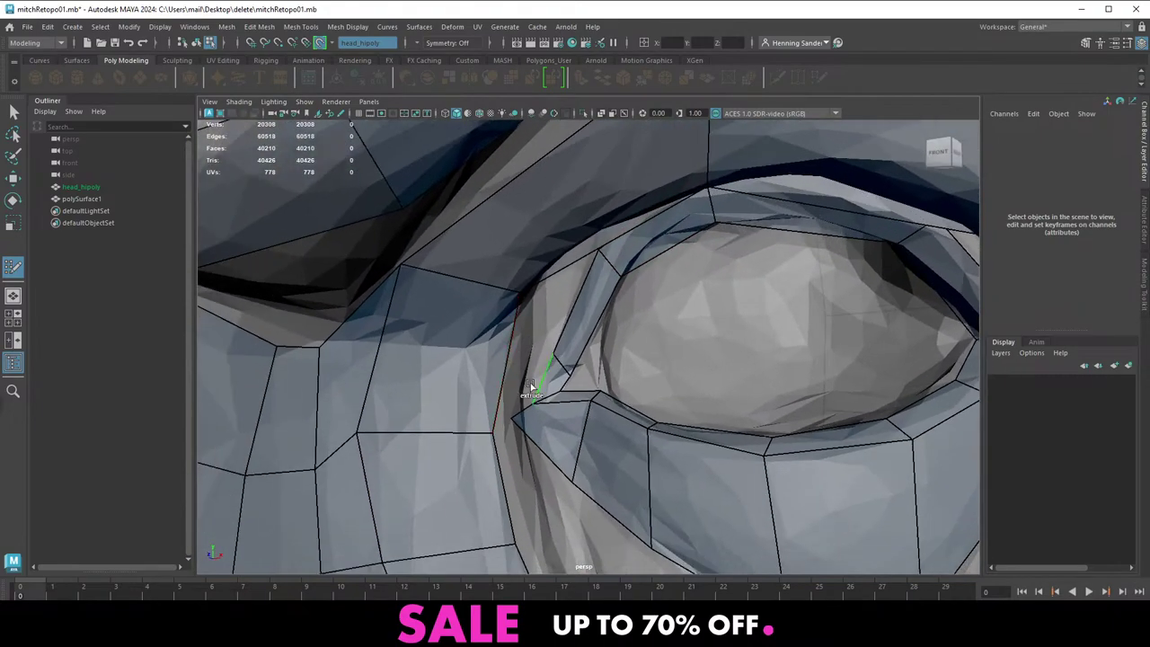
{"action": "left_click_drag", "start_coordinate": [574, 332], "coordinate": [498, 344], "text": "alt"}
{"action": "middle_click_drag", "start_coordinate": [498, 344], "coordinate": [502, 351], "text": "alt"}
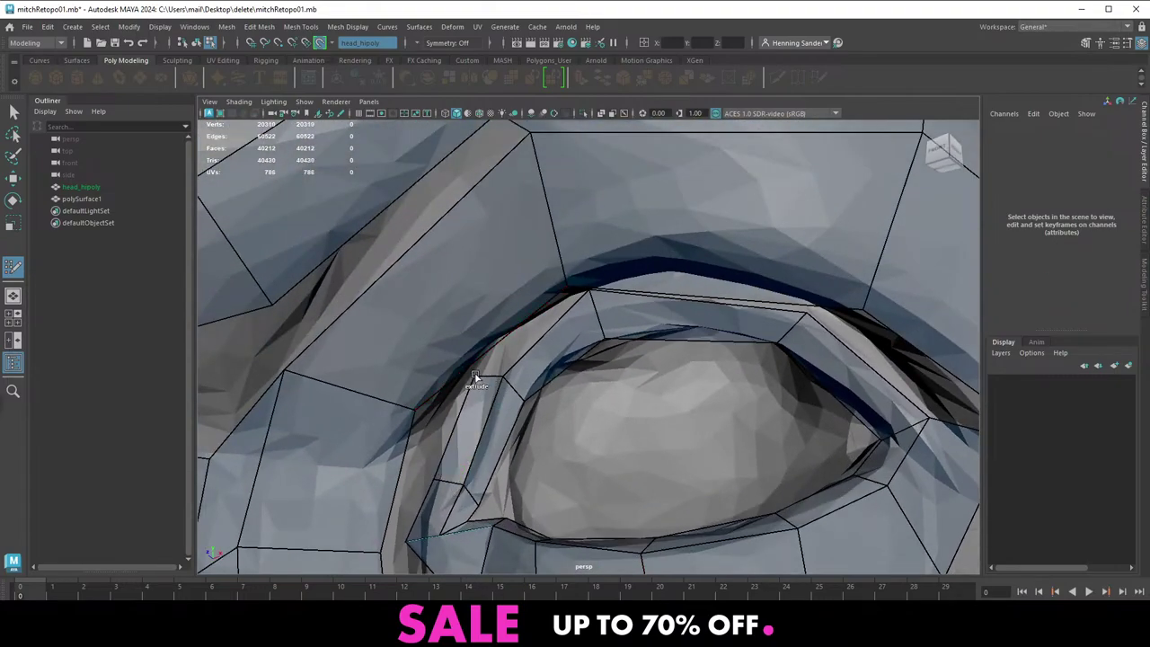
Examine the topology of the whole face and the edge flow around the eye socket, brow and temple
{"action": "right_click_drag", "start_coordinate": [591, 388], "coordinate": [513, 387], "text": "alt"}
{"action": "left_click_drag", "start_coordinate": [513, 387], "coordinate": [589, 351], "text": "alt"}
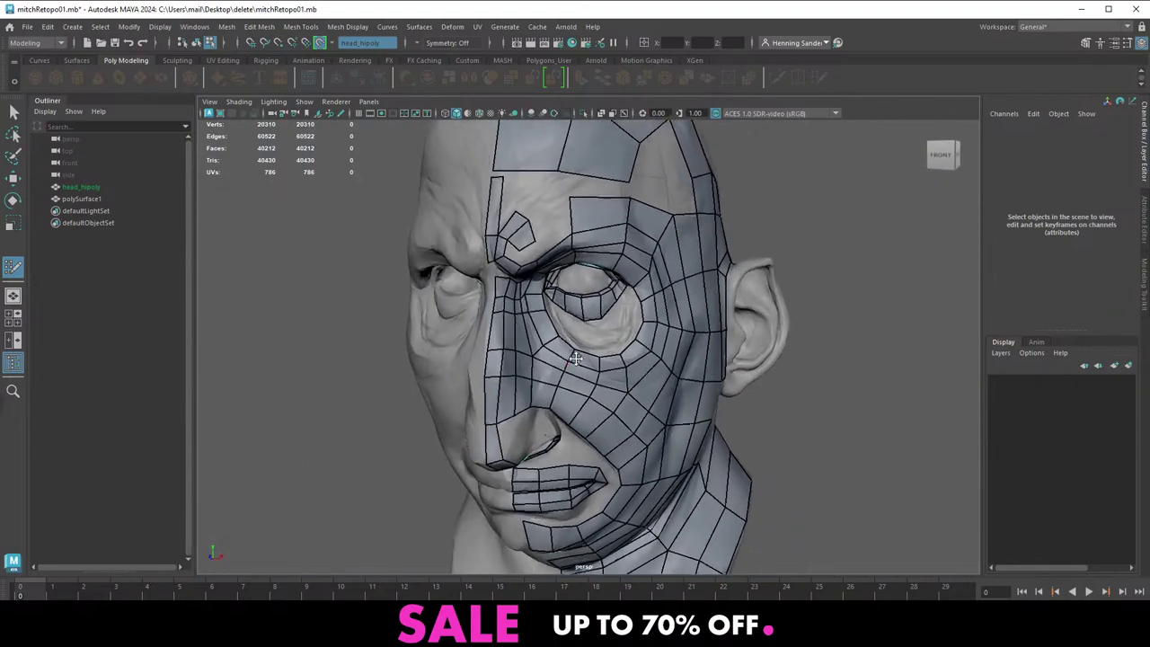
{"action": "middle_click_drag", "start_coordinate": [590, 350], "coordinate": [594, 354], "text": "alt"}
{"action": "left_click_drag", "start_coordinate": [594, 354], "coordinate": [578, 347], "text": "alt"}
{"action": "right_click_drag", "start_coordinate": [578, 347], "coordinate": [616, 349], "text": "alt"}
{"action": "left_click_drag", "start_coordinate": [646, 334], "coordinate": [565, 384], "text": "alt"}
{"action": "right_click_drag", "start_coordinate": [565, 385], "coordinate": [544, 351], "text": "alt"}
{"action": "middle_click_drag", "start_coordinate": [543, 351], "coordinate": [554, 324], "text": "alt"}
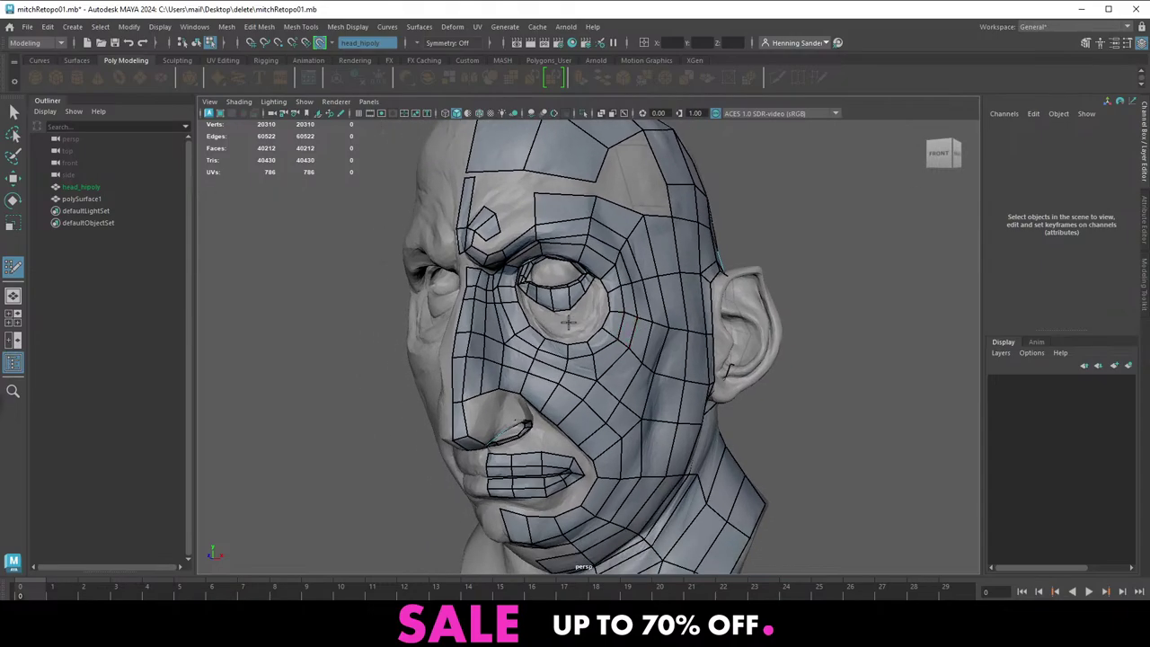
{"action": "right_click_drag", "start_coordinate": [453, 323], "coordinate": [395, 327], "text": "alt"}
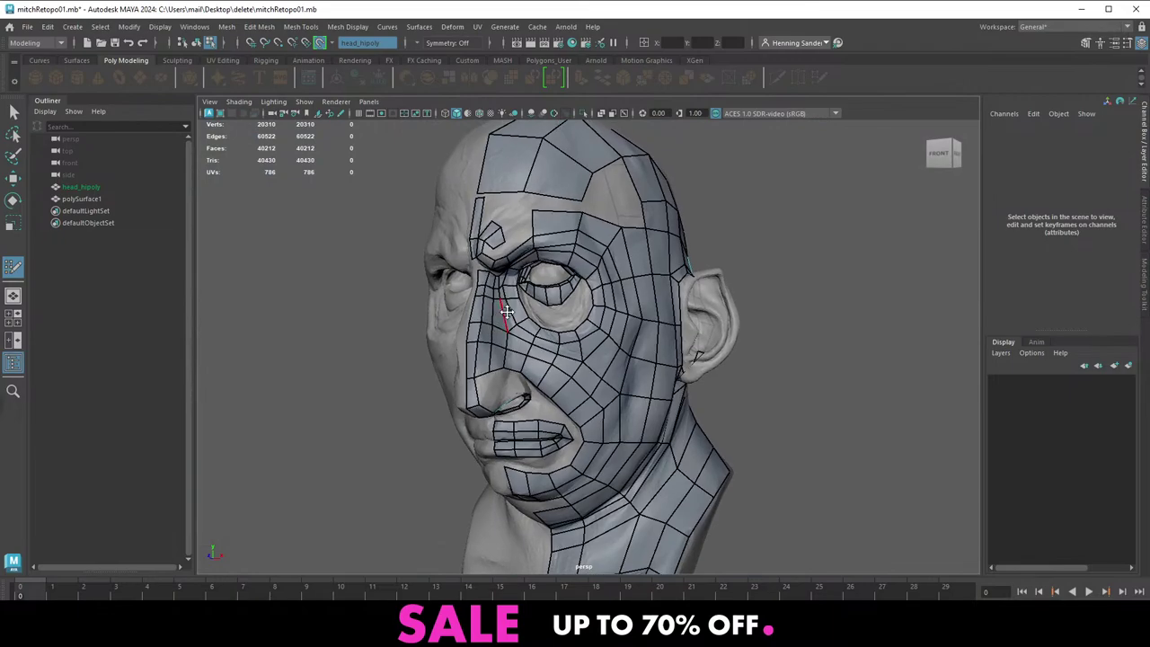
{"action": "right_click_drag", "start_coordinate": [528, 293], "coordinate": [585, 305], "text": "alt"}
{"action": "middle_click_drag", "start_coordinate": [585, 306], "coordinate": [545, 334], "text": "alt"}
{"action": "left_click_drag", "start_coordinate": [544, 333], "coordinate": [521, 336], "text": "alt"}
{"action": "right_click_drag", "start_coordinate": [521, 336], "coordinate": [566, 336], "text": "alt"}
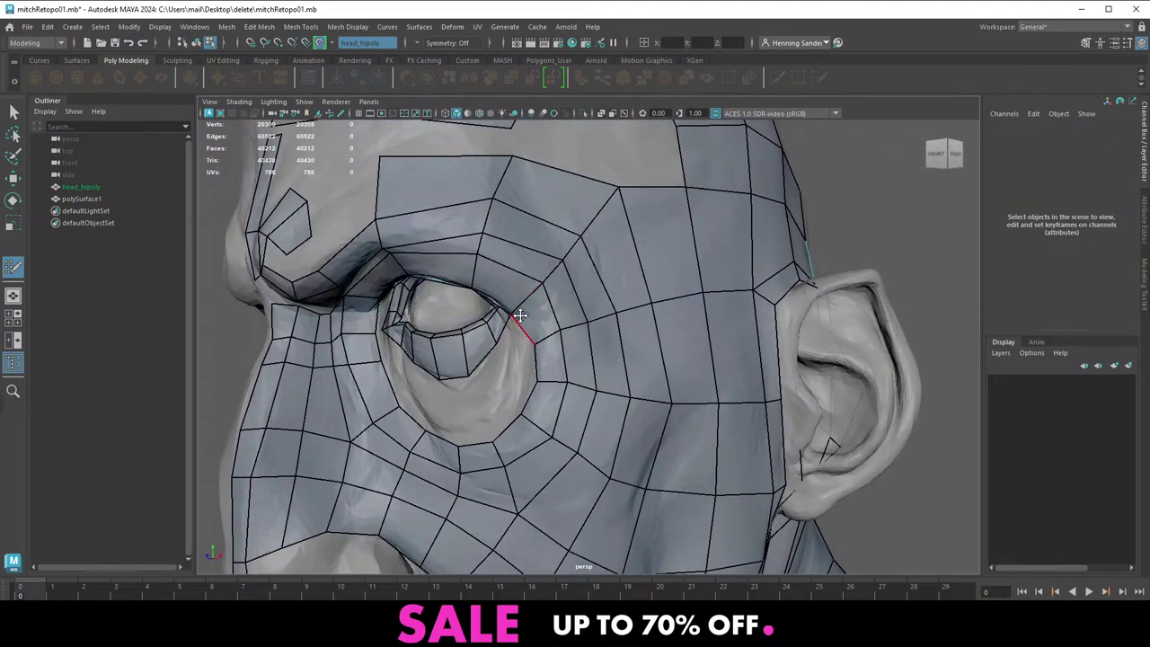
{"action": "left_click_drag", "start_coordinate": [532, 312], "coordinate": [543, 292], "text": "alt"}
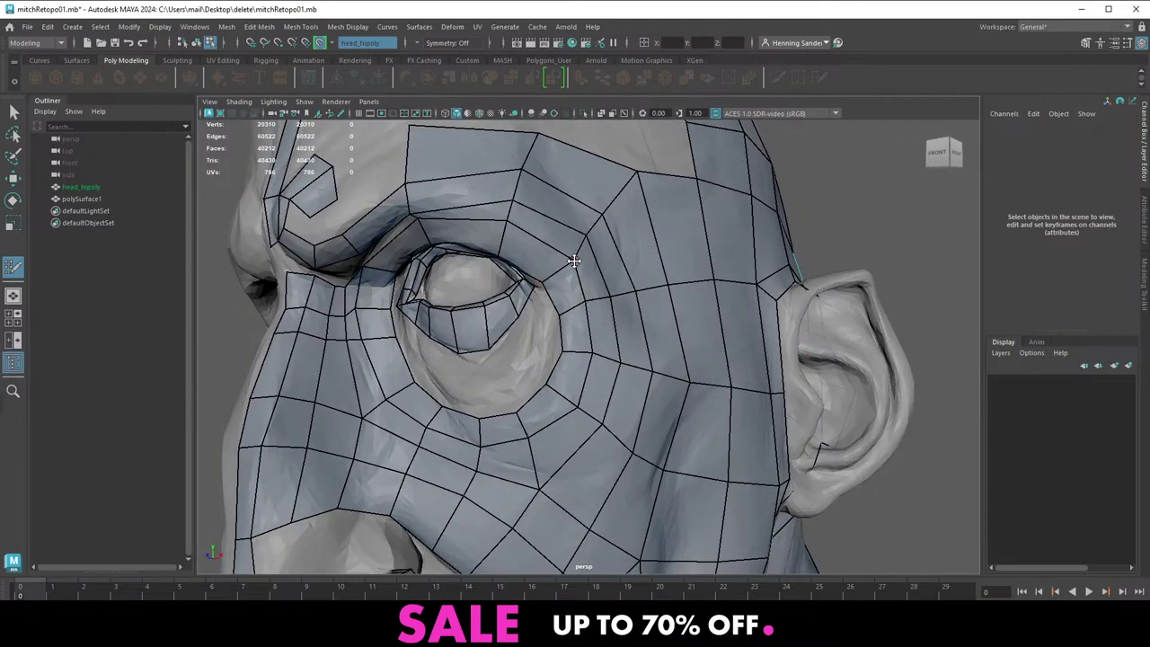
{"action": "middle_click_drag", "start_coordinate": [558, 208], "coordinate": [584, 314], "text": "alt"}
{"action": "left_click_drag", "start_coordinate": [471, 316], "coordinate": [505, 240], "text": "alt"}
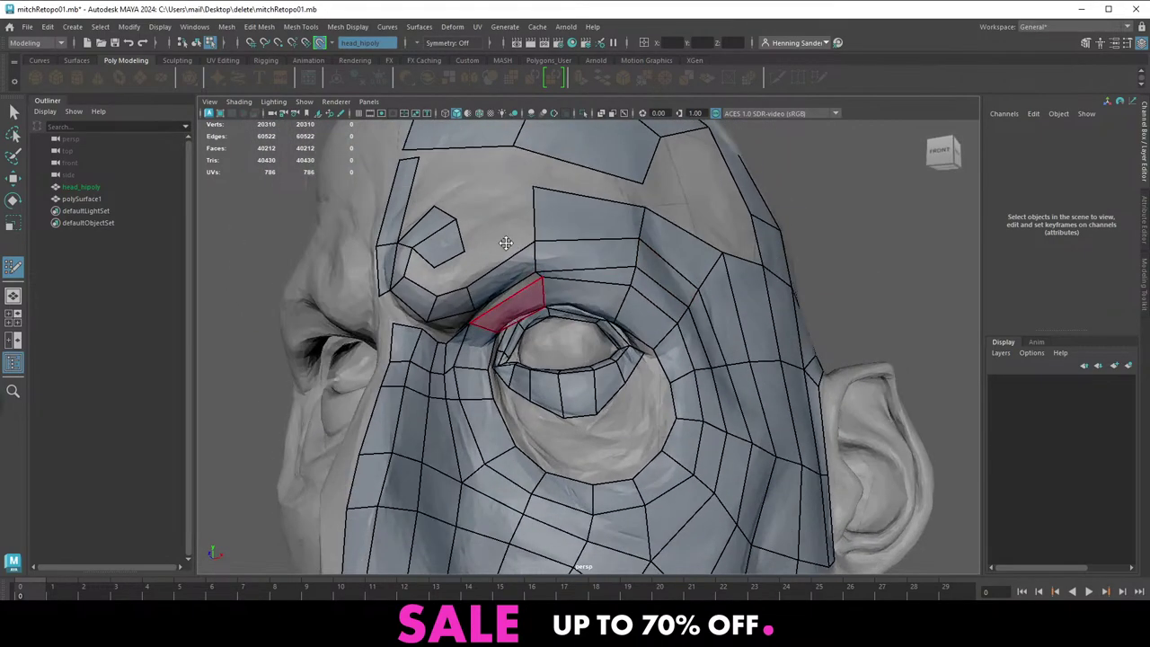
{"action": "right_click_drag", "start_coordinate": [506, 240], "coordinate": [548, 243], "text": "alt"}
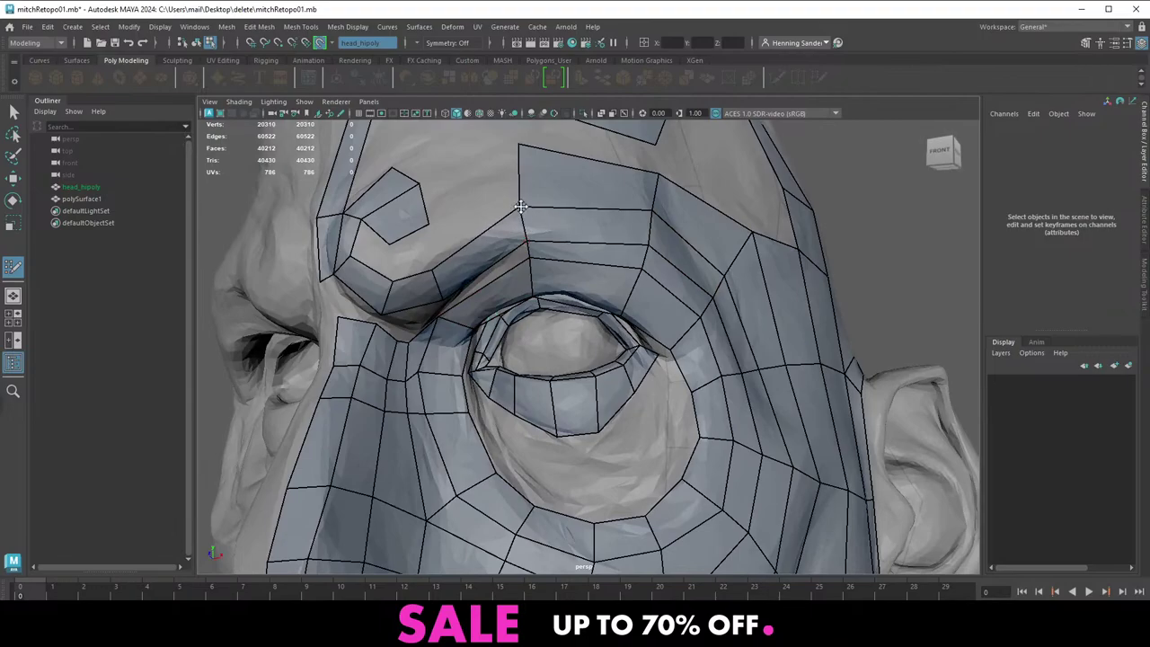
Adjust the lid strip's outer corner vertex and nudge the eye socket ring's vertices upward above the upper eyelid
{"action": "right_click_drag", "start_coordinate": [521, 207], "coordinate": [476, 215], "text": "alt"}
{"action": "left_click_drag", "start_coordinate": [525, 368], "coordinate": [503, 355], "text": "alt"}
{"action": "right_click_drag", "start_coordinate": [503, 355], "coordinate": [542, 359], "text": "alt"}
{"action": "left_click_drag", "start_coordinate": [541, 359], "coordinate": [601, 384], "text": "alt"}
{"action": "mouse_move", "coordinate": [508, 386]}
{"action": "left_mouse_down"}
{"action": "mouse_move", "coordinate": [513, 405]}
{"action": "mouse_move", "coordinate": [551, 354]}
{"action": "mouse_move", "coordinate": [583, 293]}
{"action": "mouse_move", "coordinate": [577, 272]}
{"action": "left_mouse_up"}
{"action": "middle_click_drag", "start_coordinate": [577, 271], "coordinate": [559, 382], "text": "alt"}
{"action": "right_click_drag", "start_coordinate": [559, 382], "coordinate": [577, 397], "text": "alt"}
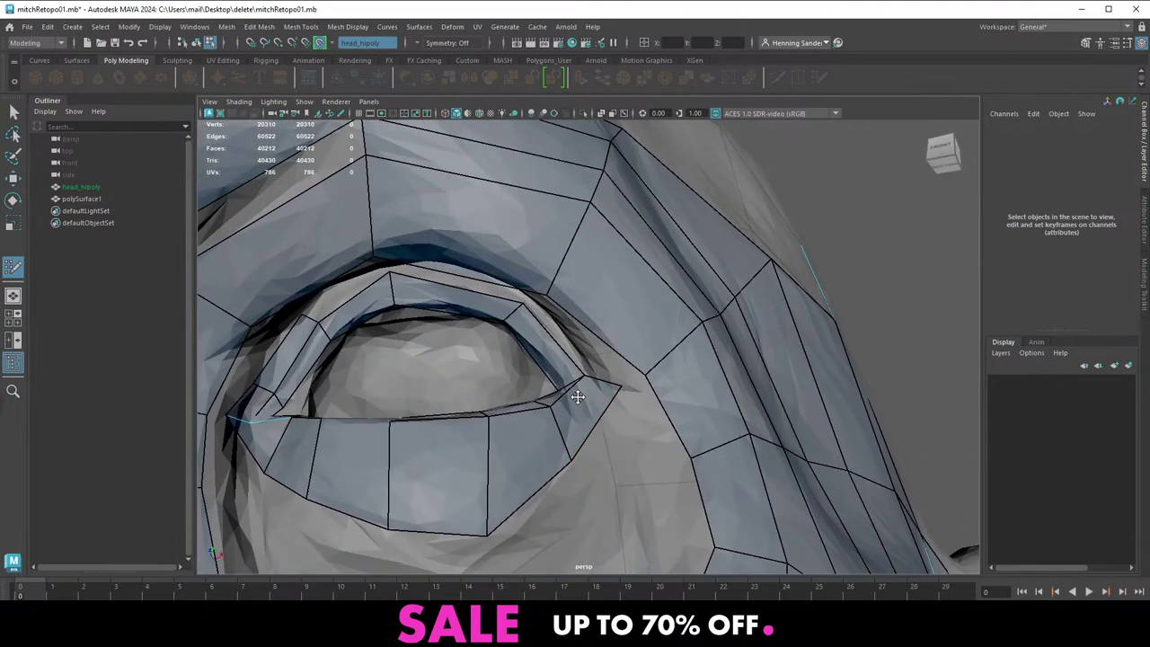
{"action": "mouse_move", "coordinate": [621, 385]}
{"action": "left_mouse_down"}
{"action": "mouse_move", "coordinate": [606, 374]}
{"action": "mouse_move", "coordinate": [634, 398]}
{"action": "left_mouse_up"}
{"action": "middle_click_drag", "start_coordinate": [634, 397], "coordinate": [623, 422], "text": "alt"}
{"action": "left_click_drag", "start_coordinate": [385, 231], "coordinate": [386, 225]}
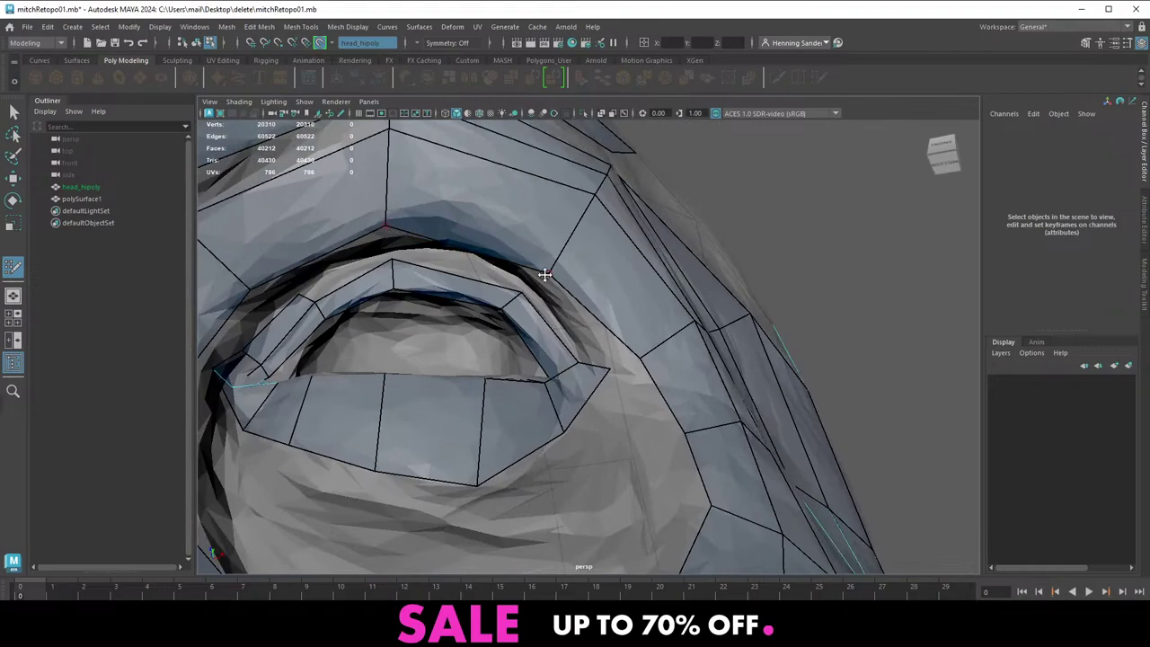
{"action": "left_click_drag", "start_coordinate": [550, 271], "coordinate": [551, 265]}
Extrude quads along the upper eyelid from the outer corner and fill the remaining gap to close the lid strip
{"action": "key", "text": "Tab"}
{"action": "mouse_move", "coordinate": [589, 365]}
{"action": "left_mouse_down"}
{"action": "mouse_move", "coordinate": [535, 293]}
{"action": "mouse_move", "coordinate": [542, 277]}
{"action": "mouse_move", "coordinate": [526, 281]}
{"action": "mouse_move", "coordinate": [581, 344]}
{"action": "left_mouse_up"}
{"action": "middle_click_drag", "start_coordinate": [580, 344], "coordinate": [587, 362], "text": "alt"}
{"action": "scroll", "coordinate": [588, 362], "scroll_direction": "up", "scroll_amount": 2}
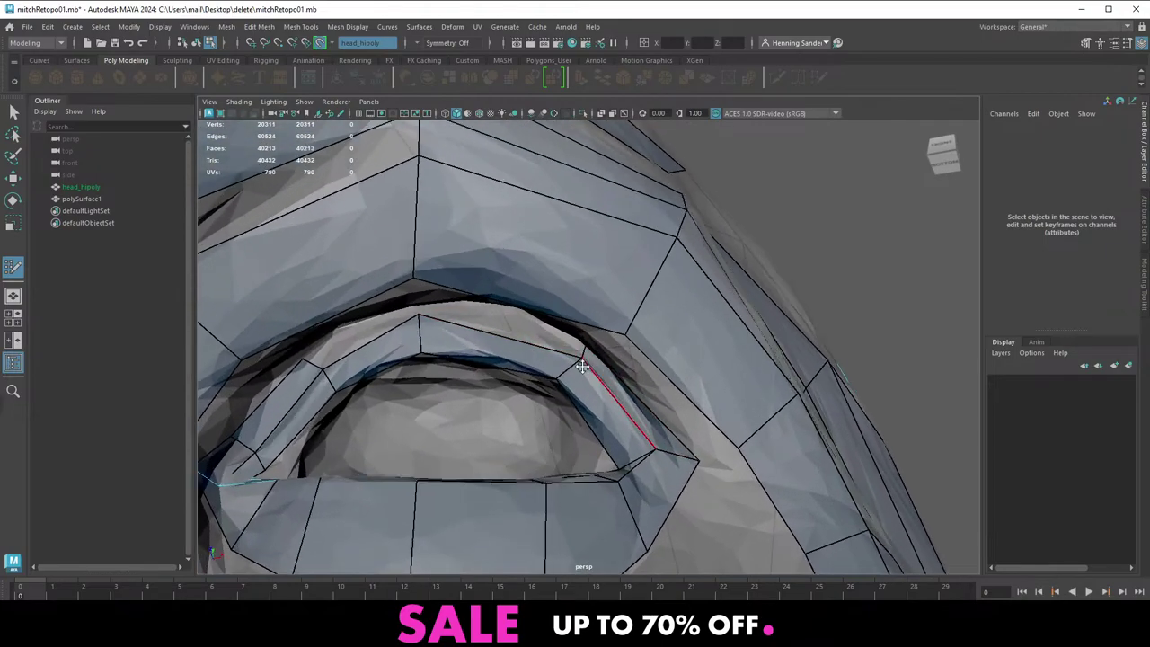
{"action": "left_click_drag", "start_coordinate": [588, 362], "coordinate": [423, 257], "text": "alt"}
{"action": "key", "text": "Tab"}
{"action": "middle_click_drag", "start_coordinate": [462, 263], "coordinate": [583, 339], "text": "alt"}
{"action": "left_click_drag", "start_coordinate": [584, 339], "coordinate": [562, 325], "text": "alt"}
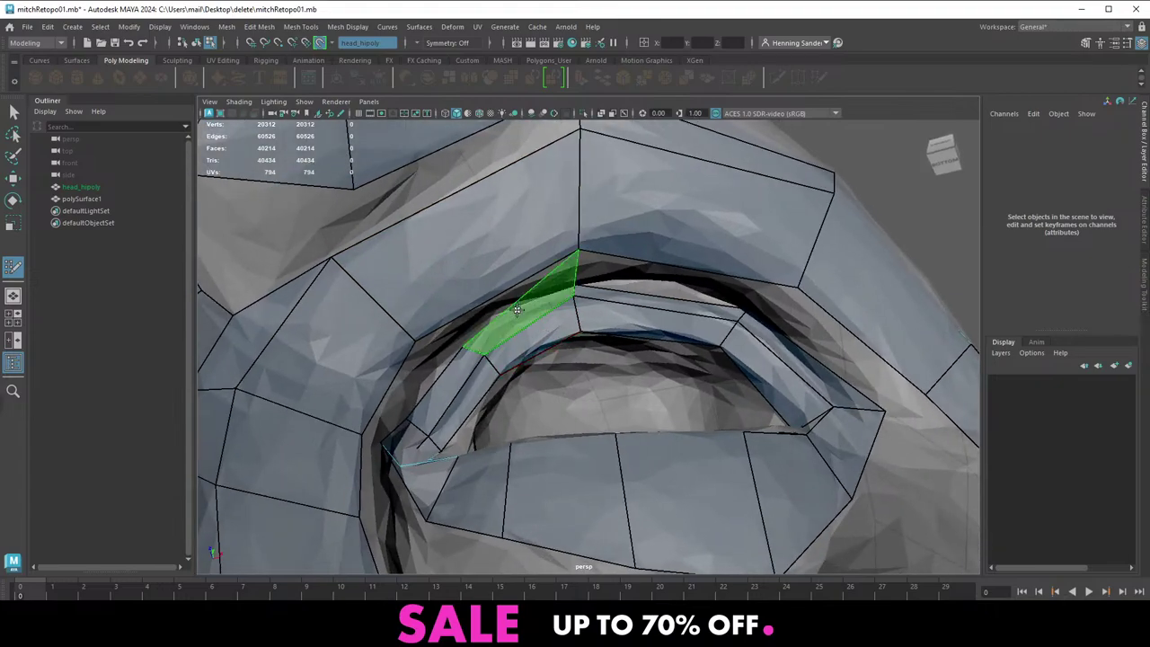
{"action": "left_click", "coordinate": [516, 310], "text": "shift"}
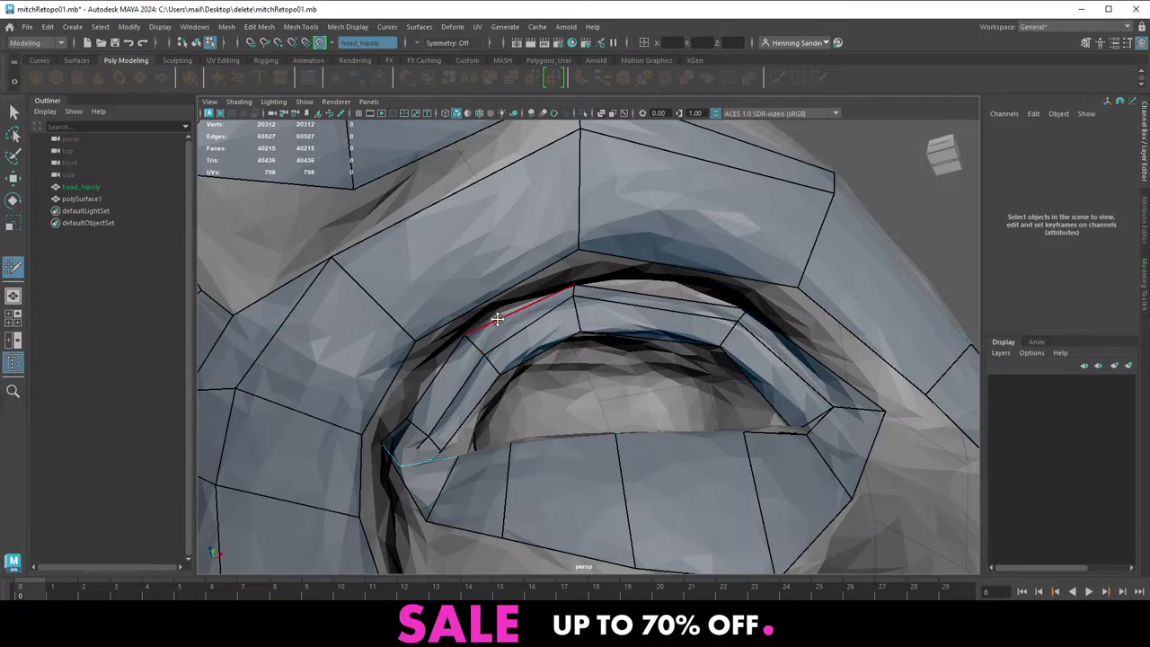
Extrude a second row of three quads below the lower eyelid strip, from its middle toward both sides
{"action": "scroll", "coordinate": [542, 322], "scroll_direction": "down", "scroll_amount": 3}
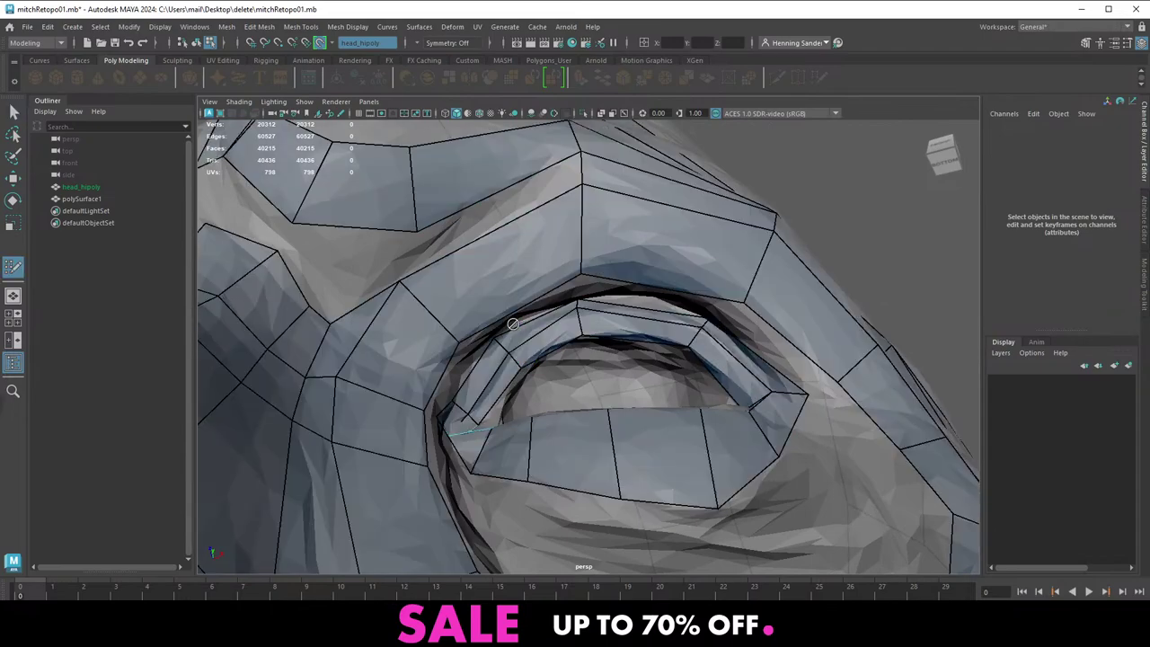
{"action": "left_click_drag", "start_coordinate": [521, 350], "coordinate": [575, 339], "text": "alt"}
{"action": "scroll", "coordinate": [499, 321], "scroll_direction": "down", "scroll_amount": 5}
{"action": "middle_click_drag", "start_coordinate": [575, 339], "coordinate": [593, 260], "text": "alt"}
{"action": "scroll", "coordinate": [539, 323], "scroll_direction": "up", "scroll_amount": 6}
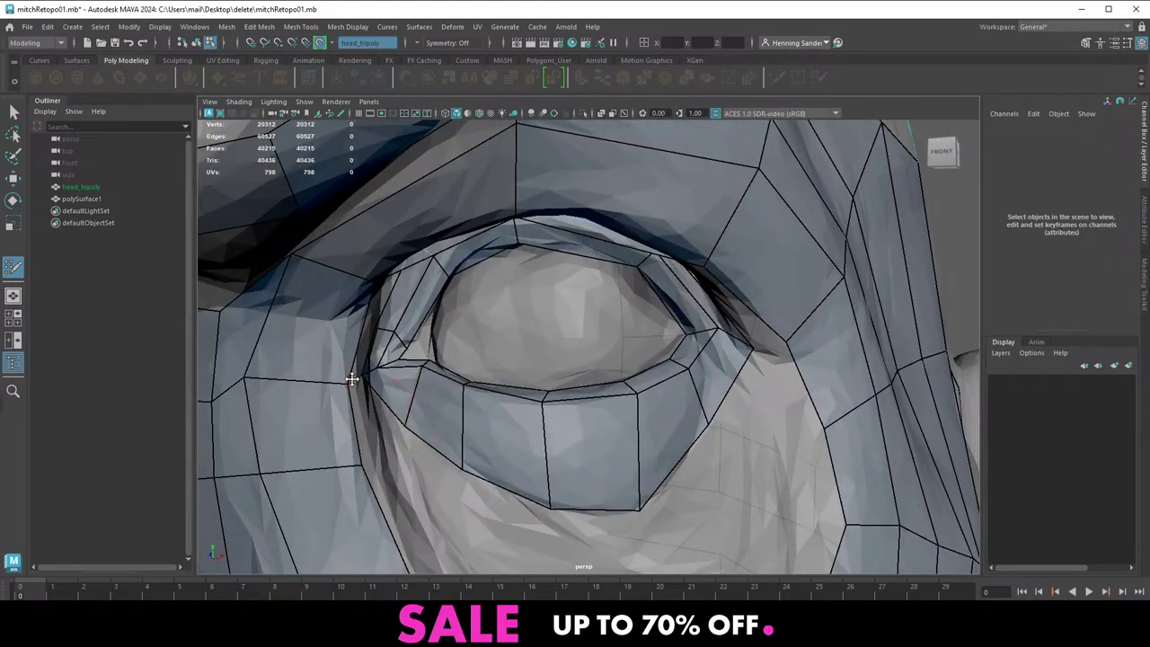
{"action": "left_click_drag", "start_coordinate": [391, 410], "coordinate": [595, 403], "text": "alt"}
{"action": "scroll", "coordinate": [521, 400], "scroll_direction": "down", "scroll_amount": 5}
{"action": "scroll", "coordinate": [535, 429], "scroll_direction": "up", "scroll_amount": 1}
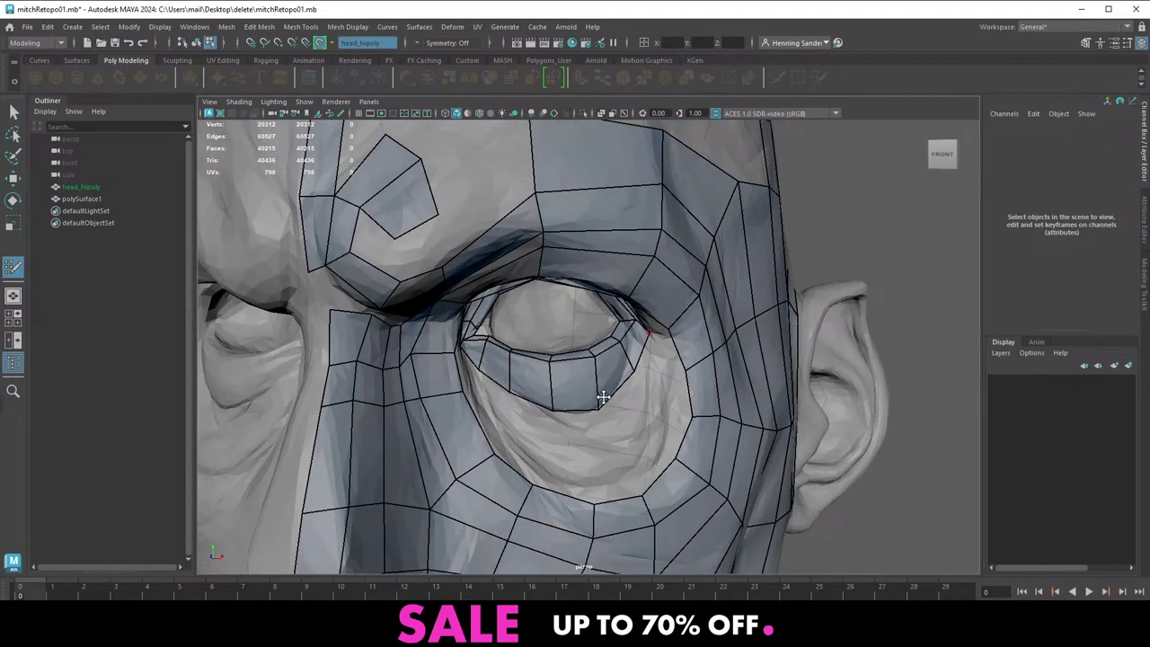
{"action": "left_click_drag", "start_coordinate": [576, 409], "coordinate": [522, 449]}
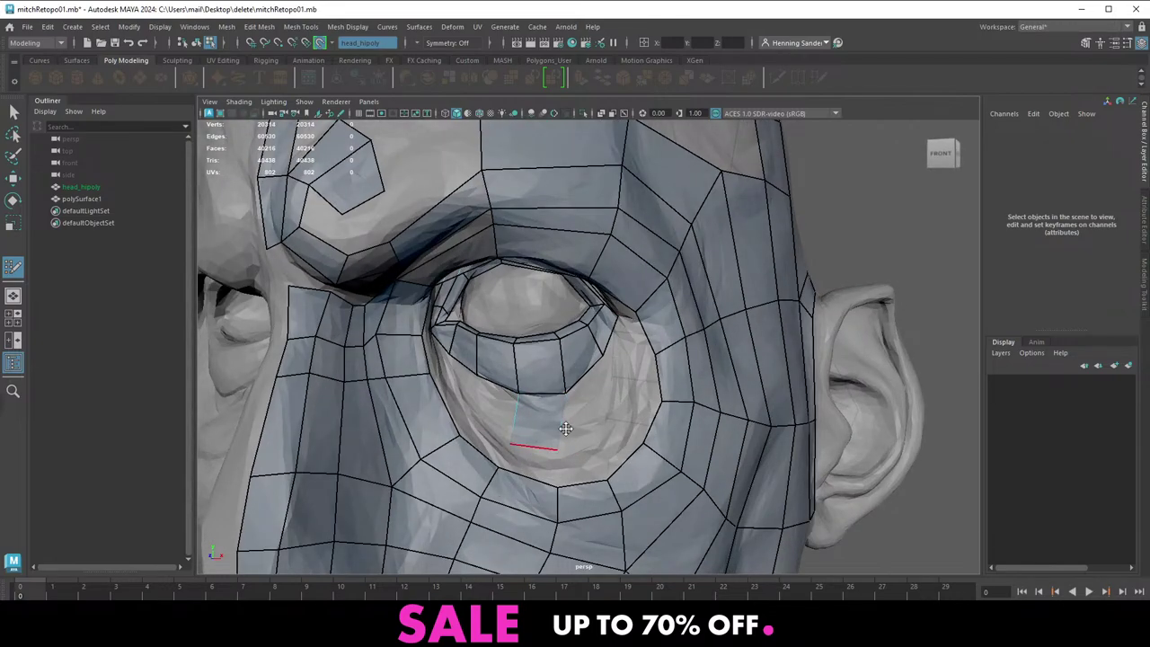
{"action": "mouse_move", "coordinate": [585, 374]}
{"action": "left_mouse_down"}
{"action": "mouse_move", "coordinate": [626, 391]}
{"action": "mouse_move", "coordinate": [605, 379]}
{"action": "left_mouse_up"}
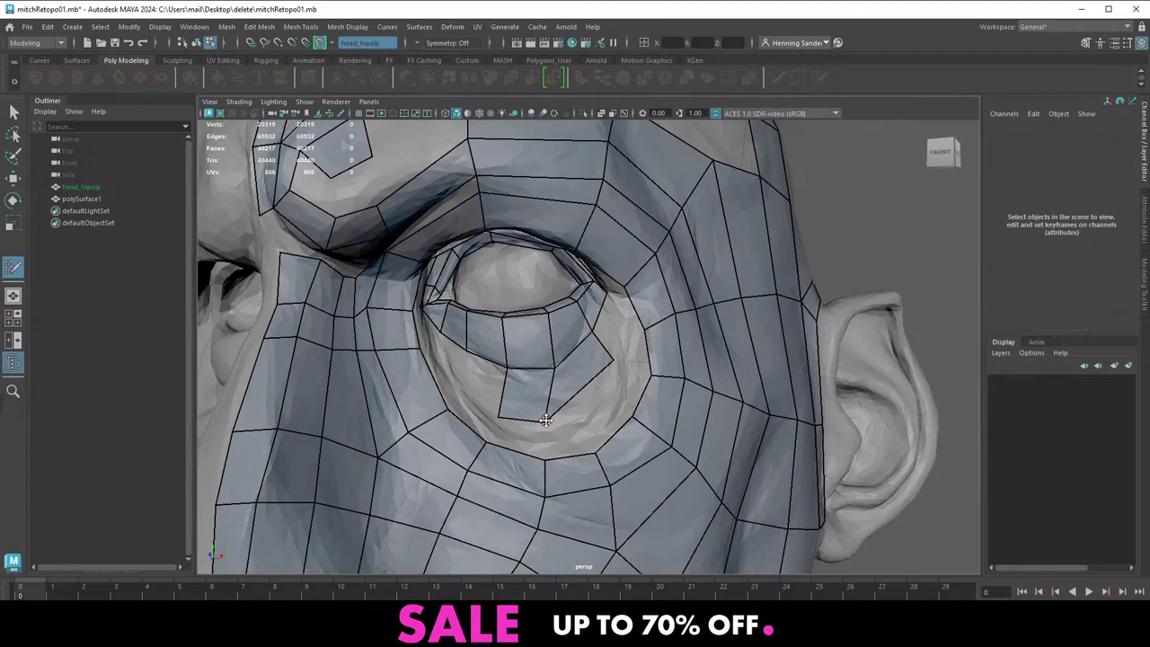
{"action": "left_click_drag", "start_coordinate": [546, 420], "coordinate": [570, 365]}
Move the eye socket ring's inner vertices outward above the upper eyelid and around the inner eye corner
{"action": "right_click_drag", "start_coordinate": [569, 364], "coordinate": [545, 406], "text": "alt"}
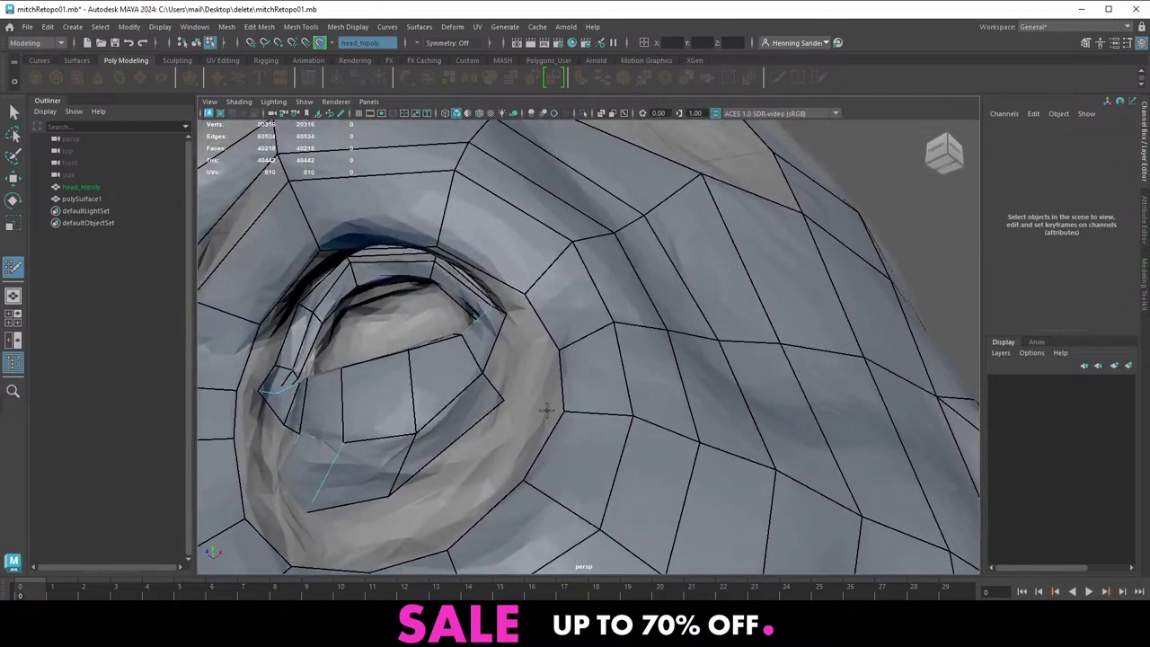
{"action": "left_click_drag", "start_coordinate": [545, 406], "coordinate": [538, 272], "text": "alt"}
{"action": "left_click_drag", "start_coordinate": [450, 206], "coordinate": [454, 192]}
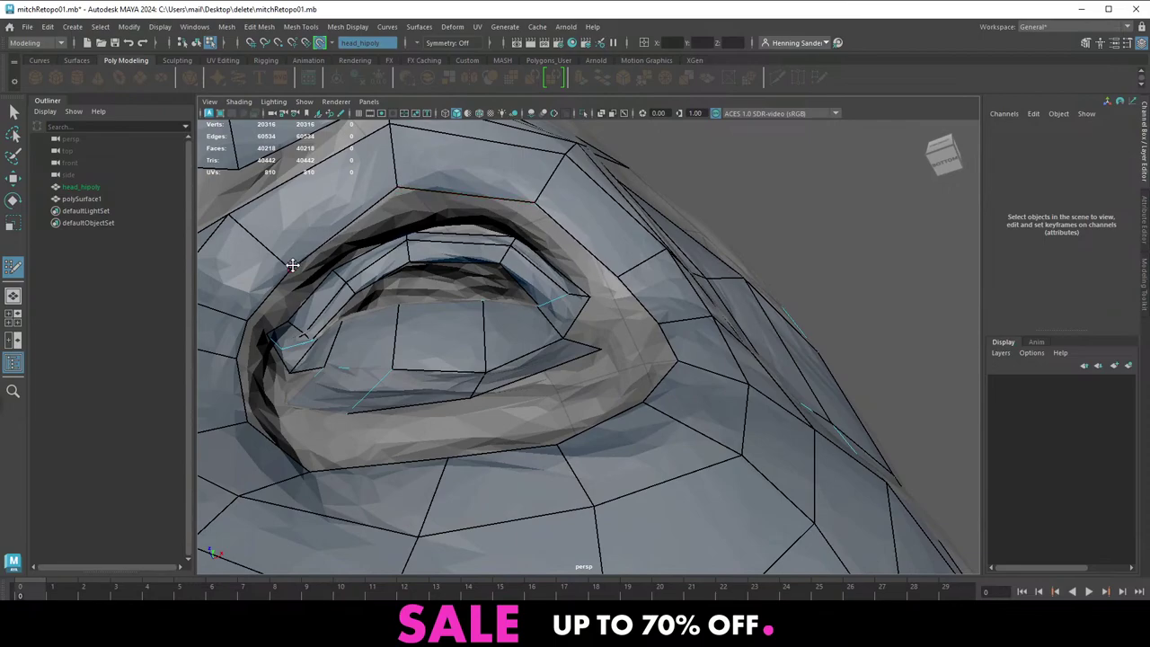
{"action": "left_click_drag", "start_coordinate": [290, 268], "coordinate": [276, 262]}
{"action": "left_click_drag", "start_coordinate": [245, 320], "coordinate": [233, 317]}
{"action": "left_click_drag", "start_coordinate": [237, 357], "coordinate": [222, 362]}
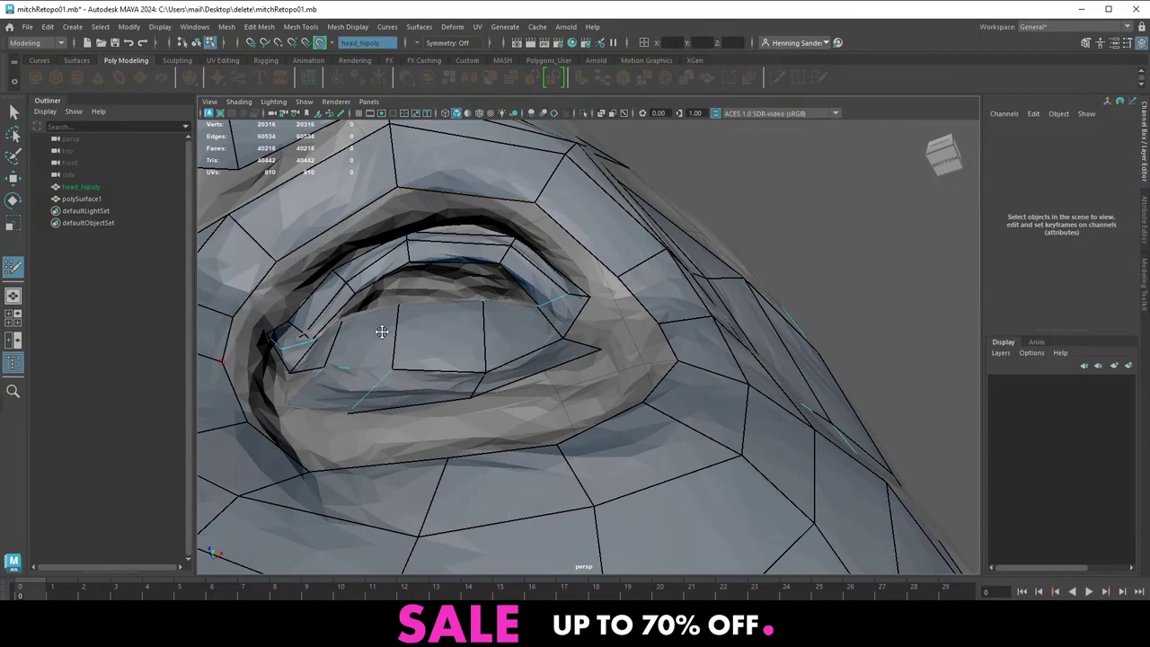
Extend the second row of quads around the outer corner of the eye with another quad
{"action": "key", "text": "Tab"}
{"action": "left_click_drag", "start_coordinate": [566, 325], "coordinate": [593, 325]}
{"action": "middle_click_drag", "start_coordinate": [531, 331], "coordinate": [503, 353], "text": "alt"}
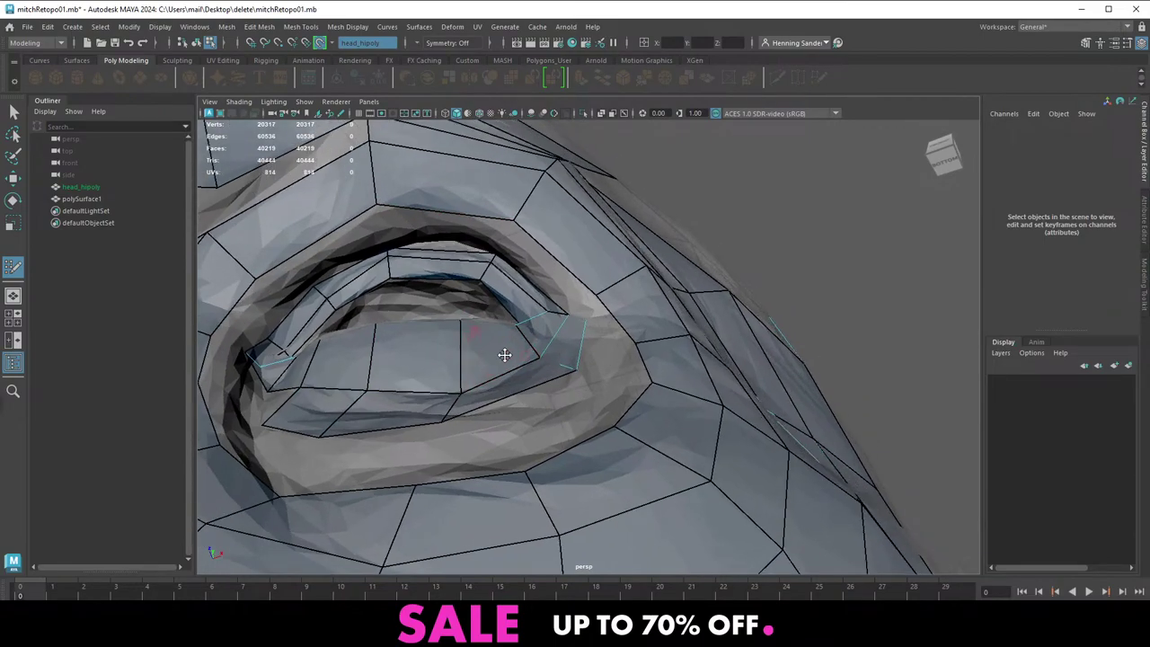
{"action": "right_click_drag", "start_coordinate": [503, 353], "coordinate": [529, 362], "text": "alt"}
{"action": "middle_click_drag", "start_coordinate": [542, 299], "coordinate": [508, 325], "text": "alt"}
{"action": "right_click_drag", "start_coordinate": [509, 325], "coordinate": [546, 329], "text": "alt"}
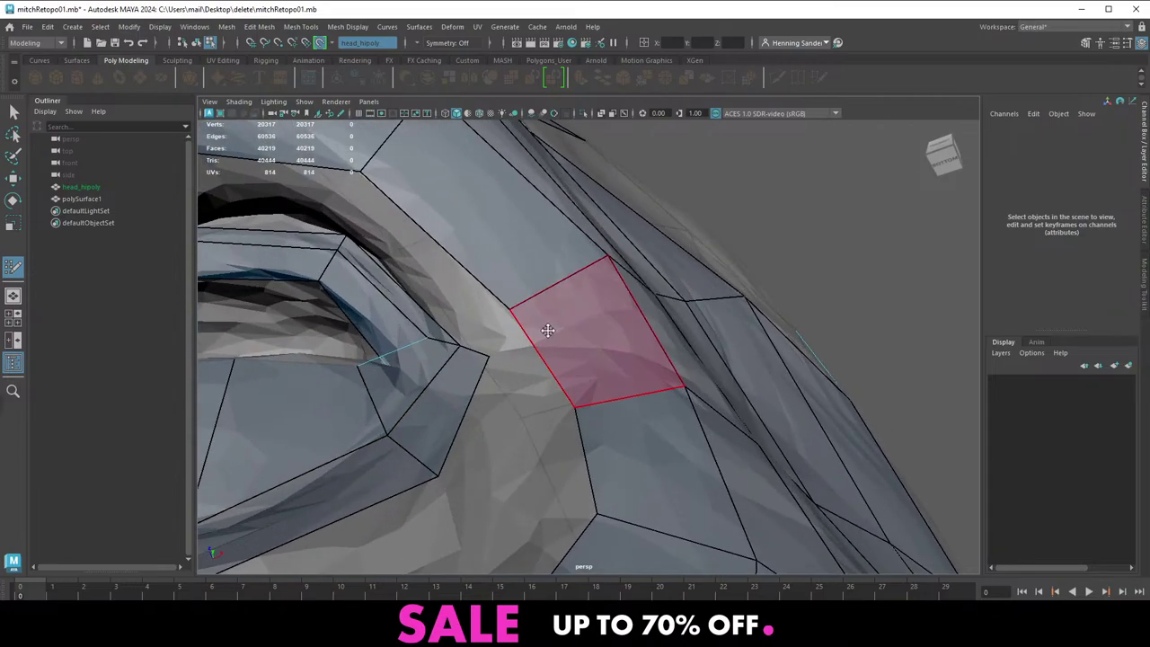
Extrude a quad from the end of the second row at the outer eye corner up along the upper eyelid
{"action": "left_click_drag", "start_coordinate": [546, 329], "coordinate": [552, 411], "text": "alt"}
{"action": "middle_click_drag", "start_coordinate": [552, 410], "coordinate": [614, 392], "text": "alt"}
{"action": "right_click_drag", "start_coordinate": [613, 393], "coordinate": [614, 365], "text": "alt"}
{"action": "scroll", "coordinate": [614, 365], "scroll_direction": "up", "scroll_amount": 6}
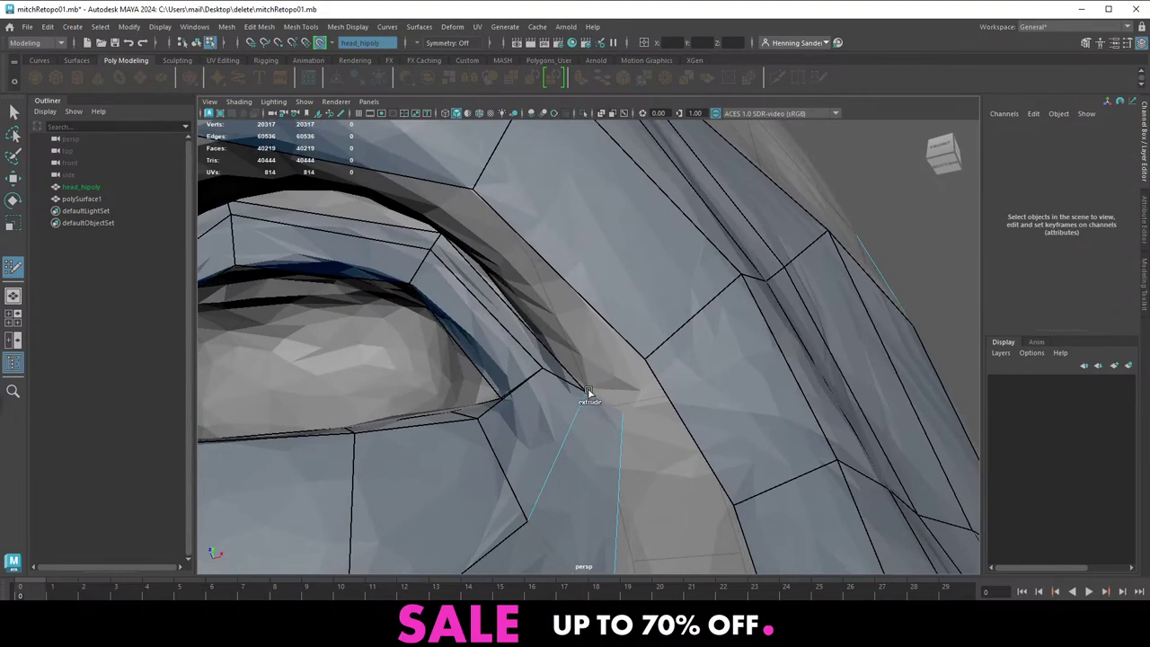
{"action": "left_click_drag", "start_coordinate": [588, 392], "coordinate": [563, 303]}
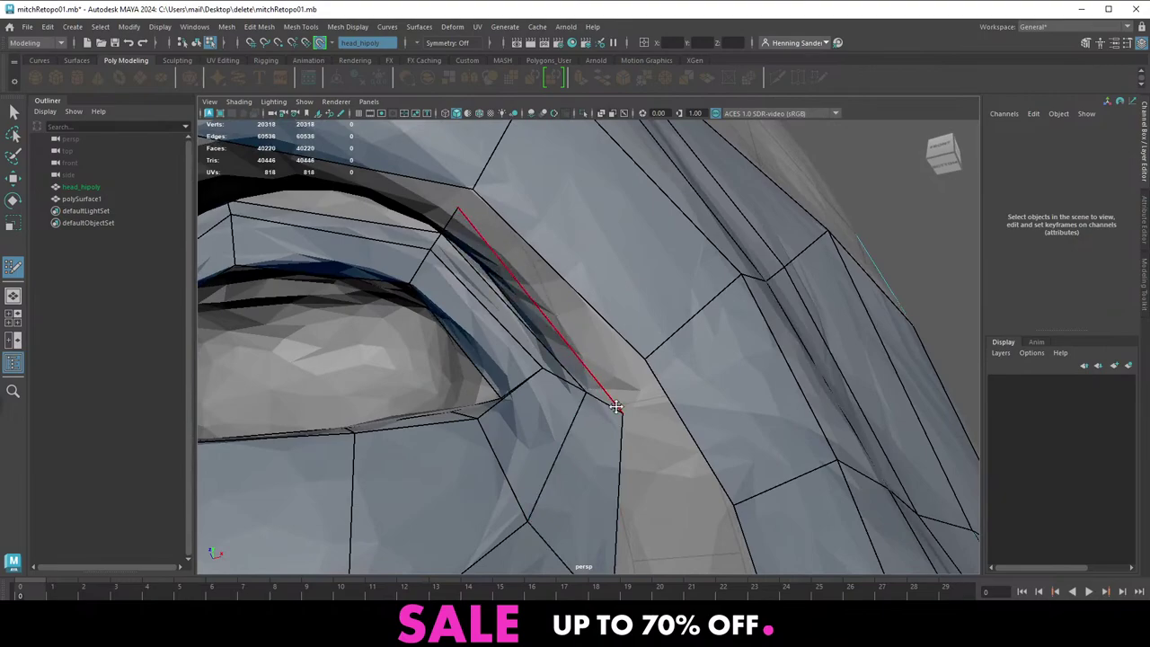
Continue the outer row above the upper eyelid with two more quads toward the inner side of the eye
{"action": "middle_click_drag", "start_coordinate": [616, 407], "coordinate": [583, 449], "text": "alt"}
{"action": "scroll", "coordinate": [581, 447], "scroll_direction": "down", "scroll_amount": 5}
{"action": "left_click_drag", "start_coordinate": [577, 443], "coordinate": [559, 462], "text": "alt"}
{"action": "middle_click_drag", "start_coordinate": [559, 462], "coordinate": [591, 393], "text": "alt"}
{"action": "scroll", "coordinate": [596, 401], "scroll_direction": "up", "scroll_amount": 2}
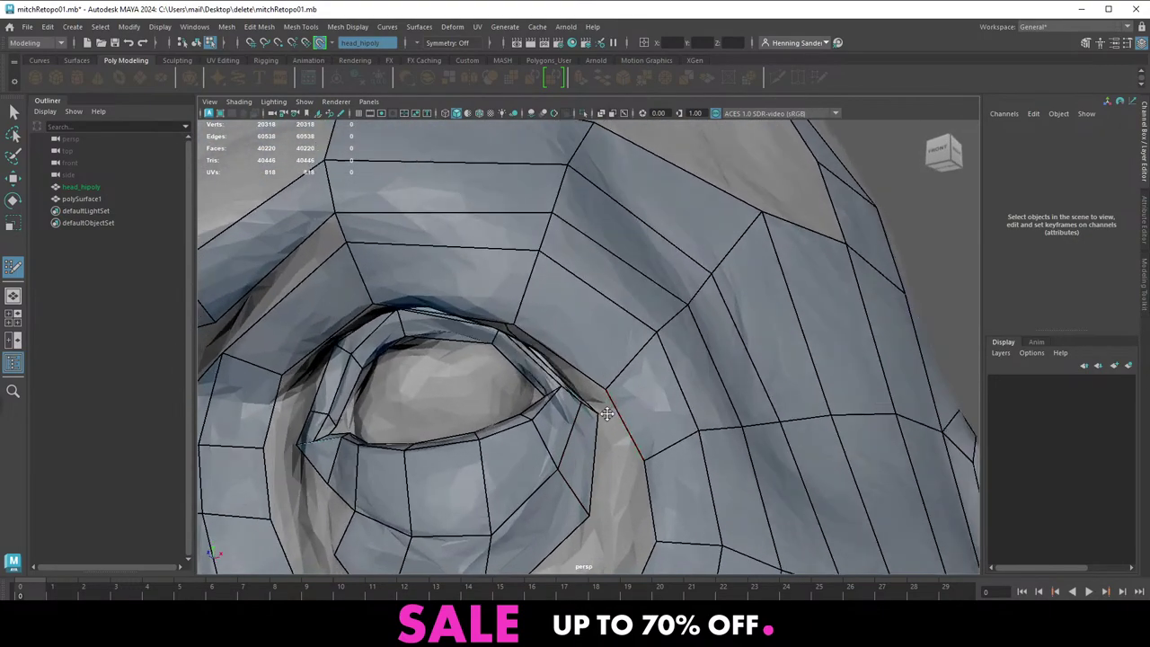
{"action": "mouse_move", "coordinate": [607, 414]}
{"action": "left_mouse_down", "text": "alt"}
{"action": "mouse_move", "coordinate": [639, 393]}
{"action": "mouse_move", "coordinate": [589, 290]}
{"action": "mouse_move", "coordinate": [590, 346]}
{"action": "mouse_move", "coordinate": [567, 382]}
{"action": "mouse_move", "coordinate": [600, 346]}
{"action": "mouse_move", "coordinate": [590, 321]}
{"action": "mouse_move", "coordinate": [594, 359]}
{"action": "left_mouse_up", "text": "alt"}
{"action": "scroll", "coordinate": [624, 383], "scroll_direction": "down", "scroll_amount": 3}
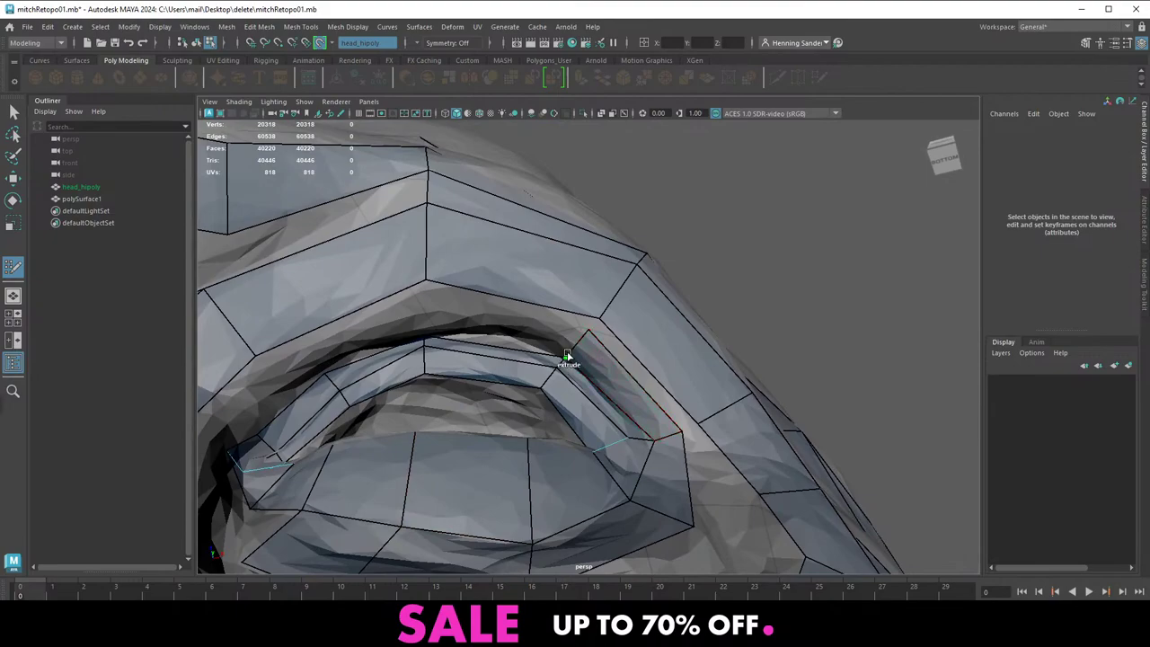
{"action": "middle_click_drag", "start_coordinate": [437, 336], "coordinate": [532, 280], "text": "alt"}
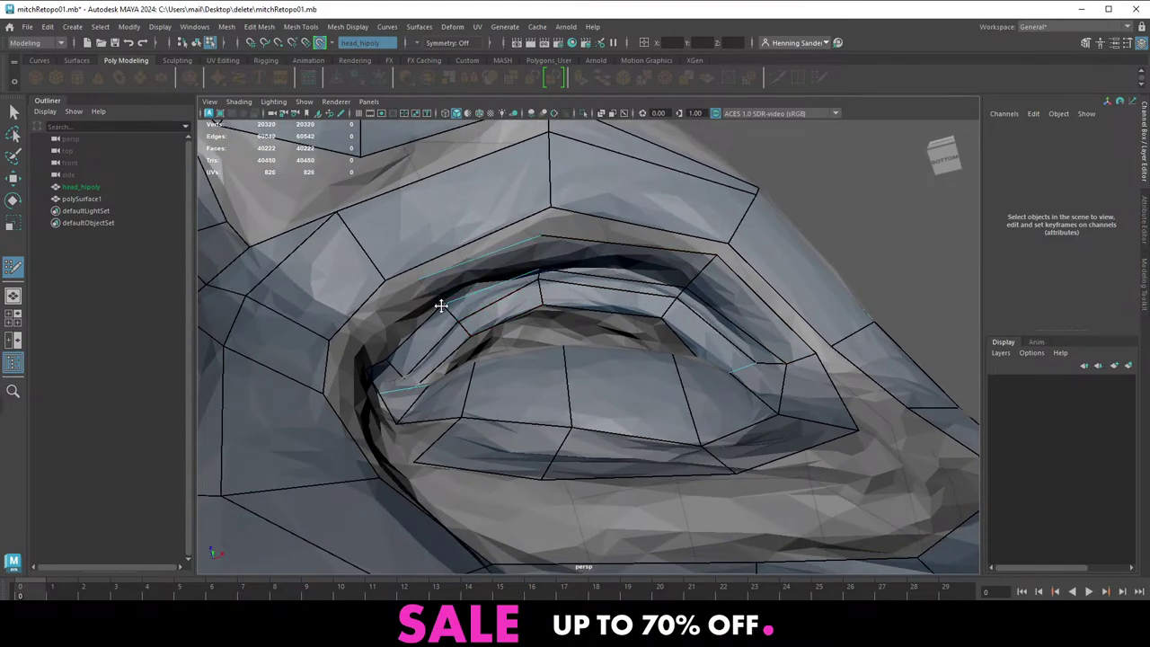
Extrude further quads from the upper eyelid's outer row down the nose side toward the inner eye corner
{"action": "mouse_move", "coordinate": [441, 305]}
{"action": "left_mouse_down", "text": "alt"}
{"action": "mouse_move", "coordinate": [429, 326]}
{"action": "mouse_move", "coordinate": [459, 347]}
{"action": "mouse_move", "coordinate": [431, 359]}
{"action": "mouse_move", "coordinate": [503, 368]}
{"action": "left_mouse_up", "text": "alt"}
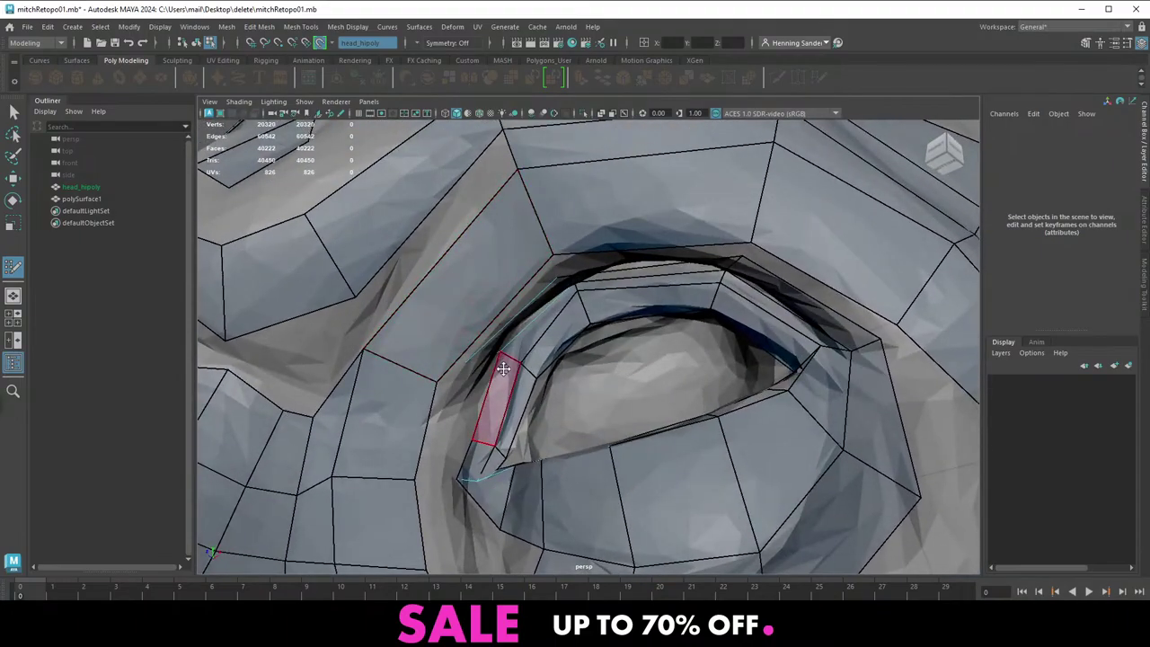
{"action": "mouse_move", "coordinate": [506, 449]}
{"action": "left_mouse_down", "text": "alt"}
{"action": "mouse_move", "coordinate": [461, 355]}
{"action": "mouse_move", "coordinate": [428, 318]}
{"action": "left_mouse_up", "text": "alt"}
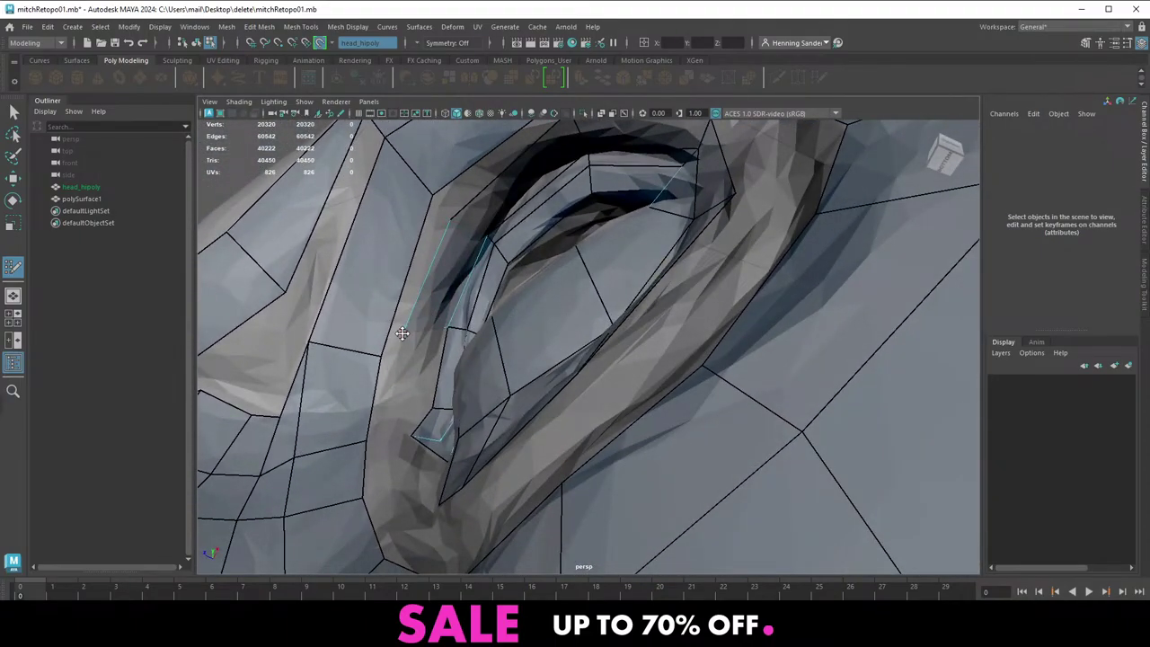
{"action": "mouse_move", "coordinate": [339, 345]}
{"action": "left_mouse_down"}
{"action": "mouse_move", "coordinate": [332, 404]}
{"action": "mouse_move", "coordinate": [382, 352]}
{"action": "left_mouse_up"}
{"action": "left_click", "coordinate": [398, 317], "text": "ctrl"}
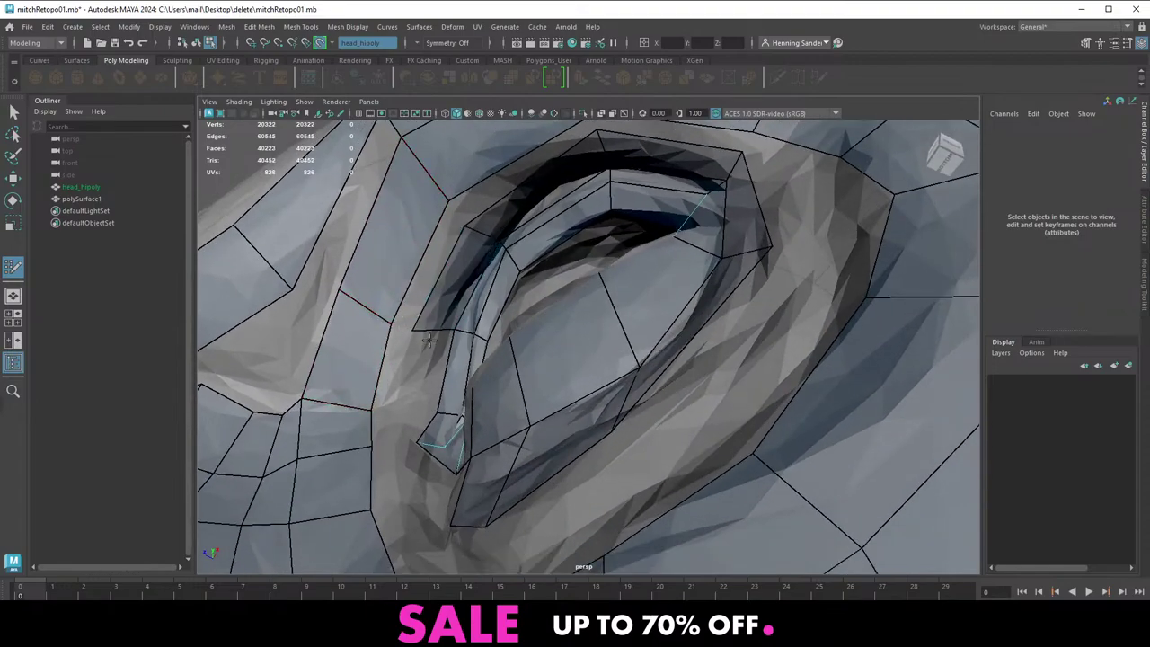
{"action": "left_click_drag", "start_coordinate": [454, 335], "coordinate": [441, 343], "text": "alt"}
{"action": "key", "text": "Tab"}
{"action": "mouse_move", "coordinate": [436, 392]}
{"action": "left_mouse_down"}
{"action": "mouse_move", "coordinate": [403, 419]}
{"action": "mouse_move", "coordinate": [462, 357]}
{"action": "mouse_move", "coordinate": [485, 362]}
{"action": "left_mouse_up"}
{"action": "middle_click_drag", "start_coordinate": [485, 362], "coordinate": [476, 402], "text": "alt"}
{"action": "right_click_drag", "start_coordinate": [476, 401], "coordinate": [508, 360], "text": "alt"}
{"action": "left_click_drag", "start_coordinate": [486, 379], "coordinate": [420, 452]}
Extrude a quad below the inner eye corner and fill the remaining gap to close the second row around the eye
{"action": "right_click_drag", "start_coordinate": [498, 443], "coordinate": [476, 393], "text": "alt"}
{"action": "left_click_drag", "start_coordinate": [477, 393], "coordinate": [589, 436], "text": "alt"}
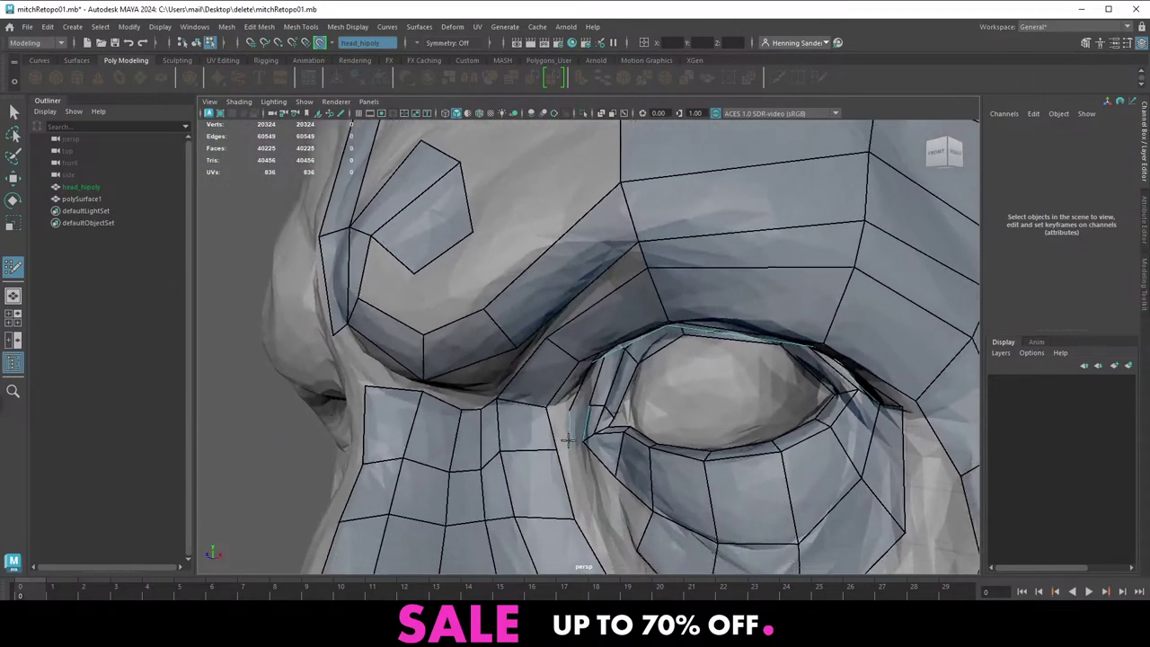
{"action": "right_click_drag", "start_coordinate": [589, 436], "coordinate": [580, 454], "text": "alt"}
{"action": "left_click_drag", "start_coordinate": [579, 454], "coordinate": [564, 442], "text": "alt"}
{"action": "middle_click_drag", "start_coordinate": [564, 442], "coordinate": [551, 380], "text": "alt"}
{"action": "right_click_drag", "start_coordinate": [551, 380], "coordinate": [573, 403], "text": "alt"}
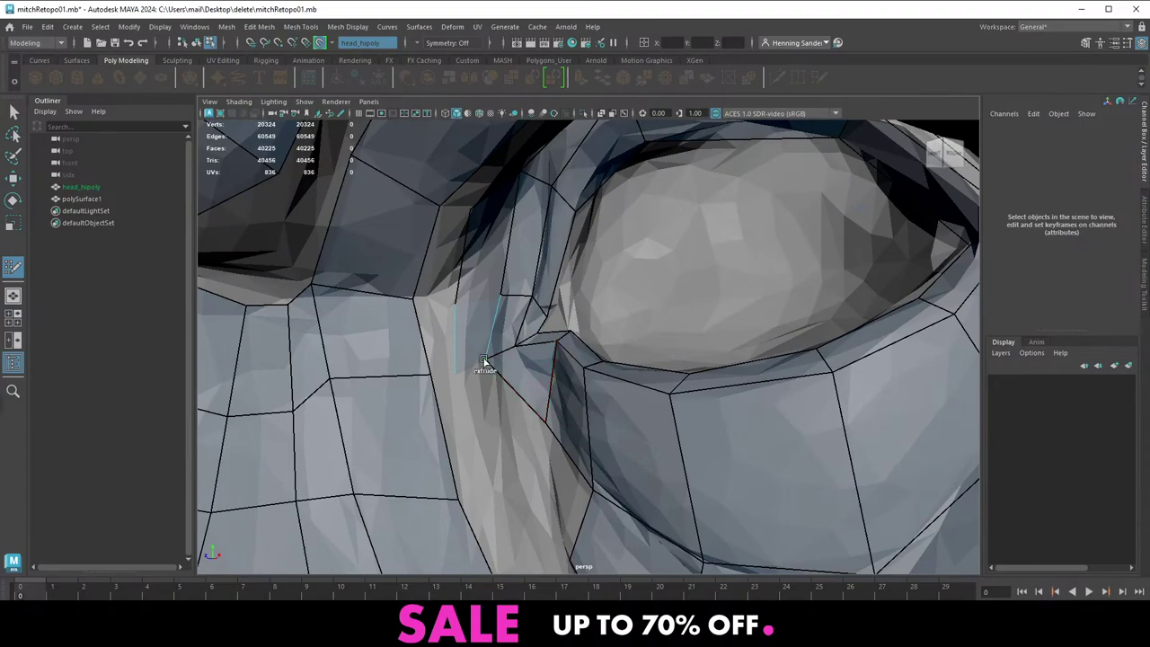
{"action": "left_click_drag", "start_coordinate": [483, 361], "coordinate": [539, 422]}
{"action": "left_click_drag", "start_coordinate": [513, 435], "coordinate": [500, 468]}
{"action": "left_click", "coordinate": [557, 486], "text": "shift"}
Move the two lowest vertices of the second row below the lower eyelid slightly upward and toward the outer side
{"action": "mouse_move", "coordinate": [558, 486]}
{"action": "right_mouse_down", "text": "alt"}
{"action": "mouse_move", "coordinate": [564, 426]}
{"action": "mouse_move", "coordinate": [544, 386]}
{"action": "right_mouse_up", "text": "alt"}
{"action": "left_click_drag", "start_coordinate": [544, 387], "coordinate": [705, 440], "text": "alt"}
{"action": "middle_click_drag", "start_coordinate": [705, 440], "coordinate": [629, 417], "text": "alt"}
{"action": "right_click_drag", "start_coordinate": [629, 418], "coordinate": [650, 436], "text": "alt"}
{"action": "middle_click_drag", "start_coordinate": [649, 436], "coordinate": [664, 446], "text": "alt"}
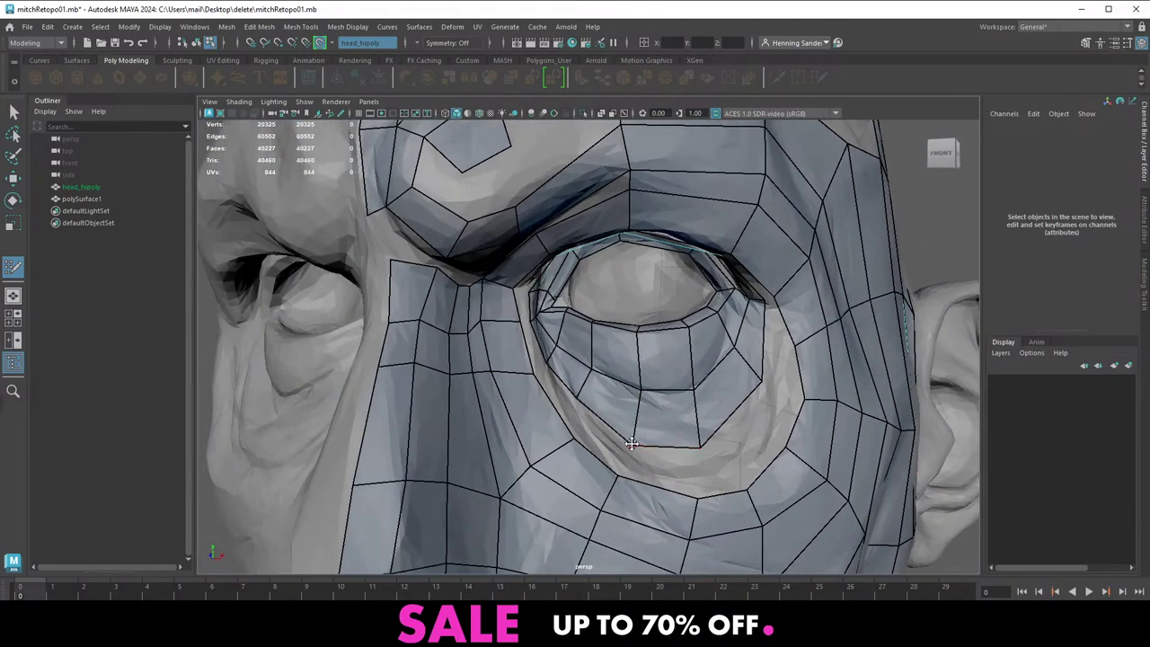
{"action": "left_click_drag", "start_coordinate": [701, 446], "coordinate": [711, 440]}
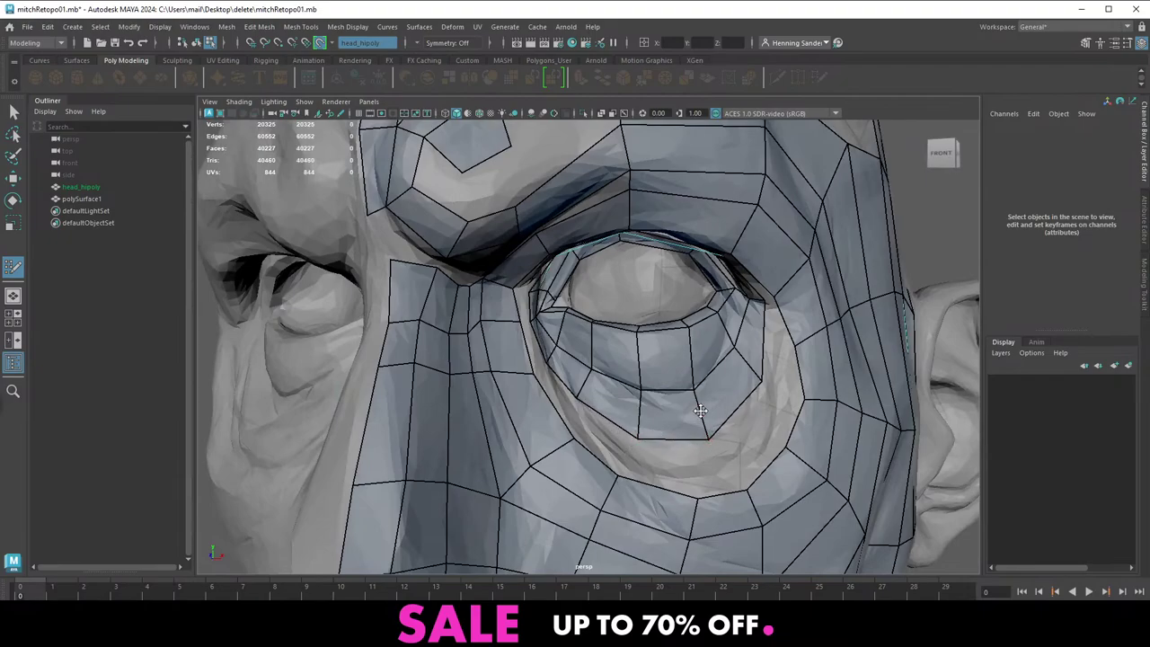
Move the second row's outer vertices above the upper eyelid closer to the eye socket ring
{"action": "left_click_drag", "start_coordinate": [710, 378], "coordinate": [745, 365], "text": "alt"}
{"action": "middle_click_drag", "start_coordinate": [745, 365], "coordinate": [652, 413], "text": "alt"}
{"action": "right_click_drag", "start_coordinate": [652, 413], "coordinate": [676, 426], "text": "alt"}
{"action": "left_click_drag", "start_coordinate": [664, 350], "coordinate": [550, 381], "text": "alt"}
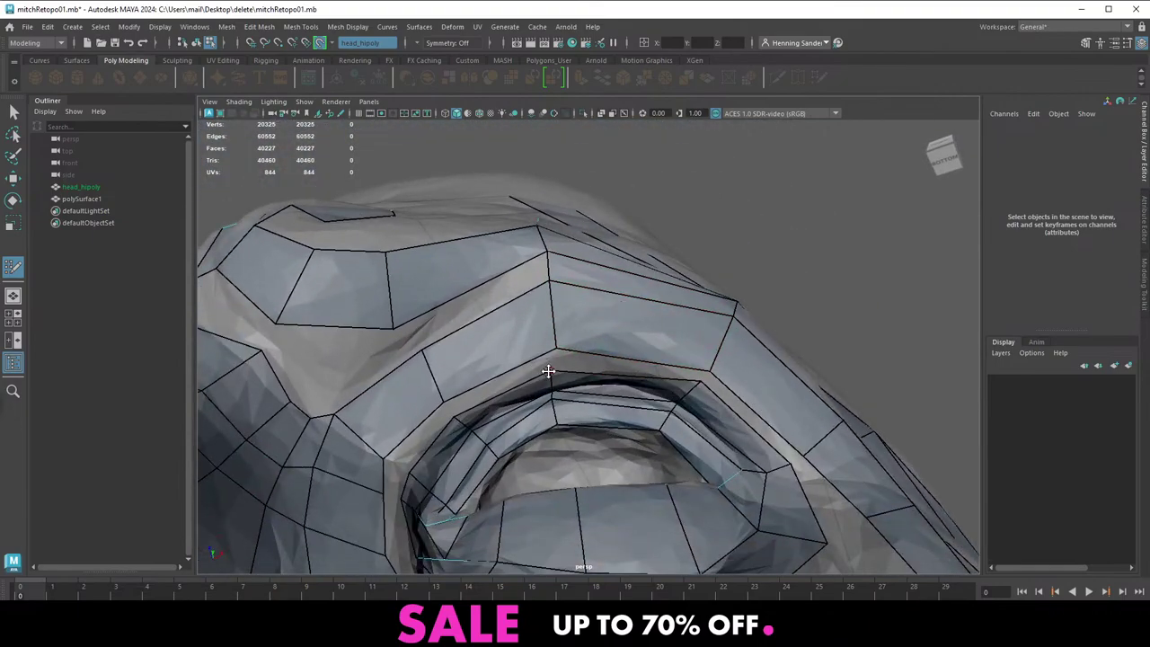
{"action": "left_click_drag", "start_coordinate": [690, 381], "coordinate": [680, 367], "text": "alt"}
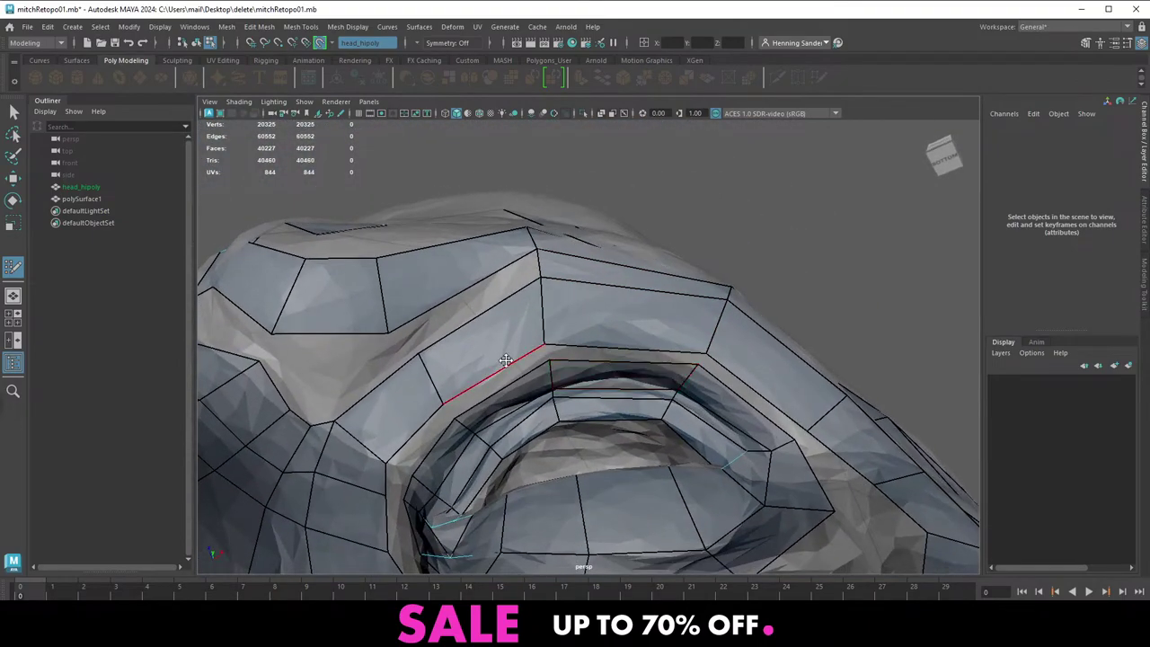
Fill two quads between the inner eye corner and the mesh on the side of the nose
{"action": "mouse_move", "coordinate": [447, 416]}
{"action": "left_mouse_down", "text": "alt"}
{"action": "mouse_move", "coordinate": [533, 350]}
{"action": "mouse_move", "coordinate": [472, 405]}
{"action": "mouse_move", "coordinate": [494, 420]}
{"action": "mouse_move", "coordinate": [475, 472]}
{"action": "left_mouse_up", "text": "alt"}
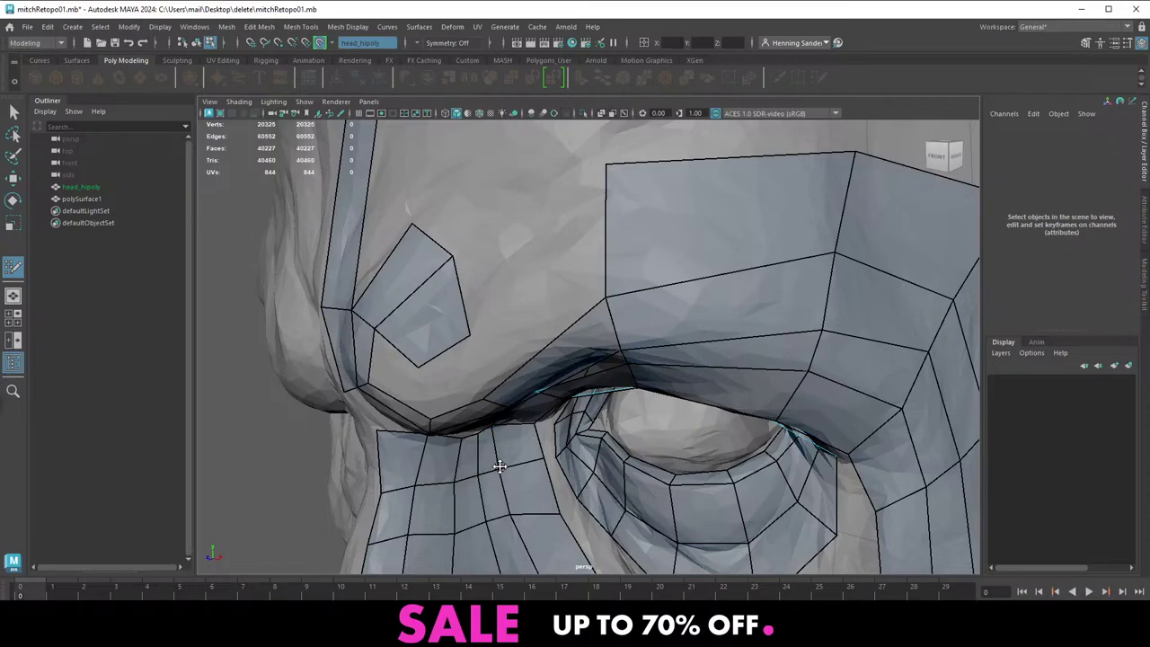
{"action": "right_click_drag", "start_coordinate": [548, 458], "coordinate": [618, 499], "text": "alt"}
{"action": "middle_click_drag", "start_coordinate": [618, 499], "coordinate": [535, 398], "text": "alt"}
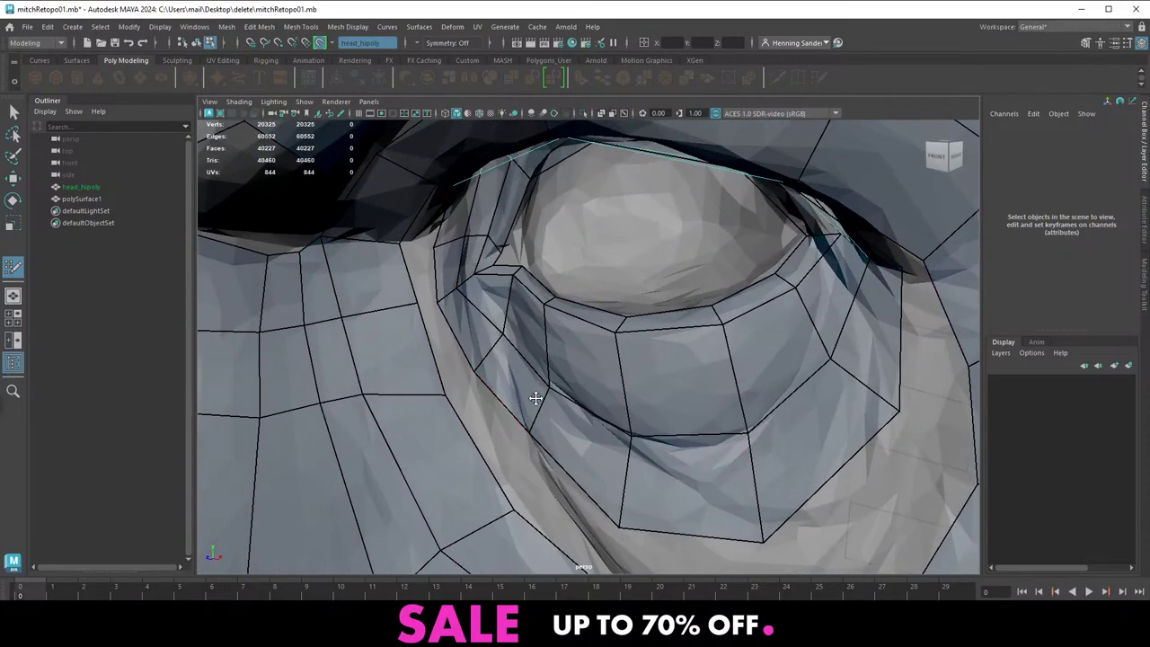
{"action": "left_click", "coordinate": [444, 339], "text": "shift"}
{"action": "left_click", "coordinate": [426, 272], "text": "shift"}
{"action": "right_click_drag", "start_coordinate": [549, 415], "coordinate": [514, 409], "text": "alt"}
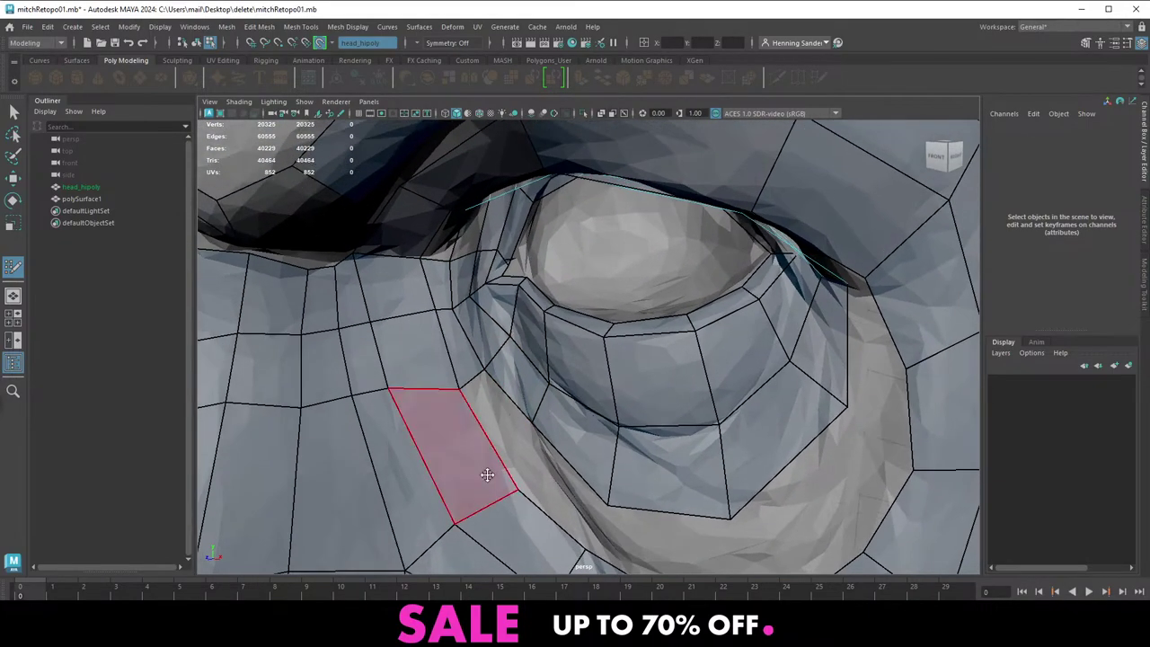
Insert an edge loop across the side of the nose below the inner eye corner and fill the adjoining gap with a quad
{"action": "right_click_drag", "start_coordinate": [485, 474], "coordinate": [509, 441], "text": "alt"}
{"action": "middle_click_drag", "start_coordinate": [508, 441], "coordinate": [508, 433], "text": "alt"}
{"action": "left_click", "coordinate": [510, 401], "text": "ctrl"}
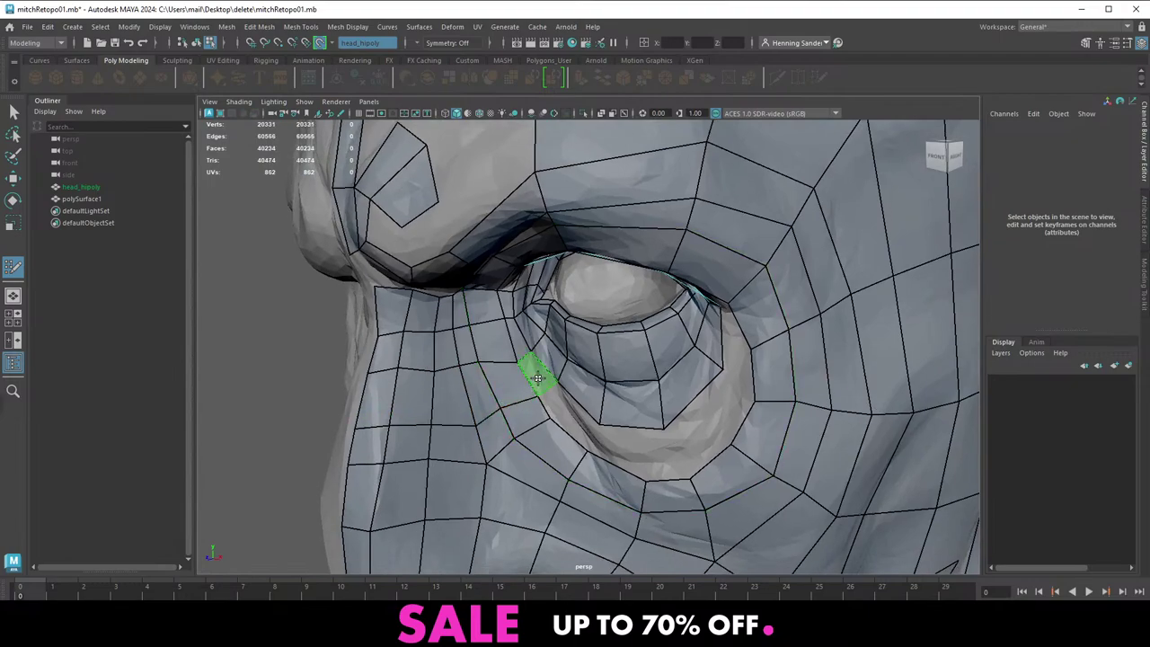
{"action": "left_click", "coordinate": [537, 378], "text": "shift"}
Insert an edge loop down through the lower eyelid rows between the inner corner and the middle of the eye
{"action": "left_click_drag", "start_coordinate": [582, 403], "coordinate": [588, 395], "text": "alt"}
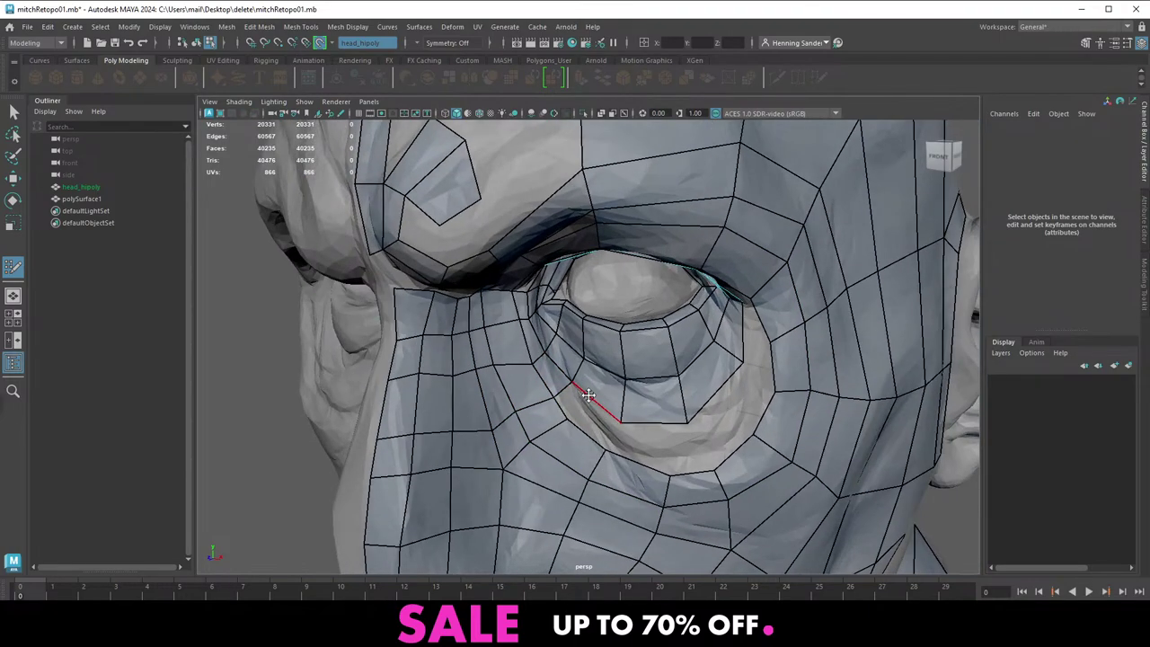
{"action": "middle_click_drag", "start_coordinate": [440, 361], "coordinate": [428, 340], "text": "alt"}
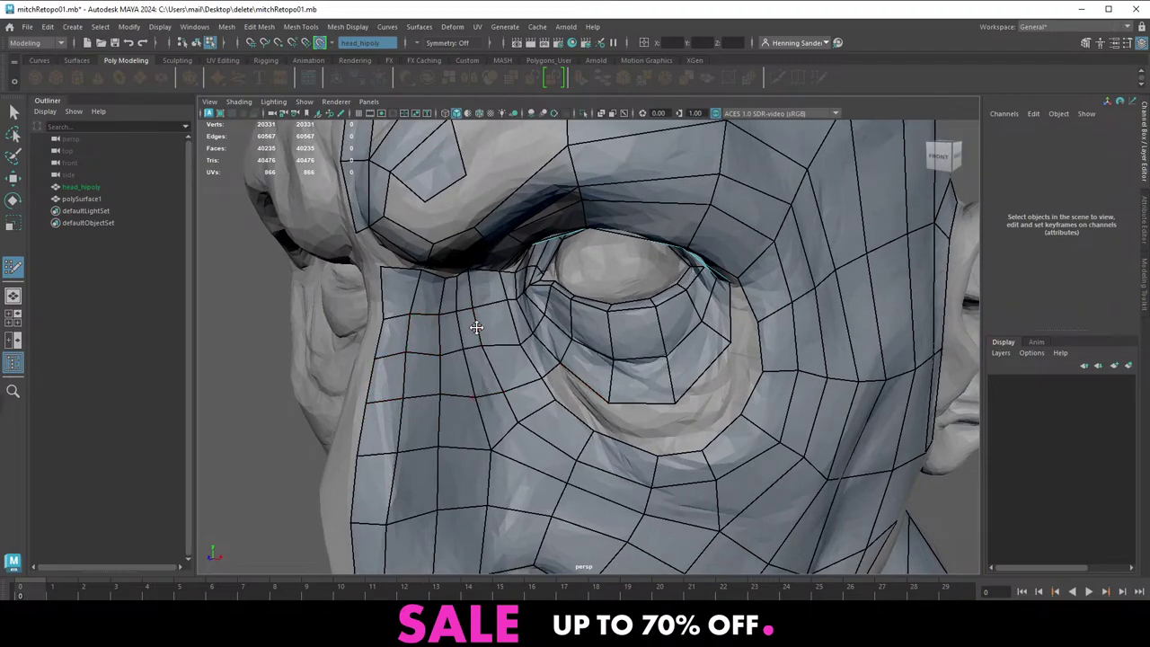
{"action": "left_click_drag", "start_coordinate": [480, 324], "coordinate": [460, 243], "text": "alt"}
{"action": "middle_click_drag", "start_coordinate": [460, 243], "coordinate": [465, 264], "text": "alt"}
{"action": "scroll", "coordinate": [463, 262], "scroll_direction": "up", "scroll_amount": 2}
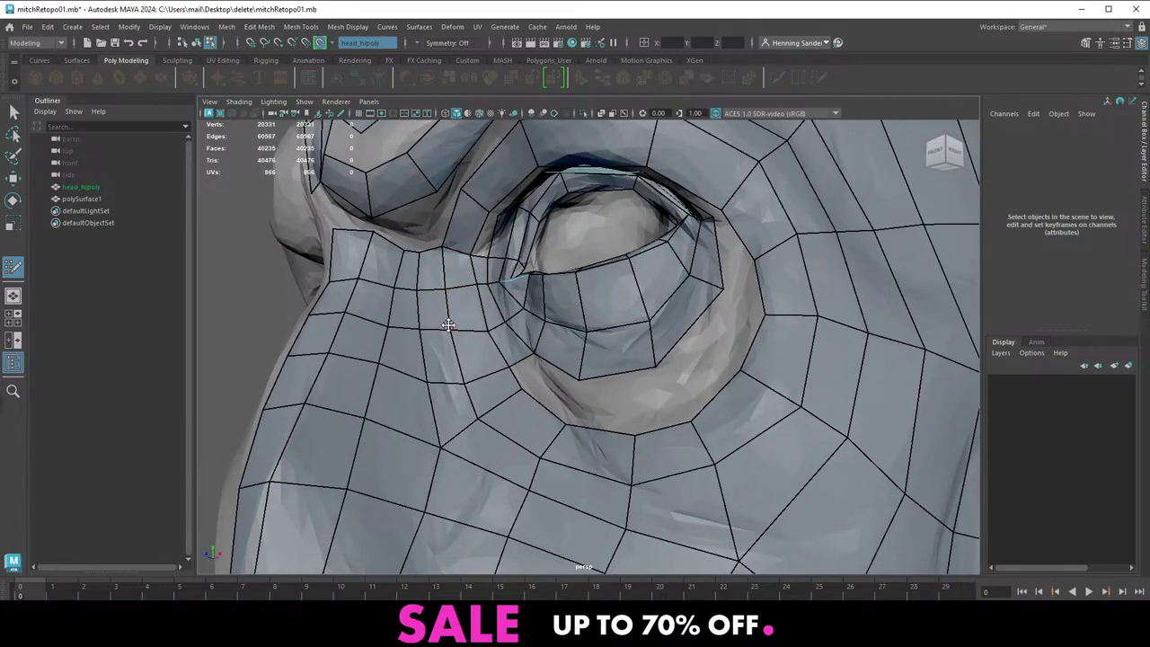
{"action": "scroll", "coordinate": [482, 376], "scroll_direction": "down", "scroll_amount": 3}
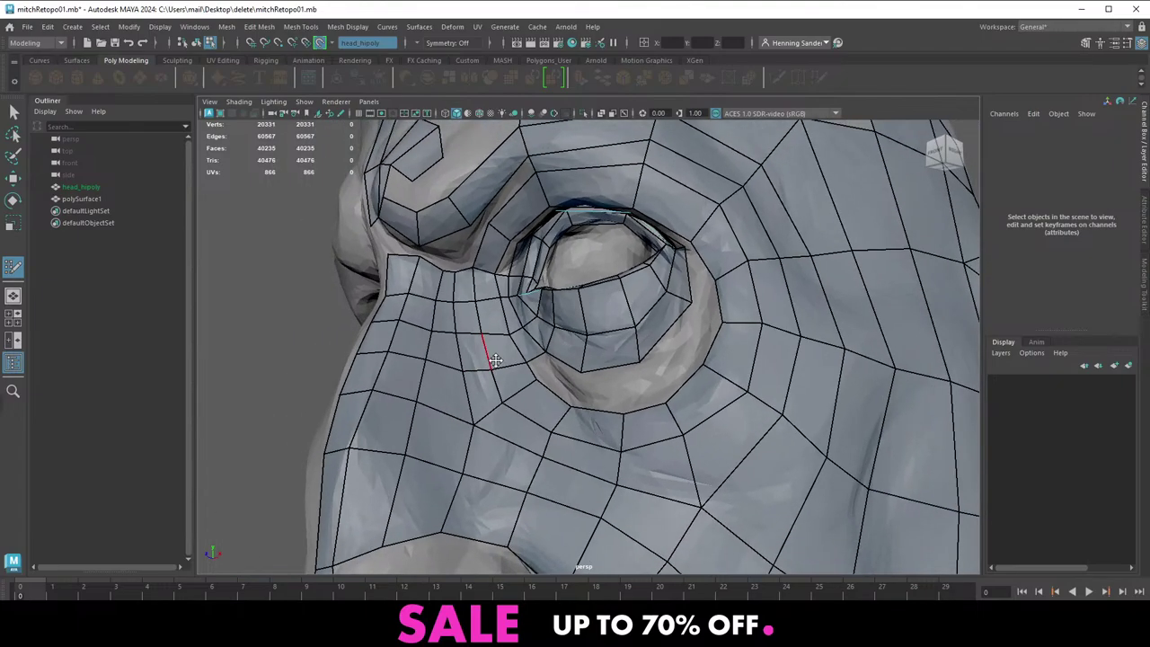
{"action": "scroll", "coordinate": [500, 338], "scroll_direction": "up", "scroll_amount": 3}
{"action": "left_click_drag", "start_coordinate": [486, 349], "coordinate": [514, 363], "text": "alt"}
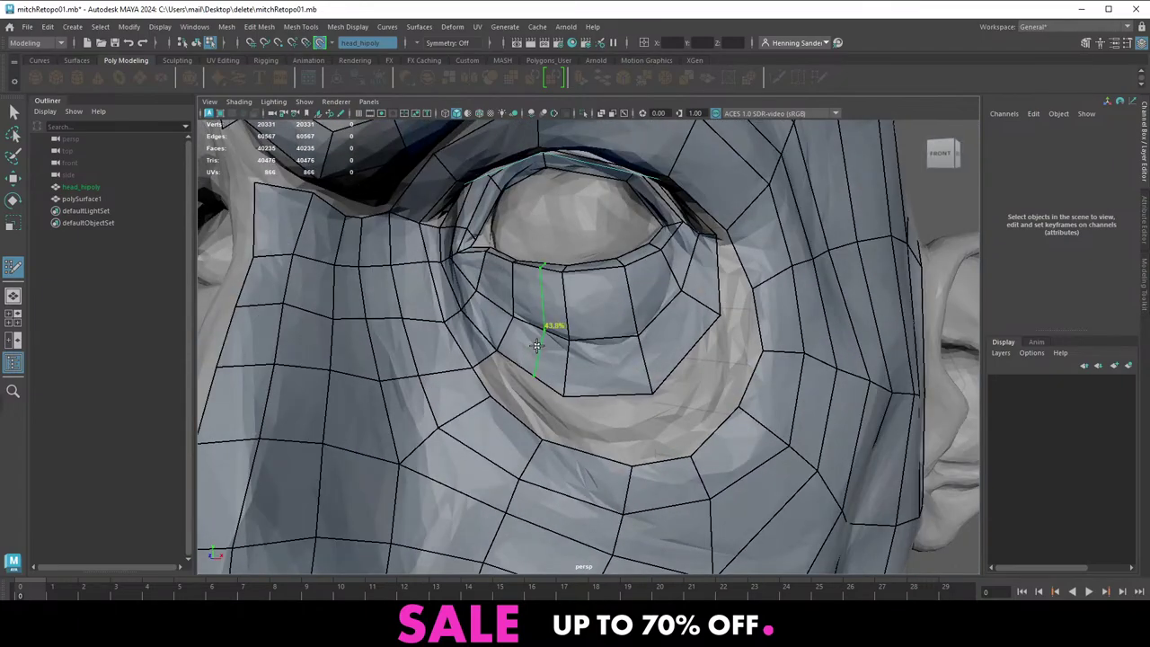
{"action": "left_click", "coordinate": [537, 345], "text": "ctrl"}
{"action": "scroll", "coordinate": [533, 328], "scroll_direction": "up", "scroll_amount": 5}
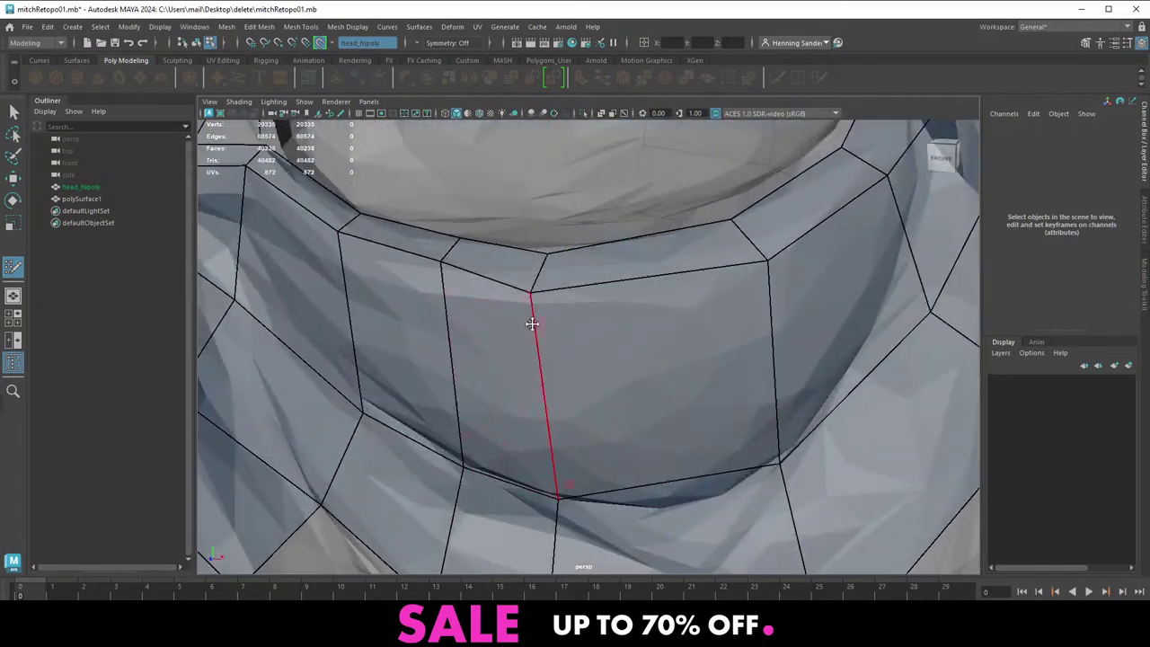
{"action": "scroll", "coordinate": [503, 327], "scroll_direction": "down", "scroll_amount": 6}
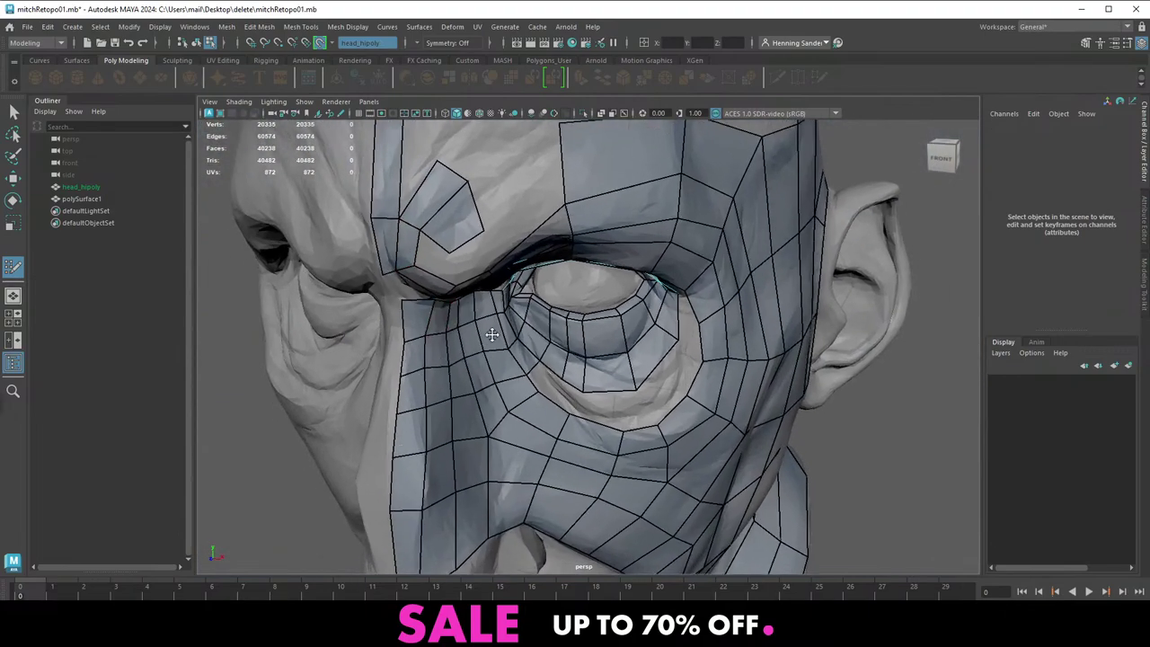
Fill two quads between the lower eyelid's second row and the socket ring on the nose side
{"action": "scroll", "coordinate": [493, 335], "scroll_direction": "up", "scroll_amount": 3}
{"action": "left_click", "coordinate": [525, 385], "text": "shift"}
{"action": "left_click", "coordinate": [555, 407], "text": "shift"}
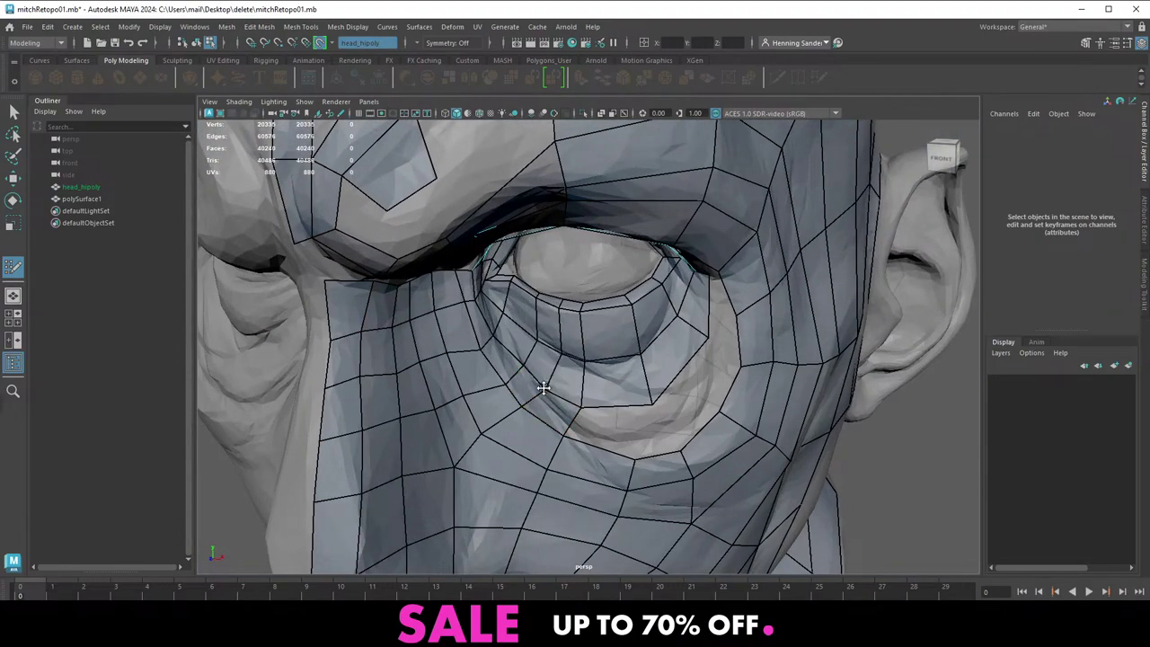
Bridge the gap below the middle of the lower eyelid with a quad and shift the neighbouring row vertex toward the nose
{"action": "left_click_drag", "start_coordinate": [561, 355], "coordinate": [524, 302], "text": "alt"}
{"action": "right_click_drag", "start_coordinate": [523, 303], "coordinate": [569, 318], "text": "alt"}
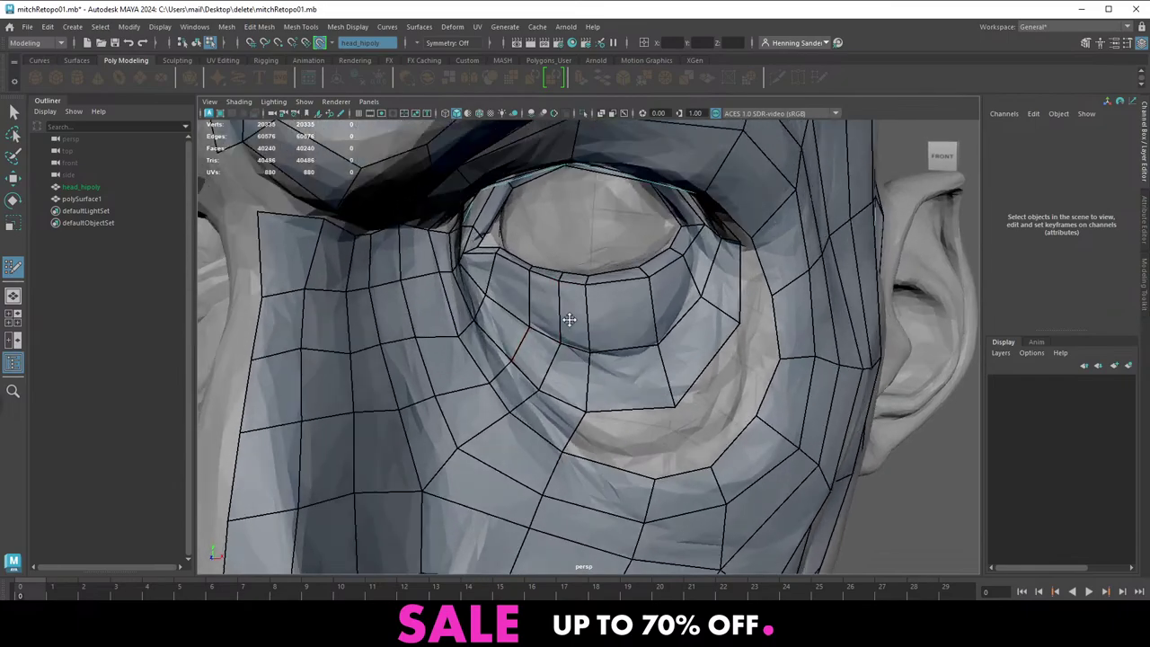
{"action": "right_click_drag", "start_coordinate": [577, 274], "coordinate": [596, 312], "text": "alt"}
{"action": "left_click_drag", "start_coordinate": [648, 372], "coordinate": [556, 349], "text": "alt"}
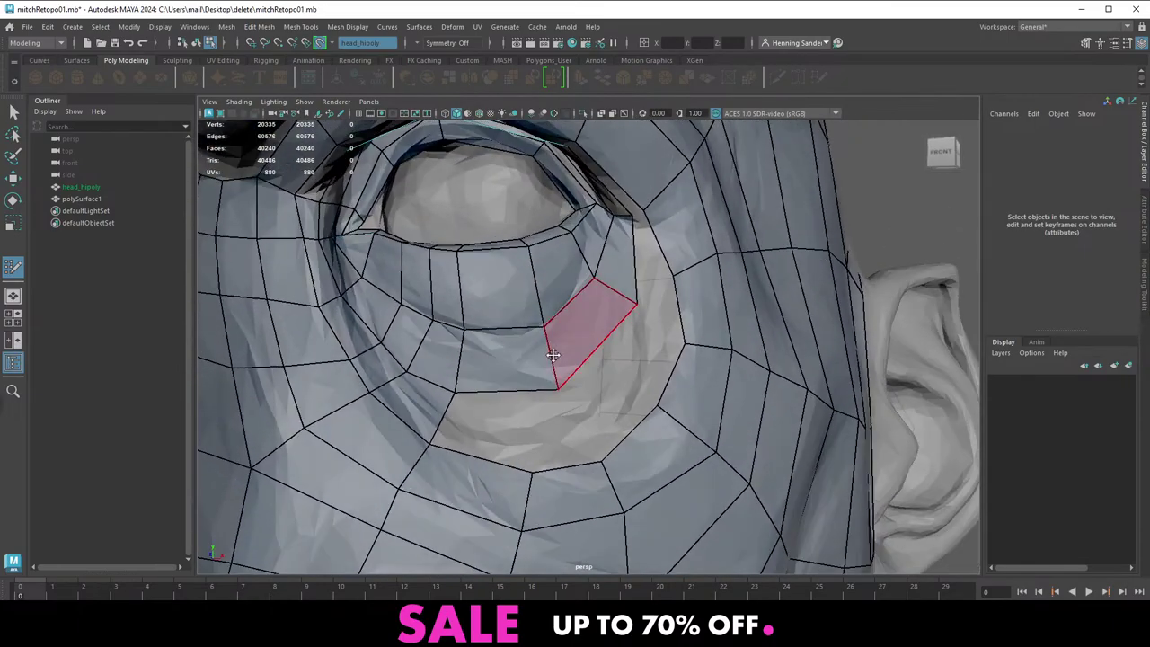
{"action": "left_click", "coordinate": [497, 422], "text": "shift"}
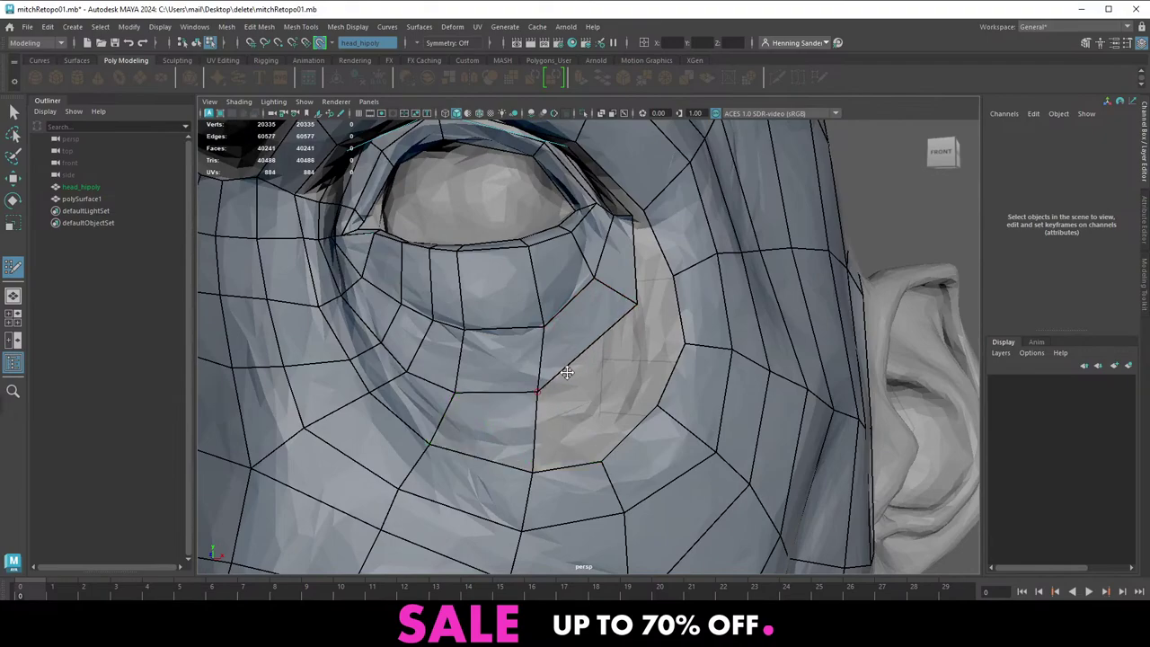
Insert an edge loop through the lower eyelid rows near the outer corner and shift the neighbouring lid edge toward the nose
{"action": "left_click_drag", "start_coordinate": [547, 378], "coordinate": [515, 379], "text": "alt"}
{"action": "left_click", "coordinate": [454, 403], "text": "ctrl"}
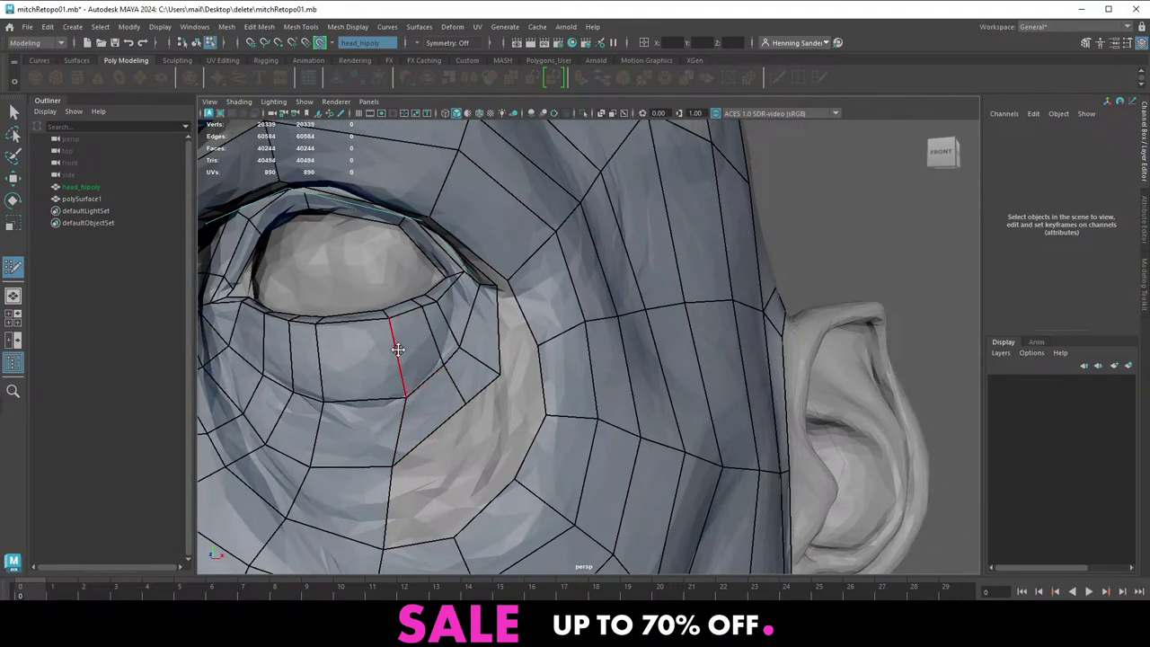
{"action": "left_click_drag", "start_coordinate": [397, 348], "coordinate": [375, 351]}
Insert another edge loop through the outer half of the lower eyelid and fill two quads between it and the socket ring
{"action": "left_click_drag", "start_coordinate": [354, 327], "coordinate": [418, 385], "text": "alt"}
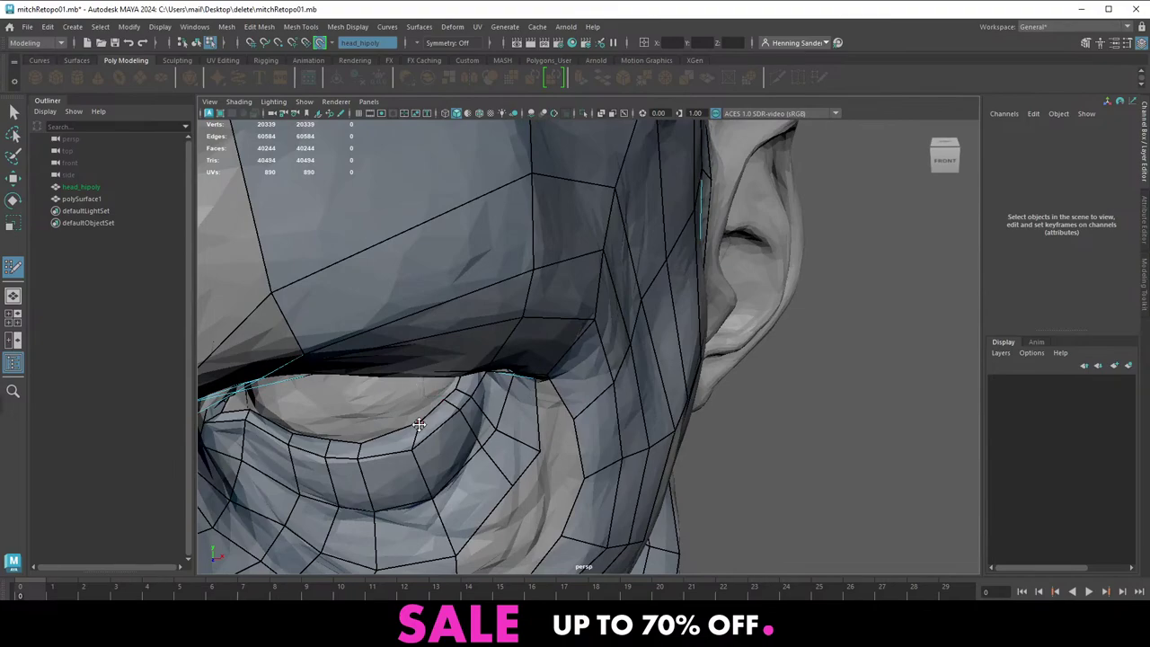
{"action": "middle_click_drag", "start_coordinate": [449, 555], "coordinate": [456, 390], "text": "alt"}
{"action": "left_click_drag", "start_coordinate": [456, 390], "coordinate": [508, 292], "text": "alt"}
{"action": "left_click", "coordinate": [463, 295], "text": "ctrl"}
{"action": "left_click", "coordinate": [456, 354], "text": "shift"}
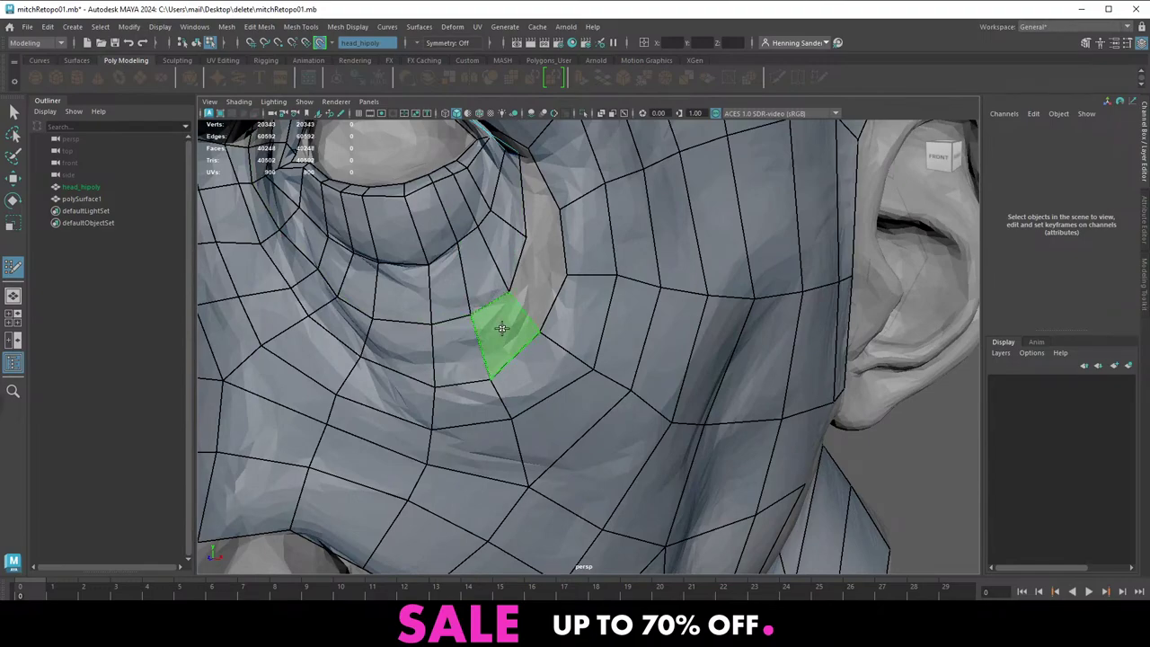
{"action": "left_click", "coordinate": [501, 328], "text": "shift"}
{"action": "middle_click_drag", "start_coordinate": [540, 250], "coordinate": [479, 339], "text": "alt"}
{"action": "left_click_drag", "start_coordinate": [480, 338], "coordinate": [466, 339], "text": "alt"}
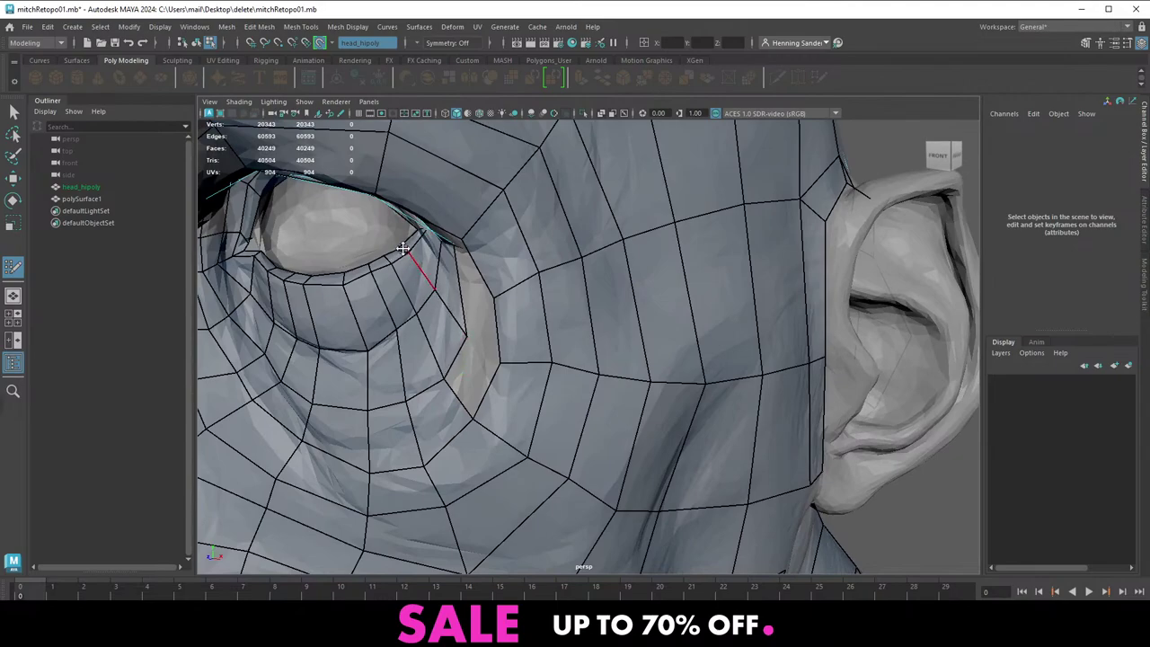
{"action": "left_click_drag", "start_coordinate": [404, 252], "coordinate": [411, 262], "text": "alt"}
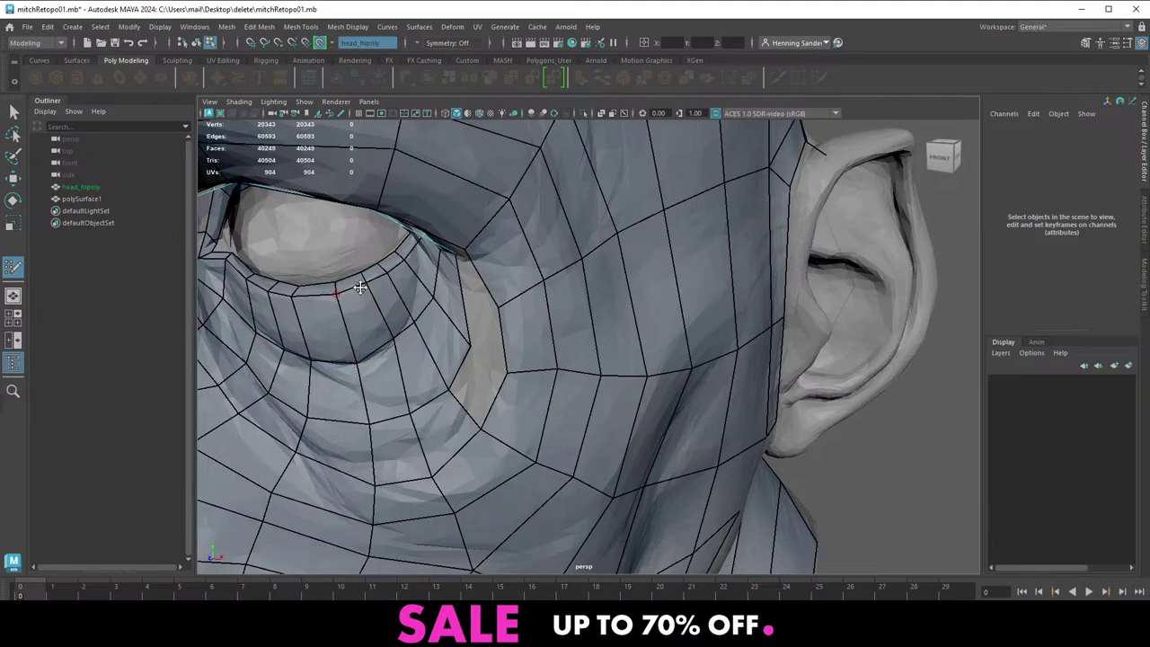
{"action": "left_click_drag", "start_coordinate": [427, 343], "coordinate": [413, 333], "text": "alt"}
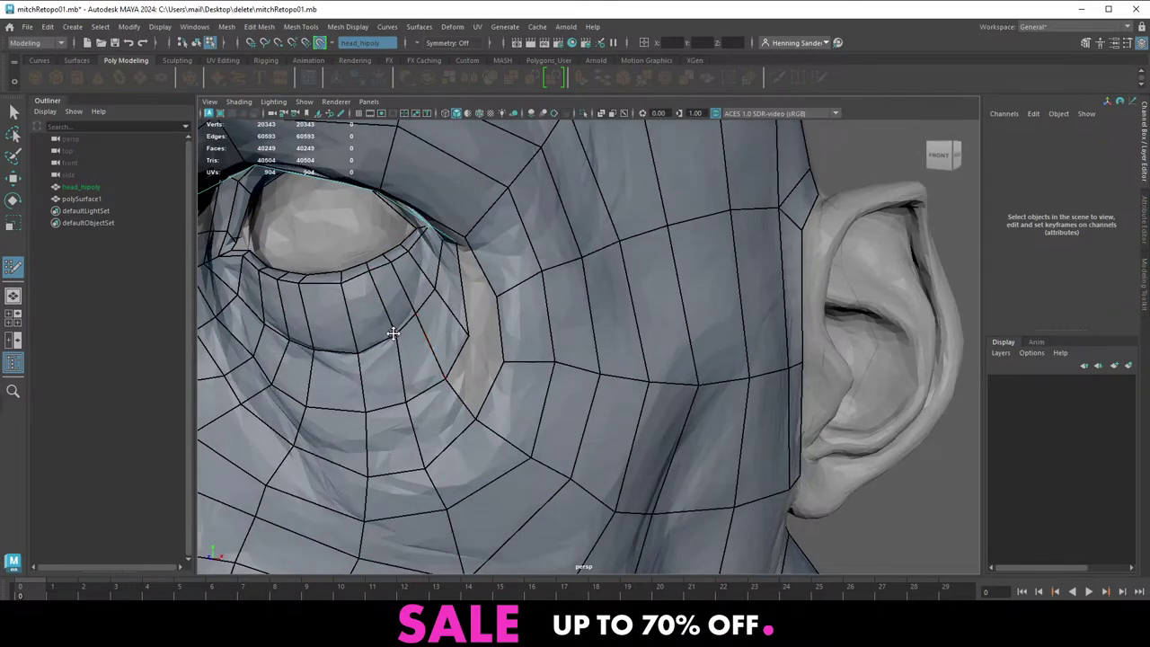
Insert an edge loop near the outer eye corner and fill the gap between the eyelid rows and the socket ring with quads
{"action": "mouse_move", "coordinate": [432, 259]}
{"action": "left_mouse_down", "text": "alt"}
{"action": "mouse_move", "coordinate": [435, 205]}
{"action": "mouse_move", "coordinate": [451, 181]}
{"action": "left_mouse_up", "text": "alt"}
{"action": "middle_click_drag", "start_coordinate": [450, 181], "coordinate": [470, 257], "text": "alt"}
{"action": "scroll", "coordinate": [470, 257], "scroll_direction": "up", "scroll_amount": 3}
{"action": "scroll", "coordinate": [480, 316], "scroll_direction": "down", "scroll_amount": 5}
{"action": "left_click_drag", "start_coordinate": [480, 316], "coordinate": [525, 320], "text": "alt"}
{"action": "scroll", "coordinate": [505, 375], "scroll_direction": "up", "scroll_amount": 3}
{"action": "mouse_move", "coordinate": [545, 396]}
{"action": "left_mouse_down", "text": "alt"}
{"action": "mouse_move", "coordinate": [529, 445]}
{"action": "mouse_move", "coordinate": [546, 435]}
{"action": "mouse_move", "coordinate": [551, 382]}
{"action": "mouse_move", "coordinate": [543, 395]}
{"action": "mouse_move", "coordinate": [541, 352]}
{"action": "mouse_move", "coordinate": [522, 334]}
{"action": "left_mouse_up", "text": "alt"}
{"action": "left_click", "coordinate": [531, 449], "text": "shift"}
{"action": "left_click", "coordinate": [529, 357], "text": "ctrl"}
{"action": "left_click", "coordinate": [543, 392], "text": "shift"}
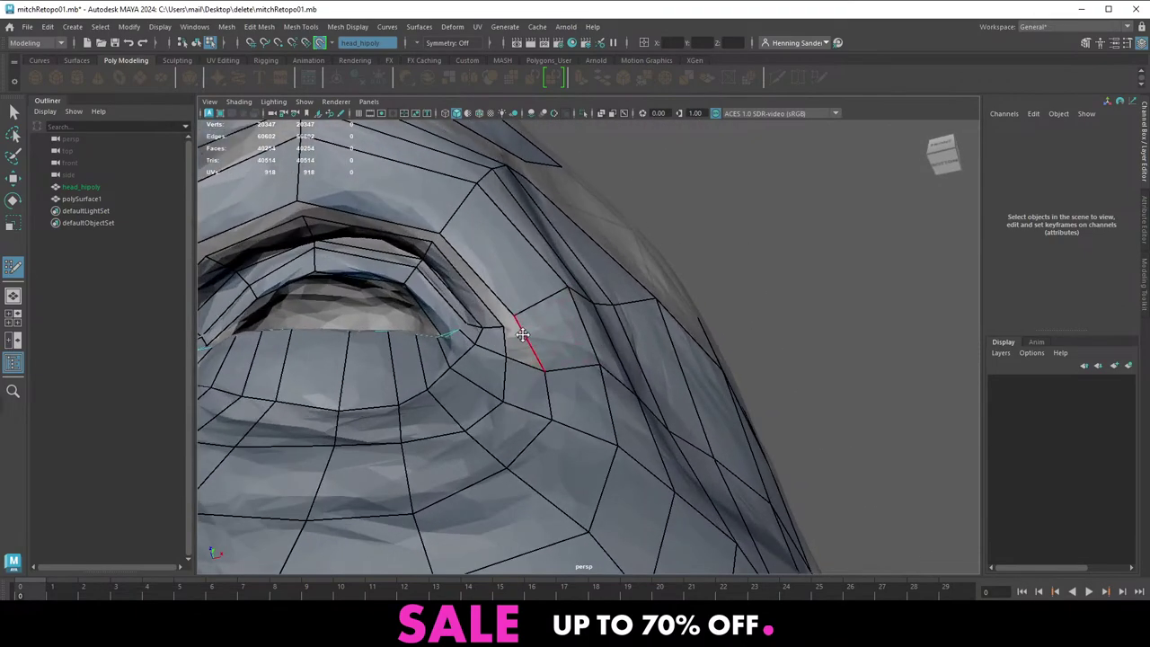
Fill the narrow strip between the upper eyelid fold and the brow ring with quads, from the outer corner toward the nose
{"action": "left_click_drag", "start_coordinate": [464, 262], "coordinate": [485, 348], "text": "alt"}
{"action": "scroll", "coordinate": [481, 368], "scroll_direction": "up", "scroll_amount": 6}
{"action": "scroll", "coordinate": [436, 377], "scroll_direction": "down", "scroll_amount": 2}
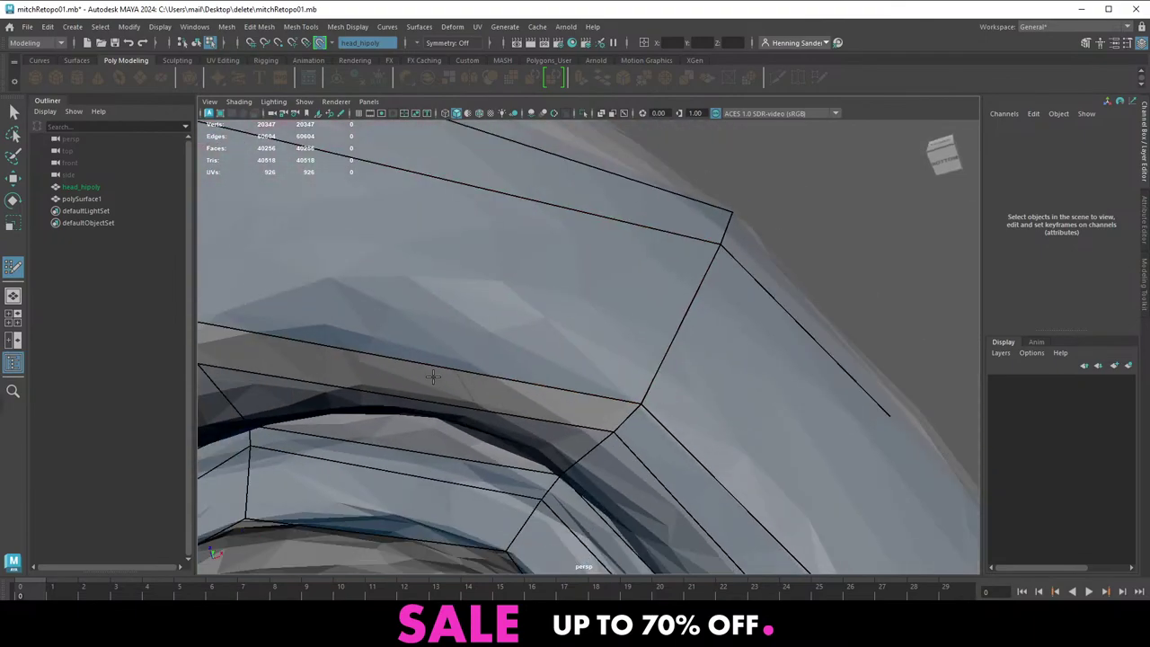
{"action": "left_click", "coordinate": [441, 387], "text": "shift"}
{"action": "scroll", "coordinate": [462, 371], "scroll_direction": "down", "scroll_amount": 3}
{"action": "left_click_drag", "start_coordinate": [461, 372], "coordinate": [448, 353], "text": "alt"}
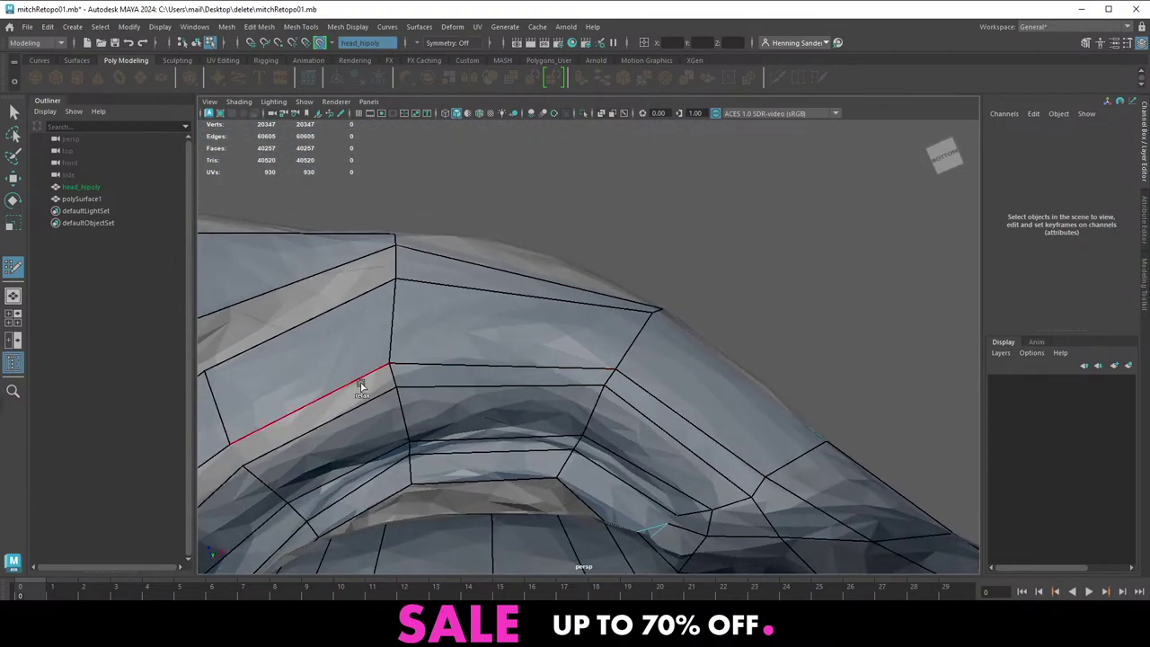
{"action": "left_click_drag", "start_coordinate": [372, 393], "coordinate": [461, 356], "text": "alt"}
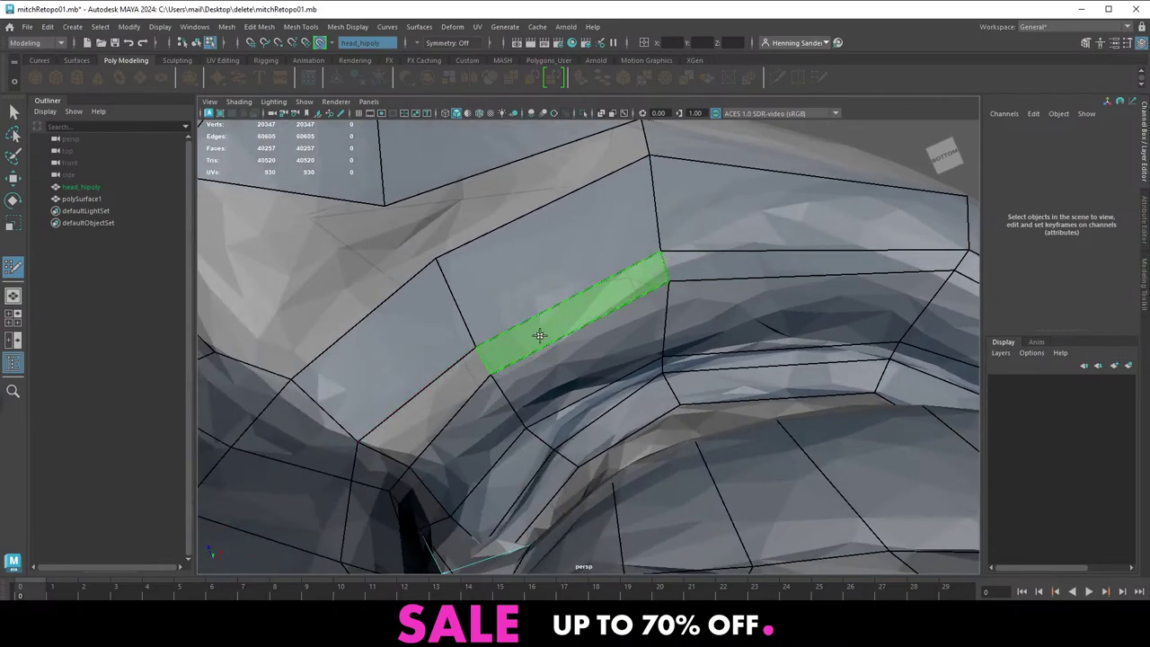
{"action": "left_click_drag", "start_coordinate": [427, 413], "coordinate": [544, 299], "text": "alt"}
{"action": "left_click", "coordinate": [544, 299], "text": "shift"}
{"action": "right_click_drag", "start_coordinate": [611, 328], "coordinate": [511, 336], "text": "alt"}
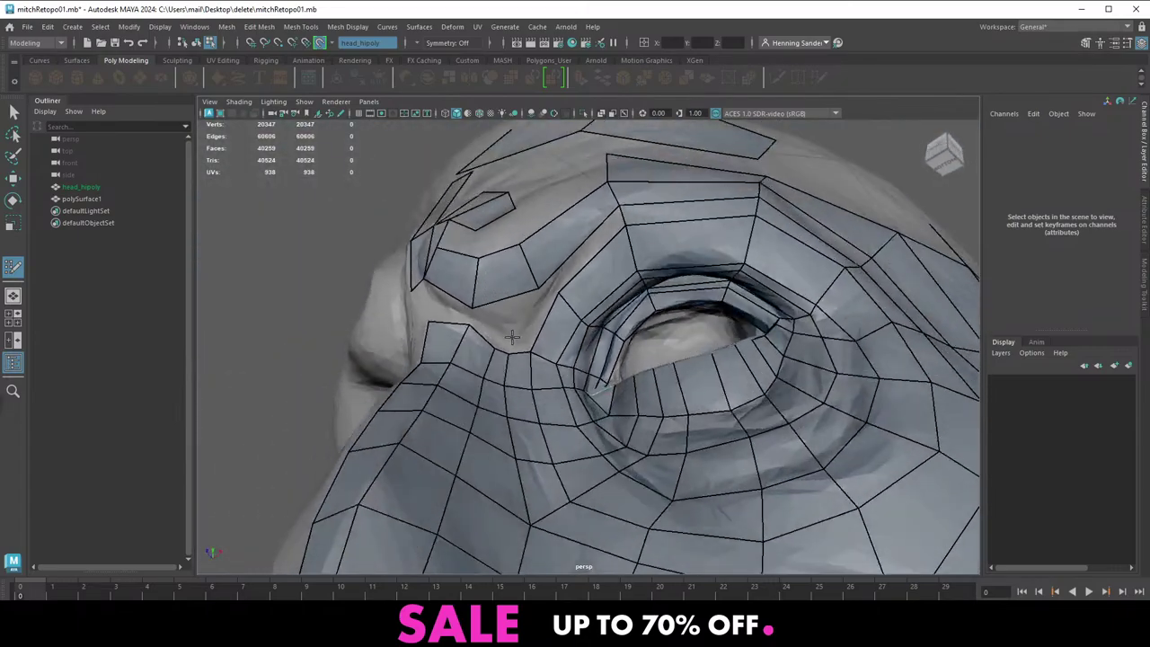
Examine the eyelid and socket loops up close and against the whole face for remaining gaps and uneven flow
{"action": "mouse_move", "coordinate": [511, 336]}
{"action": "left_mouse_down", "text": "alt"}
{"action": "mouse_move", "coordinate": [505, 366]}
{"action": "mouse_move", "coordinate": [642, 366]}
{"action": "mouse_move", "coordinate": [653, 307]}
{"action": "mouse_move", "coordinate": [594, 301]}
{"action": "left_mouse_up", "text": "alt"}
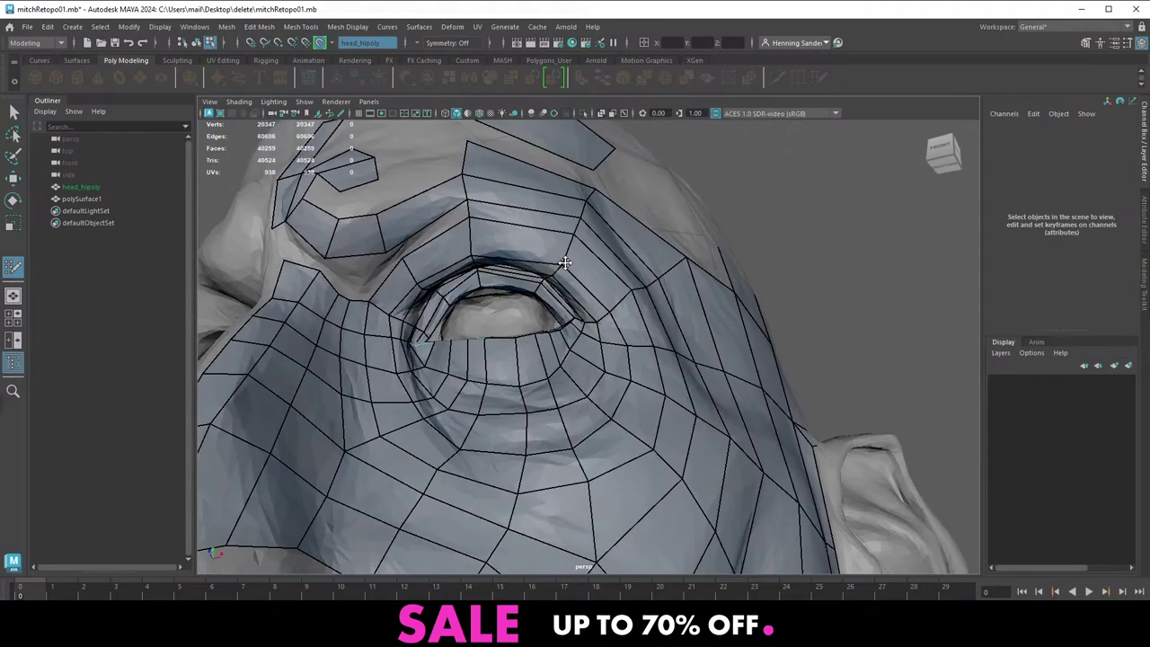
{"action": "mouse_move", "coordinate": [564, 262]}
{"action": "left_mouse_down", "text": "alt"}
{"action": "mouse_move", "coordinate": [553, 241]}
{"action": "mouse_move", "coordinate": [484, 243]}
{"action": "mouse_move", "coordinate": [509, 273]}
{"action": "mouse_move", "coordinate": [522, 373]}
{"action": "left_mouse_up", "text": "alt"}
{"action": "mouse_move", "coordinate": [522, 372]}
{"action": "right_mouse_down", "text": "alt"}
{"action": "mouse_move", "coordinate": [623, 451]}
{"action": "mouse_move", "coordinate": [696, 476]}
{"action": "right_mouse_up", "text": "alt"}
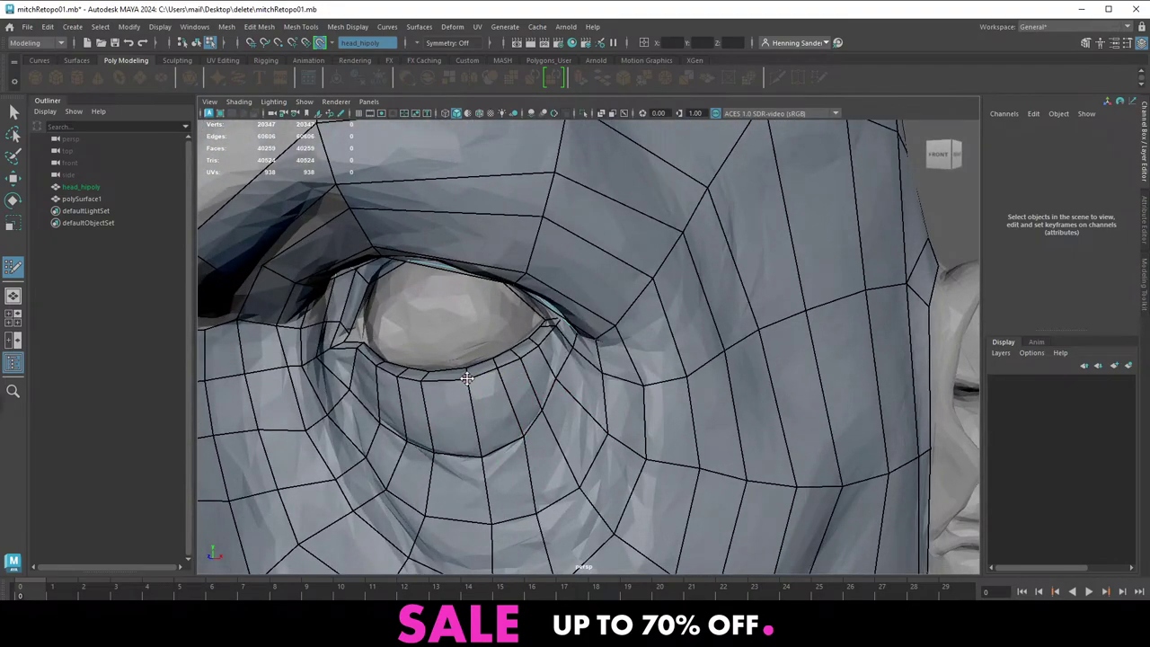
{"action": "right_click_drag", "start_coordinate": [521, 357], "coordinate": [360, 293], "text": "alt"}
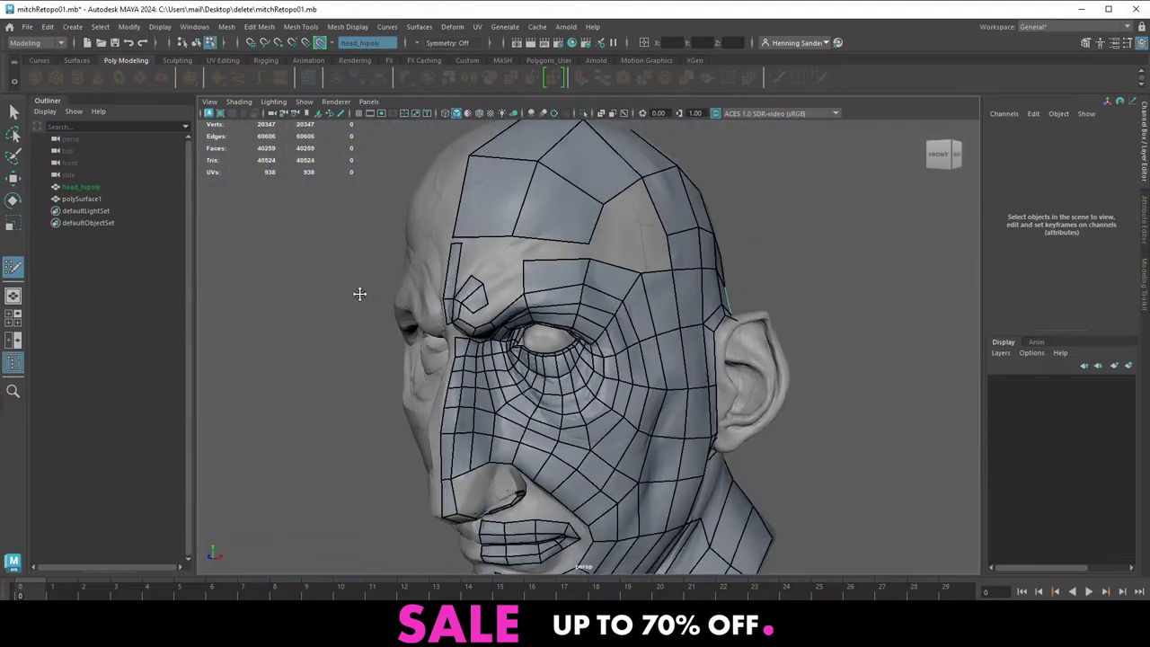
{"action": "left_click_drag", "start_coordinate": [360, 292], "coordinate": [512, 332], "text": "alt"}
{"action": "right_click_drag", "start_coordinate": [512, 332], "coordinate": [636, 401], "text": "alt"}
{"action": "middle_click_drag", "start_coordinate": [636, 400], "coordinate": [550, 296], "text": "alt"}
{"action": "right_click_drag", "start_coordinate": [550, 296], "coordinate": [574, 354], "text": "alt"}
Extrude a new outer row of quads along the lower lip and around the mouth corner
{"action": "left_click_drag", "start_coordinate": [575, 354], "coordinate": [555, 403], "text": "alt"}
{"action": "middle_click_drag", "start_coordinate": [521, 503], "coordinate": [551, 409], "text": "alt"}
{"action": "left_click_drag", "start_coordinate": [552, 410], "coordinate": [521, 418], "text": "alt"}
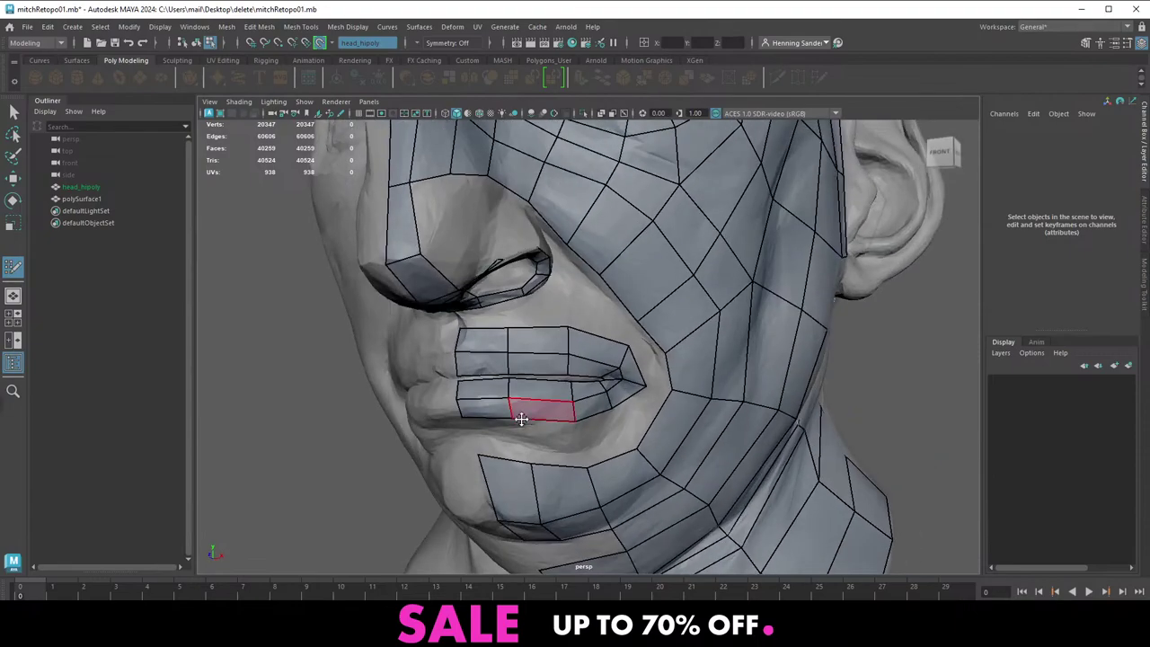
{"action": "middle_click_drag", "start_coordinate": [521, 418], "coordinate": [544, 386], "text": "alt"}
{"action": "right_click_drag", "start_coordinate": [544, 386], "coordinate": [572, 411], "text": "alt"}
{"action": "mouse_move", "coordinate": [572, 410]}
{"action": "left_mouse_down", "text": "alt"}
{"action": "mouse_move", "coordinate": [503, 380]}
{"action": "mouse_move", "coordinate": [506, 411]}
{"action": "mouse_move", "coordinate": [501, 398]}
{"action": "mouse_move", "coordinate": [548, 387]}
{"action": "mouse_move", "coordinate": [615, 405]}
{"action": "mouse_move", "coordinate": [584, 400]}
{"action": "mouse_move", "coordinate": [677, 385]}
{"action": "mouse_move", "coordinate": [630, 377]}
{"action": "left_mouse_up", "text": "alt"}
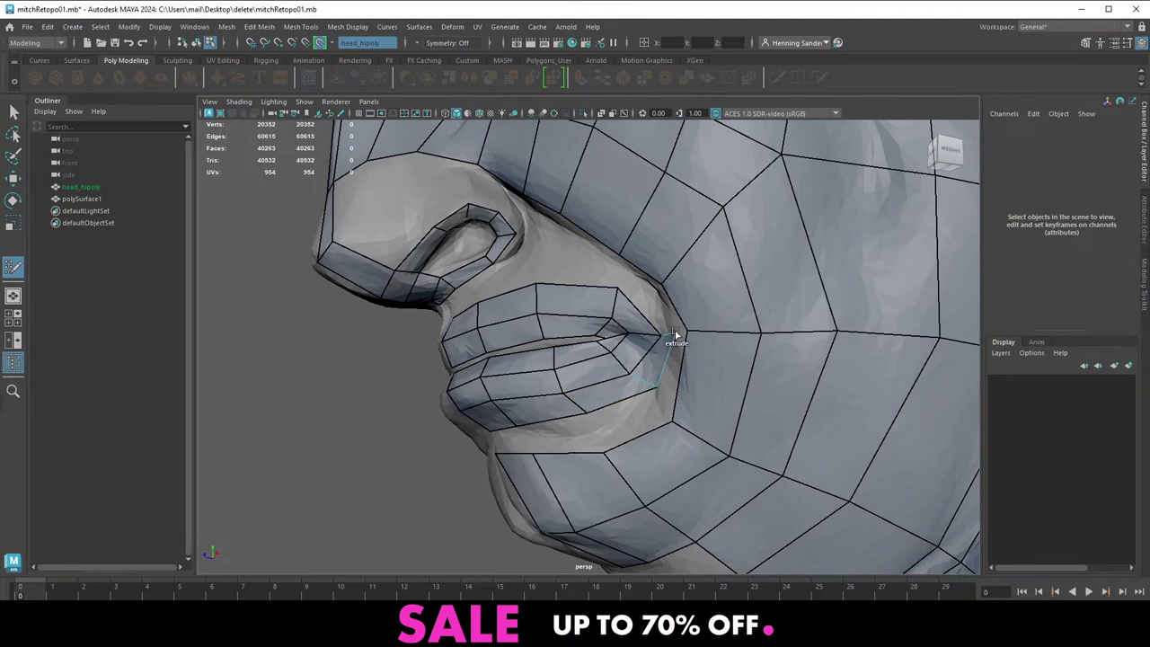
{"action": "left_click_drag", "start_coordinate": [661, 339], "coordinate": [619, 280]}
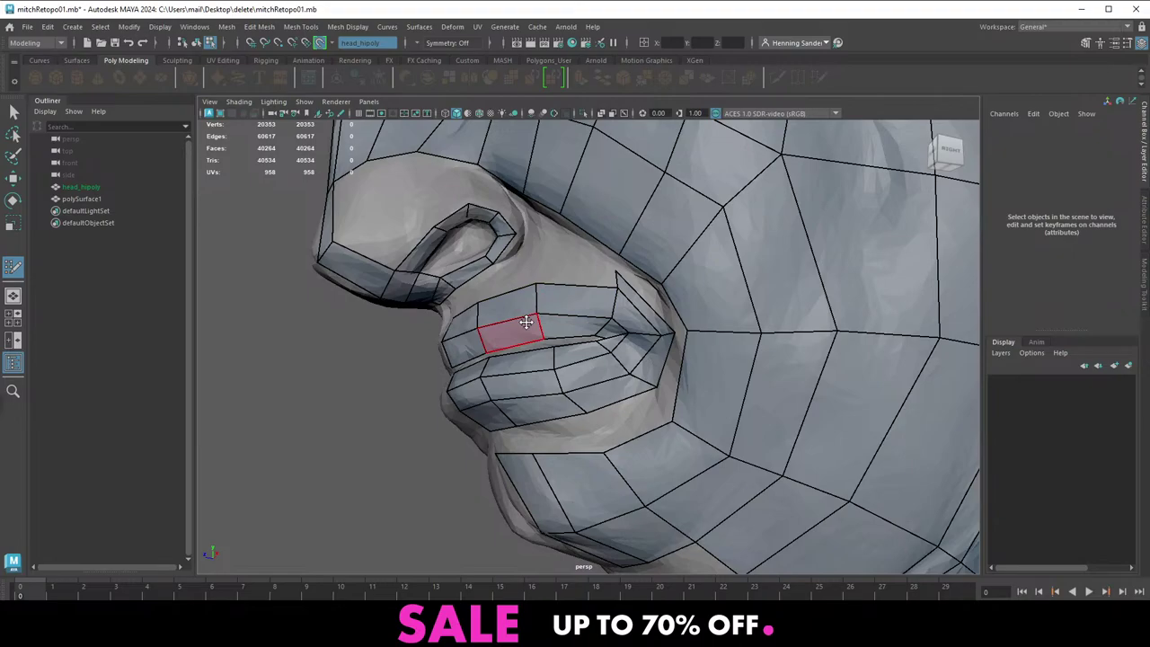
Continue the outer lip row across the top of the upper lip to the face's midline
{"action": "left_click_drag", "start_coordinate": [616, 326], "coordinate": [638, 292], "text": "alt"}
{"action": "middle_click_drag", "start_coordinate": [638, 292], "coordinate": [652, 323], "text": "alt"}
{"action": "right_click_drag", "start_coordinate": [652, 322], "coordinate": [652, 333], "text": "alt"}
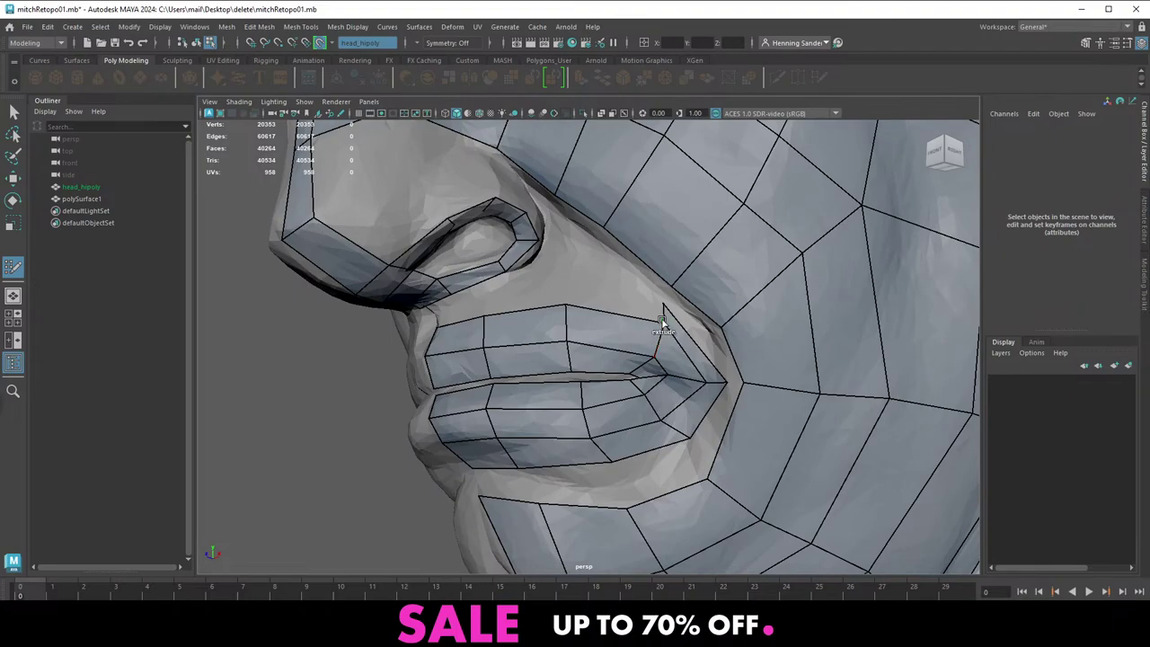
{"action": "mouse_move", "coordinate": [663, 320]}
{"action": "left_mouse_down"}
{"action": "mouse_move", "coordinate": [562, 282]}
{"action": "mouse_move", "coordinate": [593, 315]}
{"action": "mouse_move", "coordinate": [473, 308]}
{"action": "left_mouse_up"}
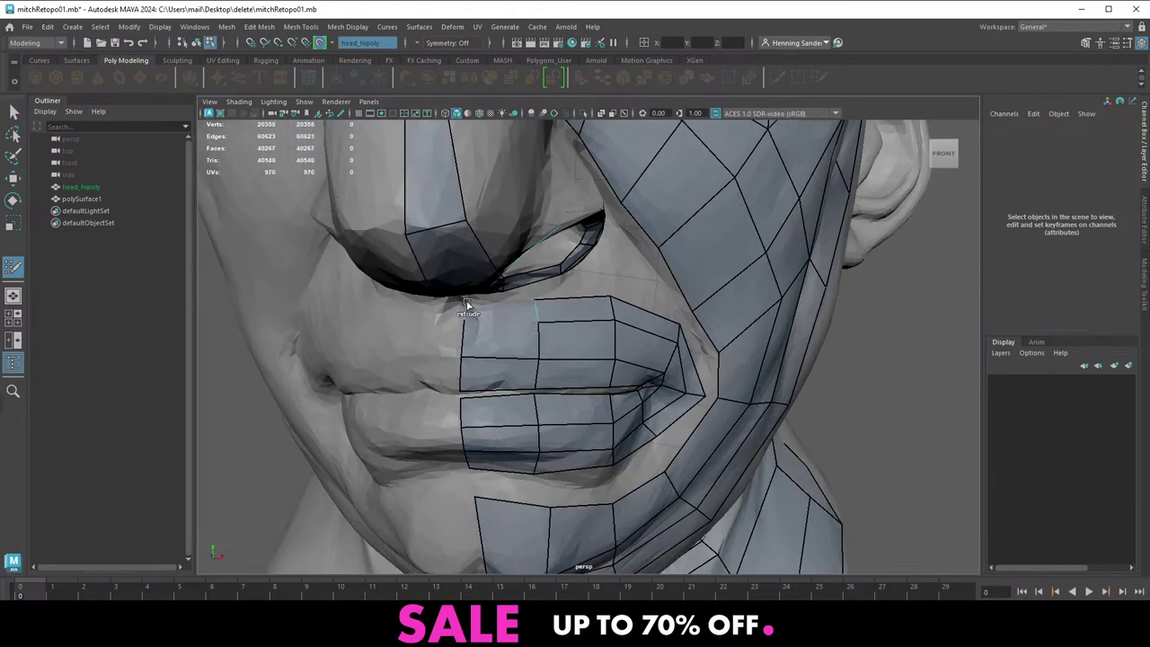
Examine the edge flow of the mouth, cheek, jaw and neck from several angles
{"action": "right_click_drag", "start_coordinate": [564, 344], "coordinate": [381, 268], "text": "alt"}
{"action": "left_click_drag", "start_coordinate": [601, 385], "coordinate": [526, 374], "text": "alt"}
{"action": "right_click_drag", "start_coordinate": [527, 374], "coordinate": [608, 351], "text": "alt"}
{"action": "left_click_drag", "start_coordinate": [608, 351], "coordinate": [637, 381], "text": "alt"}
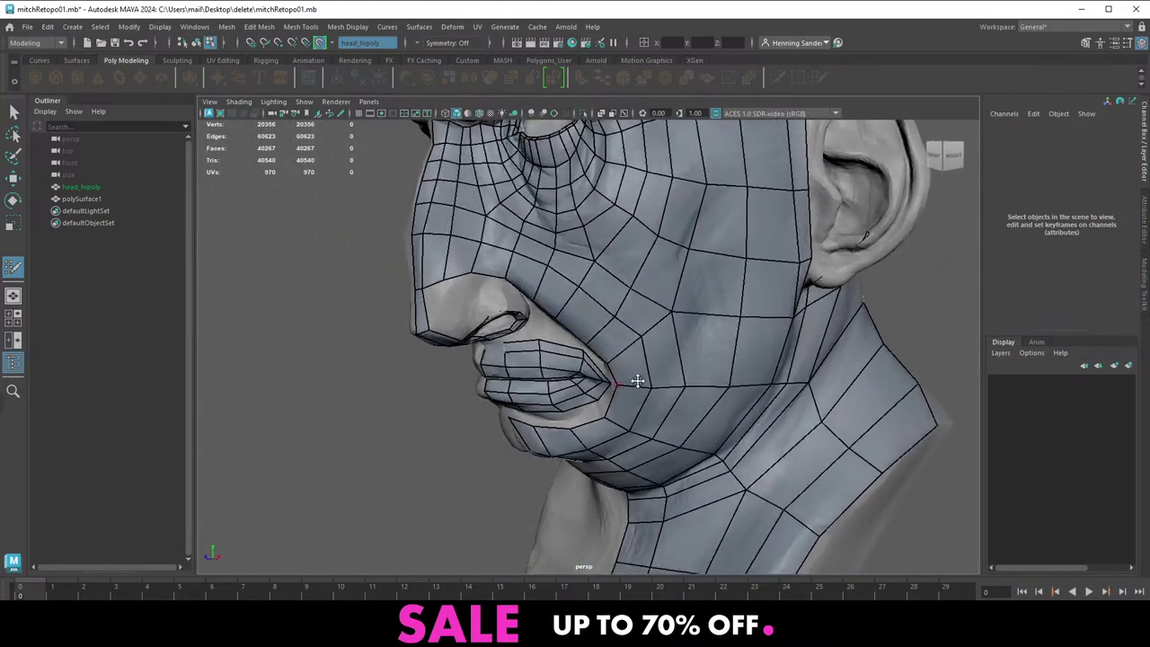
{"action": "right_click_drag", "start_coordinate": [637, 381], "coordinate": [589, 333], "text": "alt"}
{"action": "middle_click_drag", "start_coordinate": [589, 334], "coordinate": [523, 347], "text": "alt"}
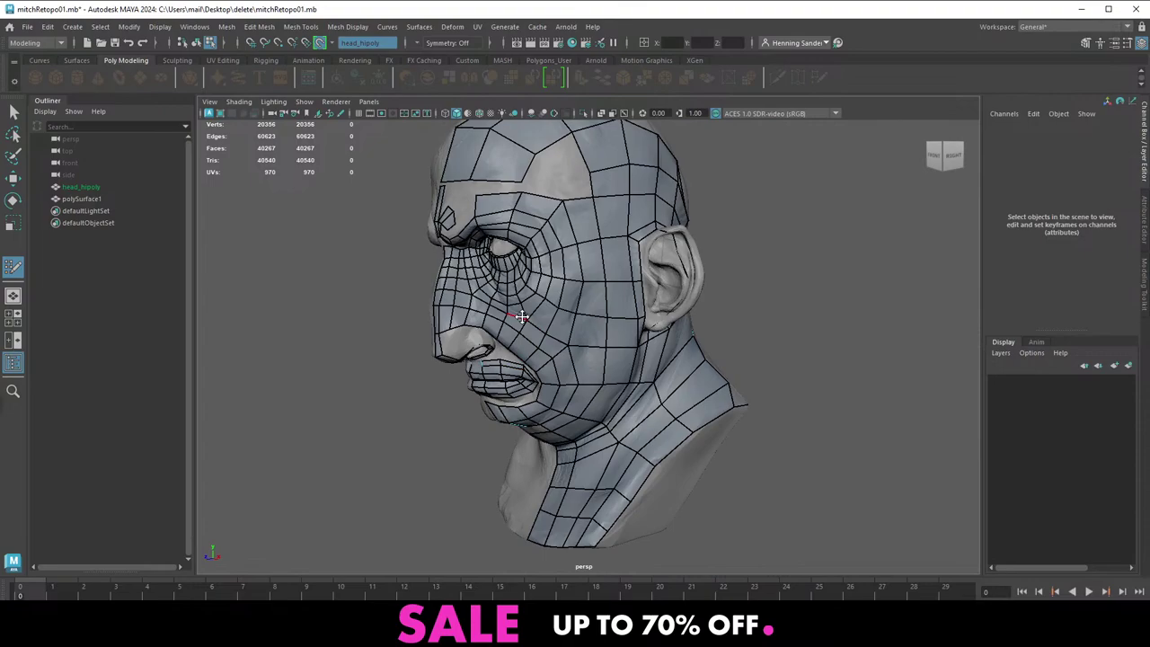
{"action": "right_click_drag", "start_coordinate": [615, 325], "coordinate": [665, 347], "text": "alt"}
{"action": "left_click_drag", "start_coordinate": [665, 346], "coordinate": [576, 293], "text": "alt"}
{"action": "right_click_drag", "start_coordinate": [577, 294], "coordinate": [586, 264], "text": "alt"}
{"action": "left_click_drag", "start_coordinate": [586, 264], "coordinate": [566, 279], "text": "alt"}
Extrude two quads upward from the upper rim of the nostril onto the nose wing
{"action": "left_click_drag", "start_coordinate": [469, 293], "coordinate": [515, 318], "text": "alt"}
{"action": "right_click_drag", "start_coordinate": [516, 317], "coordinate": [631, 387], "text": "alt"}
{"action": "left_click_drag", "start_coordinate": [503, 387], "coordinate": [413, 368], "text": "alt"}
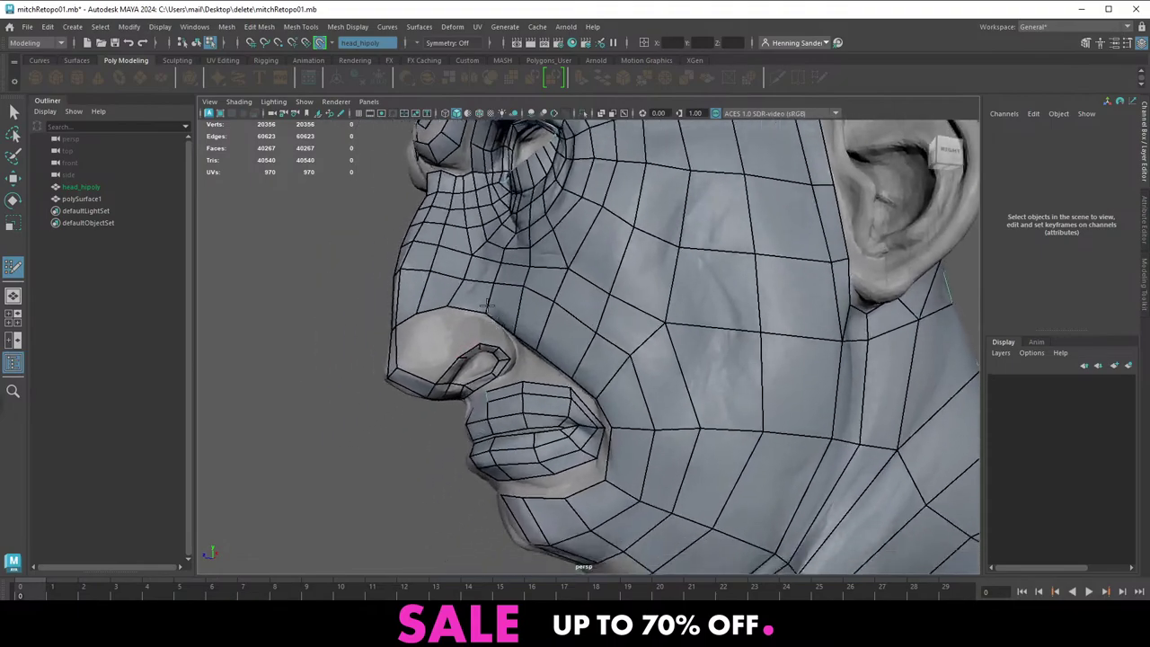
{"action": "right_click_drag", "start_coordinate": [440, 335], "coordinate": [553, 344], "text": "alt"}
{"action": "left_click_drag", "start_coordinate": [551, 344], "coordinate": [334, 398], "text": "alt"}
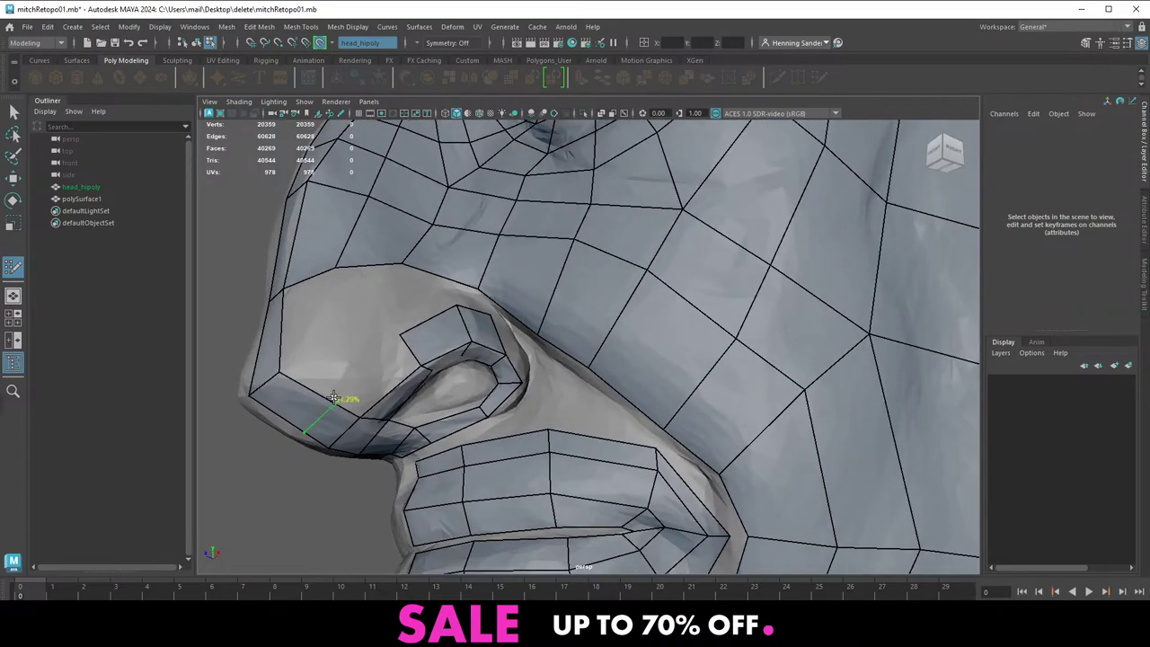
Insert an edge across the nose tip strip and add two quads connecting the tip with the row above the nostril
{"action": "left_click", "coordinate": [322, 395], "text": "ctrl"}
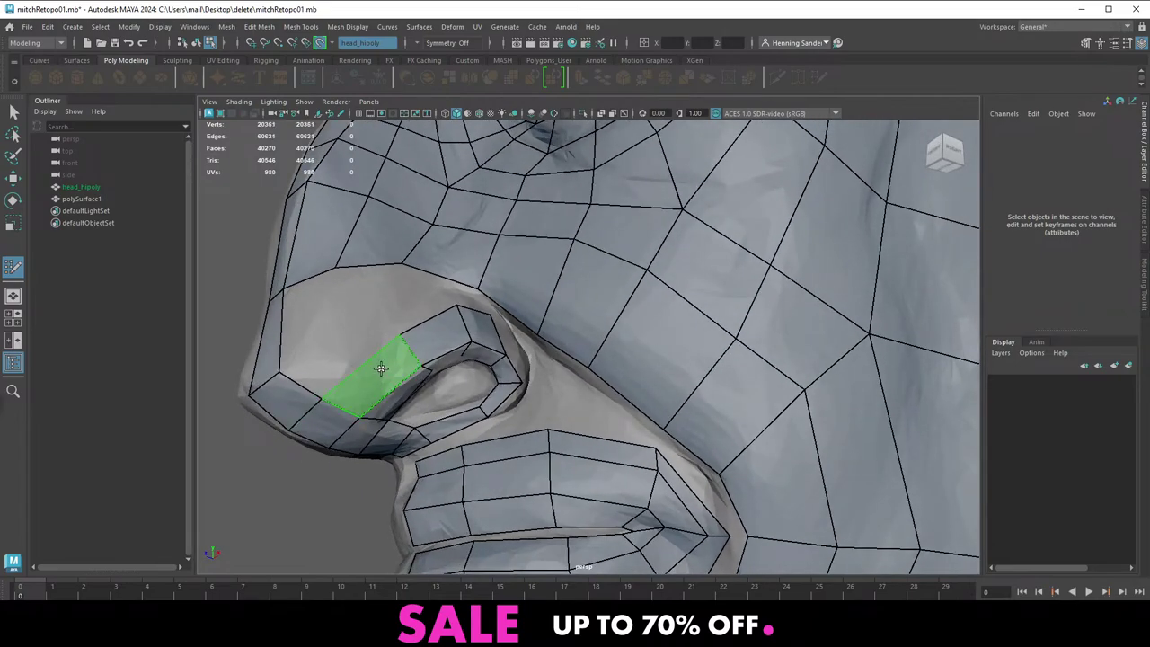
{"action": "left_click", "coordinate": [381, 368], "text": "shift"}
{"action": "left_click_drag", "start_coordinate": [381, 368], "coordinate": [394, 379], "text": "alt"}
{"action": "left_click_drag", "start_coordinate": [322, 415], "coordinate": [358, 323]}
Extend the outer nostril row with quads around the back of the nose wing and beneath the nostril rim
{"action": "left_click_drag", "start_coordinate": [495, 335], "coordinate": [459, 332], "text": "alt"}
{"action": "right_click_drag", "start_coordinate": [459, 332], "coordinate": [512, 387], "text": "alt"}
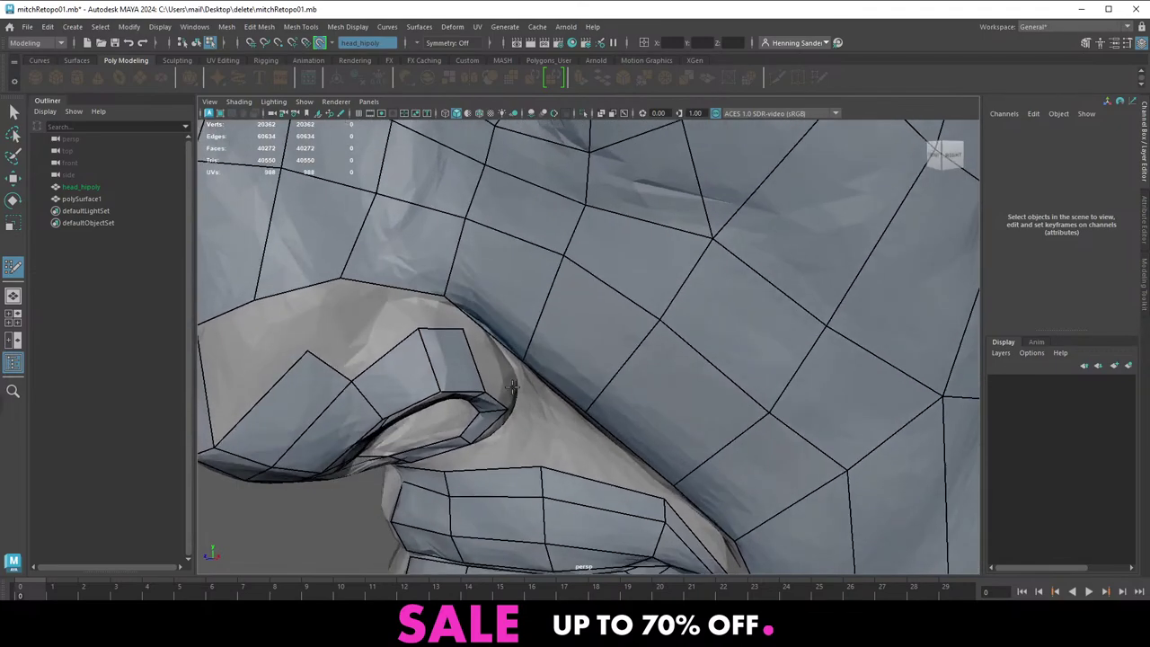
{"action": "left_click_drag", "start_coordinate": [512, 386], "coordinate": [461, 331], "text": "alt"}
{"action": "right_click_drag", "start_coordinate": [462, 331], "coordinate": [493, 382], "text": "alt"}
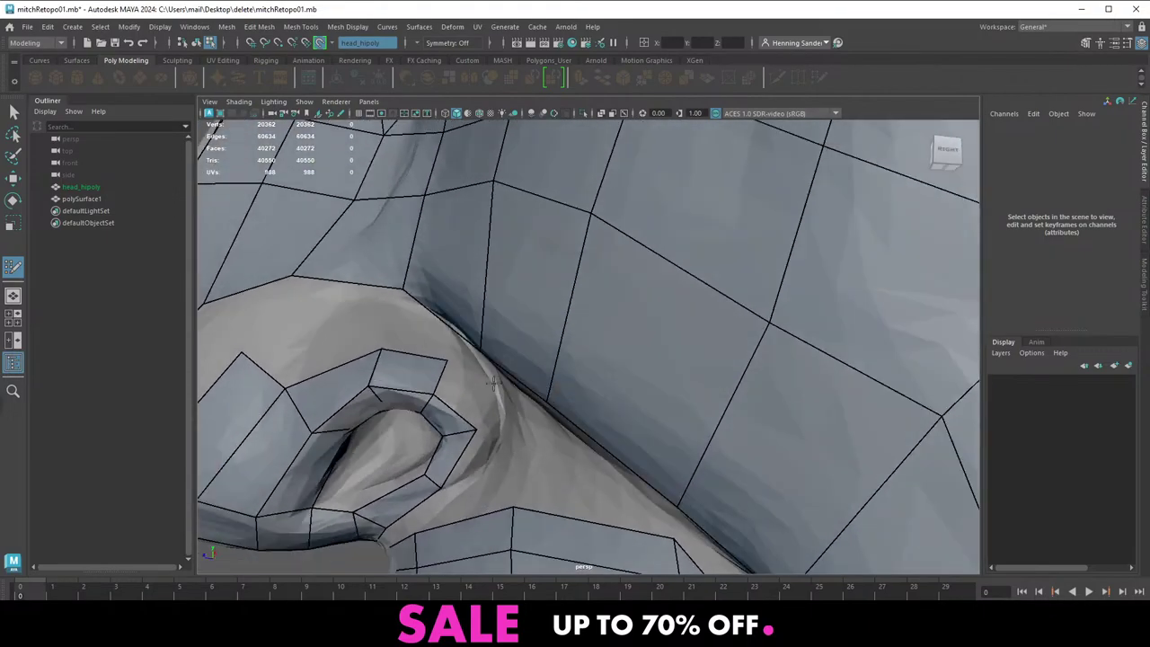
{"action": "left_click_drag", "start_coordinate": [433, 397], "coordinate": [486, 394]}
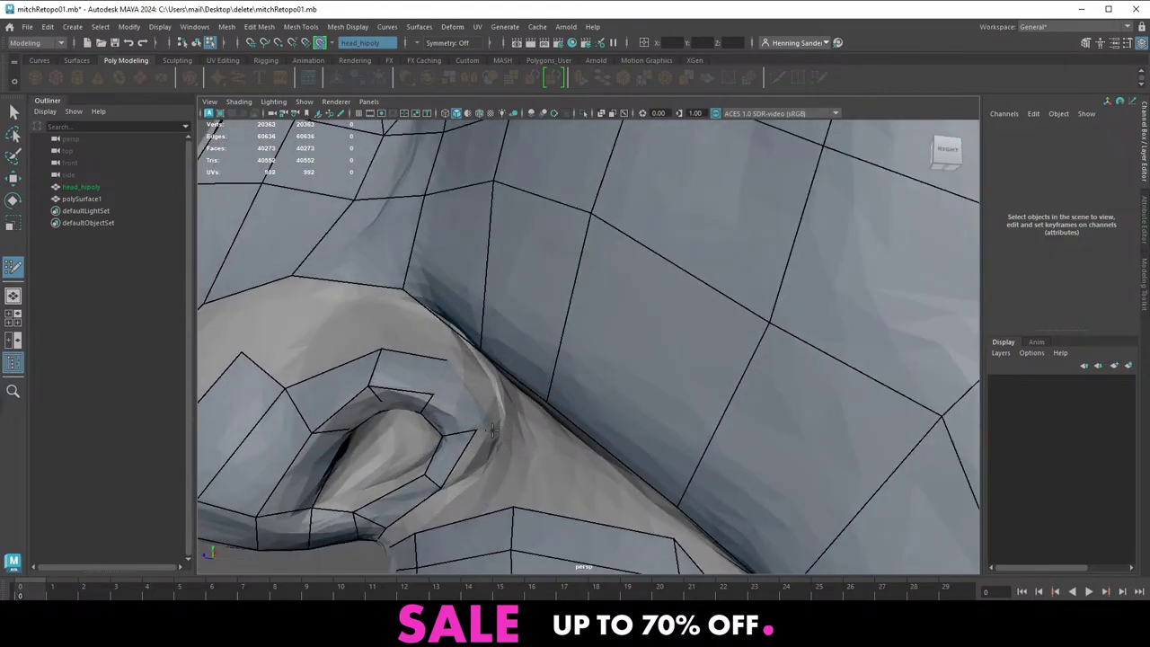
{"action": "middle_click_drag", "start_coordinate": [492, 430], "coordinate": [495, 367], "text": "alt"}
{"action": "left_click_drag", "start_coordinate": [495, 367], "coordinate": [506, 441], "text": "alt"}
{"action": "middle_click_drag", "start_coordinate": [506, 441], "coordinate": [620, 369], "text": "alt"}
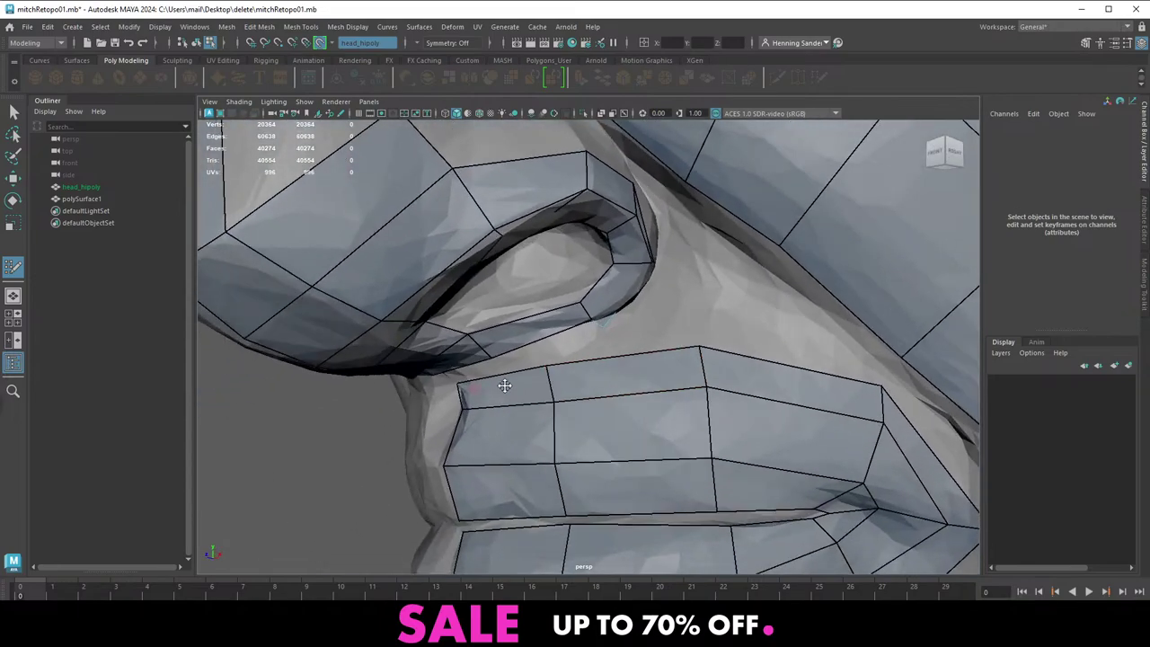
{"action": "left_click_drag", "start_coordinate": [505, 386], "coordinate": [521, 368], "text": "alt"}
{"action": "left_click_drag", "start_coordinate": [603, 314], "coordinate": [519, 336]}
Leave Quad Draw and isolate the retopology mesh polySurface1 in the viewport
{"action": "right_click_drag", "start_coordinate": [536, 330], "coordinate": [387, 273], "text": "alt"}
{"action": "left_click_drag", "start_coordinate": [572, 335], "coordinate": [557, 346], "text": "alt"}
{"action": "key", "text": "q"}
{"action": "mouse_move", "coordinate": [602, 314]}
{"action": "right_mouse_down"}
{"action": "mouse_move", "coordinate": [660, 279]}
{"action": "mouse_move", "coordinate": [619, 275]}
{"action": "mouse_move", "coordinate": [698, 266]}
{"action": "mouse_move", "coordinate": [647, 280]}
{"action": "mouse_move", "coordinate": [499, 232]}
{"action": "right_mouse_up"}
{"action": "key", "text": "F8"}
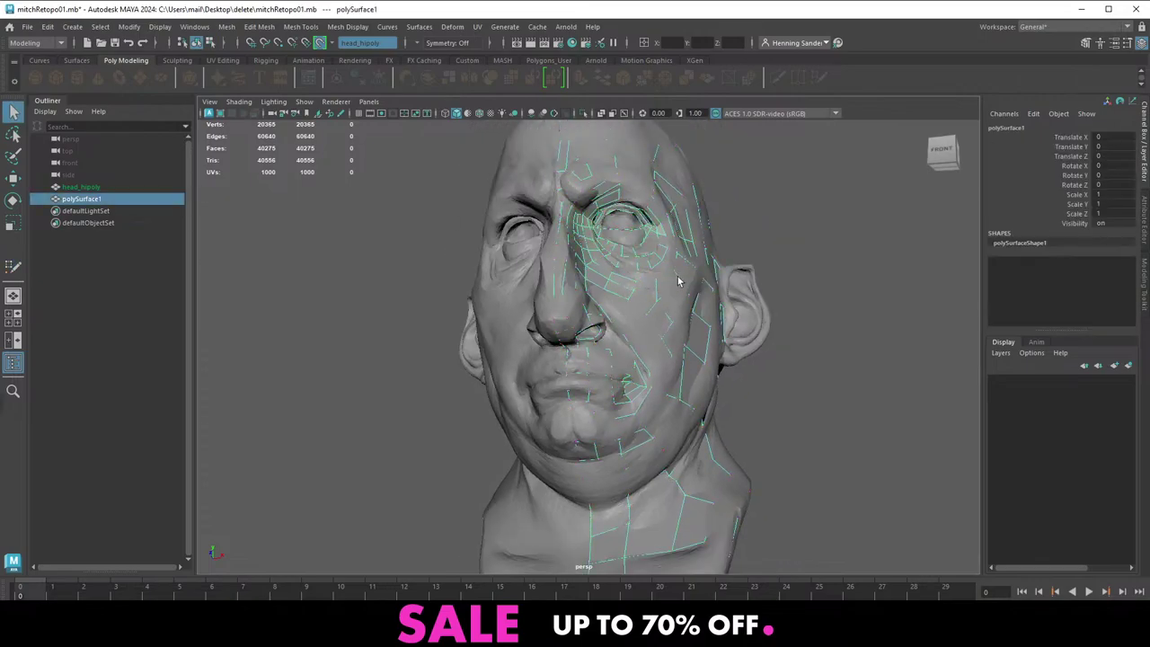
{"action": "key", "text": "ctrl+1"}
{"action": "left_click_drag", "start_coordinate": [662, 289], "coordinate": [630, 325], "text": "alt"}
Select the open midline border edges of the retopology mesh along the nose, lips and chin
{"action": "right_click_drag", "start_coordinate": [575, 267], "coordinate": [573, 238]}
{"action": "left_click", "coordinate": [567, 231]}
{"action": "left_click_drag", "start_coordinate": [562, 330], "coordinate": [559, 259], "text": "alt"}
{"action": "right_click_drag", "start_coordinate": [550, 307], "coordinate": [580, 344], "text": "alt"}
{"action": "middle_click_drag", "start_coordinate": [581, 344], "coordinate": [623, 374], "text": "alt"}
{"action": "right_click_drag", "start_coordinate": [623, 374], "coordinate": [629, 392], "text": "alt"}
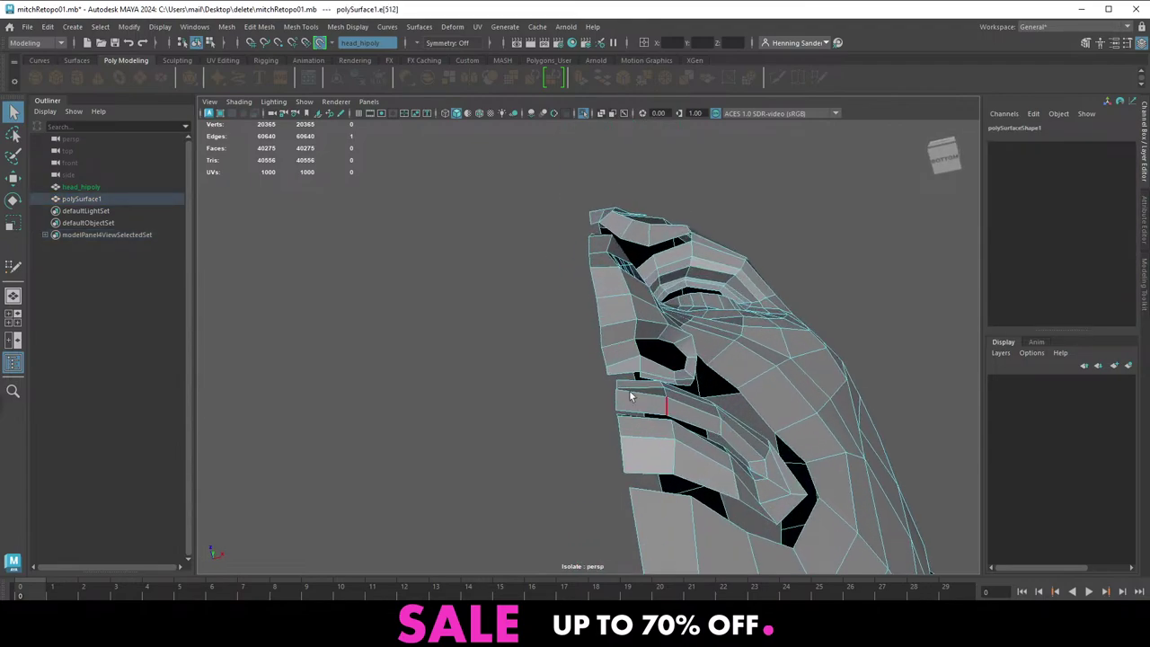
{"action": "left_click_drag", "start_coordinate": [573, 363], "coordinate": [580, 392], "text": "alt"}
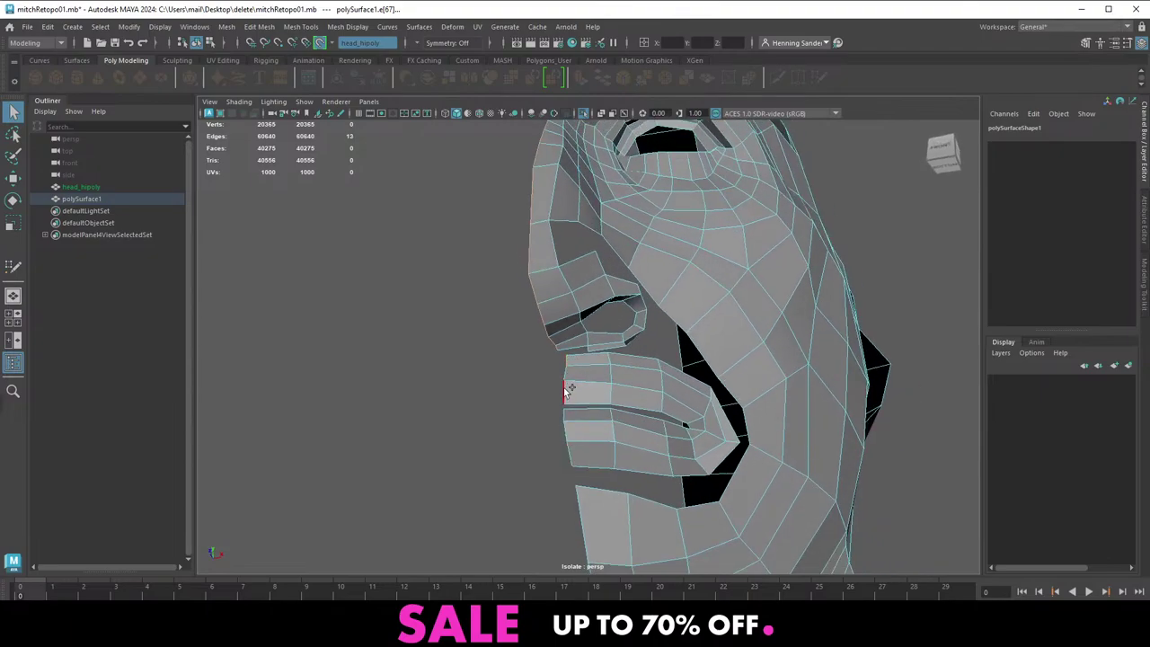
{"action": "middle_click_drag", "start_coordinate": [655, 458], "coordinate": [634, 369], "text": "alt"}
{"action": "left_click", "coordinate": [560, 435], "text": "shift"}
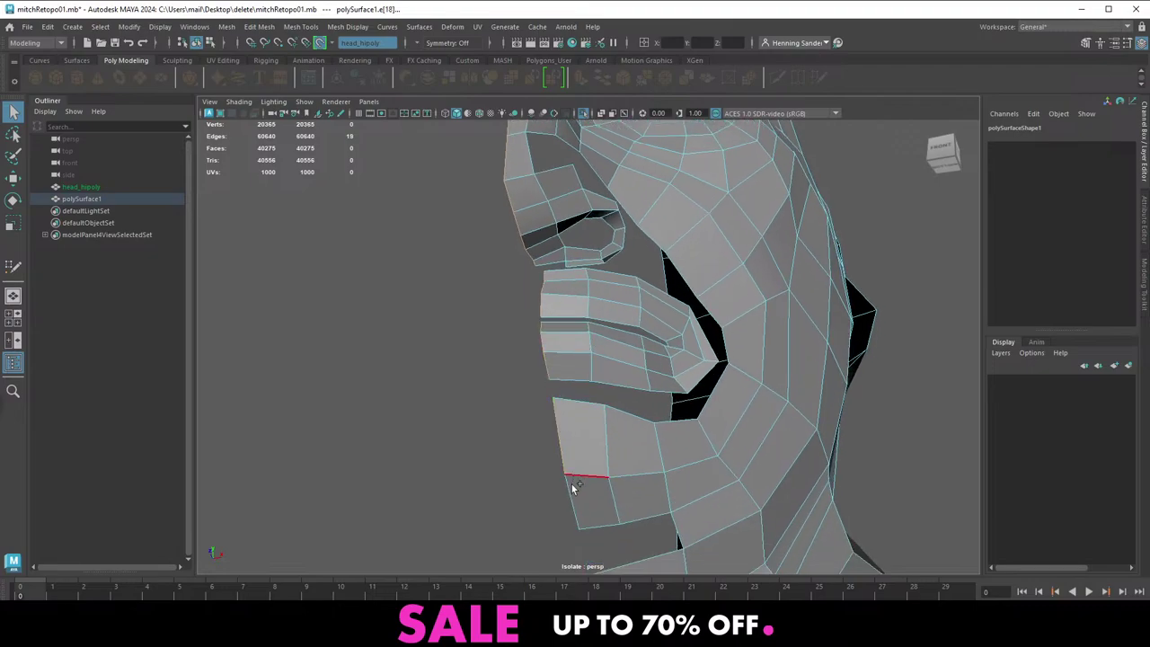
{"action": "left_click", "coordinate": [573, 495], "text": "shift"}
Add the midline border edges of the neck, brow and forehead to the selection
{"action": "right_click_drag", "start_coordinate": [574, 489], "coordinate": [552, 398], "text": "alt"}
{"action": "middle_click_drag", "start_coordinate": [551, 398], "coordinate": [519, 261], "text": "alt"}
{"action": "left_click_drag", "start_coordinate": [586, 415], "coordinate": [536, 431], "text": "alt"}
{"action": "middle_click_drag", "start_coordinate": [536, 431], "coordinate": [526, 454], "text": "alt"}
{"action": "left_click_drag", "start_coordinate": [525, 454], "coordinate": [550, 385], "text": "alt"}
{"action": "left_click_drag", "start_coordinate": [623, 405], "coordinate": [561, 338], "text": "alt"}
{"action": "right_click_drag", "start_coordinate": [562, 338], "coordinate": [728, 345], "text": "alt"}
{"action": "middle_click_drag", "start_coordinate": [728, 345], "coordinate": [687, 409], "text": "alt"}
{"action": "right_click_drag", "start_coordinate": [494, 346], "coordinate": [566, 338], "text": "alt"}
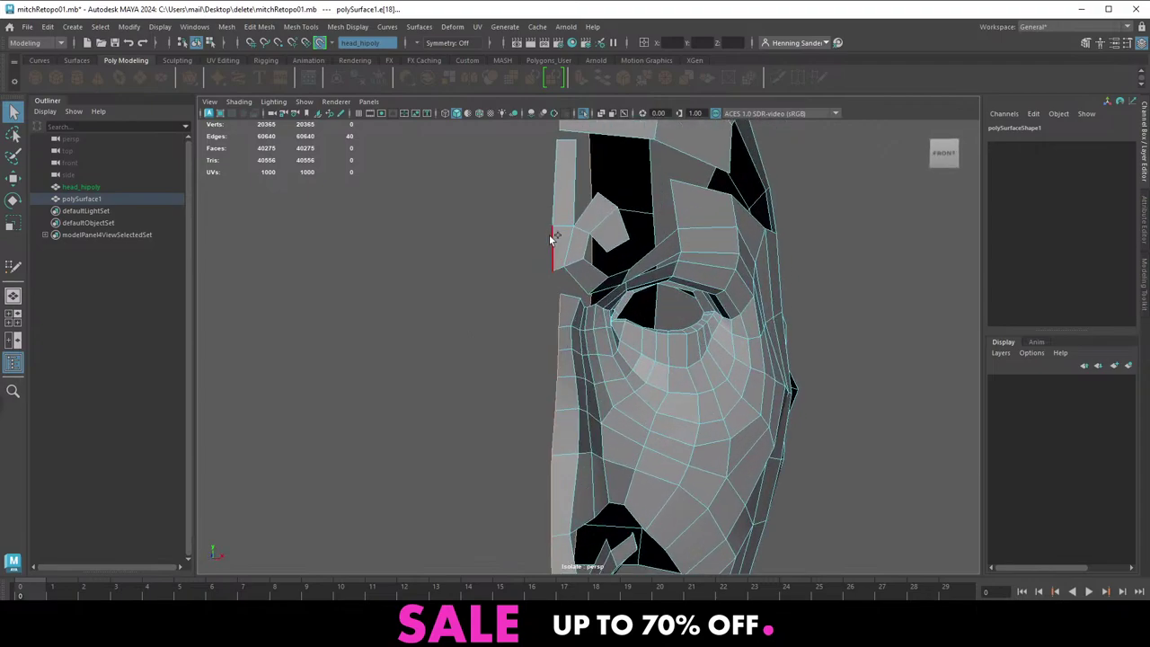
{"action": "right_click_drag", "start_coordinate": [590, 235], "coordinate": [492, 222], "text": "alt"}
Convert the selected midline border edges to a vertex selection
{"action": "key", "text": "F9"}
{"action": "middle_click_drag", "start_coordinate": [659, 373], "coordinate": [603, 317], "text": "alt"}
{"action": "right_click_drag", "start_coordinate": [603, 317], "coordinate": [481, 277], "text": "alt"}
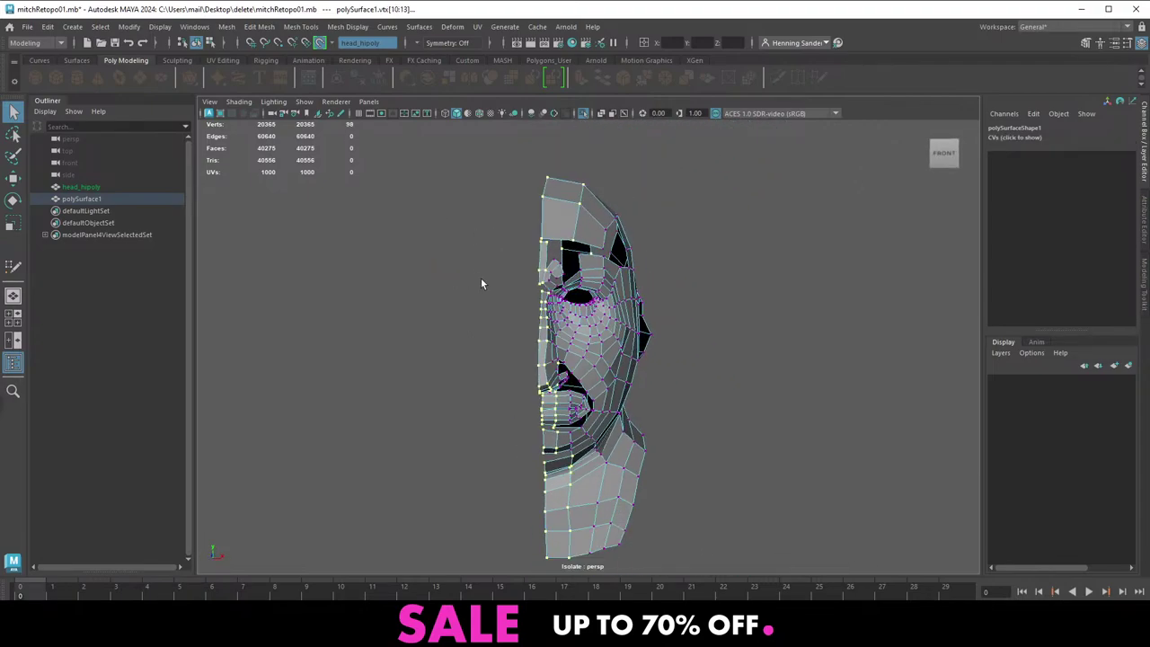
{"action": "key", "text": "F10"}
{"action": "right_click_drag", "start_coordinate": [638, 305], "coordinate": [524, 300], "text": "ctrl"}
{"action": "left_click_drag", "start_coordinate": [532, 328], "coordinate": [654, 194], "text": "alt"}
Align the selected midline vertices to X 0 with an absolute transform
{"action": "left_click", "coordinate": [644, 42]}
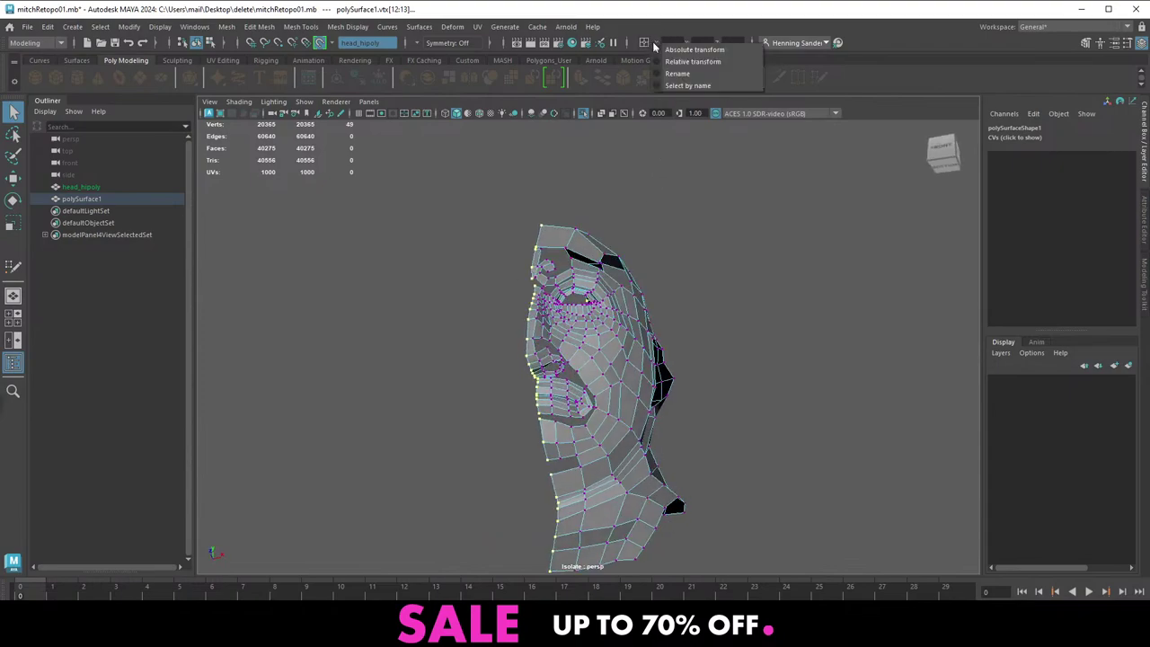
{"action": "left_click", "coordinate": [680, 47]}
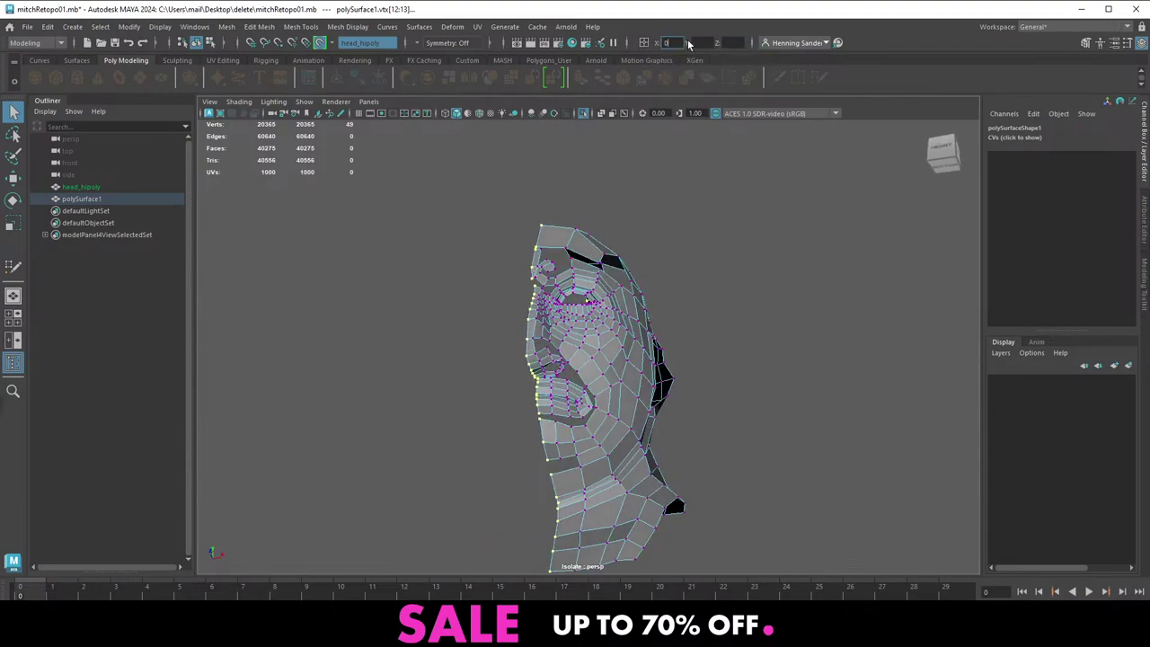
{"action": "key", "text": "Return"}
{"action": "left_click_drag", "start_coordinate": [482, 351], "coordinate": [537, 286], "text": "alt"}
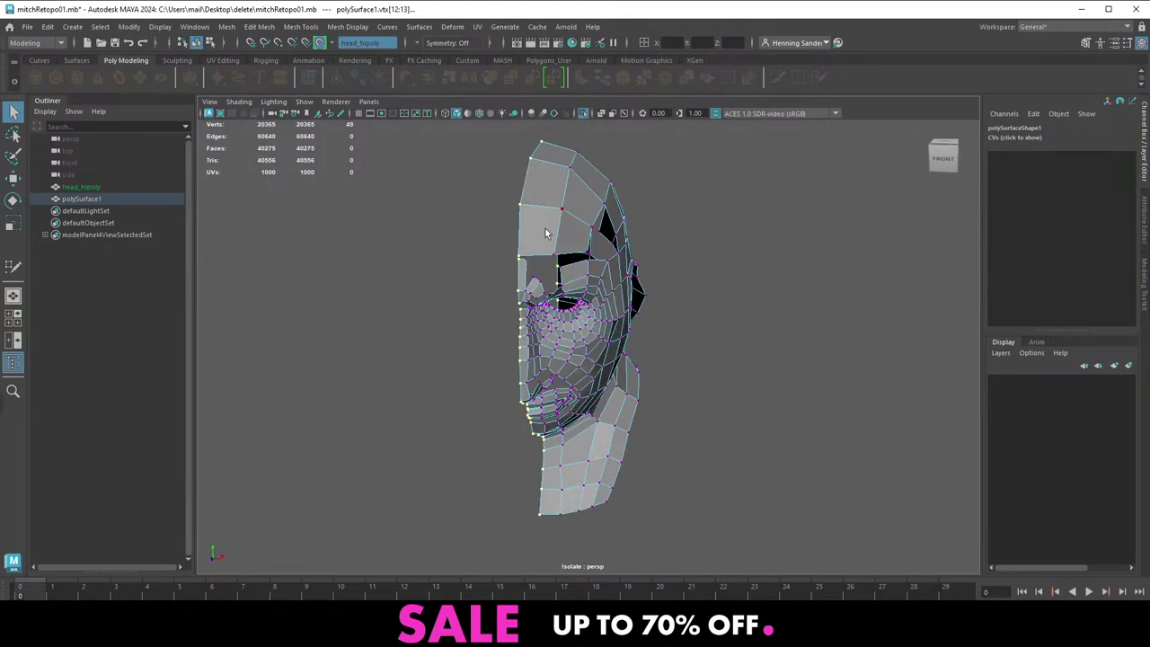
{"action": "scroll", "coordinate": [545, 234], "scroll_direction": "up", "scroll_amount": 1}
Return to object mode, show the high-poly head again and reactivate Quad Draw on the retopology mesh
{"action": "key", "text": "F8"}
{"action": "left_click_drag", "start_coordinate": [564, 183], "coordinate": [576, 230], "text": "alt"}
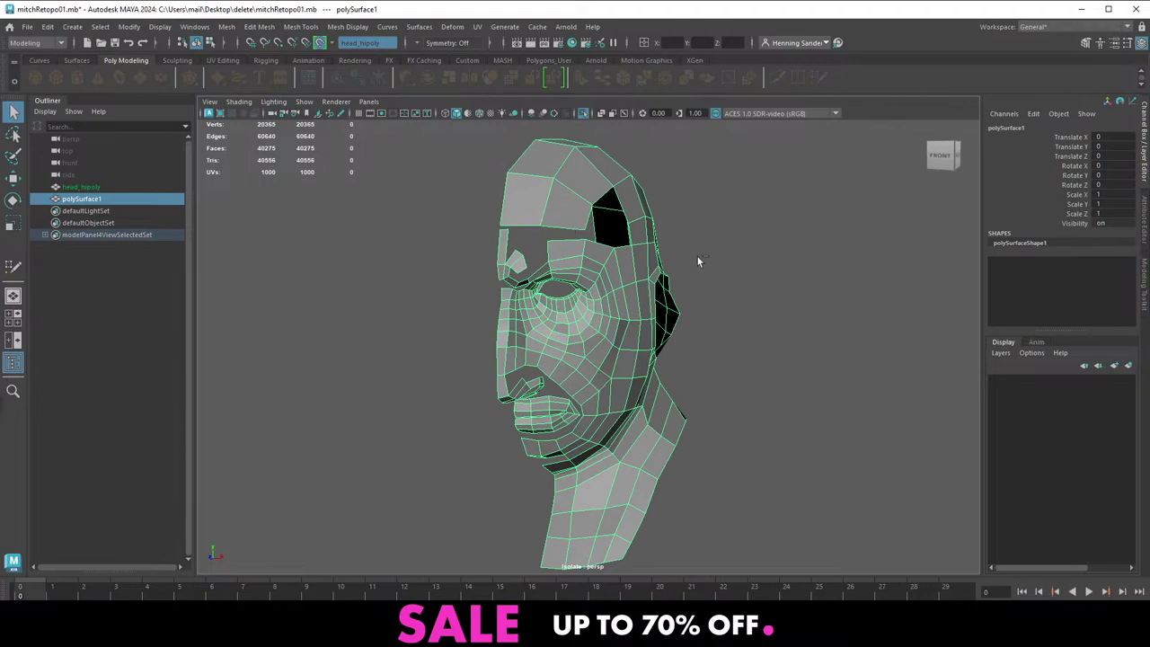
{"action": "key", "text": "ctrl+1"}
{"action": "right_click", "coordinate": [573, 312], "text": "shift"}
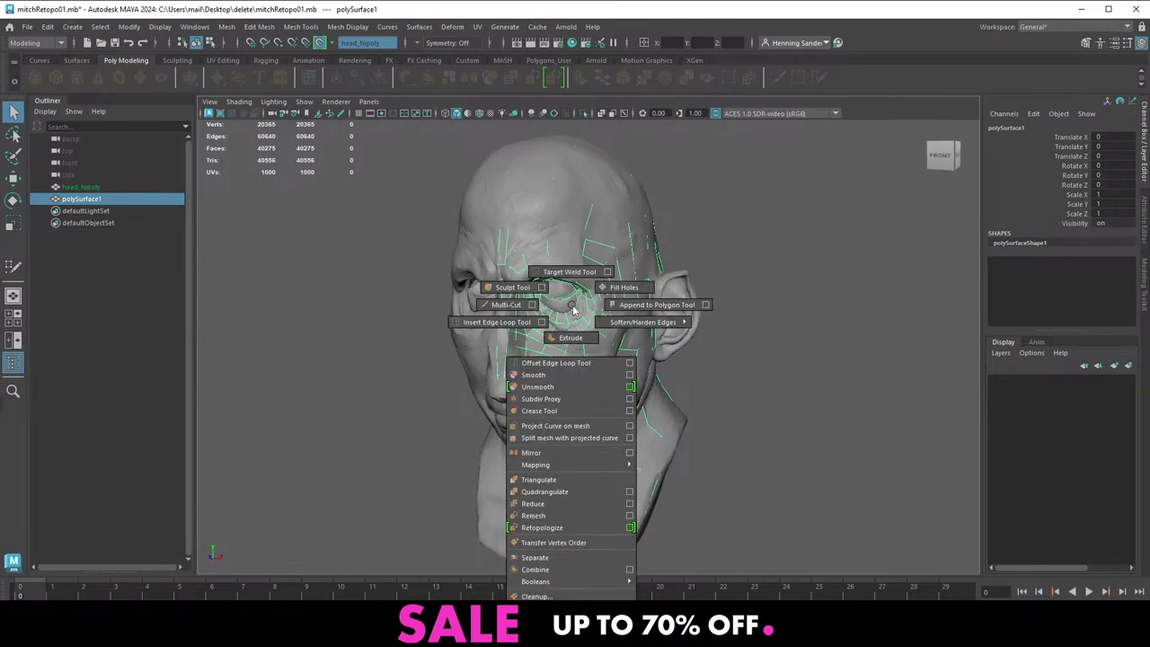
{"action": "right_click_drag", "start_coordinate": [569, 318], "coordinate": [555, 622], "text": "shift"}
{"action": "right_click_drag", "start_coordinate": [535, 399], "coordinate": [745, 394], "text": "alt"}
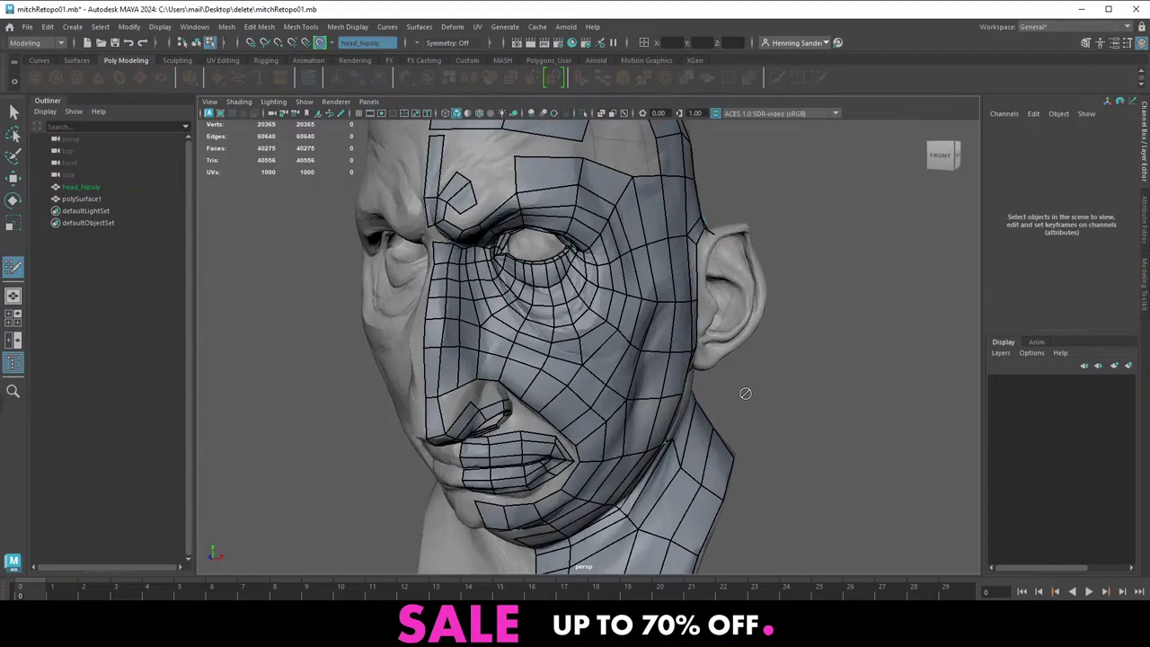
{"action": "left_click_drag", "start_coordinate": [745, 394], "coordinate": [622, 321], "text": "alt"}
{"action": "middle_click_drag", "start_coordinate": [622, 321], "coordinate": [593, 335], "text": "alt"}
{"action": "right_click_drag", "start_coordinate": [593, 335], "coordinate": [688, 354], "text": "alt"}
{"action": "left_click_drag", "start_coordinate": [690, 353], "coordinate": [650, 314], "text": "alt"}
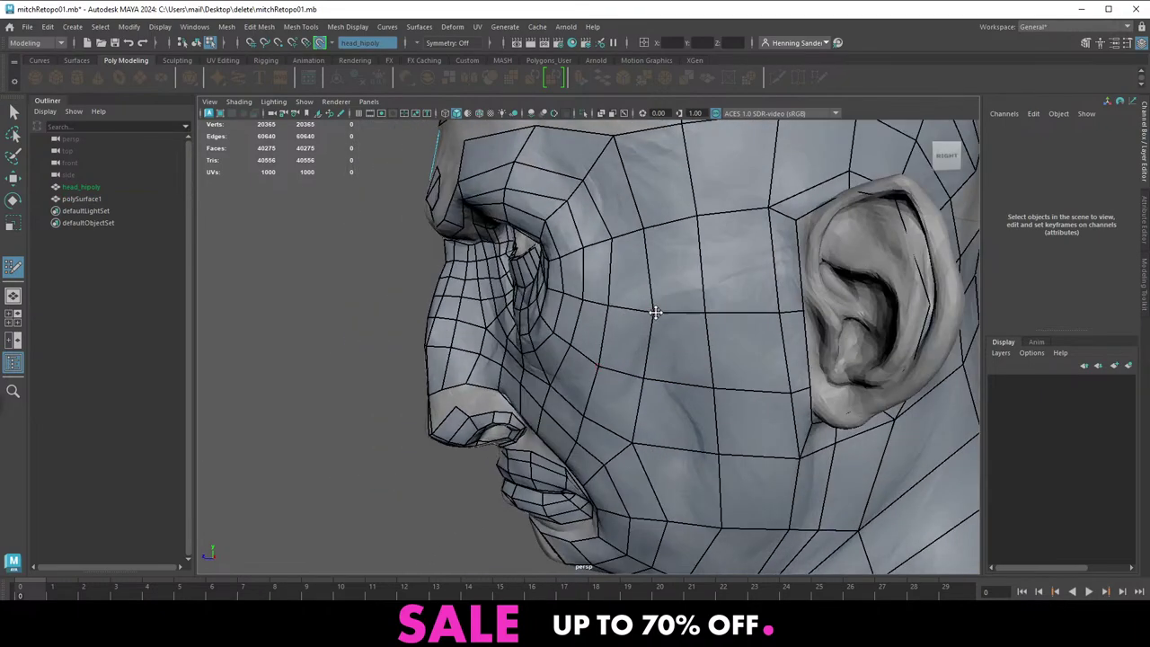
Isolate the retopology mesh in object mode and examine its topology with the wireframe displayed over the shading
{"action": "right_click_drag", "start_coordinate": [729, 341], "coordinate": [636, 297], "text": "alt"}
{"action": "left_click_drag", "start_coordinate": [634, 297], "coordinate": [644, 303], "text": "alt"}
{"action": "key", "text": "ctrl+1"}
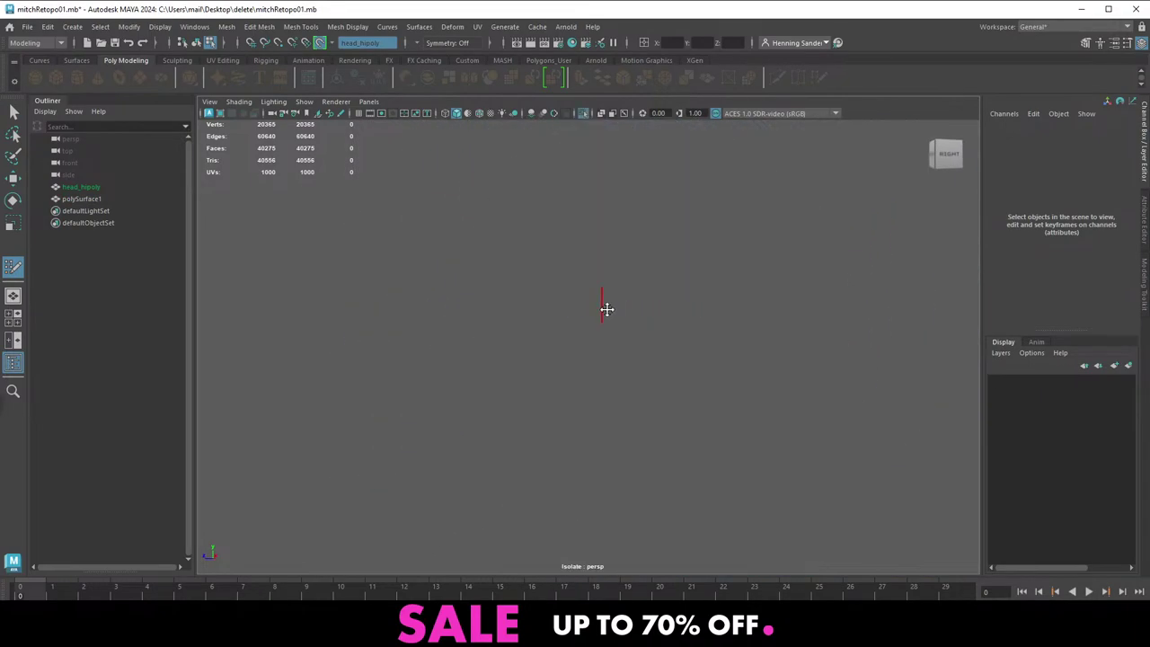
{"action": "key", "text": "ctrl+1"}
{"action": "key", "text": "q"}
{"action": "right_click_drag", "start_coordinate": [604, 307], "coordinate": [686, 265]}
{"action": "key", "text": "ctrl+1"}
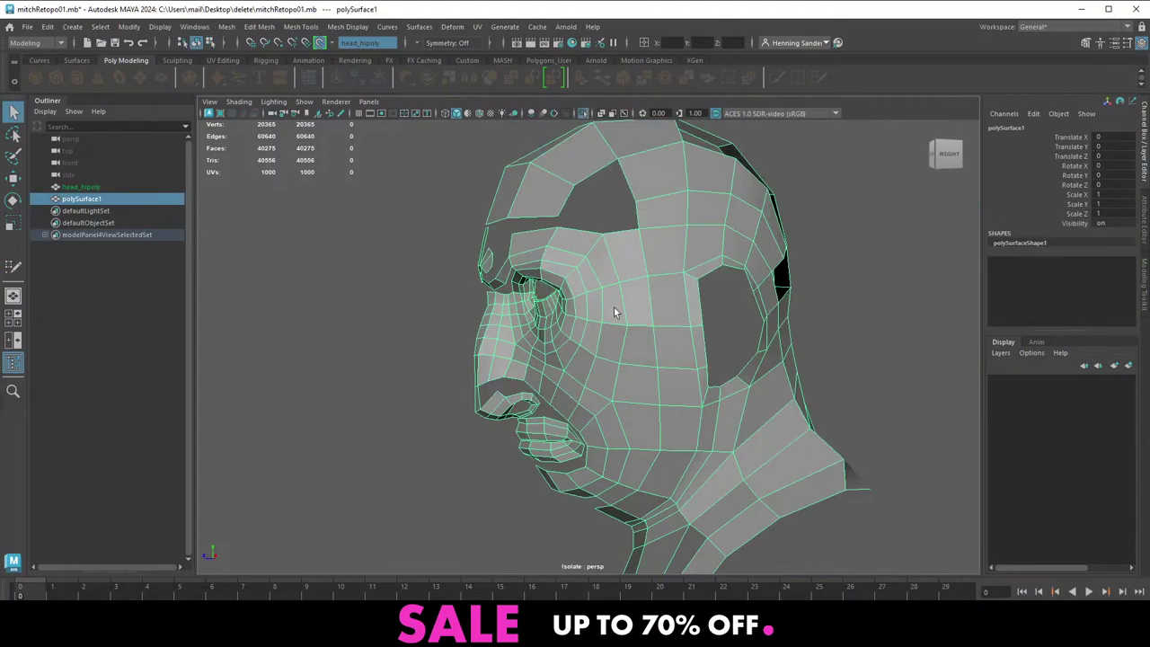
{"action": "left_click_drag", "start_coordinate": [468, 372], "coordinate": [580, 362], "text": "alt"}
{"action": "key", "text": "alt+d"}
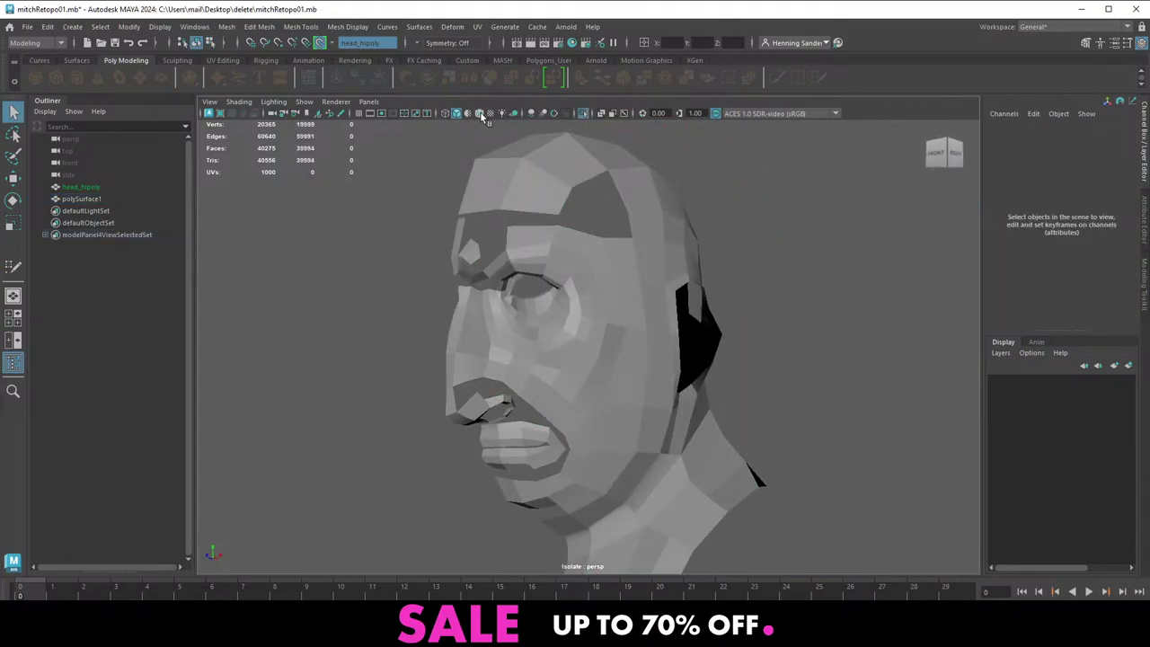
{"action": "left_click", "coordinate": [480, 113]}
{"action": "middle_click_drag", "start_coordinate": [638, 297], "coordinate": [645, 255], "text": "alt"}
{"action": "mouse_move", "coordinate": [645, 259]}
{"action": "left_mouse_down", "text": "alt"}
{"action": "mouse_move", "coordinate": [563, 289]}
{"action": "mouse_move", "coordinate": [662, 276]}
{"action": "left_mouse_up", "text": "alt"}
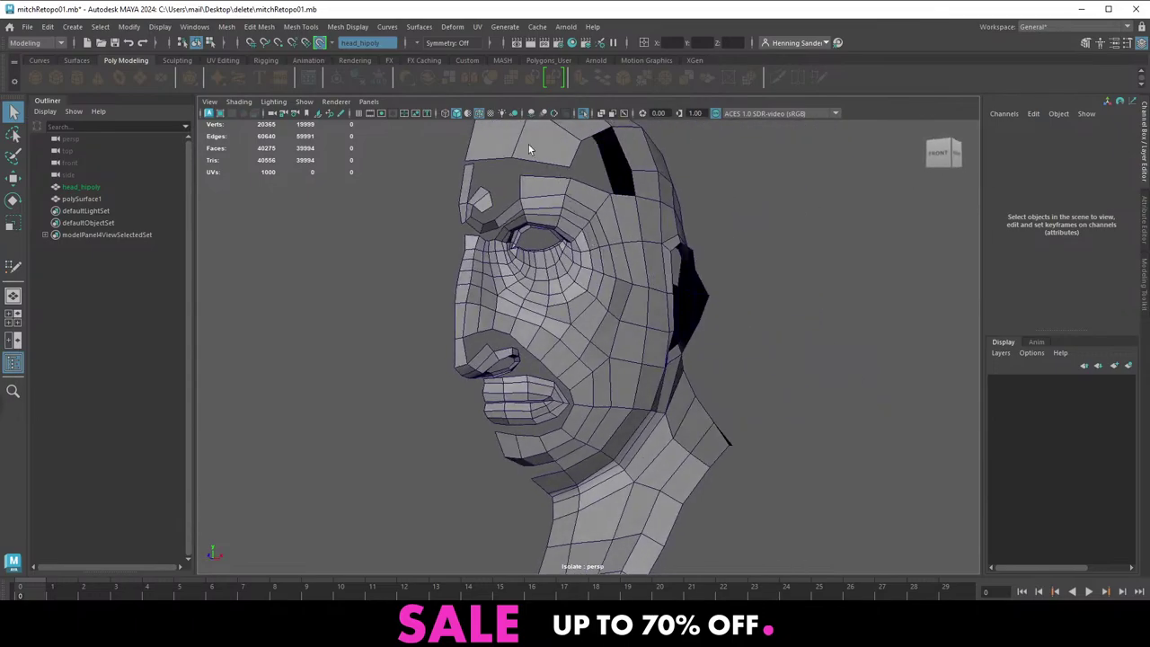
Turn off the wireframe overlay, bring the high-poly head back into view and reactivate Quad Draw on the retopology mesh
{"action": "left_click", "coordinate": [479, 115]}
{"action": "left_click", "coordinate": [599, 273]}
{"action": "key", "text": "ctrl+1"}
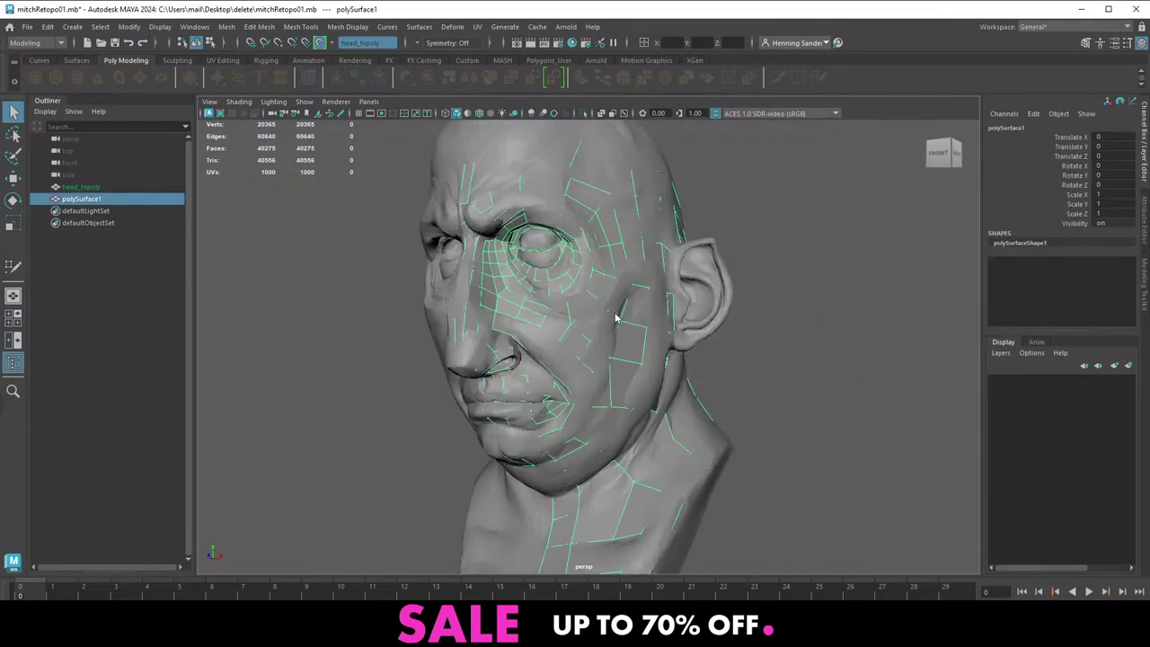
{"action": "mouse_move", "coordinate": [616, 309]}
{"action": "right_mouse_down", "text": "shift"}
{"action": "mouse_move", "coordinate": [618, 469]}
{"action": "mouse_move", "coordinate": [604, 611]}
{"action": "mouse_move", "coordinate": [593, 614]}
{"action": "right_mouse_up", "text": "shift"}
{"action": "right_click_drag", "start_coordinate": [516, 296], "coordinate": [550, 299], "text": "alt"}
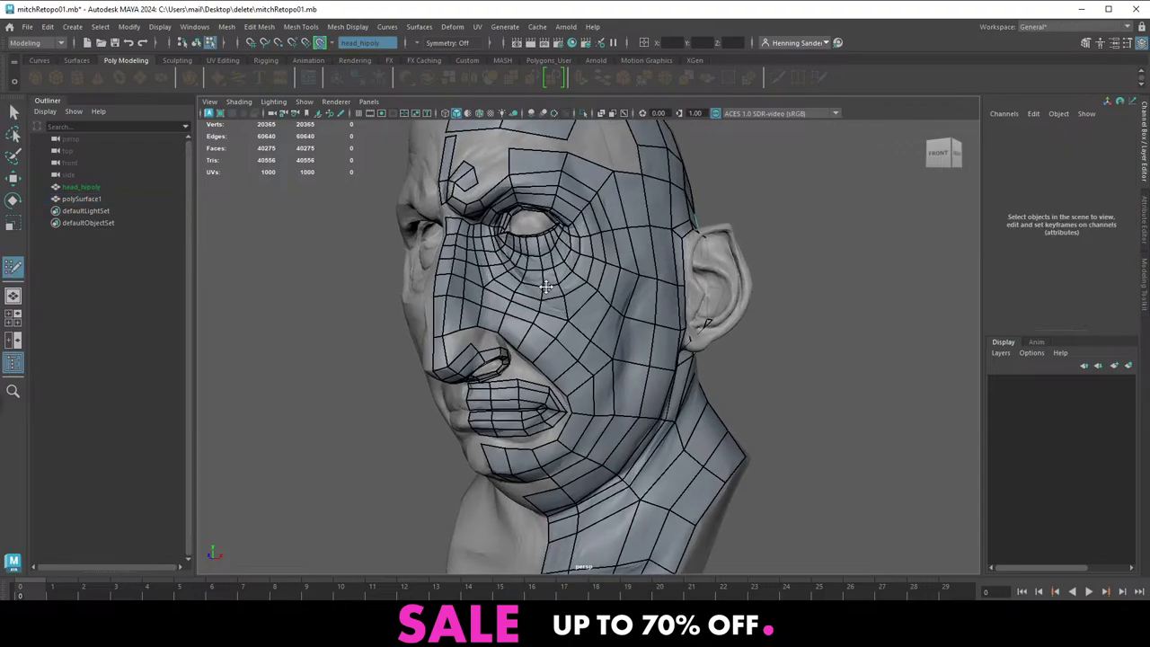
Examine the edge flow from the cheek and ear up to the open gaps at the brow, temple and forehead
{"action": "left_click_drag", "start_coordinate": [543, 297], "coordinate": [525, 295], "text": "alt"}
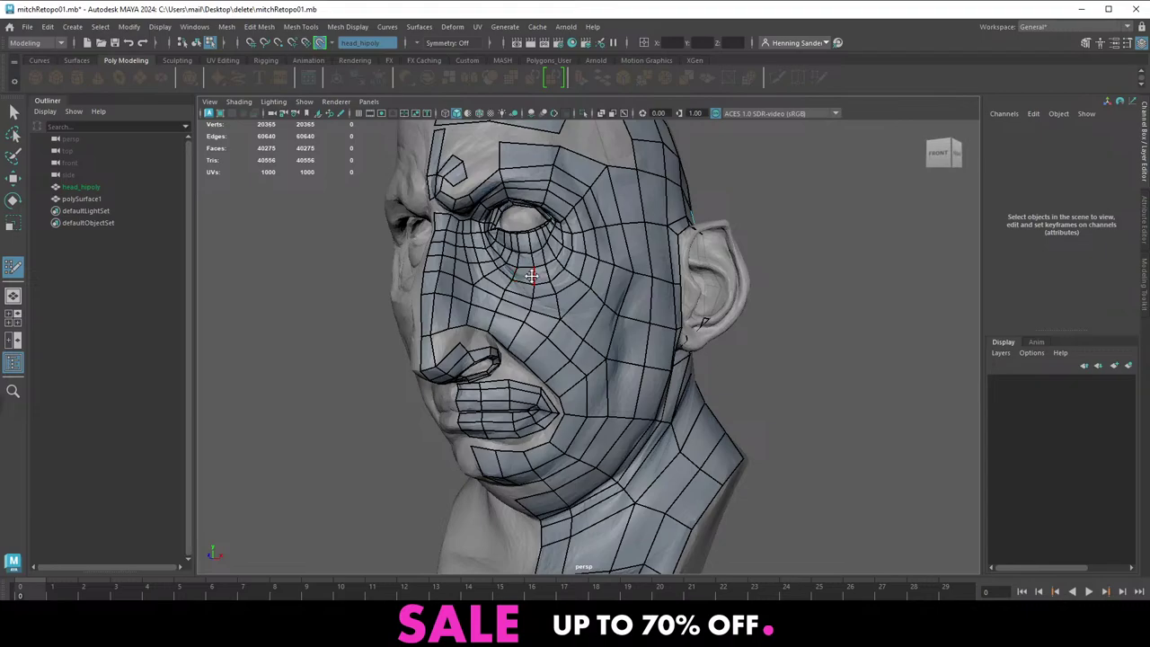
{"action": "middle_click_drag", "start_coordinate": [531, 275], "coordinate": [500, 292], "text": "alt"}
{"action": "right_click_drag", "start_coordinate": [500, 292], "coordinate": [549, 302], "text": "alt"}
{"action": "left_click_drag", "start_coordinate": [550, 302], "coordinate": [431, 292], "text": "alt"}
{"action": "middle_click_drag", "start_coordinate": [602, 242], "coordinate": [524, 269], "text": "alt"}
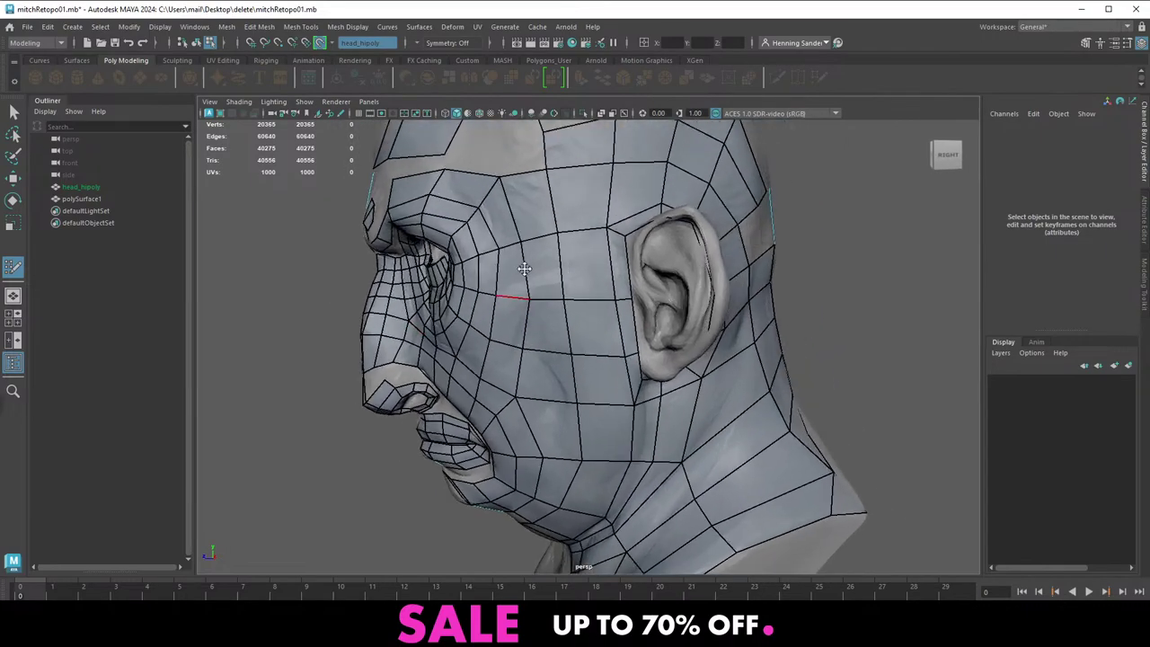
{"action": "right_click_drag", "start_coordinate": [524, 269], "coordinate": [561, 296], "text": "alt"}
{"action": "left_click_drag", "start_coordinate": [561, 297], "coordinate": [579, 313], "text": "alt"}
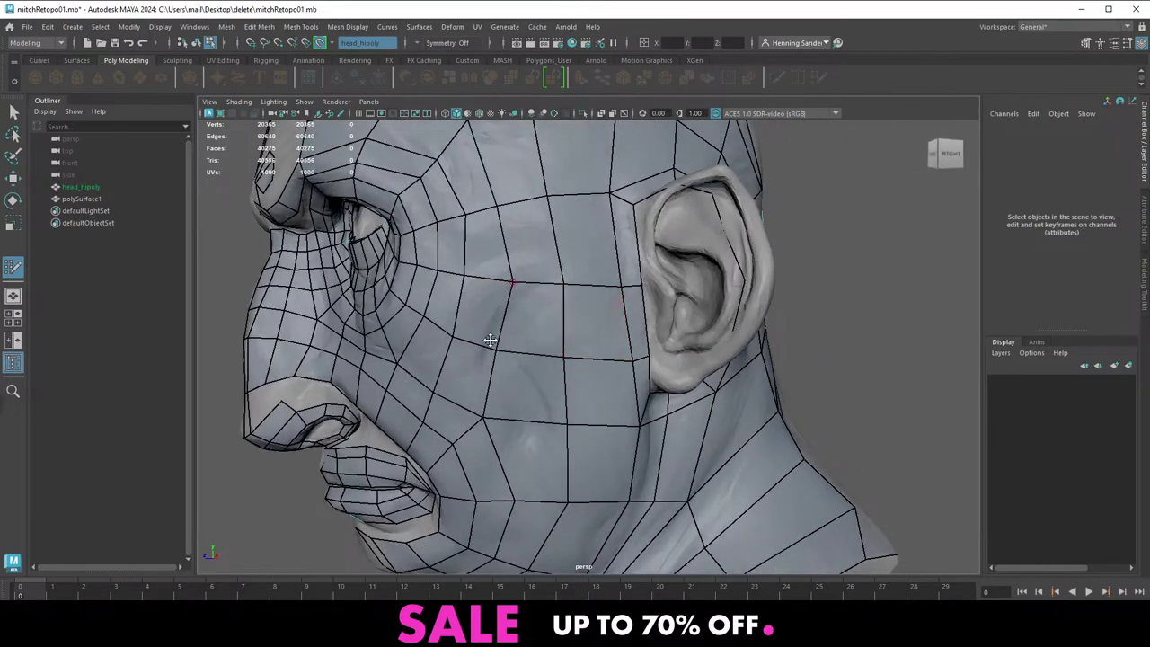
{"action": "right_click_drag", "start_coordinate": [497, 353], "coordinate": [490, 272], "text": "alt"}
{"action": "middle_click_drag", "start_coordinate": [491, 272], "coordinate": [442, 286], "text": "alt"}
{"action": "left_click_drag", "start_coordinate": [442, 286], "coordinate": [583, 304], "text": "alt"}
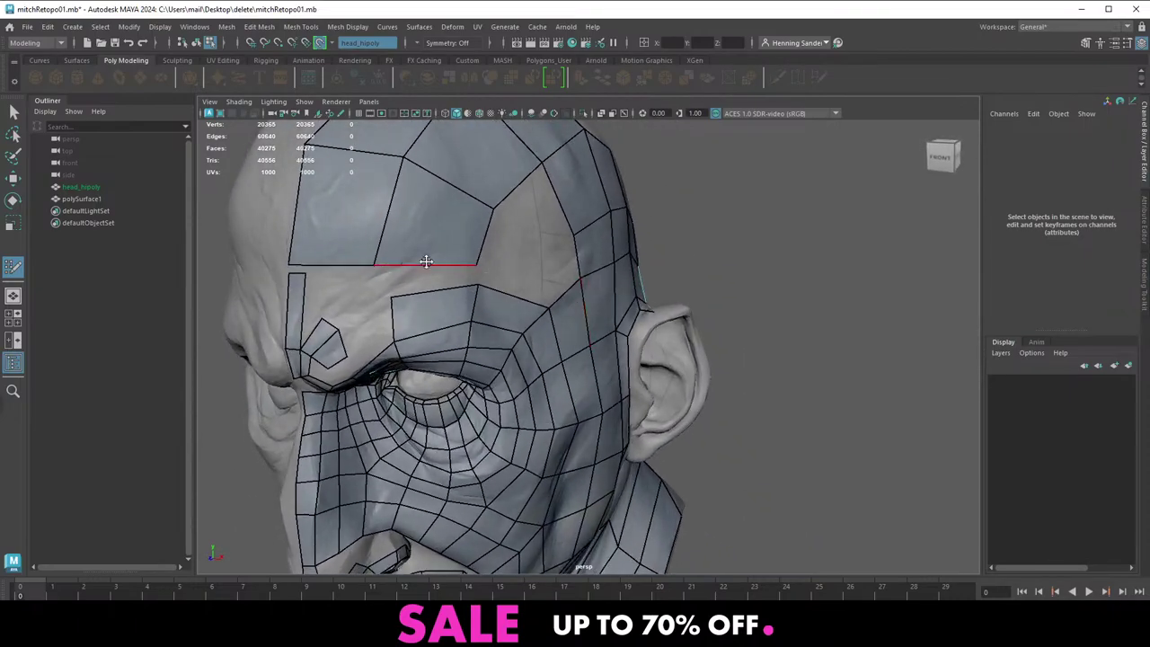
{"action": "mouse_move", "coordinate": [388, 257]}
{"action": "left_mouse_down", "text": "alt"}
{"action": "mouse_move", "coordinate": [439, 249]}
{"action": "mouse_move", "coordinate": [467, 267]}
{"action": "mouse_move", "coordinate": [470, 295]}
{"action": "mouse_move", "coordinate": [441, 277]}
{"action": "mouse_move", "coordinate": [383, 273]}
{"action": "left_mouse_up", "text": "alt"}
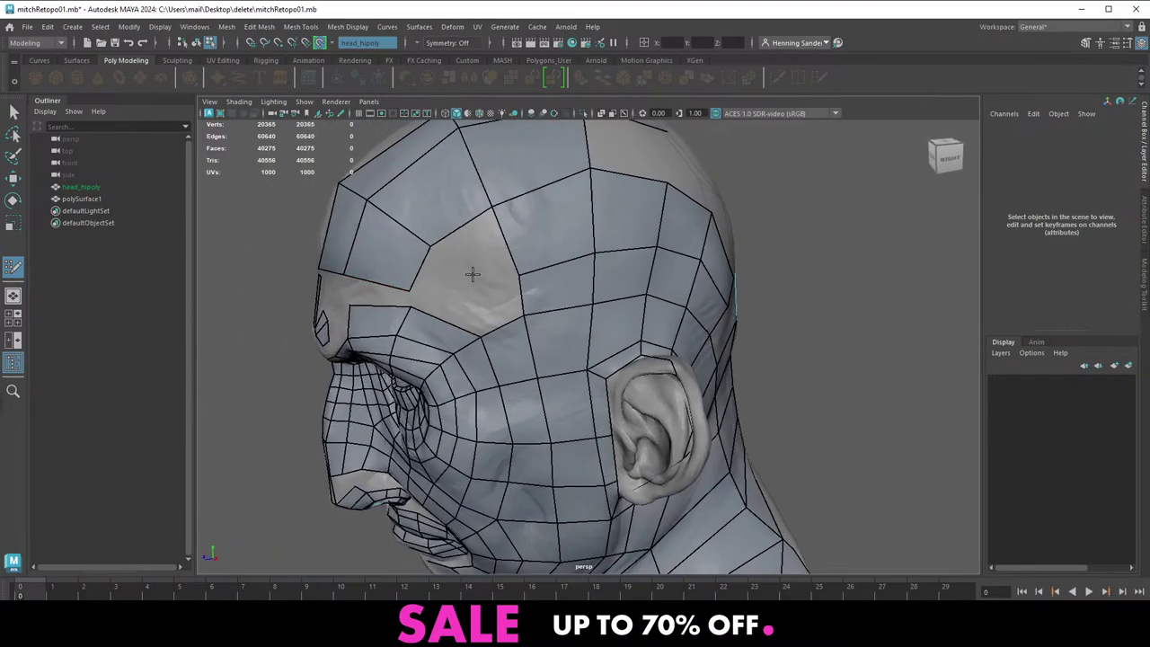
{"action": "left_click_drag", "start_coordinate": [469, 293], "coordinate": [539, 300], "text": "alt"}
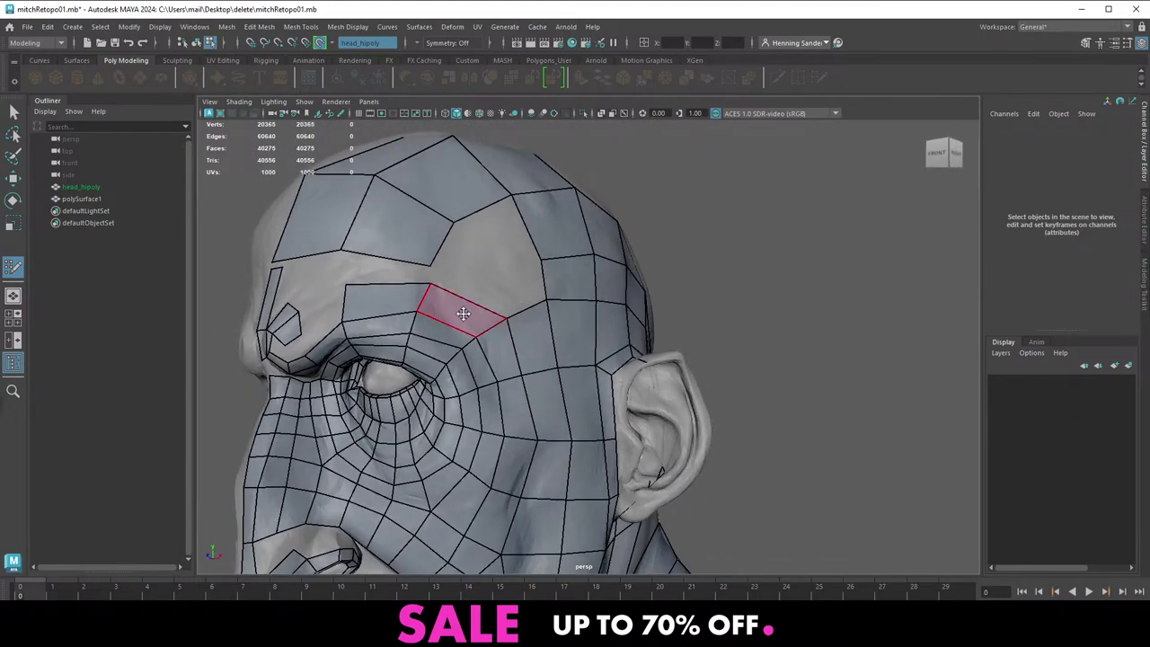
Insert an edge loop through the outer brow faces down into the upper eyelid near the outer eye corner
{"action": "left_click_drag", "start_coordinate": [462, 313], "coordinate": [568, 248], "text": "alt"}
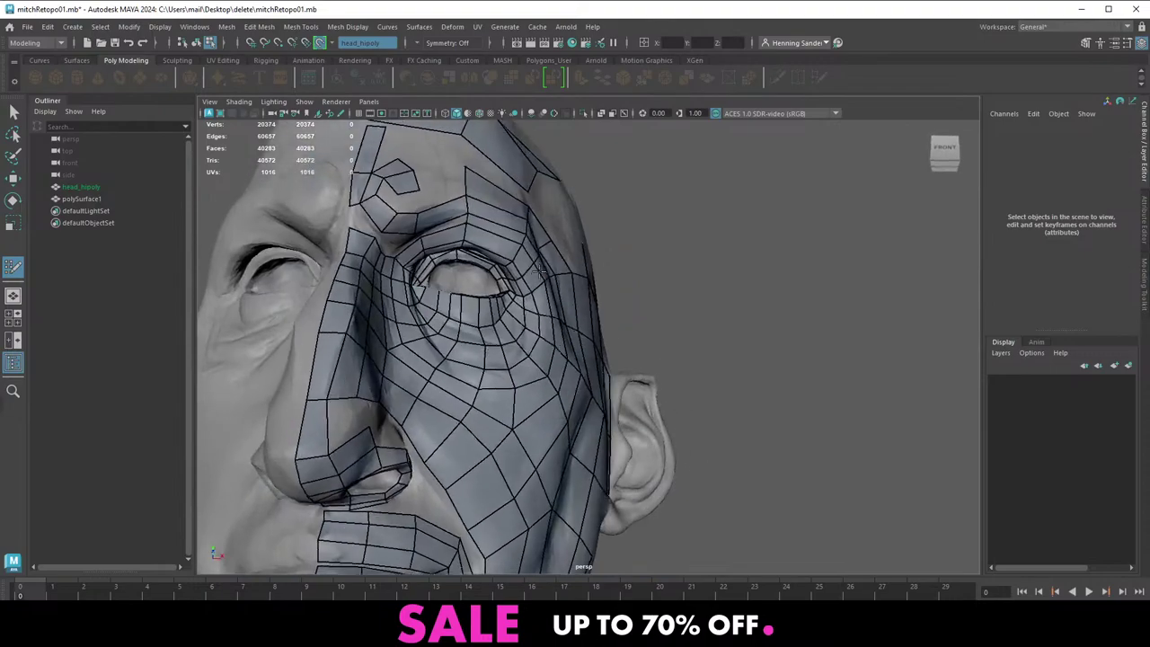
{"action": "scroll", "coordinate": [516, 257], "scroll_direction": "up", "scroll_amount": 8}
{"action": "middle_click_drag", "start_coordinate": [515, 257], "coordinate": [526, 355], "text": "alt"}
{"action": "left_click_drag", "start_coordinate": [526, 355], "coordinate": [416, 345], "text": "alt"}
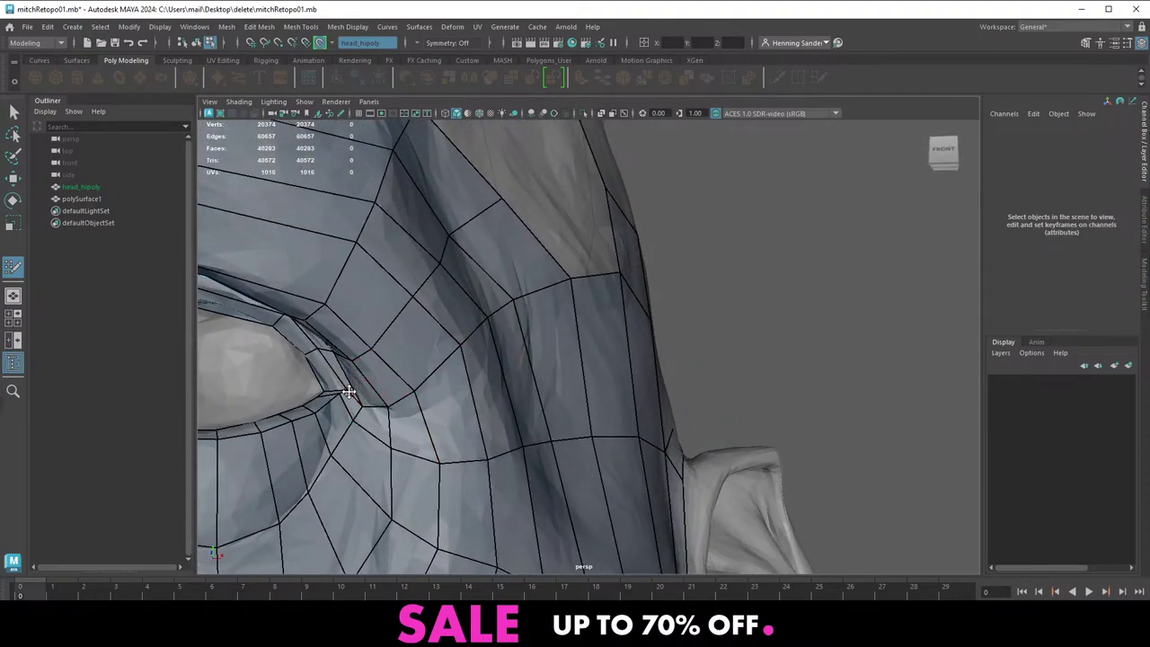
{"action": "left_click_drag", "start_coordinate": [348, 392], "coordinate": [398, 344], "text": "alt"}
{"action": "scroll", "coordinate": [368, 367], "scroll_direction": "up", "scroll_amount": 2}
{"action": "middle_click_drag", "start_coordinate": [314, 392], "coordinate": [367, 366], "text": "alt"}
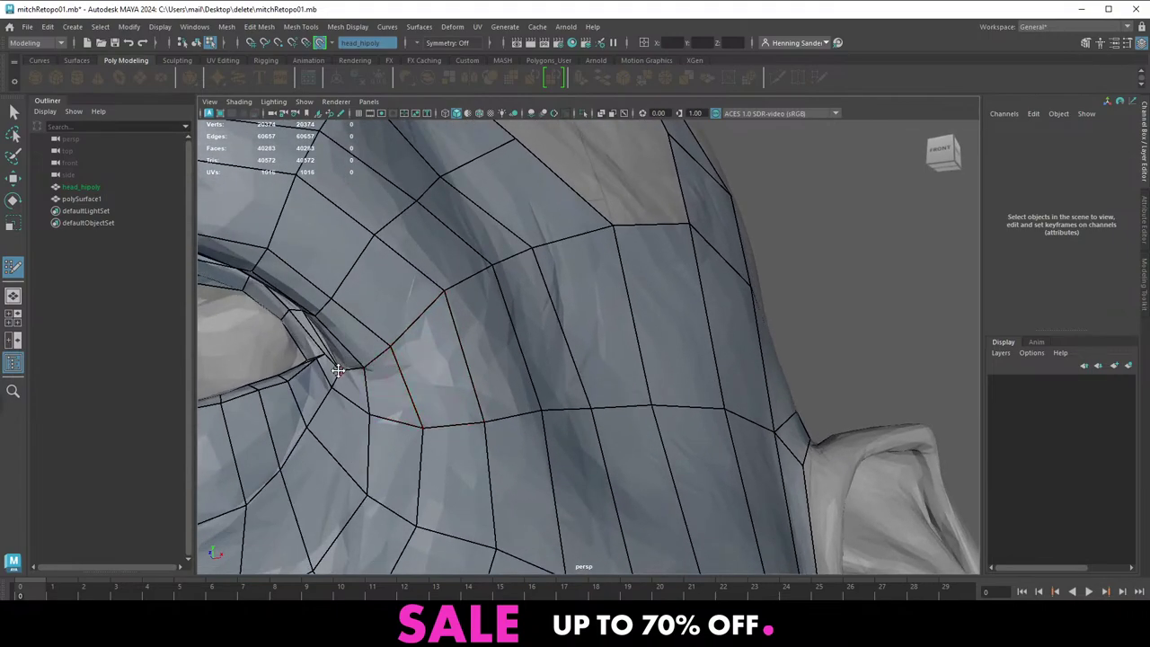
{"action": "scroll", "coordinate": [348, 390], "scroll_direction": "down", "scroll_amount": 2}
{"action": "left_click_drag", "start_coordinate": [348, 390], "coordinate": [452, 304], "text": "alt"}
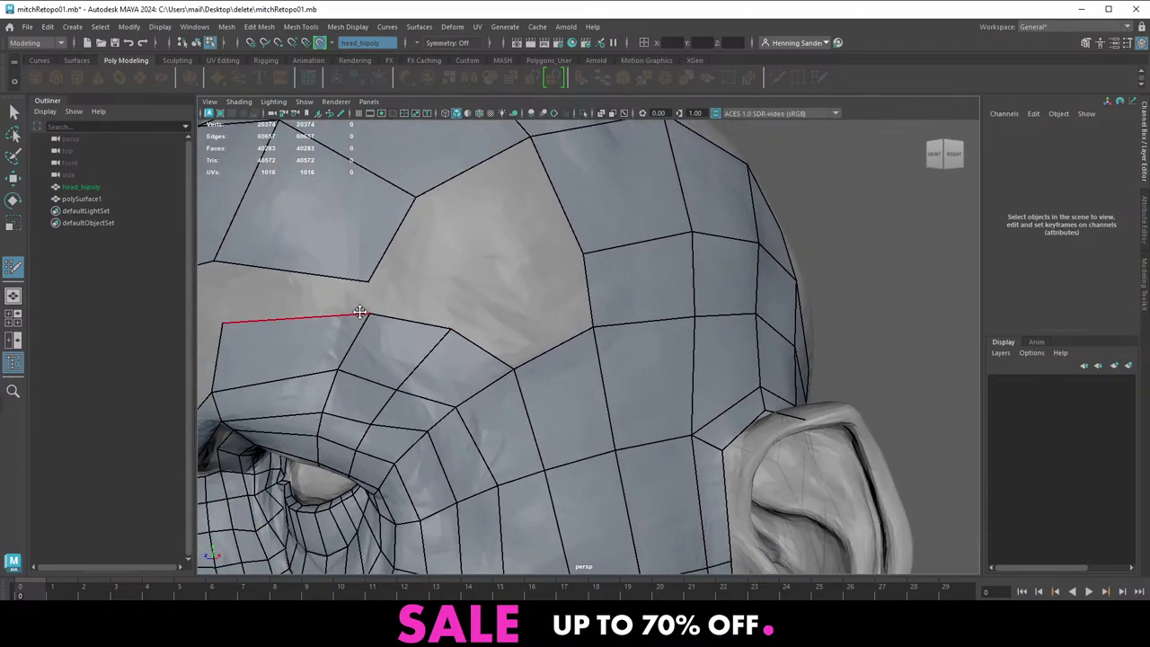
Fill the temple quad and the quad joining the brow to the forehead, and raise the forehead patch's lower midline corner
{"action": "left_click_drag", "start_coordinate": [609, 305], "coordinate": [555, 310], "text": "alt"}
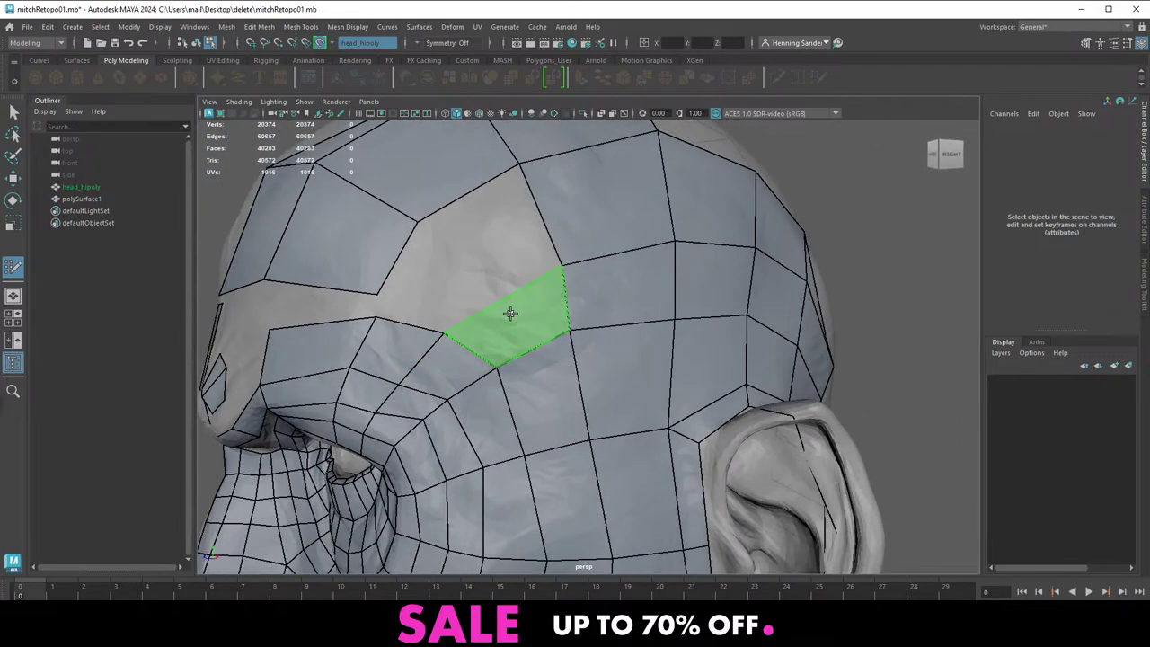
{"action": "scroll", "coordinate": [436, 284], "scroll_direction": "down", "scroll_amount": 3}
{"action": "middle_click_drag", "start_coordinate": [530, 409], "coordinate": [508, 305], "text": "alt"}
{"action": "scroll", "coordinate": [513, 313], "scroll_direction": "down", "scroll_amount": 3}
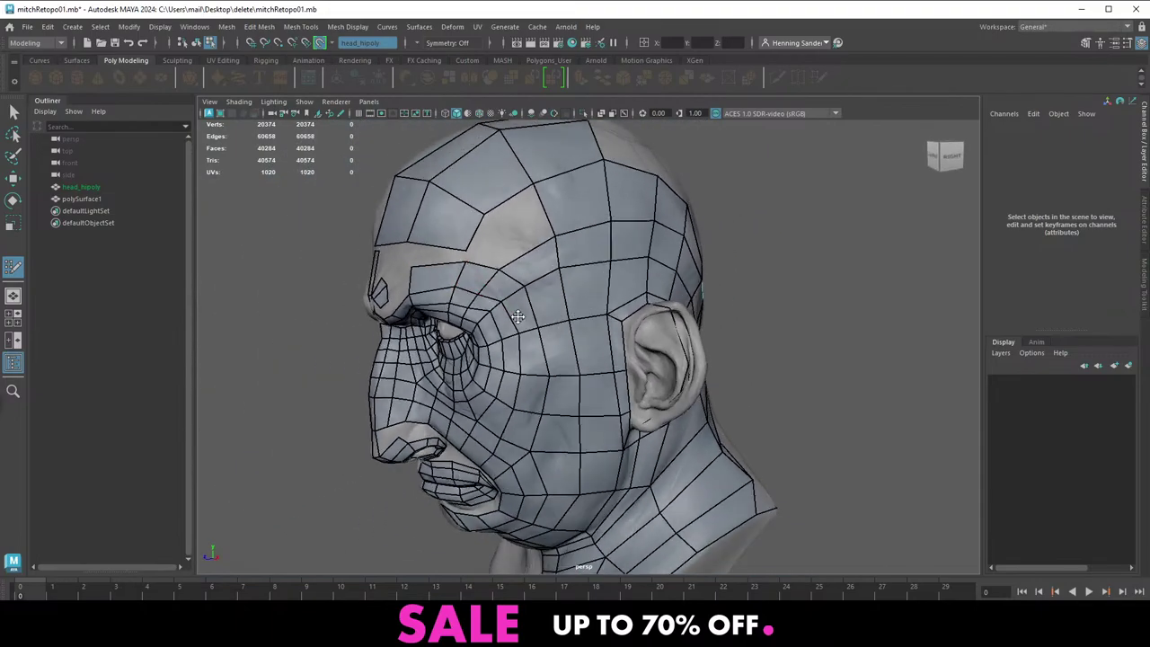
{"action": "mouse_move", "coordinate": [515, 313]}
{"action": "left_mouse_down", "text": "alt"}
{"action": "mouse_move", "coordinate": [555, 349]}
{"action": "mouse_move", "coordinate": [531, 310]}
{"action": "mouse_move", "coordinate": [509, 305]}
{"action": "left_mouse_up", "text": "alt"}
{"action": "scroll", "coordinate": [508, 316], "scroll_direction": "up", "scroll_amount": 3}
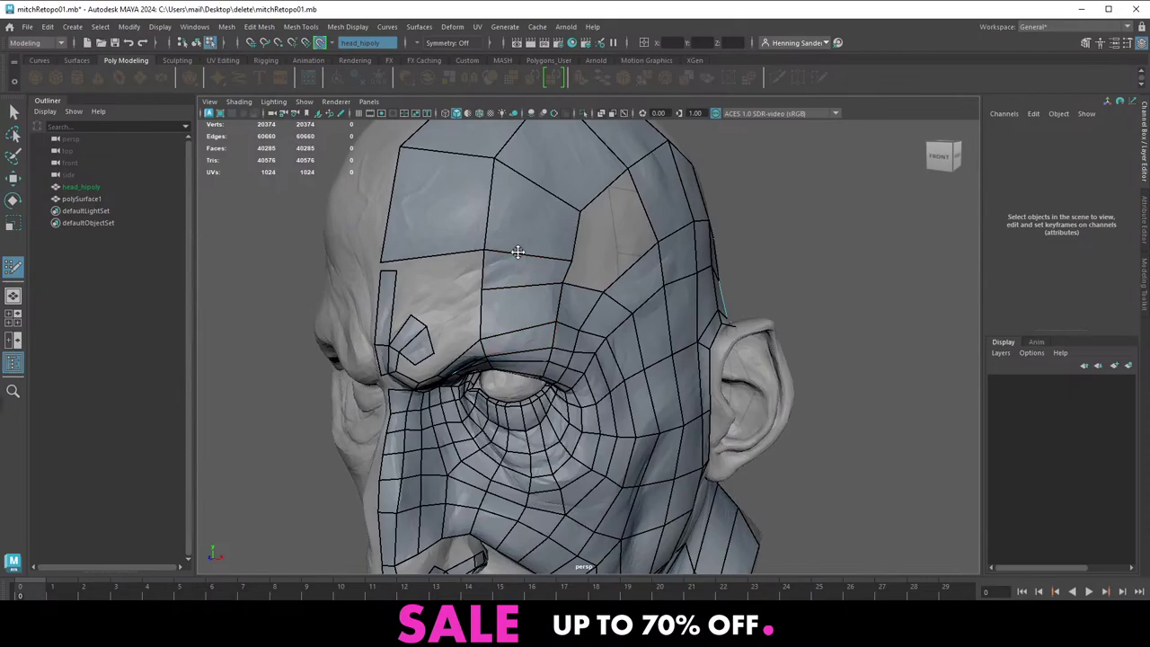
{"action": "left_click_drag", "start_coordinate": [380, 261], "coordinate": [396, 232]}
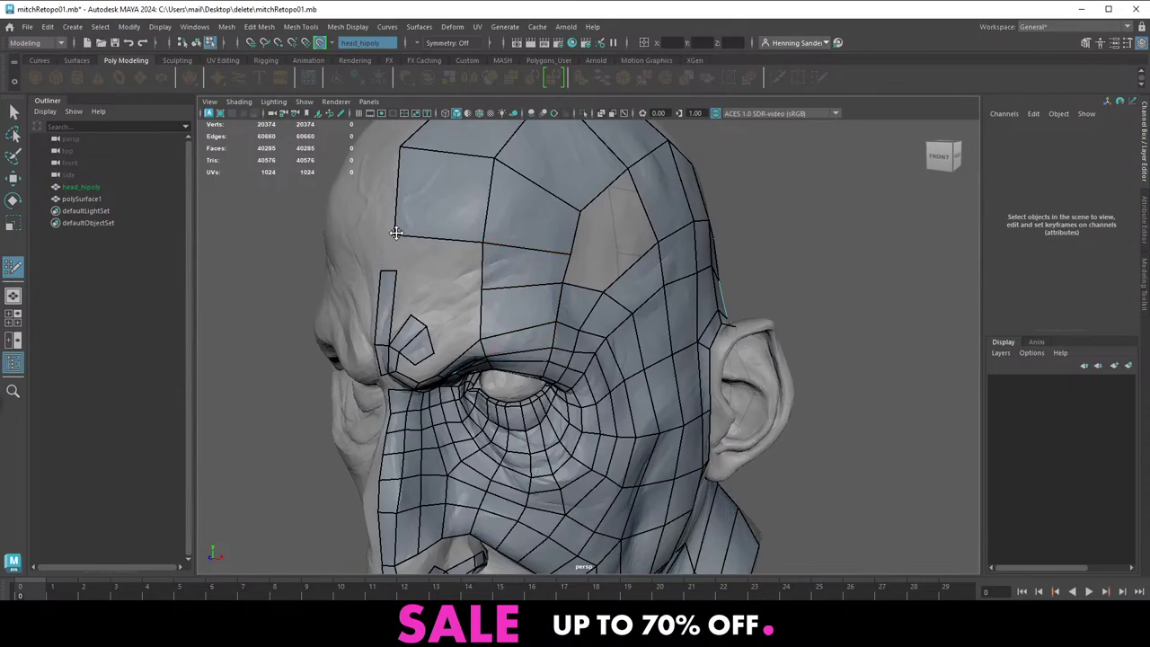
Insert a vertical edge loop beside the midline under the chin and down the neck, and fill the two quads bridging to the chin
{"action": "mouse_move", "coordinate": [503, 296]}
{"action": "left_mouse_down", "text": "alt"}
{"action": "mouse_move", "coordinate": [566, 278]}
{"action": "mouse_move", "coordinate": [503, 292]}
{"action": "left_mouse_up", "text": "alt"}
{"action": "scroll", "coordinate": [503, 292], "scroll_direction": "down", "scroll_amount": 2}
{"action": "left_click_drag", "start_coordinate": [575, 301], "coordinate": [526, 296], "text": "alt"}
{"action": "scroll", "coordinate": [526, 296], "scroll_direction": "down", "scroll_amount": 2}
{"action": "middle_click_drag", "start_coordinate": [526, 296], "coordinate": [508, 203], "text": "alt"}
{"action": "left_click_drag", "start_coordinate": [500, 346], "coordinate": [568, 372], "text": "alt"}
{"action": "middle_click_drag", "start_coordinate": [569, 372], "coordinate": [589, 273], "text": "alt"}
{"action": "right_click_drag", "start_coordinate": [589, 273], "coordinate": [640, 360], "text": "alt"}
{"action": "left_click", "coordinate": [624, 332], "text": "ctrl"}
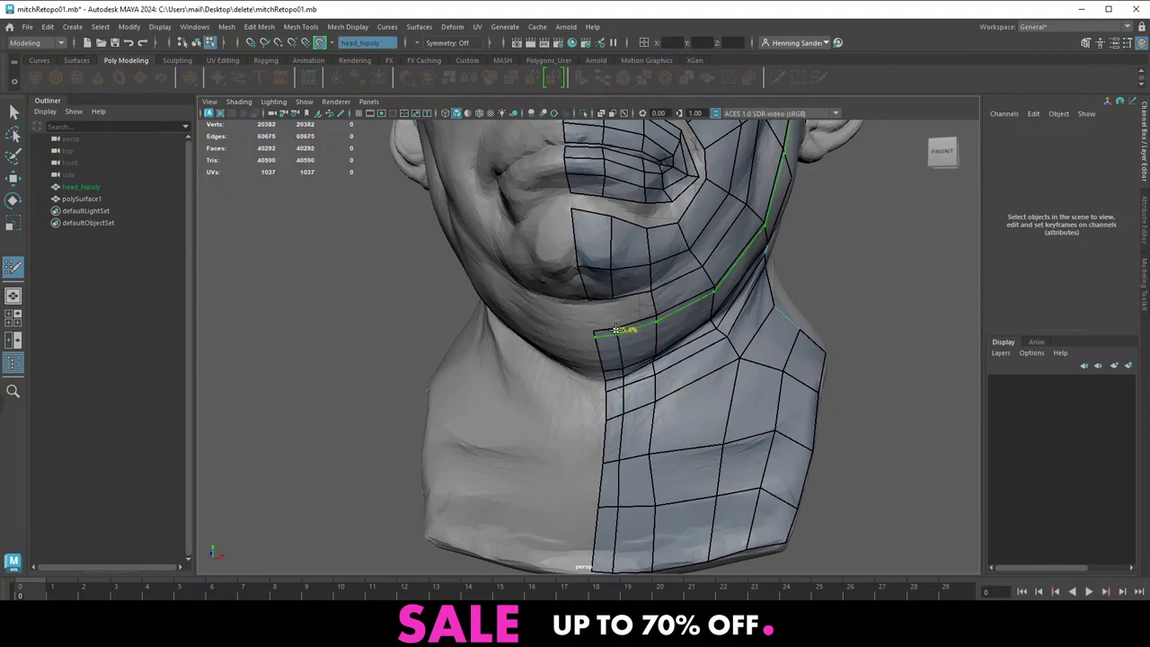
{"action": "left_click", "coordinate": [607, 314], "text": "shift"}
{"action": "left_click", "coordinate": [639, 303], "text": "shift"}
Fill the four quads between the lower lip and the chin, from the midline out to the mouth corner
{"action": "right_click_drag", "start_coordinate": [636, 304], "coordinate": [559, 311], "text": "alt"}
{"action": "left_click_drag", "start_coordinate": [559, 311], "coordinate": [557, 325], "text": "alt"}
{"action": "middle_click_drag", "start_coordinate": [594, 236], "coordinate": [574, 310], "text": "alt"}
{"action": "left_click_drag", "start_coordinate": [574, 311], "coordinate": [570, 338], "text": "alt"}
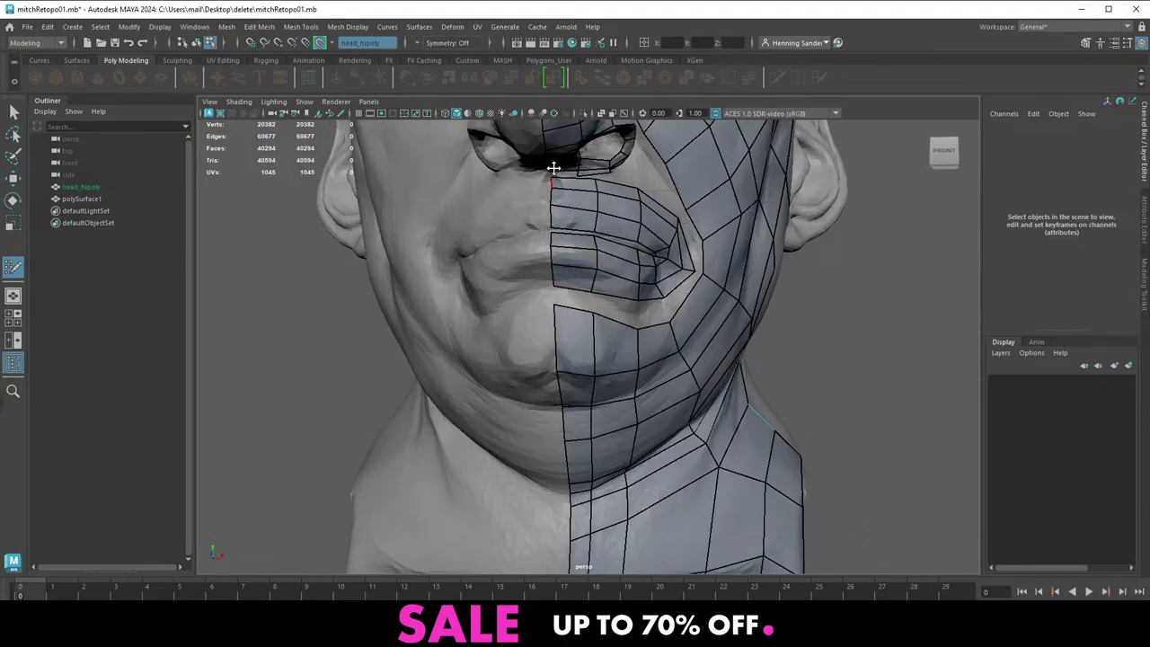
{"action": "mouse_move", "coordinate": [580, 334]}
{"action": "left_mouse_down", "text": "alt"}
{"action": "mouse_move", "coordinate": [525, 323]}
{"action": "mouse_move", "coordinate": [526, 348]}
{"action": "mouse_move", "coordinate": [508, 356]}
{"action": "left_mouse_up", "text": "alt"}
{"action": "left_click", "coordinate": [514, 335], "text": "shift"}
{"action": "left_click", "coordinate": [557, 345], "text": "shift"}
{"action": "left_click", "coordinate": [533, 370], "text": "shift"}
{"action": "left_click", "coordinate": [576, 334], "text": "shift"}
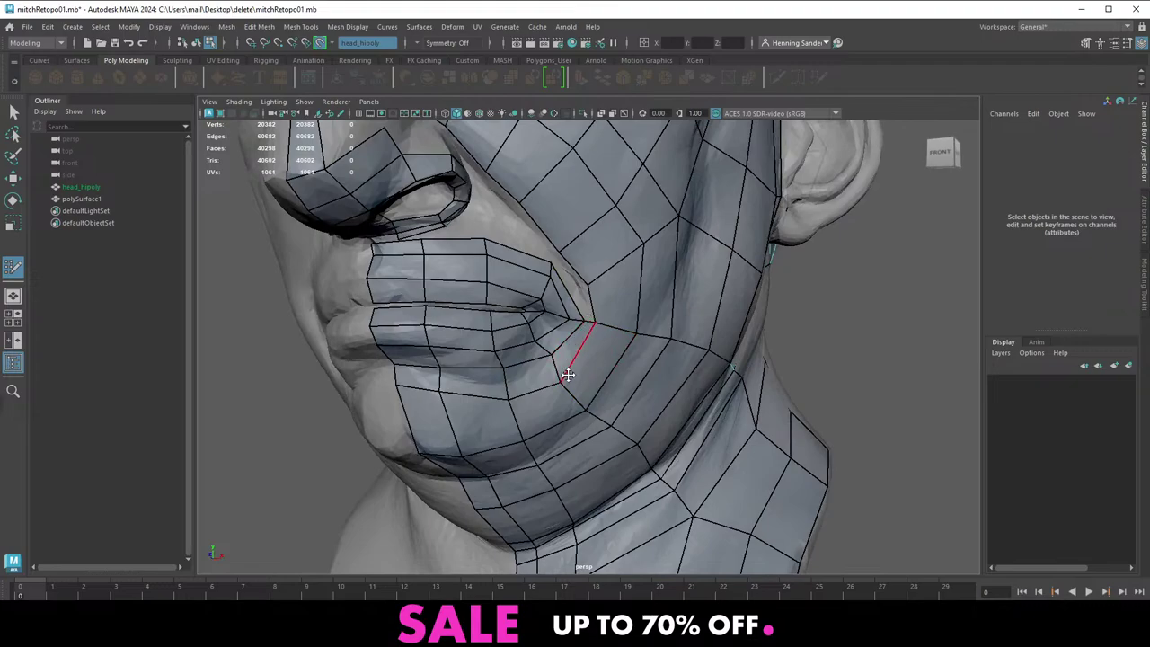
Add an edge loop through the outer upper-lip faces and fill the two quads joining the mouth corner to the cheek
{"action": "left_click_drag", "start_coordinate": [591, 319], "coordinate": [557, 329], "text": "alt"}
{"action": "middle_click_drag", "start_coordinate": [508, 298], "coordinate": [541, 303], "text": "alt"}
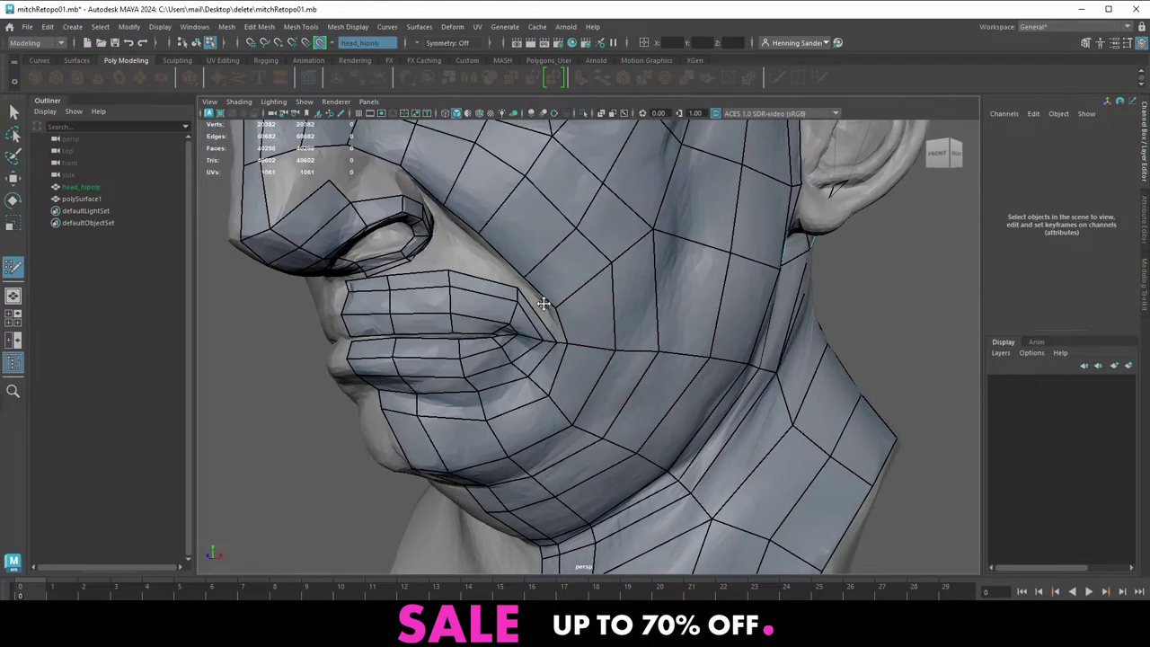
{"action": "scroll", "coordinate": [542, 302], "scroll_direction": "up", "scroll_amount": 3}
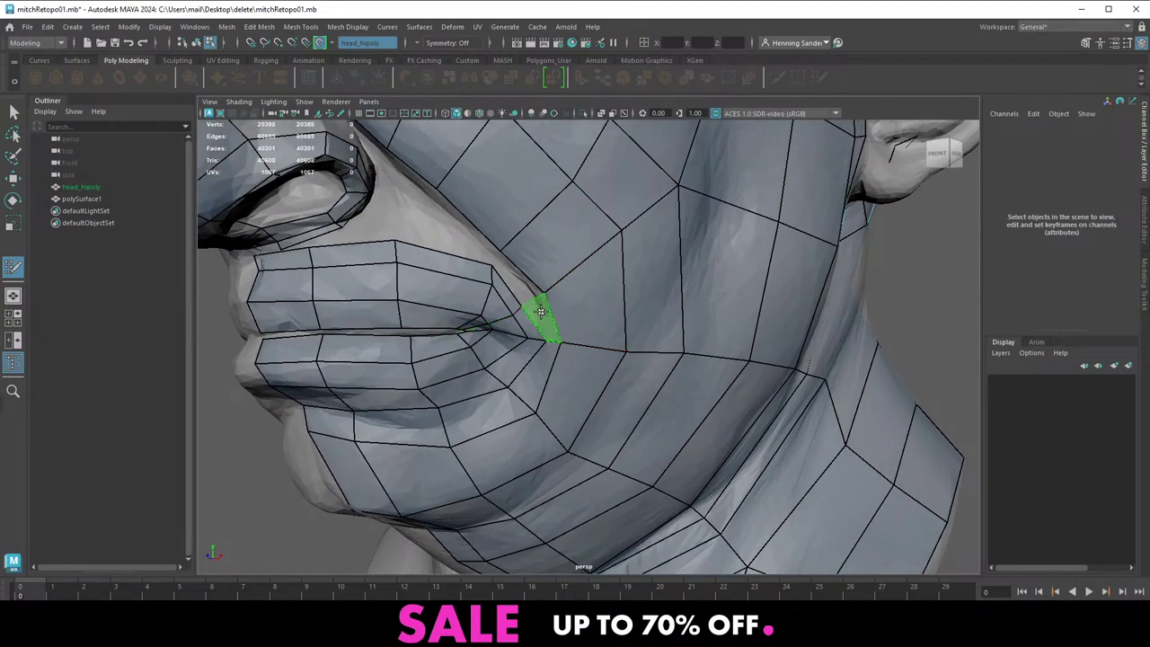
{"action": "left_click", "coordinate": [543, 313], "text": "shift"}
{"action": "left_click", "coordinate": [517, 275], "text": "shift"}
Nudge the vertices at the upper lip's outer corner, the mouth corner and just below it to even out the quads
{"action": "left_click_drag", "start_coordinate": [496, 270], "coordinate": [502, 271]}
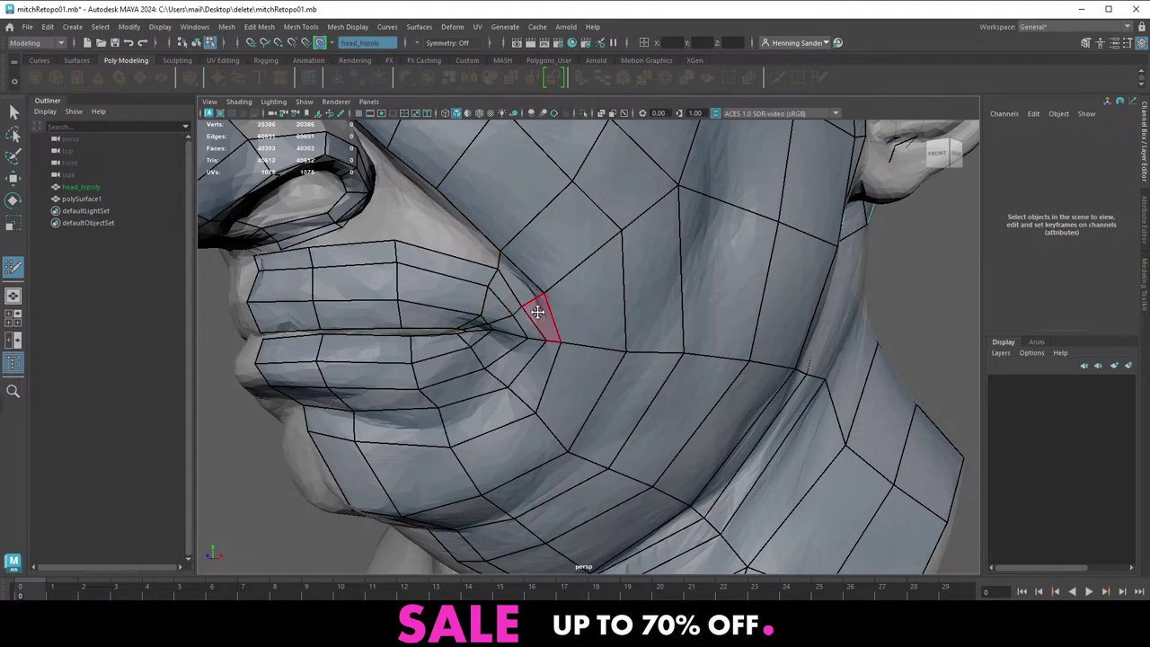
{"action": "mouse_move", "coordinate": [536, 311]}
{"action": "left_mouse_down", "text": "alt"}
{"action": "mouse_move", "coordinate": [547, 328]}
{"action": "mouse_move", "coordinate": [523, 282]}
{"action": "left_mouse_up", "text": "alt"}
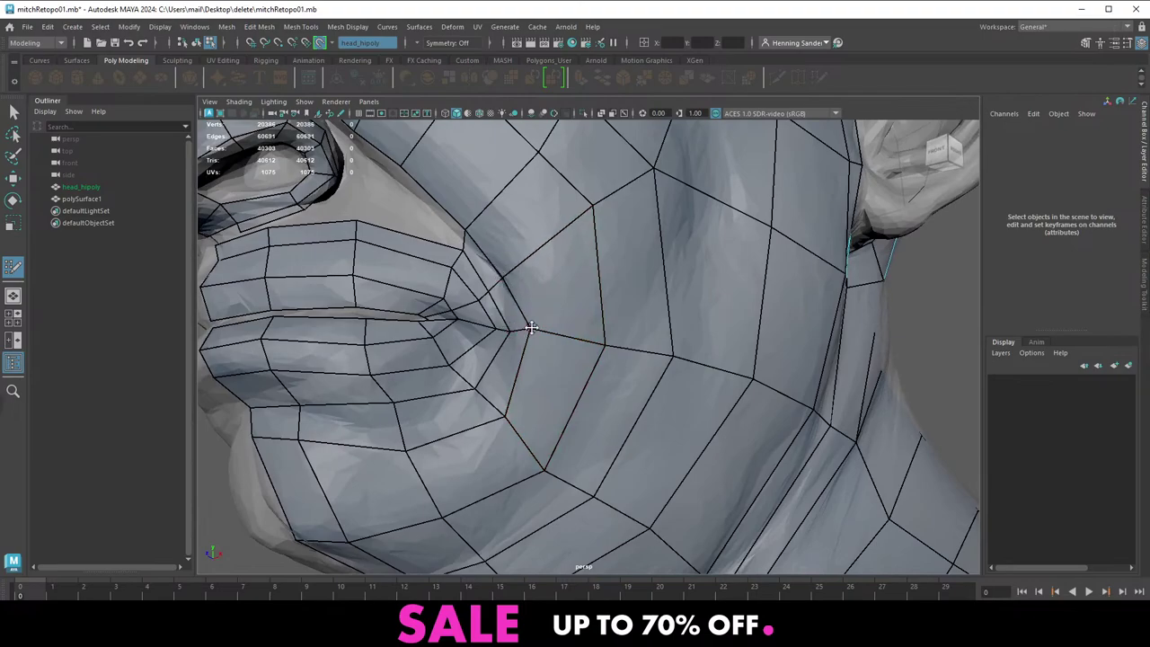
{"action": "left_click_drag", "start_coordinate": [531, 328], "coordinate": [535, 334]}
{"action": "left_click_drag", "start_coordinate": [505, 416], "coordinate": [507, 417]}
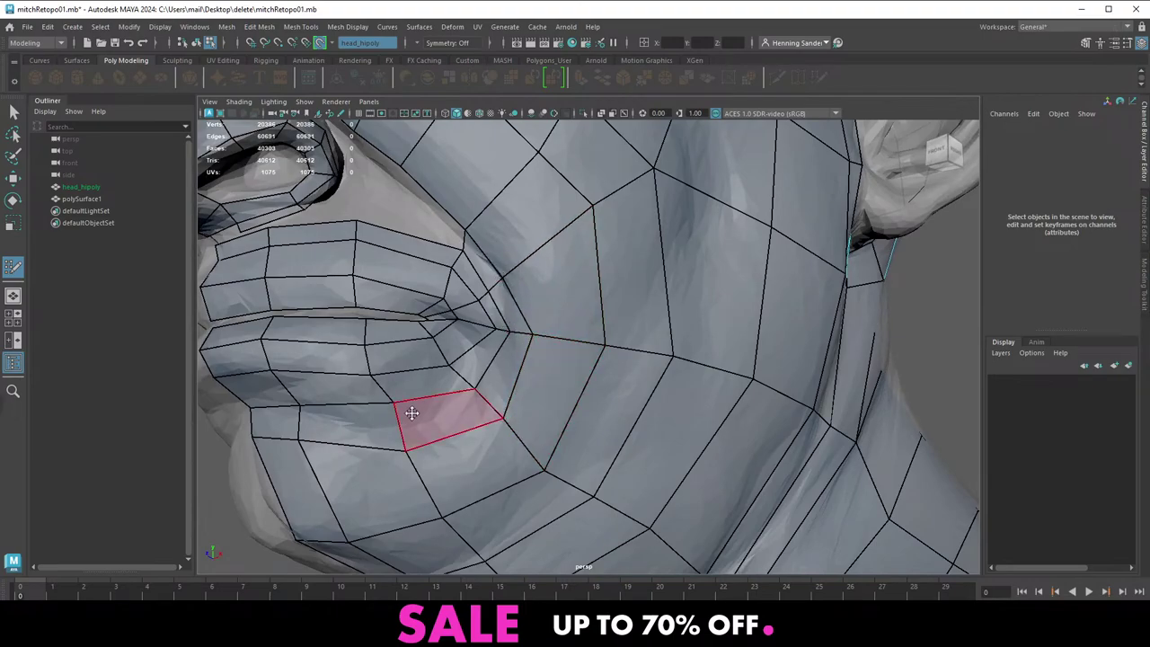
{"action": "left_click_drag", "start_coordinate": [411, 414], "coordinate": [494, 374], "text": "alt"}
{"action": "mouse_move", "coordinate": [395, 360]}
{"action": "left_mouse_down", "text": "alt"}
{"action": "mouse_move", "coordinate": [430, 352]}
{"action": "mouse_move", "coordinate": [465, 321]}
{"action": "left_mouse_up", "text": "alt"}
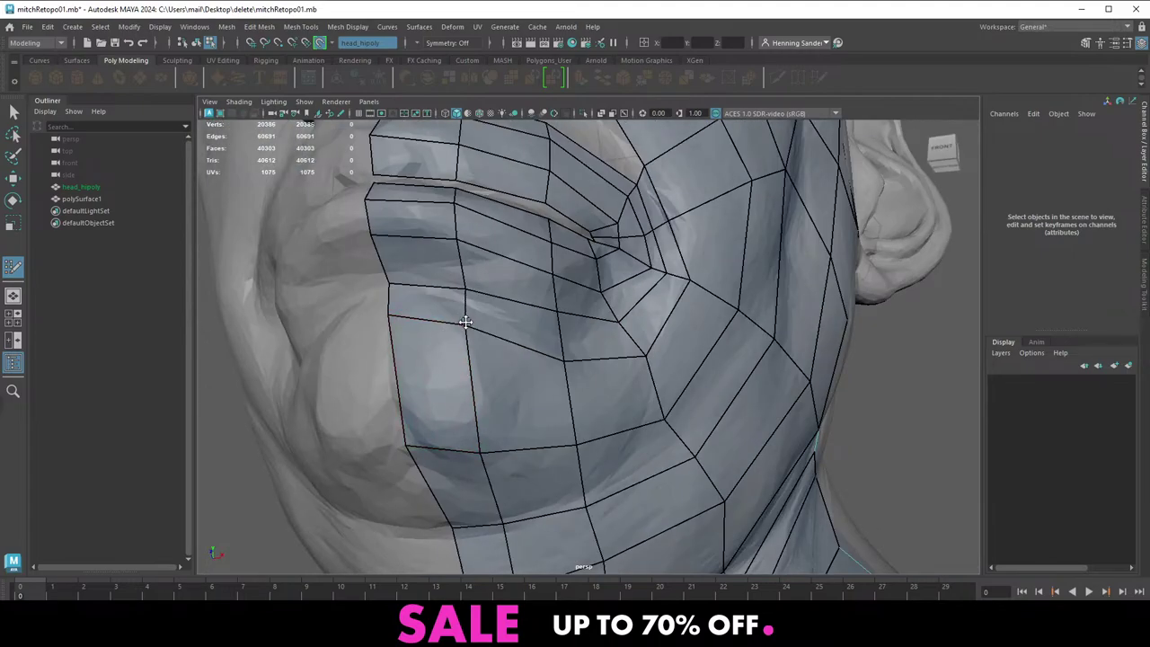
Extrude three connected quads from the cheek's open border along the nasolabial fold, from the mouth corner up toward the nostril wing
{"action": "right_click_drag", "start_coordinate": [480, 313], "coordinate": [338, 236], "text": "alt"}
{"action": "left_click_drag", "start_coordinate": [555, 327], "coordinate": [502, 347], "text": "alt"}
{"action": "middle_click_drag", "start_coordinate": [459, 313], "coordinate": [470, 322], "text": "alt"}
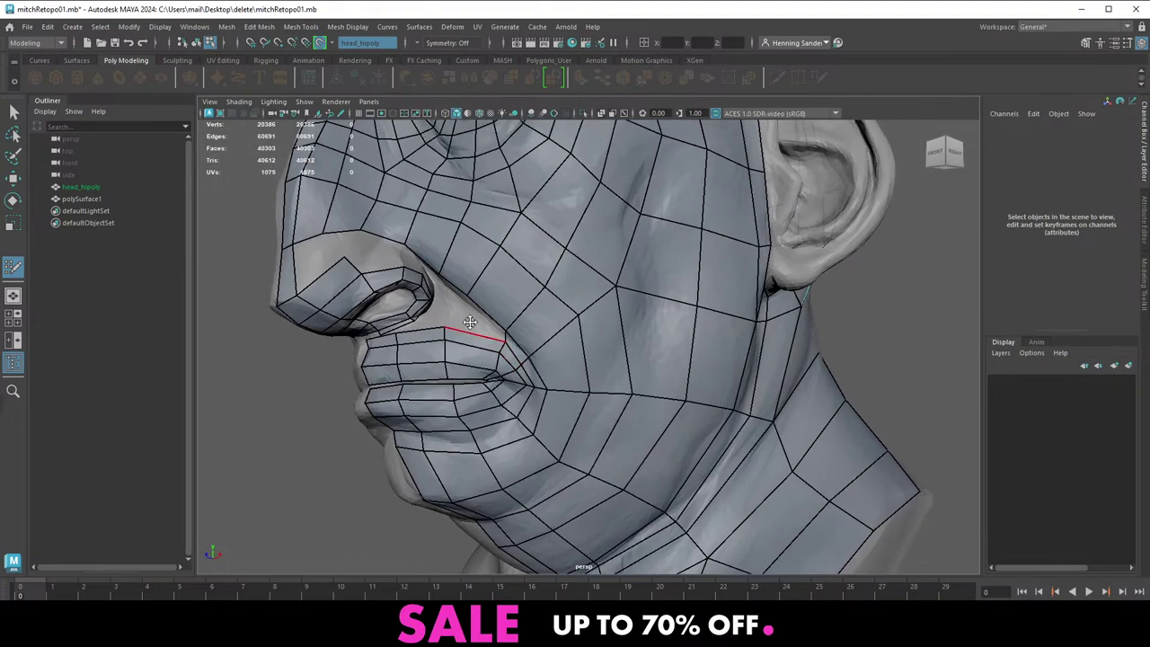
{"action": "right_click_drag", "start_coordinate": [470, 322], "coordinate": [495, 319], "text": "alt"}
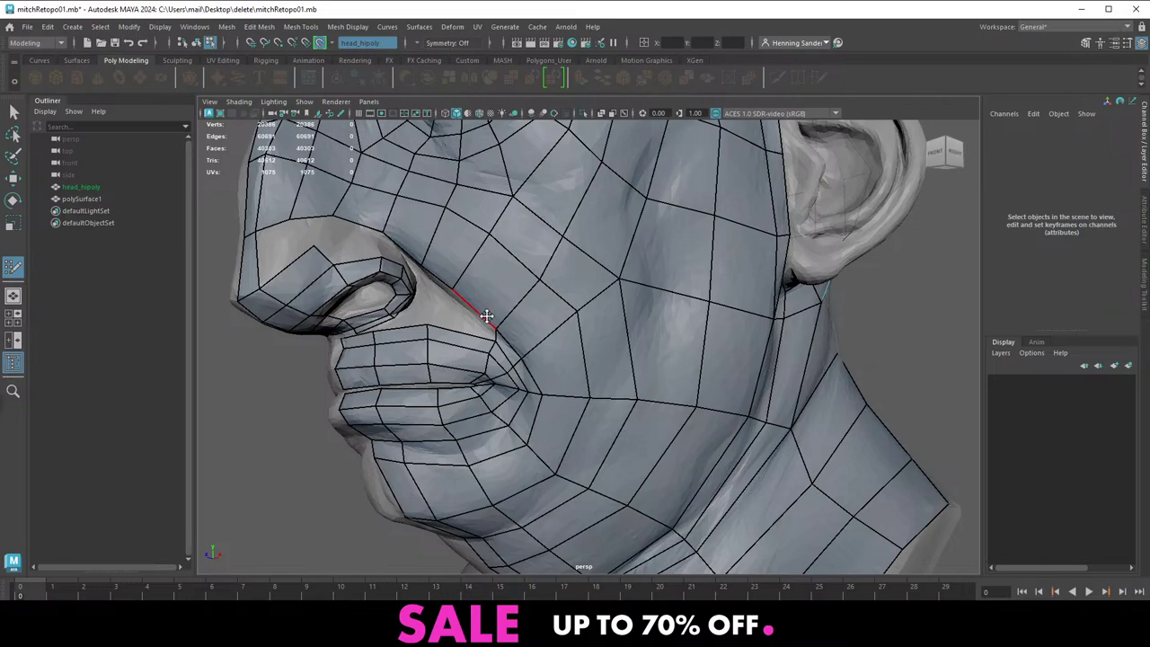
{"action": "left_click_drag", "start_coordinate": [487, 312], "coordinate": [585, 286], "text": "alt"}
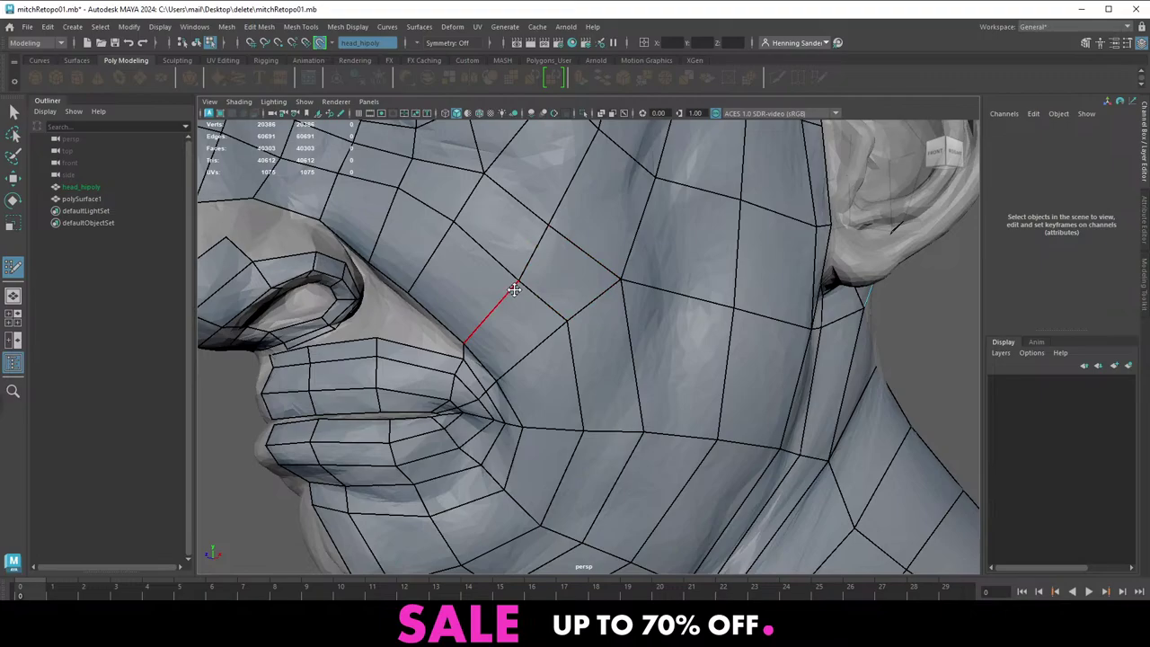
{"action": "mouse_move", "coordinate": [478, 310]}
{"action": "left_mouse_down", "text": "alt"}
{"action": "mouse_move", "coordinate": [500, 302]}
{"action": "mouse_move", "coordinate": [477, 336]}
{"action": "mouse_move", "coordinate": [533, 331]}
{"action": "mouse_move", "coordinate": [473, 321]}
{"action": "left_mouse_up", "text": "alt"}
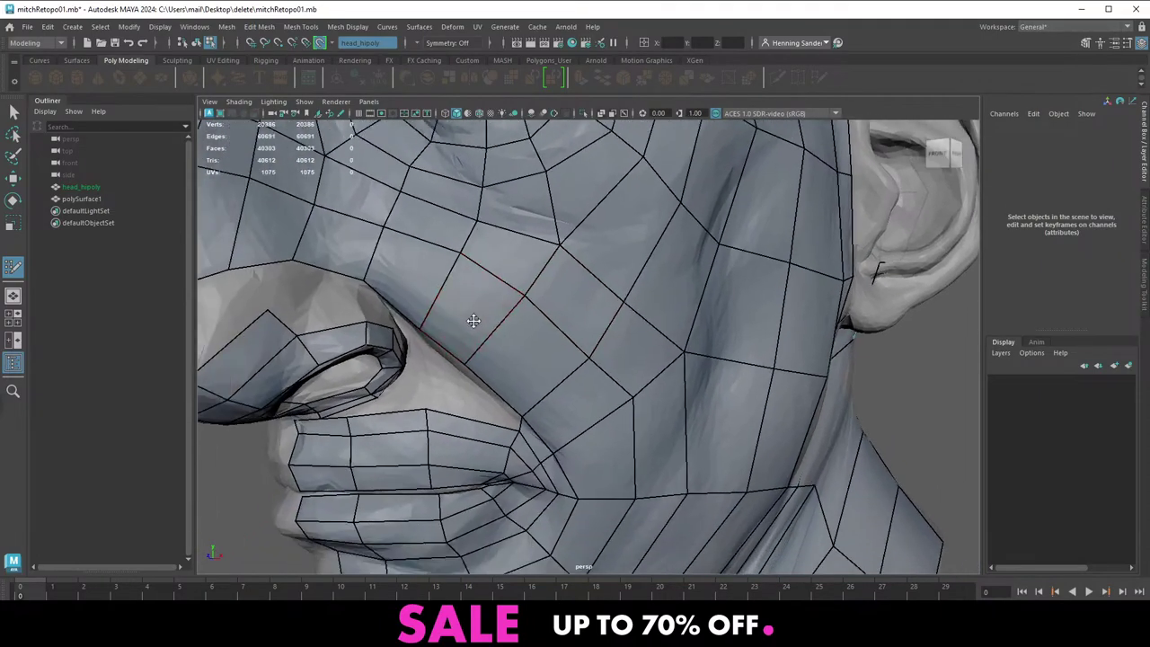
{"action": "right_click_drag", "start_coordinate": [474, 320], "coordinate": [503, 380], "text": "alt"}
{"action": "left_click_drag", "start_coordinate": [503, 380], "coordinate": [504, 384], "text": "alt"}
{"action": "left_click_drag", "start_coordinate": [450, 331], "coordinate": [374, 308]}
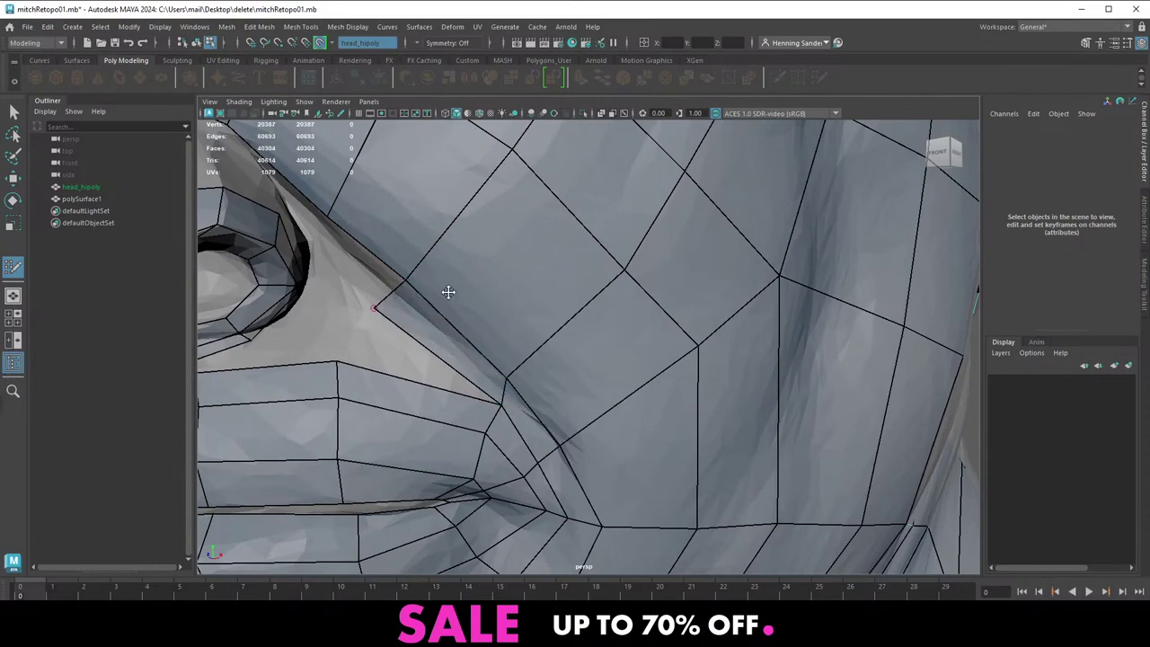
{"action": "middle_click_drag", "start_coordinate": [401, 282], "coordinate": [400, 306], "text": "alt"}
{"action": "left_click_drag", "start_coordinate": [401, 306], "coordinate": [388, 320]}
{"action": "left_click_drag", "start_coordinate": [397, 300], "coordinate": [470, 338], "text": "alt"}
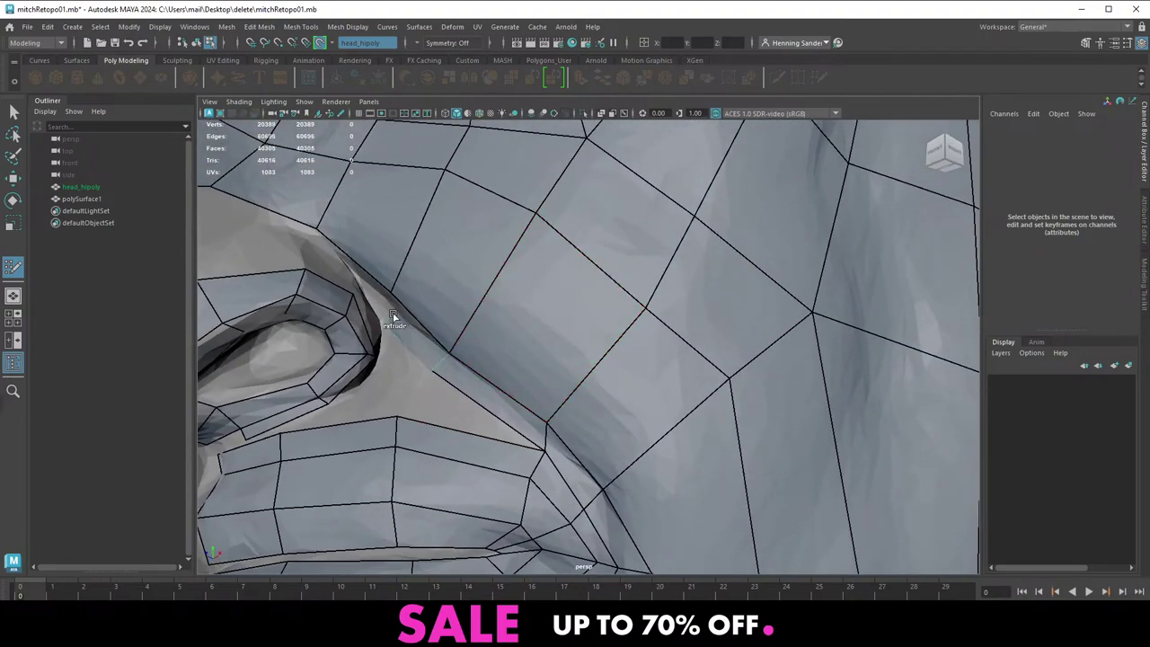
{"action": "left_click_drag", "start_coordinate": [383, 315], "coordinate": [383, 304]}
Extrude one more quad along the upper nostril wing, back toward the nasolabial fold
{"action": "right_click_drag", "start_coordinate": [424, 291], "coordinate": [351, 264], "text": "alt"}
{"action": "left_click_drag", "start_coordinate": [351, 264], "coordinate": [390, 377], "text": "alt"}
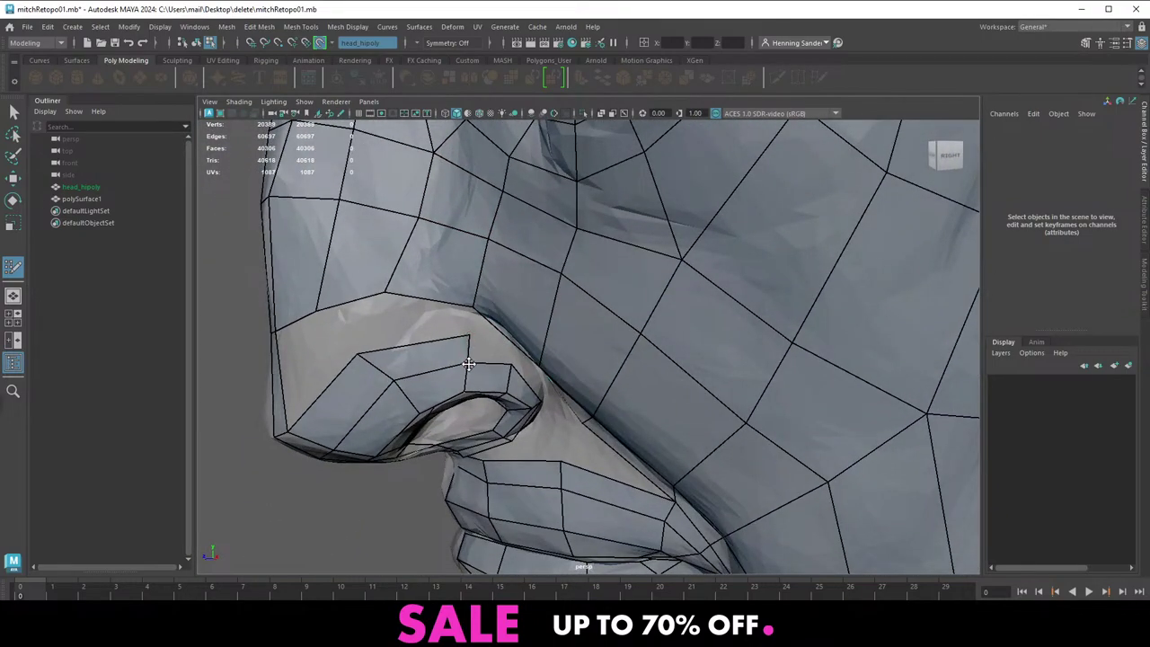
{"action": "left_click_drag", "start_coordinate": [358, 352], "coordinate": [390, 340]}
{"action": "left_click_drag", "start_coordinate": [481, 334], "coordinate": [521, 319], "text": "alt"}
{"action": "right_click_drag", "start_coordinate": [521, 319], "coordinate": [492, 336], "text": "alt"}
{"action": "left_click_drag", "start_coordinate": [491, 336], "coordinate": [478, 360], "text": "alt"}
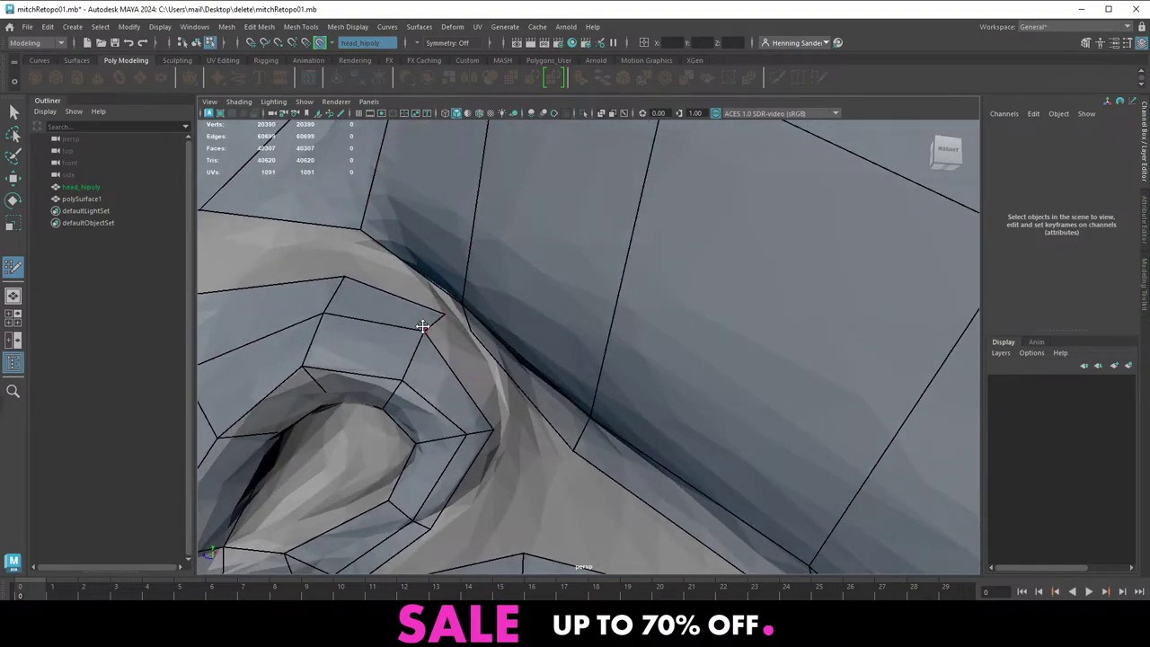
Weld the nostril wing's rear corner to the fold strip, adjust the fold vertex below it, and fill the quad between wing and fold
{"action": "left_click_drag", "start_coordinate": [422, 327], "coordinate": [448, 345]}
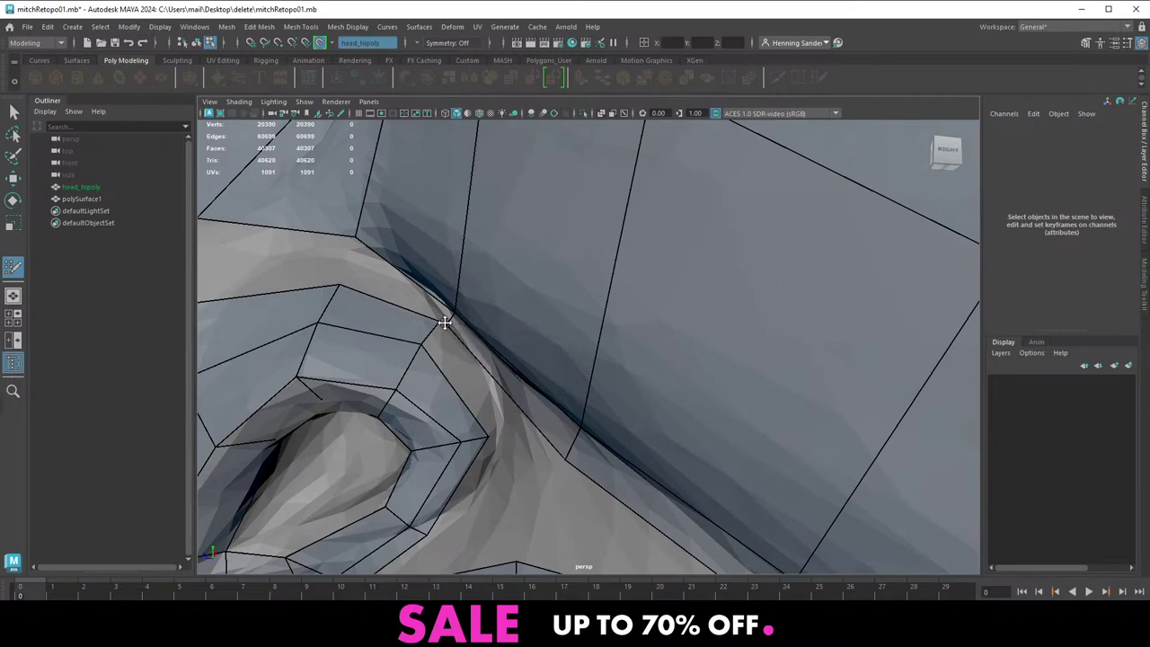
{"action": "scroll", "coordinate": [493, 355], "scroll_direction": "down", "scroll_amount": 1}
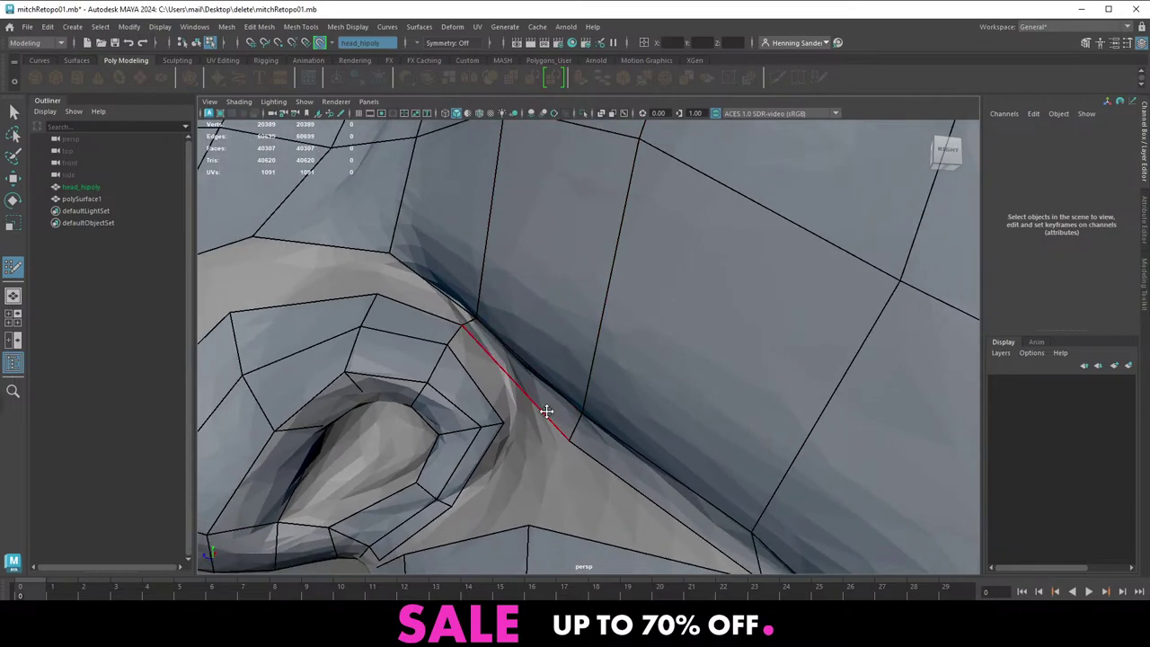
{"action": "left_click_drag", "start_coordinate": [581, 432], "coordinate": [552, 398]}
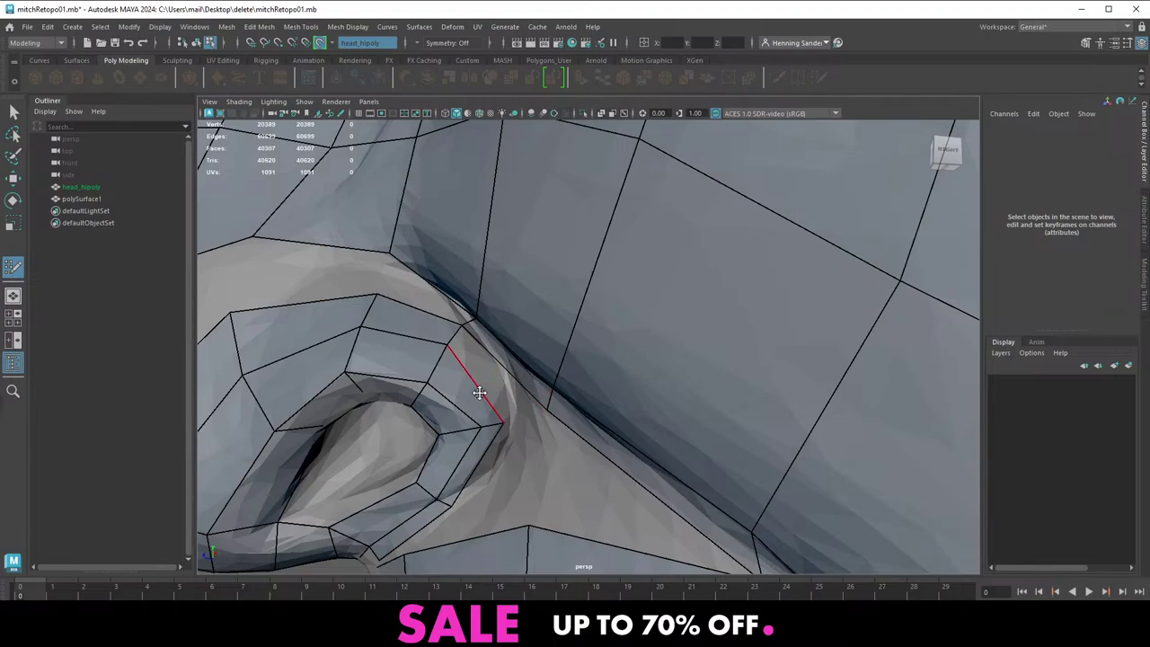
{"action": "mouse_move", "coordinate": [479, 392]}
{"action": "left_mouse_down", "text": "alt"}
{"action": "mouse_move", "coordinate": [457, 416]}
{"action": "mouse_move", "coordinate": [467, 372]}
{"action": "left_mouse_up", "text": "alt"}
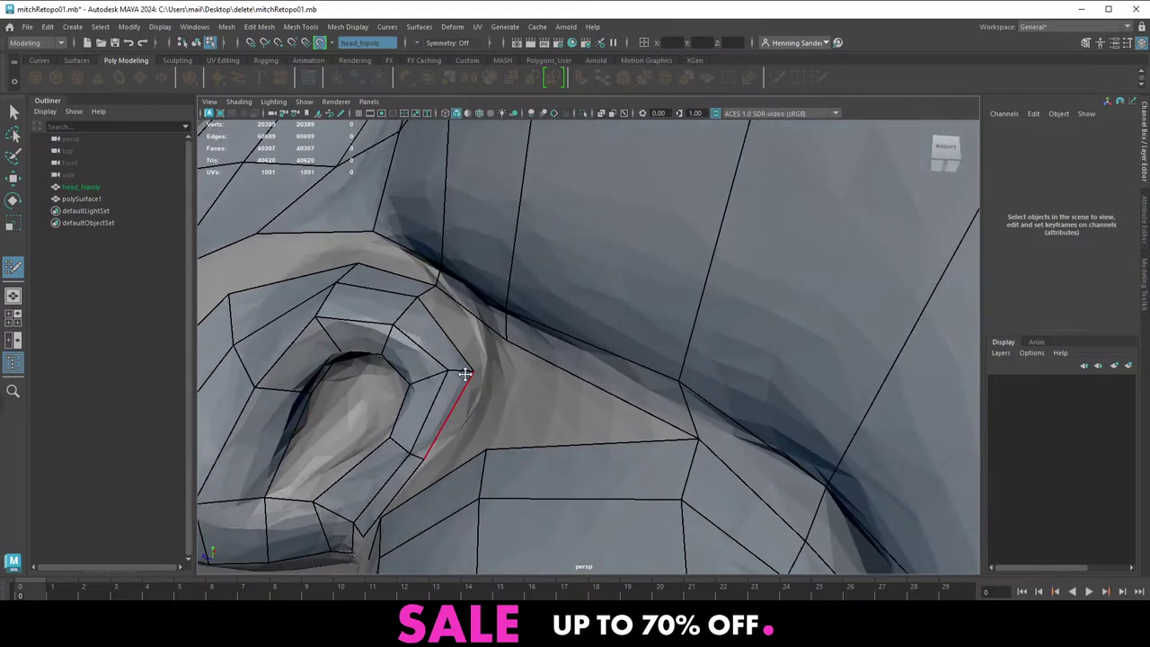
{"action": "left_click", "coordinate": [441, 309], "text": "shift"}
{"action": "right_click_drag", "start_coordinate": [502, 354], "coordinate": [469, 350], "text": "alt"}
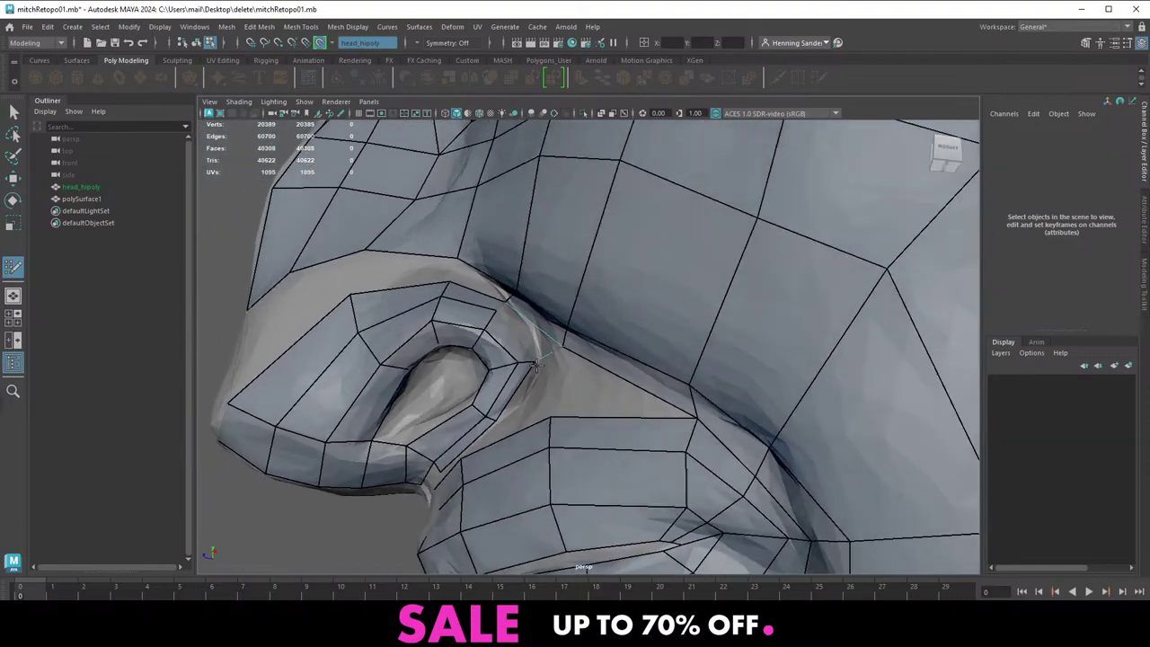
Extrude a quad from the strip under the nostril toward the midline beneath the nose
{"action": "mouse_move", "coordinate": [469, 350]}
{"action": "left_mouse_down", "text": "alt"}
{"action": "mouse_move", "coordinate": [531, 317]}
{"action": "mouse_move", "coordinate": [559, 352]}
{"action": "mouse_move", "coordinate": [513, 341]}
{"action": "mouse_move", "coordinate": [510, 315]}
{"action": "left_mouse_up", "text": "alt"}
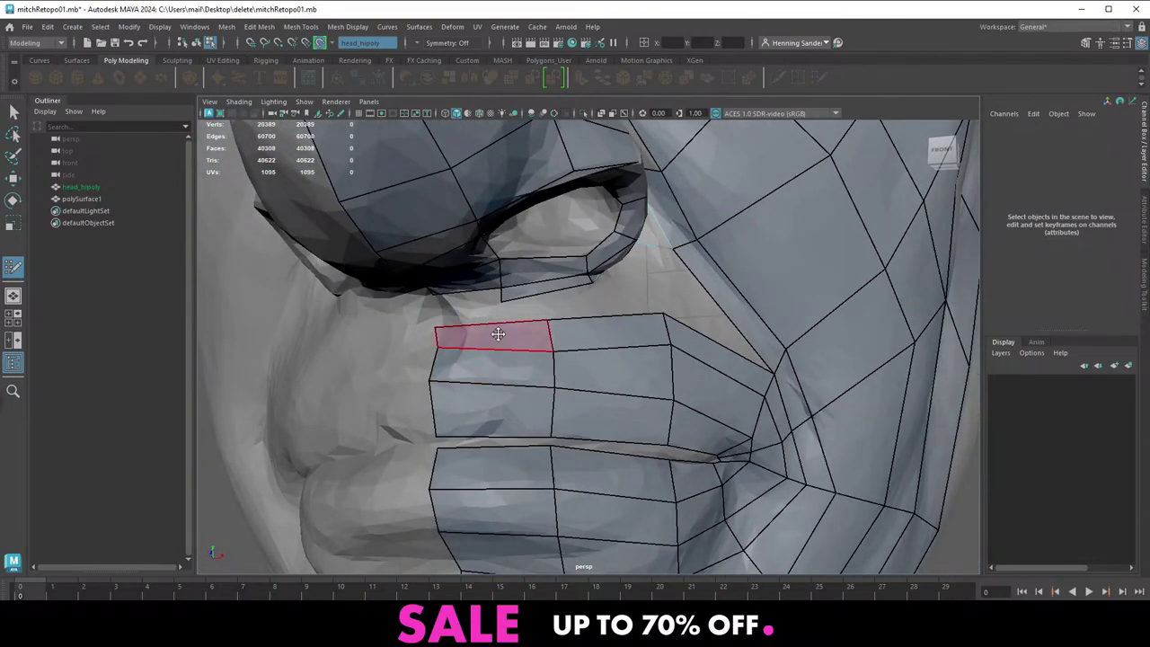
{"action": "left_click_drag", "start_coordinate": [436, 325], "coordinate": [477, 307], "text": "alt"}
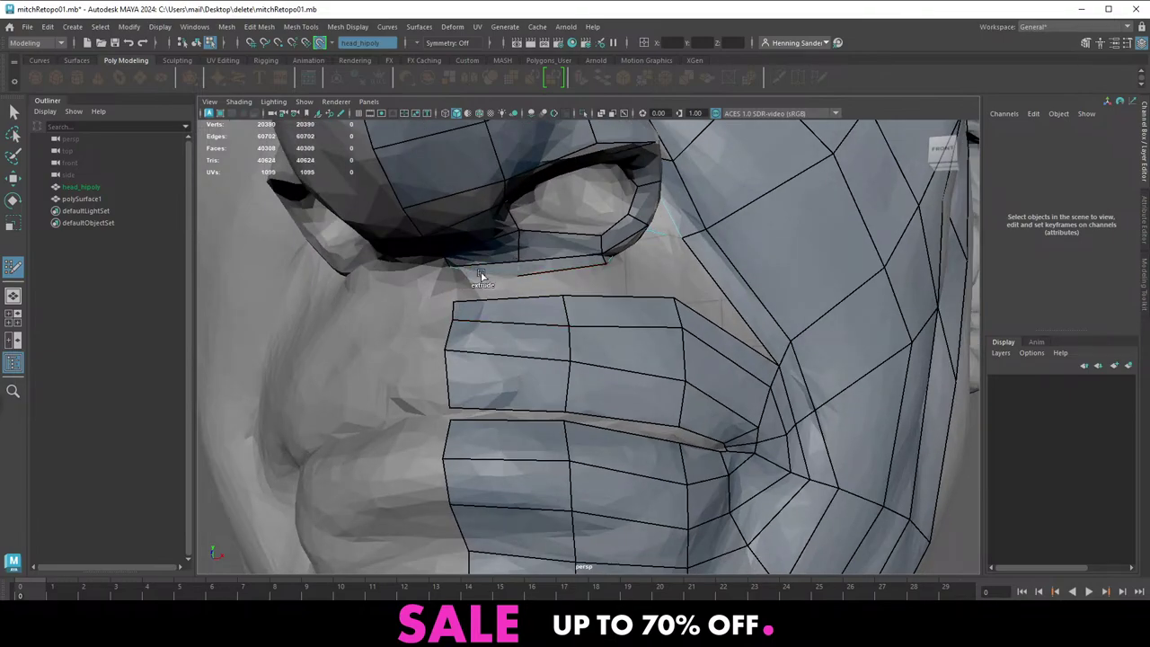
{"action": "left_click_drag", "start_coordinate": [523, 288], "coordinate": [540, 343], "text": "alt"}
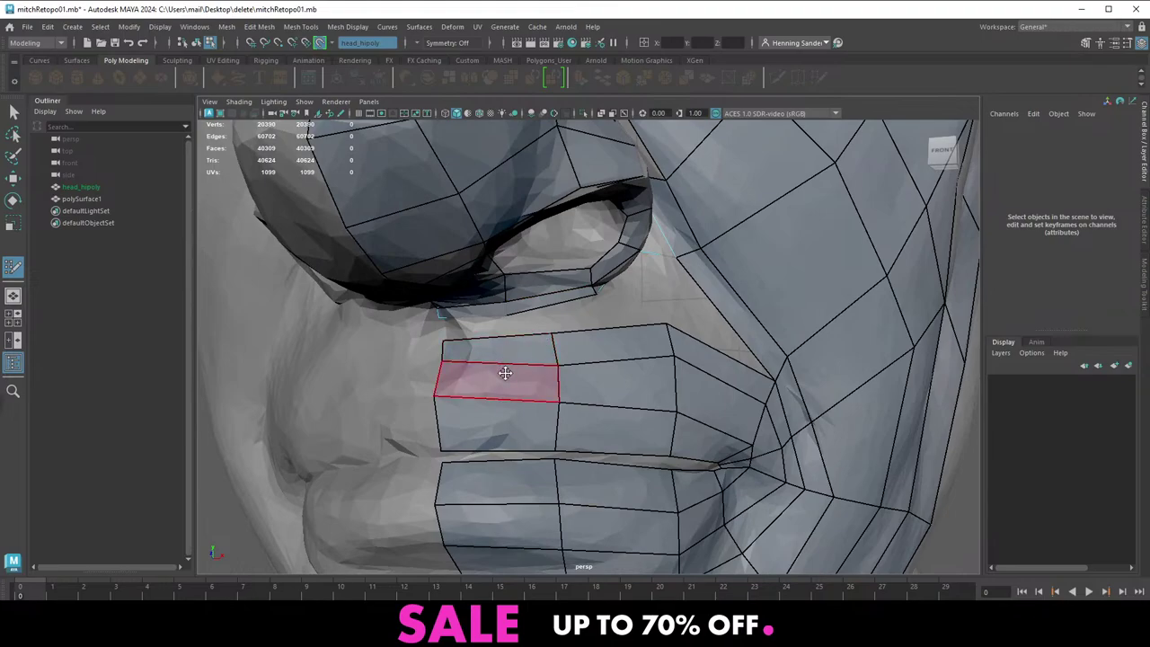
Insert a vertical edge loop beside the midline in the upper lip and another through the lower lip, chin and neck
{"action": "left_click", "coordinate": [503, 361], "text": "ctrl"}
{"action": "right_click_drag", "start_coordinate": [503, 360], "coordinate": [506, 319], "text": "alt"}
{"action": "left_click_drag", "start_coordinate": [505, 318], "coordinate": [537, 316], "text": "alt"}
{"action": "right_click_drag", "start_coordinate": [537, 316], "coordinate": [598, 328], "text": "alt"}
{"action": "left_click", "coordinate": [544, 348], "text": "ctrl"}
{"action": "left_click_drag", "start_coordinate": [598, 329], "coordinate": [600, 338], "text": "alt"}
{"action": "left_click_drag", "start_coordinate": [562, 290], "coordinate": [541, 288], "text": "alt"}
{"action": "right_click_drag", "start_coordinate": [541, 287], "coordinate": [614, 320], "text": "alt"}
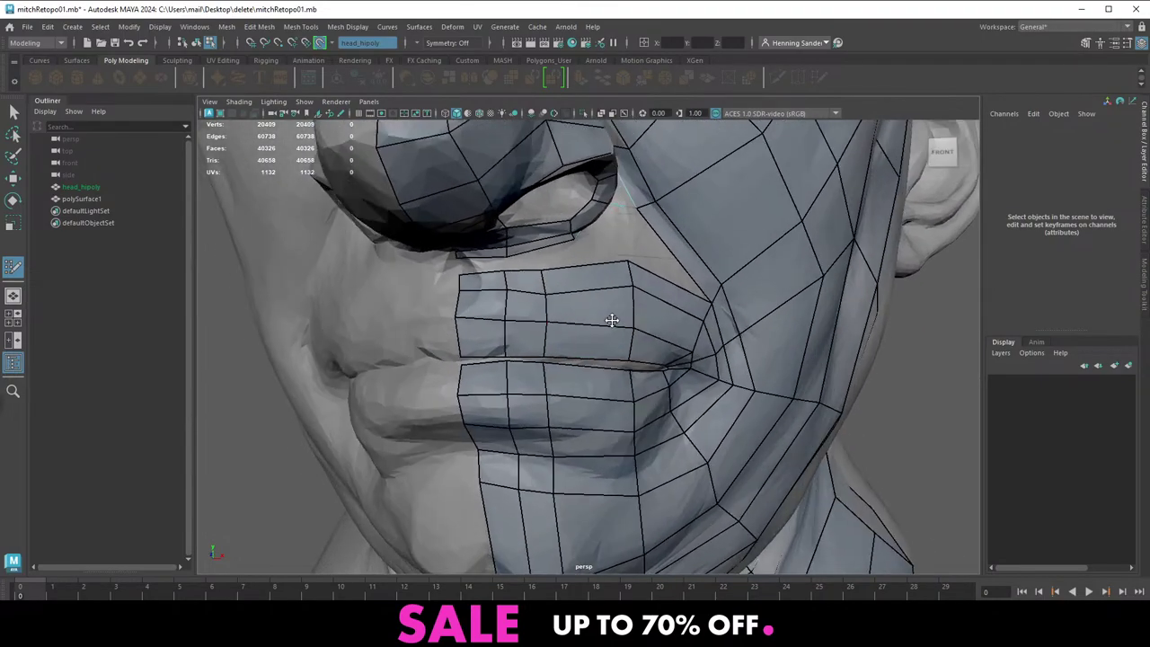
Shift the upper lip's second column of vertices outward to even out the quad widths
{"action": "left_click_drag", "start_coordinate": [555, 282], "coordinate": [535, 311], "text": "alt"}
{"action": "scroll", "coordinate": [530, 308], "scroll_direction": "up", "scroll_amount": 2}
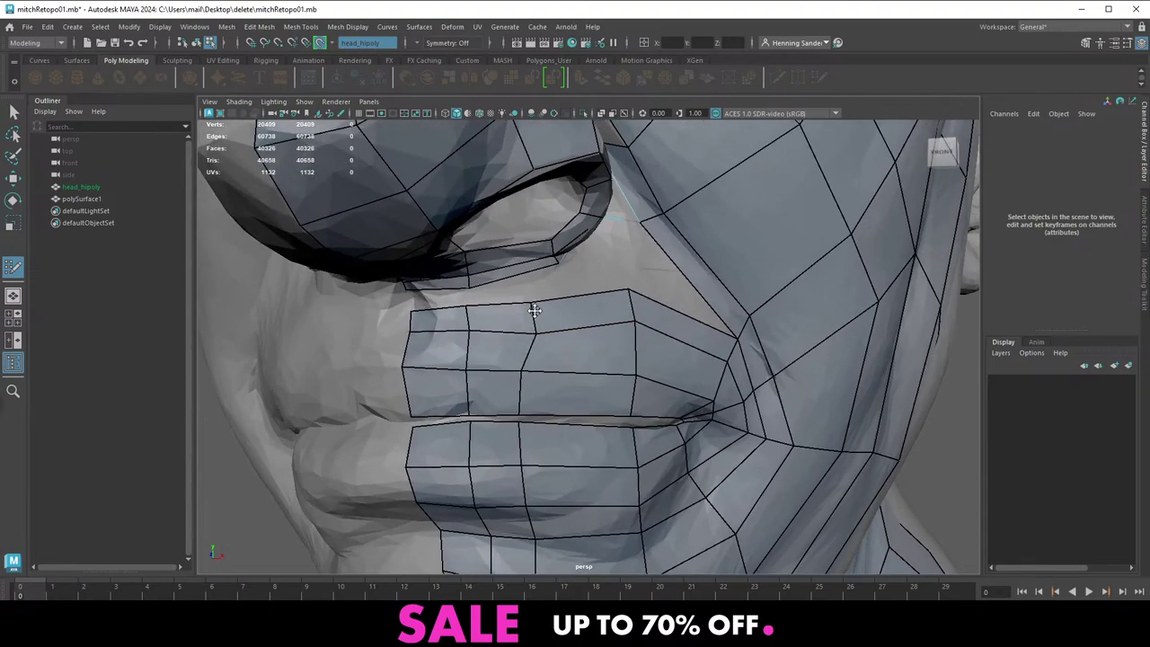
{"action": "left_click_drag", "start_coordinate": [526, 389], "coordinate": [534, 394]}
{"action": "middle_click_drag", "start_coordinate": [542, 400], "coordinate": [542, 327], "text": "alt"}
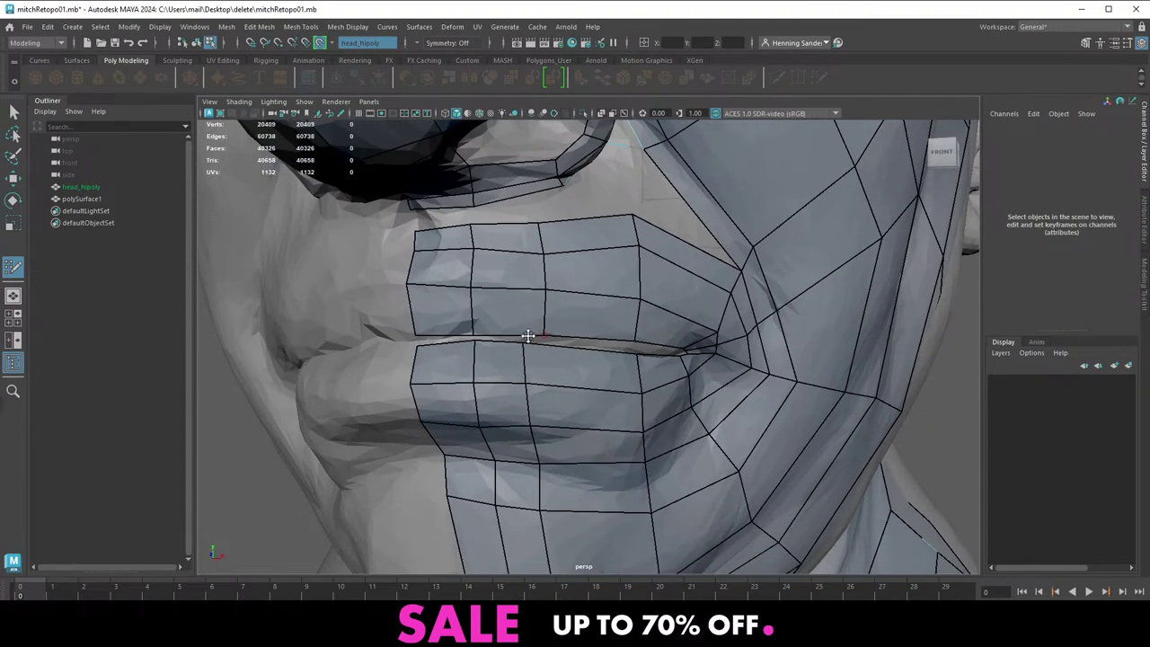
Isolate the retopo mesh and apply Edit Edge Flow to the second vertical edge loops through the lower lip and chin and through the upper lip
{"action": "key", "text": "w"}
{"action": "key", "text": "F8"}
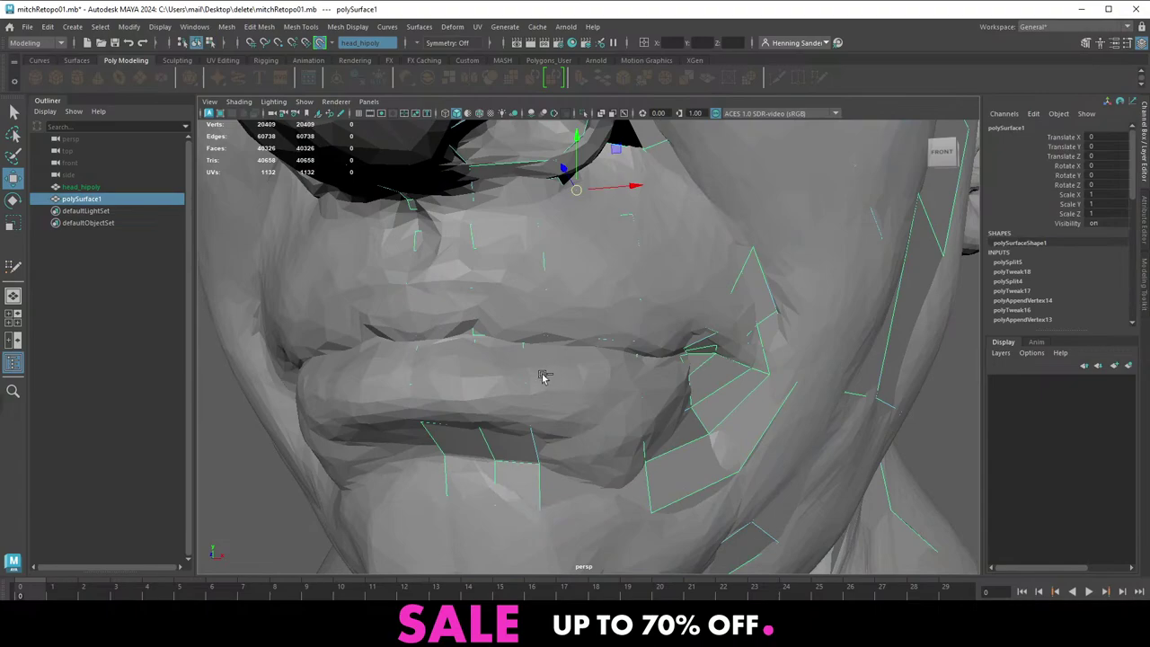
{"action": "key", "text": "ctrl+1"}
{"action": "right_click_drag", "start_coordinate": [540, 393], "coordinate": [534, 362]}
{"action": "double_click", "coordinate": [524, 361]}
{"action": "left_click_drag", "start_coordinate": [524, 361], "coordinate": [500, 314], "text": "alt"}
{"action": "middle_click_drag", "start_coordinate": [542, 345], "coordinate": [506, 296], "text": "alt"}
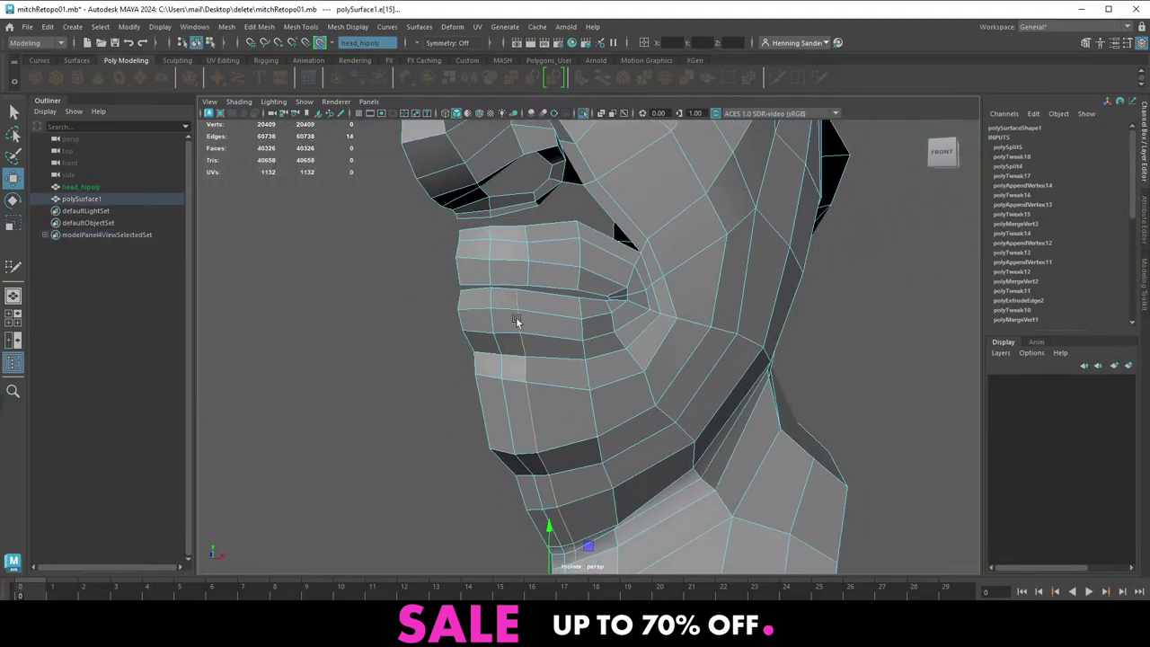
{"action": "right_click_drag", "start_coordinate": [547, 360], "coordinate": [534, 479], "text": "shift"}
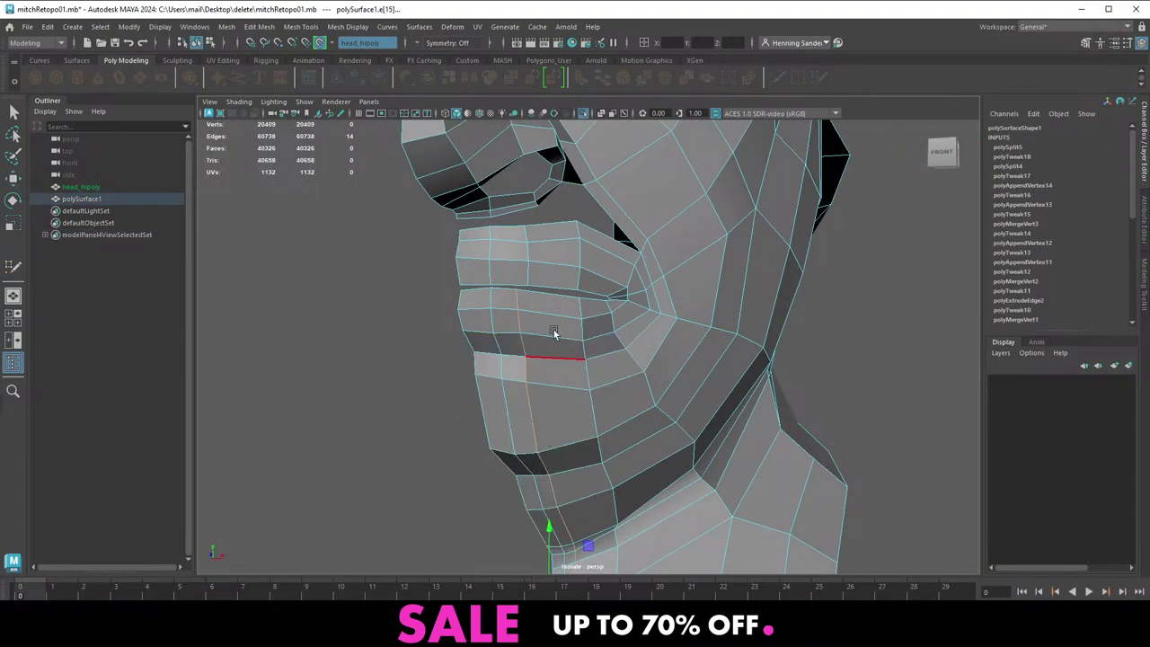
{"action": "key", "text": "g"}
{"action": "key", "text": "g"}
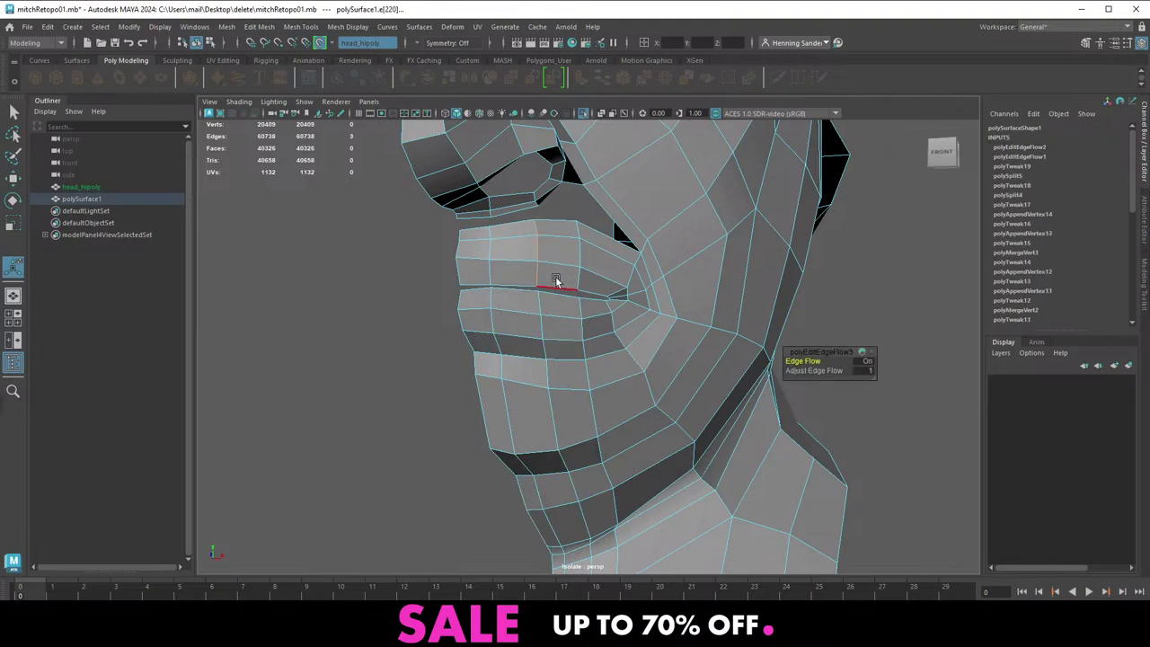
Apply Edit Edge Flow to the edge loop running from beside the nose around the mouth to the chin
{"action": "left_click_drag", "start_coordinate": [647, 331], "coordinate": [636, 339], "text": "alt"}
{"action": "double_click", "coordinate": [624, 300]}
{"action": "key", "text": "g"}
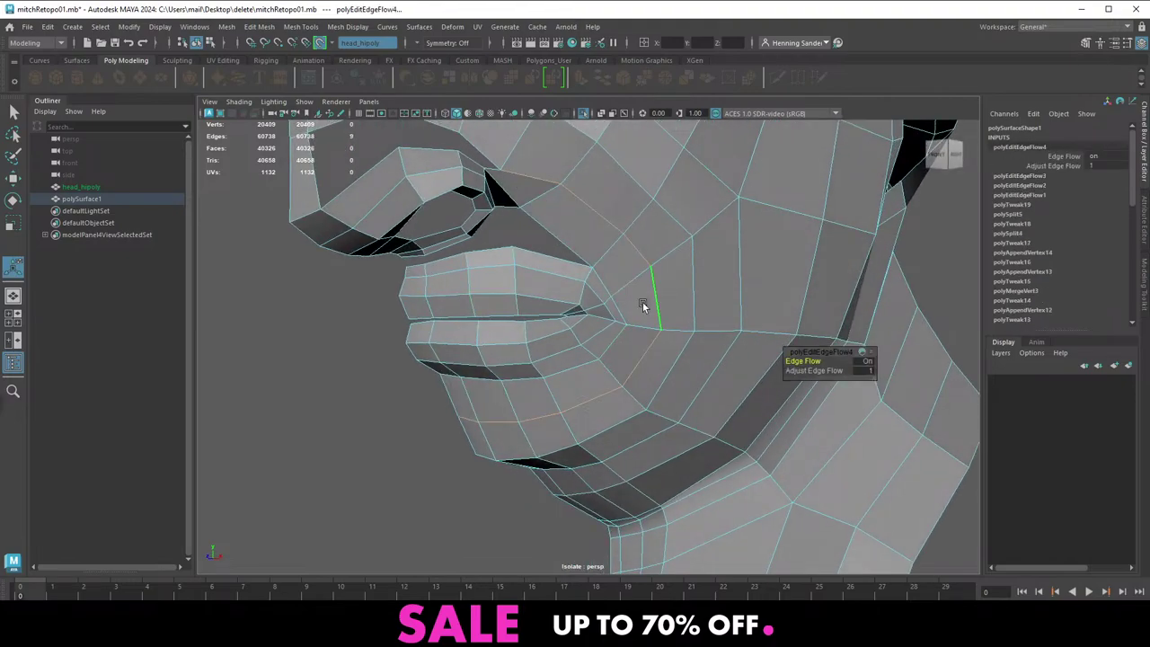
Delete the retopo mesh's construction history and bring the high-poly head back into view
{"action": "middle_click_drag", "start_coordinate": [644, 306], "coordinate": [600, 370], "text": "alt"}
{"action": "left_click", "coordinate": [603, 330]}
{"action": "key", "text": "q"}
{"action": "mouse_move", "coordinate": [603, 329]}
{"action": "right_mouse_down"}
{"action": "mouse_move", "coordinate": [611, 318]}
{"action": "mouse_move", "coordinate": [523, 464]}
{"action": "mouse_move", "coordinate": [545, 411]}
{"action": "mouse_move", "coordinate": [530, 629]}
{"action": "right_mouse_up"}
{"action": "key", "text": "alt+shift+d"}
{"action": "key", "text": "ctrl+1"}
Resume Quad Draw and insert an edge loop across the quads on the side of the nose tip
{"action": "mouse_move", "coordinate": [483, 308]}
{"action": "left_mouse_down", "text": "alt"}
{"action": "mouse_move", "coordinate": [539, 323]}
{"action": "mouse_move", "coordinate": [516, 332]}
{"action": "left_mouse_up", "text": "alt"}
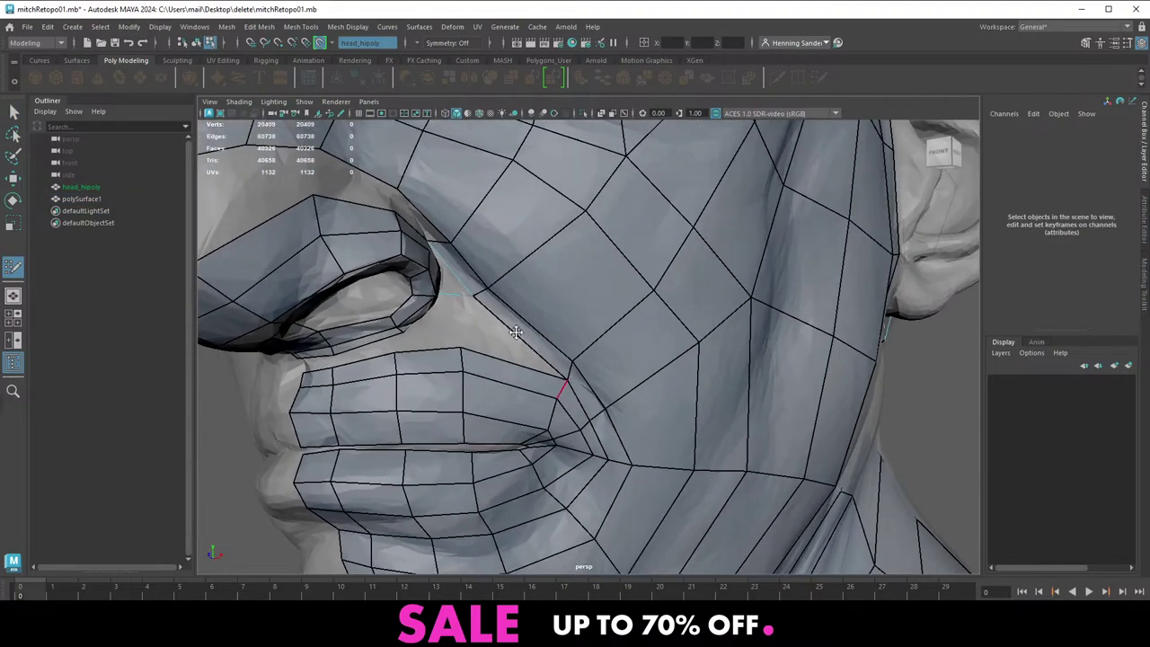
{"action": "mouse_move", "coordinate": [557, 370]}
{"action": "left_mouse_down", "text": "alt"}
{"action": "mouse_move", "coordinate": [545, 377]}
{"action": "mouse_move", "coordinate": [545, 406]}
{"action": "mouse_move", "coordinate": [491, 362]}
{"action": "mouse_move", "coordinate": [567, 392]}
{"action": "left_mouse_up", "text": "alt"}
{"action": "left_click_drag", "start_coordinate": [409, 361], "coordinate": [472, 357], "text": "alt"}
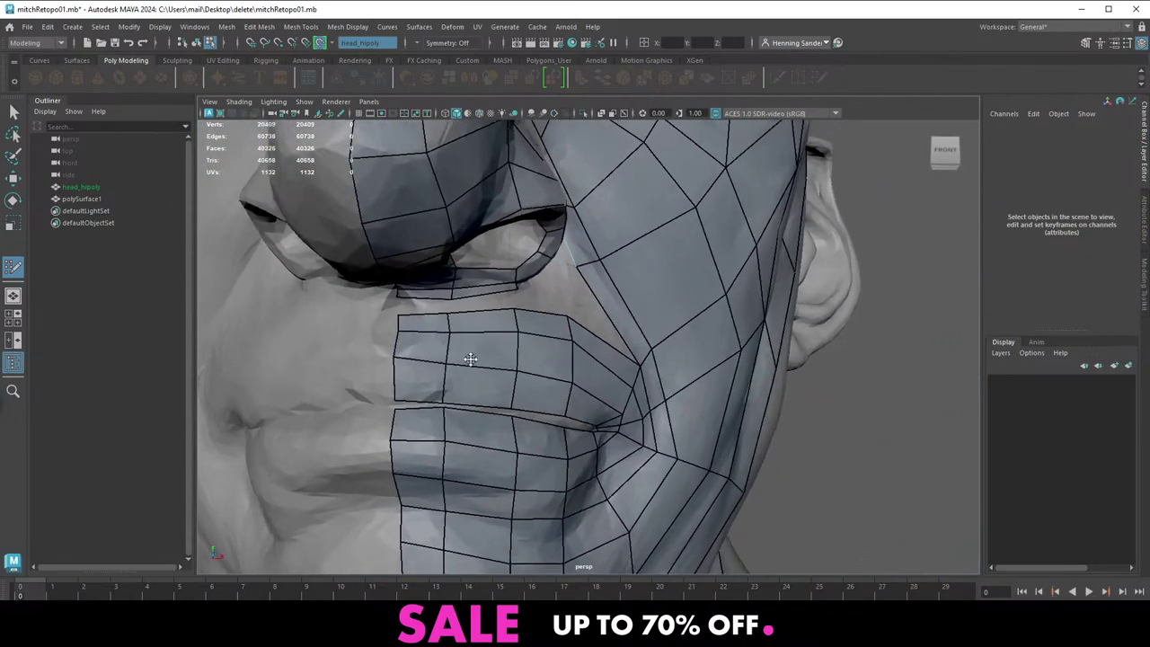
{"action": "right_click_drag", "start_coordinate": [473, 357], "coordinate": [433, 268], "text": "alt"}
{"action": "left_click_drag", "start_coordinate": [539, 292], "coordinate": [445, 298], "text": "alt"}
{"action": "middle_click_drag", "start_coordinate": [406, 257], "coordinate": [456, 282], "text": "alt"}
{"action": "right_click_drag", "start_coordinate": [456, 282], "coordinate": [427, 332], "text": "alt"}
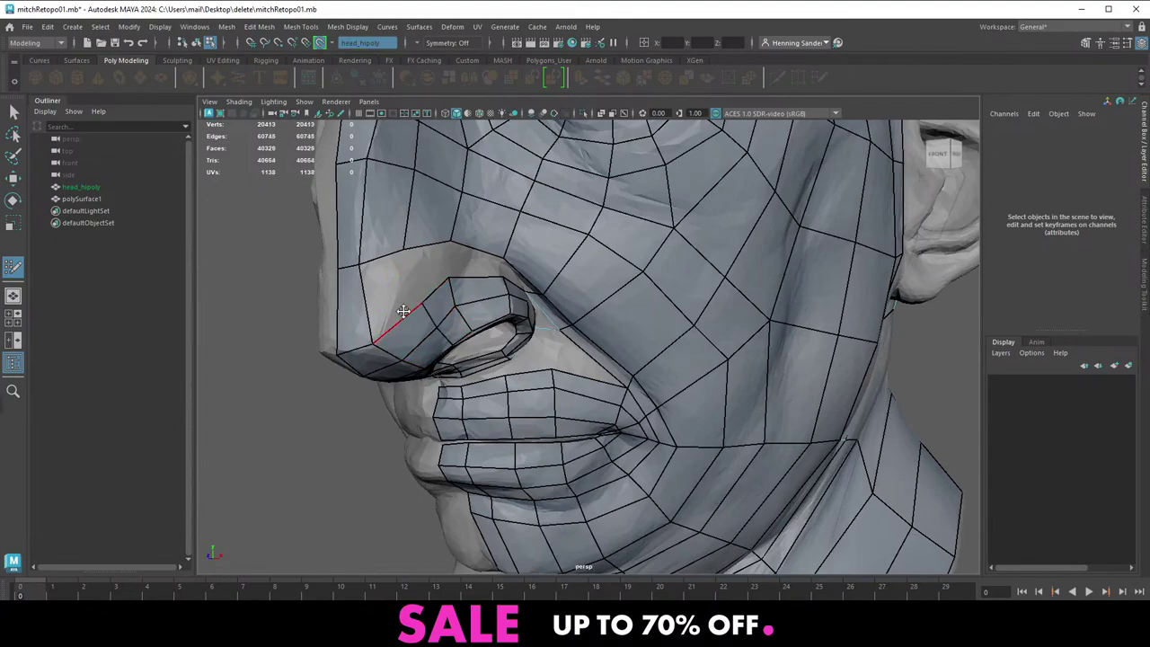
Fill the four quads between the nose bridge and the nostril wing, back to the cheek crease
{"action": "mouse_move", "coordinate": [475, 266]}
{"action": "left_mouse_down", "text": "alt"}
{"action": "mouse_move", "coordinate": [453, 267]}
{"action": "mouse_move", "coordinate": [488, 280]}
{"action": "left_mouse_up", "text": "alt"}
{"action": "right_click_drag", "start_coordinate": [488, 280], "coordinate": [569, 310], "text": "alt"}
{"action": "middle_click_drag", "start_coordinate": [570, 310], "coordinate": [584, 350], "text": "alt"}
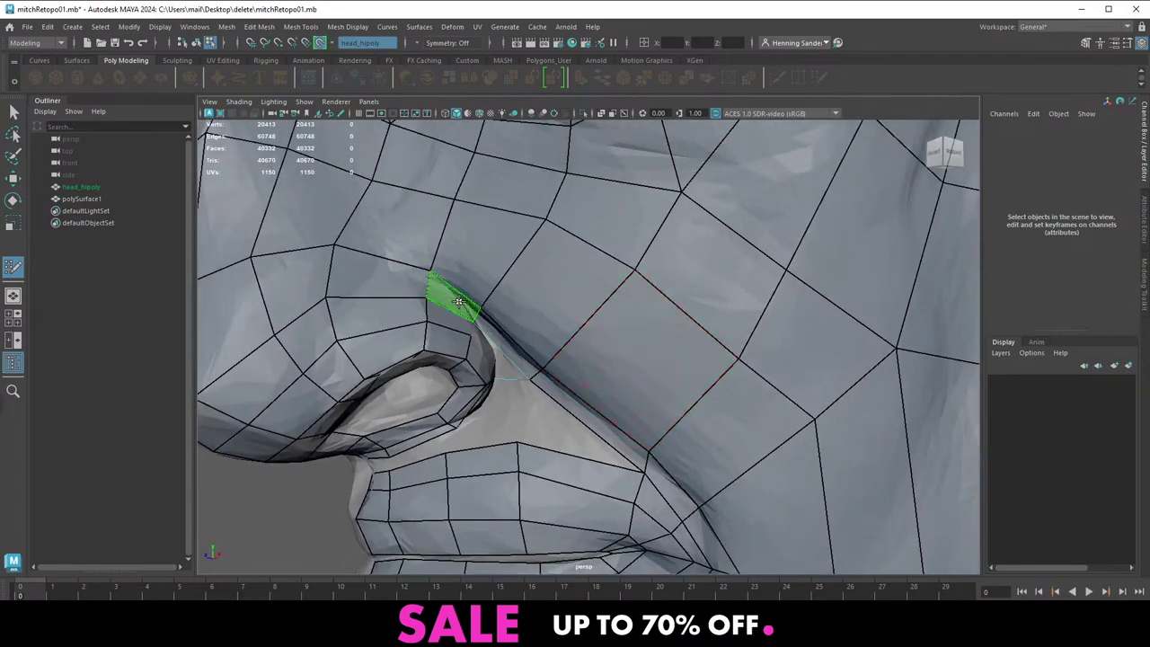
{"action": "right_click_drag", "start_coordinate": [541, 291], "coordinate": [506, 277], "text": "alt"}
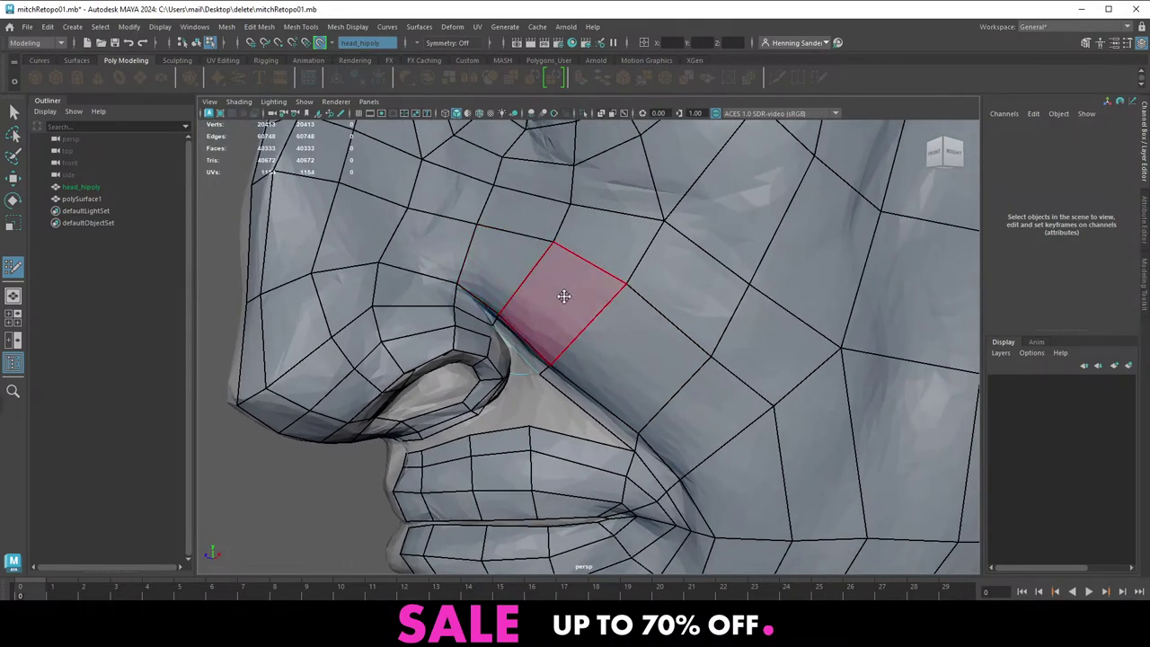
Delete and refill the quad in the crease between the nostril wing and the cheek
{"action": "mouse_move", "coordinate": [567, 291]}
{"action": "left_mouse_down", "text": "alt"}
{"action": "mouse_move", "coordinate": [554, 269]}
{"action": "mouse_move", "coordinate": [564, 267]}
{"action": "left_mouse_up", "text": "alt"}
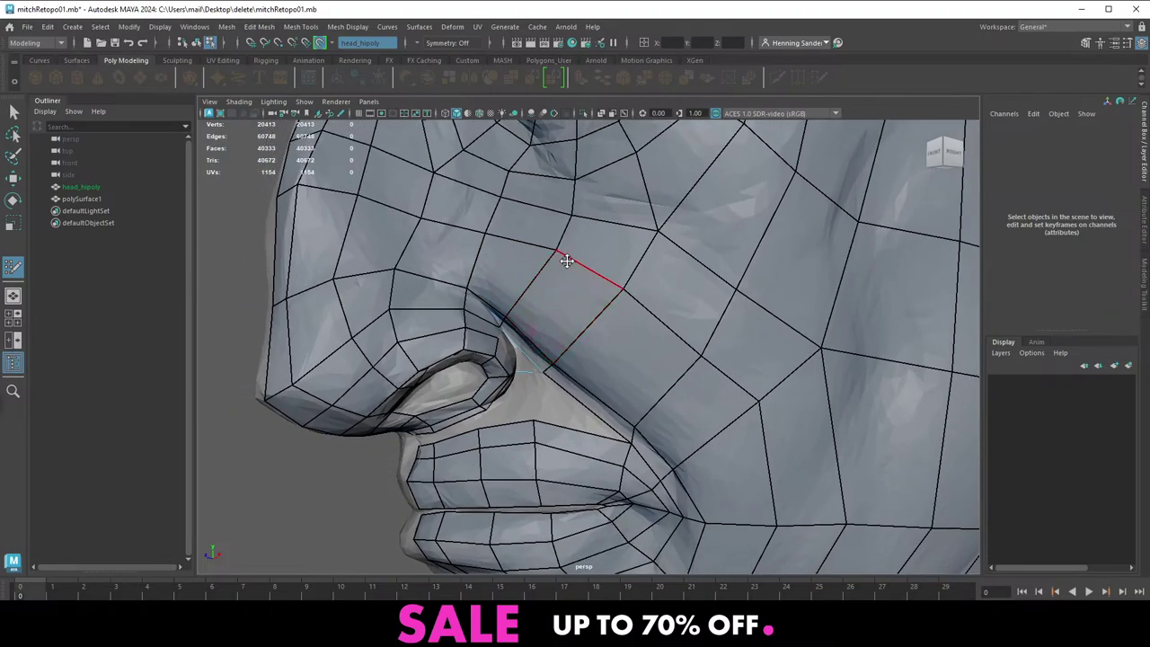
{"action": "right_click_drag", "start_coordinate": [584, 260], "coordinate": [487, 254], "text": "alt"}
{"action": "left_click_drag", "start_coordinate": [488, 255], "coordinate": [552, 282], "text": "alt"}
{"action": "middle_click_drag", "start_coordinate": [551, 282], "coordinate": [575, 251], "text": "alt"}
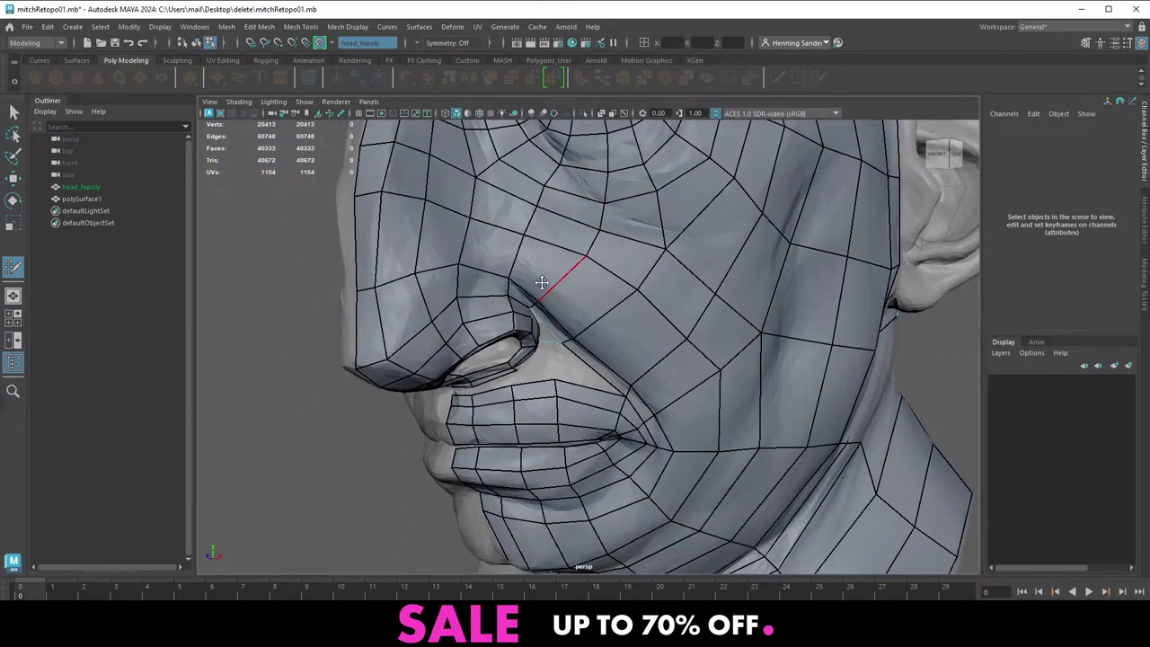
{"action": "right_click_drag", "start_coordinate": [544, 282], "coordinate": [597, 300], "text": "alt"}
{"action": "left_click_drag", "start_coordinate": [538, 325], "coordinate": [503, 338], "text": "alt"}
{"action": "middle_click_drag", "start_coordinate": [503, 339], "coordinate": [517, 331], "text": "alt"}
{"action": "right_click_drag", "start_coordinate": [467, 319], "coordinate": [488, 326], "text": "alt"}
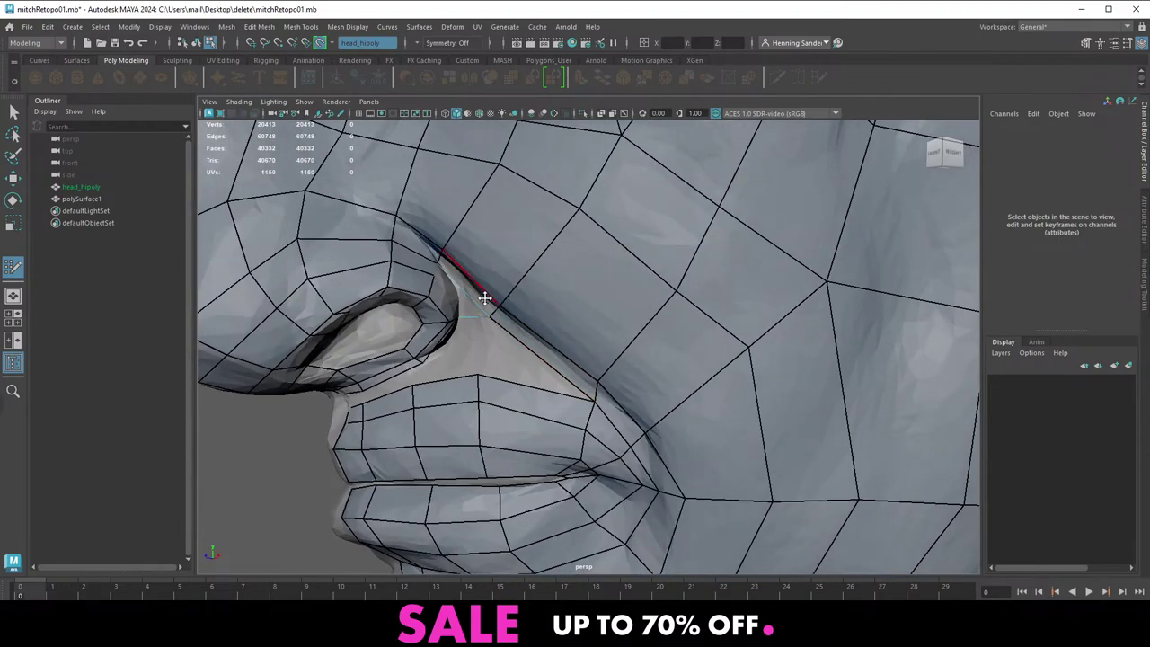
{"action": "left_click", "coordinate": [480, 299], "text": "shift"}
Fill the quads between the nose base and the upper lip, and delete the lip's top-row quads nearest the mouth corner
{"action": "mouse_move", "coordinate": [481, 300]}
{"action": "left_mouse_down", "text": "alt"}
{"action": "mouse_move", "coordinate": [440, 310]}
{"action": "mouse_move", "coordinate": [516, 380]}
{"action": "left_mouse_up", "text": "alt"}
{"action": "middle_click_drag", "start_coordinate": [516, 380], "coordinate": [530, 359], "text": "alt"}
{"action": "mouse_move", "coordinate": [469, 349]}
{"action": "left_mouse_down", "text": "alt"}
{"action": "mouse_move", "coordinate": [531, 360]}
{"action": "mouse_move", "coordinate": [532, 342]}
{"action": "mouse_move", "coordinate": [524, 347]}
{"action": "mouse_move", "coordinate": [560, 320]}
{"action": "mouse_move", "coordinate": [546, 357]}
{"action": "mouse_move", "coordinate": [616, 341]}
{"action": "mouse_move", "coordinate": [614, 360]}
{"action": "mouse_move", "coordinate": [548, 355]}
{"action": "mouse_move", "coordinate": [569, 377]}
{"action": "mouse_move", "coordinate": [580, 349]}
{"action": "mouse_move", "coordinate": [550, 348]}
{"action": "left_mouse_up", "text": "alt"}
{"action": "scroll", "coordinate": [582, 366], "scroll_direction": "down", "scroll_amount": 5}
{"action": "scroll", "coordinate": [584, 367], "scroll_direction": "up", "scroll_amount": 6}
{"action": "scroll", "coordinate": [569, 377], "scroll_direction": "down", "scroll_amount": 1}
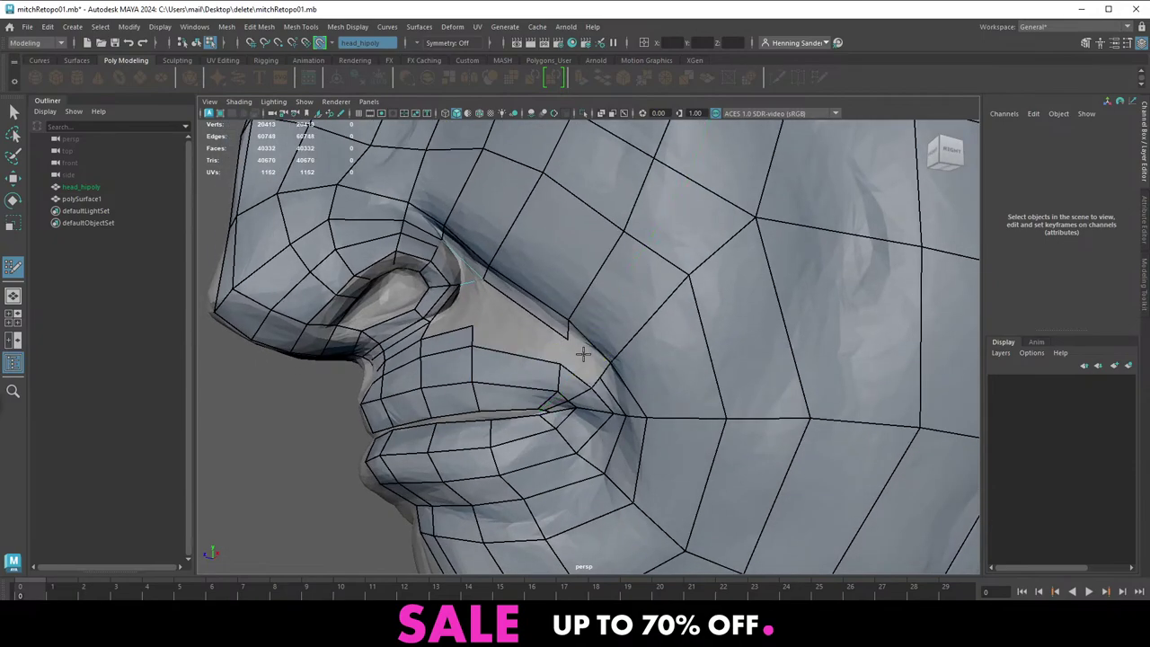
Extrude a new quad above the mouth corner and fill the adjoining one to rebuild the upper lip's outer top row
{"action": "right_click_drag", "start_coordinate": [583, 354], "coordinate": [631, 399], "text": "alt"}
{"action": "middle_click_drag", "start_coordinate": [632, 400], "coordinate": [638, 396], "text": "alt"}
{"action": "left_click_drag", "start_coordinate": [597, 393], "coordinate": [565, 352]}
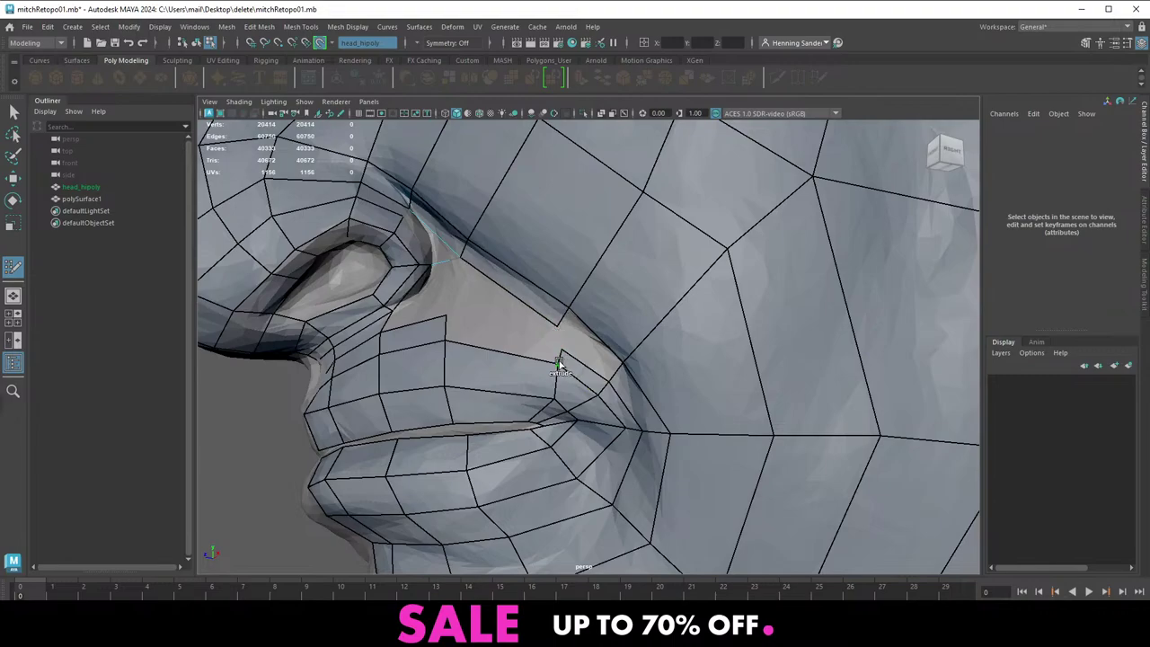
{"action": "left_click_drag", "start_coordinate": [559, 363], "coordinate": [455, 317]}
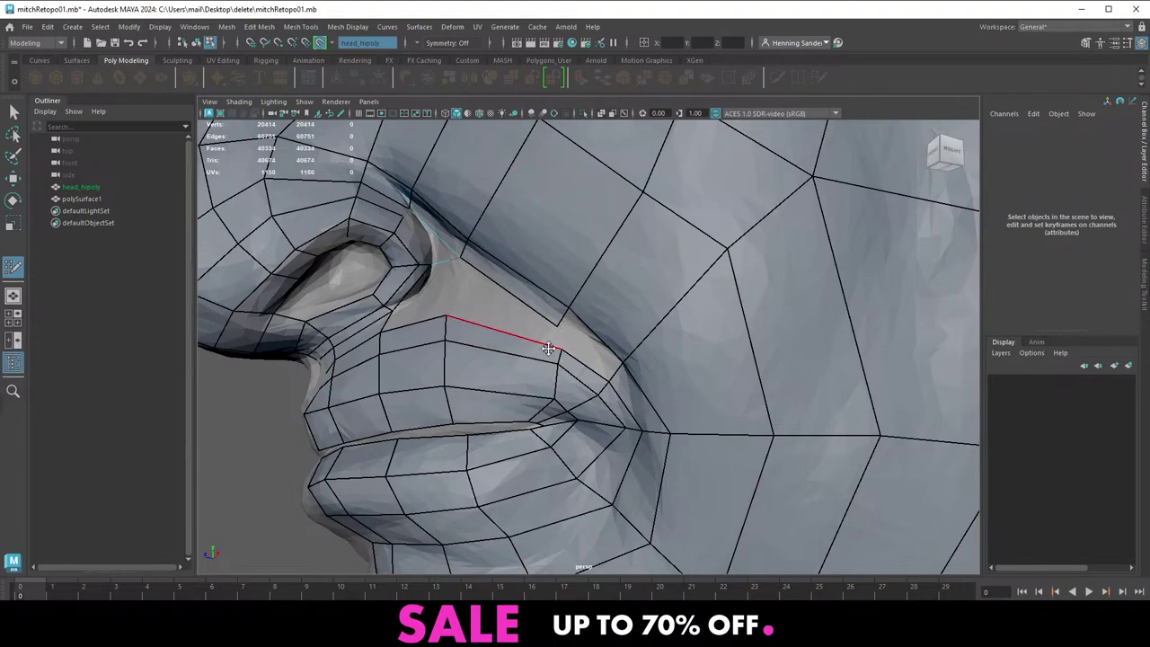
Insert an edge loop around the mouth and chin, and fill the nasolabial crease quad above the mouth corner
{"action": "left_click_drag", "start_coordinate": [551, 342], "coordinate": [620, 357], "text": "alt"}
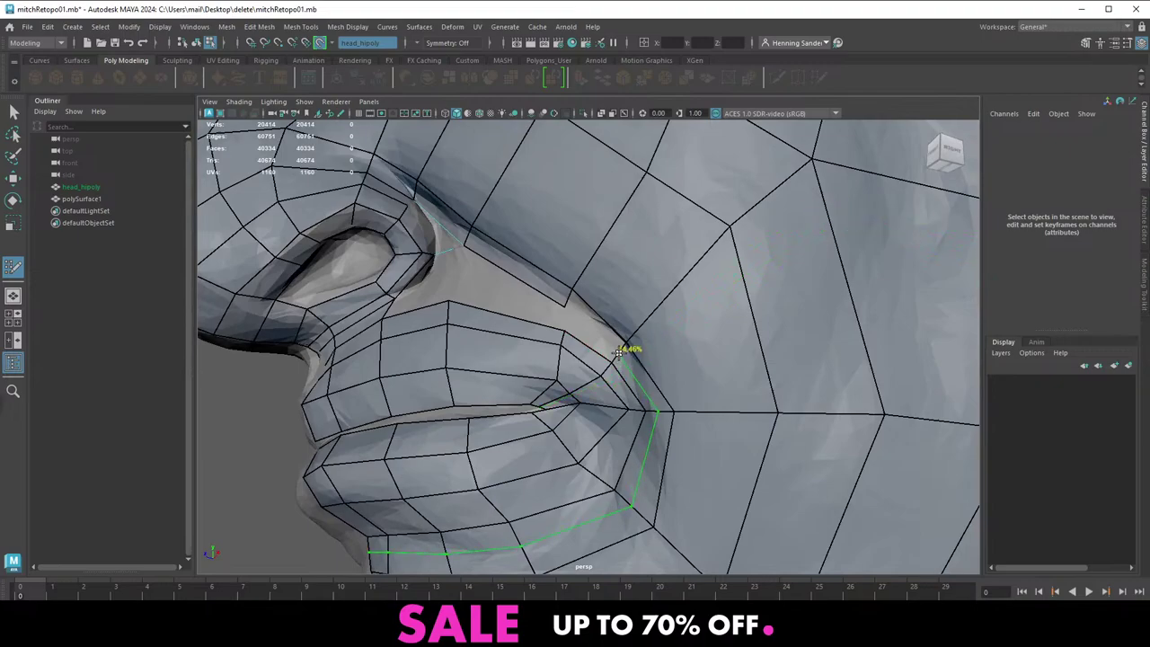
{"action": "left_click", "coordinate": [620, 351], "text": "ctrl"}
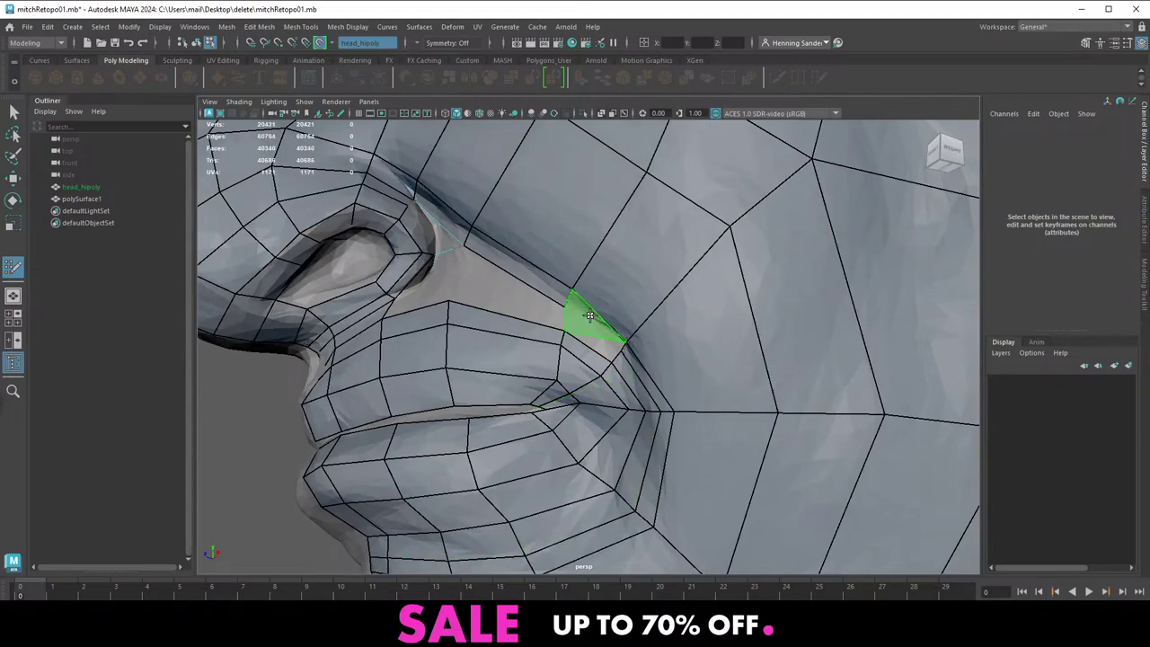
{"action": "left_click_drag", "start_coordinate": [593, 319], "coordinate": [606, 335]}
{"action": "left_click", "coordinate": [607, 335], "text": "ctrl+shift"}
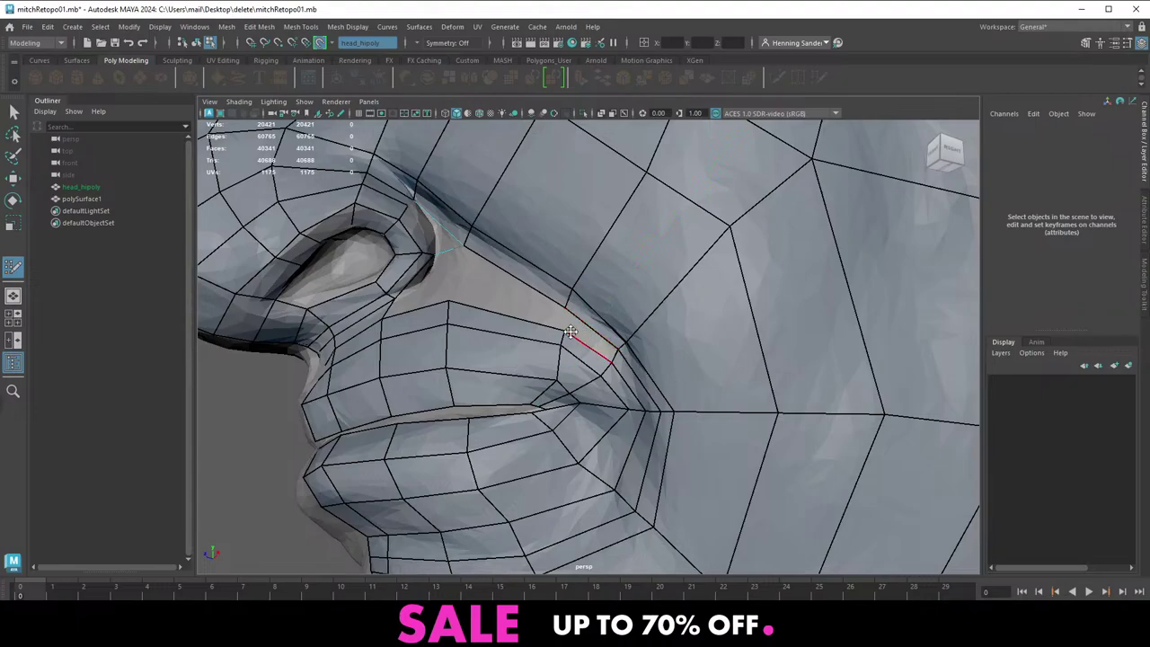
Delete the two quads in the crease between the nostril wing and the cheek
{"action": "left_click_drag", "start_coordinate": [579, 374], "coordinate": [509, 333], "text": "alt"}
{"action": "scroll", "coordinate": [578, 349], "scroll_direction": "down", "scroll_amount": 3}
{"action": "scroll", "coordinate": [603, 333], "scroll_direction": "up", "scroll_amount": 3}
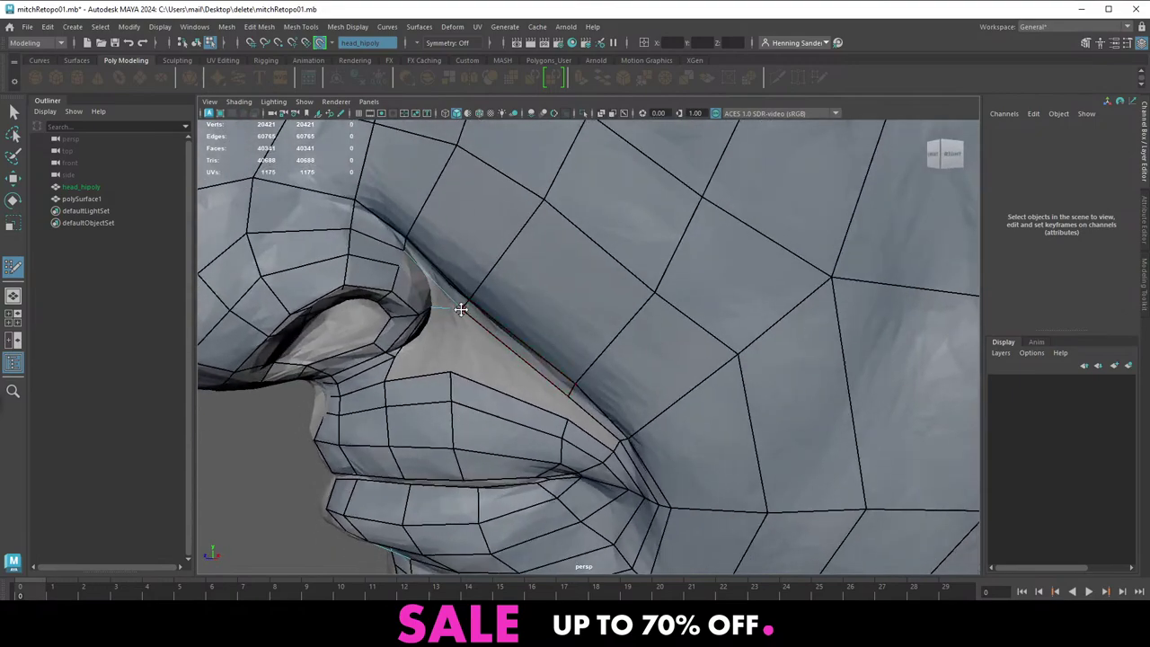
{"action": "left_click_drag", "start_coordinate": [447, 308], "coordinate": [413, 263], "text": "alt"}
{"action": "left_click", "coordinate": [448, 261], "text": "ctrl+shift"}
Examine the edge flow of the cheek, nose, eye, forehead and side of the skull from several angles
{"action": "right_click_drag", "start_coordinate": [467, 262], "coordinate": [386, 238], "text": "alt"}
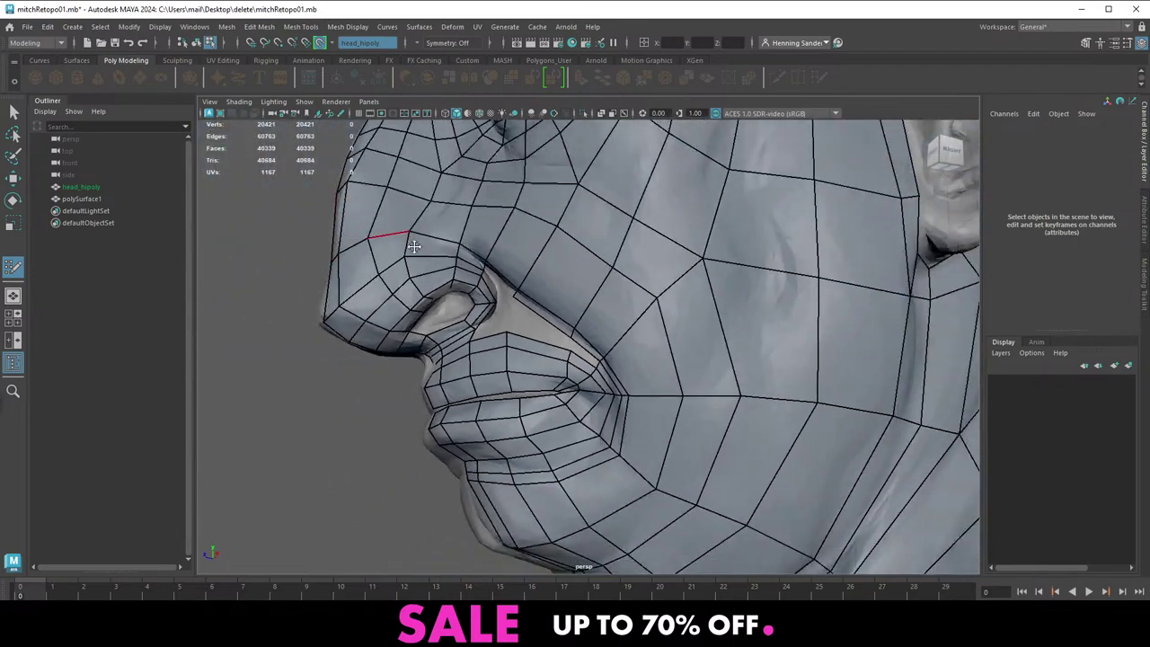
{"action": "left_click_drag", "start_coordinate": [494, 254], "coordinate": [537, 275], "text": "alt"}
{"action": "middle_click_drag", "start_coordinate": [528, 267], "coordinate": [487, 290], "text": "alt"}
{"action": "right_click_drag", "start_coordinate": [487, 291], "coordinate": [507, 286], "text": "alt"}
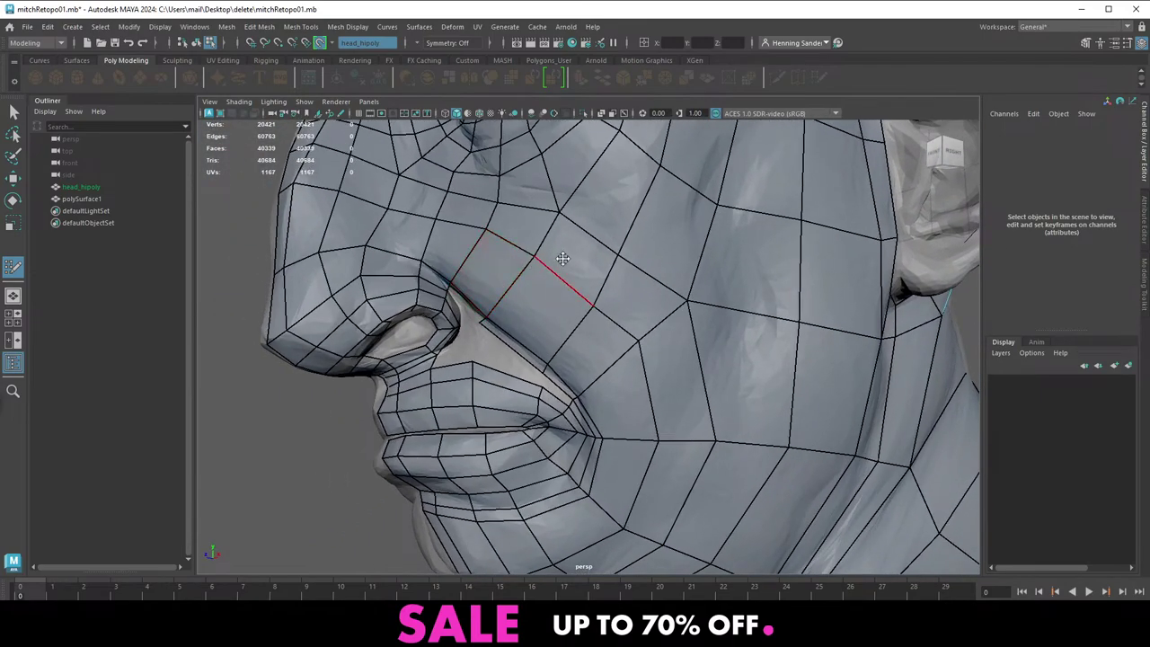
{"action": "right_click_drag", "start_coordinate": [563, 258], "coordinate": [518, 246], "text": "alt"}
{"action": "left_click_drag", "start_coordinate": [518, 246], "coordinate": [634, 249], "text": "alt"}
{"action": "right_click_drag", "start_coordinate": [634, 249], "coordinate": [605, 263], "text": "alt"}
{"action": "middle_click_drag", "start_coordinate": [605, 263], "coordinate": [556, 312], "text": "alt"}
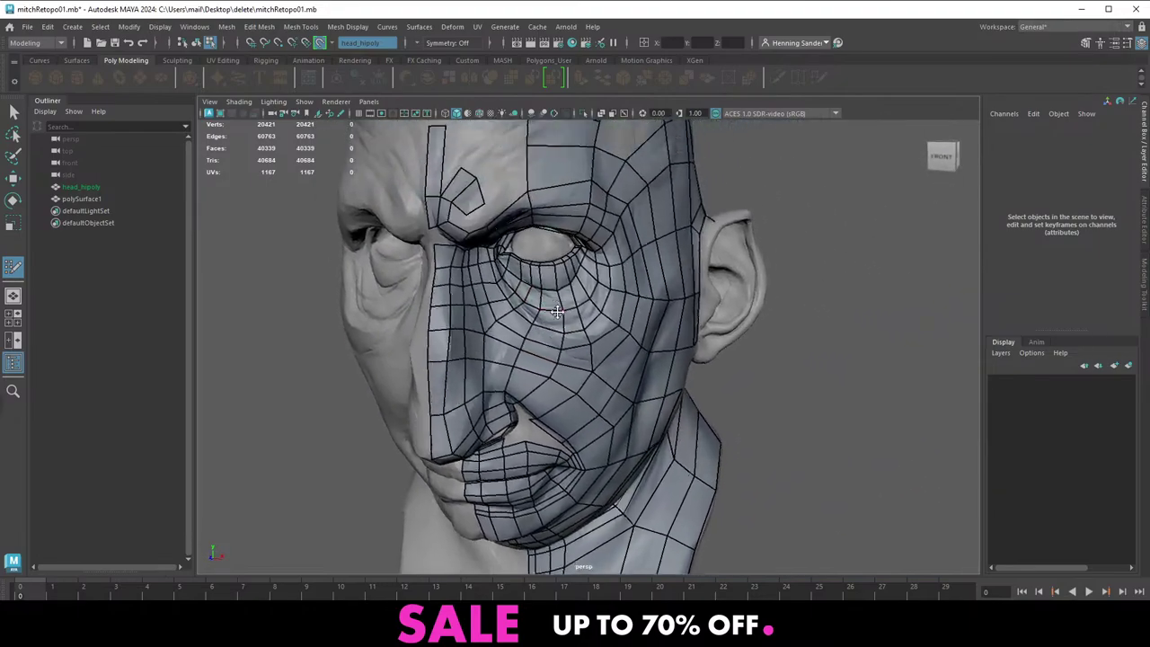
{"action": "right_click_drag", "start_coordinate": [556, 311], "coordinate": [585, 300], "text": "alt"}
{"action": "left_click_drag", "start_coordinate": [584, 300], "coordinate": [559, 310], "text": "alt"}
{"action": "right_click_drag", "start_coordinate": [559, 309], "coordinate": [579, 332], "text": "alt"}
{"action": "left_click_drag", "start_coordinate": [579, 333], "coordinate": [603, 321], "text": "alt"}
{"action": "middle_click_drag", "start_coordinate": [604, 321], "coordinate": [562, 372], "text": "alt"}
{"action": "right_click_drag", "start_coordinate": [562, 372], "coordinate": [395, 296], "text": "alt"}
{"action": "left_click_drag", "start_coordinate": [620, 130], "coordinate": [579, 201], "text": "alt"}
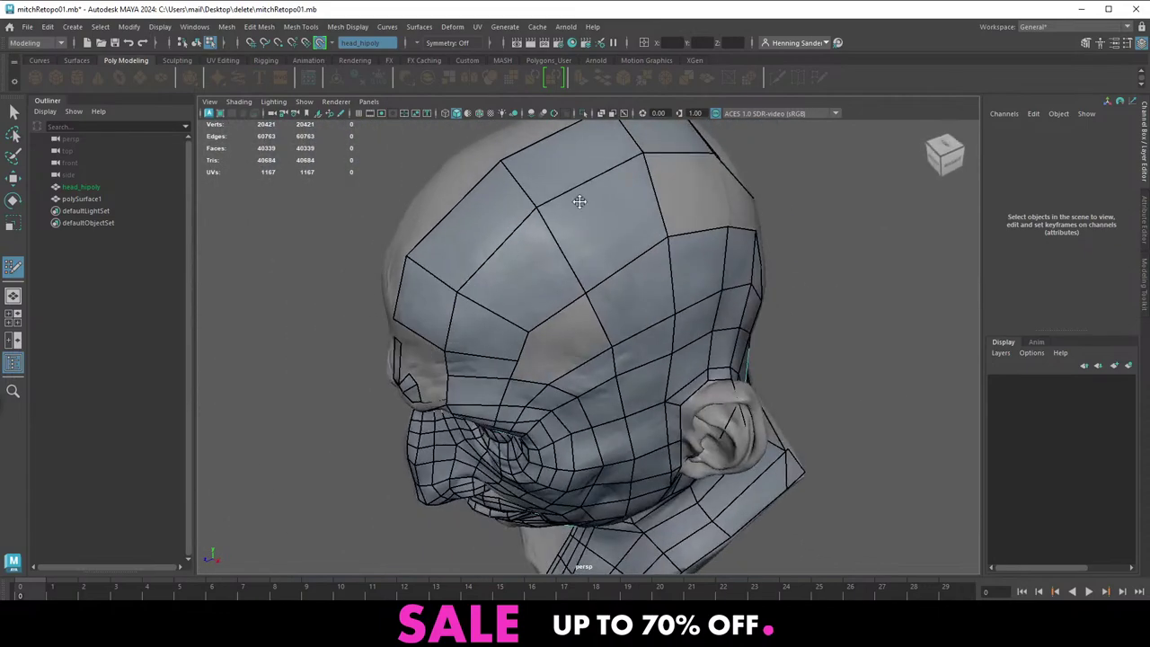
{"action": "right_click_drag", "start_coordinate": [629, 301], "coordinate": [551, 279], "text": "alt"}
{"action": "left_click_drag", "start_coordinate": [551, 279], "coordinate": [531, 221], "text": "alt"}
Switch to ZBrush and inspect the sculpted head's hair, ear and cranium from several angles
{"action": "key", "text": "alt+Tab"}
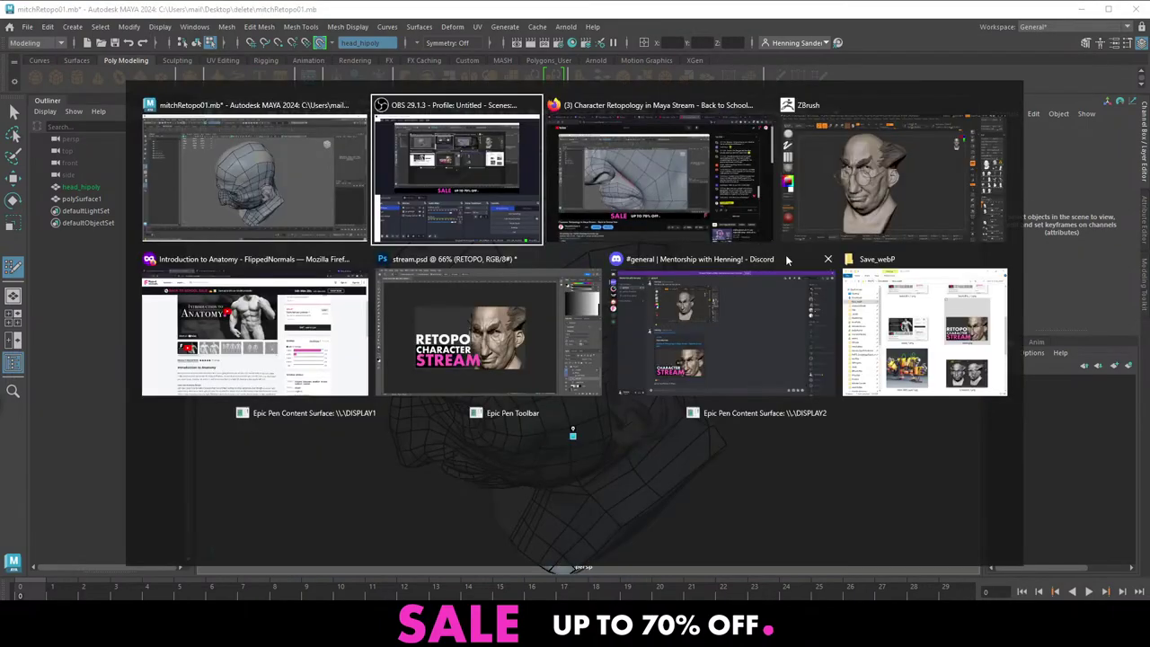
{"action": "left_click", "coordinate": [852, 212]}
{"action": "mouse_move", "coordinate": [571, 282]}
{"action": "right_mouse_down"}
{"action": "mouse_move", "coordinate": [522, 288]}
{"action": "mouse_move", "coordinate": [565, 280]}
{"action": "mouse_move", "coordinate": [579, 239]}
{"action": "mouse_move", "coordinate": [616, 257]}
{"action": "right_mouse_up"}
{"action": "mouse_move", "coordinate": [512, 254]}
{"action": "right_mouse_down"}
{"action": "mouse_move", "coordinate": [539, 243]}
{"action": "mouse_move", "coordinate": [542, 261]}
{"action": "mouse_move", "coordinate": [558, 263]}
{"action": "right_mouse_up"}
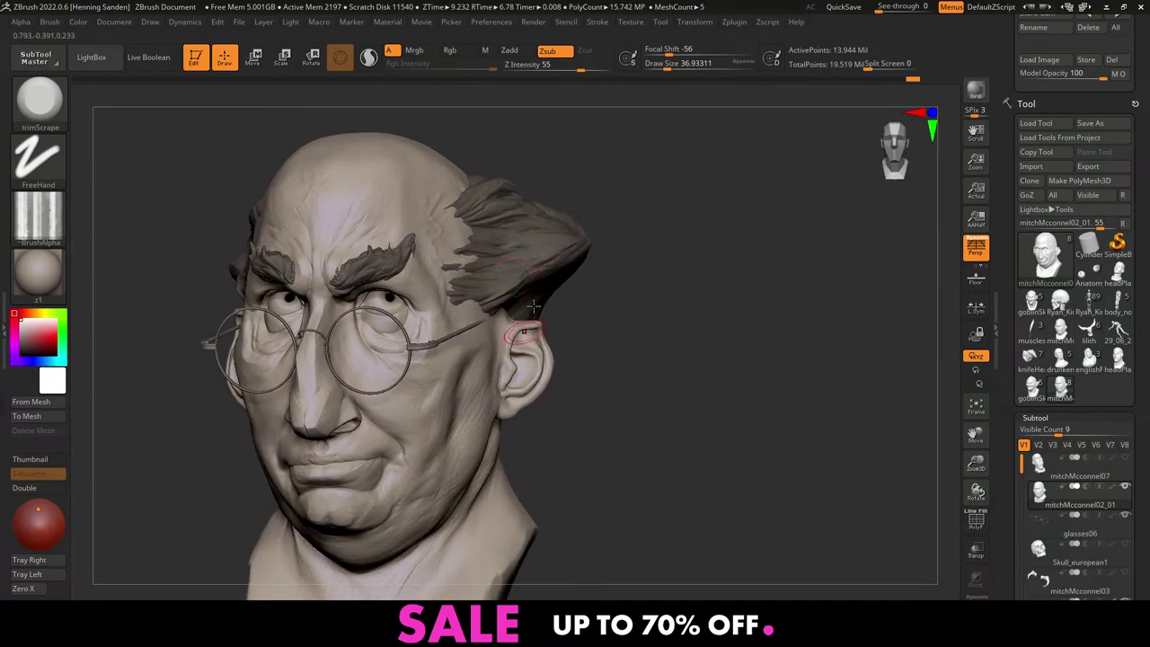
{"action": "right_click_drag", "start_coordinate": [529, 321], "coordinate": [484, 246]}
{"action": "left_click_drag", "start_coordinate": [484, 244], "coordinate": [606, 298]}
{"action": "mouse_move", "coordinate": [579, 172]}
{"action": "right_mouse_down"}
{"action": "mouse_move", "coordinate": [550, 193]}
{"action": "mouse_move", "coordinate": [521, 251]}
{"action": "right_mouse_up"}
{"action": "right_click_drag", "start_coordinate": [476, 310], "coordinate": [541, 274]}
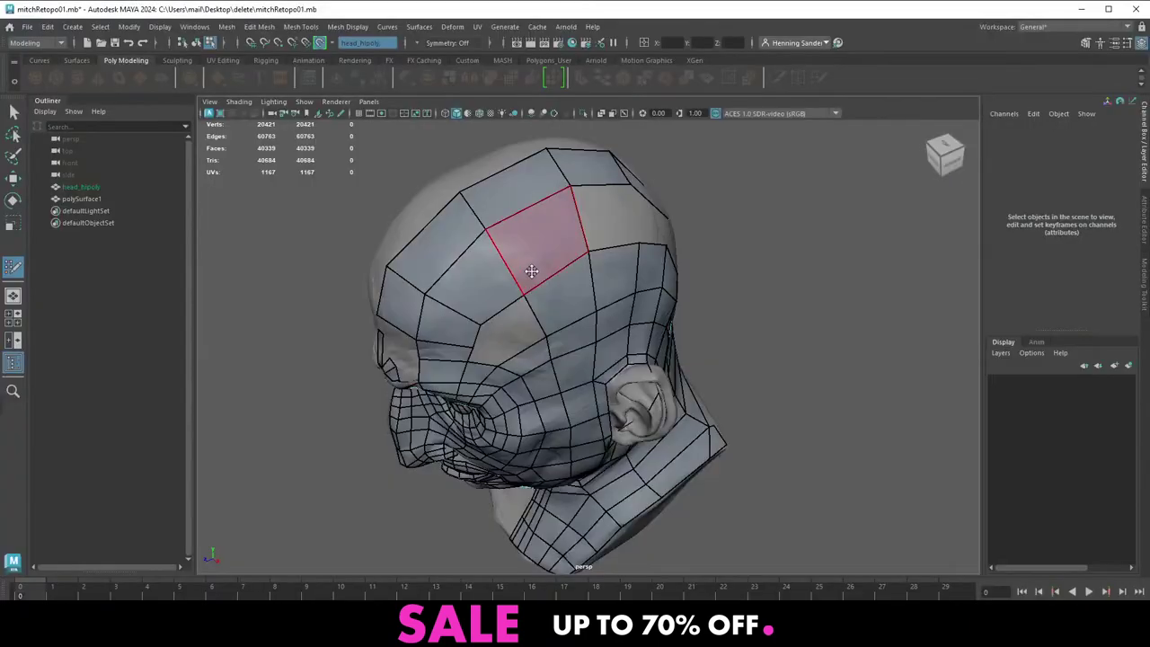
Switch back to Maya and slightly lower the mesh above the outer brow, just below the temple gap
{"action": "left_click_drag", "start_coordinate": [549, 360], "coordinate": [502, 362], "text": "alt"}
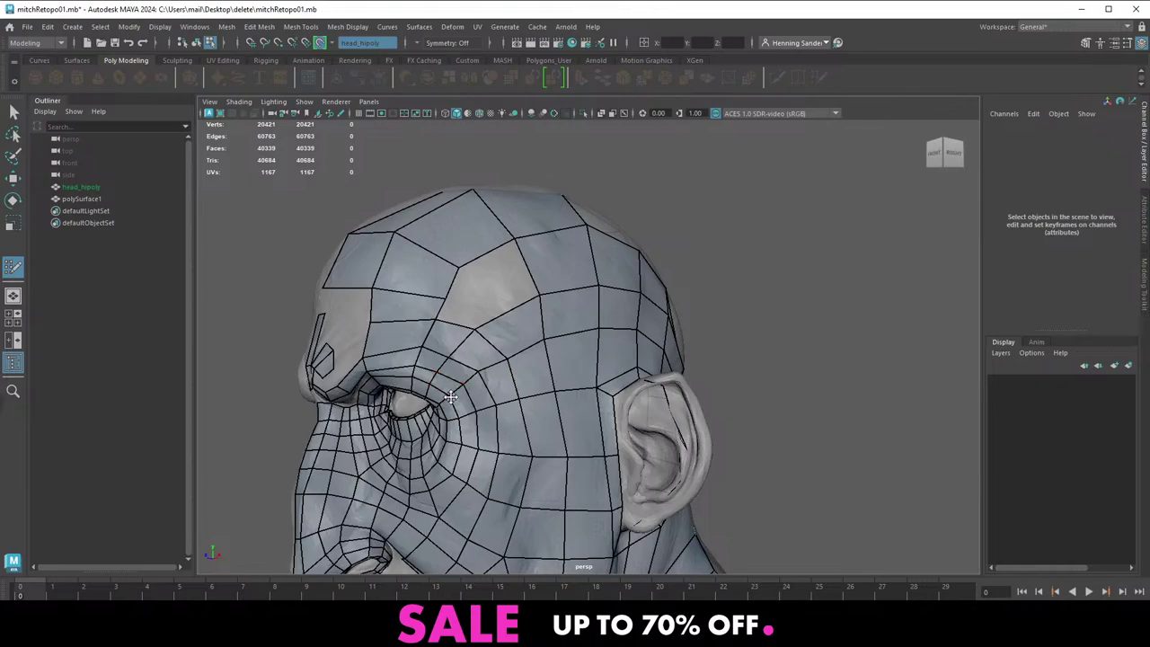
{"action": "left_click_drag", "start_coordinate": [508, 355], "coordinate": [501, 380], "text": "alt"}
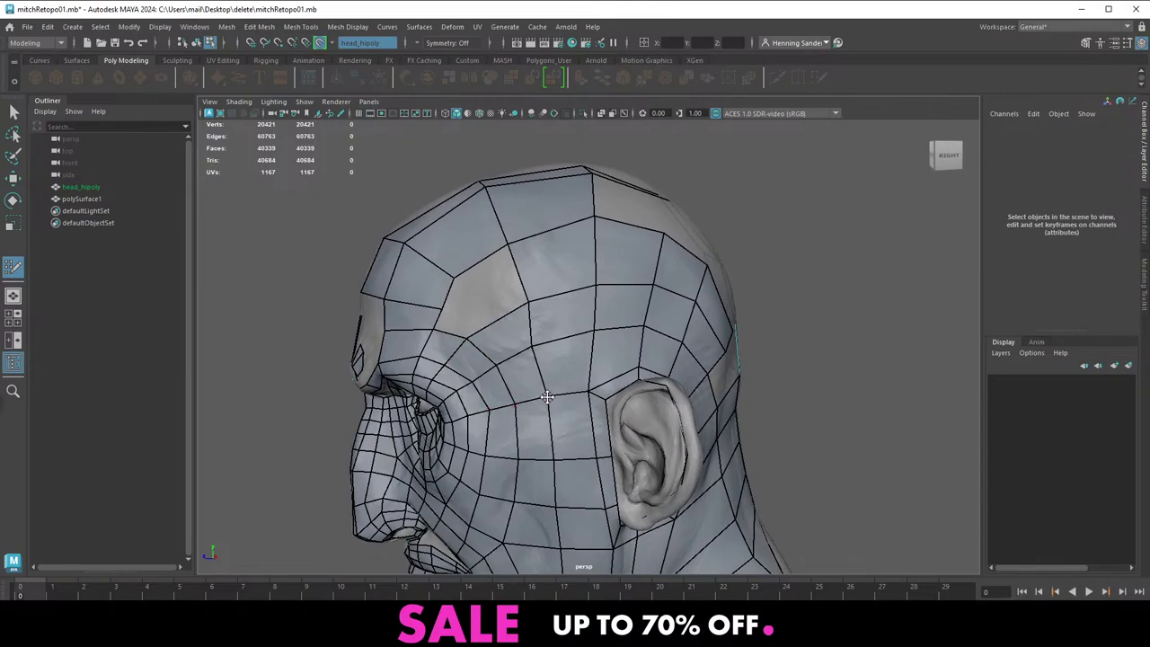
{"action": "left_click_drag", "start_coordinate": [501, 319], "coordinate": [534, 319], "text": "alt"}
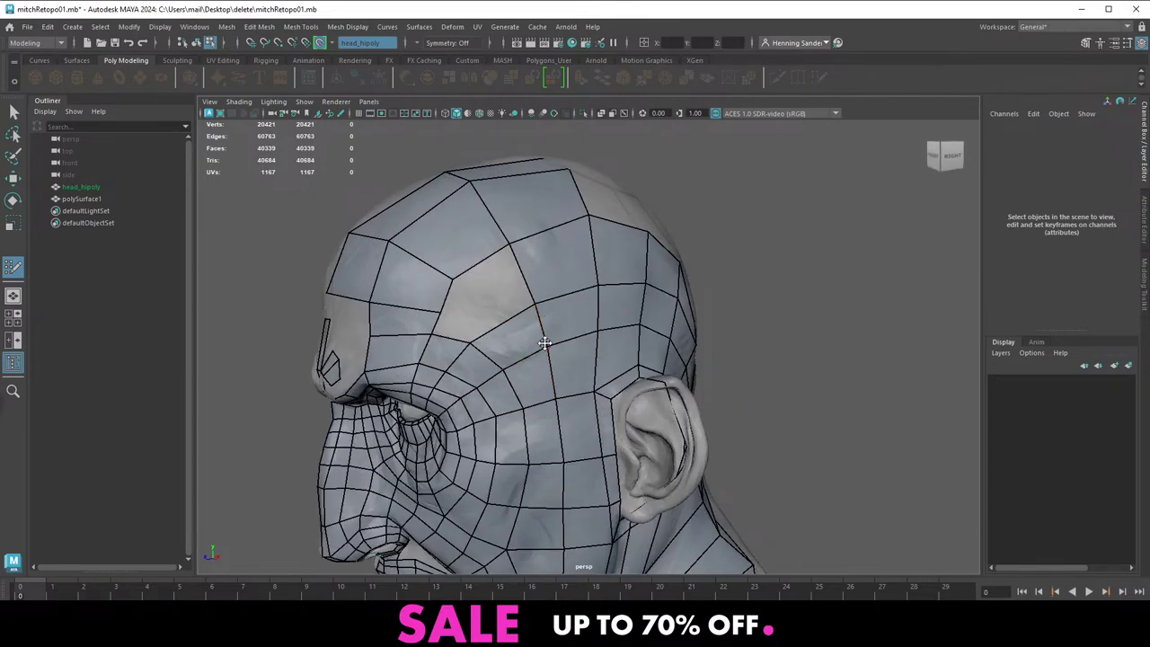
{"action": "right_click_drag", "start_coordinate": [544, 341], "coordinate": [505, 294], "text": "alt"}
{"action": "middle_click_drag", "start_coordinate": [505, 293], "coordinate": [513, 255], "text": "alt"}
{"action": "right_click_drag", "start_coordinate": [512, 255], "coordinate": [526, 280], "text": "alt"}
{"action": "left_click_drag", "start_coordinate": [526, 279], "coordinate": [553, 266], "text": "alt"}
{"action": "middle_click_drag", "start_coordinate": [553, 265], "coordinate": [567, 299], "text": "alt"}
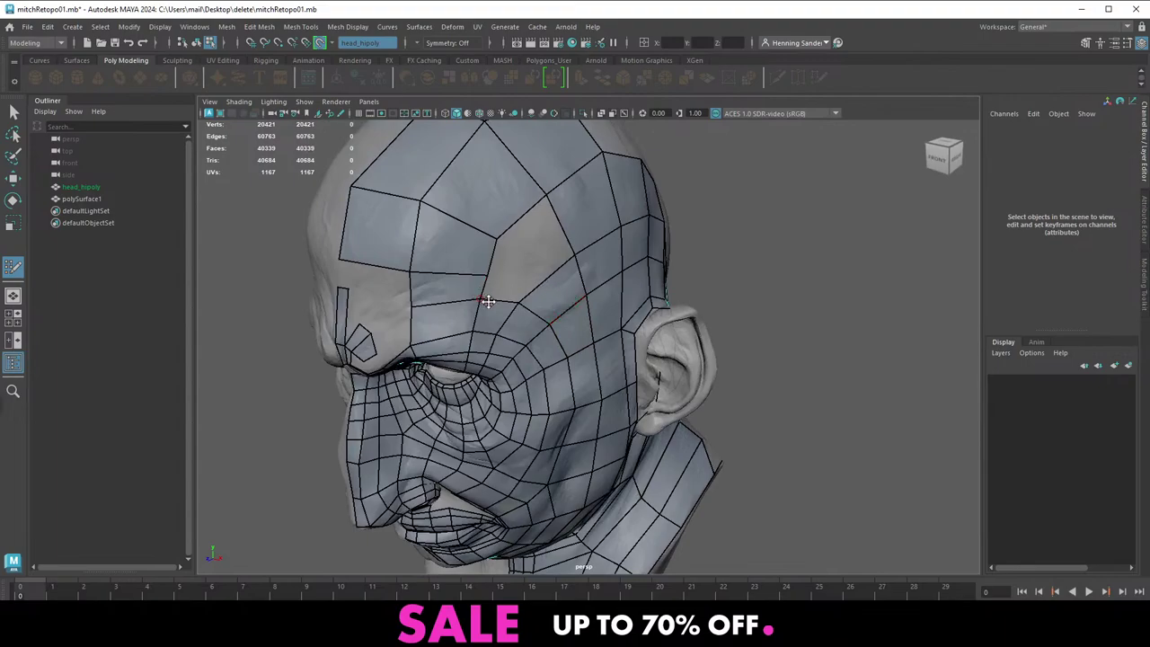
{"action": "left_click_drag", "start_coordinate": [502, 304], "coordinate": [501, 311]}
{"action": "right_click_drag", "start_coordinate": [554, 326], "coordinate": [613, 351], "text": "alt"}
{"action": "left_click_drag", "start_coordinate": [613, 351], "coordinate": [537, 332], "text": "alt"}
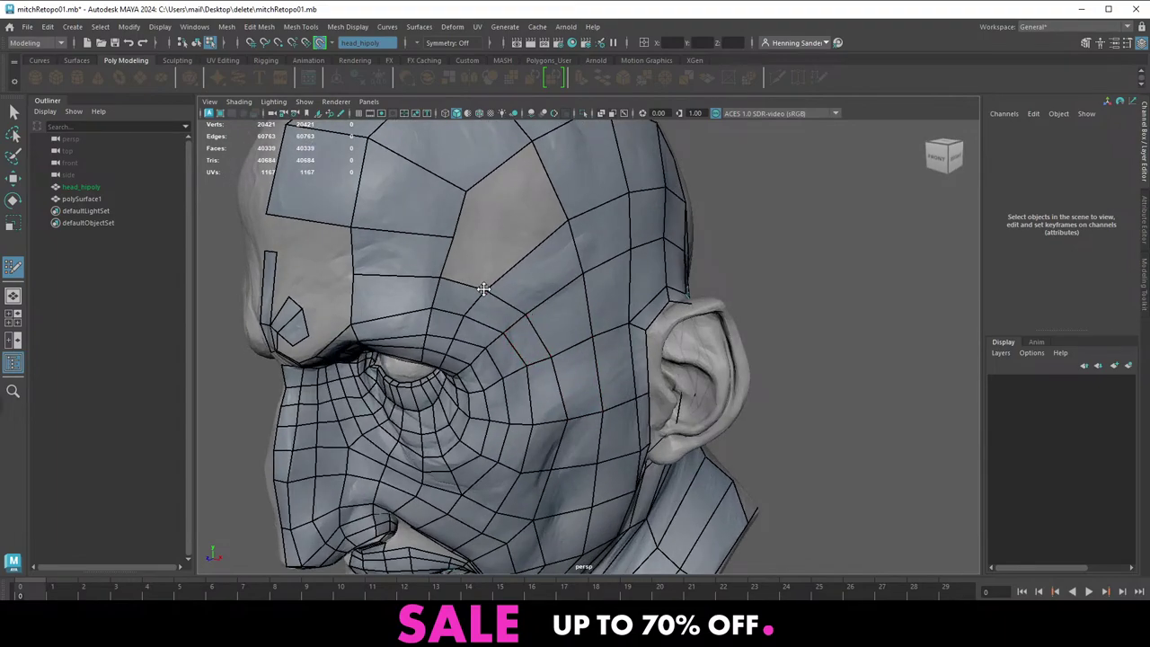
Insert an edge loop running from the skull through the temple and cheek down to the jaw
{"action": "left_click_drag", "start_coordinate": [483, 288], "coordinate": [415, 269], "text": "alt"}
{"action": "left_click", "coordinate": [538, 273]}
{"action": "left_click", "coordinate": [443, 277], "text": "shift"}
{"action": "right_click_drag", "start_coordinate": [503, 259], "coordinate": [532, 275], "text": "alt"}
{"action": "left_click_drag", "start_coordinate": [532, 275], "coordinate": [497, 277], "text": "alt"}
{"action": "left_click_drag", "start_coordinate": [420, 205], "coordinate": [500, 275]}
{"action": "middle_click_drag", "start_coordinate": [572, 428], "coordinate": [576, 370], "text": "alt"}
{"action": "left_click_drag", "start_coordinate": [593, 391], "coordinate": [557, 405], "text": "alt"}
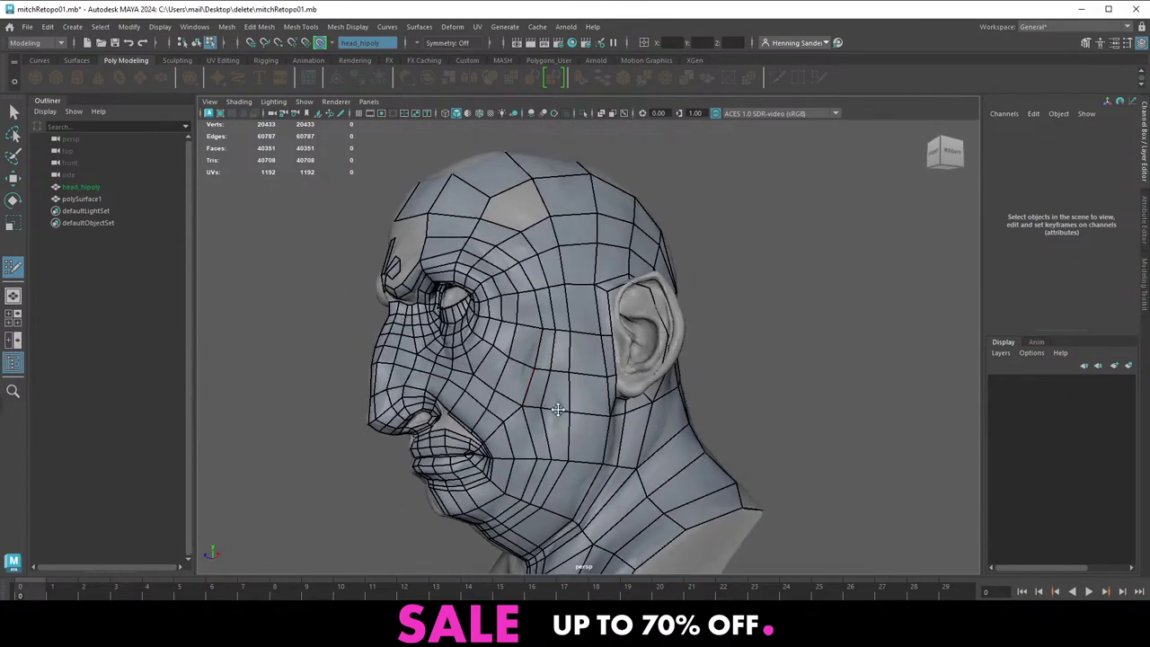
Leave Quad Draw for the Move tool and isolate the low-poly retopology mesh in the viewport
{"action": "right_click_drag", "start_coordinate": [504, 407], "coordinate": [531, 415], "text": "alt"}
{"action": "middle_click_drag", "start_coordinate": [537, 373], "coordinate": [515, 269], "text": "alt"}
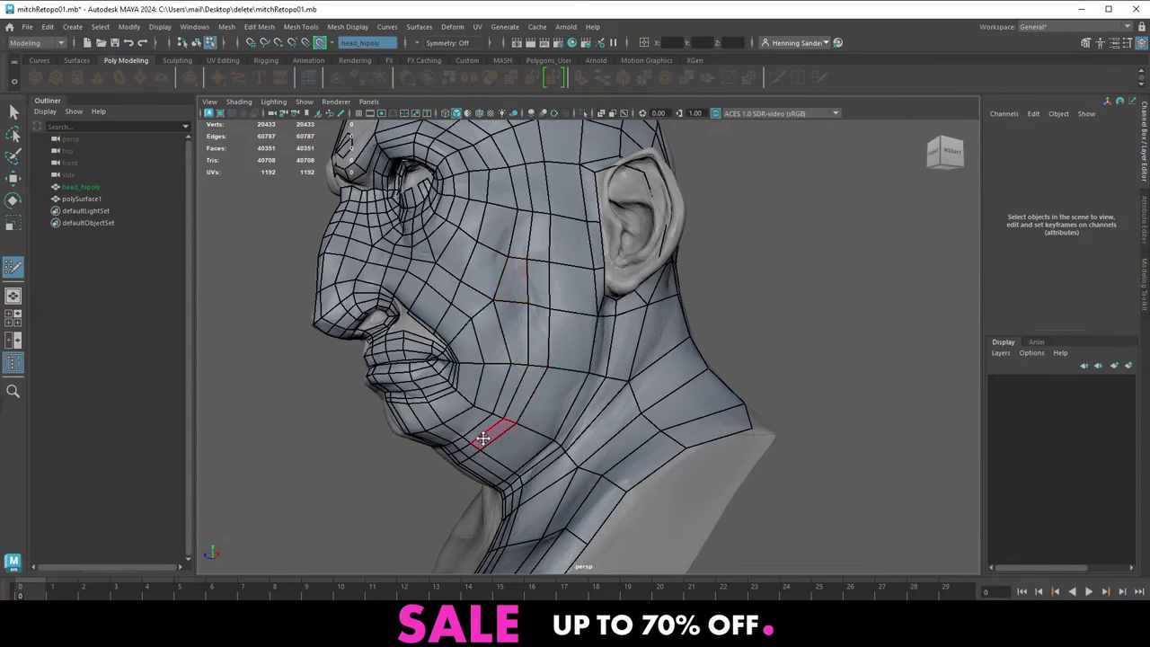
{"action": "left_click_drag", "start_coordinate": [482, 438], "coordinate": [440, 423], "text": "alt"}
{"action": "key", "text": "w"}
{"action": "mouse_move", "coordinate": [550, 362]}
{"action": "right_mouse_down"}
{"action": "mouse_move", "coordinate": [583, 334]}
{"action": "mouse_move", "coordinate": [542, 314]}
{"action": "right_mouse_up"}
{"action": "key", "text": "alt+shift+d"}
{"action": "key", "text": "ctrl+1"}
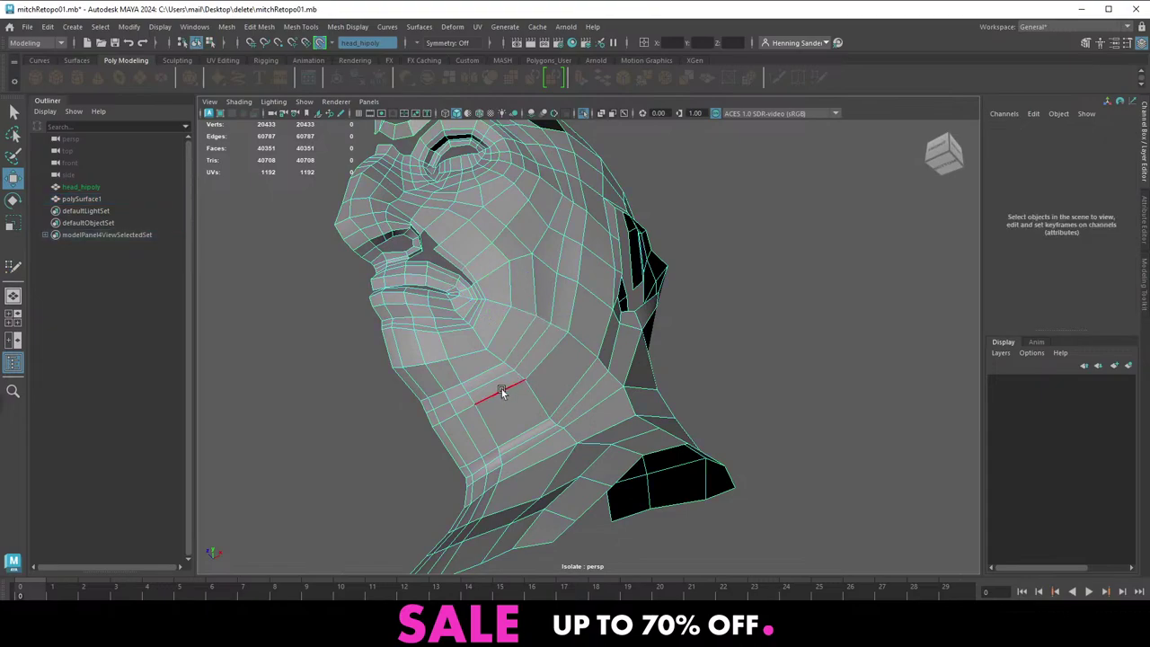
Select the new edge loop through the jaw, cheek and temple and apply Edit Edge Flow to it
{"action": "double_click", "coordinate": [503, 392]}
{"action": "left_click_drag", "start_coordinate": [516, 311], "coordinate": [541, 354], "text": "alt"}
{"action": "middle_click_drag", "start_coordinate": [541, 354], "coordinate": [529, 267], "text": "alt"}
{"action": "right_click_drag", "start_coordinate": [550, 254], "coordinate": [553, 259], "text": "shift"}
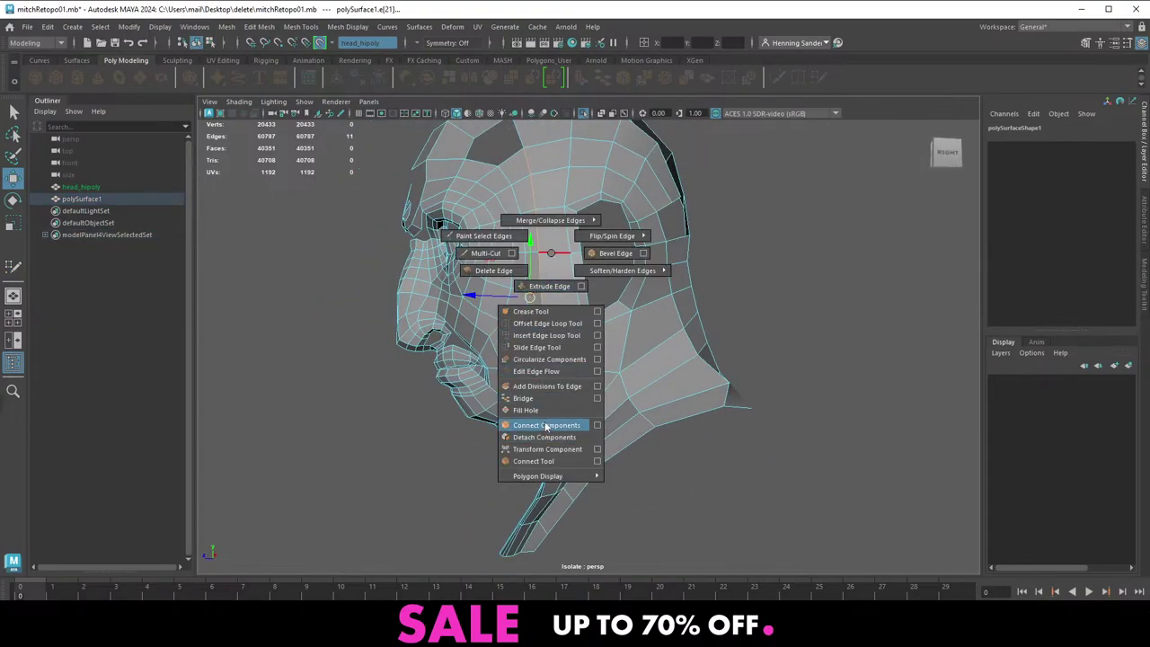
{"action": "right_click_drag", "start_coordinate": [547, 373], "coordinate": [546, 371], "text": "shift"}
{"action": "left_click_drag", "start_coordinate": [544, 311], "coordinate": [555, 347], "text": "alt"}
{"action": "right_click_drag", "start_coordinate": [557, 345], "coordinate": [595, 316]}
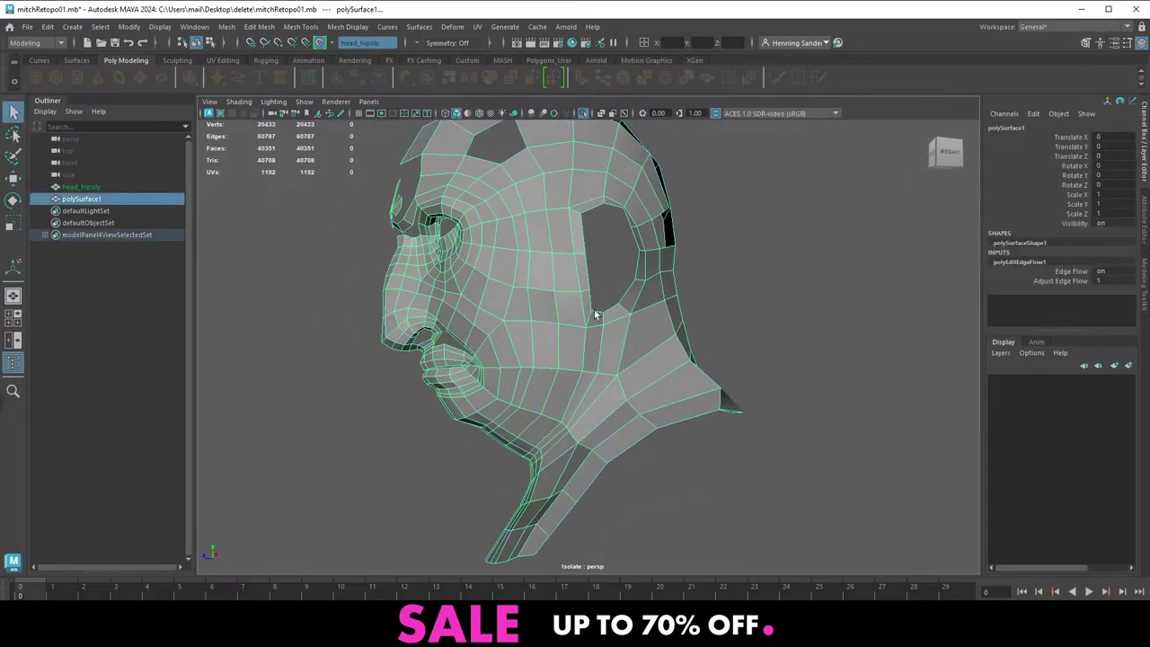
End the isolation to show the high-poly head again and reactivate Quad Draw on the retopology mesh
{"action": "key", "text": "ctrl+1"}
{"action": "left_click_drag", "start_coordinate": [552, 334], "coordinate": [594, 330], "text": "alt"}
{"action": "right_click_drag", "start_coordinate": [590, 305], "coordinate": [572, 618], "text": "shift"}
{"action": "scroll", "coordinate": [554, 317], "scroll_direction": "up", "scroll_amount": 2}
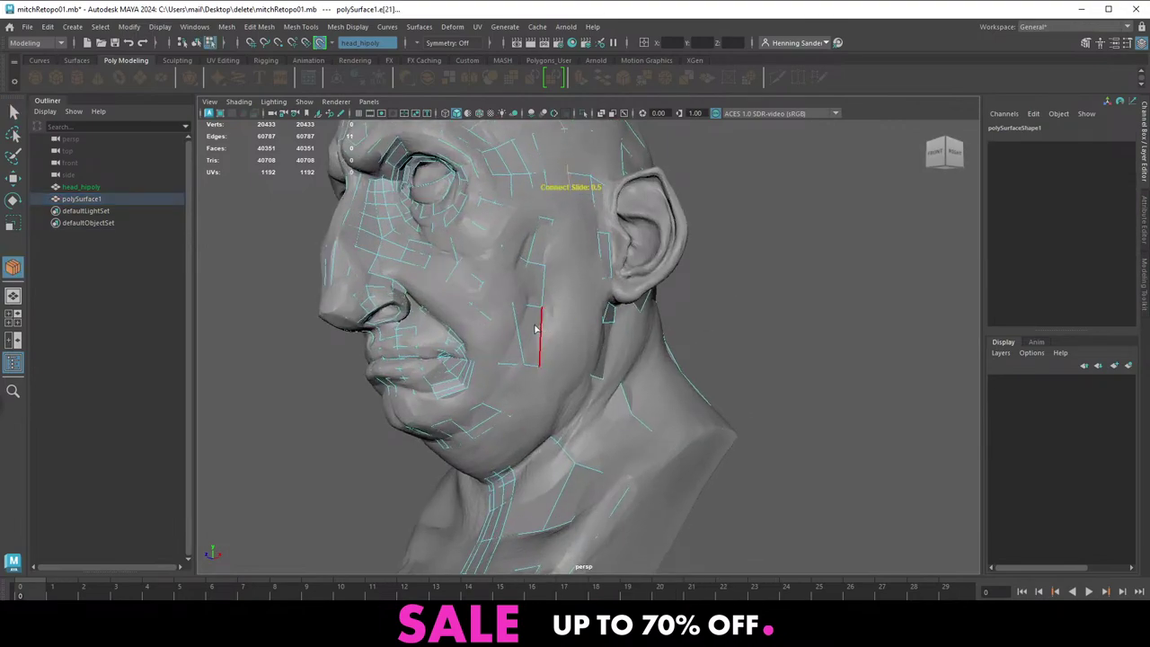
{"action": "key", "text": "w"}
{"action": "mouse_move", "coordinate": [536, 328]}
{"action": "right_mouse_down"}
{"action": "mouse_move", "coordinate": [591, 281]}
{"action": "mouse_move", "coordinate": [570, 593]}
{"action": "right_mouse_up"}
Fill the quad between the upper lip and the crease above the mouth corner, and adjust its crease vertex
{"action": "mouse_move", "coordinate": [521, 334]}
{"action": "left_mouse_down", "text": "alt"}
{"action": "mouse_move", "coordinate": [488, 343]}
{"action": "mouse_move", "coordinate": [568, 318]}
{"action": "left_mouse_up", "text": "alt"}
{"action": "middle_click_drag", "start_coordinate": [567, 318], "coordinate": [628, 343], "text": "alt"}
{"action": "scroll", "coordinate": [548, 382], "scroll_direction": "up", "scroll_amount": 5}
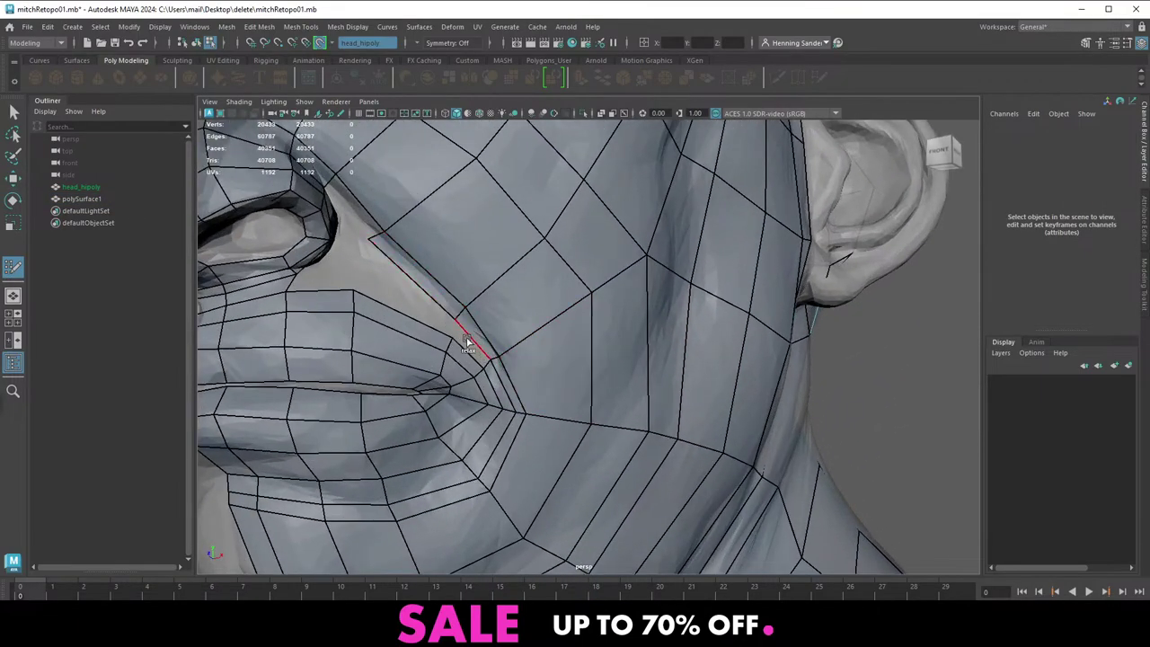
{"action": "right_click_drag", "start_coordinate": [451, 329], "coordinate": [511, 356], "text": "alt"}
{"action": "left_click", "coordinate": [370, 329], "text": "shift"}
{"action": "left_click_drag", "start_coordinate": [361, 298], "coordinate": [359, 301]}
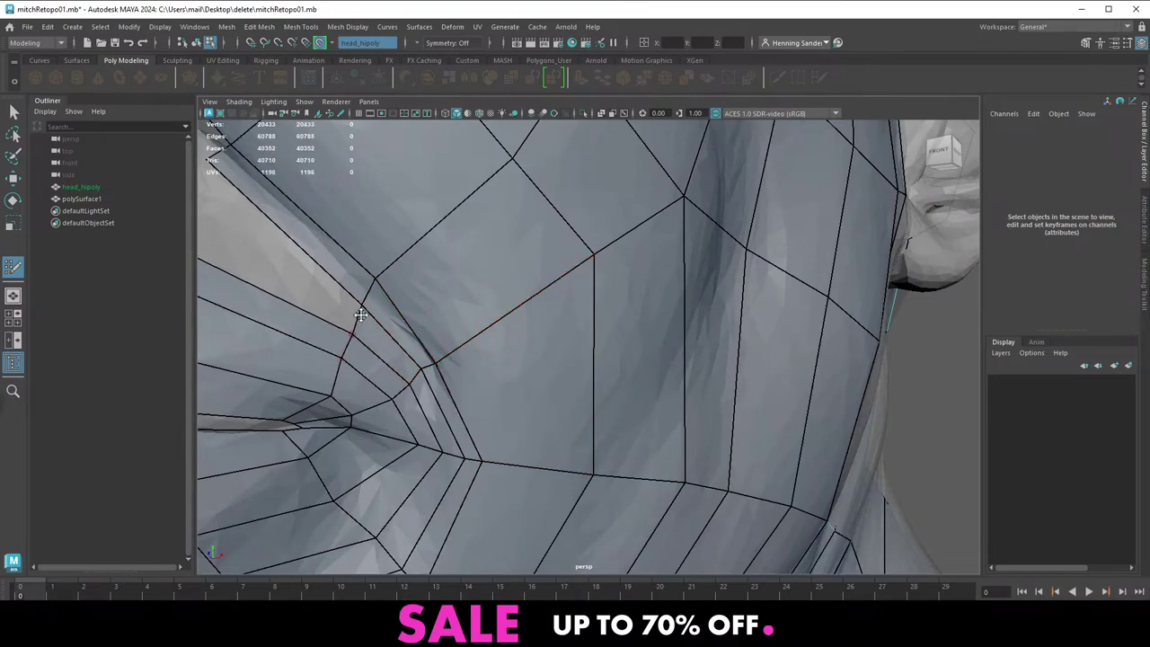
Fill the adjoining quad between the upper lip's top row and the nasolabial crease, toward the nostril
{"action": "scroll", "coordinate": [359, 270], "scroll_direction": "down", "scroll_amount": 3}
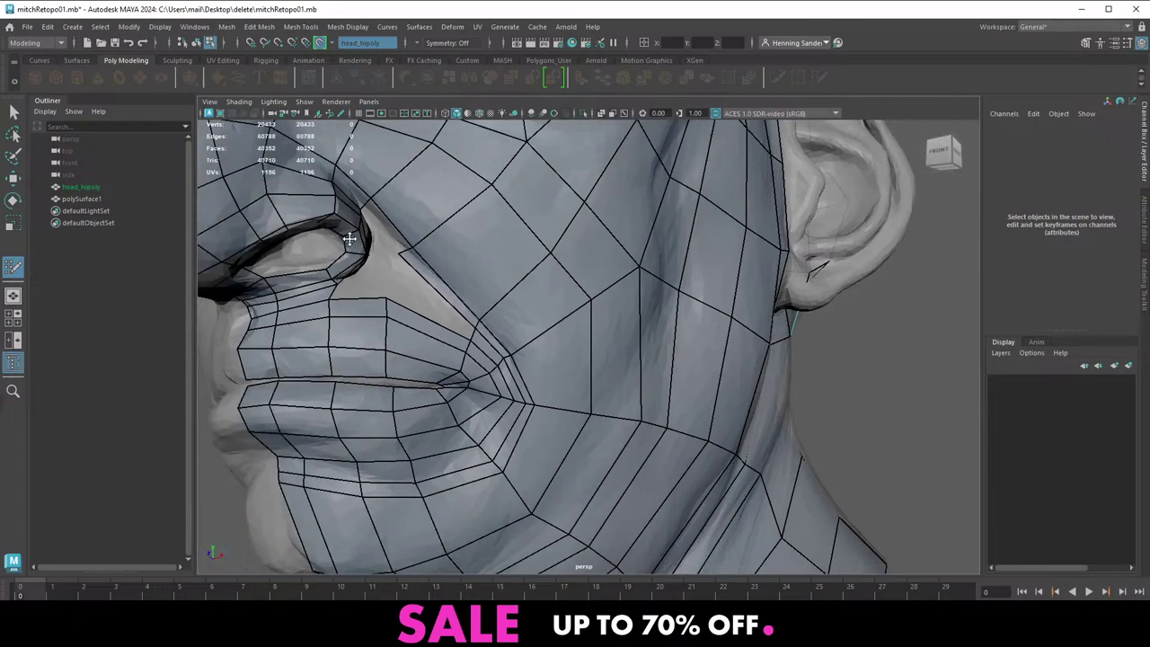
{"action": "right_click_drag", "start_coordinate": [517, 220], "coordinate": [331, 206], "text": "alt"}
{"action": "left_click_drag", "start_coordinate": [521, 229], "coordinate": [458, 271], "text": "alt"}
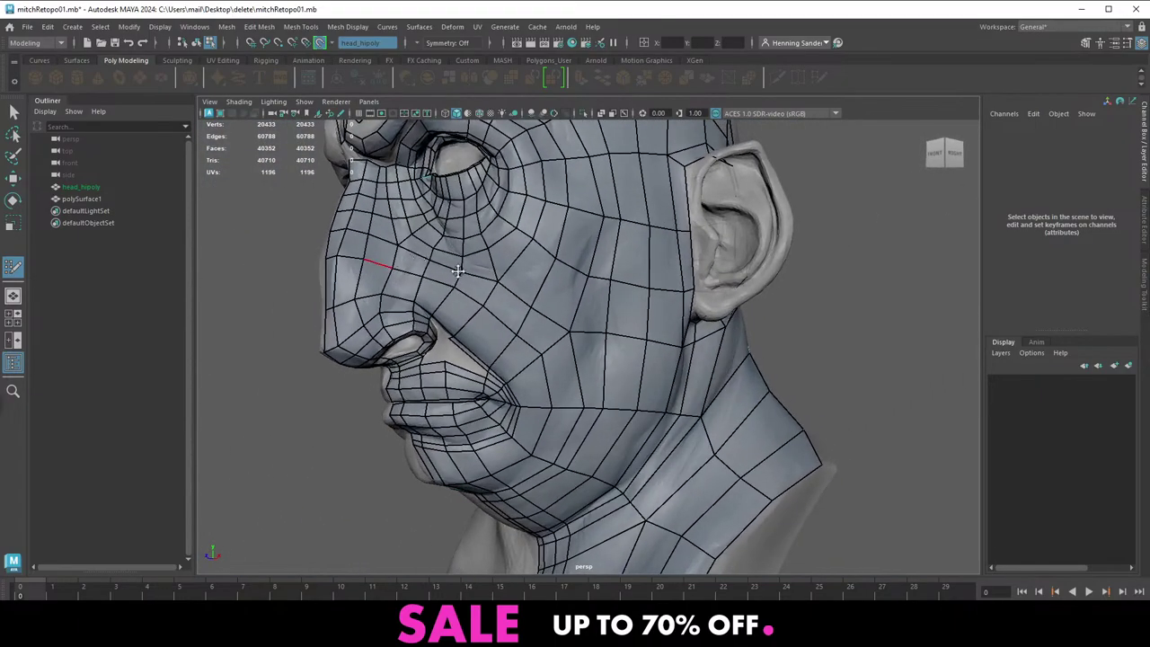
{"action": "mouse_move", "coordinate": [468, 304]}
{"action": "right_mouse_down", "text": "alt"}
{"action": "mouse_move", "coordinate": [492, 303]}
{"action": "mouse_move", "coordinate": [488, 294]}
{"action": "right_mouse_up", "text": "alt"}
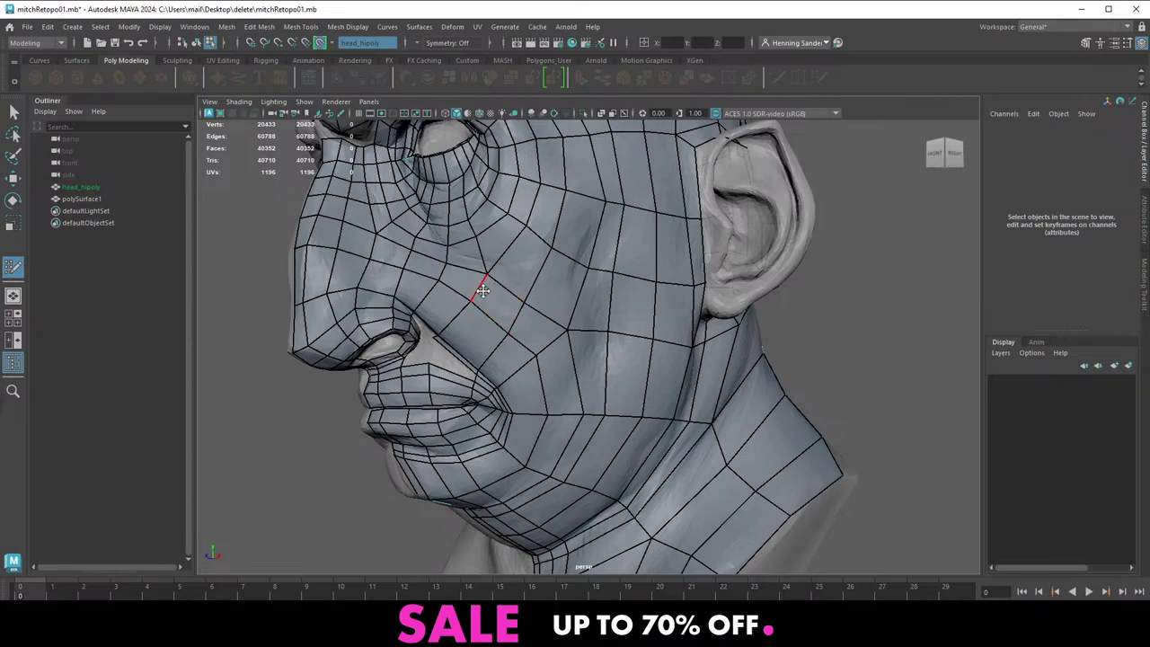
{"action": "left_click_drag", "start_coordinate": [482, 291], "coordinate": [518, 329], "text": "alt"}
{"action": "right_click_drag", "start_coordinate": [517, 329], "coordinate": [531, 378], "text": "alt"}
{"action": "left_click_drag", "start_coordinate": [530, 377], "coordinate": [526, 356], "text": "alt"}
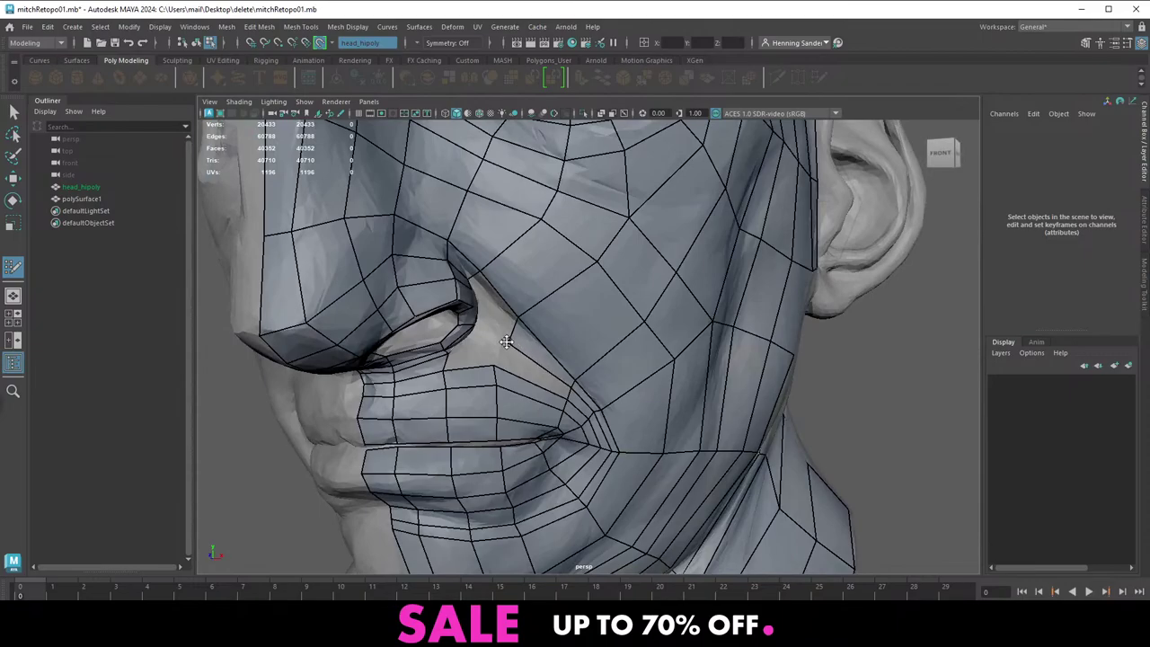
{"action": "scroll", "coordinate": [507, 334], "scroll_direction": "up", "scroll_amount": 3}
{"action": "left_click", "coordinate": [502, 365], "text": "shift"}
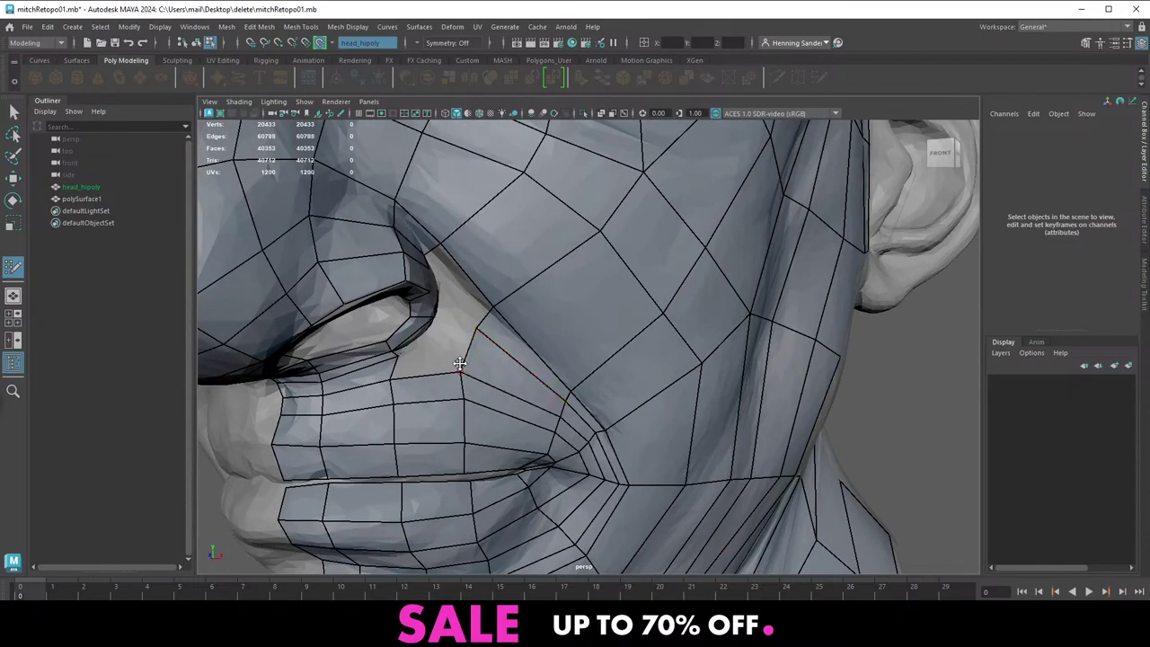
Reposition the vertices of the edge row below the lower lip to adjust the quads' spacing on the chin
{"action": "left_click_drag", "start_coordinate": [462, 365], "coordinate": [441, 367], "text": "alt"}
{"action": "right_click_drag", "start_coordinate": [441, 368], "coordinate": [359, 306], "text": "alt"}
{"action": "mouse_move", "coordinate": [360, 306]}
{"action": "left_mouse_down", "text": "alt"}
{"action": "mouse_move", "coordinate": [404, 354]}
{"action": "mouse_move", "coordinate": [487, 324]}
{"action": "mouse_move", "coordinate": [488, 354]}
{"action": "left_mouse_up", "text": "alt"}
{"action": "left_click_drag", "start_coordinate": [464, 431], "coordinate": [465, 459]}
{"action": "mouse_move", "coordinate": [544, 447]}
{"action": "left_mouse_down"}
{"action": "mouse_move", "coordinate": [548, 465]}
{"action": "mouse_move", "coordinate": [616, 411]}
{"action": "left_mouse_up"}
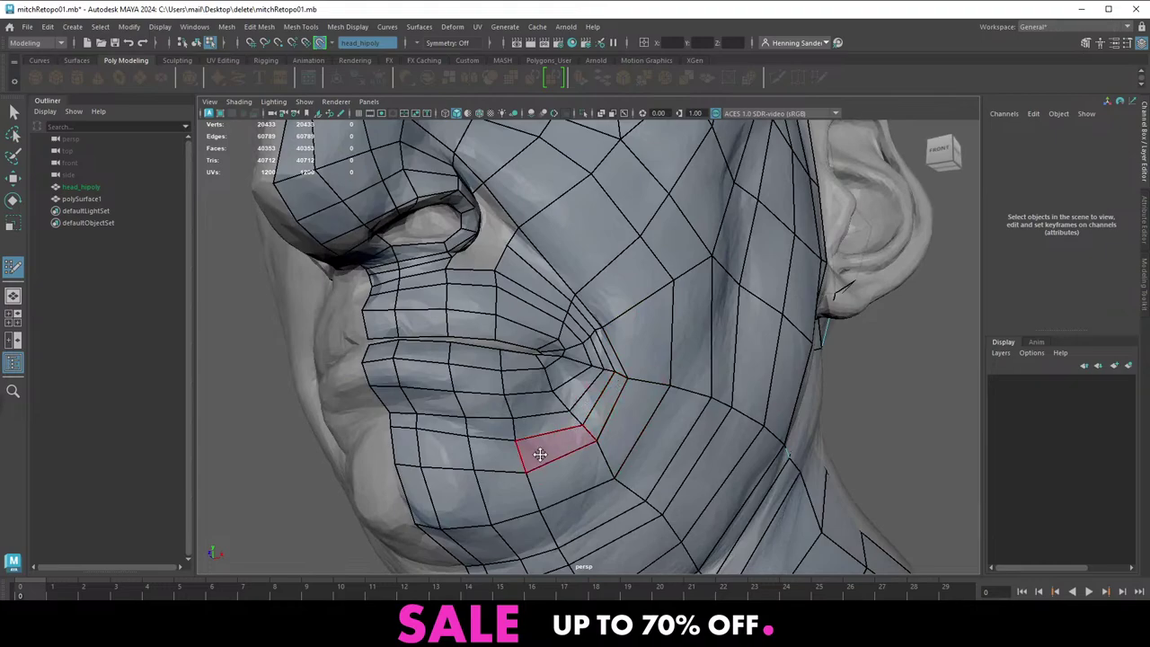
{"action": "left_click_drag", "start_coordinate": [521, 464], "coordinate": [518, 453]}
{"action": "left_click_drag", "start_coordinate": [451, 467], "coordinate": [451, 452]}
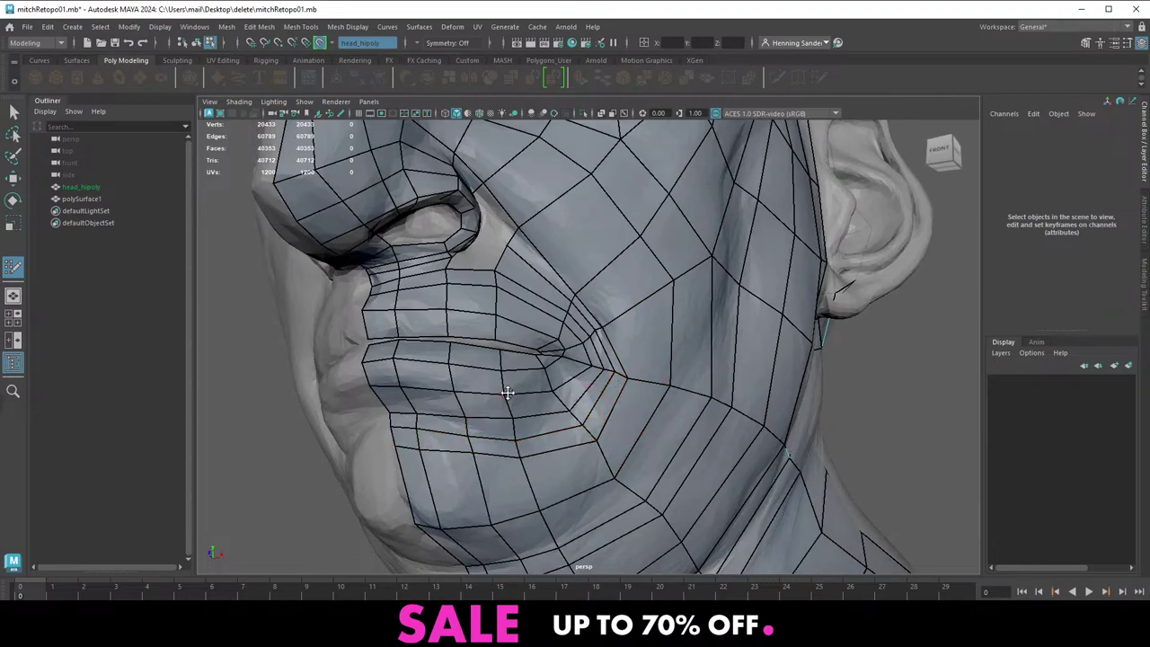
Add a quad along the rear edge of the nostril wing, beside the top of the cheek crease
{"action": "right_click_drag", "start_coordinate": [507, 392], "coordinate": [386, 390], "text": "alt"}
{"action": "left_click_drag", "start_coordinate": [611, 370], "coordinate": [530, 394], "text": "alt"}
{"action": "middle_click_drag", "start_coordinate": [513, 329], "coordinate": [546, 331], "text": "alt"}
{"action": "right_click_drag", "start_coordinate": [546, 330], "coordinate": [666, 393], "text": "alt"}
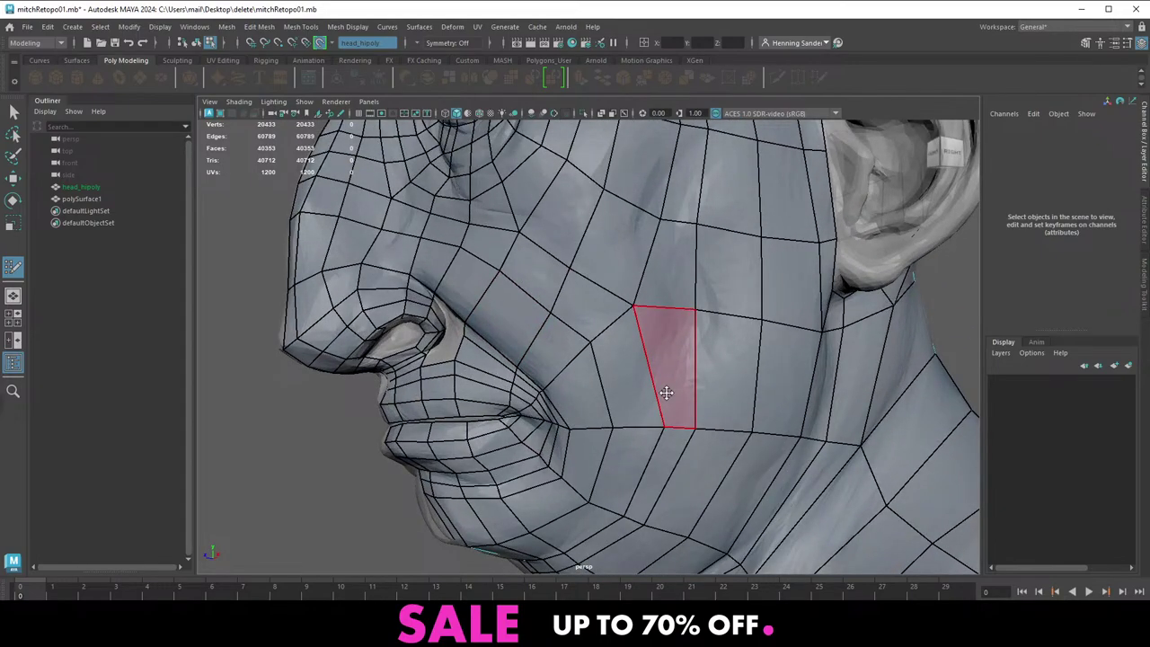
{"action": "right_click_drag", "start_coordinate": [395, 235], "coordinate": [441, 310], "text": "alt"}
{"action": "middle_click_drag", "start_coordinate": [440, 310], "coordinate": [489, 384], "text": "alt"}
{"action": "left_click_drag", "start_coordinate": [418, 340], "coordinate": [453, 319], "text": "alt"}
{"action": "middle_click_drag", "start_coordinate": [453, 319], "coordinate": [489, 341], "text": "alt"}
{"action": "right_click_drag", "start_coordinate": [490, 341], "coordinate": [505, 348], "text": "alt"}
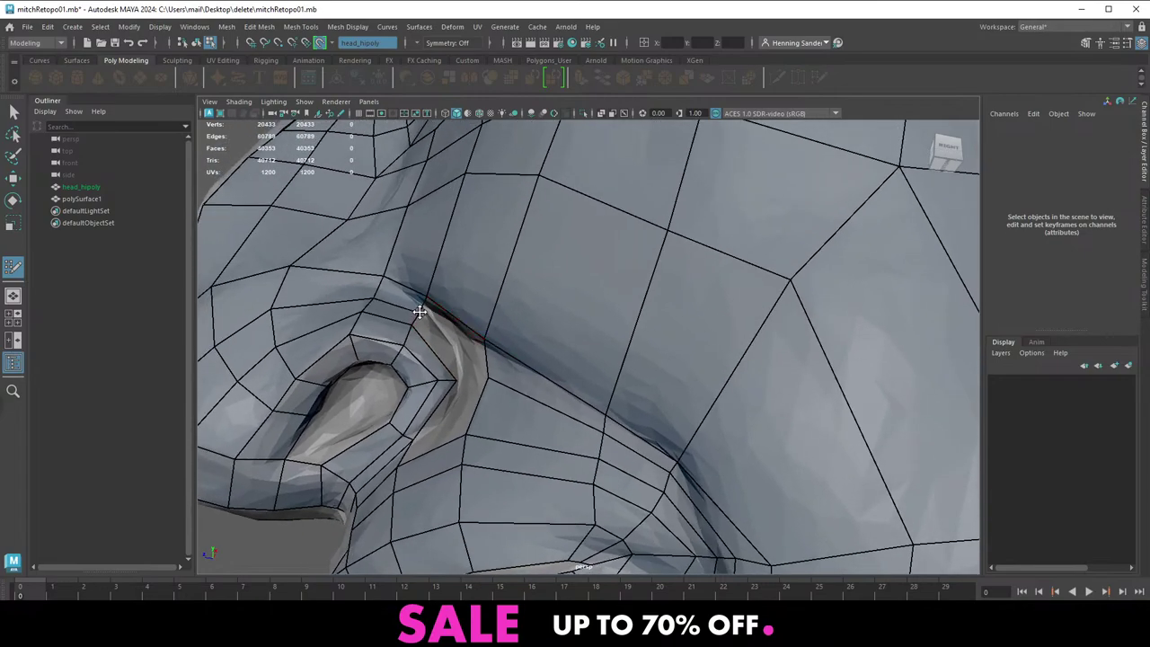
{"action": "left_click_drag", "start_coordinate": [424, 314], "coordinate": [432, 363], "text": "alt"}
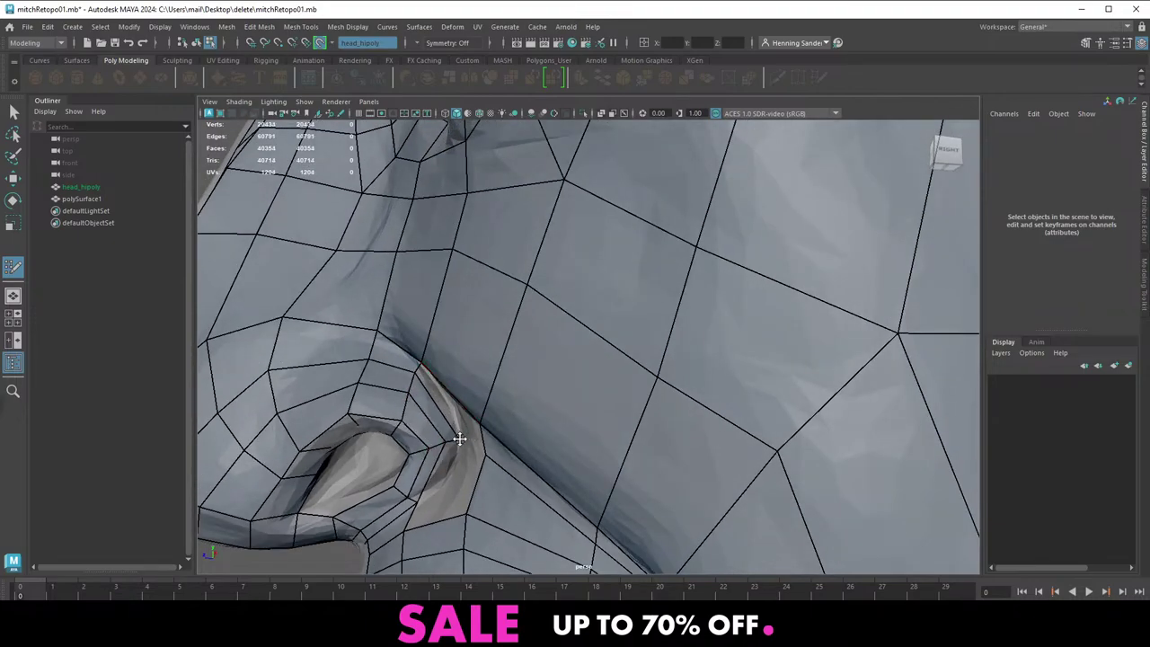
{"action": "mouse_move", "coordinate": [438, 433]}
{"action": "left_mouse_down", "text": "alt"}
{"action": "mouse_move", "coordinate": [439, 403]}
{"action": "mouse_move", "coordinate": [385, 415]}
{"action": "mouse_move", "coordinate": [455, 421]}
{"action": "left_mouse_up", "text": "alt"}
{"action": "scroll", "coordinate": [434, 378], "scroll_direction": "down", "scroll_amount": 5}
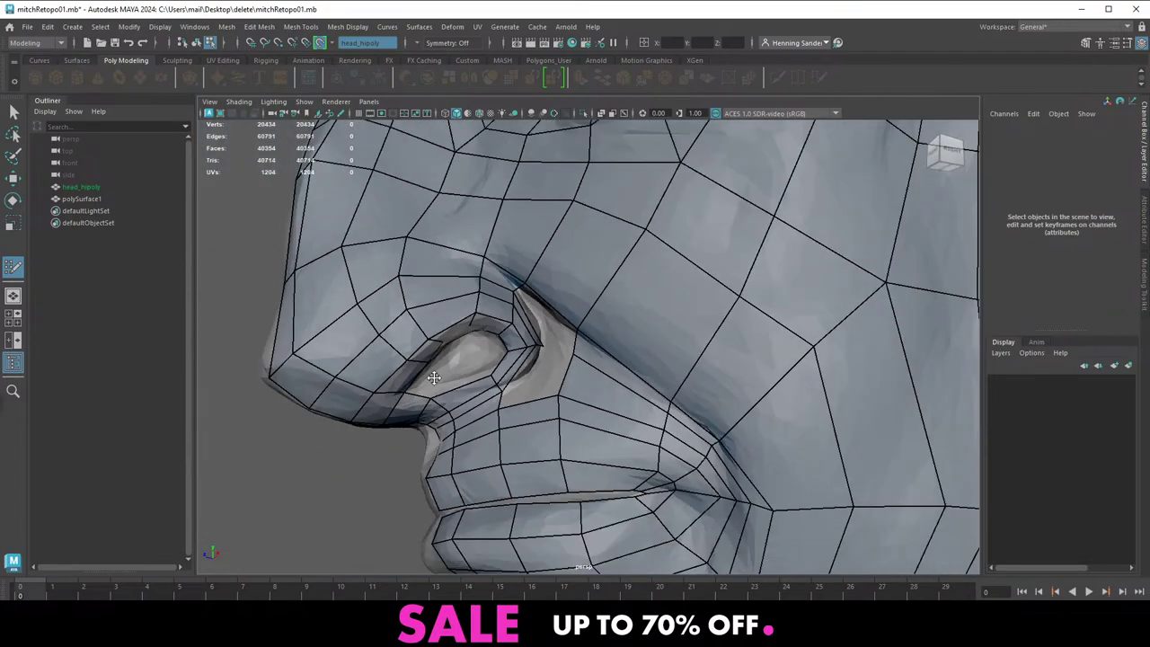
Insert an edge loop across the strip of quads at the rear of the nostril wing
{"action": "scroll", "coordinate": [434, 378], "scroll_direction": "down", "scroll_amount": 2}
{"action": "left_click_drag", "start_coordinate": [434, 378], "coordinate": [397, 381], "text": "alt"}
{"action": "scroll", "coordinate": [525, 396], "scroll_direction": "up", "scroll_amount": 5}
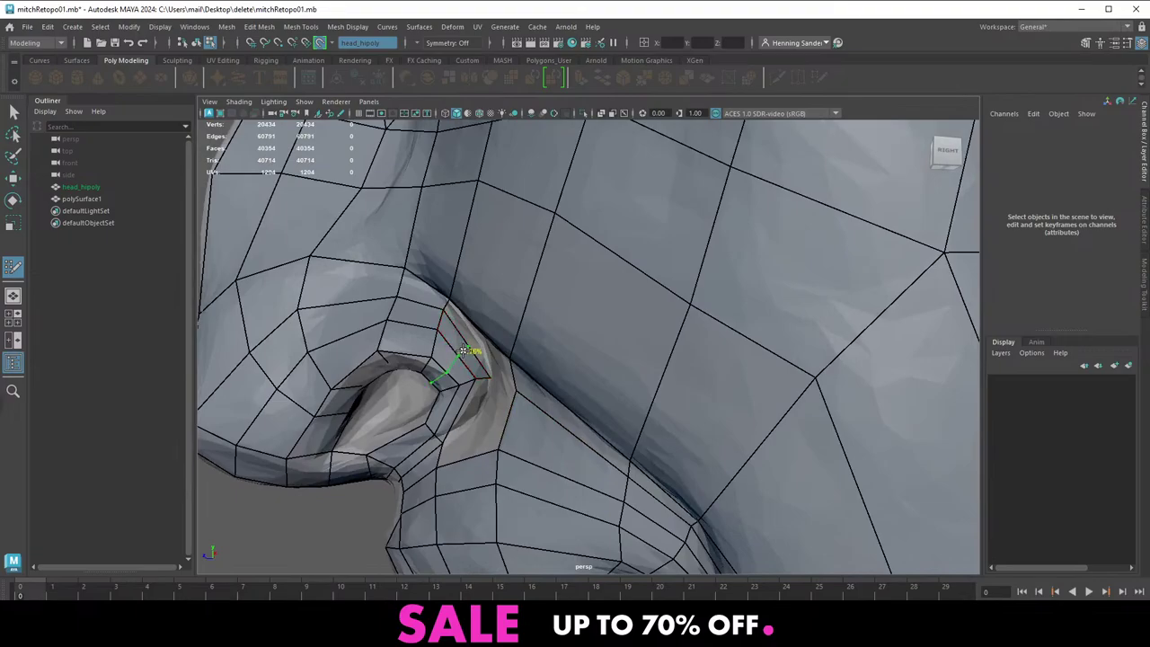
{"action": "left_click", "coordinate": [463, 350], "text": "ctrl"}
Reposition the cheek vertices beneath the lower eyelid to even out the spacing of the quads around the eye bag
{"action": "left_click_drag", "start_coordinate": [474, 342], "coordinate": [575, 332], "text": "alt"}
{"action": "scroll", "coordinate": [545, 327], "scroll_direction": "down", "scroll_amount": 5}
{"action": "scroll", "coordinate": [575, 332], "scroll_direction": "up", "scroll_amount": 4}
{"action": "left_click_drag", "start_coordinate": [654, 379], "coordinate": [622, 388], "text": "alt"}
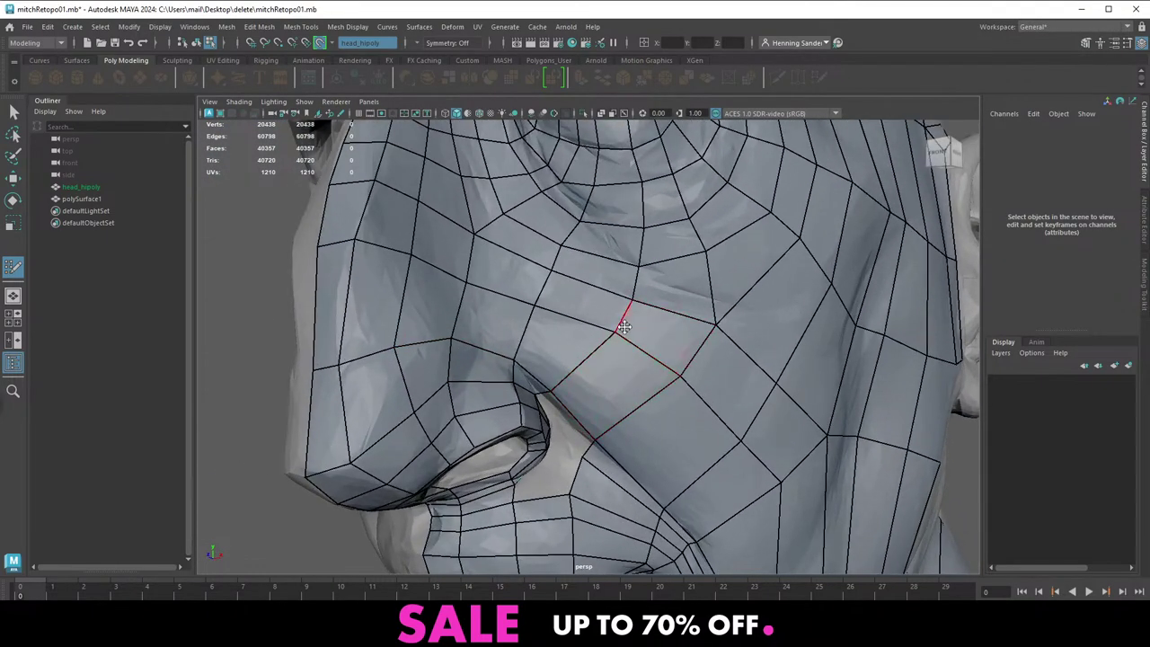
{"action": "mouse_move", "coordinate": [633, 300]}
{"action": "left_mouse_down"}
{"action": "mouse_move", "coordinate": [616, 292]}
{"action": "mouse_move", "coordinate": [638, 261]}
{"action": "mouse_move", "coordinate": [627, 259]}
{"action": "left_mouse_up"}
{"action": "middle_click_drag", "start_coordinate": [650, 264], "coordinate": [582, 321], "text": "alt"}
{"action": "left_click_drag", "start_coordinate": [564, 317], "coordinate": [557, 314]}
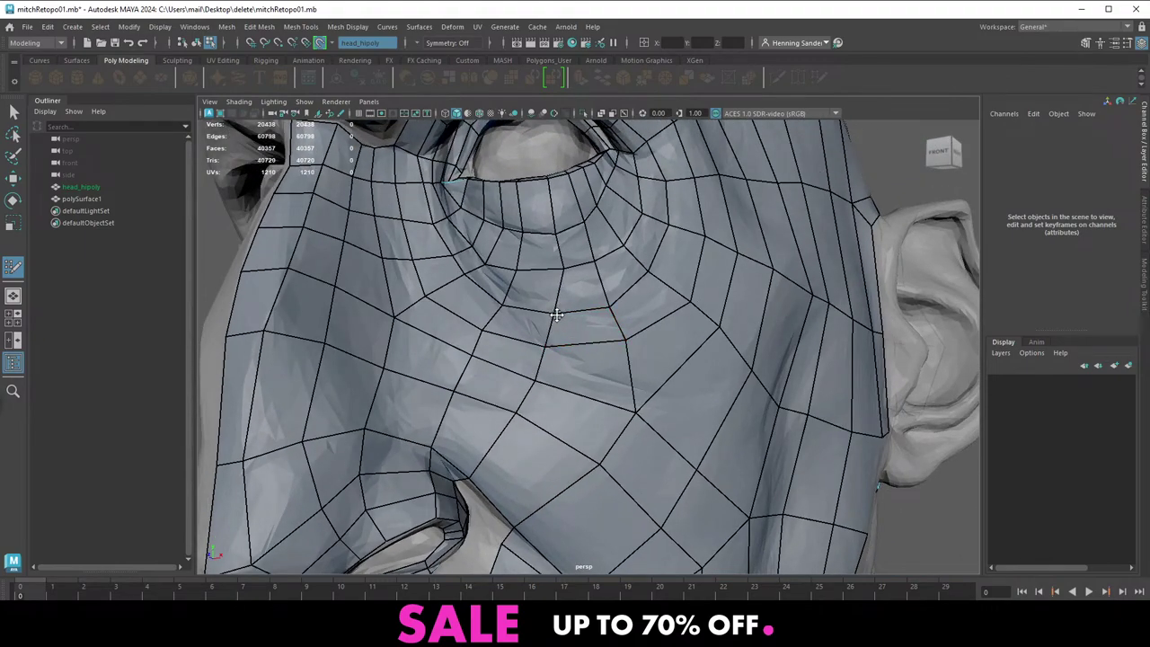
{"action": "left_click_drag", "start_coordinate": [631, 337], "coordinate": [602, 348]}
{"action": "left_click_drag", "start_coordinate": [514, 348], "coordinate": [521, 335]}
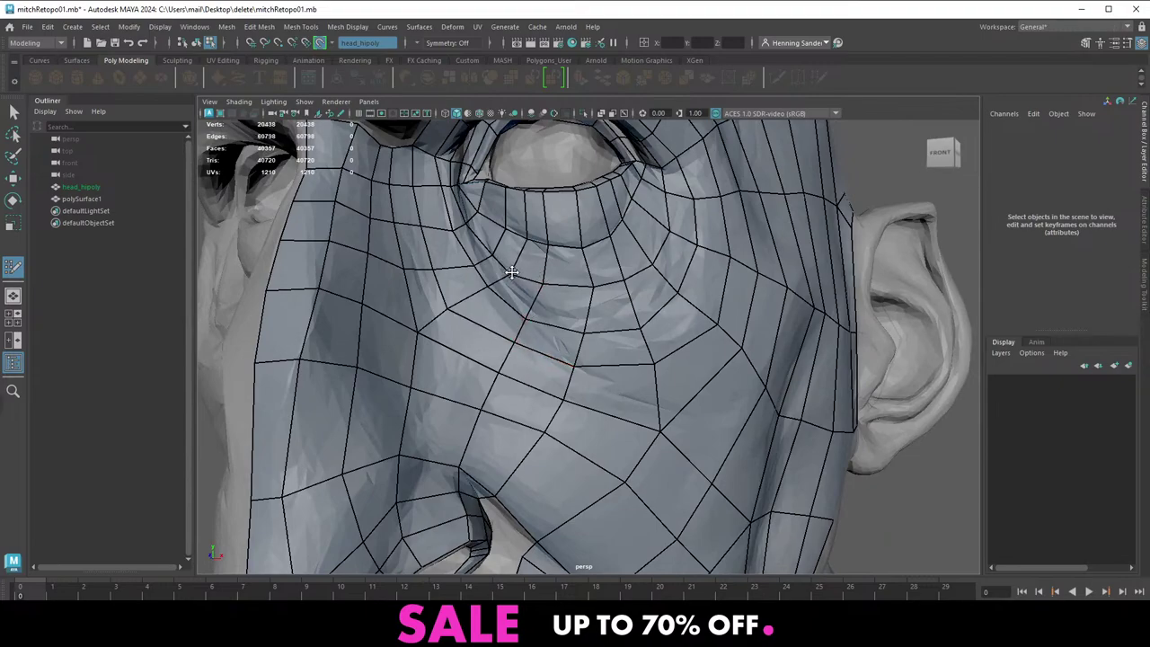
{"action": "left_click_drag", "start_coordinate": [580, 288], "coordinate": [581, 325], "text": "alt"}
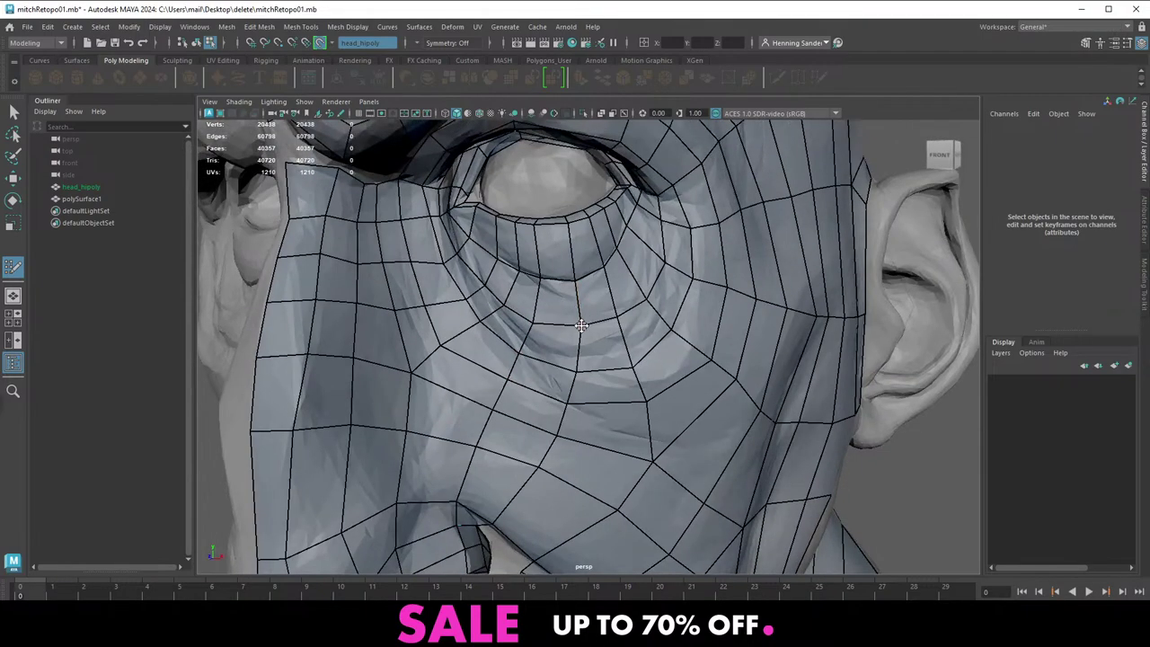
{"action": "left_click_drag", "start_coordinate": [575, 370], "coordinate": [529, 465]}
Insert an edge loop running from the lower eyelid down the cheek to the nasolabial crease beside the nostril
{"action": "right_click_drag", "start_coordinate": [559, 429], "coordinate": [449, 327], "text": "alt"}
{"action": "left_click_drag", "start_coordinate": [551, 380], "coordinate": [488, 354], "text": "alt"}
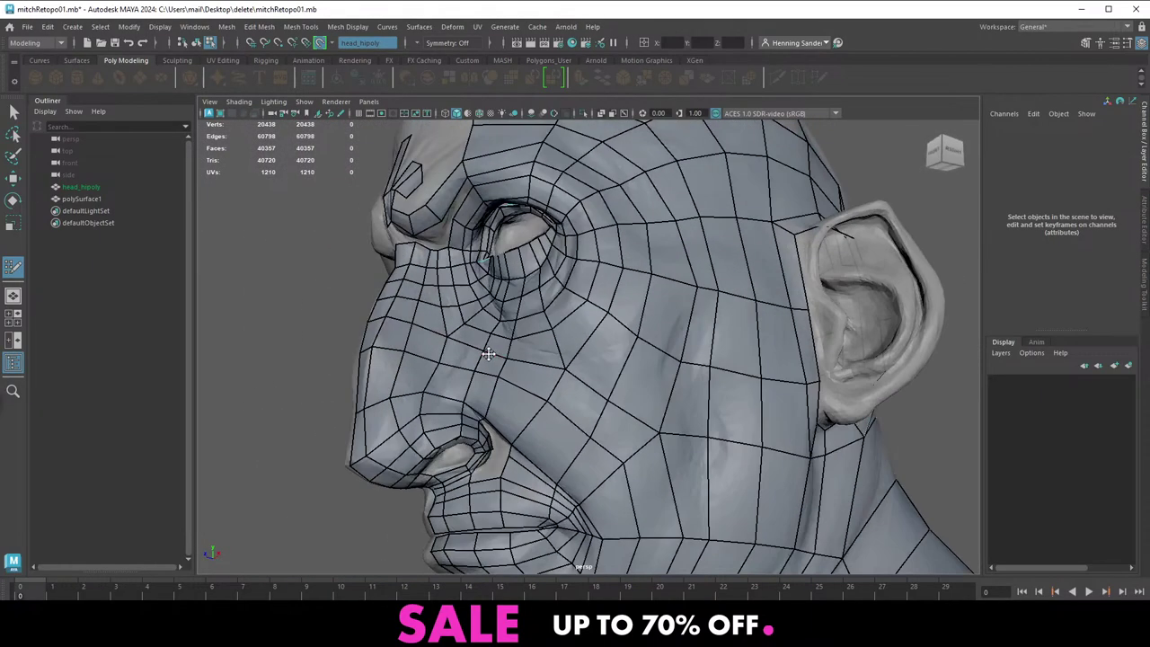
{"action": "right_click_drag", "start_coordinate": [488, 354], "coordinate": [557, 400], "text": "alt"}
{"action": "left_click_drag", "start_coordinate": [557, 401], "coordinate": [611, 381], "text": "alt"}
{"action": "right_click_drag", "start_coordinate": [515, 328], "coordinate": [542, 340], "text": "alt"}
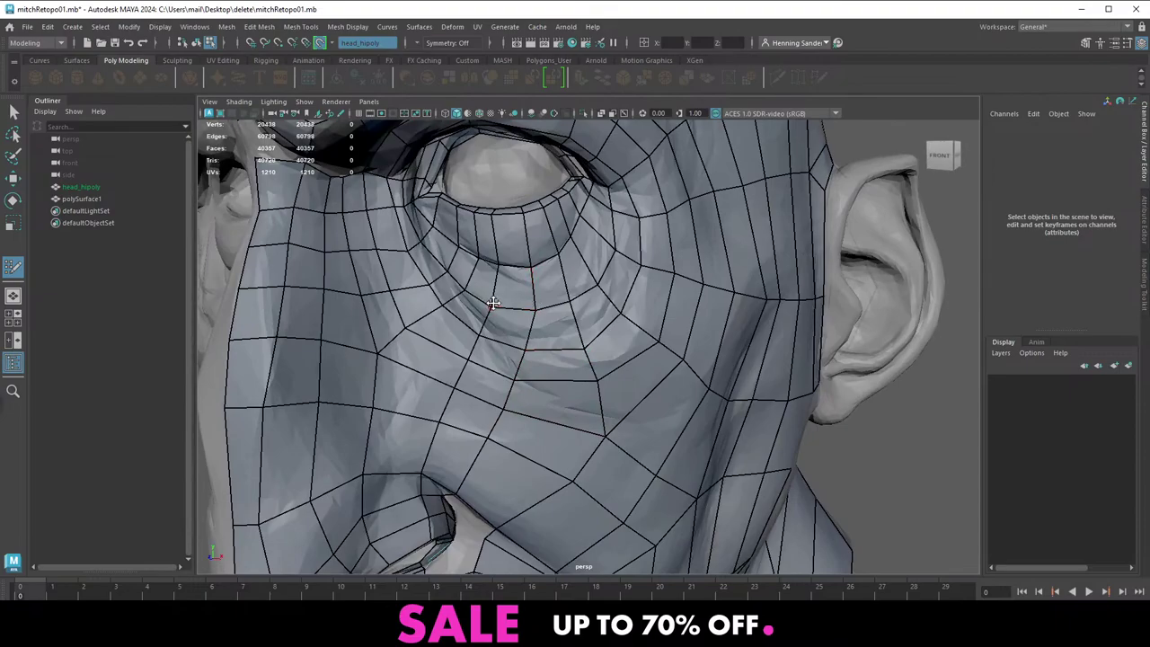
{"action": "left_click_drag", "start_coordinate": [508, 306], "coordinate": [491, 306], "text": "alt"}
{"action": "right_click_drag", "start_coordinate": [490, 307], "coordinate": [464, 314], "text": "alt"}
{"action": "left_click_drag", "start_coordinate": [507, 359], "coordinate": [541, 343], "text": "alt"}
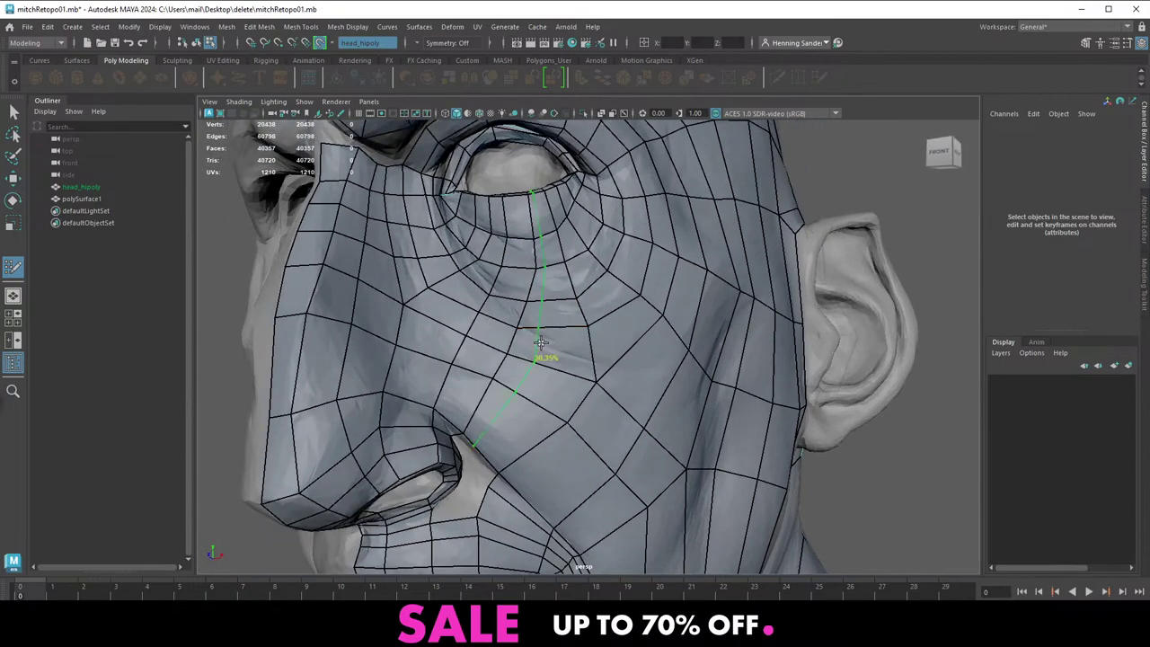
{"action": "left_click", "coordinate": [551, 332], "text": "ctrl"}
Fill the gap between the nostril's lower rim and the upper lip's top row with quads
{"action": "middle_click_drag", "start_coordinate": [499, 405], "coordinate": [515, 344], "text": "alt"}
{"action": "right_click_drag", "start_coordinate": [516, 344], "coordinate": [447, 421], "text": "alt"}
{"action": "left_click_drag", "start_coordinate": [447, 421], "coordinate": [436, 398], "text": "alt"}
{"action": "left_click", "coordinate": [418, 369], "text": "shift"}
{"action": "scroll", "coordinate": [437, 398], "scroll_direction": "up", "scroll_amount": 3}
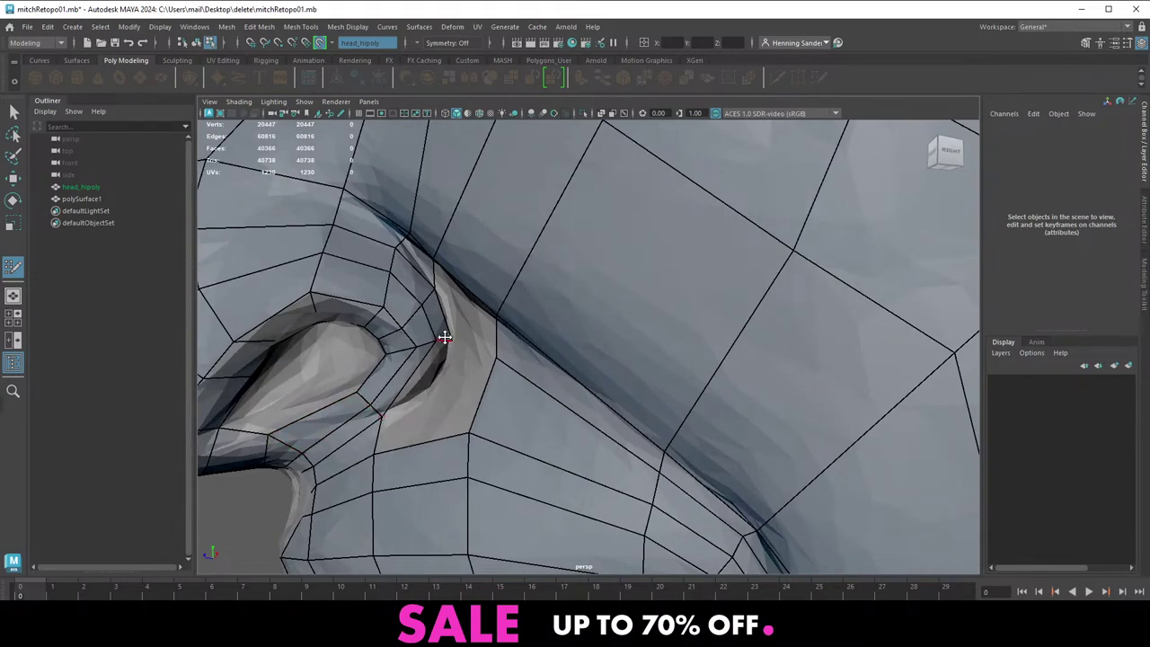
{"action": "mouse_move", "coordinate": [445, 338]}
{"action": "left_mouse_down"}
{"action": "mouse_move", "coordinate": [425, 401]}
{"action": "mouse_move", "coordinate": [390, 418]}
{"action": "mouse_move", "coordinate": [436, 354]}
{"action": "mouse_move", "coordinate": [509, 361]}
{"action": "mouse_move", "coordinate": [539, 332]}
{"action": "mouse_move", "coordinate": [517, 319]}
{"action": "left_mouse_up"}
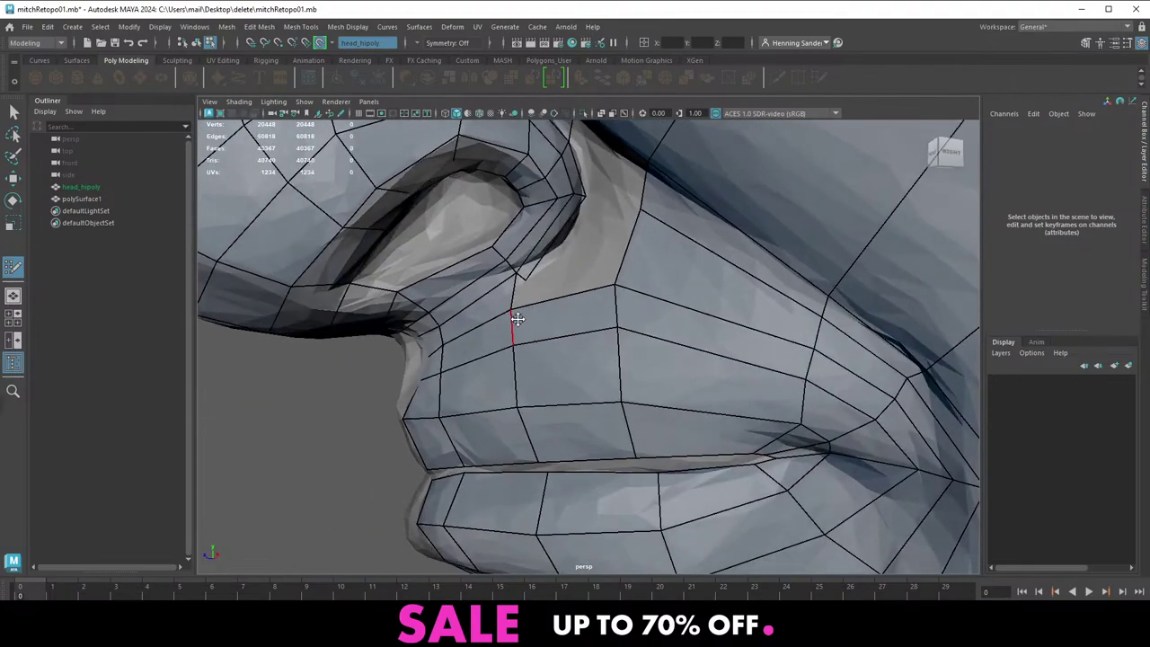
Adjust the vertices above the upper lip, and insert an edge loop across the nostril rim's rear lower quads
{"action": "left_click_drag", "start_coordinate": [524, 279], "coordinate": [503, 337]}
{"action": "key", "text": "ctrl+z"}
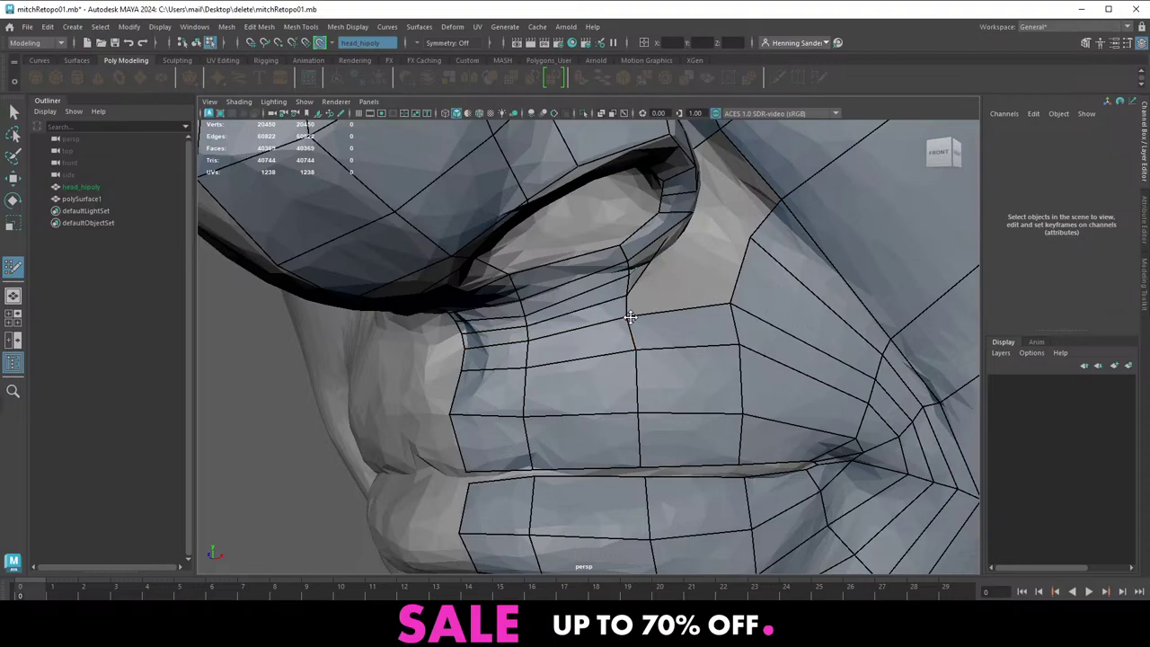
{"action": "left_click_drag", "start_coordinate": [497, 345], "coordinate": [503, 370]}
{"action": "left_click_drag", "start_coordinate": [632, 357], "coordinate": [631, 363]}
{"action": "middle_click_drag", "start_coordinate": [608, 359], "coordinate": [582, 370], "text": "alt"}
{"action": "left_click_drag", "start_coordinate": [582, 370], "coordinate": [469, 339], "text": "alt"}
{"action": "left_click", "coordinate": [517, 304], "text": "ctrl"}
{"action": "scroll", "coordinate": [522, 307], "scroll_direction": "up", "scroll_amount": 3}
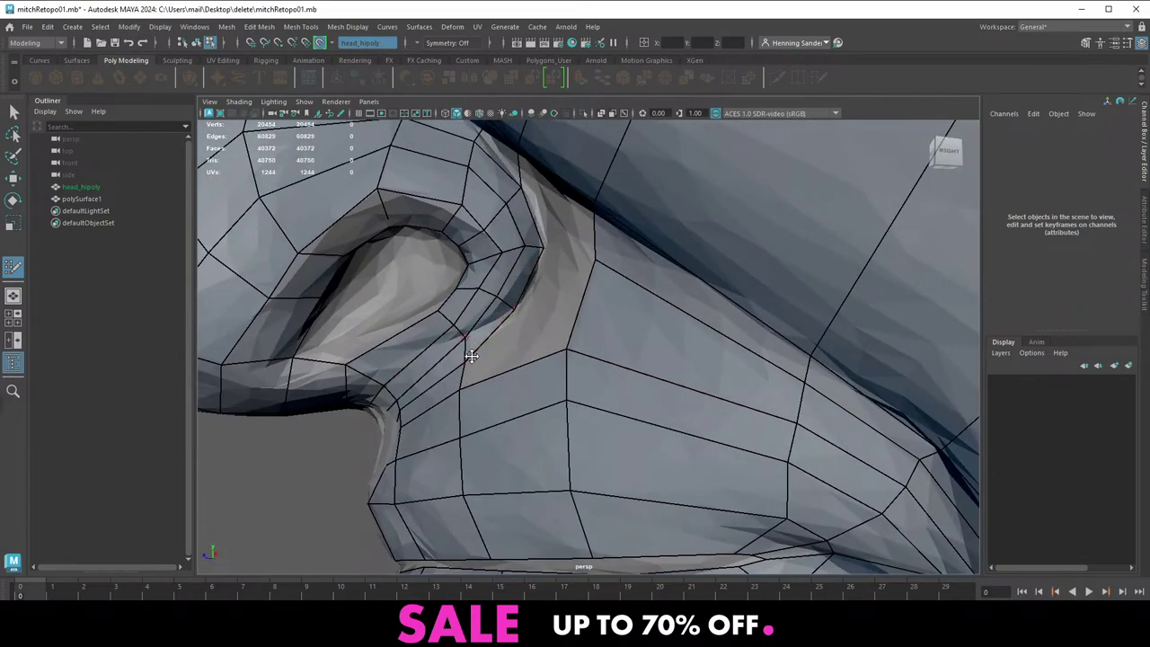
Add a quad beside the top of the nasolabial crease, weld it to the nostril wing and adjust its crease vertex
{"action": "scroll", "coordinate": [524, 349], "scroll_direction": "down", "scroll_amount": 5}
{"action": "left_click_drag", "start_coordinate": [571, 301], "coordinate": [601, 293], "text": "alt"}
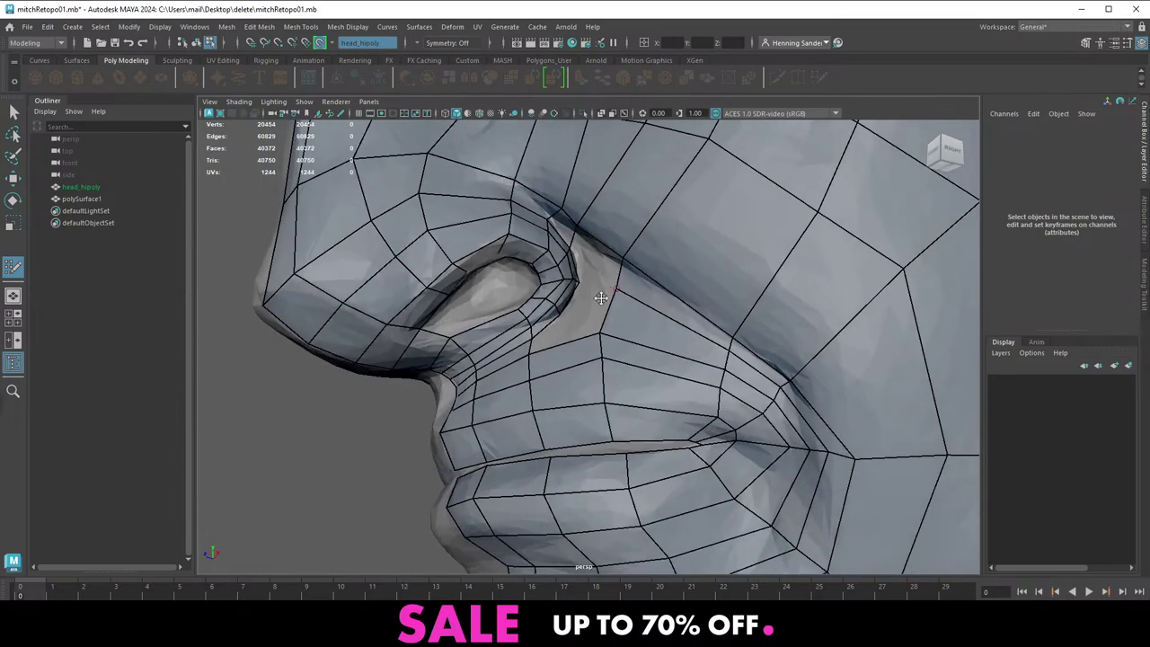
{"action": "middle_click_drag", "start_coordinate": [601, 293], "coordinate": [548, 356], "text": "alt"}
{"action": "scroll", "coordinate": [546, 357], "scroll_direction": "up", "scroll_amount": 6}
{"action": "left_click_drag", "start_coordinate": [547, 357], "coordinate": [569, 372], "text": "alt"}
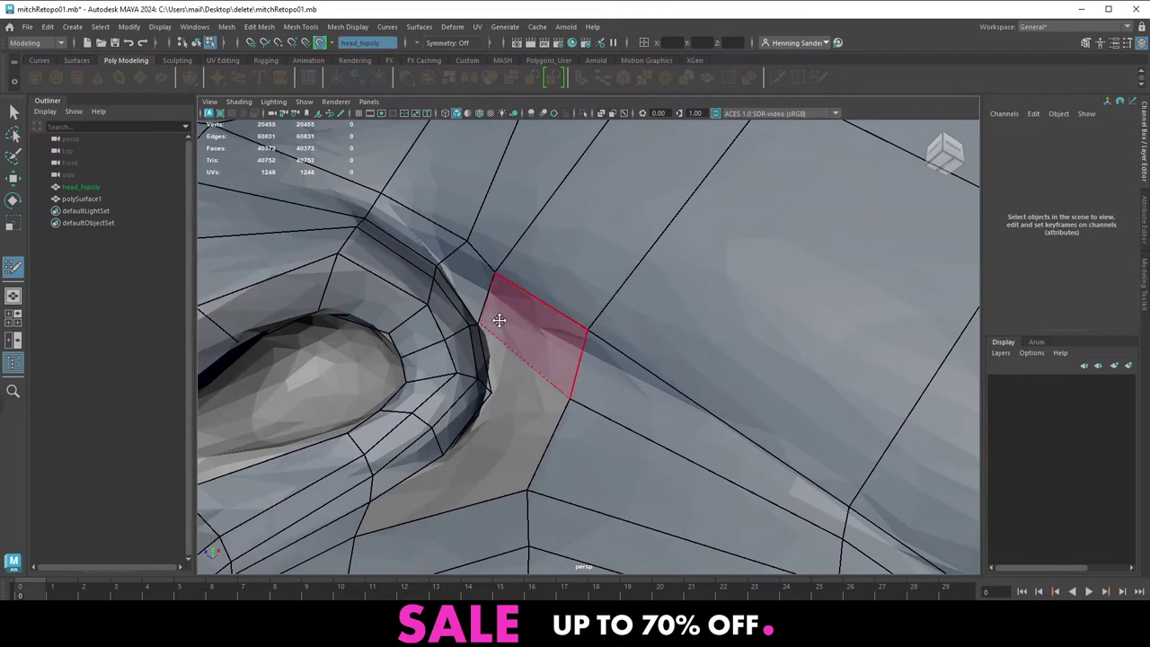
{"action": "left_click_drag", "start_coordinate": [496, 328], "coordinate": [480, 337], "text": "alt"}
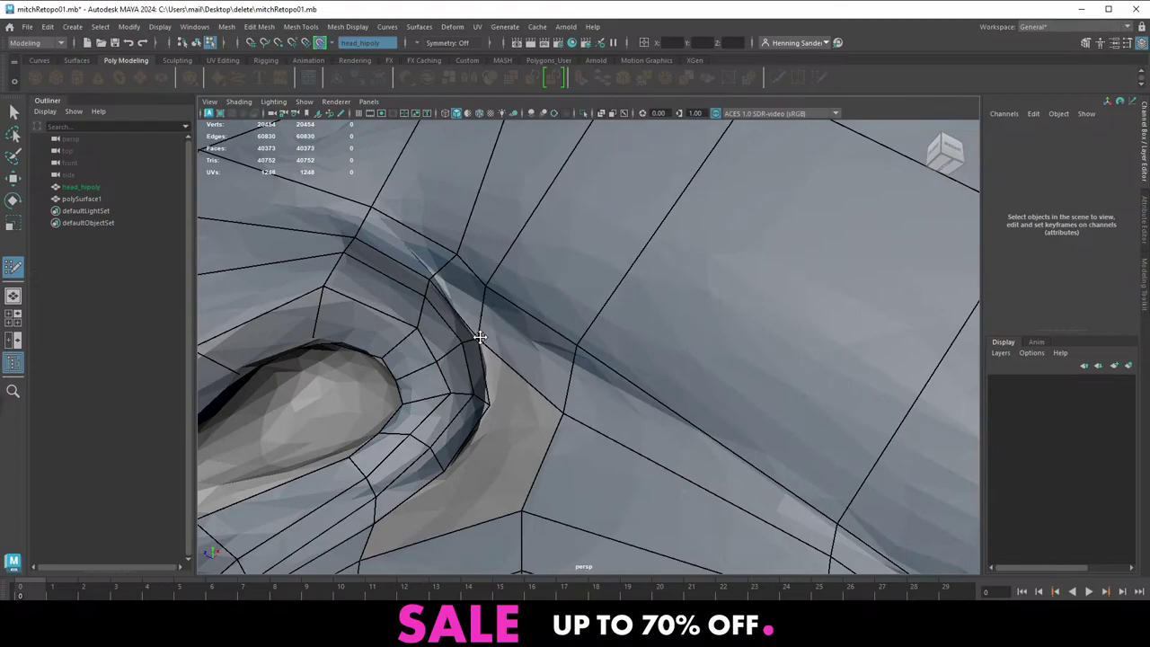
{"action": "left_click_drag", "start_coordinate": [483, 286], "coordinate": [497, 282]}
Insert an edge loop through the cheek alongside the nasolabial crease, passing the mouth corner toward the jaw
{"action": "scroll", "coordinate": [524, 309], "scroll_direction": "down", "scroll_amount": 5}
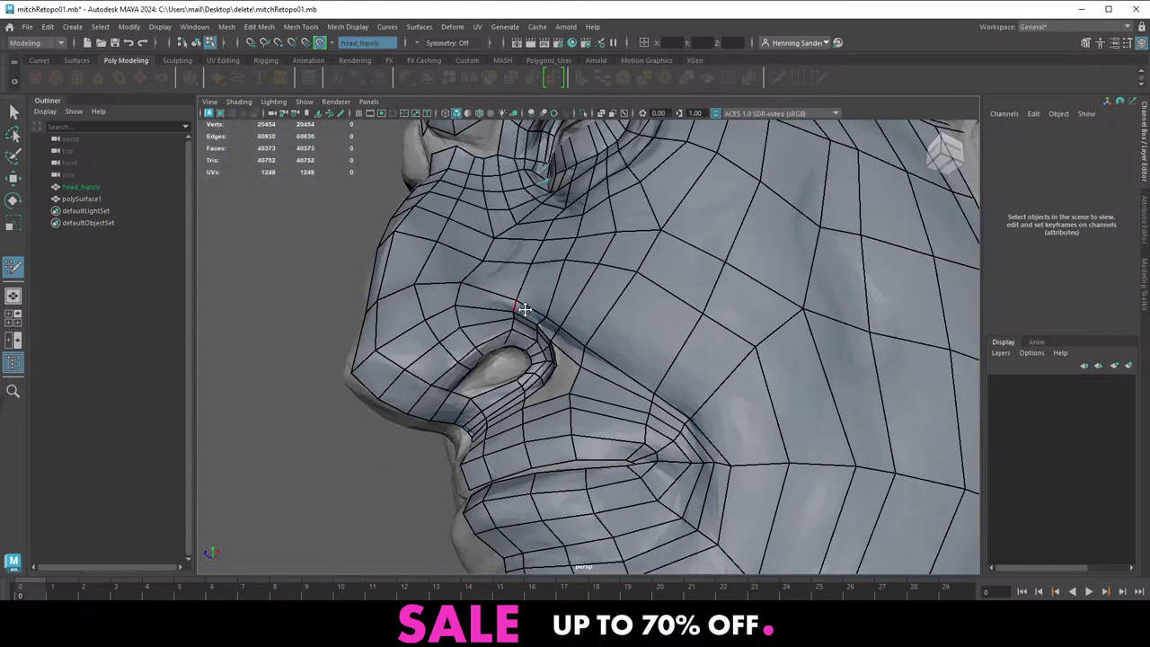
{"action": "scroll", "coordinate": [600, 385], "scroll_direction": "up", "scroll_amount": 1}
{"action": "mouse_move", "coordinate": [601, 385]}
{"action": "left_mouse_down", "text": "alt"}
{"action": "mouse_move", "coordinate": [561, 370]}
{"action": "mouse_move", "coordinate": [570, 384]}
{"action": "mouse_move", "coordinate": [570, 365]}
{"action": "left_mouse_up", "text": "alt"}
{"action": "scroll", "coordinate": [562, 370], "scroll_direction": "up", "scroll_amount": 2}
{"action": "scroll", "coordinate": [574, 337], "scroll_direction": "down", "scroll_amount": 4}
{"action": "mouse_move", "coordinate": [579, 317]}
{"action": "left_mouse_down", "text": "alt"}
{"action": "mouse_move", "coordinate": [575, 336]}
{"action": "mouse_move", "coordinate": [562, 315]}
{"action": "left_mouse_up", "text": "alt"}
{"action": "scroll", "coordinate": [573, 336], "scroll_direction": "up", "scroll_amount": 3}
{"action": "scroll", "coordinate": [587, 316], "scroll_direction": "down", "scroll_amount": 4}
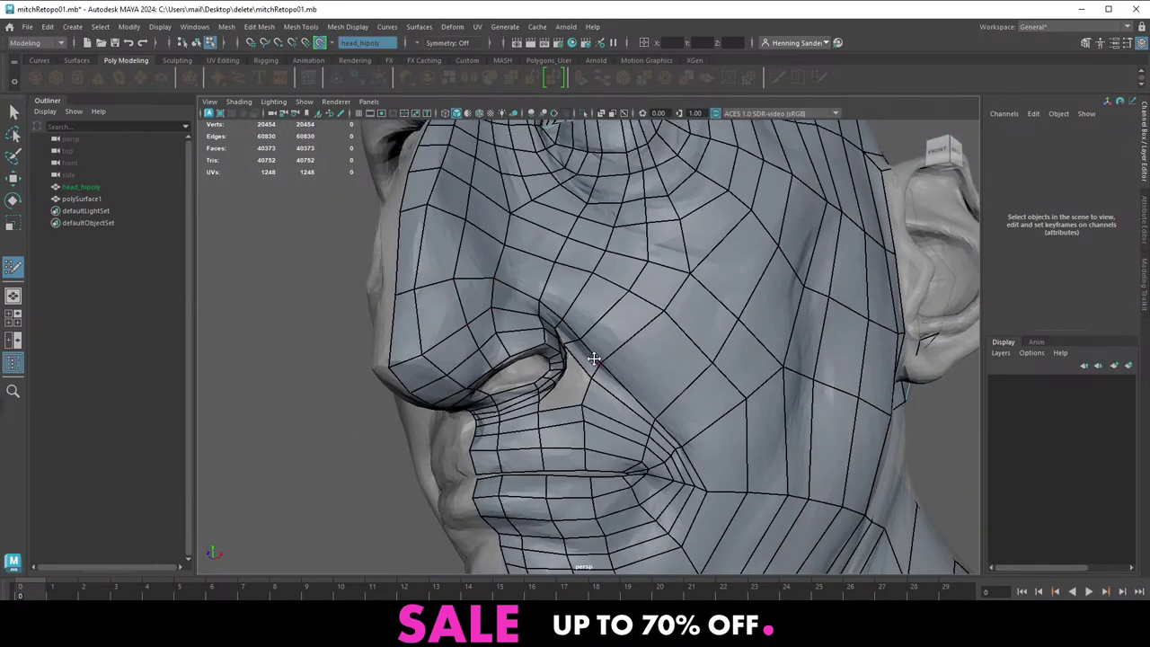
{"action": "left_click_drag", "start_coordinate": [594, 357], "coordinate": [670, 353], "text": "alt"}
{"action": "left_click", "coordinate": [635, 342], "text": "ctrl"}
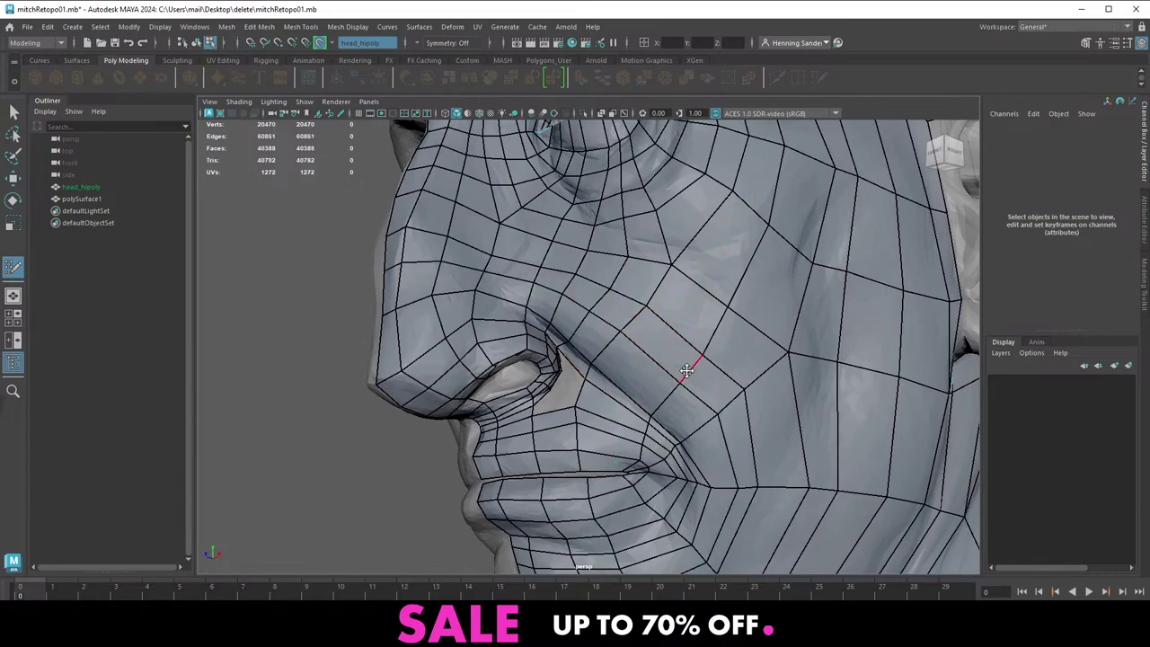
Reposition the edge loop vertices beside the mouth corner and on the chin to even out the quads
{"action": "scroll", "coordinate": [729, 422], "scroll_direction": "up", "scroll_amount": 3}
{"action": "middle_click_drag", "start_coordinate": [740, 435], "coordinate": [662, 400], "text": "alt"}
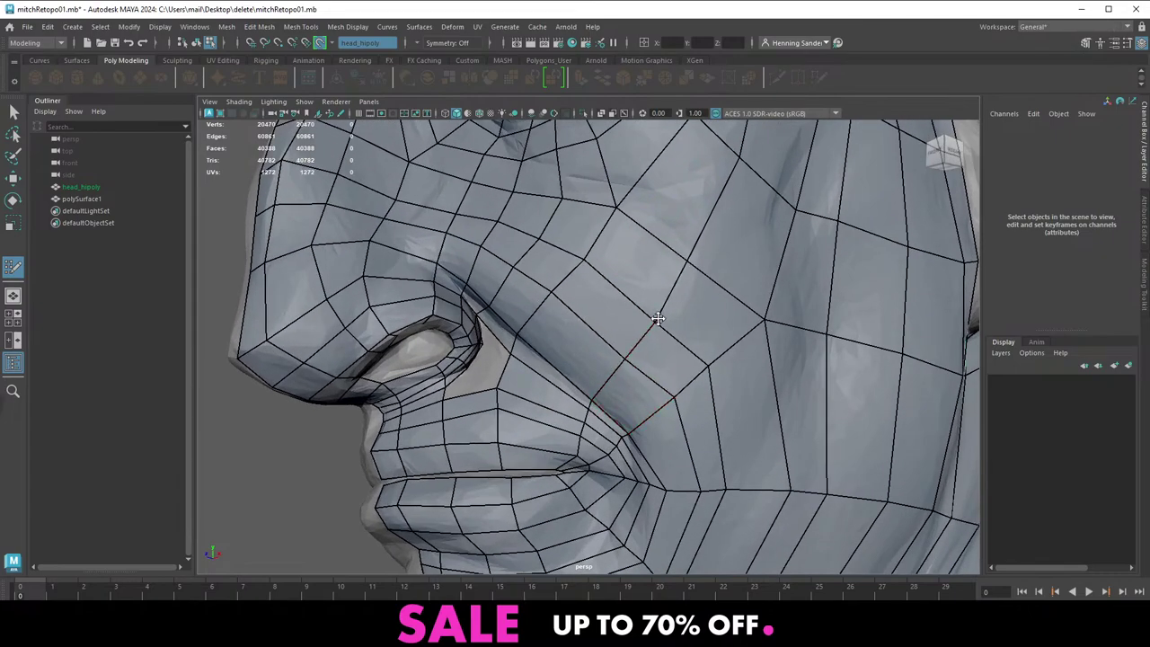
{"action": "scroll", "coordinate": [669, 388], "scroll_direction": "down", "scroll_amount": 3}
{"action": "left_click_drag", "start_coordinate": [700, 421], "coordinate": [698, 447], "text": "alt"}
{"action": "middle_click_drag", "start_coordinate": [699, 445], "coordinate": [659, 366], "text": "alt"}
{"action": "left_click_drag", "start_coordinate": [623, 460], "coordinate": [630, 465]}
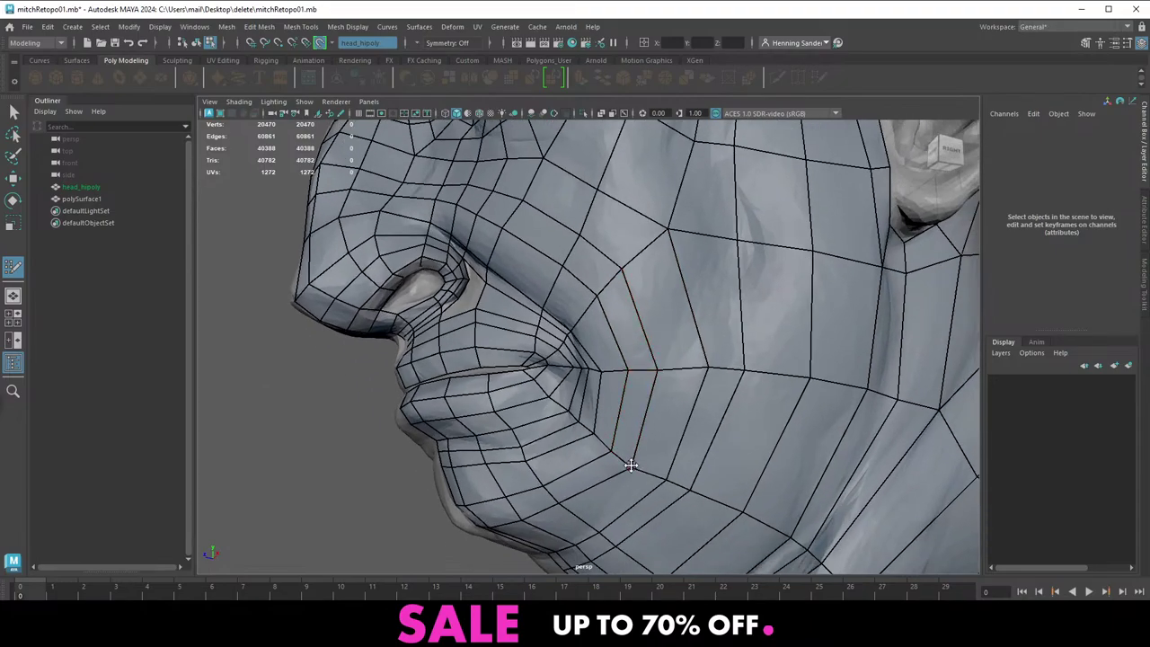
{"action": "left_click_drag", "start_coordinate": [567, 494], "coordinate": [639, 476], "text": "alt"}
{"action": "left_click_drag", "start_coordinate": [564, 496], "coordinate": [560, 500]}
{"action": "scroll", "coordinate": [539, 418], "scroll_direction": "down", "scroll_amount": 3}
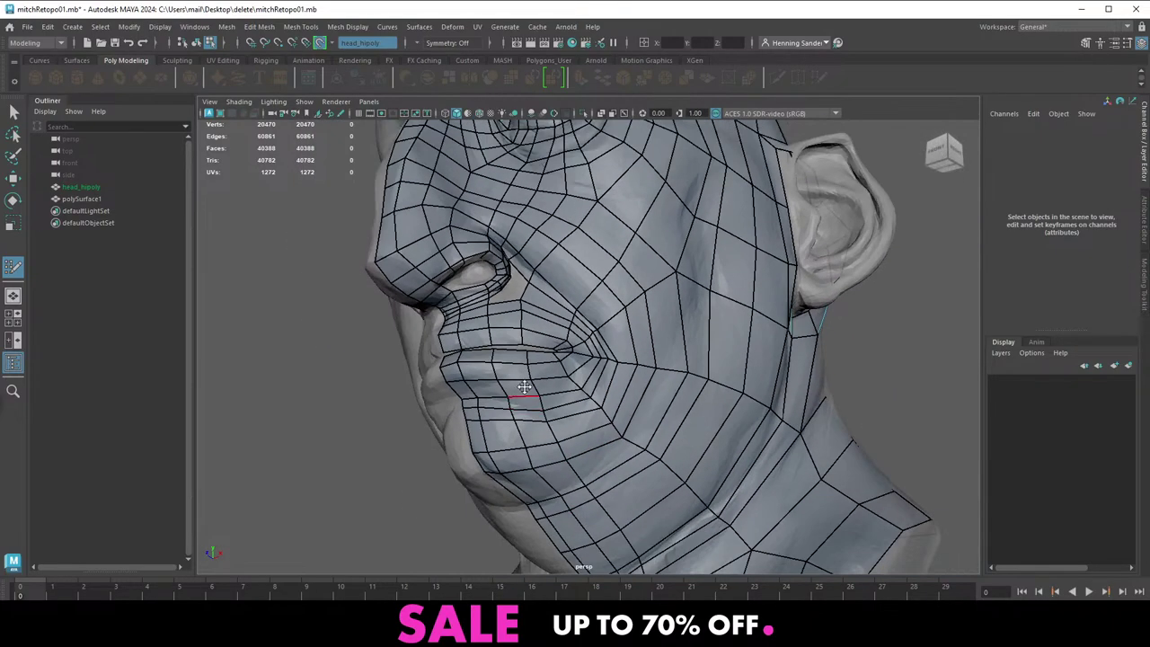
Examine the remaining gap beside the nostril and the edge flow across the mouth and cheek
{"action": "left_click_drag", "start_coordinate": [524, 387], "coordinate": [514, 413], "text": "alt"}
{"action": "middle_click_drag", "start_coordinate": [564, 352], "coordinate": [611, 367], "text": "alt"}
{"action": "scroll", "coordinate": [611, 368], "scroll_direction": "up", "scroll_amount": 4}
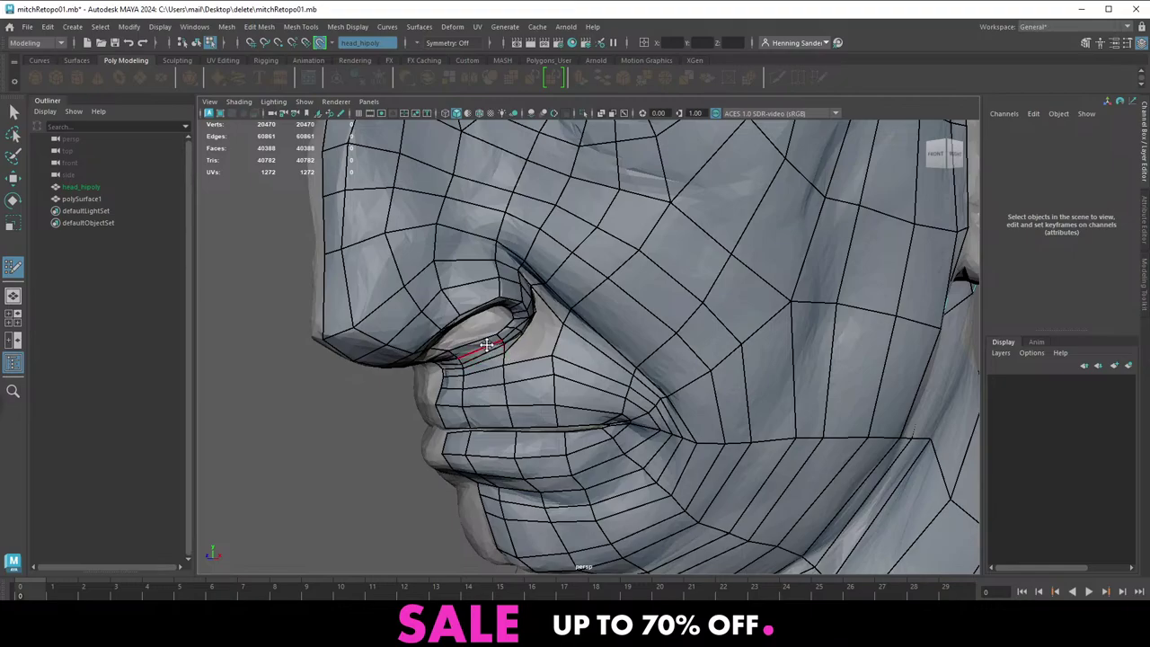
{"action": "left_click_drag", "start_coordinate": [574, 325], "coordinate": [531, 353], "text": "alt"}
{"action": "right_click_drag", "start_coordinate": [531, 353], "coordinate": [600, 355], "text": "alt"}
{"action": "middle_click_drag", "start_coordinate": [486, 386], "coordinate": [531, 383], "text": "alt"}
{"action": "left_click_drag", "start_coordinate": [531, 383], "coordinate": [494, 372], "text": "alt"}
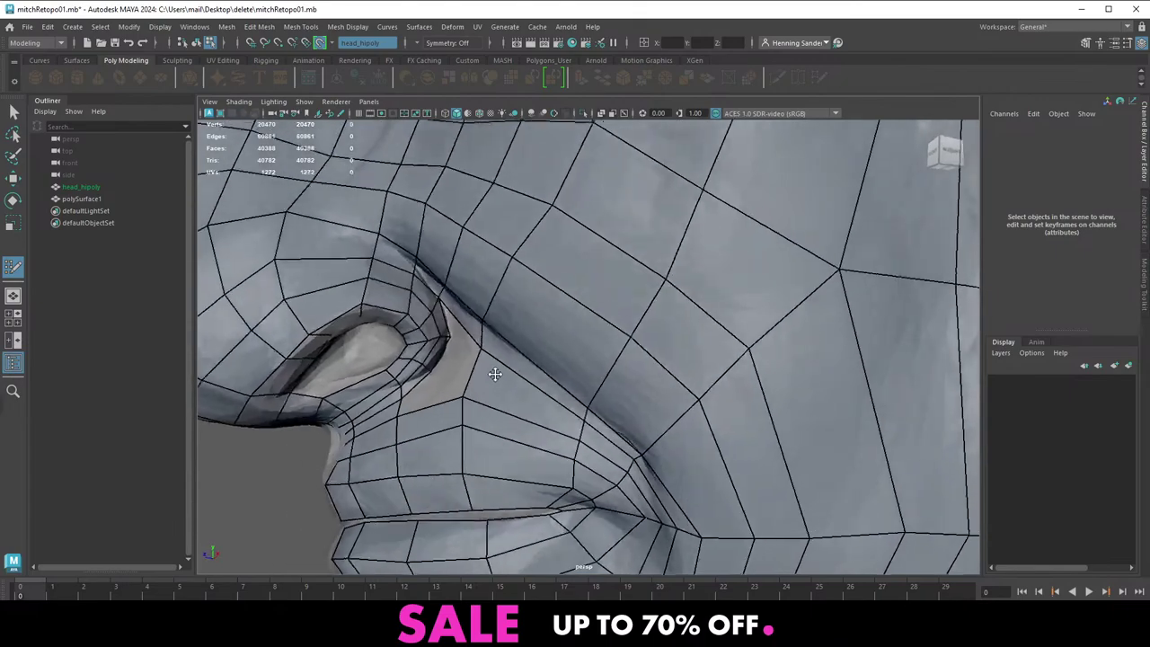
{"action": "right_click_drag", "start_coordinate": [495, 372], "coordinate": [439, 347], "text": "alt"}
{"action": "left_click_drag", "start_coordinate": [575, 366], "coordinate": [556, 350], "text": "alt"}
{"action": "right_click_drag", "start_coordinate": [556, 350], "coordinate": [365, 264], "text": "alt"}
{"action": "left_click_drag", "start_coordinate": [581, 315], "coordinate": [494, 332], "text": "alt"}
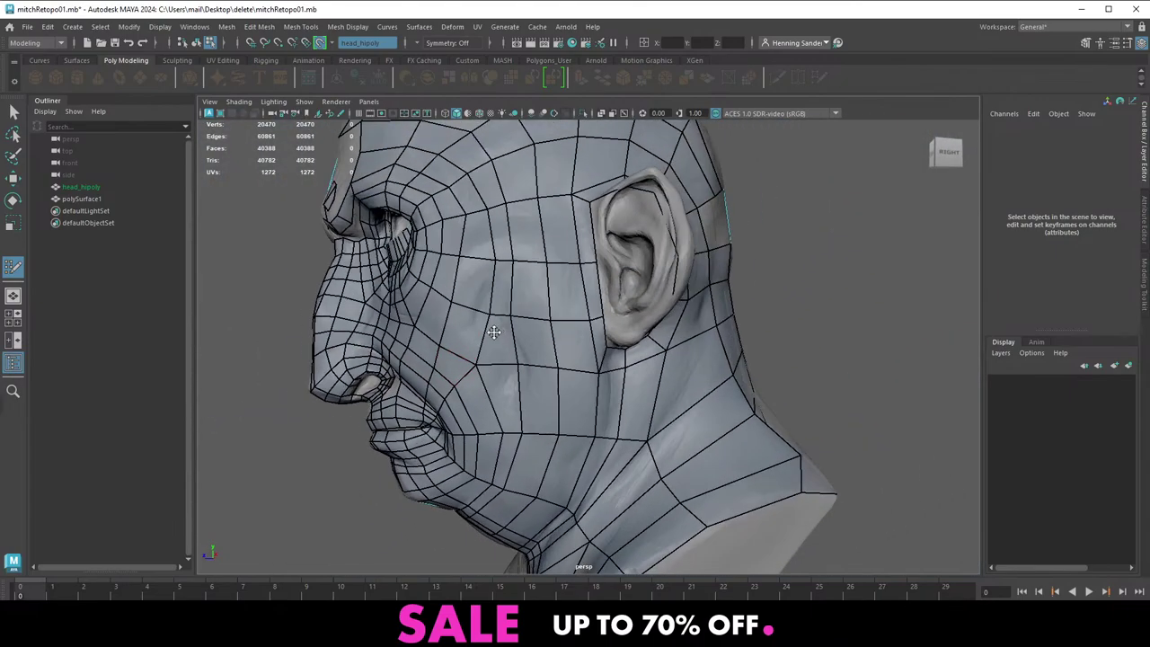
Shift the vertices of the vertical edge column between the temple and the cheek forward toward the face
{"action": "middle_click_drag", "start_coordinate": [518, 288], "coordinate": [531, 347], "text": "alt"}
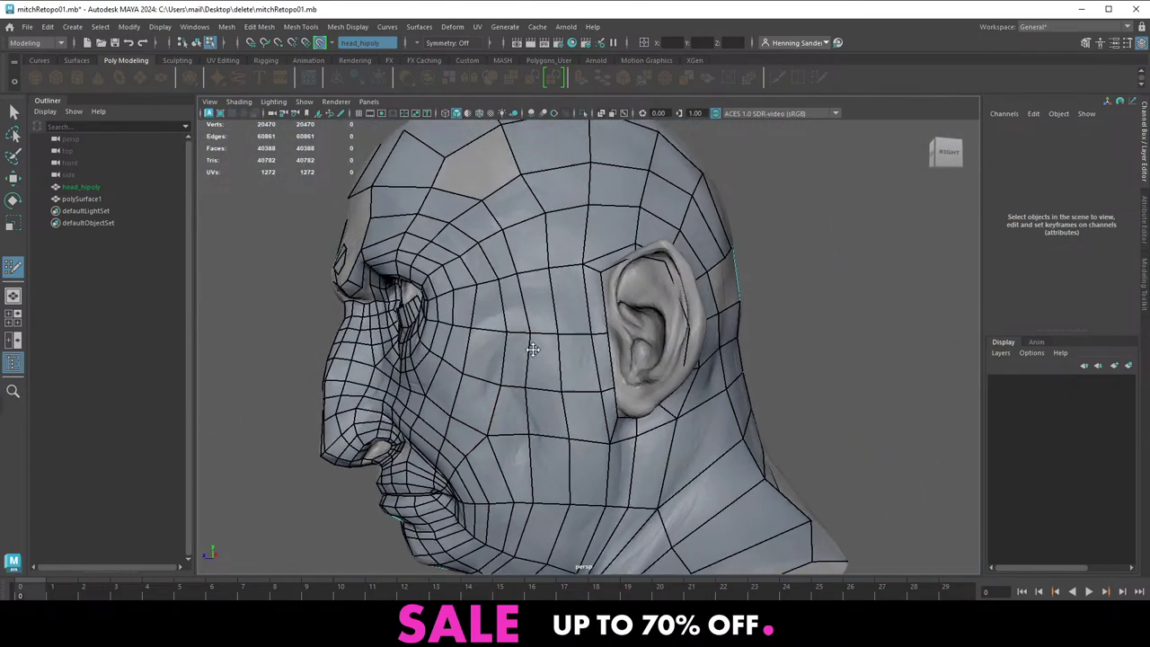
{"action": "right_click_drag", "start_coordinate": [531, 348], "coordinate": [572, 352], "text": "alt"}
{"action": "left_click_drag", "start_coordinate": [482, 267], "coordinate": [478, 268]}
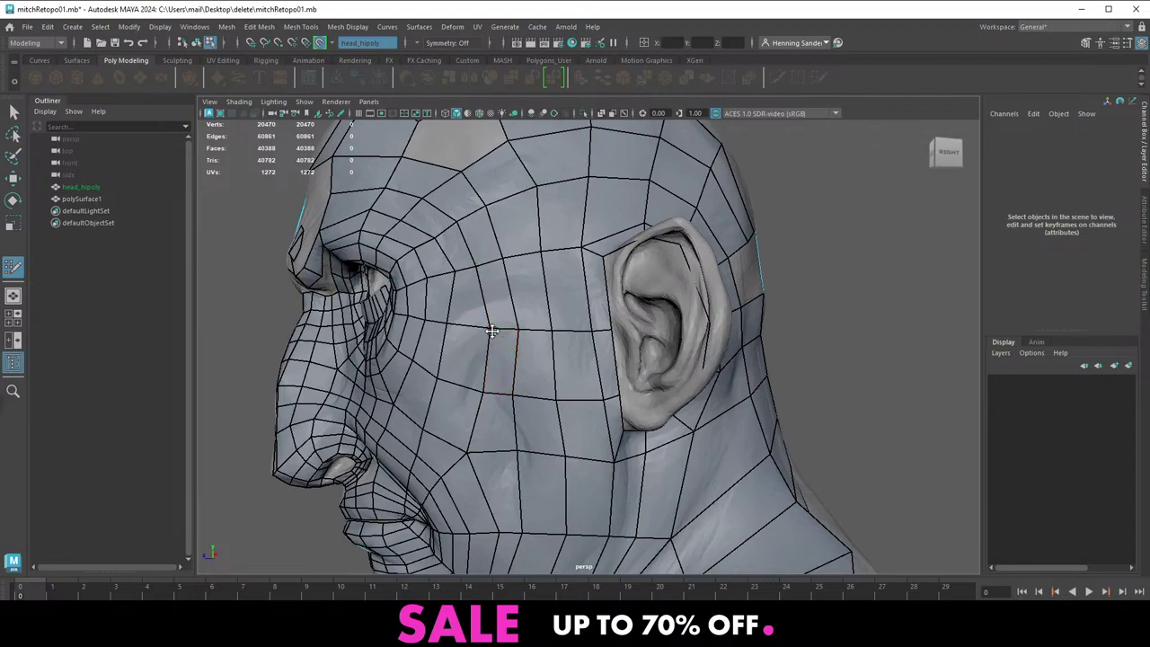
{"action": "left_click_drag", "start_coordinate": [479, 389], "coordinate": [471, 387]}
{"action": "left_click_drag", "start_coordinate": [466, 451], "coordinate": [455, 451]}
{"action": "left_click_drag", "start_coordinate": [462, 449], "coordinate": [478, 424], "text": "alt"}
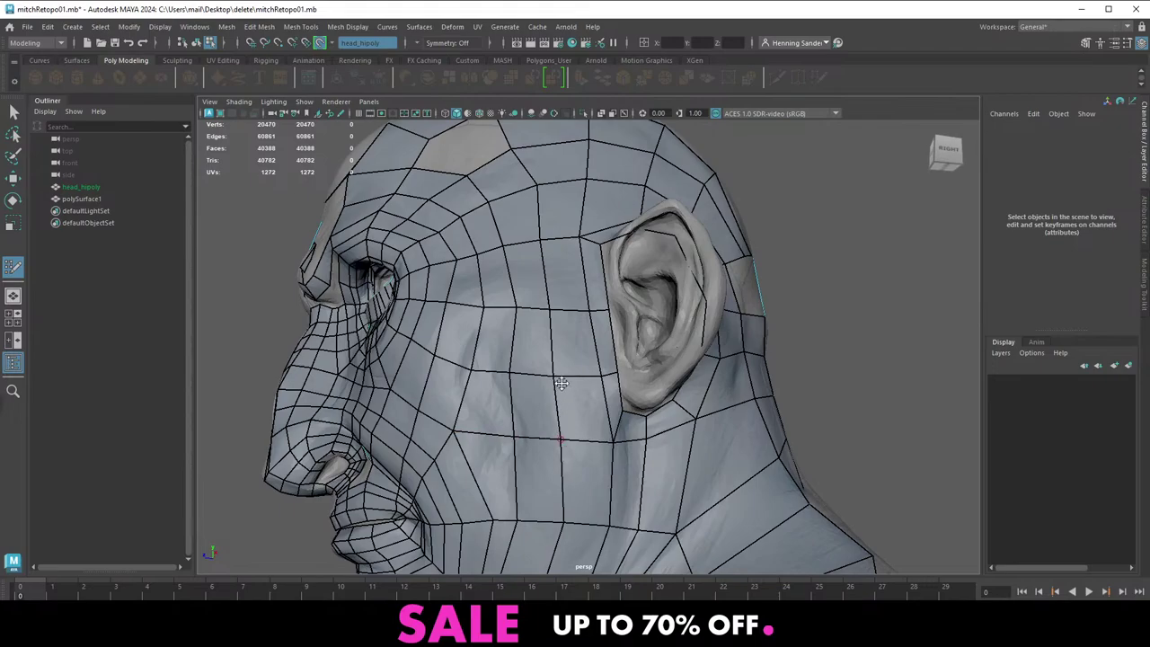
Examine the topology around the eye, cheek, temple and ear, including the open gap on the temple
{"action": "right_click_drag", "start_coordinate": [559, 376], "coordinate": [449, 288], "text": "alt"}
{"action": "left_click_drag", "start_coordinate": [449, 287], "coordinate": [580, 314], "text": "alt"}
{"action": "right_click_drag", "start_coordinate": [580, 314], "coordinate": [593, 368], "text": "alt"}
{"action": "right_click_drag", "start_coordinate": [460, 388], "coordinate": [447, 398], "text": "alt"}
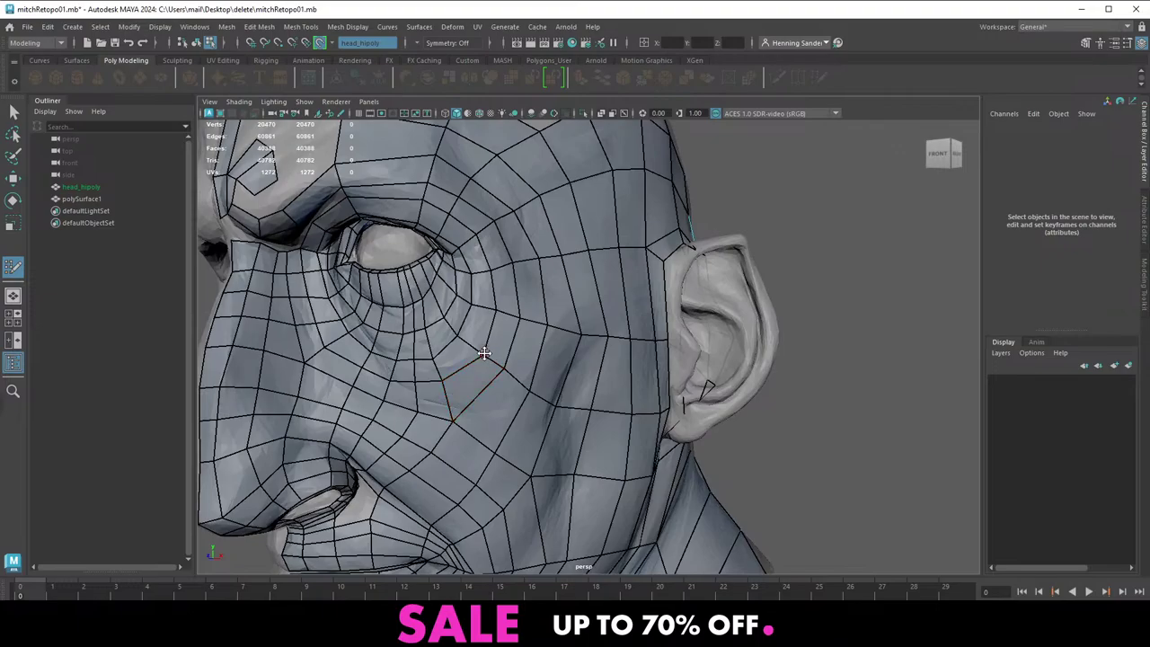
{"action": "middle_click_drag", "start_coordinate": [485, 353], "coordinate": [530, 353], "text": "alt"}
{"action": "right_click_drag", "start_coordinate": [542, 344], "coordinate": [449, 283], "text": "alt"}
{"action": "left_click_drag", "start_coordinate": [575, 360], "coordinate": [510, 375], "text": "alt"}
{"action": "middle_click_drag", "start_coordinate": [536, 251], "coordinate": [515, 278], "text": "alt"}
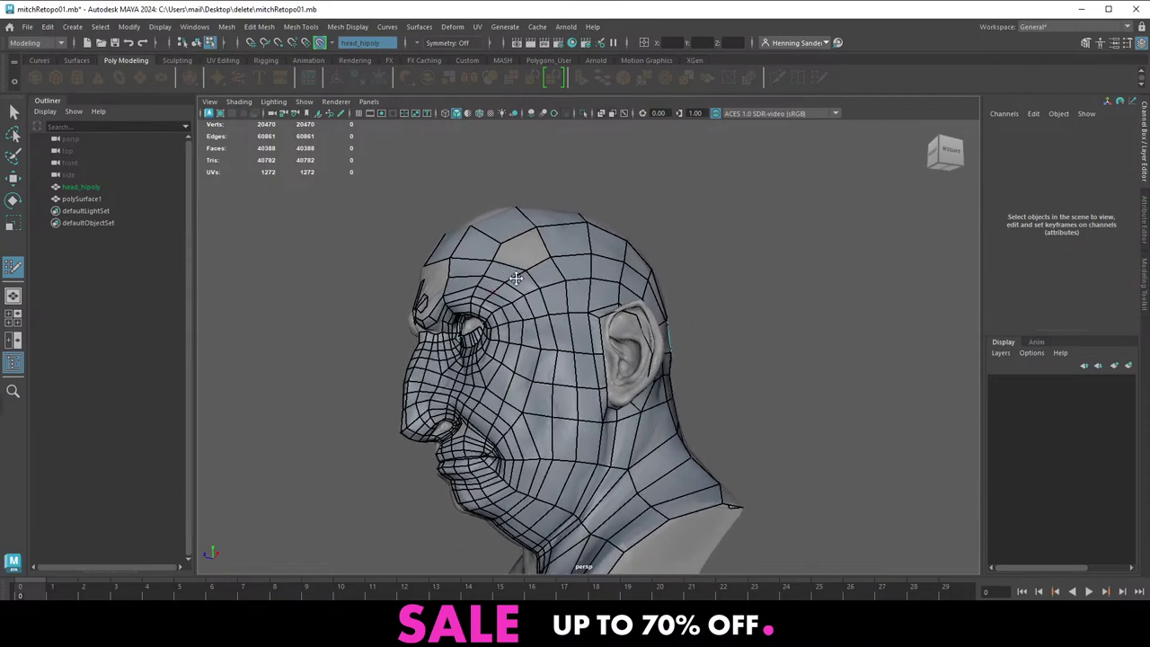
{"action": "scroll", "coordinate": [516, 278], "scroll_direction": "up", "scroll_amount": 5}
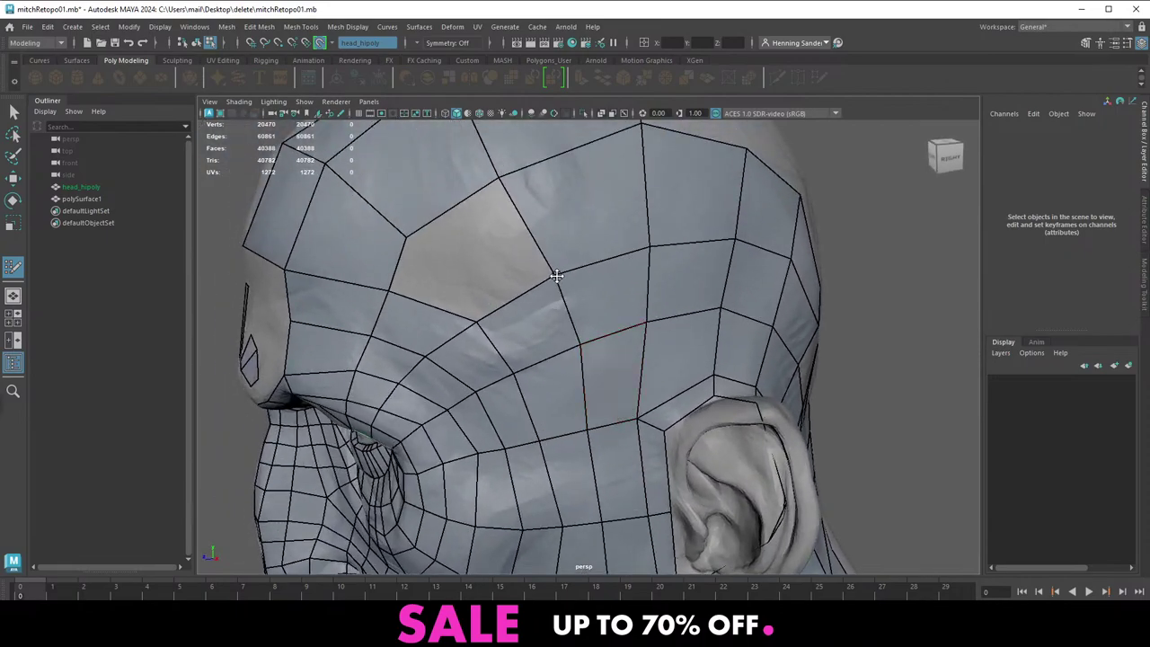
{"action": "right_click_drag", "start_coordinate": [557, 283], "coordinate": [487, 285], "text": "alt"}
{"action": "left_click_drag", "start_coordinate": [488, 284], "coordinate": [476, 262], "text": "alt"}
{"action": "right_click_drag", "start_coordinate": [608, 344], "coordinate": [528, 353], "text": "alt"}
{"action": "mouse_move", "coordinate": [529, 352]}
{"action": "left_mouse_down", "text": "alt"}
{"action": "mouse_move", "coordinate": [515, 345]}
{"action": "mouse_move", "coordinate": [521, 369]}
{"action": "left_mouse_up", "text": "alt"}
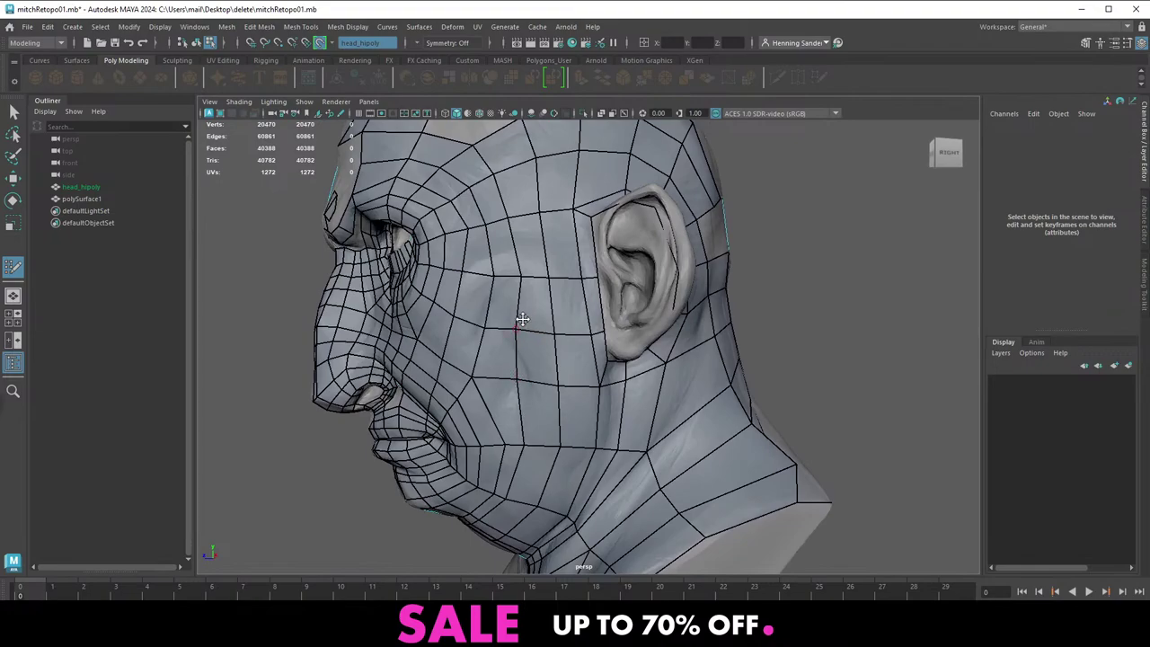
Insert a vertical edge loop between the eye and the ear, and fill the gap above the temple with two quads
{"action": "right_click_drag", "start_coordinate": [551, 280], "coordinate": [540, 244], "text": "alt"}
{"action": "middle_click_drag", "start_coordinate": [541, 244], "coordinate": [509, 282], "text": "alt"}
{"action": "left_click_drag", "start_coordinate": [527, 280], "coordinate": [535, 329], "text": "alt"}
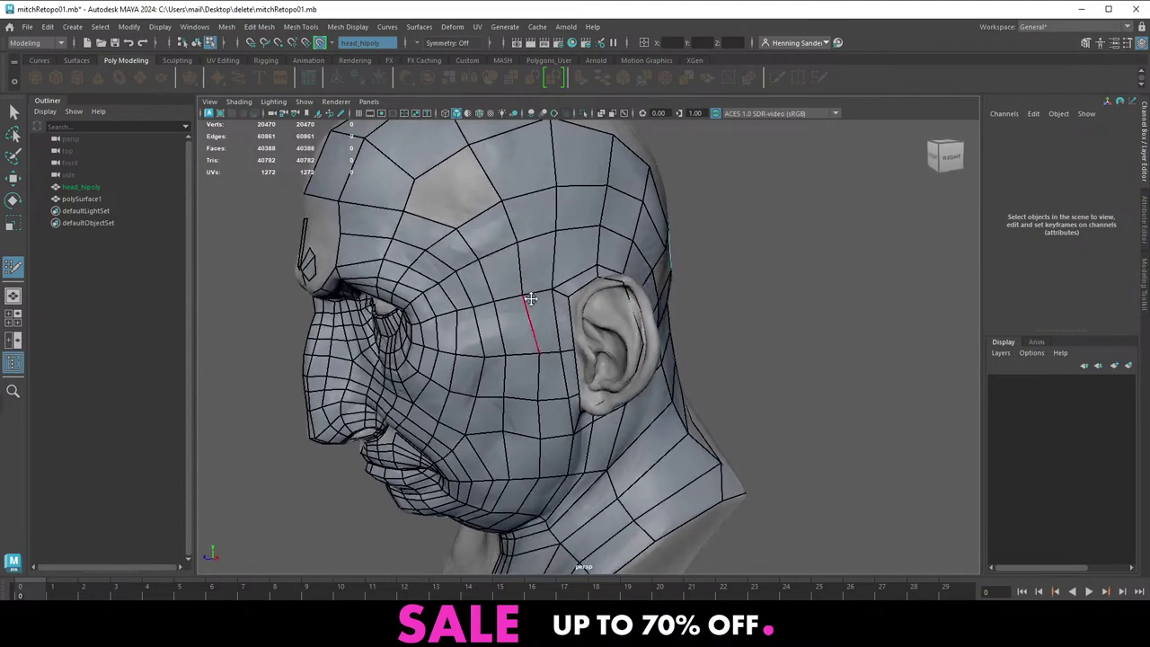
{"action": "left_click", "coordinate": [486, 214], "text": "ctrl"}
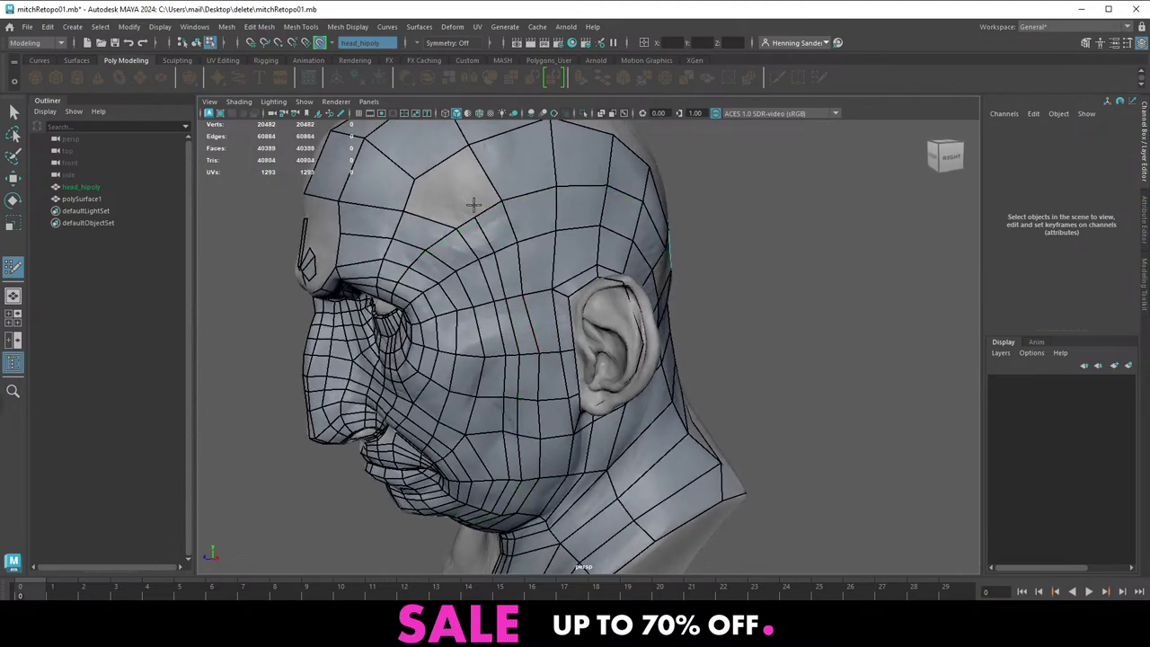
{"action": "left_click", "coordinate": [429, 200], "text": "shift"}
{"action": "left_click", "coordinate": [463, 181], "text": "shift"}
{"action": "right_click_drag", "start_coordinate": [513, 215], "coordinate": [491, 213], "text": "alt"}
{"action": "middle_click_drag", "start_coordinate": [490, 213], "coordinate": [472, 290], "text": "alt"}
{"action": "right_click_drag", "start_coordinate": [472, 290], "coordinate": [449, 312], "text": "alt"}
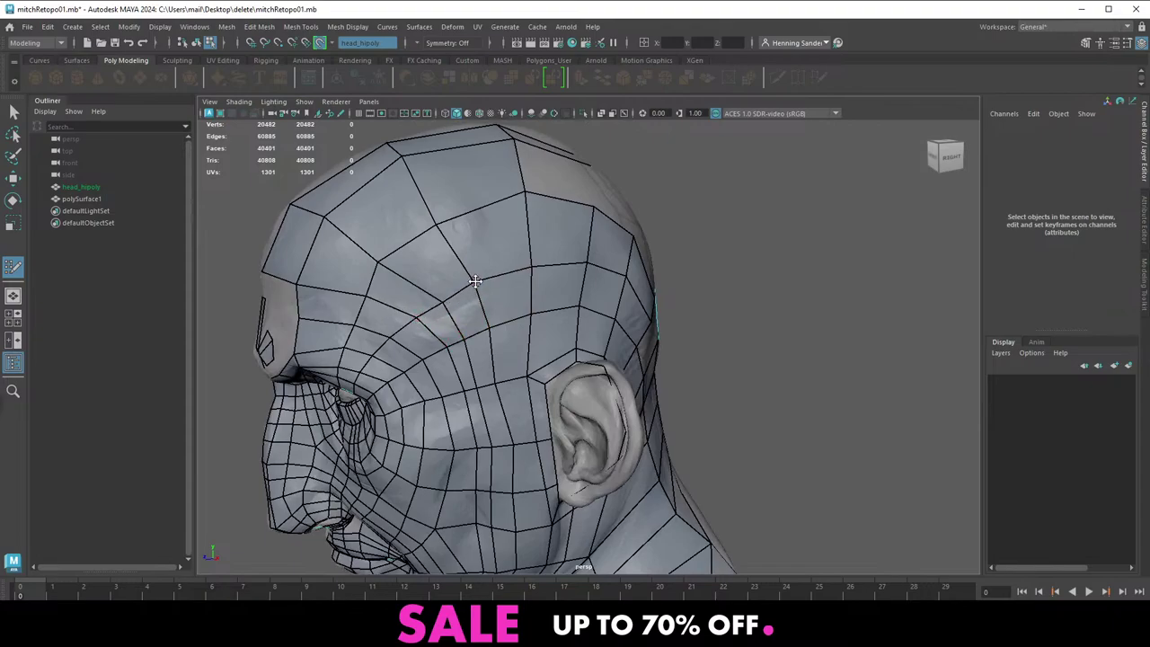
{"action": "left_click_drag", "start_coordinate": [517, 406], "coordinate": [500, 348], "text": "alt"}
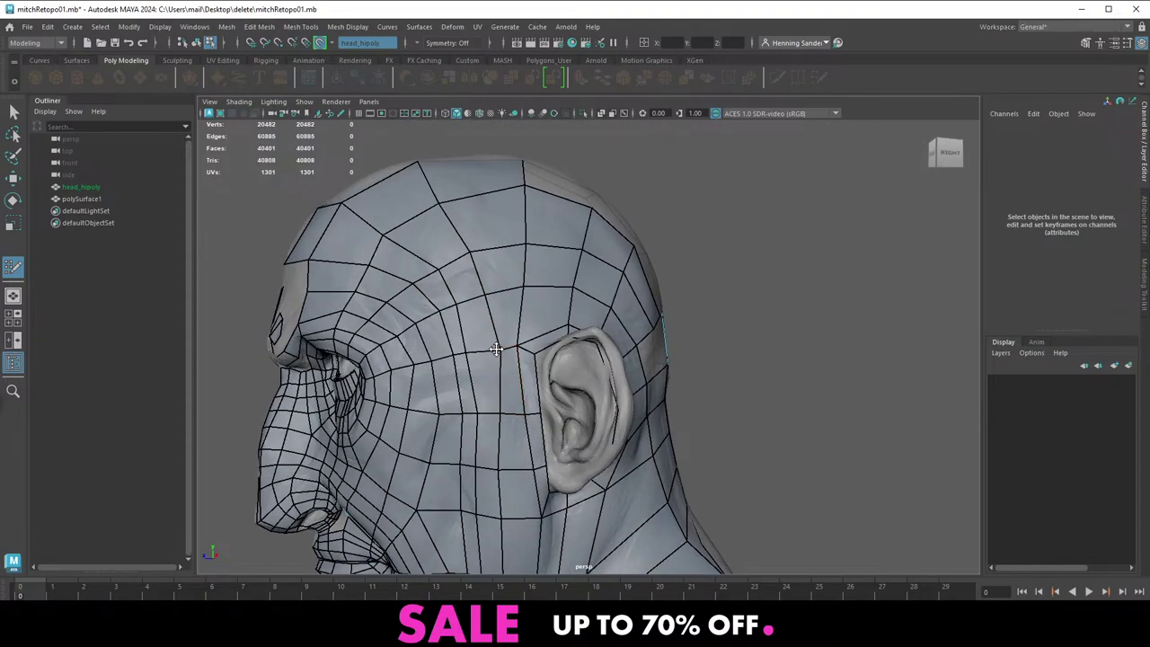
Reposition the vertices of the vertical edge columns on the lower cheek between the mouth corner and the ear to even their spacing
{"action": "middle_click_drag", "start_coordinate": [514, 407], "coordinate": [513, 320], "text": "alt"}
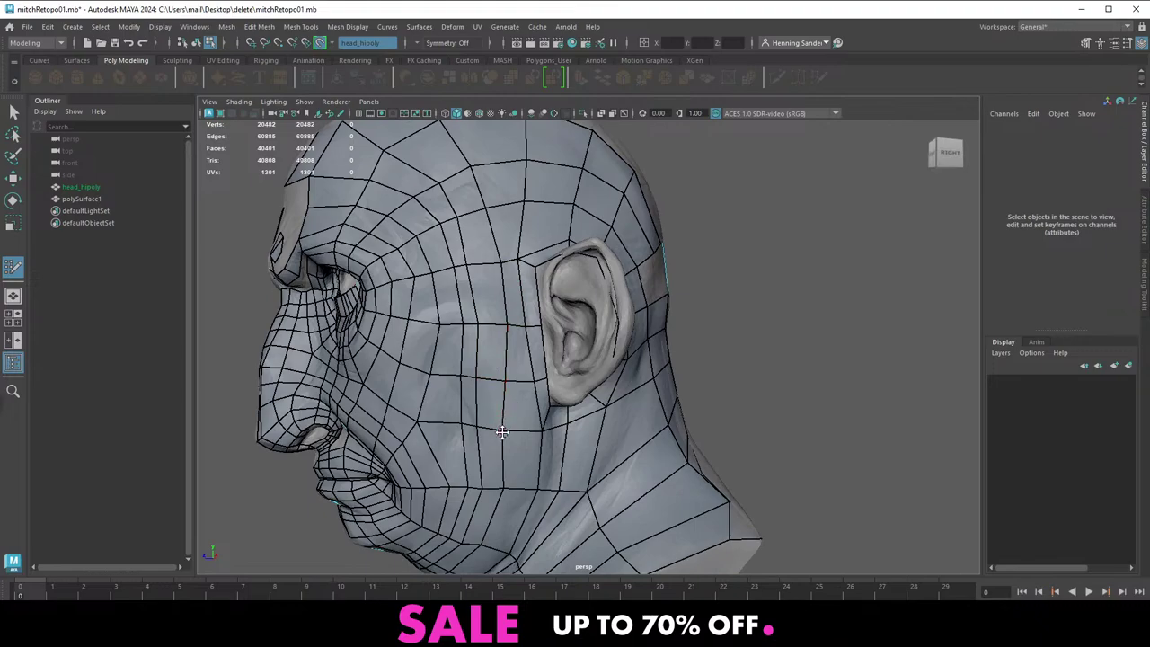
{"action": "middle_click_drag", "start_coordinate": [522, 396], "coordinate": [552, 317], "text": "alt"}
{"action": "left_click_drag", "start_coordinate": [550, 322], "coordinate": [528, 395], "text": "alt"}
{"action": "left_click_drag", "start_coordinate": [507, 356], "coordinate": [488, 316]}
{"action": "left_click_drag", "start_coordinate": [474, 380], "coordinate": [467, 381]}
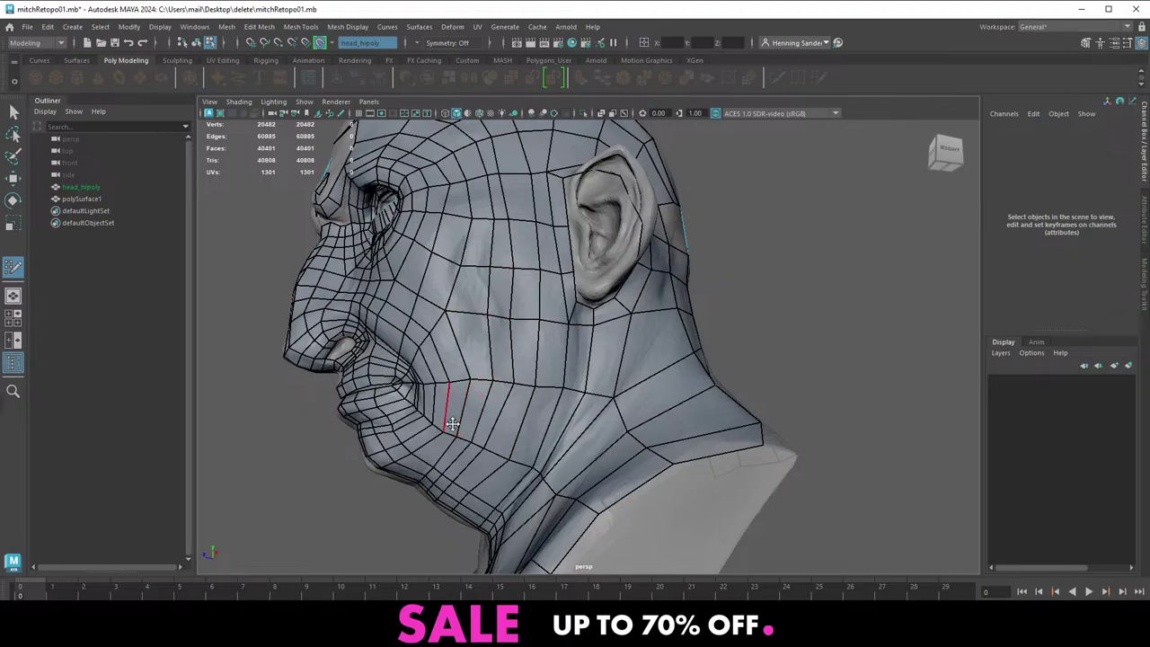
Examine the edge flow along the jaw, chin and mouth corner, and across the cheek toward the neck
{"action": "left_click_drag", "start_coordinate": [424, 449], "coordinate": [429, 356], "text": "alt"}
{"action": "right_click_drag", "start_coordinate": [429, 355], "coordinate": [440, 421], "text": "alt"}
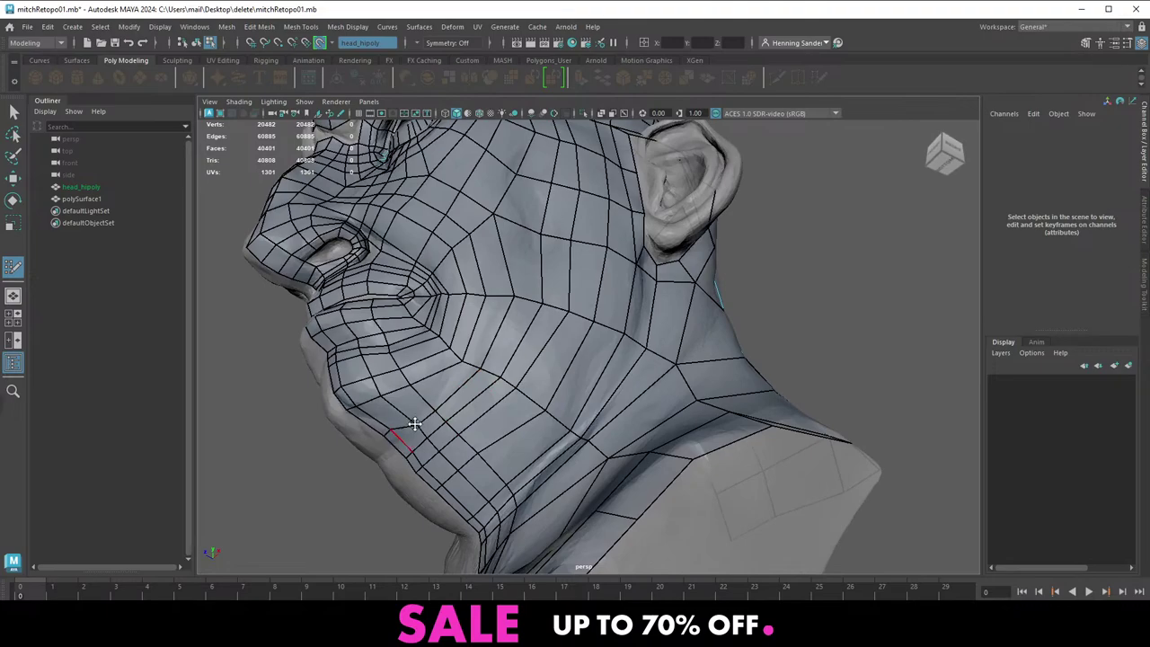
{"action": "left_click_drag", "start_coordinate": [476, 375], "coordinate": [466, 407], "text": "alt"}
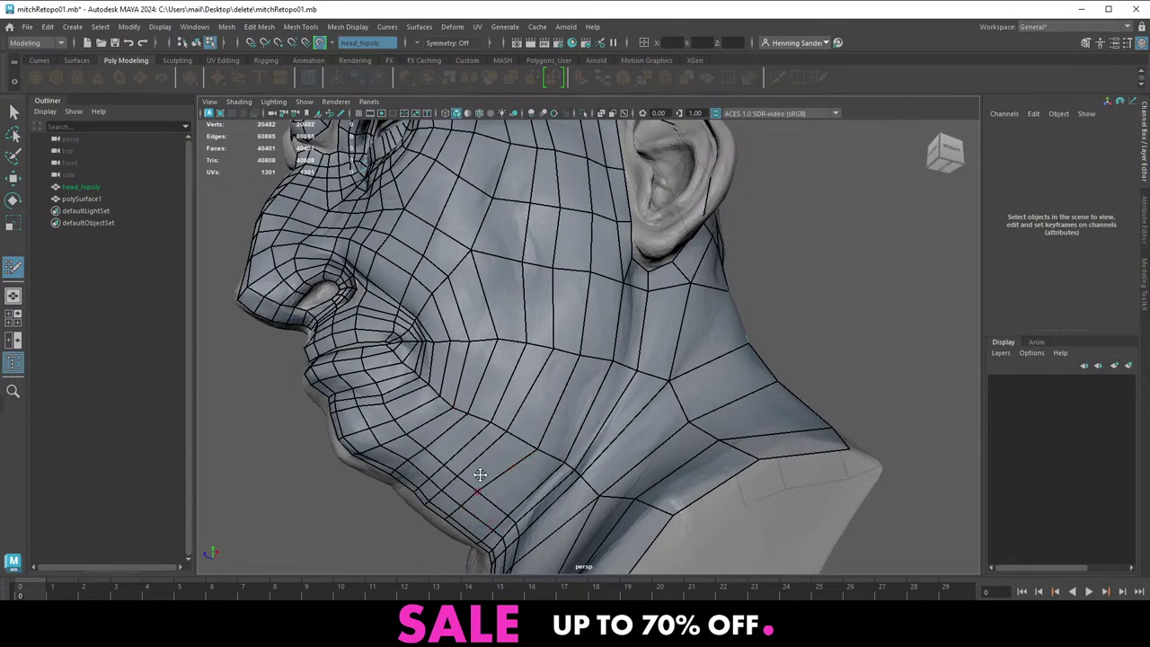
{"action": "middle_click_drag", "start_coordinate": [480, 474], "coordinate": [500, 444], "text": "alt"}
{"action": "left_click_drag", "start_coordinate": [499, 443], "coordinate": [526, 385], "text": "alt"}
{"action": "scroll", "coordinate": [570, 403], "scroll_direction": "down", "scroll_amount": 4}
{"action": "middle_click_drag", "start_coordinate": [530, 376], "coordinate": [519, 400], "text": "alt"}
{"action": "scroll", "coordinate": [520, 399], "scroll_direction": "up", "scroll_amount": 2}
{"action": "left_click_drag", "start_coordinate": [521, 398], "coordinate": [499, 346], "text": "alt"}
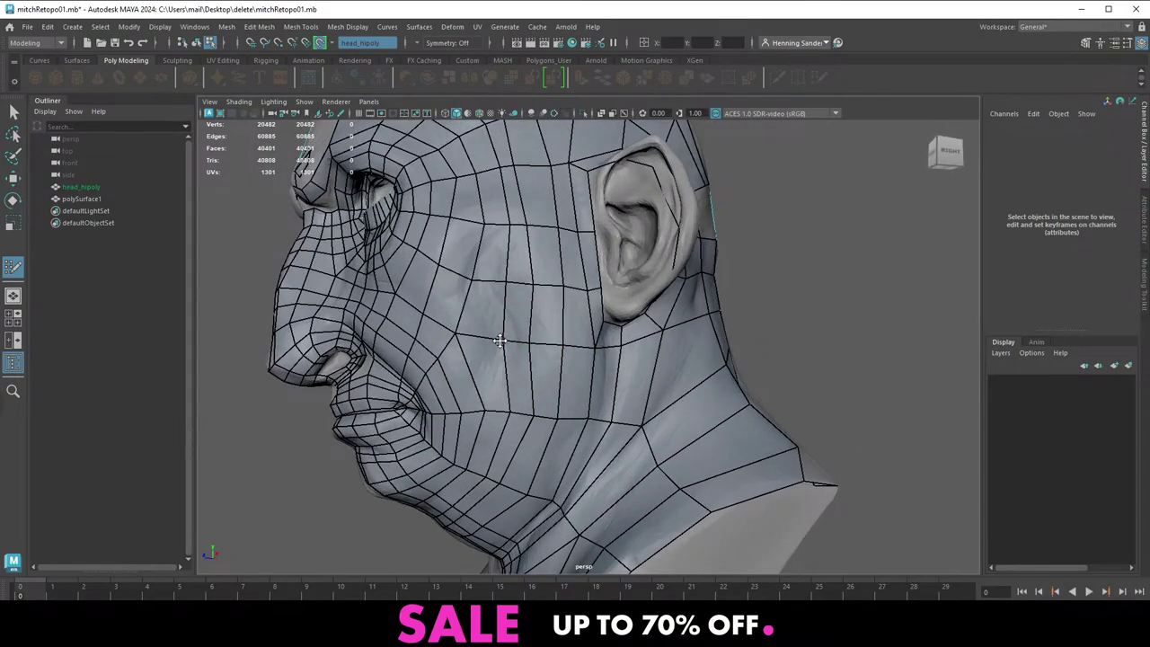
Shift a vertex in front of the ear slightly backward and adjust the edge column running up over the temple
{"action": "middle_click_drag", "start_coordinate": [547, 359], "coordinate": [550, 425], "text": "alt"}
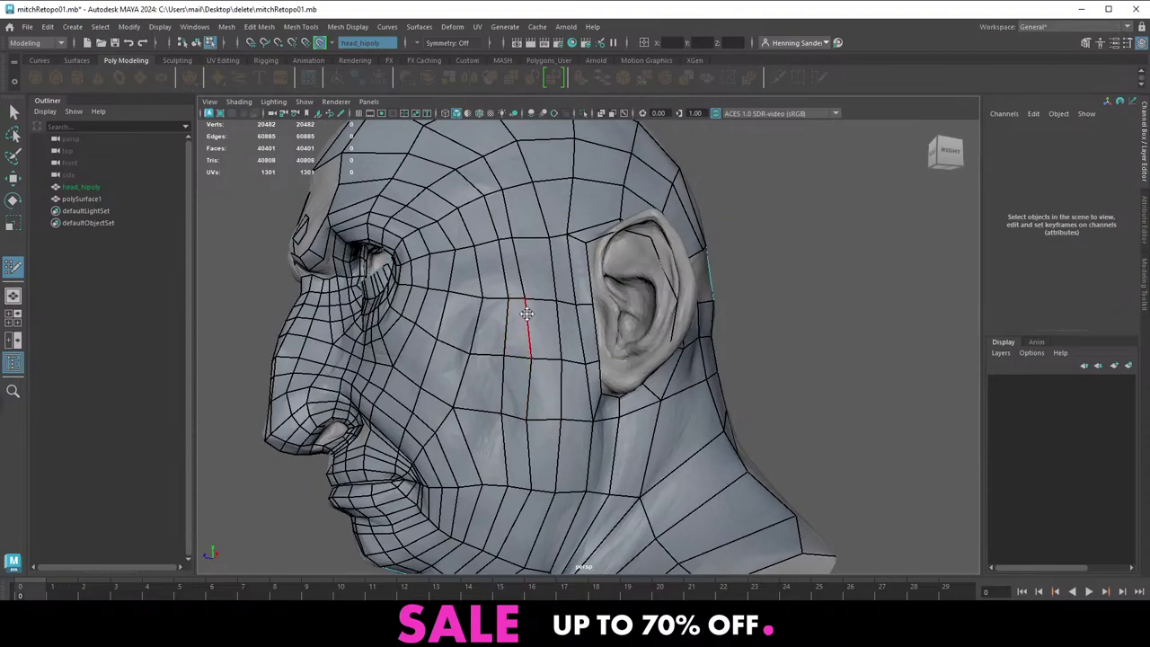
{"action": "left_click_drag", "start_coordinate": [527, 300], "coordinate": [533, 300]}
{"action": "middle_click_drag", "start_coordinate": [519, 249], "coordinate": [507, 321], "text": "alt"}
{"action": "left_click_drag", "start_coordinate": [507, 321], "coordinate": [504, 315], "text": "alt"}
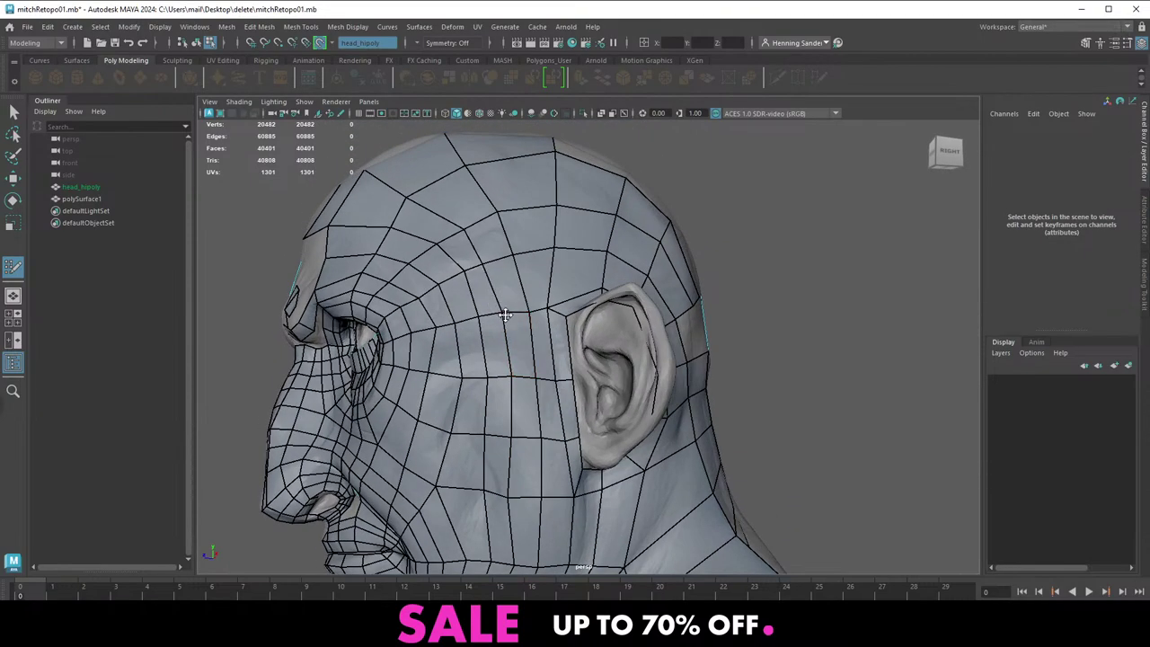
{"action": "left_click_drag", "start_coordinate": [485, 264], "coordinate": [472, 226]}
{"action": "middle_click_drag", "start_coordinate": [519, 249], "coordinate": [524, 308], "text": "alt"}
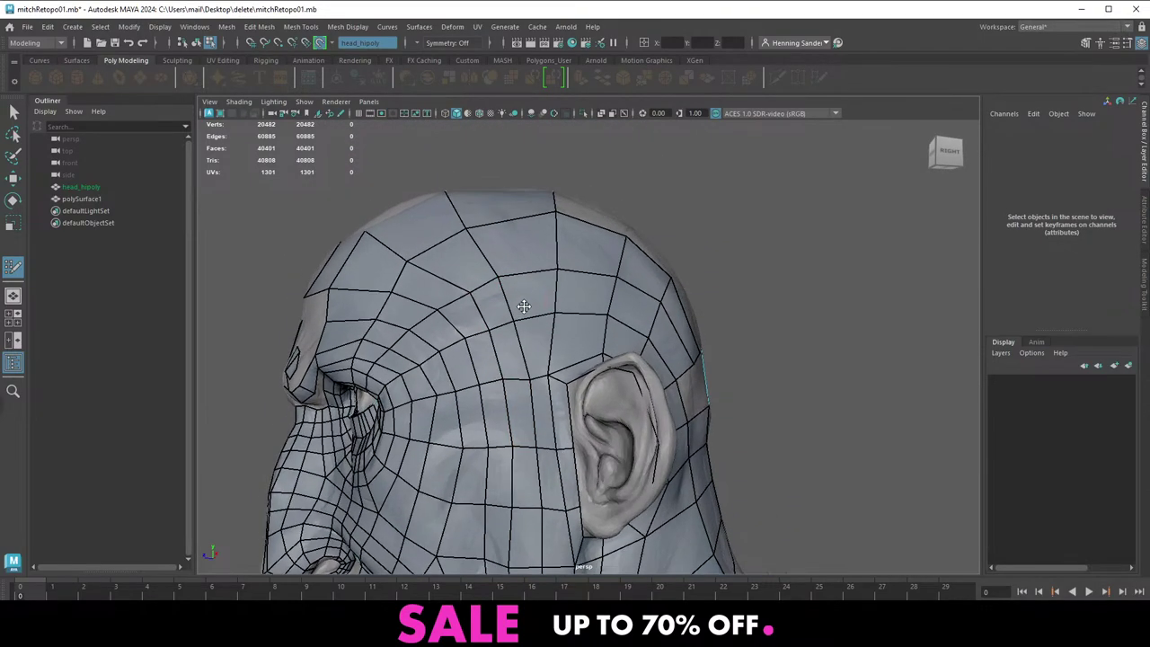
{"action": "mouse_move", "coordinate": [440, 316]}
{"action": "left_mouse_down", "text": "alt"}
{"action": "mouse_move", "coordinate": [458, 353]}
{"action": "mouse_move", "coordinate": [539, 350]}
{"action": "mouse_move", "coordinate": [616, 380]}
{"action": "mouse_move", "coordinate": [608, 365]}
{"action": "left_mouse_up", "text": "alt"}
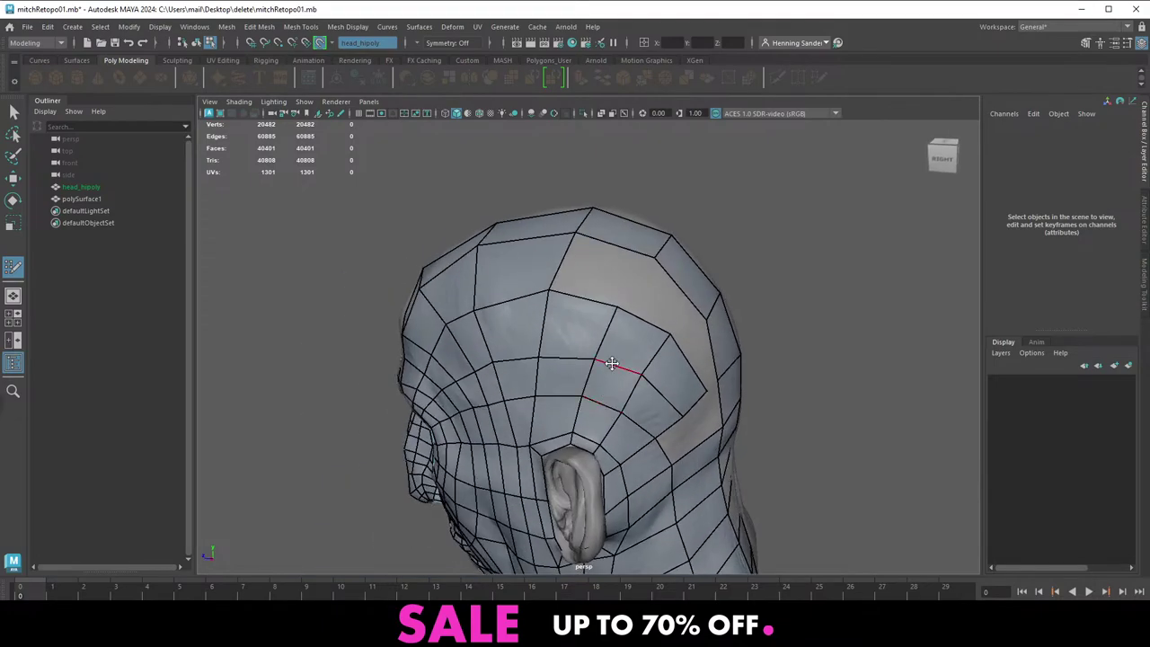
{"action": "left_click_drag", "start_coordinate": [536, 370], "coordinate": [477, 258], "text": "alt"}
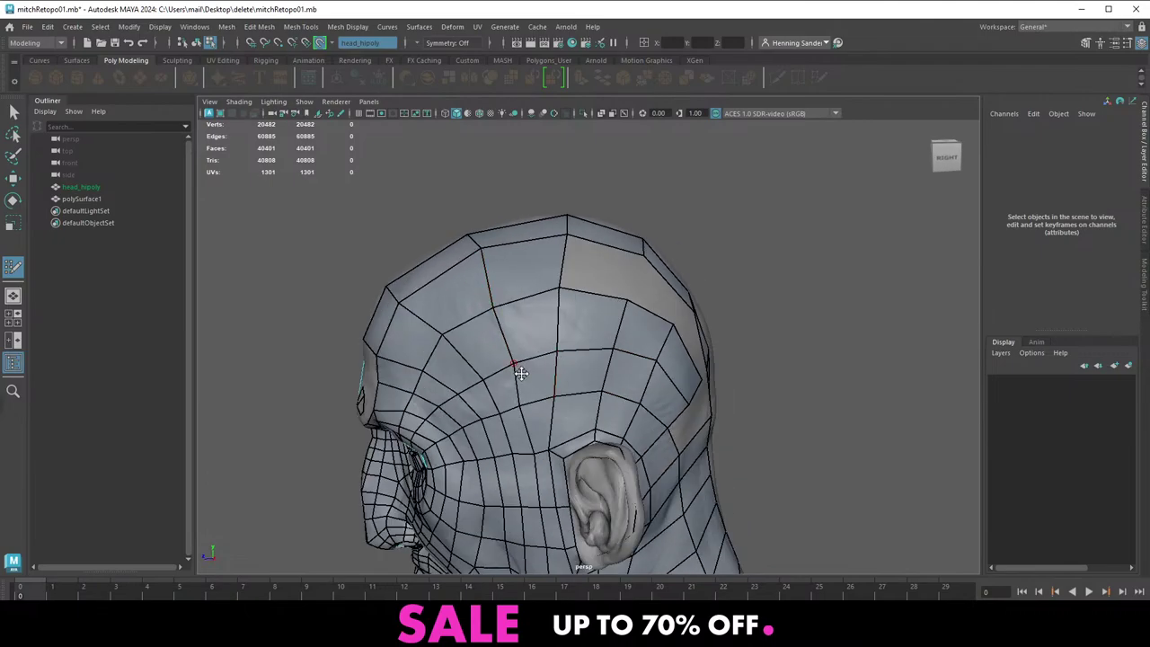
Fill three missing quads in the retopology mesh along the open strip across the upper side and back of the skull
{"action": "left_click_drag", "start_coordinate": [513, 359], "coordinate": [480, 287], "text": "alt"}
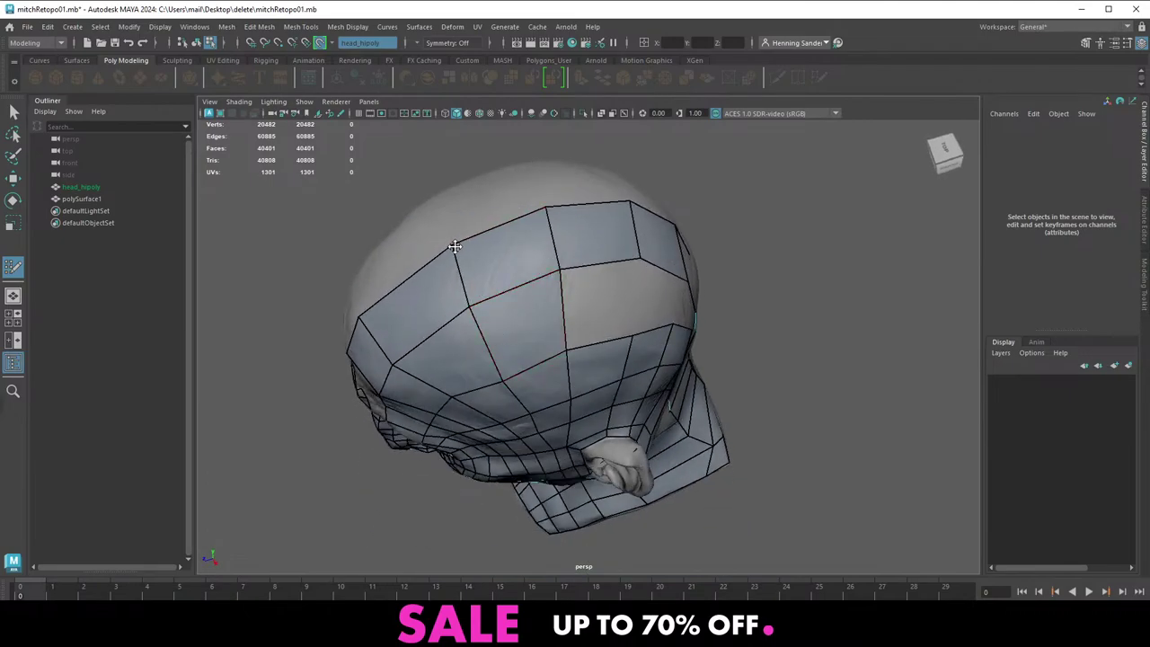
{"action": "mouse_move", "coordinate": [440, 254]}
{"action": "left_mouse_down", "text": "alt"}
{"action": "mouse_move", "coordinate": [528, 269]}
{"action": "mouse_move", "coordinate": [493, 290]}
{"action": "left_mouse_up", "text": "alt"}
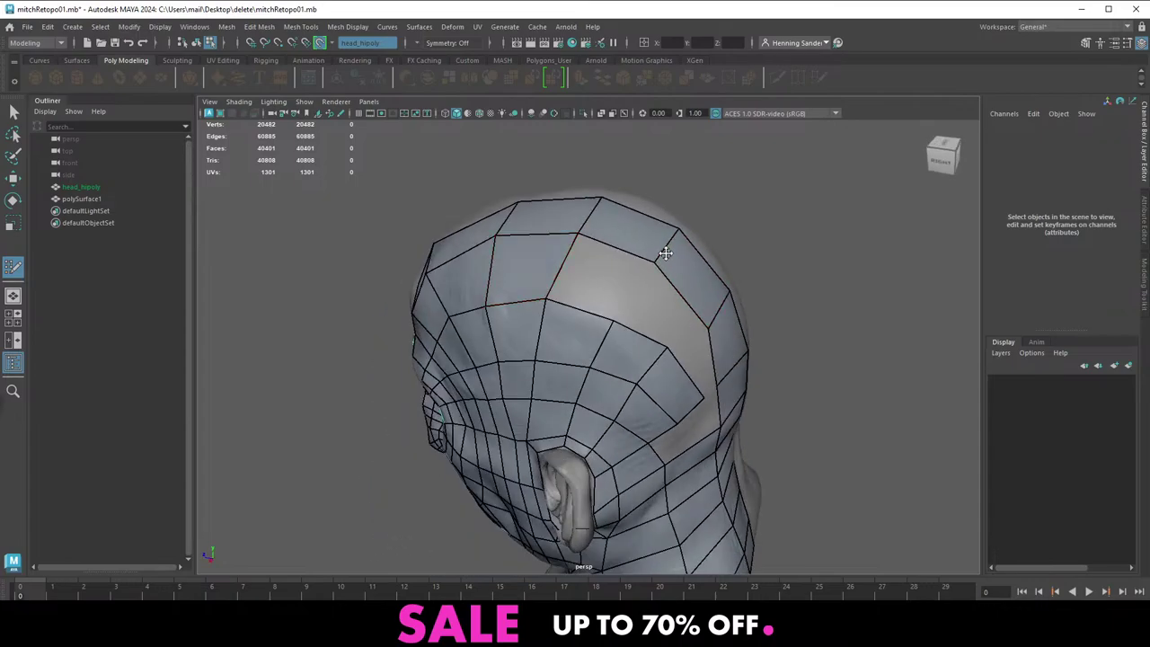
{"action": "left_click", "coordinate": [604, 276], "text": "shift"}
{"action": "left_click_drag", "start_coordinate": [705, 377], "coordinate": [655, 354], "text": "alt"}
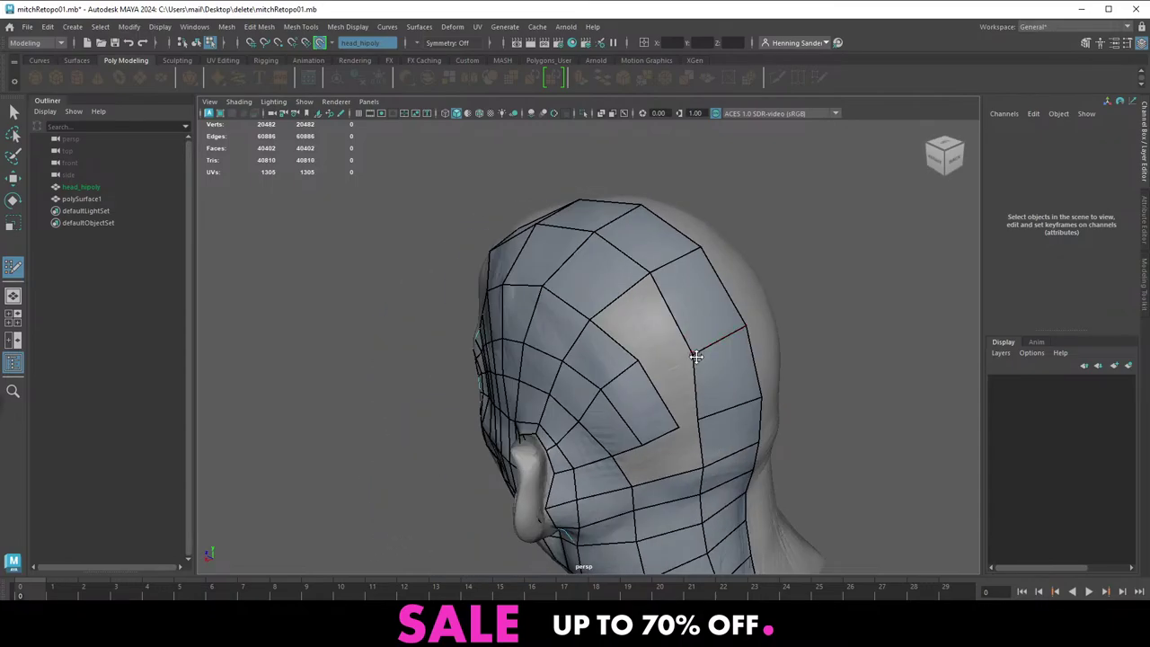
{"action": "mouse_move", "coordinate": [670, 401]}
{"action": "left_mouse_down", "text": "alt"}
{"action": "mouse_move", "coordinate": [635, 423]}
{"action": "mouse_move", "coordinate": [660, 432]}
{"action": "left_mouse_up", "text": "alt"}
{"action": "mouse_move", "coordinate": [621, 354]}
{"action": "left_mouse_down", "text": "alt"}
{"action": "mouse_move", "coordinate": [658, 380]}
{"action": "mouse_move", "coordinate": [670, 372]}
{"action": "mouse_move", "coordinate": [673, 343]}
{"action": "mouse_move", "coordinate": [663, 386]}
{"action": "left_mouse_up", "text": "alt"}
{"action": "left_click", "coordinate": [642, 321], "text": "shift"}
{"action": "left_click", "coordinate": [673, 388], "text": "shift"}
Insert two edge loops running down the back of the neck below the remaining hole behind the ear
{"action": "right_click_drag", "start_coordinate": [609, 386], "coordinate": [526, 306], "text": "alt"}
{"action": "middle_click_drag", "start_coordinate": [575, 390], "coordinate": [533, 282], "text": "alt"}
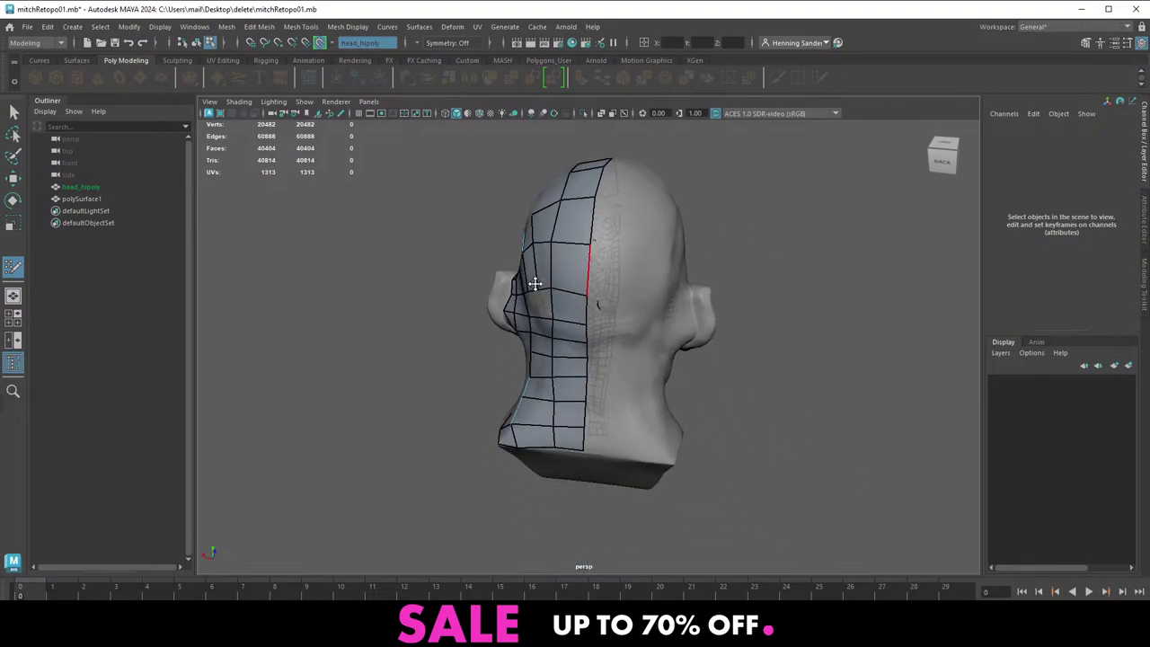
{"action": "left_click_drag", "start_coordinate": [533, 282], "coordinate": [604, 264], "text": "alt"}
{"action": "right_click_drag", "start_coordinate": [550, 332], "coordinate": [572, 335], "text": "alt"}
{"action": "left_click_drag", "start_coordinate": [571, 335], "coordinate": [599, 377], "text": "alt"}
{"action": "right_click_drag", "start_coordinate": [575, 374], "coordinate": [597, 380], "text": "alt"}
{"action": "left_click_drag", "start_coordinate": [584, 384], "coordinate": [573, 363], "text": "alt"}
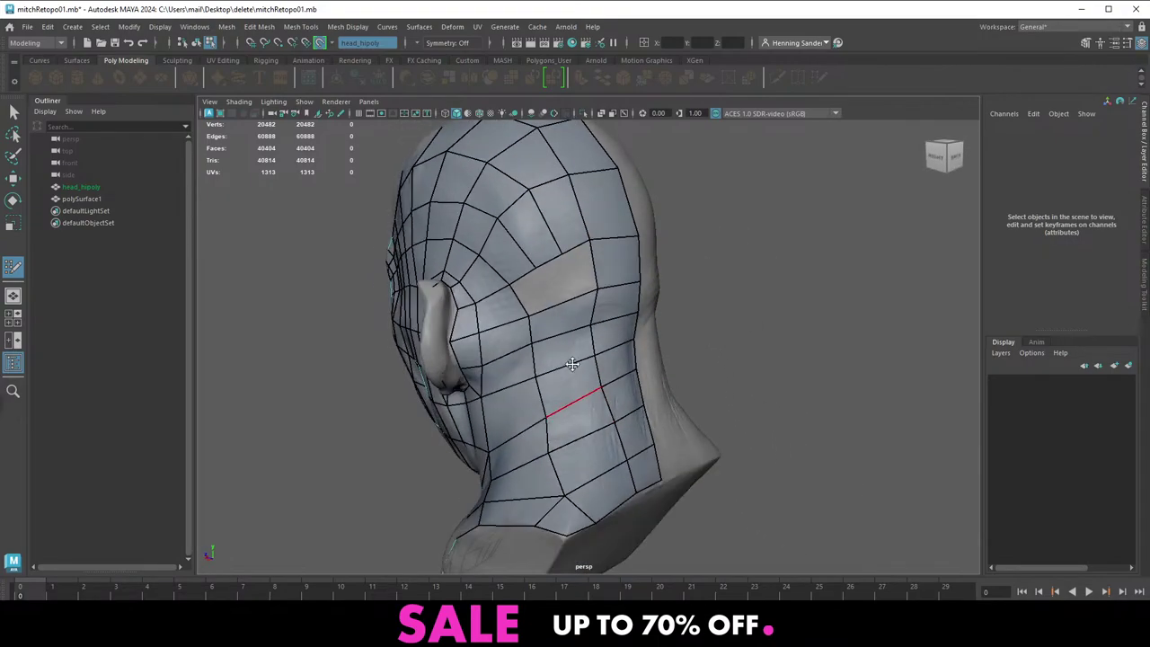
{"action": "left_click", "coordinate": [549, 332], "text": "ctrl"}
{"action": "left_click", "coordinate": [571, 325], "text": "ctrl"}
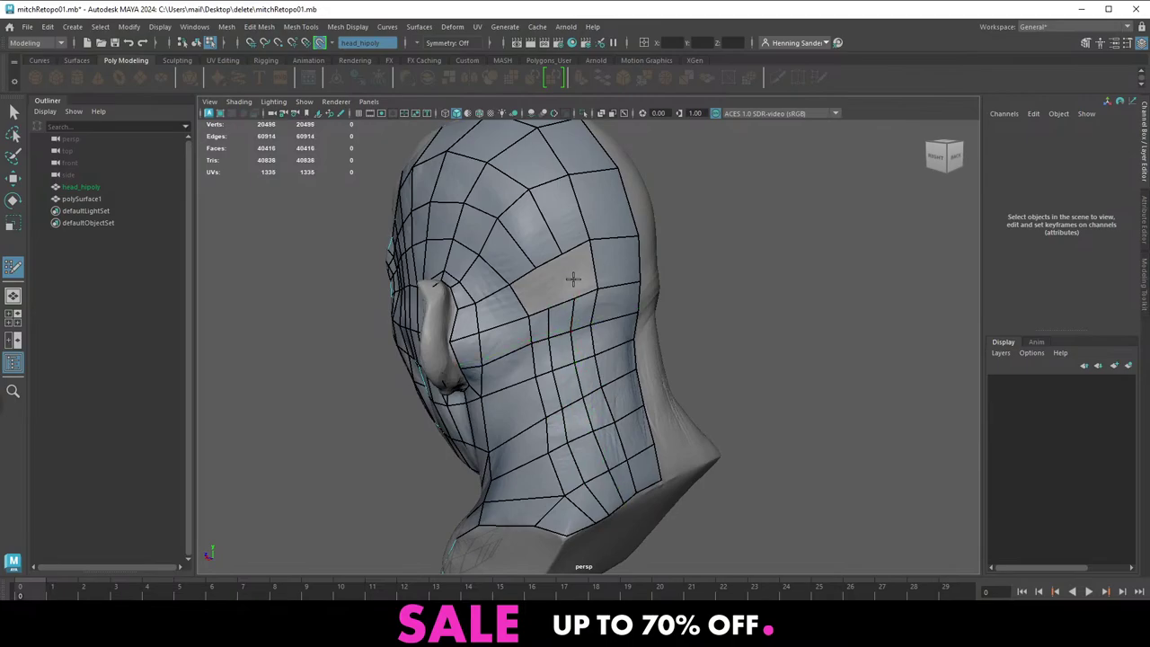
Fill the remaining hole behind the ear with three quads joining the skull and neck topology
{"action": "left_click", "coordinate": [576, 272], "text": "shift"}
{"action": "left_click", "coordinate": [555, 282], "text": "shift"}
{"action": "left_click", "coordinate": [533, 292], "text": "shift"}
{"action": "left_click_drag", "start_coordinate": [546, 321], "coordinate": [615, 422], "text": "alt"}
{"action": "left_click_drag", "start_coordinate": [623, 512], "coordinate": [608, 468], "text": "alt"}
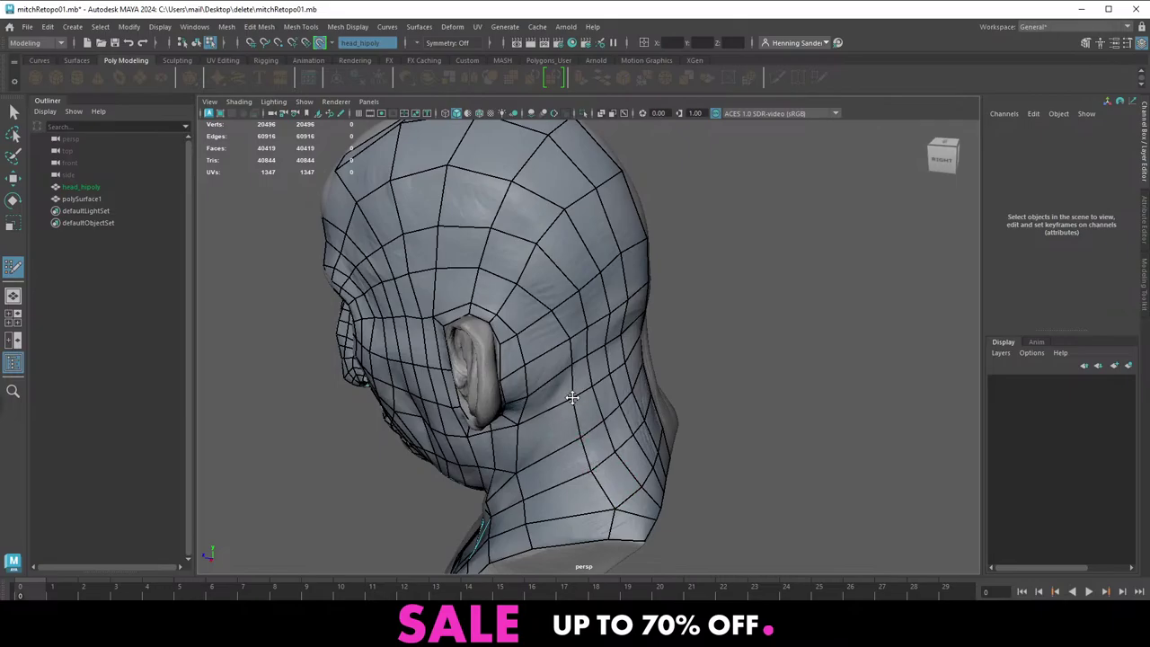
Examine the mesh's edge flow around the mouth, cheek, jaw, ear and neck from several angles
{"action": "left_click_drag", "start_coordinate": [537, 440], "coordinate": [646, 385], "text": "alt"}
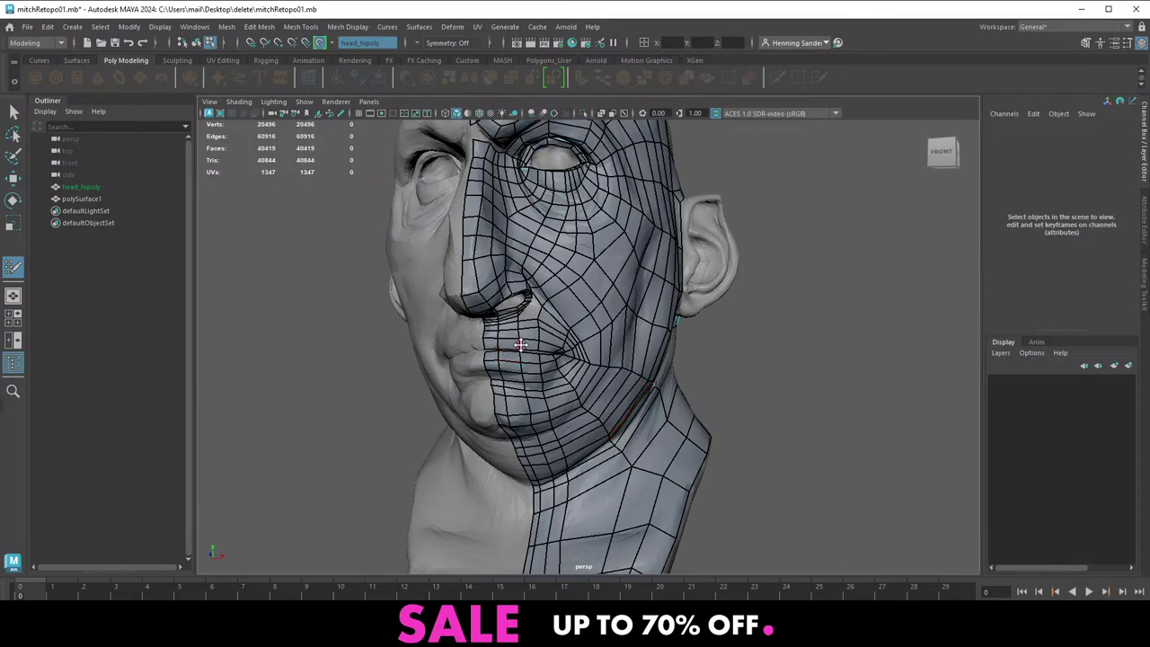
{"action": "right_click_drag", "start_coordinate": [521, 345], "coordinate": [564, 345], "text": "alt"}
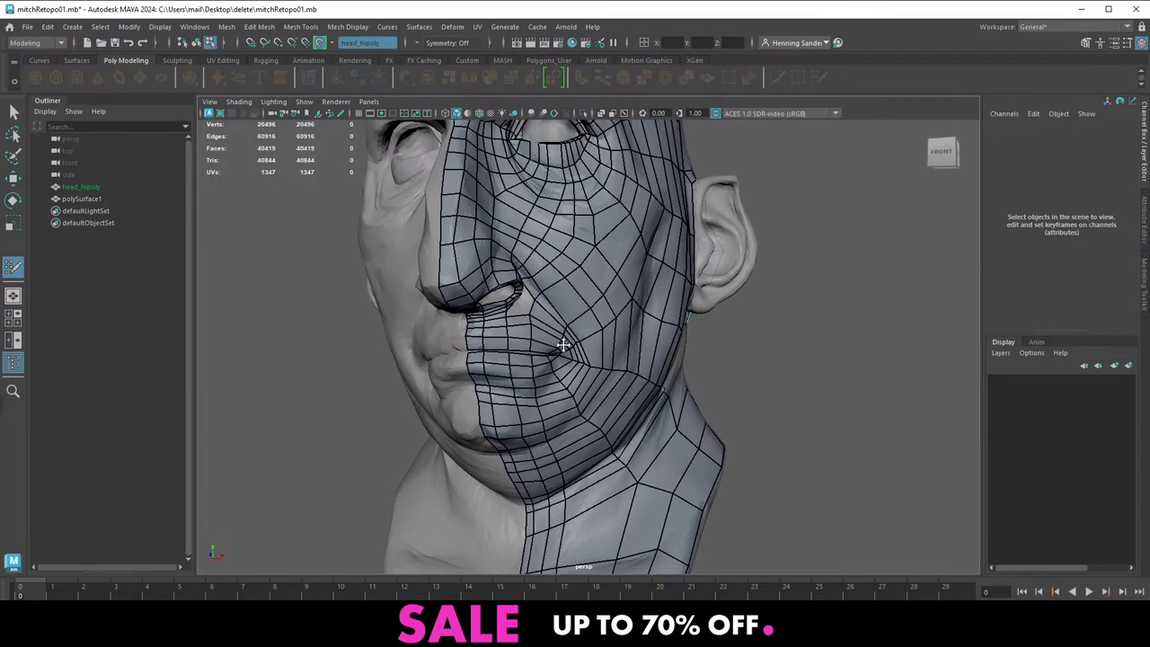
{"action": "left_click_drag", "start_coordinate": [563, 345], "coordinate": [512, 362], "text": "alt"}
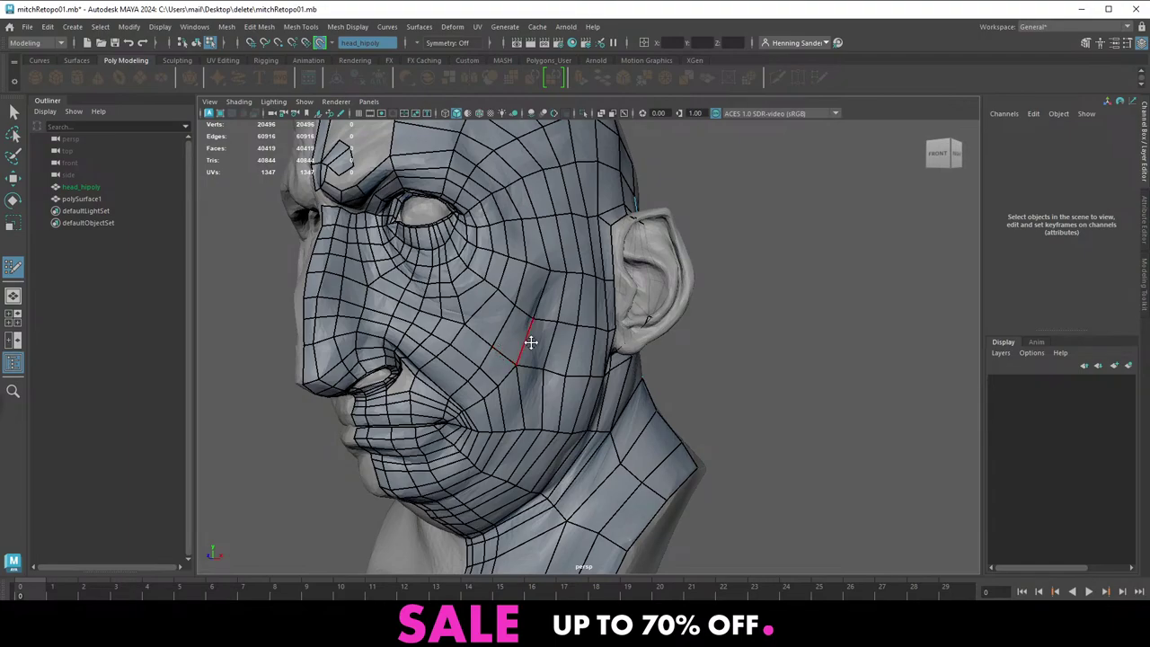
{"action": "right_click_drag", "start_coordinate": [531, 343], "coordinate": [506, 309], "text": "alt"}
{"action": "middle_click_drag", "start_coordinate": [592, 345], "coordinate": [583, 362], "text": "alt"}
{"action": "left_click_drag", "start_coordinate": [583, 362], "coordinate": [472, 338], "text": "alt"}
{"action": "middle_click_drag", "start_coordinate": [473, 338], "coordinate": [508, 352], "text": "alt"}
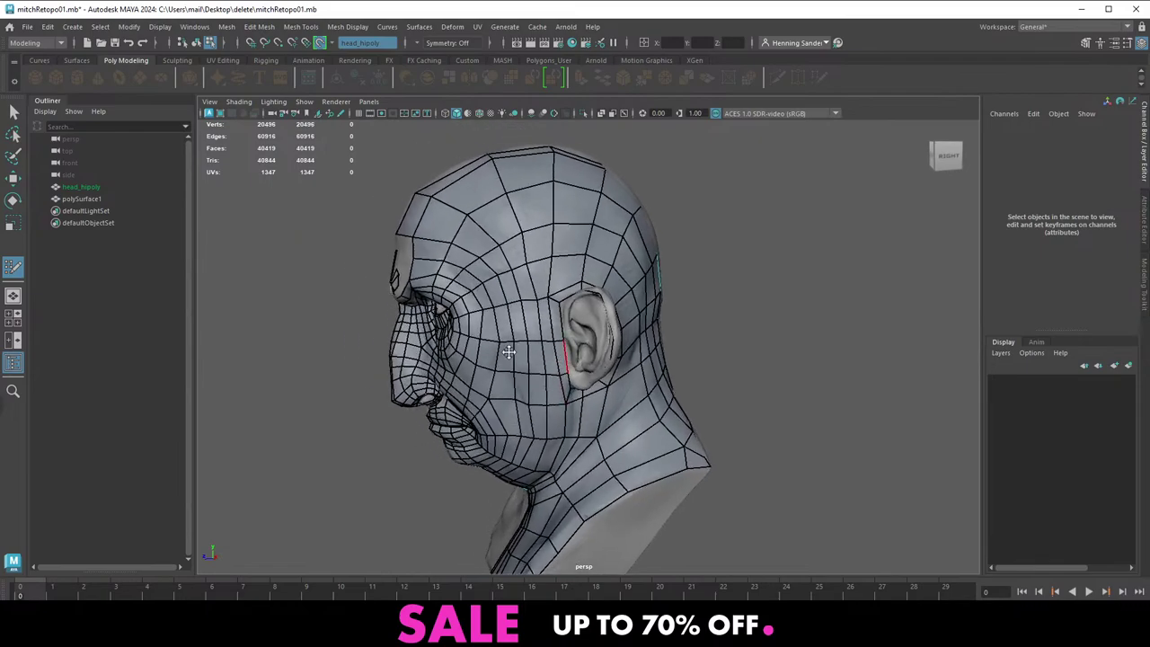
{"action": "right_click_drag", "start_coordinate": [508, 352], "coordinate": [538, 381], "text": "alt"}
{"action": "left_click_drag", "start_coordinate": [537, 381], "coordinate": [518, 390], "text": "alt"}
{"action": "right_click_drag", "start_coordinate": [518, 390], "coordinate": [512, 386], "text": "alt"}
{"action": "middle_click_drag", "start_coordinate": [589, 462], "coordinate": [542, 372], "text": "alt"}
{"action": "right_click_drag", "start_coordinate": [542, 373], "coordinate": [526, 385], "text": "alt"}
{"action": "left_click_drag", "start_coordinate": [526, 385], "coordinate": [634, 389], "text": "alt"}
{"action": "middle_click_drag", "start_coordinate": [634, 389], "coordinate": [658, 374], "text": "alt"}
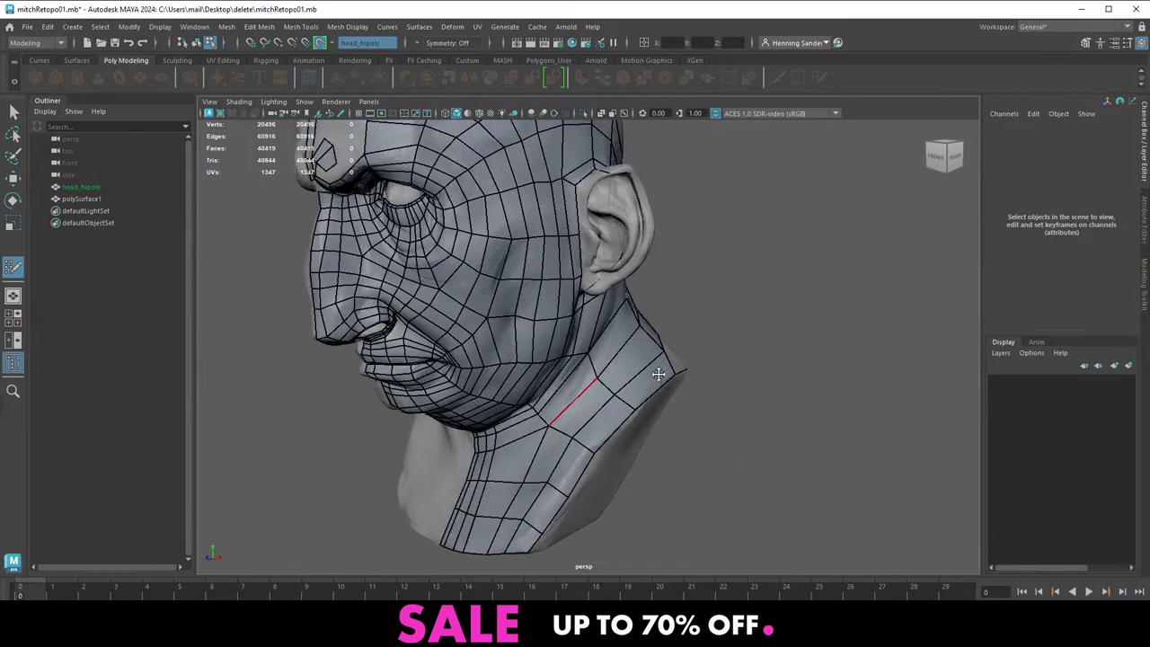
{"action": "right_click_drag", "start_coordinate": [580, 470], "coordinate": [565, 407], "text": "alt"}
{"action": "middle_click_drag", "start_coordinate": [565, 407], "coordinate": [570, 447], "text": "alt"}
{"action": "left_click_drag", "start_coordinate": [486, 344], "coordinate": [458, 274], "text": "alt"}
{"action": "middle_click_drag", "start_coordinate": [458, 274], "coordinate": [483, 362], "text": "alt"}
{"action": "right_click_drag", "start_coordinate": [483, 361], "coordinate": [564, 416], "text": "alt"}
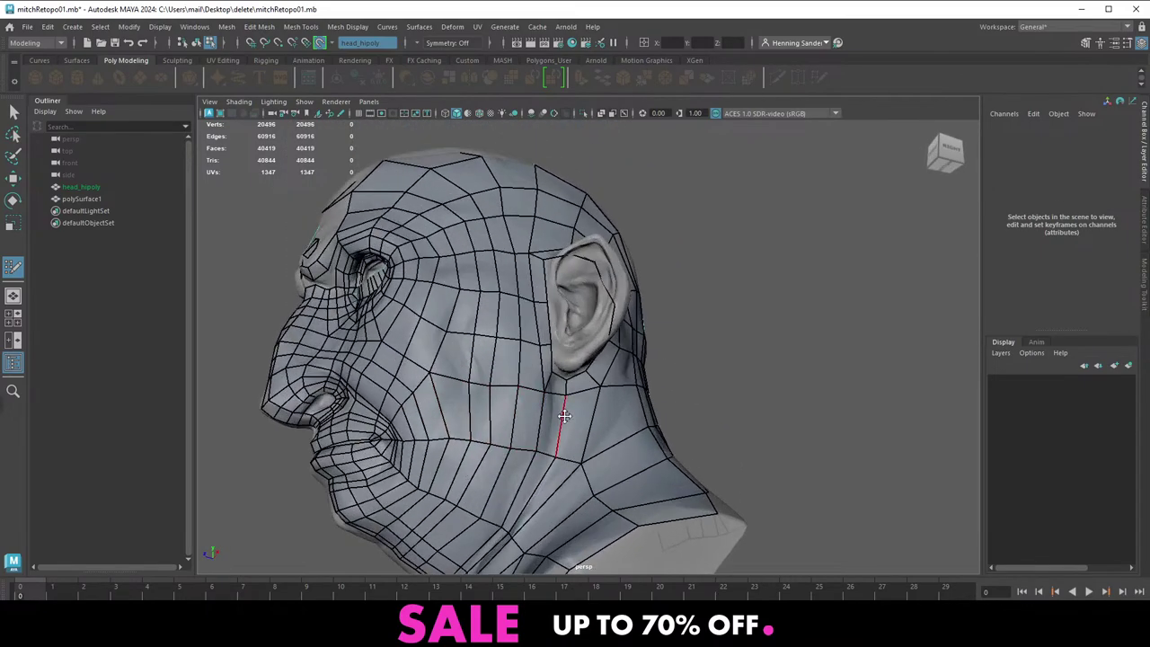
Nudge a vertex slightly upward on the cheek in front of the earlobe to smooth the edge flow
{"action": "left_click_drag", "start_coordinate": [565, 416], "coordinate": [537, 399], "text": "alt"}
{"action": "right_click_drag", "start_coordinate": [449, 383], "coordinate": [485, 402], "text": "alt"}
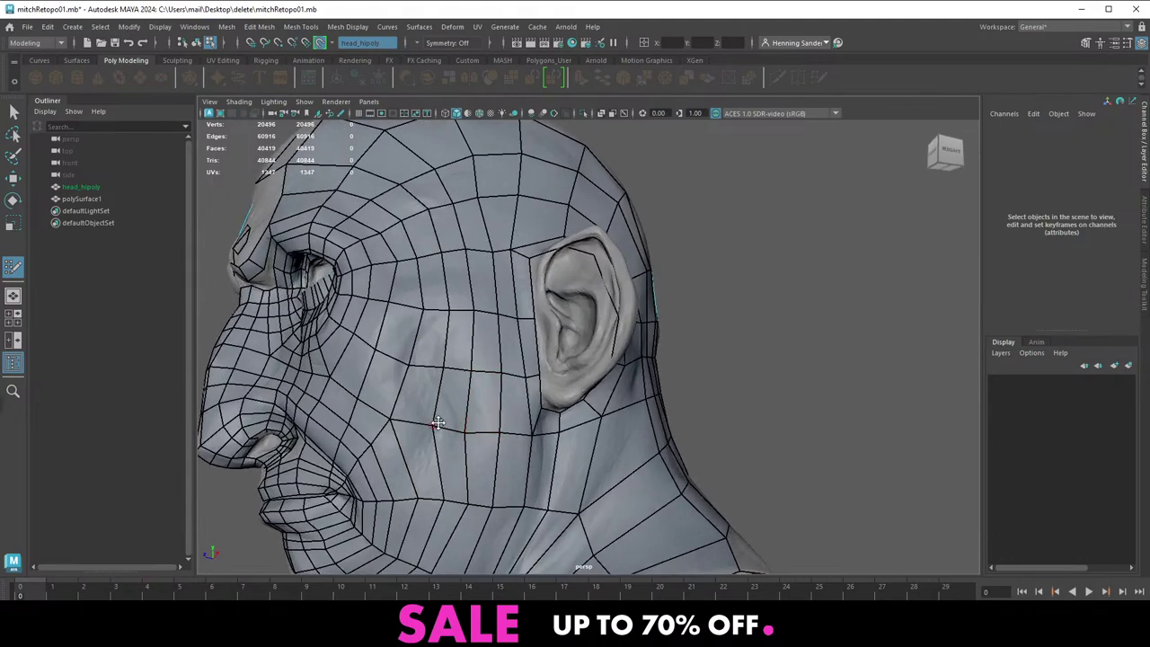
{"action": "left_click_drag", "start_coordinate": [461, 432], "coordinate": [462, 429]}
Examine the topology of the temple, the area around the ear and the side of the neck
{"action": "right_click_drag", "start_coordinate": [500, 427], "coordinate": [464, 316], "text": "alt"}
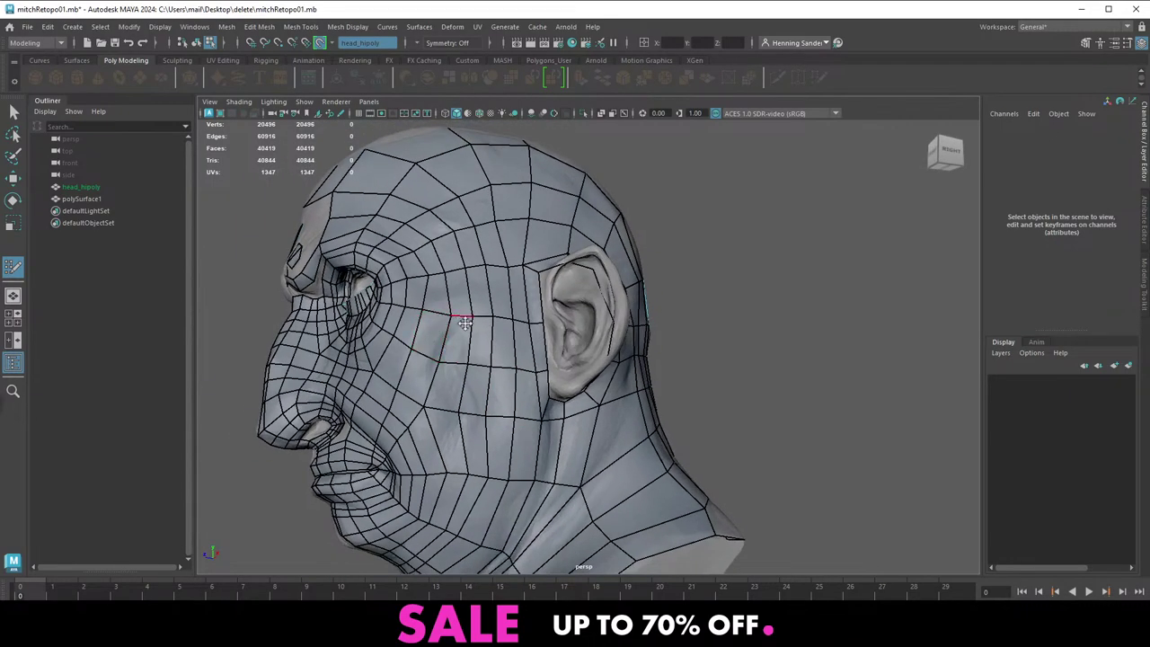
{"action": "left_click_drag", "start_coordinate": [464, 315], "coordinate": [473, 369], "text": "alt"}
{"action": "middle_click_drag", "start_coordinate": [473, 369], "coordinate": [531, 321], "text": "alt"}
{"action": "right_click_drag", "start_coordinate": [531, 321], "coordinate": [524, 335], "text": "alt"}
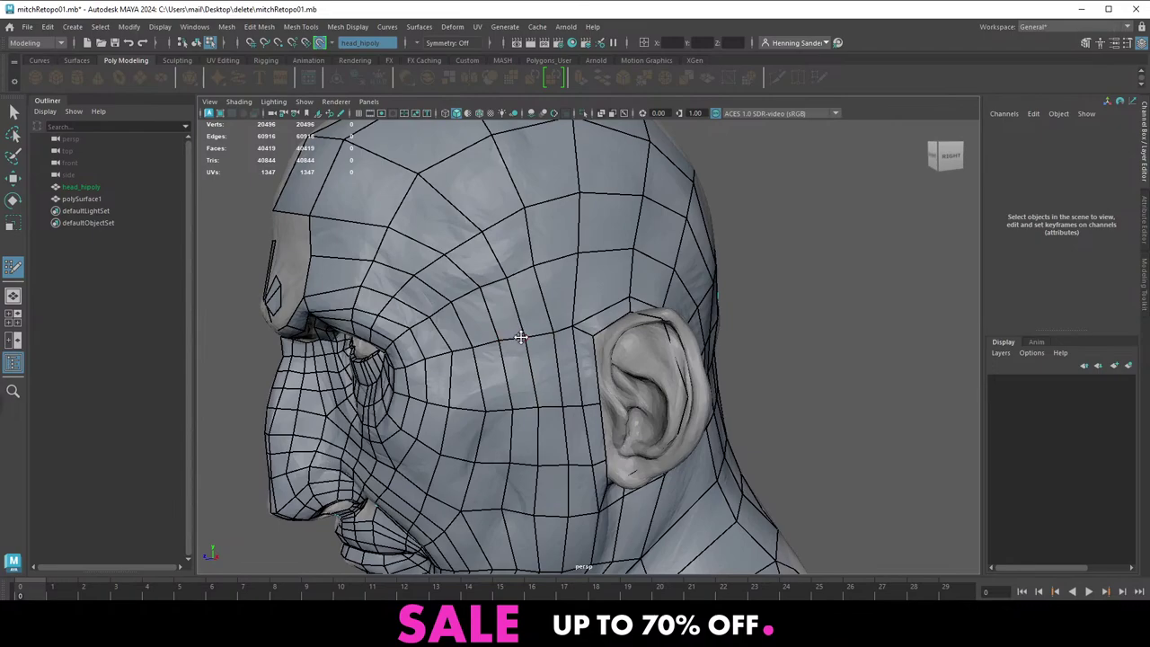
{"action": "left_click_drag", "start_coordinate": [490, 346], "coordinate": [620, 423], "text": "alt"}
{"action": "right_click_drag", "start_coordinate": [620, 422], "coordinate": [633, 449], "text": "alt"}
{"action": "middle_click_drag", "start_coordinate": [633, 454], "coordinate": [556, 364], "text": "alt"}
{"action": "right_click_drag", "start_coordinate": [556, 365], "coordinate": [609, 354], "text": "alt"}
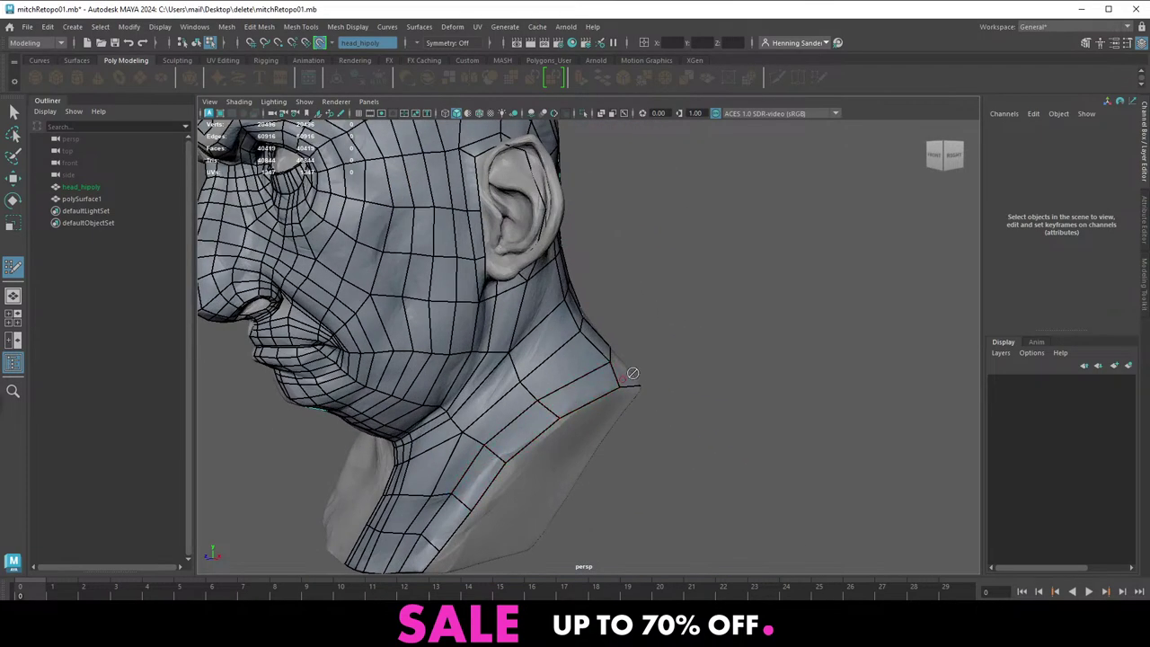
Shift vertices on the lower back of the neck toward the centre line to even out the quad spacing
{"action": "left_click_drag", "start_coordinate": [629, 375], "coordinate": [467, 359], "text": "alt"}
{"action": "middle_click_drag", "start_coordinate": [467, 359], "coordinate": [573, 368], "text": "alt"}
{"action": "left_click_drag", "start_coordinate": [573, 368], "coordinate": [550, 369], "text": "alt"}
{"action": "right_click_drag", "start_coordinate": [549, 369], "coordinate": [589, 406], "text": "alt"}
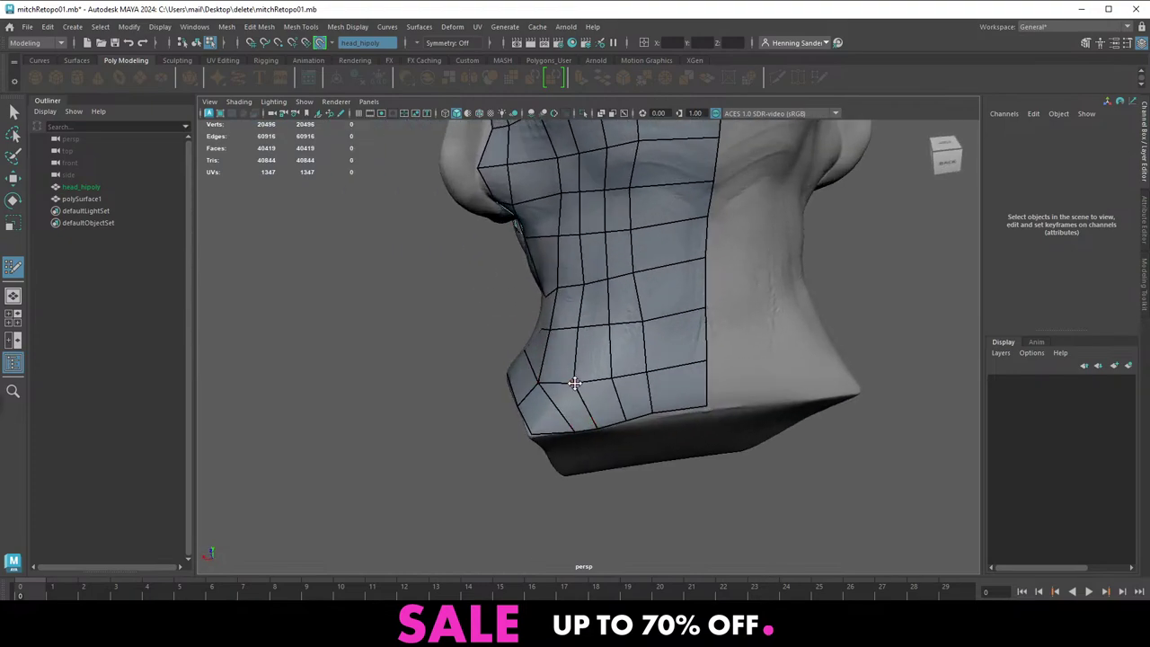
{"action": "left_click_drag", "start_coordinate": [649, 383], "coordinate": [662, 384]}
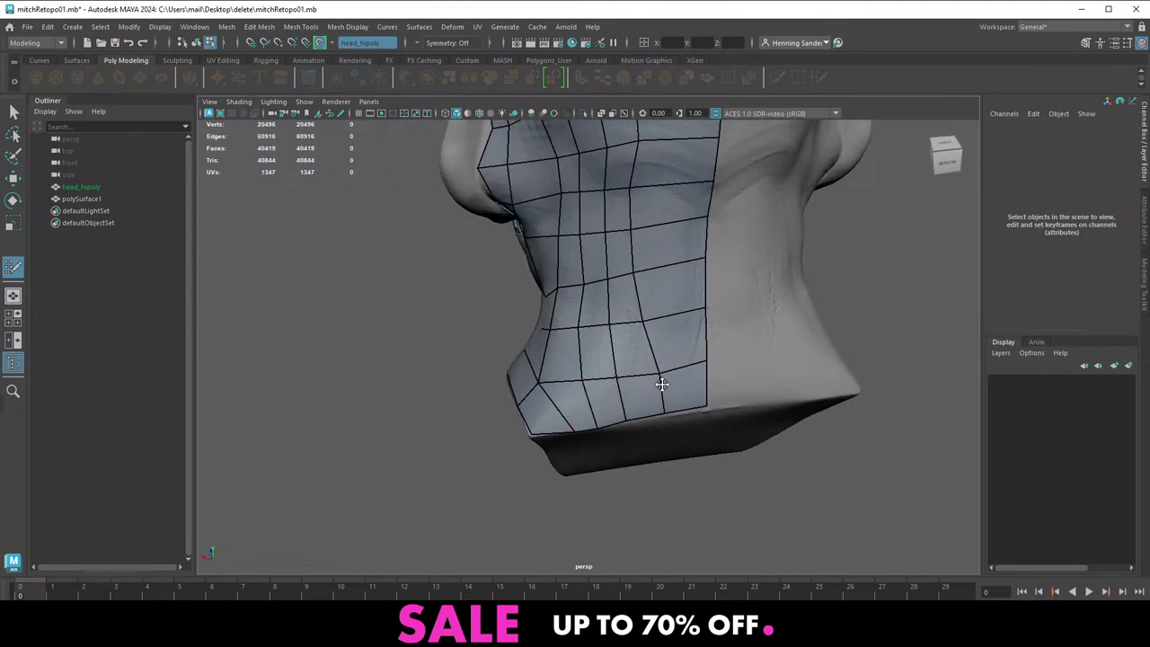
{"action": "left_click_drag", "start_coordinate": [642, 300], "coordinate": [652, 301]}
{"action": "middle_click_drag", "start_coordinate": [660, 308], "coordinate": [613, 398], "text": "alt"}
{"action": "left_click_drag", "start_coordinate": [612, 399], "coordinate": [586, 361], "text": "alt"}
{"action": "right_click_drag", "start_coordinate": [585, 361], "coordinate": [528, 283], "text": "alt"}
{"action": "left_click_drag", "start_coordinate": [557, 289], "coordinate": [583, 288], "text": "alt"}
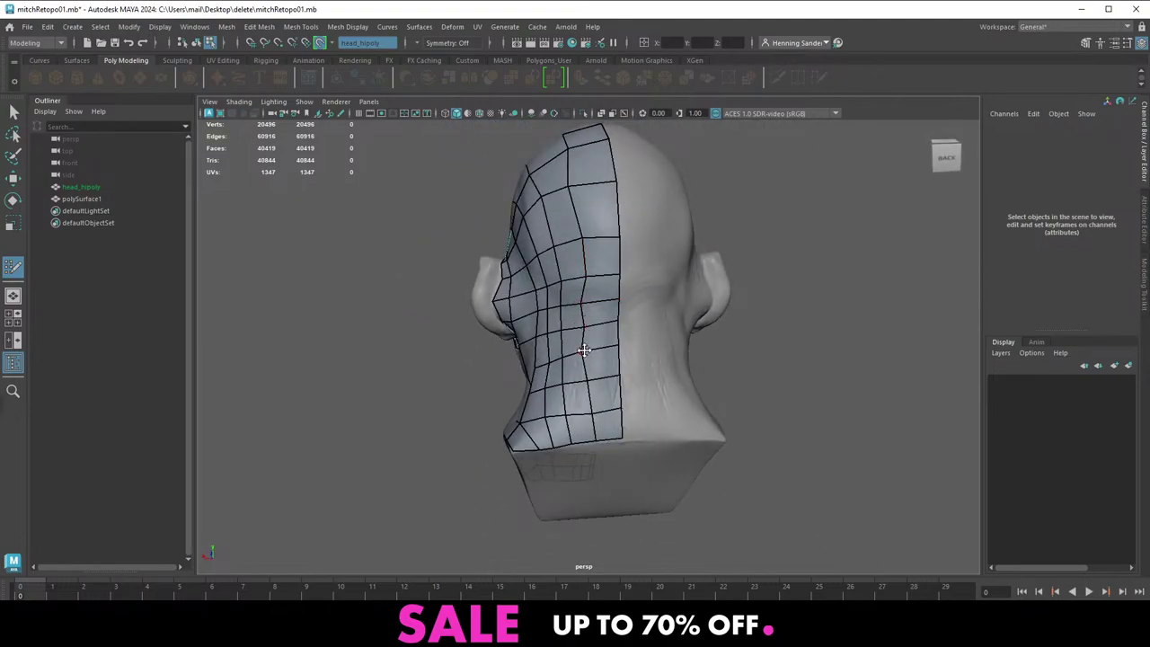
{"action": "left_click_drag", "start_coordinate": [593, 349], "coordinate": [587, 355], "text": "alt"}
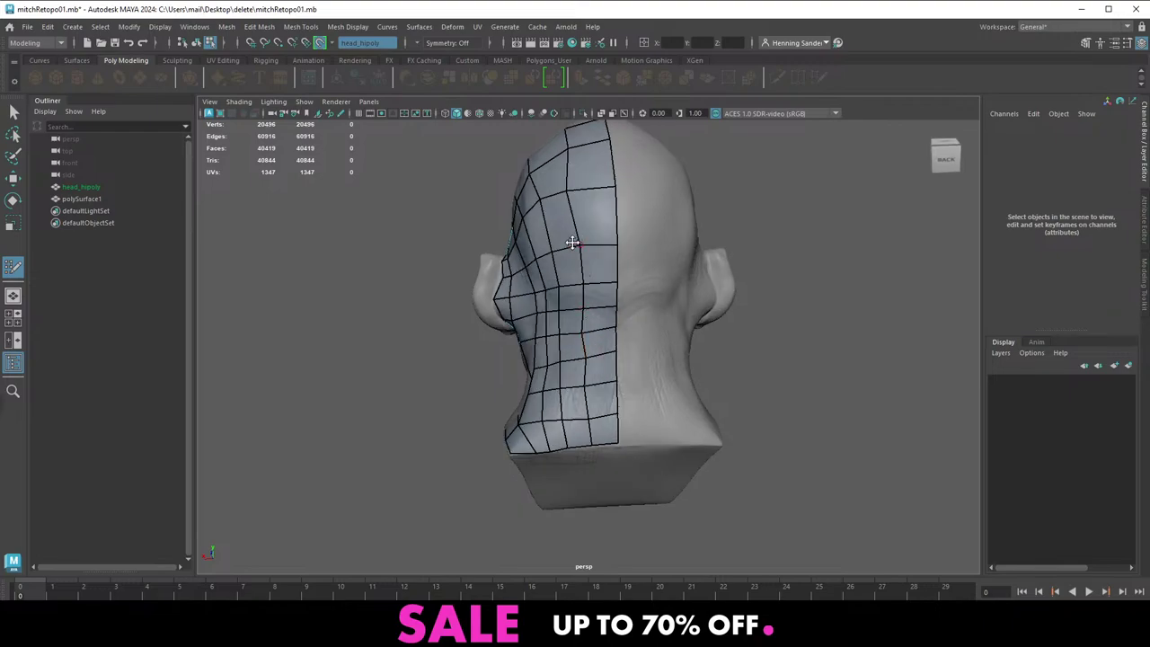
Remove two quads from the lower border of the neck behind the ear
{"action": "left_click_drag", "start_coordinate": [590, 225], "coordinate": [546, 321], "text": "alt"}
{"action": "scroll", "coordinate": [608, 357], "scroll_direction": "up", "scroll_amount": 3}
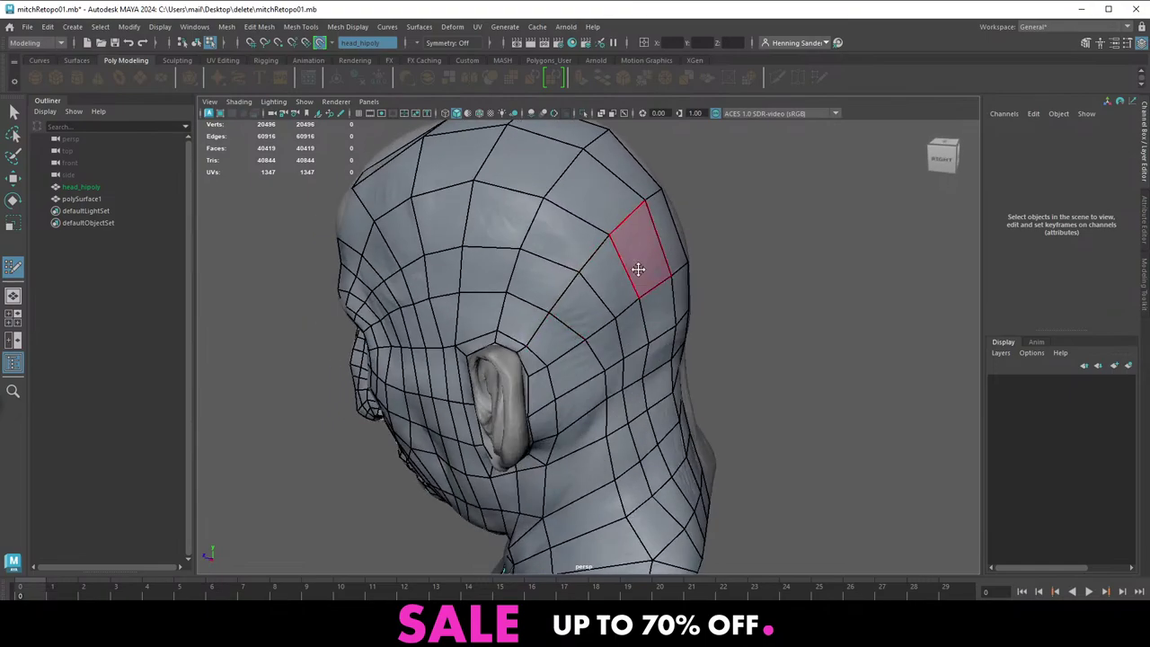
{"action": "scroll", "coordinate": [637, 269], "scroll_direction": "down", "scroll_amount": 4}
{"action": "left_click_drag", "start_coordinate": [637, 270], "coordinate": [634, 205], "text": "alt"}
{"action": "scroll", "coordinate": [632, 392], "scroll_direction": "up", "scroll_amount": 4}
{"action": "left_click_drag", "start_coordinate": [631, 392], "coordinate": [653, 514], "text": "alt"}
{"action": "left_click_drag", "start_coordinate": [634, 503], "coordinate": [626, 471], "text": "alt"}
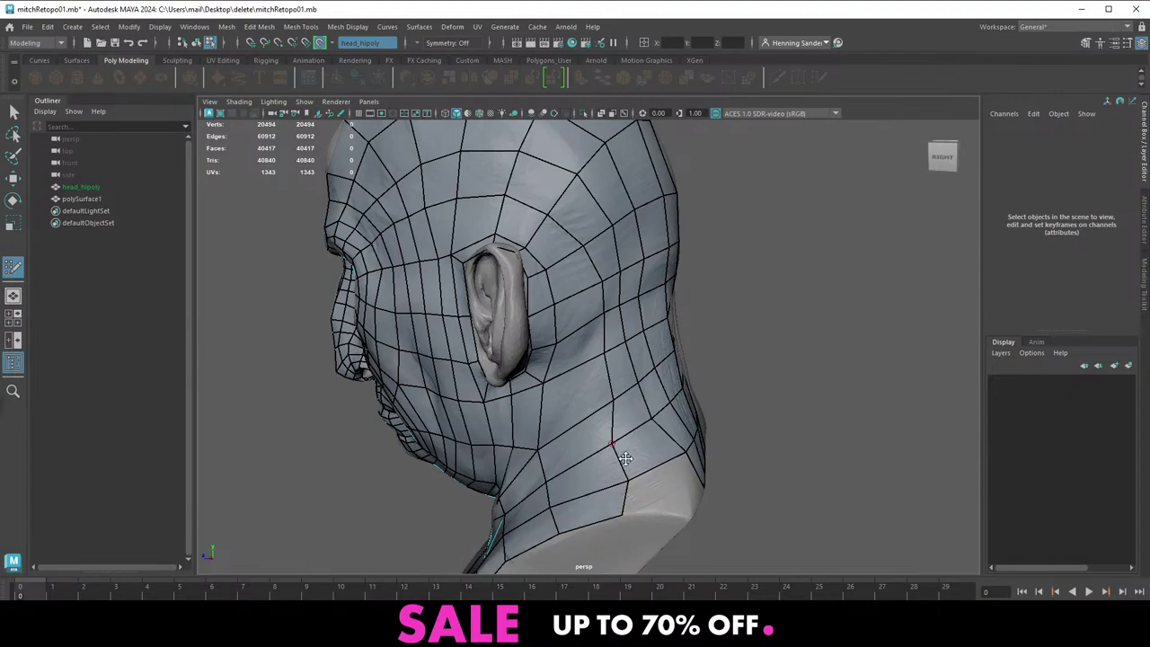
Switch to Firefox and view the Introduction to Anatomy product's gallery images at full size
{"action": "key", "text": "alt+Tab"}
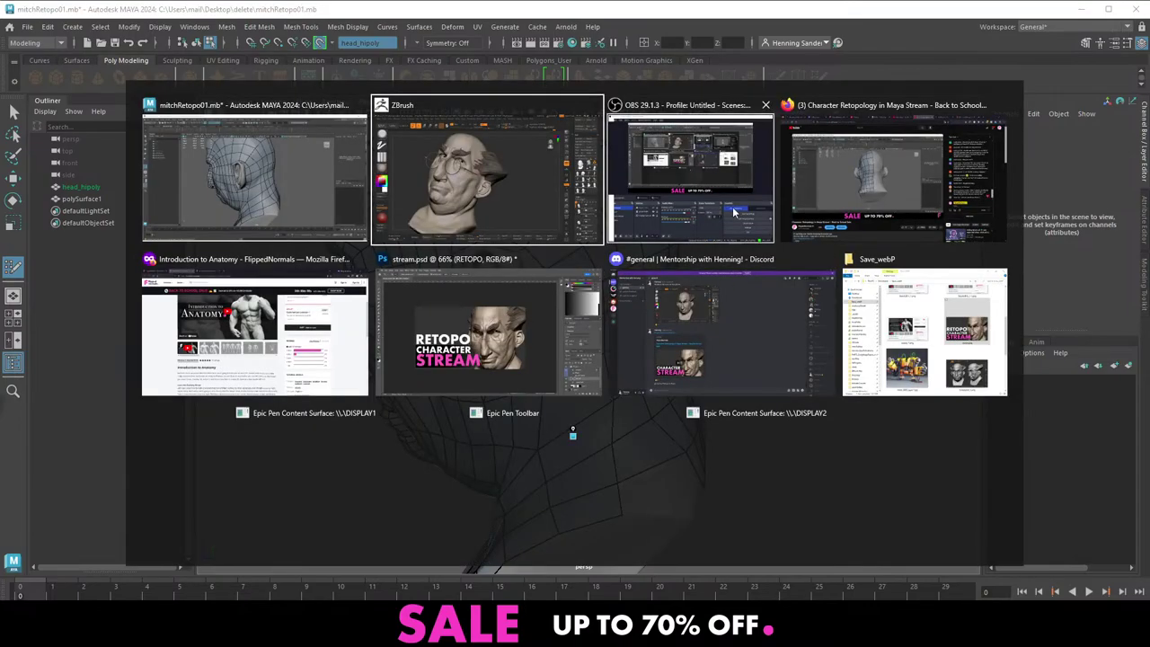
{"action": "left_click", "coordinate": [253, 328], "text": "alt"}
{"action": "scroll", "coordinate": [254, 327], "scroll_direction": "up", "scroll_amount": 4}
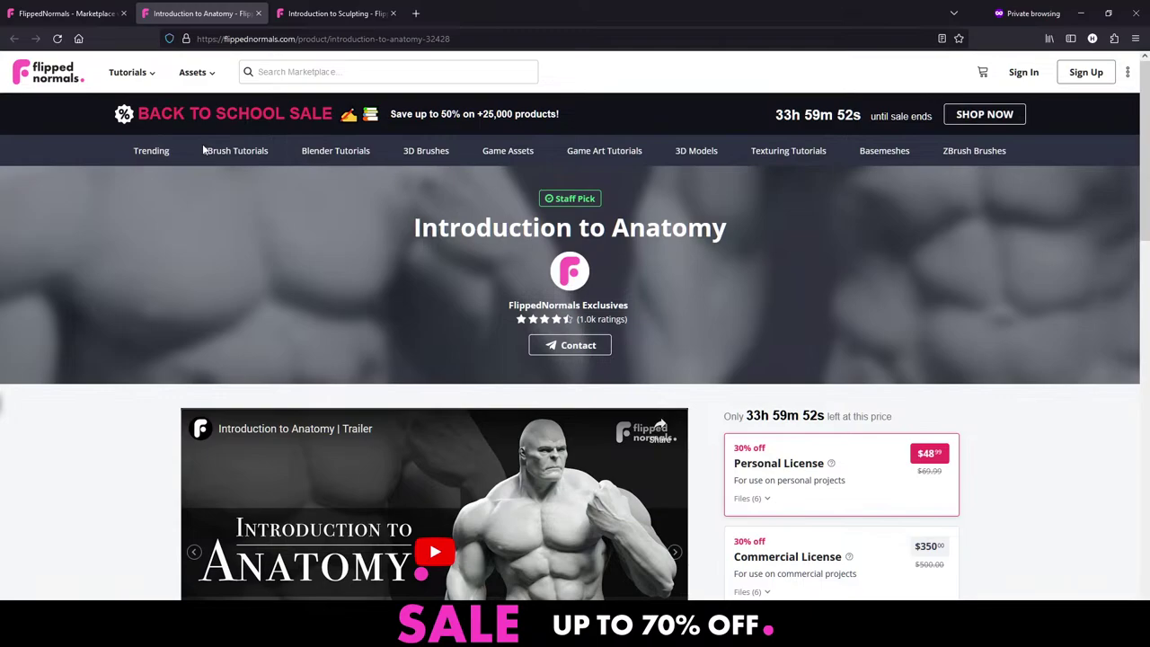
{"action": "scroll", "coordinate": [79, 360], "scroll_direction": "down", "scroll_amount": 3}
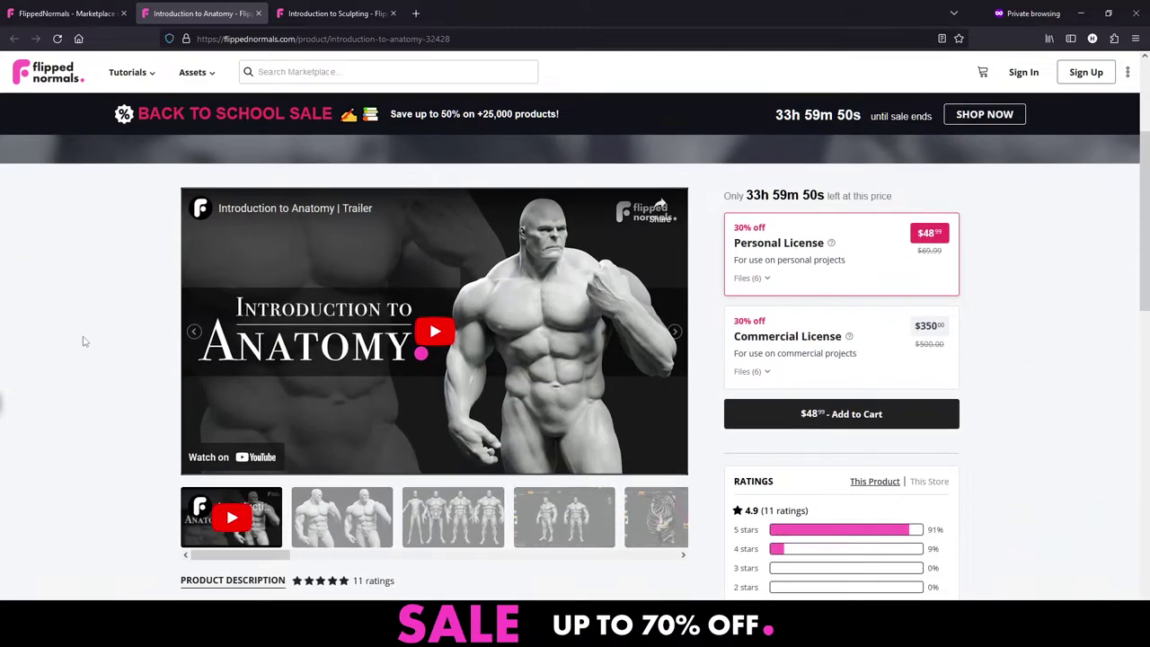
{"action": "key", "text": "f"}
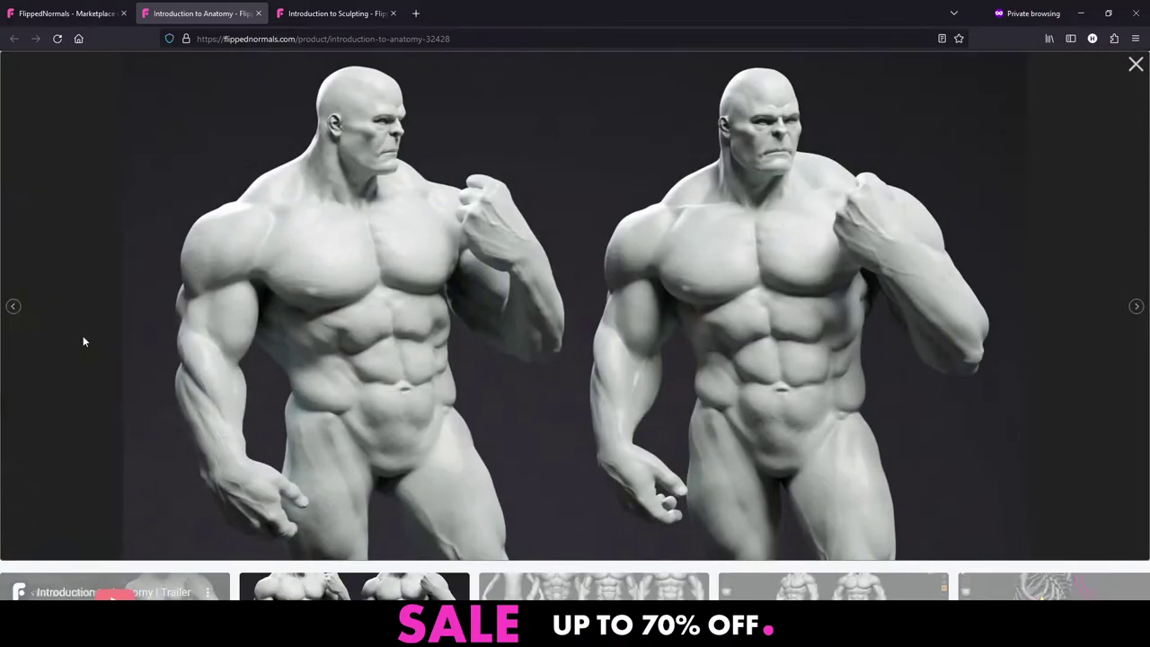
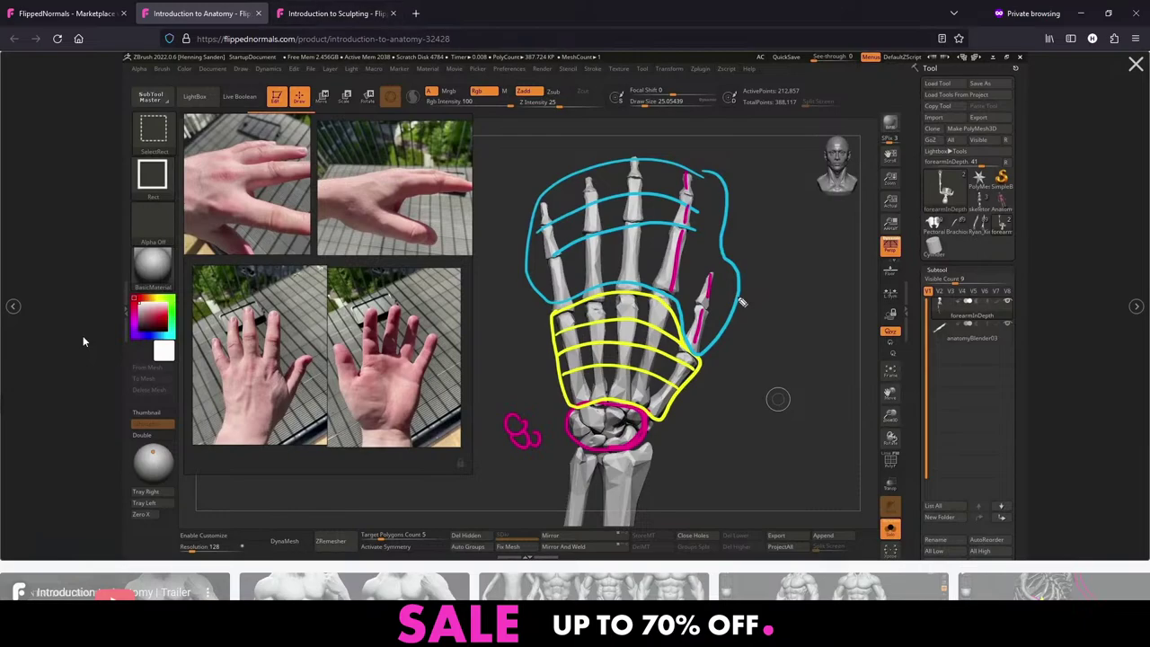
Look through the Introduction to Sculpting product page, including its description and ratings
{"action": "left_click", "coordinate": [71, 14]}
{"action": "left_click", "coordinate": [346, 13]}
{"action": "middle_click", "coordinate": [153, 352]}
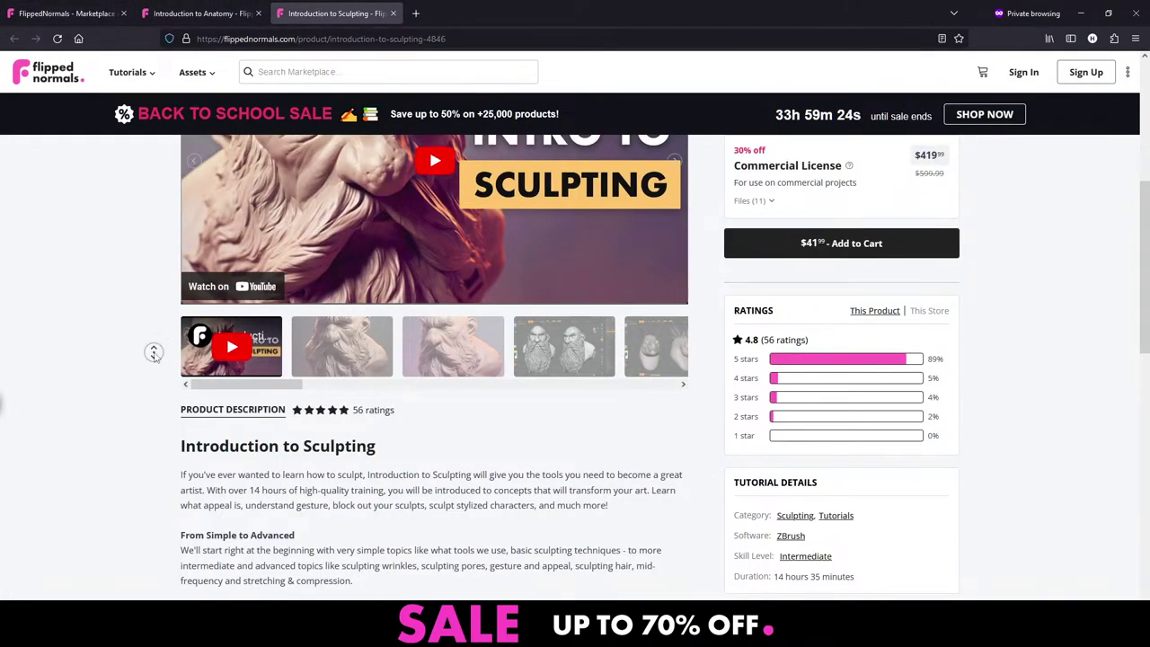
{"action": "middle_click_drag", "start_coordinate": [155, 357], "coordinate": [179, 265]}
{"action": "middle_click_drag", "start_coordinate": [127, 227], "coordinate": [128, 244]}
Open How to Retopologize a Full Character and Retopologizing a Head With RetopoFlow 3 from the marketplace home page in new tabs
{"action": "left_click", "coordinate": [103, 15]}
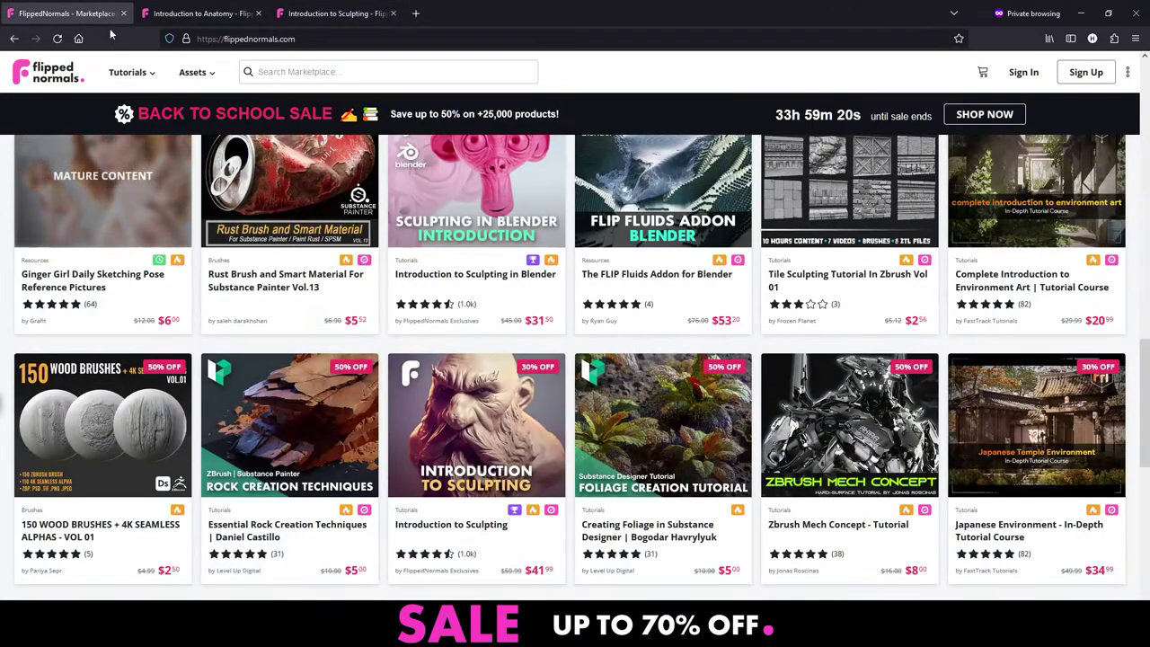
{"action": "middle_click_drag", "start_coordinate": [382, 303], "coordinate": [384, 378]}
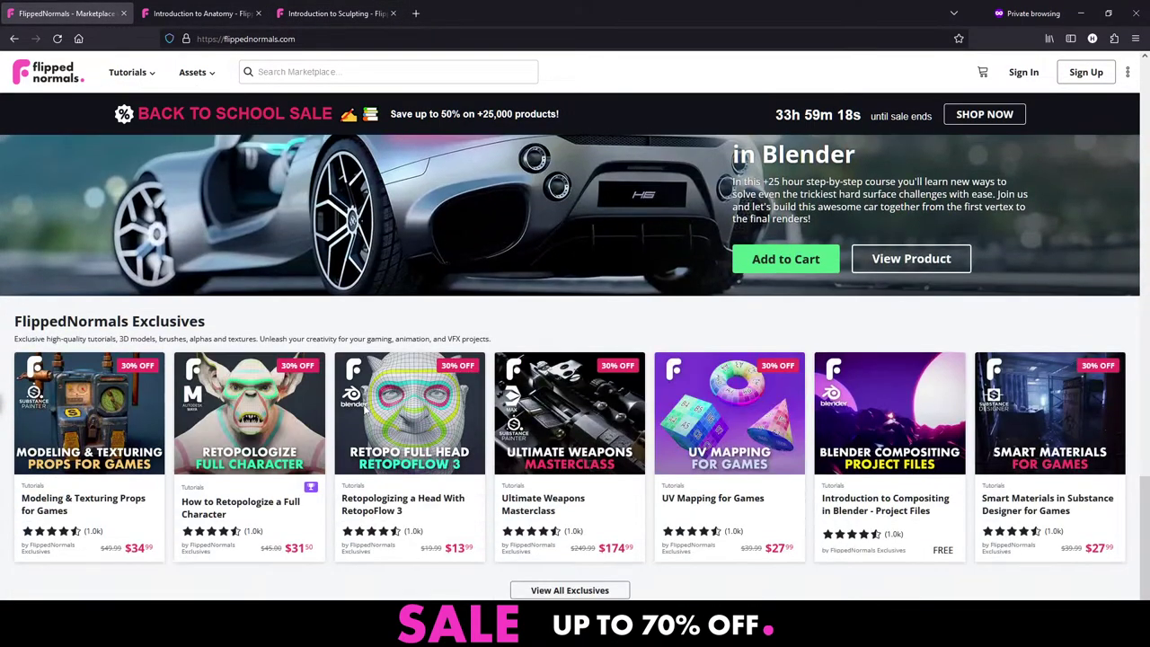
{"action": "middle_click", "coordinate": [248, 409]}
{"action": "middle_click", "coordinate": [367, 401]}
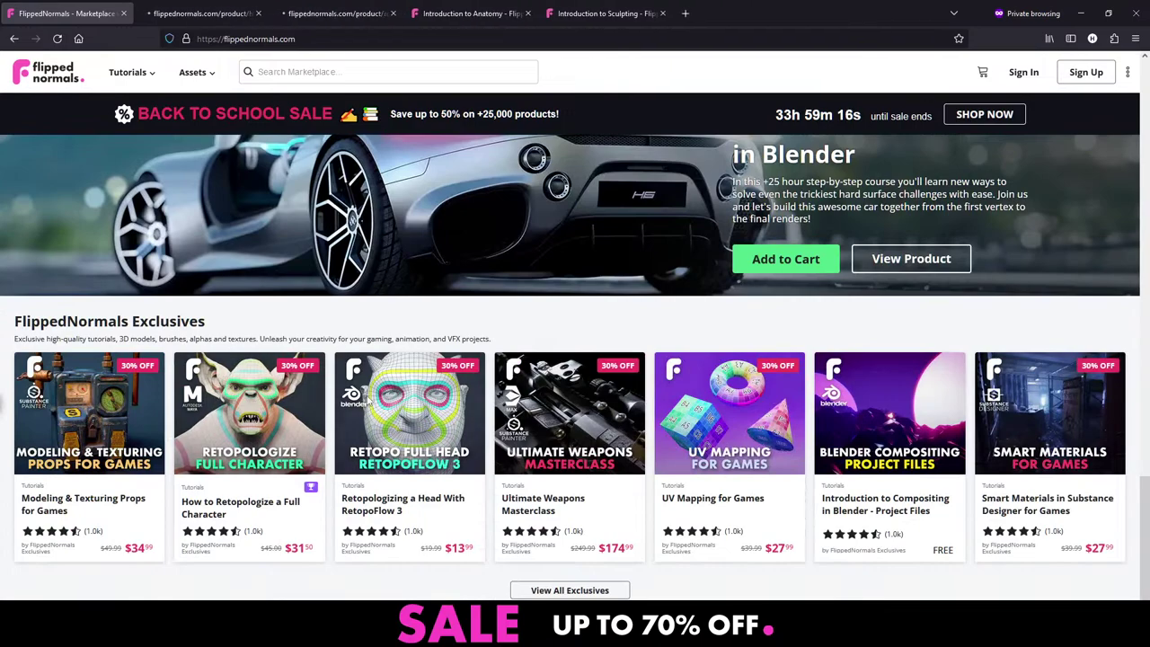
Show the product page for Retopologizing a Head With RetopoFlow 3
{"action": "key", "text": "ctrl+Tab"}
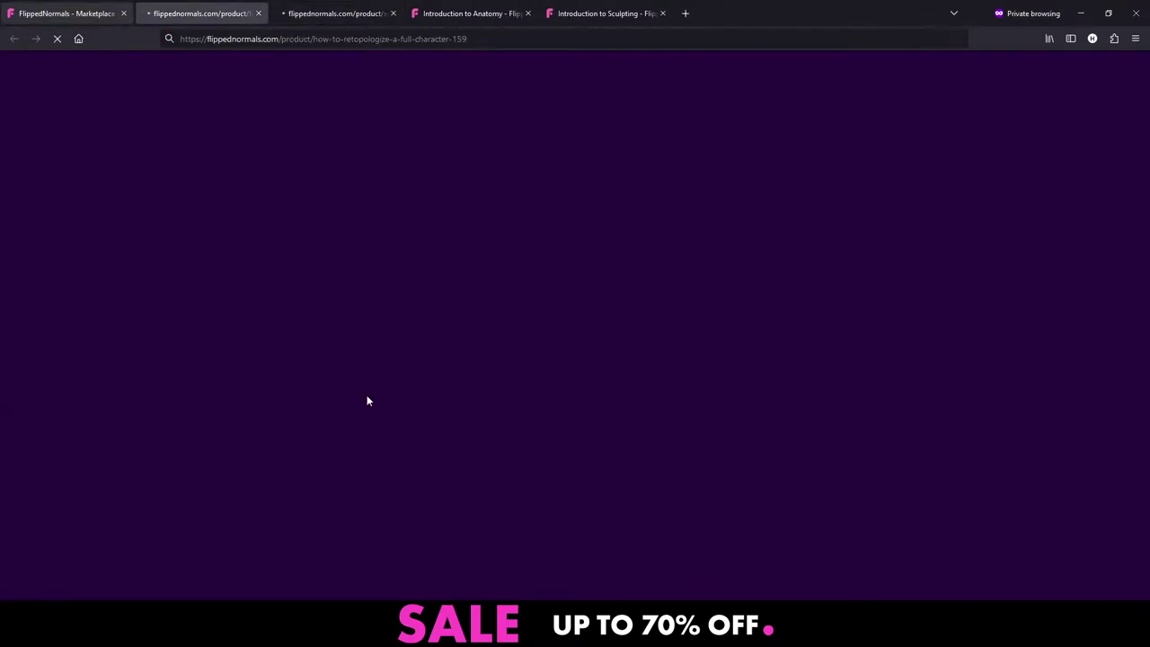
{"action": "left_click", "coordinate": [82, 14]}
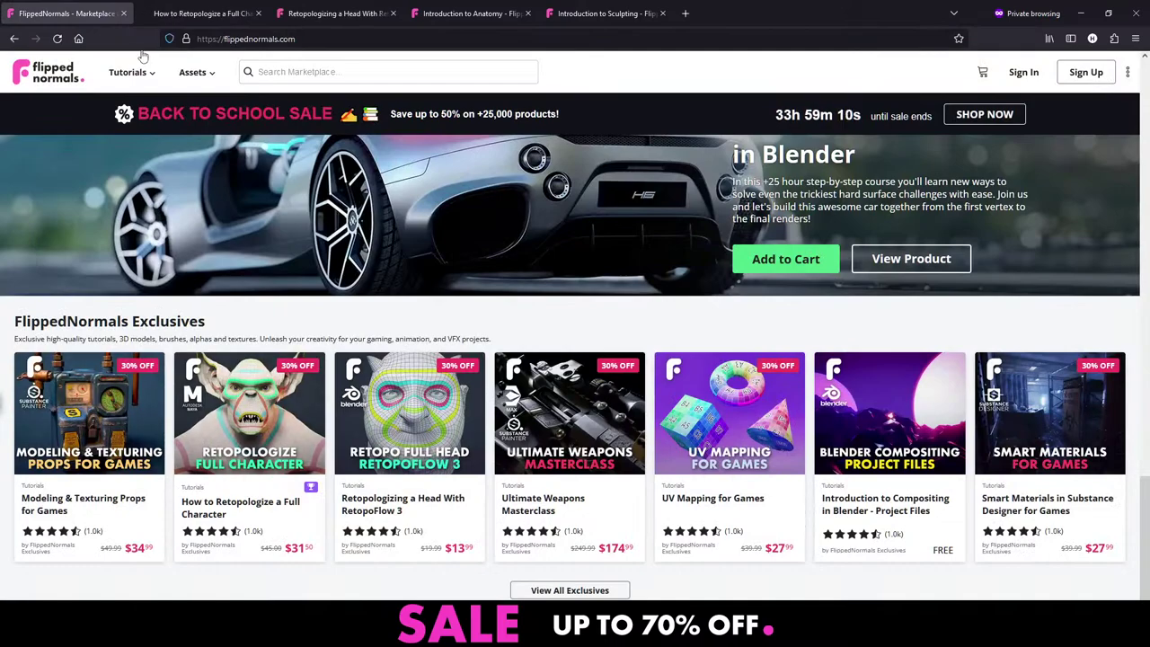
{"action": "left_click", "coordinate": [337, 14]}
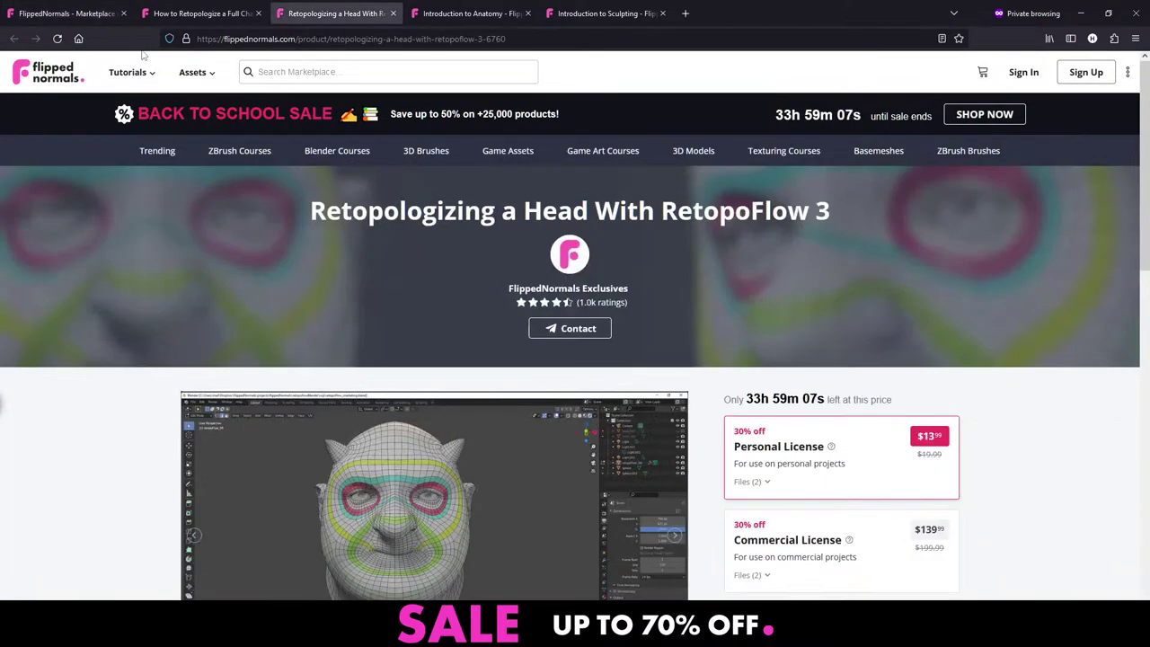
View the gallery images of the Retopologizing a Head With RetopoFlow 3 product at full size
{"action": "scroll", "coordinate": [40, 331], "scroll_direction": "down", "scroll_amount": 3}
{"action": "left_click", "coordinate": [434, 360]}
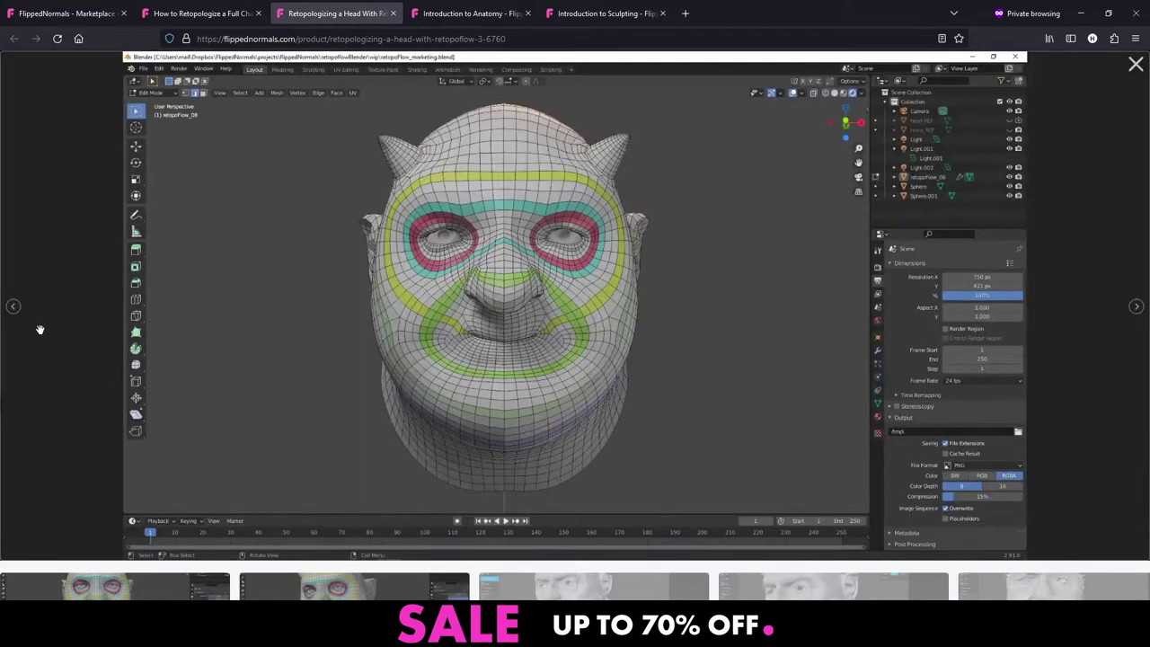
{"action": "left_click", "coordinate": [354, 585]}
{"action": "key", "text": "Right"}
{"action": "key", "text": "Right"}
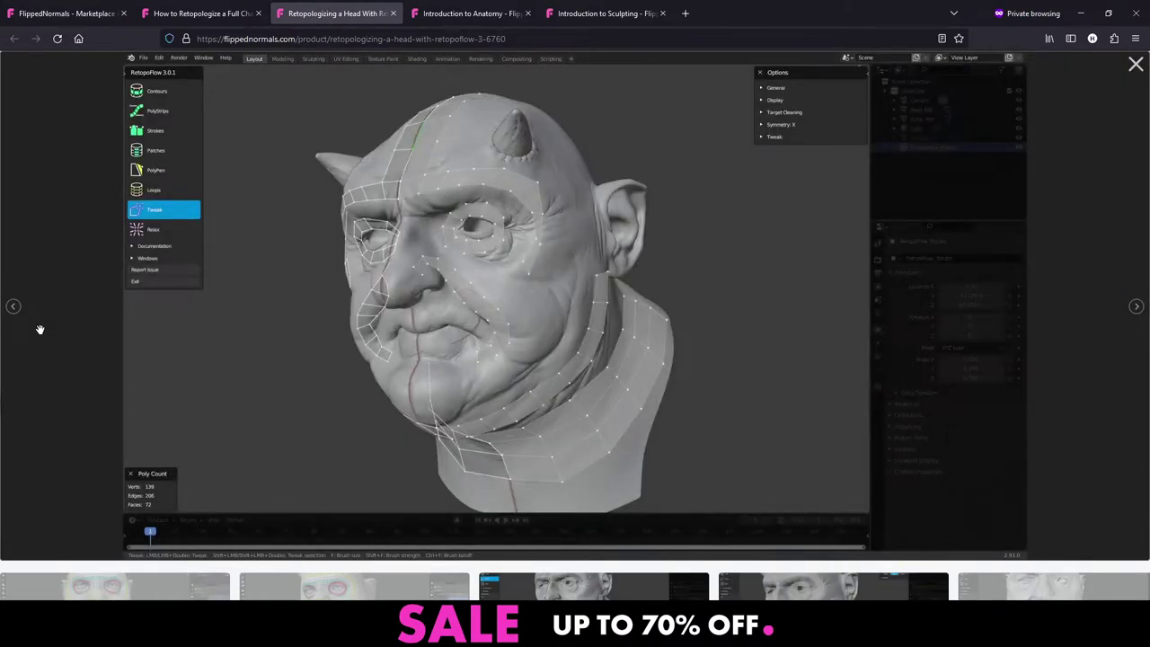
{"action": "key", "text": "Left"}
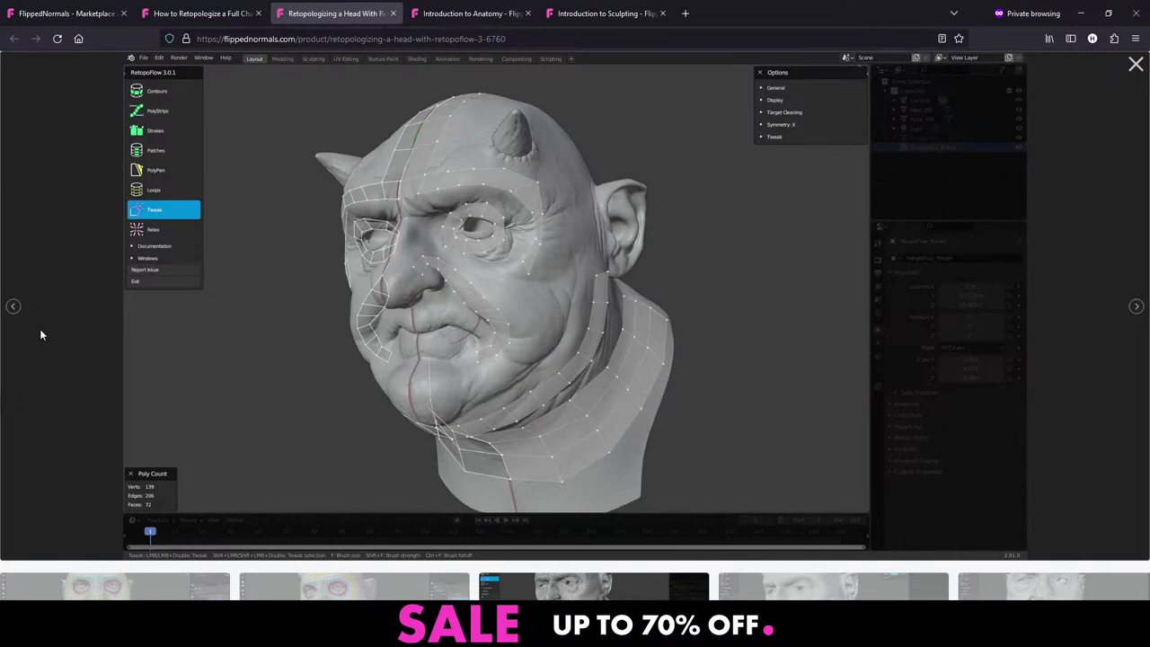
View the How to Retopologize a Full Character product's gallery images at full size, through to the head close-ups
{"action": "key", "text": "ctrl+shift+Tab"}
{"action": "middle_click_drag", "start_coordinate": [156, 408], "coordinate": [161, 513]}
{"action": "left_click", "coordinate": [160, 513]}
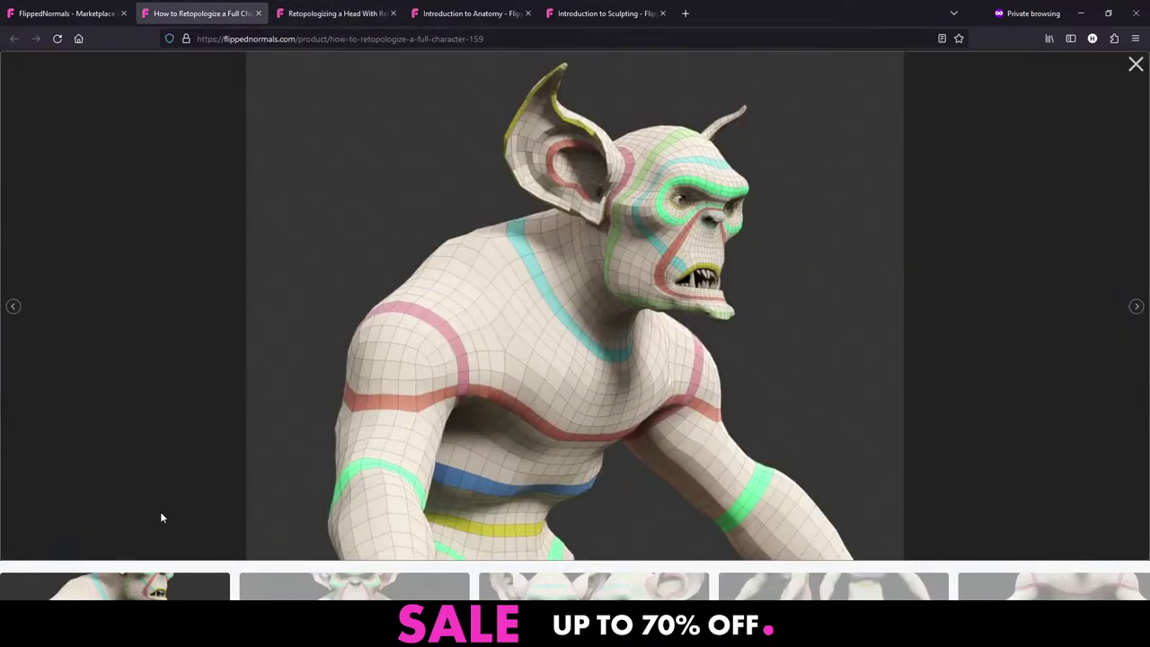
{"action": "key", "text": "Right"}
{"action": "key", "text": "Right"}
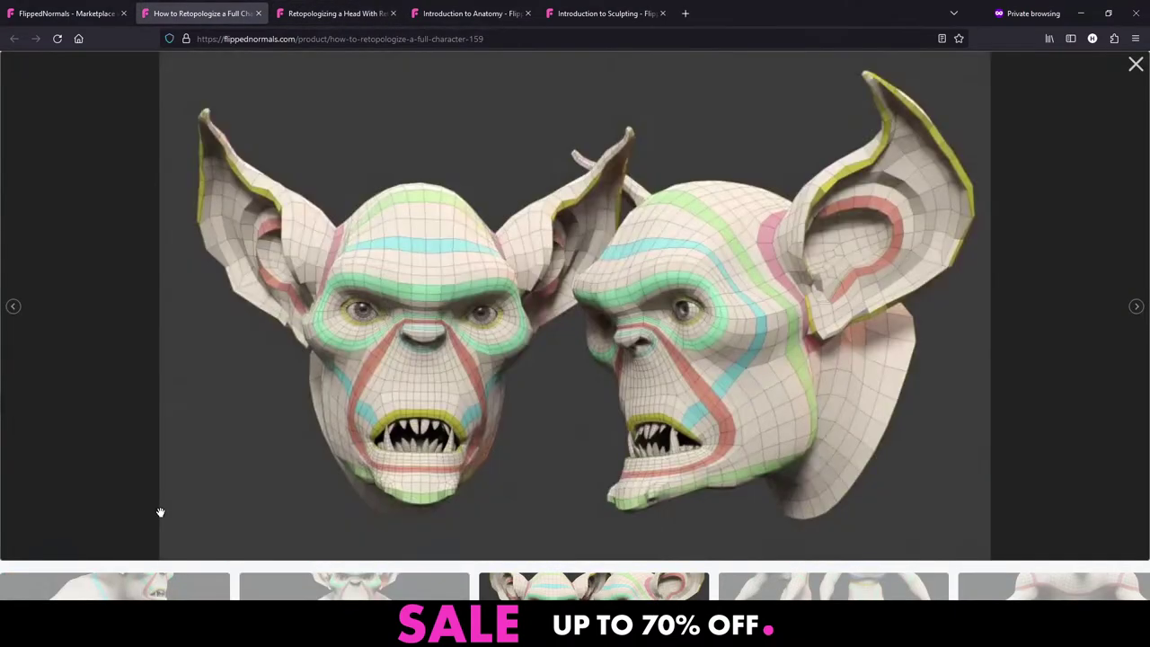
Switch to Maya and examine the retopology edge flow around the ear, cheek, jaw and neck
{"action": "key", "text": "alt+Tab"}
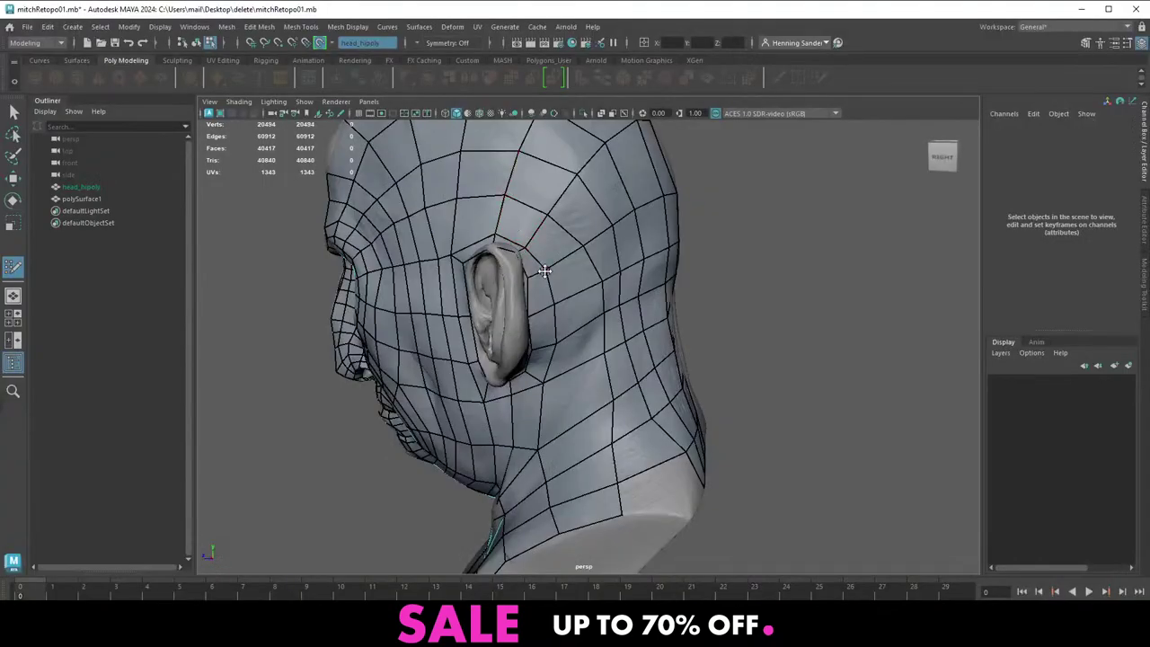
{"action": "left_click_drag", "start_coordinate": [507, 280], "coordinate": [528, 266], "text": "alt"}
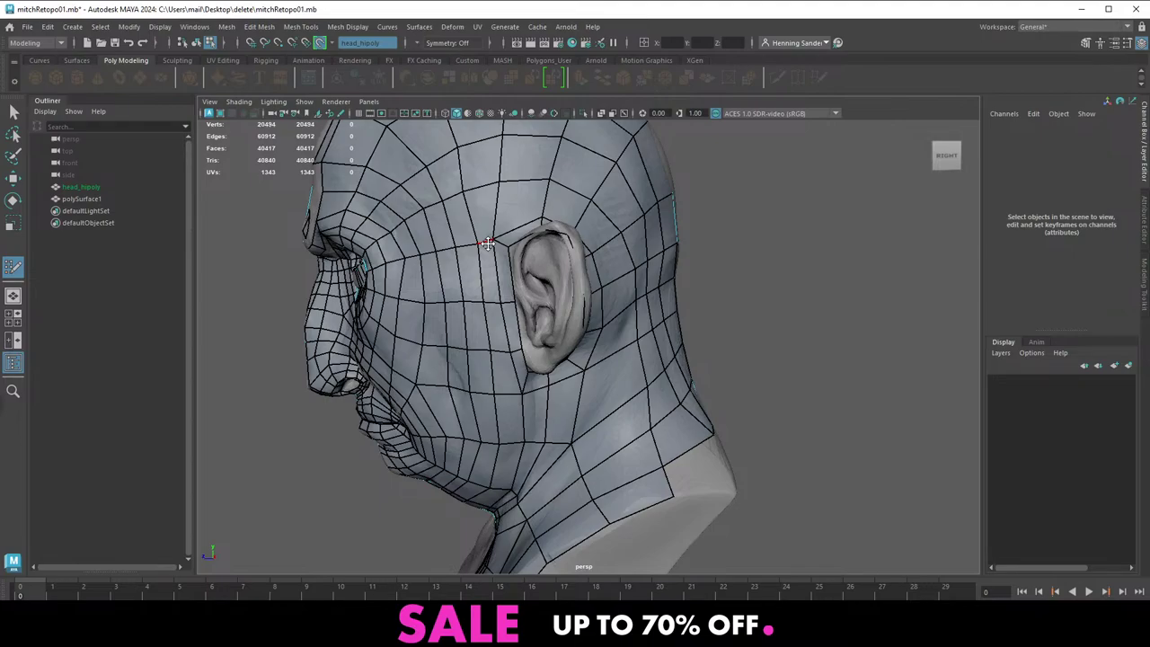
{"action": "left_click_drag", "start_coordinate": [485, 459], "coordinate": [505, 428], "text": "alt"}
{"action": "left_click_drag", "start_coordinate": [496, 341], "coordinate": [494, 331], "text": "alt"}
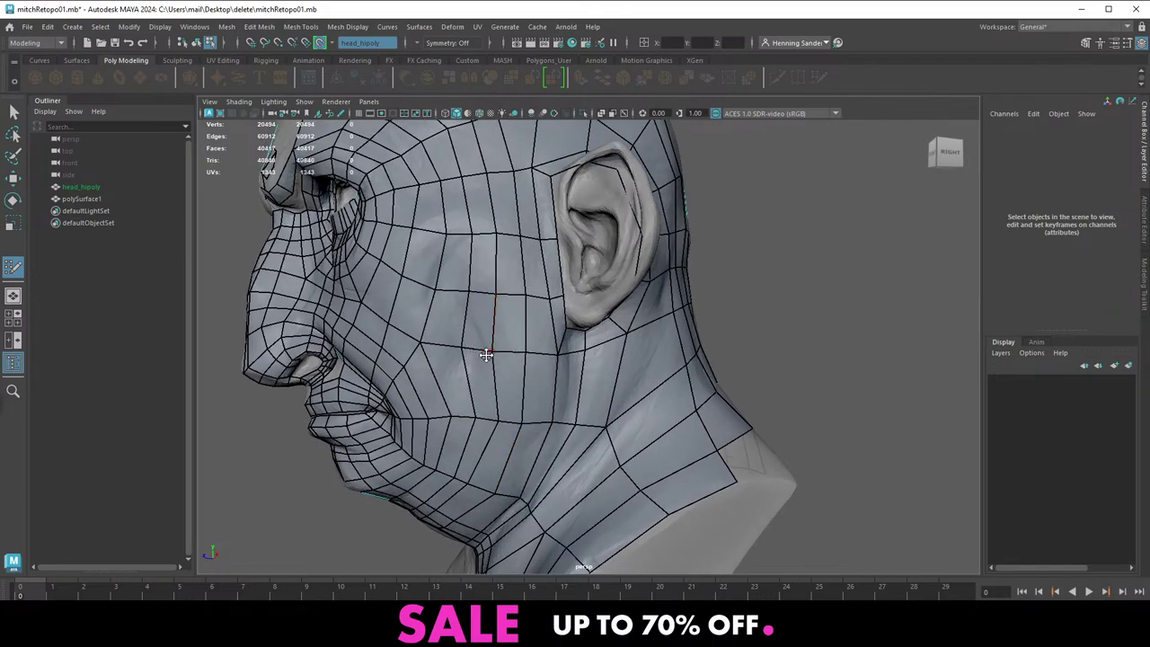
{"action": "left_click_drag", "start_coordinate": [492, 373], "coordinate": [501, 337], "text": "alt"}
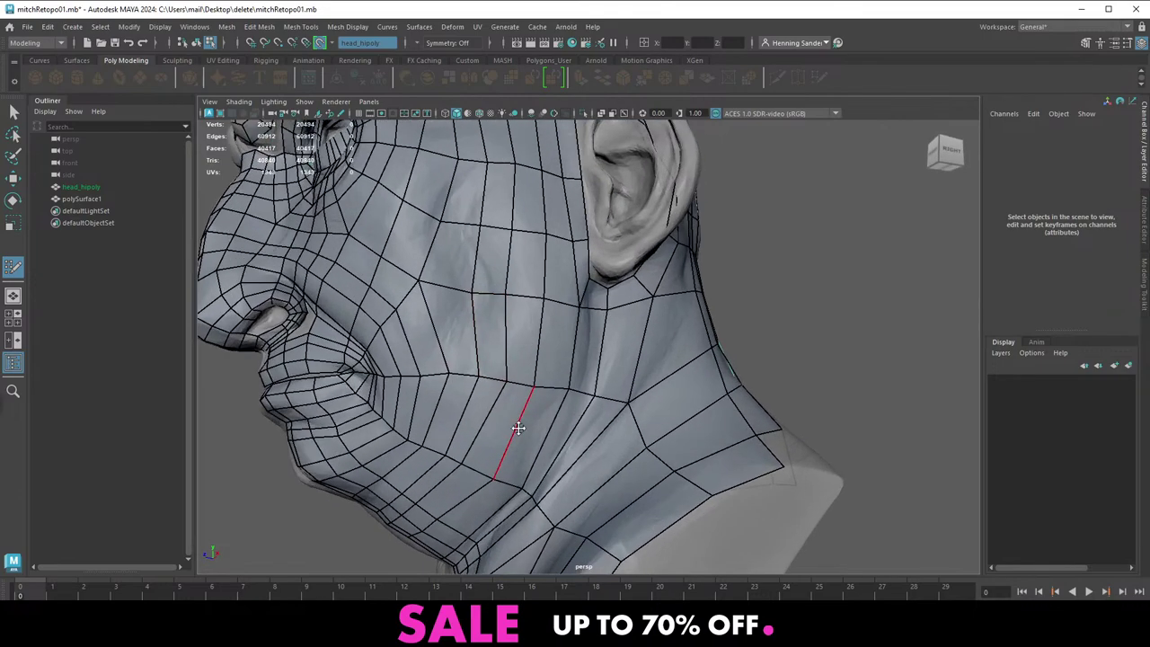
{"action": "left_click_drag", "start_coordinate": [518, 426], "coordinate": [481, 380], "text": "alt"}
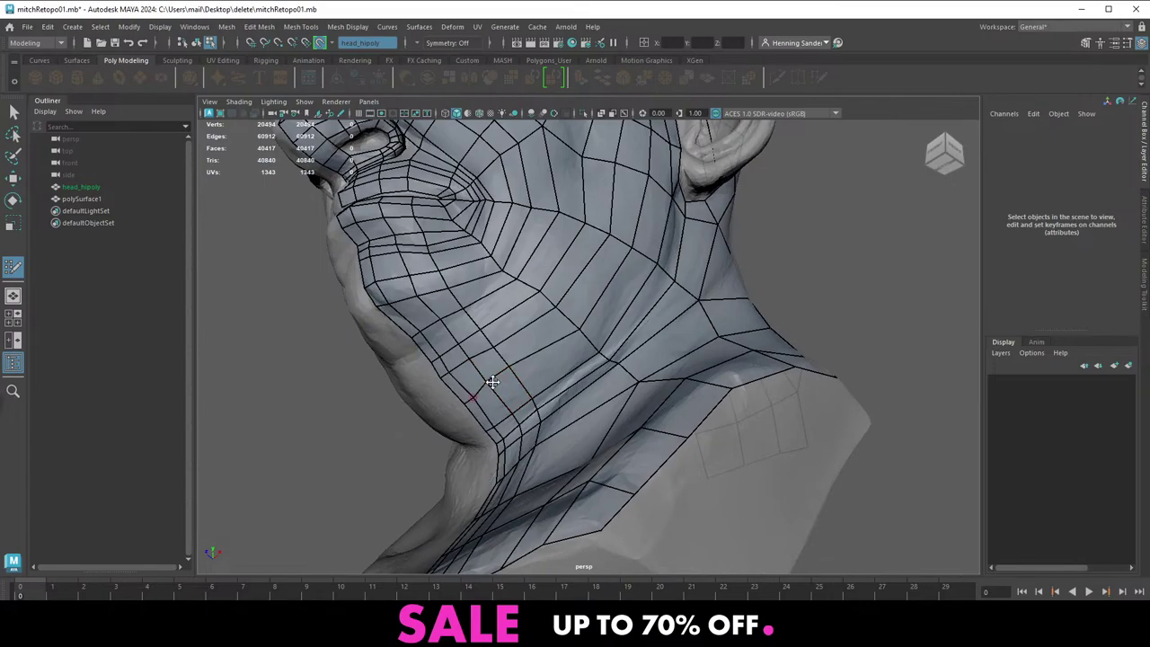
{"action": "left_click_drag", "start_coordinate": [511, 368], "coordinate": [569, 374], "text": "alt"}
{"action": "right_click_drag", "start_coordinate": [570, 374], "coordinate": [619, 347], "text": "alt"}
{"action": "middle_click_drag", "start_coordinate": [574, 257], "coordinate": [552, 386], "text": "alt"}
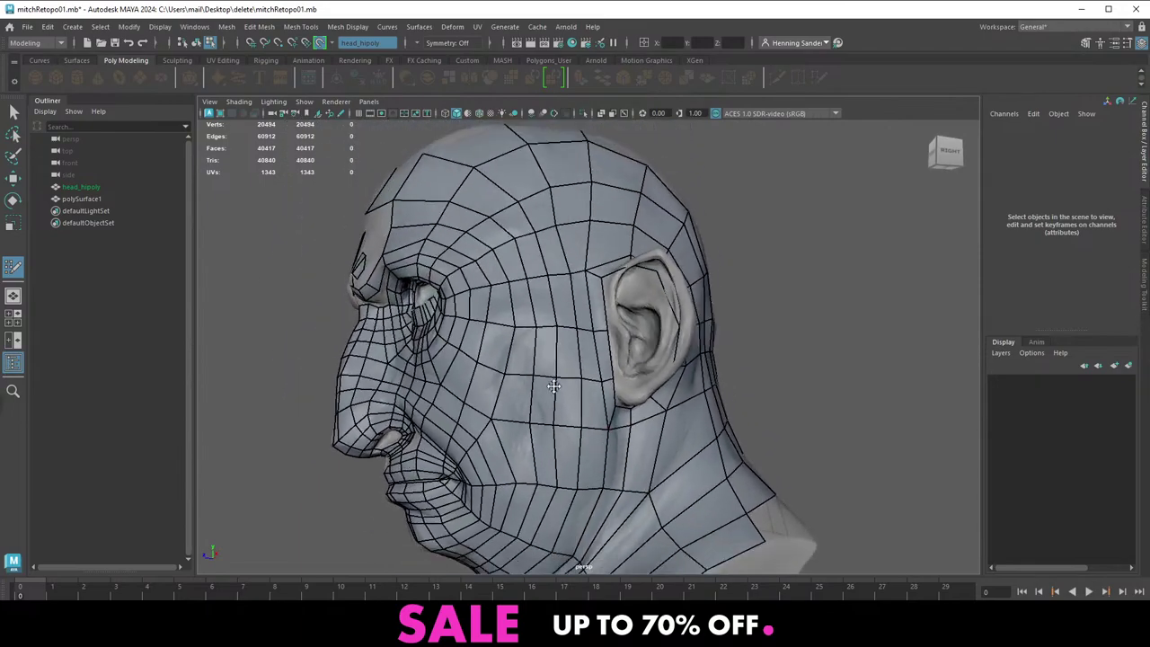
Examine the half-head mesh from the side, front and back, checking the skull, forehead and brow coverage
{"action": "right_click_drag", "start_coordinate": [552, 385], "coordinate": [503, 383], "text": "alt"}
{"action": "left_click_drag", "start_coordinate": [503, 382], "coordinate": [584, 382], "text": "alt"}
{"action": "right_click_drag", "start_coordinate": [584, 382], "coordinate": [642, 362], "text": "alt"}
{"action": "mouse_move", "coordinate": [641, 362]}
{"action": "left_mouse_down", "text": "alt"}
{"action": "mouse_move", "coordinate": [602, 318]}
{"action": "mouse_move", "coordinate": [569, 318]}
{"action": "mouse_move", "coordinate": [571, 289]}
{"action": "left_mouse_up", "text": "alt"}
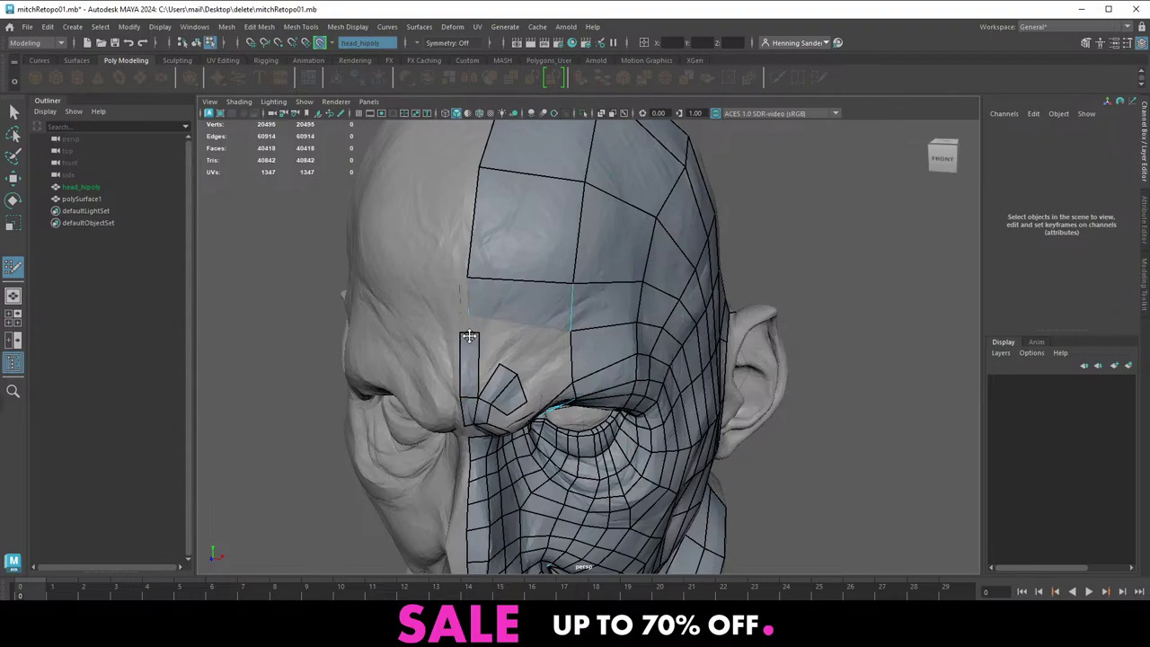
{"action": "right_click_drag", "start_coordinate": [546, 315], "coordinate": [467, 280], "text": "alt"}
{"action": "left_click_drag", "start_coordinate": [467, 280], "coordinate": [478, 229], "text": "alt"}
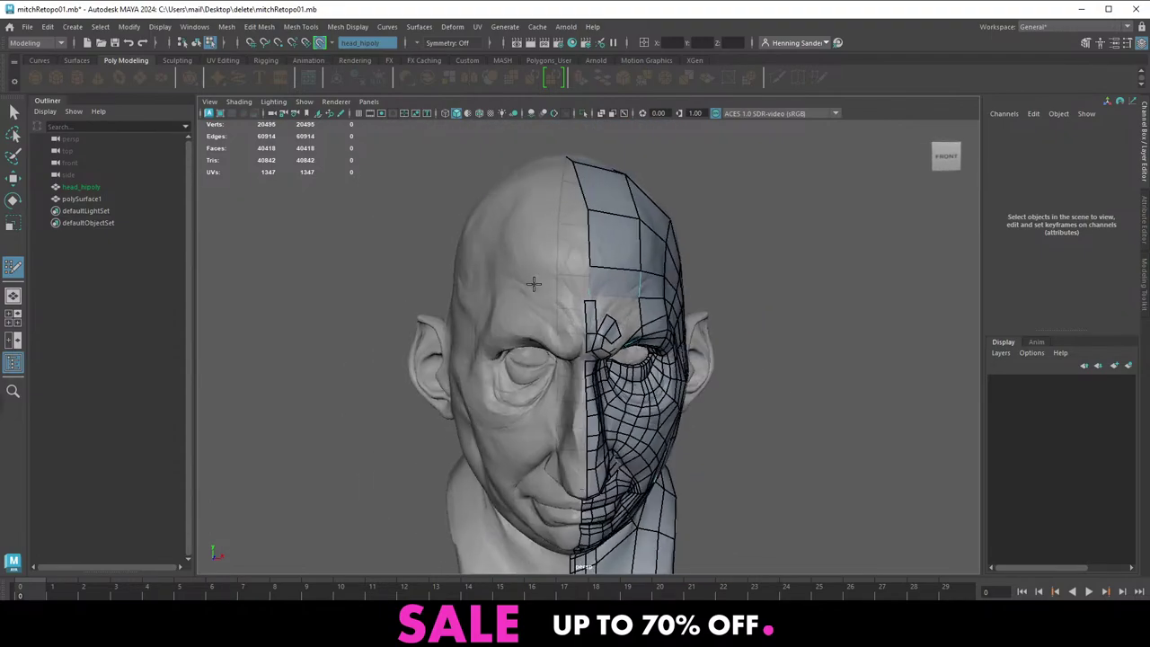
{"action": "right_click_drag", "start_coordinate": [478, 229], "coordinate": [565, 270], "text": "alt"}
{"action": "left_click_drag", "start_coordinate": [566, 270], "coordinate": [482, 346], "text": "alt"}
{"action": "right_click_drag", "start_coordinate": [482, 347], "coordinate": [333, 252], "text": "alt"}
{"action": "left_click_drag", "start_coordinate": [332, 252], "coordinate": [207, 308], "text": "alt"}
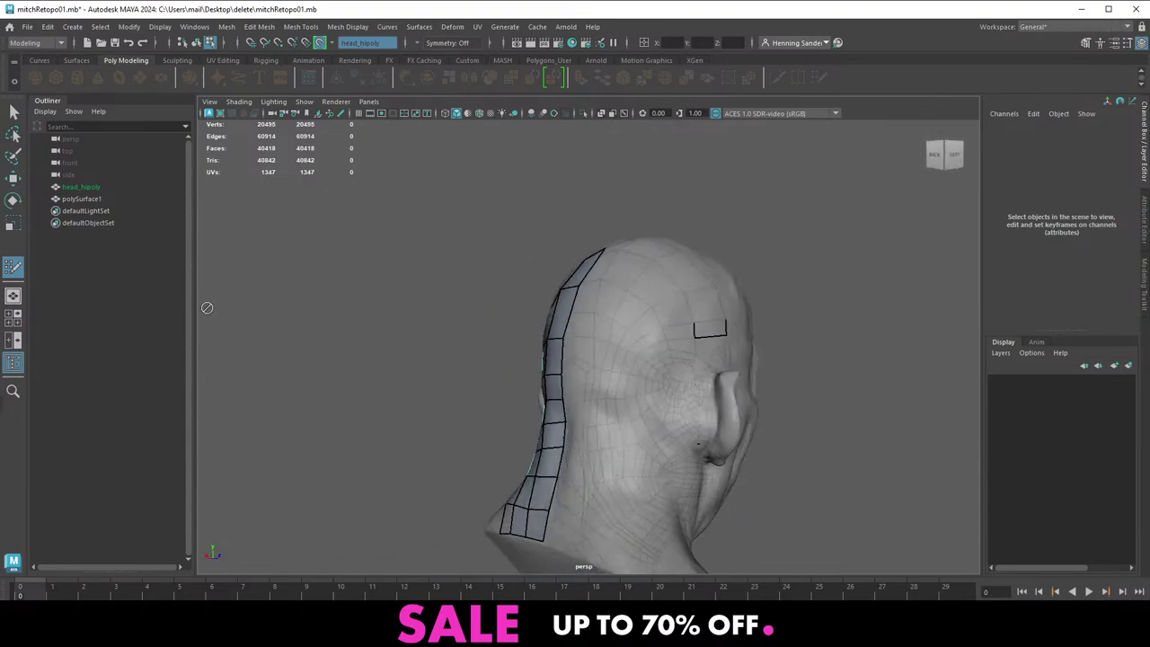
{"action": "left_click_drag", "start_coordinate": [536, 349], "coordinate": [565, 309], "text": "alt"}
{"action": "right_click_drag", "start_coordinate": [566, 309], "coordinate": [607, 327], "text": "alt"}
{"action": "left_click_drag", "start_coordinate": [486, 386], "coordinate": [553, 310], "text": "alt"}
{"action": "right_click_drag", "start_coordinate": [476, 310], "coordinate": [531, 314], "text": "alt"}
{"action": "left_click_drag", "start_coordinate": [540, 303], "coordinate": [507, 324], "text": "alt"}
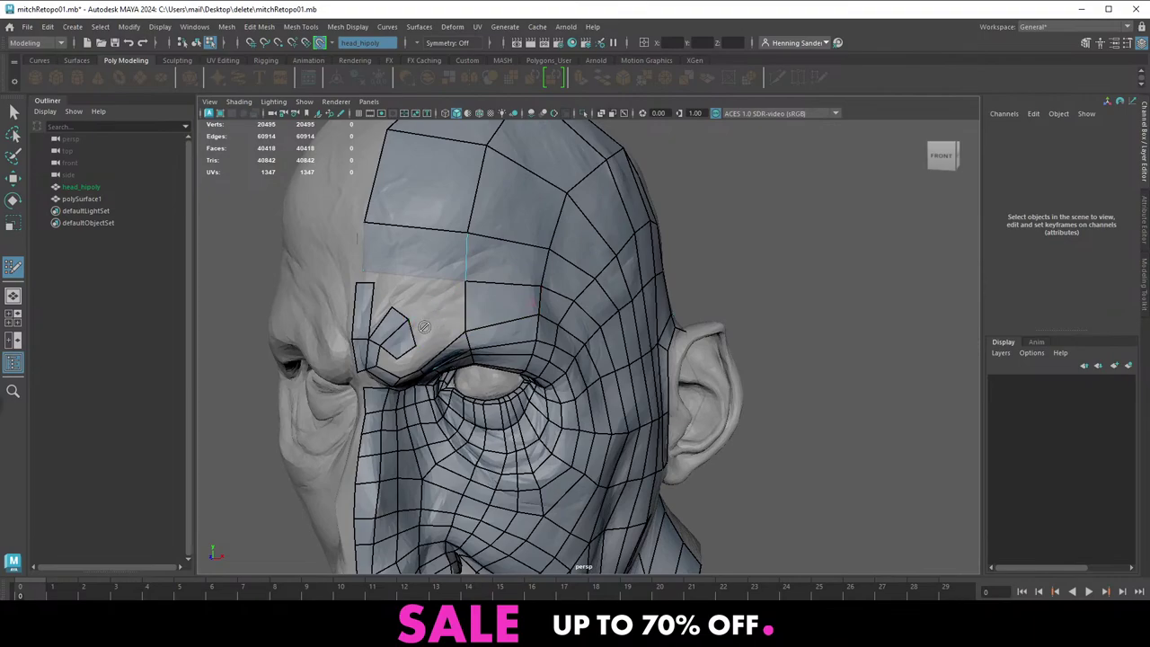
{"action": "left_click_drag", "start_coordinate": [460, 316], "coordinate": [451, 323], "text": "alt"}
Switch to Firefox, close the enlarged gallery image and open the FlippedNormals creator page in a new tab
{"action": "key", "text": "alt+Tab"}
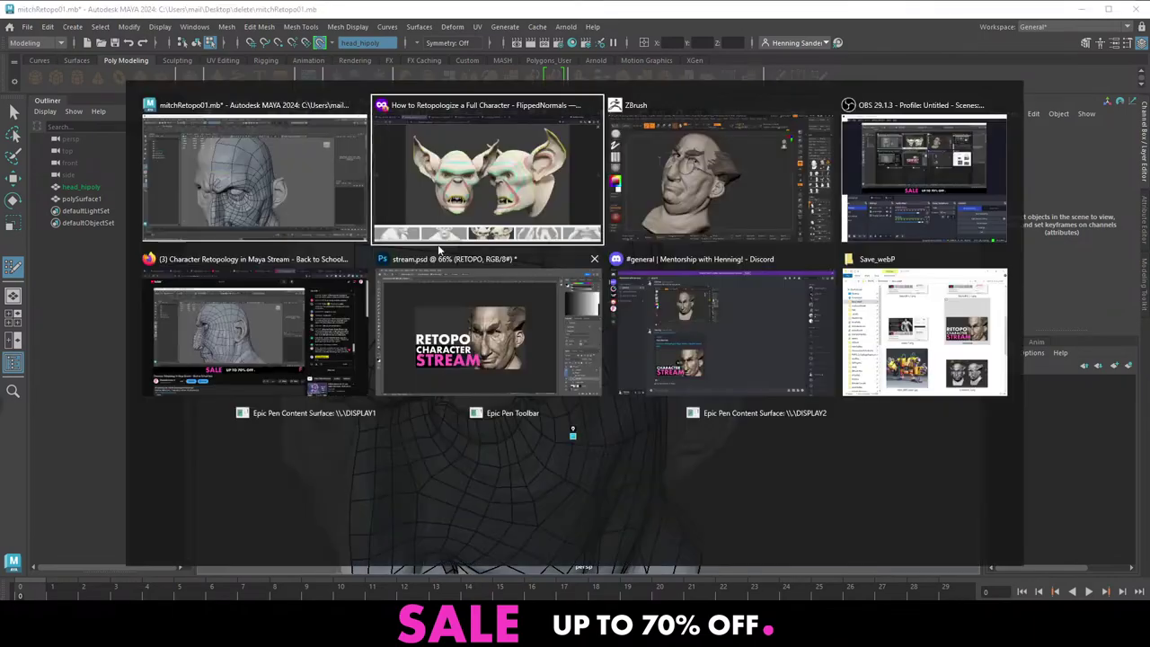
{"action": "left_click", "coordinate": [484, 186]}
{"action": "left_click", "coordinate": [117, 53]}
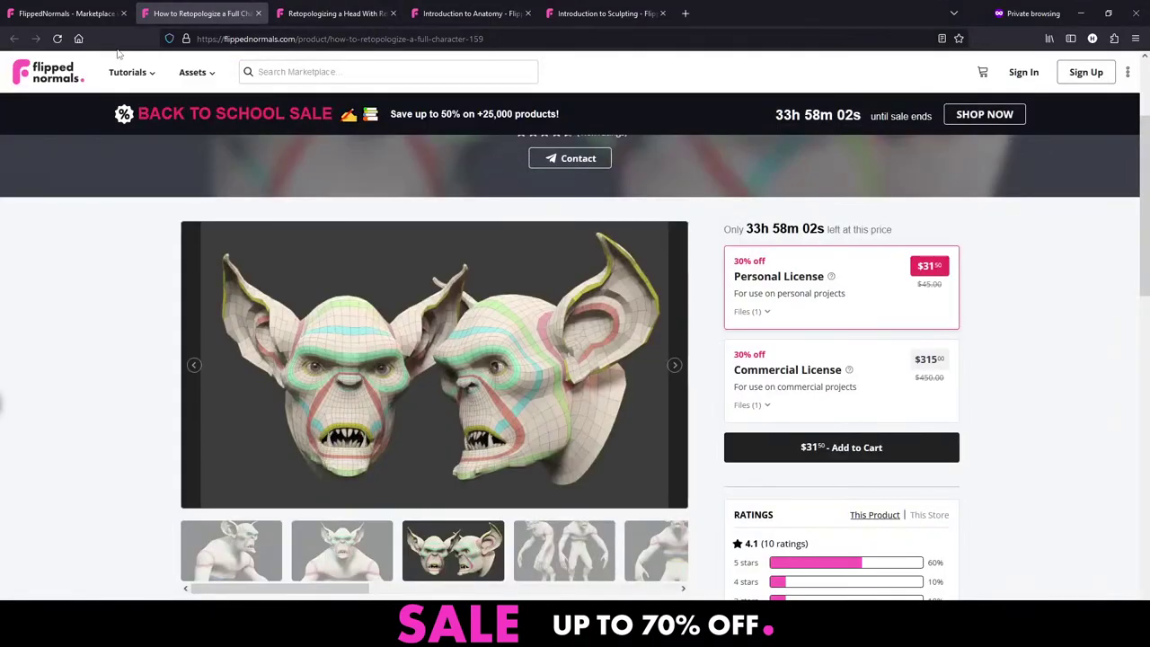
{"action": "scroll", "coordinate": [144, 241], "scroll_direction": "up", "scroll_amount": 1}
{"action": "left_click", "coordinate": [213, 170]}
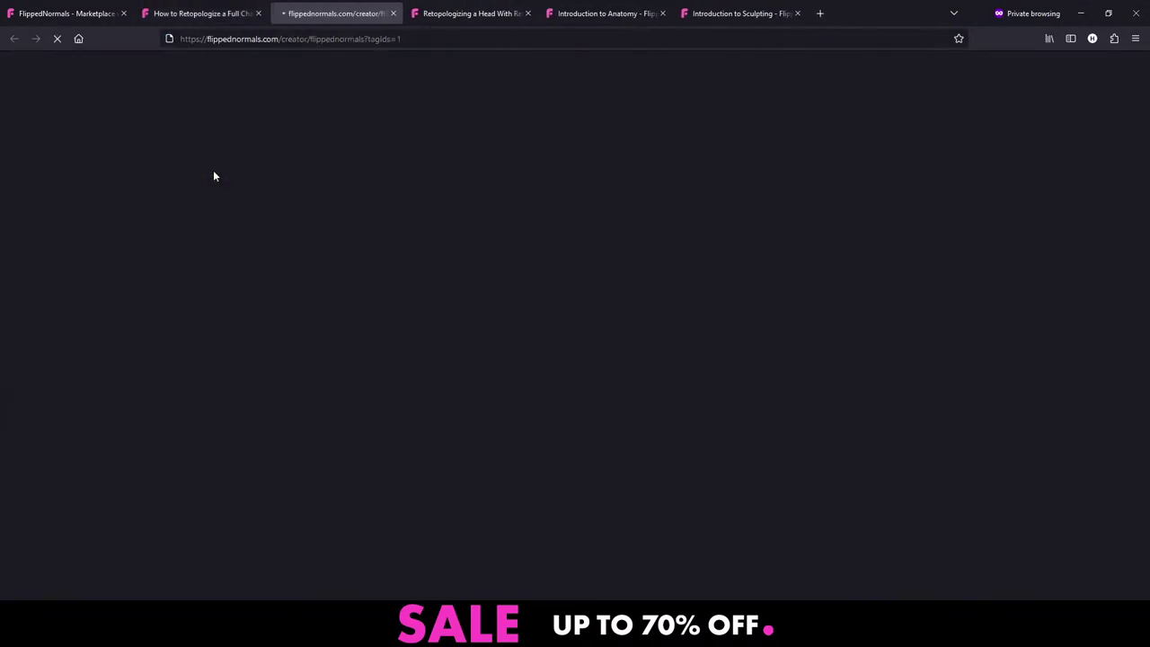
{"action": "middle_click", "coordinate": [214, 12]}
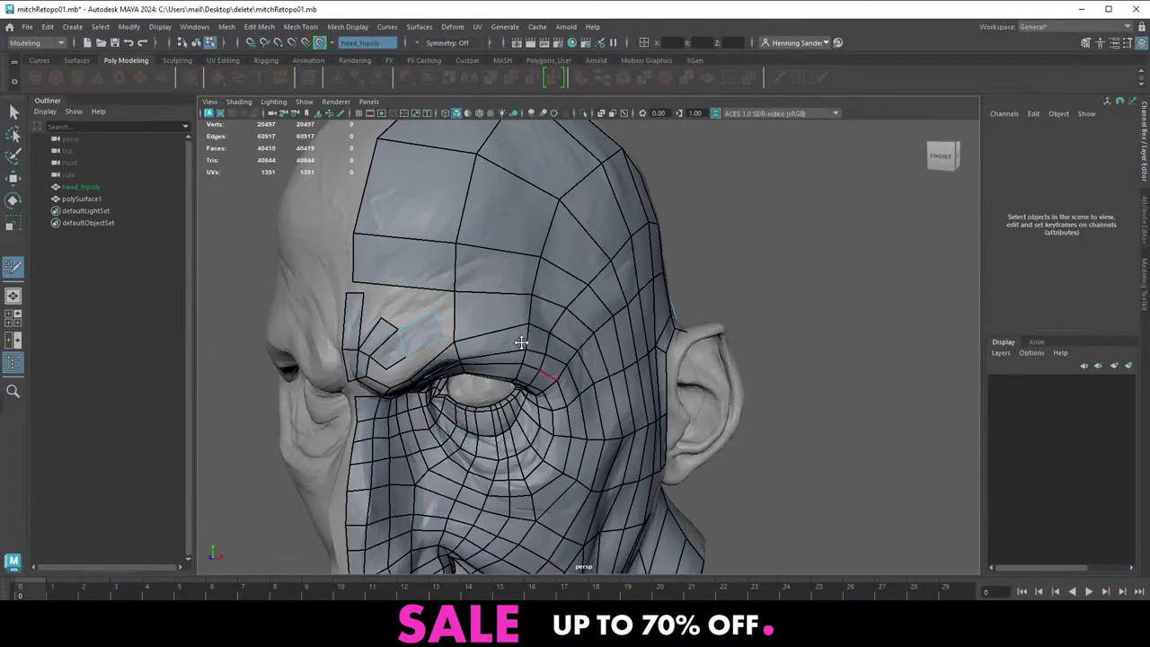
In Maya, delete the loose quads above the inner brow and reposition the brow strip's inner corner vertex
{"action": "scroll", "coordinate": [452, 303], "scroll_direction": "up", "scroll_amount": 4}
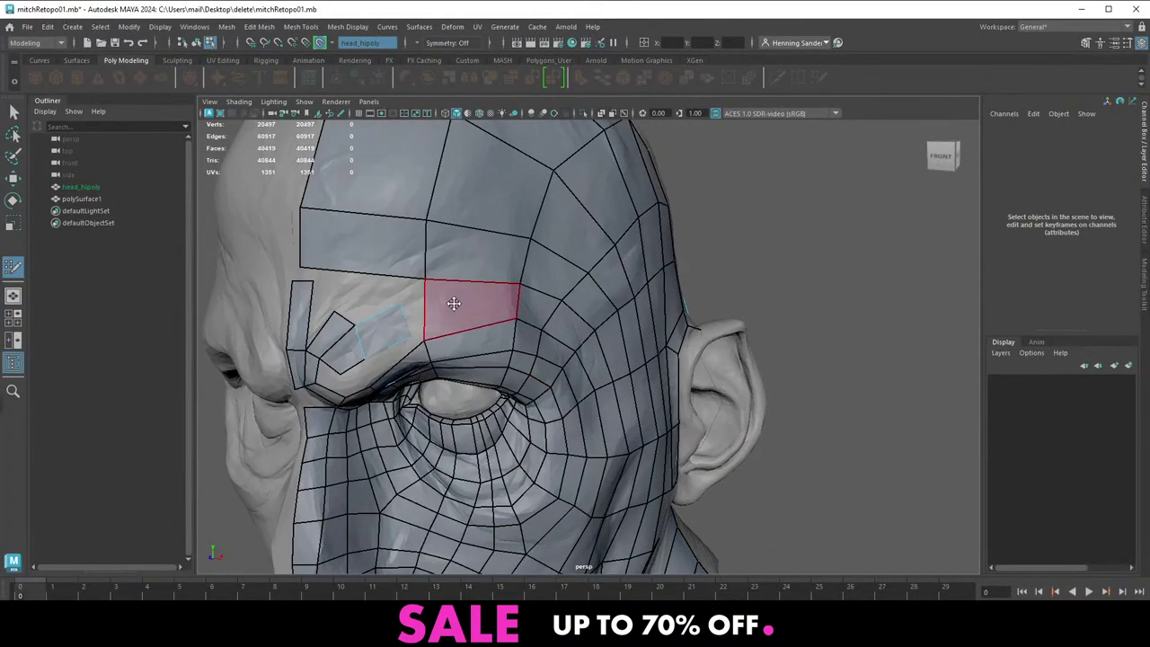
{"action": "mouse_move", "coordinate": [427, 301]}
{"action": "left_mouse_down", "text": "alt"}
{"action": "mouse_move", "coordinate": [533, 338]}
{"action": "mouse_move", "coordinate": [486, 327]}
{"action": "left_mouse_up", "text": "alt"}
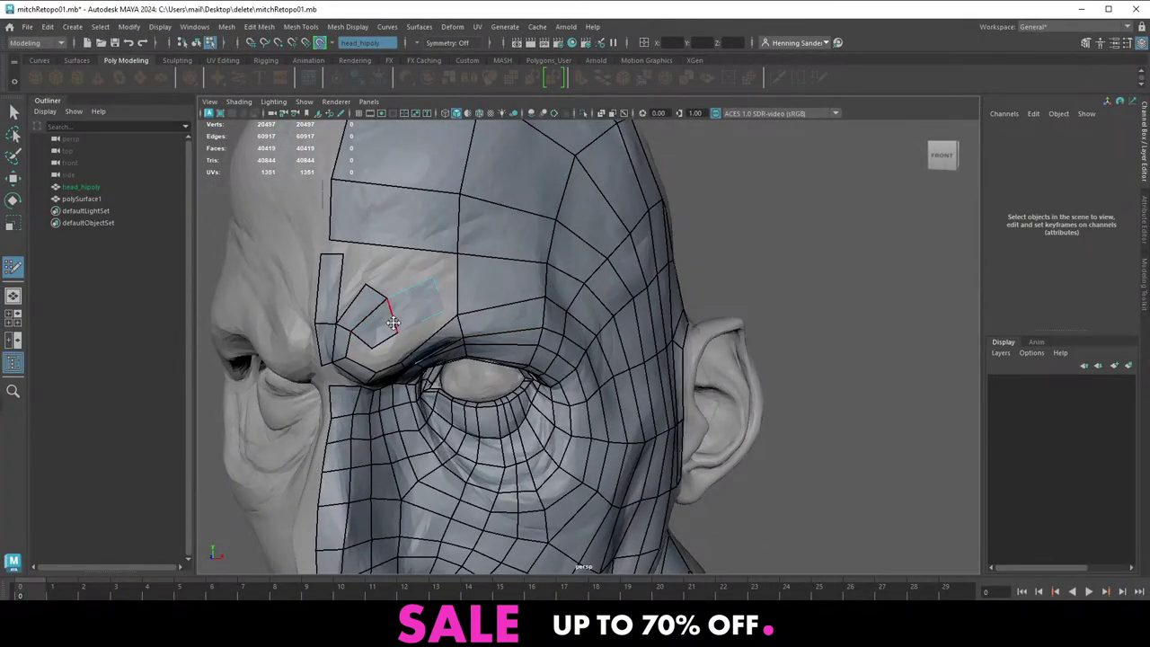
{"action": "left_click_drag", "start_coordinate": [360, 322], "coordinate": [426, 307], "text": "alt"}
{"action": "mouse_move", "coordinate": [547, 253]}
{"action": "left_mouse_down", "text": "ctrl+shift"}
{"action": "mouse_move", "coordinate": [477, 288]}
{"action": "mouse_move", "coordinate": [489, 314]}
{"action": "mouse_move", "coordinate": [505, 269]}
{"action": "mouse_move", "coordinate": [421, 241]}
{"action": "mouse_move", "coordinate": [441, 284]}
{"action": "left_mouse_up", "text": "ctrl+shift"}
{"action": "right_click_drag", "start_coordinate": [440, 284], "coordinate": [530, 301], "text": "alt"}
{"action": "left_click_drag", "start_coordinate": [338, 226], "coordinate": [321, 211]}
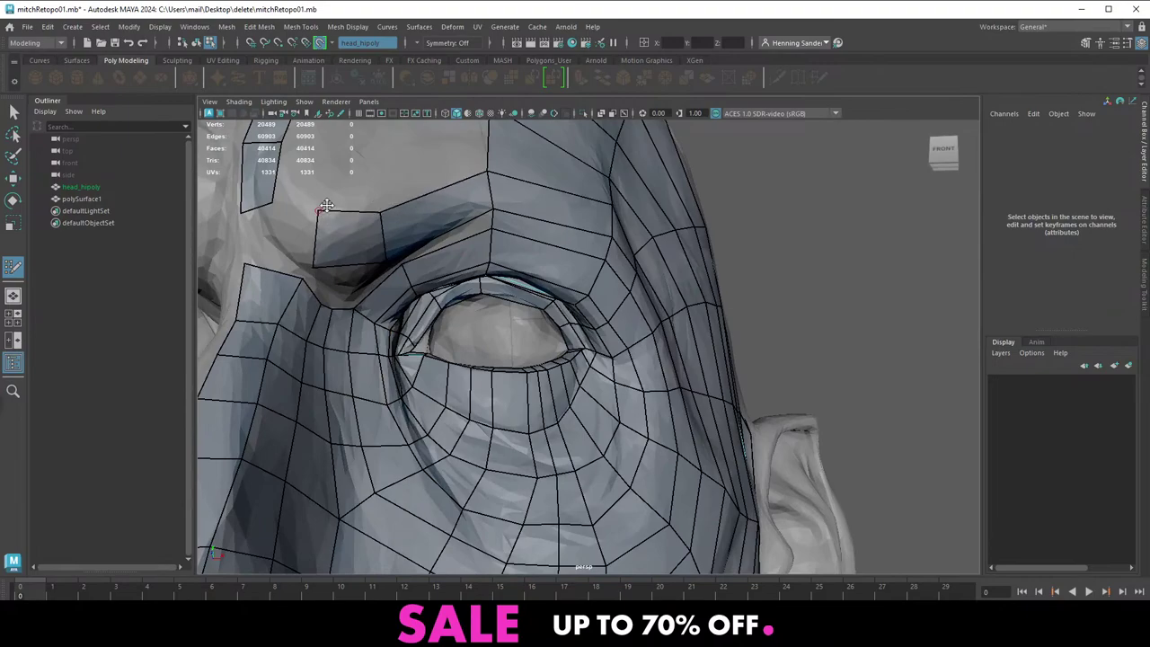
Delete the upper quad of the strip between the brows and lower the forehead mesh's centre-line corner
{"action": "left_click_drag", "start_coordinate": [423, 208], "coordinate": [416, 237], "text": "alt"}
{"action": "right_click_drag", "start_coordinate": [457, 328], "coordinate": [423, 293], "text": "alt"}
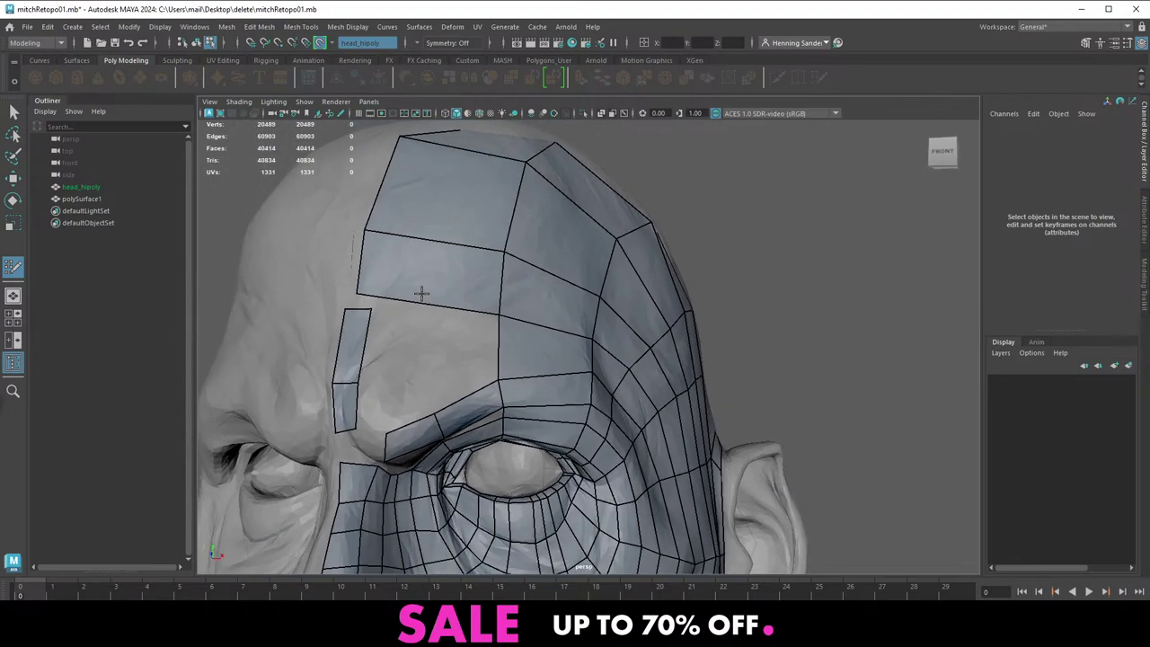
{"action": "left_click_drag", "start_coordinate": [423, 292], "coordinate": [384, 346], "text": "alt"}
{"action": "left_click", "coordinate": [384, 357], "text": "ctrl+shift"}
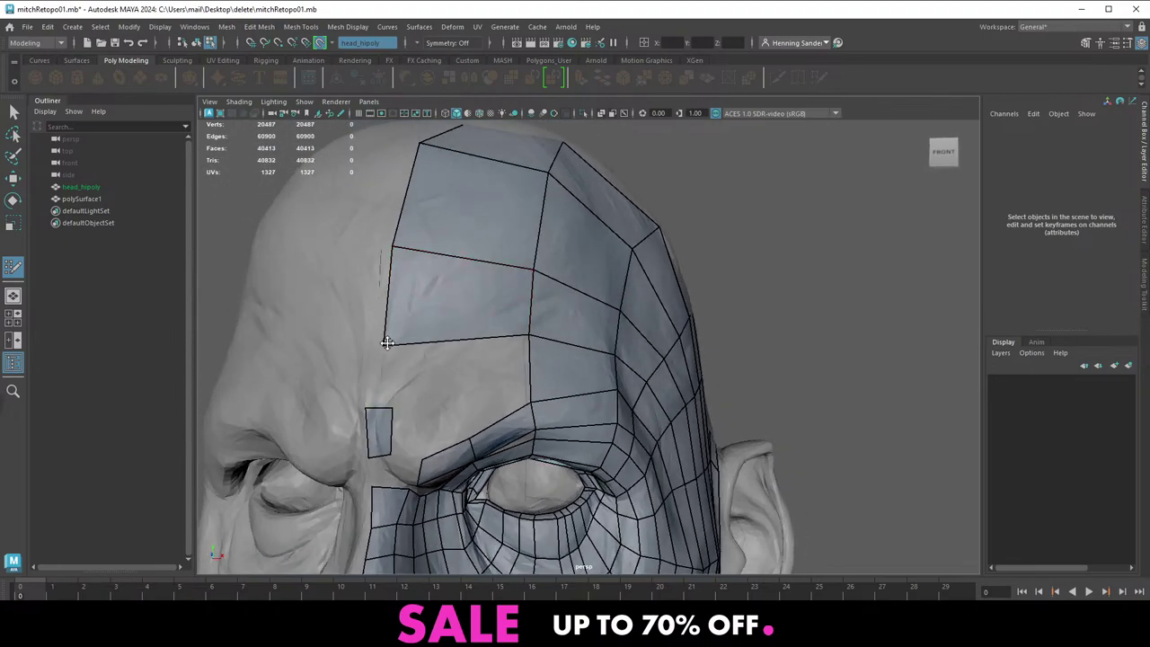
Delete the edge dividing the inner brow strip to merge its two quads into one
{"action": "right_click_drag", "start_coordinate": [503, 368], "coordinate": [480, 341], "text": "alt"}
{"action": "left_click_drag", "start_coordinate": [479, 341], "coordinate": [472, 280], "text": "alt"}
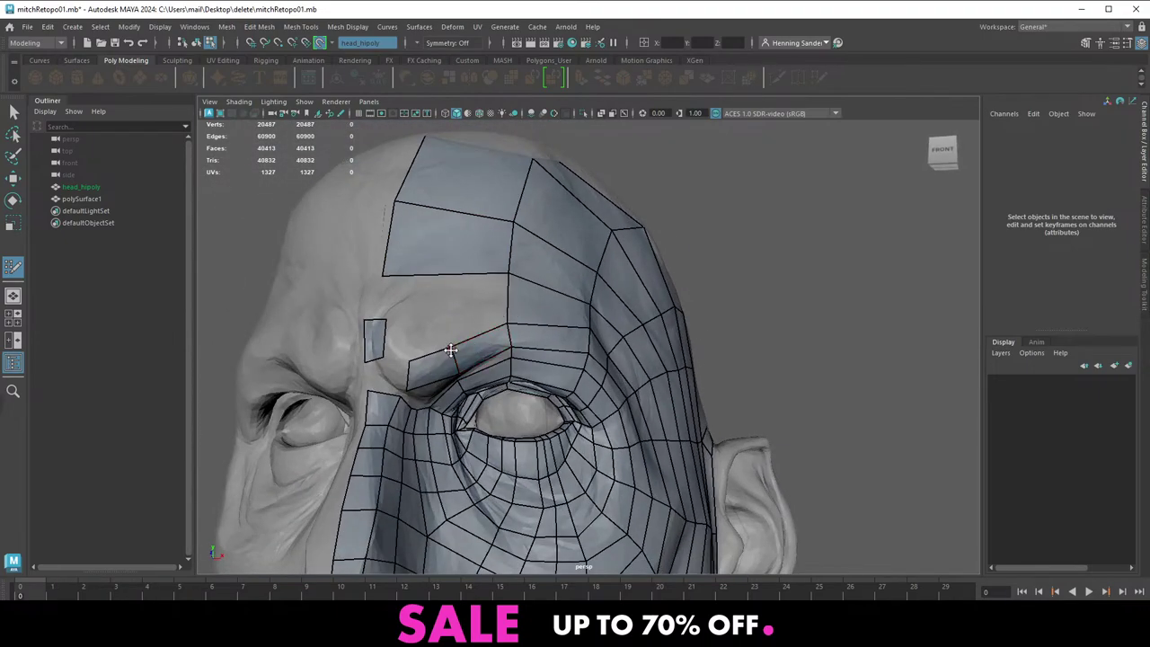
{"action": "left_click", "coordinate": [455, 362], "text": "ctrl+shift"}
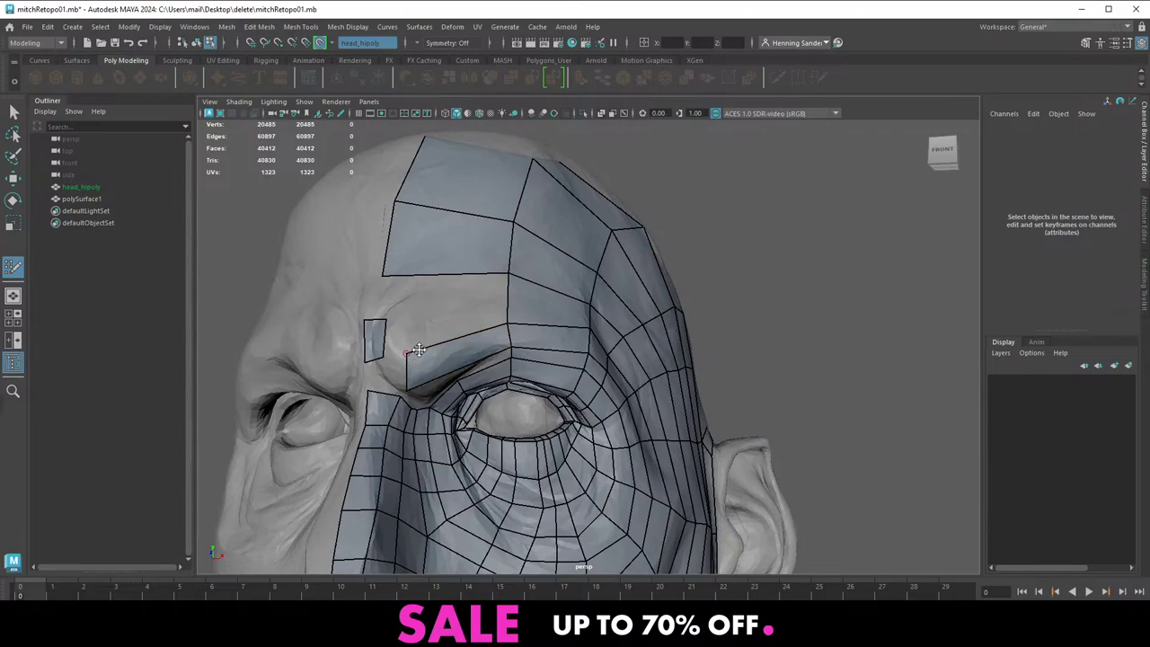
{"action": "left_click_drag", "start_coordinate": [418, 349], "coordinate": [486, 293], "text": "alt"}
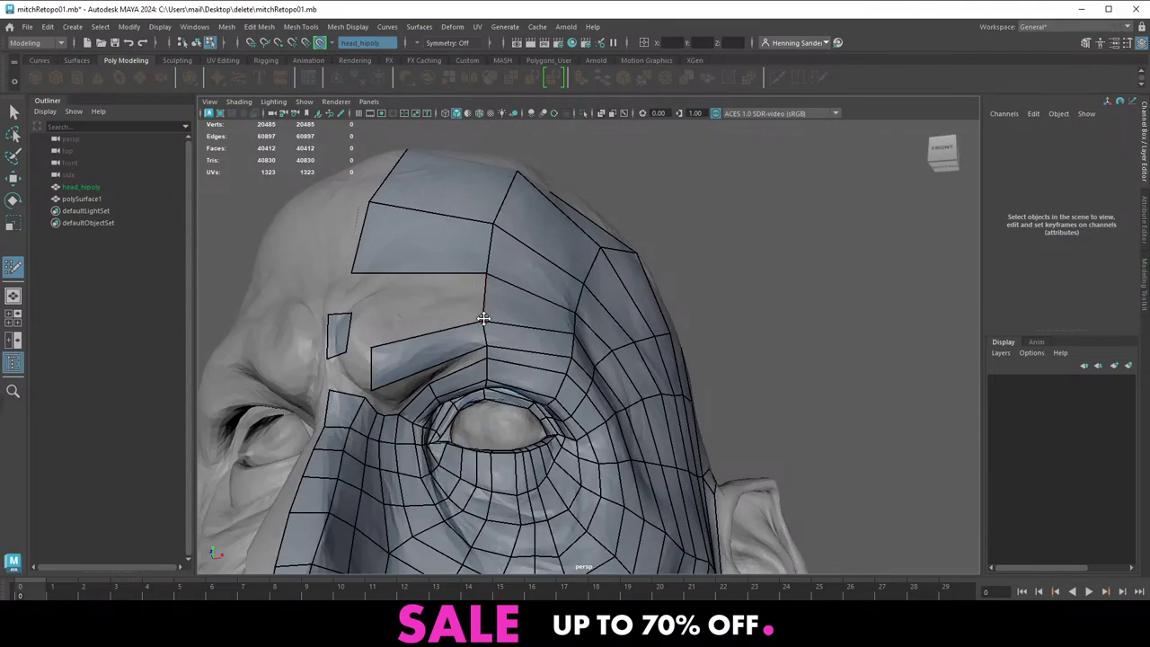
Insert a vertical edge loop through the forehead and another through the brow strip, and fill the outer gap between them with a quad
{"action": "left_click", "coordinate": [402, 256], "text": "ctrl"}
{"action": "left_click_drag", "start_coordinate": [408, 257], "coordinate": [445, 312], "text": "alt"}
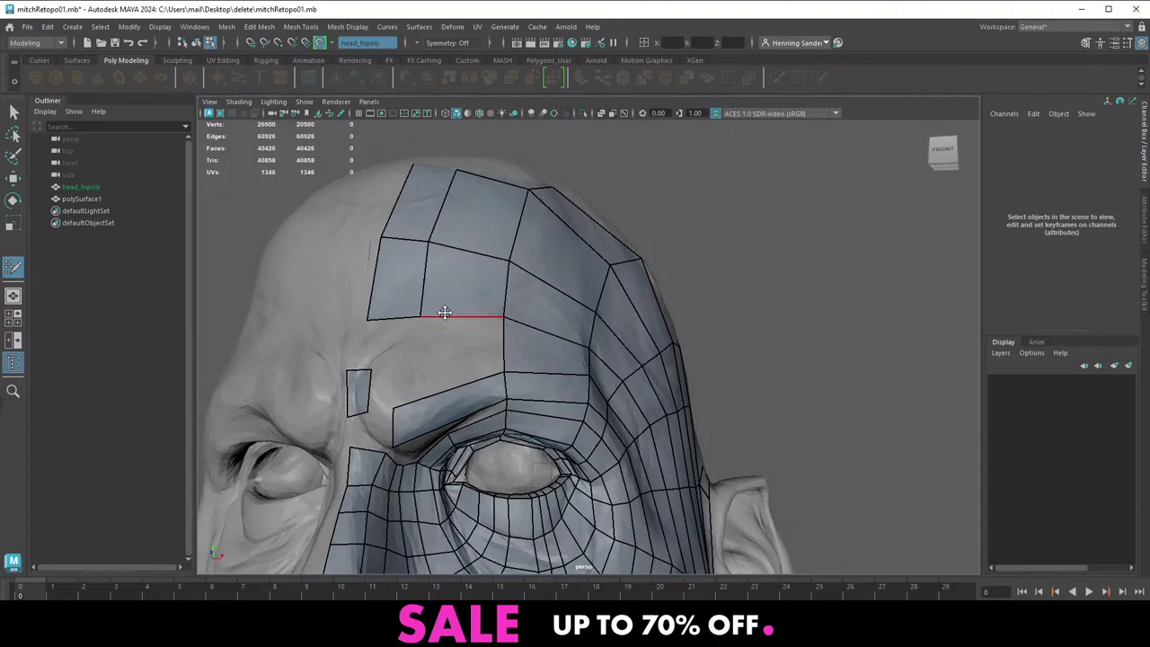
{"action": "left_click", "coordinate": [432, 395], "text": "ctrl"}
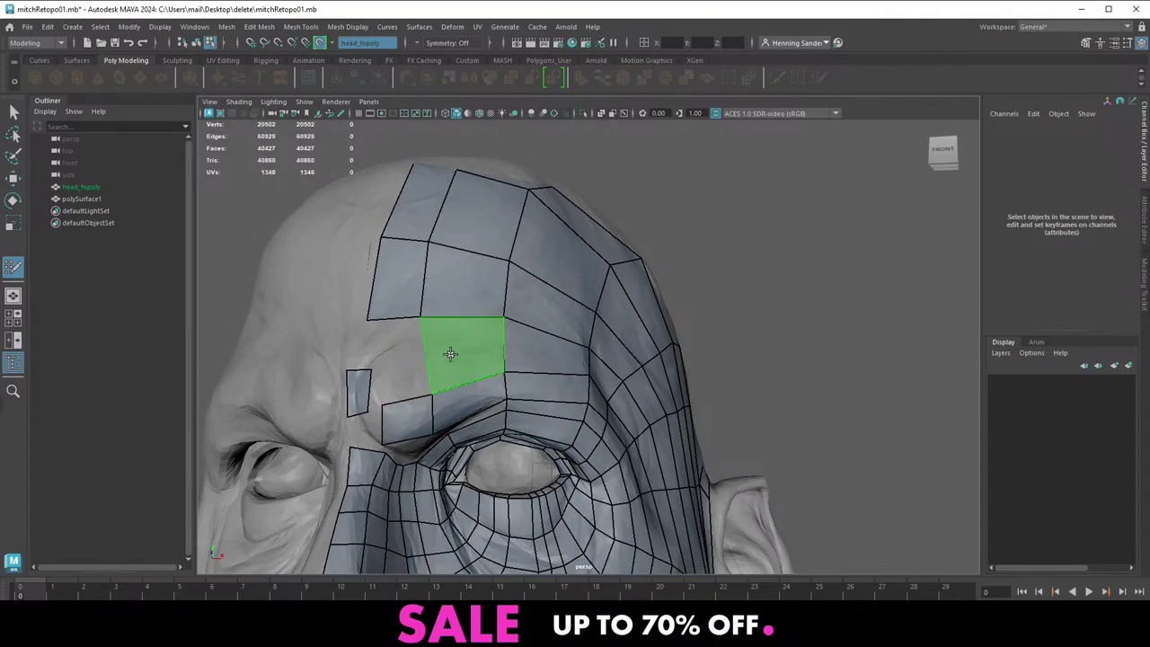
{"action": "left_click", "coordinate": [450, 353], "text": "shift"}
Delete the loose quad between the brows and extrude the brow strip's inner edge to the face's centre line
{"action": "left_click_drag", "start_coordinate": [431, 293], "coordinate": [461, 276], "text": "alt"}
{"action": "scroll", "coordinate": [449, 304], "scroll_direction": "down", "scroll_amount": 1}
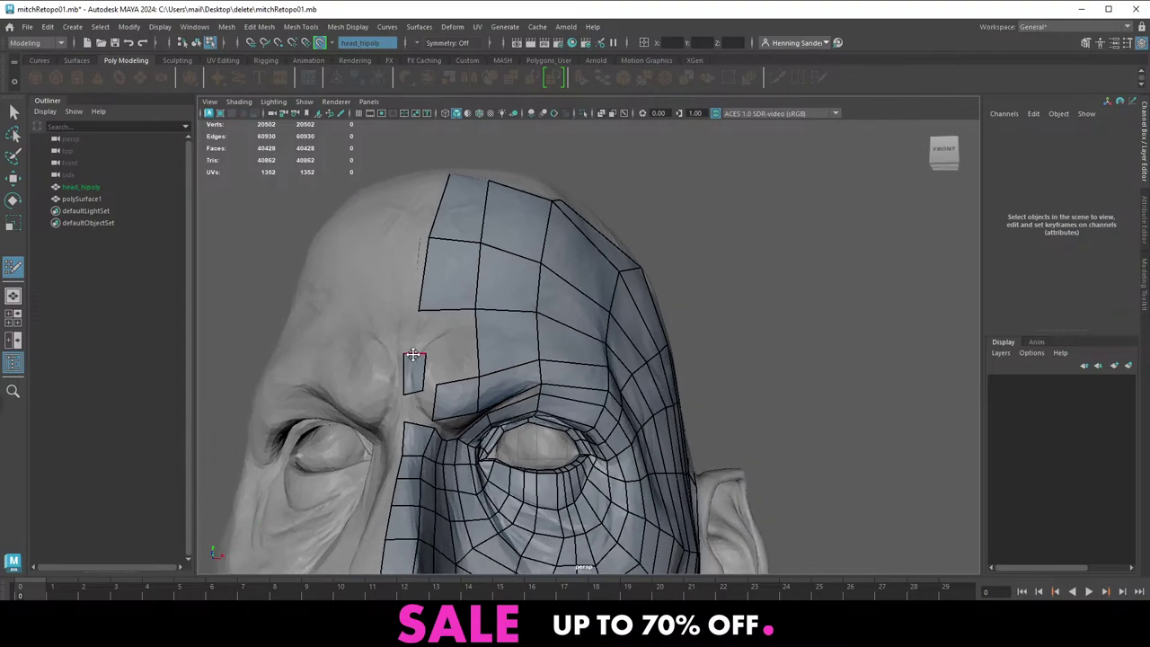
{"action": "left_click", "coordinate": [416, 358], "text": "ctrl+shift"}
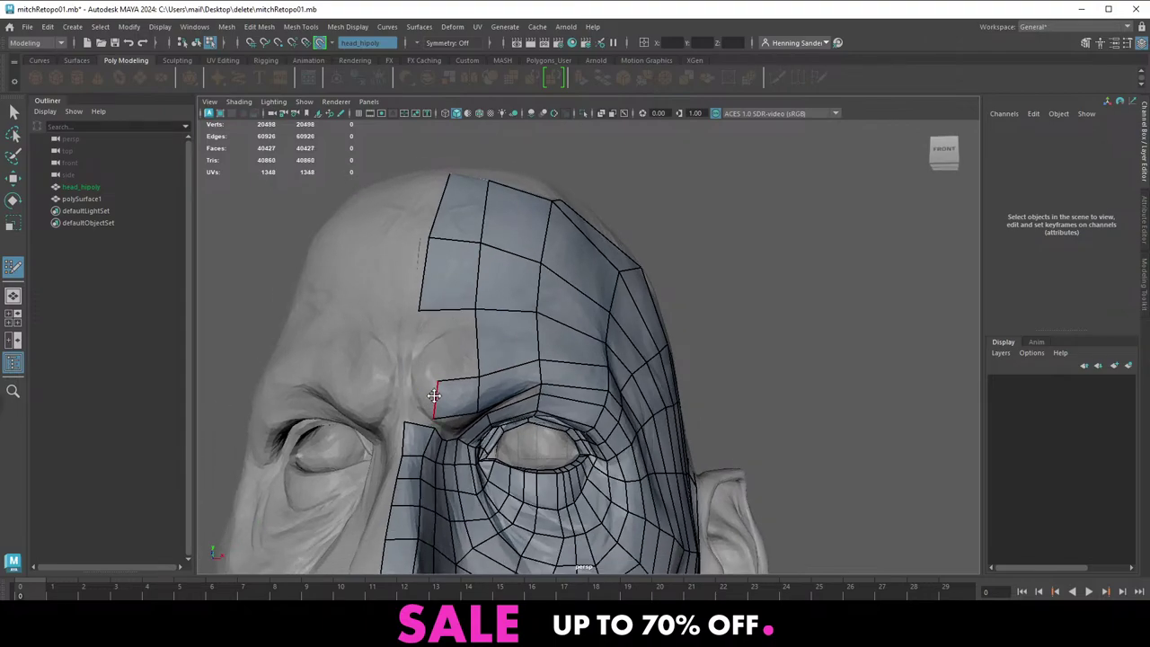
{"action": "left_click_drag", "start_coordinate": [434, 395], "coordinate": [414, 395]}
{"action": "left_click", "coordinate": [421, 392], "text": "ctrl+shift"}
{"action": "middle_click_drag", "start_coordinate": [405, 397], "coordinate": [485, 354], "text": "alt"}
{"action": "scroll", "coordinate": [490, 357], "scroll_direction": "up", "scroll_amount": 2}
{"action": "left_click_drag", "start_coordinate": [480, 351], "coordinate": [440, 344]}
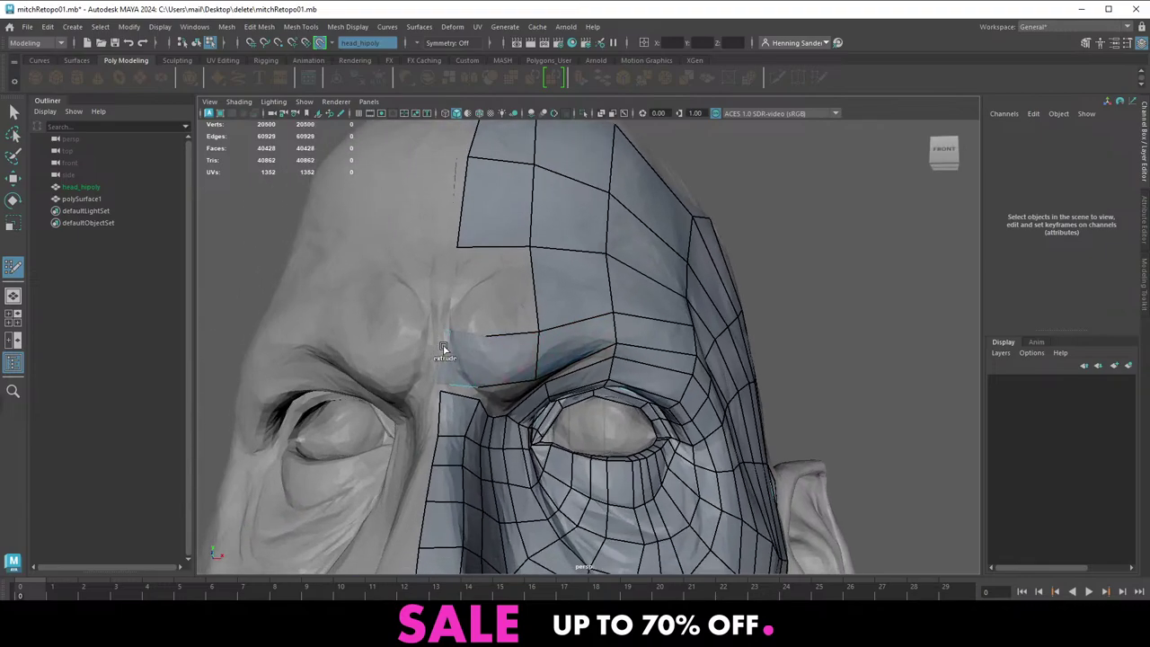
Examine the forehead and brow topology from several angles, checking how the new rows flow over the skull
{"action": "right_click_drag", "start_coordinate": [515, 308], "coordinate": [390, 192], "text": "alt"}
{"action": "left_click_drag", "start_coordinate": [619, 314], "coordinate": [529, 332], "text": "alt"}
{"action": "right_click_drag", "start_coordinate": [529, 332], "coordinate": [503, 409], "text": "alt"}
{"action": "middle_click_drag", "start_coordinate": [503, 411], "coordinate": [544, 405], "text": "alt"}
{"action": "left_click_drag", "start_coordinate": [544, 405], "coordinate": [575, 333], "text": "alt"}
{"action": "left_click_drag", "start_coordinate": [582, 398], "coordinate": [588, 363], "text": "alt"}
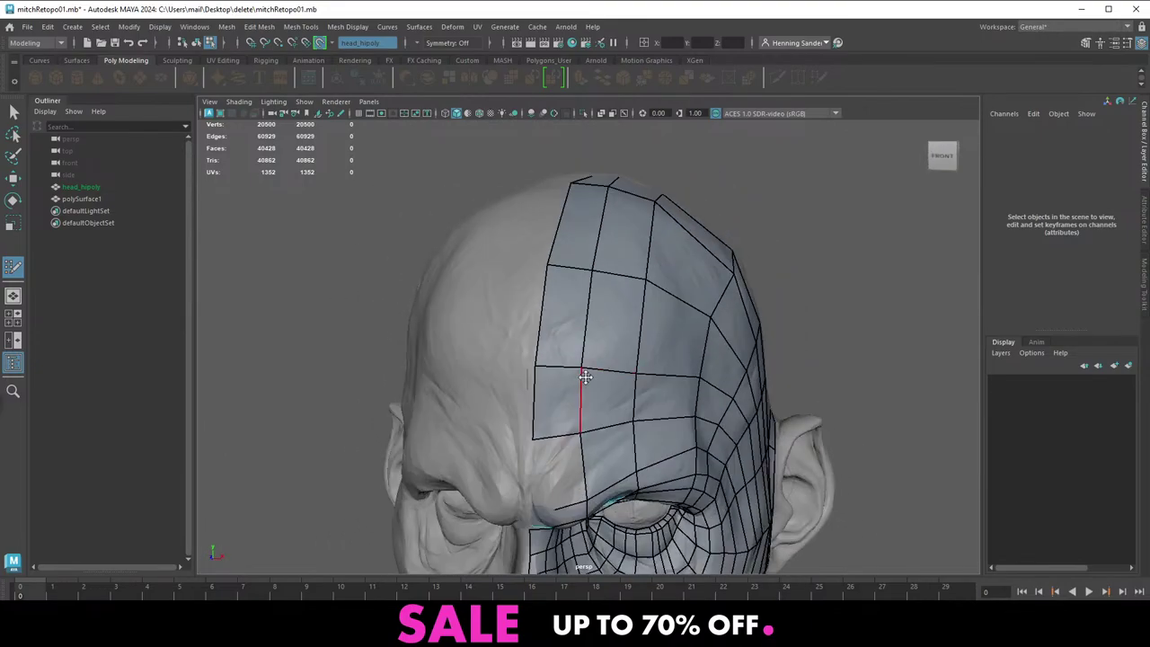
{"action": "left_click_drag", "start_coordinate": [573, 414], "coordinate": [573, 341], "text": "alt"}
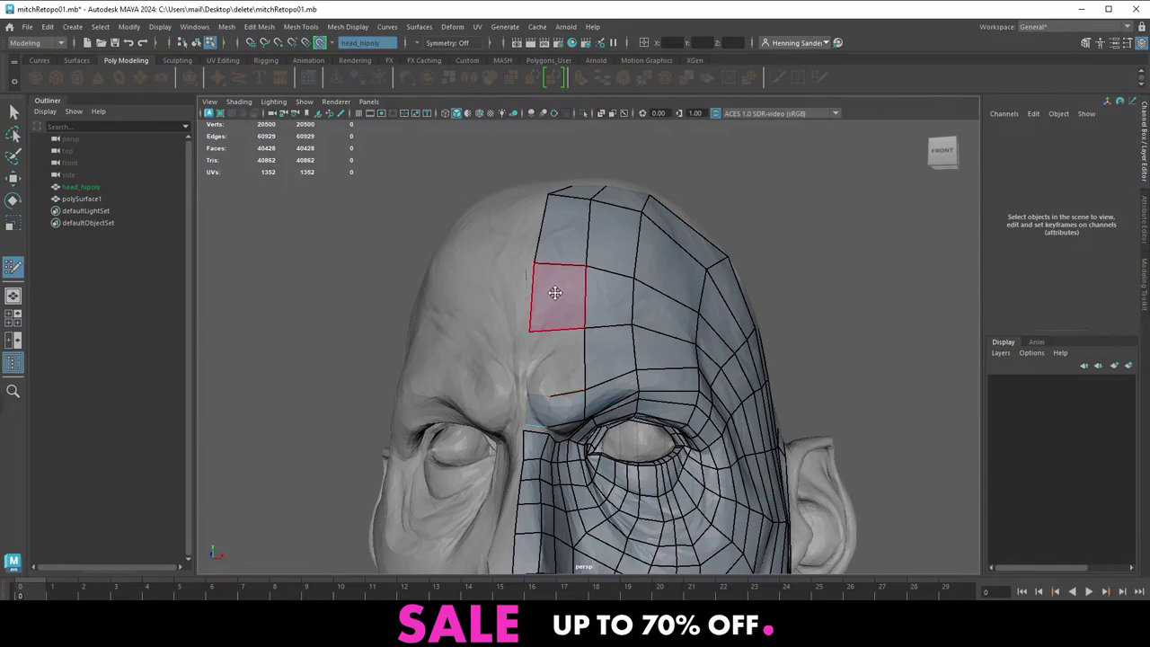
{"action": "right_click_drag", "start_coordinate": [609, 312], "coordinate": [568, 316], "text": "alt"}
{"action": "left_click_drag", "start_coordinate": [567, 316], "coordinate": [535, 322], "text": "alt"}
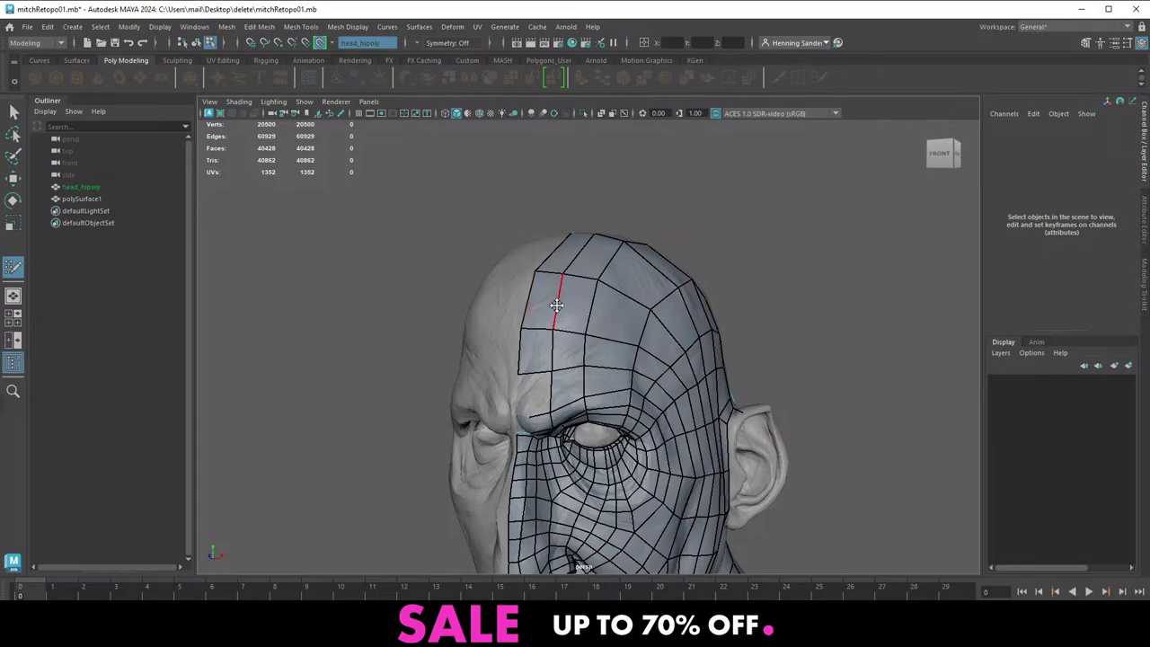
Nudge vertices of the retopology mesh on the back of the skull to even out the quad spacing
{"action": "mouse_move", "coordinate": [582, 325]}
{"action": "left_mouse_down", "text": "alt"}
{"action": "mouse_move", "coordinate": [419, 338]}
{"action": "mouse_move", "coordinate": [575, 338]}
{"action": "mouse_move", "coordinate": [545, 314]}
{"action": "left_mouse_up", "text": "alt"}
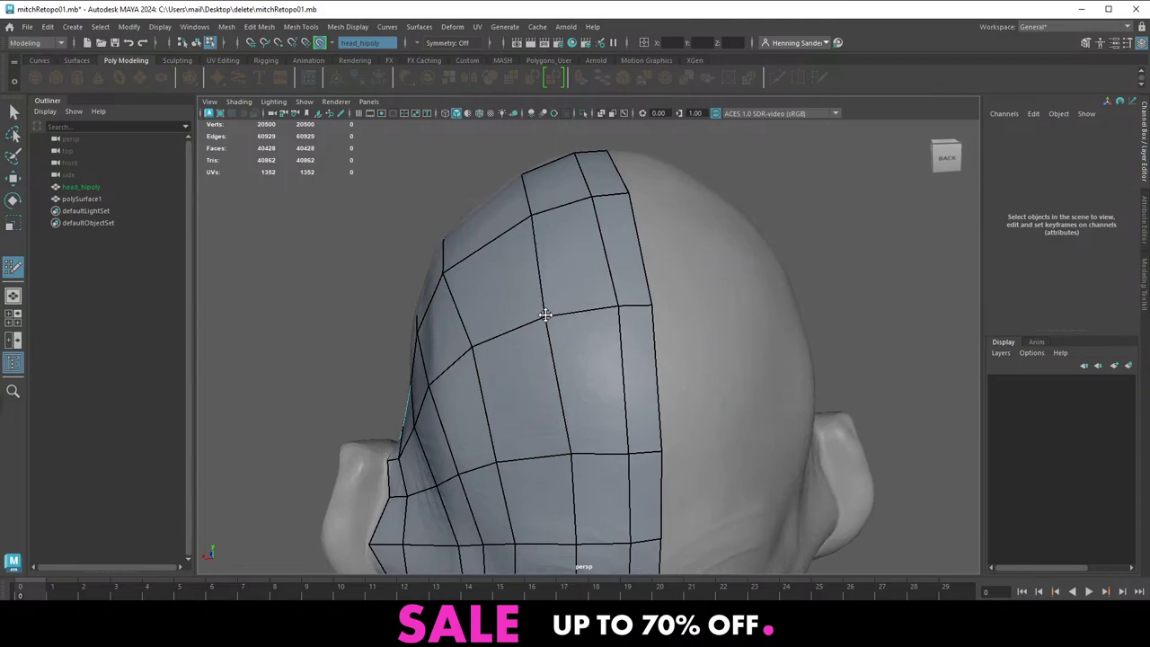
{"action": "right_click_drag", "start_coordinate": [592, 407], "coordinate": [559, 427], "text": "alt"}
{"action": "middle_click_drag", "start_coordinate": [558, 427], "coordinate": [561, 345], "text": "alt"}
{"action": "left_click_drag", "start_coordinate": [568, 344], "coordinate": [557, 346]}
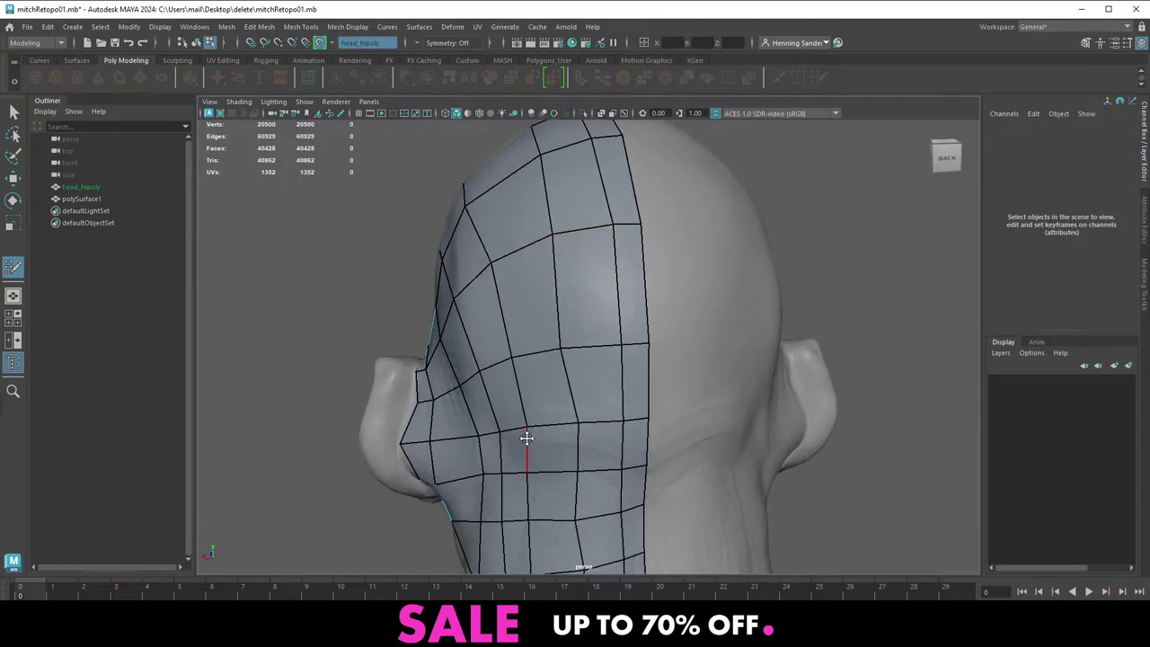
{"action": "left_click_drag", "start_coordinate": [528, 432], "coordinate": [569, 423]}
{"action": "right_click_drag", "start_coordinate": [551, 421], "coordinate": [494, 413], "text": "alt"}
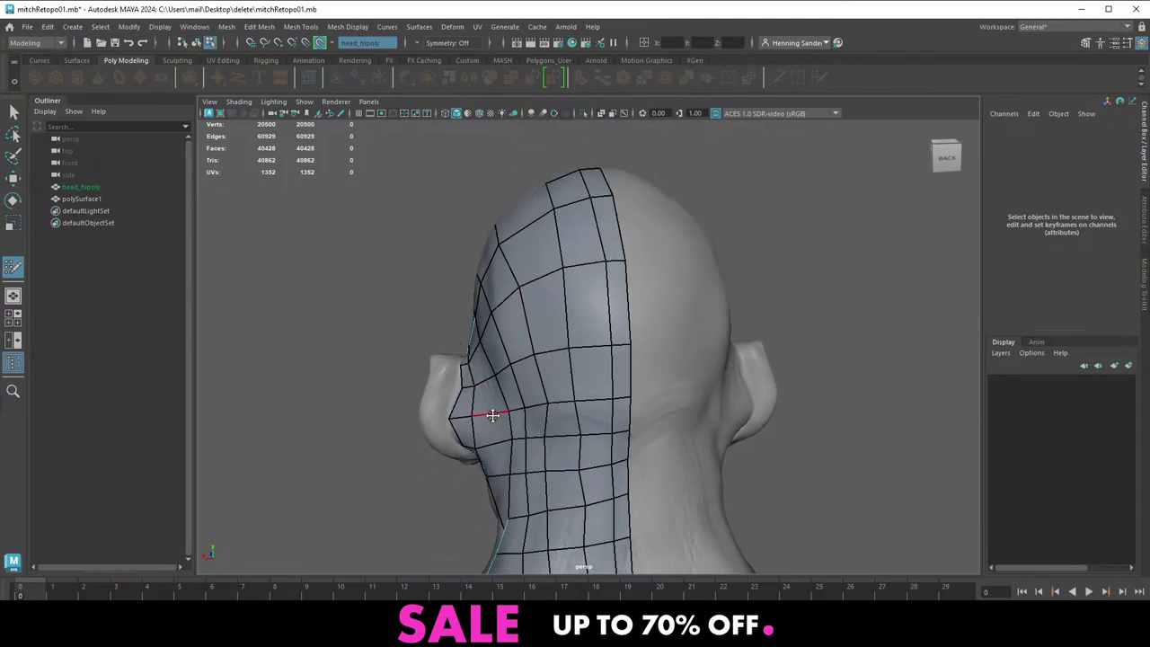
{"action": "middle_click_drag", "start_coordinate": [493, 413], "coordinate": [481, 350], "text": "alt"}
{"action": "left_click_drag", "start_coordinate": [527, 381], "coordinate": [530, 381]}
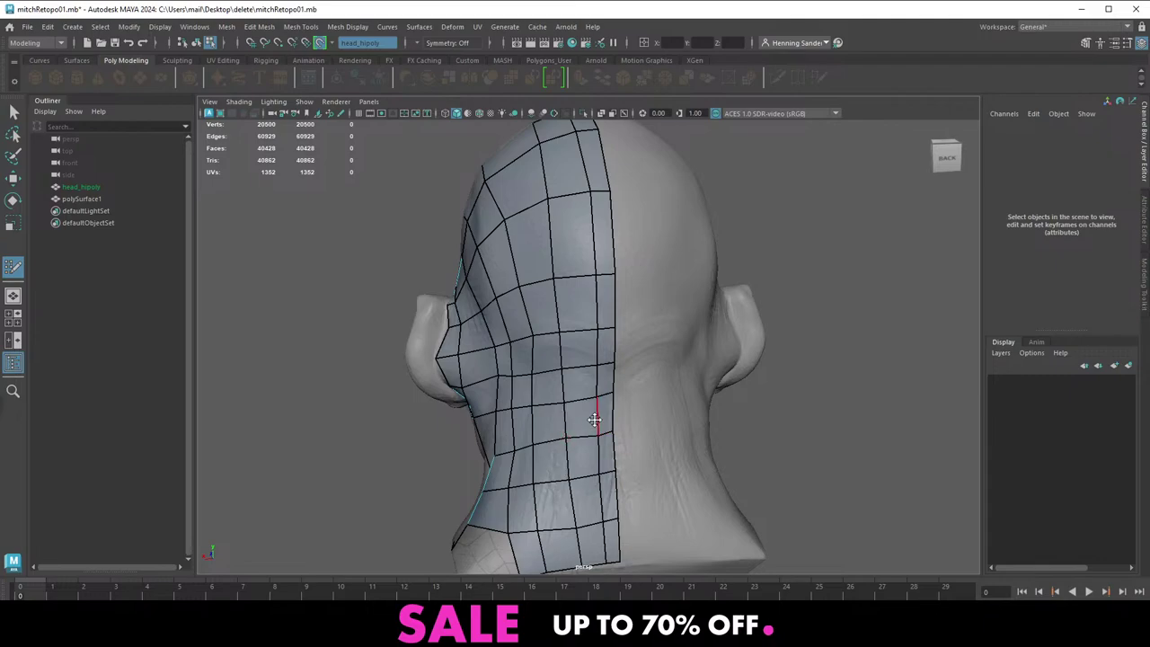
{"action": "middle_click_drag", "start_coordinate": [587, 380], "coordinate": [564, 352], "text": "alt"}
{"action": "right_click_drag", "start_coordinate": [564, 352], "coordinate": [558, 375], "text": "alt"}
{"action": "left_click_drag", "start_coordinate": [558, 375], "coordinate": [550, 372], "text": "alt"}
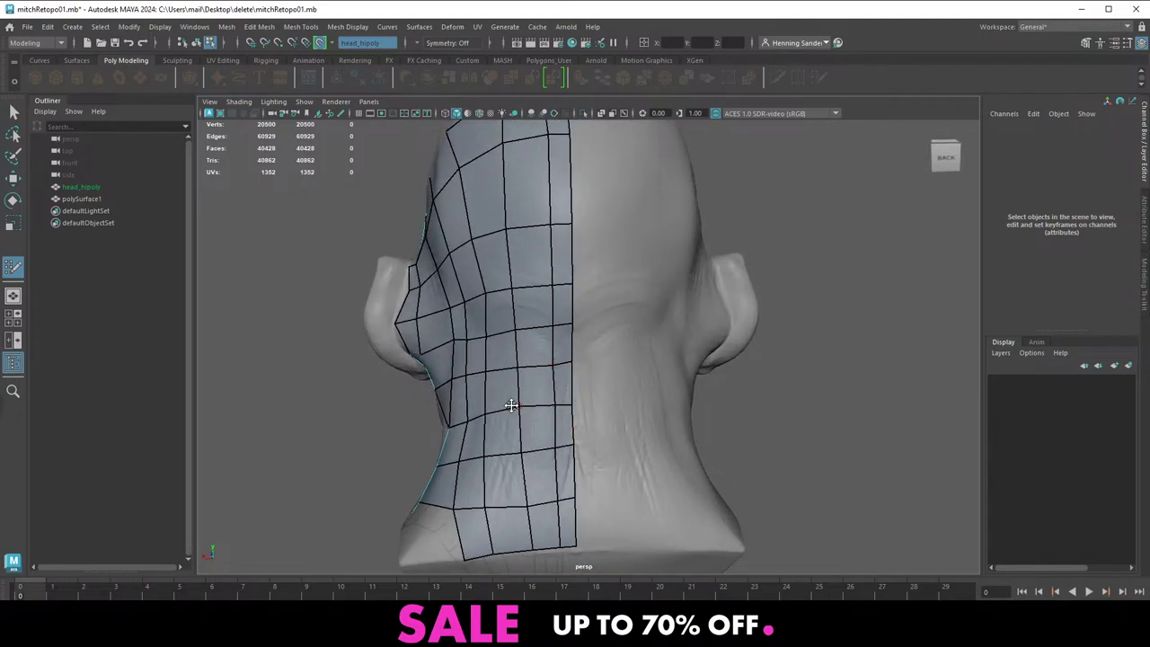
Extrude a quad along the neck's lower border at its open corner and fill the remaining gap beside it with a second quad
{"action": "middle_click_drag", "start_coordinate": [481, 454], "coordinate": [527, 354], "text": "alt"}
{"action": "left_click_drag", "start_coordinate": [507, 349], "coordinate": [565, 473], "text": "alt"}
{"action": "middle_click_drag", "start_coordinate": [591, 505], "coordinate": [622, 434], "text": "alt"}
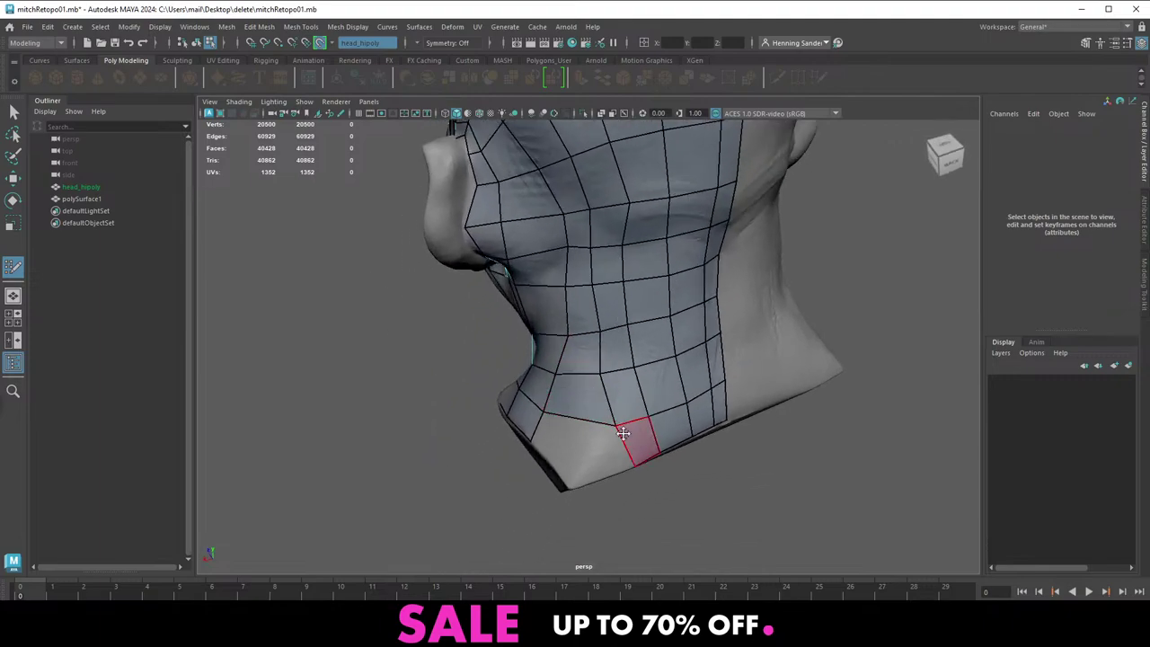
{"action": "left_click_drag", "start_coordinate": [619, 444], "coordinate": [688, 416]}
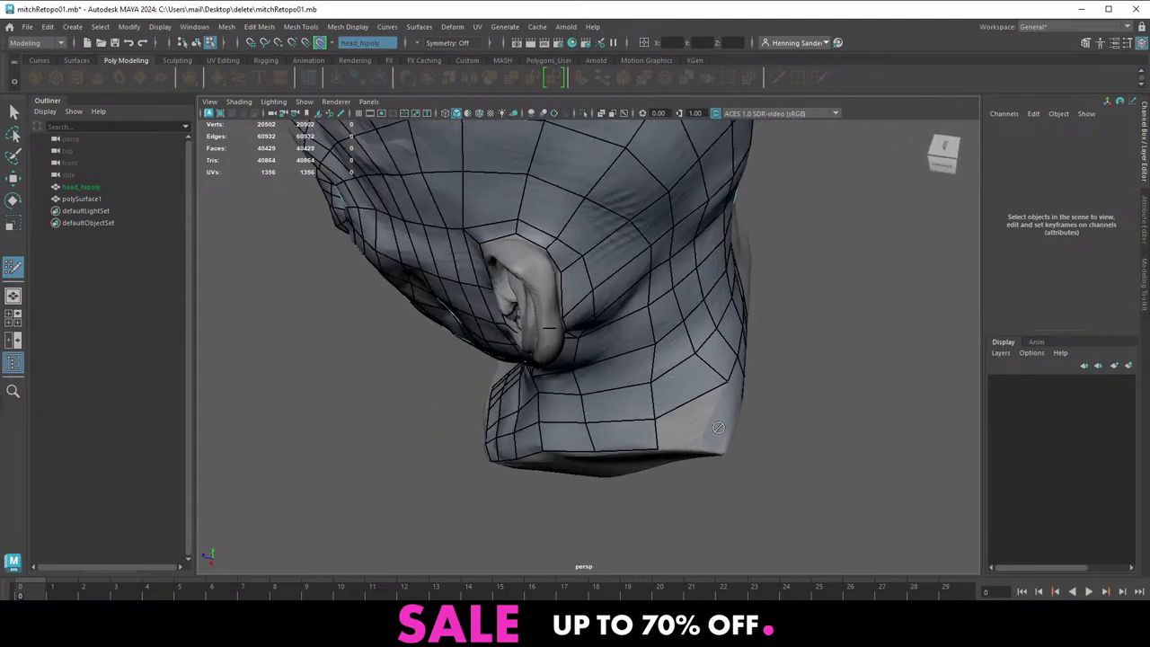
{"action": "middle_click_drag", "start_coordinate": [687, 416], "coordinate": [635, 417], "text": "alt"}
{"action": "left_click_drag", "start_coordinate": [665, 417], "coordinate": [596, 430], "text": "alt"}
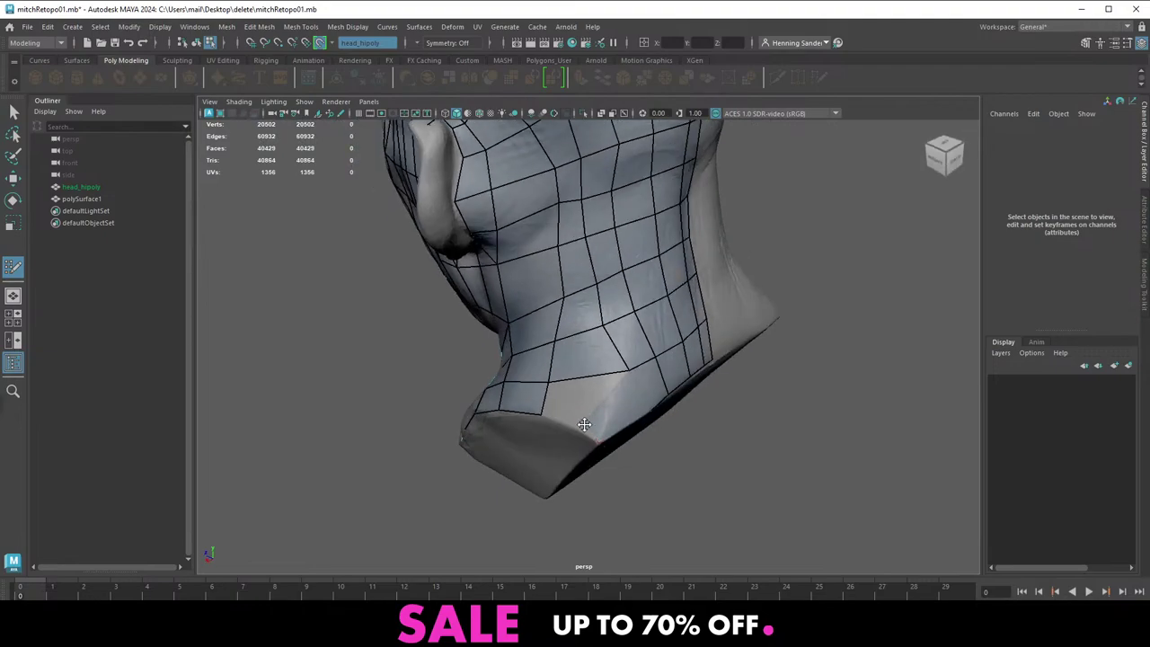
{"action": "left_click", "coordinate": [580, 394], "text": "shift"}
{"action": "mouse_move", "coordinate": [615, 389]}
{"action": "left_mouse_down", "text": "alt"}
{"action": "mouse_move", "coordinate": [545, 416]}
{"action": "mouse_move", "coordinate": [587, 416]}
{"action": "left_mouse_up", "text": "alt"}
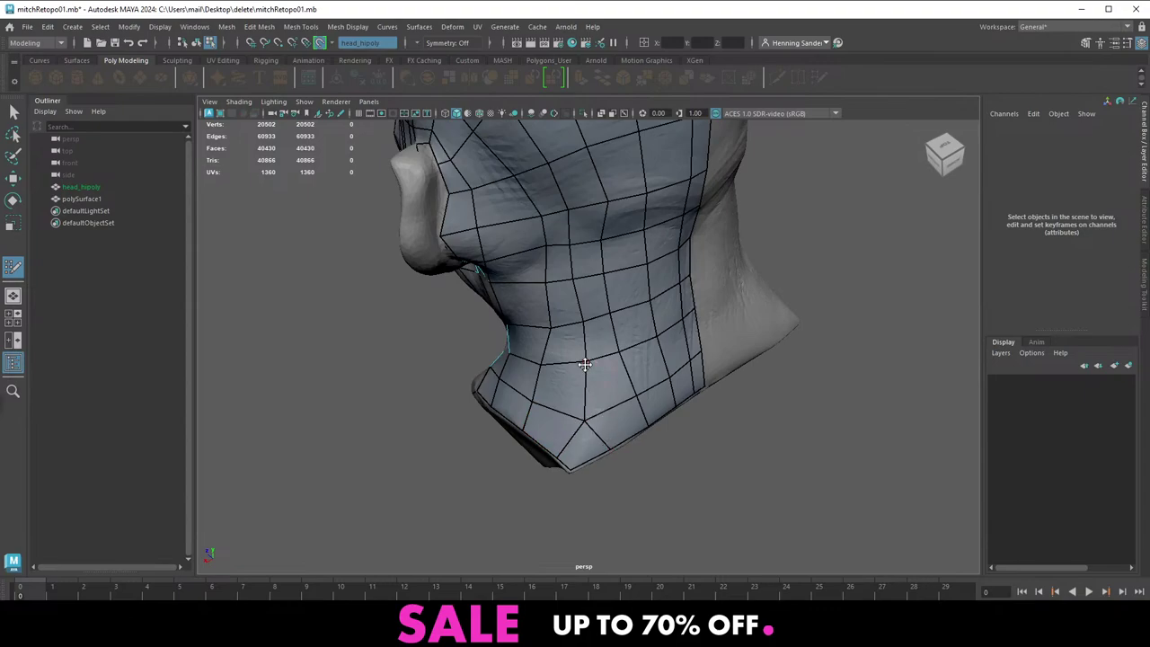
Reposition vertices on the back and side of the neck to smooth the flow around the new corner quads
{"action": "left_click_drag", "start_coordinate": [584, 364], "coordinate": [584, 378]}
{"action": "left_click_drag", "start_coordinate": [654, 335], "coordinate": [565, 380], "text": "alt"}
{"action": "left_click_drag", "start_coordinate": [609, 308], "coordinate": [606, 313]}
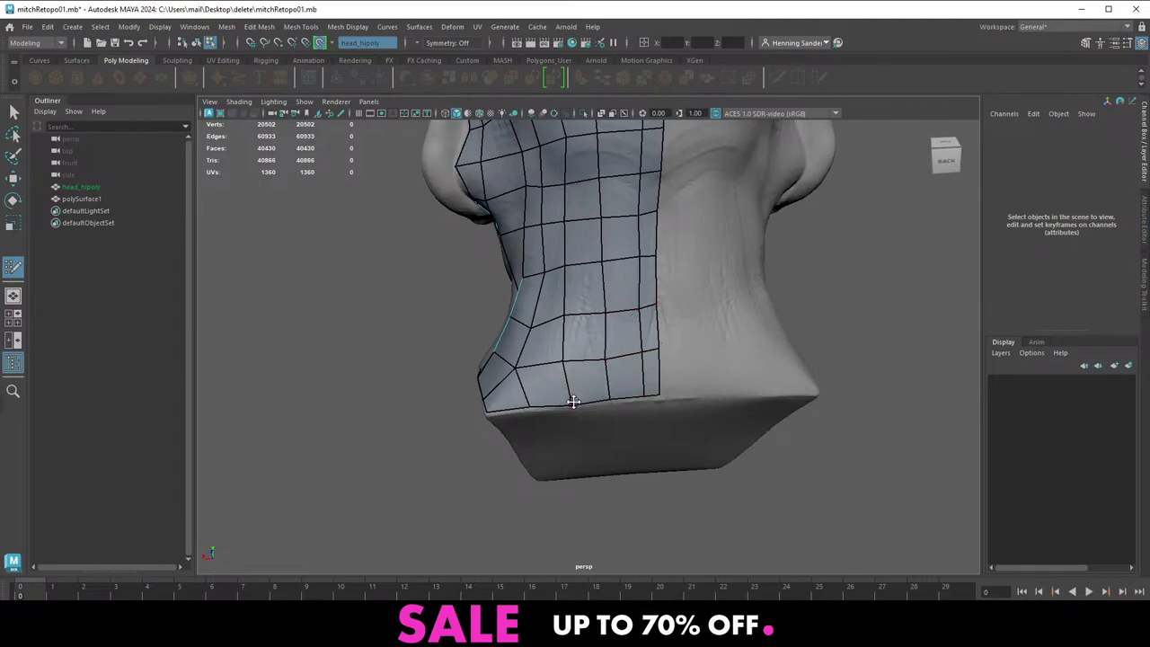
Examine the topology around the eye, eyelids, cheek and inner brow from several angles and distances
{"action": "left_click_drag", "start_coordinate": [578, 388], "coordinate": [634, 310], "text": "alt"}
{"action": "middle_click_drag", "start_coordinate": [600, 271], "coordinate": [593, 334], "text": "alt"}
{"action": "left_click_drag", "start_coordinate": [593, 333], "coordinate": [621, 303], "text": "alt"}
{"action": "scroll", "coordinate": [608, 316], "scroll_direction": "up", "scroll_amount": 3}
{"action": "scroll", "coordinate": [605, 318], "scroll_direction": "down", "scroll_amount": 3}
{"action": "left_click_drag", "start_coordinate": [532, 306], "coordinate": [560, 306], "text": "alt"}
{"action": "middle_click_drag", "start_coordinate": [561, 306], "coordinate": [618, 316], "text": "alt"}
{"action": "scroll", "coordinate": [584, 341], "scroll_direction": "up", "scroll_amount": 3}
{"action": "left_click_drag", "start_coordinate": [549, 378], "coordinate": [611, 361], "text": "alt"}
{"action": "scroll", "coordinate": [588, 343], "scroll_direction": "down", "scroll_amount": 3}
{"action": "middle_click_drag", "start_coordinate": [611, 361], "coordinate": [614, 426], "text": "alt"}
{"action": "scroll", "coordinate": [584, 379], "scroll_direction": "up", "scroll_amount": 3}
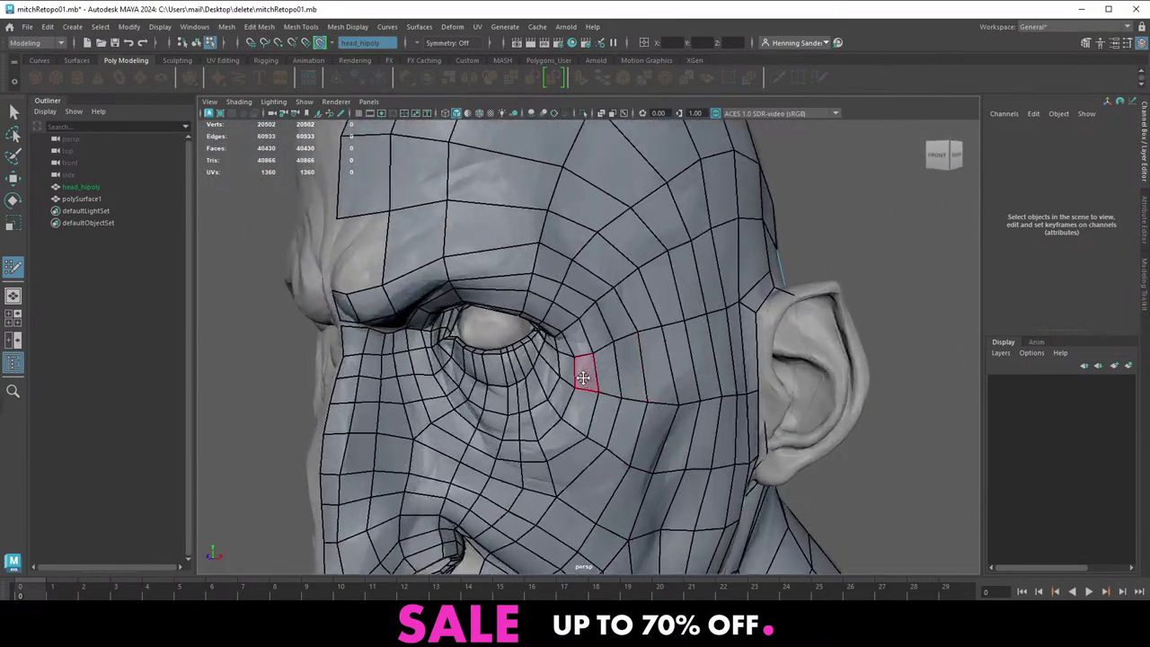
{"action": "left_click_drag", "start_coordinate": [583, 377], "coordinate": [592, 380], "text": "alt"}
{"action": "scroll", "coordinate": [592, 379], "scroll_direction": "up", "scroll_amount": 4}
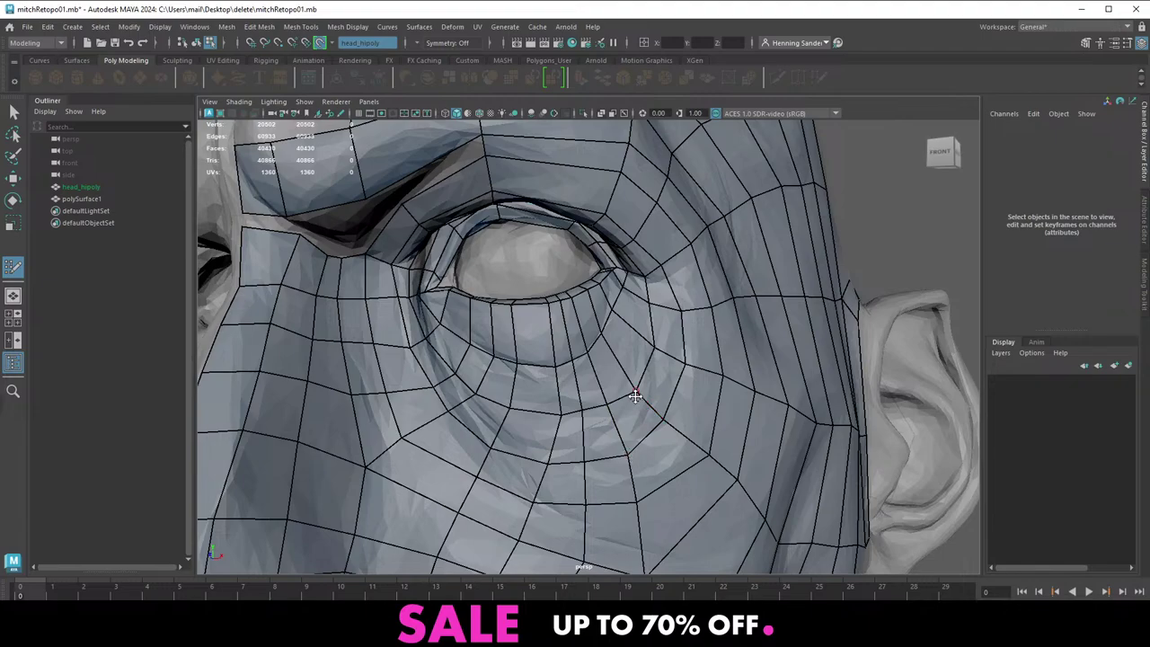
{"action": "left_click_drag", "start_coordinate": [639, 384], "coordinate": [593, 397], "text": "alt"}
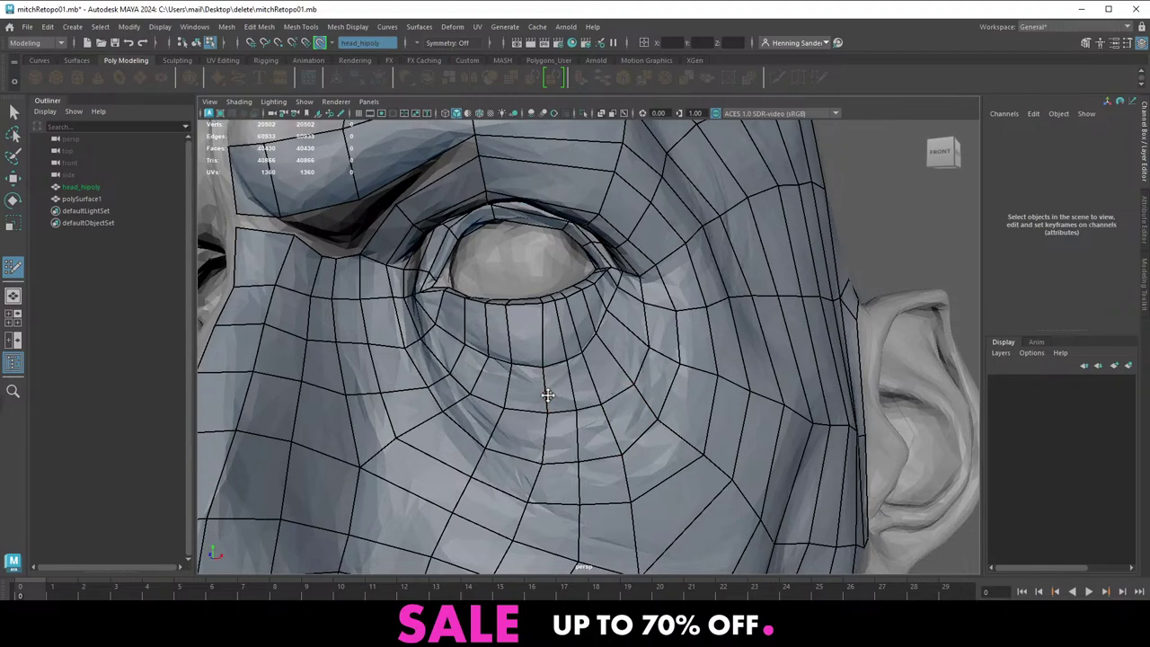
{"action": "left_click_drag", "start_coordinate": [535, 313], "coordinate": [539, 339], "text": "alt"}
{"action": "scroll", "coordinate": [539, 339], "scroll_direction": "up", "scroll_amount": 4}
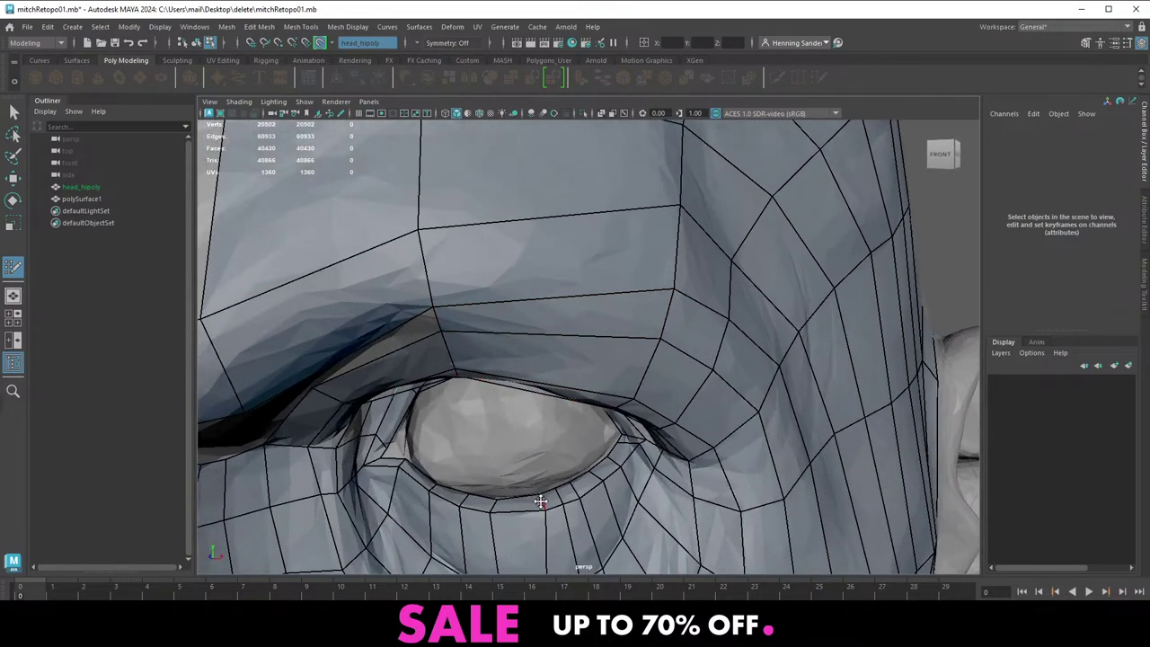
{"action": "middle_click_drag", "start_coordinate": [532, 499], "coordinate": [615, 388], "text": "alt"}
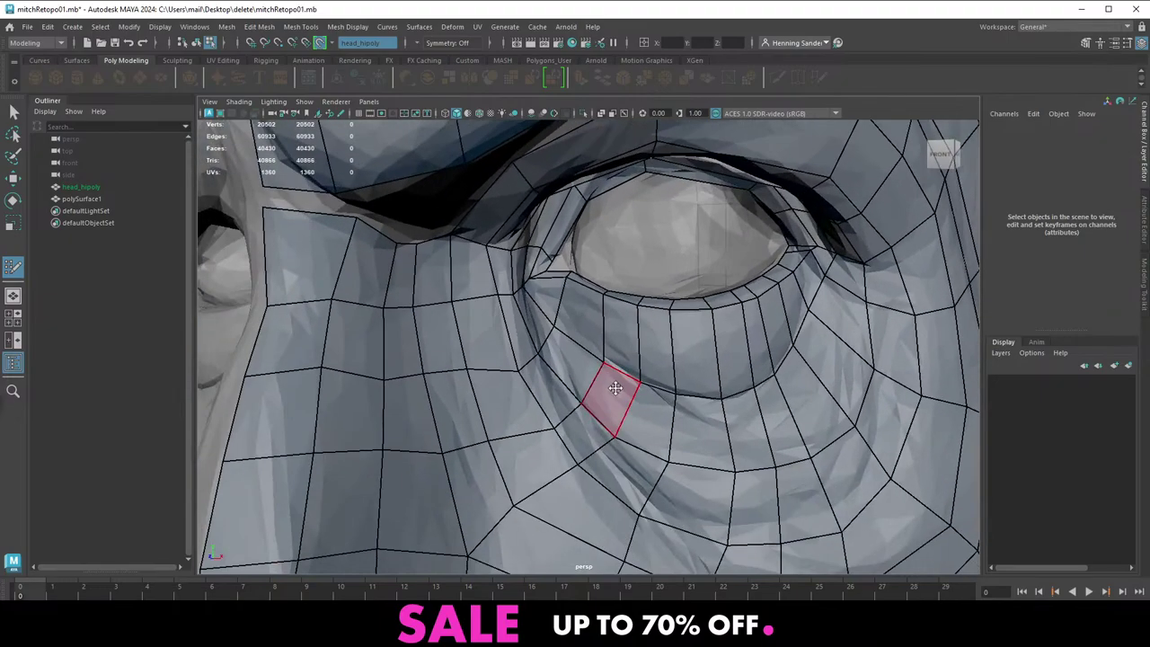
{"action": "scroll", "coordinate": [616, 388], "scroll_direction": "down", "scroll_amount": 5}
{"action": "left_click_drag", "start_coordinate": [603, 384], "coordinate": [609, 315], "text": "alt"}
{"action": "scroll", "coordinate": [585, 398], "scroll_direction": "down", "scroll_amount": 5}
{"action": "scroll", "coordinate": [611, 315], "scroll_direction": "up", "scroll_amount": 5}
{"action": "middle_click_drag", "start_coordinate": [492, 190], "coordinate": [547, 339], "text": "alt"}
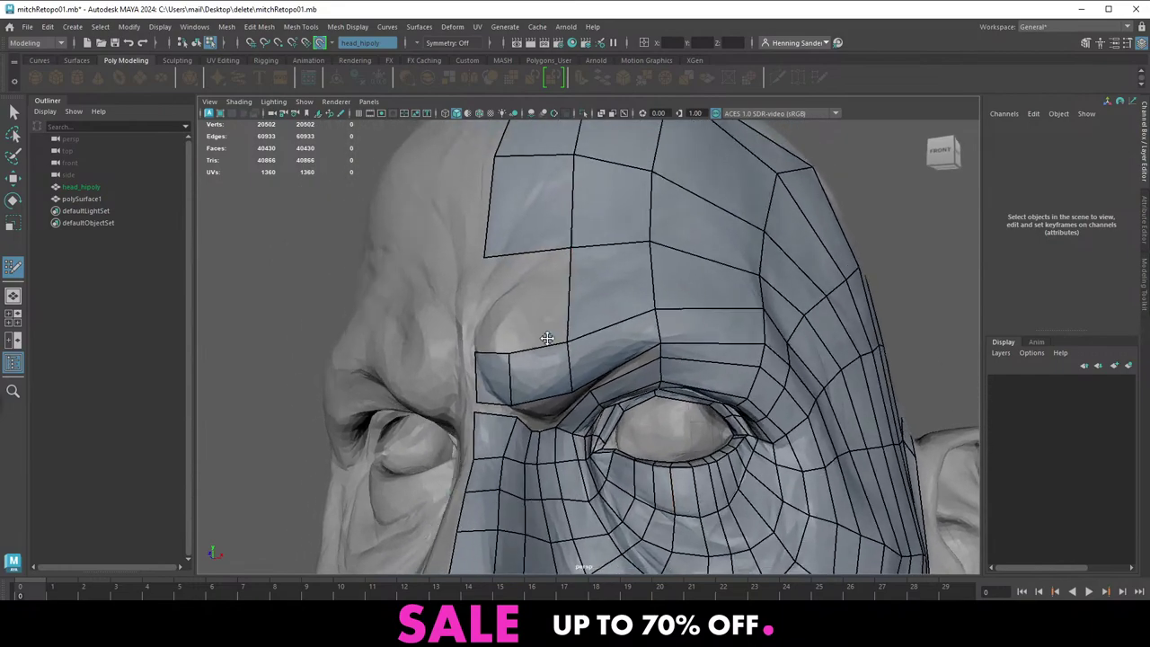
{"action": "left_click_drag", "start_coordinate": [547, 339], "coordinate": [565, 337], "text": "alt"}
Cut a vertical edge through the forehead quads next to the centre line with the Multi-Cut tool, lining it up with the inner brow edge
{"action": "right_click_drag", "start_coordinate": [614, 329], "coordinate": [562, 299], "text": "alt"}
{"action": "mouse_move", "coordinate": [631, 344]}
{"action": "right_mouse_down", "text": "alt"}
{"action": "mouse_move", "coordinate": [601, 317]}
{"action": "mouse_move", "coordinate": [655, 277]}
{"action": "mouse_move", "coordinate": [707, 298]}
{"action": "mouse_move", "coordinate": [642, 300]}
{"action": "right_mouse_up", "text": "alt"}
{"action": "key", "text": "q"}
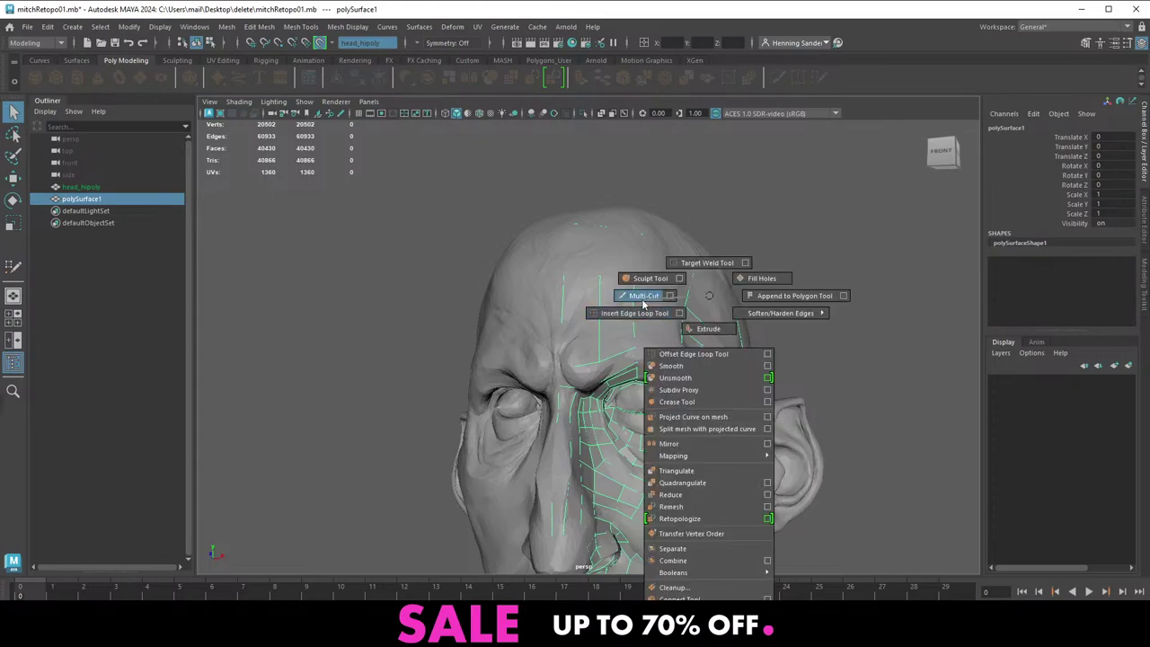
{"action": "right_click_drag", "start_coordinate": [642, 300], "coordinate": [642, 299], "text": "shift"}
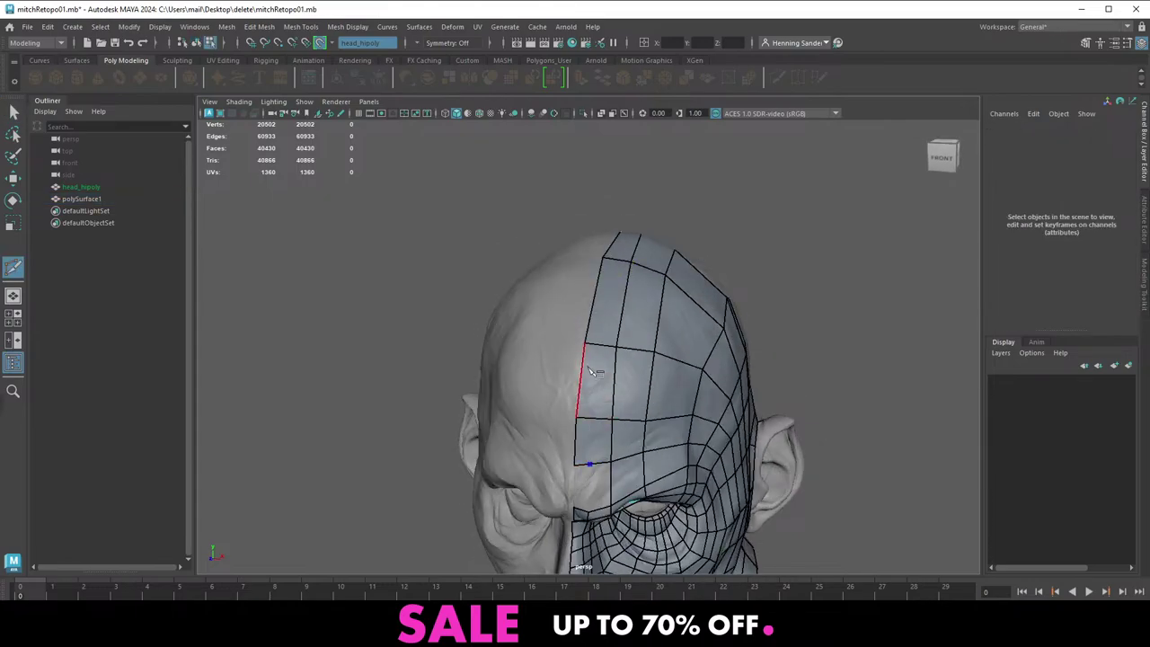
{"action": "left_click_drag", "start_coordinate": [623, 430], "coordinate": [615, 377], "text": "alt"}
{"action": "right_click_drag", "start_coordinate": [550, 363], "coordinate": [595, 390], "text": "alt"}
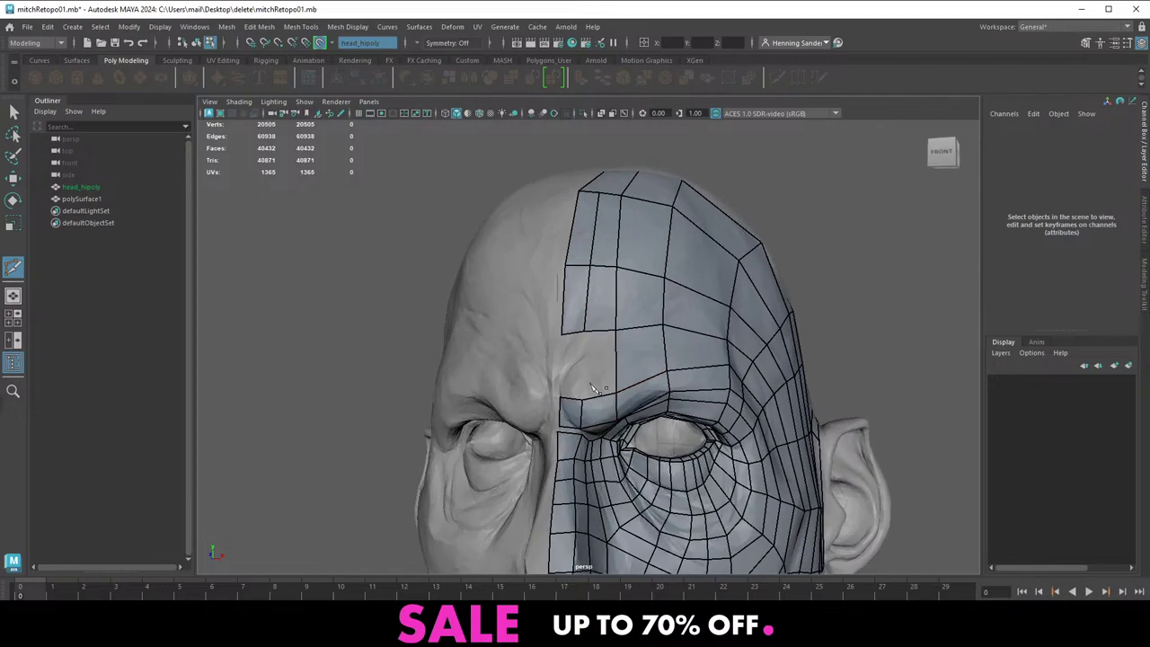
Return to Quad Draw on the retopology mesh and fill the gap between the forehead and the inner brow with two quads
{"action": "left_click_drag", "start_coordinate": [596, 389], "coordinate": [604, 371], "text": "alt"}
{"action": "key", "text": "w"}
{"action": "right_click_drag", "start_coordinate": [601, 314], "coordinate": [616, 572]}
{"action": "key", "text": "w"}
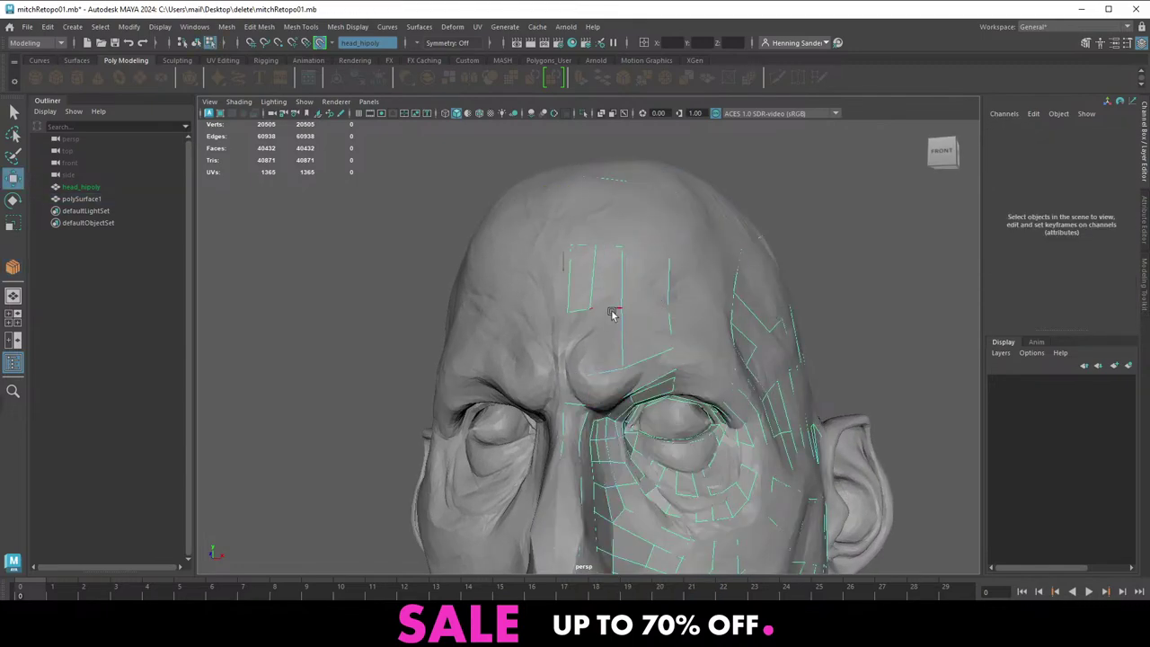
{"action": "mouse_move", "coordinate": [611, 312]}
{"action": "right_mouse_down"}
{"action": "mouse_move", "coordinate": [649, 274]}
{"action": "mouse_move", "coordinate": [656, 546]}
{"action": "mouse_move", "coordinate": [638, 586]}
{"action": "right_mouse_up"}
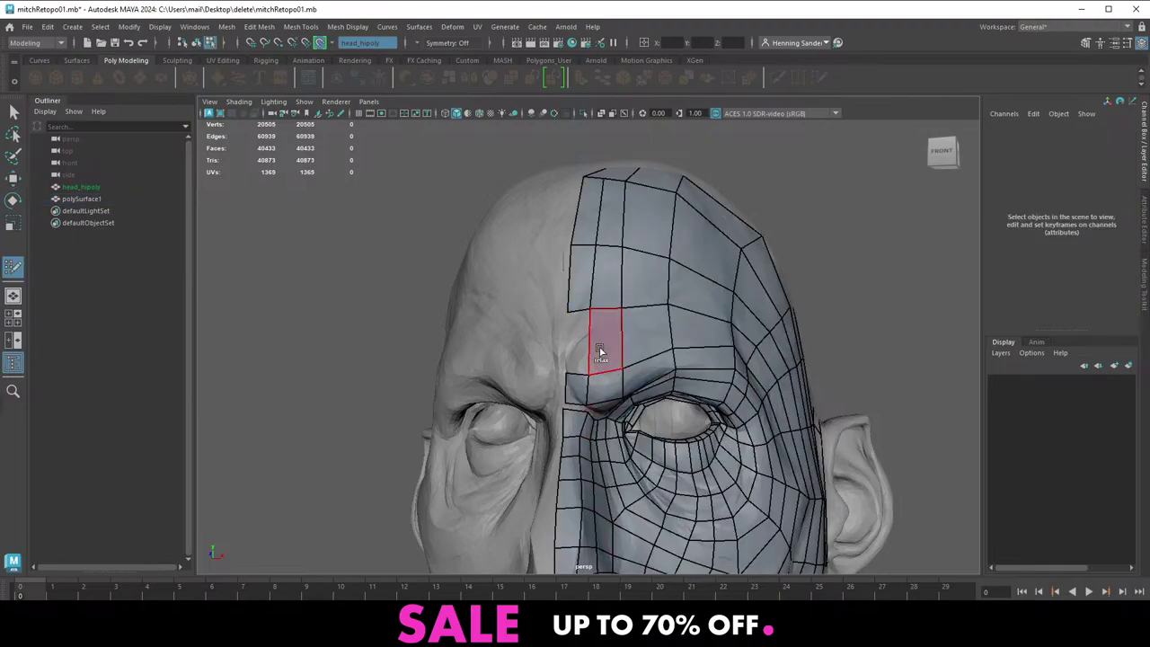
{"action": "left_click", "coordinate": [578, 344], "text": "shift"}
Examine the edge flow over the cheek, around the ear, across the back of the head and neck, and around the nose and eye
{"action": "right_click_drag", "start_coordinate": [537, 337], "coordinate": [549, 288], "text": "alt"}
{"action": "mouse_move", "coordinate": [549, 288]}
{"action": "left_mouse_down", "text": "alt"}
{"action": "mouse_move", "coordinate": [514, 355]}
{"action": "mouse_move", "coordinate": [522, 314]}
{"action": "mouse_move", "coordinate": [561, 303]}
{"action": "mouse_move", "coordinate": [533, 342]}
{"action": "mouse_move", "coordinate": [528, 322]}
{"action": "mouse_move", "coordinate": [555, 436]}
{"action": "mouse_move", "coordinate": [535, 419]}
{"action": "left_mouse_up", "text": "alt"}
{"action": "middle_click_drag", "start_coordinate": [535, 419], "coordinate": [547, 373], "text": "alt"}
{"action": "scroll", "coordinate": [547, 374], "scroll_direction": "up", "scroll_amount": 2}
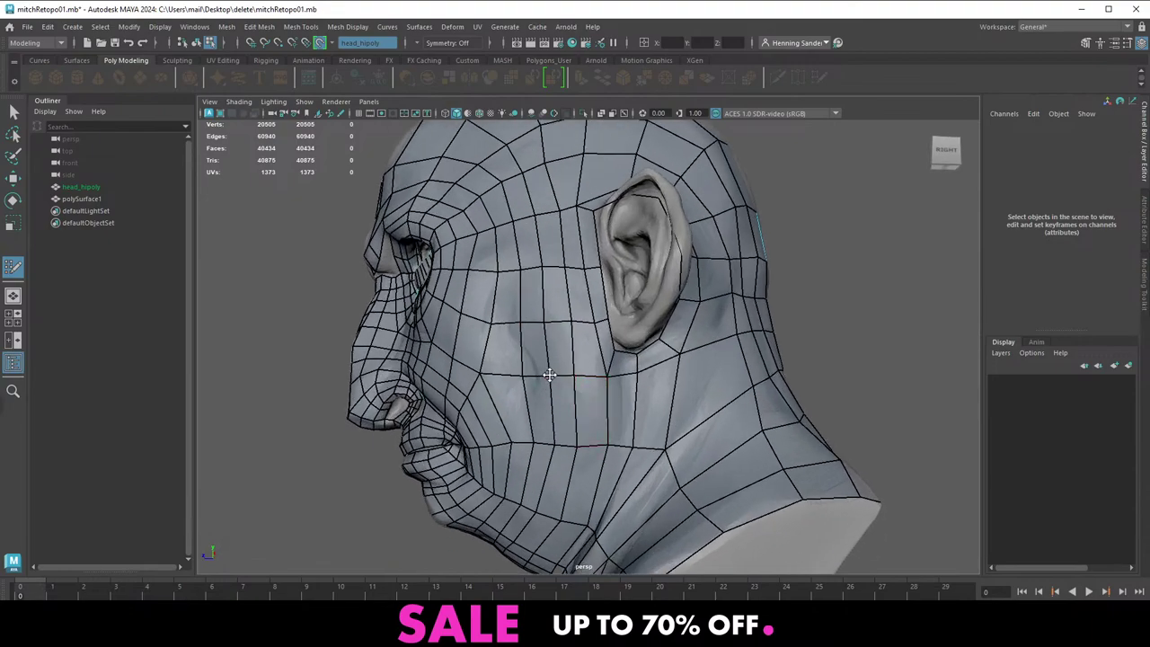
{"action": "left_click_drag", "start_coordinate": [612, 373], "coordinate": [606, 380], "text": "alt"}
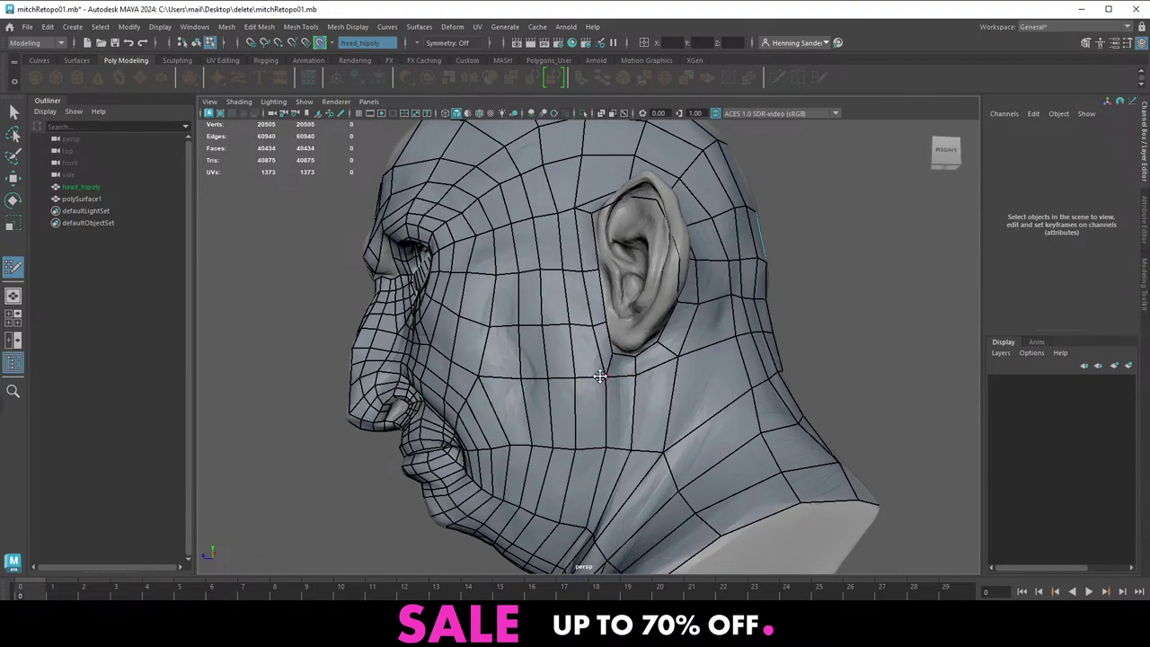
{"action": "left_click_drag", "start_coordinate": [566, 446], "coordinate": [561, 378], "text": "alt"}
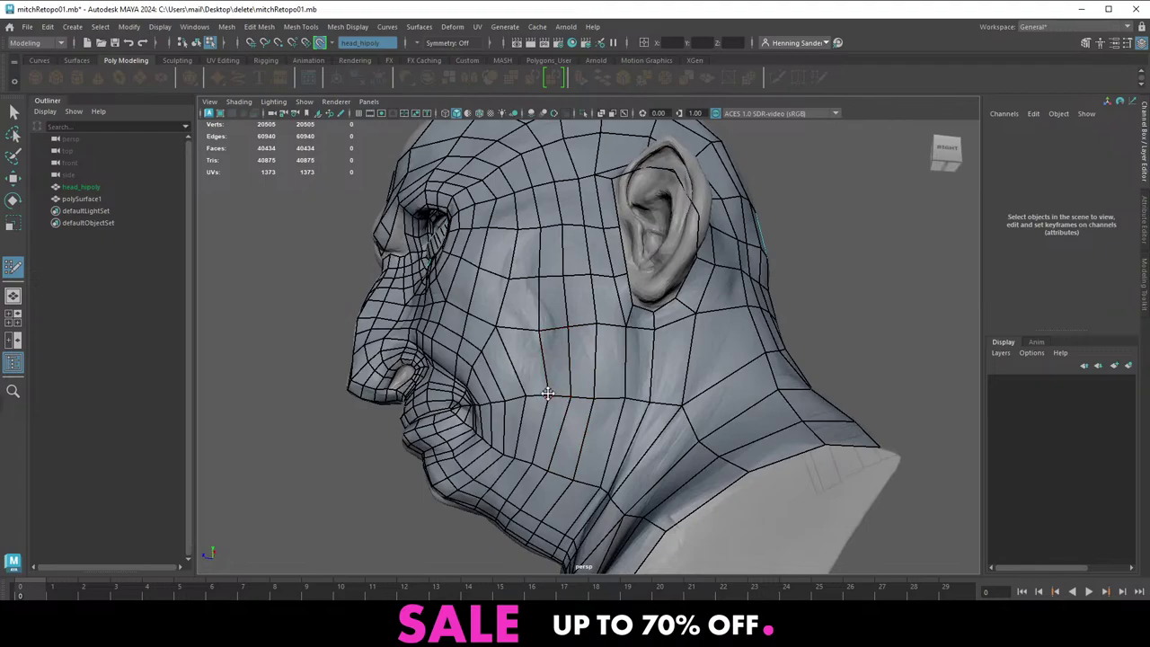
{"action": "scroll", "coordinate": [608, 385], "scroll_direction": "down", "scroll_amount": 3}
{"action": "left_click_drag", "start_coordinate": [629, 369], "coordinate": [584, 404], "text": "alt"}
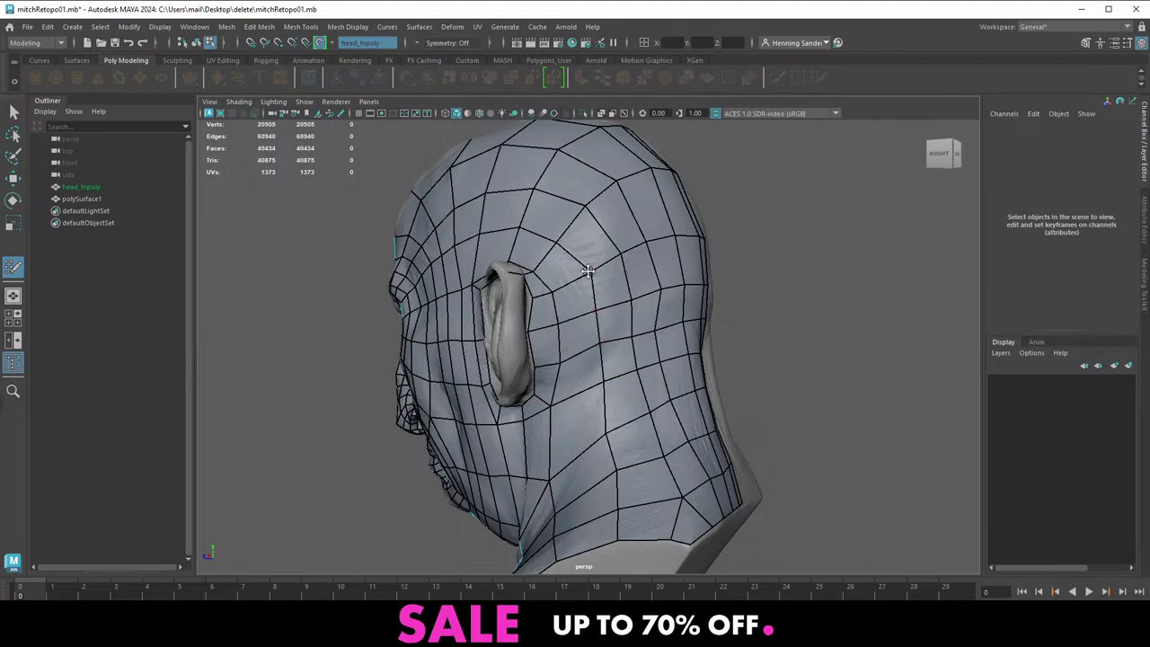
{"action": "left_click_drag", "start_coordinate": [626, 298], "coordinate": [520, 369], "text": "alt"}
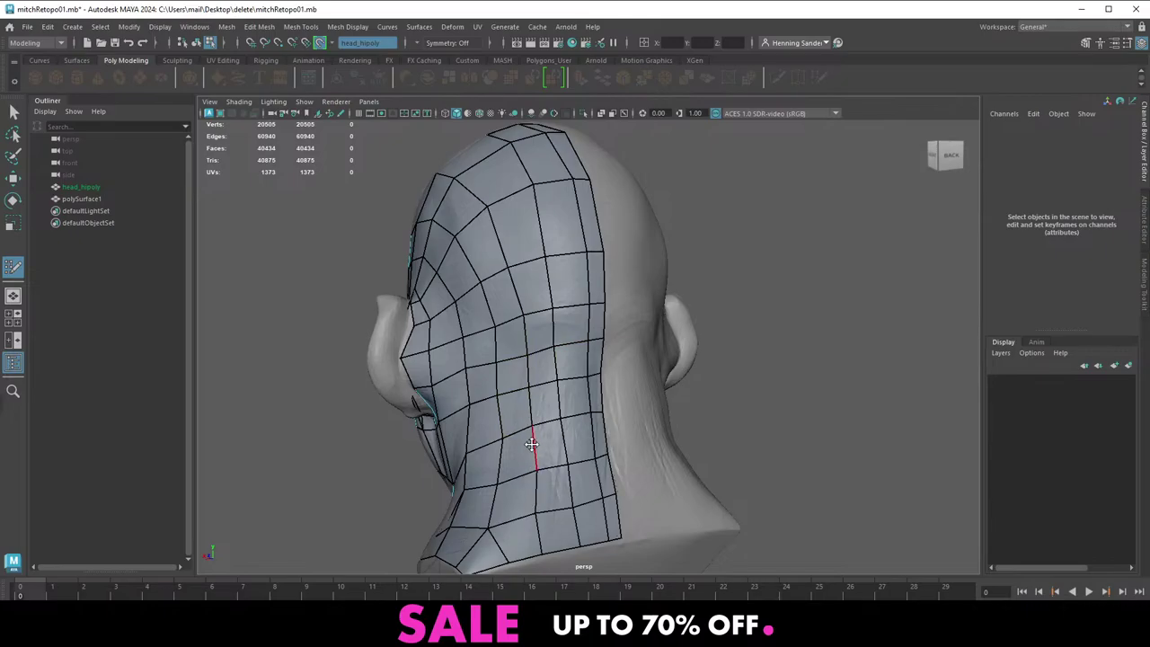
{"action": "scroll", "coordinate": [532, 443], "scroll_direction": "down", "scroll_amount": 4}
{"action": "left_click_drag", "start_coordinate": [532, 443], "coordinate": [629, 337], "text": "alt"}
{"action": "middle_click_drag", "start_coordinate": [629, 336], "coordinate": [515, 316], "text": "alt"}
{"action": "scroll", "coordinate": [530, 359], "scroll_direction": "up", "scroll_amount": 4}
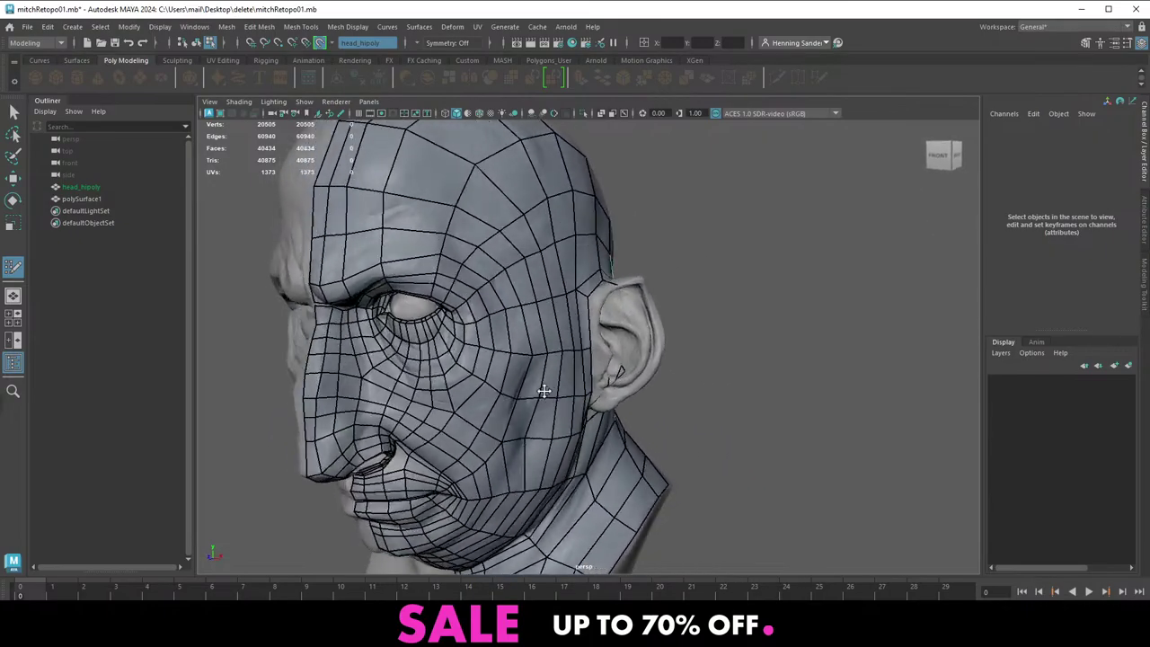
{"action": "left_click_drag", "start_coordinate": [544, 391], "coordinate": [566, 377], "text": "alt"}
{"action": "middle_click_drag", "start_coordinate": [543, 220], "coordinate": [531, 344], "text": "alt"}
{"action": "left_click_drag", "start_coordinate": [531, 344], "coordinate": [521, 238], "text": "alt"}
{"action": "middle_click_drag", "start_coordinate": [520, 239], "coordinate": [532, 314], "text": "alt"}
{"action": "scroll", "coordinate": [544, 314], "scroll_direction": "up", "scroll_amount": 2}
{"action": "left_click_drag", "start_coordinate": [539, 305], "coordinate": [508, 239], "text": "alt"}
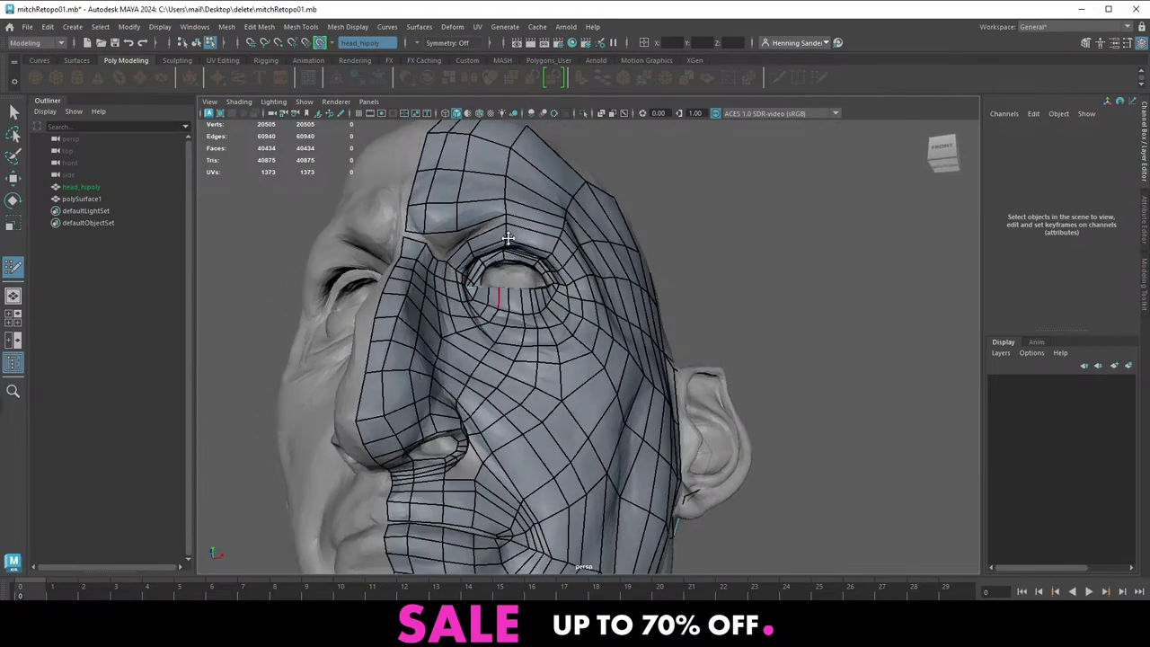
Fill quads in the gap under the inner brow, beside the eye socket and across the nose bridge
{"action": "middle_click_drag", "start_coordinate": [507, 239], "coordinate": [550, 325], "text": "alt"}
{"action": "scroll", "coordinate": [539, 330], "scroll_direction": "up", "scroll_amount": 3}
{"action": "mouse_move", "coordinate": [464, 338]}
{"action": "left_mouse_down", "text": "alt"}
{"action": "mouse_move", "coordinate": [498, 315]}
{"action": "mouse_move", "coordinate": [470, 357]}
{"action": "mouse_move", "coordinate": [474, 330]}
{"action": "left_mouse_up", "text": "alt"}
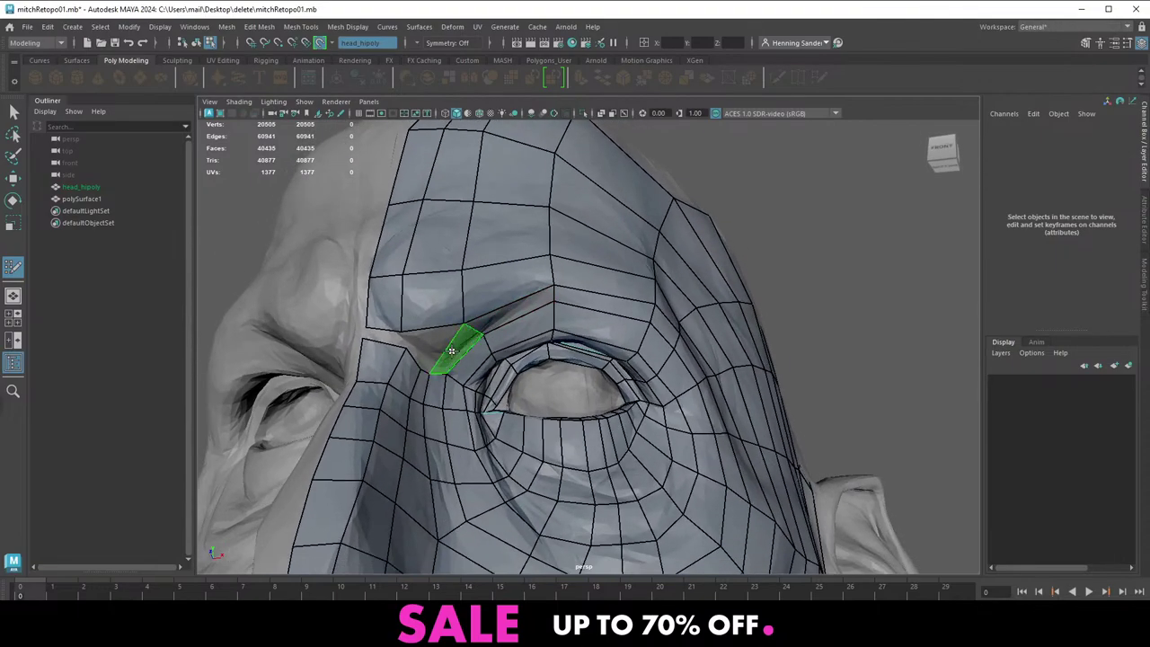
{"action": "left_click", "coordinate": [450, 354], "text": "shift"}
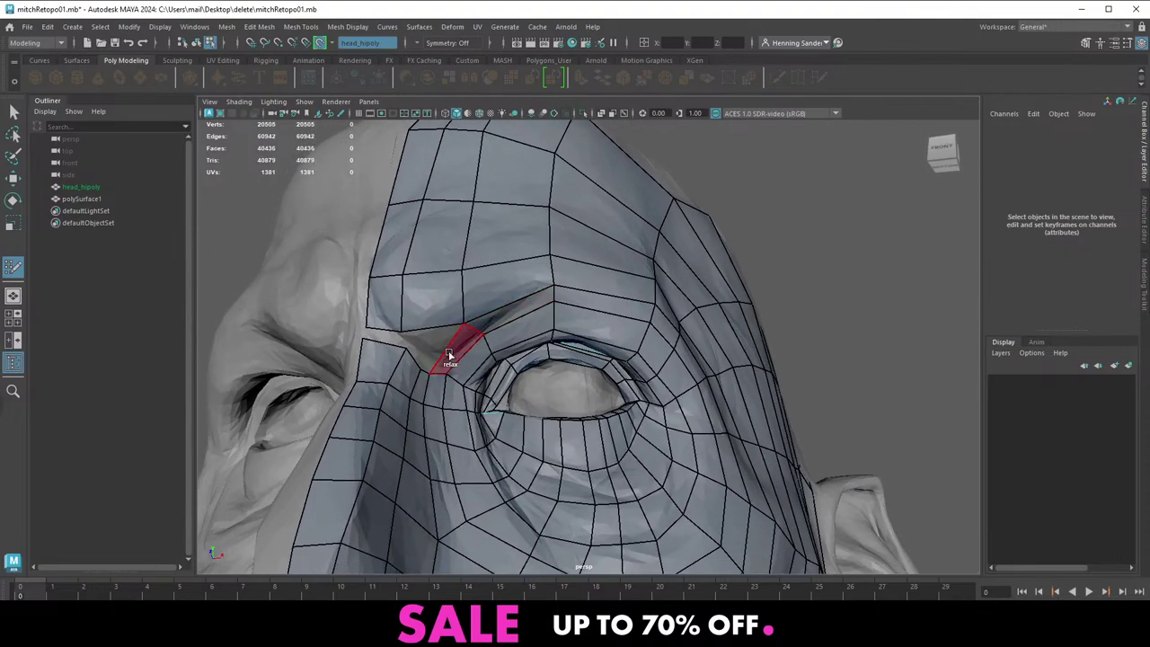
{"action": "left_click", "coordinate": [386, 339], "text": "shift"}
Insert a vertical edge loop through the inner brow and forehead, and fill the remaining gap between brow and nose bridge with quads
{"action": "mouse_move", "coordinate": [387, 339]}
{"action": "left_mouse_down", "text": "alt"}
{"action": "mouse_move", "coordinate": [364, 330]}
{"action": "mouse_move", "coordinate": [404, 319]}
{"action": "left_mouse_up", "text": "alt"}
{"action": "left_click", "coordinate": [424, 318], "text": "ctrl"}
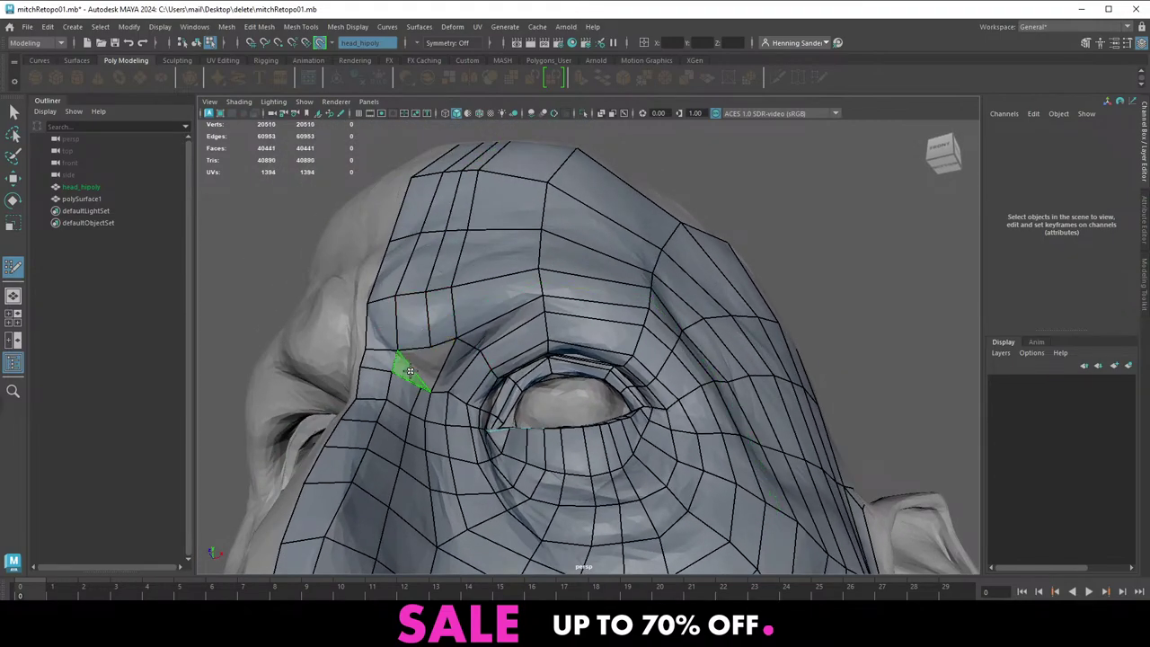
{"action": "left_click", "coordinate": [417, 364], "text": "shift"}
Examine how the closely spaced forehead loops run up towards the crown of the head
{"action": "left_click_drag", "start_coordinate": [419, 363], "coordinate": [476, 291], "text": "alt"}
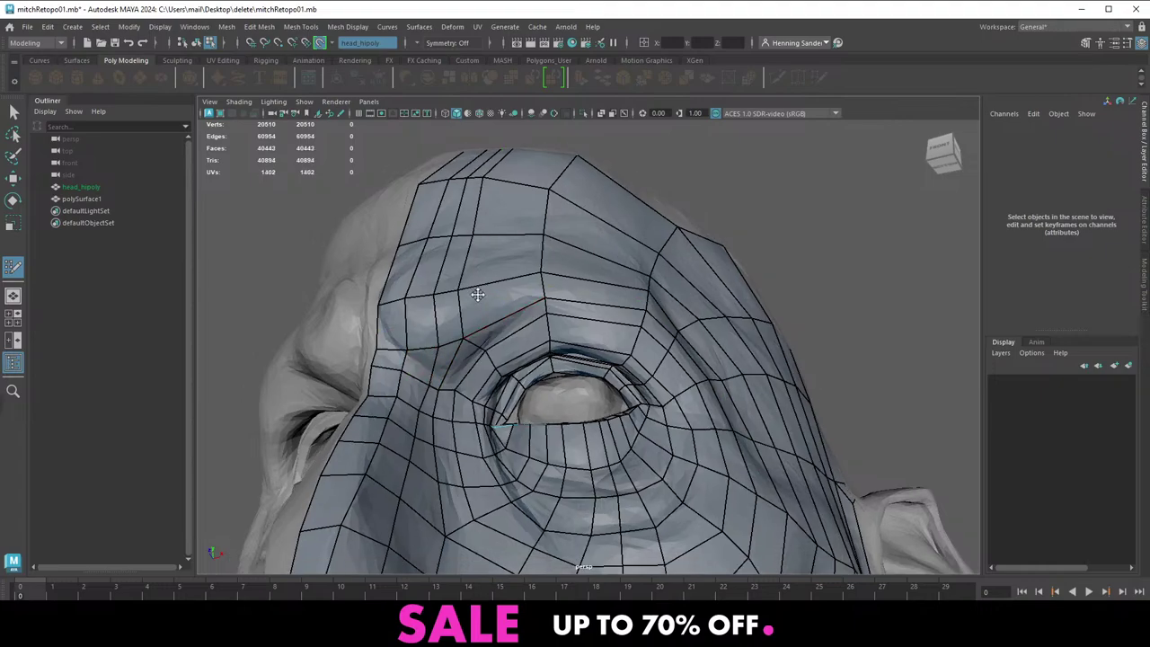
{"action": "right_click_drag", "start_coordinate": [476, 291], "coordinate": [444, 279], "text": "alt"}
{"action": "left_click_drag", "start_coordinate": [445, 278], "coordinate": [485, 352], "text": "alt"}
{"action": "middle_click_drag", "start_coordinate": [485, 351], "coordinate": [505, 322], "text": "alt"}
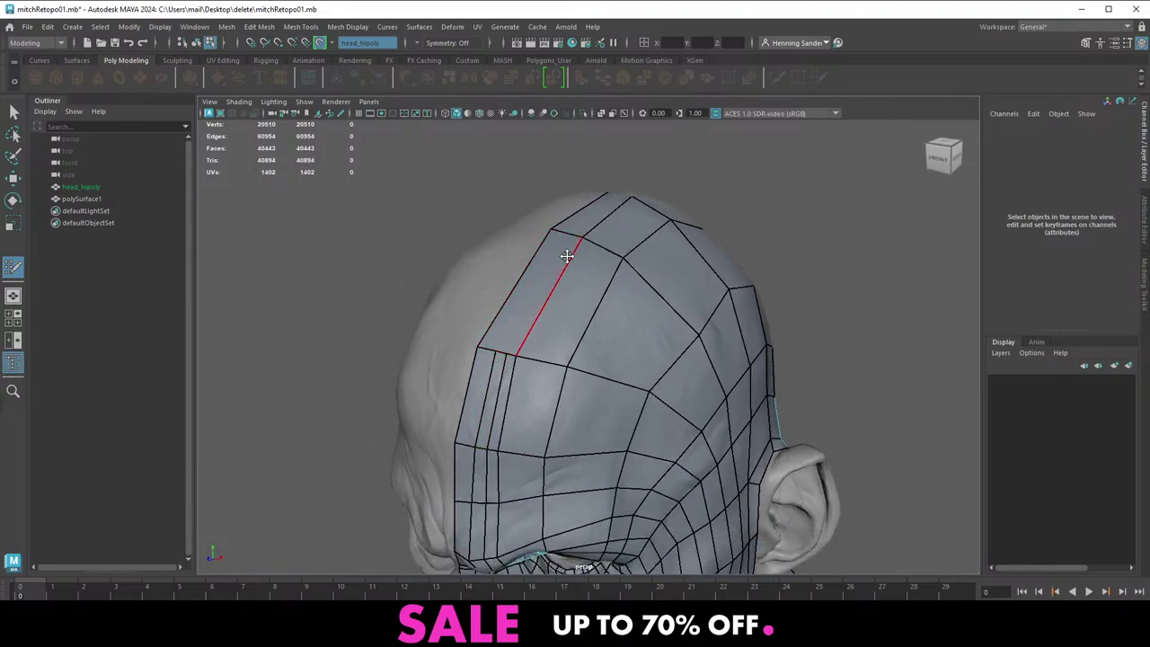
{"action": "right_click_drag", "start_coordinate": [564, 329], "coordinate": [520, 320], "text": "alt"}
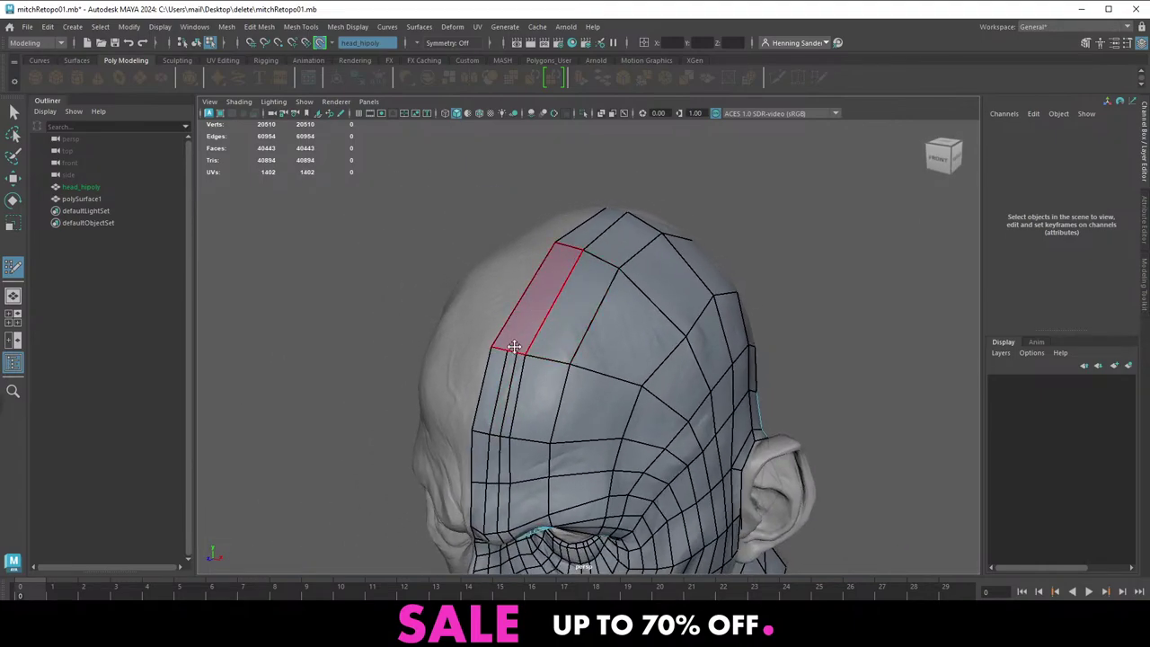
{"action": "left_click_drag", "start_coordinate": [571, 308], "coordinate": [524, 316], "text": "alt"}
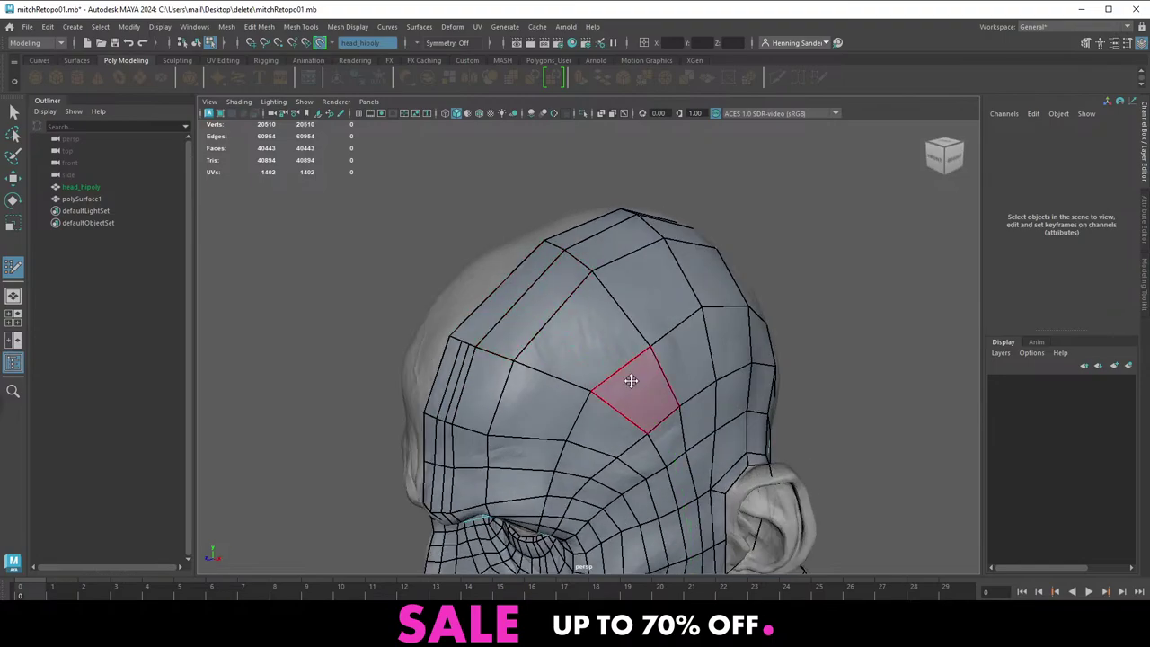
Insert an edge loop from the upper head through the temple and down the side of the face in front of the ear
{"action": "mouse_move", "coordinate": [630, 382]}
{"action": "left_mouse_down", "text": "alt"}
{"action": "mouse_move", "coordinate": [574, 311]}
{"action": "mouse_move", "coordinate": [559, 314]}
{"action": "left_mouse_up", "text": "alt"}
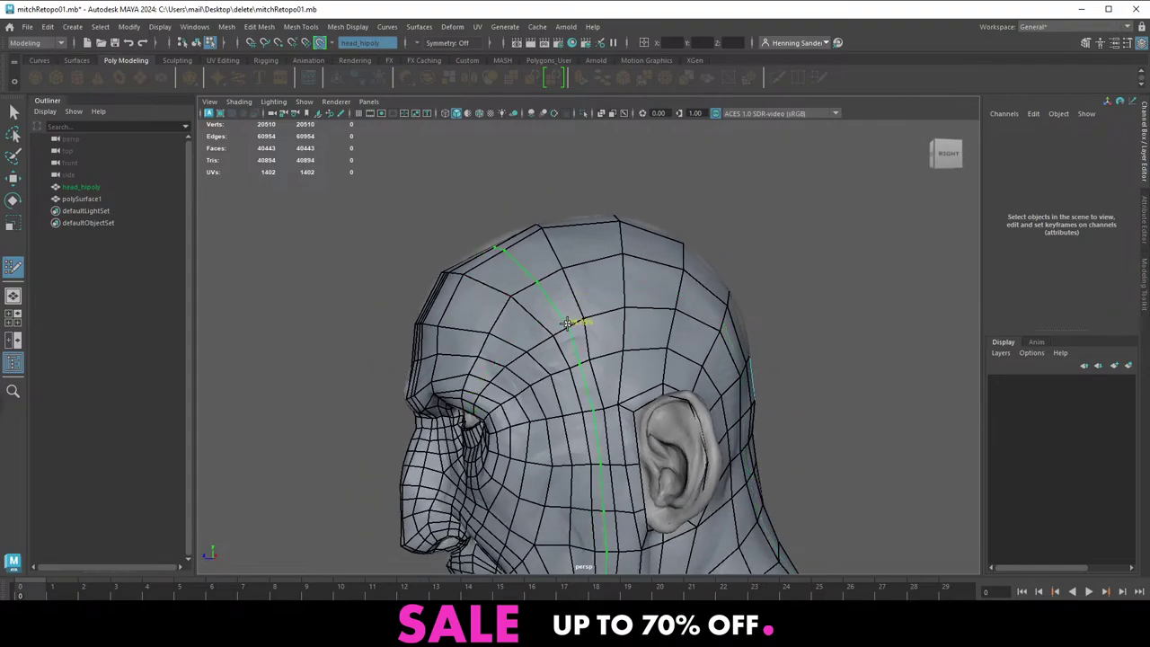
{"action": "left_click", "coordinate": [567, 322], "text": "ctrl"}
{"action": "left_click_drag", "start_coordinate": [521, 257], "coordinate": [637, 359], "text": "alt"}
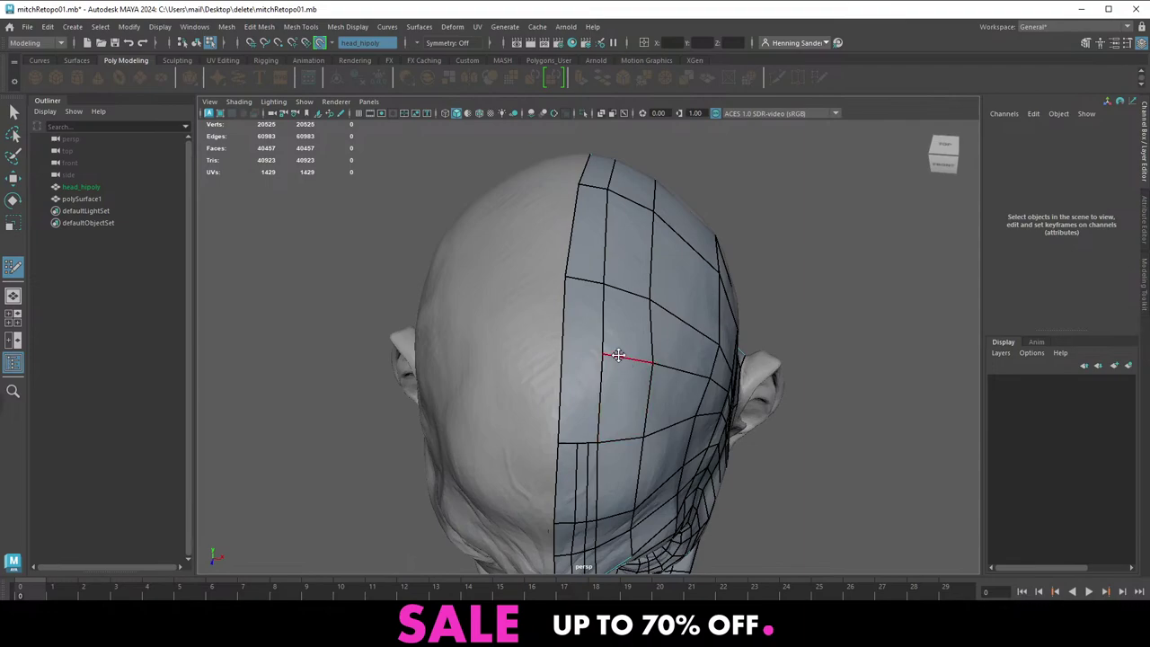
Cut the missing edge across the centreline strip on top of the head, continuing the new loop to the mesh border
{"action": "right_click", "coordinate": [618, 359], "text": "shift"}
{"action": "key", "text": "w"}
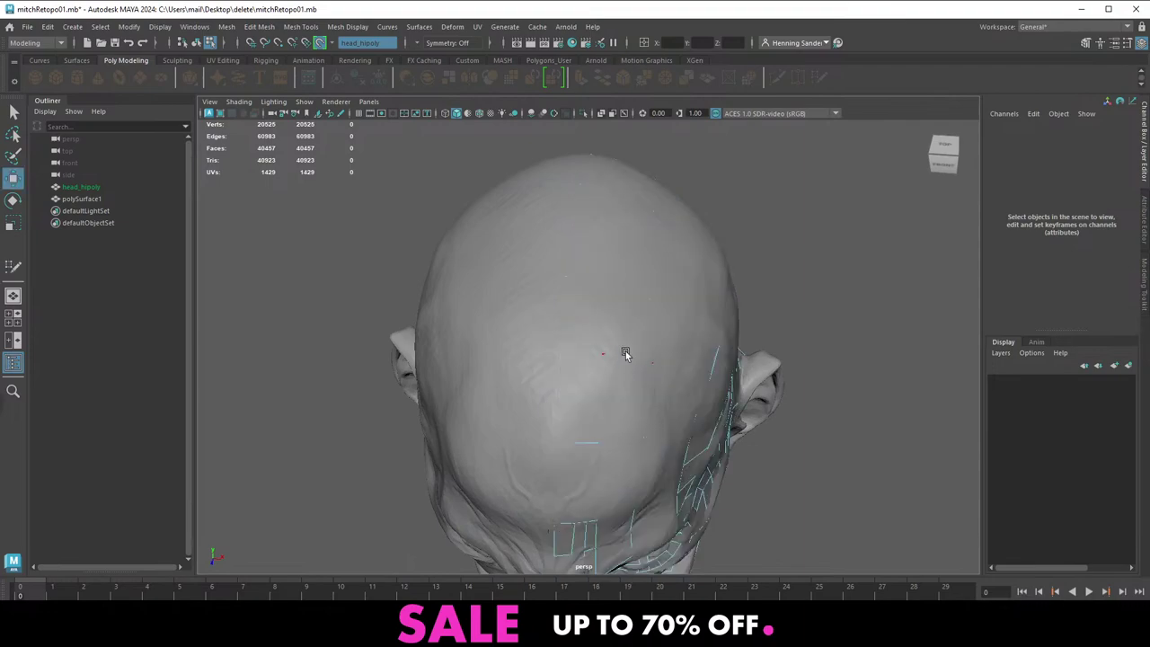
{"action": "left_click", "coordinate": [627, 349]}
{"action": "right_click", "coordinate": [650, 305], "text": "shift"}
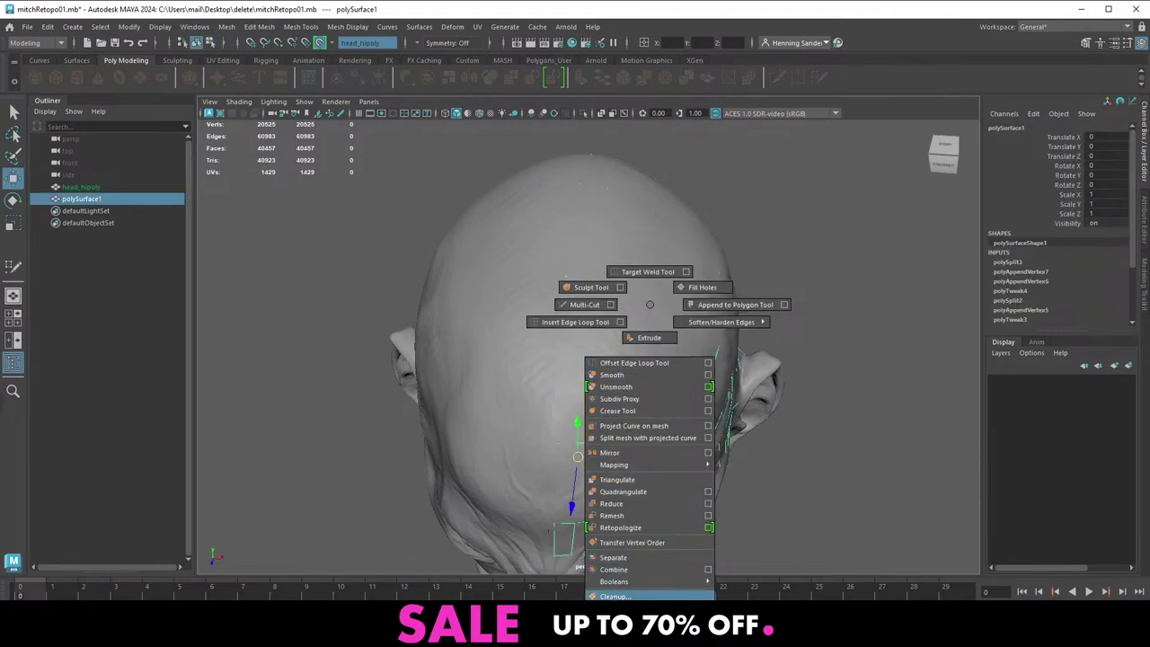
{"action": "left_click", "coordinate": [575, 323]}
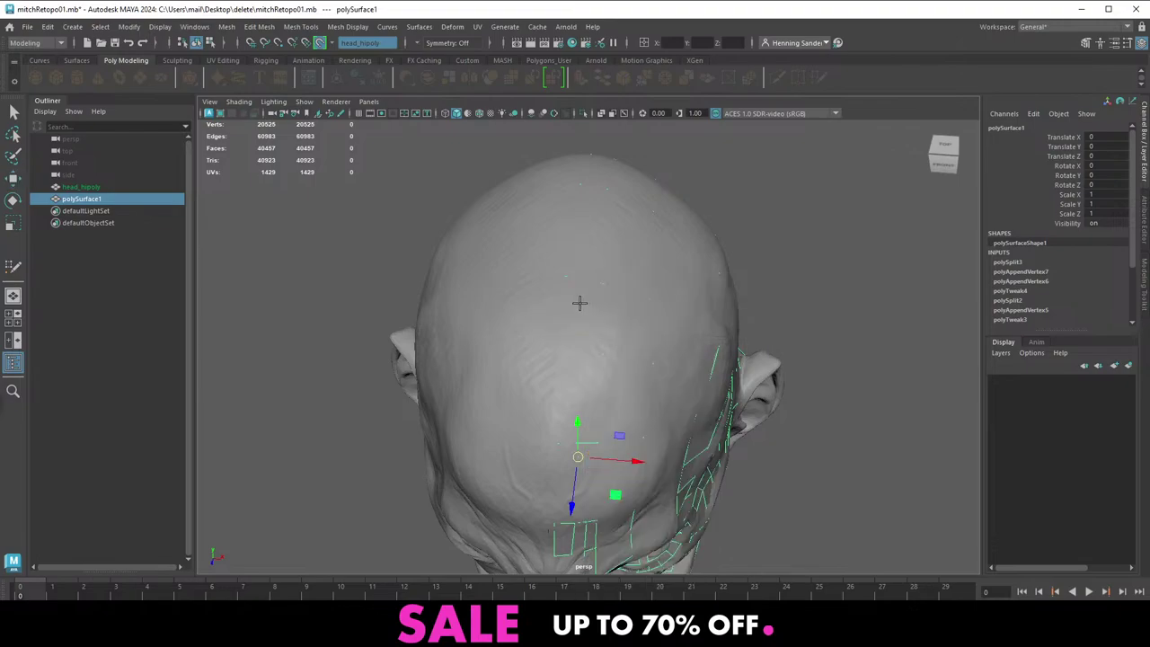
{"action": "left_click", "coordinate": [564, 348]}
{"action": "right_click", "coordinate": [611, 370]}
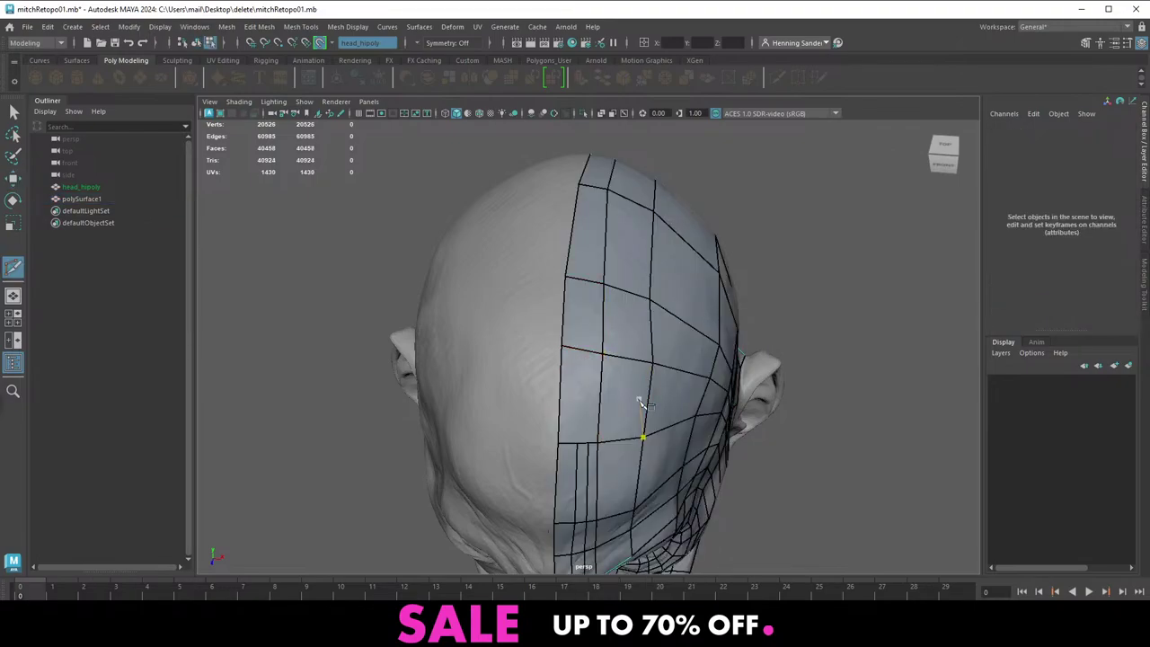
Select the retopology mesh as an object and delete its construction history
{"action": "mouse_move", "coordinate": [639, 397]}
{"action": "left_mouse_down", "text": "alt"}
{"action": "mouse_move", "coordinate": [592, 373]}
{"action": "mouse_move", "coordinate": [538, 373]}
{"action": "mouse_move", "coordinate": [629, 398]}
{"action": "left_mouse_up", "text": "alt"}
{"action": "scroll", "coordinate": [549, 426], "scroll_direction": "down", "scroll_amount": 2}
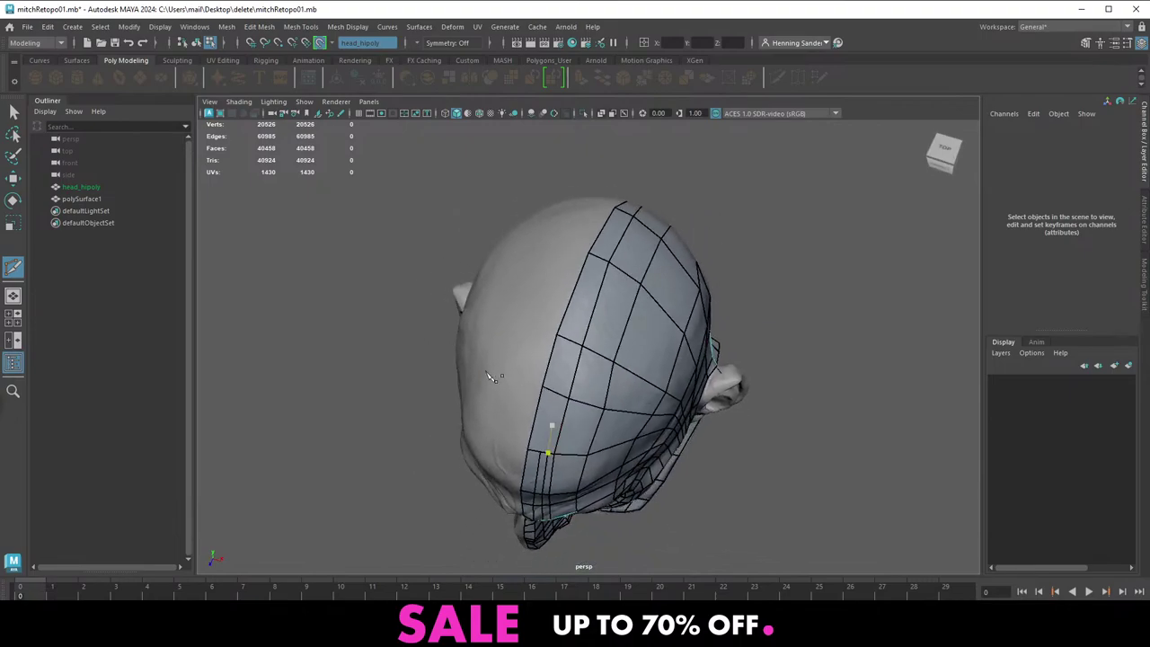
{"action": "left_click_drag", "start_coordinate": [549, 425], "coordinate": [483, 346], "text": "alt"}
{"action": "scroll", "coordinate": [483, 345], "scroll_direction": "down", "scroll_amount": 3}
{"action": "key", "text": "w"}
{"action": "right_click_drag", "start_coordinate": [546, 371], "coordinate": [609, 343]}
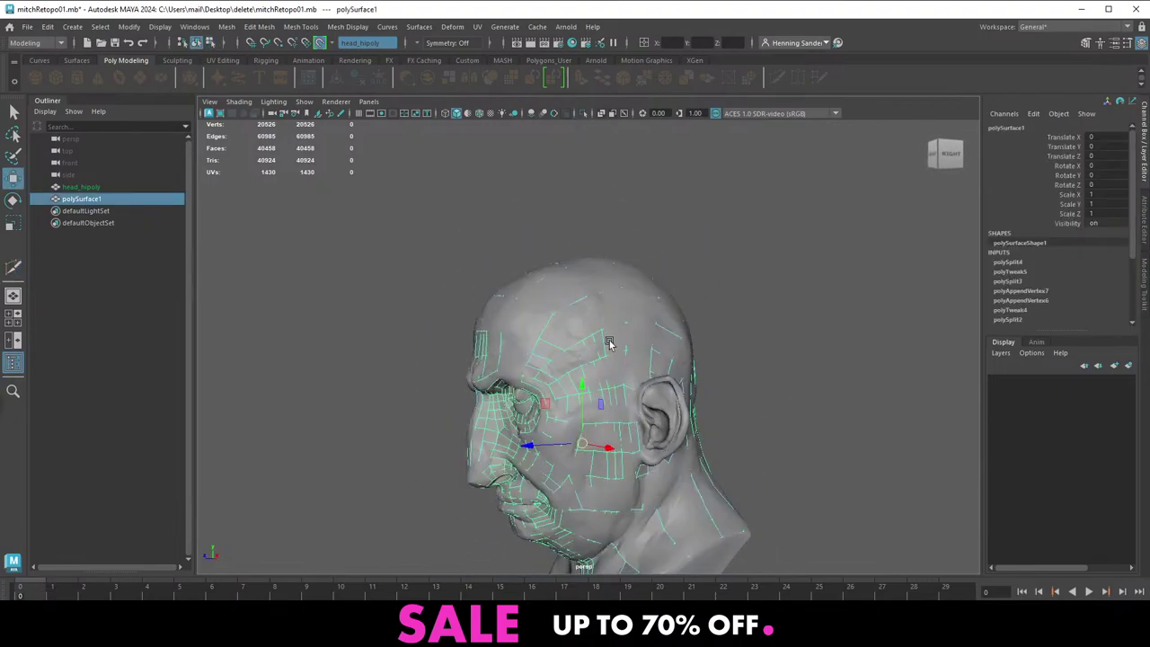
{"action": "key", "text": "alt+shift+d"}
{"action": "middle_click_drag", "start_coordinate": [544, 354], "coordinate": [490, 351], "text": "alt"}
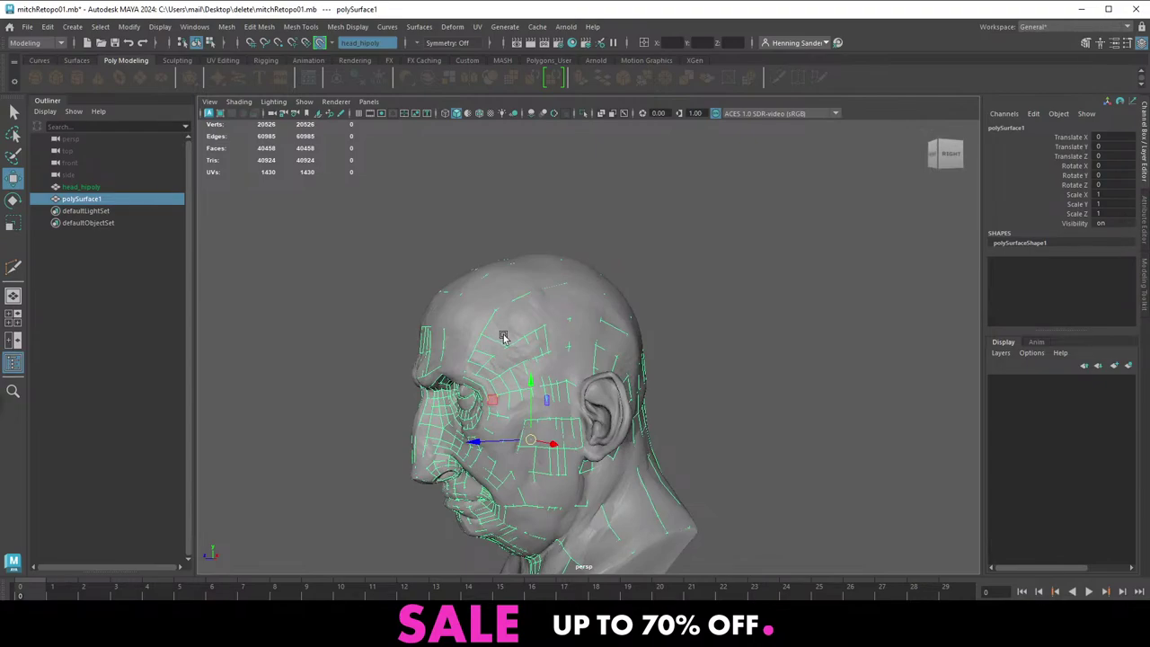
{"action": "left_click_drag", "start_coordinate": [558, 348], "coordinate": [579, 388], "text": "alt"}
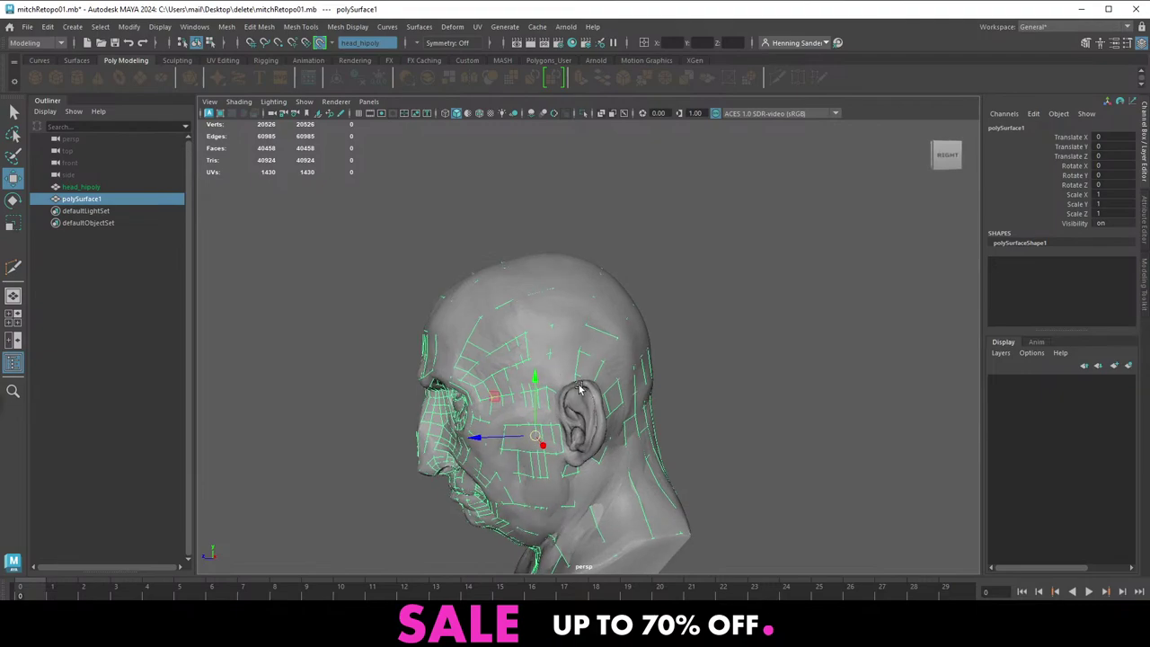
{"action": "right_click_drag", "start_coordinate": [525, 335], "coordinate": [492, 410], "text": "shift"}
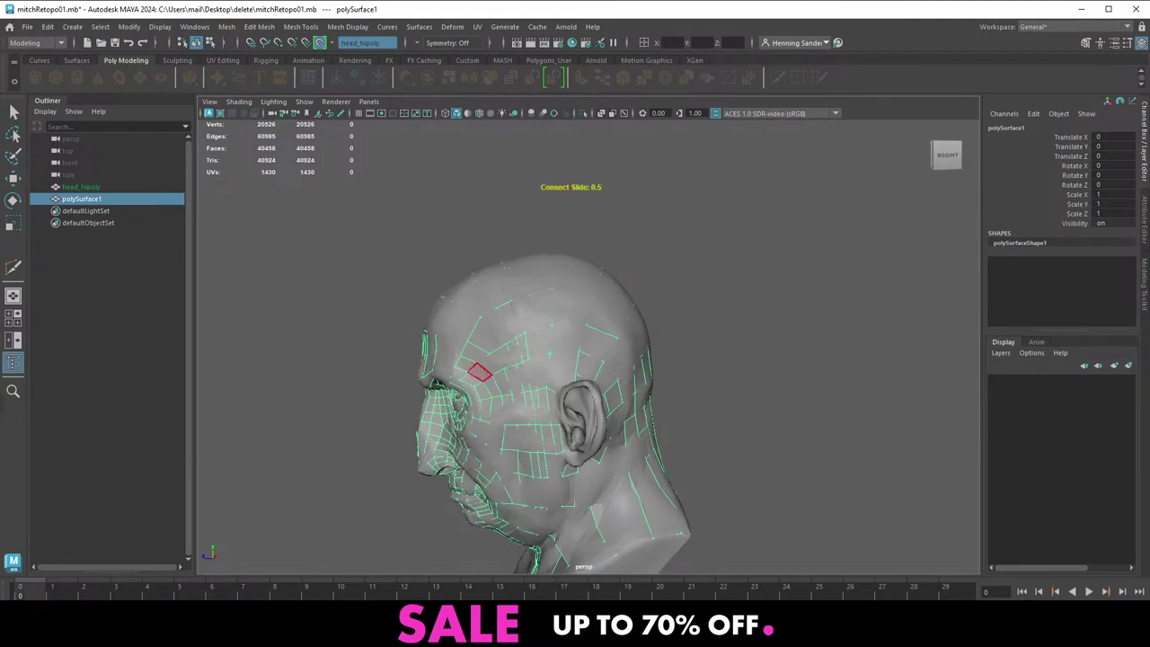
{"action": "middle_click_drag", "start_coordinate": [476, 374], "coordinate": [492, 359], "text": "alt"}
{"action": "key", "text": "w"}
Resume Quad Draw and reposition vertices on the temple and upper side of the head to even out the edge flow
{"action": "right_click_drag", "start_coordinate": [492, 354], "coordinate": [493, 616]}
{"action": "mouse_move", "coordinate": [516, 377]}
{"action": "right_mouse_down", "text": "alt"}
{"action": "mouse_move", "coordinate": [544, 363]}
{"action": "mouse_move", "coordinate": [512, 334]}
{"action": "mouse_move", "coordinate": [544, 314]}
{"action": "mouse_move", "coordinate": [539, 607]}
{"action": "mouse_move", "coordinate": [503, 614]}
{"action": "mouse_move", "coordinate": [507, 367]}
{"action": "mouse_move", "coordinate": [524, 341]}
{"action": "right_mouse_up", "text": "alt"}
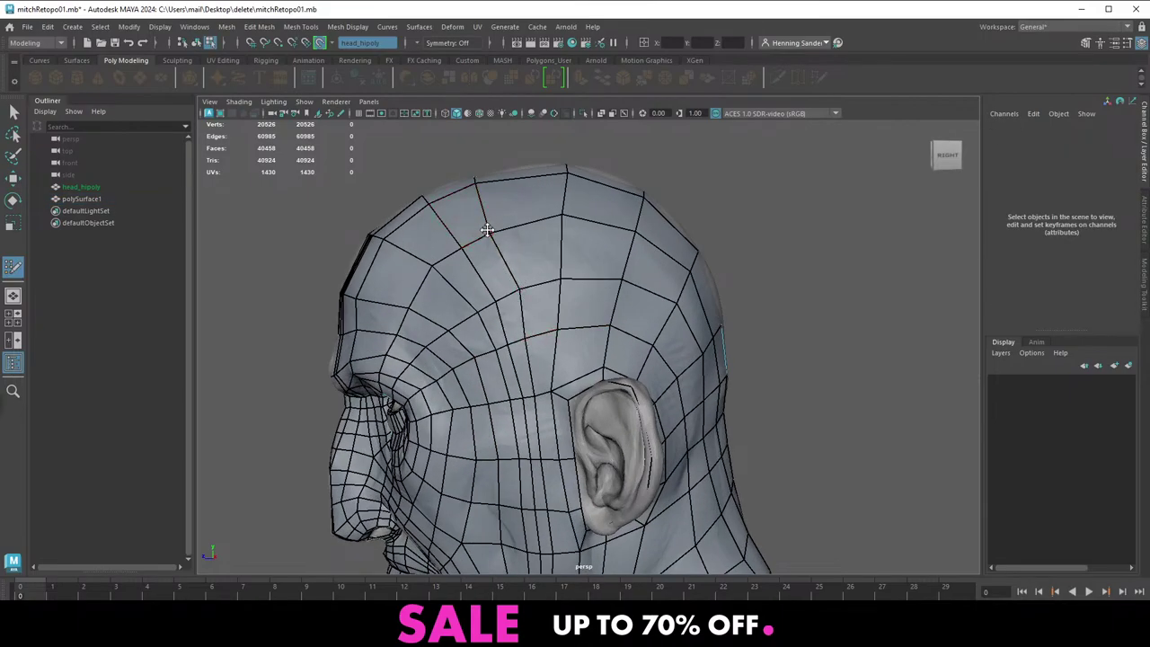
{"action": "left_click_drag", "start_coordinate": [553, 212], "coordinate": [551, 244], "text": "alt"}
{"action": "left_click_drag", "start_coordinate": [451, 187], "coordinate": [468, 227], "text": "alt"}
{"action": "mouse_move", "coordinate": [459, 284]}
{"action": "left_mouse_down"}
{"action": "mouse_move", "coordinate": [475, 280]}
{"action": "mouse_move", "coordinate": [483, 242]}
{"action": "mouse_move", "coordinate": [499, 279]}
{"action": "mouse_move", "coordinate": [461, 299]}
{"action": "left_mouse_up"}
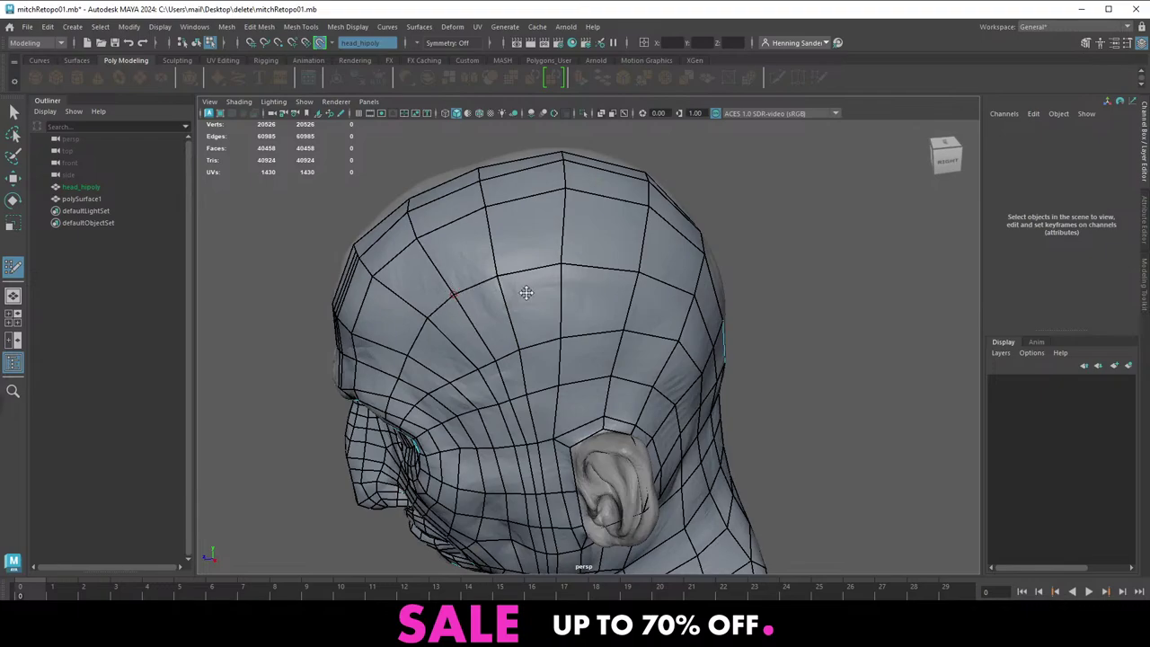
{"action": "mouse_move", "coordinate": [549, 295]}
{"action": "left_mouse_down", "text": "alt"}
{"action": "mouse_move", "coordinate": [516, 275]}
{"action": "mouse_move", "coordinate": [507, 290]}
{"action": "left_mouse_up", "text": "alt"}
{"action": "left_click", "coordinate": [507, 289], "text": "ctrl+shift"}
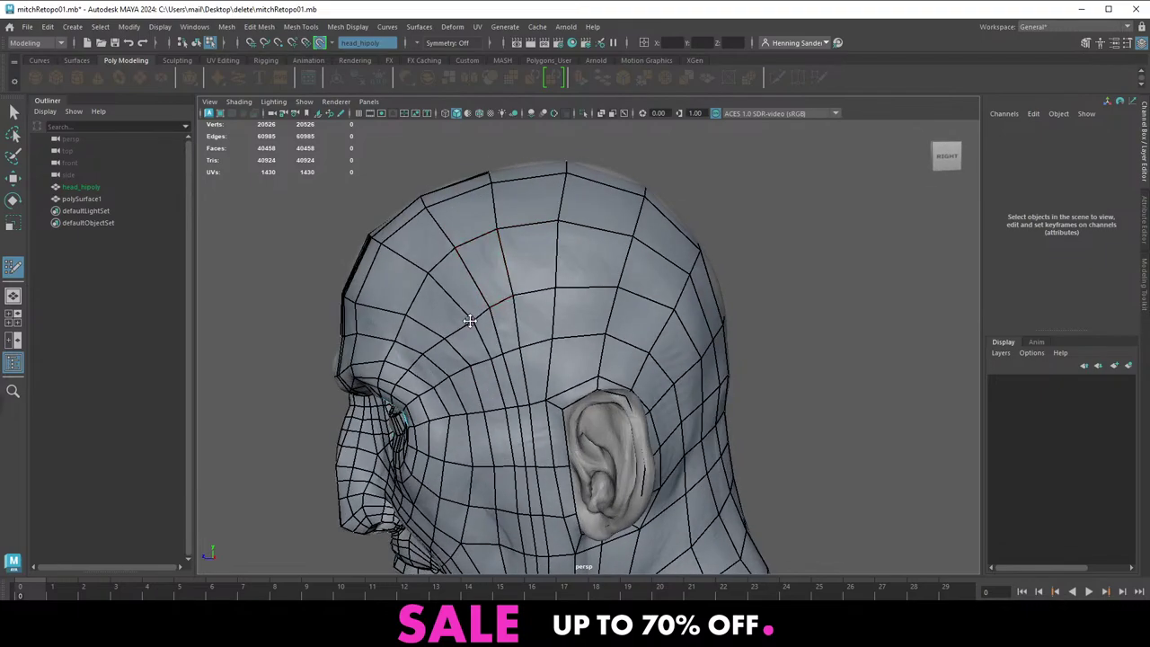
{"action": "left_click_drag", "start_coordinate": [448, 337], "coordinate": [444, 335]}
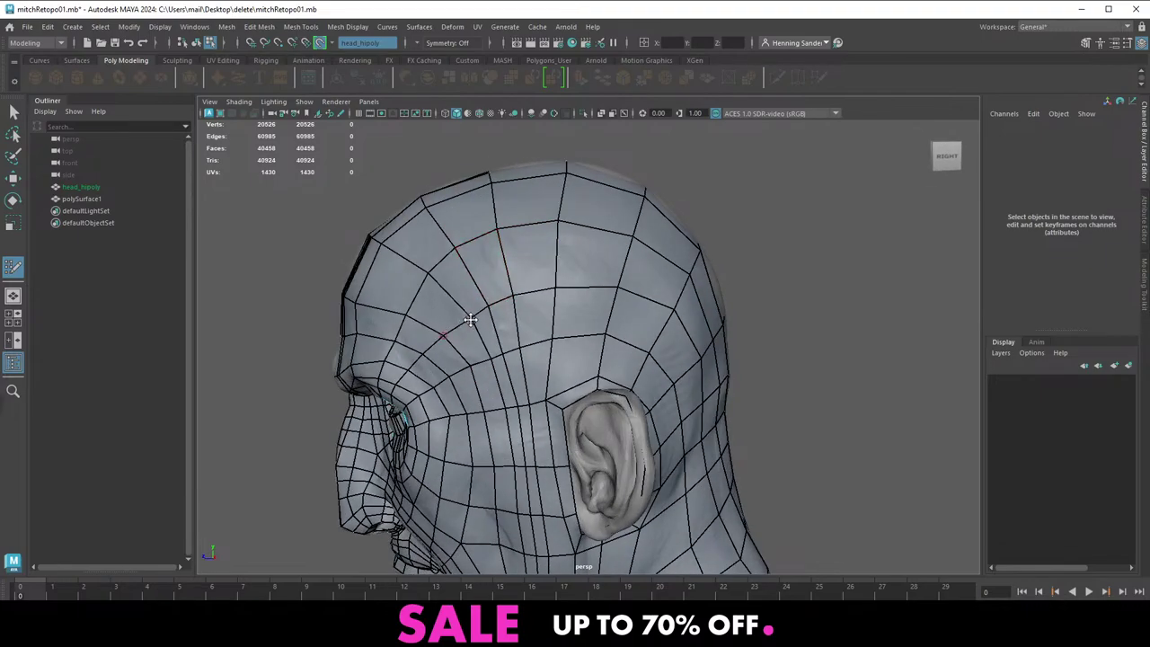
Examine the edge flow across the temple and above the ear from the side
{"action": "scroll", "coordinate": [510, 300], "scroll_direction": "down", "scroll_amount": 3}
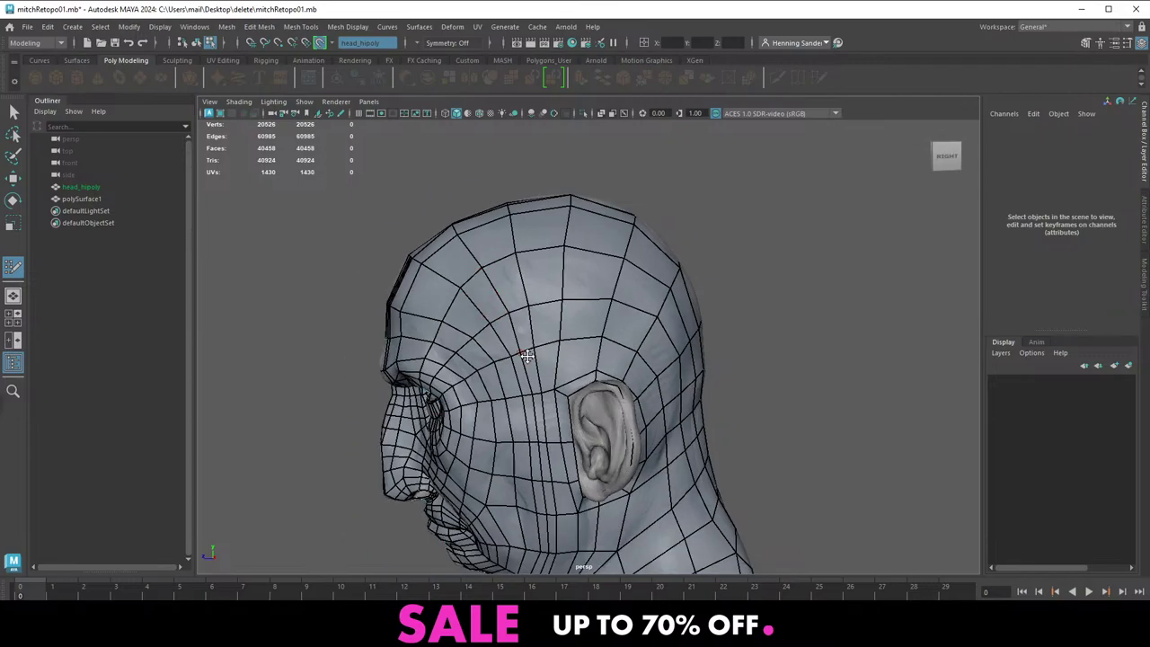
{"action": "scroll", "coordinate": [569, 355], "scroll_direction": "up", "scroll_amount": 3}
{"action": "mouse_move", "coordinate": [528, 364]}
{"action": "left_mouse_down", "text": "alt"}
{"action": "mouse_move", "coordinate": [570, 355]}
{"action": "mouse_move", "coordinate": [544, 345]}
{"action": "left_mouse_up", "text": "alt"}
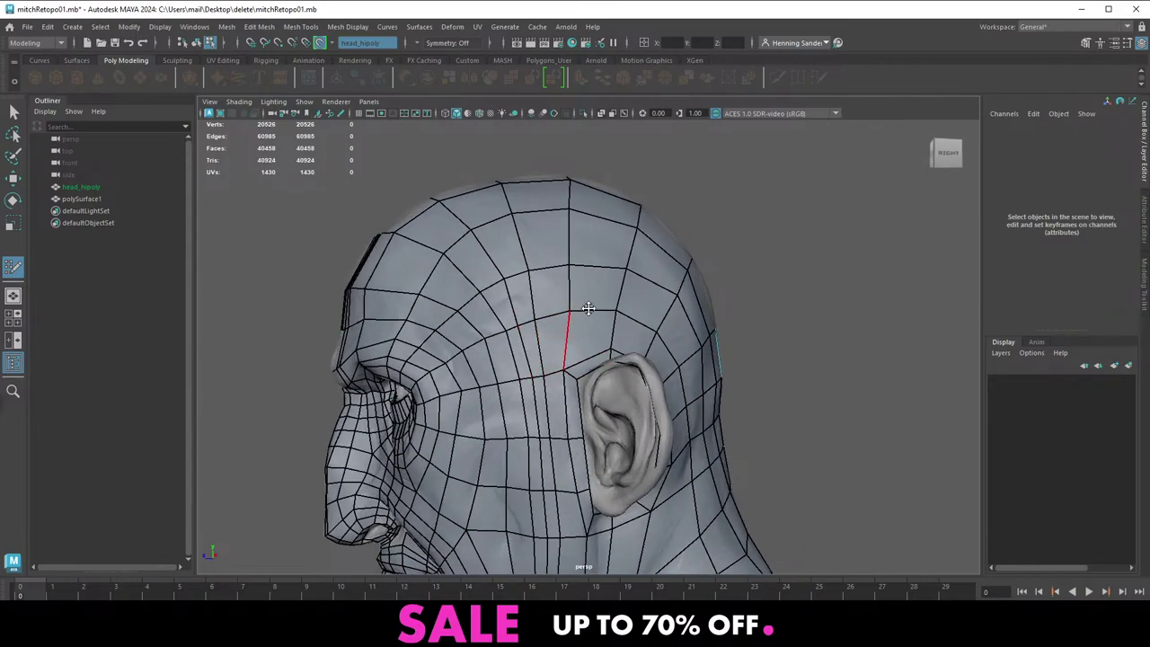
{"action": "left_click_drag", "start_coordinate": [584, 303], "coordinate": [551, 299], "text": "alt"}
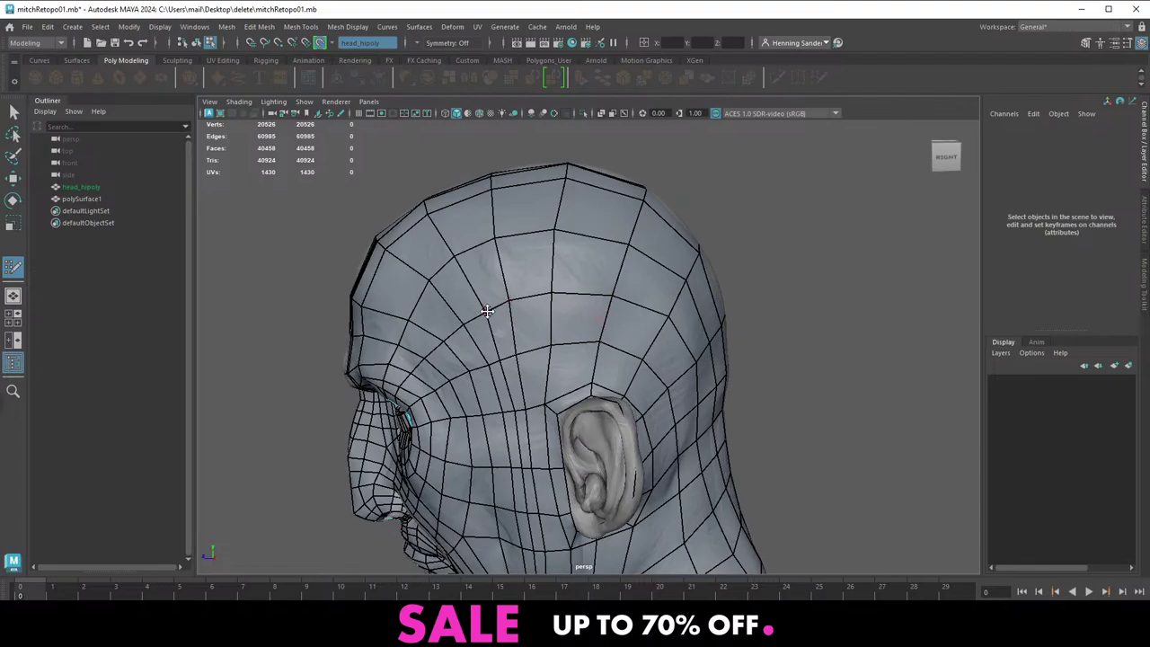
{"action": "left_click_drag", "start_coordinate": [486, 310], "coordinate": [496, 334], "text": "alt"}
{"action": "scroll", "coordinate": [469, 365], "scroll_direction": "up", "scroll_amount": 3}
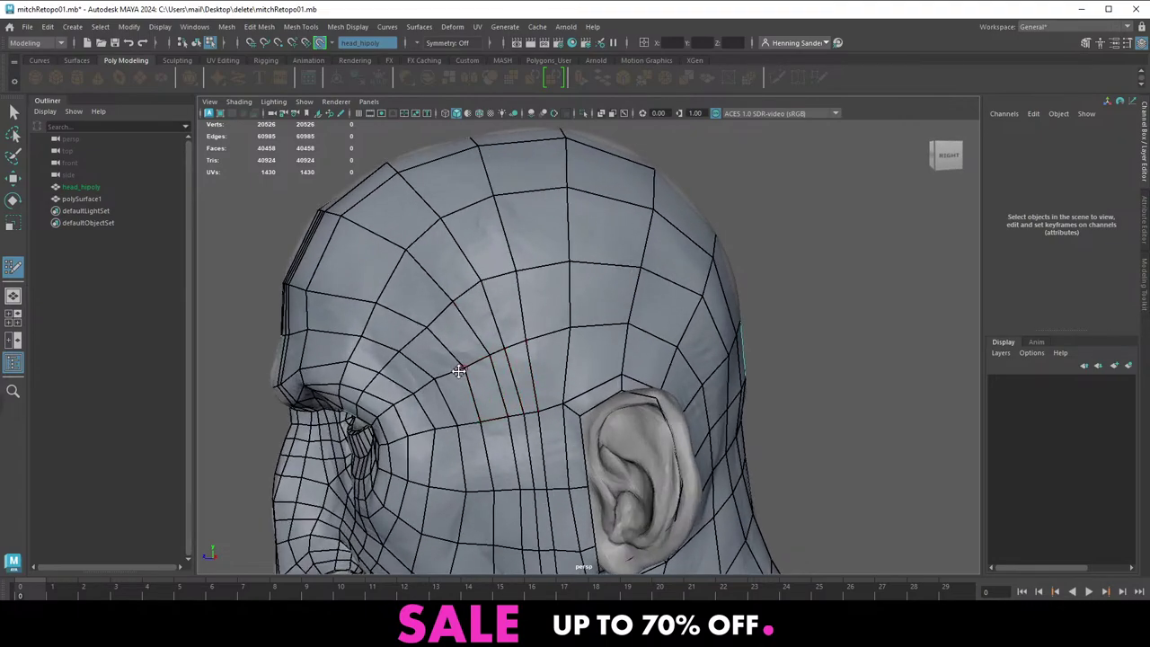
{"action": "middle_click_drag", "start_coordinate": [459, 371], "coordinate": [487, 339], "text": "alt"}
{"action": "right_click_drag", "start_coordinate": [487, 340], "coordinate": [513, 336], "text": "alt"}
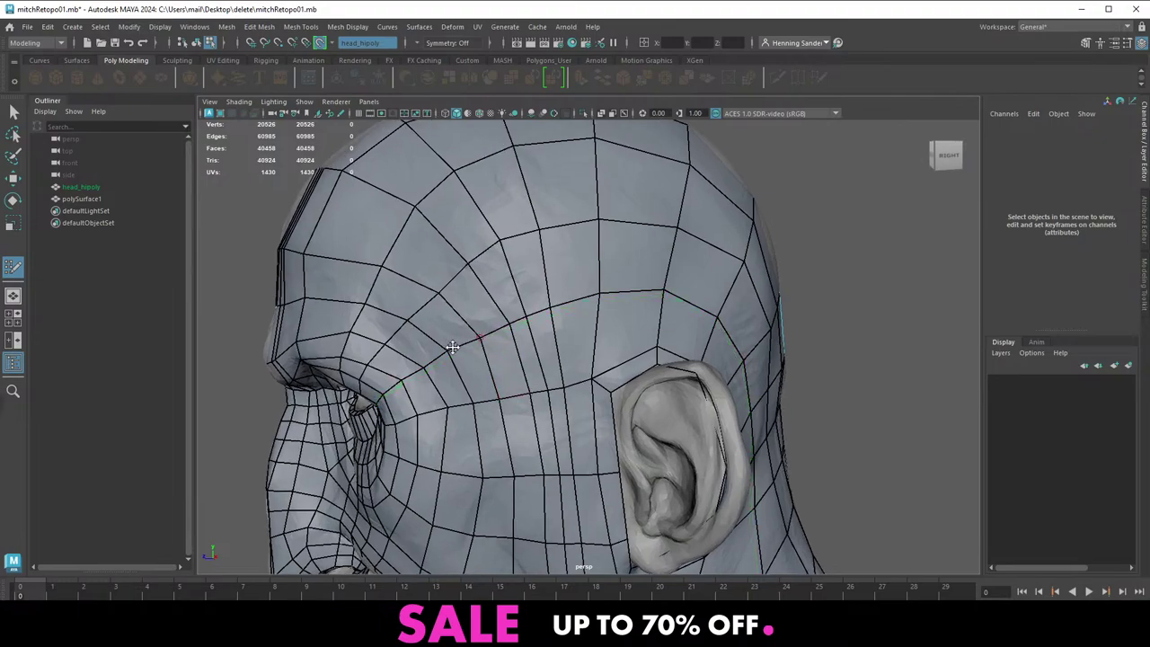
Examine how the forehead and brow loops run up to the crown from the front
{"action": "right_click_drag", "start_coordinate": [449, 353], "coordinate": [386, 266], "text": "alt"}
{"action": "left_click_drag", "start_coordinate": [386, 267], "coordinate": [518, 241], "text": "alt"}
{"action": "scroll", "coordinate": [637, 327], "scroll_direction": "up", "scroll_amount": 3}
{"action": "scroll", "coordinate": [535, 269], "scroll_direction": "up", "scroll_amount": 2}
{"action": "middle_click_drag", "start_coordinate": [517, 241], "coordinate": [516, 352], "text": "alt"}
{"action": "scroll", "coordinate": [514, 341], "scroll_direction": "up", "scroll_amount": 2}
{"action": "left_click_drag", "start_coordinate": [509, 262], "coordinate": [495, 308], "text": "alt"}
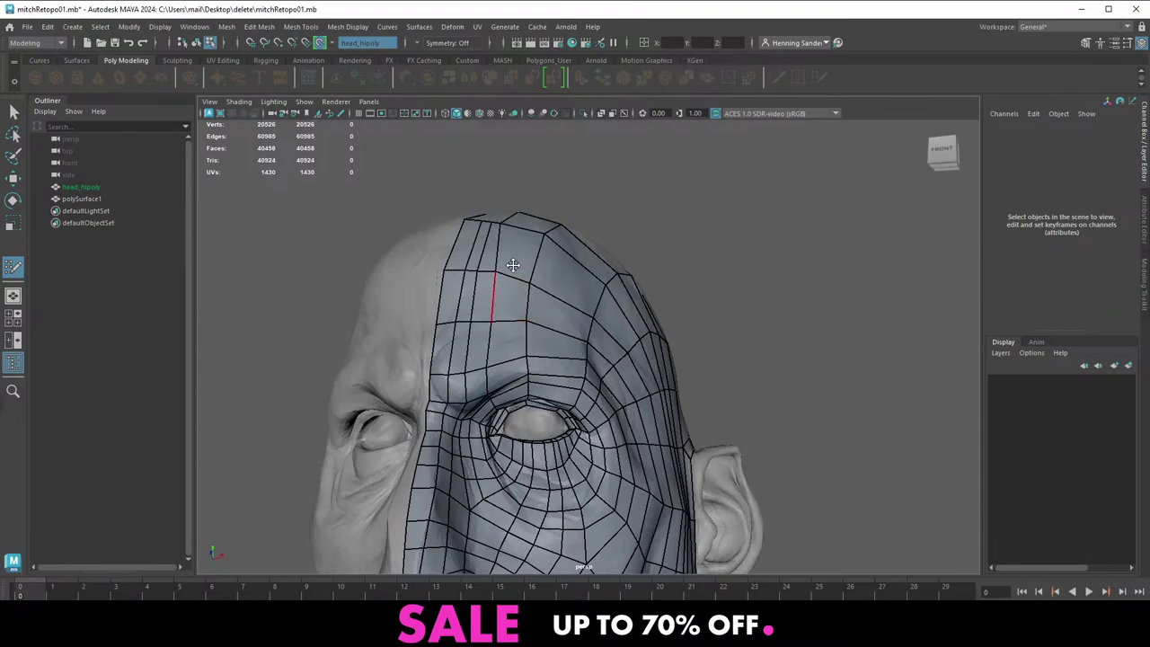
{"action": "left_click_drag", "start_coordinate": [512, 265], "coordinate": [496, 273], "text": "alt"}
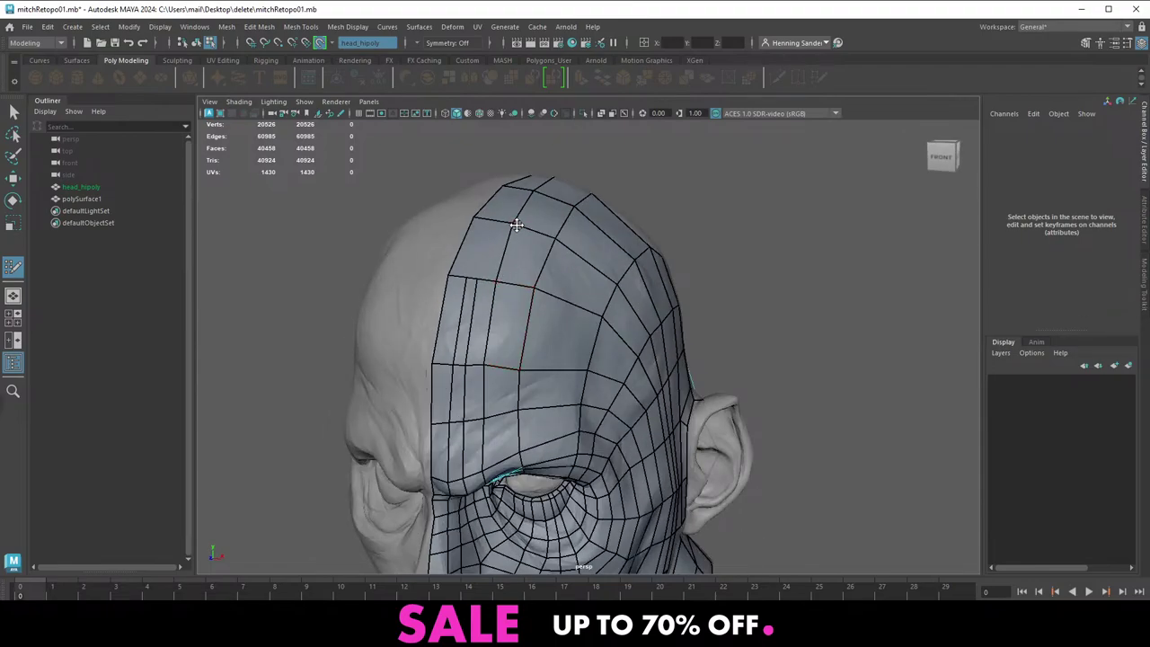
{"action": "right_click_drag", "start_coordinate": [517, 224], "coordinate": [334, 199], "text": "alt"}
Examine how the vertical loops run from the temple down the cheek in front of the ear
{"action": "left_click_drag", "start_coordinate": [596, 364], "coordinate": [528, 314], "text": "alt"}
{"action": "middle_click_drag", "start_coordinate": [529, 315], "coordinate": [493, 277], "text": "alt"}
{"action": "right_click_drag", "start_coordinate": [493, 277], "coordinate": [564, 302], "text": "alt"}
{"action": "left_click_drag", "start_coordinate": [564, 302], "coordinate": [550, 334], "text": "alt"}
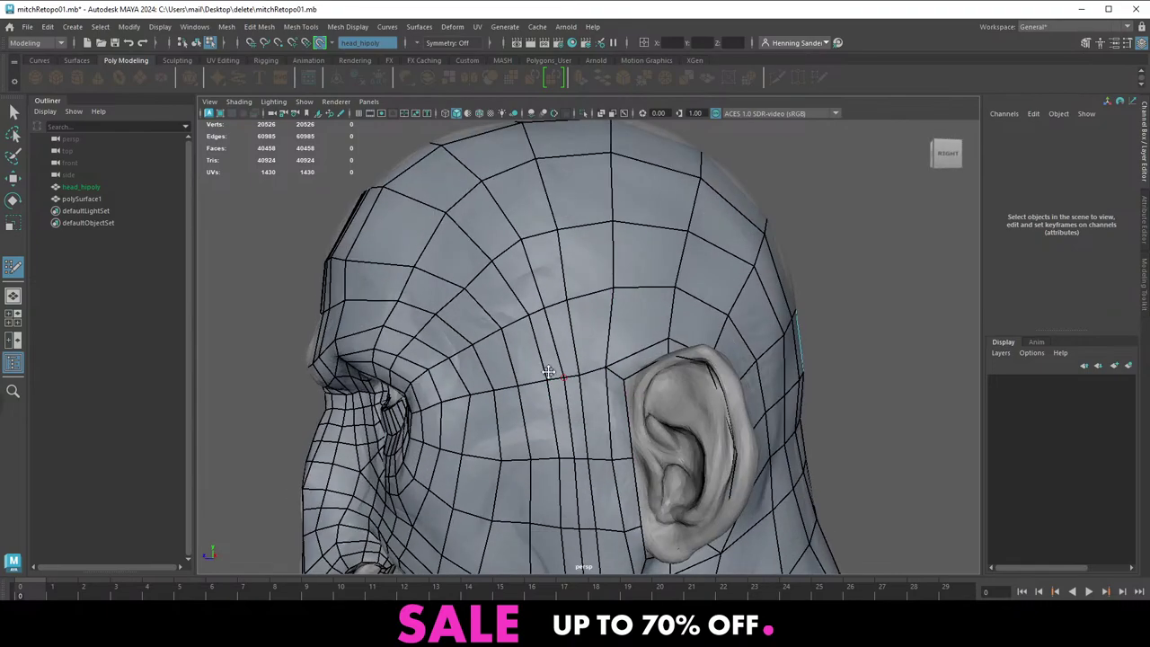
{"action": "middle_click_drag", "start_coordinate": [496, 347], "coordinate": [503, 347], "text": "alt"}
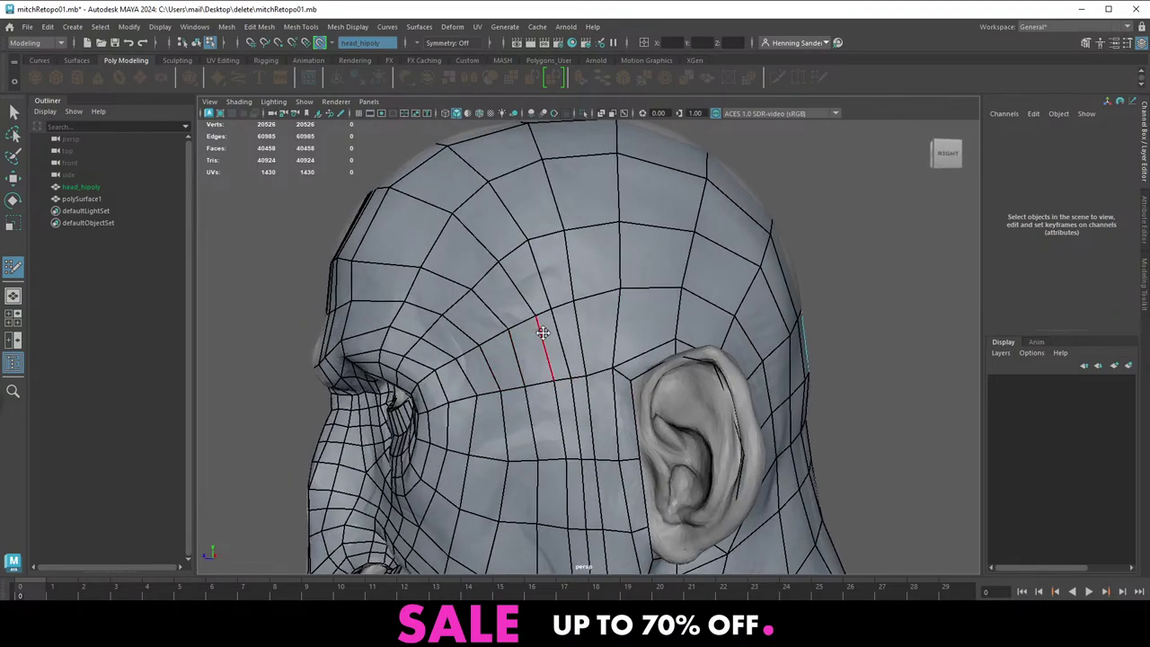
{"action": "left_click_drag", "start_coordinate": [526, 377], "coordinate": [538, 382], "text": "alt"}
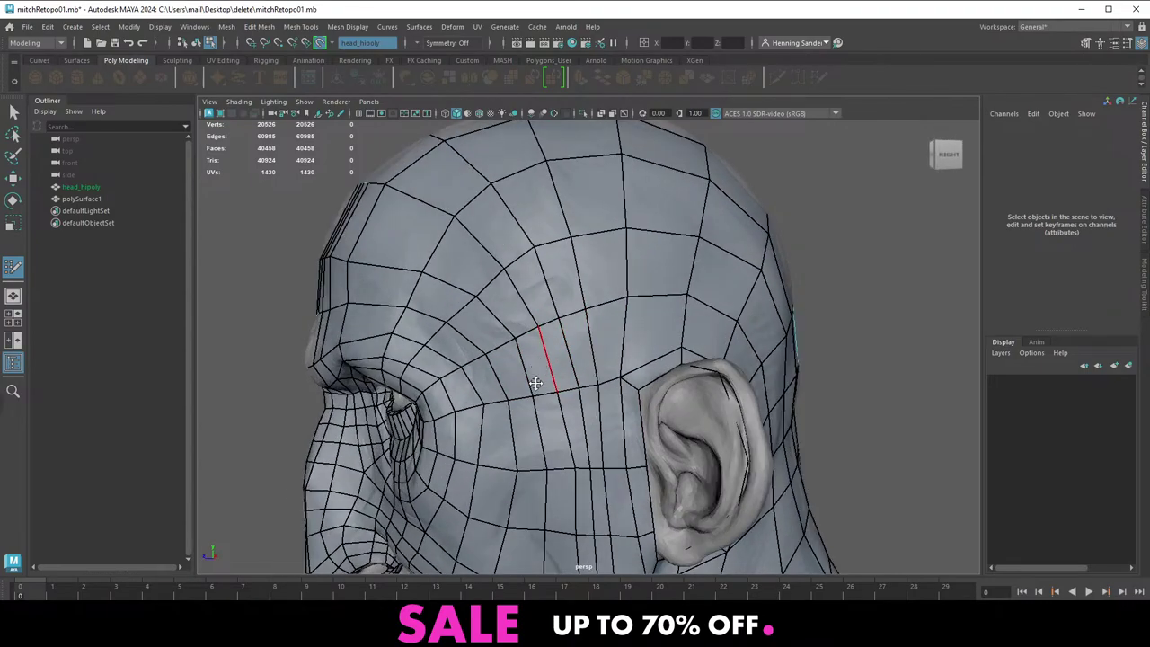
{"action": "middle_click_drag", "start_coordinate": [579, 410], "coordinate": [580, 345], "text": "alt"}
{"action": "left_click_drag", "start_coordinate": [581, 345], "coordinate": [570, 347], "text": "alt"}
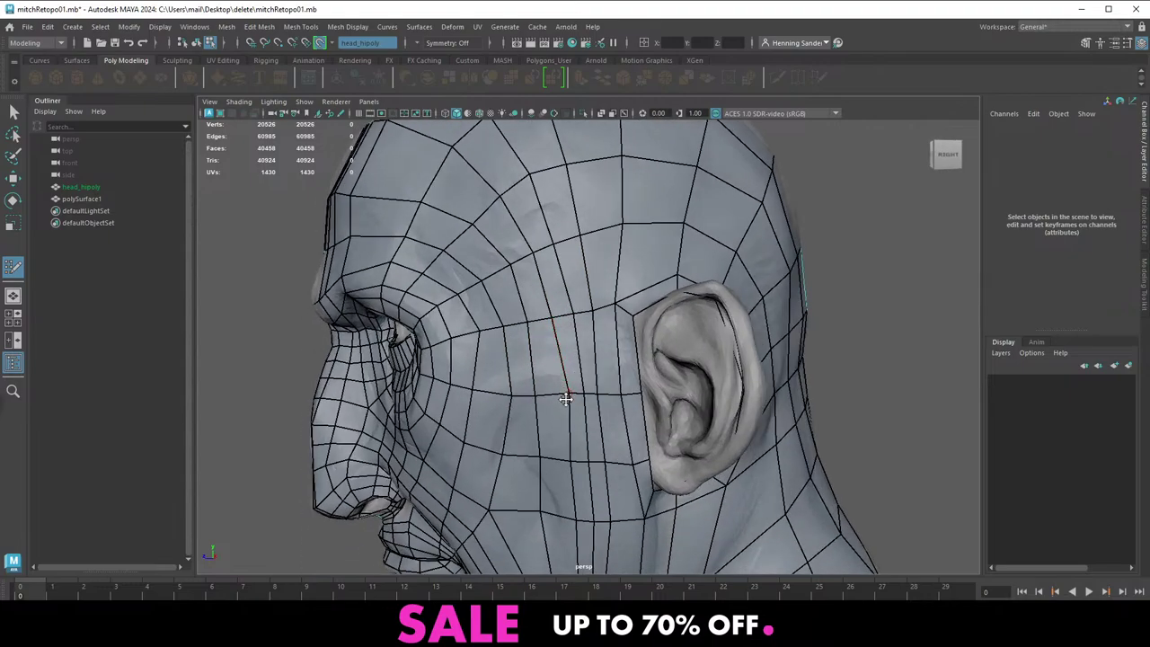
{"action": "middle_click_drag", "start_coordinate": [585, 431], "coordinate": [586, 367], "text": "alt"}
{"action": "left_click_drag", "start_coordinate": [567, 388], "coordinate": [577, 447], "text": "alt"}
Examine the edge flow around the chin, under the jaw and from the mouth corner towards the neck
{"action": "right_click_drag", "start_coordinate": [578, 447], "coordinate": [488, 329], "text": "alt"}
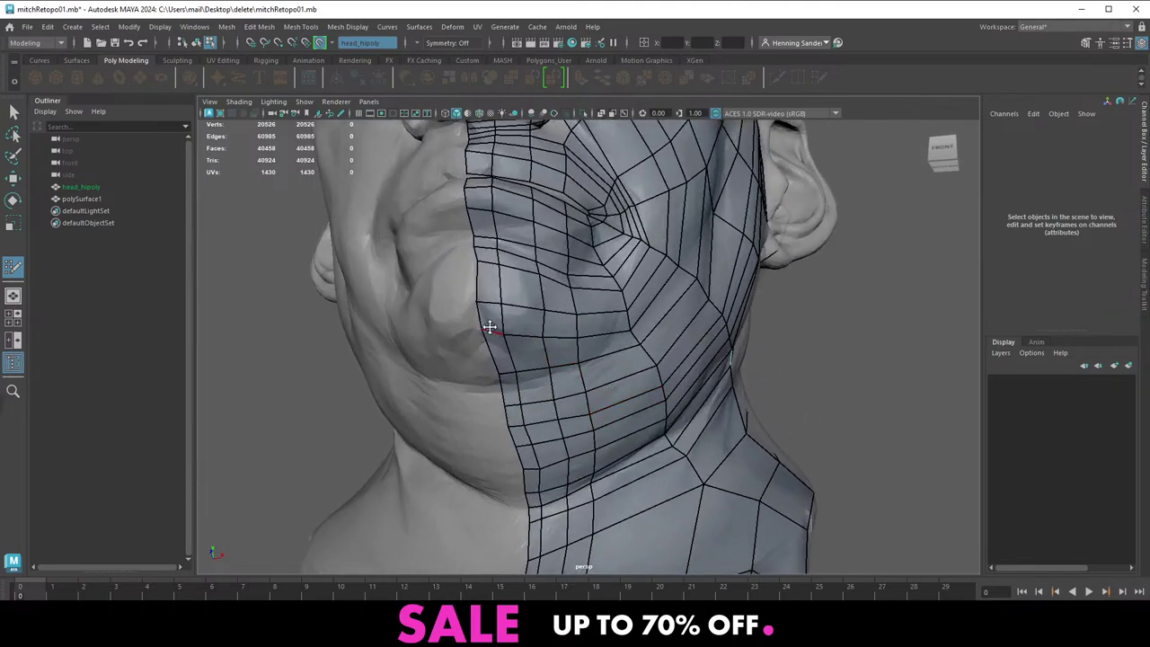
{"action": "left_click_drag", "start_coordinate": [488, 328], "coordinate": [505, 304], "text": "alt"}
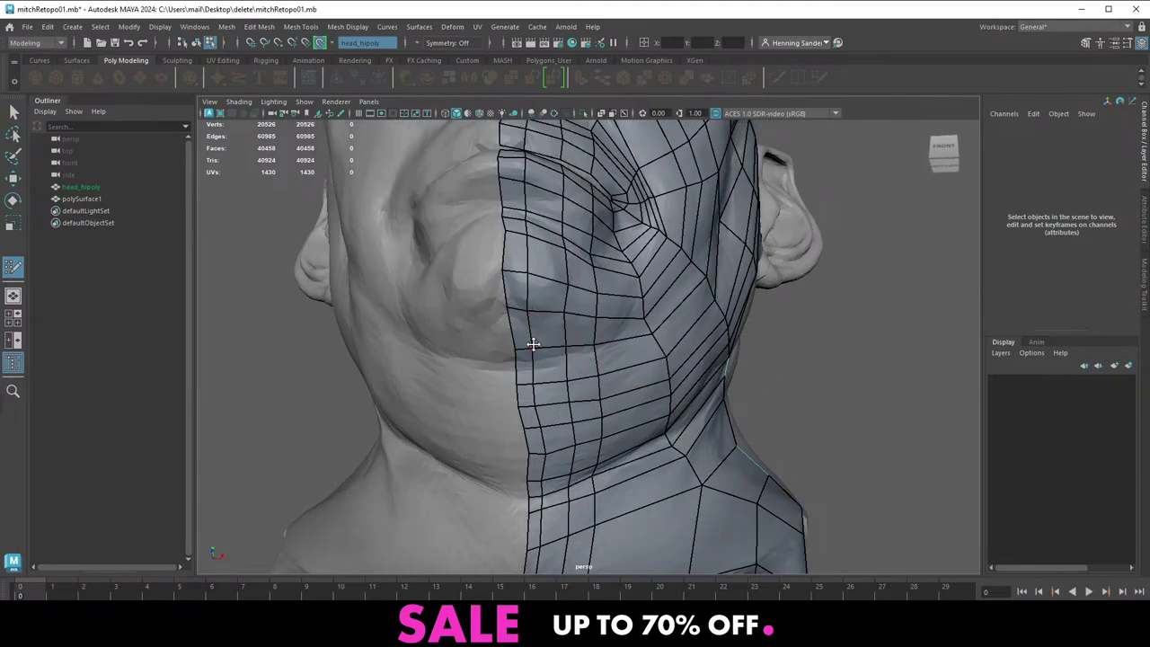
{"action": "left_click_drag", "start_coordinate": [533, 344], "coordinate": [527, 358], "text": "alt"}
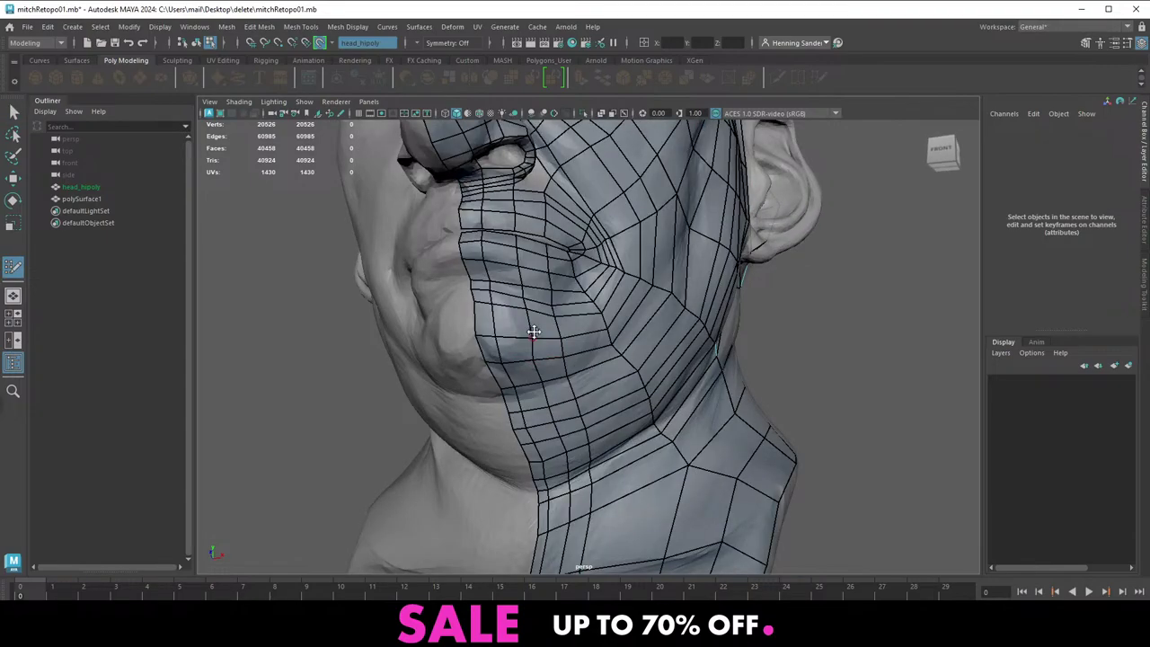
{"action": "left_click_drag", "start_coordinate": [552, 324], "coordinate": [535, 343], "text": "alt"}
{"action": "right_click_drag", "start_coordinate": [548, 344], "coordinate": [592, 348], "text": "alt"}
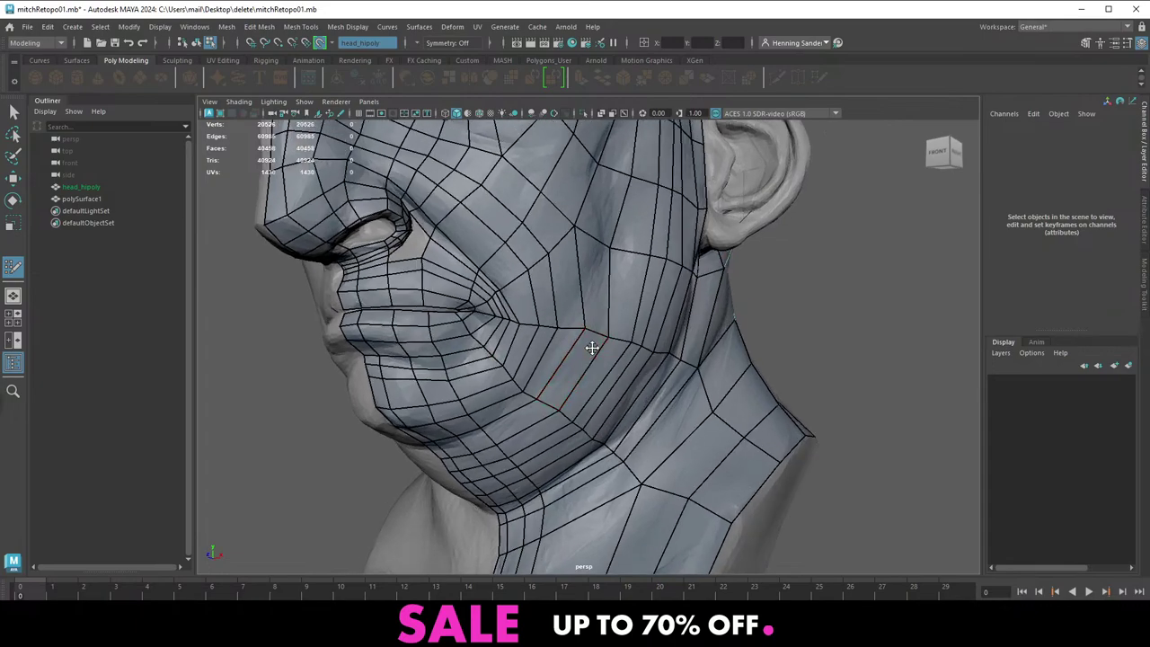
{"action": "left_click_drag", "start_coordinate": [592, 348], "coordinate": [550, 339], "text": "alt"}
{"action": "right_click_drag", "start_coordinate": [549, 340], "coordinate": [531, 295], "text": "alt"}
{"action": "middle_click_drag", "start_coordinate": [531, 295], "coordinate": [493, 310], "text": "alt"}
{"action": "right_click_drag", "start_coordinate": [493, 310], "coordinate": [585, 326], "text": "alt"}
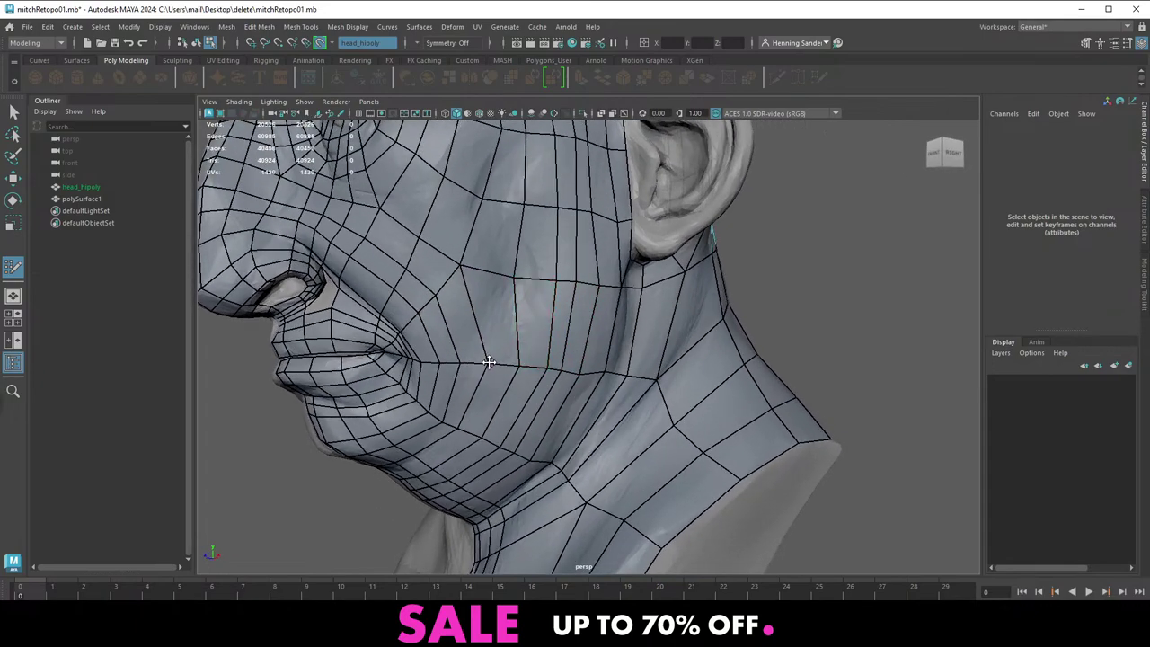
Insert a horizontal edge loop across the lower cheek, from the mouth corner towards the neck below the ear
{"action": "left_click_drag", "start_coordinate": [489, 362], "coordinate": [555, 372], "text": "alt"}
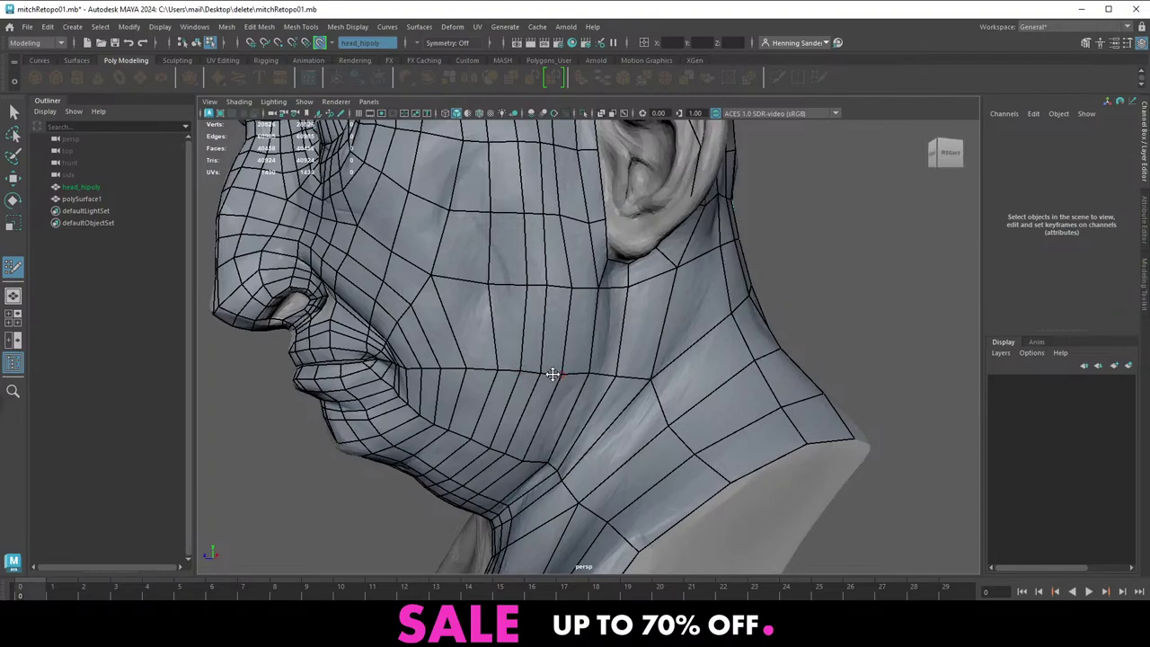
{"action": "right_click_drag", "start_coordinate": [560, 374], "coordinate": [482, 308], "text": "alt"}
{"action": "left_click_drag", "start_coordinate": [471, 310], "coordinate": [490, 315], "text": "alt"}
{"action": "right_click_drag", "start_coordinate": [490, 315], "coordinate": [545, 330], "text": "alt"}
{"action": "left_click", "coordinate": [513, 321], "text": "ctrl"}
{"action": "left_click_drag", "start_coordinate": [514, 321], "coordinate": [559, 356], "text": "alt"}
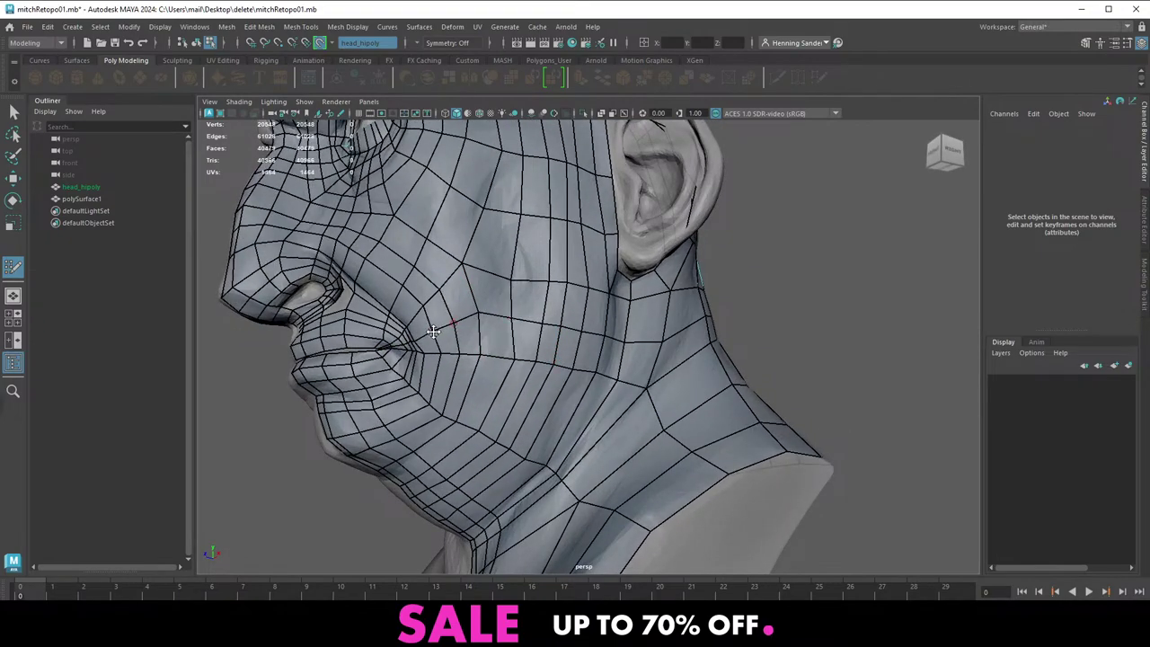
Insert an edge loop running from the upper eyelid up the forehead and over the side of the head
{"action": "left_click_drag", "start_coordinate": [436, 324], "coordinate": [467, 316], "text": "alt"}
{"action": "middle_click_drag", "start_coordinate": [495, 287], "coordinate": [512, 330], "text": "alt"}
{"action": "right_click_drag", "start_coordinate": [512, 331], "coordinate": [367, 217], "text": "alt"}
{"action": "left_click_drag", "start_coordinate": [367, 217], "coordinate": [521, 258], "text": "alt"}
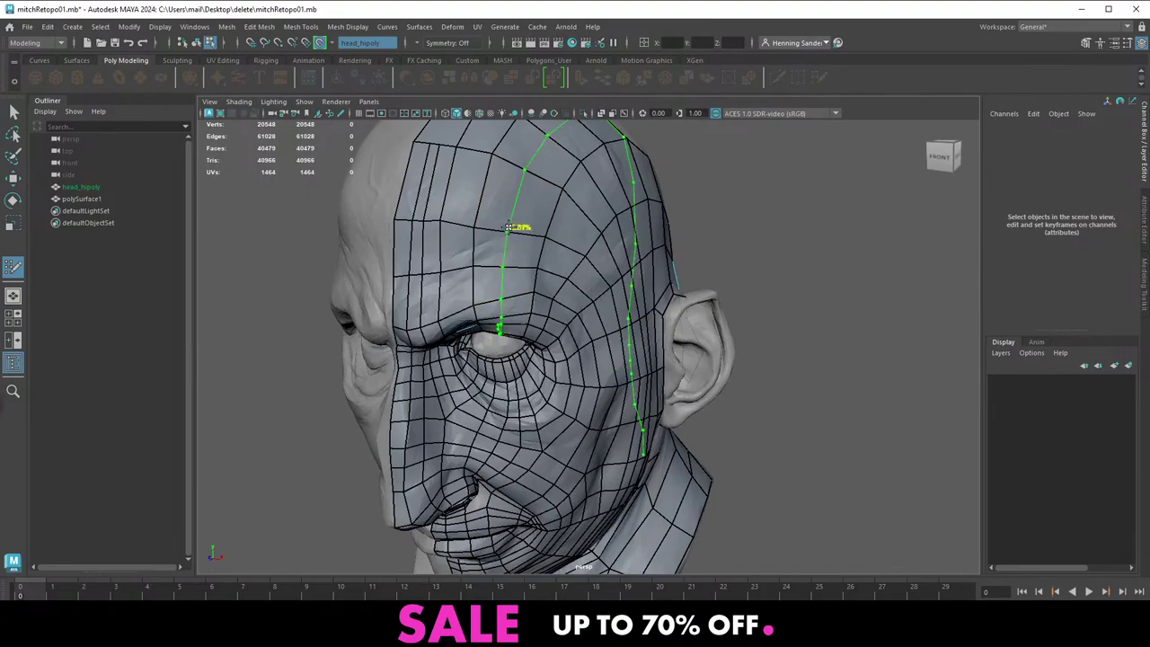
{"action": "left_click", "coordinate": [508, 227], "text": "ctrl"}
{"action": "middle_click_drag", "start_coordinate": [597, 231], "coordinate": [565, 314], "text": "alt"}
{"action": "left_click_drag", "start_coordinate": [565, 314], "coordinate": [369, 314], "text": "alt"}
{"action": "middle_click_drag", "start_coordinate": [641, 378], "coordinate": [640, 297], "text": "alt"}
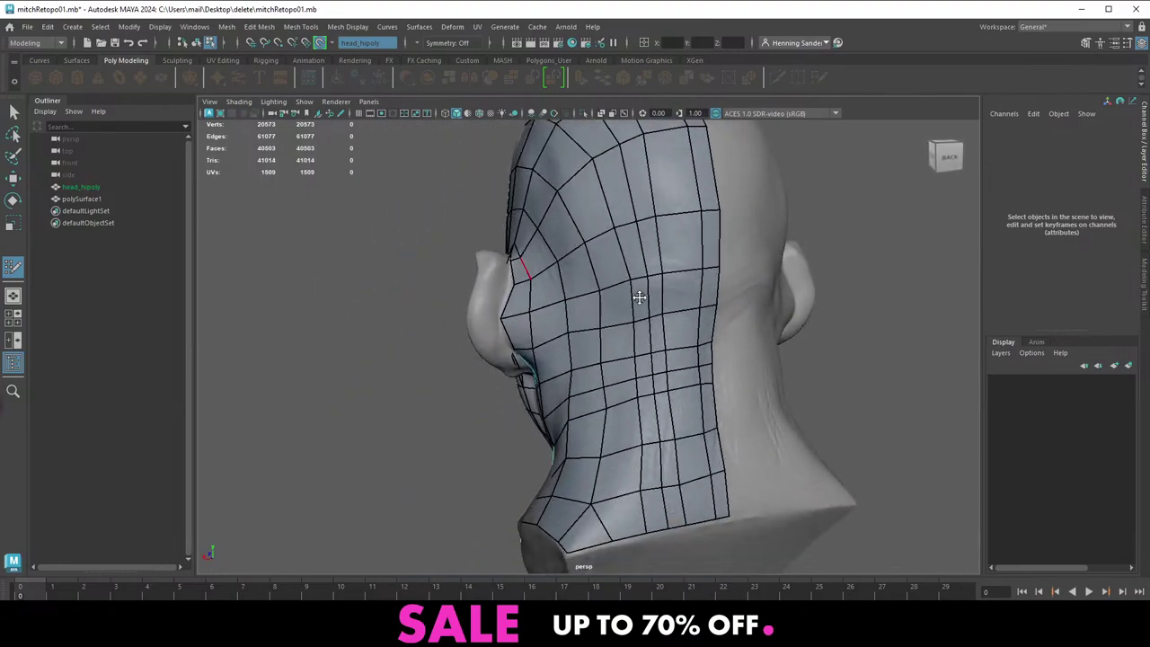
Examine the edge flow over the back of the head, in front of the ear, along the cheek and around the mouth
{"action": "left_click_drag", "start_coordinate": [681, 289], "coordinate": [657, 330], "text": "alt"}
{"action": "right_click_drag", "start_coordinate": [656, 330], "coordinate": [585, 300], "text": "alt"}
{"action": "left_click_drag", "start_coordinate": [585, 300], "coordinate": [672, 282], "text": "alt"}
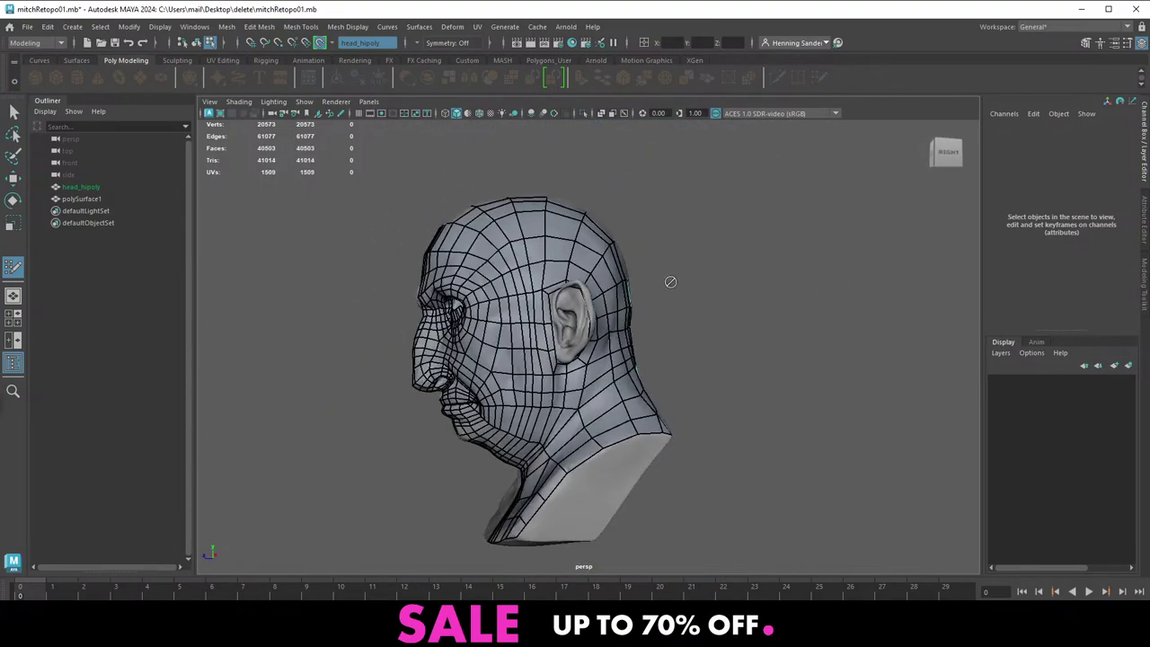
{"action": "right_click_drag", "start_coordinate": [672, 282], "coordinate": [629, 394], "text": "alt"}
{"action": "mouse_move", "coordinate": [629, 393]}
{"action": "left_mouse_down", "text": "alt"}
{"action": "mouse_move", "coordinate": [596, 397]}
{"action": "mouse_move", "coordinate": [634, 392]}
{"action": "left_mouse_up", "text": "alt"}
{"action": "left_click_drag", "start_coordinate": [481, 359], "coordinate": [505, 342], "text": "alt"}
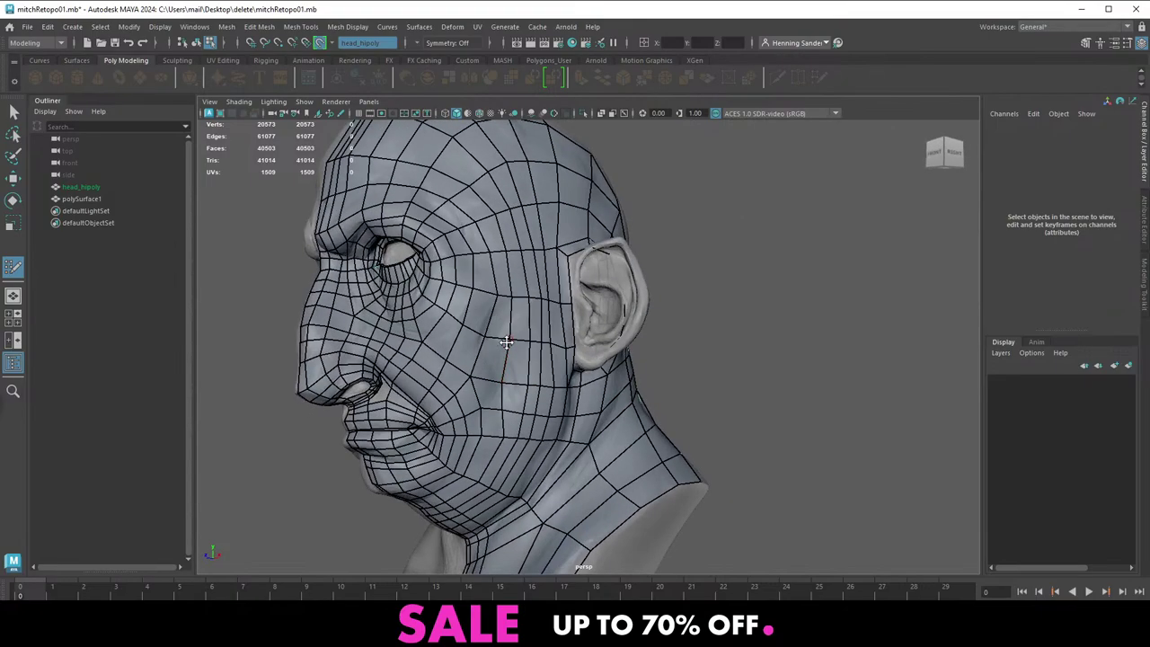
{"action": "middle_click_drag", "start_coordinate": [506, 342], "coordinate": [533, 318], "text": "alt"}
{"action": "right_click_drag", "start_coordinate": [533, 318], "coordinate": [514, 392], "text": "alt"}
{"action": "left_click_drag", "start_coordinate": [512, 396], "coordinate": [532, 359], "text": "alt"}
{"action": "middle_click_drag", "start_coordinate": [495, 342], "coordinate": [532, 339], "text": "alt"}
{"action": "right_click_drag", "start_coordinate": [532, 339], "coordinate": [496, 390], "text": "alt"}
{"action": "left_click_drag", "start_coordinate": [497, 391], "coordinate": [505, 271], "text": "alt"}
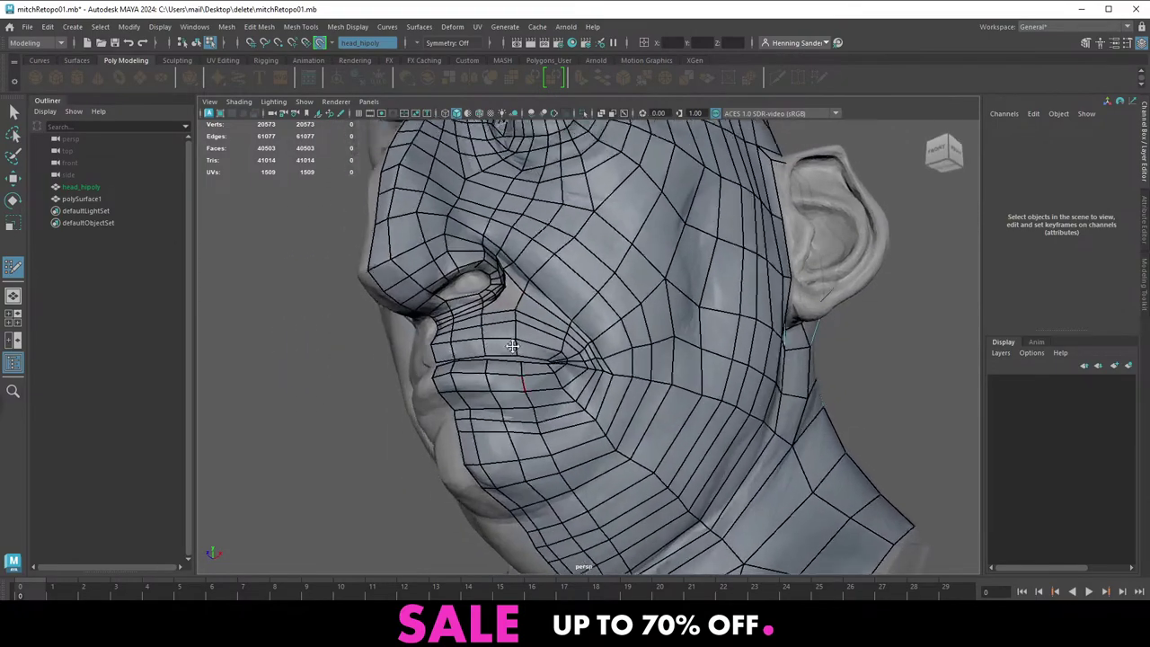
{"action": "middle_click_drag", "start_coordinate": [505, 271], "coordinate": [514, 302], "text": "alt"}
{"action": "right_click_drag", "start_coordinate": [513, 301], "coordinate": [526, 356], "text": "alt"}
{"action": "left_click_drag", "start_coordinate": [526, 357], "coordinate": [475, 351], "text": "alt"}
{"action": "middle_click_drag", "start_coordinate": [475, 351], "coordinate": [500, 344], "text": "alt"}
Insert an edge loop around the eye, running through the eyelids just below the lower lid's rim
{"action": "left_click_drag", "start_coordinate": [500, 344], "coordinate": [530, 380], "text": "alt"}
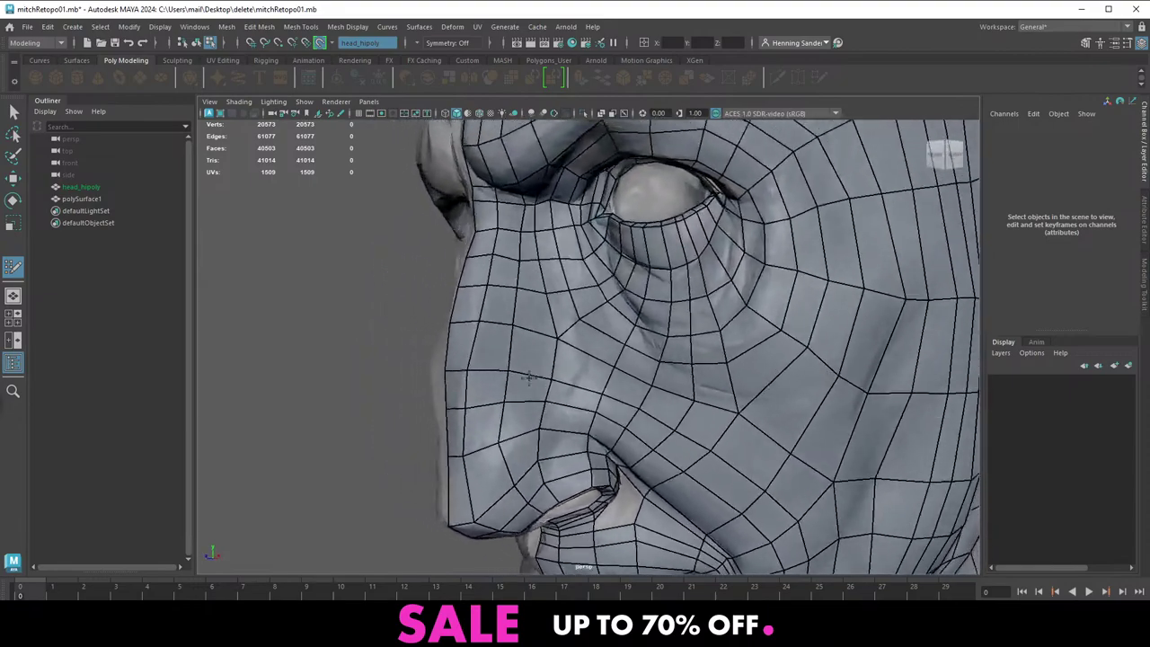
{"action": "right_click_drag", "start_coordinate": [530, 380], "coordinate": [527, 324], "text": "alt"}
{"action": "middle_click_drag", "start_coordinate": [526, 323], "coordinate": [539, 331], "text": "alt"}
{"action": "left_click_drag", "start_coordinate": [540, 332], "coordinate": [493, 316], "text": "alt"}
{"action": "right_click_drag", "start_coordinate": [493, 316], "coordinate": [506, 333], "text": "alt"}
{"action": "left_click_drag", "start_coordinate": [506, 333], "coordinate": [568, 328], "text": "alt"}
{"action": "middle_click_drag", "start_coordinate": [567, 329], "coordinate": [584, 360], "text": "alt"}
{"action": "right_click_drag", "start_coordinate": [557, 324], "coordinate": [567, 344], "text": "alt"}
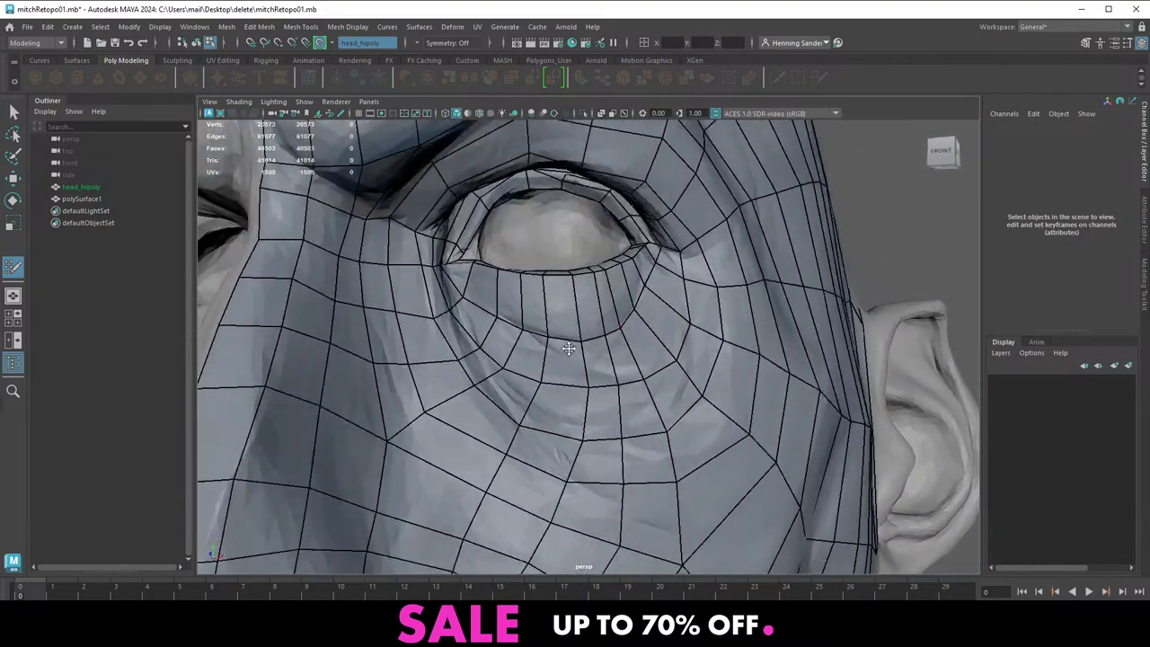
{"action": "left_click_drag", "start_coordinate": [566, 344], "coordinate": [532, 305], "text": "alt"}
{"action": "right_click_drag", "start_coordinate": [532, 305], "coordinate": [536, 315], "text": "alt"}
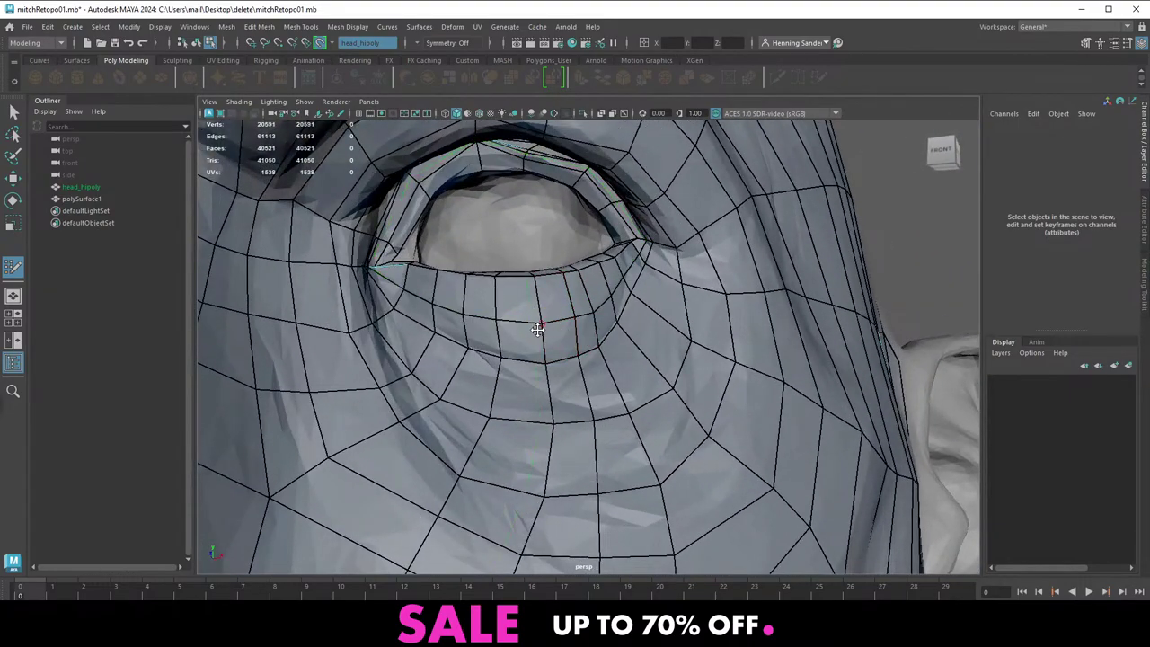
Relax the quads over the temple, the side of the head above the ear and the crown
{"action": "right_click_drag", "start_coordinate": [607, 327], "coordinate": [584, 334], "text": "alt"}
{"action": "left_click_drag", "start_coordinate": [584, 334], "coordinate": [516, 346], "text": "alt"}
{"action": "right_click_drag", "start_coordinate": [516, 345], "coordinate": [441, 311], "text": "alt"}
{"action": "left_click_drag", "start_coordinate": [604, 363], "coordinate": [417, 302], "text": "alt"}
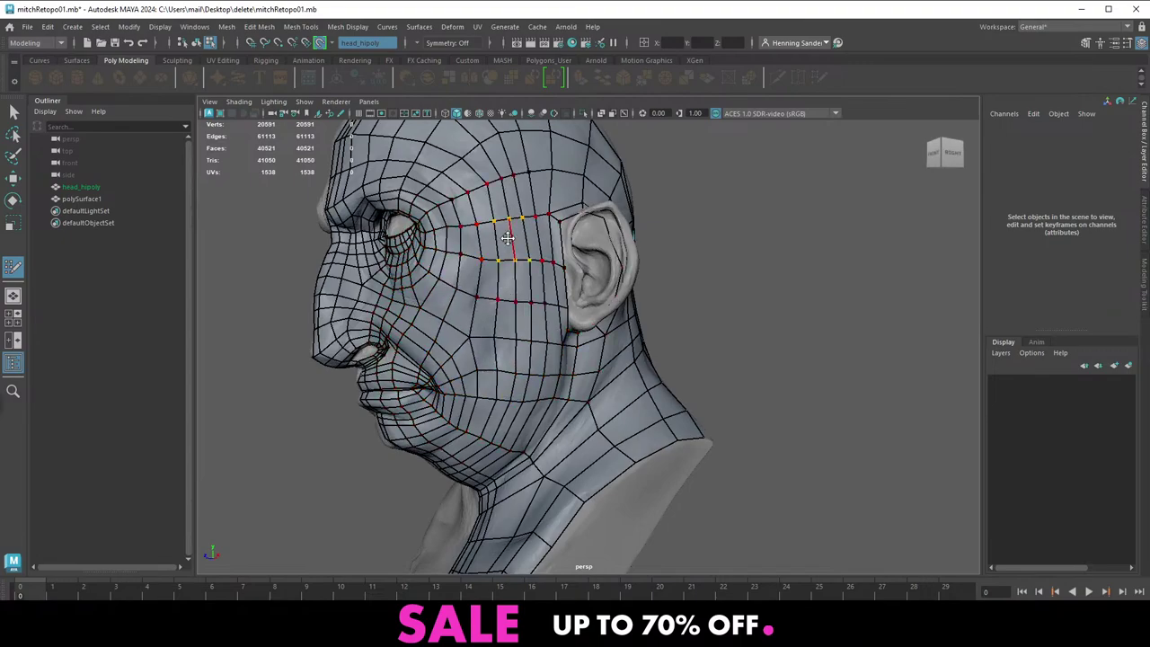
{"action": "left_click_drag", "start_coordinate": [508, 255], "coordinate": [461, 288], "text": "alt"}
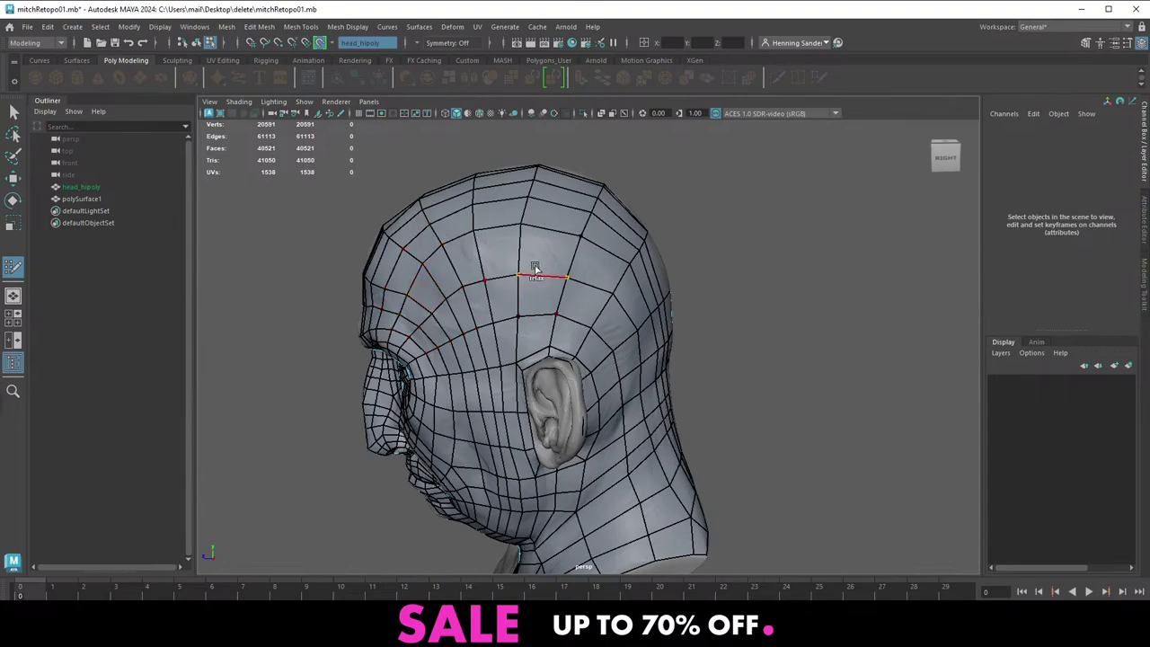
{"action": "left_click_drag", "start_coordinate": [525, 263], "coordinate": [534, 258], "text": "alt"}
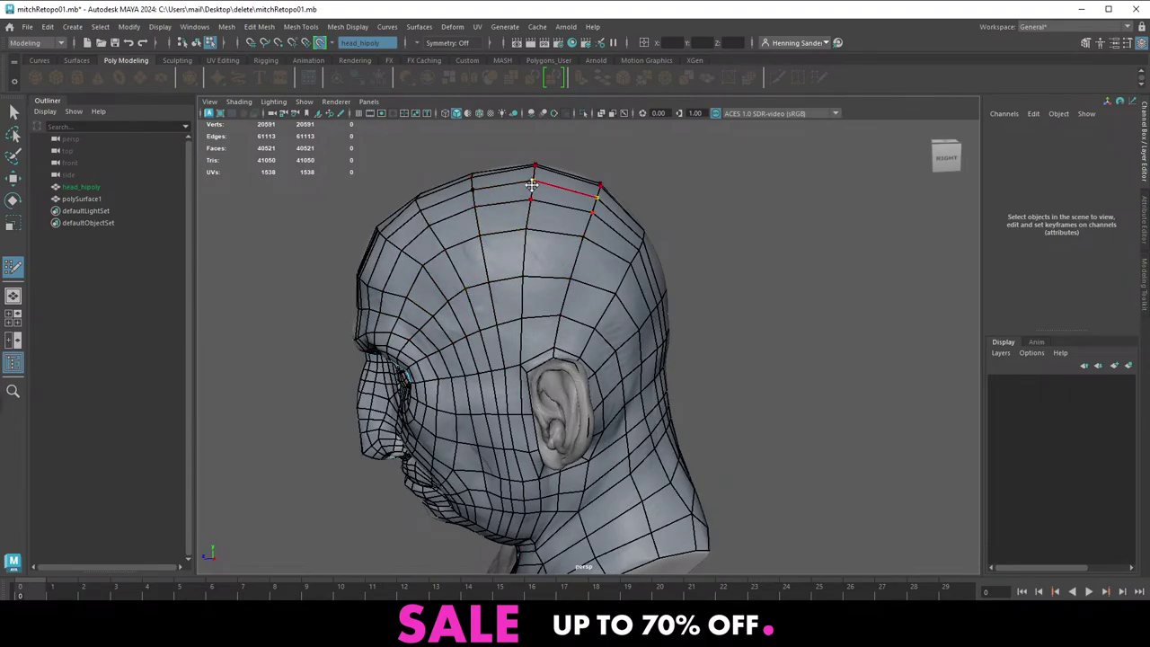
{"action": "left_click_drag", "start_coordinate": [531, 184], "coordinate": [513, 220], "text": "alt"}
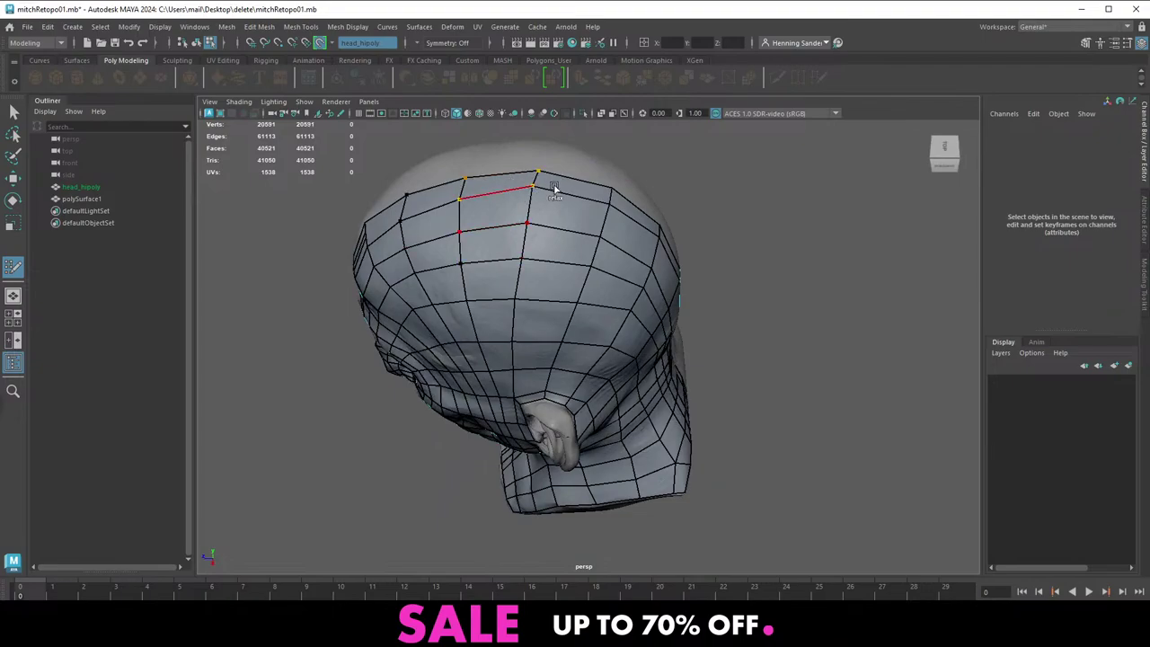
{"action": "left_click_drag", "start_coordinate": [530, 199], "coordinate": [501, 295], "text": "alt"}
Relax the quads from the temple down the cheek towards the jaw and mouth corner
{"action": "left_click_drag", "start_coordinate": [467, 332], "coordinate": [494, 301], "text": "alt"}
{"action": "middle_click_drag", "start_coordinate": [493, 308], "coordinate": [500, 263], "text": "alt"}
{"action": "left_click_drag", "start_coordinate": [490, 315], "coordinate": [505, 437], "text": "shift"}
{"action": "left_click_drag", "start_coordinate": [510, 379], "coordinate": [500, 446], "text": "shift"}
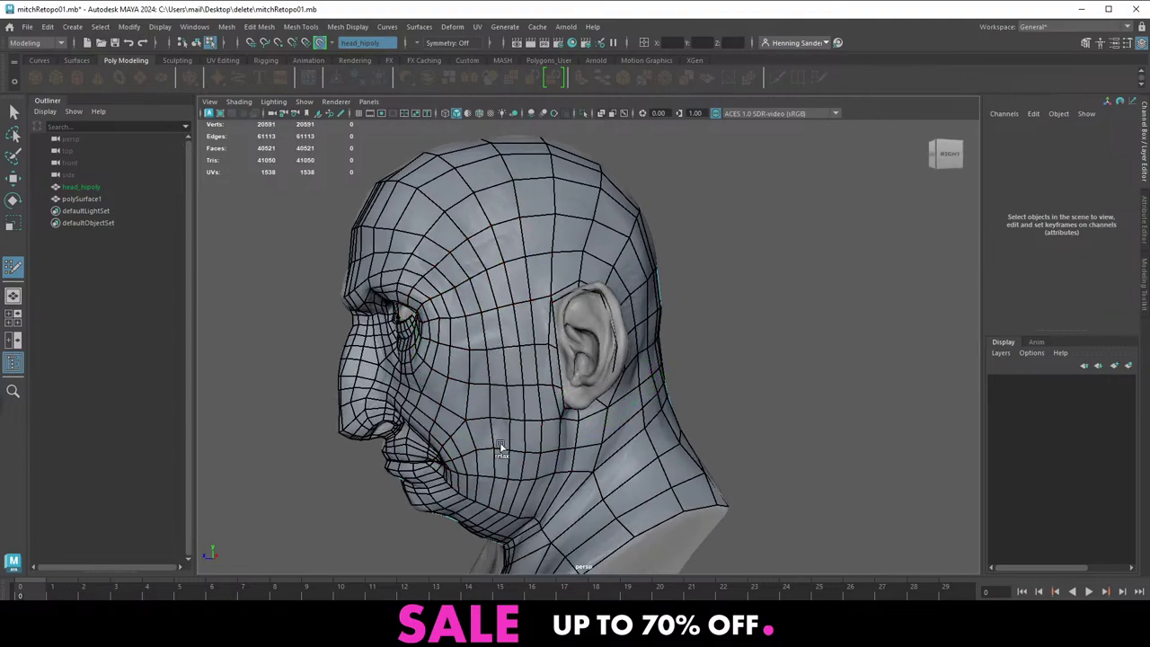
{"action": "middle_click_drag", "start_coordinate": [501, 446], "coordinate": [505, 372], "text": "alt"}
{"action": "left_click_drag", "start_coordinate": [505, 384], "coordinate": [514, 332], "text": "alt"}
{"action": "left_click_drag", "start_coordinate": [473, 415], "coordinate": [496, 399], "text": "alt"}
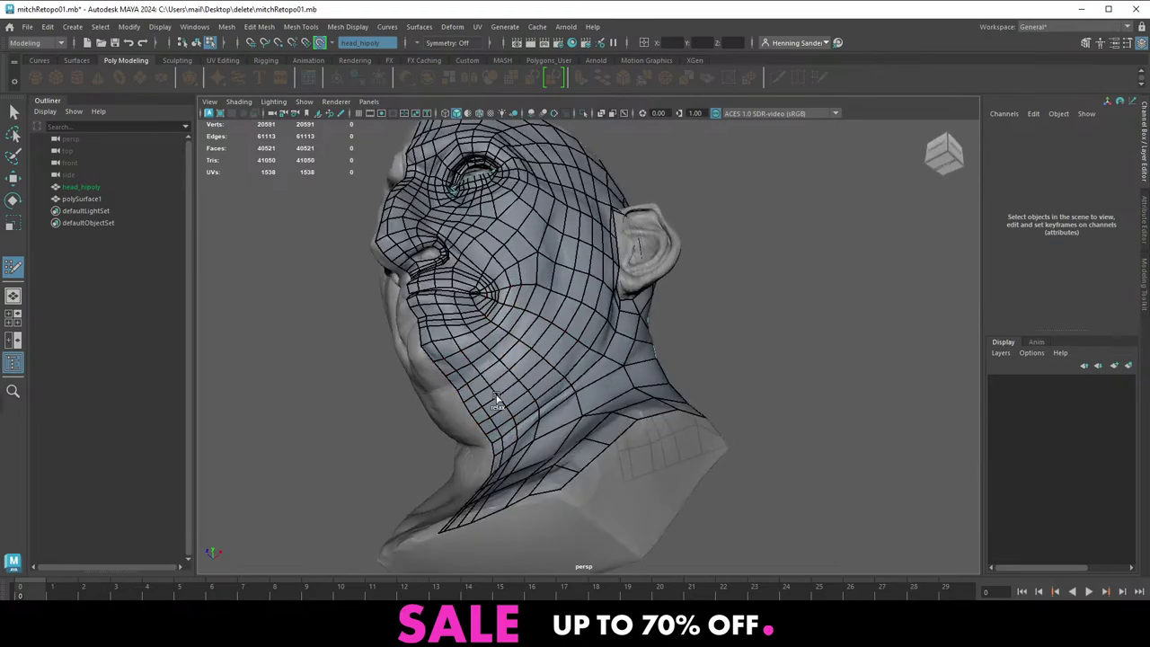
{"action": "left_click_drag", "start_coordinate": [531, 351], "coordinate": [505, 349], "text": "alt"}
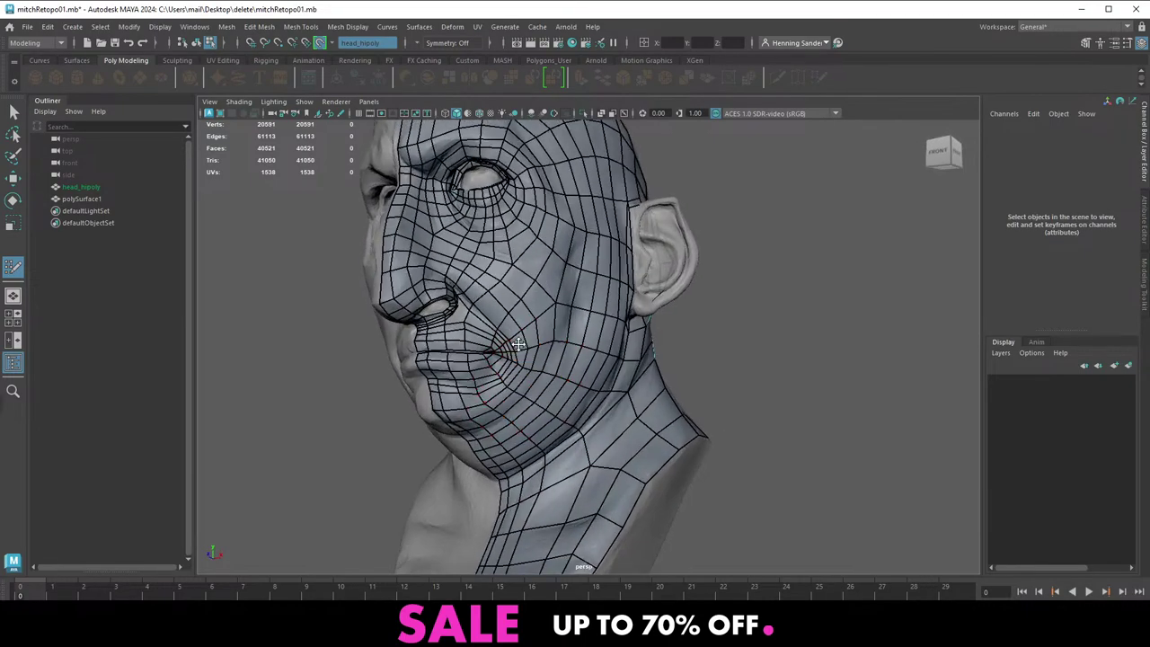
Relax the quads in the middle of the cheek and the narrow loops down the back of the neck
{"action": "right_click_drag", "start_coordinate": [457, 345], "coordinate": [487, 346], "text": "alt"}
{"action": "left_click_drag", "start_coordinate": [487, 347], "coordinate": [394, 362], "text": "alt"}
{"action": "right_click_drag", "start_coordinate": [540, 330], "coordinate": [500, 321], "text": "alt"}
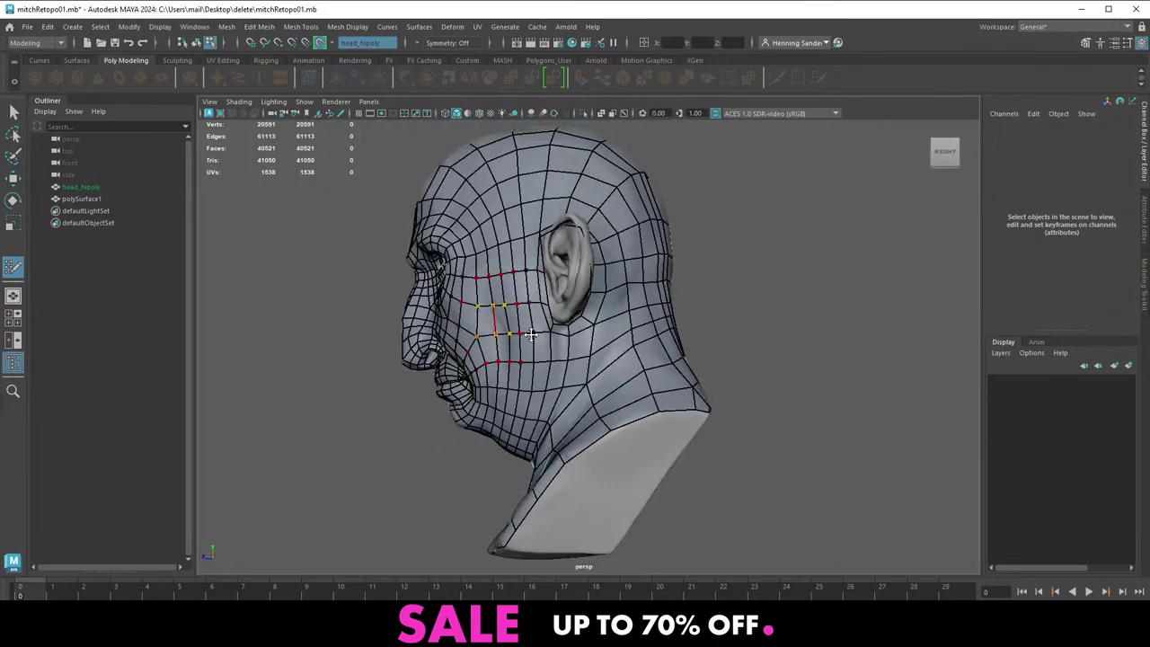
{"action": "left_click_drag", "start_coordinate": [544, 388], "coordinate": [446, 413], "text": "alt"}
{"action": "middle_click_drag", "start_coordinate": [609, 387], "coordinate": [583, 413], "text": "alt"}
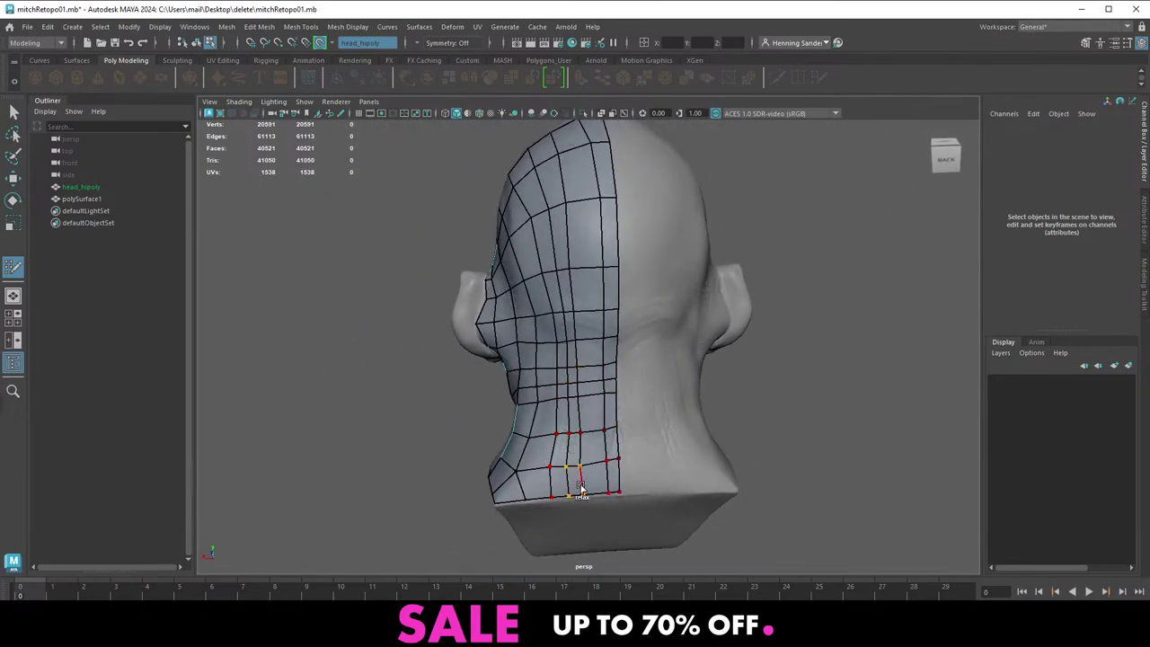
Isolate the retopology mesh and select the vertical edge loop at the back of the neck
{"action": "key", "text": "w"}
{"action": "key", "text": "F8"}
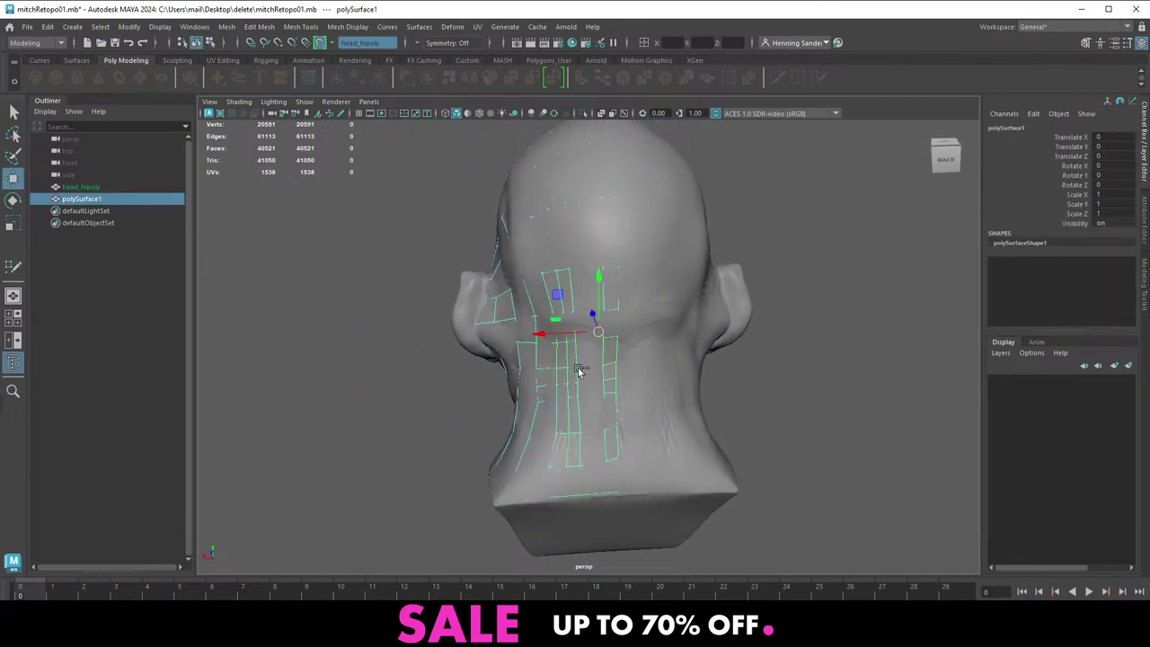
{"action": "key", "text": "ctrl+1"}
{"action": "key", "text": "F10"}
{"action": "left_click", "coordinate": [585, 482]}
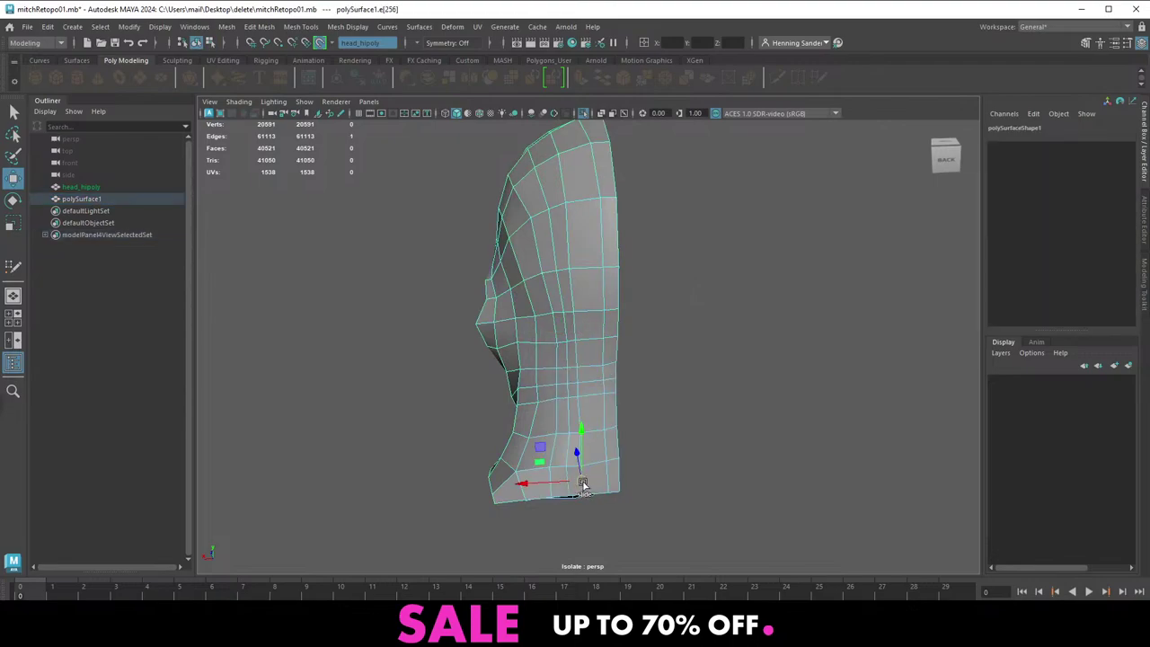
{"action": "key", "text": "q"}
{"action": "double_click", "coordinate": [583, 482]}
Add a neighbouring vertical loop, deselect the unwanted part of the selection and apply Edit Edge Flow to the remaining edges
{"action": "left_click_drag", "start_coordinate": [506, 357], "coordinate": [653, 381], "text": "alt"}
{"action": "double_click", "coordinate": [571, 203], "text": "shift"}
{"action": "left_click_drag", "start_coordinate": [571, 203], "coordinate": [442, 335], "text": "alt"}
{"action": "mouse_move", "coordinate": [375, 388]}
{"action": "left_mouse_down", "text": "ctrl"}
{"action": "mouse_move", "coordinate": [490, 255]}
{"action": "mouse_move", "coordinate": [478, 237]}
{"action": "left_mouse_up", "text": "ctrl"}
{"action": "right_click_drag", "start_coordinate": [480, 233], "coordinate": [489, 351], "text": "shift"}
{"action": "left_click_drag", "start_coordinate": [489, 344], "coordinate": [661, 303], "text": "alt"}
{"action": "scroll", "coordinate": [595, 325], "scroll_direction": "up", "scroll_amount": 2}
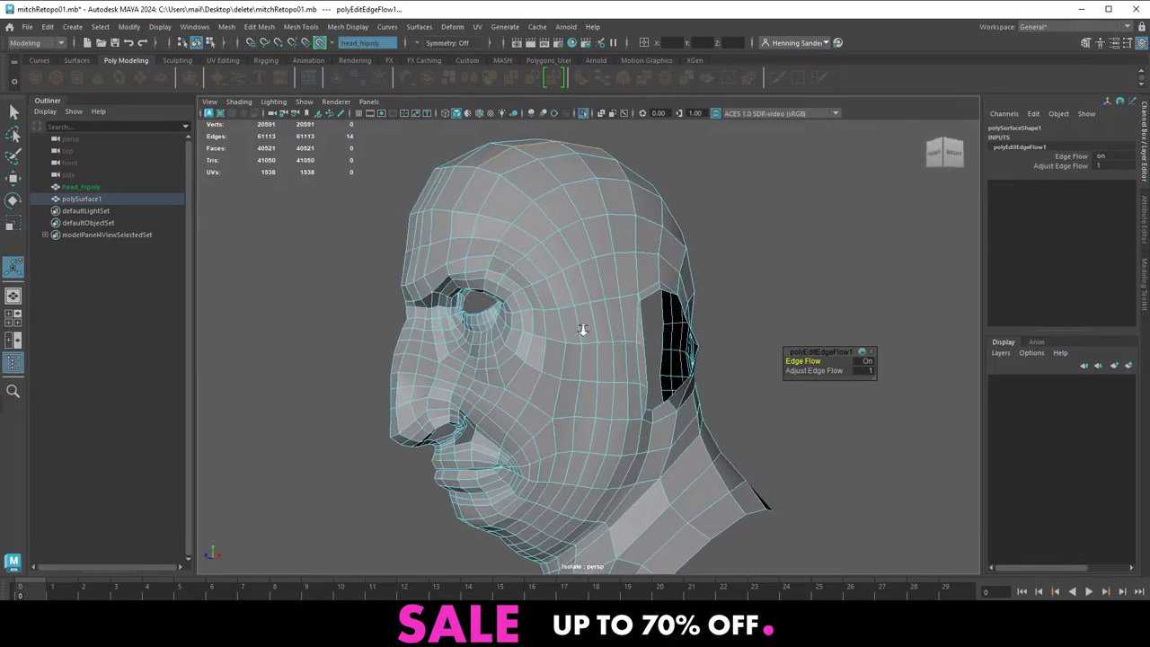
Apply Edit Edge Flow one after another to the neighbouring vertical loops running from the forehead over the temple and cheek
{"action": "double_click", "coordinate": [551, 292]}
{"action": "key", "text": "g"}
{"action": "double_click", "coordinate": [566, 287]}
{"action": "key", "text": "g"}
{"action": "double_click", "coordinate": [582, 287]}
{"action": "key", "text": "g"}
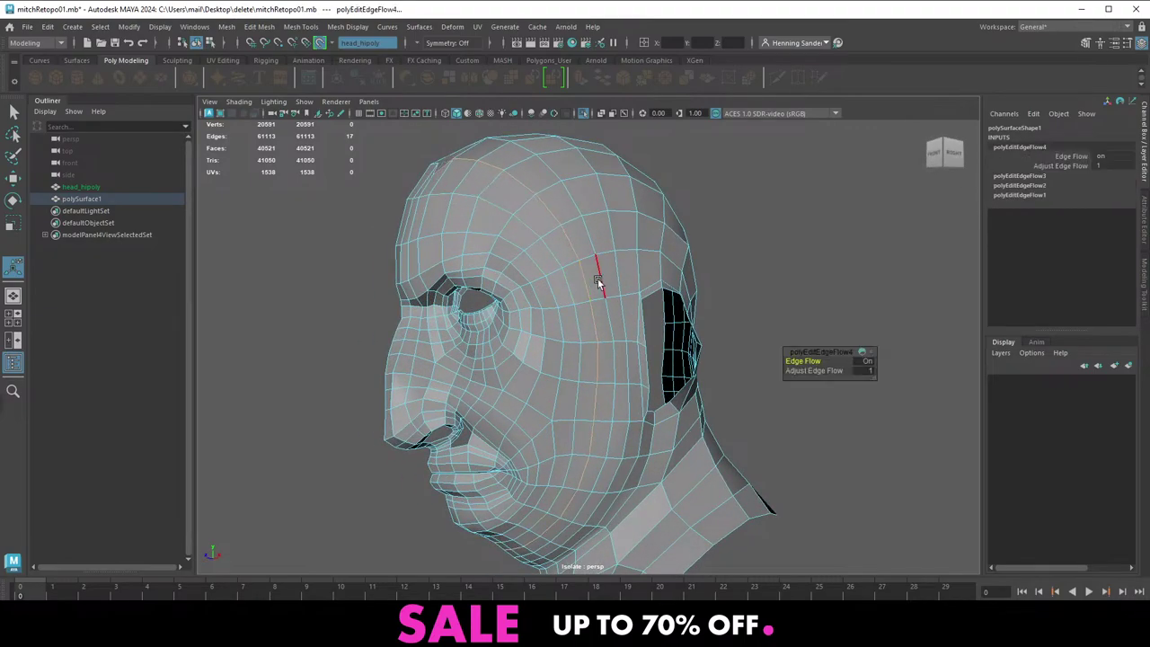
{"action": "double_click", "coordinate": [604, 280]}
{"action": "left_click_drag", "start_coordinate": [606, 290], "coordinate": [578, 359], "text": "alt"}
{"action": "double_click", "coordinate": [576, 357]}
{"action": "key", "text": "g"}
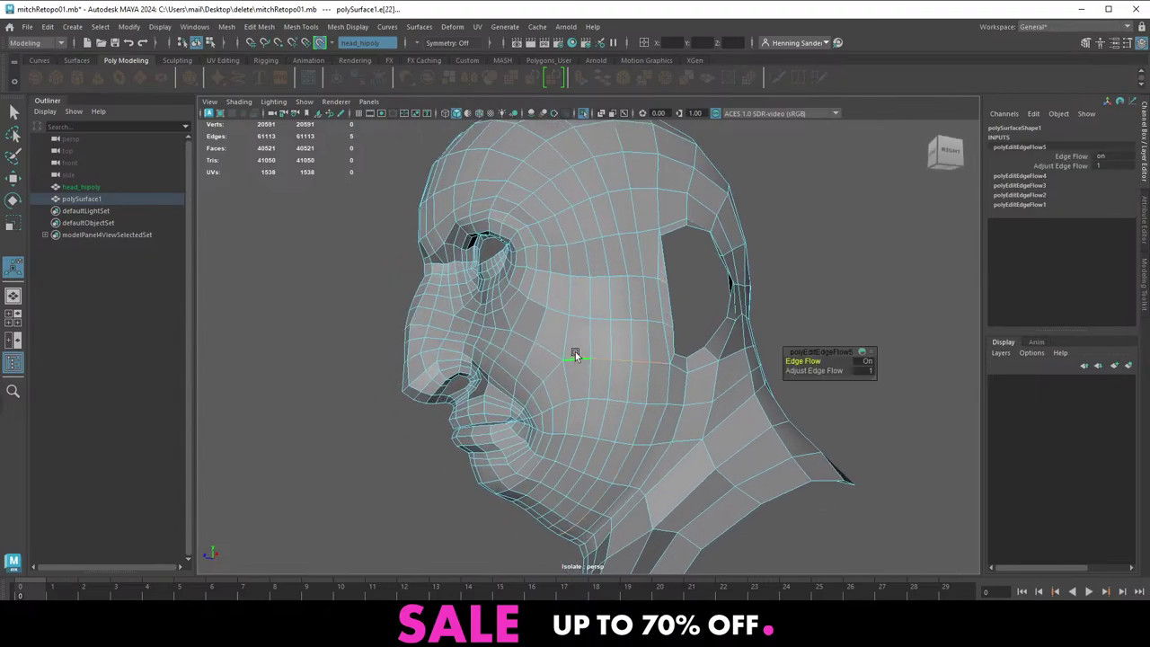
{"action": "left_click", "coordinate": [581, 321]}
{"action": "left_click_drag", "start_coordinate": [519, 336], "coordinate": [560, 346], "text": "alt"}
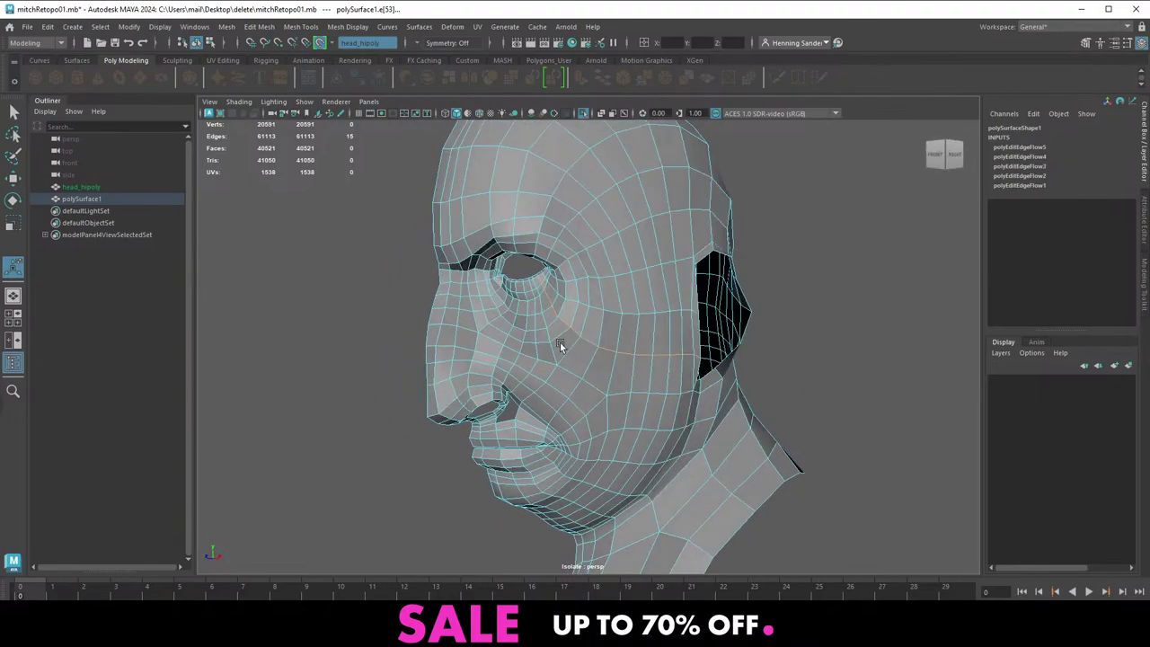
Move the stray forehead vertex near the centre line back into its horizontal edge loop
{"action": "middle_click_drag", "start_coordinate": [597, 273], "coordinate": [594, 409], "text": "alt"}
{"action": "left_click_drag", "start_coordinate": [506, 323], "coordinate": [521, 381], "text": "alt"}
{"action": "mouse_move", "coordinate": [521, 382]}
{"action": "right_mouse_down", "text": "alt"}
{"action": "mouse_move", "coordinate": [588, 369]}
{"action": "mouse_move", "coordinate": [503, 369]}
{"action": "right_mouse_up", "text": "alt"}
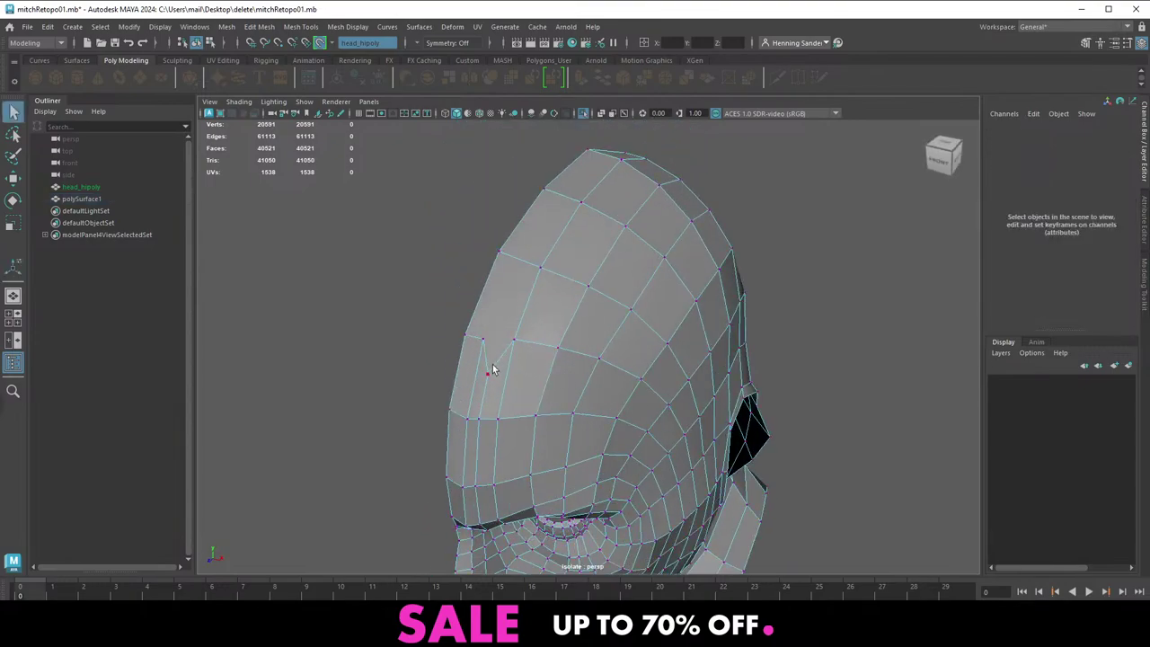
{"action": "left_click", "coordinate": [492, 370]}
{"action": "key", "text": "w"}
{"action": "left_click", "coordinate": [485, 345]}
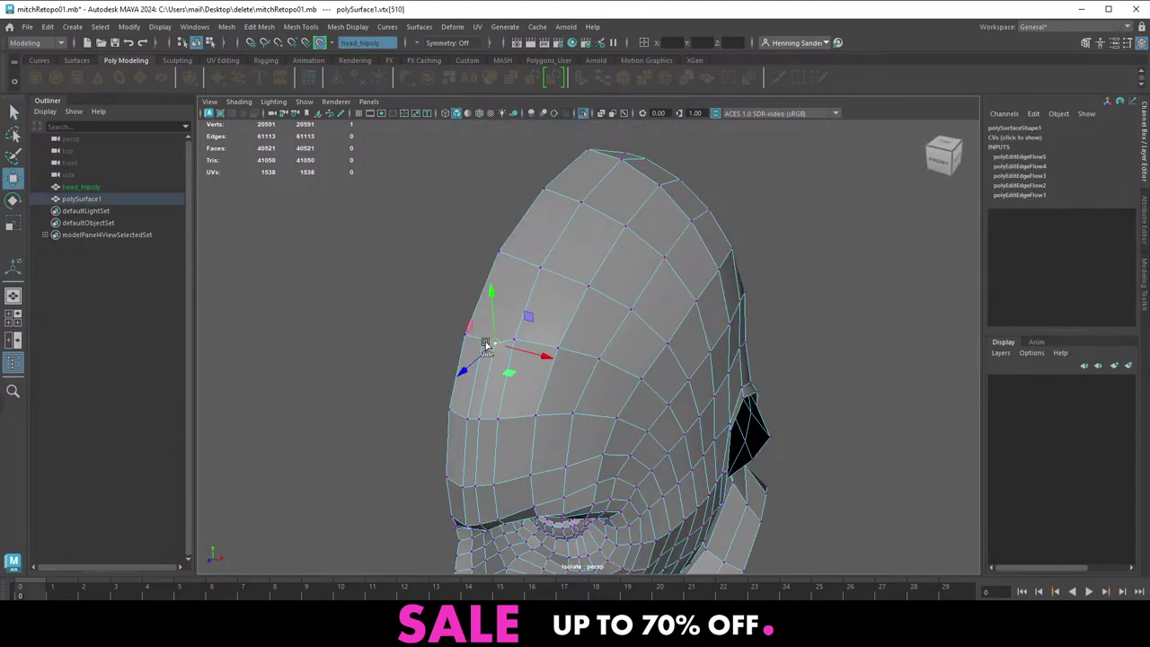
{"action": "left_click_drag", "start_coordinate": [485, 342], "coordinate": [589, 343]}
{"action": "left_click", "coordinate": [496, 346]}
{"action": "scroll", "coordinate": [589, 342], "scroll_direction": "up", "scroll_amount": 2}
Cut new edges into the upper forehead with Multi-Cut, joining the narrow vertical loops and leading them to the centre line
{"action": "right_click_drag", "start_coordinate": [595, 346], "coordinate": [565, 305]}
{"action": "right_click", "coordinate": [603, 305], "text": "shift"}
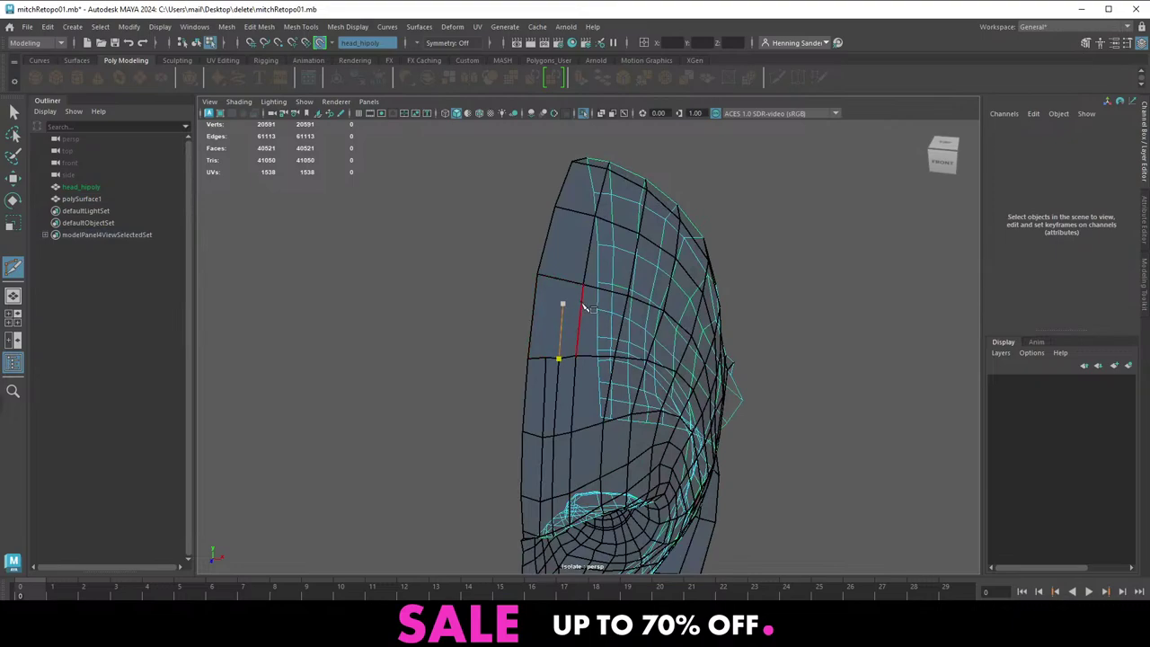
{"action": "left_click", "coordinate": [533, 309]}
{"action": "right_click", "coordinate": [545, 316]}
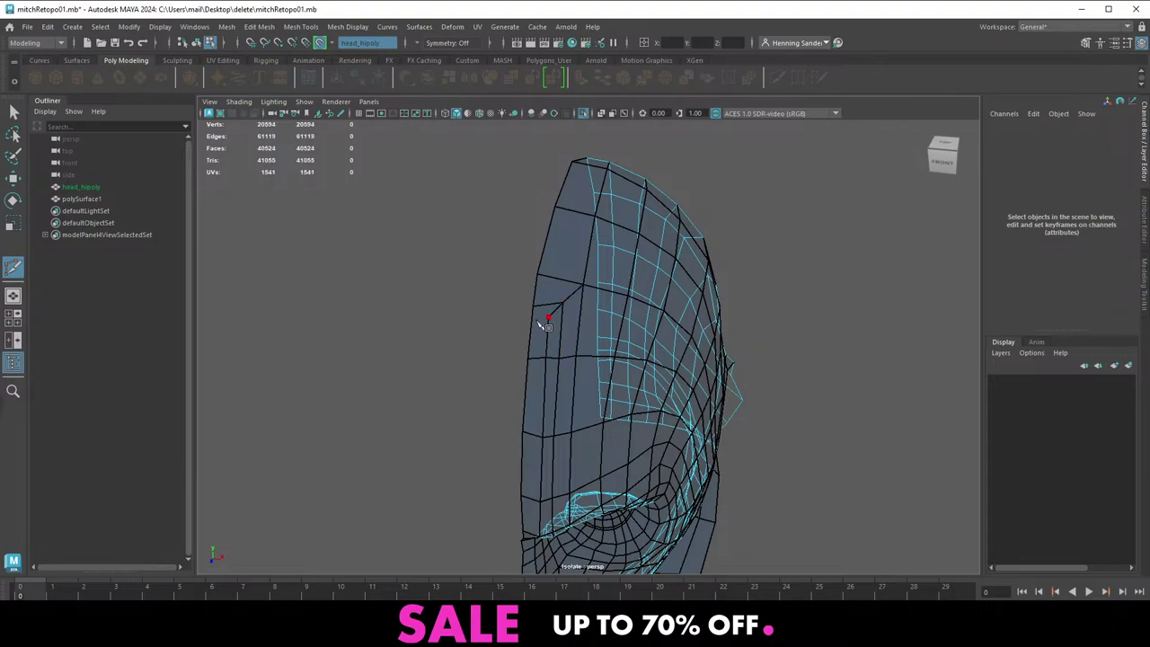
{"action": "right_click", "coordinate": [537, 323]}
{"action": "left_click_drag", "start_coordinate": [594, 341], "coordinate": [544, 324], "text": "alt"}
{"action": "key", "text": "w"}
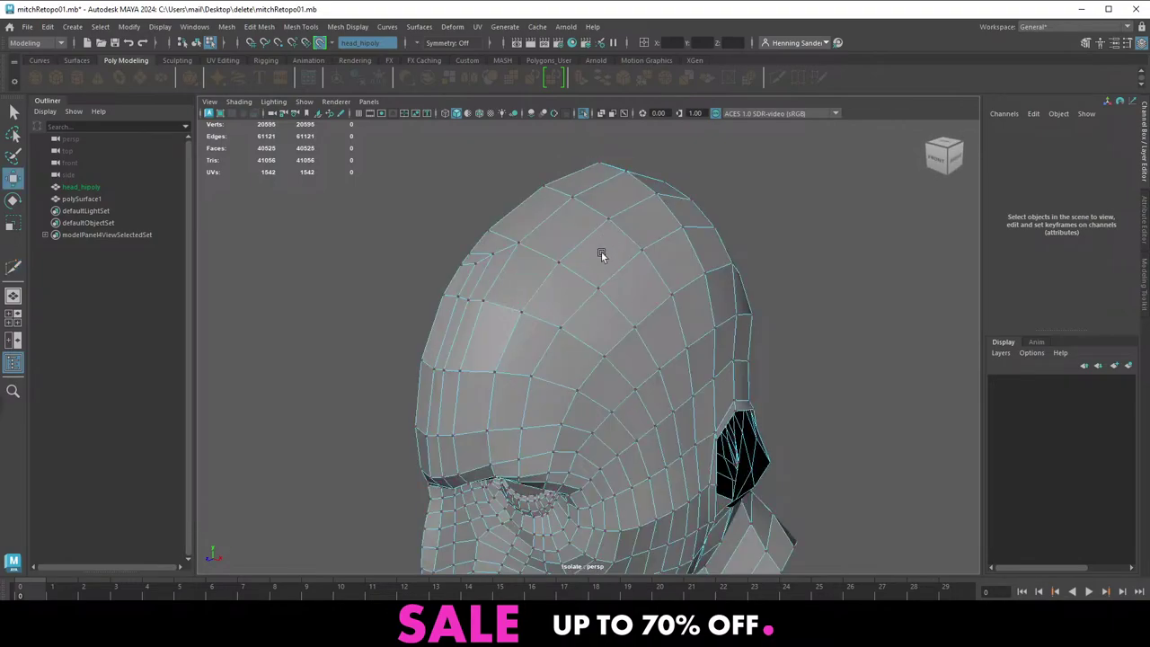
Select another edge loop on the head and smooth it with Edit Edge Flow
{"action": "right_click_drag", "start_coordinate": [649, 350], "coordinate": [601, 300], "text": "alt"}
{"action": "right_click_drag", "start_coordinate": [602, 300], "coordinate": [650, 277]}
{"action": "left_click_drag", "start_coordinate": [626, 329], "coordinate": [425, 281], "text": "alt"}
{"action": "middle_click_drag", "start_coordinate": [527, 343], "coordinate": [531, 277], "text": "alt"}
{"action": "right_click_drag", "start_coordinate": [531, 277], "coordinate": [608, 382], "text": "alt"}
{"action": "double_click", "coordinate": [636, 409]}
{"action": "right_click_drag", "start_coordinate": [628, 329], "coordinate": [620, 448], "text": "shift"}
Select the whole retopology mesh as an object and delete its construction history
{"action": "left_click_drag", "start_coordinate": [547, 381], "coordinate": [670, 353], "text": "alt"}
{"action": "left_click_drag", "start_coordinate": [569, 335], "coordinate": [671, 326], "text": "alt"}
{"action": "middle_click_drag", "start_coordinate": [629, 323], "coordinate": [523, 320], "text": "alt"}
{"action": "right_click_drag", "start_coordinate": [511, 320], "coordinate": [578, 321], "text": "alt"}
{"action": "left_click_drag", "start_coordinate": [578, 321], "coordinate": [550, 318], "text": "alt"}
{"action": "right_click_drag", "start_coordinate": [549, 318], "coordinate": [548, 299]}
{"action": "key", "text": "alt+shift+d"}
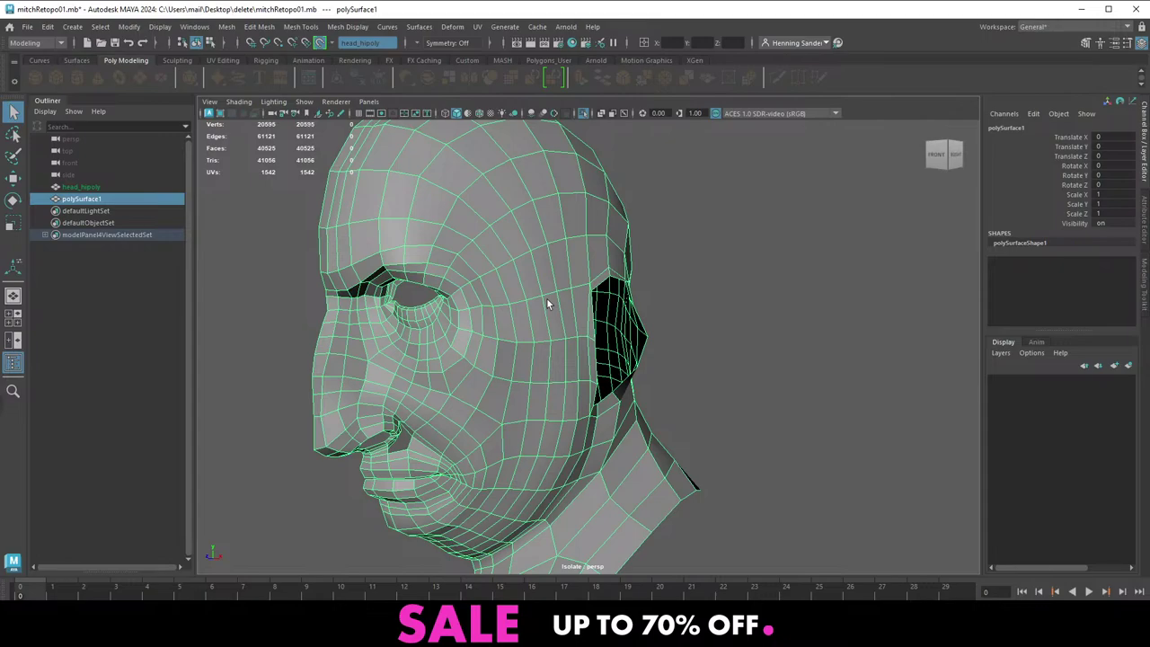
End the isolation so the sculpted head shows again and activate Quad Draw on the retopology mesh
{"action": "left_click_drag", "start_coordinate": [589, 356], "coordinate": [496, 347], "text": "alt"}
{"action": "right_click_drag", "start_coordinate": [515, 318], "coordinate": [554, 321], "text": "alt"}
{"action": "key", "text": "ctrl+1"}
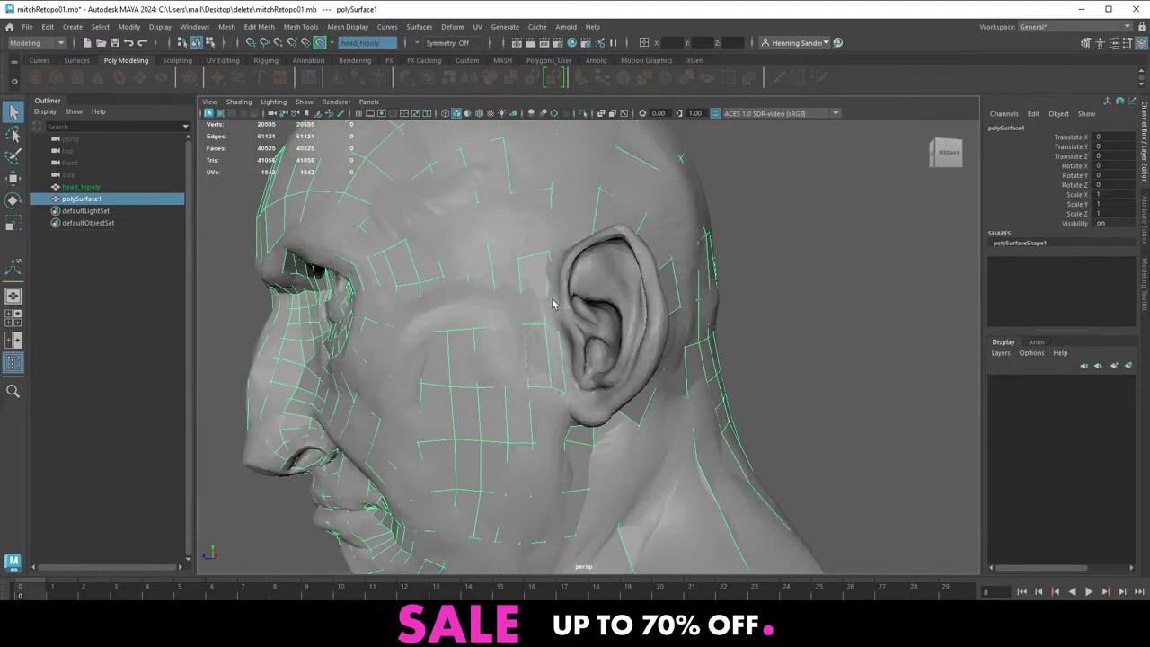
{"action": "left_click_drag", "start_coordinate": [566, 308], "coordinate": [544, 318], "text": "alt"}
{"action": "left_click", "coordinate": [1145, 274]}
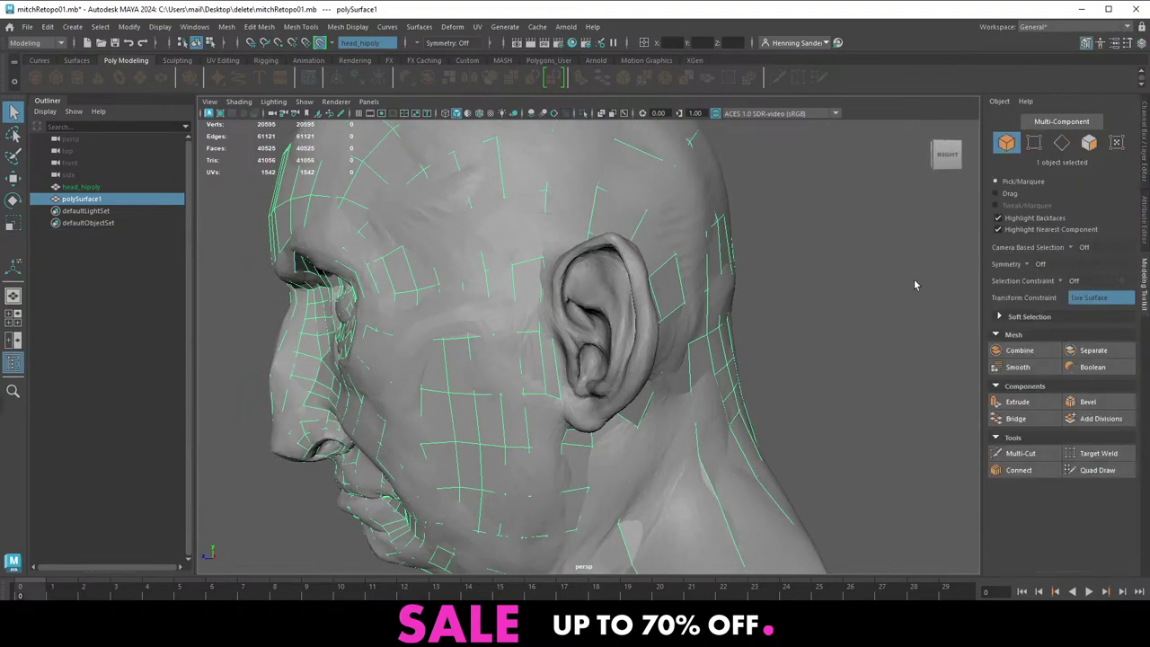
{"action": "left_click", "coordinate": [1092, 470]}
Adjust the border vertices of the ear opening at the upper front corner and behind the ear
{"action": "scroll", "coordinate": [642, 299], "scroll_direction": "up", "scroll_amount": 2}
{"action": "left_click_drag", "start_coordinate": [642, 299], "coordinate": [662, 305], "text": "alt"}
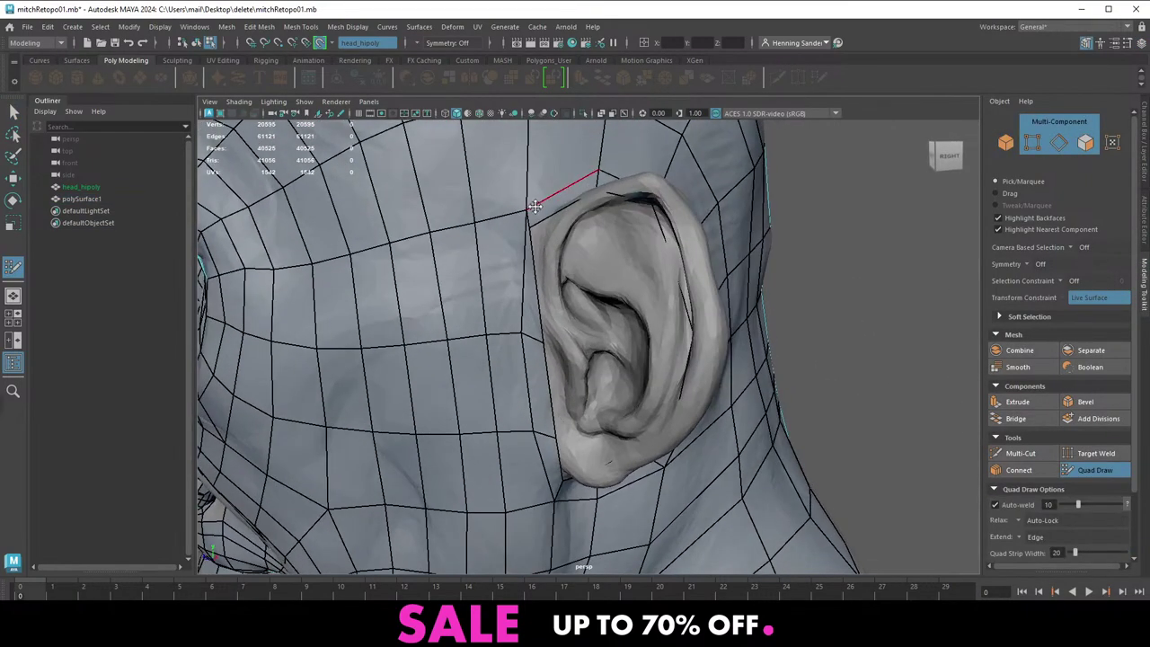
{"action": "left_click_drag", "start_coordinate": [523, 212], "coordinate": [536, 228]}
{"action": "scroll", "coordinate": [536, 228], "scroll_direction": "down", "scroll_amount": 3}
{"action": "mouse_move", "coordinate": [678, 438]}
{"action": "left_mouse_down", "text": "alt"}
{"action": "mouse_move", "coordinate": [609, 382]}
{"action": "mouse_move", "coordinate": [596, 351]}
{"action": "left_mouse_up", "text": "alt"}
{"action": "scroll", "coordinate": [609, 383], "scroll_direction": "up", "scroll_amount": 3}
{"action": "left_click_drag", "start_coordinate": [548, 301], "coordinate": [552, 298]}
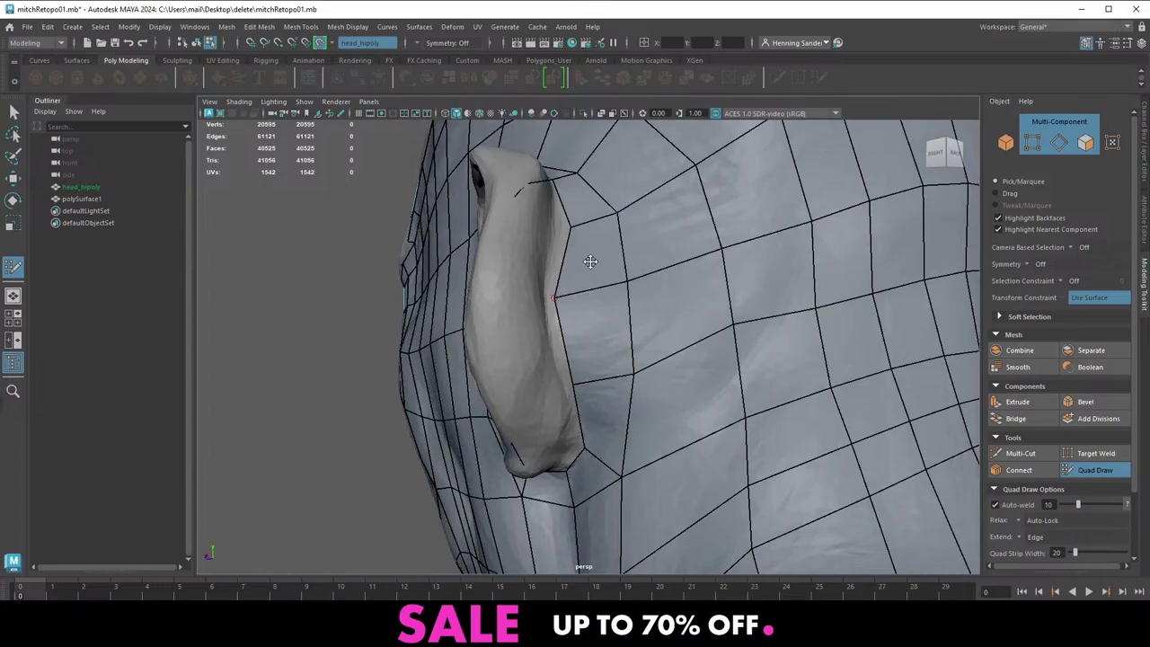
Draw a single separate quad on the front part of the ear, above the tragus
{"action": "mouse_move", "coordinate": [590, 261]}
{"action": "left_mouse_down", "text": "alt"}
{"action": "mouse_move", "coordinate": [565, 331]}
{"action": "mouse_move", "coordinate": [541, 343]}
{"action": "mouse_move", "coordinate": [585, 347]}
{"action": "mouse_move", "coordinate": [611, 313]}
{"action": "mouse_move", "coordinate": [607, 269]}
{"action": "left_mouse_up", "text": "alt"}
{"action": "scroll", "coordinate": [549, 365], "scroll_direction": "down", "scroll_amount": 4}
{"action": "scroll", "coordinate": [592, 333], "scroll_direction": "up", "scroll_amount": 3}
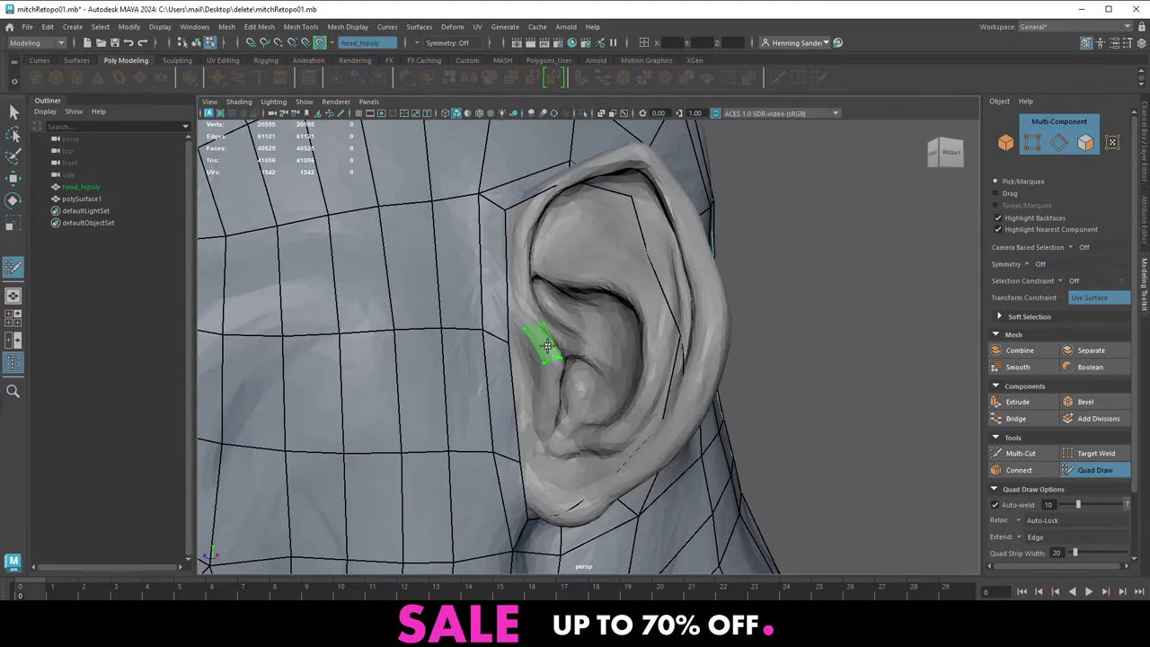
{"action": "mouse_move", "coordinate": [542, 313]}
{"action": "left_mouse_down", "text": "alt"}
{"action": "mouse_move", "coordinate": [536, 347]}
{"action": "mouse_move", "coordinate": [493, 286]}
{"action": "mouse_move", "coordinate": [562, 278]}
{"action": "mouse_move", "coordinate": [557, 343]}
{"action": "left_mouse_up", "text": "alt"}
Leave Quad Draw and select the ring of faces surrounding the ear opening
{"action": "key", "text": "w"}
{"action": "key", "text": "F11"}
{"action": "double_click", "coordinate": [510, 304]}
{"action": "key", "text": "q"}
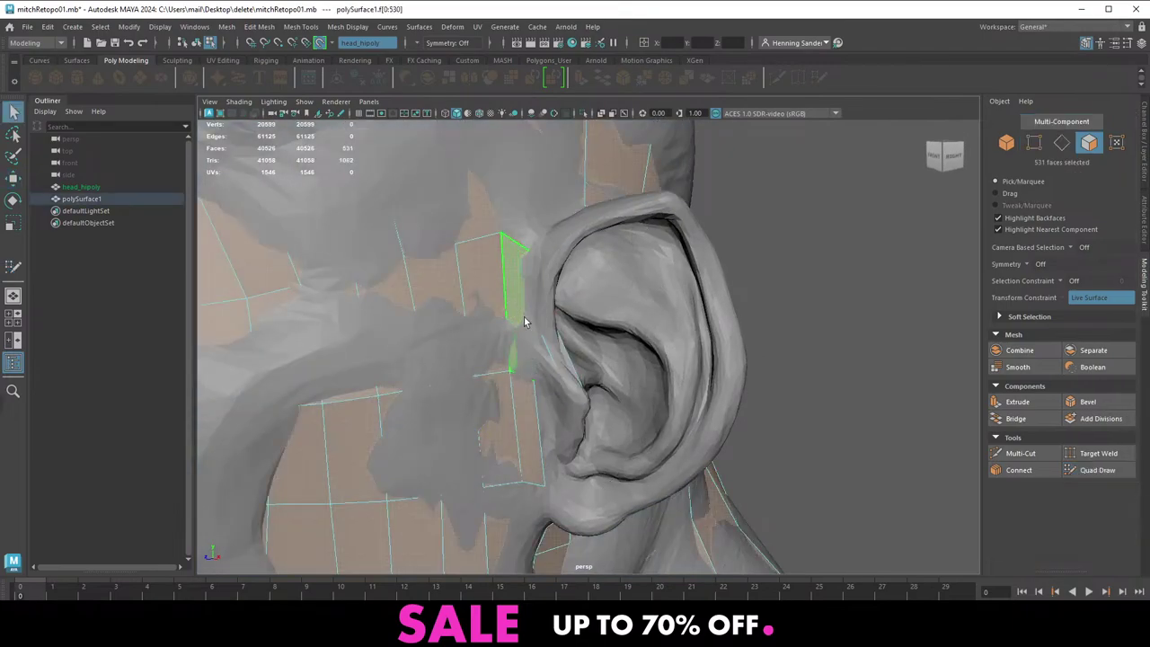
{"action": "left_click", "coordinate": [518, 258]}
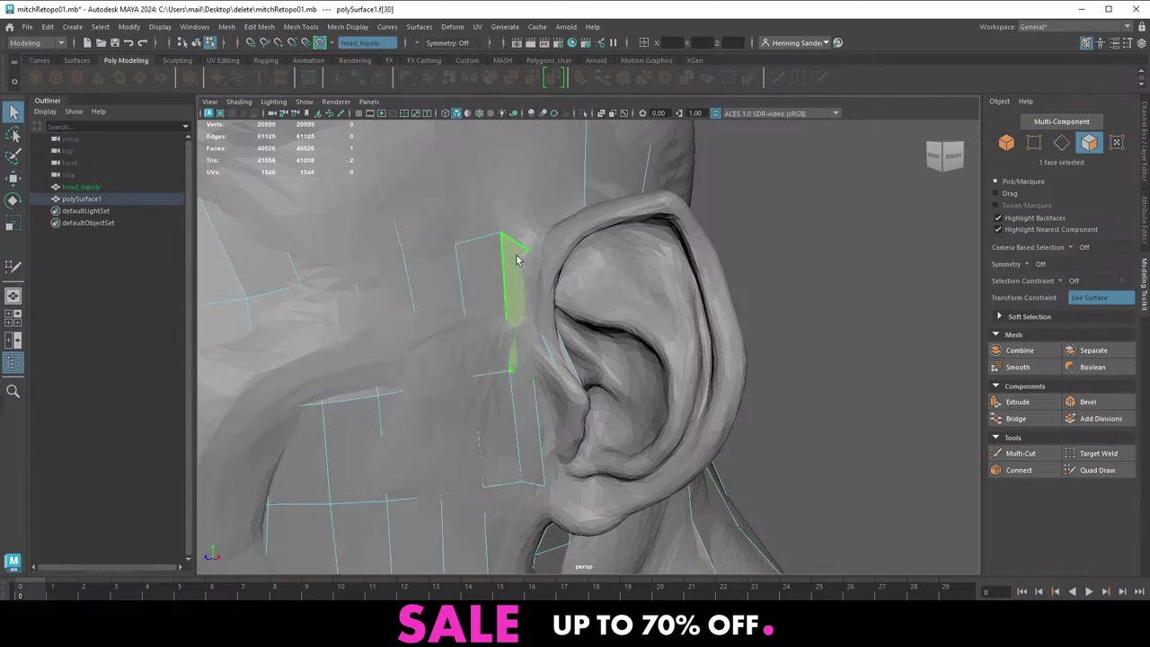
{"action": "double_click", "coordinate": [526, 393], "text": "shift"}
{"action": "left_click_drag", "start_coordinate": [569, 379], "coordinate": [530, 313], "text": "alt"}
{"action": "scroll", "coordinate": [531, 313], "scroll_direction": "down", "scroll_amount": 5}
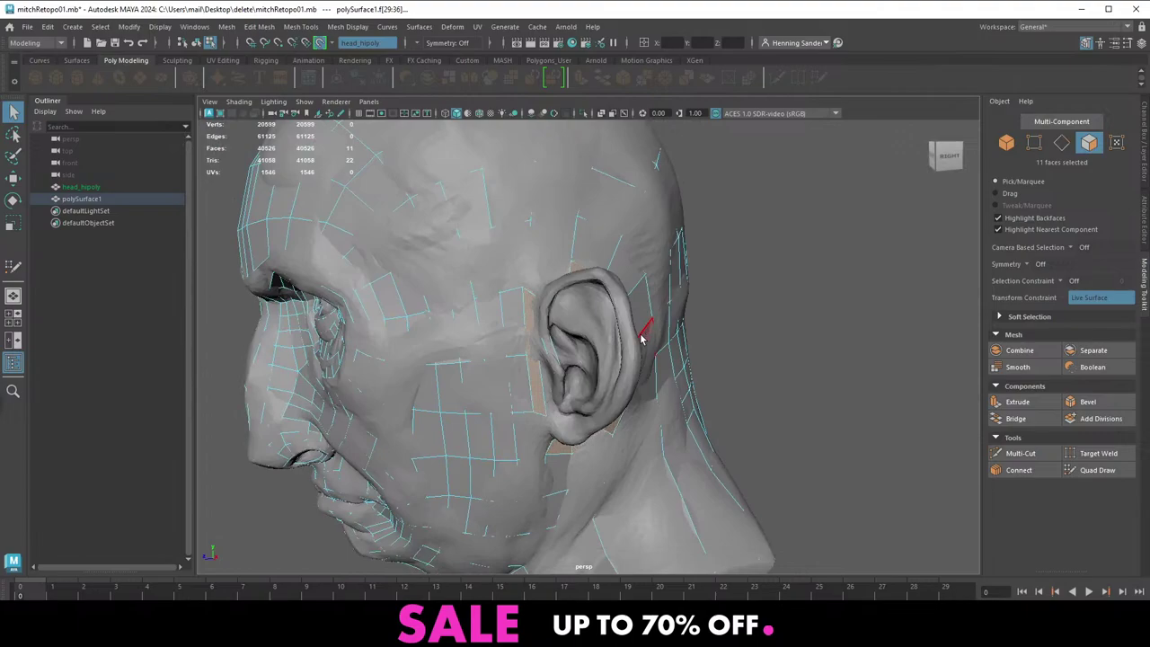
Isolate the selected faces around the ear to check them, and return to the full head in object mode
{"action": "scroll", "coordinate": [543, 362], "scroll_direction": "down", "scroll_amount": 2}
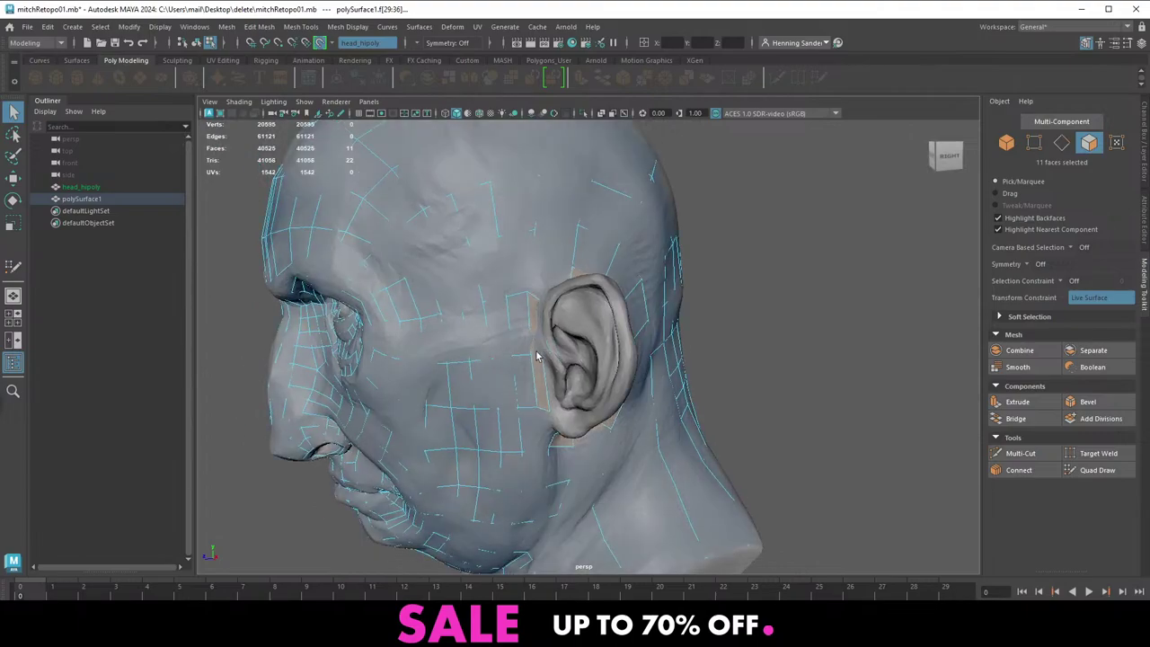
{"action": "key", "text": "ctrl+z"}
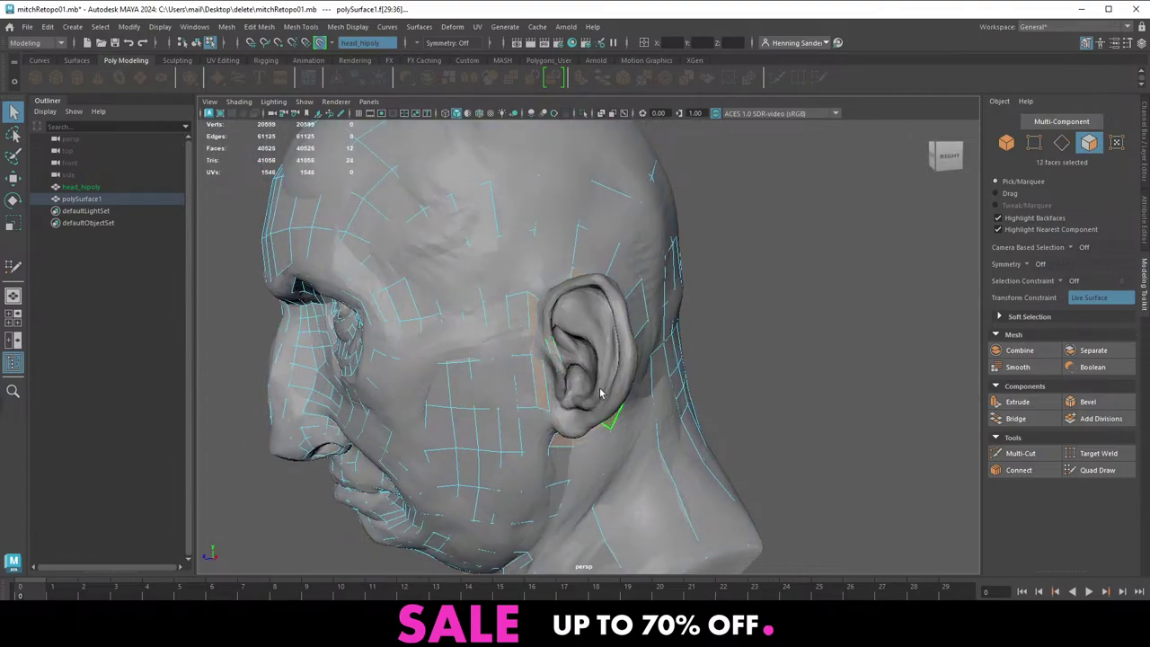
{"action": "key", "text": "ctrl+1"}
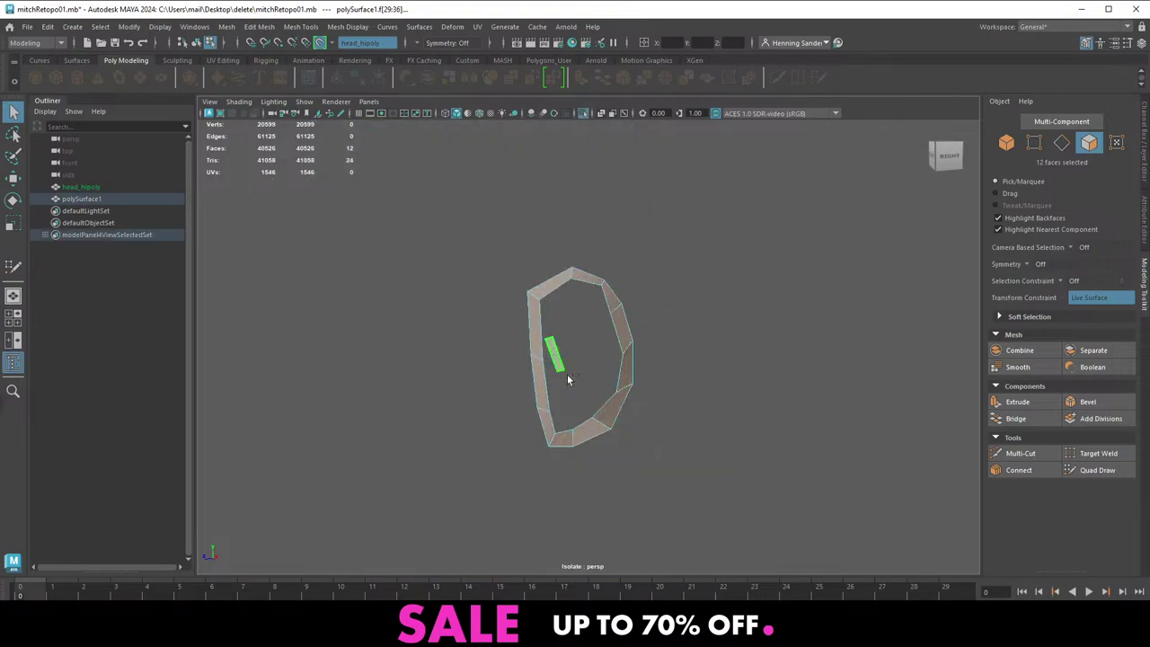
{"action": "right_click_drag", "start_coordinate": [544, 389], "coordinate": [634, 341]}
{"action": "key", "text": "ctrl+1"}
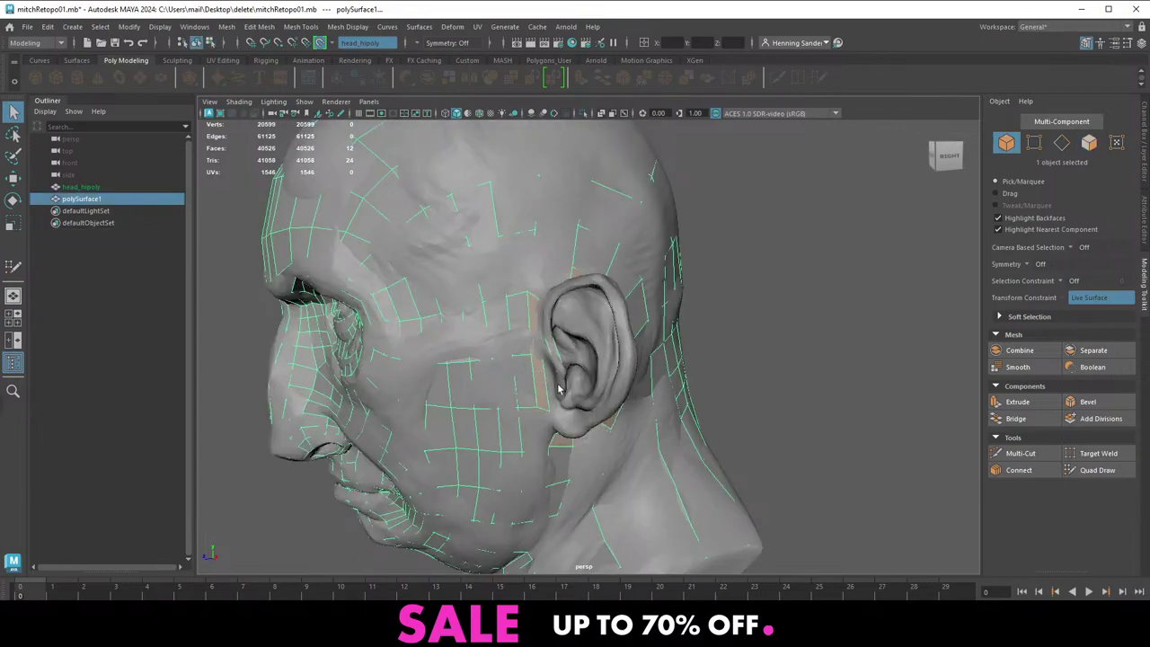
{"action": "left_click", "coordinate": [629, 450]}
{"action": "left_click", "coordinate": [552, 380]}
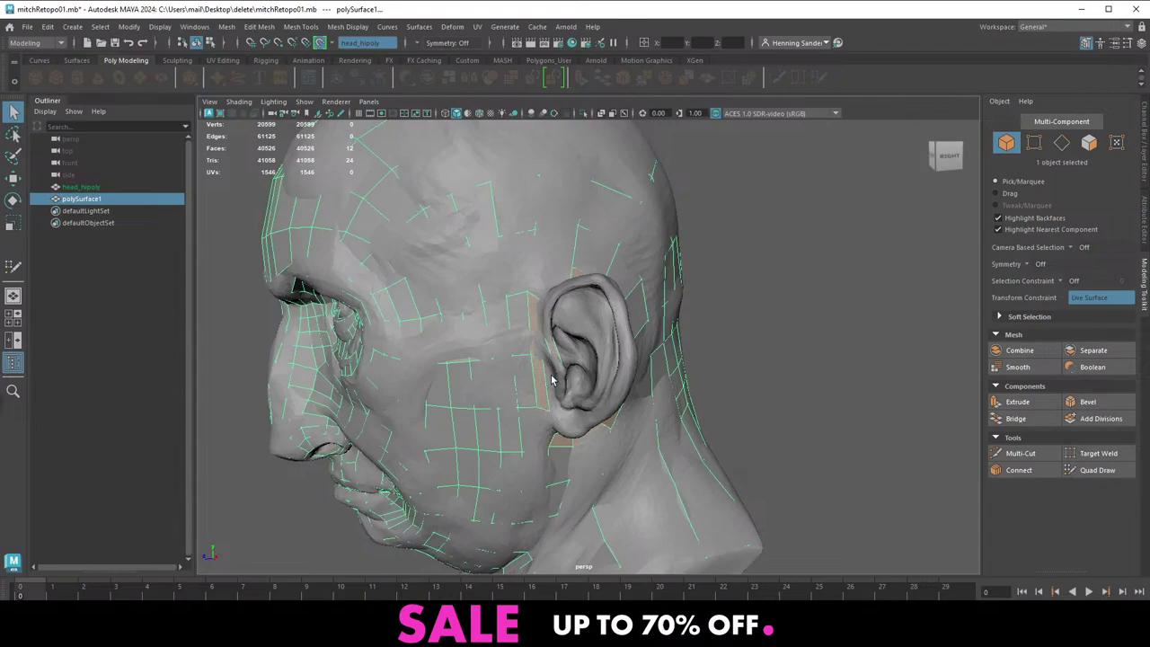
Reselect the ring of faces around the ear opening and extract it from the retopology mesh
{"action": "left_click_drag", "start_coordinate": [533, 356], "coordinate": [541, 328], "text": "alt"}
{"action": "left_click", "coordinate": [541, 328]}
{"action": "right_click_drag", "start_coordinate": [545, 335], "coordinate": [563, 353], "text": "alt"}
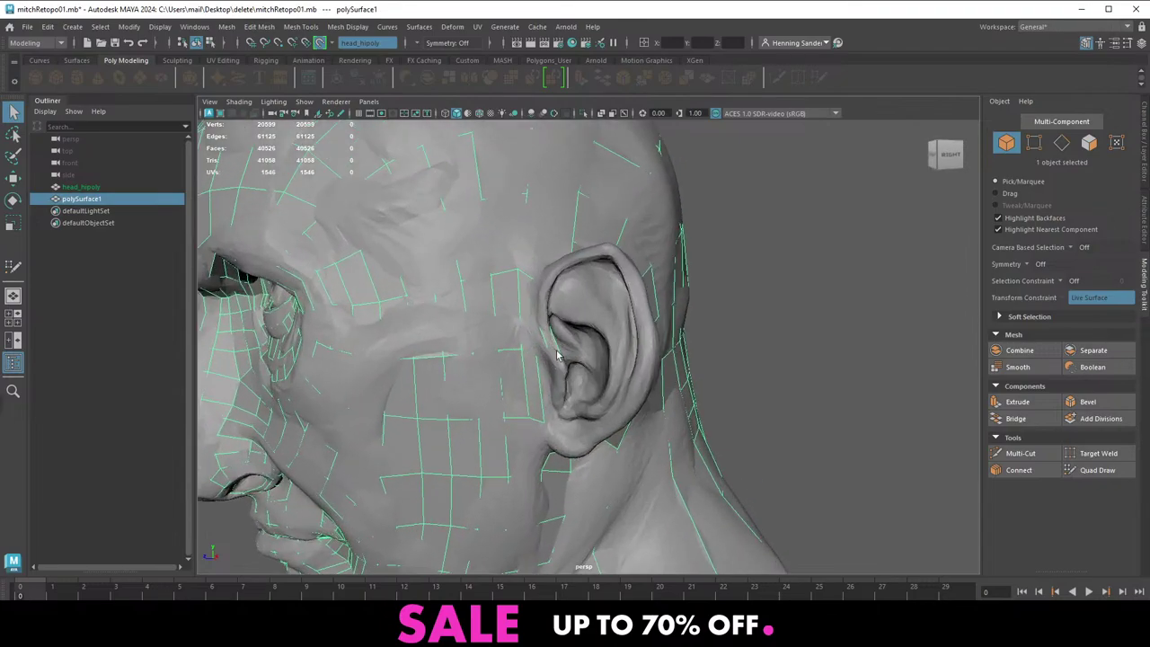
{"action": "left_click_drag", "start_coordinate": [562, 353], "coordinate": [560, 332], "text": "alt"}
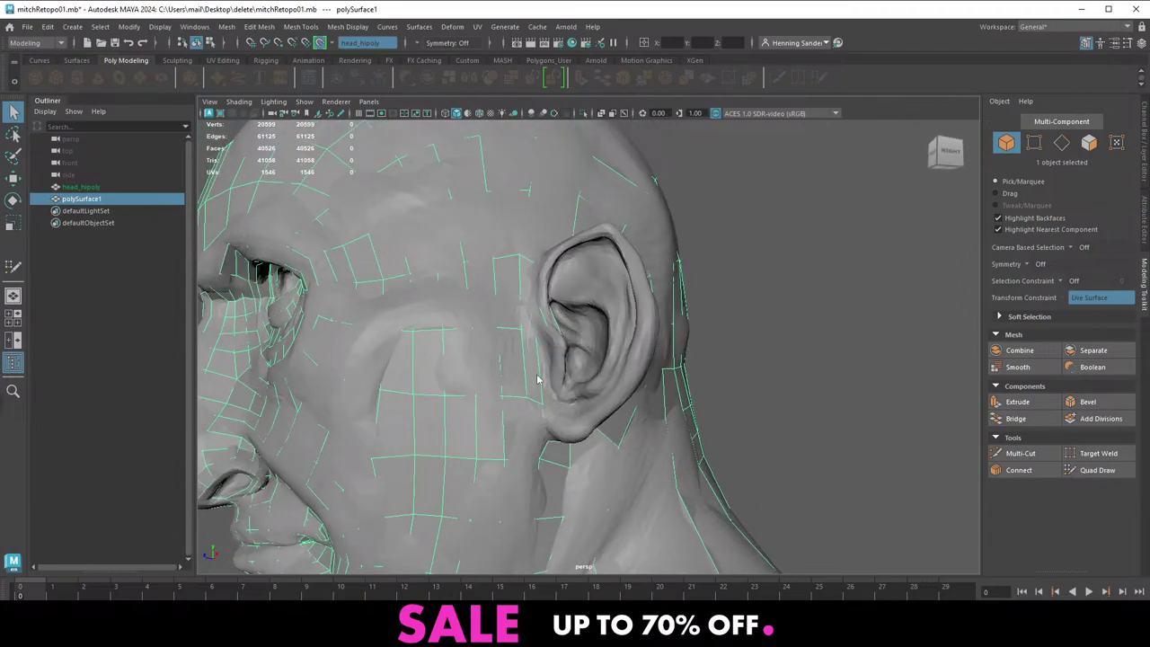
{"action": "key", "text": "F11"}
{"action": "left_click", "coordinate": [532, 310]}
{"action": "double_click", "coordinate": [536, 352], "text": "shift"}
{"action": "right_click", "coordinate": [536, 326], "text": "shift"}
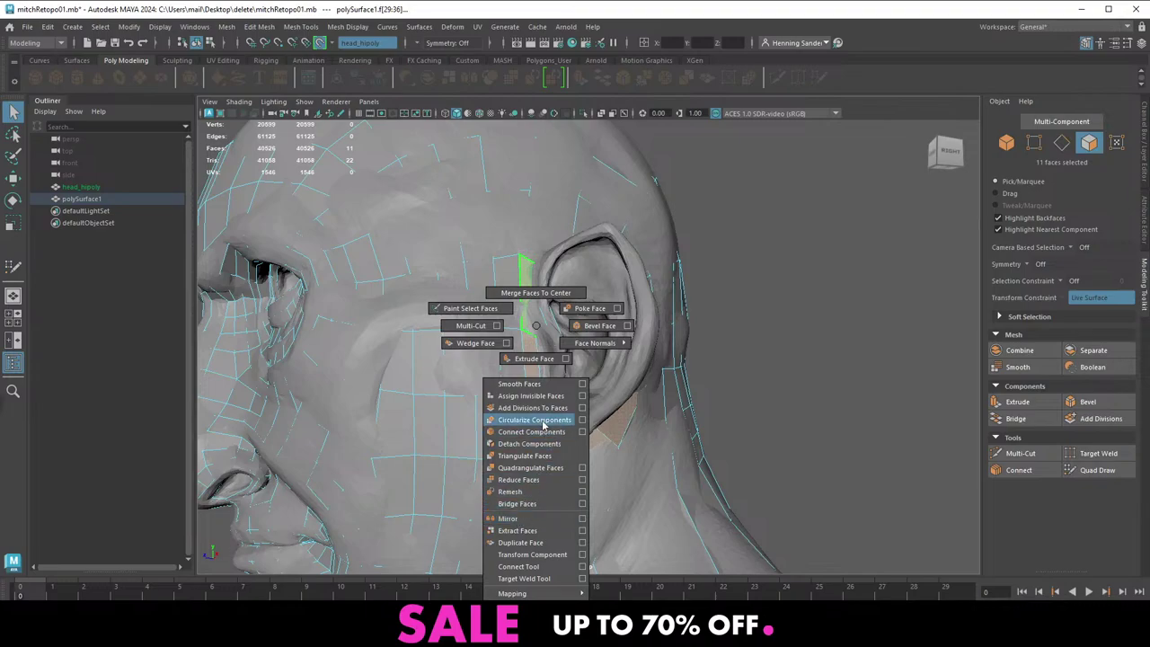
{"action": "left_click", "coordinate": [517, 530]}
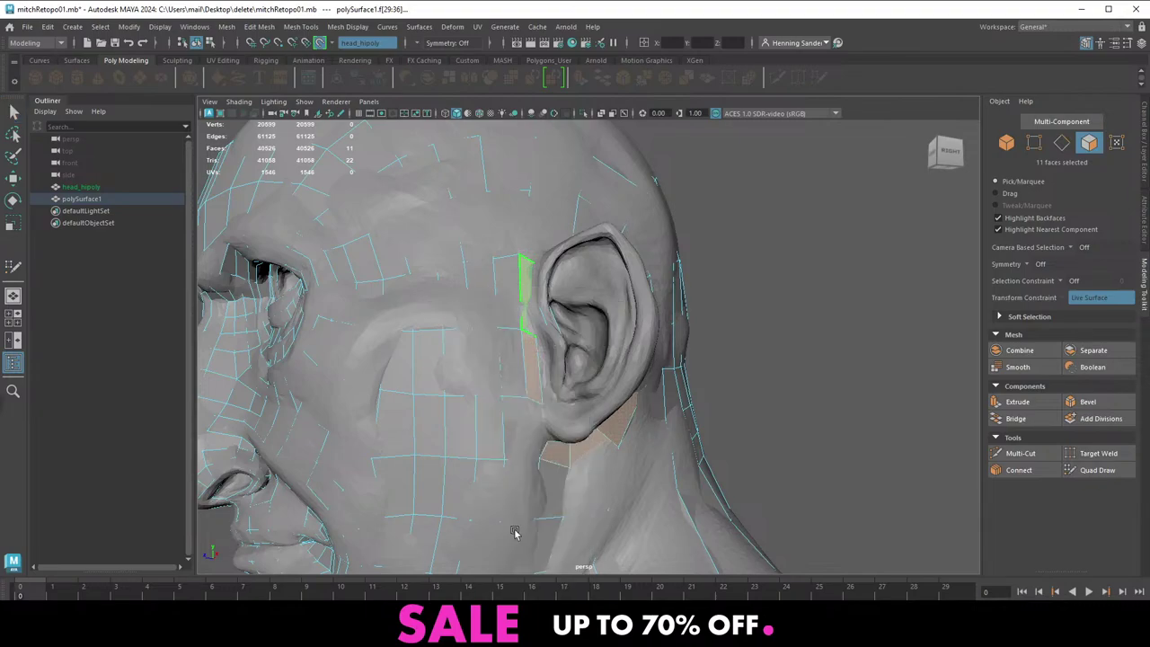
Delete the stray separate quad on the front part of the ear
{"action": "left_click", "coordinate": [564, 349], "text": "shift"}
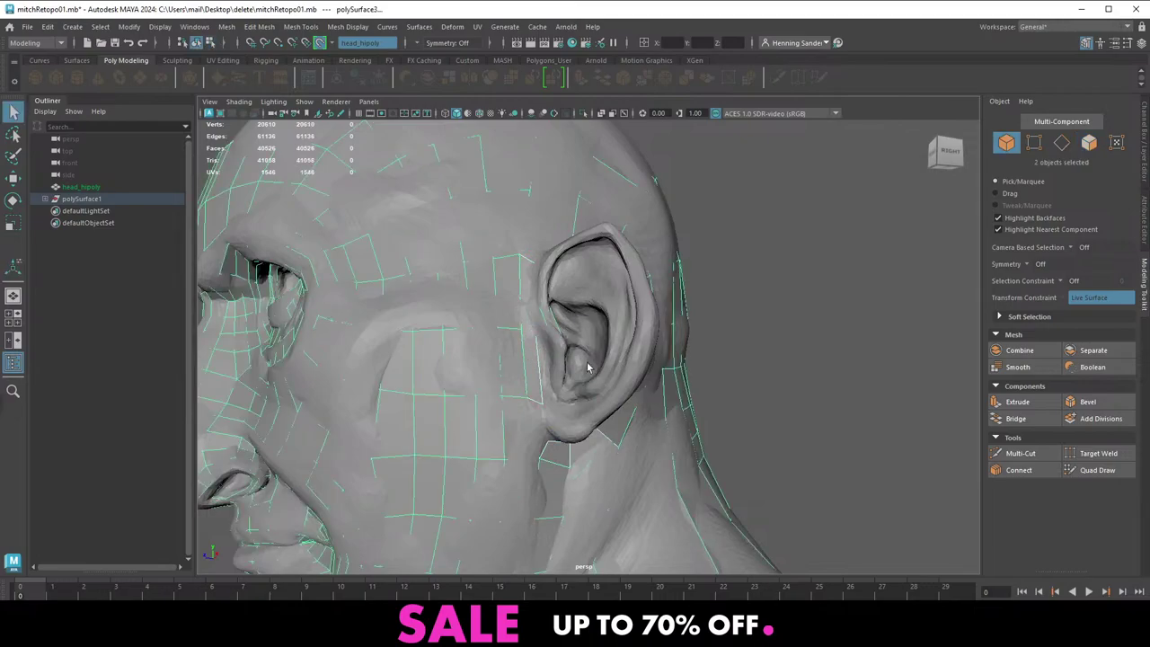
{"action": "left_click", "coordinate": [552, 323], "text": "shift"}
{"action": "key", "text": "F11"}
{"action": "left_click", "coordinate": [555, 326]}
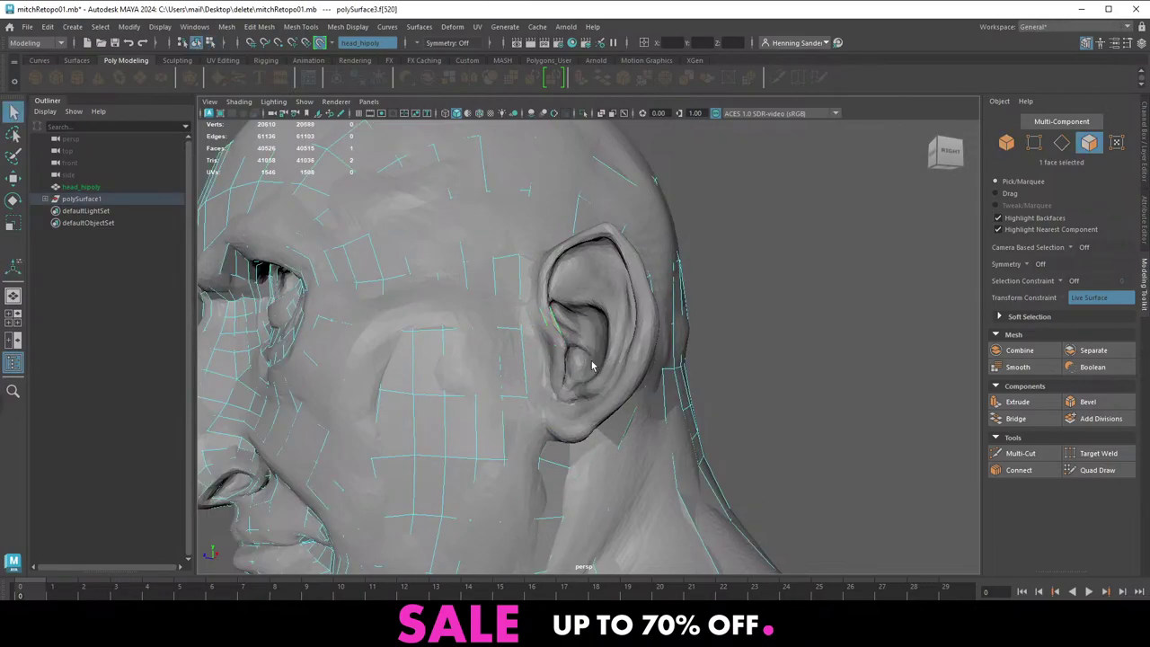
{"action": "key", "text": "Delete"}
Select the extracted ring around the ear as an object and activate Quad Draw on it
{"action": "right_click_drag", "start_coordinate": [568, 394], "coordinate": [580, 387]}
{"action": "left_click", "coordinate": [557, 459]}
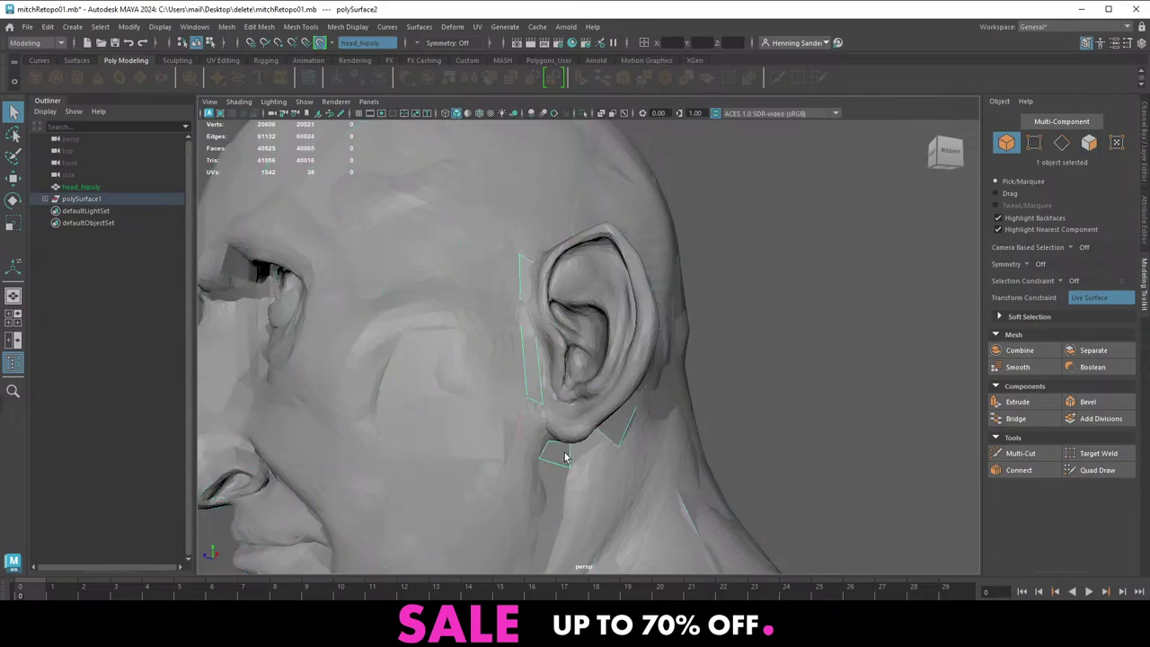
{"action": "left_click", "coordinate": [1094, 470]}
Draw a new quad on the root of the helix and extend it into a strip up the ear's front rim
{"action": "left_click_drag", "start_coordinate": [537, 318], "coordinate": [437, 310], "text": "alt"}
{"action": "right_click_drag", "start_coordinate": [437, 311], "coordinate": [508, 346], "text": "alt"}
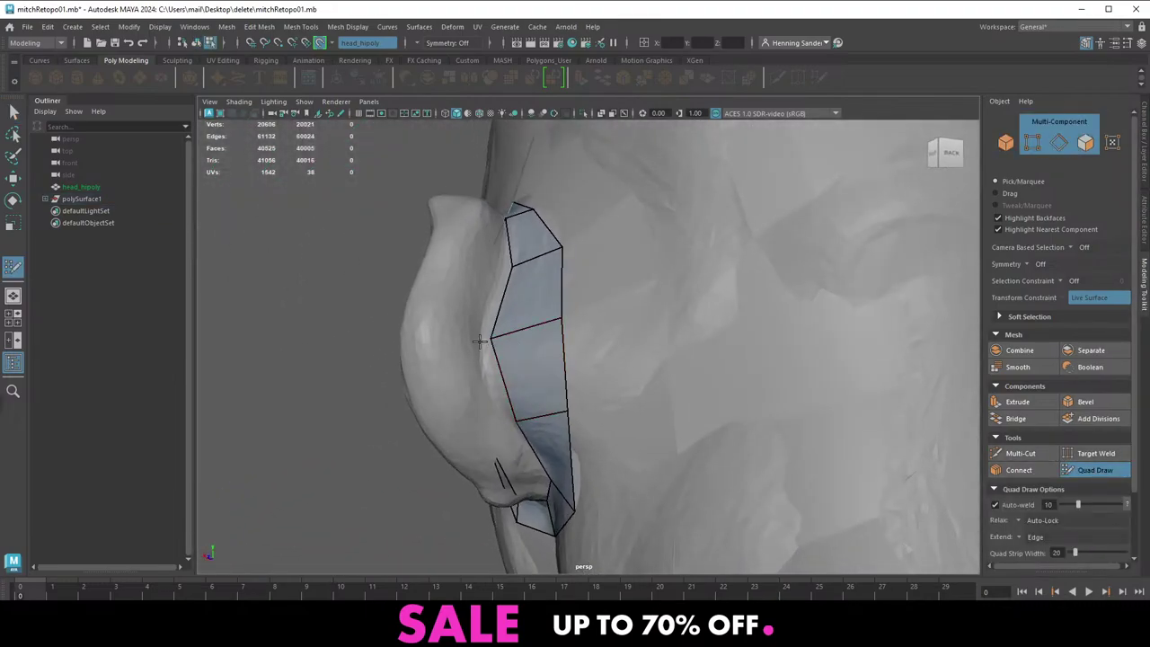
{"action": "left_click_drag", "start_coordinate": [478, 340], "coordinate": [629, 350], "text": "alt"}
{"action": "middle_click_drag", "start_coordinate": [628, 350], "coordinate": [548, 417], "text": "alt"}
{"action": "right_click_drag", "start_coordinate": [548, 417], "coordinate": [539, 445], "text": "alt"}
{"action": "left_click_drag", "start_coordinate": [542, 420], "coordinate": [548, 440], "text": "alt"}
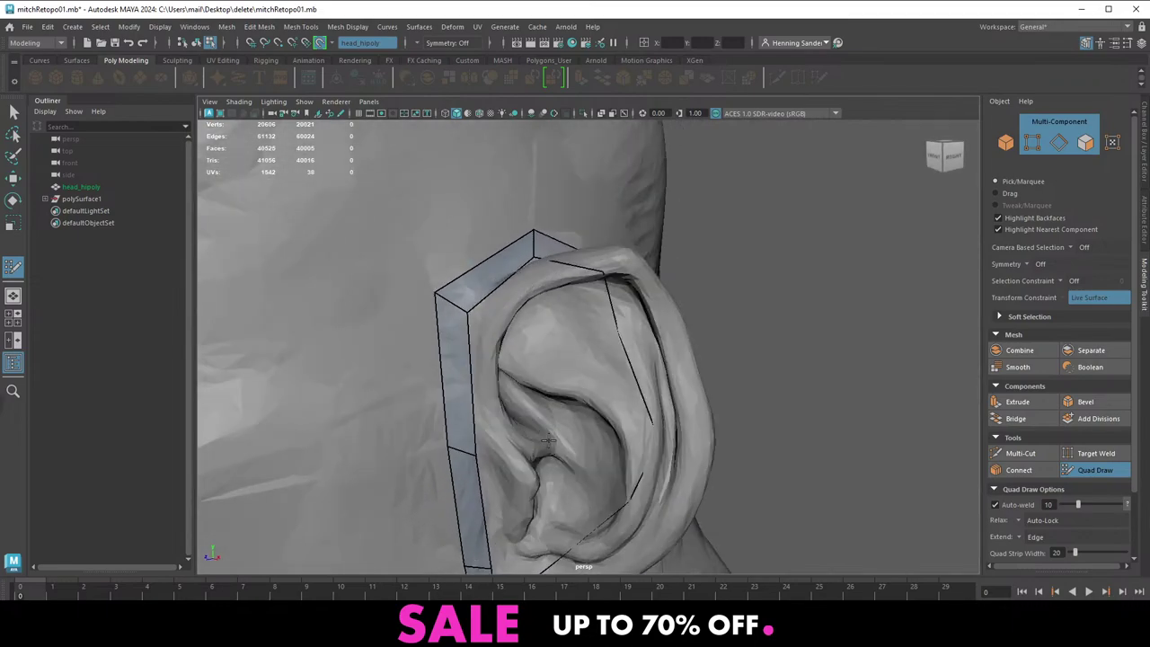
{"action": "left_click", "coordinate": [501, 433]}
{"action": "left_click", "coordinate": [514, 424]}
{"action": "left_click", "coordinate": [532, 444], "text": "shift"}
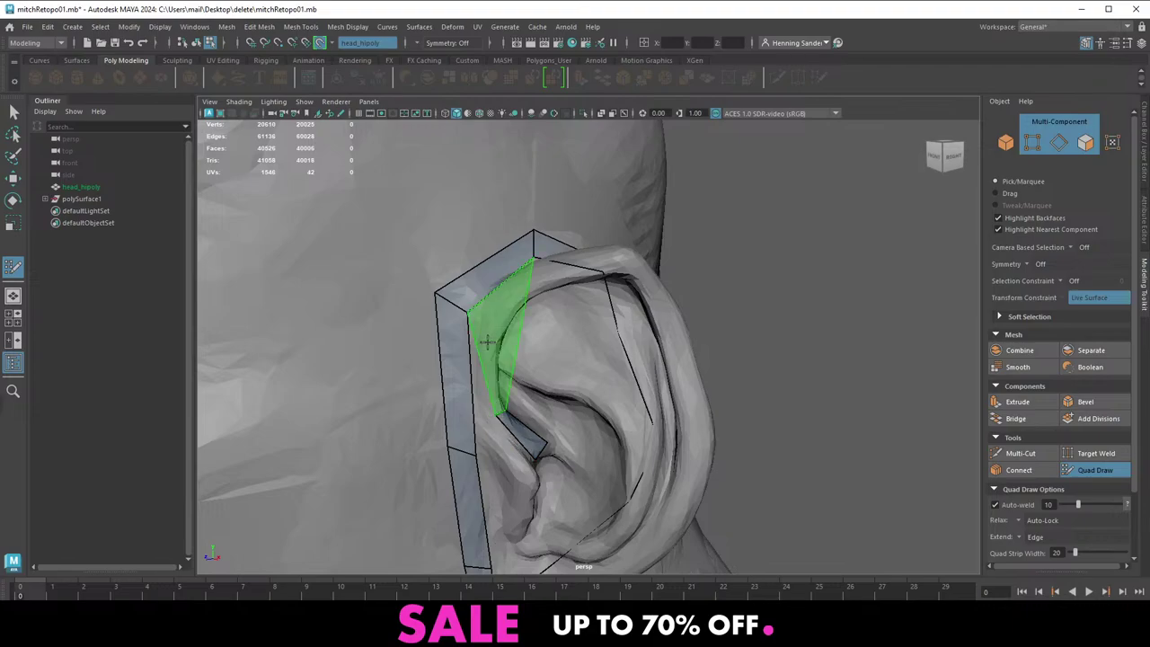
{"action": "left_click_drag", "start_coordinate": [497, 411], "coordinate": [510, 324]}
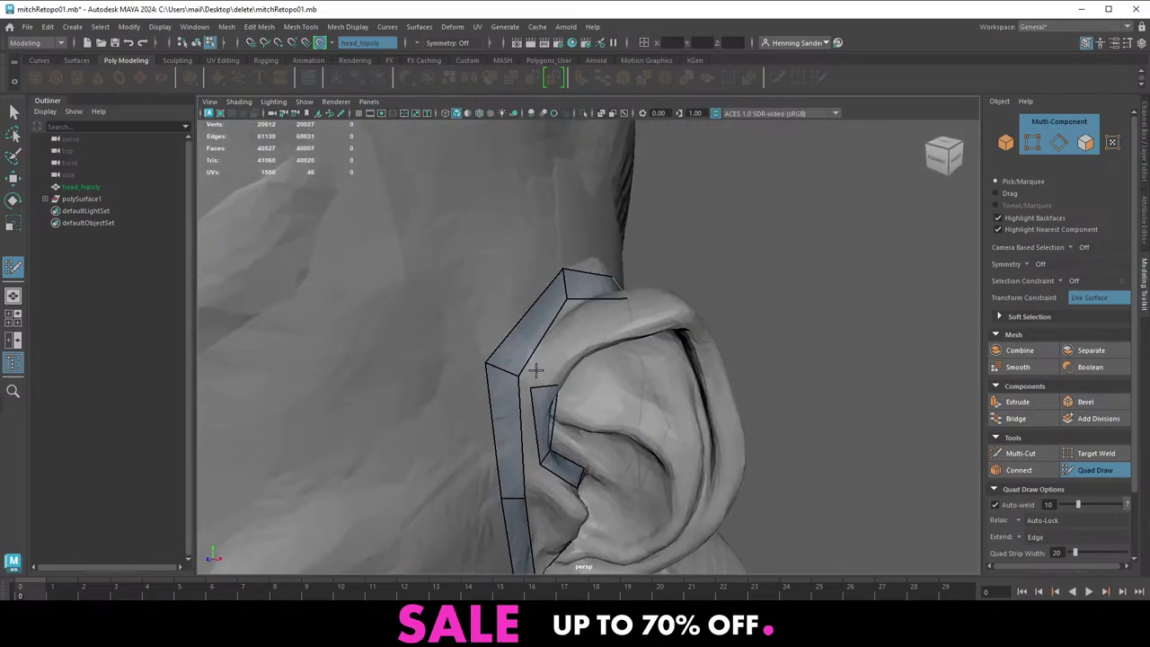
{"action": "left_click_drag", "start_coordinate": [546, 387], "coordinate": [574, 216]}
Extend the quad strip over the top of the helix and down onto its rear side
{"action": "right_click_drag", "start_coordinate": [575, 215], "coordinate": [512, 216], "text": "alt"}
{"action": "middle_click_drag", "start_coordinate": [512, 216], "coordinate": [530, 297], "text": "alt"}
{"action": "right_click_drag", "start_coordinate": [530, 296], "coordinate": [574, 302], "text": "alt"}
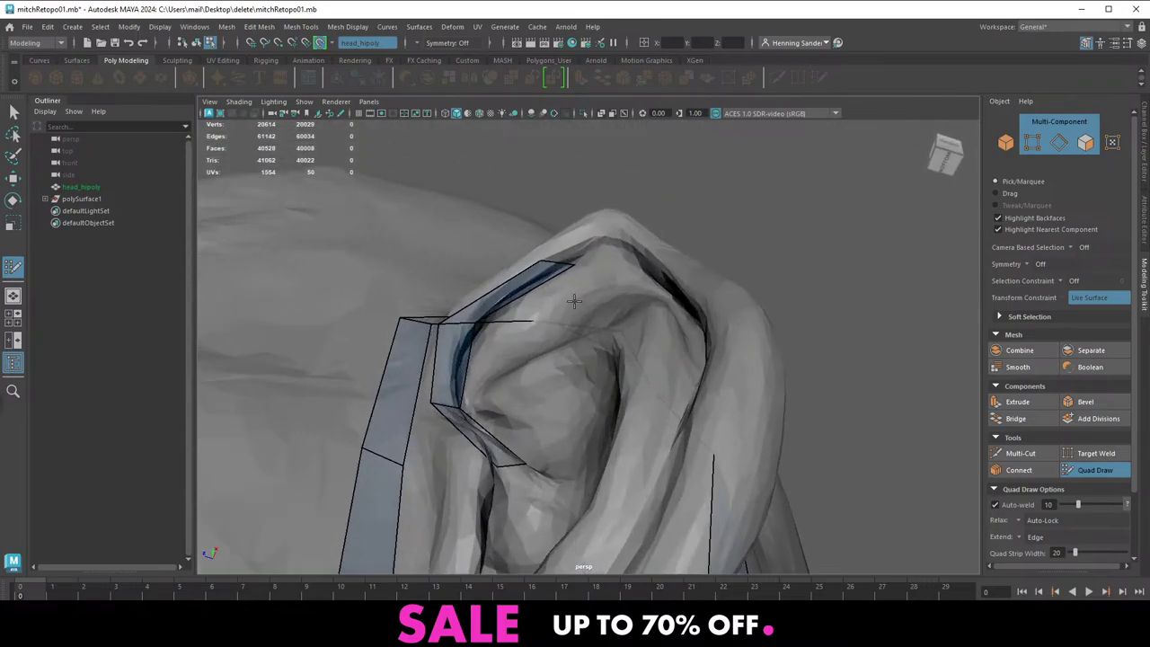
{"action": "left_click_drag", "start_coordinate": [574, 302], "coordinate": [598, 347], "text": "alt"}
{"action": "key", "text": "Tab"}
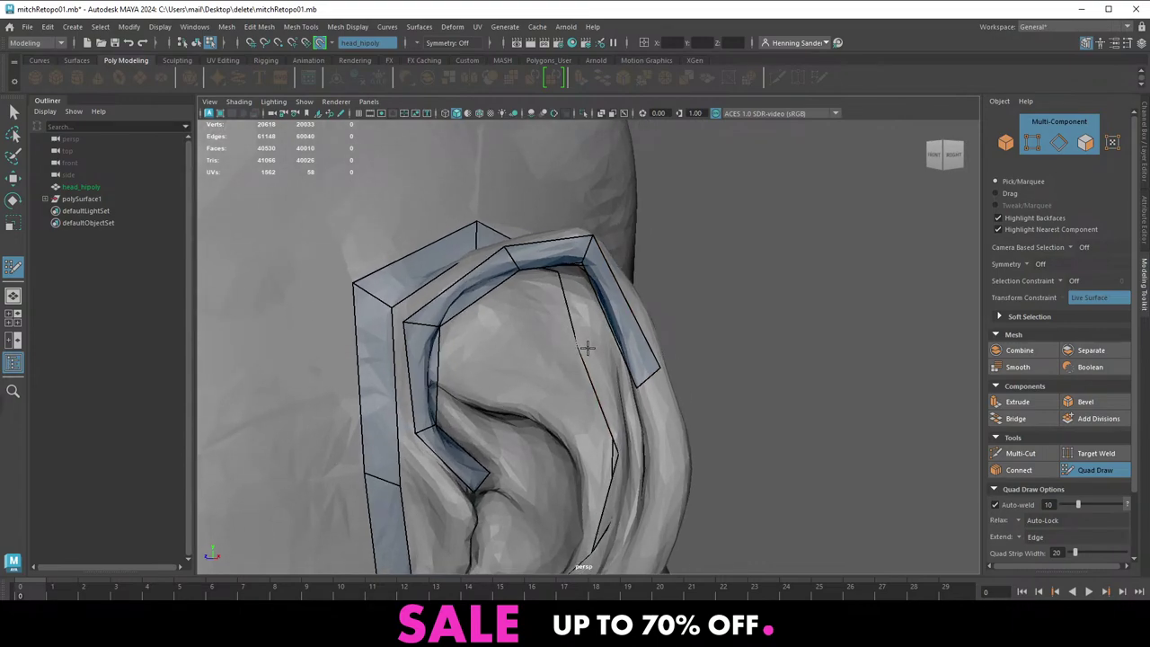
Continue the helix strip down the rear rim, around the earlobe and up to the lobe's front side
{"action": "left_click_drag", "start_coordinate": [588, 348], "coordinate": [594, 308], "text": "alt"}
{"action": "right_click_drag", "start_coordinate": [594, 308], "coordinate": [647, 337], "text": "alt"}
{"action": "left_click_drag", "start_coordinate": [647, 337], "coordinate": [646, 340], "text": "alt"}
{"action": "right_click_drag", "start_coordinate": [646, 341], "coordinate": [604, 321], "text": "alt"}
{"action": "middle_click_drag", "start_coordinate": [603, 321], "coordinate": [607, 262], "text": "alt"}
{"action": "right_click_drag", "start_coordinate": [607, 262], "coordinate": [656, 314], "text": "alt"}
{"action": "left_click_drag", "start_coordinate": [649, 302], "coordinate": [469, 441]}
{"action": "key", "text": "Tab"}
{"action": "key", "text": "Tab"}
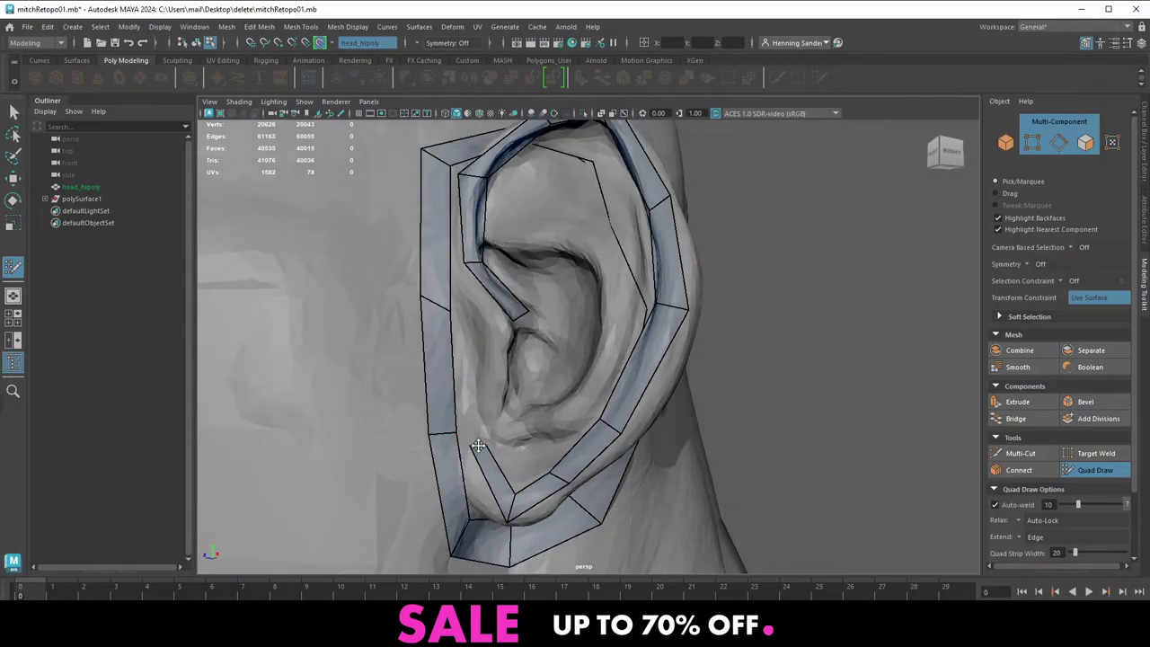
Insert an edge loop in the last earlobe quad and extend the strip upward along the front of the tragus
{"action": "left_click", "coordinate": [497, 456], "text": "ctrl"}
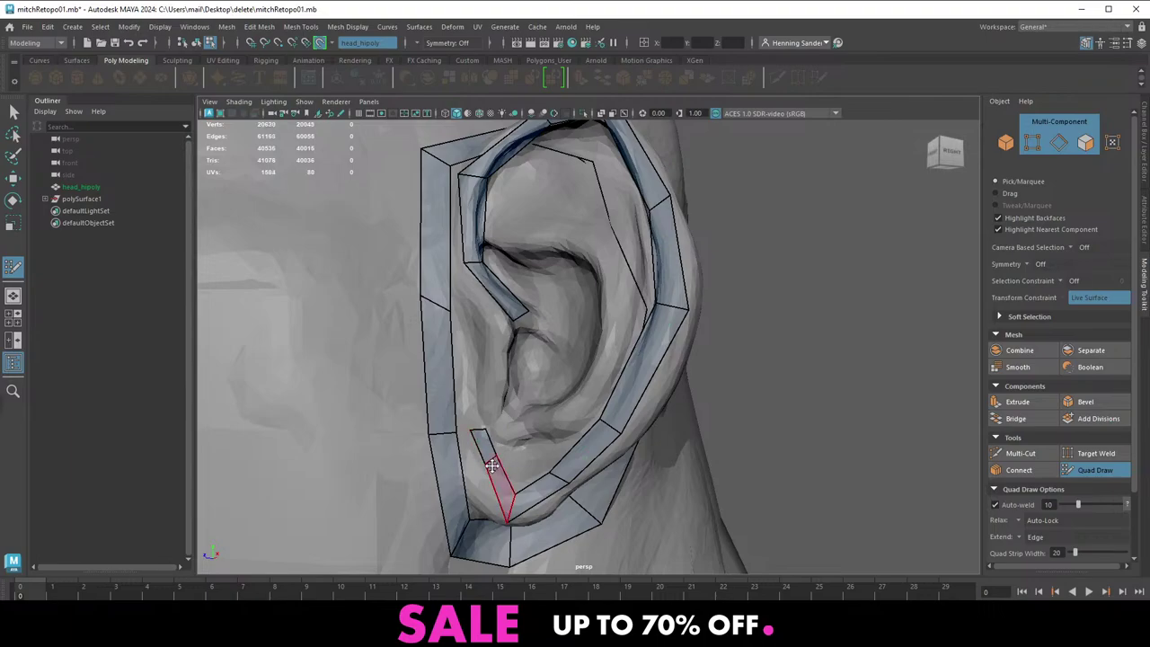
{"action": "left_click", "coordinate": [493, 464], "text": "ctrl"}
{"action": "mouse_move", "coordinate": [488, 473]}
{"action": "left_mouse_down"}
{"action": "mouse_move", "coordinate": [477, 487]}
{"action": "mouse_move", "coordinate": [497, 472]}
{"action": "mouse_move", "coordinate": [467, 320]}
{"action": "mouse_move", "coordinate": [480, 317]}
{"action": "mouse_move", "coordinate": [460, 317]}
{"action": "mouse_move", "coordinate": [500, 309]}
{"action": "mouse_move", "coordinate": [528, 329]}
{"action": "mouse_move", "coordinate": [520, 377]}
{"action": "mouse_move", "coordinate": [500, 381]}
{"action": "mouse_move", "coordinate": [504, 335]}
{"action": "mouse_move", "coordinate": [487, 336]}
{"action": "mouse_move", "coordinate": [544, 327]}
{"action": "left_mouse_up"}
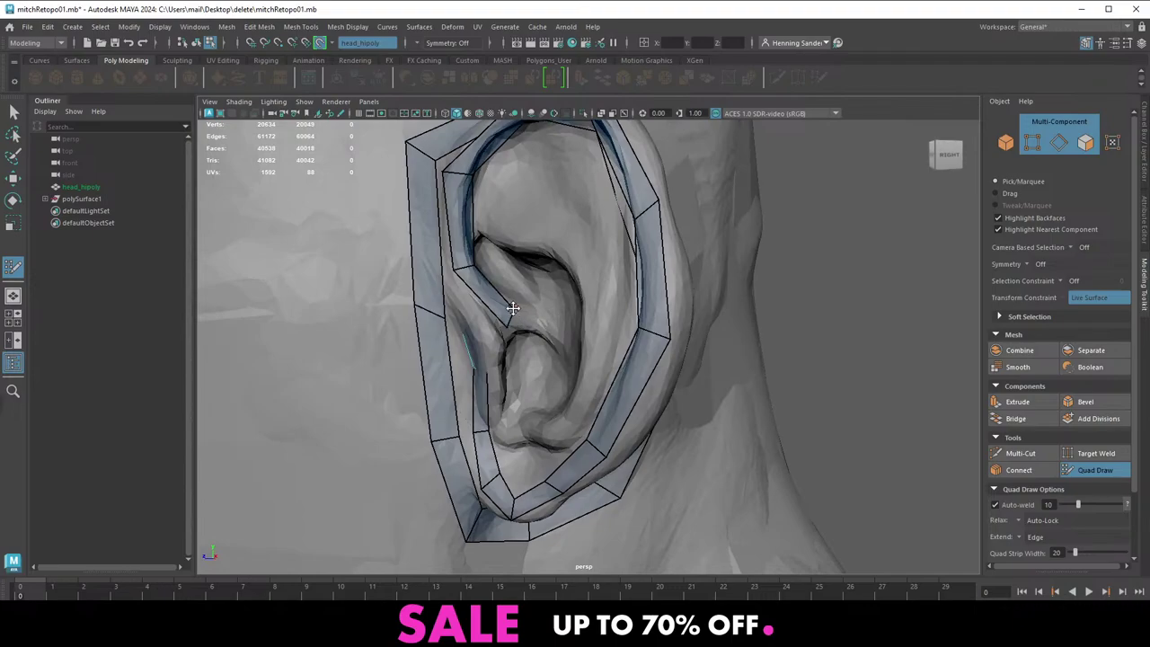
Draw a separate quad on the antihelix and extend it forward as a strip above the concha
{"action": "left_click_drag", "start_coordinate": [513, 308], "coordinate": [593, 280], "text": "alt"}
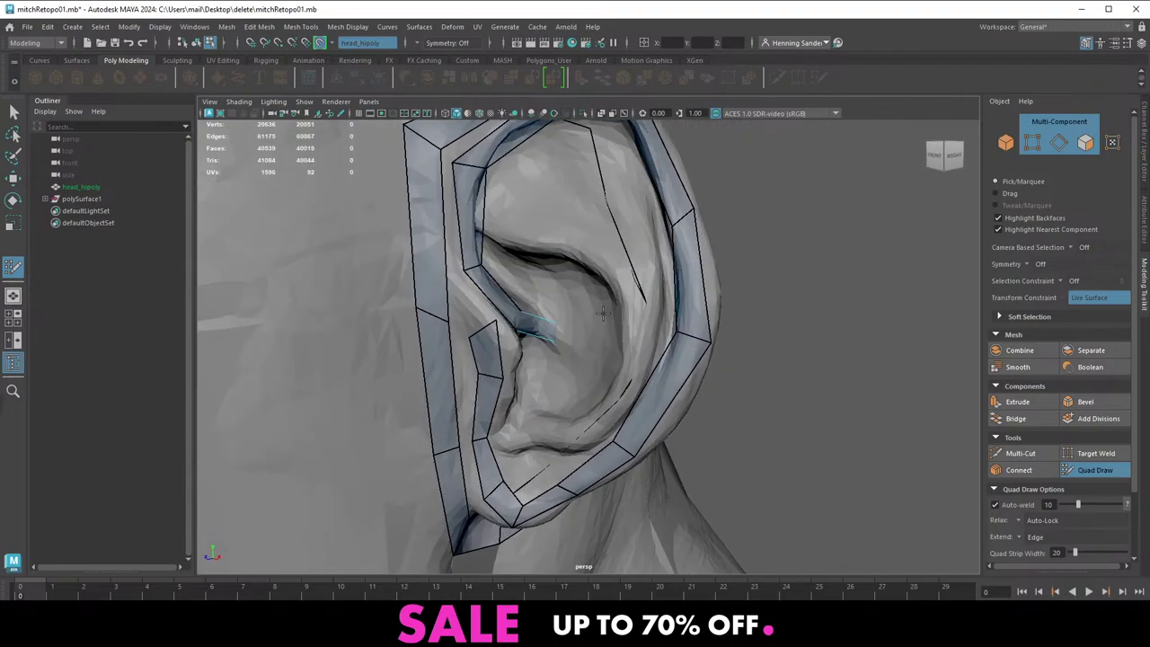
{"action": "middle_click_drag", "start_coordinate": [593, 280], "coordinate": [559, 342], "text": "alt"}
{"action": "mouse_move", "coordinate": [559, 342]}
{"action": "left_mouse_down", "text": "alt"}
{"action": "mouse_move", "coordinate": [573, 332]}
{"action": "mouse_move", "coordinate": [570, 356]}
{"action": "left_mouse_up", "text": "alt"}
{"action": "left_click", "coordinate": [583, 342]}
{"action": "left_click", "coordinate": [564, 326], "text": "shift"}
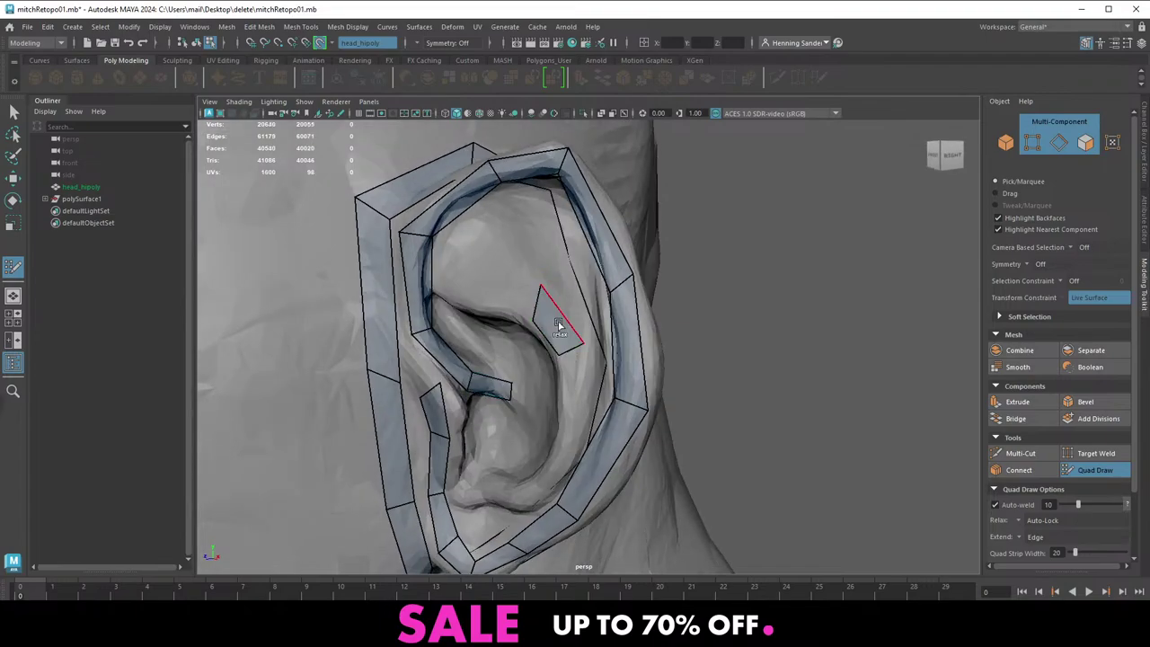
{"action": "left_click_drag", "start_coordinate": [534, 318], "coordinate": [444, 300]}
{"action": "key", "text": "Tab"}
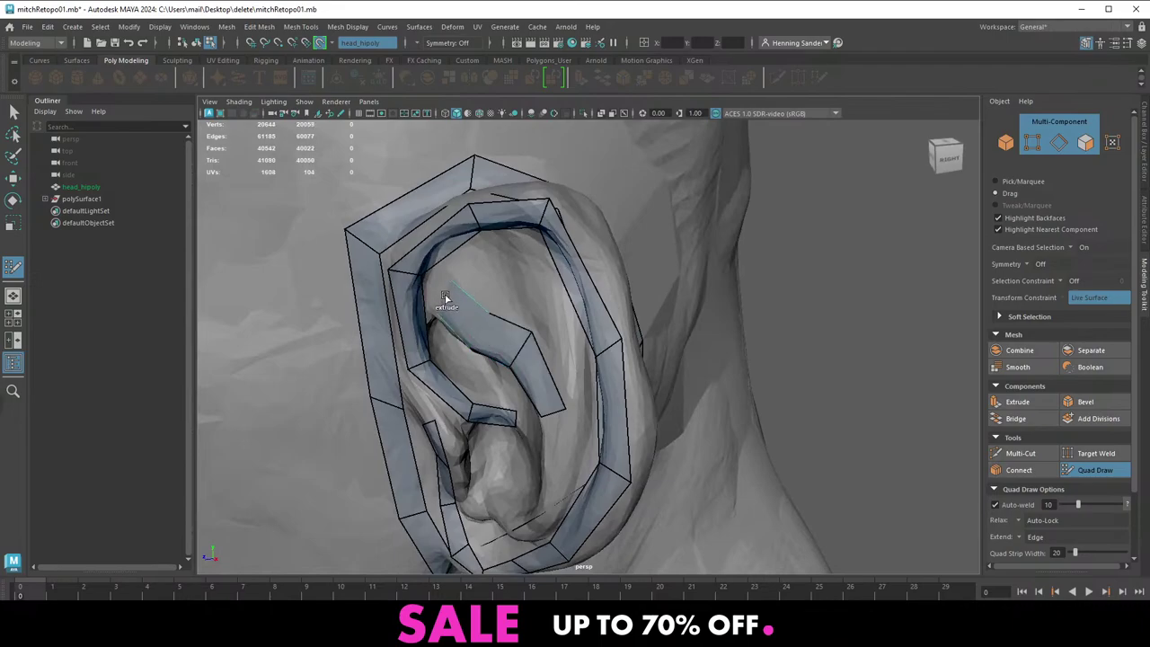
Extend the antihelix strip down around the rear and bottom of the concha, and add an edge loop to the adjacent outer strip
{"action": "left_click_drag", "start_coordinate": [502, 350], "coordinate": [541, 322], "text": "alt"}
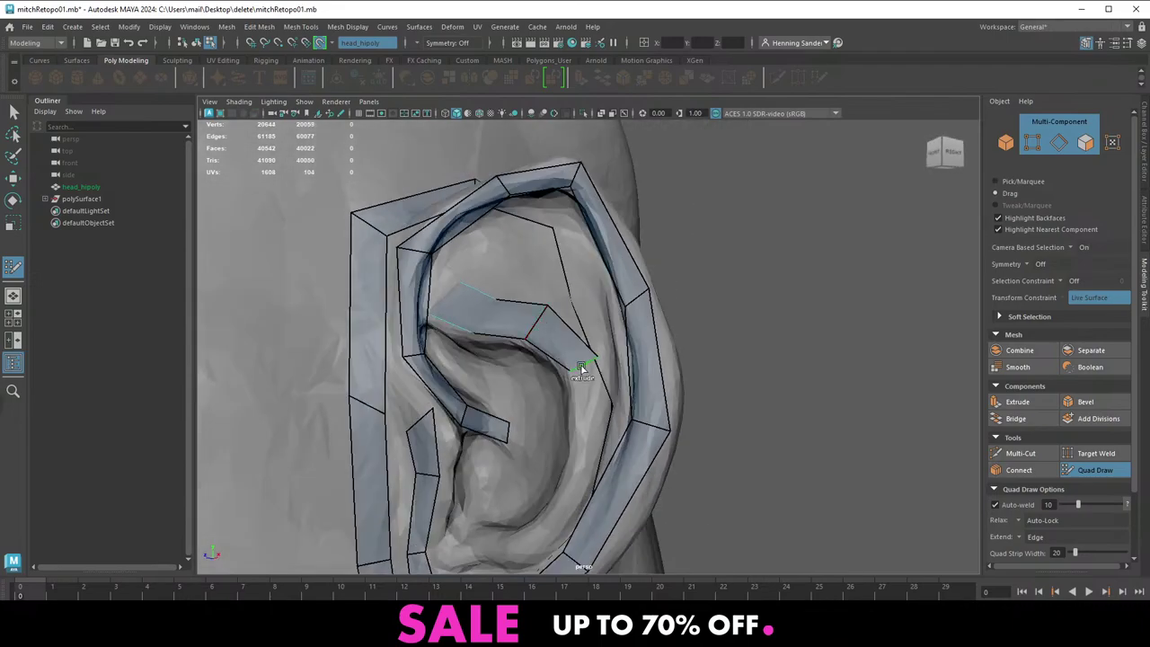
{"action": "left_click_drag", "start_coordinate": [581, 368], "coordinate": [568, 415]}
{"action": "middle_click_drag", "start_coordinate": [568, 415], "coordinate": [525, 358], "text": "alt"}
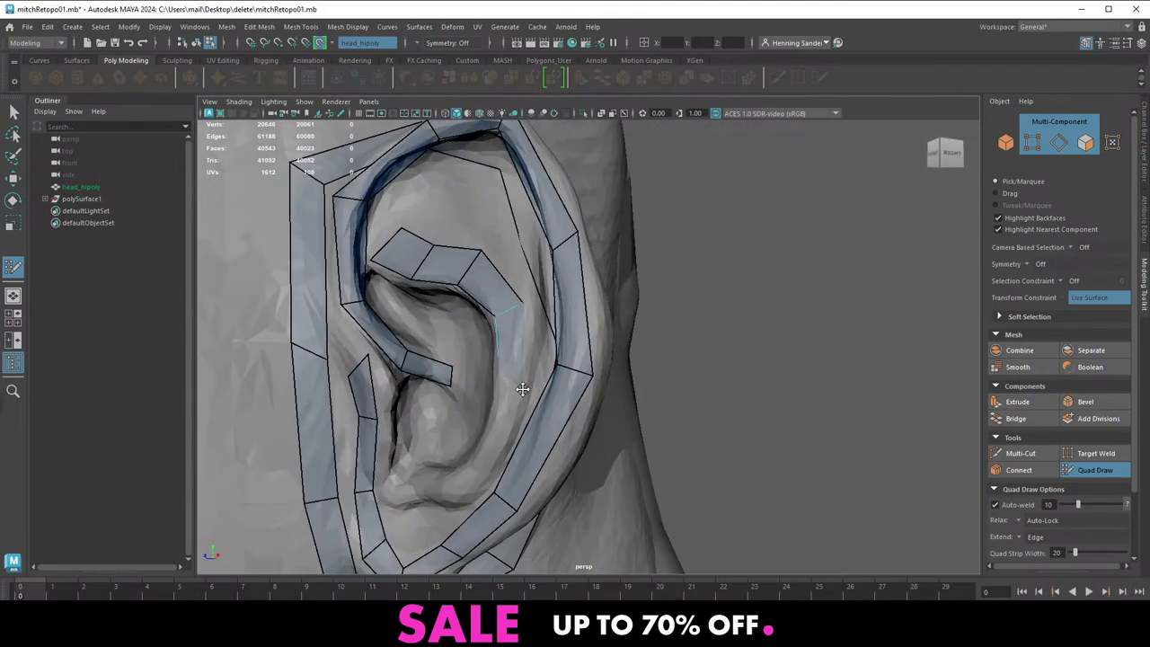
{"action": "left_click_drag", "start_coordinate": [522, 388], "coordinate": [533, 425], "text": "alt"}
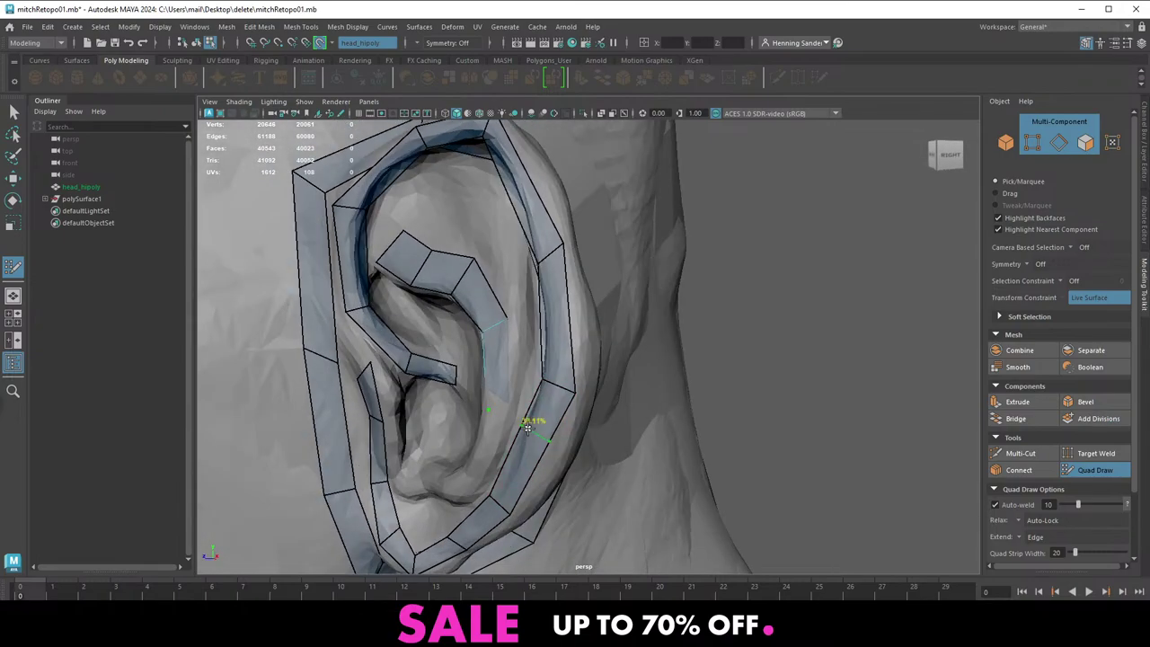
{"action": "middle_click_drag", "start_coordinate": [533, 425], "coordinate": [505, 344], "text": "alt"}
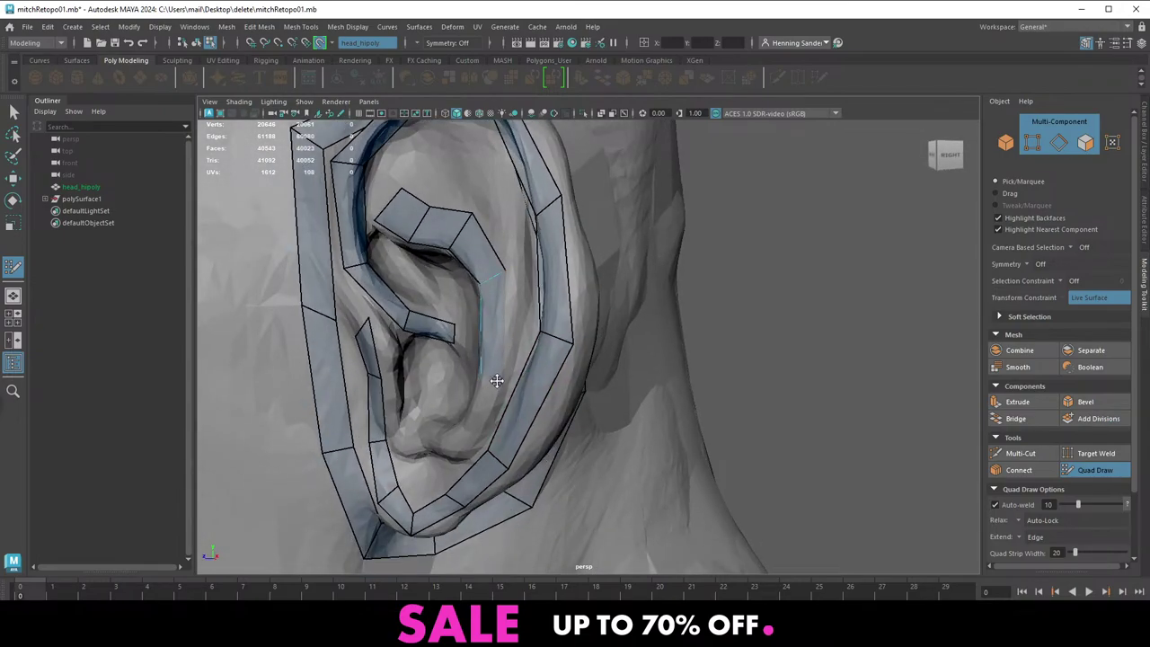
{"action": "left_click", "coordinate": [528, 402], "text": "ctrl"}
{"action": "left_click_drag", "start_coordinate": [522, 402], "coordinate": [369, 414]}
Continue the inner strip from the bottom of the concha upward along the inner side of the tragus
{"action": "left_click_drag", "start_coordinate": [494, 339], "coordinate": [462, 371], "text": "alt"}
{"action": "mouse_move", "coordinate": [434, 407]}
{"action": "left_mouse_down"}
{"action": "mouse_move", "coordinate": [416, 386]}
{"action": "mouse_move", "coordinate": [431, 288]}
{"action": "mouse_move", "coordinate": [403, 326]}
{"action": "mouse_move", "coordinate": [458, 337]}
{"action": "mouse_move", "coordinate": [437, 290]}
{"action": "mouse_move", "coordinate": [419, 313]}
{"action": "left_mouse_up"}
{"action": "left_click", "coordinate": [426, 386], "text": "ctrl+shift"}
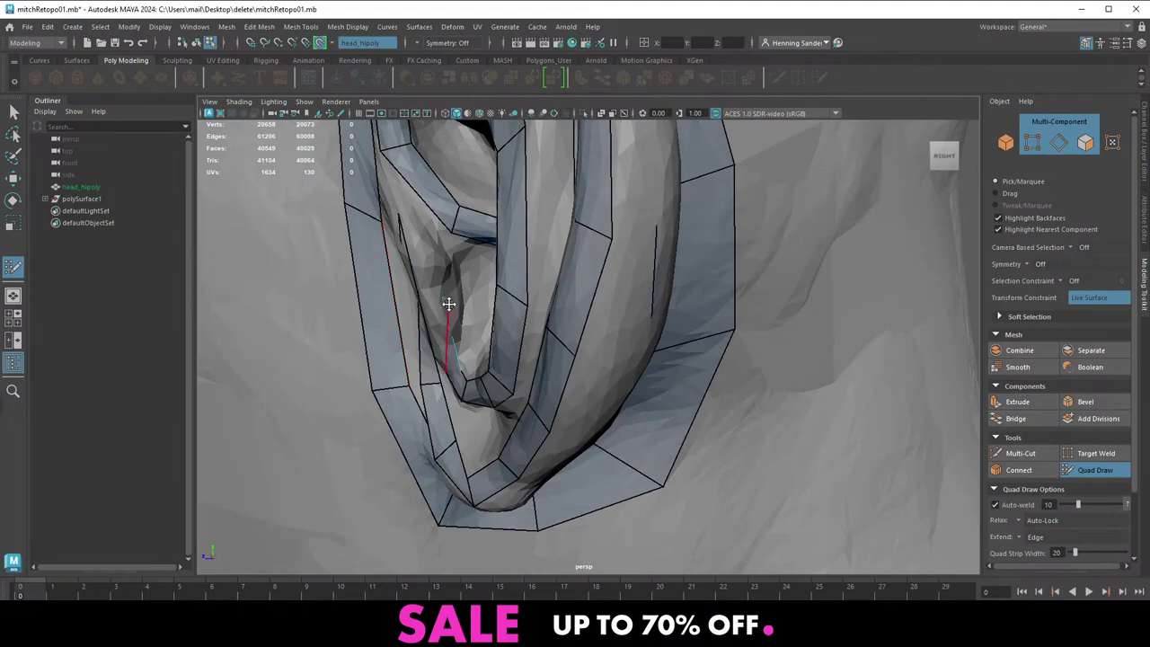
{"action": "left_click_drag", "start_coordinate": [441, 354], "coordinate": [465, 349], "text": "alt"}
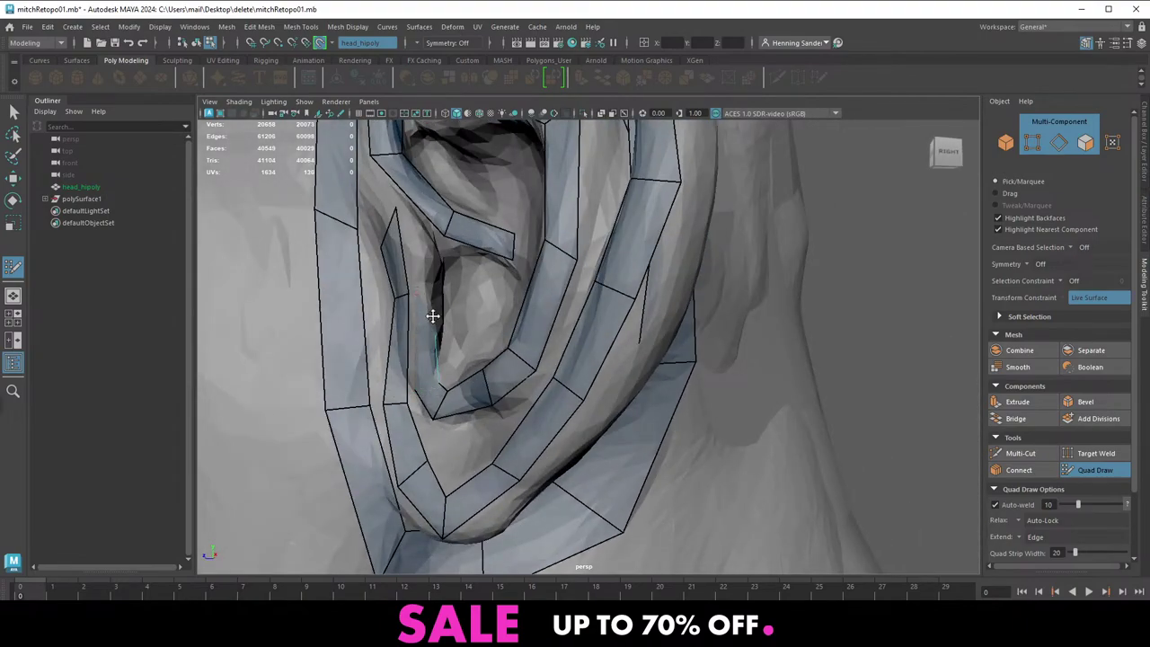
{"action": "left_click_drag", "start_coordinate": [468, 291], "coordinate": [437, 337], "text": "alt"}
Adjust three vertices below the tragus so the facing corners of the inner and outer strips line up
{"action": "middle_click_drag", "start_coordinate": [416, 406], "coordinate": [483, 329], "text": "alt"}
{"action": "right_click_drag", "start_coordinate": [482, 329], "coordinate": [494, 383], "text": "alt"}
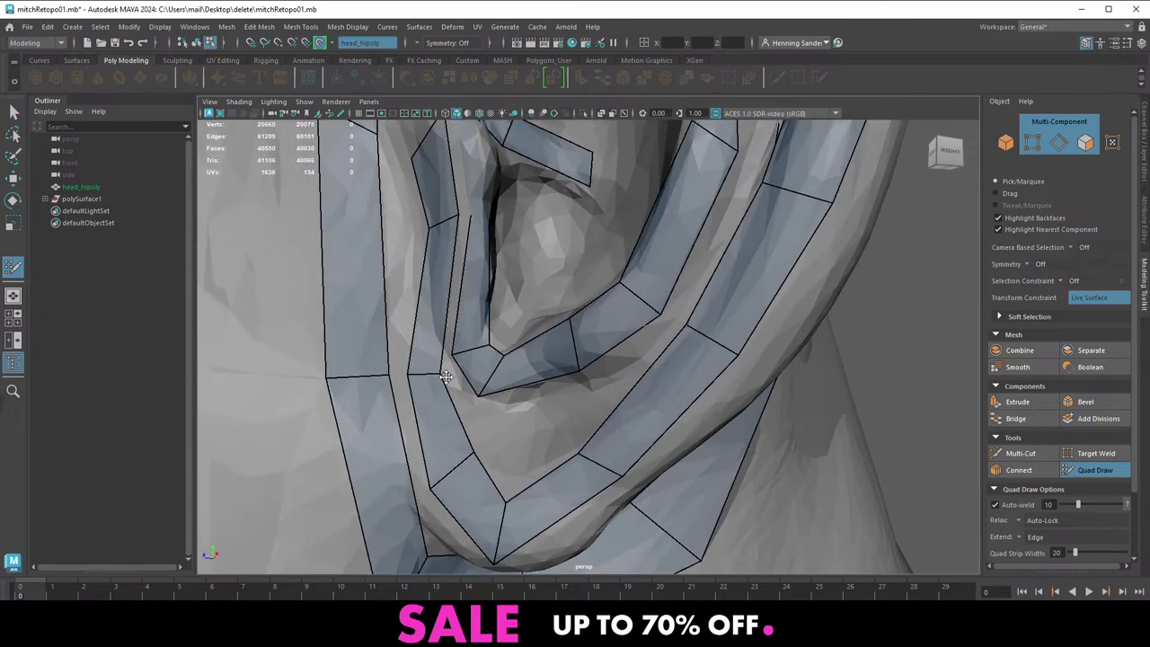
{"action": "mouse_move", "coordinate": [442, 375]}
{"action": "left_mouse_down"}
{"action": "mouse_move", "coordinate": [425, 353]}
{"action": "mouse_move", "coordinate": [435, 362]}
{"action": "left_mouse_up"}
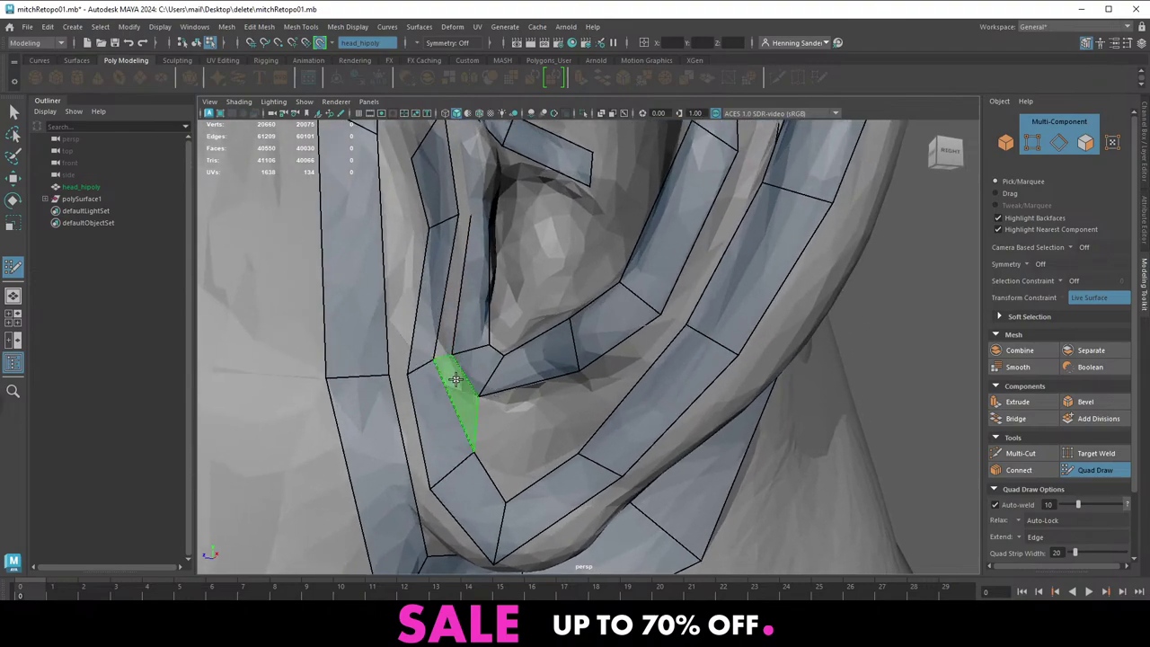
{"action": "left_click_drag", "start_coordinate": [472, 452], "coordinate": [468, 447]}
{"action": "left_click_drag", "start_coordinate": [479, 396], "coordinate": [487, 411]}
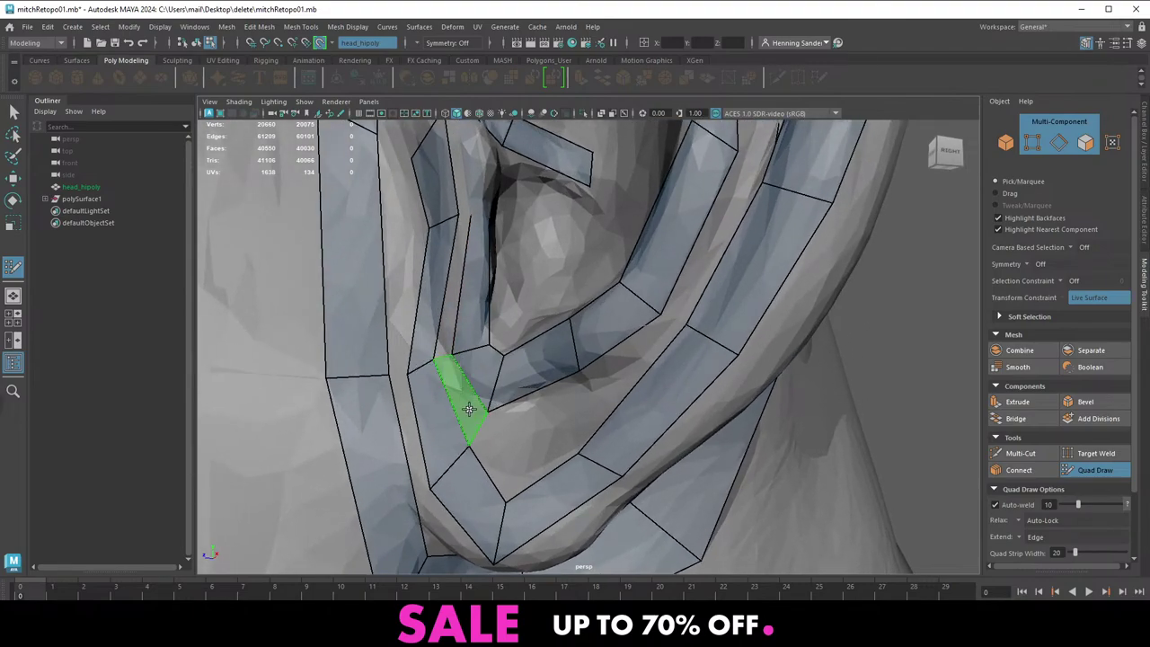
Fill the narrow gap between the two strips along the tragus with three quads
{"action": "left_click", "coordinate": [468, 409], "text": "shift"}
{"action": "left_click", "coordinate": [449, 317], "text": "shift"}
{"action": "middle_click_drag", "start_coordinate": [499, 265], "coordinate": [486, 451], "text": "alt"}
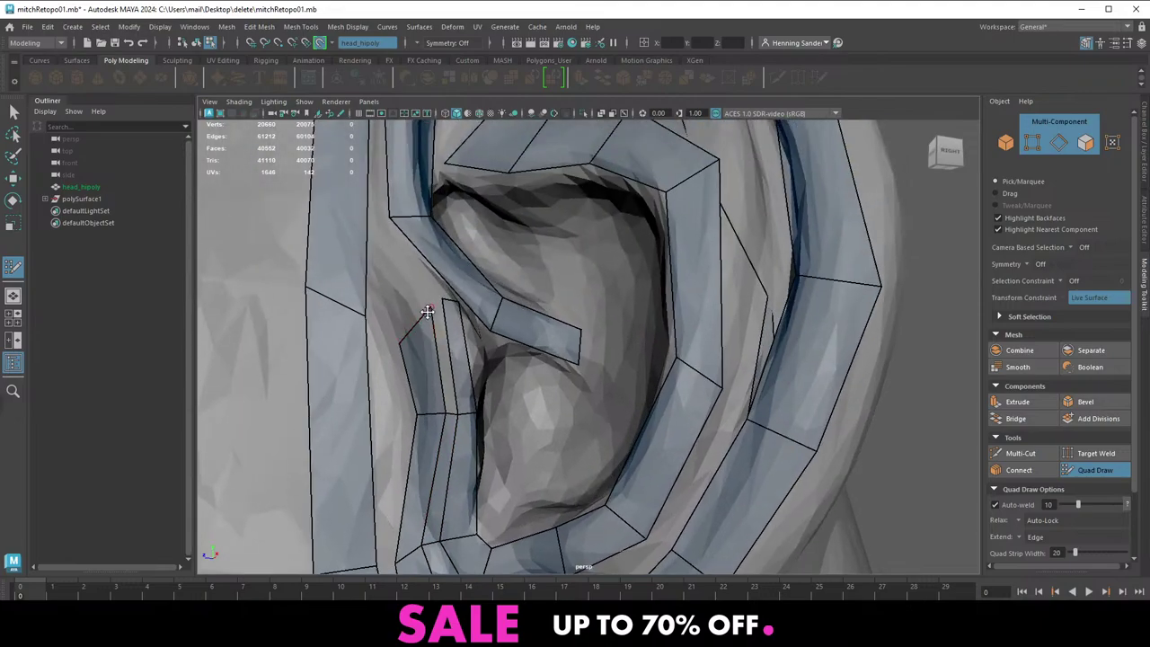
{"action": "left_click", "coordinate": [440, 344], "text": "shift"}
{"action": "right_click_drag", "start_coordinate": [537, 380], "coordinate": [497, 374], "text": "alt"}
{"action": "middle_click_drag", "start_coordinate": [497, 374], "coordinate": [464, 303], "text": "alt"}
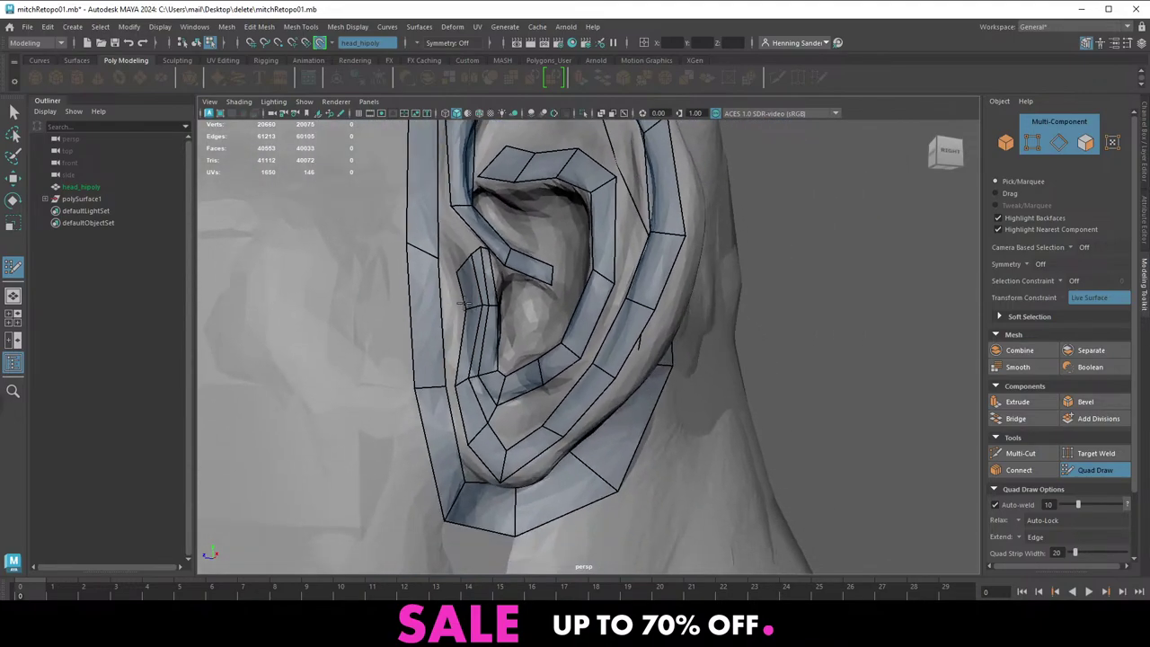
Add an edge loop to the lower concha strip and bridge three quads across the gap to the outer strip
{"action": "left_click_drag", "start_coordinate": [480, 324], "coordinate": [501, 354], "text": "alt"}
{"action": "right_click_drag", "start_coordinate": [500, 354], "coordinate": [524, 424], "text": "alt"}
{"action": "left_click_drag", "start_coordinate": [523, 423], "coordinate": [566, 414], "text": "alt"}
{"action": "left_click", "coordinate": [520, 379], "text": "ctrl"}
{"action": "left_click", "coordinate": [492, 413], "text": "shift"}
{"action": "left_click", "coordinate": [542, 408], "text": "shift"}
{"action": "left_click", "coordinate": [581, 375], "text": "shift"}
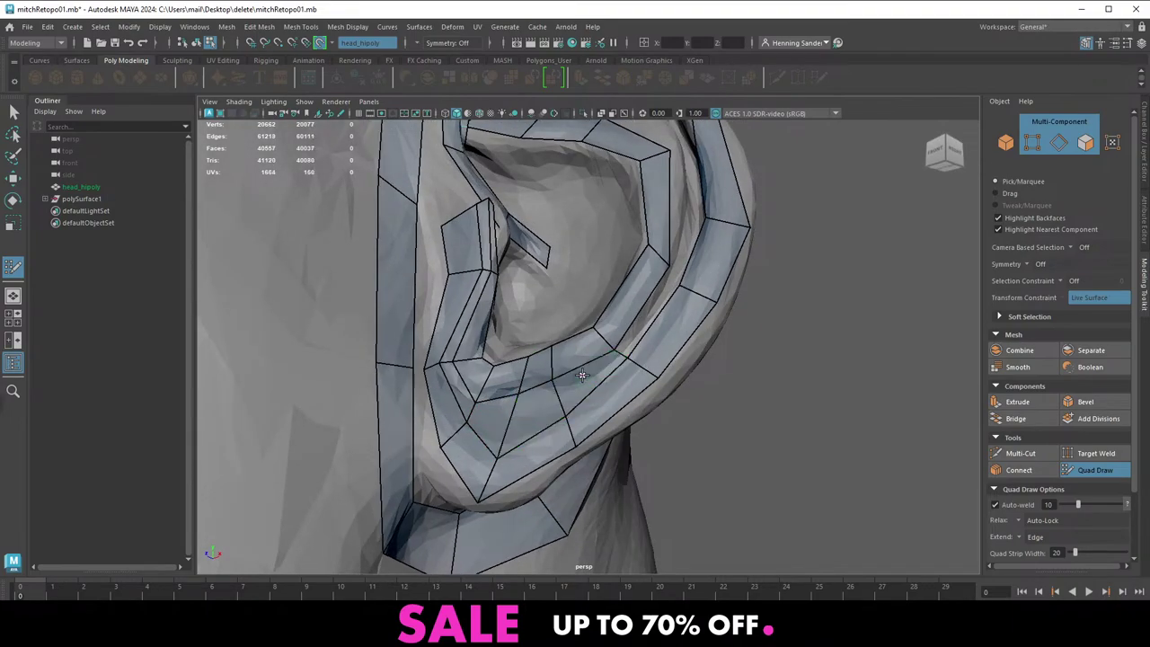
Continue bridging the antihelix and helix strips with quads up along the rear of the ear
{"action": "middle_click_drag", "start_coordinate": [655, 329], "coordinate": [551, 379], "text": "alt"}
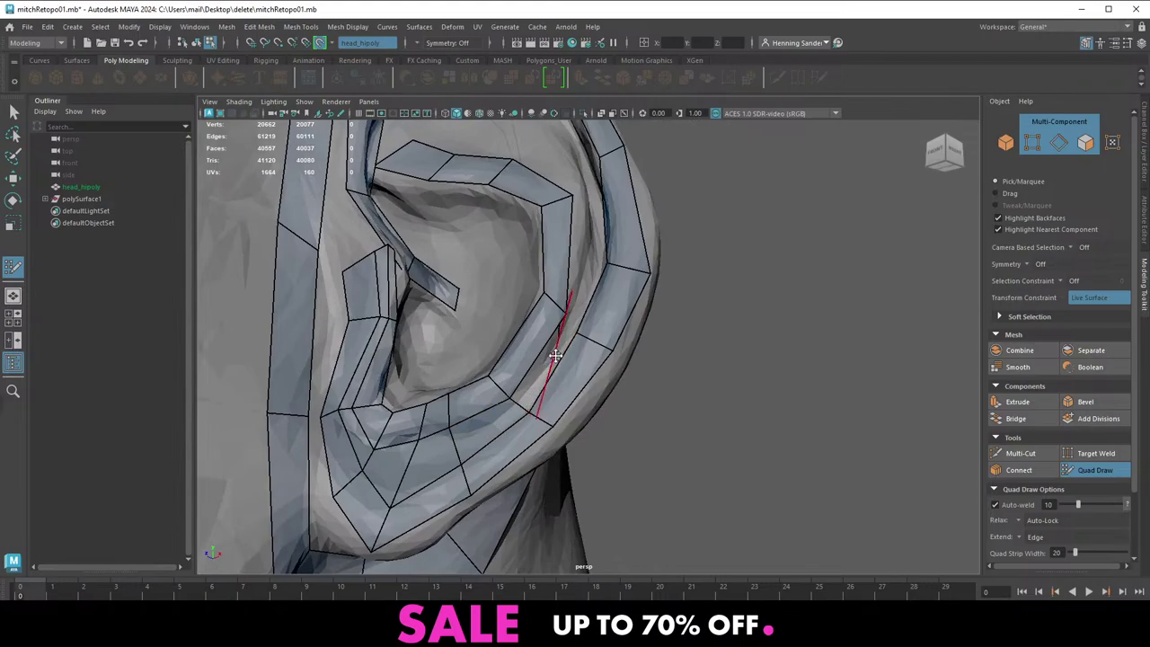
{"action": "left_click_drag", "start_coordinate": [555, 355], "coordinate": [569, 370], "text": "alt"}
{"action": "left_click", "coordinate": [541, 363], "text": "shift"}
{"action": "middle_click_drag", "start_coordinate": [569, 370], "coordinate": [518, 344], "text": "alt"}
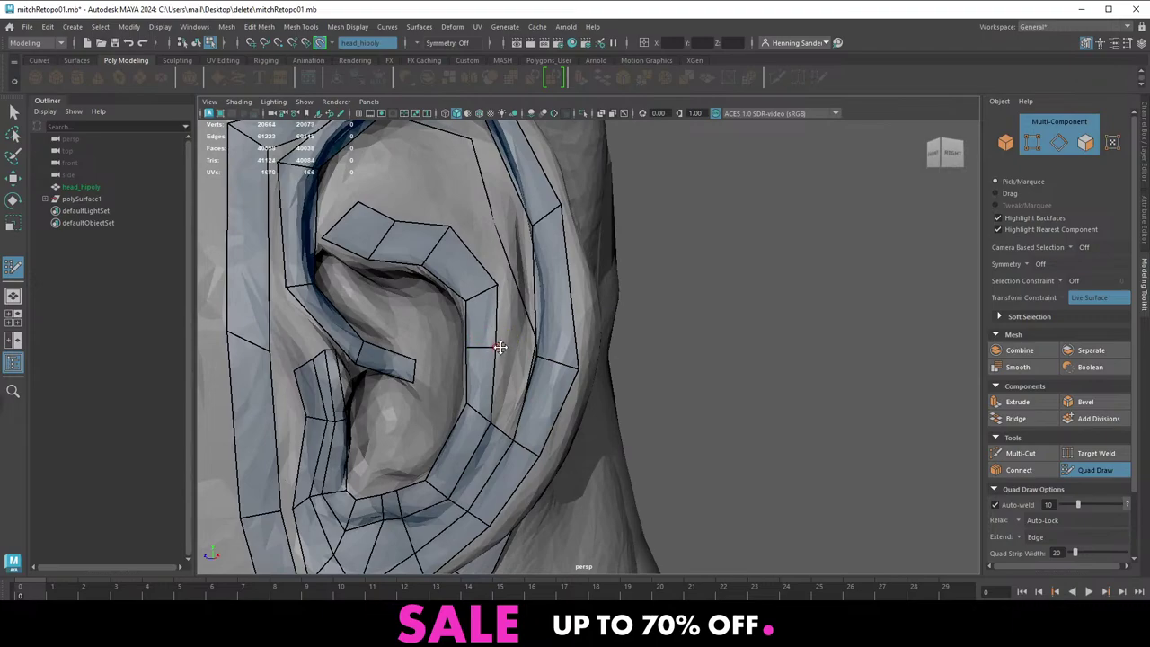
{"action": "left_click", "coordinate": [519, 311], "text": "shift"}
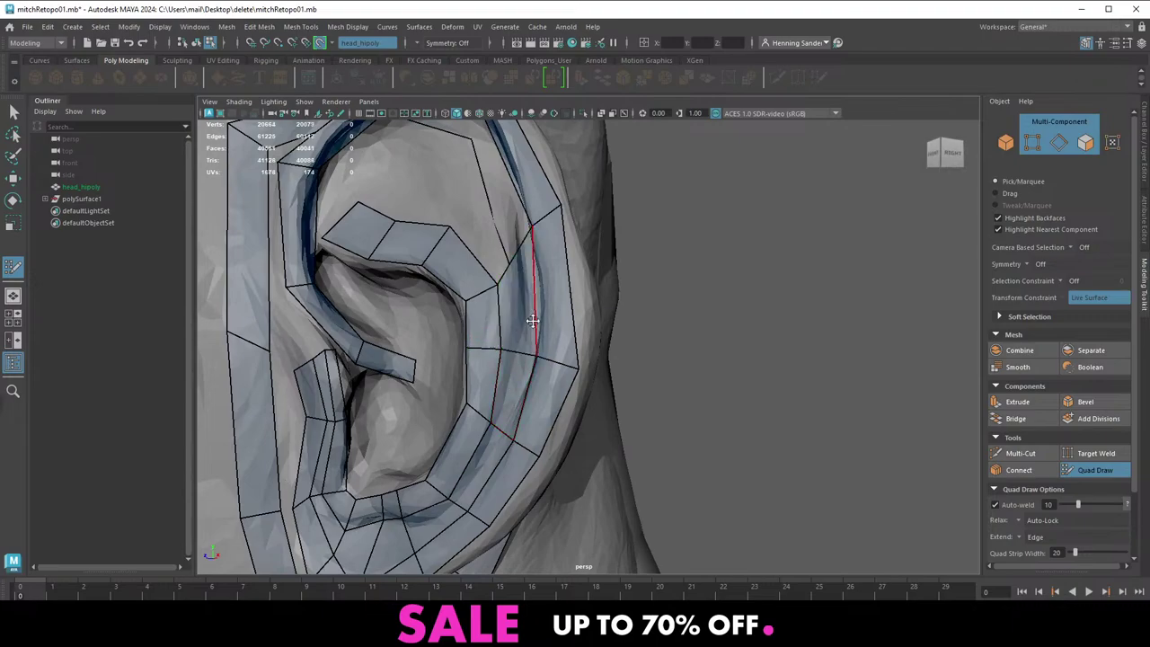
Delete the three lower quads bridging the concha and outer strips, and add an edge loop through the remaining rear bridge
{"action": "middle_click_drag", "start_coordinate": [533, 316], "coordinate": [547, 362], "text": "alt"}
{"action": "left_click_drag", "start_coordinate": [547, 362], "coordinate": [553, 330], "text": "alt"}
{"action": "right_click_drag", "start_coordinate": [559, 335], "coordinate": [513, 331], "text": "alt"}
{"action": "left_click_drag", "start_coordinate": [513, 331], "coordinate": [483, 353], "text": "alt"}
{"action": "middle_click_drag", "start_coordinate": [483, 352], "coordinate": [516, 303], "text": "alt"}
{"action": "left_click_drag", "start_coordinate": [516, 303], "coordinate": [504, 342], "text": "alt"}
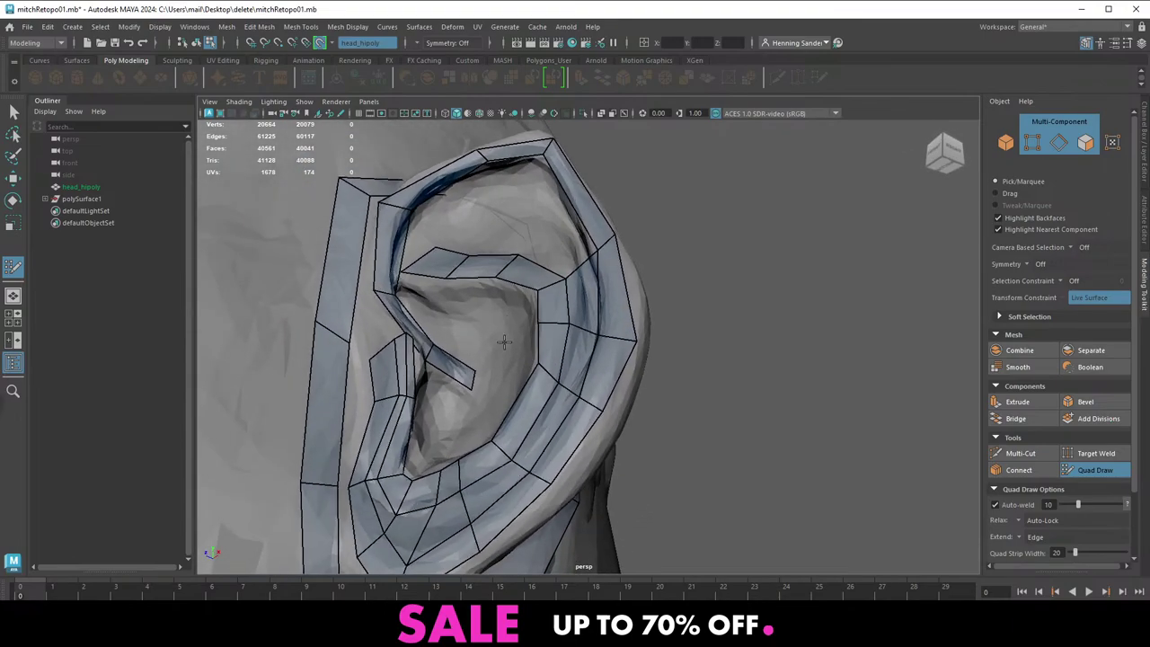
{"action": "left_click", "coordinate": [445, 515], "text": "ctrl+shift"}
{"action": "left_click", "coordinate": [493, 494], "text": "ctrl+shift"}
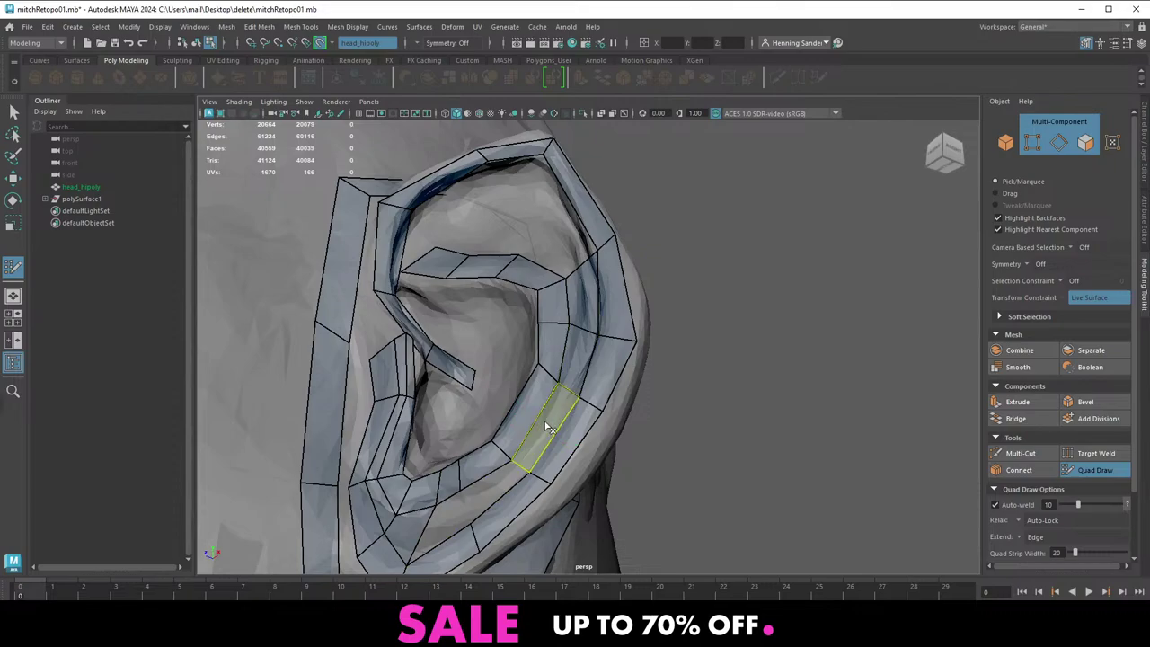
{"action": "left_click_drag", "start_coordinate": [575, 367], "coordinate": [550, 373], "text": "alt"}
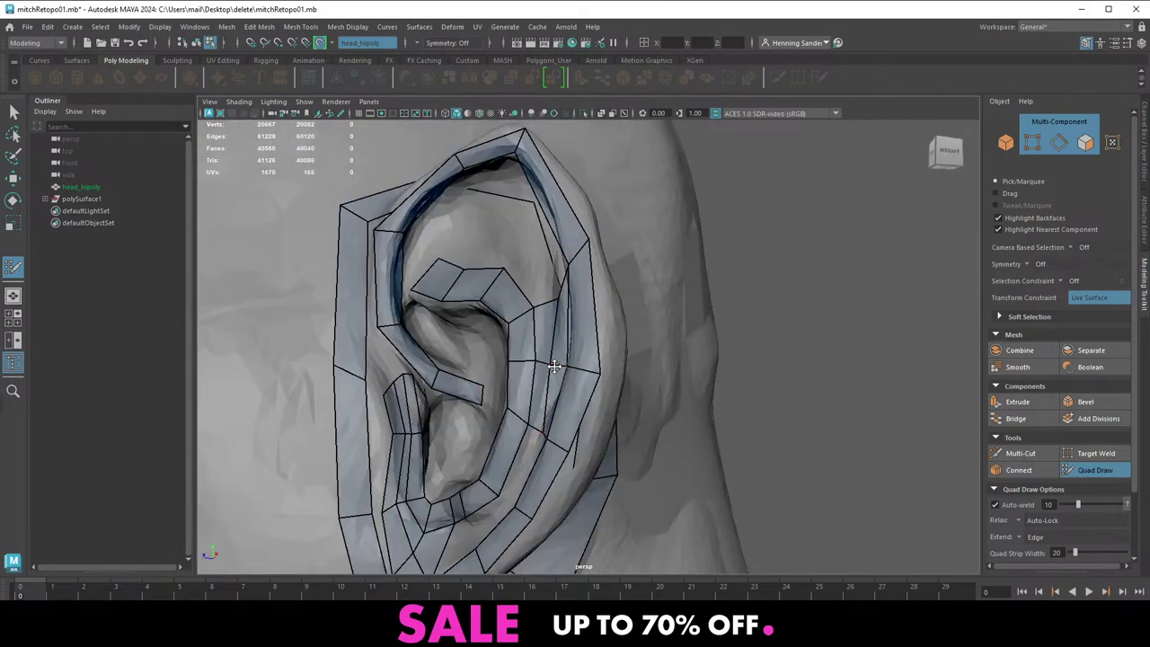
Extend the antihelix strip's upper edge with a row of quads toward the helix, and add an edge loop to the helix strip
{"action": "left_click_drag", "start_coordinate": [536, 308], "coordinate": [547, 339], "text": "alt"}
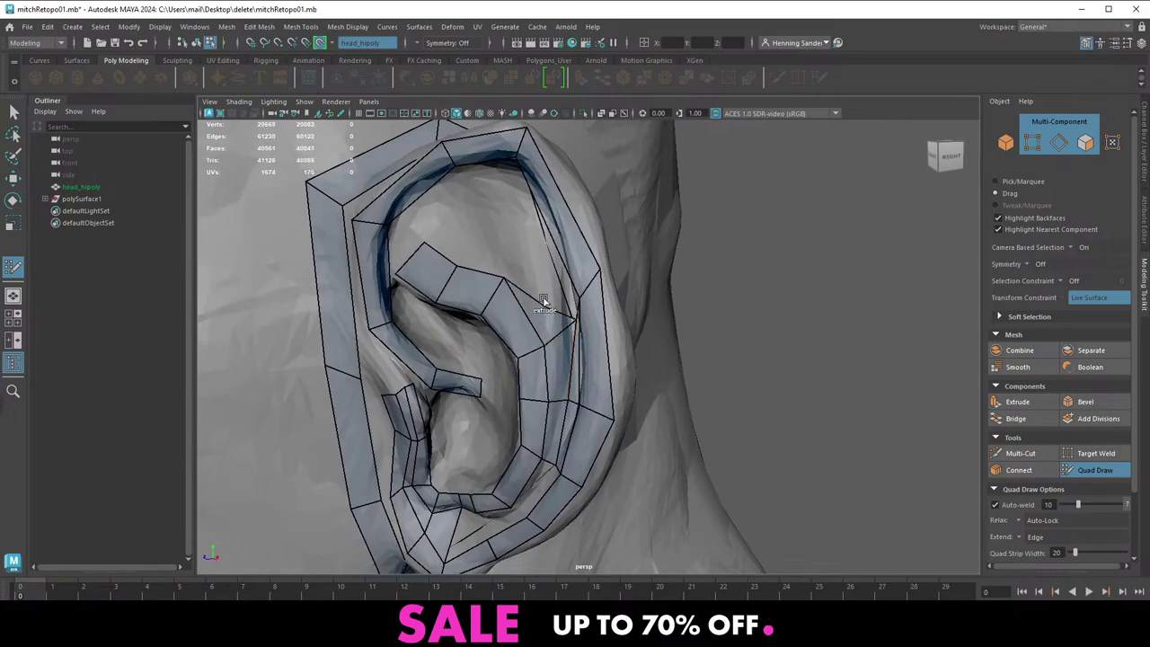
{"action": "middle_click_drag", "start_coordinate": [531, 276], "coordinate": [561, 361], "text": "alt"}
{"action": "left_click_drag", "start_coordinate": [560, 361], "coordinate": [575, 353], "text": "alt"}
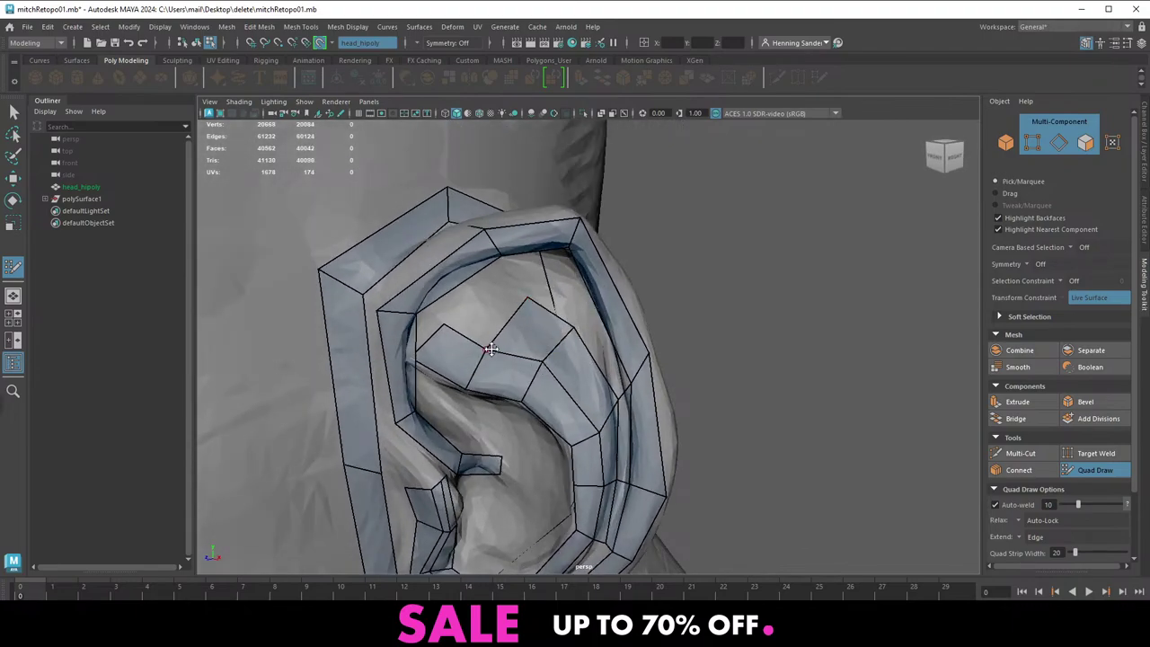
{"action": "left_click_drag", "start_coordinate": [491, 349], "coordinate": [483, 319], "text": "alt"}
{"action": "left_click_drag", "start_coordinate": [516, 262], "coordinate": [539, 325], "text": "alt"}
{"action": "left_click", "coordinate": [597, 312], "text": "ctrl"}
{"action": "right_click_drag", "start_coordinate": [538, 325], "coordinate": [584, 339], "text": "alt"}
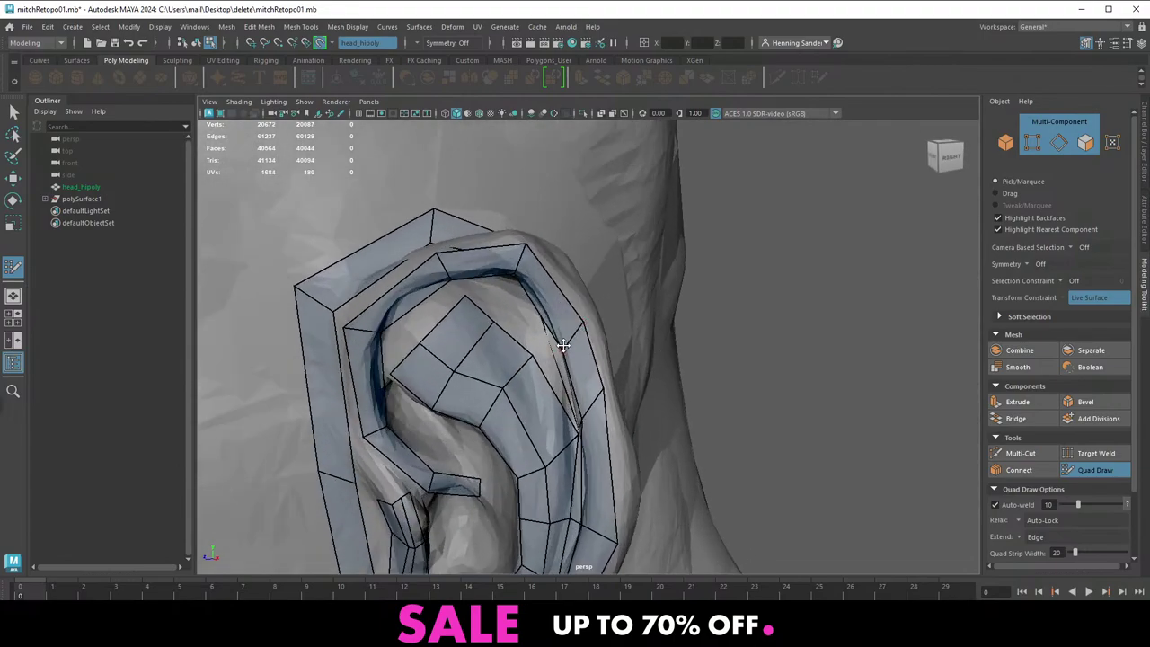
Extrude two quads from the helix strip's upper rear edge back over the ear's outer rim
{"action": "mouse_move", "coordinate": [563, 345]}
{"action": "left_mouse_down", "text": "alt"}
{"action": "mouse_move", "coordinate": [594, 331]}
{"action": "mouse_move", "coordinate": [519, 357]}
{"action": "mouse_move", "coordinate": [485, 326]}
{"action": "mouse_move", "coordinate": [548, 346]}
{"action": "mouse_move", "coordinate": [539, 372]}
{"action": "mouse_move", "coordinate": [540, 353]}
{"action": "left_mouse_up", "text": "alt"}
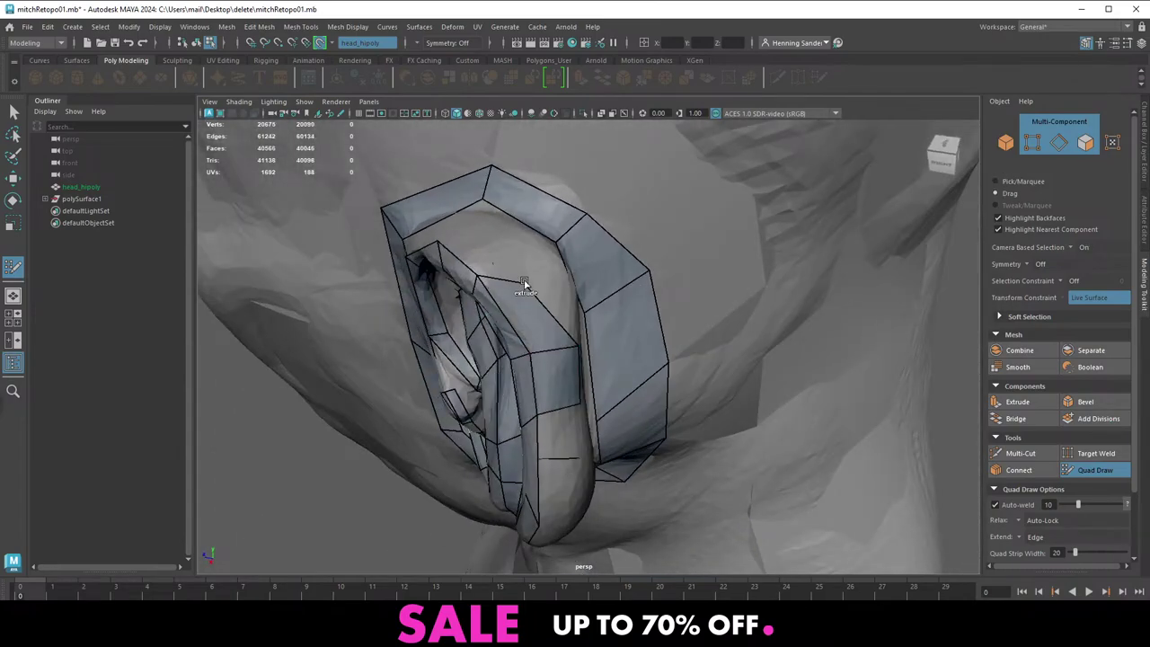
{"action": "left_click_drag", "start_coordinate": [553, 288], "coordinate": [567, 353], "text": "alt"}
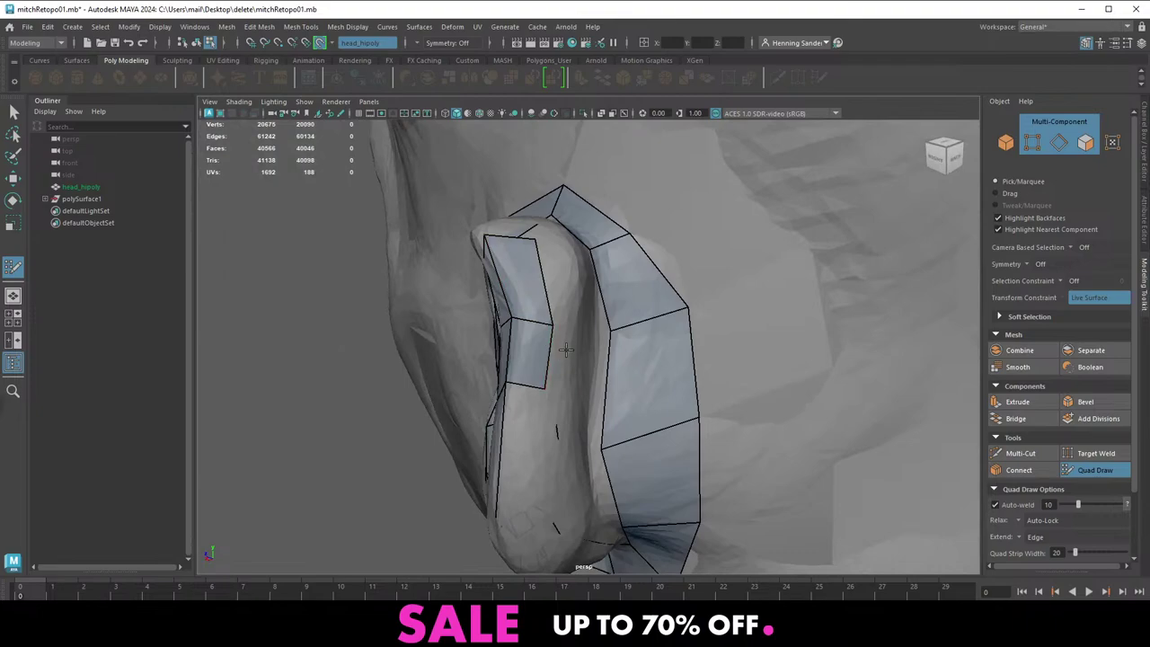
{"action": "middle_click_drag", "start_coordinate": [566, 349], "coordinate": [542, 346], "text": "alt"}
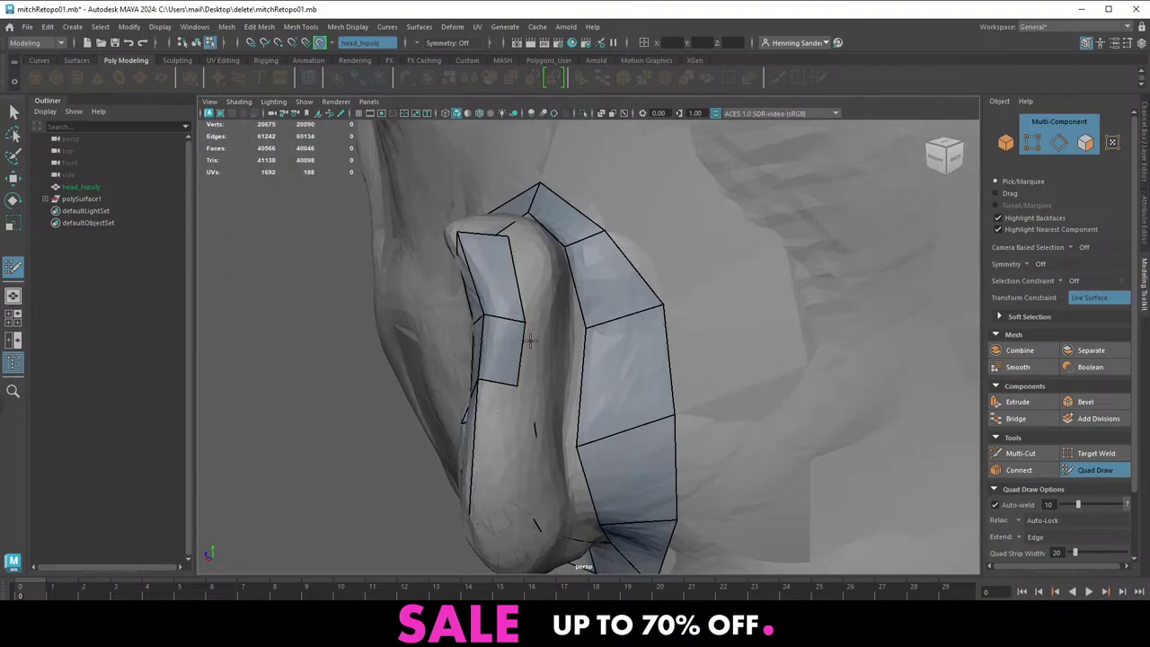
{"action": "right_click_drag", "start_coordinate": [531, 340], "coordinate": [549, 338], "text": "alt"}
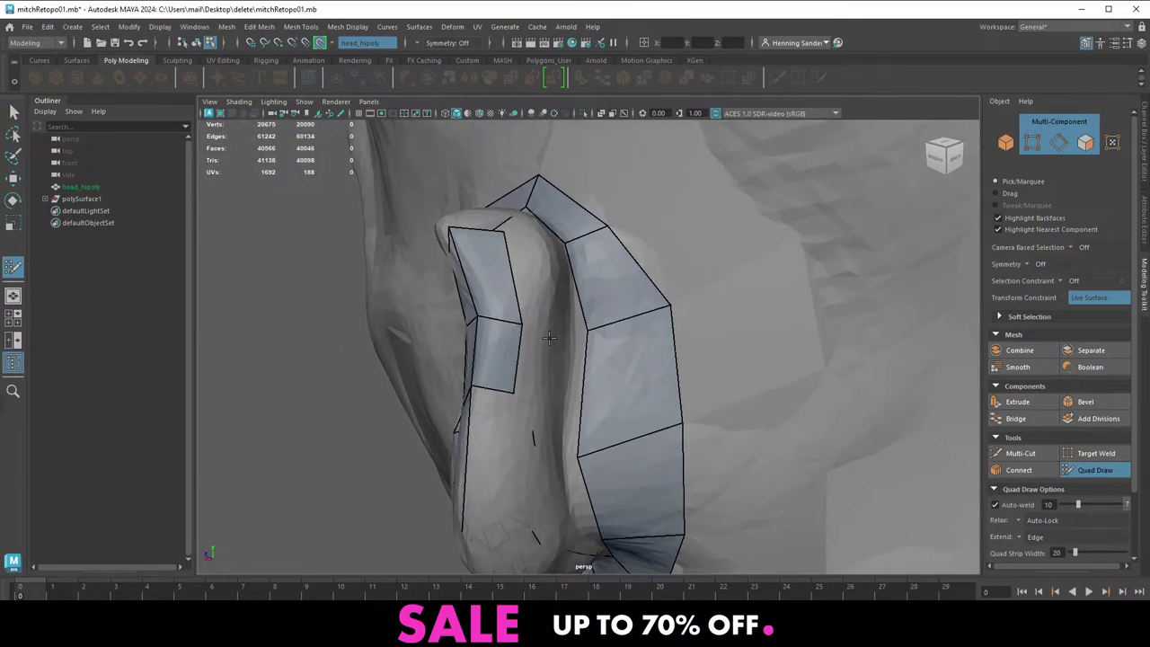
{"action": "left_click_drag", "start_coordinate": [541, 334], "coordinate": [596, 321], "text": "alt"}
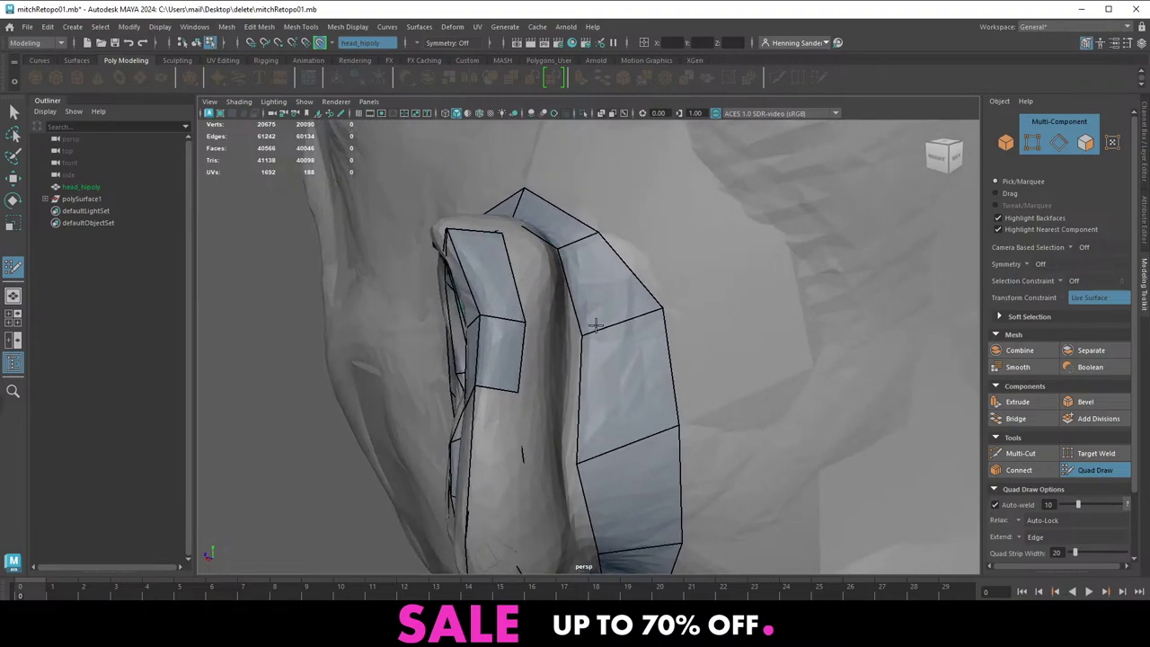
{"action": "right_click_drag", "start_coordinate": [596, 320], "coordinate": [563, 292], "text": "alt"}
{"action": "mouse_move", "coordinate": [562, 292]}
{"action": "left_mouse_down", "text": "alt"}
{"action": "mouse_move", "coordinate": [590, 302]}
{"action": "mouse_move", "coordinate": [586, 287]}
{"action": "mouse_move", "coordinate": [590, 345]}
{"action": "mouse_move", "coordinate": [550, 377]}
{"action": "mouse_move", "coordinate": [618, 413]}
{"action": "mouse_move", "coordinate": [670, 403]}
{"action": "mouse_move", "coordinate": [594, 396]}
{"action": "mouse_move", "coordinate": [598, 362]}
{"action": "left_mouse_up", "text": "alt"}
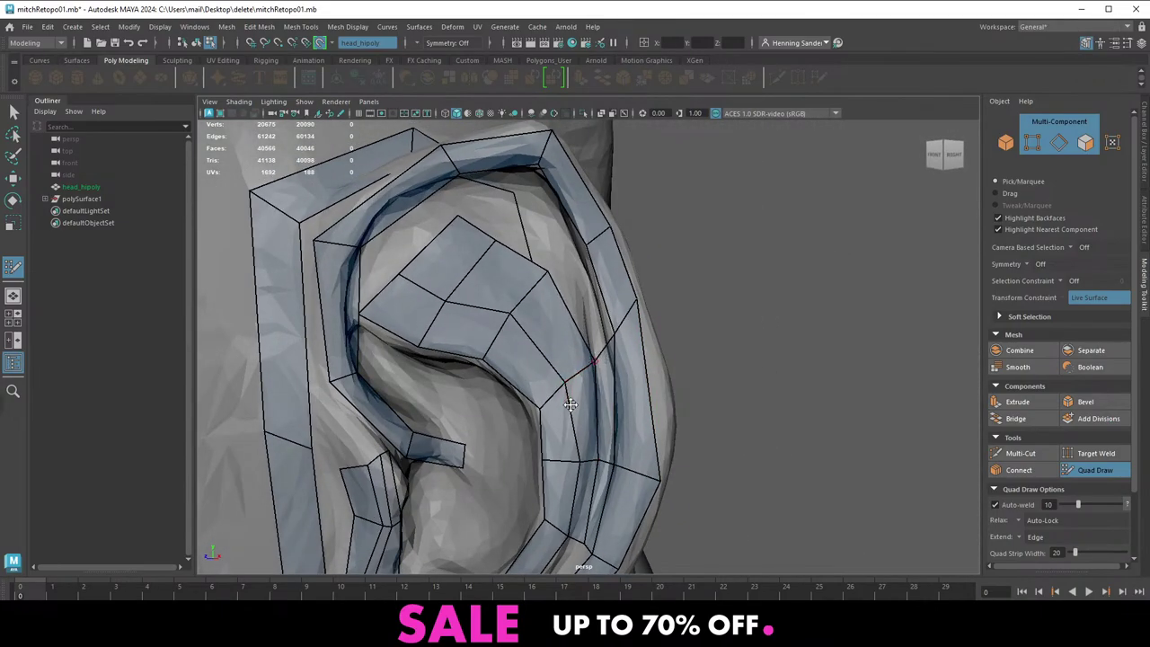
Nudge the middle vertex of the antihelix patch to even out the surrounding quads
{"action": "mouse_move", "coordinate": [571, 405]}
{"action": "left_mouse_down", "text": "alt"}
{"action": "mouse_move", "coordinate": [586, 395]}
{"action": "mouse_move", "coordinate": [543, 391]}
{"action": "mouse_move", "coordinate": [558, 386]}
{"action": "left_mouse_up", "text": "alt"}
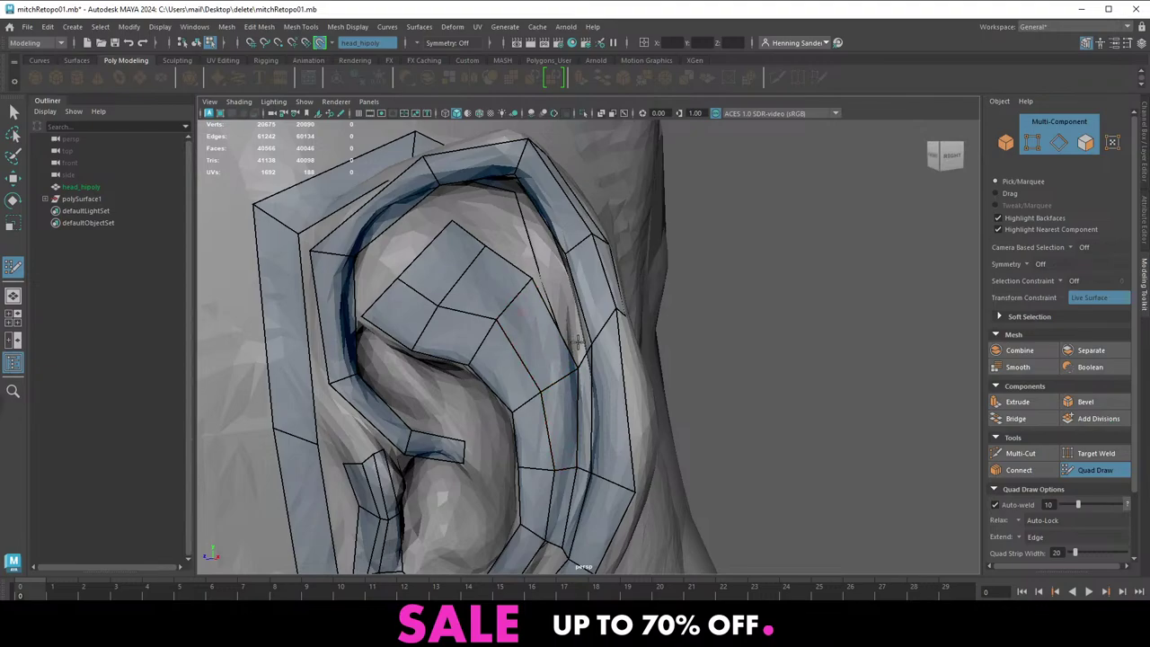
{"action": "left_click_drag", "start_coordinate": [594, 351], "coordinate": [565, 365], "text": "alt"}
{"action": "right_click_drag", "start_coordinate": [565, 365], "coordinate": [652, 368], "text": "alt"}
{"action": "left_click_drag", "start_coordinate": [530, 377], "coordinate": [557, 388], "text": "alt"}
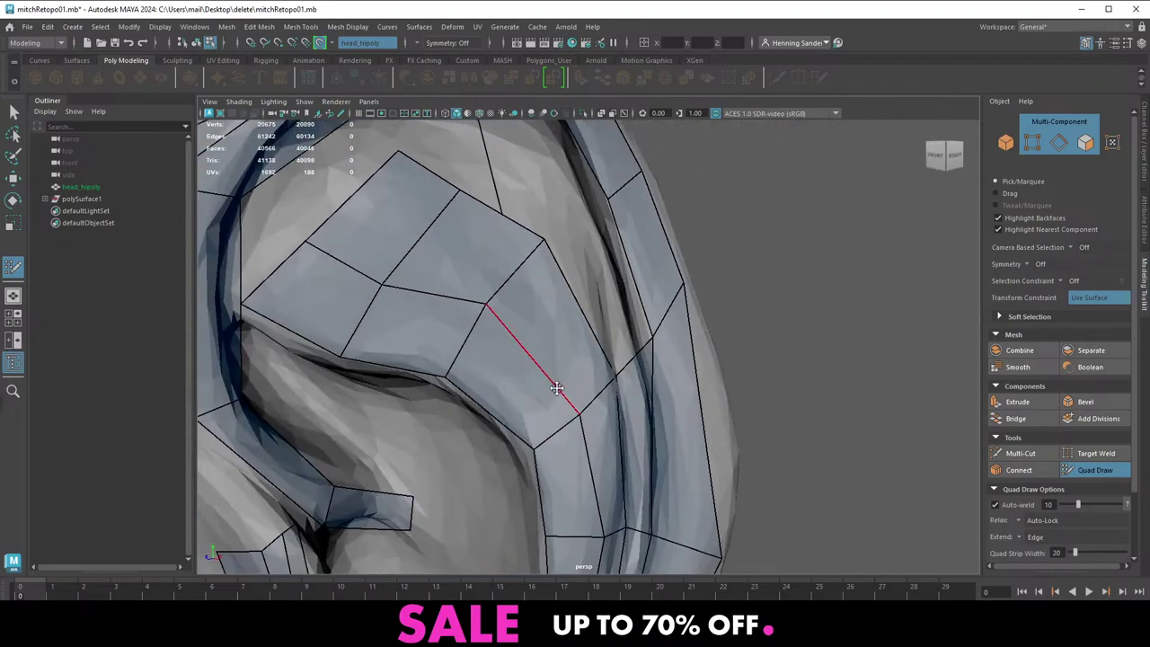
{"action": "left_click_drag", "start_coordinate": [486, 300], "coordinate": [499, 311]}
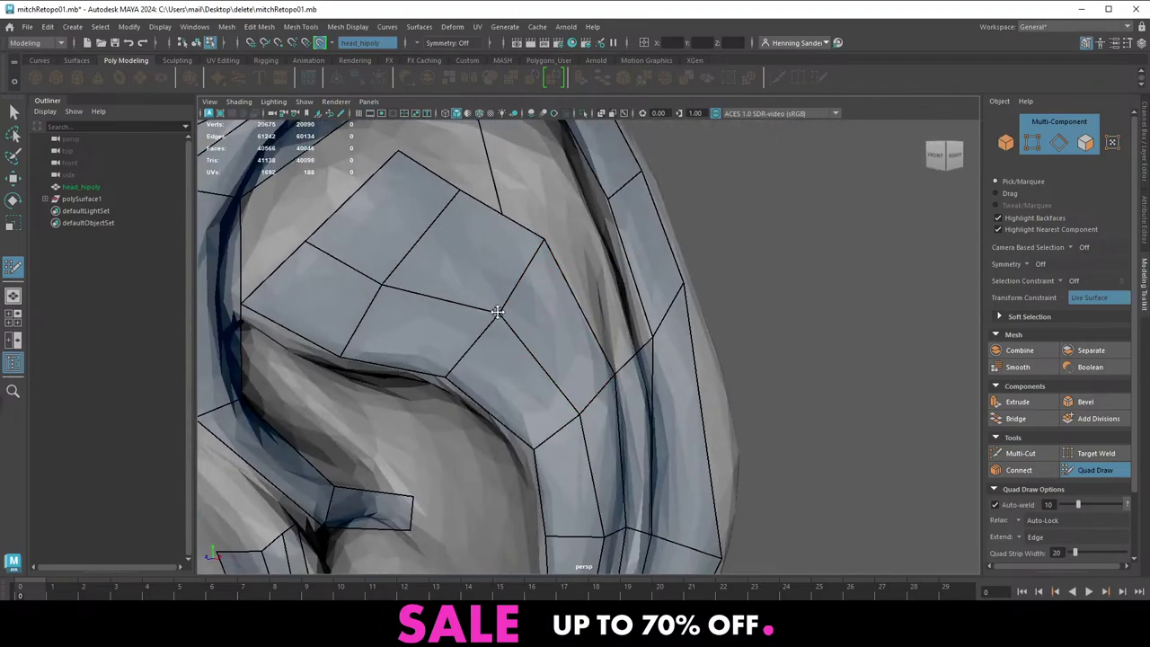
Add an edge loop along the narrow groove strip between the antihelix and helix
{"action": "right_click_drag", "start_coordinate": [575, 346], "coordinate": [503, 346], "text": "alt"}
{"action": "left_click_drag", "start_coordinate": [547, 352], "coordinate": [593, 363], "text": "alt"}
{"action": "right_click_drag", "start_coordinate": [606, 367], "coordinate": [673, 372], "text": "alt"}
{"action": "left_click_drag", "start_coordinate": [681, 373], "coordinate": [623, 436], "text": "alt"}
{"action": "left_click", "coordinate": [617, 307], "text": "ctrl"}
{"action": "right_click_drag", "start_coordinate": [623, 437], "coordinate": [626, 441], "text": "alt"}
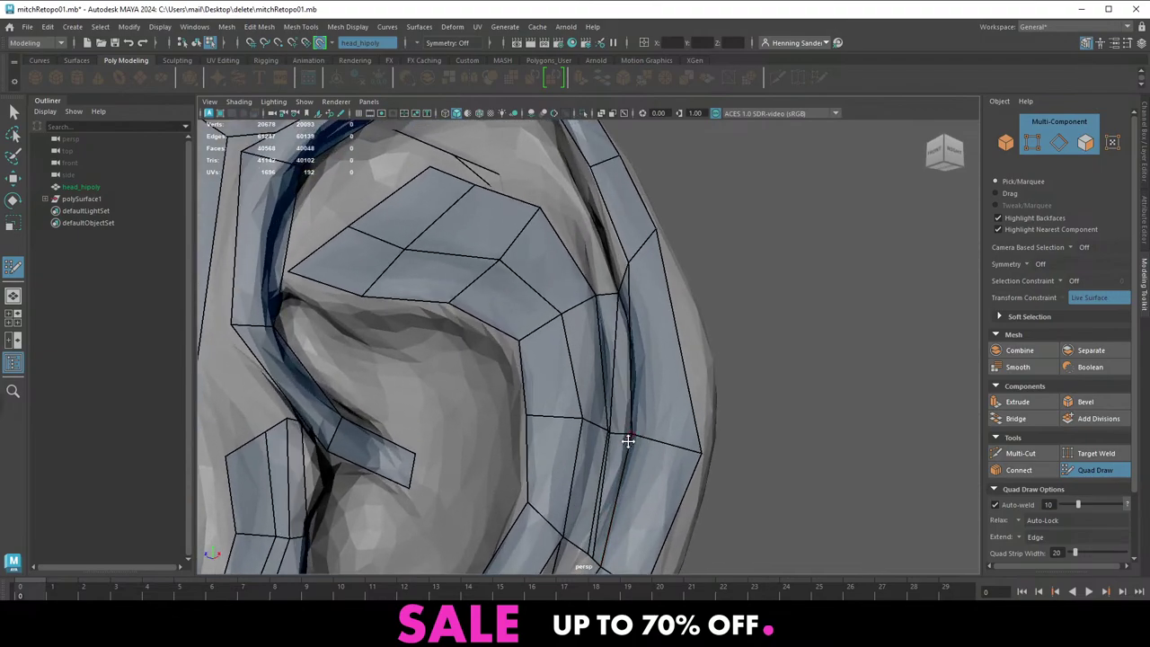
{"action": "mouse_move", "coordinate": [626, 441]}
{"action": "left_mouse_down", "text": "alt"}
{"action": "mouse_move", "coordinate": [588, 418]}
{"action": "mouse_move", "coordinate": [641, 398]}
{"action": "mouse_move", "coordinate": [623, 486]}
{"action": "left_mouse_up", "text": "alt"}
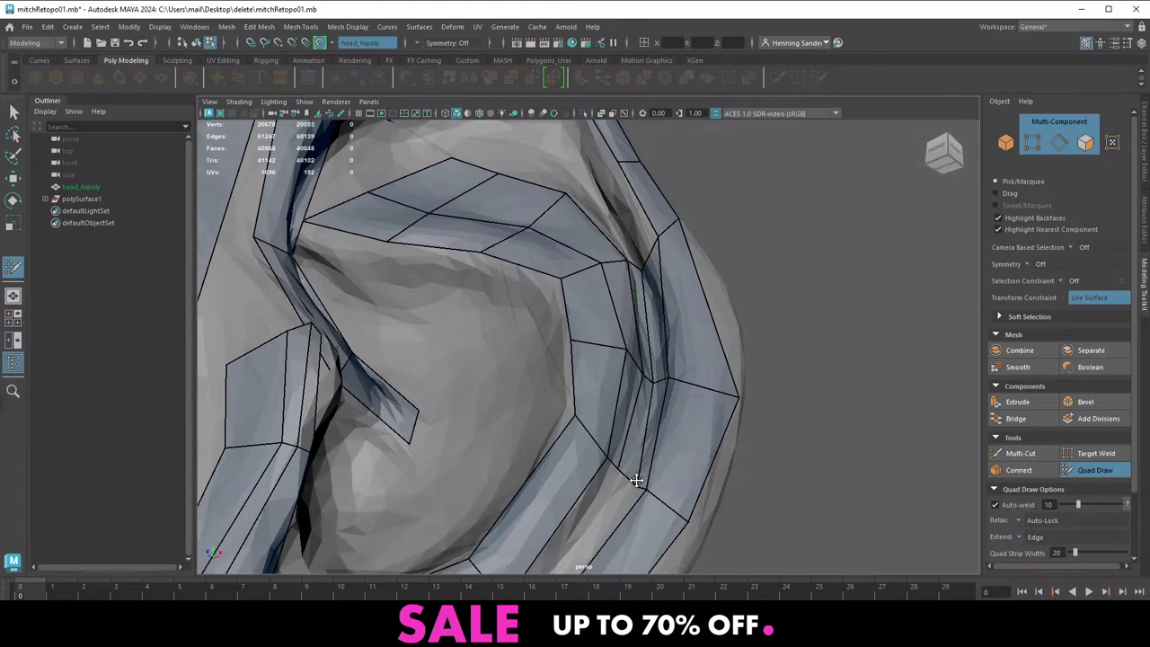
{"action": "left_click_drag", "start_coordinate": [662, 388], "coordinate": [701, 420], "text": "alt"}
{"action": "mouse_move", "coordinate": [751, 354]}
{"action": "left_mouse_down", "text": "alt"}
{"action": "mouse_move", "coordinate": [651, 404]}
{"action": "mouse_move", "coordinate": [611, 396]}
{"action": "mouse_move", "coordinate": [572, 380]}
{"action": "mouse_move", "coordinate": [591, 389]}
{"action": "mouse_move", "coordinate": [541, 306]}
{"action": "left_mouse_up", "text": "alt"}
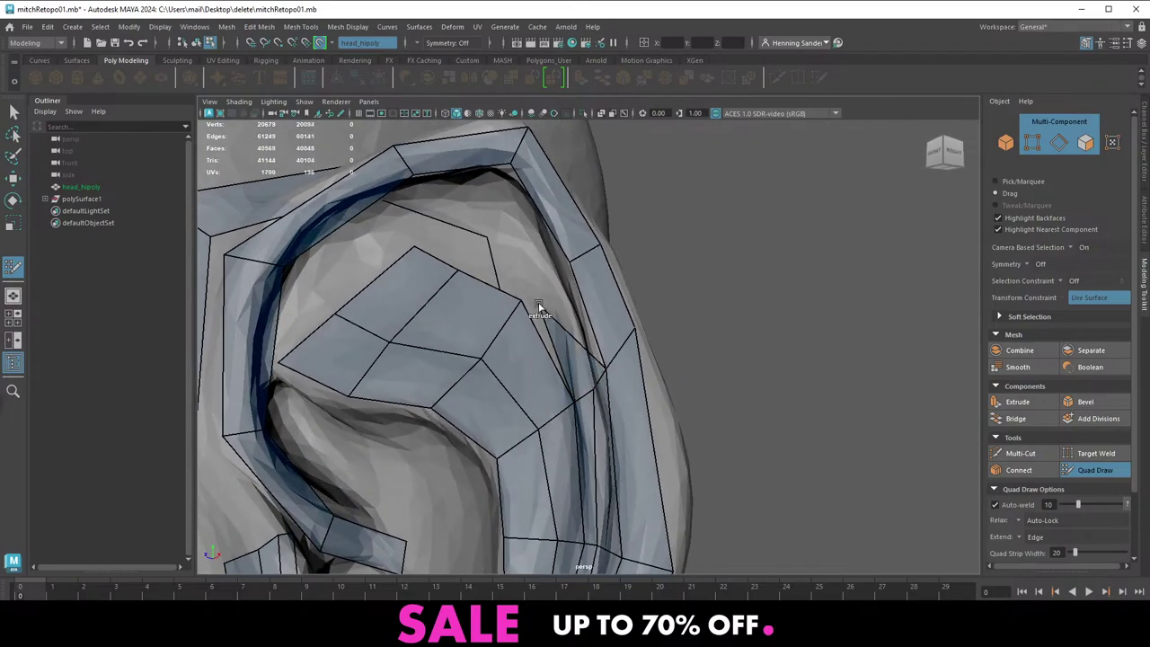
{"action": "key", "text": "ctrl+z"}
Extend the upper antihelix patch with three more quads along its edge facing the helix
{"action": "left_click_drag", "start_coordinate": [555, 360], "coordinate": [556, 384], "text": "alt"}
{"action": "left_click_drag", "start_coordinate": [571, 423], "coordinate": [535, 353]}
{"action": "left_click_drag", "start_coordinate": [498, 320], "coordinate": [551, 333]}
{"action": "left_click_drag", "start_coordinate": [513, 286], "coordinate": [524, 272]}
{"action": "left_click_drag", "start_coordinate": [582, 359], "coordinate": [516, 436], "text": "alt"}
{"action": "right_click_drag", "start_coordinate": [592, 411], "coordinate": [547, 368], "text": "alt"}
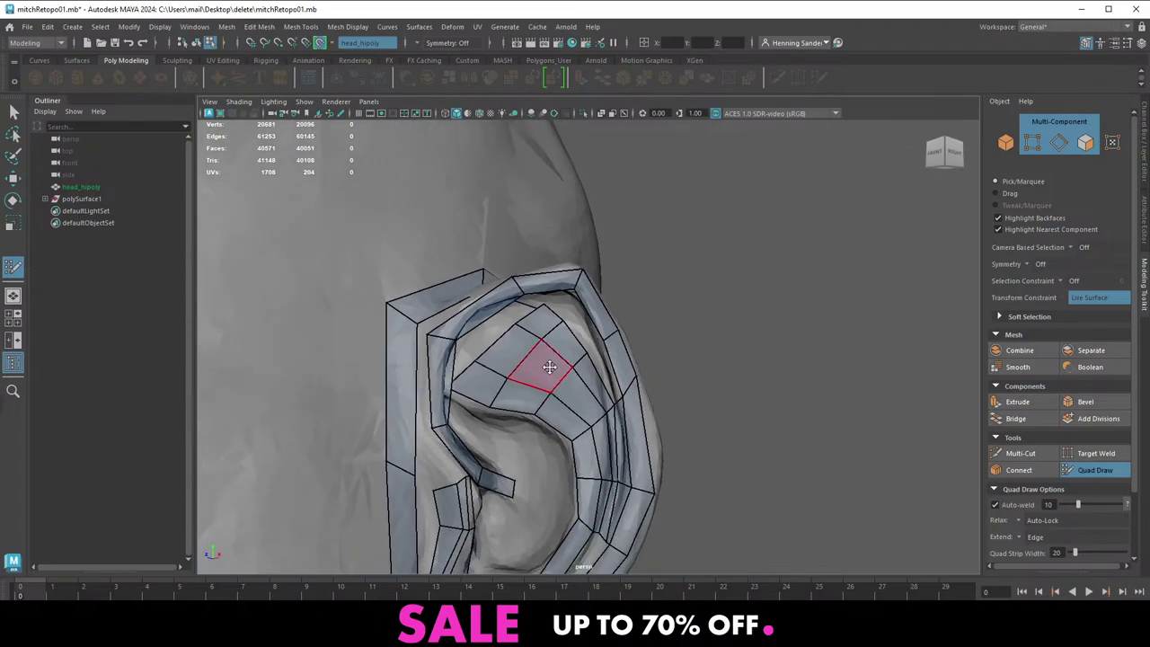
Fill the gap between the upper antihelix patch and the rear helix strip, adding a matching edge loop to the helix
{"action": "left_click_drag", "start_coordinate": [547, 367], "coordinate": [602, 356], "text": "alt"}
{"action": "right_click_drag", "start_coordinate": [602, 355], "coordinate": [679, 424], "text": "alt"}
{"action": "left_click_drag", "start_coordinate": [679, 424], "coordinate": [649, 457], "text": "alt"}
{"action": "right_click_drag", "start_coordinate": [649, 456], "coordinate": [655, 422], "text": "alt"}
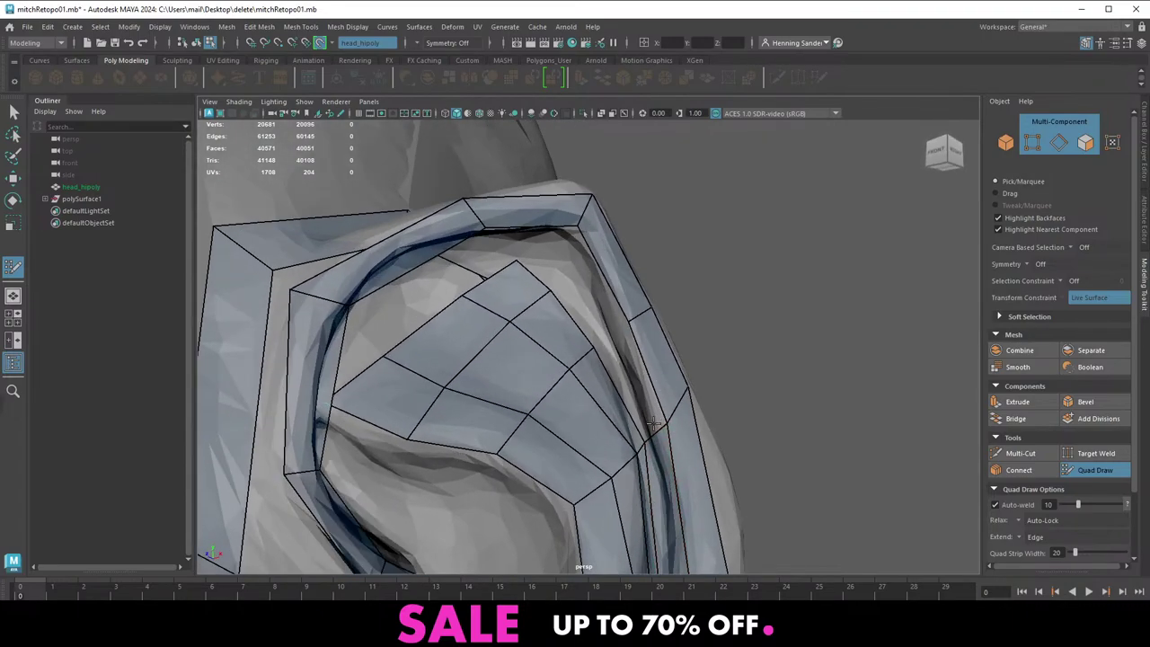
{"action": "left_click", "coordinate": [637, 387], "text": "shift"}
{"action": "left_click_drag", "start_coordinate": [623, 354], "coordinate": [560, 300], "text": "alt"}
{"action": "mouse_move", "coordinate": [560, 301]}
{"action": "left_mouse_down", "text": "alt"}
{"action": "mouse_move", "coordinate": [583, 304]}
{"action": "mouse_move", "coordinate": [570, 325]}
{"action": "mouse_move", "coordinate": [490, 361]}
{"action": "mouse_move", "coordinate": [584, 348]}
{"action": "mouse_move", "coordinate": [623, 325]}
{"action": "mouse_move", "coordinate": [616, 267]}
{"action": "left_mouse_up", "text": "alt"}
{"action": "left_click", "coordinate": [616, 293], "text": "ctrl"}
{"action": "left_click", "coordinate": [624, 331], "text": "shift"}
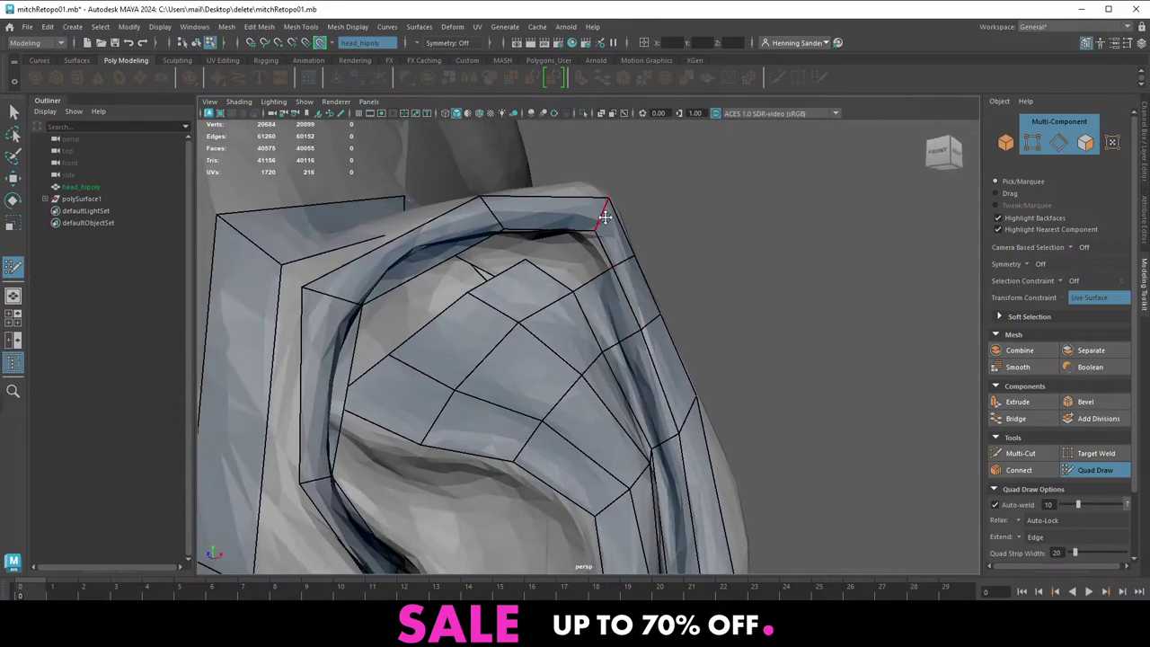
Adjust the helix edge at its upper rear corner and close the gap to the antihelix patch there with two quads
{"action": "left_click_drag", "start_coordinate": [605, 217], "coordinate": [591, 208]}
{"action": "left_click_drag", "start_coordinate": [594, 252], "coordinate": [539, 252], "text": "alt"}
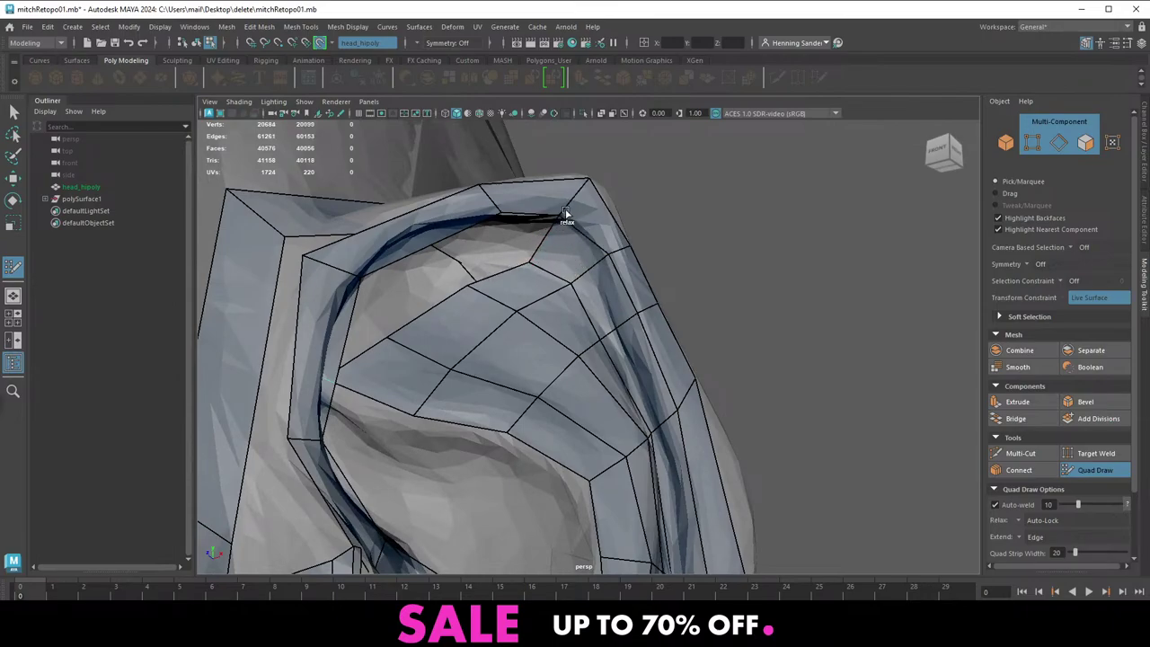
{"action": "left_click_drag", "start_coordinate": [558, 227], "coordinate": [505, 271]}
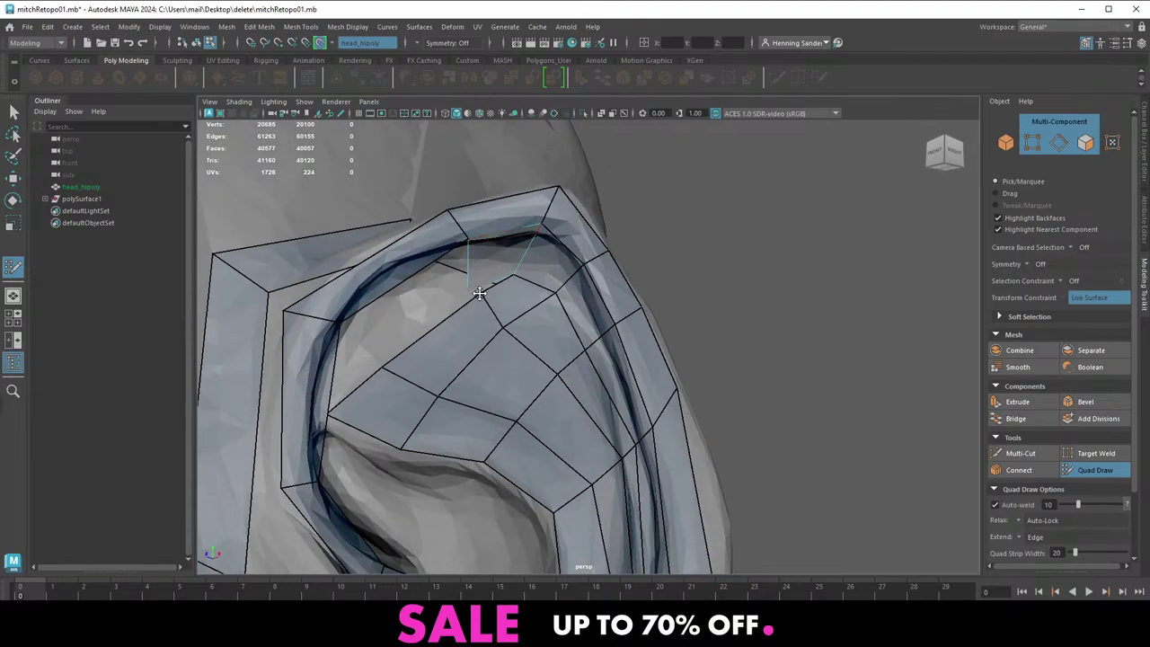
{"action": "mouse_move", "coordinate": [482, 287]}
{"action": "left_mouse_down", "text": "alt"}
{"action": "mouse_move", "coordinate": [480, 255]}
{"action": "mouse_move", "coordinate": [478, 267]}
{"action": "left_mouse_up", "text": "alt"}
{"action": "left_click_drag", "start_coordinate": [385, 327], "coordinate": [444, 275], "text": "alt"}
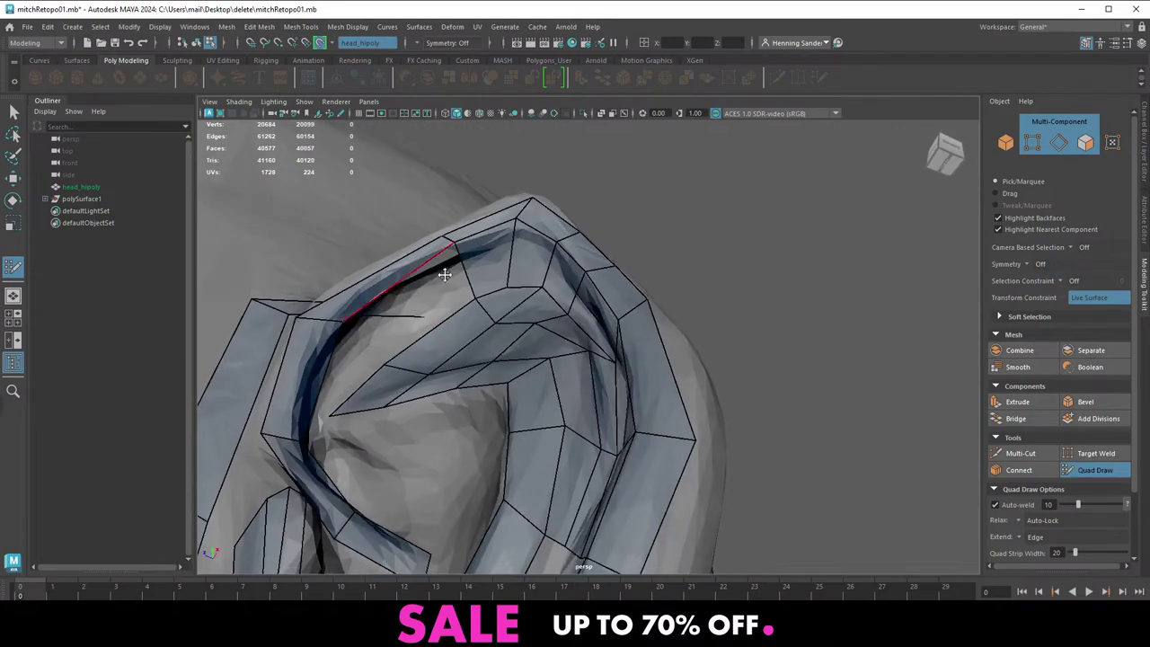
Add an edge loop to the upper front helix strip and fill the gap to the antihelix patch with two quads
{"action": "middle_click_drag", "start_coordinate": [443, 274], "coordinate": [444, 305], "text": "alt"}
{"action": "mouse_move", "coordinate": [444, 305]}
{"action": "left_mouse_down", "text": "alt"}
{"action": "mouse_move", "coordinate": [414, 301]}
{"action": "mouse_move", "coordinate": [453, 276]}
{"action": "mouse_move", "coordinate": [438, 291]}
{"action": "left_mouse_up", "text": "alt"}
{"action": "left_click", "coordinate": [414, 303], "text": "ctrl"}
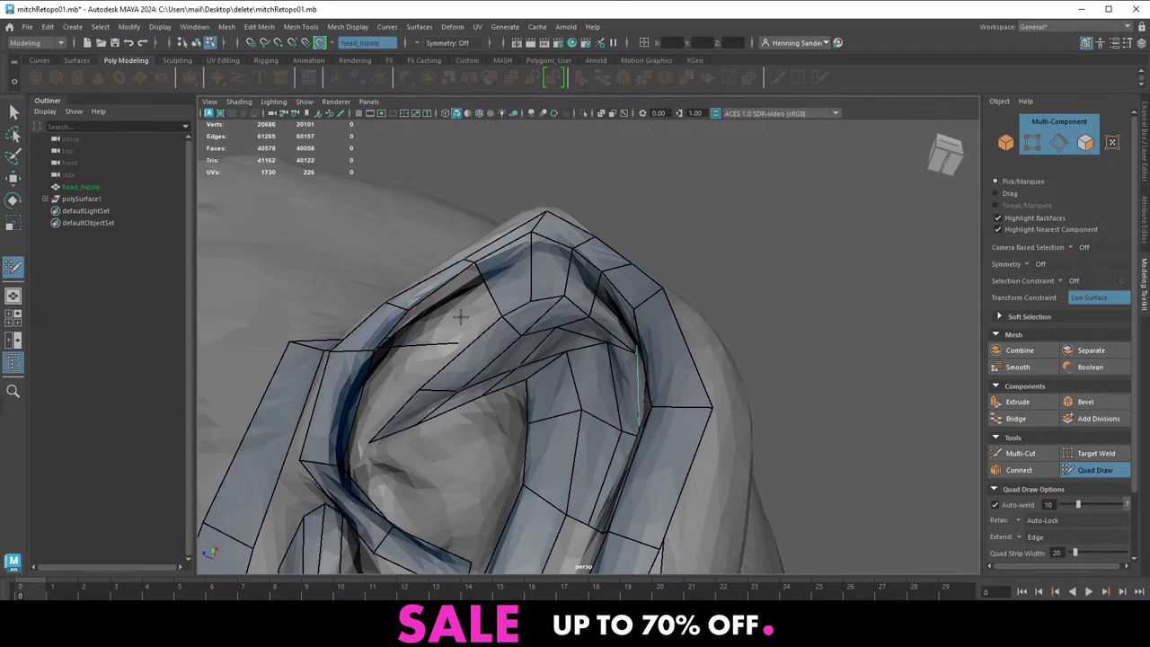
{"action": "left_click_drag", "start_coordinate": [460, 316], "coordinate": [519, 388], "text": "alt"}
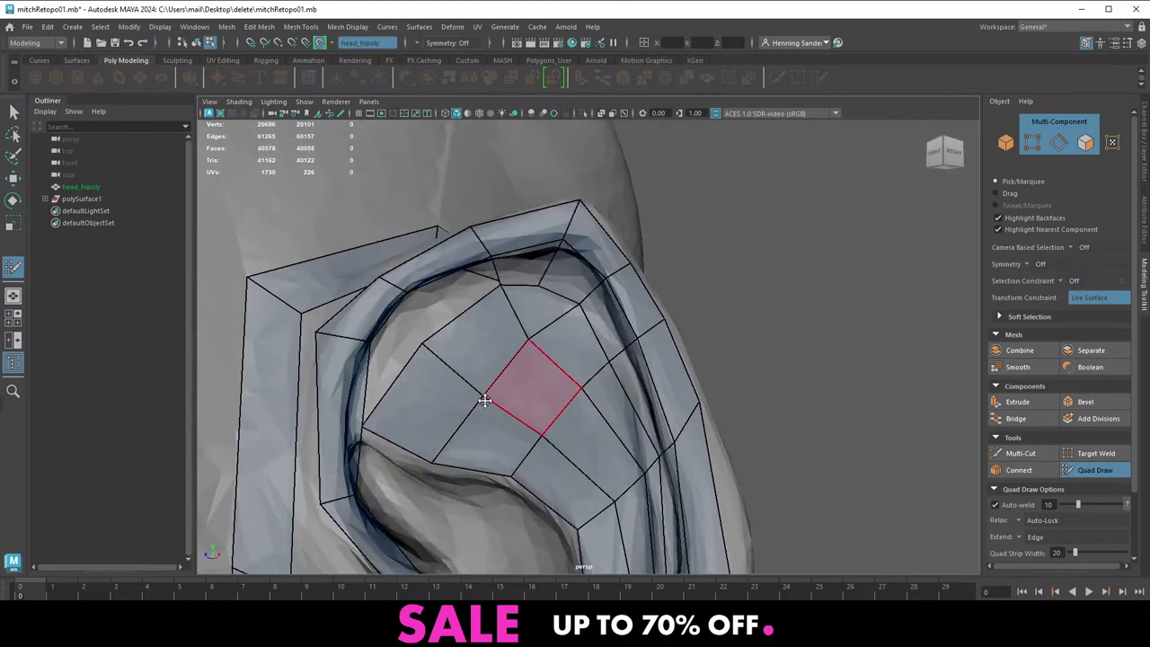
{"action": "left_click_drag", "start_coordinate": [484, 320], "coordinate": [469, 287], "text": "alt"}
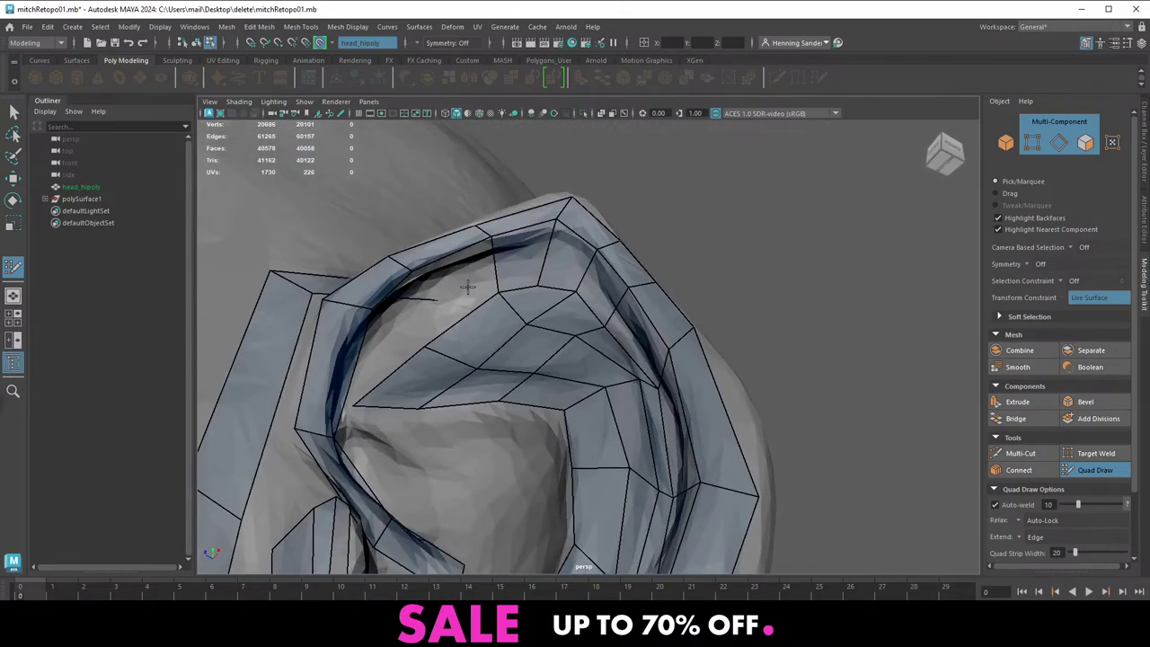
{"action": "left_click", "coordinate": [462, 298], "text": "shift"}
{"action": "mouse_move", "coordinate": [436, 336]}
{"action": "left_mouse_down", "text": "alt"}
{"action": "mouse_move", "coordinate": [413, 441]}
{"action": "mouse_move", "coordinate": [385, 440]}
{"action": "mouse_move", "coordinate": [422, 399]}
{"action": "mouse_move", "coordinate": [411, 434]}
{"action": "left_mouse_up", "text": "alt"}
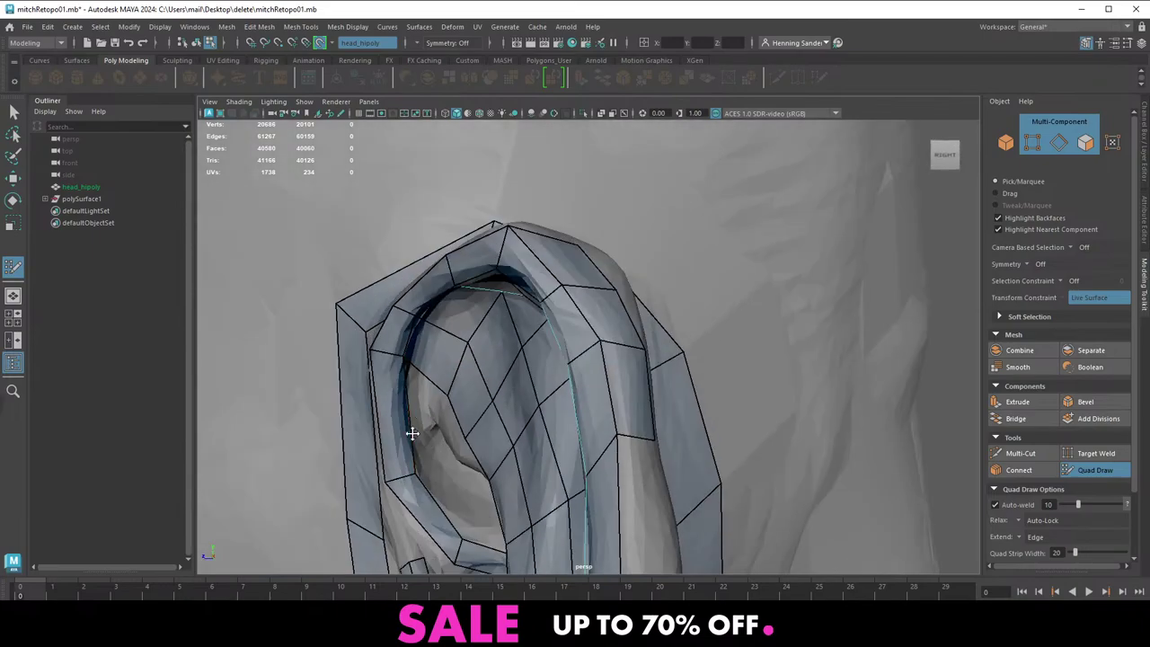
Extrude the inner edge of the front helix strip and its crus inward as a row of three quads
{"action": "middle_click_drag", "start_coordinate": [410, 434], "coordinate": [459, 377], "text": "alt"}
{"action": "mouse_move", "coordinate": [460, 375]}
{"action": "left_mouse_down", "text": "alt"}
{"action": "mouse_move", "coordinate": [439, 354]}
{"action": "mouse_move", "coordinate": [417, 367]}
{"action": "mouse_move", "coordinate": [458, 440]}
{"action": "mouse_move", "coordinate": [460, 411]}
{"action": "left_mouse_up", "text": "alt"}
{"action": "mouse_move", "coordinate": [461, 410]}
{"action": "left_mouse_down", "text": "alt"}
{"action": "mouse_move", "coordinate": [475, 425]}
{"action": "mouse_move", "coordinate": [558, 440]}
{"action": "mouse_move", "coordinate": [523, 429]}
{"action": "mouse_move", "coordinate": [496, 440]}
{"action": "mouse_move", "coordinate": [505, 444]}
{"action": "left_mouse_up", "text": "alt"}
{"action": "middle_click_drag", "start_coordinate": [504, 443], "coordinate": [468, 374], "text": "alt"}
{"action": "mouse_move", "coordinate": [424, 385]}
{"action": "left_mouse_down"}
{"action": "mouse_move", "coordinate": [509, 444]}
{"action": "mouse_move", "coordinate": [501, 436]}
{"action": "mouse_move", "coordinate": [555, 401]}
{"action": "mouse_move", "coordinate": [541, 422]}
{"action": "left_mouse_up"}
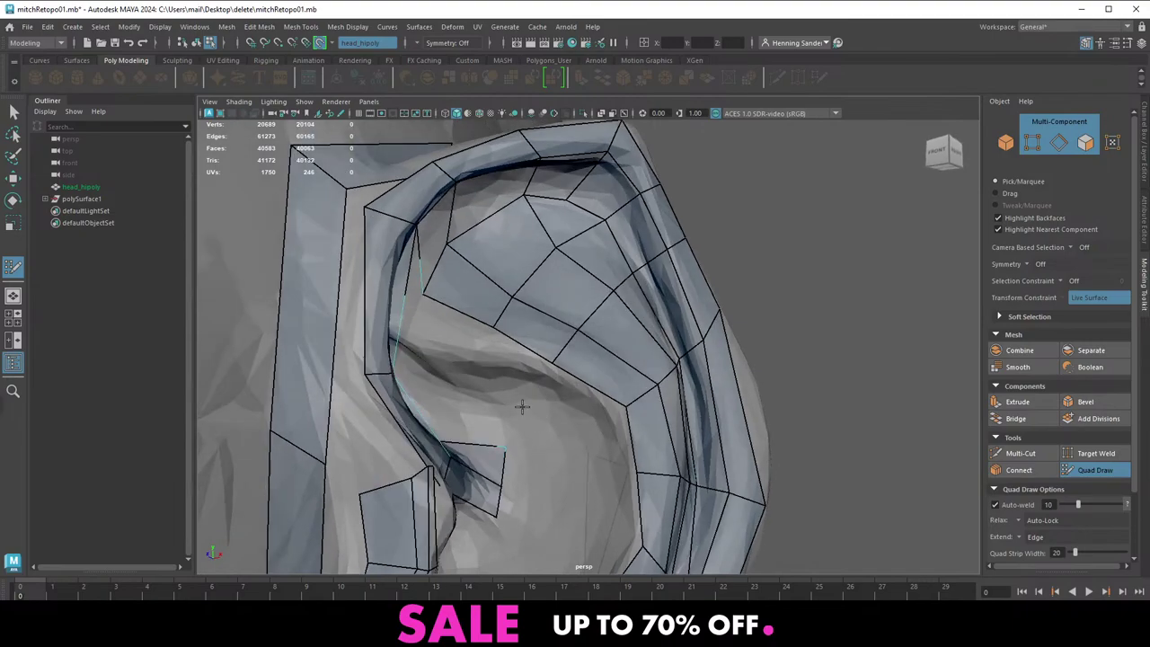
Spread the two corner vertices at the end of the helix crus strip farther apart inside the concha
{"action": "middle_click_drag", "start_coordinate": [522, 407], "coordinate": [528, 327], "text": "alt"}
{"action": "left_click_drag", "start_coordinate": [528, 328], "coordinate": [544, 404], "text": "alt"}
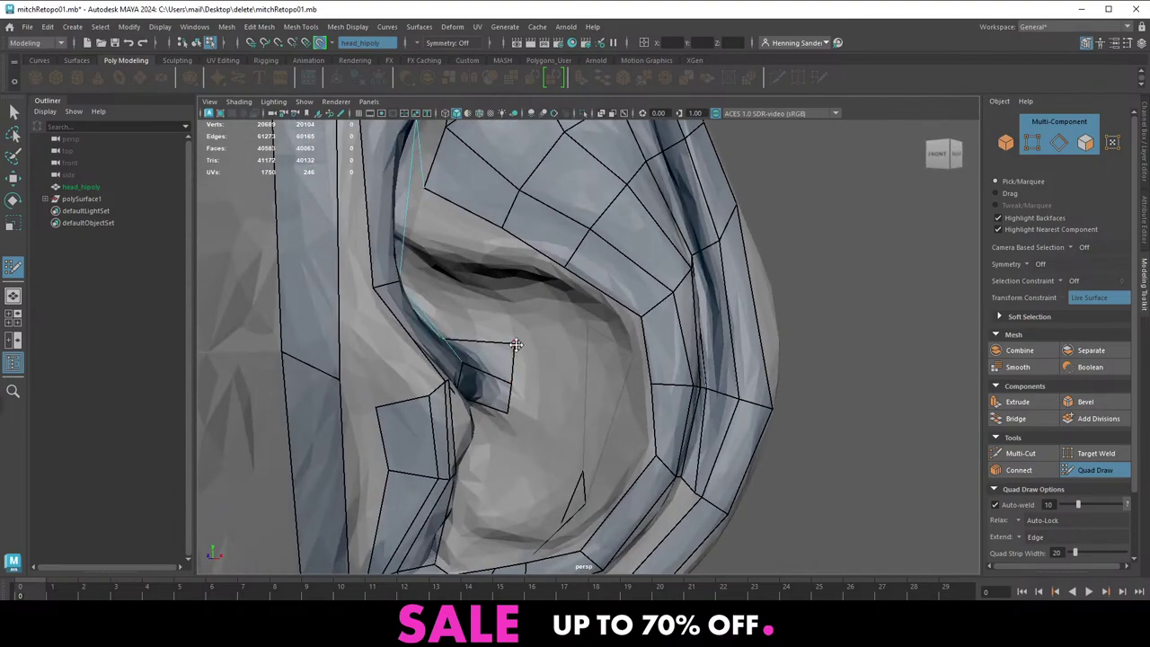
{"action": "left_click_drag", "start_coordinate": [516, 345], "coordinate": [518, 332]}
{"action": "left_click_drag", "start_coordinate": [505, 411], "coordinate": [505, 422]}
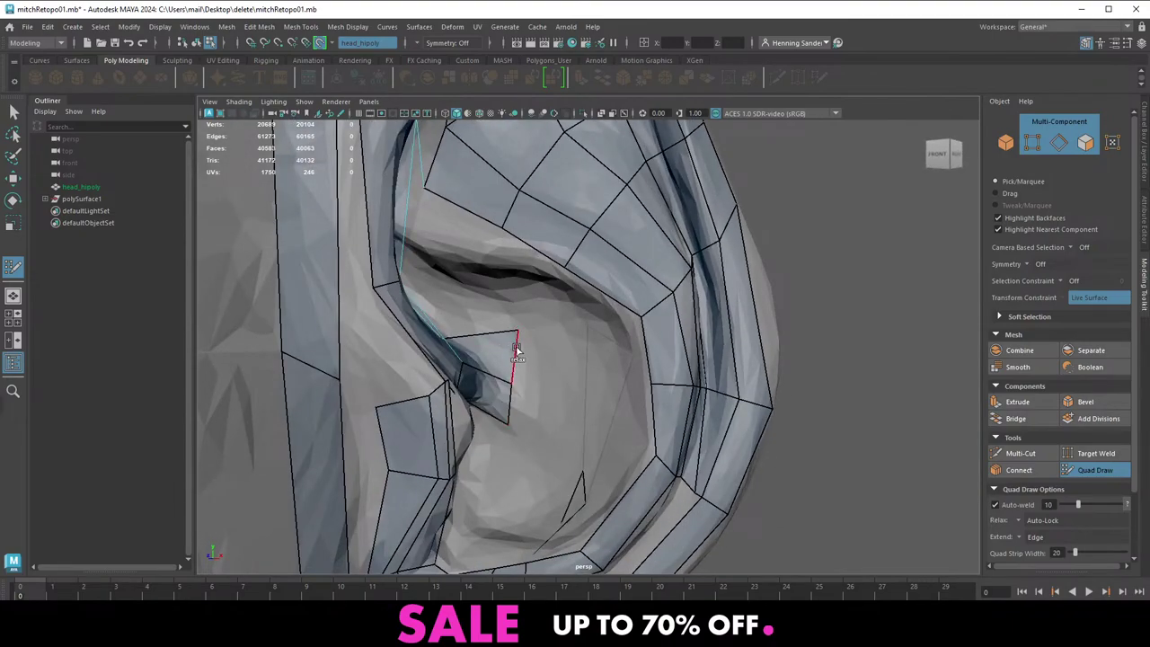
{"action": "key", "text": "g"}
{"action": "key", "text": "ctrl+z"}
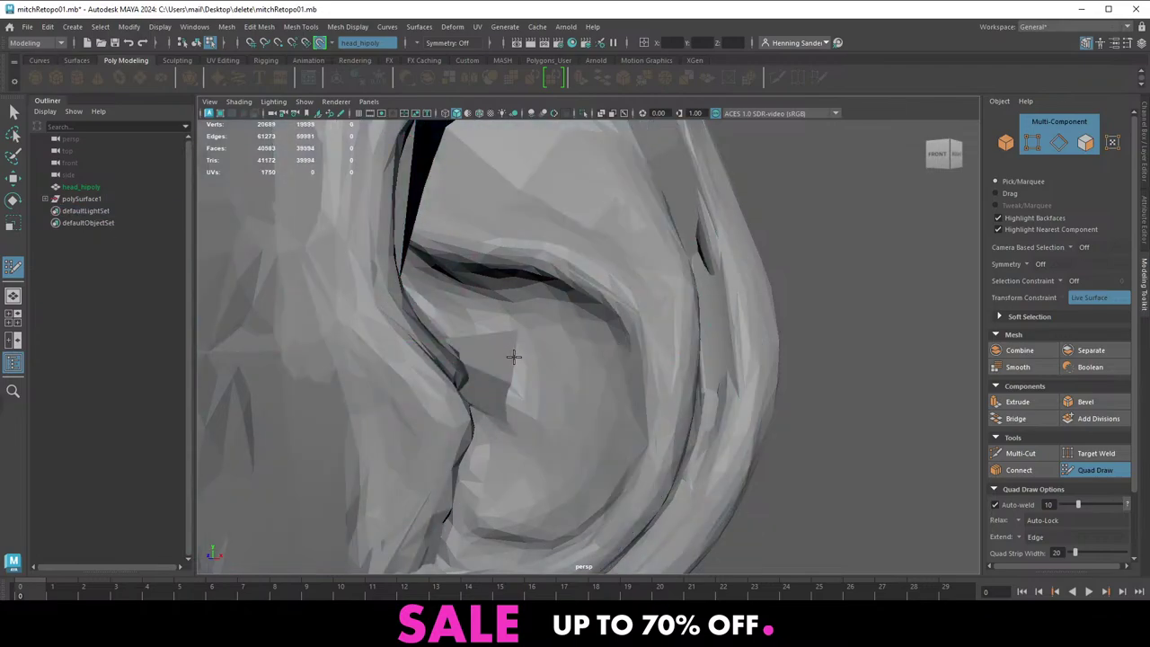
{"action": "key", "text": "w"}
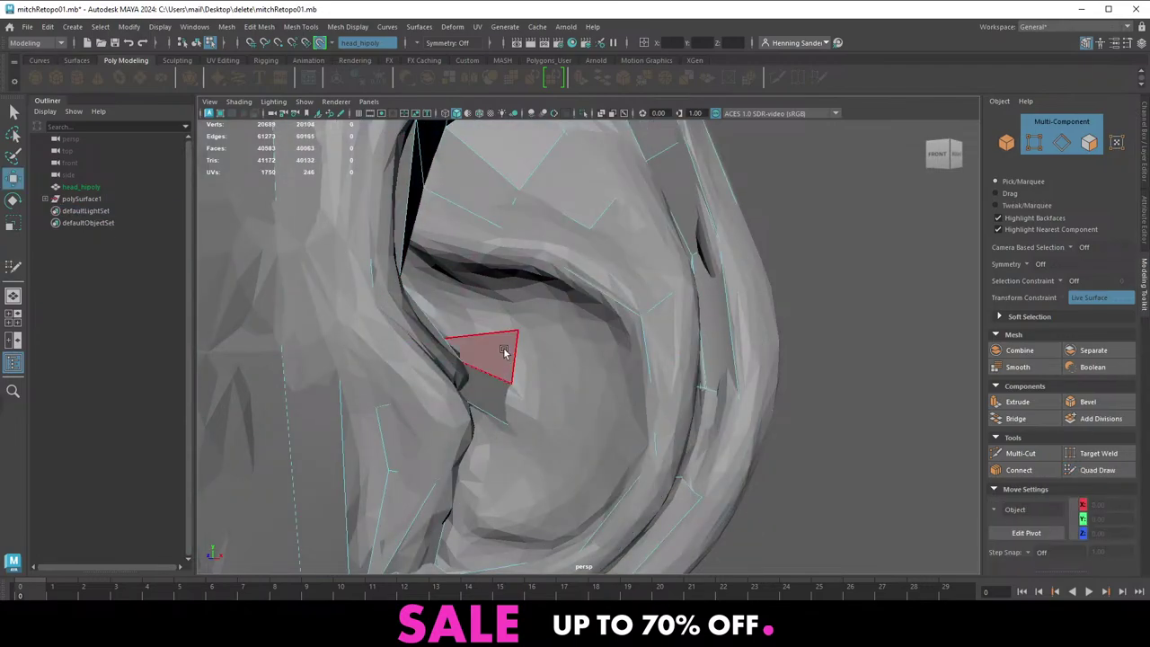
{"action": "right_click", "coordinate": [505, 353], "text": "shift"}
{"action": "mouse_move", "coordinate": [505, 353]}
{"action": "right_mouse_down"}
{"action": "mouse_move", "coordinate": [519, 344]}
{"action": "mouse_move", "coordinate": [514, 619]}
{"action": "right_mouse_up"}
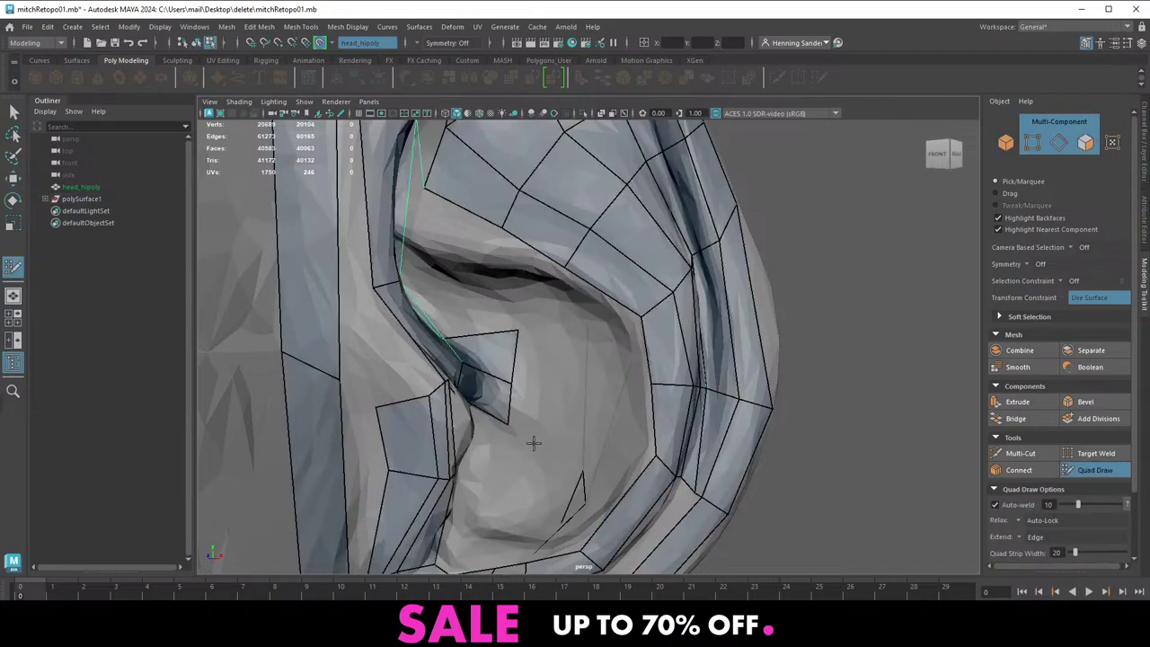
Extrude the end edges of the helix crus strip farther across the concha as two quads
{"action": "mouse_move", "coordinate": [534, 441]}
{"action": "left_mouse_down", "text": "alt"}
{"action": "mouse_move", "coordinate": [509, 395]}
{"action": "mouse_move", "coordinate": [566, 368]}
{"action": "left_mouse_up", "text": "alt"}
{"action": "key", "text": "Tab"}
{"action": "left_click_drag", "start_coordinate": [509, 407], "coordinate": [566, 426]}
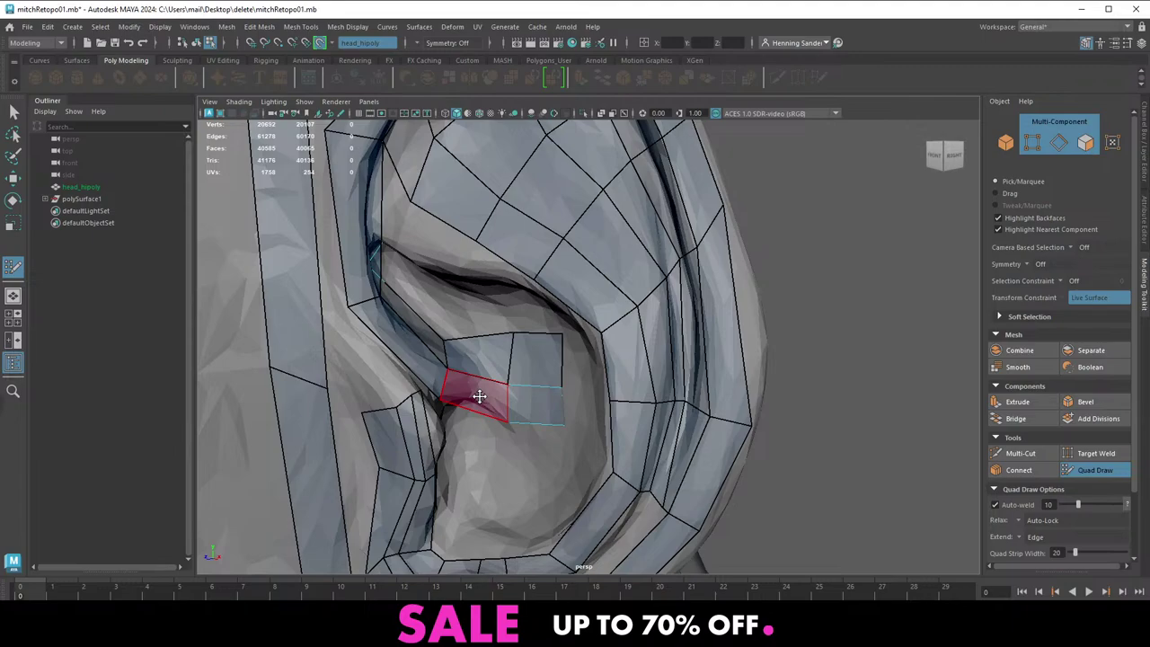
{"action": "left_click_drag", "start_coordinate": [434, 357], "coordinate": [489, 356], "text": "alt"}
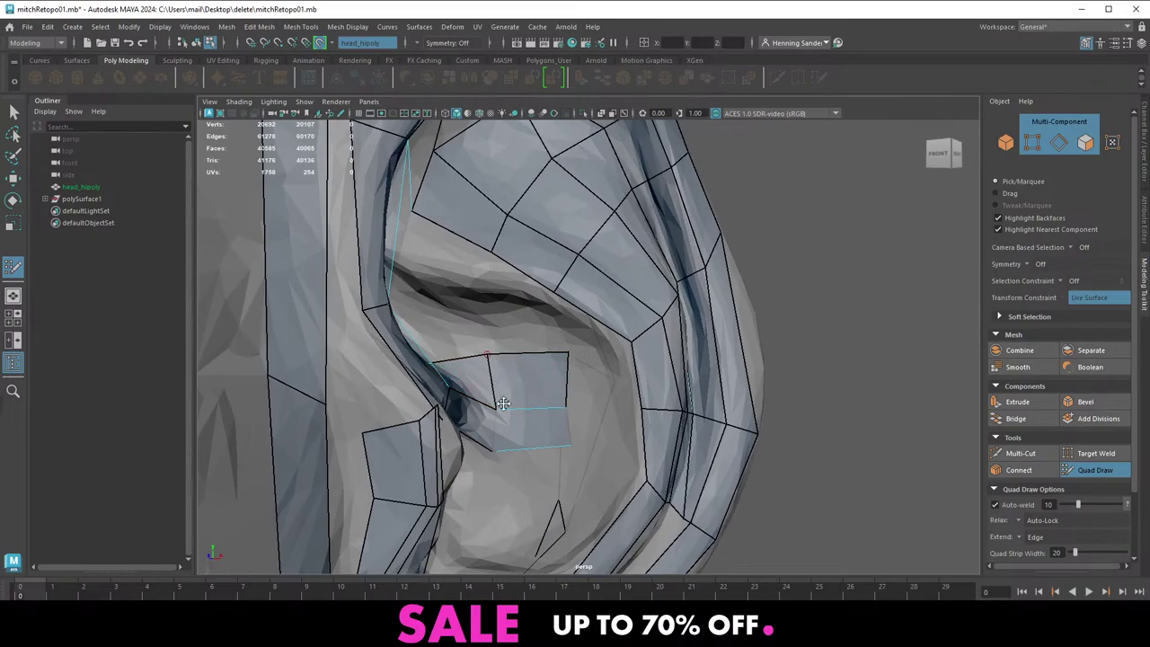
{"action": "left_click_drag", "start_coordinate": [524, 454], "coordinate": [569, 400], "text": "alt"}
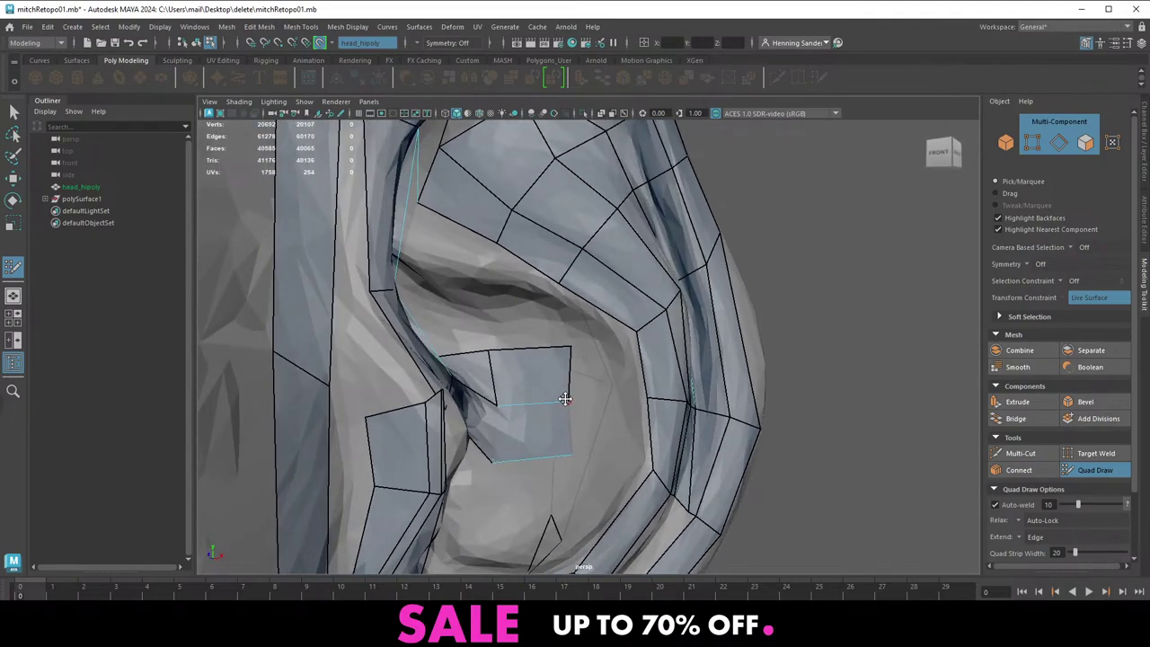
Fill the gap between the extended helix crus strip and the rear antihelix strip with two quads
{"action": "left_click_drag", "start_coordinate": [569, 396], "coordinate": [527, 375], "text": "alt"}
{"action": "left_click", "coordinate": [562, 369], "text": "shift"}
{"action": "left_click", "coordinate": [562, 423], "text": "shift"}
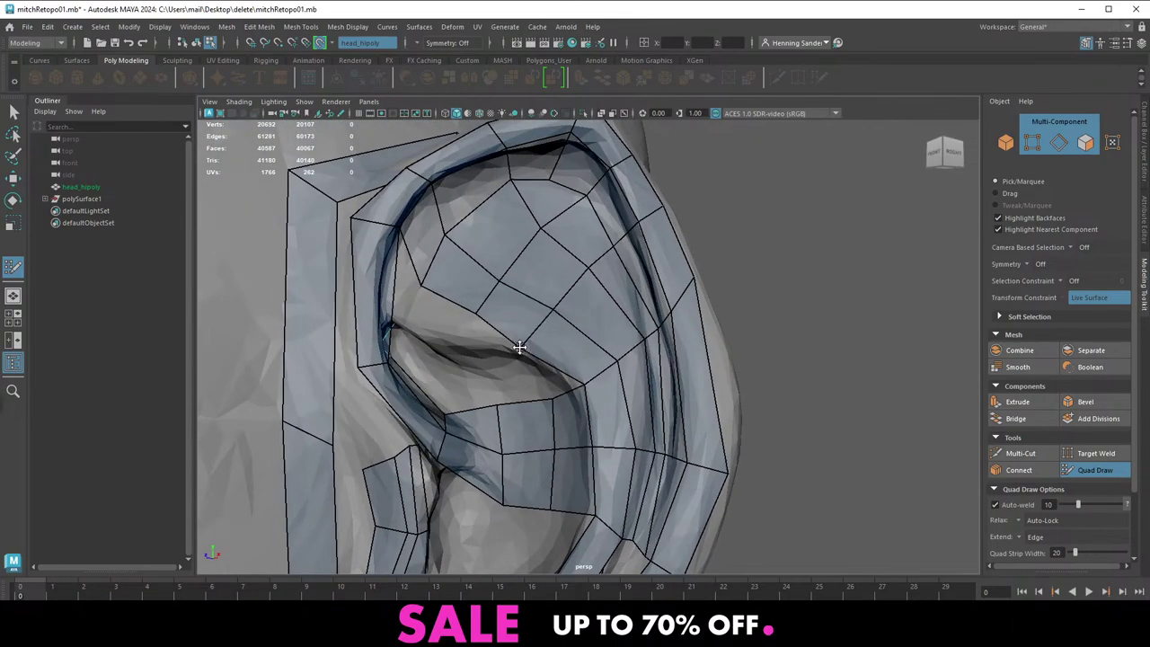
Extend the antihelix patch's lower edge into the concha with a row of quads and join it to the front helix strip using an added edge loop
{"action": "left_click_drag", "start_coordinate": [479, 307], "coordinate": [474, 315], "text": "alt"}
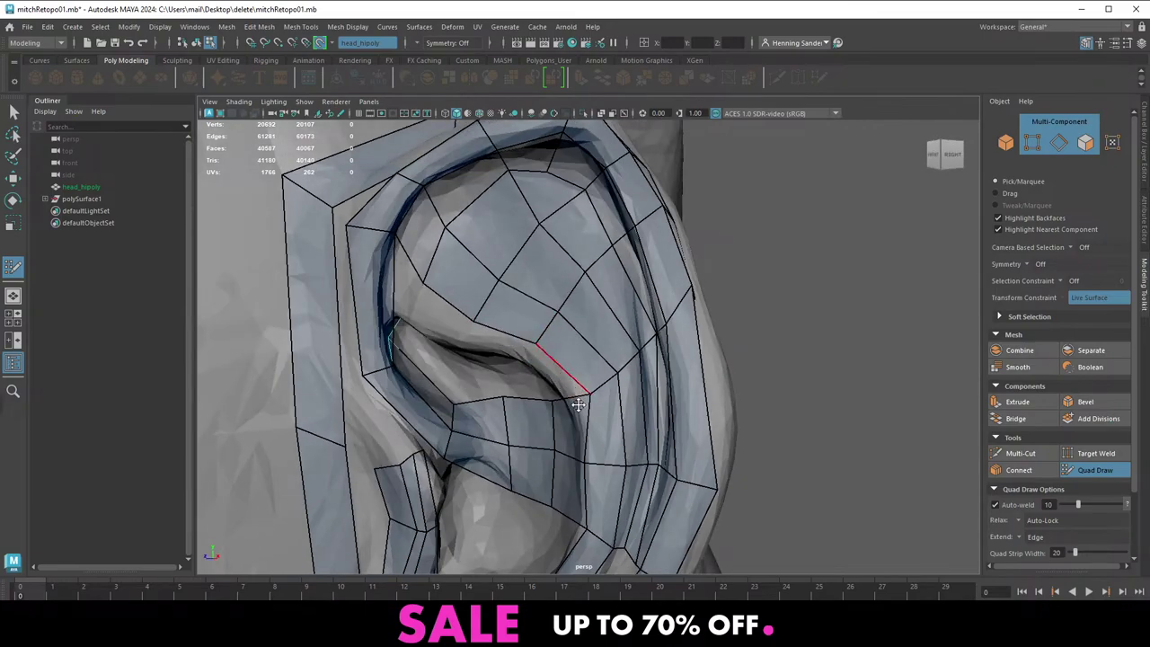
{"action": "left_click_drag", "start_coordinate": [578, 404], "coordinate": [607, 331], "text": "alt"}
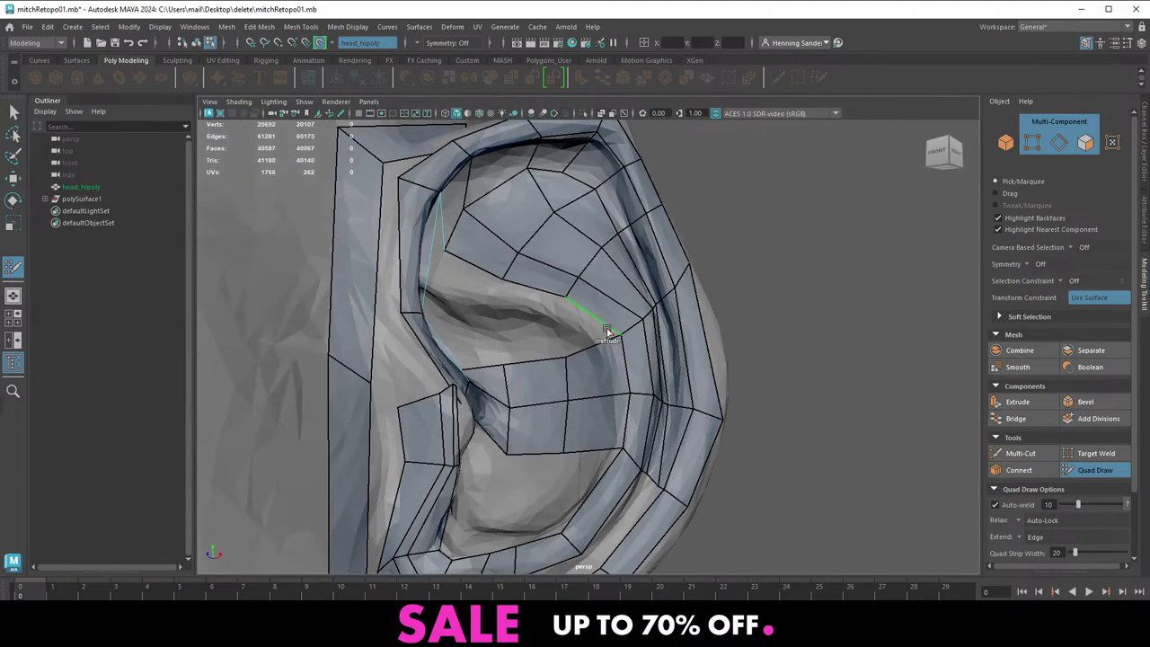
{"action": "mouse_move", "coordinate": [527, 324]}
{"action": "left_mouse_down", "text": "alt"}
{"action": "mouse_move", "coordinate": [506, 292]}
{"action": "mouse_move", "coordinate": [482, 329]}
{"action": "mouse_move", "coordinate": [452, 298]}
{"action": "mouse_move", "coordinate": [477, 302]}
{"action": "mouse_move", "coordinate": [442, 314]}
{"action": "mouse_move", "coordinate": [480, 327]}
{"action": "mouse_move", "coordinate": [484, 317]}
{"action": "left_mouse_up", "text": "alt"}
{"action": "left_click", "coordinate": [455, 304], "text": "ctrl"}
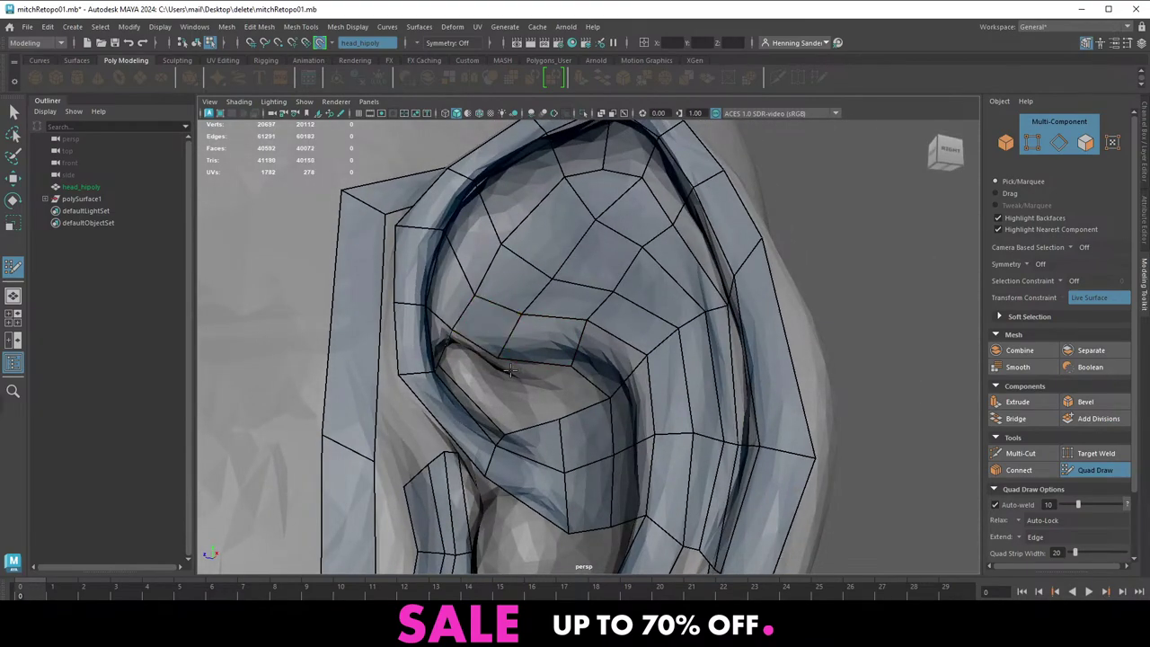
{"action": "mouse_move", "coordinate": [509, 369]}
{"action": "left_mouse_down", "text": "alt"}
{"action": "mouse_move", "coordinate": [498, 386]}
{"action": "mouse_move", "coordinate": [474, 346]}
{"action": "mouse_move", "coordinate": [483, 395]}
{"action": "mouse_move", "coordinate": [546, 365]}
{"action": "left_mouse_up", "text": "alt"}
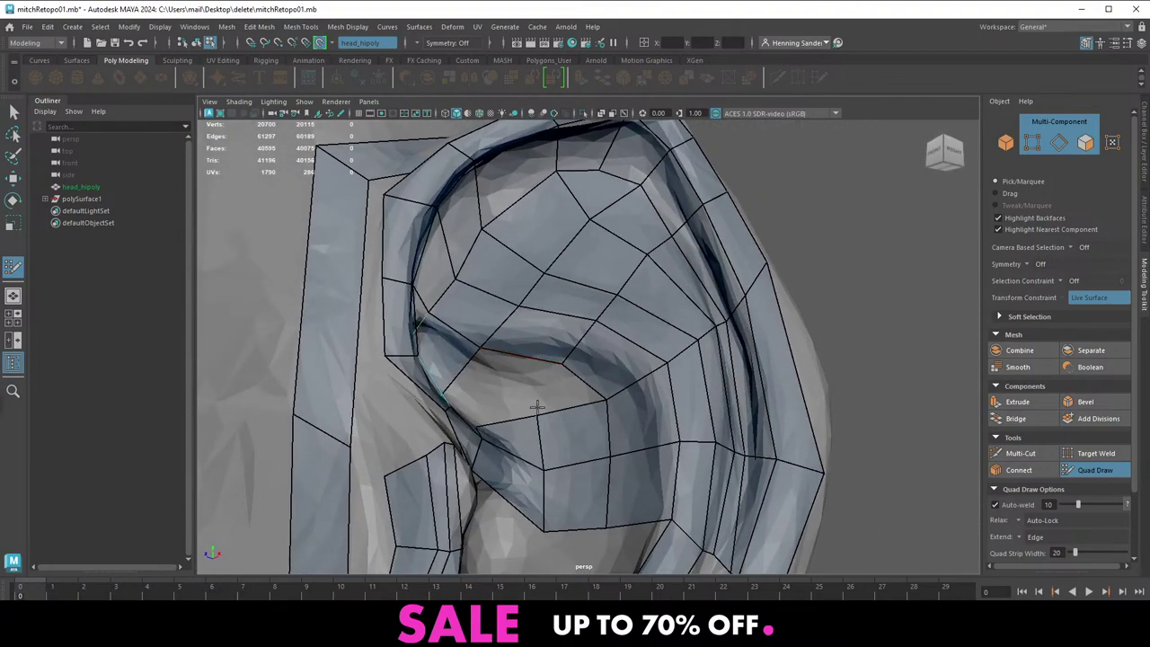
Add one quad in the rear corner of the remaining gap between the antihelix row and the helix crus quads
{"action": "mouse_move", "coordinate": [539, 406]}
{"action": "left_mouse_down", "text": "alt"}
{"action": "mouse_move", "coordinate": [542, 391]}
{"action": "mouse_move", "coordinate": [450, 382]}
{"action": "mouse_move", "coordinate": [520, 393]}
{"action": "mouse_move", "coordinate": [470, 404]}
{"action": "left_mouse_up", "text": "alt"}
{"action": "scroll", "coordinate": [497, 381], "scroll_direction": "down", "scroll_amount": 4}
{"action": "scroll", "coordinate": [460, 395], "scroll_direction": "up", "scroll_amount": 4}
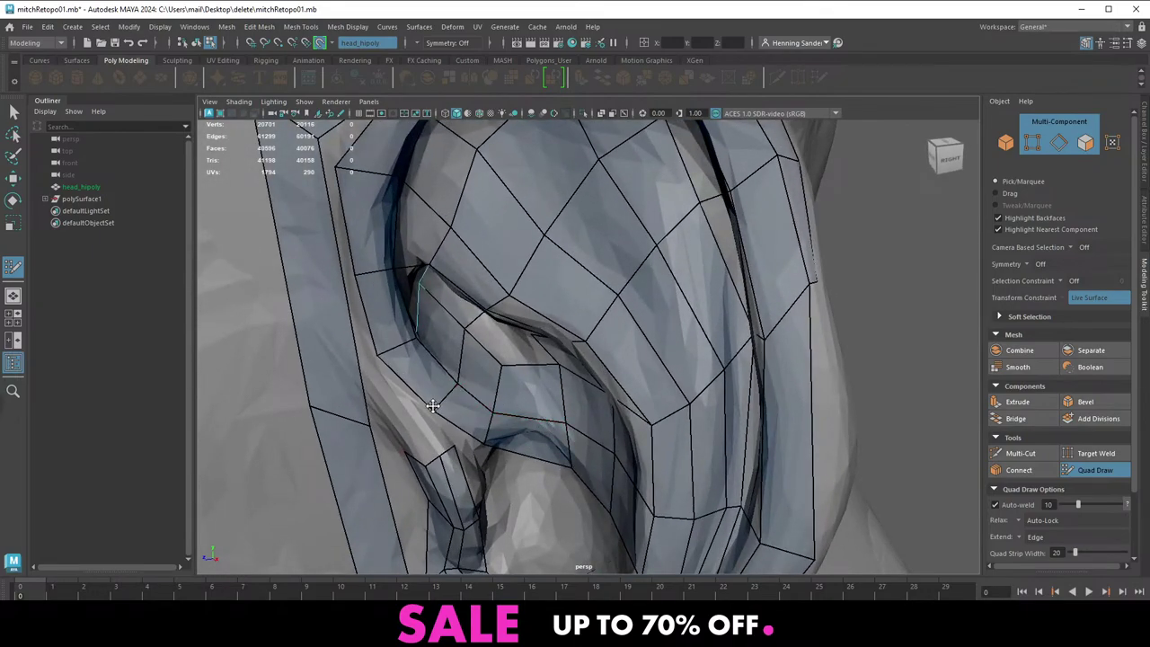
{"action": "scroll", "coordinate": [464, 376], "scroll_direction": "down", "scroll_amount": 3}
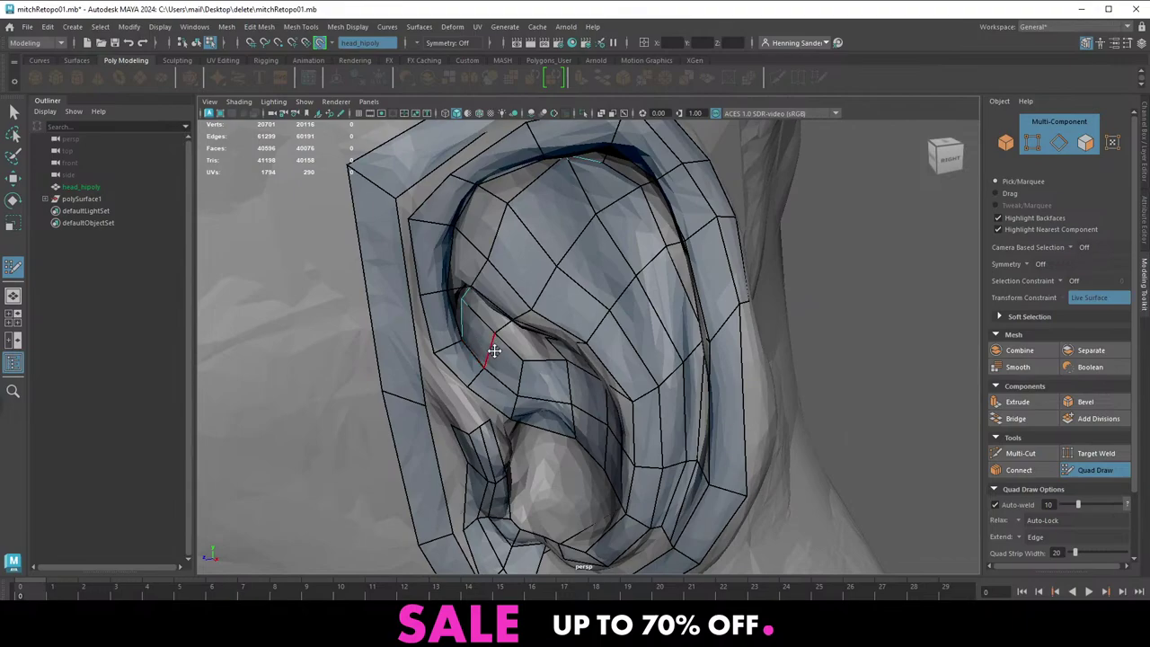
Examine the antihelix patch and its connections to the helix rim from the side, above and front, including possible edge loop placement
{"action": "mouse_move", "coordinate": [494, 351]}
{"action": "left_mouse_down", "text": "alt"}
{"action": "mouse_move", "coordinate": [503, 333]}
{"action": "mouse_move", "coordinate": [555, 349]}
{"action": "mouse_move", "coordinate": [500, 339]}
{"action": "left_mouse_up", "text": "alt"}
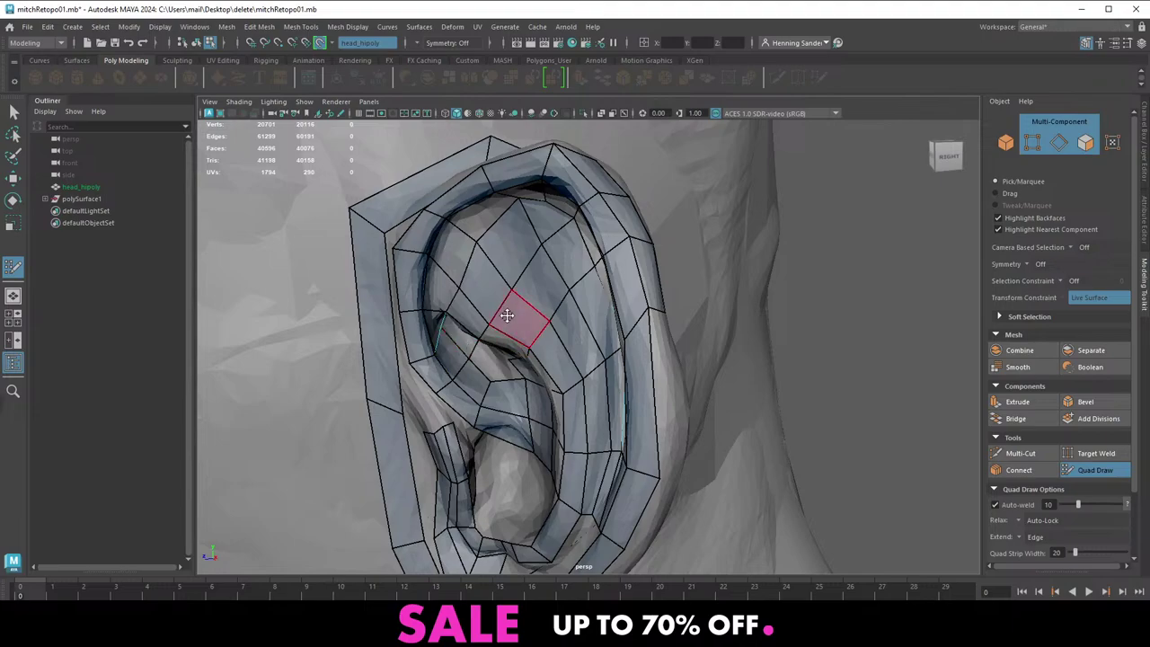
{"action": "mouse_move", "coordinate": [458, 308]}
{"action": "left_mouse_down", "text": "alt"}
{"action": "mouse_move", "coordinate": [477, 326]}
{"action": "mouse_move", "coordinate": [511, 316]}
{"action": "left_mouse_up", "text": "alt"}
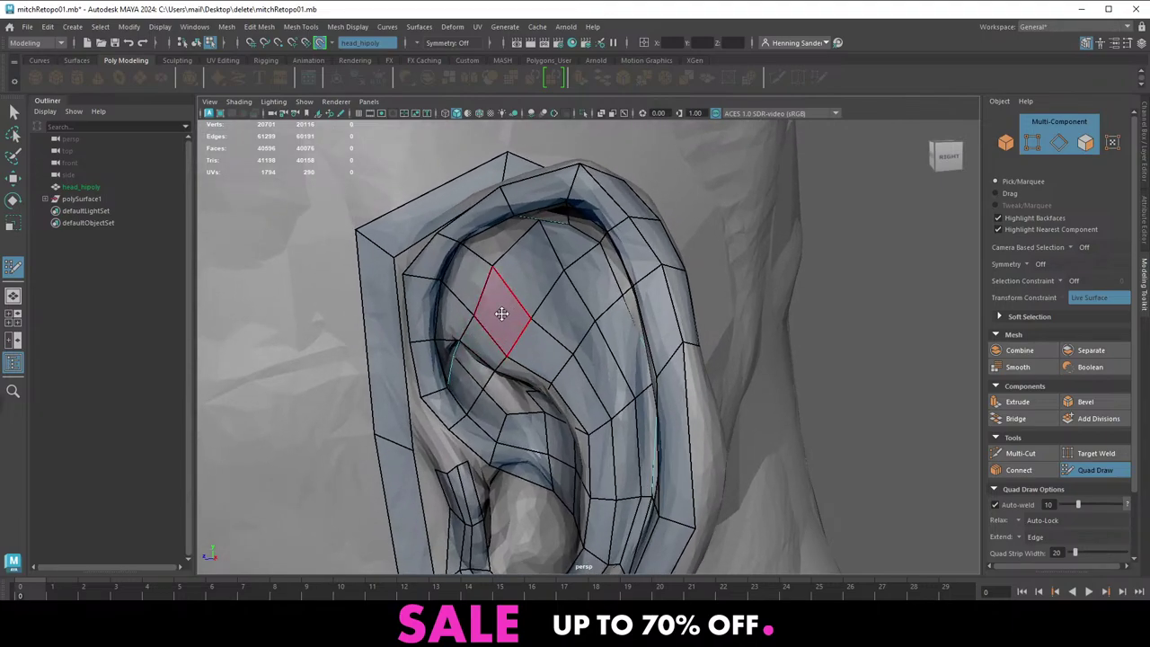
{"action": "left_click_drag", "start_coordinate": [444, 371], "coordinate": [450, 337], "text": "alt"}
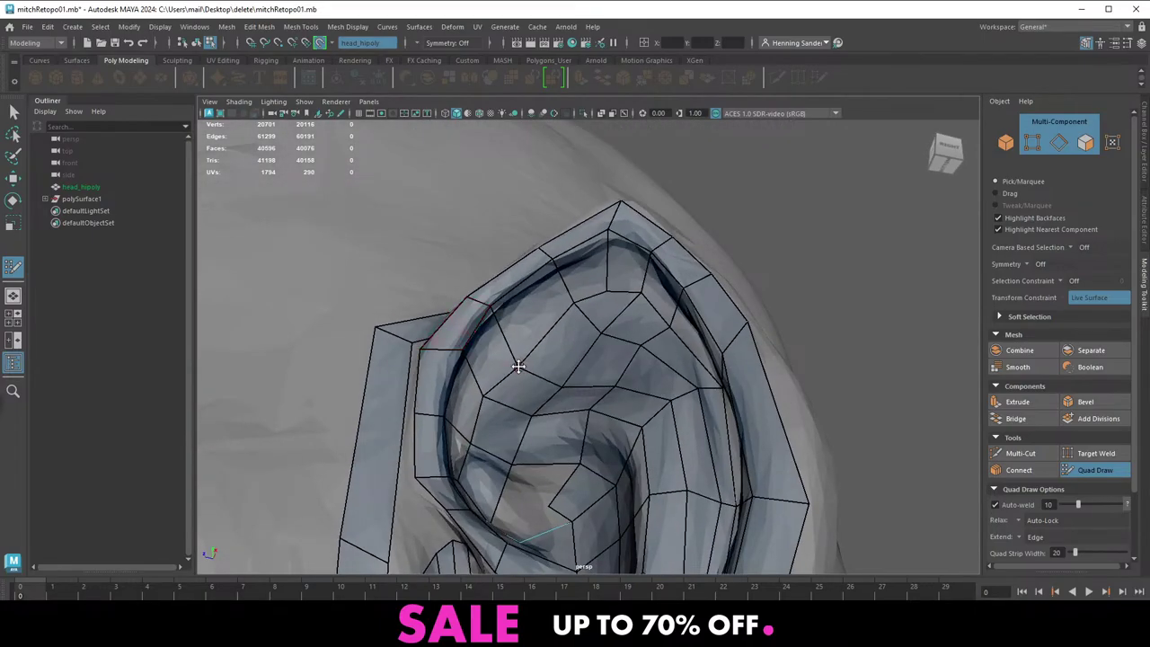
{"action": "mouse_move", "coordinate": [551, 334]}
{"action": "left_mouse_down", "text": "alt"}
{"action": "mouse_move", "coordinate": [490, 328]}
{"action": "mouse_move", "coordinate": [504, 357]}
{"action": "left_mouse_up", "text": "alt"}
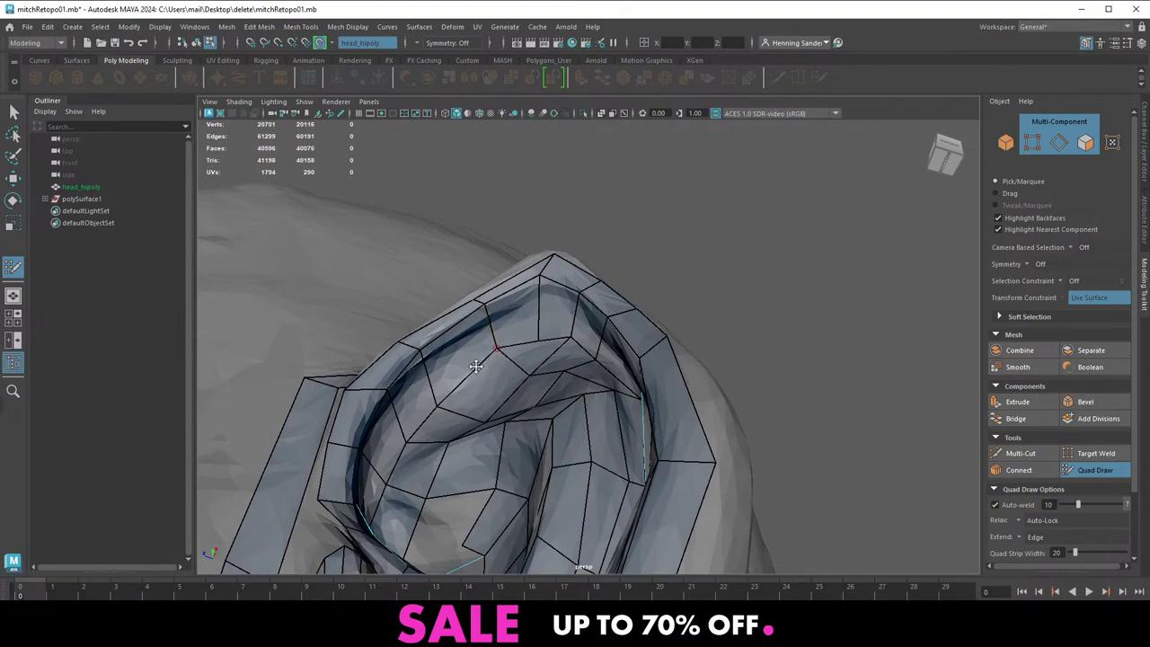
{"action": "left_click_drag", "start_coordinate": [439, 400], "coordinate": [493, 344], "text": "alt"}
{"action": "right_click_drag", "start_coordinate": [493, 344], "coordinate": [560, 365], "text": "alt"}
{"action": "mouse_move", "coordinate": [561, 366]}
{"action": "left_mouse_down", "text": "alt"}
{"action": "mouse_move", "coordinate": [549, 367]}
{"action": "mouse_move", "coordinate": [531, 309]}
{"action": "mouse_move", "coordinate": [557, 326]}
{"action": "mouse_move", "coordinate": [554, 344]}
{"action": "left_mouse_up", "text": "alt"}
{"action": "left_click", "coordinate": [510, 261], "text": "ctrl"}
{"action": "right_click_drag", "start_coordinate": [554, 344], "coordinate": [644, 468], "text": "alt"}
{"action": "left_click_drag", "start_coordinate": [644, 467], "coordinate": [605, 447], "text": "alt"}
{"action": "right_click_drag", "start_coordinate": [606, 446], "coordinate": [575, 387], "text": "alt"}
{"action": "left_click_drag", "start_coordinate": [548, 302], "coordinate": [540, 327], "text": "alt"}
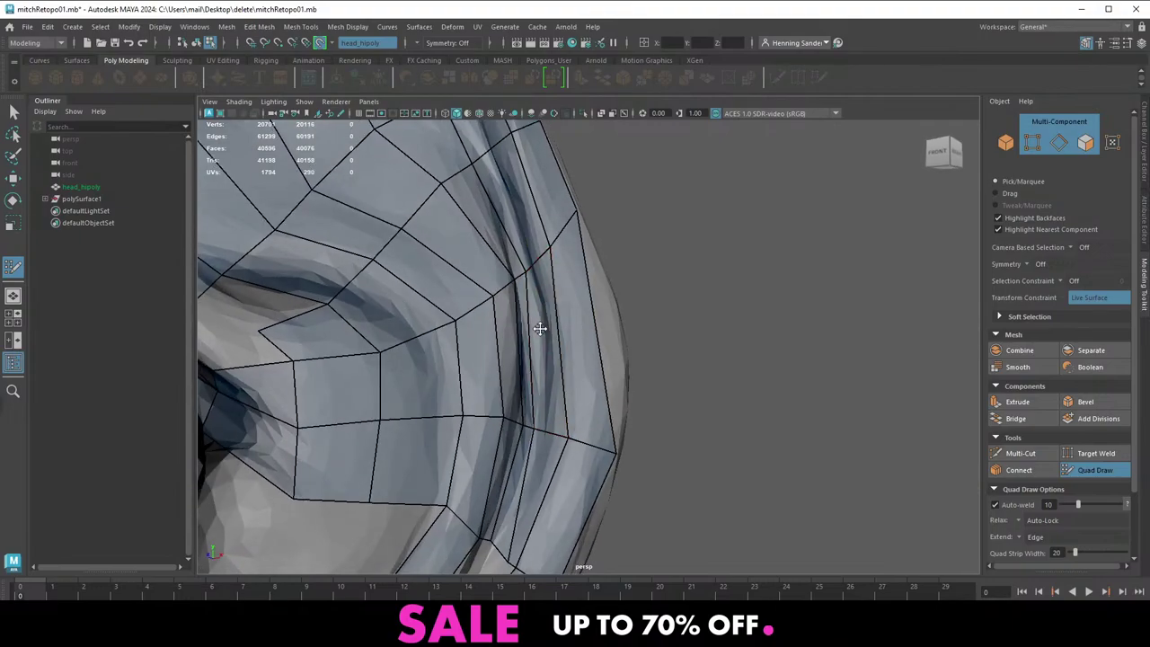
{"action": "left_click_drag", "start_coordinate": [523, 238], "coordinate": [507, 291], "text": "alt"}
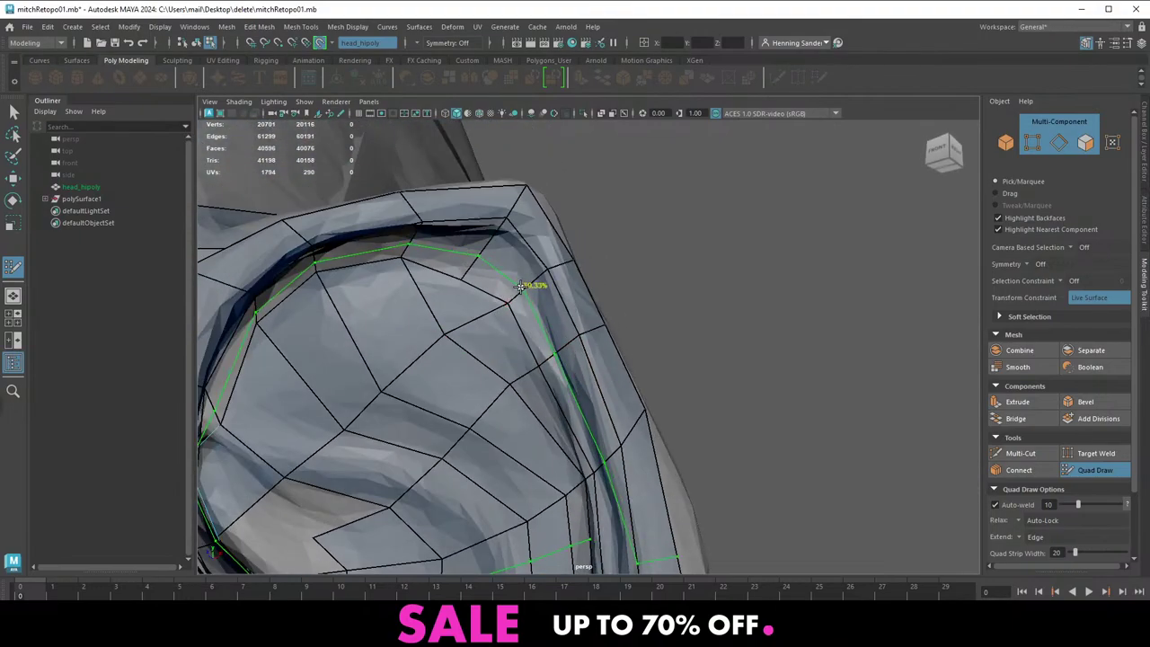
{"action": "mouse_move", "coordinate": [551, 331]}
{"action": "left_mouse_down", "text": "alt"}
{"action": "mouse_move", "coordinate": [598, 380]}
{"action": "mouse_move", "coordinate": [624, 441]}
{"action": "mouse_move", "coordinate": [584, 405]}
{"action": "mouse_move", "coordinate": [481, 361]}
{"action": "mouse_move", "coordinate": [436, 368]}
{"action": "mouse_move", "coordinate": [503, 349]}
{"action": "mouse_move", "coordinate": [526, 313]}
{"action": "mouse_move", "coordinate": [482, 267]}
{"action": "mouse_move", "coordinate": [465, 298]}
{"action": "left_mouse_up", "text": "alt"}
{"action": "scroll", "coordinate": [539, 315], "scroll_direction": "down", "scroll_amount": 4}
{"action": "scroll", "coordinate": [485, 341], "scroll_direction": "up", "scroll_amount": 5}
{"action": "left_click_drag", "start_coordinate": [503, 390], "coordinate": [588, 338], "text": "alt"}
{"action": "scroll", "coordinate": [495, 369], "scroll_direction": "up", "scroll_amount": 4}
{"action": "scroll", "coordinate": [539, 330], "scroll_direction": "down", "scroll_amount": 6}
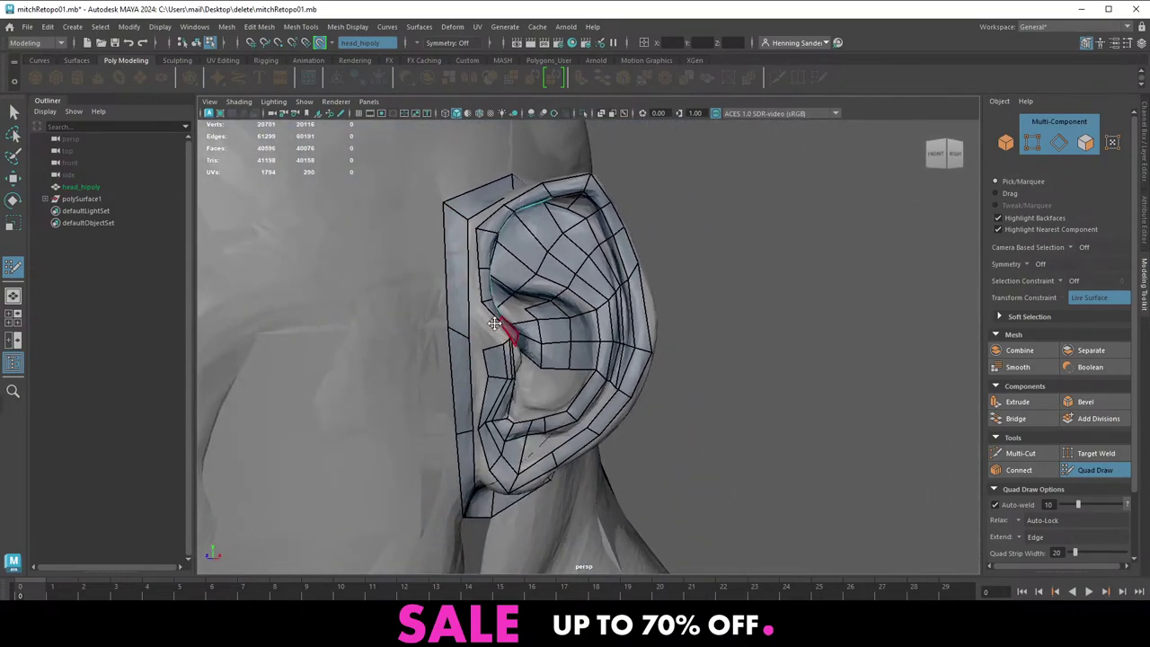
Fill the lower rear part of the concha between the helix crus quads and the lower concha strip with quads
{"action": "scroll", "coordinate": [513, 331], "scroll_direction": "up", "scroll_amount": 3}
{"action": "mouse_move", "coordinate": [506, 330]}
{"action": "left_mouse_down", "text": "alt"}
{"action": "mouse_move", "coordinate": [490, 340]}
{"action": "mouse_move", "coordinate": [528, 375]}
{"action": "mouse_move", "coordinate": [570, 455]}
{"action": "mouse_move", "coordinate": [593, 433]}
{"action": "mouse_move", "coordinate": [597, 376]}
{"action": "mouse_move", "coordinate": [522, 359]}
{"action": "mouse_move", "coordinate": [550, 357]}
{"action": "mouse_move", "coordinate": [441, 372]}
{"action": "left_mouse_up", "text": "alt"}
{"action": "scroll", "coordinate": [528, 375], "scroll_direction": "up", "scroll_amount": 3}
{"action": "scroll", "coordinate": [557, 422], "scroll_direction": "up", "scroll_amount": 3}
{"action": "left_click", "coordinate": [549, 345], "text": "shift"}
{"action": "right_click_drag", "start_coordinate": [441, 372], "coordinate": [565, 374], "text": "alt"}
{"action": "left_click_drag", "start_coordinate": [489, 366], "coordinate": [527, 364], "text": "alt"}
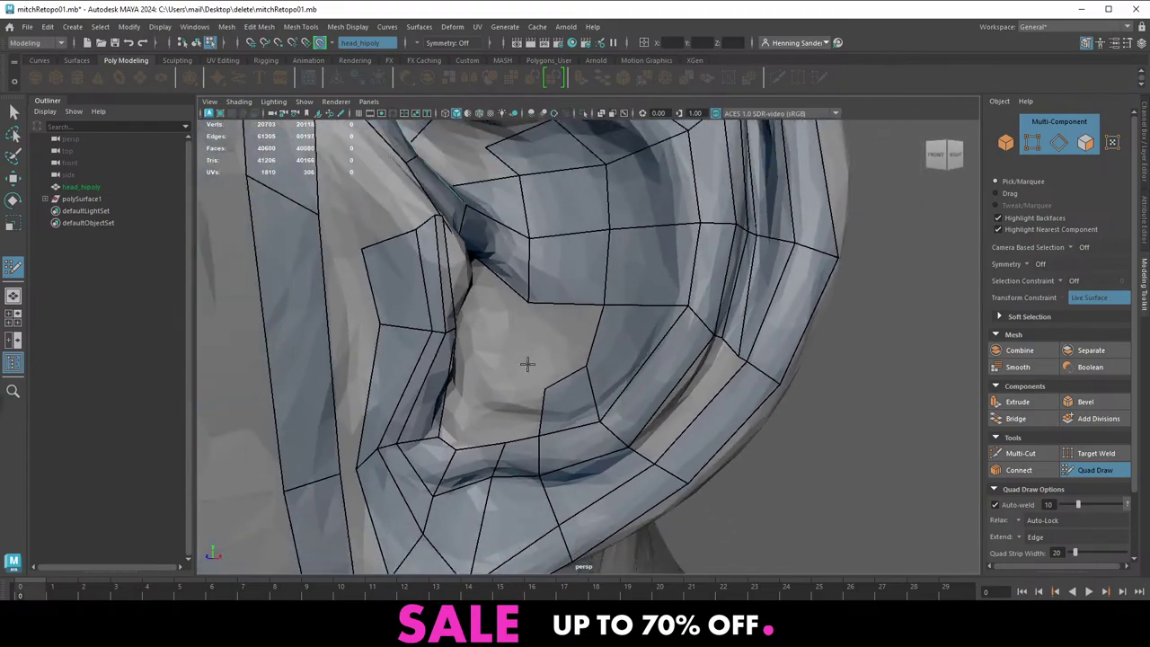
{"action": "right_click_drag", "start_coordinate": [528, 364], "coordinate": [562, 393], "text": "alt"}
{"action": "left_click_drag", "start_coordinate": [562, 392], "coordinate": [550, 416], "text": "alt"}
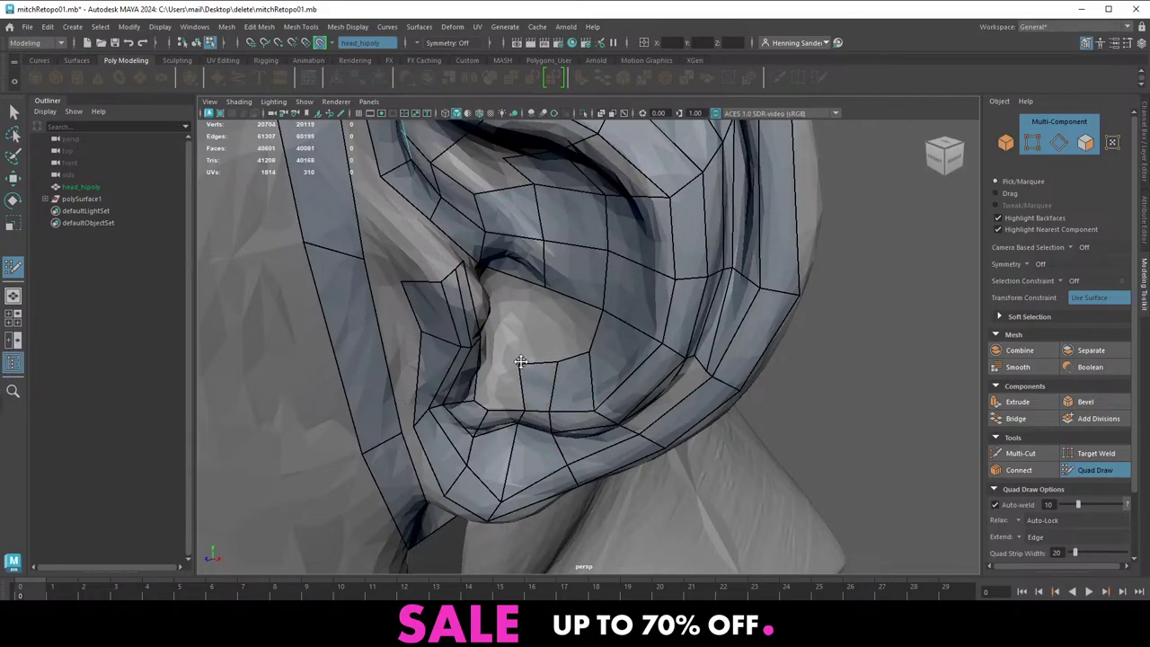
Continue the row of quads along the bottom of the concha forward to the inner side of the tragus
{"action": "left_click_drag", "start_coordinate": [524, 408], "coordinate": [505, 403], "text": "alt"}
{"action": "key", "text": "Tab"}
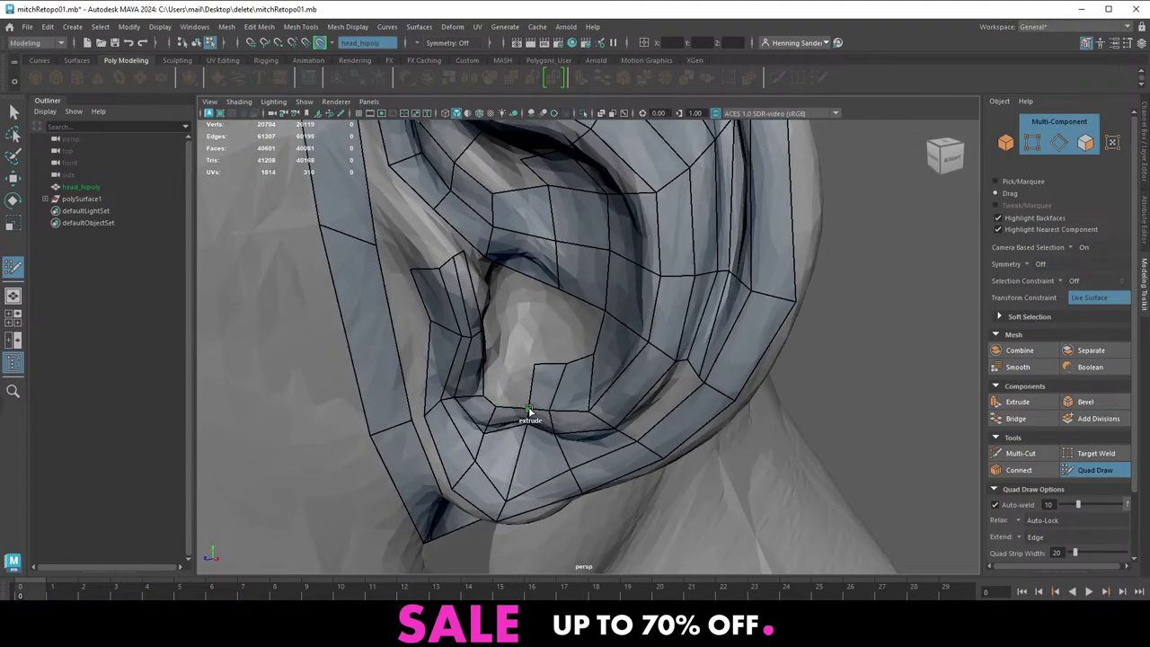
{"action": "right_click_drag", "start_coordinate": [517, 357], "coordinate": [568, 386], "text": "alt"}
{"action": "left_click_drag", "start_coordinate": [567, 386], "coordinate": [463, 425], "text": "alt"}
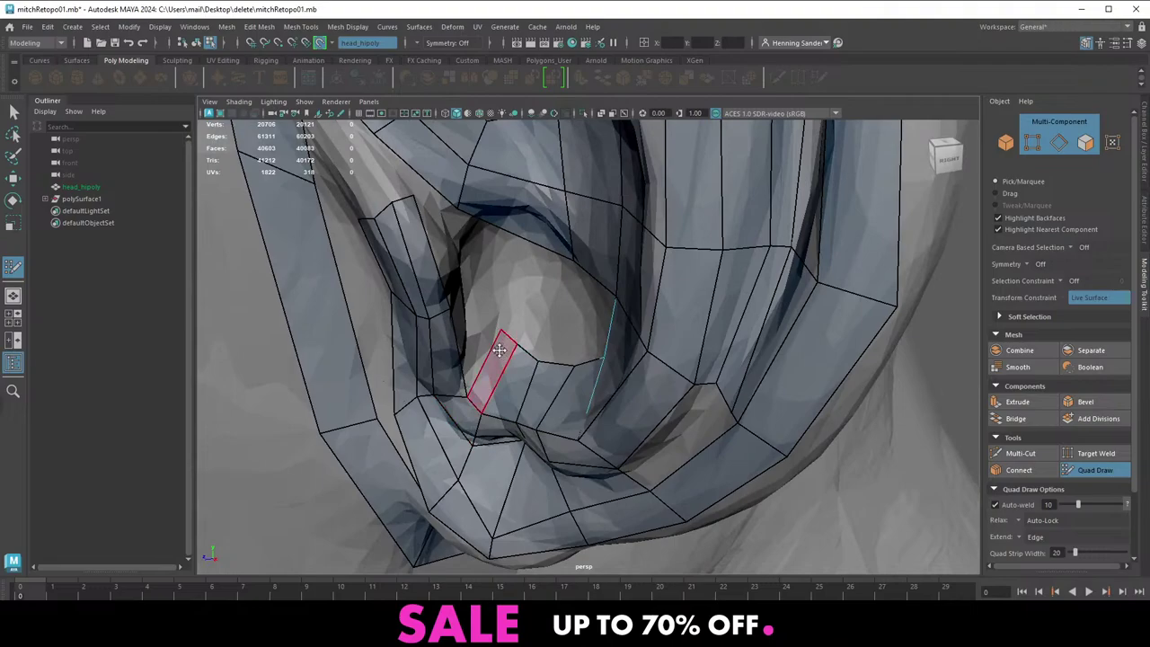
{"action": "left_click_drag", "start_coordinate": [499, 351], "coordinate": [520, 428], "text": "alt"}
{"action": "key", "text": "ctrl+z"}
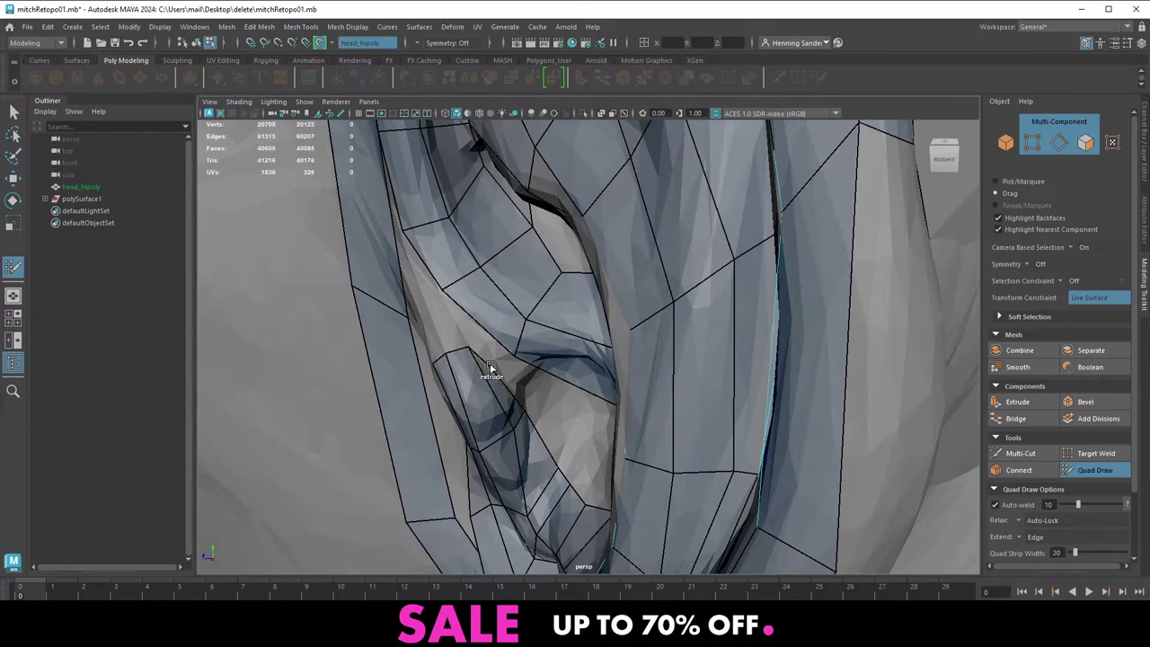
Extend the upper end of the tragus strip toward the front helix with three quads
{"action": "left_click_drag", "start_coordinate": [504, 368], "coordinate": [567, 342], "text": "alt"}
{"action": "scroll", "coordinate": [567, 341], "scroll_direction": "down", "scroll_amount": 5}
{"action": "scroll", "coordinate": [536, 385], "scroll_direction": "up", "scroll_amount": 5}
{"action": "left_click_drag", "start_coordinate": [536, 384], "coordinate": [559, 356], "text": "alt"}
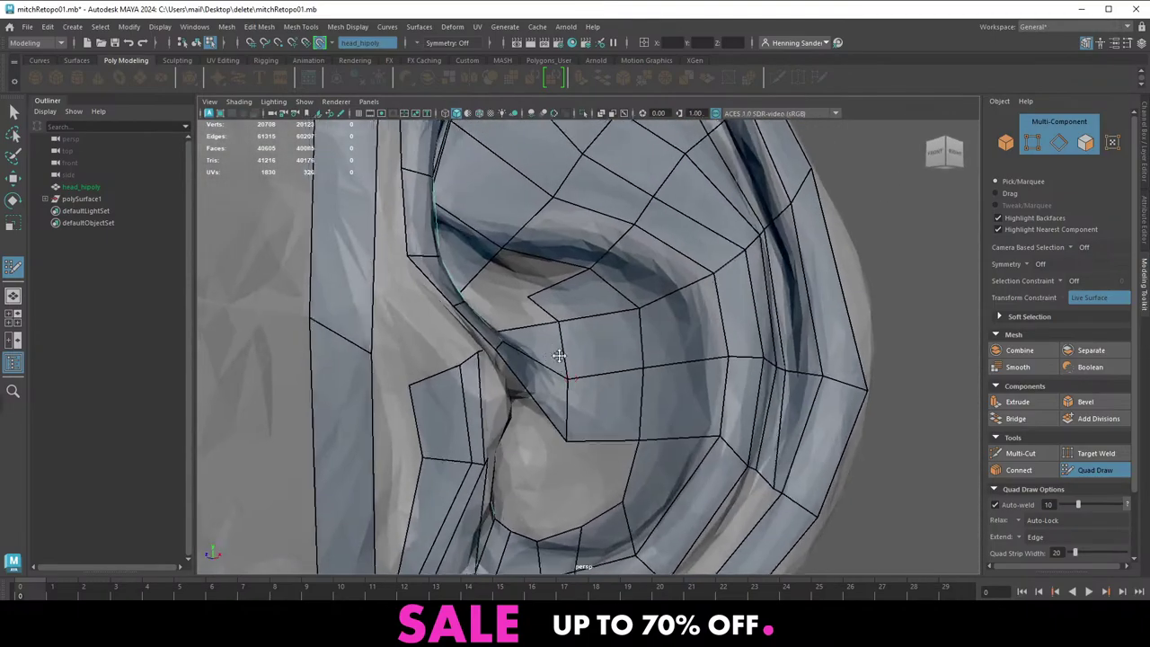
{"action": "middle_click_drag", "start_coordinate": [558, 356], "coordinate": [618, 338], "text": "alt"}
{"action": "left_click_drag", "start_coordinate": [618, 338], "coordinate": [505, 411], "text": "alt"}
{"action": "key", "text": "Tab"}
{"action": "middle_click_drag", "start_coordinate": [506, 410], "coordinate": [485, 409], "text": "alt"}
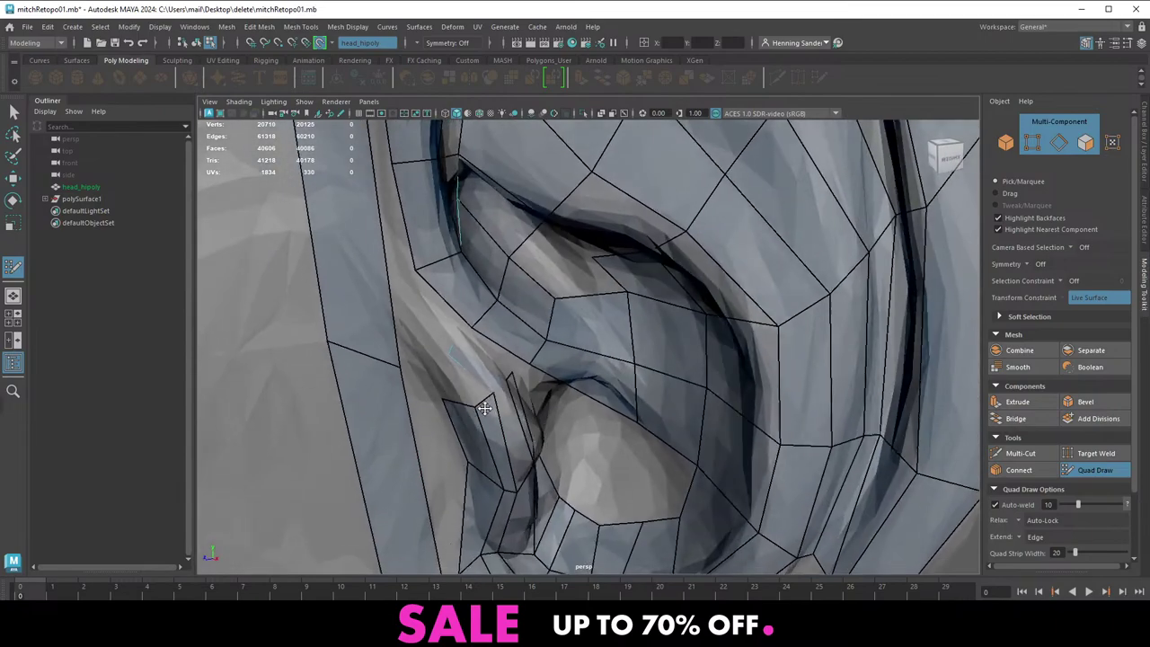
{"action": "left_click_drag", "start_coordinate": [486, 409], "coordinate": [488, 375], "text": "alt"}
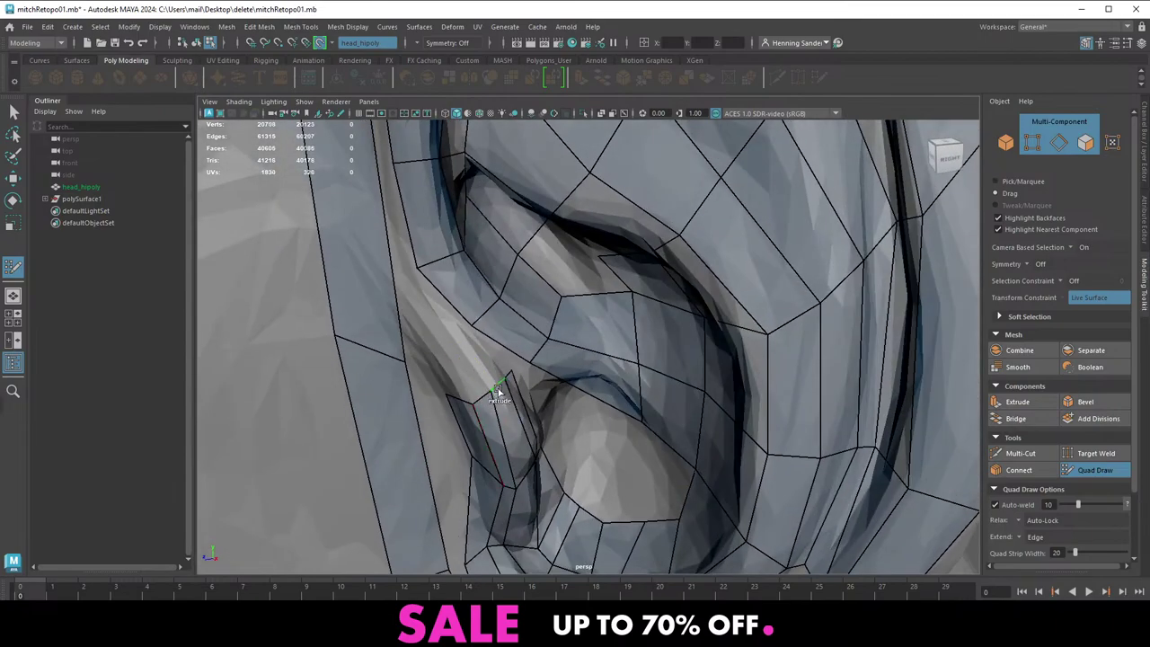
{"action": "left_click_drag", "start_coordinate": [470, 397], "coordinate": [483, 384], "text": "alt"}
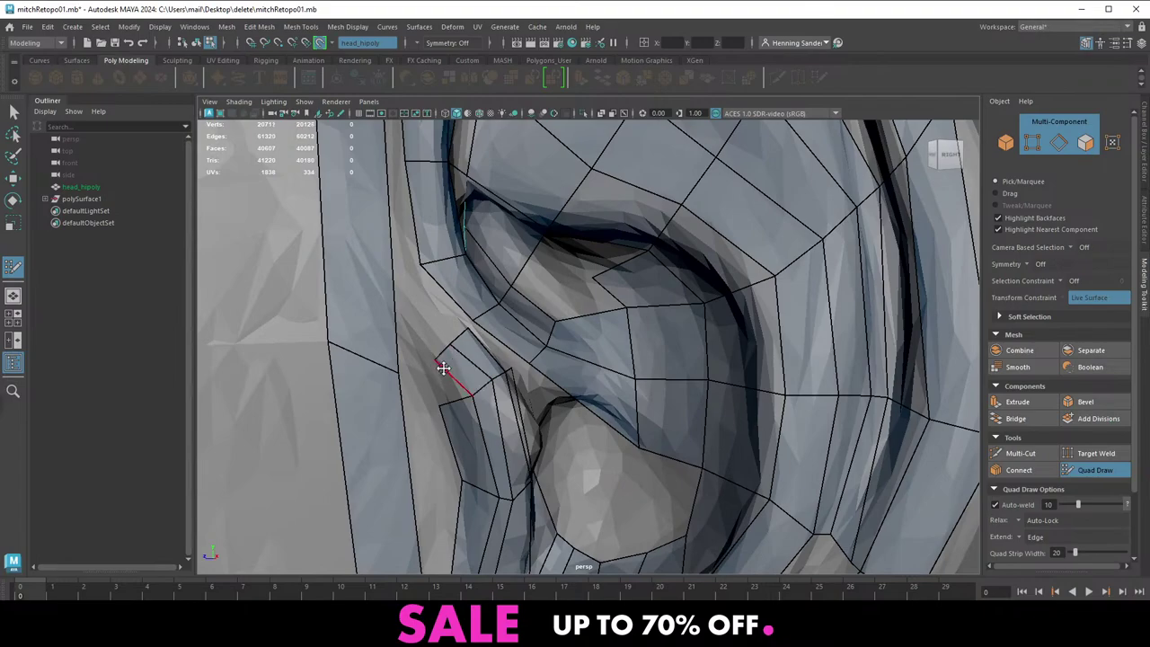
{"action": "left_click_drag", "start_coordinate": [443, 369], "coordinate": [448, 357], "text": "alt"}
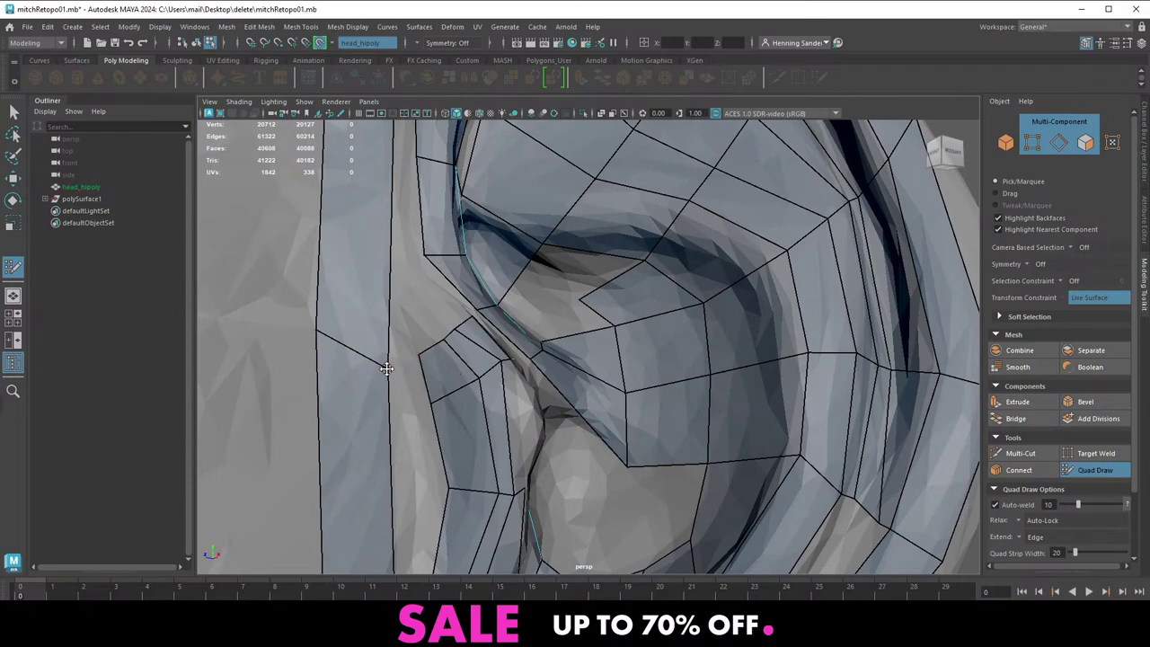
Examine the ear's retopology from the front, above and behind to check its shape and the remaining gaps
{"action": "mouse_move", "coordinate": [388, 367]}
{"action": "left_mouse_down"}
{"action": "mouse_move", "coordinate": [386, 337]}
{"action": "mouse_move", "coordinate": [423, 356]}
{"action": "mouse_move", "coordinate": [569, 365]}
{"action": "mouse_move", "coordinate": [719, 435]}
{"action": "left_mouse_up"}
{"action": "scroll", "coordinate": [569, 365], "scroll_direction": "down", "scroll_amount": 6}
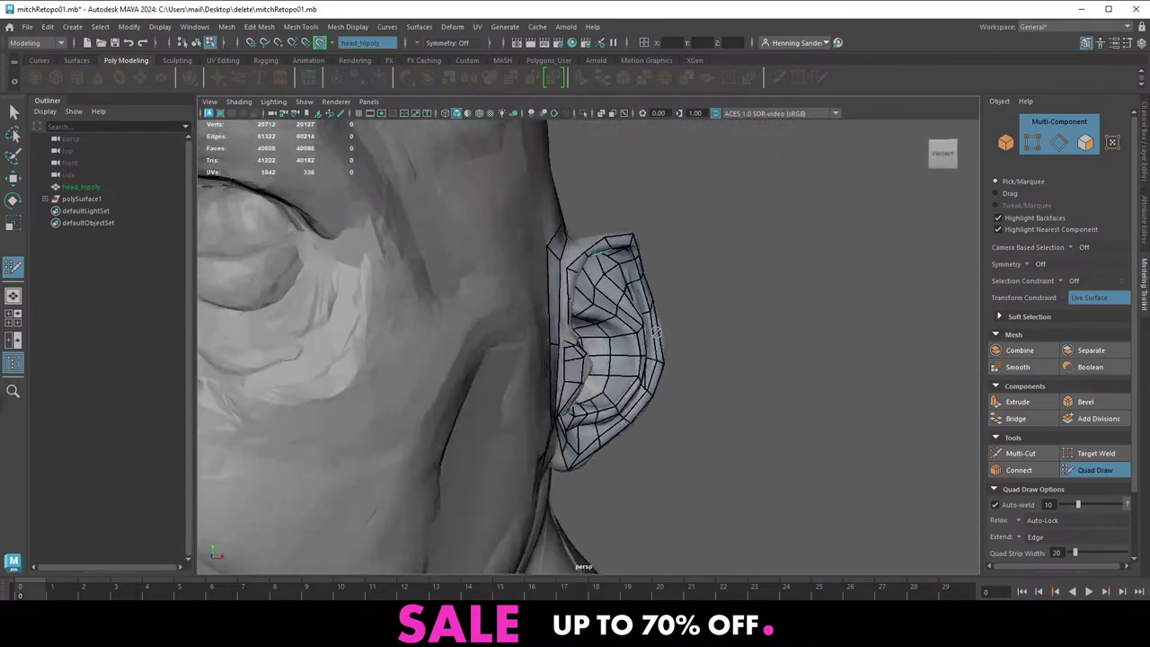
{"action": "right_click_drag", "start_coordinate": [656, 332], "coordinate": [772, 494], "text": "alt"}
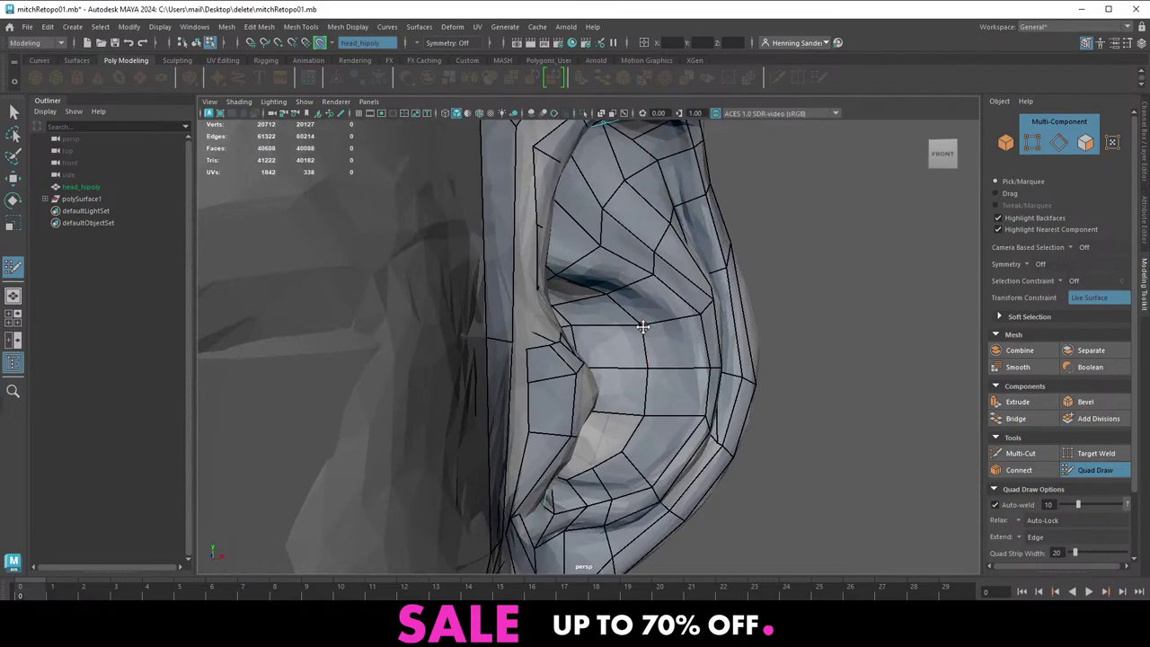
{"action": "left_click_drag", "start_coordinate": [643, 326], "coordinate": [651, 352], "text": "alt"}
{"action": "right_click_drag", "start_coordinate": [651, 352], "coordinate": [705, 360], "text": "alt"}
{"action": "left_click_drag", "start_coordinate": [705, 360], "coordinate": [698, 358], "text": "alt"}
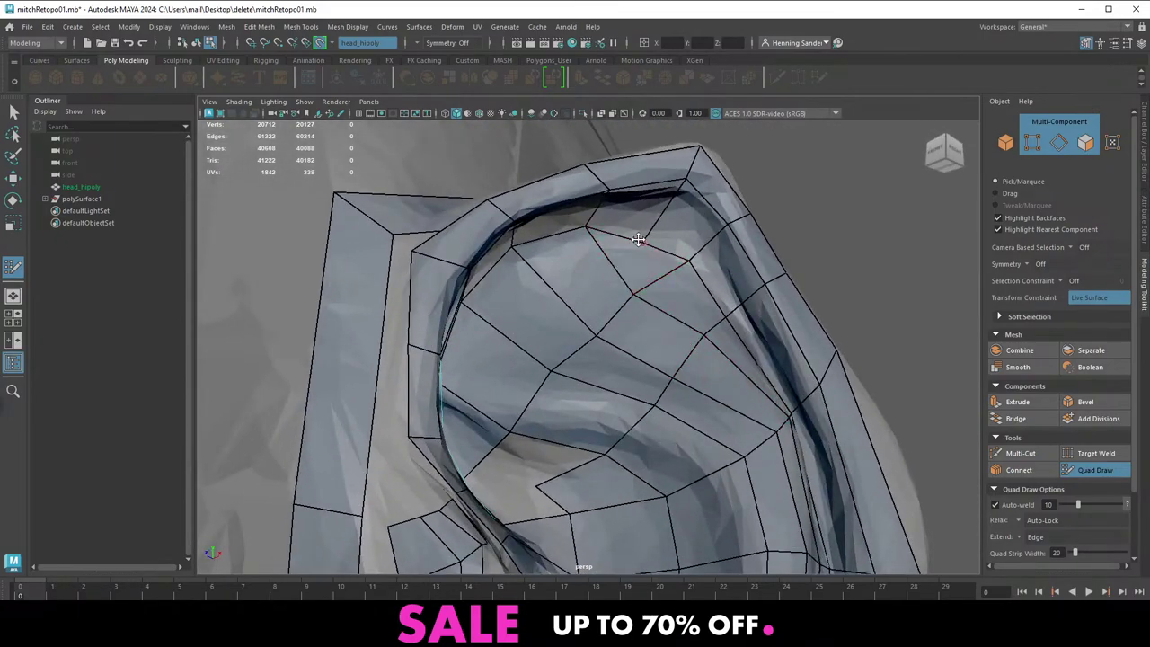
{"action": "left_click_drag", "start_coordinate": [643, 242], "coordinate": [459, 390]}
{"action": "right_click_drag", "start_coordinate": [454, 416], "coordinate": [401, 349], "text": "alt"}
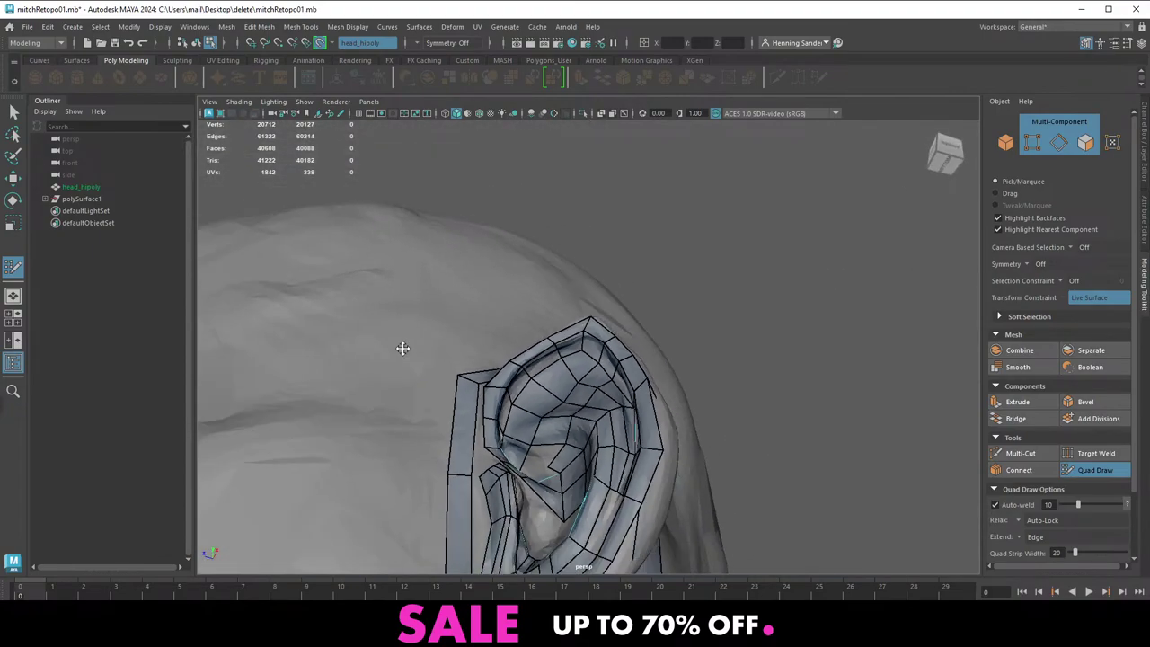
{"action": "left_click_drag", "start_coordinate": [400, 349], "coordinate": [449, 387], "text": "alt"}
{"action": "right_click_drag", "start_coordinate": [503, 382], "coordinate": [568, 372], "text": "alt"}
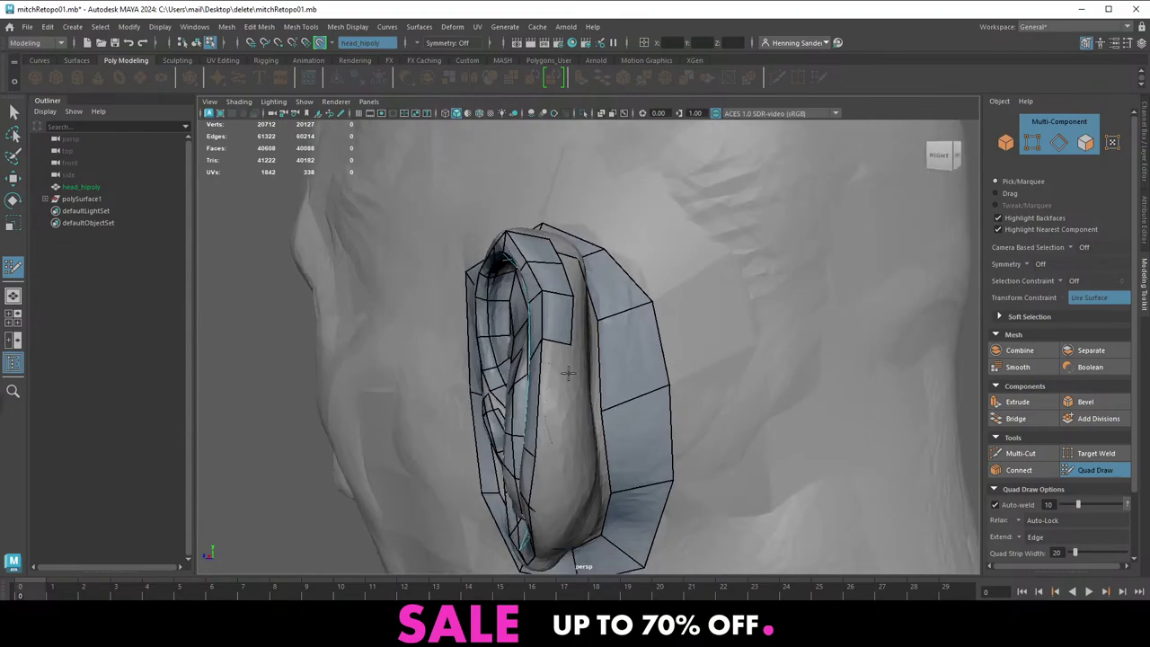
Extend the quad strip along the outer helix rim from the ear's upper part down to the earlobe
{"action": "middle_click_drag", "start_coordinate": [577, 465], "coordinate": [582, 413], "text": "alt"}
{"action": "left_click_drag", "start_coordinate": [582, 413], "coordinate": [547, 377], "text": "alt"}
{"action": "key", "text": "Tab"}
{"action": "mouse_move", "coordinate": [570, 445]}
{"action": "left_mouse_down", "text": "alt"}
{"action": "mouse_move", "coordinate": [526, 397]}
{"action": "mouse_move", "coordinate": [545, 359]}
{"action": "left_mouse_up", "text": "alt"}
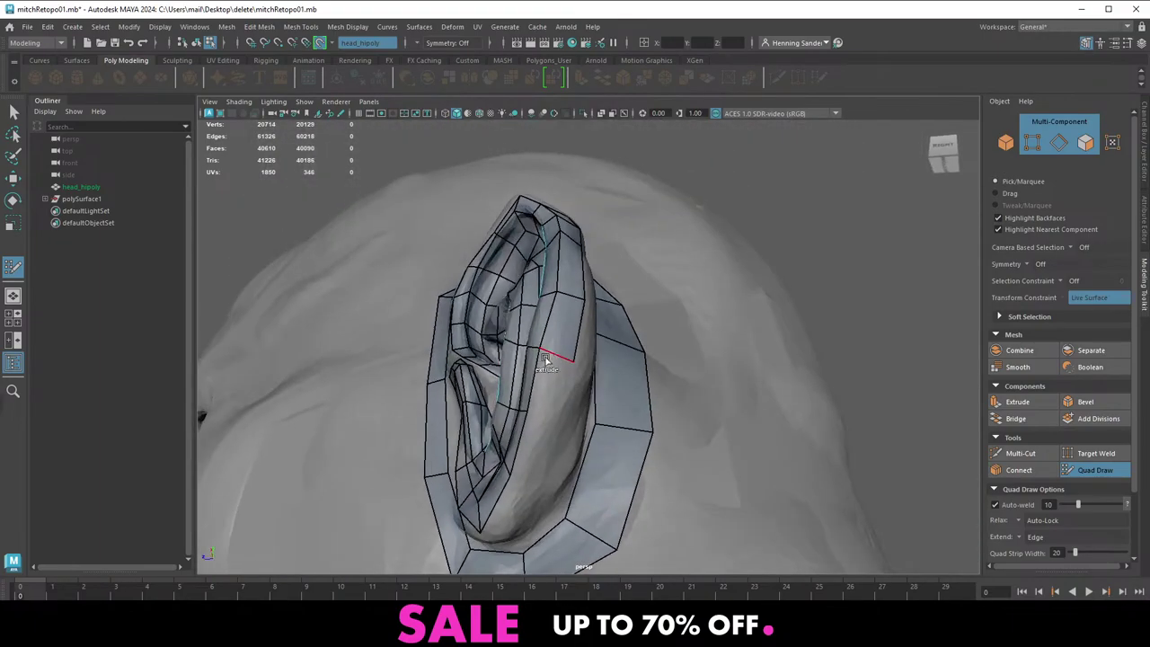
{"action": "left_click_drag", "start_coordinate": [554, 431], "coordinate": [551, 364], "text": "alt"}
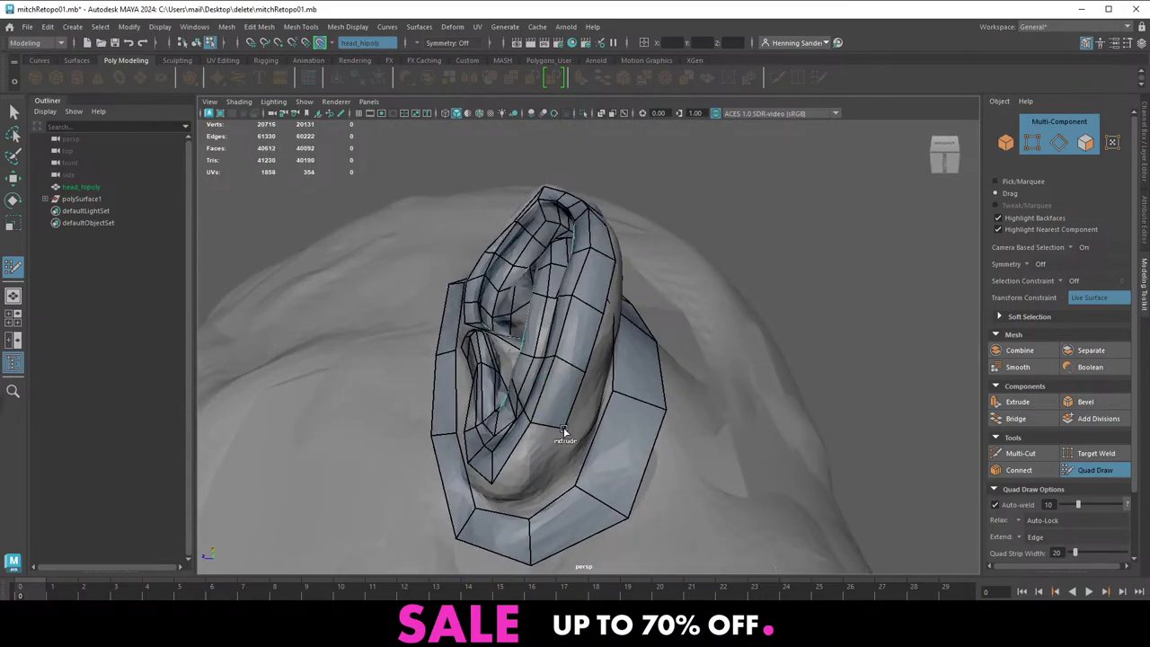
{"action": "left_click_drag", "start_coordinate": [564, 432], "coordinate": [534, 373], "text": "alt"}
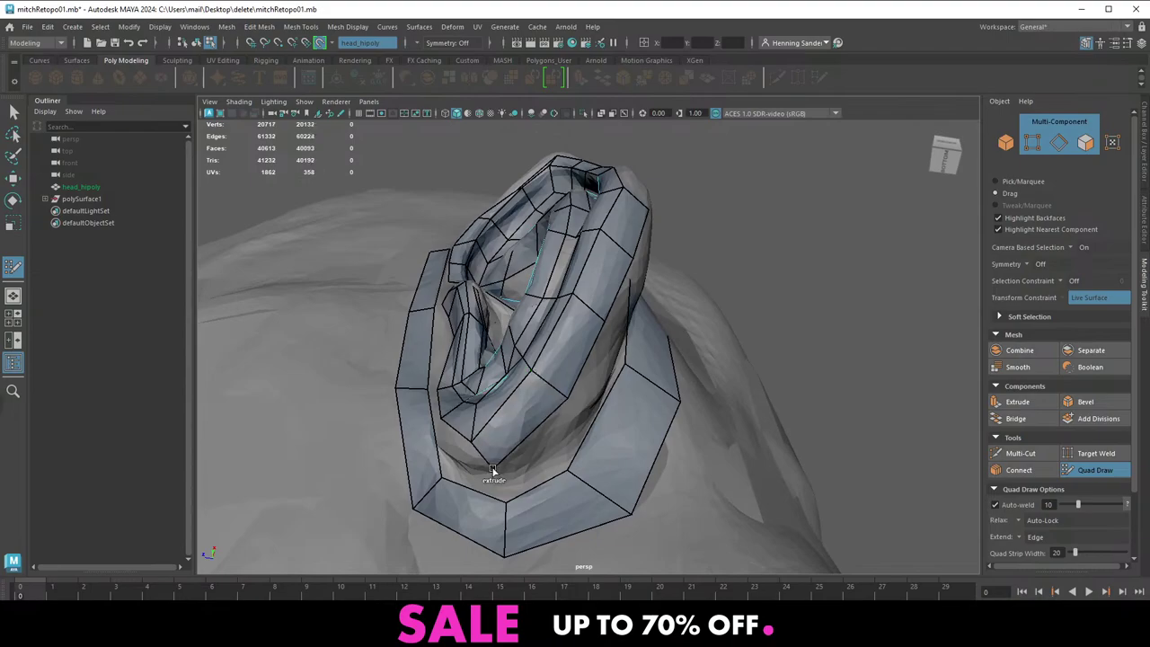
Wrap the rim strip around the front of the earlobe and up to the tragus with two quads
{"action": "middle_click_drag", "start_coordinate": [498, 460], "coordinate": [571, 392], "text": "alt"}
{"action": "mouse_move", "coordinate": [571, 392]}
{"action": "left_mouse_down", "text": "alt"}
{"action": "mouse_move", "coordinate": [578, 426]}
{"action": "mouse_move", "coordinate": [557, 408]}
{"action": "mouse_move", "coordinate": [529, 341]}
{"action": "mouse_move", "coordinate": [556, 392]}
{"action": "left_mouse_up", "text": "alt"}
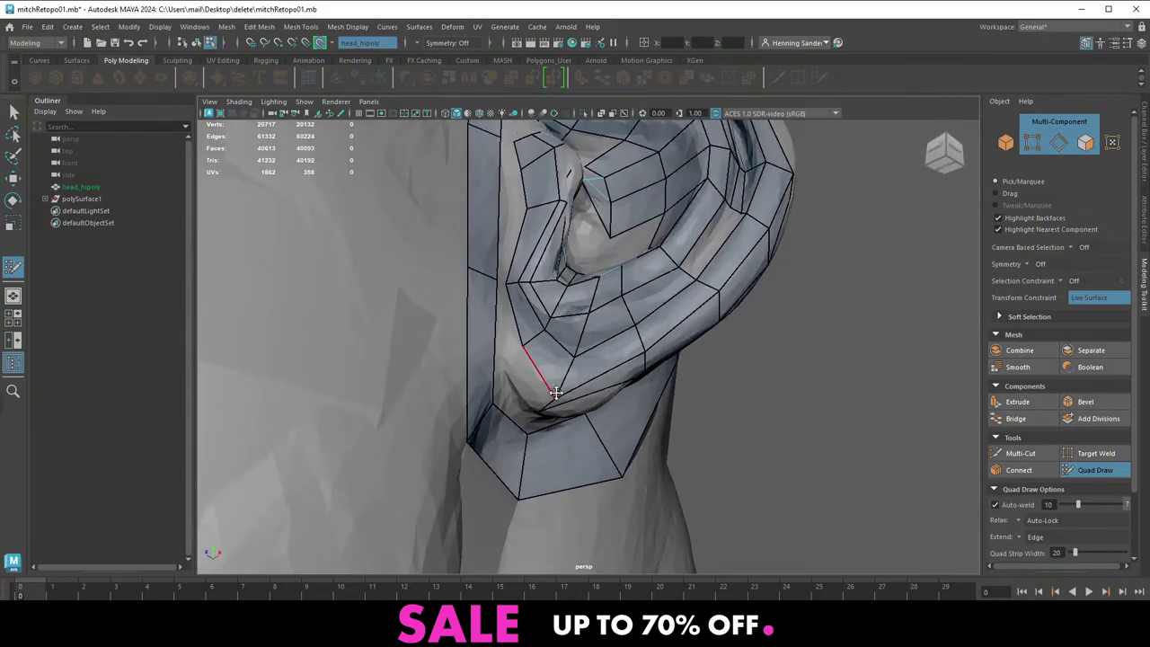
{"action": "left_click_drag", "start_coordinate": [515, 306], "coordinate": [462, 438], "text": "alt"}
{"action": "left_click_drag", "start_coordinate": [464, 398], "coordinate": [492, 324], "text": "alt"}
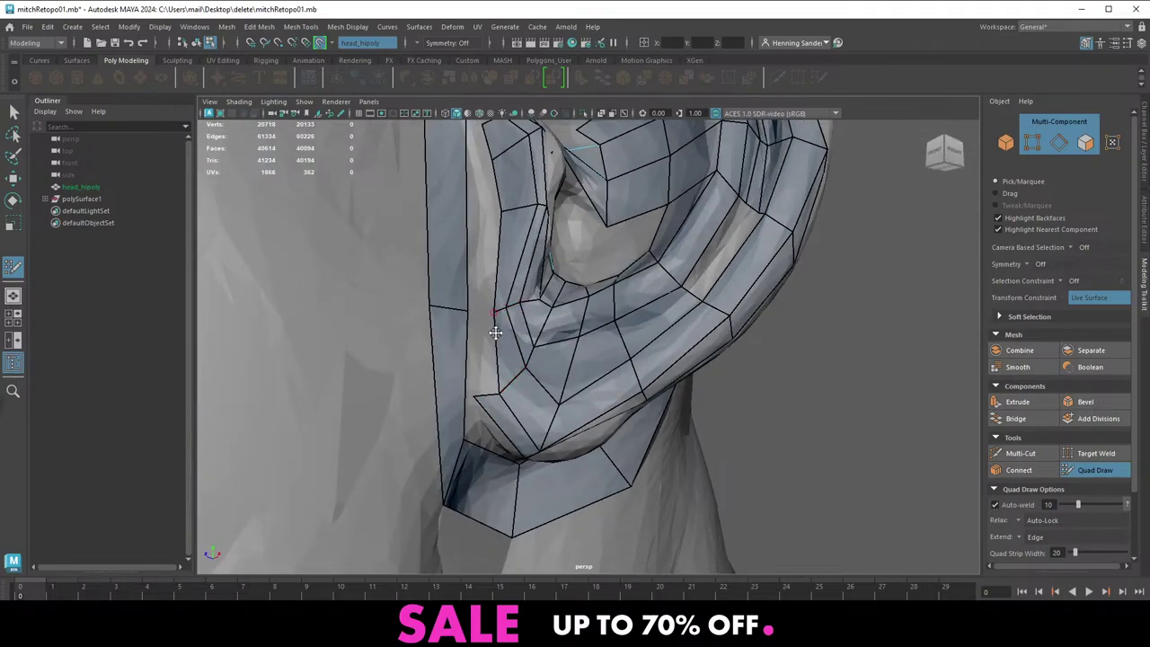
{"action": "left_click_drag", "start_coordinate": [495, 333], "coordinate": [518, 308], "text": "alt"}
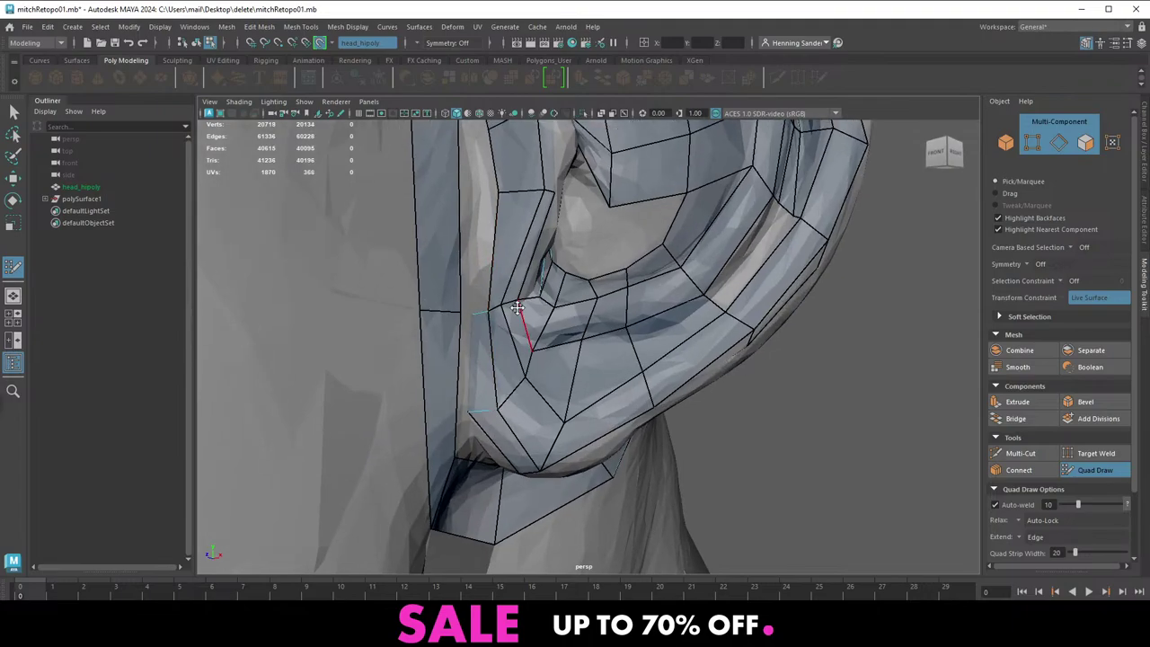
Extrude the front edge of the tragus toward the face strip with three quads, aligned to the existing rows
{"action": "middle_click_drag", "start_coordinate": [517, 308], "coordinate": [496, 404], "text": "alt"}
{"action": "left_click_drag", "start_coordinate": [506, 350], "coordinate": [501, 374], "text": "alt"}
{"action": "right_click_drag", "start_coordinate": [500, 375], "coordinate": [507, 403], "text": "alt"}
{"action": "key", "text": "Tab"}
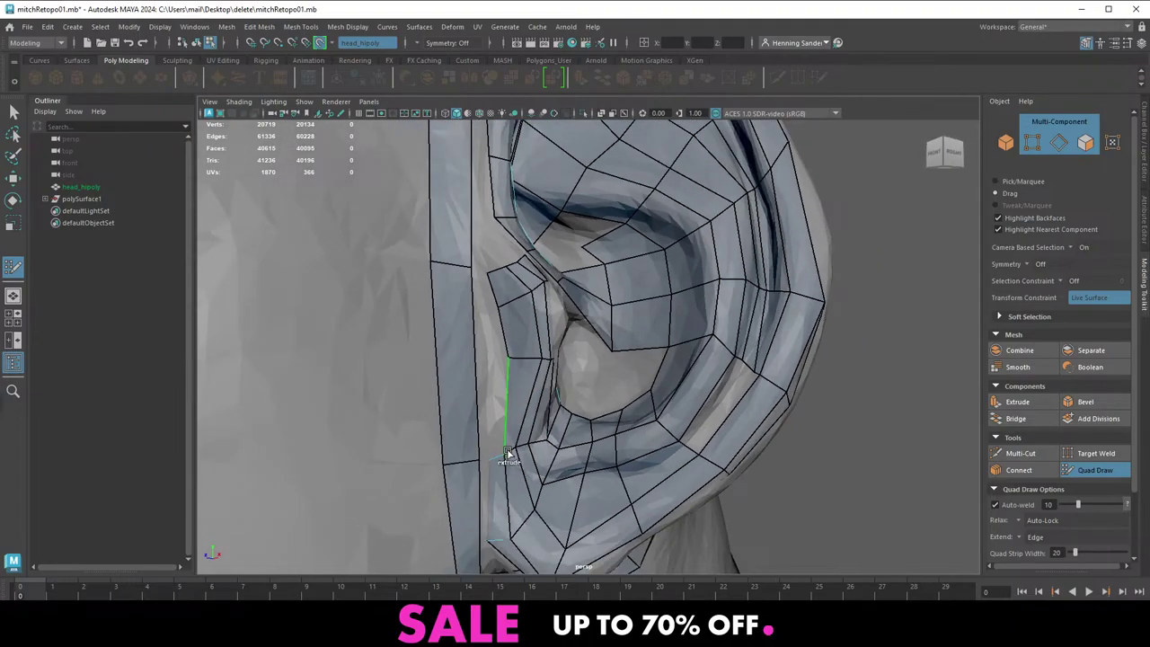
{"action": "left_click_drag", "start_coordinate": [507, 451], "coordinate": [492, 458]}
{"action": "left_click_drag", "start_coordinate": [498, 371], "coordinate": [487, 355]}
{"action": "right_click_drag", "start_coordinate": [487, 356], "coordinate": [506, 336], "text": "alt"}
{"action": "middle_click_drag", "start_coordinate": [506, 329], "coordinate": [519, 367], "text": "alt"}
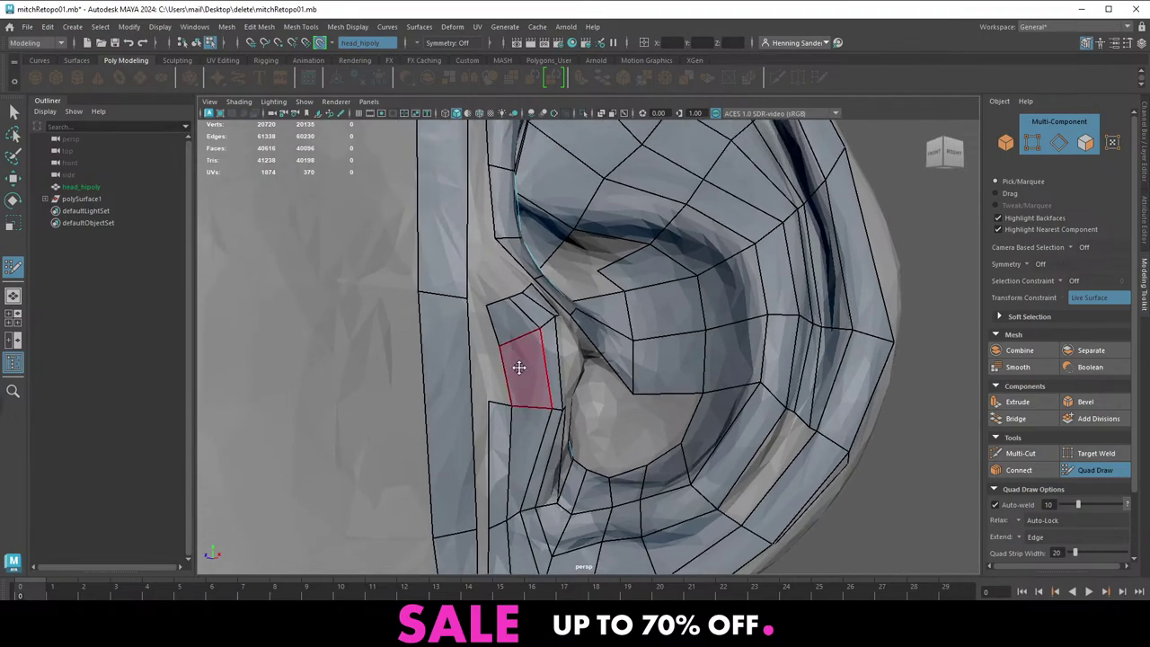
{"action": "key", "text": "Tab"}
{"action": "left_click_drag", "start_coordinate": [489, 400], "coordinate": [477, 348]}
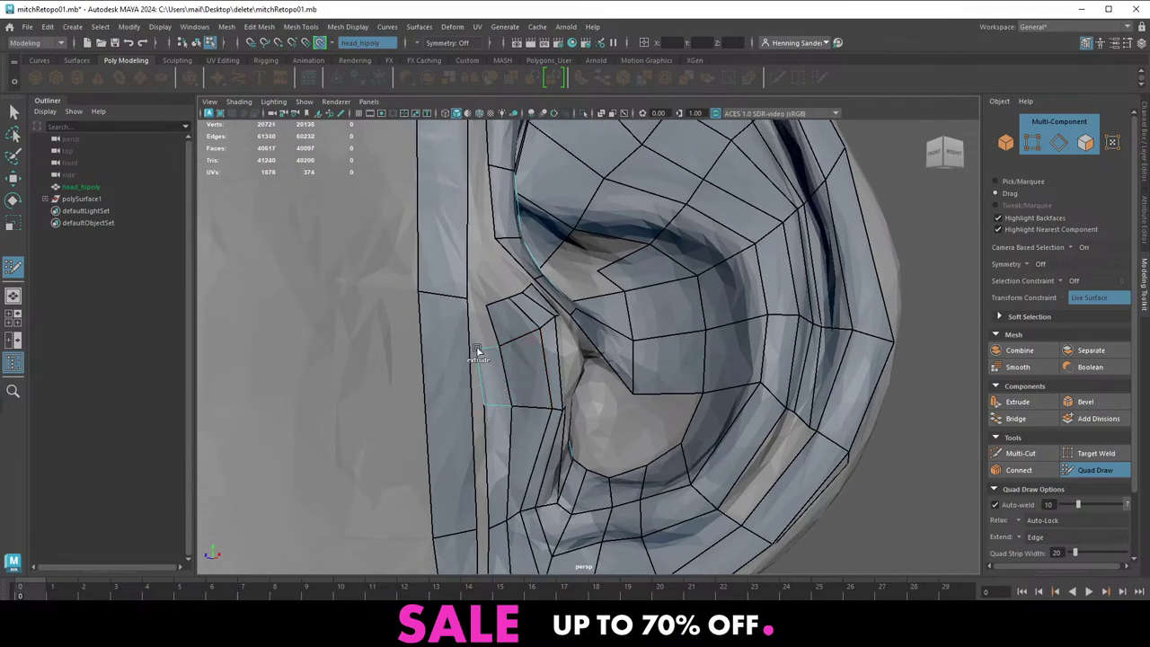
{"action": "left_click_drag", "start_coordinate": [488, 306], "coordinate": [479, 301]}
{"action": "key", "text": "Tab"}
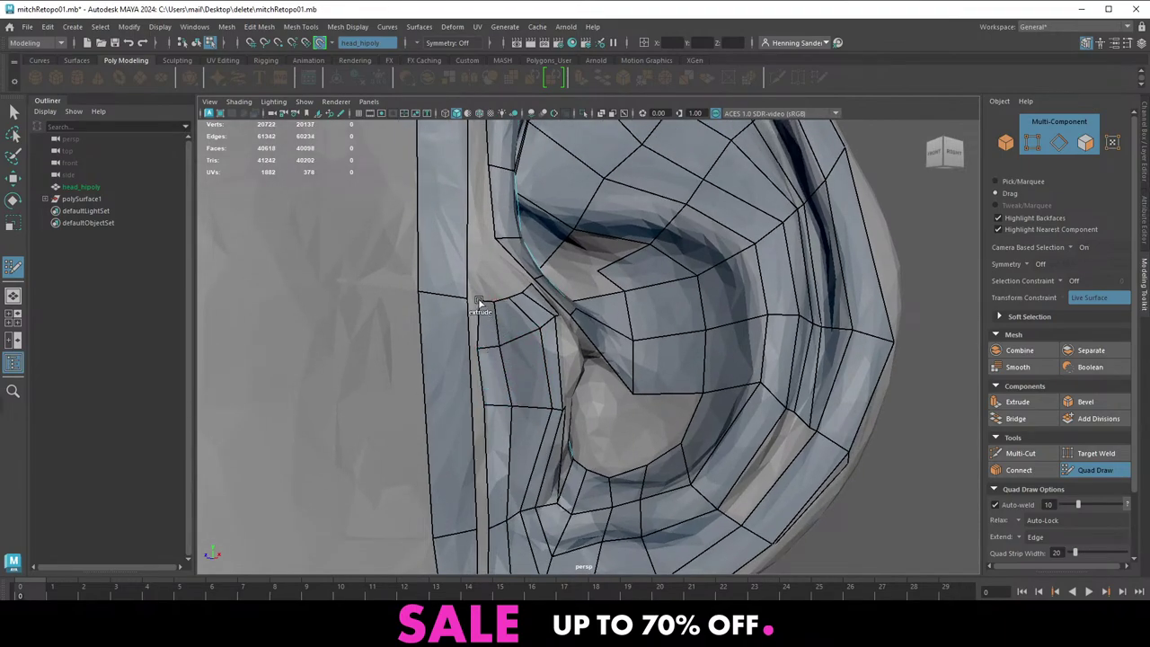
Examine the concha, helix crus and upper ear topology from the side, front and above
{"action": "right_click_drag", "start_coordinate": [531, 300], "coordinate": [459, 261], "text": "alt"}
{"action": "middle_click_drag", "start_coordinate": [459, 260], "coordinate": [459, 341], "text": "alt"}
{"action": "left_click_drag", "start_coordinate": [459, 341], "coordinate": [391, 353], "text": "alt"}
{"action": "right_click_drag", "start_coordinate": [449, 358], "coordinate": [489, 361], "text": "alt"}
{"action": "middle_click_drag", "start_coordinate": [489, 361], "coordinate": [539, 360], "text": "alt"}
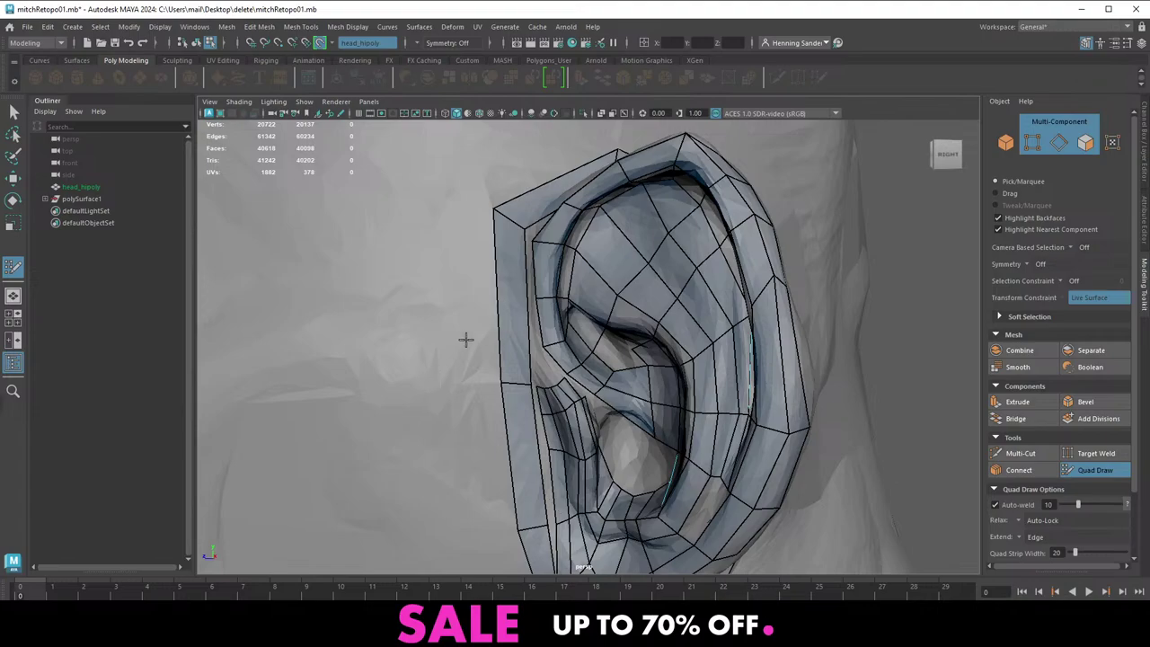
{"action": "middle_click_drag", "start_coordinate": [565, 376], "coordinate": [488, 372], "text": "alt"}
{"action": "right_click_drag", "start_coordinate": [488, 372], "coordinate": [549, 372], "text": "alt"}
{"action": "left_click_drag", "start_coordinate": [548, 372], "coordinate": [572, 370], "text": "alt"}
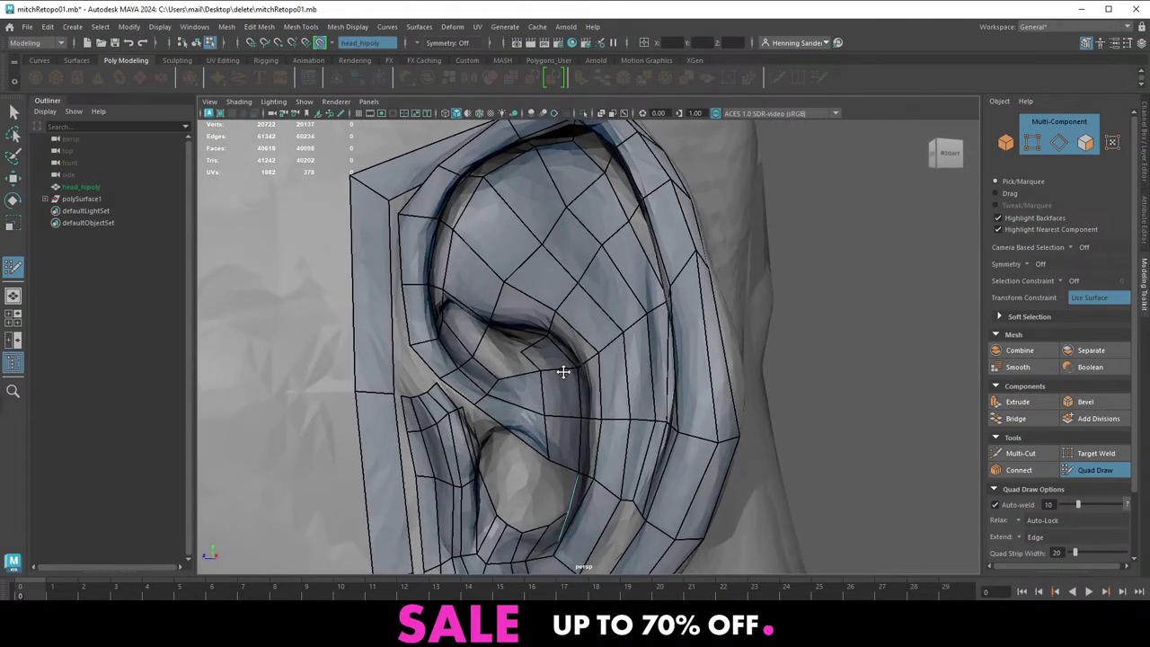
{"action": "scroll", "coordinate": [530, 355], "scroll_direction": "up", "scroll_amount": 3}
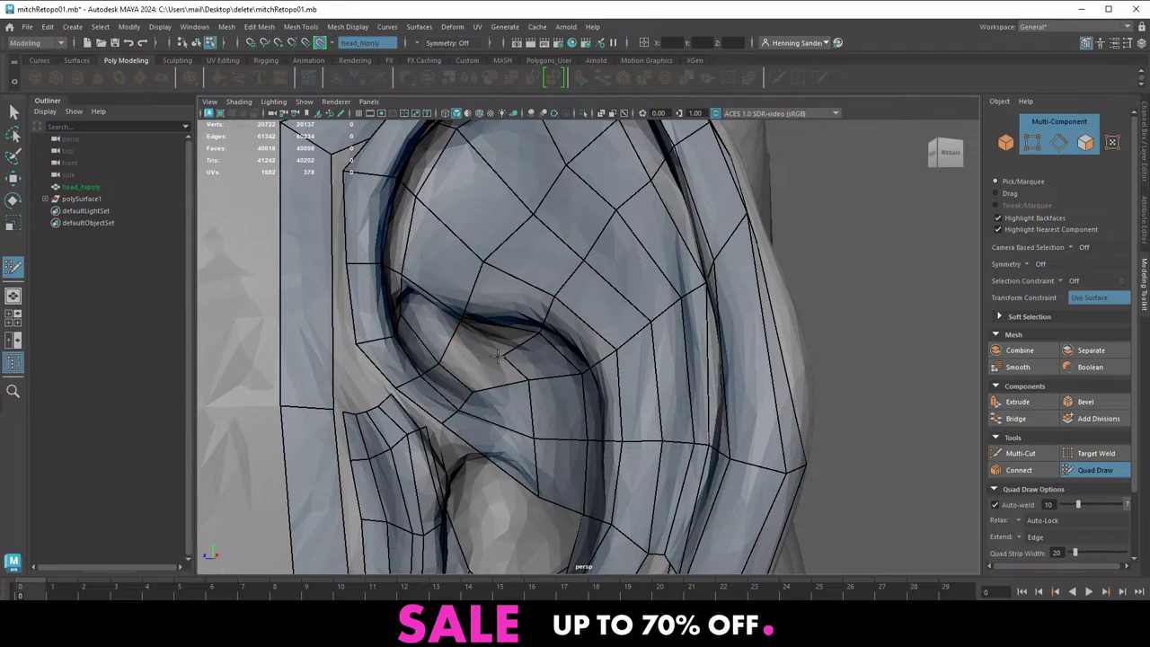
{"action": "left_click_drag", "start_coordinate": [523, 340], "coordinate": [558, 413], "text": "alt"}
{"action": "scroll", "coordinate": [568, 409], "scroll_direction": "down", "scroll_amount": 5}
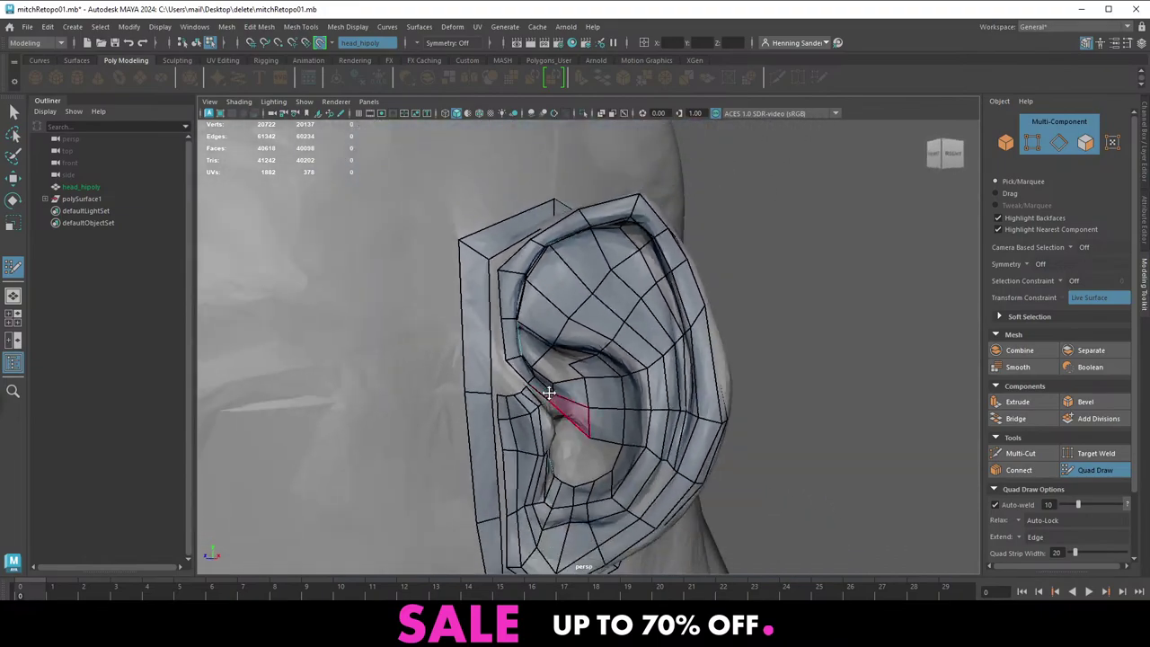
{"action": "scroll", "coordinate": [529, 398], "scroll_direction": "up", "scroll_amount": 5}
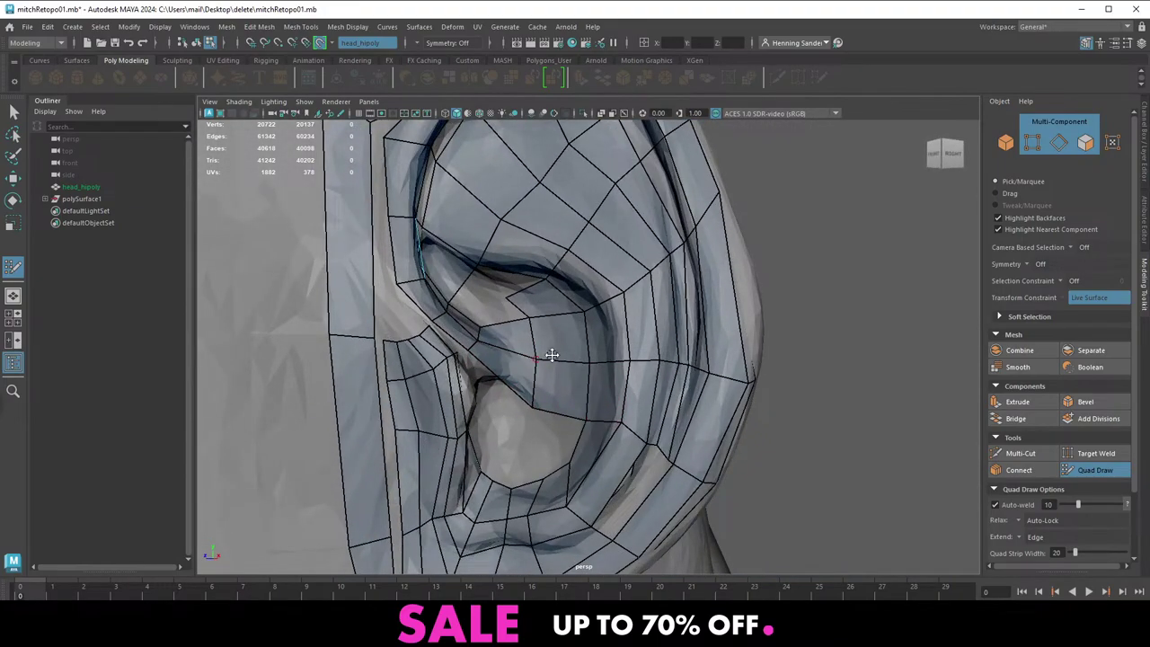
{"action": "left_click_drag", "start_coordinate": [552, 355], "coordinate": [595, 365], "text": "alt"}
{"action": "mouse_move", "coordinate": [598, 310]}
{"action": "left_mouse_down", "text": "alt"}
{"action": "mouse_move", "coordinate": [582, 381]}
{"action": "mouse_move", "coordinate": [560, 341]}
{"action": "mouse_move", "coordinate": [536, 362]}
{"action": "mouse_move", "coordinate": [611, 356]}
{"action": "left_mouse_up", "text": "alt"}
{"action": "left_click_drag", "start_coordinate": [585, 317], "coordinate": [569, 354], "text": "alt"}
{"action": "scroll", "coordinate": [539, 353], "scroll_direction": "up", "scroll_amount": 3}
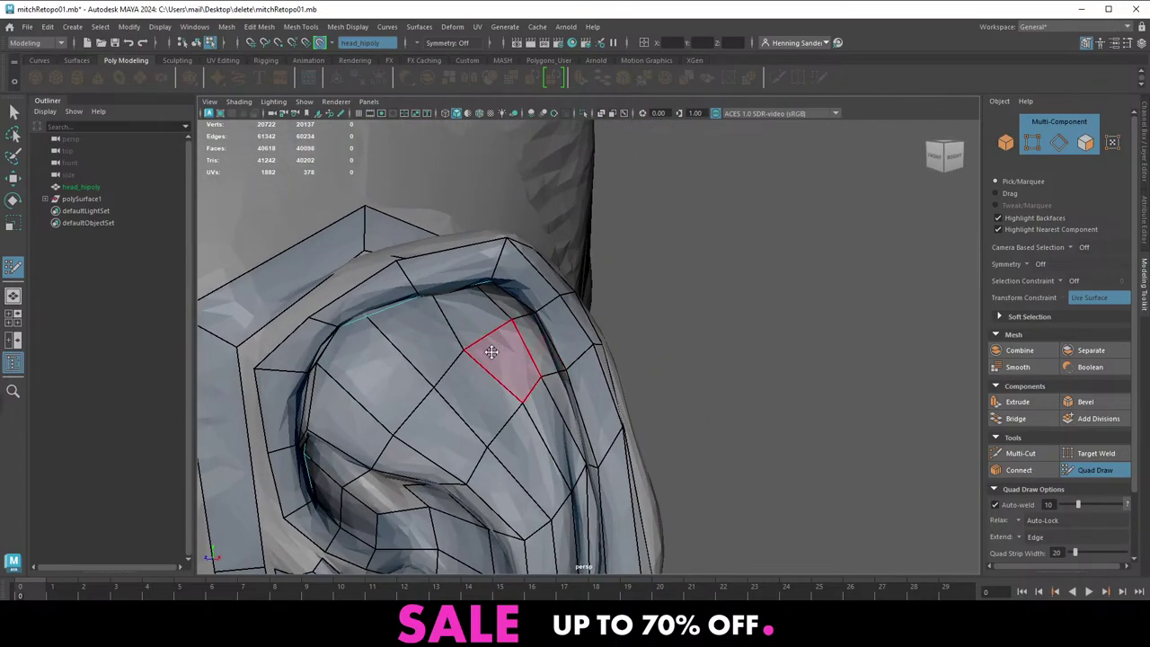
Extrude the first quads from the upper helix rim onto the back of the ear
{"action": "scroll", "coordinate": [490, 332], "scroll_direction": "down", "scroll_amount": 4}
{"action": "scroll", "coordinate": [509, 317], "scroll_direction": "up", "scroll_amount": 3}
{"action": "mouse_move", "coordinate": [510, 321]}
{"action": "left_mouse_down", "text": "alt"}
{"action": "mouse_move", "coordinate": [560, 324]}
{"action": "mouse_move", "coordinate": [545, 295]}
{"action": "mouse_move", "coordinate": [582, 349]}
{"action": "mouse_move", "coordinate": [559, 437]}
{"action": "mouse_move", "coordinate": [548, 360]}
{"action": "mouse_move", "coordinate": [506, 372]}
{"action": "mouse_move", "coordinate": [395, 362]}
{"action": "mouse_move", "coordinate": [467, 390]}
{"action": "mouse_move", "coordinate": [442, 403]}
{"action": "mouse_move", "coordinate": [499, 372]}
{"action": "left_mouse_up", "text": "alt"}
{"action": "scroll", "coordinate": [528, 313], "scroll_direction": "down", "scroll_amount": 4}
{"action": "scroll", "coordinate": [395, 362], "scroll_direction": "up", "scroll_amount": 3}
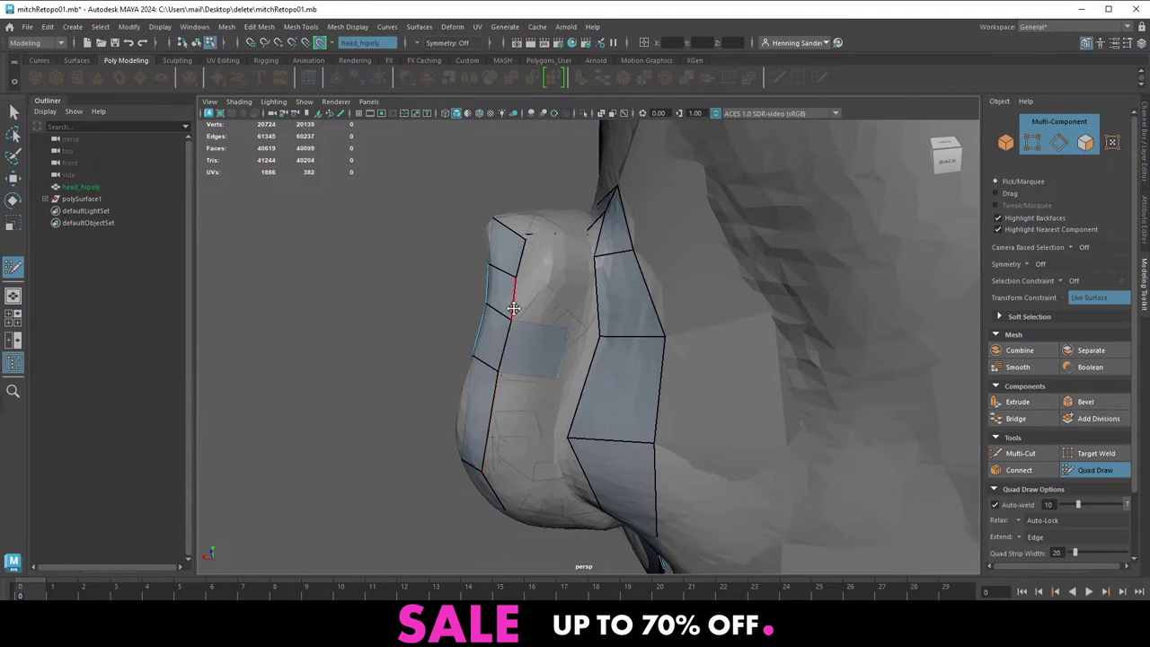
{"action": "left_click_drag", "start_coordinate": [575, 279], "coordinate": [488, 345], "text": "alt"}
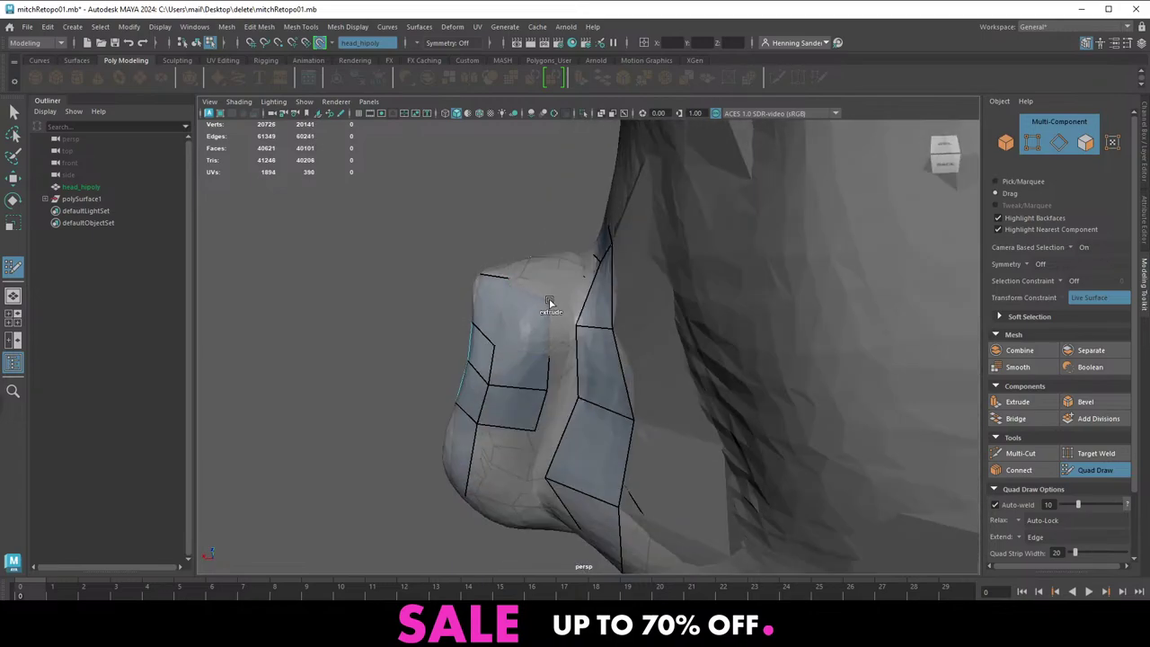
{"action": "left_click_drag", "start_coordinate": [537, 294], "coordinate": [530, 261], "text": "alt"}
Continue the strip of quads down the back of the helix to the earlobe
{"action": "left_click_drag", "start_coordinate": [505, 427], "coordinate": [575, 509], "text": "alt"}
{"action": "middle_click_drag", "start_coordinate": [549, 503], "coordinate": [531, 371], "text": "alt"}
{"action": "left_click_drag", "start_coordinate": [531, 371], "coordinate": [519, 347], "text": "alt"}
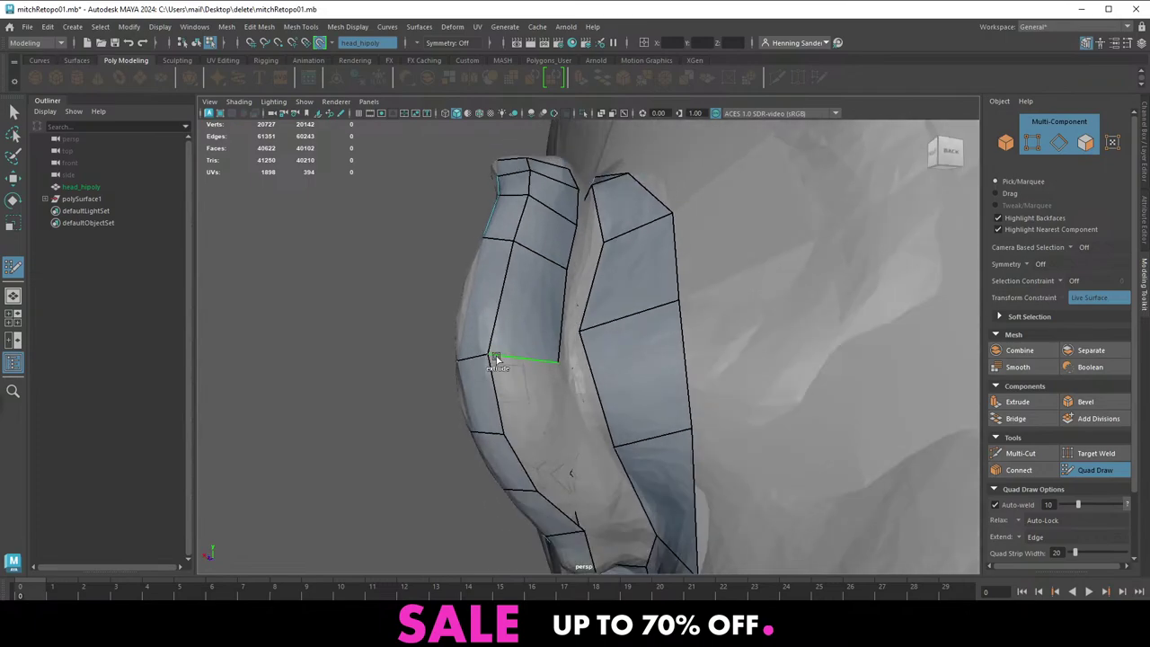
{"action": "left_click_drag", "start_coordinate": [563, 468], "coordinate": [556, 379], "text": "alt"}
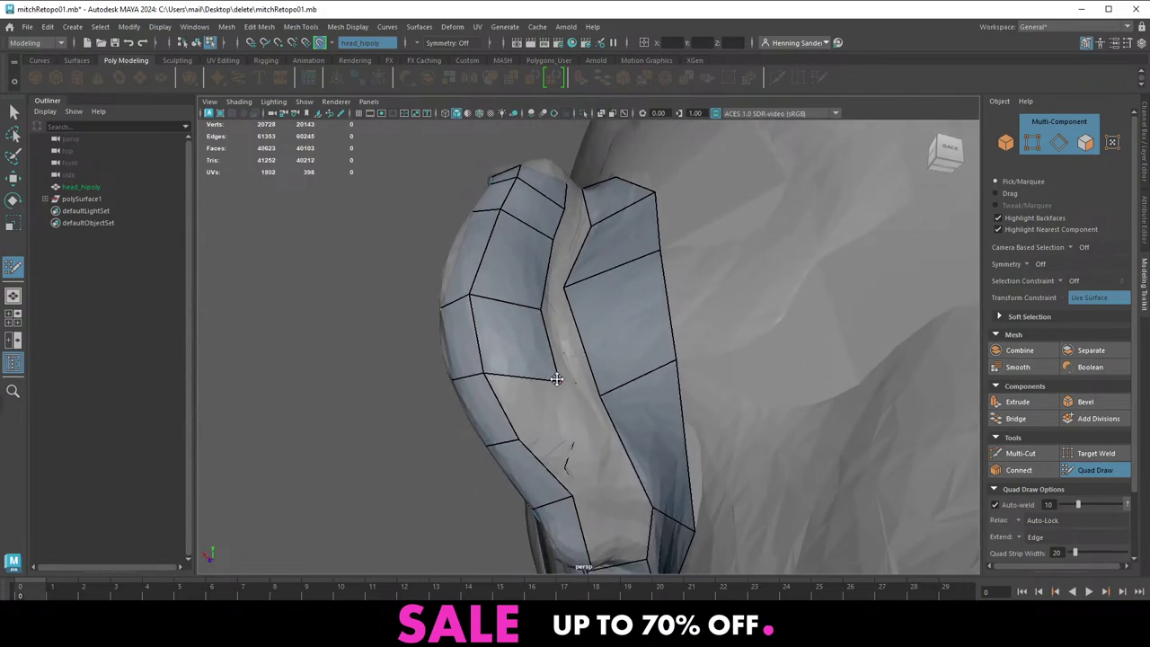
{"action": "left_click_drag", "start_coordinate": [573, 424], "coordinate": [479, 361], "text": "alt"}
{"action": "left_click_drag", "start_coordinate": [573, 413], "coordinate": [505, 357], "text": "alt"}
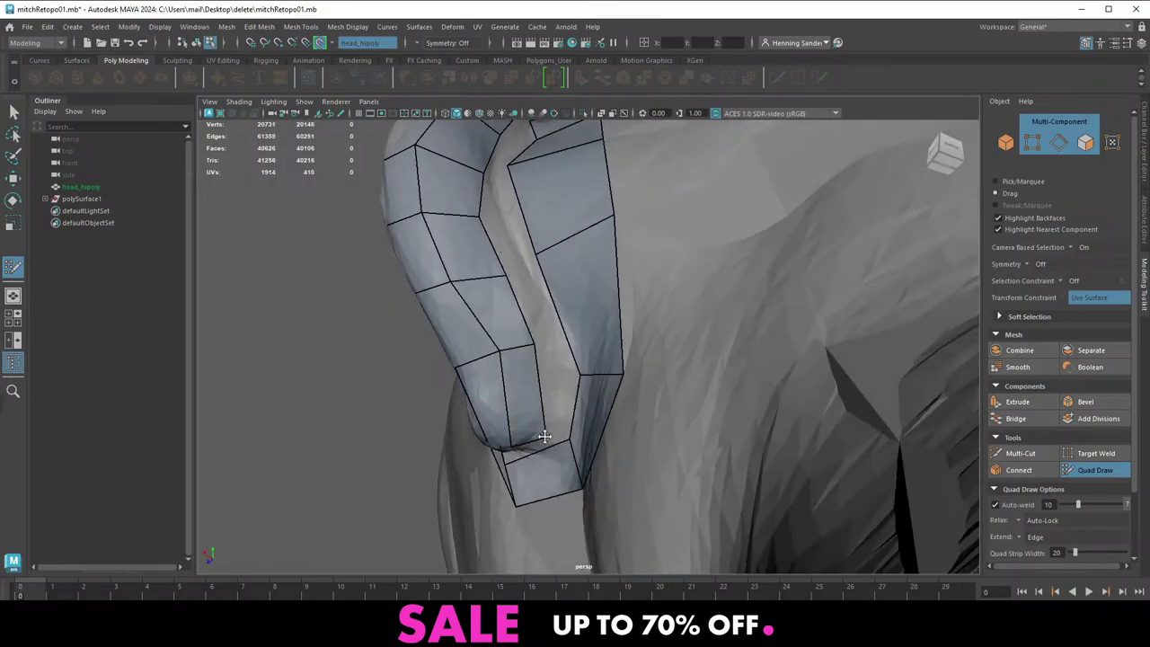
Examine the ear's retopology from below, the front and the side, checking the edge flow and remaining gaps
{"action": "left_click_drag", "start_coordinate": [544, 437], "coordinate": [661, 407], "text": "alt"}
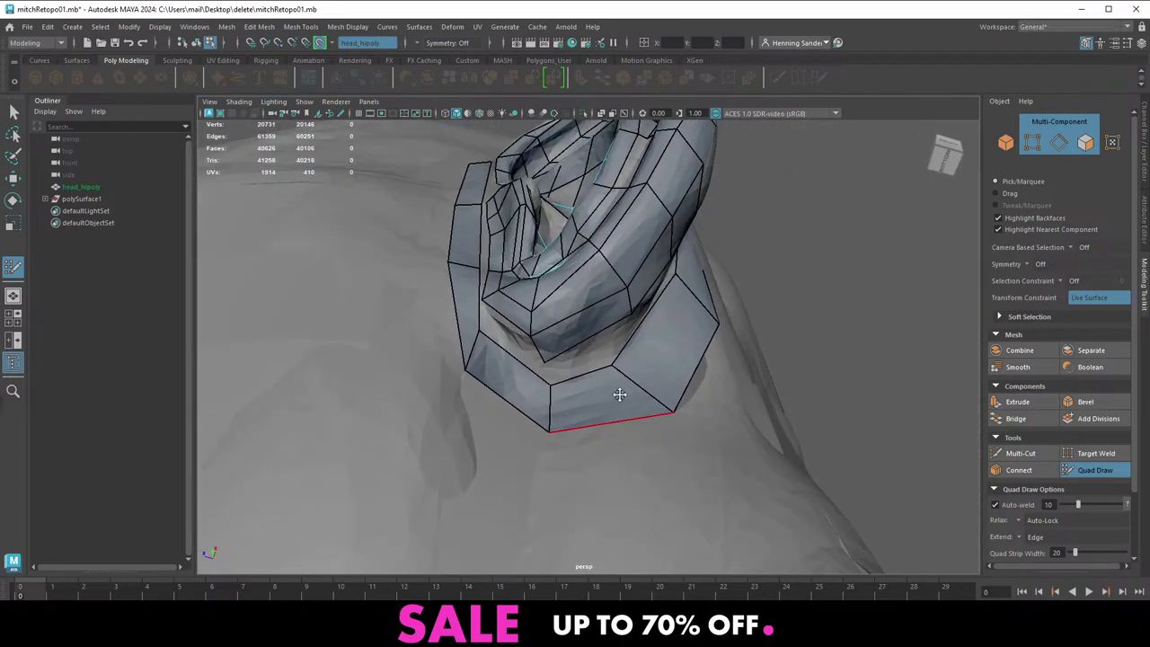
{"action": "left_click_drag", "start_coordinate": [531, 355], "coordinate": [547, 305], "text": "alt"}
{"action": "right_click_drag", "start_coordinate": [547, 305], "coordinate": [524, 324], "text": "alt"}
{"action": "middle_click_drag", "start_coordinate": [524, 323], "coordinate": [524, 410], "text": "alt"}
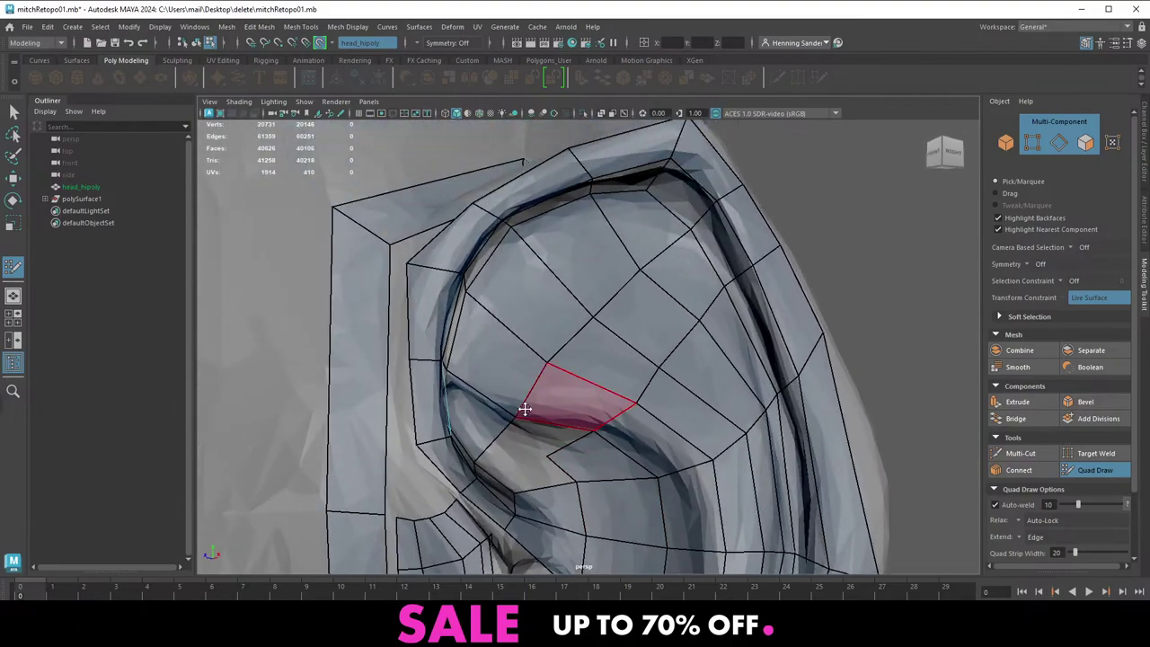
{"action": "left_click_drag", "start_coordinate": [523, 410], "coordinate": [443, 377], "text": "alt"}
{"action": "right_click_drag", "start_coordinate": [443, 377], "coordinate": [503, 412], "text": "alt"}
{"action": "middle_click_drag", "start_coordinate": [503, 411], "coordinate": [575, 390], "text": "alt"}
{"action": "right_click_drag", "start_coordinate": [575, 390], "coordinate": [486, 378], "text": "alt"}
{"action": "left_click_drag", "start_coordinate": [486, 377], "coordinate": [535, 394], "text": "alt"}
{"action": "right_click_drag", "start_coordinate": [560, 377], "coordinate": [616, 333], "text": "alt"}
{"action": "left_click_drag", "start_coordinate": [616, 333], "coordinate": [686, 400], "text": "alt"}
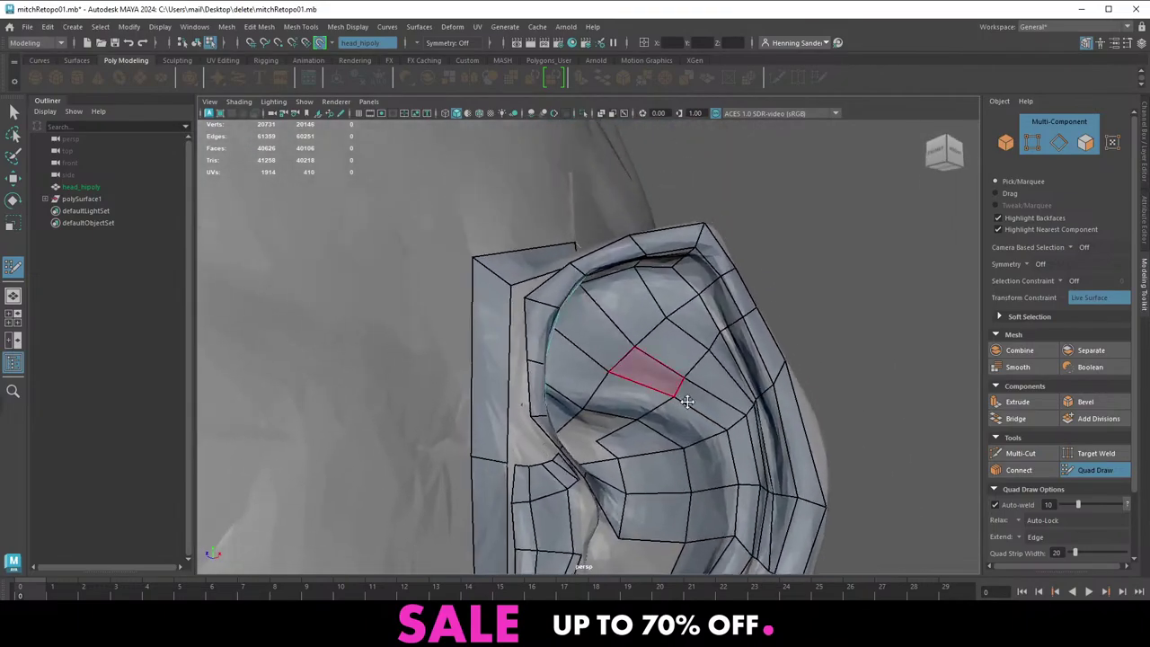
{"action": "right_click_drag", "start_coordinate": [685, 400], "coordinate": [557, 408], "text": "alt"}
{"action": "left_click_drag", "start_coordinate": [557, 408], "coordinate": [573, 339], "text": "alt"}
{"action": "right_click_drag", "start_coordinate": [573, 339], "coordinate": [518, 313], "text": "alt"}
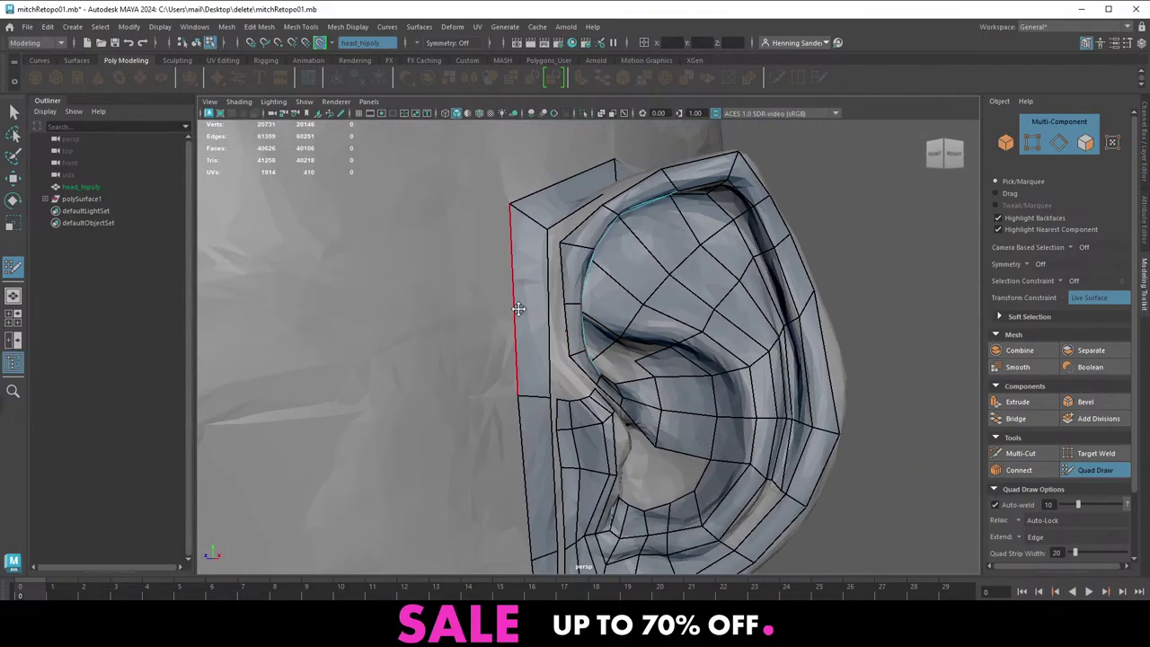
{"action": "left_click_drag", "start_coordinate": [519, 313], "coordinate": [549, 338], "text": "alt"}
{"action": "right_click_drag", "start_coordinate": [549, 339], "coordinate": [560, 369], "text": "alt"}
{"action": "left_click_drag", "start_coordinate": [559, 368], "coordinate": [487, 408], "text": "alt"}
{"action": "right_click_drag", "start_coordinate": [487, 408], "coordinate": [423, 395], "text": "alt"}
{"action": "left_click_drag", "start_coordinate": [539, 386], "coordinate": [704, 351], "text": "alt"}
{"action": "right_click_drag", "start_coordinate": [703, 350], "coordinate": [639, 347], "text": "alt"}
{"action": "middle_click_drag", "start_coordinate": [640, 347], "coordinate": [584, 354], "text": "alt"}
{"action": "right_click_drag", "start_coordinate": [584, 354], "coordinate": [651, 338], "text": "alt"}
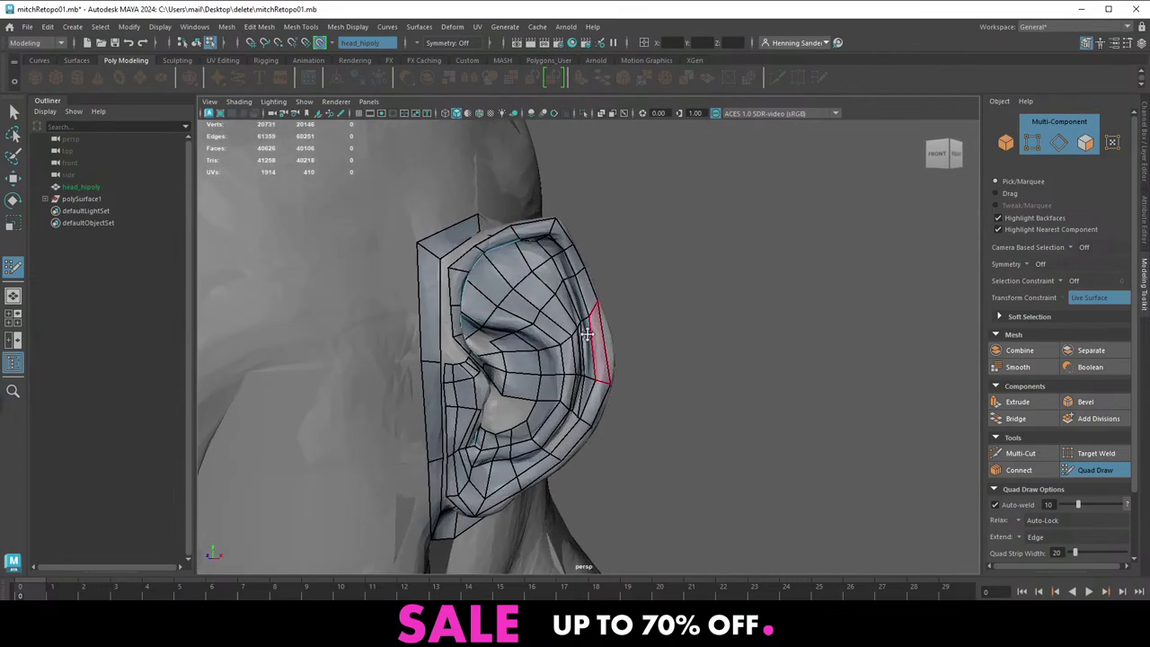
{"action": "mouse_move", "coordinate": [665, 338]}
{"action": "left_mouse_down", "text": "alt"}
{"action": "mouse_move", "coordinate": [581, 371]}
{"action": "mouse_move", "coordinate": [629, 389]}
{"action": "mouse_move", "coordinate": [607, 330]}
{"action": "mouse_move", "coordinate": [571, 305]}
{"action": "mouse_move", "coordinate": [522, 313]}
{"action": "left_mouse_up", "text": "alt"}
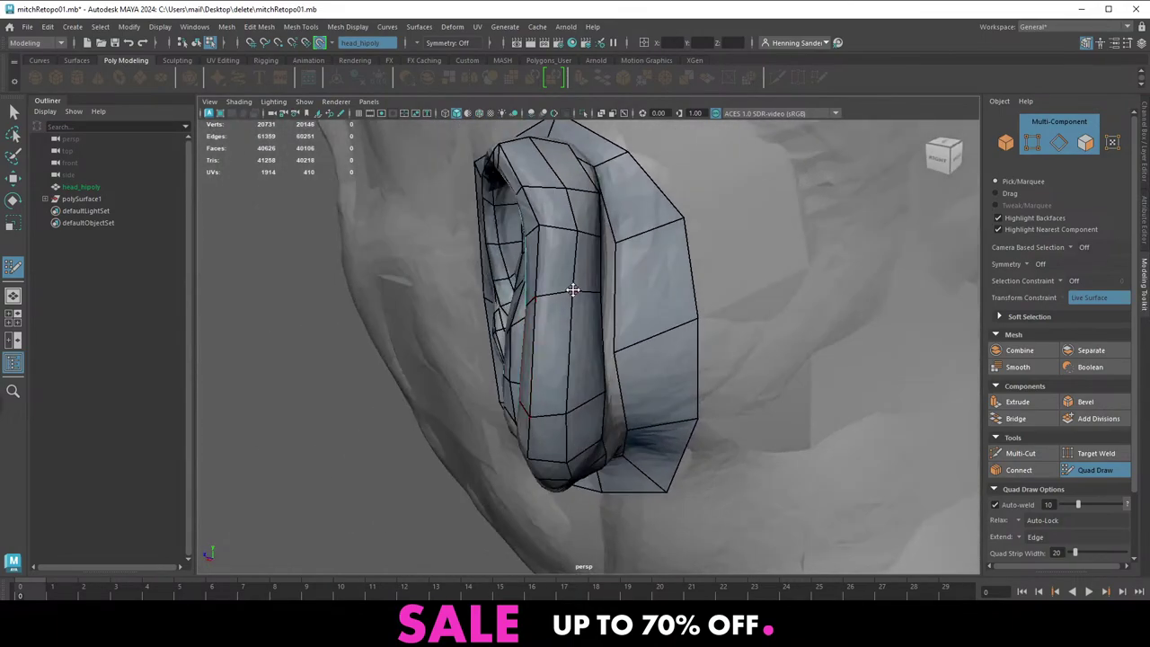
Insert two edge loops across the lower part of the strip behind the ear and adjust its lower rear edge to match the helix rows
{"action": "mouse_move", "coordinate": [596, 299]}
{"action": "left_mouse_down", "text": "alt"}
{"action": "mouse_move", "coordinate": [544, 296]}
{"action": "mouse_move", "coordinate": [603, 300]}
{"action": "left_mouse_up", "text": "alt"}
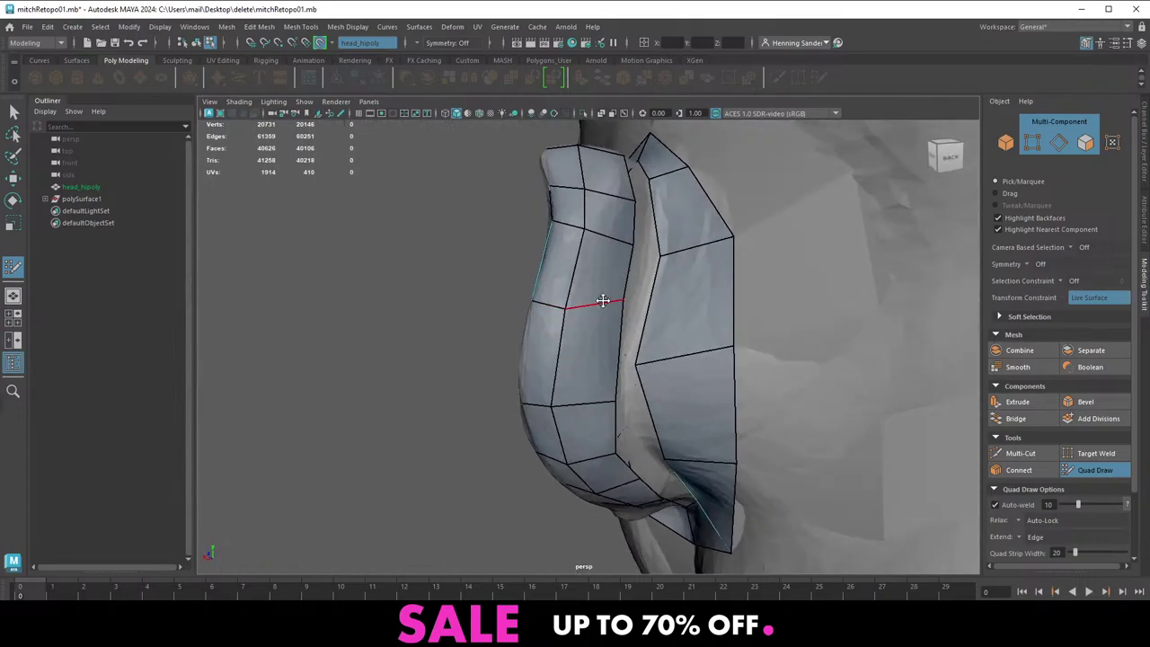
{"action": "left_click_drag", "start_coordinate": [646, 373], "coordinate": [641, 371], "text": "alt"}
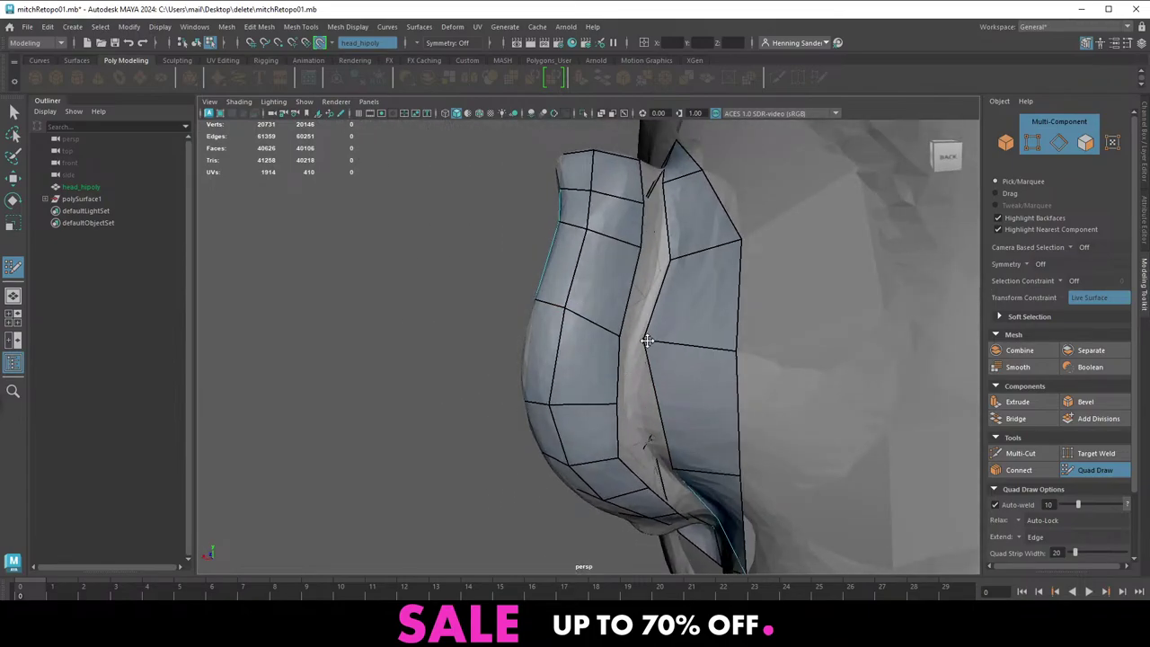
{"action": "left_click", "coordinate": [675, 416], "text": "ctrl"}
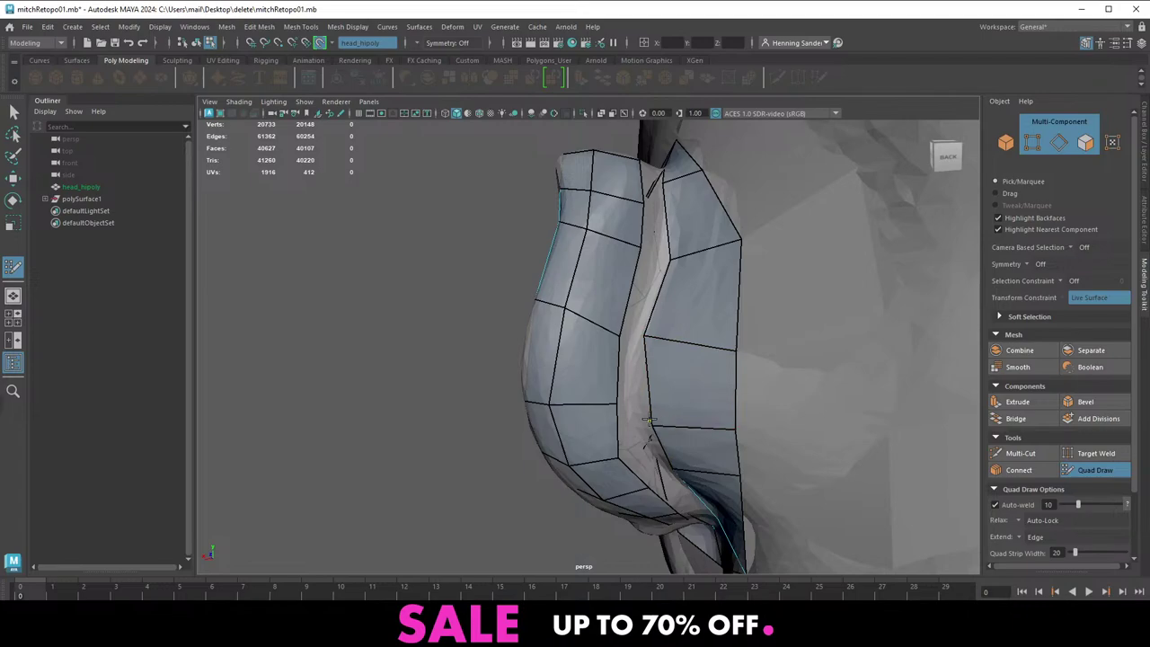
{"action": "left_click_drag", "start_coordinate": [649, 421], "coordinate": [662, 450], "text": "alt"}
{"action": "left_click", "coordinate": [676, 453], "text": "ctrl"}
{"action": "middle_click_drag", "start_coordinate": [707, 439], "coordinate": [690, 385], "text": "alt"}
{"action": "mouse_move", "coordinate": [685, 423]}
{"action": "left_mouse_down"}
{"action": "mouse_move", "coordinate": [694, 440]}
{"action": "mouse_move", "coordinate": [679, 445]}
{"action": "left_mouse_up"}
Fill the gap between the back of the helix and the surrounding head strip with four quads
{"action": "left_click", "coordinate": [637, 423], "text": "shift"}
{"action": "left_click", "coordinate": [615, 388], "text": "shift"}
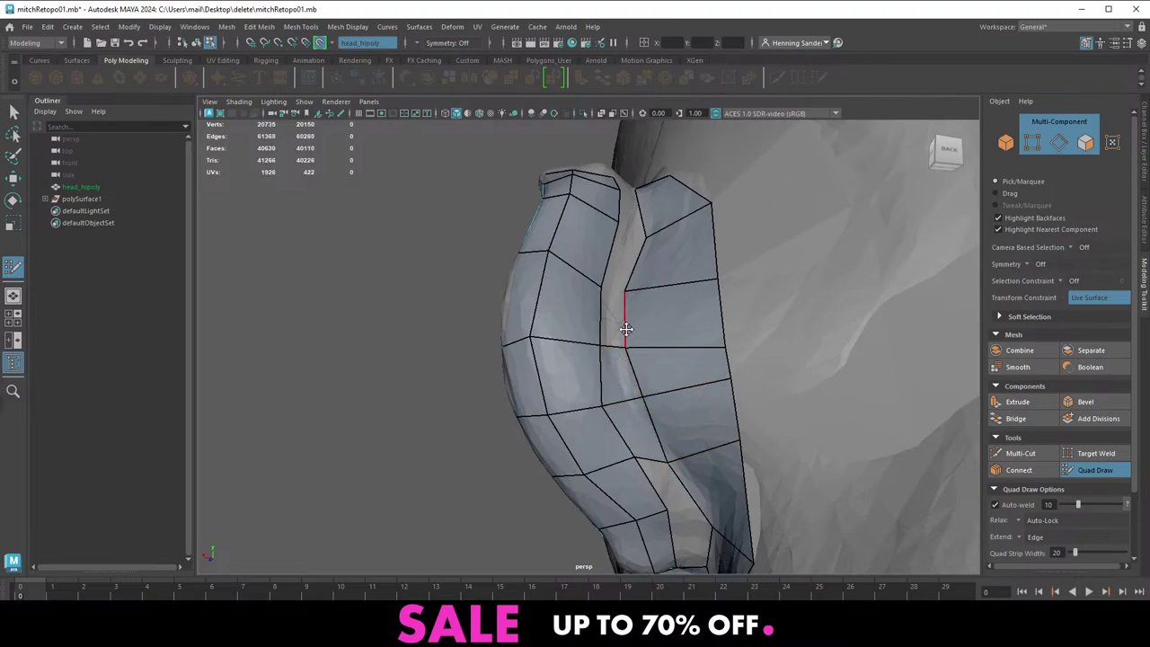
{"action": "left_click_drag", "start_coordinate": [623, 327], "coordinate": [604, 342], "text": "alt"}
{"action": "left_click", "coordinate": [613, 319], "text": "shift"}
{"action": "left_click", "coordinate": [633, 248], "text": "shift"}
Insert an edge loop in the upper part of the strip behind the ear and bridge it to the helix with two quads
{"action": "middle_click_drag", "start_coordinate": [635, 246], "coordinate": [621, 369], "text": "alt"}
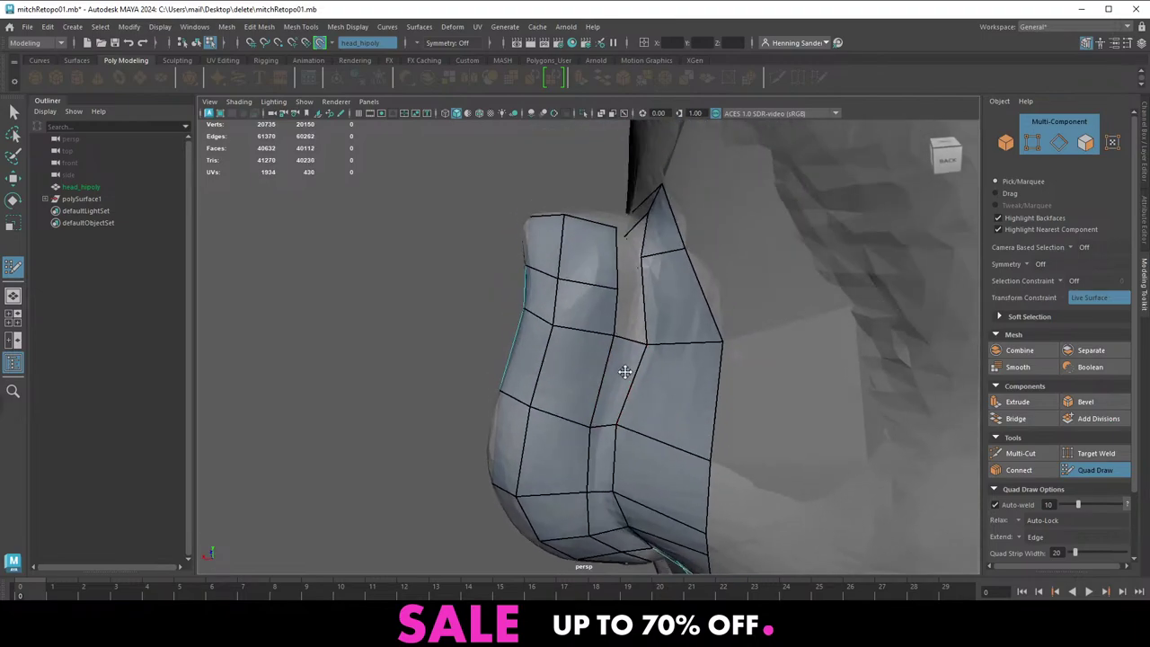
{"action": "left_click_drag", "start_coordinate": [620, 369], "coordinate": [626, 364], "text": "alt"}
{"action": "mouse_move", "coordinate": [667, 253]}
{"action": "left_mouse_down"}
{"action": "mouse_move", "coordinate": [680, 300]}
{"action": "mouse_move", "coordinate": [616, 303]}
{"action": "mouse_move", "coordinate": [678, 293]}
{"action": "left_mouse_up"}
{"action": "left_click", "coordinate": [654, 271], "text": "ctrl"}
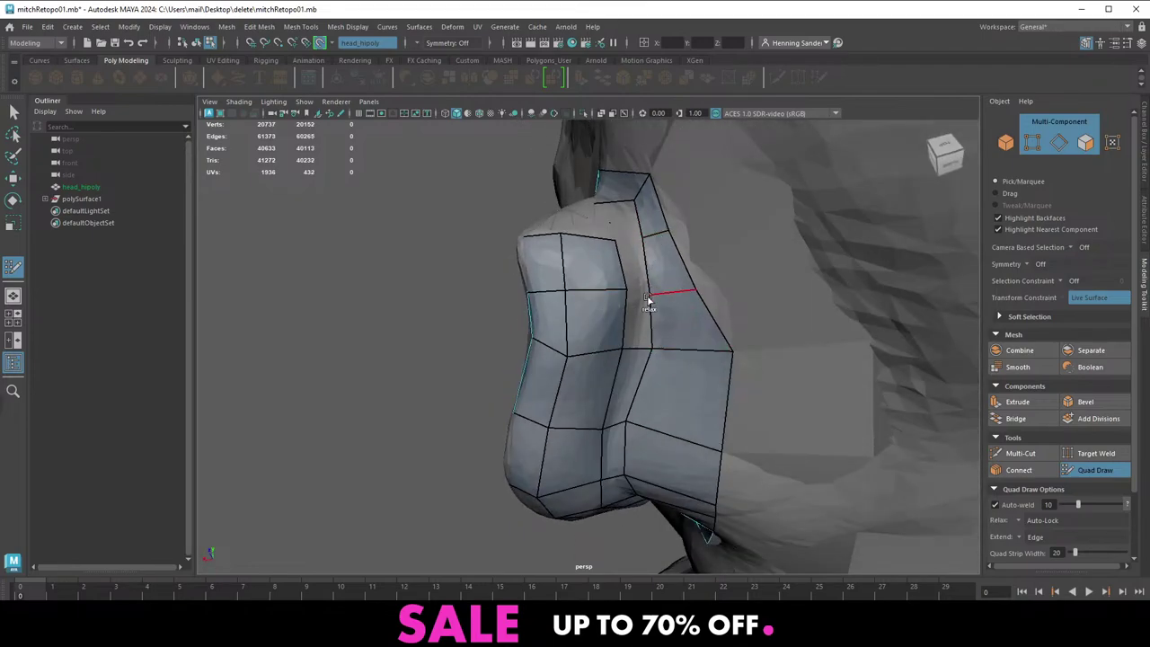
{"action": "left_click", "coordinate": [640, 314], "text": "shift"}
{"action": "left_click", "coordinate": [634, 264], "text": "shift"}
Extrude a quad from the top edge of the helix rim onto the ear's upper surface
{"action": "left_click_drag", "start_coordinate": [618, 242], "coordinate": [683, 313], "text": "alt"}
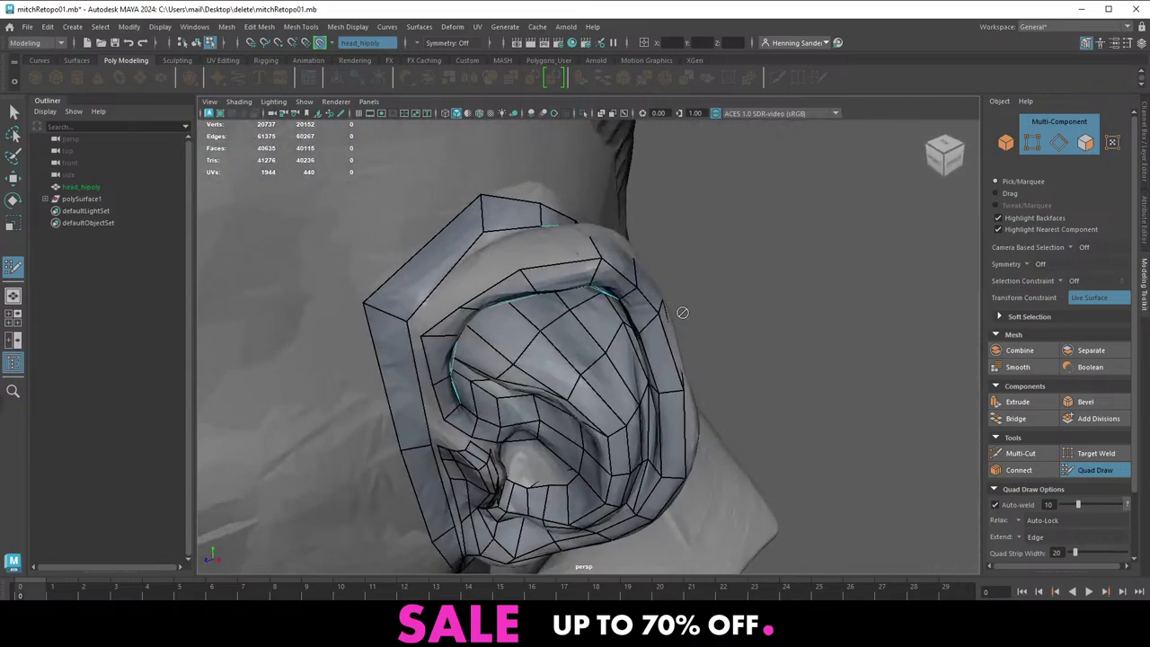
{"action": "middle_click_drag", "start_coordinate": [616, 212], "coordinate": [626, 313], "text": "alt"}
{"action": "mouse_move", "coordinate": [626, 313]}
{"action": "left_mouse_down", "text": "alt"}
{"action": "mouse_move", "coordinate": [624, 435]}
{"action": "mouse_move", "coordinate": [568, 410]}
{"action": "left_mouse_up", "text": "alt"}
{"action": "key", "text": "ctrl+z"}
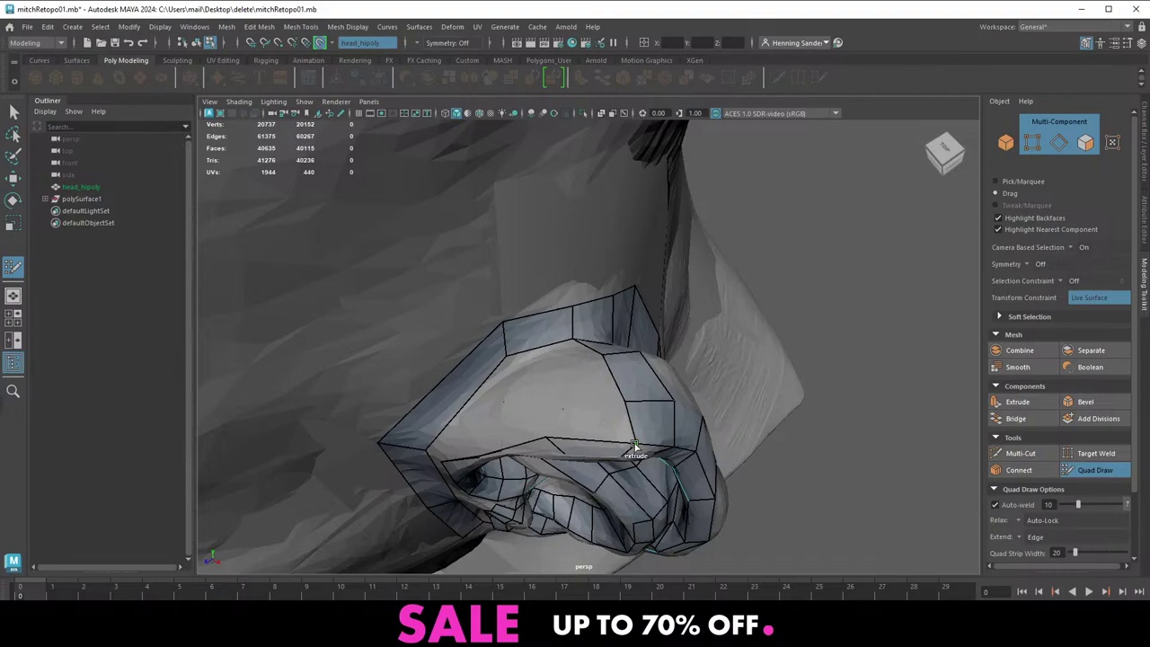
{"action": "left_click_drag", "start_coordinate": [635, 446], "coordinate": [546, 408]}
{"action": "middle_click_drag", "start_coordinate": [543, 422], "coordinate": [607, 402], "text": "alt"}
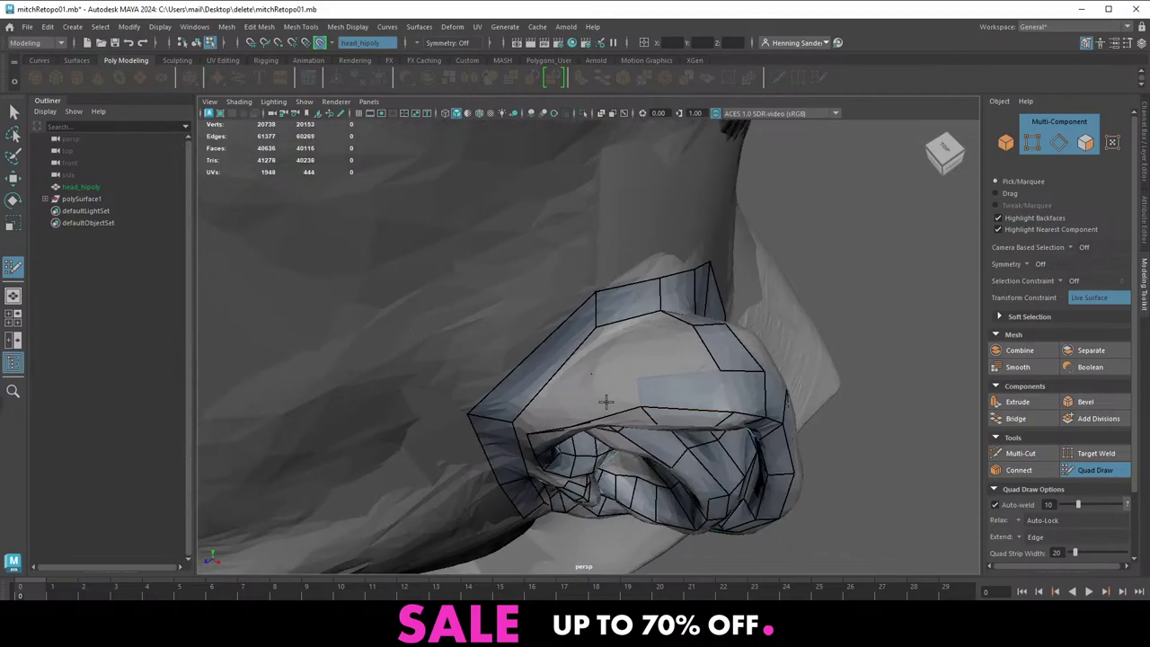
Continue the outer strip forward along the upper front helix with two more quads
{"action": "left_click_drag", "start_coordinate": [607, 401], "coordinate": [580, 343], "text": "alt"}
{"action": "right_click_drag", "start_coordinate": [579, 343], "coordinate": [606, 349], "text": "alt"}
{"action": "mouse_move", "coordinate": [651, 381]}
{"action": "left_mouse_down", "text": "alt"}
{"action": "mouse_move", "coordinate": [552, 343]}
{"action": "mouse_move", "coordinate": [639, 388]}
{"action": "left_mouse_up", "text": "alt"}
{"action": "mouse_move", "coordinate": [700, 366]}
{"action": "left_mouse_down"}
{"action": "mouse_move", "coordinate": [665, 373]}
{"action": "mouse_move", "coordinate": [670, 346]}
{"action": "mouse_move", "coordinate": [689, 354]}
{"action": "left_mouse_up"}
{"action": "key", "text": "ctrl+z"}
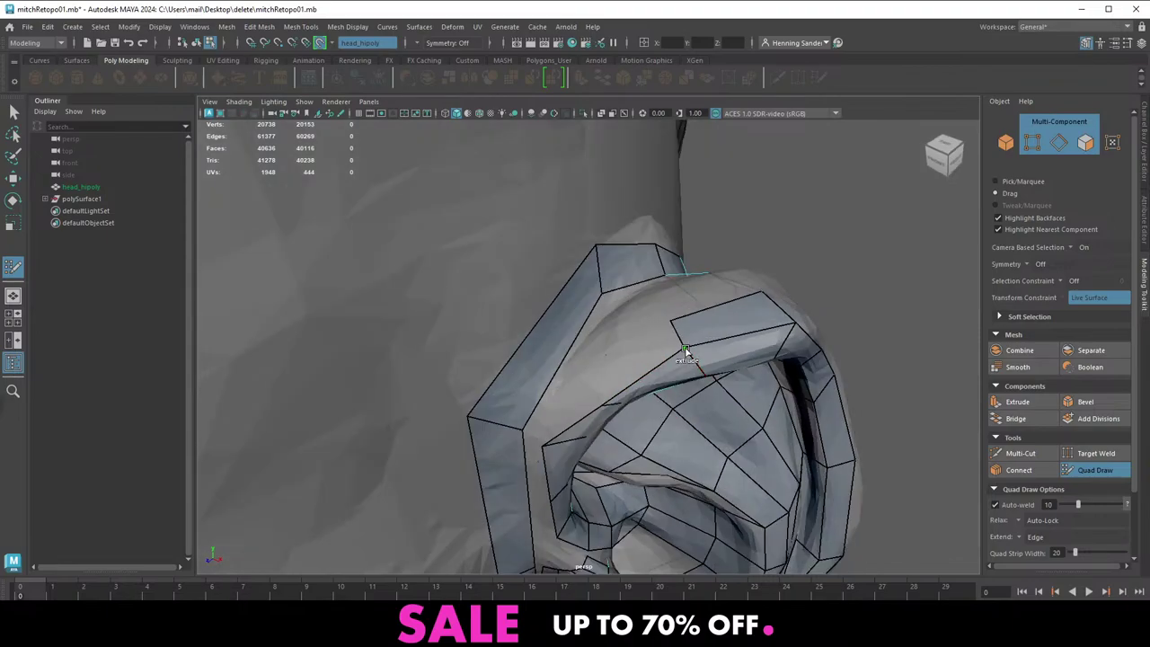
{"action": "left_click_drag", "start_coordinate": [588, 390], "coordinate": [618, 338], "text": "alt"}
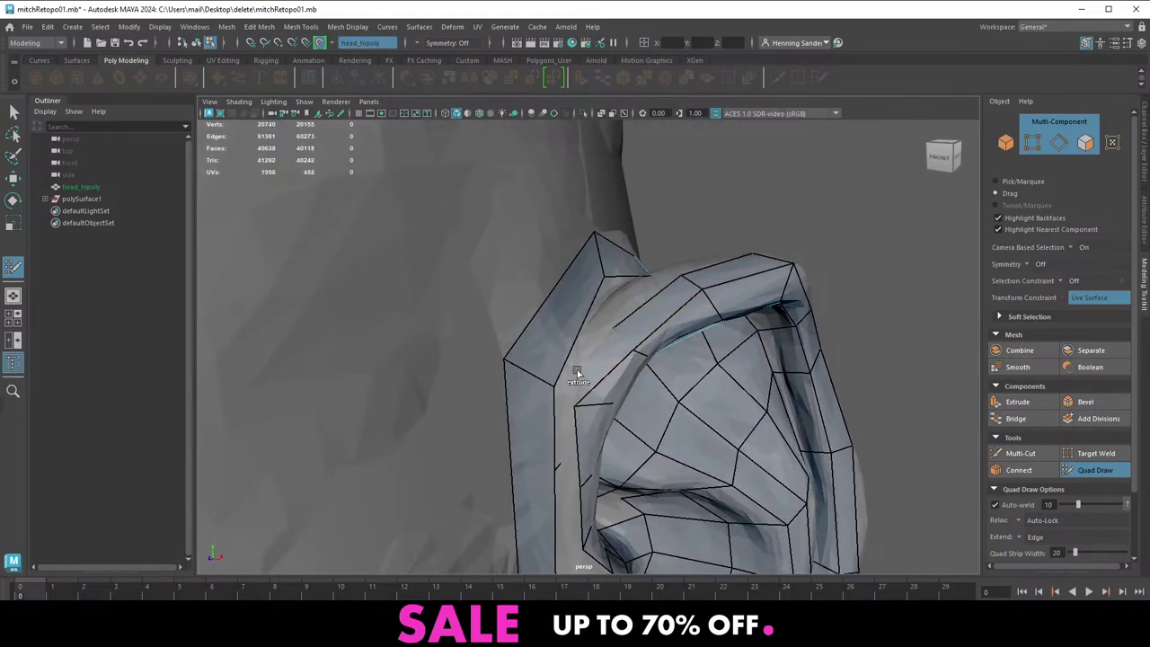
{"action": "left_click_drag", "start_coordinate": [576, 407], "coordinate": [554, 361], "text": "alt"}
Examine the helix strips and the remaining gap in front of the ear from the side and front
{"action": "scroll", "coordinate": [619, 358], "scroll_direction": "down", "scroll_amount": 5}
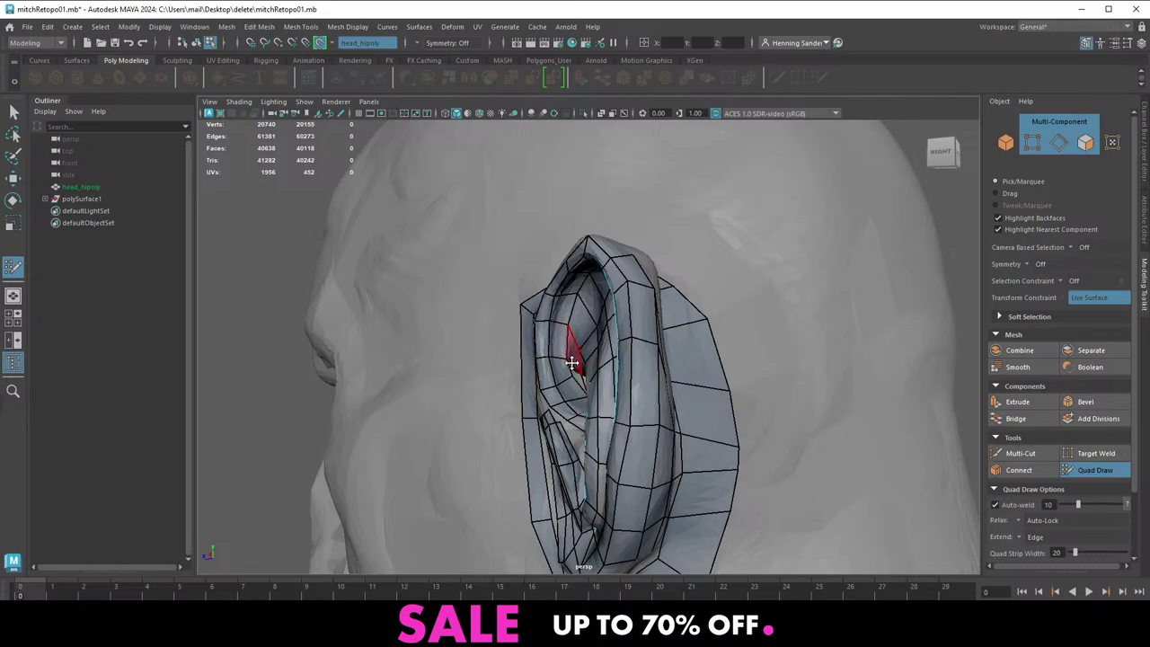
{"action": "left_click_drag", "start_coordinate": [571, 362], "coordinate": [661, 458], "text": "alt"}
{"action": "middle_click_drag", "start_coordinate": [612, 433], "coordinate": [588, 388], "text": "alt"}
{"action": "left_click_drag", "start_coordinate": [568, 368], "coordinate": [536, 396], "text": "alt"}
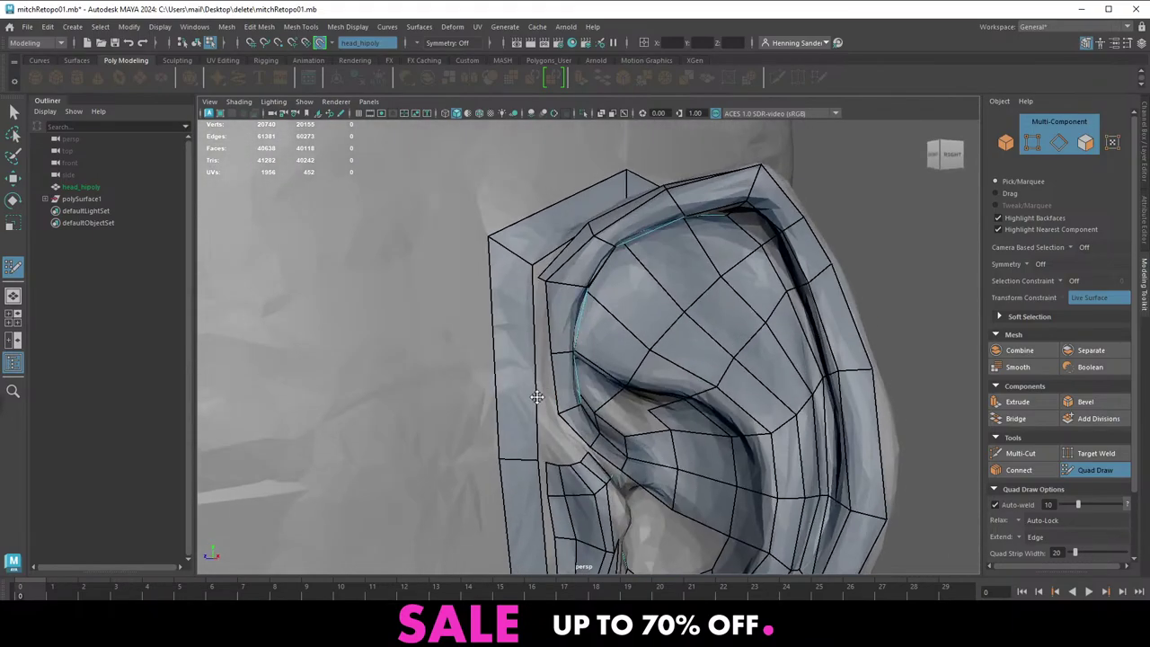
Insert two edge loops across the long face strip in front of the ear to match the ear's edge spacing
{"action": "left_click", "coordinate": [538, 353], "text": "ctrl"}
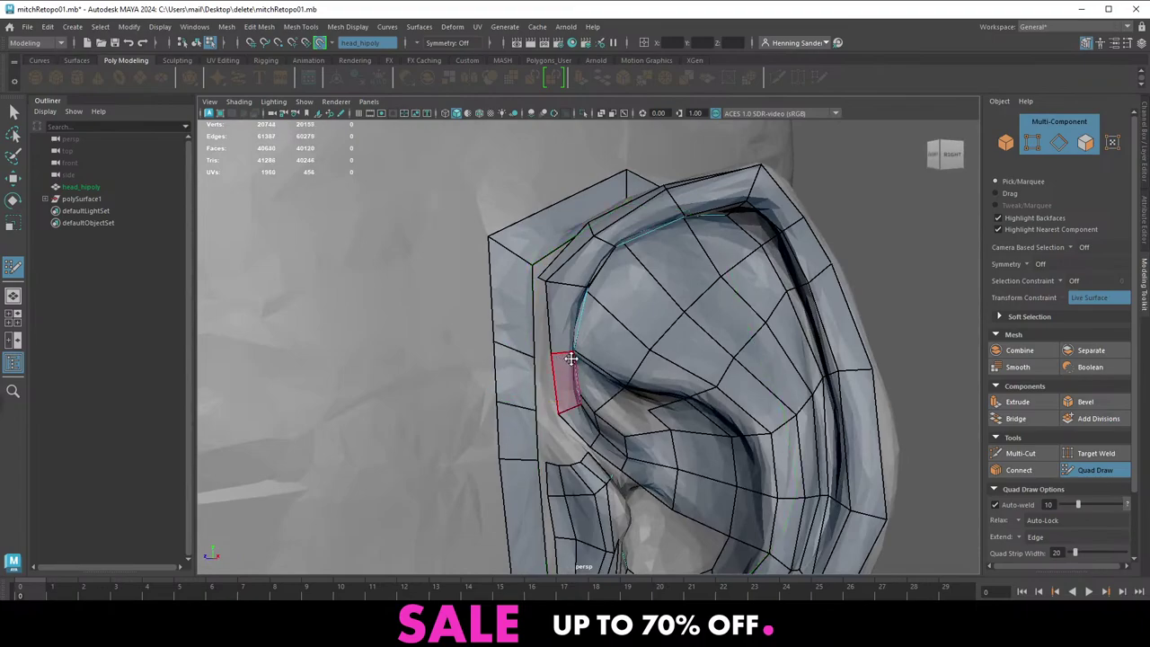
{"action": "left_click_drag", "start_coordinate": [569, 358], "coordinate": [539, 324], "text": "alt"}
Switch to the browser and open the Realistic Character Portrait Masterclass product from the FlippedNormals Exclusives store in a new tab
{"action": "key", "text": "alt+Tab"}
{"action": "left_click", "coordinate": [520, 188]}
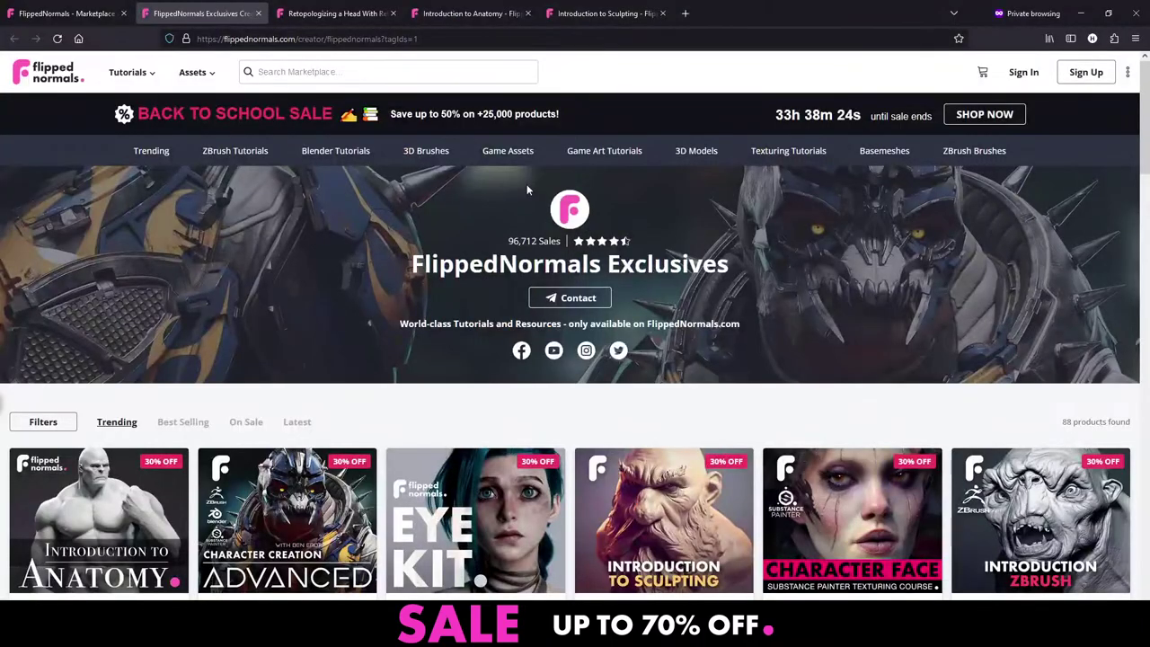
{"action": "middle_click", "coordinate": [657, 500]}
{"action": "middle_click", "coordinate": [351, 9]}
{"action": "scroll", "coordinate": [472, 423], "scroll_direction": "down", "scroll_amount": 5}
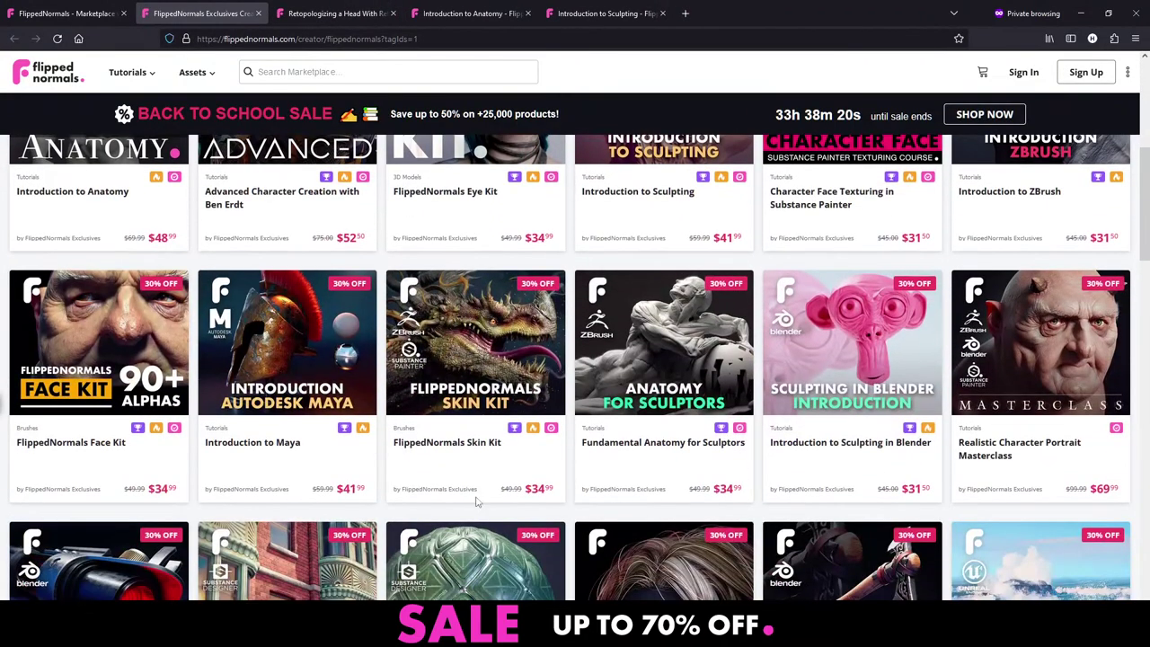
{"action": "middle_click", "coordinate": [980, 359]}
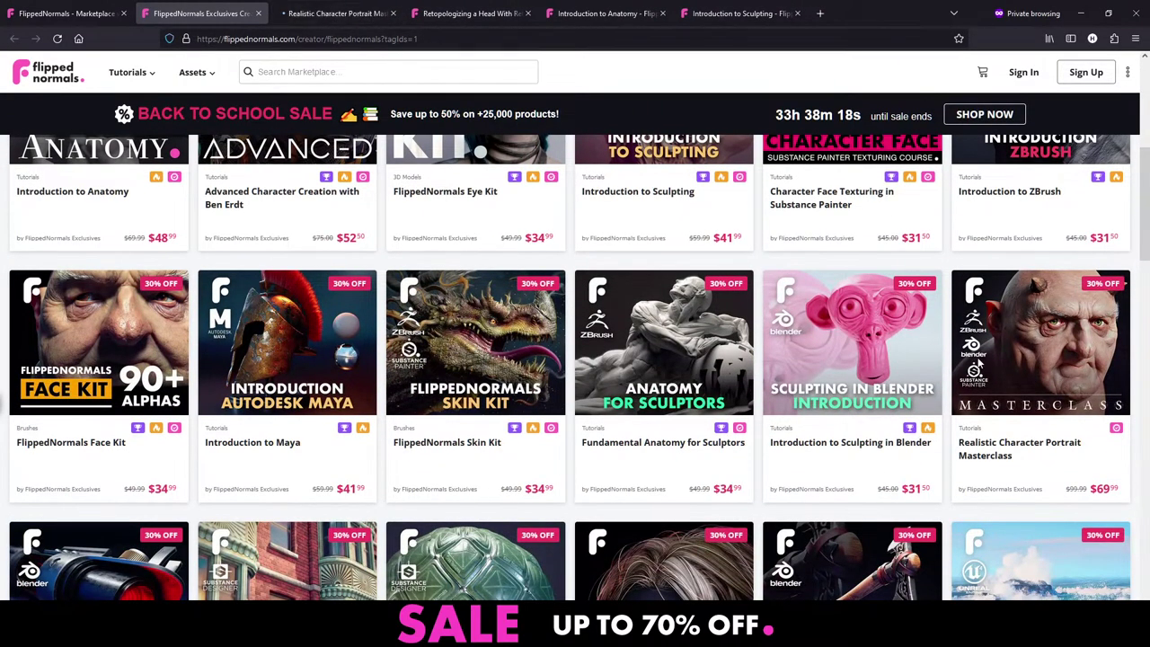
{"action": "key", "text": "ctrl+Tab"}
{"action": "scroll", "coordinate": [91, 449], "scroll_direction": "down", "scroll_amount": 3}
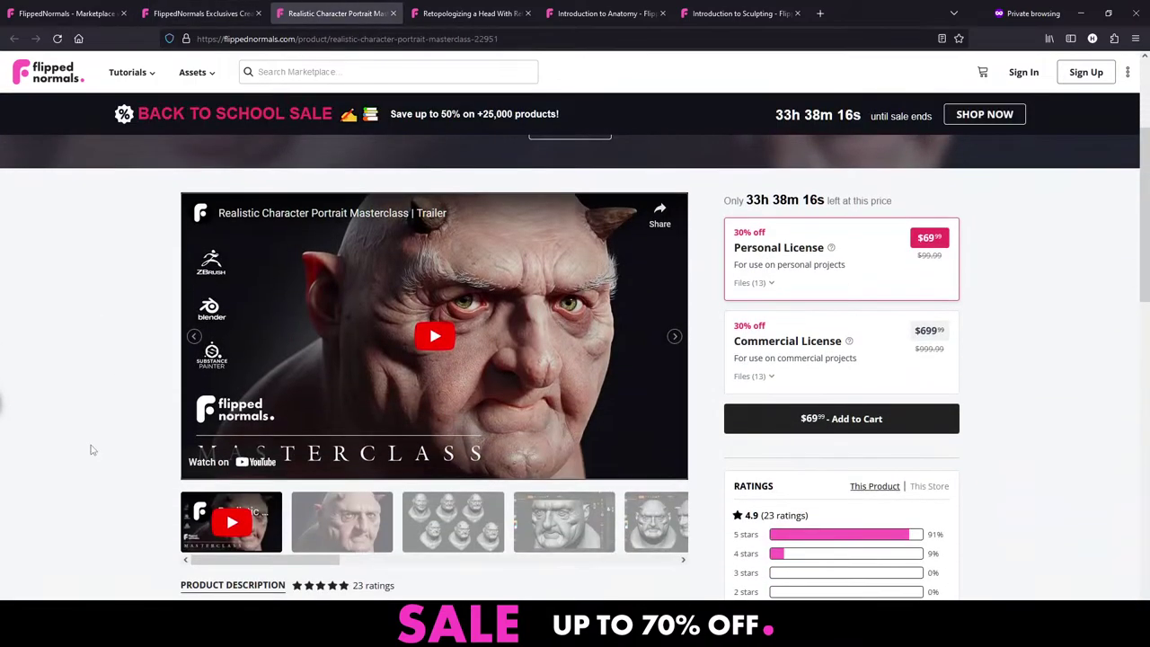
Look through the masterclass's gallery images in the enlarged view
{"action": "key", "text": "Right"}
{"action": "key", "text": "f"}
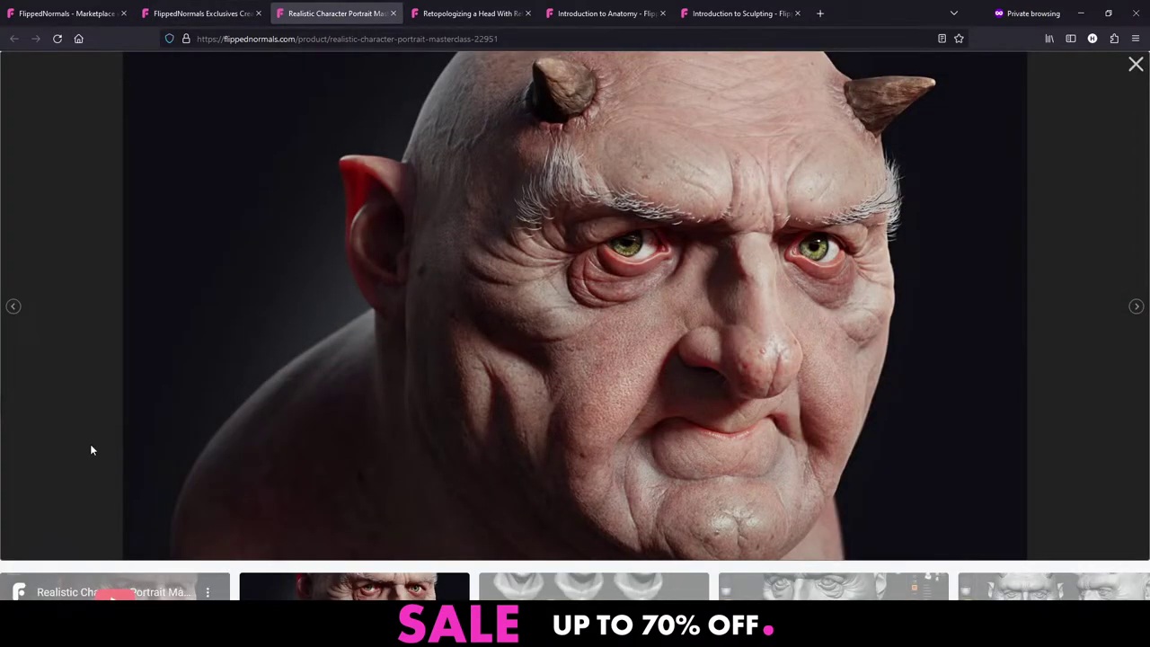
{"action": "key", "text": "Escape"}
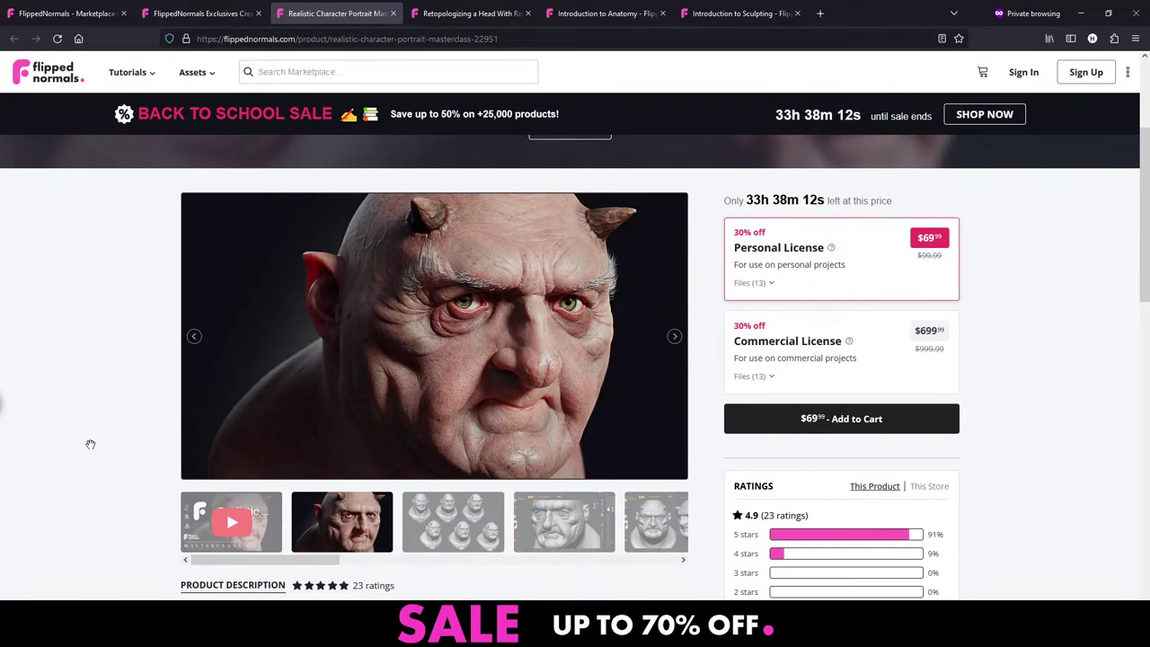
{"action": "key", "text": "f"}
{"action": "key", "text": "Right"}
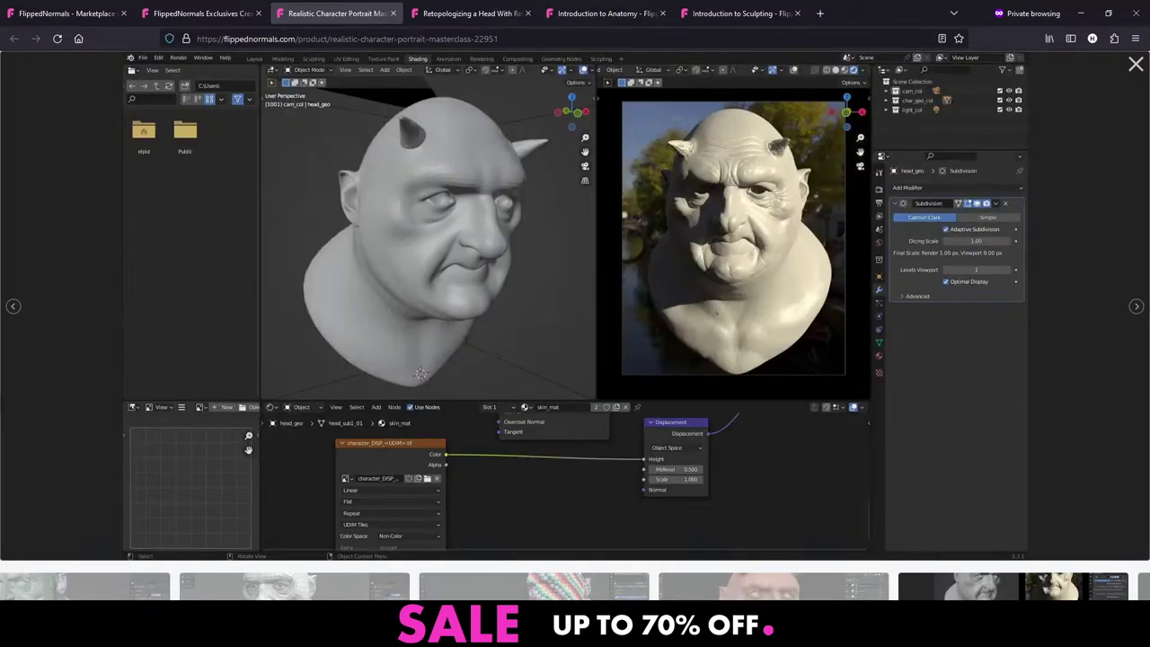
{"action": "key", "text": "Escape"}
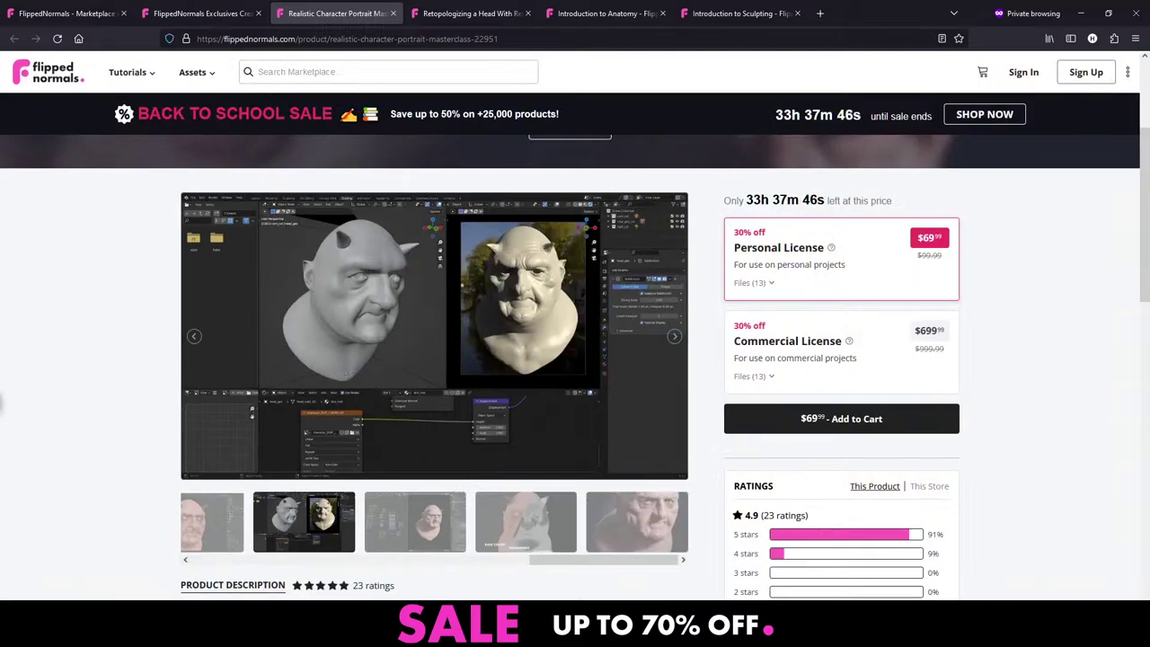
{"action": "left_click", "coordinate": [347, 38]}
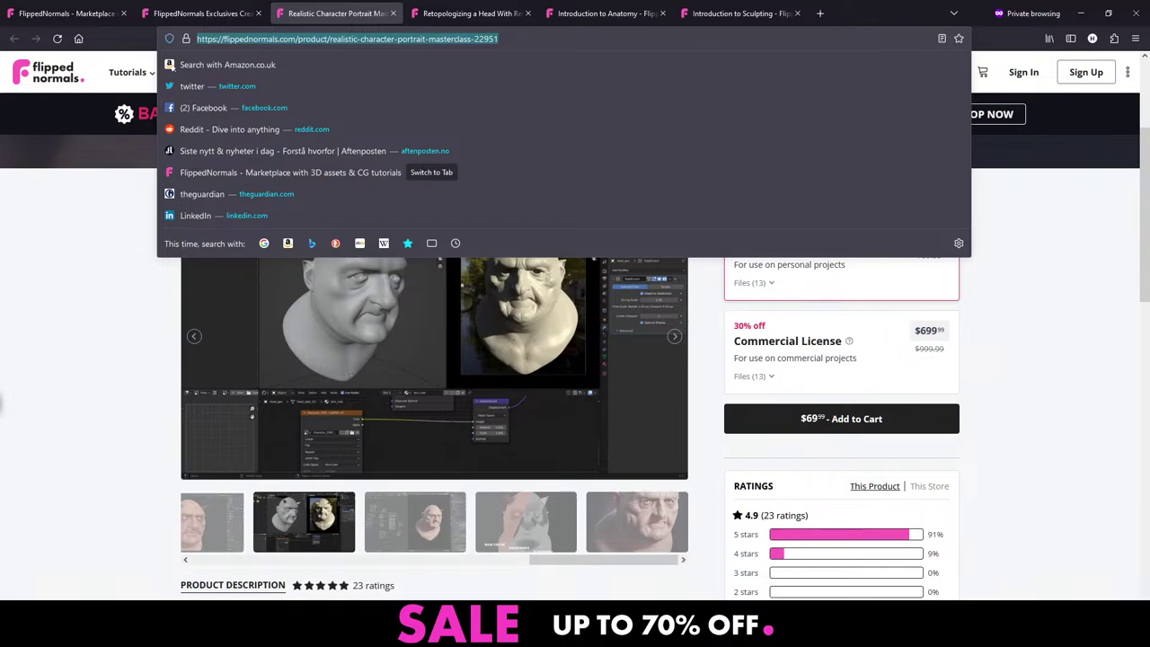
{"action": "right_click", "coordinate": [794, 415]}
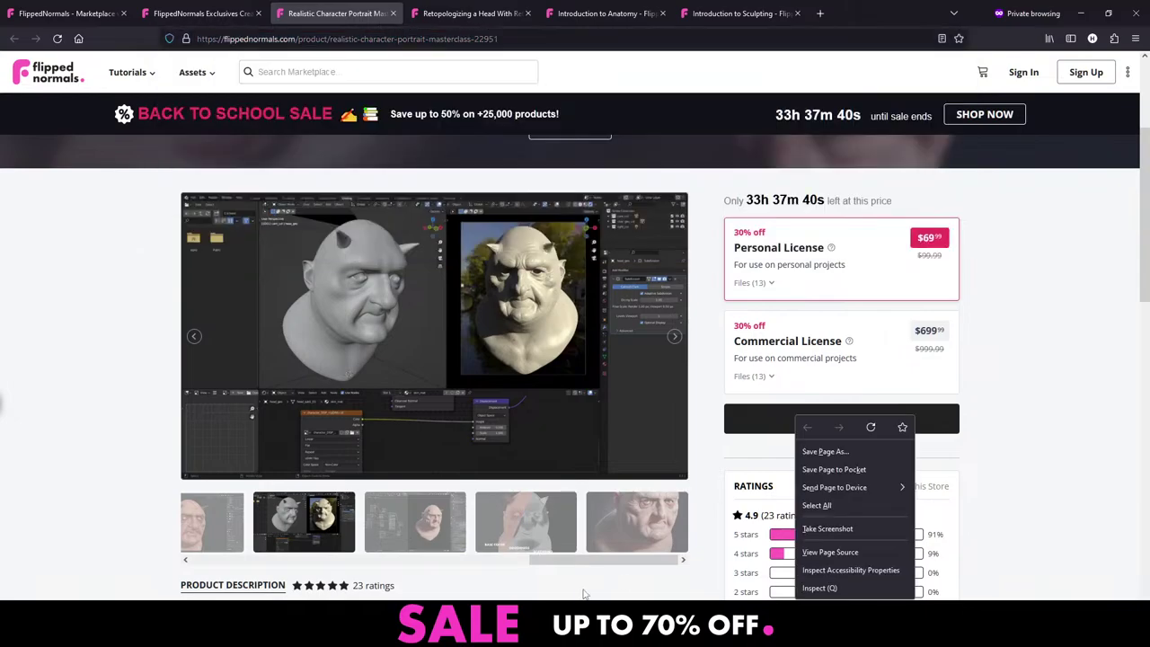
{"action": "key", "text": "Escape"}
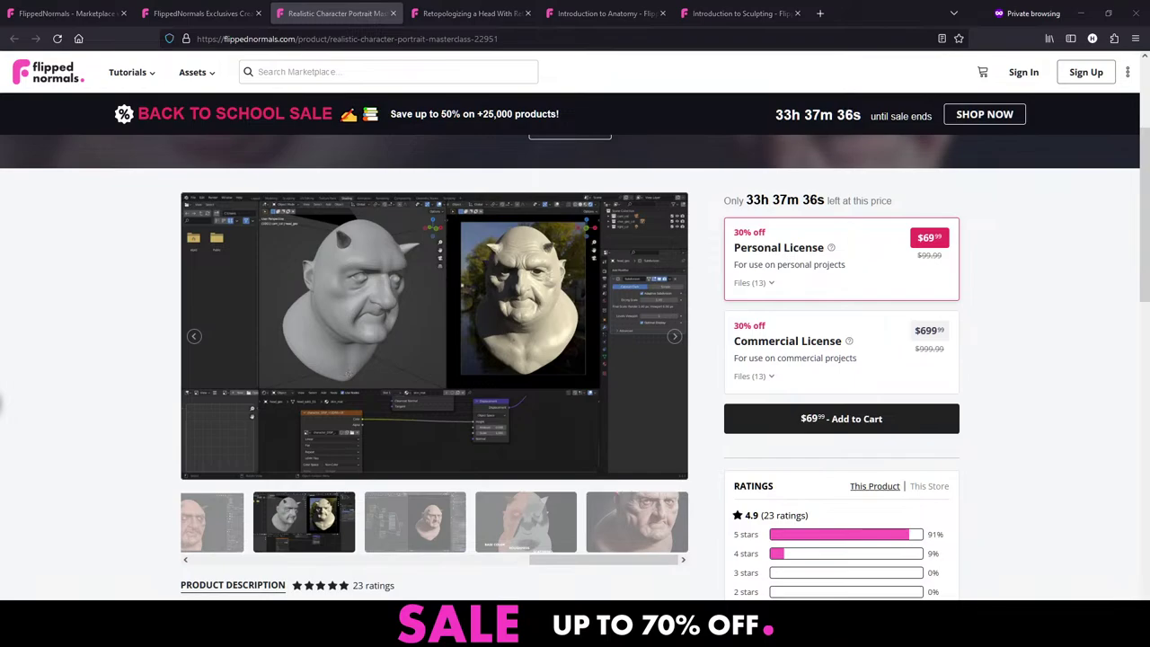
Switch back to Maya and examine the gaps in the ear's retopology mesh from the side, behind and above
{"action": "key", "text": "alt+Tab"}
{"action": "left_click", "coordinate": [736, 211], "text": "alt"}
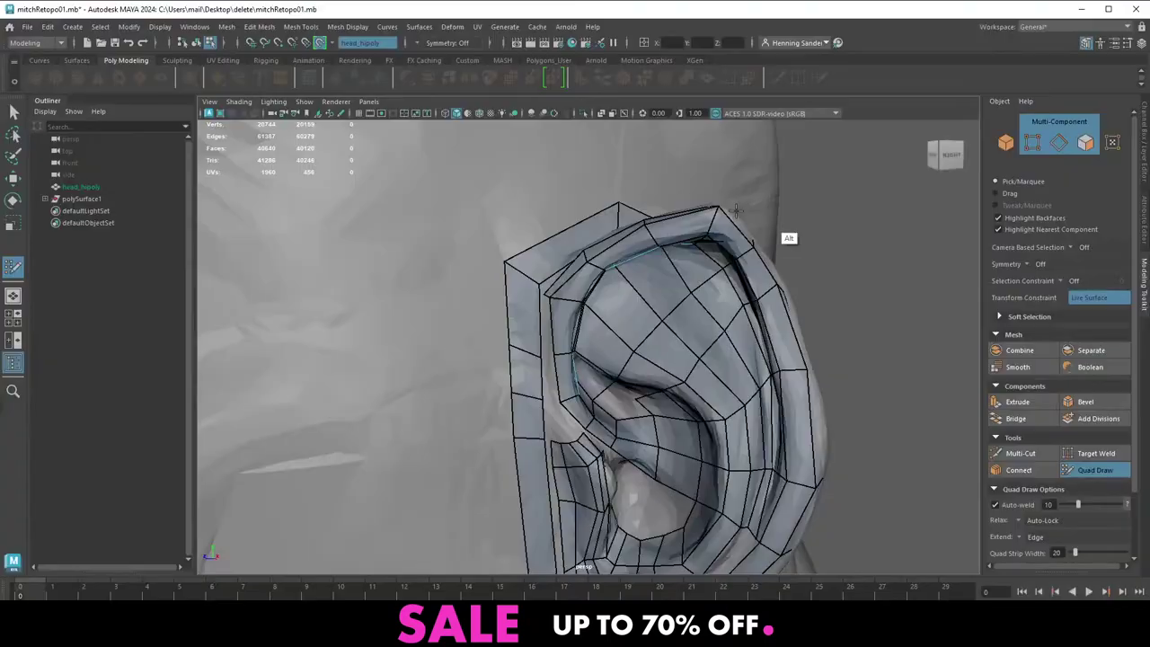
{"action": "left_click_drag", "start_coordinate": [626, 385], "coordinate": [592, 374], "text": "alt"}
{"action": "right_click_drag", "start_coordinate": [593, 374], "coordinate": [565, 403], "text": "alt"}
{"action": "left_click_drag", "start_coordinate": [566, 403], "coordinate": [500, 322], "text": "alt"}
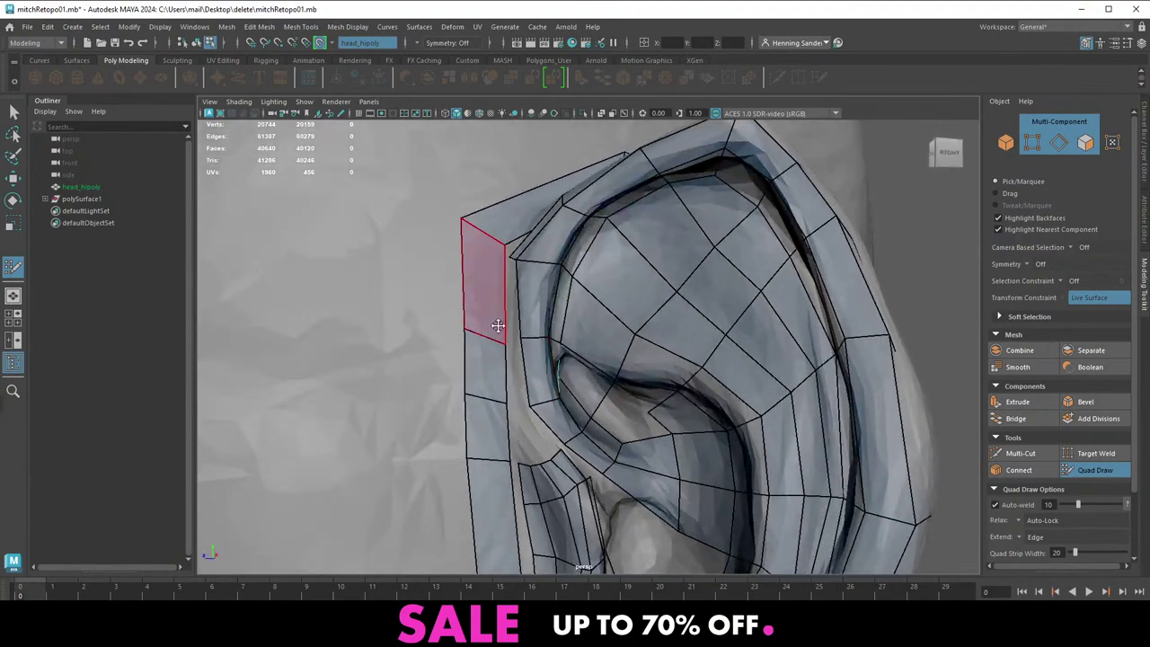
{"action": "right_click_drag", "start_coordinate": [547, 339], "coordinate": [275, 241], "text": "alt"}
{"action": "left_click_drag", "start_coordinate": [557, 342], "coordinate": [476, 387], "text": "alt"}
{"action": "right_click_drag", "start_coordinate": [476, 386], "coordinate": [680, 431], "text": "alt"}
{"action": "left_click_drag", "start_coordinate": [680, 431], "coordinate": [574, 385], "text": "alt"}
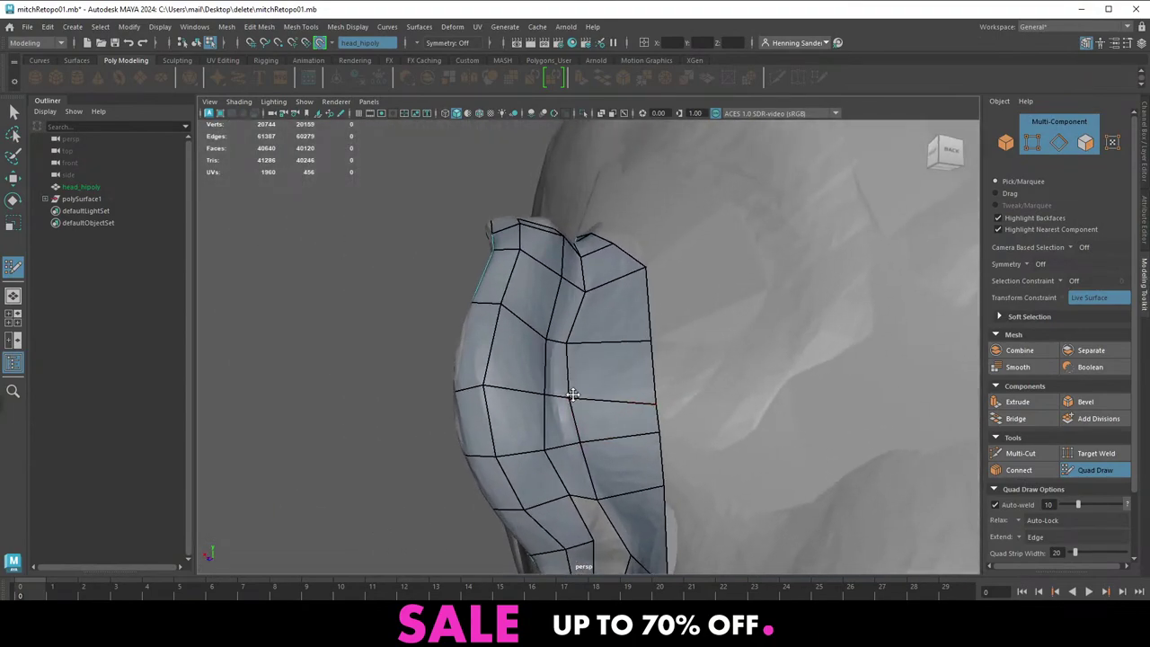
{"action": "left_click_drag", "start_coordinate": [544, 340], "coordinate": [501, 367], "text": "alt"}
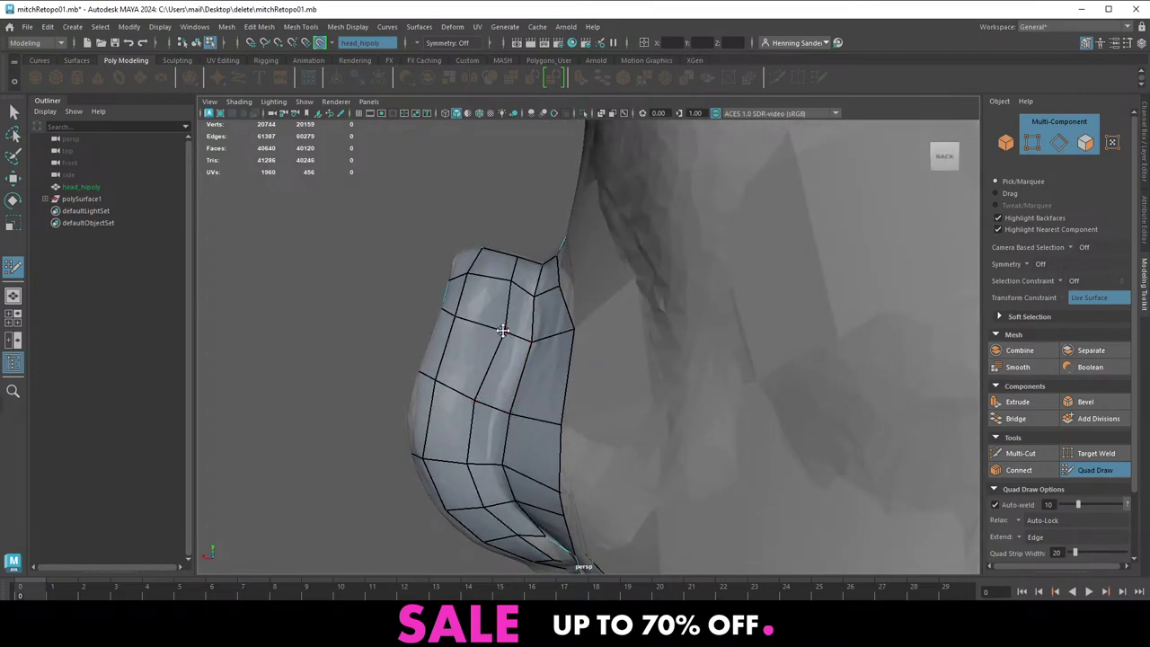
{"action": "mouse_move", "coordinate": [503, 330]}
{"action": "left_mouse_down", "text": "alt"}
{"action": "mouse_move", "coordinate": [549, 319]}
{"action": "mouse_move", "coordinate": [637, 329]}
{"action": "mouse_move", "coordinate": [632, 361]}
{"action": "mouse_move", "coordinate": [556, 422]}
{"action": "mouse_move", "coordinate": [608, 424]}
{"action": "mouse_move", "coordinate": [588, 389]}
{"action": "mouse_move", "coordinate": [575, 414]}
{"action": "left_mouse_up", "text": "alt"}
{"action": "left_click_drag", "start_coordinate": [584, 464], "coordinate": [482, 424]}
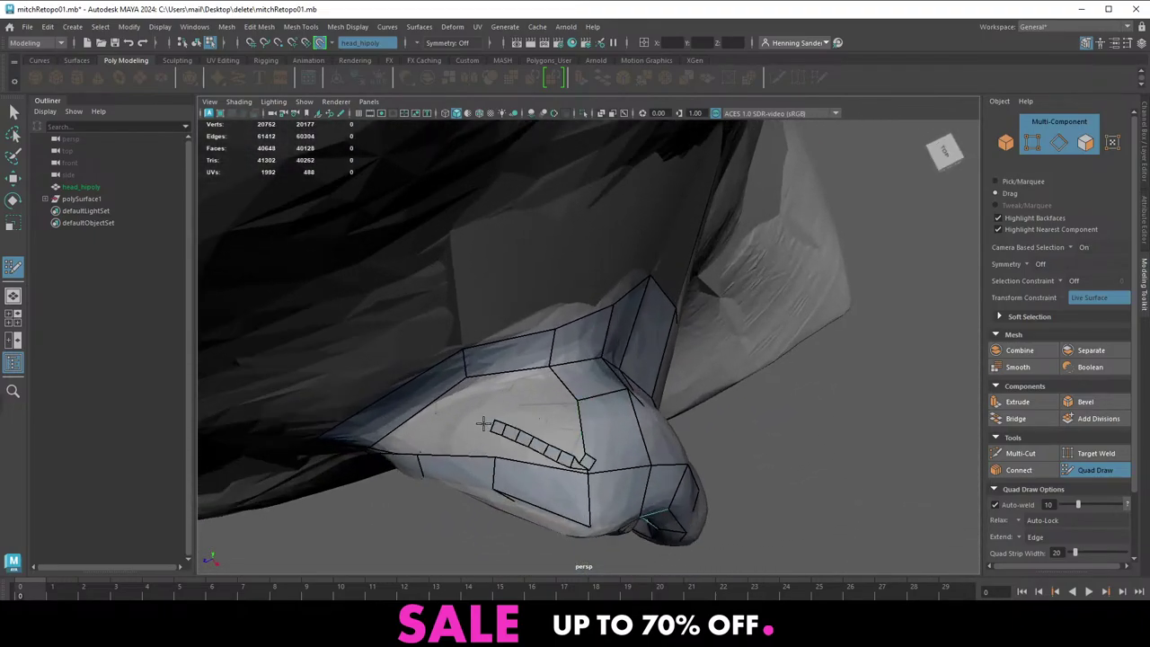
{"action": "key", "text": "ctrl+z"}
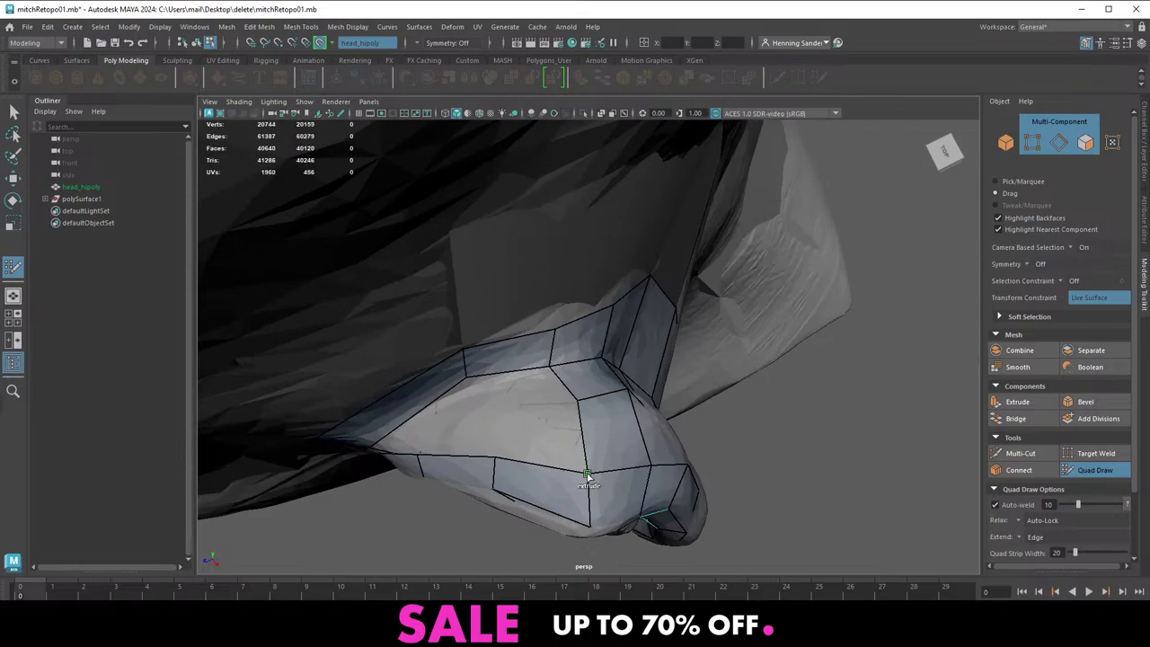
{"action": "mouse_move", "coordinate": [588, 475]}
{"action": "left_mouse_down"}
{"action": "mouse_move", "coordinate": [488, 430]}
{"action": "mouse_move", "coordinate": [549, 414]}
{"action": "mouse_move", "coordinate": [491, 391]}
{"action": "mouse_move", "coordinate": [440, 436]}
{"action": "mouse_move", "coordinate": [547, 387]}
{"action": "left_mouse_up"}
{"action": "key", "text": "ctrl+z"}
Extend the border edge on top of the helix with Quad Draw and fill the open quad beside the outer strip
{"action": "middle_click_drag", "start_coordinate": [547, 386], "coordinate": [554, 398], "text": "alt"}
{"action": "left_click_drag", "start_coordinate": [551, 407], "coordinate": [483, 422]}
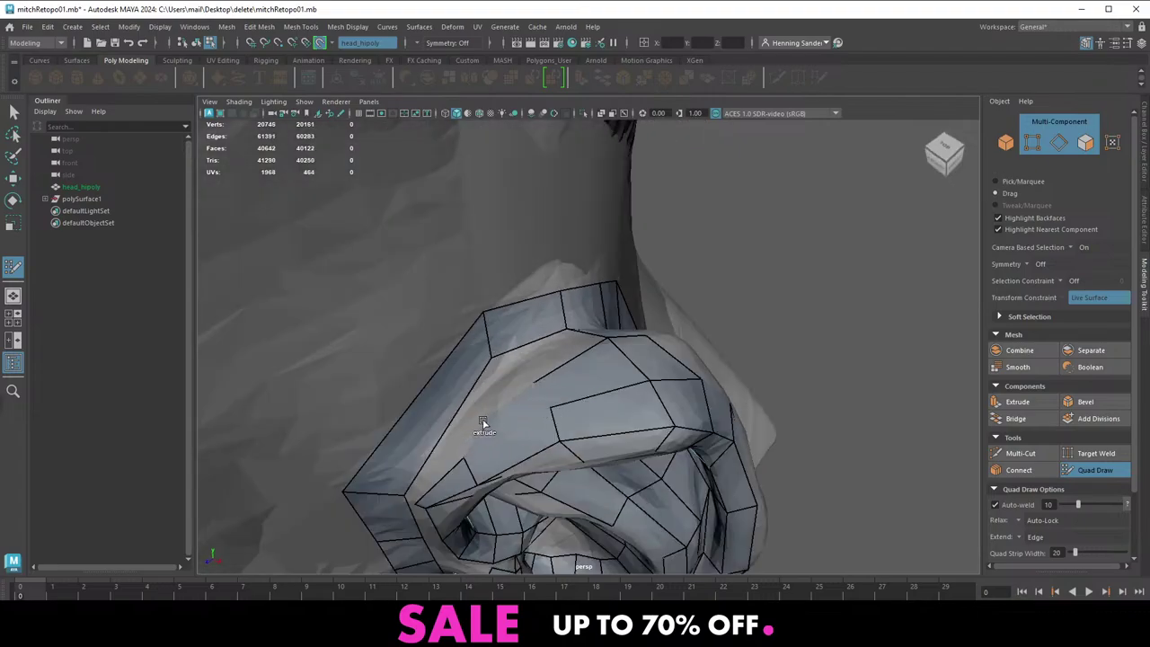
{"action": "middle_click_drag", "start_coordinate": [539, 403], "coordinate": [559, 324], "text": "alt"}
{"action": "left_click_drag", "start_coordinate": [552, 337], "coordinate": [530, 334], "text": "alt"}
{"action": "right_click_drag", "start_coordinate": [530, 334], "coordinate": [584, 342], "text": "alt"}
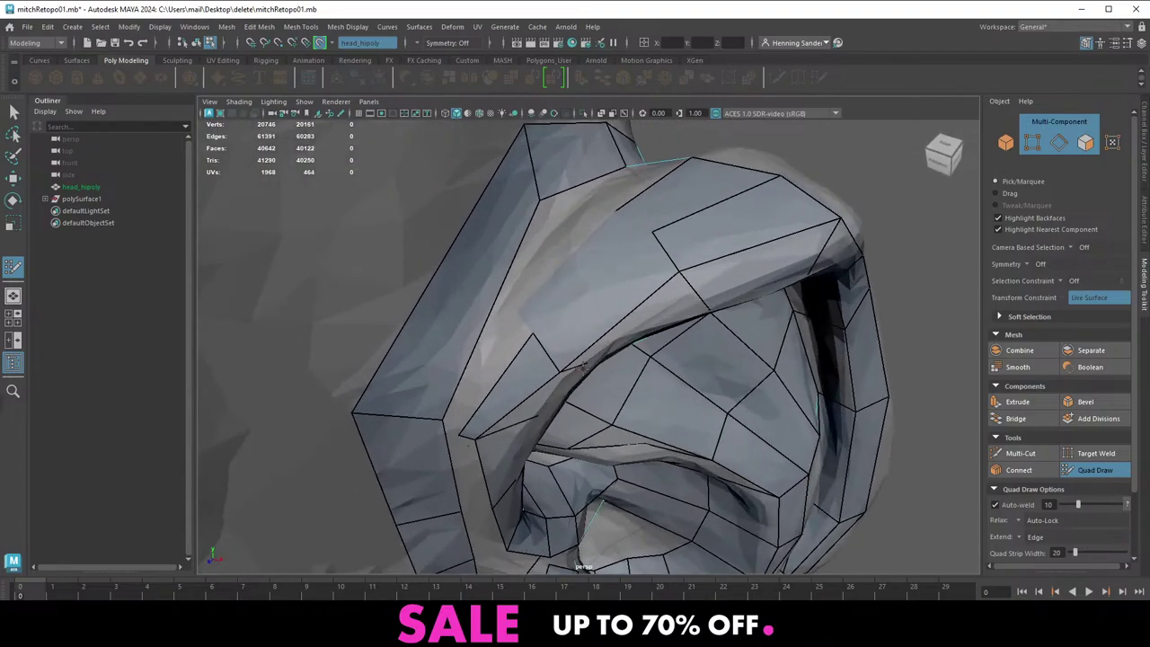
{"action": "left_click_drag", "start_coordinate": [584, 314], "coordinate": [620, 359], "text": "alt"}
{"action": "mouse_move", "coordinate": [650, 295]}
{"action": "left_mouse_down", "text": "alt"}
{"action": "mouse_move", "coordinate": [667, 284]}
{"action": "mouse_move", "coordinate": [650, 315]}
{"action": "left_mouse_up", "text": "alt"}
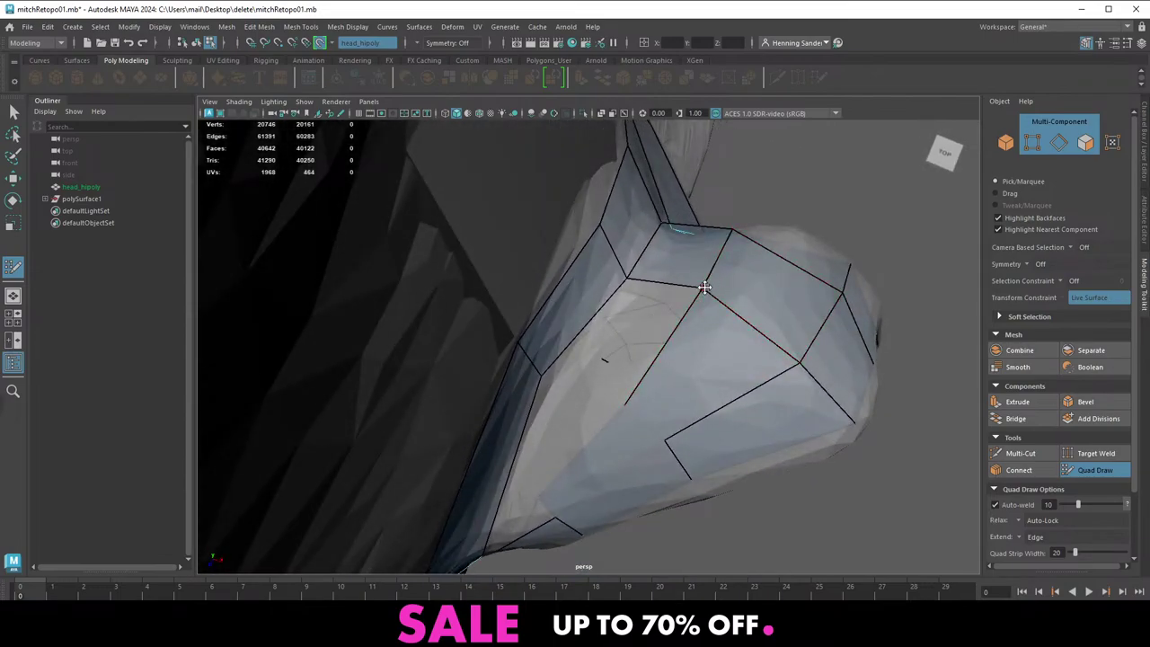
{"action": "left_click", "coordinate": [623, 347], "text": "shift"}
Insert an edge loop across the outer strip above the ear's front and adjust its inner vertex to follow the helix
{"action": "mouse_move", "coordinate": [585, 424]}
{"action": "left_mouse_down", "text": "alt"}
{"action": "mouse_move", "coordinate": [577, 386]}
{"action": "mouse_move", "coordinate": [552, 375]}
{"action": "left_mouse_up", "text": "alt"}
{"action": "left_click", "coordinate": [495, 249], "text": "ctrl"}
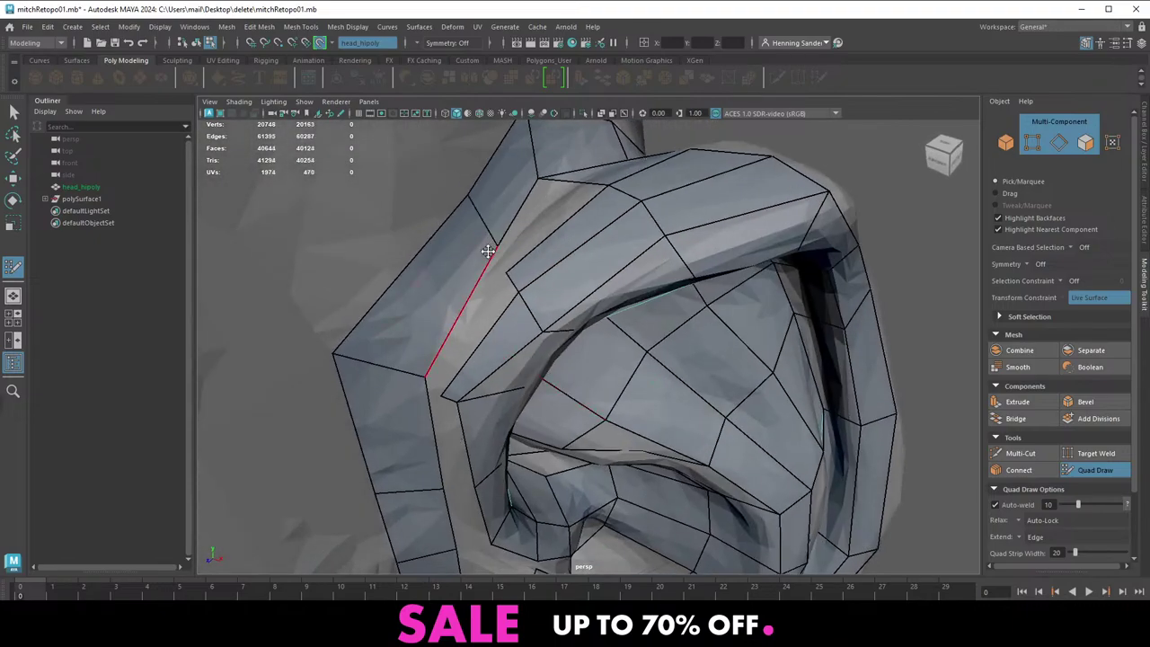
{"action": "left_click_drag", "start_coordinate": [494, 251], "coordinate": [484, 256]}
Fill the quad gaps between the outer strip and the ear, one at the upper helix and one at the ear's front edge
{"action": "mouse_move", "coordinate": [472, 198]}
{"action": "left_mouse_down", "text": "alt"}
{"action": "mouse_move", "coordinate": [449, 236]}
{"action": "mouse_move", "coordinate": [449, 282]}
{"action": "mouse_move", "coordinate": [482, 283]}
{"action": "left_mouse_up", "text": "alt"}
{"action": "left_click", "coordinate": [521, 286], "text": "shift"}
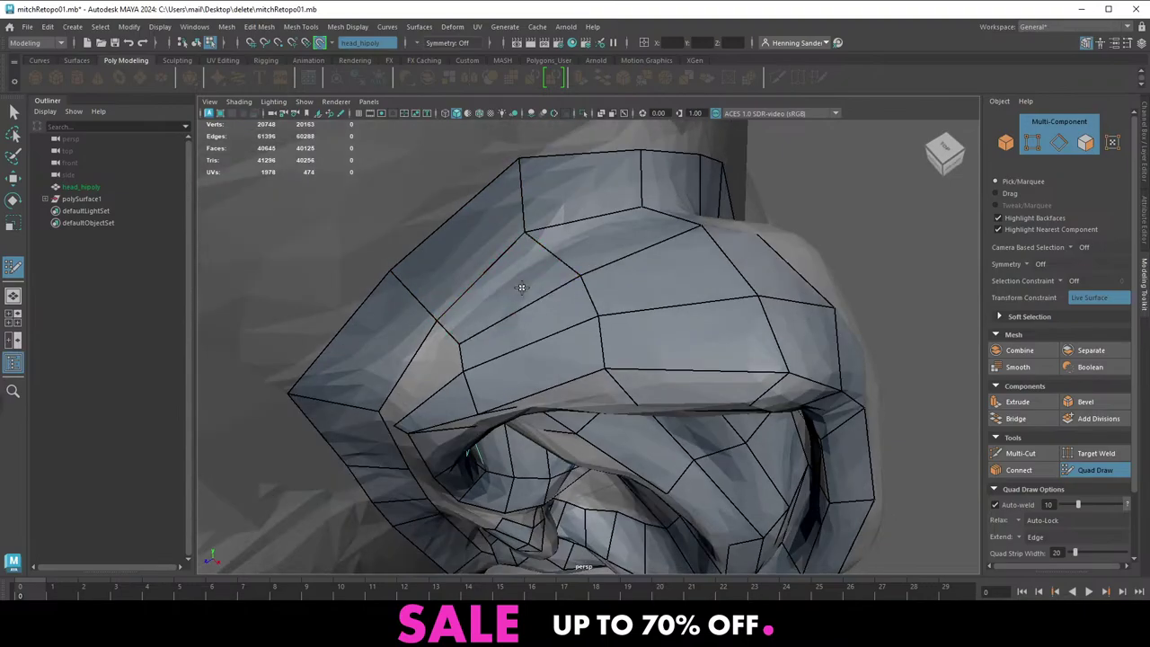
{"action": "mouse_move", "coordinate": [509, 372]}
{"action": "left_mouse_down", "text": "alt"}
{"action": "mouse_move", "coordinate": [480, 345]}
{"action": "mouse_move", "coordinate": [480, 288]}
{"action": "left_mouse_up", "text": "alt"}
{"action": "right_click_drag", "start_coordinate": [480, 287], "coordinate": [403, 292], "text": "alt"}
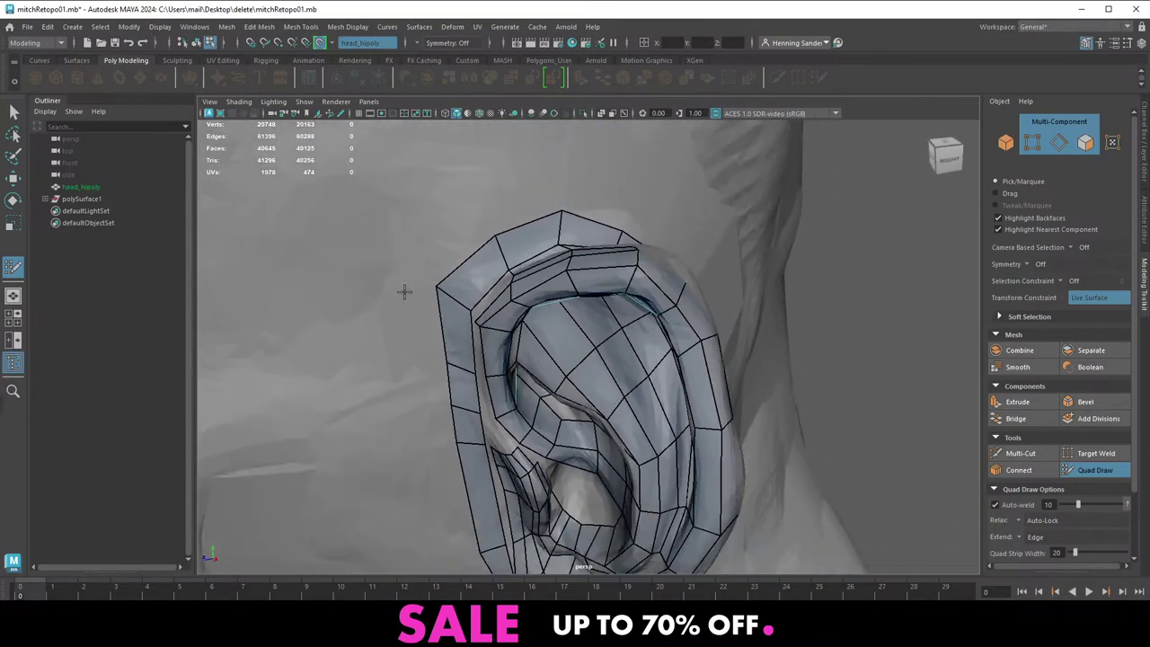
{"action": "mouse_move", "coordinate": [403, 292]}
{"action": "left_mouse_down", "text": "alt"}
{"action": "mouse_move", "coordinate": [493, 323]}
{"action": "mouse_move", "coordinate": [494, 355]}
{"action": "mouse_move", "coordinate": [470, 376]}
{"action": "left_mouse_up", "text": "alt"}
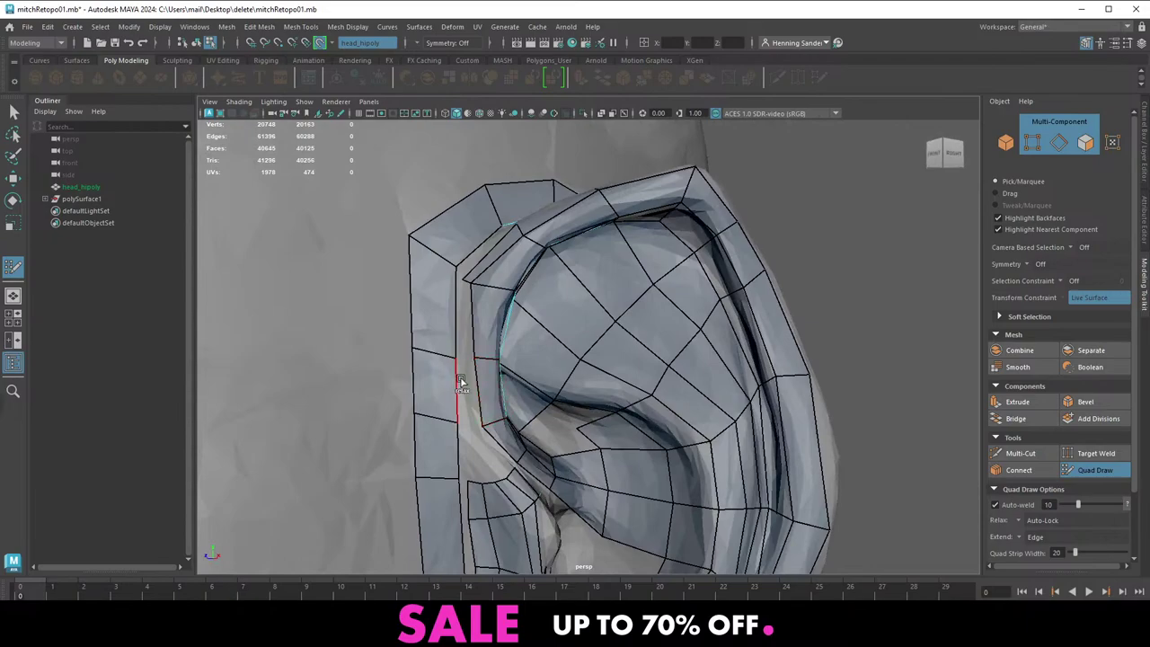
{"action": "left_click", "coordinate": [468, 385], "text": "shift"}
Leave Quad Draw and isolate the ear retopology mesh in the viewport
{"action": "right_click_drag", "start_coordinate": [468, 386], "coordinate": [423, 368], "text": "alt"}
{"action": "middle_click_drag", "start_coordinate": [423, 367], "coordinate": [419, 314], "text": "alt"}
{"action": "right_click_drag", "start_coordinate": [587, 401], "coordinate": [641, 342], "text": "alt"}
{"action": "key", "text": "w"}
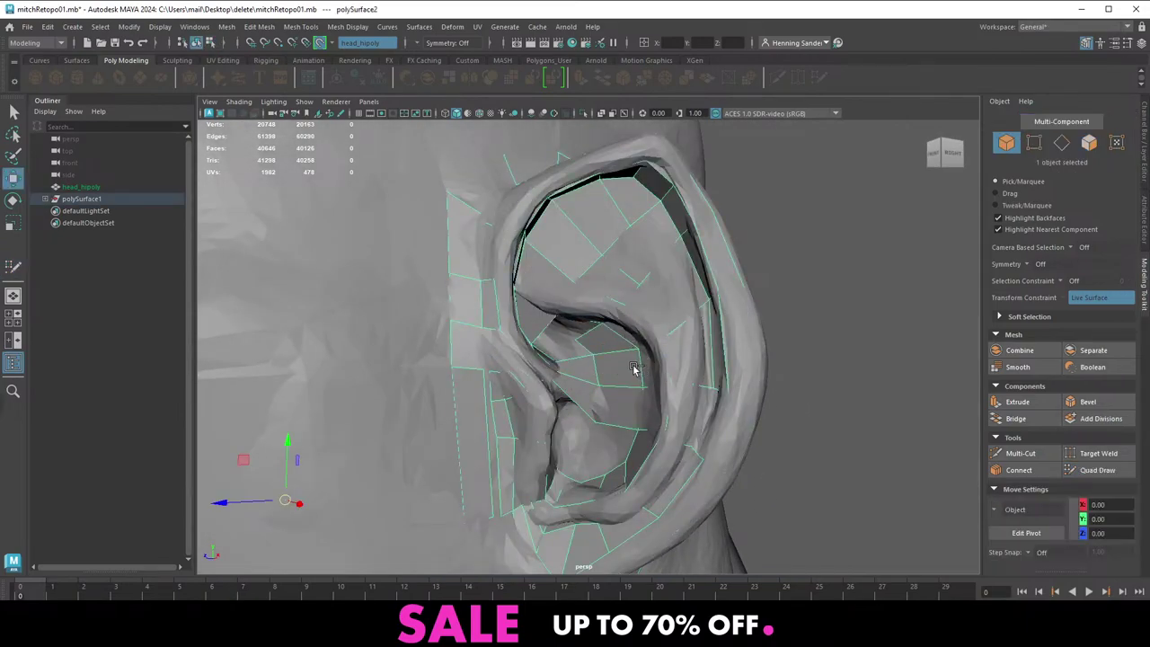
{"action": "key", "text": "ctrl+1"}
{"action": "left_click_drag", "start_coordinate": [643, 367], "coordinate": [599, 363], "text": "alt"}
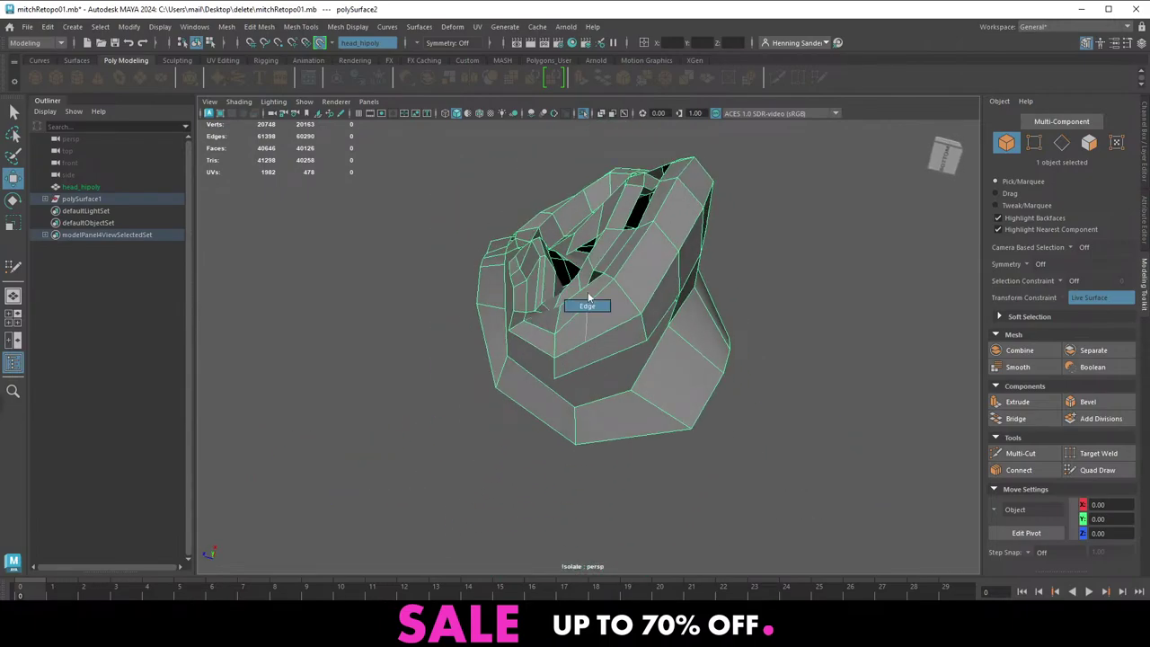
{"action": "left_click", "coordinate": [587, 363]}
{"action": "right_click_drag", "start_coordinate": [574, 334], "coordinate": [591, 490], "text": "shift"}
{"action": "left_click_drag", "start_coordinate": [546, 303], "coordinate": [611, 427], "text": "alt"}
{"action": "key", "text": "ctrl+z"}
{"action": "left_click", "coordinate": [546, 472]}
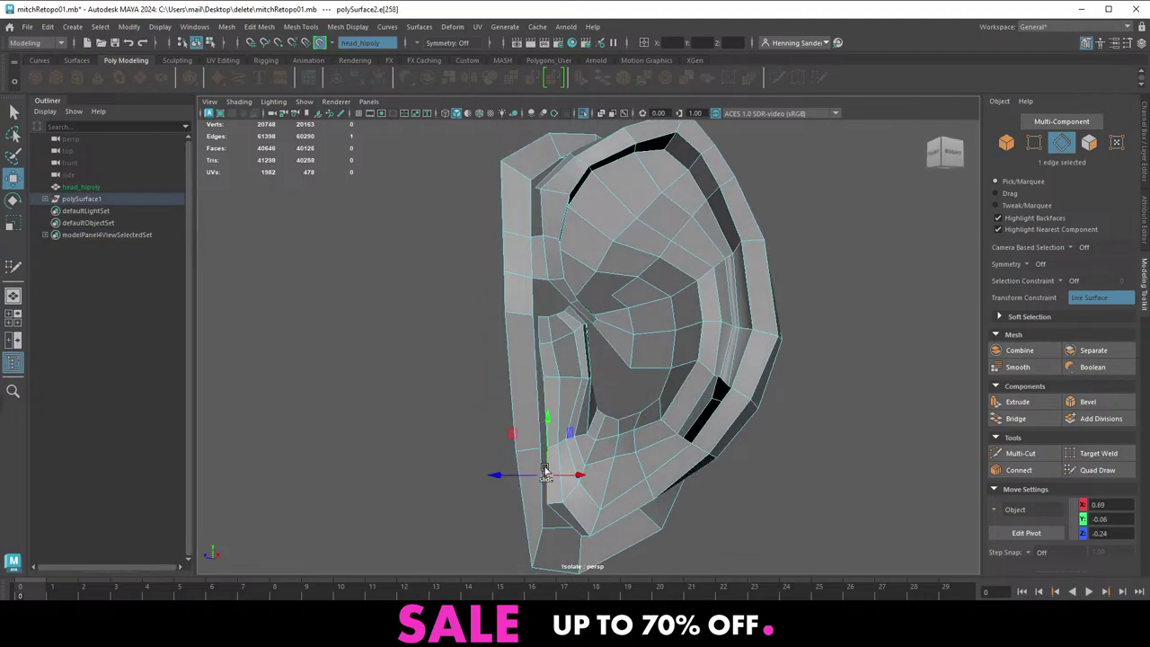
Cut a new edge across the front strip with Multi-Cut, level with the second row of the tragus faces
{"action": "middle_click_drag", "start_coordinate": [540, 369], "coordinate": [529, 357], "text": "alt"}
{"action": "right_click_drag", "start_coordinate": [529, 356], "coordinate": [524, 334], "text": "alt"}
{"action": "left_click_drag", "start_coordinate": [523, 332], "coordinate": [516, 333], "text": "alt"}
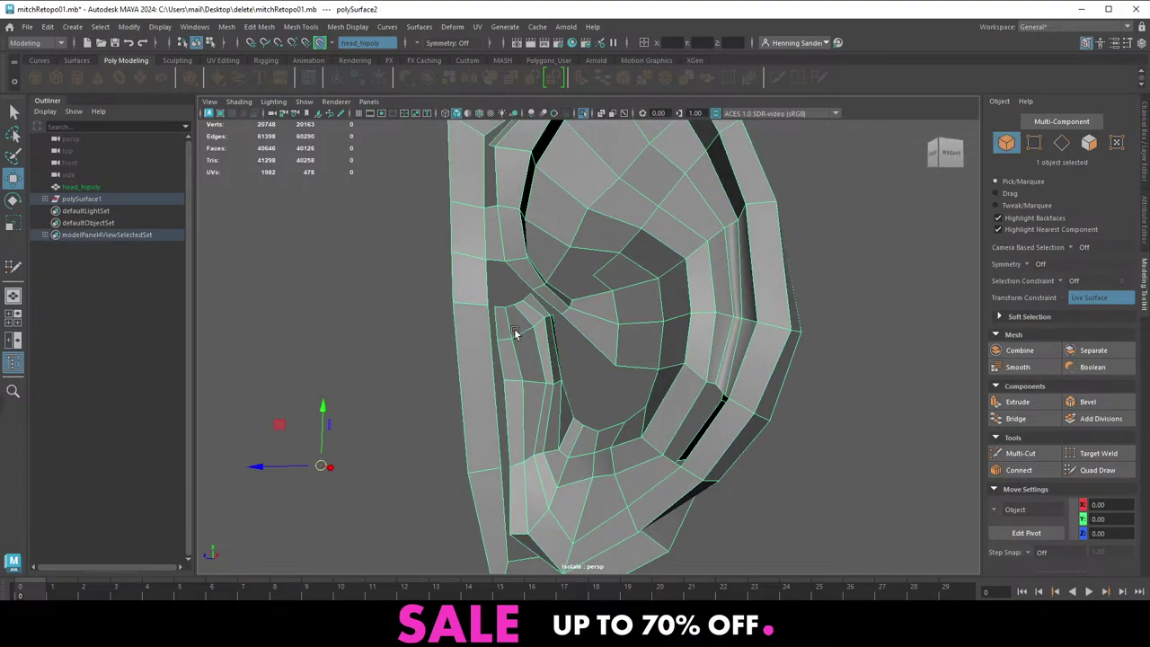
{"action": "right_click_drag", "start_coordinate": [516, 333], "coordinate": [433, 307], "text": "alt"}
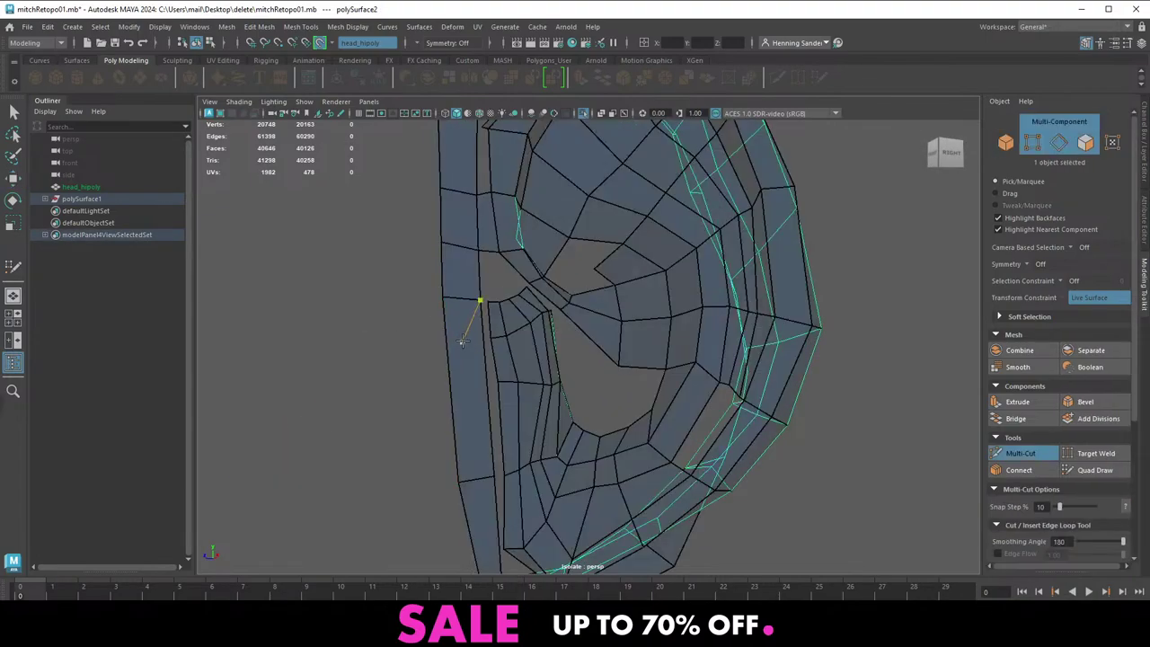
{"action": "left_click", "coordinate": [447, 336]}
{"action": "left_click", "coordinate": [484, 337]}
Bridge the uppermost outer edge of the tragus to the facing edge on the front strip
{"action": "key", "text": "w"}
{"action": "left_click", "coordinate": [491, 323]}
{"action": "left_click", "coordinate": [481, 321], "text": "shift"}
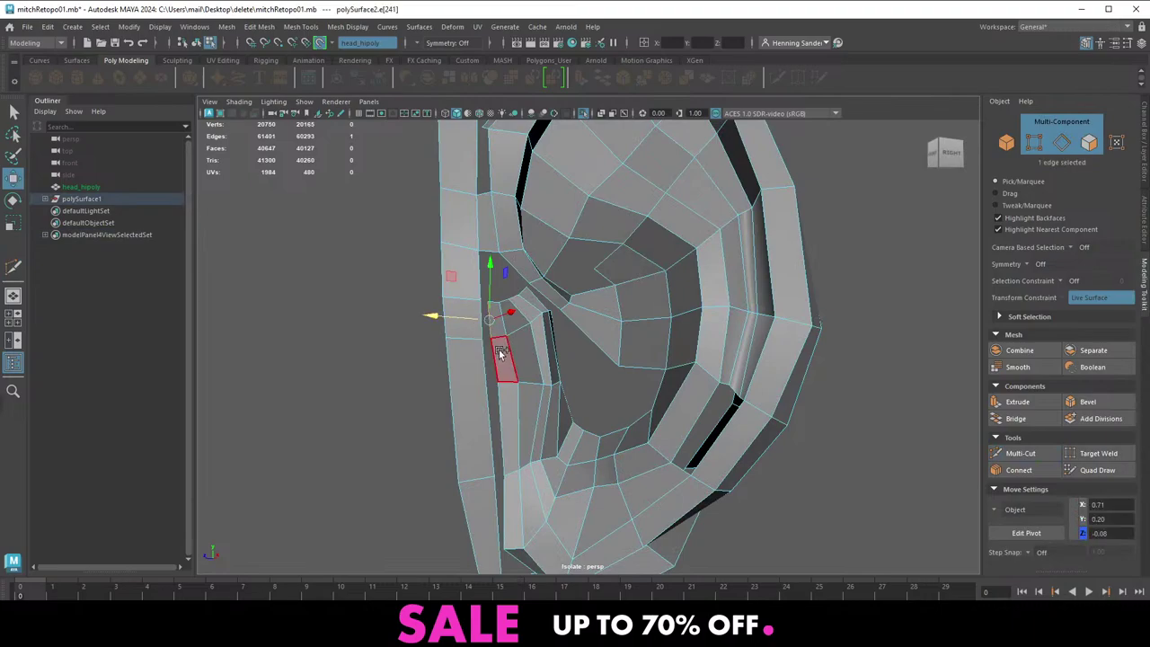
{"action": "key", "text": "q"}
{"action": "left_click", "coordinate": [490, 322]}
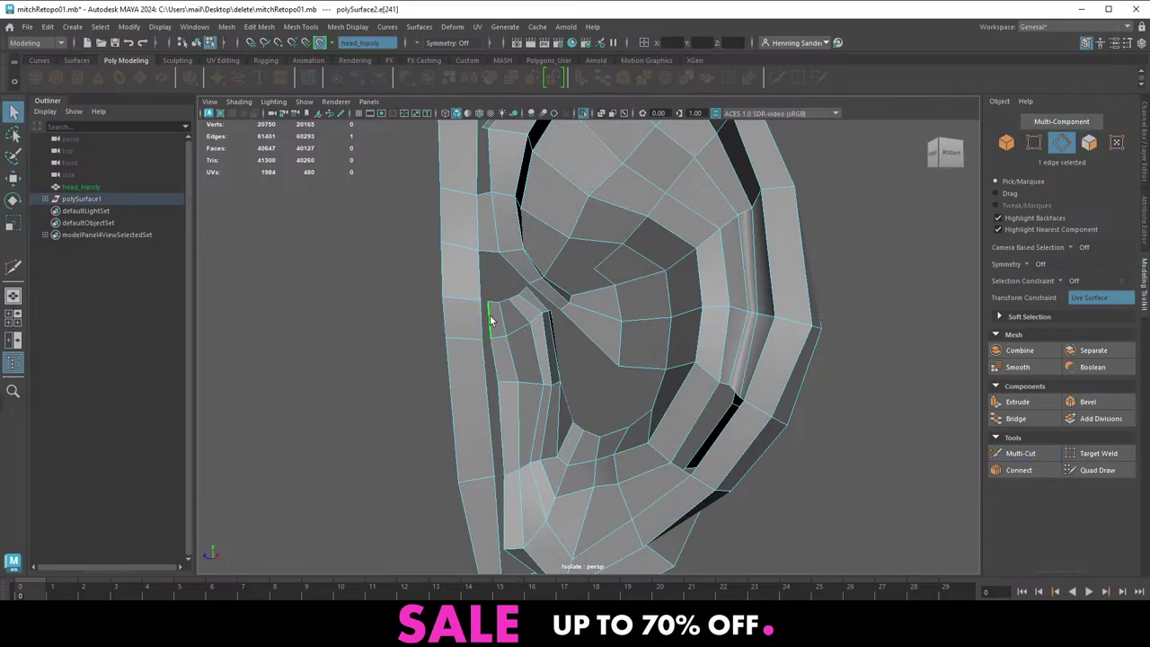
{"action": "left_click", "coordinate": [482, 323], "text": "shift"}
{"action": "right_click", "coordinate": [503, 324], "text": "shift"}
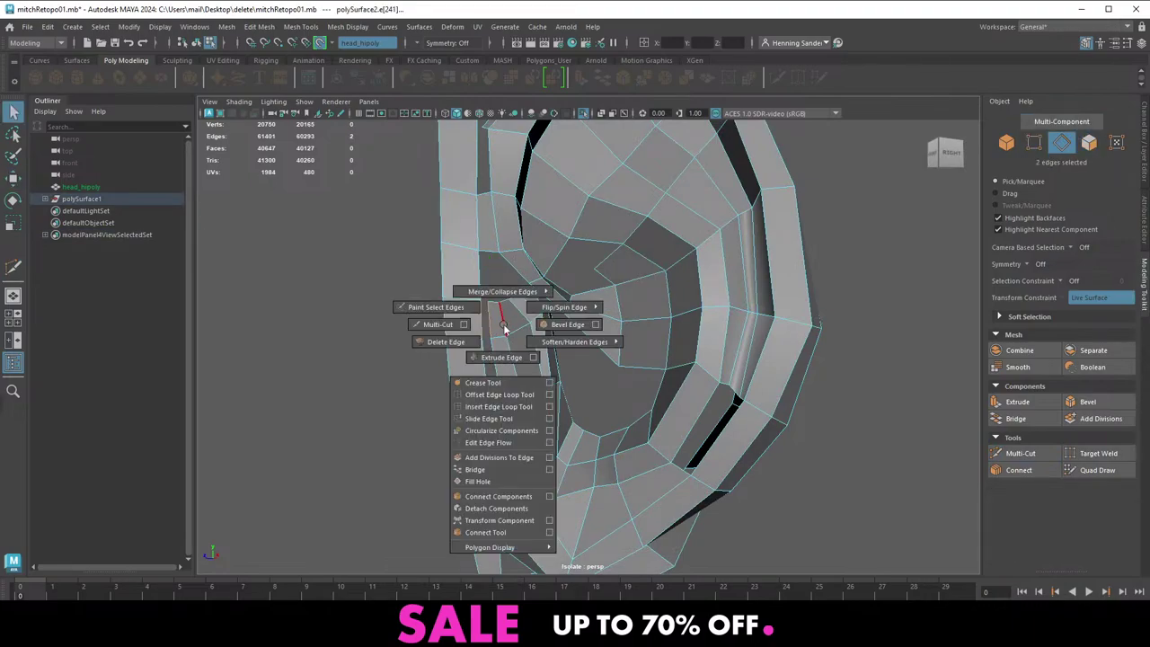
{"action": "left_click", "coordinate": [522, 470]}
Fill the hole below the bridged face, between the front strip and the ear's lower part, using Fill Hole
{"action": "left_click", "coordinate": [496, 369]}
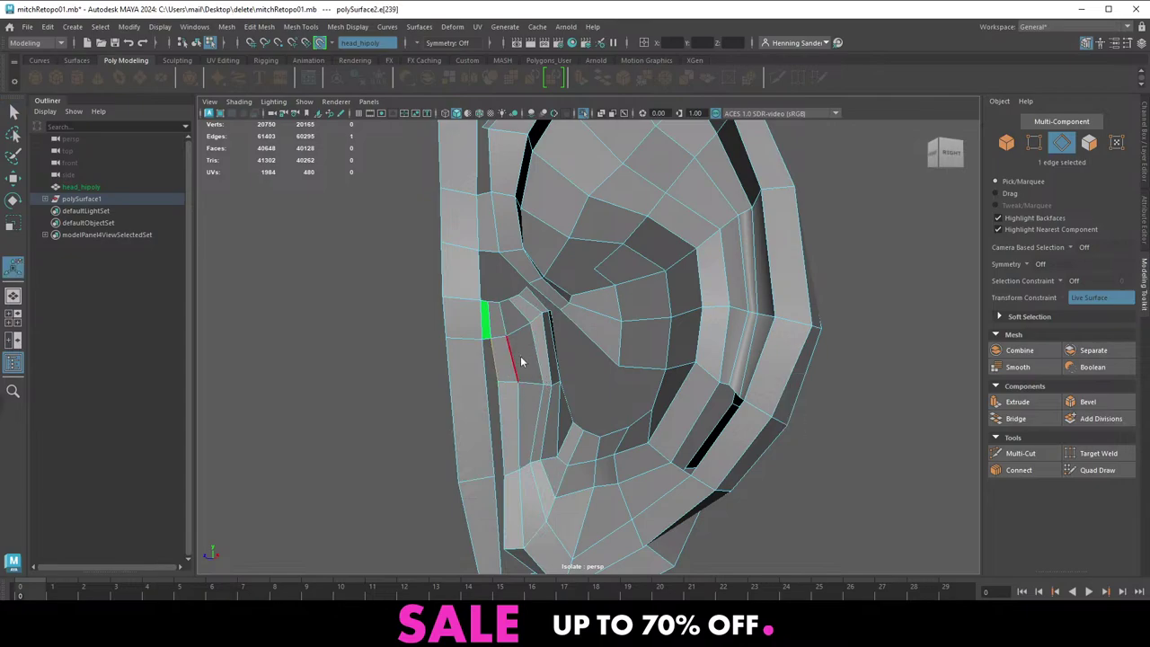
{"action": "right_click_drag", "start_coordinate": [518, 356], "coordinate": [517, 513], "text": "shift"}
Connect two vertices across the large multi-sided face under the earlobe with a new edge
{"action": "left_click_drag", "start_coordinate": [564, 462], "coordinate": [523, 397], "text": "alt"}
{"action": "right_click_drag", "start_coordinate": [521, 404], "coordinate": [480, 406]}
{"action": "left_click_drag", "start_coordinate": [523, 433], "coordinate": [531, 407], "text": "alt"}
{"action": "left_click", "coordinate": [505, 354]}
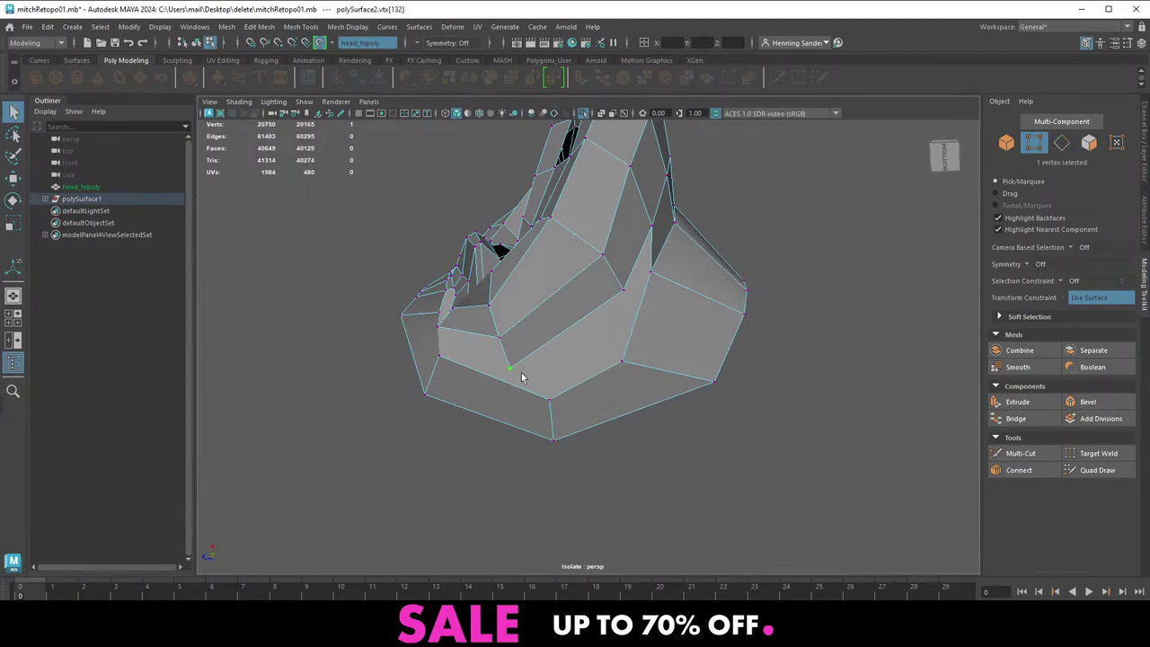
{"action": "right_click_drag", "start_coordinate": [551, 362], "coordinate": [545, 458], "text": "shift"}
{"action": "key", "text": "q"}
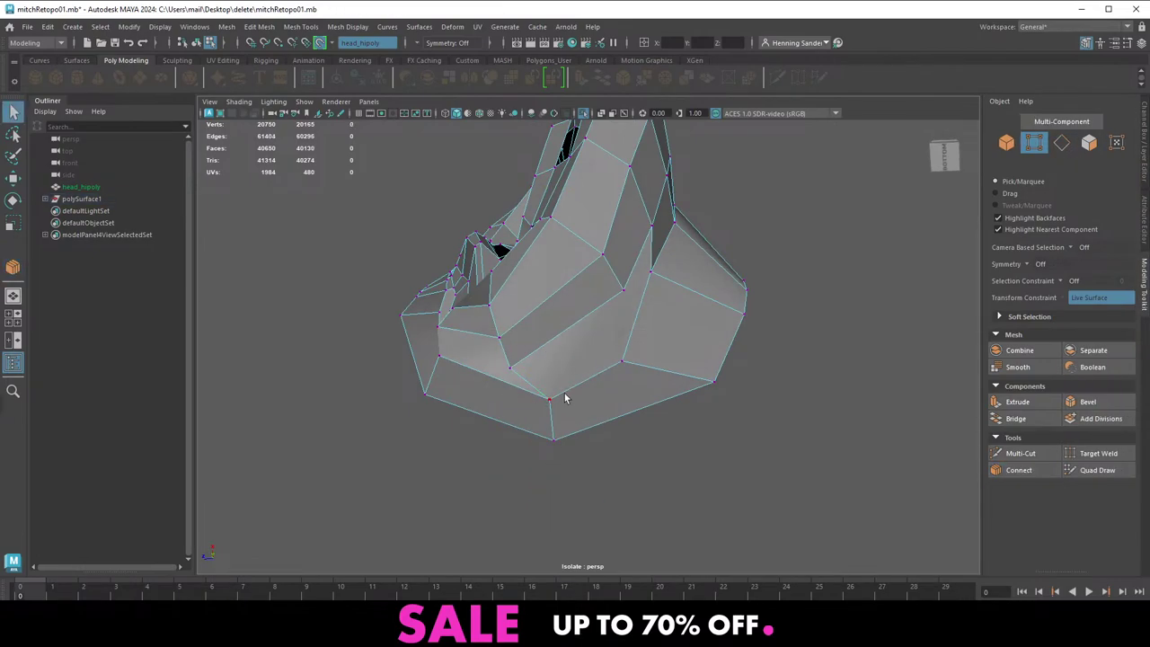
Fill the open hole in the upper concha, beneath the antihelix fold, using Fill Hole
{"action": "left_click_drag", "start_coordinate": [549, 289], "coordinate": [584, 349], "text": "alt"}
{"action": "middle_click_drag", "start_coordinate": [584, 348], "coordinate": [540, 400], "text": "alt"}
{"action": "left_click_drag", "start_coordinate": [540, 401], "coordinate": [581, 462], "text": "alt"}
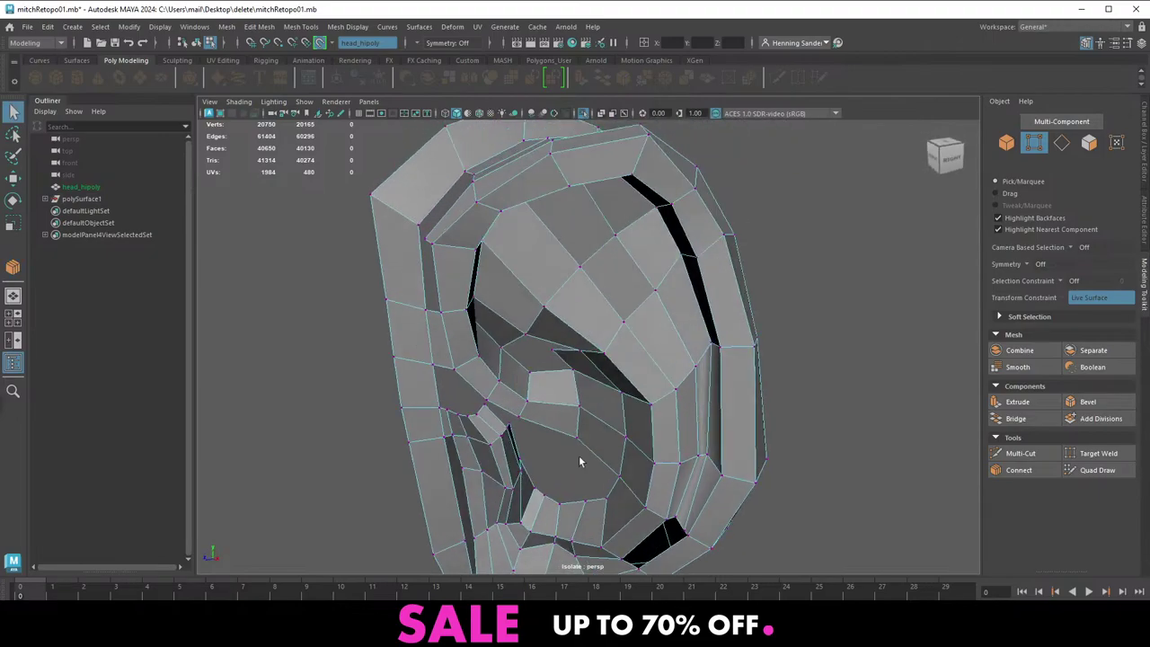
{"action": "key", "text": "F8"}
{"action": "left_click", "coordinate": [555, 371]}
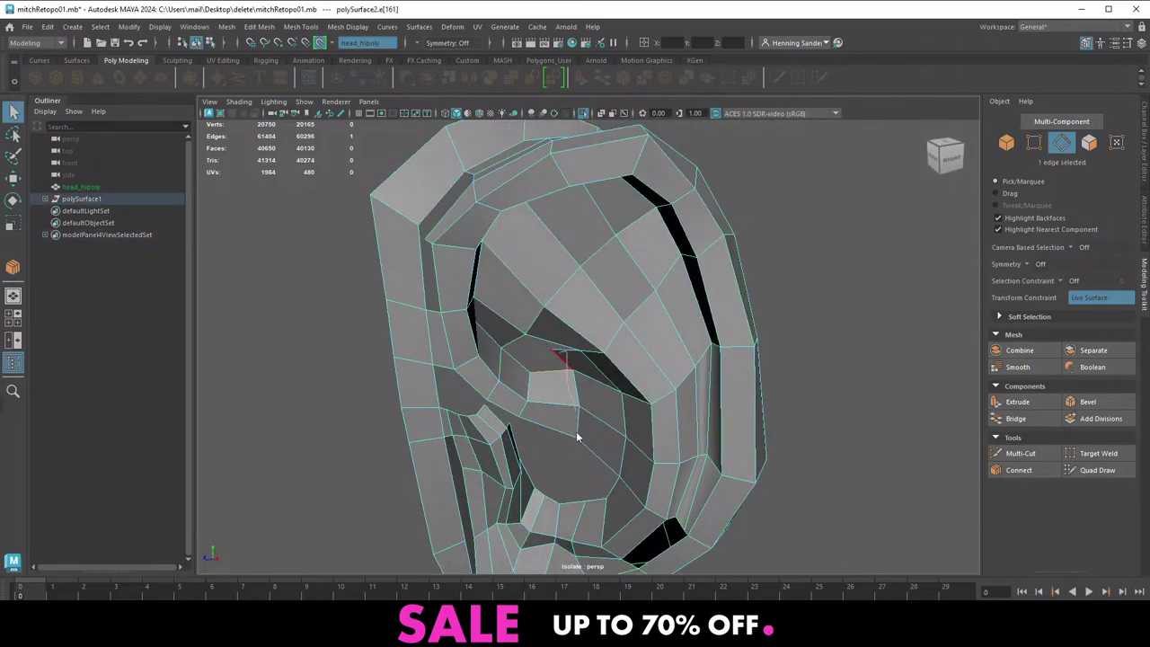
{"action": "right_click_drag", "start_coordinate": [577, 437], "coordinate": [559, 510], "text": "shift"}
Repeat Fill Hole on the large concha opening and on the remaining narrow gap near the front strip
{"action": "middle_click_drag", "start_coordinate": [557, 459], "coordinate": [569, 420], "text": "alt"}
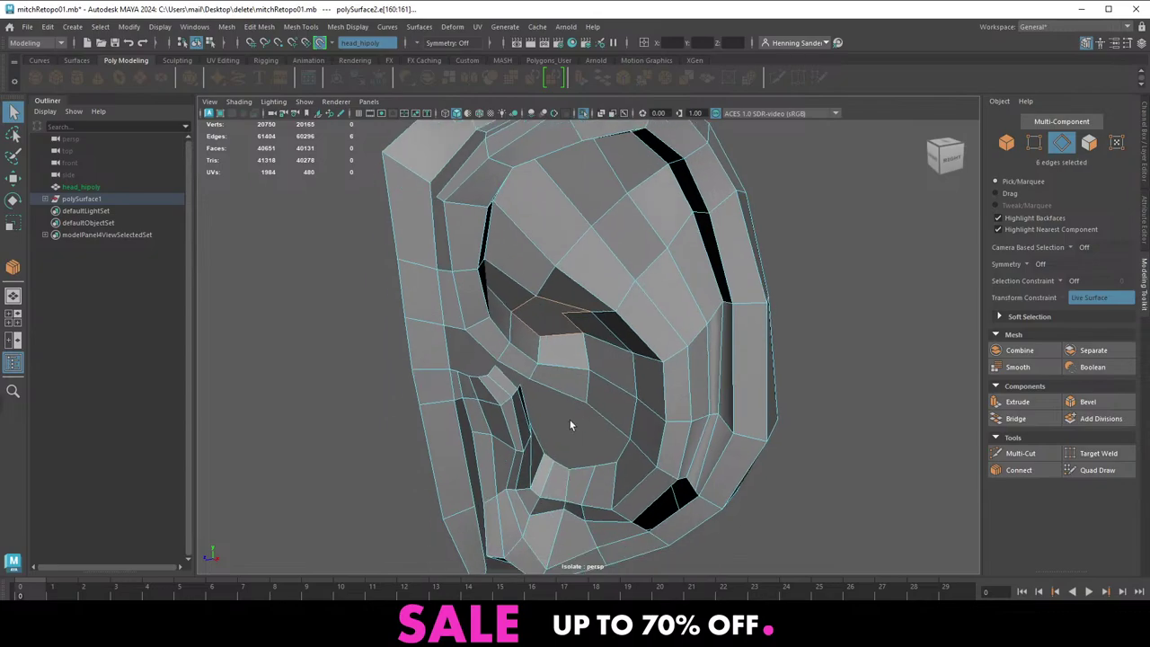
{"action": "left_click", "coordinate": [548, 385]}
{"action": "key", "text": "g"}
{"action": "left_click_drag", "start_coordinate": [565, 420], "coordinate": [578, 399], "text": "alt"}
{"action": "middle_click_drag", "start_coordinate": [577, 398], "coordinate": [568, 484], "text": "alt"}
{"action": "right_click_drag", "start_coordinate": [567, 483], "coordinate": [562, 371], "text": "alt"}
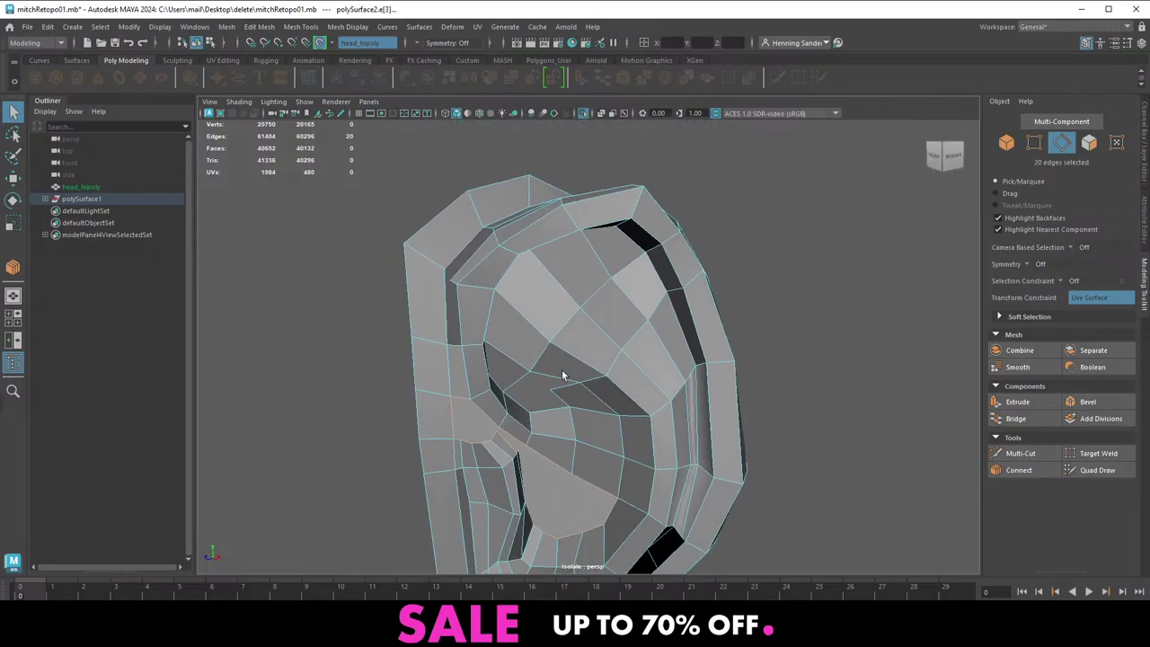
{"action": "left_click_drag", "start_coordinate": [562, 371], "coordinate": [494, 352], "text": "alt"}
{"action": "key", "text": "g"}
Move vertices on the underside and back of the earlobe to even out the surrounding faces
{"action": "left_click_drag", "start_coordinate": [595, 371], "coordinate": [536, 341], "text": "alt"}
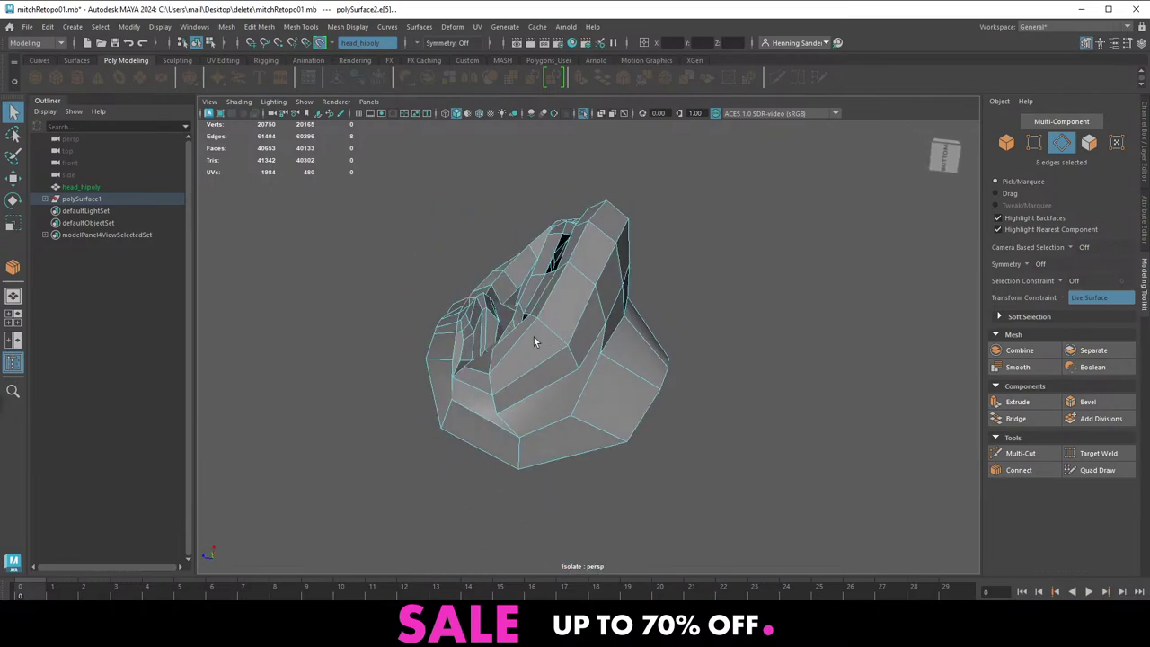
{"action": "right_click_drag", "start_coordinate": [536, 341], "coordinate": [570, 399], "text": "alt"}
{"action": "right_click_drag", "start_coordinate": [493, 419], "coordinate": [467, 420]}
{"action": "left_click", "coordinate": [477, 434]}
{"action": "key", "text": "w"}
{"action": "left_click_drag", "start_coordinate": [474, 433], "coordinate": [492, 461]}
{"action": "left_click", "coordinate": [502, 462]}
{"action": "left_click_drag", "start_coordinate": [491, 376], "coordinate": [544, 475], "text": "alt"}
{"action": "middle_click_drag", "start_coordinate": [544, 475], "coordinate": [579, 355], "text": "alt"}
{"action": "left_click", "coordinate": [580, 438]}
{"action": "mouse_move", "coordinate": [582, 439]}
{"action": "left_mouse_down"}
{"action": "mouse_move", "coordinate": [611, 448]}
{"action": "mouse_move", "coordinate": [599, 429]}
{"action": "left_mouse_up"}
Connect the two opposite vertices across the long face on the back of the earlobe
{"action": "left_click", "coordinate": [612, 419], "text": "shift"}
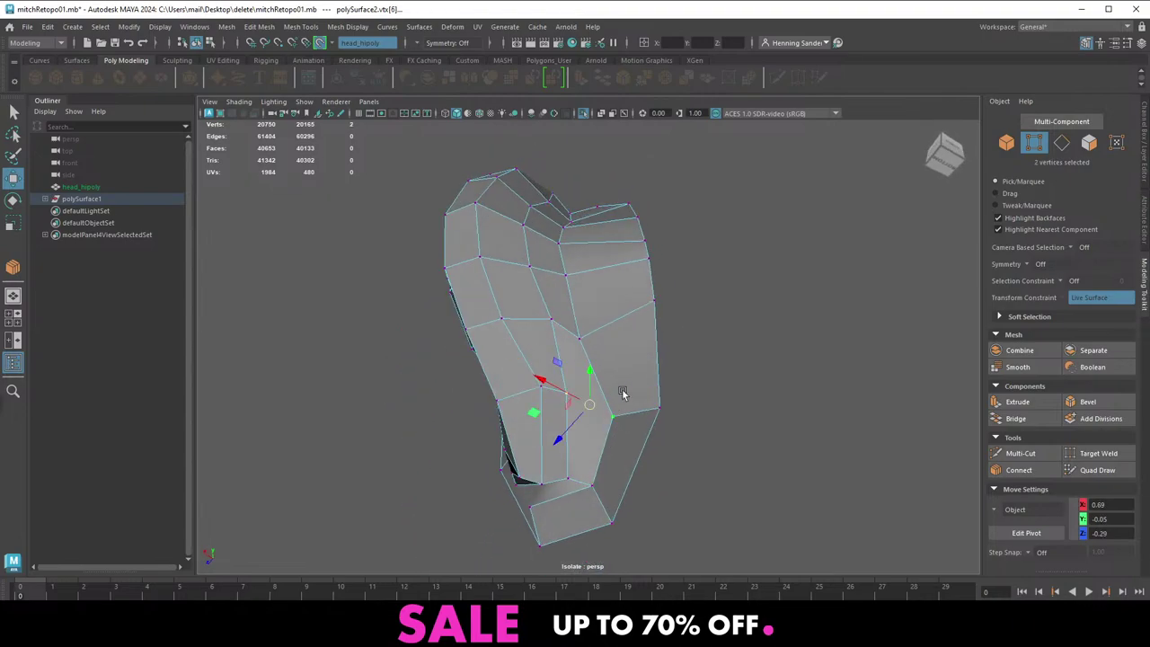
{"action": "left_click", "coordinate": [721, 438]}
{"action": "left_click", "coordinate": [613, 417]}
{"action": "key", "text": "q"}
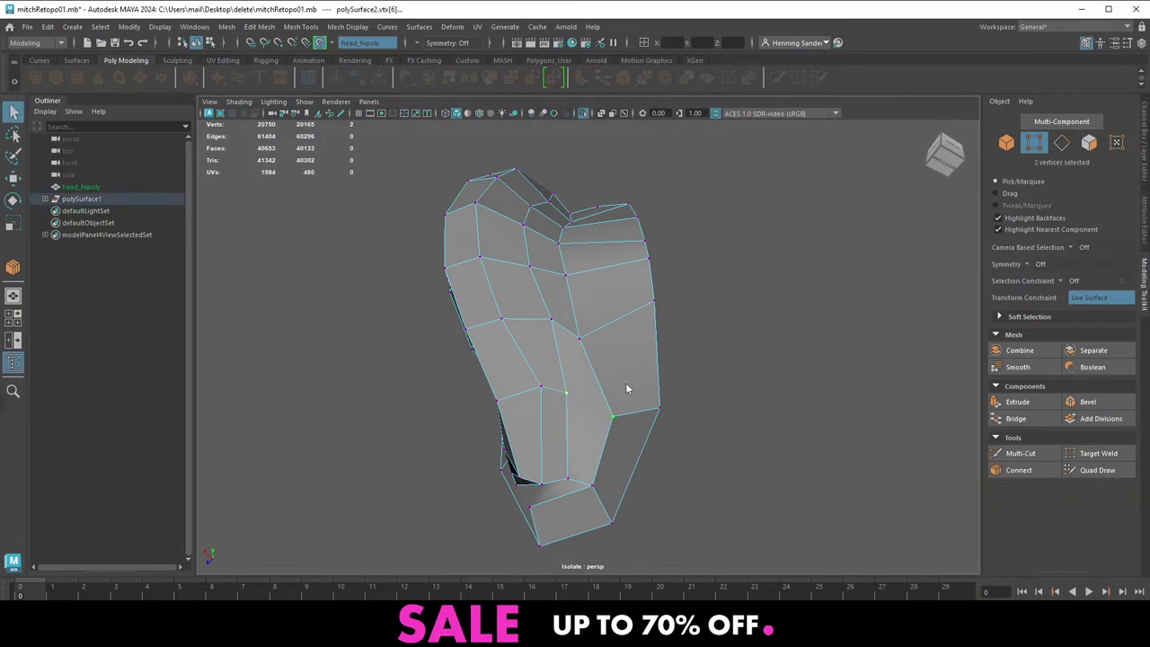
{"action": "right_click_drag", "start_coordinate": [626, 388], "coordinate": [631, 489], "text": "shift"}
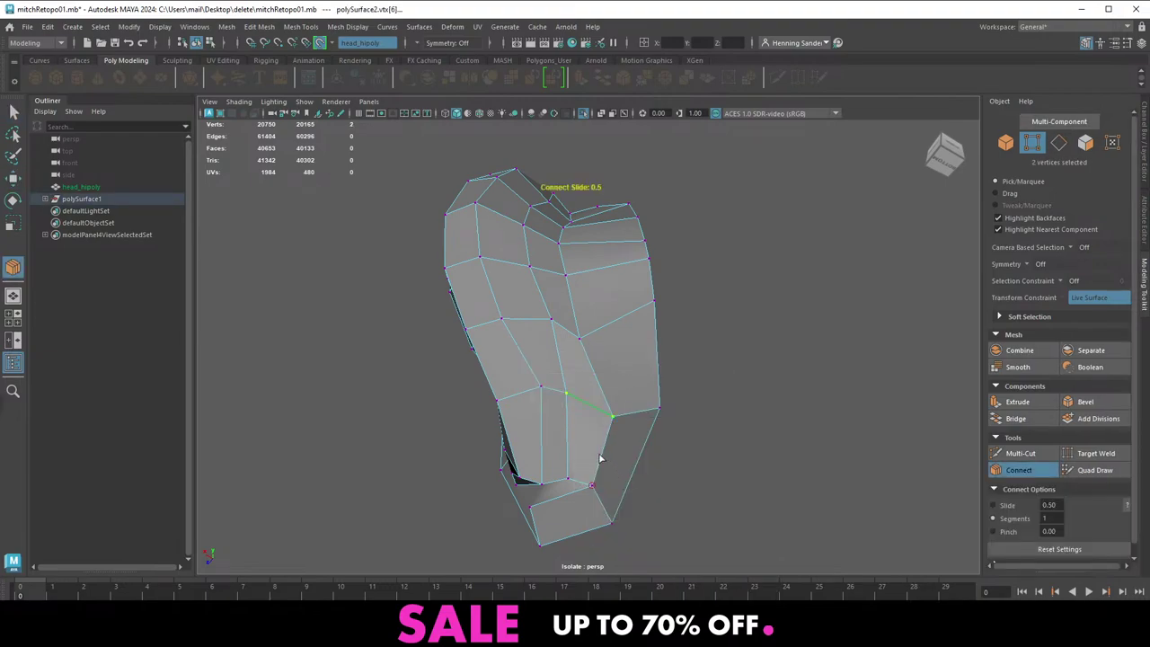
{"action": "key", "text": "q"}
Connect the front strip's lower inner vertex to the facing vertex below the tragus
{"action": "left_click_drag", "start_coordinate": [467, 386], "coordinate": [590, 385], "text": "alt"}
{"action": "middle_click_drag", "start_coordinate": [590, 385], "coordinate": [609, 336], "text": "alt"}
{"action": "right_click_drag", "start_coordinate": [609, 336], "coordinate": [591, 422], "text": "alt"}
{"action": "mouse_move", "coordinate": [590, 422]}
{"action": "left_mouse_down", "text": "alt"}
{"action": "mouse_move", "coordinate": [616, 416]}
{"action": "mouse_move", "coordinate": [586, 439]}
{"action": "left_mouse_up", "text": "alt"}
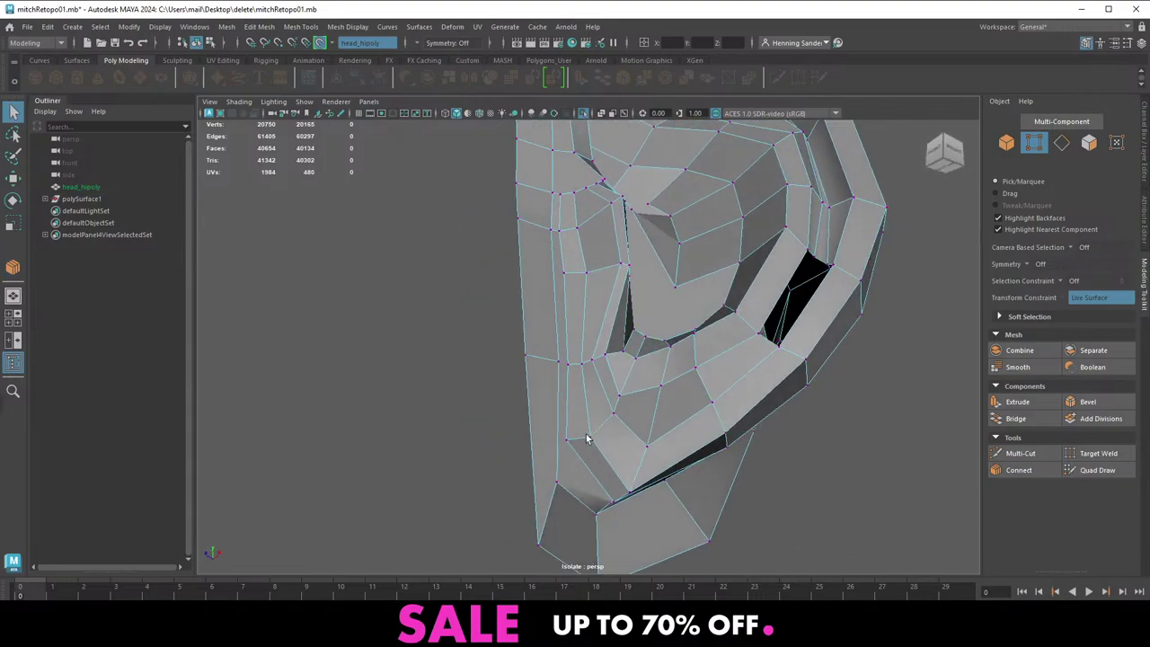
{"action": "left_click", "coordinate": [565, 440]}
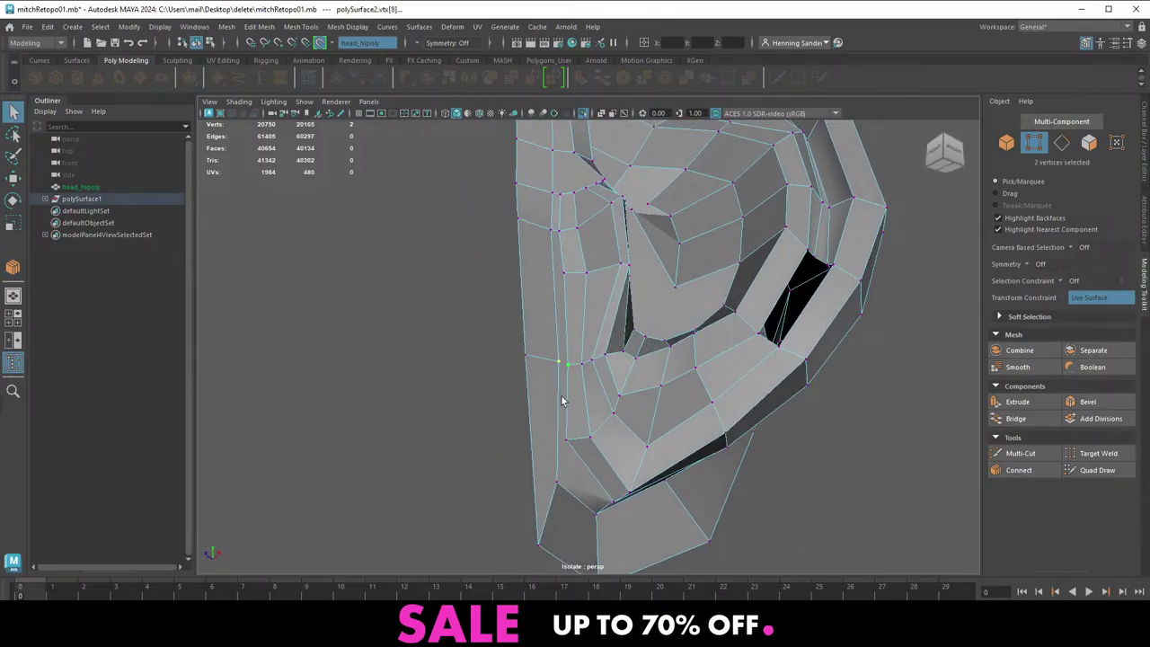
{"action": "key", "text": "ctrl+h"}
{"action": "key", "text": "ctrl+z"}
{"action": "right_click_drag", "start_coordinate": [586, 364], "coordinate": [589, 470], "text": "shift"}
{"action": "key", "text": "q"}
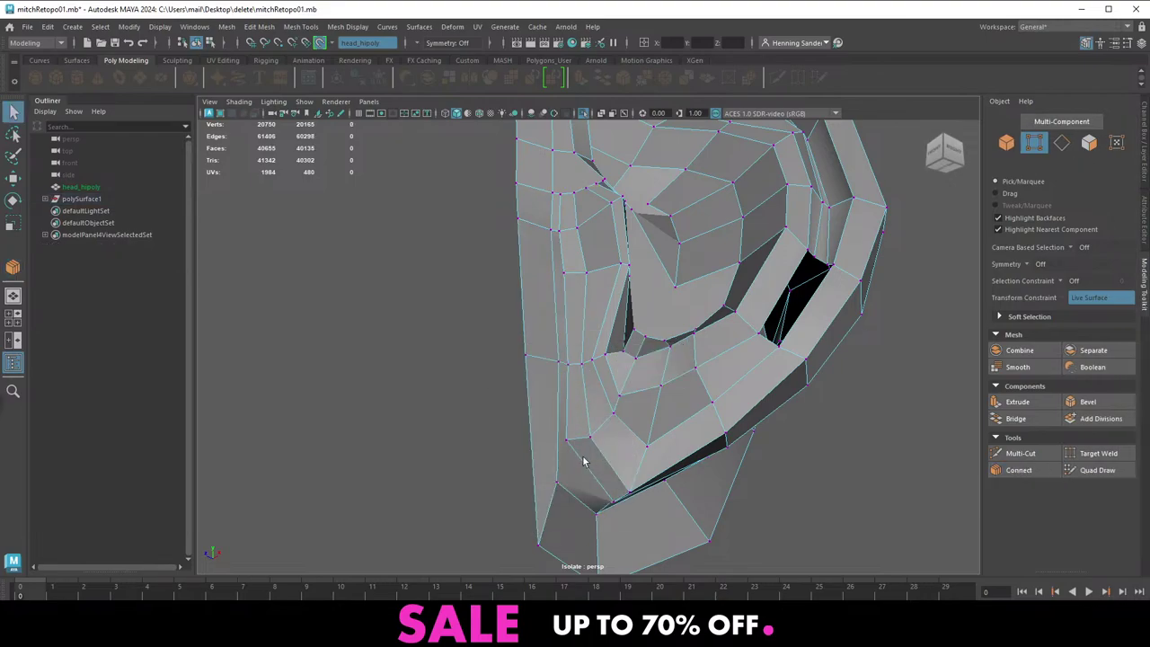
Cut a new edge with Multi-Cut from the lower tragus row across the front strip to its outer edge
{"action": "left_click_drag", "start_coordinate": [583, 459], "coordinate": [572, 411], "text": "alt"}
{"action": "middle_click_drag", "start_coordinate": [575, 371], "coordinate": [563, 403], "text": "alt"}
{"action": "right_click_drag", "start_coordinate": [562, 404], "coordinate": [508, 307]}
{"action": "key", "text": "w"}
{"action": "left_click", "coordinate": [536, 329]}
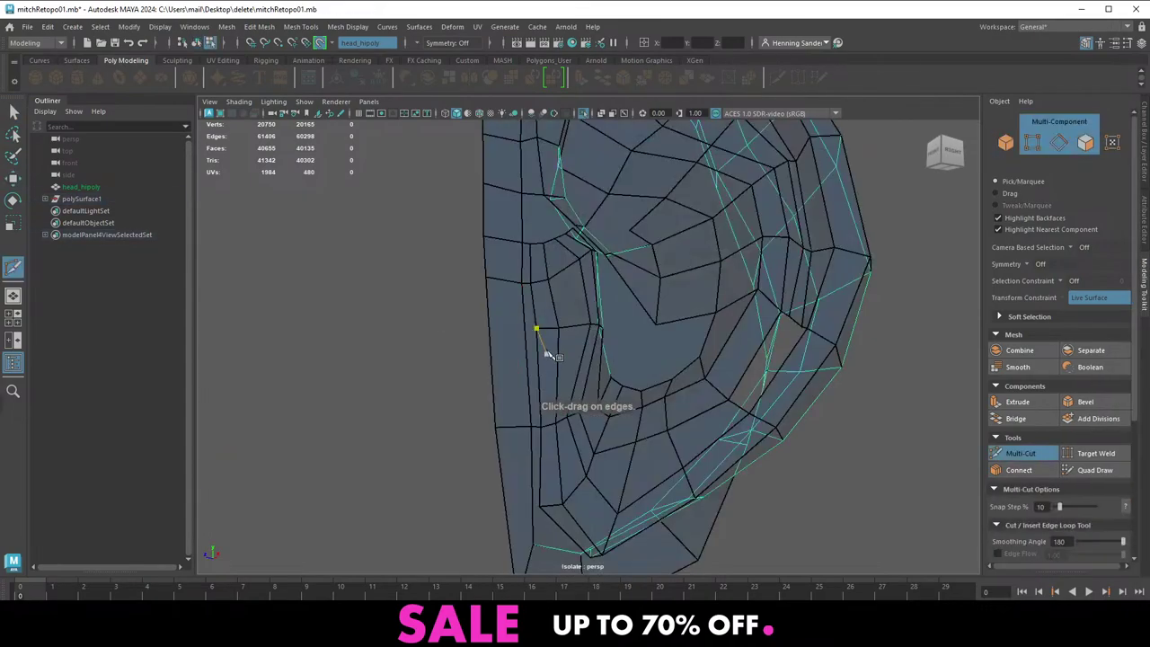
{"action": "left_click", "coordinate": [491, 342]}
{"action": "right_click", "coordinate": [525, 334]}
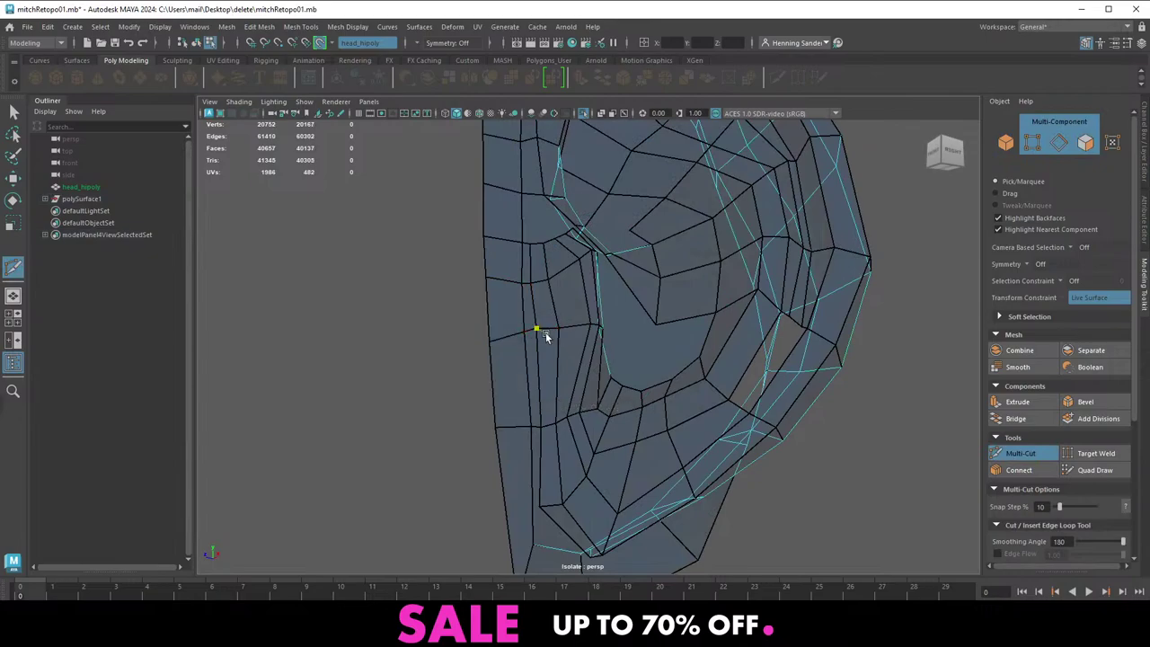
Move the two border vertices of the helix root above the tragus to even out the spacing there
{"action": "key", "text": "w"}
{"action": "left_click_drag", "start_coordinate": [547, 321], "coordinate": [548, 352], "text": "alt"}
{"action": "scroll", "coordinate": [509, 341], "scroll_direction": "down", "scroll_amount": 2}
{"action": "middle_click_drag", "start_coordinate": [548, 352], "coordinate": [616, 313], "text": "alt"}
{"action": "scroll", "coordinate": [616, 316], "scroll_direction": "up", "scroll_amount": 5}
{"action": "left_click_drag", "start_coordinate": [617, 316], "coordinate": [593, 396], "text": "alt"}
{"action": "scroll", "coordinate": [584, 384], "scroll_direction": "up", "scroll_amount": 2}
{"action": "key", "text": "F9"}
{"action": "left_click", "coordinate": [550, 356]}
{"action": "left_click_drag", "start_coordinate": [546, 354], "coordinate": [558, 348]}
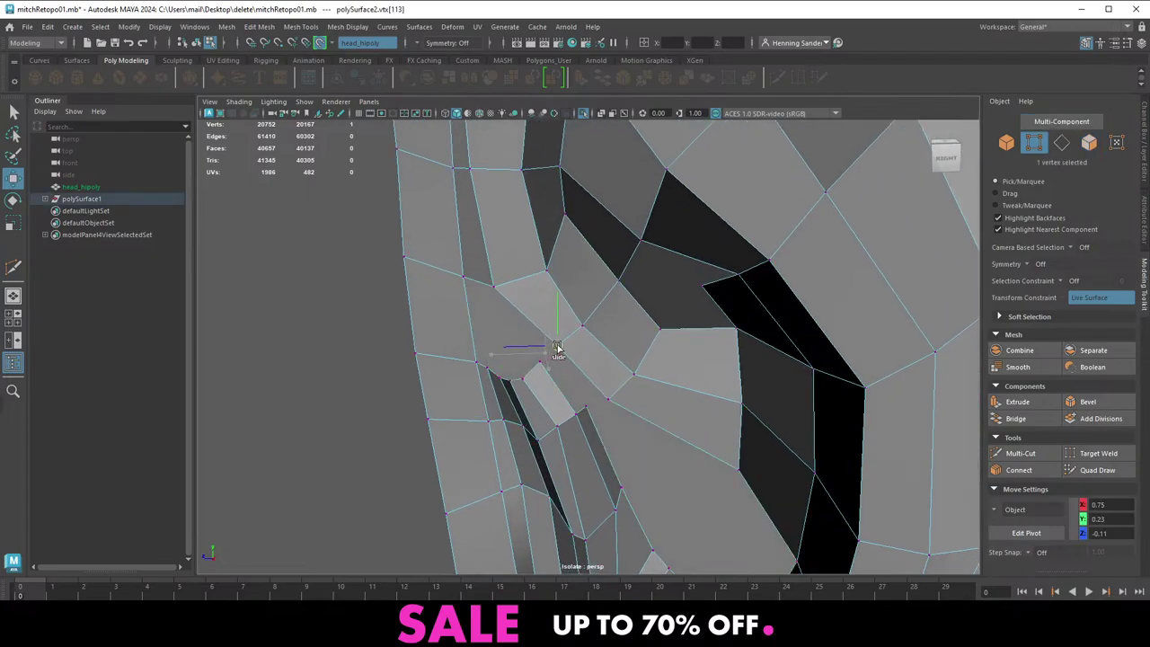
{"action": "left_click", "coordinate": [610, 398]}
{"action": "left_click_drag", "start_coordinate": [610, 398], "coordinate": [657, 385]}
Connect two vertex pairs between the top of the tragus and the helix root
{"action": "middle_click_drag", "start_coordinate": [656, 385], "coordinate": [607, 469], "text": "alt"}
{"action": "key", "text": "q"}
{"action": "left_click", "coordinate": [592, 411], "text": "shift"}
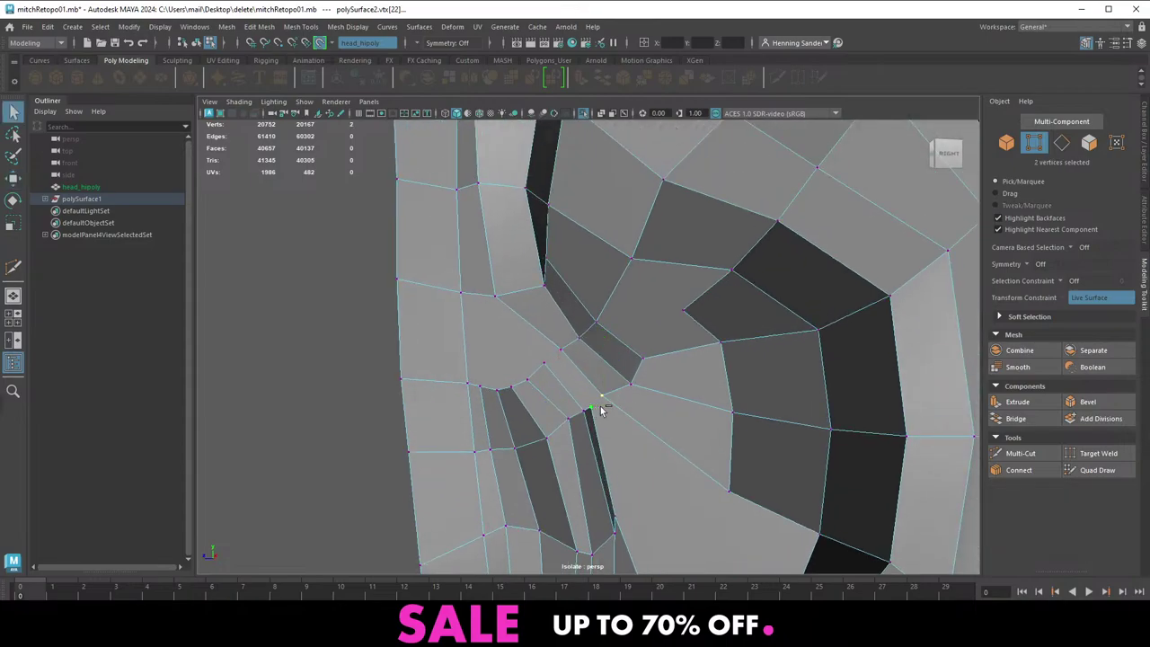
{"action": "right_click_drag", "start_coordinate": [611, 393], "coordinate": [585, 493], "text": "shift"}
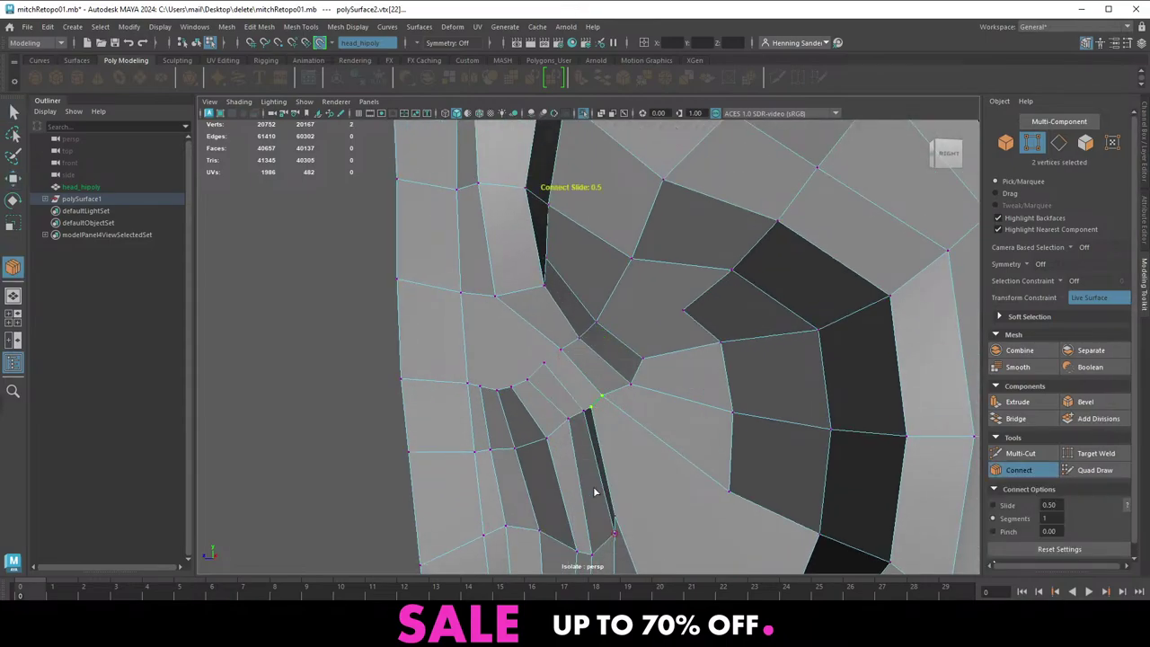
{"action": "key", "text": "q"}
{"action": "left_click", "coordinate": [558, 363]}
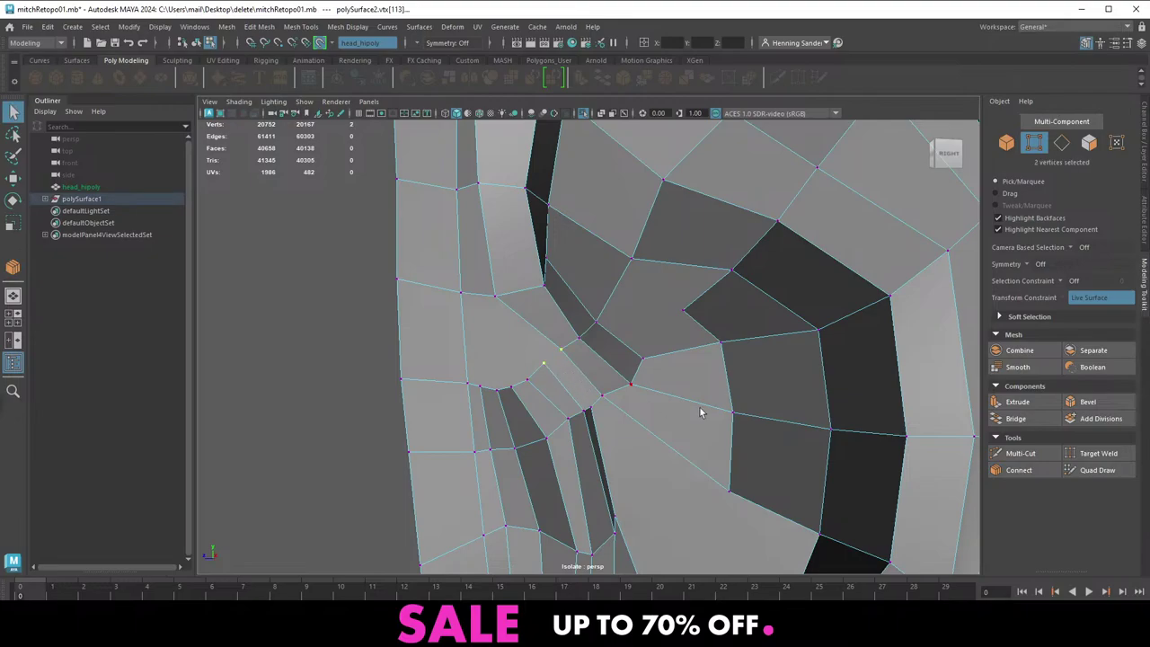
{"action": "left_click", "coordinate": [1033, 471]}
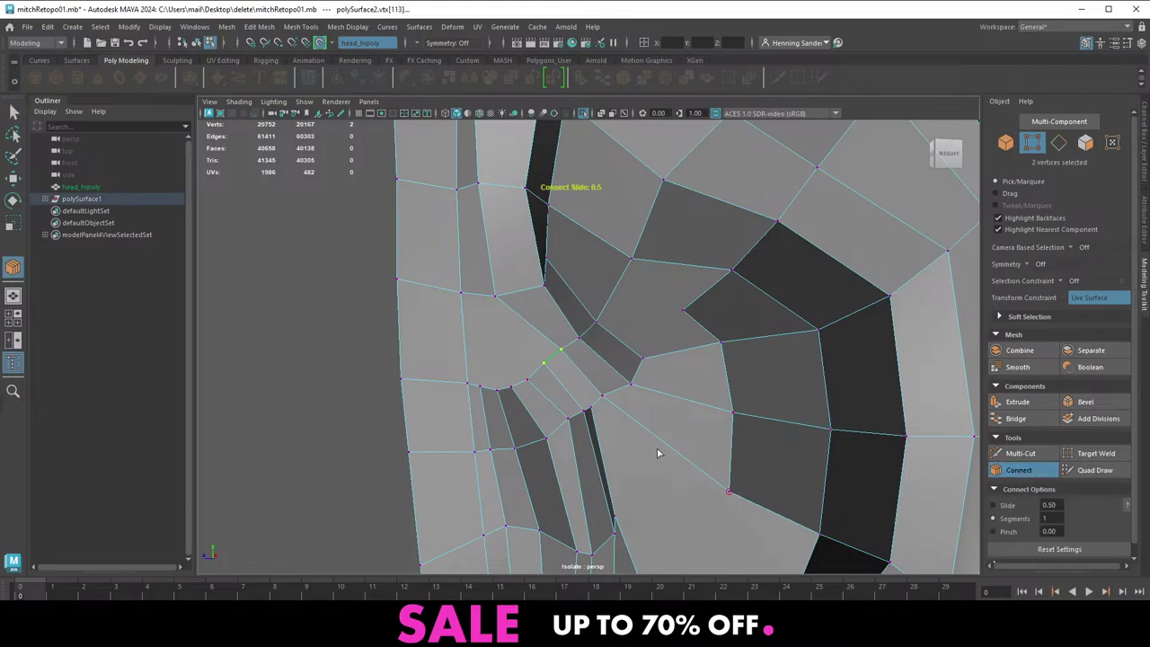
{"action": "key", "text": "q"}
Cut new edges into the large concha face with Multi-Cut, forming quads above the notch below the tragus
{"action": "scroll", "coordinate": [664, 437], "scroll_direction": "down", "scroll_amount": 4}
{"action": "left_click_drag", "start_coordinate": [665, 436], "coordinate": [590, 464], "text": "alt"}
{"action": "scroll", "coordinate": [643, 388], "scroll_direction": "up", "scroll_amount": 4}
{"action": "right_click_drag", "start_coordinate": [590, 464], "coordinate": [562, 314]}
{"action": "left_click_drag", "start_coordinate": [613, 414], "coordinate": [615, 399]}
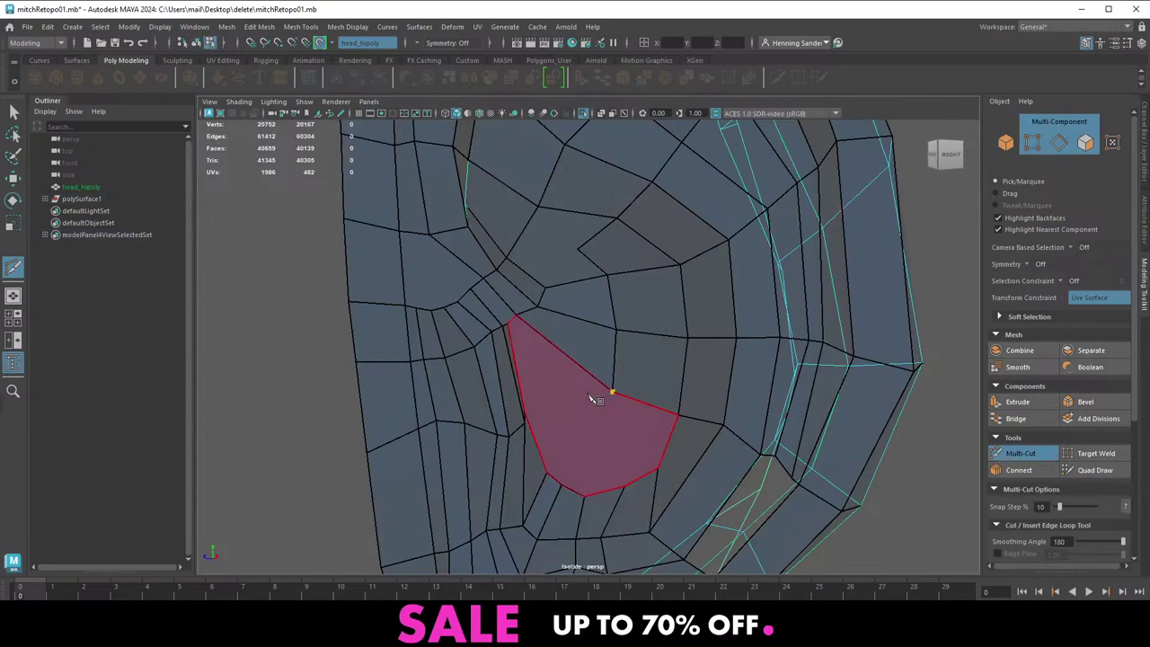
{"action": "left_click_drag", "start_coordinate": [622, 442], "coordinate": [631, 472], "text": "alt"}
{"action": "left_click", "coordinate": [669, 466]}
{"action": "right_click", "coordinate": [503, 359]}
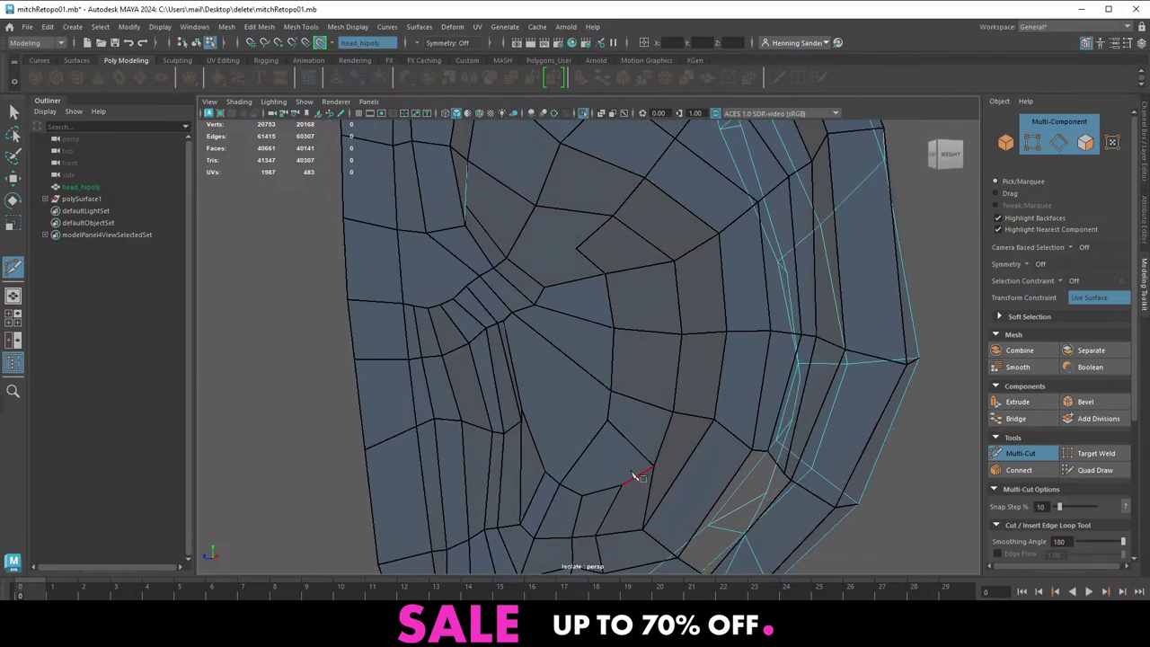
{"action": "right_click", "coordinate": [586, 429]}
Cut an edge path up the concha floor to its upper border and join it to the neighbouring cut
{"action": "left_click_drag", "start_coordinate": [586, 430], "coordinate": [576, 437], "text": "alt"}
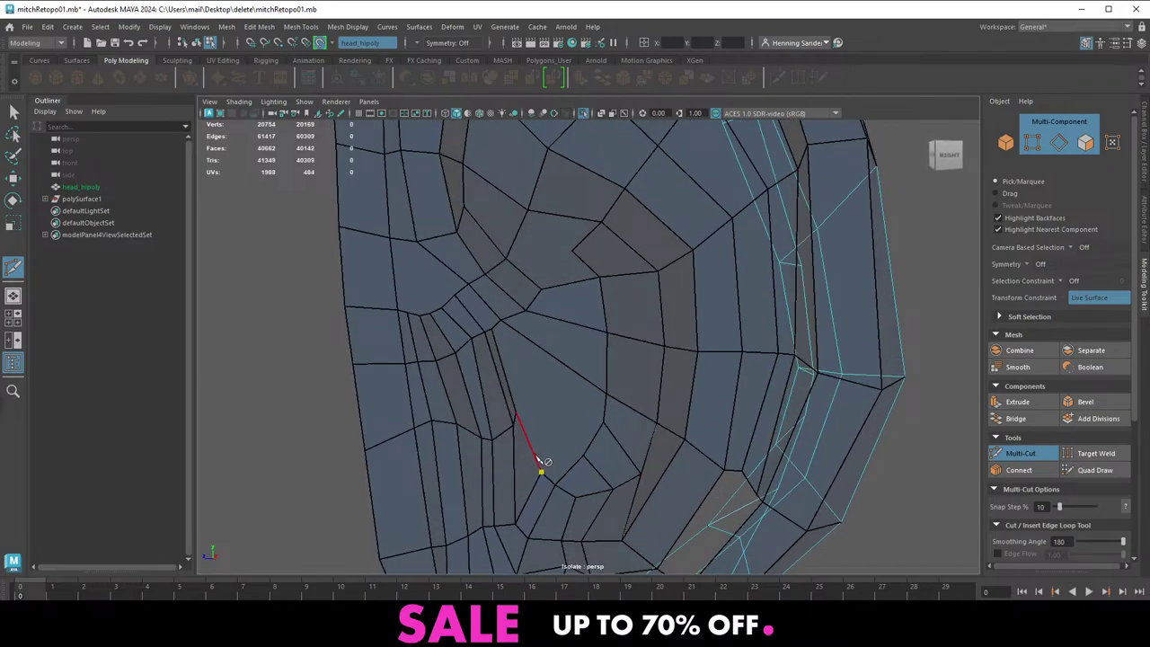
{"action": "left_click", "coordinate": [583, 376]}
{"action": "key", "text": "Return"}
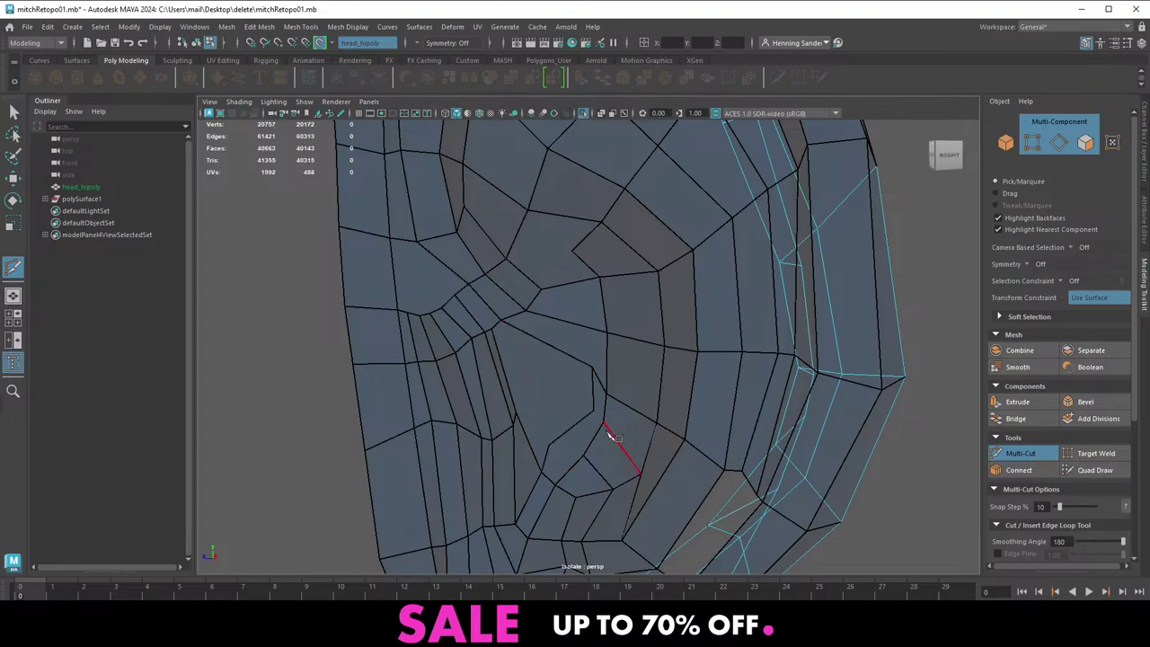
{"action": "right_click", "coordinate": [585, 429]}
{"action": "left_click", "coordinate": [602, 424]}
Reposition the new vertices on the concha floor with the Move tool
{"action": "left_click_drag", "start_coordinate": [578, 415], "coordinate": [563, 379], "text": "alt"}
{"action": "key", "text": "w"}
{"action": "key", "text": "F9"}
{"action": "left_click", "coordinate": [596, 411]}
{"action": "left_click", "coordinate": [617, 358]}
Extend the concha cut upward with Multi-Cut, across the two faces above it to the next edge row
{"action": "scroll", "coordinate": [592, 353], "scroll_direction": "down", "scroll_amount": 3}
{"action": "middle_click_drag", "start_coordinate": [587, 355], "coordinate": [614, 386], "text": "alt"}
{"action": "right_click_drag", "start_coordinate": [613, 387], "coordinate": [649, 397], "text": "alt"}
{"action": "right_click_drag", "start_coordinate": [648, 398], "coordinate": [676, 363]}
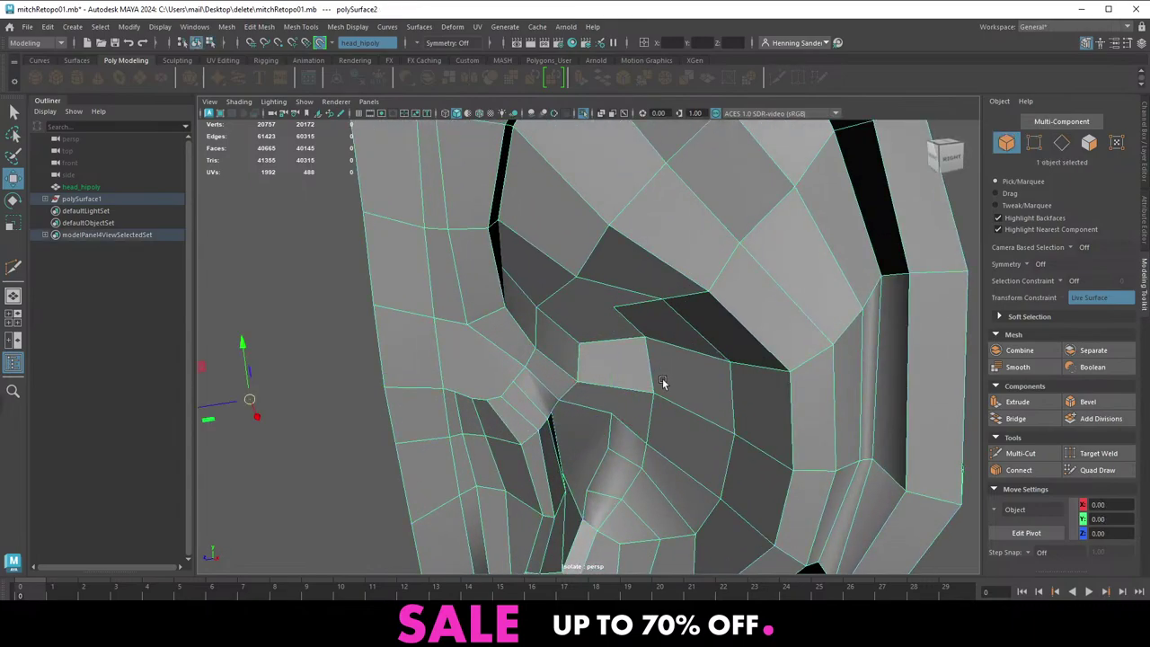
{"action": "mouse_move", "coordinate": [662, 380]}
{"action": "left_mouse_down", "text": "alt"}
{"action": "mouse_move", "coordinate": [588, 415]}
{"action": "mouse_move", "coordinate": [667, 373]}
{"action": "left_mouse_up", "text": "alt"}
{"action": "right_click_drag", "start_coordinate": [668, 375], "coordinate": [603, 307], "text": "shift"}
{"action": "left_click", "coordinate": [611, 399]}
{"action": "left_click", "coordinate": [605, 323]}
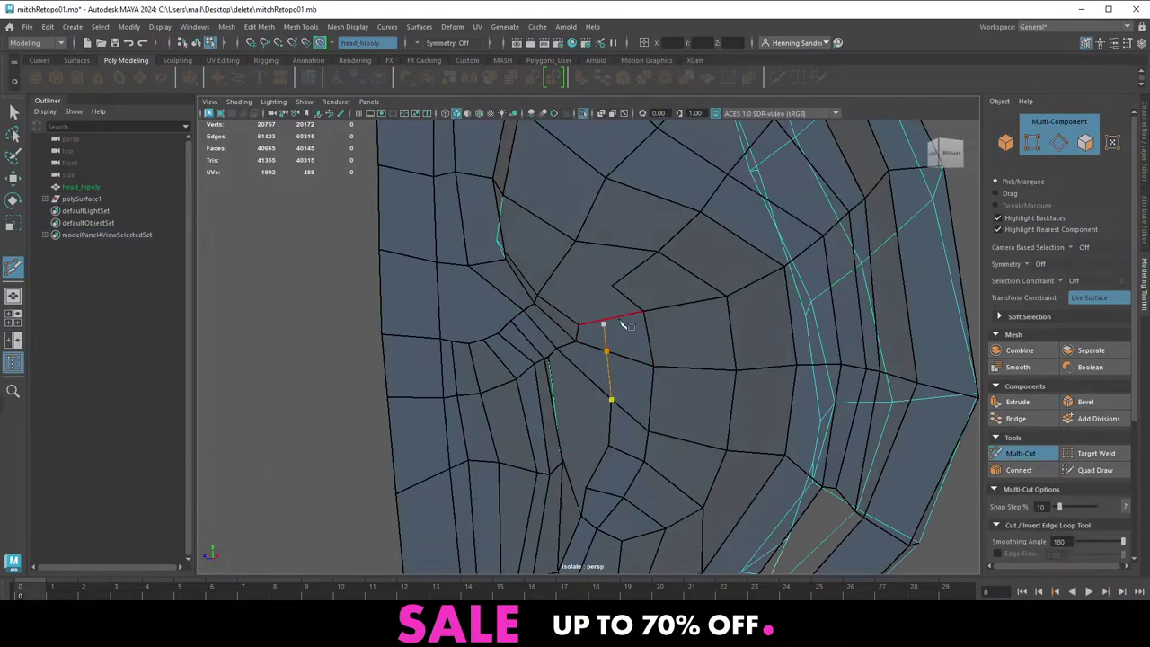
{"action": "middle_click_drag", "start_coordinate": [620, 321], "coordinate": [606, 354], "text": "alt"}
{"action": "key", "text": "Escape"}
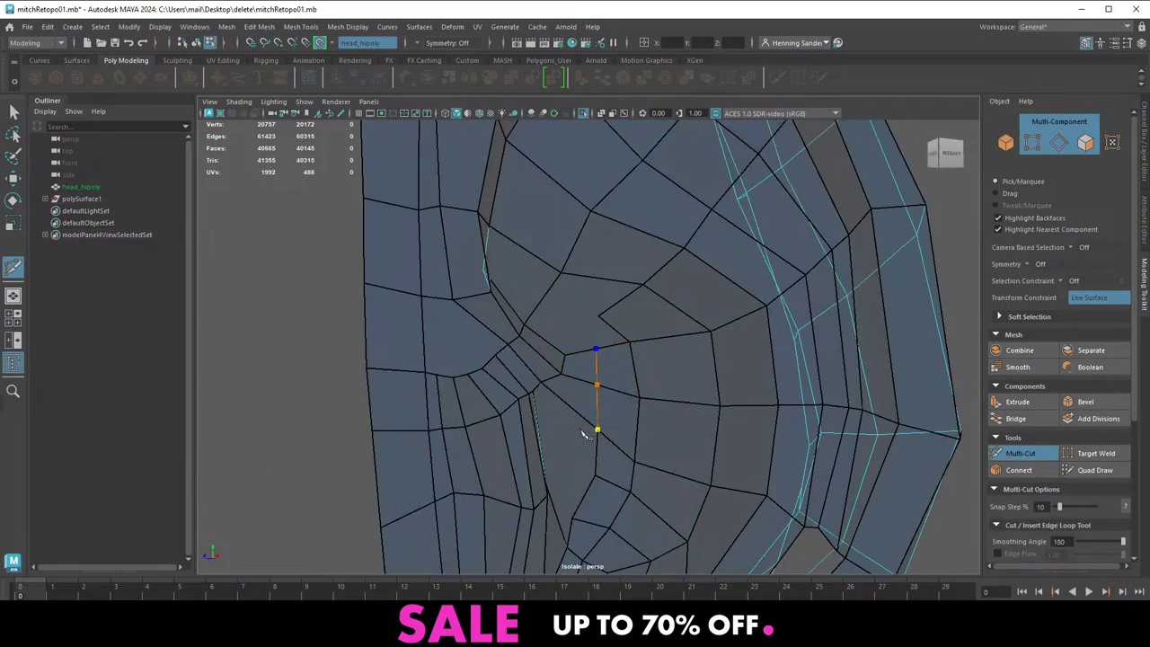
{"action": "right_click", "coordinate": [584, 435]}
Slide the vertex at the upper part of the new concha cut to adjust the edge flow
{"action": "key", "text": "w"}
{"action": "left_click", "coordinate": [601, 349]}
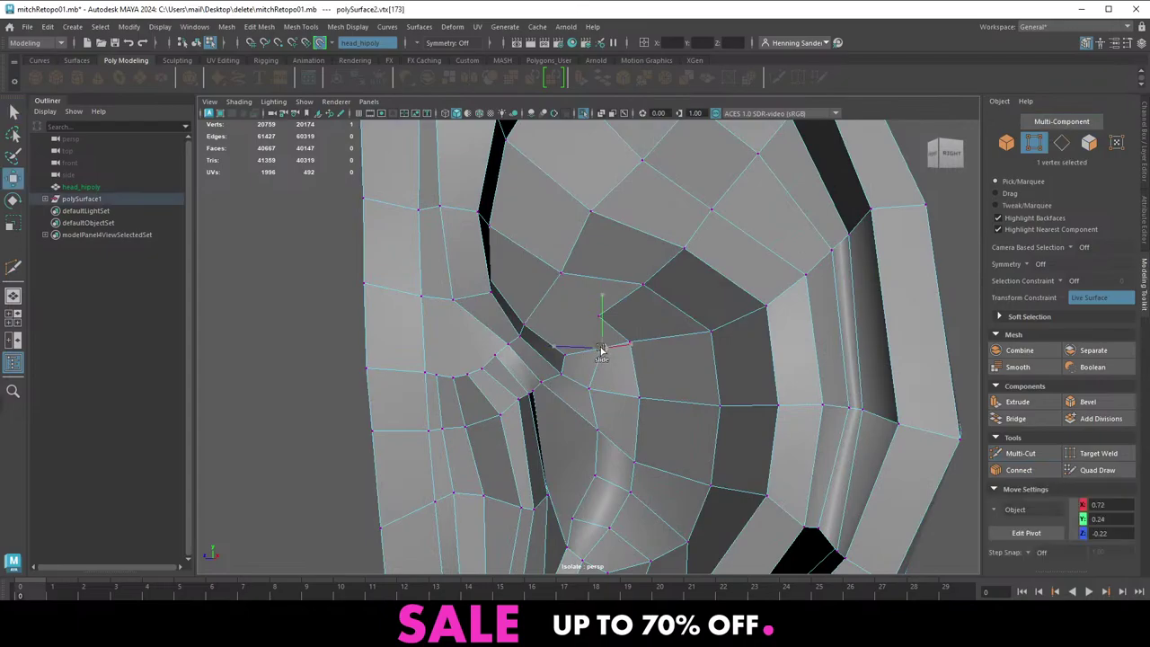
{"action": "left_click_drag", "start_coordinate": [601, 349], "coordinate": [641, 383], "text": "ctrl+shift"}
Fill the open gap in the lower groove between the antihelix and the helix rim
{"action": "scroll", "coordinate": [551, 387], "scroll_direction": "down", "scroll_amount": 5}
{"action": "middle_click_drag", "start_coordinate": [641, 382], "coordinate": [599, 393], "text": "alt"}
{"action": "right_click_drag", "start_coordinate": [599, 394], "coordinate": [703, 401], "text": "alt"}
{"action": "left_click_drag", "start_coordinate": [703, 401], "coordinate": [660, 434], "text": "alt"}
{"action": "middle_click_drag", "start_coordinate": [660, 434], "coordinate": [634, 377], "text": "alt"}
{"action": "right_click_drag", "start_coordinate": [634, 377], "coordinate": [681, 395], "text": "alt"}
{"action": "left_click_drag", "start_coordinate": [681, 395], "coordinate": [674, 419], "text": "alt"}
{"action": "right_click_drag", "start_coordinate": [675, 419], "coordinate": [731, 464], "text": "alt"}
{"action": "middle_click_drag", "start_coordinate": [731, 465], "coordinate": [680, 343], "text": "alt"}
{"action": "right_click_drag", "start_coordinate": [700, 427], "coordinate": [666, 505]}
{"action": "left_click", "coordinate": [658, 370]}
{"action": "left_click_drag", "start_coordinate": [652, 373], "coordinate": [587, 365], "text": "alt"}
{"action": "right_click_drag", "start_coordinate": [587, 365], "coordinate": [665, 353], "text": "alt"}
{"action": "right_click_drag", "start_coordinate": [656, 315], "coordinate": [693, 290]}
Cut the filled lower groove face lengthwise with Multi-Cut and connect the cut's lower end to the adjacent rim vertices
{"action": "right_click_drag", "start_coordinate": [693, 289], "coordinate": [611, 303], "text": "alt"}
{"action": "left_click_drag", "start_coordinate": [576, 345], "coordinate": [571, 357], "text": "alt"}
{"action": "right_click_drag", "start_coordinate": [572, 357], "coordinate": [611, 341], "text": "alt"}
{"action": "key", "text": "ctrl+shift+x"}
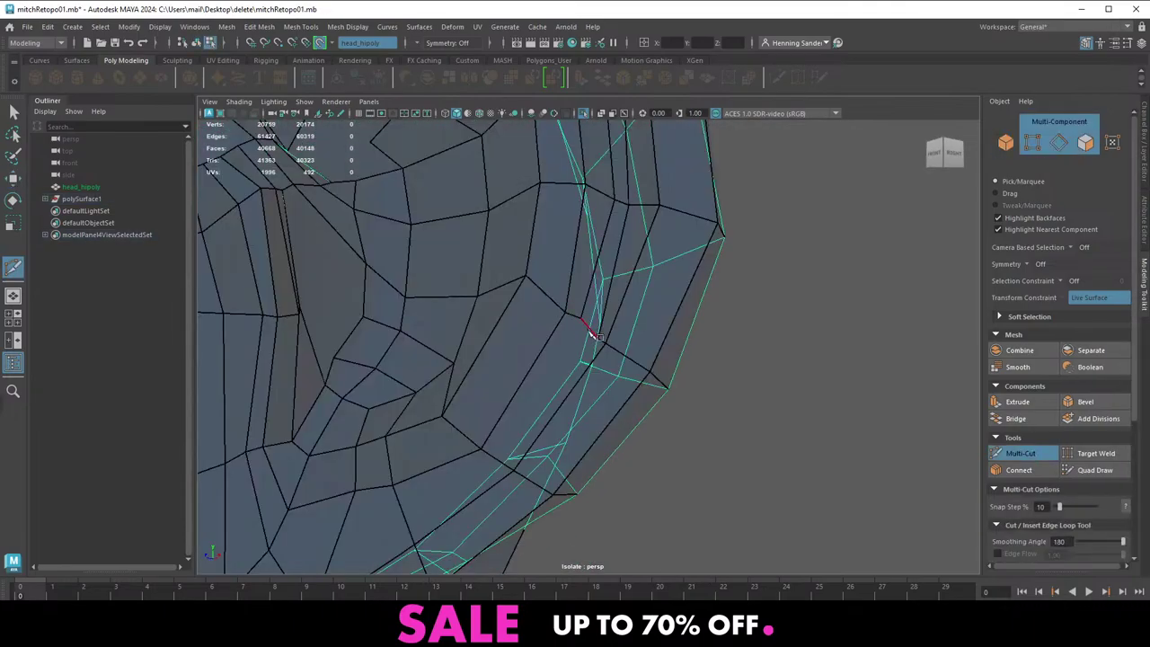
{"action": "left_click_drag", "start_coordinate": [589, 330], "coordinate": [577, 328], "text": "alt"}
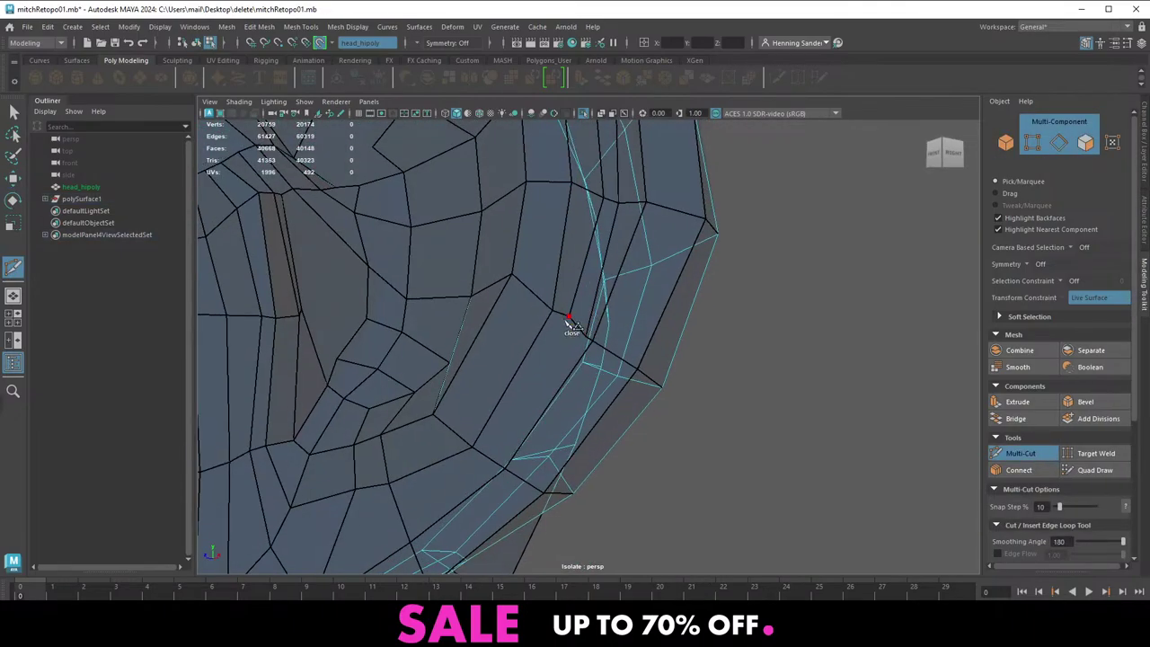
{"action": "left_click", "coordinate": [492, 437]}
{"action": "left_click", "coordinate": [475, 446]}
{"action": "right_click", "coordinate": [478, 442]}
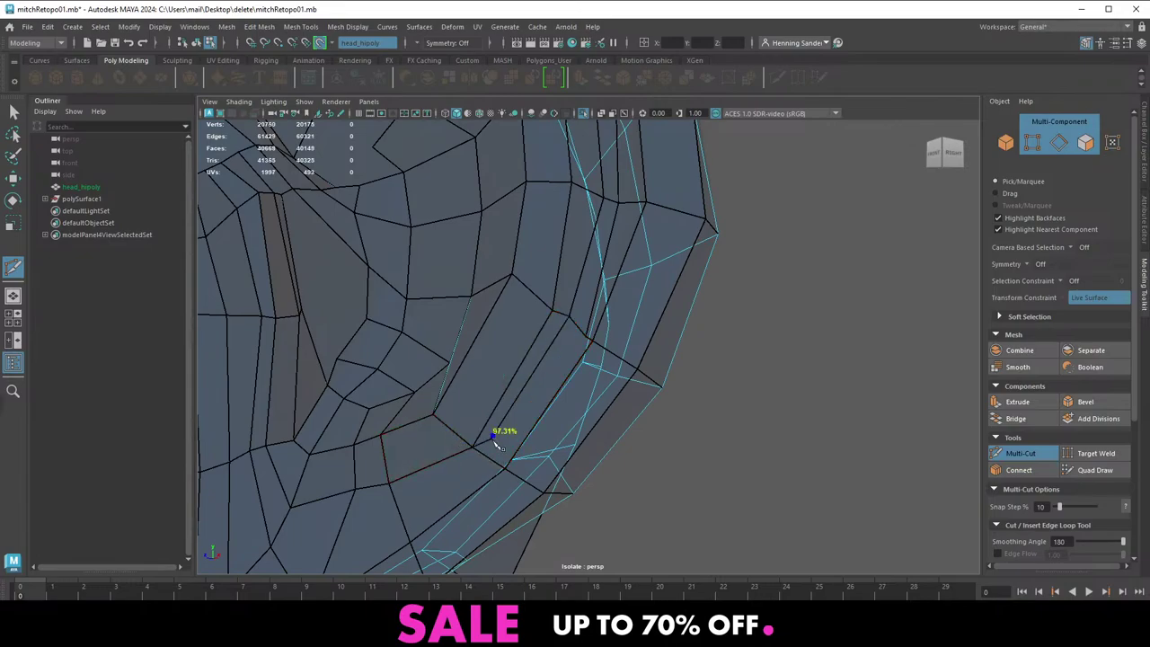
{"action": "left_click", "coordinate": [491, 439]}
{"action": "left_click", "coordinate": [512, 460]}
Slide vertices along the lower helix groove and outer rim to even out the new faces
{"action": "left_click_drag", "start_coordinate": [513, 473], "coordinate": [488, 440], "text": "alt"}
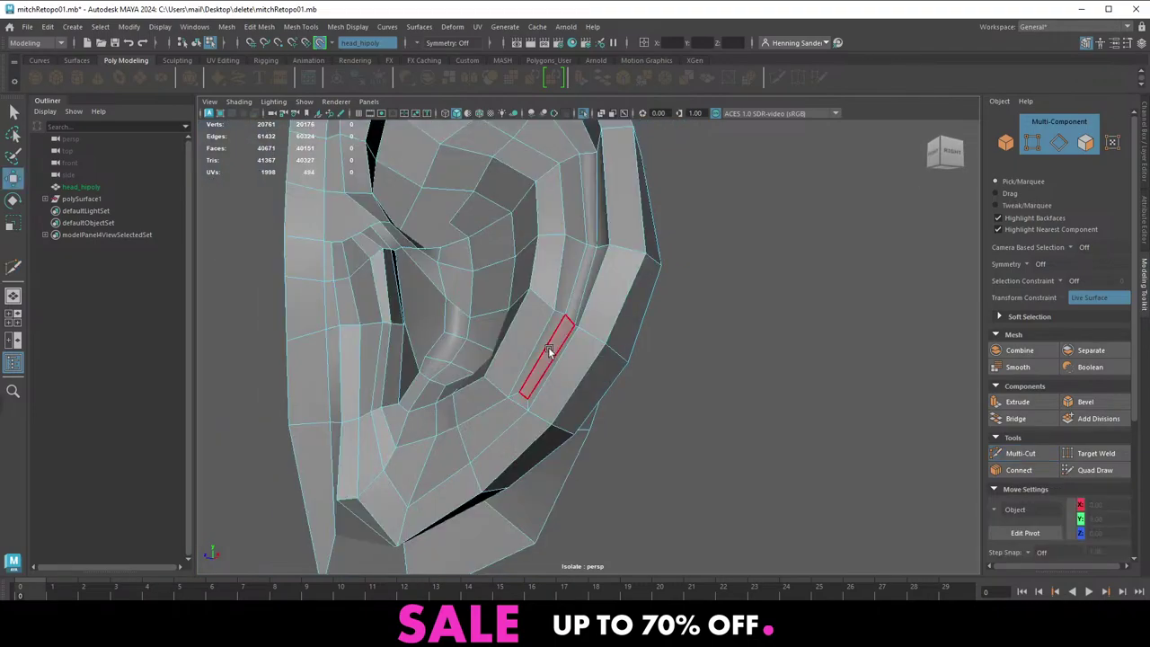
{"action": "key", "text": "w"}
{"action": "left_click", "coordinate": [537, 368]}
{"action": "left_click_drag", "start_coordinate": [537, 368], "coordinate": [635, 402], "text": "alt"}
{"action": "right_click_drag", "start_coordinate": [635, 402], "coordinate": [648, 406], "text": "alt"}
{"action": "key", "text": "F9"}
{"action": "left_click", "coordinate": [592, 419]}
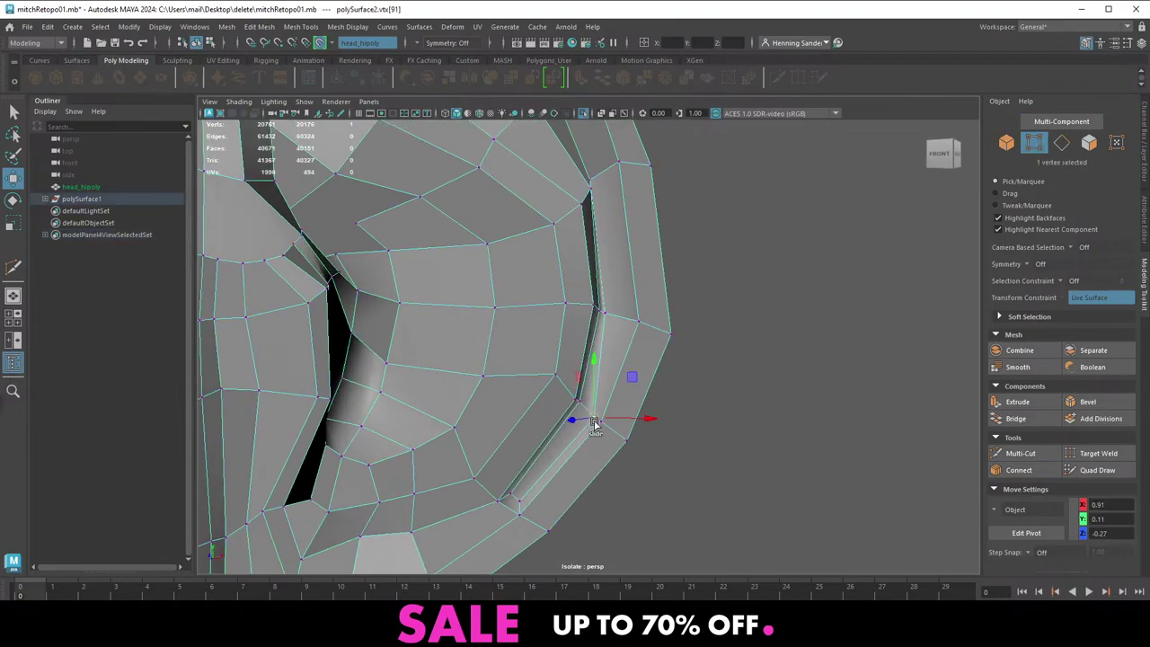
{"action": "left_click_drag", "start_coordinate": [594, 421], "coordinate": [610, 427], "text": "ctrl+shift"}
{"action": "left_click", "coordinate": [602, 421]}
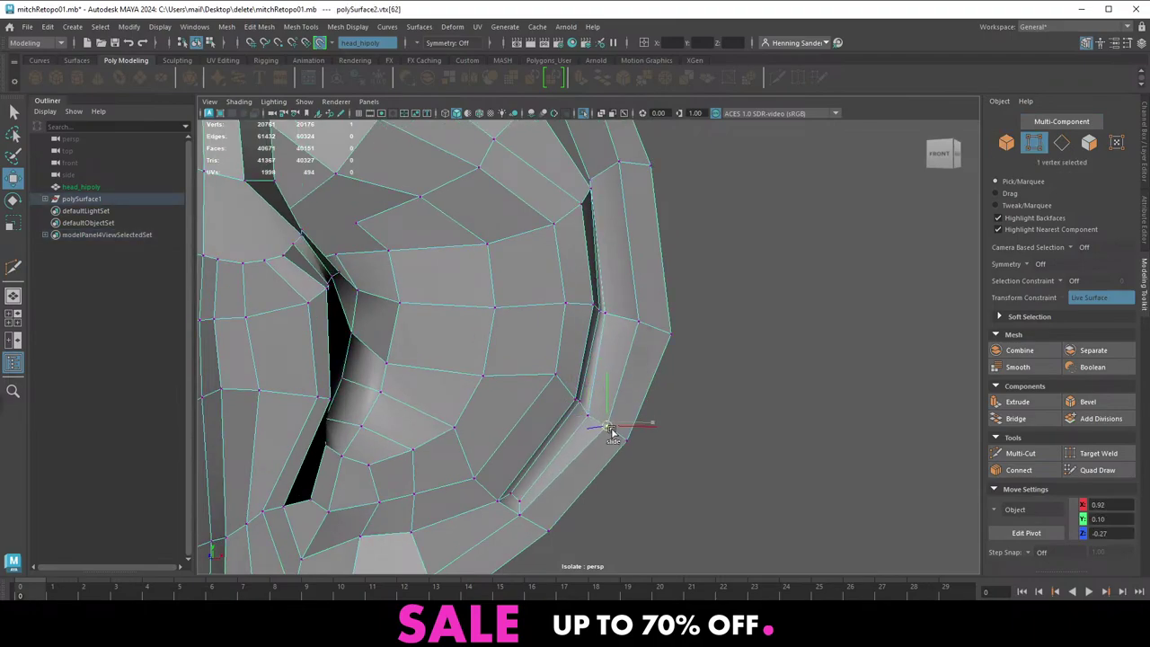
{"action": "left_click", "coordinate": [639, 324]}
{"action": "left_click_drag", "start_coordinate": [639, 327], "coordinate": [590, 301], "text": "ctrl+shift"}
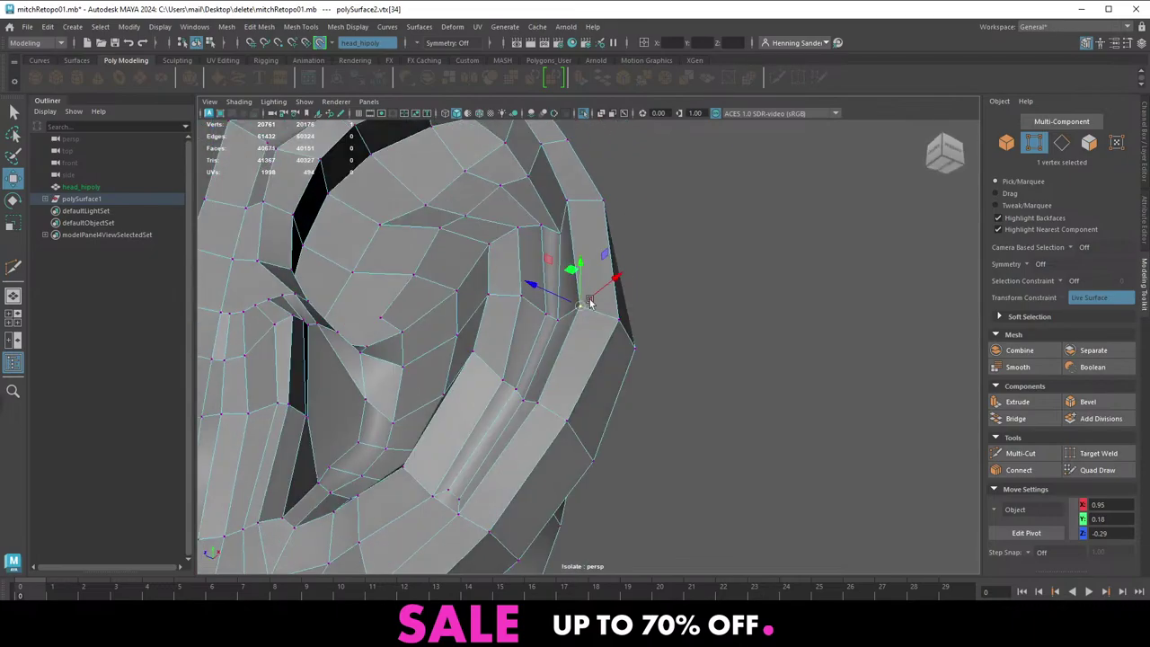
Slide vertices along the antihelix fold beside the helix groove to even out the surrounding faces
{"action": "left_click_drag", "start_coordinate": [568, 363], "coordinate": [546, 318], "text": "alt"}
{"action": "left_click", "coordinate": [493, 387]}
{"action": "left_click_drag", "start_coordinate": [494, 390], "coordinate": [487, 368], "text": "ctrl+shift"}
{"action": "left_click", "coordinate": [517, 379]}
{"action": "left_click", "coordinate": [481, 406]}
{"action": "middle_click_drag", "start_coordinate": [319, 386], "coordinate": [503, 350], "text": "alt"}
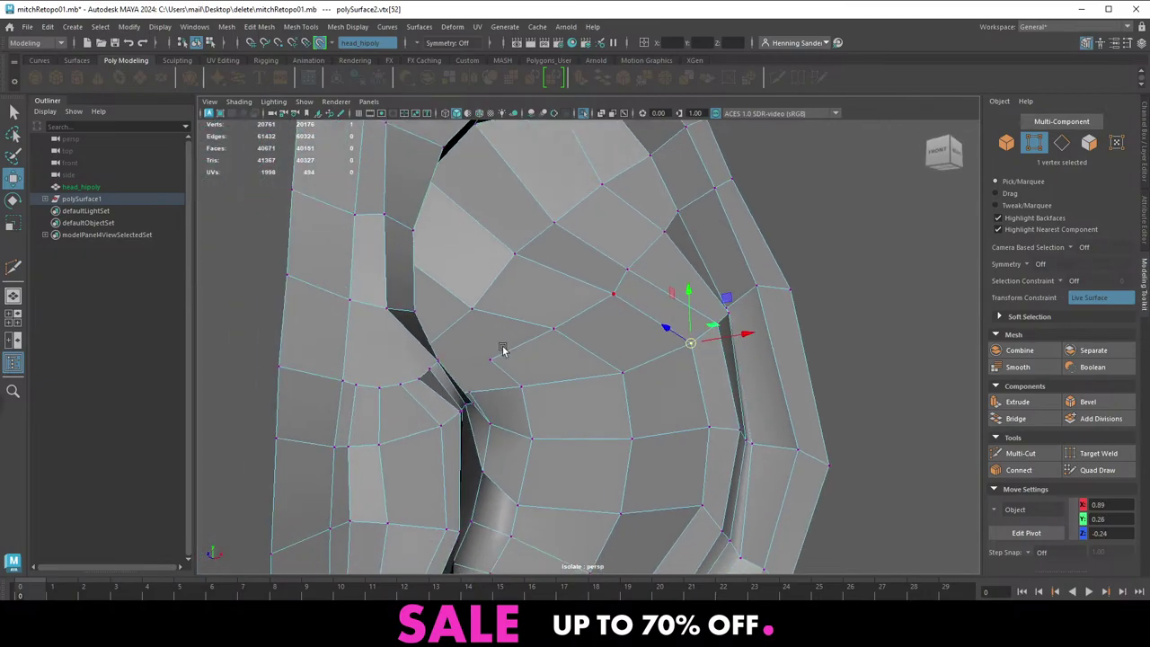
Cut a two-segment edge with Multi-Cut from the inner end of the upper concha fold to the vertex above it
{"action": "left_click_drag", "start_coordinate": [503, 350], "coordinate": [466, 379], "text": "alt"}
{"action": "right_click_drag", "start_coordinate": [466, 380], "coordinate": [520, 343]}
{"action": "left_click_drag", "start_coordinate": [513, 353], "coordinate": [530, 344], "text": "alt"}
{"action": "right_click_drag", "start_coordinate": [531, 304], "coordinate": [467, 304], "text": "shift"}
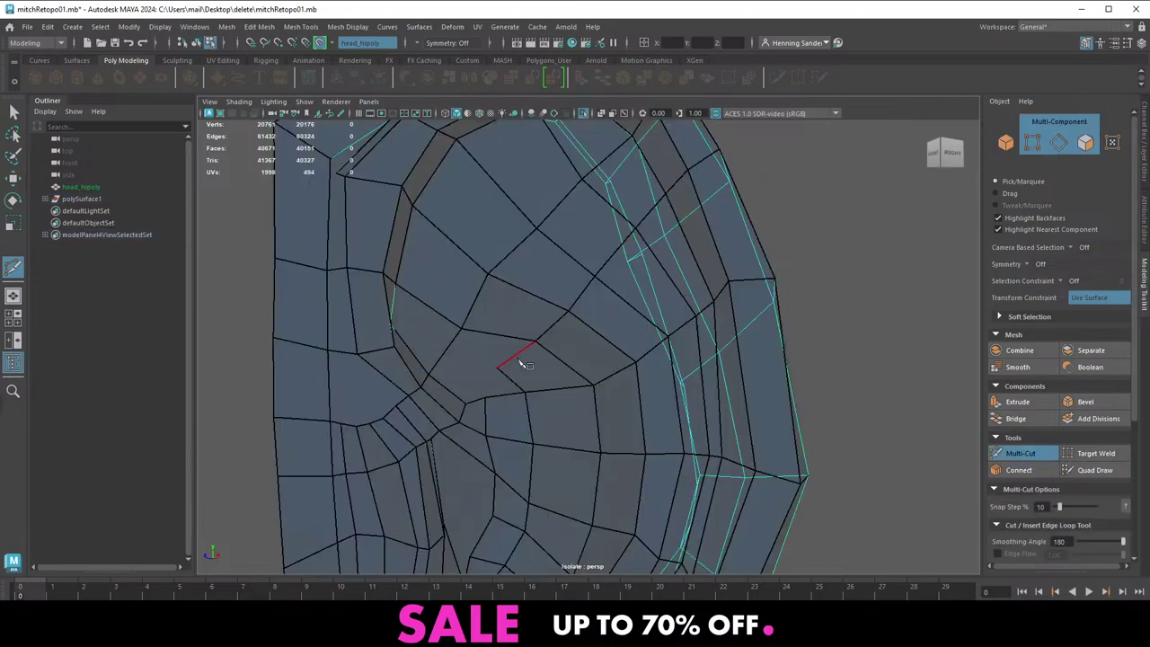
{"action": "left_click", "coordinate": [498, 368]}
{"action": "left_click", "coordinate": [474, 356]}
{"action": "left_click_drag", "start_coordinate": [526, 358], "coordinate": [479, 342], "text": "alt"}
{"action": "right_click", "coordinate": [482, 346]}
{"action": "left_click_drag", "start_coordinate": [510, 395], "coordinate": [500, 358], "text": "alt"}
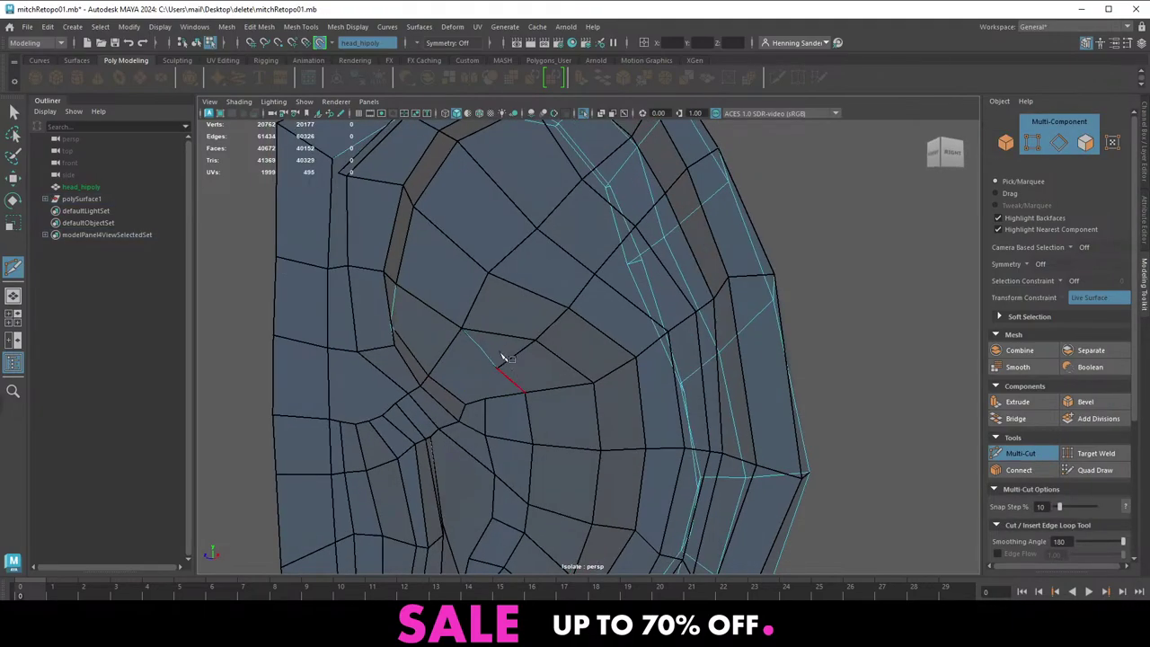
Slide the new middle vertex of that cut down toward the concha to open up the face above it
{"action": "key", "text": "q"}
{"action": "right_click_drag", "start_coordinate": [500, 358], "coordinate": [476, 352]}
{"action": "key", "text": "w"}
{"action": "left_click", "coordinate": [480, 349]}
{"action": "left_click_drag", "start_coordinate": [482, 349], "coordinate": [491, 376]}
Cut the face below the new vertex with Multi-Cut, running an edge to the upper corner of the concha
{"action": "right_click_drag", "start_coordinate": [491, 376], "coordinate": [536, 352]}
{"action": "mouse_move", "coordinate": [535, 353]}
{"action": "left_mouse_down", "text": "alt"}
{"action": "mouse_move", "coordinate": [523, 346]}
{"action": "mouse_move", "coordinate": [546, 358]}
{"action": "left_mouse_up", "text": "alt"}
{"action": "right_click_drag", "start_coordinate": [543, 305], "coordinate": [475, 325], "text": "shift"}
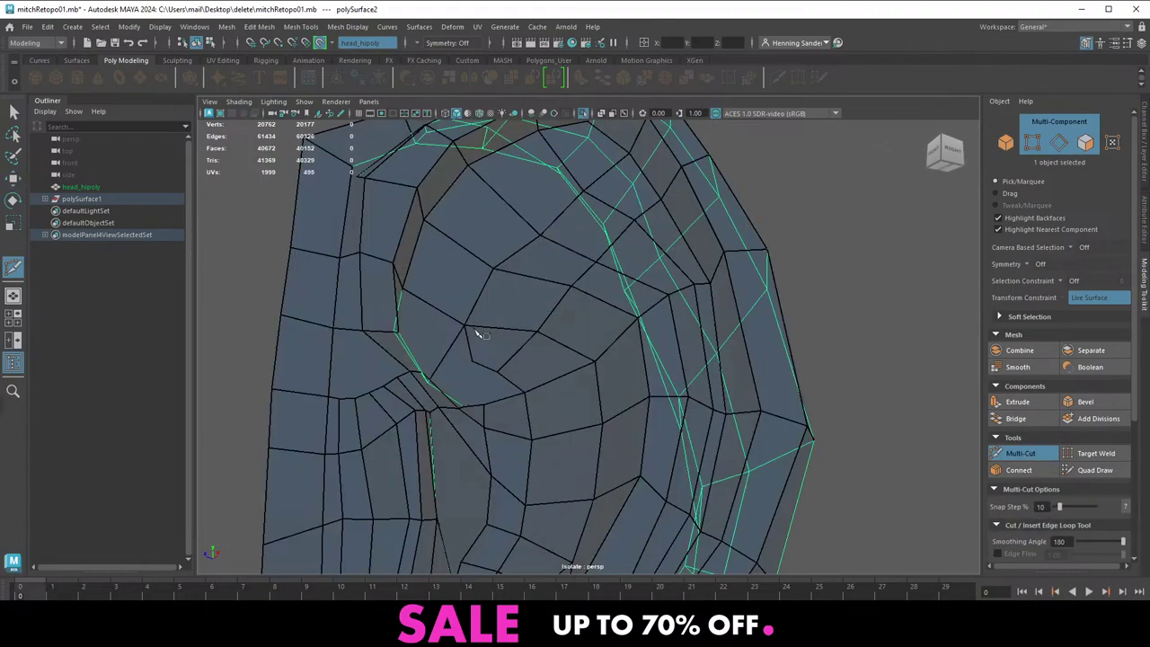
{"action": "left_click_drag", "start_coordinate": [475, 331], "coordinate": [486, 414], "text": "alt"}
{"action": "left_click", "coordinate": [494, 399]}
{"action": "left_click", "coordinate": [462, 381]}
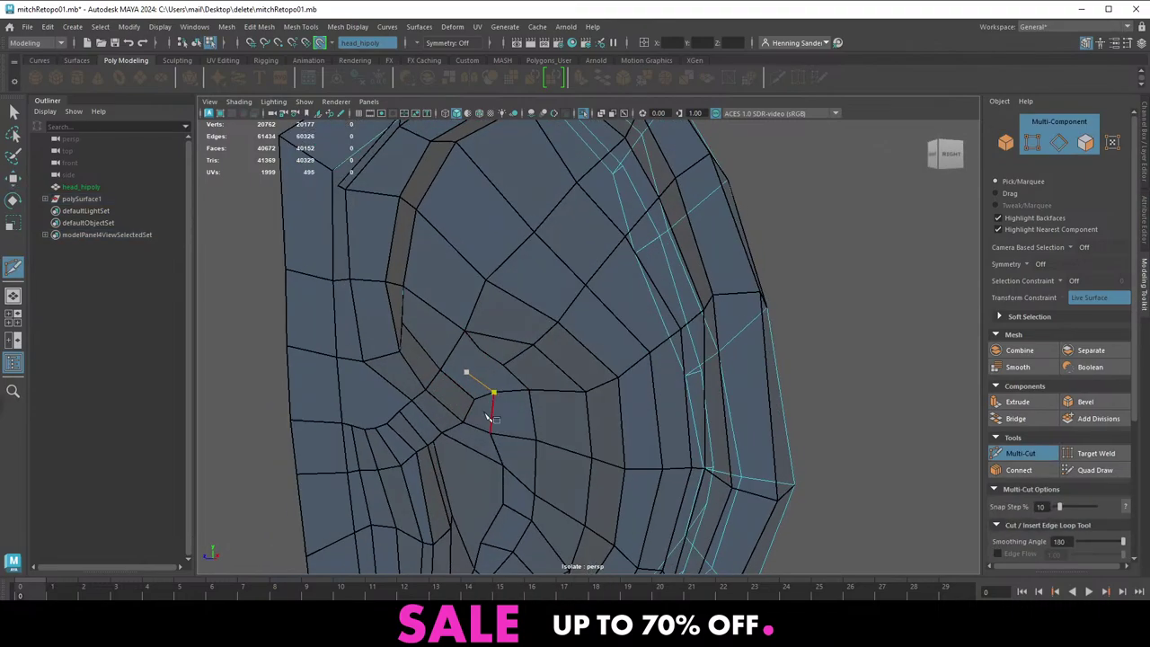
{"action": "right_click", "coordinate": [475, 362]}
Slide the new vertex at the inner end of the upper concha fold to smooth the edge flow
{"action": "key", "text": "w"}
{"action": "left_click", "coordinate": [461, 384]}
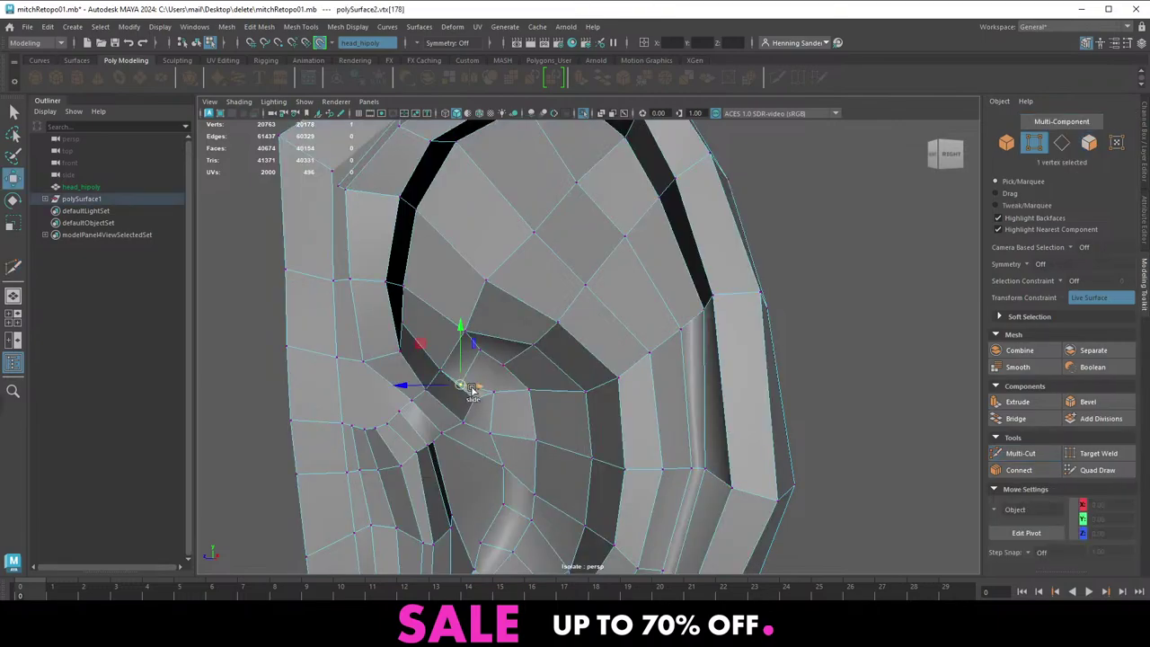
{"action": "left_click_drag", "start_coordinate": [465, 386], "coordinate": [485, 398]}
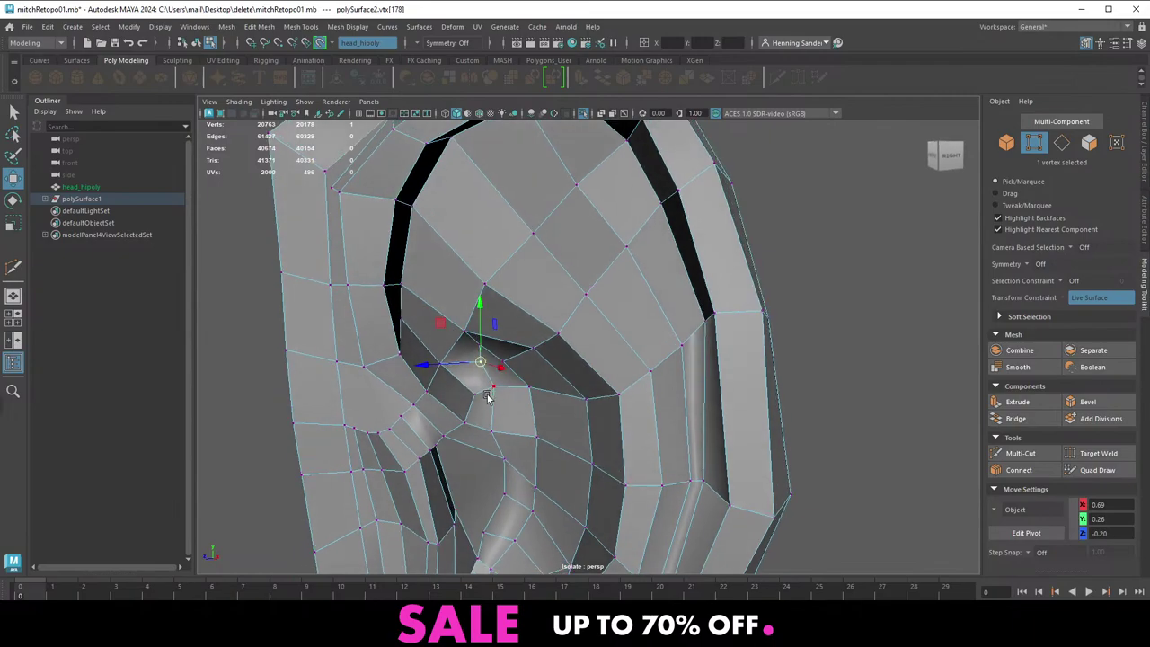
{"action": "right_click_drag", "start_coordinate": [505, 441], "coordinate": [397, 379], "text": "alt"}
{"action": "left_click_drag", "start_coordinate": [480, 388], "coordinate": [551, 371], "text": "alt"}
{"action": "middle_click_drag", "start_coordinate": [540, 368], "coordinate": [507, 384], "text": "alt"}
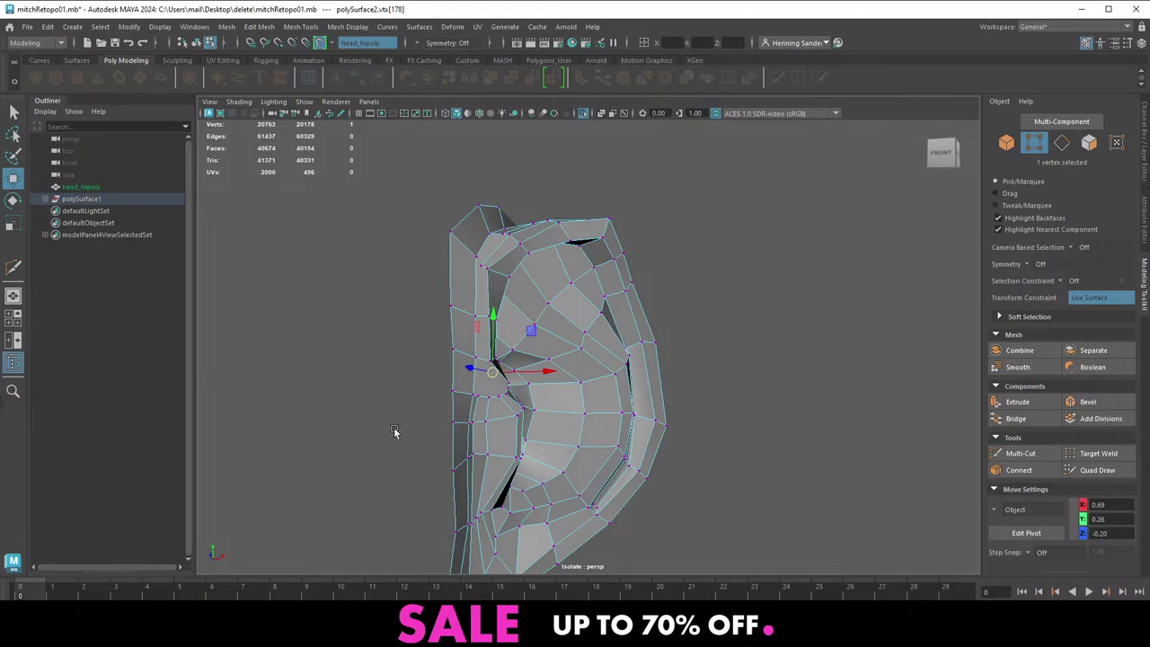
{"action": "left_click_drag", "start_coordinate": [565, 448], "coordinate": [538, 439], "text": "alt"}
Slide two vertices in the triangular fossa above the concha to space its quads more evenly
{"action": "right_click_drag", "start_coordinate": [538, 439], "coordinate": [554, 356]}
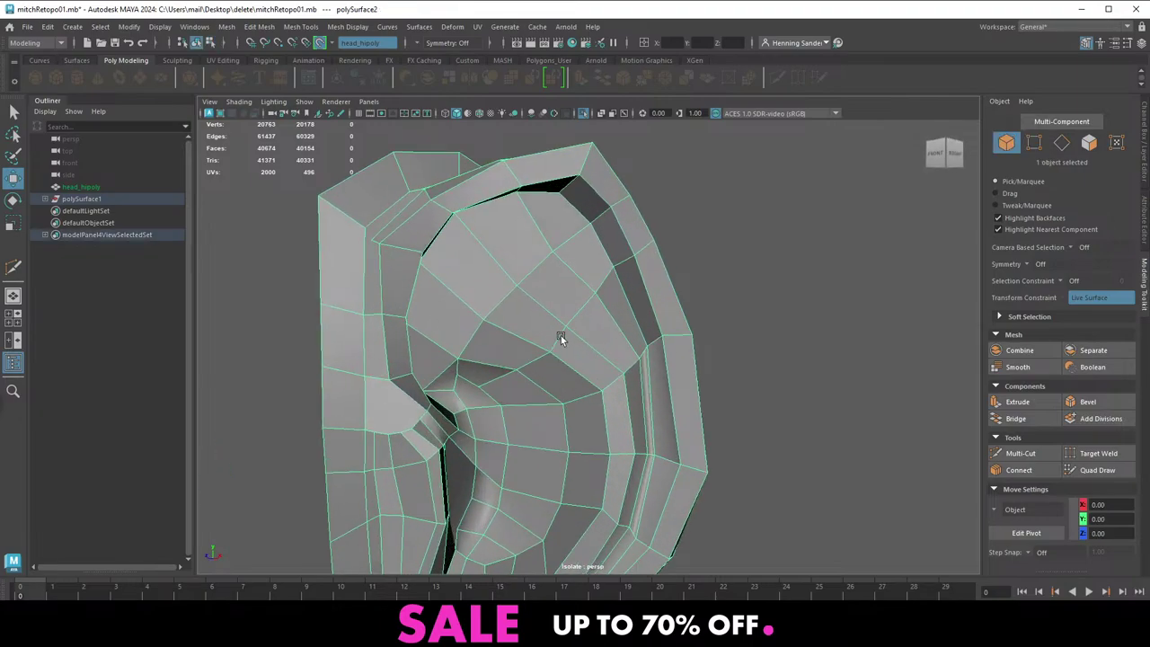
{"action": "left_click_drag", "start_coordinate": [560, 335], "coordinate": [518, 276], "text": "alt"}
{"action": "right_click_drag", "start_coordinate": [528, 342], "coordinate": [491, 351]}
{"action": "left_click", "coordinate": [490, 345]}
{"action": "left_click_drag", "start_coordinate": [490, 344], "coordinate": [521, 295]}
{"action": "left_click", "coordinate": [523, 290]}
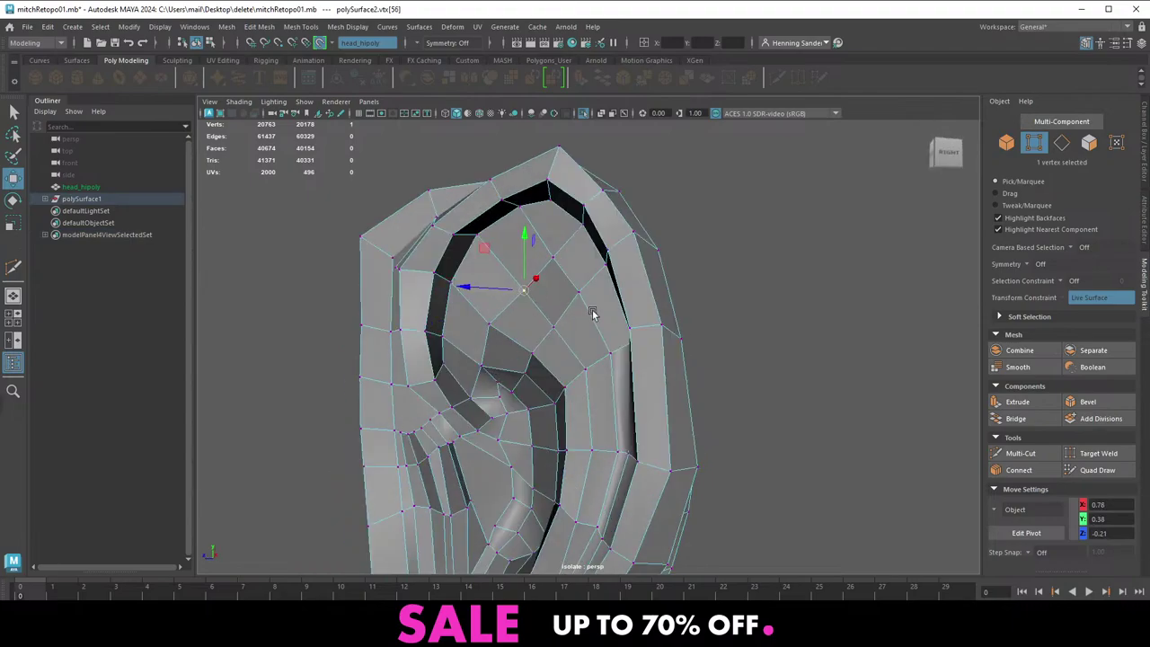
Inspect the ear mesh from several sides, checking the concha, helix groove and front rim for uneven topology
{"action": "right_click_drag", "start_coordinate": [592, 312], "coordinate": [555, 344], "text": "alt"}
{"action": "left_click_drag", "start_coordinate": [554, 344], "coordinate": [575, 356], "text": "alt"}
{"action": "right_click_drag", "start_coordinate": [575, 356], "coordinate": [617, 327]}
{"action": "middle_click_drag", "start_coordinate": [624, 384], "coordinate": [603, 338], "text": "alt"}
{"action": "right_click_drag", "start_coordinate": [603, 337], "coordinate": [566, 431], "text": "alt"}
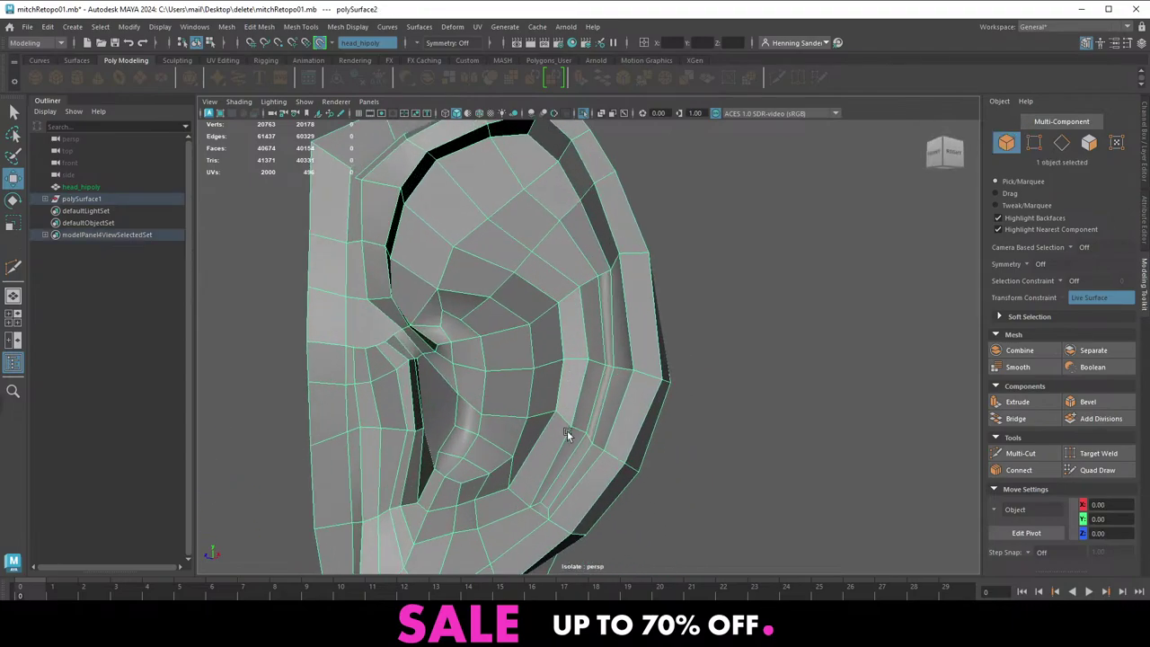
{"action": "left_click_drag", "start_coordinate": [567, 431], "coordinate": [450, 473], "text": "alt"}
{"action": "middle_click_drag", "start_coordinate": [450, 473], "coordinate": [516, 499], "text": "alt"}
{"action": "left_click_drag", "start_coordinate": [517, 499], "coordinate": [502, 350], "text": "alt"}
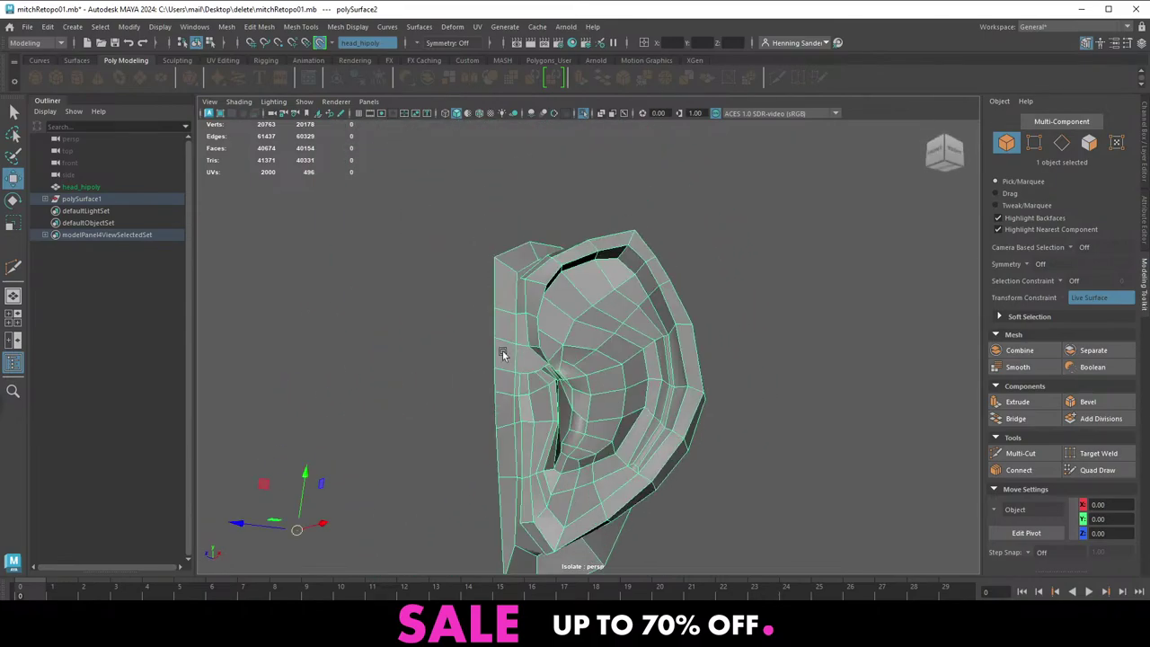
{"action": "right_click_drag", "start_coordinate": [502, 350], "coordinate": [547, 388], "text": "alt"}
{"action": "left_click_drag", "start_coordinate": [547, 388], "coordinate": [558, 384], "text": "alt"}
{"action": "right_click_drag", "start_coordinate": [559, 385], "coordinate": [604, 422], "text": "alt"}
{"action": "left_click_drag", "start_coordinate": [604, 422], "coordinate": [581, 272], "text": "alt"}
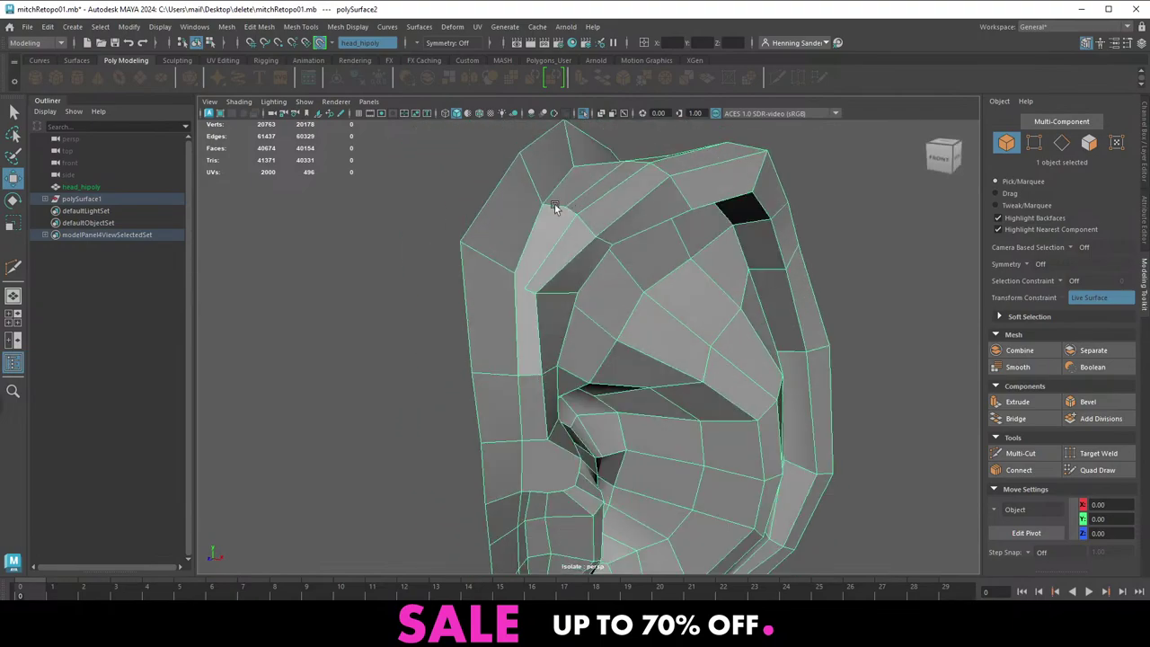
Slide the corner vertex at the upper front of the helix rim outward to widen the inner strip
{"action": "left_click_drag", "start_coordinate": [539, 355], "coordinate": [519, 343], "text": "alt"}
{"action": "right_click_drag", "start_coordinate": [449, 257], "coordinate": [422, 255]}
{"action": "left_click", "coordinate": [506, 225]}
{"action": "left_click_drag", "start_coordinate": [507, 226], "coordinate": [534, 267], "text": "ctrl+shift"}
{"action": "right_click_drag", "start_coordinate": [501, 274], "coordinate": [516, 262]}
{"action": "key", "text": "F9"}
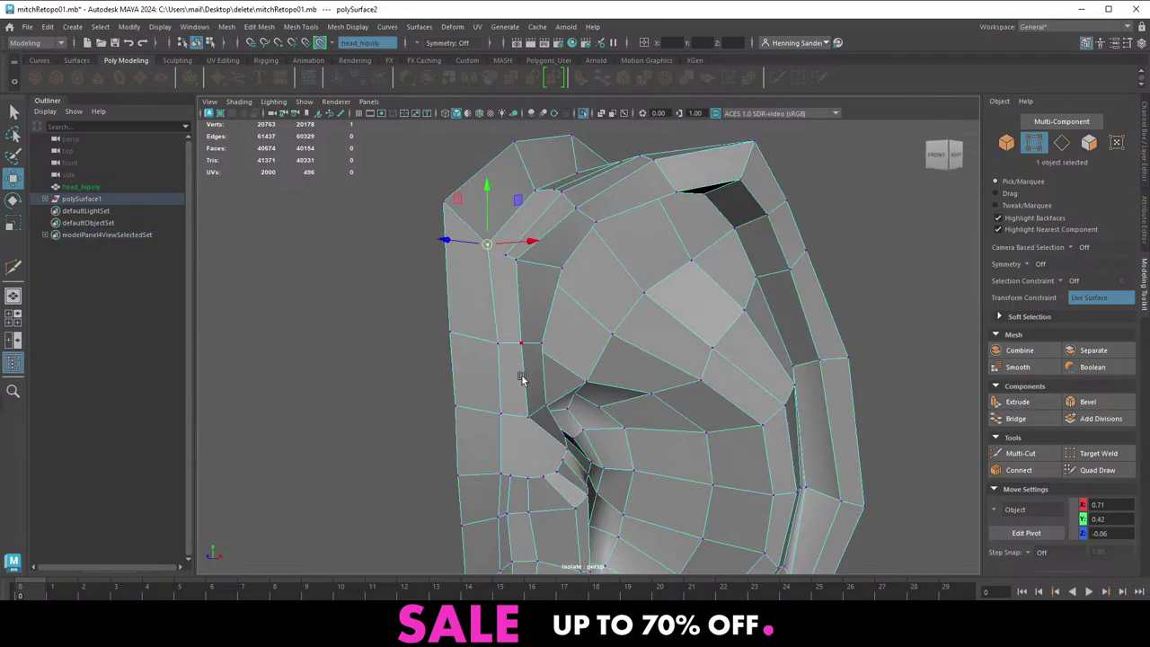
Cut the front helix strip lengthwise with Multi-Cut, from the row beside the tragus up to the upper corner
{"action": "key", "text": "F8"}
{"action": "key", "text": "ctrl+shift+x"}
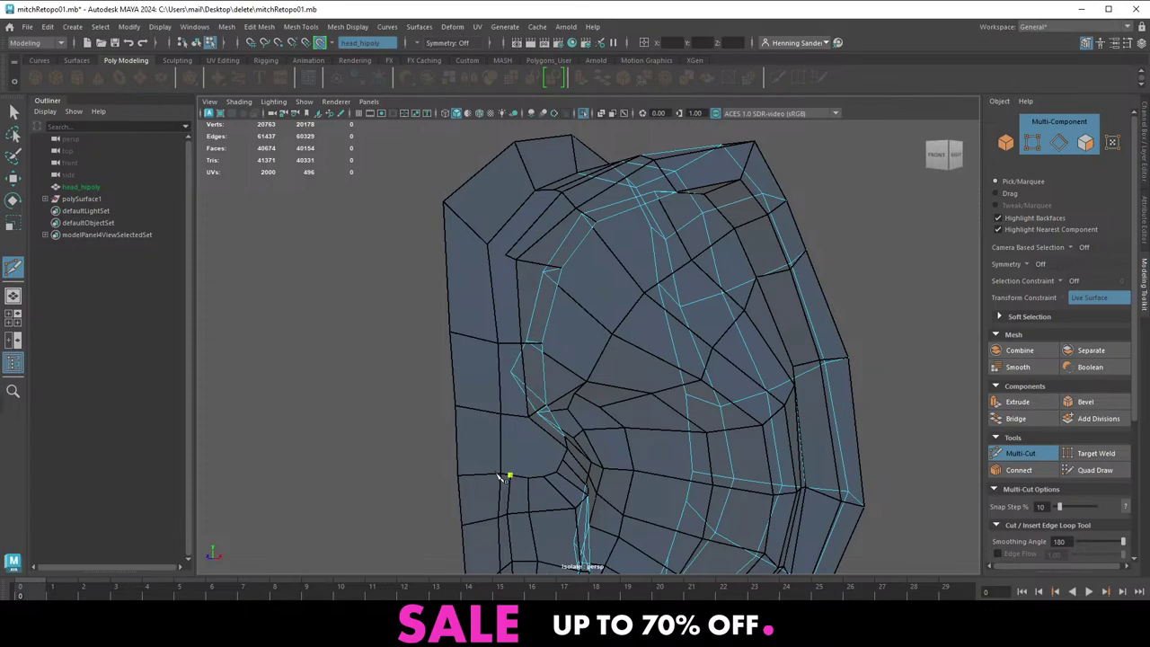
{"action": "left_click", "coordinate": [499, 476]}
{"action": "left_click", "coordinate": [509, 258]}
{"action": "right_click", "coordinate": [530, 261]}
{"action": "left_click_drag", "start_coordinate": [537, 298], "coordinate": [510, 374], "text": "alt"}
Cut lengthwise edges with Multi-Cut through the upper helix face and down the front strip toward the tragus
{"action": "left_click", "coordinate": [513, 296]}
{"action": "left_click", "coordinate": [485, 280]}
{"action": "right_click", "coordinate": [496, 273]}
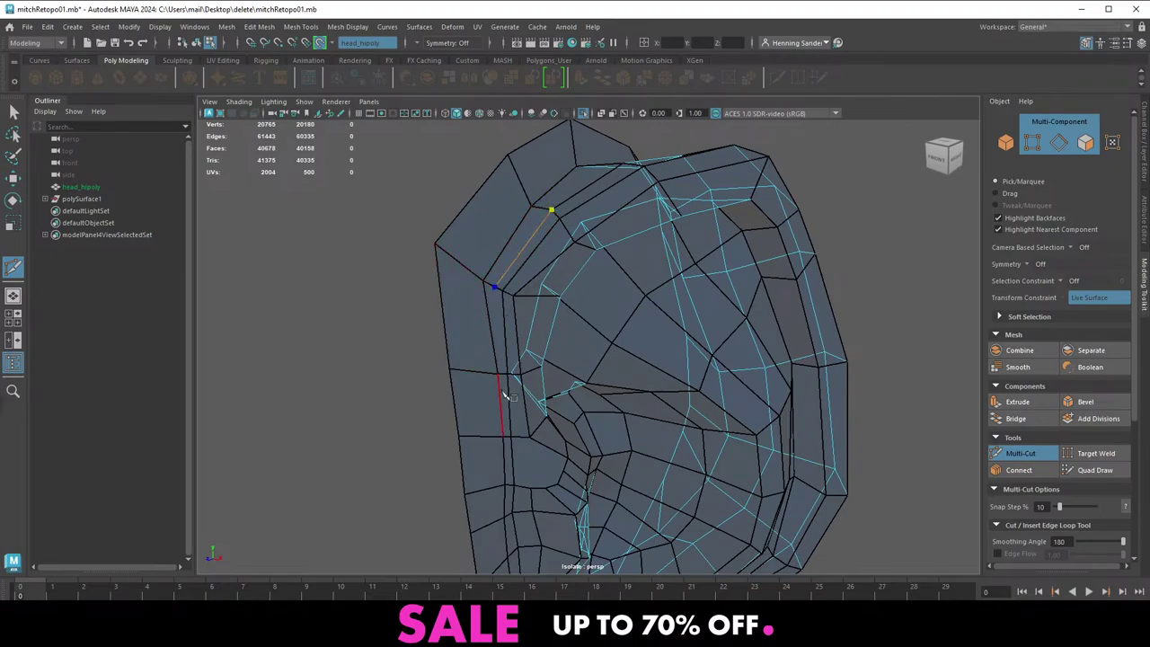
{"action": "right_click_drag", "start_coordinate": [503, 393], "coordinate": [539, 405], "text": "alt"}
{"action": "middle_click_drag", "start_coordinate": [539, 405], "coordinate": [506, 351], "text": "alt"}
{"action": "left_click_drag", "start_coordinate": [506, 351], "coordinate": [500, 313], "text": "alt"}
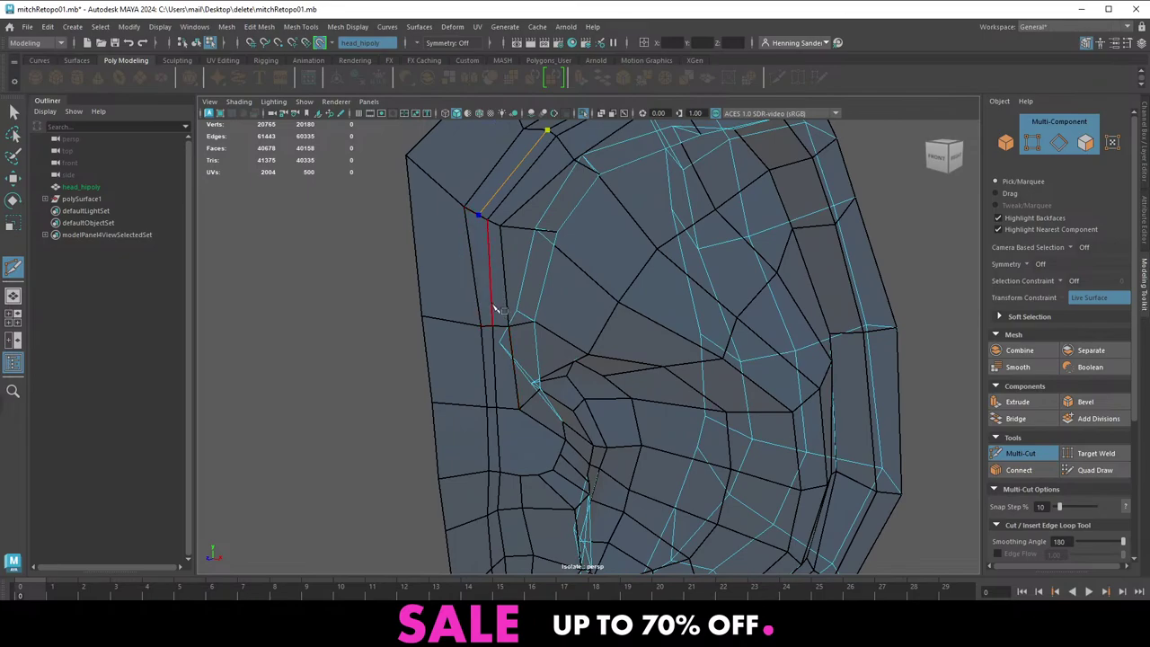
{"action": "left_click", "coordinate": [519, 476]}
Delete the crossing and misplaced cut edges in the upper segment of the front helix strip
{"action": "key", "text": "w"}
{"action": "right_click_drag", "start_coordinate": [511, 407], "coordinate": [505, 342]}
{"action": "left_click", "coordinate": [492, 320]}
{"action": "key", "text": "Delete"}
{"action": "key", "text": "q"}
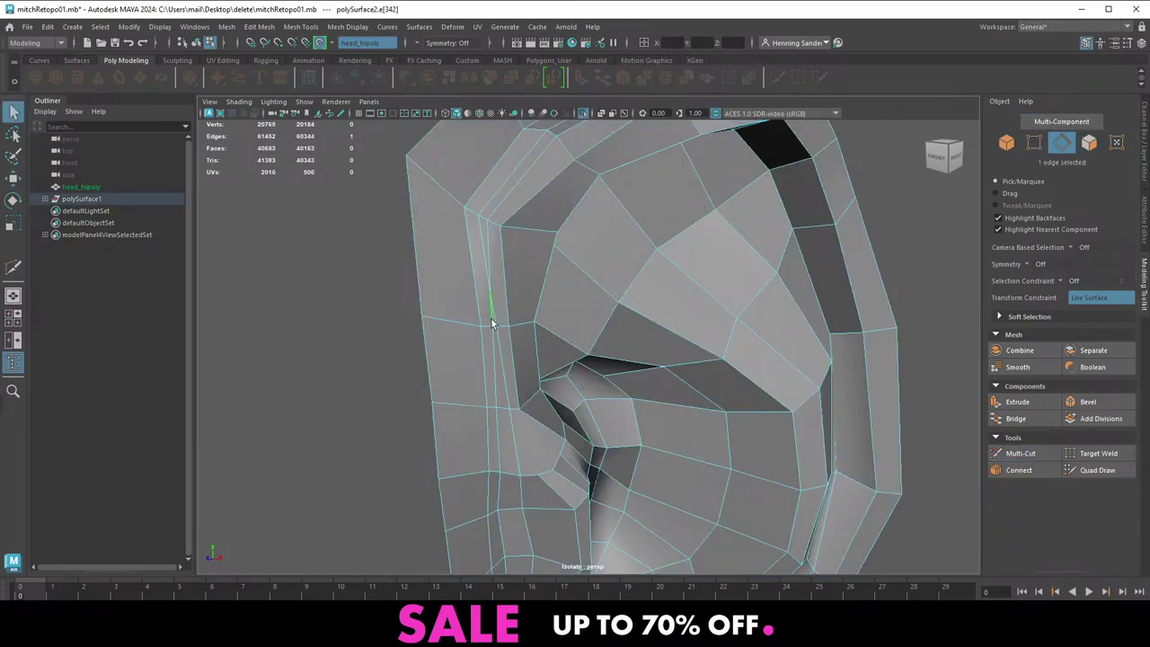
{"action": "left_click", "coordinate": [493, 257]}
{"action": "key", "text": "ctrl+Delete"}
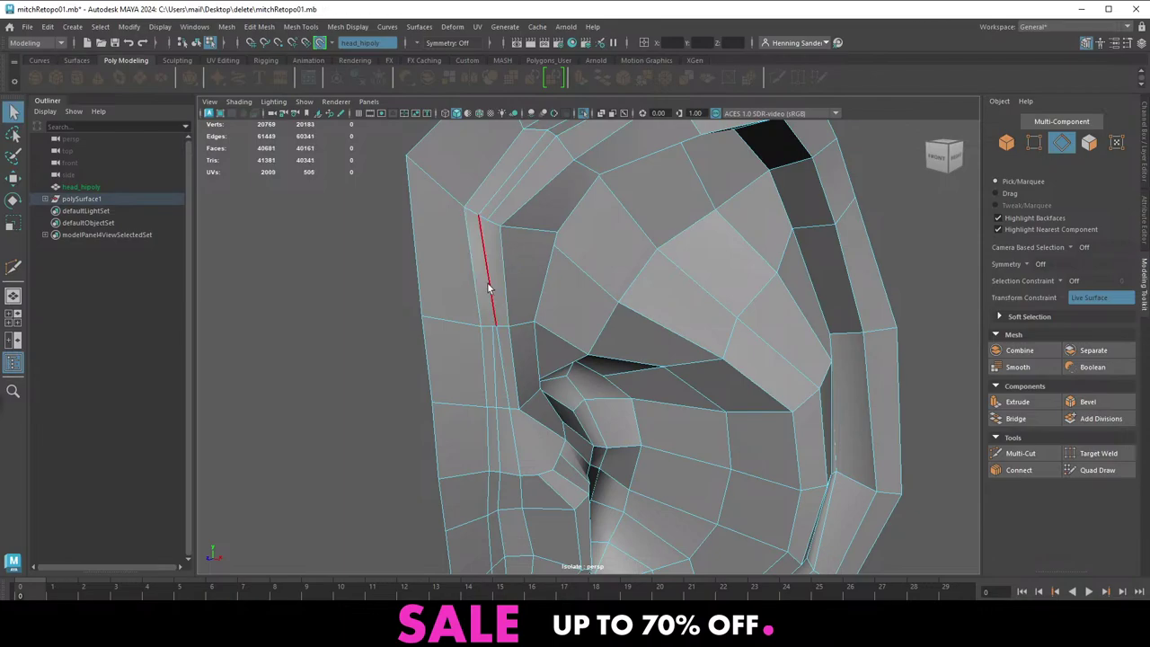
{"action": "key", "text": "Delete"}
{"action": "key", "text": "F8"}
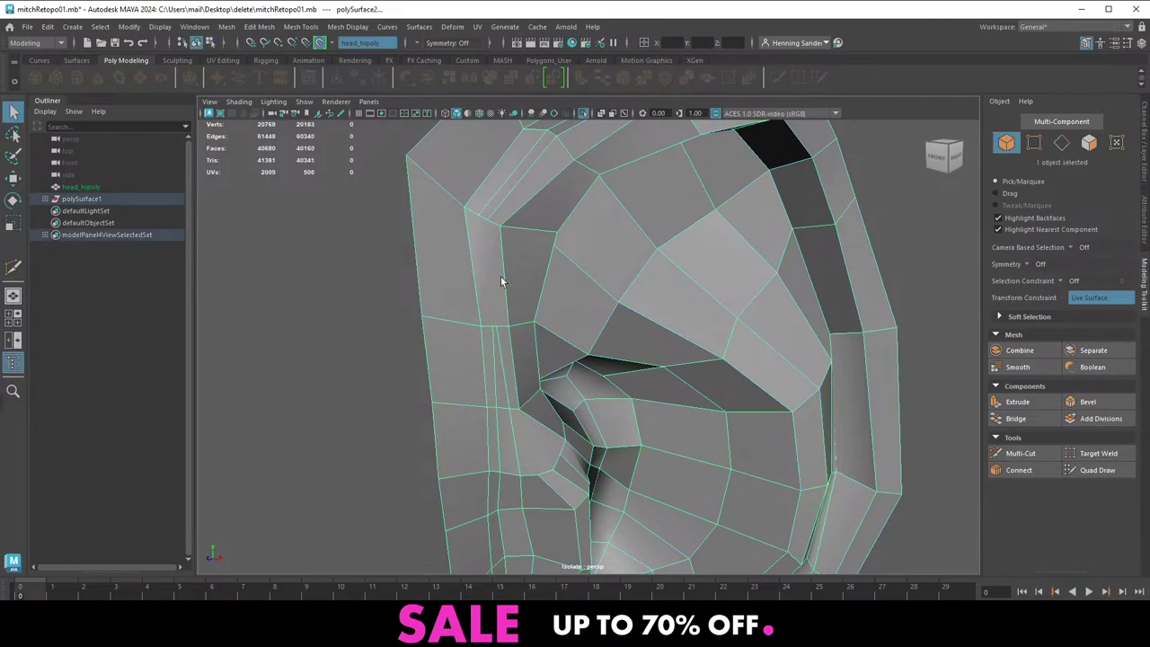
Recut the cleared upper front strip segment with Multi-Cut, joining the cut vertices at its upper and lower ends
{"action": "right_click_drag", "start_coordinate": [506, 273], "coordinate": [450, 271], "text": "shift"}
{"action": "left_click", "coordinate": [487, 220]}
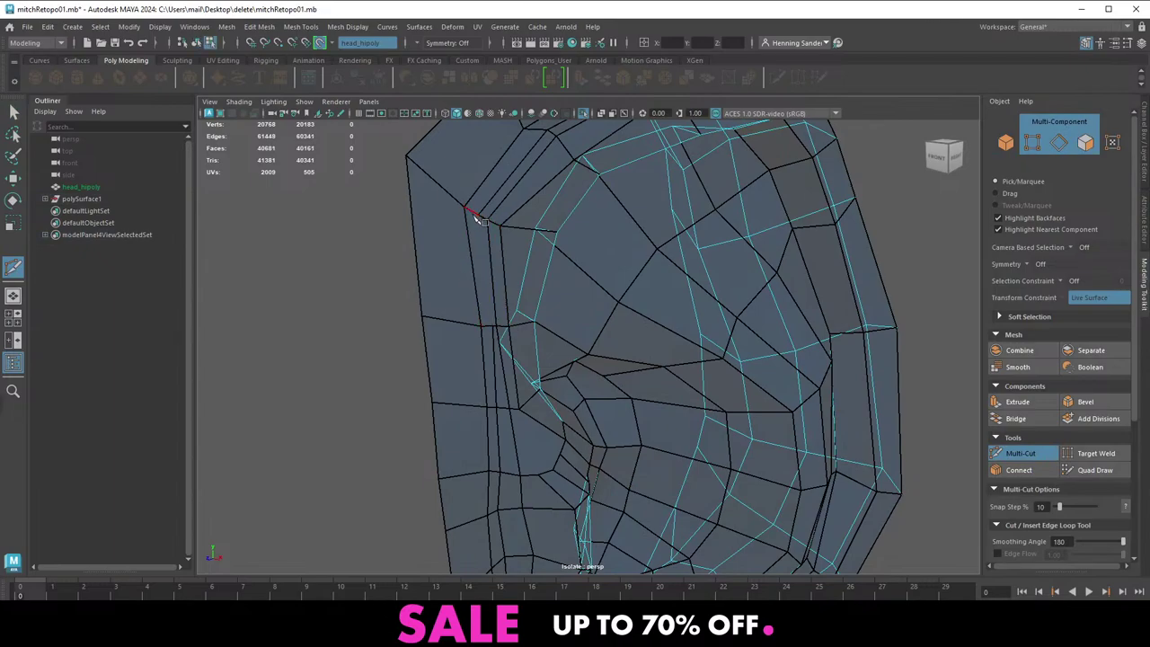
{"action": "right_click", "coordinate": [500, 330]}
Slide the outer-line vertices of the front helix strip toward the face side in two neighbouring rows
{"action": "key", "text": "q"}
{"action": "left_click", "coordinate": [481, 326]}
{"action": "key", "text": "w"}
{"action": "left_click_drag", "start_coordinate": [483, 326], "coordinate": [463, 329]}
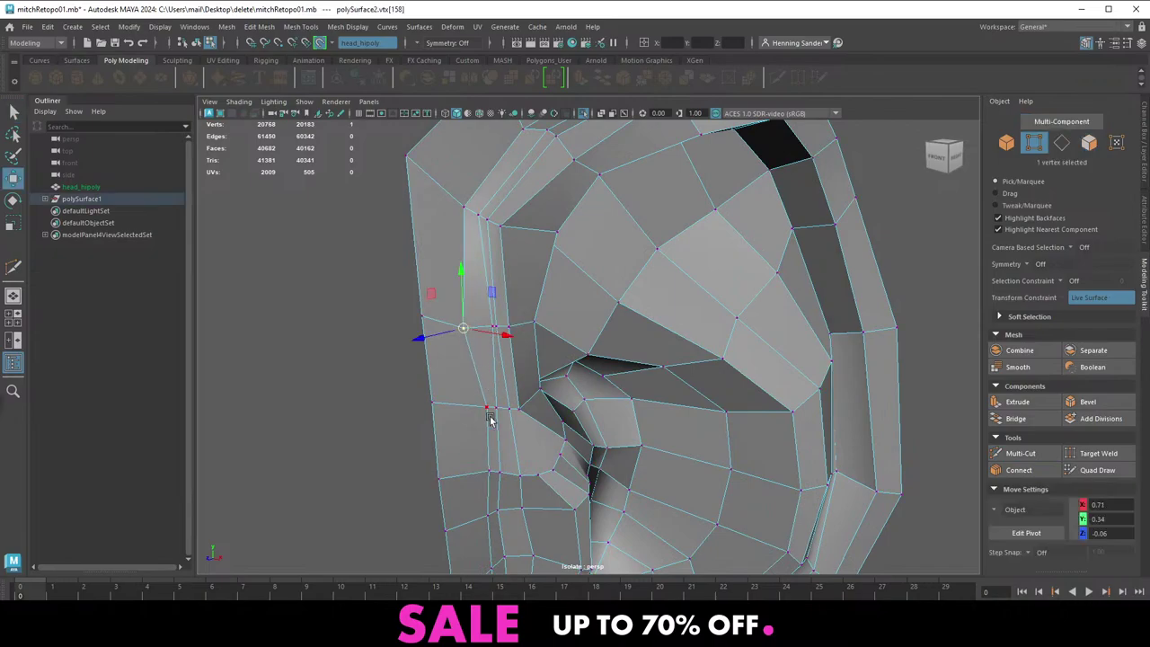
{"action": "left_click", "coordinate": [486, 413]}
{"action": "mouse_move", "coordinate": [486, 412]}
{"action": "left_mouse_down"}
{"action": "mouse_move", "coordinate": [470, 415]}
{"action": "mouse_move", "coordinate": [481, 409]}
{"action": "mouse_move", "coordinate": [469, 398]}
{"action": "left_mouse_up"}
{"action": "left_click", "coordinate": [480, 401]}
Slide the remaining cut vertices in the upper row of the front helix strip to even out the column spacing
{"action": "left_click", "coordinate": [478, 317]}
{"action": "left_click_drag", "start_coordinate": [478, 316], "coordinate": [467, 316]}
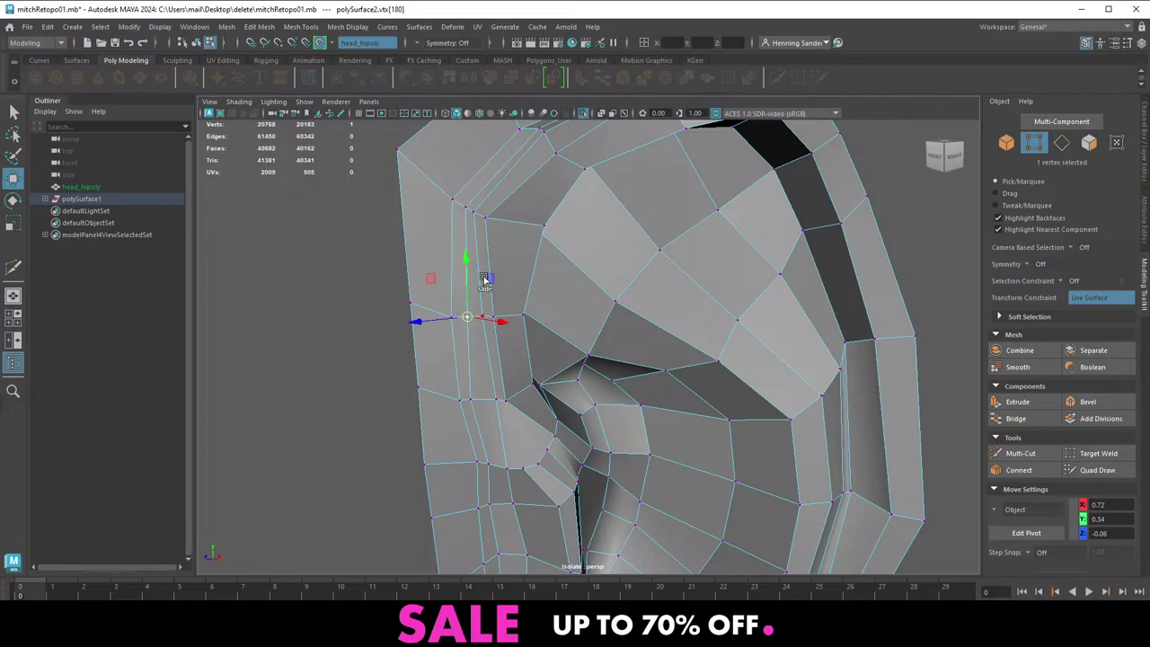
{"action": "middle_click_drag", "start_coordinate": [485, 280], "coordinate": [523, 392], "text": "alt"}
{"action": "left_click", "coordinate": [492, 316]}
{"action": "left_click_drag", "start_coordinate": [493, 315], "coordinate": [478, 309]}
{"action": "right_click_drag", "start_coordinate": [499, 320], "coordinate": [582, 271]}
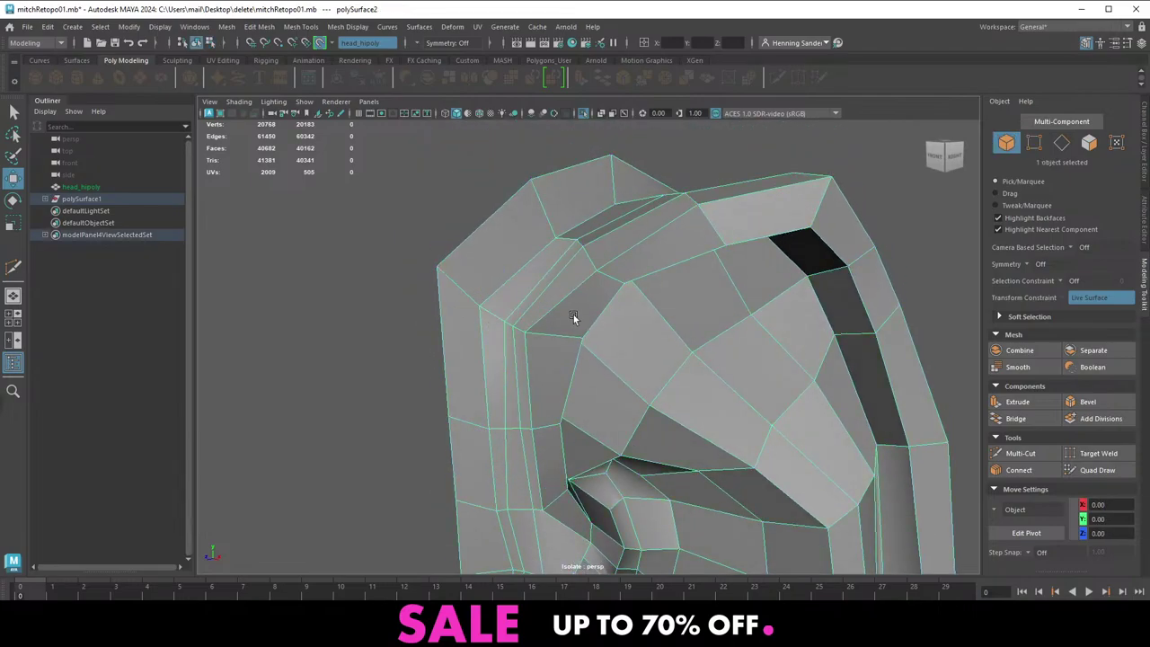
Inspect the whole ear mesh from several angles, examining where the front strip meets the tragus and concha
{"action": "right_click_drag", "start_coordinate": [603, 349], "coordinate": [508, 315], "text": "alt"}
{"action": "left_click_drag", "start_coordinate": [595, 347], "coordinate": [557, 351], "text": "alt"}
{"action": "left_click_drag", "start_coordinate": [696, 320], "coordinate": [612, 341], "text": "alt"}
{"action": "middle_click_drag", "start_coordinate": [622, 379], "coordinate": [590, 303], "text": "alt"}
{"action": "left_click_drag", "start_coordinate": [631, 432], "coordinate": [694, 418], "text": "alt"}
{"action": "right_click_drag", "start_coordinate": [567, 382], "coordinate": [607, 384], "text": "alt"}
{"action": "left_click_drag", "start_coordinate": [607, 384], "coordinate": [640, 311], "text": "alt"}
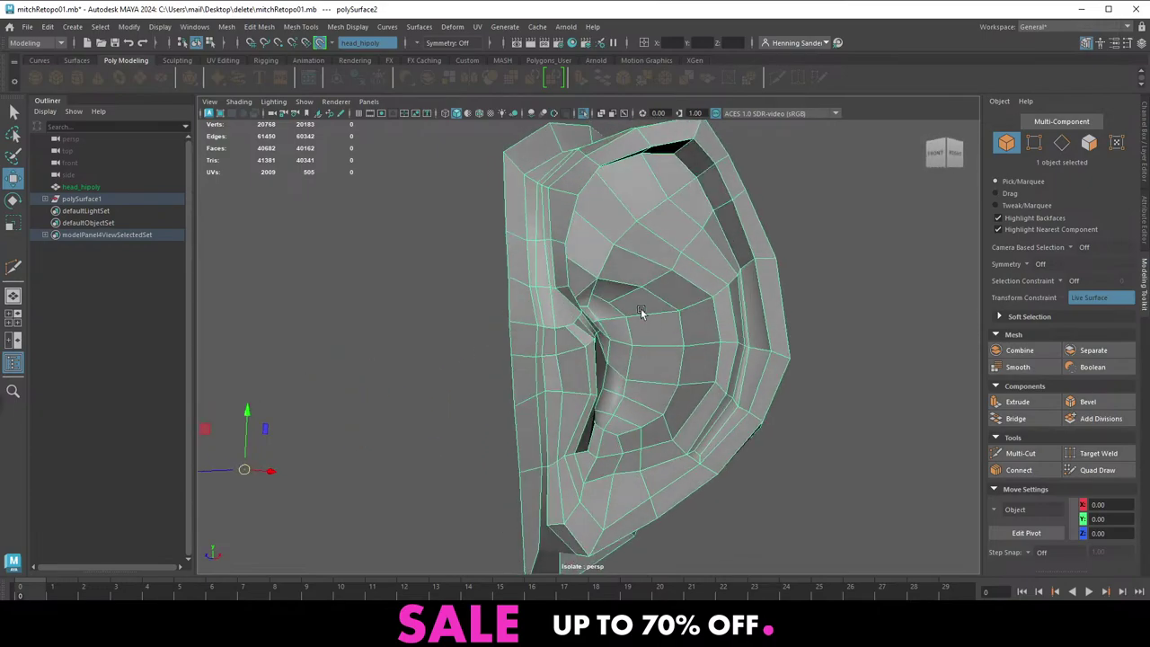
{"action": "right_click_drag", "start_coordinate": [640, 311], "coordinate": [652, 371], "text": "alt"}
{"action": "left_click_drag", "start_coordinate": [652, 371], "coordinate": [559, 356], "text": "alt"}
{"action": "right_click_drag", "start_coordinate": [560, 356], "coordinate": [503, 344], "text": "alt"}
{"action": "left_click_drag", "start_coordinate": [503, 344], "coordinate": [450, 312], "text": "alt"}
{"action": "right_click_drag", "start_coordinate": [450, 311], "coordinate": [532, 378], "text": "alt"}
{"action": "left_click_drag", "start_coordinate": [533, 378], "coordinate": [500, 327], "text": "alt"}
{"action": "mouse_move", "coordinate": [500, 327]}
{"action": "right_mouse_down", "text": "alt"}
{"action": "mouse_move", "coordinate": [529, 368]}
{"action": "mouse_move", "coordinate": [501, 330]}
{"action": "right_mouse_up", "text": "alt"}
{"action": "left_click_drag", "start_coordinate": [500, 330], "coordinate": [495, 323], "text": "alt"}
{"action": "right_click_drag", "start_coordinate": [494, 323], "coordinate": [513, 326], "text": "alt"}
Cut an edge with Multi-Cut from the front strip toward the helix root and slide the adjoining strip vertex
{"action": "right_click_drag", "start_coordinate": [513, 326], "coordinate": [455, 314], "text": "shift"}
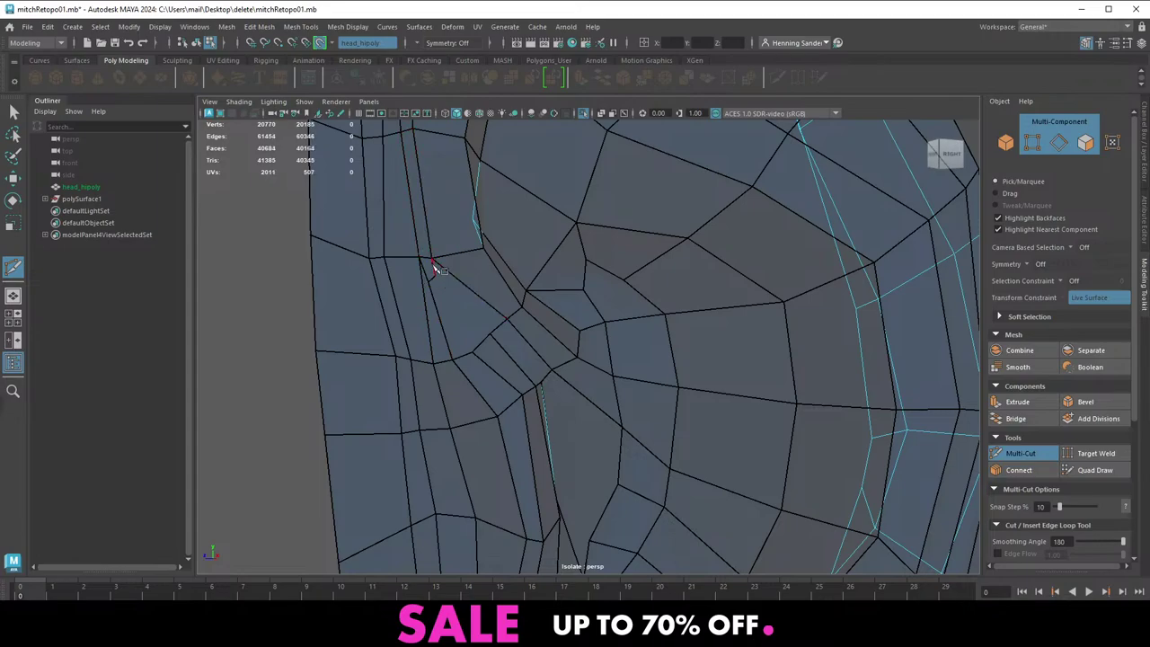
{"action": "key", "text": "w"}
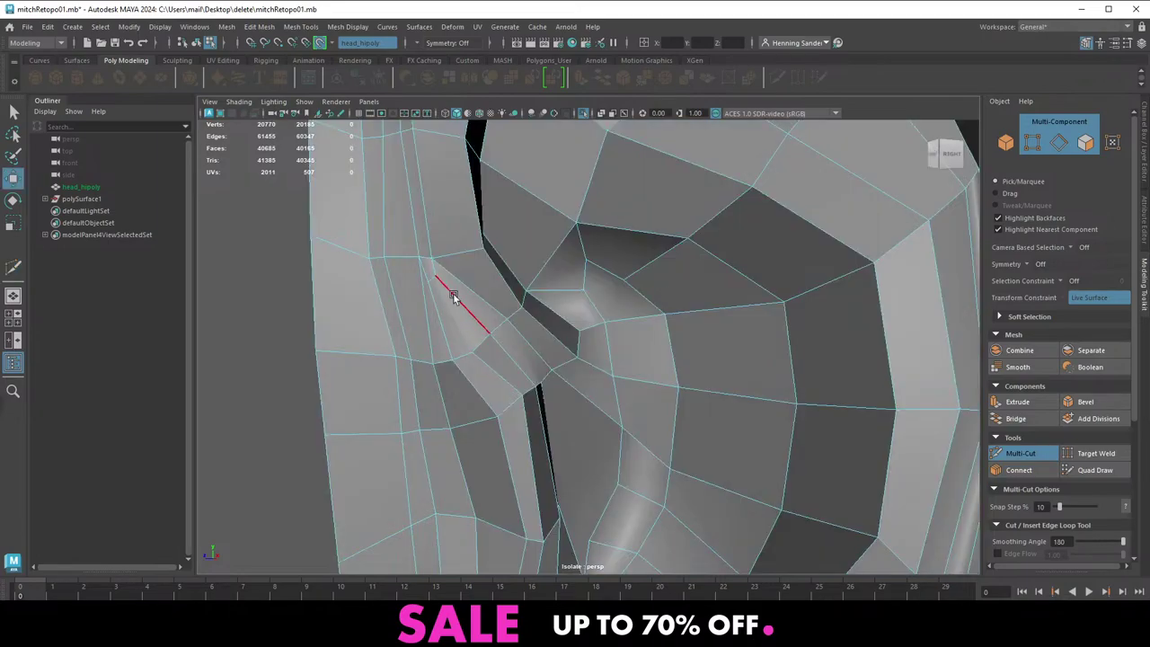
{"action": "right_click_drag", "start_coordinate": [454, 294], "coordinate": [423, 282]}
{"action": "left_click", "coordinate": [416, 263]}
{"action": "mouse_move", "coordinate": [411, 267]}
{"action": "left_mouse_down"}
{"action": "mouse_move", "coordinate": [433, 254]}
{"action": "mouse_move", "coordinate": [408, 259]}
{"action": "left_mouse_up"}
{"action": "left_click", "coordinate": [432, 259]}
{"action": "left_click", "coordinate": [409, 269]}
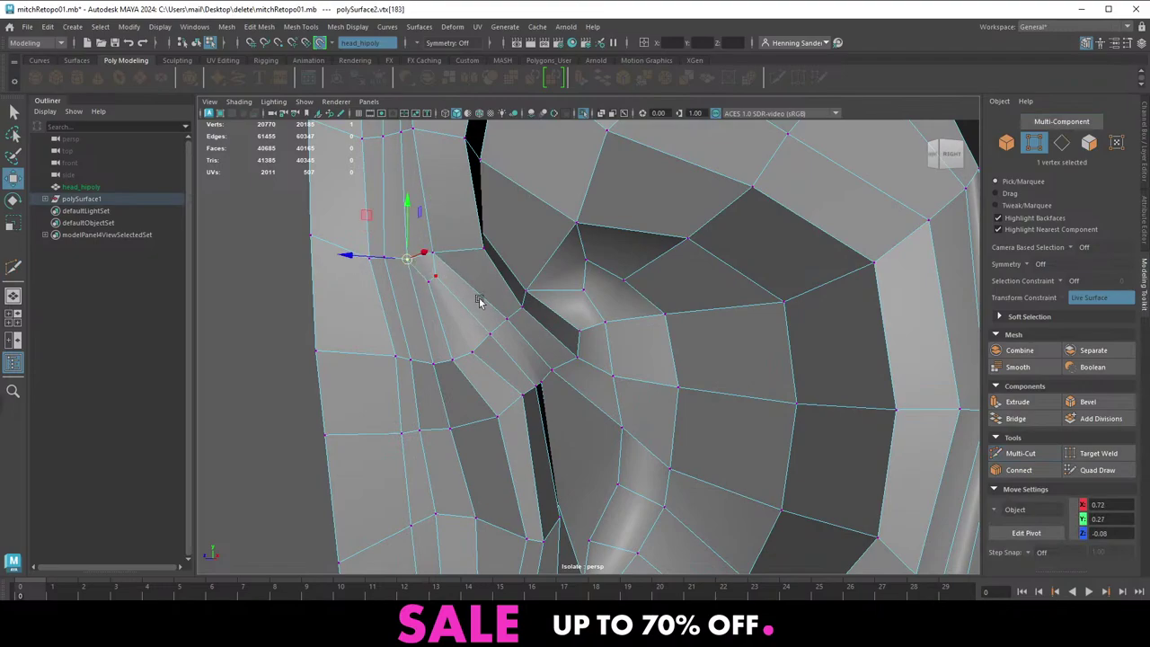
Adjust the vertex at the front of the concha bowl, just below the helix root
{"action": "left_click_drag", "start_coordinate": [480, 300], "coordinate": [445, 325], "text": "alt"}
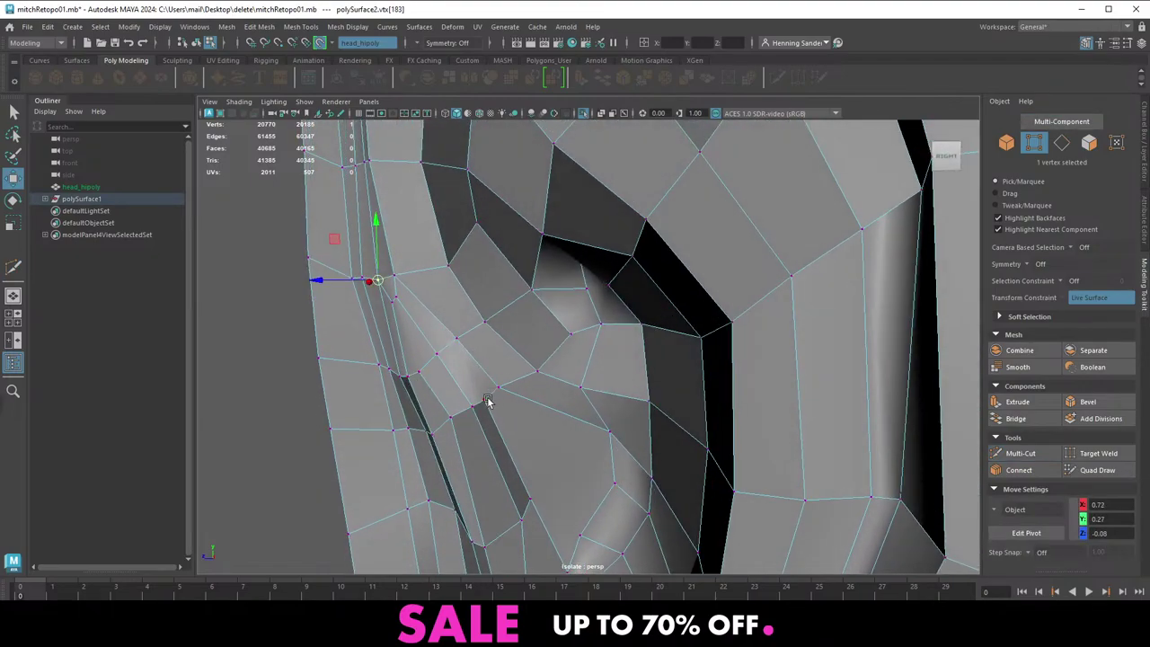
{"action": "left_click_drag", "start_coordinate": [488, 400], "coordinate": [532, 401], "text": "alt"}
{"action": "key", "text": "F10"}
{"action": "mouse_move", "coordinate": [574, 393]}
{"action": "right_mouse_down", "text": "alt"}
{"action": "mouse_move", "coordinate": [529, 390]}
{"action": "mouse_move", "coordinate": [589, 400]}
{"action": "mouse_move", "coordinate": [567, 382]}
{"action": "right_mouse_up", "text": "alt"}
{"action": "key", "text": "F8"}
{"action": "left_click_drag", "start_coordinate": [566, 383], "coordinate": [588, 308], "text": "alt"}
{"action": "key", "text": "F9"}
{"action": "left_click", "coordinate": [588, 348]}
{"action": "right_click_drag", "start_coordinate": [590, 327], "coordinate": [608, 377], "text": "alt"}
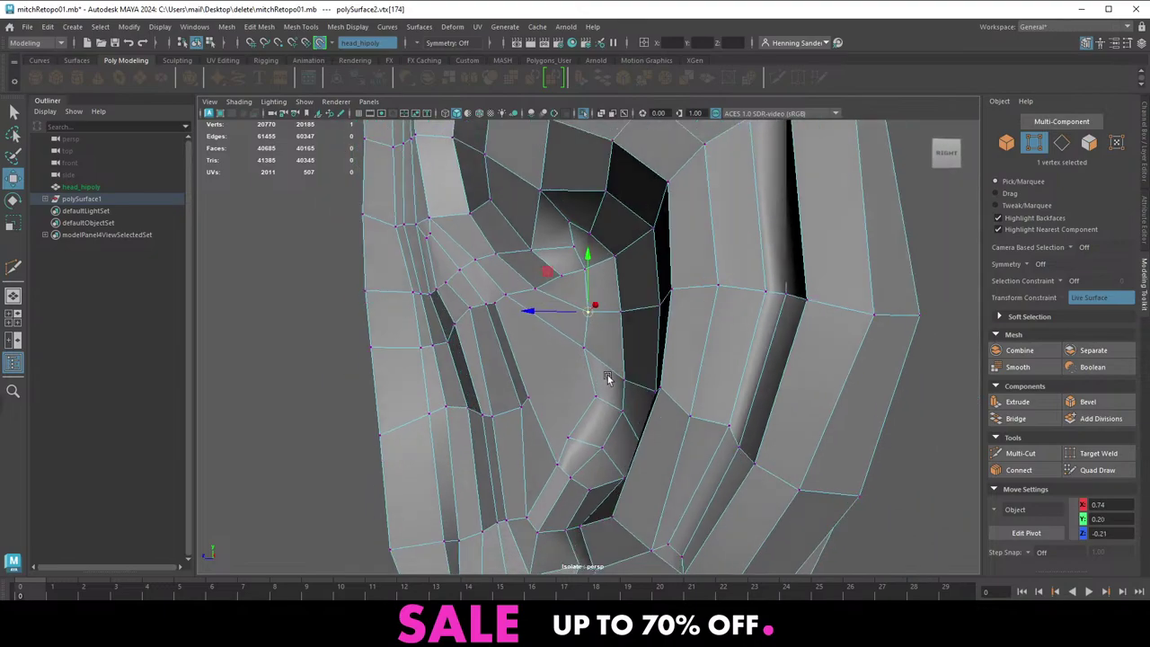
Adjust vertices along the front concha edge and behind the tragus to smooth the inner contour
{"action": "left_click", "coordinate": [599, 396]}
{"action": "left_click_drag", "start_coordinate": [608, 377], "coordinate": [513, 405], "text": "alt"}
{"action": "left_click", "coordinate": [574, 435]}
{"action": "left_click", "coordinate": [563, 461]}
{"action": "middle_click_drag", "start_coordinate": [544, 337], "coordinate": [572, 410], "text": "alt"}
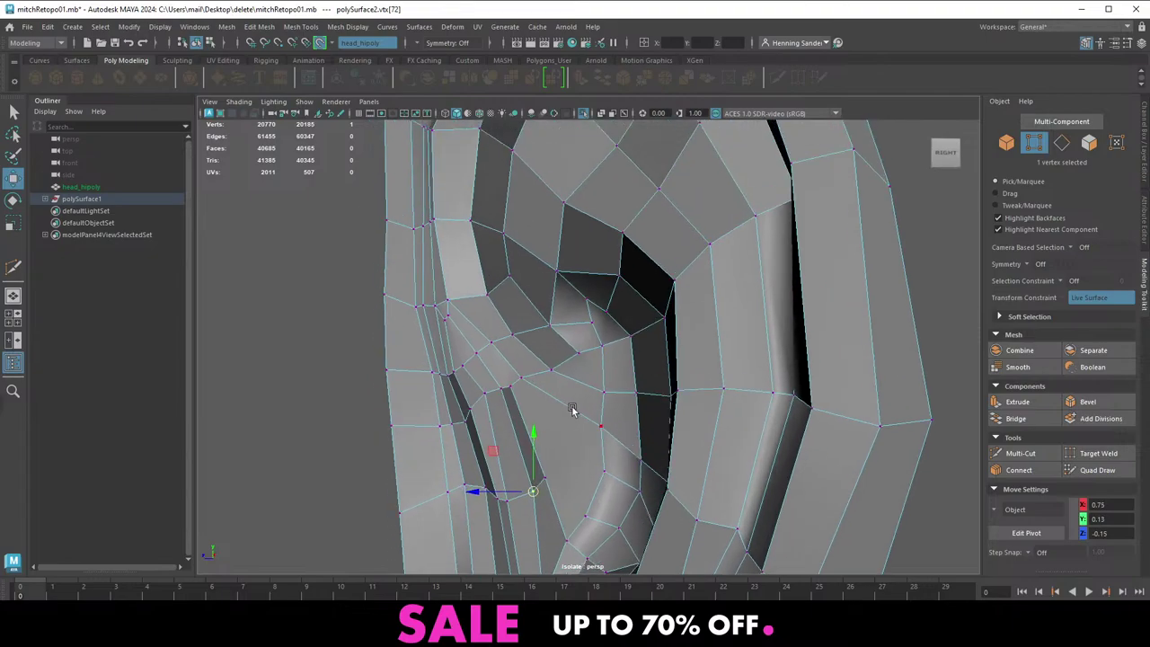
Slide the vertex where the helix root meets the front of the concha
{"action": "left_click_drag", "start_coordinate": [572, 411], "coordinate": [598, 380], "text": "alt"}
{"action": "key", "text": "F8"}
{"action": "key", "text": "F9"}
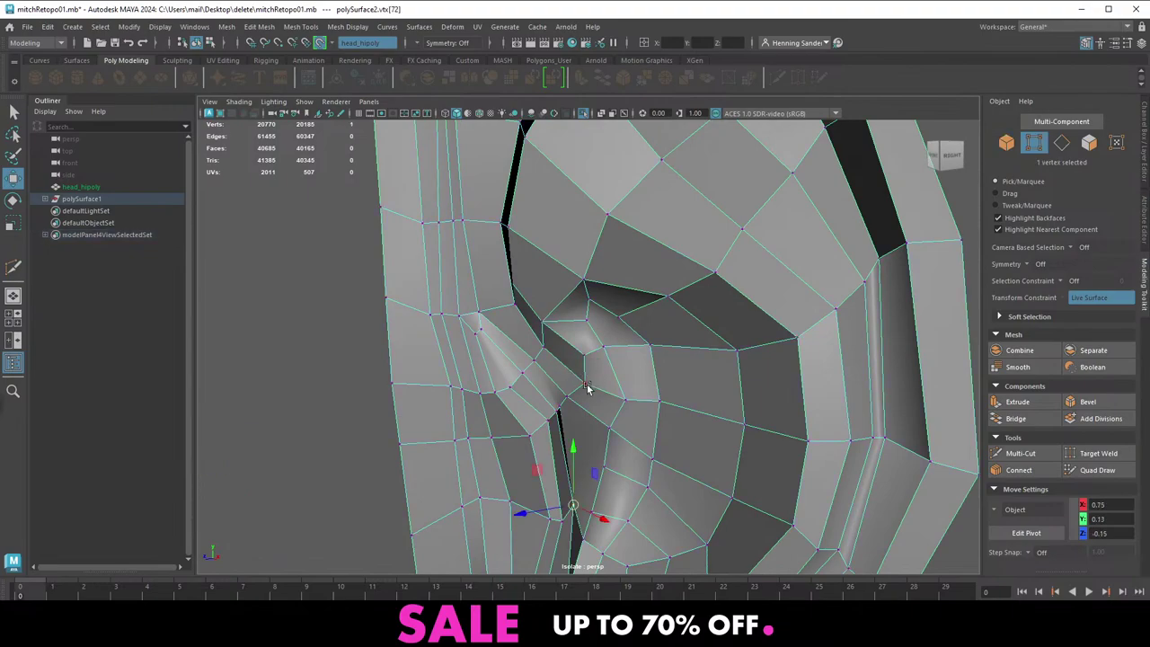
{"action": "left_click", "coordinate": [583, 381]}
{"action": "scroll", "coordinate": [551, 393], "scroll_direction": "up", "scroll_amount": 2}
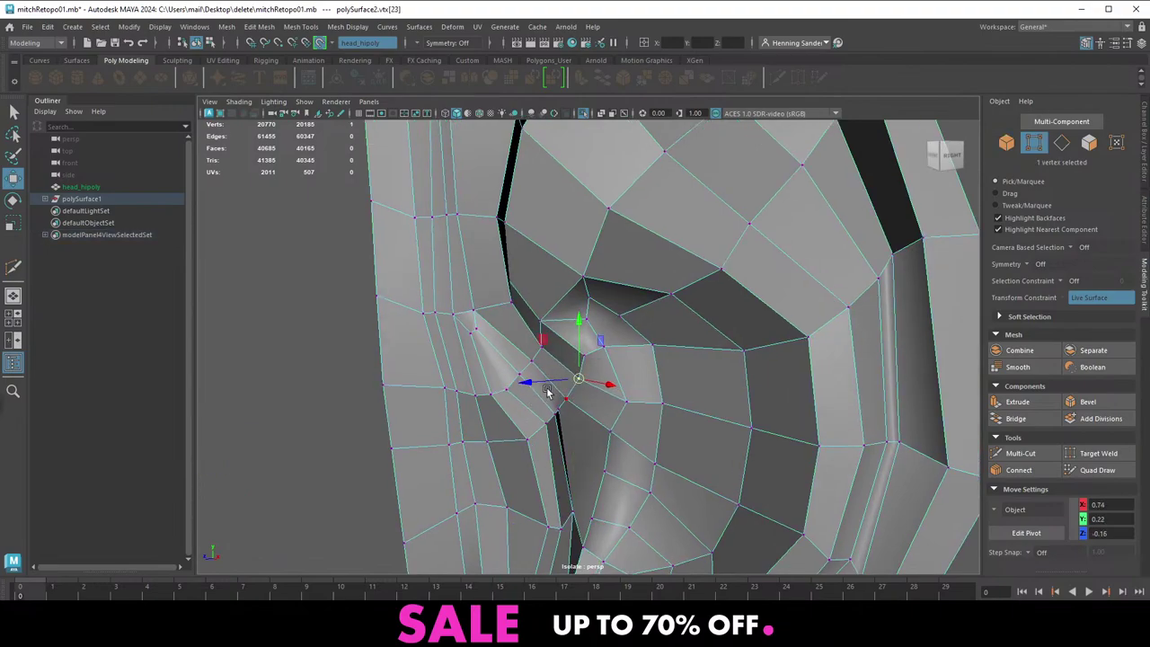
{"action": "right_click_drag", "start_coordinate": [547, 393], "coordinate": [568, 373]}
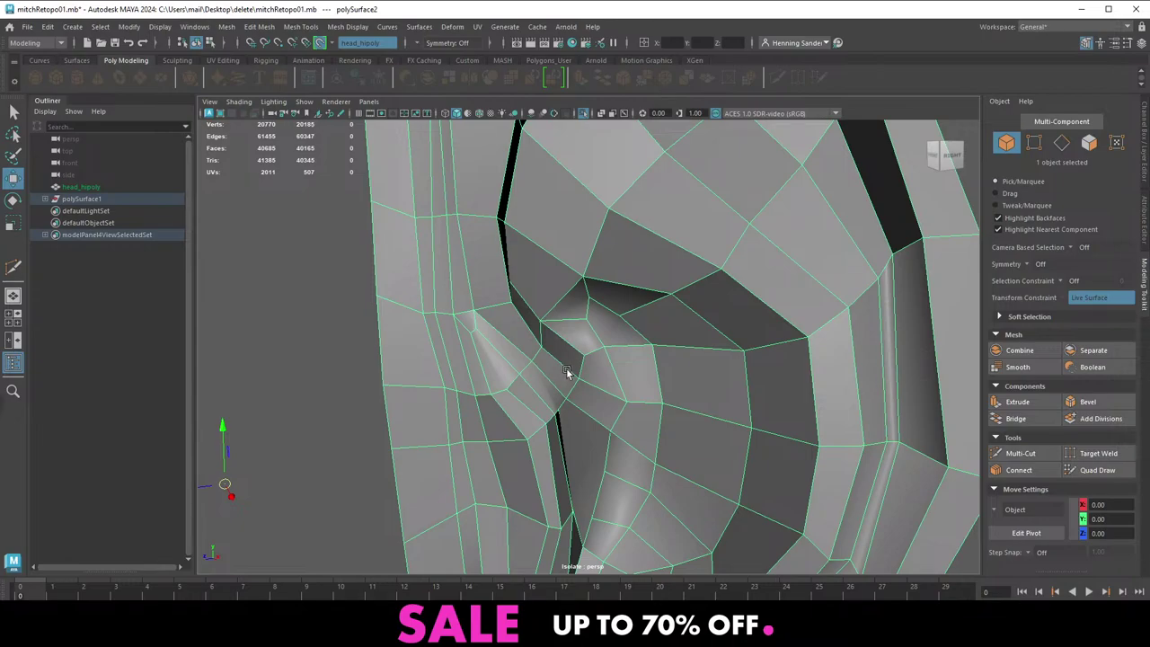
Delete the edge splitting the narrow faces between the tragus and the helix root
{"action": "left_click_drag", "start_coordinate": [608, 354], "coordinate": [529, 370], "text": "alt"}
{"action": "key", "text": "F10"}
{"action": "left_click", "coordinate": [520, 358]}
{"action": "key", "text": "Delete"}
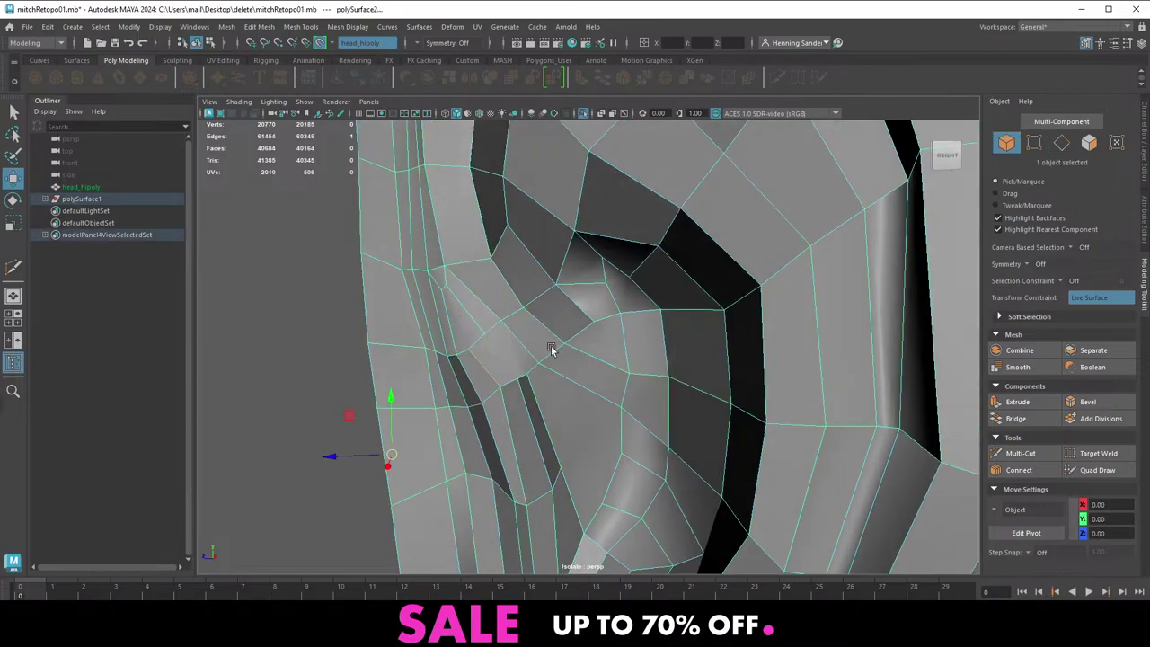
Cut new edges along the narrow faces between the tragus and the helix root to divide them into quads
{"action": "key", "text": "ctrl+shift+x"}
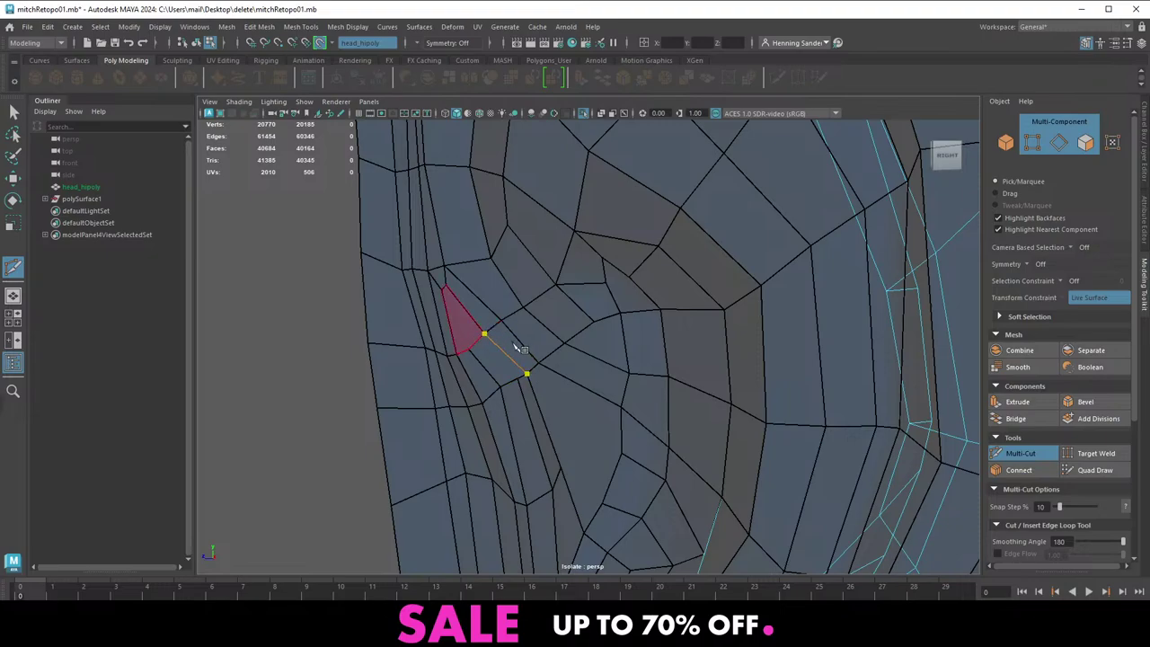
{"action": "scroll", "coordinate": [478, 340], "scroll_direction": "up", "scroll_amount": 2}
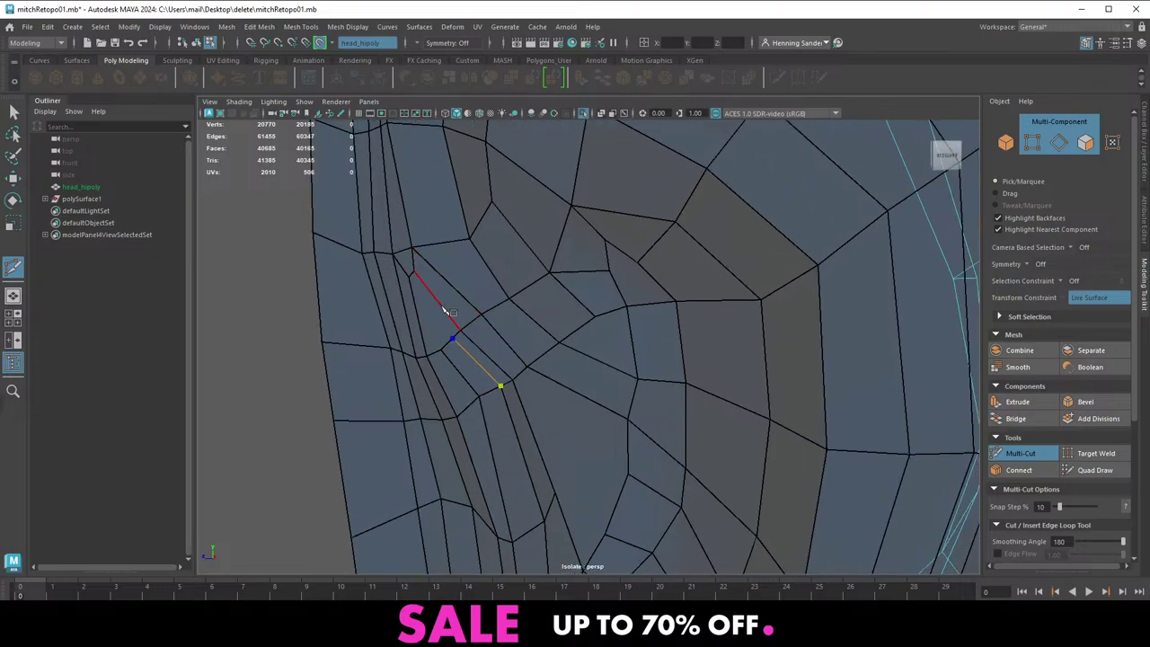
{"action": "right_click", "coordinate": [431, 268]}
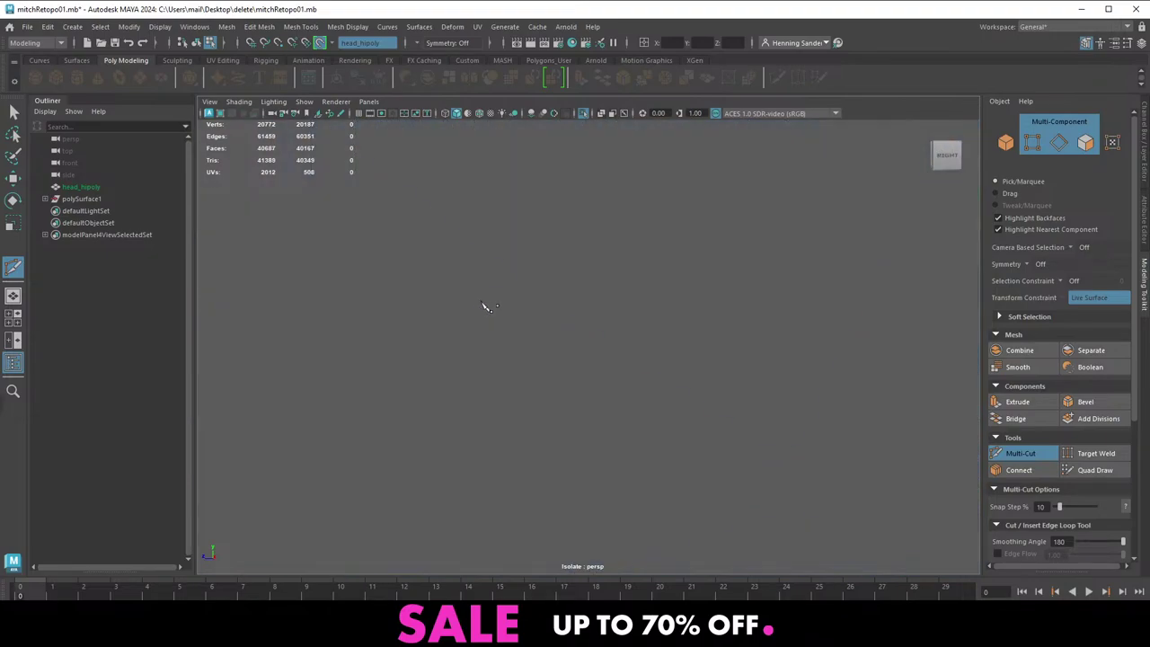
{"action": "scroll", "coordinate": [477, 300], "scroll_direction": "up", "scroll_amount": 2}
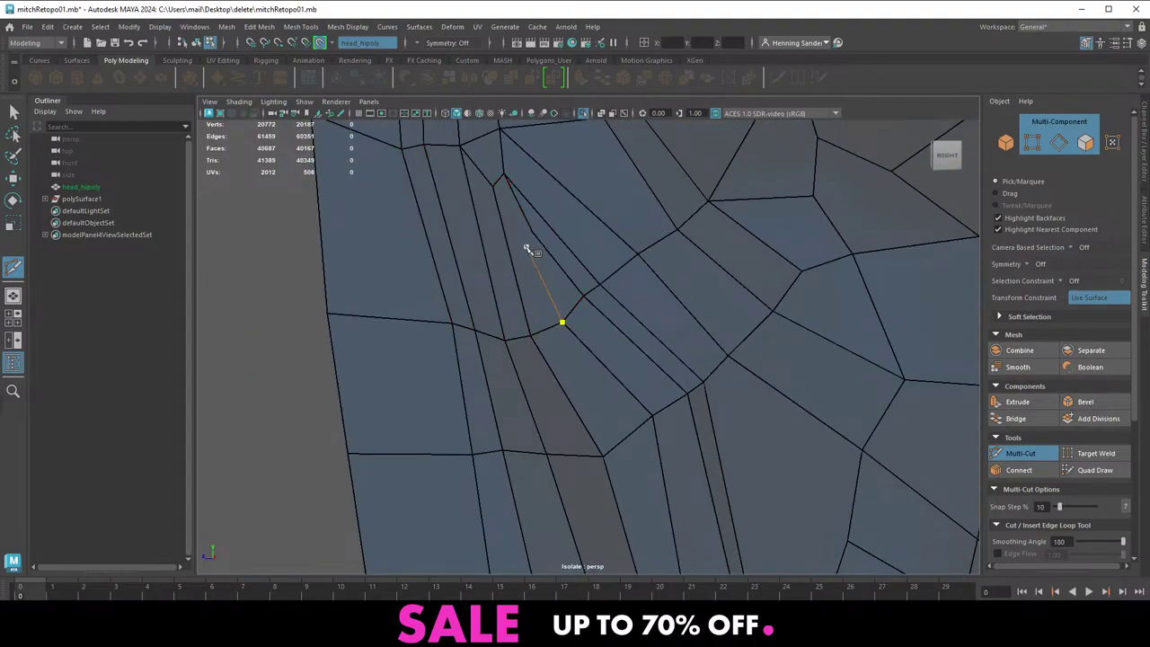
{"action": "right_click", "coordinate": [495, 170]}
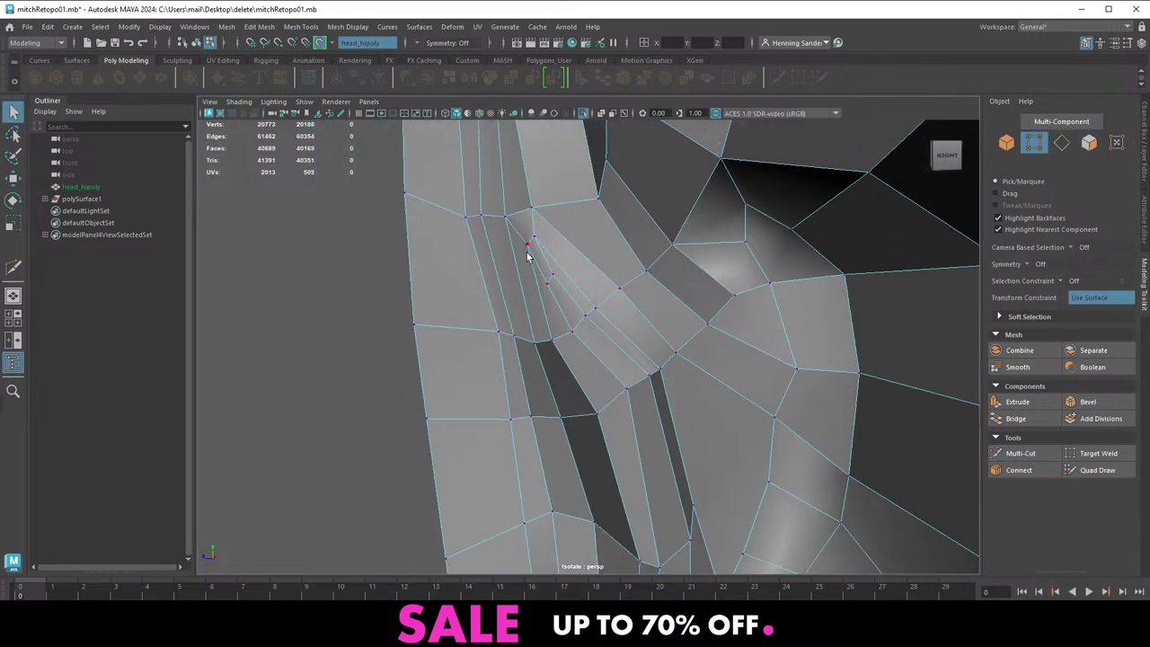
Reposition the newly cut vertices where the narrow faces meet just below the helix root
{"action": "left_click", "coordinate": [527, 256]}
{"action": "key", "text": "w"}
{"action": "left_click_drag", "start_coordinate": [579, 286], "coordinate": [545, 316], "text": "alt"}
{"action": "left_click", "coordinate": [537, 325]}
{"action": "right_click_drag", "start_coordinate": [600, 318], "coordinate": [600, 285], "text": "alt"}
{"action": "middle_click_drag", "start_coordinate": [600, 285], "coordinate": [538, 325], "text": "alt"}
{"action": "left_click_drag", "start_coordinate": [538, 325], "coordinate": [601, 390], "text": "alt"}
Run Cleanup on the ear with Select matching polygons enabled for faces with more than 4 sides
{"action": "key", "text": "F8"}
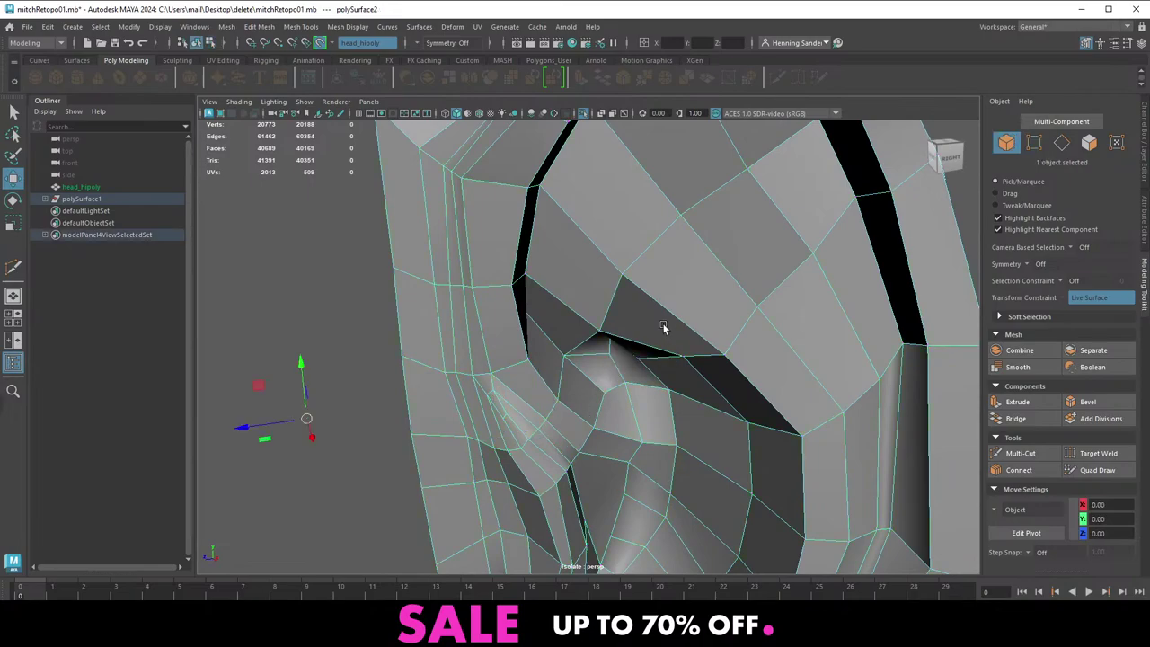
{"action": "key", "text": "f"}
{"action": "left_click", "coordinate": [224, 26]}
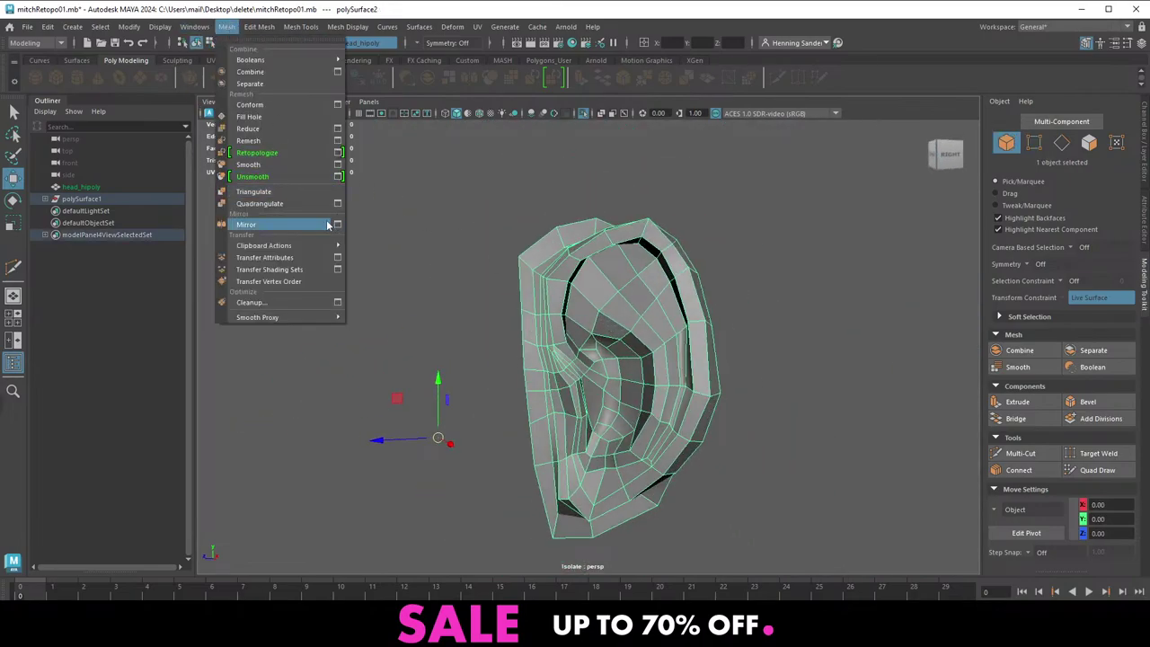
{"action": "left_click", "coordinate": [338, 305]}
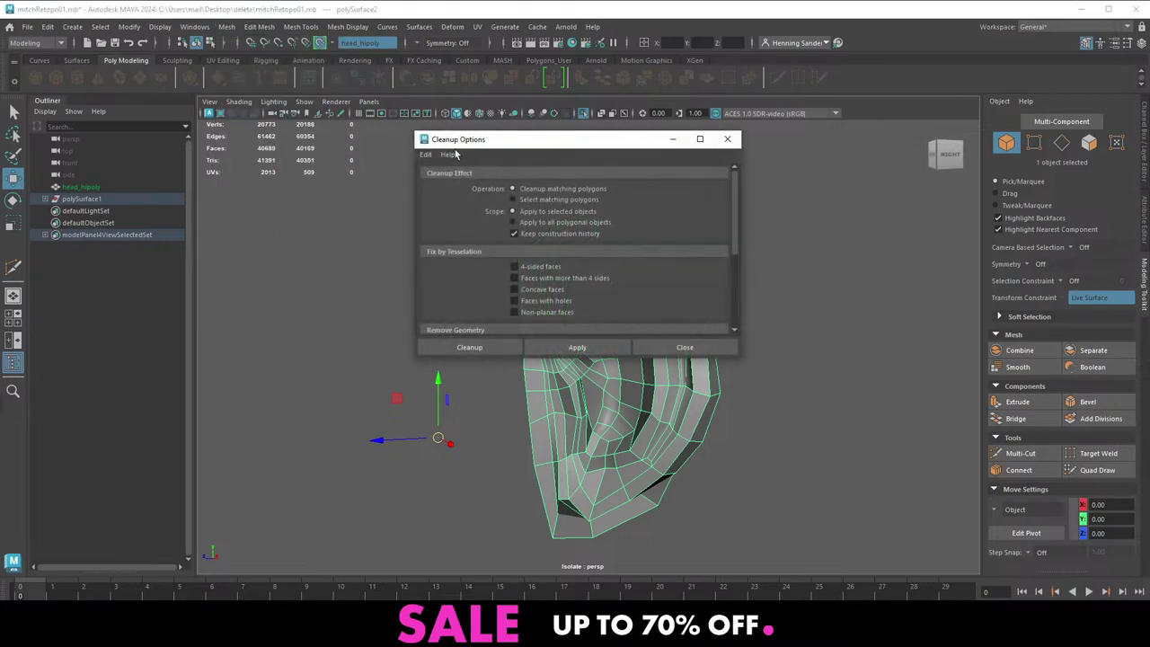
{"action": "left_click", "coordinate": [424, 155]}
{"action": "left_click", "coordinate": [435, 181]}
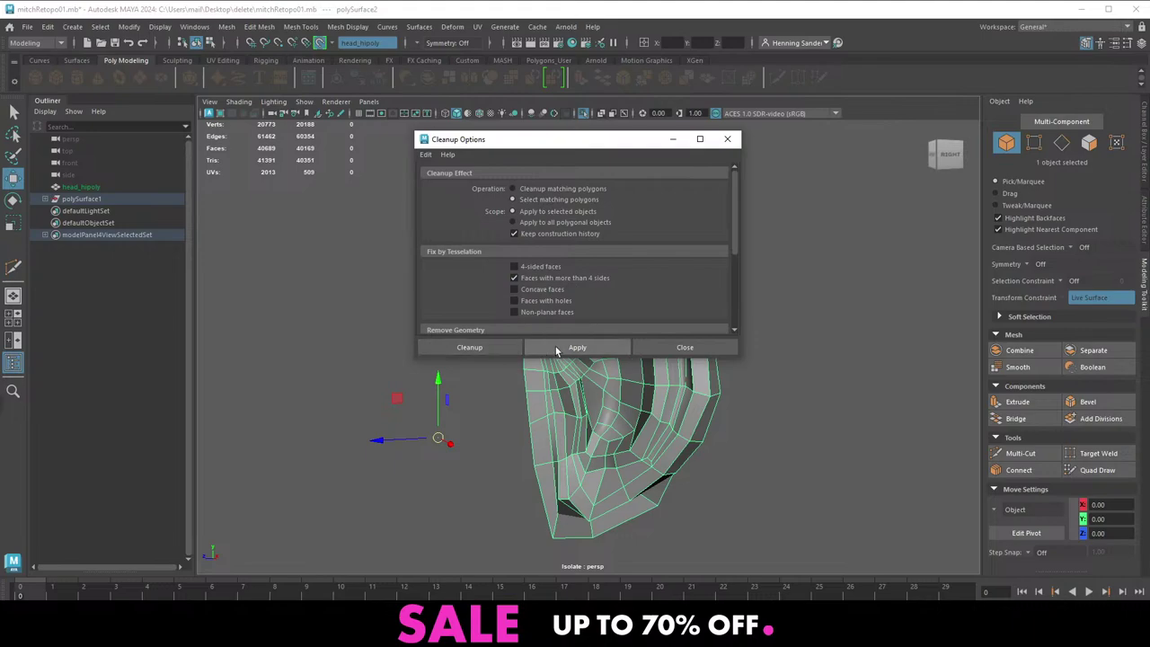
{"action": "left_click", "coordinate": [556, 346]}
{"action": "left_click_drag", "start_coordinate": [584, 141], "coordinate": [211, 247]}
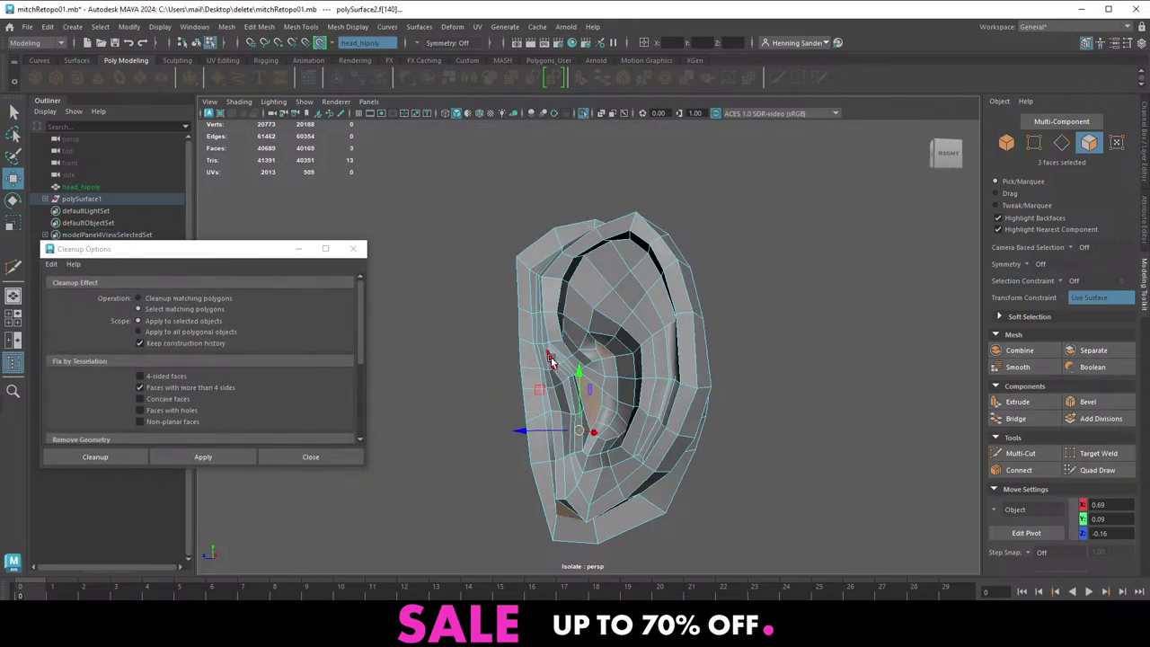
Examine the ear's flagged faces with more than four sides, from the concha down to the earlobe
{"action": "key", "text": "b"}
{"action": "left_click_drag", "start_coordinate": [551, 362], "coordinate": [449, 382]}
{"action": "left_click_drag", "start_coordinate": [744, 380], "coordinate": [725, 395], "text": "alt"}
{"action": "scroll", "coordinate": [650, 458], "scroll_direction": "up", "scroll_amount": 4}
{"action": "left_click_drag", "start_coordinate": [649, 462], "coordinate": [705, 386], "text": "alt"}
{"action": "key", "text": "q"}
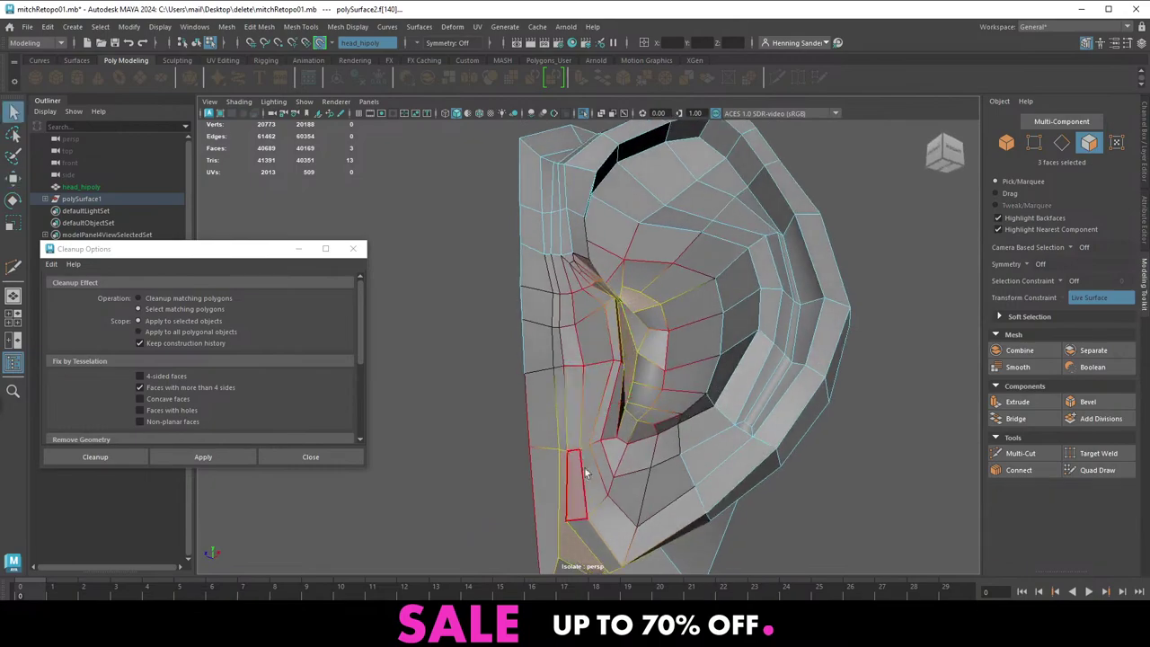
{"action": "middle_click_drag", "start_coordinate": [563, 533], "coordinate": [551, 432], "text": "alt"}
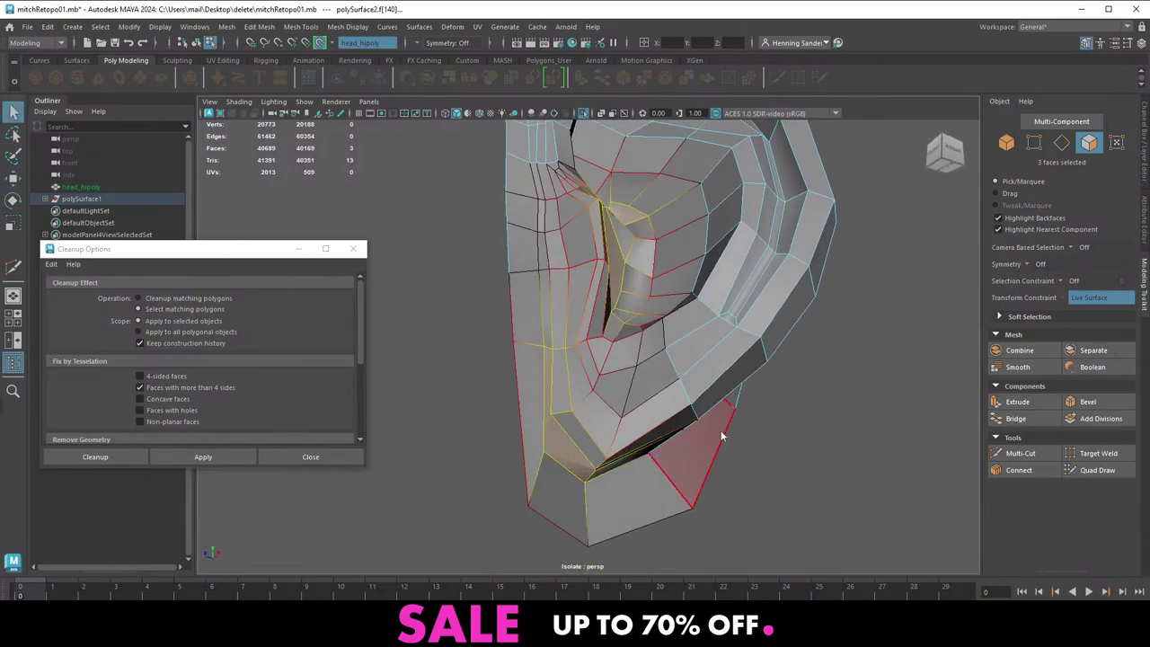
{"action": "key", "text": "F8"}
{"action": "left_click_drag", "start_coordinate": [619, 465], "coordinate": [564, 417], "text": "alt"}
Connect vertices across the many-sided face at the front of the earlobe to split it
{"action": "right_click_drag", "start_coordinate": [576, 348], "coordinate": [578, 475]}
{"action": "left_click", "coordinate": [546, 360]}
{"action": "left_click", "coordinate": [539, 397], "text": "shift"}
{"action": "right_click", "coordinate": [570, 368], "text": "shift"}
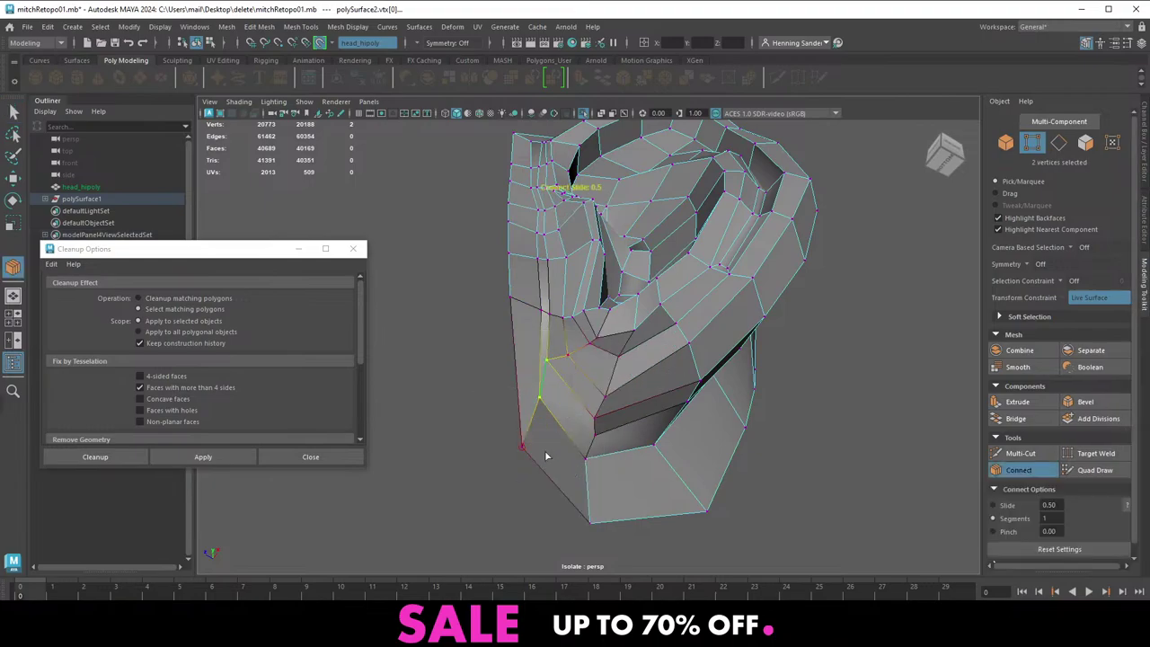
{"action": "key", "text": "q"}
{"action": "left_click_drag", "start_coordinate": [461, 378], "coordinate": [511, 365], "text": "alt"}
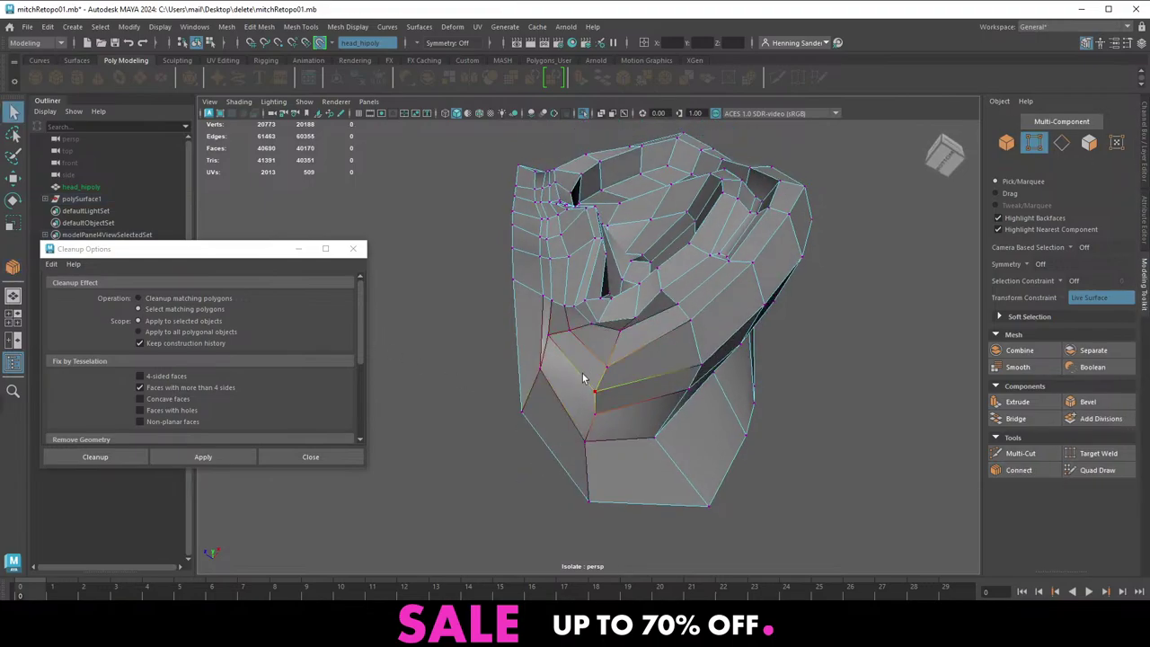
Adjust the vertices around the newly split faces at the front of the earlobe
{"action": "left_click_drag", "start_coordinate": [583, 378], "coordinate": [569, 393], "text": "alt"}
{"action": "right_click_drag", "start_coordinate": [575, 390], "coordinate": [511, 396]}
{"action": "key", "text": "w"}
{"action": "left_click", "coordinate": [540, 427]}
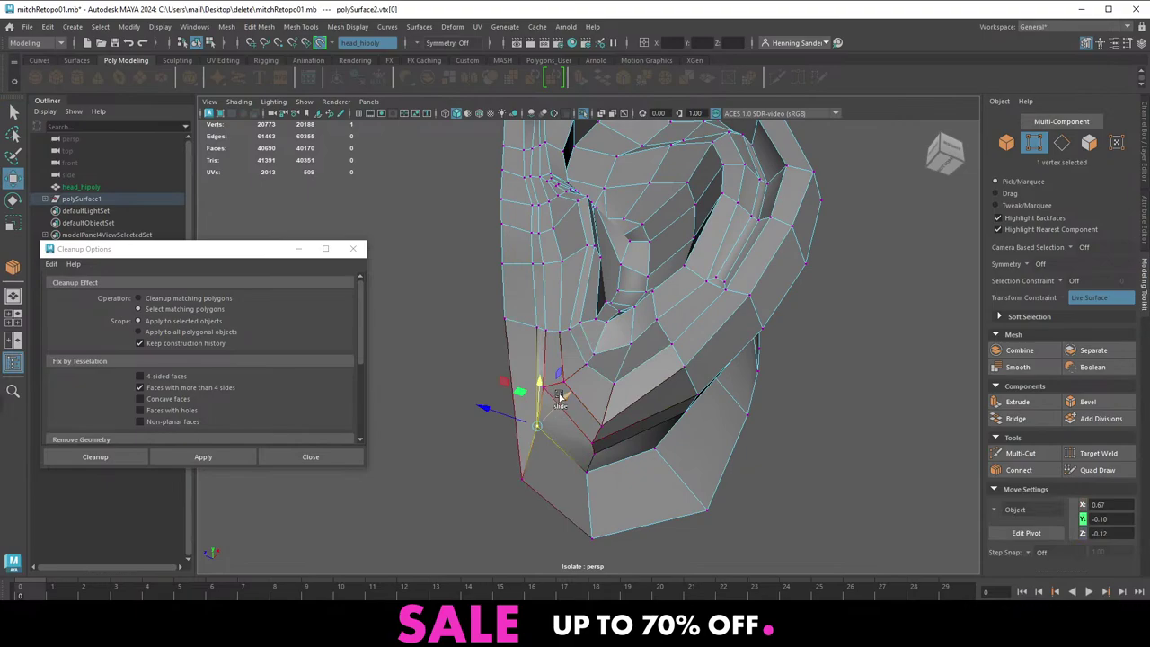
{"action": "key", "text": "q"}
{"action": "key", "text": "b"}
{"action": "left_click", "coordinate": [545, 388]}
{"action": "key", "text": "w"}
{"action": "left_click_drag", "start_coordinate": [546, 390], "coordinate": [579, 414]}
Adjust the vertices along the crease where the outer rim meets the earlobe
{"action": "left_click_drag", "start_coordinate": [589, 489], "coordinate": [607, 429], "text": "alt"}
{"action": "left_click", "coordinate": [588, 402]}
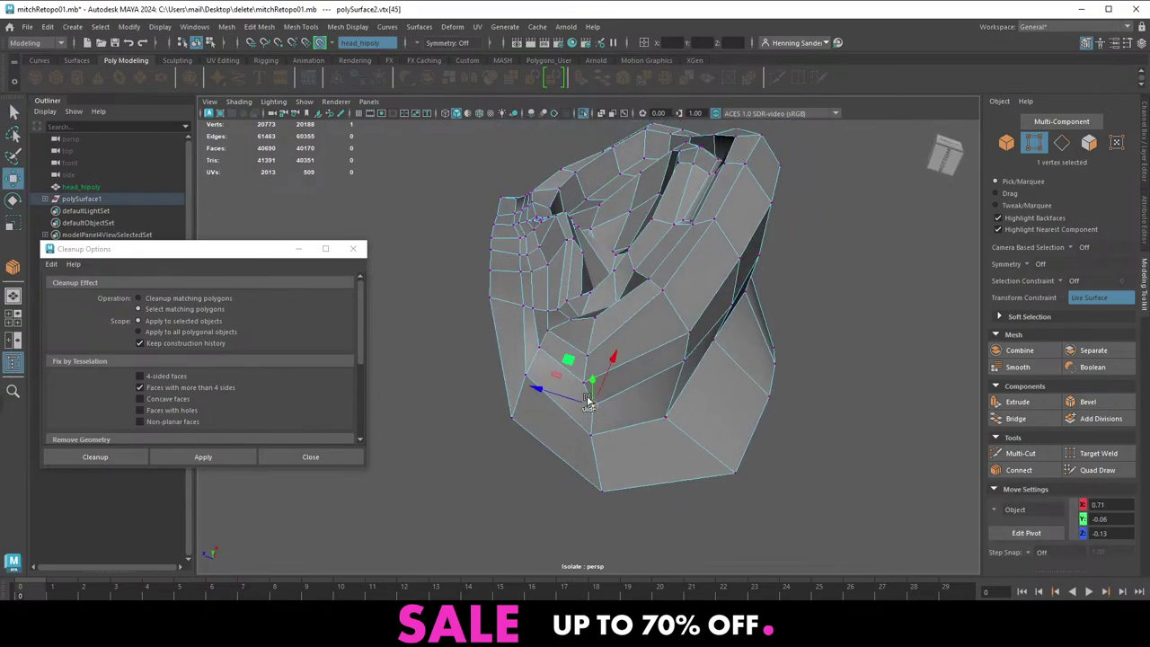
{"action": "left_click", "coordinate": [582, 382]}
{"action": "left_click_drag", "start_coordinate": [585, 384], "coordinate": [588, 337]}
{"action": "scroll", "coordinate": [572, 337], "scroll_direction": "up", "scroll_amount": 2}
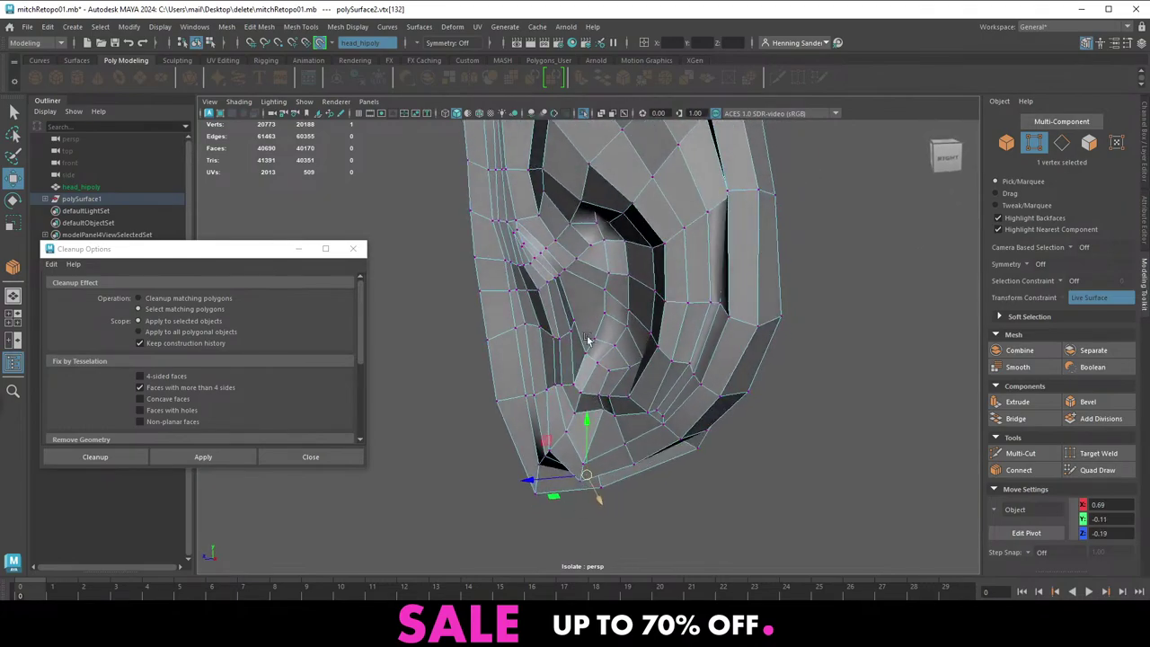
{"action": "scroll", "coordinate": [589, 334], "scroll_direction": "up", "scroll_amount": 2}
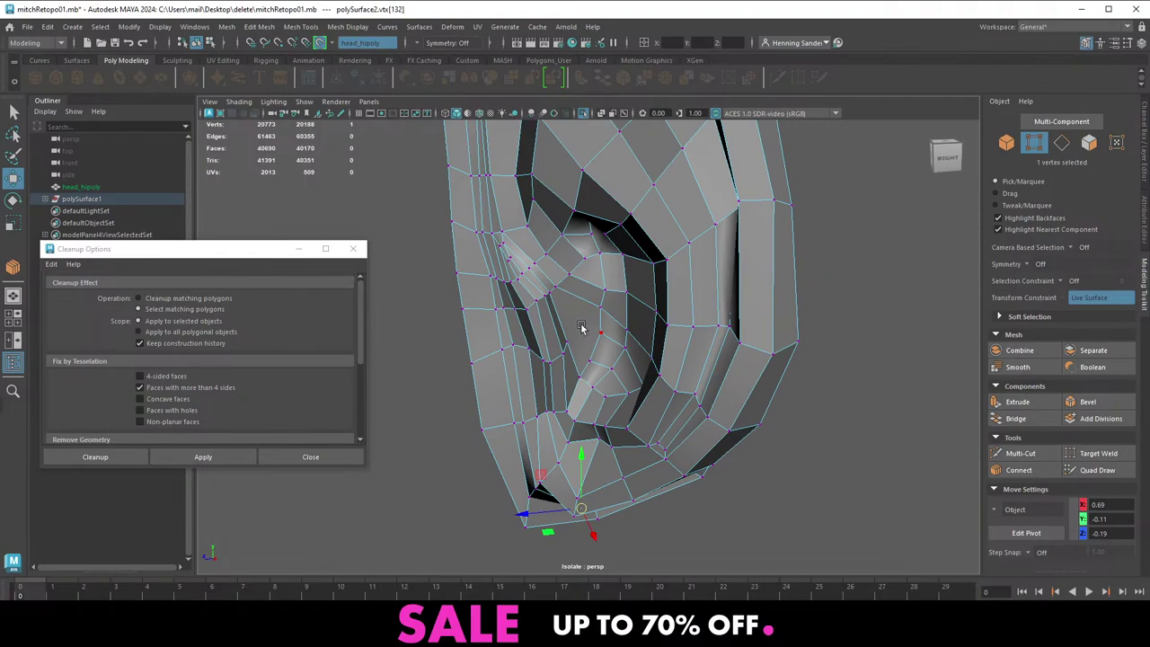
Try to cut an edge from the vertex at the top of the concha bowl
{"action": "left_click_drag", "start_coordinate": [583, 353], "coordinate": [563, 365], "text": "alt"}
{"action": "key", "text": "F8"}
{"action": "left_click_drag", "start_coordinate": [557, 301], "coordinate": [568, 419], "text": "alt"}
{"action": "key", "text": "F9"}
{"action": "key", "text": "F8"}
{"action": "right_click_drag", "start_coordinate": [596, 332], "coordinate": [566, 328]}
{"action": "right_click_drag", "start_coordinate": [589, 320], "coordinate": [624, 287]}
{"action": "key", "text": "ctrl+shift+x"}
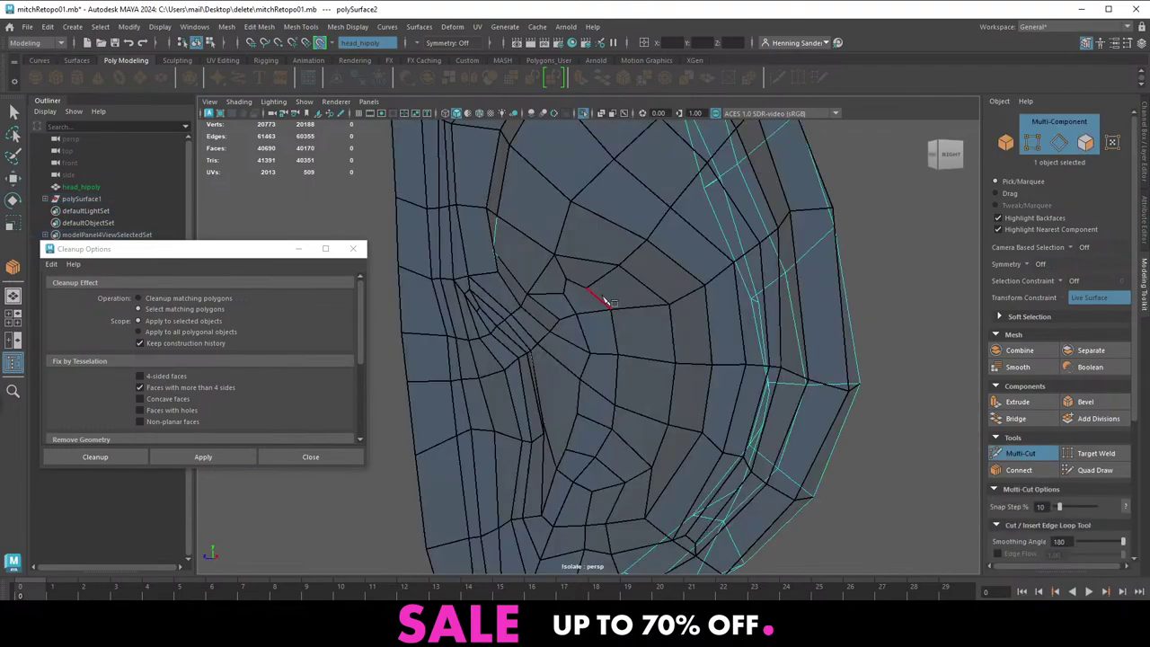
{"action": "left_click", "coordinate": [587, 288]}
{"action": "key", "text": "ctrl+z"}
{"action": "left_click_drag", "start_coordinate": [670, 369], "coordinate": [680, 412], "text": "alt"}
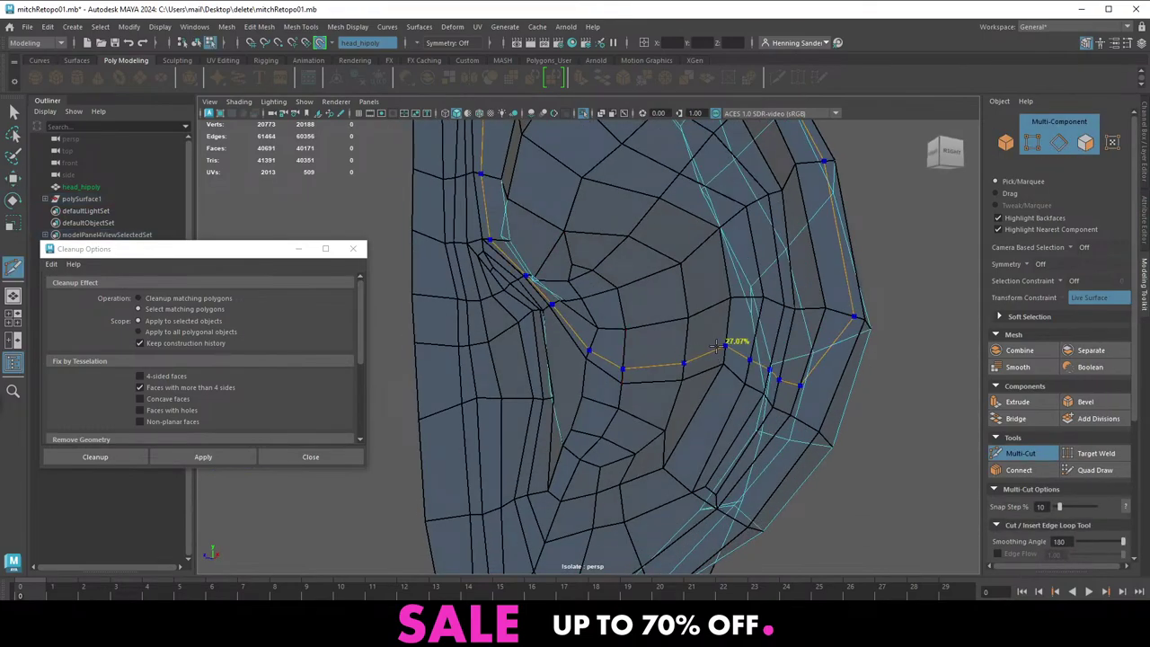
Cut an edge from behind the tragus into the concha bowl and remove the redundant edge beside it
{"action": "left_click_drag", "start_coordinate": [616, 326], "coordinate": [525, 435], "text": "alt"}
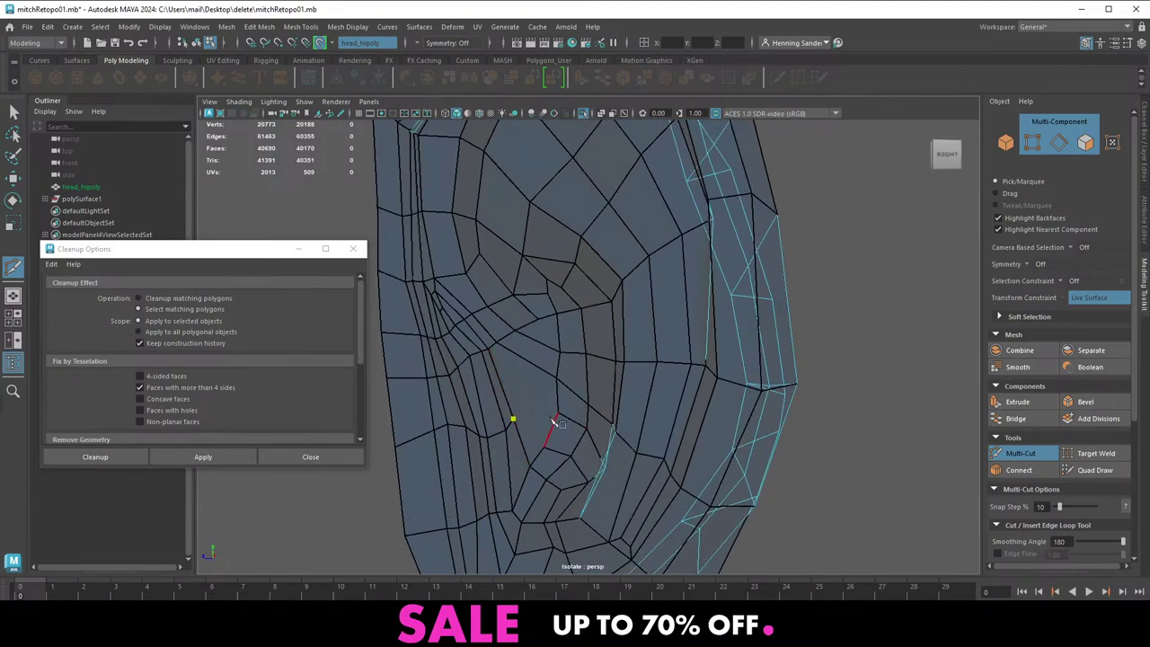
{"action": "right_click", "coordinate": [574, 373]}
{"action": "key", "text": "w"}
{"action": "left_click_drag", "start_coordinate": [552, 429], "coordinate": [571, 435], "text": "alt"}
{"action": "right_click_drag", "start_coordinate": [572, 435], "coordinate": [573, 382]}
{"action": "left_click_drag", "start_coordinate": [549, 353], "coordinate": [563, 350], "text": "alt"}
{"action": "right_click_drag", "start_coordinate": [563, 350], "coordinate": [589, 387], "text": "alt"}
{"action": "right_click_drag", "start_coordinate": [589, 386], "coordinate": [549, 373]}
{"action": "right_click_drag", "start_coordinate": [564, 421], "coordinate": [600, 395]}
{"action": "left_click", "coordinate": [562, 411]}
{"action": "left_click_drag", "start_coordinate": [547, 411], "coordinate": [572, 412], "text": "alt"}
Cut a continuous edge line up the concha bowl from its lower ridge to the fold beneath the helix root
{"action": "key", "text": "ctrl+shift+x"}
{"action": "left_click", "coordinate": [538, 478]}
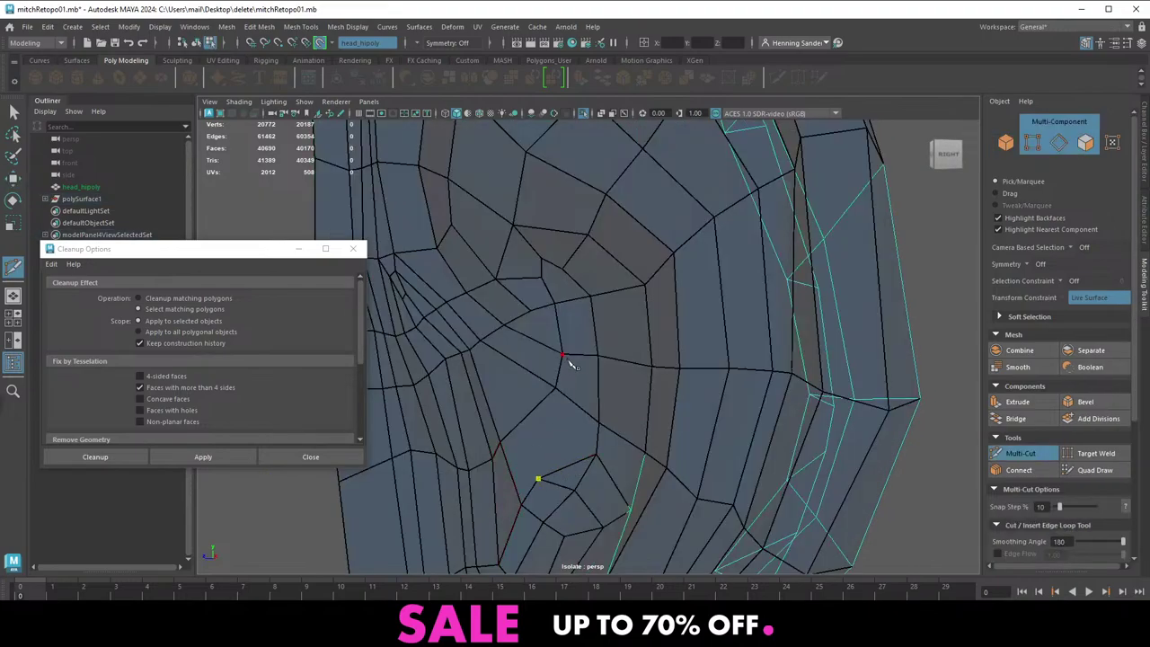
{"action": "left_click", "coordinate": [541, 259]}
{"action": "right_click", "coordinate": [514, 258]}
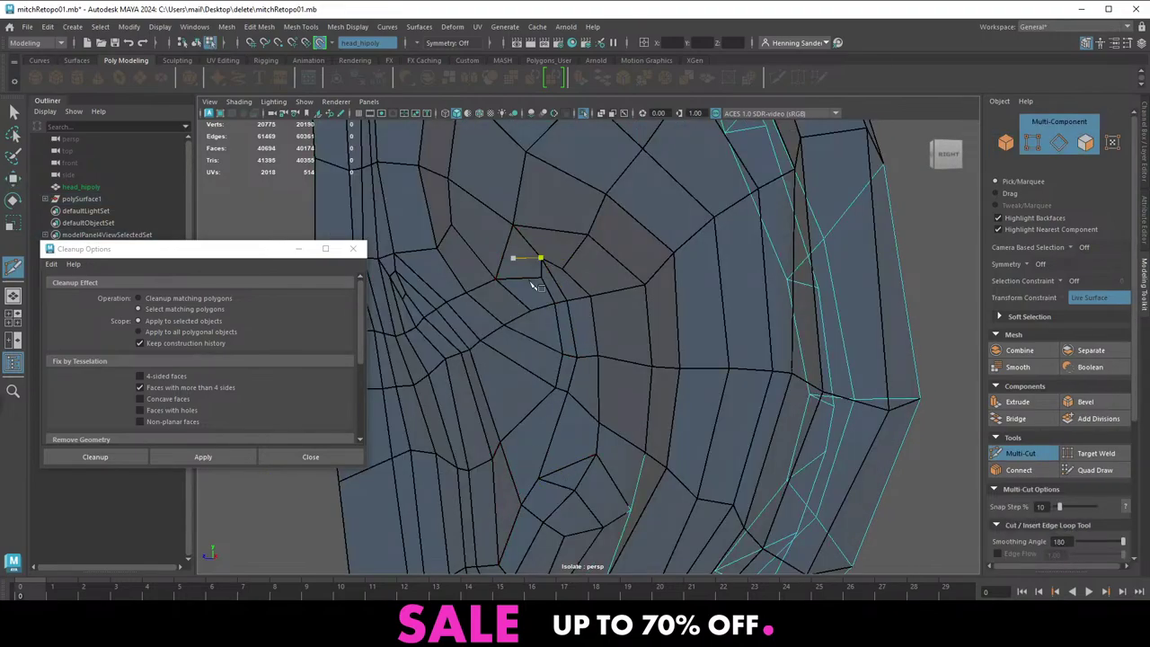
{"action": "left_click_drag", "start_coordinate": [583, 408], "coordinate": [584, 398], "text": "alt"}
Delete the short edge crossing the lower concha bowl beside the new edge line
{"action": "key", "text": "w"}
{"action": "mouse_move", "coordinate": [581, 425]}
{"action": "right_mouse_down"}
{"action": "mouse_move", "coordinate": [546, 441]}
{"action": "mouse_move", "coordinate": [570, 421]}
{"action": "right_mouse_up"}
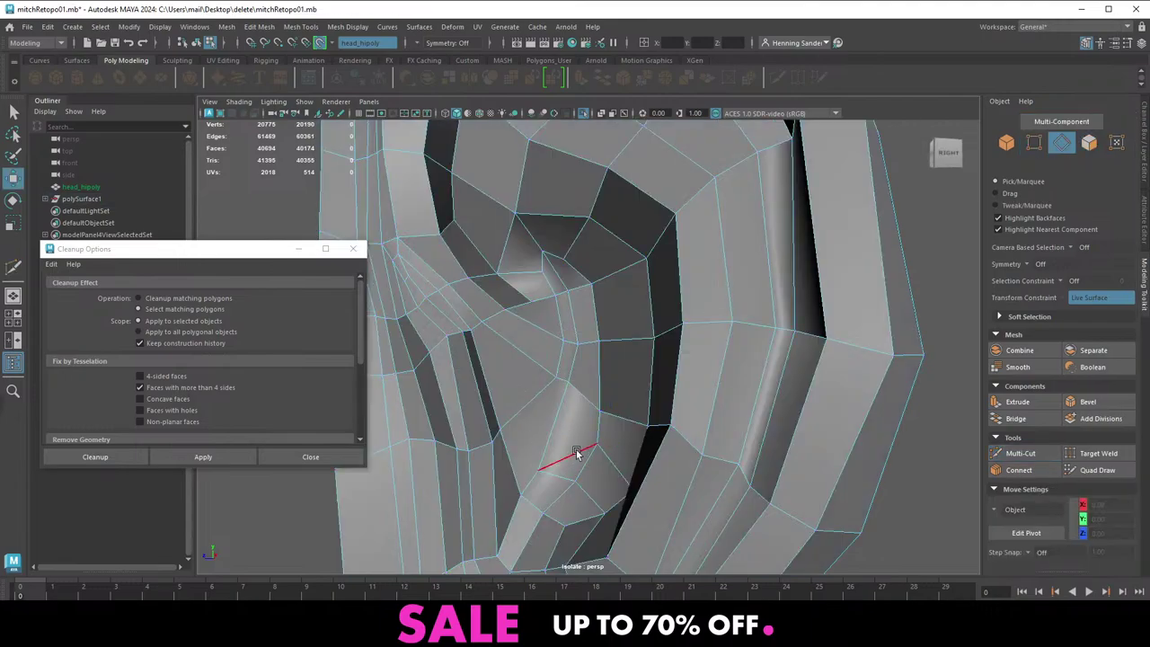
{"action": "left_click", "coordinate": [578, 453]}
{"action": "key", "text": "Delete"}
{"action": "left_click_drag", "start_coordinate": [570, 455], "coordinate": [587, 426], "text": "alt"}
{"action": "right_click_drag", "start_coordinate": [587, 426], "coordinate": [527, 388], "text": "alt"}
{"action": "key", "text": "F8"}
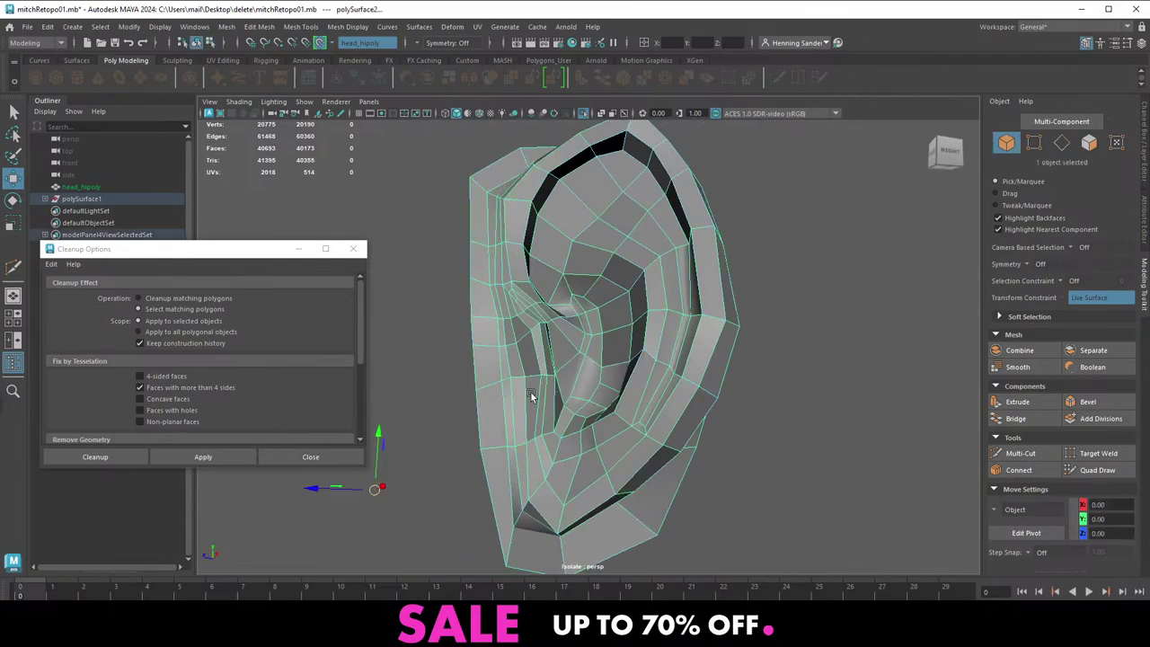
Check the ear with Cleanup for remaining faces with more than four sides and examine the concha bowl
{"action": "left_click", "coordinate": [225, 456]}
{"action": "mouse_move", "coordinate": [575, 412]}
{"action": "left_mouse_down", "text": "alt"}
{"action": "mouse_move", "coordinate": [565, 426]}
{"action": "mouse_move", "coordinate": [593, 400]}
{"action": "left_mouse_up", "text": "alt"}
{"action": "right_click_drag", "start_coordinate": [593, 400], "coordinate": [639, 361]}
{"action": "left_click", "coordinate": [618, 378]}
{"action": "right_click_drag", "start_coordinate": [601, 403], "coordinate": [548, 436]}
{"action": "left_click_drag", "start_coordinate": [548, 435], "coordinate": [531, 447], "text": "alt"}
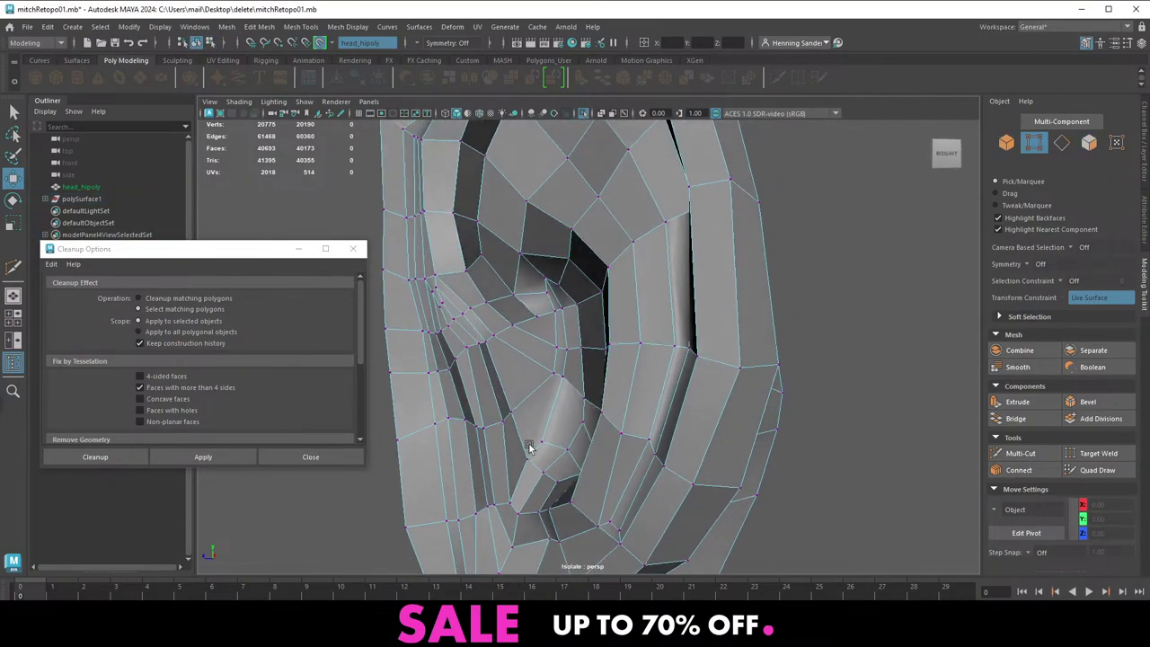
{"action": "right_click_drag", "start_coordinate": [531, 447], "coordinate": [537, 471], "text": "alt"}
{"action": "right_click_drag", "start_coordinate": [585, 420], "coordinate": [593, 413]}
{"action": "right_click_drag", "start_coordinate": [593, 413], "coordinate": [503, 395], "text": "alt"}
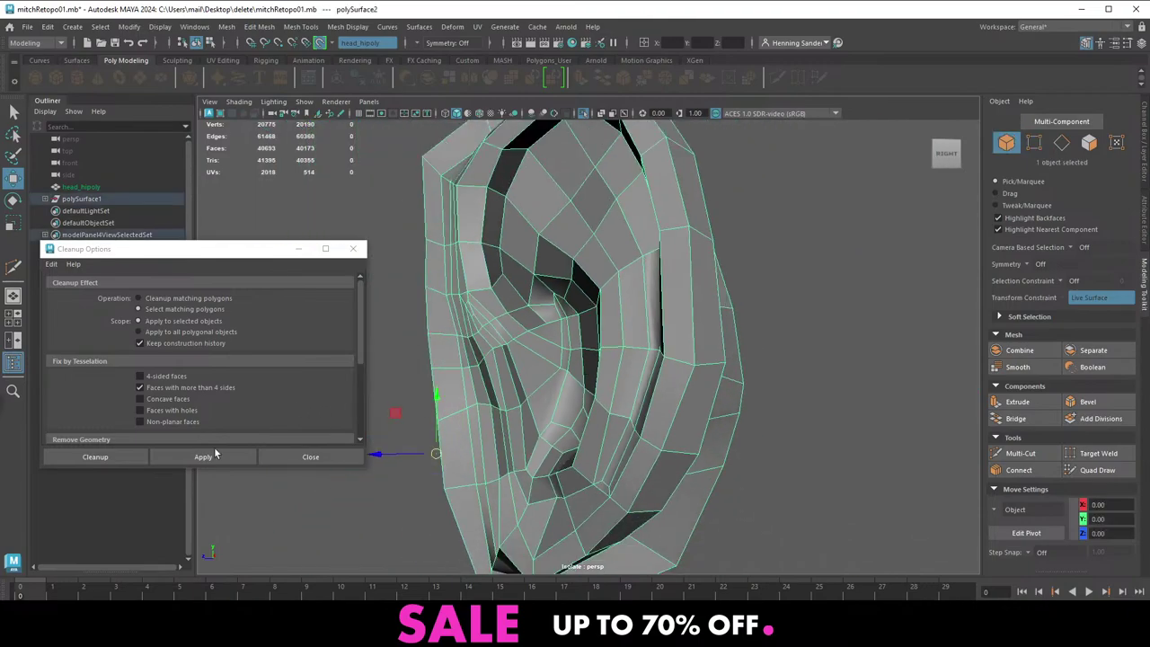
Rerun the Cleanup check, examine the flagged faces around the concha bowl, and restore the object selection
{"action": "left_click", "coordinate": [205, 459]}
{"action": "right_click_drag", "start_coordinate": [534, 443], "coordinate": [545, 437], "text": "alt"}
{"action": "middle_click_drag", "start_coordinate": [544, 437], "coordinate": [555, 398]}
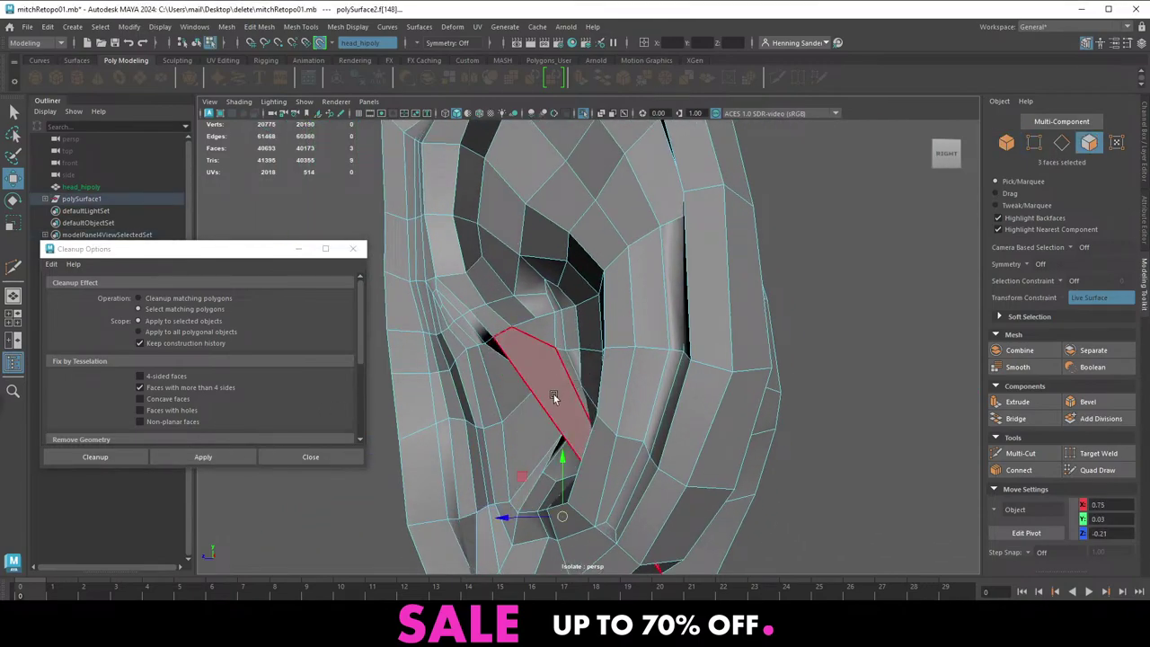
{"action": "key", "text": "ctrl+z"}
{"action": "key", "text": "ctrl+z"}
{"action": "right_click_drag", "start_coordinate": [547, 423], "coordinate": [603, 405], "text": "alt"}
{"action": "middle_click_drag", "start_coordinate": [603, 406], "coordinate": [540, 414], "text": "alt"}
{"action": "right_click_drag", "start_coordinate": [540, 414], "coordinate": [577, 381]}
{"action": "left_click", "coordinate": [544, 394]}
{"action": "key", "text": "ctrl+z"}
{"action": "key", "text": "ctrl+z"}
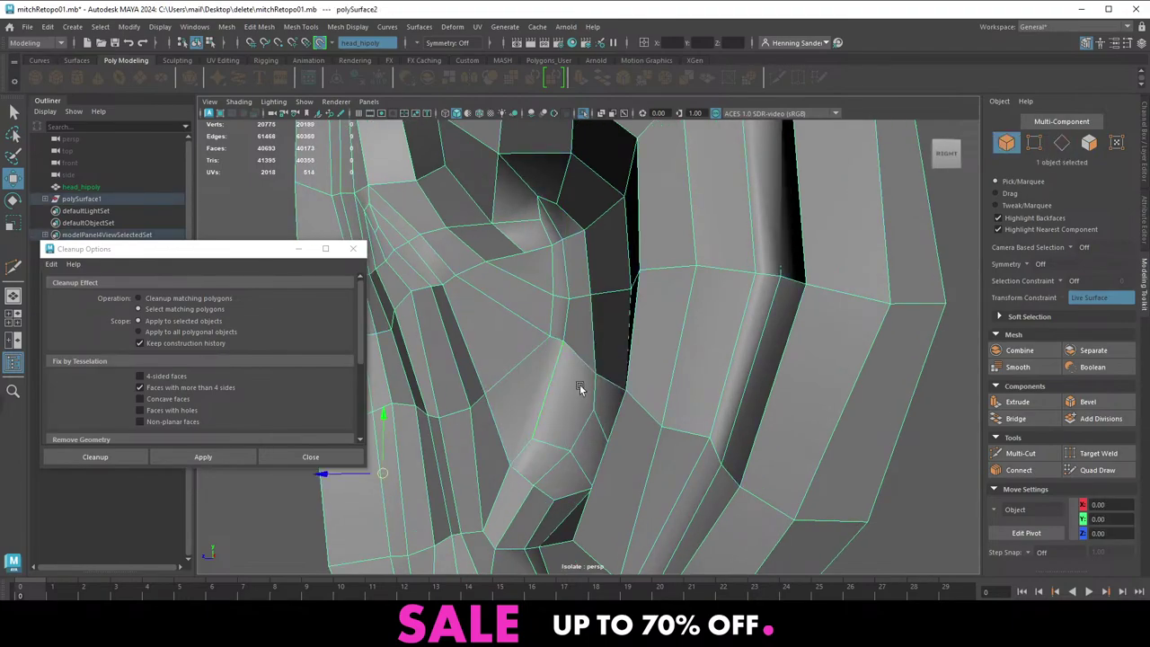
{"action": "left_click_drag", "start_coordinate": [579, 388], "coordinate": [600, 417], "text": "alt"}
{"action": "right_click_drag", "start_coordinate": [600, 416], "coordinate": [555, 411], "text": "shift"}
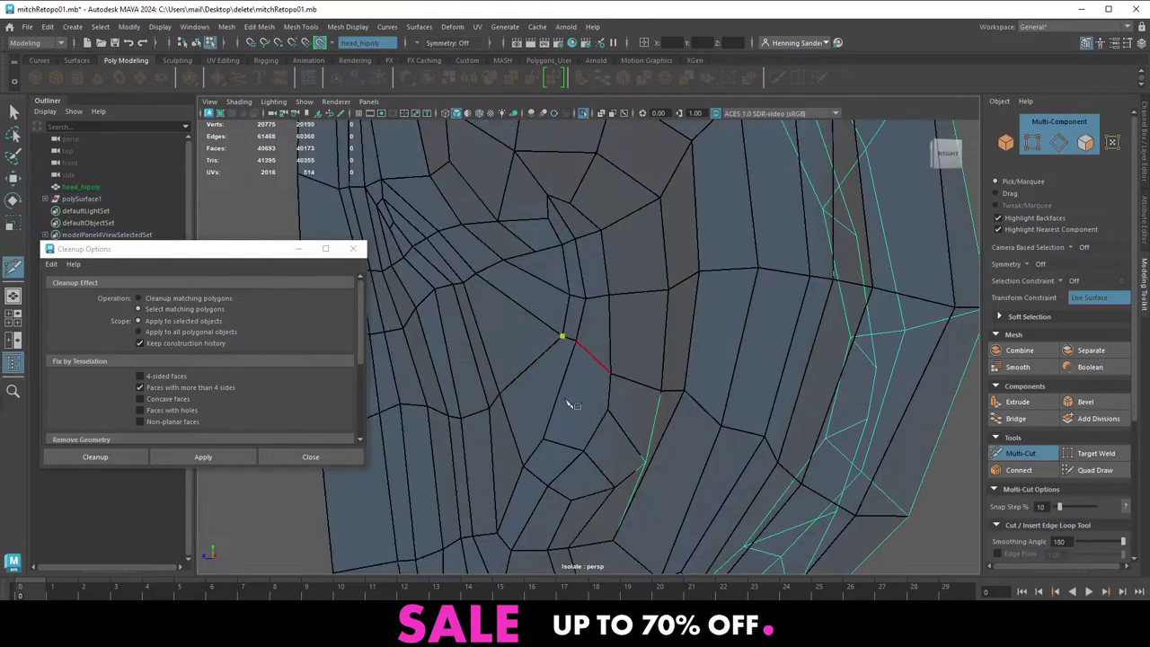
{"action": "right_click", "coordinate": [597, 385]}
{"action": "key", "text": "w"}
{"action": "key", "text": "Delete"}
{"action": "left_click_drag", "start_coordinate": [581, 415], "coordinate": [578, 411], "text": "alt"}
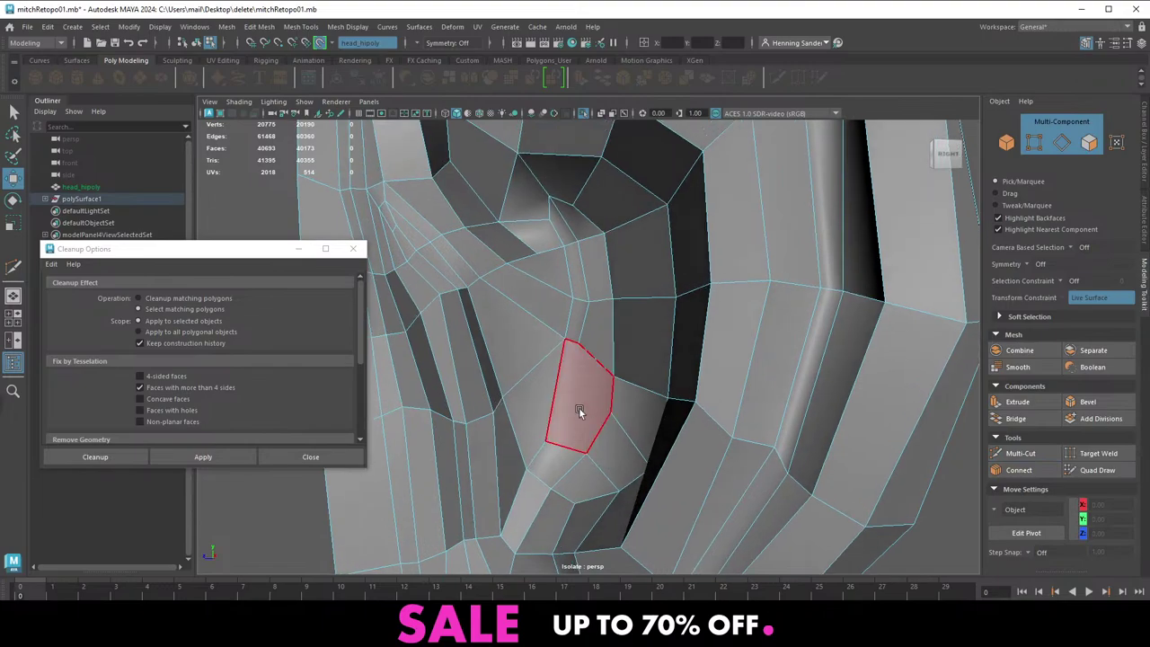
Split the six-sided face in the lower concha bowl with a cut from its upper vertex to its lower one
{"action": "right_click_drag", "start_coordinate": [578, 410], "coordinate": [603, 393]}
{"action": "key", "text": "ctrl+shift+x"}
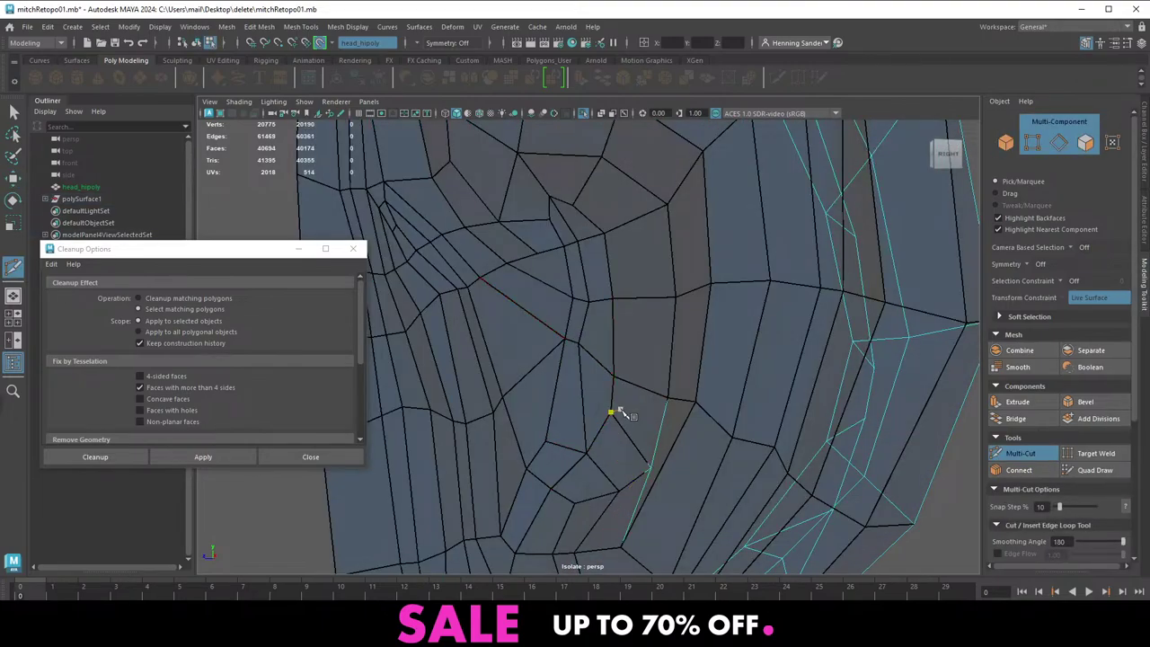
{"action": "key", "text": "w"}
{"action": "left_click_drag", "start_coordinate": [615, 422], "coordinate": [575, 386], "text": "alt"}
{"action": "right_click_drag", "start_coordinate": [575, 387], "coordinate": [622, 359]}
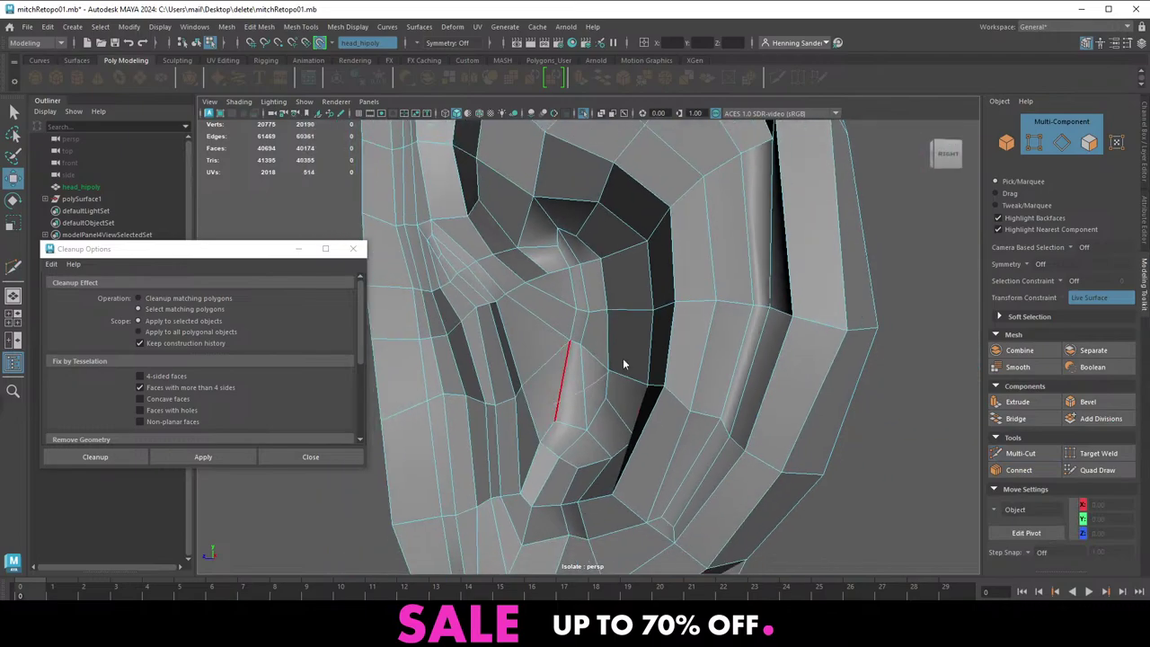
Run Cleanup on the ear again and examine the flagged face at the earlobe
{"action": "left_click", "coordinate": [209, 459]}
{"action": "scroll", "coordinate": [550, 404], "scroll_direction": "down", "scroll_amount": 3}
{"action": "middle_click_drag", "start_coordinate": [550, 404], "coordinate": [561, 347], "text": "alt"}
{"action": "left_click_drag", "start_coordinate": [562, 346], "coordinate": [607, 380], "text": "alt"}
Cut a new edge from the flagged earlobe face up the front of the ear and out to its front border
{"action": "key", "text": "q"}
{"action": "key", "text": "F8"}
{"action": "key", "text": "F9"}
{"action": "key", "text": "ctrl+shift+x"}
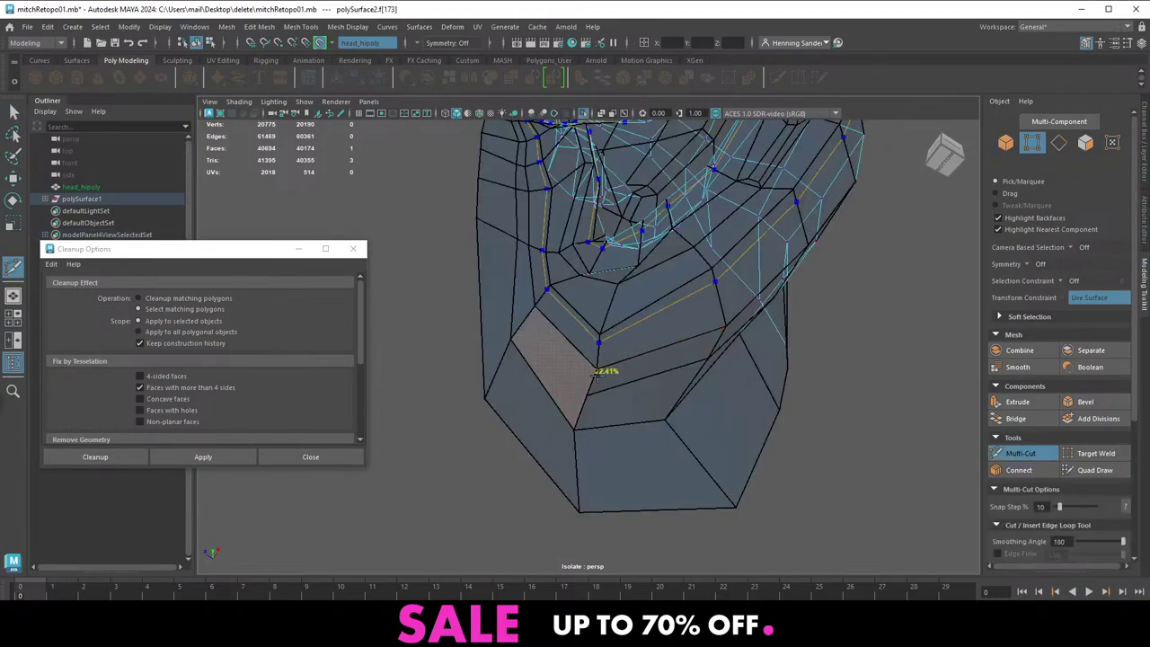
{"action": "left_click", "coordinate": [512, 340]}
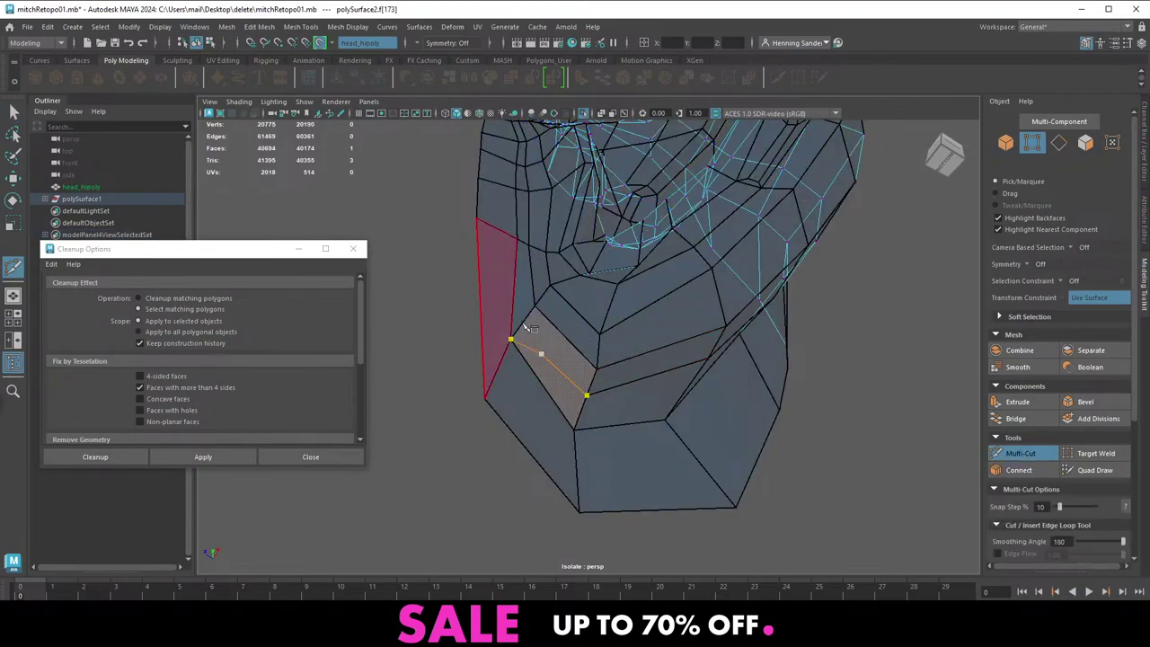
{"action": "right_click", "coordinate": [528, 330]}
{"action": "left_click_drag", "start_coordinate": [566, 334], "coordinate": [558, 383], "text": "alt"}
{"action": "key", "text": "ctrl+z"}
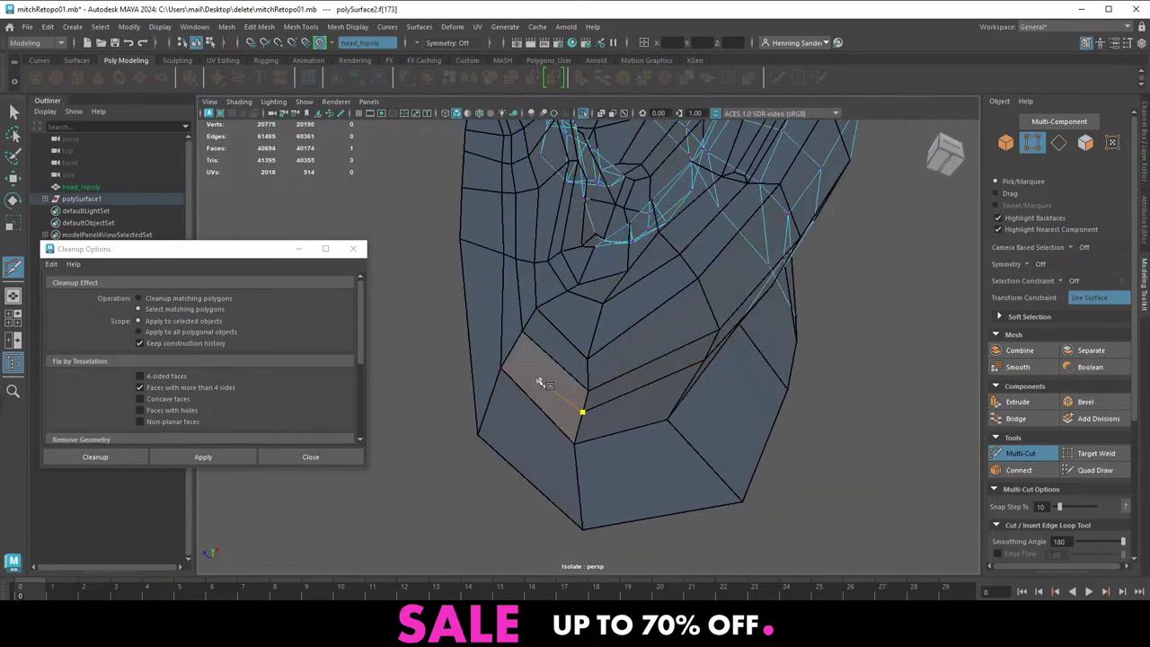
{"action": "left_click_drag", "start_coordinate": [542, 337], "coordinate": [541, 398], "text": "alt"}
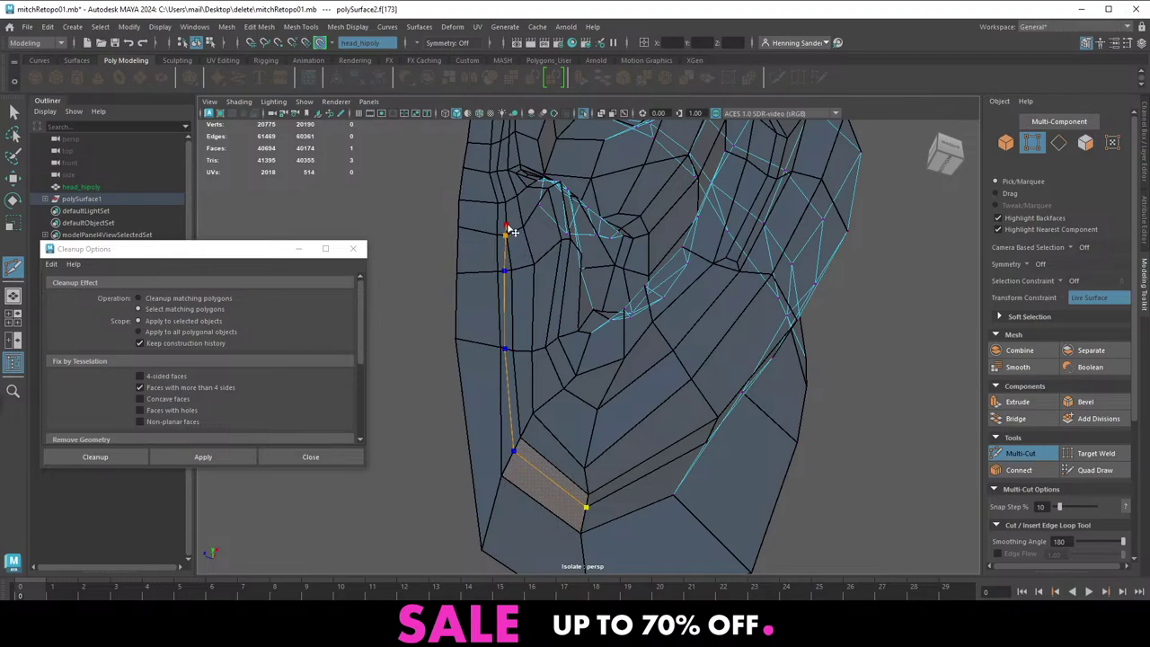
{"action": "right_click_drag", "start_coordinate": [503, 241], "coordinate": [551, 257], "text": "alt"}
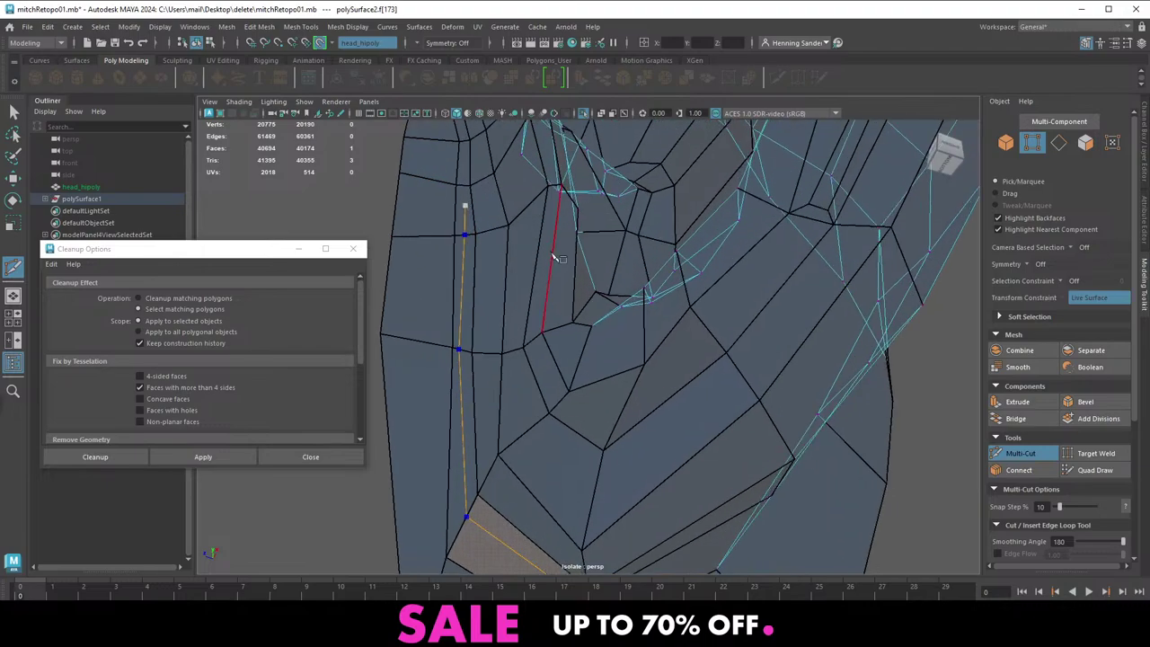
{"action": "middle_click_drag", "start_coordinate": [552, 256], "coordinate": [648, 425], "text": "alt"}
{"action": "key", "text": "Return"}
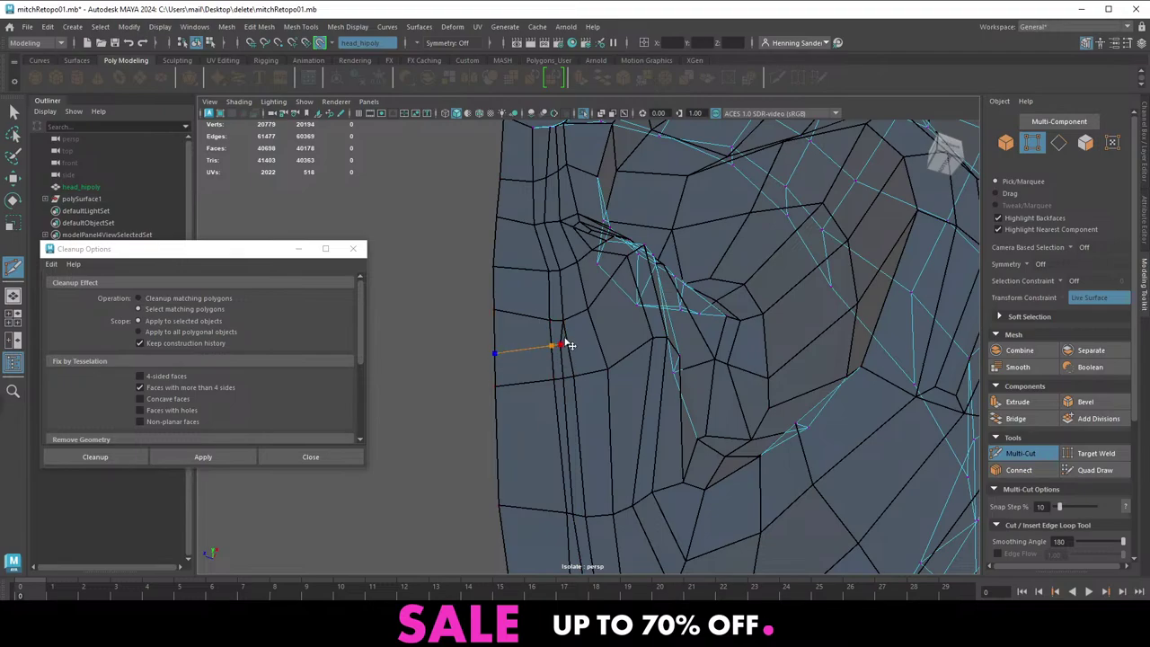
{"action": "key", "text": "w"}
Rerun Cleanup on the whole ear to look for remaining faces with more than four sides
{"action": "right_click_drag", "start_coordinate": [584, 354], "coordinate": [618, 326]}
{"action": "right_click_drag", "start_coordinate": [618, 325], "coordinate": [542, 316], "text": "alt"}
{"action": "left_click_drag", "start_coordinate": [542, 316], "coordinate": [608, 403], "text": "alt"}
{"action": "right_click_drag", "start_coordinate": [608, 403], "coordinate": [674, 341]}
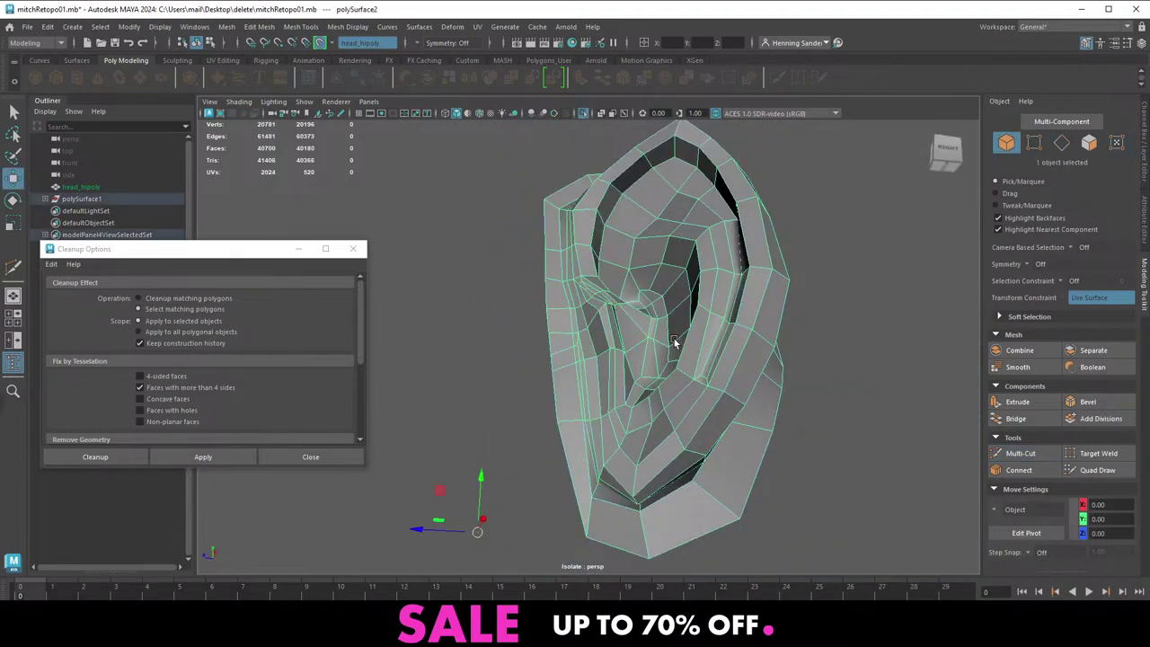
{"action": "left_click_drag", "start_coordinate": [706, 368], "coordinate": [456, 393], "text": "alt"}
{"action": "left_click", "coordinate": [235, 461]}
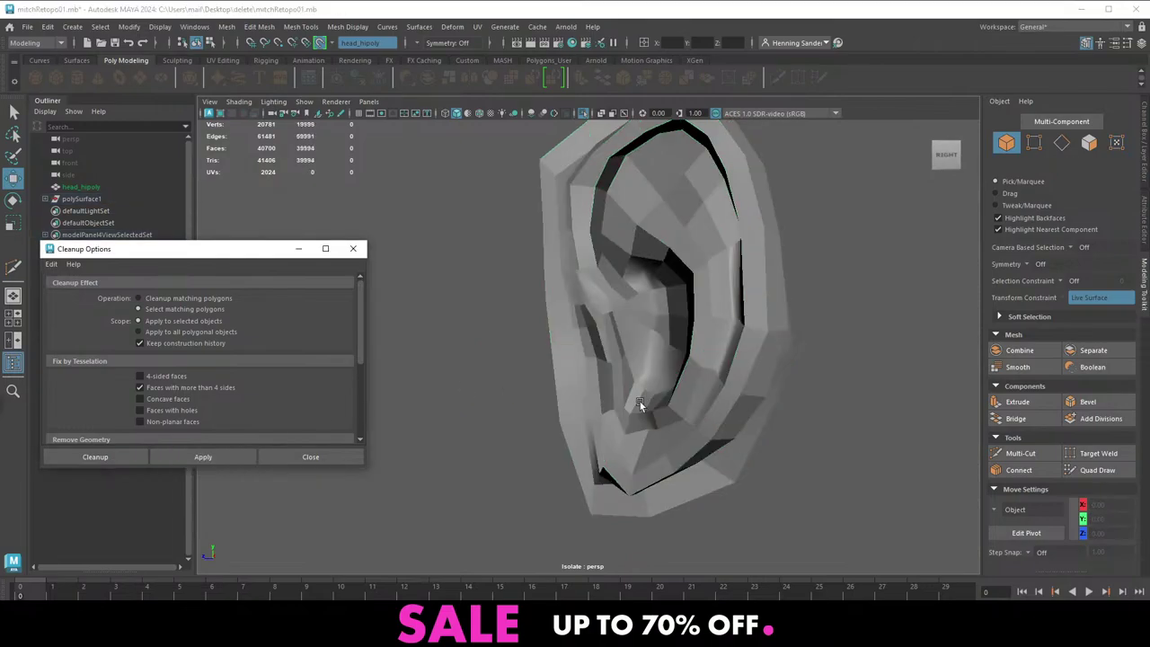
{"action": "left_click_drag", "start_coordinate": [682, 400], "coordinate": [620, 380], "text": "alt"}
{"action": "left_click", "coordinate": [622, 381]}
{"action": "left_click_drag", "start_coordinate": [523, 373], "coordinate": [424, 297], "text": "alt"}
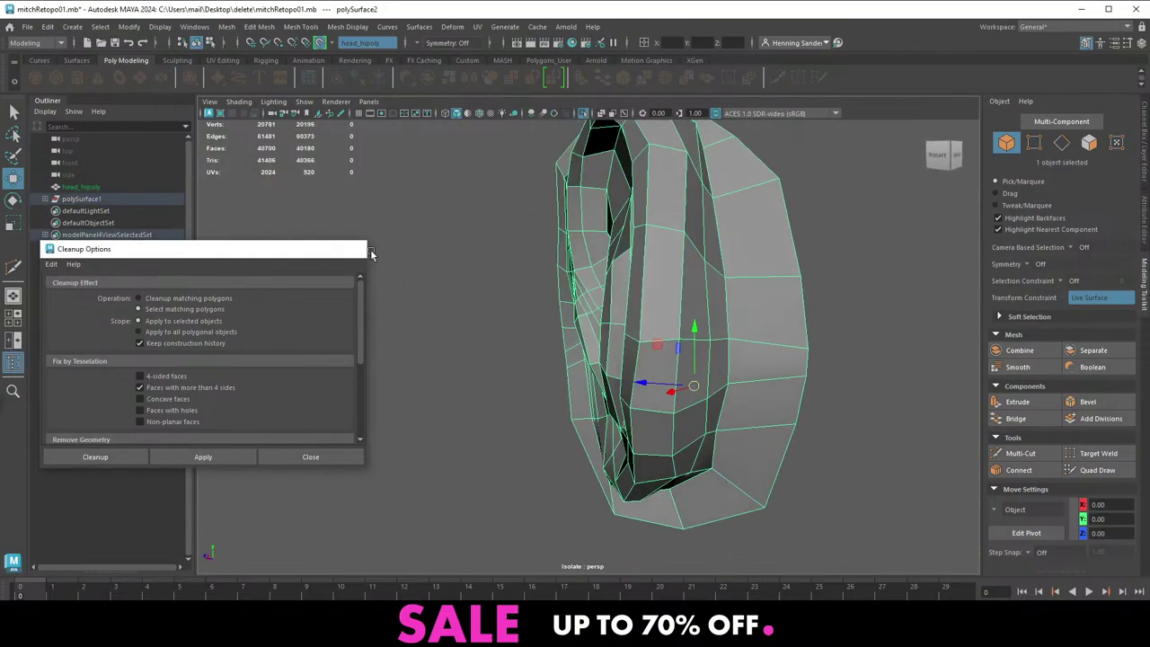
Close Cleanup, leave isolation, and combine the ear mesh with the head mesh
{"action": "left_click", "coordinate": [356, 250]}
{"action": "key", "text": "ctrl+1"}
{"action": "left_click_drag", "start_coordinate": [456, 351], "coordinate": [521, 353], "text": "alt"}
{"action": "left_click", "coordinate": [442, 402], "text": "shift"}
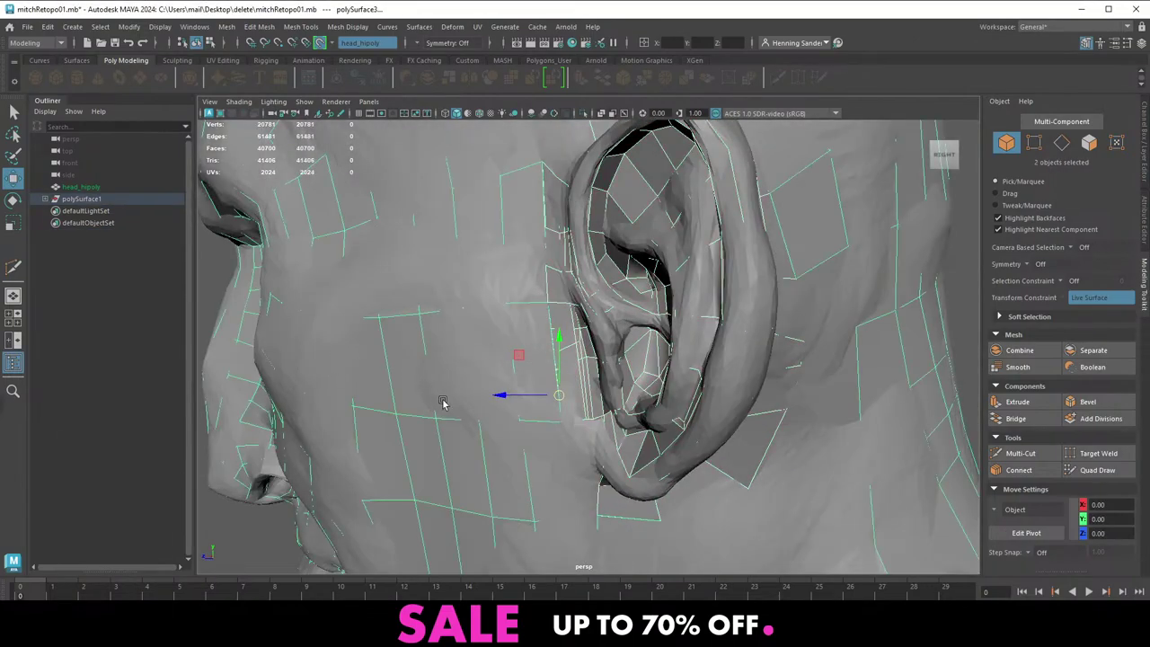
{"action": "right_click_drag", "start_coordinate": [585, 306], "coordinate": [548, 571], "text": "shift"}
Use Quad Draw to weld the ear's front border vertices to the neighbouring cheek vertices
{"action": "left_click", "coordinate": [1097, 470]}
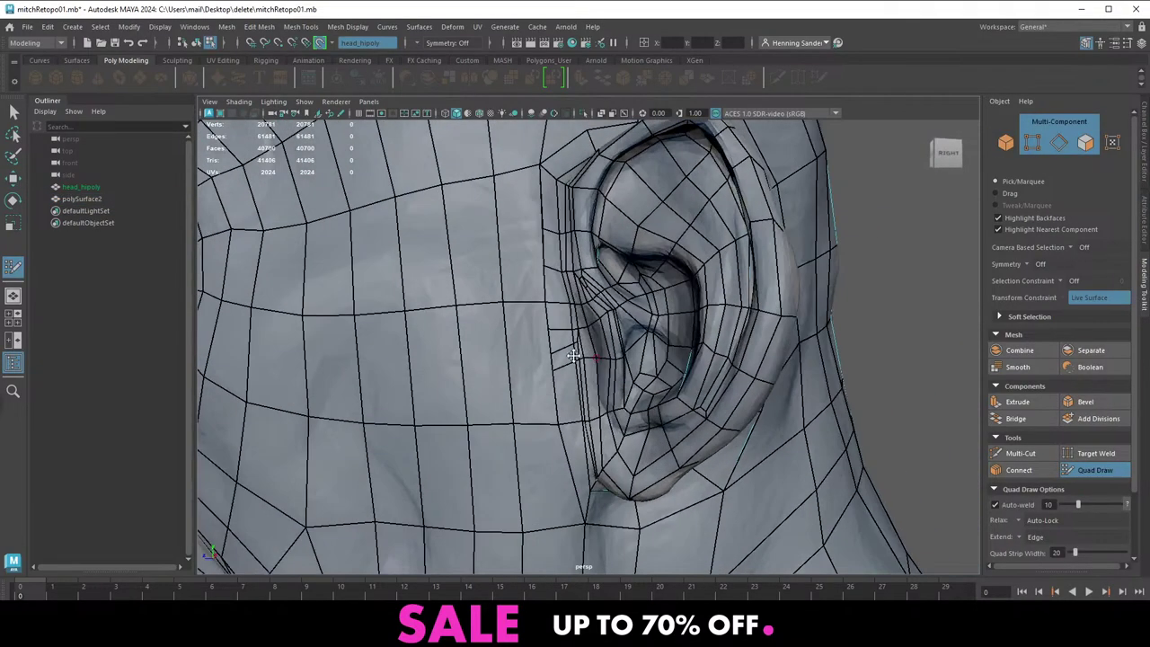
{"action": "left_click_drag", "start_coordinate": [528, 327], "coordinate": [524, 328], "text": "shift"}
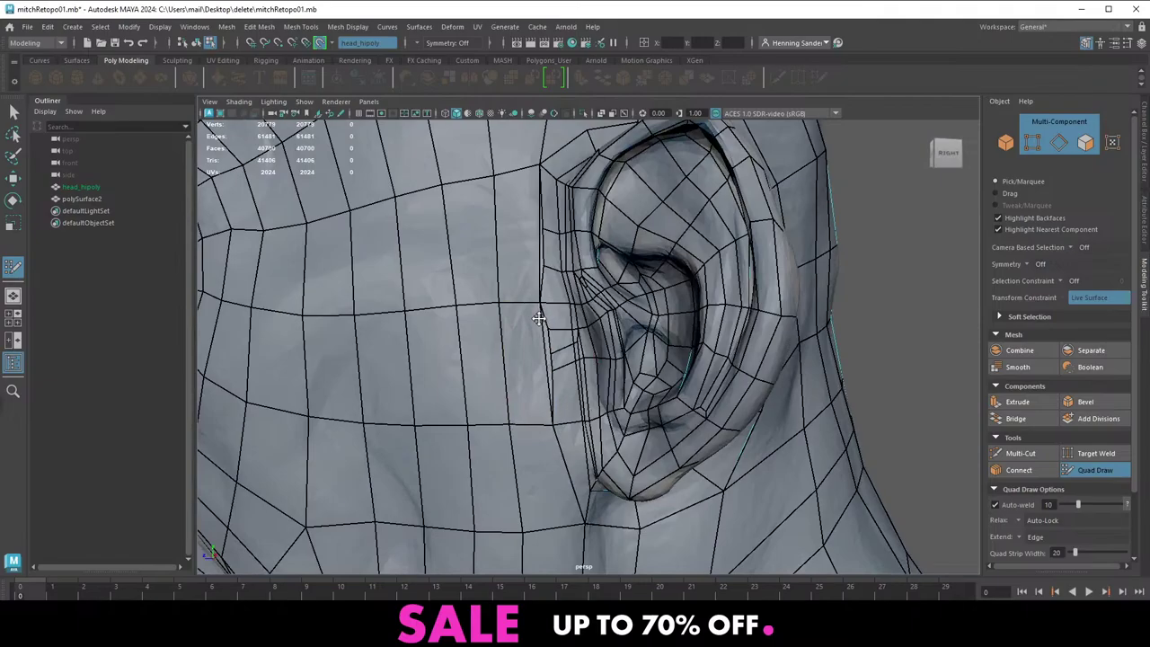
{"action": "right_click_drag", "start_coordinate": [539, 318], "coordinate": [558, 325], "text": "alt"}
{"action": "middle_click_drag", "start_coordinate": [559, 325], "coordinate": [541, 401], "text": "alt"}
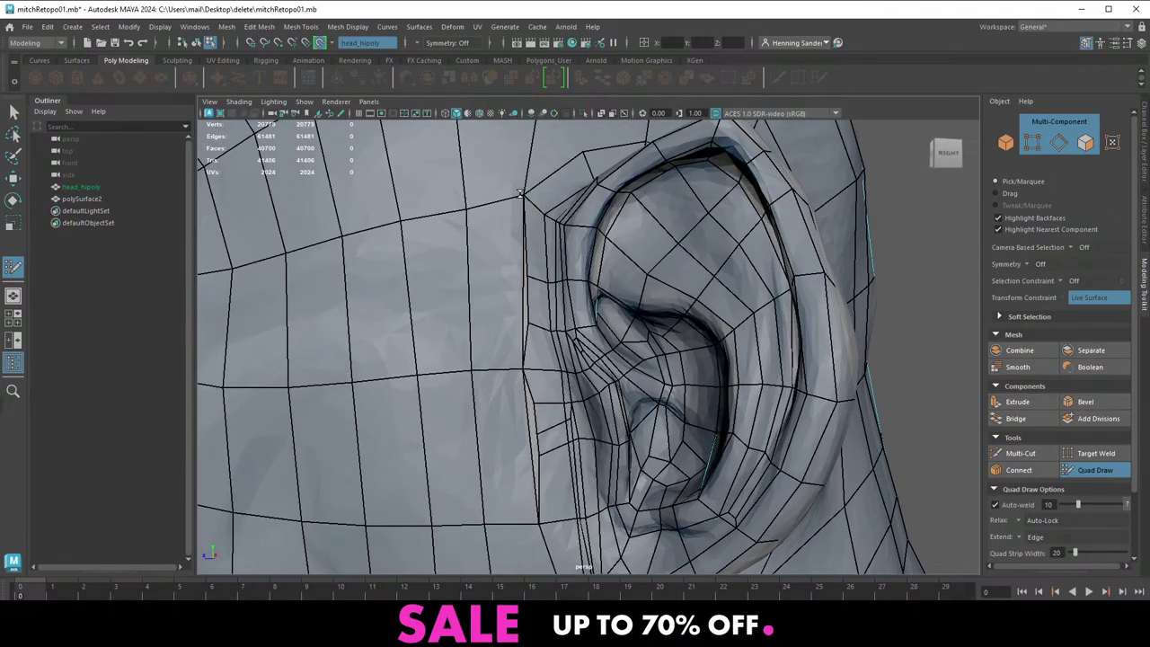
{"action": "right_click_drag", "start_coordinate": [557, 314], "coordinate": [508, 343], "text": "alt"}
{"action": "left_click_drag", "start_coordinate": [508, 343], "coordinate": [523, 385], "text": "alt"}
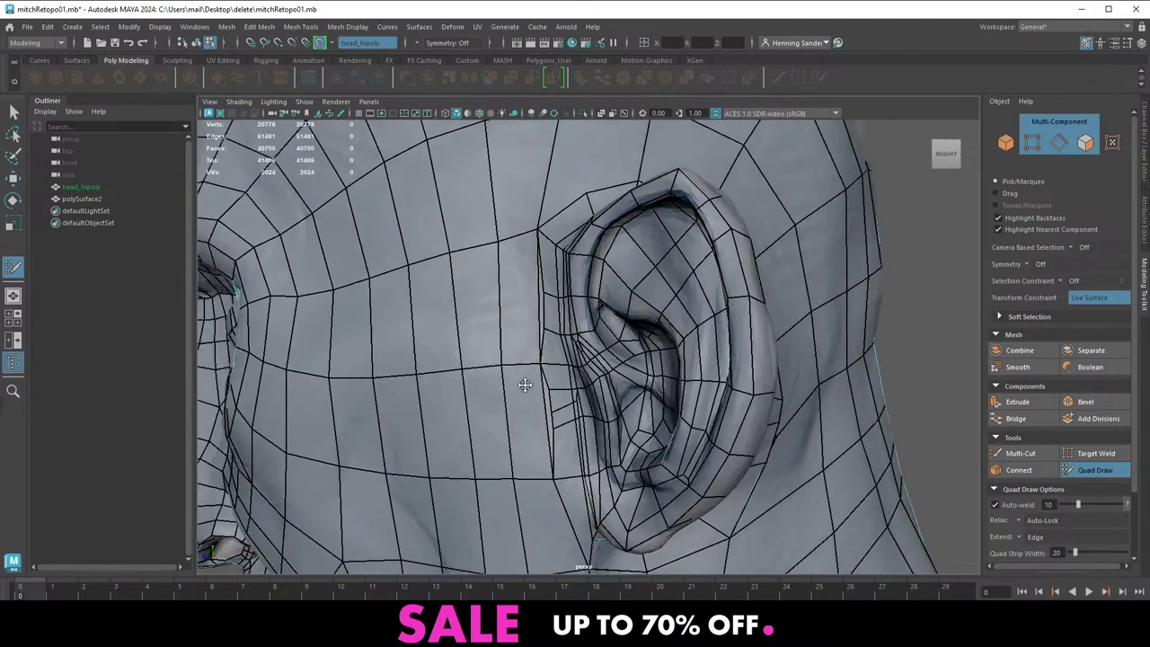
Adjust the border vertices behind the ear with Quad Draw to align them with the head mesh
{"action": "middle_click_drag", "start_coordinate": [524, 386], "coordinate": [544, 341], "text": "alt"}
{"action": "left_click_drag", "start_coordinate": [544, 341], "coordinate": [519, 343], "text": "alt"}
{"action": "right_click_drag", "start_coordinate": [519, 343], "coordinate": [462, 271], "text": "alt"}
{"action": "left_click_drag", "start_coordinate": [461, 271], "coordinate": [512, 368], "text": "alt"}
{"action": "right_click_drag", "start_coordinate": [512, 368], "coordinate": [614, 384], "text": "alt"}
{"action": "left_click_drag", "start_coordinate": [614, 384], "coordinate": [592, 383], "text": "alt"}
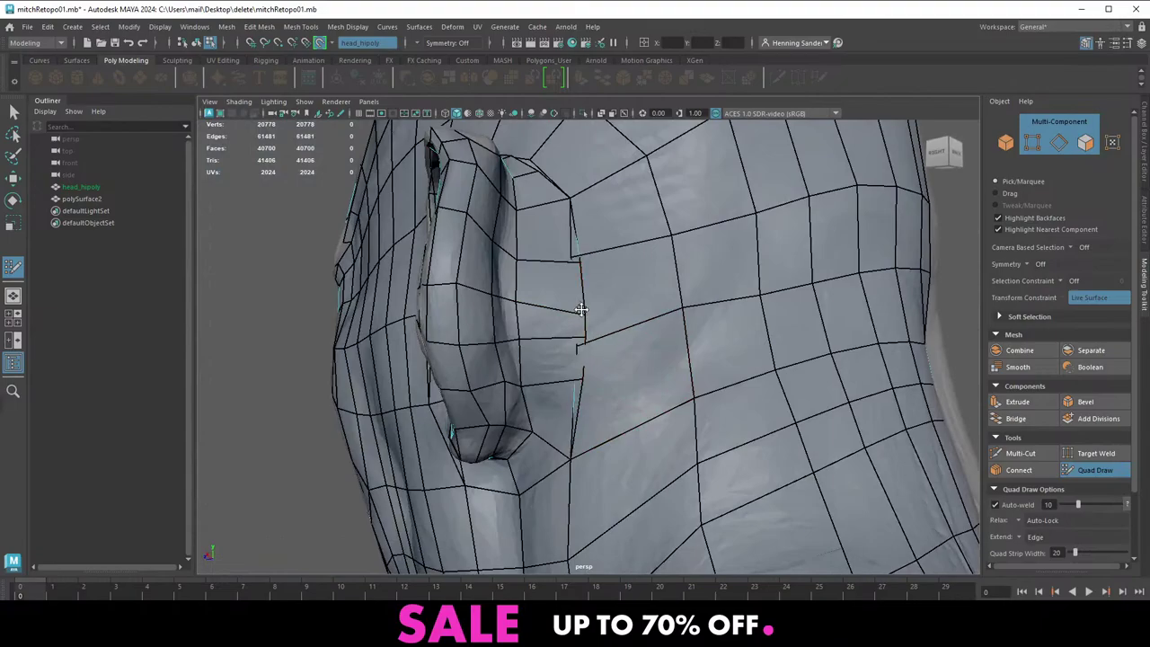
{"action": "left_click_drag", "start_coordinate": [603, 325], "coordinate": [620, 301], "text": "shift"}
{"action": "mouse_move", "coordinate": [593, 212]}
{"action": "left_mouse_down", "text": "alt"}
{"action": "mouse_move", "coordinate": [593, 339]}
{"action": "mouse_move", "coordinate": [579, 386]}
{"action": "left_mouse_up", "text": "alt"}
Weld matching ear and head border vertices above and behind the ear with Quad Draw
{"action": "mouse_move", "coordinate": [527, 180]}
{"action": "left_mouse_down", "text": "alt"}
{"action": "mouse_move", "coordinate": [603, 290]}
{"action": "mouse_move", "coordinate": [565, 300]}
{"action": "left_mouse_up", "text": "alt"}
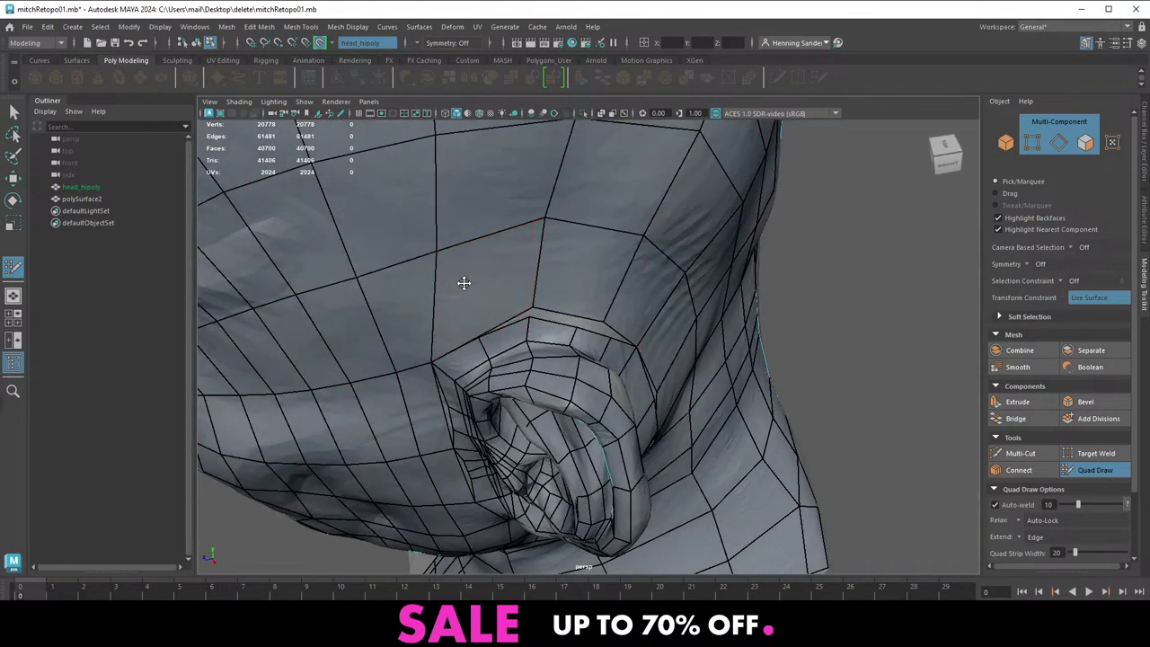
{"action": "mouse_move", "coordinate": [505, 340]}
{"action": "left_mouse_down", "text": "alt"}
{"action": "mouse_move", "coordinate": [561, 307]}
{"action": "mouse_move", "coordinate": [496, 347]}
{"action": "mouse_move", "coordinate": [514, 304]}
{"action": "mouse_move", "coordinate": [464, 282]}
{"action": "left_mouse_up", "text": "alt"}
{"action": "left_click_drag", "start_coordinate": [620, 381], "coordinate": [591, 365], "text": "alt"}
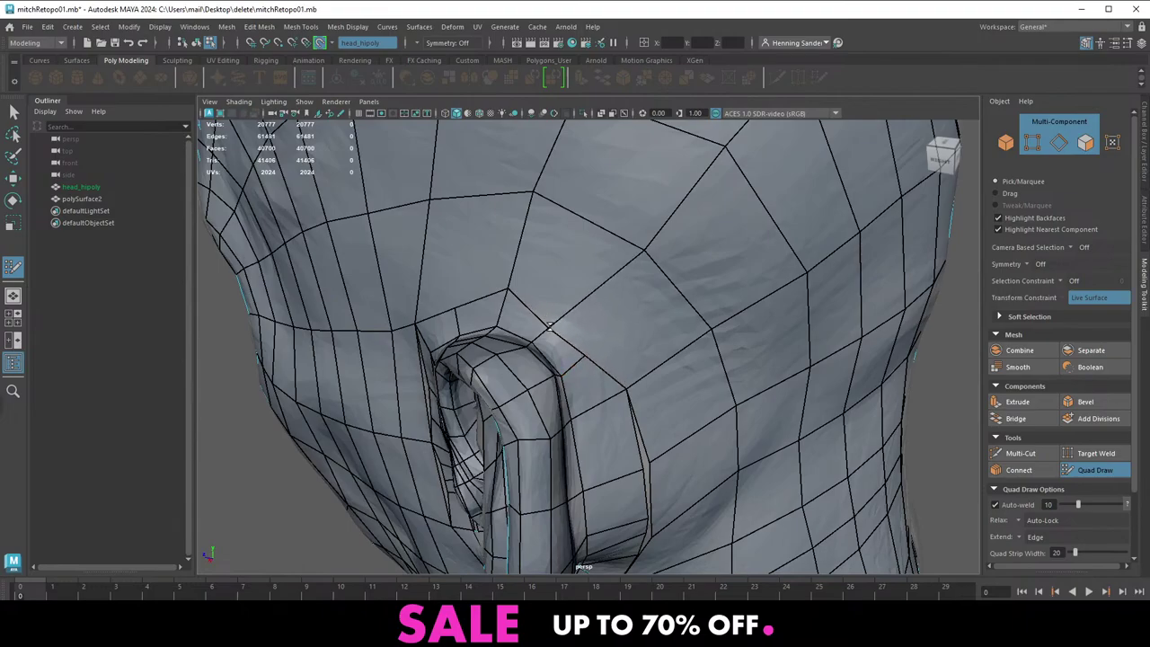
{"action": "left_click_drag", "start_coordinate": [612, 342], "coordinate": [582, 439], "text": "alt"}
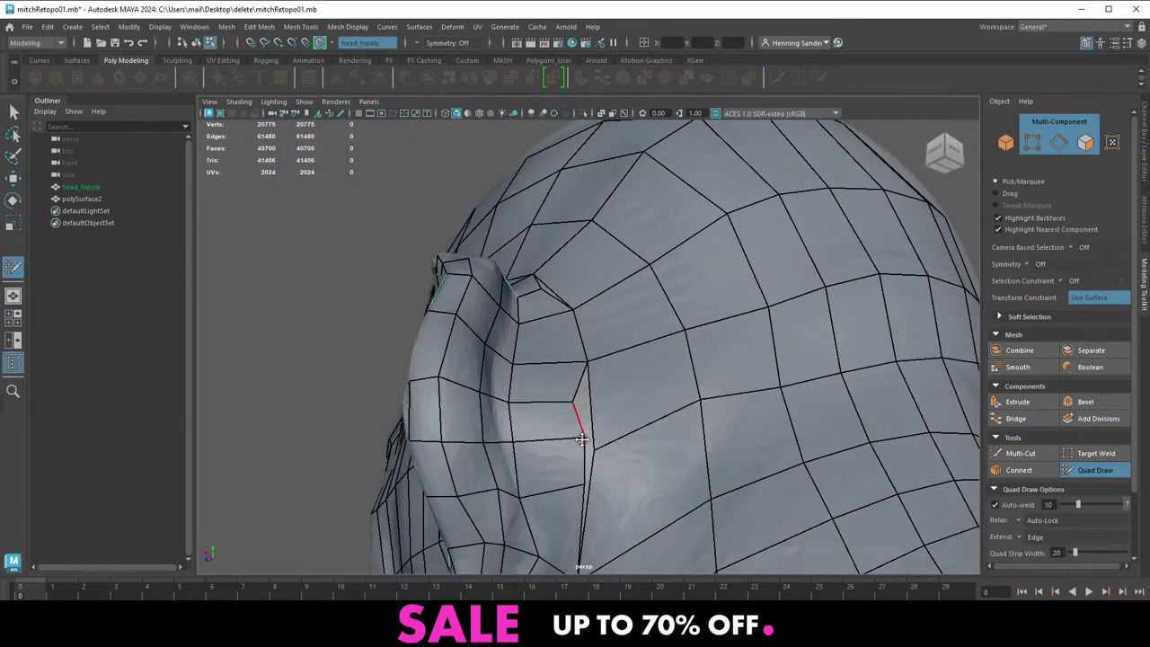
{"action": "right_click_drag", "start_coordinate": [738, 422], "coordinate": [539, 327], "text": "alt"}
{"action": "left_click_drag", "start_coordinate": [539, 327], "coordinate": [660, 434], "text": "alt"}
Switch to ZBrush to examine the head sculpt, and return to Maya
{"action": "key", "text": "alt+Tab"}
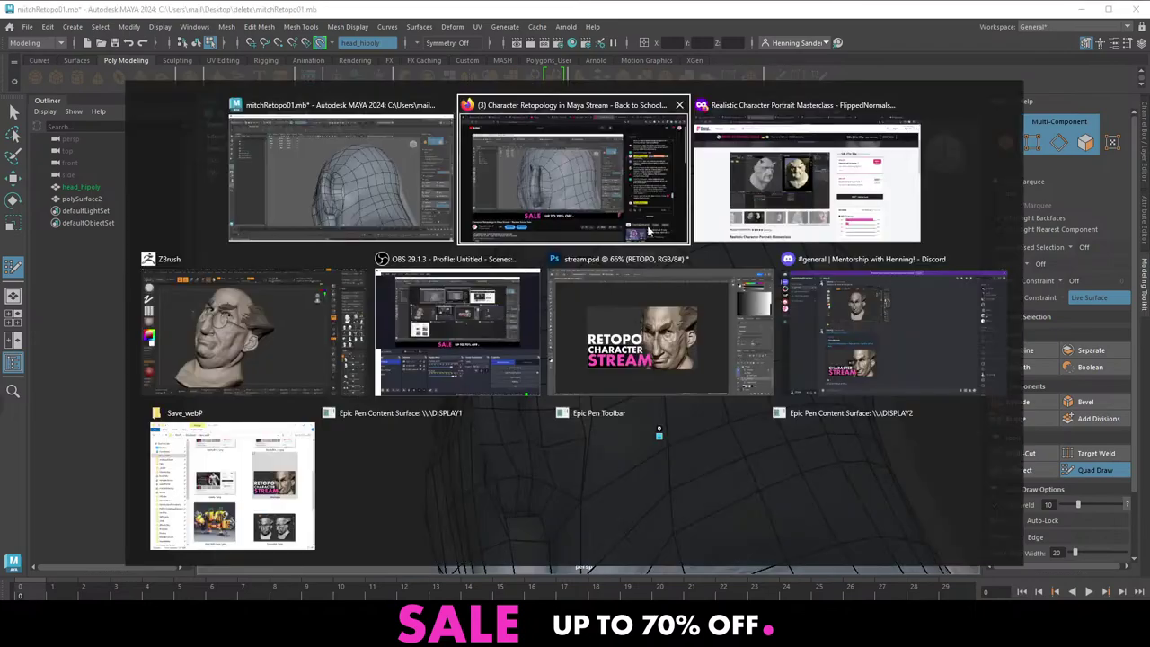
{"action": "left_click", "coordinate": [263, 356], "text": "alt"}
{"action": "left_click_drag", "start_coordinate": [408, 326], "coordinate": [629, 418], "text": "alt"}
{"action": "key", "text": "alt+Tab"}
Isolate the combined head mesh and use Multi-Cut to add edges behind the ear that match its border vertices
{"action": "right_click_drag", "start_coordinate": [629, 419], "coordinate": [616, 458], "text": "alt"}
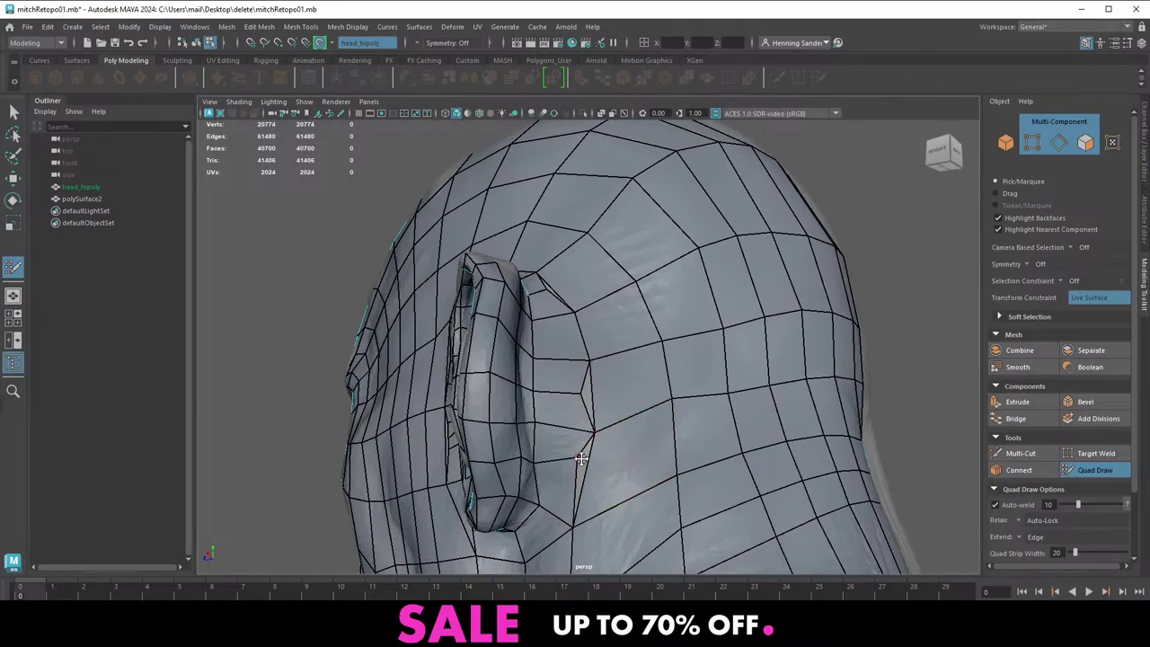
{"action": "middle_click_drag", "start_coordinate": [580, 455], "coordinate": [542, 419], "text": "alt"}
{"action": "key", "text": "q"}
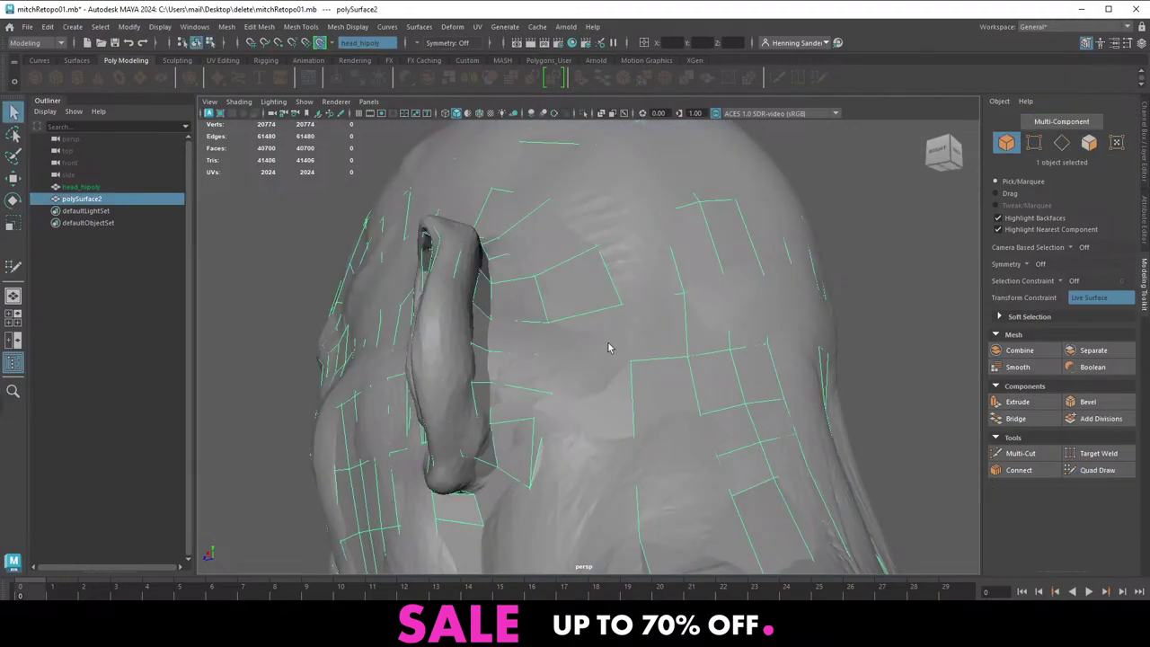
{"action": "key", "text": "ctrl+1"}
{"action": "right_click_drag", "start_coordinate": [616, 303], "coordinate": [559, 309], "text": "shift"}
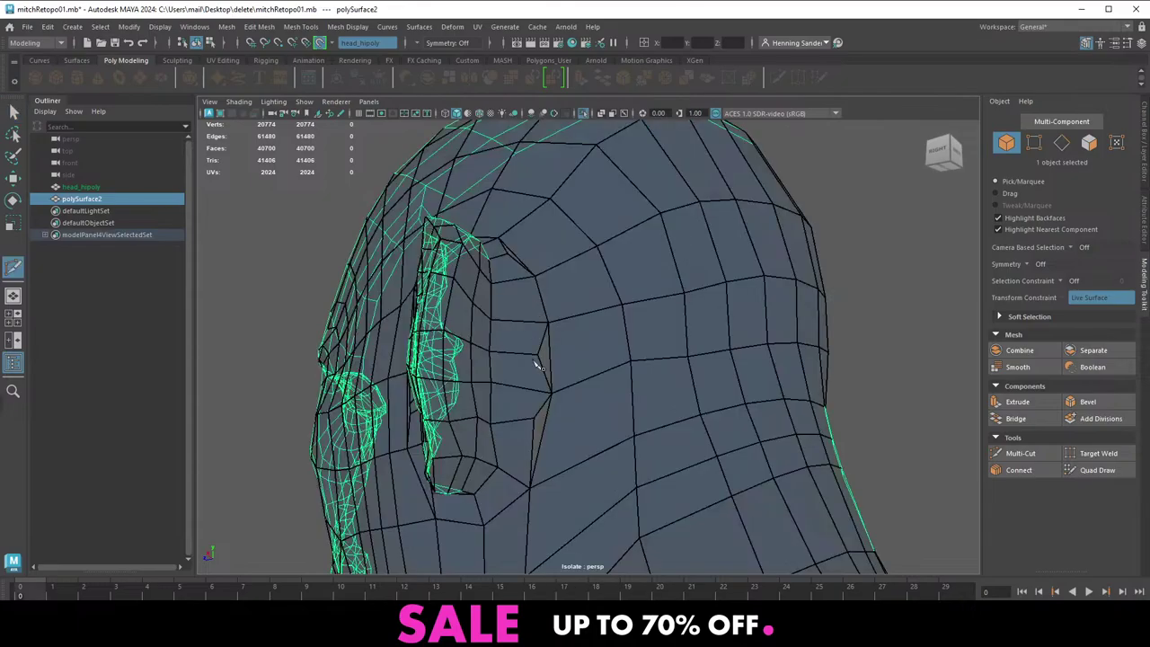
{"action": "right_click_drag", "start_coordinate": [651, 430], "coordinate": [590, 407], "text": "alt"}
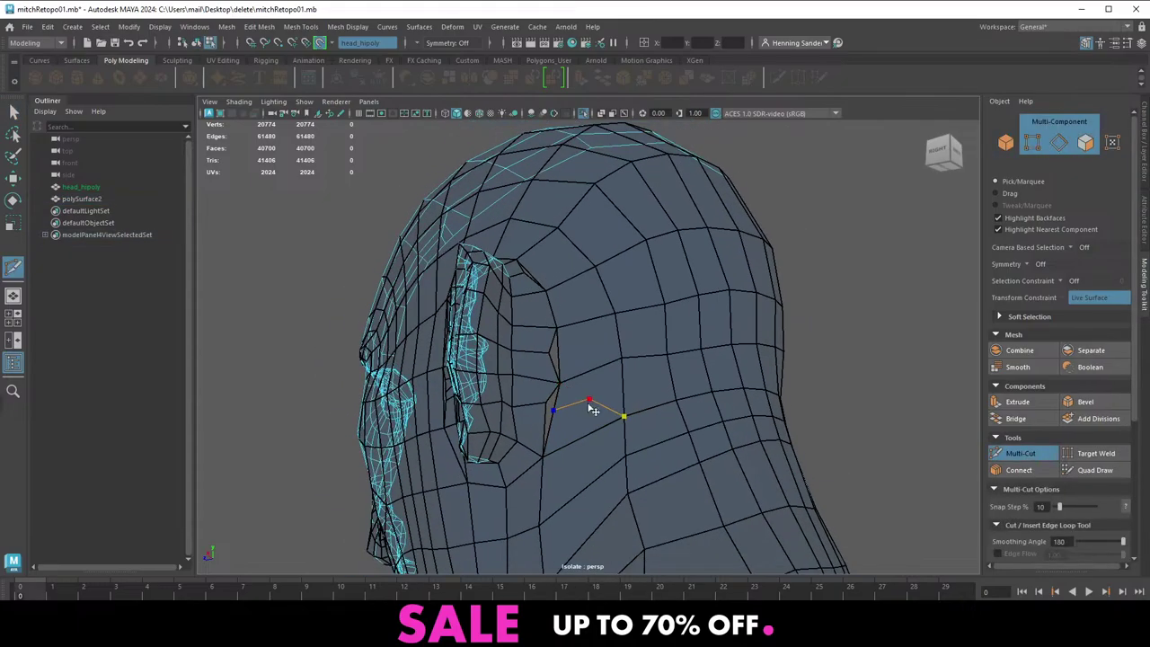
{"action": "left_click_drag", "start_coordinate": [591, 408], "coordinate": [630, 421], "text": "alt"}
{"action": "right_click_drag", "start_coordinate": [630, 421], "coordinate": [566, 395], "text": "alt"}
{"action": "middle_click_drag", "start_coordinate": [566, 395], "coordinate": [536, 320], "text": "alt"}
{"action": "left_click_drag", "start_coordinate": [536, 320], "coordinate": [568, 370], "text": "alt"}
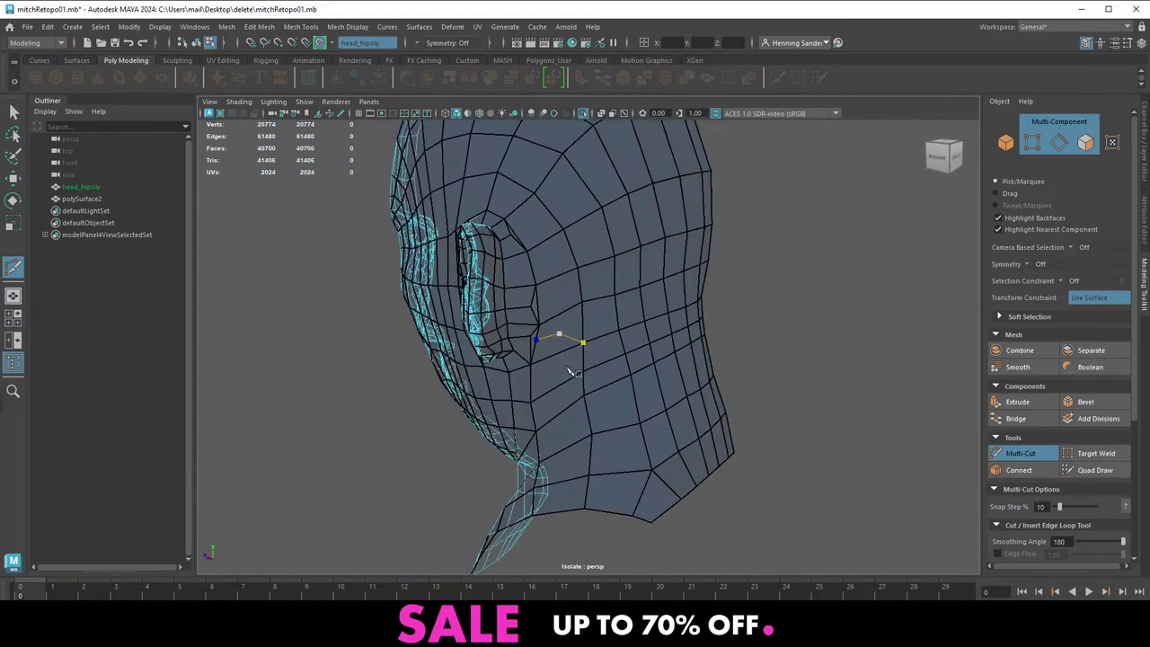
{"action": "right_click_drag", "start_coordinate": [568, 370], "coordinate": [565, 333], "text": "alt"}
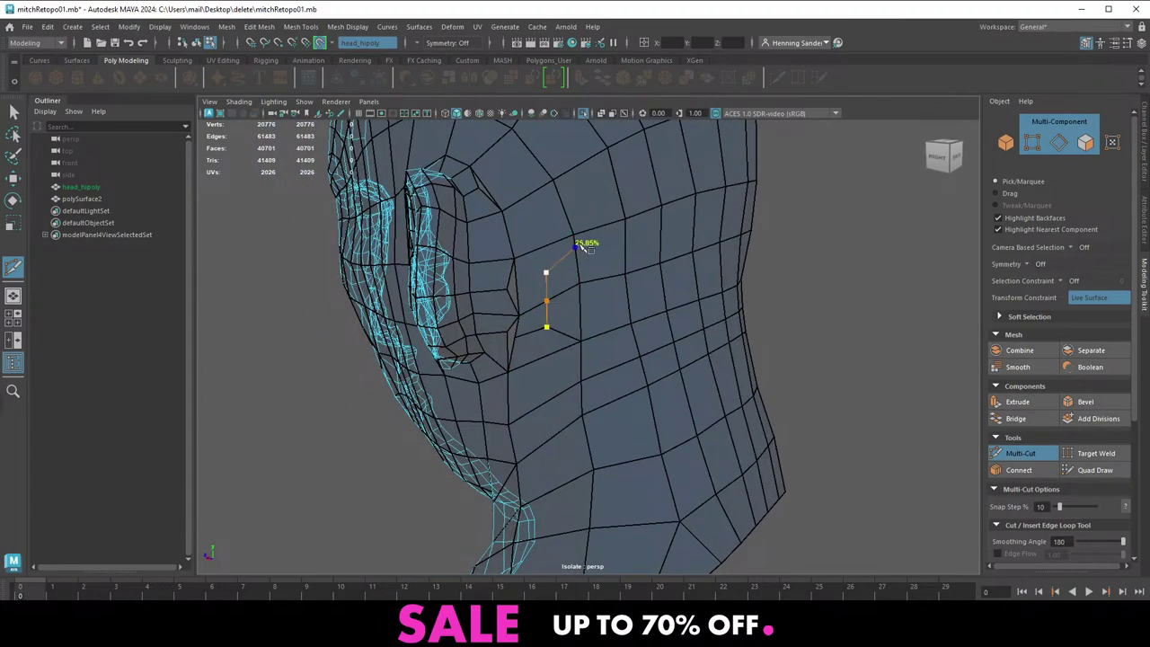
{"action": "right_click", "coordinate": [535, 281]}
{"action": "key", "text": "q"}
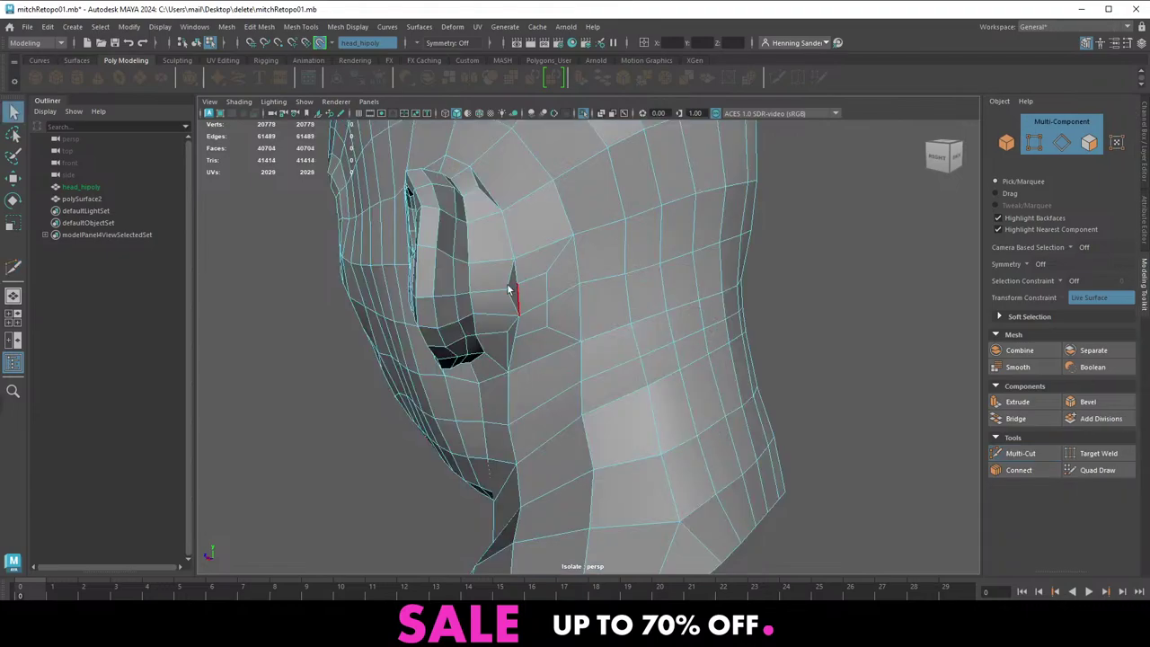
Merge the unwelded vertex pairs between the head and the back of the ear
{"action": "key", "text": "F9"}
{"action": "left_click", "coordinate": [509, 289]}
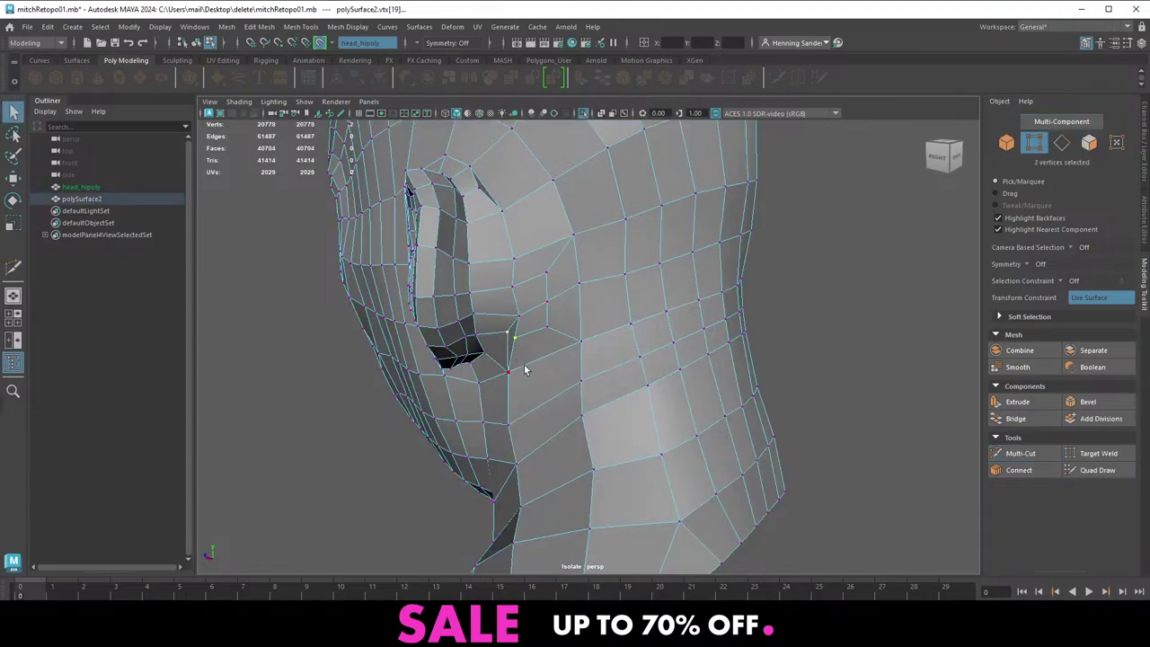
{"action": "left_click_drag", "start_coordinate": [535, 345], "coordinate": [544, 386], "text": "alt"}
Insert an edge loop from the upper back of the ear across the head and merge its end into the ear border
{"action": "right_click_drag", "start_coordinate": [521, 313], "coordinate": [576, 296], "text": "alt"}
{"action": "key", "text": "ctrl+shift+x"}
{"action": "middle_click", "coordinate": [599, 273], "text": "ctrl"}
{"action": "key", "text": "q"}
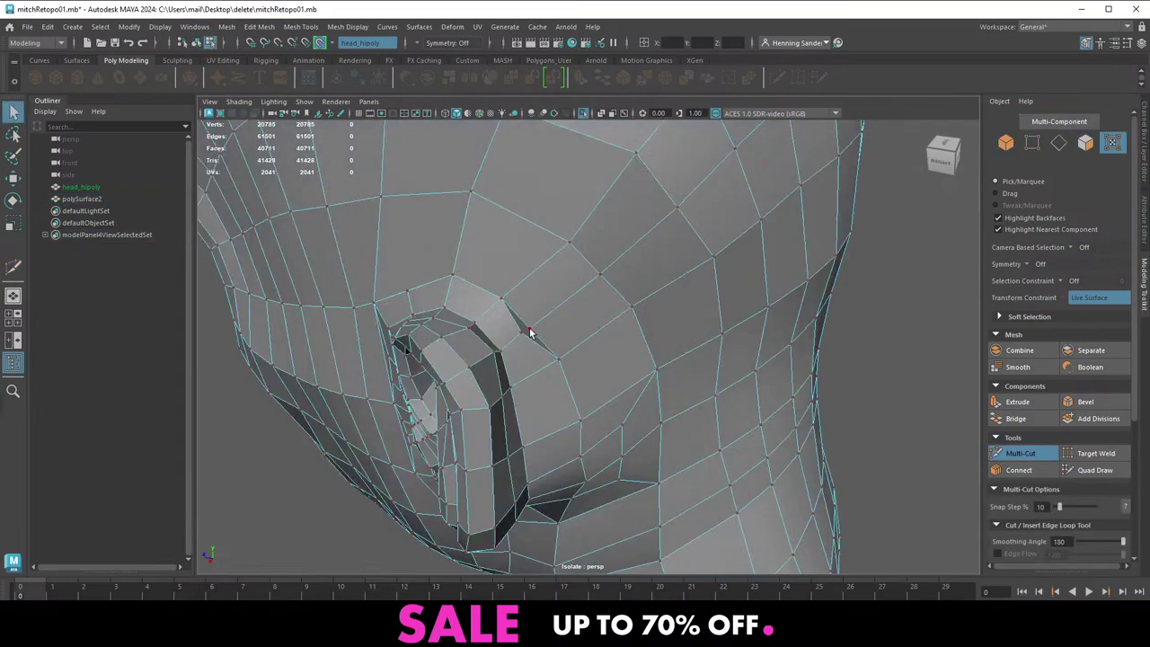
{"action": "key", "text": "F9"}
{"action": "left_click", "coordinate": [531, 330]}
{"action": "left_click", "coordinate": [523, 333], "text": "shift"}
{"action": "key", "text": "g"}
Insert an edge loop running up the head from above the ear and merge its lower end with the ear border
{"action": "left_click_drag", "start_coordinate": [533, 359], "coordinate": [521, 380], "text": "alt"}
{"action": "right_click_drag", "start_coordinate": [521, 380], "coordinate": [459, 315], "text": "alt"}
{"action": "left_click_drag", "start_coordinate": [460, 314], "coordinate": [468, 326], "text": "alt"}
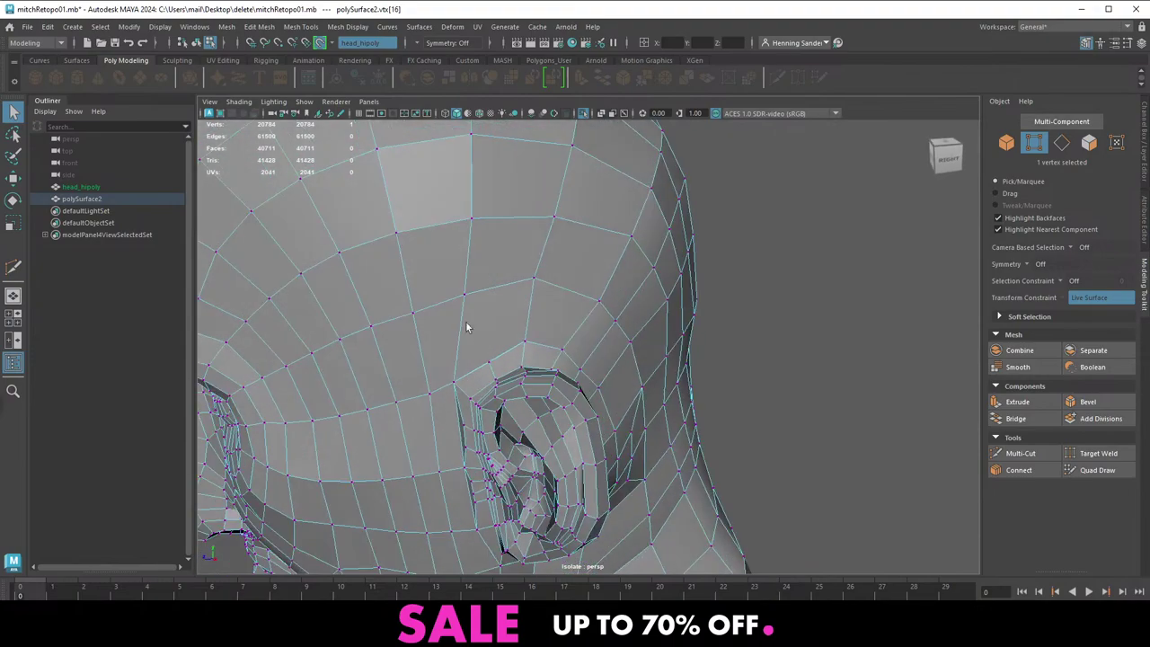
{"action": "middle_click_drag", "start_coordinate": [529, 315], "coordinate": [572, 361], "text": "alt"}
{"action": "key", "text": "F8"}
{"action": "key", "text": "ctrl+shift+x"}
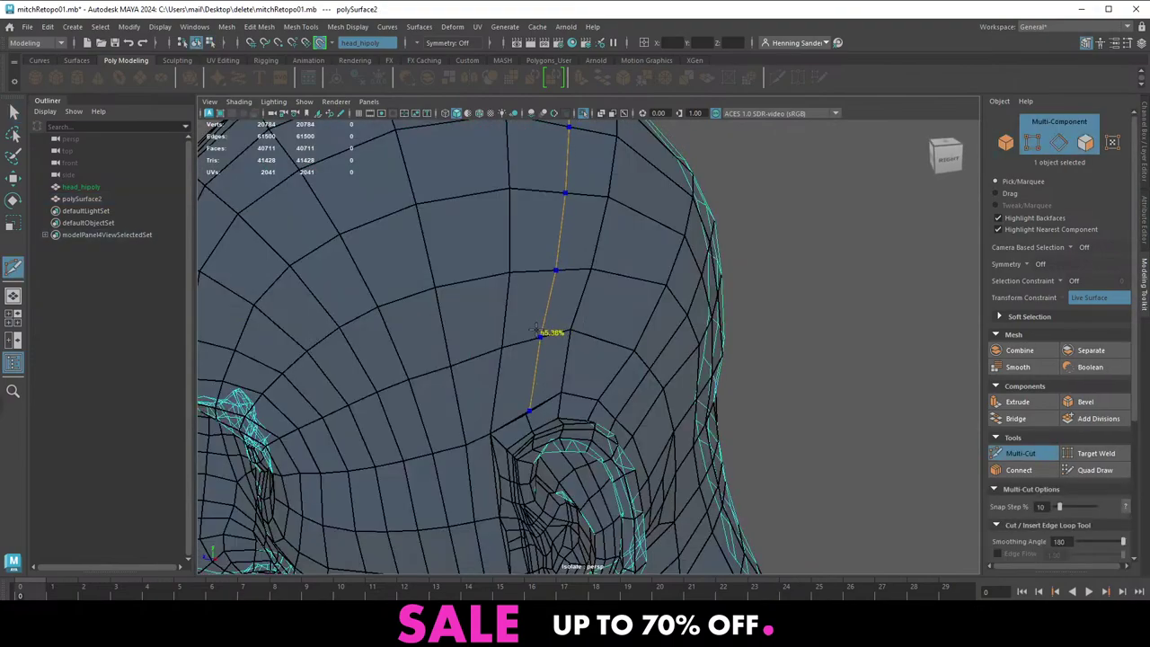
{"action": "middle_click", "coordinate": [539, 336], "text": "ctrl"}
{"action": "left_click_drag", "start_coordinate": [580, 354], "coordinate": [551, 368], "text": "alt"}
{"action": "key", "text": "q"}
{"action": "right_click_drag", "start_coordinate": [534, 409], "coordinate": [514, 401]}
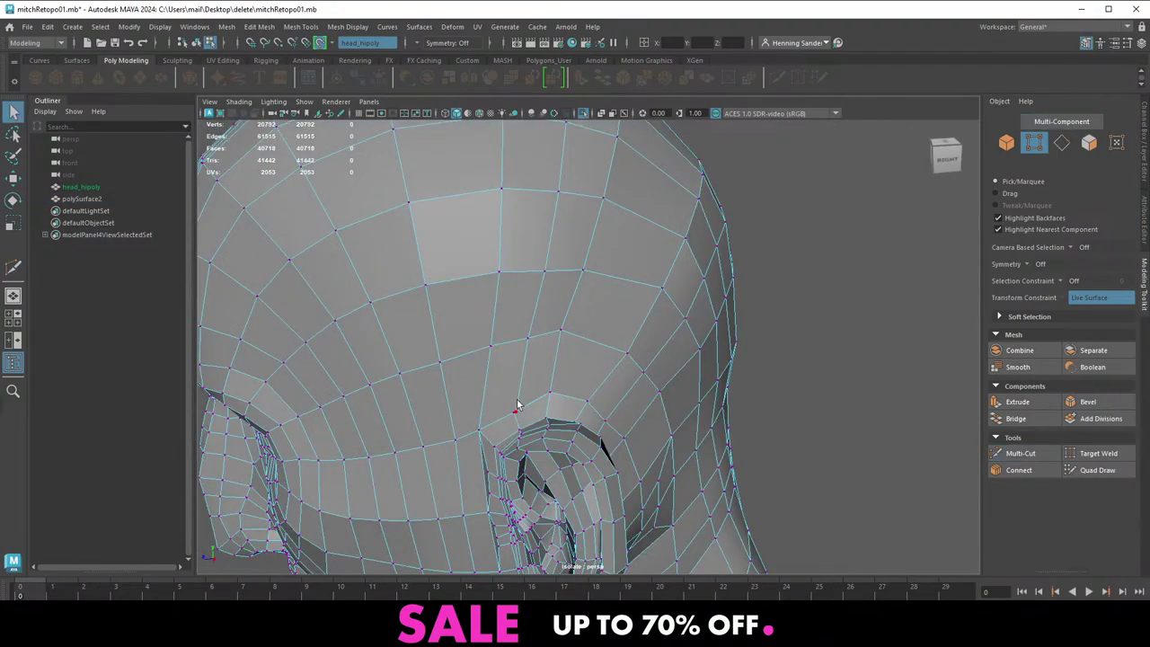
{"action": "left_click_drag", "start_coordinate": [501, 403], "coordinate": [526, 422]}
{"action": "right_click_drag", "start_coordinate": [513, 409], "coordinate": [503, 351], "text": "shift"}
Insert an edge loop across the temple between the eye and the ear's upper front border
{"action": "middle_click_drag", "start_coordinate": [495, 420], "coordinate": [542, 330], "text": "alt"}
{"action": "left_click_drag", "start_coordinate": [543, 330], "coordinate": [543, 368], "text": "alt"}
{"action": "right_click_drag", "start_coordinate": [542, 368], "coordinate": [550, 392], "text": "alt"}
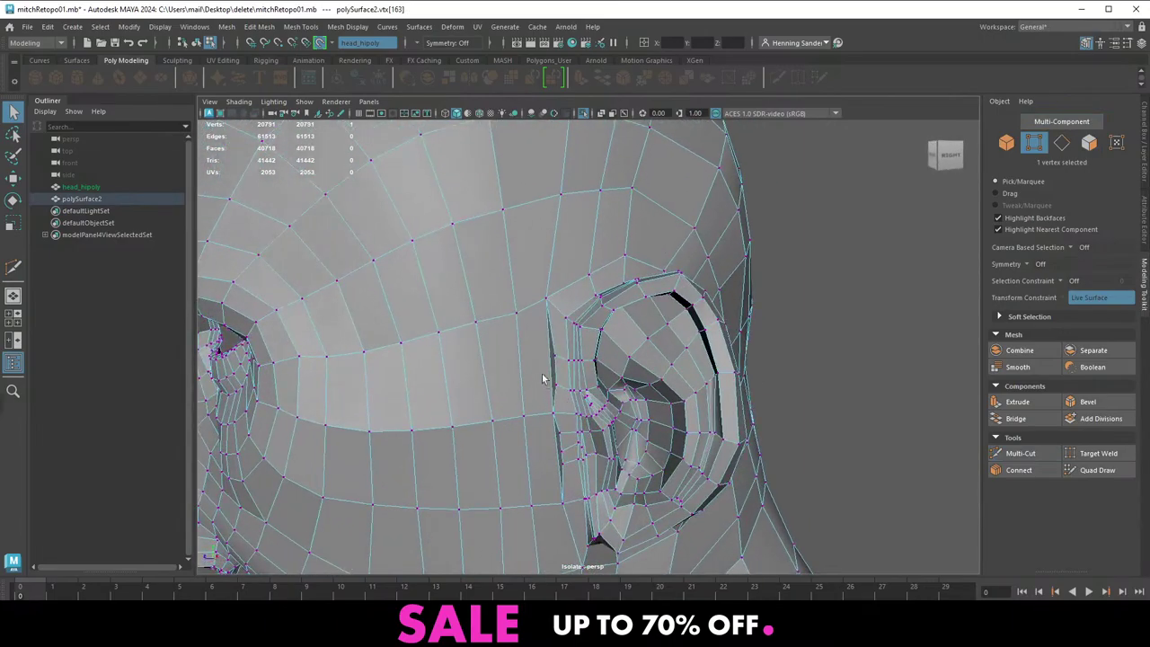
{"action": "middle_click_drag", "start_coordinate": [541, 373], "coordinate": [564, 335], "text": "alt"}
{"action": "right_click_drag", "start_coordinate": [557, 333], "coordinate": [494, 332]}
{"action": "key", "text": "ctrl+z"}
{"action": "right_click_drag", "start_coordinate": [503, 330], "coordinate": [479, 316], "text": "shift"}
{"action": "left_click", "coordinate": [538, 344], "text": "ctrl"}
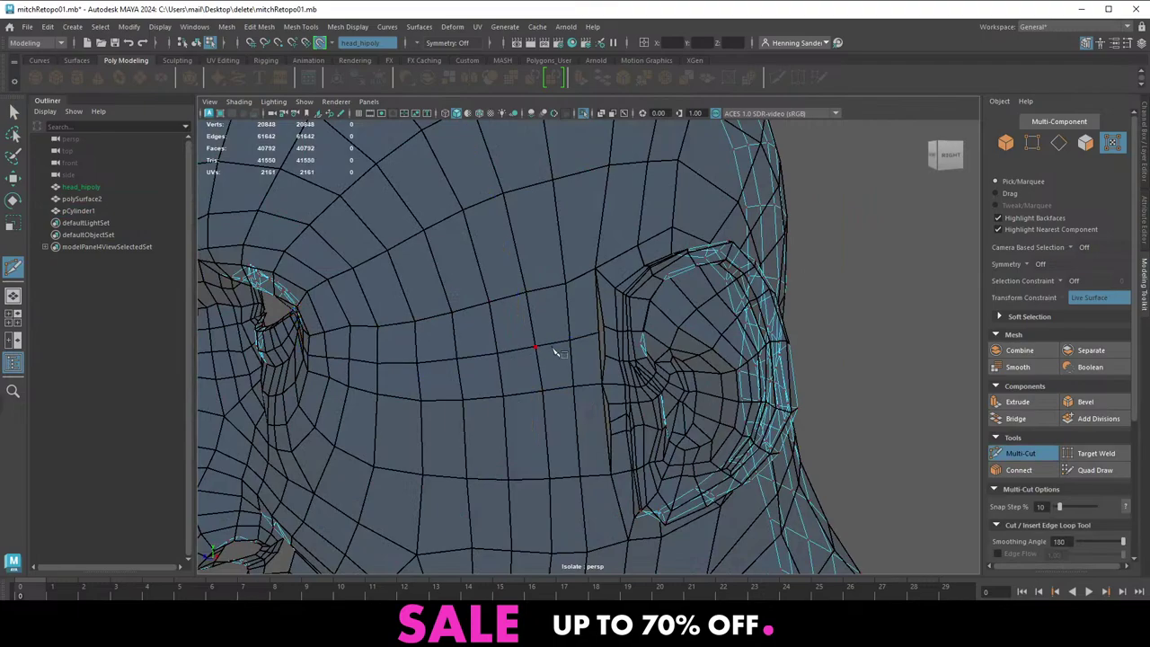
Merge the temple loop's end vertex with the nearest vertex on the ear's front border
{"action": "key", "text": "q"}
{"action": "scroll", "coordinate": [593, 339], "scroll_direction": "up", "scroll_amount": 2}
{"action": "left_click_drag", "start_coordinate": [607, 352], "coordinate": [572, 334], "text": "alt"}
{"action": "left_click", "coordinate": [575, 325]}
{"action": "right_click_drag", "start_coordinate": [532, 315], "coordinate": [583, 301]}
{"action": "left_click", "coordinate": [574, 320]}
{"action": "left_click", "coordinate": [580, 314], "text": "shift"}
{"action": "middle_click_drag", "start_coordinate": [588, 371], "coordinate": [603, 333], "text": "alt"}
Insert another edge loop across the cheek, ending at the open gap in front of the ear
{"action": "left_click_drag", "start_coordinate": [590, 345], "coordinate": [585, 333], "text": "alt"}
{"action": "right_click_drag", "start_coordinate": [504, 411], "coordinate": [551, 379]}
{"action": "left_click", "coordinate": [553, 388], "text": "ctrl"}
{"action": "scroll", "coordinate": [542, 386], "scroll_direction": "down", "scroll_amount": 2}
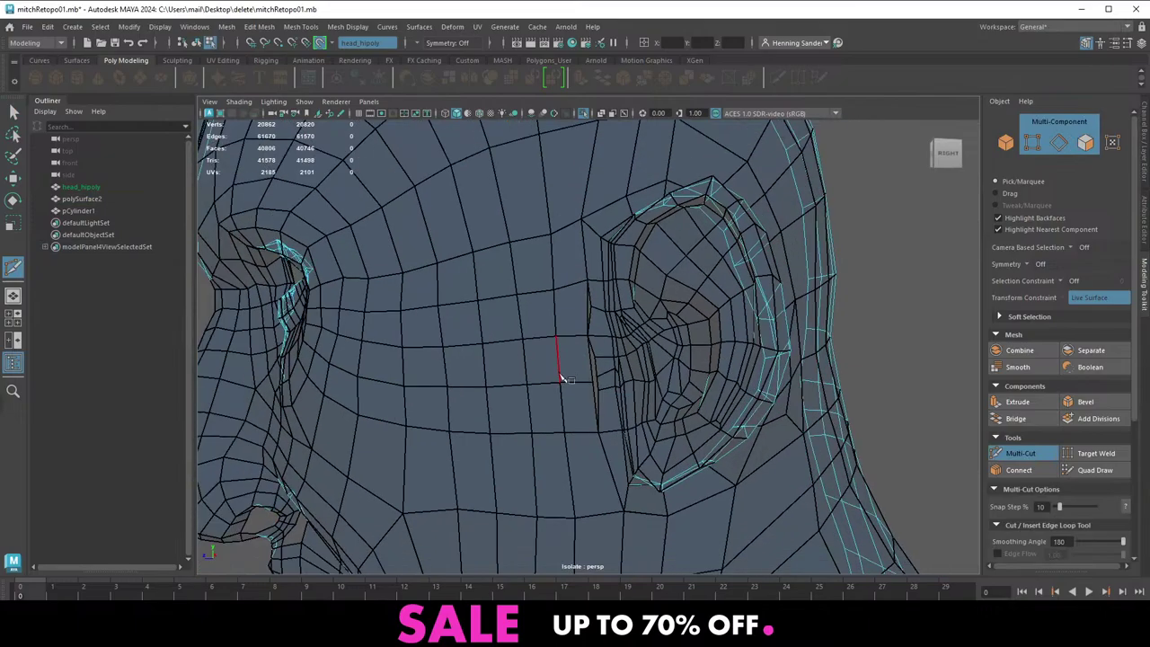
Merge the cheek loop's end vertex with the nearest vertex on the ear's front border
{"action": "key", "text": "q"}
{"action": "left_click_drag", "start_coordinate": [560, 377], "coordinate": [608, 397], "text": "alt"}
{"action": "scroll", "coordinate": [615, 386], "scroll_direction": "up", "scroll_amount": 3}
{"action": "right_click_drag", "start_coordinate": [608, 397], "coordinate": [583, 401]}
{"action": "left_click", "coordinate": [588, 403]}
{"action": "left_click", "coordinate": [581, 413], "text": "shift"}
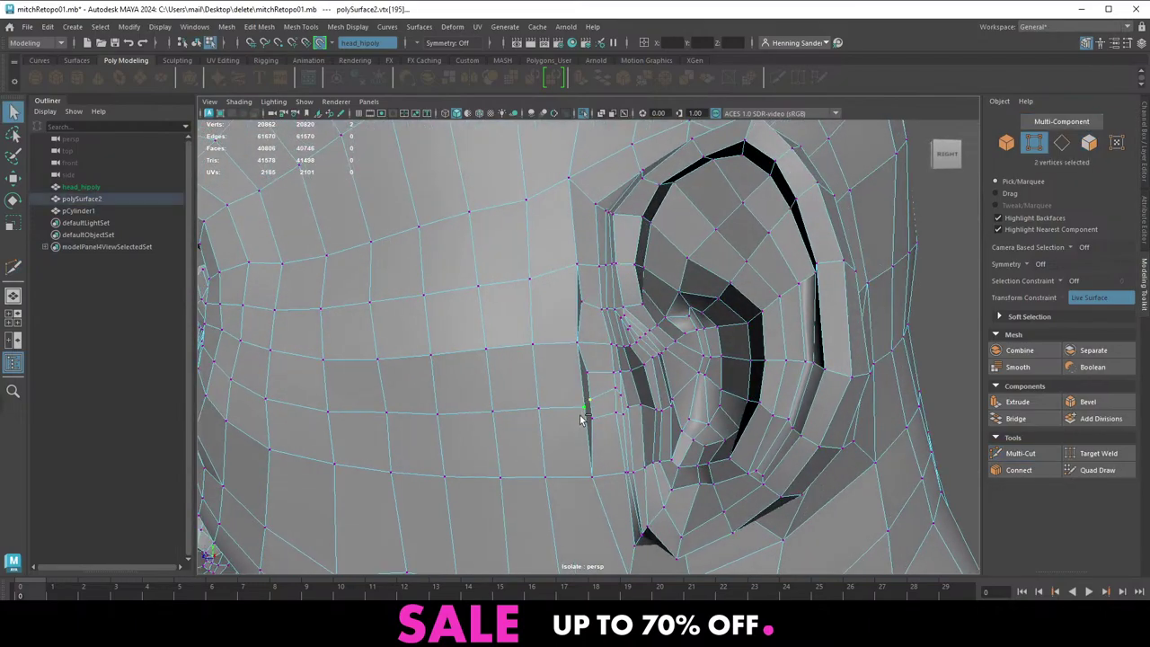
{"action": "middle_click_drag", "start_coordinate": [591, 381], "coordinate": [539, 372], "text": "alt"}
{"action": "scroll", "coordinate": [532, 369], "scroll_direction": "down", "scroll_amount": 2}
{"action": "left_click_drag", "start_coordinate": [529, 368], "coordinate": [547, 336], "text": "alt"}
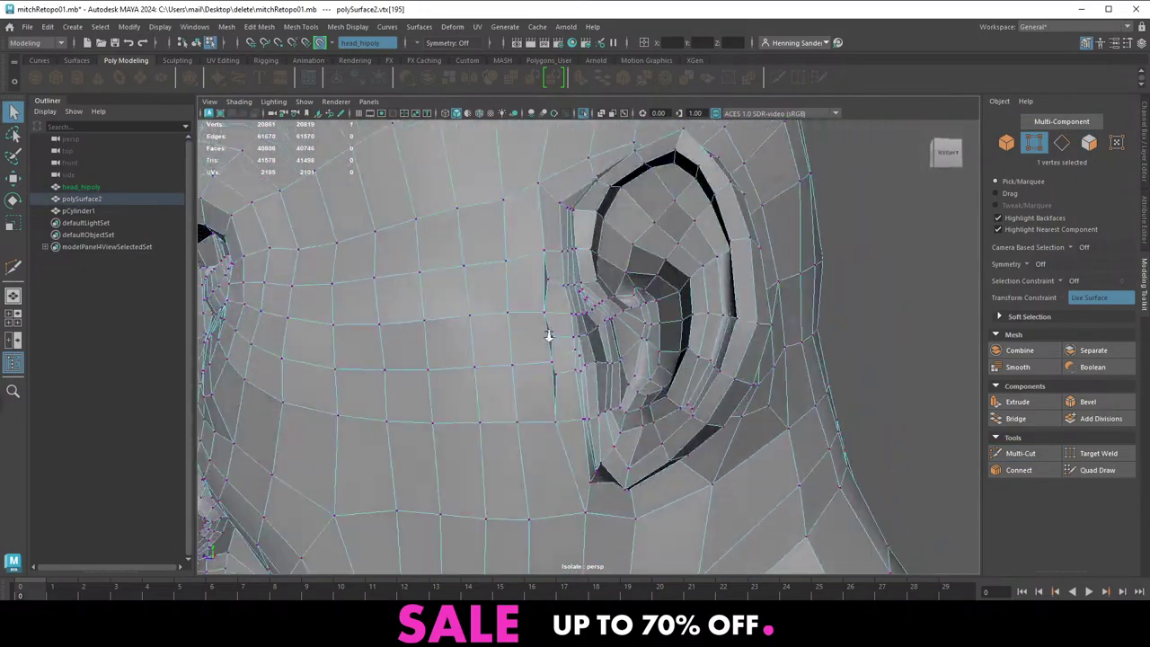
Delete the two short edges in the narrow strip in front of the ear, along with their vertices
{"action": "scroll", "coordinate": [544, 341], "scroll_direction": "up", "scroll_amount": 4}
{"action": "key", "text": "w"}
{"action": "right_click_drag", "start_coordinate": [537, 348], "coordinate": [540, 326]}
{"action": "left_click", "coordinate": [541, 328]}
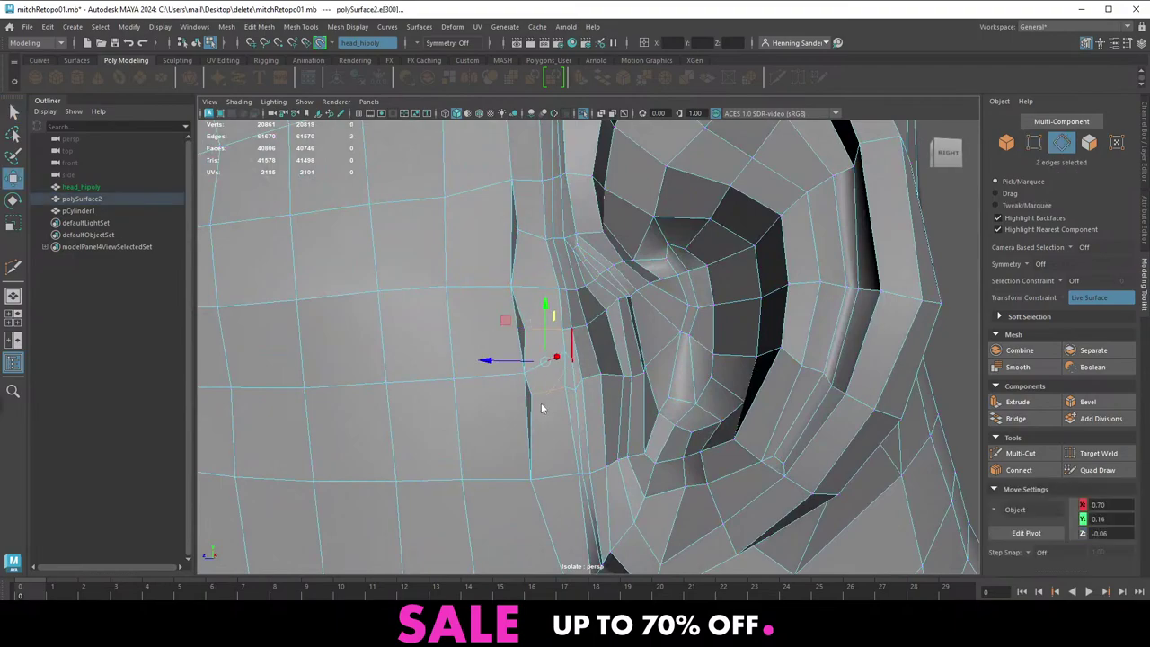
{"action": "key", "text": "ctrl+Delete"}
Reposition the vertices in the strip in front of the ear to even out the cleaned area
{"action": "left_click_drag", "start_coordinate": [559, 414], "coordinate": [567, 410], "text": "alt"}
{"action": "right_click_drag", "start_coordinate": [548, 347], "coordinate": [528, 349]}
{"action": "left_click", "coordinate": [536, 368]}
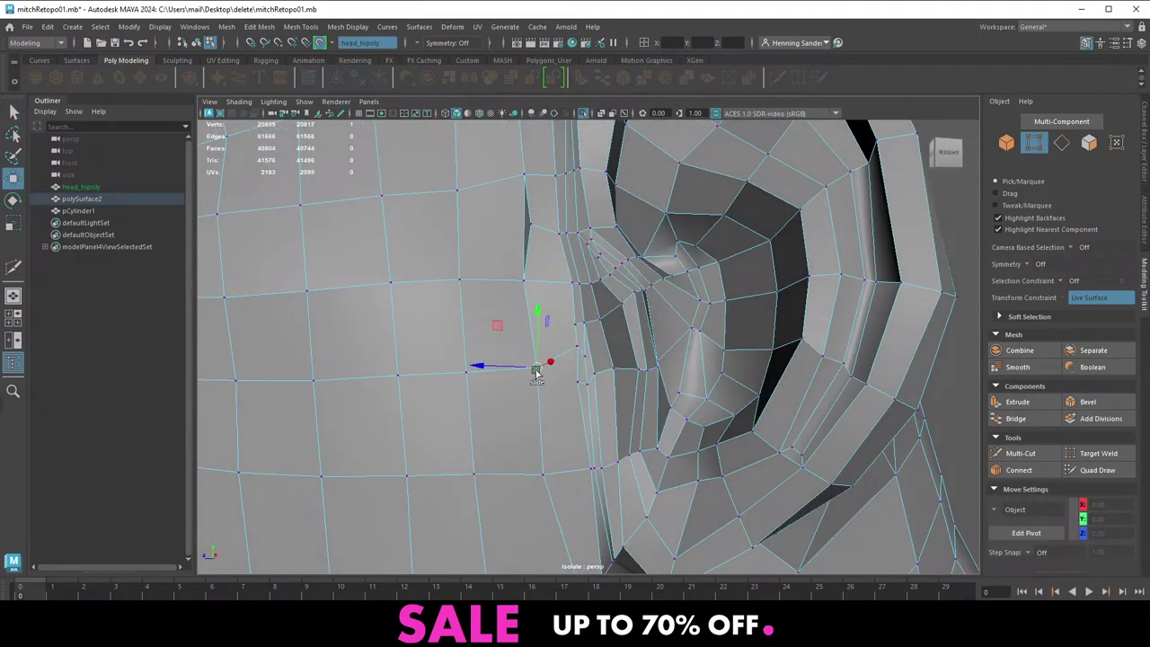
{"action": "left_click_drag", "start_coordinate": [536, 367], "coordinate": [527, 362]}
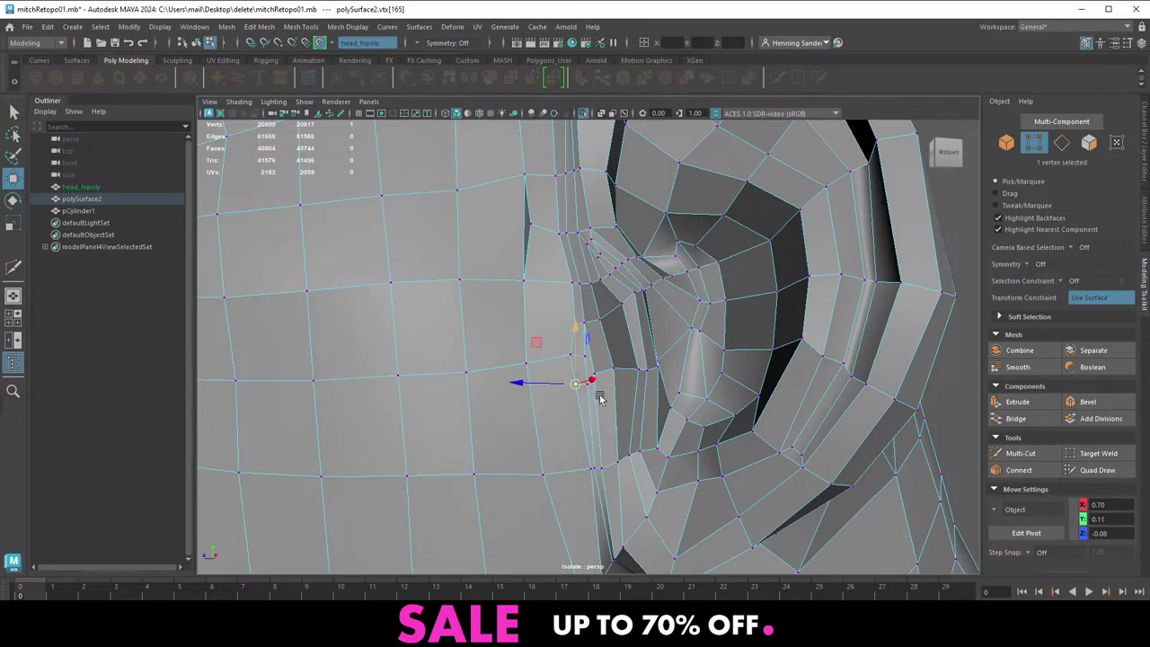
Cut a new vertical edge path in front of the ear, linking the lower cheek row to the ear strip and the row above
{"action": "right_click_drag", "start_coordinate": [600, 397], "coordinate": [547, 394], "text": "alt"}
{"action": "left_click_drag", "start_coordinate": [548, 393], "coordinate": [636, 385], "text": "alt"}
{"action": "right_click_drag", "start_coordinate": [584, 386], "coordinate": [631, 390], "text": "alt"}
{"action": "left_click_drag", "start_coordinate": [632, 390], "coordinate": [569, 380], "text": "alt"}
{"action": "key", "text": "q"}
{"action": "right_click_drag", "start_coordinate": [555, 385], "coordinate": [549, 349]}
{"action": "left_click", "coordinate": [528, 326]}
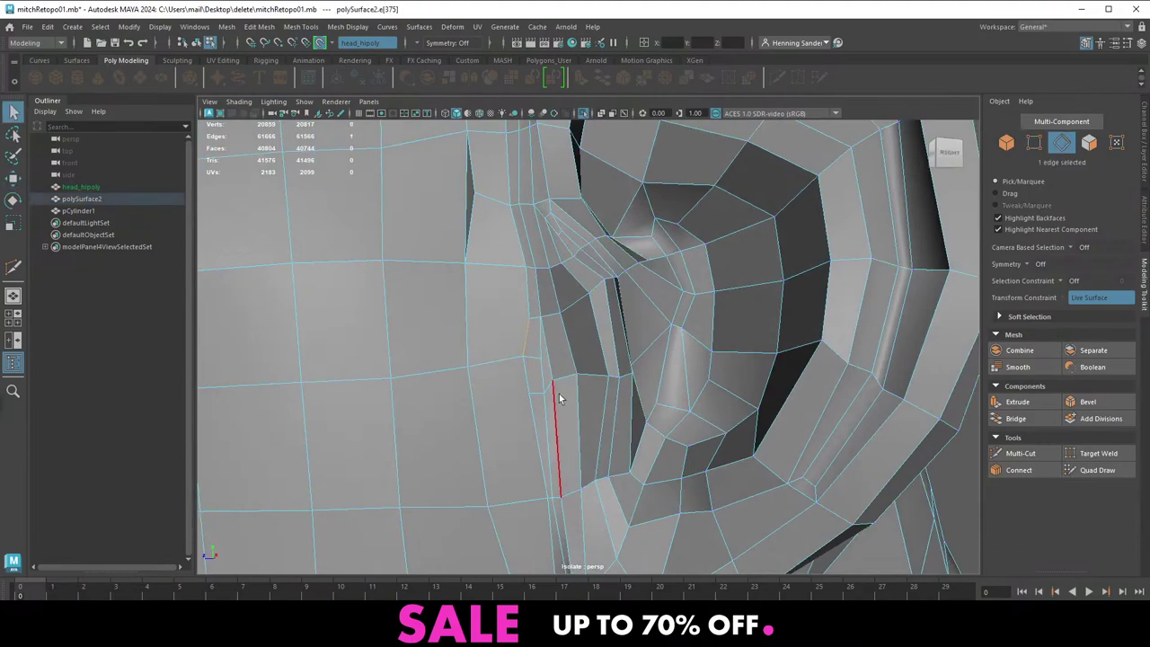
{"action": "right_click_drag", "start_coordinate": [533, 413], "coordinate": [508, 378]}
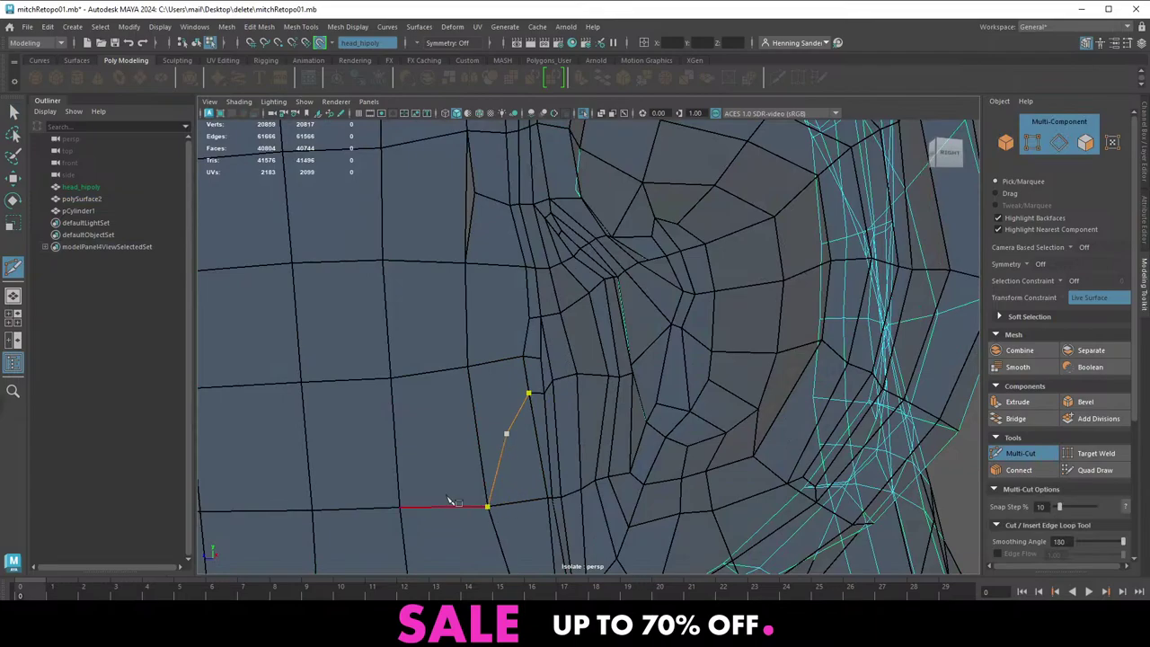
{"action": "left_click", "coordinate": [507, 434]}
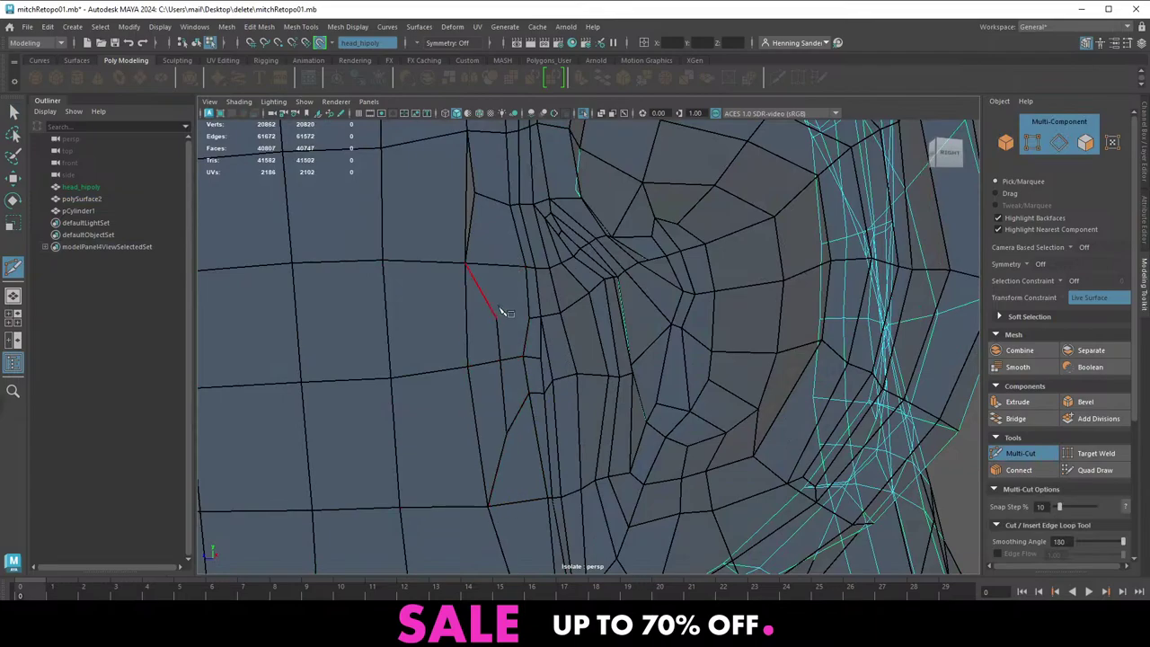
Move the vertices of the new cut in front of the ear closer to the ear border to even their spacing
{"action": "key", "text": "q"}
{"action": "right_click_drag", "start_coordinate": [549, 366], "coordinate": [514, 369]}
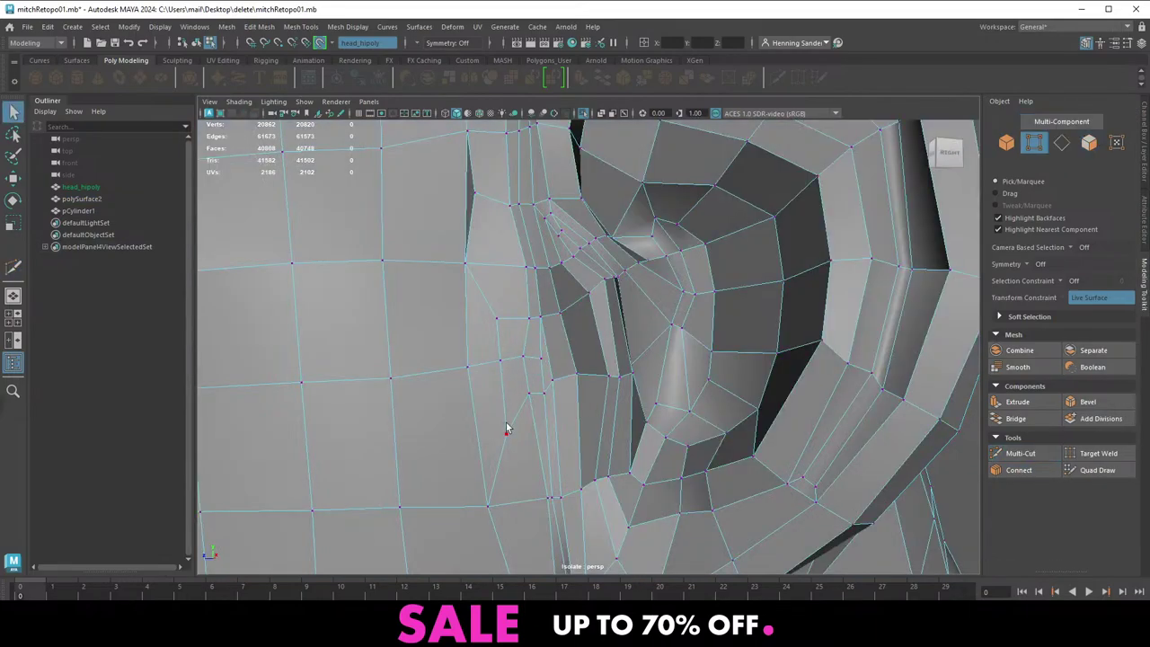
{"action": "left_click", "coordinate": [507, 432]}
{"action": "key", "text": "w"}
{"action": "left_click_drag", "start_coordinate": [507, 432], "coordinate": [531, 407], "text": "ctrl+shift"}
{"action": "scroll", "coordinate": [530, 409], "scroll_direction": "down", "scroll_amount": 5}
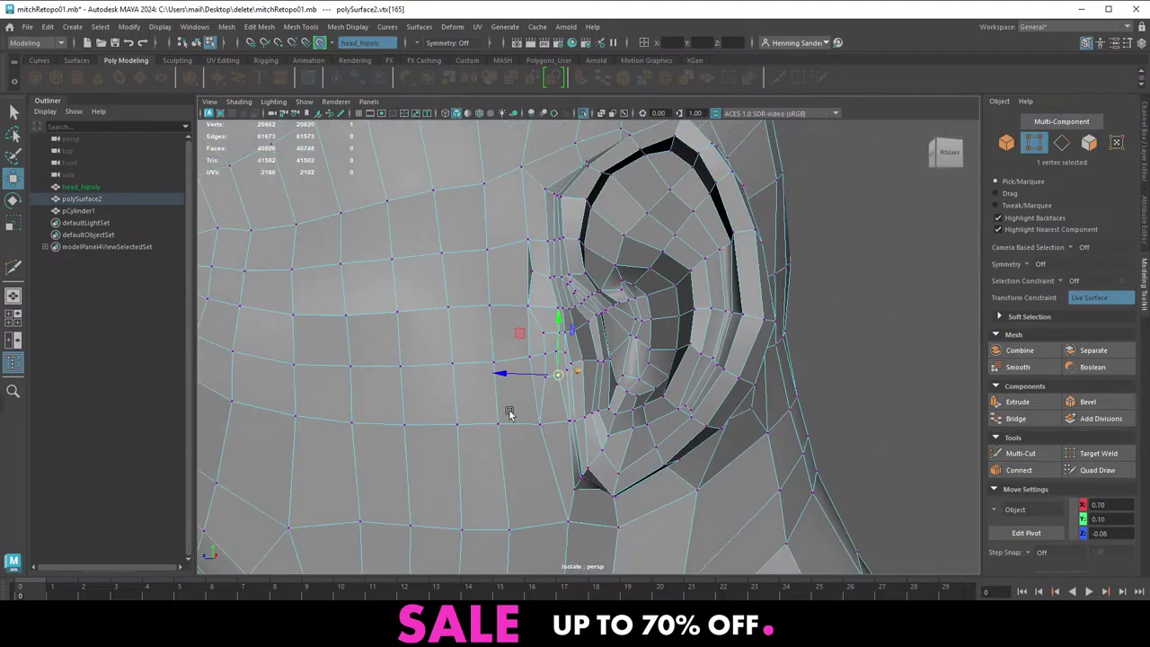
{"action": "right_click_drag", "start_coordinate": [510, 411], "coordinate": [556, 356]}
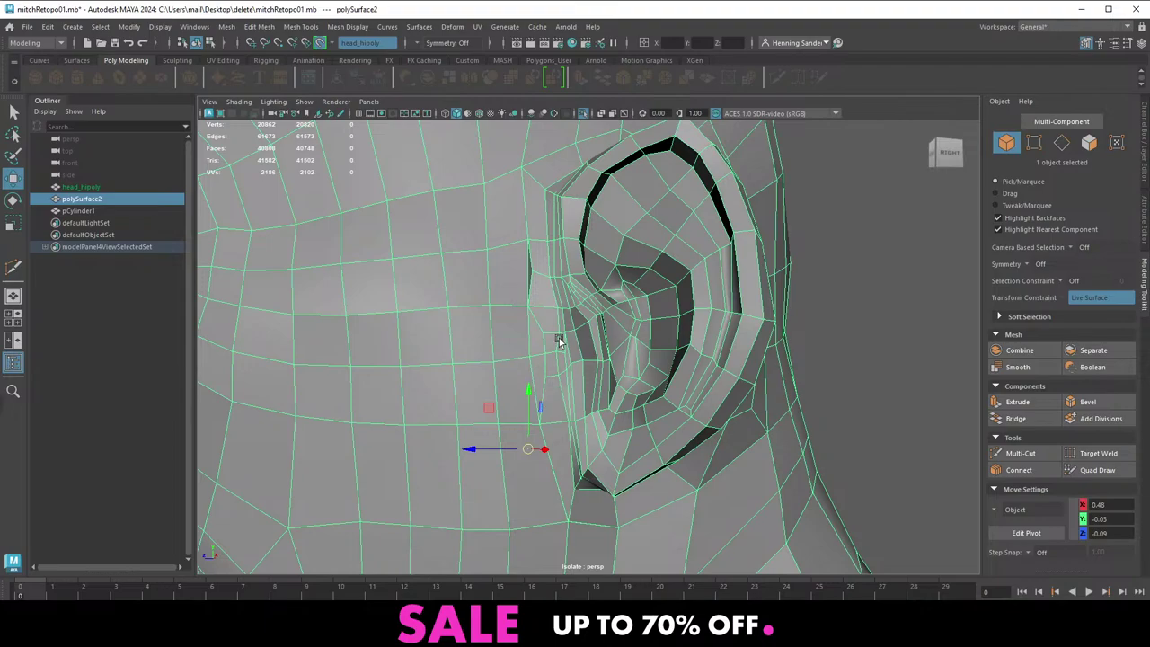
Adjust the temple vertices beside the ear's upper front border to smooth the edge row
{"action": "left_click_drag", "start_coordinate": [559, 342], "coordinate": [544, 337], "text": "alt"}
{"action": "scroll", "coordinate": [503, 322], "scroll_direction": "up", "scroll_amount": 2}
{"action": "right_click_drag", "start_coordinate": [501, 331], "coordinate": [476, 323]}
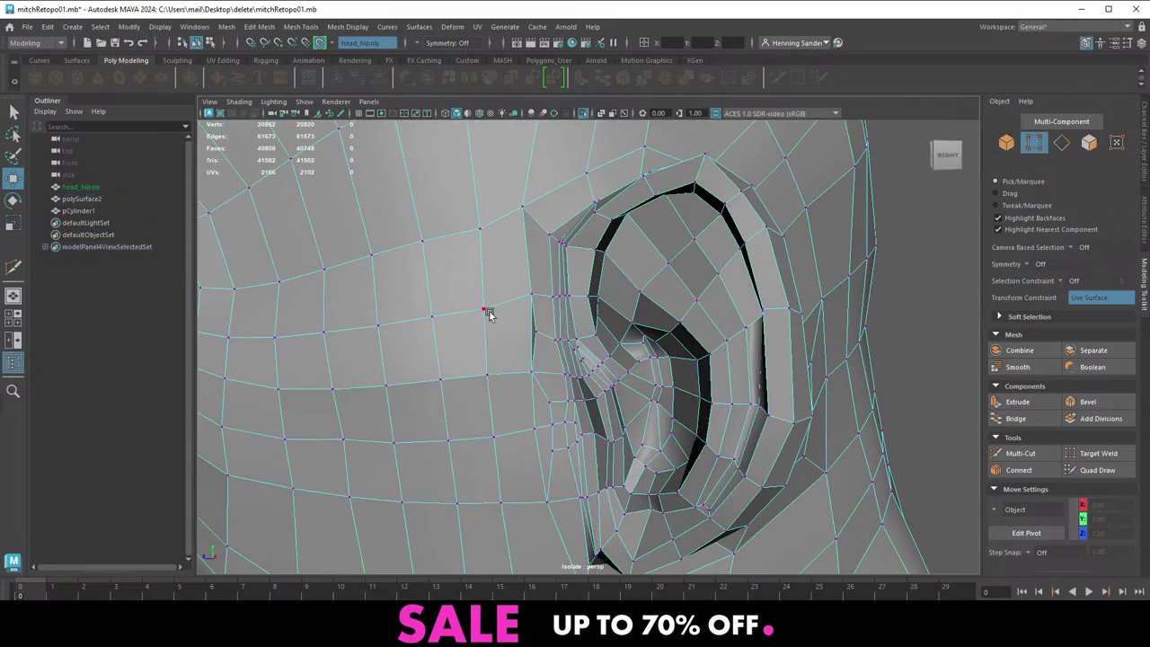
{"action": "left_click", "coordinate": [486, 310]}
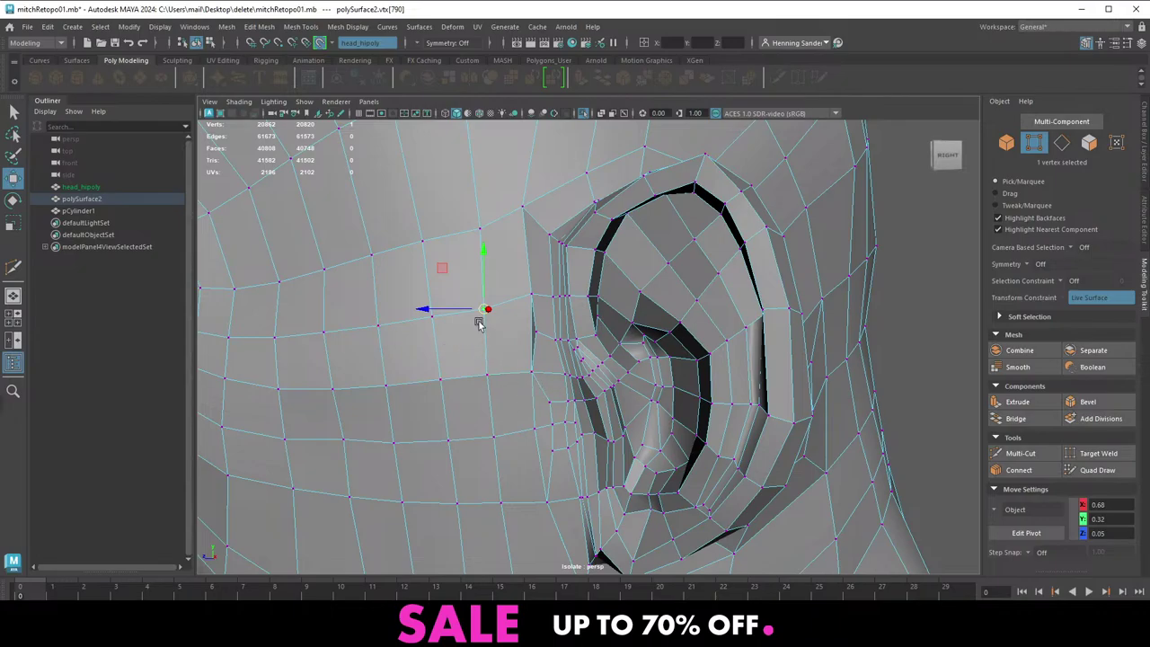
{"action": "right_click_drag", "start_coordinate": [583, 313], "coordinate": [516, 332], "text": "alt"}
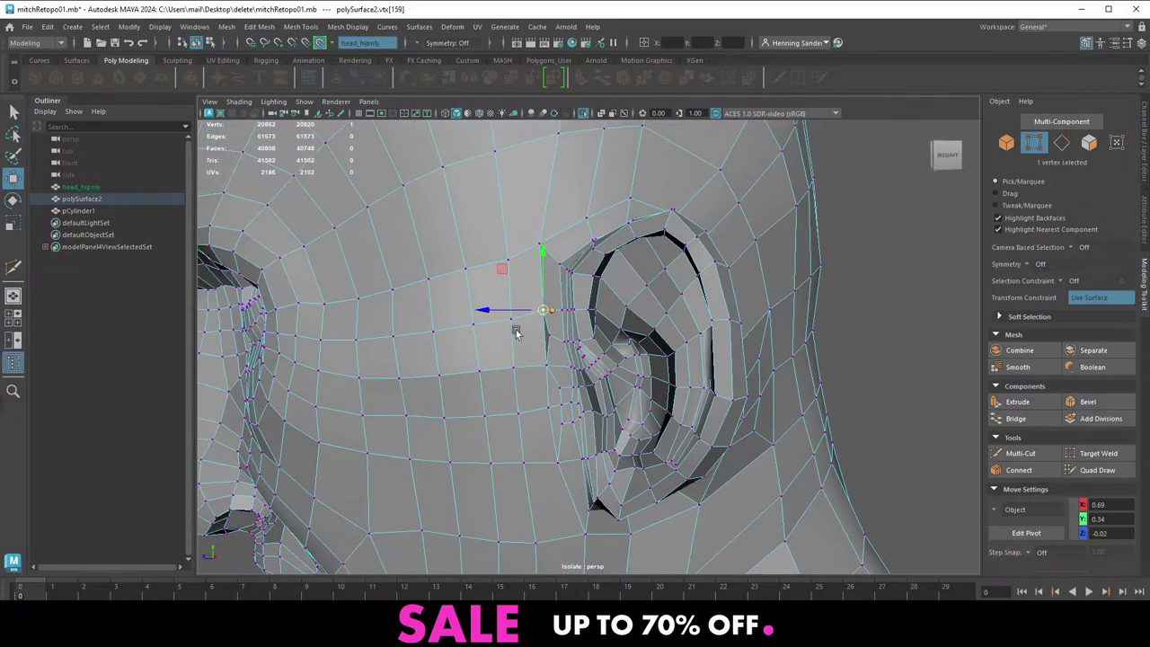
{"action": "left_click_drag", "start_coordinate": [515, 332], "coordinate": [546, 333], "text": "alt"}
Examine the edge flow between the eye and the ear from the front and the side
{"action": "right_click_drag", "start_coordinate": [546, 333], "coordinate": [550, 307]}
{"action": "left_click_drag", "start_coordinate": [547, 307], "coordinate": [569, 359], "text": "alt"}
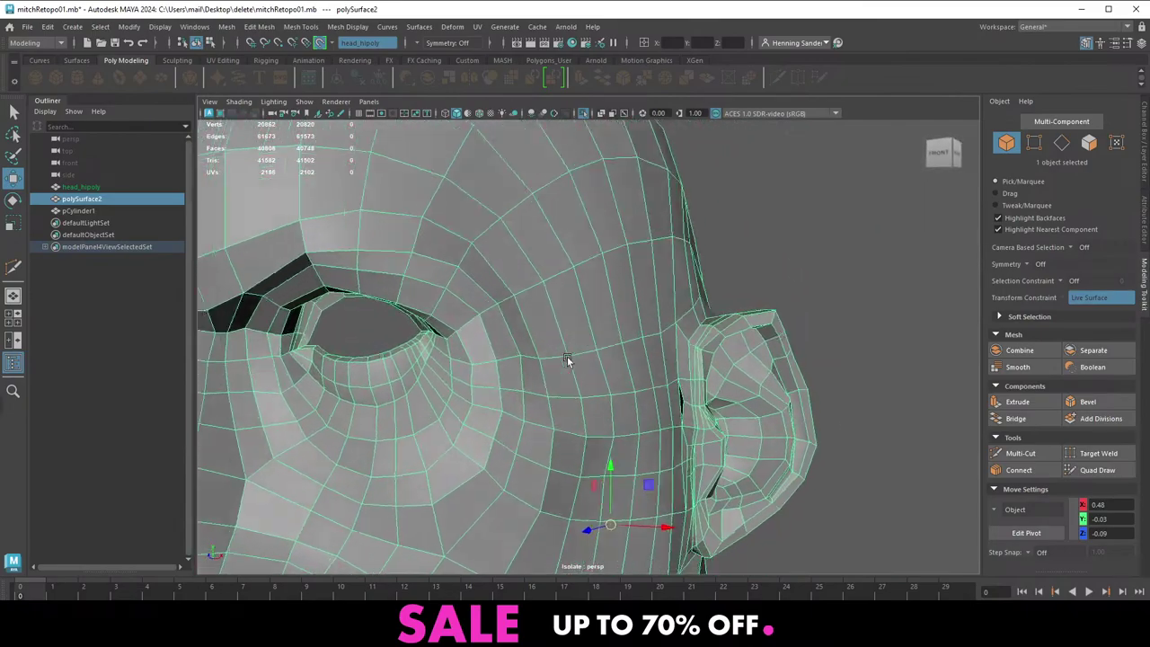
{"action": "right_click_drag", "start_coordinate": [559, 360], "coordinate": [537, 342]}
{"action": "mouse_move", "coordinate": [611, 377]}
{"action": "left_mouse_down", "text": "alt"}
{"action": "mouse_move", "coordinate": [638, 385]}
{"action": "mouse_move", "coordinate": [608, 397]}
{"action": "left_mouse_up", "text": "alt"}
{"action": "right_click_drag", "start_coordinate": [609, 397], "coordinate": [636, 390]}
{"action": "left_click_drag", "start_coordinate": [620, 386], "coordinate": [544, 339], "text": "alt"}
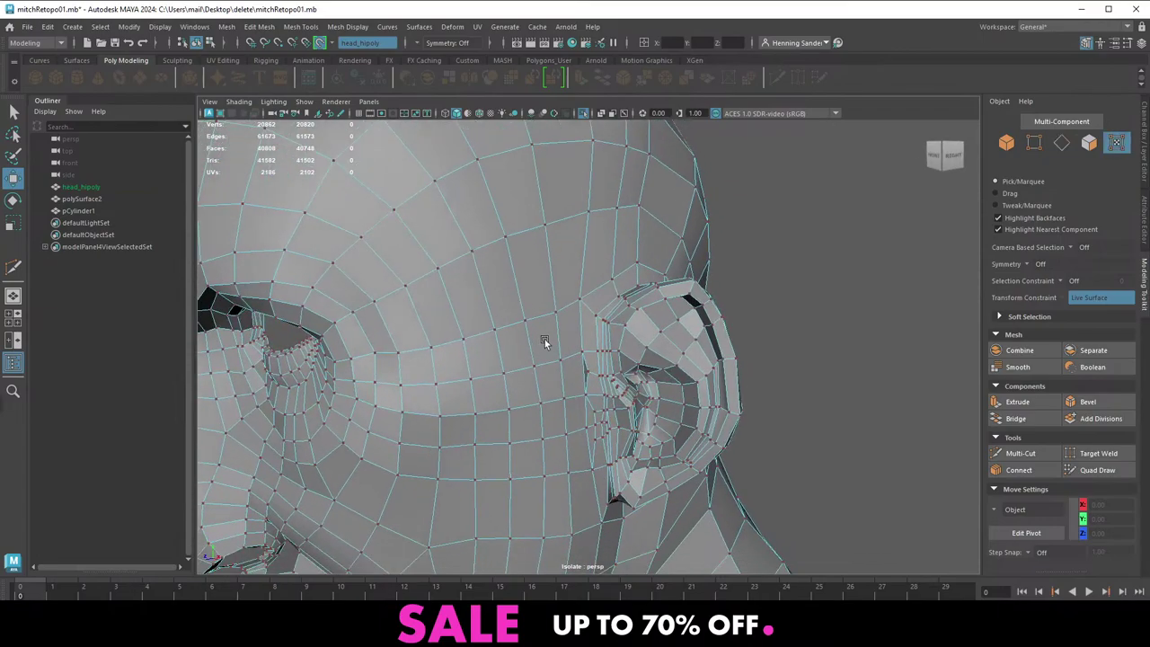
{"action": "right_click_drag", "start_coordinate": [544, 338], "coordinate": [569, 385], "text": "alt"}
{"action": "right_click_drag", "start_coordinate": [569, 386], "coordinate": [584, 375]}
{"action": "mouse_move", "coordinate": [584, 375]}
{"action": "left_mouse_down", "text": "alt"}
{"action": "mouse_move", "coordinate": [550, 403]}
{"action": "mouse_move", "coordinate": [460, 393]}
{"action": "mouse_move", "coordinate": [583, 386]}
{"action": "mouse_move", "coordinate": [582, 356]}
{"action": "left_mouse_up", "text": "alt"}
Try inserting an edge loop across the temple from eye to ear and merging its end vertex with the ear border
{"action": "key", "text": "ctrl+shift+x"}
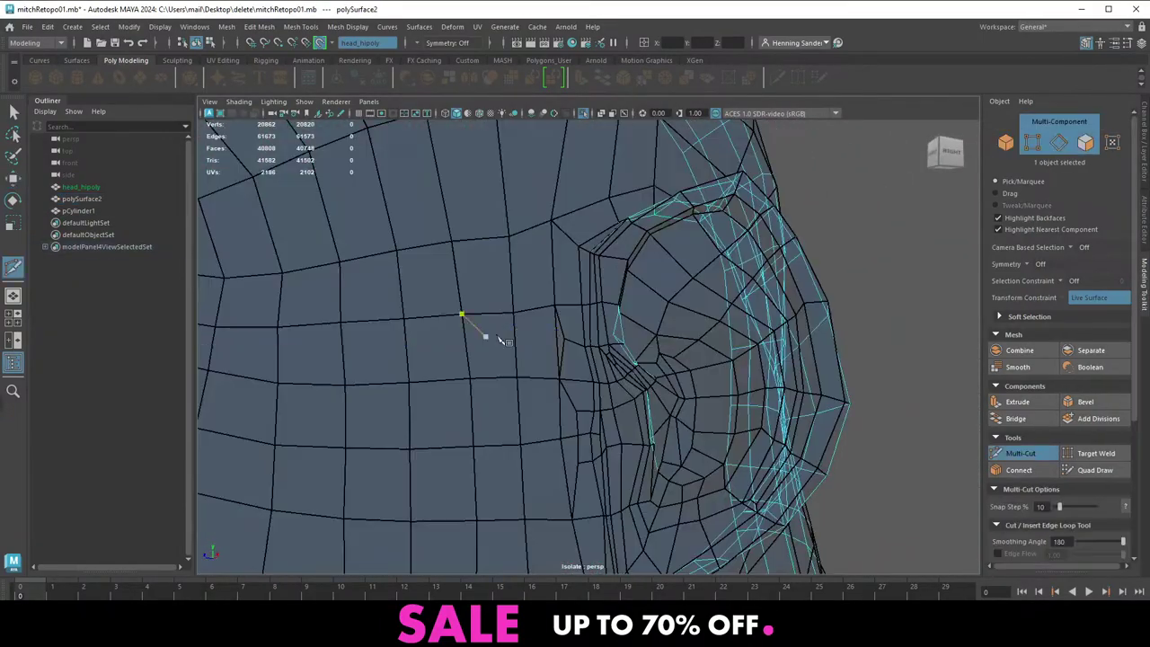
{"action": "left_click", "coordinate": [518, 341], "text": "ctrl"}
{"action": "key", "text": "q"}
{"action": "right_click_drag", "start_coordinate": [588, 345], "coordinate": [567, 341]}
{"action": "left_click_drag", "start_coordinate": [567, 337], "coordinate": [553, 352]}
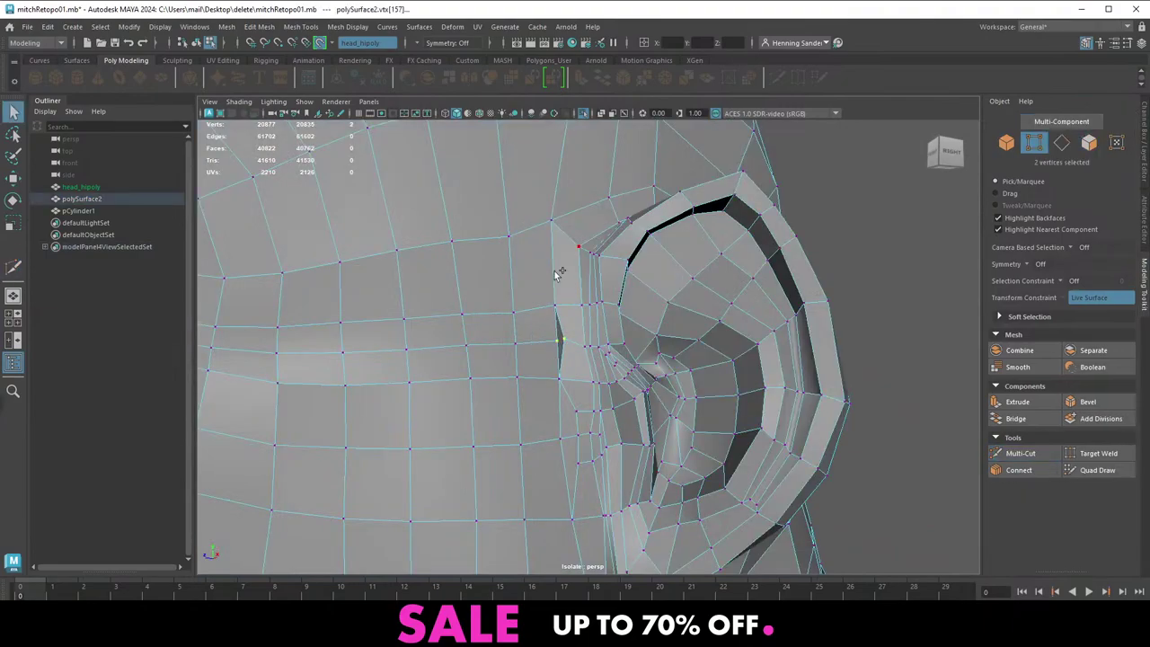
{"action": "right_click_drag", "start_coordinate": [582, 379], "coordinate": [582, 285], "text": "shift"}
Check the new temple edge loop, and undo both its vertex merge and its insertion
{"action": "right_click_drag", "start_coordinate": [580, 356], "coordinate": [525, 341], "text": "alt"}
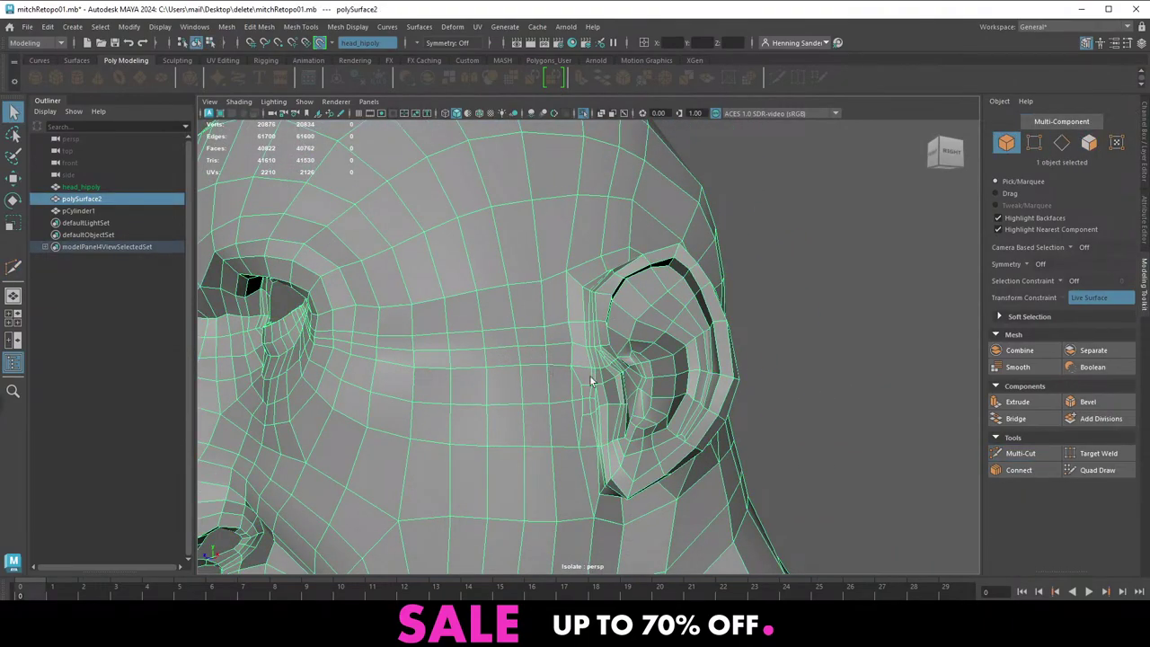
{"action": "right_click_drag", "start_coordinate": [590, 377], "coordinate": [506, 331], "text": "alt"}
{"action": "mouse_move", "coordinate": [506, 331]}
{"action": "left_mouse_down", "text": "alt"}
{"action": "mouse_move", "coordinate": [527, 379]}
{"action": "mouse_move", "coordinate": [503, 381]}
{"action": "mouse_move", "coordinate": [511, 353]}
{"action": "left_mouse_up", "text": "alt"}
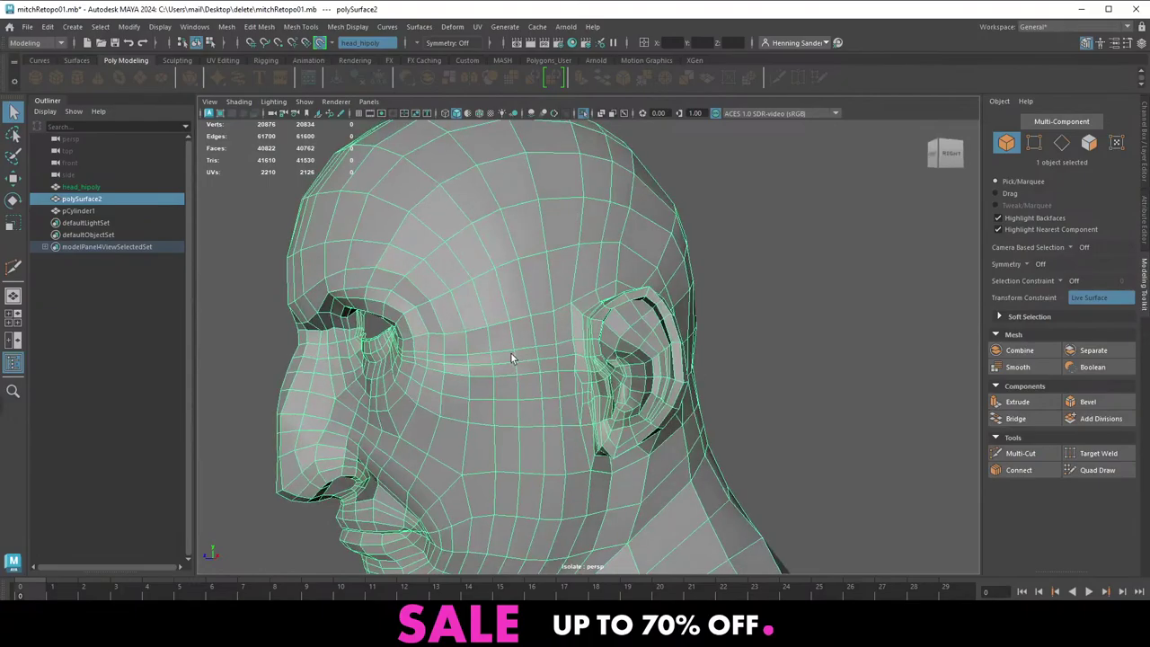
{"action": "scroll", "coordinate": [494, 341], "scroll_direction": "up", "scroll_amount": 5}
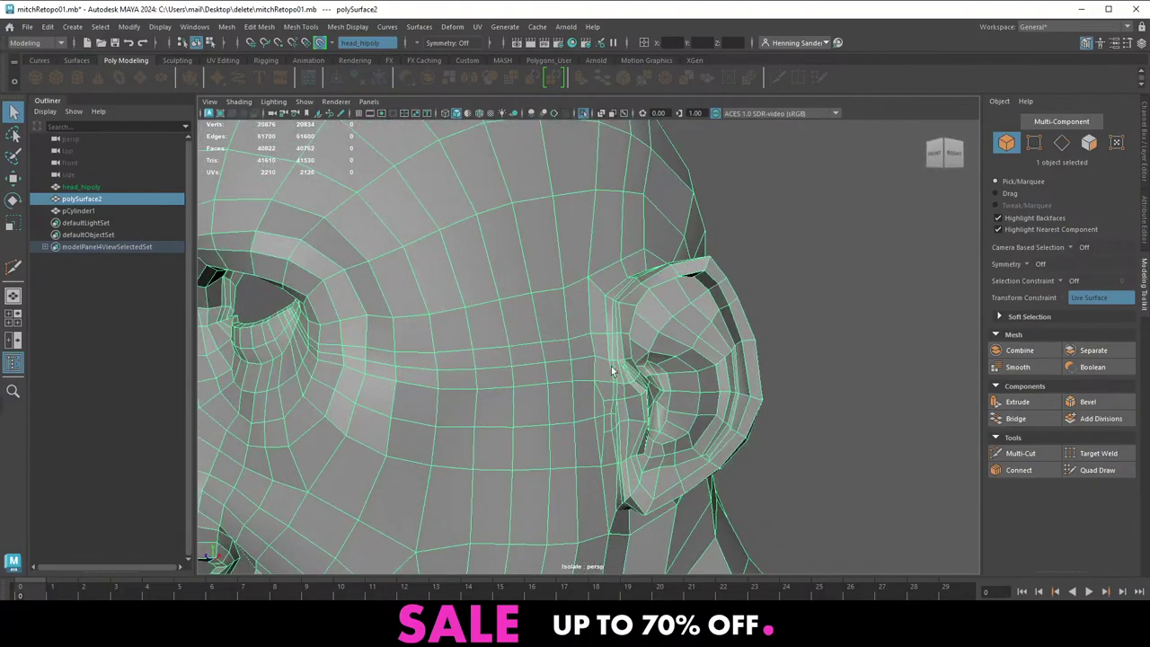
{"action": "left_click_drag", "start_coordinate": [612, 370], "coordinate": [552, 364], "text": "alt"}
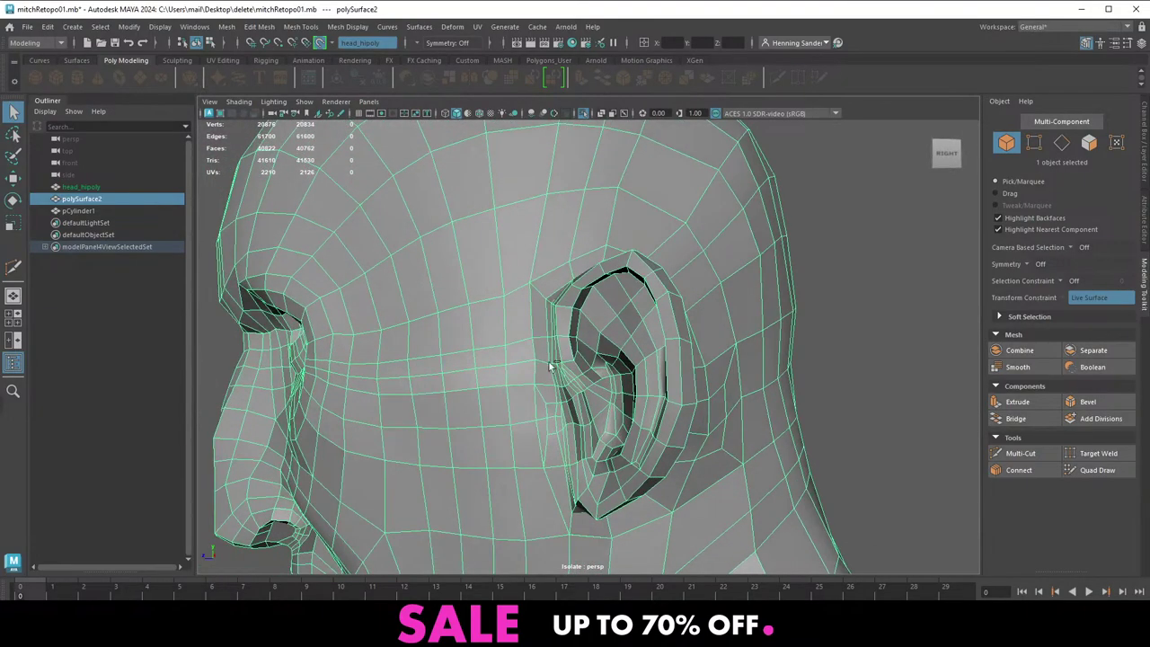
{"action": "key", "text": "ctrl+z"}
{"action": "left_click", "coordinate": [530, 368]}
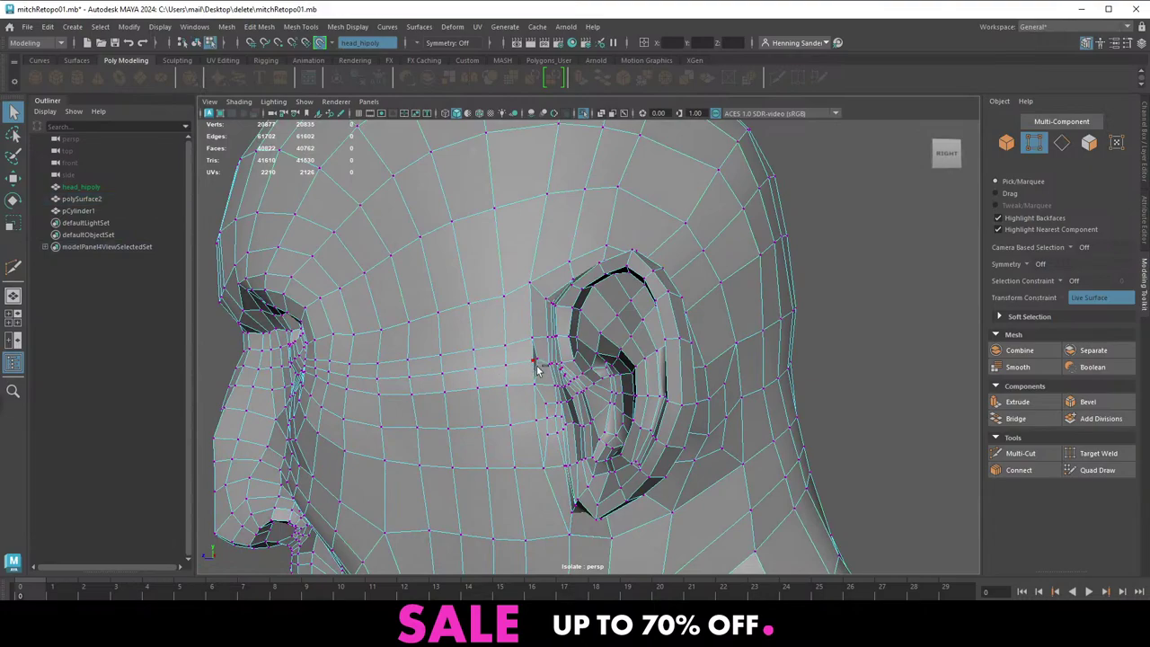
{"action": "key", "text": "ctrl+z"}
{"action": "key", "text": "ctrl+z"}
{"action": "left_click_drag", "start_coordinate": [521, 370], "coordinate": [530, 372], "text": "alt"}
{"action": "right_click_drag", "start_coordinate": [530, 372], "coordinate": [581, 388], "text": "alt"}
{"action": "left_click_drag", "start_coordinate": [556, 379], "coordinate": [584, 367], "text": "alt"}
{"action": "right_click_drag", "start_coordinate": [584, 368], "coordinate": [644, 380], "text": "alt"}
{"action": "key", "text": "ctrl+z"}
{"action": "key", "text": "ctrl+z"}
{"action": "key", "text": "ctrl+z"}
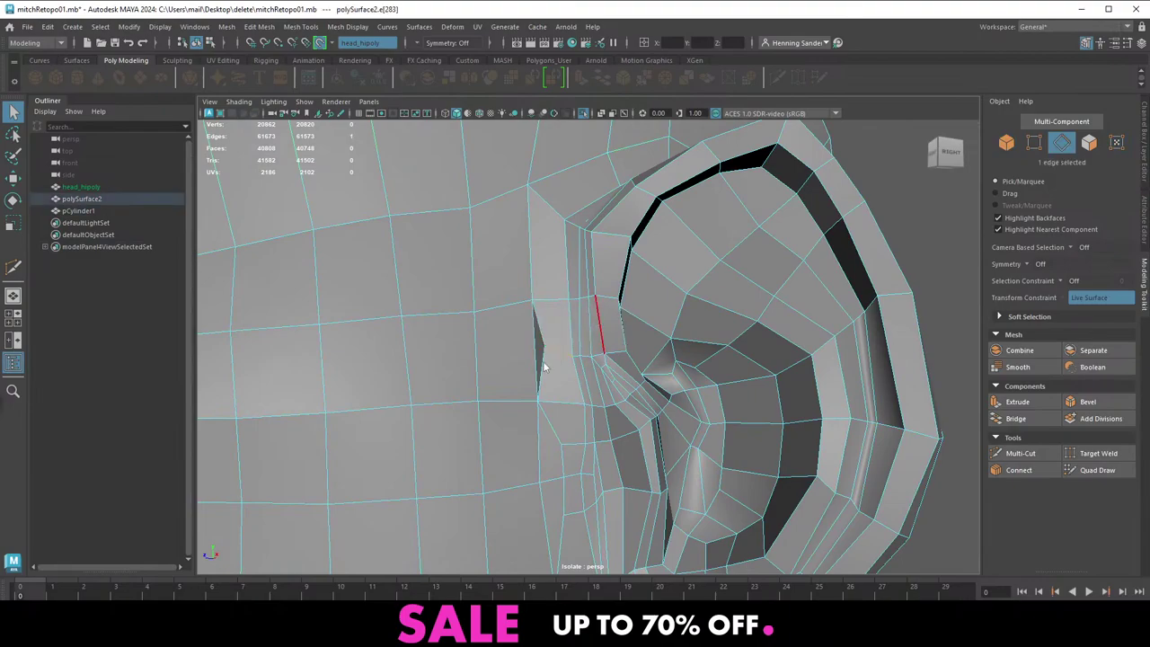
Close the small triangular gap between the temple and the ear's front border
{"action": "scroll", "coordinate": [539, 359], "scroll_direction": "down", "scroll_amount": 2}
{"action": "key", "text": "F8"}
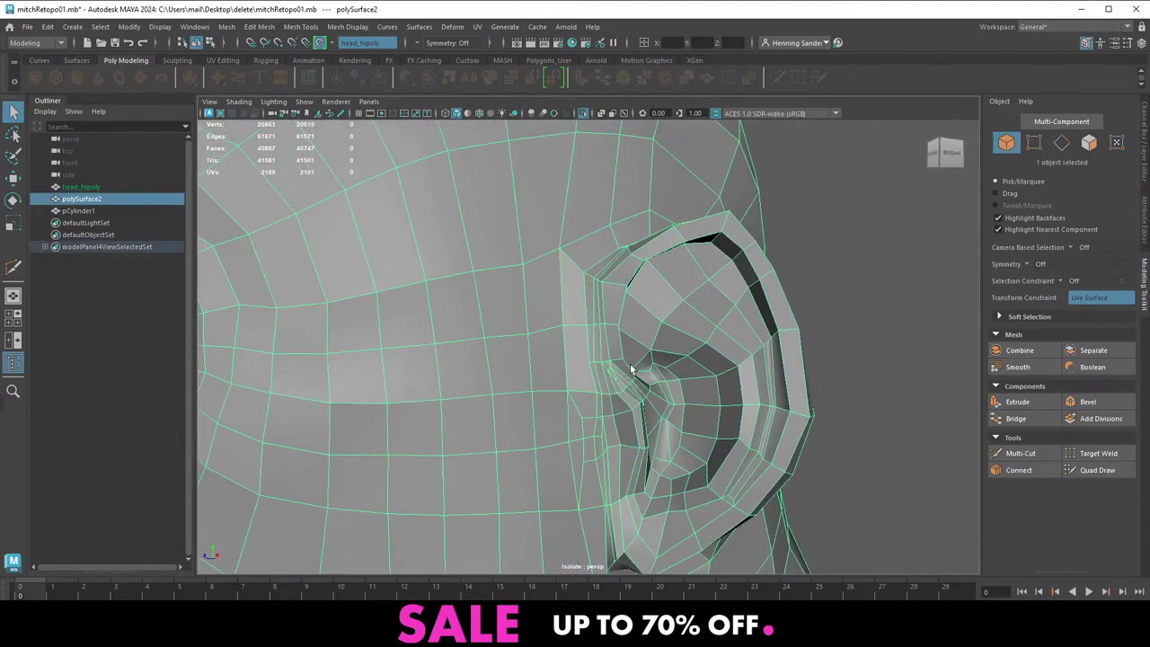
{"action": "scroll", "coordinate": [631, 368], "scroll_direction": "down", "scroll_amount": 1}
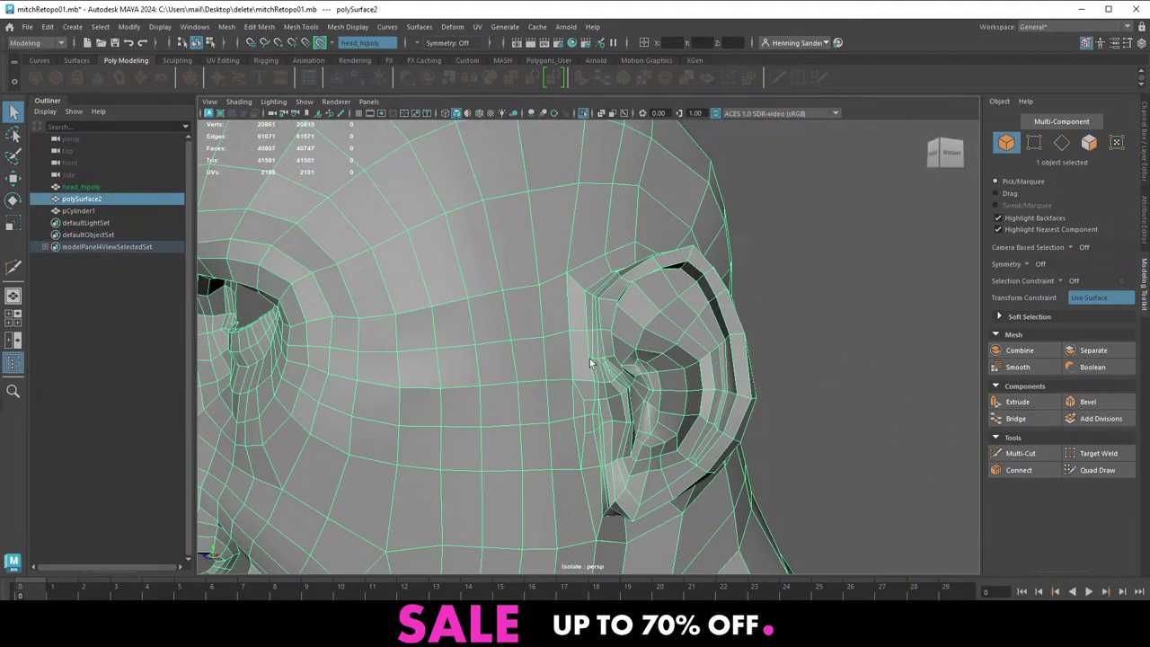
Fill the hole between the outer nostril, the cheek fold and the upper lip
{"action": "left_click_drag", "start_coordinate": [590, 362], "coordinate": [403, 350], "text": "alt"}
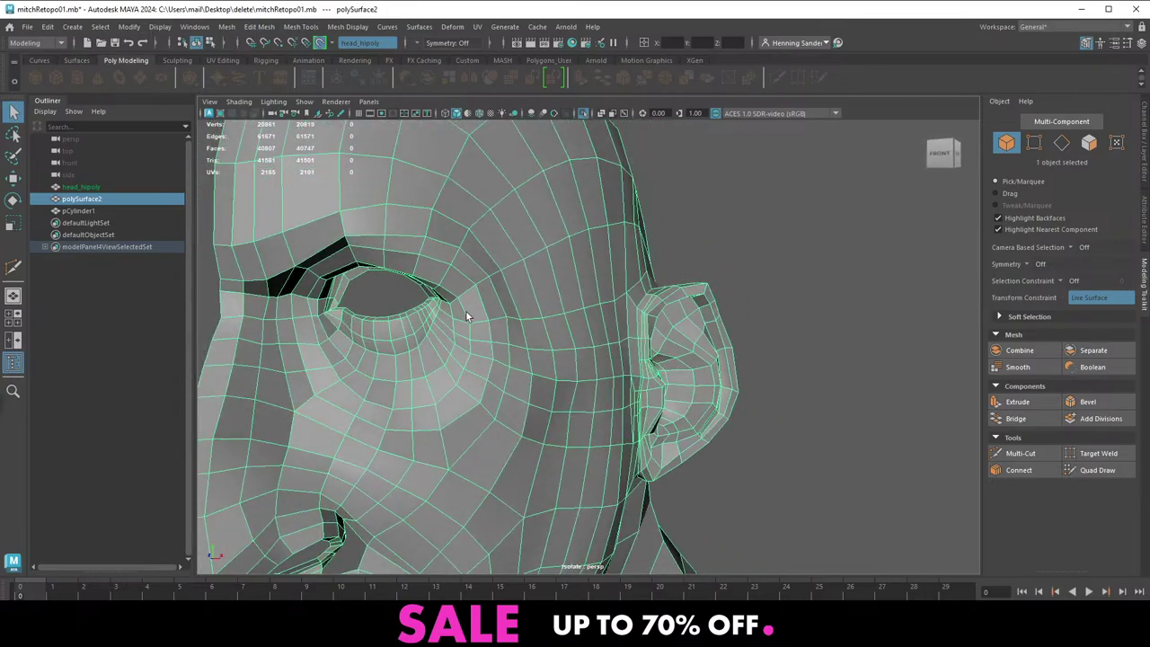
{"action": "left_click_drag", "start_coordinate": [467, 316], "coordinate": [460, 349], "text": "alt"}
{"action": "middle_click_drag", "start_coordinate": [503, 334], "coordinate": [644, 295], "text": "alt"}
{"action": "scroll", "coordinate": [644, 295], "scroll_direction": "down", "scroll_amount": 2}
{"action": "left_click_drag", "start_coordinate": [620, 332], "coordinate": [539, 287], "text": "alt"}
{"action": "middle_click_drag", "start_coordinate": [520, 391], "coordinate": [496, 347], "text": "alt"}
{"action": "scroll", "coordinate": [496, 359], "scroll_direction": "up", "scroll_amount": 4}
{"action": "right_click_drag", "start_coordinate": [492, 440], "coordinate": [515, 389]}
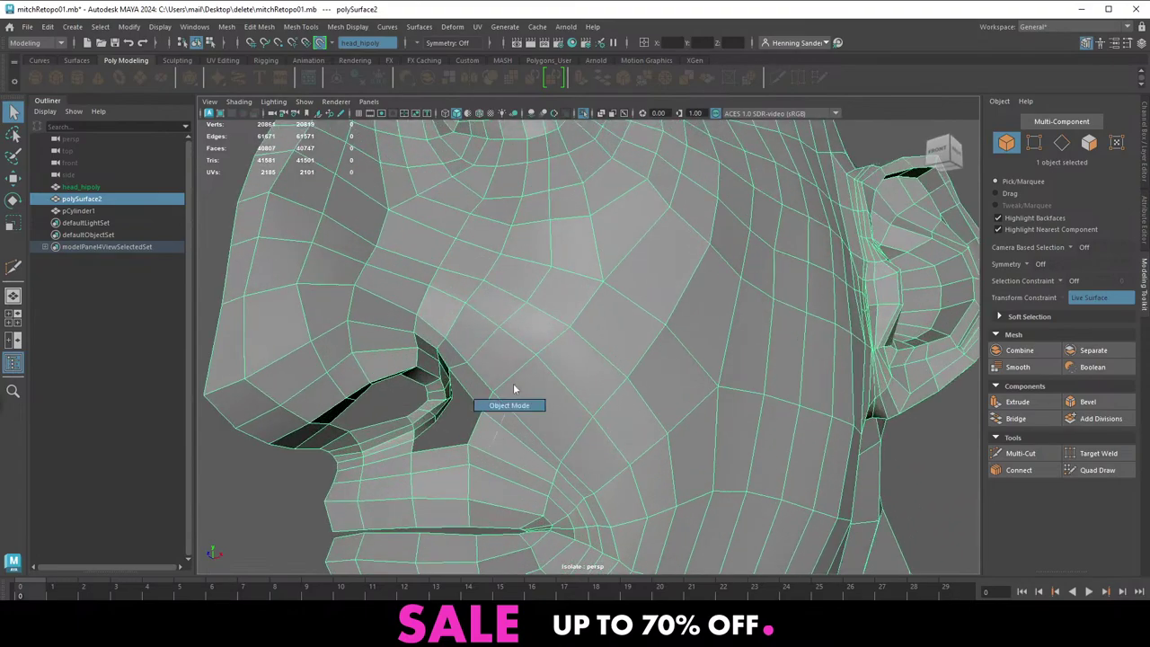
{"action": "right_click_drag", "start_coordinate": [479, 435], "coordinate": [465, 557]}
{"action": "left_click", "coordinate": [473, 435]}
{"action": "left_click_drag", "start_coordinate": [452, 495], "coordinate": [423, 443], "text": "alt"}
{"action": "middle_click_drag", "start_coordinate": [423, 443], "coordinate": [512, 386], "text": "alt"}
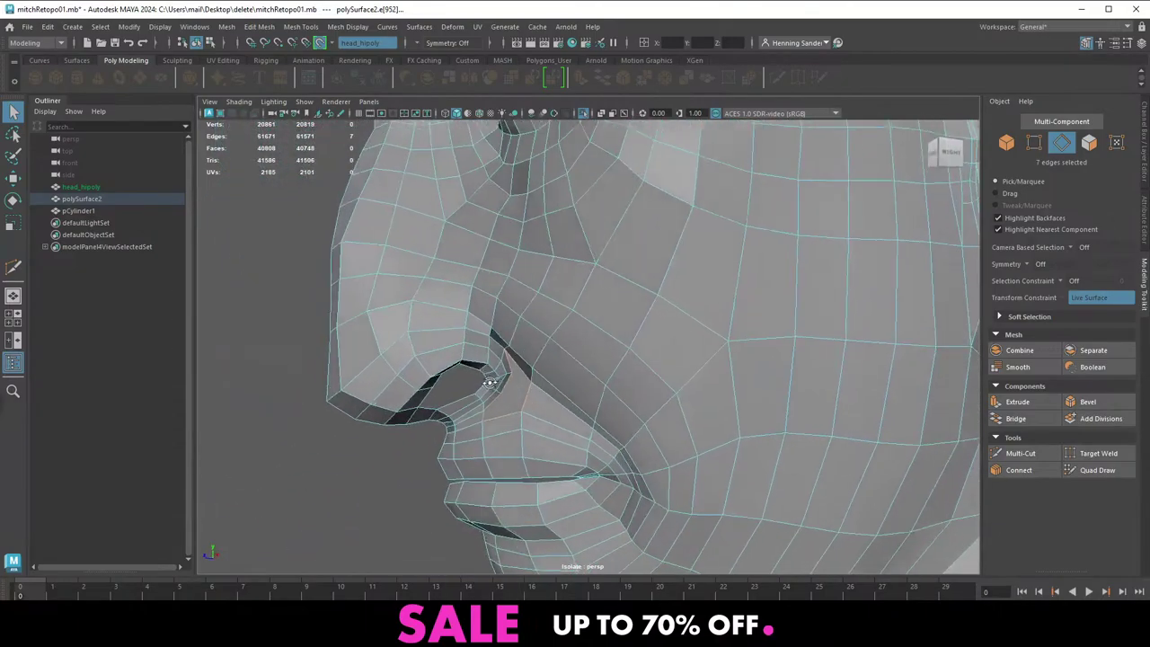
Insert an edge loop around the mouth, starting in the cheek fold beside the filled nostril area
{"action": "scroll", "coordinate": [508, 414], "scroll_direction": "up", "scroll_amount": 3}
{"action": "right_click_drag", "start_coordinate": [508, 414], "coordinate": [518, 384]}
{"action": "scroll", "coordinate": [519, 380], "scroll_direction": "down", "scroll_amount": 4}
{"action": "middle_click_drag", "start_coordinate": [518, 380], "coordinate": [498, 325], "text": "alt"}
{"action": "left_click_drag", "start_coordinate": [498, 324], "coordinate": [539, 311], "text": "alt"}
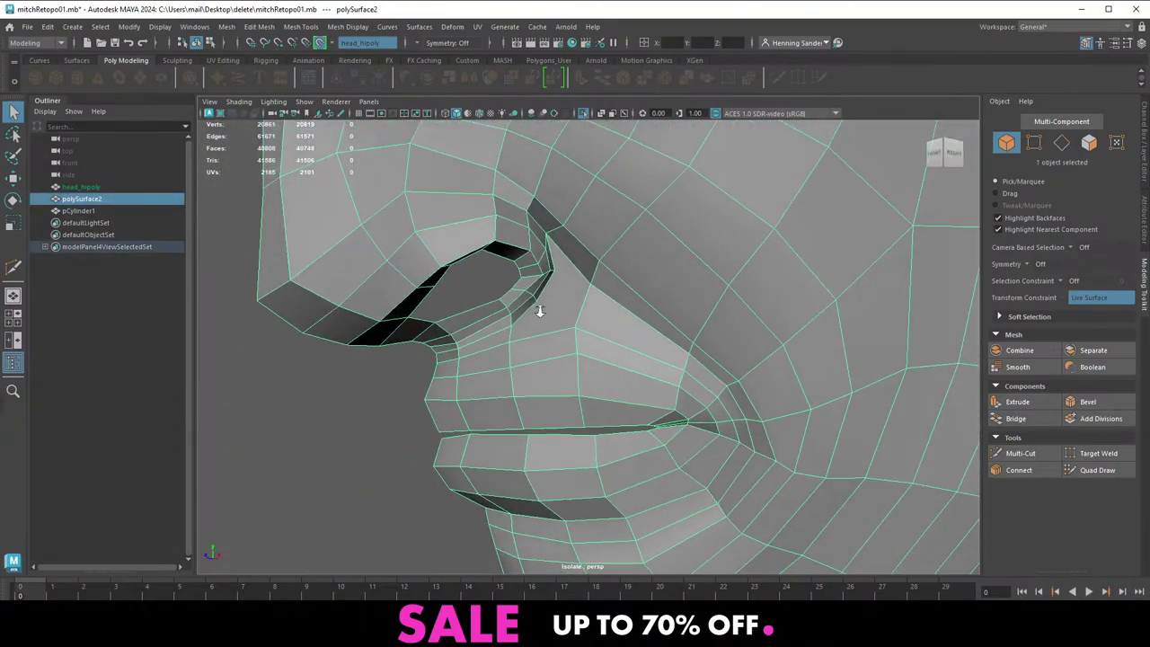
{"action": "scroll", "coordinate": [546, 289], "scroll_direction": "up", "scroll_amount": 3}
{"action": "right_click_drag", "start_coordinate": [549, 290], "coordinate": [547, 283], "text": "shift"}
{"action": "left_click", "coordinate": [584, 281], "text": "ctrl"}
{"action": "key", "text": "q"}
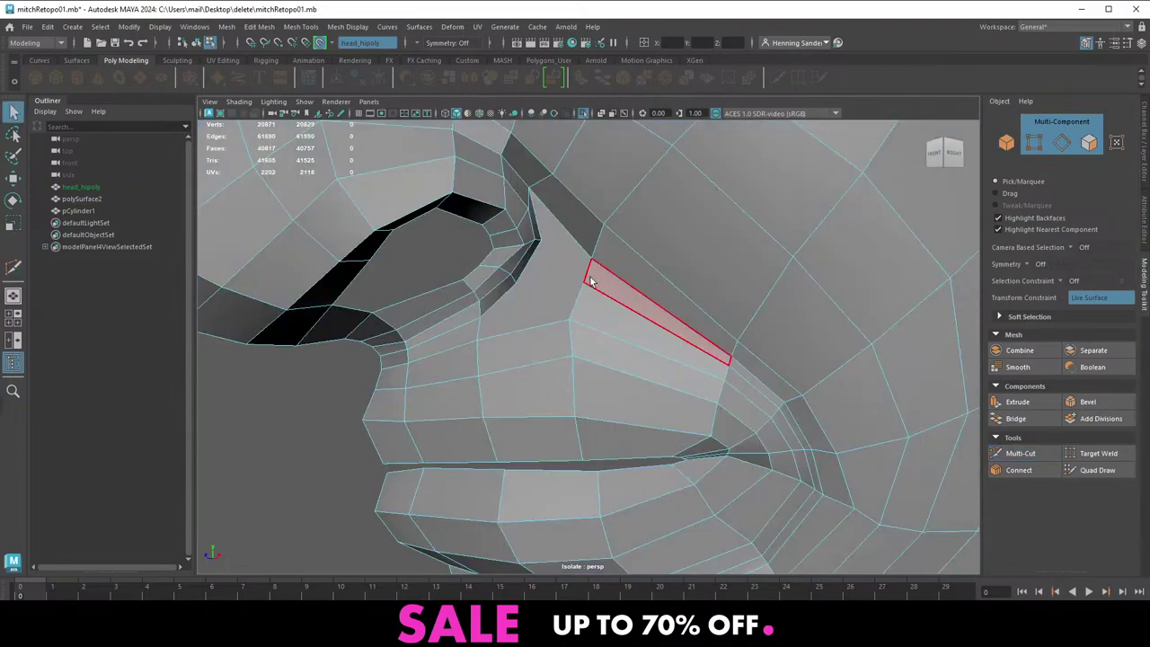
Connect the new mouth loop's end vertex to the outer border vertex of the nostril
{"action": "key", "text": "F9"}
{"action": "left_click", "coordinate": [585, 285]}
{"action": "right_click_drag", "start_coordinate": [607, 281], "coordinate": [594, 367], "text": "shift"}
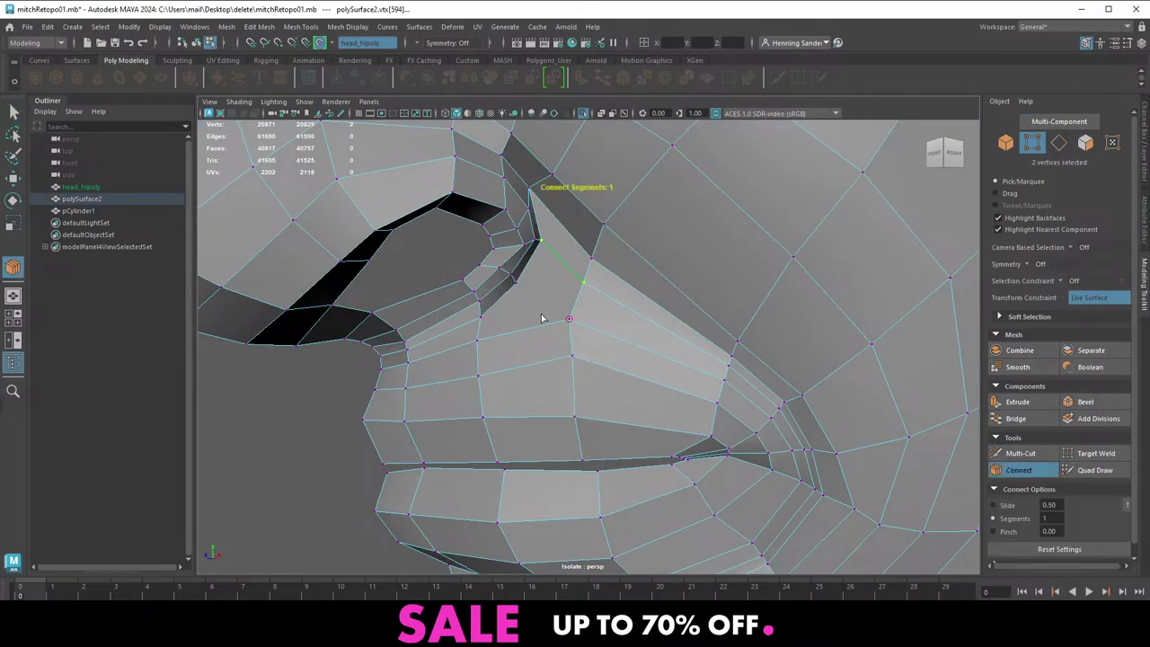
{"action": "key", "text": "q"}
Insert a vertical edge loop through the middle of the upper lip segment and connect its upper end to the nostril border
{"action": "mouse_move", "coordinate": [545, 297]}
{"action": "left_mouse_down", "text": "alt"}
{"action": "mouse_move", "coordinate": [502, 360]}
{"action": "mouse_move", "coordinate": [558, 302]}
{"action": "left_mouse_up", "text": "alt"}
{"action": "key", "text": "F8"}
{"action": "right_click_drag", "start_coordinate": [477, 297], "coordinate": [471, 297], "text": "shift"}
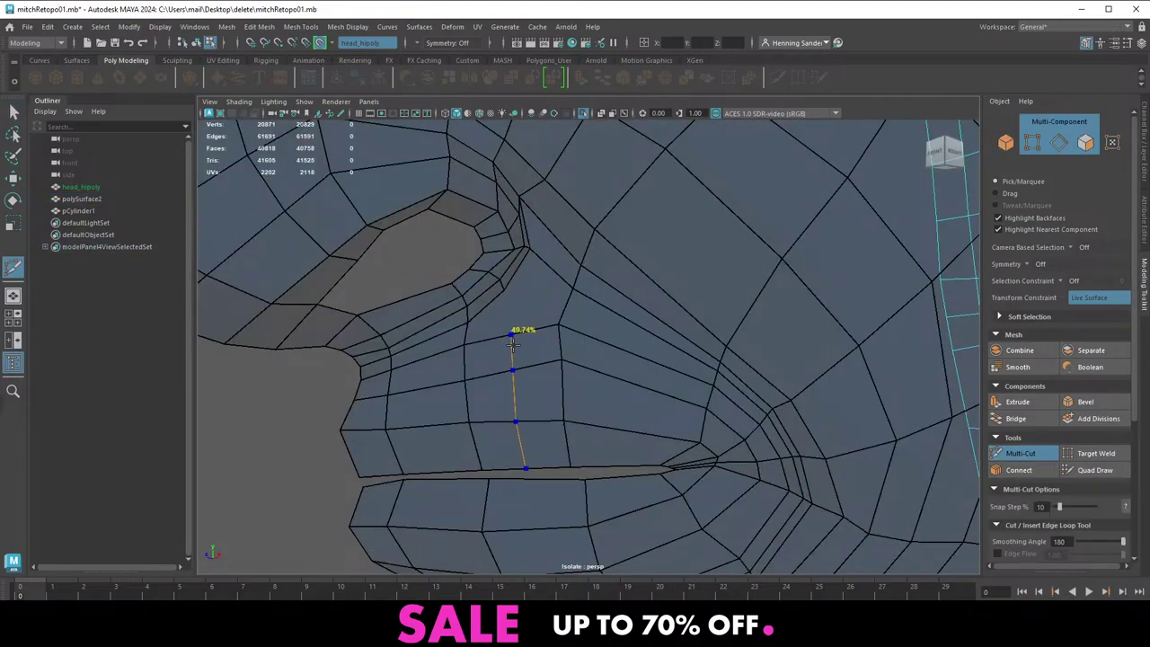
{"action": "left_click", "coordinate": [514, 334], "text": "ctrl"}
{"action": "left_click", "coordinate": [504, 290]}
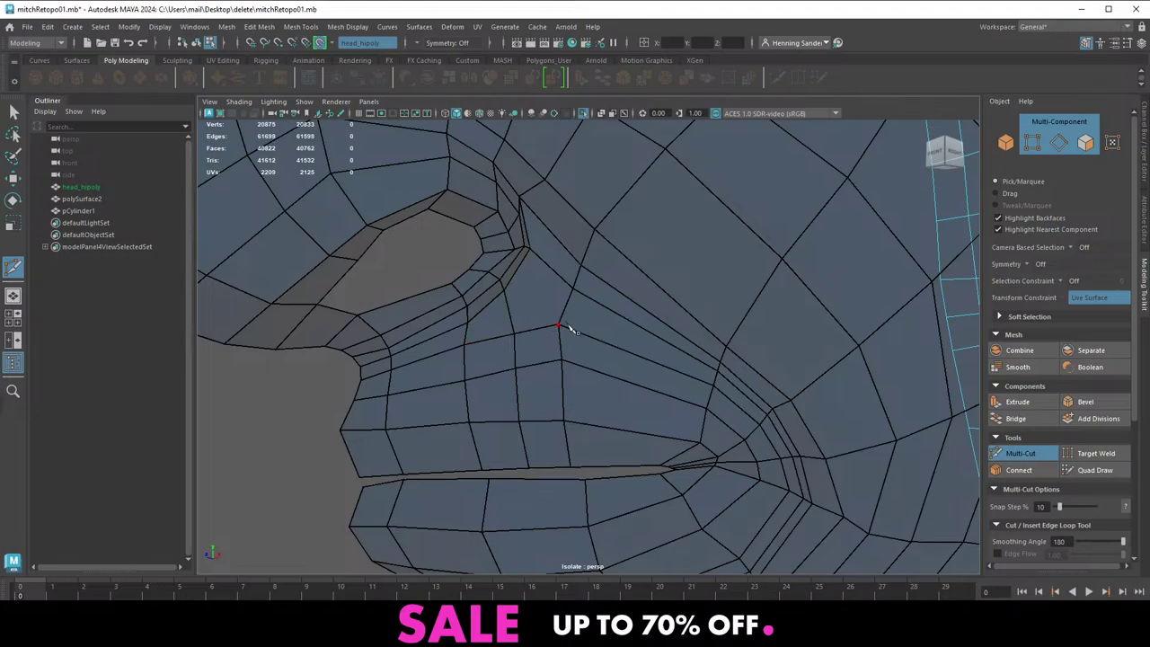
Insert a matching vertical edge loop down through the lower lip
{"action": "left_click", "coordinate": [507, 422]}
{"action": "left_click_drag", "start_coordinate": [568, 325], "coordinate": [545, 330], "text": "alt"}
{"action": "left_click", "coordinate": [523, 505], "text": "ctrl"}
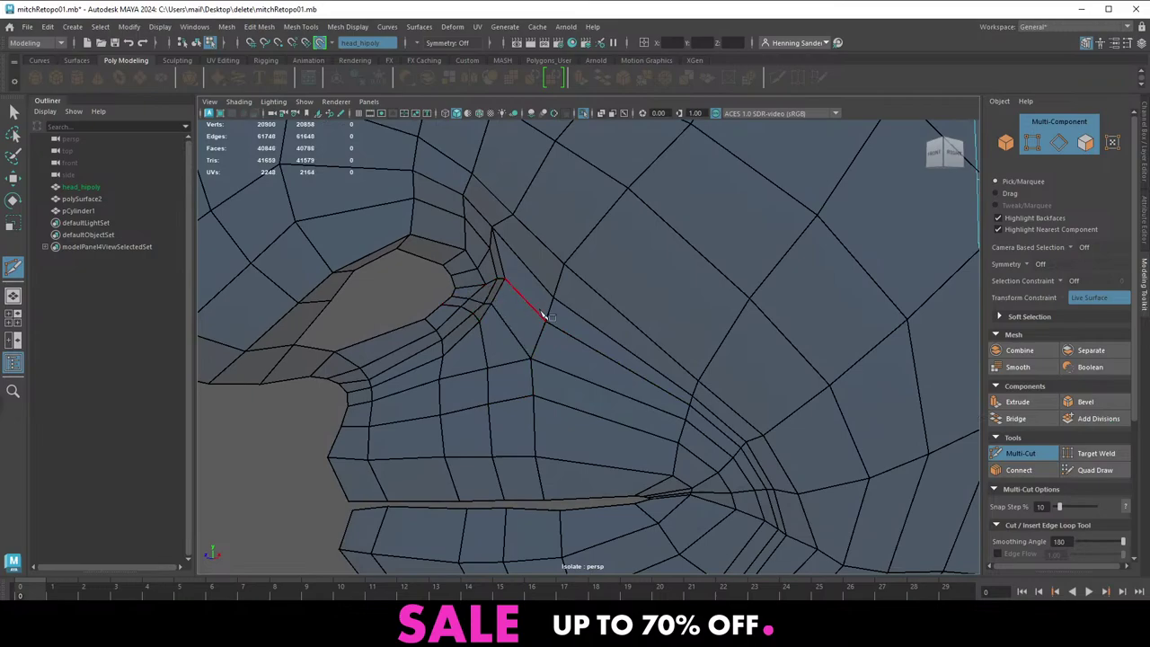
Try inserting an edge loop that curves from the mouth corner over the cheek and around the eye to the forehead
{"action": "right_click_drag", "start_coordinate": [541, 312], "coordinate": [516, 342], "text": "alt"}
{"action": "key", "text": "q"}
{"action": "mouse_move", "coordinate": [515, 342]}
{"action": "left_mouse_down", "text": "alt"}
{"action": "mouse_move", "coordinate": [588, 441]}
{"action": "mouse_move", "coordinate": [571, 387]}
{"action": "left_mouse_up", "text": "alt"}
{"action": "right_click_drag", "start_coordinate": [570, 387], "coordinate": [604, 290], "text": "alt"}
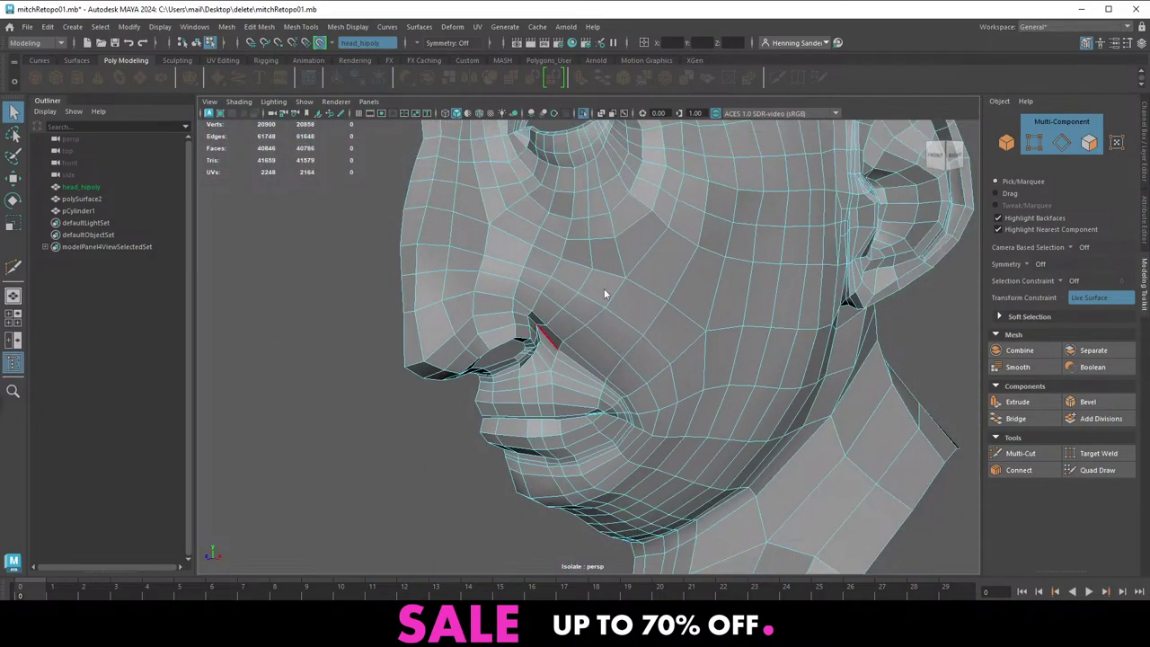
{"action": "left_click", "coordinate": [605, 294]}
{"action": "left_click_drag", "start_coordinate": [604, 294], "coordinate": [585, 380], "text": "alt"}
{"action": "middle_click_drag", "start_coordinate": [639, 434], "coordinate": [673, 388], "text": "alt"}
{"action": "scroll", "coordinate": [623, 386], "scroll_direction": "up", "scroll_amount": 3}
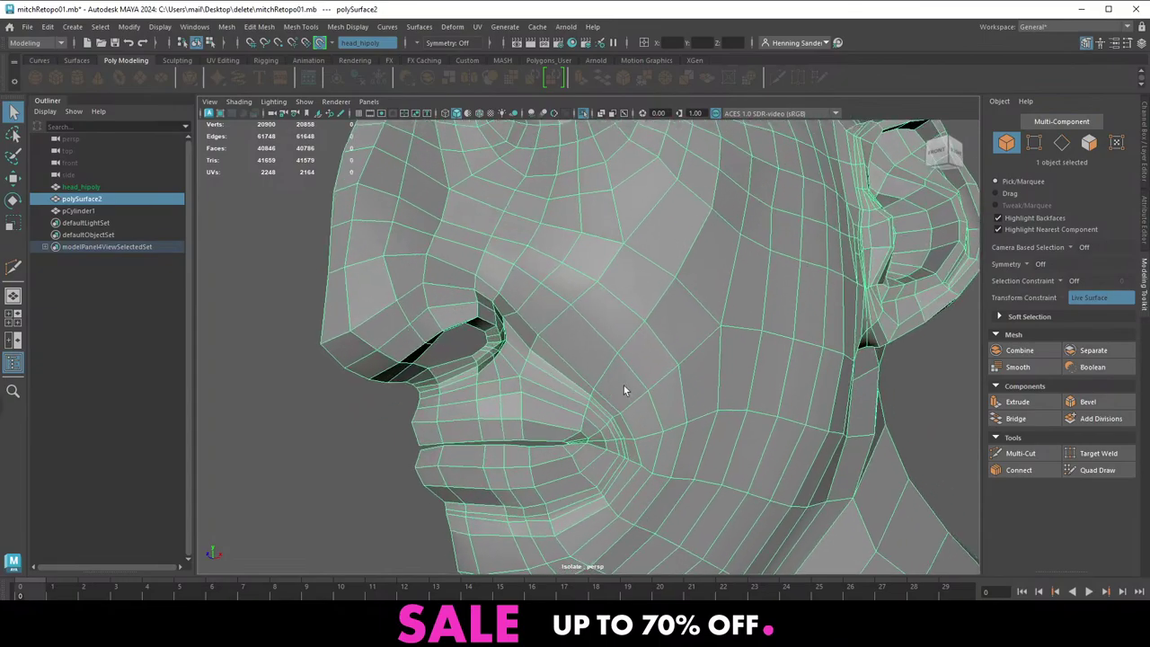
{"action": "key", "text": "ctrl+shift+x"}
{"action": "left_click", "coordinate": [629, 325], "text": "ctrl"}
{"action": "middle_click_drag", "start_coordinate": [657, 310], "coordinate": [674, 398], "text": "alt"}
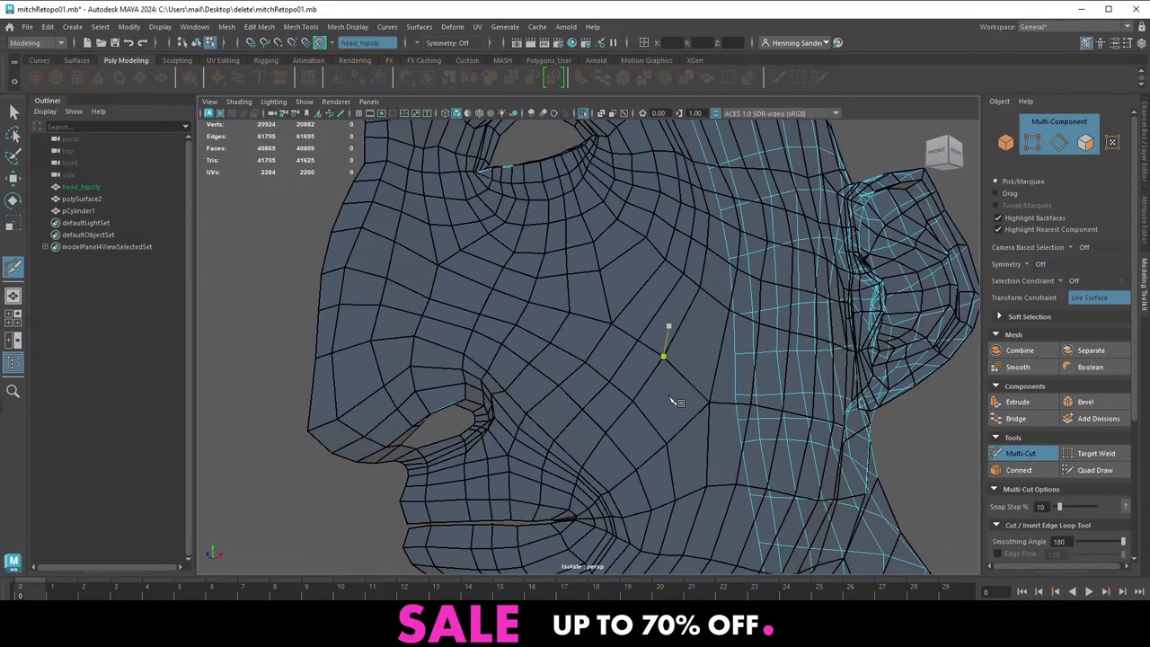
{"action": "right_click_drag", "start_coordinate": [674, 398], "coordinate": [588, 368], "text": "alt"}
{"action": "right_click_drag", "start_coordinate": [659, 354], "coordinate": [578, 308], "text": "alt"}
{"action": "left_click_drag", "start_coordinate": [578, 309], "coordinate": [618, 354], "text": "alt"}
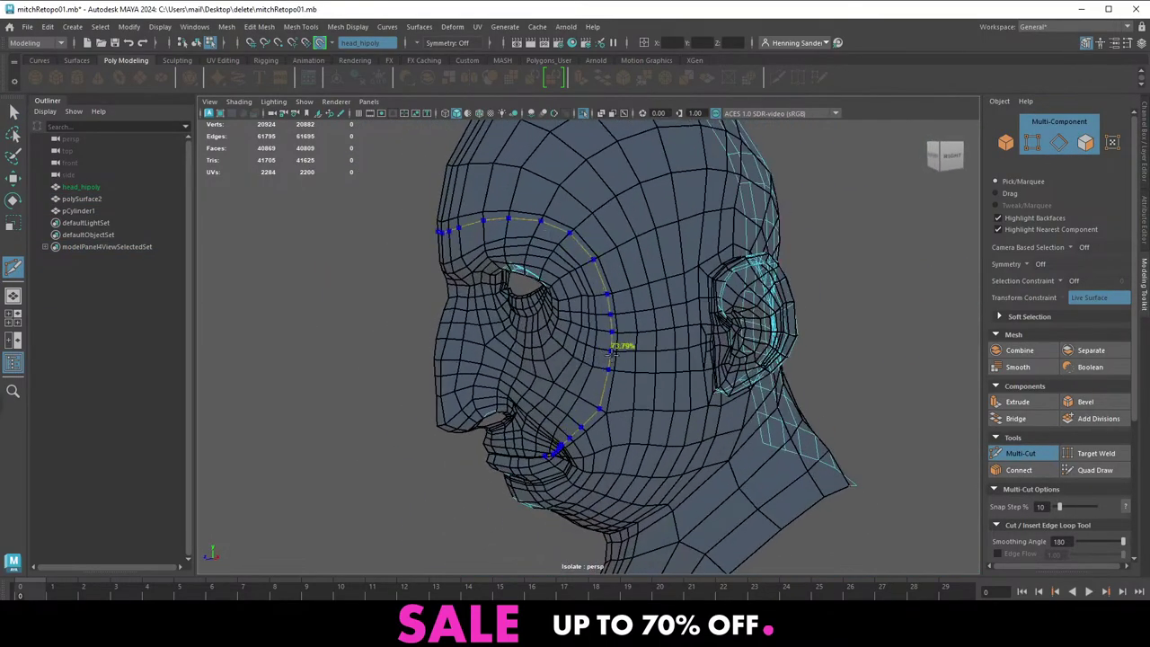
{"action": "key", "text": "ctrl+z"}
Apply Edit Edge Flow to the loops above the brow and around the outer eye, and to the short inner-brow loop
{"action": "left_click_drag", "start_coordinate": [570, 385], "coordinate": [601, 384], "text": "alt"}
{"action": "right_click_drag", "start_coordinate": [580, 360], "coordinate": [603, 362], "text": "alt"}
{"action": "left_click_drag", "start_coordinate": [602, 362], "coordinate": [622, 357], "text": "alt"}
{"action": "key", "text": "w"}
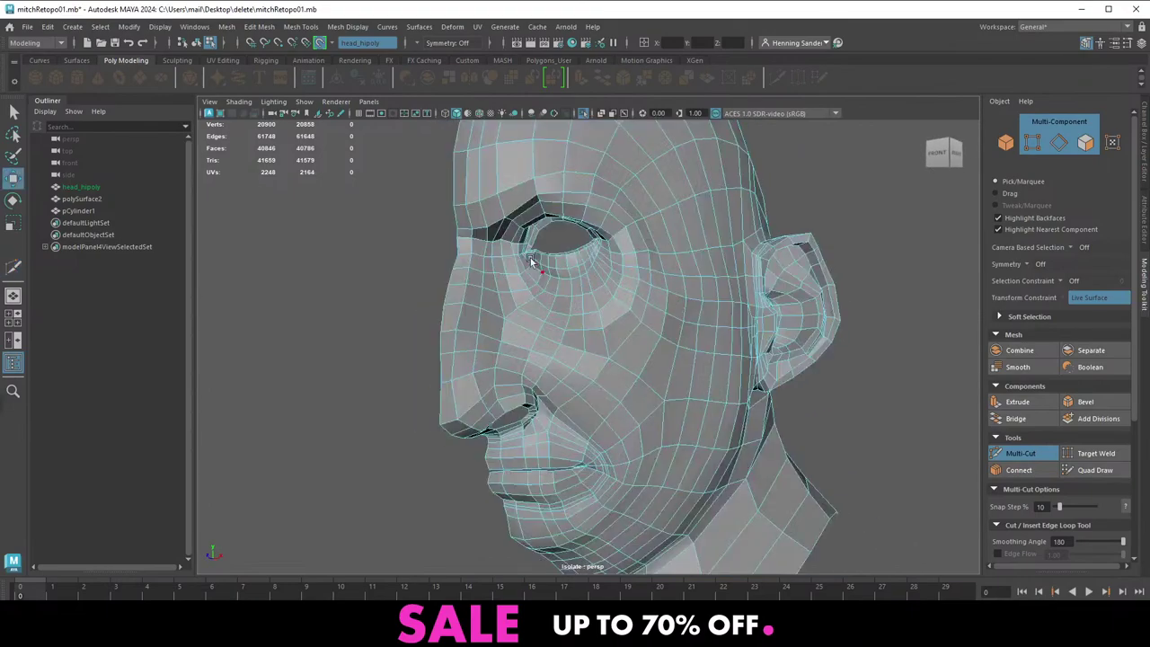
{"action": "double_click", "coordinate": [486, 195]}
{"action": "middle_click_drag", "start_coordinate": [642, 256], "coordinate": [588, 294], "text": "alt"}
{"action": "right_click_drag", "start_coordinate": [589, 297], "coordinate": [584, 416], "text": "shift"}
{"action": "double_click", "coordinate": [548, 235]}
{"action": "key", "text": "g"}
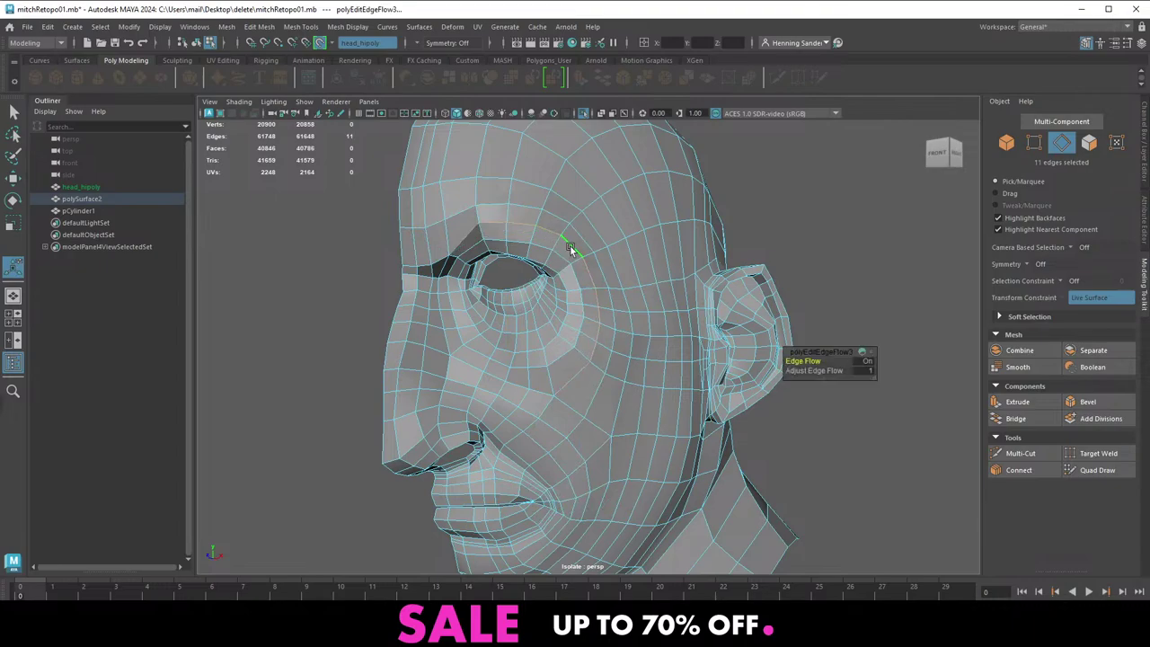
{"action": "double_click", "coordinate": [438, 257]}
{"action": "key", "text": "g"}
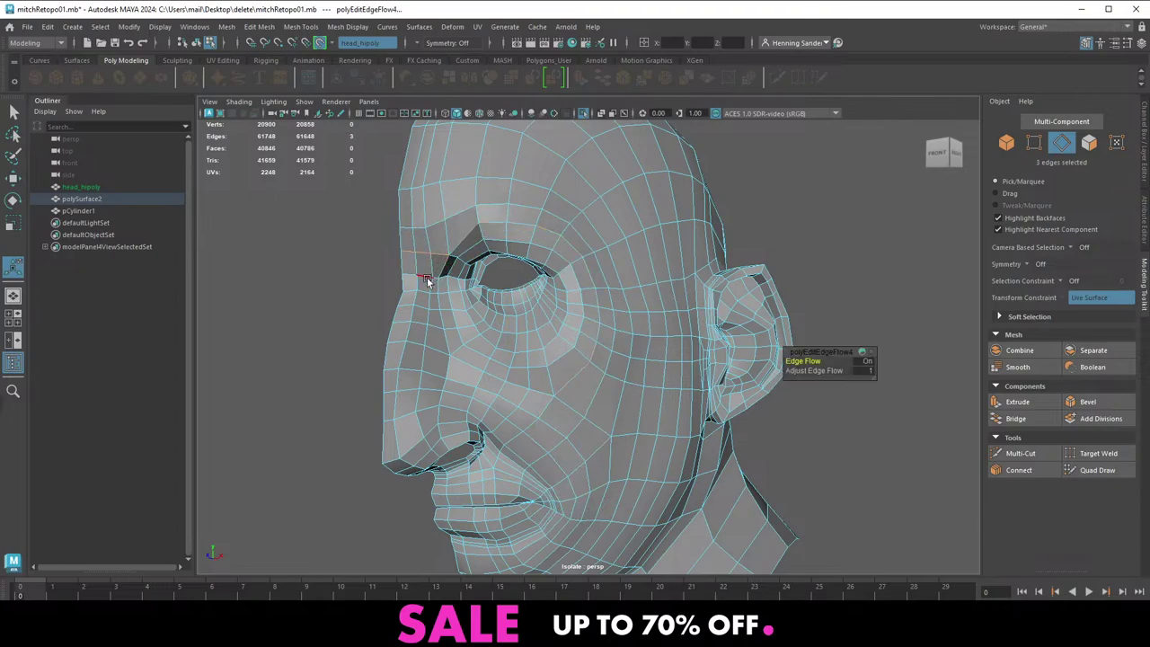
Try applying Edit Edge Flow to the edge loop across the nose bridge
{"action": "double_click", "coordinate": [430, 287]}
{"action": "key", "text": "g"}
{"action": "key", "text": "ctrl+z"}
Smooth four neighbouring vertical edge loops between the outer cheek and the ear with Edit Edge Flow
{"action": "middle_click_drag", "start_coordinate": [557, 362], "coordinate": [528, 344], "text": "alt"}
{"action": "double_click", "coordinate": [564, 378]}
{"action": "key", "text": "g"}
{"action": "double_click", "coordinate": [591, 371]}
{"action": "key", "text": "g"}
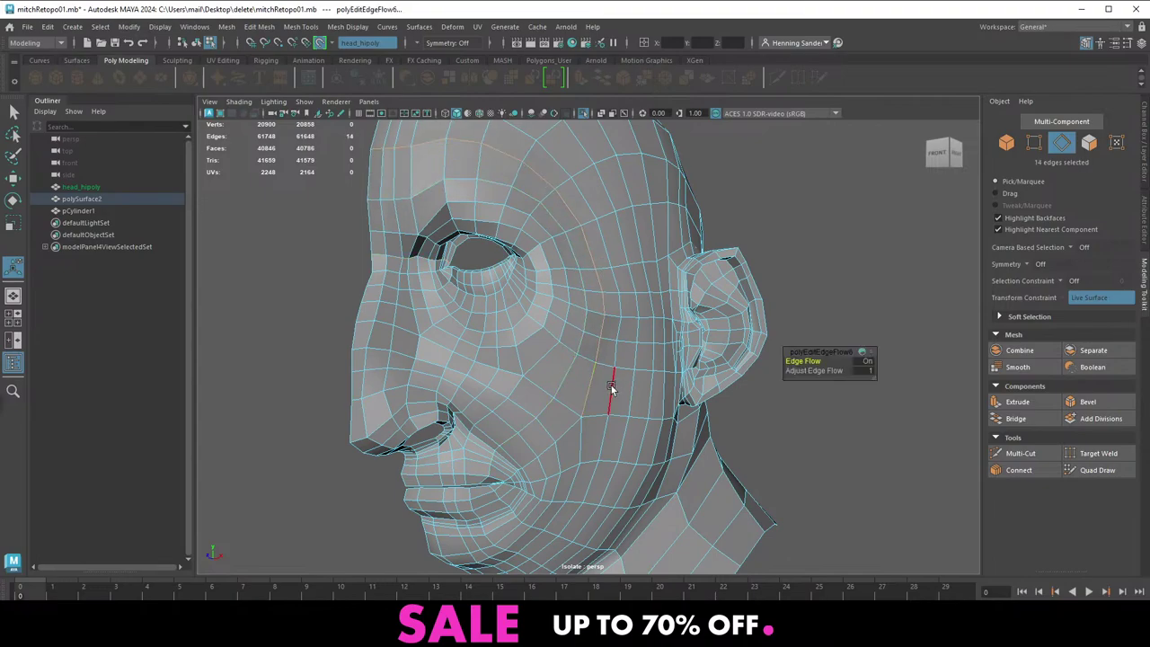
{"action": "double_click", "coordinate": [611, 387]}
{"action": "key", "text": "g"}
{"action": "double_click", "coordinate": [635, 401]}
{"action": "key", "text": "g"}
{"action": "right_click_drag", "start_coordinate": [649, 387], "coordinate": [595, 391], "text": "alt"}
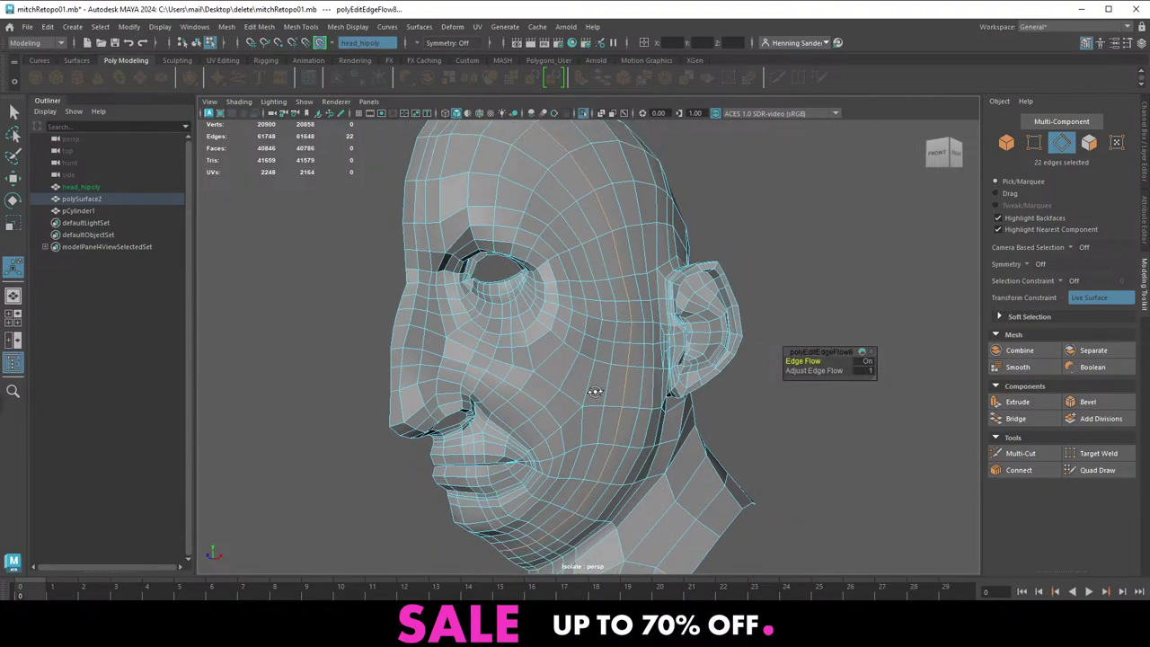
Smooth the edge loops across the lower cheek and jaw below the ear with Edit Edge Flow
{"action": "left_click_drag", "start_coordinate": [594, 391], "coordinate": [584, 398], "text": "alt"}
{"action": "double_click", "coordinate": [584, 399]}
{"action": "key", "text": "g"}
{"action": "double_click", "coordinate": [599, 439]}
{"action": "key", "text": "g"}
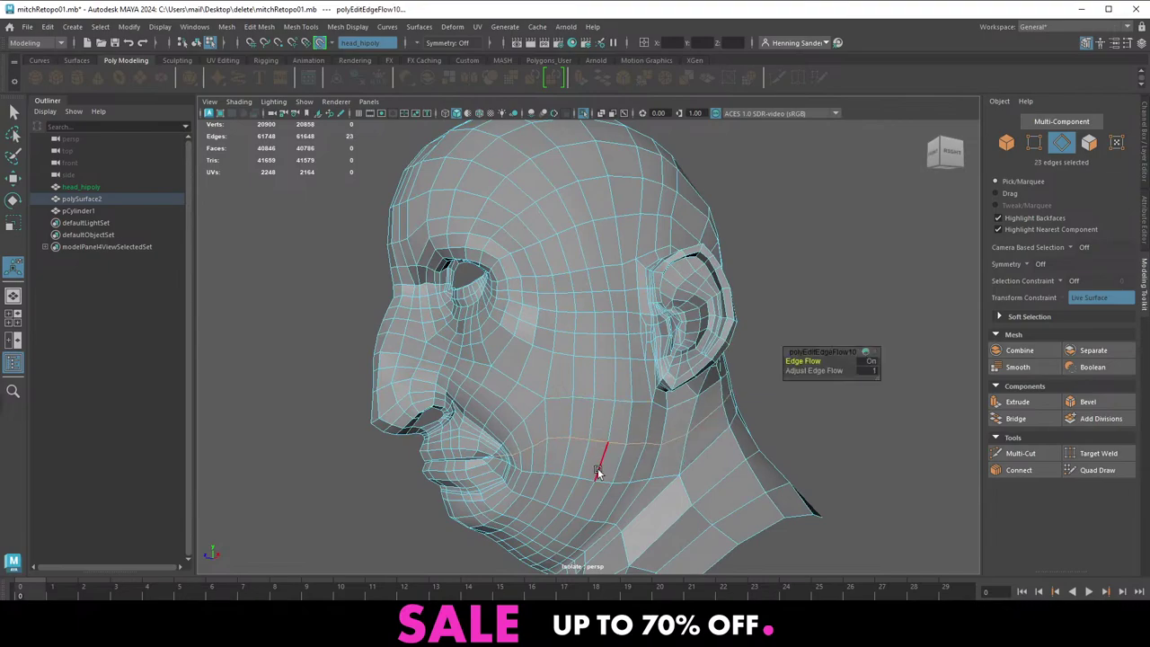
{"action": "double_click", "coordinate": [588, 476]}
{"action": "key", "text": "g"}
Apply Edit Edge Flow to the mouth loops running from the upper lip through the nasolabial fold
{"action": "middle_click_drag", "start_coordinate": [588, 476], "coordinate": [602, 376], "text": "alt"}
{"action": "right_click_drag", "start_coordinate": [602, 377], "coordinate": [639, 386], "text": "alt"}
{"action": "left_click_drag", "start_coordinate": [530, 404], "coordinate": [607, 410], "text": "alt"}
{"action": "right_click_drag", "start_coordinate": [607, 410], "coordinate": [690, 405], "text": "alt"}
{"action": "double_click", "coordinate": [558, 381]}
{"action": "key", "text": "g"}
{"action": "double_click", "coordinate": [561, 373]}
{"action": "key", "text": "g"}
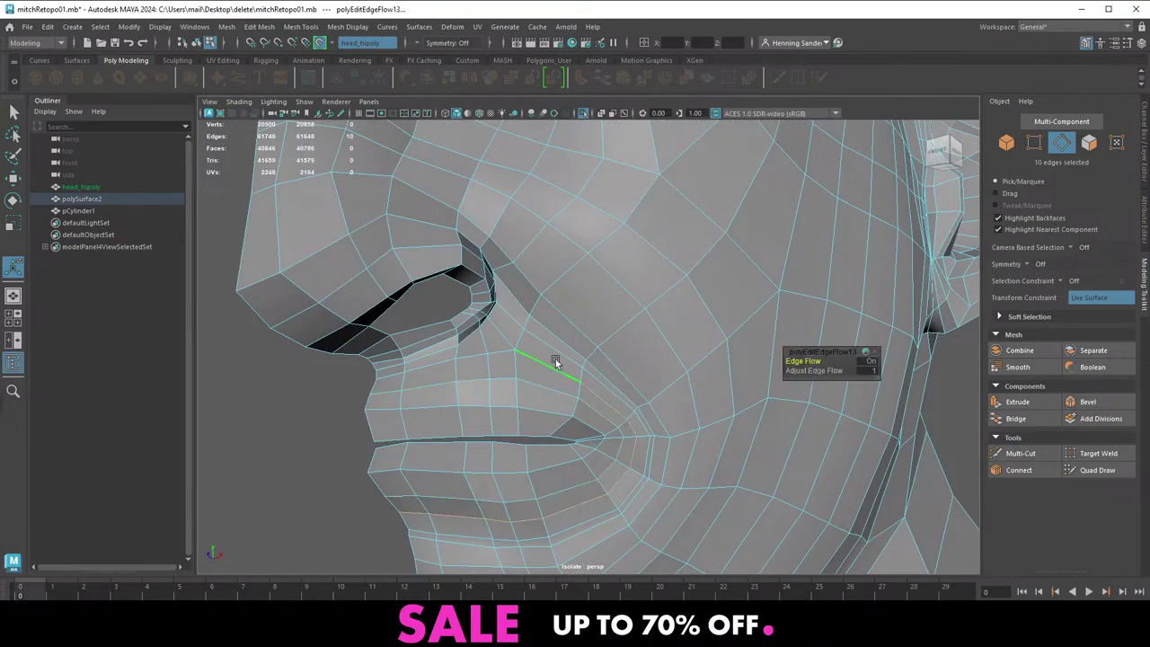
{"action": "double_click", "coordinate": [561, 358]}
{"action": "key", "text": "g"}
{"action": "double_click", "coordinate": [589, 357]}
{"action": "key", "text": "g"}
Even out the closely spaced edge loops around the mouth corner and lower lip with Edit Edge Flow
{"action": "left_click_drag", "start_coordinate": [611, 429], "coordinate": [594, 415], "text": "alt"}
{"action": "double_click", "coordinate": [618, 440]}
{"action": "key", "text": "g"}
{"action": "double_click", "coordinate": [621, 445]}
{"action": "key", "text": "g"}
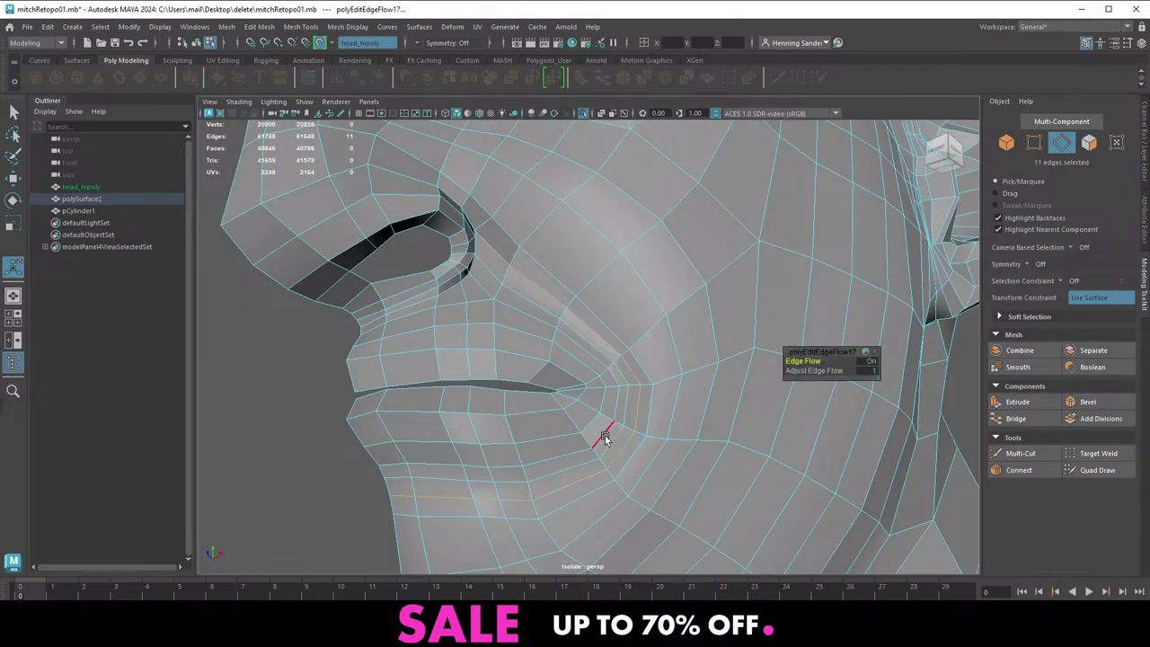
{"action": "double_click", "coordinate": [605, 436]}
{"action": "key", "text": "g"}
{"action": "double_click", "coordinate": [608, 442]}
{"action": "key", "text": "g"}
{"action": "double_click", "coordinate": [600, 435]}
{"action": "key", "text": "g"}
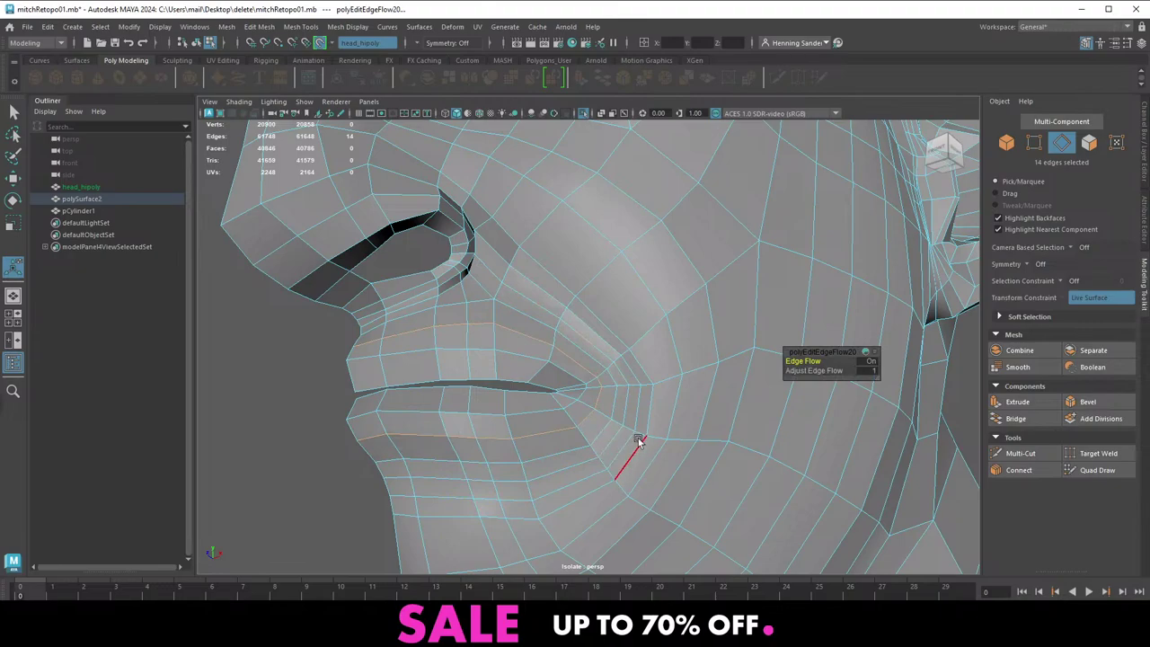
Apply Edit Edge Flow to the outer mouth loops that run from the cheek down around the chin
{"action": "middle_click_drag", "start_coordinate": [638, 437], "coordinate": [620, 391], "text": "alt"}
{"action": "double_click", "coordinate": [610, 410]}
{"action": "key", "text": "g"}
{"action": "double_click", "coordinate": [591, 469]}
{"action": "key", "text": "g"}
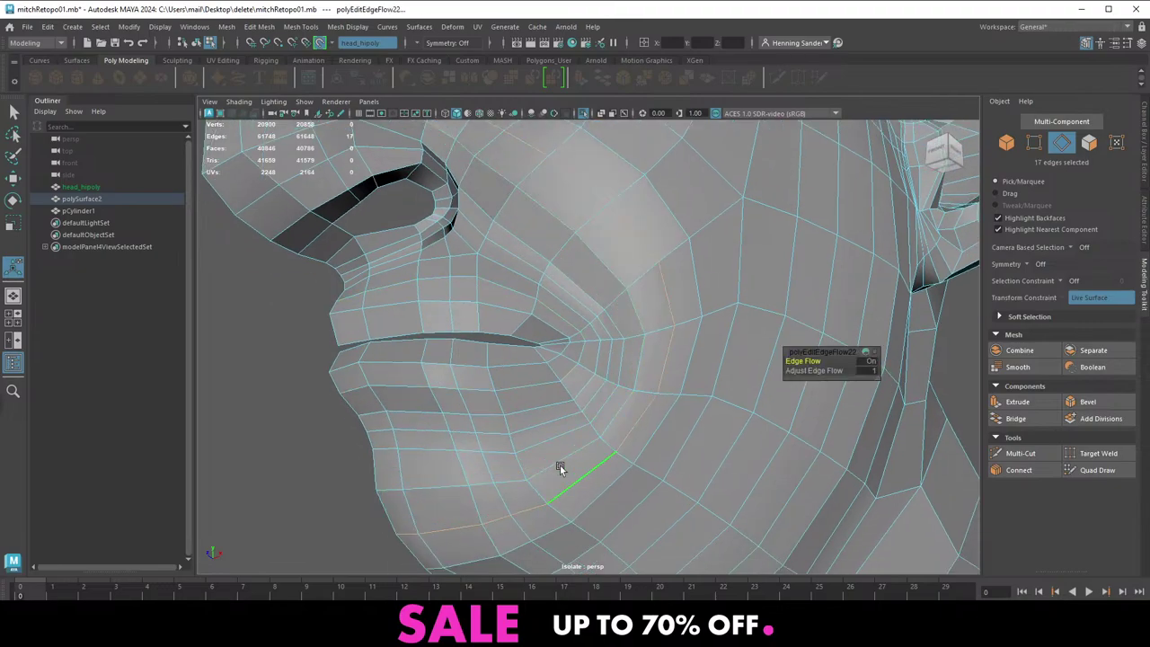
{"action": "double_click", "coordinate": [458, 478]}
{"action": "key", "text": "g"}
Smooth the vertical edge loops between the nostril and the upper lip, up to the mouth corner, with Edit Edge Flow
{"action": "double_click", "coordinate": [419, 322]}
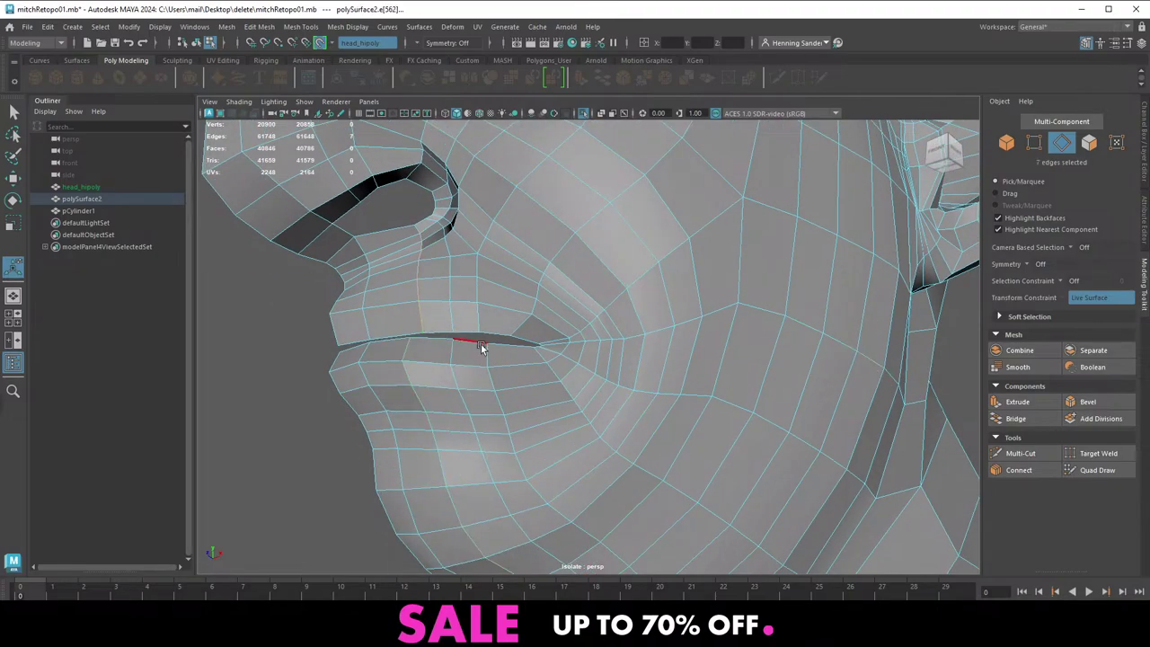
{"action": "left_click_drag", "start_coordinate": [491, 352], "coordinate": [510, 351], "text": "alt"}
{"action": "key", "text": "g"}
{"action": "double_click", "coordinate": [524, 344]}
{"action": "key", "text": "g"}
{"action": "double_click", "coordinate": [550, 351]}
{"action": "key", "text": "g"}
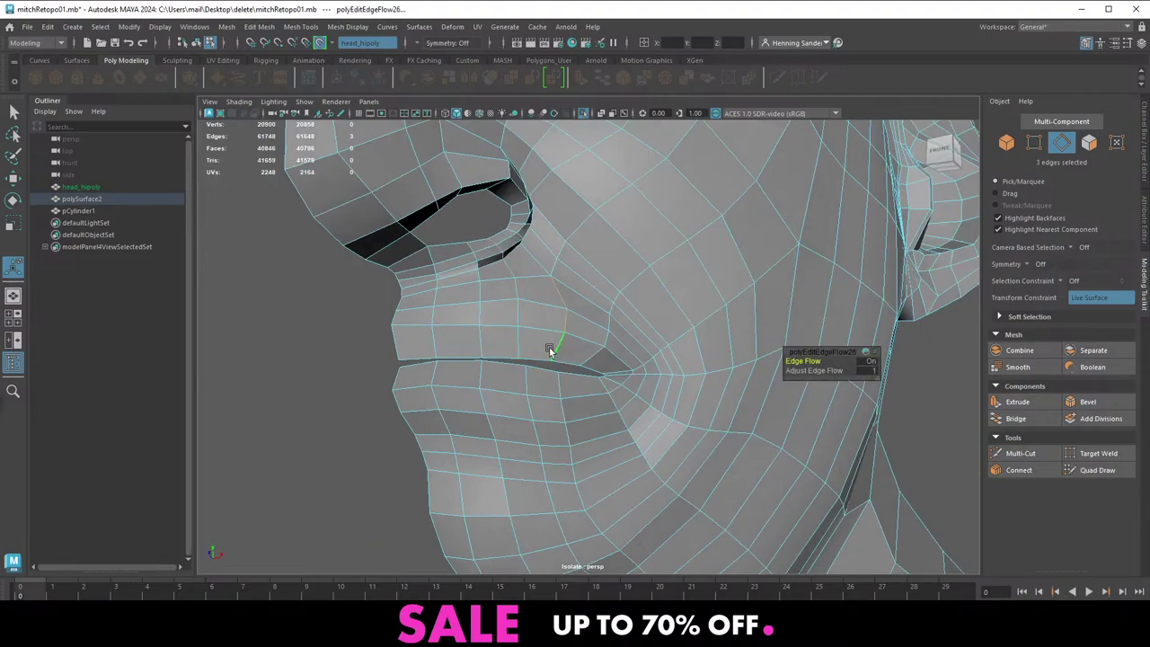
{"action": "left_click_drag", "start_coordinate": [580, 387], "coordinate": [536, 330], "text": "alt"}
{"action": "key", "text": "ctrl+z"}
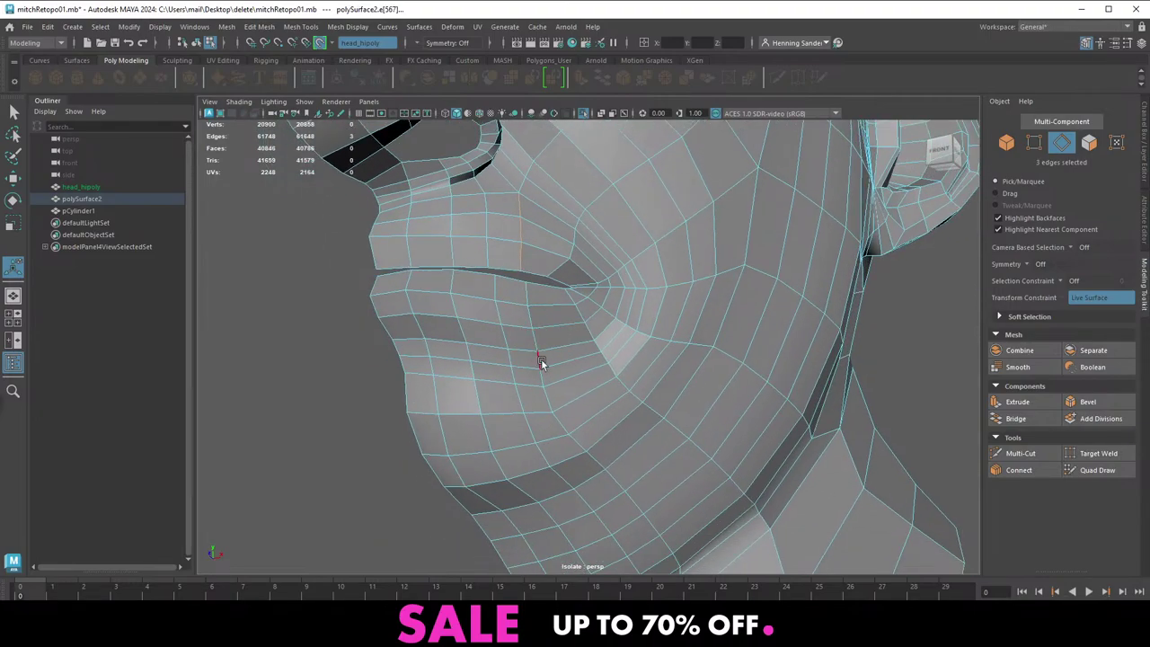
{"action": "key", "text": "g"}
Move the vertex at the junction of jaw and upper neck below the ear to even out the surrounding faces
{"action": "scroll", "coordinate": [560, 372], "scroll_direction": "down", "scroll_amount": 3}
{"action": "left_click_drag", "start_coordinate": [560, 372], "coordinate": [665, 382], "text": "alt"}
{"action": "right_click_drag", "start_coordinate": [688, 339], "coordinate": [659, 338]}
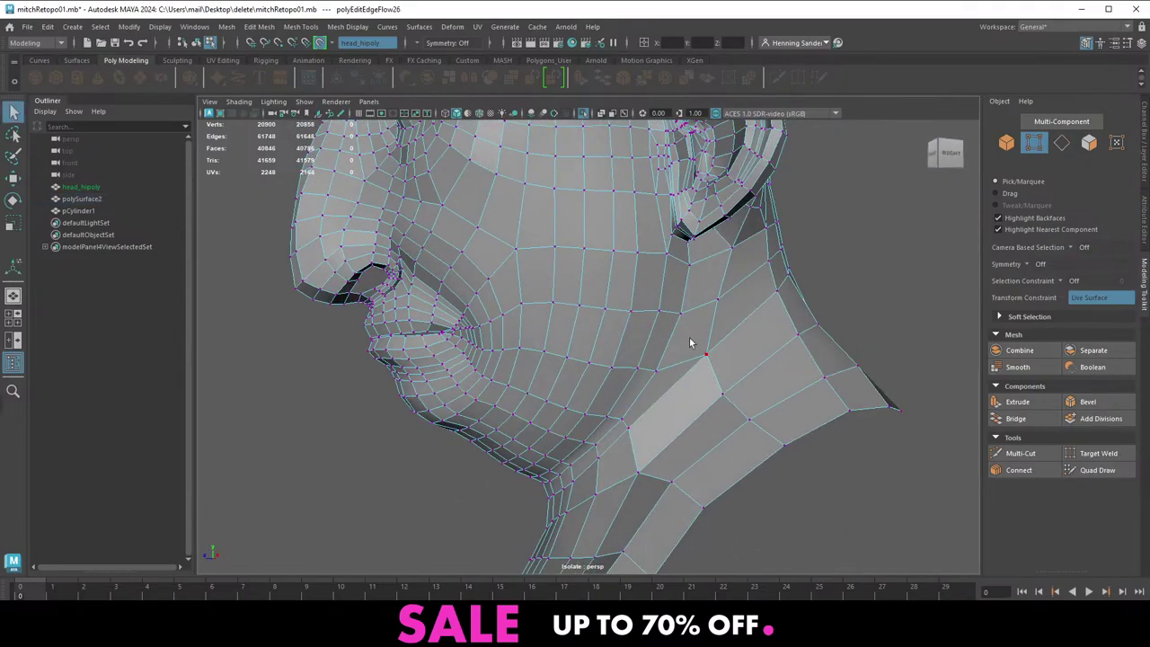
{"action": "left_click", "coordinate": [706, 356]}
{"action": "key", "text": "w"}
{"action": "left_click_drag", "start_coordinate": [706, 358], "coordinate": [594, 406]}
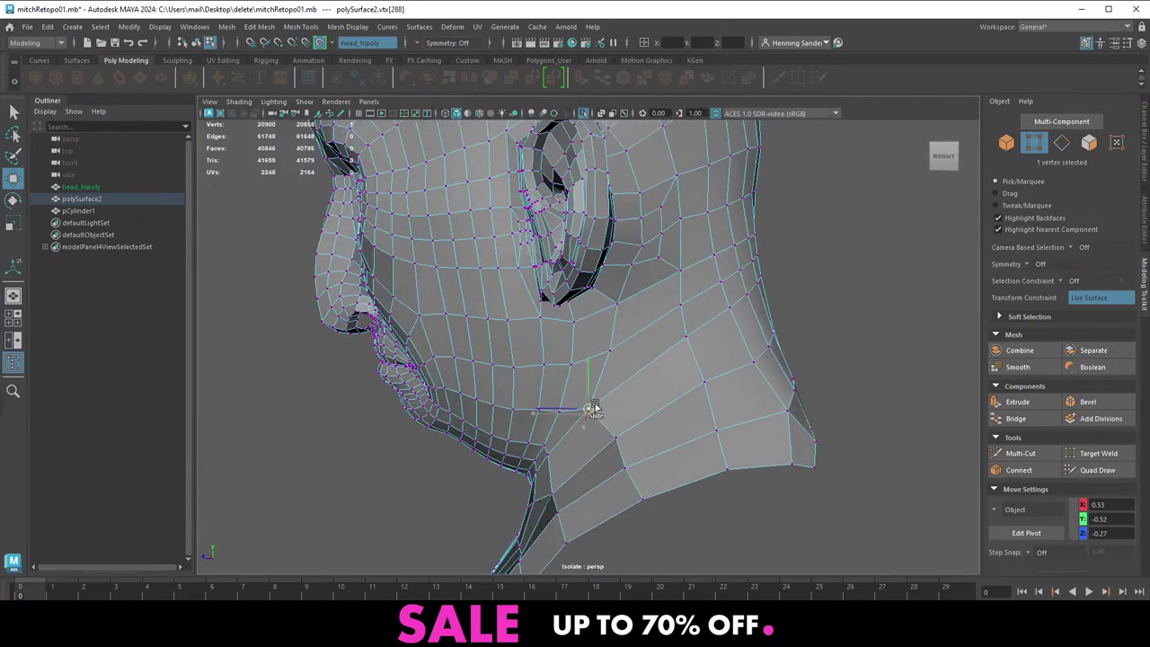
Examine the mesh of the neck, jaw, face and side of the head from several angles
{"action": "left_click_drag", "start_coordinate": [656, 378], "coordinate": [676, 391], "text": "alt"}
{"action": "right_click_drag", "start_coordinate": [675, 392], "coordinate": [610, 362], "text": "alt"}
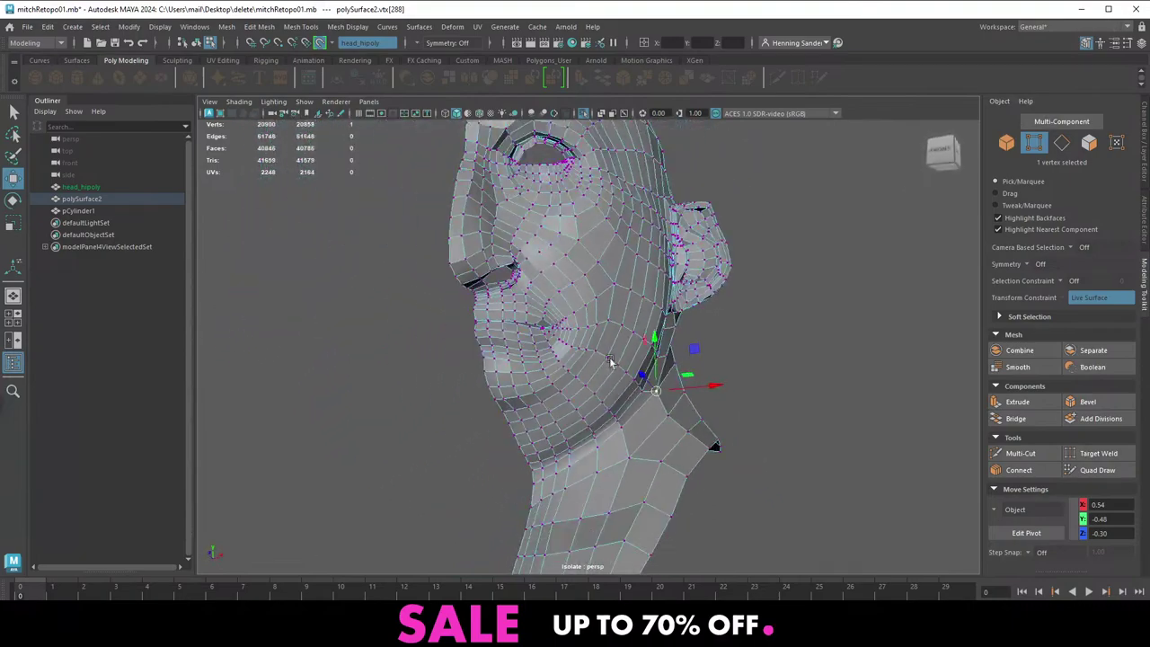
{"action": "left_click_drag", "start_coordinate": [610, 362], "coordinate": [638, 444], "text": "alt"}
{"action": "middle_click_drag", "start_coordinate": [638, 444], "coordinate": [620, 354], "text": "alt"}
{"action": "left_click_drag", "start_coordinate": [560, 422], "coordinate": [566, 440], "text": "alt"}
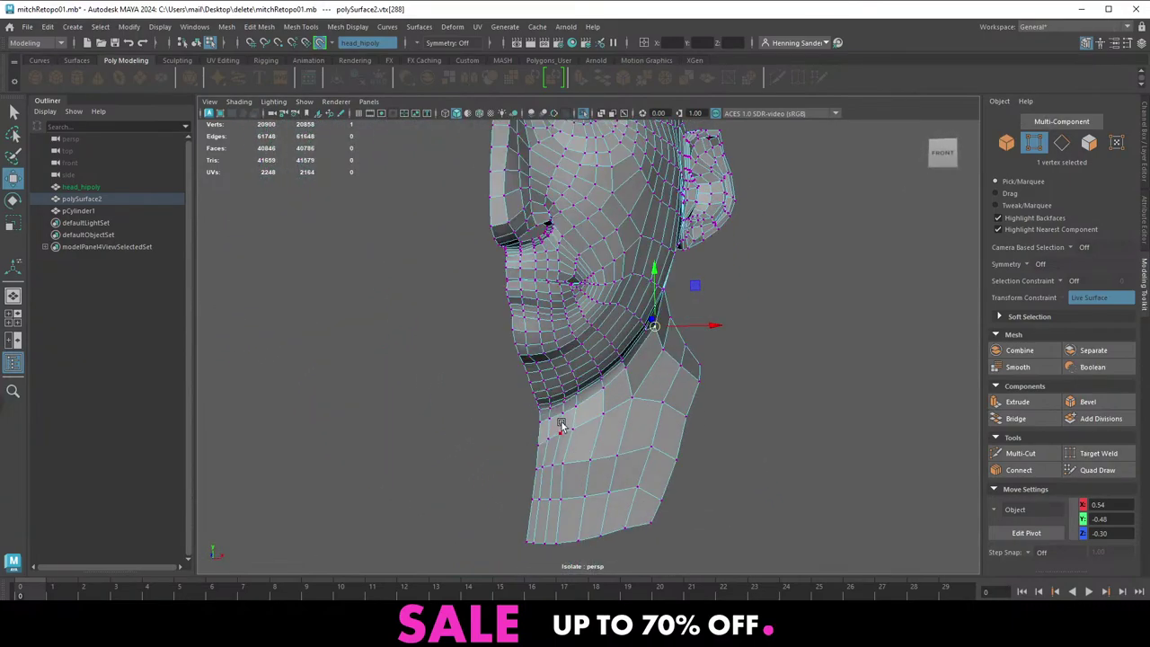
{"action": "middle_click_drag", "start_coordinate": [618, 357], "coordinate": [564, 406], "text": "alt"}
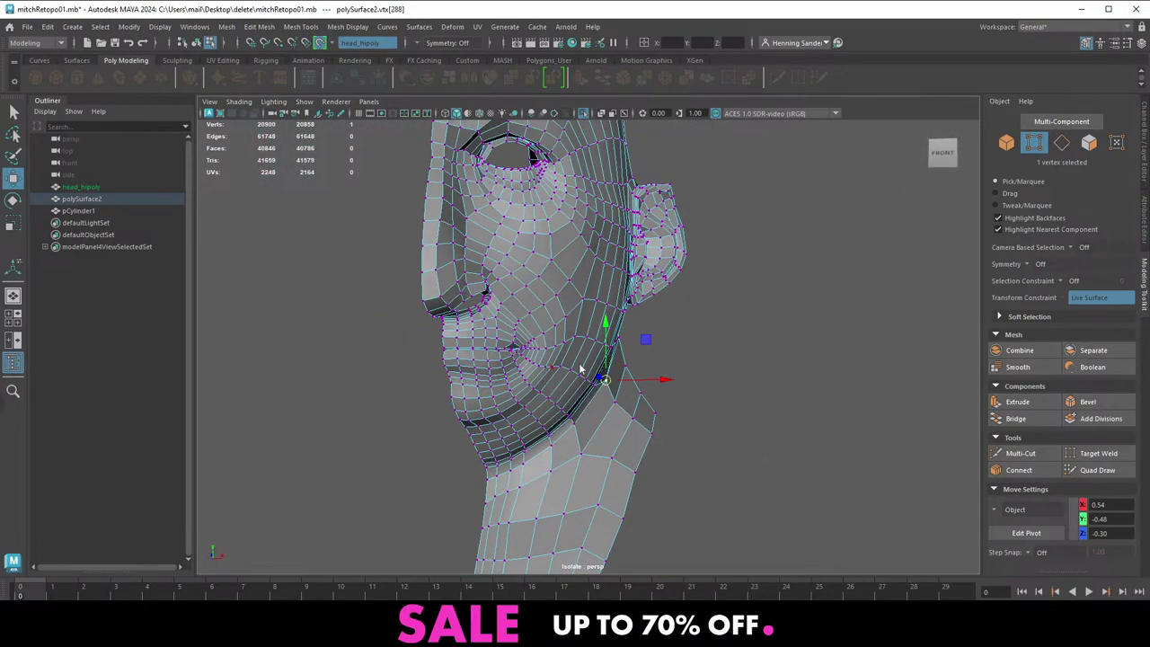
{"action": "key", "text": "F8"}
{"action": "middle_click_drag", "start_coordinate": [550, 307], "coordinate": [600, 357], "text": "alt"}
{"action": "left_click_drag", "start_coordinate": [600, 357], "coordinate": [493, 359], "text": "alt"}
{"action": "right_click_drag", "start_coordinate": [492, 360], "coordinate": [428, 326]}
{"action": "left_click_drag", "start_coordinate": [429, 326], "coordinate": [573, 327], "text": "alt"}
{"action": "left_click", "coordinate": [429, 334]}
{"action": "right_click_drag", "start_coordinate": [507, 364], "coordinate": [590, 314]}
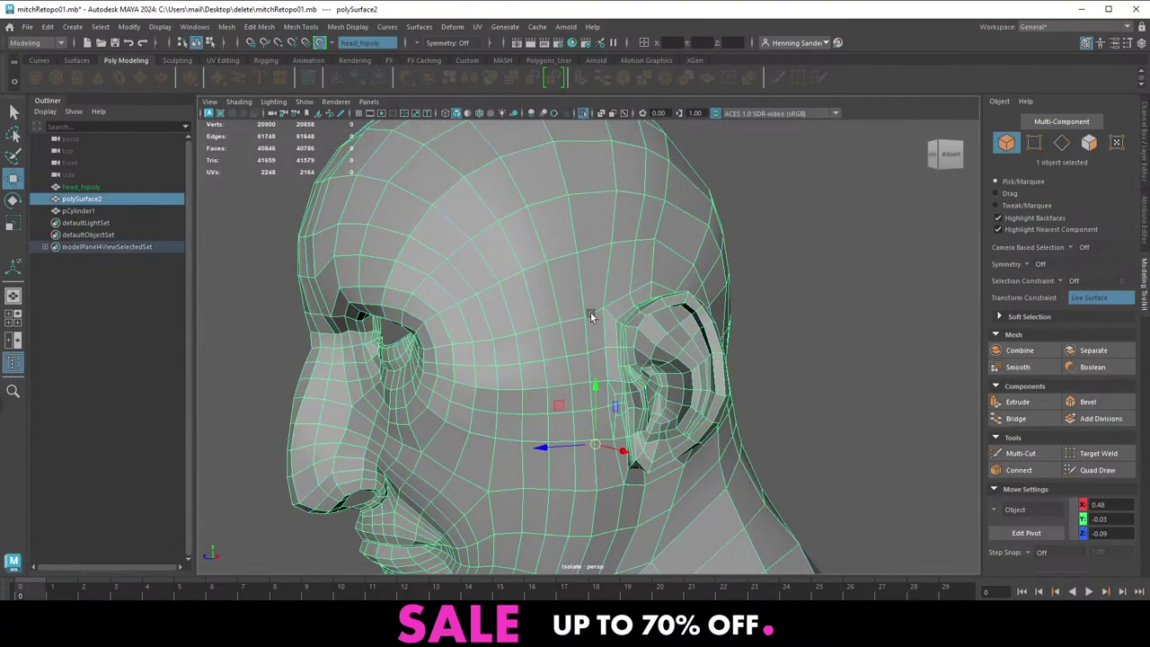
Apply Edit Edge Flow to the temple edge loop running from the outer eye corner to above the ear
{"action": "left_click_drag", "start_coordinate": [440, 375], "coordinate": [481, 369], "text": "alt"}
{"action": "right_click_drag", "start_coordinate": [481, 368], "coordinate": [547, 347], "text": "alt"}
{"action": "key", "text": "F10"}
{"action": "left_click", "coordinate": [514, 347]}
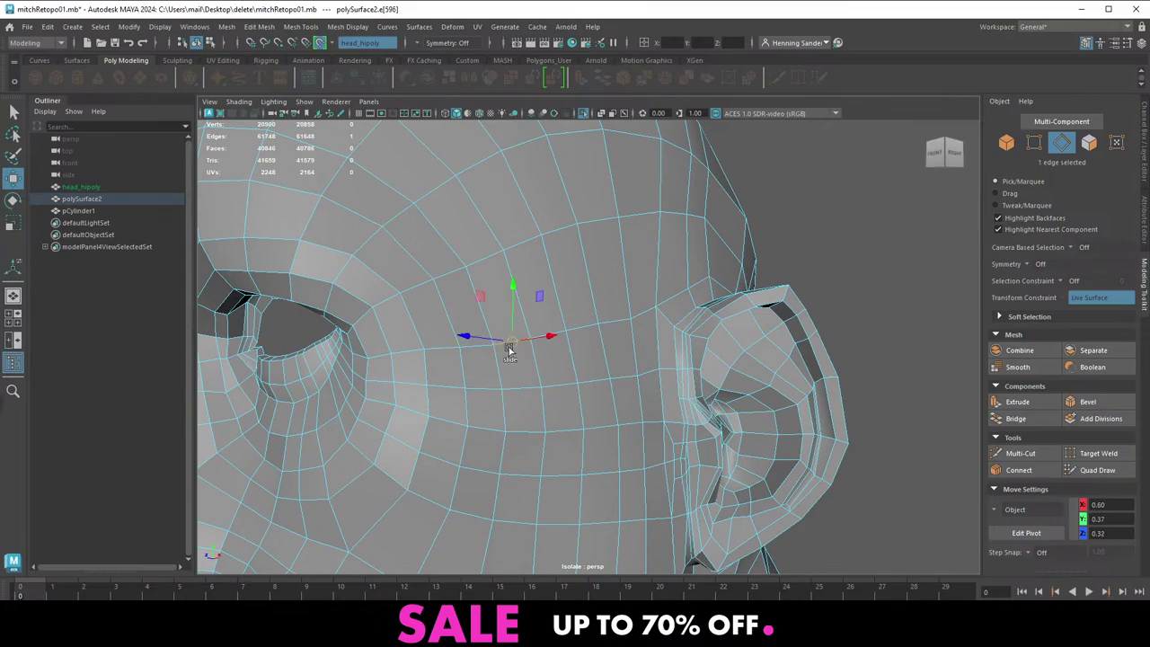
{"action": "key", "text": "q"}
{"action": "double_click", "coordinate": [469, 352]}
{"action": "left_click_drag", "start_coordinate": [469, 352], "coordinate": [582, 335], "text": "alt"}
{"action": "right_click_drag", "start_coordinate": [582, 335], "coordinate": [554, 319], "text": "alt"}
{"action": "left_click_drag", "start_coordinate": [586, 309], "coordinate": [561, 308], "text": "alt"}
{"action": "right_click_drag", "start_coordinate": [558, 305], "coordinate": [542, 423], "text": "shift"}
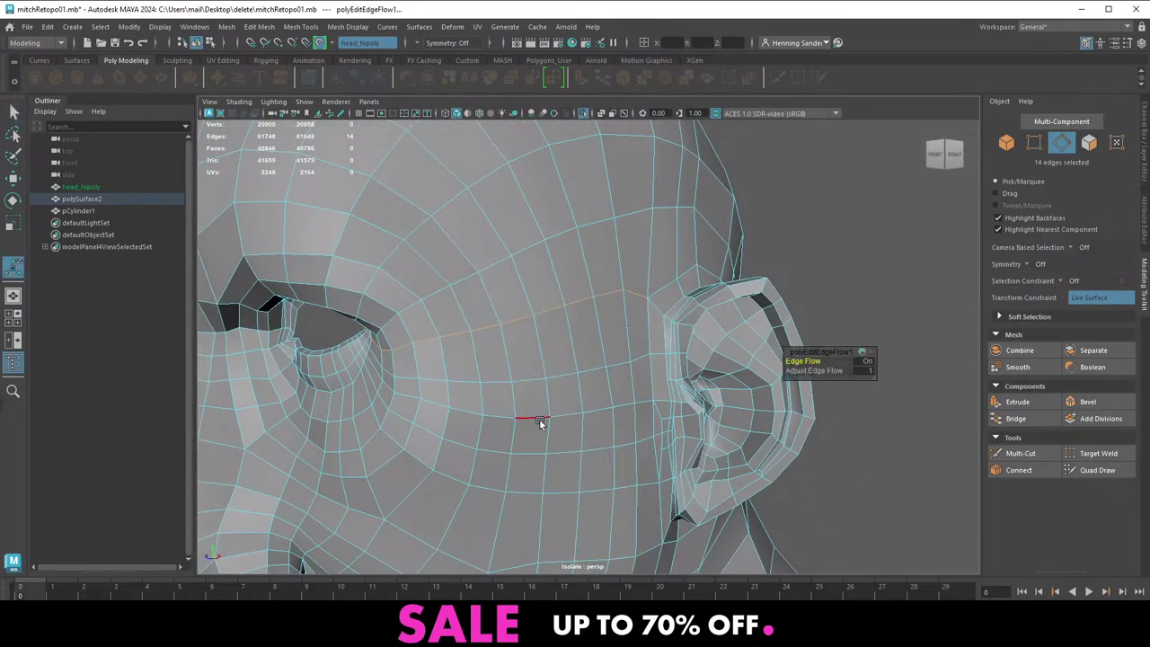
Delete the edge that connects the temple loop to the upper front border of the ear
{"action": "right_click_drag", "start_coordinate": [635, 280], "coordinate": [635, 279]}
{"action": "left_click", "coordinate": [637, 292]}
{"action": "left_click_drag", "start_coordinate": [647, 296], "coordinate": [572, 355], "text": "alt"}
{"action": "right_click_drag", "start_coordinate": [570, 361], "coordinate": [508, 412], "text": "shift"}
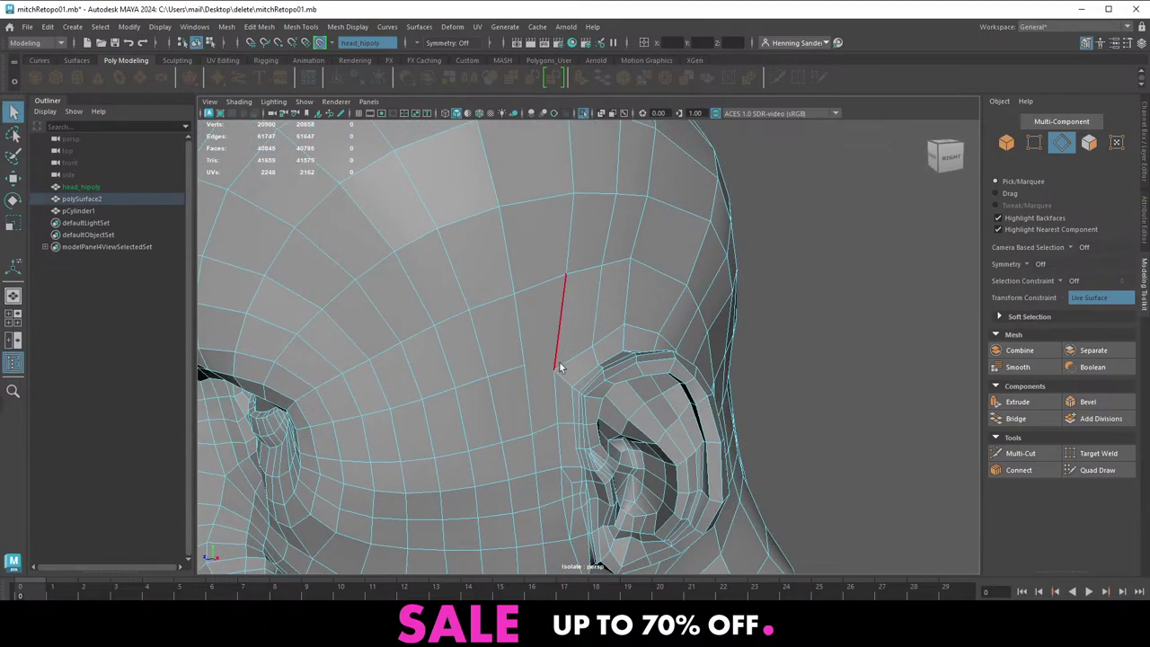
Slide the remaining edges of the shortened temple row upward to space them evenly between the neighbouring rows
{"action": "left_click_drag", "start_coordinate": [540, 376], "coordinate": [520, 353], "text": "alt"}
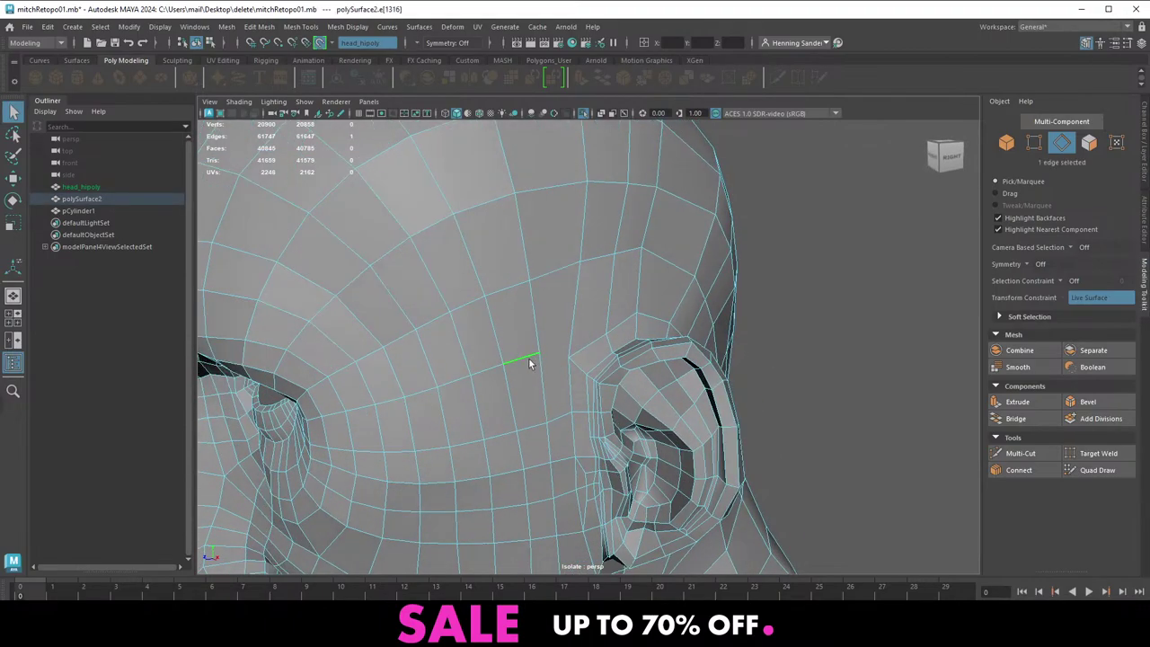
{"action": "right_click_drag", "start_coordinate": [524, 341], "coordinate": [506, 437], "text": "shift"}
{"action": "middle_click_drag", "start_coordinate": [517, 351], "coordinate": [521, 350]}
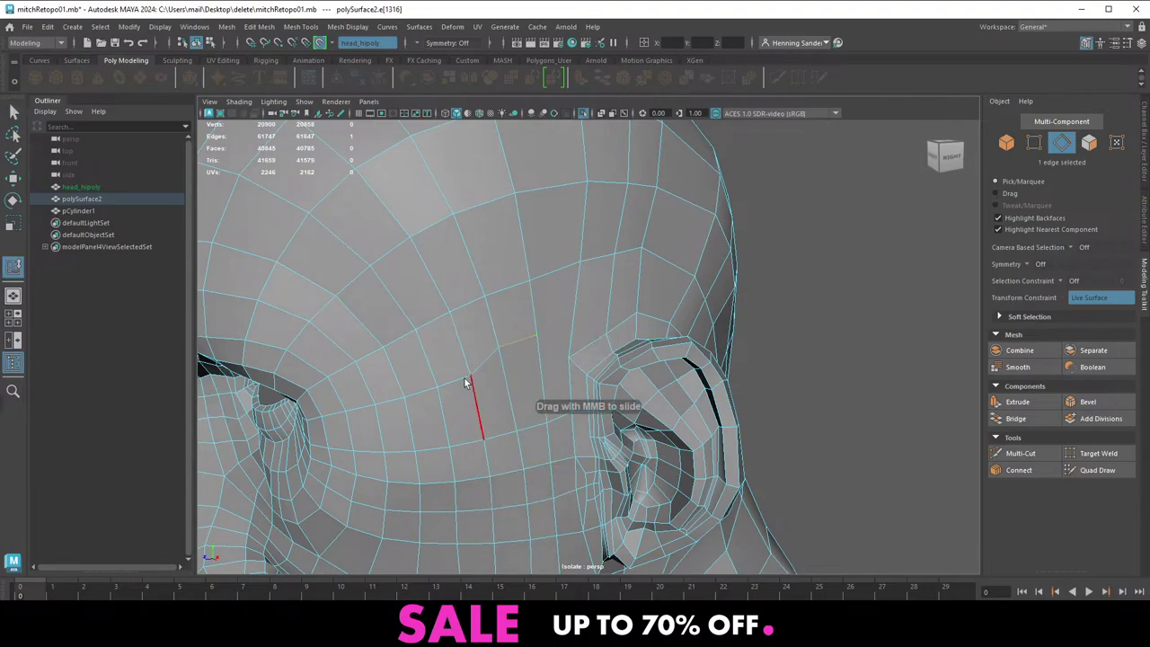
{"action": "left_click", "coordinate": [462, 377]}
{"action": "left_click", "coordinate": [391, 399]}
{"action": "middle_click_drag", "start_coordinate": [390, 399], "coordinate": [401, 394]}
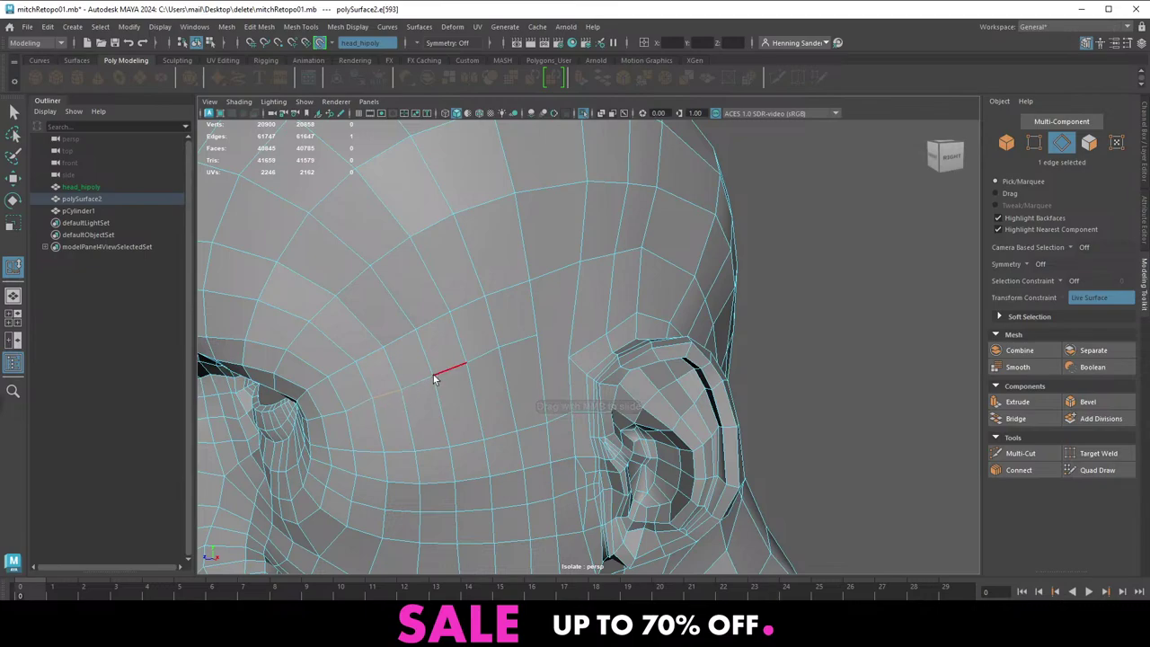
{"action": "left_click_drag", "start_coordinate": [423, 387], "coordinate": [440, 368], "text": "alt"}
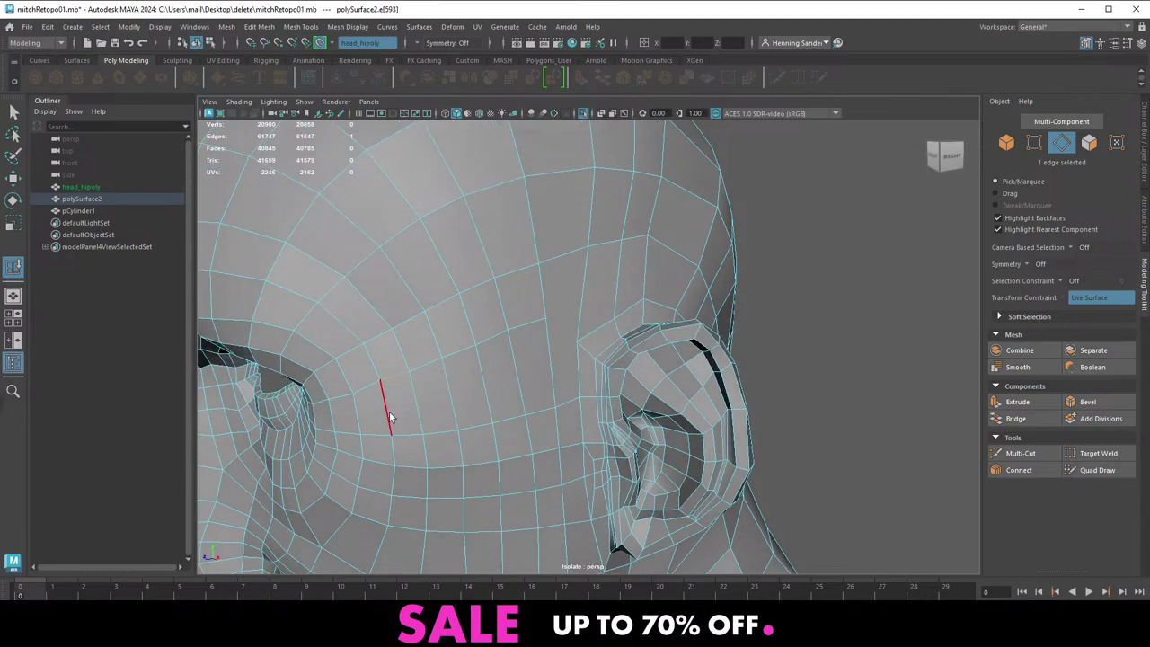
Slide individual vertices of the temple row between the outer eye corner and the ear to even out their spacing
{"action": "key", "text": "q"}
{"action": "right_click_drag", "start_coordinate": [381, 392], "coordinate": [354, 396]}
{"action": "left_click", "coordinate": [353, 396]}
{"action": "key", "text": "w"}
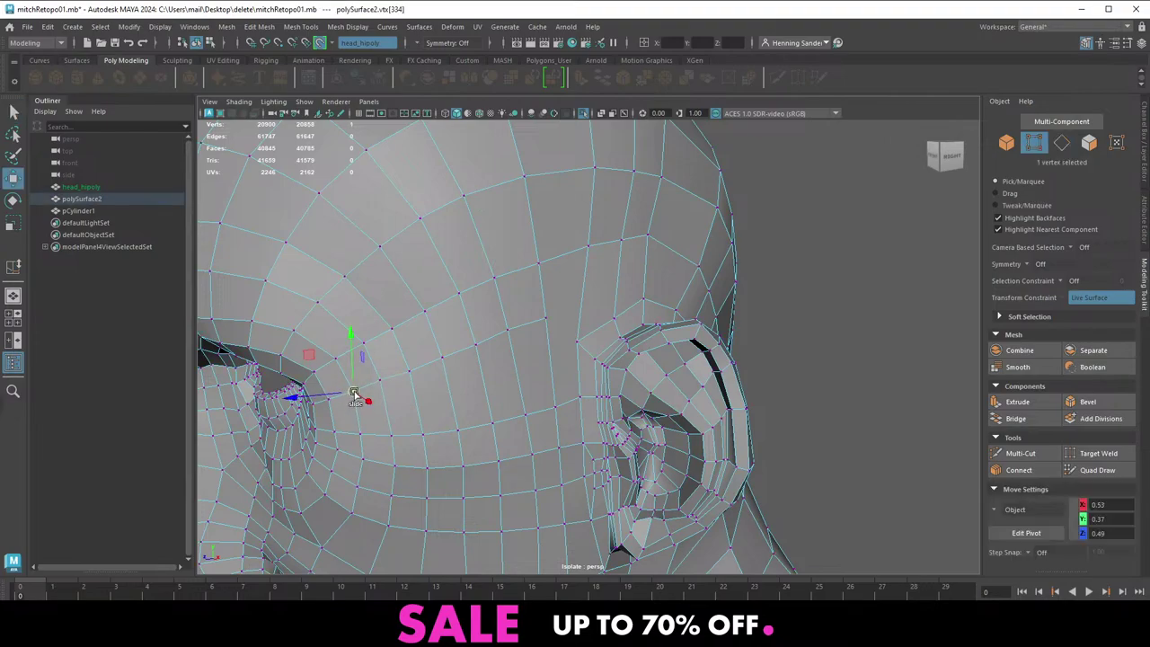
{"action": "left_click", "coordinate": [414, 369]}
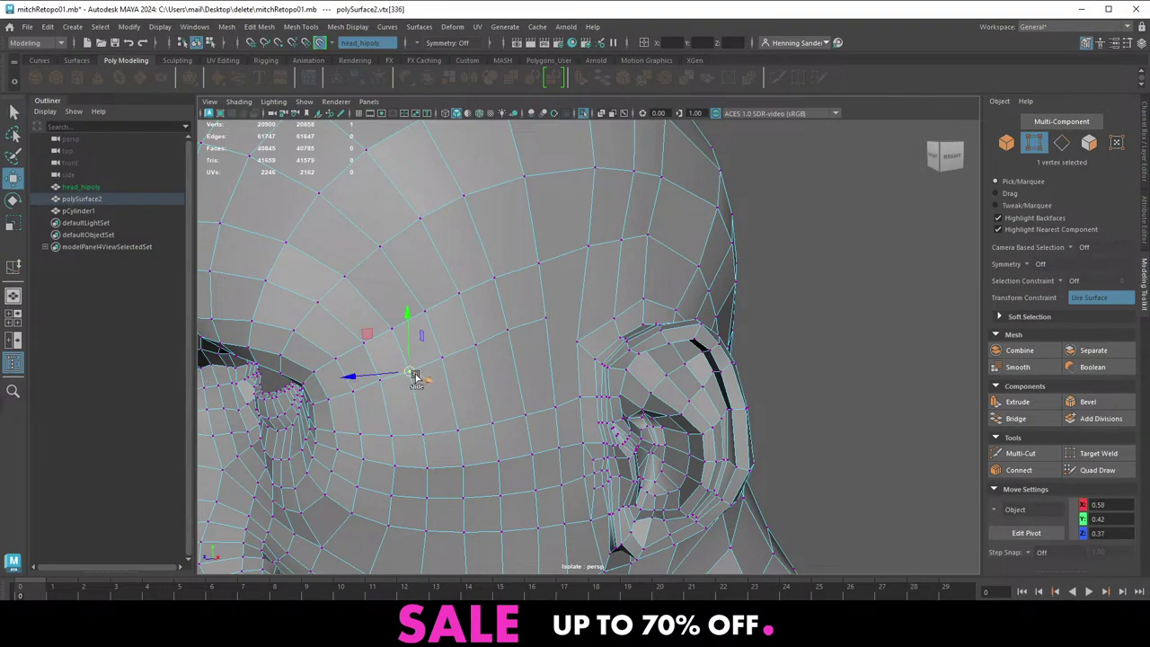
{"action": "middle_click_drag", "start_coordinate": [415, 372], "coordinate": [415, 369], "text": "ctrl+shift"}
{"action": "left_click", "coordinate": [478, 346]}
{"action": "left_click_drag", "start_coordinate": [571, 336], "coordinate": [523, 369], "text": "alt"}
{"action": "key", "text": "F8"}
{"action": "key", "text": "F8"}
{"action": "left_click", "coordinate": [494, 359]}
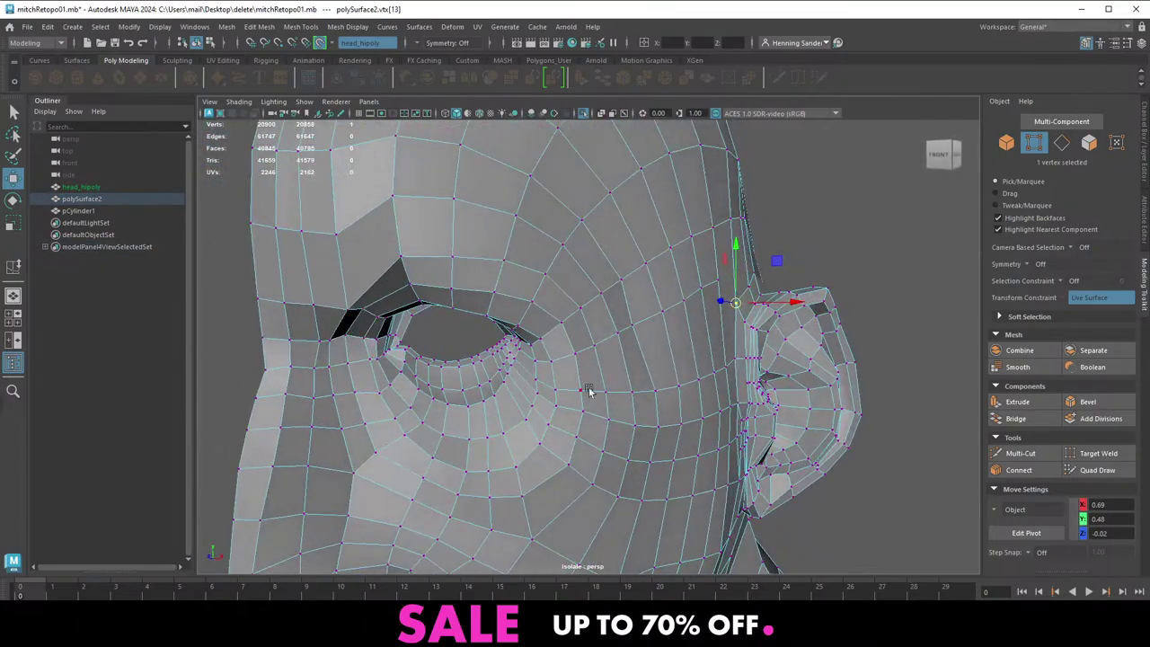
Delete the end segment of the next lower horizontal temple row, just in front of the ear
{"action": "left_click_drag", "start_coordinate": [610, 388], "coordinate": [582, 390], "text": "alt"}
{"action": "mouse_move", "coordinate": [583, 390]}
{"action": "right_mouse_down"}
{"action": "mouse_move", "coordinate": [581, 371]}
{"action": "mouse_move", "coordinate": [595, 376]}
{"action": "right_mouse_up"}
{"action": "left_click", "coordinate": [591, 371]}
{"action": "key", "text": "q"}
{"action": "double_click", "coordinate": [642, 363], "text": "shift"}
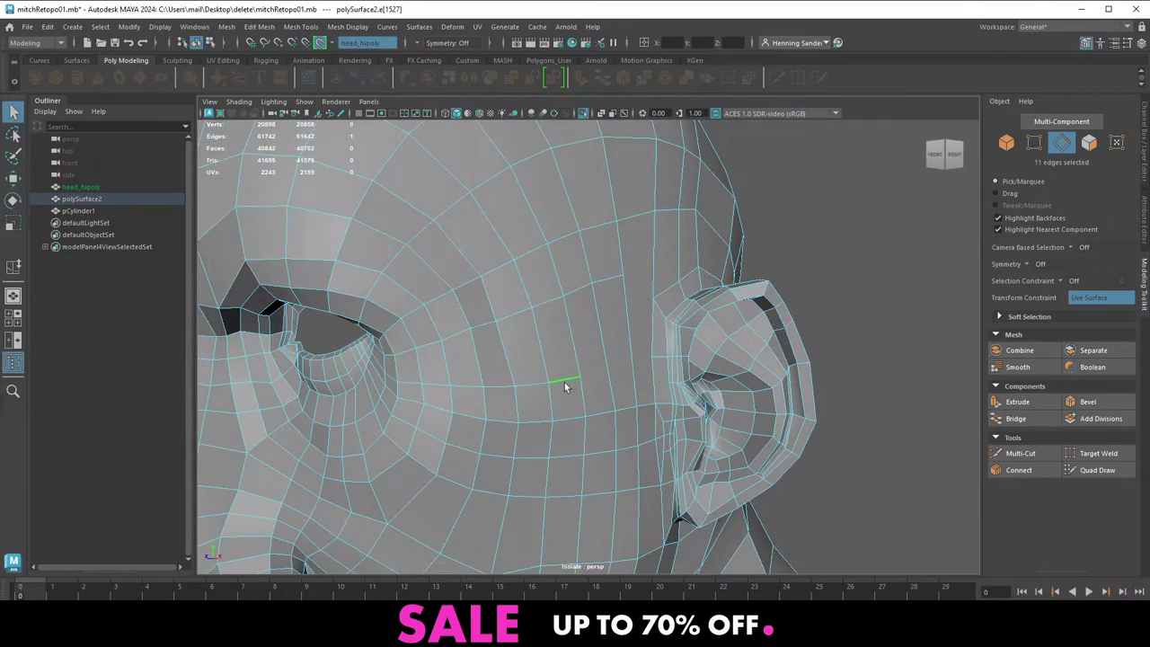
Slide the remaining edges of the lower temple row upward between the neighbouring rows
{"action": "right_click_drag", "start_coordinate": [486, 356], "coordinate": [474, 450], "text": "shift"}
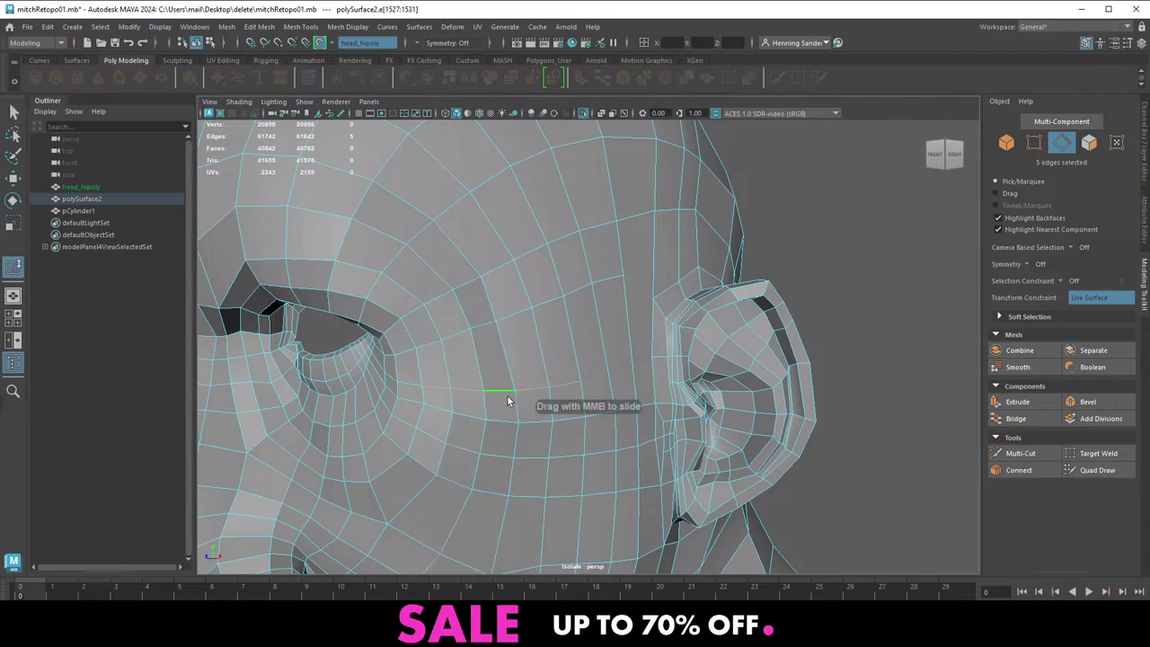
{"action": "key", "text": "q"}
{"action": "right_click_drag", "start_coordinate": [600, 346], "coordinate": [541, 348]}
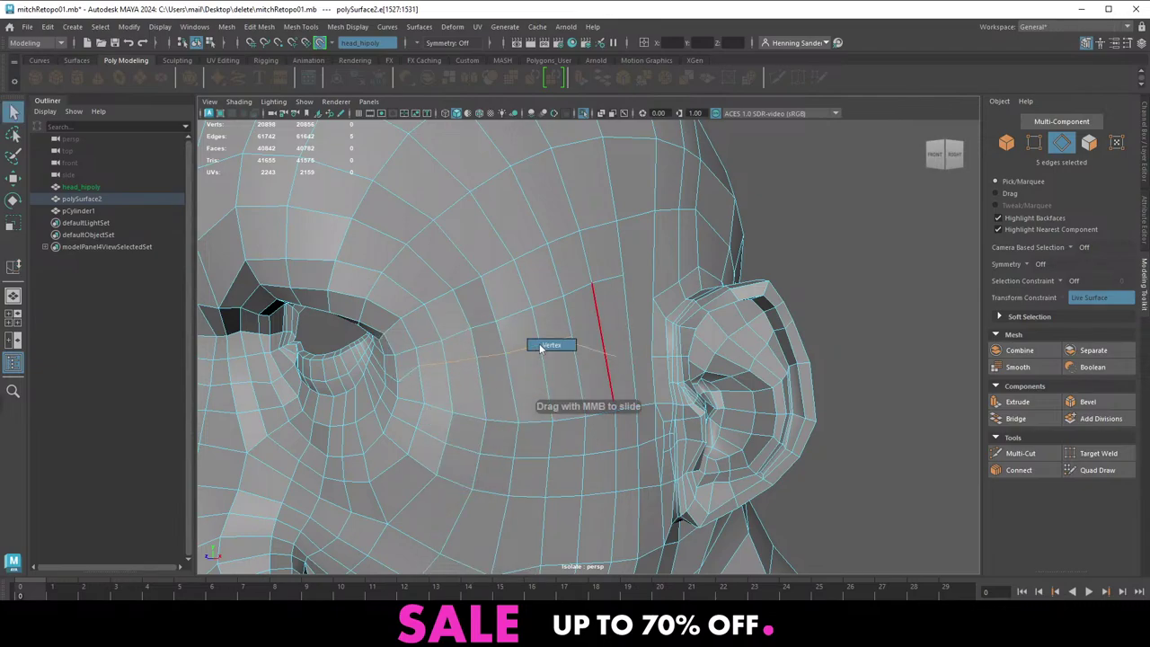
Cut new edges with Multi-Cut that extend the lower temple row to the upper front border of the ear
{"action": "left_click_drag", "start_coordinate": [568, 348], "coordinate": [544, 361], "text": "alt"}
{"action": "left_click", "coordinate": [513, 372]}
{"action": "left_click", "coordinate": [607, 330], "text": "shift"}
{"action": "right_click_drag", "start_coordinate": [607, 345], "coordinate": [547, 352], "text": "shift"}
{"action": "key", "text": "q"}
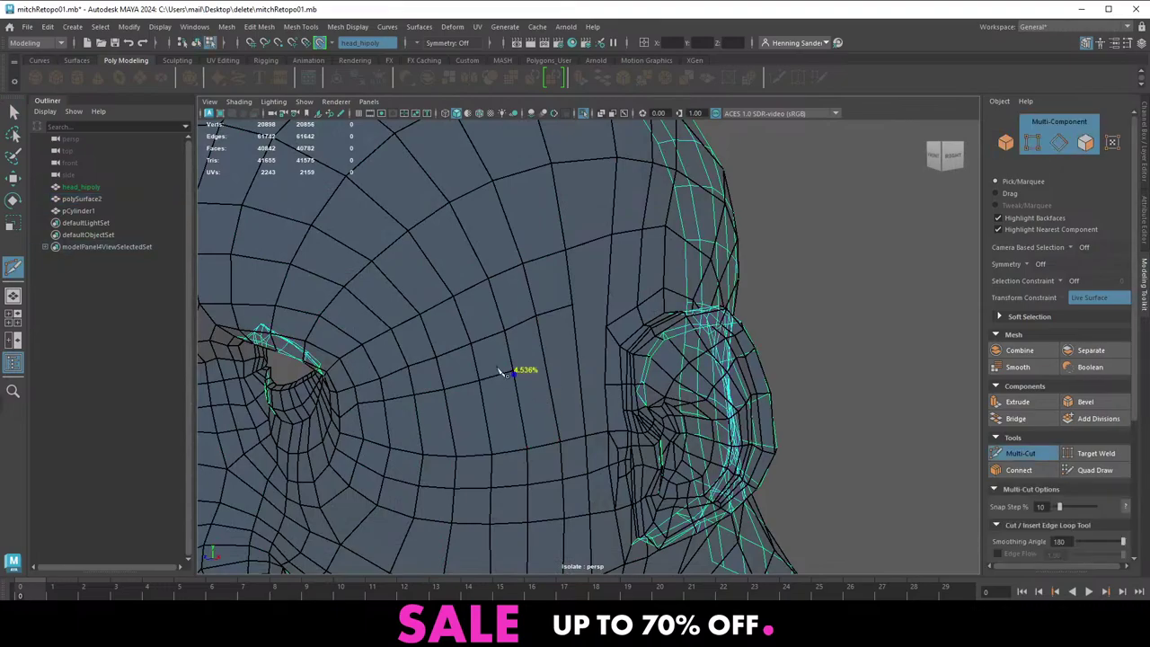
{"action": "left_click", "coordinate": [607, 330]}
{"action": "right_click", "coordinate": [619, 309]}
Cut edges that continue the upper temple row above the ear toward the back of the head
{"action": "left_click_drag", "start_coordinate": [579, 367], "coordinate": [490, 303], "text": "alt"}
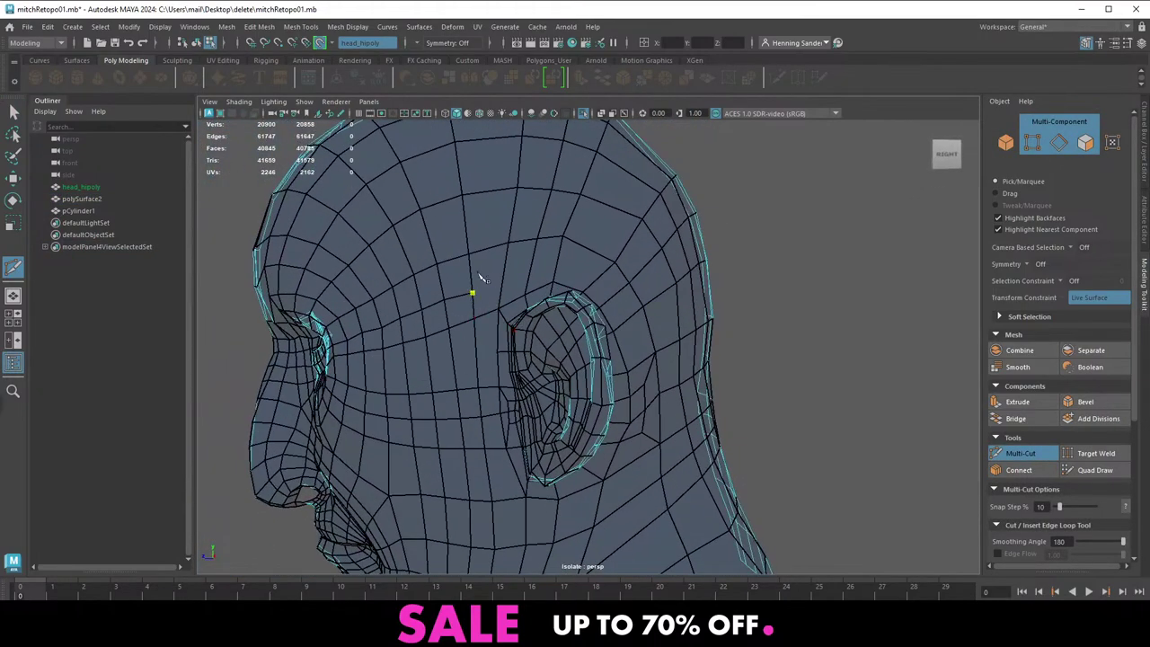
{"action": "left_click", "coordinate": [555, 268]}
{"action": "left_click_drag", "start_coordinate": [599, 274], "coordinate": [566, 290], "text": "alt"}
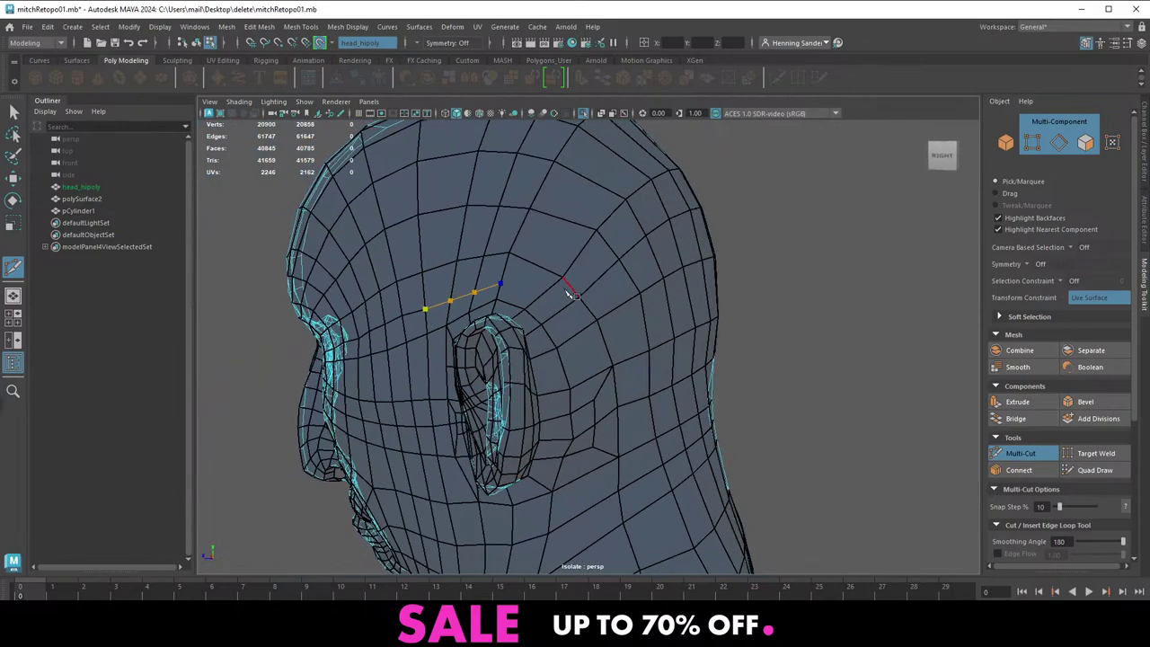
{"action": "right_click", "coordinate": [608, 375]}
Apply Edit Edge Flow to the newly cut row edges around the temple and above the ear
{"action": "left_click_drag", "start_coordinate": [608, 375], "coordinate": [634, 363], "text": "alt"}
{"action": "key", "text": "q"}
{"action": "left_click", "coordinate": [556, 344]}
{"action": "right_click_drag", "start_coordinate": [580, 352], "coordinate": [560, 455], "text": "shift"}
{"action": "left_click_drag", "start_coordinate": [490, 330], "coordinate": [531, 336], "text": "alt"}
{"action": "key", "text": "q"}
{"action": "left_click", "coordinate": [483, 324]}
{"action": "double_click", "coordinate": [424, 340], "text": "shift"}
{"action": "key", "text": "g"}
{"action": "mouse_move", "coordinate": [454, 345]}
{"action": "left_mouse_down", "text": "alt"}
{"action": "mouse_move", "coordinate": [488, 360]}
{"action": "mouse_move", "coordinate": [611, 347]}
{"action": "mouse_move", "coordinate": [540, 370]}
{"action": "left_mouse_up", "text": "alt"}
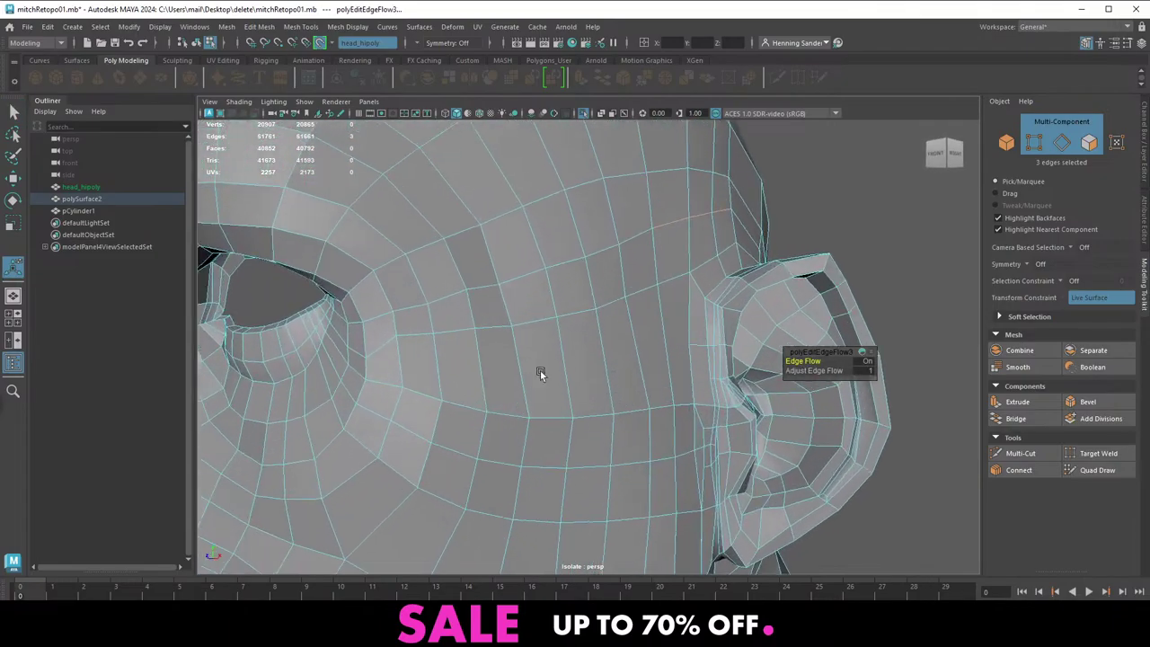
Apply Edit Edge Flow to individual edges of the temple row beside the outer eye corner
{"action": "left_click", "coordinate": [389, 348]}
{"action": "left_click", "coordinate": [360, 352]}
{"action": "key", "text": "g"}
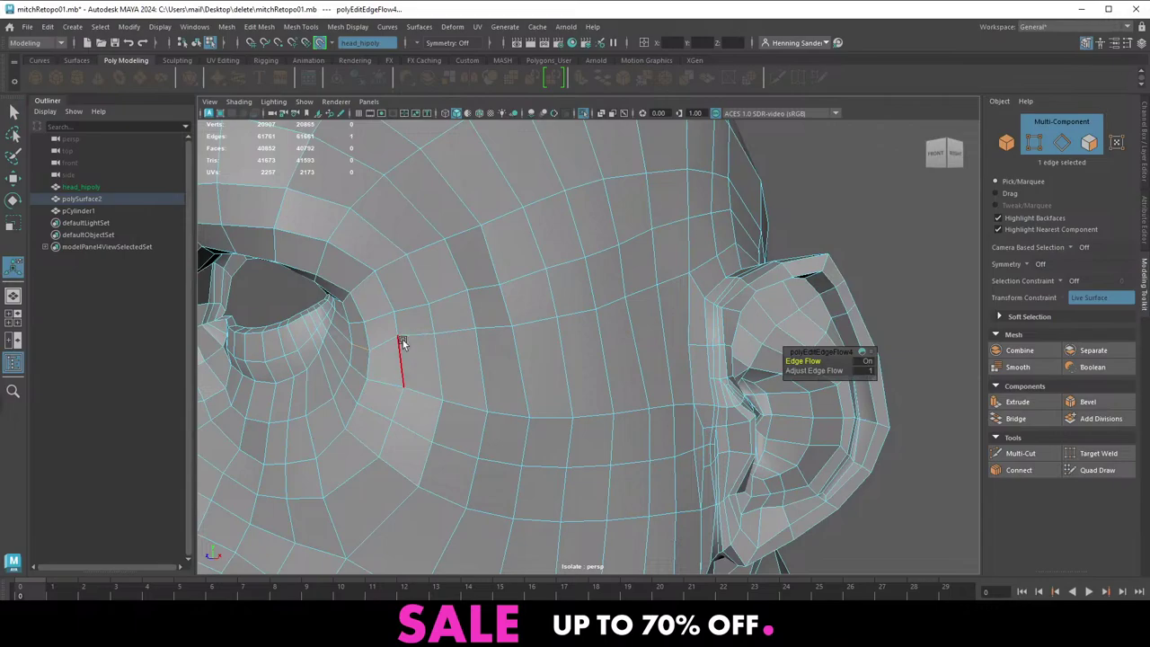
{"action": "left_click", "coordinate": [422, 336]}
{"action": "key", "text": "g"}
{"action": "left_click", "coordinate": [490, 333]}
Move the temple row vertices beside the outer eye corner to even out the row's curve
{"action": "key", "text": "F9"}
{"action": "left_click", "coordinate": [443, 354]}
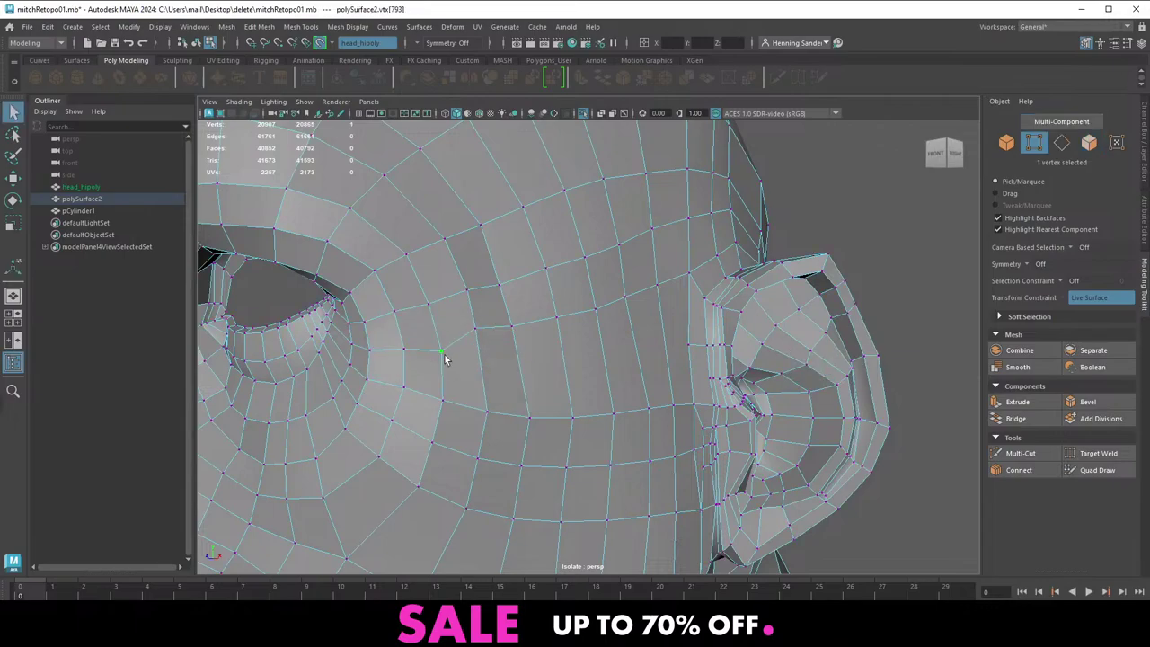
{"action": "key", "text": "w"}
{"action": "left_click_drag", "start_coordinate": [443, 344], "coordinate": [473, 335]}
{"action": "left_click", "coordinate": [477, 329]}
{"action": "left_click_drag", "start_coordinate": [554, 352], "coordinate": [515, 368], "text": "alt"}
{"action": "middle_click_drag", "start_coordinate": [533, 361], "coordinate": [603, 320], "text": "alt"}
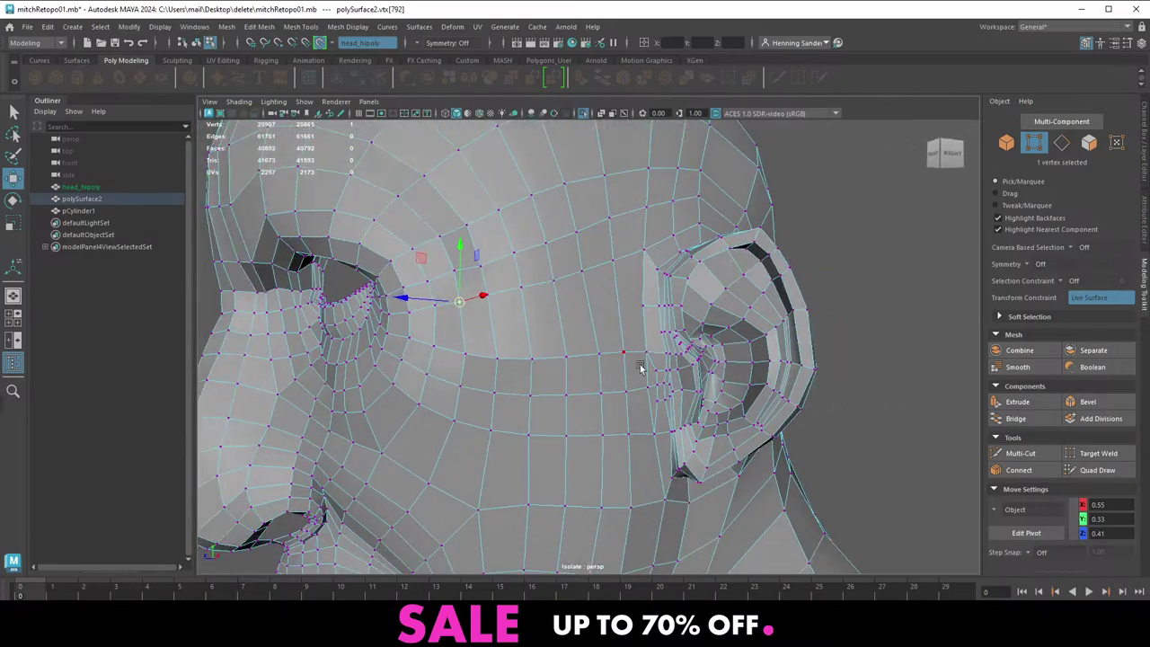
Delete the next lower horizontal edge row between the outer eye loops and the front of the ear
{"action": "left_click_drag", "start_coordinate": [651, 376], "coordinate": [611, 339], "text": "alt"}
{"action": "right_click_drag", "start_coordinate": [610, 338], "coordinate": [530, 359], "text": "alt"}
{"action": "left_click_drag", "start_coordinate": [610, 359], "coordinate": [593, 368], "text": "alt"}
{"action": "right_click_drag", "start_coordinate": [496, 386], "coordinate": [496, 361]}
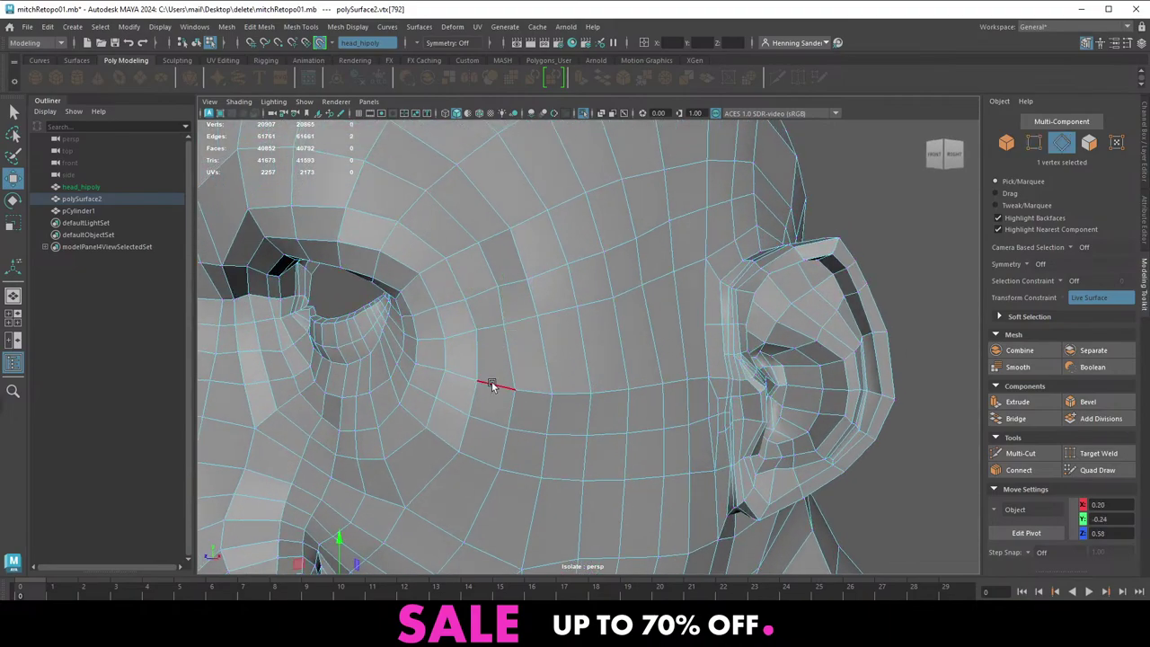
{"action": "left_click", "coordinate": [491, 383]}
{"action": "left_click_drag", "start_coordinate": [623, 380], "coordinate": [608, 379], "text": "alt"}
{"action": "double_click", "coordinate": [677, 378], "text": "shift"}
{"action": "key", "text": "ctrl+Delete"}
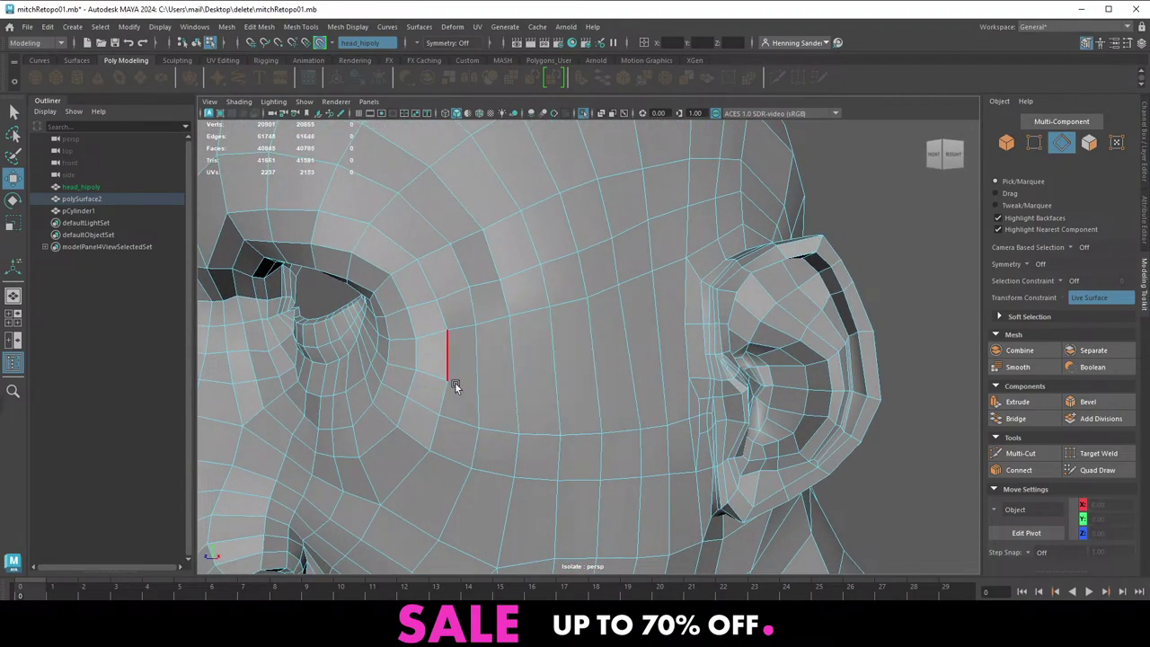
Cut a replacement row from the outer eye loop to the ear's front border and smooth its edge flow
{"action": "key", "text": "F8"}
{"action": "right_click_drag", "start_coordinate": [414, 369], "coordinate": [414, 369], "text": "shift"}
{"action": "left_click", "coordinate": [447, 381]}
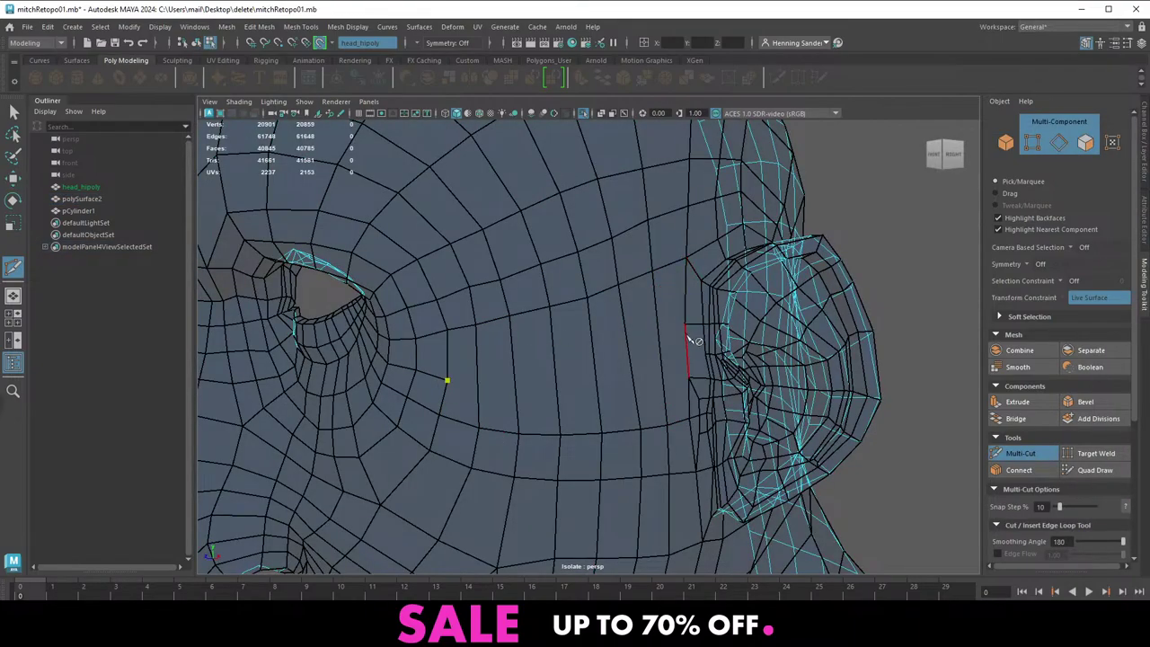
{"action": "left_click", "coordinate": [686, 325]}
{"action": "right_click", "coordinate": [669, 321]}
{"action": "key", "text": "q"}
{"action": "right_click_drag", "start_coordinate": [540, 366], "coordinate": [498, 469]}
{"action": "left_click", "coordinate": [497, 364]}
{"action": "key", "text": "F10"}
{"action": "left_click", "coordinate": [491, 367]}
Move the replacement row's vertices across the temple to space them between the rows above and below
{"action": "left_click_drag", "start_coordinate": [643, 366], "coordinate": [459, 335], "text": "alt"}
{"action": "key", "text": "F9"}
{"action": "left_click", "coordinate": [612, 348]}
{"action": "key", "text": "w"}
{"action": "left_click", "coordinate": [582, 364]}
{"action": "left_click", "coordinate": [541, 372]}
{"action": "left_click", "coordinate": [499, 375]}
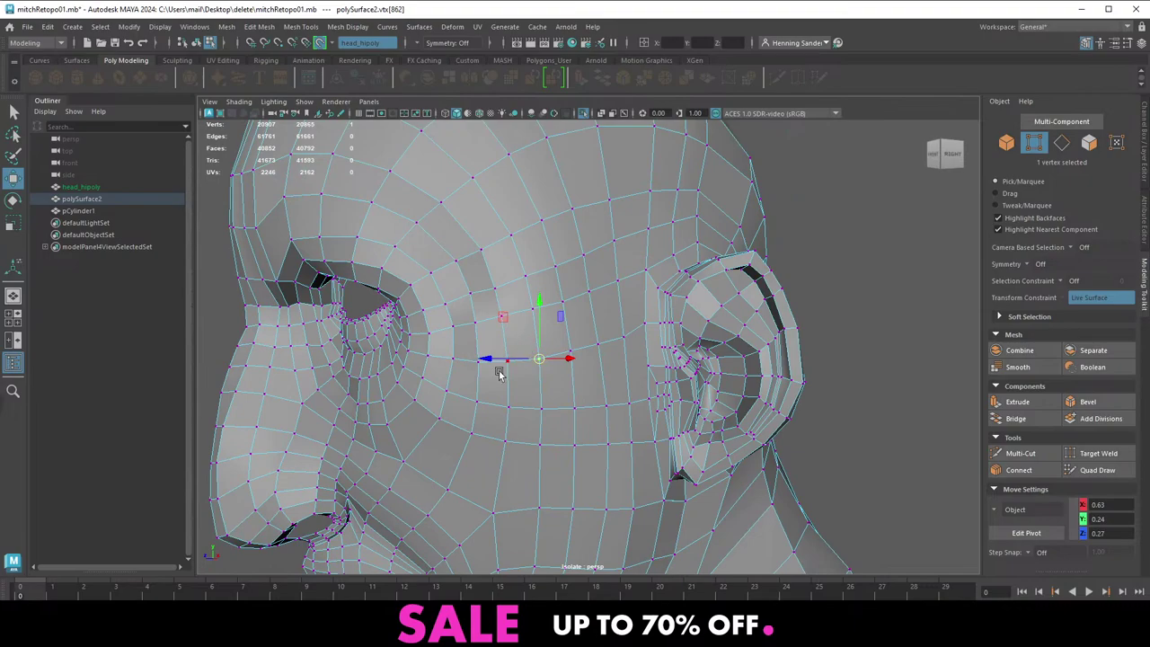
Fine-tune the replacement row's vertices toward the eye and just in front of the ear
{"action": "left_click_drag", "start_coordinate": [597, 406], "coordinate": [505, 370], "text": "alt"}
{"action": "right_click_drag", "start_coordinate": [505, 369], "coordinate": [528, 364], "text": "alt"}
{"action": "left_click_drag", "start_coordinate": [528, 365], "coordinate": [550, 327], "text": "alt"}
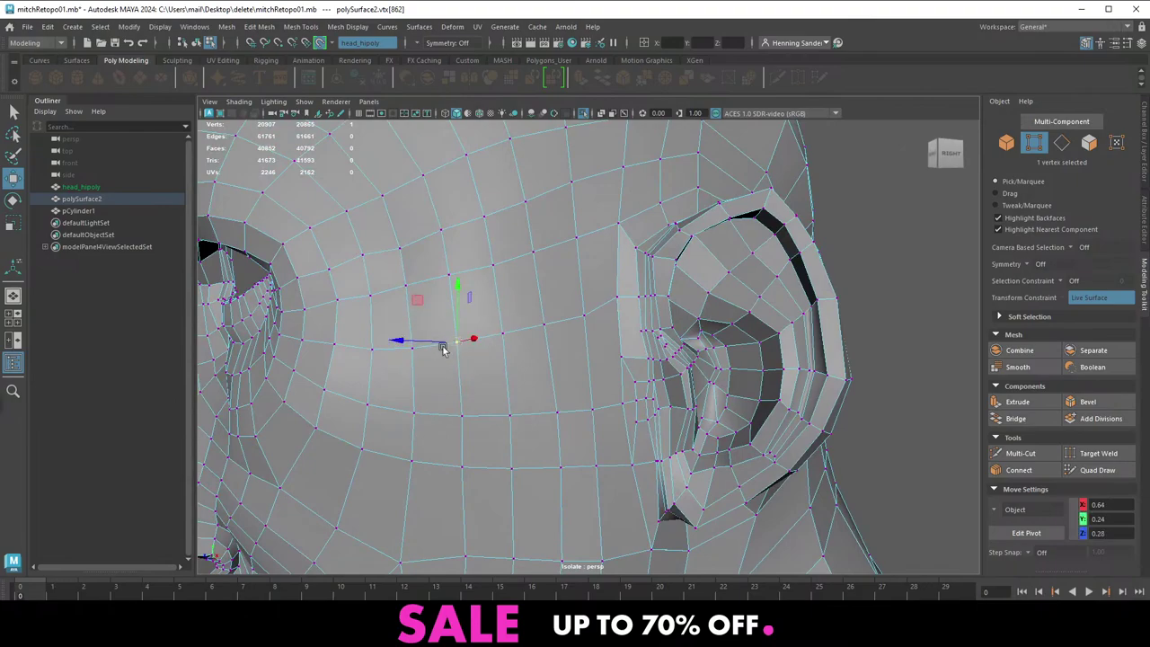
{"action": "left_click", "coordinate": [412, 346]}
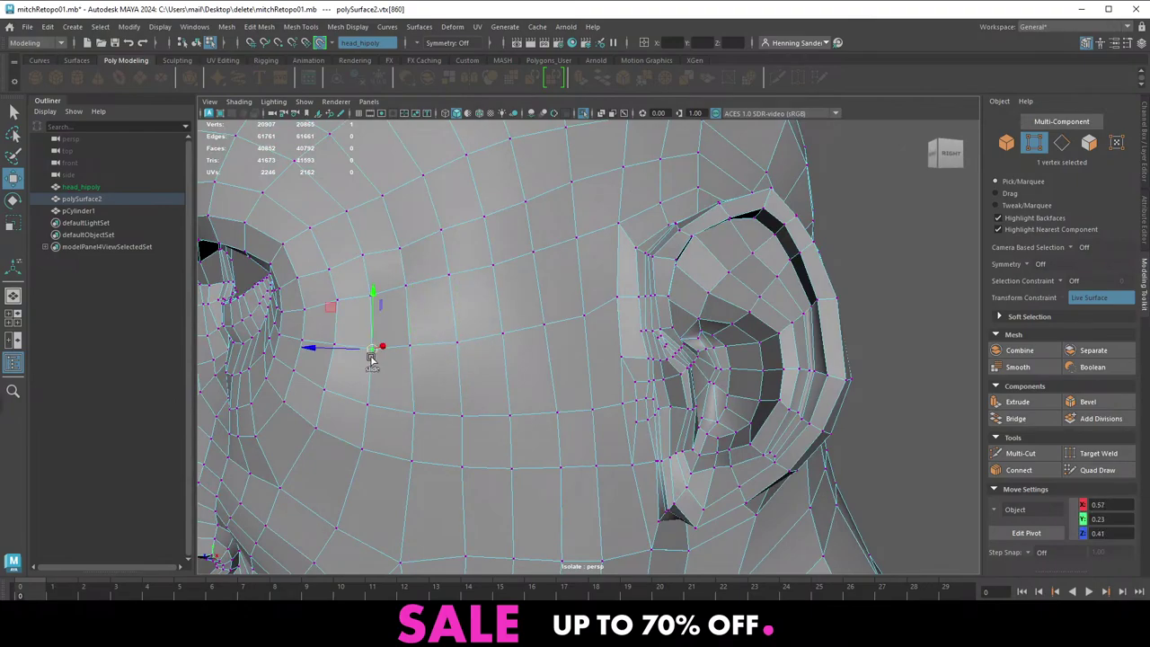
{"action": "left_click", "coordinate": [371, 345]}
{"action": "left_click_drag", "start_coordinate": [582, 359], "coordinate": [527, 329], "text": "alt"}
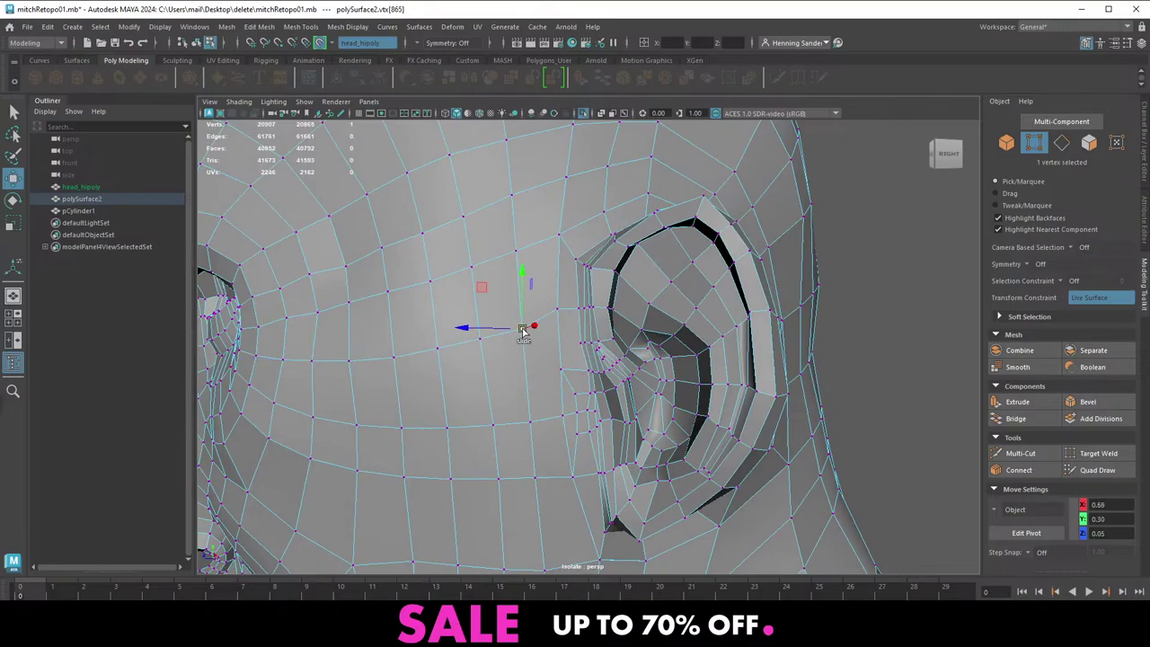
{"action": "right_click_drag", "start_coordinate": [543, 328], "coordinate": [526, 375], "text": "alt"}
{"action": "left_click_drag", "start_coordinate": [526, 375], "coordinate": [566, 381], "text": "alt"}
{"action": "right_click_drag", "start_coordinate": [566, 381], "coordinate": [601, 401], "text": "alt"}
Delete the surplus short chain of edges directly in front of the ear canal
{"action": "key", "text": "F8"}
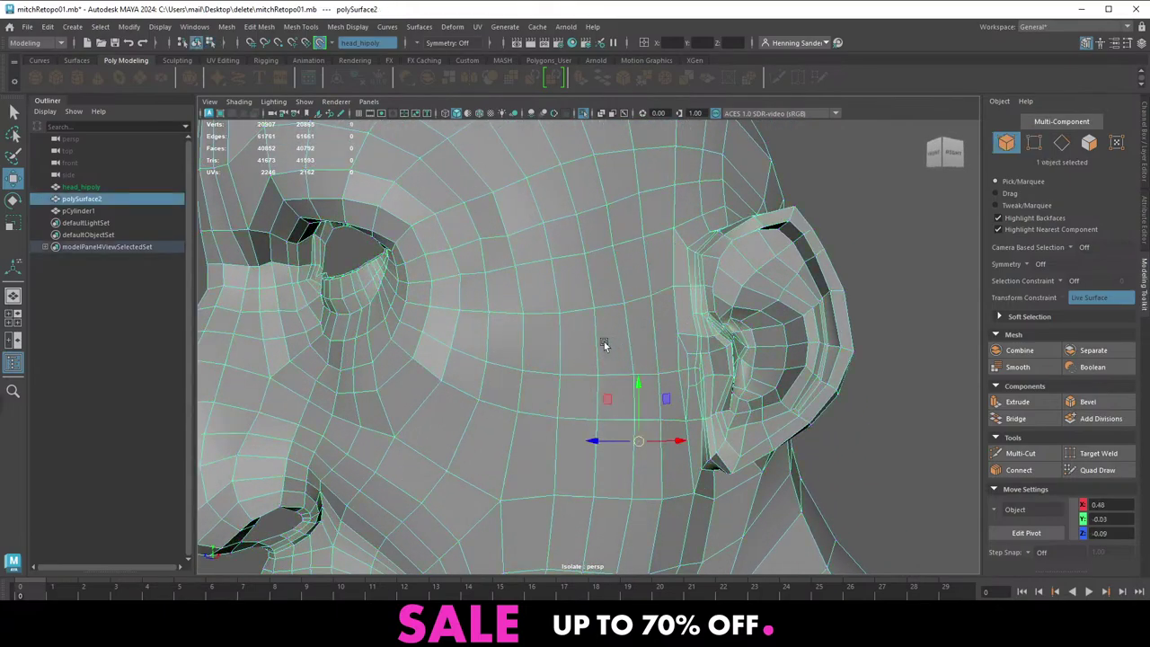
{"action": "left_click_drag", "start_coordinate": [504, 359], "coordinate": [616, 341], "text": "alt"}
{"action": "right_click_drag", "start_coordinate": [616, 341], "coordinate": [612, 411], "text": "alt"}
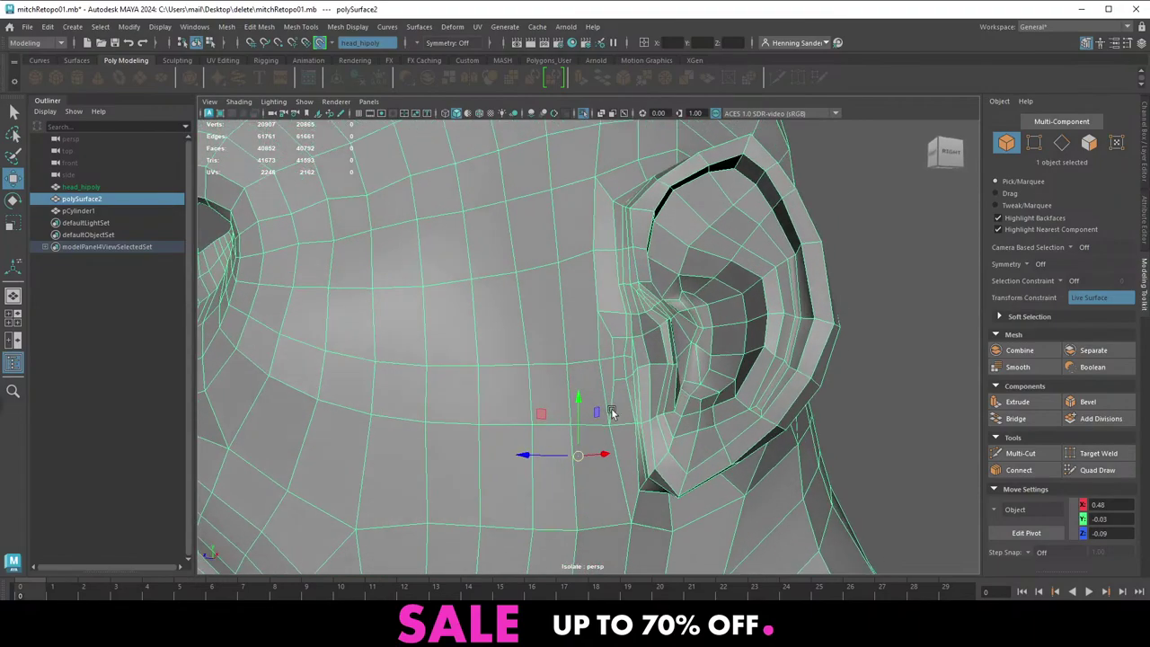
{"action": "left_click_drag", "start_coordinate": [612, 411], "coordinate": [623, 378], "text": "alt"}
{"action": "right_click_drag", "start_coordinate": [624, 378], "coordinate": [647, 388], "text": "alt"}
{"action": "key", "text": "F10"}
{"action": "left_click", "coordinate": [621, 324]}
{"action": "key", "text": "q"}
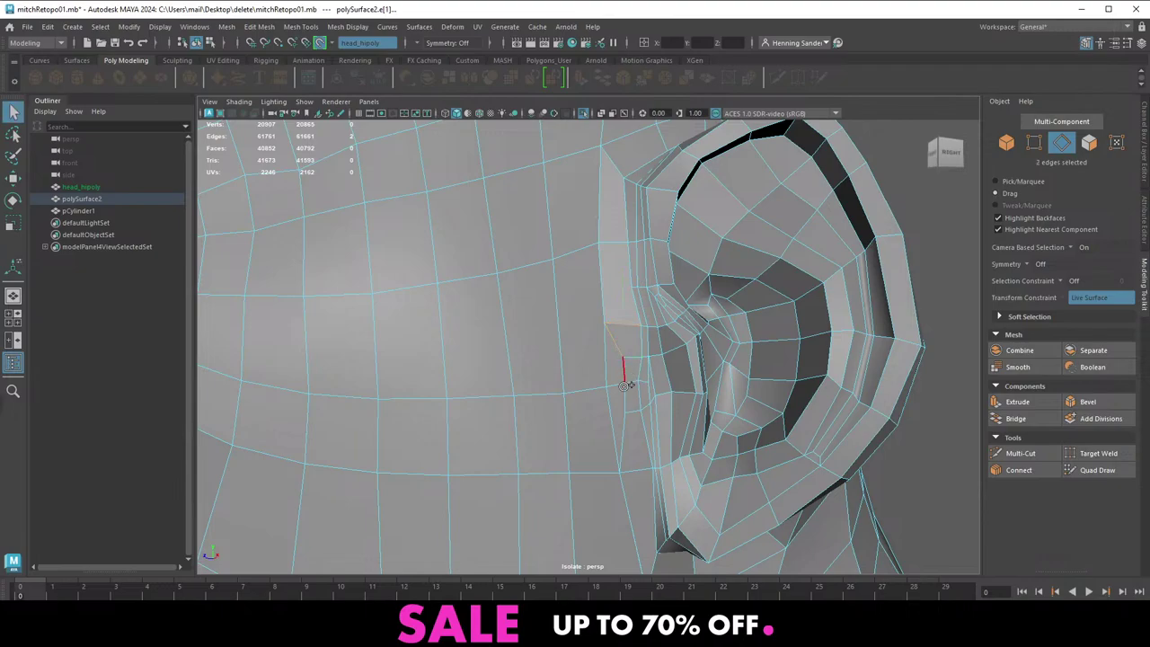
{"action": "key", "text": "ctrl+Delete"}
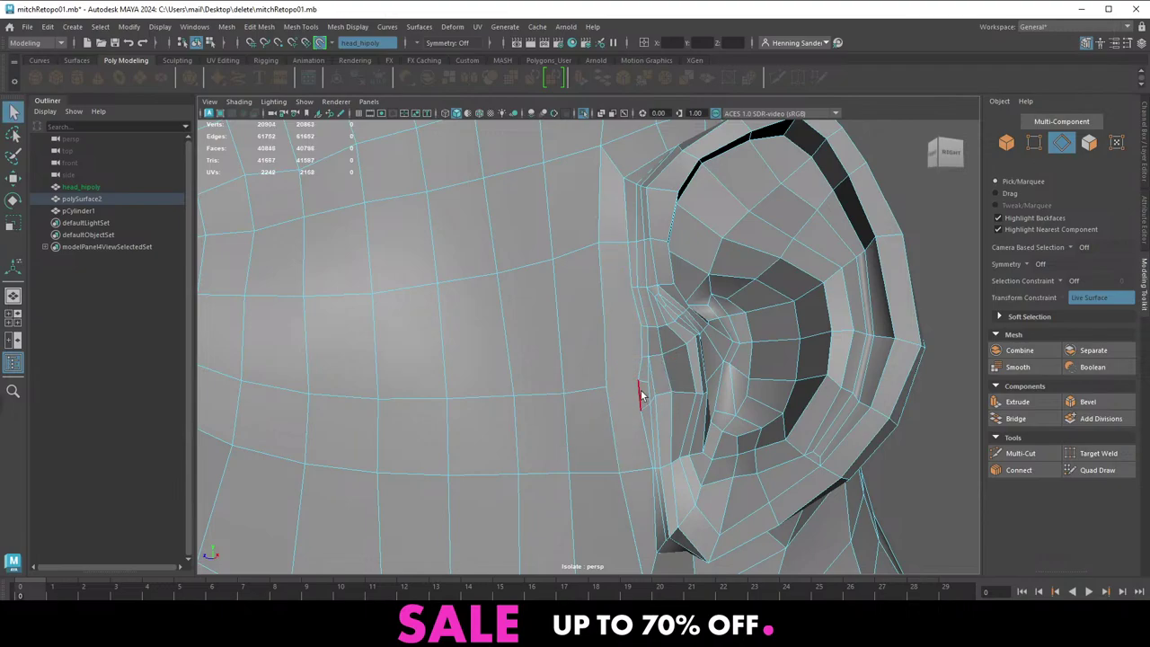
Examine the edge flow between the eye, cheek and ear from several angles
{"action": "left_click_drag", "start_coordinate": [641, 395], "coordinate": [636, 387], "text": "alt"}
{"action": "right_click_drag", "start_coordinate": [612, 357], "coordinate": [594, 384], "text": "alt"}
{"action": "left_click_drag", "start_coordinate": [593, 385], "coordinate": [634, 353], "text": "alt"}
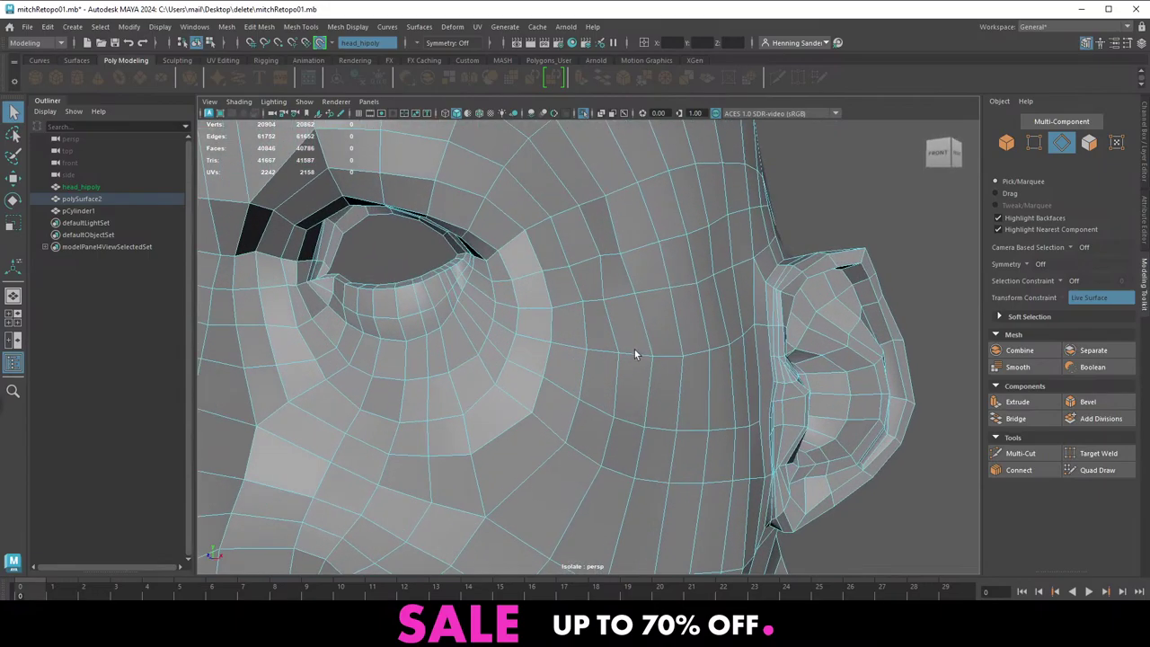
{"action": "key", "text": "F9"}
{"action": "right_click_drag", "start_coordinate": [695, 352], "coordinate": [567, 354], "text": "alt"}
{"action": "left_click_drag", "start_coordinate": [706, 362], "coordinate": [622, 372], "text": "alt"}
{"action": "middle_click_drag", "start_coordinate": [567, 382], "coordinate": [670, 359], "text": "alt"}
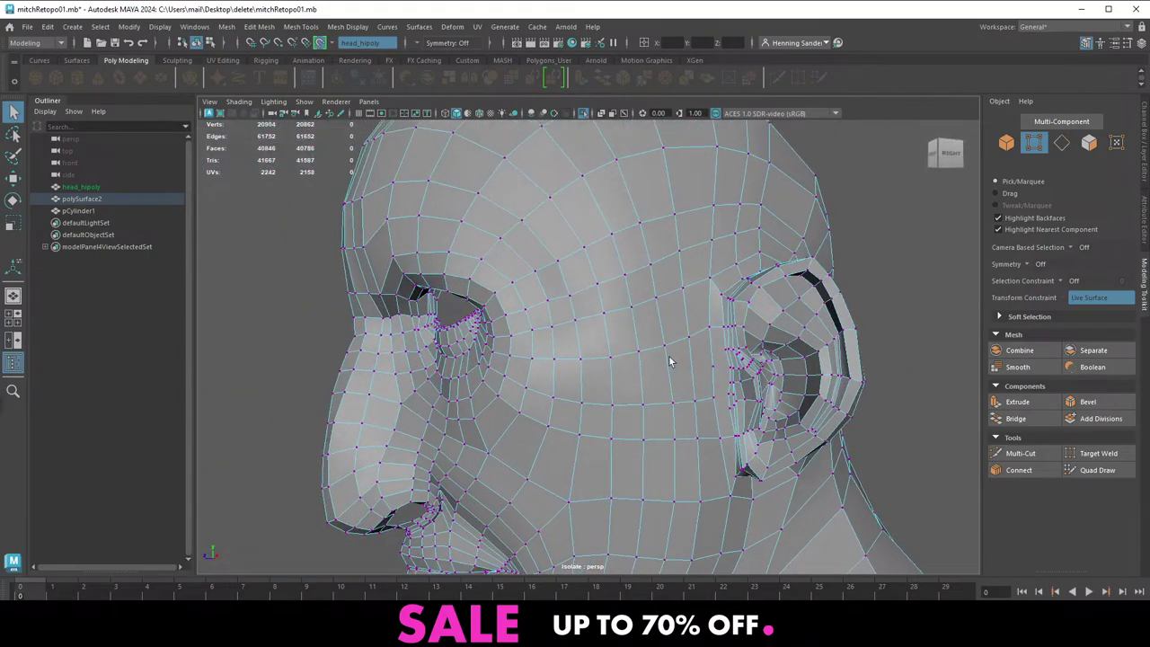
{"action": "right_click_drag", "start_coordinate": [512, 311], "coordinate": [531, 359], "text": "alt"}
{"action": "left_click_drag", "start_coordinate": [531, 359], "coordinate": [574, 364], "text": "alt"}
{"action": "left_click_drag", "start_coordinate": [551, 353], "coordinate": [606, 385], "text": "alt"}
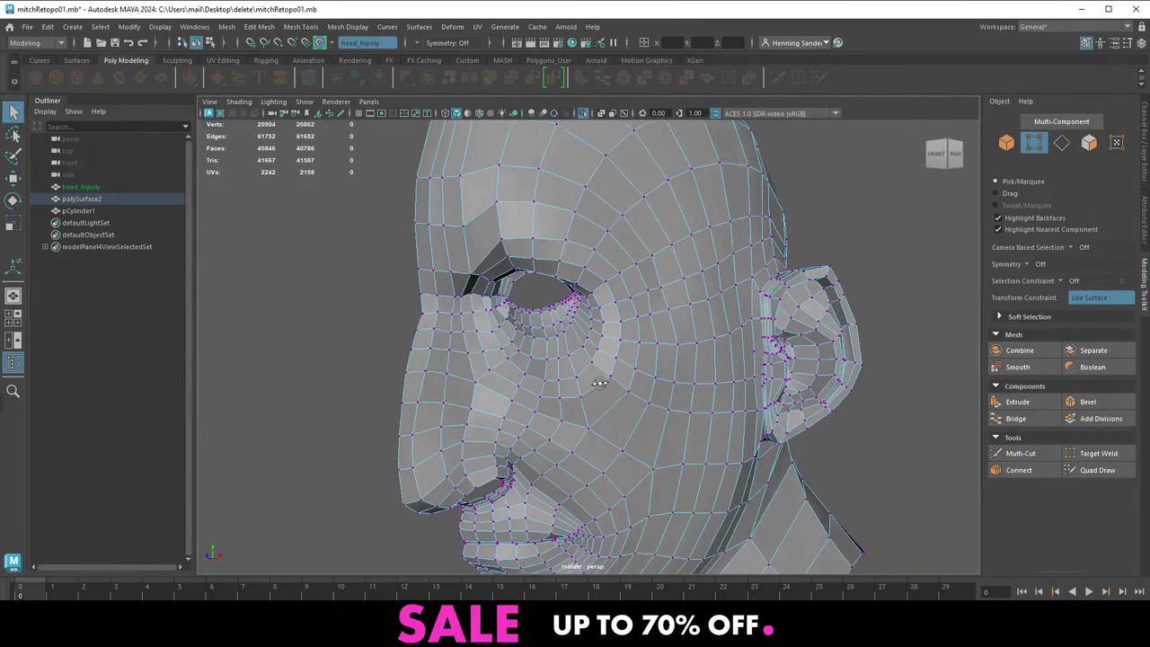
{"action": "right_click_drag", "start_coordinate": [605, 384], "coordinate": [636, 403], "text": "alt"}
{"action": "middle_click_drag", "start_coordinate": [639, 372], "coordinate": [593, 363], "text": "alt"}
{"action": "right_click_drag", "start_coordinate": [594, 363], "coordinate": [591, 337], "text": "alt"}
{"action": "left_click_drag", "start_coordinate": [590, 337], "coordinate": [643, 407], "text": "alt"}
{"action": "scroll", "coordinate": [644, 408], "scroll_direction": "down", "scroll_amount": 1}
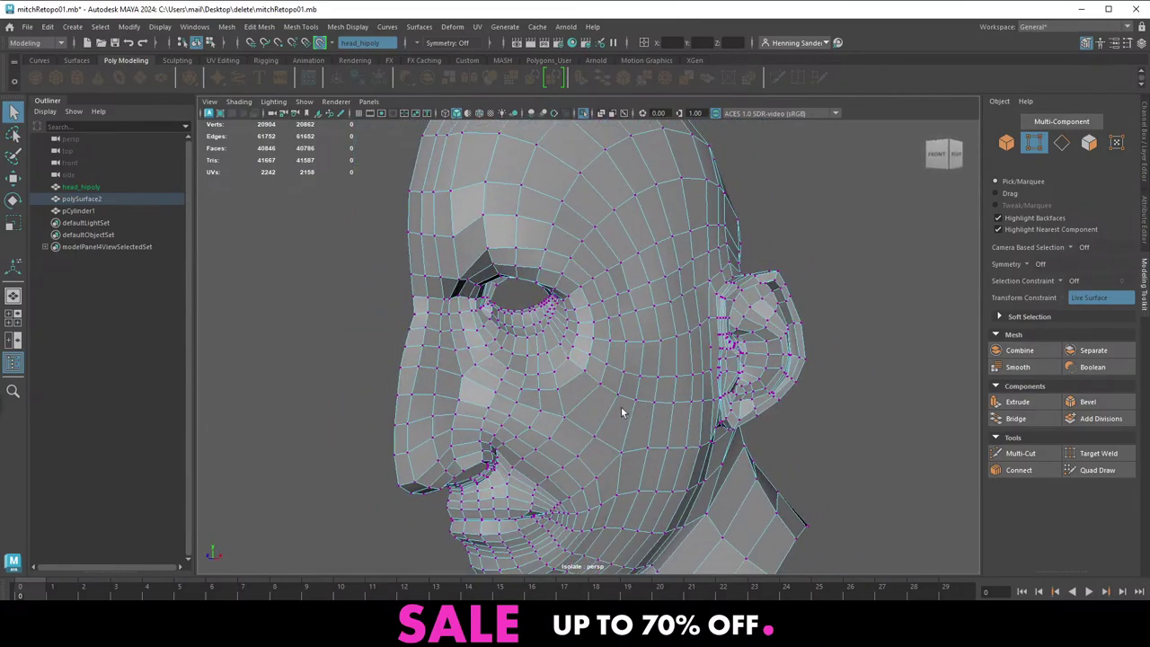
Apply Edit Edge Flow to the edge loops running from the outer eye area across the temple
{"action": "scroll", "coordinate": [620, 411], "scroll_direction": "up", "scroll_amount": 3}
{"action": "right_click_drag", "start_coordinate": [617, 408], "coordinate": [617, 476]}
{"action": "key", "text": "w"}
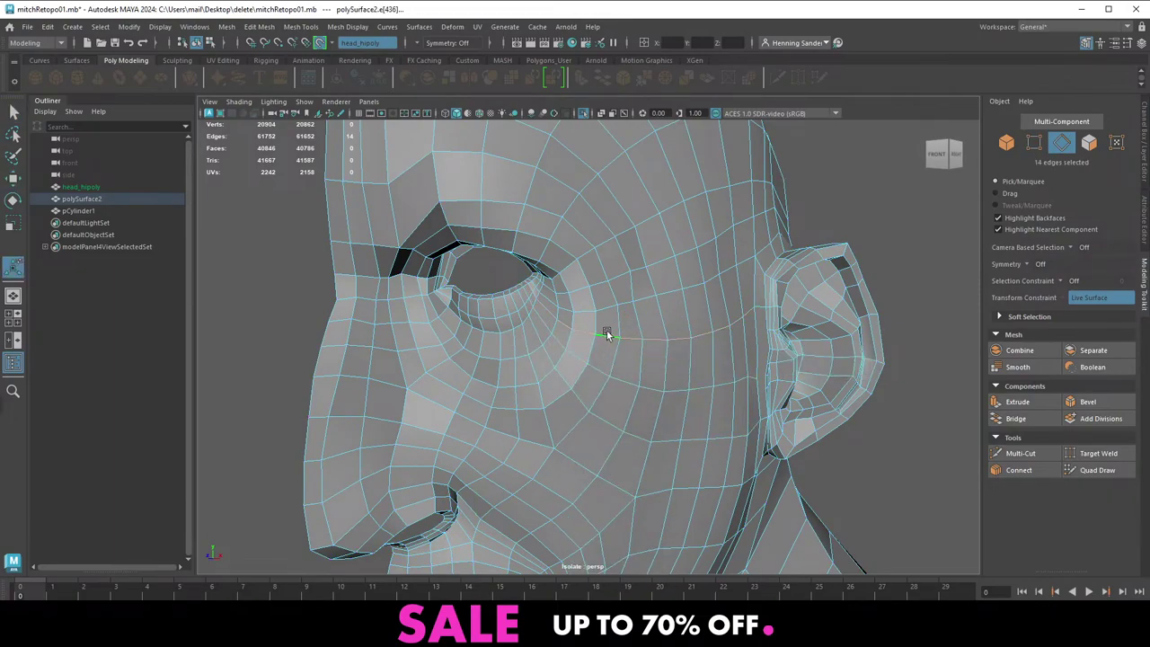
{"action": "key", "text": "g"}
{"action": "double_click", "coordinate": [591, 269]}
{"action": "key", "text": "g"}
{"action": "double_click", "coordinate": [583, 259]}
{"action": "key", "text": "g"}
{"action": "middle_click_drag", "start_coordinate": [519, 246], "coordinate": [563, 318], "text": "alt"}
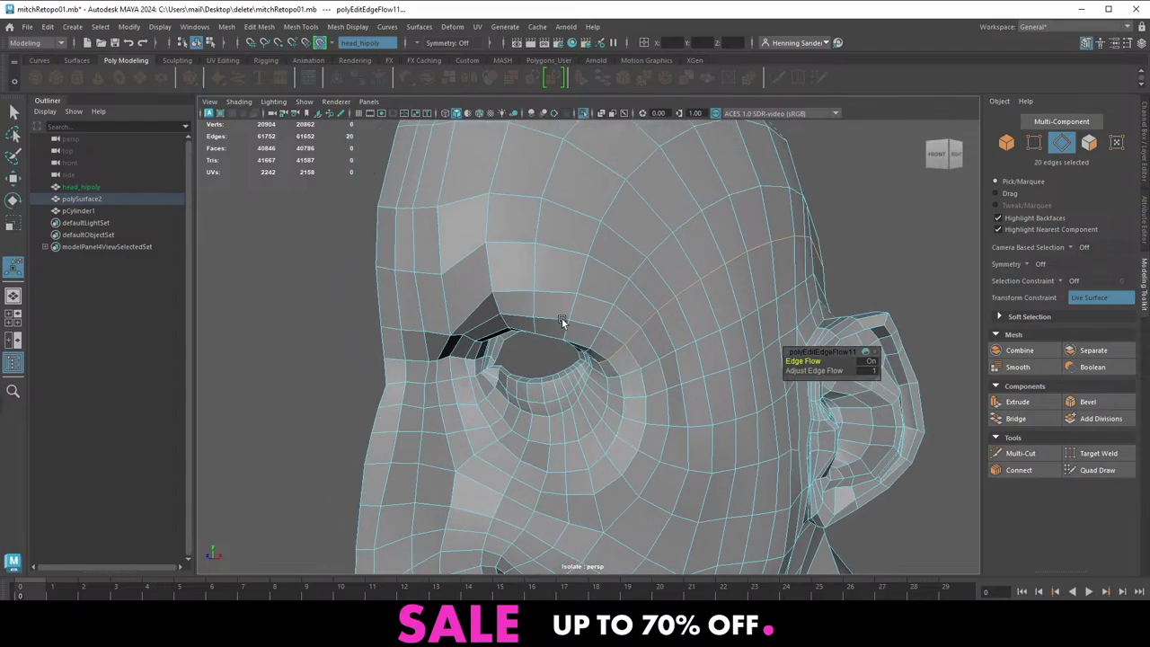
Examine the brow and the overall topology of the whole head in object mode
{"action": "left_click_drag", "start_coordinate": [562, 319], "coordinate": [555, 269], "text": "alt"}
{"action": "left_click_drag", "start_coordinate": [472, 255], "coordinate": [535, 286], "text": "alt"}
{"action": "right_click_drag", "start_coordinate": [535, 286], "coordinate": [407, 231], "text": "alt"}
{"action": "left_click_drag", "start_coordinate": [408, 231], "coordinate": [503, 319], "text": "alt"}
{"action": "right_click_drag", "start_coordinate": [503, 319], "coordinate": [494, 340], "text": "alt"}
{"action": "middle_click_drag", "start_coordinate": [494, 340], "coordinate": [456, 301], "text": "alt"}
{"action": "right_click_drag", "start_coordinate": [517, 373], "coordinate": [545, 360]}
{"action": "left_click_drag", "start_coordinate": [545, 360], "coordinate": [568, 353], "text": "alt"}
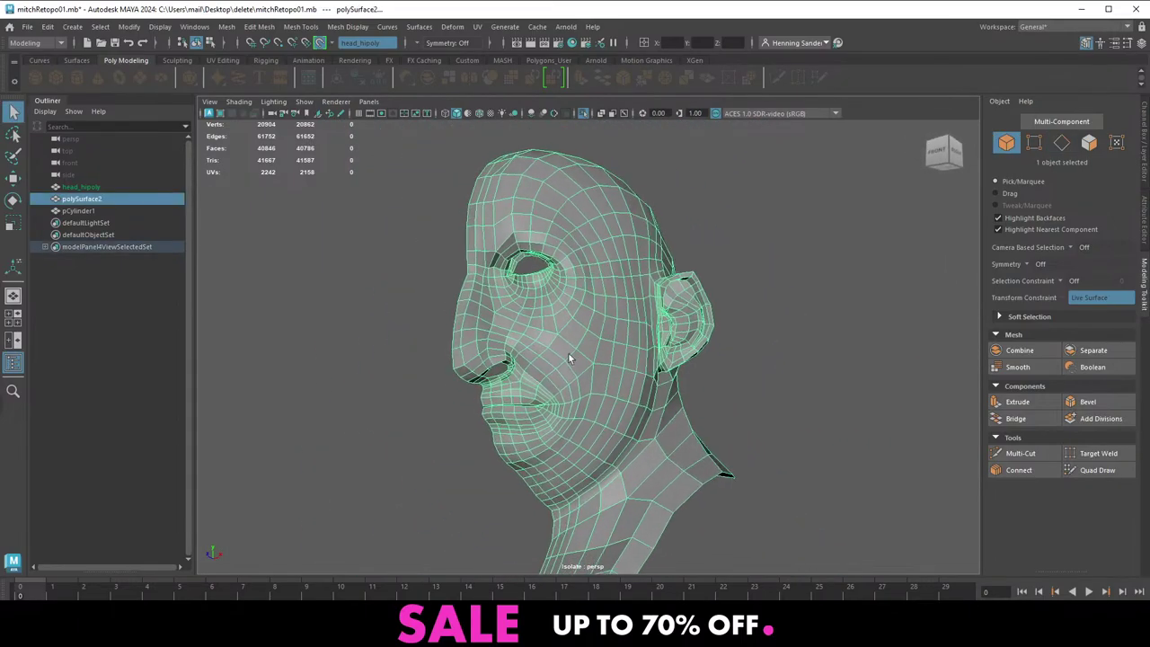
Select the border edges of the mouth opening along the upper and lower lips
{"action": "right_click_drag", "start_coordinate": [568, 352], "coordinate": [564, 392], "text": "alt"}
{"action": "middle_click_drag", "start_coordinate": [564, 392], "coordinate": [615, 320], "text": "alt"}
{"action": "right_click_drag", "start_coordinate": [615, 320], "coordinate": [593, 354], "text": "alt"}
{"action": "left_click_drag", "start_coordinate": [593, 354], "coordinate": [572, 371], "text": "alt"}
{"action": "right_click_drag", "start_coordinate": [572, 372], "coordinate": [584, 388], "text": "alt"}
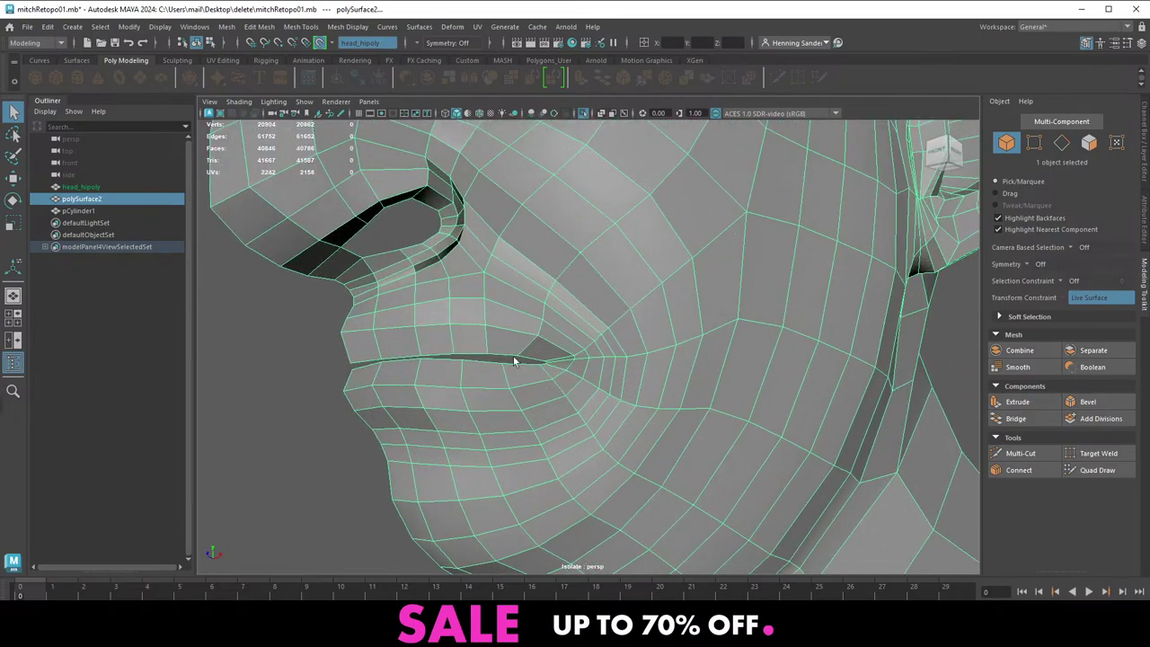
{"action": "right_click_drag", "start_coordinate": [513, 361], "coordinate": [512, 336]}
{"action": "double_click", "coordinate": [500, 356]}
{"action": "double_click", "coordinate": [364, 371], "text": "shift"}
{"action": "left_click_drag", "start_coordinate": [364, 371], "coordinate": [682, 415], "text": "alt"}
{"action": "middle_click_drag", "start_coordinate": [683, 415], "coordinate": [616, 401], "text": "alt"}
{"action": "left_click_drag", "start_coordinate": [616, 401], "coordinate": [678, 428], "text": "alt"}
{"action": "middle_click_drag", "start_coordinate": [677, 429], "coordinate": [581, 402], "text": "alt"}
{"action": "right_click_drag", "start_coordinate": [581, 402], "coordinate": [604, 402], "text": "alt"}
Extrude the lip border edges into the mouth with the live surface turned off, and scale the inner border vertically
{"action": "key", "text": "ctrl+e"}
{"action": "left_click_drag", "start_coordinate": [604, 402], "coordinate": [555, 379], "text": "alt"}
{"action": "key", "text": "ctrl+z"}
{"action": "left_click", "coordinate": [321, 45]}
{"action": "key", "text": "r"}
{"action": "key", "text": "w"}
{"action": "left_click_drag", "start_coordinate": [584, 339], "coordinate": [562, 398], "text": "alt"}
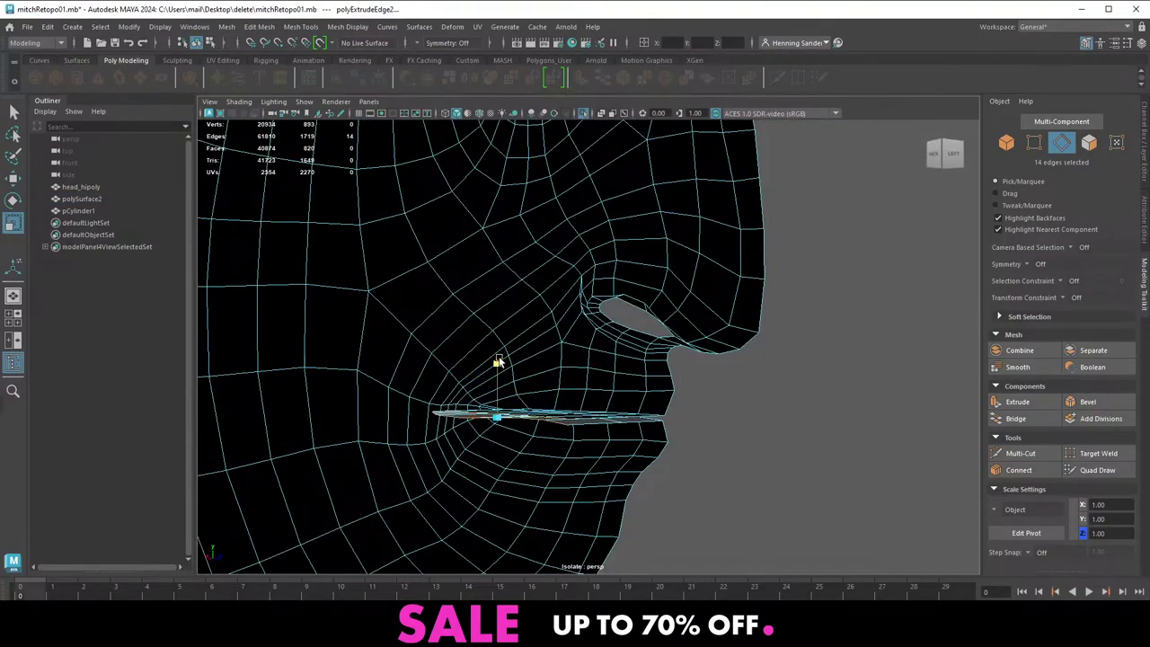
{"action": "left_click_drag", "start_coordinate": [499, 361], "coordinate": [498, 205]}
{"action": "key", "text": "q"}
Raise the upper edges of the mouth's inner border and the adjoining vertex near the mouth corner
{"action": "left_click_drag", "start_coordinate": [541, 379], "coordinate": [578, 399], "text": "alt"}
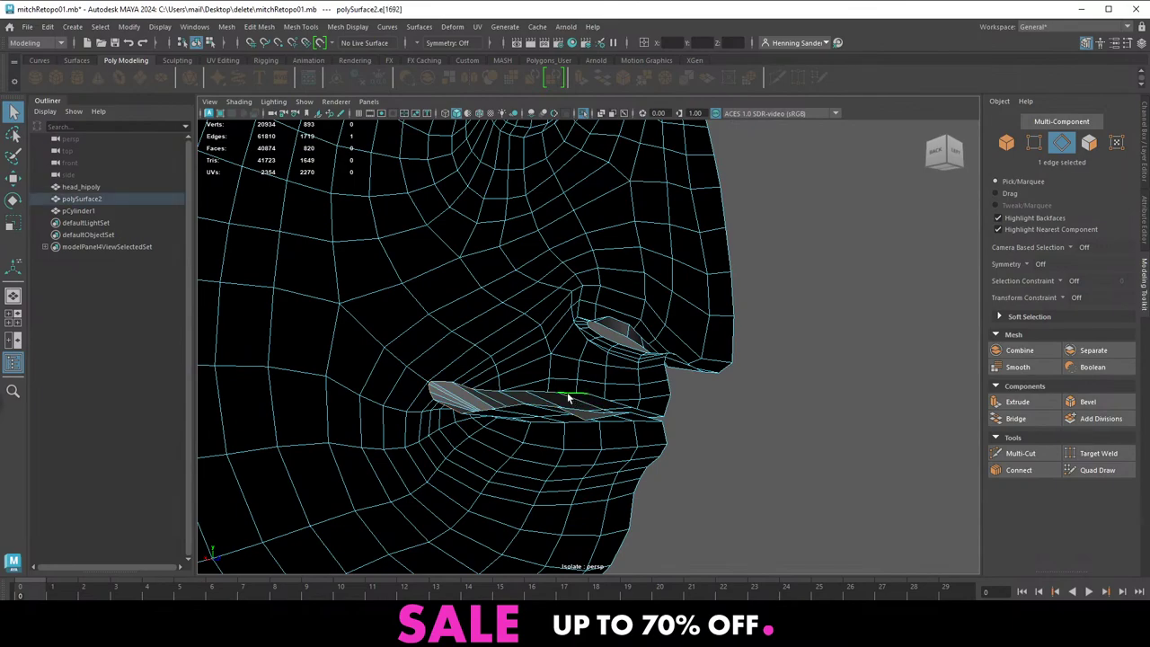
{"action": "key", "text": "w"}
{"action": "left_click_drag", "start_coordinate": [530, 361], "coordinate": [530, 312]}
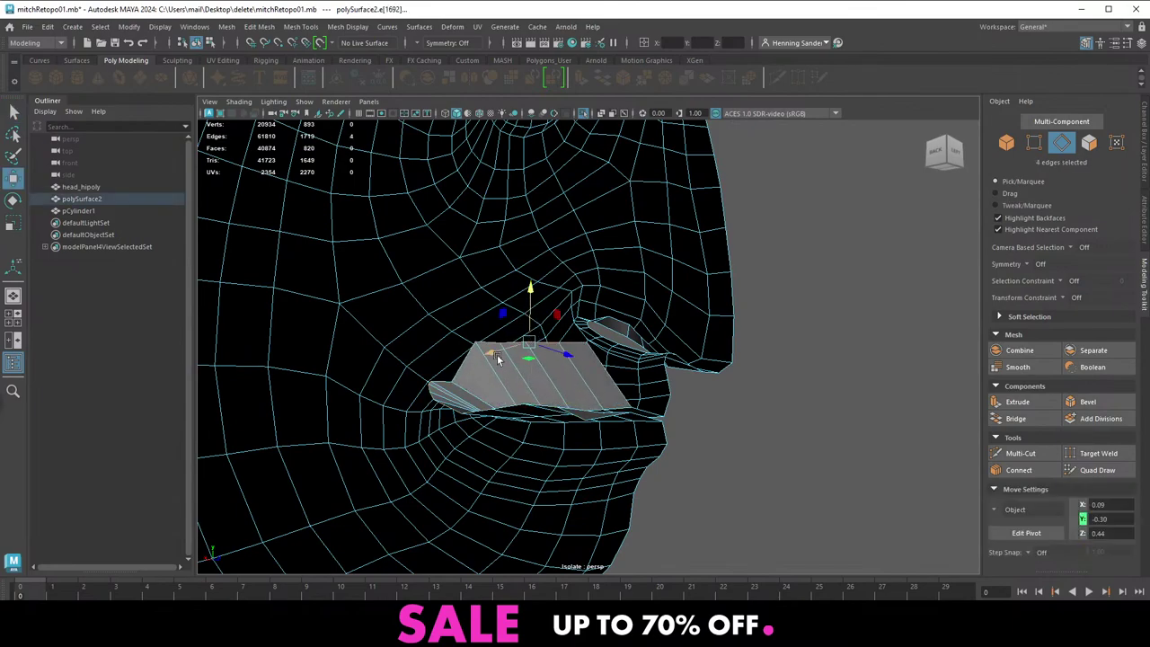
{"action": "left_click_drag", "start_coordinate": [495, 354], "coordinate": [461, 347], "text": "alt"}
{"action": "key", "text": "q"}
{"action": "key", "text": "F9"}
{"action": "left_click", "coordinate": [458, 384]}
{"action": "key", "text": "w"}
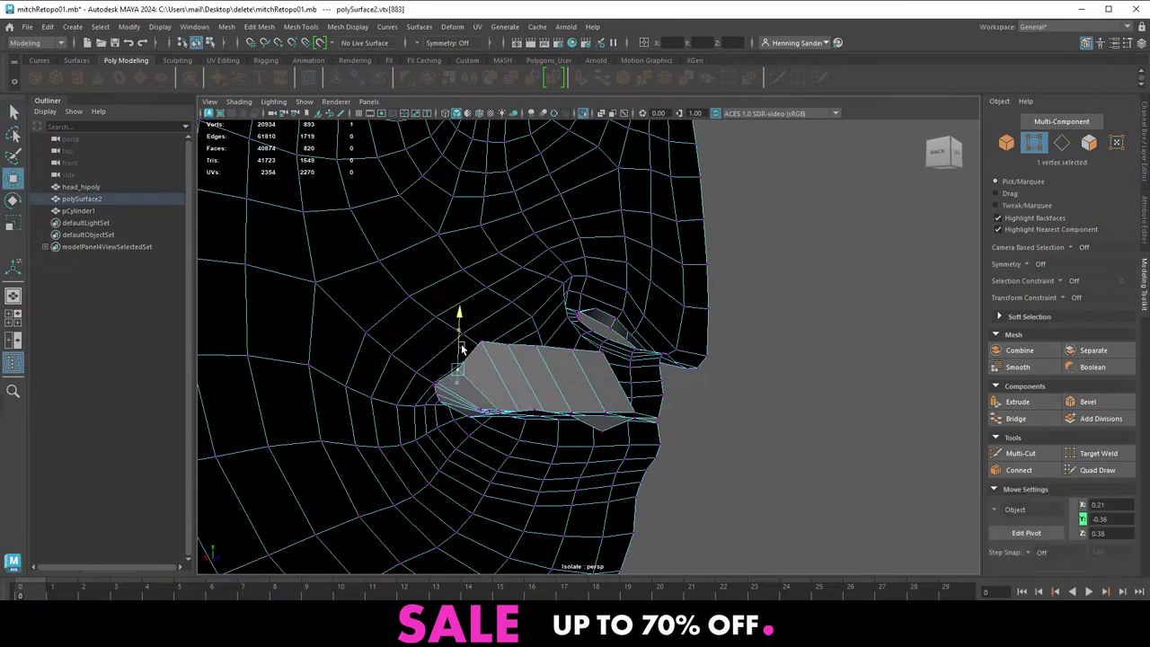
Move the four lower edges of the mouth's inner border downward to open the mouth cavity
{"action": "left_click_drag", "start_coordinate": [548, 387], "coordinate": [529, 420], "text": "alt"}
{"action": "middle_click_drag", "start_coordinate": [529, 420], "coordinate": [531, 394], "text": "alt"}
{"action": "right_click_drag", "start_coordinate": [531, 394], "coordinate": [613, 437], "text": "alt"}
{"action": "key", "text": "F10"}
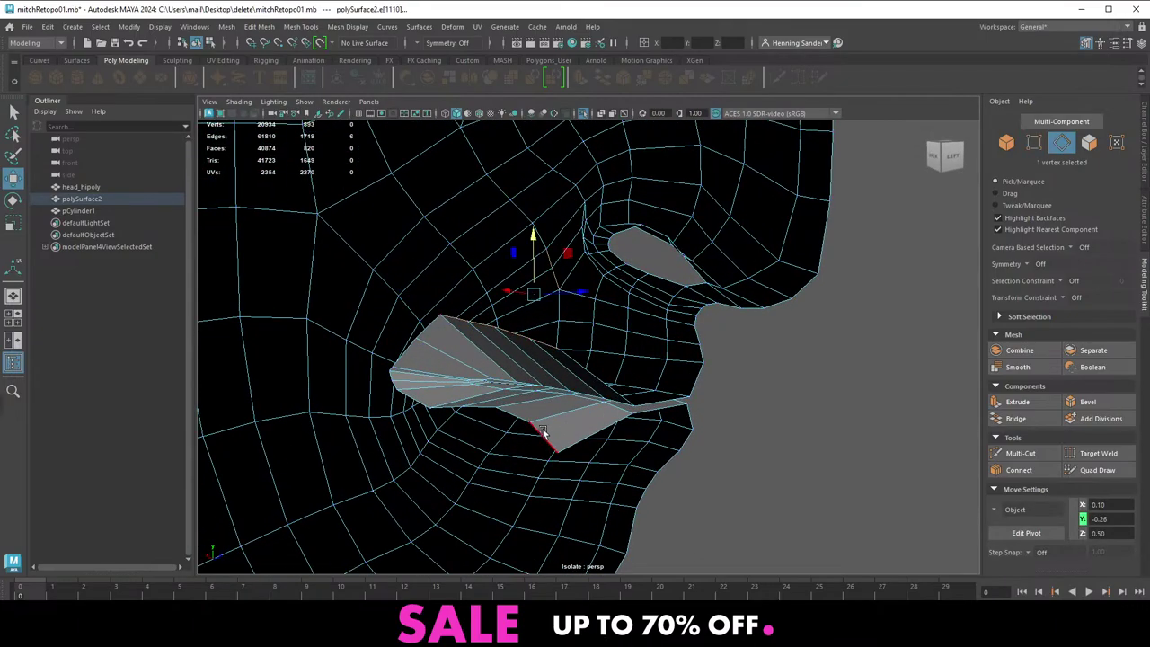
{"action": "left_click_drag", "start_coordinate": [453, 421], "coordinate": [528, 399], "text": "alt"}
{"action": "key", "text": "q"}
{"action": "double_click", "coordinate": [458, 414], "text": "shift"}
{"action": "key", "text": "w"}
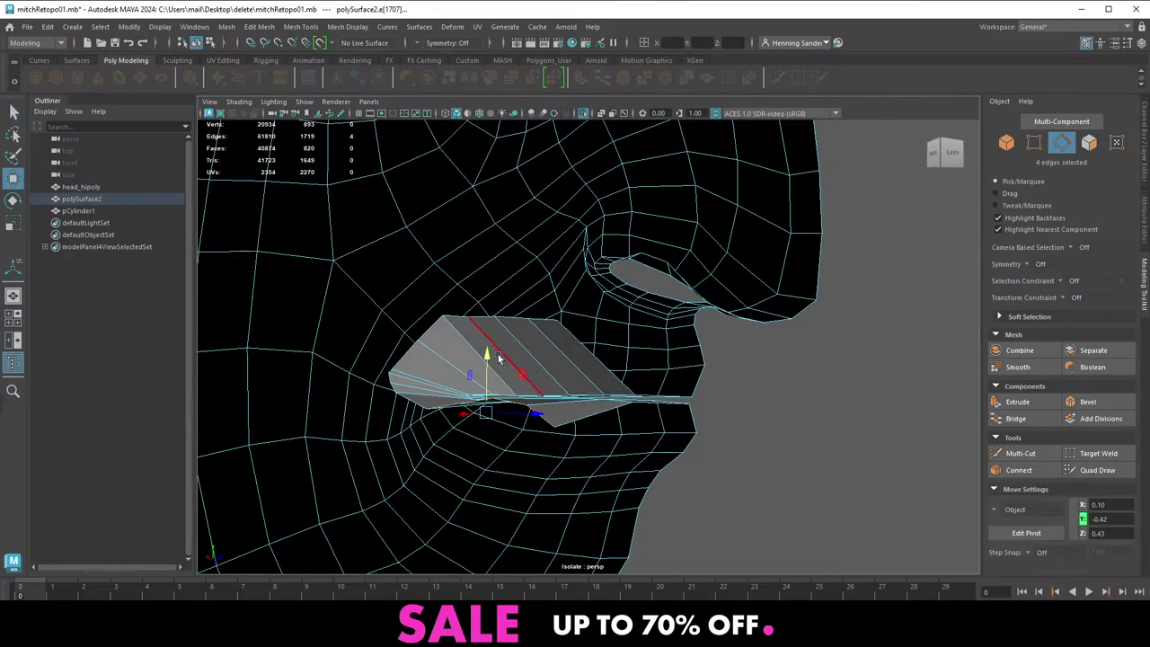
{"action": "left_click_drag", "start_coordinate": [487, 358], "coordinate": [501, 405]}
{"action": "key", "text": "e"}
{"action": "key", "text": "r"}
{"action": "left_click_drag", "start_coordinate": [503, 406], "coordinate": [529, 286], "text": "alt"}
{"action": "scroll", "coordinate": [473, 372], "scroll_direction": "down", "scroll_amount": 6}
{"action": "scroll", "coordinate": [521, 358], "scroll_direction": "up", "scroll_amount": 5}
{"action": "scroll", "coordinate": [531, 350], "scroll_direction": "up", "scroll_amount": 5}
{"action": "left_click", "coordinate": [515, 352]}
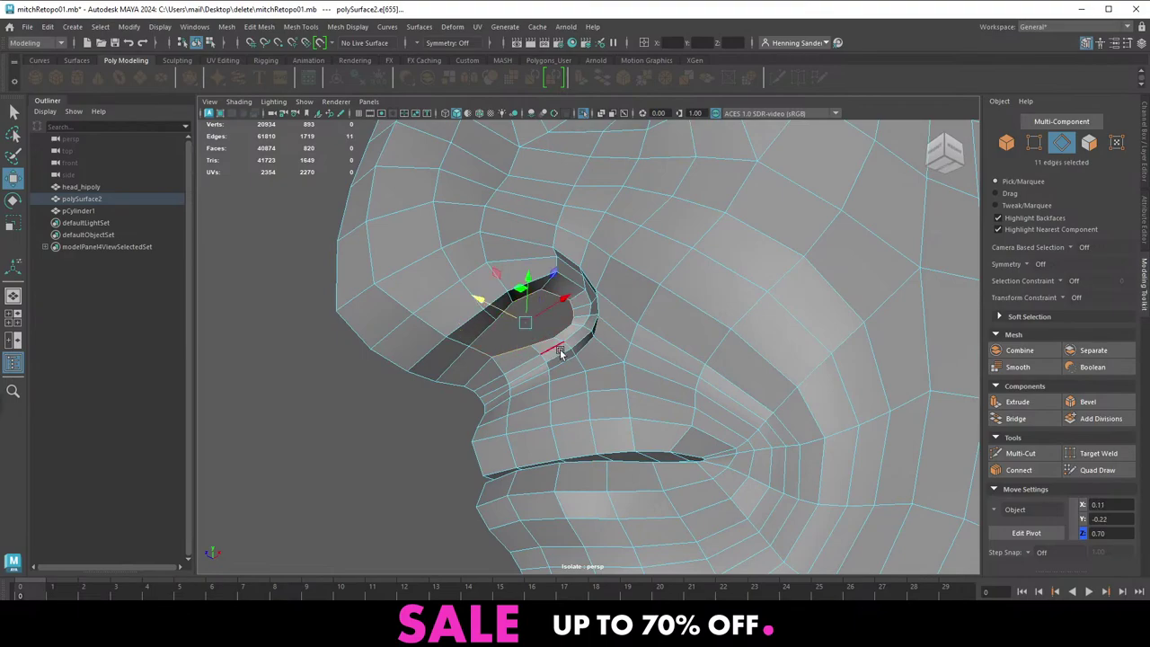
Exit isolation of the retopology mesh and delete the cylinder that surrounds the head
{"action": "right_click_drag", "start_coordinate": [561, 351], "coordinate": [613, 328]}
{"action": "key", "text": "ctrl+1"}
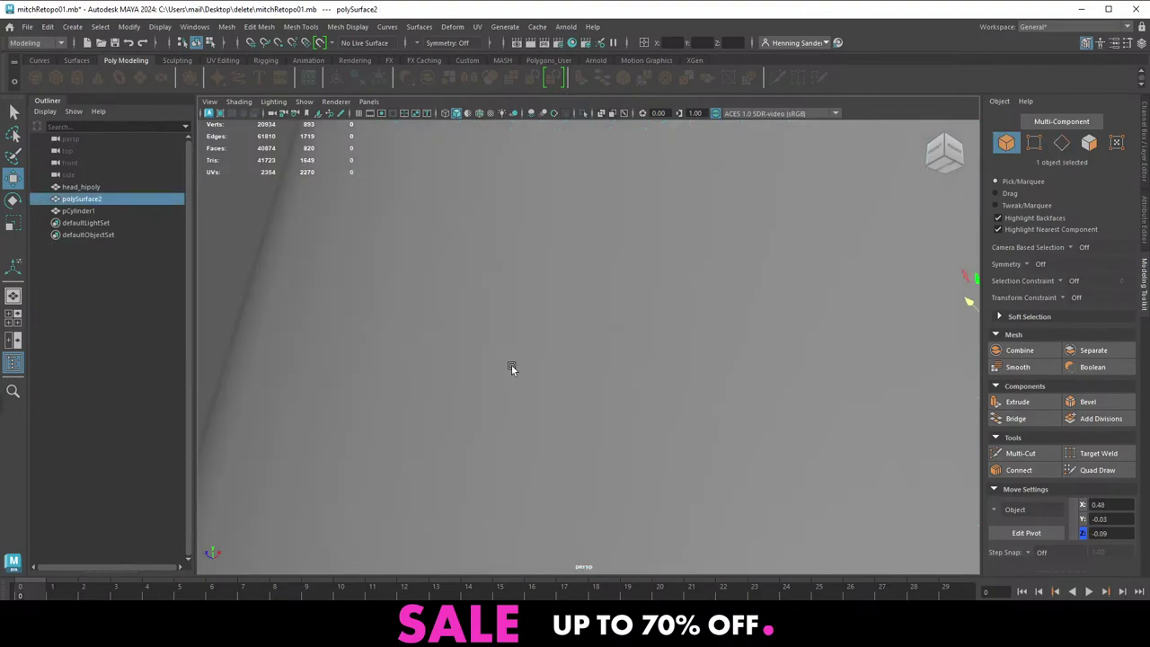
{"action": "left_click_drag", "start_coordinate": [511, 365], "coordinate": [598, 384], "text": "alt"}
{"action": "scroll", "coordinate": [593, 383], "scroll_direction": "down", "scroll_amount": 10}
{"action": "left_click", "coordinate": [622, 412]}
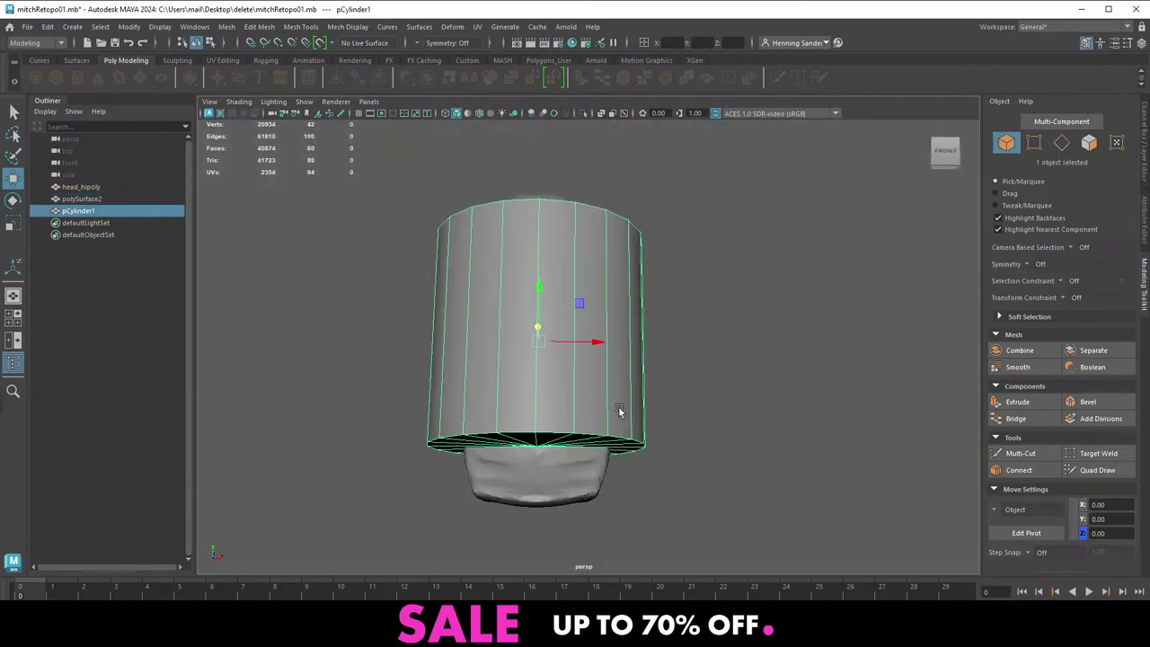
{"action": "key", "text": "Delete"}
Select the half-head retopology mesh and isolate it around the nose and mouth
{"action": "left_click", "coordinate": [541, 342]}
{"action": "scroll", "coordinate": [538, 304], "scroll_direction": "up", "scroll_amount": 4}
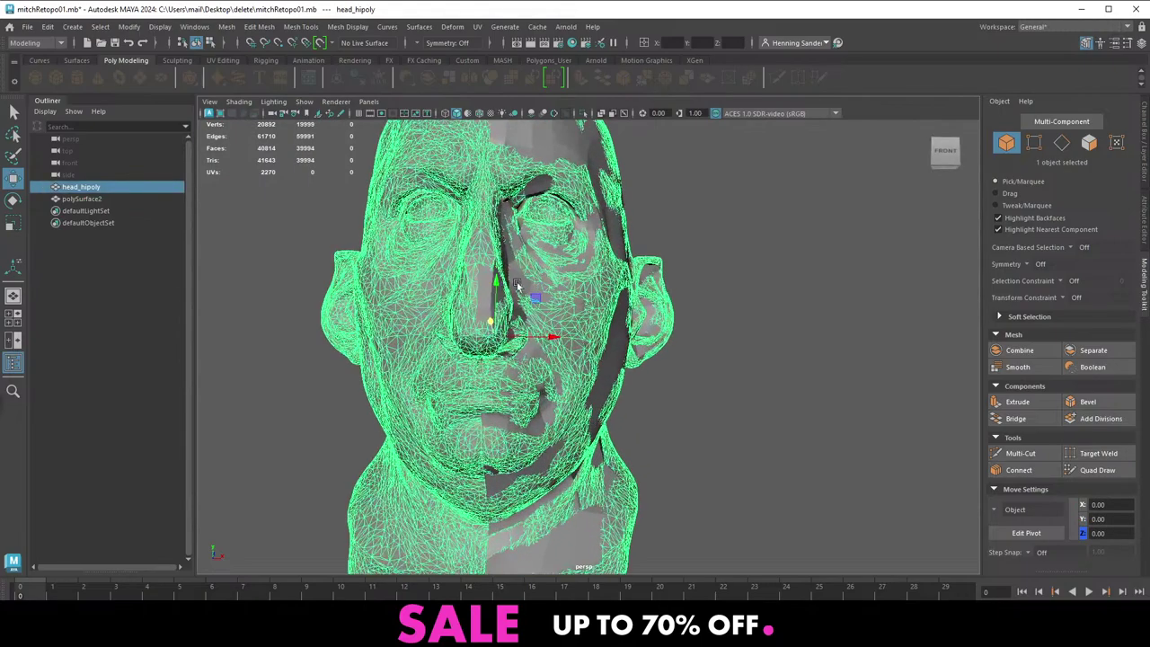
{"action": "left_click", "coordinate": [524, 288]}
{"action": "scroll", "coordinate": [529, 296], "scroll_direction": "down", "scroll_amount": 4}
{"action": "scroll", "coordinate": [541, 350], "scroll_direction": "up", "scroll_amount": 5}
{"action": "mouse_move", "coordinate": [541, 350]}
{"action": "left_mouse_down", "text": "alt"}
{"action": "mouse_move", "coordinate": [524, 392]}
{"action": "mouse_move", "coordinate": [544, 346]}
{"action": "left_mouse_up", "text": "alt"}
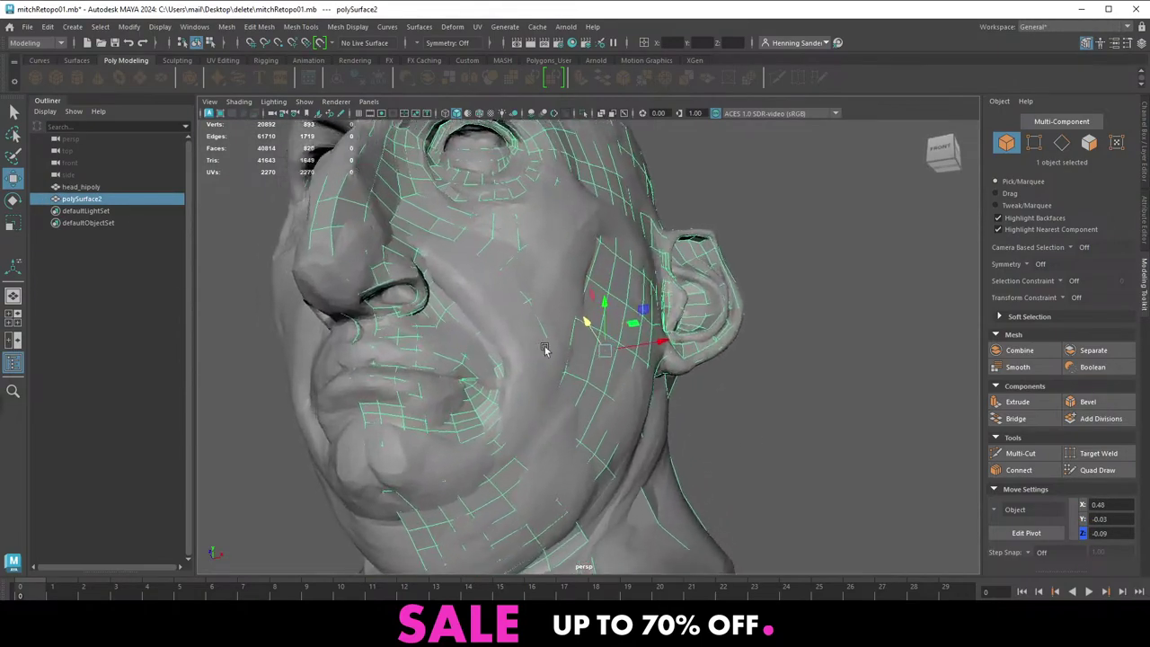
{"action": "scroll", "coordinate": [539, 350], "scroll_direction": "up", "scroll_amount": 4}
{"action": "left_click_drag", "start_coordinate": [501, 387], "coordinate": [533, 357], "text": "alt"}
{"action": "scroll", "coordinate": [530, 356], "scroll_direction": "up", "scroll_amount": 4}
{"action": "key", "text": "ctrl+1"}
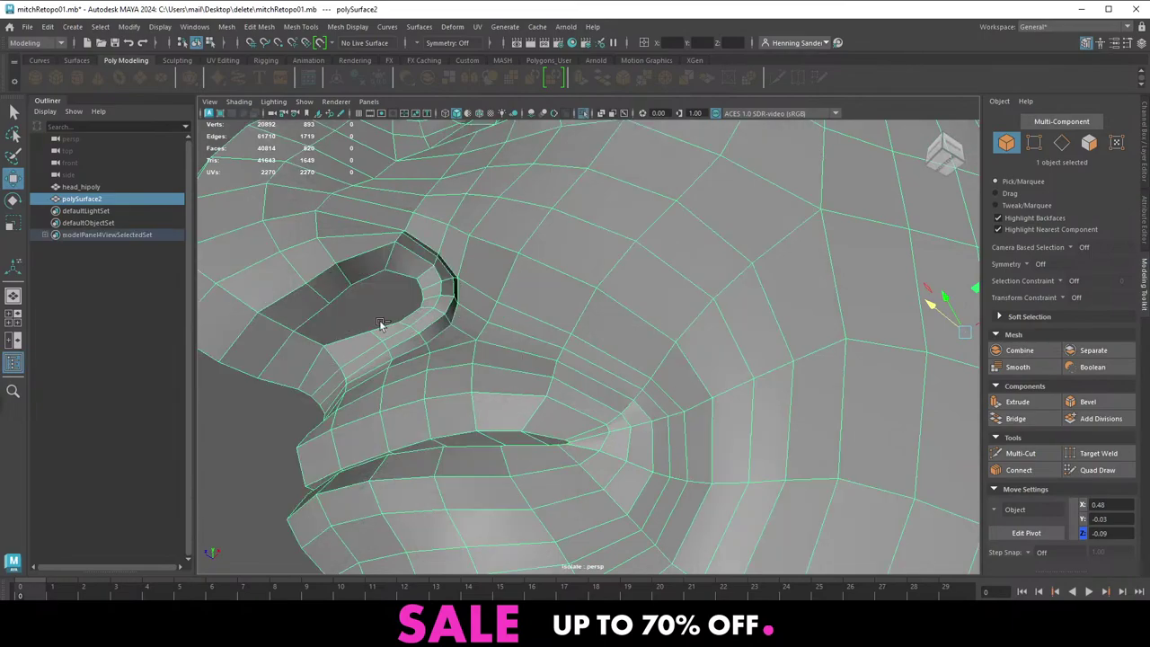
Extrude the border edge loop of the nostril opening and move the new border up inside the nose
{"action": "key", "text": "F10"}
{"action": "double_click", "coordinate": [365, 327]}
{"action": "right_click_drag", "start_coordinate": [450, 324], "coordinate": [399, 354], "text": "shift"}
{"action": "key", "text": "r"}
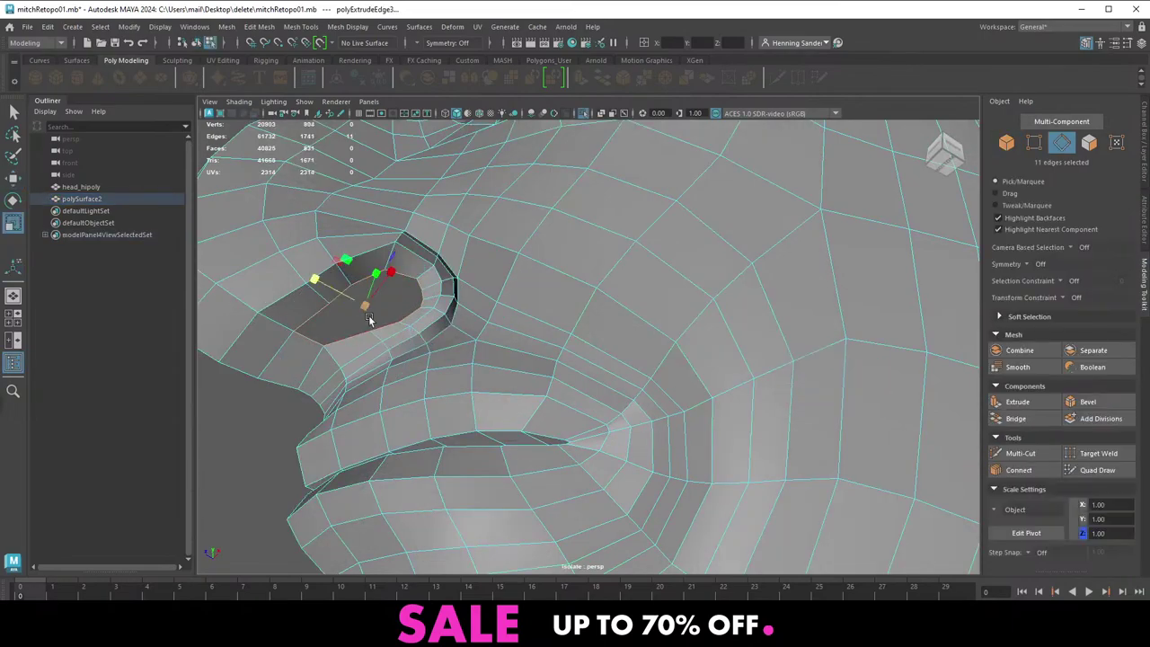
{"action": "left_click_drag", "start_coordinate": [364, 310], "coordinate": [361, 398], "text": "alt"}
{"action": "left_click_drag", "start_coordinate": [361, 398], "coordinate": [724, 472], "text": "alt"}
{"action": "middle_click_drag", "start_coordinate": [724, 472], "coordinate": [500, 466], "text": "alt"}
{"action": "right_click_drag", "start_coordinate": [500, 466], "coordinate": [693, 451], "text": "alt"}
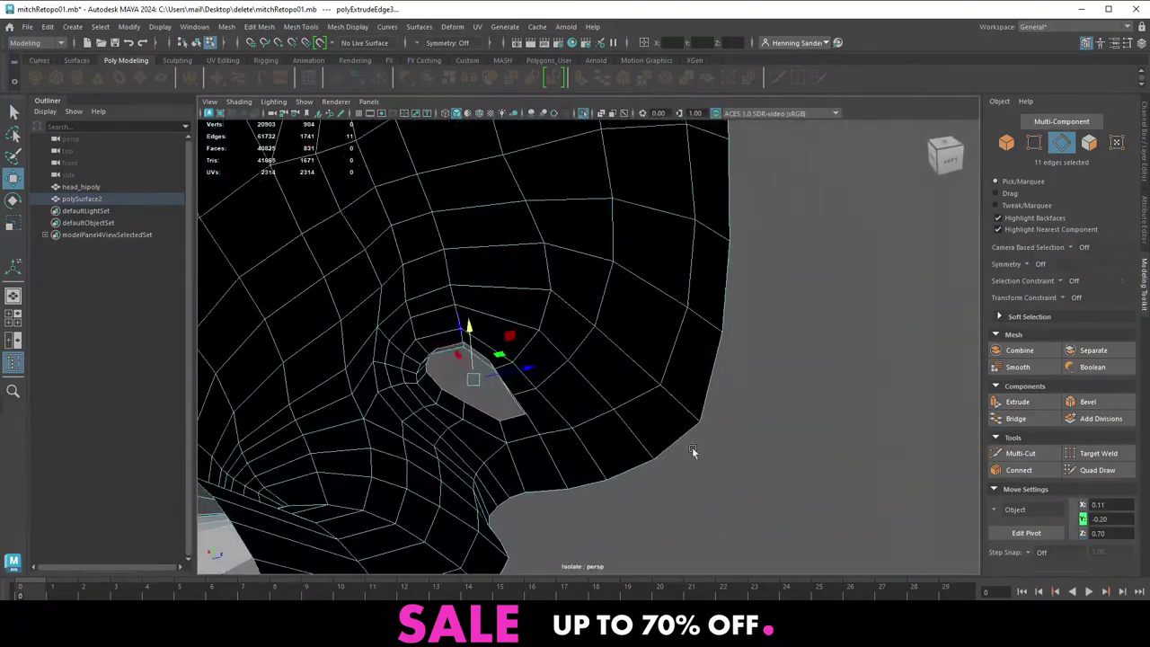
Scale the nostril's inner border and reposition an edge and a vertex on it to shape the cavity
{"action": "left_click_drag", "start_coordinate": [692, 452], "coordinate": [546, 342], "text": "alt"}
{"action": "mouse_move", "coordinate": [546, 342]}
{"action": "left_mouse_down", "text": "alt"}
{"action": "mouse_move", "coordinate": [580, 387]}
{"action": "mouse_move", "coordinate": [546, 327]}
{"action": "mouse_move", "coordinate": [467, 358]}
{"action": "mouse_move", "coordinate": [457, 378]}
{"action": "mouse_move", "coordinate": [623, 403]}
{"action": "mouse_move", "coordinate": [524, 373]}
{"action": "mouse_move", "coordinate": [464, 333]}
{"action": "mouse_move", "coordinate": [521, 341]}
{"action": "mouse_move", "coordinate": [585, 372]}
{"action": "mouse_move", "coordinate": [600, 408]}
{"action": "mouse_move", "coordinate": [563, 378]}
{"action": "mouse_move", "coordinate": [578, 368]}
{"action": "left_mouse_up", "text": "alt"}
{"action": "key", "text": "r"}
{"action": "left_click_drag", "start_coordinate": [592, 381], "coordinate": [604, 416], "text": "alt"}
{"action": "key", "text": "q"}
{"action": "left_click", "coordinate": [541, 397]}
{"action": "key", "text": "w"}
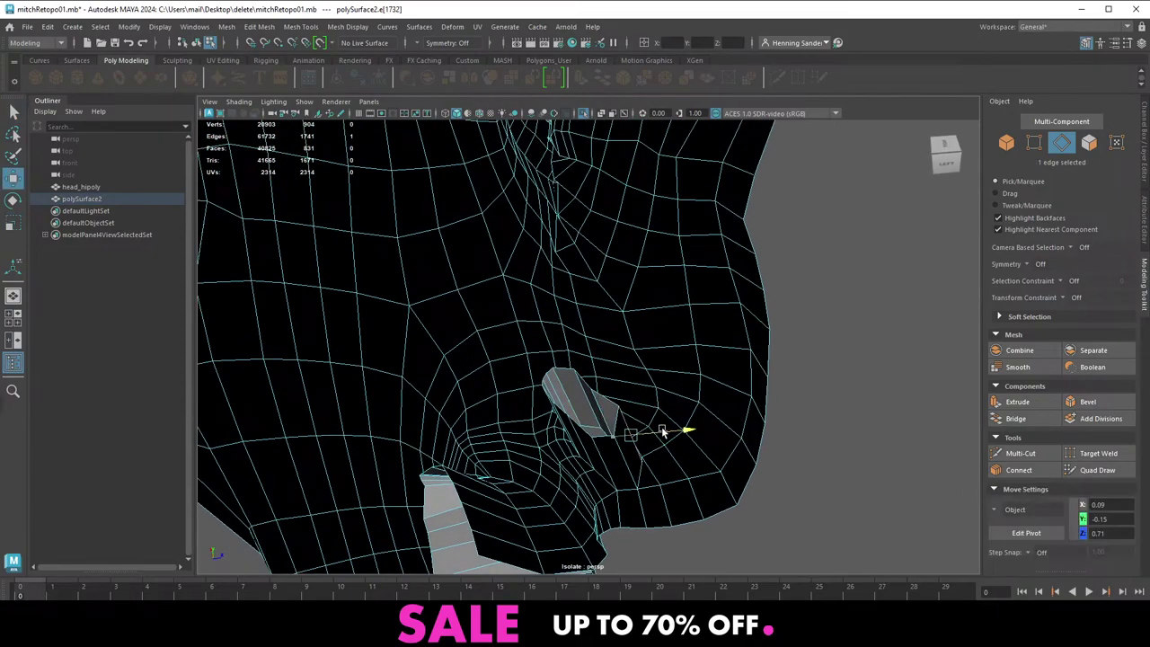
{"action": "key", "text": "F9"}
{"action": "left_click", "coordinate": [591, 392]}
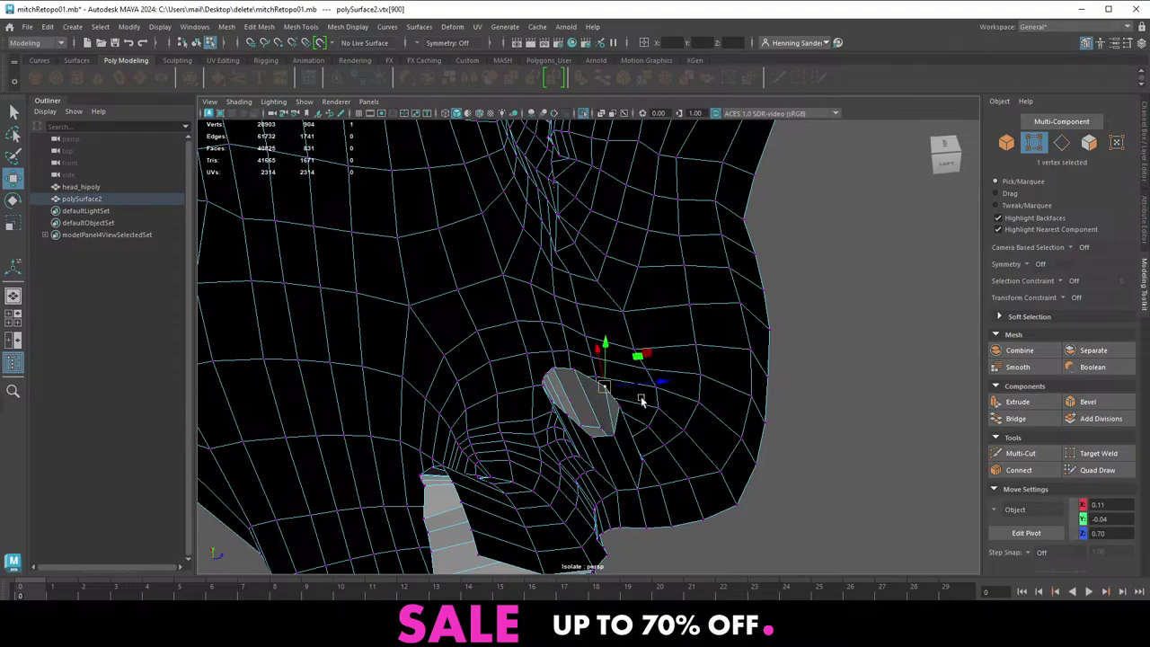
Close the open inner end of the nostril with Fill Hole and return to object selection
{"action": "mouse_move", "coordinate": [642, 402]}
{"action": "left_mouse_down", "text": "alt"}
{"action": "mouse_move", "coordinate": [507, 336]}
{"action": "mouse_move", "coordinate": [520, 336]}
{"action": "mouse_move", "coordinate": [553, 413]}
{"action": "left_mouse_up", "text": "alt"}
{"action": "right_click_drag", "start_coordinate": [551, 413], "coordinate": [541, 371]}
{"action": "key", "text": "q"}
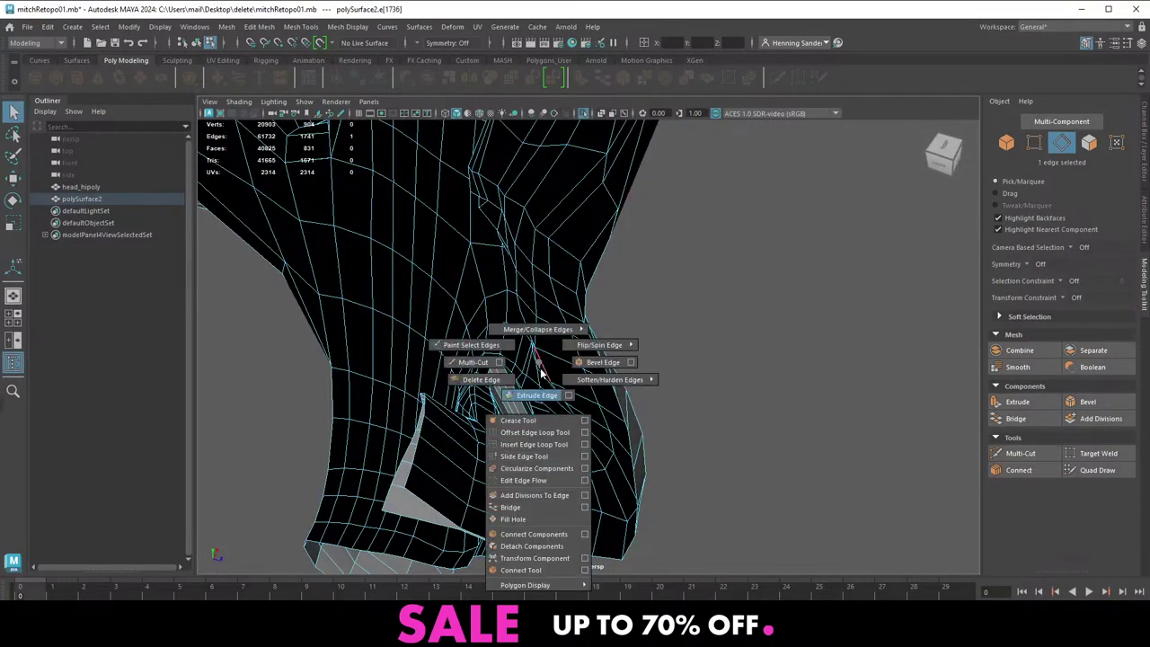
{"action": "mouse_move", "coordinate": [526, 504]}
{"action": "right_mouse_down", "text": "shift"}
{"action": "mouse_move", "coordinate": [530, 478]}
{"action": "mouse_move", "coordinate": [517, 520]}
{"action": "right_mouse_up", "text": "shift"}
{"action": "key", "text": "w"}
{"action": "left_click_drag", "start_coordinate": [506, 487], "coordinate": [433, 283], "text": "alt"}
{"action": "middle_click_drag", "start_coordinate": [433, 283], "coordinate": [462, 302], "text": "alt"}
{"action": "right_click_drag", "start_coordinate": [461, 303], "coordinate": [530, 429], "text": "alt"}
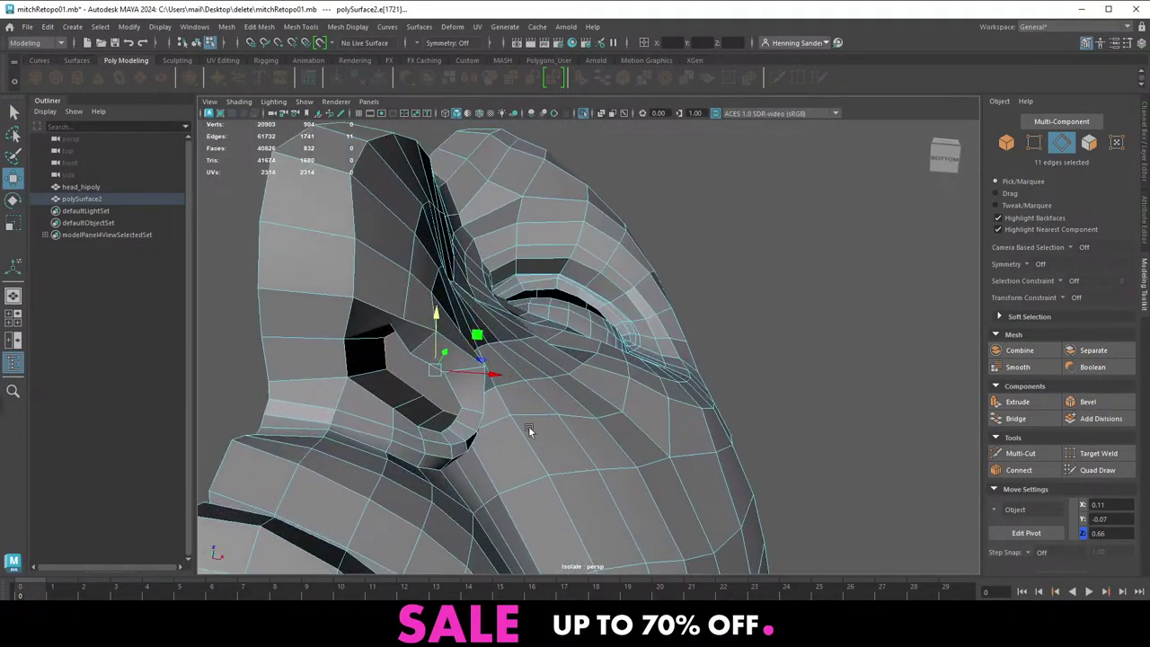
{"action": "left_click_drag", "start_coordinate": [530, 429], "coordinate": [602, 397], "text": "alt"}
{"action": "left_click_drag", "start_coordinate": [690, 394], "coordinate": [603, 384], "text": "alt"}
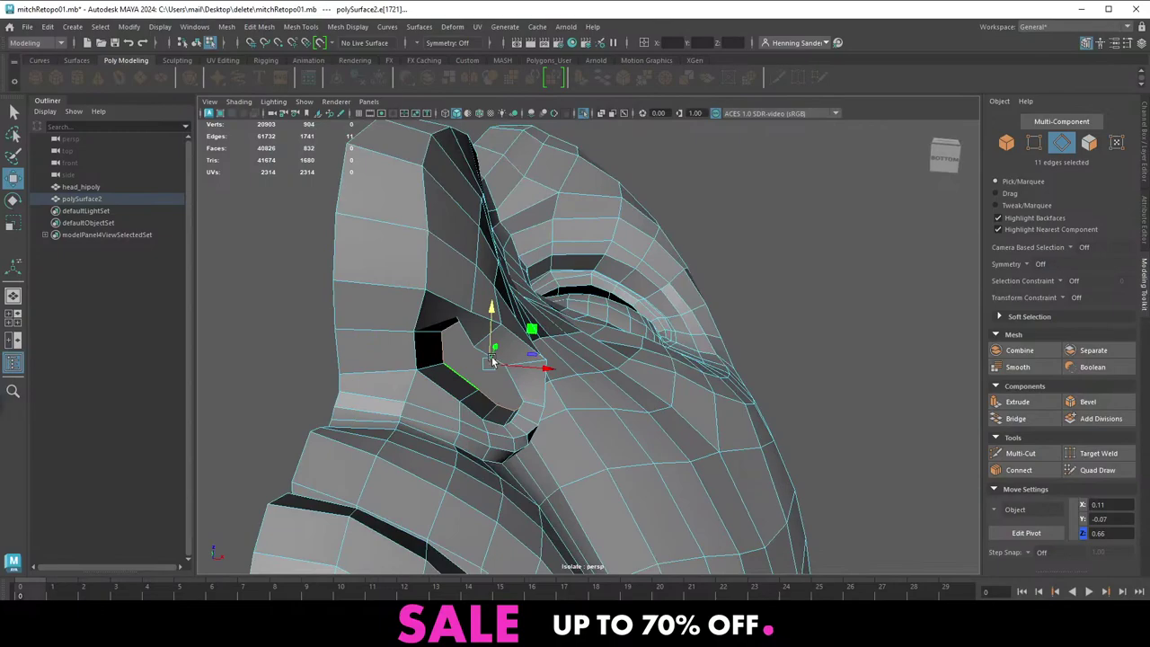
{"action": "key", "text": "F8"}
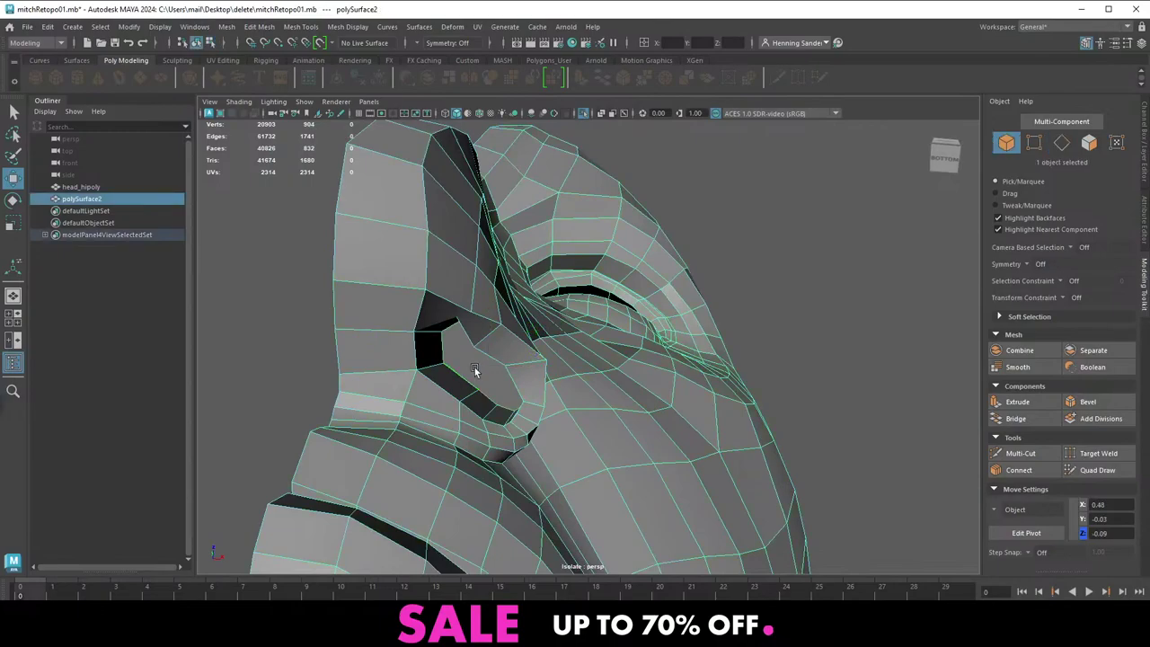
Extrude the face capping the nostril and scale it down to form a smaller inner face
{"action": "left_click_drag", "start_coordinate": [475, 371], "coordinate": [534, 360], "text": "alt"}
{"action": "key", "text": "F11"}
{"action": "left_click", "coordinate": [573, 383]}
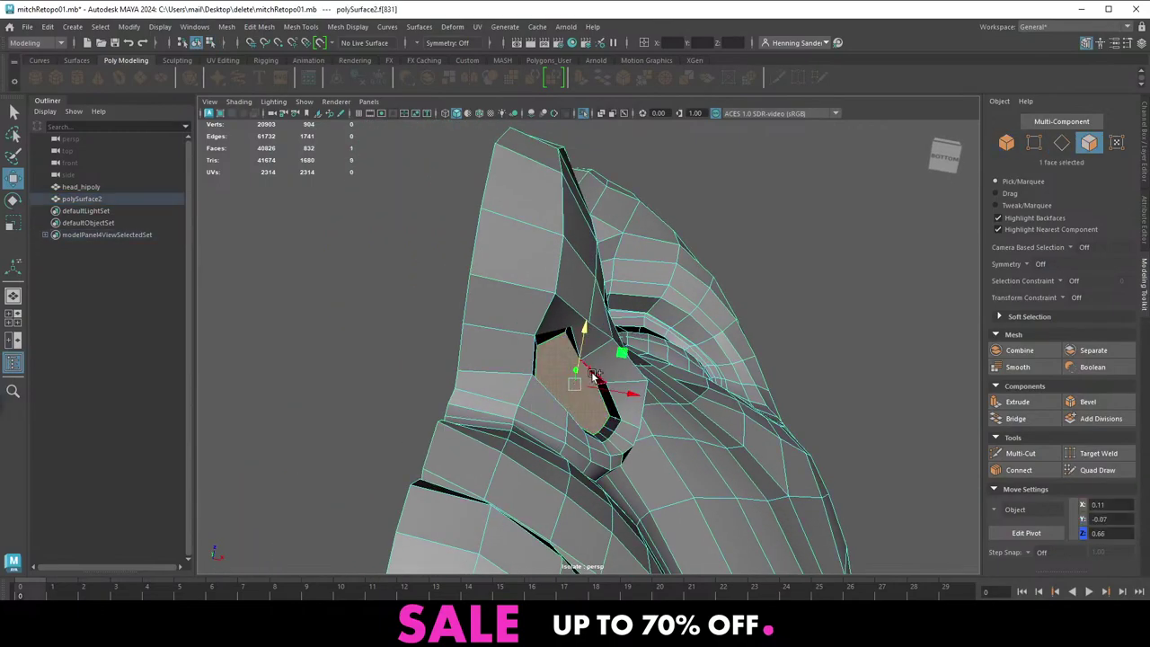
{"action": "right_click_drag", "start_coordinate": [530, 386], "coordinate": [606, 405], "text": "alt"}
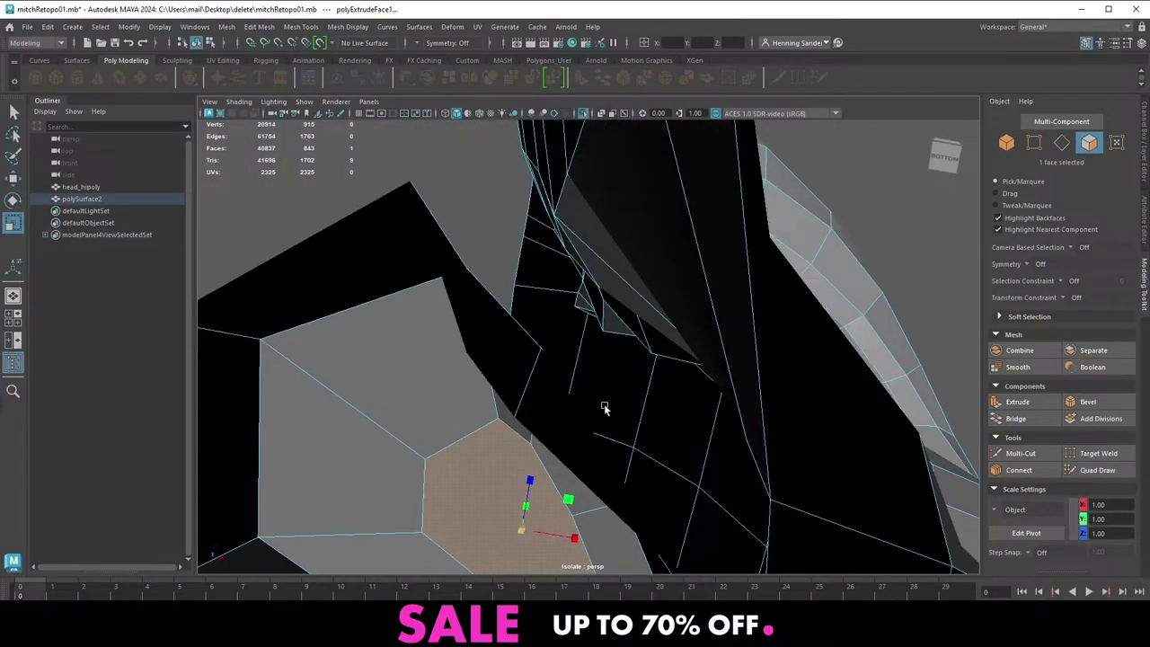
{"action": "middle_click_drag", "start_coordinate": [605, 405], "coordinate": [570, 313], "text": "alt"}
Poke the inner nostril face and delete alternate spokes to merge its triangles into quads
{"action": "mouse_move", "coordinate": [568, 251]}
{"action": "right_mouse_down", "text": "shift"}
{"action": "mouse_move", "coordinate": [562, 290]}
{"action": "mouse_move", "coordinate": [561, 261]}
{"action": "right_mouse_up", "text": "shift"}
{"action": "left_click_drag", "start_coordinate": [559, 262], "coordinate": [546, 302], "text": "alt"}
{"action": "left_click_drag", "start_coordinate": [521, 379], "coordinate": [540, 353], "text": "alt"}
{"action": "key", "text": "F10"}
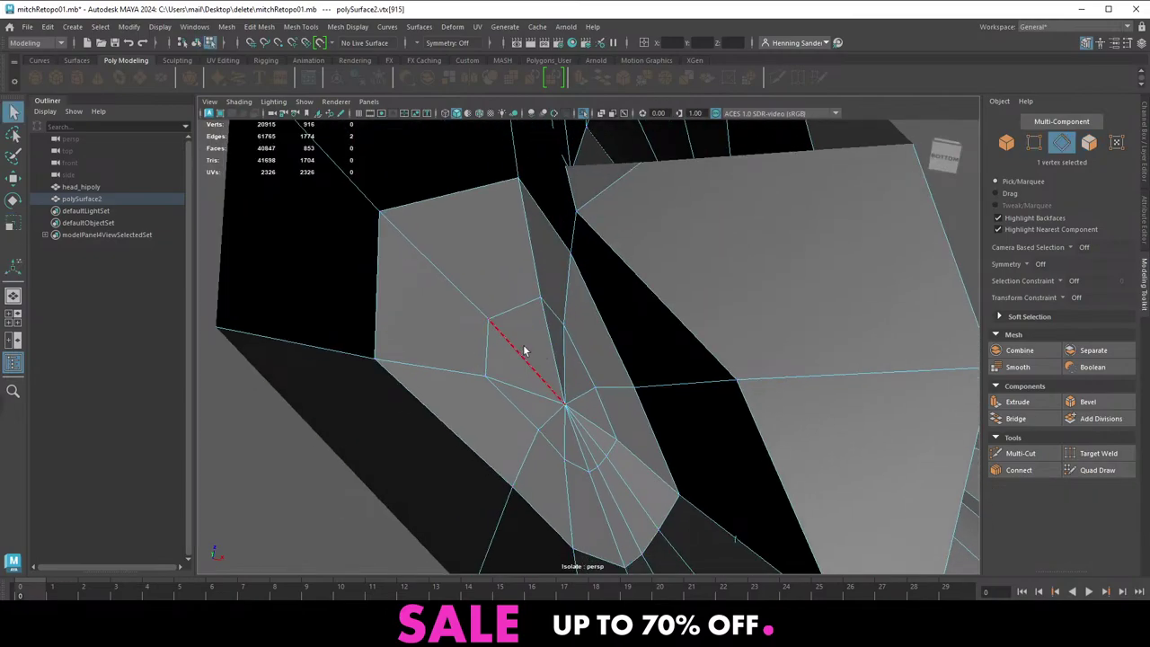
{"action": "key", "text": "w"}
{"action": "left_click", "coordinate": [528, 358]}
{"action": "key", "text": "q"}
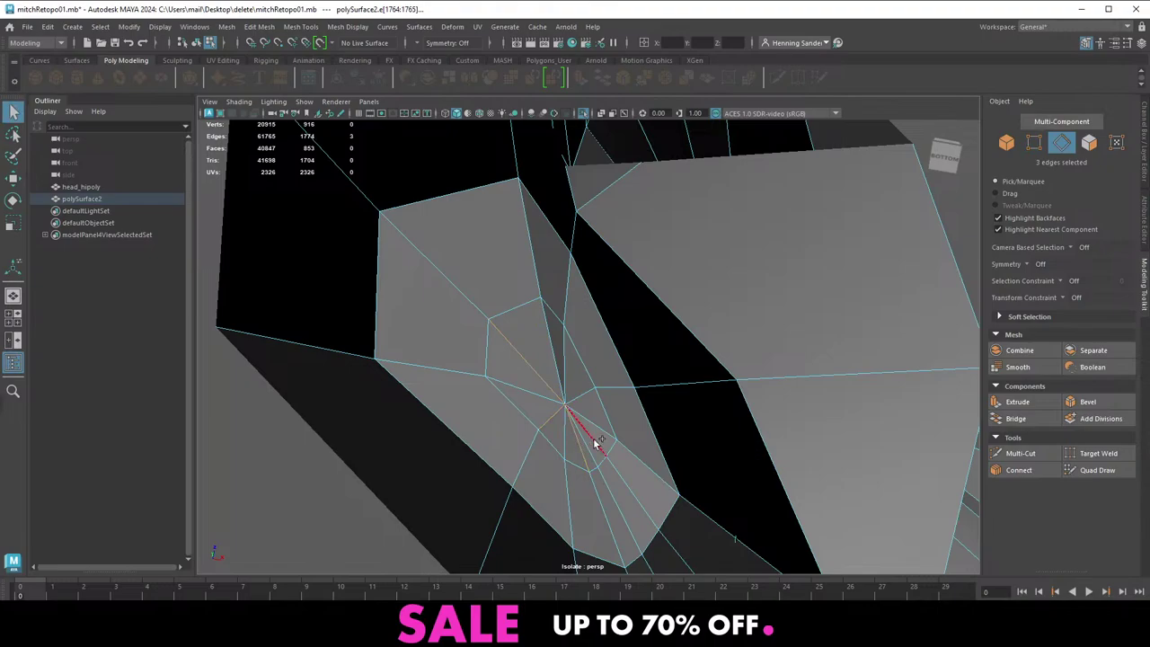
{"action": "mouse_move", "coordinate": [582, 403]}
{"action": "left_mouse_down", "text": "alt"}
{"action": "mouse_move", "coordinate": [572, 415]}
{"action": "mouse_move", "coordinate": [623, 416]}
{"action": "mouse_move", "coordinate": [591, 423]}
{"action": "left_mouse_up", "text": "alt"}
{"action": "key", "text": "Delete"}
Examine the topology of the nose, cheek, eye and ear areas from several angles
{"action": "key", "text": "r"}
{"action": "right_click_drag", "start_coordinate": [591, 423], "coordinate": [421, 329], "text": "alt"}
{"action": "right_click_drag", "start_coordinate": [615, 334], "coordinate": [544, 326], "text": "alt"}
{"action": "mouse_move", "coordinate": [544, 326]}
{"action": "left_mouse_down", "text": "alt"}
{"action": "mouse_move", "coordinate": [495, 445]}
{"action": "mouse_move", "coordinate": [636, 481]}
{"action": "mouse_move", "coordinate": [610, 403]}
{"action": "left_mouse_up", "text": "alt"}
{"action": "right_click_drag", "start_coordinate": [610, 404], "coordinate": [660, 358]}
{"action": "mouse_move", "coordinate": [660, 357]}
{"action": "left_mouse_down", "text": "alt"}
{"action": "mouse_move", "coordinate": [642, 326]}
{"action": "mouse_move", "coordinate": [647, 361]}
{"action": "left_mouse_up", "text": "alt"}
{"action": "middle_click_drag", "start_coordinate": [600, 370], "coordinate": [545, 363], "text": "alt"}
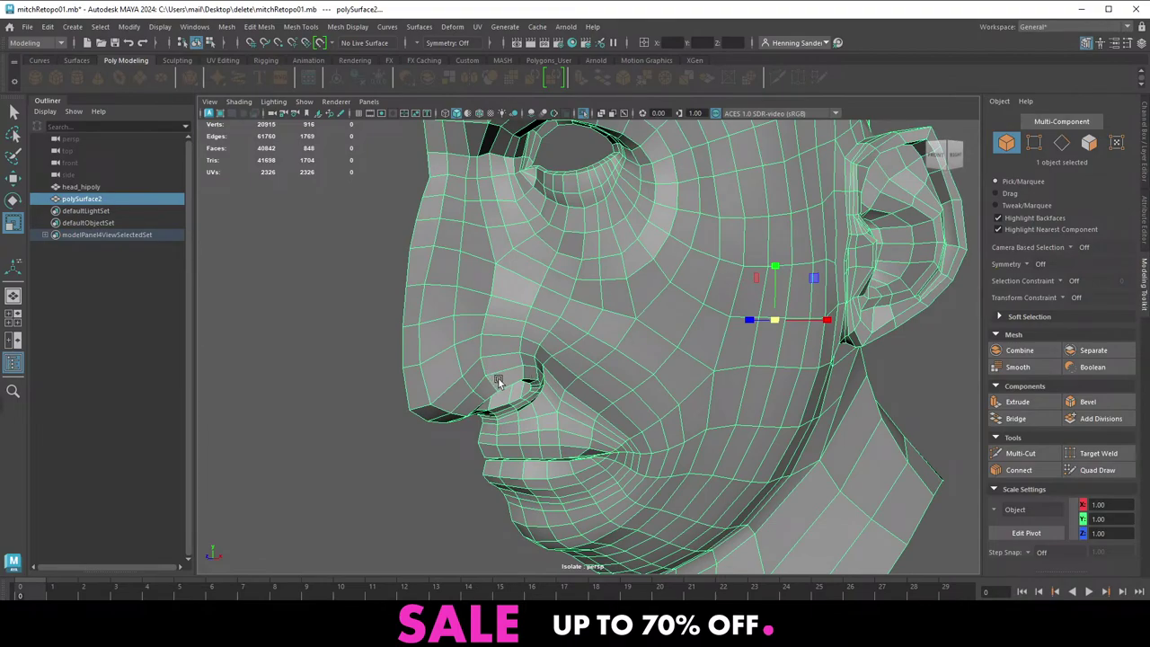
{"action": "left_click_drag", "start_coordinate": [571, 398], "coordinate": [667, 404], "text": "alt"}
{"action": "right_click_drag", "start_coordinate": [624, 378], "coordinate": [536, 349]}
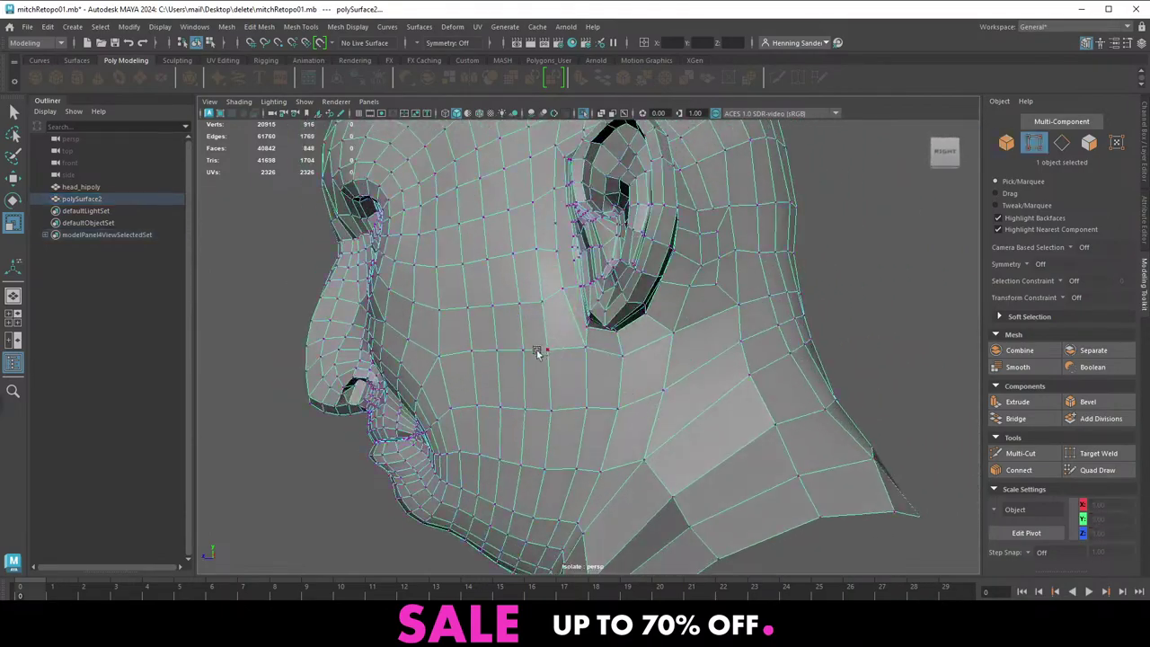
{"action": "left_click_drag", "start_coordinate": [537, 350], "coordinate": [505, 362], "text": "alt"}
{"action": "key", "text": "w"}
{"action": "right_click_drag", "start_coordinate": [508, 353], "coordinate": [500, 338], "text": "alt"}
{"action": "middle_click_drag", "start_coordinate": [526, 340], "coordinate": [521, 365], "text": "alt"}
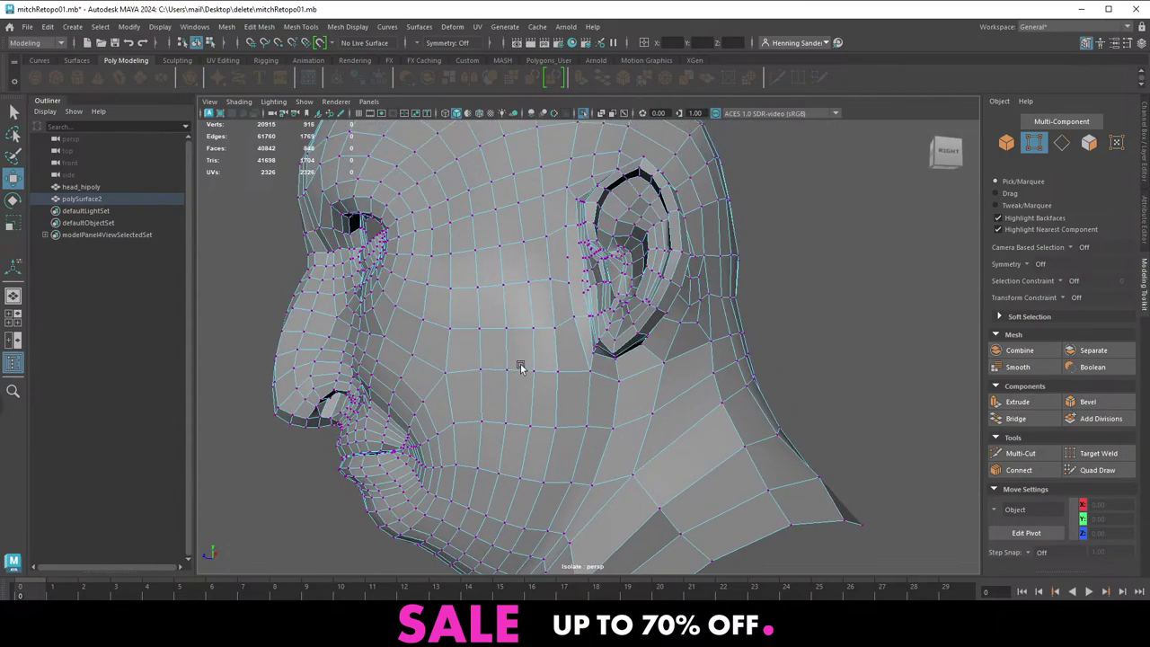
{"action": "right_click_drag", "start_coordinate": [521, 365], "coordinate": [495, 318], "text": "alt"}
{"action": "left_click_drag", "start_coordinate": [494, 318], "coordinate": [566, 331], "text": "alt"}
{"action": "middle_click_drag", "start_coordinate": [566, 331], "coordinate": [544, 379], "text": "alt"}
{"action": "right_click_drag", "start_coordinate": [544, 379], "coordinate": [598, 390], "text": "alt"}
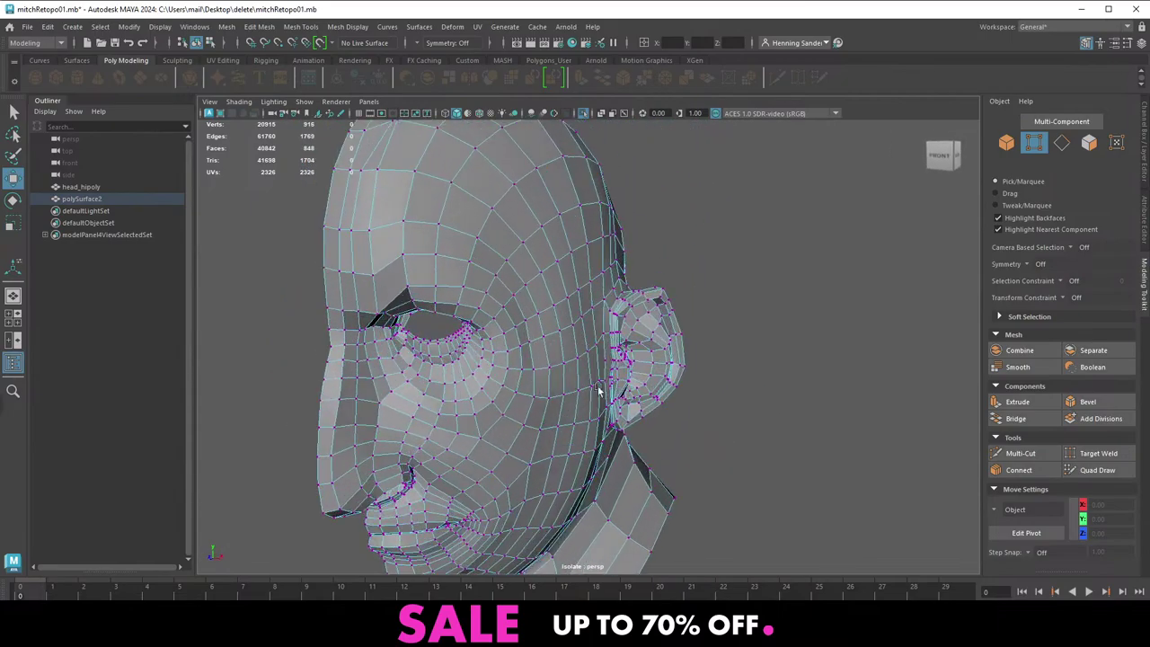
Apply Edit Edge Flow to the edge loop running from the outer eye corner to the ear
{"action": "left_click_drag", "start_coordinate": [598, 390], "coordinate": [569, 380], "text": "alt"}
{"action": "mouse_move", "coordinate": [510, 313]}
{"action": "right_mouse_down", "text": "alt"}
{"action": "mouse_move", "coordinate": [562, 378]}
{"action": "mouse_move", "coordinate": [500, 341]}
{"action": "mouse_move", "coordinate": [503, 310]}
{"action": "right_mouse_up", "text": "alt"}
{"action": "double_click", "coordinate": [513, 323]}
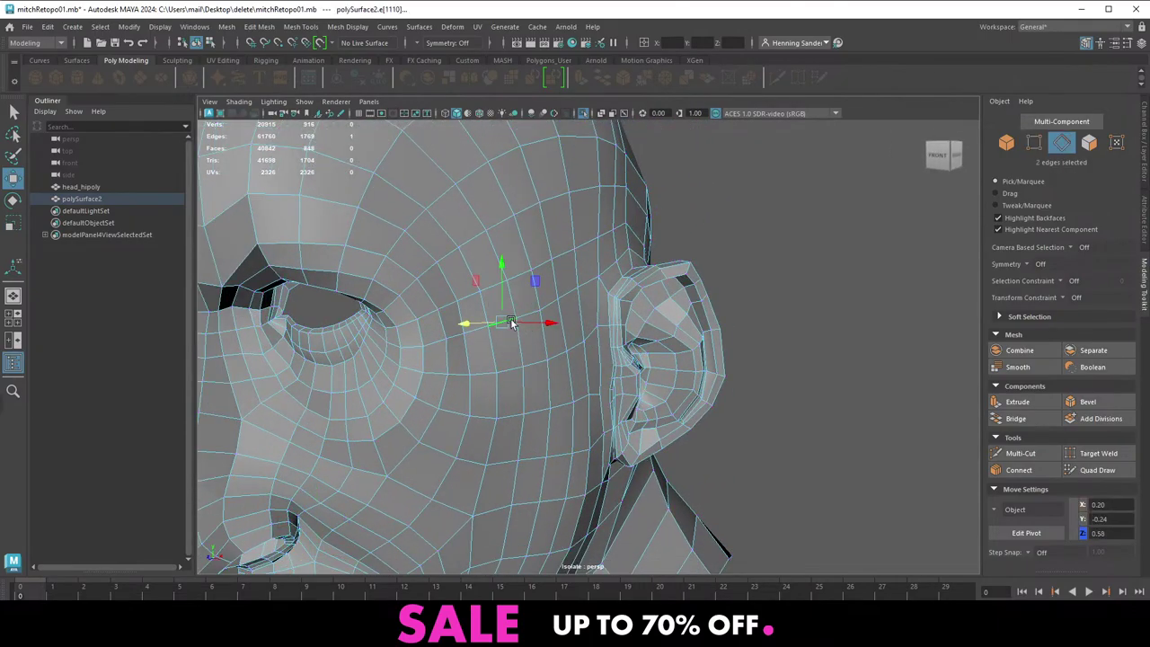
{"action": "left_click_drag", "start_coordinate": [513, 323], "coordinate": [553, 315], "text": "alt"}
{"action": "key", "text": "q"}
{"action": "right_click_drag", "start_coordinate": [516, 315], "coordinate": [515, 432], "text": "shift"}
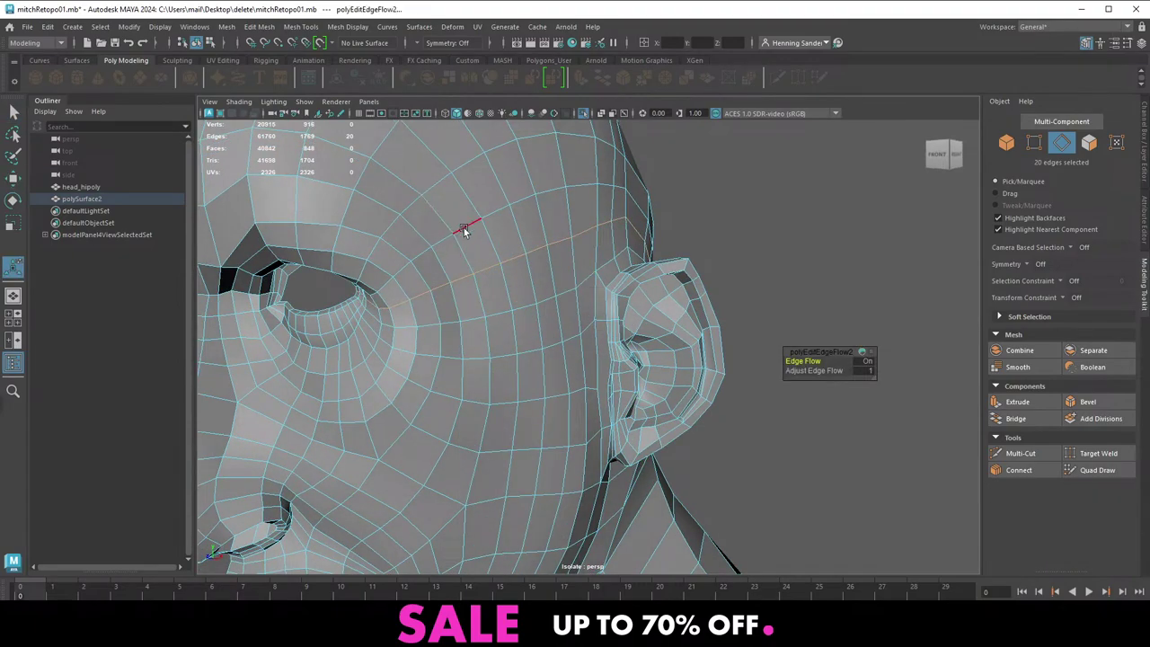
Smooth the concentric edge loops around the eye with Edit Edge Flow
{"action": "double_click", "coordinate": [417, 227]}
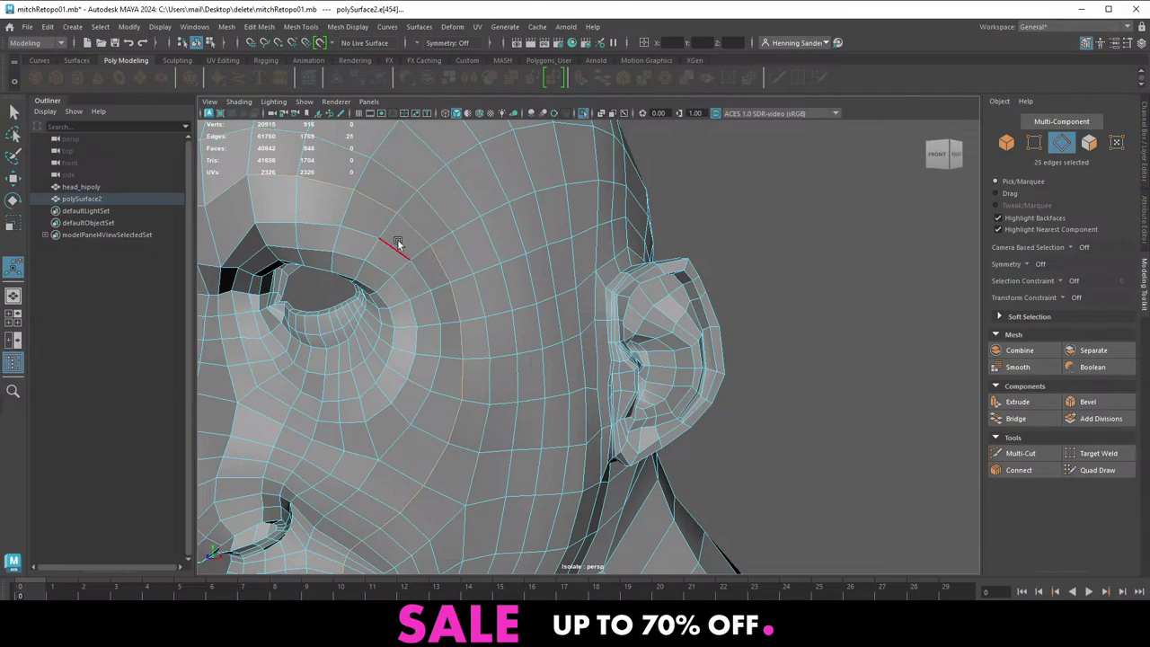
{"action": "double_click", "coordinate": [398, 243]}
{"action": "key", "text": "g"}
{"action": "double_click", "coordinate": [403, 288]}
{"action": "key", "text": "g"}
{"action": "left_click_drag", "start_coordinate": [432, 310], "coordinate": [448, 295], "text": "alt"}
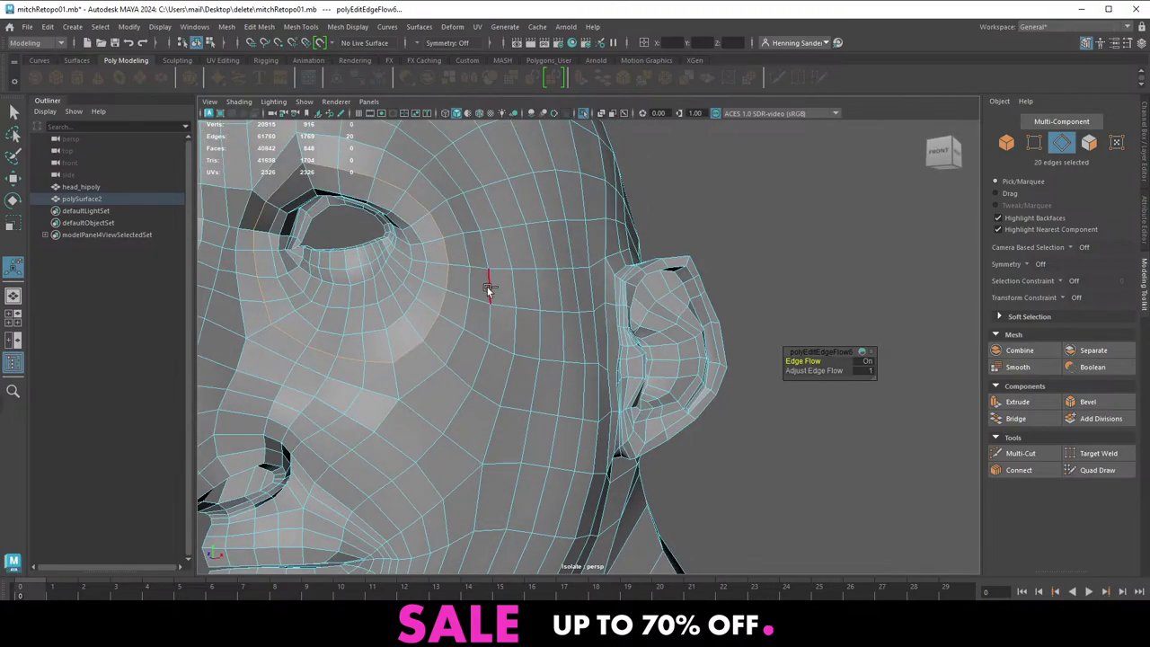
Apply Edit Edge Flow to the vertical edges between the outer eye and the ear
{"action": "left_click", "coordinate": [488, 290]}
{"action": "middle_click_drag", "start_coordinate": [486, 294], "coordinate": [518, 323], "text": "alt"}
{"action": "left_click", "coordinate": [510, 340]}
{"action": "key", "text": "g"}
{"action": "left_click", "coordinate": [527, 351]}
{"action": "key", "text": "g"}
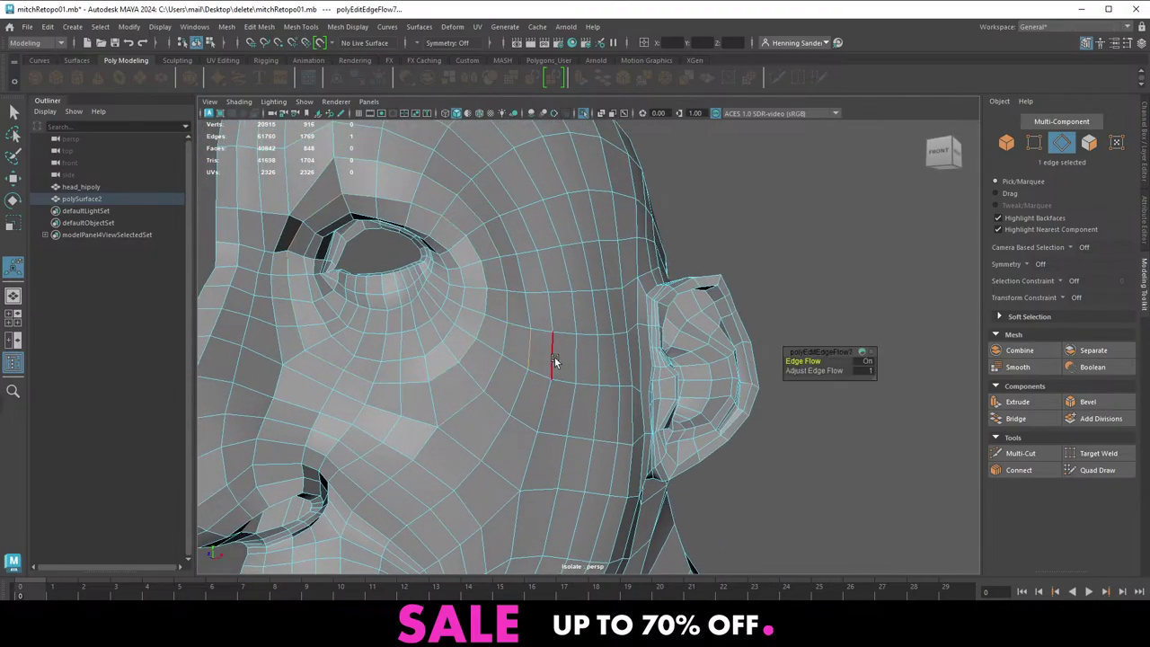
{"action": "double_click", "coordinate": [529, 356]}
{"action": "key", "text": "g"}
Smooth the loop curving outside the eye and the loops crossing the cheek toward the nose with Edit Edge Flow
{"action": "double_click", "coordinate": [504, 343]}
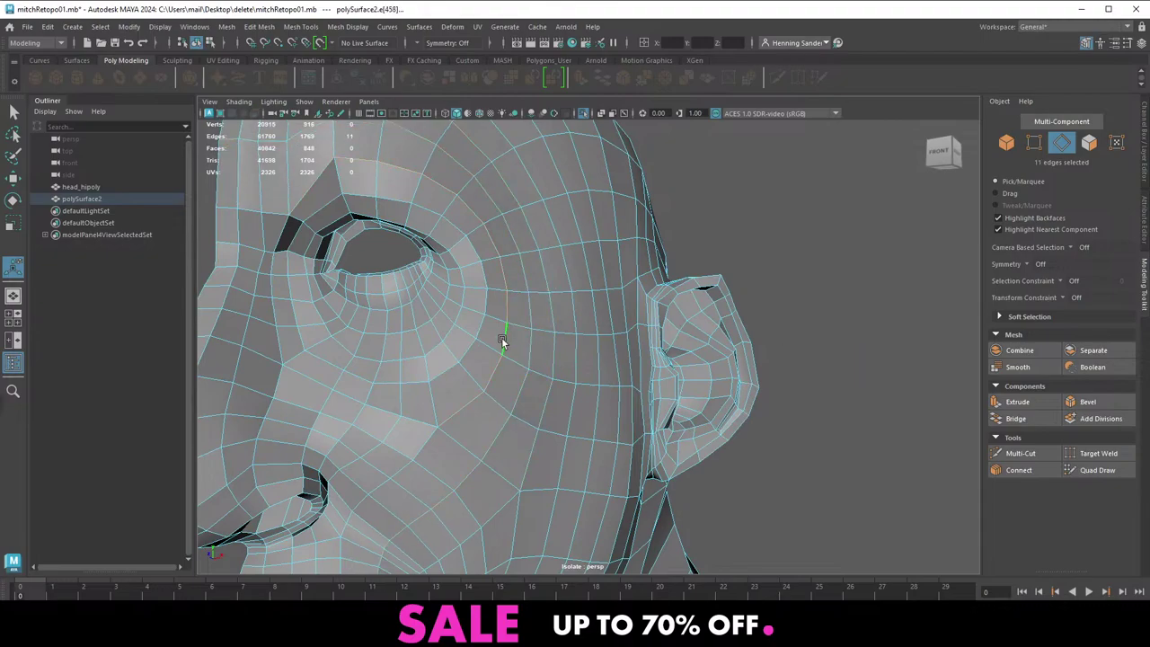
{"action": "key", "text": "g"}
{"action": "double_click", "coordinate": [454, 441]}
{"action": "key", "text": "g"}
{"action": "double_click", "coordinate": [425, 470]}
{"action": "key", "text": "g"}
{"action": "scroll", "coordinate": [456, 355], "scroll_direction": "down", "scroll_amount": 3}
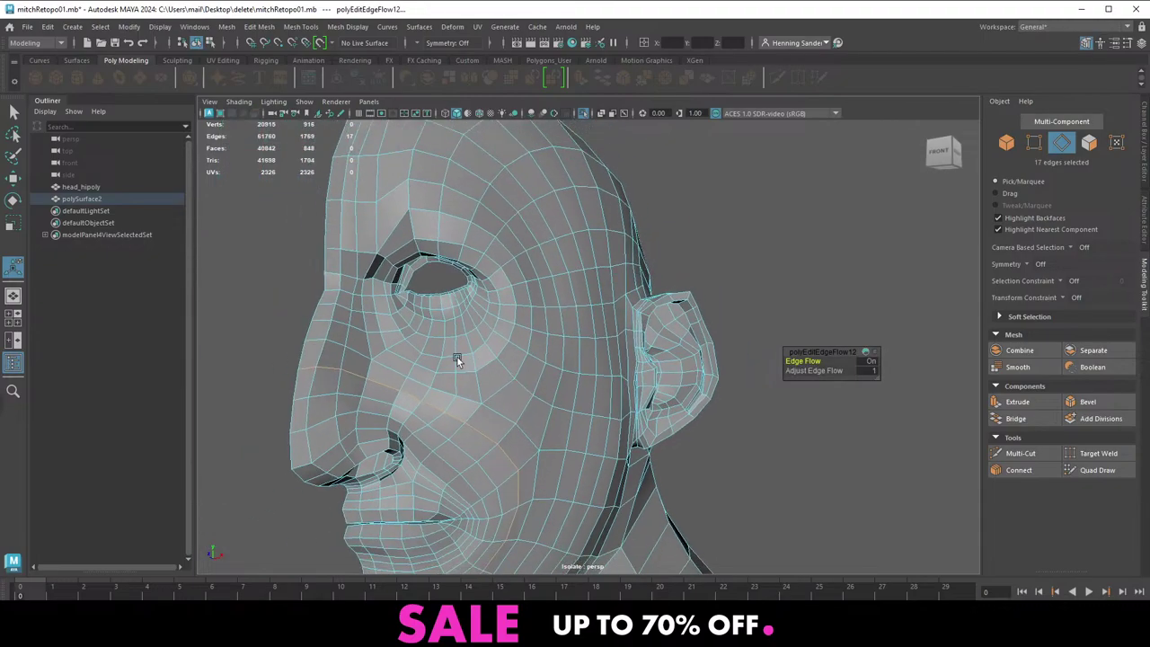
Apply Edit Edge Flow to the vertical cheek loops and the horizontal loops leading toward the ear
{"action": "left_click_drag", "start_coordinate": [456, 355], "coordinate": [514, 350], "text": "alt"}
{"action": "left_click_drag", "start_coordinate": [514, 350], "coordinate": [484, 358], "text": "alt"}
{"action": "double_click", "coordinate": [517, 425]}
{"action": "key", "text": "g"}
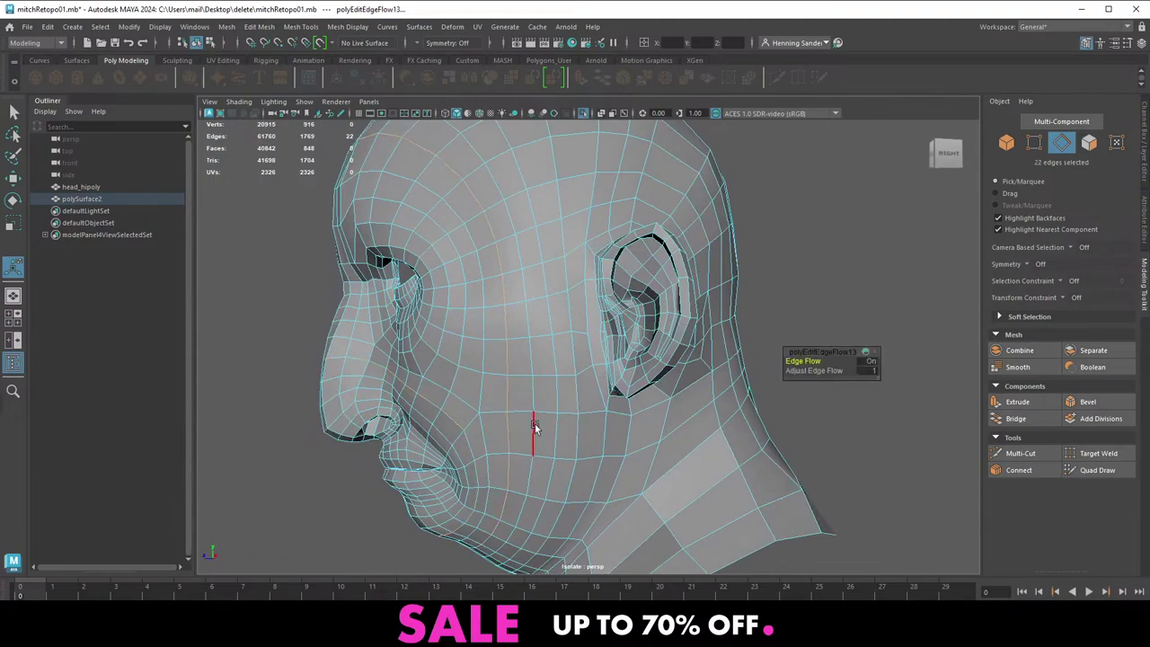
{"action": "left_click", "coordinate": [564, 377]}
{"action": "double_click", "coordinate": [566, 378]}
{"action": "key", "text": "g"}
{"action": "left_click_drag", "start_coordinate": [567, 351], "coordinate": [583, 359], "text": "alt"}
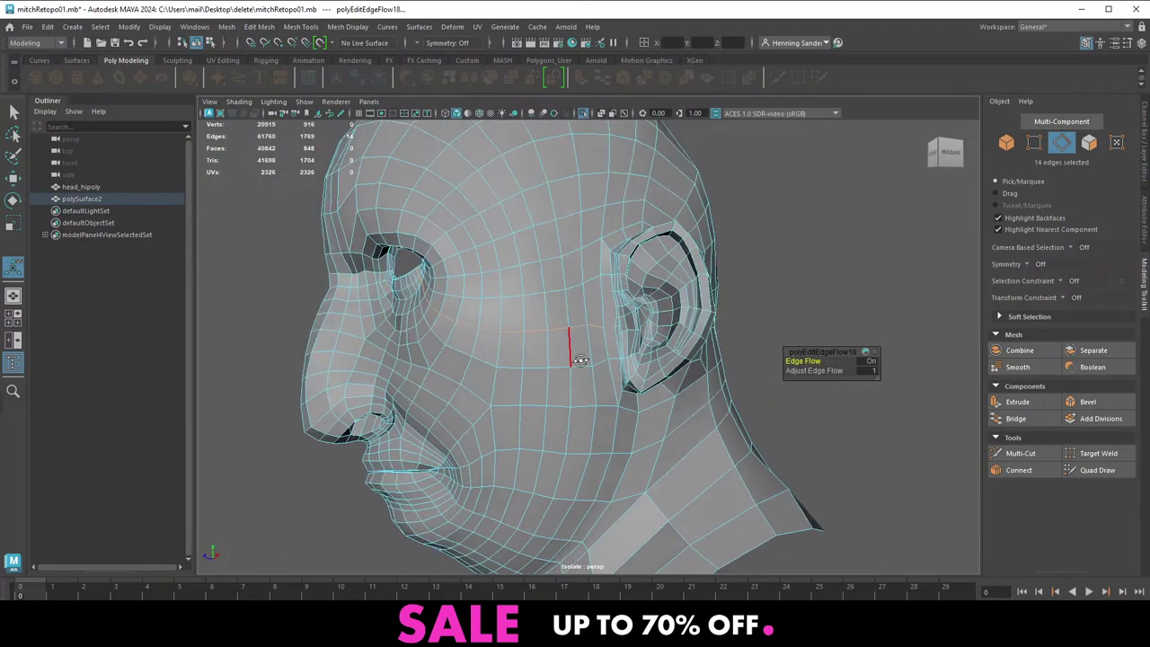
Reposition the cheek vertex just in front of the middle of the ear
{"action": "right_click_drag", "start_coordinate": [583, 359], "coordinate": [665, 369], "text": "alt"}
{"action": "key", "text": "F9"}
{"action": "left_click", "coordinate": [593, 334]}
{"action": "key", "text": "w"}
{"action": "left_click_drag", "start_coordinate": [594, 333], "coordinate": [654, 341]}
{"action": "right_click_drag", "start_coordinate": [654, 342], "coordinate": [685, 380], "text": "alt"}
{"action": "middle_click_drag", "start_coordinate": [685, 380], "coordinate": [605, 386], "text": "alt"}
{"action": "right_click_drag", "start_coordinate": [605, 386], "coordinate": [683, 392], "text": "alt"}
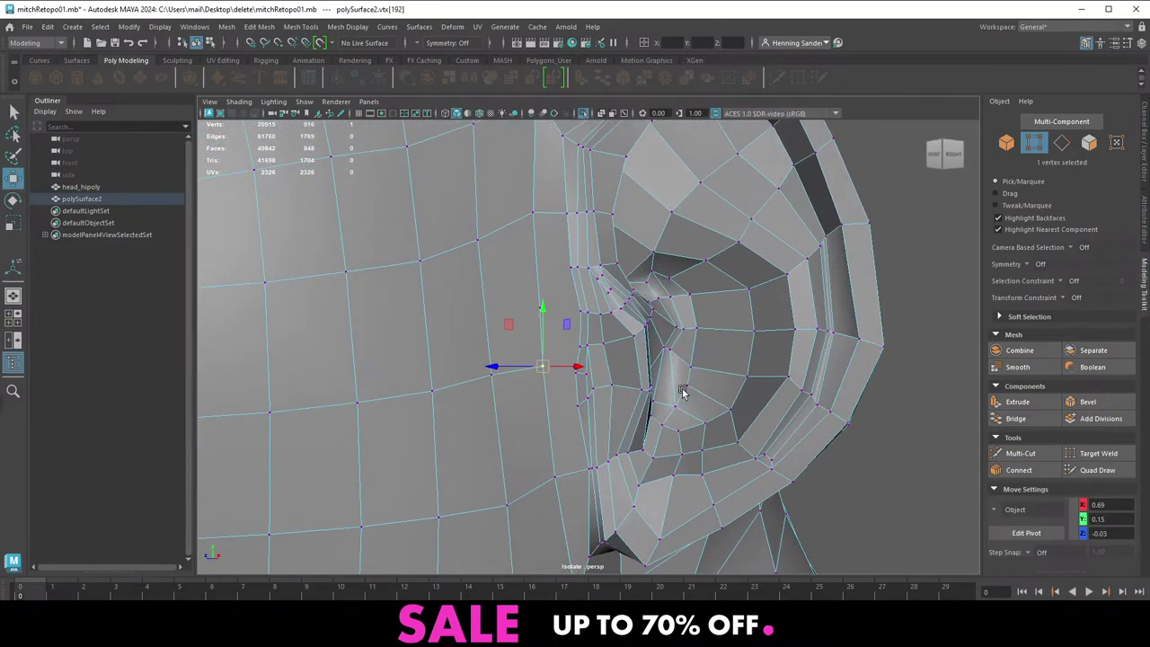
Select the stray vertex on the vertical edge in front of the upper ear and save the scene
{"action": "left_click_drag", "start_coordinate": [683, 392], "coordinate": [674, 383], "text": "alt"}
{"action": "right_click_drag", "start_coordinate": [674, 383], "coordinate": [724, 381], "text": "alt"}
{"action": "left_click_drag", "start_coordinate": [640, 358], "coordinate": [568, 361], "text": "alt"}
{"action": "right_click_drag", "start_coordinate": [573, 357], "coordinate": [555, 366], "text": "alt"}
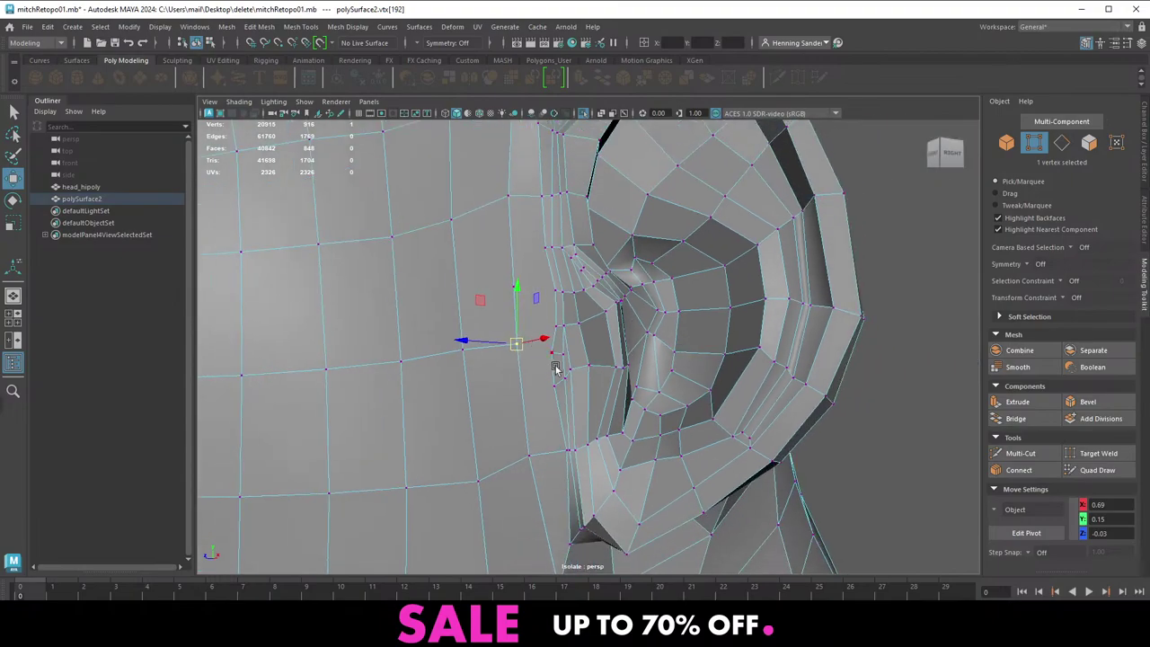
{"action": "key", "text": "q"}
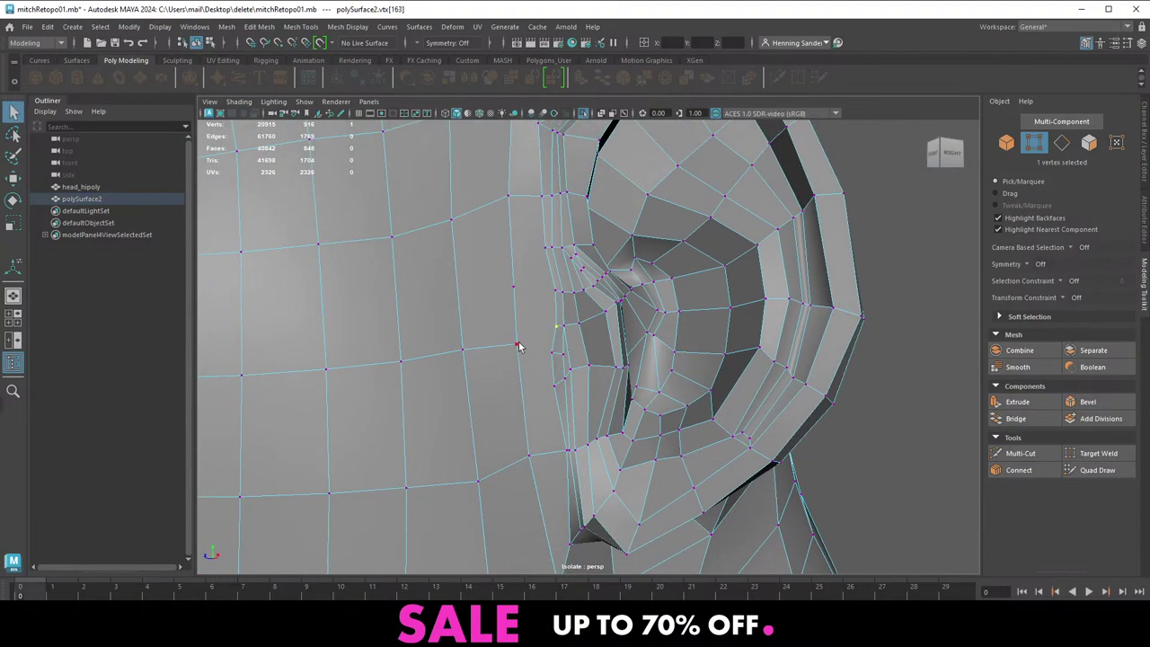
{"action": "left_click", "coordinate": [517, 344]}
{"action": "key", "text": "w"}
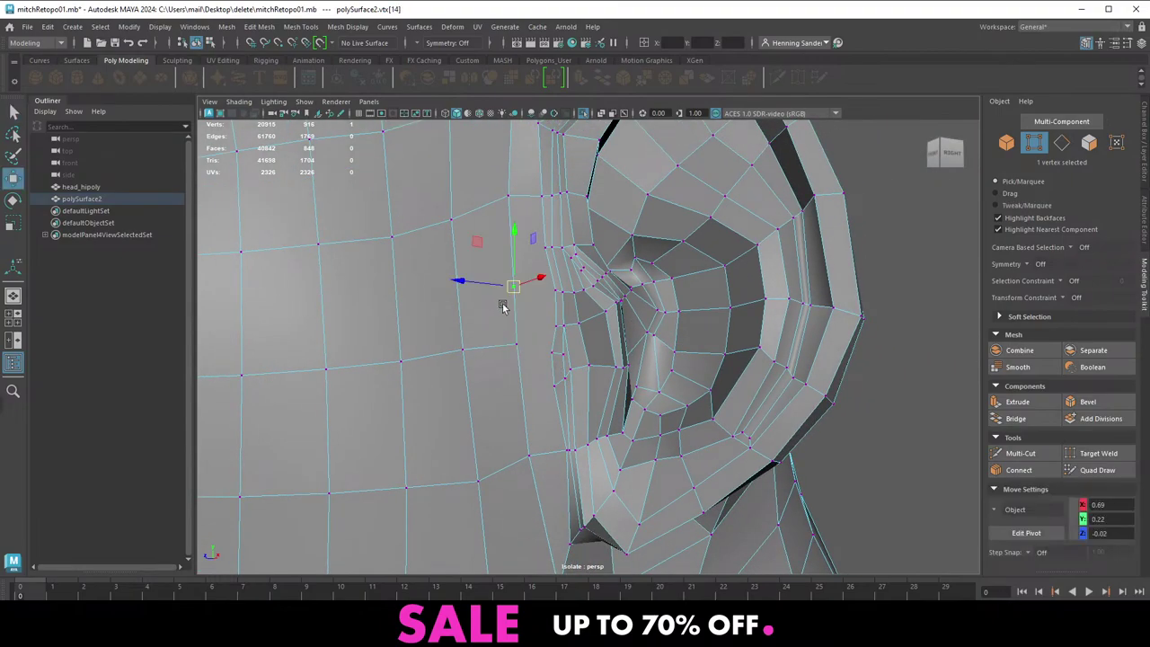
{"action": "left_click", "coordinate": [503, 307]}
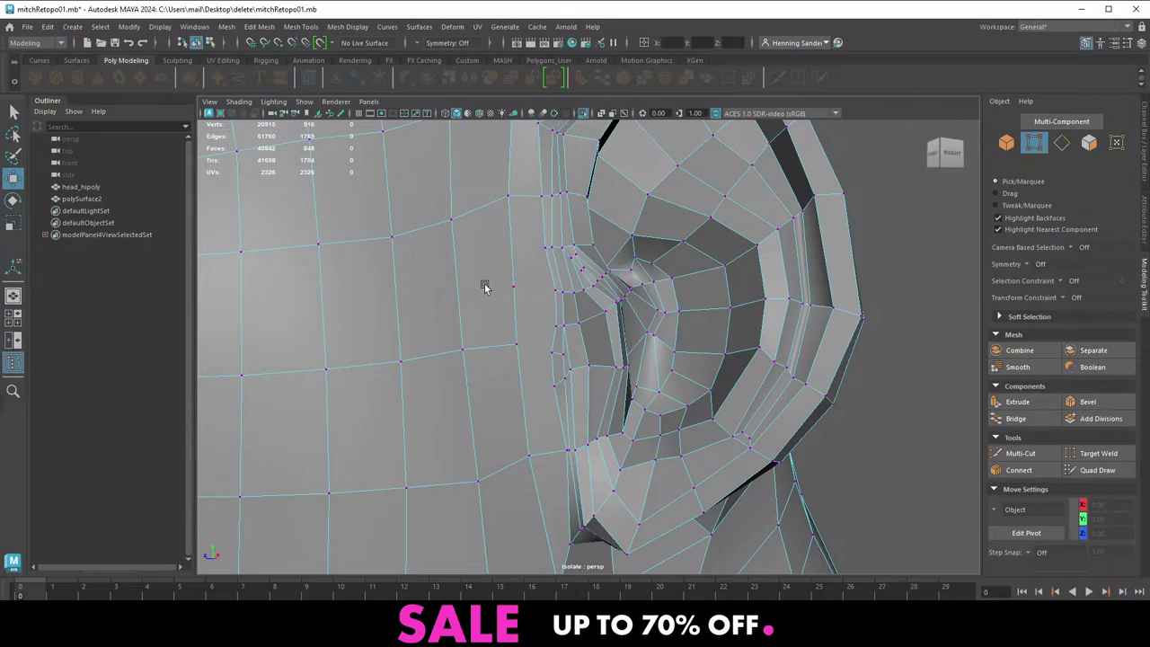
{"action": "left_click", "coordinate": [515, 289]}
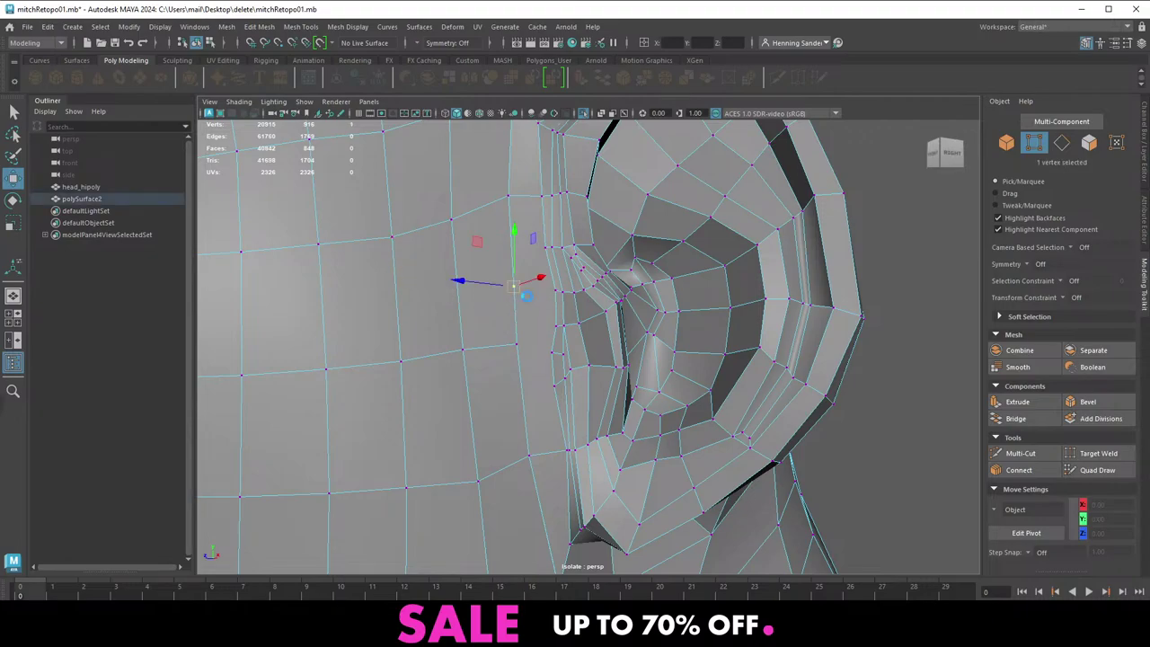
{"action": "key", "text": "ctrl+z"}
Try to connect the stray vertex to the ear's front border with a Multi-Cut edge, and remove that edge again
{"action": "key", "text": "F8"}
{"action": "key", "text": "ctrl+shift+x"}
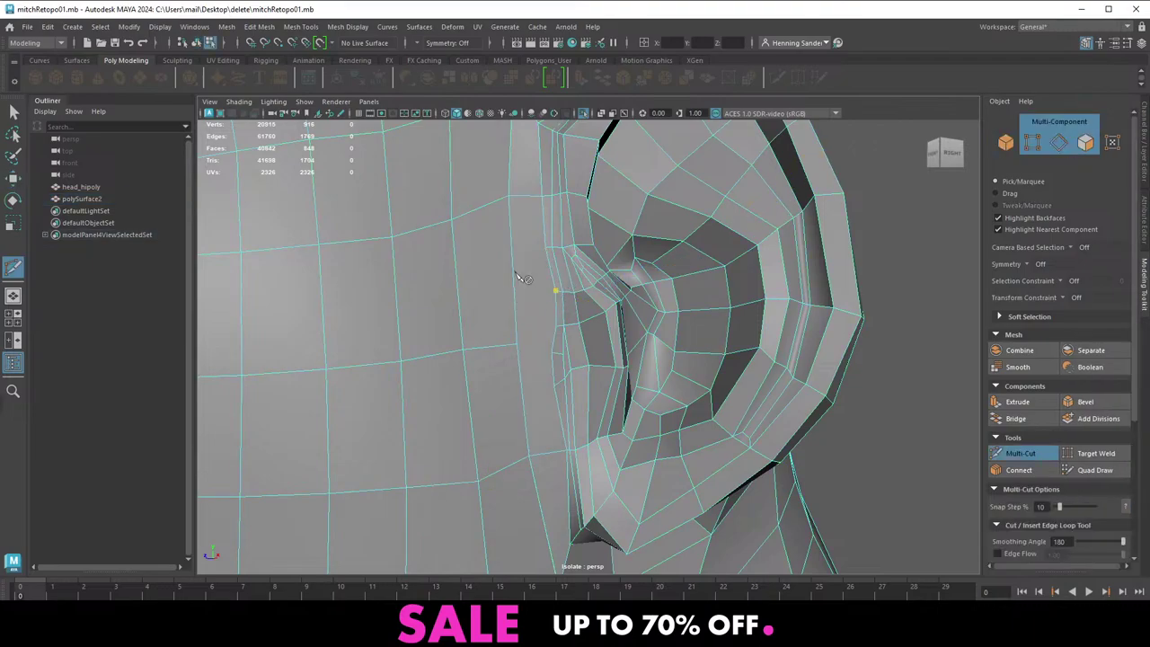
{"action": "right_click", "coordinate": [512, 306]}
{"action": "key", "text": "w"}
{"action": "left_click", "coordinate": [531, 290]}
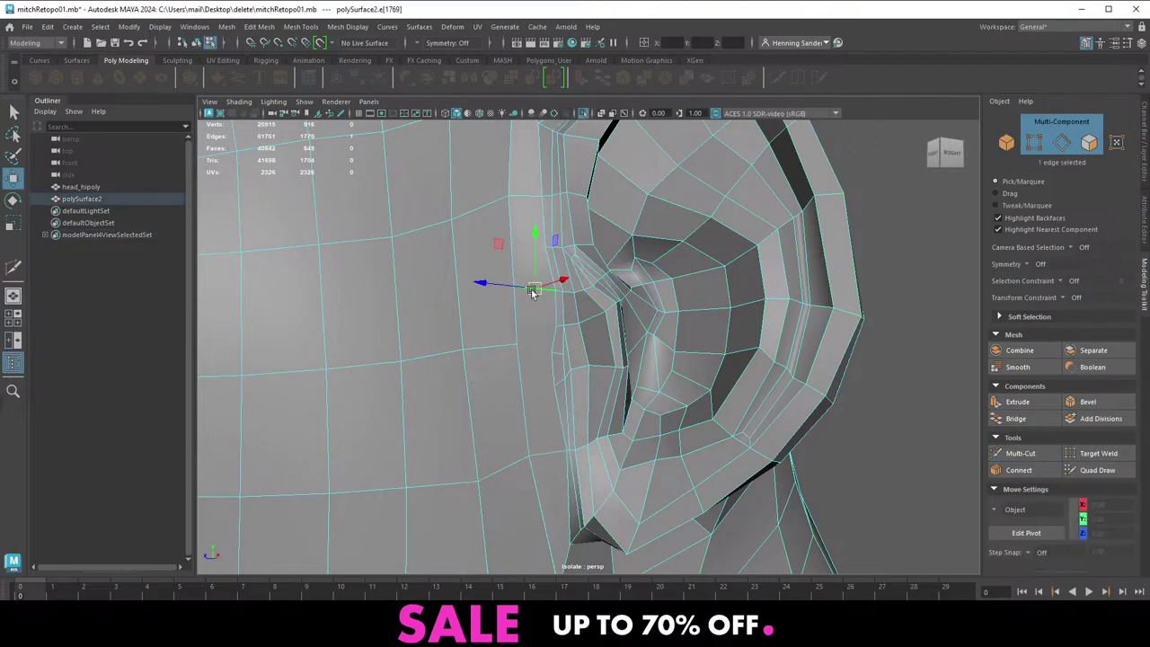
{"action": "key", "text": "Delete"}
Try to delete the stray vertex on the vertical edge in front of the ear with Delete Vertex
{"action": "right_click_drag", "start_coordinate": [528, 300], "coordinate": [480, 271]}
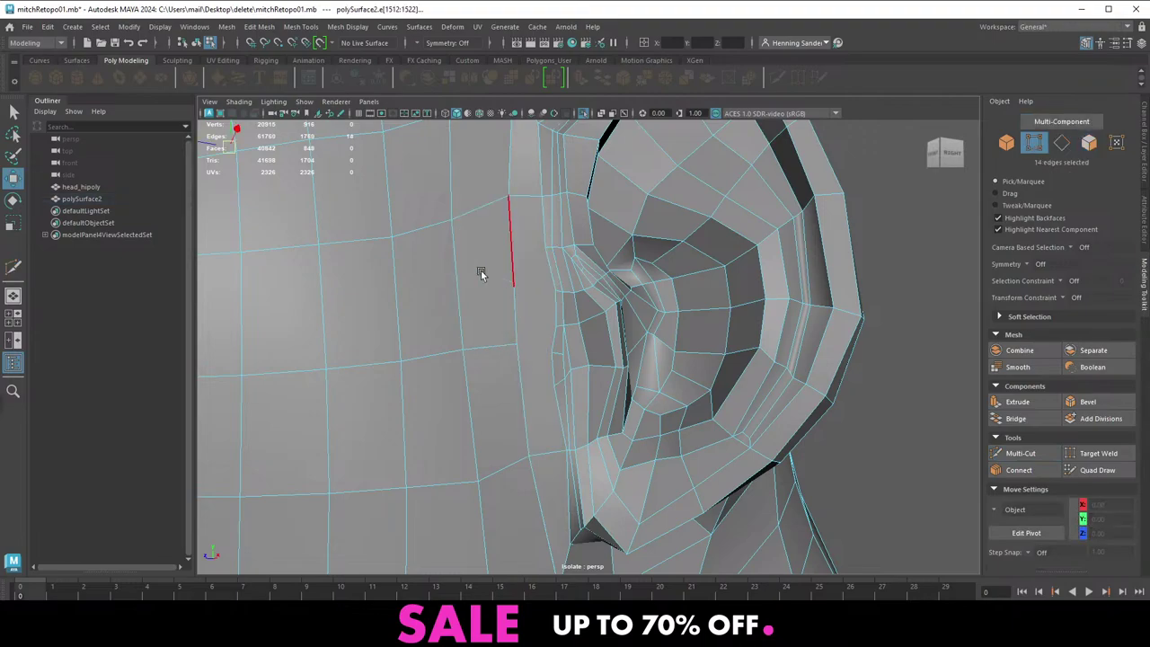
{"action": "left_click", "coordinate": [515, 286]}
{"action": "right_click", "coordinate": [536, 286], "text": "shift"}
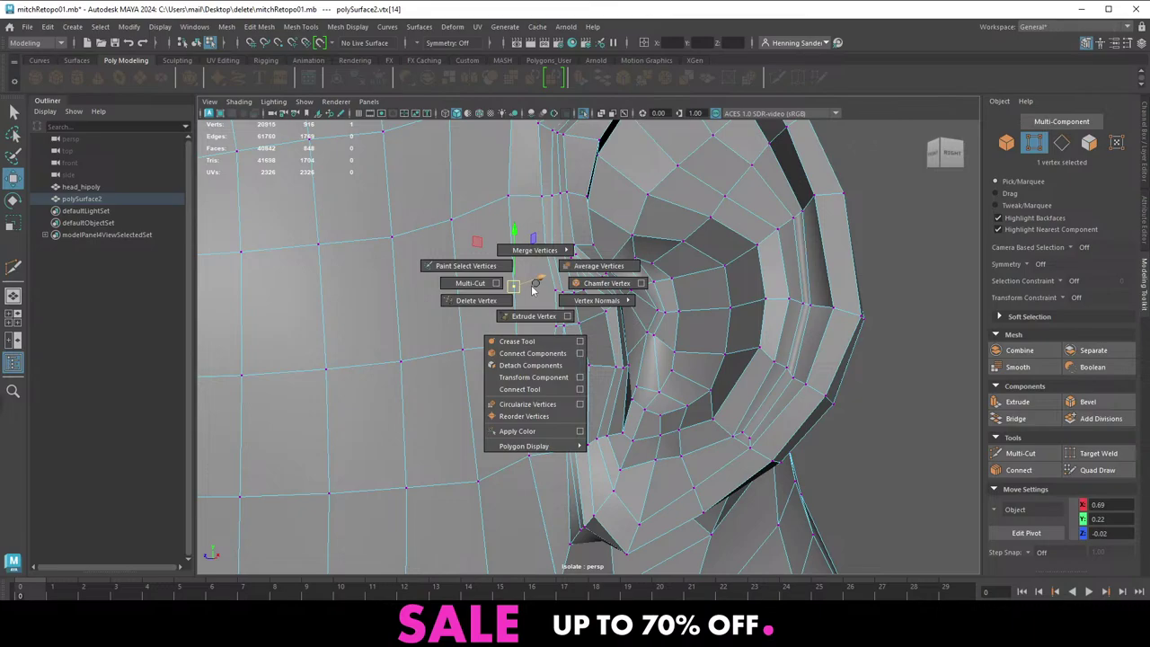
{"action": "left_click", "coordinate": [476, 302]}
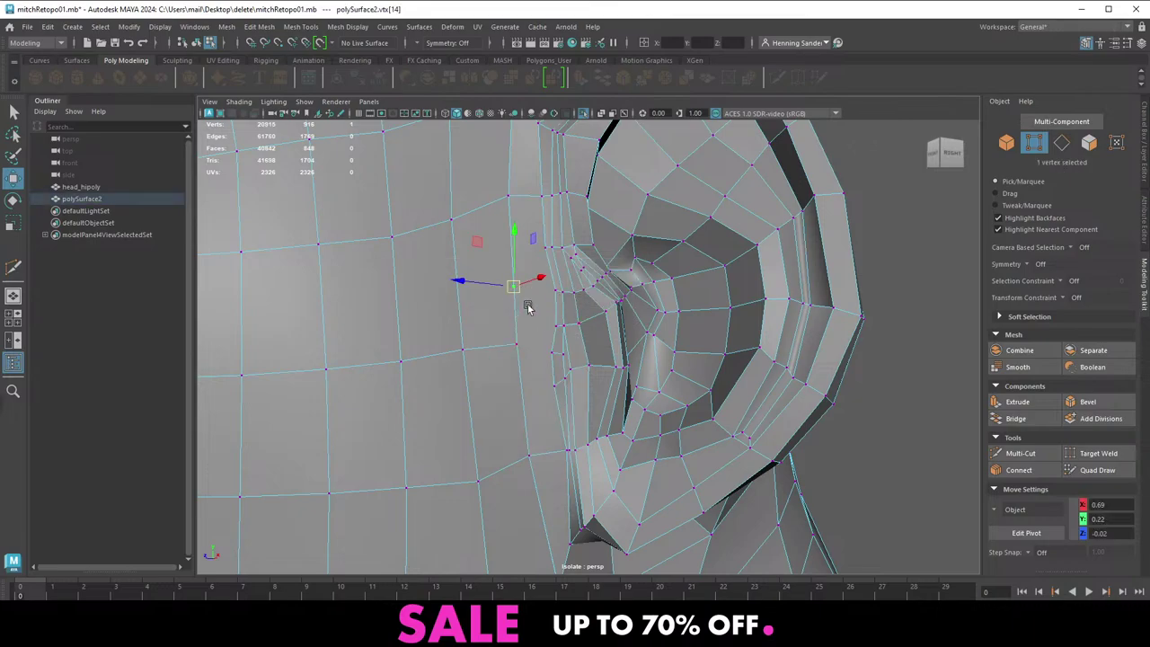
Delete the two faces on either side of the stray vertex in front of the ear
{"action": "key", "text": "F11"}
{"action": "left_click", "coordinate": [529, 318]}
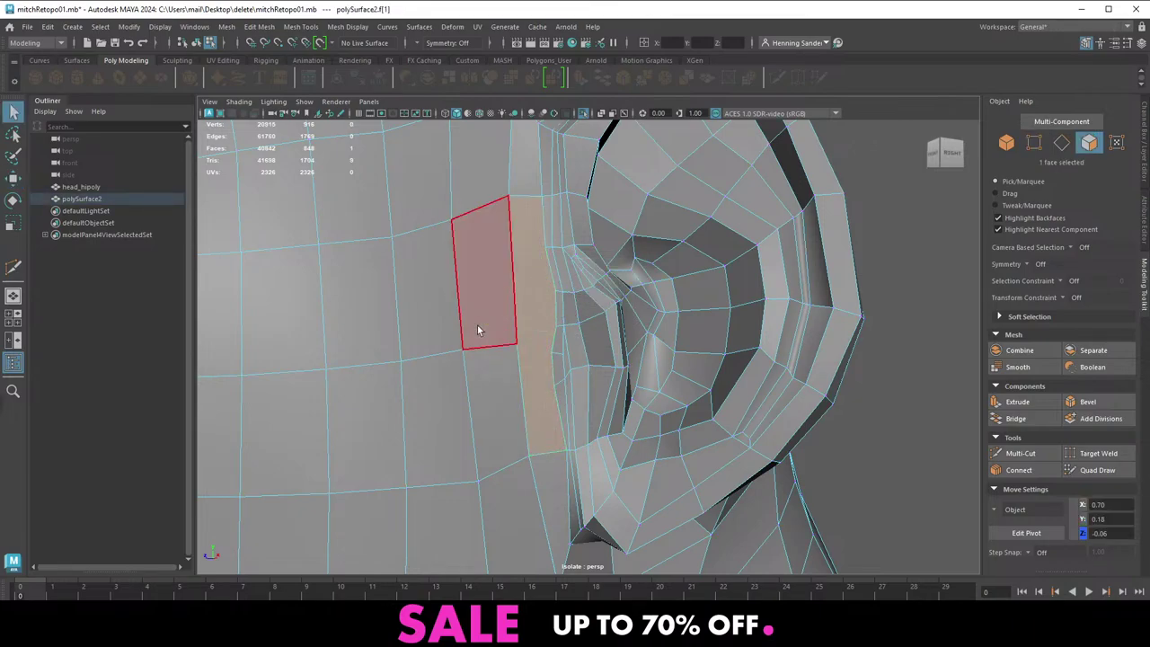
{"action": "left_click", "coordinate": [477, 325], "text": "shift"}
{"action": "key", "text": "Delete"}
Select the short horizontal border edge along the lower side of the cheek hole and bring up its edge operations
{"action": "key", "text": "F10"}
{"action": "left_click", "coordinate": [504, 346]}
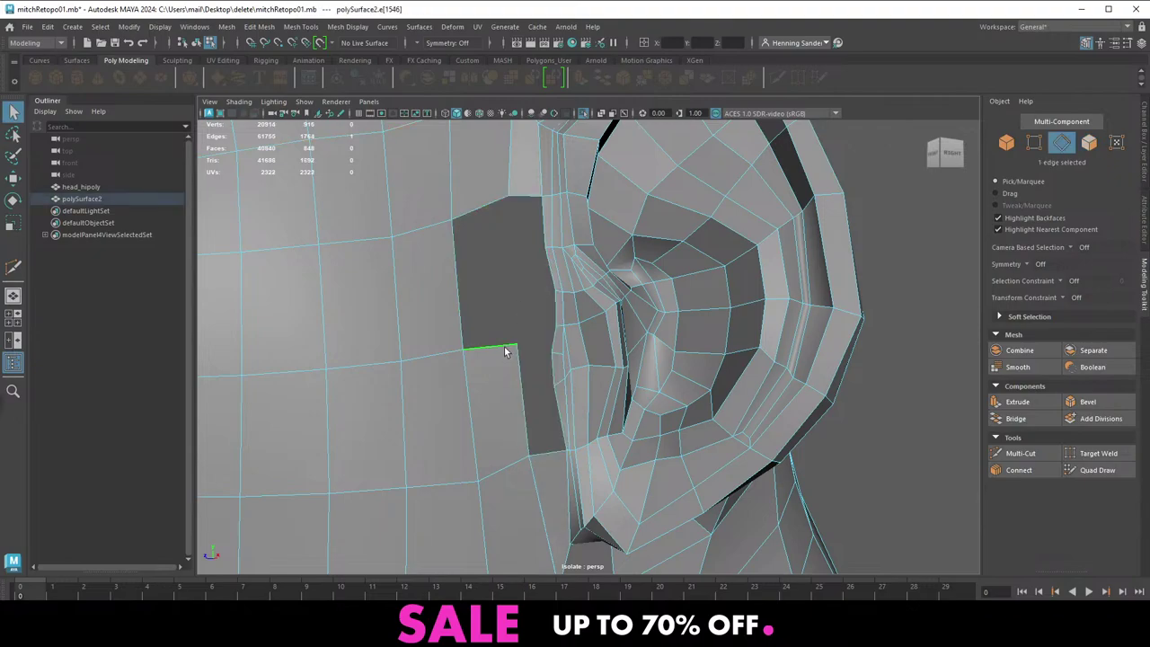
{"action": "right_click_drag", "start_coordinate": [508, 306], "coordinate": [500, 418], "text": "shift"}
{"action": "right_click_drag", "start_coordinate": [504, 305], "coordinate": [508, 304], "text": "shift"}
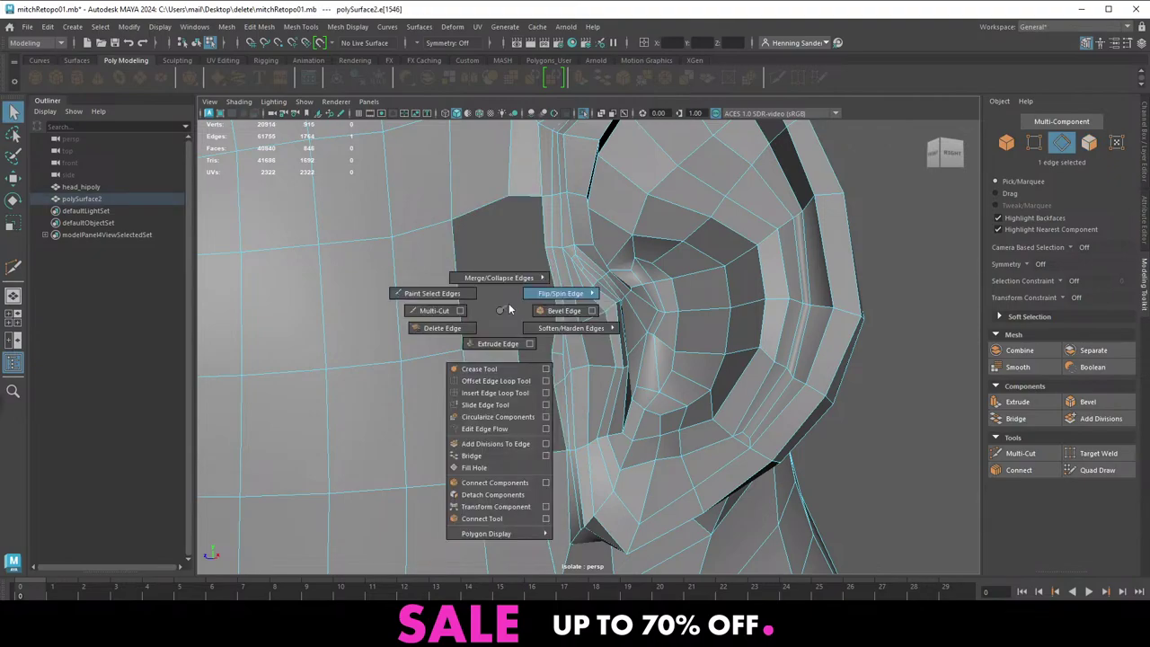
Delete the narrow face between the cheek and the earlobe, extending the hole in front of the ear
{"action": "right_click_drag", "start_coordinate": [492, 430], "coordinate": [513, 344], "text": "shift"}
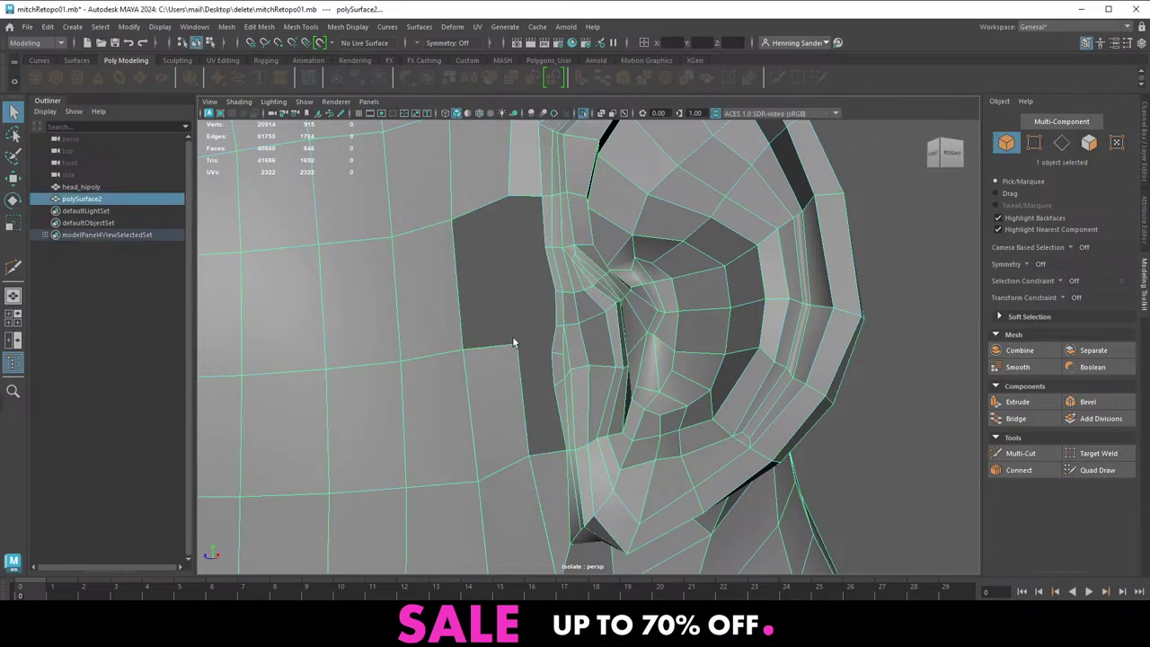
{"action": "key", "text": "F10"}
{"action": "left_click", "coordinate": [512, 344]}
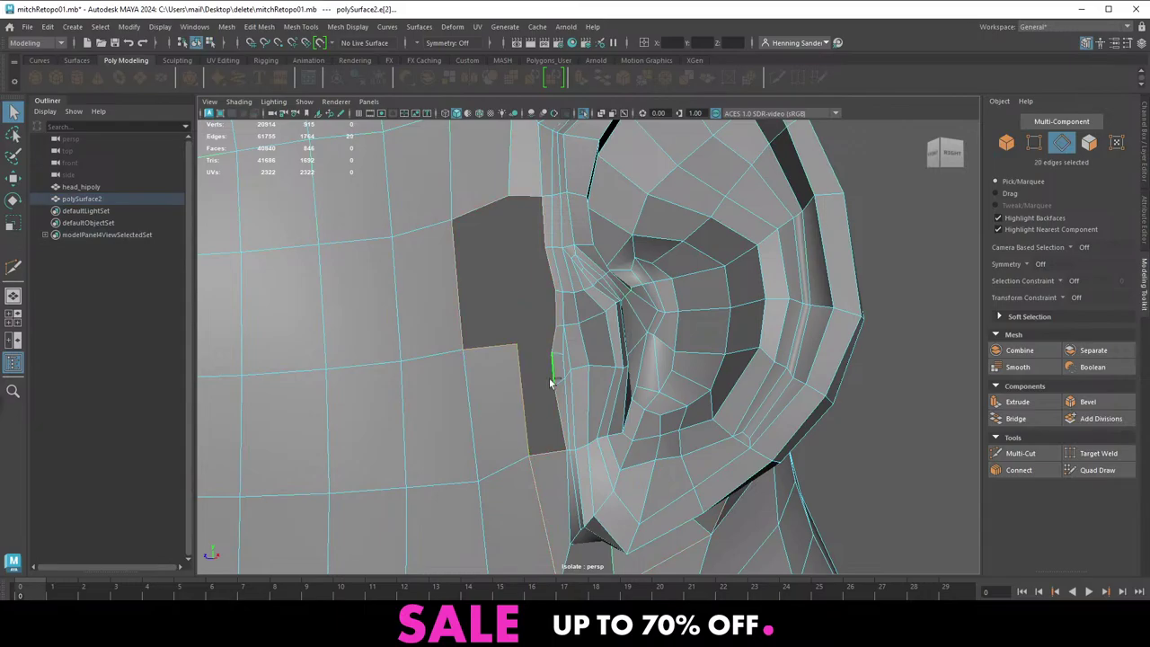
{"action": "left_click_drag", "start_coordinate": [585, 435], "coordinate": [548, 343], "text": "alt"}
{"action": "key", "text": "F11"}
{"action": "left_click", "coordinate": [554, 299]}
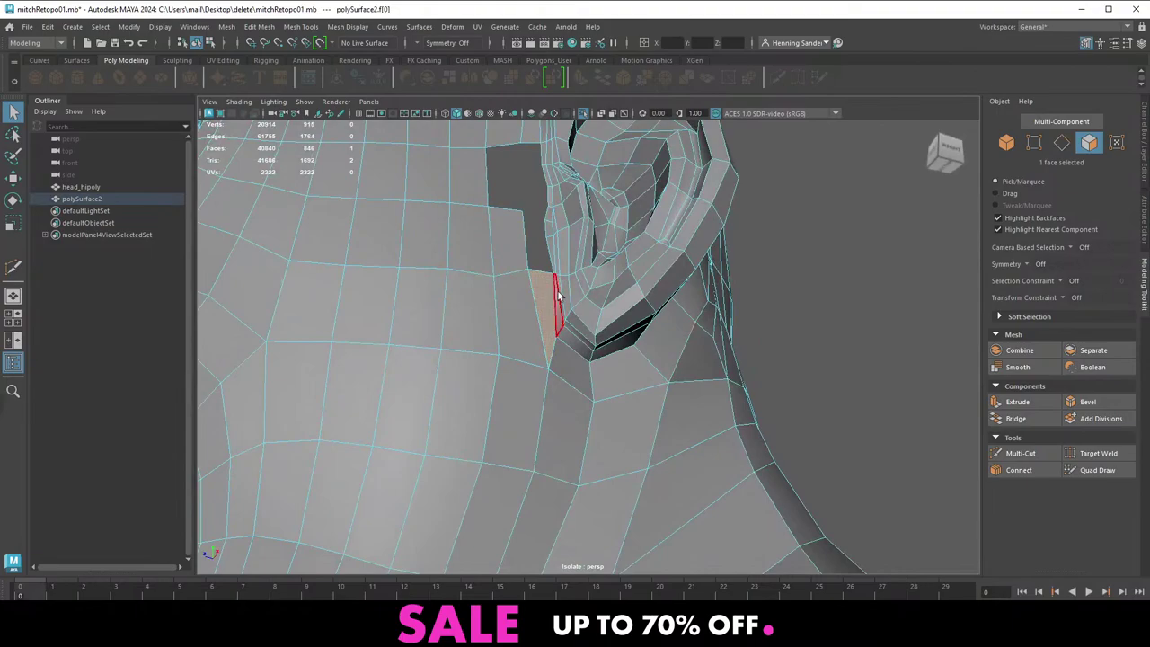
{"action": "key", "text": "Delete"}
Merge the unwelded vertices along the open seam beneath the ear so that it closes onto the neck and jaw mesh
{"action": "right_click_drag", "start_coordinate": [542, 307], "coordinate": [580, 285]}
{"action": "key", "text": "F10"}
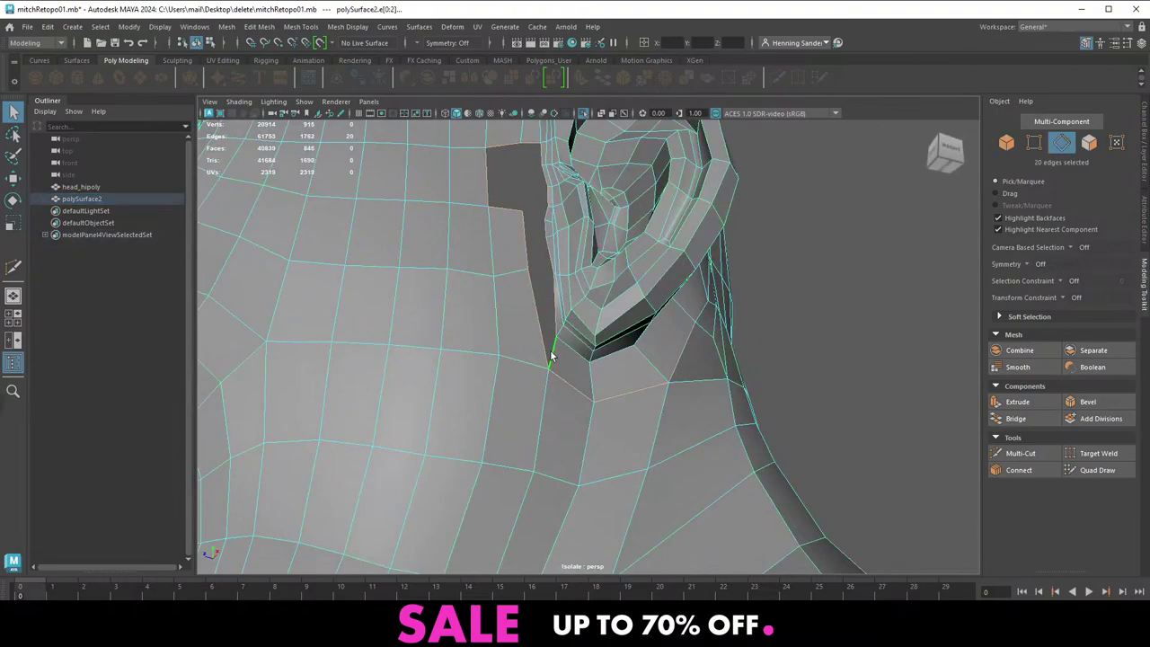
{"action": "right_click", "coordinate": [540, 272], "text": "shift"}
{"action": "left_click_drag", "start_coordinate": [644, 373], "coordinate": [653, 344], "text": "alt"}
{"action": "key", "text": "alt+F9"}
{"action": "key", "text": "F11"}
{"action": "left_click", "coordinate": [628, 321]}
{"action": "right_click_drag", "start_coordinate": [653, 343], "coordinate": [581, 431]}
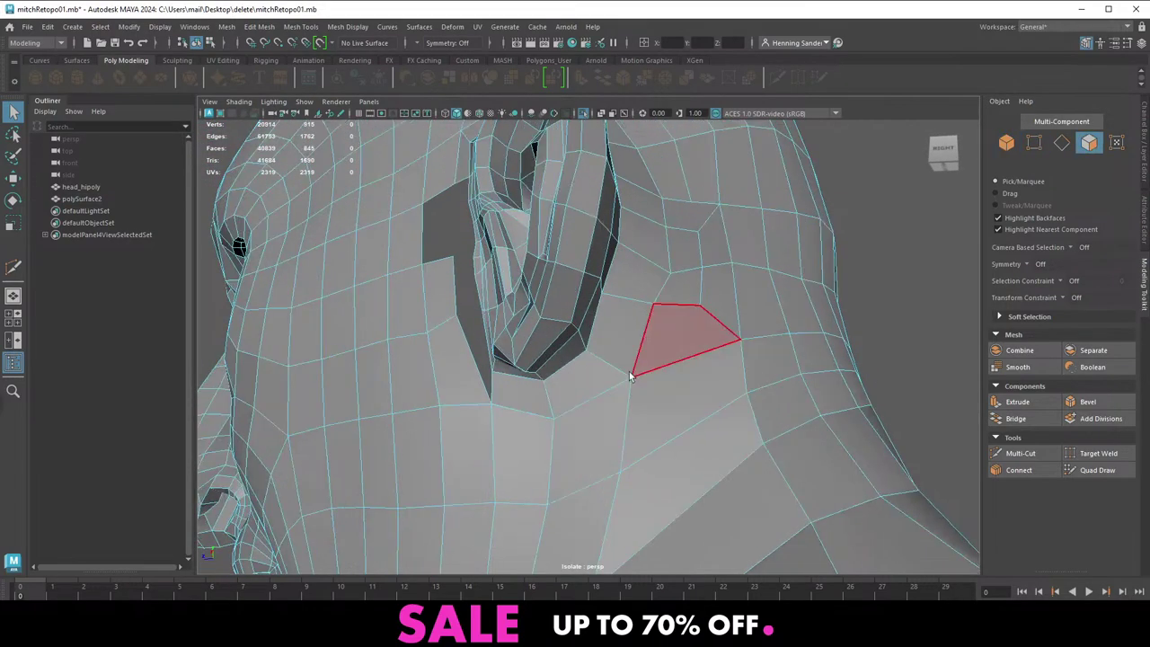
{"action": "left_click_drag", "start_coordinate": [613, 394], "coordinate": [615, 394]}
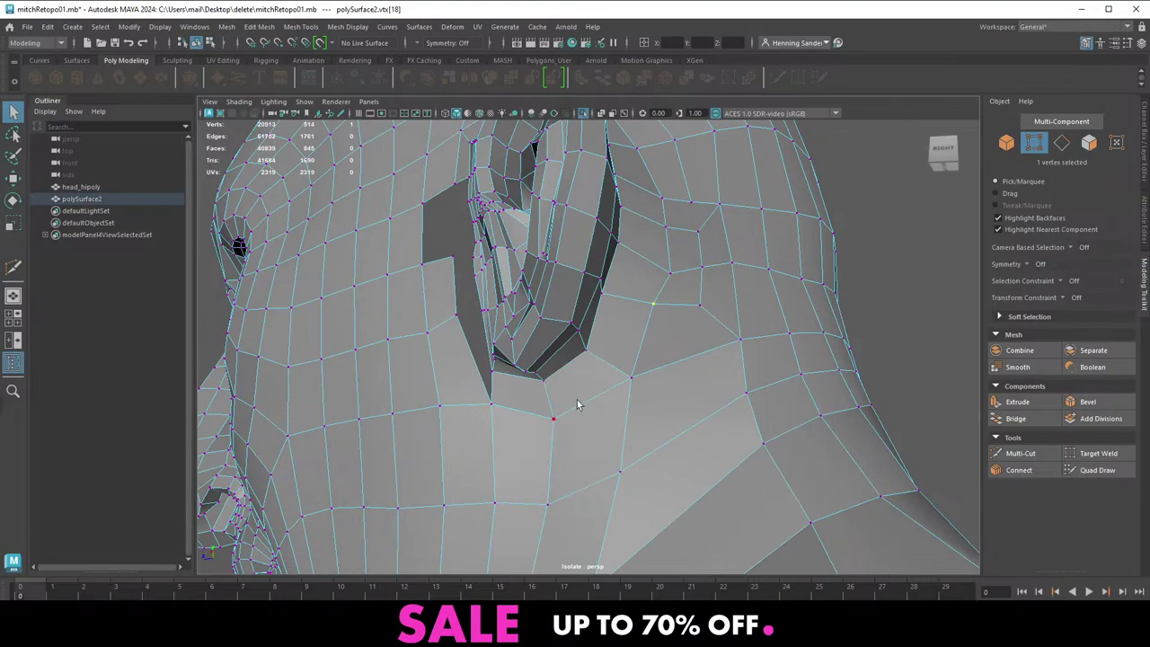
{"action": "right_click_drag", "start_coordinate": [579, 360], "coordinate": [582, 362]}
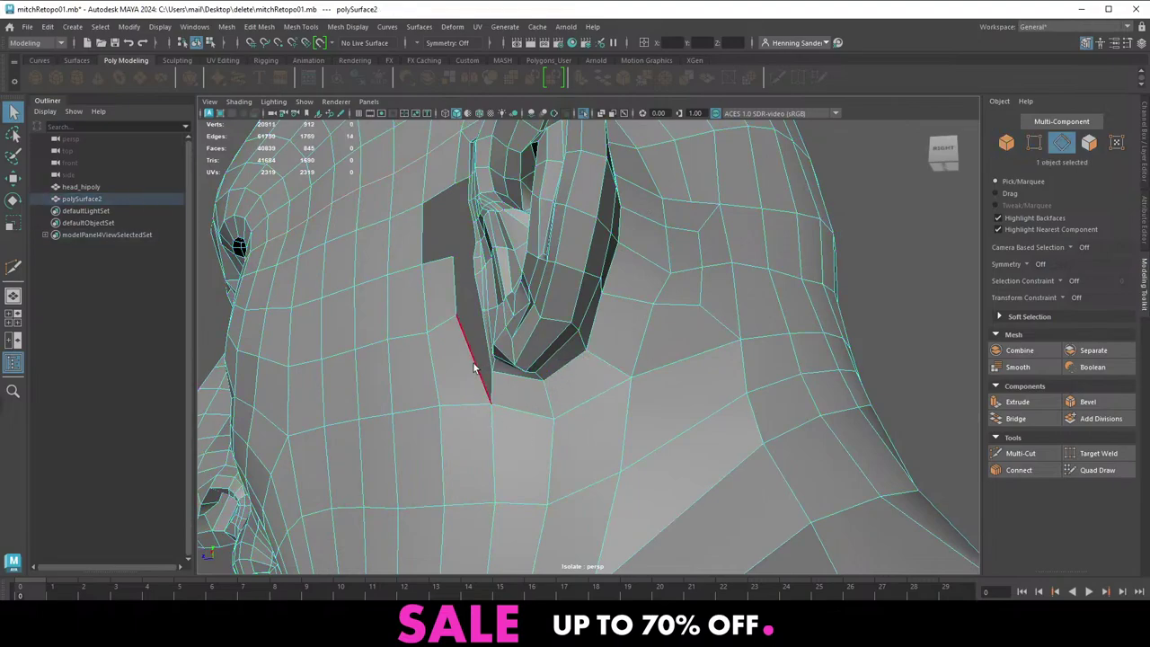
Select the border of the hole in front of the ear and fill it with a polygon
{"action": "left_click_drag", "start_coordinate": [481, 370], "coordinate": [539, 359], "text": "alt"}
{"action": "middle_click_drag", "start_coordinate": [486, 279], "coordinate": [493, 308], "text": "alt"}
{"action": "right_click_drag", "start_coordinate": [493, 309], "coordinate": [491, 460], "text": "alt"}
{"action": "middle_click_drag", "start_coordinate": [498, 302], "coordinate": [522, 321], "text": "alt"}
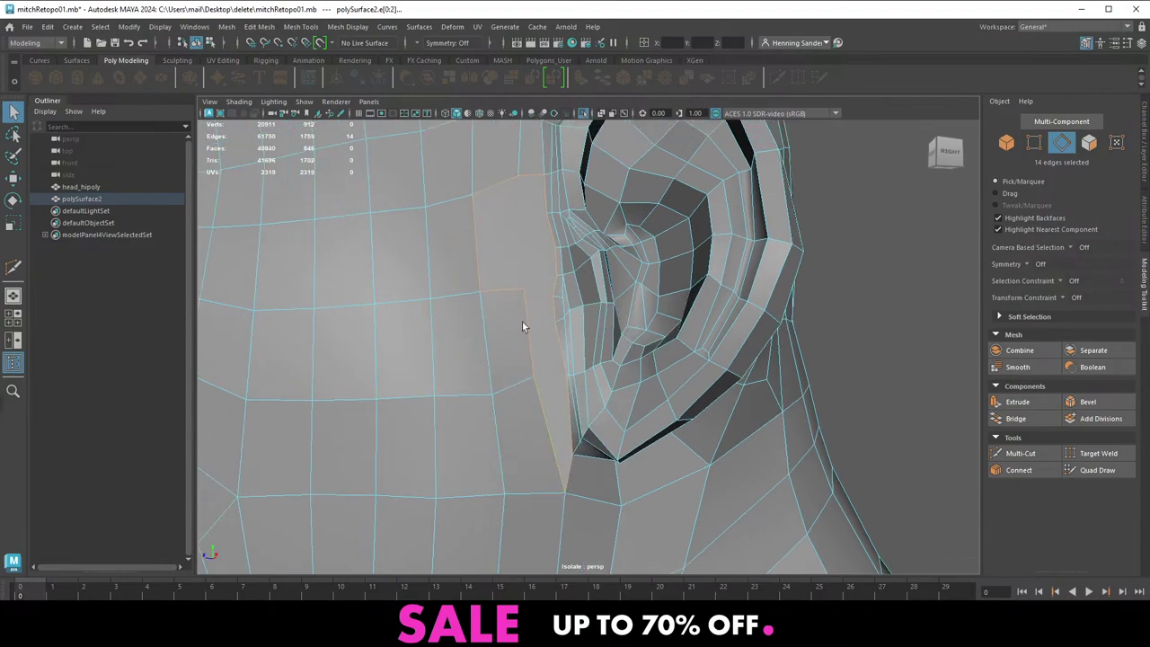
Connect the upper cheek vertex to the facing ear vertex across the filled polygon
{"action": "right_click_drag", "start_coordinate": [523, 321], "coordinate": [546, 317], "text": "alt"}
{"action": "right_click_drag", "start_coordinate": [514, 298], "coordinate": [509, 384]}
{"action": "key", "text": "F9"}
{"action": "left_click", "coordinate": [512, 273]}
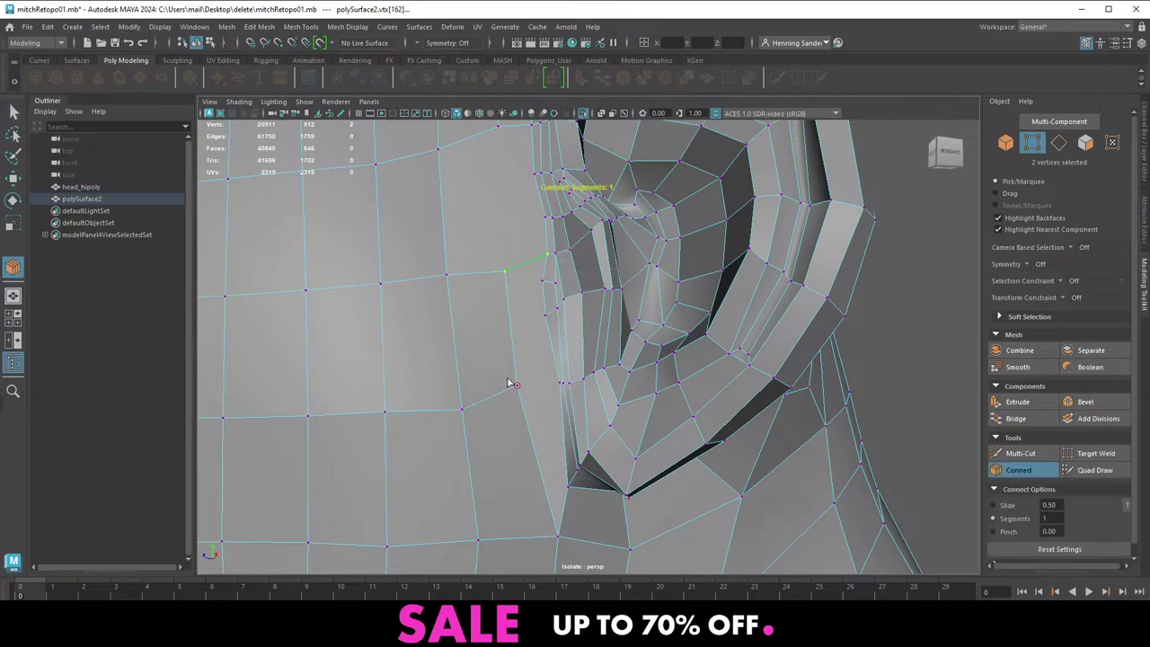
{"action": "key", "text": "q"}
Connect the next lower cheek vertex to the ear vertex beside the earlobe and adjust the vertices in front of the ear
{"action": "left_click_drag", "start_coordinate": [493, 336], "coordinate": [639, 386], "text": "alt"}
{"action": "left_click", "coordinate": [639, 386]}
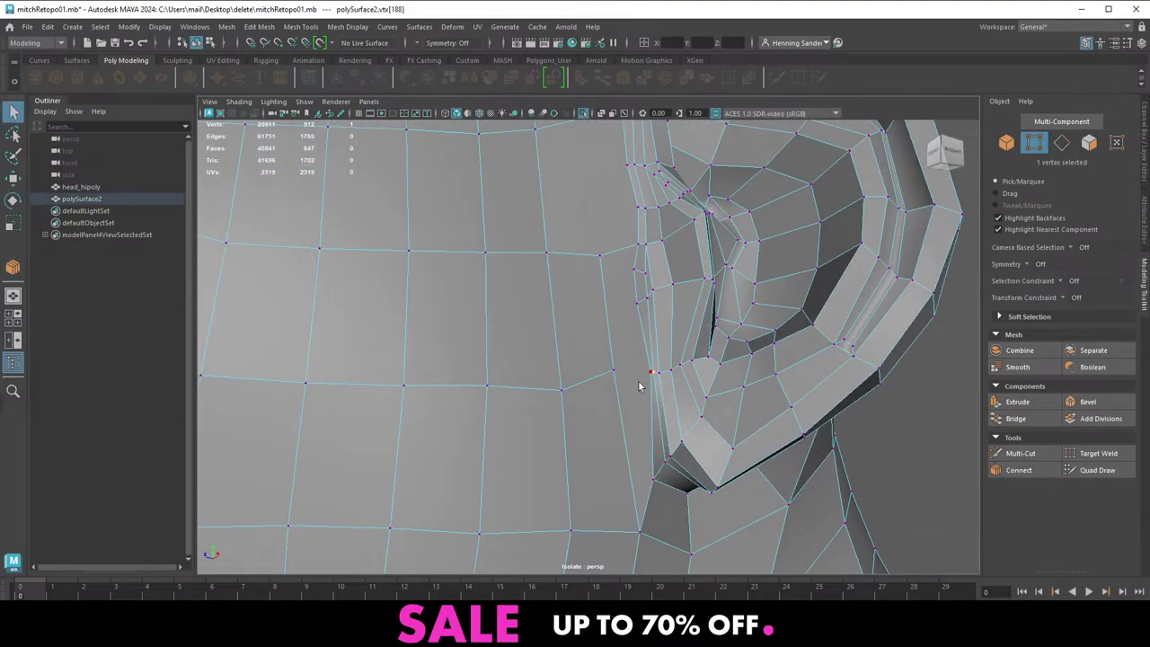
{"action": "right_click_drag", "start_coordinate": [607, 368], "coordinate": [576, 464], "text": "shift"}
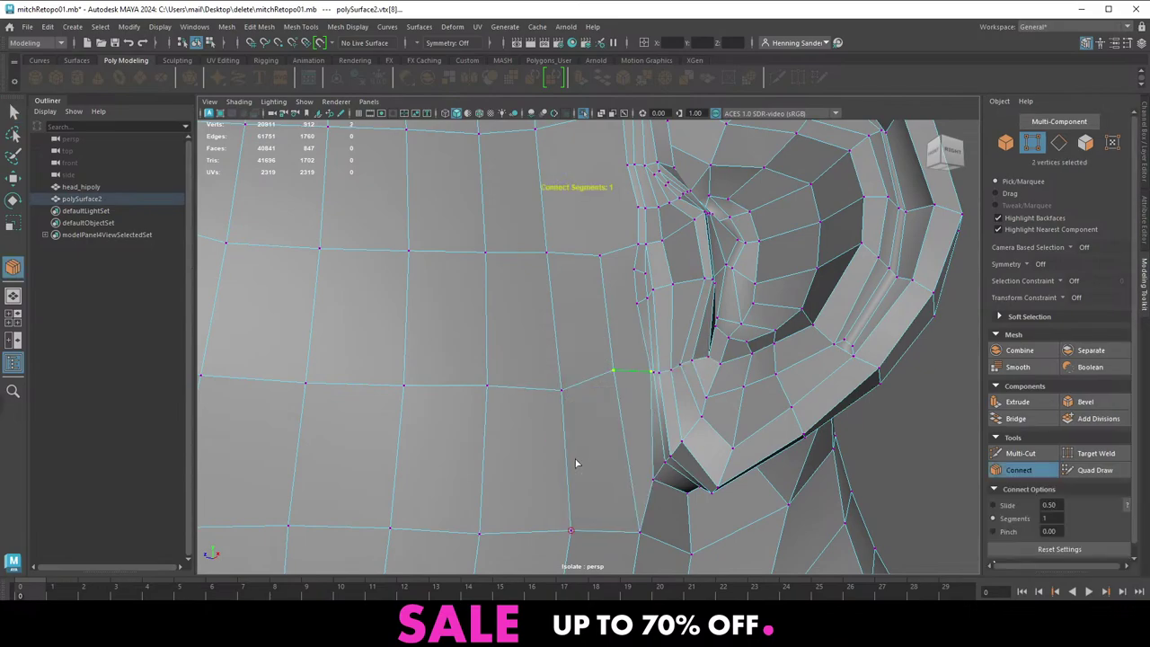
{"action": "left_click", "coordinate": [640, 376]}
{"action": "key", "text": "w"}
{"action": "left_click_drag", "start_coordinate": [632, 370], "coordinate": [610, 373]}
{"action": "left_click", "coordinate": [611, 383]}
{"action": "left_click", "coordinate": [560, 403]}
Connect the two cheek vertices in front of the ear with a vertical edge, splitting the remaining large polygon
{"action": "left_click_drag", "start_coordinate": [579, 327], "coordinate": [617, 399], "text": "alt"}
{"action": "right_click_drag", "start_coordinate": [551, 354], "coordinate": [546, 319]}
{"action": "key", "text": "F9"}
{"action": "left_click", "coordinate": [566, 387]}
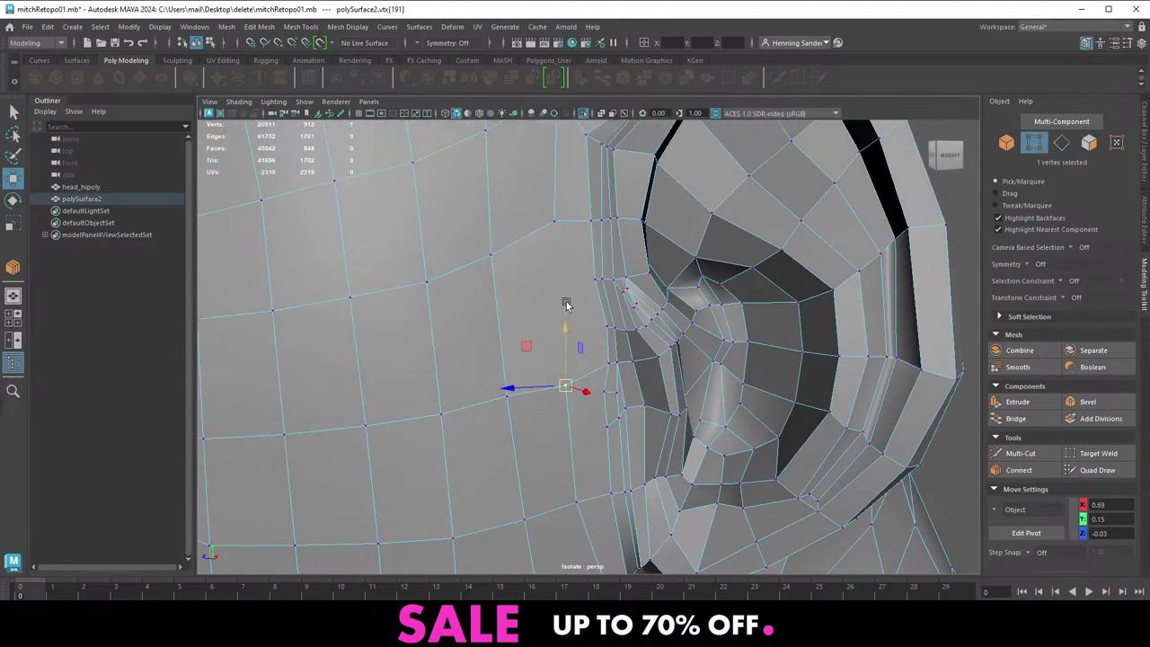
{"action": "left_click", "coordinate": [558, 221], "text": "shift"}
{"action": "right_click_drag", "start_coordinate": [604, 279], "coordinate": [600, 382], "text": "shift"}
{"action": "key", "text": "w"}
Save the scene after checking the filled area in front of the ear
{"action": "right_click_drag", "start_coordinate": [549, 354], "coordinate": [488, 292], "text": "alt"}
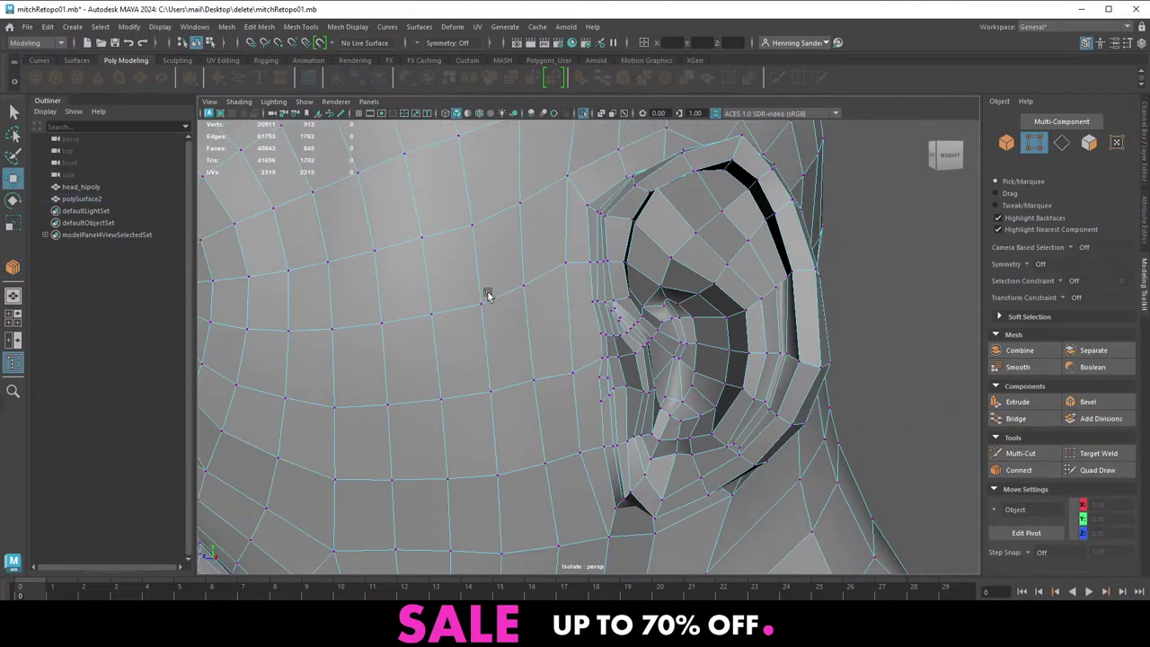
{"action": "left_click_drag", "start_coordinate": [488, 293], "coordinate": [521, 312], "text": "alt"}
{"action": "key", "text": "ctrl+s"}
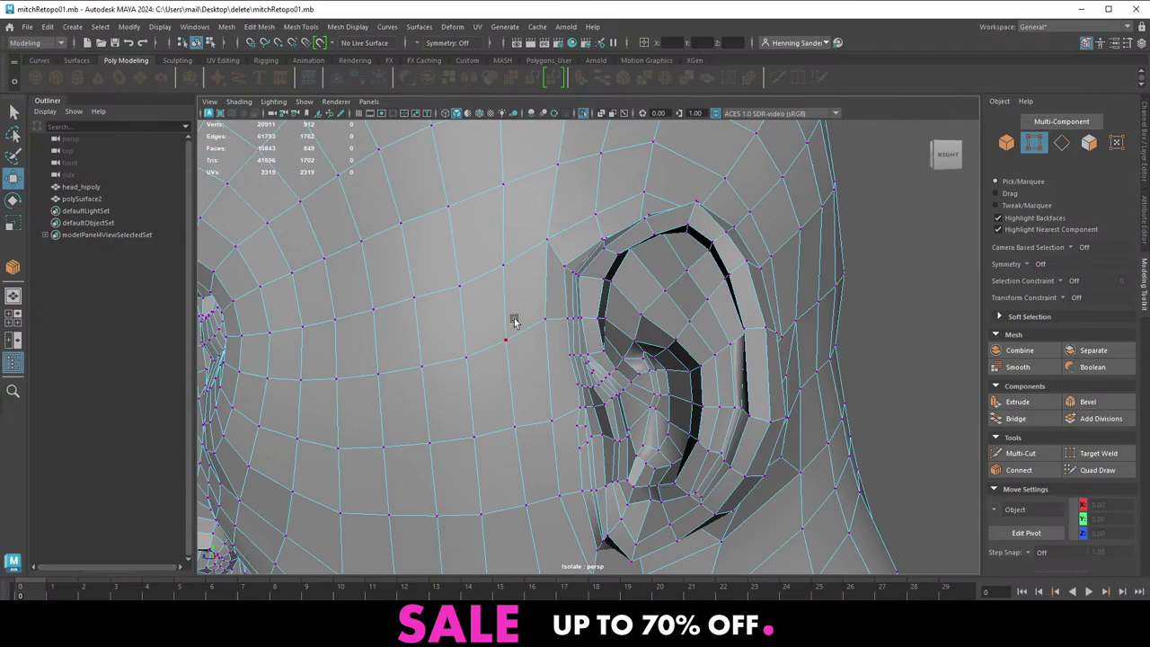
Examine the edge flow around the ear, mouth and cheek, including the loop running from the eye towards the ear
{"action": "right_click_drag", "start_coordinate": [514, 322], "coordinate": [562, 303]}
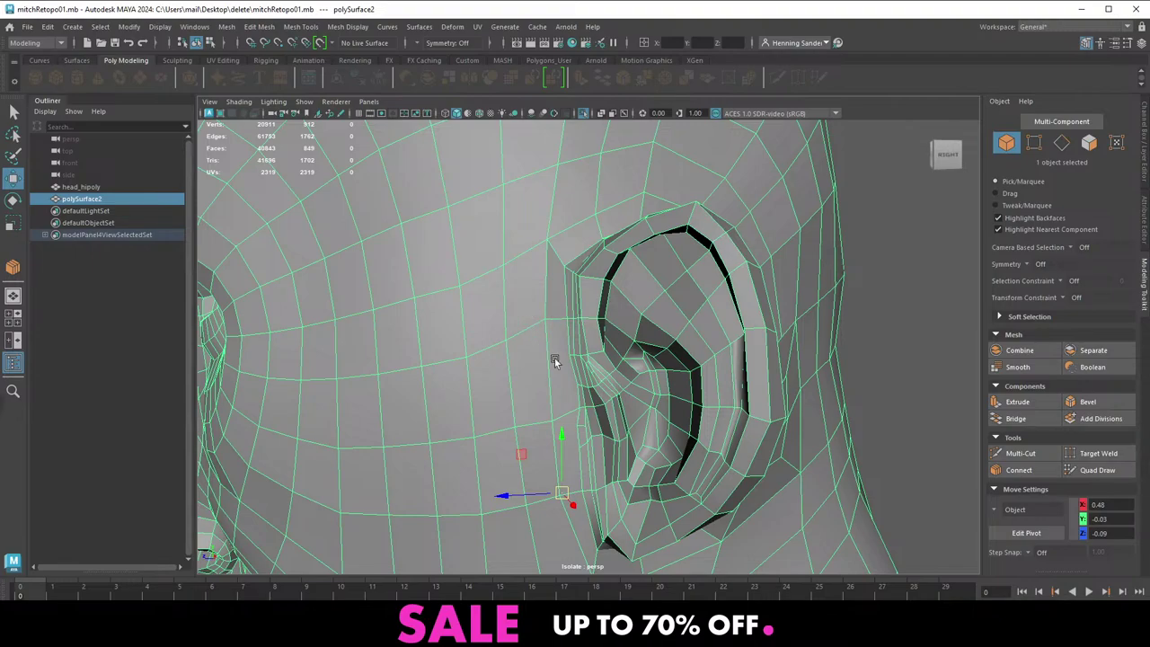
{"action": "scroll", "coordinate": [626, 386], "scroll_direction": "down", "scroll_amount": 5}
{"action": "left_click_drag", "start_coordinate": [623, 386], "coordinate": [638, 390], "text": "alt"}
{"action": "middle_click_drag", "start_coordinate": [634, 383], "coordinate": [658, 373], "text": "alt"}
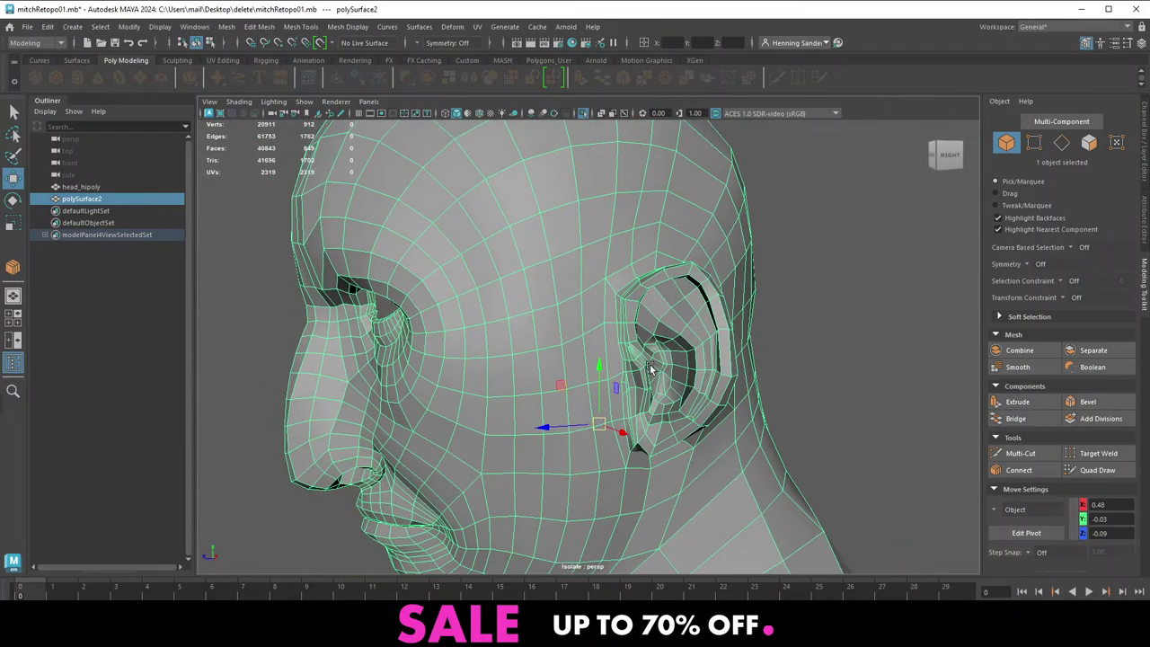
{"action": "left_click_drag", "start_coordinate": [652, 358], "coordinate": [593, 386], "text": "alt"}
{"action": "right_click_drag", "start_coordinate": [592, 387], "coordinate": [626, 373], "text": "alt"}
{"action": "left_click_drag", "start_coordinate": [627, 374], "coordinate": [591, 420], "text": "alt"}
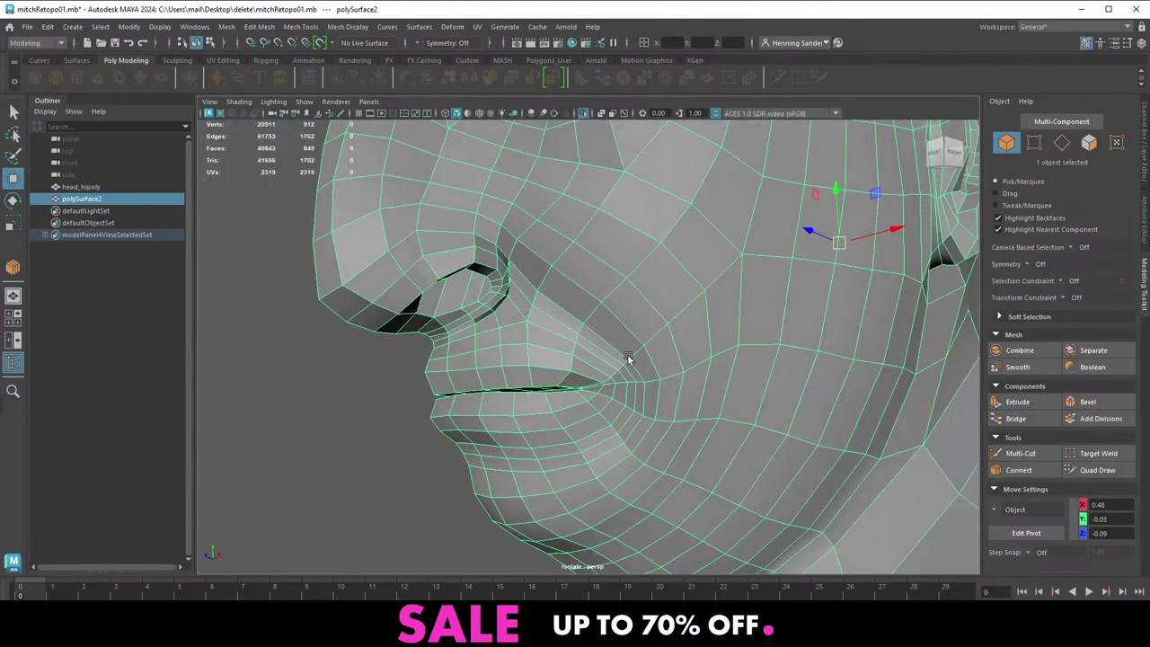
{"action": "right_click_drag", "start_coordinate": [644, 310], "coordinate": [480, 318], "text": "alt"}
{"action": "left_click_drag", "start_coordinate": [654, 280], "coordinate": [600, 340], "text": "alt"}
{"action": "middle_click_drag", "start_coordinate": [600, 340], "coordinate": [544, 381], "text": "alt"}
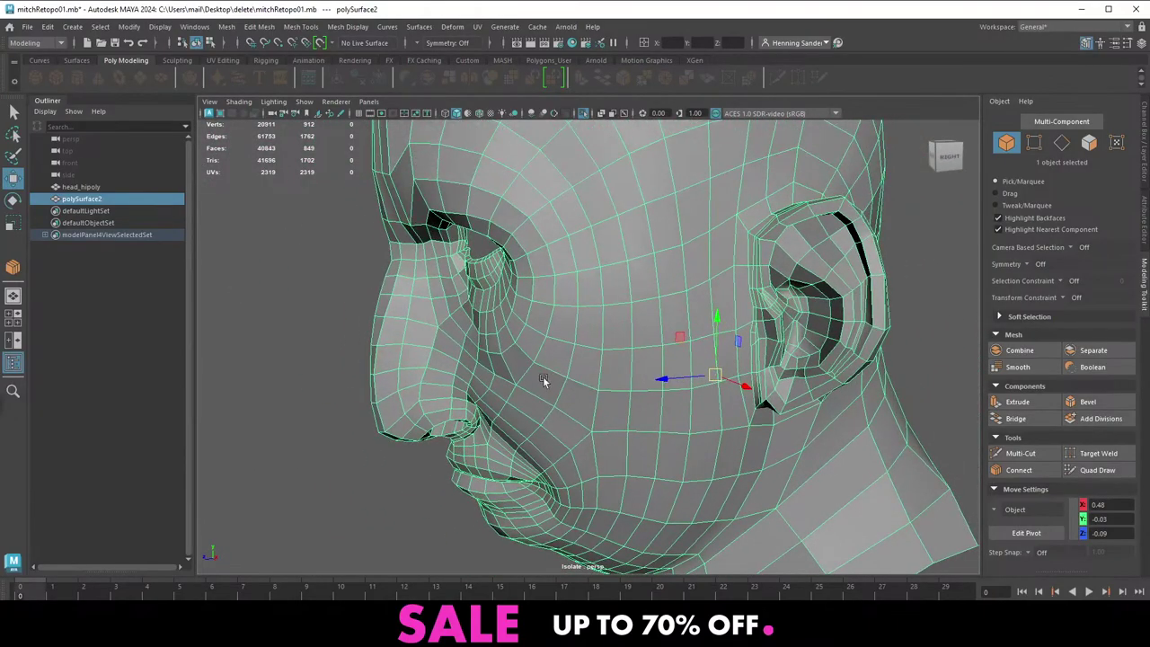
{"action": "left_click_drag", "start_coordinate": [444, 314], "coordinate": [634, 308], "text": "alt"}
{"action": "middle_click_drag", "start_coordinate": [635, 308], "coordinate": [501, 332], "text": "alt"}
{"action": "right_click_drag", "start_coordinate": [501, 332], "coordinate": [666, 398], "text": "alt"}
{"action": "right_click_drag", "start_coordinate": [570, 383], "coordinate": [553, 330]}
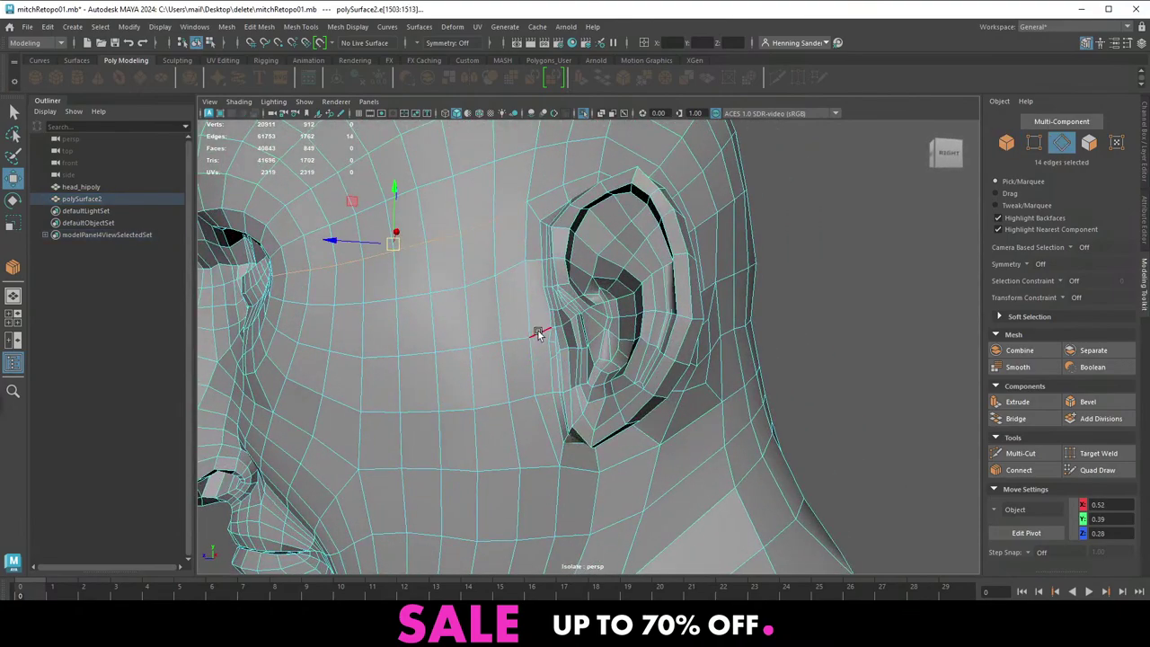
{"action": "middle_click_drag", "start_coordinate": [512, 315], "coordinate": [504, 346], "text": "alt"}
{"action": "right_click_drag", "start_coordinate": [547, 338], "coordinate": [480, 331]}
{"action": "right_click_drag", "start_coordinate": [513, 285], "coordinate": [514, 247]}
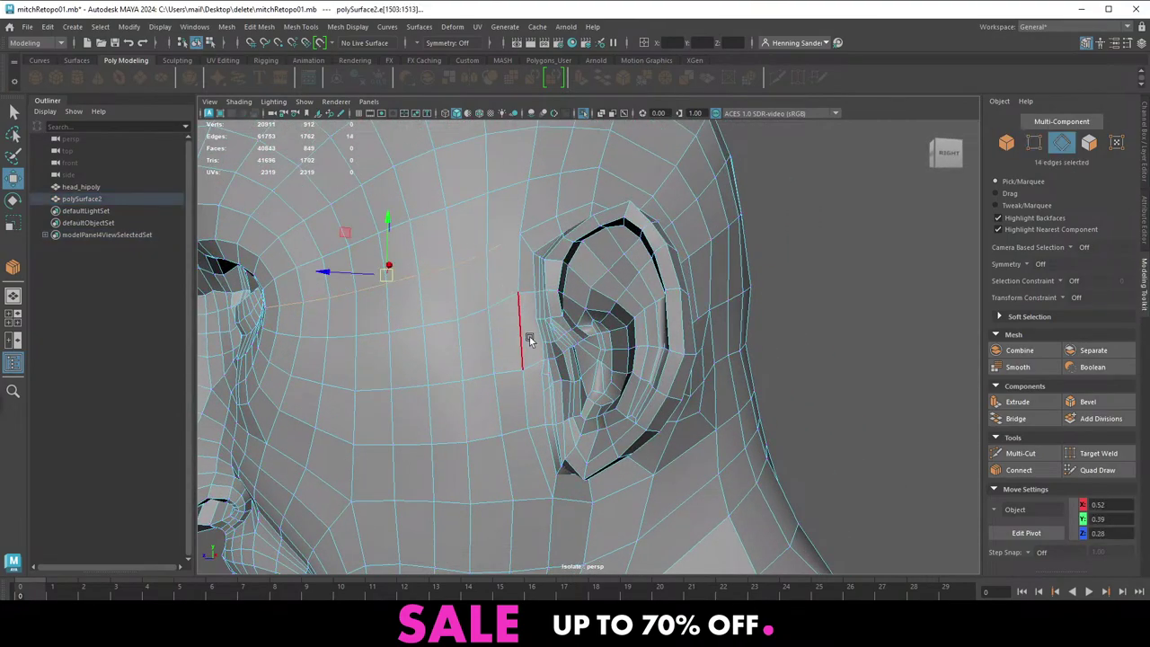
Connect the two neighbouring vertices behind the ear, beside the diagonal edge, with a new vertical edge
{"action": "right_click_drag", "start_coordinate": [541, 329], "coordinate": [589, 337], "text": "alt"}
{"action": "middle_click_drag", "start_coordinate": [577, 326], "coordinate": [584, 341], "text": "alt"}
{"action": "left_click_drag", "start_coordinate": [584, 341], "coordinate": [443, 336], "text": "alt"}
{"action": "right_click_drag", "start_coordinate": [615, 343], "coordinate": [554, 348]}
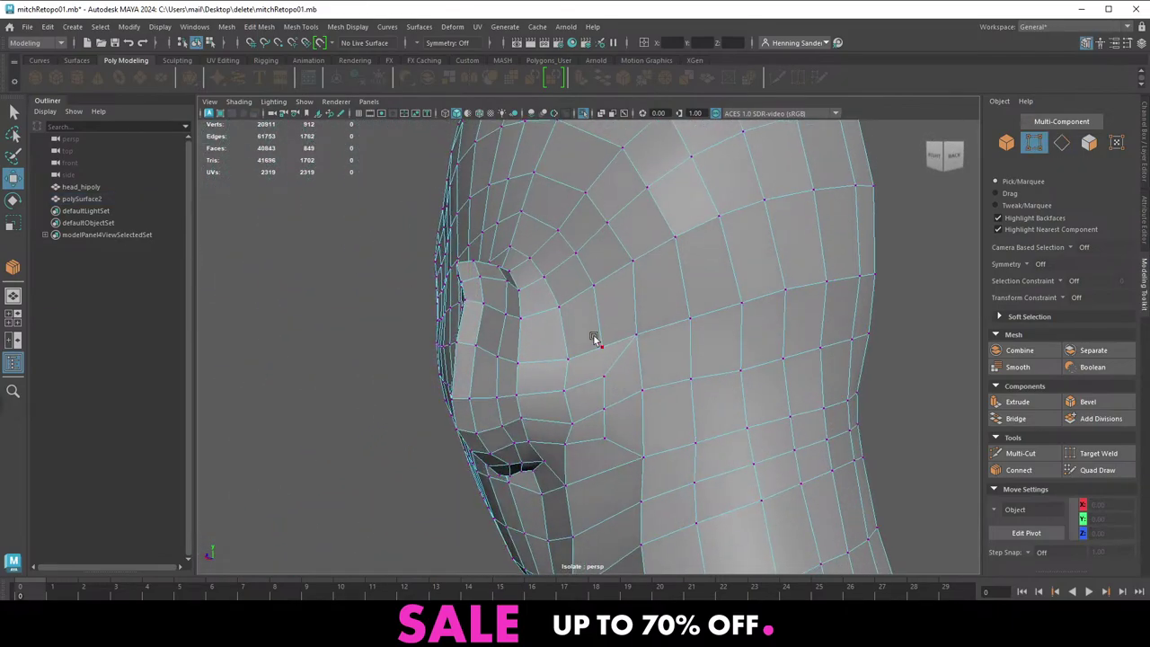
{"action": "left_click", "coordinate": [598, 344]}
{"action": "key", "text": "q"}
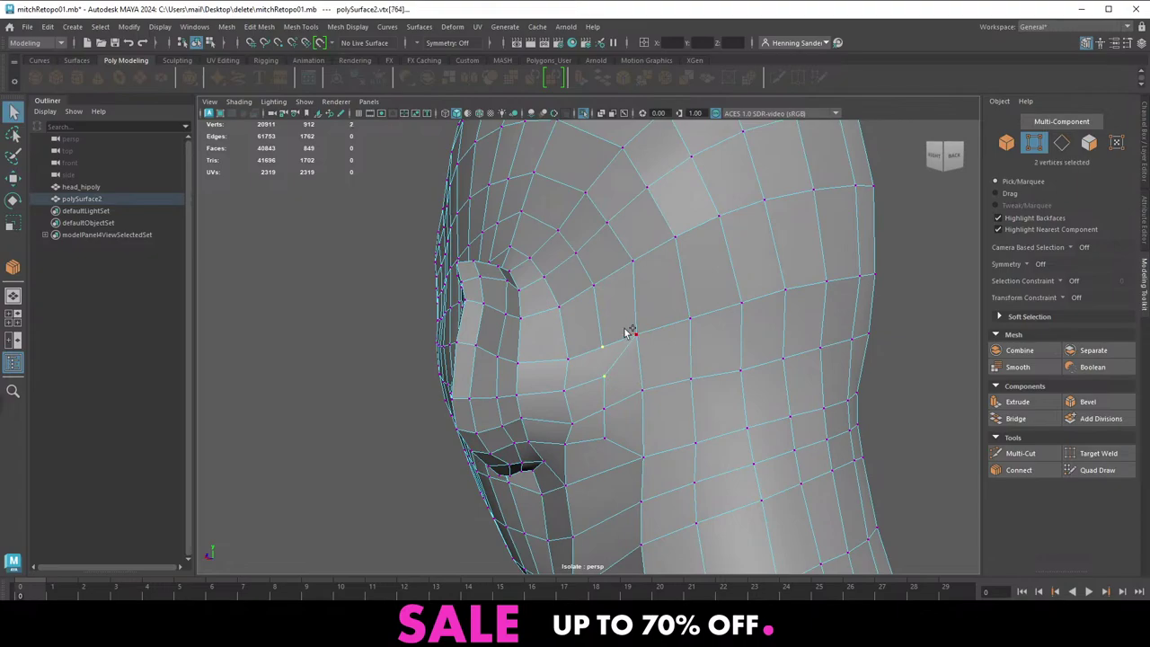
{"action": "right_click_drag", "start_coordinate": [629, 332], "coordinate": [606, 412], "text": "shift"}
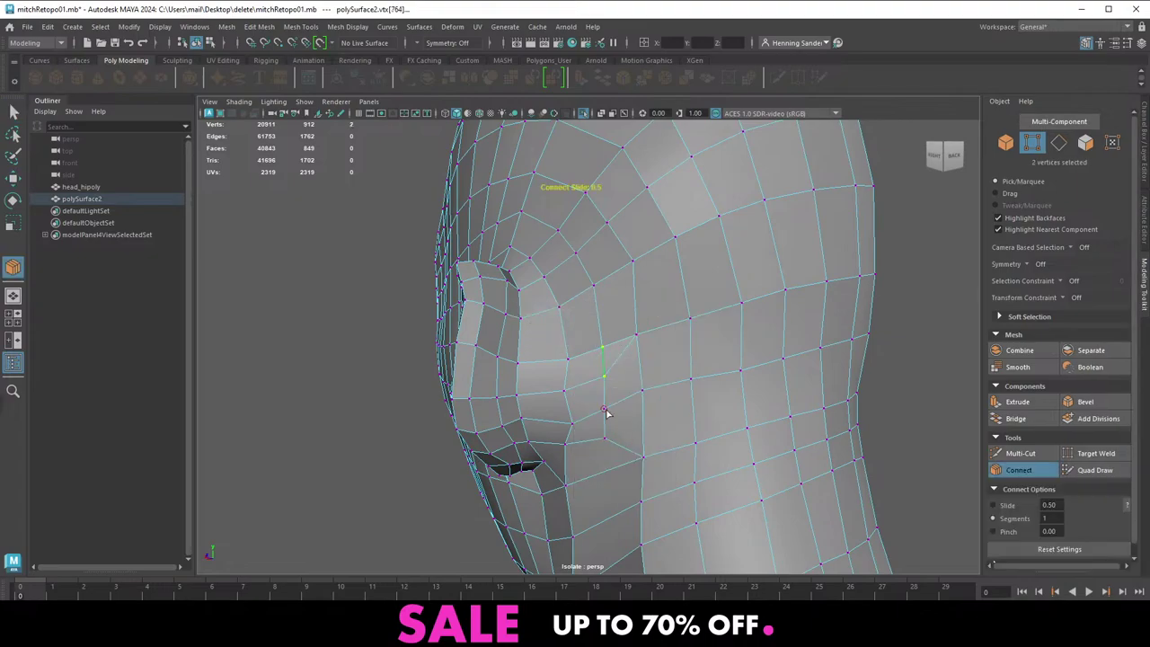
{"action": "key", "text": "w"}
Reposition the vertices directly behind the ear to even out the spacing of the surrounding faces
{"action": "right_click_drag", "start_coordinate": [595, 337], "coordinate": [620, 318]}
{"action": "left_click_drag", "start_coordinate": [564, 388], "coordinate": [614, 354], "text": "alt"}
{"action": "right_click_drag", "start_coordinate": [614, 354], "coordinate": [566, 353]}
{"action": "left_click", "coordinate": [606, 387]}
{"action": "left_click_drag", "start_coordinate": [601, 386], "coordinate": [593, 381]}
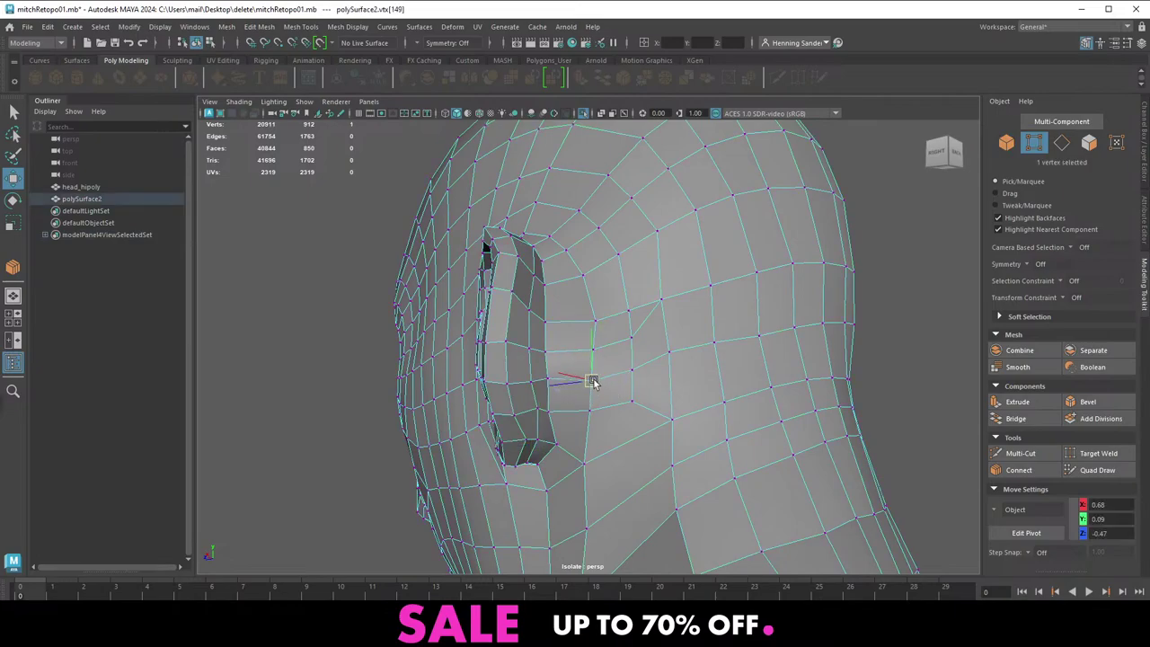
{"action": "left_click", "coordinate": [600, 325]}
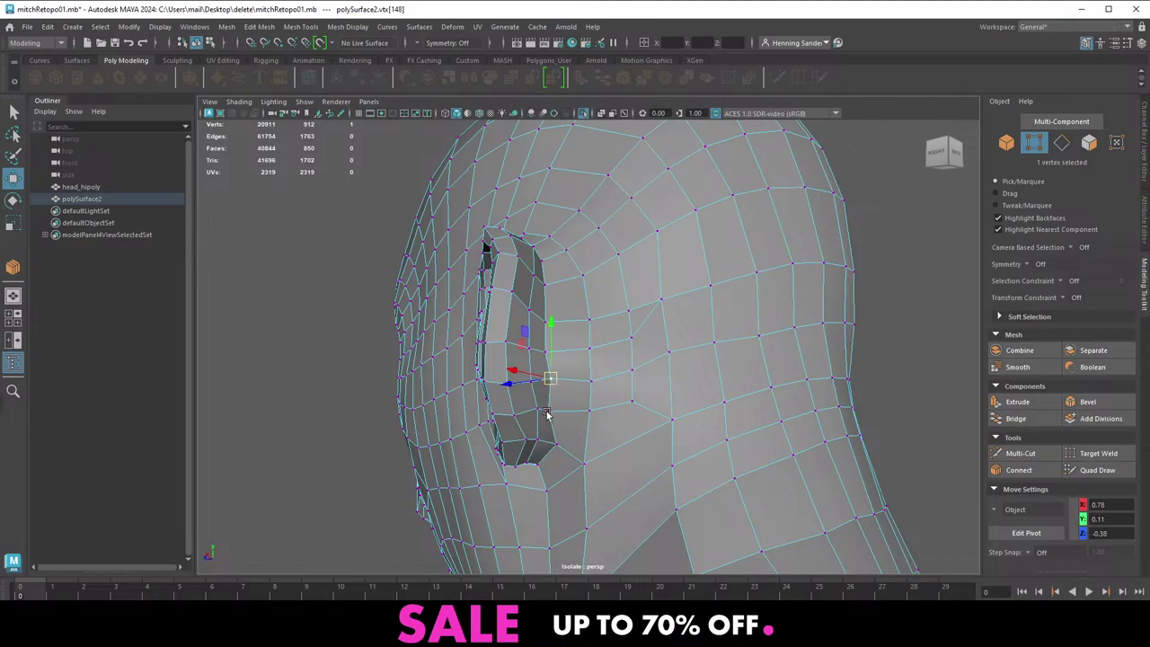
{"action": "scroll", "coordinate": [620, 364], "scroll_direction": "down", "scroll_amount": 1}
Delete the diagonal edge behind the ear to turn the triangle area into a quad
{"action": "right_click_drag", "start_coordinate": [679, 334], "coordinate": [679, 308]}
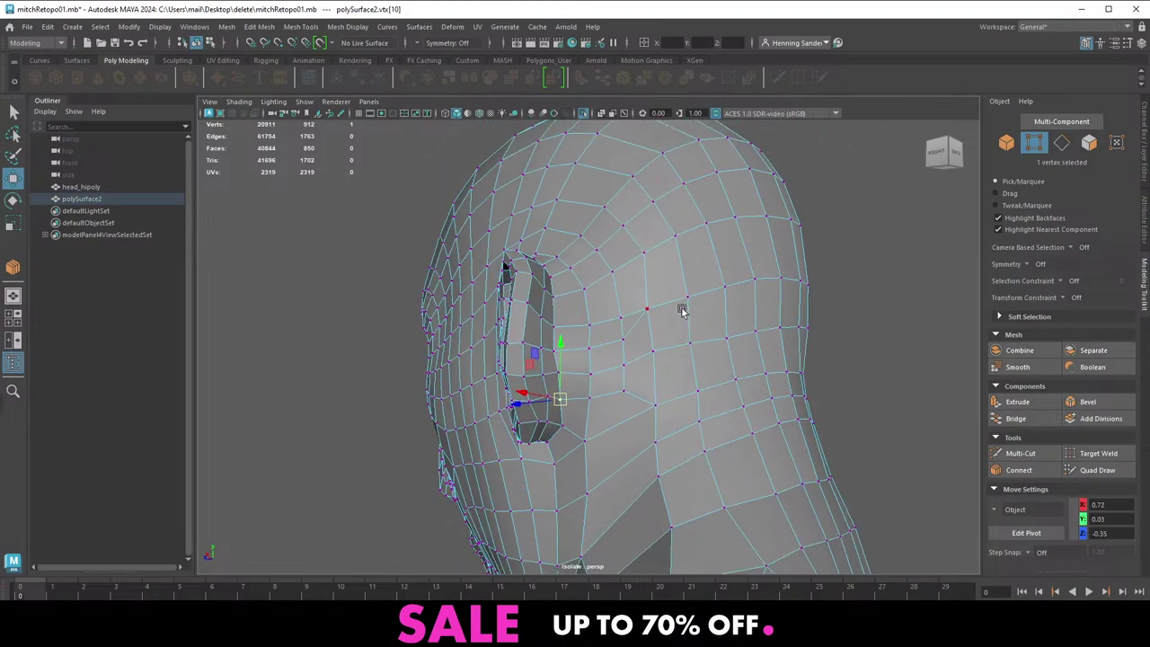
{"action": "scroll", "coordinate": [670, 336], "scroll_direction": "up", "scroll_amount": 2}
{"action": "left_click", "coordinate": [655, 315]}
{"action": "left_click_drag", "start_coordinate": [672, 334], "coordinate": [717, 310], "text": "alt"}
{"action": "key", "text": "Delete"}
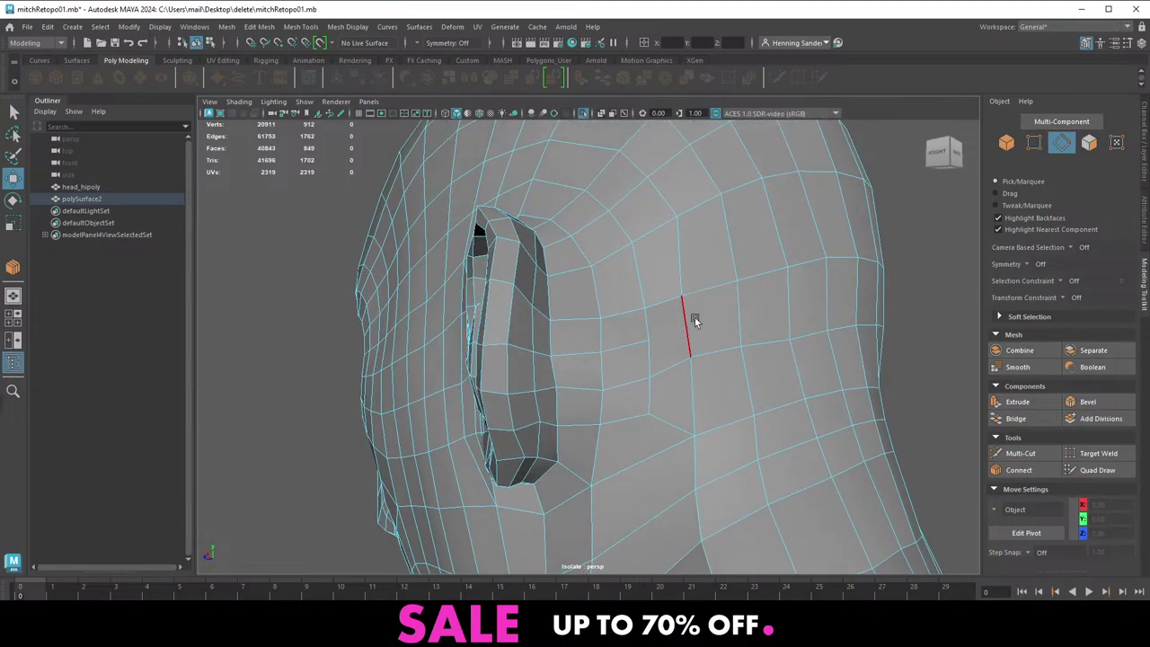
Cut a new edge loop from behind the ear around the back of the head with Multi-Cut
{"action": "right_click_drag", "start_coordinate": [696, 320], "coordinate": [667, 302]}
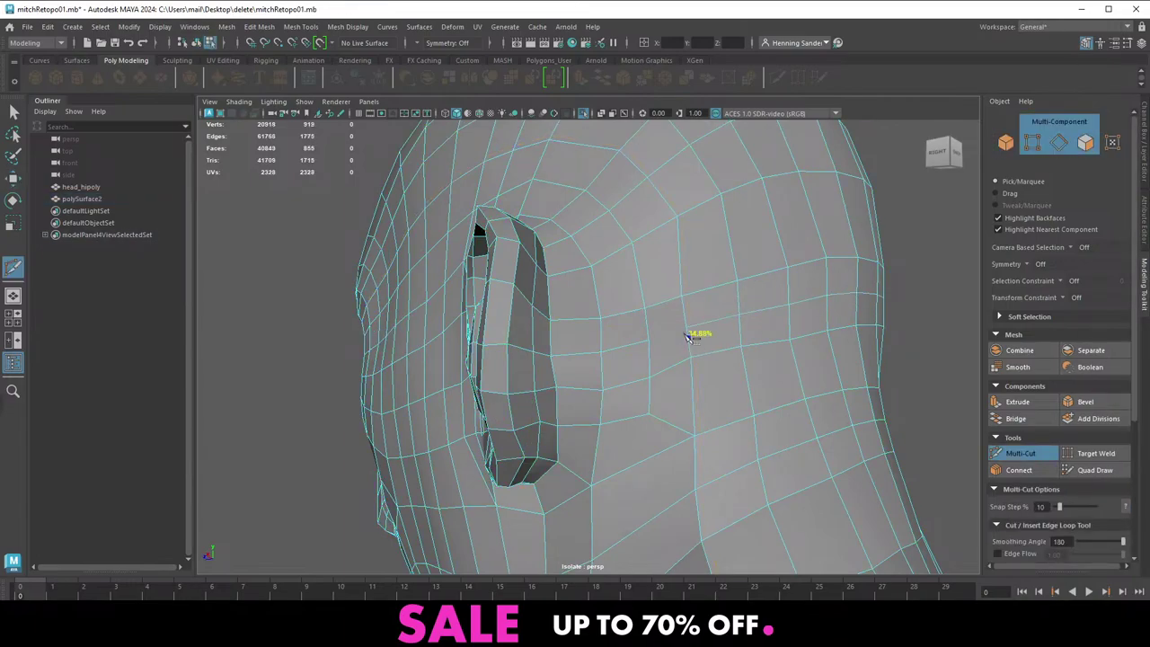
{"action": "key", "text": "q"}
{"action": "left_click_drag", "start_coordinate": [686, 341], "coordinate": [586, 343], "text": "alt"}
{"action": "right_click_drag", "start_coordinate": [586, 344], "coordinate": [645, 381], "text": "alt"}
{"action": "double_click", "coordinate": [625, 351]}
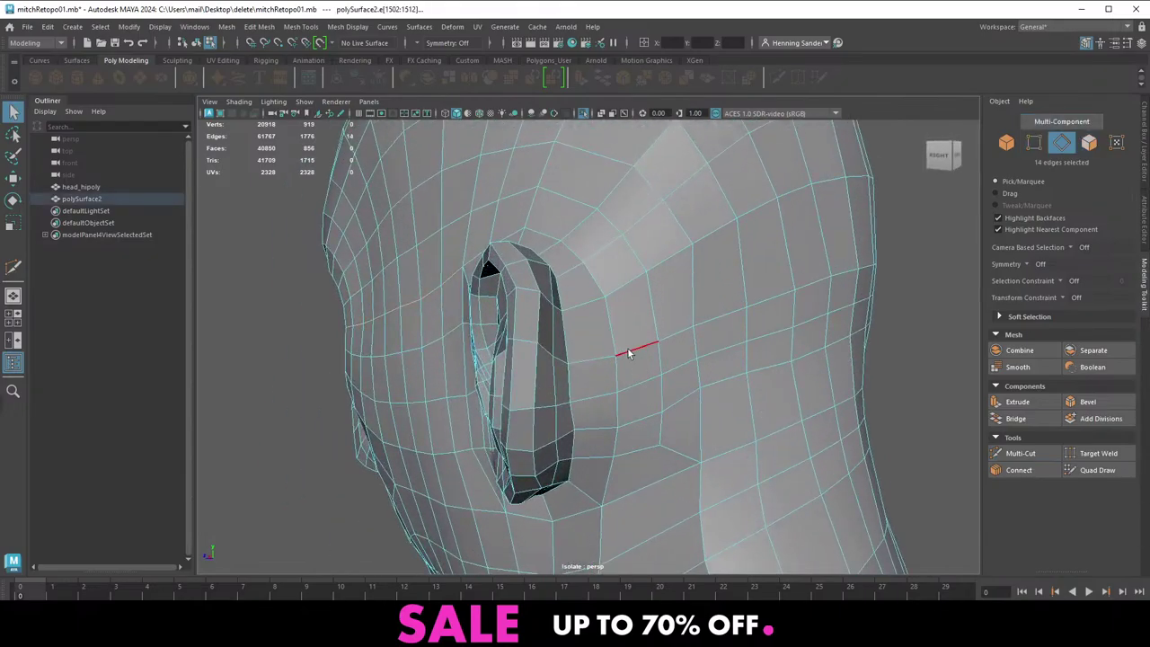
Move the vertices where the new loop meets the ear ring to smooth the topology behind the ear
{"action": "middle_click_drag", "start_coordinate": [692, 342], "coordinate": [629, 346], "text": "alt"}
{"action": "right_click_drag", "start_coordinate": [623, 339], "coordinate": [610, 463], "text": "shift"}
{"action": "key", "text": "q"}
{"action": "key", "text": "F9"}
{"action": "left_click", "coordinate": [546, 358]}
{"action": "left_click_drag", "start_coordinate": [548, 360], "coordinate": [589, 310], "text": "alt"}
{"action": "key", "text": "w"}
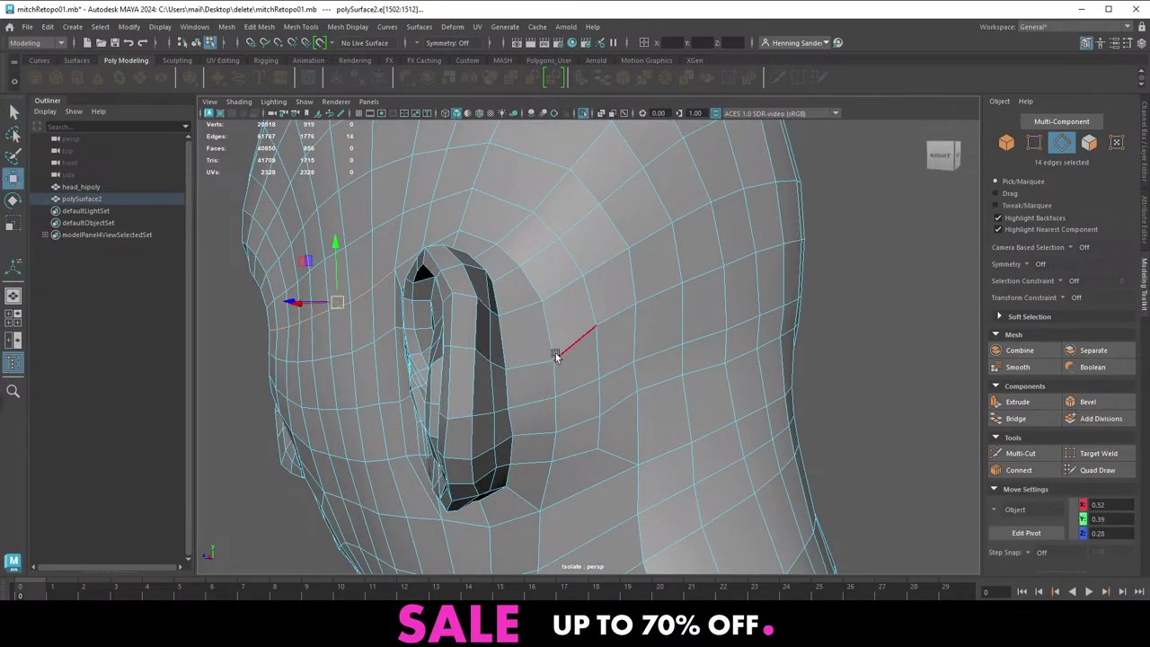
{"action": "right_click_drag", "start_coordinate": [608, 342], "coordinate": [528, 309], "text": "alt"}
Select the complete border edge loop around the eye opening
{"action": "left_click_drag", "start_coordinate": [528, 309], "coordinate": [674, 288], "text": "alt"}
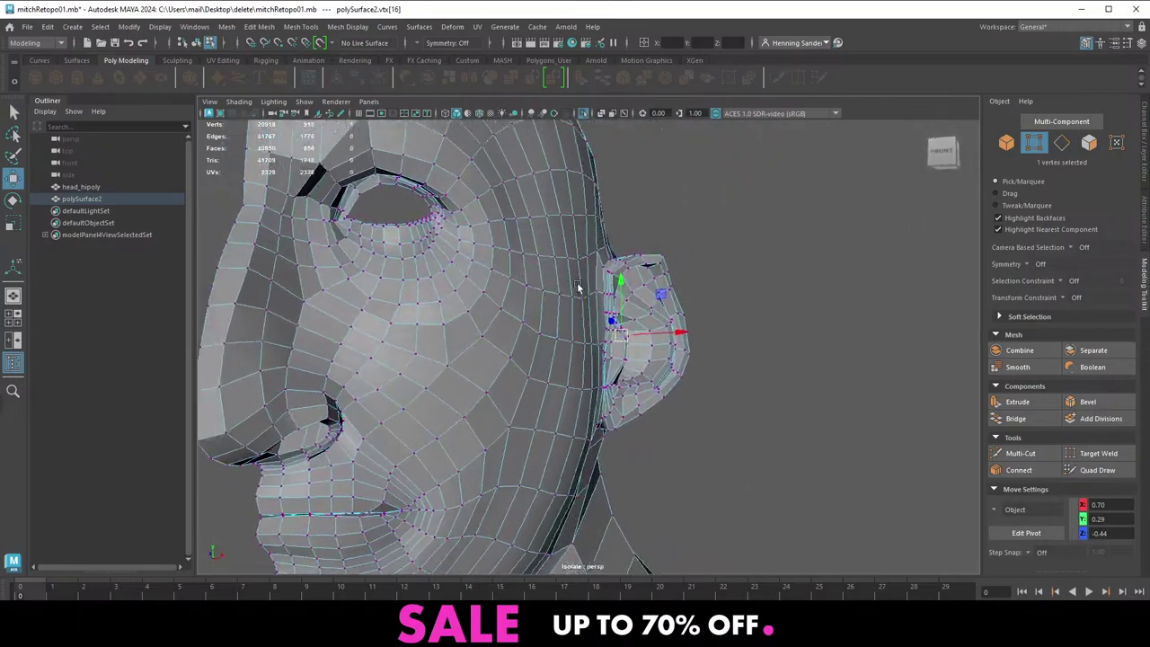
{"action": "middle_click_drag", "start_coordinate": [580, 287], "coordinate": [690, 311], "text": "alt"}
{"action": "left_click_drag", "start_coordinate": [582, 267], "coordinate": [551, 295], "text": "alt"}
{"action": "right_click_drag", "start_coordinate": [551, 296], "coordinate": [584, 377], "text": "alt"}
{"action": "right_click_drag", "start_coordinate": [508, 382], "coordinate": [504, 337]}
{"action": "double_click", "coordinate": [502, 360]}
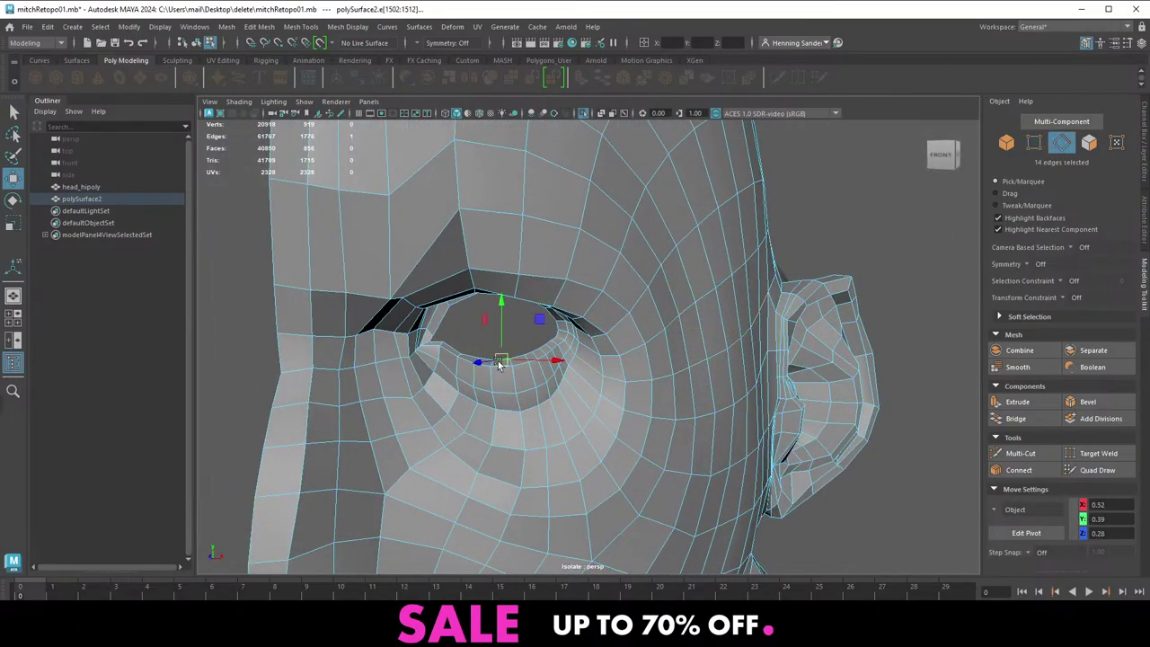
{"action": "key", "text": "f"}
Extrude the eye opening's border edges and pull them back into the head
{"action": "left_click_drag", "start_coordinate": [513, 366], "coordinate": [676, 367], "text": "alt"}
{"action": "right_click_drag", "start_coordinate": [675, 366], "coordinate": [590, 361], "text": "alt"}
{"action": "left_click_drag", "start_coordinate": [589, 362], "coordinate": [749, 419], "text": "alt"}
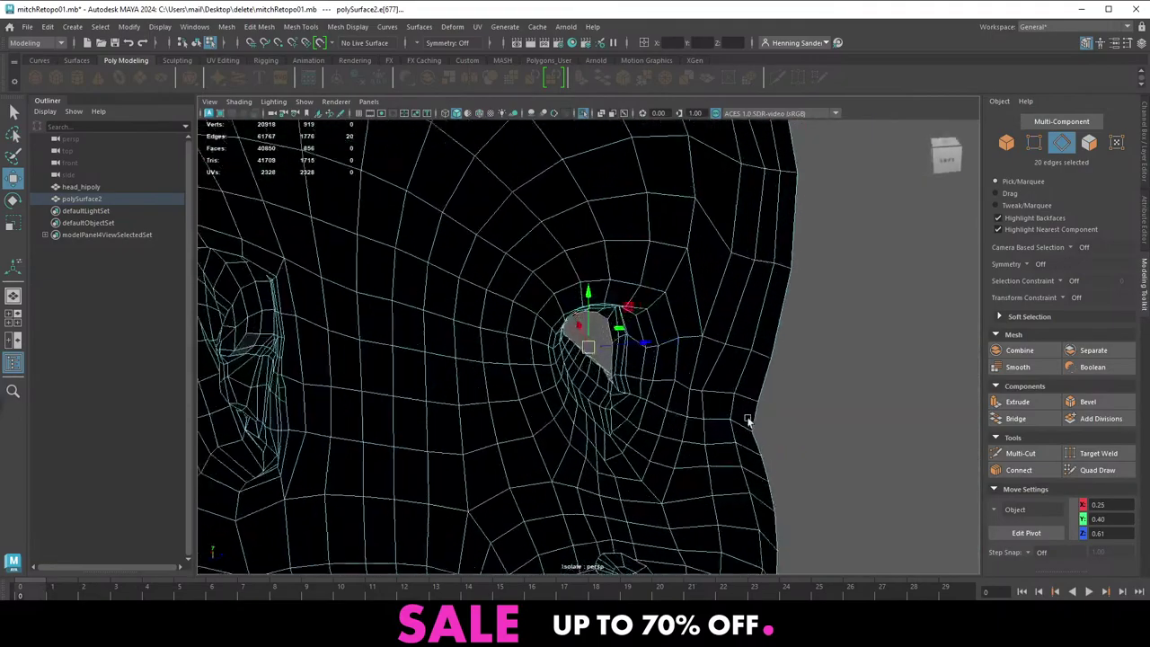
{"action": "left_click_drag", "start_coordinate": [629, 353], "coordinate": [614, 429], "text": "alt"}
{"action": "left_click_drag", "start_coordinate": [613, 370], "coordinate": [615, 330], "text": "alt"}
{"action": "right_click_drag", "start_coordinate": [616, 324], "coordinate": [618, 353], "text": "shift"}
{"action": "left_click_drag", "start_coordinate": [619, 348], "coordinate": [570, 349]}
{"action": "key", "text": "r"}
Extrude the eye's inner border edges a second time and reshape the socket, checking it from inside and from the front
{"action": "mouse_move", "coordinate": [571, 368]}
{"action": "left_mouse_down", "text": "alt"}
{"action": "mouse_move", "coordinate": [592, 337]}
{"action": "mouse_move", "coordinate": [566, 357]}
{"action": "mouse_move", "coordinate": [590, 332]}
{"action": "mouse_move", "coordinate": [662, 331]}
{"action": "mouse_move", "coordinate": [630, 360]}
{"action": "mouse_move", "coordinate": [557, 358]}
{"action": "left_mouse_up", "text": "alt"}
{"action": "key", "text": "w"}
{"action": "left_click_drag", "start_coordinate": [557, 359], "coordinate": [539, 355], "text": "alt"}
{"action": "key", "text": "e"}
{"action": "key", "text": "r"}
{"action": "right_click_drag", "start_coordinate": [545, 366], "coordinate": [382, 370], "text": "alt"}
{"action": "middle_click_drag", "start_coordinate": [382, 370], "coordinate": [446, 278], "text": "alt"}
{"action": "left_click_drag", "start_coordinate": [446, 279], "coordinate": [274, 255], "text": "alt"}
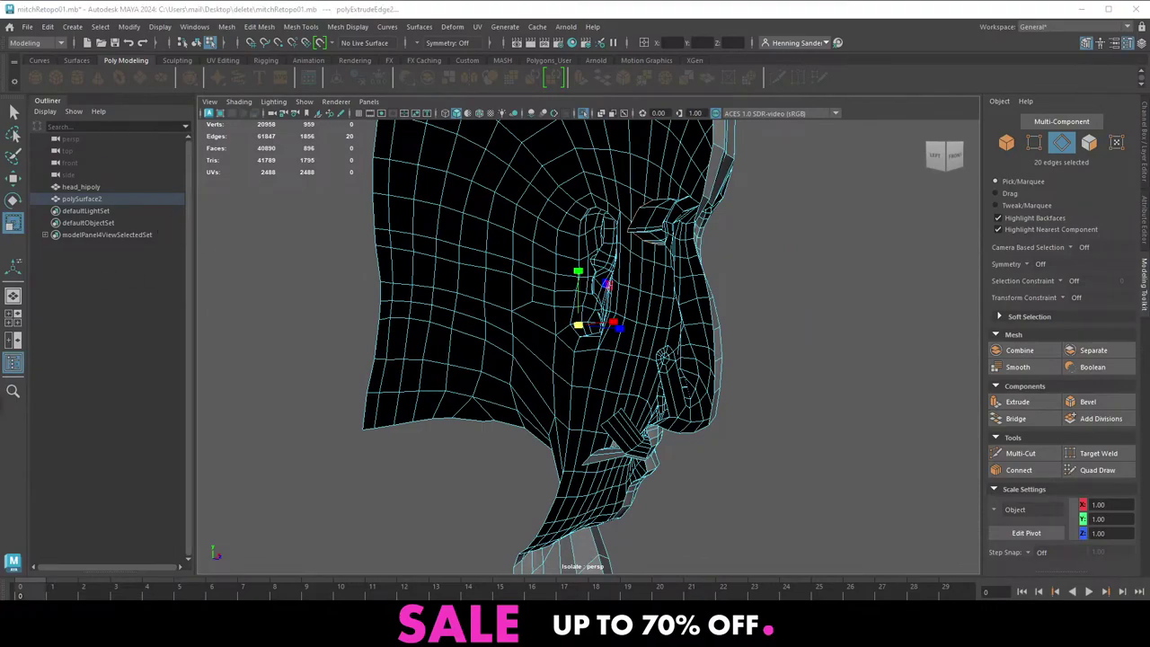
{"action": "left_click_drag", "start_coordinate": [473, 366], "coordinate": [496, 400], "text": "alt"}
{"action": "key", "text": "w"}
{"action": "left_click_drag", "start_coordinate": [600, 313], "coordinate": [381, 321], "text": "alt"}
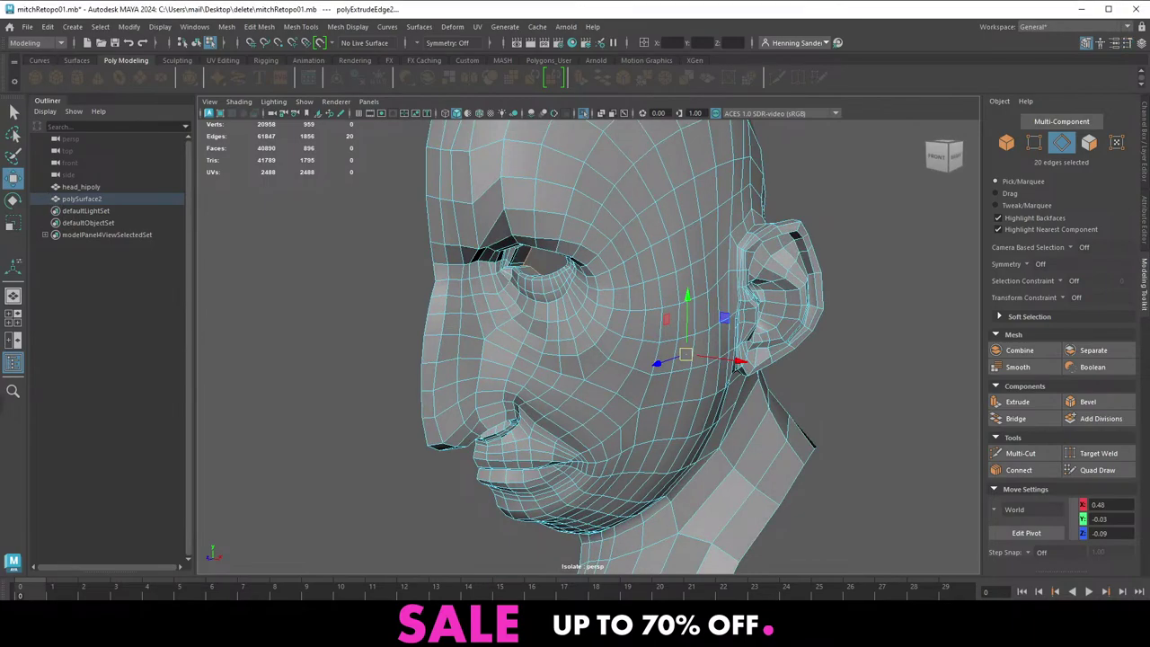
Examine the extruded eye socket from the side and front of the head and from inside the mesh
{"action": "left_click_drag", "start_coordinate": [641, 417], "coordinate": [619, 361], "text": "alt"}
{"action": "right_click_drag", "start_coordinate": [620, 361], "coordinate": [576, 354], "text": "alt"}
{"action": "left_click_drag", "start_coordinate": [576, 354], "coordinate": [489, 370], "text": "alt"}
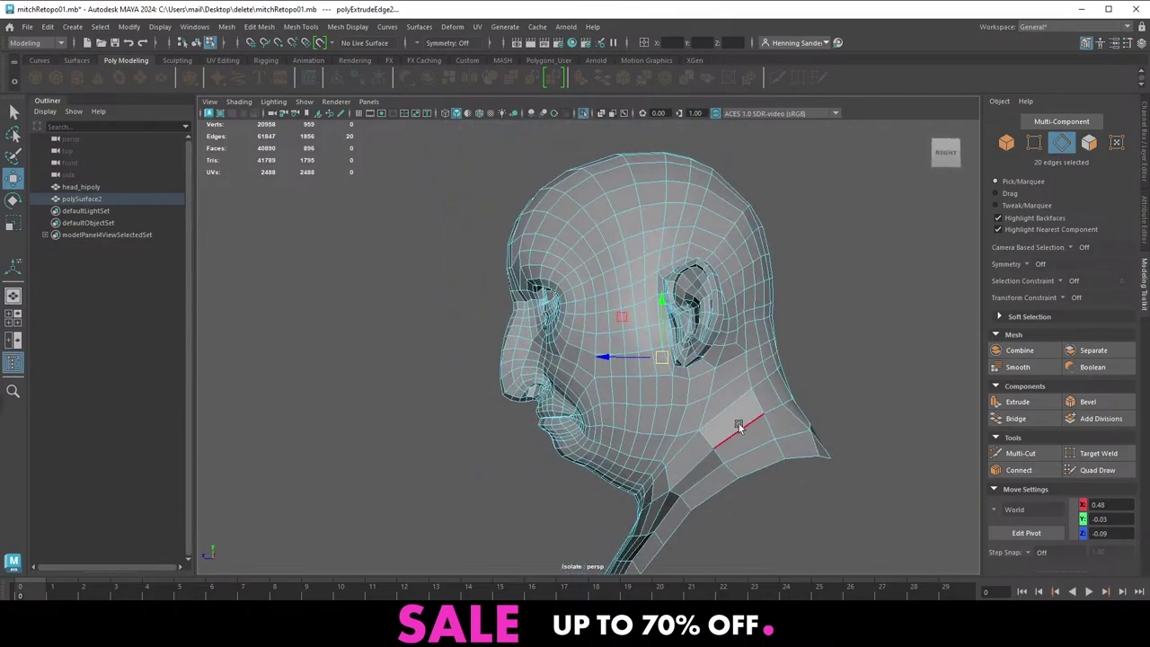
{"action": "right_click_drag", "start_coordinate": [739, 427], "coordinate": [628, 244], "text": "alt"}
{"action": "left_click_drag", "start_coordinate": [860, 138], "coordinate": [606, 479]}
{"action": "right_click_drag", "start_coordinate": [521, 387], "coordinate": [584, 360], "text": "alt"}
{"action": "left_click_drag", "start_coordinate": [584, 359], "coordinate": [670, 338], "text": "alt"}
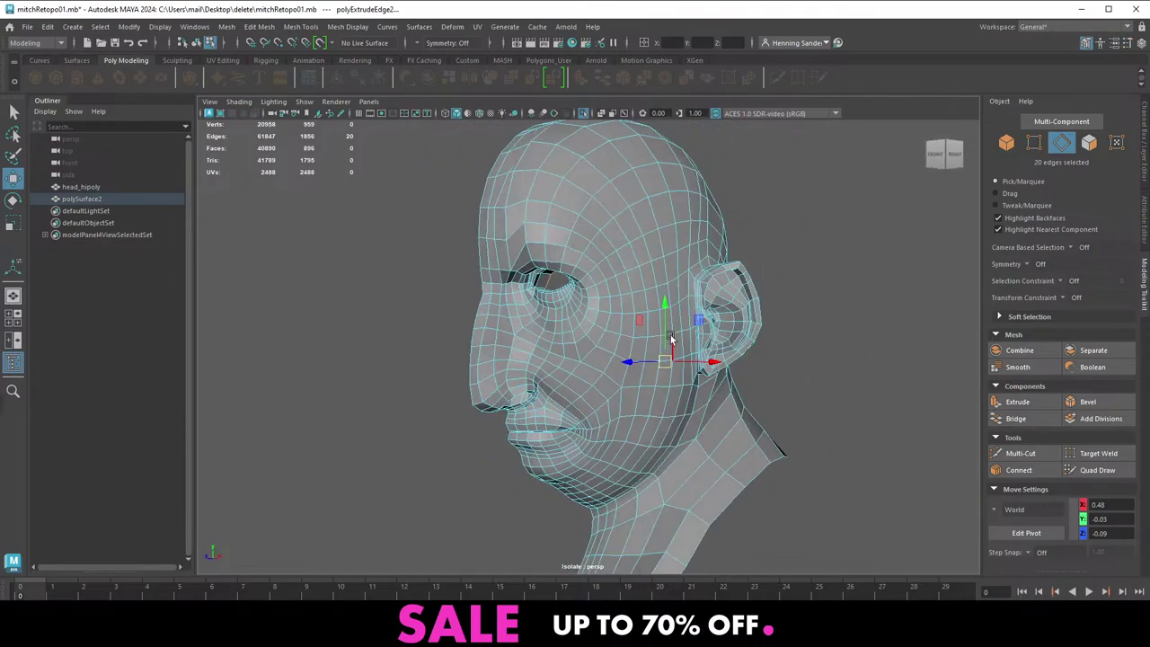
{"action": "left_click_drag", "start_coordinate": [544, 304], "coordinate": [692, 314], "text": "alt"}
{"action": "middle_click_drag", "start_coordinate": [644, 320], "coordinate": [584, 346], "text": "alt"}
{"action": "right_click_drag", "start_coordinate": [503, 354], "coordinate": [534, 360], "text": "alt"}
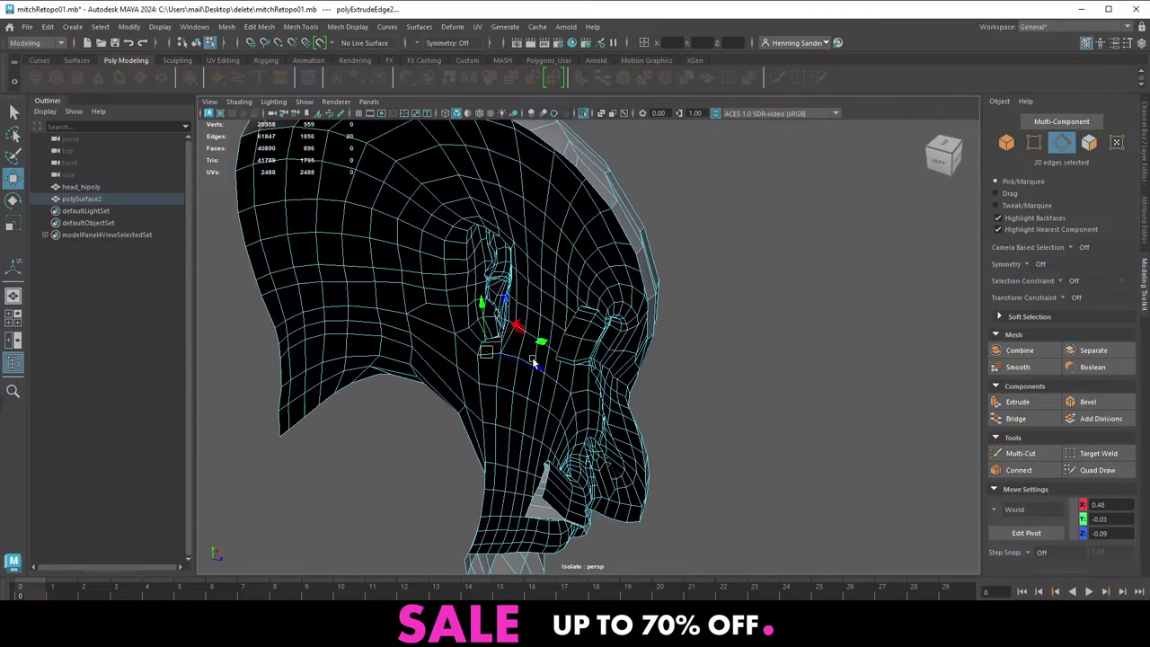
{"action": "left_click_drag", "start_coordinate": [534, 360], "coordinate": [563, 358], "text": "alt"}
Snap the scale pivot of the socket's open border edges toward the socket and extrude the border once more into the head
{"action": "left_click_drag", "start_coordinate": [503, 392], "coordinate": [522, 392]}
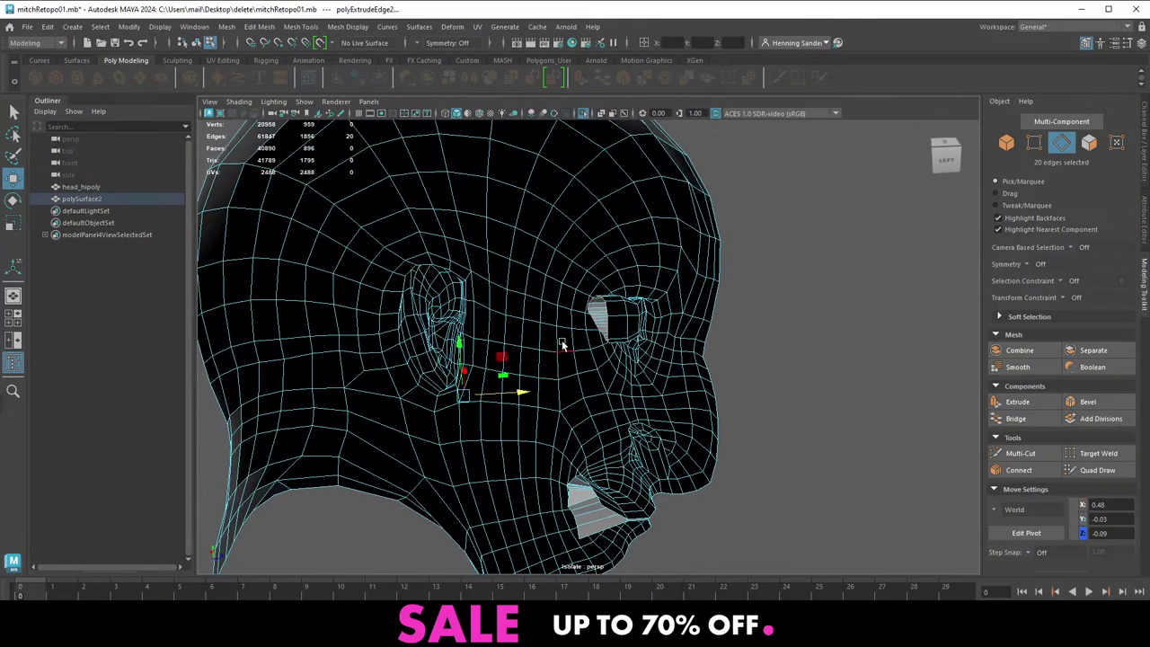
{"action": "right_click_drag", "start_coordinate": [561, 341], "coordinate": [625, 359], "text": "alt"}
{"action": "middle_click_drag", "start_coordinate": [625, 360], "coordinate": [539, 368], "text": "alt"}
{"action": "right_click_drag", "start_coordinate": [539, 369], "coordinate": [567, 367], "text": "alt"}
{"action": "key", "text": "r"}
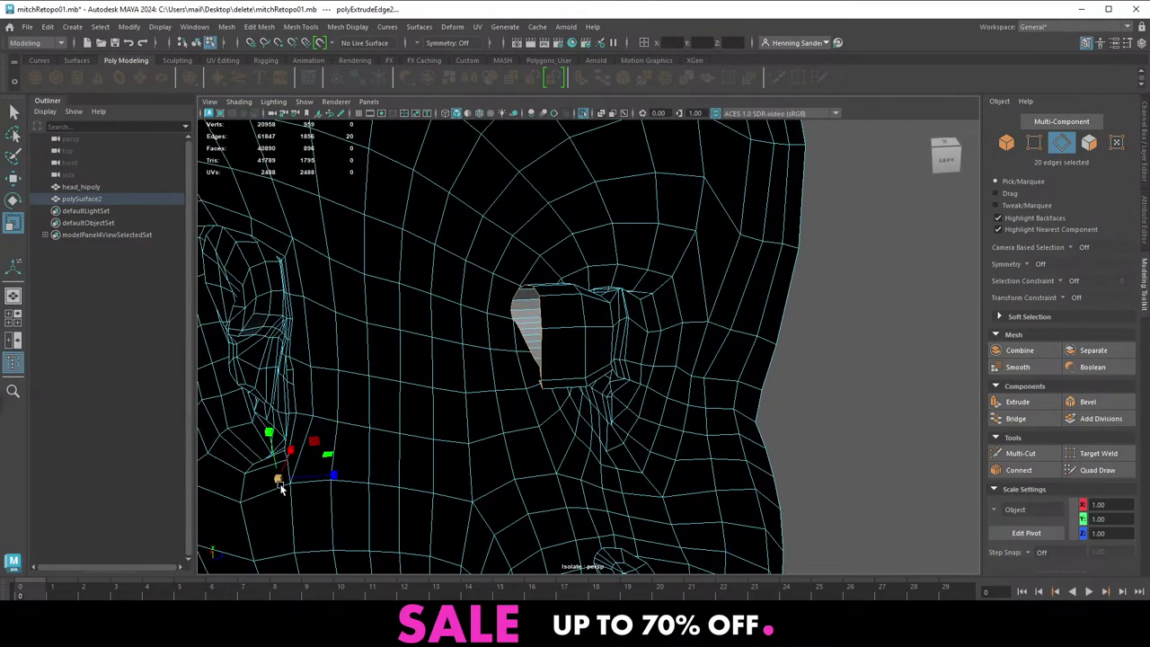
{"action": "key", "text": "d"}
{"action": "key", "text": "v"}
{"action": "left_click_drag", "start_coordinate": [279, 481], "coordinate": [529, 353]}
{"action": "key", "text": "d"}
{"action": "key", "text": "v"}
{"action": "key", "text": "d"}
{"action": "key", "text": "v"}
{"action": "key", "text": "d"}
{"action": "key", "text": "w"}
{"action": "key", "text": "r"}
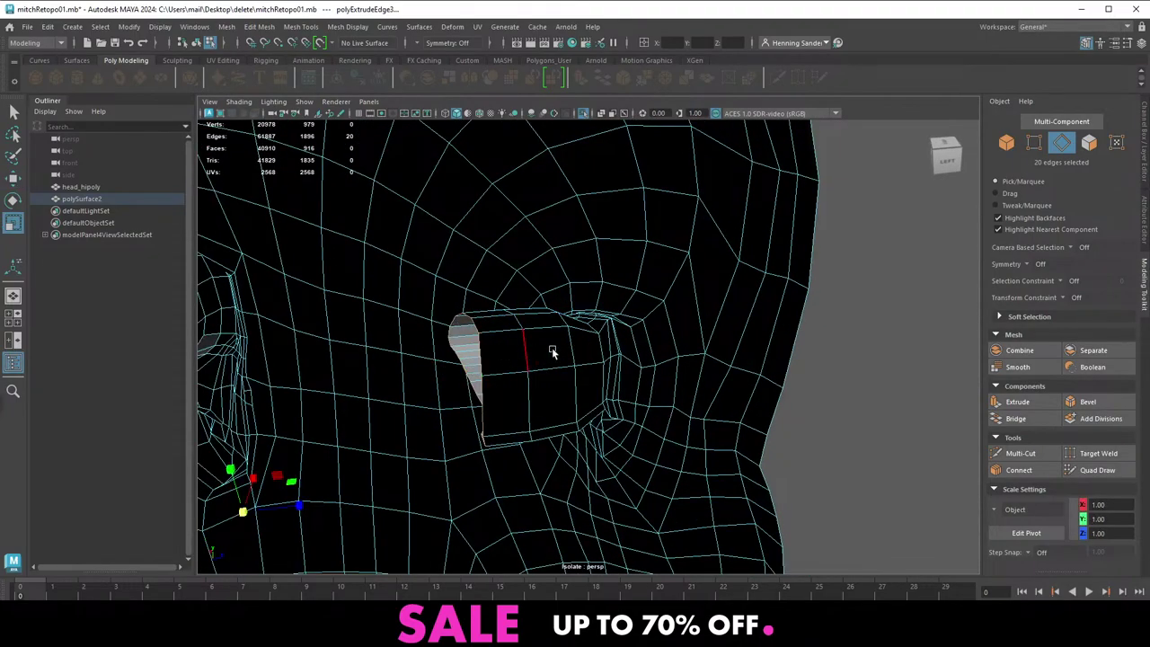
Extrude the socket's 20 border edges again and merge them into one central vertex to close the back
{"action": "left_click_drag", "start_coordinate": [643, 355], "coordinate": [468, 322], "text": "alt"}
{"action": "right_click_drag", "start_coordinate": [468, 322], "coordinate": [551, 351], "text": "alt"}
{"action": "mouse_move", "coordinate": [551, 350]}
{"action": "left_mouse_down", "text": "alt"}
{"action": "mouse_move", "coordinate": [572, 370]}
{"action": "mouse_move", "coordinate": [557, 343]}
{"action": "left_mouse_up", "text": "alt"}
{"action": "right_click_drag", "start_coordinate": [556, 343], "coordinate": [382, 279], "text": "alt"}
{"action": "left_click_drag", "start_coordinate": [583, 352], "coordinate": [603, 409], "text": "alt"}
{"action": "key", "text": "F8"}
{"action": "key", "text": "F10"}
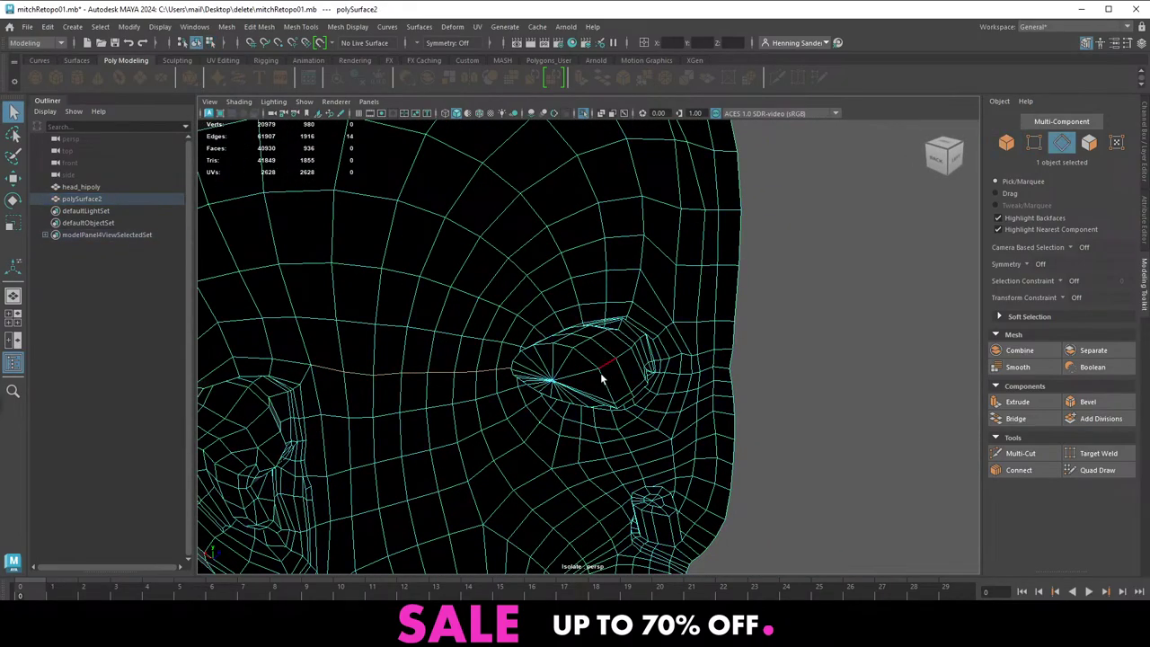
Select the 20-edge loop around the closed back of the eye socket and adjust it to round the socket
{"action": "double_click", "coordinate": [604, 378]}
{"action": "right_click_drag", "start_coordinate": [611, 362], "coordinate": [618, 366], "text": "shift"}
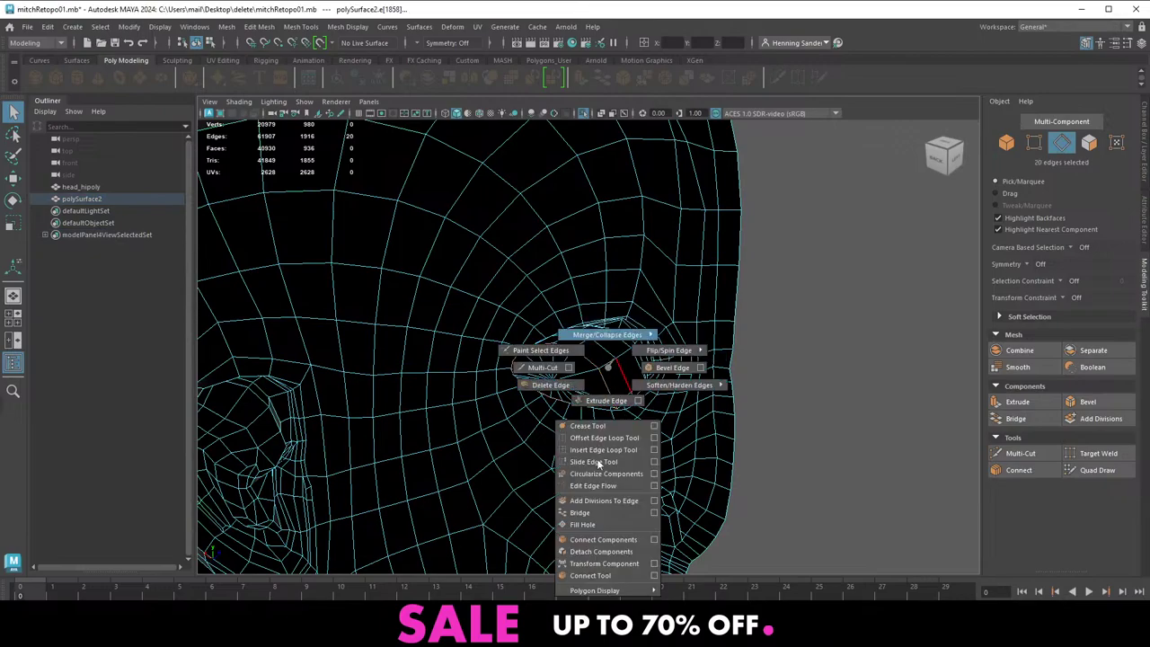
{"action": "right_click_drag", "start_coordinate": [586, 487], "coordinate": [582, 481], "text": "shift"}
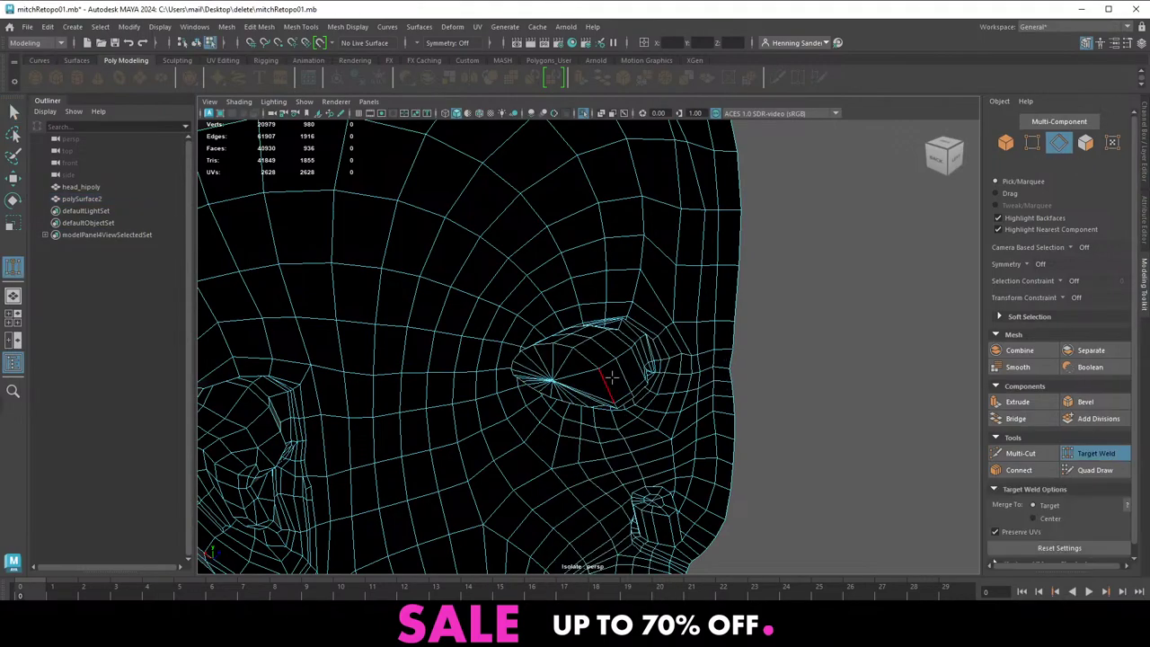
{"action": "key", "text": "ctrl+z"}
{"action": "key", "text": "r"}
{"action": "left_click_drag", "start_coordinate": [556, 381], "coordinate": [559, 381]}
{"action": "left_click_drag", "start_coordinate": [575, 382], "coordinate": [555, 379], "text": "alt"}
{"action": "key", "text": "w"}
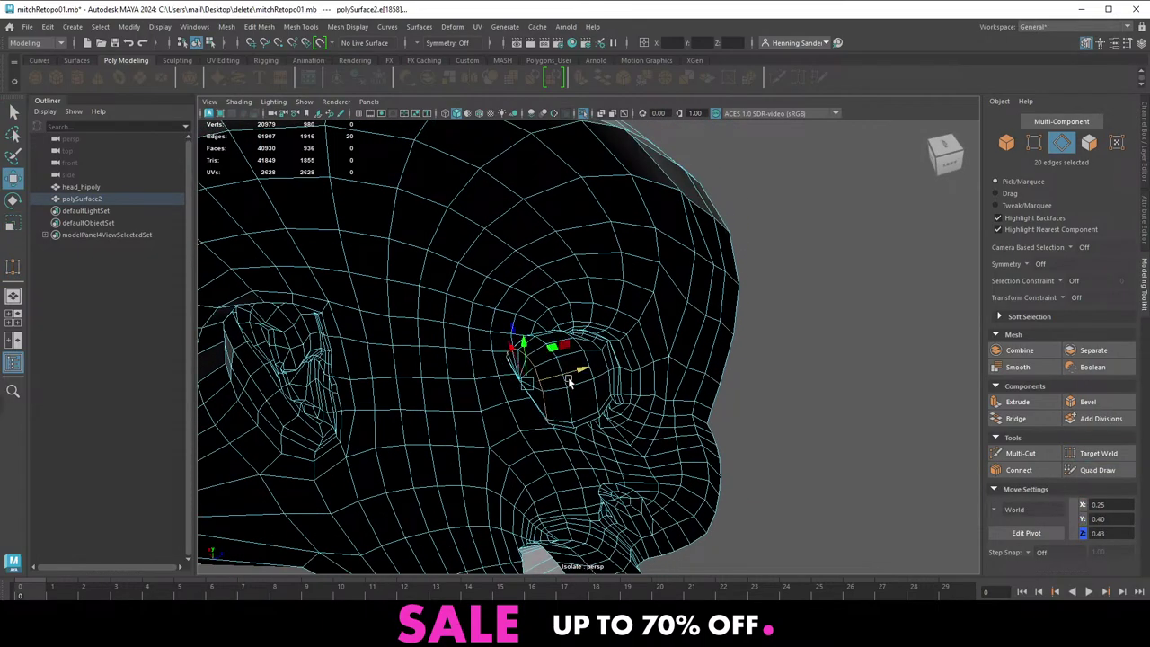
{"action": "key", "text": "F8"}
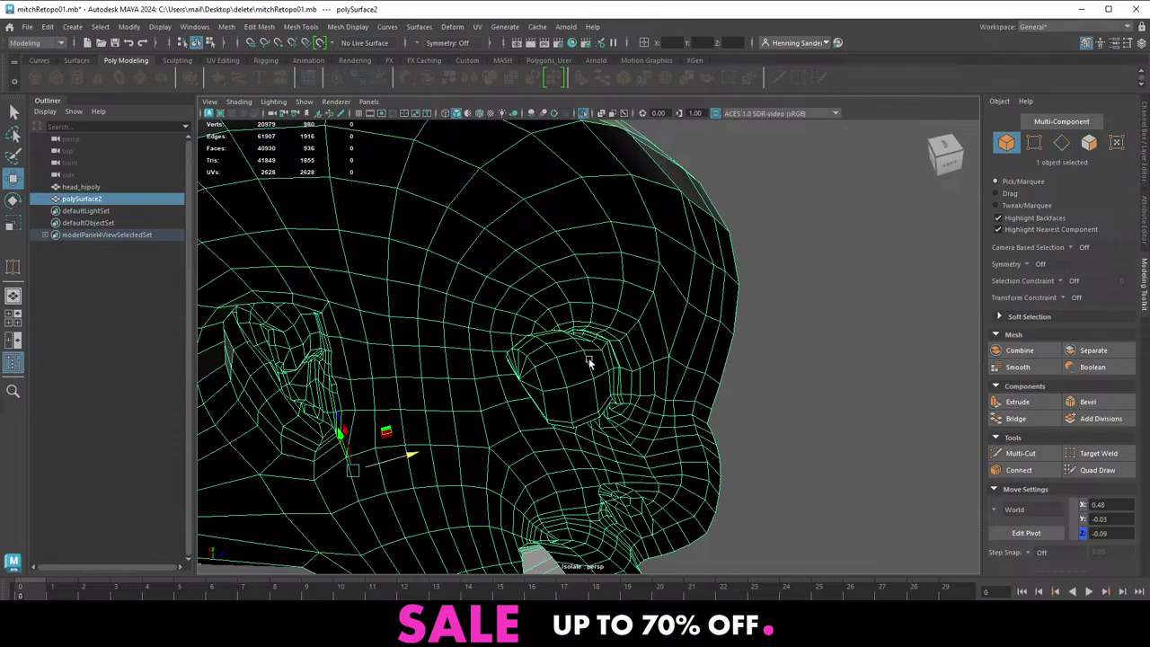
Adjust the two neighbouring vertices below the outer corner of the lower eyelid
{"action": "scroll", "coordinate": [611, 381], "scroll_direction": "down", "scroll_amount": 4}
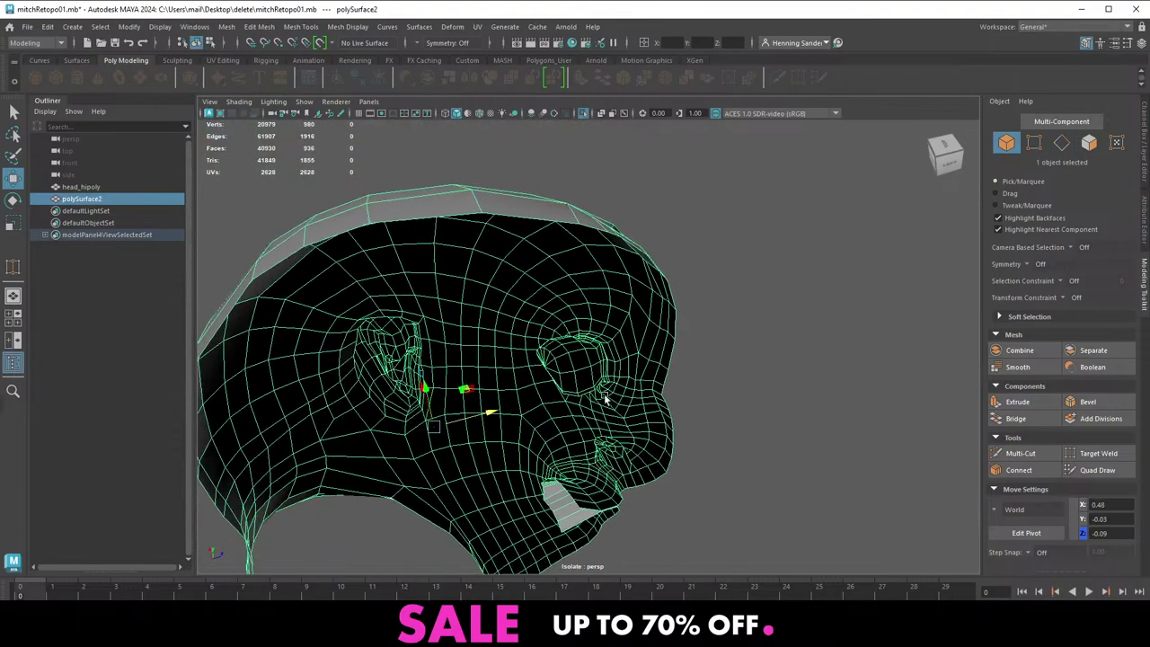
{"action": "left_click_drag", "start_coordinate": [605, 398], "coordinate": [431, 363], "text": "alt"}
{"action": "scroll", "coordinate": [610, 424], "scroll_direction": "up", "scroll_amount": 5}
{"action": "left_click_drag", "start_coordinate": [611, 425], "coordinate": [583, 323], "text": "alt"}
{"action": "scroll", "coordinate": [583, 323], "scroll_direction": "up", "scroll_amount": 4}
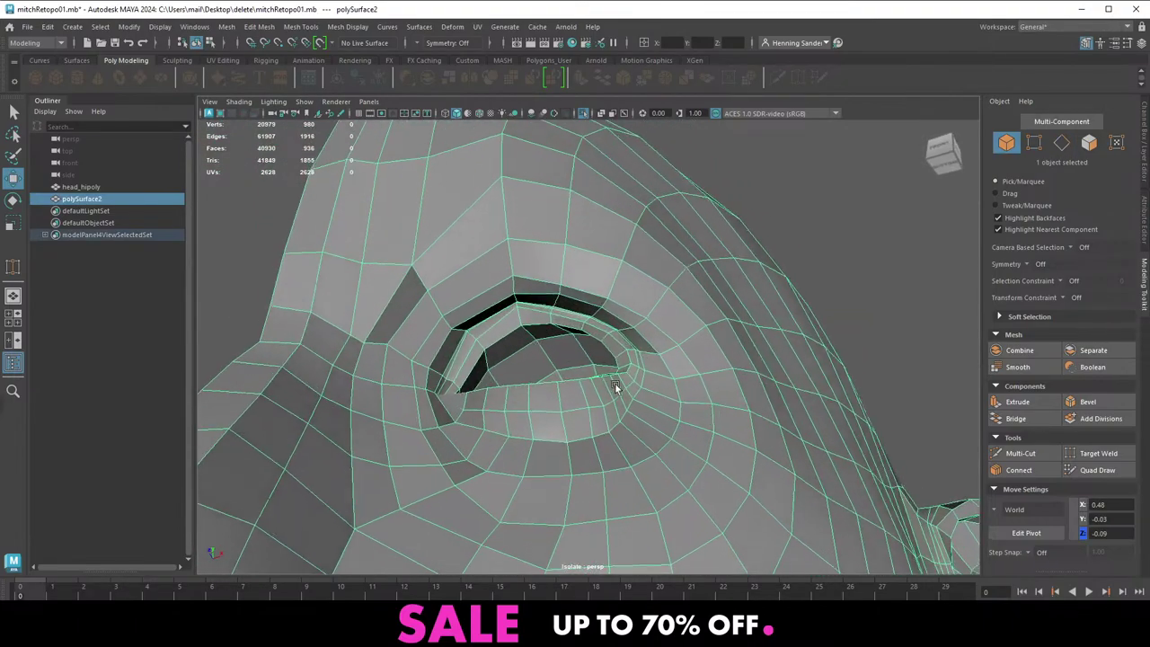
{"action": "mouse_move", "coordinate": [617, 385]}
{"action": "left_mouse_down", "text": "alt"}
{"action": "mouse_move", "coordinate": [514, 290]}
{"action": "mouse_move", "coordinate": [559, 315]}
{"action": "mouse_move", "coordinate": [605, 400]}
{"action": "left_mouse_up", "text": "alt"}
{"action": "scroll", "coordinate": [568, 327], "scroll_direction": "up", "scroll_amount": 5}
{"action": "scroll", "coordinate": [574, 333], "scroll_direction": "down", "scroll_amount": 3}
{"action": "scroll", "coordinate": [607, 402], "scroll_direction": "up", "scroll_amount": 3}
{"action": "right_click_drag", "start_coordinate": [621, 409], "coordinate": [584, 403]}
{"action": "left_click", "coordinate": [596, 422]}
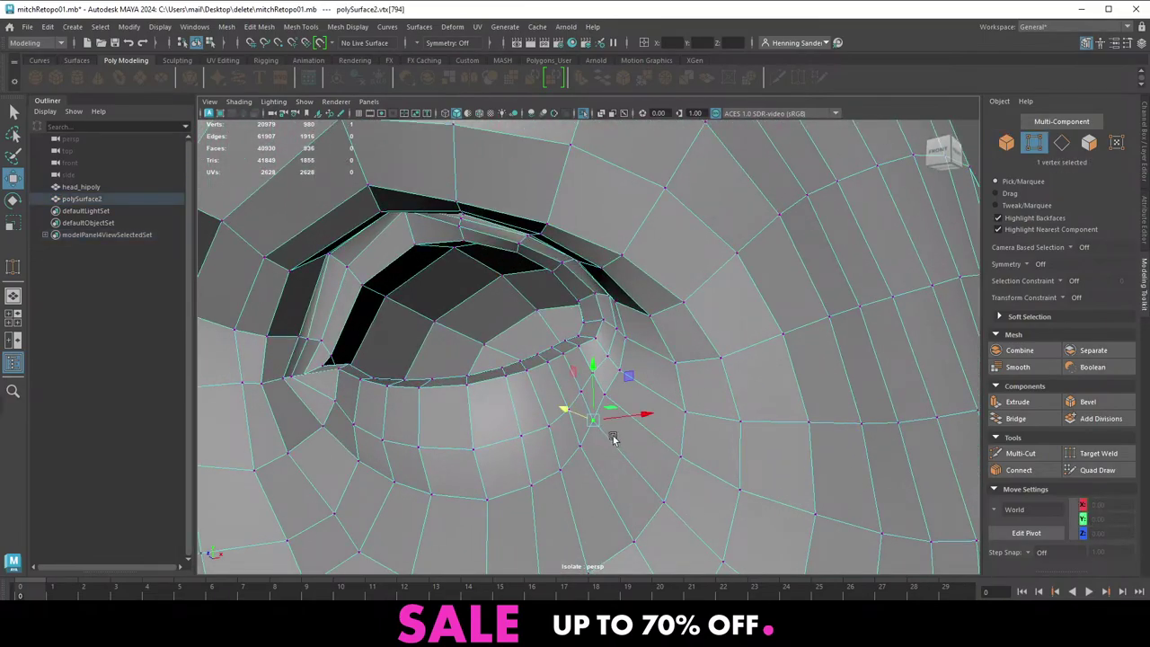
{"action": "left_click", "coordinate": [609, 397]}
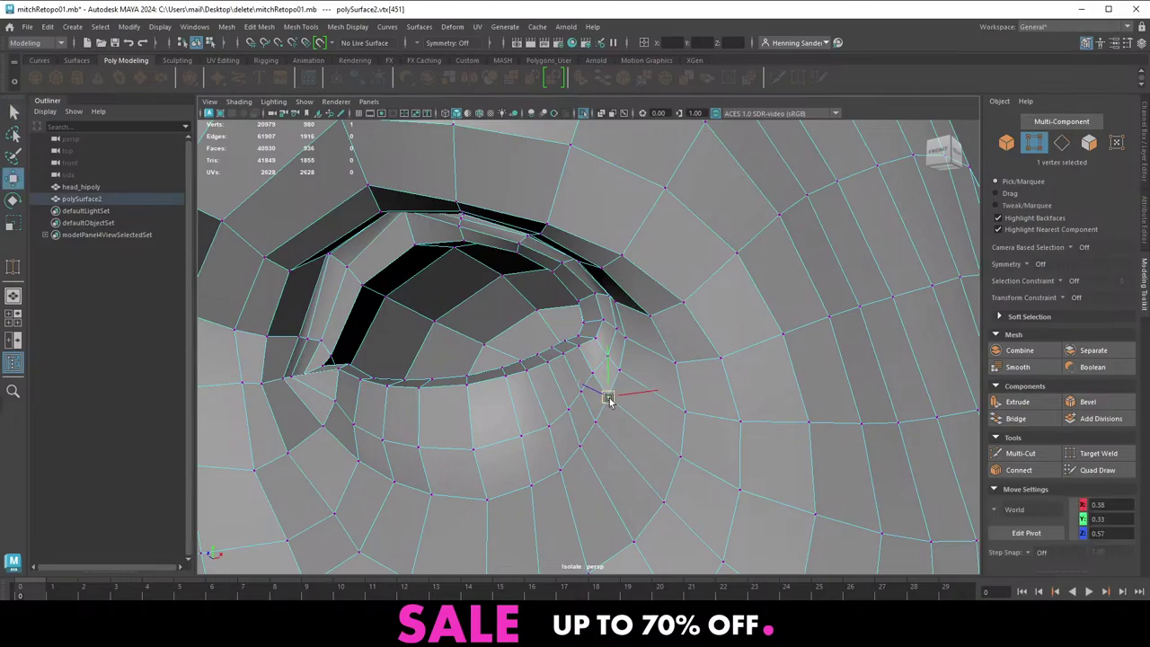
Adjust the vertices at the inner end of the upper eyelid crease beside the nose bridge
{"action": "scroll", "coordinate": [637, 380], "scroll_direction": "down", "scroll_amount": 3}
{"action": "mouse_move", "coordinate": [638, 383]}
{"action": "left_mouse_down", "text": "alt"}
{"action": "mouse_move", "coordinate": [566, 405]}
{"action": "mouse_move", "coordinate": [624, 390]}
{"action": "left_mouse_up", "text": "alt"}
{"action": "left_click_drag", "start_coordinate": [448, 338], "coordinate": [441, 340], "text": "alt"}
{"action": "middle_click_drag", "start_coordinate": [439, 332], "coordinate": [500, 351], "text": "alt"}
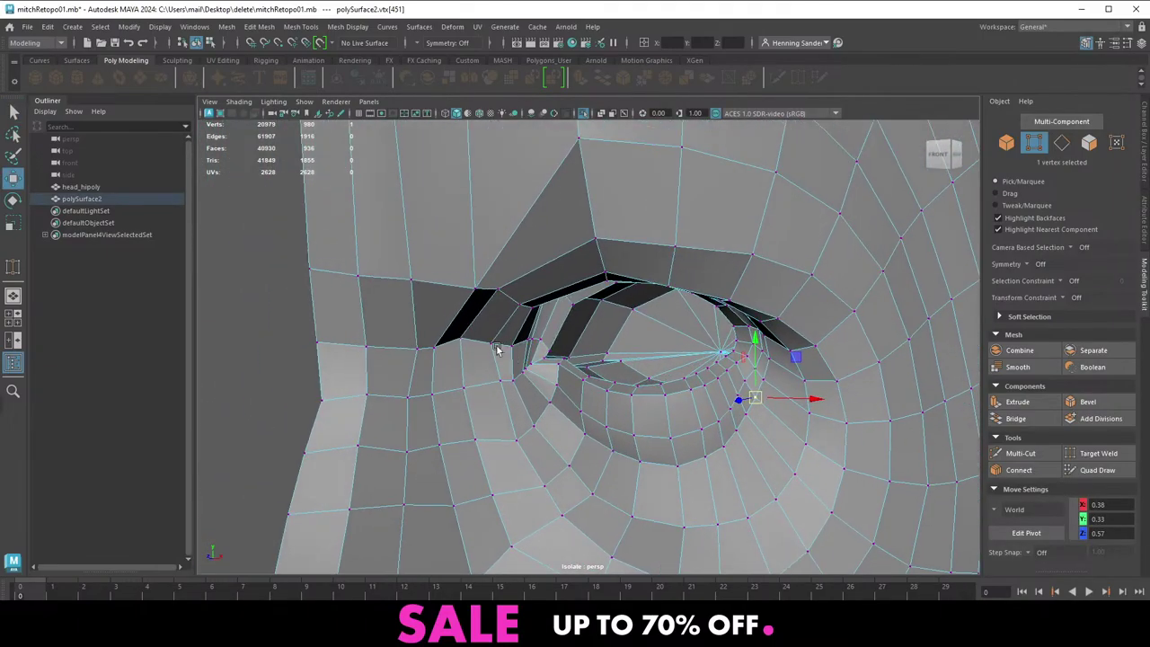
{"action": "left_click_drag", "start_coordinate": [501, 351], "coordinate": [466, 353], "text": "alt"}
{"action": "left_click_drag", "start_coordinate": [542, 350], "coordinate": [526, 326], "text": "alt"}
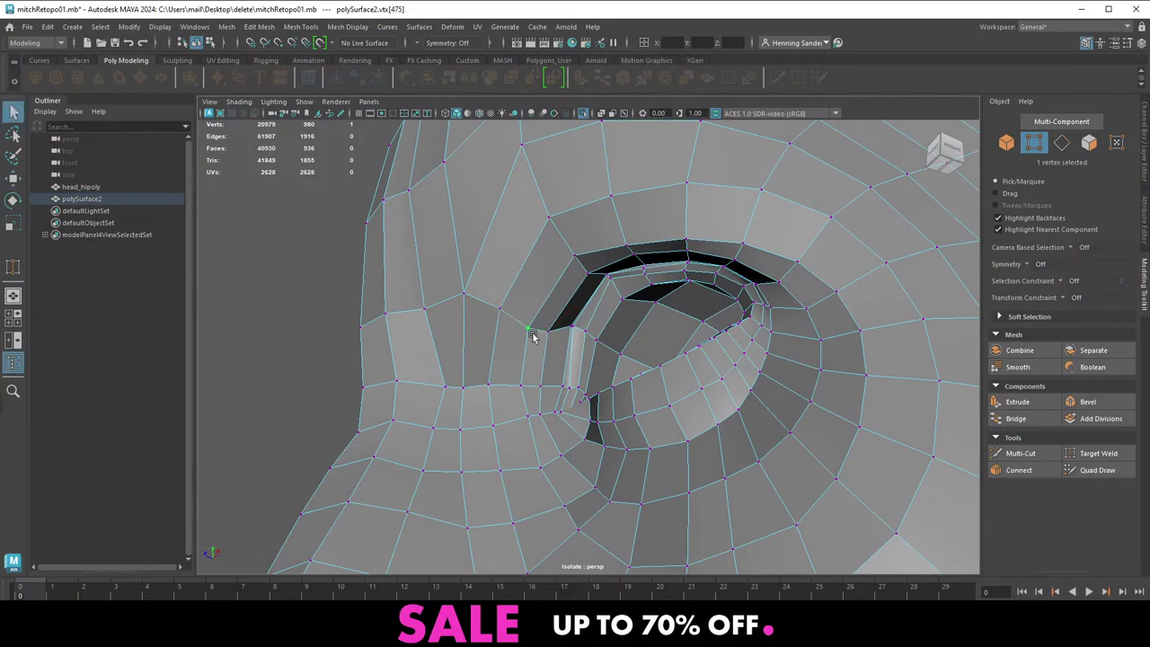
{"action": "left_click", "coordinate": [532, 328]}
{"action": "left_click", "coordinate": [546, 332]}
{"action": "left_click_drag", "start_coordinate": [545, 333], "coordinate": [567, 332], "text": "alt"}
{"action": "left_click", "coordinate": [539, 330]}
{"action": "left_click", "coordinate": [565, 330]}
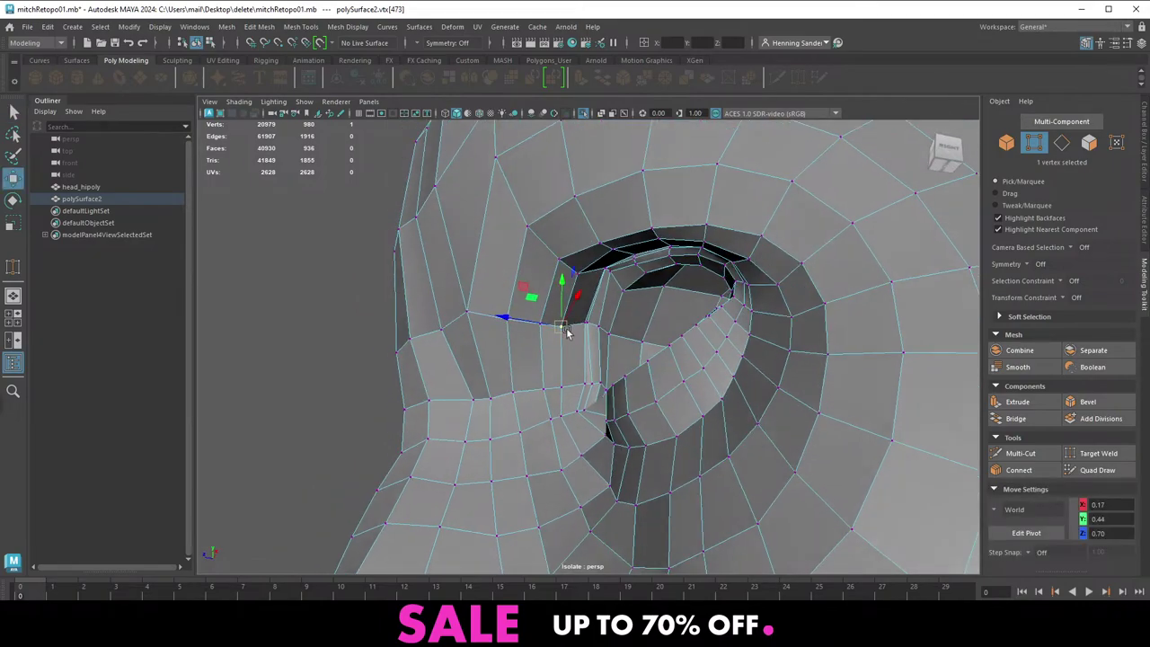
Adjust the upper eyelid vertex near the outer corner of the eye and return to object mode
{"action": "right_click_drag", "start_coordinate": [567, 332], "coordinate": [620, 328], "text": "alt"}
{"action": "left_click_drag", "start_coordinate": [621, 329], "coordinate": [734, 321], "text": "alt"}
{"action": "middle_click_drag", "start_coordinate": [734, 321], "coordinate": [721, 424], "text": "alt"}
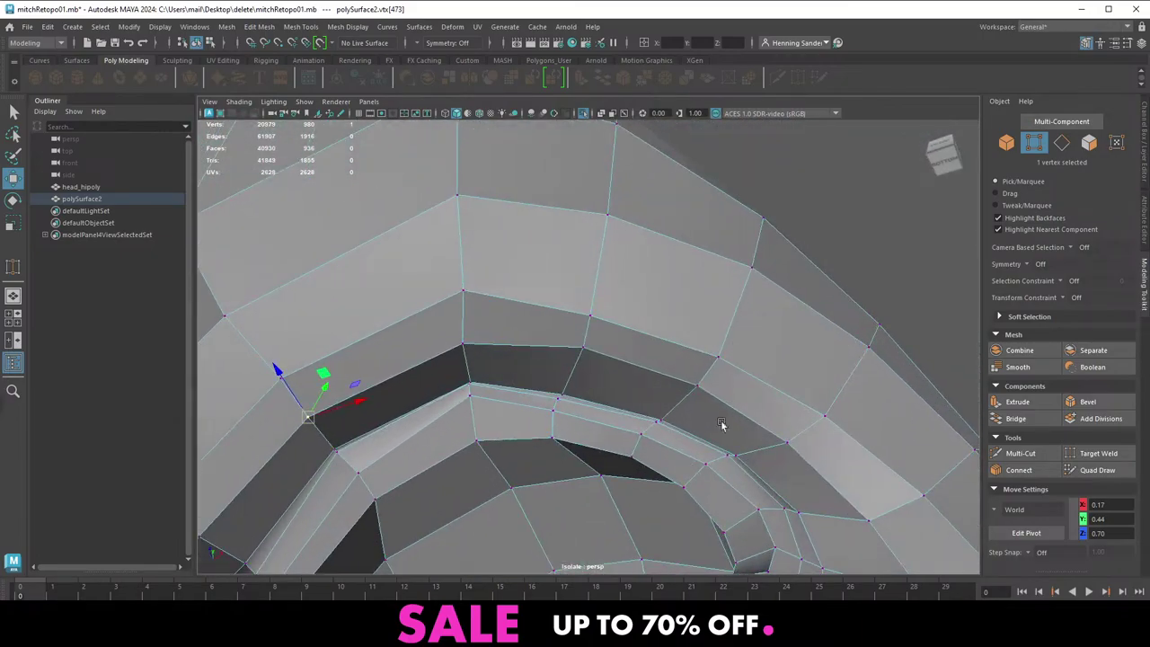
{"action": "left_click", "coordinate": [738, 455]}
{"action": "left_click_drag", "start_coordinate": [738, 454], "coordinate": [743, 388]}
{"action": "right_click_drag", "start_coordinate": [743, 388], "coordinate": [601, 325], "text": "alt"}
{"action": "key", "text": "F8"}
{"action": "right_click_drag", "start_coordinate": [729, 333], "coordinate": [593, 293], "text": "alt"}
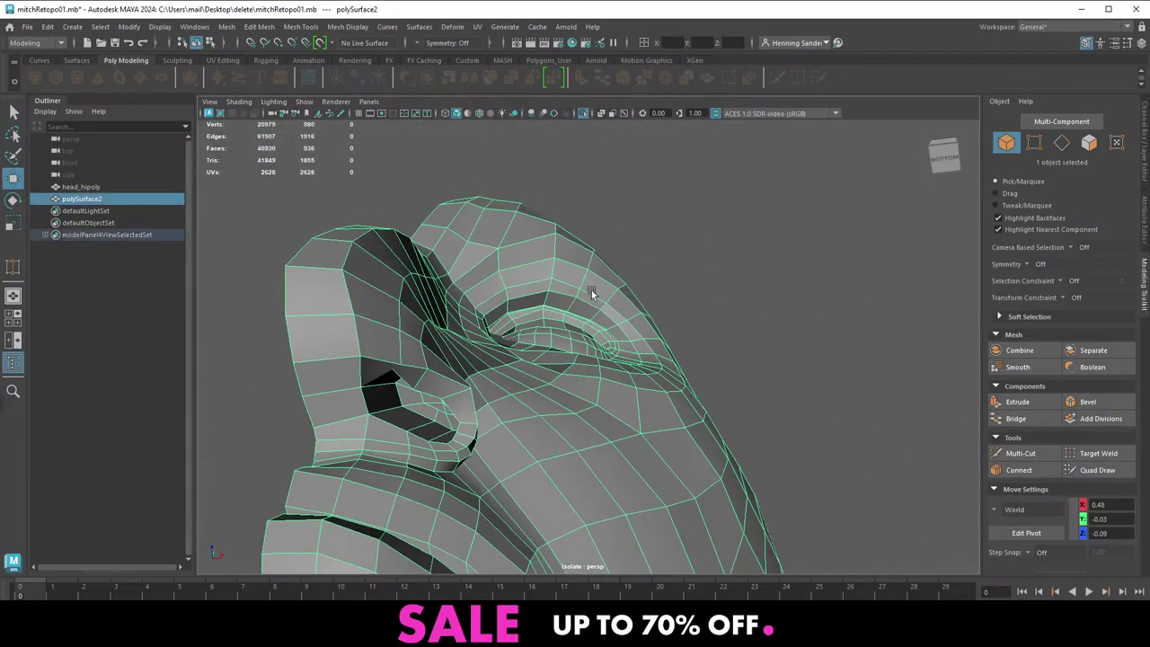
Make head_hipoly the live surface and isolate polySurface2 again
{"action": "key", "text": "ctrl+1"}
{"action": "left_click_drag", "start_coordinate": [606, 350], "coordinate": [404, 338], "text": "alt"}
{"action": "left_click", "coordinate": [392, 300]}
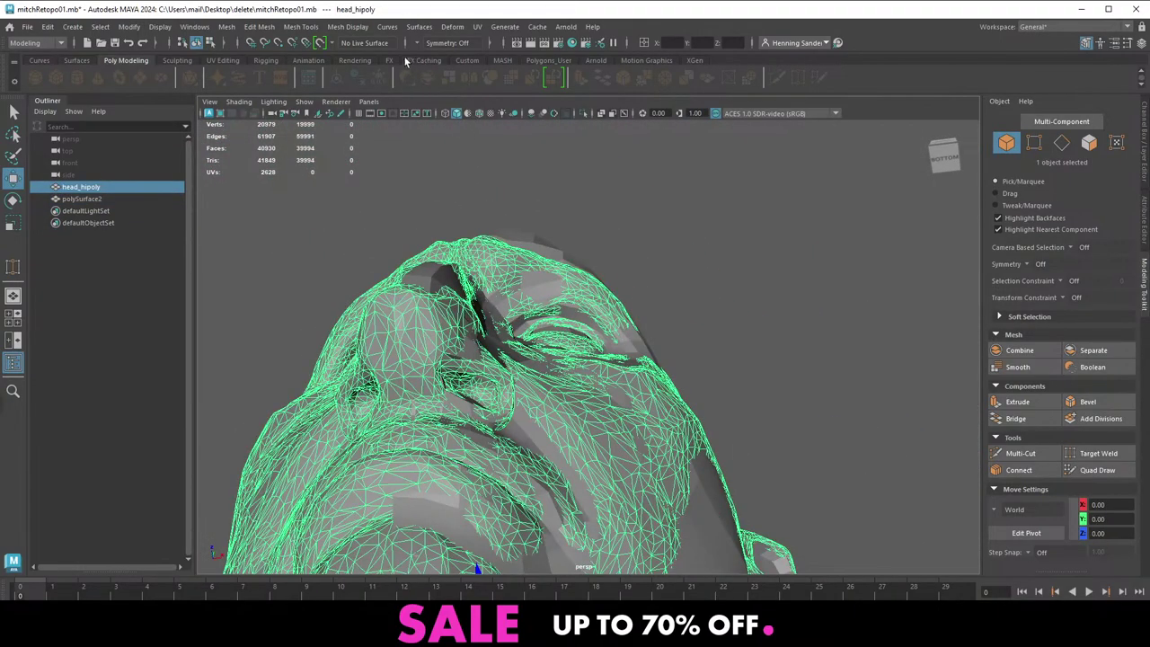
{"action": "left_click", "coordinate": [318, 44]}
{"action": "left_click", "coordinate": [612, 323]}
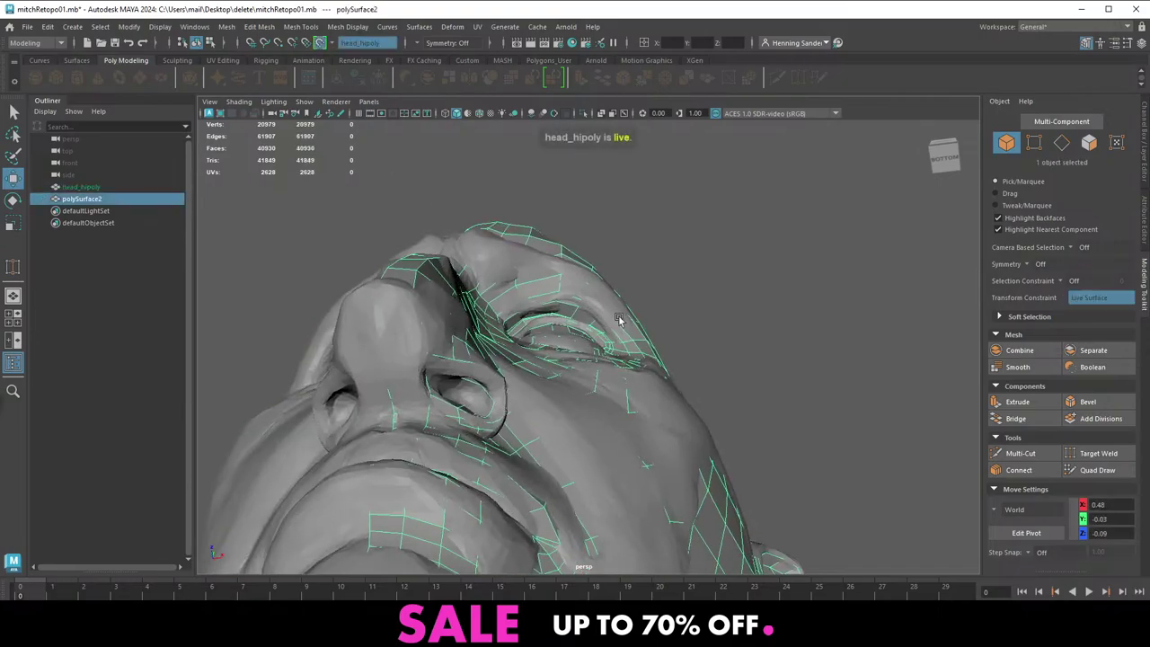
{"action": "key", "text": "ctrl+1"}
Slide the upper eyelid's edge vertices near the outer corner of the eye up toward the crease
{"action": "right_click_drag", "start_coordinate": [623, 321], "coordinate": [706, 351], "text": "alt"}
{"action": "left_click_drag", "start_coordinate": [629, 290], "coordinate": [623, 324], "text": "alt"}
{"action": "right_click_drag", "start_coordinate": [624, 323], "coordinate": [564, 352], "text": "alt"}
{"action": "left_click", "coordinate": [567, 373]}
{"action": "left_click_drag", "start_coordinate": [569, 374], "coordinate": [575, 371], "text": "ctrl+shift"}
{"action": "left_click", "coordinate": [507, 335]}
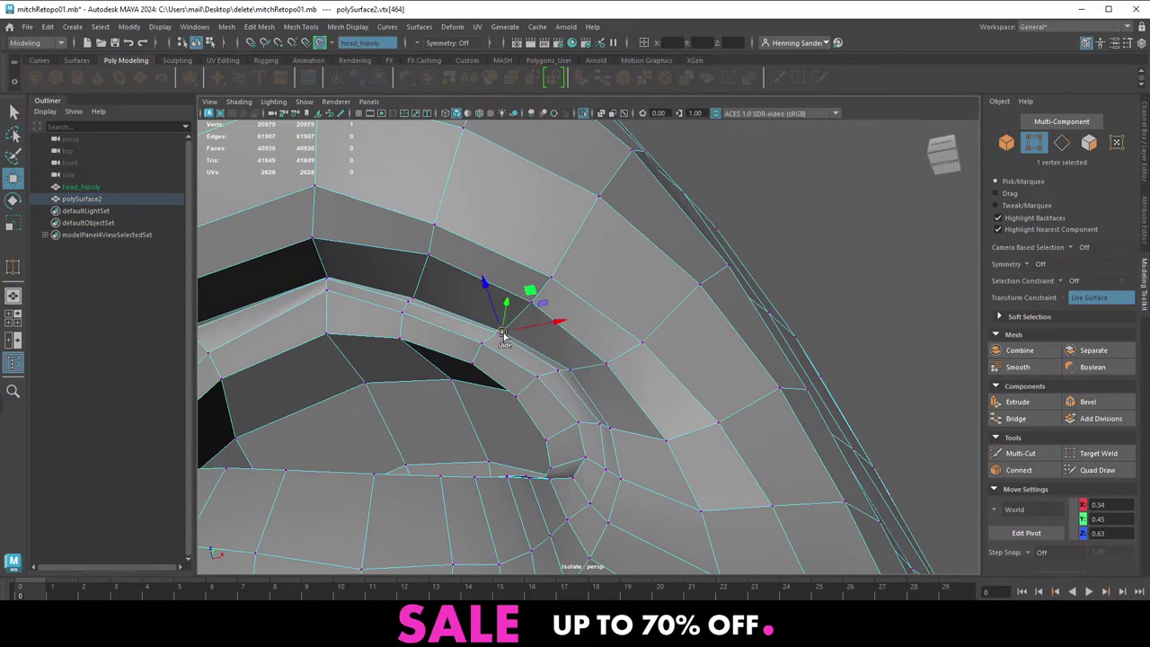
{"action": "left_click_drag", "start_coordinate": [503, 333], "coordinate": [509, 329]}
{"action": "left_click_drag", "start_coordinate": [417, 299], "coordinate": [424, 289]}
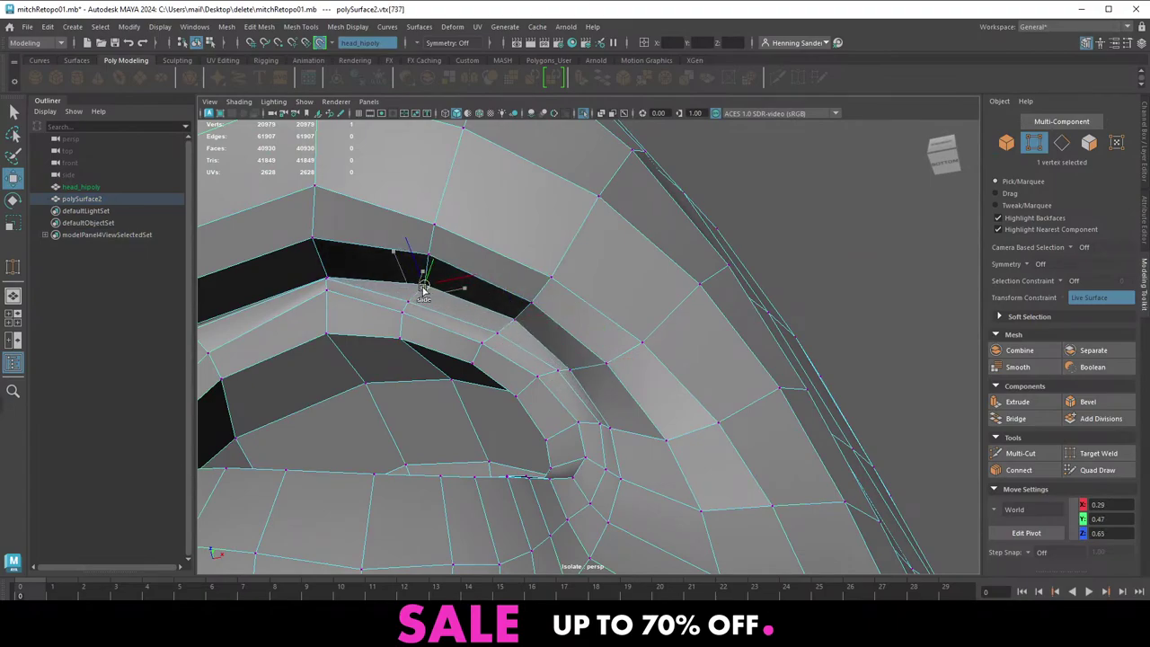
Slide the vertices along the middle of the upper eyelid's edge toward the brow to even out the fold
{"action": "middle_click_drag", "start_coordinate": [465, 301], "coordinate": [532, 345], "text": "alt"}
{"action": "left_click", "coordinate": [573, 359]}
{"action": "left_click", "coordinate": [473, 343]}
{"action": "left_click_drag", "start_coordinate": [474, 343], "coordinate": [480, 330], "text": "ctrl+shift"}
{"action": "left_click", "coordinate": [389, 313]}
{"action": "left_click_drag", "start_coordinate": [390, 313], "coordinate": [401, 333], "text": "alt"}
{"action": "right_click_drag", "start_coordinate": [401, 334], "coordinate": [457, 311], "text": "alt"}
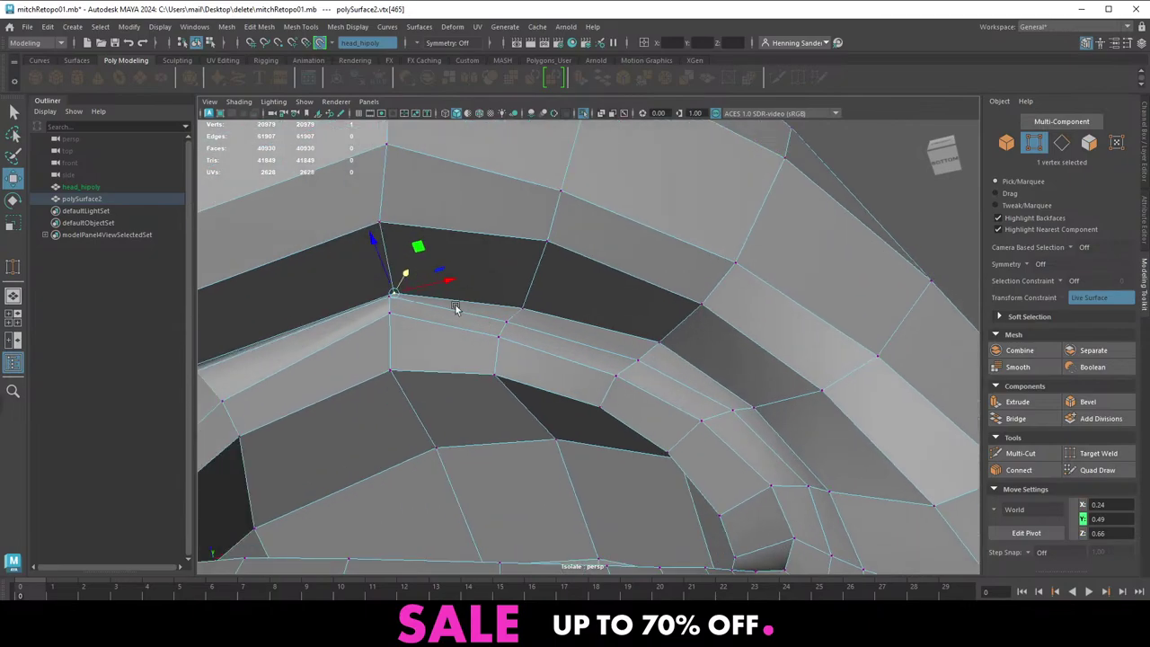
{"action": "middle_click_drag", "start_coordinate": [457, 310], "coordinate": [486, 335], "text": "alt"}
{"action": "left_click_drag", "start_coordinate": [427, 316], "coordinate": [426, 310], "text": "ctrl+shift"}
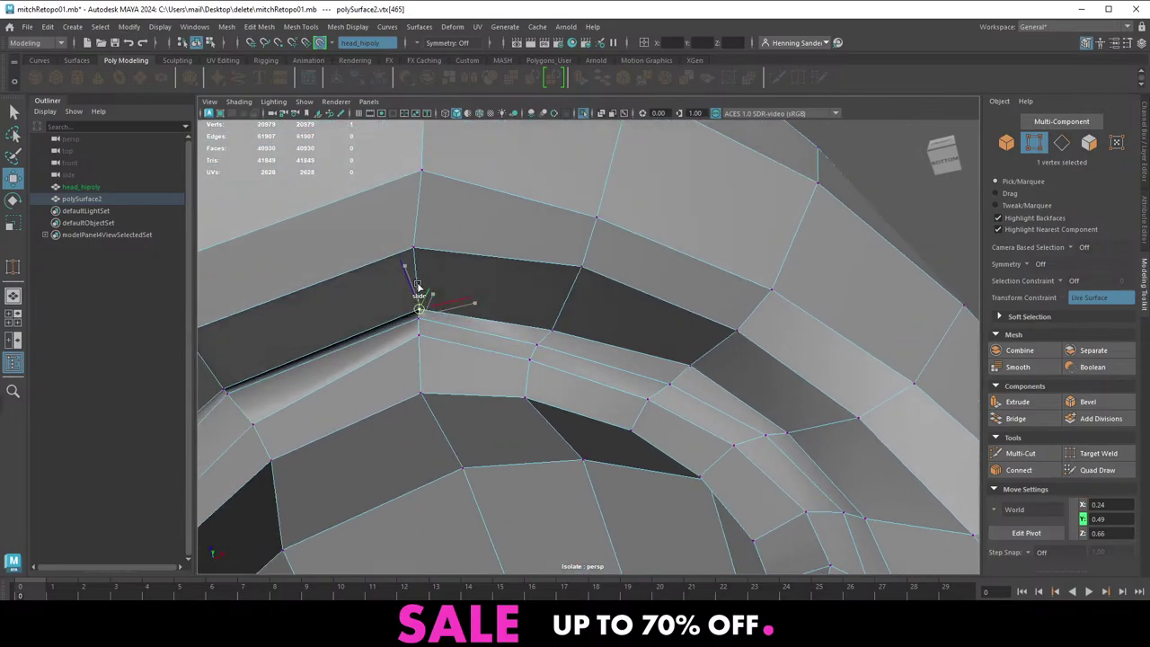
Slide the upper eyelid vertex nearest the inner corner of the eye toward the crease and check the lids from the front
{"action": "middle_click_drag", "start_coordinate": [447, 325], "coordinate": [480, 314], "text": "alt"}
{"action": "right_click_drag", "start_coordinate": [392, 329], "coordinate": [354, 345], "text": "alt"}
{"action": "left_click", "coordinate": [337, 369]}
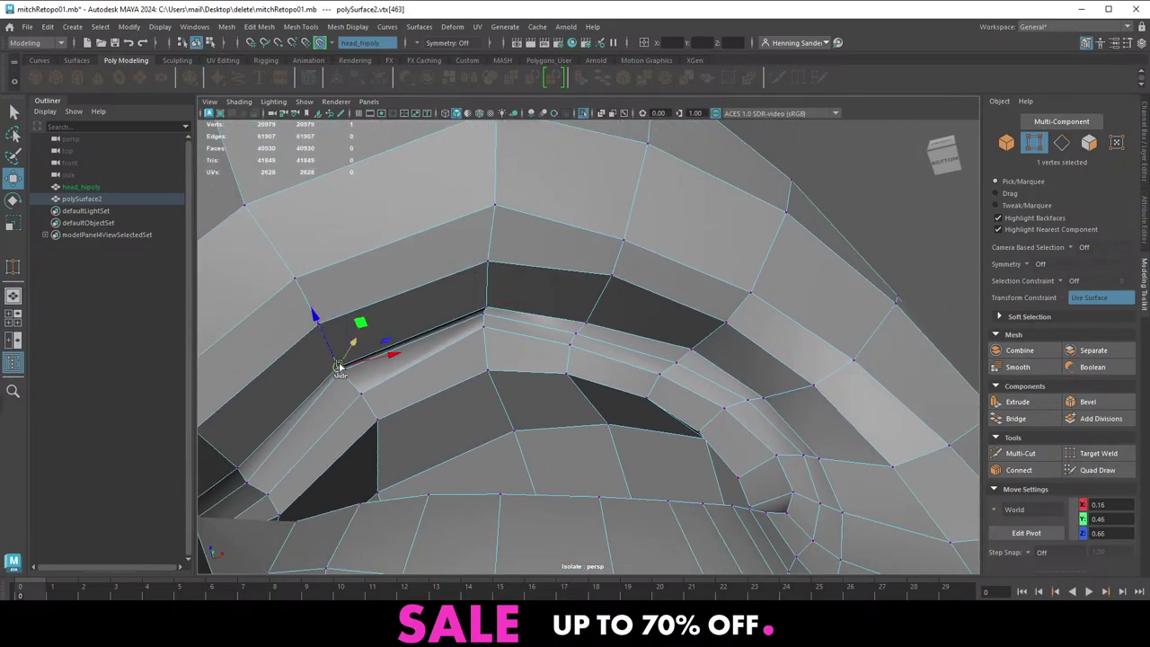
{"action": "left_click_drag", "start_coordinate": [337, 367], "coordinate": [333, 355], "text": "ctrl+shift"}
{"action": "right_click_drag", "start_coordinate": [431, 328], "coordinate": [398, 334], "text": "alt"}
{"action": "left_click_drag", "start_coordinate": [397, 333], "coordinate": [369, 406], "text": "alt"}
{"action": "middle_click_drag", "start_coordinate": [369, 405], "coordinate": [477, 323], "text": "alt"}
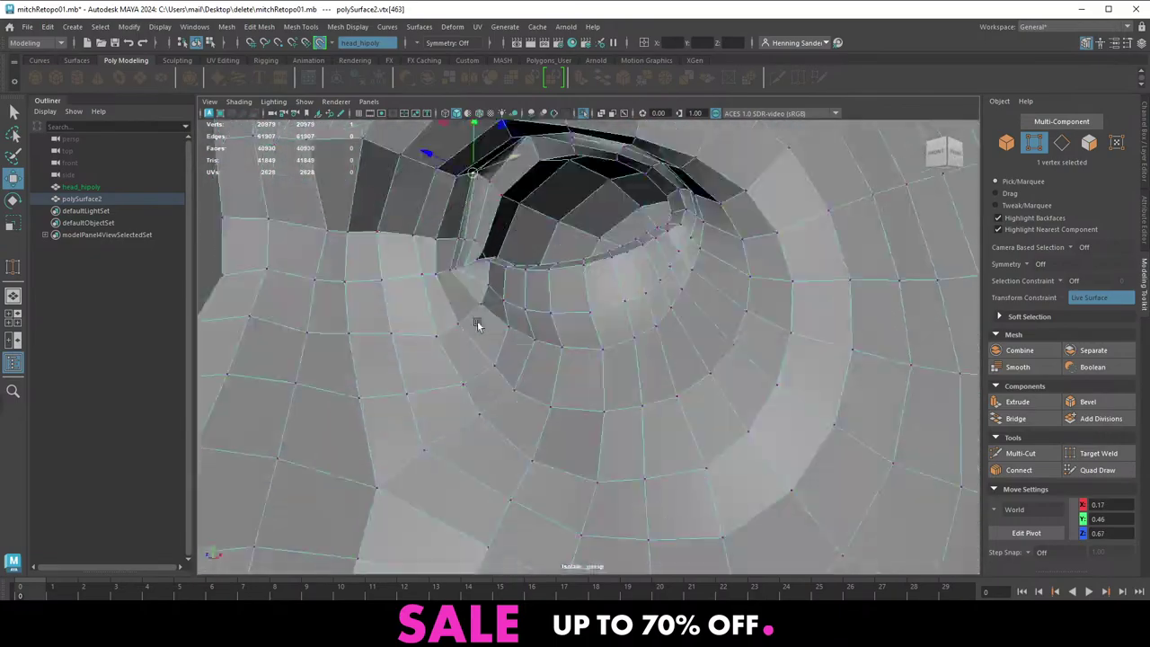
{"action": "mouse_move", "coordinate": [477, 323]}
{"action": "right_mouse_down", "text": "alt"}
{"action": "mouse_move", "coordinate": [540, 331]}
{"action": "mouse_move", "coordinate": [492, 328]}
{"action": "right_mouse_up", "text": "alt"}
{"action": "left_click_drag", "start_coordinate": [573, 329], "coordinate": [603, 336], "text": "alt"}
Activate Quad Draw and compare the eye area's topology with the high-poly head
{"action": "key", "text": "F10"}
{"action": "middle_click_drag", "start_coordinate": [603, 335], "coordinate": [545, 383], "text": "alt"}
{"action": "right_click_drag", "start_coordinate": [545, 383], "coordinate": [572, 365]}
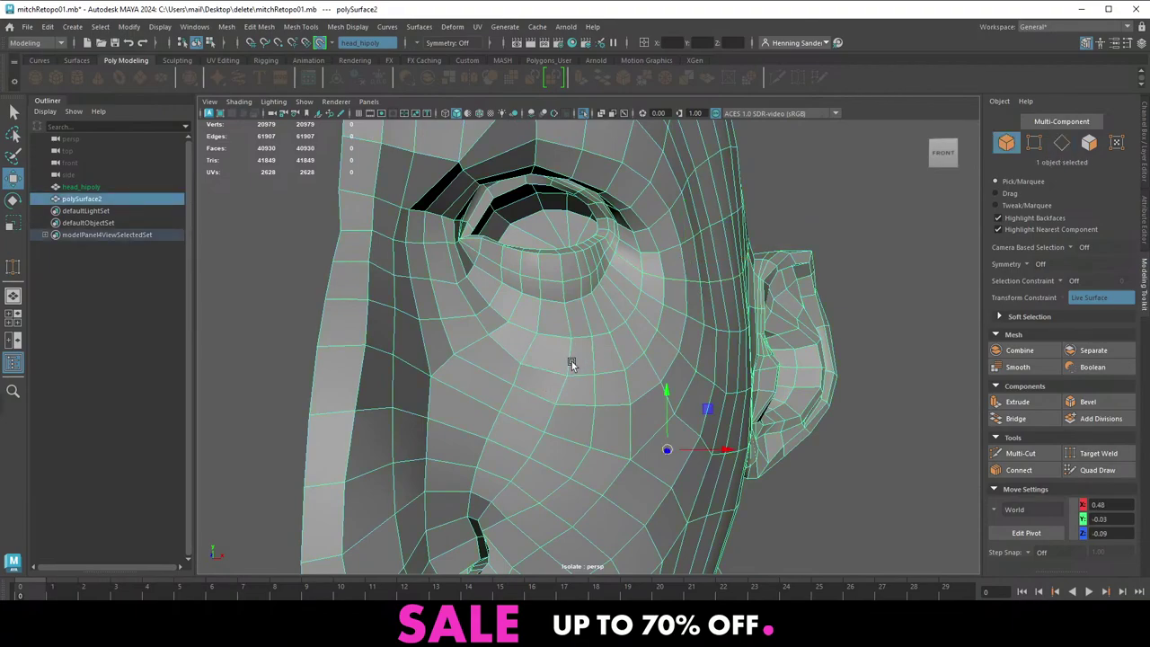
{"action": "right_click_drag", "start_coordinate": [710, 367], "coordinate": [674, 371], "text": "alt"}
{"action": "left_click", "coordinate": [1095, 473]}
{"action": "right_click_drag", "start_coordinate": [577, 369], "coordinate": [606, 370], "text": "alt"}
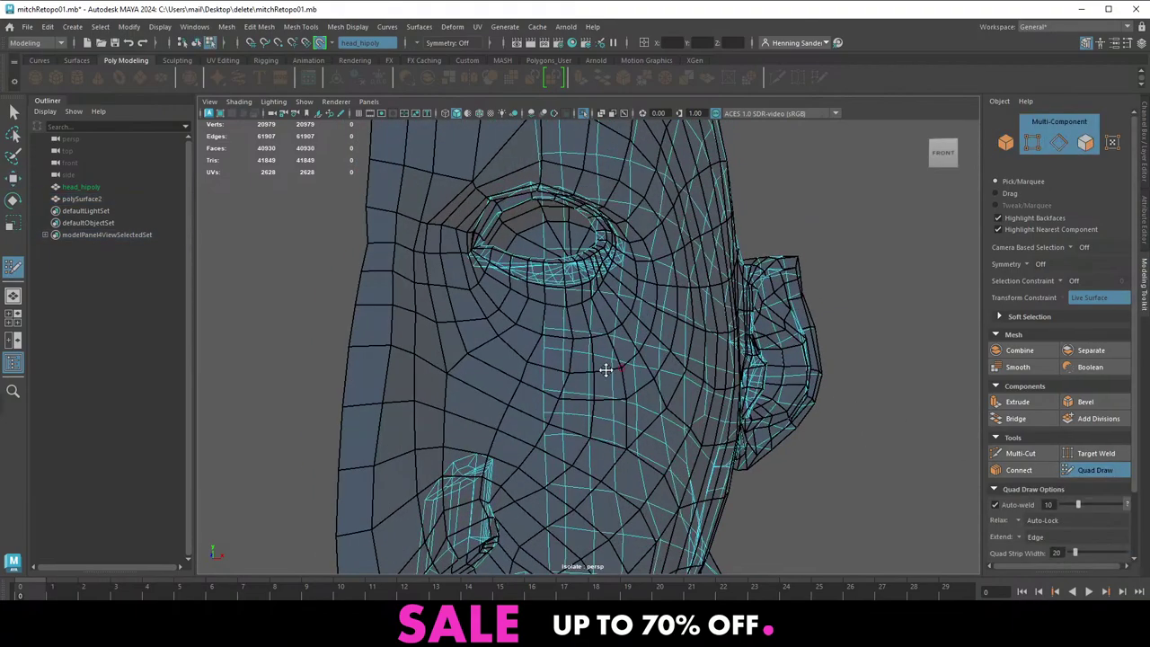
{"action": "key", "text": "ctrl+1"}
{"action": "left_click_drag", "start_coordinate": [538, 359], "coordinate": [541, 372], "text": "alt"}
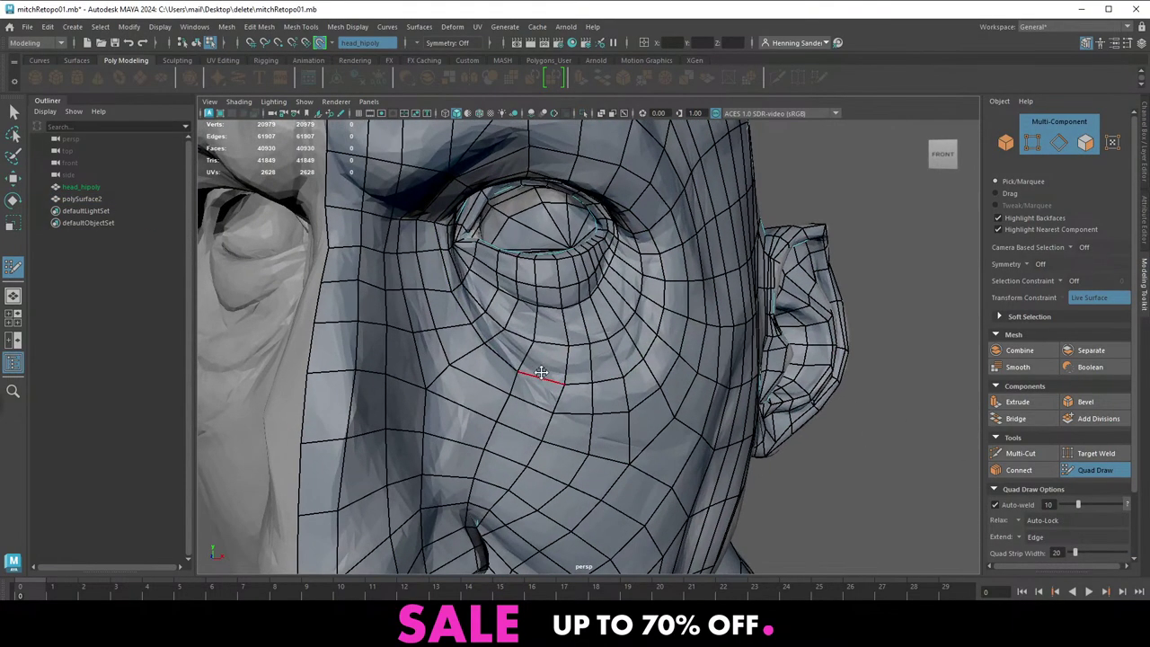
{"action": "left_click_drag", "start_coordinate": [466, 353], "coordinate": [487, 248], "text": "alt"}
{"action": "middle_click_drag", "start_coordinate": [488, 244], "coordinate": [526, 298], "text": "alt"}
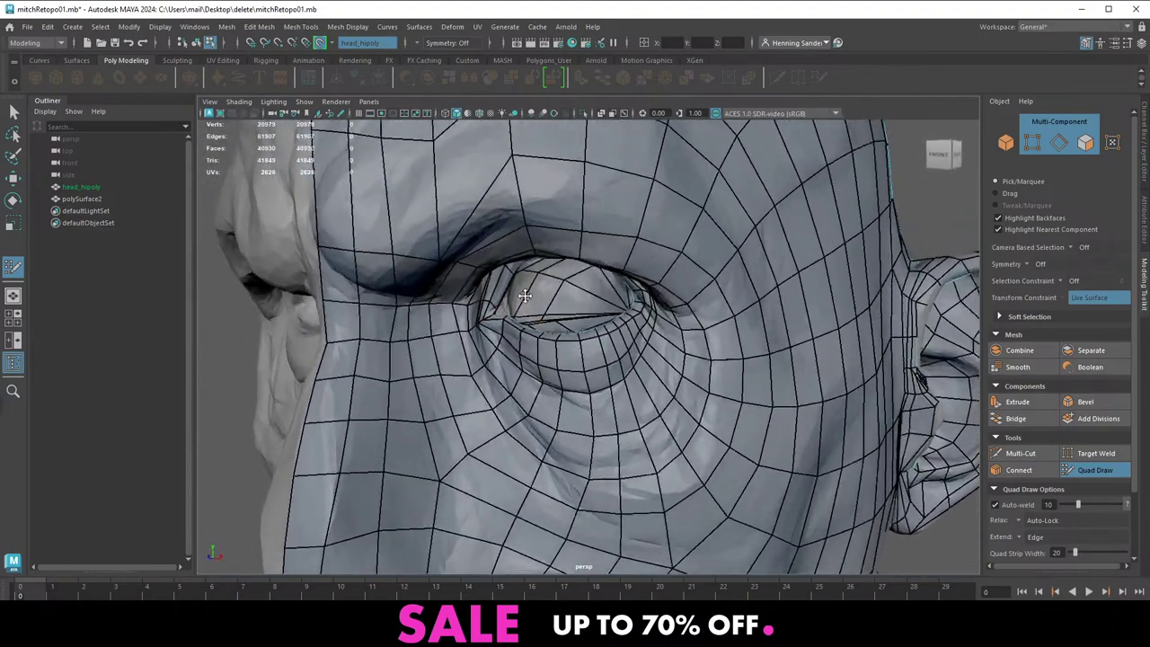
Leave Quad Draw, isolate the retopology mesh again and inspect the merged vertex at the back of the eye socket
{"action": "left_click_drag", "start_coordinate": [526, 298], "coordinate": [606, 308], "text": "alt"}
{"action": "right_click_drag", "start_coordinate": [605, 307], "coordinate": [632, 289], "text": "alt"}
{"action": "key", "text": "q"}
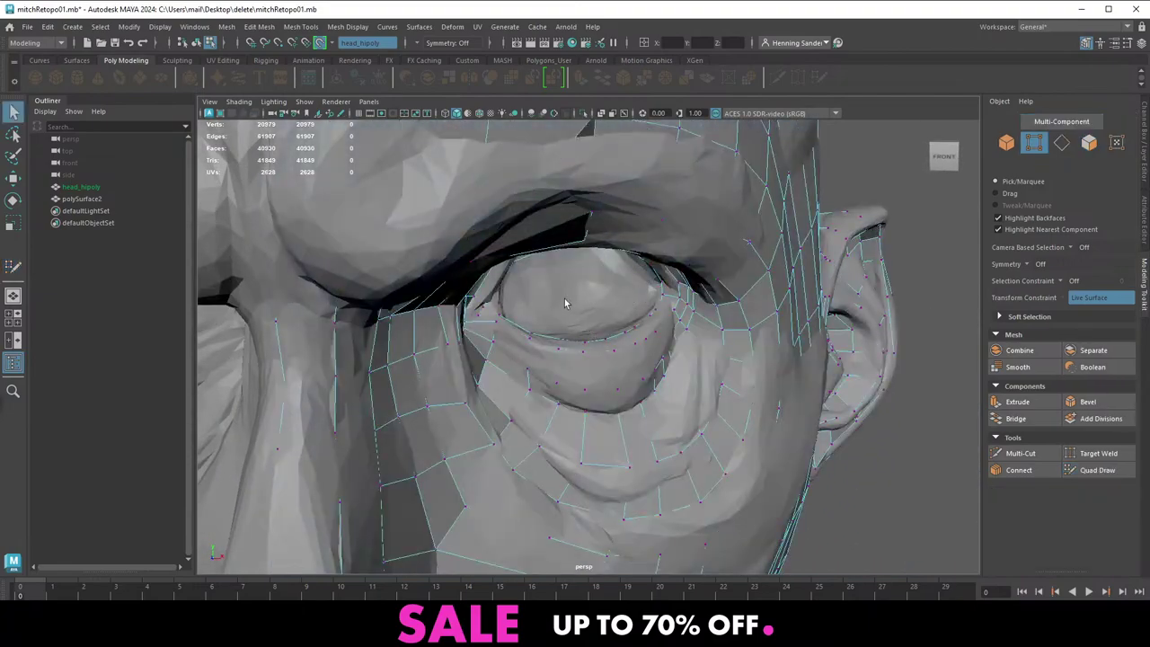
{"action": "right_click_drag", "start_coordinate": [627, 406], "coordinate": [738, 347]}
{"action": "key", "text": "ctrl+1"}
{"action": "key", "text": "F9"}
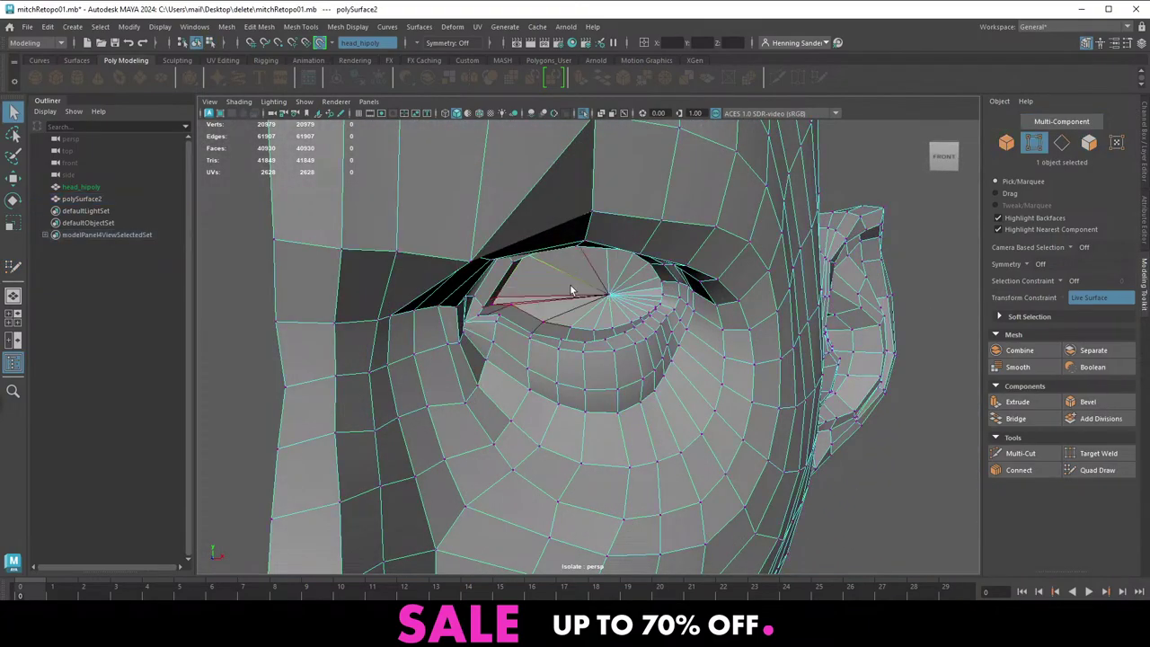
{"action": "left_click", "coordinate": [609, 295]}
{"action": "key", "text": "F10"}
{"action": "key", "text": "F8"}
{"action": "left_click_drag", "start_coordinate": [576, 293], "coordinate": [580, 268], "text": "alt"}
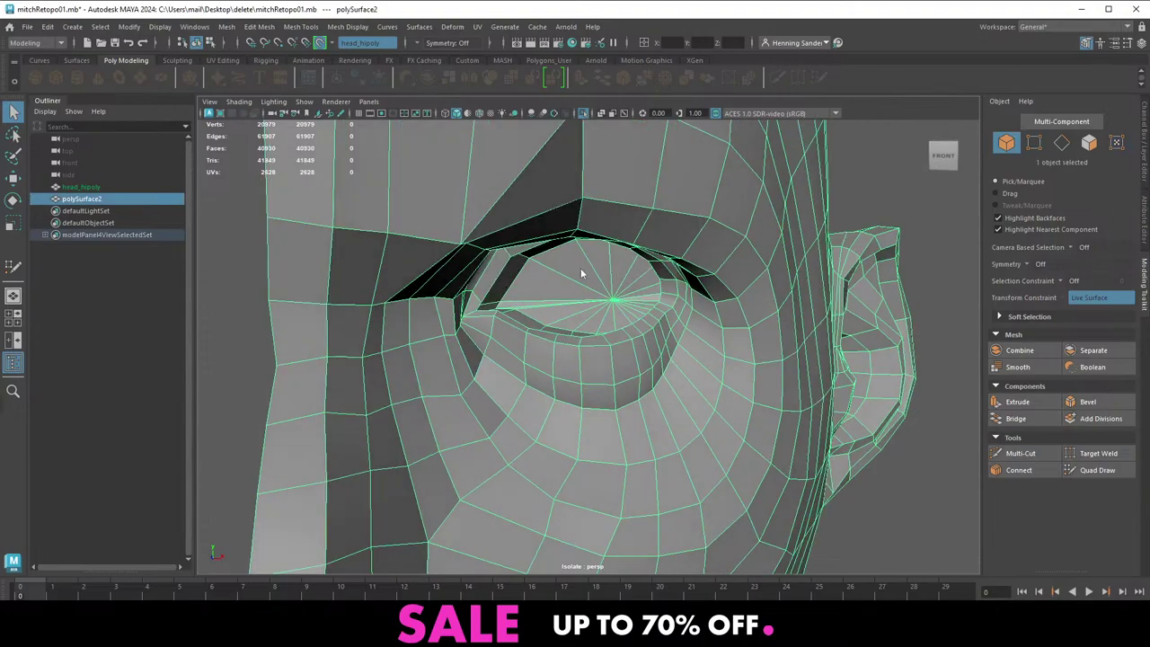
Delete the faces that meet at the merged vertex at the back of the eye socket and return to object selection
{"action": "key", "text": "F9"}
{"action": "left_click", "coordinate": [616, 299]}
{"action": "key", "text": "ctrl+F11"}
{"action": "key", "text": "Delete"}
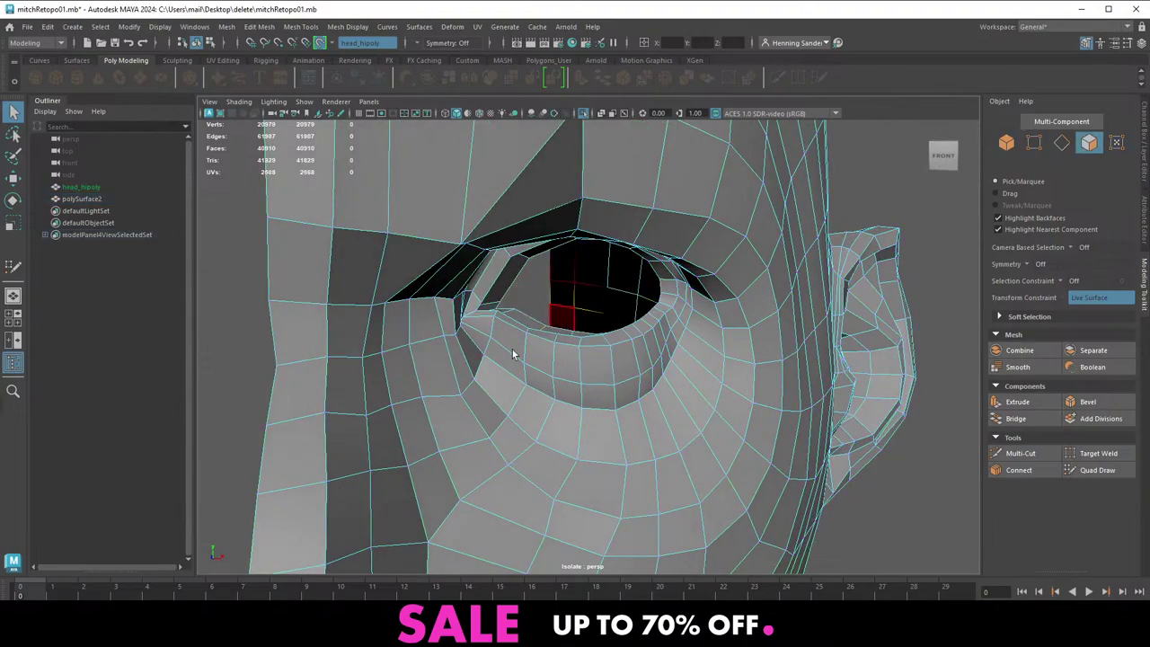
{"action": "right_click_drag", "start_coordinate": [511, 370], "coordinate": [600, 340]}
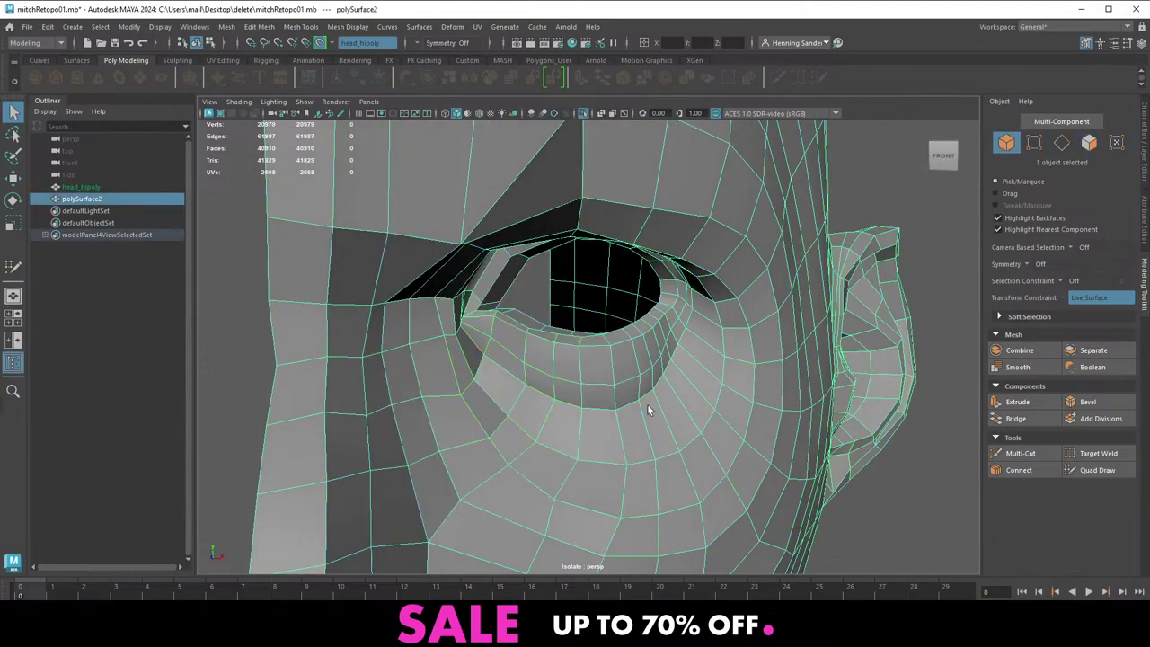
Insert an edge loop with Quad Draw across the nose bridge toward the inner corner of the eye
{"action": "left_click", "coordinate": [1095, 472]}
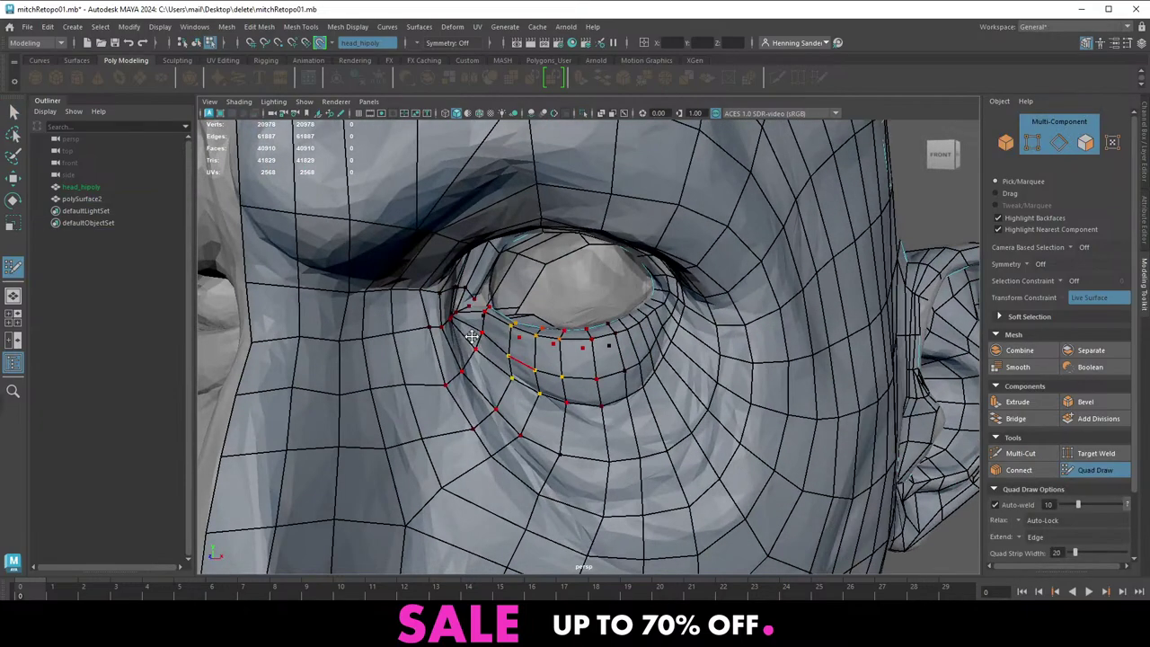
{"action": "left_click_drag", "start_coordinate": [471, 336], "coordinate": [411, 272], "text": "alt"}
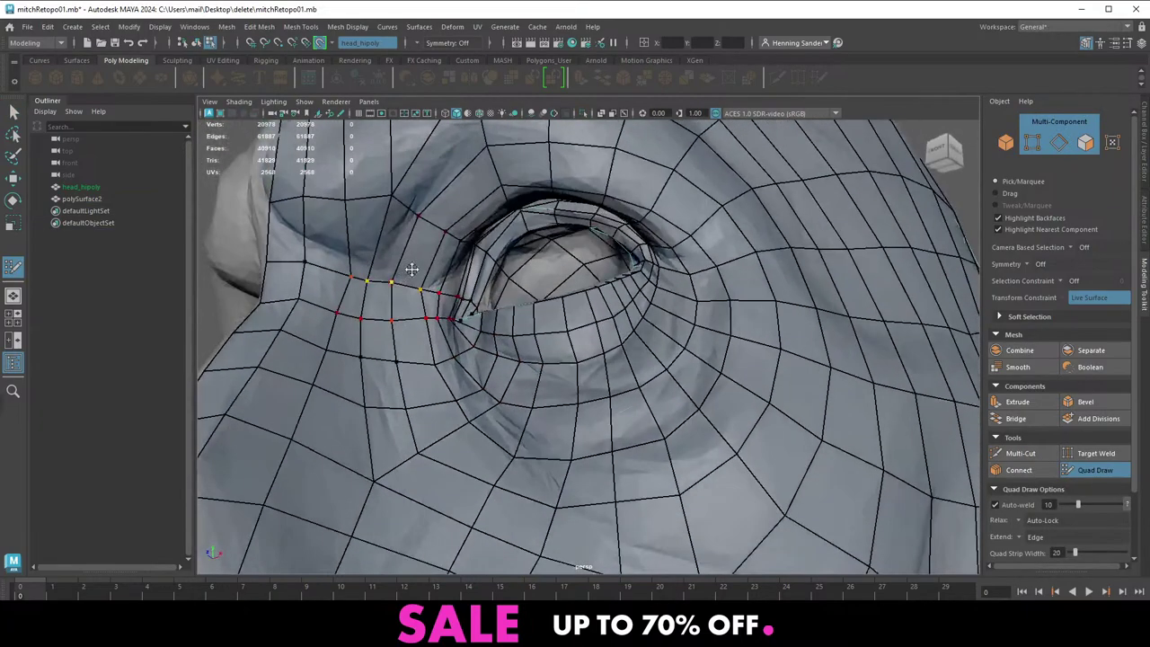
{"action": "middle_click_drag", "start_coordinate": [410, 272], "coordinate": [446, 295], "text": "alt"}
{"action": "left_click", "coordinate": [432, 266], "text": "ctrl"}
{"action": "mouse_move", "coordinate": [449, 258]}
{"action": "left_mouse_down", "text": "alt"}
{"action": "mouse_move", "coordinate": [456, 294]}
{"action": "mouse_move", "coordinate": [477, 302]}
{"action": "left_mouse_up", "text": "alt"}
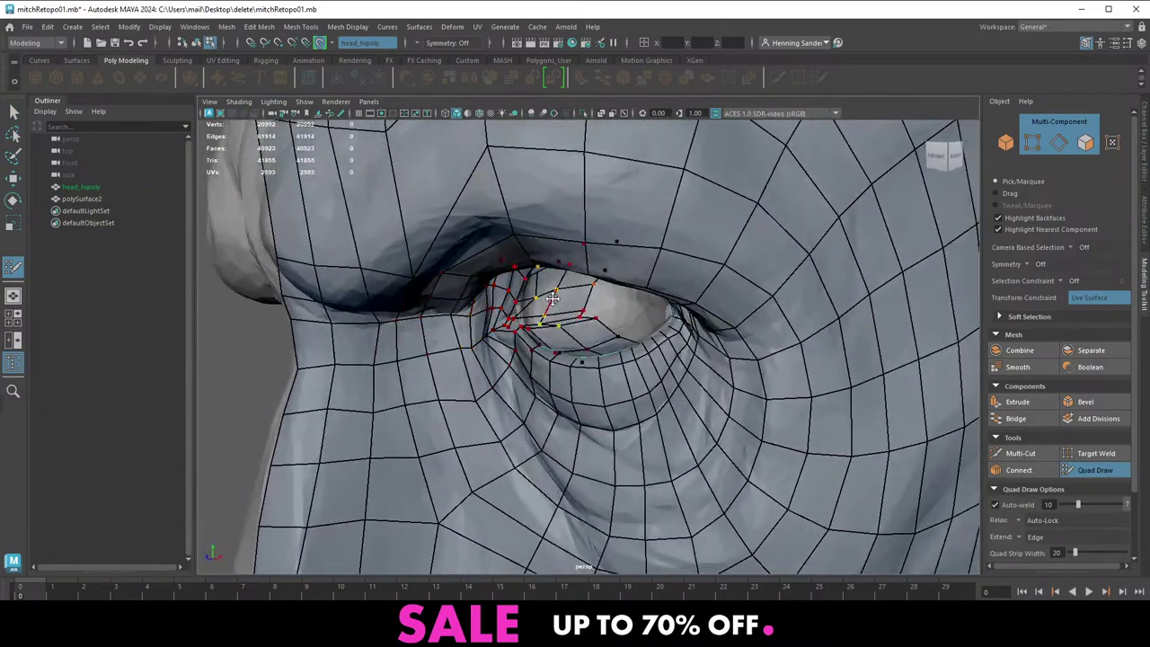
Leave Quad Draw, isolate the retopology mesh and switch to face selection at the eye
{"action": "left_click_drag", "start_coordinate": [550, 304], "coordinate": [584, 298], "text": "alt"}
{"action": "key", "text": "w"}
{"action": "right_click_drag", "start_coordinate": [394, 327], "coordinate": [413, 308]}
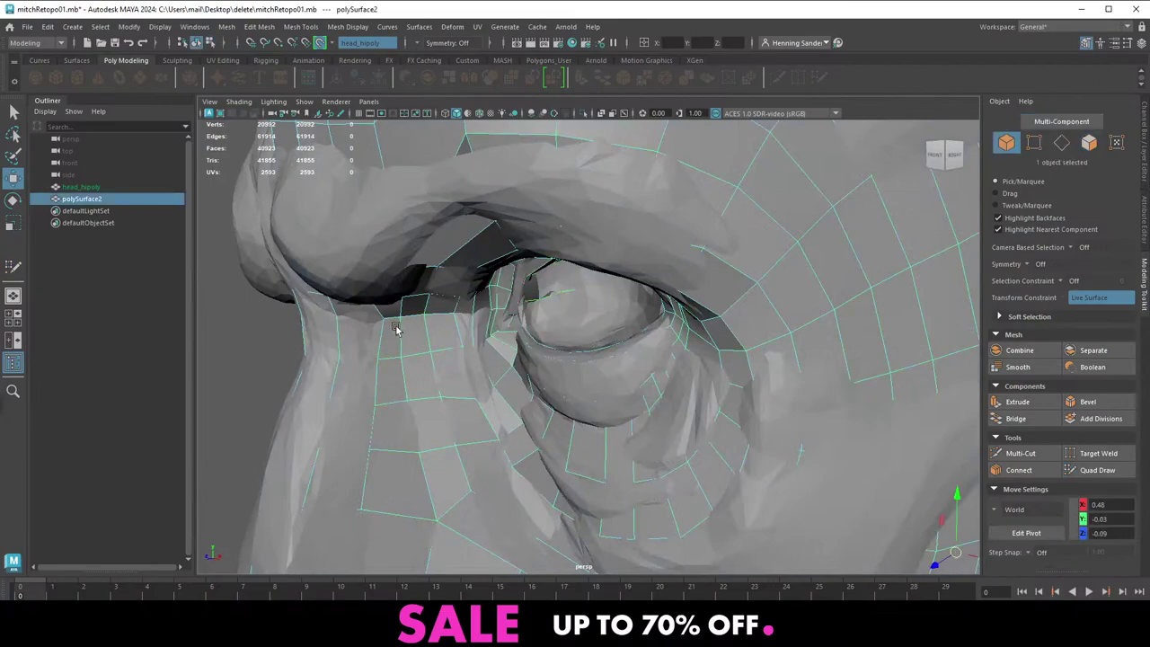
{"action": "key", "text": "ctrl+1"}
{"action": "right_click_drag", "start_coordinate": [608, 300], "coordinate": [581, 313]}
{"action": "key", "text": "q"}
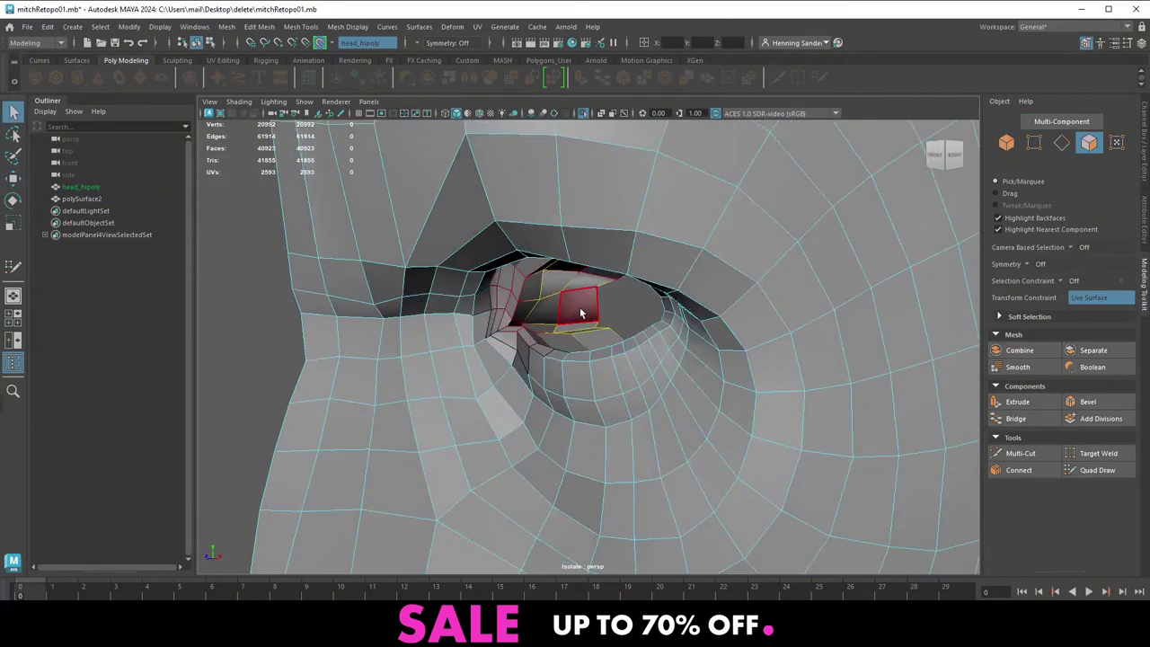
Select a ring of faces inside the eye socket, grow the selection to the neighbouring rings and delete them
{"action": "left_click", "coordinate": [584, 303]}
{"action": "left_click", "coordinate": [578, 329], "text": "shift"}
{"action": "double_click", "coordinate": [584, 327], "text": "shift"}
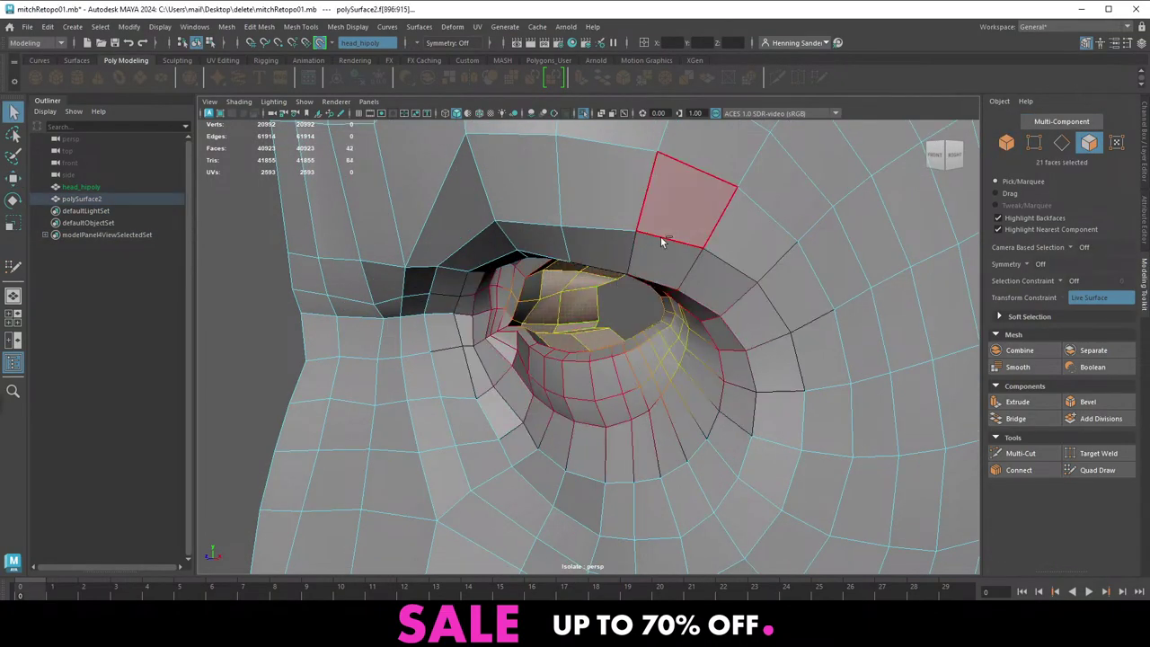
{"action": "left_click_drag", "start_coordinate": [566, 355], "coordinate": [599, 316], "text": "alt"}
{"action": "right_click_drag", "start_coordinate": [600, 314], "coordinate": [611, 290], "text": "ctrl"}
{"action": "left_click_drag", "start_coordinate": [611, 290], "coordinate": [570, 343], "text": "alt"}
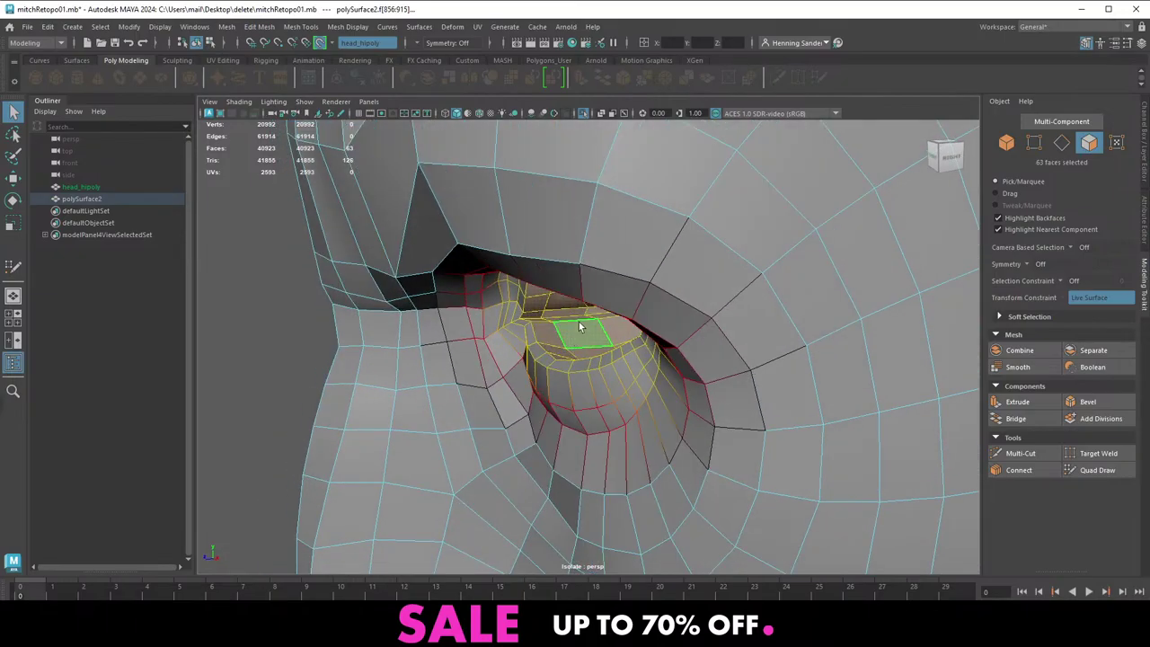
{"action": "key", "text": "Delete"}
{"action": "key", "text": "F8"}
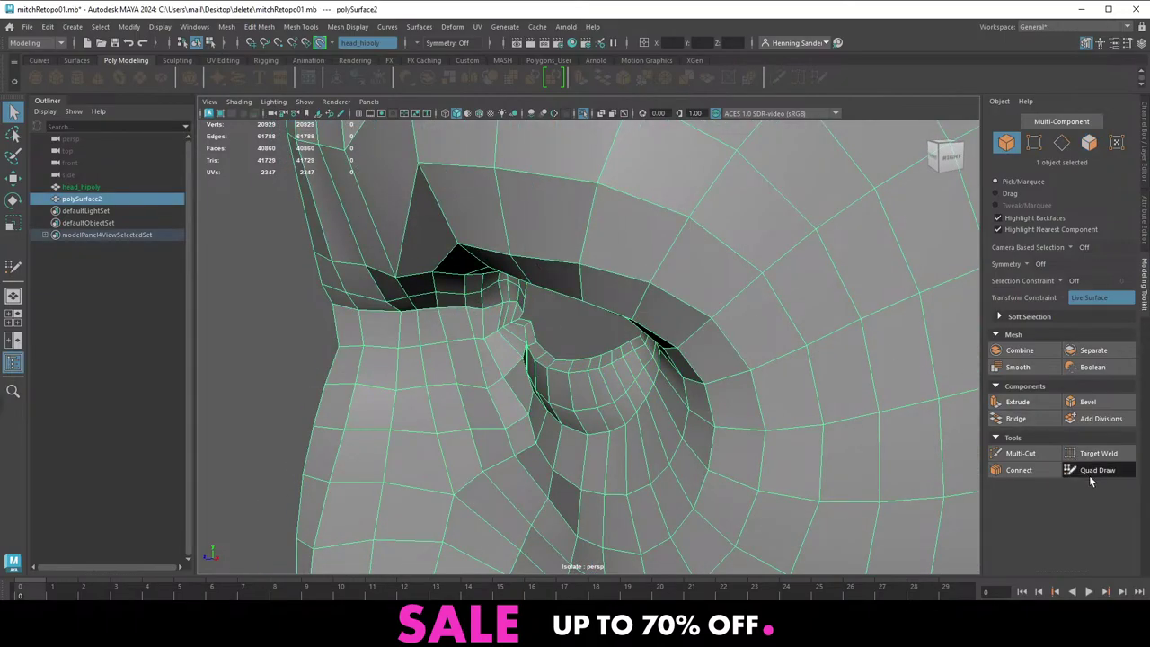
Activate Quad Draw and relax the vertices between the inner brow and the nose bridge
{"action": "left_click", "coordinate": [1092, 474]}
{"action": "mouse_move", "coordinate": [561, 395]}
{"action": "left_mouse_down", "text": "alt"}
{"action": "mouse_move", "coordinate": [588, 364]}
{"action": "mouse_move", "coordinate": [506, 311]}
{"action": "mouse_move", "coordinate": [413, 292]}
{"action": "mouse_move", "coordinate": [444, 281]}
{"action": "mouse_move", "coordinate": [421, 275]}
{"action": "mouse_move", "coordinate": [466, 318]}
{"action": "left_mouse_up", "text": "alt"}
{"action": "mouse_move", "coordinate": [465, 318]}
{"action": "left_mouse_down", "text": "alt"}
{"action": "mouse_move", "coordinate": [467, 242]}
{"action": "mouse_move", "coordinate": [503, 260]}
{"action": "left_mouse_up", "text": "alt"}
{"action": "mouse_move", "coordinate": [440, 241]}
{"action": "left_mouse_down", "text": "shift"}
{"action": "mouse_move", "coordinate": [420, 276]}
{"action": "mouse_move", "coordinate": [398, 279]}
{"action": "mouse_move", "coordinate": [456, 234]}
{"action": "mouse_move", "coordinate": [490, 254]}
{"action": "mouse_move", "coordinate": [477, 279]}
{"action": "left_mouse_up", "text": "shift"}
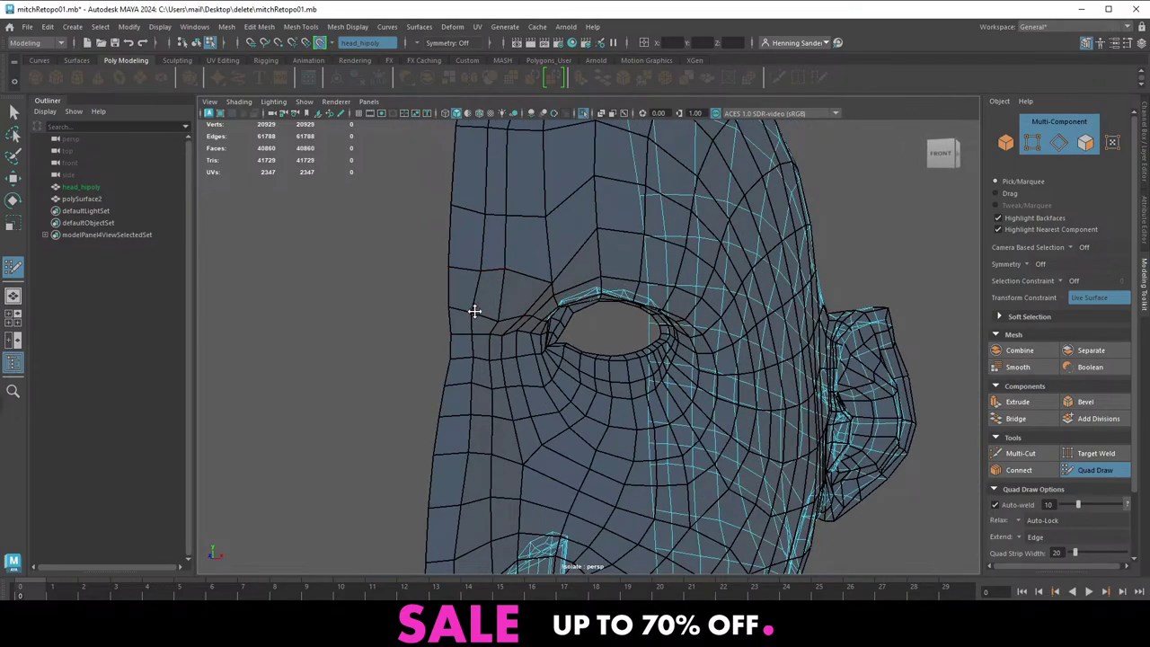
{"action": "left_click_drag", "start_coordinate": [450, 316], "coordinate": [515, 303], "text": "alt"}
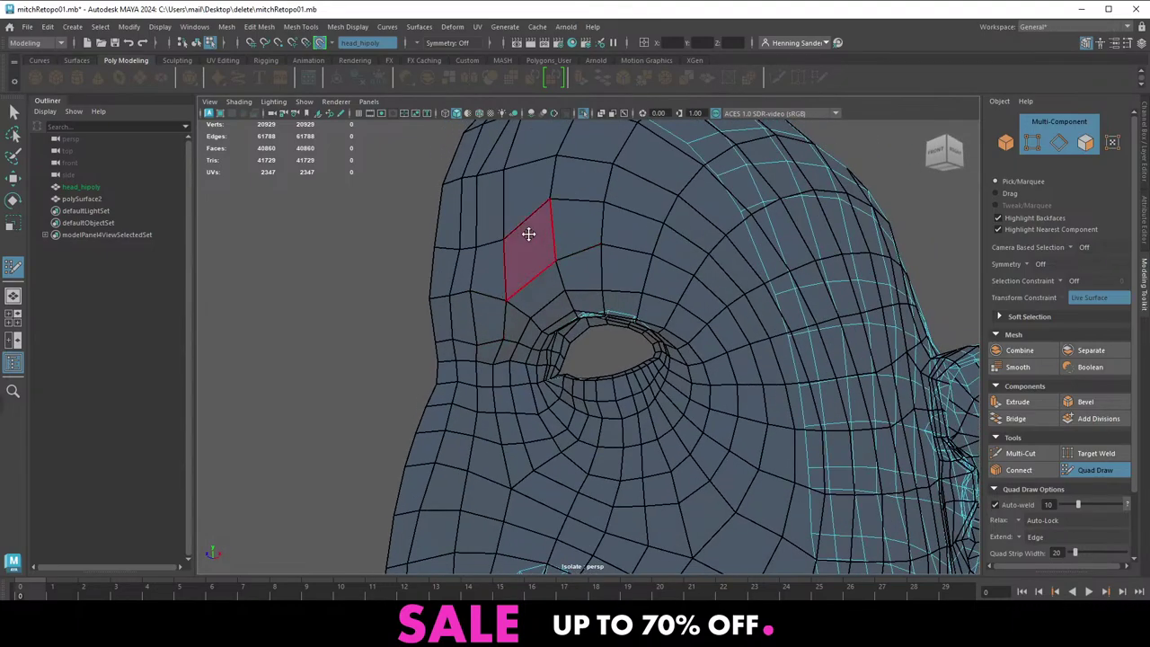
Relax the vertices of the forehead above the inner brow with Quad Draw
{"action": "scroll", "coordinate": [501, 227], "scroll_direction": "down", "scroll_amount": 4}
{"action": "left_click_drag", "start_coordinate": [500, 225], "coordinate": [508, 192], "text": "alt"}
{"action": "scroll", "coordinate": [548, 270], "scroll_direction": "up", "scroll_amount": 1}
{"action": "mouse_move", "coordinate": [557, 287]}
{"action": "left_mouse_down", "text": "shift"}
{"action": "mouse_move", "coordinate": [530, 289]}
{"action": "mouse_move", "coordinate": [580, 266]}
{"action": "mouse_move", "coordinate": [585, 252]}
{"action": "mouse_move", "coordinate": [512, 344]}
{"action": "left_mouse_up", "text": "shift"}
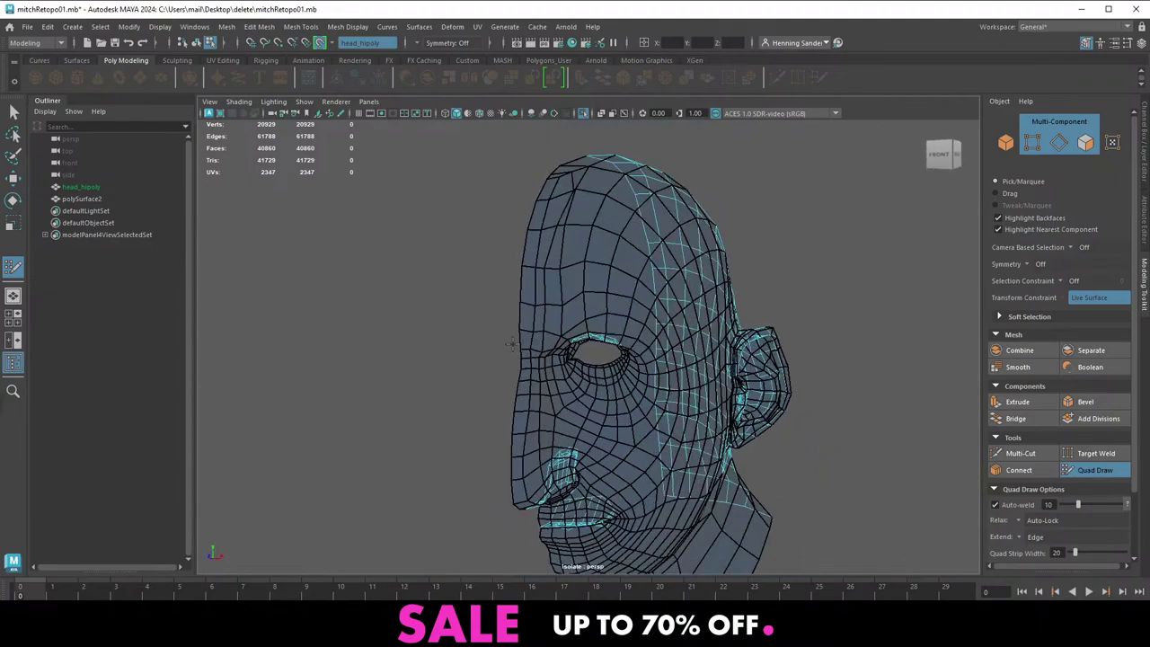
{"action": "middle_click_drag", "start_coordinate": [551, 296], "coordinate": [493, 303], "text": "alt"}
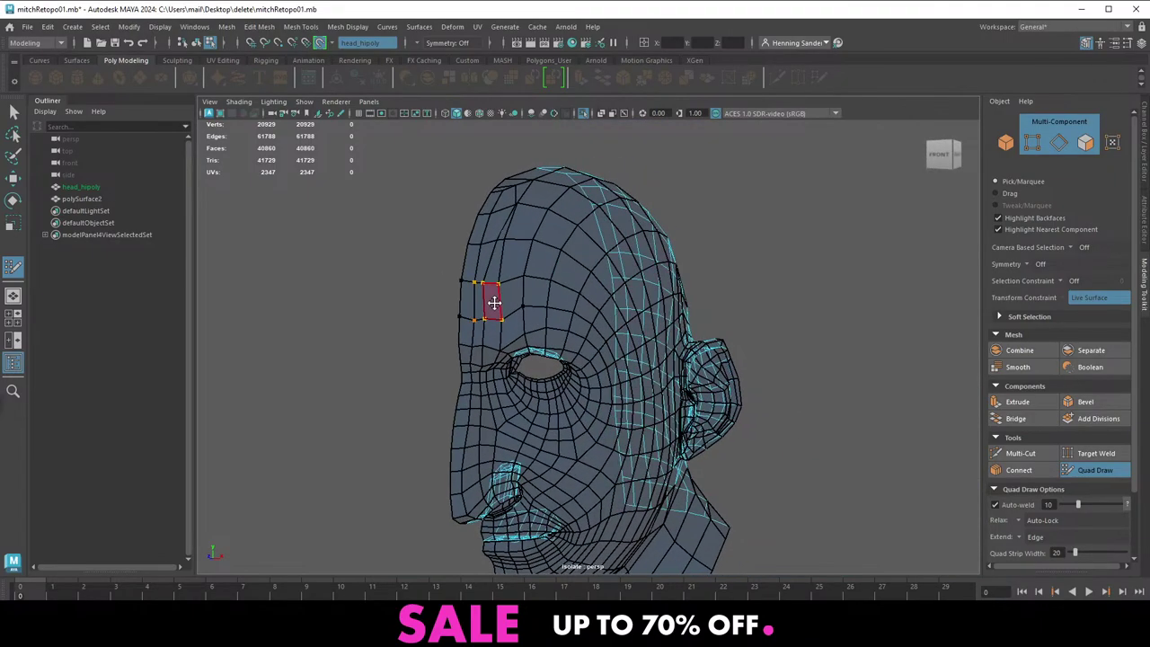
{"action": "right_click_drag", "start_coordinate": [493, 303], "coordinate": [529, 306], "text": "alt"}
{"action": "mouse_move", "coordinate": [528, 306]}
{"action": "left_mouse_down", "text": "alt"}
{"action": "mouse_move", "coordinate": [518, 318]}
{"action": "mouse_move", "coordinate": [523, 309]}
{"action": "left_mouse_up", "text": "alt"}
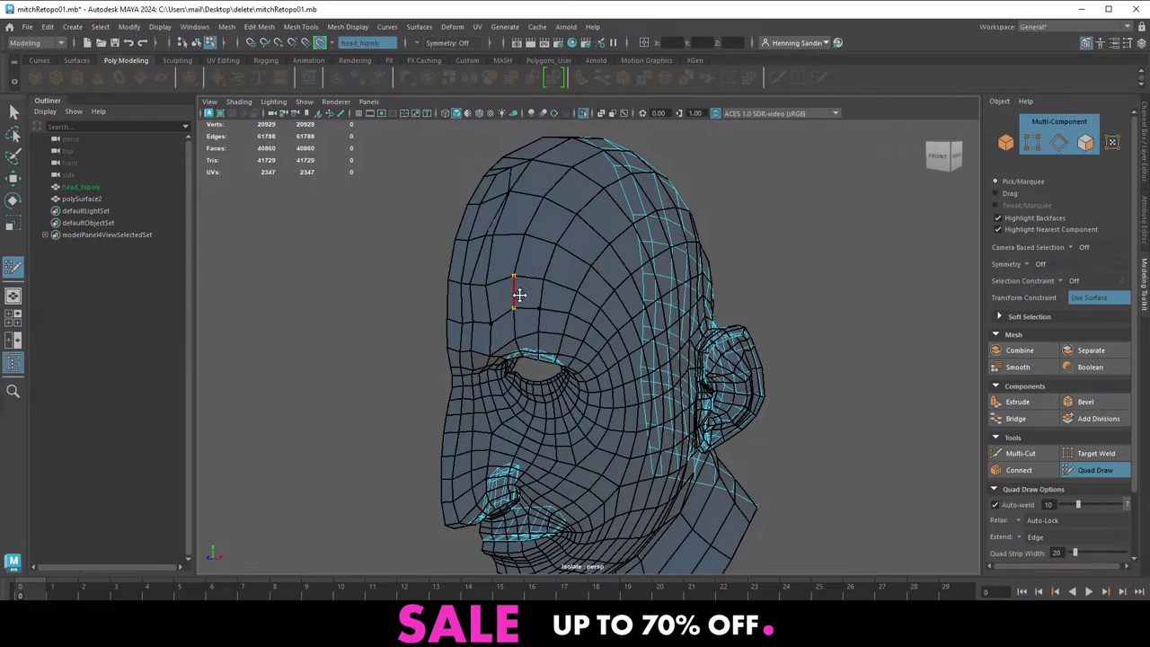
Relax the pinched vertex columns on the upper forehead near the centre line to even out their spacing
{"action": "middle_click_drag", "start_coordinate": [528, 282], "coordinate": [499, 290], "text": "alt"}
{"action": "right_click_drag", "start_coordinate": [499, 291], "coordinate": [560, 355], "text": "alt"}
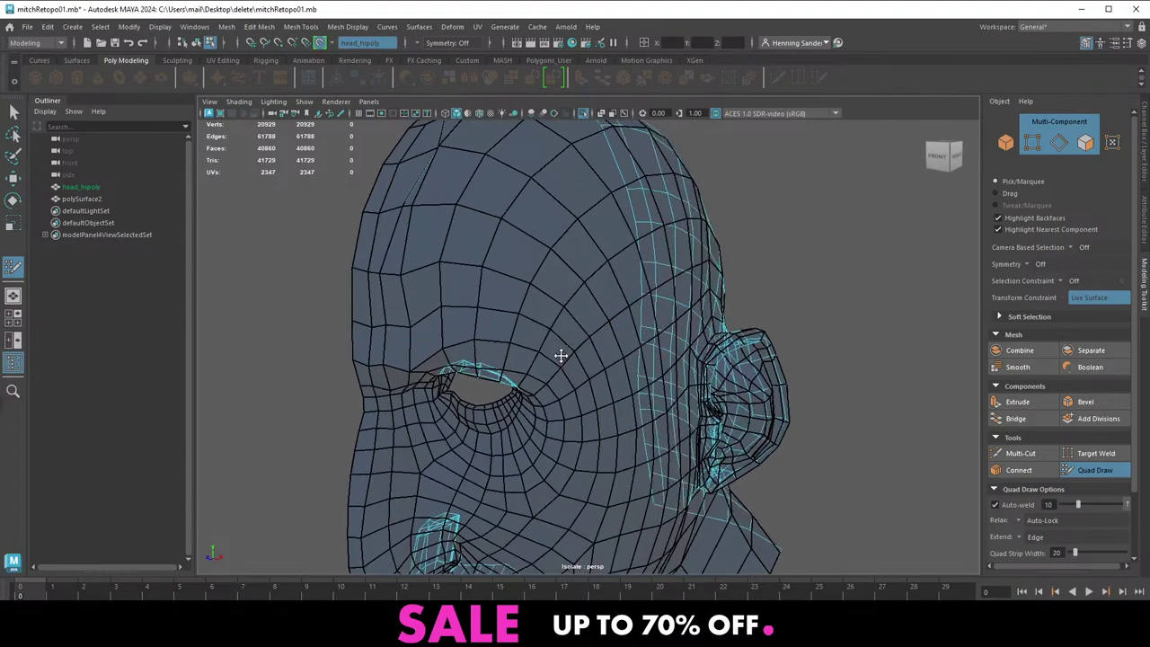
{"action": "mouse_move", "coordinate": [559, 355]}
{"action": "left_mouse_down", "text": "alt"}
{"action": "mouse_move", "coordinate": [465, 327]}
{"action": "mouse_move", "coordinate": [457, 340]}
{"action": "left_mouse_up", "text": "alt"}
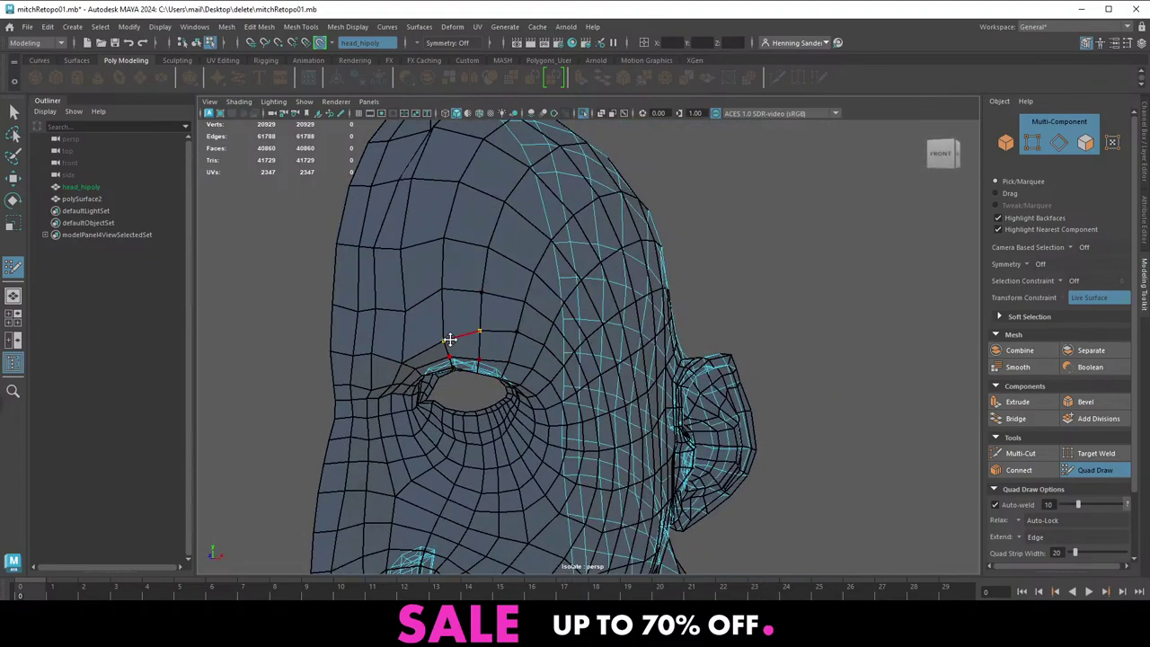
{"action": "left_click_drag", "start_coordinate": [376, 281], "coordinate": [404, 282], "text": "alt"}
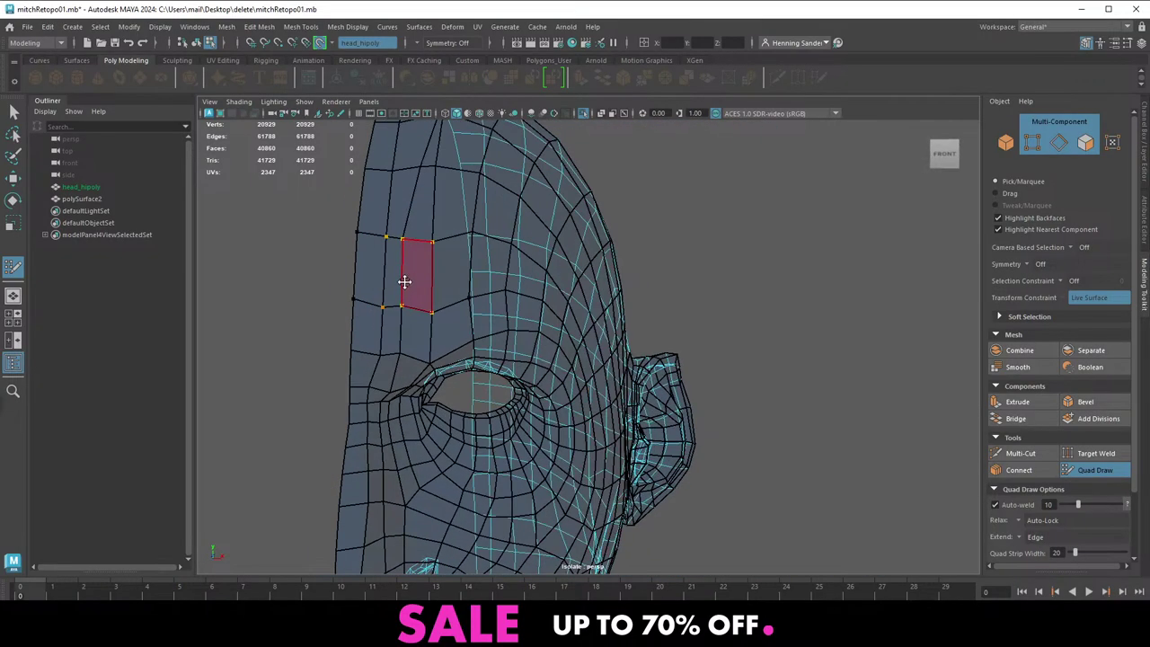
{"action": "middle_click_drag", "start_coordinate": [462, 253], "coordinate": [462, 303], "text": "alt"}
{"action": "left_click_drag", "start_coordinate": [462, 302], "coordinate": [447, 328], "text": "alt"}
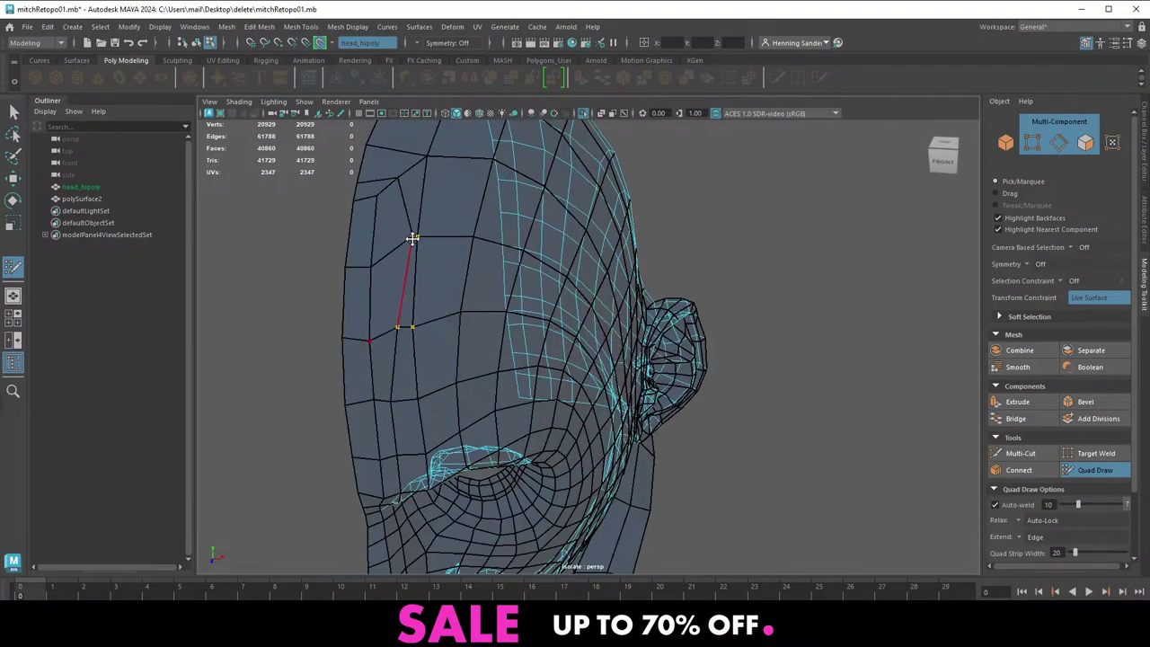
{"action": "left_click_drag", "start_coordinate": [415, 237], "coordinate": [399, 260], "text": "shift"}
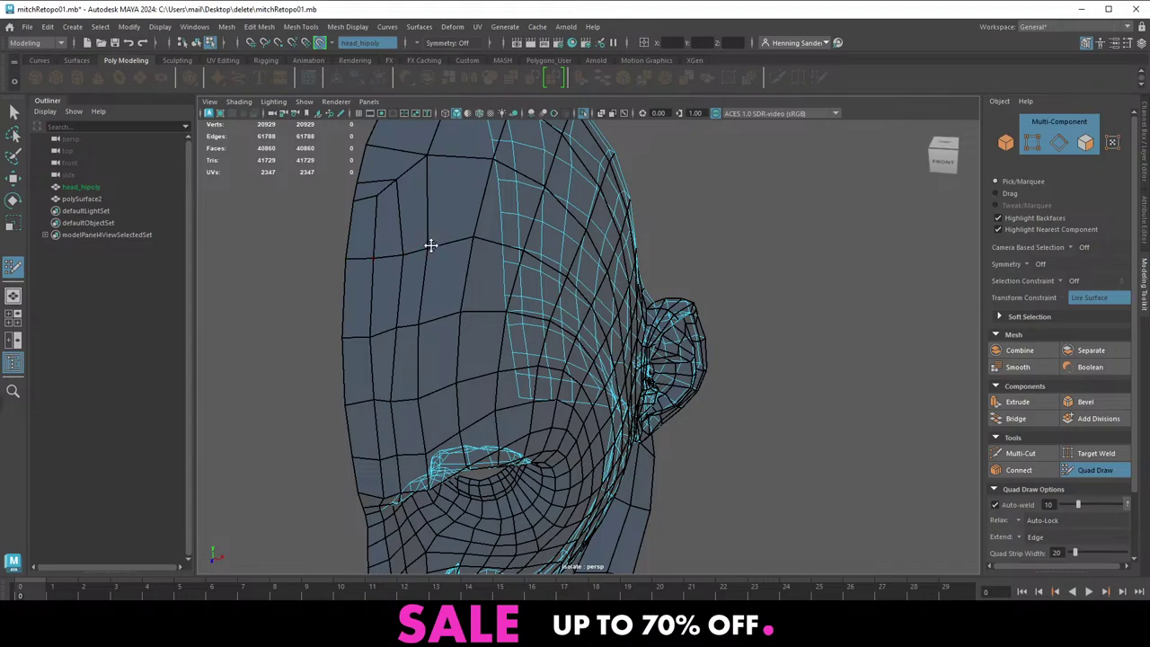
{"action": "left_click_drag", "start_coordinate": [484, 267], "coordinate": [460, 252], "text": "alt"}
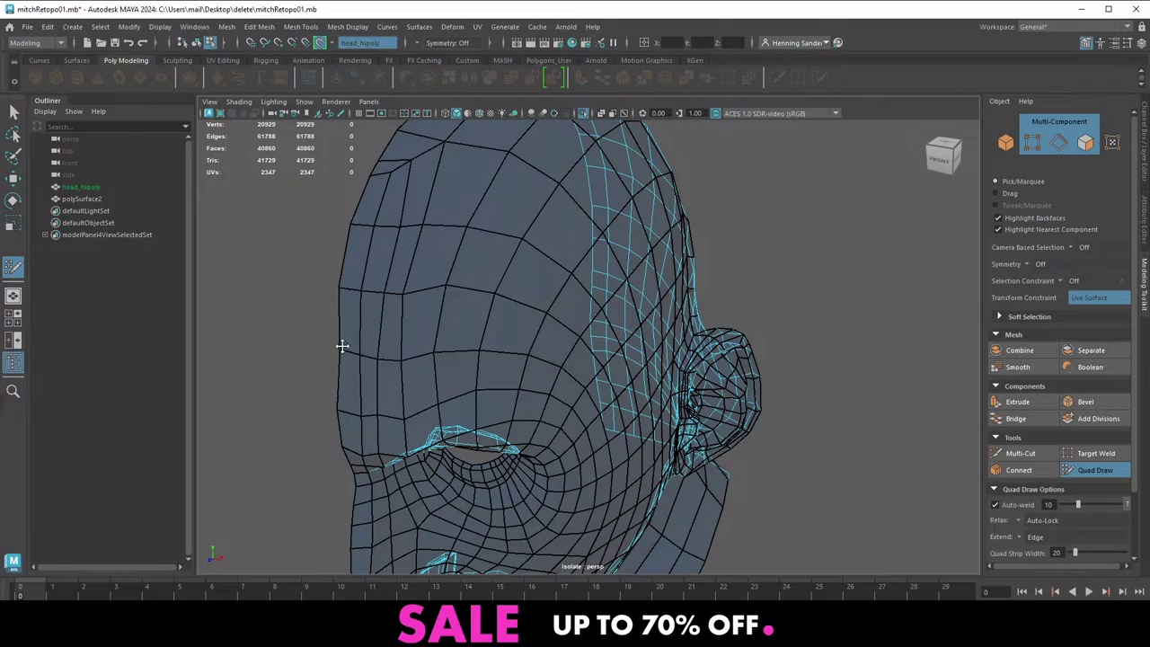
Check the whole head's topology from the side, then leave Quad Draw and return to object selection
{"action": "right_click_drag", "start_coordinate": [343, 346], "coordinate": [215, 247], "text": "alt"}
{"action": "left_click_drag", "start_coordinate": [487, 362], "coordinate": [449, 307], "text": "alt"}
{"action": "middle_click_drag", "start_coordinate": [417, 247], "coordinate": [345, 214], "text": "alt"}
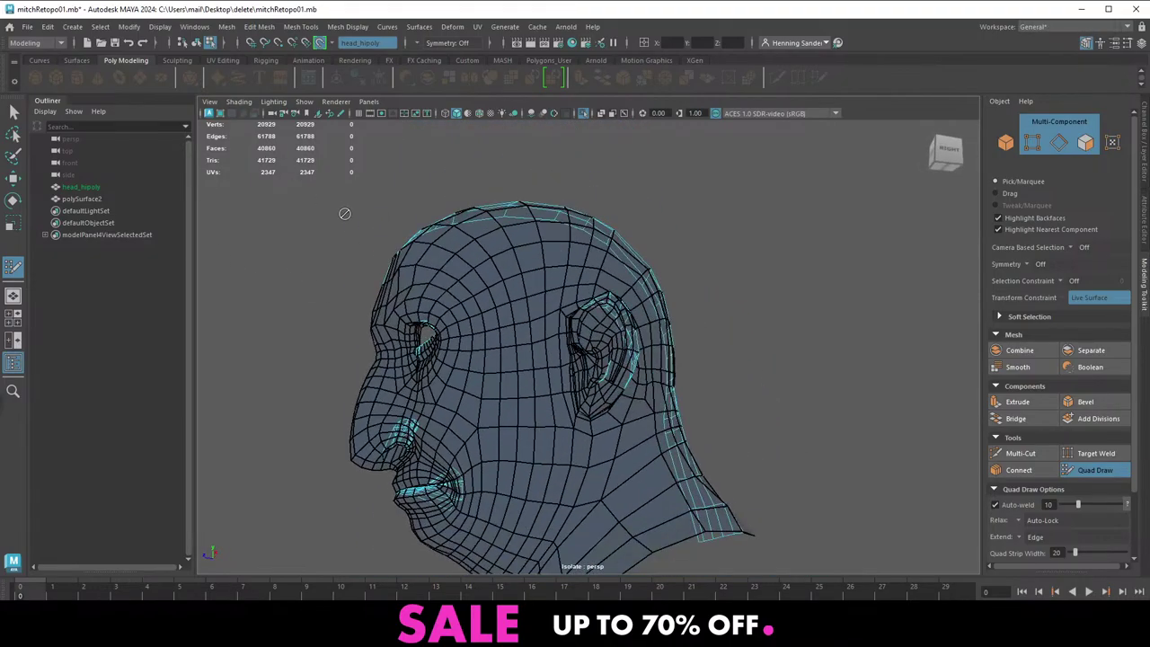
{"action": "scroll", "coordinate": [391, 295], "scroll_direction": "down", "scroll_amount": 3}
{"action": "left_click_drag", "start_coordinate": [477, 344], "coordinate": [514, 372], "text": "alt"}
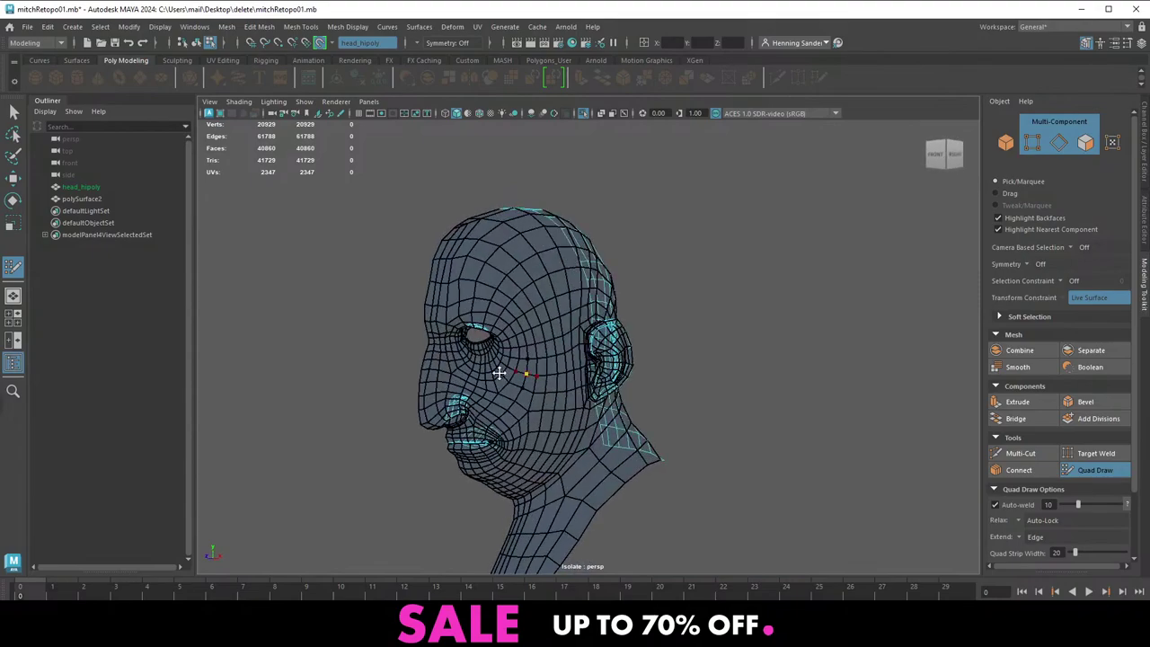
{"action": "key", "text": "q"}
{"action": "right_click_drag", "start_coordinate": [514, 372], "coordinate": [554, 311]}
{"action": "key", "text": "alt+Tab"}
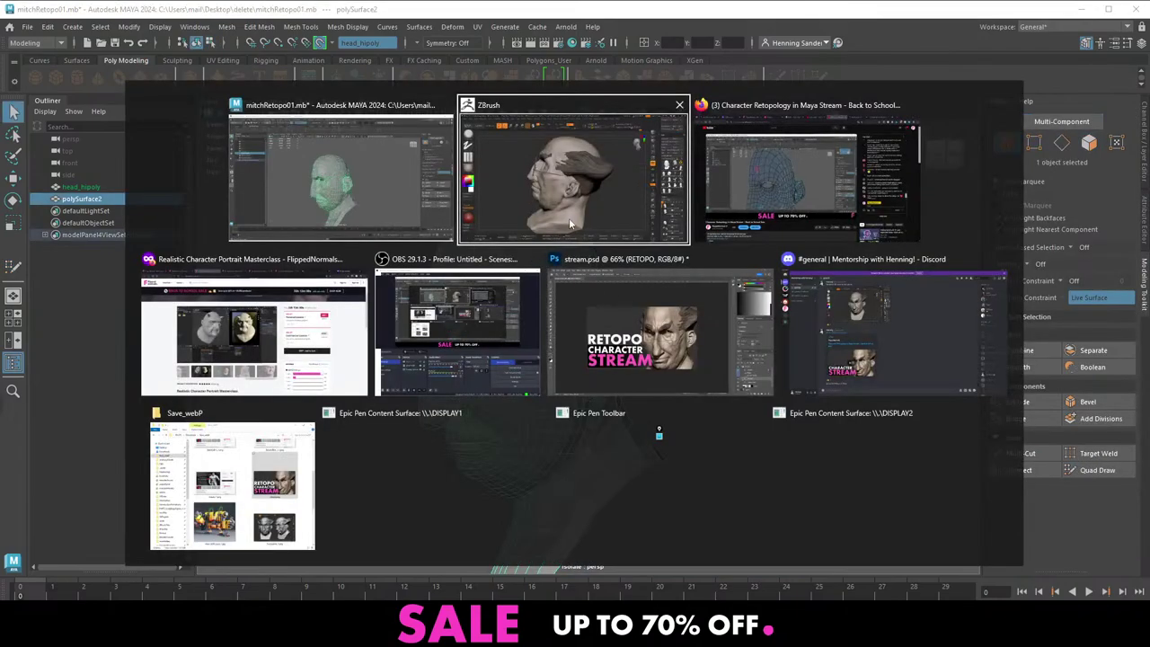
{"action": "left_click", "coordinate": [448, 363]}
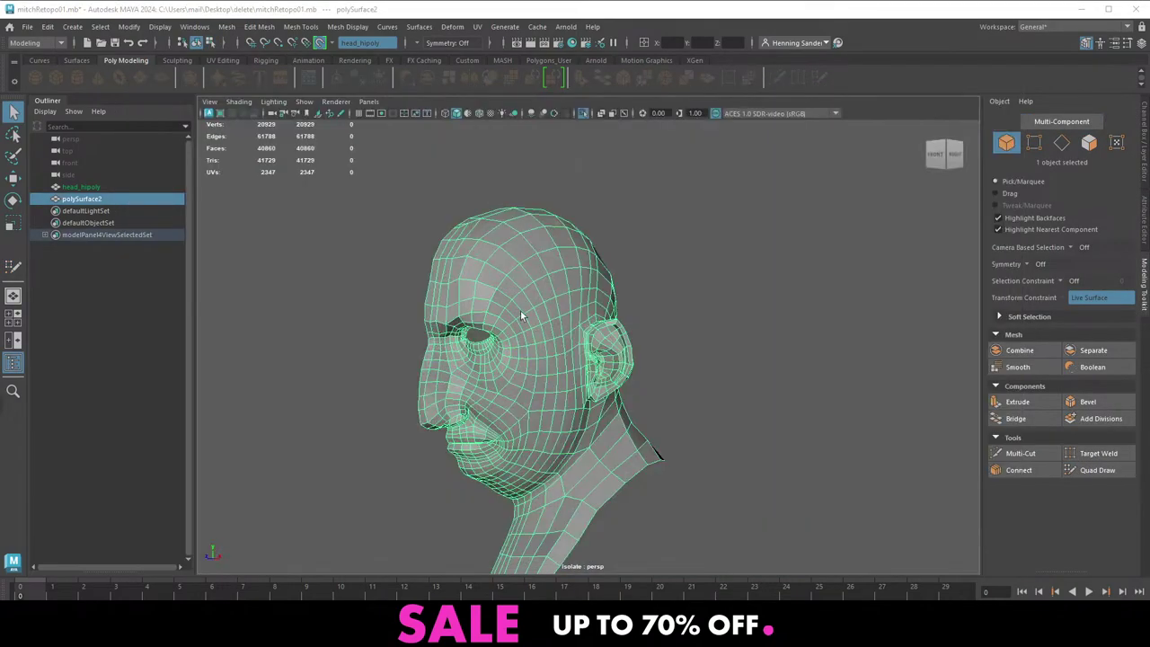
Inspect the head's shading with the mesh deselected, then reselect the mesh and examine the eye area's edge flow
{"action": "left_click", "coordinate": [400, 358]}
{"action": "scroll", "coordinate": [511, 355], "scroll_direction": "up", "scroll_amount": 3}
{"action": "left_click_drag", "start_coordinate": [525, 389], "coordinate": [493, 352], "text": "alt"}
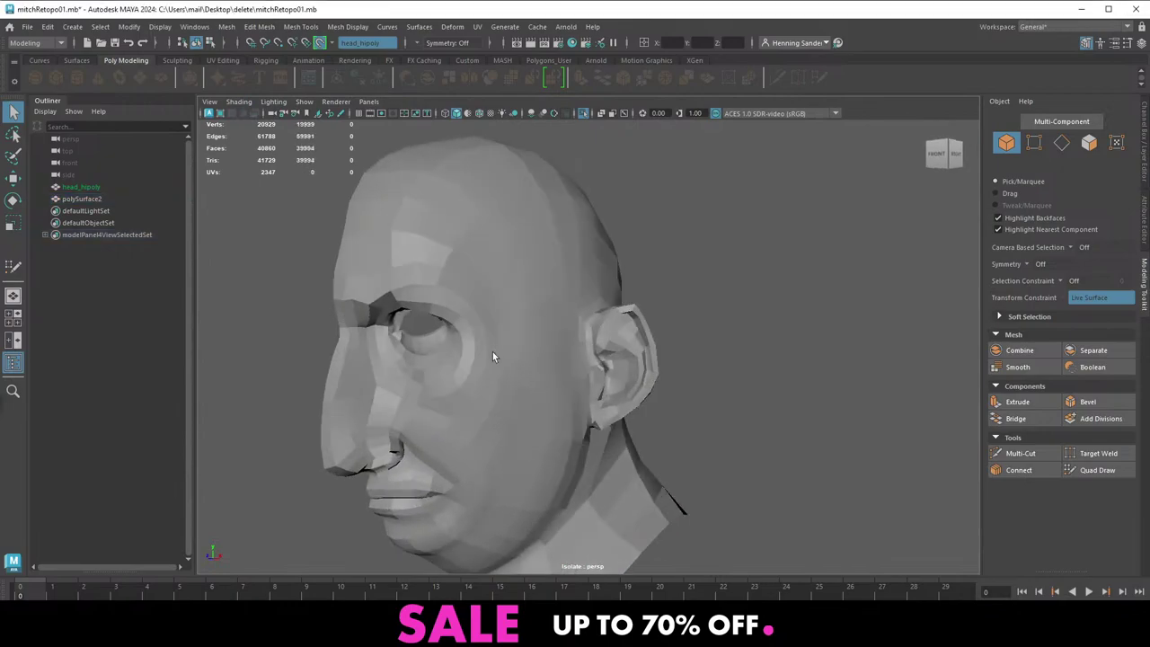
{"action": "left_click", "coordinate": [494, 351]}
{"action": "middle_click_drag", "start_coordinate": [431, 321], "coordinate": [509, 314], "text": "alt"}
{"action": "scroll", "coordinate": [509, 314], "scroll_direction": "up", "scroll_amount": 3}
{"action": "left_click_drag", "start_coordinate": [525, 336], "coordinate": [565, 351], "text": "alt"}
{"action": "middle_click_drag", "start_coordinate": [448, 264], "coordinate": [489, 258], "text": "alt"}
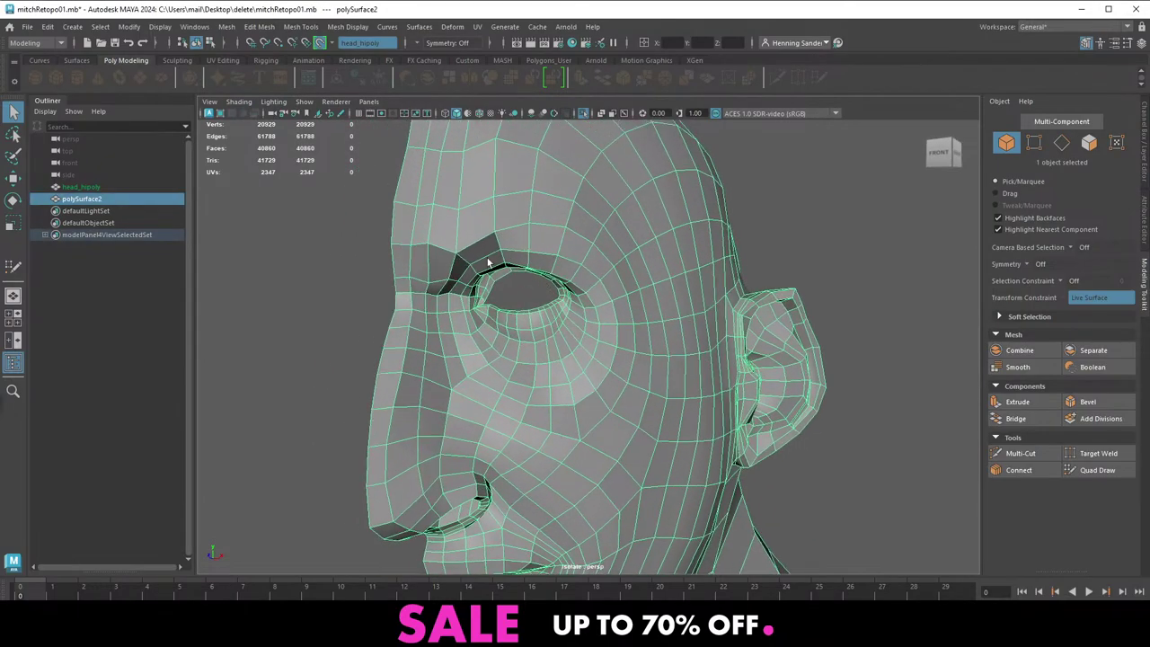
Move the eyelid vertex at the outer corner of the eye slightly upward
{"action": "scroll", "coordinate": [493, 265], "scroll_direction": "up", "scroll_amount": 4}
{"action": "left_click_drag", "start_coordinate": [503, 292], "coordinate": [549, 328], "text": "alt"}
{"action": "scroll", "coordinate": [510, 315], "scroll_direction": "up", "scroll_amount": 4}
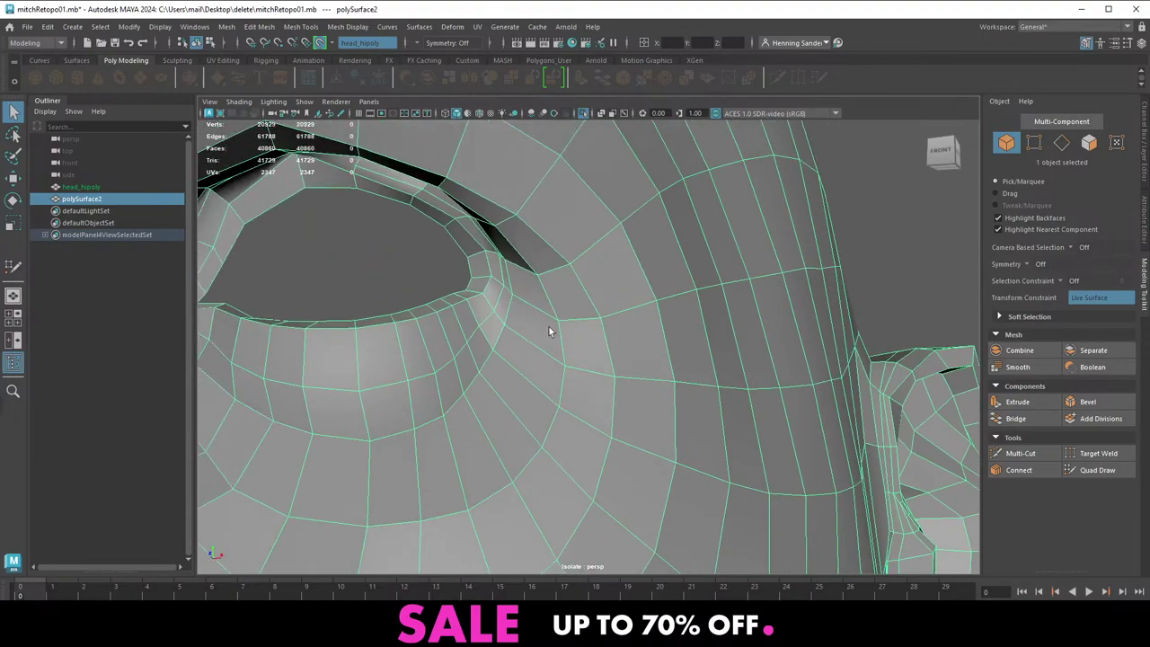
{"action": "right_click_drag", "start_coordinate": [549, 329], "coordinate": [458, 301]}
{"action": "left_click", "coordinate": [496, 316]}
{"action": "key", "text": "w"}
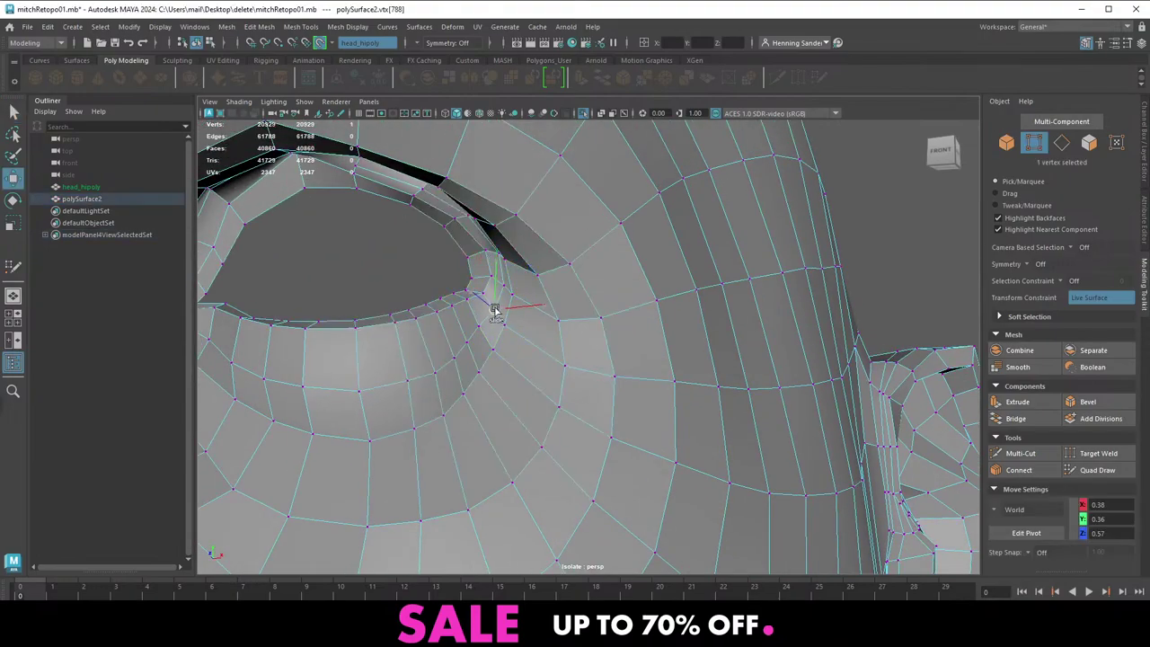
{"action": "scroll", "coordinate": [493, 309], "scroll_direction": "down", "scroll_amount": 8}
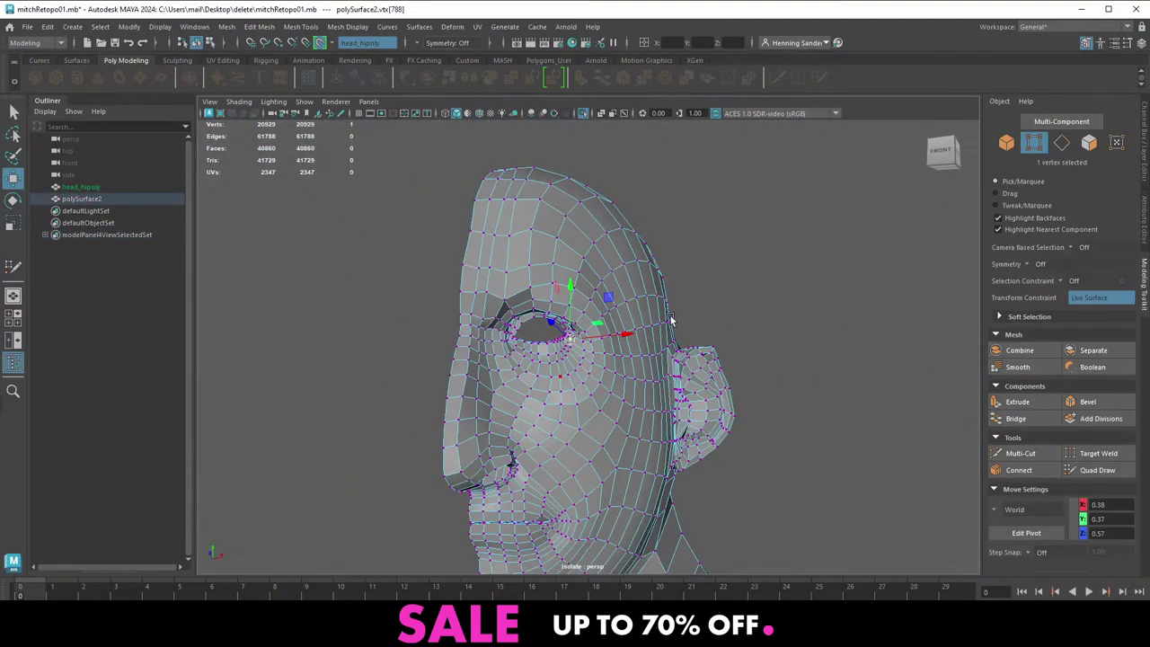
Select the open border edges along the half head's centre line and convert the selection to vertices
{"action": "right_click_drag", "start_coordinate": [671, 320], "coordinate": [705, 292]}
{"action": "scroll", "coordinate": [584, 326], "scroll_direction": "down", "scroll_amount": 2}
{"action": "middle_click_drag", "start_coordinate": [585, 326], "coordinate": [566, 308], "text": "alt"}
{"action": "left_click_drag", "start_coordinate": [567, 308], "coordinate": [600, 308], "text": "alt"}
{"action": "right_click_drag", "start_coordinate": [477, 267], "coordinate": [478, 220]}
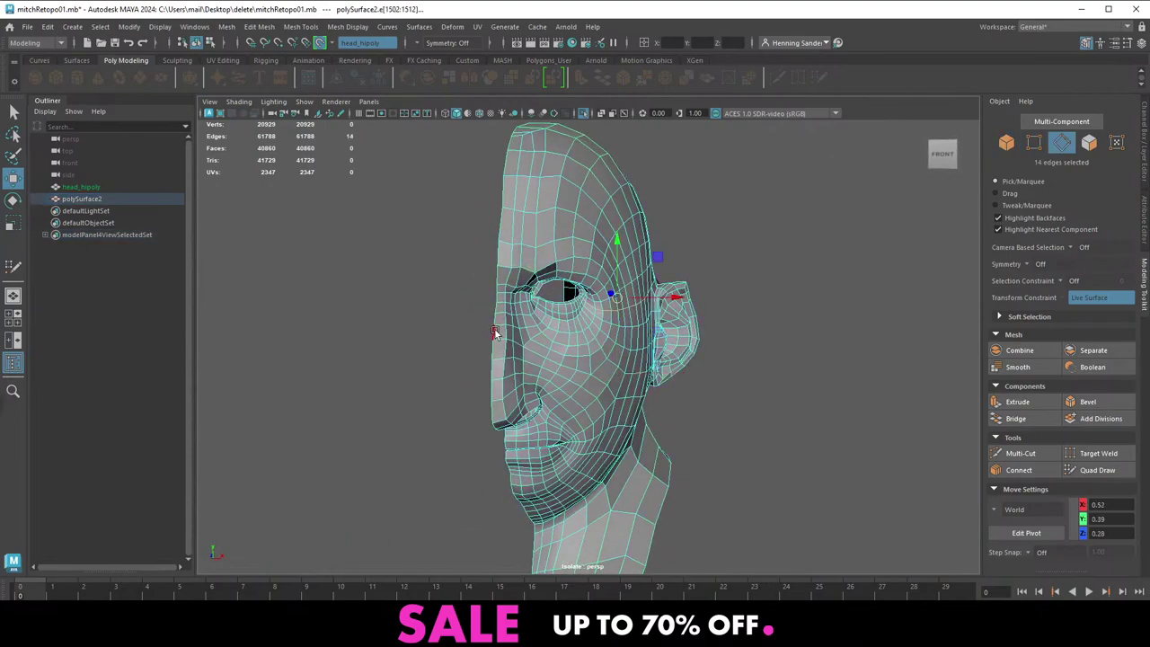
{"action": "double_click", "coordinate": [495, 332]}
{"action": "left_click_drag", "start_coordinate": [495, 332], "coordinate": [636, 320], "text": "alt"}
{"action": "scroll", "coordinate": [530, 308], "scroll_direction": "down", "scroll_amount": 3}
{"action": "right_click_drag", "start_coordinate": [636, 320], "coordinate": [601, 304], "text": "ctrl"}
{"action": "left_click_drag", "start_coordinate": [617, 325], "coordinate": [577, 291], "text": "alt"}
{"action": "middle_click_drag", "start_coordinate": [573, 311], "coordinate": [552, 273], "text": "alt"}
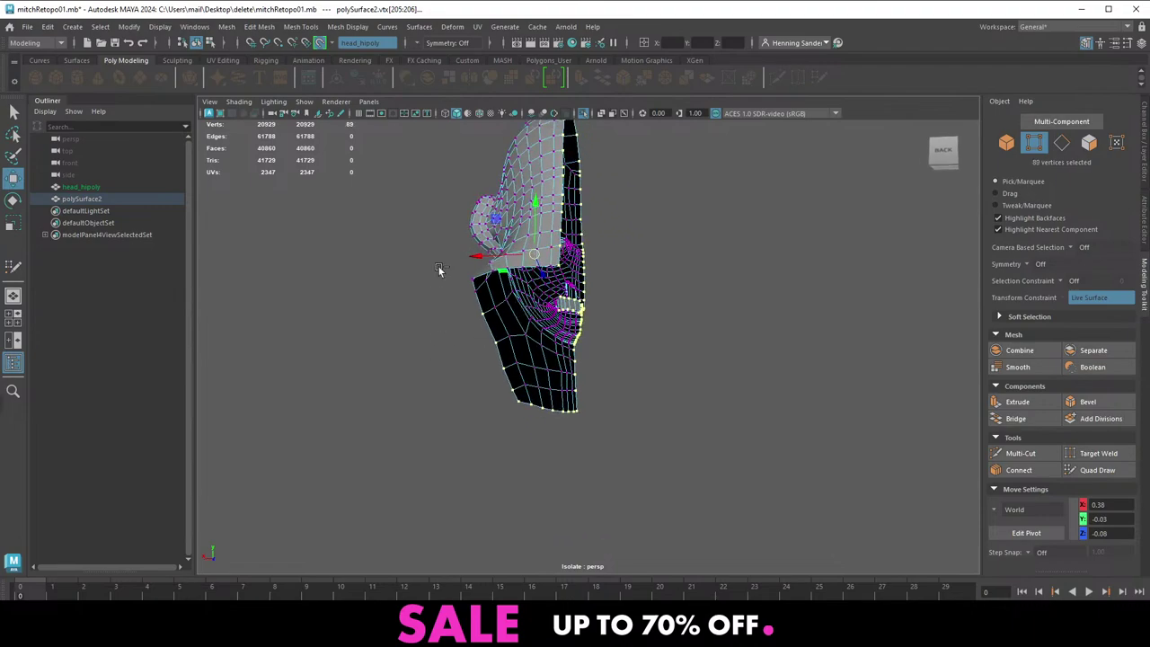
Deselect the border vertices along the neck's lower opening, keeping only its centre-line corner vertex selected
{"action": "left_click_drag", "start_coordinate": [439, 269], "coordinate": [546, 429], "text": "ctrl"}
{"action": "left_click_drag", "start_coordinate": [548, 428], "coordinate": [563, 405], "text": "alt"}
{"action": "key", "text": "q"}
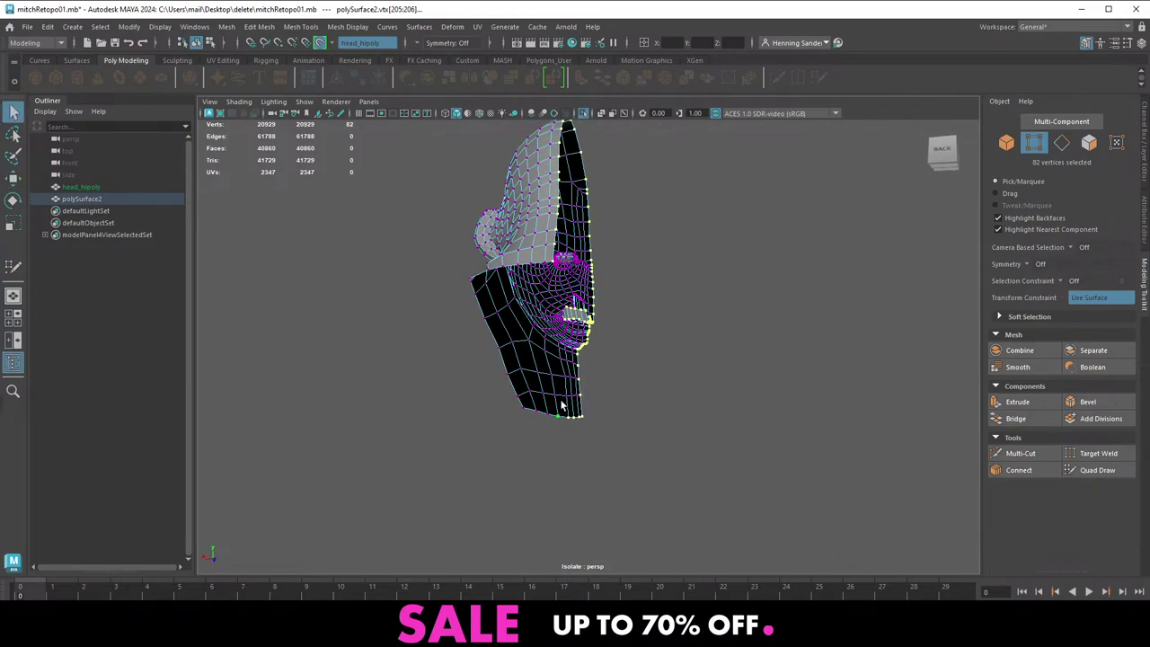
{"action": "right_click_drag", "start_coordinate": [563, 404], "coordinate": [587, 430], "text": "alt"}
{"action": "left_click_drag", "start_coordinate": [543, 429], "coordinate": [534, 418], "text": "alt"}
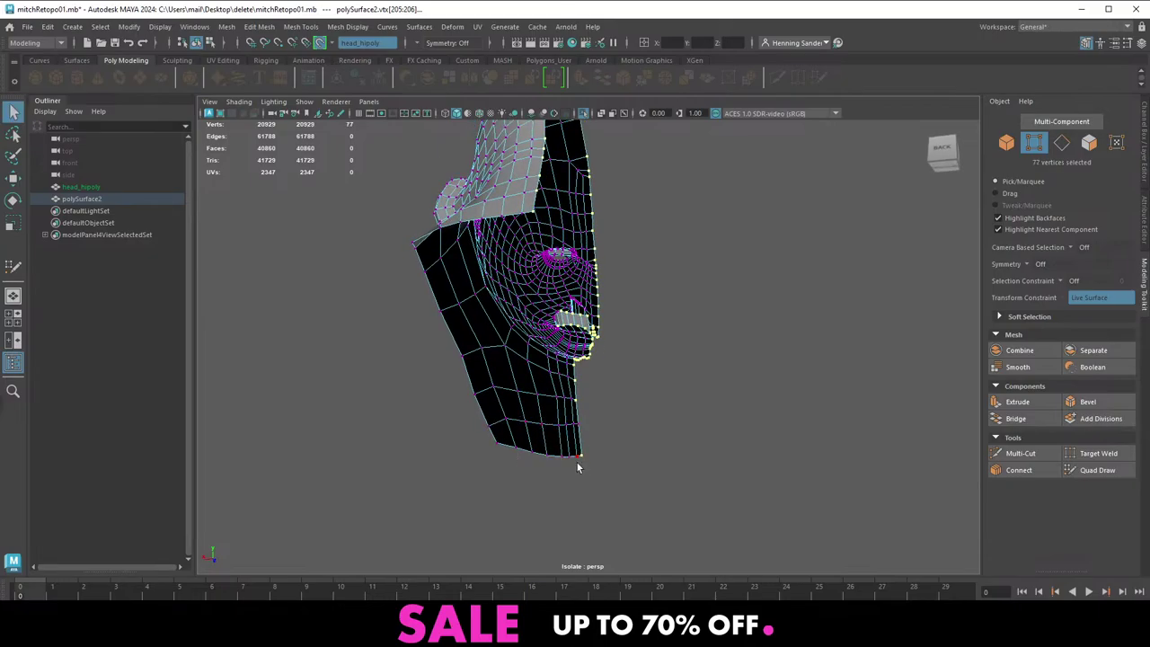
{"action": "left_click_drag", "start_coordinate": [578, 466], "coordinate": [589, 416], "text": "alt"}
{"action": "right_click_drag", "start_coordinate": [607, 394], "coordinate": [642, 354], "text": "alt"}
{"action": "middle_click_drag", "start_coordinate": [640, 356], "coordinate": [600, 446], "text": "alt"}
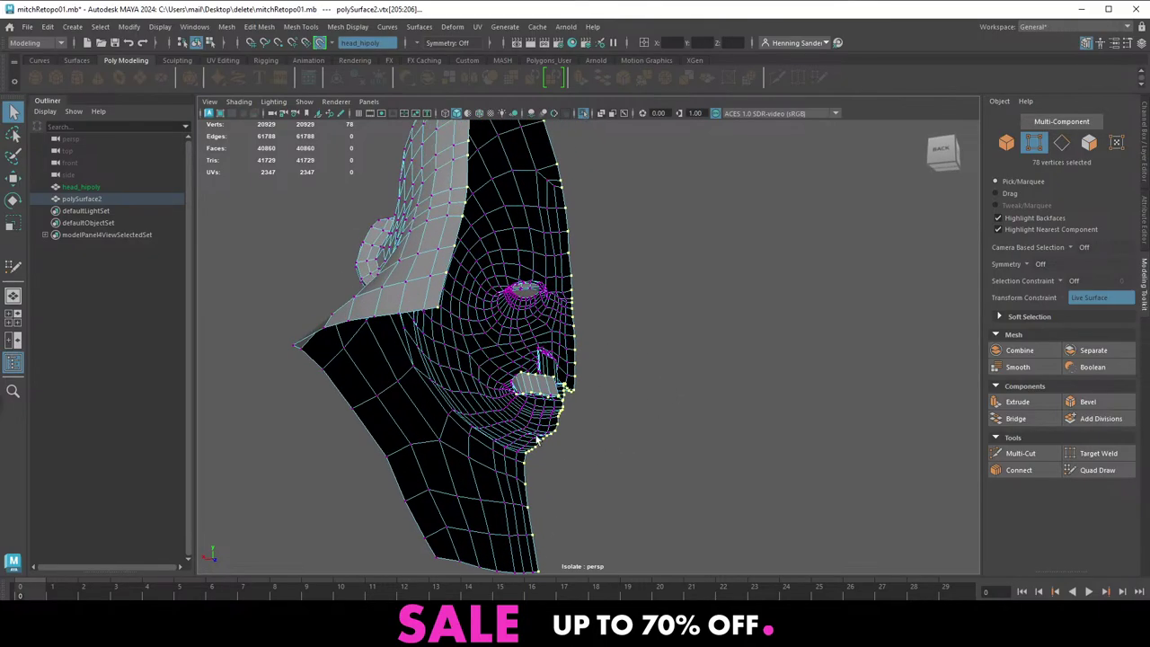
Deselect the vertices along the open inner edge of the mouth, leaving the centre-line vertices selected
{"action": "right_click_drag", "start_coordinate": [600, 446], "coordinate": [663, 417], "text": "alt"}
{"action": "left_click_drag", "start_coordinate": [646, 386], "coordinate": [607, 468], "text": "alt"}
{"action": "middle_click_drag", "start_coordinate": [557, 336], "coordinate": [550, 501], "text": "alt"}
{"action": "right_click_drag", "start_coordinate": [549, 501], "coordinate": [531, 341], "text": "alt"}
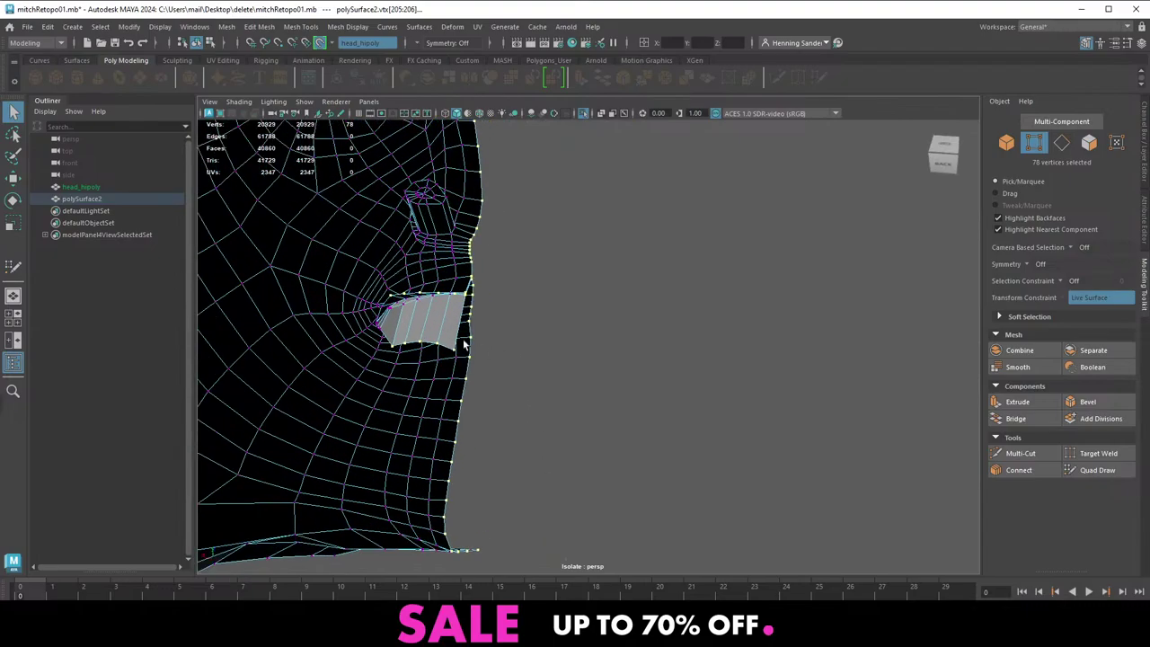
{"action": "left_click_drag", "start_coordinate": [505, 280], "coordinate": [488, 326], "text": "alt"}
{"action": "middle_click_drag", "start_coordinate": [488, 332], "coordinate": [496, 447], "text": "alt"}
{"action": "left_click_drag", "start_coordinate": [475, 371], "coordinate": [477, 372], "text": "ctrl"}
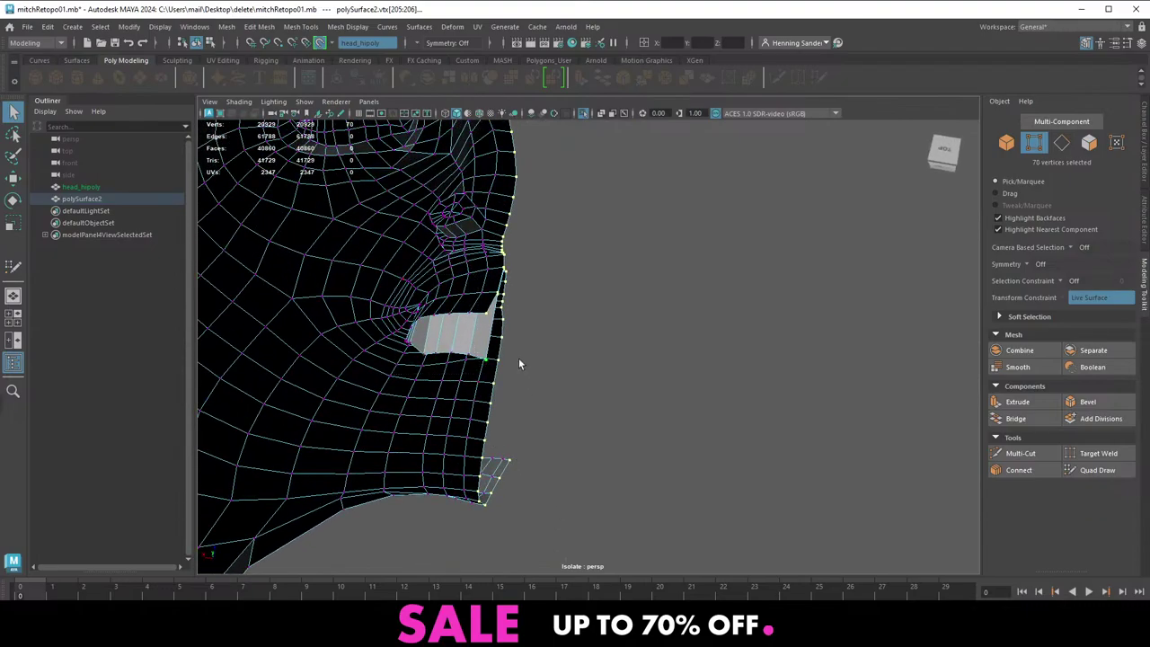
Align the selected centre-line border vertices to one common X coordinate
{"action": "right_click_drag", "start_coordinate": [518, 361], "coordinate": [424, 289], "text": "alt"}
{"action": "left_click_drag", "start_coordinate": [494, 319], "coordinate": [306, 281], "text": "alt"}
{"action": "middle_click_drag", "start_coordinate": [476, 307], "coordinate": [362, 314], "text": "alt"}
{"action": "right_click_drag", "start_coordinate": [593, 348], "coordinate": [707, 178], "text": "alt"}
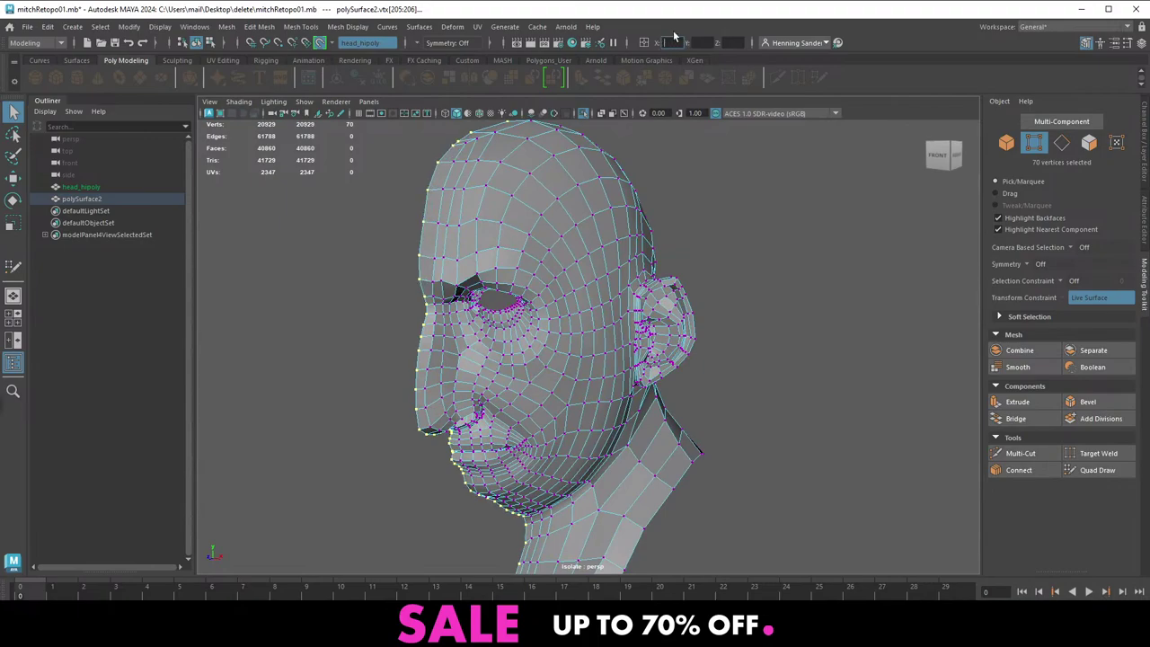
Mirror the half head across the world X axis with merged borders, inspect the full head's wireframe, and undo the mirror
{"action": "left_click_drag", "start_coordinate": [435, 337], "coordinate": [501, 336], "text": "alt"}
{"action": "right_click_drag", "start_coordinate": [488, 247], "coordinate": [524, 370]}
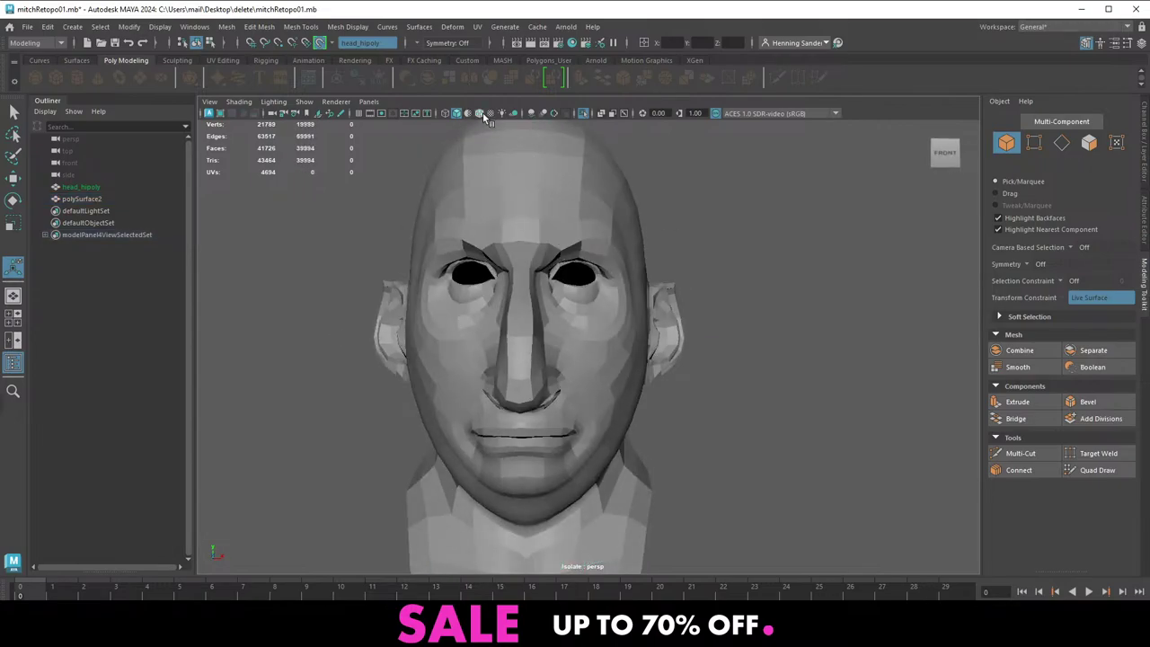
{"action": "left_click", "coordinate": [480, 114]}
{"action": "mouse_move", "coordinate": [640, 216]}
{"action": "left_mouse_down", "text": "alt"}
{"action": "mouse_move", "coordinate": [537, 271]}
{"action": "mouse_move", "coordinate": [580, 267]}
{"action": "mouse_move", "coordinate": [516, 263]}
{"action": "mouse_move", "coordinate": [527, 225]}
{"action": "mouse_move", "coordinate": [557, 239]}
{"action": "mouse_move", "coordinate": [535, 256]}
{"action": "left_mouse_up", "text": "alt"}
{"action": "left_click", "coordinate": [548, 249]}
{"action": "right_click_drag", "start_coordinate": [551, 231], "coordinate": [576, 253], "text": "alt"}
{"action": "key", "text": "ctrl+z"}
{"action": "key", "text": "ctrl+z"}
{"action": "key", "text": "ctrl+z"}
{"action": "key", "text": "ctrl+z"}
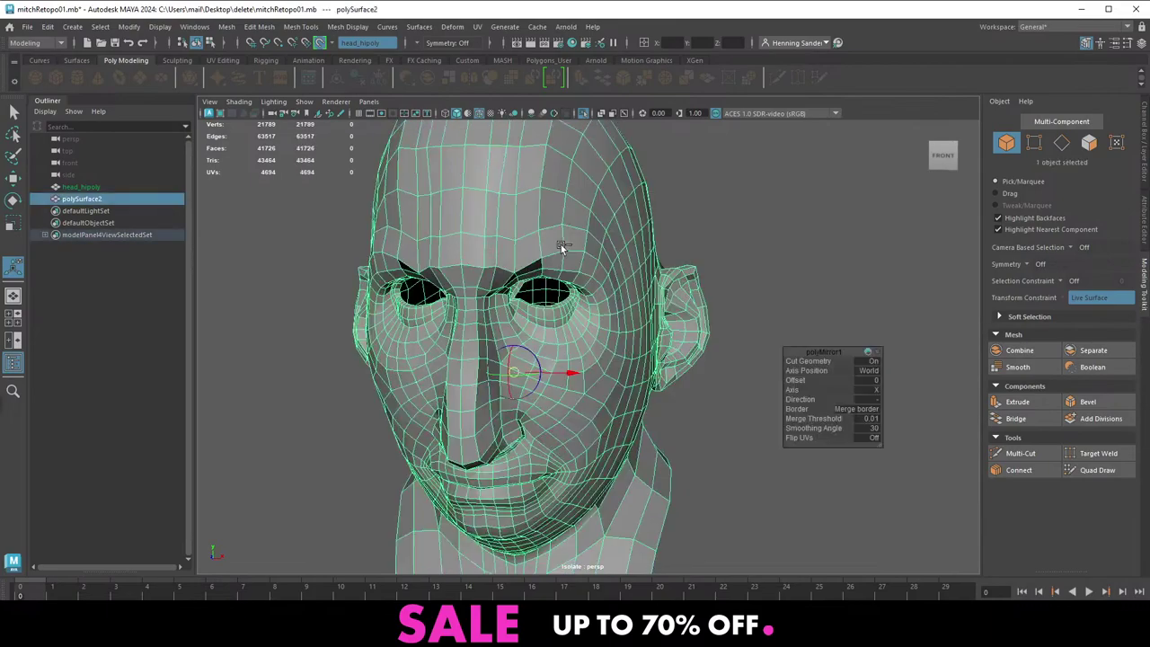
Activate Quad Draw on the half head with the high-poly head shown, and turn off wireframe on shaded
{"action": "key", "text": "q"}
{"action": "middle_click_drag", "start_coordinate": [522, 233], "coordinate": [526, 271], "text": "alt"}
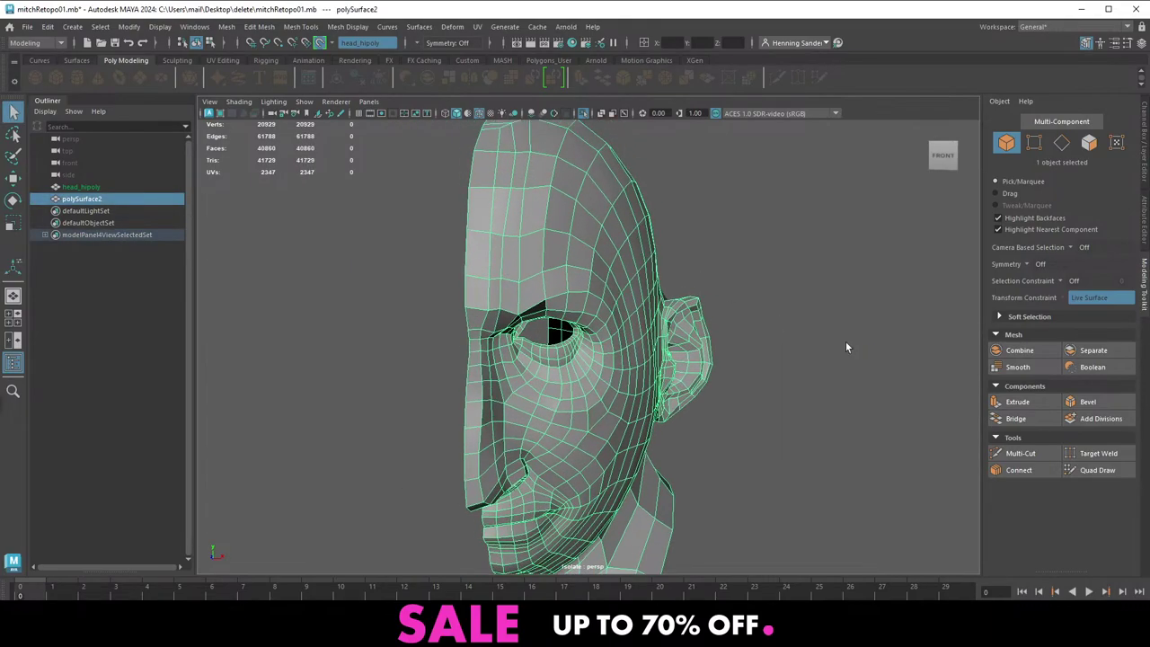
{"action": "left_click", "coordinate": [1112, 476]}
{"action": "right_click_drag", "start_coordinate": [544, 282], "coordinate": [571, 291], "text": "alt"}
{"action": "key", "text": "ctrl+1"}
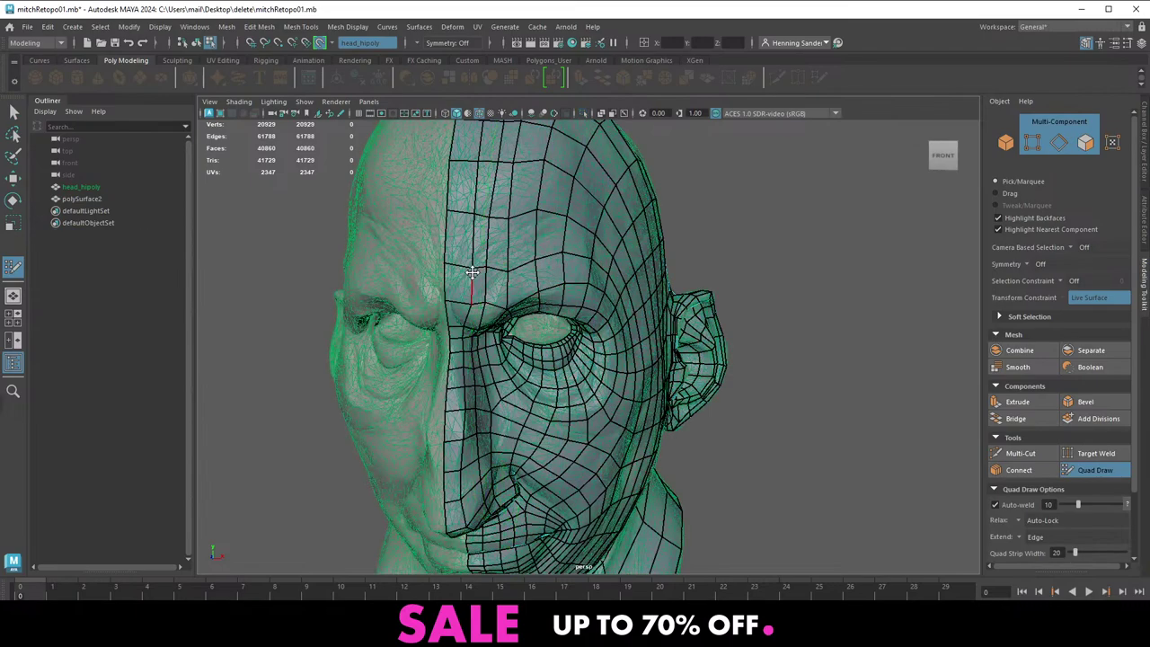
{"action": "left_click_drag", "start_coordinate": [477, 269], "coordinate": [490, 272], "text": "alt"}
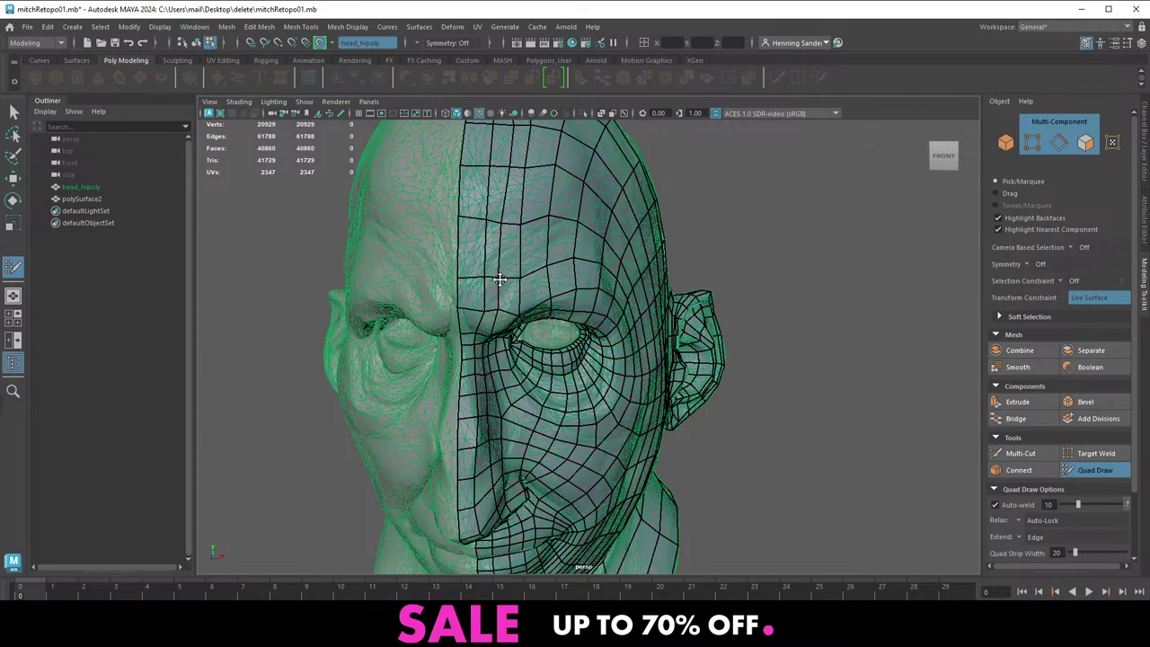
{"action": "left_click", "coordinate": [479, 113]}
{"action": "scroll", "coordinate": [510, 258], "scroll_direction": "up", "scroll_amount": 2}
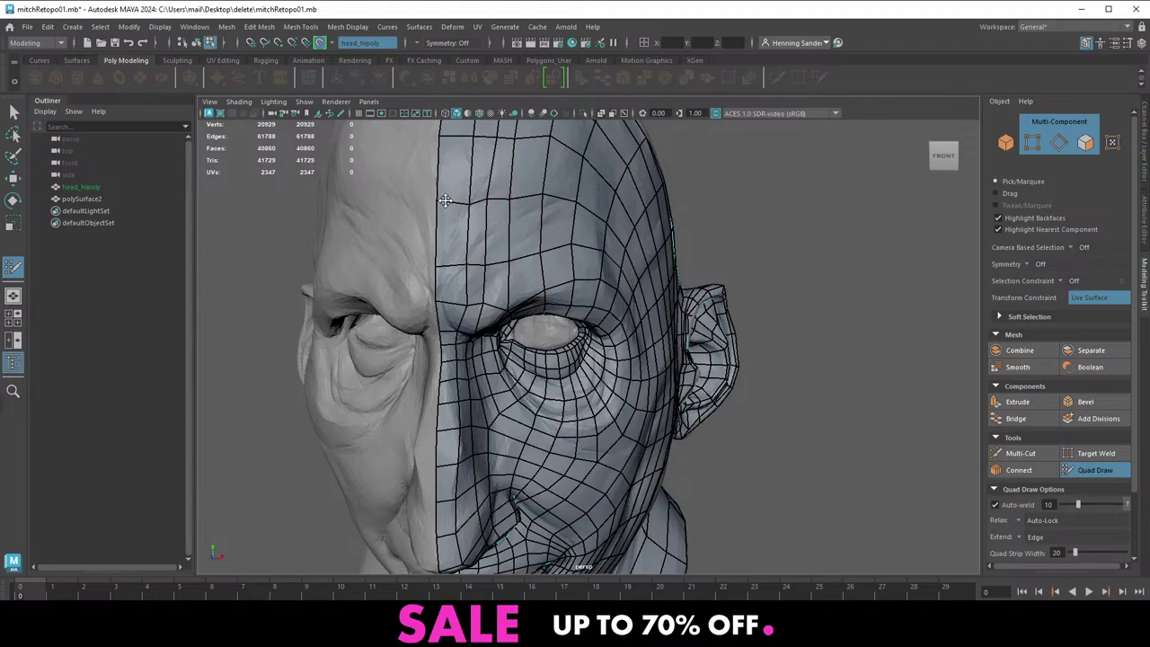
Examine the forehead, brow and temple edge flow from the front and side
{"action": "mouse_move", "coordinate": [459, 202]}
{"action": "left_mouse_down", "text": "alt"}
{"action": "mouse_move", "coordinate": [520, 225]}
{"action": "mouse_move", "coordinate": [495, 220]}
{"action": "left_mouse_up", "text": "alt"}
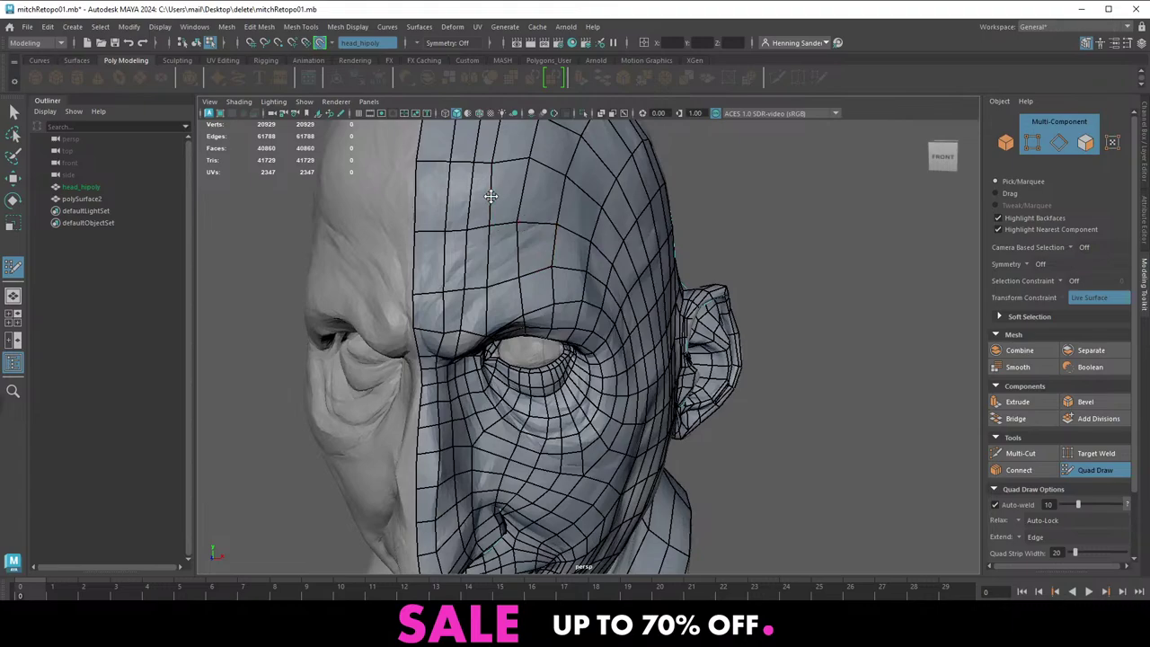
{"action": "middle_click_drag", "start_coordinate": [537, 222], "coordinate": [492, 260], "text": "alt"}
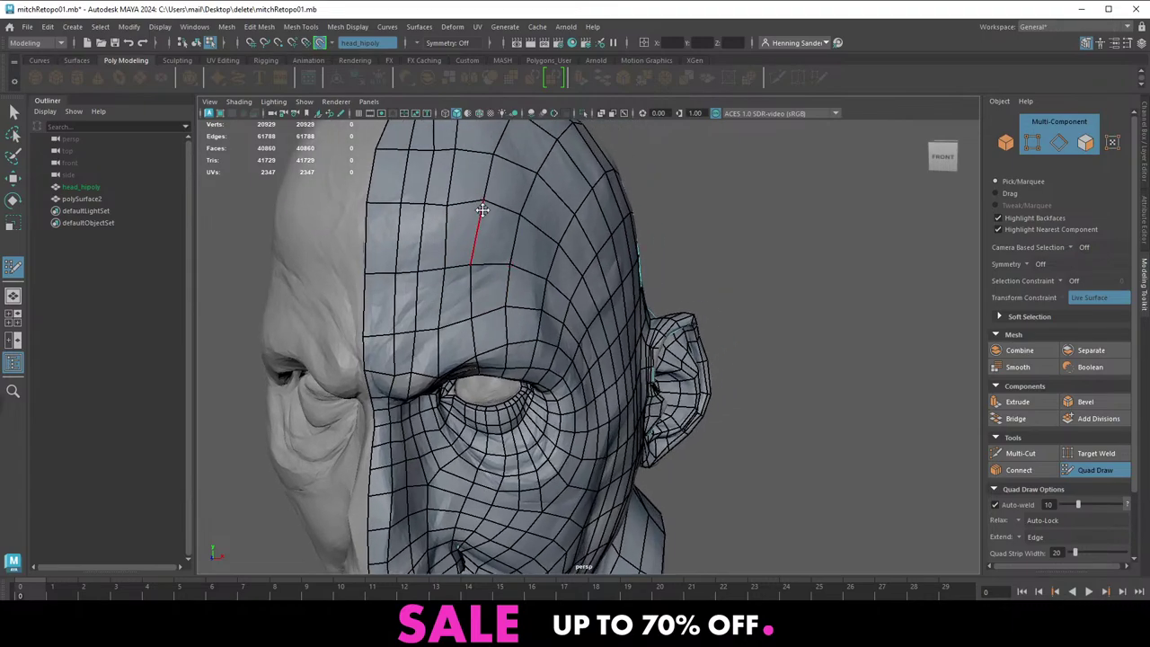
{"action": "right_click_drag", "start_coordinate": [493, 239], "coordinate": [458, 243], "text": "alt"}
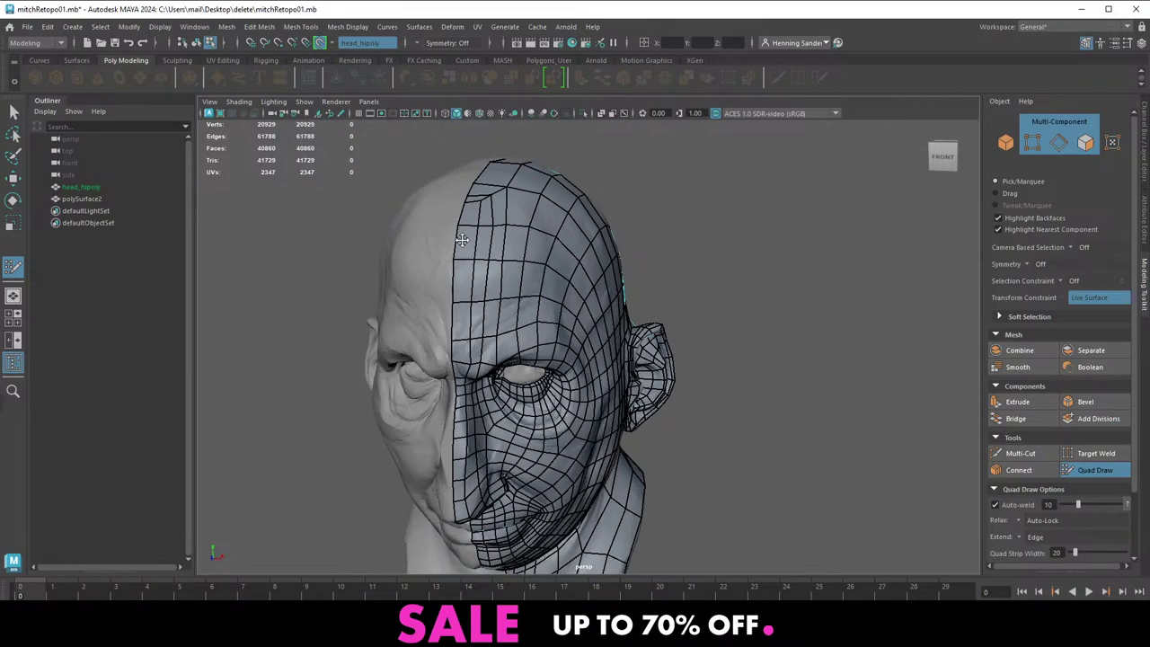
{"action": "left_click_drag", "start_coordinate": [458, 243], "coordinate": [471, 280], "text": "alt"}
{"action": "right_click_drag", "start_coordinate": [472, 280], "coordinate": [516, 291], "text": "alt"}
{"action": "left_click_drag", "start_coordinate": [517, 291], "coordinate": [446, 255], "text": "alt"}
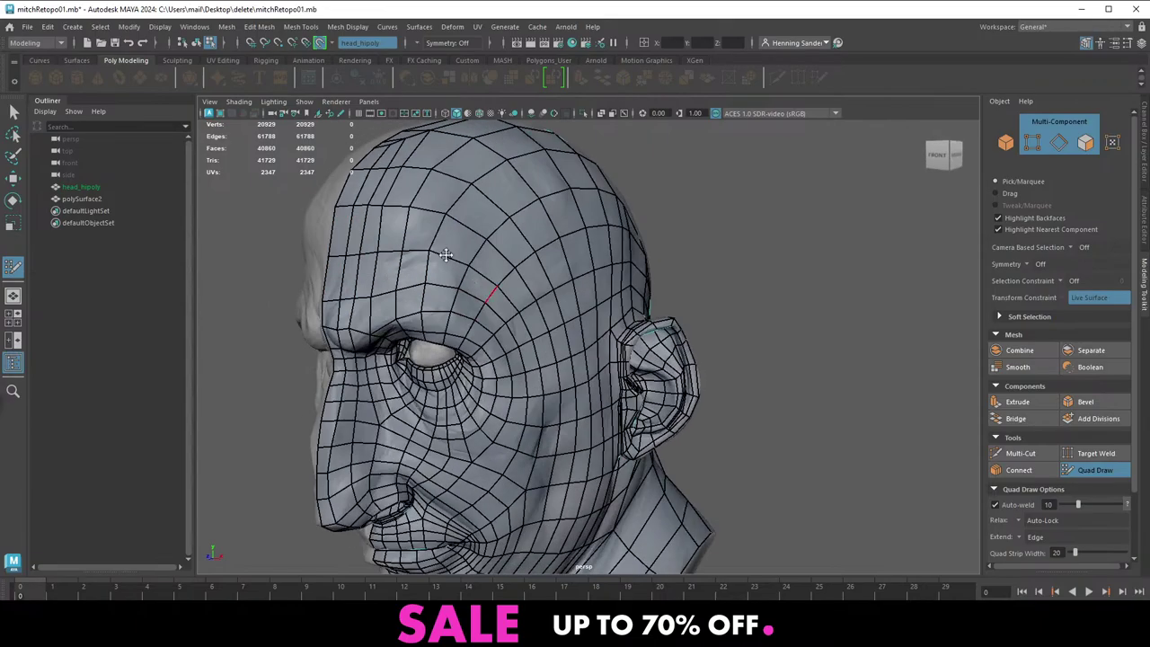
{"action": "mouse_move", "coordinate": [372, 225]}
{"action": "left_mouse_down", "text": "alt"}
{"action": "mouse_move", "coordinate": [580, 311]}
{"action": "mouse_move", "coordinate": [508, 287]}
{"action": "mouse_move", "coordinate": [543, 325]}
{"action": "left_mouse_up", "text": "alt"}
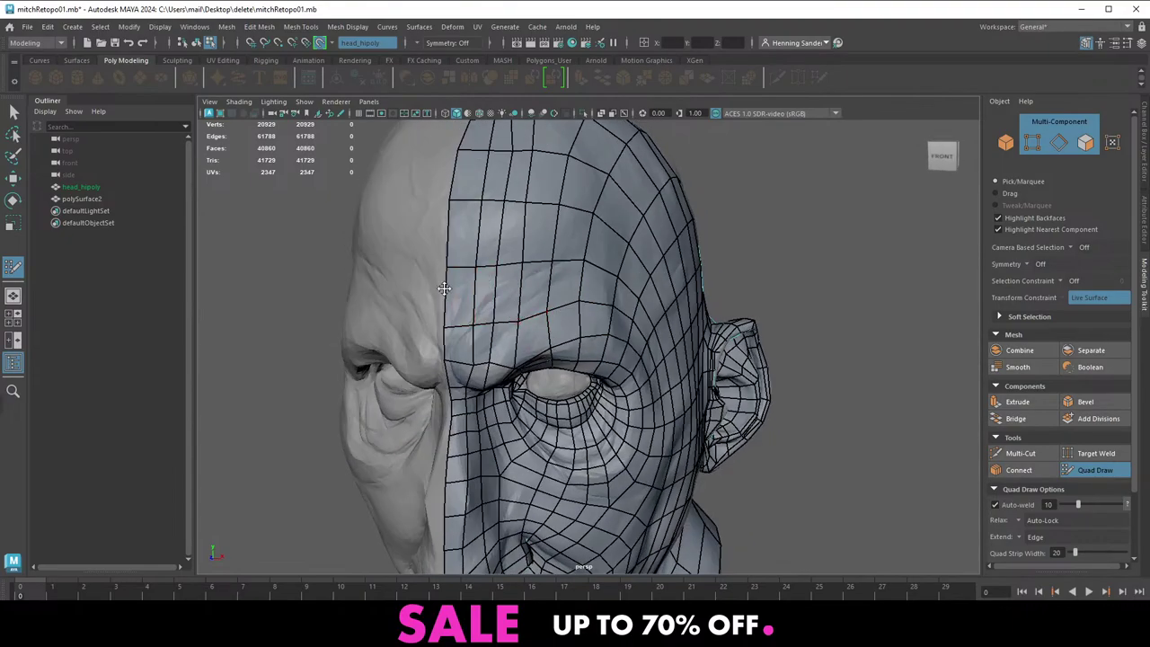
{"action": "mouse_move", "coordinate": [444, 288]}
{"action": "left_mouse_down", "text": "alt"}
{"action": "mouse_move", "coordinate": [423, 294]}
{"action": "mouse_move", "coordinate": [571, 318]}
{"action": "left_mouse_up", "text": "alt"}
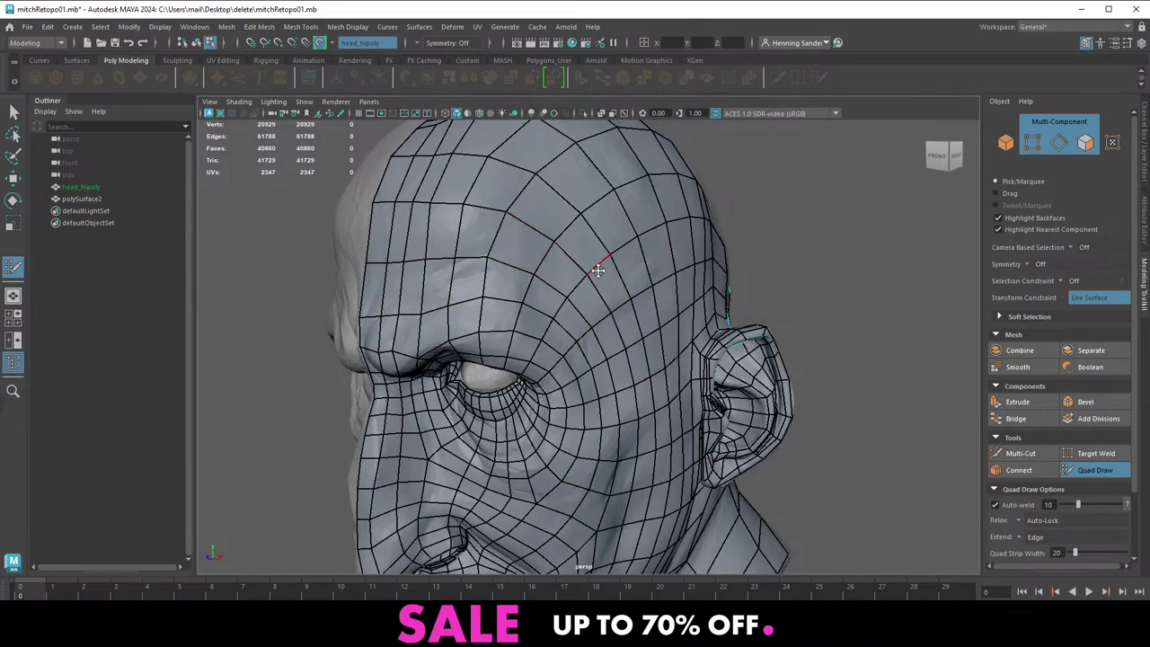
Mark the forehead loops curving toward the temple with temporary on-screen strokes, clear them, and return to the unsmoothed mesh display
{"action": "left_click", "coordinate": [1009, 353]}
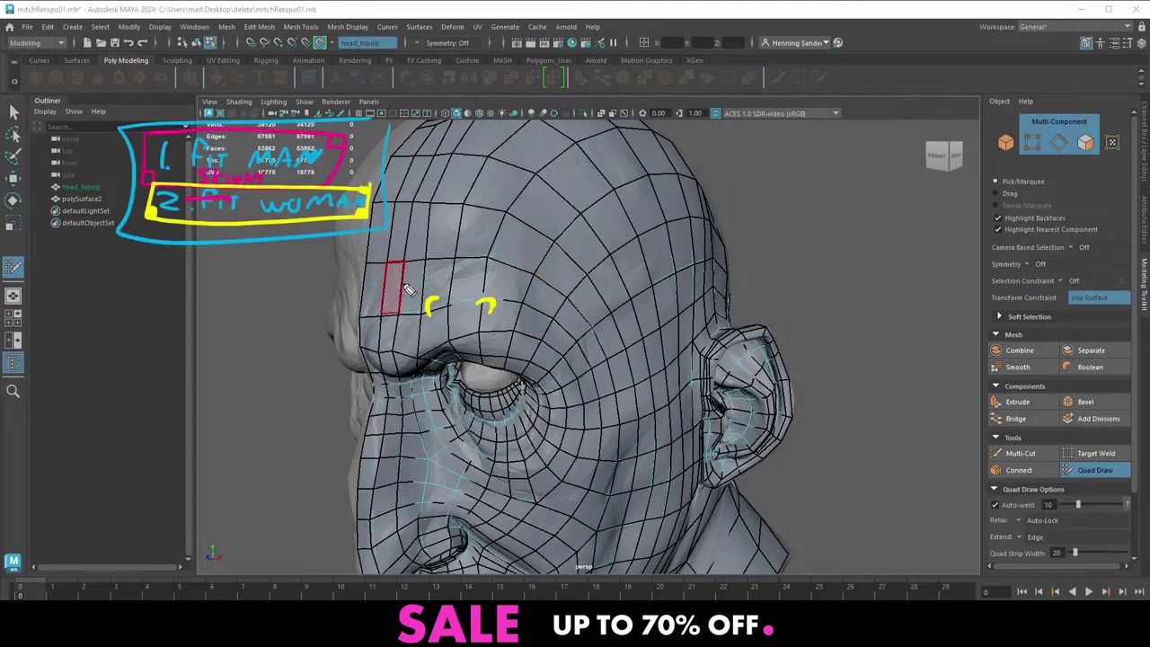
{"action": "mouse_move", "coordinate": [372, 299]}
{"action": "left_mouse_down"}
{"action": "mouse_move", "coordinate": [531, 294]}
{"action": "mouse_move", "coordinate": [442, 234]}
{"action": "left_mouse_up"}
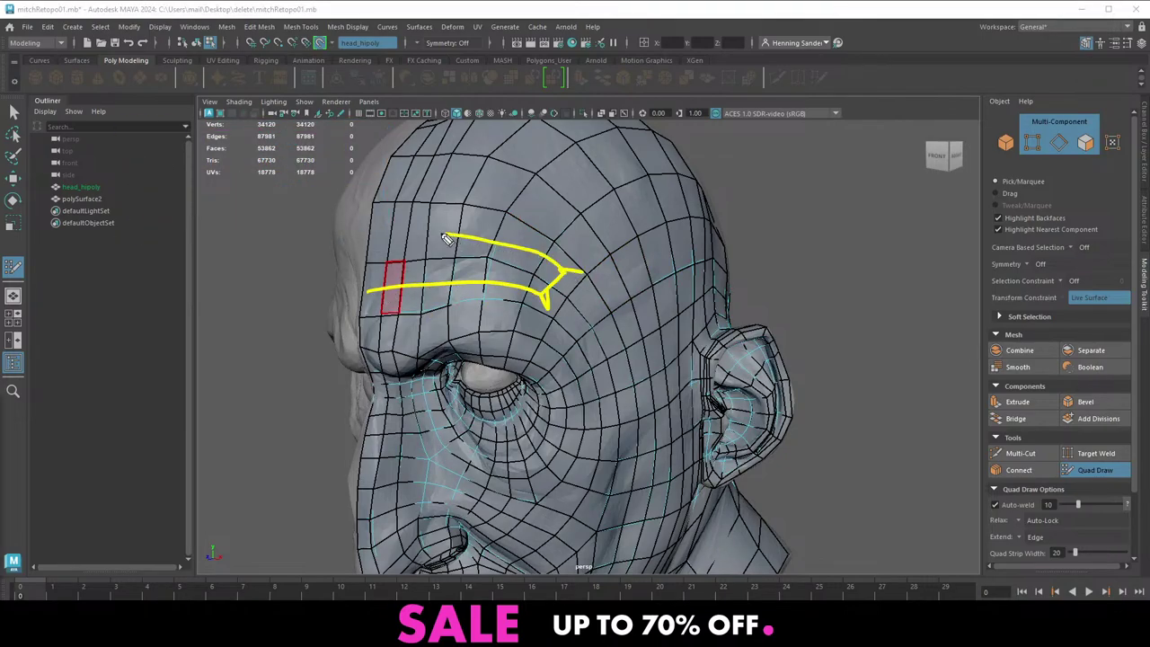
{"action": "mouse_move", "coordinate": [366, 252]}
{"action": "left_mouse_down"}
{"action": "mouse_move", "coordinate": [512, 252]}
{"action": "mouse_move", "coordinate": [347, 288]}
{"action": "left_mouse_up"}
{"action": "left_click_drag", "start_coordinate": [362, 215], "coordinate": [561, 269]}
{"action": "key", "text": "Escape"}
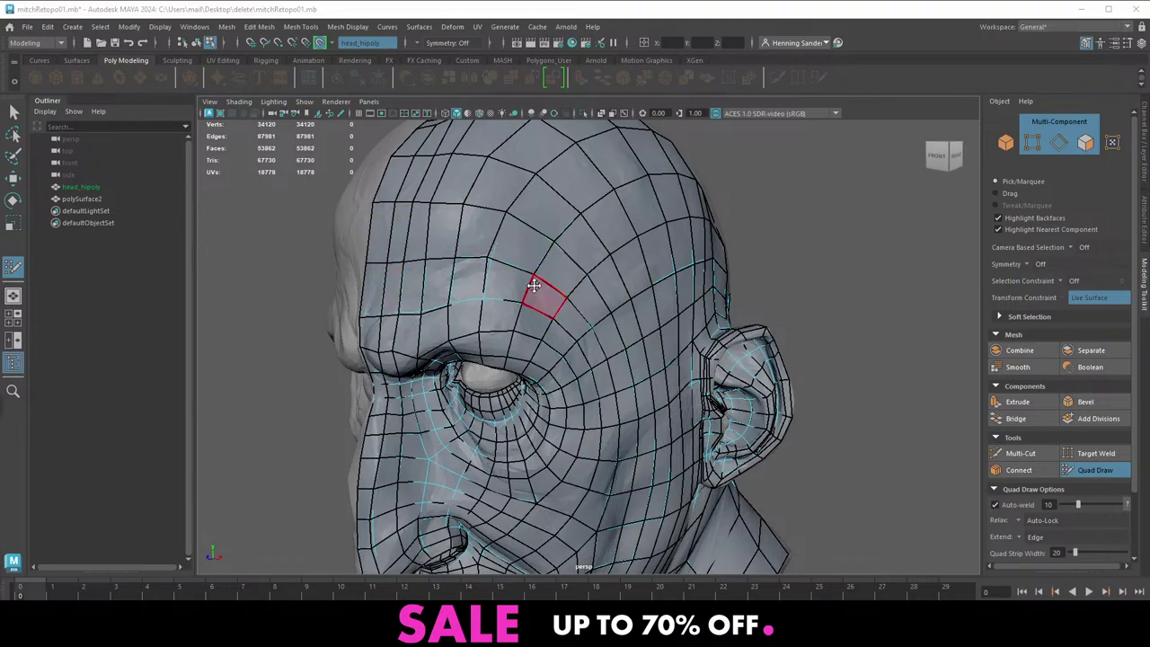
{"action": "key", "text": "1"}
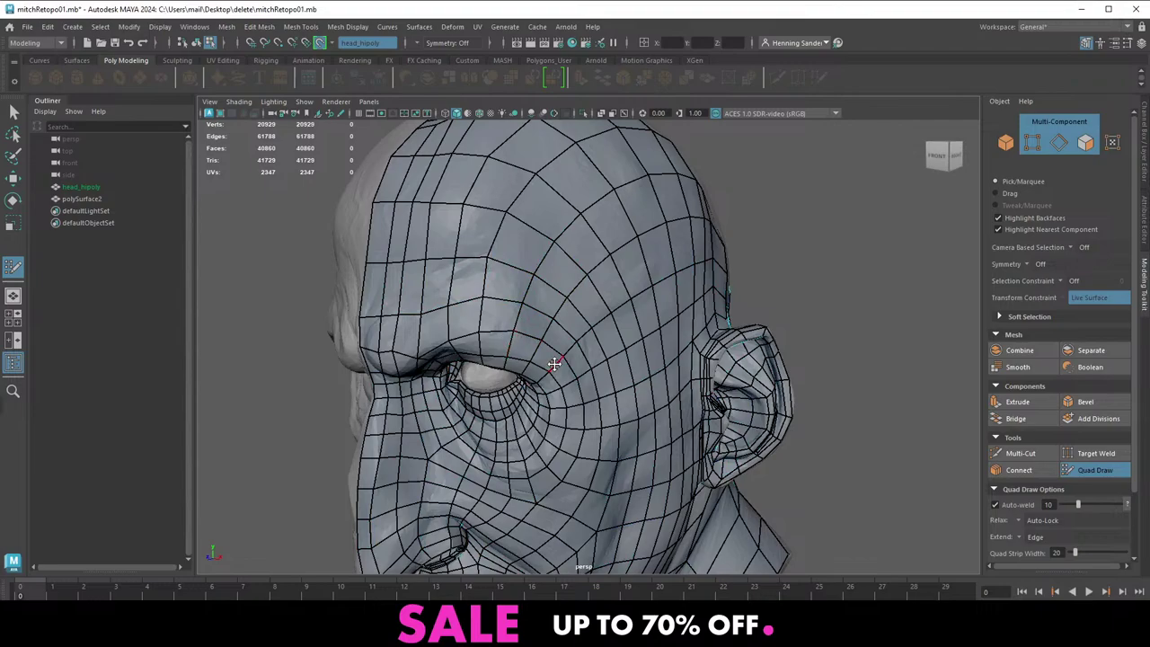
Nudge the forehead vertices above the middle of the eye to even out the edge spacing
{"action": "left_click_drag", "start_coordinate": [554, 363], "coordinate": [546, 344], "text": "alt"}
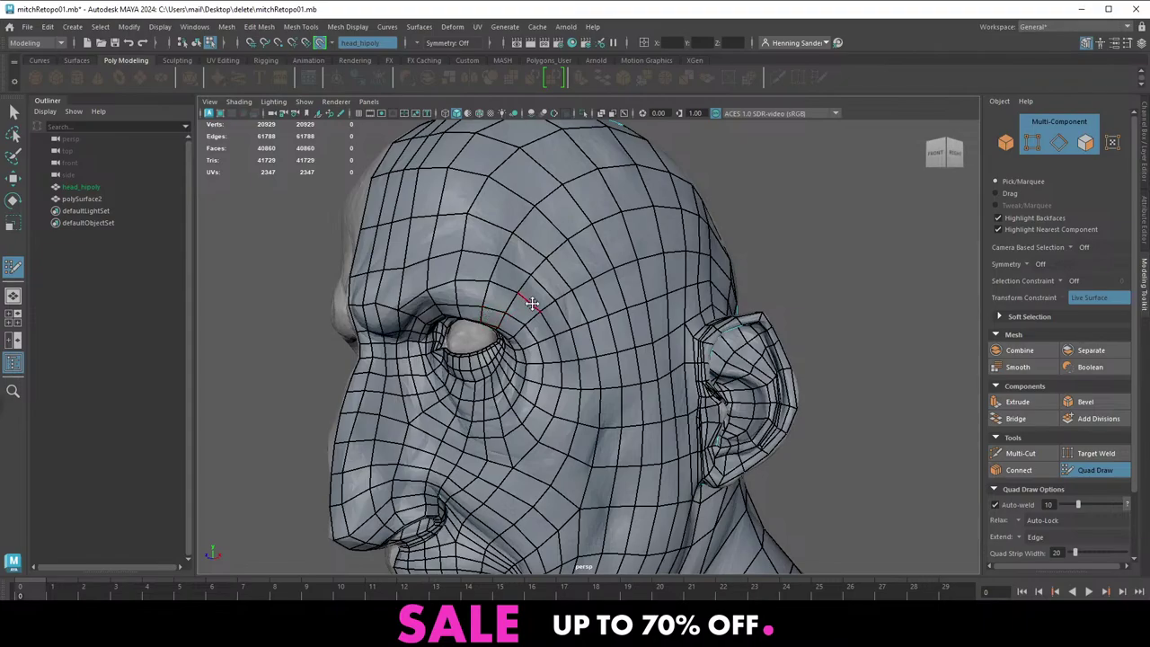
{"action": "left_click_drag", "start_coordinate": [532, 304], "coordinate": [550, 351], "text": "alt"}
{"action": "left_click_drag", "start_coordinate": [449, 297], "coordinate": [591, 295], "text": "alt"}
{"action": "middle_click_drag", "start_coordinate": [590, 294], "coordinate": [533, 317], "text": "alt"}
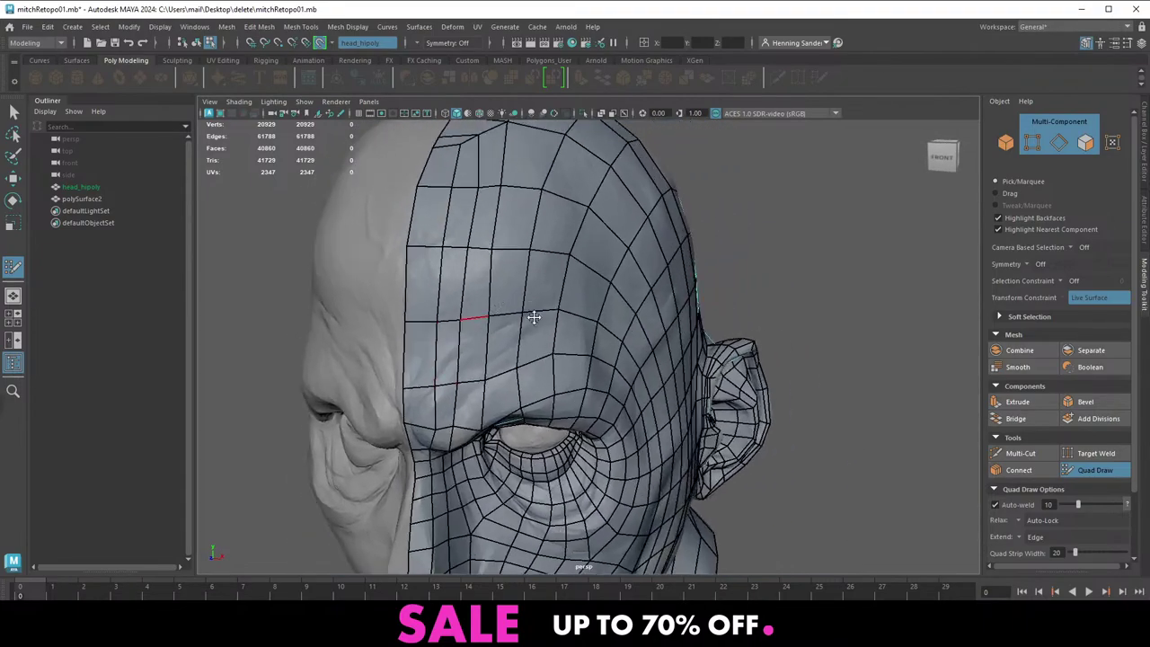
{"action": "right_click_drag", "start_coordinate": [533, 318], "coordinate": [544, 346], "text": "alt"}
{"action": "left_click_drag", "start_coordinate": [547, 340], "coordinate": [553, 341]}
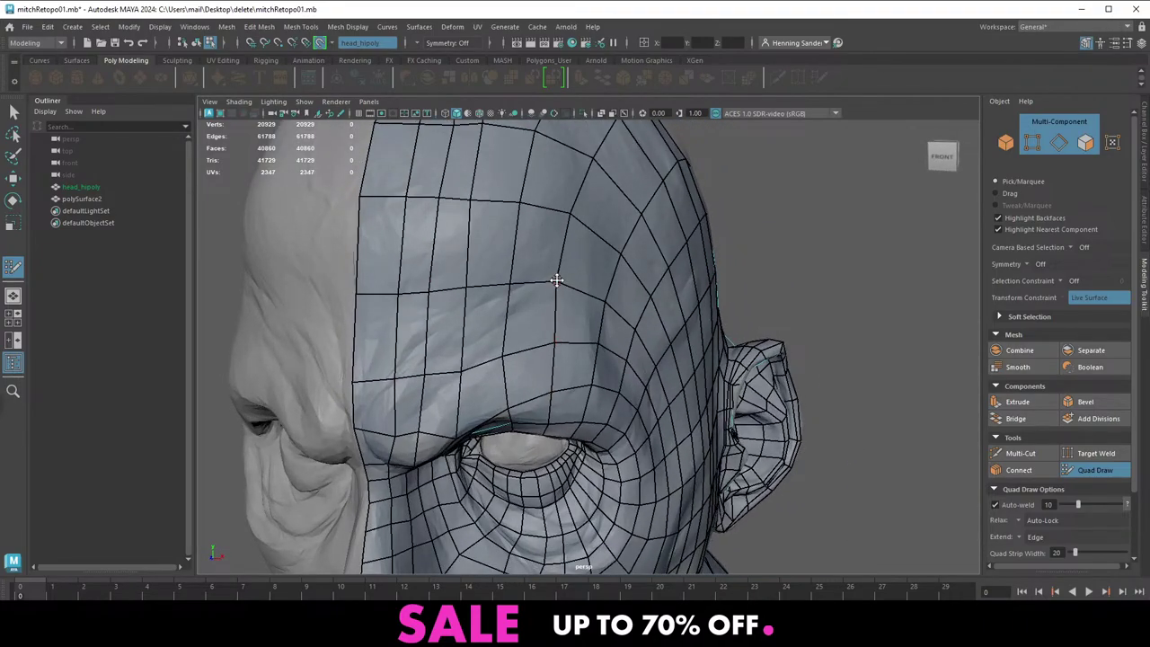
{"action": "left_click_drag", "start_coordinate": [557, 280], "coordinate": [555, 284]}
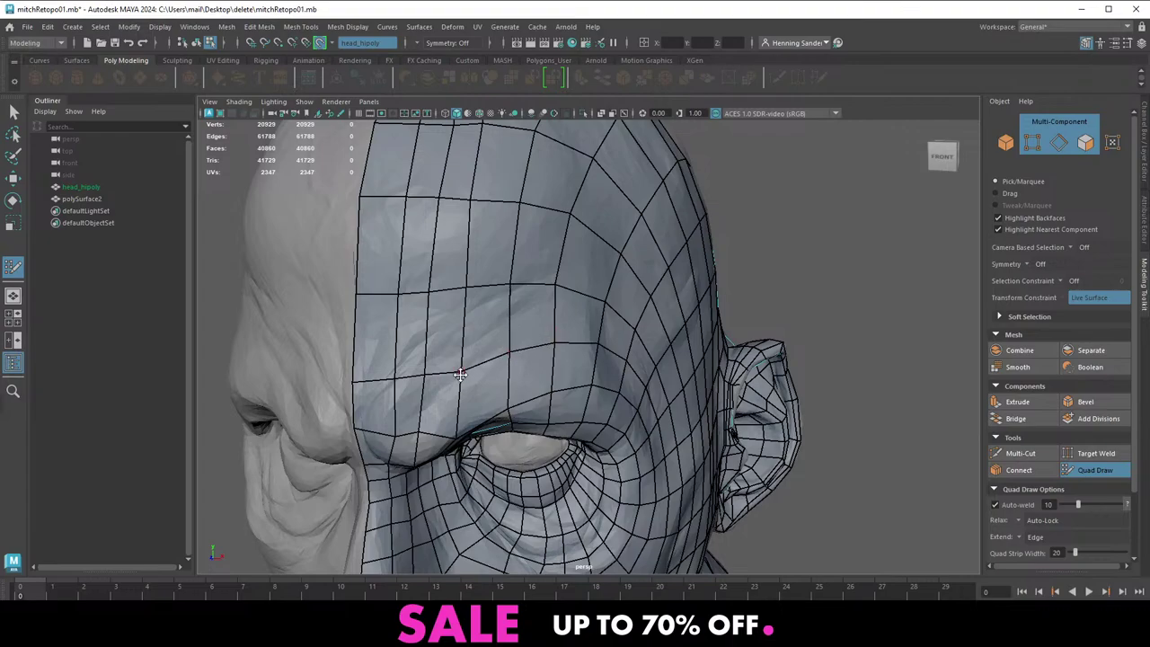
Reposition the inner brow vertices between the centre line and the eye to even out the quads
{"action": "left_click_drag", "start_coordinate": [446, 369], "coordinate": [456, 345], "text": "alt"}
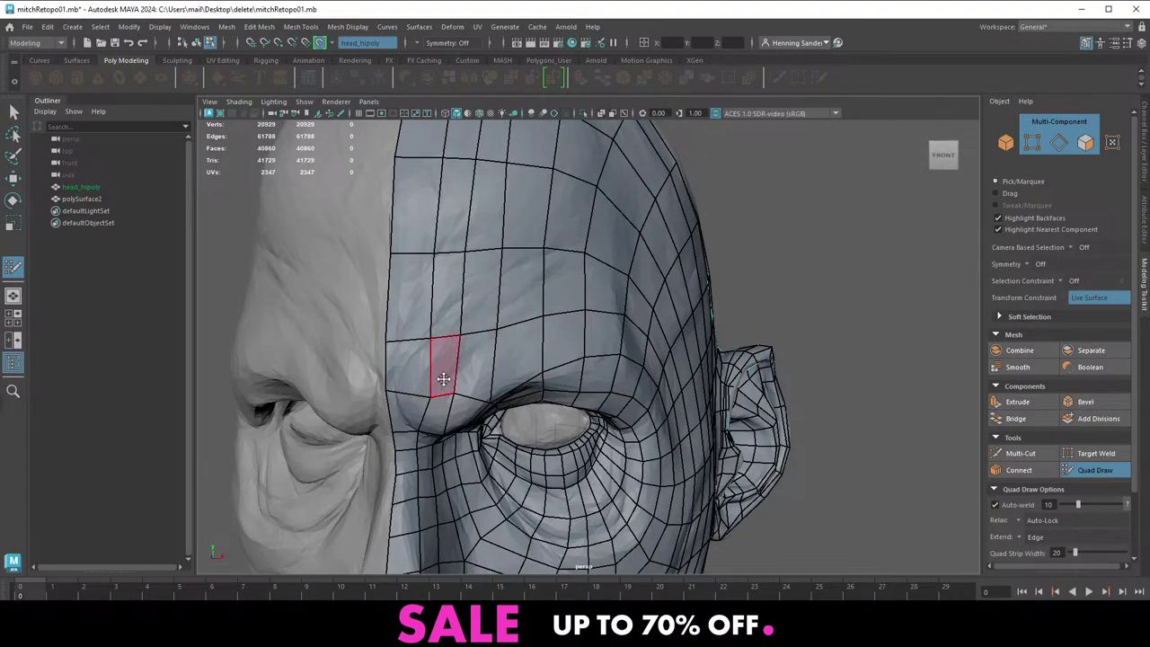
{"action": "left_click_drag", "start_coordinate": [441, 389], "coordinate": [443, 376], "text": "alt"}
{"action": "left_click_drag", "start_coordinate": [446, 328], "coordinate": [467, 335]}
{"action": "left_click_drag", "start_coordinate": [488, 359], "coordinate": [480, 312], "text": "alt"}
{"action": "left_click_drag", "start_coordinate": [431, 264], "coordinate": [423, 268]}
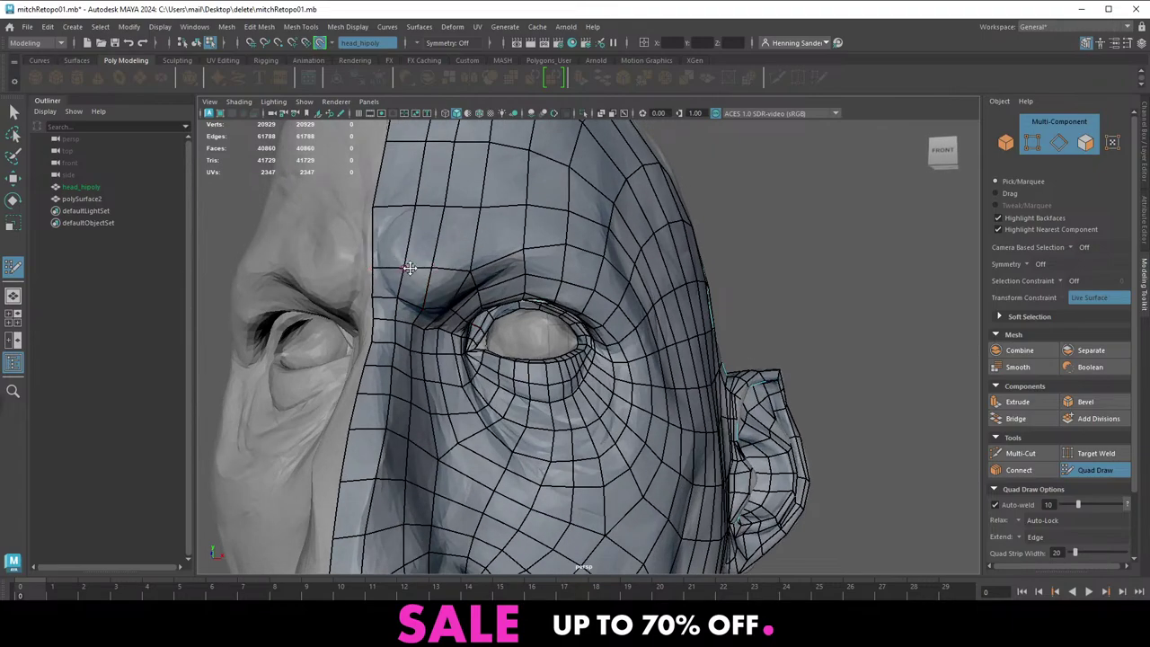
{"action": "left_click_drag", "start_coordinate": [462, 266], "coordinate": [458, 311], "text": "alt"}
{"action": "middle_click_drag", "start_coordinate": [458, 311], "coordinate": [533, 303], "text": "alt"}
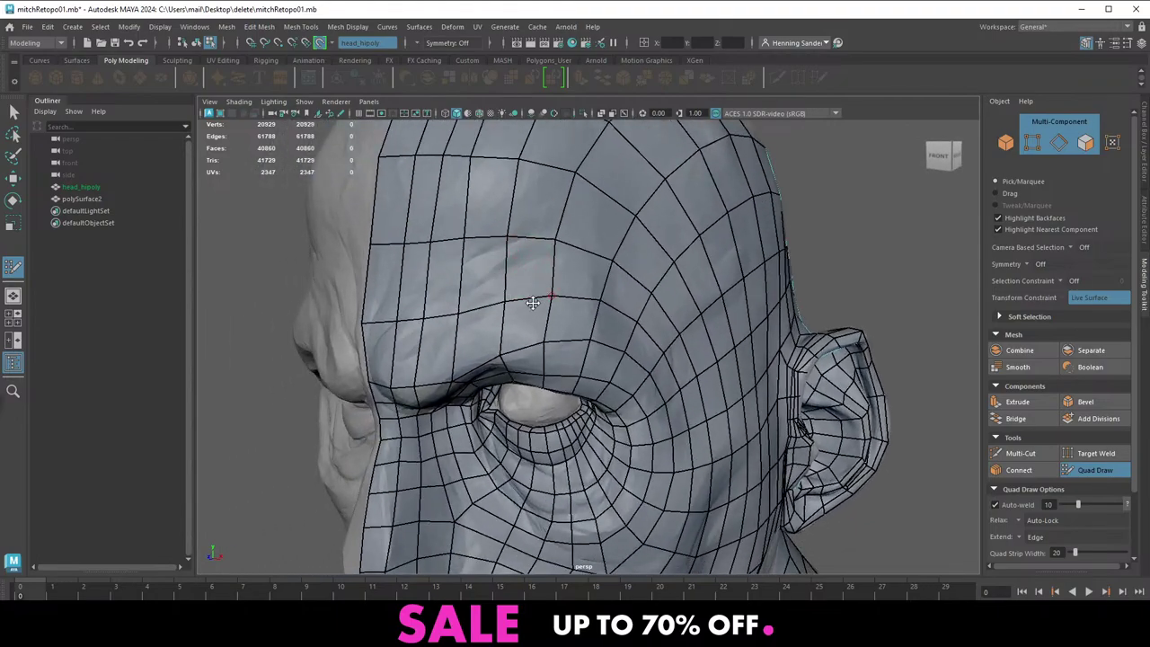
{"action": "left_click", "coordinate": [458, 338], "text": "ctrl"}
{"action": "left_click_drag", "start_coordinate": [503, 338], "coordinate": [543, 276], "text": "alt"}
{"action": "key", "text": "ctrl+z"}
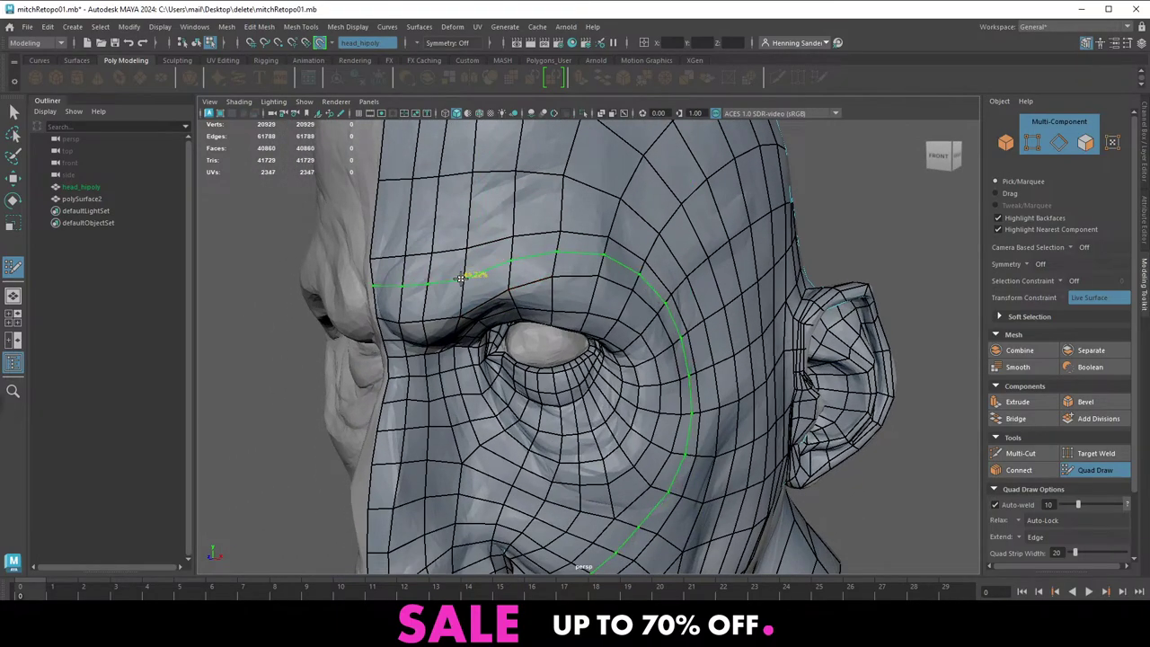
Insert an edge loop above the brow that runs around the outer eye area and down the cheek
{"action": "left_click", "coordinate": [461, 278], "text": "ctrl"}
{"action": "right_click_drag", "start_coordinate": [570, 311], "coordinate": [543, 320], "text": "alt"}
{"action": "left_click_drag", "start_coordinate": [542, 320], "coordinate": [505, 329], "text": "alt"}
{"action": "right_click_drag", "start_coordinate": [505, 329], "coordinate": [638, 335], "text": "alt"}
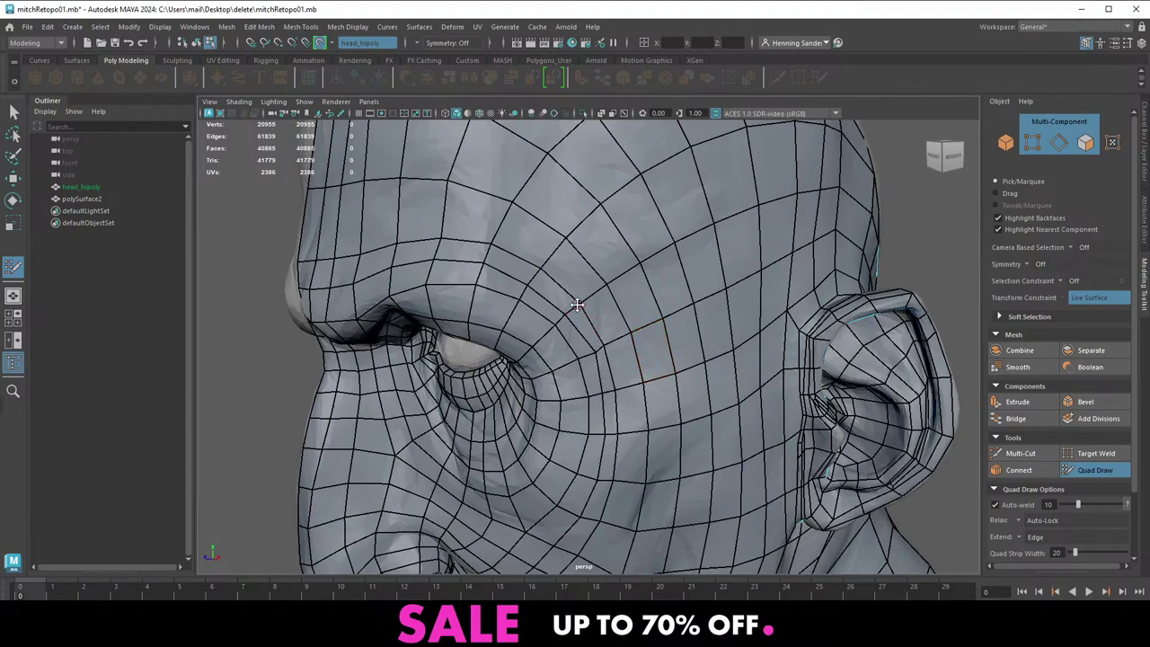
Leave Quad Draw, isolate the half head, and apply Edit Edge Flow to the inserted loop around the brow and temple
{"action": "key", "text": "w"}
{"action": "key", "text": "F8"}
{"action": "key", "text": "ctrl+1"}
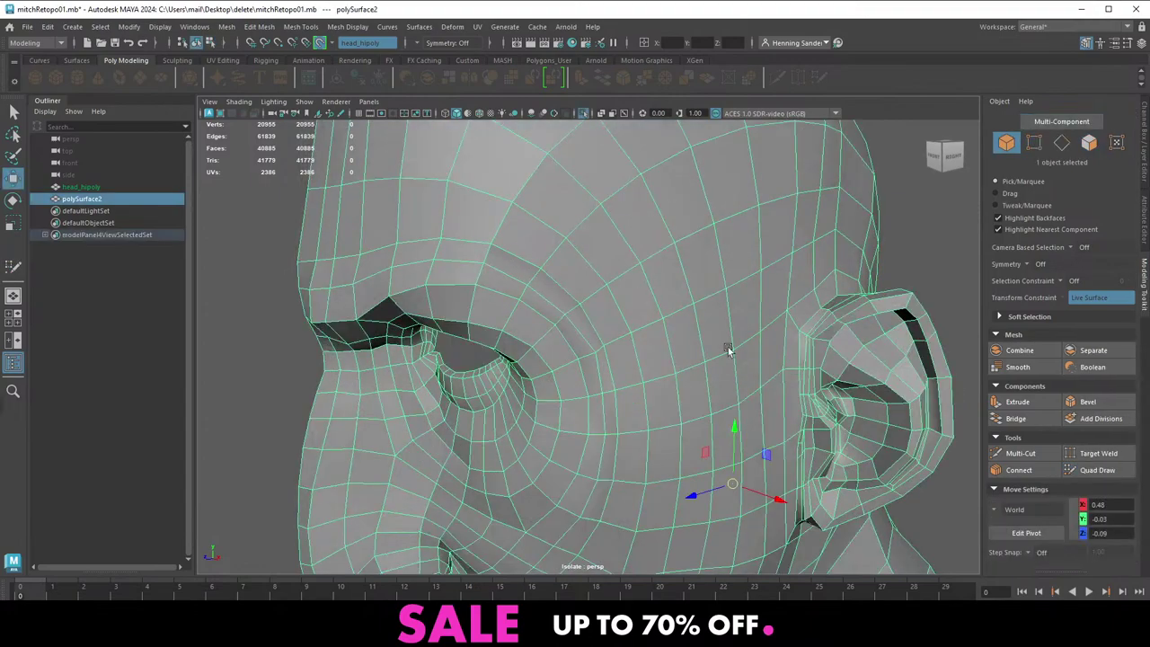
{"action": "key", "text": "F10"}
{"action": "double_click", "coordinate": [564, 288]}
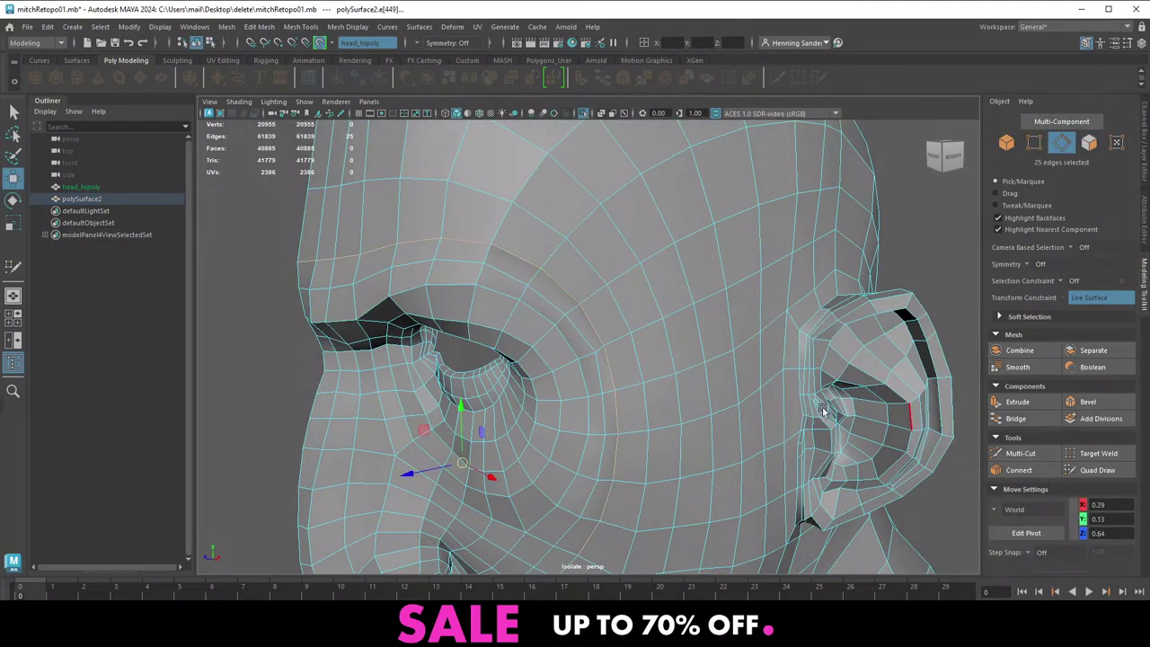
{"action": "right_click_drag", "start_coordinate": [453, 263], "coordinate": [456, 378], "text": "shift"}
{"action": "scroll", "coordinate": [442, 310], "scroll_direction": "down", "scroll_amount": 3}
{"action": "left_click_drag", "start_coordinate": [442, 310], "coordinate": [505, 290], "text": "alt"}
{"action": "scroll", "coordinate": [579, 289], "scroll_direction": "up", "scroll_amount": 3}
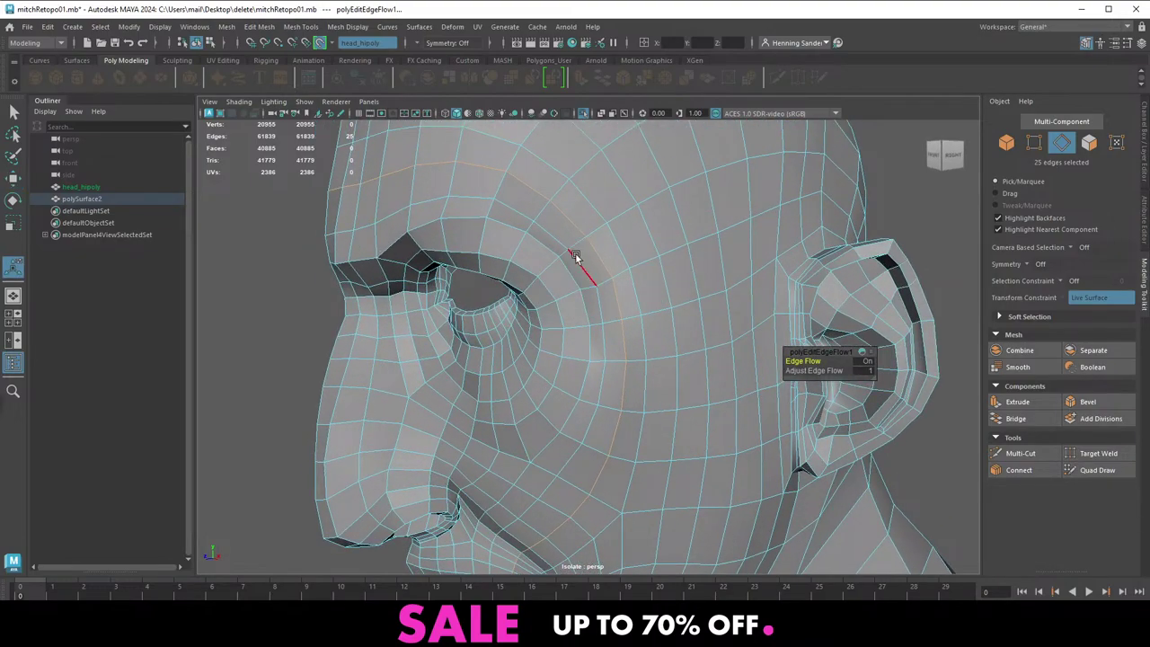
Apply Edit Edge Flow to two neighbouring edge loops closer to the eye
{"action": "double_click", "coordinate": [575, 254]}
{"action": "key", "text": "g"}
{"action": "double_click", "coordinate": [538, 240]}
{"action": "key", "text": "g"}
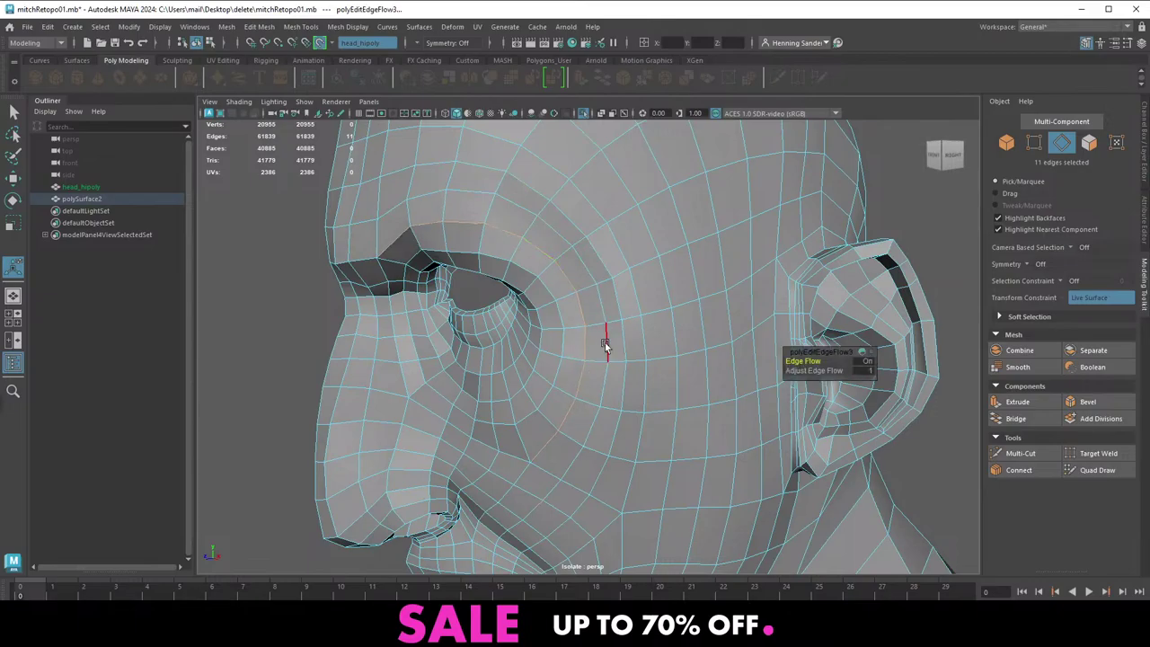
Isolate vertex editing on the half head and nudge the inner brow vertex above the eye corner
{"action": "left_click_drag", "start_coordinate": [565, 350], "coordinate": [608, 341], "text": "alt"}
{"action": "right_click_drag", "start_coordinate": [609, 342], "coordinate": [623, 302]}
{"action": "middle_click_drag", "start_coordinate": [522, 227], "coordinate": [527, 330], "text": "alt"}
{"action": "left_click_drag", "start_coordinate": [527, 329], "coordinate": [590, 336], "text": "alt"}
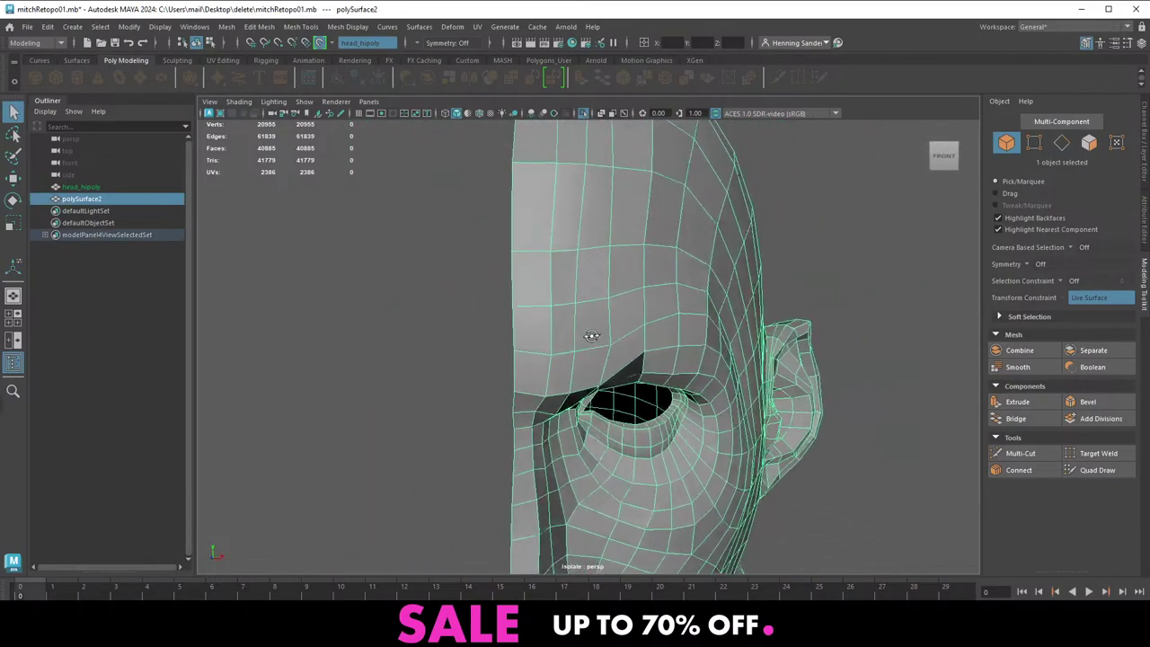
{"action": "middle_click_drag", "start_coordinate": [590, 336], "coordinate": [550, 351], "text": "alt"}
{"action": "left_click_drag", "start_coordinate": [518, 318], "coordinate": [510, 335], "text": "alt"}
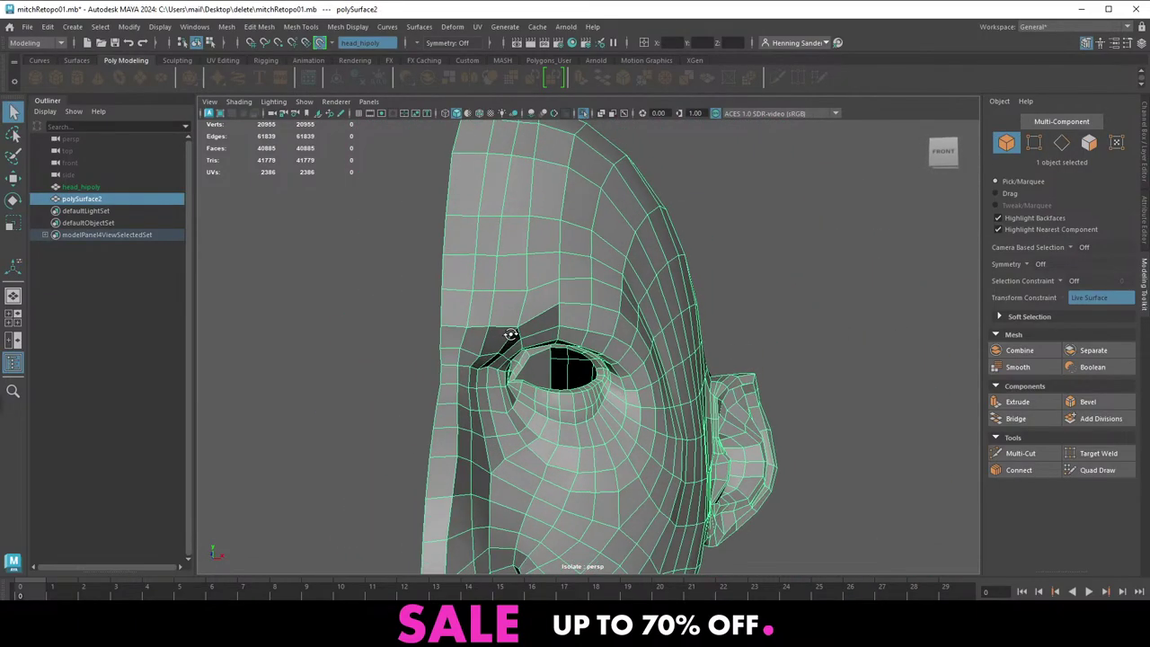
{"action": "right_click_drag", "start_coordinate": [521, 289], "coordinate": [485, 289]}
{"action": "left_click", "coordinate": [518, 328]}
{"action": "key", "text": "w"}
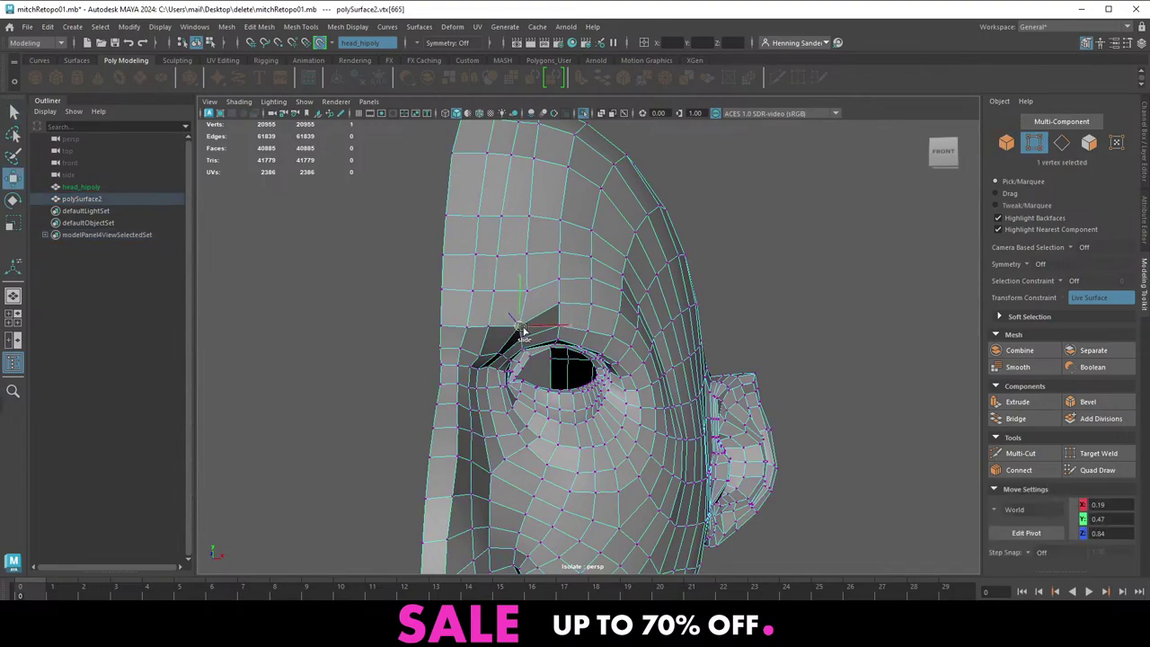
{"action": "middle_click_drag", "start_coordinate": [499, 276], "coordinate": [536, 312], "text": "alt"}
Slide two neighbouring centre-line vertices on the upper forehead along the border to even out their spacing
{"action": "right_click_drag", "start_coordinate": [534, 353], "coordinate": [513, 319]}
{"action": "left_click", "coordinate": [516, 349]}
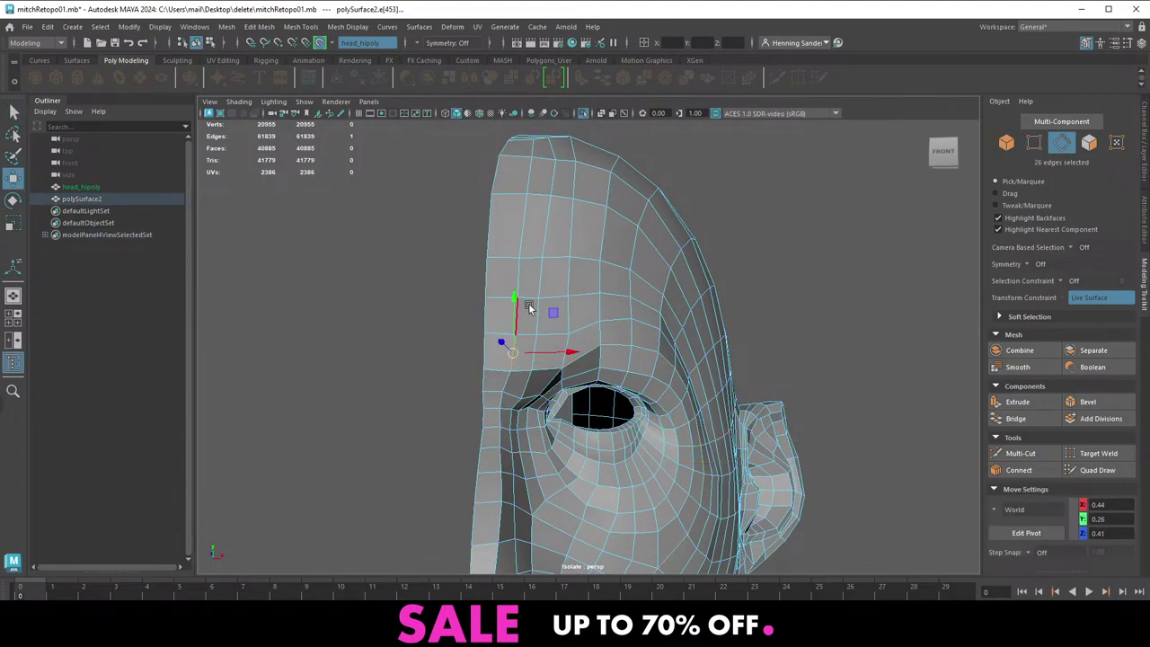
{"action": "middle_click_drag", "start_coordinate": [529, 311], "coordinate": [513, 364], "text": "alt"}
{"action": "mouse_move", "coordinate": [516, 310]}
{"action": "left_mouse_down", "text": "alt"}
{"action": "mouse_move", "coordinate": [522, 328]}
{"action": "mouse_move", "coordinate": [500, 323]}
{"action": "left_mouse_up", "text": "alt"}
{"action": "key", "text": "F9"}
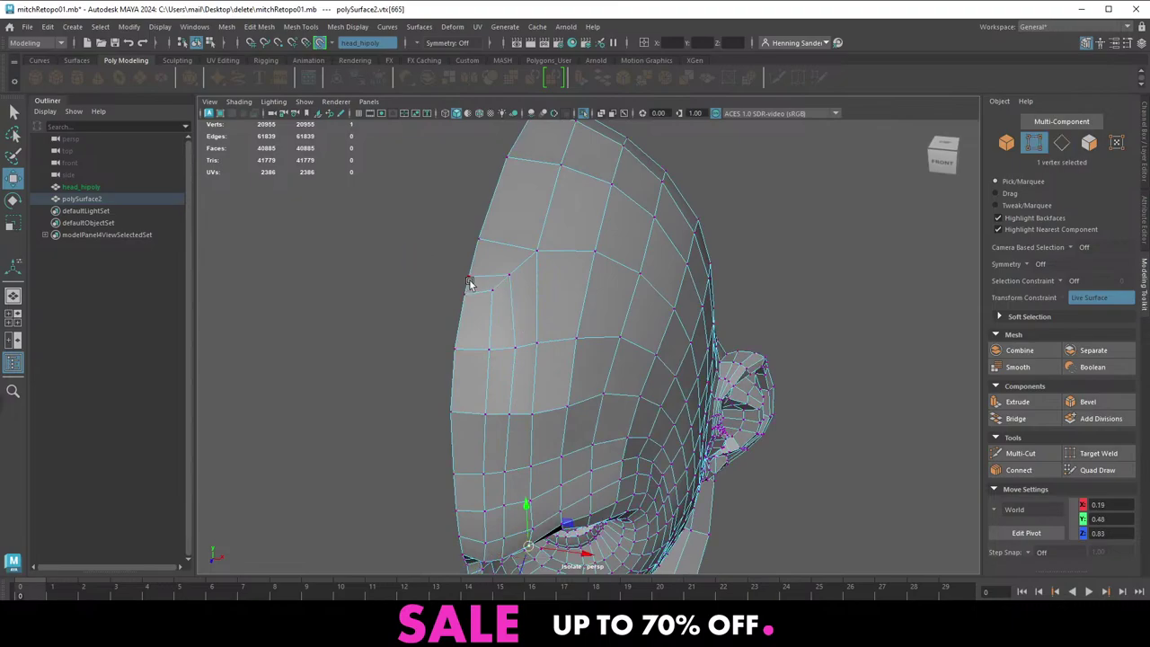
{"action": "left_click", "coordinate": [470, 281]}
{"action": "left_click_drag", "start_coordinate": [470, 277], "coordinate": [475, 294], "text": "ctrl+shift"}
{"action": "left_click", "coordinate": [466, 298]}
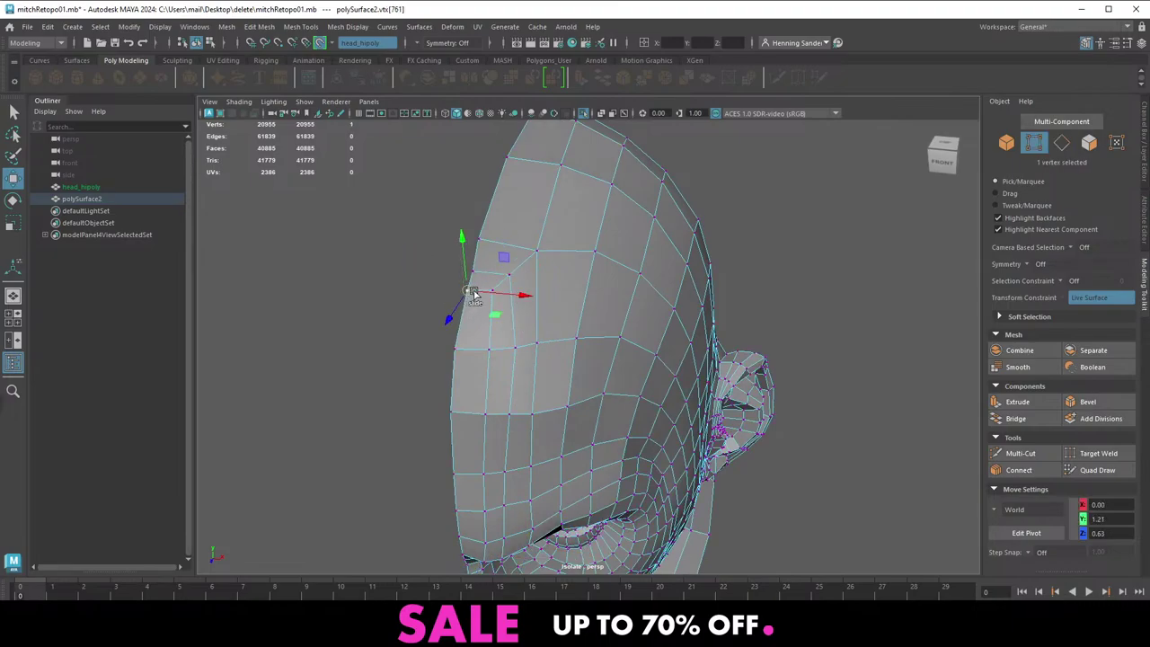
Examine the edge flow of the half head from the forehead down to the eye, nose and cheek
{"action": "right_click_drag", "start_coordinate": [622, 325], "coordinate": [564, 318], "text": "alt"}
{"action": "left_click_drag", "start_coordinate": [564, 318], "coordinate": [506, 299], "text": "alt"}
{"action": "key", "text": "F7"}
{"action": "middle_click_drag", "start_coordinate": [646, 322], "coordinate": [600, 280], "text": "alt"}
{"action": "left_click_drag", "start_coordinate": [550, 314], "coordinate": [591, 315], "text": "alt"}
{"action": "right_click_drag", "start_coordinate": [501, 319], "coordinate": [556, 300]}
{"action": "middle_click_drag", "start_coordinate": [543, 362], "coordinate": [575, 280], "text": "alt"}
{"action": "right_click_drag", "start_coordinate": [575, 315], "coordinate": [530, 368], "text": "alt"}
{"action": "left_click_drag", "start_coordinate": [508, 392], "coordinate": [563, 375], "text": "alt"}
{"action": "right_click_drag", "start_coordinate": [563, 374], "coordinate": [620, 371], "text": "alt"}
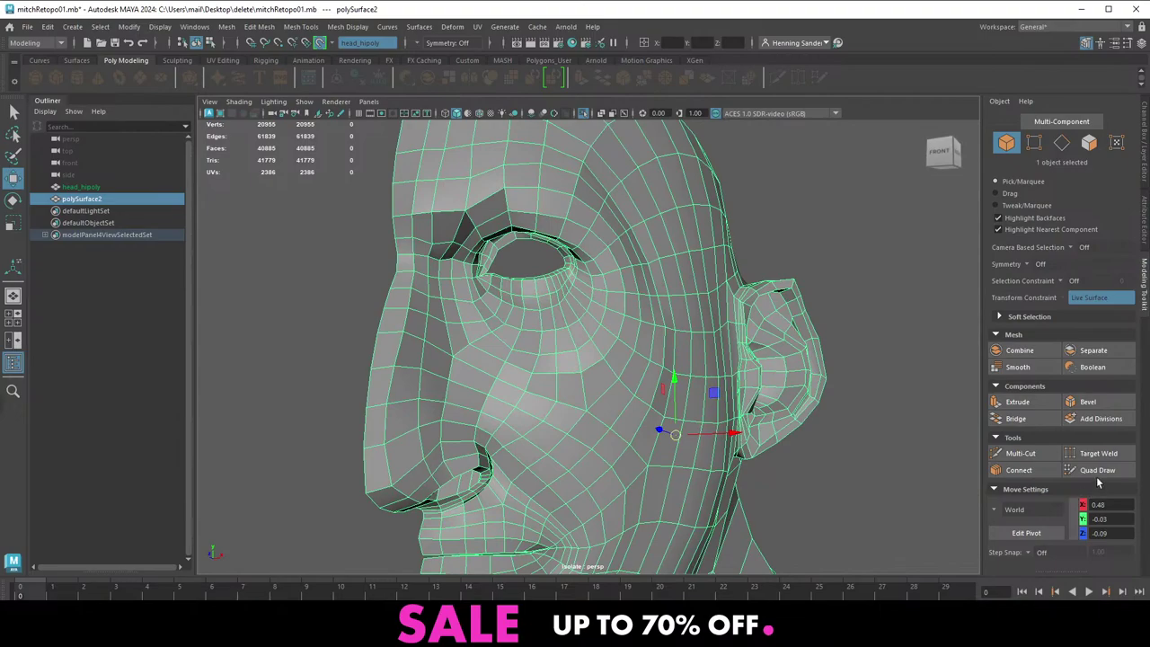
Relax the quads below the eye and across the temple and forehead with Quad Draw
{"action": "left_click", "coordinate": [1096, 471]}
{"action": "left_click_drag", "start_coordinate": [587, 372], "coordinate": [575, 375], "text": "alt"}
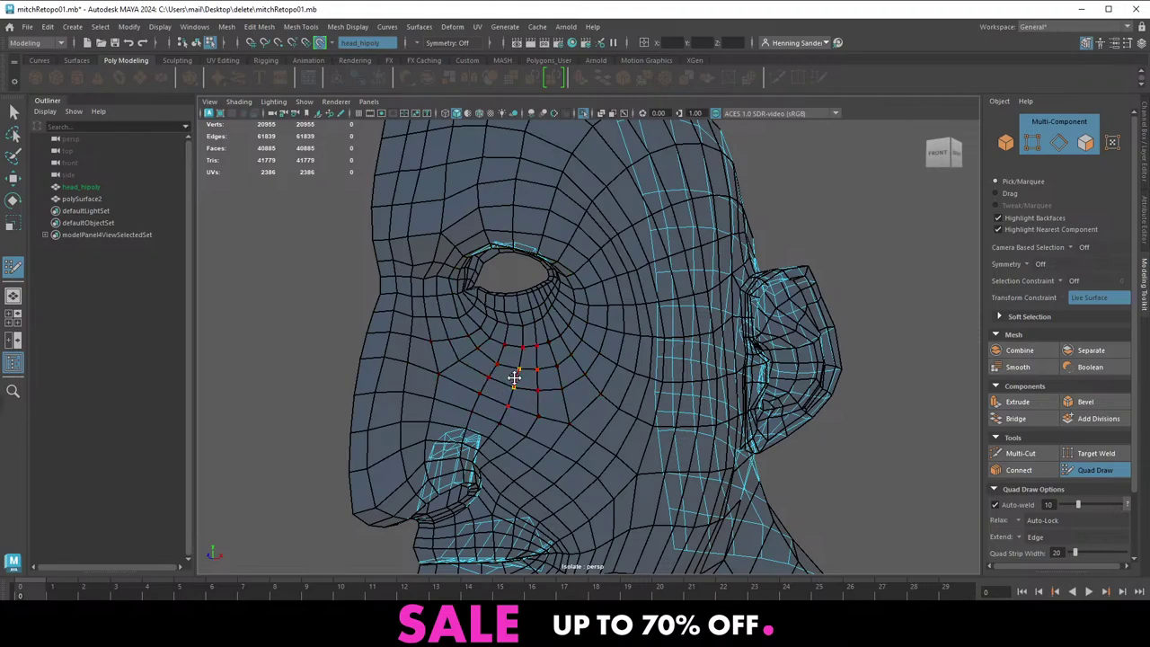
{"action": "left_click_drag", "start_coordinate": [624, 314], "coordinate": [539, 388], "text": "alt"}
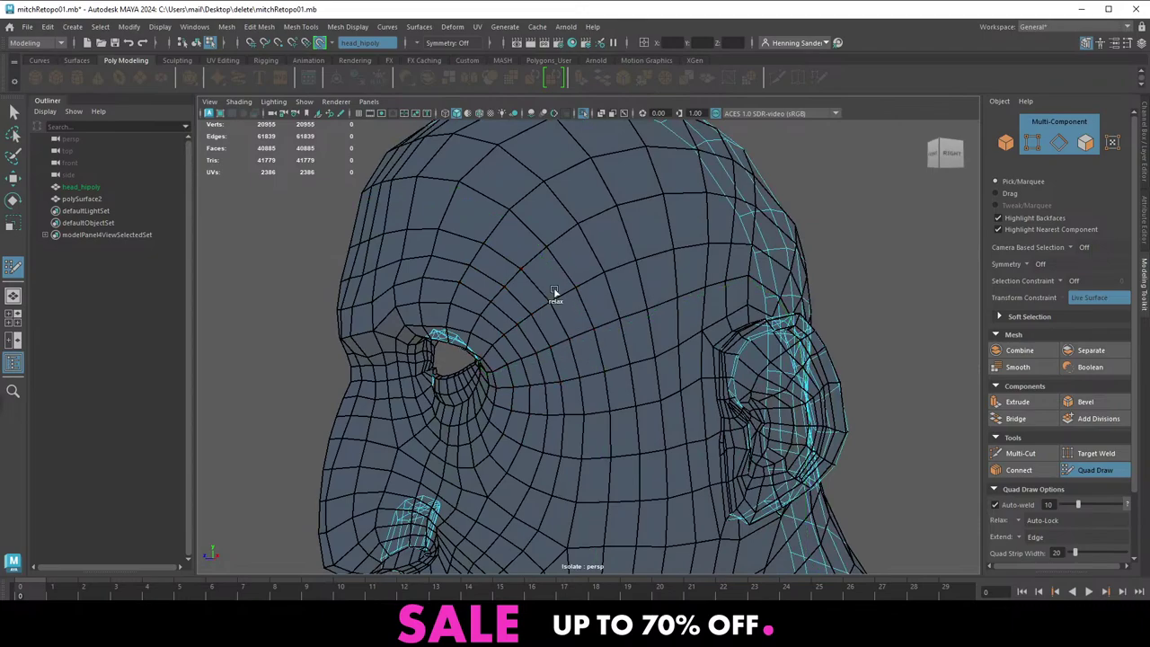
{"action": "left_click_drag", "start_coordinate": [559, 312], "coordinate": [463, 211], "text": "shift"}
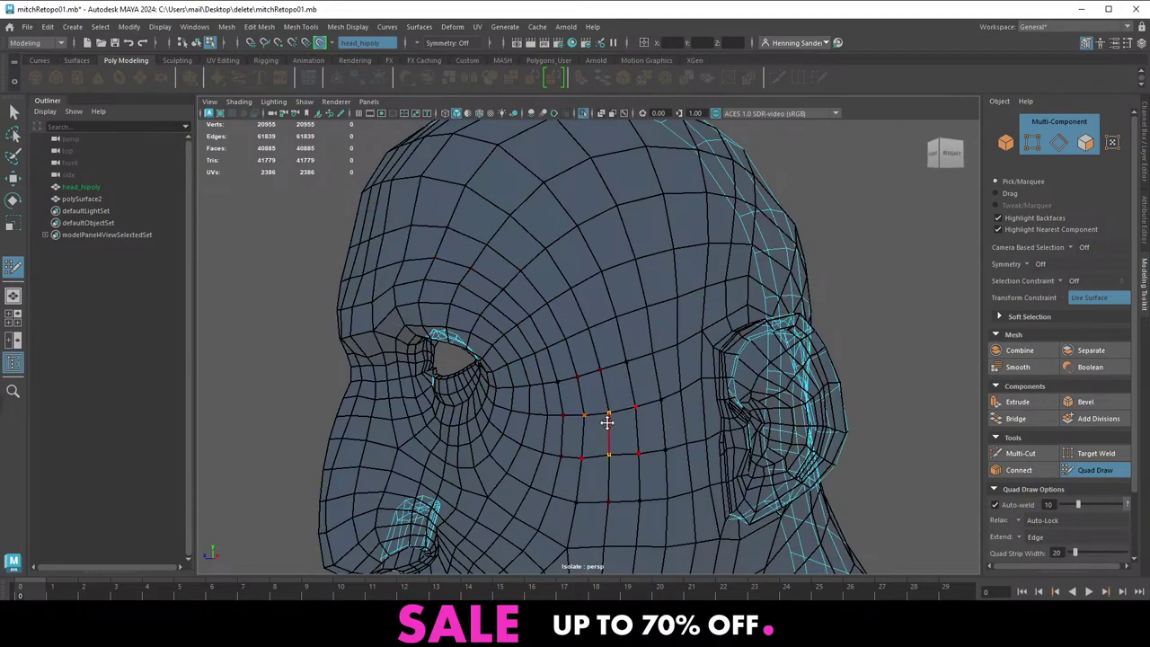
Relax the quads across the outer cheek, jaw and chin to even out their spacing
{"action": "middle_click_drag", "start_coordinate": [609, 421], "coordinate": [612, 351], "text": "alt"}
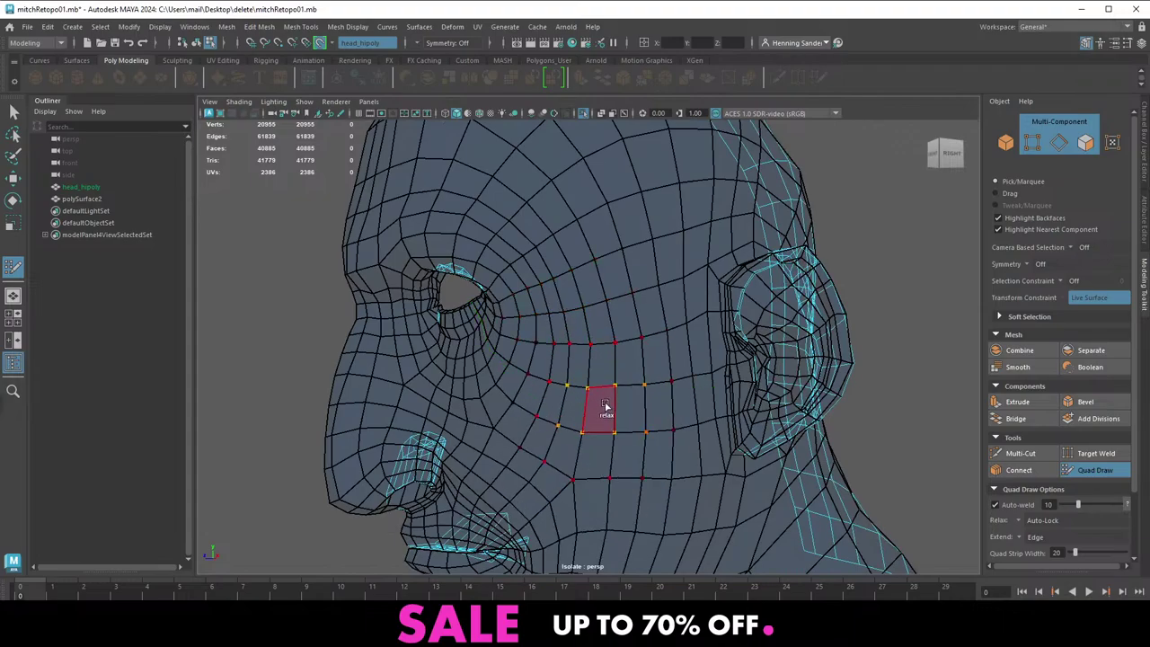
{"action": "middle_click_drag", "start_coordinate": [607, 474], "coordinate": [601, 360], "text": "alt"}
{"action": "left_click_drag", "start_coordinate": [601, 360], "coordinate": [608, 355], "text": "alt"}
{"action": "left_click_drag", "start_coordinate": [599, 464], "coordinate": [637, 418], "text": "alt"}
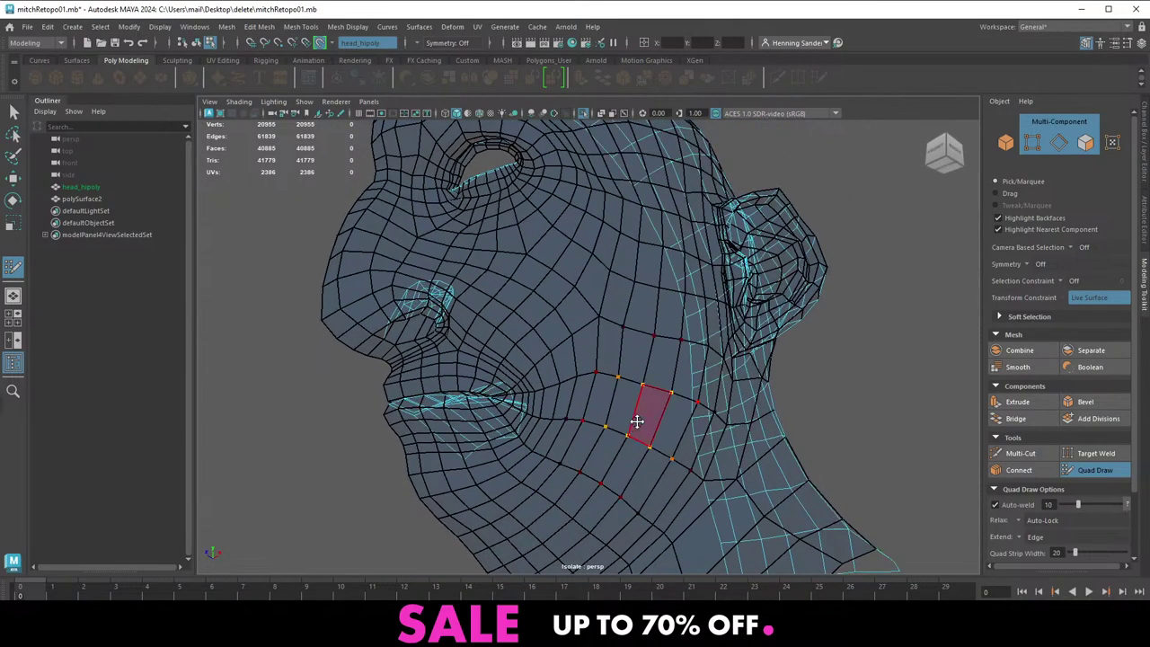
{"action": "middle_click_drag", "start_coordinate": [576, 479], "coordinate": [618, 380], "text": "alt"}
{"action": "left_click_drag", "start_coordinate": [519, 461], "coordinate": [521, 460]}
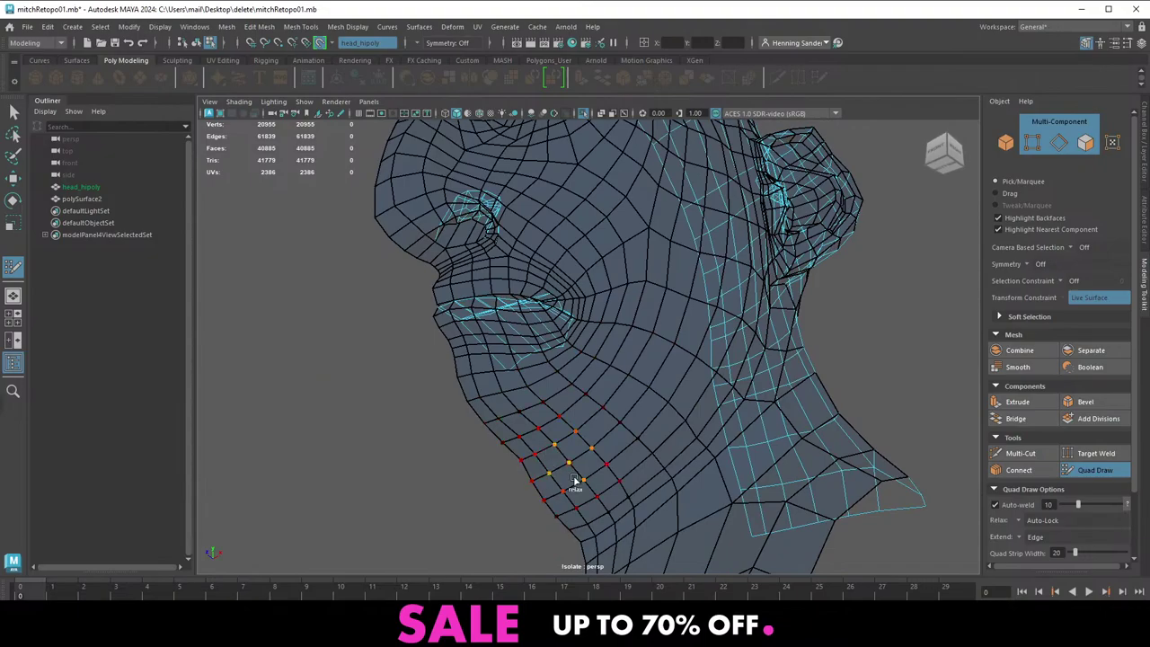
Relax the quads on the side of the head above the ear
{"action": "middle_click_drag", "start_coordinate": [636, 464], "coordinate": [593, 411], "text": "alt"}
{"action": "left_click_drag", "start_coordinate": [695, 352], "coordinate": [649, 337], "text": "alt"}
{"action": "mouse_move", "coordinate": [614, 375]}
{"action": "middle_mouse_down", "text": "alt"}
{"action": "mouse_move", "coordinate": [587, 405]}
{"action": "mouse_move", "coordinate": [579, 441]}
{"action": "middle_mouse_up", "text": "alt"}
{"action": "mouse_move", "coordinate": [600, 401]}
{"action": "left_mouse_down", "text": "alt"}
{"action": "mouse_move", "coordinate": [577, 393]}
{"action": "mouse_move", "coordinate": [533, 264]}
{"action": "mouse_move", "coordinate": [554, 446]}
{"action": "mouse_move", "coordinate": [432, 261]}
{"action": "mouse_move", "coordinate": [514, 328]}
{"action": "mouse_move", "coordinate": [495, 236]}
{"action": "mouse_move", "coordinate": [605, 290]}
{"action": "left_mouse_up", "text": "alt"}
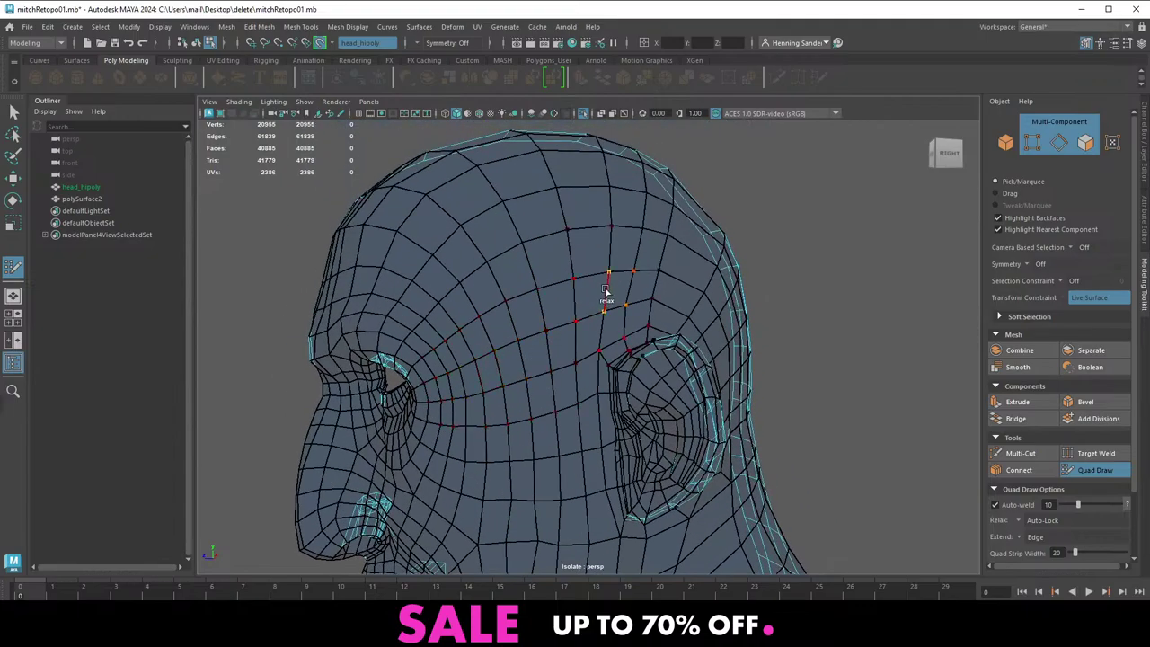
Leave Quad Draw and apply Edit Edge Flow to the edge loop running from above the ear up to the crown
{"action": "mouse_move", "coordinate": [494, 228]}
{"action": "left_mouse_down", "text": "alt"}
{"action": "mouse_move", "coordinate": [513, 333]}
{"action": "mouse_move", "coordinate": [618, 329]}
{"action": "mouse_move", "coordinate": [610, 357]}
{"action": "left_mouse_up", "text": "alt"}
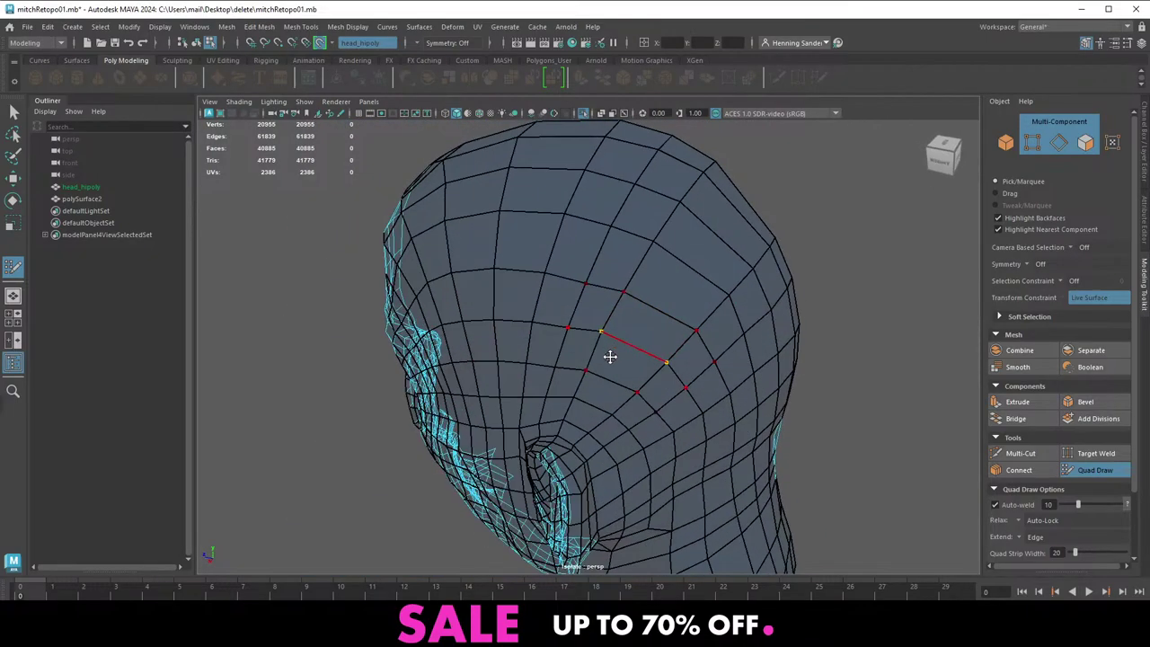
{"action": "key", "text": "w"}
{"action": "right_click_drag", "start_coordinate": [577, 357], "coordinate": [578, 355]}
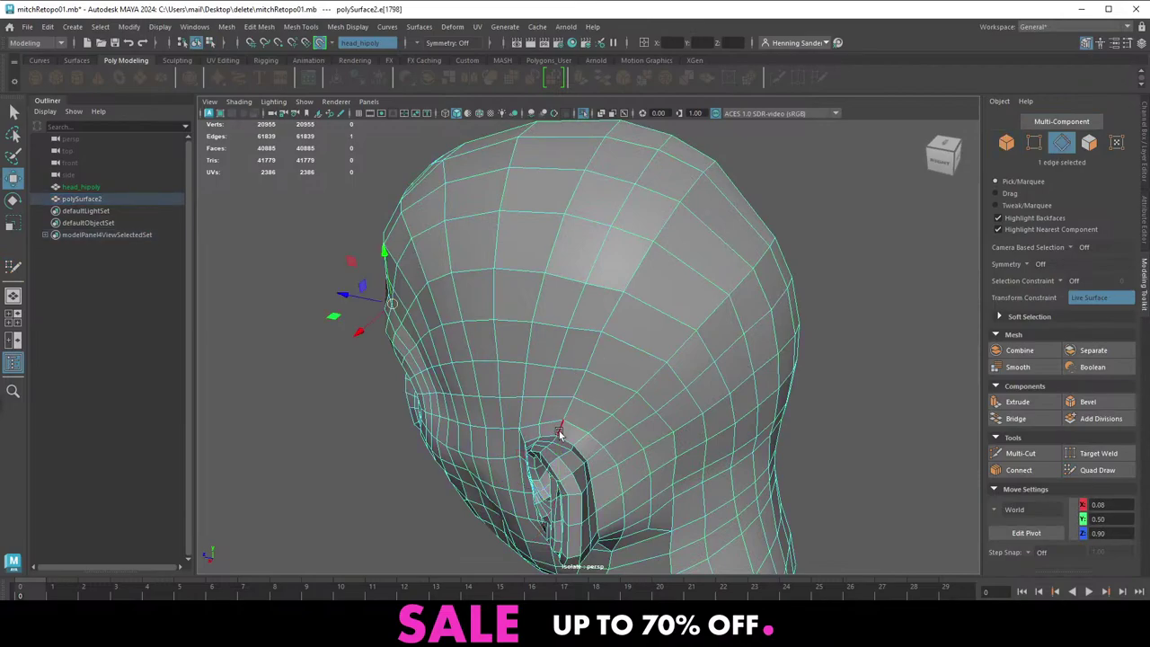
{"action": "left_click", "coordinate": [563, 431]}
{"action": "key", "text": "q"}
{"action": "middle_click_drag", "start_coordinate": [684, 223], "coordinate": [629, 287], "text": "alt"}
{"action": "key", "text": "b"}
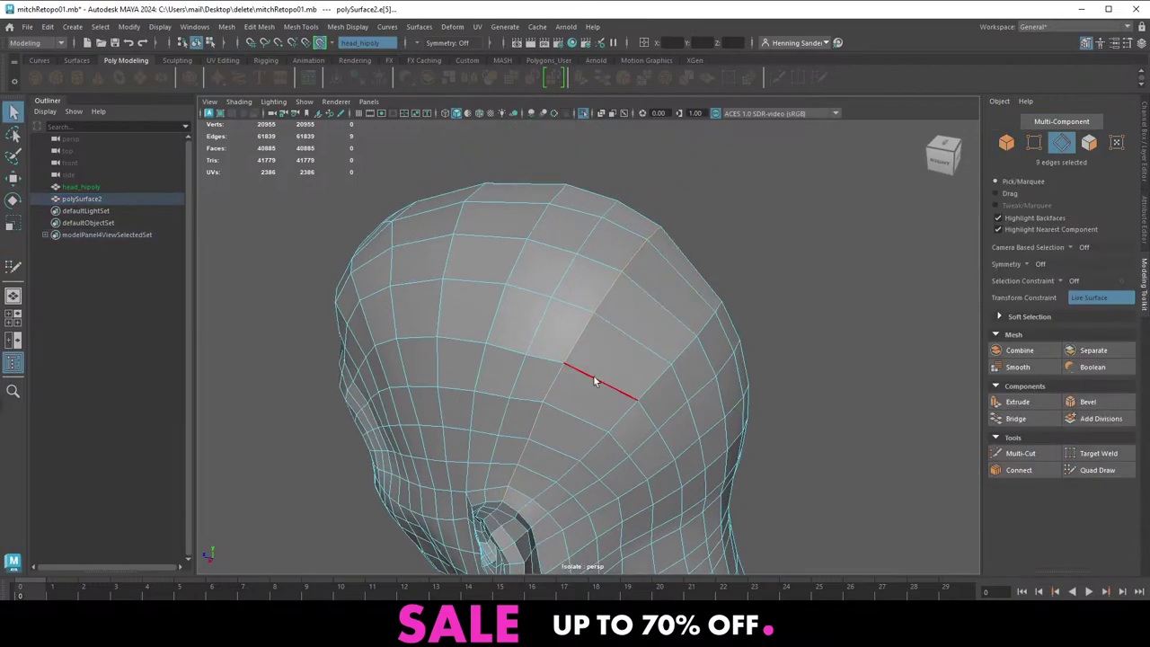
{"action": "right_click_drag", "start_coordinate": [580, 375], "coordinate": [560, 485], "text": "shift"}
{"action": "left_click_drag", "start_coordinate": [533, 435], "coordinate": [557, 386], "text": "alt"}
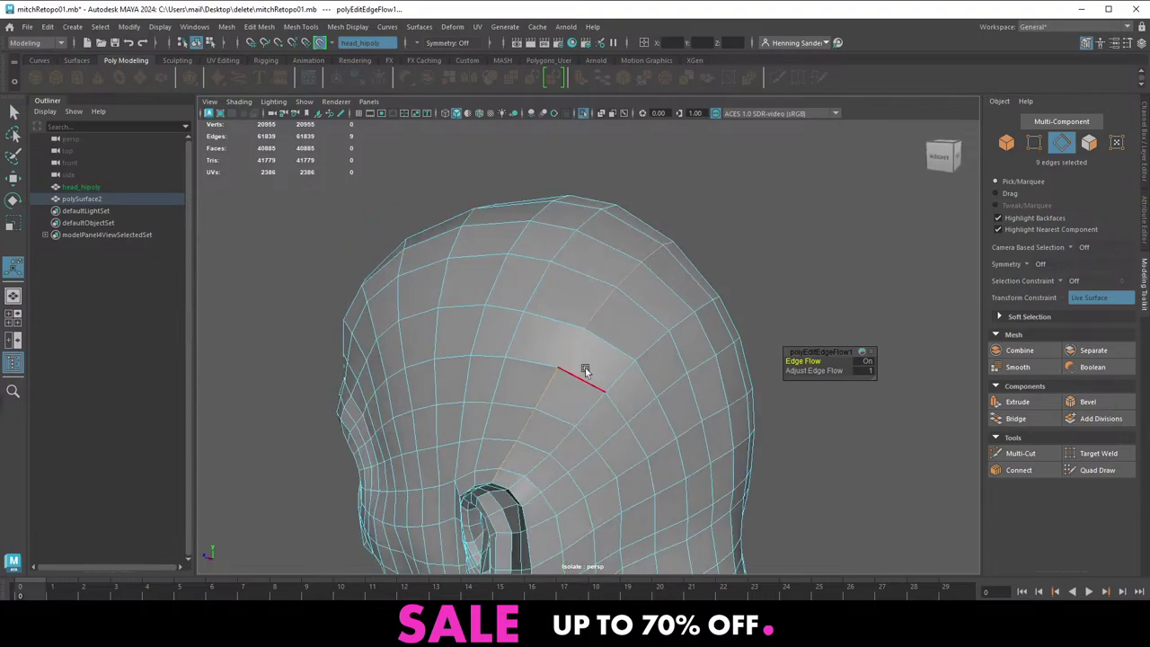
Apply Edit Edge Flow to the horizontal edge loops across the back of the head behind the ear
{"action": "left_click", "coordinate": [536, 502]}
{"action": "left_click_drag", "start_coordinate": [737, 458], "coordinate": [641, 431], "text": "alt"}
{"action": "middle_click_drag", "start_coordinate": [642, 432], "coordinate": [621, 339], "text": "alt"}
{"action": "right_click_drag", "start_coordinate": [621, 338], "coordinate": [589, 396], "text": "alt"}
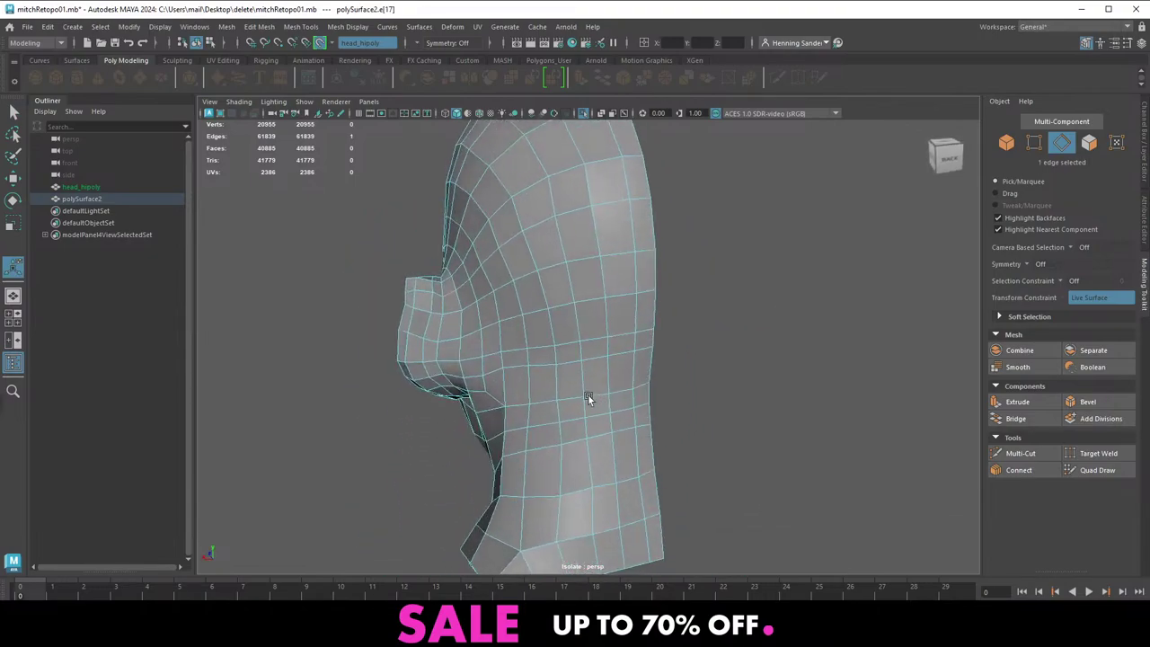
{"action": "left_click", "coordinate": [491, 371]}
{"action": "key", "text": "q"}
{"action": "double_click", "coordinate": [641, 352]}
{"action": "middle_click_drag", "start_coordinate": [561, 401], "coordinate": [558, 341], "text": "alt"}
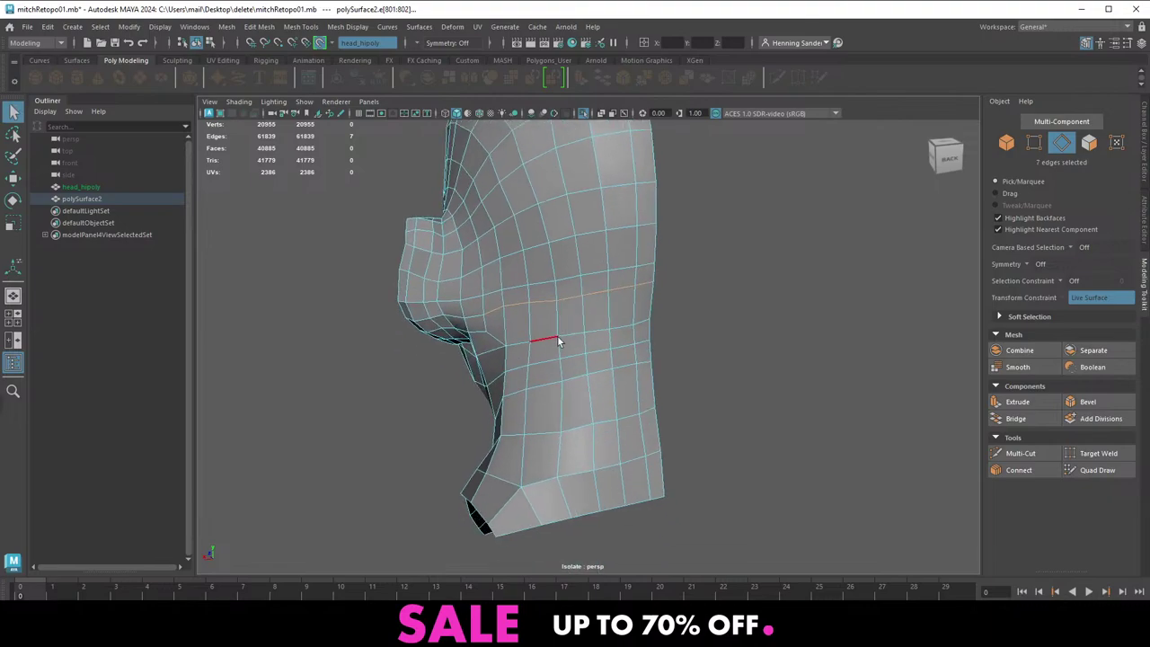
{"action": "left_click", "coordinate": [537, 349]}
{"action": "left_click", "coordinate": [480, 310]}
{"action": "key", "text": "g"}
Apply Edit Edge Flow to the edge loops lower down on the back of the neck
{"action": "left_click_drag", "start_coordinate": [550, 362], "coordinate": [573, 351], "text": "alt"}
{"action": "left_click", "coordinate": [518, 346]}
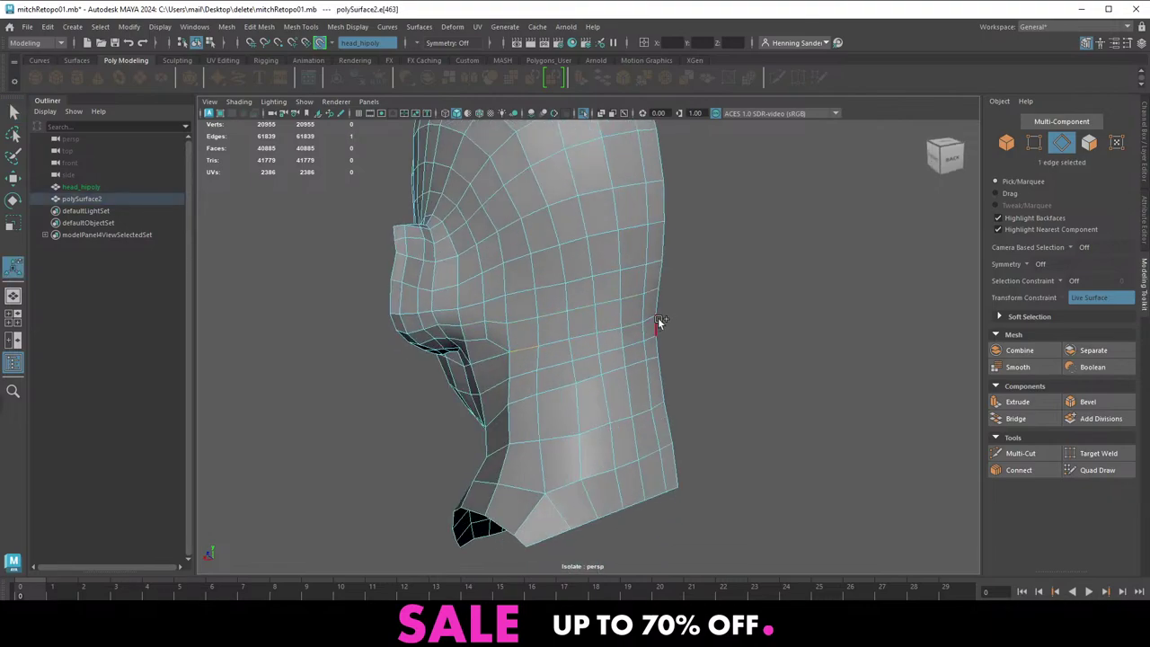
{"action": "key", "text": "g"}
{"action": "double_click", "coordinate": [526, 399]}
Remove the surplus vertex and its connecting edges just behind the lower ear
{"action": "left_click_drag", "start_coordinate": [531, 400], "coordinate": [527, 290], "text": "alt"}
{"action": "key", "text": "q"}
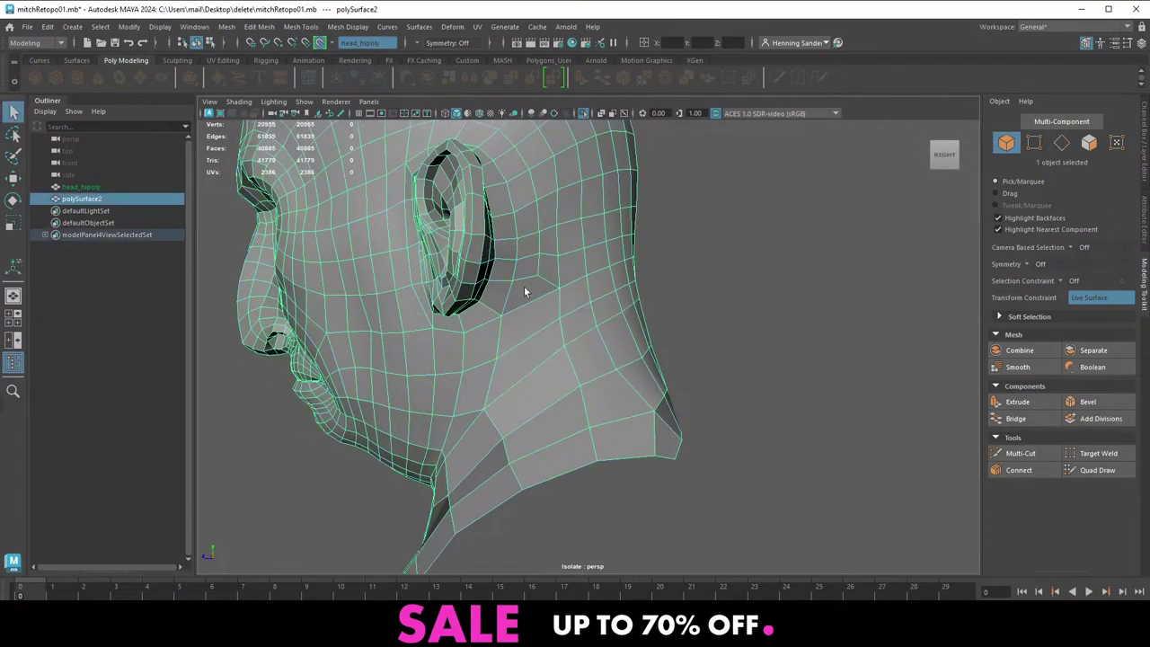
{"action": "key", "text": "F9"}
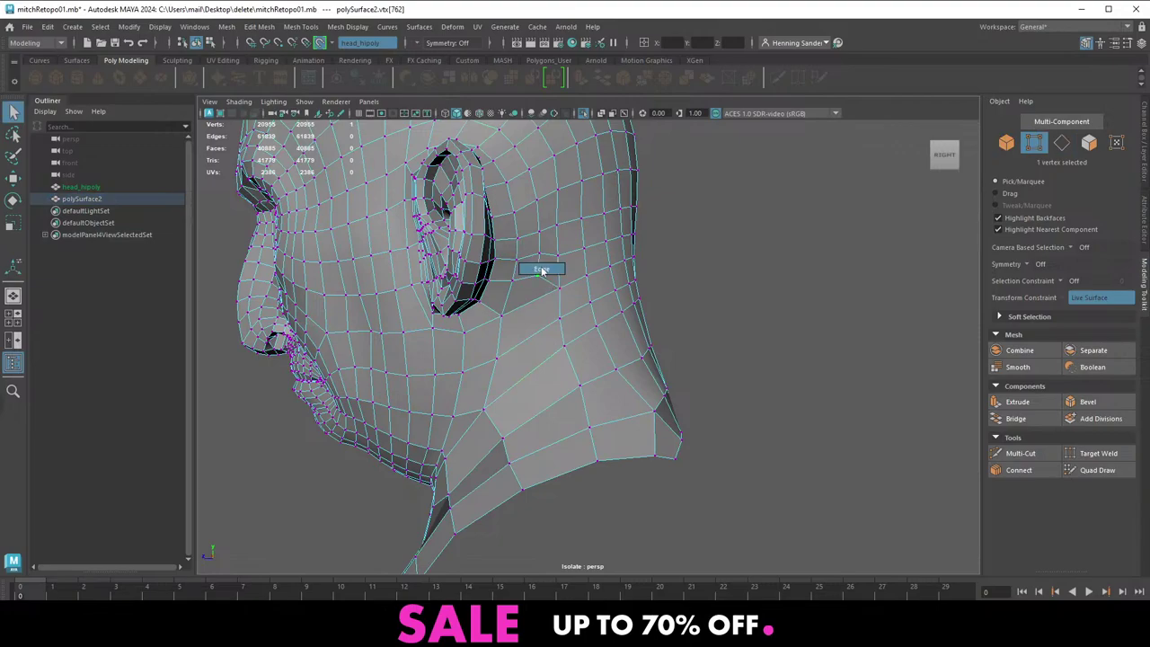
{"action": "right_click_drag", "start_coordinate": [541, 284], "coordinate": [541, 270]}
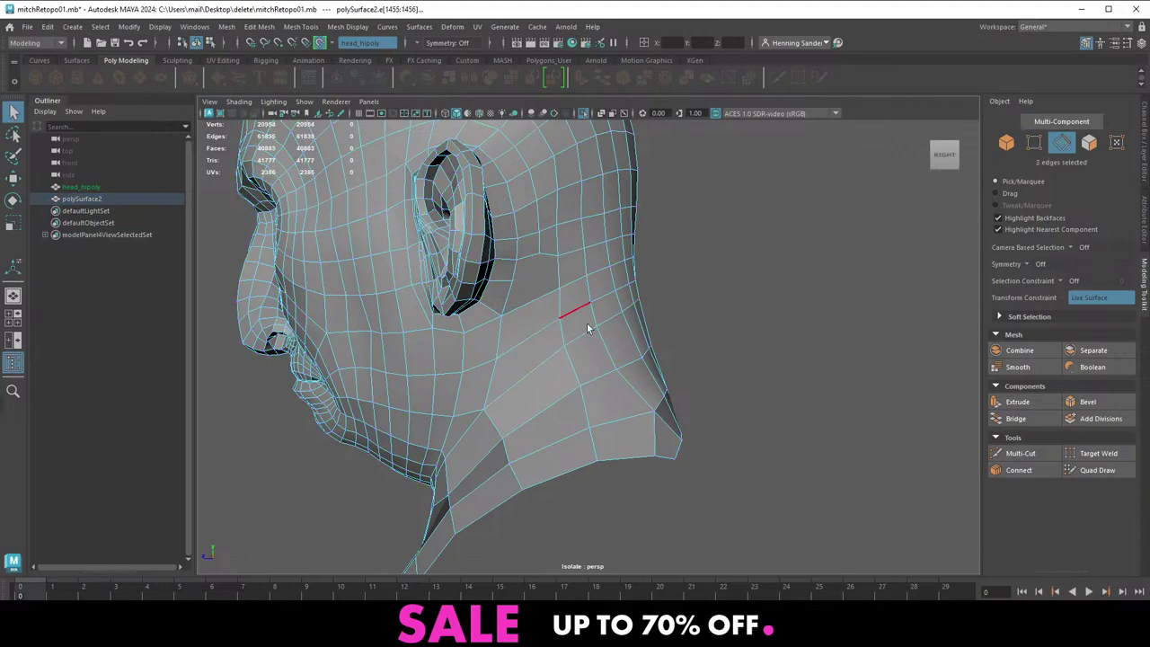
With Multi-Cut, add an edge loop at the back of the head and cut a line from behind the ear to the neck border
{"action": "left_click", "coordinate": [1020, 453]}
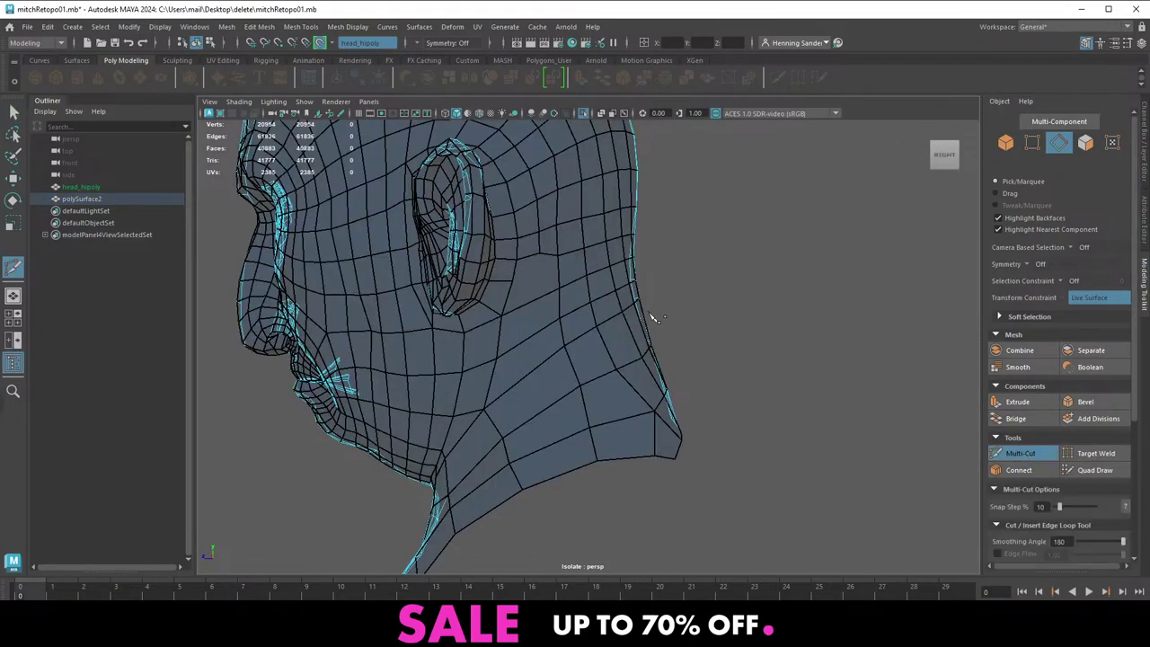
{"action": "left_click", "coordinate": [572, 276], "text": "ctrl"}
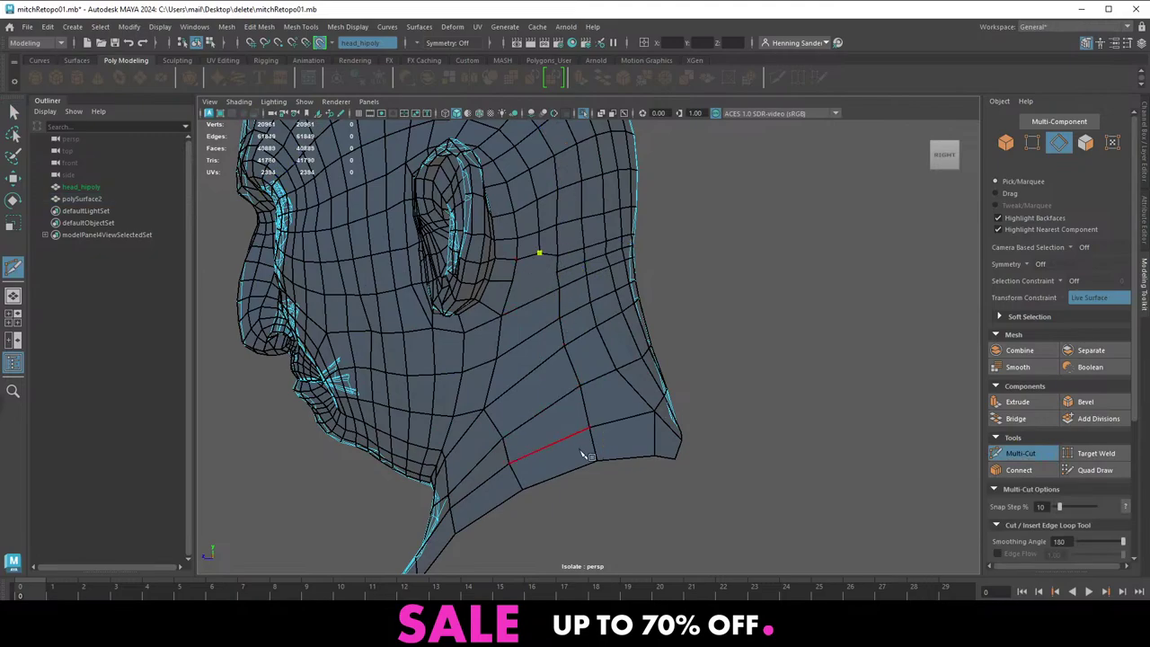
{"action": "left_click", "coordinate": [554, 475]}
{"action": "right_click", "coordinate": [515, 290]}
{"action": "left_click", "coordinate": [557, 271]}
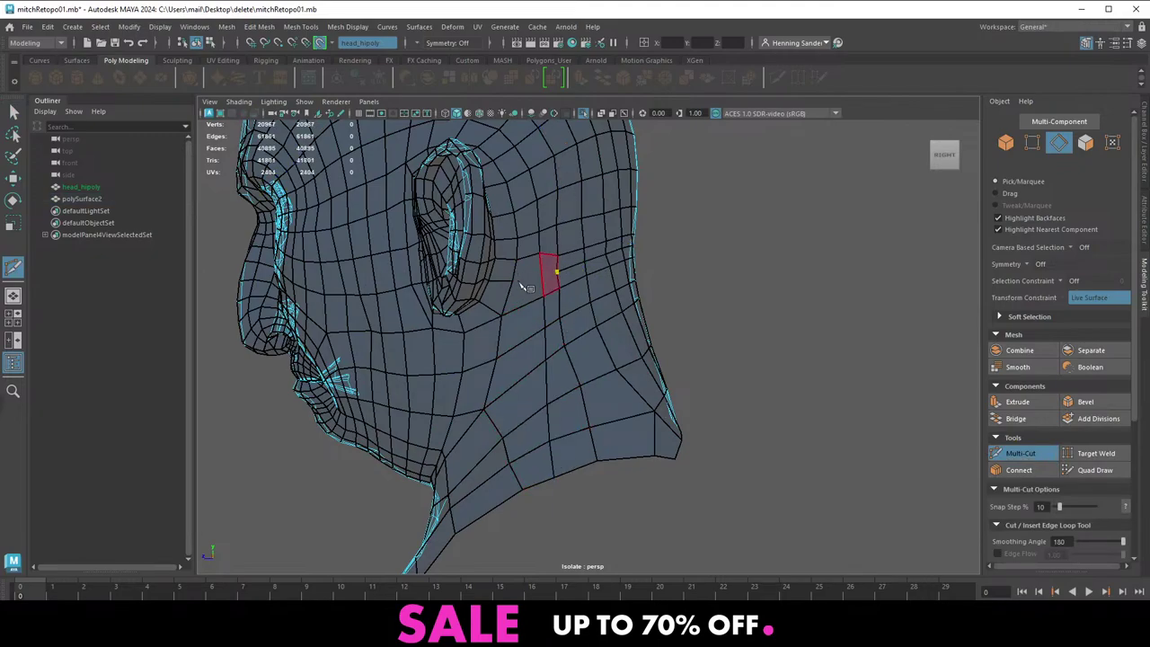
{"action": "left_click_drag", "start_coordinate": [557, 321], "coordinate": [586, 365], "text": "alt"}
{"action": "key", "text": "q"}
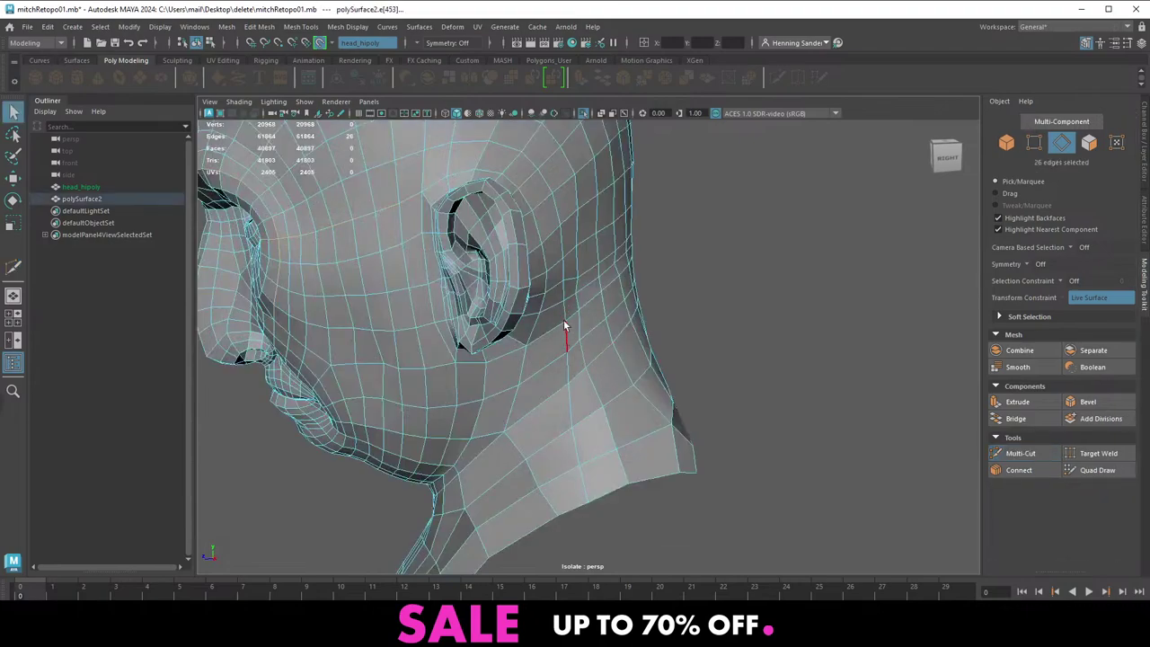
Select the edge loop running behind the ear and down the neck to check its flow, and return to object selection
{"action": "double_click", "coordinate": [564, 288]}
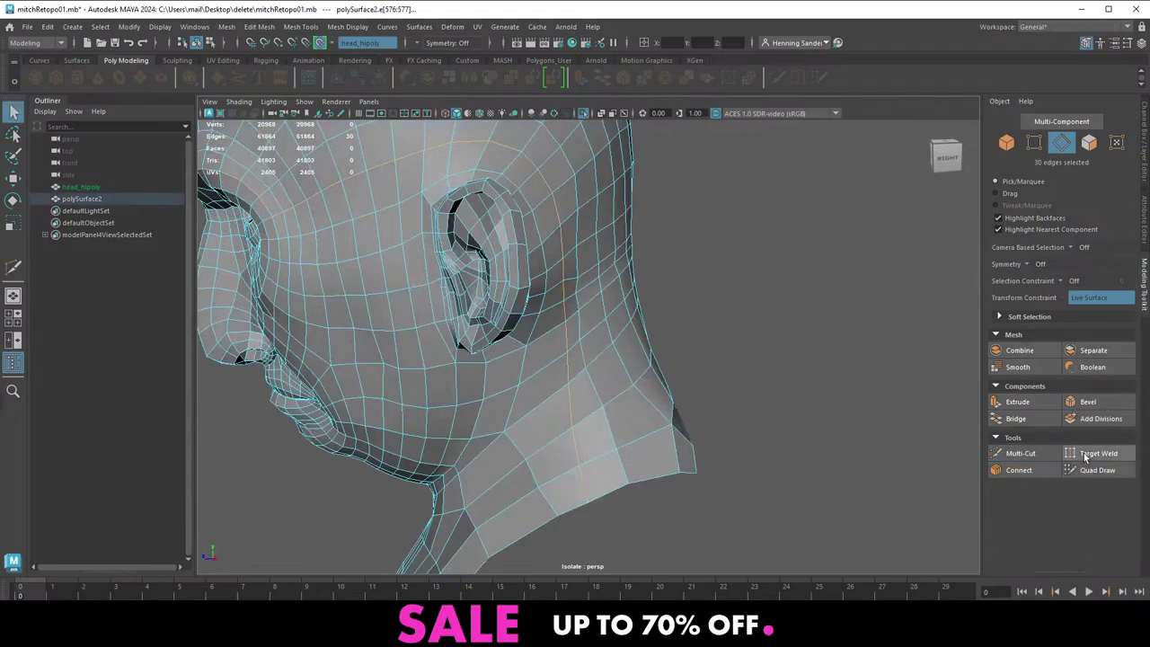
{"action": "left_click_drag", "start_coordinate": [557, 340], "coordinate": [550, 330], "text": "alt"}
{"action": "right_click_drag", "start_coordinate": [550, 330], "coordinate": [578, 286]}
{"action": "left_click_drag", "start_coordinate": [575, 331], "coordinate": [559, 392], "text": "alt"}
{"action": "double_click", "coordinate": [565, 318]}
{"action": "key", "text": "F8"}
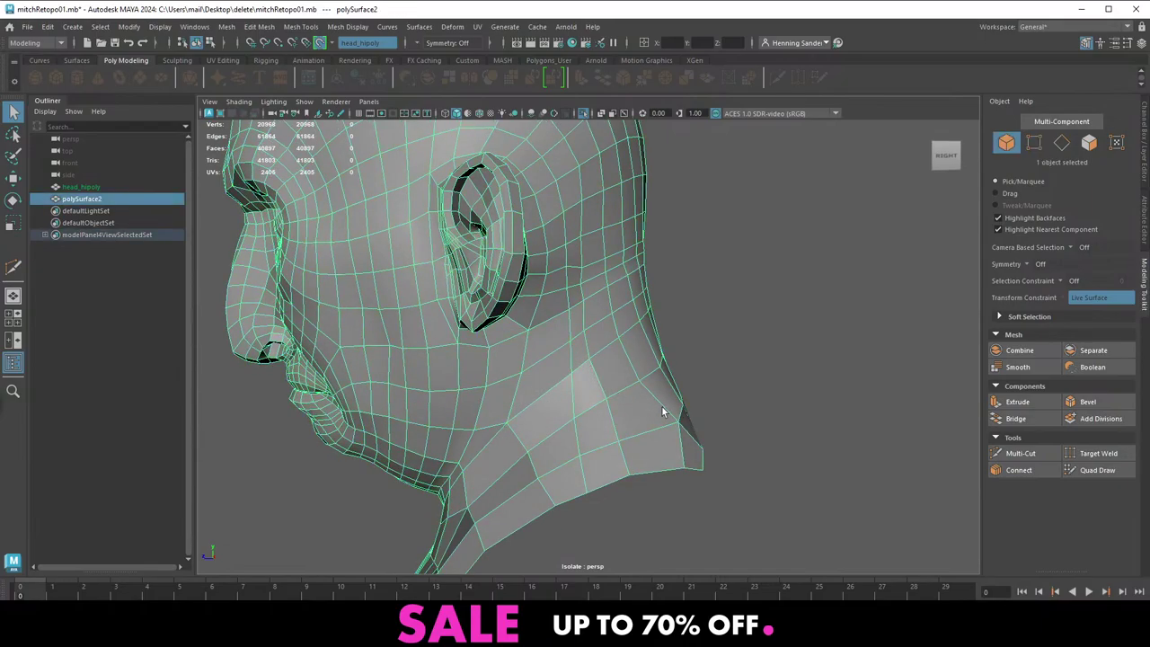
Cut a new edge line from the jaw below the ear across the side of the neck to the lower border
{"action": "left_click_drag", "start_coordinate": [550, 433], "coordinate": [563, 374], "text": "alt"}
{"action": "scroll", "coordinate": [526, 363], "scroll_direction": "up", "scroll_amount": 2}
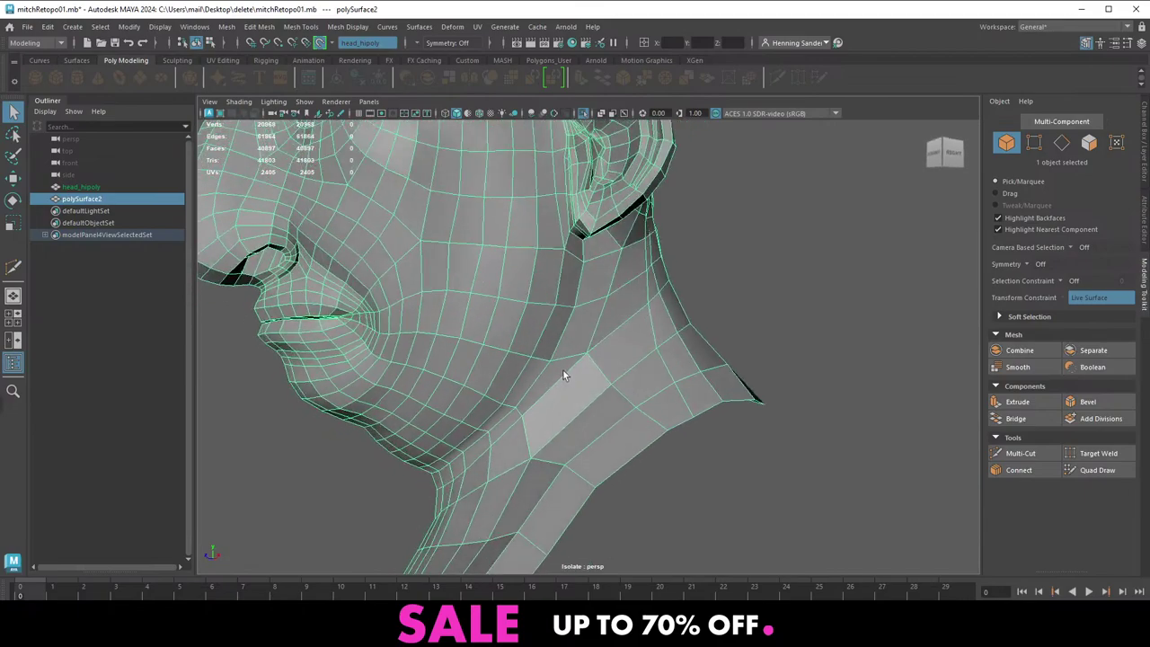
{"action": "key", "text": "ctrl+shift+x"}
{"action": "left_click", "coordinate": [508, 351]}
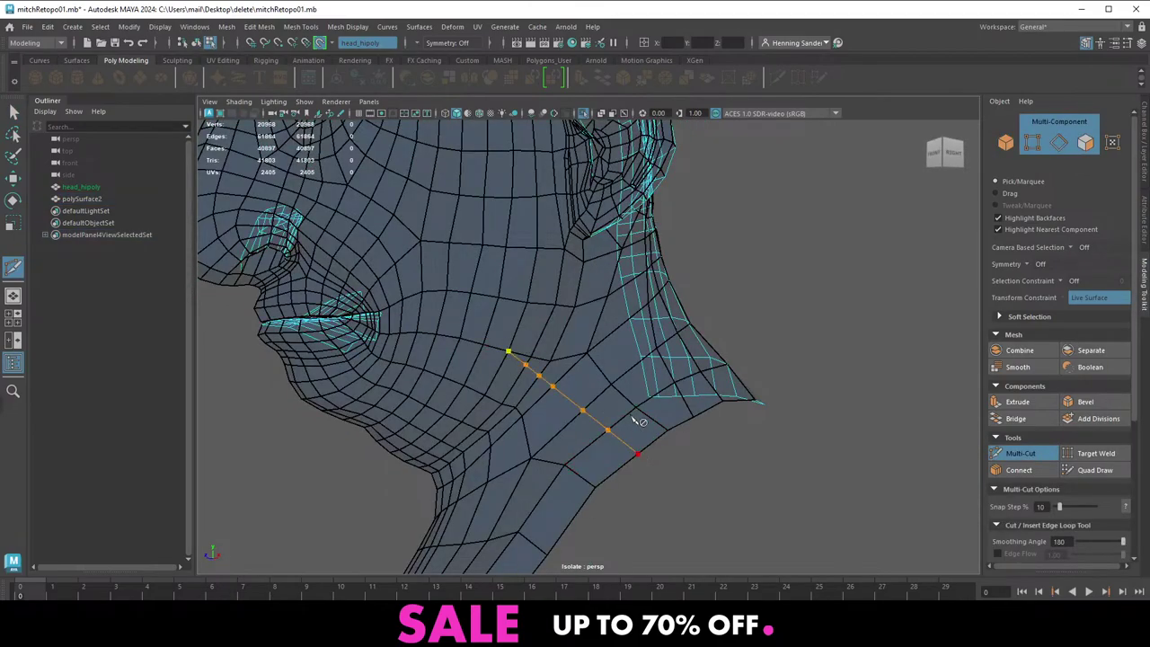
{"action": "right_click", "coordinate": [632, 418]}
{"action": "key", "text": "w"}
Finish the cut across the side of the neck and return to object selection
{"action": "left_click", "coordinate": [545, 361]}
{"action": "left_click_drag", "start_coordinate": [537, 342], "coordinate": [569, 370], "text": "alt"}
{"action": "right_click_drag", "start_coordinate": [569, 369], "coordinate": [584, 392], "text": "alt"}
{"action": "left_click_drag", "start_coordinate": [585, 392], "coordinate": [576, 384], "text": "alt"}
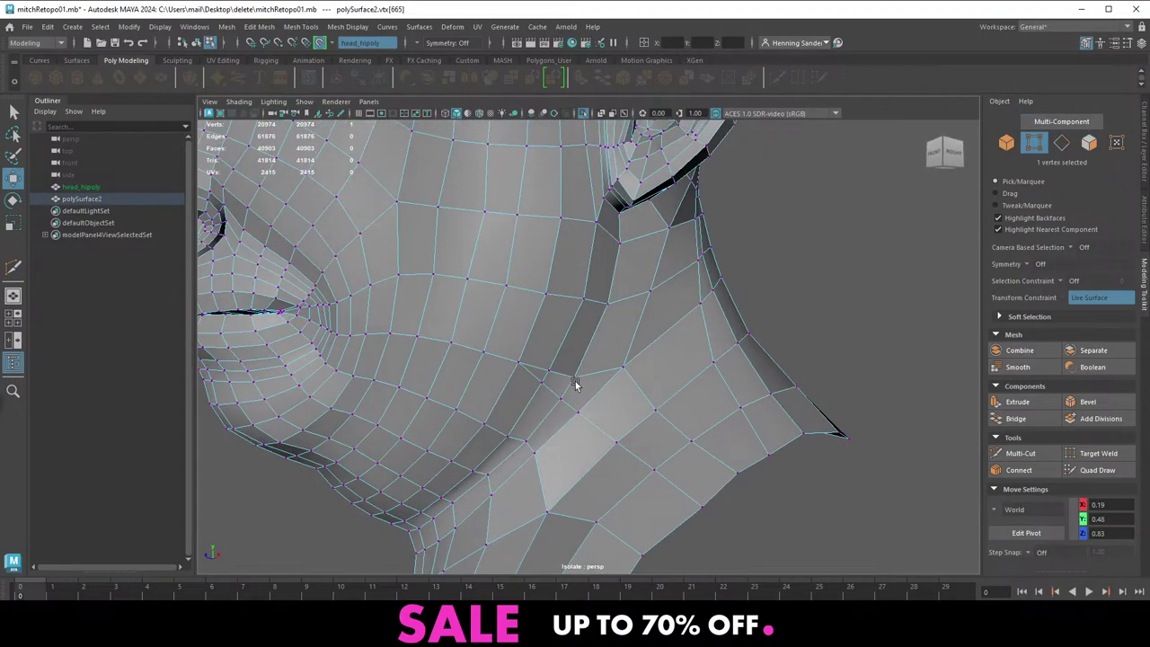
{"action": "right_click_drag", "start_coordinate": [563, 339], "coordinate": [639, 329]}
{"action": "left_click_drag", "start_coordinate": [616, 342], "coordinate": [567, 363], "text": "alt"}
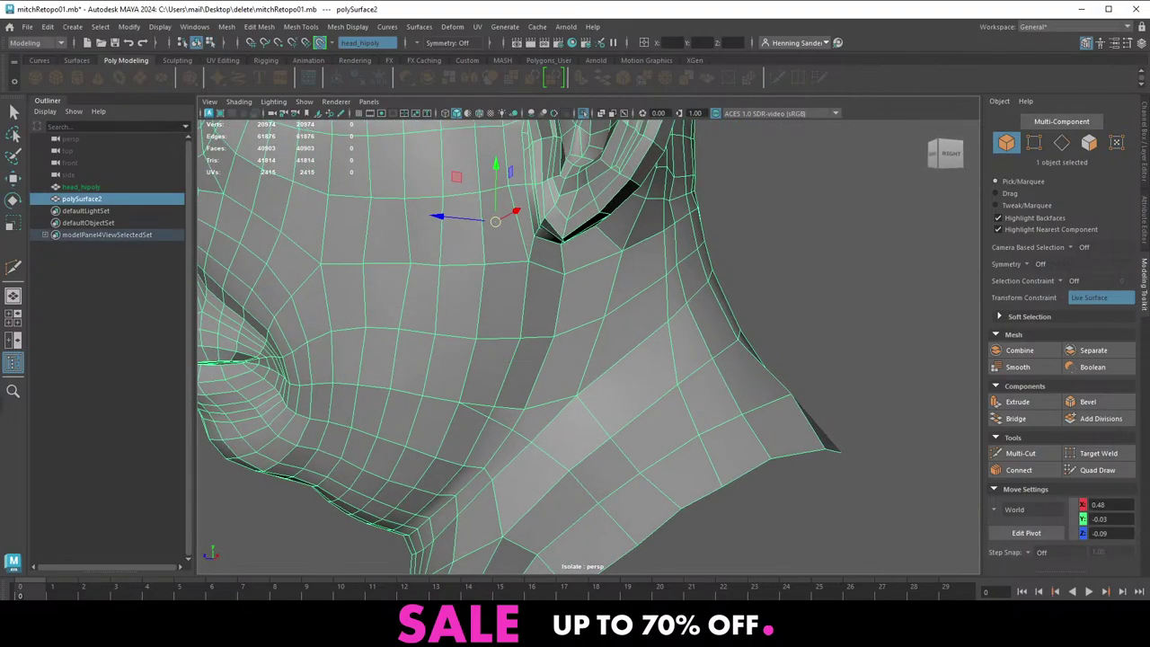
With Multi-Cut, insert an edge line from beside the mouth across the cheek and connect it to the jaw vertex below the ear
{"action": "mouse_move", "coordinate": [566, 364]}
{"action": "right_mouse_down", "text": "shift"}
{"action": "mouse_move", "coordinate": [559, 397]}
{"action": "mouse_move", "coordinate": [553, 364]}
{"action": "mouse_move", "coordinate": [485, 304]}
{"action": "right_mouse_up", "text": "shift"}
{"action": "key", "text": "w"}
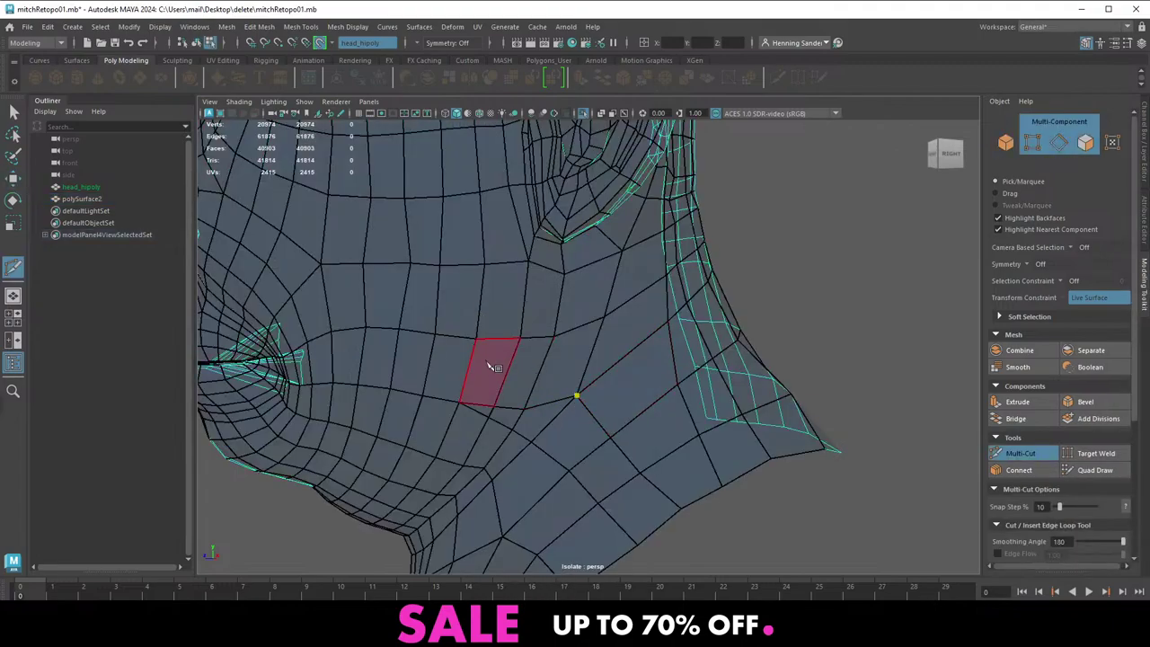
{"action": "left_click", "coordinate": [472, 363]}
{"action": "right_click", "coordinate": [470, 363]}
{"action": "left_click", "coordinate": [393, 357], "text": "ctrl"}
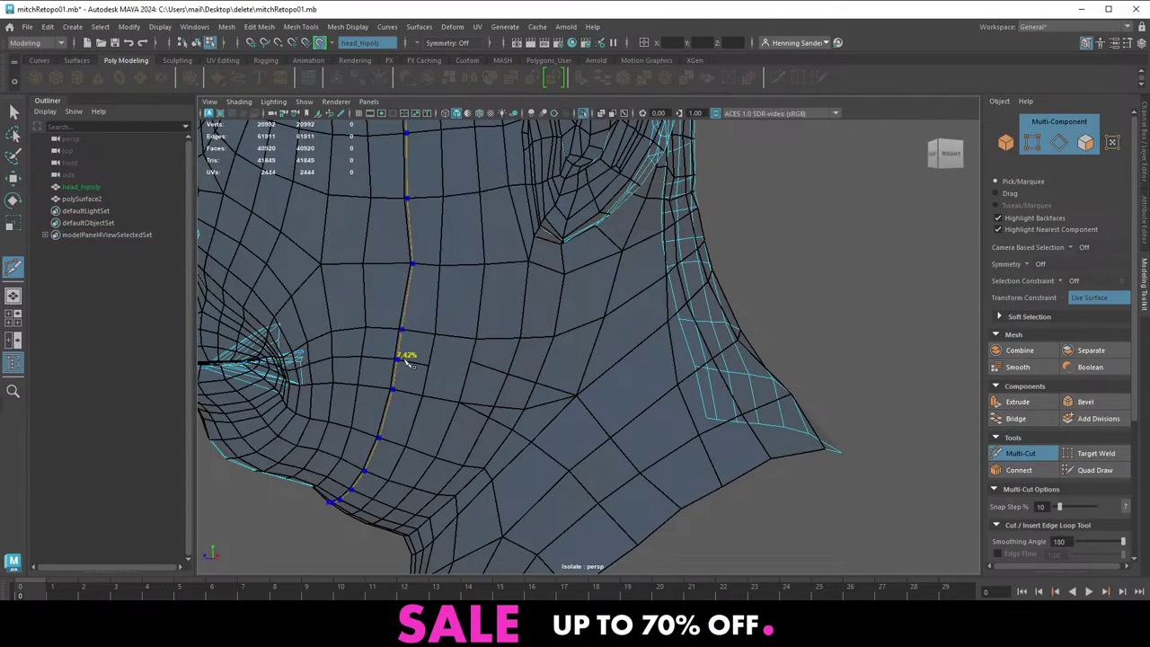
{"action": "left_click", "coordinate": [428, 365]}
{"action": "left_click", "coordinate": [470, 361]}
{"action": "key", "text": "w"}
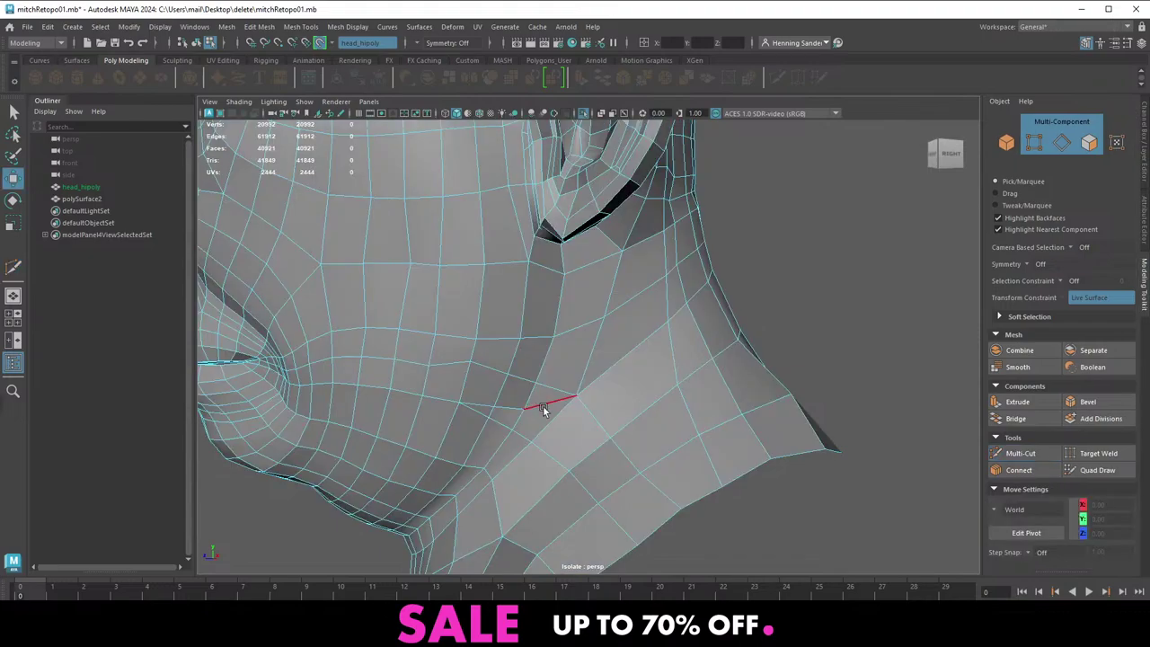
Delete the surplus edges along the jaw just below the new cheek line
{"action": "left_click", "coordinate": [542, 405]}
{"action": "right_click_drag", "start_coordinate": [543, 405], "coordinate": [463, 428], "text": "shift"}
{"action": "key", "text": "q"}
{"action": "key", "text": "w"}
{"action": "left_click", "coordinate": [508, 409]}
{"action": "key", "text": "q"}
{"action": "left_click", "coordinate": [477, 402], "text": "shift"}
{"action": "left_click_drag", "start_coordinate": [534, 407], "coordinate": [550, 395], "text": "alt"}
{"action": "right_click_drag", "start_coordinate": [490, 360], "coordinate": [437, 352]}
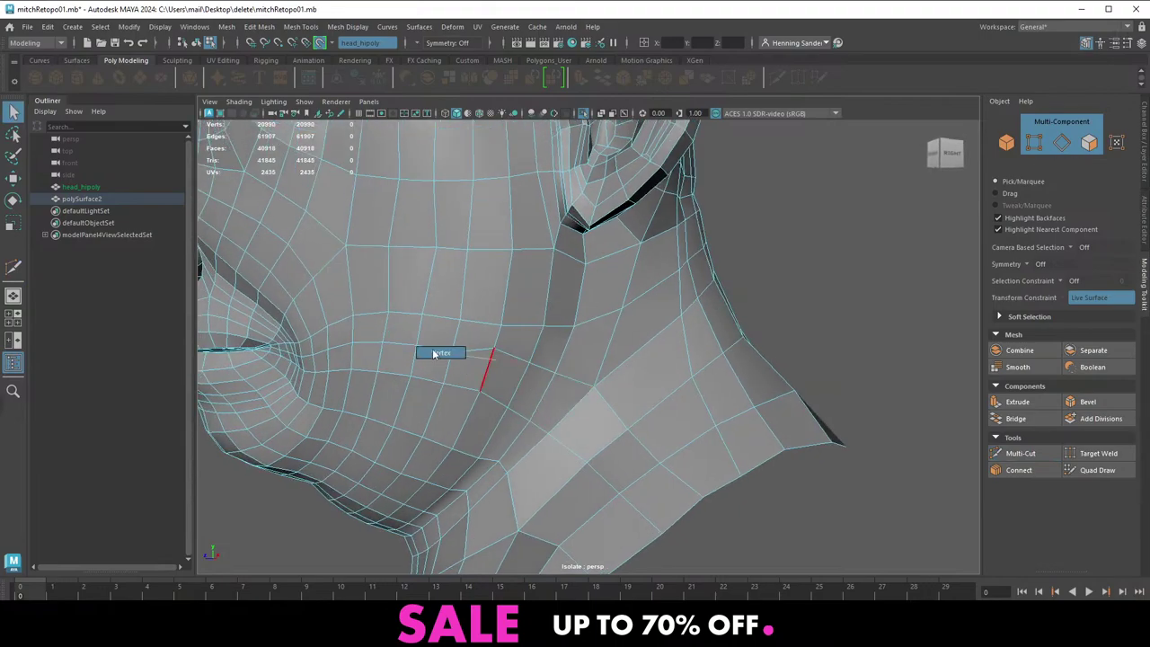
{"action": "left_click", "coordinate": [527, 365]}
Apply Edit Edge Flow to the new cheek line and the edge line directly below it
{"action": "right_click_drag", "start_coordinate": [527, 367], "coordinate": [530, 325]}
{"action": "double_click", "coordinate": [339, 348], "text": "shift"}
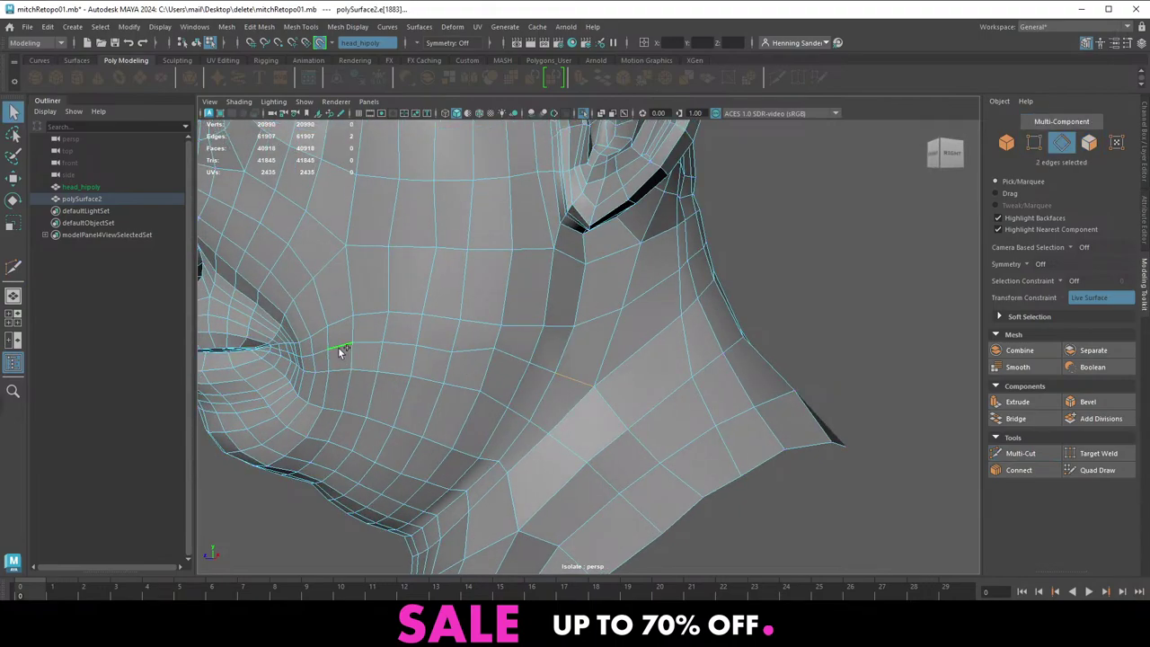
{"action": "right_click_drag", "start_coordinate": [476, 384], "coordinate": [469, 474], "text": "shift"}
{"action": "left_click", "coordinate": [395, 381]}
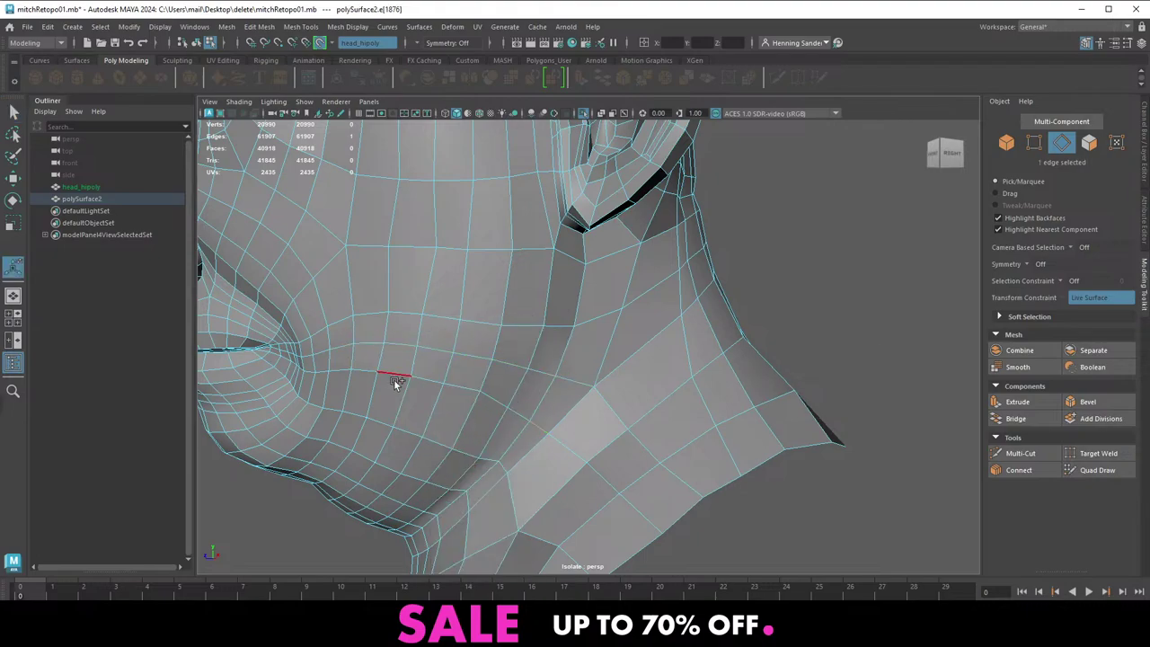
{"action": "double_click", "coordinate": [321, 372], "text": "shift"}
{"action": "key", "text": "g"}
{"action": "middle_click_drag", "start_coordinate": [482, 394], "coordinate": [547, 415], "text": "alt"}
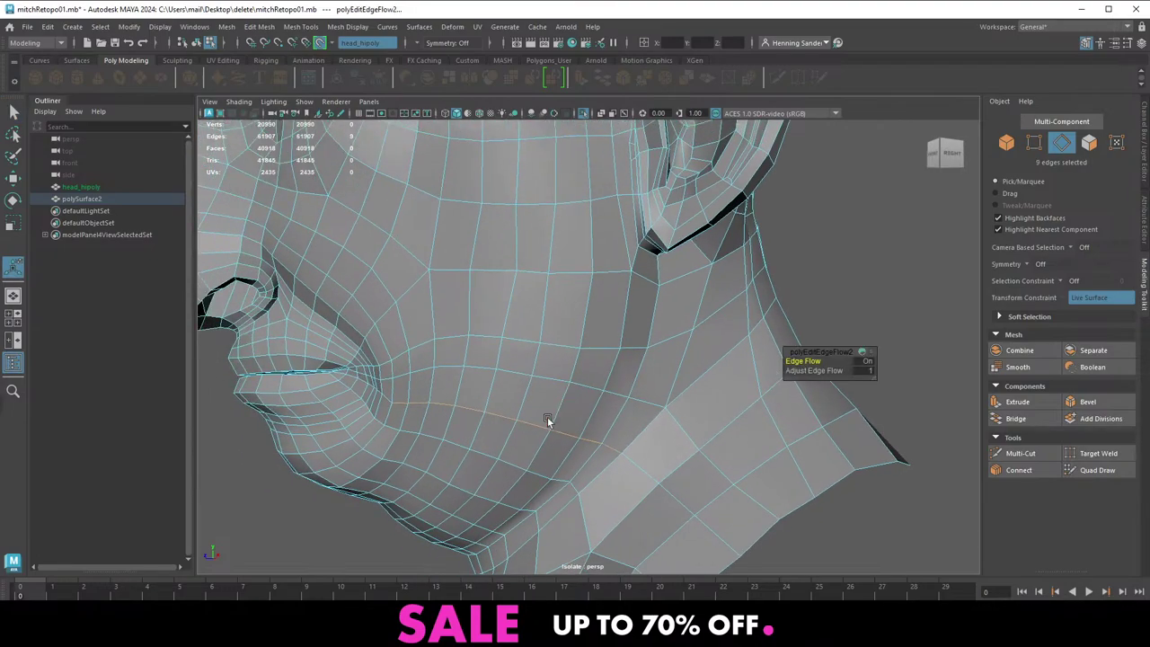
Apply Edit Edge Flow to the edge line running from the mouth corner across the upper cheek
{"action": "left_click_drag", "start_coordinate": [361, 382], "coordinate": [444, 378], "text": "alt"}
{"action": "right_click_drag", "start_coordinate": [444, 378], "coordinate": [480, 390], "text": "alt"}
{"action": "mouse_move", "coordinate": [480, 390]}
{"action": "left_mouse_down", "text": "alt"}
{"action": "mouse_move", "coordinate": [495, 398]}
{"action": "mouse_move", "coordinate": [465, 396]}
{"action": "left_mouse_up", "text": "alt"}
{"action": "right_click_drag", "start_coordinate": [466, 396], "coordinate": [488, 398], "text": "alt"}
{"action": "key", "text": "q"}
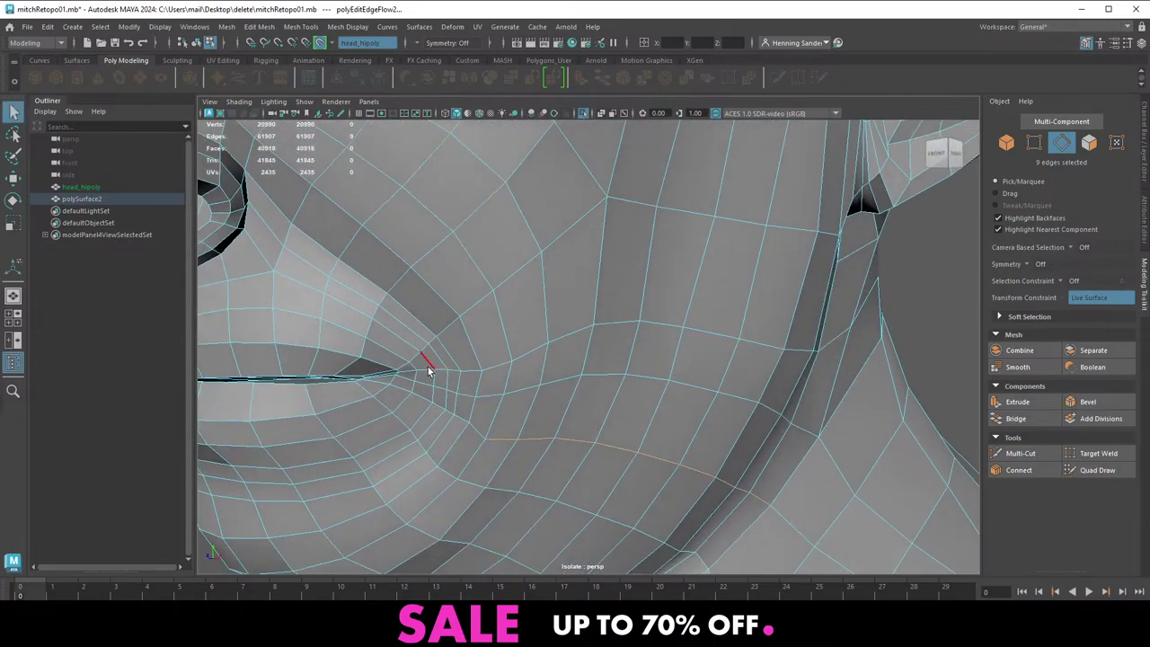
{"action": "left_click", "coordinate": [424, 367]}
{"action": "double_click", "coordinate": [722, 334], "text": "shift"}
{"action": "key", "text": "g"}
{"action": "right_click_drag", "start_coordinate": [604, 323], "coordinate": [549, 336], "text": "alt"}
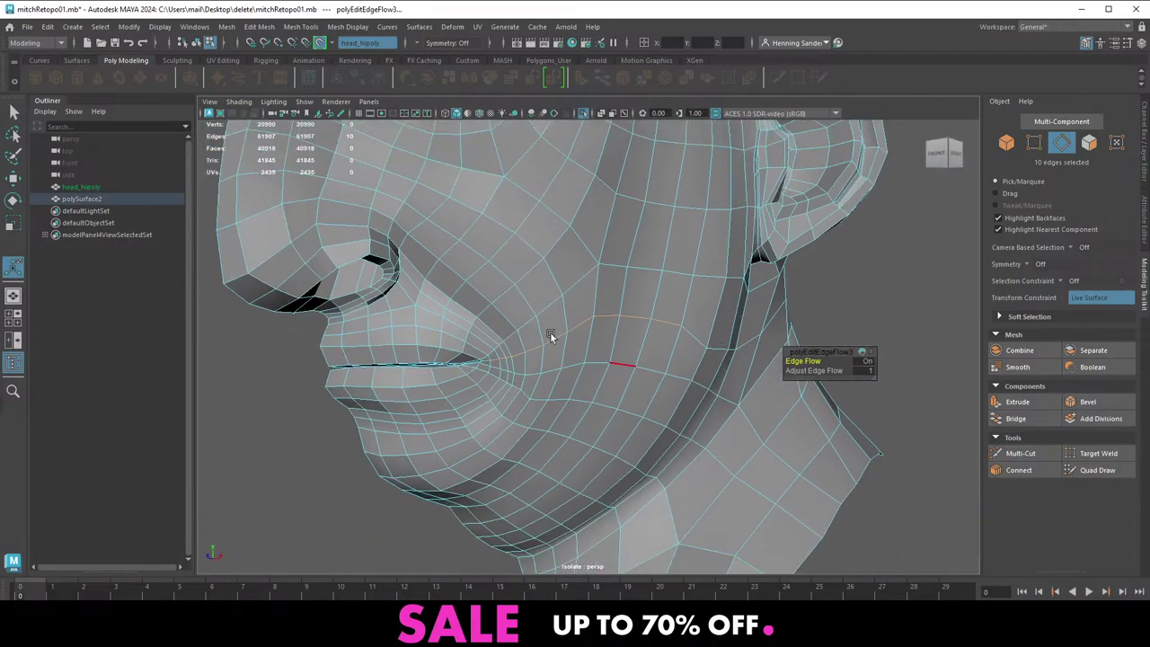
{"action": "left_click_drag", "start_coordinate": [598, 335], "coordinate": [542, 339], "text": "alt"}
{"action": "right_click_drag", "start_coordinate": [541, 339], "coordinate": [559, 341], "text": "alt"}
Apply Edit Edge Flow to two single edges on the jaw area in front of and below the earlobe
{"action": "left_click", "coordinate": [452, 364]}
{"action": "key", "text": "g"}
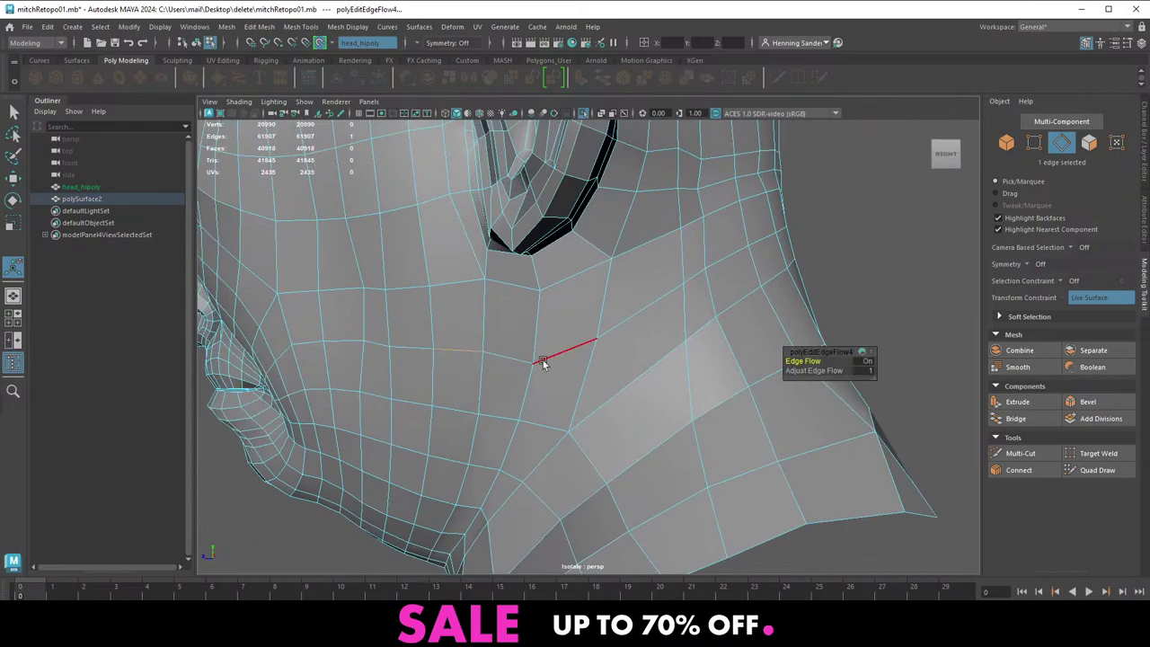
{"action": "left_click", "coordinate": [553, 356]}
{"action": "key", "text": "g"}
Shift the vertex below the earlobe at the top of the neck to even out the surrounding quads
{"action": "left_click_drag", "start_coordinate": [516, 380], "coordinate": [534, 375], "text": "alt"}
{"action": "right_click_drag", "start_coordinate": [590, 353], "coordinate": [565, 349], "text": "alt"}
{"action": "key", "text": "q"}
{"action": "key", "text": "F9"}
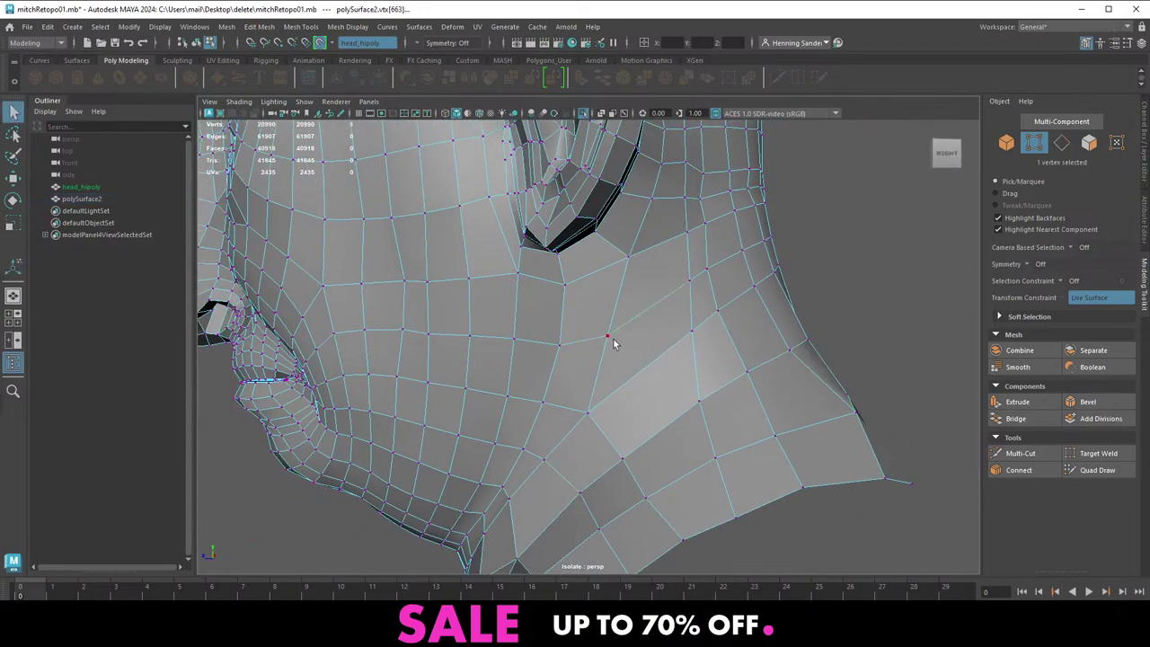
{"action": "left_click", "coordinate": [610, 338]}
{"action": "key", "text": "w"}
{"action": "left_click_drag", "start_coordinate": [609, 338], "coordinate": [618, 338]}
{"action": "right_click_drag", "start_coordinate": [618, 339], "coordinate": [565, 343], "text": "alt"}
{"action": "left_click_drag", "start_coordinate": [564, 343], "coordinate": [525, 353], "text": "alt"}
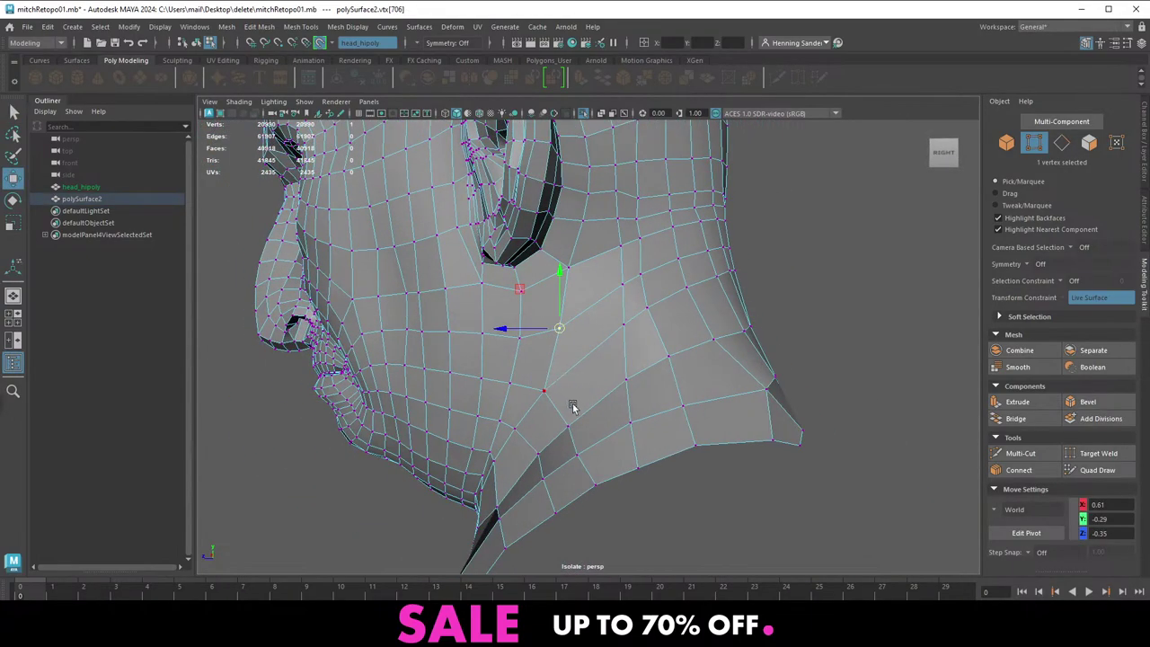
Select the edge line running from behind the ear down to the neck border and apply Edit Edge Flow
{"action": "left_click_drag", "start_coordinate": [573, 405], "coordinate": [641, 390], "text": "alt"}
{"action": "middle_click_drag", "start_coordinate": [642, 390], "coordinate": [562, 410], "text": "alt"}
{"action": "key", "text": "F10"}
{"action": "left_click", "coordinate": [578, 191]}
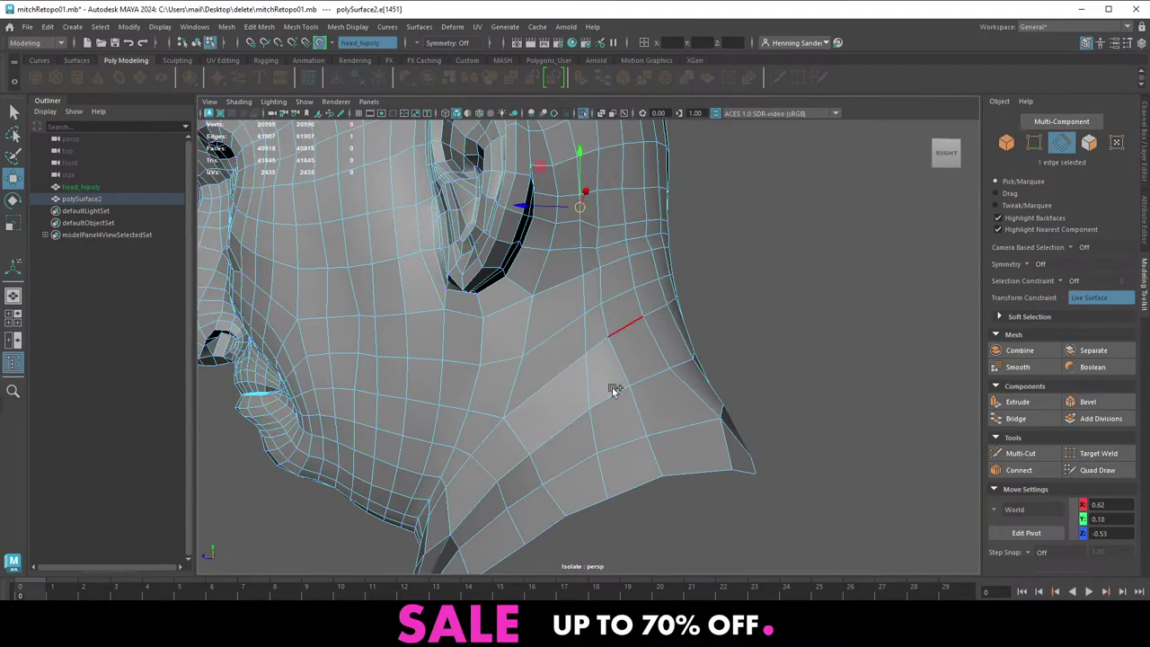
{"action": "double_click", "coordinate": [601, 473], "text": "shift"}
{"action": "key", "text": "g"}
Fine-tune the vertex between the earlobe and the neck from an angled view
{"action": "left_click_drag", "start_coordinate": [540, 357], "coordinate": [616, 332], "text": "alt"}
{"action": "key", "text": "F9"}
{"action": "left_click", "coordinate": [579, 330]}
{"action": "key", "text": "w"}
{"action": "left_click", "coordinate": [624, 324]}
Return to object selection and examine the topology around the ear, the side of the face and the eye socket
{"action": "right_click_drag", "start_coordinate": [613, 332], "coordinate": [533, 309], "text": "alt"}
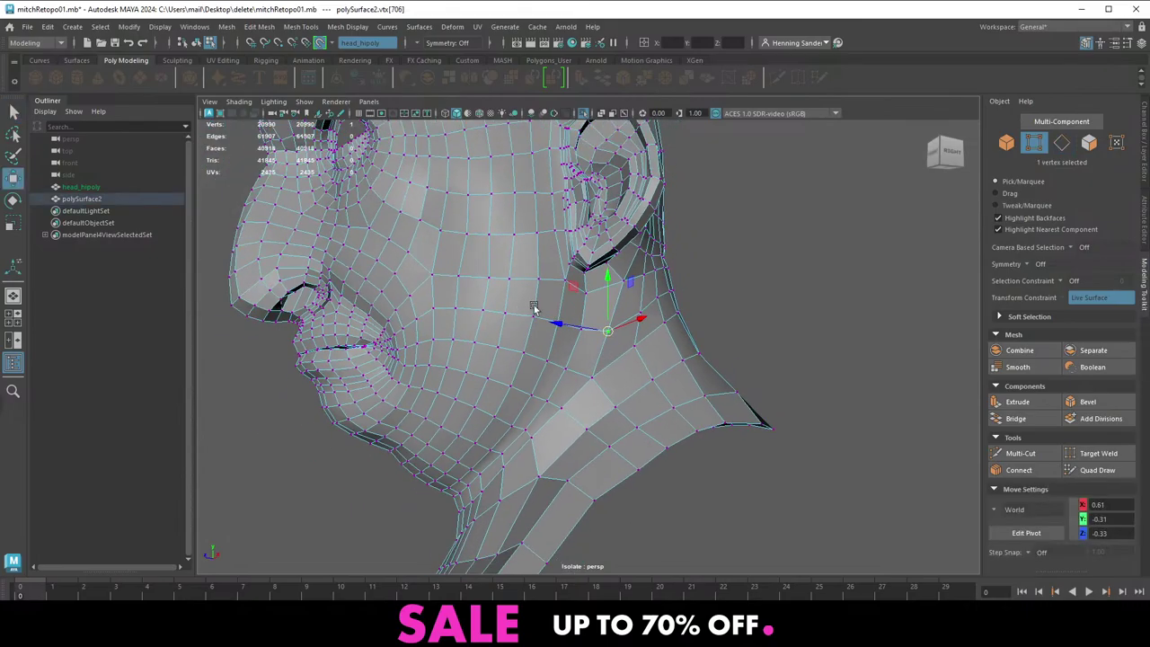
{"action": "left_click_drag", "start_coordinate": [533, 309], "coordinate": [580, 324], "text": "alt"}
{"action": "middle_click_drag", "start_coordinate": [580, 325], "coordinate": [566, 351], "text": "alt"}
{"action": "right_click_drag", "start_coordinate": [566, 351], "coordinate": [602, 348], "text": "alt"}
{"action": "left_click_drag", "start_coordinate": [570, 311], "coordinate": [485, 312], "text": "alt"}
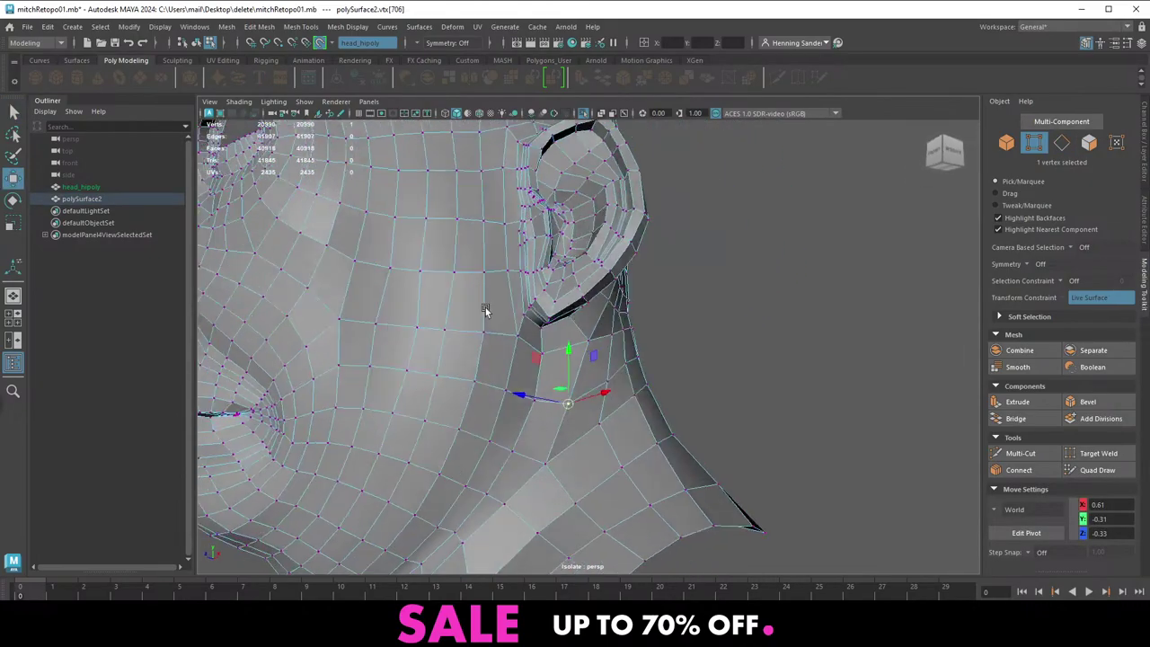
{"action": "middle_click_drag", "start_coordinate": [485, 311], "coordinate": [603, 380], "text": "alt"}
{"action": "right_click_drag", "start_coordinate": [602, 381], "coordinate": [518, 351], "text": "alt"}
{"action": "mouse_move", "coordinate": [517, 350]}
{"action": "left_mouse_down", "text": "alt"}
{"action": "mouse_move", "coordinate": [524, 326]}
{"action": "mouse_move", "coordinate": [521, 337]}
{"action": "left_mouse_up", "text": "alt"}
{"action": "key", "text": "F8"}
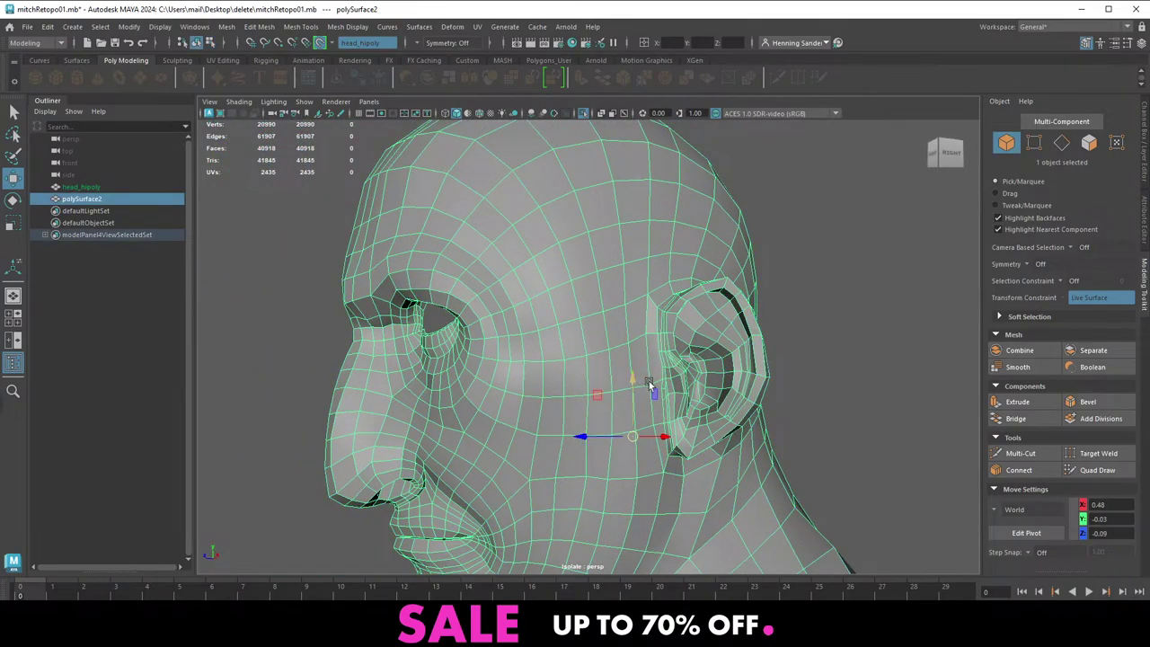
{"action": "right_click_drag", "start_coordinate": [648, 384], "coordinate": [564, 348], "text": "alt"}
{"action": "middle_click_drag", "start_coordinate": [565, 349], "coordinate": [551, 303], "text": "alt"}
{"action": "left_click_drag", "start_coordinate": [550, 303], "coordinate": [581, 367], "text": "alt"}
{"action": "right_click_drag", "start_coordinate": [580, 367], "coordinate": [586, 401], "text": "alt"}
{"action": "left_click_drag", "start_coordinate": [585, 401], "coordinate": [539, 357], "text": "alt"}
{"action": "right_click_drag", "start_coordinate": [539, 356], "coordinate": [555, 364], "text": "alt"}
{"action": "middle_click_drag", "start_coordinate": [556, 365], "coordinate": [566, 411], "text": "alt"}
{"action": "right_click_drag", "start_coordinate": [567, 411], "coordinate": [536, 374], "text": "alt"}
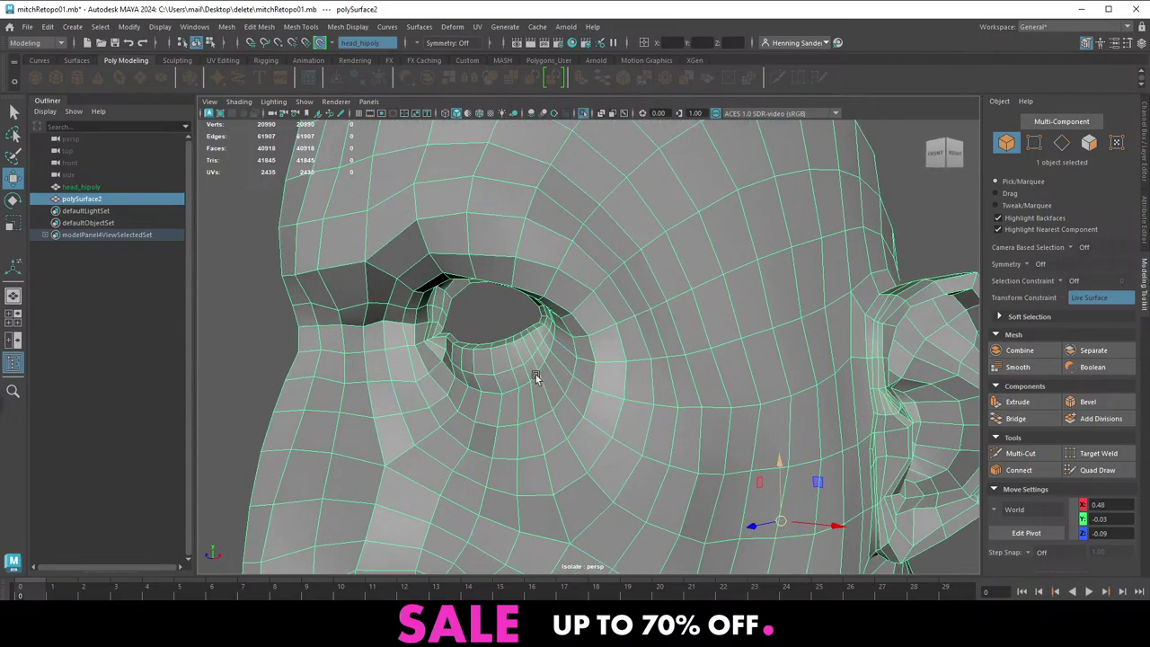
{"action": "left_click_drag", "start_coordinate": [535, 374], "coordinate": [555, 343], "text": "alt"}
{"action": "right_click_drag", "start_coordinate": [555, 343], "coordinate": [622, 361], "text": "alt"}
{"action": "left_click_drag", "start_coordinate": [566, 338], "coordinate": [570, 362], "text": "alt"}
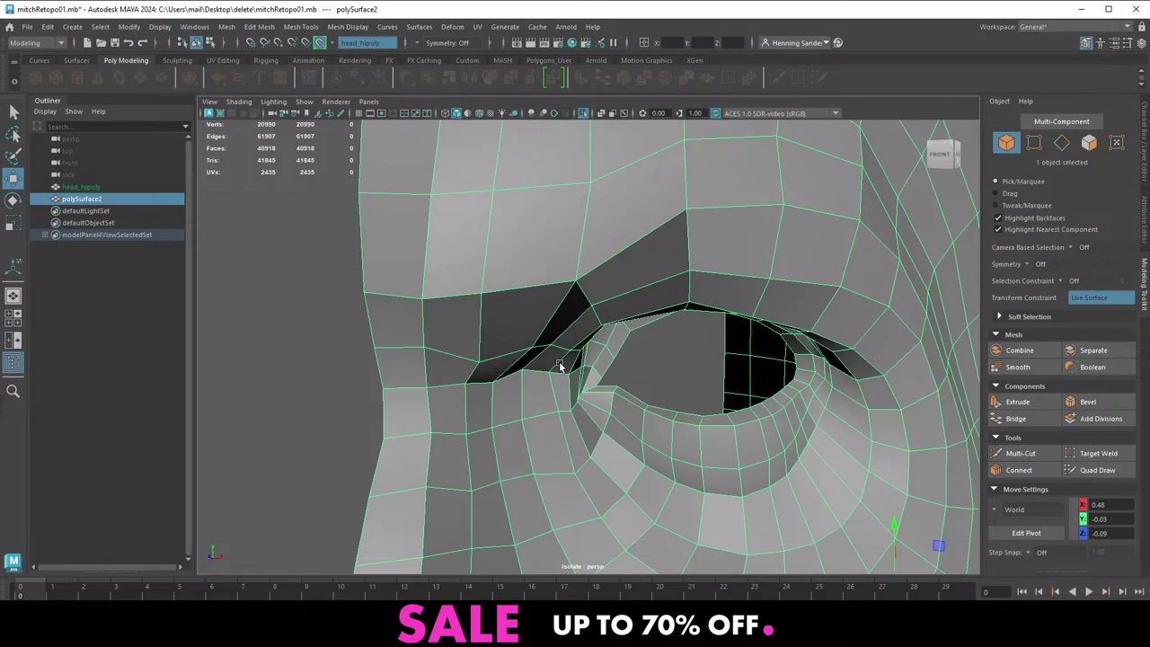
Reposition the vertices at the nose bridge and inner brow for more even quads
{"action": "left_click_drag", "start_coordinate": [558, 363], "coordinate": [606, 387], "text": "alt"}
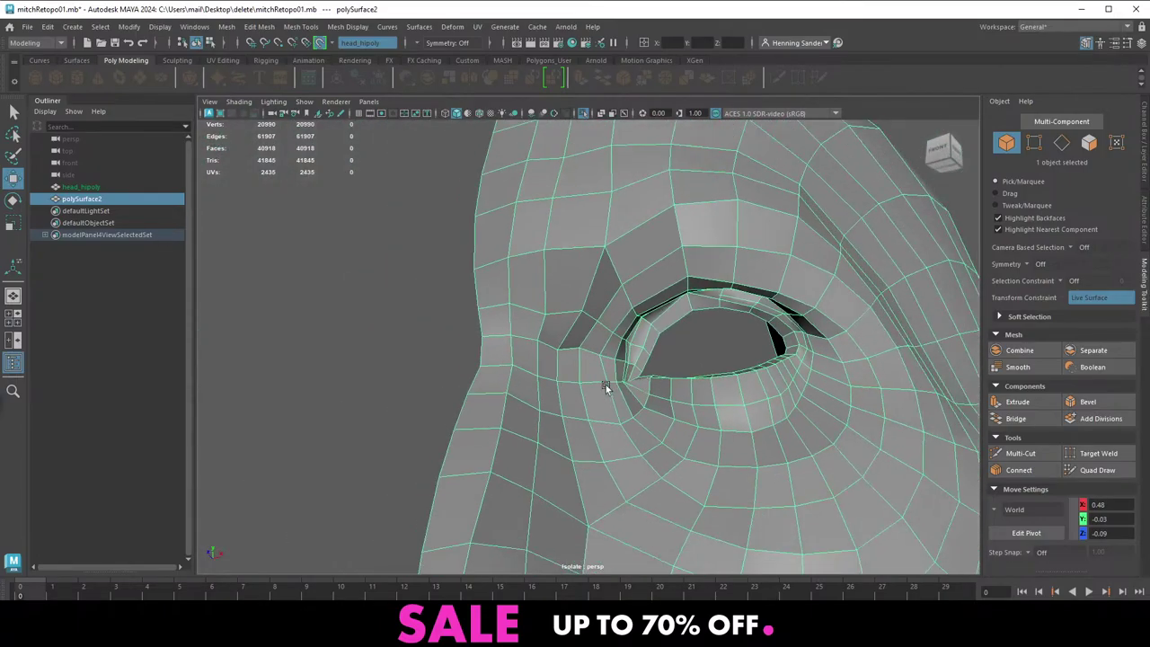
{"action": "key", "text": "F9"}
{"action": "left_click", "coordinate": [543, 312]}
{"action": "left_click_drag", "start_coordinate": [545, 315], "coordinate": [570, 328]}
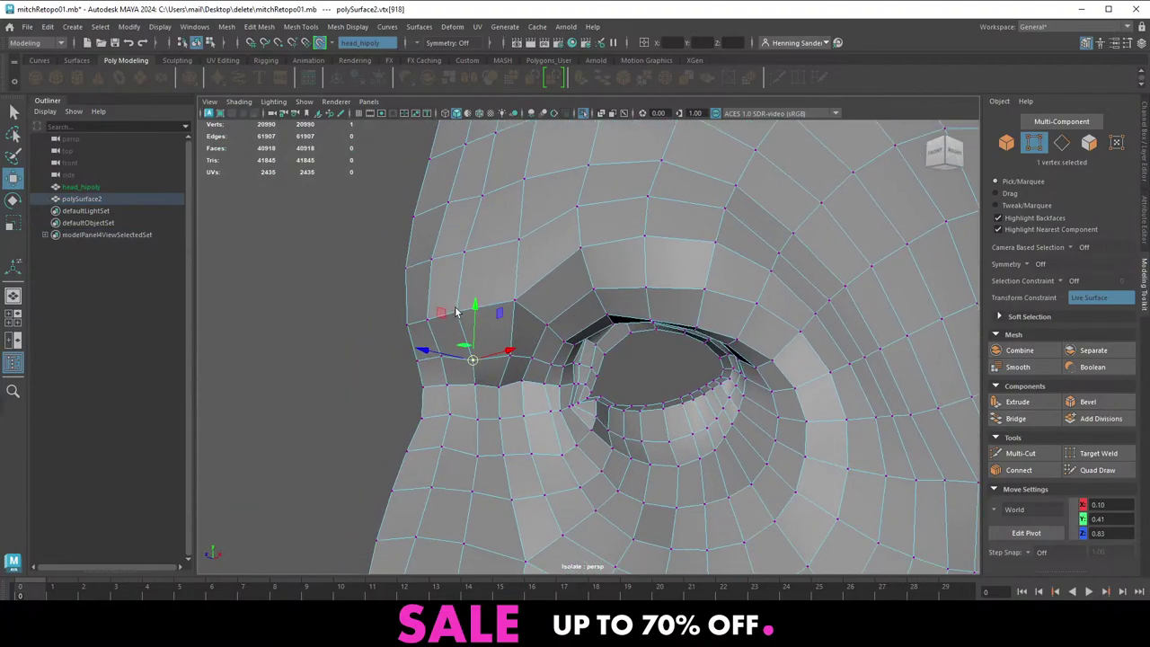
{"action": "left_click", "coordinate": [457, 314]}
{"action": "left_click_drag", "start_coordinate": [460, 314], "coordinate": [467, 316]}
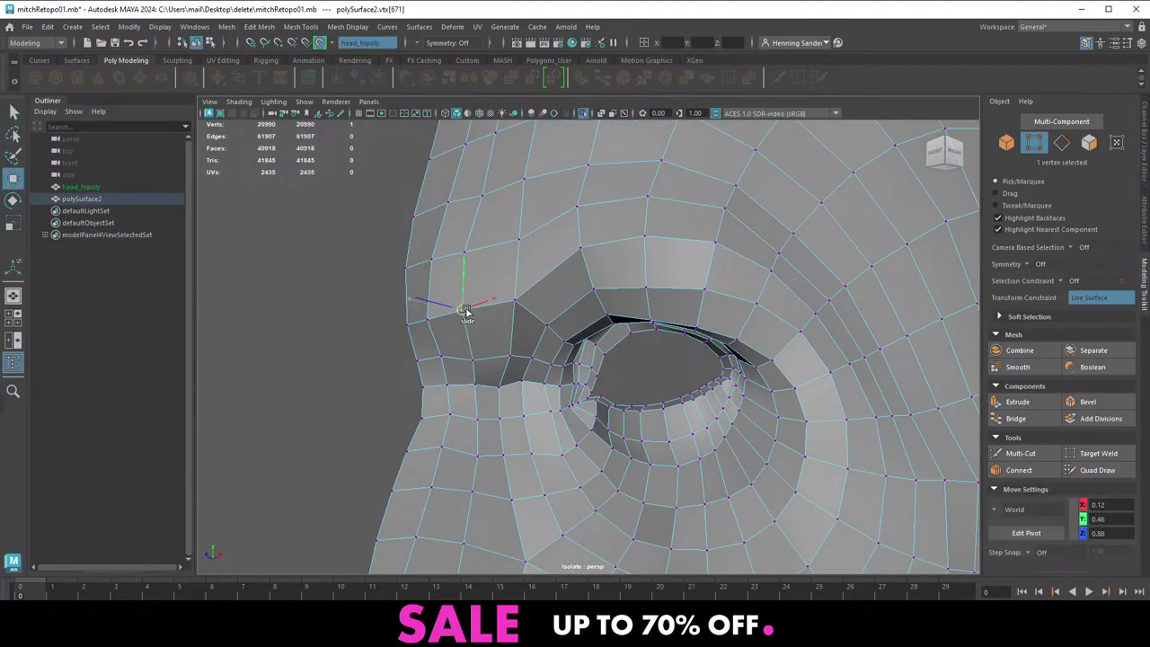
Move a vertex on the upper front of the skull and the neighbouring vertex on the centre border
{"action": "right_click_drag", "start_coordinate": [585, 332], "coordinate": [557, 310], "text": "alt"}
{"action": "mouse_move", "coordinate": [642, 352]}
{"action": "left_mouse_down", "text": "alt"}
{"action": "mouse_move", "coordinate": [586, 340]}
{"action": "mouse_move", "coordinate": [536, 367]}
{"action": "mouse_move", "coordinate": [446, 300]}
{"action": "mouse_move", "coordinate": [527, 358]}
{"action": "mouse_move", "coordinate": [501, 326]}
{"action": "mouse_move", "coordinate": [611, 356]}
{"action": "mouse_move", "coordinate": [644, 336]}
{"action": "left_mouse_up", "text": "alt"}
{"action": "left_click", "coordinate": [584, 277]}
{"action": "left_click_drag", "start_coordinate": [584, 278], "coordinate": [570, 341], "text": "alt"}
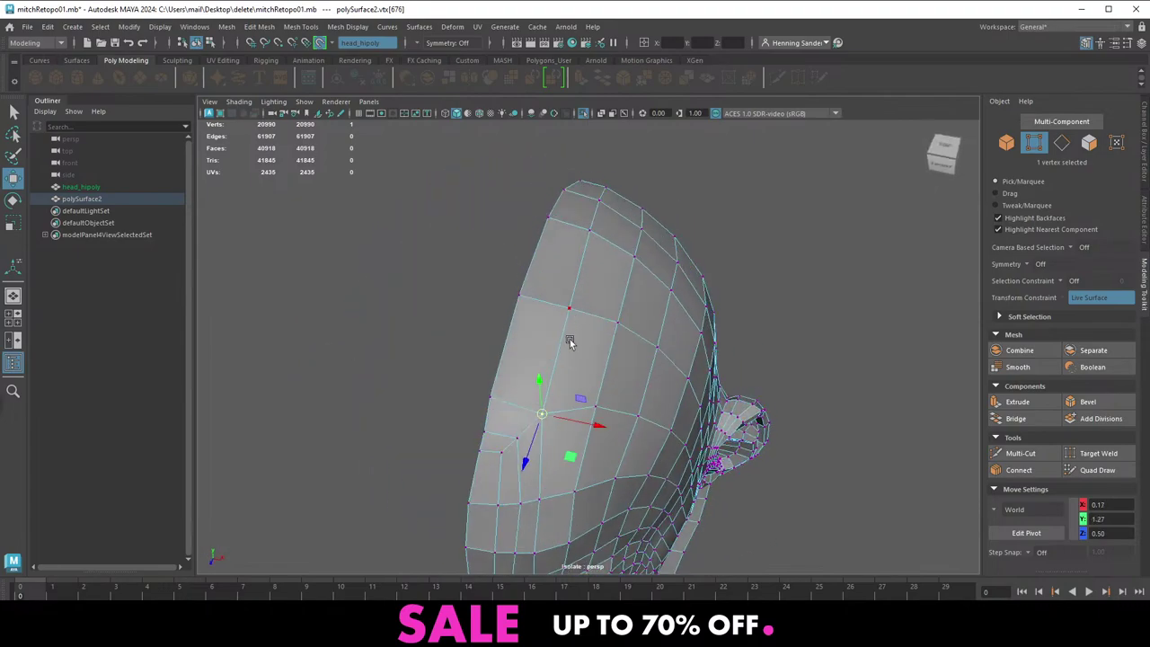
{"action": "left_click_drag", "start_coordinate": [542, 413], "coordinate": [559, 325]}
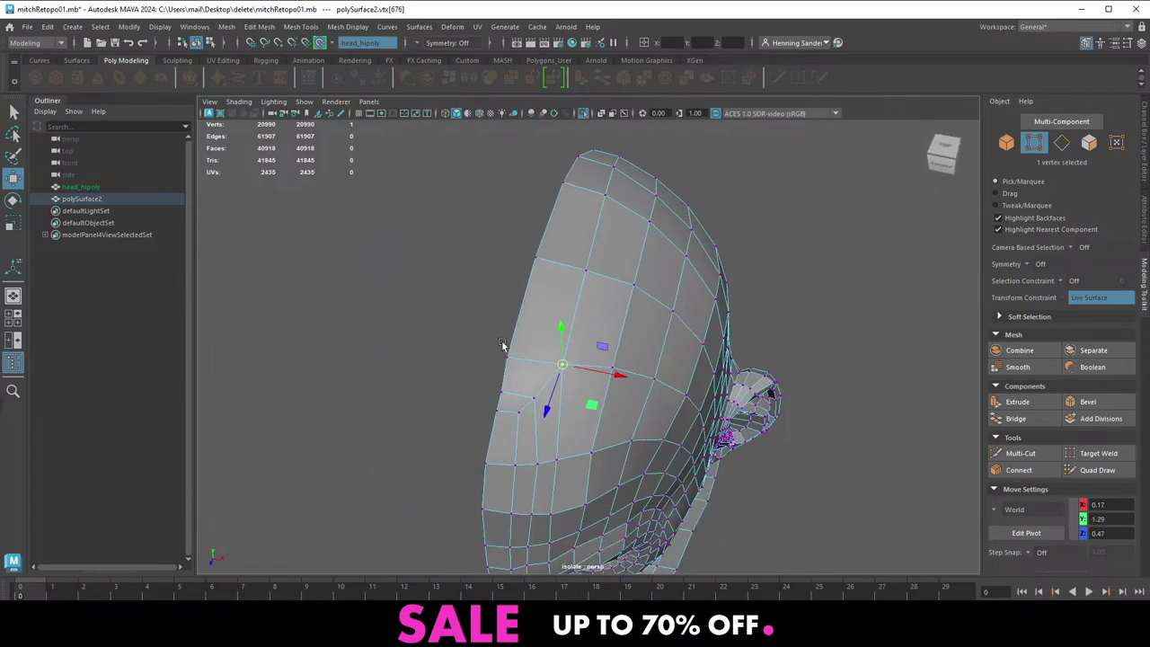
{"action": "left_click", "coordinate": [505, 356]}
{"action": "left_click_drag", "start_coordinate": [508, 359], "coordinate": [513, 353]}
Return to object selection and examine the overall head mesh from several angles
{"action": "scroll", "coordinate": [545, 341], "scroll_direction": "down", "scroll_amount": 4}
{"action": "left_click_drag", "start_coordinate": [611, 395], "coordinate": [577, 308], "text": "alt"}
{"action": "scroll", "coordinate": [579, 315], "scroll_direction": "up", "scroll_amount": 3}
{"action": "middle_click_drag", "start_coordinate": [525, 386], "coordinate": [582, 336], "text": "alt"}
{"action": "scroll", "coordinate": [586, 360], "scroll_direction": "up", "scroll_amount": 3}
{"action": "right_click_drag", "start_coordinate": [591, 384], "coordinate": [683, 324]}
{"action": "middle_click_drag", "start_coordinate": [579, 361], "coordinate": [593, 311], "text": "alt"}
{"action": "scroll", "coordinate": [590, 345], "scroll_direction": "up", "scroll_amount": 1}
{"action": "mouse_move", "coordinate": [589, 365]}
{"action": "left_mouse_down", "text": "alt"}
{"action": "mouse_move", "coordinate": [513, 385]}
{"action": "mouse_move", "coordinate": [562, 374]}
{"action": "left_mouse_up", "text": "alt"}
Activate Quad Draw and examine the edge flow over the cheek, jaw, ear and temple
{"action": "left_click", "coordinate": [1090, 472]}
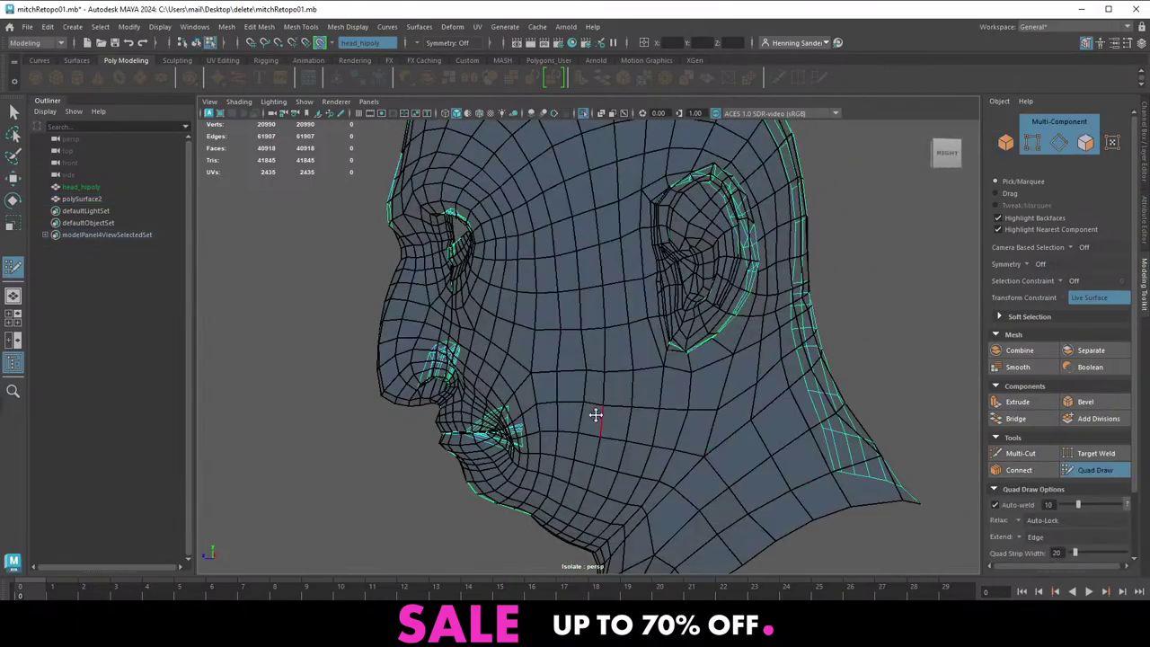
{"action": "scroll", "coordinate": [593, 396], "scroll_direction": "up", "scroll_amount": 2}
{"action": "left_click_drag", "start_coordinate": [615, 376], "coordinate": [553, 353], "text": "alt"}
{"action": "scroll", "coordinate": [553, 353], "scroll_direction": "up", "scroll_amount": 1}
{"action": "scroll", "coordinate": [539, 326], "scroll_direction": "down", "scroll_amount": 1}
{"action": "left_click_drag", "start_coordinate": [524, 305], "coordinate": [598, 375], "text": "alt"}
{"action": "scroll", "coordinate": [578, 350], "scroll_direction": "down", "scroll_amount": 2}
{"action": "middle_click_drag", "start_coordinate": [618, 391], "coordinate": [537, 316], "text": "alt"}
{"action": "scroll", "coordinate": [537, 315], "scroll_direction": "up", "scroll_amount": 2}
{"action": "left_click_drag", "start_coordinate": [557, 395], "coordinate": [571, 364], "text": "alt"}
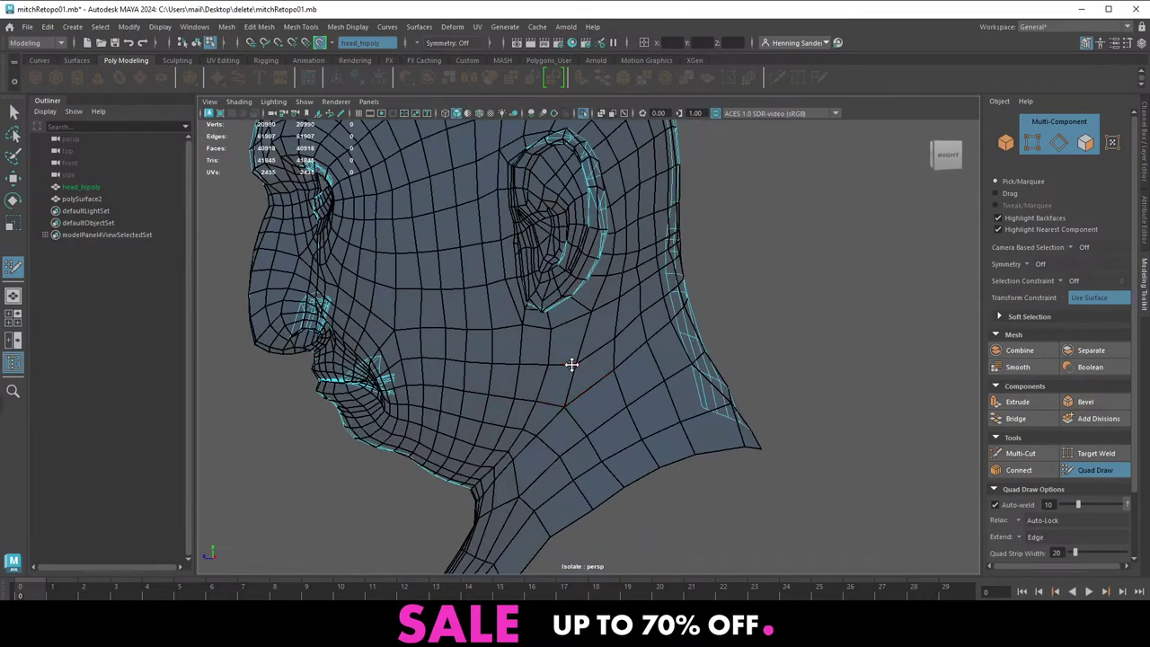
{"action": "scroll", "coordinate": [522, 343], "scroll_direction": "up", "scroll_amount": 3}
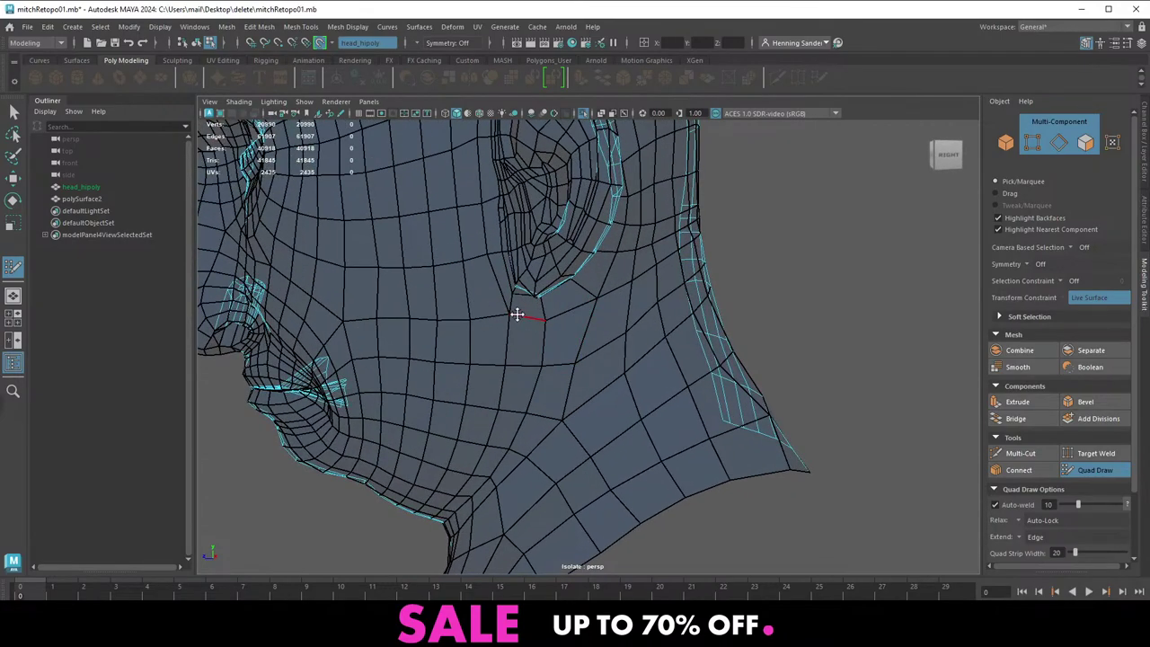
{"action": "left_click_drag", "start_coordinate": [438, 322], "coordinate": [440, 352], "text": "alt"}
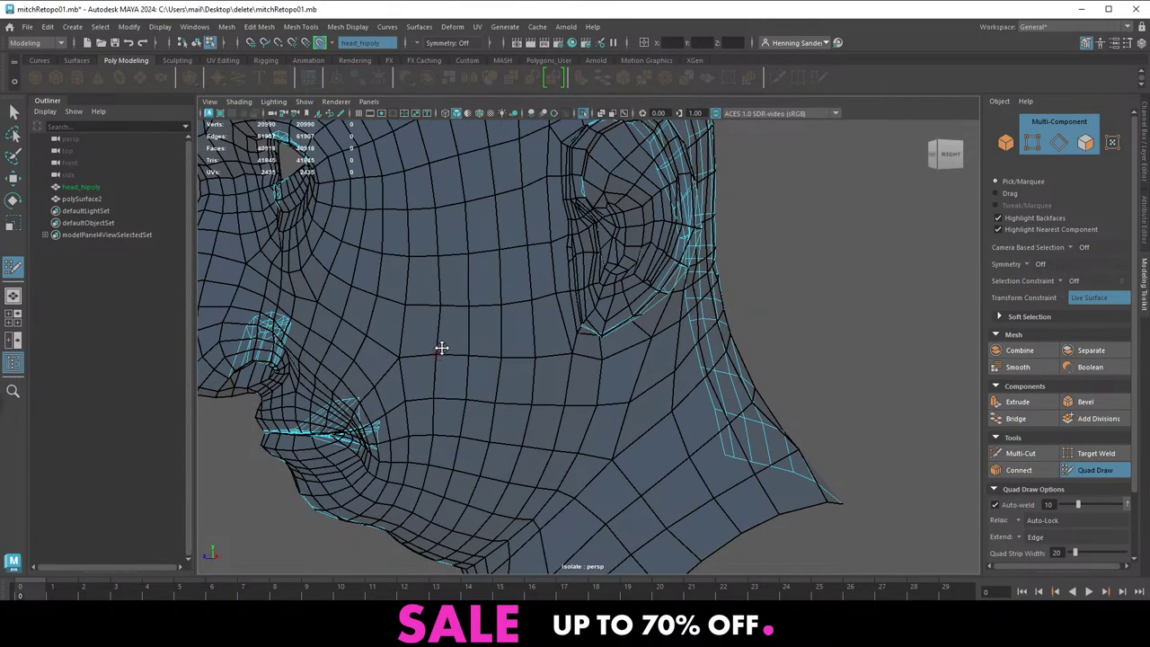
{"action": "left_click_drag", "start_coordinate": [487, 305], "coordinate": [578, 238], "text": "alt"}
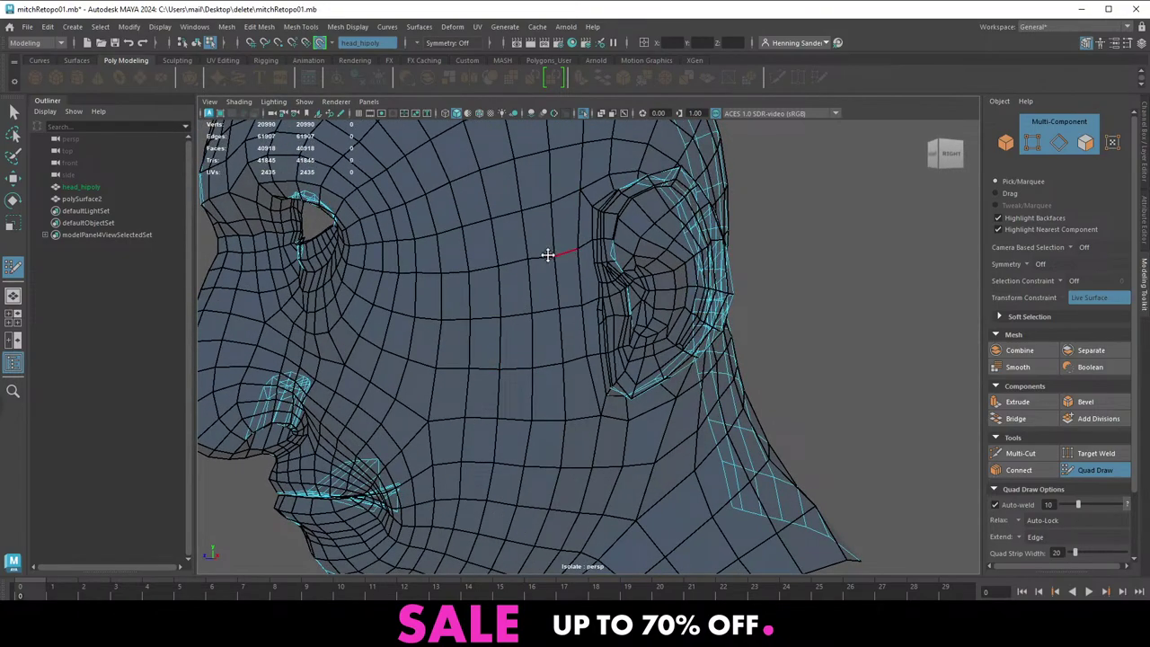
{"action": "left_click_drag", "start_coordinate": [499, 268], "coordinate": [569, 293], "text": "alt"}
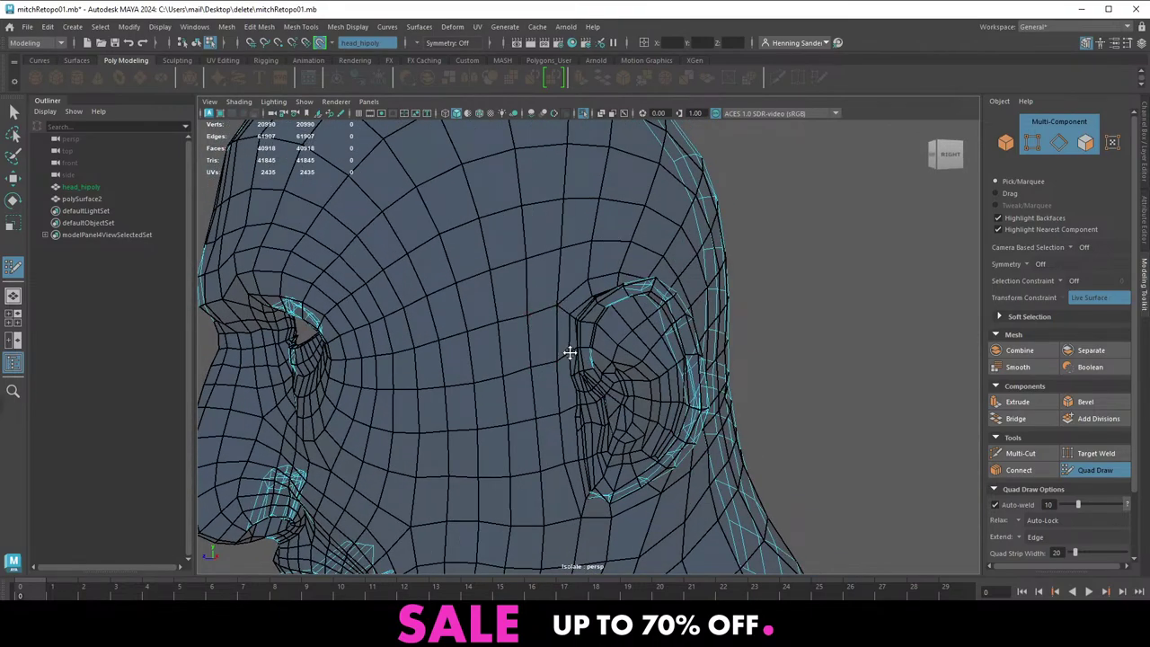
{"action": "mouse_move", "coordinate": [495, 313]}
{"action": "left_mouse_down", "text": "alt"}
{"action": "mouse_move", "coordinate": [494, 351]}
{"action": "mouse_move", "coordinate": [514, 386]}
{"action": "mouse_move", "coordinate": [483, 274]}
{"action": "left_mouse_up", "text": "alt"}
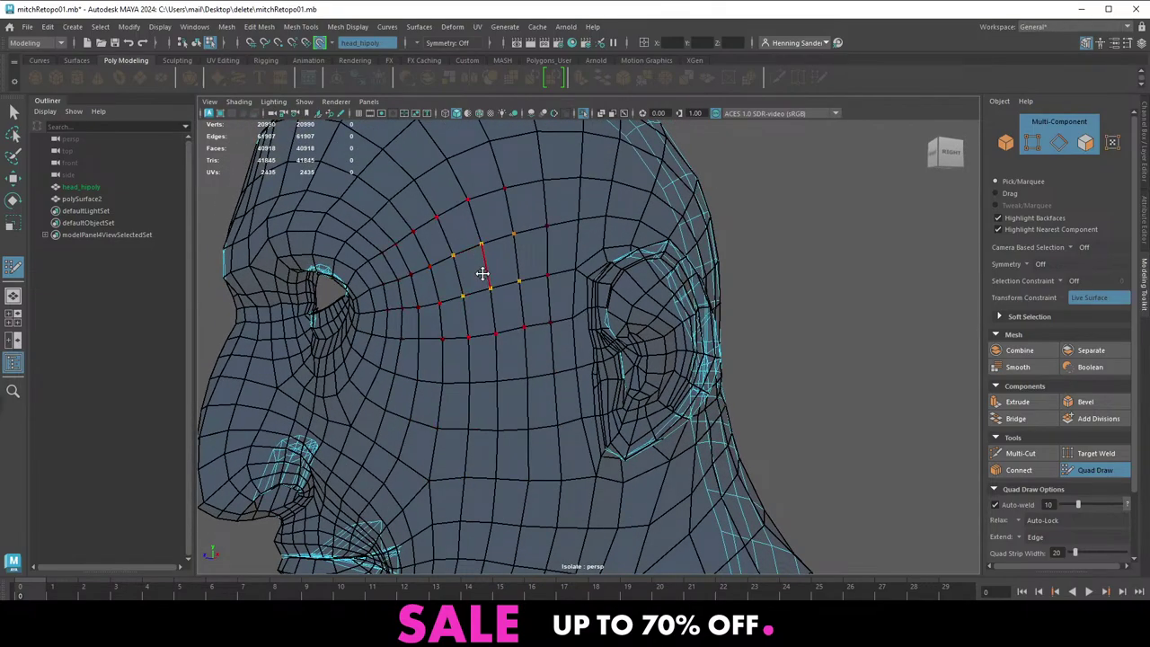
Relax the mesh over the side of the forehead and upper skull with Quad Draw
{"action": "middle_click_drag", "start_coordinate": [483, 273], "coordinate": [501, 384], "text": "alt"}
{"action": "left_click_drag", "start_coordinate": [460, 308], "coordinate": [492, 291], "text": "shift"}
{"action": "mouse_move", "coordinate": [492, 291]}
{"action": "middle_mouse_down", "text": "alt"}
{"action": "mouse_move", "coordinate": [506, 338]}
{"action": "mouse_move", "coordinate": [463, 326]}
{"action": "middle_mouse_up", "text": "alt"}
{"action": "left_click_drag", "start_coordinate": [411, 299], "coordinate": [377, 290], "text": "shift"}
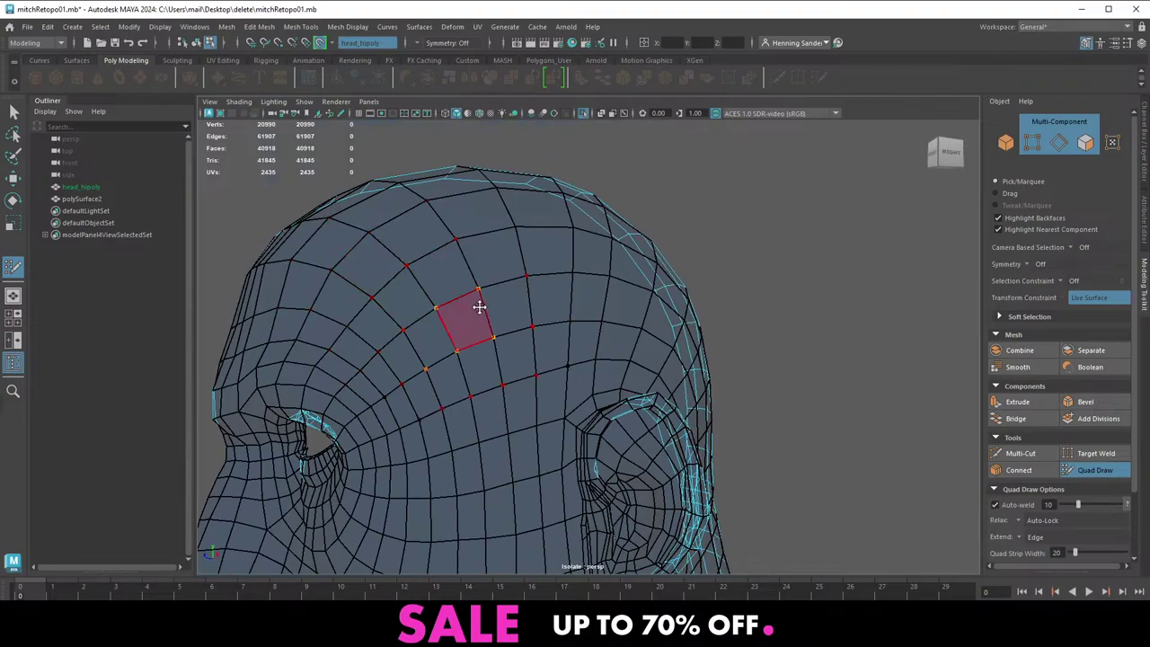
{"action": "right_click_drag", "start_coordinate": [477, 306], "coordinate": [364, 258], "text": "alt"}
{"action": "mouse_move", "coordinate": [363, 259]}
{"action": "left_mouse_down", "text": "alt"}
{"action": "mouse_move", "coordinate": [470, 377]}
{"action": "mouse_move", "coordinate": [531, 313]}
{"action": "mouse_move", "coordinate": [575, 302]}
{"action": "left_mouse_up", "text": "alt"}
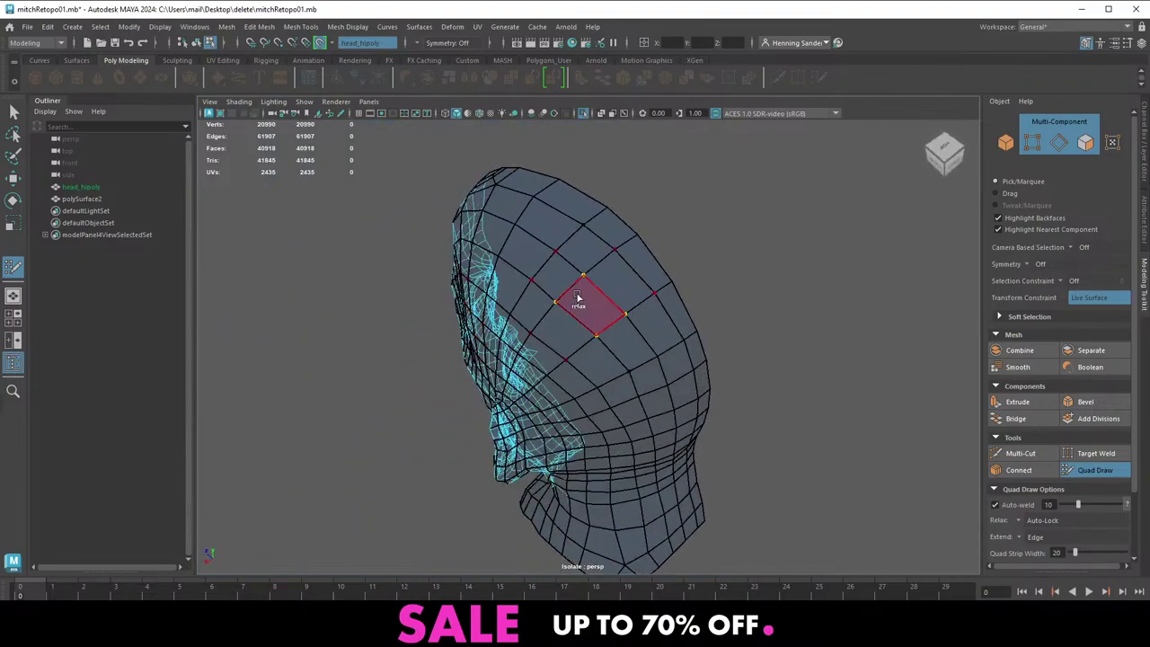
Switch the half-head mesh to edge selection and apply Edit Edge Flow to the edge run from the crown down in front of the ear
{"action": "key", "text": "w"}
{"action": "key", "text": "F8"}
{"action": "key", "text": "F10"}
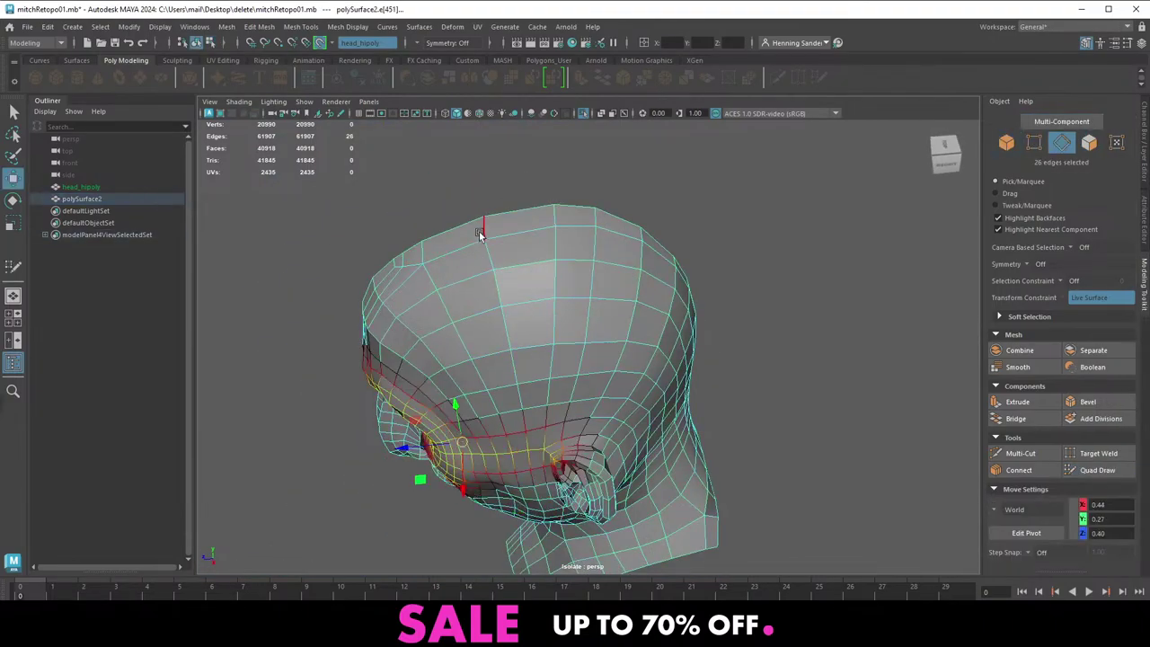
{"action": "left_click", "coordinate": [482, 230]}
{"action": "key", "text": "q"}
{"action": "double_click", "coordinate": [529, 462], "text": "shift"}
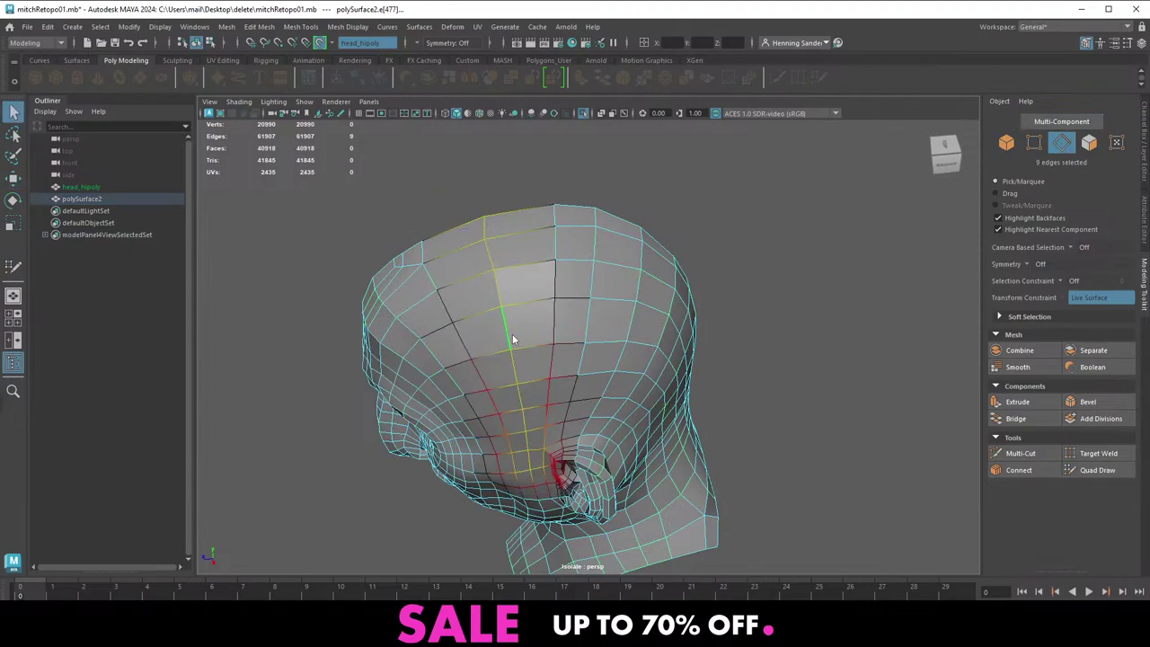
{"action": "right_click_drag", "start_coordinate": [513, 336], "coordinate": [509, 451], "text": "shift"}
{"action": "left_click_drag", "start_coordinate": [515, 429], "coordinate": [580, 286], "text": "alt"}
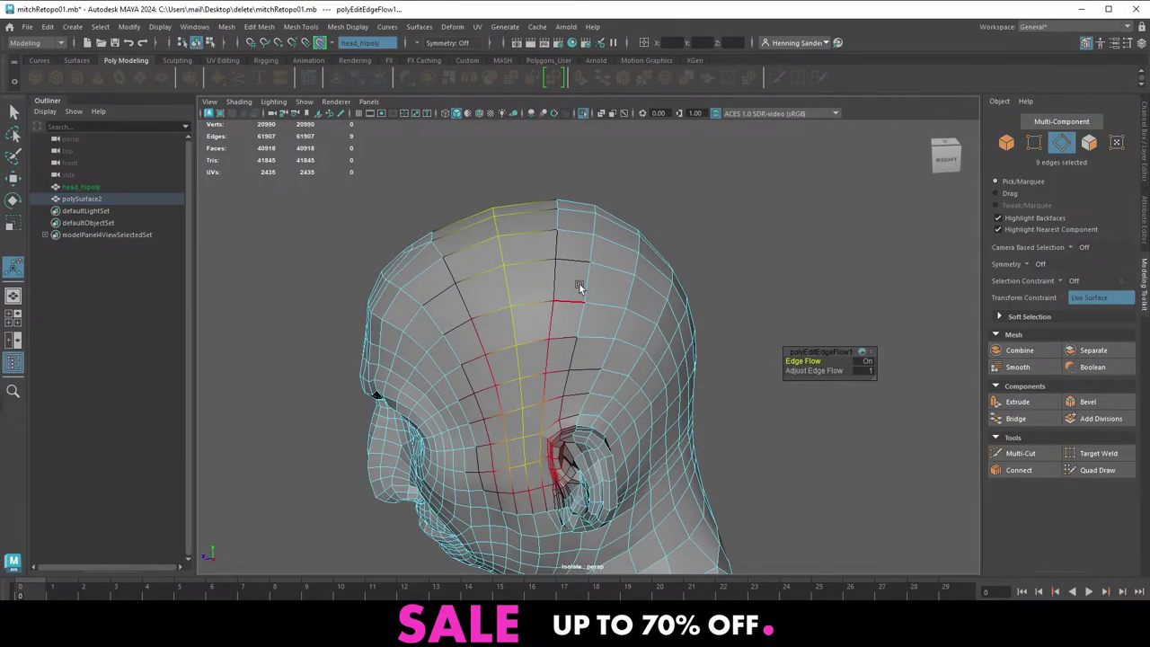
Apply Edit Edge Flow to the next two edge runs backwards, each from the centre border down to the top of the ear
{"action": "left_click", "coordinate": [552, 311]}
{"action": "double_click", "coordinate": [541, 424], "text": "shift"}
{"action": "key", "text": "g"}
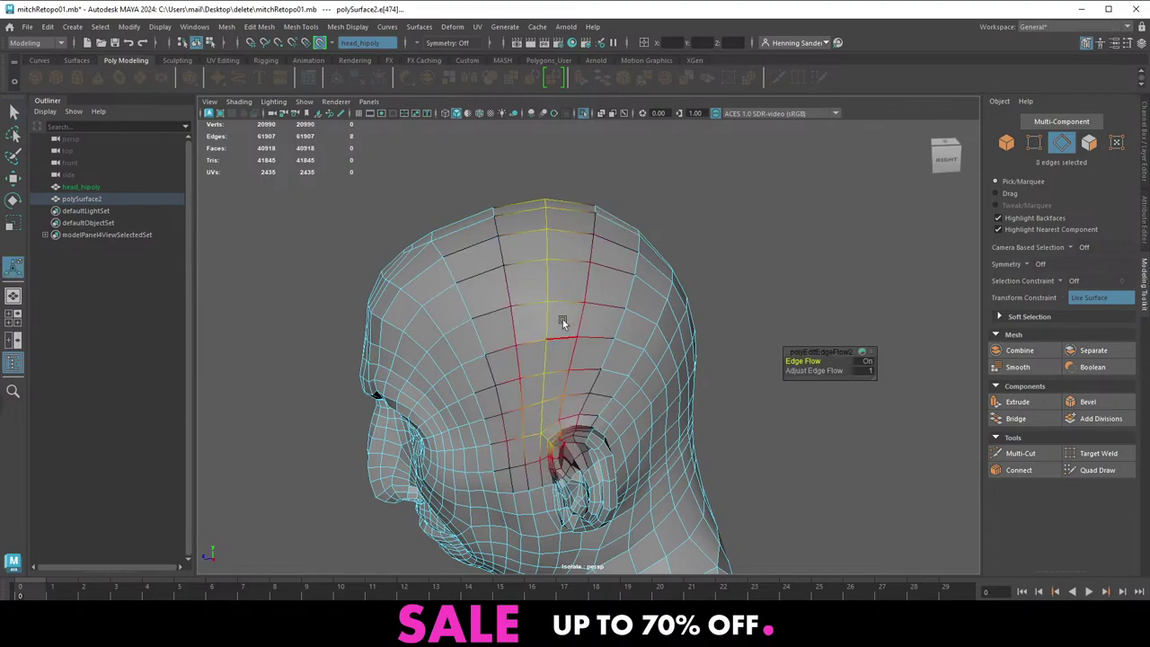
{"action": "left_click_drag", "start_coordinate": [599, 272], "coordinate": [577, 279], "text": "alt"}
{"action": "key", "text": "b"}
{"action": "left_click", "coordinate": [610, 221]}
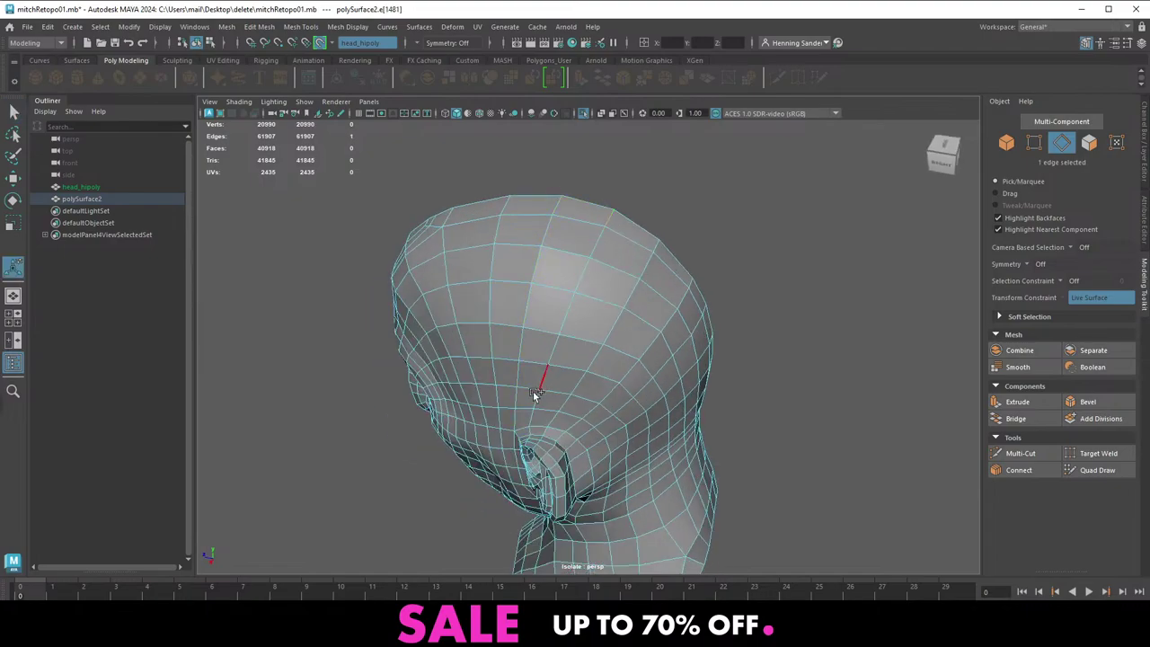
{"action": "double_click", "coordinate": [531, 416], "text": "shift"}
{"action": "key", "text": "g"}
Smooth the following two edge runs between the back of the crown and the upper rear of the ear with Edit Edge Flow
{"action": "left_click", "coordinate": [655, 247]}
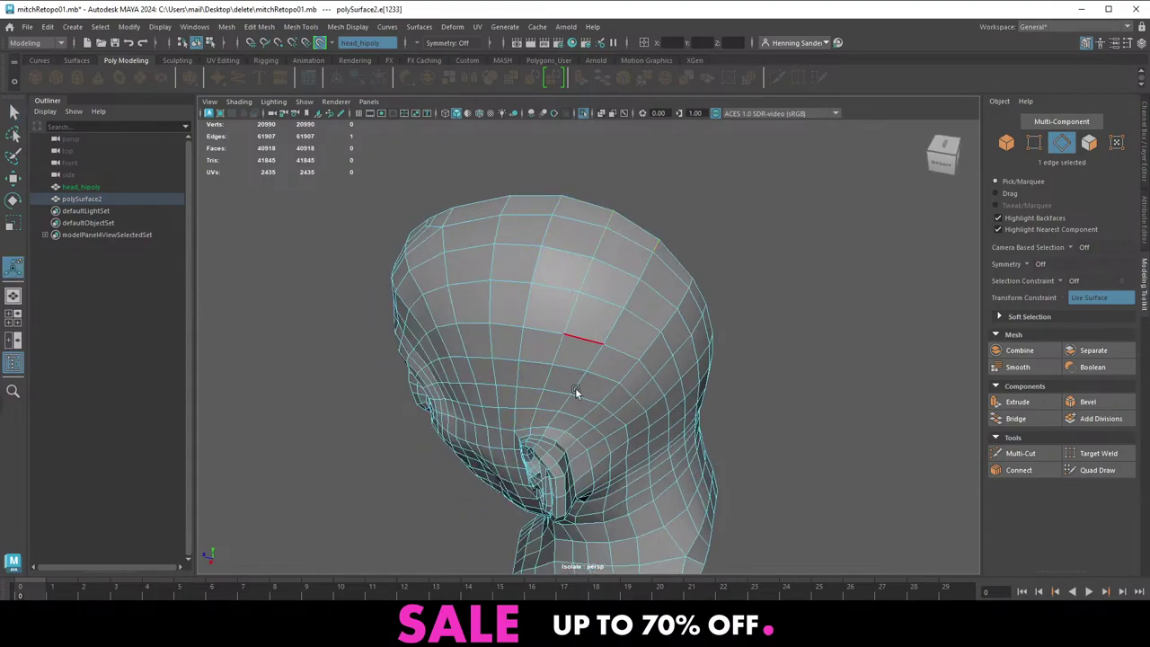
{"action": "double_click", "coordinate": [554, 420], "text": "shift"}
{"action": "key", "text": "g"}
{"action": "left_click_drag", "start_coordinate": [717, 336], "coordinate": [666, 326], "text": "alt"}
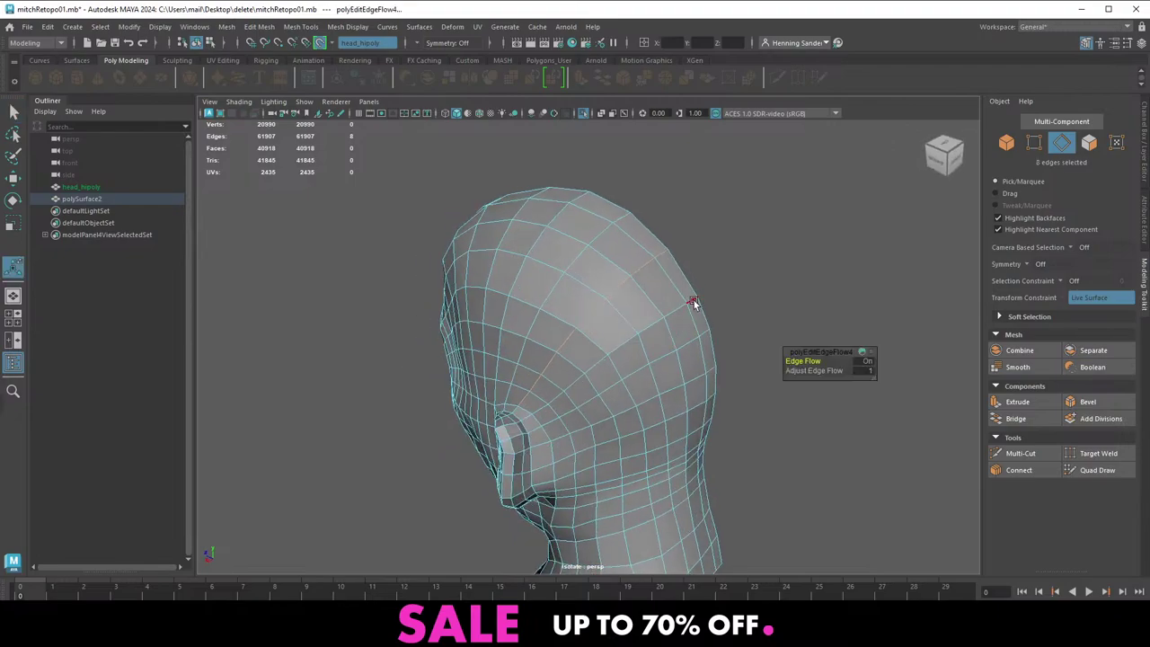
{"action": "left_click", "coordinate": [689, 295]}
{"action": "double_click", "coordinate": [528, 414], "text": "shift"}
{"action": "key", "text": "g"}
Apply Edit Edge Flow to the edge run from the back of the skull's centre border to behind the ear
{"action": "left_click", "coordinate": [706, 334]}
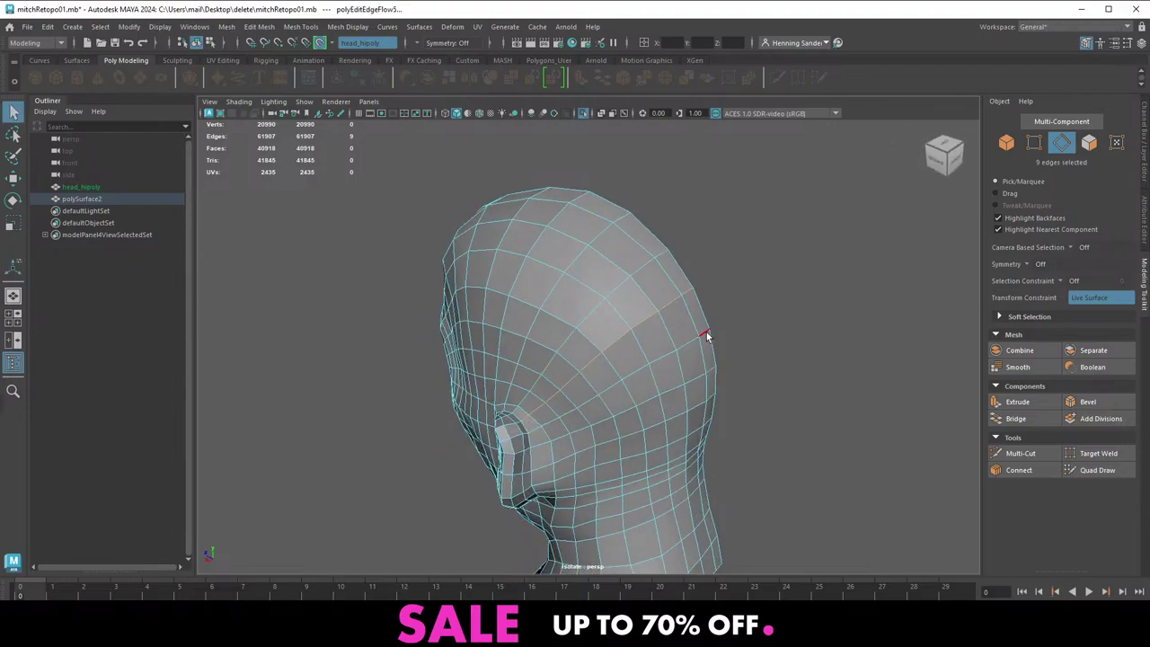
{"action": "double_click", "coordinate": [530, 430], "text": "shift"}
{"action": "key", "text": "g"}
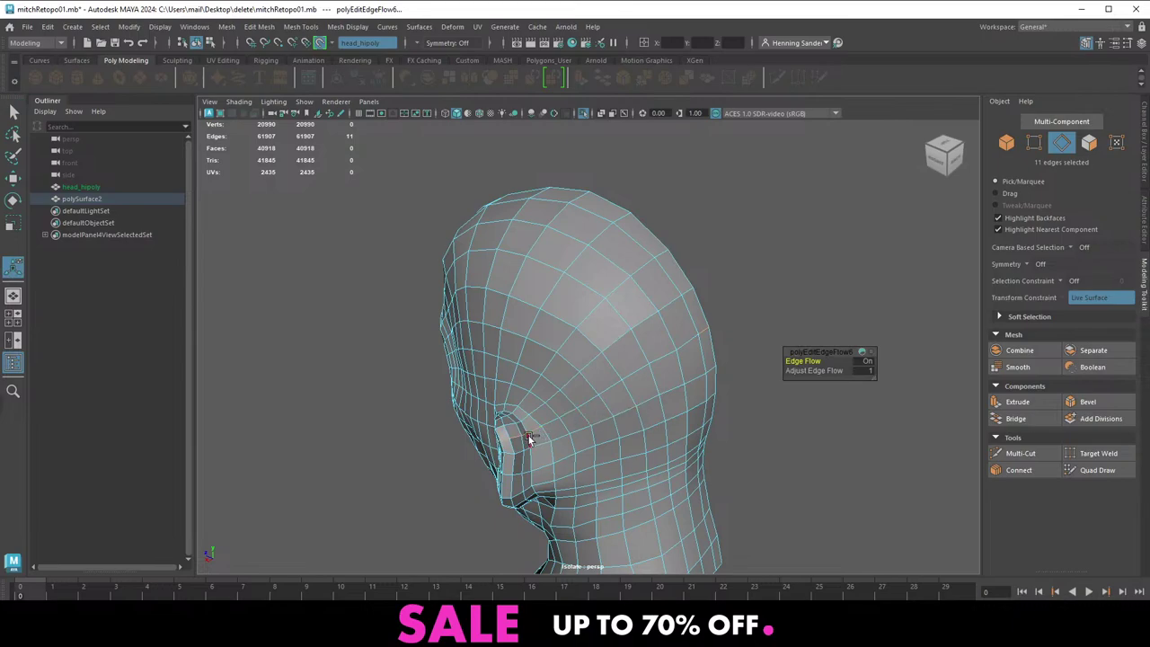
{"action": "left_click", "coordinate": [529, 436]}
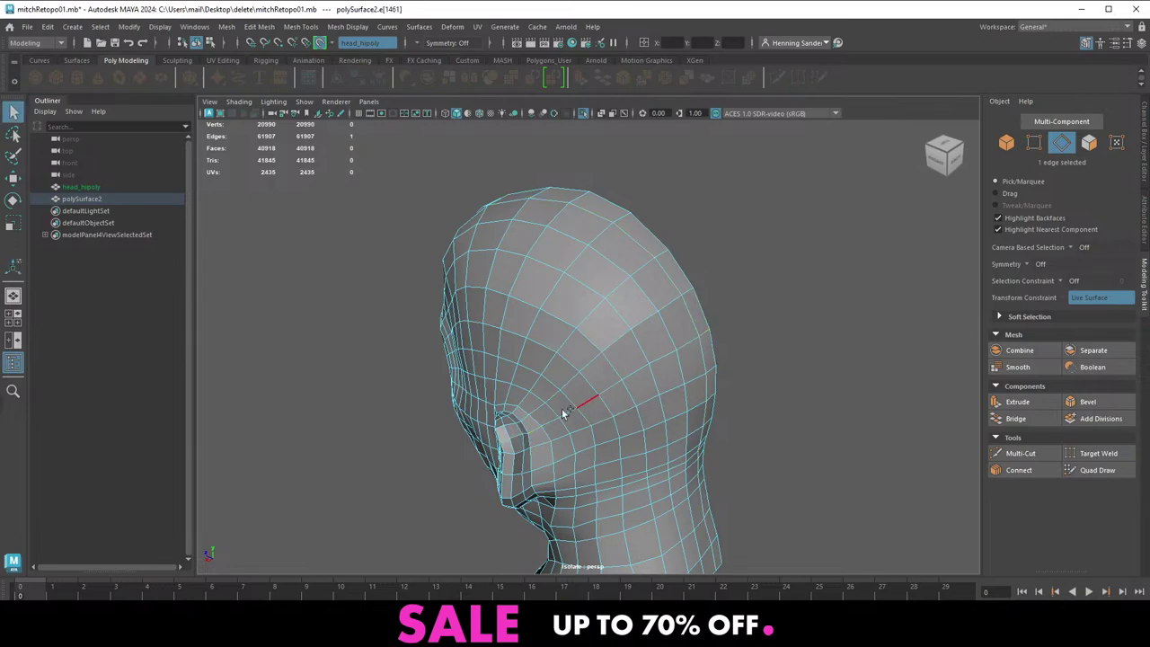
{"action": "double_click", "coordinate": [535, 431], "text": "shift"}
{"action": "key", "text": "g"}
{"action": "key", "text": "q"}
{"action": "left_click_drag", "start_coordinate": [648, 402], "coordinate": [654, 391], "text": "alt"}
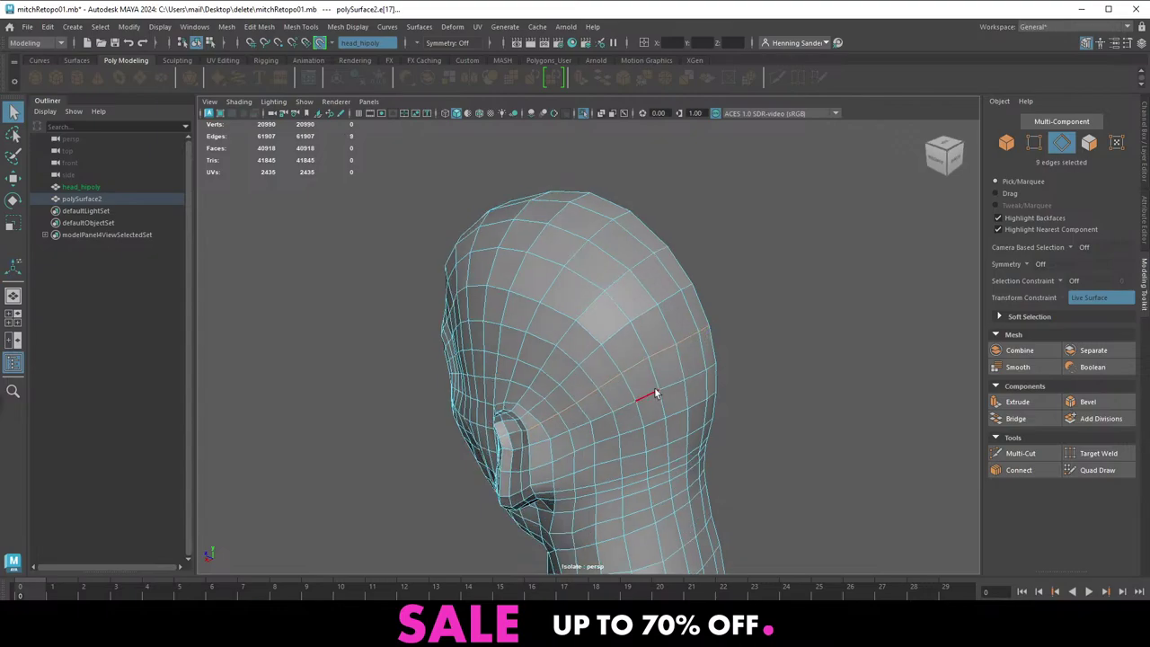
{"action": "key", "text": "g"}
Select all vertices of the half-head mesh and open the Merge Vertices options
{"action": "right_click_drag", "start_coordinate": [656, 381], "coordinate": [586, 363]}
{"action": "right_click_drag", "start_coordinate": [628, 403], "coordinate": [389, 304], "text": "alt"}
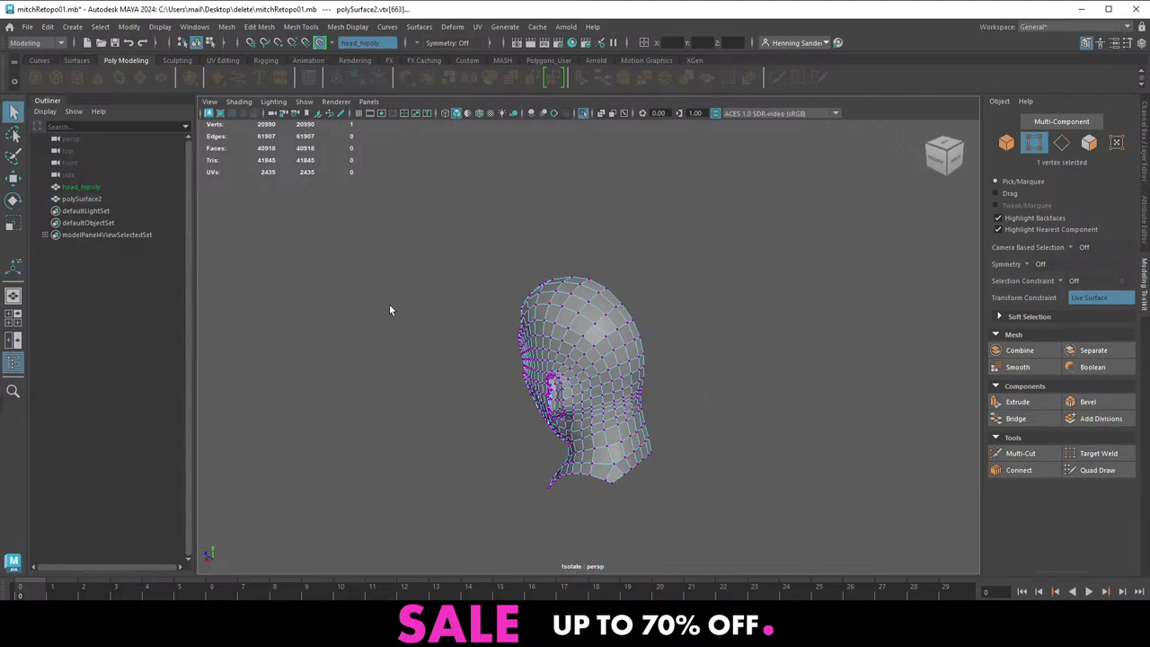
{"action": "left_click_drag", "start_coordinate": [773, 261], "coordinate": [367, 551]}
{"action": "right_click_drag", "start_coordinate": [535, 433], "coordinate": [773, 443], "text": "alt"}
{"action": "left_click_drag", "start_coordinate": [539, 436], "coordinate": [691, 425], "text": "alt"}
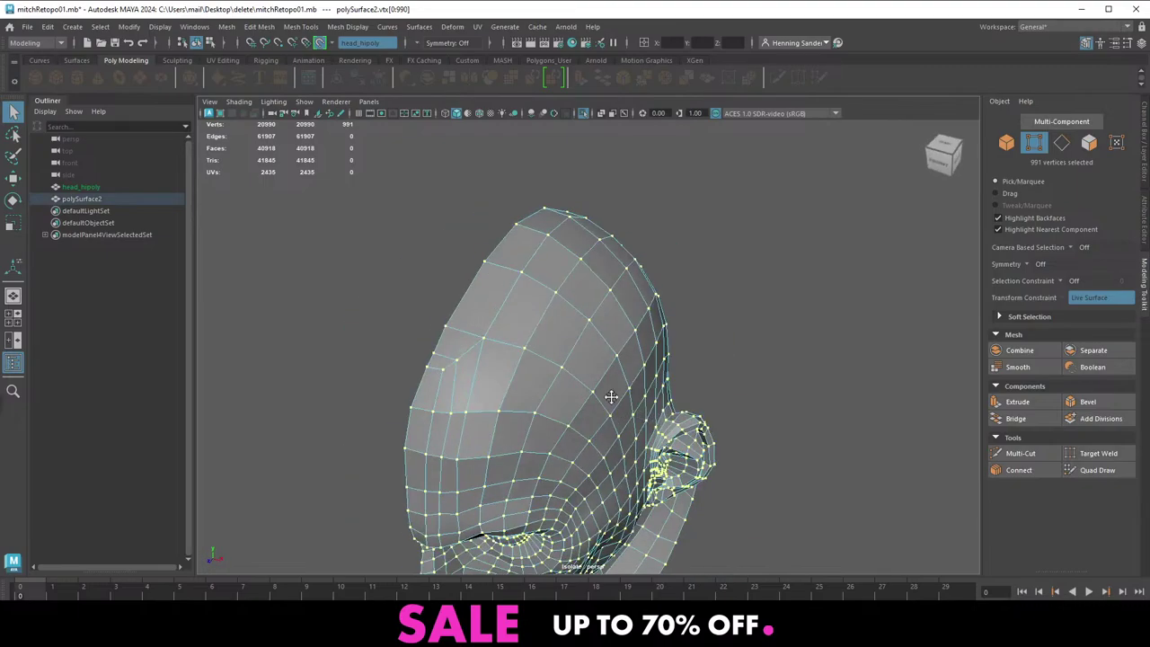
{"action": "middle_click_drag", "start_coordinate": [610, 396], "coordinate": [600, 330], "text": "alt"}
{"action": "right_click_drag", "start_coordinate": [518, 298], "coordinate": [688, 316], "text": "alt"}
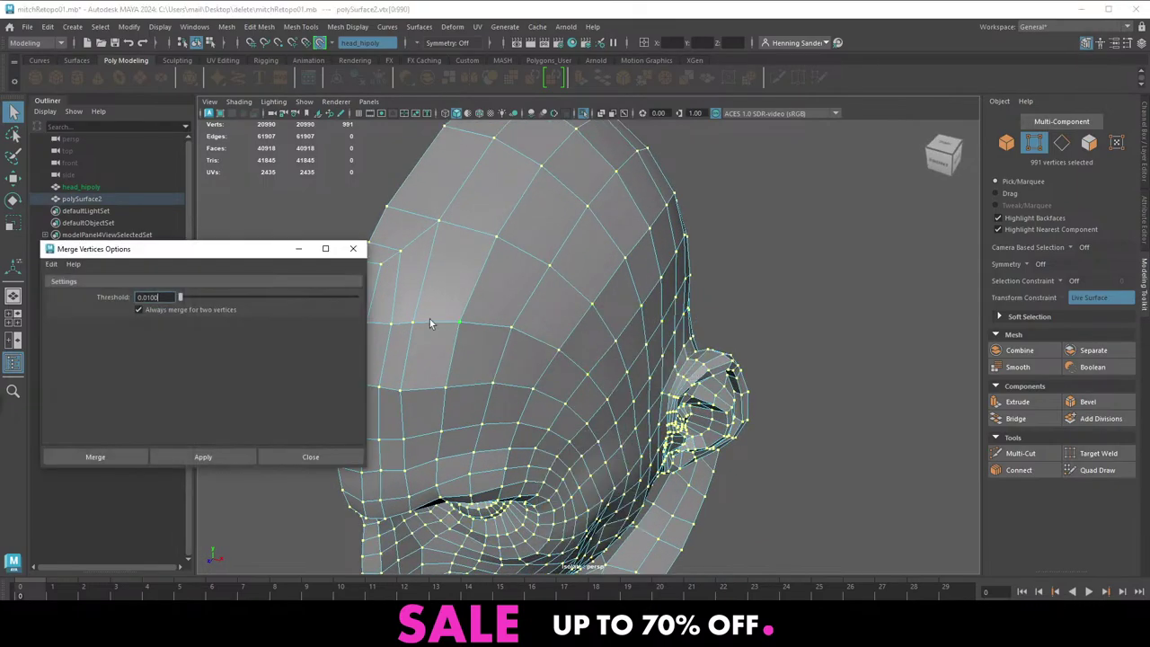
Try to merge the selected vertices with a threshold of 0.01, check the ear area, and undo the merge
{"action": "left_click", "coordinate": [203, 457]}
{"action": "right_click_drag", "start_coordinate": [565, 434], "coordinate": [763, 446], "text": "alt"}
{"action": "left_click_drag", "start_coordinate": [763, 445], "coordinate": [703, 441], "text": "alt"}
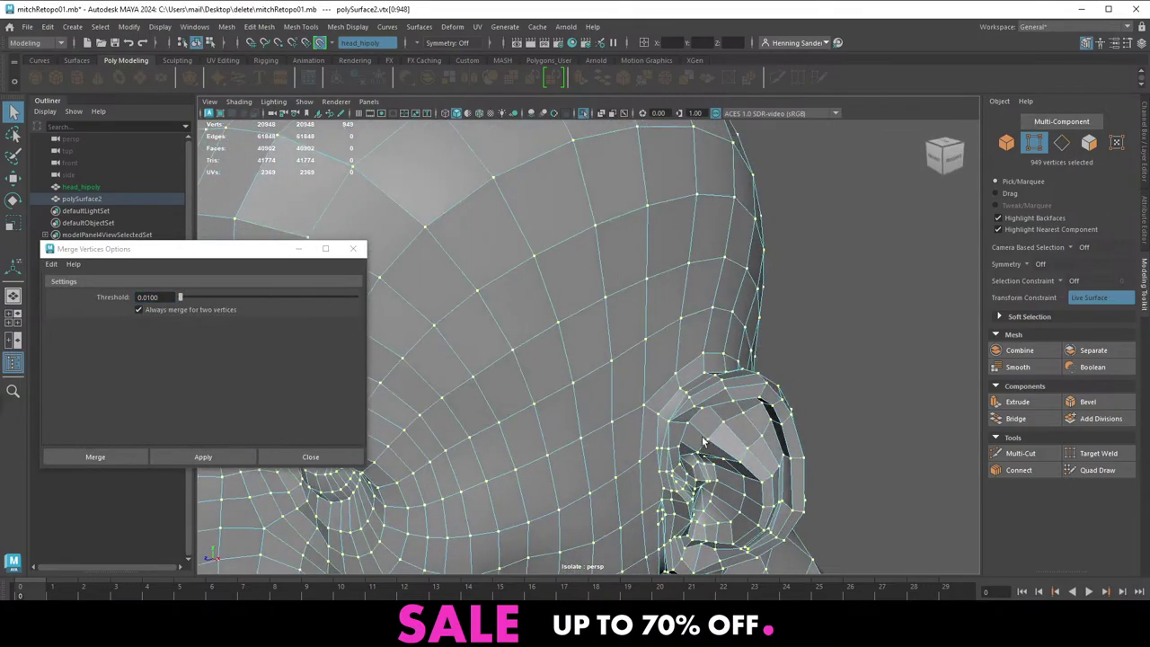
{"action": "middle_click_drag", "start_coordinate": [703, 441], "coordinate": [659, 359], "text": "alt"}
{"action": "right_click_drag", "start_coordinate": [658, 359], "coordinate": [679, 397], "text": "alt"}
{"action": "key", "text": "ctrl+z"}
Merge the selected vertices with a threshold of 0.001 and return to object selection
{"action": "left_click", "coordinate": [150, 299]}
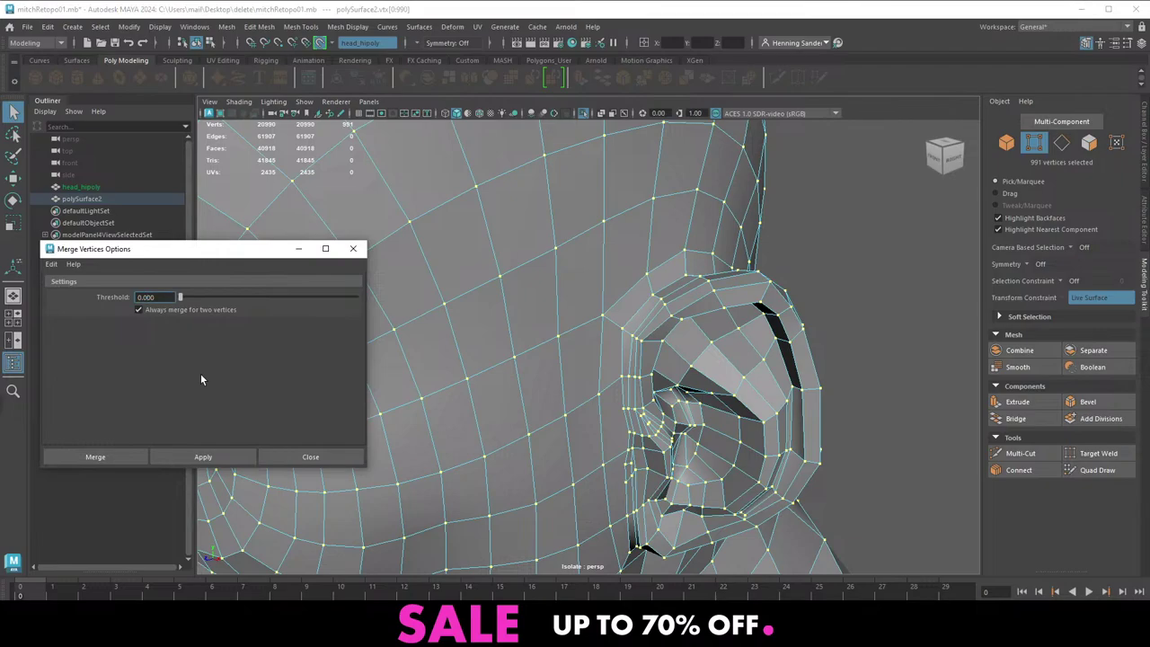
{"action": "type", "text": "1"}
{"action": "left_click", "coordinate": [208, 457]}
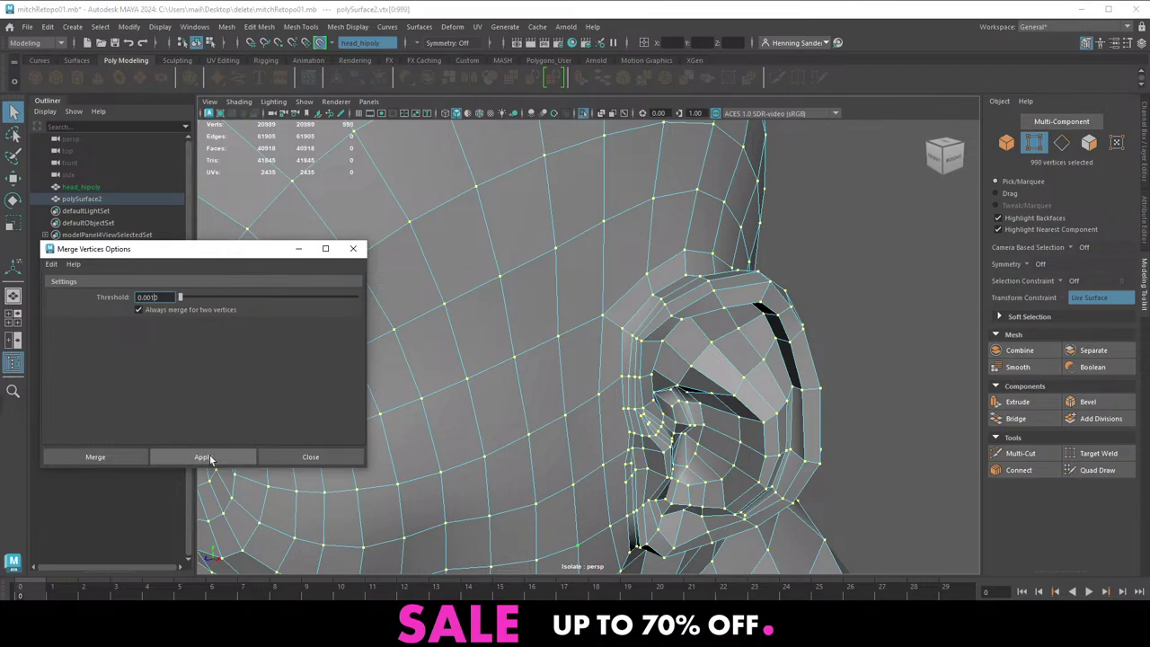
{"action": "right_click_drag", "start_coordinate": [637, 446], "coordinate": [616, 332], "text": "alt"}
{"action": "key", "text": "F8"}
{"action": "left_click", "coordinate": [354, 249]}
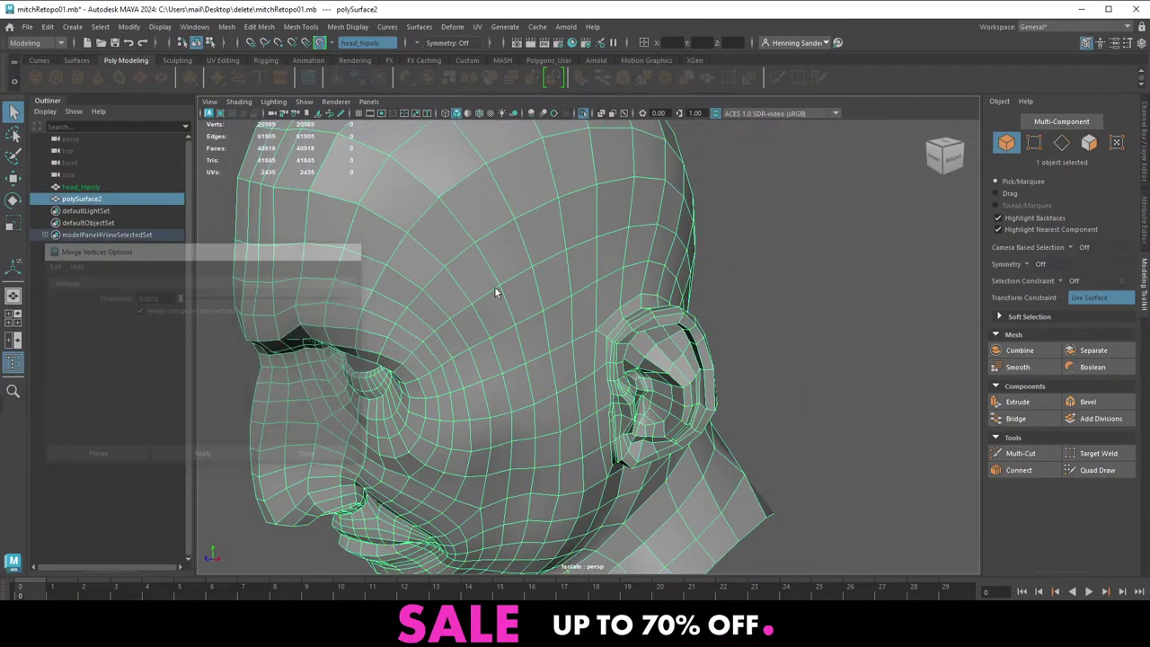
{"action": "left_click_drag", "start_coordinate": [495, 292], "coordinate": [447, 304], "text": "alt"}
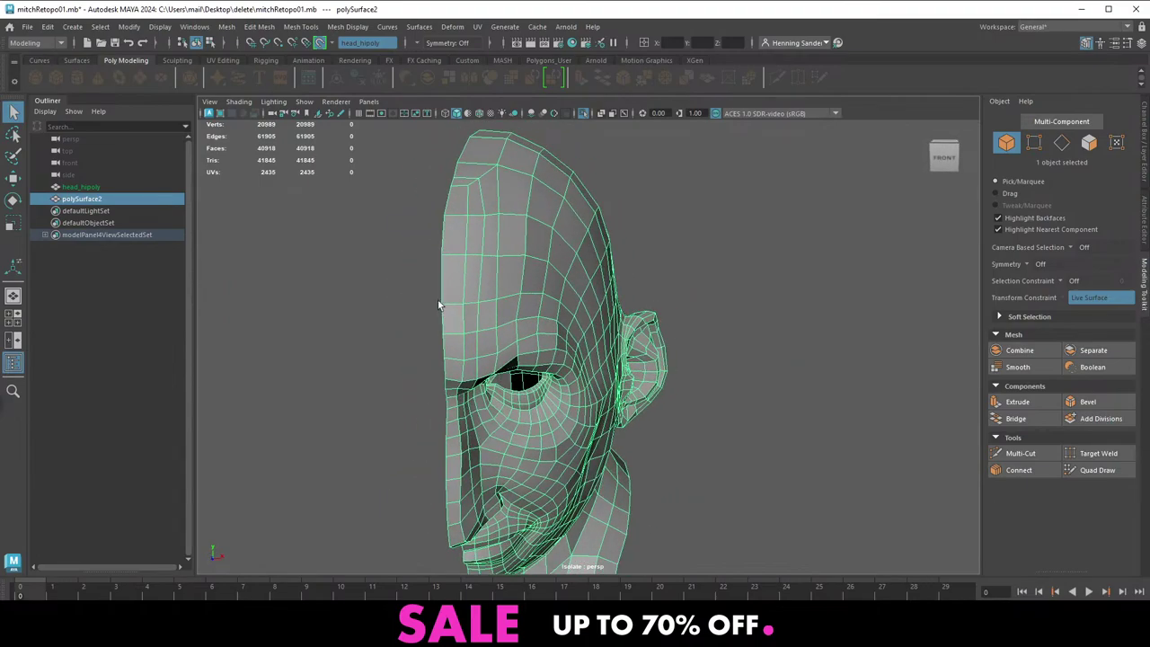
{"action": "middle_click_drag", "start_coordinate": [436, 284], "coordinate": [388, 322], "text": "alt"}
{"action": "left_click_drag", "start_coordinate": [539, 359], "coordinate": [516, 374], "text": "alt"}
Deselect the head mesh and create a polygon cylinder at the head's location
{"action": "left_click", "coordinate": [718, 359]}
{"action": "middle_click_drag", "start_coordinate": [636, 371], "coordinate": [526, 365], "text": "alt"}
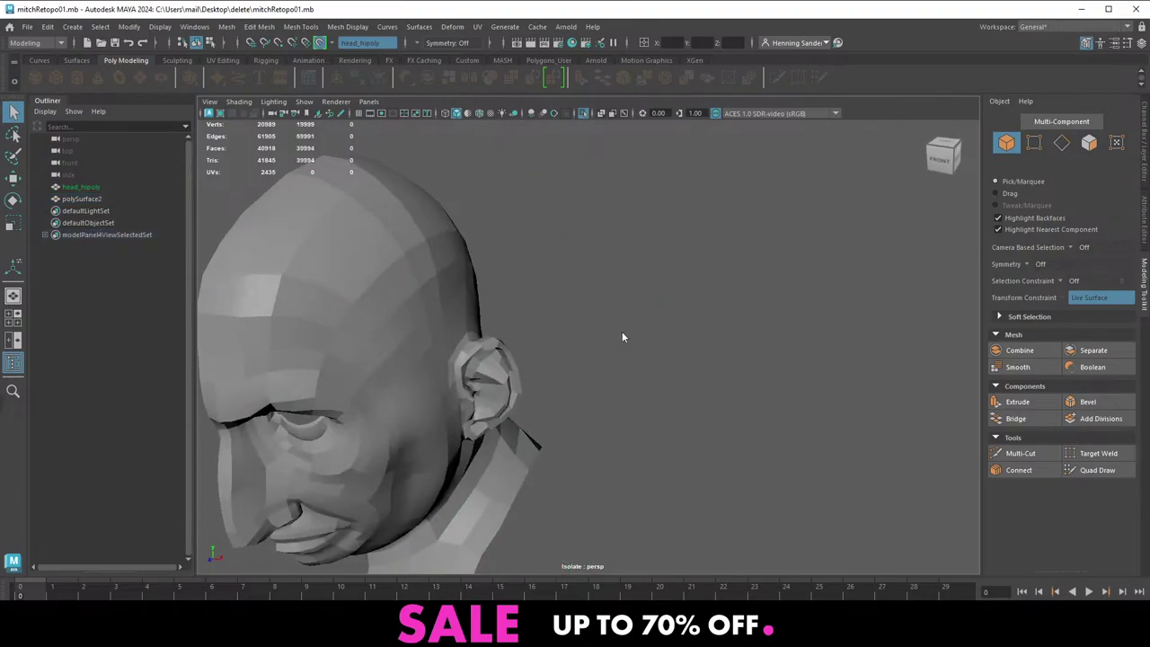
{"action": "right_click_drag", "start_coordinate": [621, 330], "coordinate": [547, 325], "text": "shift"}
{"action": "key", "text": "f"}
{"action": "right_click_drag", "start_coordinate": [585, 384], "coordinate": [586, 332], "text": "alt"}
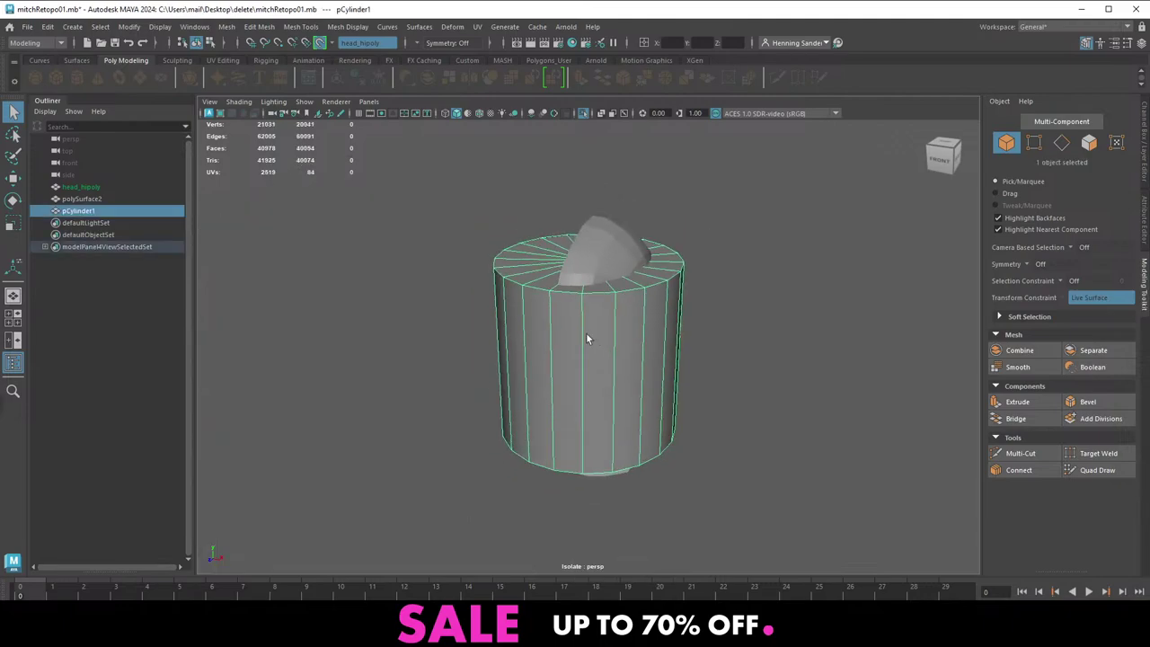
{"action": "middle_click_drag", "start_coordinate": [585, 332], "coordinate": [550, 341], "text": "alt"}
{"action": "right_click_drag", "start_coordinate": [550, 342], "coordinate": [592, 363], "text": "alt"}
Turn off the live surface and move the cylinder in front of the head to about Z 1.15
{"action": "key", "text": "w"}
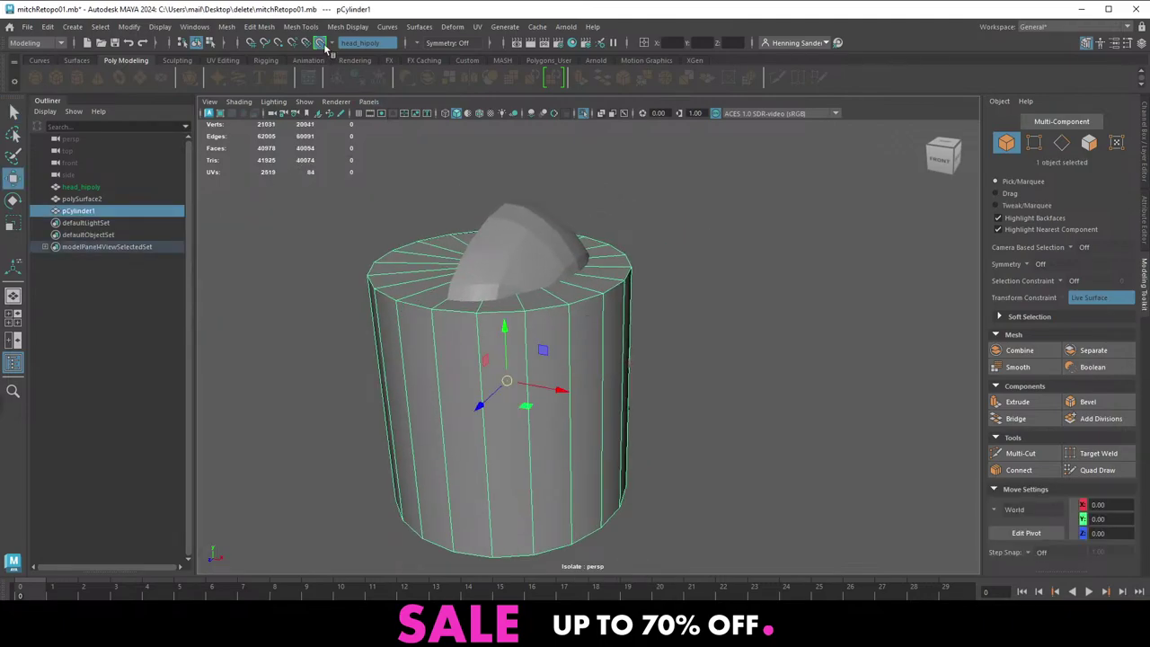
{"action": "left_click", "coordinate": [320, 43]}
{"action": "left_click_drag", "start_coordinate": [498, 395], "coordinate": [420, 465]}
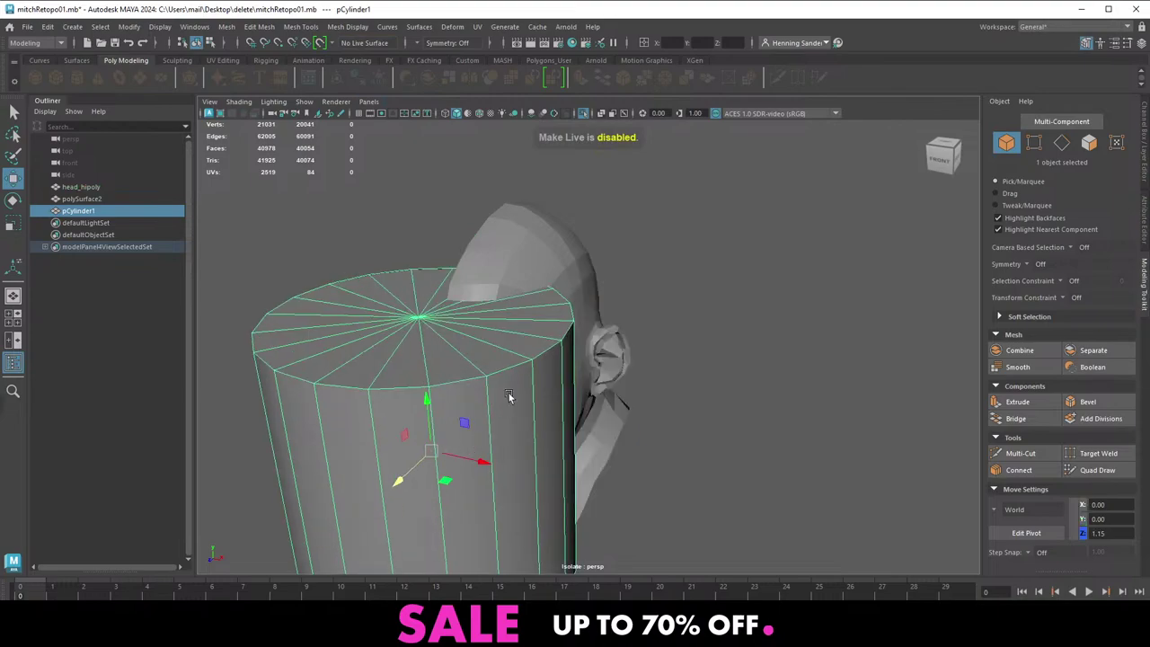
Insert three horizontal edge loops around the cylinder with Multi-Cut: one near the upper end, one lower down and one between them
{"action": "middle_click_drag", "start_coordinate": [511, 398], "coordinate": [579, 328], "text": "alt"}
{"action": "right_click_drag", "start_coordinate": [578, 328], "coordinate": [454, 346], "text": "alt"}
{"action": "left_click_drag", "start_coordinate": [455, 347], "coordinate": [415, 302], "text": "alt"}
{"action": "right_click_drag", "start_coordinate": [416, 302], "coordinate": [416, 263]}
{"action": "right_click_drag", "start_coordinate": [413, 297], "coordinate": [383, 267]}
{"action": "left_click", "coordinate": [424, 274], "text": "ctrl"}
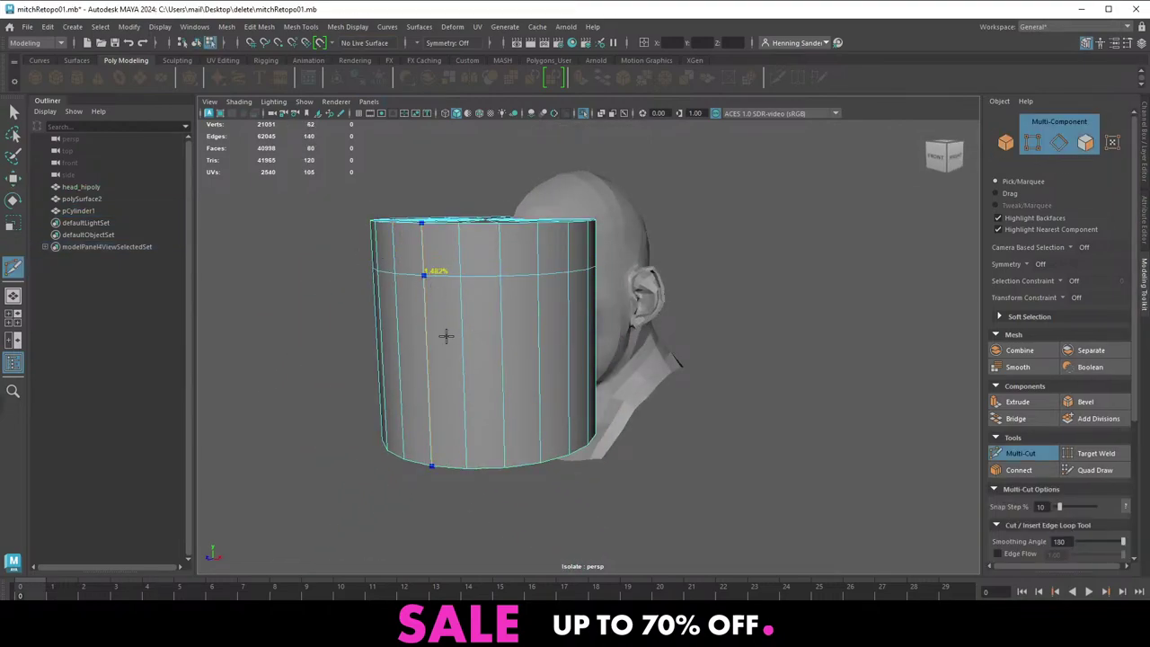
{"action": "left_click", "coordinate": [428, 387], "text": "ctrl"}
{"action": "left_click", "coordinate": [423, 276]}
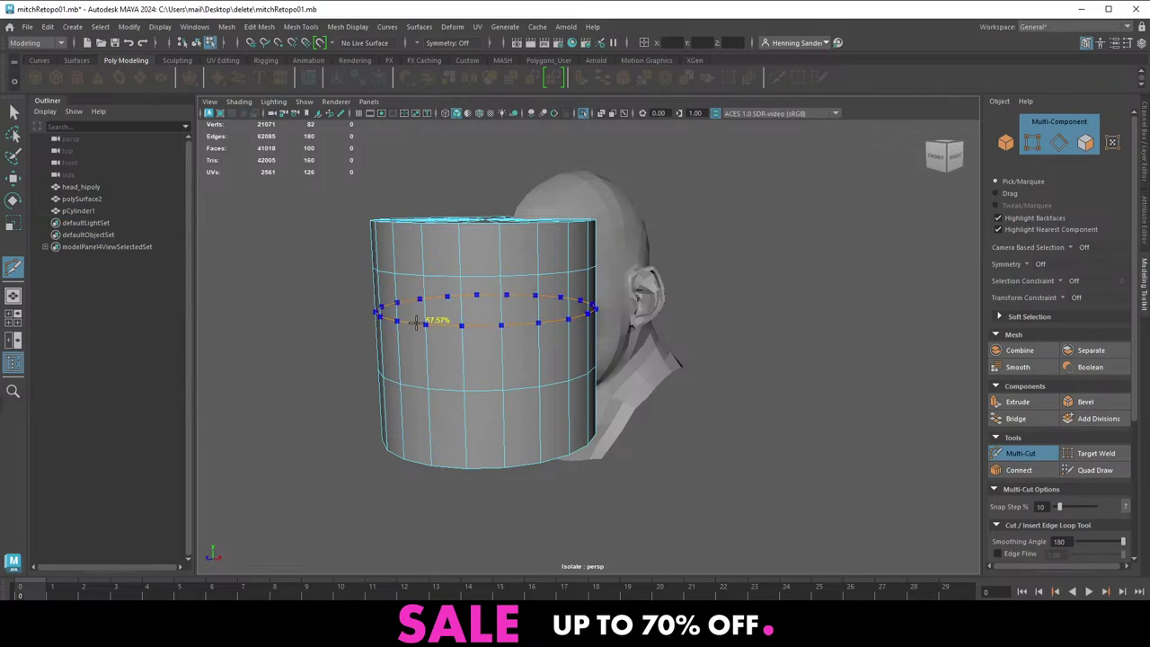
{"action": "left_click", "coordinate": [438, 322], "text": "ctrl"}
Pull the cylinder's middle edge loop forward, apply Edit Edge Flow to it, and undo the edge flow
{"action": "key", "text": "w"}
{"action": "left_click_drag", "start_coordinate": [453, 314], "coordinate": [386, 320]}
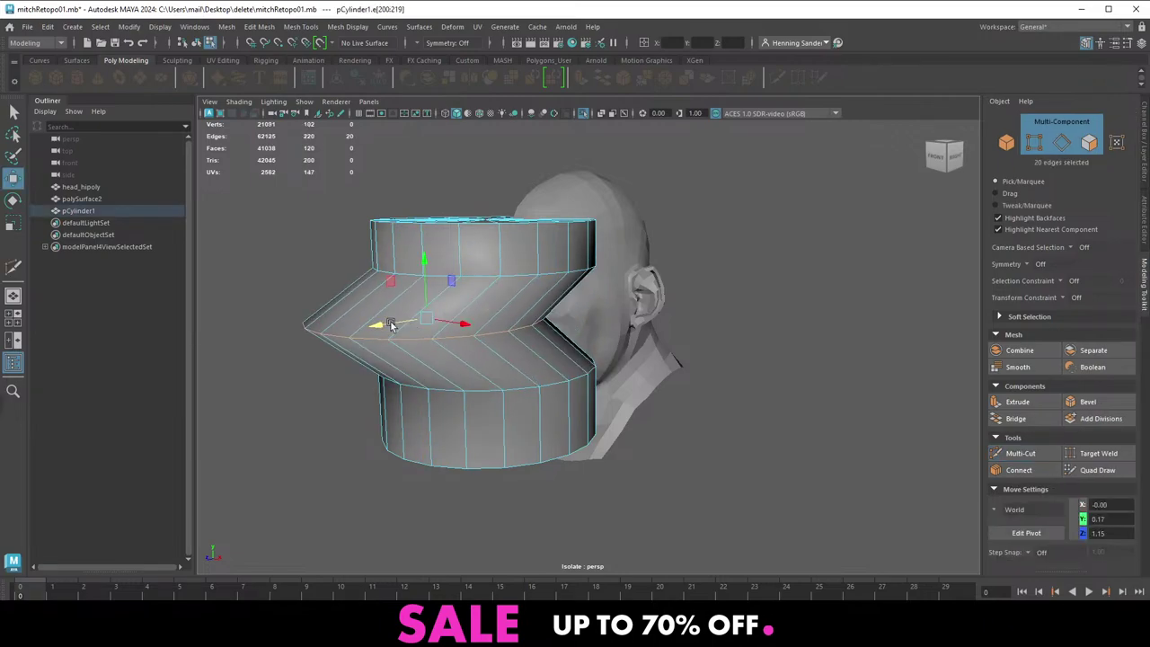
{"action": "left_click_drag", "start_coordinate": [611, 353], "coordinate": [589, 348], "text": "alt"}
{"action": "right_click_drag", "start_coordinate": [616, 318], "coordinate": [620, 435], "text": "shift"}
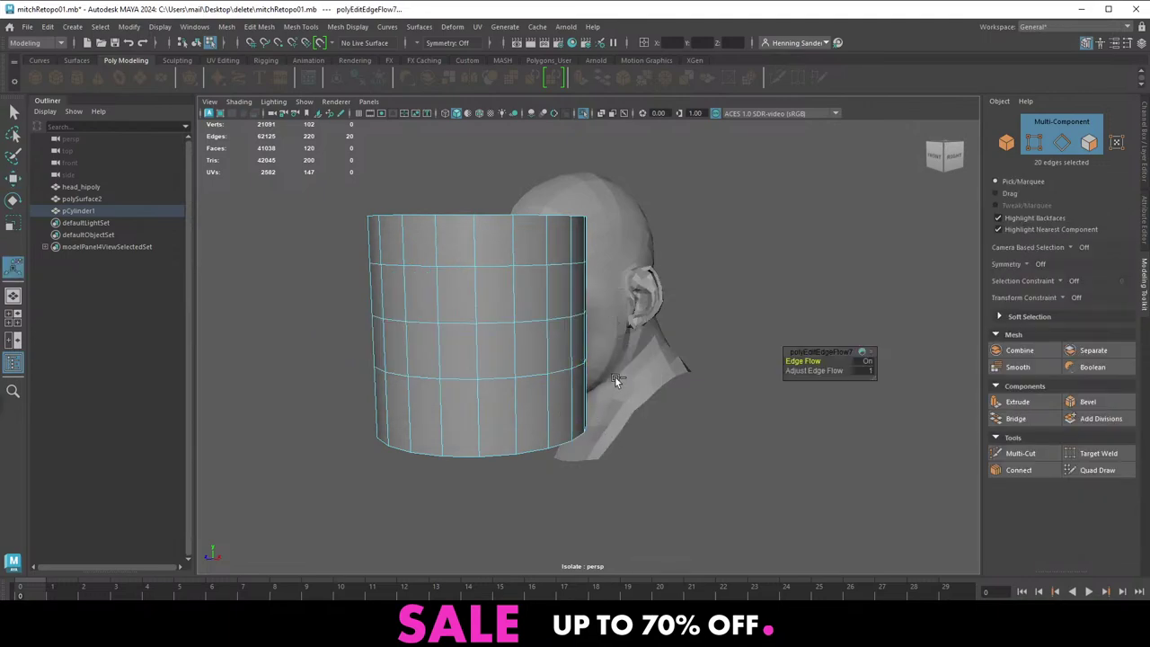
{"action": "key", "text": "ctrl+z"}
{"action": "key", "text": "ctrl+shift+1"}
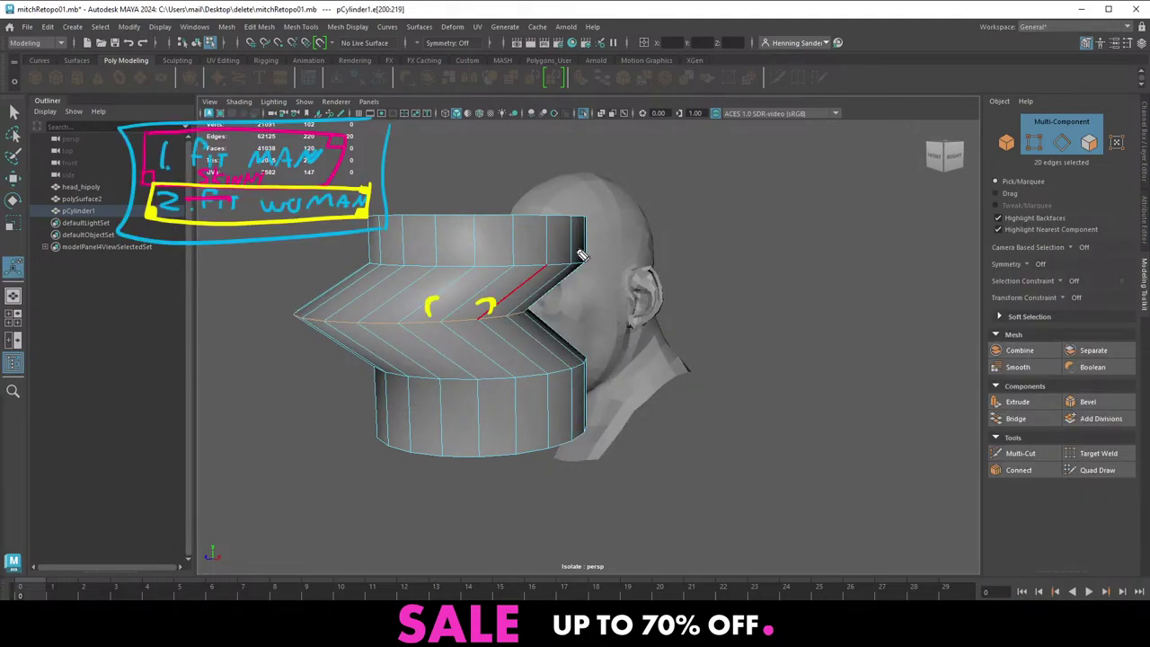
{"action": "key", "text": "ctrl+shift+7"}
{"action": "left_click_drag", "start_coordinate": [589, 261], "coordinate": [326, 240]}
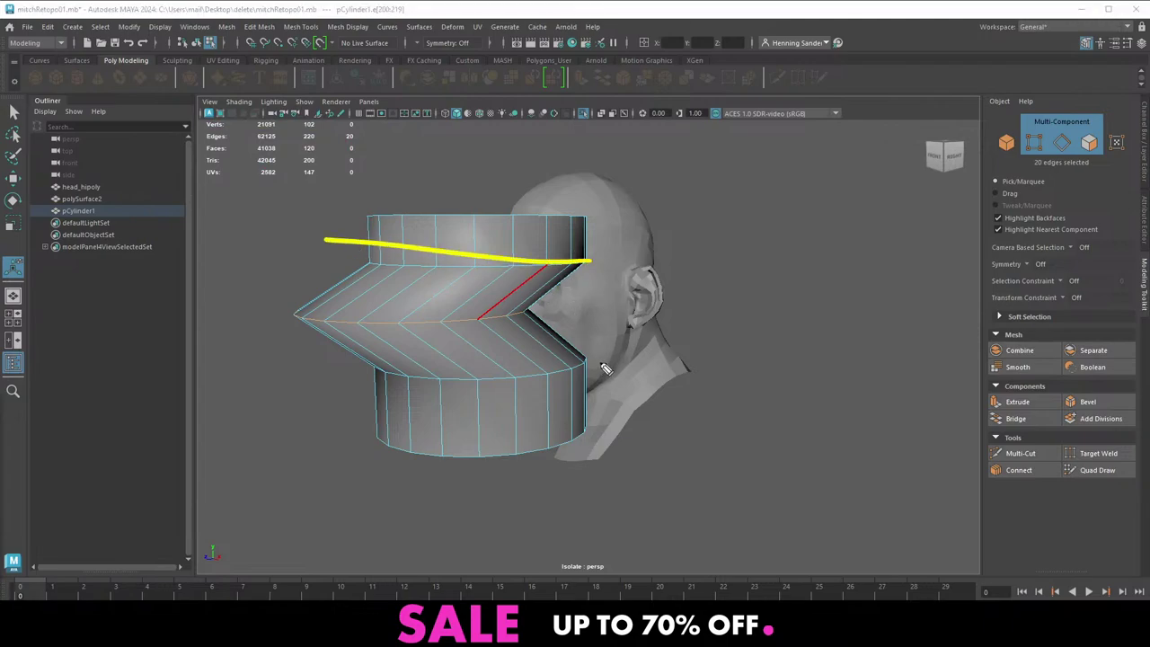
{"action": "left_click_drag", "start_coordinate": [598, 365], "coordinate": [334, 381]}
{"action": "key", "text": "ctrl+shift+1"}
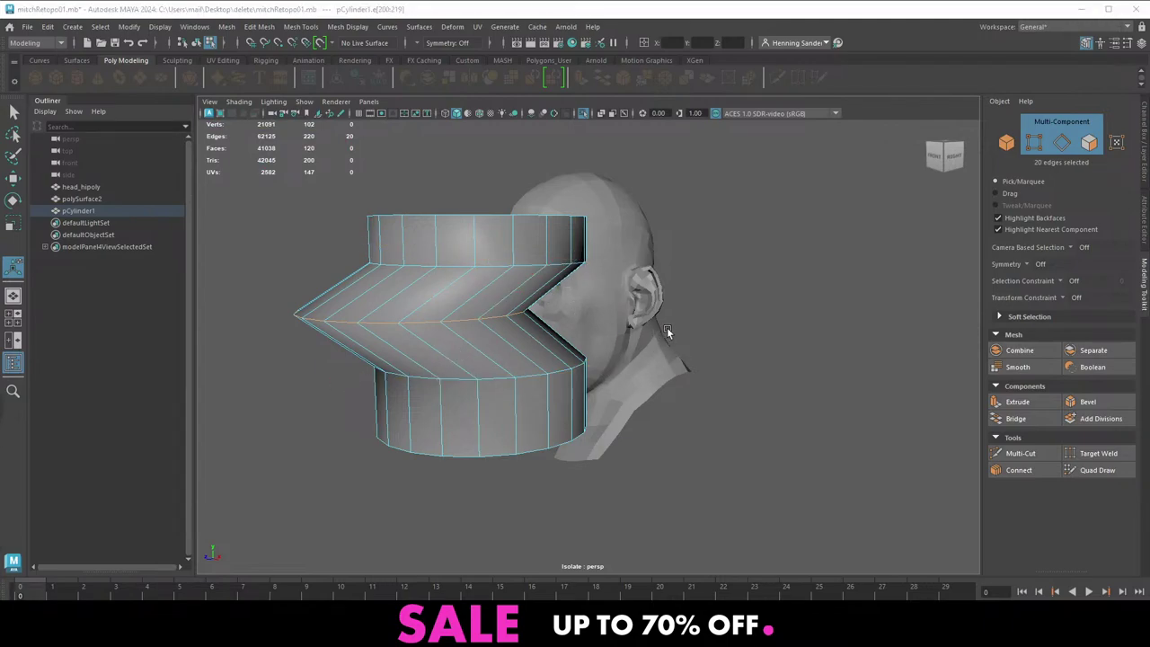
Undo the forward move of the cylinder's middle edge loop
{"action": "left_click", "coordinate": [667, 329]}
{"action": "key", "text": "ctrl+z"}
{"action": "key", "text": "ctrl+z"}
Select the cylinder's upper inserted edge loop and rotate it so that it slopes up towards the head
{"action": "left_click", "coordinate": [491, 266]}
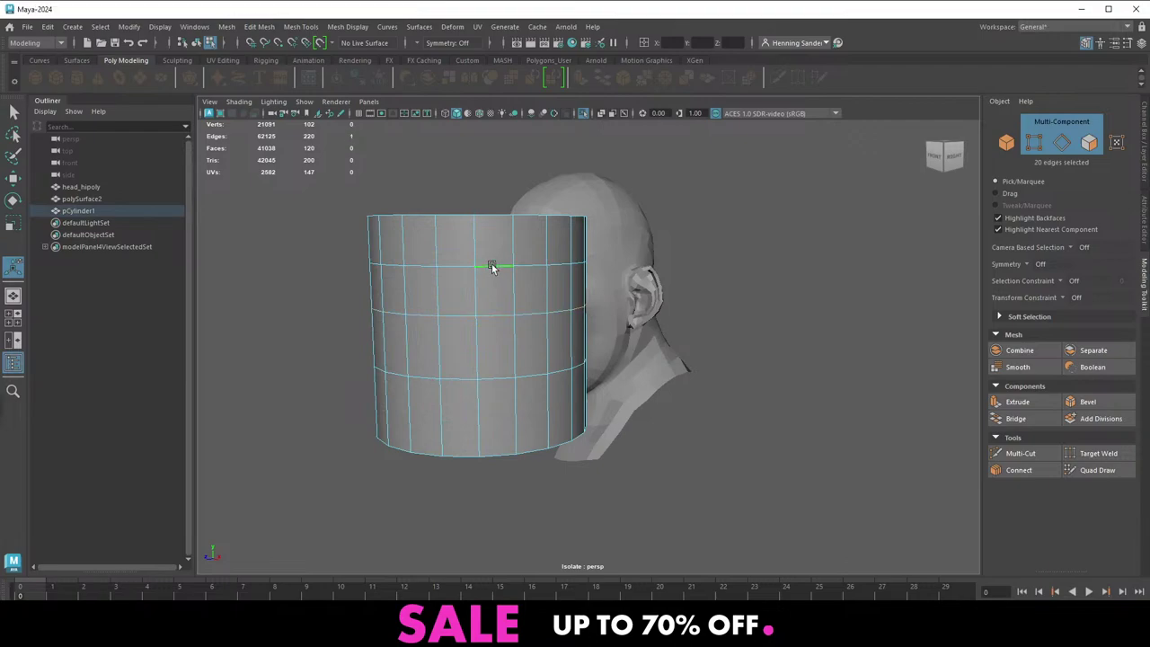
{"action": "key", "text": "e"}
{"action": "key", "text": "q"}
{"action": "double_click", "coordinate": [496, 267]}
{"action": "key", "text": "e"}
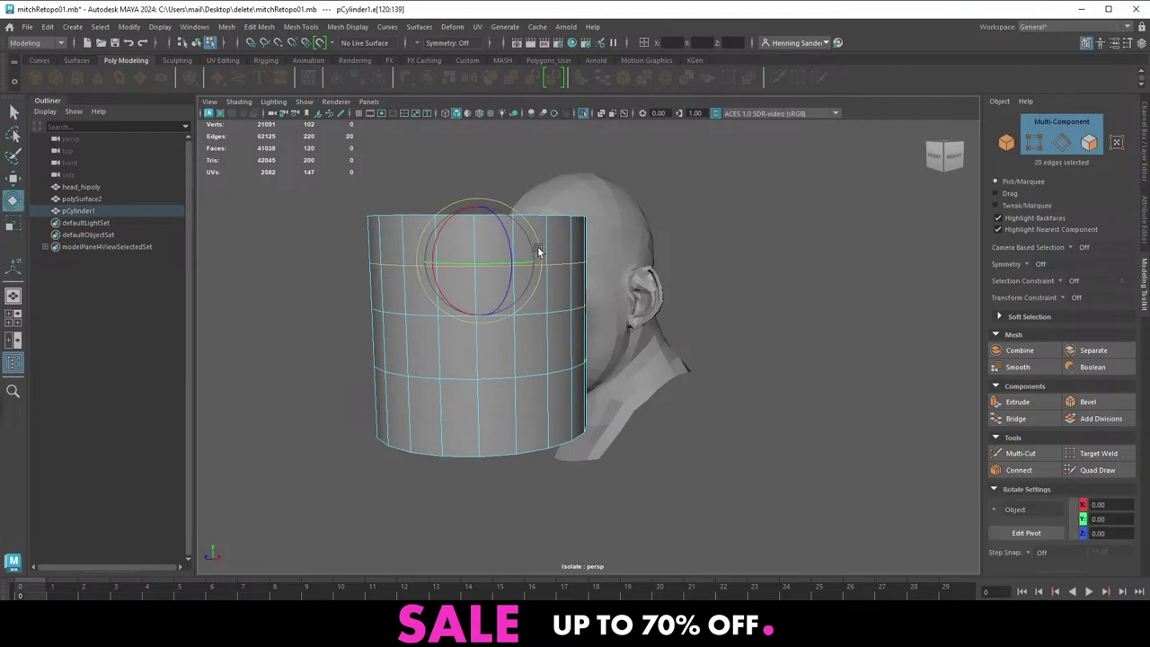
{"action": "left_click_drag", "start_coordinate": [539, 249], "coordinate": [475, 262]}
Rotate the cylinder's lower inserted edge loop to a slope similar to the upper one
{"action": "key", "text": "w"}
{"action": "key", "text": "q"}
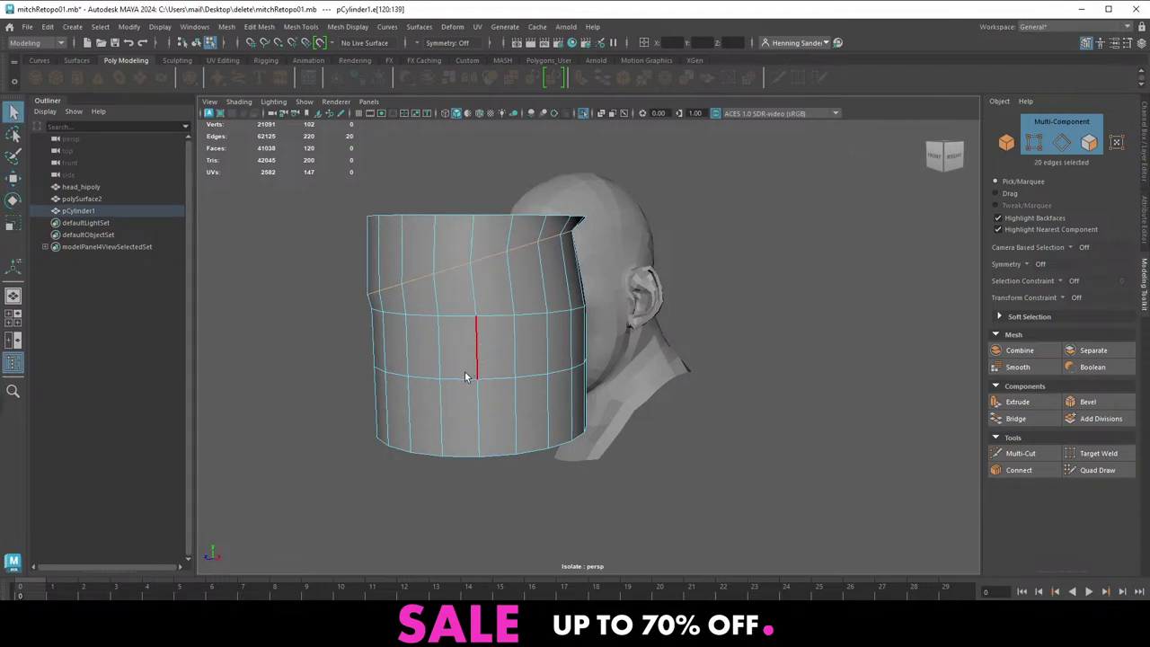
{"action": "key", "text": "e"}
{"action": "left_click_drag", "start_coordinate": [520, 315], "coordinate": [505, 303]}
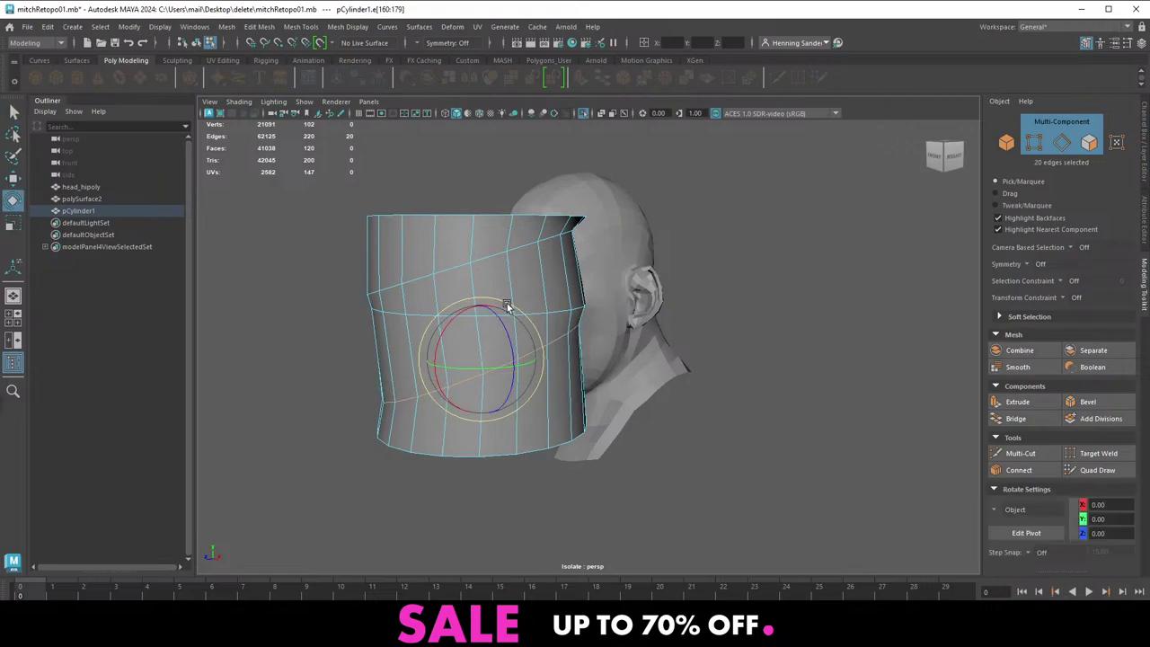
Select the cylinder's middle edge loop and apply Edit Edge Flow to align it between the two tilted loops
{"action": "key", "text": "q"}
{"action": "double_click", "coordinate": [469, 315]}
{"action": "key", "text": "w"}
{"action": "right_click_drag", "start_coordinate": [467, 311], "coordinate": [495, 424]}
{"action": "double_click", "coordinate": [461, 314]}
{"action": "mouse_move", "coordinate": [497, 390]}
{"action": "left_mouse_down", "text": "alt"}
{"action": "mouse_move", "coordinate": [455, 384]}
{"action": "mouse_move", "coordinate": [489, 392]}
{"action": "left_mouse_up", "text": "alt"}
{"action": "left_click", "coordinate": [488, 351]}
{"action": "key", "text": "g"}
{"action": "left_click", "coordinate": [494, 378]}
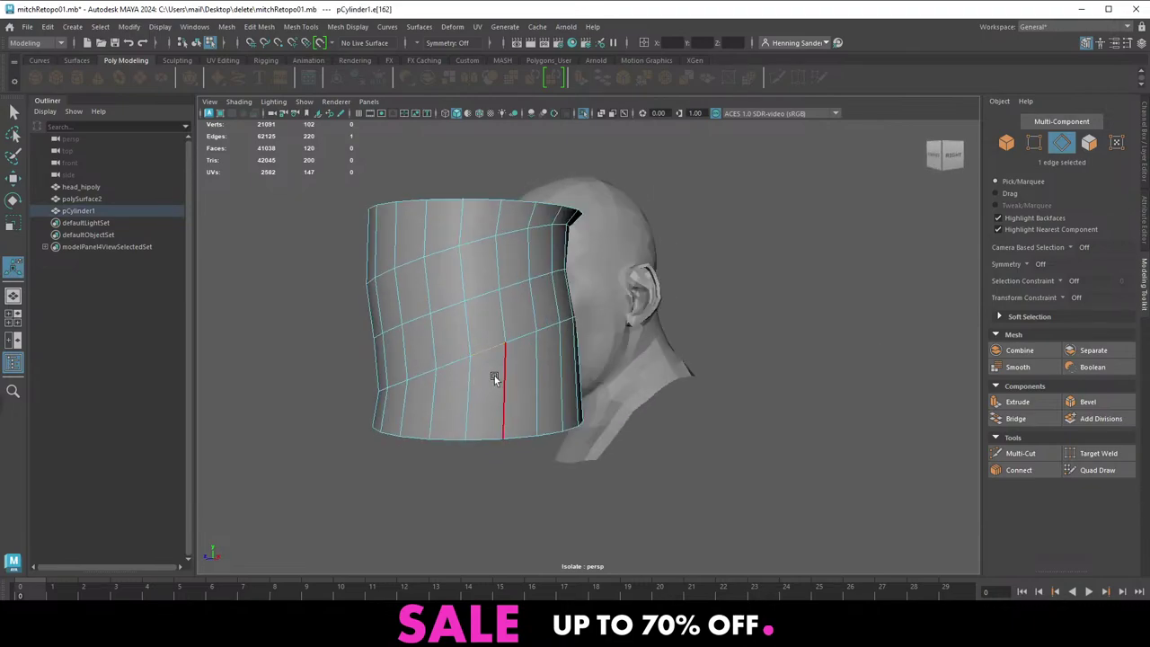
Try Edit Edge Flow on the cylinder's lower and upper tilted edge loops and undo both attempts
{"action": "key", "text": "g"}
{"action": "double_click", "coordinate": [440, 249]}
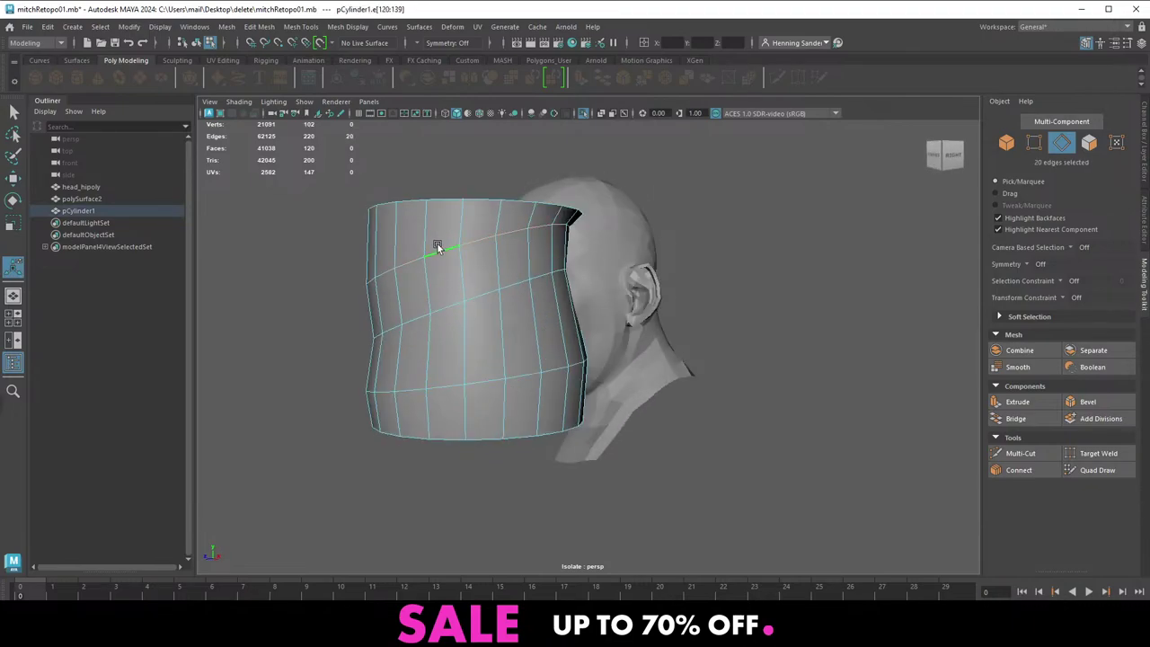
{"action": "key", "text": "g"}
{"action": "key", "text": "ctrl+z"}
{"action": "key", "text": "ctrl+z"}
{"action": "key", "text": "ctrl+z"}
Insert three more edge loops on the cylinder between its upper and lower tilted loops using Multi-Cut
{"action": "key", "text": "q"}
{"action": "right_click_drag", "start_coordinate": [474, 332], "coordinate": [535, 302]}
{"action": "right_click_drag", "start_coordinate": [456, 294], "coordinate": [463, 250]}
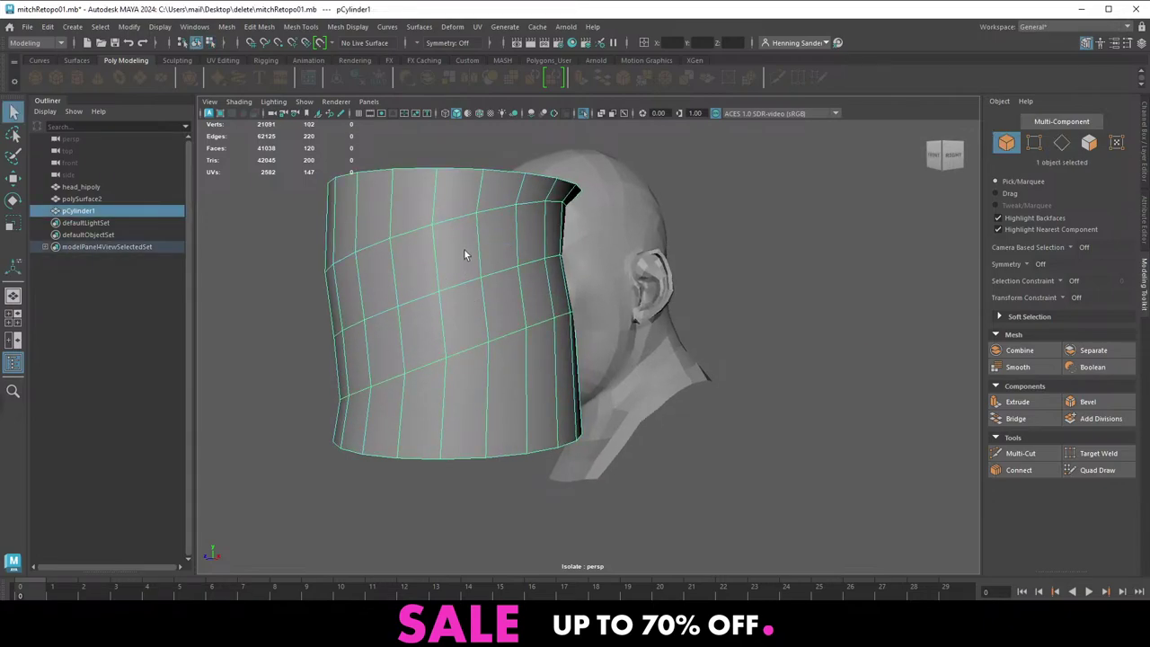
{"action": "key", "text": "ctrl+shift+x"}
{"action": "left_click", "coordinate": [435, 239], "text": "ctrl"}
{"action": "left_click", "coordinate": [444, 338], "text": "ctrl"}
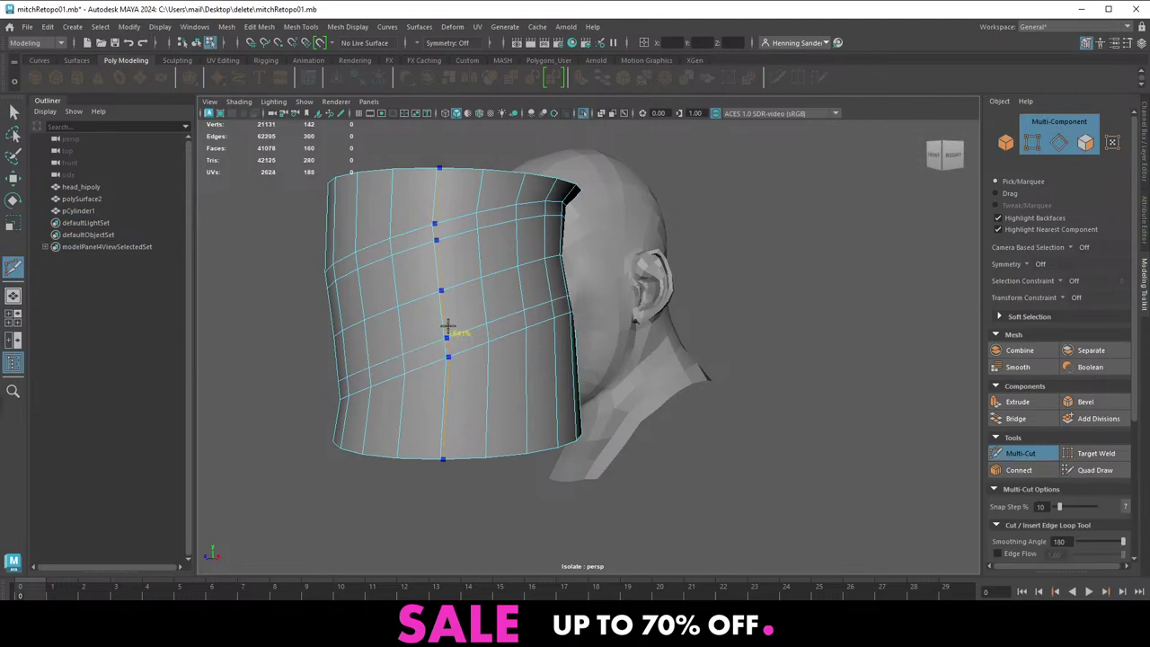
{"action": "left_click", "coordinate": [438, 280], "text": "ctrl"}
Apply Edit Edge Flow to each of the cylinder's newly inserted edge loops in turn
{"action": "key", "text": "w"}
{"action": "right_click_drag", "start_coordinate": [412, 261], "coordinate": [425, 365]}
{"action": "double_click", "coordinate": [414, 246]}
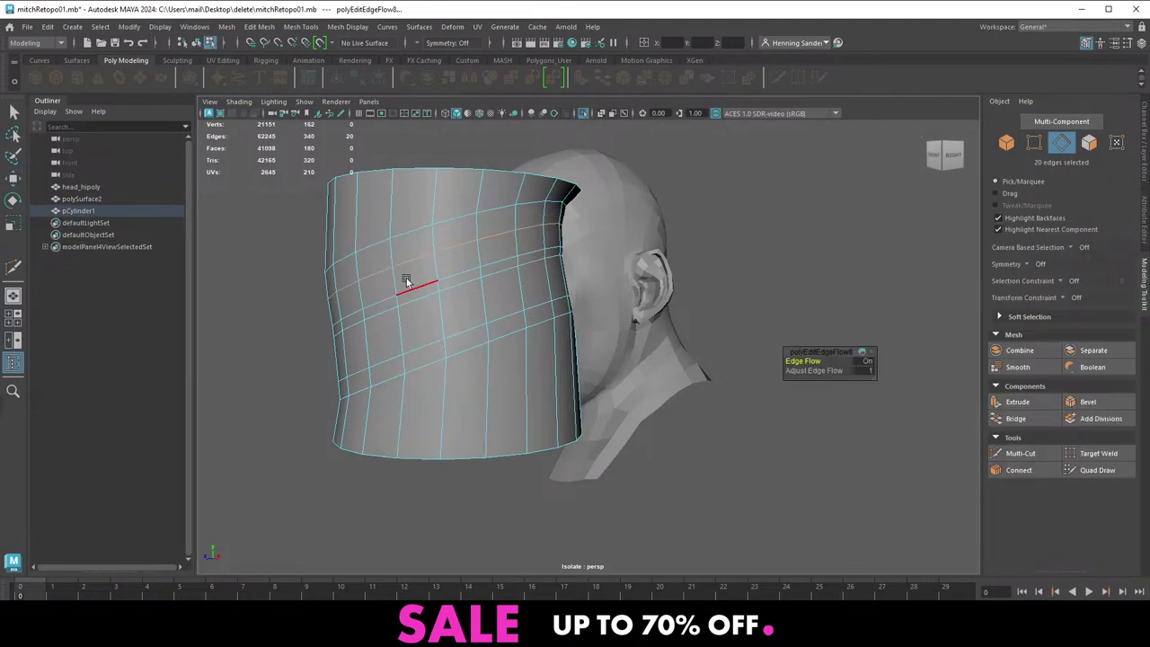
{"action": "double_click", "coordinate": [415, 282]}
{"action": "key", "text": "g"}
{"action": "double_click", "coordinate": [431, 322]}
{"action": "double_click", "coordinate": [428, 308]}
{"action": "key", "text": "g"}
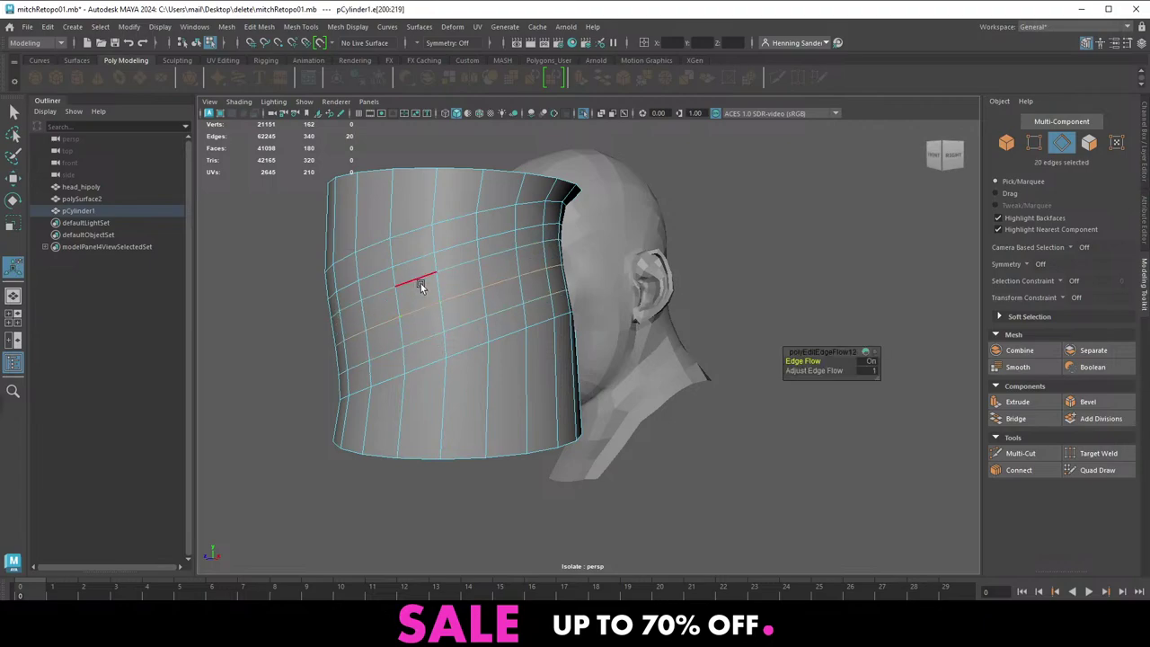
Repeat Edit Edge Flow over the cylinder's inner loops in several passes to even out their spacing
{"action": "double_click", "coordinate": [419, 283]}
{"action": "key", "text": "g"}
{"action": "double_click", "coordinate": [417, 256]}
{"action": "key", "text": "g"}
{"action": "double_click", "coordinate": [422, 278]}
{"action": "left_click", "coordinate": [427, 303]}
{"action": "double_click", "coordinate": [427, 304]}
{"action": "key", "text": "g"}
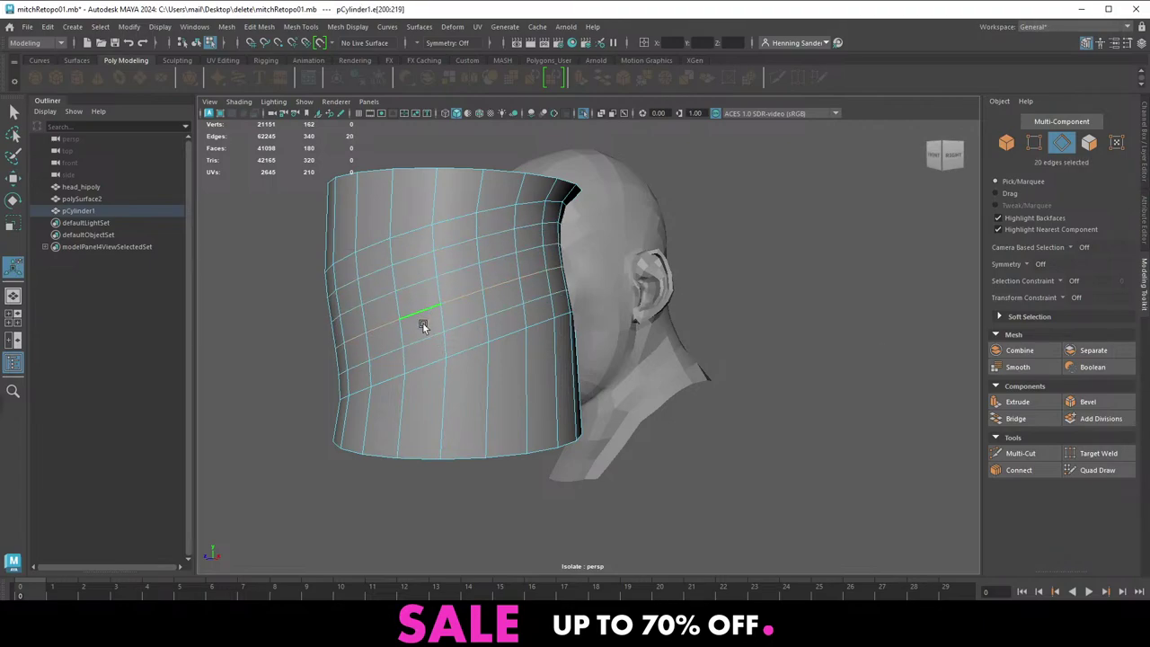
{"action": "double_click", "coordinate": [423, 327]}
{"action": "key", "text": "g"}
{"action": "double_click", "coordinate": [426, 310]}
{"action": "key", "text": "g"}
{"action": "double_click", "coordinate": [420, 288]}
{"action": "key", "text": "g"}
{"action": "double_click", "coordinate": [413, 260]}
Return to object selection and delete the demonstration cylinder
{"action": "right_click_drag", "start_coordinate": [462, 314], "coordinate": [449, 316]}
{"action": "left_click_drag", "start_coordinate": [449, 316], "coordinate": [501, 290], "text": "alt"}
{"action": "right_click_drag", "start_coordinate": [472, 327], "coordinate": [485, 315]}
{"action": "key", "text": "Delete"}
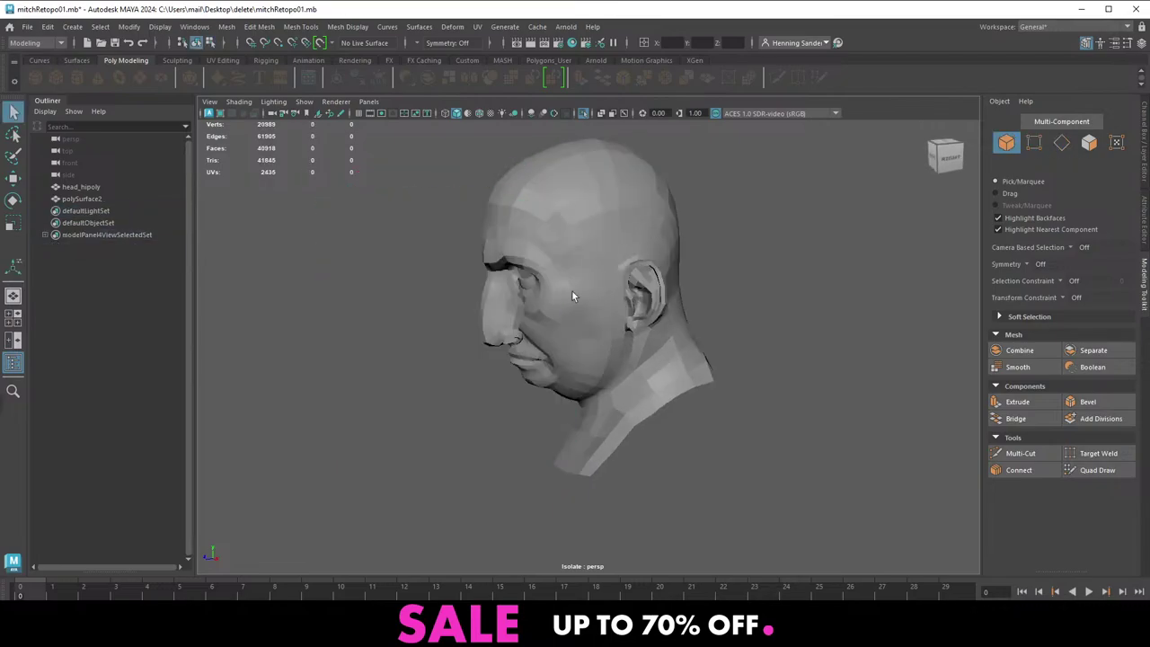
Select the half-head retopology mesh and switch to edge selection around the mouth and jaw
{"action": "left_click", "coordinate": [573, 293]}
{"action": "left_click_drag", "start_coordinate": [573, 296], "coordinate": [562, 293], "text": "alt"}
{"action": "right_click_drag", "start_coordinate": [562, 294], "coordinate": [621, 316], "text": "alt"}
{"action": "left_click_drag", "start_coordinate": [621, 316], "coordinate": [660, 301], "text": "alt"}
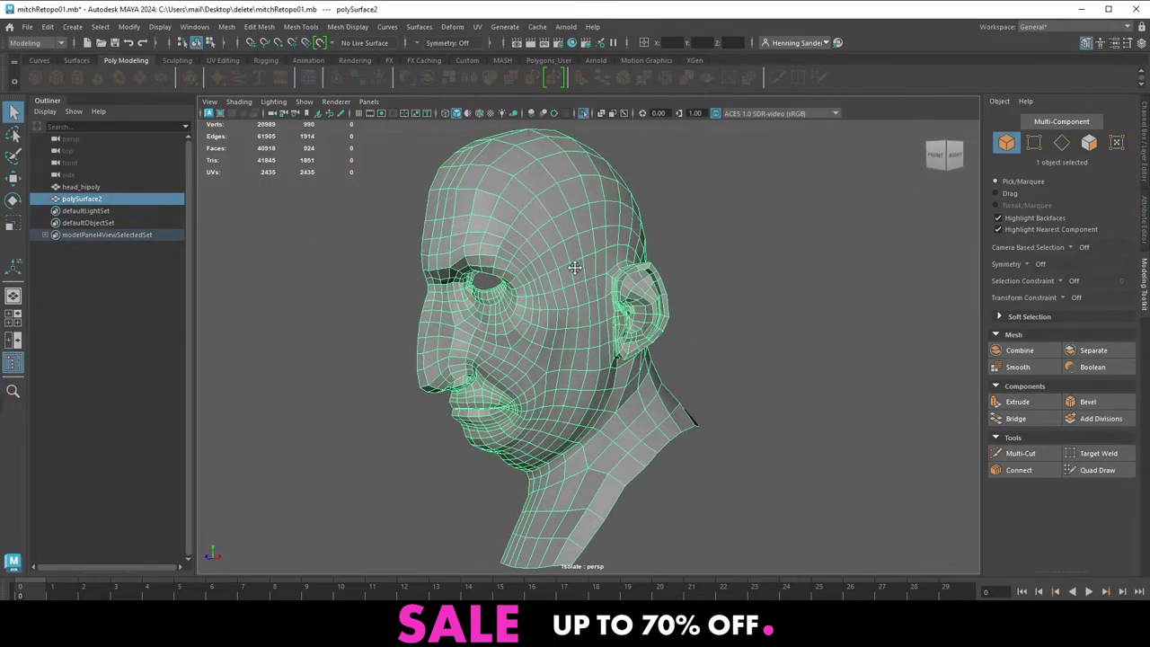
{"action": "middle_click_drag", "start_coordinate": [575, 386], "coordinate": [596, 342], "text": "alt"}
{"action": "right_click_drag", "start_coordinate": [539, 360], "coordinate": [581, 373], "text": "alt"}
{"action": "left_click_drag", "start_coordinate": [580, 374], "coordinate": [559, 361], "text": "alt"}
{"action": "right_click_drag", "start_coordinate": [559, 361], "coordinate": [626, 367], "text": "alt"}
{"action": "right_click_drag", "start_coordinate": [541, 361], "coordinate": [539, 334]}
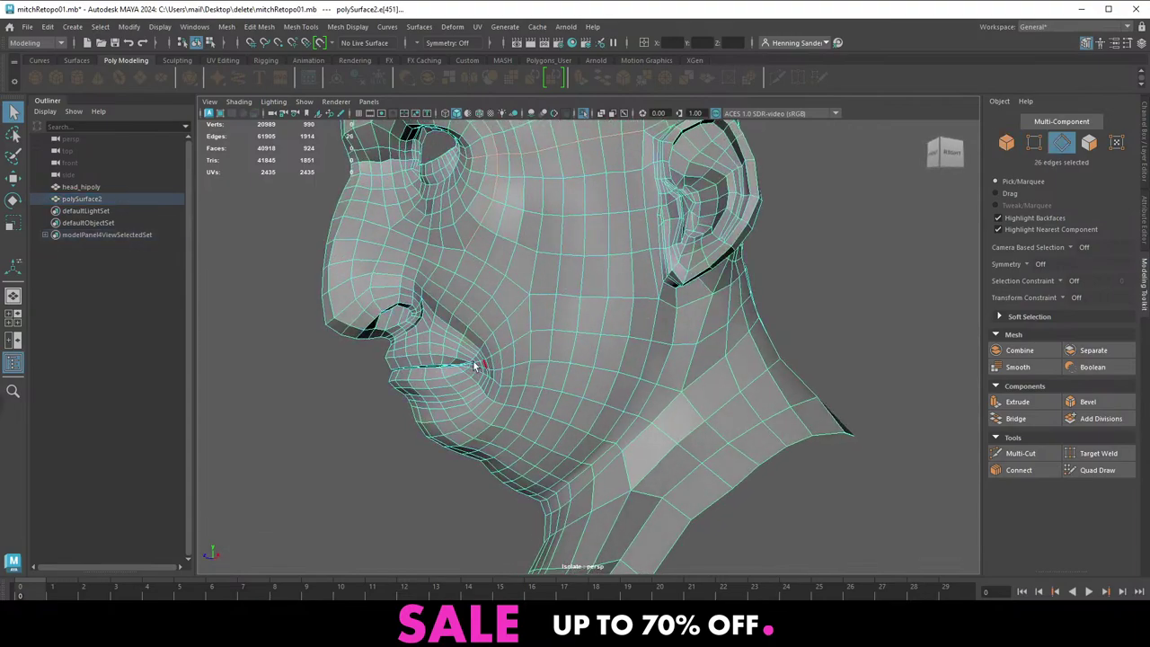
Apply Edit Edge Flow to an edge loop across the lower cheek beside the mouth corner
{"action": "left_click_drag", "start_coordinate": [474, 365], "coordinate": [514, 368], "text": "alt"}
{"action": "right_click_drag", "start_coordinate": [514, 372], "coordinate": [565, 396], "text": "alt"}
{"action": "middle_click_drag", "start_coordinate": [565, 396], "coordinate": [549, 352], "text": "alt"}
{"action": "right_click_drag", "start_coordinate": [549, 352], "coordinate": [577, 480], "text": "alt"}
{"action": "middle_click_drag", "start_coordinate": [573, 406], "coordinate": [548, 375], "text": "alt"}
{"action": "key", "text": "ctrl+z"}
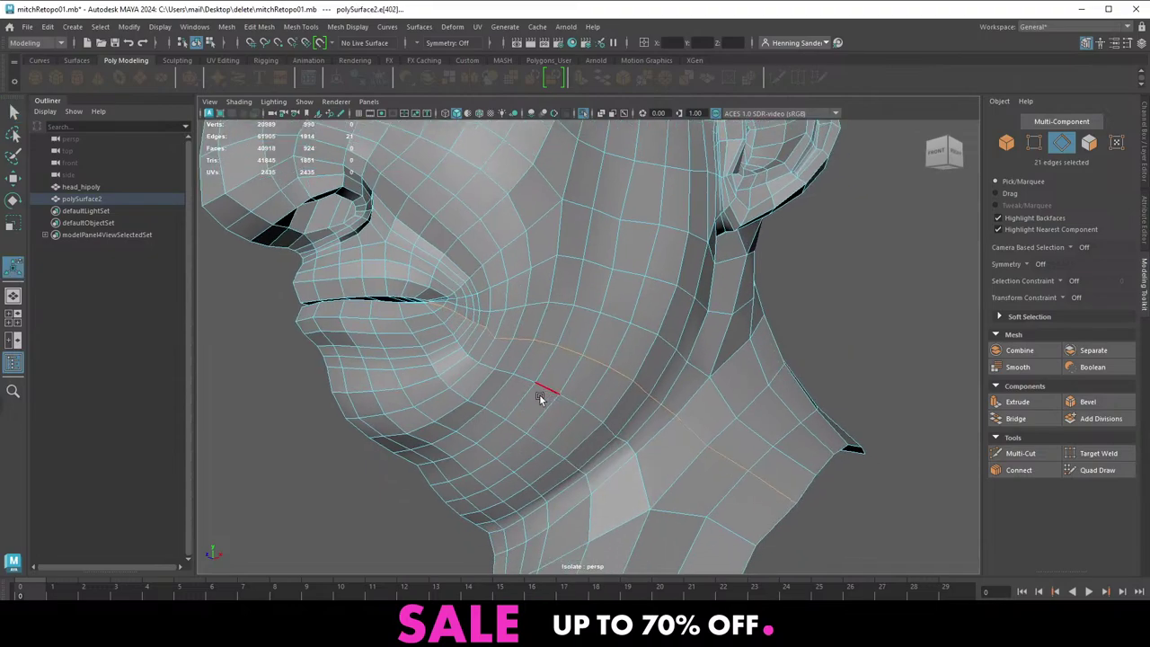
{"action": "key", "text": "h"}
{"action": "key", "text": "ctrl+z"}
{"action": "right_click_drag", "start_coordinate": [555, 342], "coordinate": [523, 460], "text": "shift"}
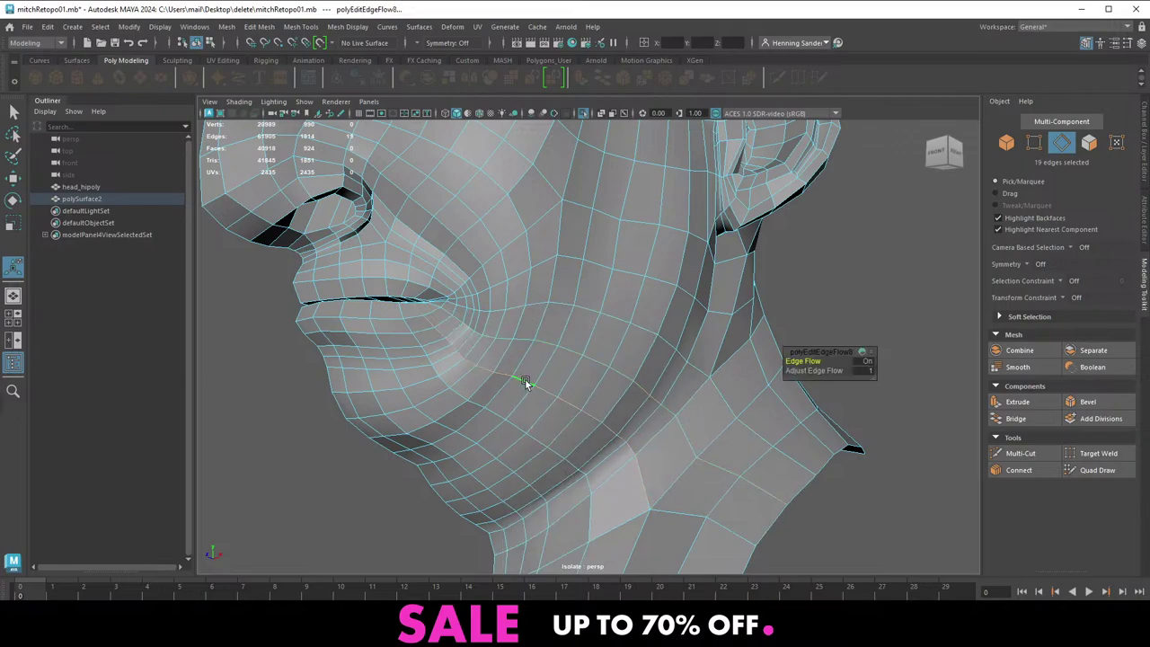
Smooth successive edge loops around the chin and lower cheek with Edit Edge Flow
{"action": "double_click", "coordinate": [496, 414]}
{"action": "key", "text": "g"}
{"action": "double_click", "coordinate": [463, 420]}
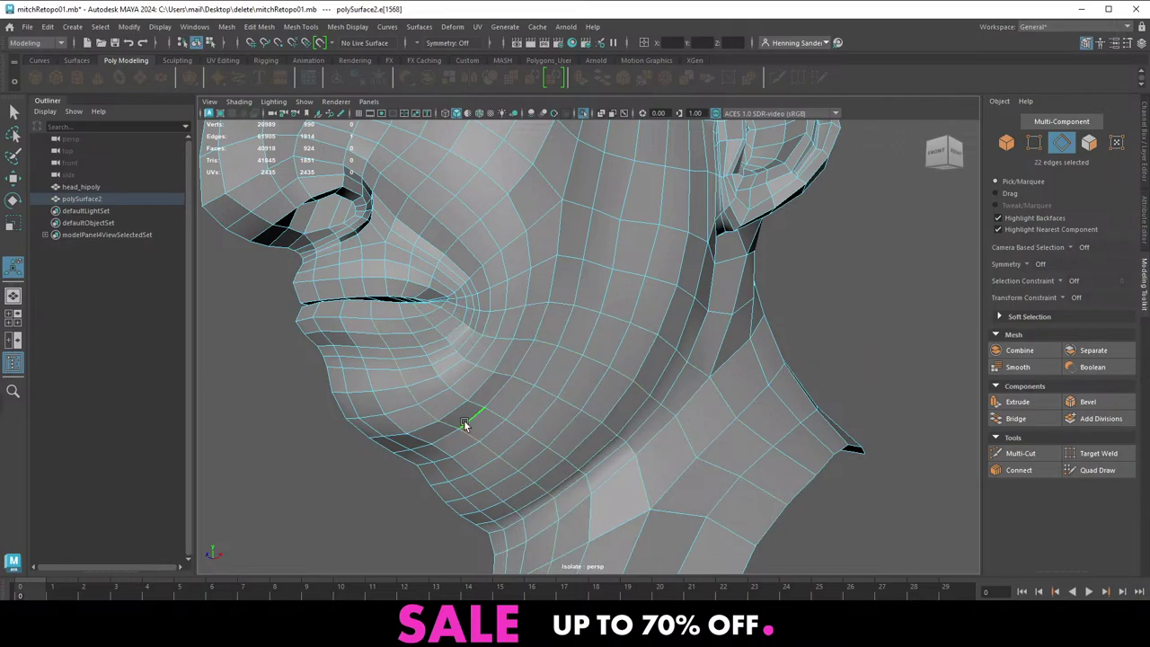
{"action": "key", "text": "g"}
{"action": "left_click_drag", "start_coordinate": [481, 441], "coordinate": [456, 433], "text": "alt"}
{"action": "double_click", "coordinate": [444, 384]}
{"action": "key", "text": "g"}
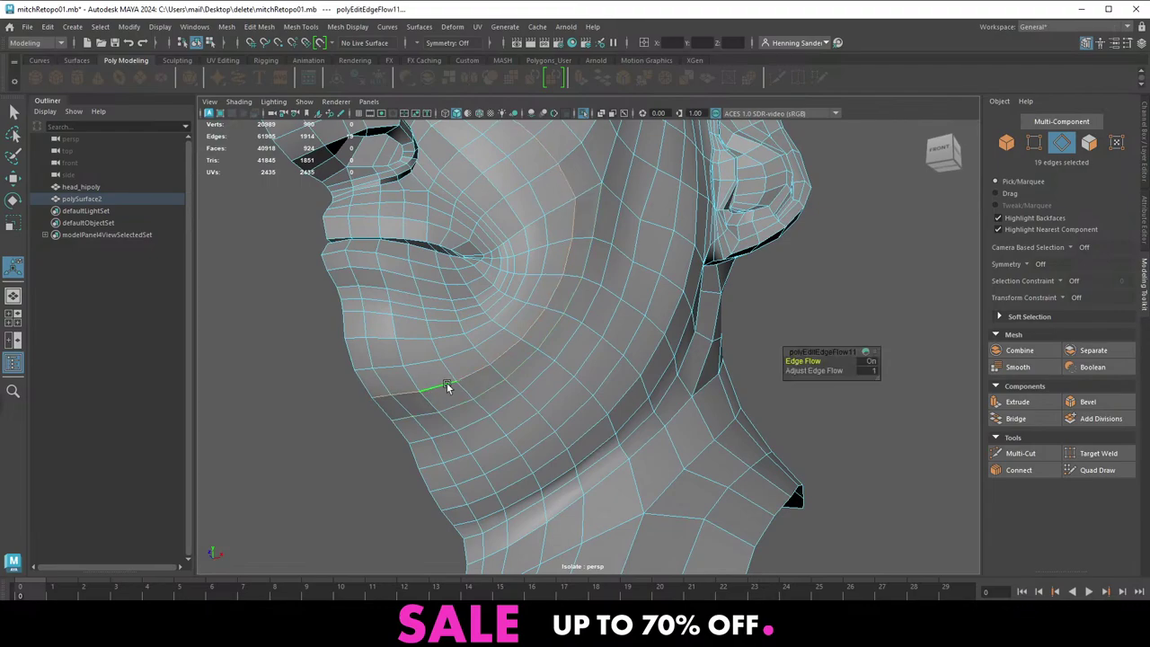
Apply Edit Edge Flow to the lower jaw's edge loops one after another, working down towards the neck
{"action": "left_click_drag", "start_coordinate": [526, 404], "coordinate": [514, 411], "text": "alt"}
{"action": "double_click", "coordinate": [494, 413]}
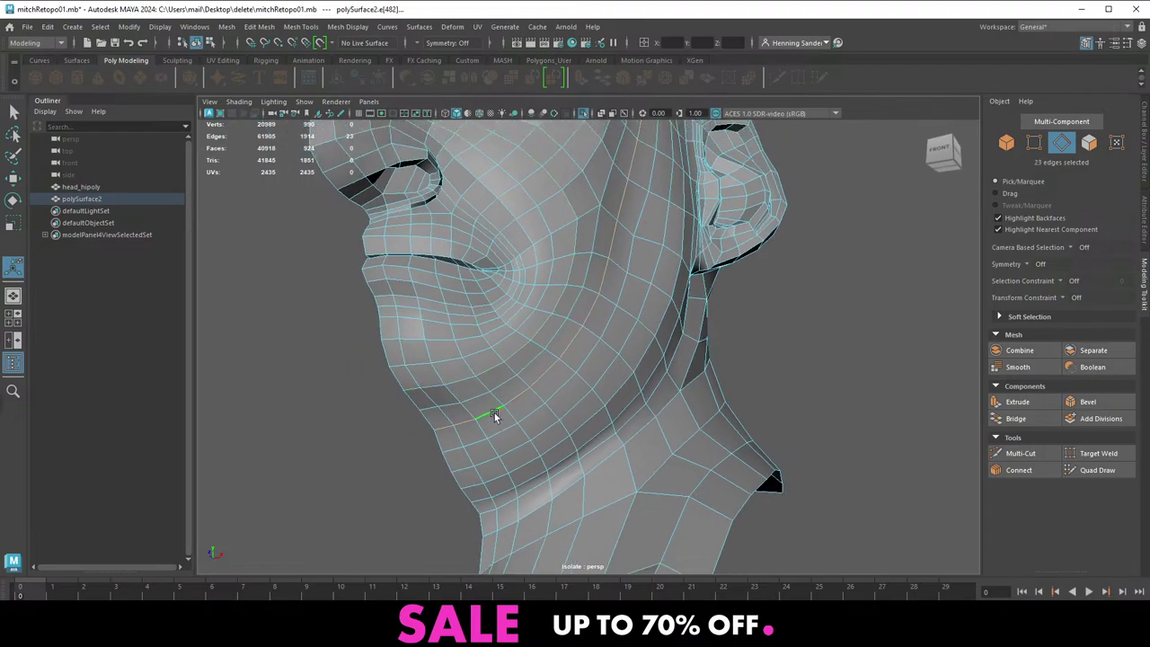
{"action": "key", "text": "g"}
{"action": "double_click", "coordinate": [501, 427]}
{"action": "key", "text": "g"}
{"action": "double_click", "coordinate": [509, 444]}
{"action": "key", "text": "g"}
{"action": "double_click", "coordinate": [544, 449]}
{"action": "key", "text": "g"}
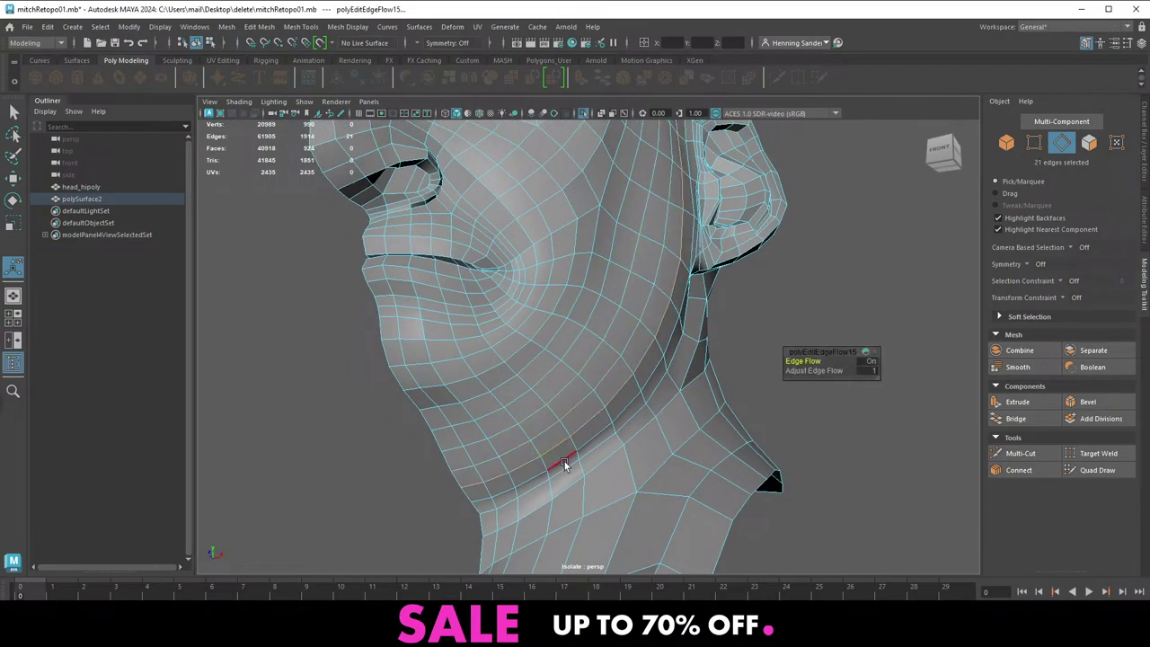
{"action": "double_click", "coordinate": [565, 462]}
{"action": "key", "text": "g"}
Undo the last jaw edge flow, reapply Edit Edge Flow to the jawline loop below the ear, and return to object selection
{"action": "left_click_drag", "start_coordinate": [629, 431], "coordinate": [520, 416], "text": "alt"}
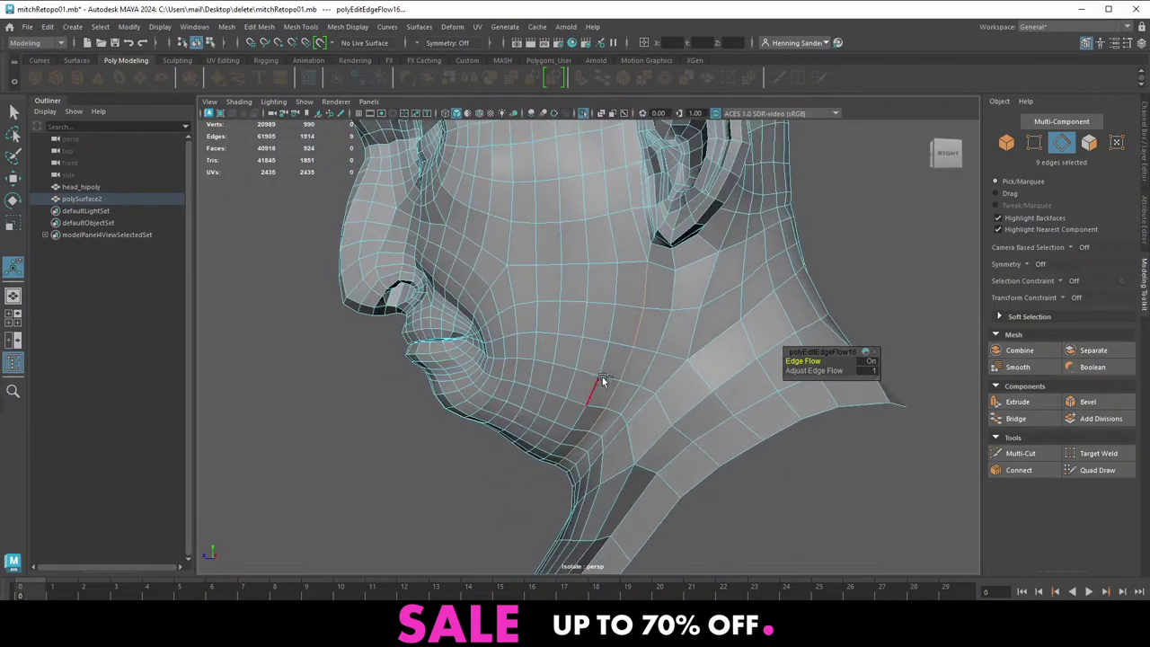
{"action": "key", "text": "ctrl+z"}
{"action": "left_click_drag", "start_coordinate": [633, 355], "coordinate": [603, 356], "text": "alt"}
{"action": "double_click", "coordinate": [623, 357]}
{"action": "key", "text": "g"}
{"action": "key", "text": "ctrl+z"}
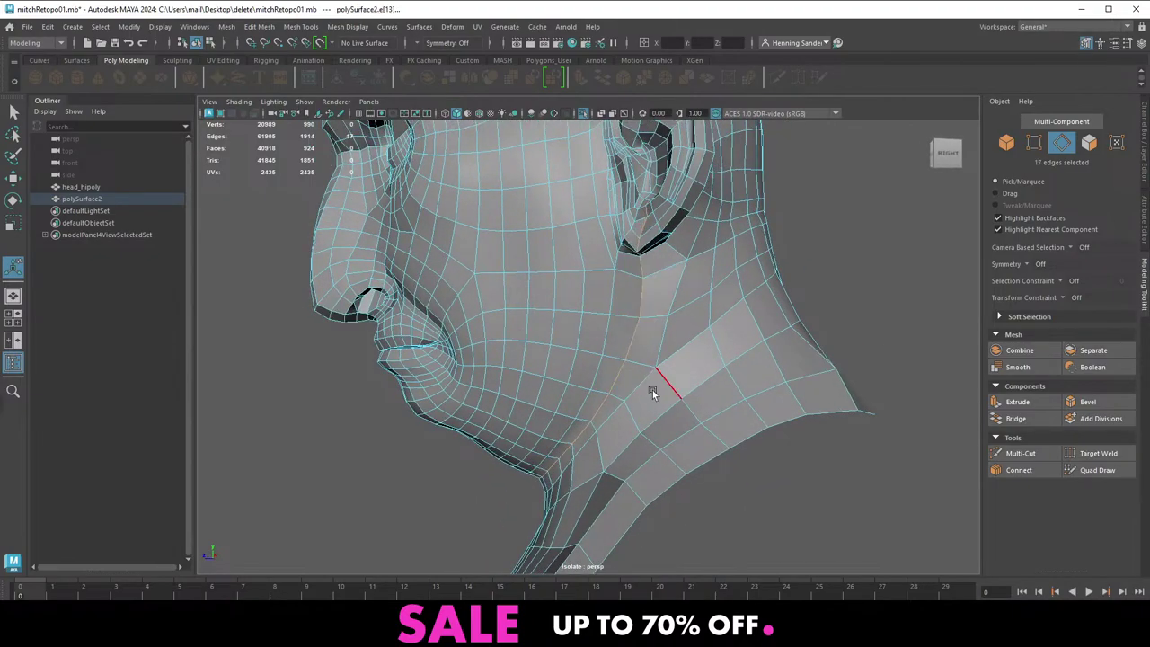
{"action": "key", "text": "g"}
{"action": "left_click_drag", "start_coordinate": [632, 393], "coordinate": [539, 415], "text": "alt"}
{"action": "right_click_drag", "start_coordinate": [493, 357], "coordinate": [583, 281]}
Insert two additional edge loops around the lower eyelid using Multi-Cut
{"action": "middle_click_drag", "start_coordinate": [536, 277], "coordinate": [559, 383], "text": "alt"}
{"action": "left_click_drag", "start_coordinate": [496, 372], "coordinate": [563, 351], "text": "alt"}
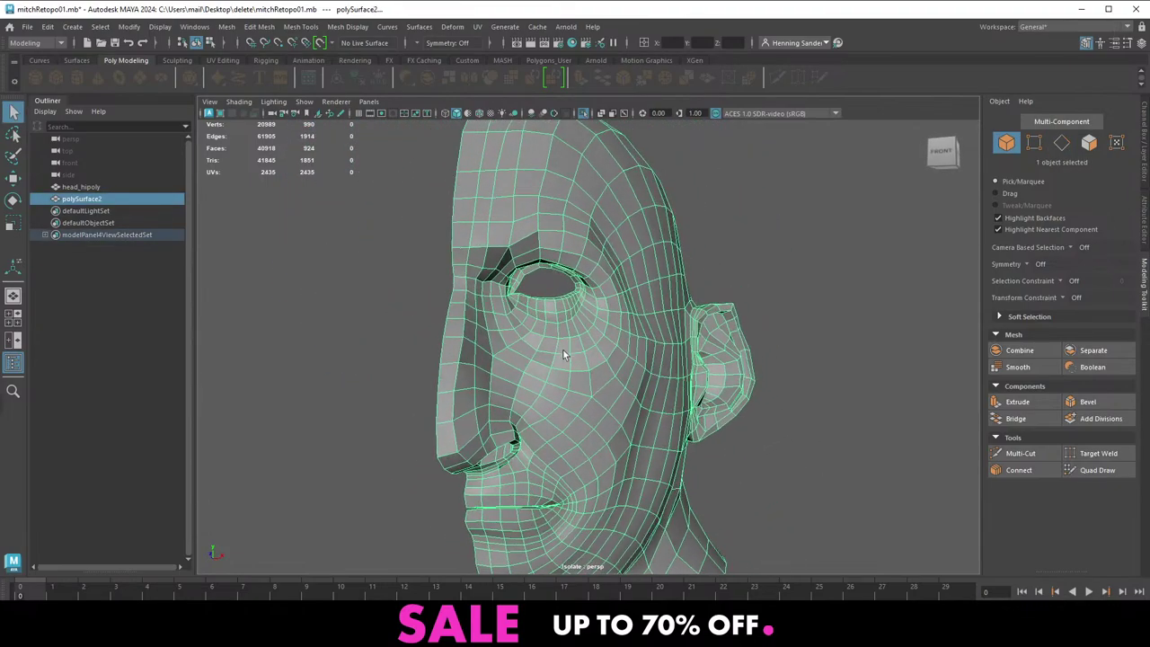
{"action": "middle_click_drag", "start_coordinate": [483, 280], "coordinate": [480, 328], "text": "alt"}
{"action": "right_click_drag", "start_coordinate": [480, 329], "coordinate": [566, 401], "text": "alt"}
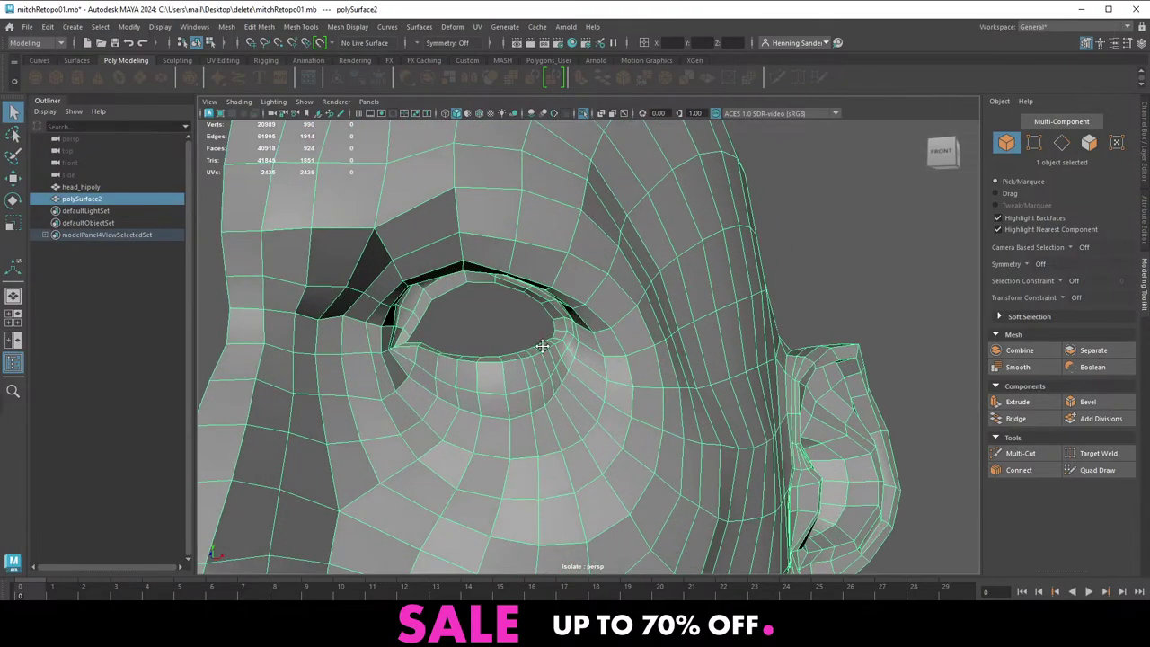
{"action": "middle_click_drag", "start_coordinate": [543, 347], "coordinate": [575, 345], "text": "alt"}
{"action": "right_click_drag", "start_coordinate": [574, 345], "coordinate": [482, 365], "text": "alt"}
{"action": "key", "text": "ctrl+shift+x"}
{"action": "left_click", "coordinate": [540, 383], "text": "ctrl"}
{"action": "left_click", "coordinate": [541, 419], "text": "ctrl"}
Select an edge loop around the lower eyelid and apply Edit Edge Flow to it
{"action": "left_click_drag", "start_coordinate": [482, 364], "coordinate": [424, 370], "text": "alt"}
{"action": "middle_click_drag", "start_coordinate": [424, 371], "coordinate": [519, 353], "text": "alt"}
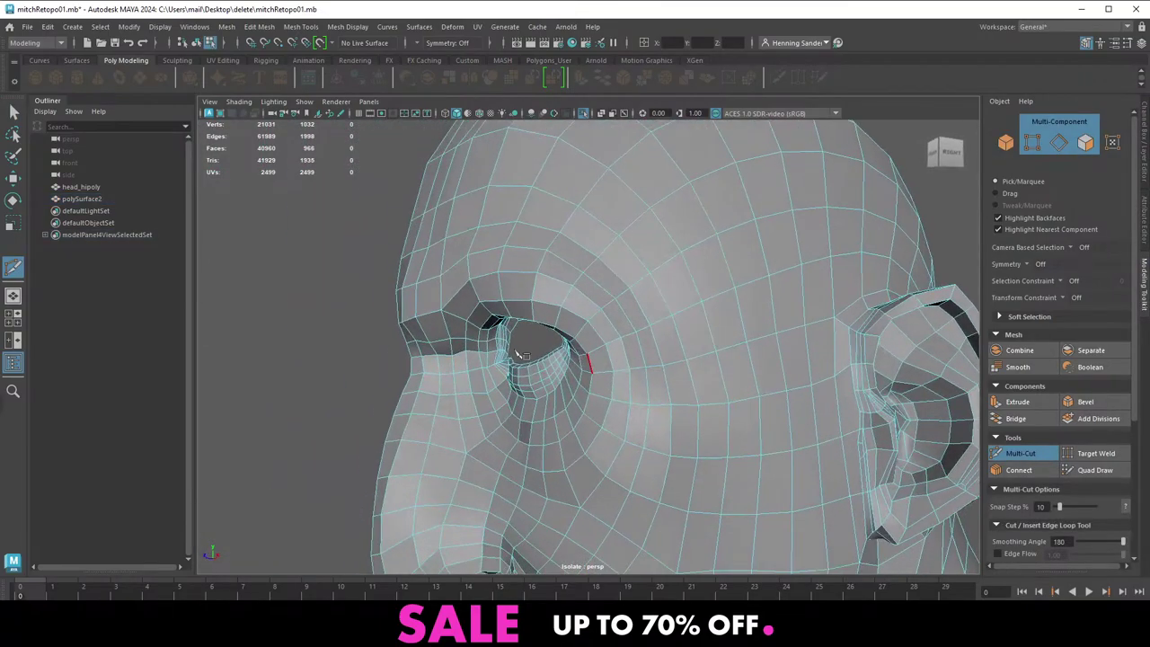
{"action": "left_click_drag", "start_coordinate": [518, 353], "coordinate": [559, 361], "text": "alt"}
{"action": "right_click_drag", "start_coordinate": [558, 361], "coordinate": [675, 449], "text": "alt"}
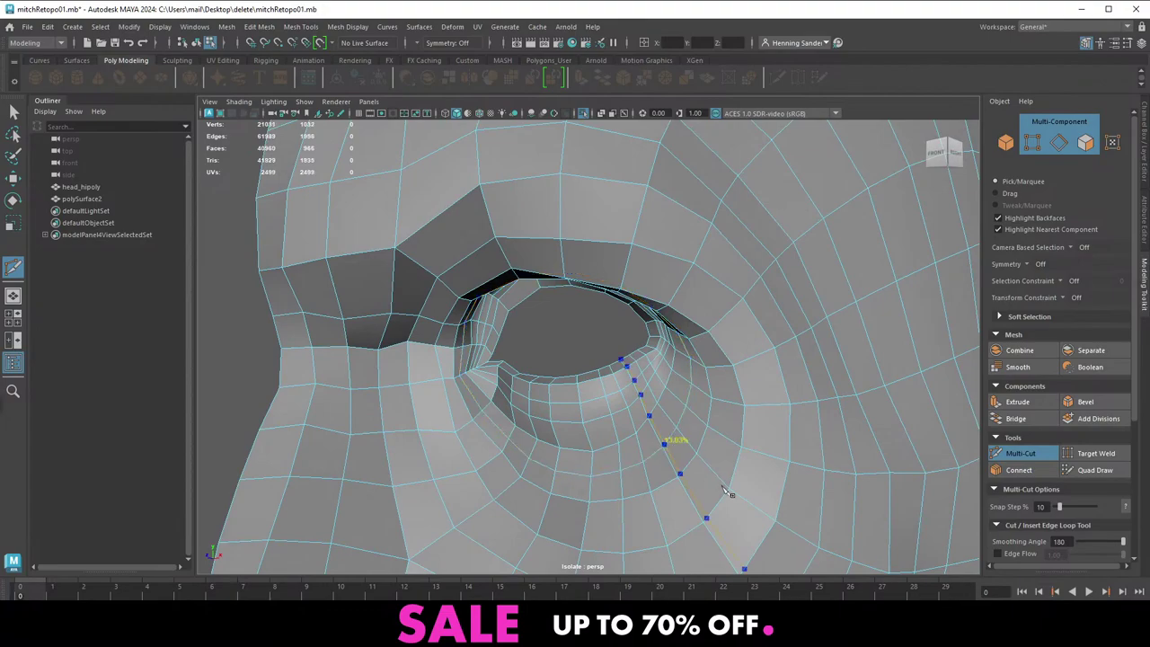
{"action": "left_click_drag", "start_coordinate": [663, 470], "coordinate": [675, 464], "text": "alt"}
{"action": "key", "text": "w"}
{"action": "double_click", "coordinate": [607, 414]}
{"action": "right_click", "coordinate": [615, 383], "text": "shift"}
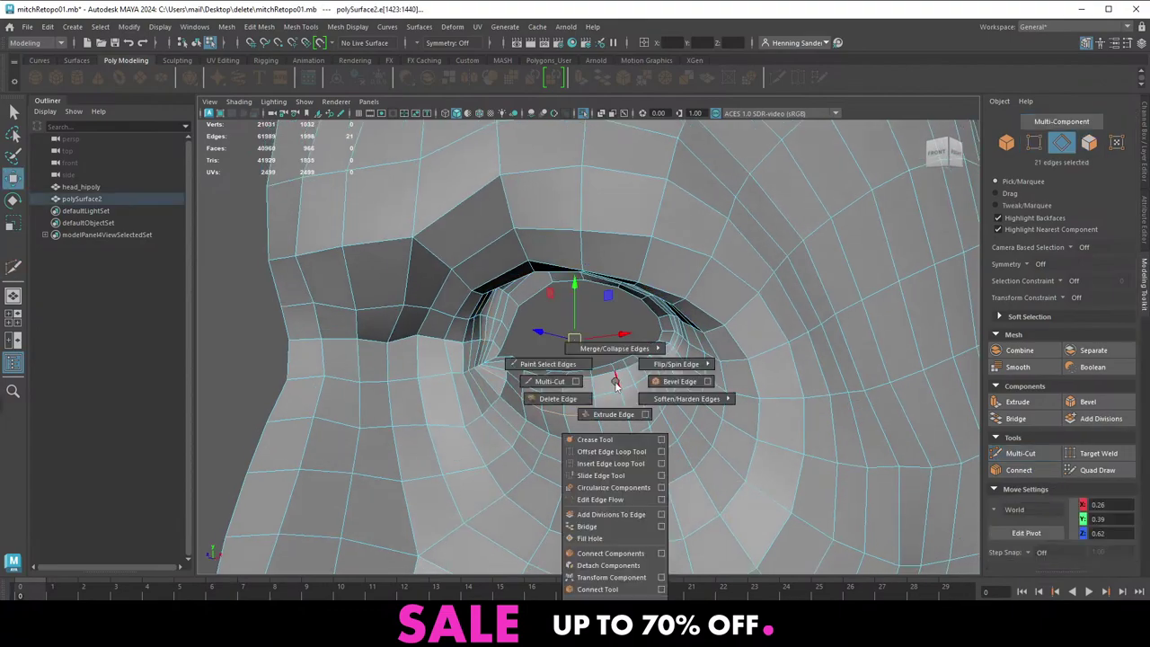
{"action": "left_click", "coordinate": [599, 499]}
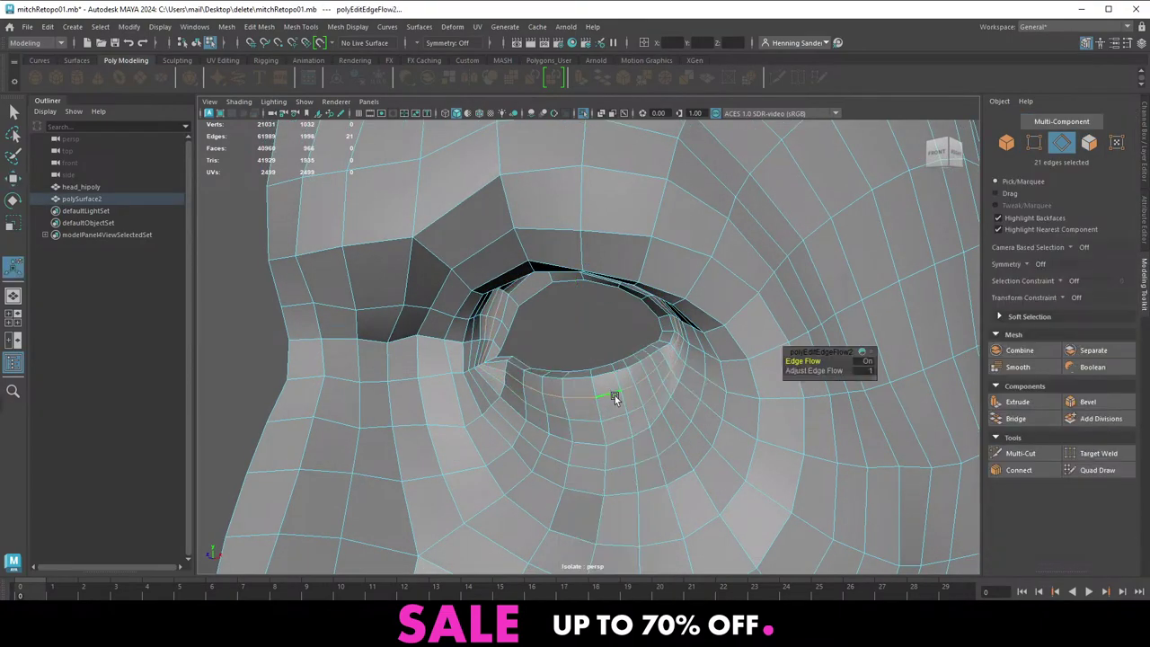
{"action": "key", "text": "g"}
Apply Edit Edge Flow to further edge loops beneath the middle of the eye
{"action": "right_click_drag", "start_coordinate": [661, 457], "coordinate": [575, 398], "text": "alt"}
{"action": "left_click_drag", "start_coordinate": [575, 398], "coordinate": [632, 404], "text": "alt"}
{"action": "right_click_drag", "start_coordinate": [633, 404], "coordinate": [753, 457], "text": "alt"}
{"action": "double_click", "coordinate": [666, 366]}
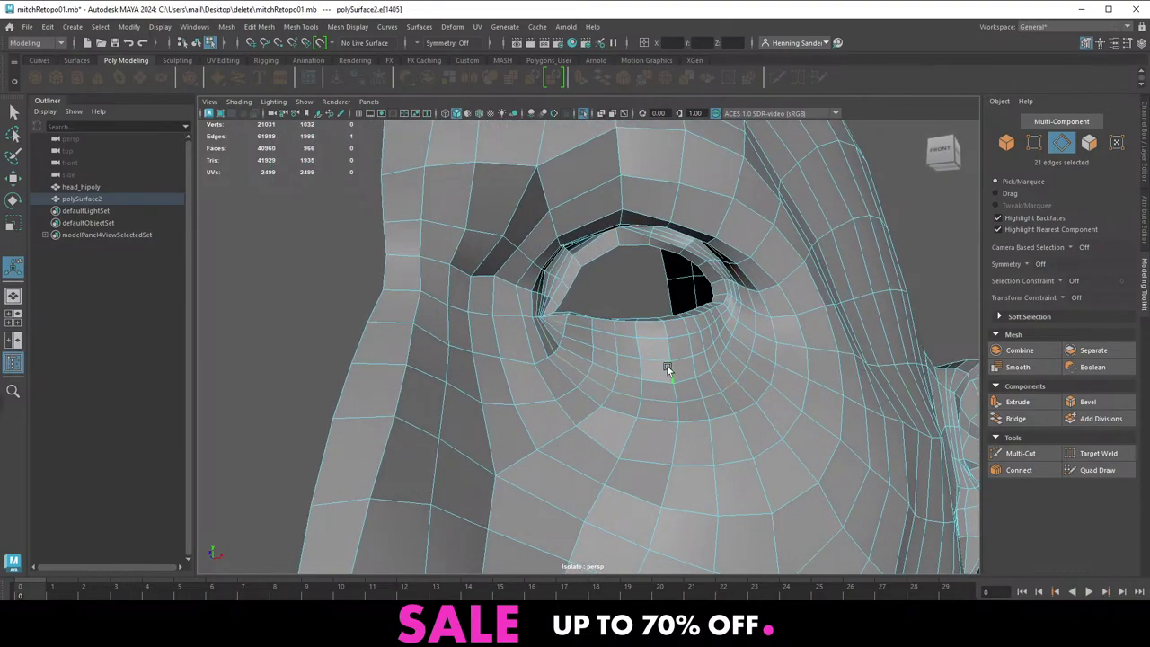
{"action": "key", "text": "g"}
{"action": "double_click", "coordinate": [618, 364]}
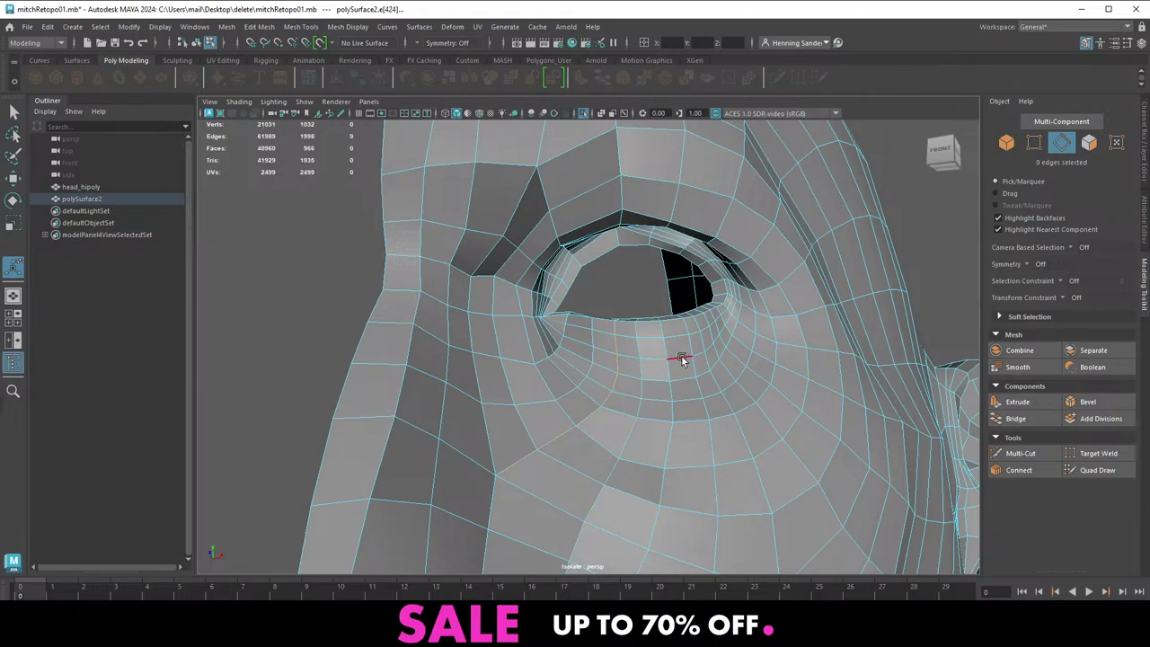
{"action": "double_click", "coordinate": [693, 361]}
{"action": "key", "text": "g"}
Smooth the edge loops around the outer part of the lower eyelid with repeated Edit Edge Flow
{"action": "left_click_drag", "start_coordinate": [709, 362], "coordinate": [644, 385], "text": "alt"}
{"action": "double_click", "coordinate": [660, 376]}
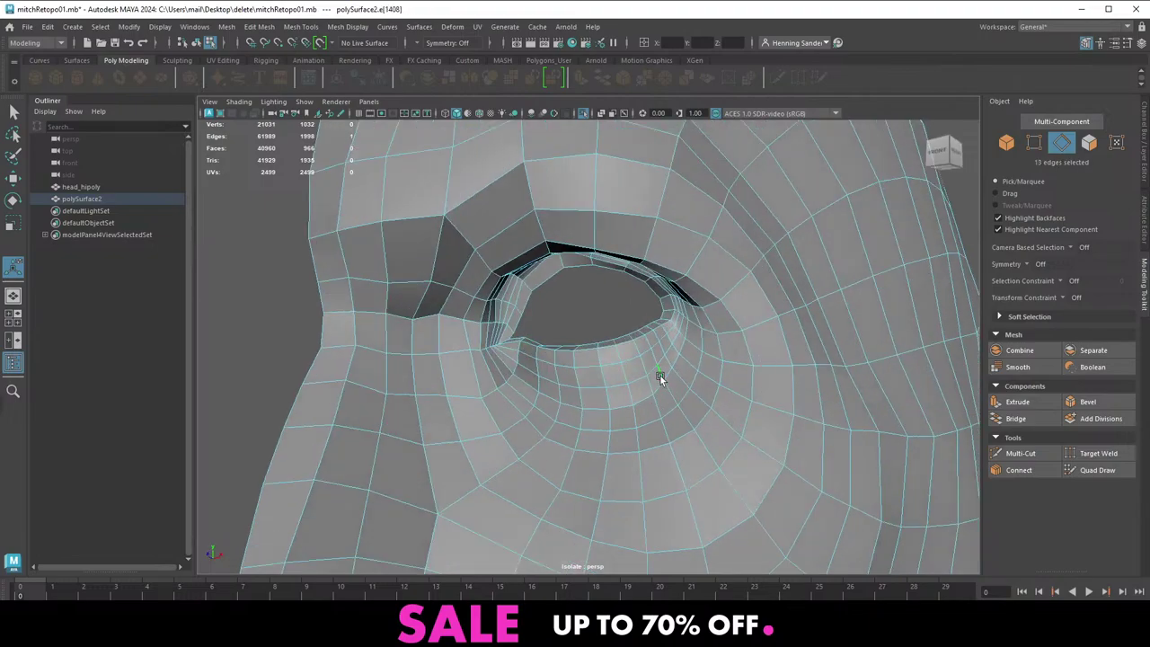
{"action": "key", "text": "g"}
{"action": "left_click", "coordinate": [650, 380]}
{"action": "double_click", "coordinate": [650, 380]}
{"action": "key", "text": "g"}
{"action": "double_click", "coordinate": [668, 356]}
{"action": "key", "text": "g"}
{"action": "double_click", "coordinate": [676, 352]}
{"action": "key", "text": "g"}
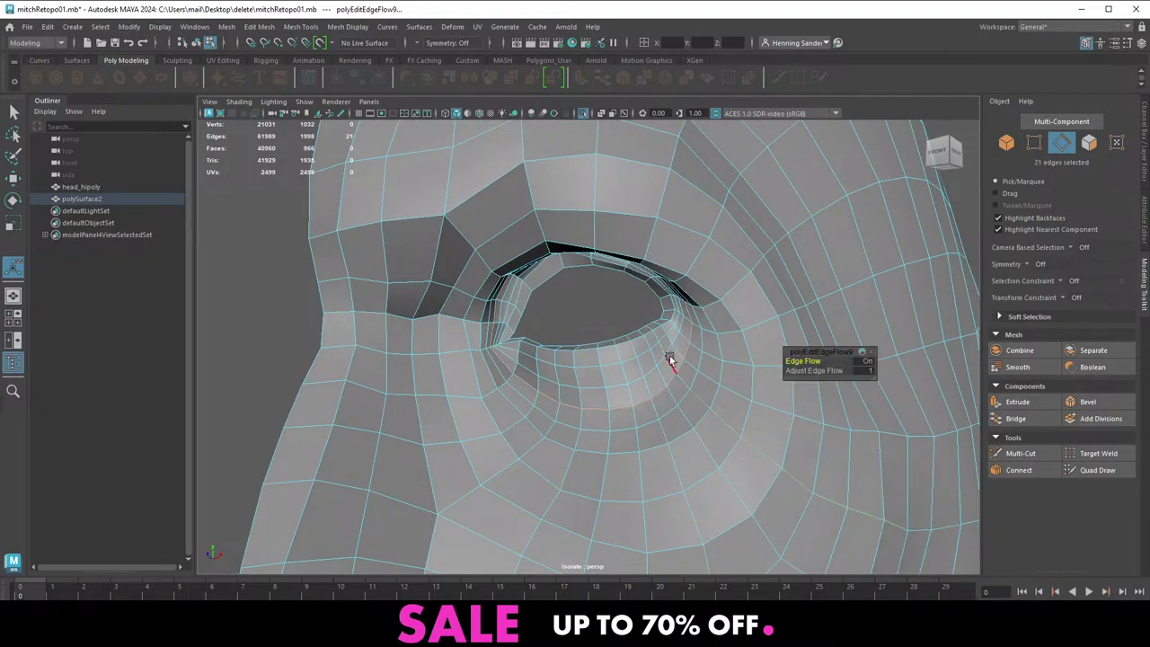
{"action": "double_click", "coordinate": [674, 350]}
{"action": "key", "text": "g"}
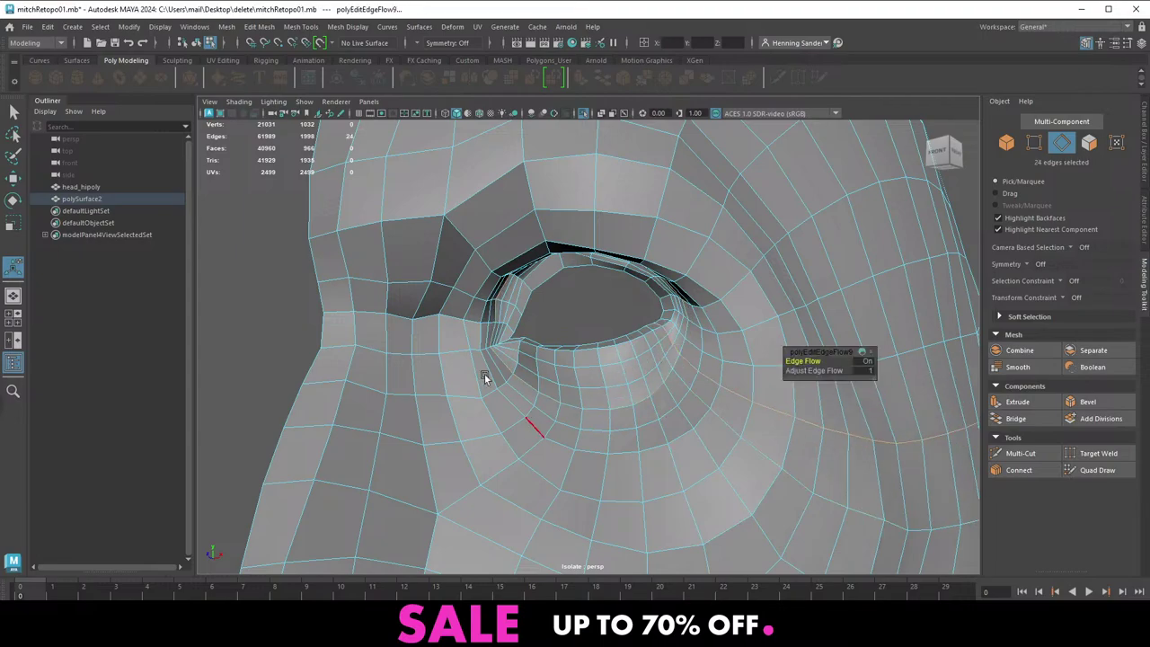
{"action": "left_click_drag", "start_coordinate": [484, 373], "coordinate": [458, 434], "text": "alt"}
{"action": "key", "text": "F9"}
{"action": "left_click", "coordinate": [458, 435]}
{"action": "key", "text": "w"}
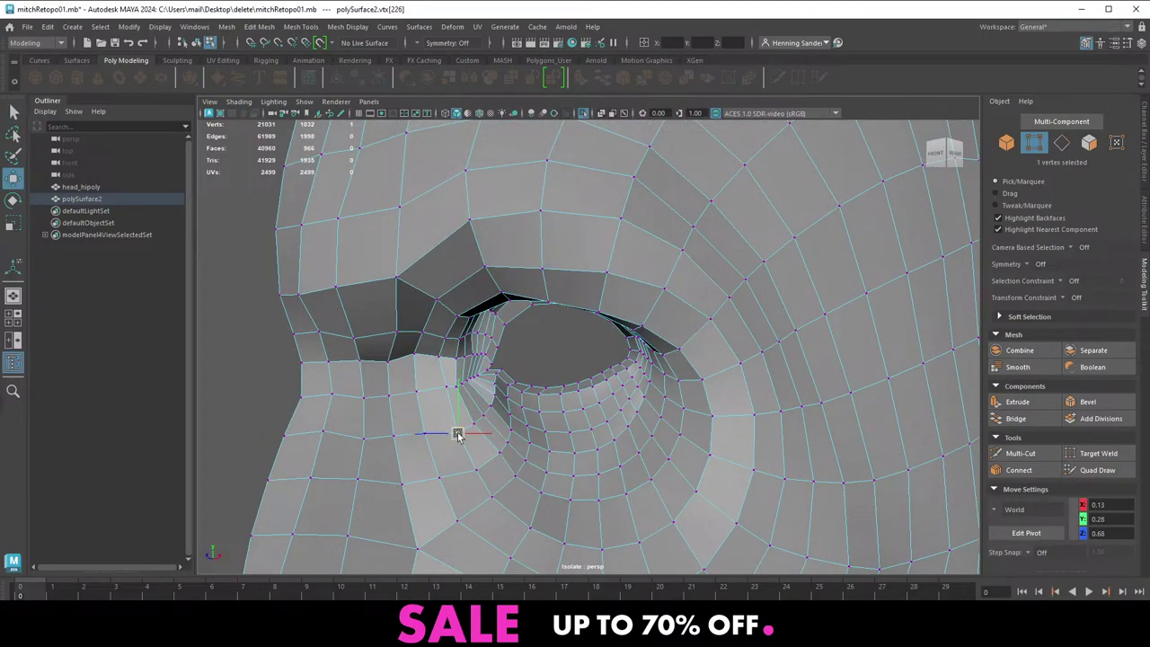
{"action": "scroll", "coordinate": [433, 391], "scroll_direction": "down", "scroll_amount": 2}
{"action": "right_click_drag", "start_coordinate": [431, 390], "coordinate": [524, 270]}
Examine the half-head's edge flow from the side and front, including the shaded surface without its wireframe
{"action": "scroll", "coordinate": [524, 271], "scroll_direction": "down", "scroll_amount": 3}
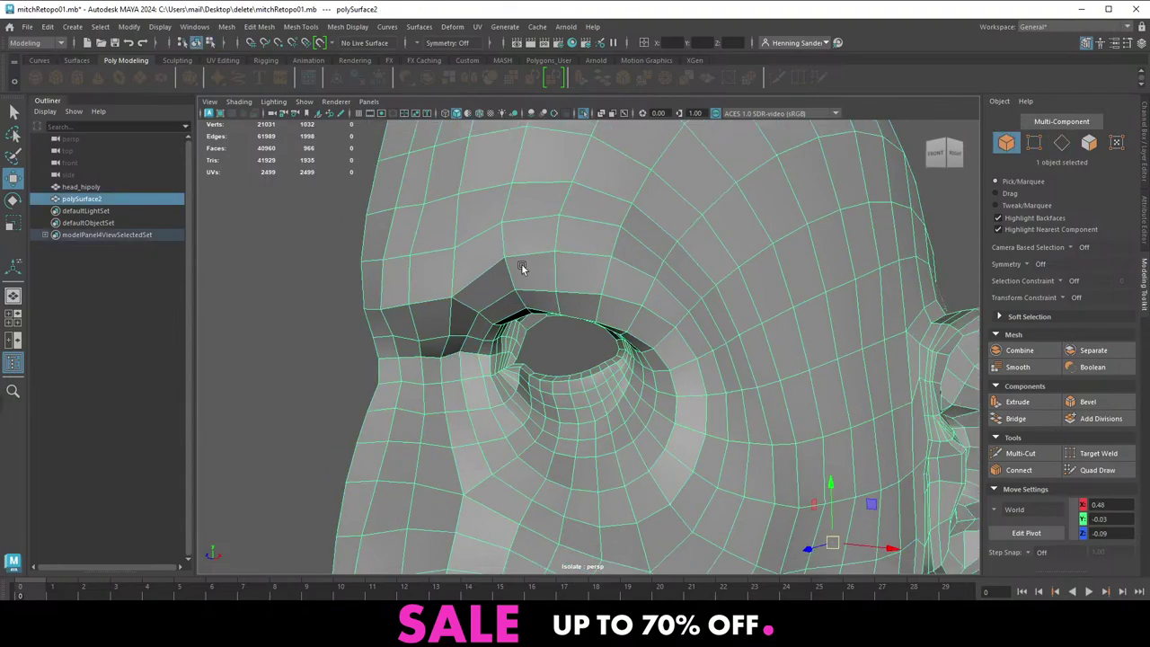
{"action": "scroll", "coordinate": [619, 344], "scroll_direction": "down", "scroll_amount": 4}
{"action": "left_click_drag", "start_coordinate": [705, 338], "coordinate": [627, 330], "text": "alt"}
{"action": "scroll", "coordinate": [626, 329], "scroll_direction": "up", "scroll_amount": 3}
{"action": "right_click_drag", "start_coordinate": [519, 301], "coordinate": [513, 239]}
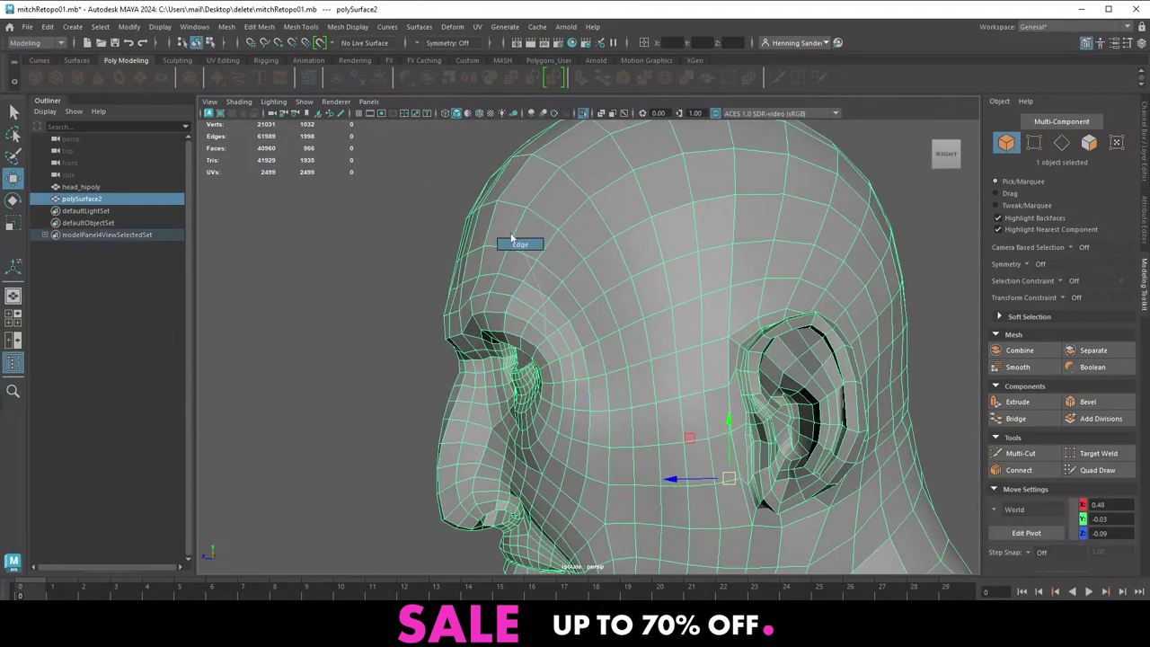
{"action": "right_click_drag", "start_coordinate": [577, 317], "coordinate": [639, 267]}
{"action": "right_click_drag", "start_coordinate": [649, 330], "coordinate": [436, 305], "text": "alt"}
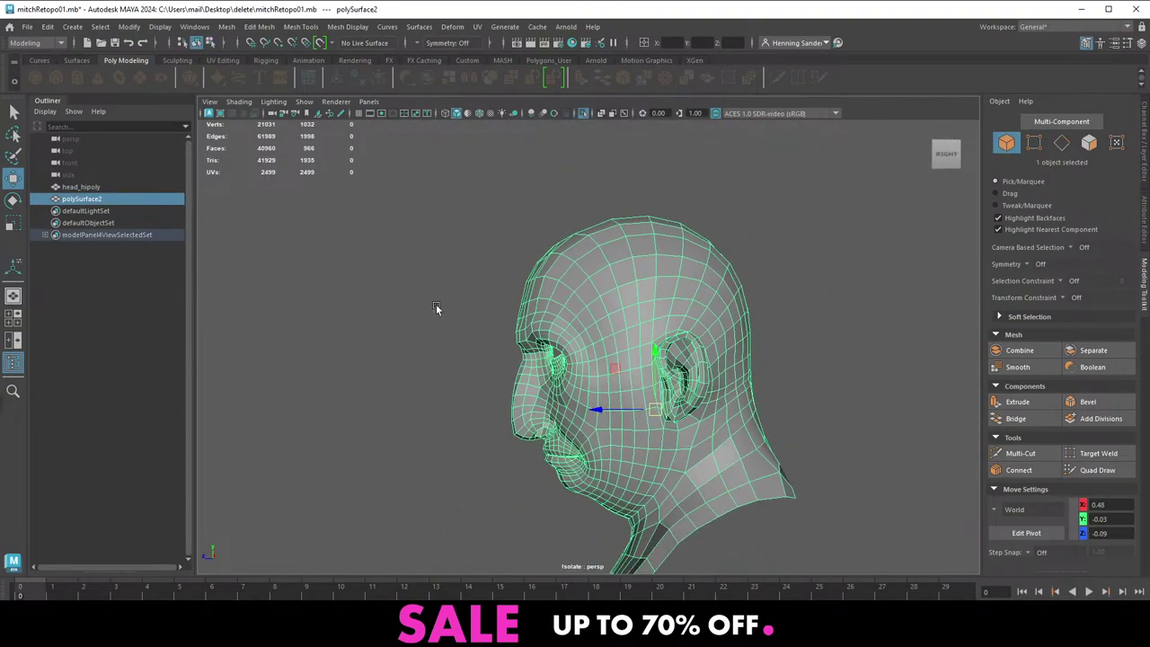
{"action": "left_click_drag", "start_coordinate": [593, 322], "coordinate": [731, 342], "text": "alt"}
{"action": "left_click", "coordinate": [777, 335]}
{"action": "middle_click_drag", "start_coordinate": [602, 331], "coordinate": [531, 336], "text": "alt"}
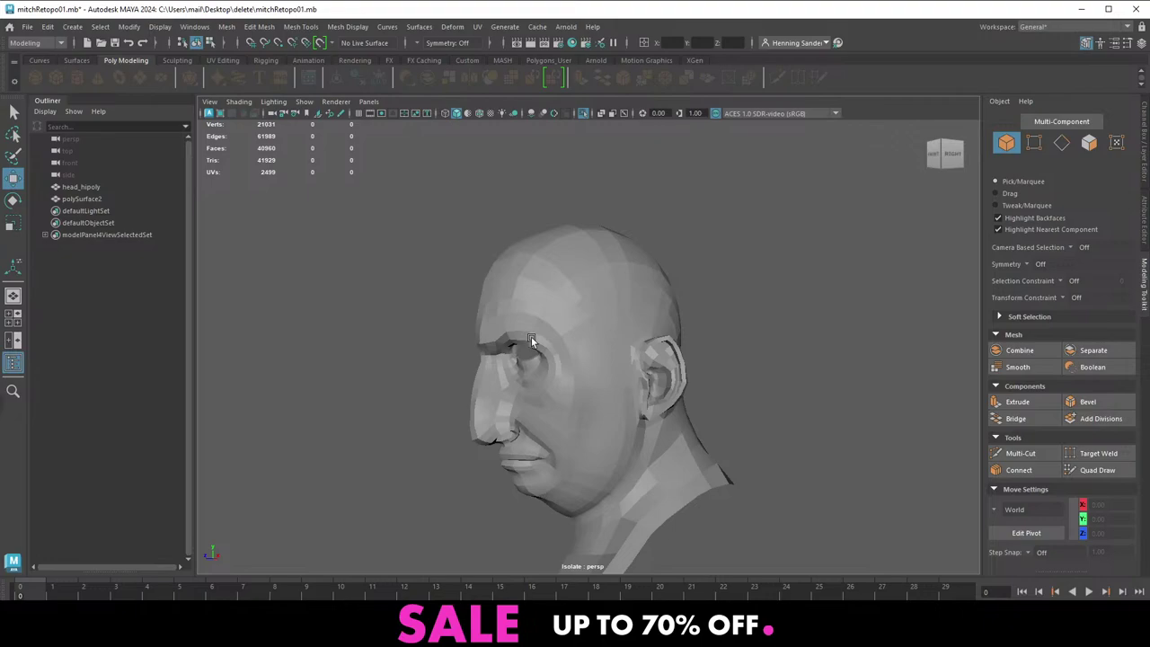
Select an edge loop over the temple, and instead the loop running from the outer eye across the cheek to the ear
{"action": "left_click", "coordinate": [563, 370]}
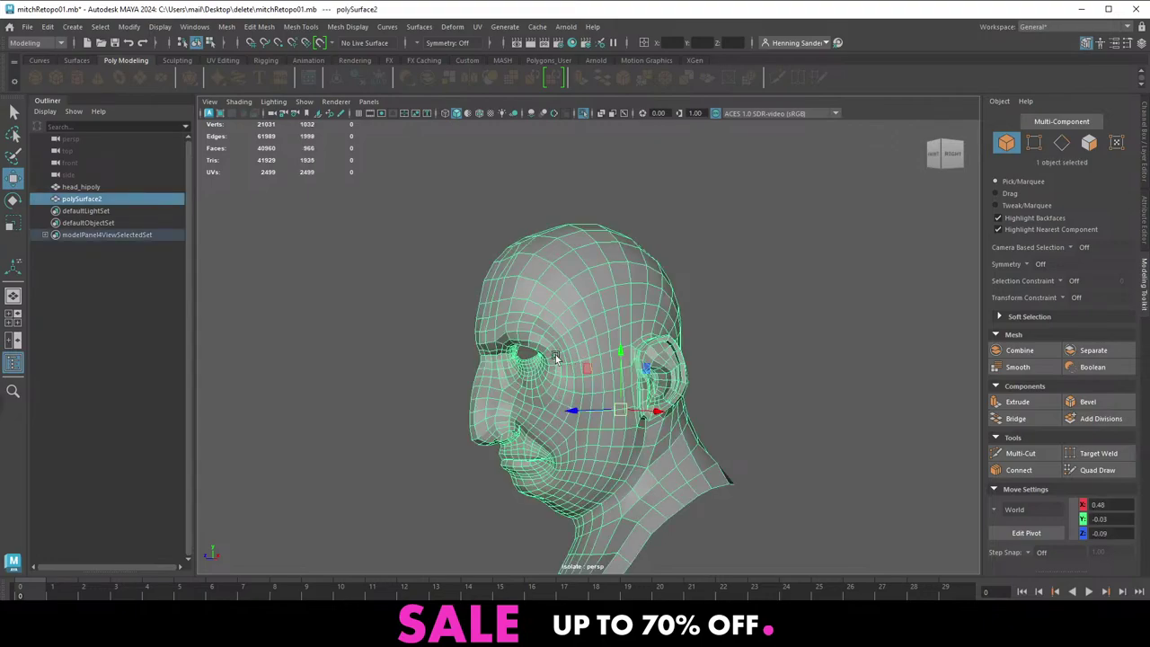
{"action": "right_click_drag", "start_coordinate": [507, 311], "coordinate": [626, 413], "text": "alt"}
{"action": "left_click_drag", "start_coordinate": [627, 413], "coordinate": [593, 405], "text": "alt"}
{"action": "middle_click_drag", "start_coordinate": [593, 405], "coordinate": [580, 391], "text": "alt"}
{"action": "right_click_drag", "start_coordinate": [530, 378], "coordinate": [552, 331], "text": "alt"}
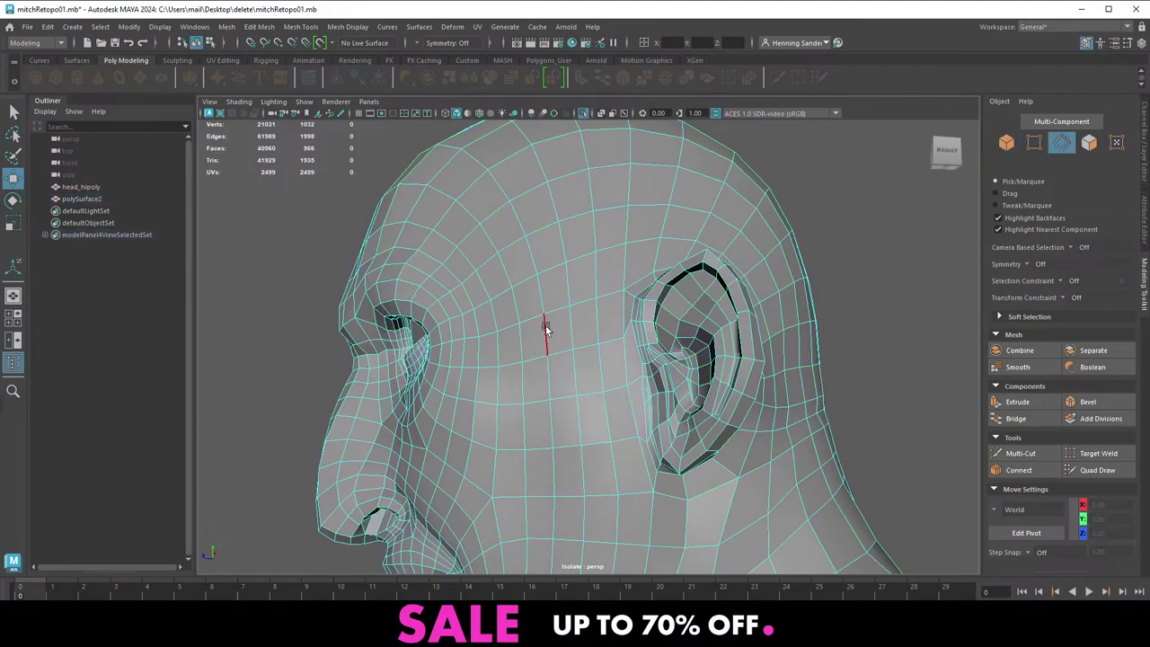
{"action": "double_click", "coordinate": [545, 329]}
{"action": "left_click_drag", "start_coordinate": [549, 351], "coordinate": [564, 389], "text": "alt"}
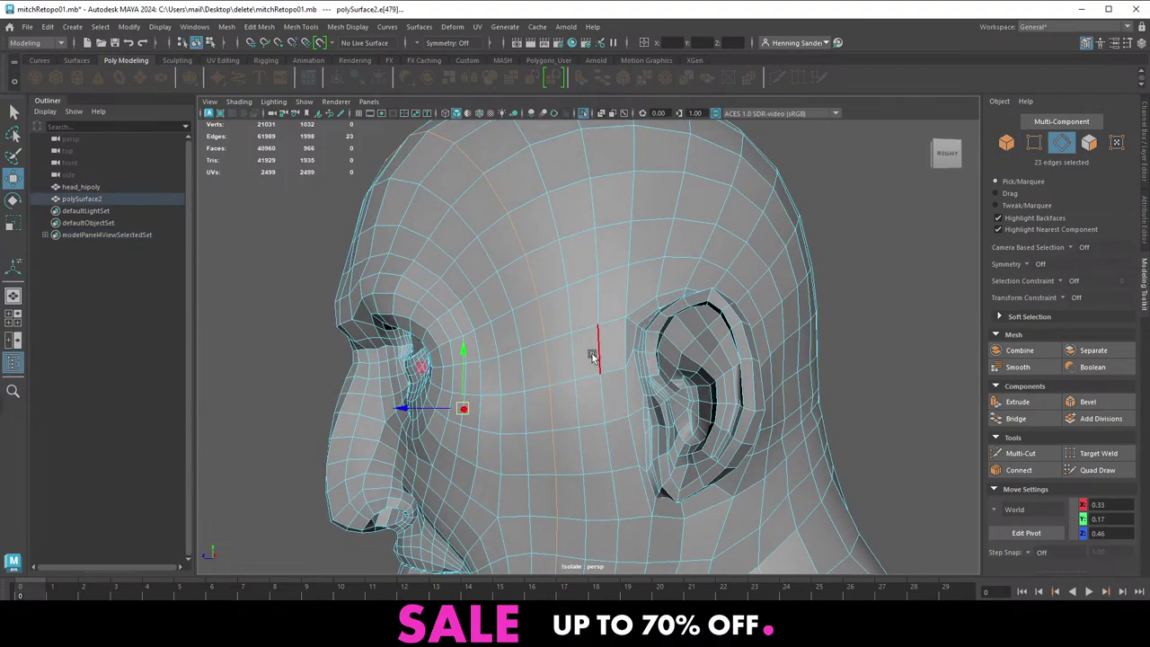
{"action": "middle_click_drag", "start_coordinate": [604, 359], "coordinate": [618, 317], "text": "alt"}
{"action": "double_click", "coordinate": [578, 387]}
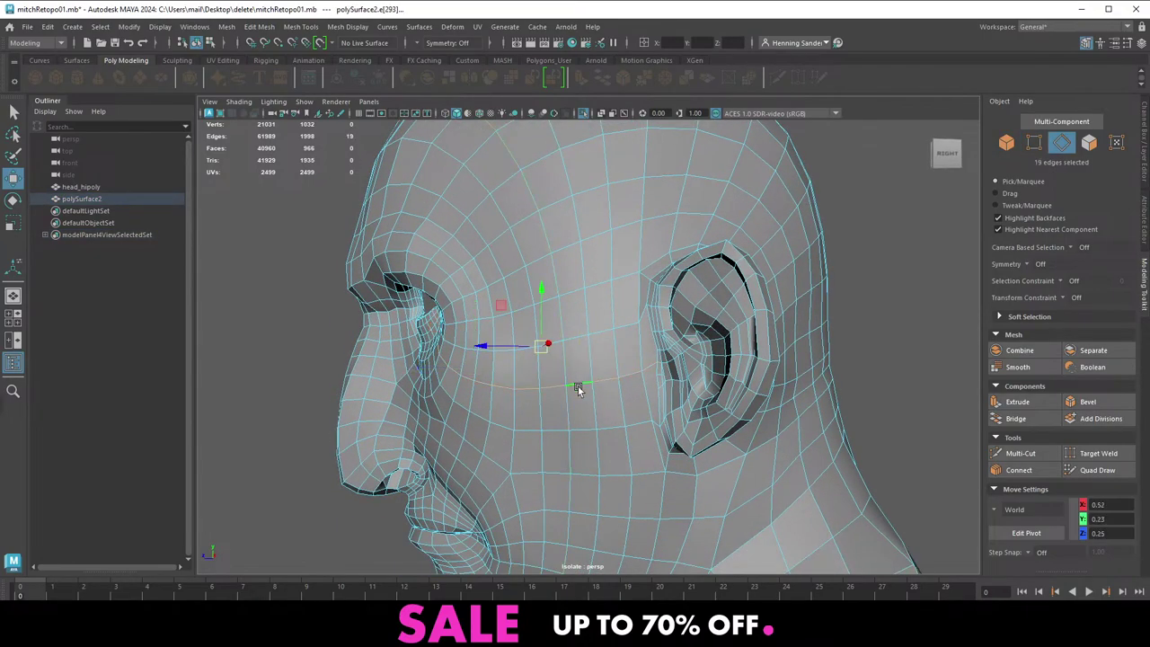
{"action": "key", "text": "q"}
{"action": "left_click", "coordinate": [586, 387]}
{"action": "right_click", "coordinate": [582, 373], "text": "shift"}
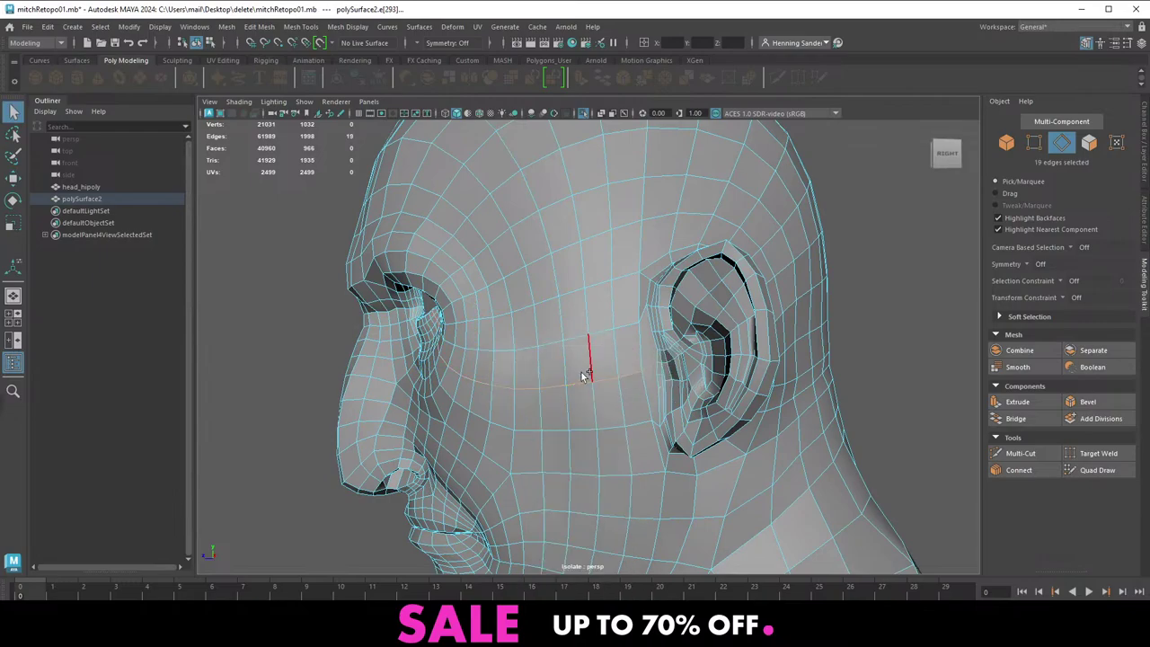
Move the border vertex in front of the earlobe slightly forward toward the cheek
{"action": "middle_click_drag", "start_coordinate": [618, 393], "coordinate": [579, 343], "text": "alt"}
{"action": "right_click_drag", "start_coordinate": [579, 343], "coordinate": [593, 370], "text": "alt"}
{"action": "right_click_drag", "start_coordinate": [594, 372], "coordinate": [582, 372]}
{"action": "left_click", "coordinate": [627, 379]}
{"action": "key", "text": "w"}
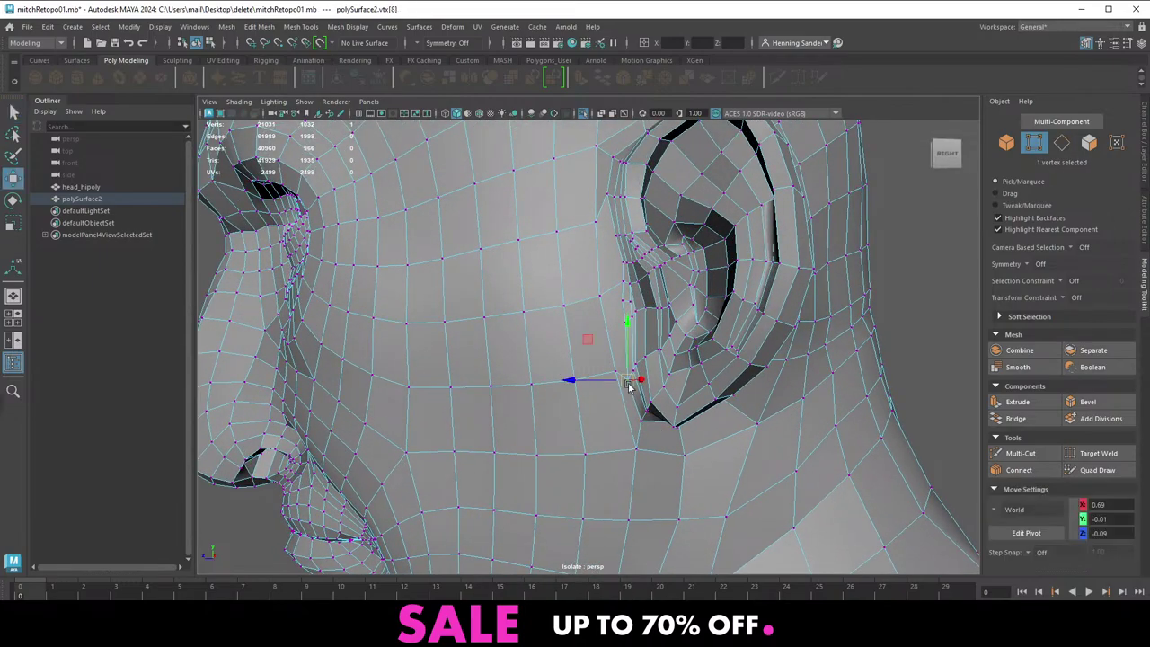
{"action": "left_click_drag", "start_coordinate": [629, 380], "coordinate": [612, 375]}
{"action": "key", "text": "q"}
{"action": "left_click", "coordinate": [614, 376]}
{"action": "key", "text": "w"}
{"action": "right_click_drag", "start_coordinate": [613, 376], "coordinate": [614, 428], "text": "alt"}
{"action": "left_click_drag", "start_coordinate": [614, 429], "coordinate": [641, 362], "text": "alt"}
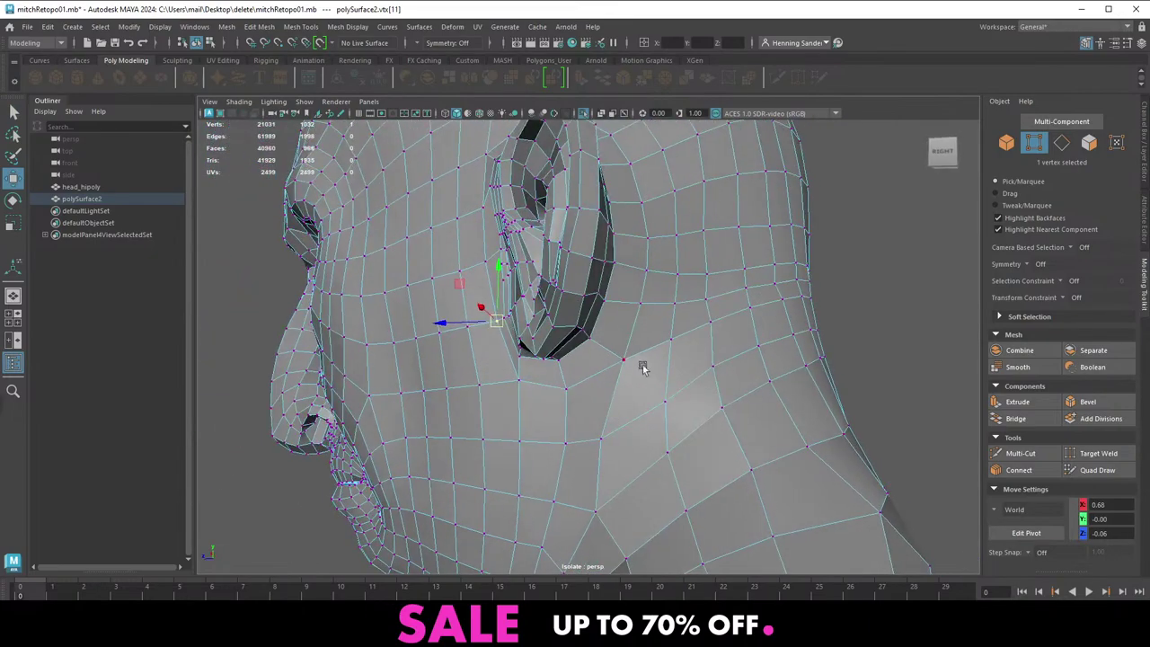
Adjust the vertices just behind and below the earlobe to even out the surrounding quads
{"action": "left_click", "coordinate": [611, 364]}
{"action": "left_click", "coordinate": [604, 437]}
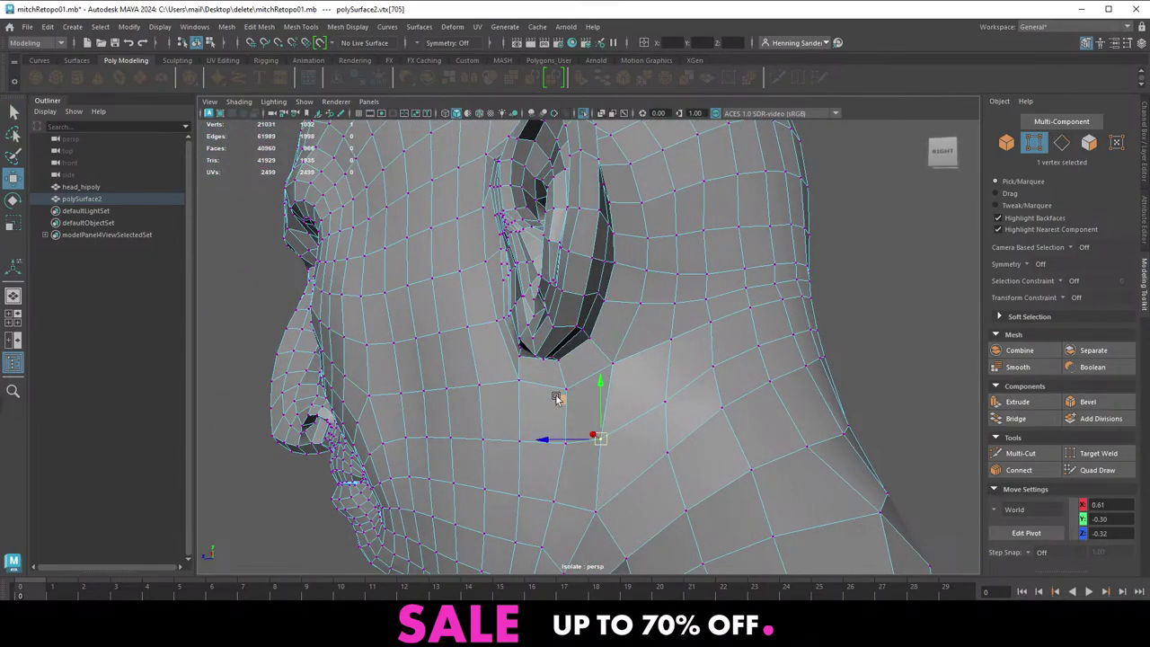
{"action": "key", "text": "q"}
{"action": "left_click", "coordinate": [567, 390]}
{"action": "key", "text": "w"}
{"action": "left_click_drag", "start_coordinate": [567, 390], "coordinate": [564, 388]}
{"action": "right_click_drag", "start_coordinate": [595, 393], "coordinate": [512, 368], "text": "alt"}
{"action": "left_click_drag", "start_coordinate": [512, 368], "coordinate": [567, 380], "text": "alt"}
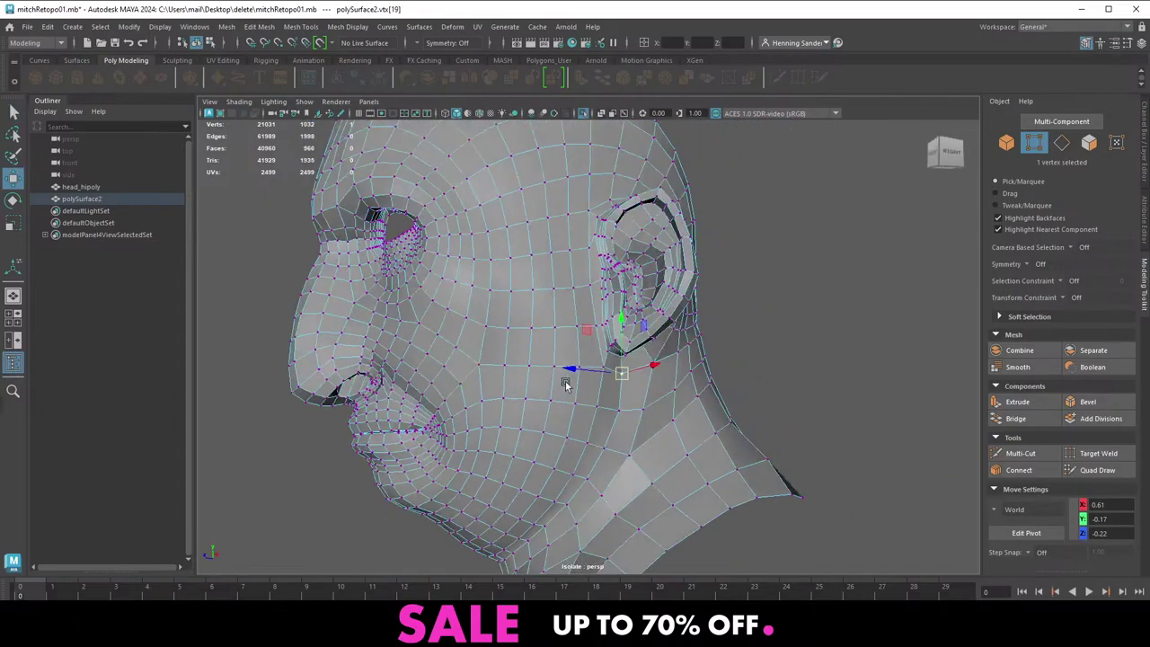
Examine the topology around the eye socket and brow up close and from the front
{"action": "right_click_drag", "start_coordinate": [512, 369], "coordinate": [544, 364], "text": "alt"}
{"action": "key", "text": "F8"}
{"action": "left_click_drag", "start_coordinate": [446, 315], "coordinate": [571, 401], "text": "alt"}
{"action": "right_click_drag", "start_coordinate": [552, 375], "coordinate": [490, 345], "text": "alt"}
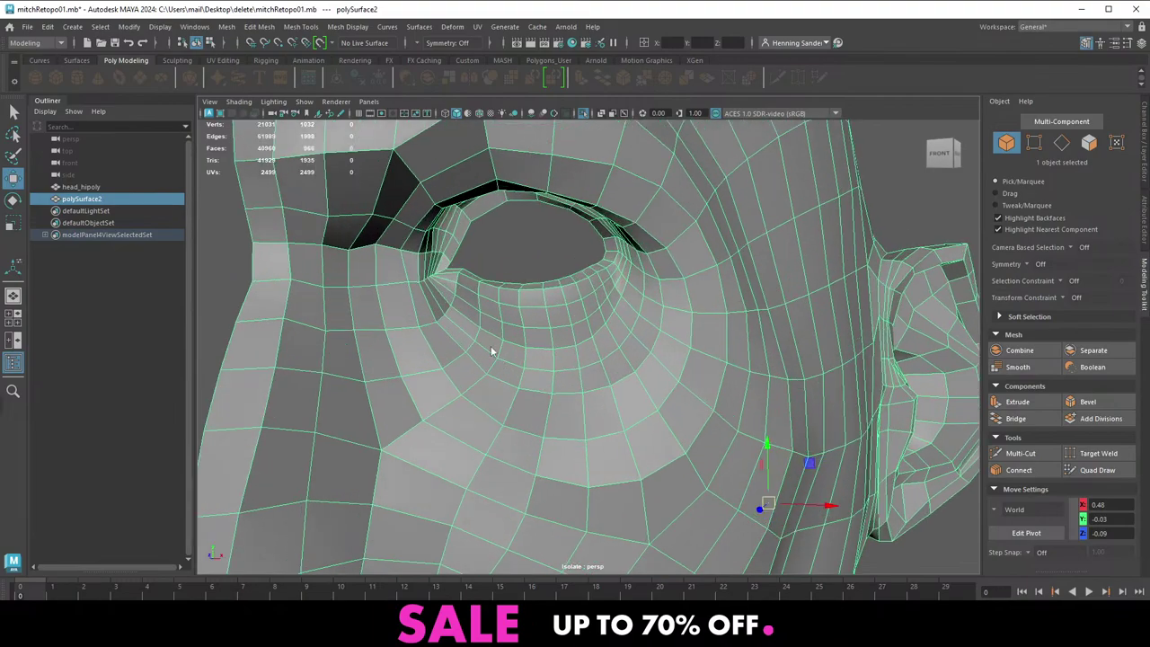
{"action": "key", "text": "F10"}
{"action": "left_click_drag", "start_coordinate": [572, 380], "coordinate": [608, 388], "text": "alt"}
{"action": "right_click_drag", "start_coordinate": [608, 388], "coordinate": [532, 383], "text": "alt"}
{"action": "left_click_drag", "start_coordinate": [531, 383], "coordinate": [631, 381], "text": "alt"}
{"action": "left_click_drag", "start_coordinate": [554, 356], "coordinate": [519, 331], "text": "alt"}
Adjust the height of the centre-border vertex on the lower forehead, just above the brow
{"action": "key", "text": "F9"}
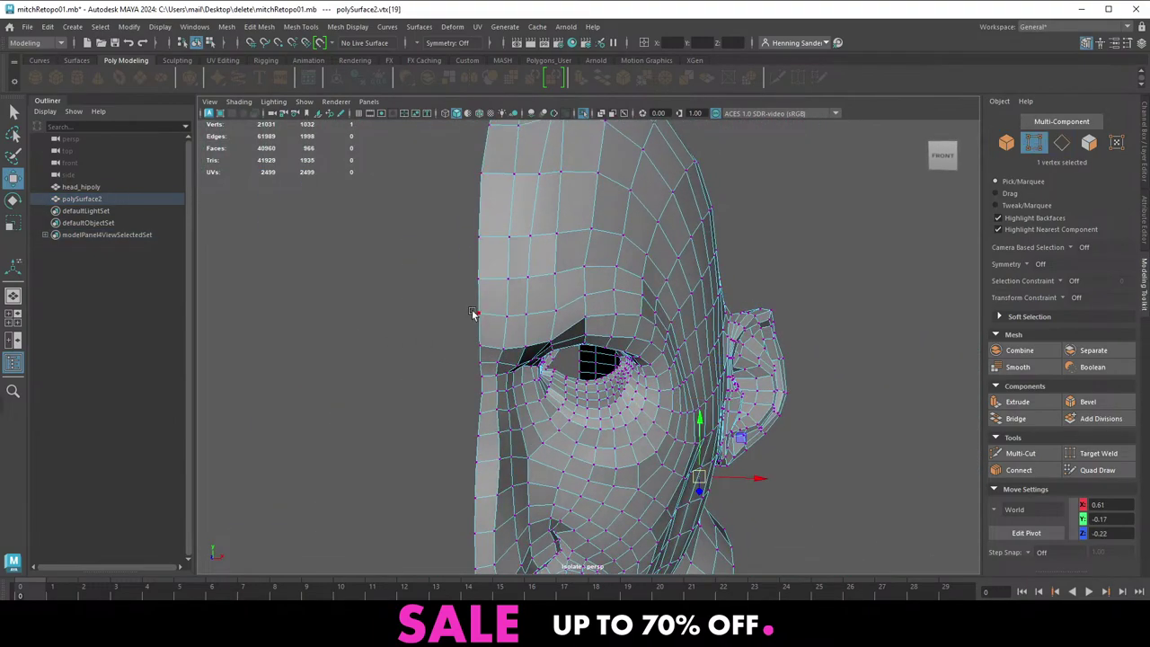
{"action": "left_click", "coordinate": [474, 314]}
{"action": "left_click_drag", "start_coordinate": [478, 284], "coordinate": [478, 287]}
{"action": "right_click_drag", "start_coordinate": [478, 289], "coordinate": [422, 290], "text": "alt"}
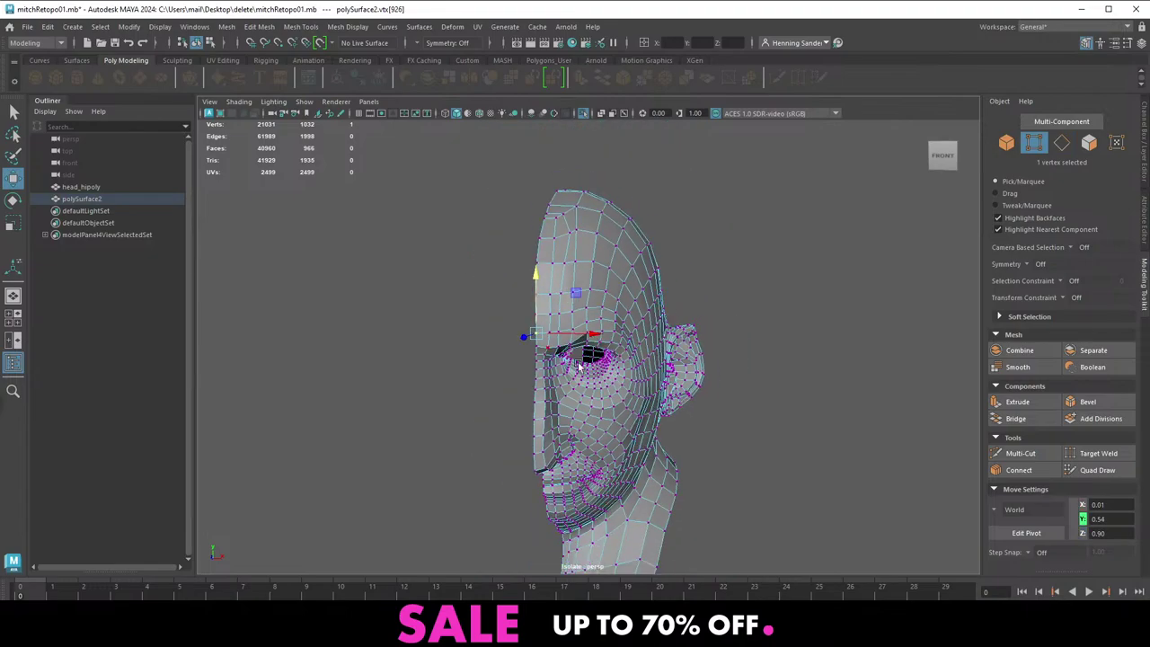
Apply Edit Edge Flow to the edge loop passing beneath the outer part of the lower eyelid
{"action": "key", "text": "F8"}
{"action": "left_click_drag", "start_coordinate": [557, 314], "coordinate": [498, 310], "text": "alt"}
{"action": "key", "text": "F8"}
{"action": "left_click_drag", "start_coordinate": [589, 382], "coordinate": [571, 399], "text": "alt"}
{"action": "right_click_drag", "start_coordinate": [550, 392], "coordinate": [581, 420], "text": "alt"}
{"action": "key", "text": "F10"}
{"action": "right_click_drag", "start_coordinate": [567, 366], "coordinate": [593, 392], "text": "alt"}
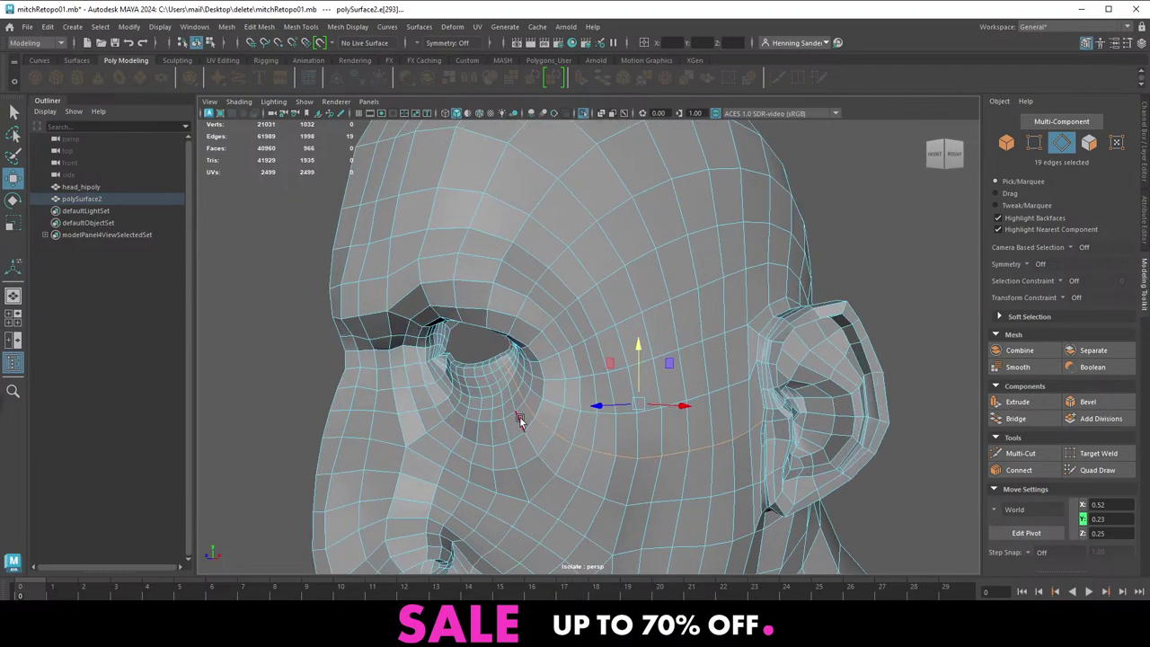
{"action": "double_click", "coordinate": [507, 413]}
{"action": "right_click_drag", "start_coordinate": [538, 429], "coordinate": [541, 483], "text": "shift"}
Repeat Edit Edge Flow on the next two edge loops encircling the eye
{"action": "middle_click_drag", "start_coordinate": [540, 444], "coordinate": [565, 406], "text": "alt"}
{"action": "right_click_drag", "start_coordinate": [528, 391], "coordinate": [556, 393], "text": "alt"}
{"action": "double_click", "coordinate": [550, 396]}
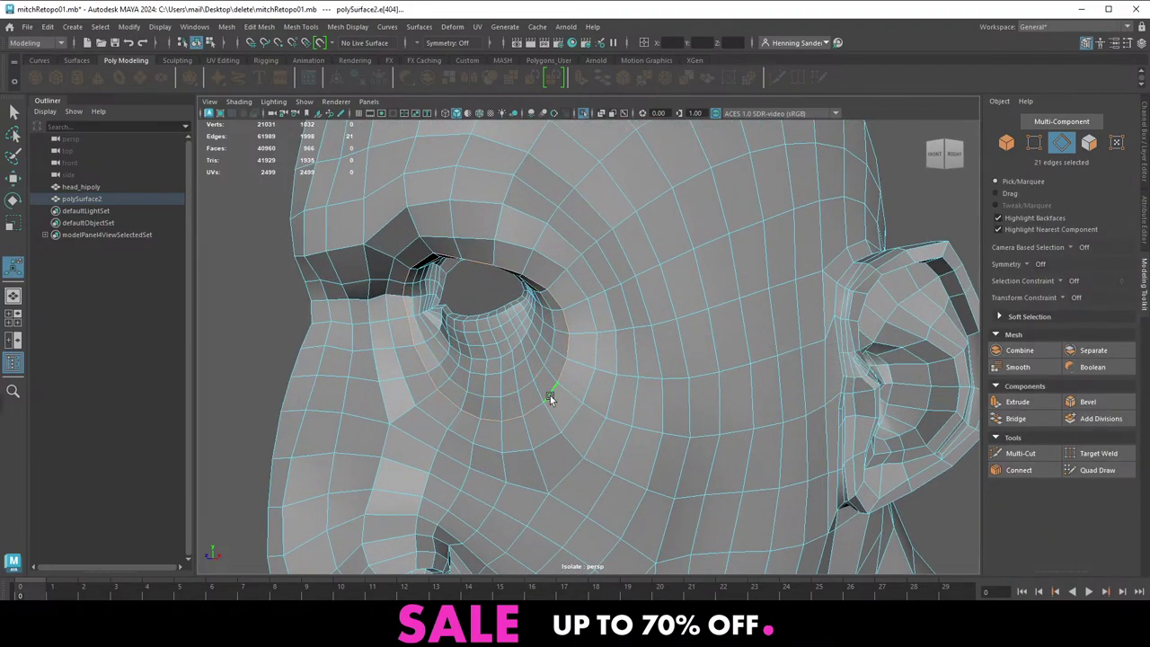
{"action": "key", "text": "g"}
{"action": "double_click", "coordinate": [588, 388]}
{"action": "key", "text": "g"}
Examine the half-head's wireframe and edge flow around the face, ear and neck from several angles
{"action": "left_click_drag", "start_coordinate": [579, 377], "coordinate": [599, 374], "text": "alt"}
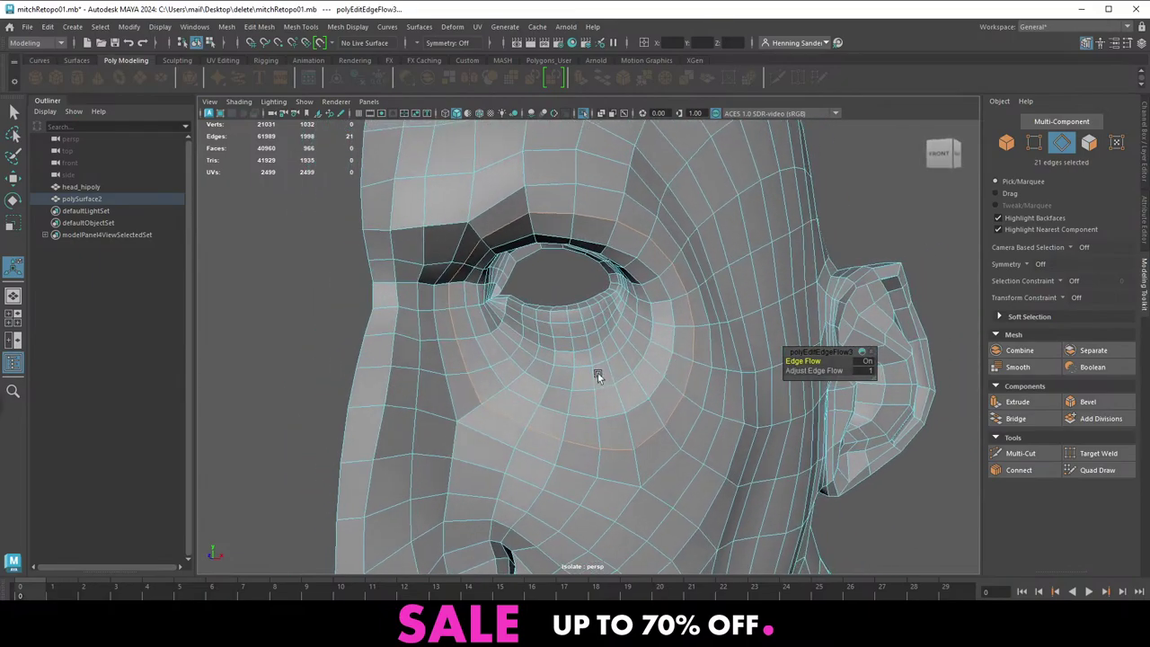
{"action": "right_click_drag", "start_coordinate": [599, 374], "coordinate": [403, 310], "text": "alt"}
{"action": "right_click_drag", "start_coordinate": [520, 437], "coordinate": [575, 382]}
{"action": "middle_click_drag", "start_coordinate": [586, 368], "coordinate": [559, 270], "text": "alt"}
{"action": "right_click_drag", "start_coordinate": [558, 350], "coordinate": [584, 416], "text": "alt"}
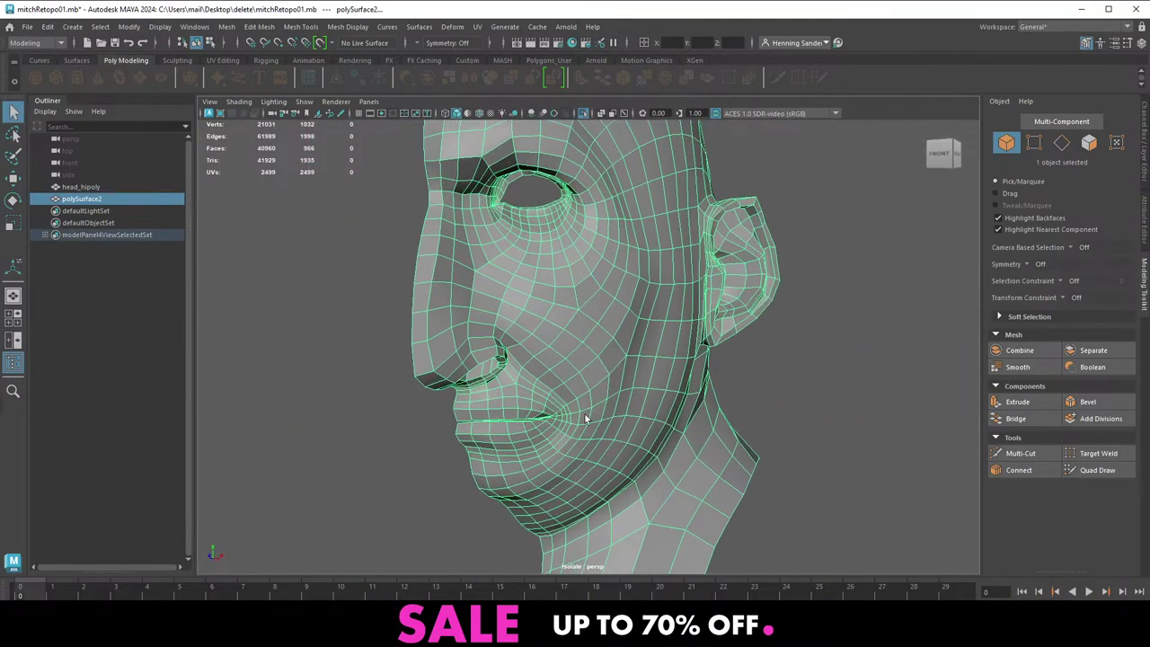
{"action": "left_click_drag", "start_coordinate": [585, 416], "coordinate": [527, 403], "text": "alt"}
{"action": "right_click_drag", "start_coordinate": [526, 403], "coordinate": [503, 355], "text": "alt"}
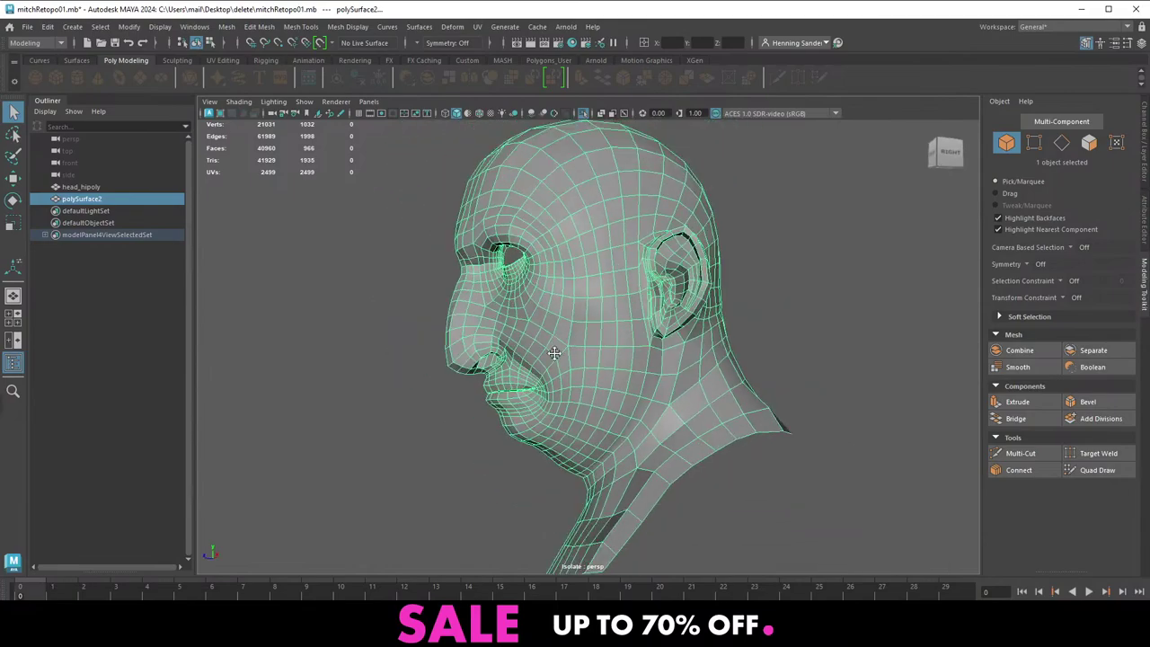
{"action": "middle_click_drag", "start_coordinate": [502, 355], "coordinate": [440, 392], "text": "alt"}
{"action": "left_click", "coordinate": [729, 378]}
{"action": "left_click", "coordinate": [594, 382]}
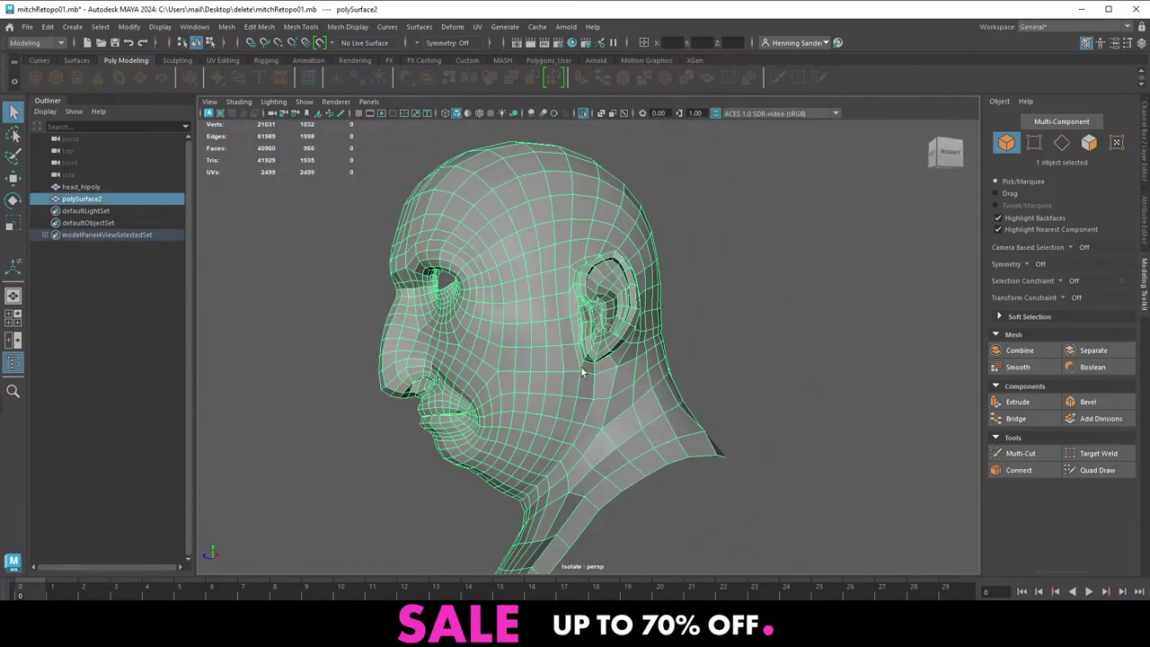
{"action": "right_click", "coordinate": [549, 307], "text": "shift"}
{"action": "right_click_drag", "start_coordinate": [550, 306], "coordinate": [515, 237]}
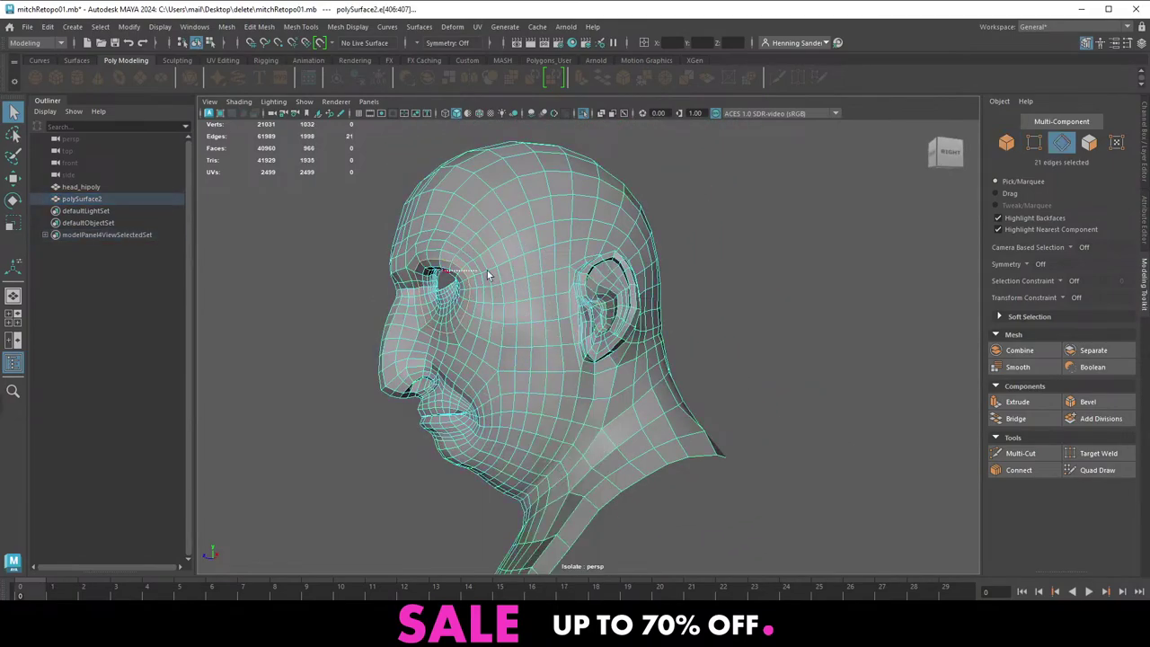
{"action": "left_click", "coordinate": [347, 335]}
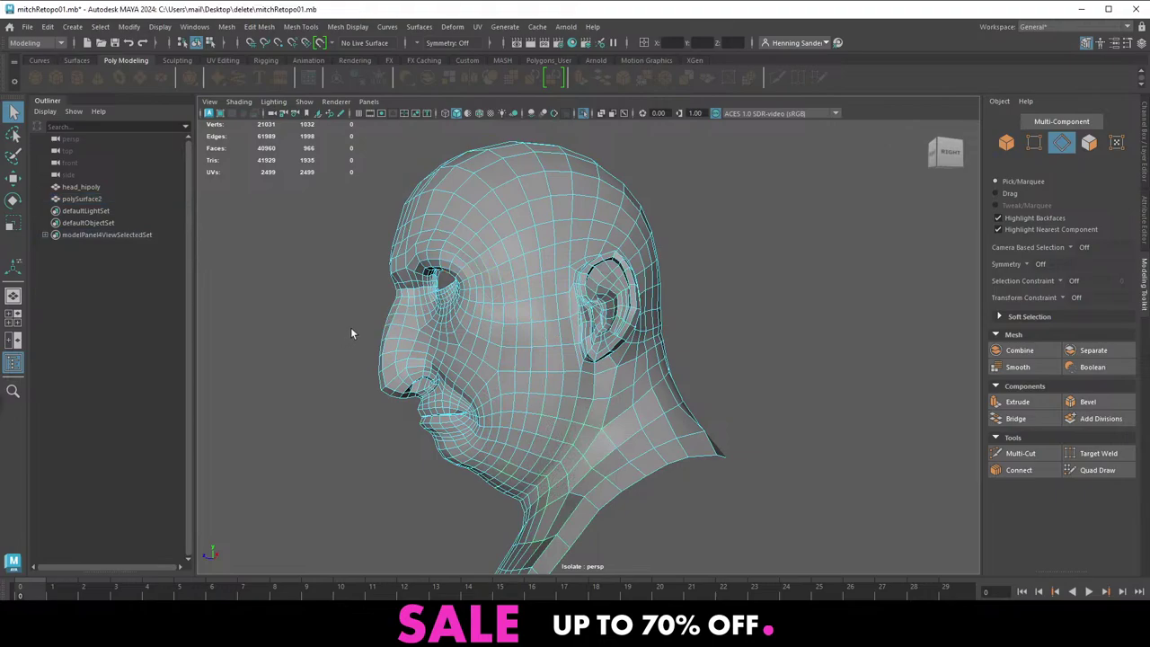
{"action": "left_click_drag", "start_coordinate": [374, 325], "coordinate": [447, 329], "text": "alt"}
{"action": "middle_click_drag", "start_coordinate": [447, 330], "coordinate": [489, 367], "text": "alt"}
{"action": "right_click_drag", "start_coordinate": [489, 355], "coordinate": [530, 331], "text": "alt"}
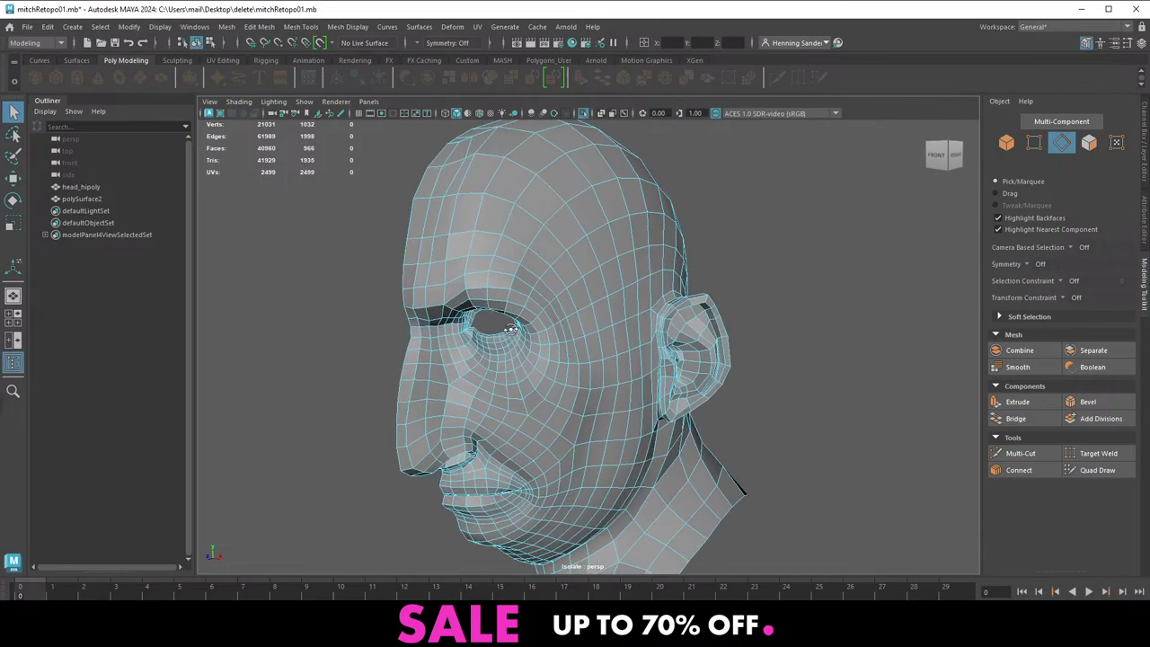
{"action": "left_click_drag", "start_coordinate": [521, 330], "coordinate": [508, 328], "text": "alt"}
{"action": "right_click_drag", "start_coordinate": [510, 329], "coordinate": [604, 348], "text": "alt"}
Select the half-head's open border edges from the nose bridge and convert them to vertices, undoing the unwanted selection changes
{"action": "double_click", "coordinate": [352, 342]}
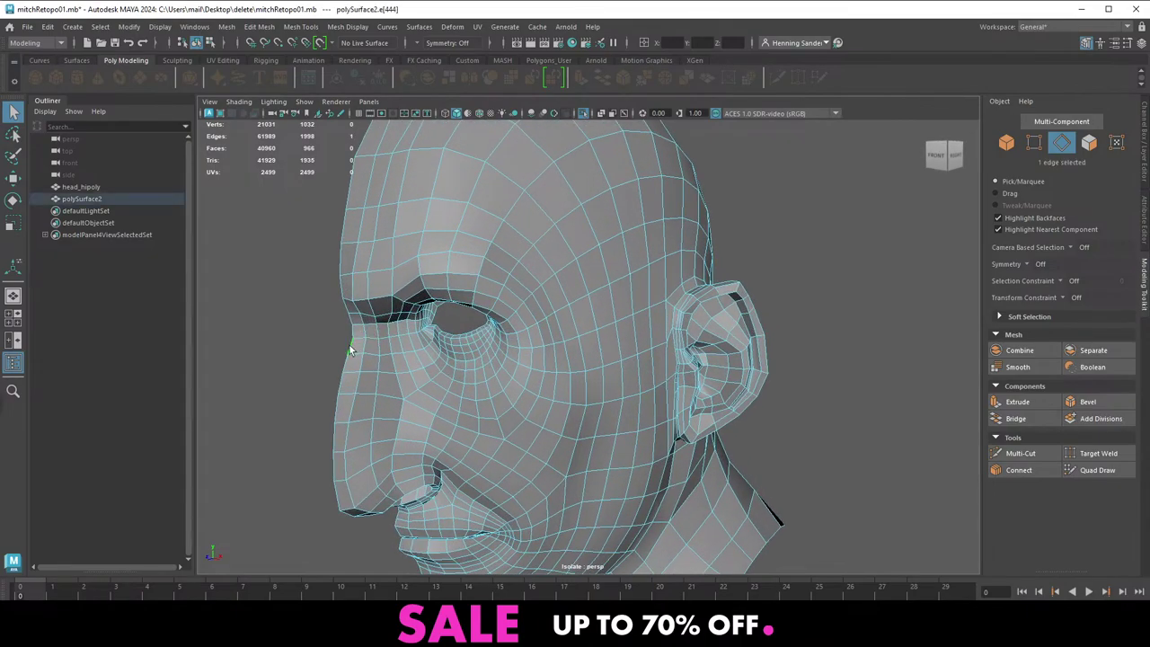
{"action": "right_click_drag", "start_coordinate": [354, 342], "coordinate": [359, 301], "text": "alt"}
{"action": "key", "text": "ctrl+F9"}
{"action": "key", "text": "shift+period"}
{"action": "left_click_drag", "start_coordinate": [436, 329], "coordinate": [613, 402], "text": "alt"}
{"action": "middle_click_drag", "start_coordinate": [612, 399], "coordinate": [617, 355], "text": "alt"}
{"action": "key", "text": "ctrl+z"}
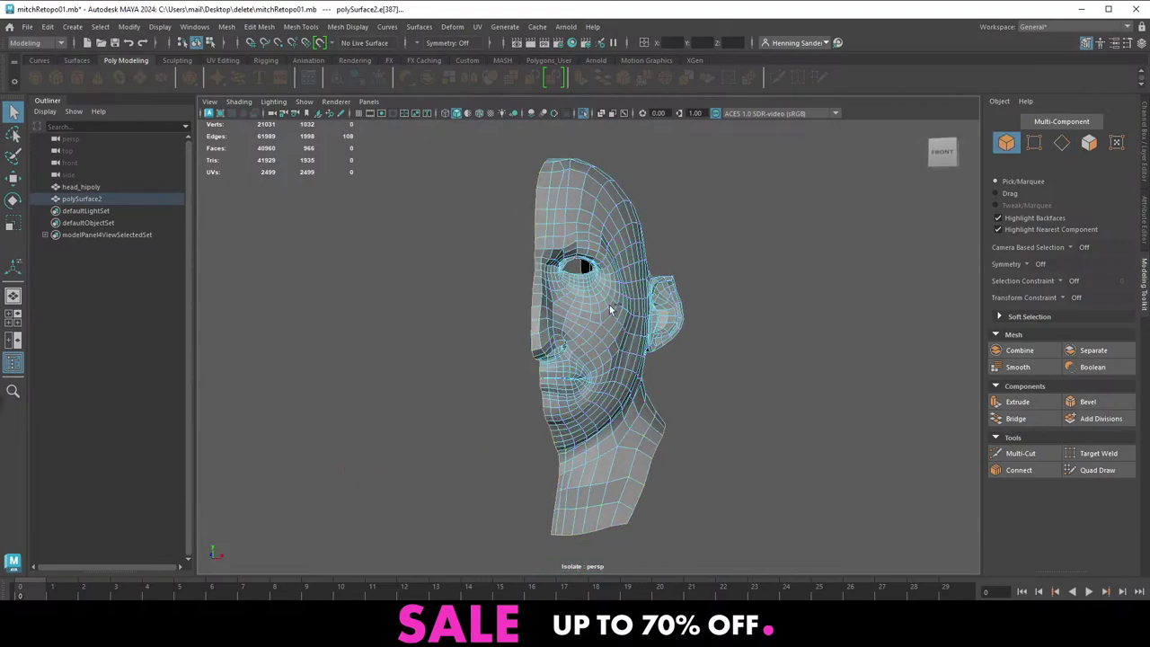
{"action": "key", "text": "ctrl+z"}
Deselect the border vertices along the neck's bottom edge, keeping the centre-line vertices selected
{"action": "left_click_drag", "start_coordinate": [616, 441], "coordinate": [661, 411], "text": "alt"}
{"action": "left_click_drag", "start_coordinate": [753, 375], "coordinate": [582, 569], "text": "ctrl"}
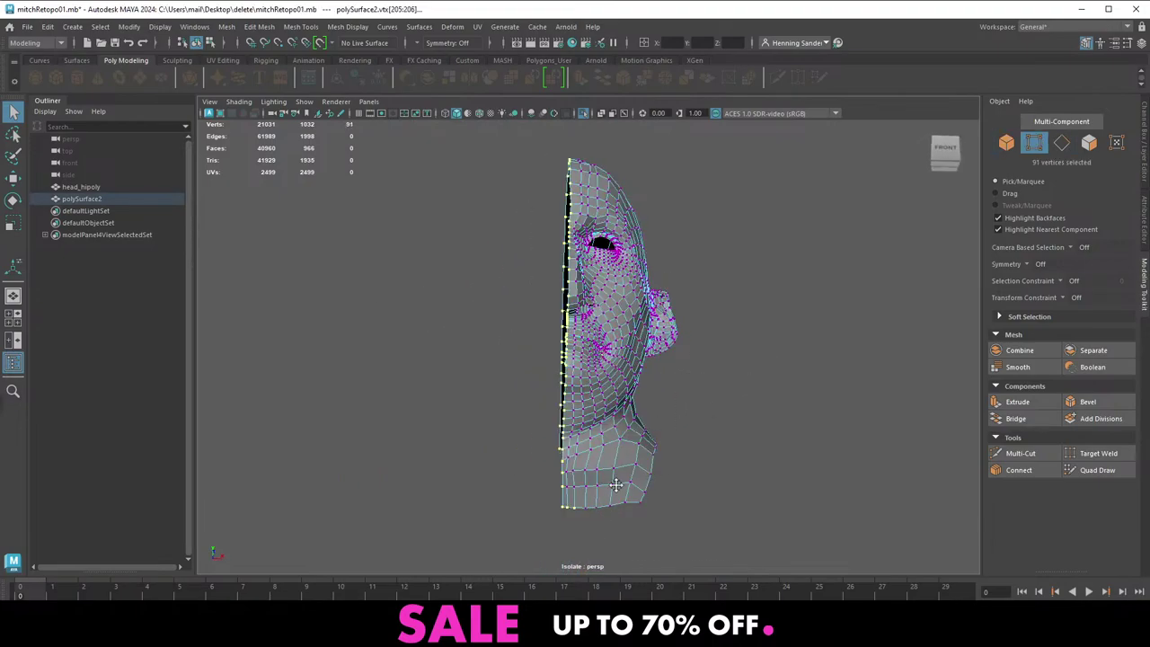
{"action": "middle_click_drag", "start_coordinate": [583, 569], "coordinate": [622, 518], "text": "alt"}
{"action": "scroll", "coordinate": [622, 517], "scroll_direction": "up", "scroll_amount": 3}
{"action": "left_click_drag", "start_coordinate": [607, 520], "coordinate": [608, 481], "text": "alt"}
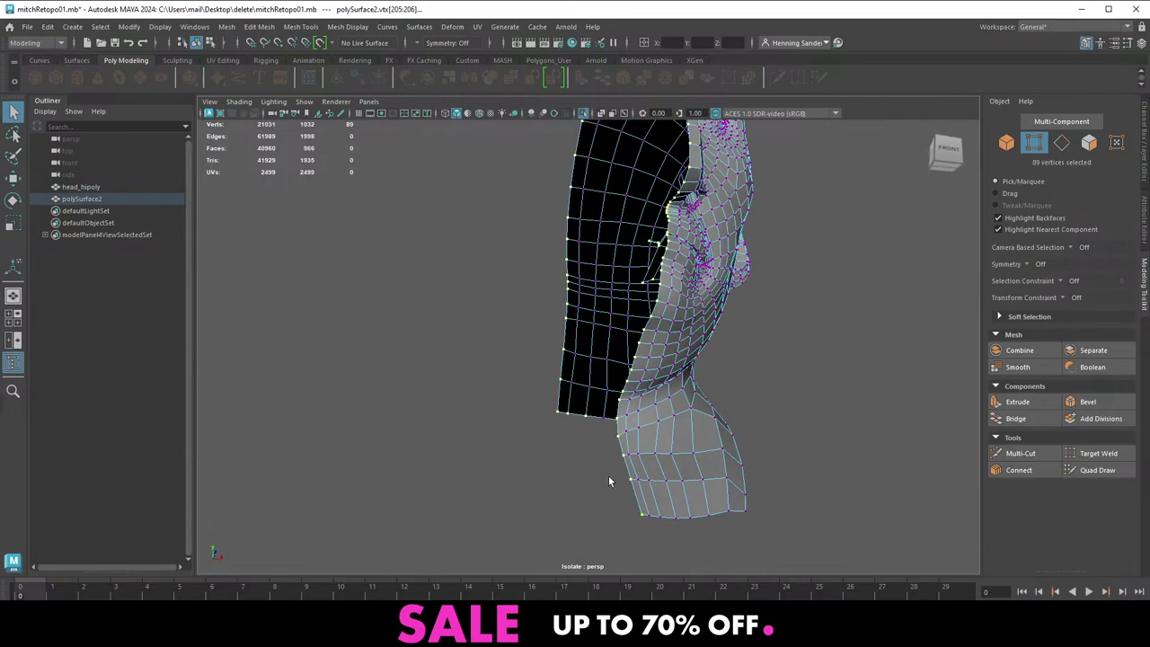
Deselect the border vertices of the inner mouth, leaving the half-head's centre-line vertices selected
{"action": "scroll", "coordinate": [611, 368], "scroll_direction": "down", "scroll_amount": 4}
{"action": "middle_click_drag", "start_coordinate": [546, 256], "coordinate": [510, 363], "text": "alt"}
{"action": "left_click_drag", "start_coordinate": [510, 363], "coordinate": [653, 378], "text": "alt"}
{"action": "middle_click_drag", "start_coordinate": [653, 377], "coordinate": [610, 273], "text": "alt"}
{"action": "right_click_drag", "start_coordinate": [611, 272], "coordinate": [793, 444], "text": "alt"}
{"action": "left_click_drag", "start_coordinate": [626, 345], "coordinate": [574, 355], "text": "alt"}
{"action": "right_click_drag", "start_coordinate": [575, 356], "coordinate": [620, 371], "text": "alt"}
{"action": "left_click_drag", "start_coordinate": [519, 277], "coordinate": [619, 339], "text": "ctrl"}
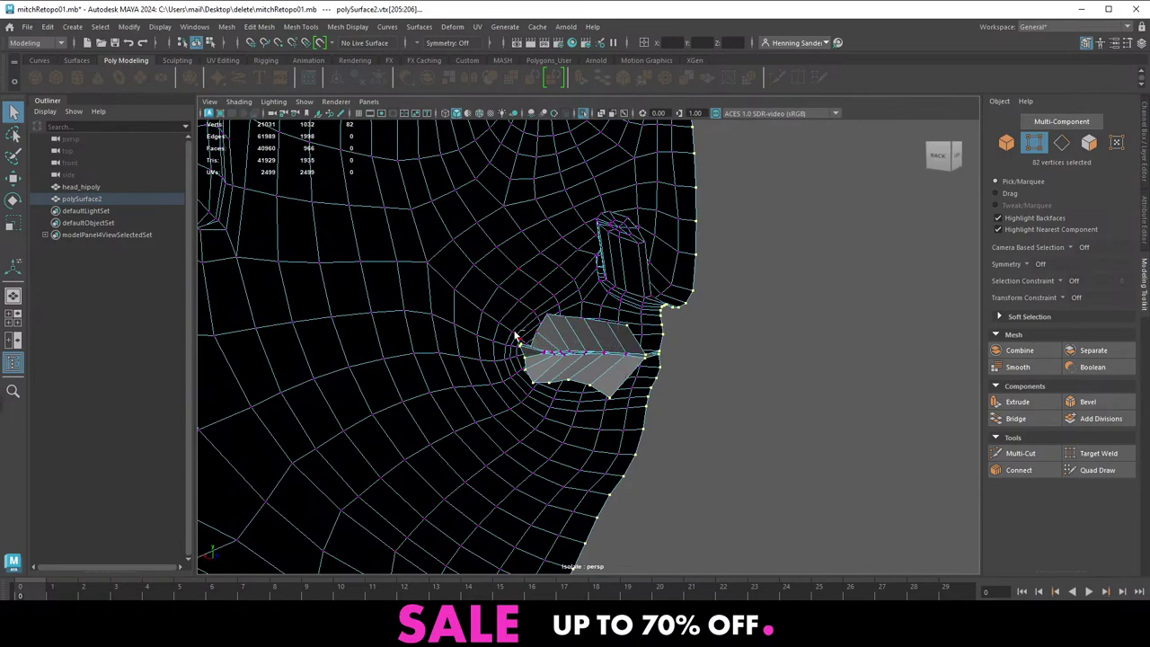
{"action": "left_click_drag", "start_coordinate": [515, 332], "coordinate": [593, 390], "text": "ctrl"}
{"action": "left_click_drag", "start_coordinate": [593, 348], "coordinate": [422, 345], "text": "alt"}
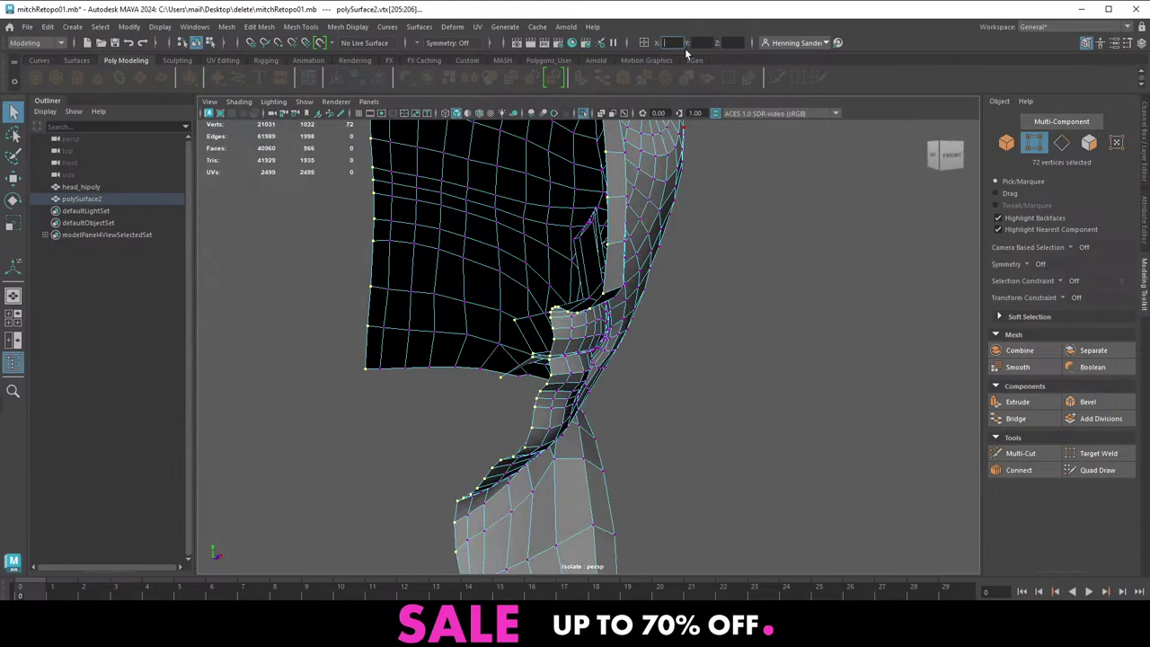
Align the selected centre-line vertices to one common X position and return to object selection
{"action": "left_click_drag", "start_coordinate": [602, 346], "coordinate": [440, 331], "text": "alt"}
{"action": "right_click_drag", "start_coordinate": [741, 279], "coordinate": [671, 236], "text": "alt"}
{"action": "key", "text": "F8"}
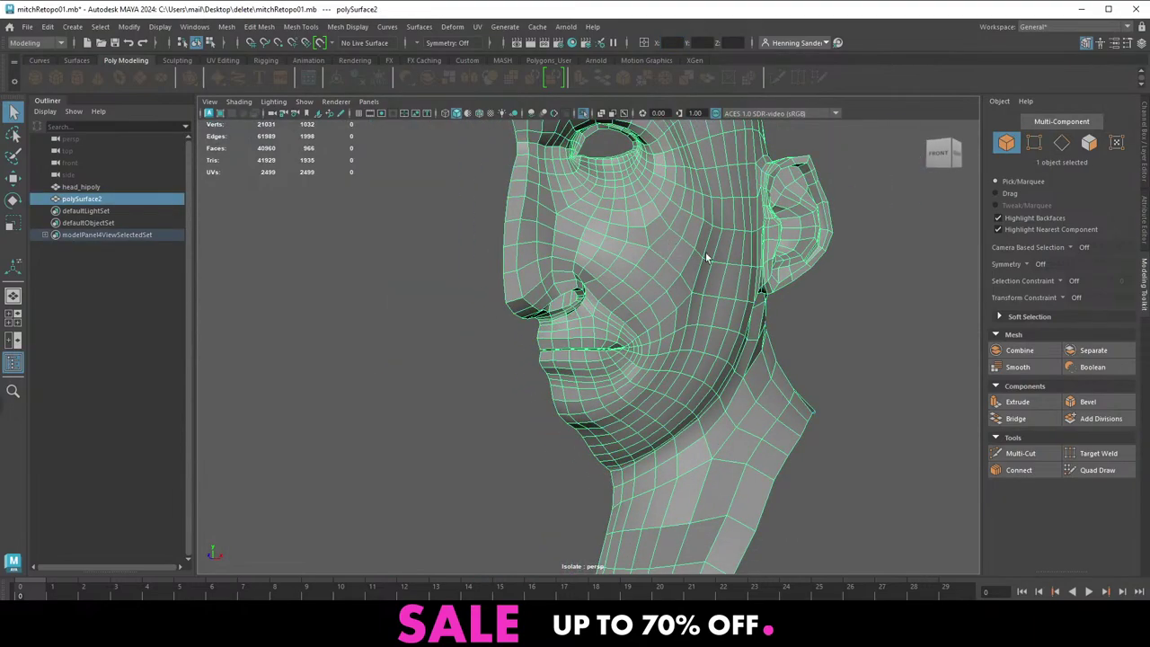
Try mirroring the half-head across the X axis, inspect the seam at the neck, and undo the mirror
{"action": "middle_click_drag", "start_coordinate": [705, 252], "coordinate": [582, 304], "text": "alt"}
{"action": "right_click_drag", "start_coordinate": [555, 262], "coordinate": [505, 346], "text": "shift"}
{"action": "left_click_drag", "start_coordinate": [505, 346], "coordinate": [543, 300], "text": "alt"}
{"action": "key", "text": "q"}
{"action": "middle_click_drag", "start_coordinate": [544, 296], "coordinate": [573, 317], "text": "alt"}
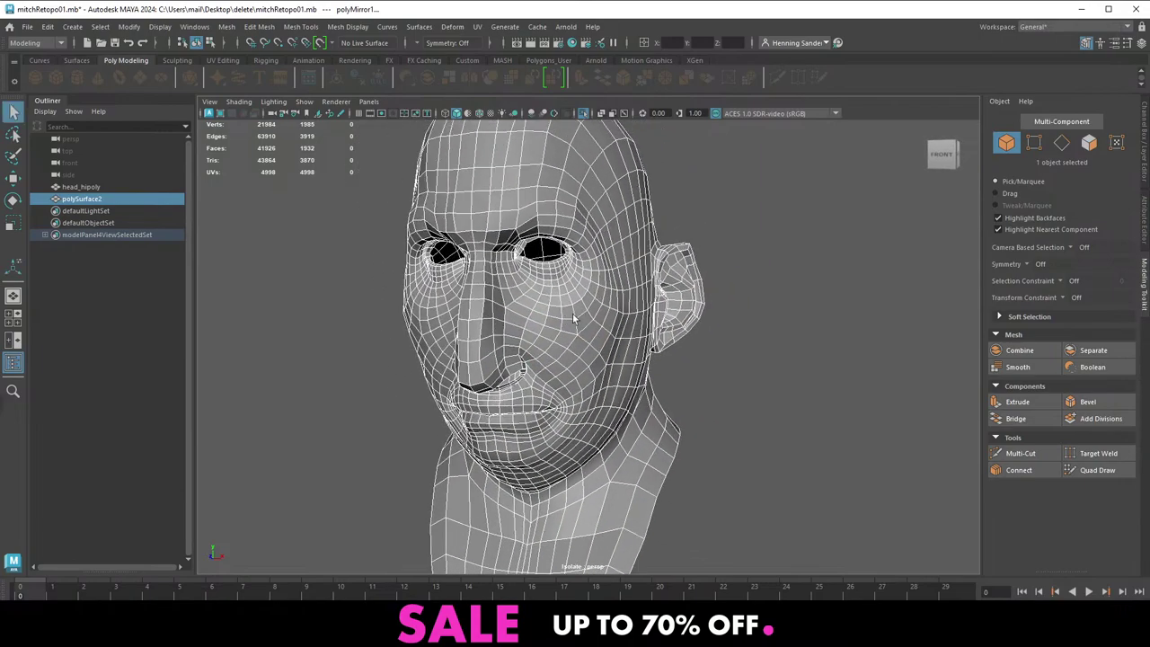
{"action": "left_click_drag", "start_coordinate": [516, 308], "coordinate": [567, 474], "text": "alt"}
{"action": "key", "text": "alt+d"}
{"action": "left_click", "coordinate": [578, 386]}
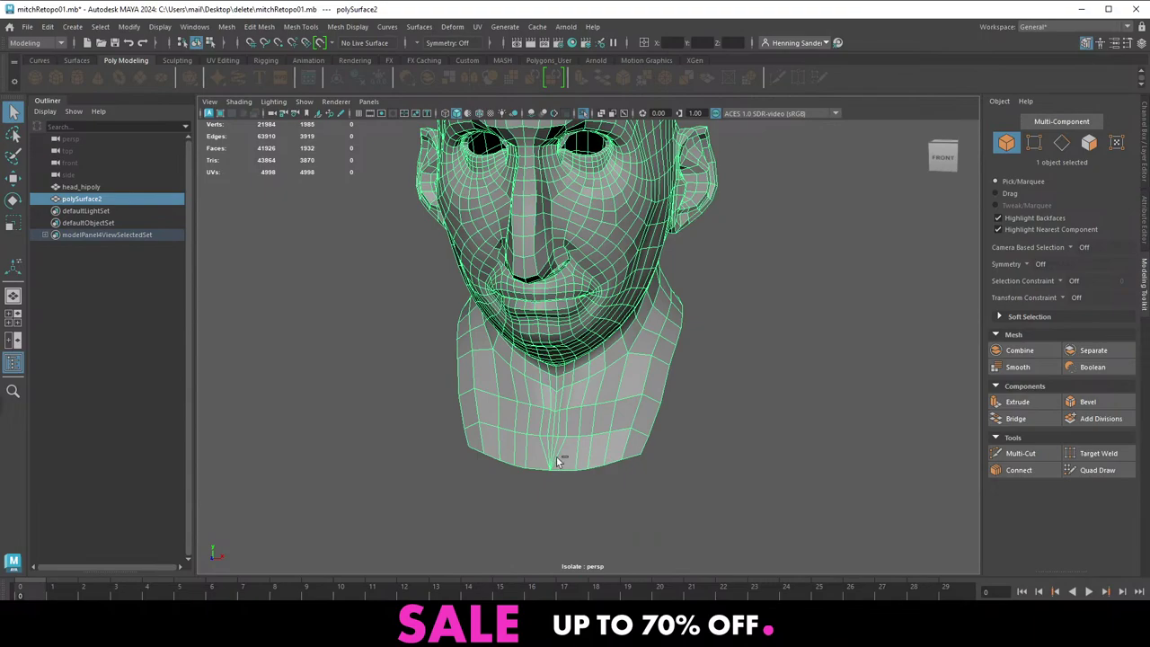
{"action": "key", "text": "ctrl+z"}
{"action": "key", "text": "ctrl+z"}
{"action": "key", "text": "ctrl+z"}
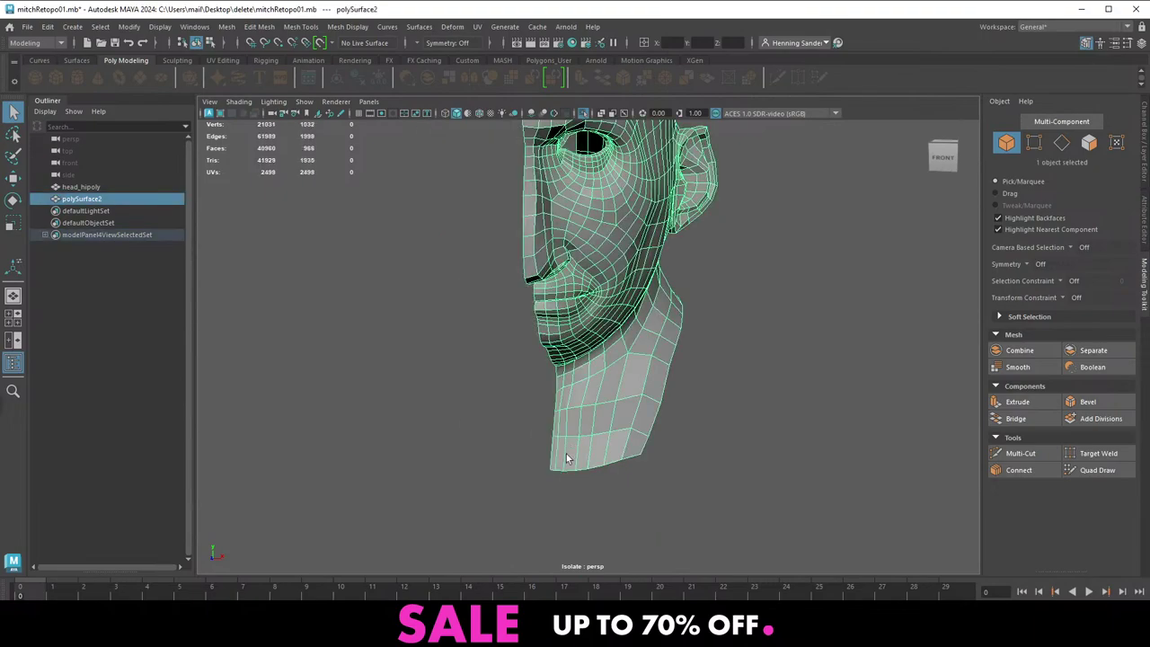
Mirror the half-head across the world X axis in the negative direction with merged borders and a lower merge threshold
{"action": "right_click_drag", "start_coordinate": [609, 303], "coordinate": [577, 453], "text": "shift"}
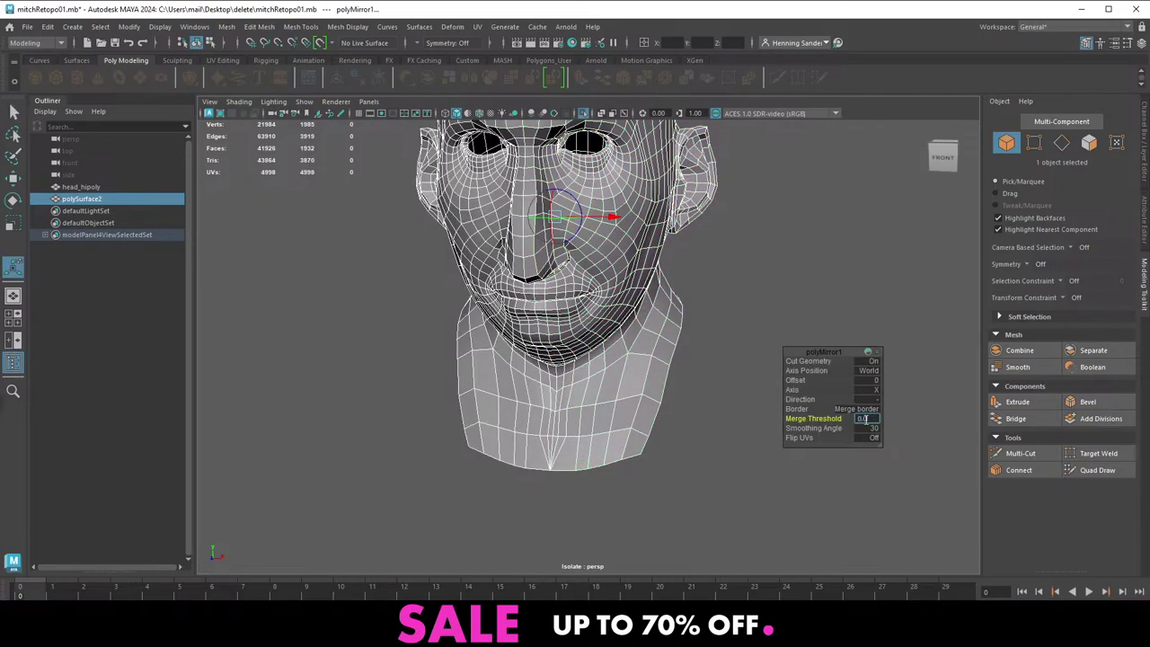
{"action": "left_click", "coordinate": [676, 361]}
{"action": "left_click_drag", "start_coordinate": [611, 353], "coordinate": [536, 316], "text": "alt"}
{"action": "left_click", "coordinate": [536, 315]}
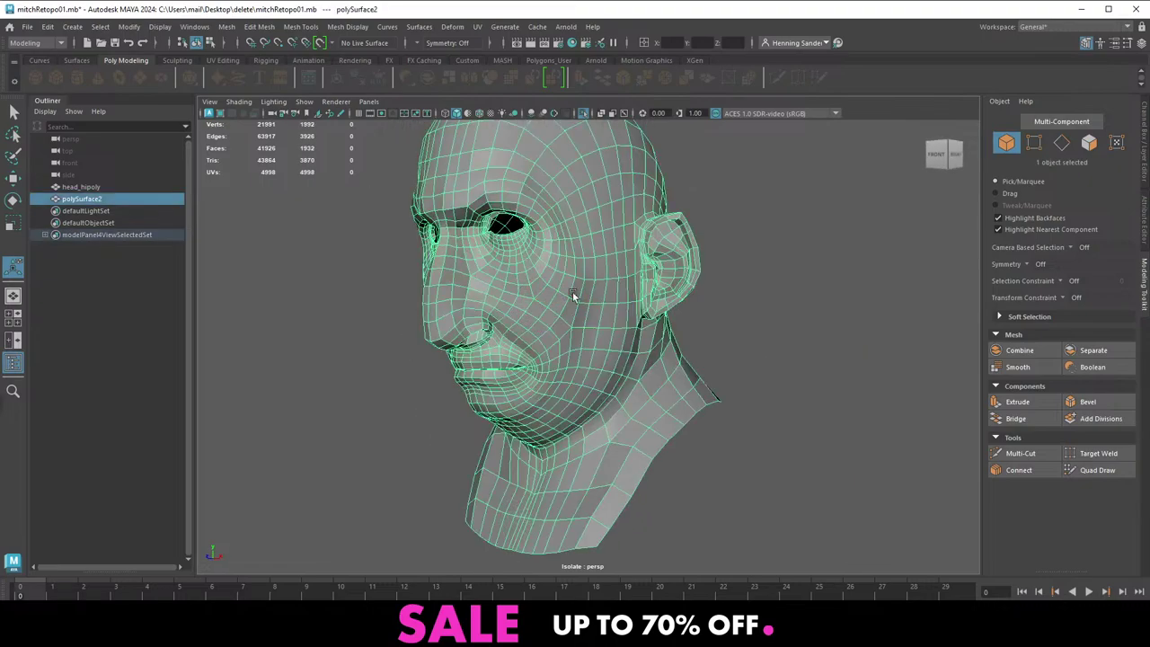
Examine the mirrored full head with its wireframe and as a plain shaded surface
{"action": "left_click", "coordinate": [727, 260]}
{"action": "middle_click_drag", "start_coordinate": [599, 261], "coordinate": [607, 300], "text": "alt"}
{"action": "left_click", "coordinate": [582, 312]}
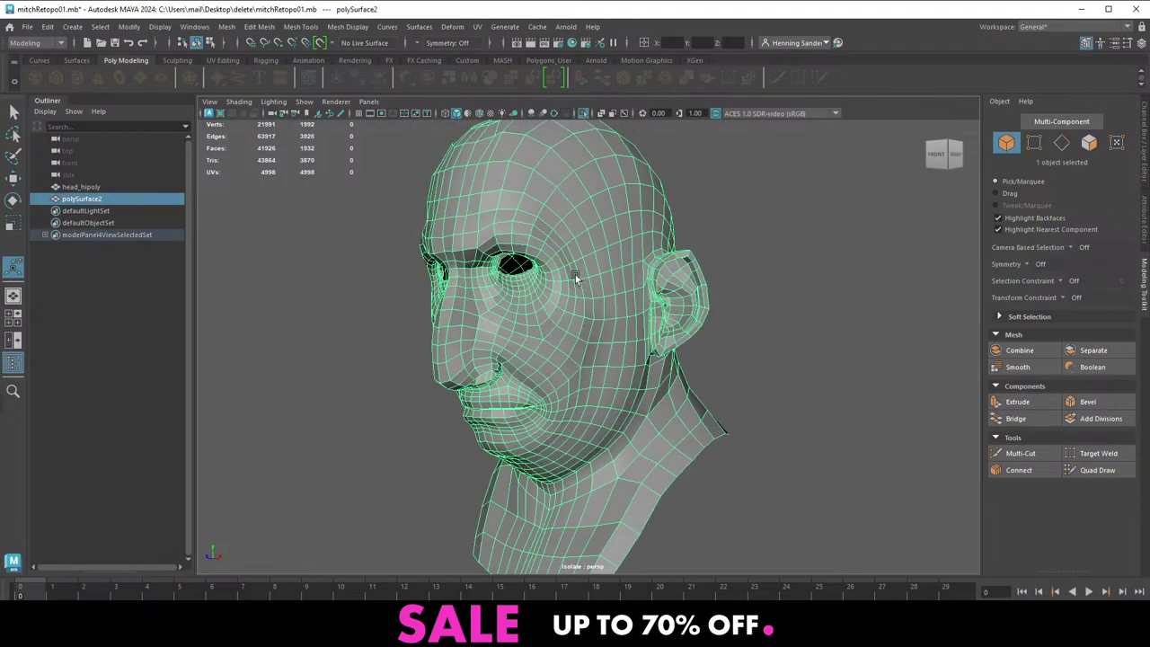
{"action": "right_click_drag", "start_coordinate": [575, 274], "coordinate": [663, 305], "text": "shift"}
{"action": "left_click", "coordinate": [730, 297]}
{"action": "mouse_move", "coordinate": [588, 318]}
{"action": "left_mouse_down", "text": "alt"}
{"action": "mouse_move", "coordinate": [689, 311]}
{"action": "mouse_move", "coordinate": [620, 328]}
{"action": "mouse_move", "coordinate": [539, 296]}
{"action": "mouse_move", "coordinate": [527, 275]}
{"action": "mouse_move", "coordinate": [609, 275]}
{"action": "mouse_move", "coordinate": [556, 282]}
{"action": "mouse_move", "coordinate": [638, 290]}
{"action": "mouse_move", "coordinate": [521, 359]}
{"action": "mouse_move", "coordinate": [441, 277]}
{"action": "mouse_move", "coordinate": [479, 256]}
{"action": "mouse_move", "coordinate": [537, 327]}
{"action": "mouse_move", "coordinate": [546, 295]}
{"action": "mouse_move", "coordinate": [503, 239]}
{"action": "left_mouse_up", "text": "alt"}
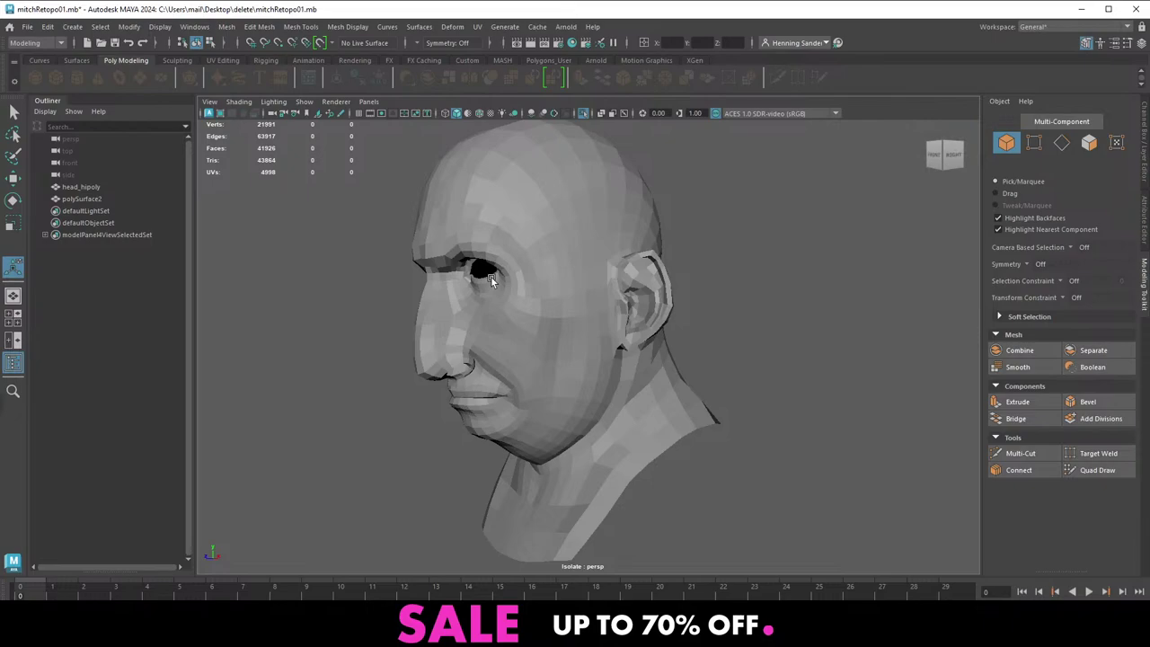
Switch to the Firefox window and look over the Realistic Character Portrait Masterclass product page on FlippedNormals
{"action": "key", "text": "alt+Tab"}
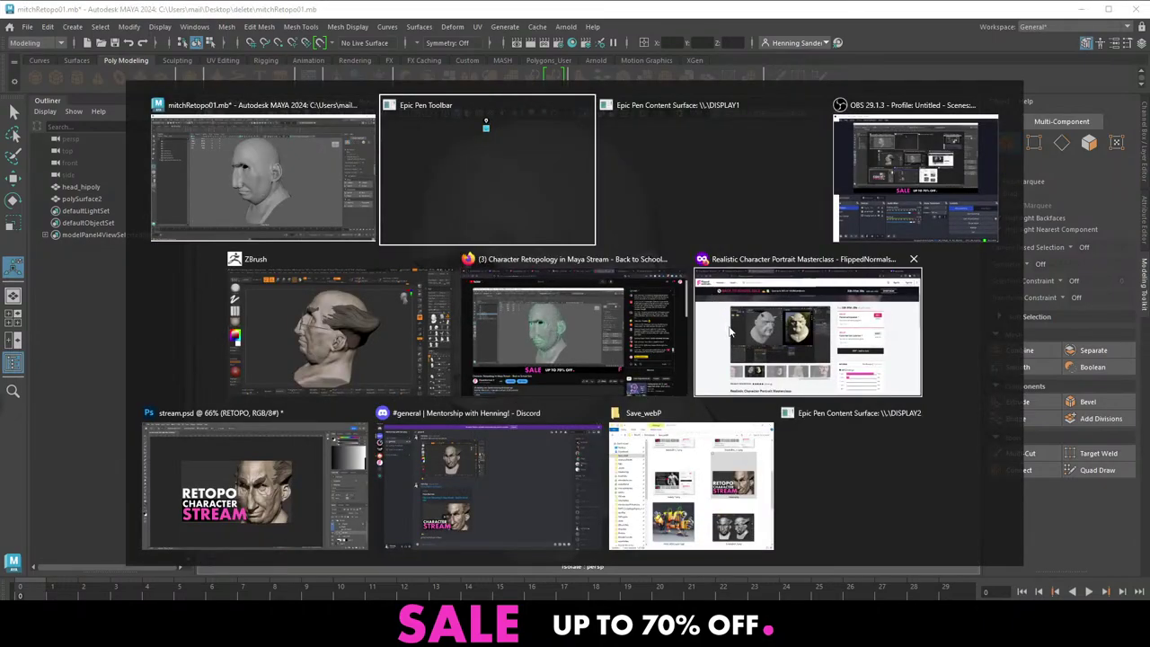
{"action": "left_click", "coordinate": [759, 343]}
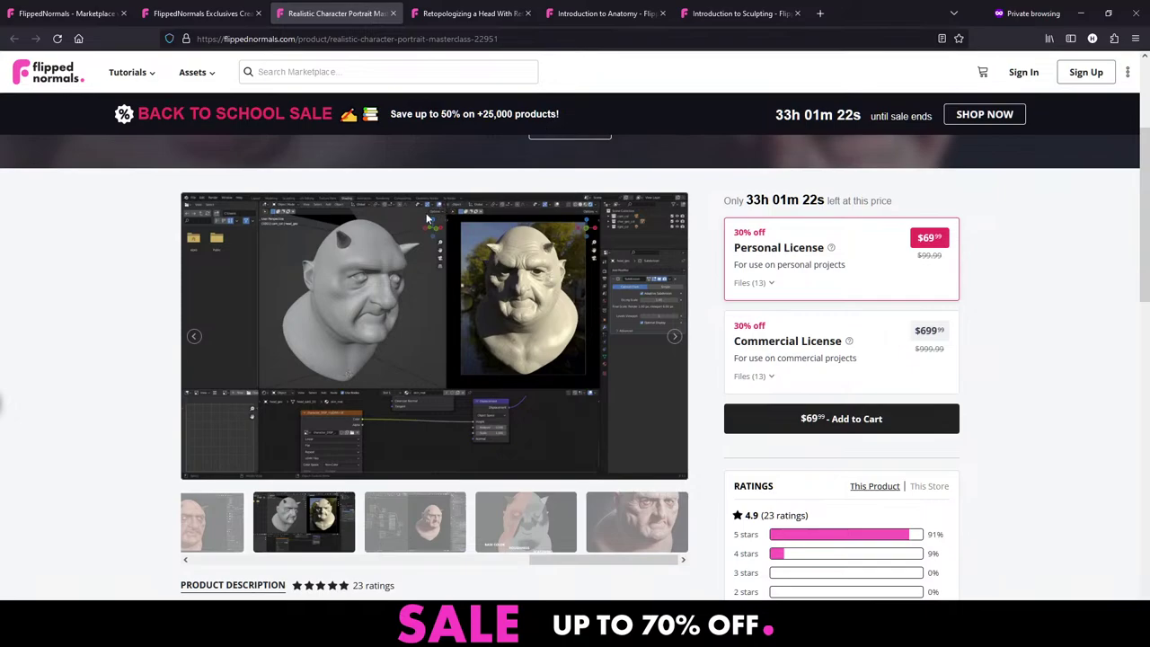
{"action": "scroll", "coordinate": [348, 262], "scroll_direction": "down", "scroll_amount": 4}
{"action": "scroll", "coordinate": [377, 238], "scroll_direction": "up", "scroll_amount": 3}
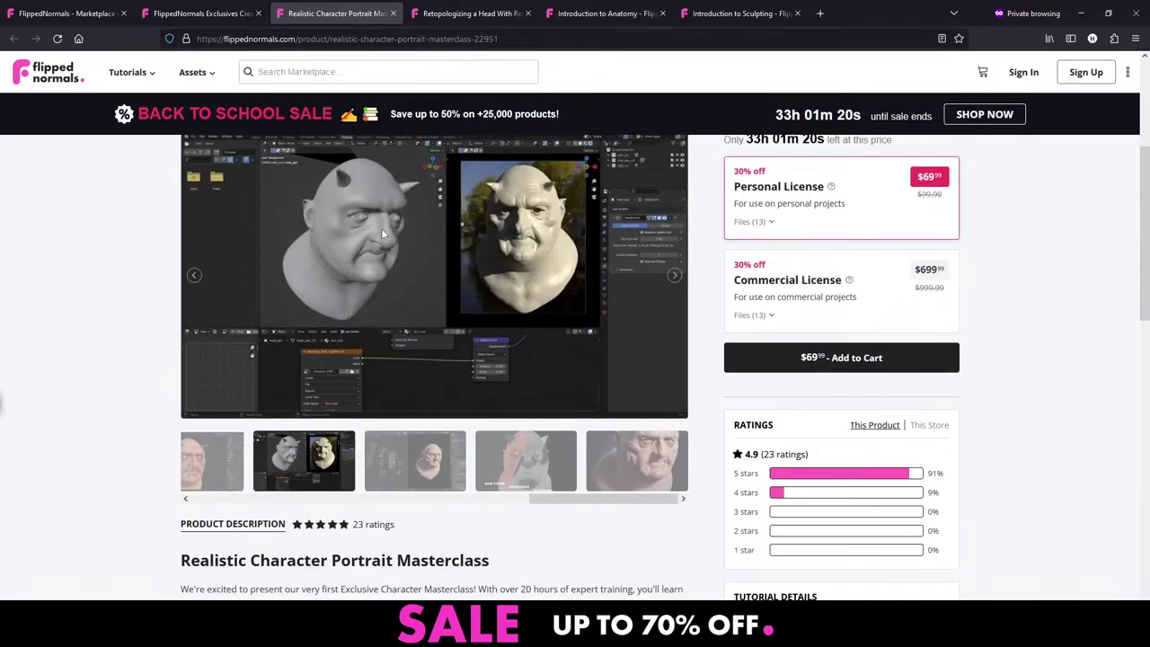
{"action": "scroll", "coordinate": [381, 234], "scroll_direction": "up", "scroll_amount": 5}
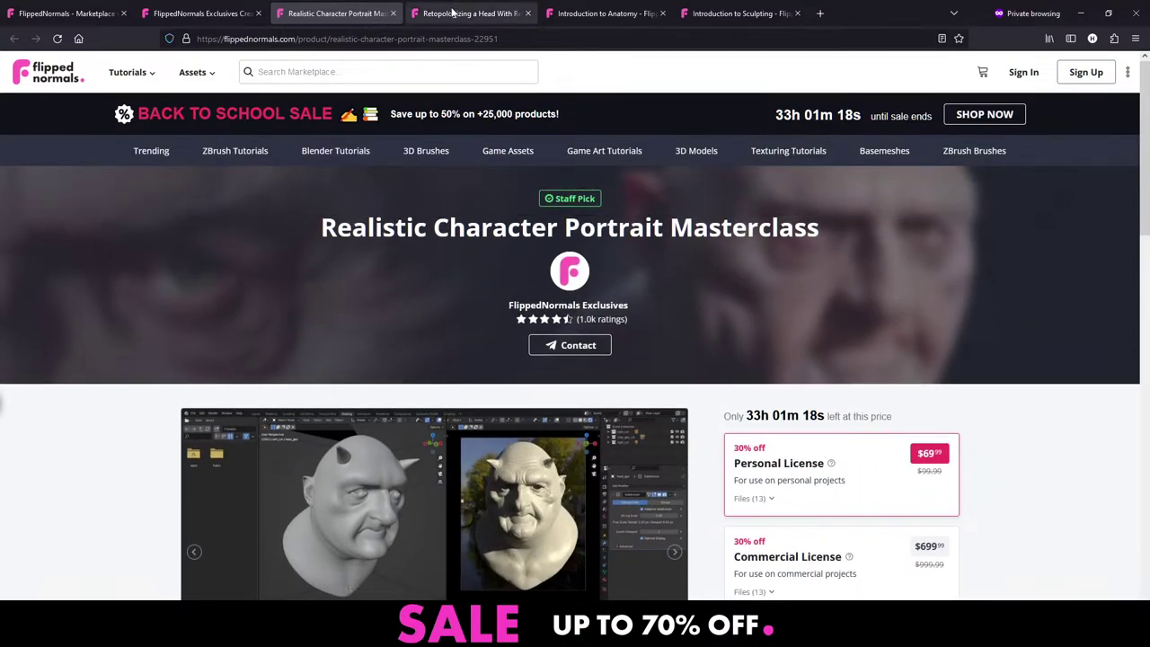
View the product page for Retopologizing a Head With RetopoFlow 3
{"action": "left_click", "coordinate": [452, 13]}
{"action": "key", "text": "Escape"}
{"action": "scroll", "coordinate": [386, 310], "scroll_direction": "up", "scroll_amount": 2}
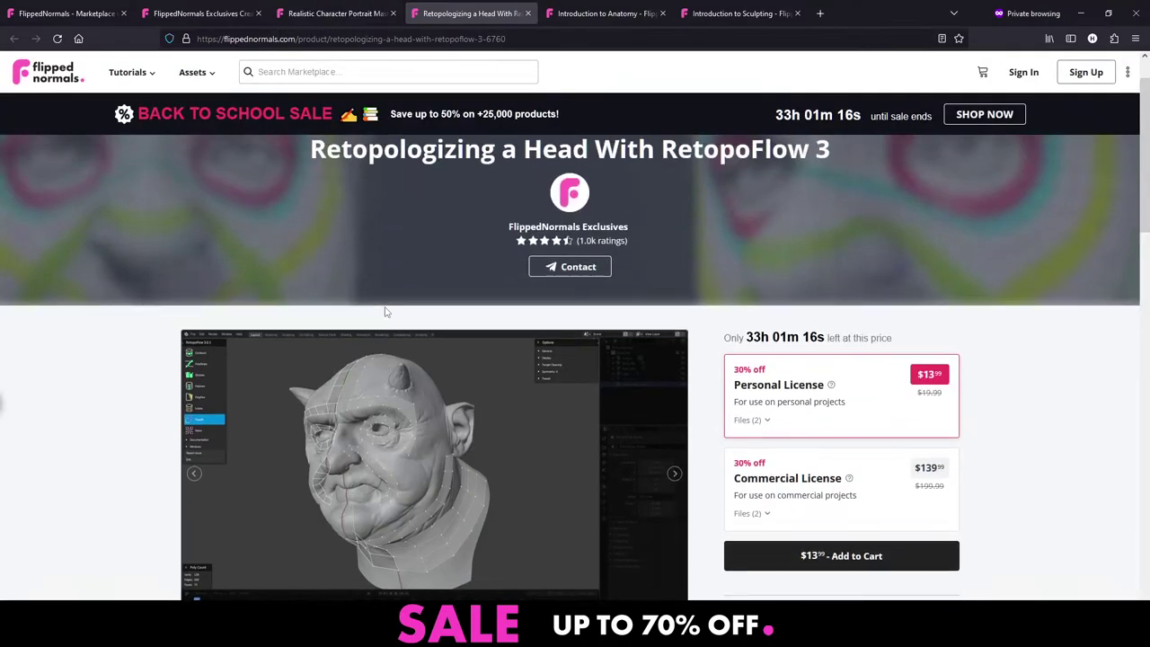
{"action": "scroll", "coordinate": [388, 315], "scroll_direction": "down", "scroll_amount": 2}
{"action": "scroll", "coordinate": [387, 315], "scroll_direction": "up", "scroll_amount": 2}
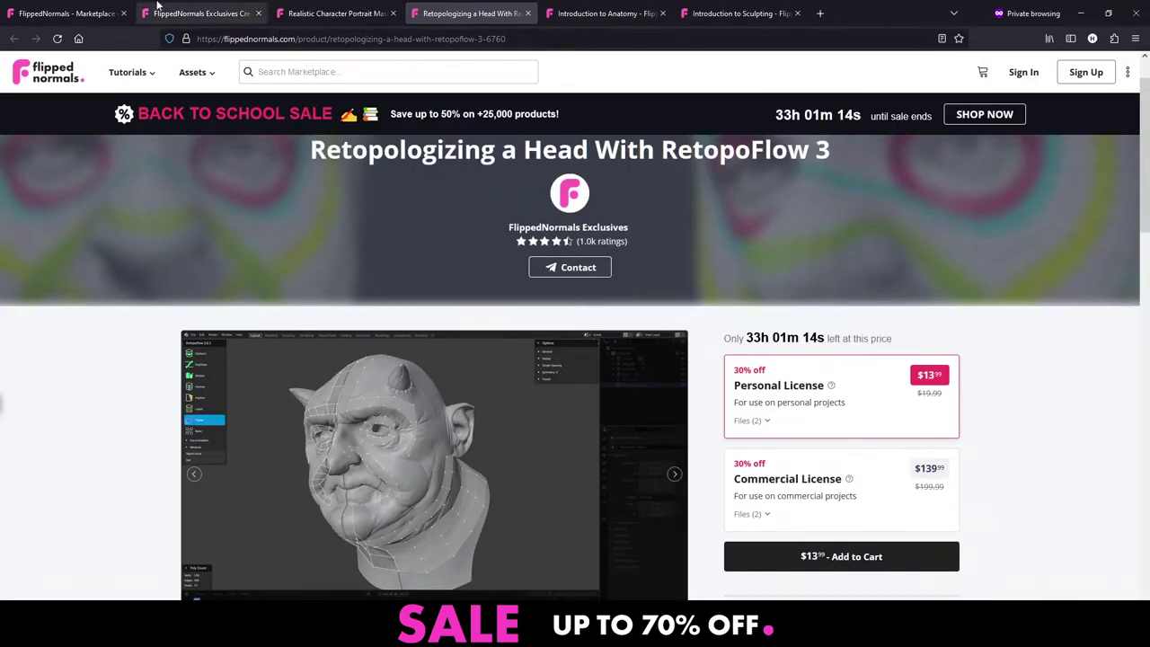
Browse the FlippedNormals marketplace home page from the Exclusives section back up to the main banner
{"action": "left_click", "coordinate": [97, 10]}
{"action": "scroll", "coordinate": [315, 326], "scroll_direction": "down", "scroll_amount": 2}
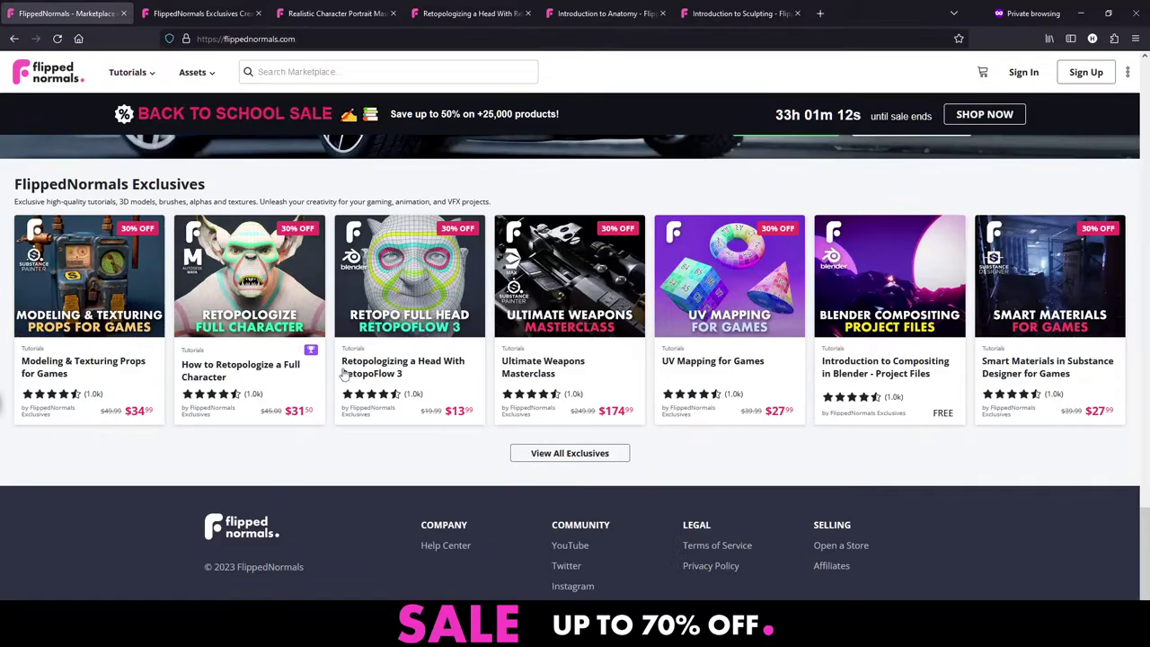
{"action": "scroll", "coordinate": [344, 375], "scroll_direction": "up", "scroll_amount": 10}
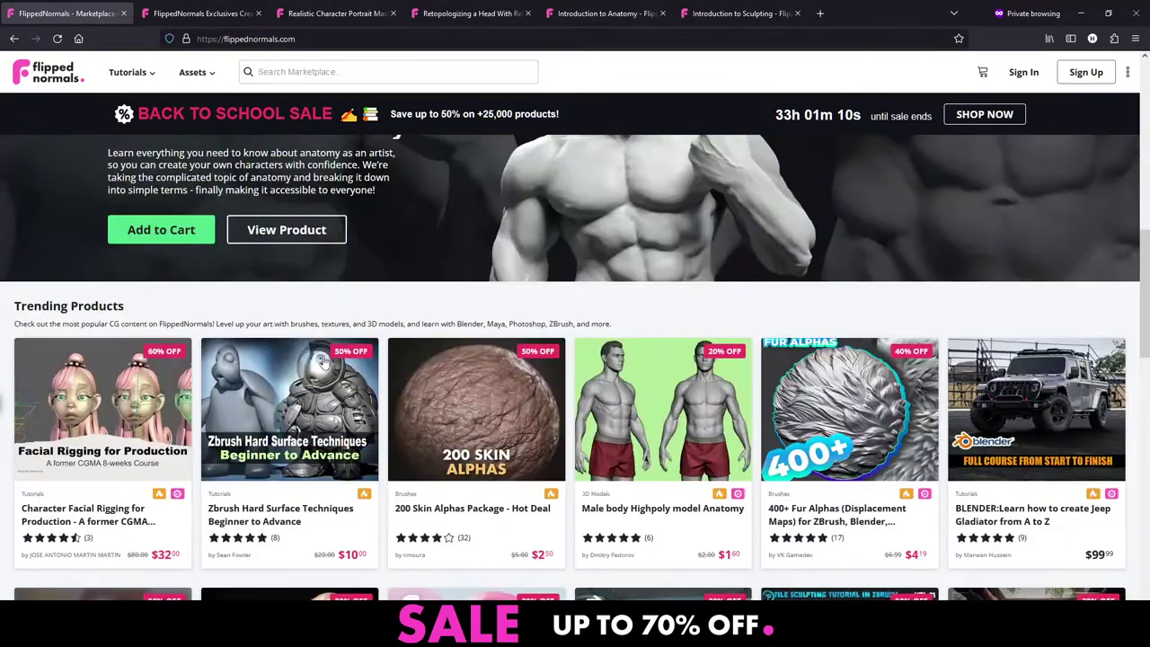
{"action": "scroll", "coordinate": [323, 359], "scroll_direction": "up", "scroll_amount": 3}
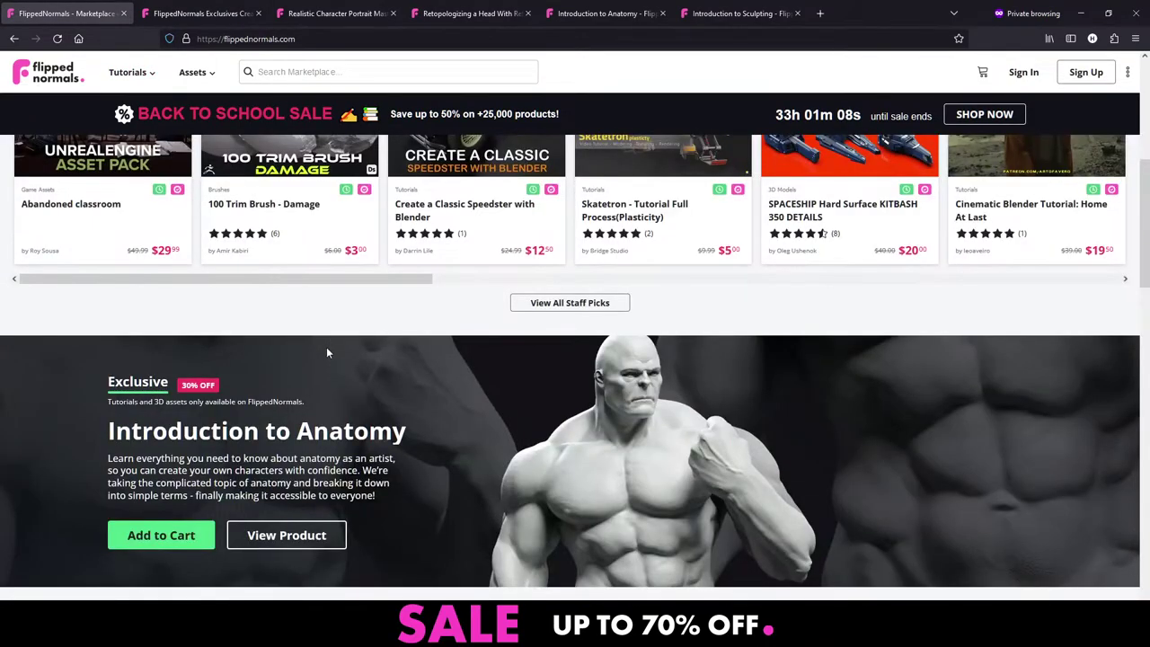
{"action": "scroll", "coordinate": [326, 349], "scroll_direction": "up", "scroll_amount": 3}
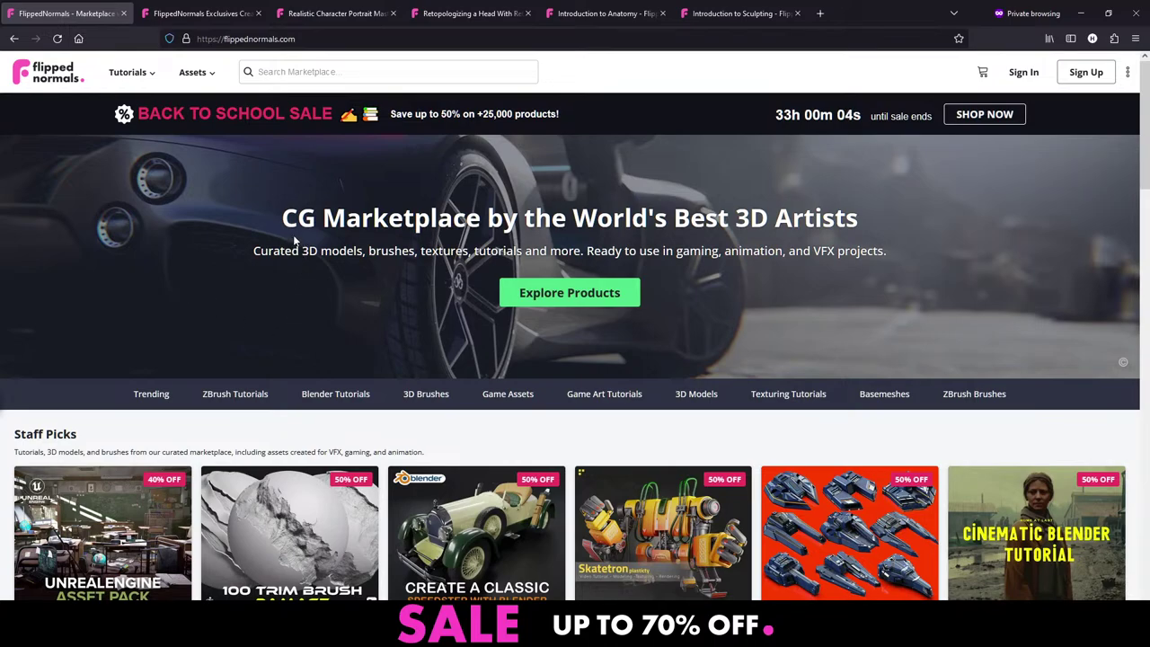
Return to Maya and check the wireframe of the mirrored head mesh, leaving the mesh deselected
{"action": "key", "text": "alt+Tab"}
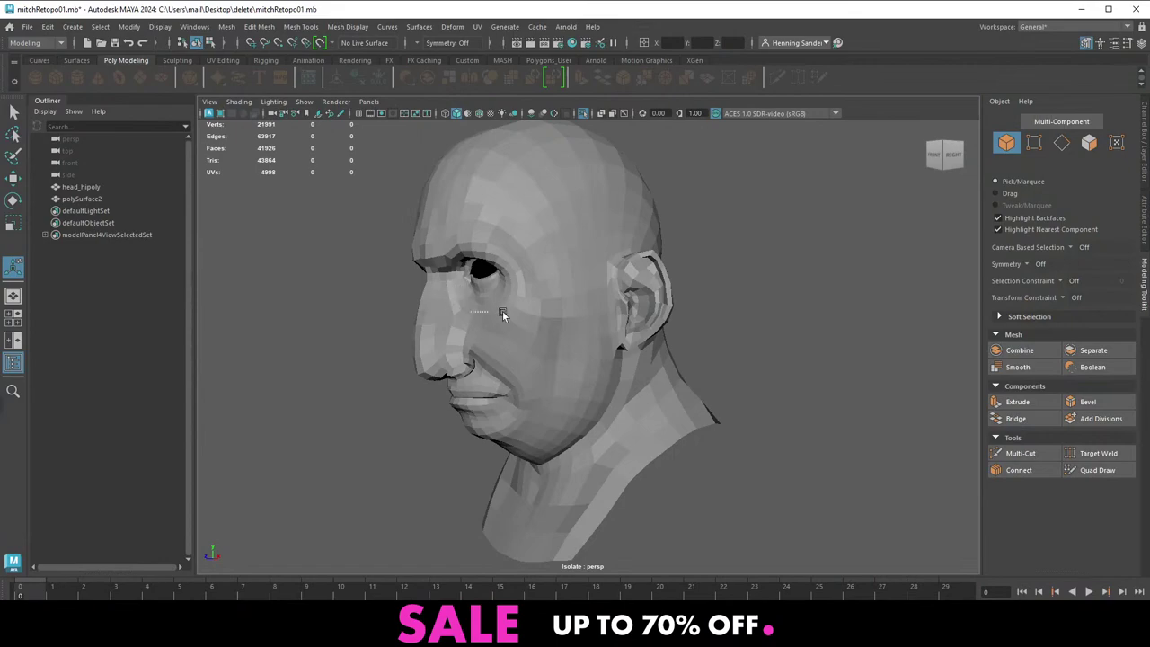
{"action": "left_click", "coordinate": [502, 311]}
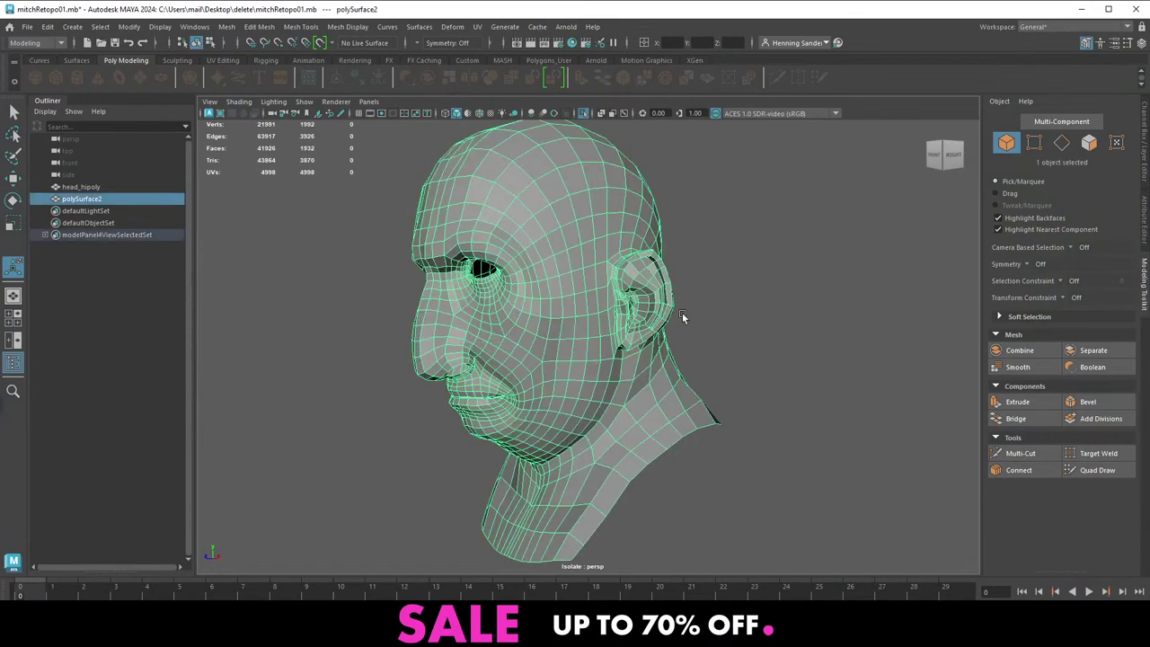
{"action": "left_click", "coordinate": [748, 289]}
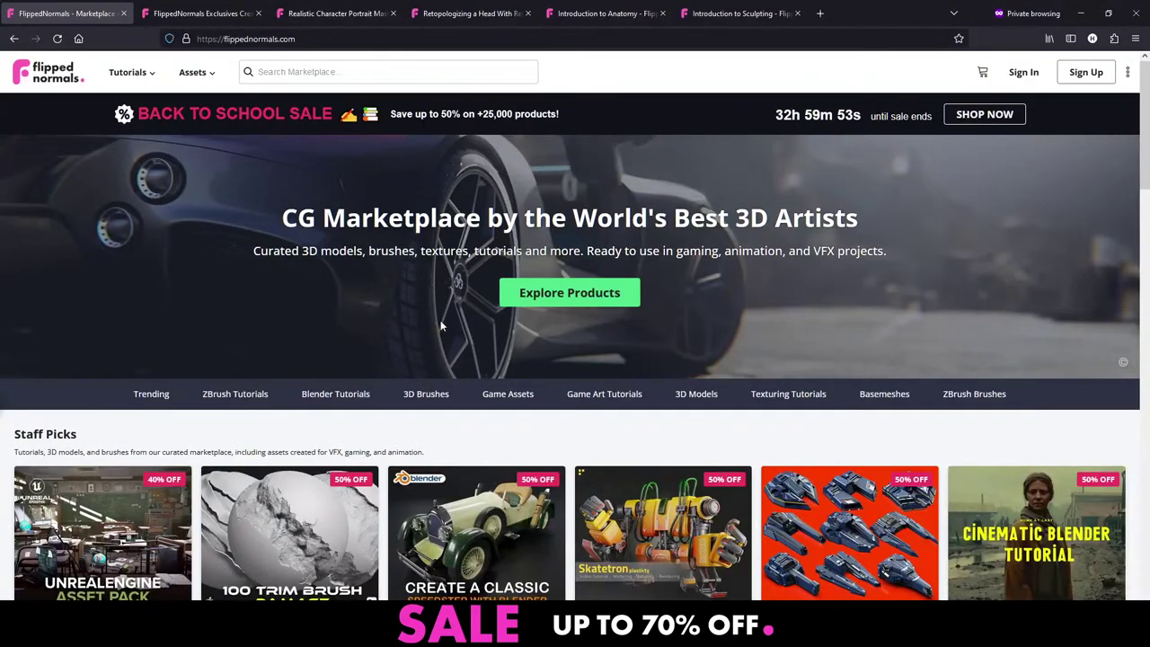
Look through the Staff Picks on the FlippedNormals home page in Firefox
{"action": "scroll", "coordinate": [440, 320], "scroll_direction": "down", "scroll_amount": 2}
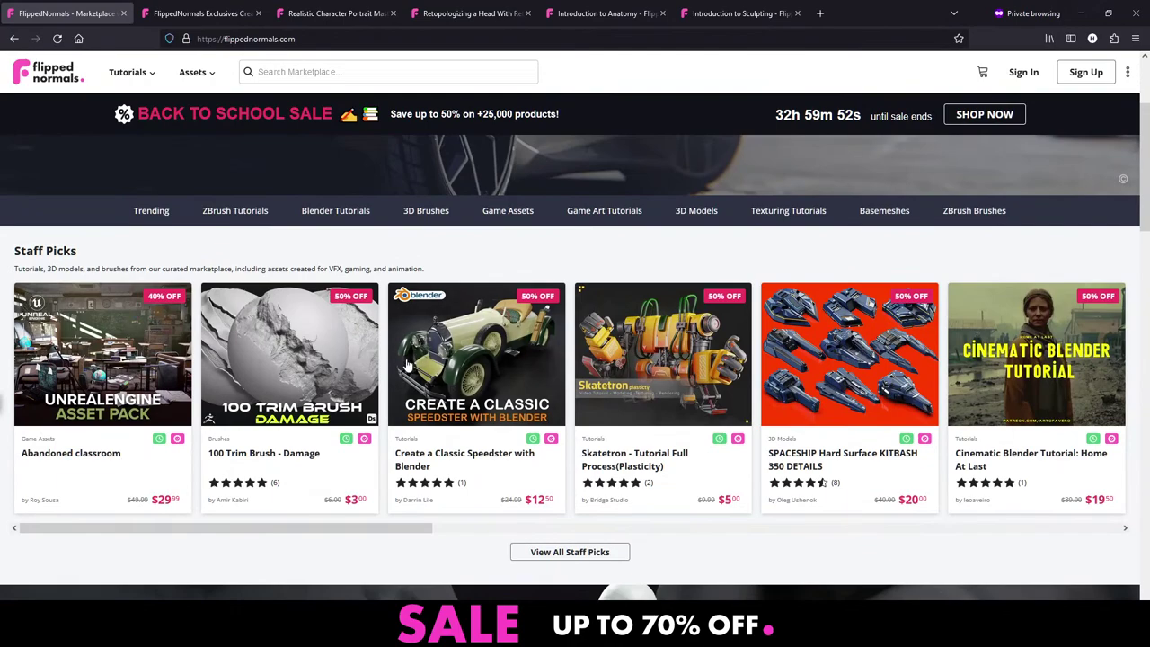